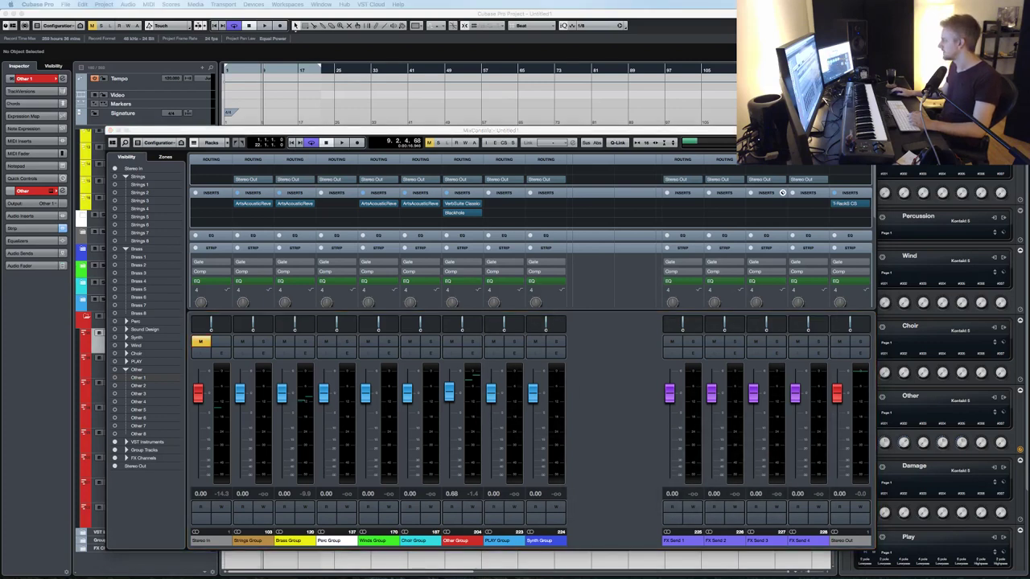
- Move the mixer window off the project view and open the Kontakt instrument of the Brass 1 track
{"action": "left_click_drag", "start_coordinate": [432, 130], "coordinate": [1029, 158]}
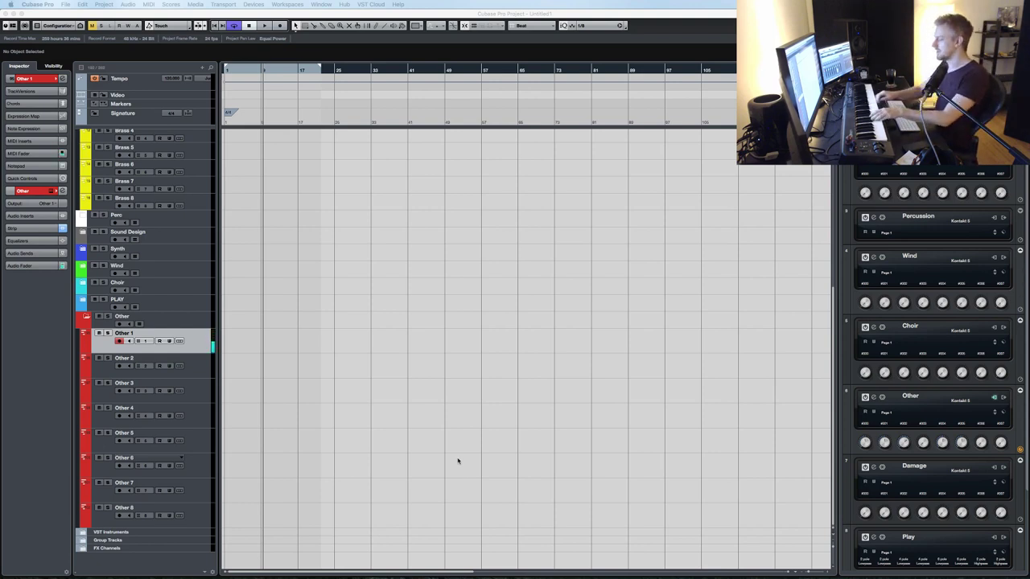
{"action": "scroll", "coordinate": [471, 402], "scroll_direction": "up", "scroll_amount": 5}
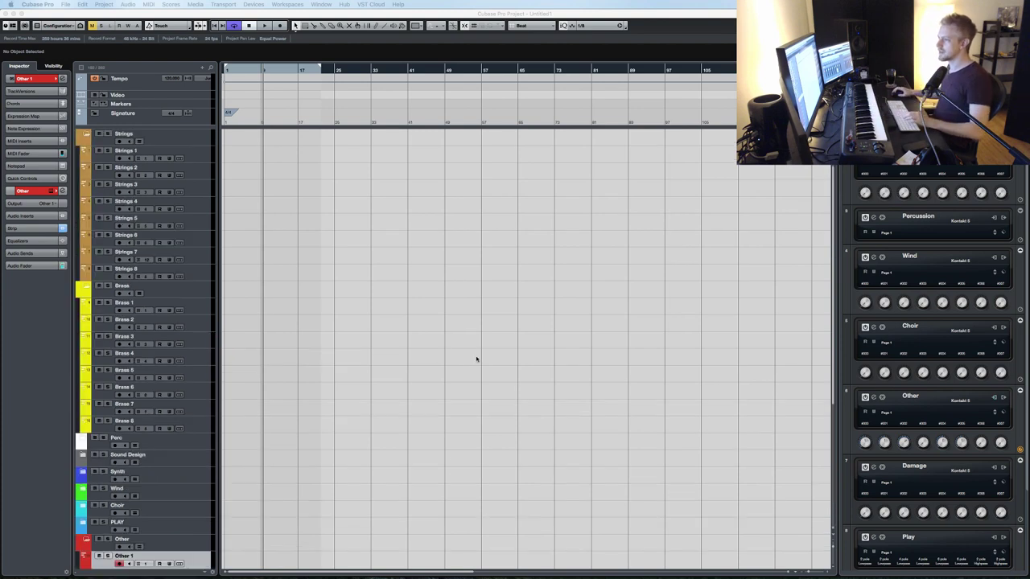
{"action": "left_click", "coordinate": [194, 306]}
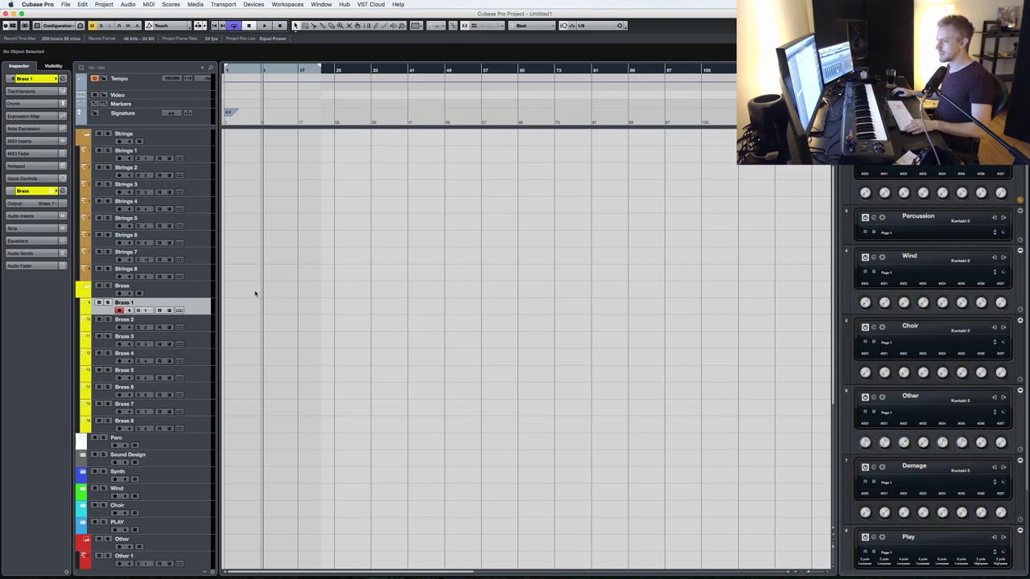
{"action": "key", "text": "e"}
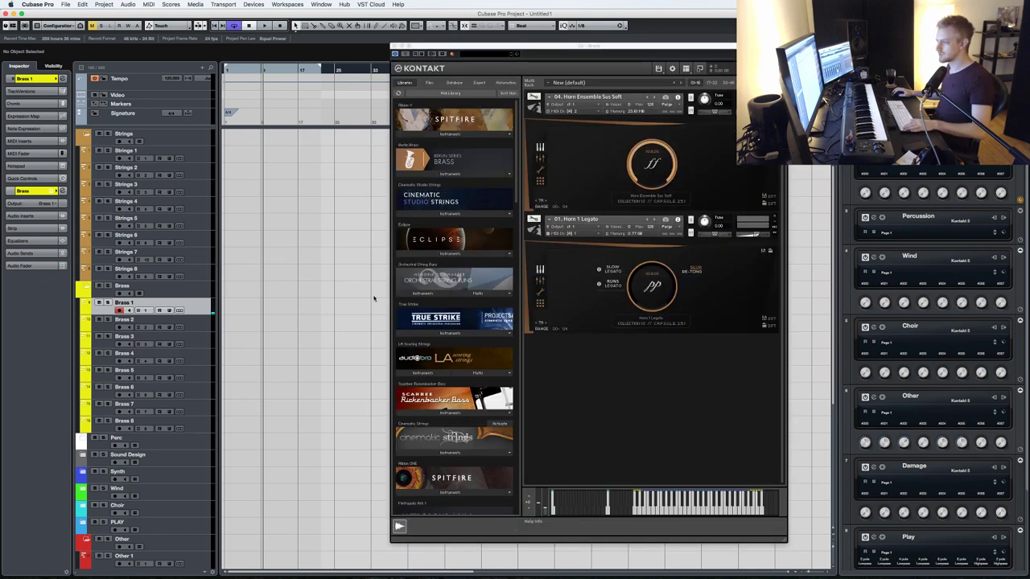
- Select the Brass 2 track and replace the Horn Ensemble Sus Soft patch with Horn 1 Sus Soft from Berlin Brass
{"action": "left_click", "coordinate": [196, 326]}
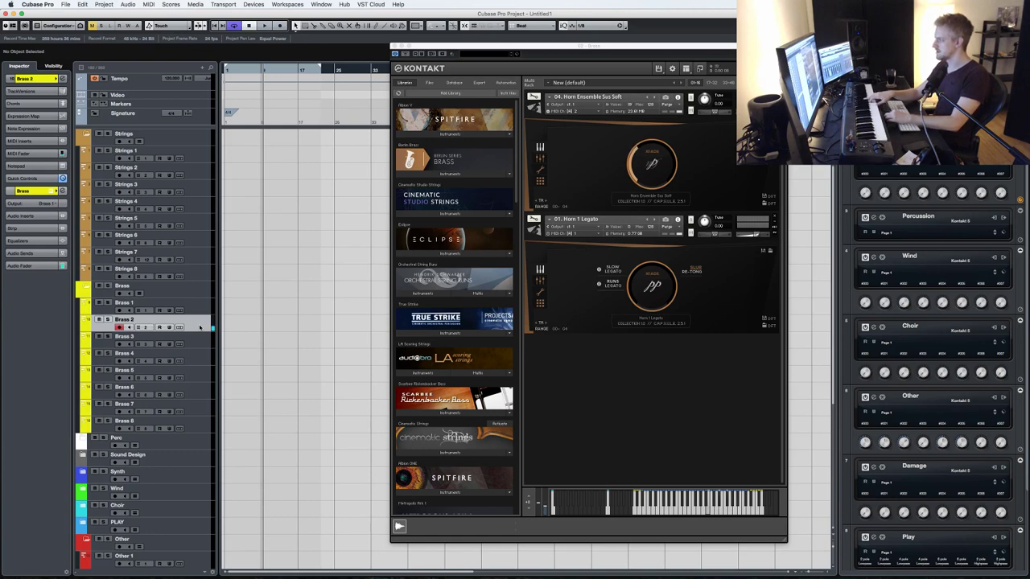
{"action": "left_click", "coordinate": [441, 174]}
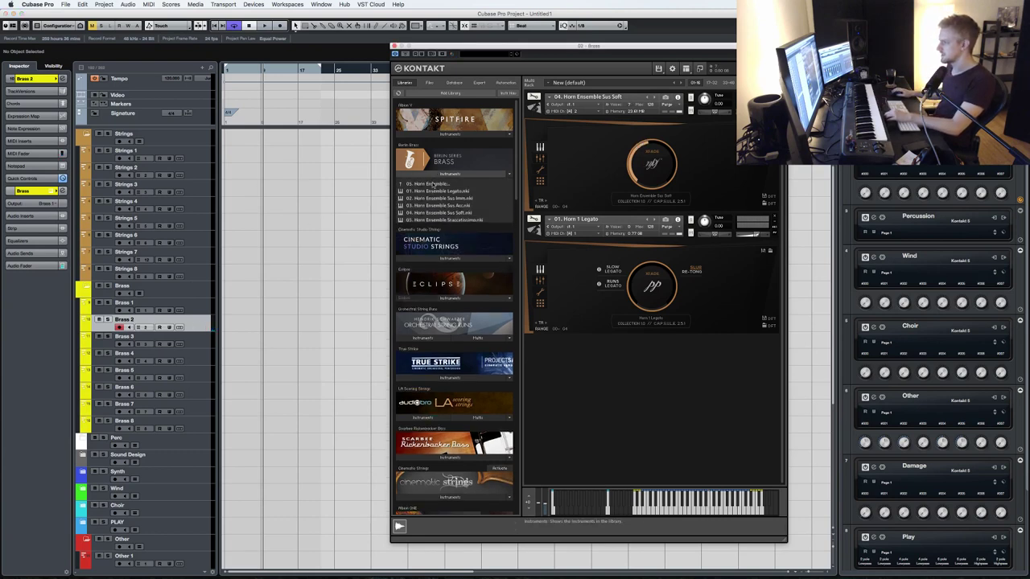
{"action": "left_click", "coordinate": [428, 190]}
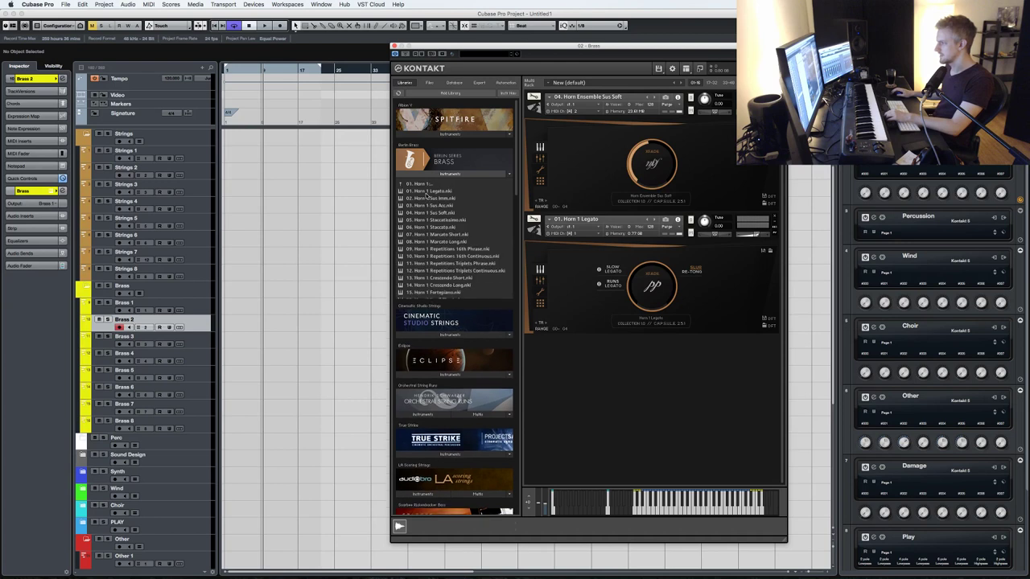
{"action": "left_click_drag", "start_coordinate": [437, 213], "coordinate": [659, 142]}
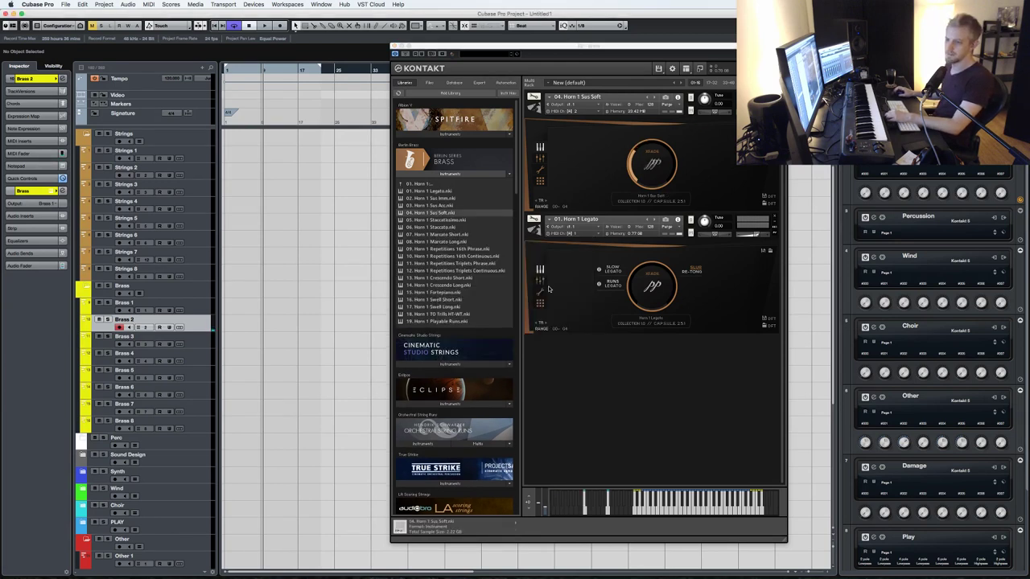
{"action": "key", "text": "super+Tab"}
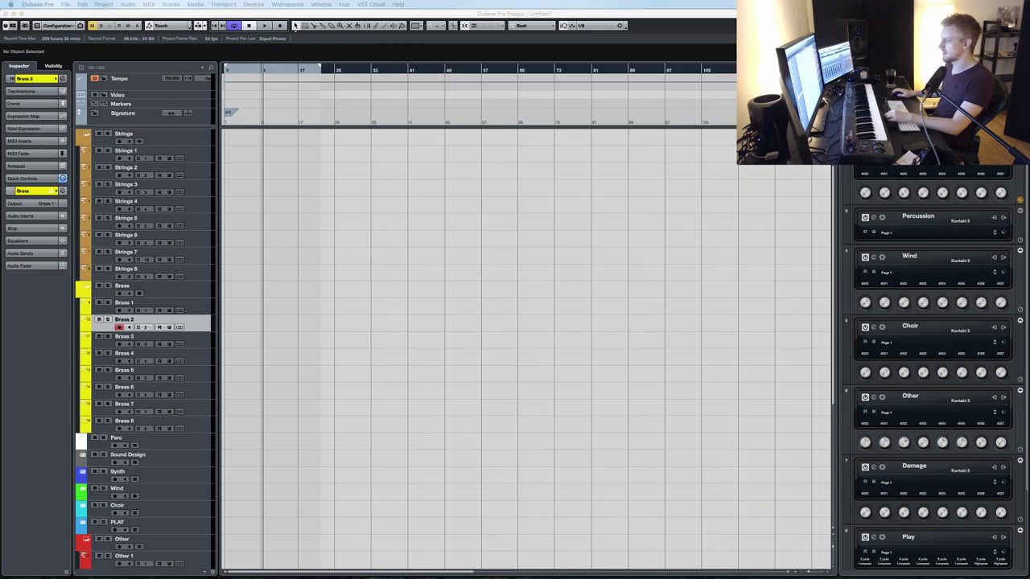
{"action": "key", "text": "super+Tab"}
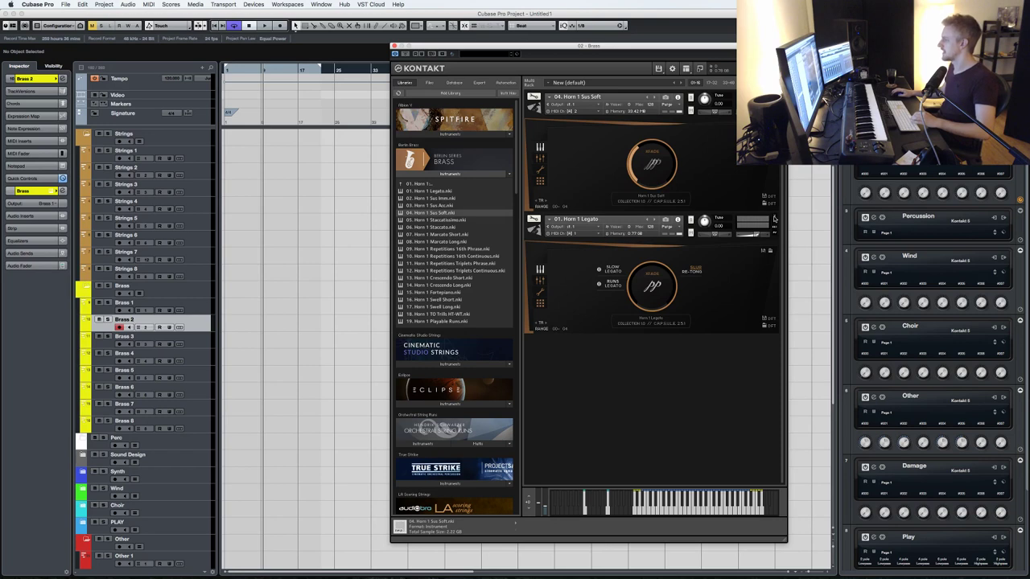
- Remove the Horn 1 Legato patch from the rack and place the Kontakt window beside the track list
{"action": "left_click", "coordinate": [774, 219]}
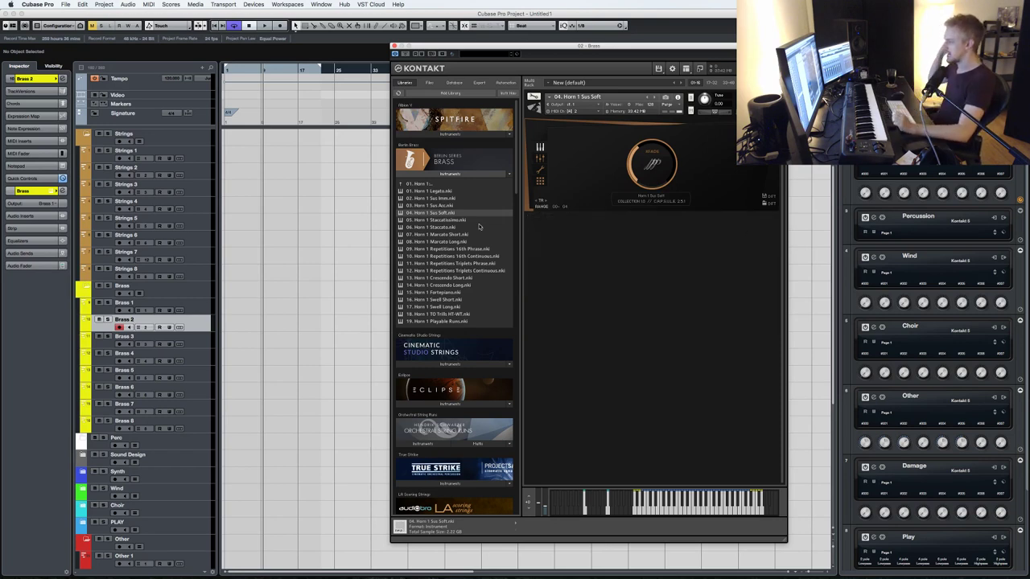
{"action": "left_click", "coordinate": [418, 183]}
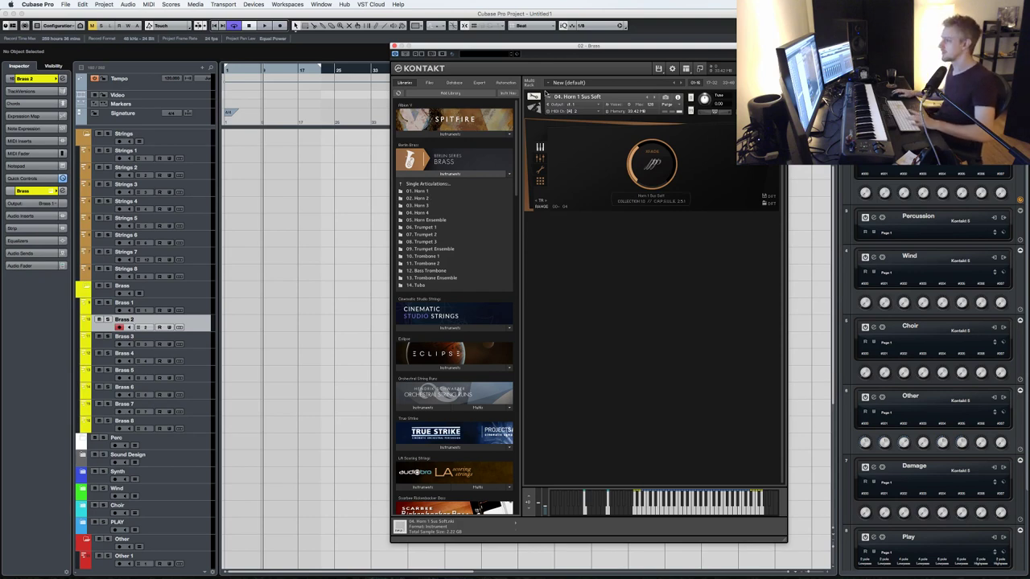
{"action": "left_click_drag", "start_coordinate": [515, 46], "coordinate": [342, 53]}
{"action": "key", "text": "super+w"}
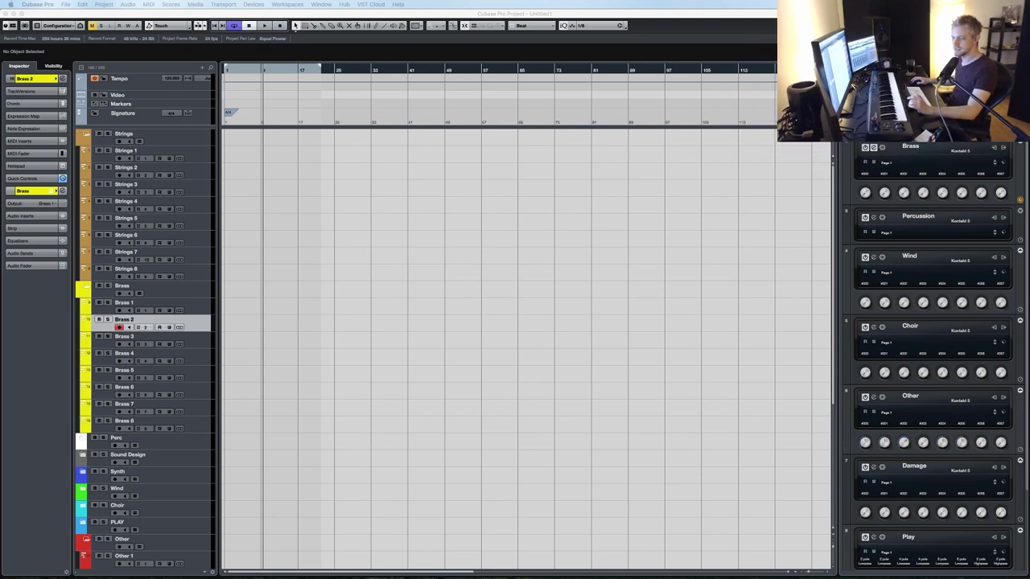
{"action": "key", "text": "super+Tab"}
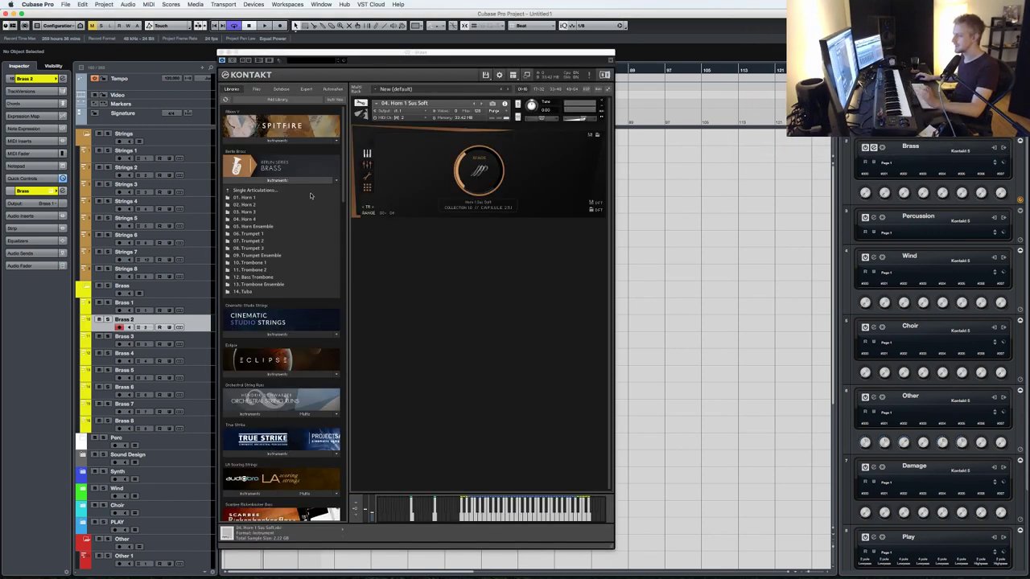
- Replace Horn 1 Sus Soft with the Horn 2 Staccato patch, and remove that patch from the rack again
{"action": "left_click", "coordinate": [255, 206]}
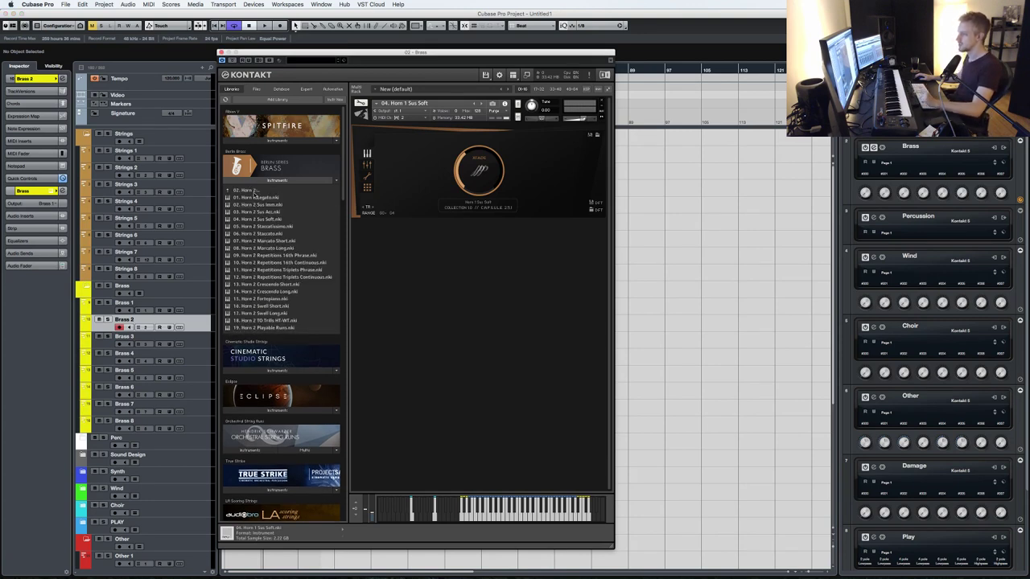
{"action": "double_click", "coordinate": [279, 227]}
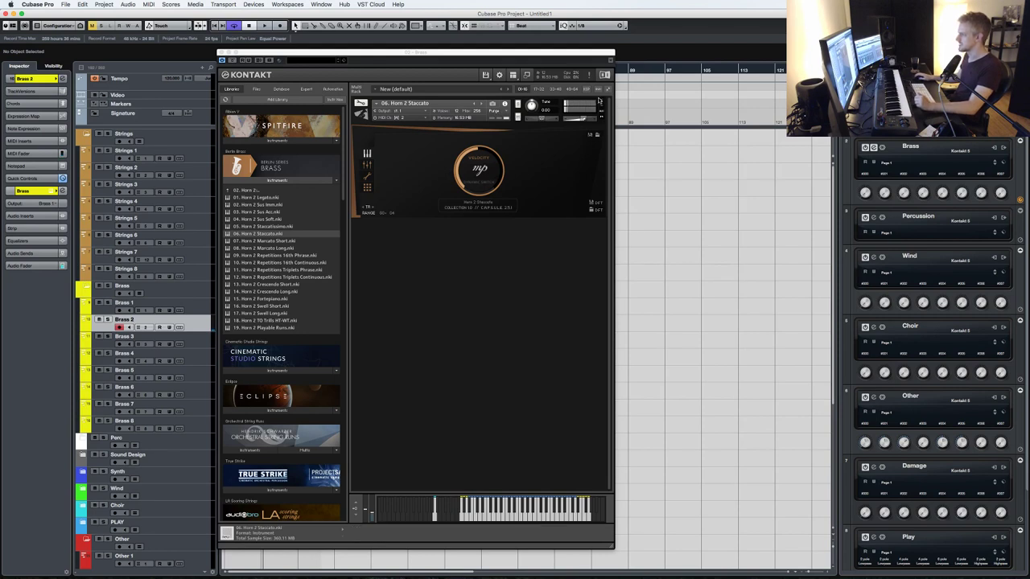
{"action": "left_click", "coordinate": [603, 103]}
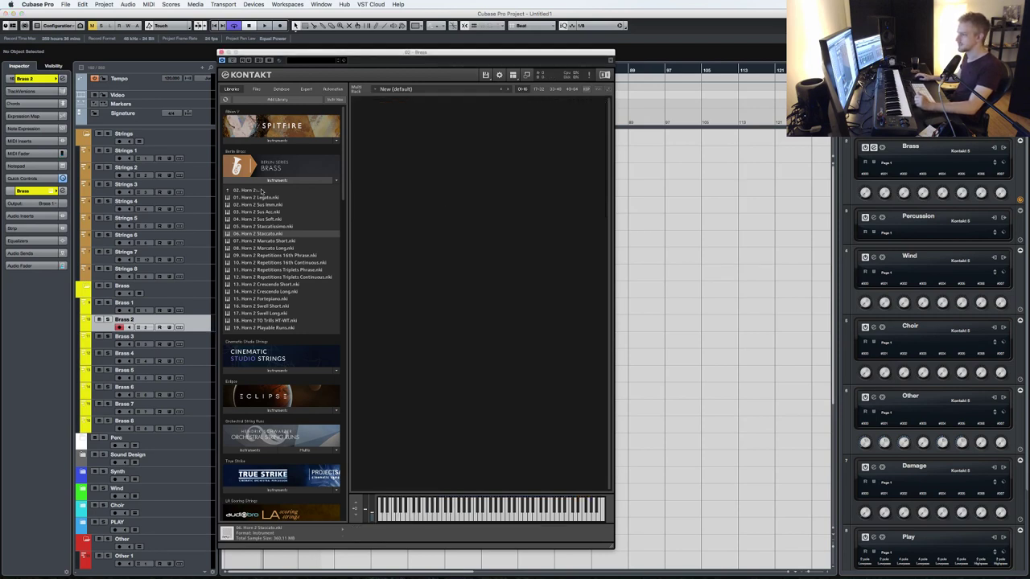
- Load the Trumpet 1 Legato patch from Berlin Brass into the empty rack
{"action": "left_click", "coordinate": [261, 190]}
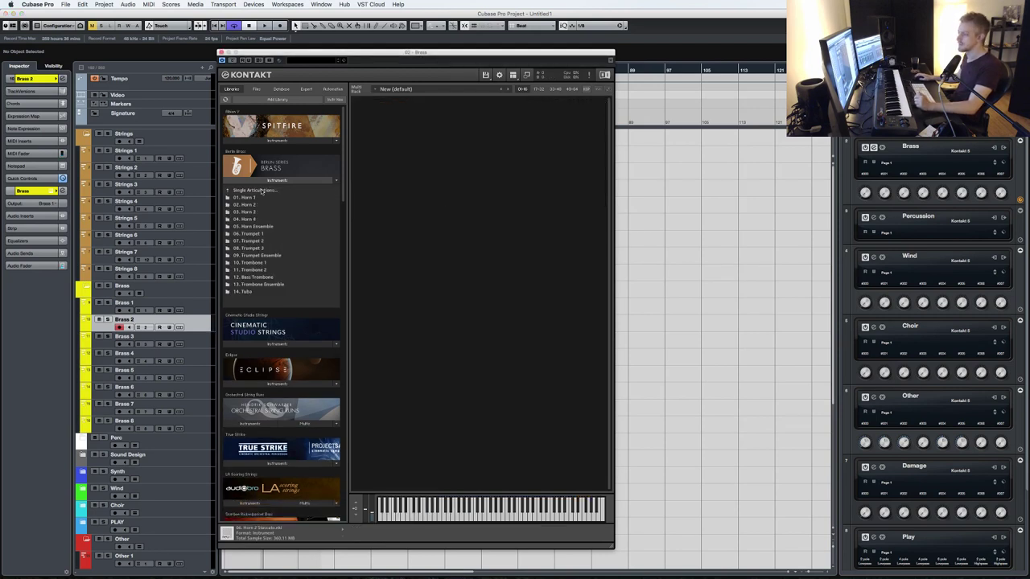
{"action": "left_click", "coordinate": [264, 233]}
{"action": "double_click", "coordinate": [284, 198]}
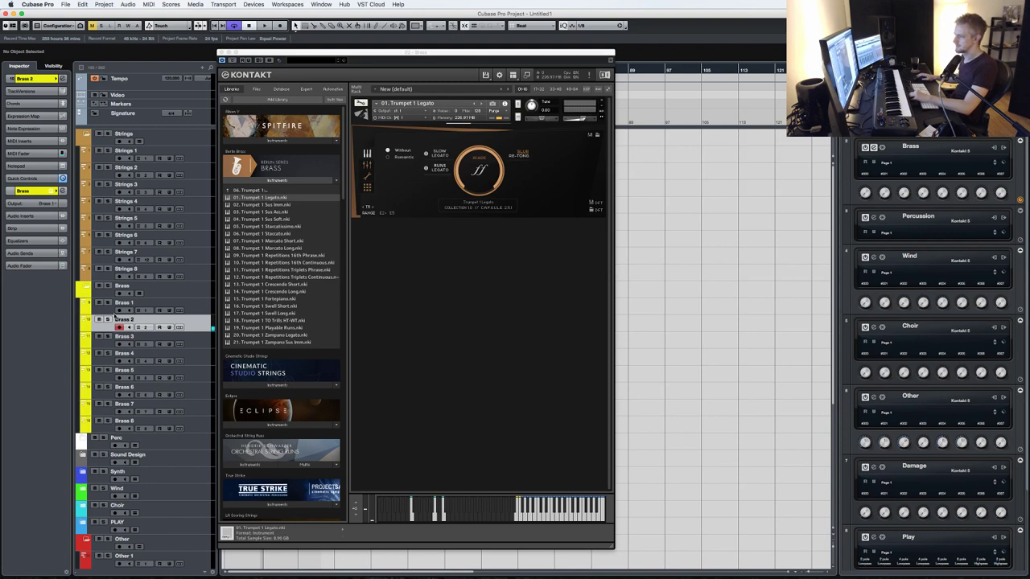
- Select the Brass 1 track, remove the Trumpet 1 Legato patch and load Horn 1 Sus Soft in its place
{"action": "left_click", "coordinate": [203, 309]}
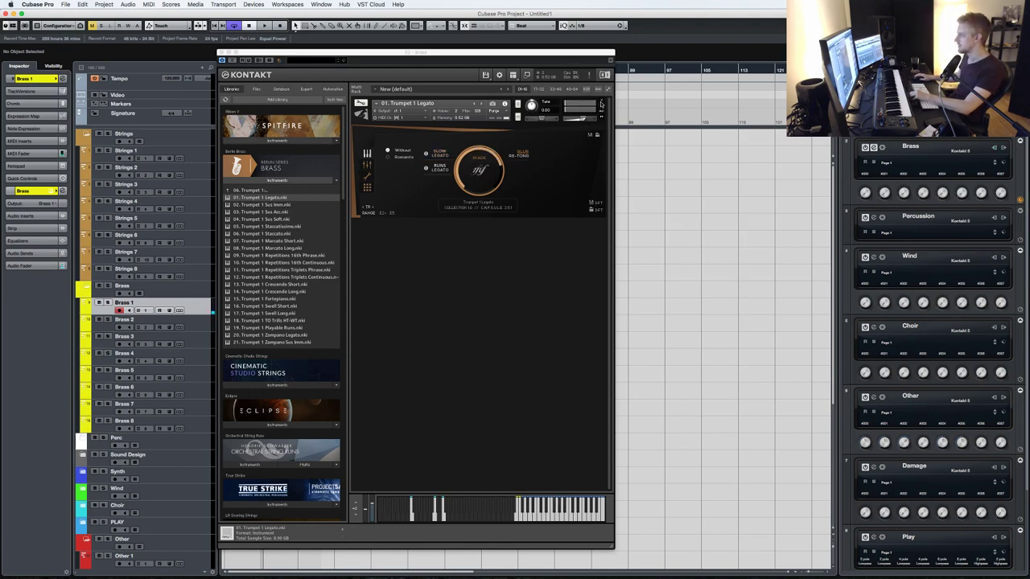
{"action": "left_click", "coordinate": [601, 105]}
{"action": "left_click", "coordinate": [256, 189]}
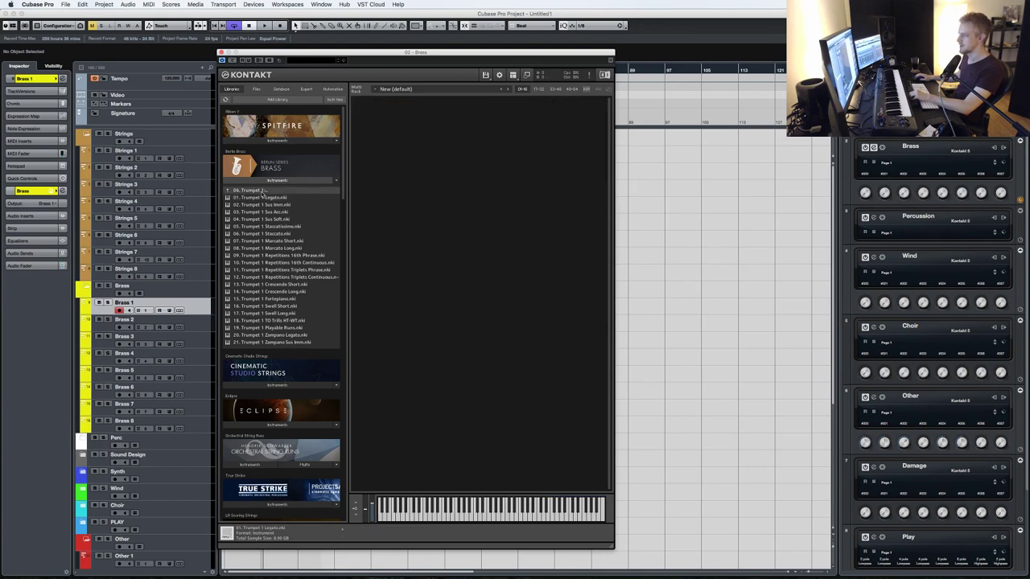
{"action": "left_click", "coordinate": [273, 200]}
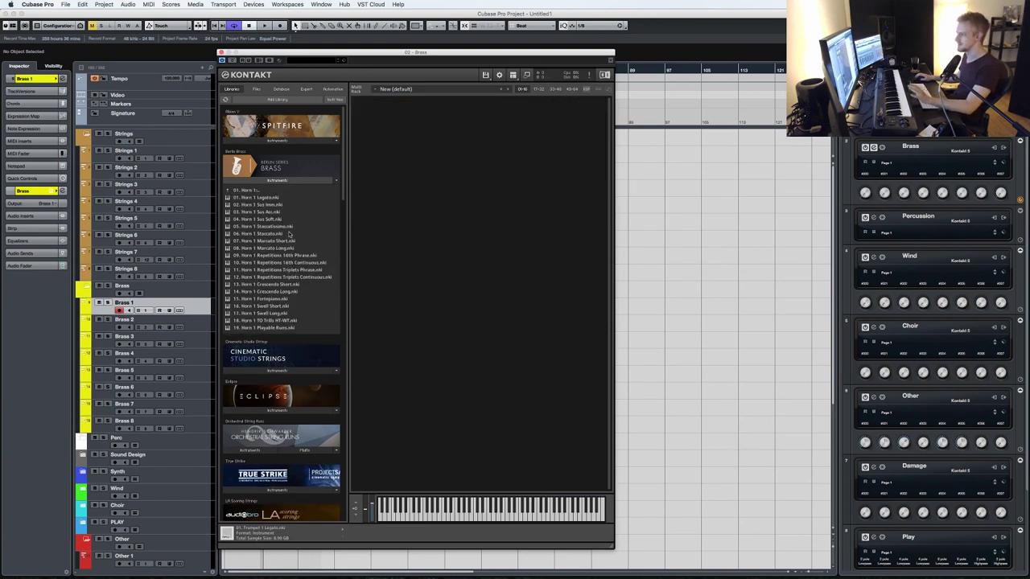
{"action": "double_click", "coordinate": [278, 219]}
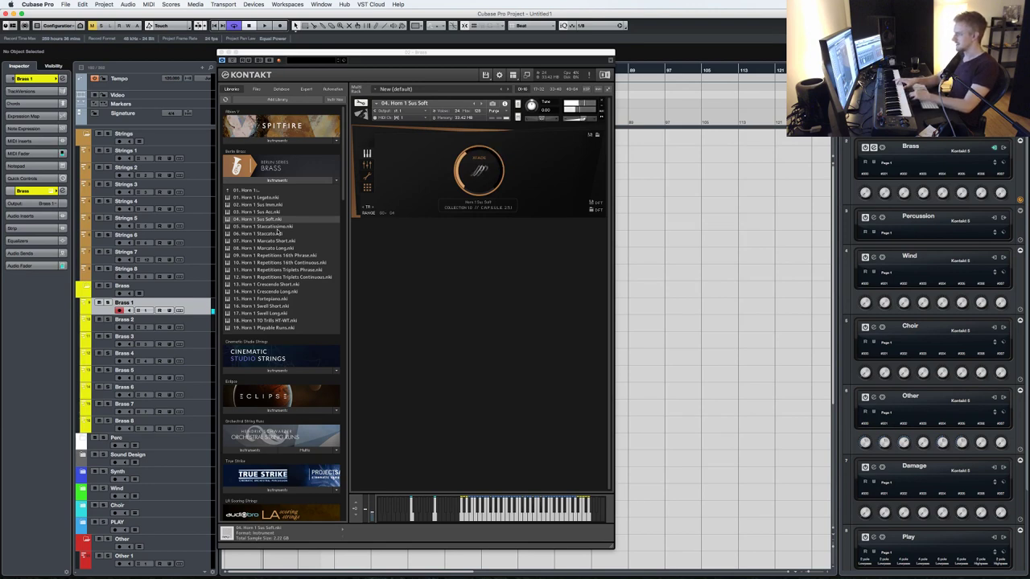
- Add the Horn 2 Sus Soft patch below Horn 1 and select the Brass 2 track to play it
{"action": "left_click", "coordinate": [248, 190]}
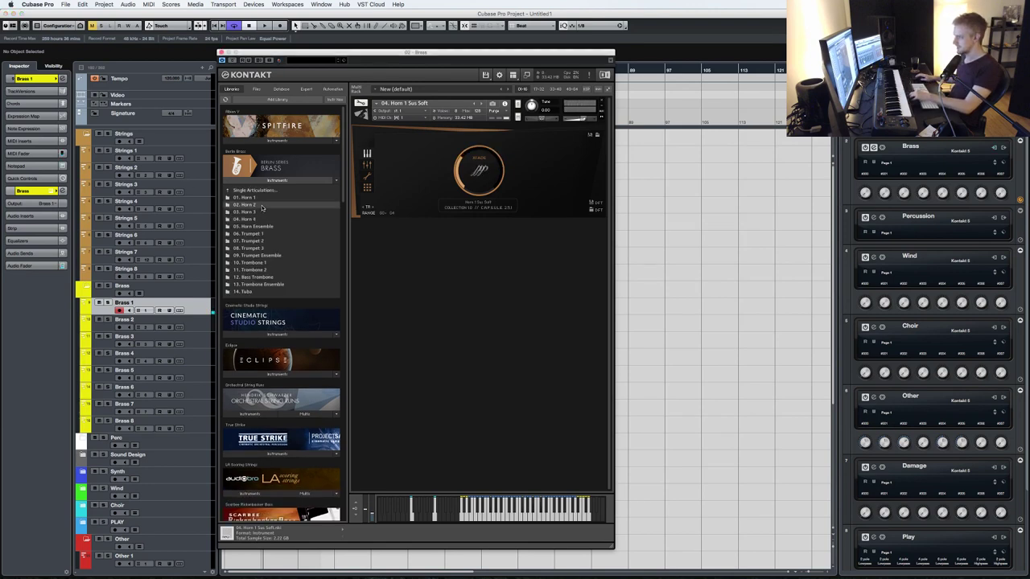
{"action": "left_click", "coordinate": [262, 206]}
{"action": "double_click", "coordinate": [278, 219]}
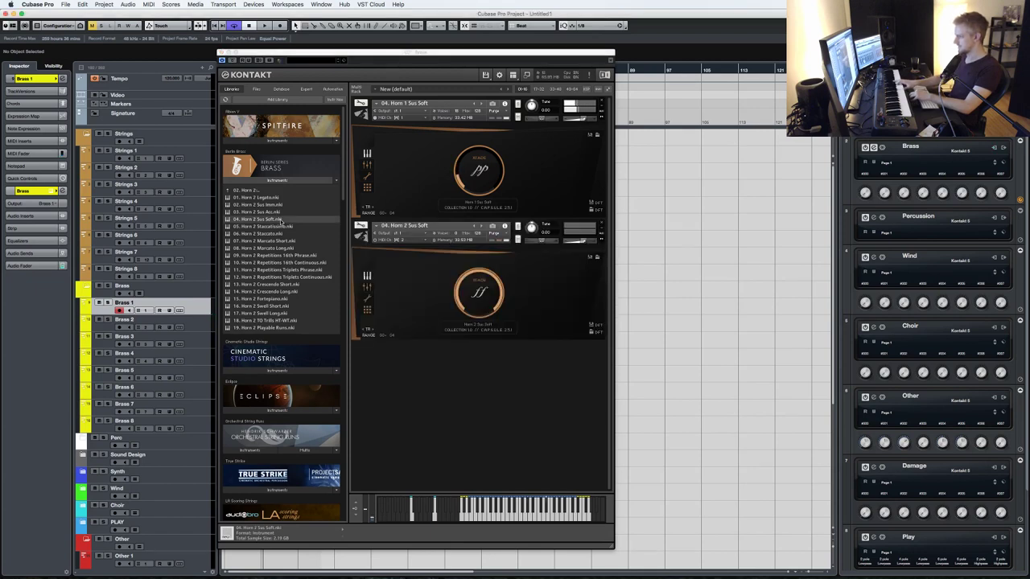
{"action": "left_click", "coordinate": [195, 331]}
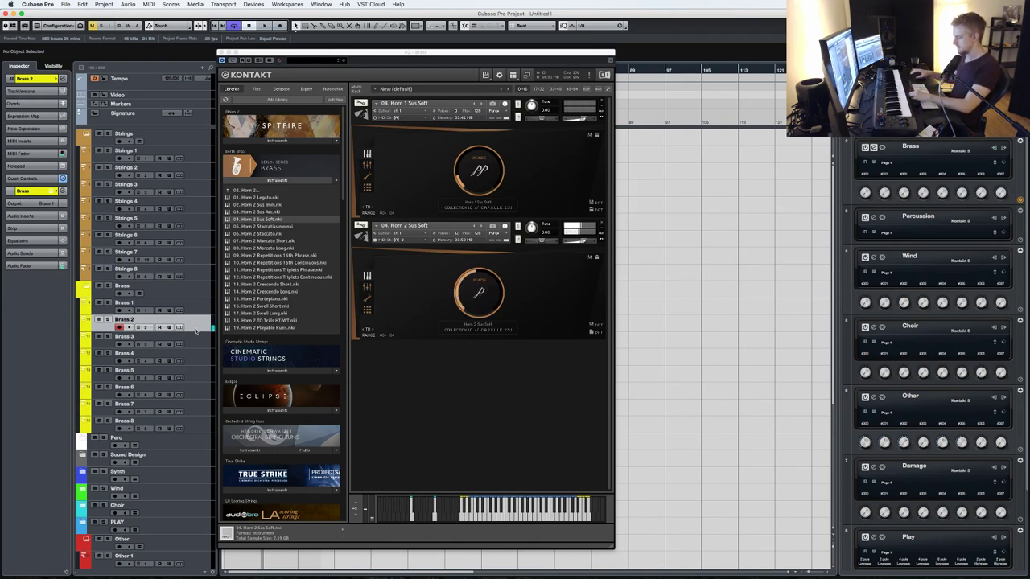
- Replace the Horn 1 Sus Soft patch on Brass 1 with Horn 1 Legato and select Brass 2 again
{"action": "left_click", "coordinate": [197, 309]}
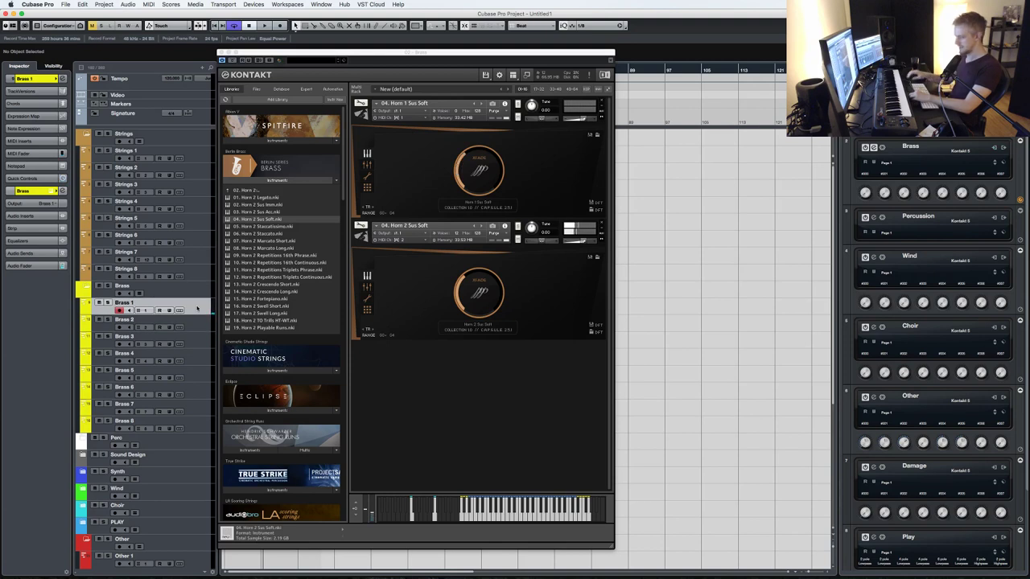
{"action": "left_click", "coordinate": [252, 192]}
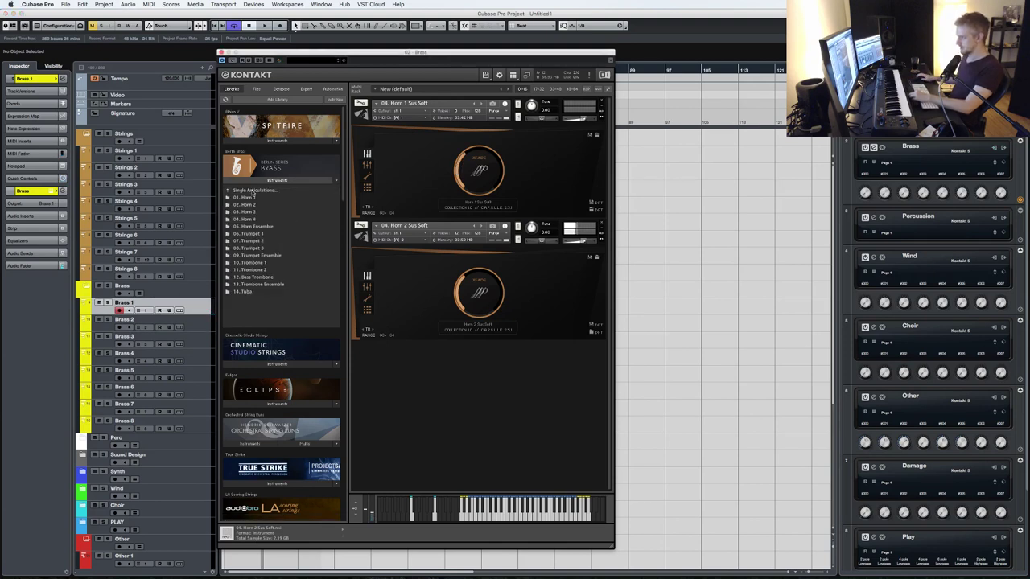
{"action": "left_click", "coordinate": [269, 198]}
{"action": "left_click", "coordinate": [271, 198]}
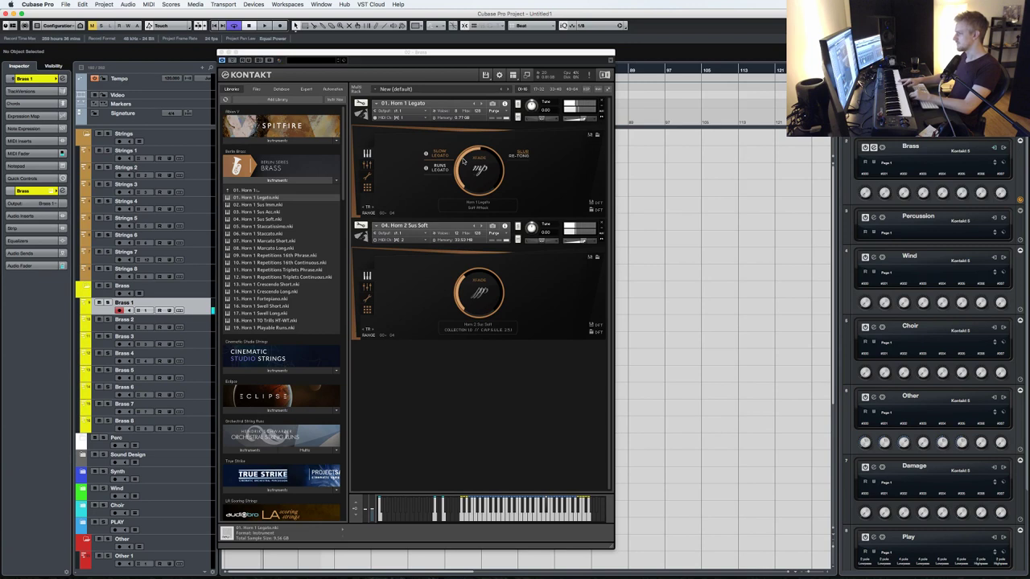
{"action": "left_click", "coordinate": [197, 329]}
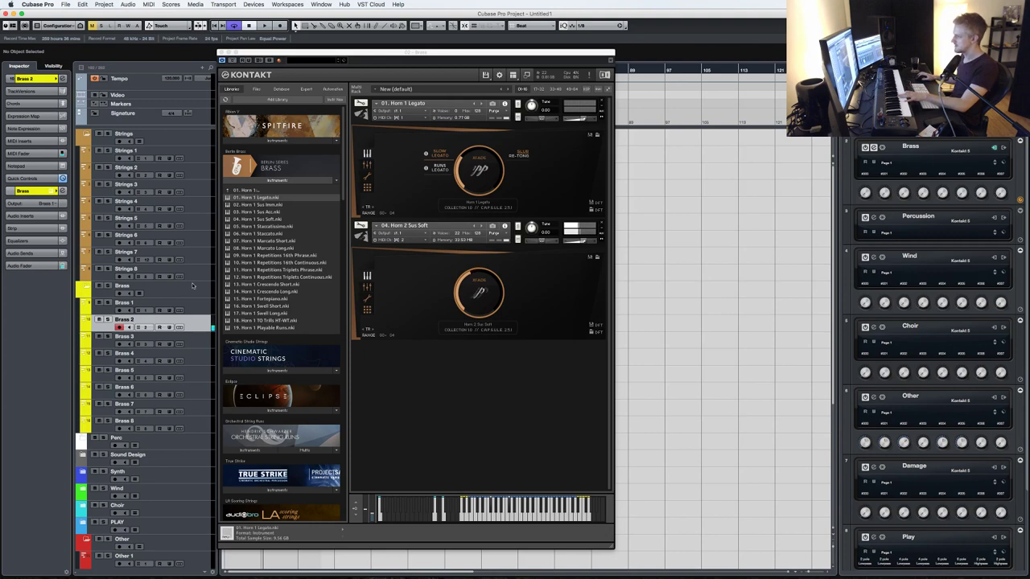
- Open the Strings 1 track's Kontakt instrument and load the CSS Full Ensemble patch from Cinematic Studio Strings
{"action": "left_click", "coordinate": [203, 150]}
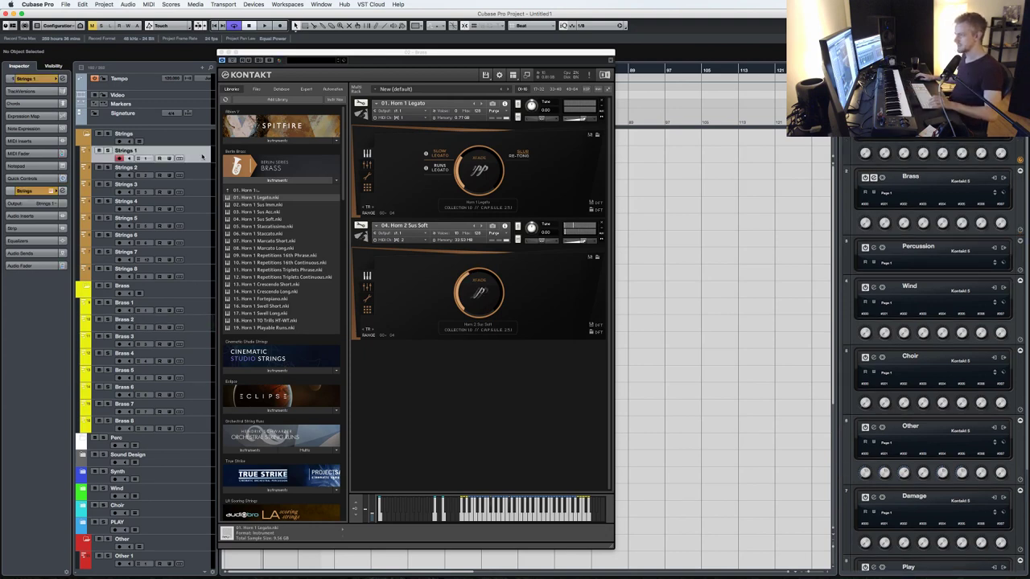
{"action": "key", "text": "e"}
{"action": "left_click", "coordinate": [367, 220]}
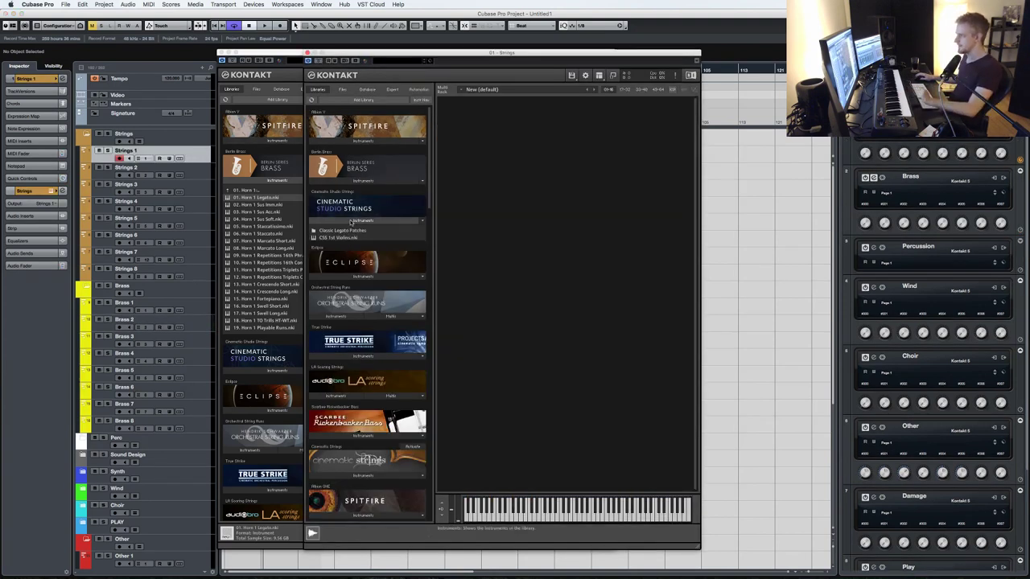
{"action": "double_click", "coordinate": [355, 268]}
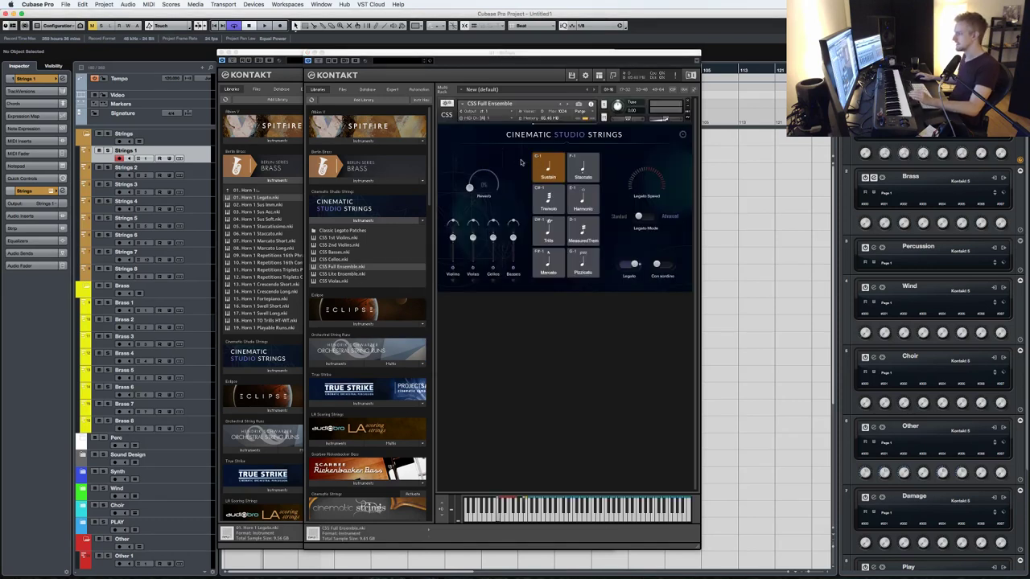
- Switch off Legato in the CSS Full Ensemble patch and adjust the patch's output volume
{"action": "left_click", "coordinate": [632, 266]}
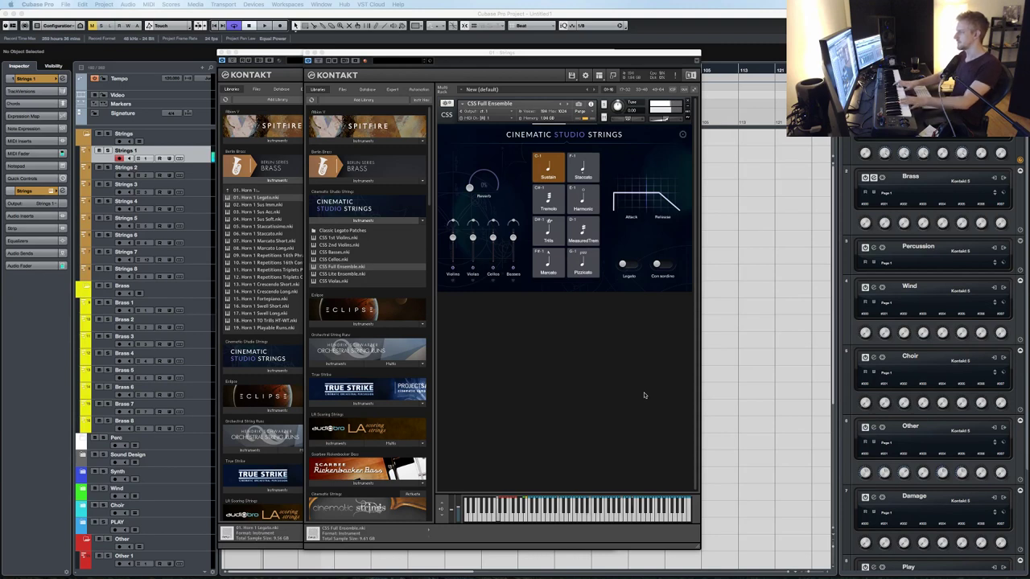
{"action": "left_click", "coordinate": [668, 119]}
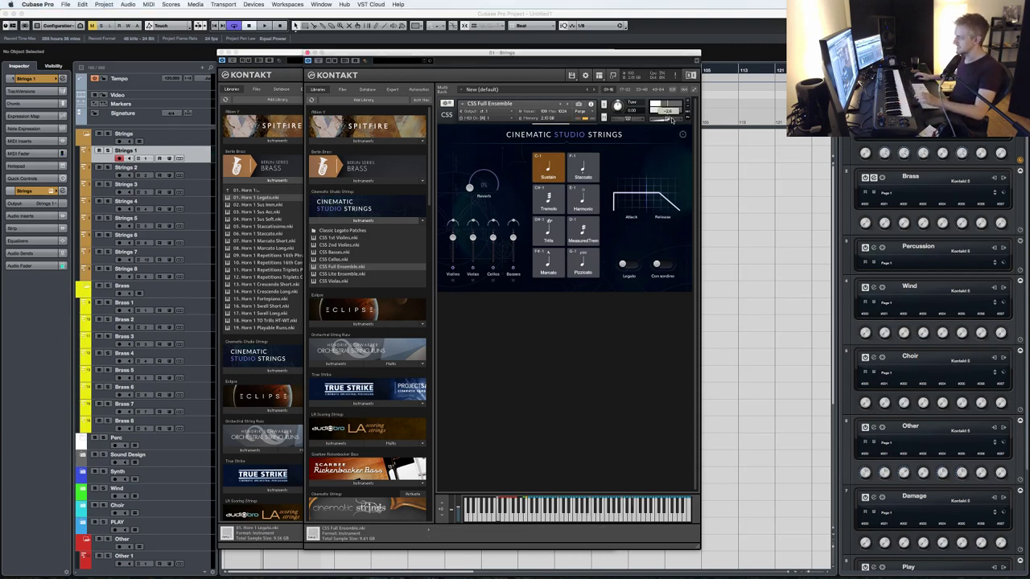
- Move the Strings Kontakt window aside, select the Brass 1 track and bring the Brass Kontakt window to the front
{"action": "left_click_drag", "start_coordinate": [457, 56], "coordinate": [598, 57]}
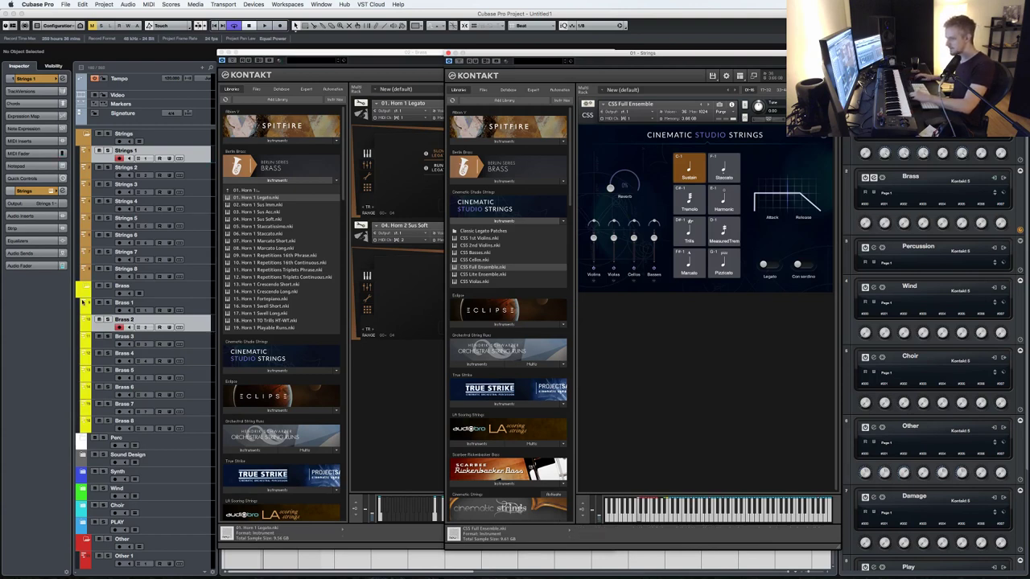
{"action": "left_click", "coordinate": [201, 308]}
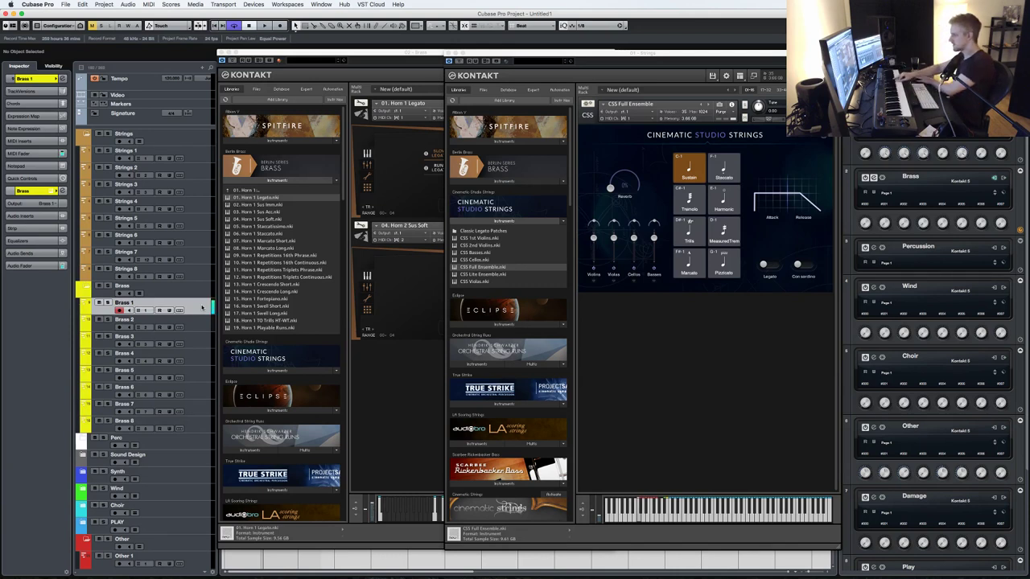
{"action": "left_click", "coordinate": [415, 429]}
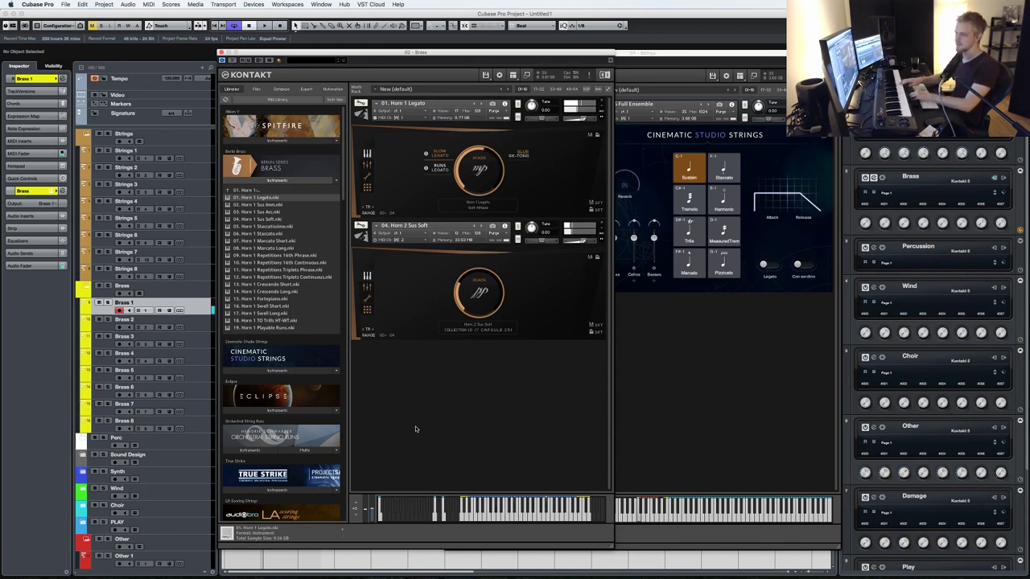
- Audition Other 1, Strings 1, Brass 1 and Brass 2 by switching between them, ending with Strings 1 and Brass 2 layered
{"action": "left_click", "coordinate": [199, 556]}
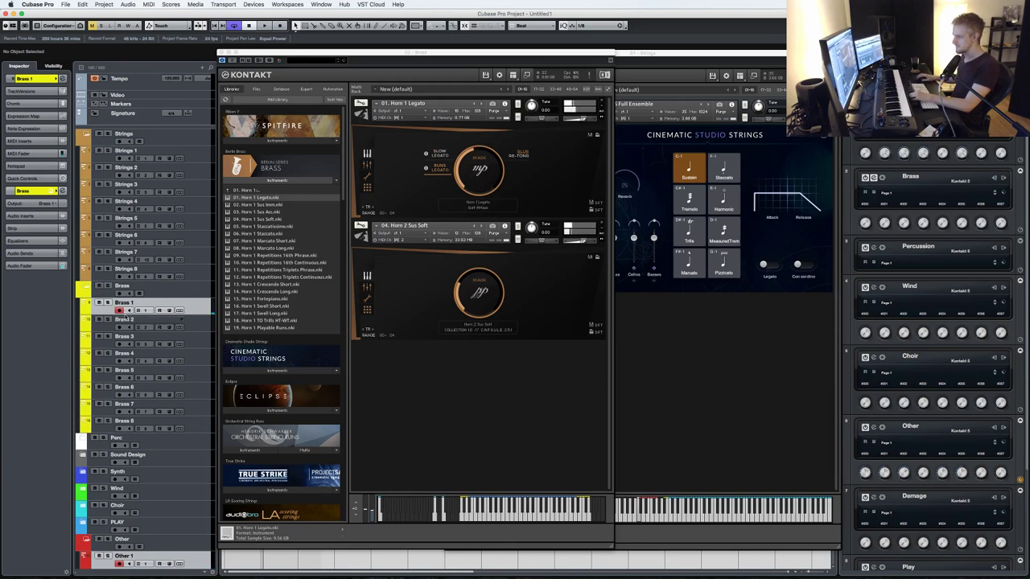
{"action": "left_click", "coordinate": [204, 161]}
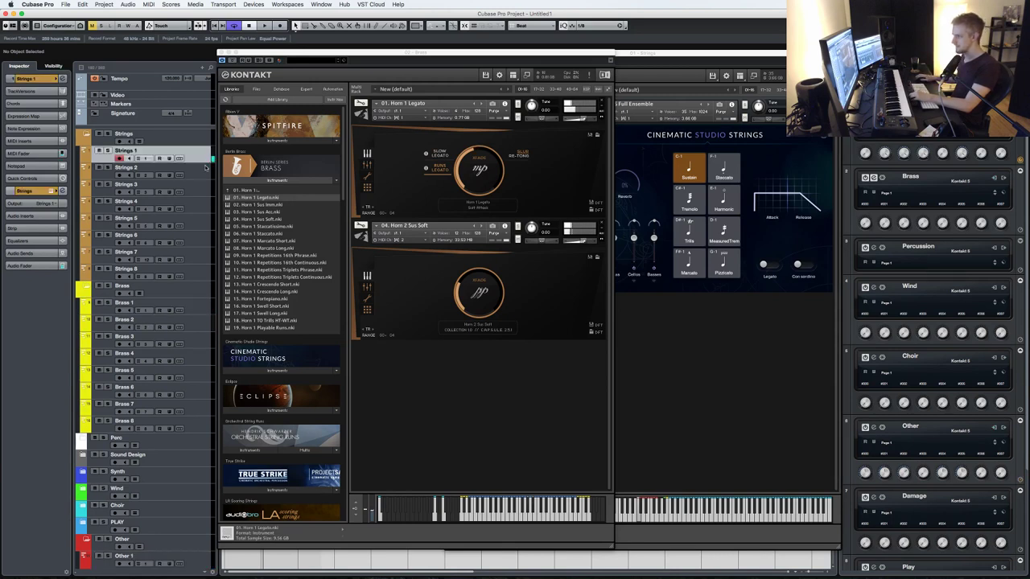
{"action": "left_click", "coordinate": [204, 325]}
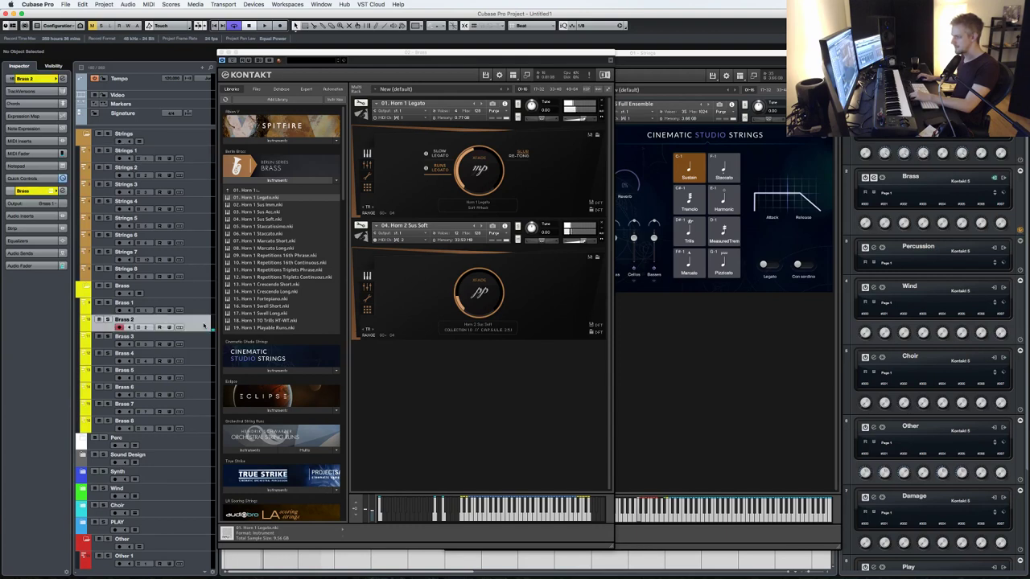
{"action": "key", "text": "Up"}
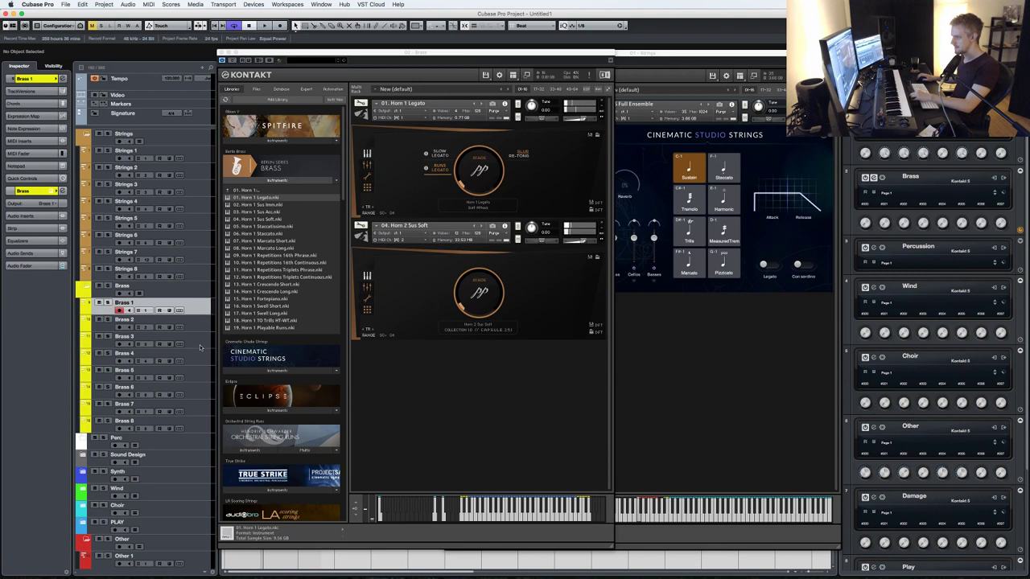
{"action": "left_click", "coordinate": [198, 557]}
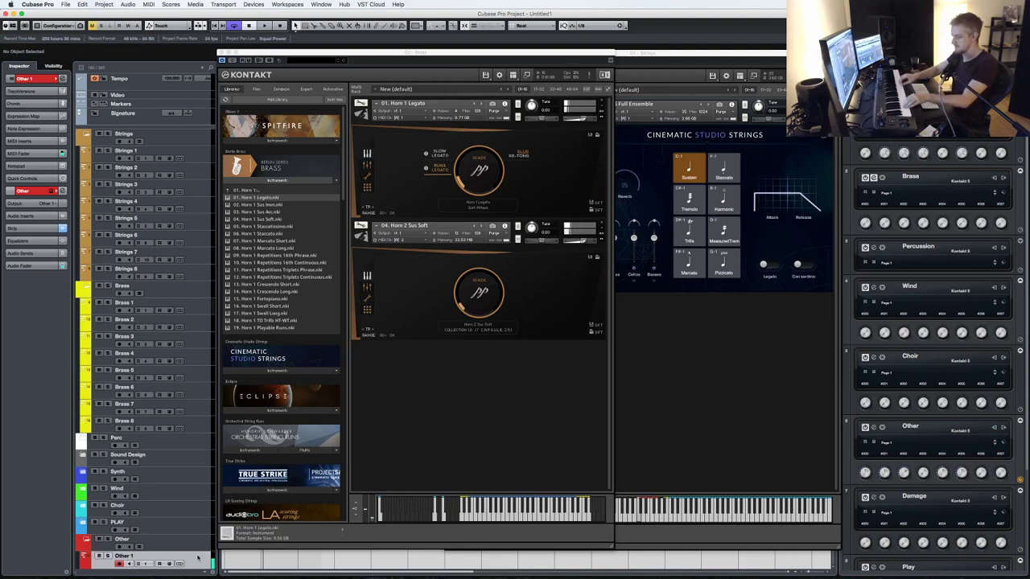
{"action": "left_click", "coordinate": [206, 312]}
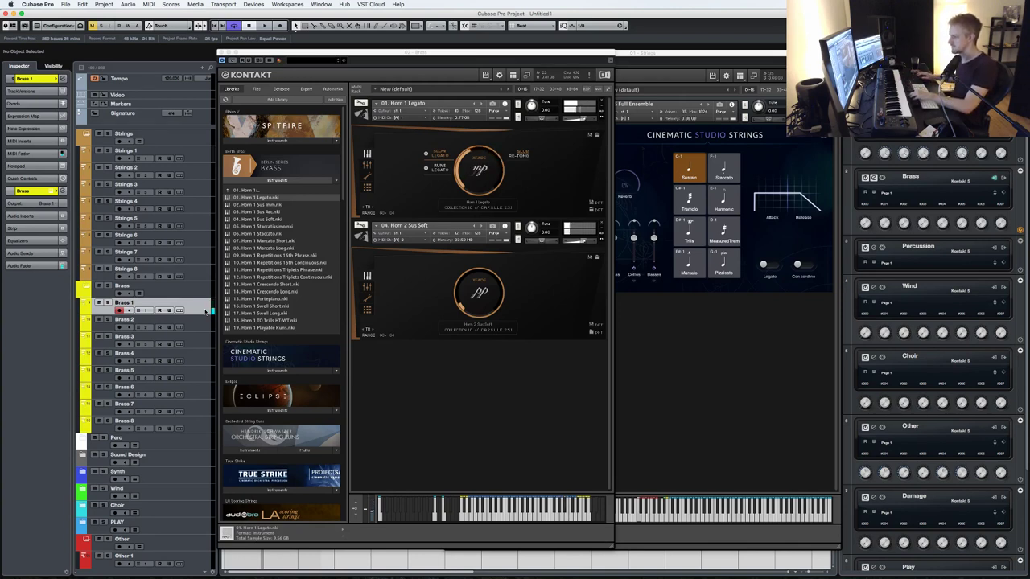
{"action": "left_click", "coordinate": [191, 153]}
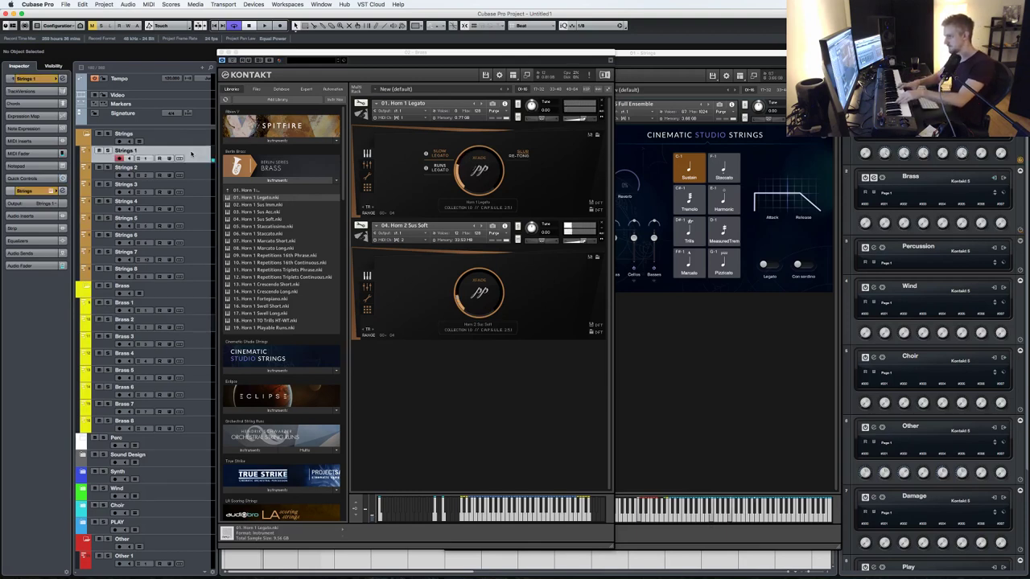
{"action": "left_click", "coordinate": [190, 327]}
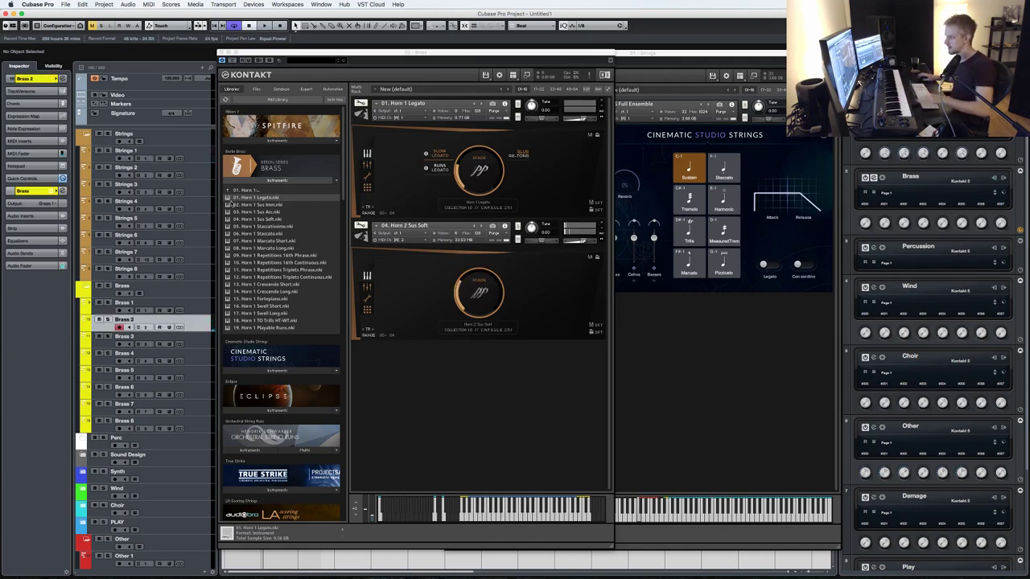
{"action": "left_click", "coordinate": [205, 160]}
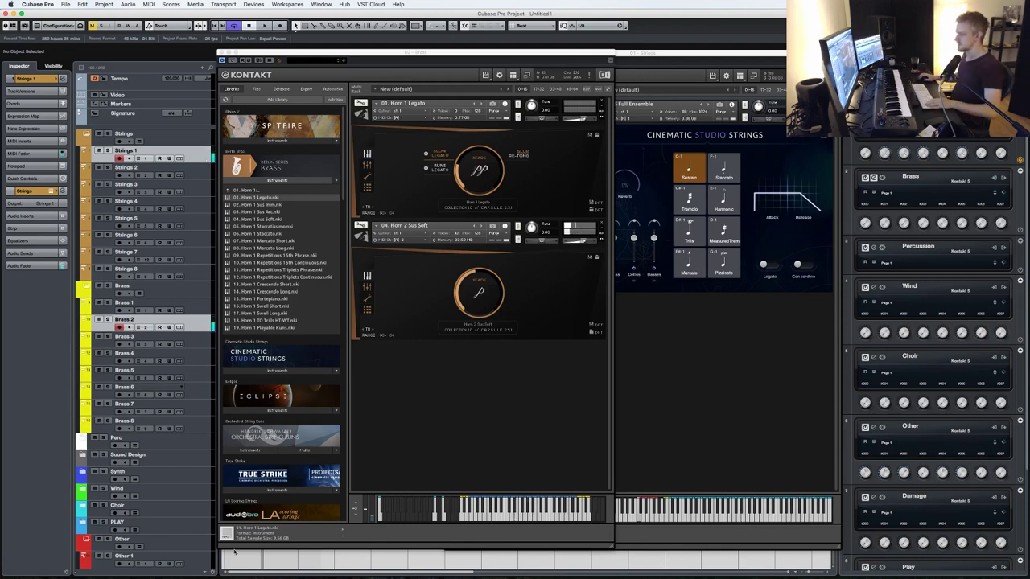
- Select the Other 1 track and close the Brass and Strings Kontakt windows
{"action": "left_click", "coordinate": [196, 565]}
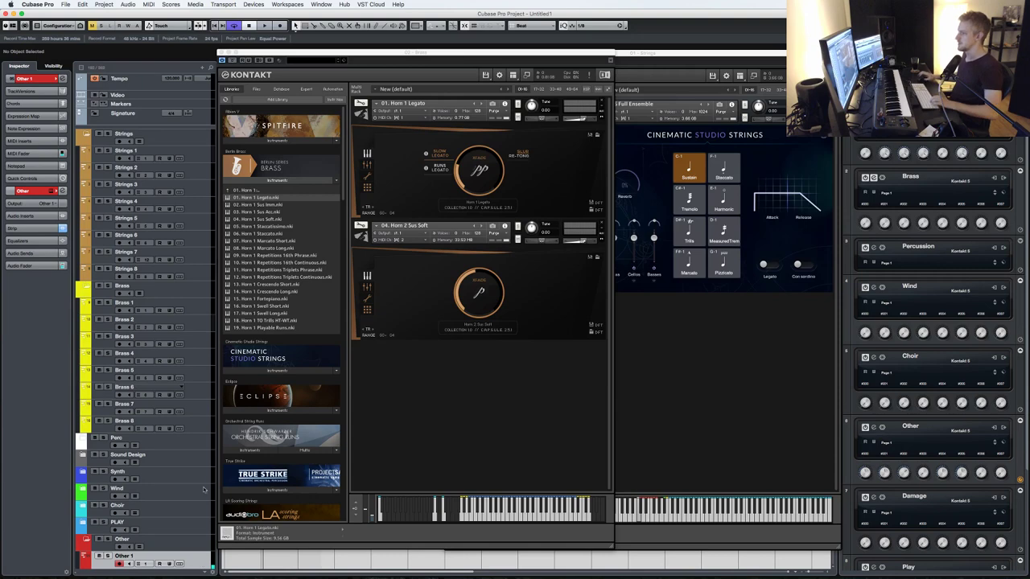
{"action": "left_click", "coordinate": [222, 59]}
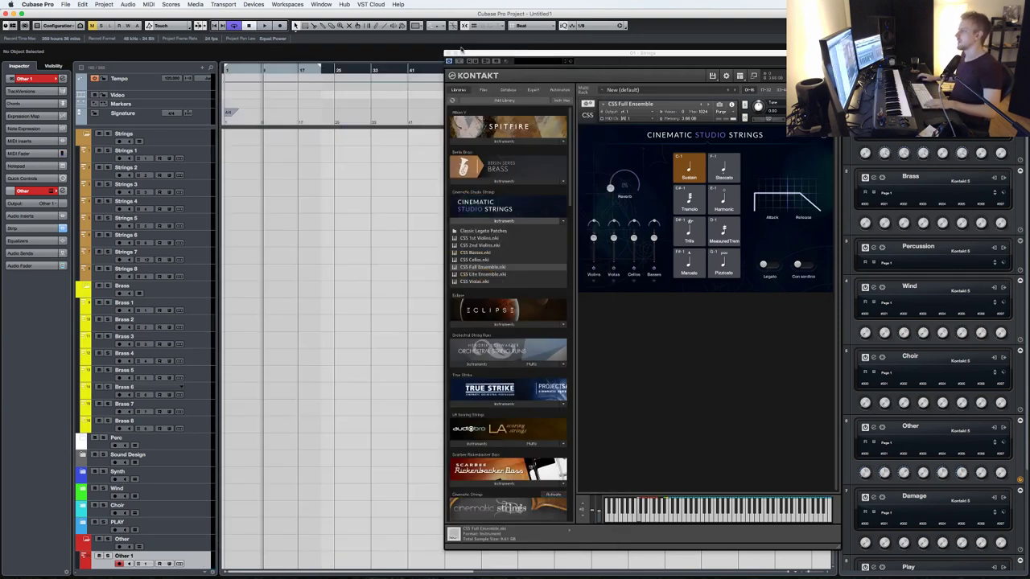
{"action": "left_click", "coordinate": [447, 54]}
{"action": "key", "text": "KP_Decimal"}
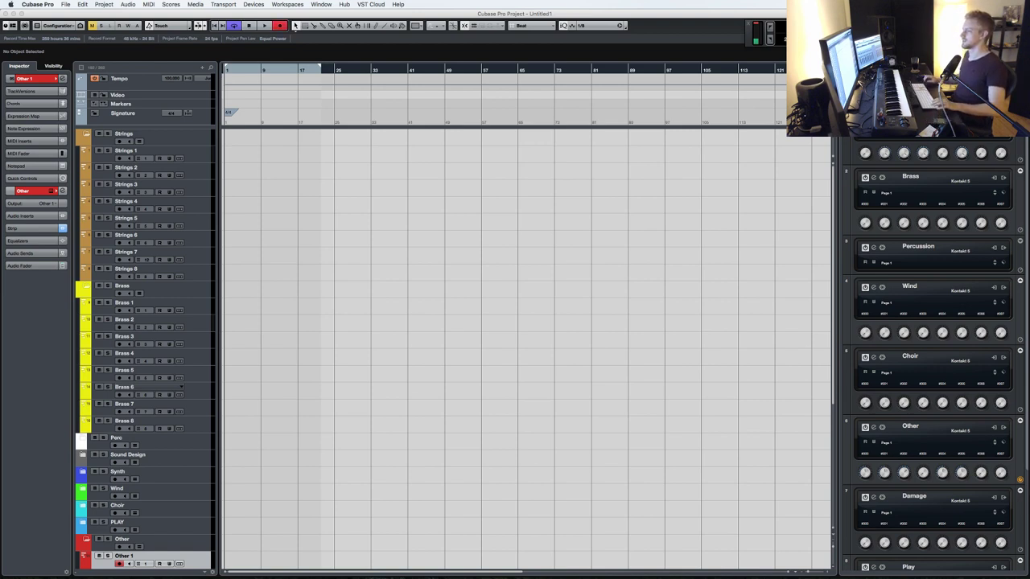
{"action": "key", "text": "space"}
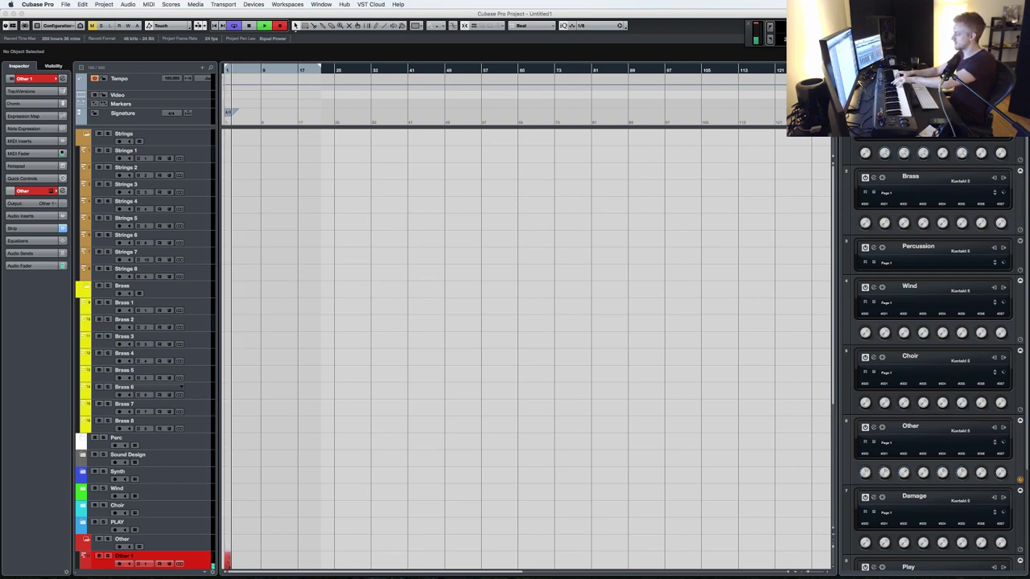
{"action": "key", "text": "space"}
{"action": "key", "text": "Delete"}
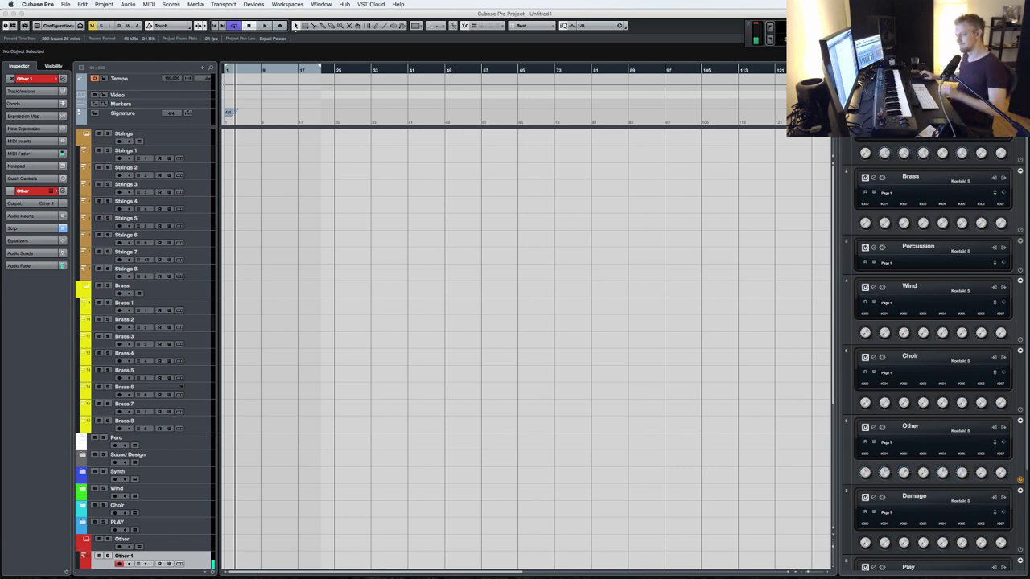
- Record a MIDI sketch with melody and chords on the Other 1 track from bar 1 and play it back
{"action": "key", "text": "period"}
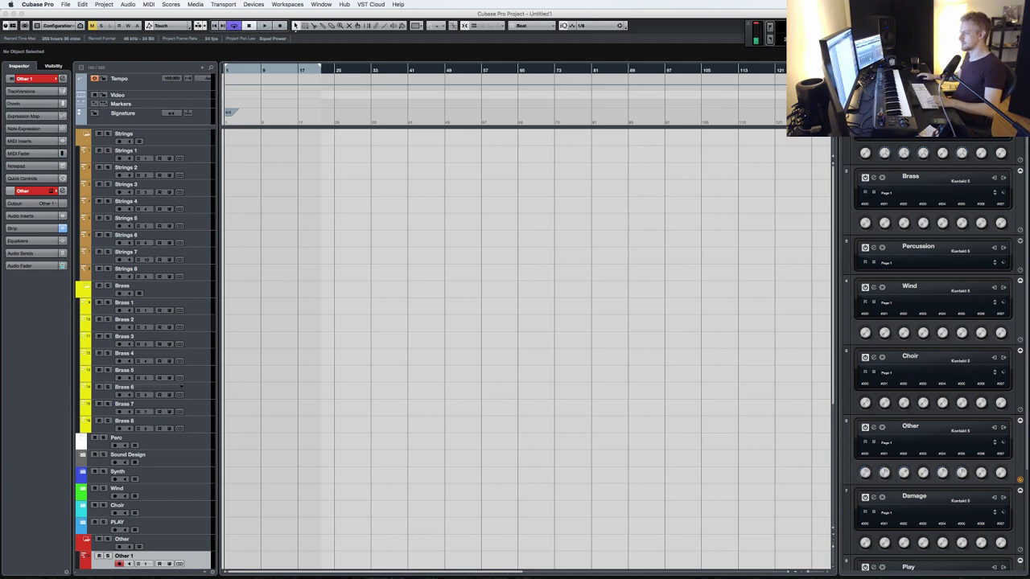
{"action": "scroll", "coordinate": [617, 311], "scroll_direction": "down", "scroll_amount": 5}
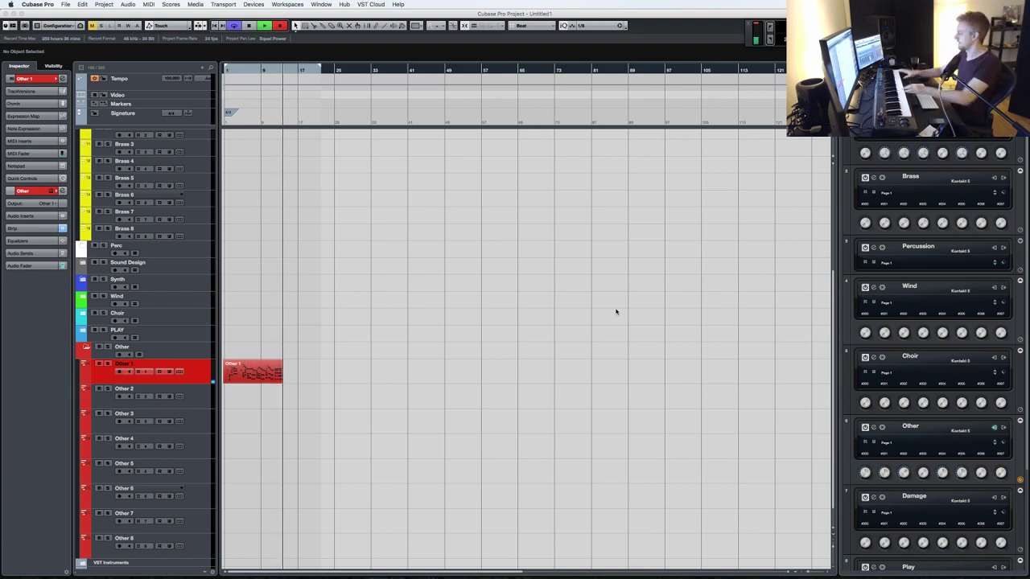
{"action": "key", "text": "space"}
{"action": "key", "text": "."}
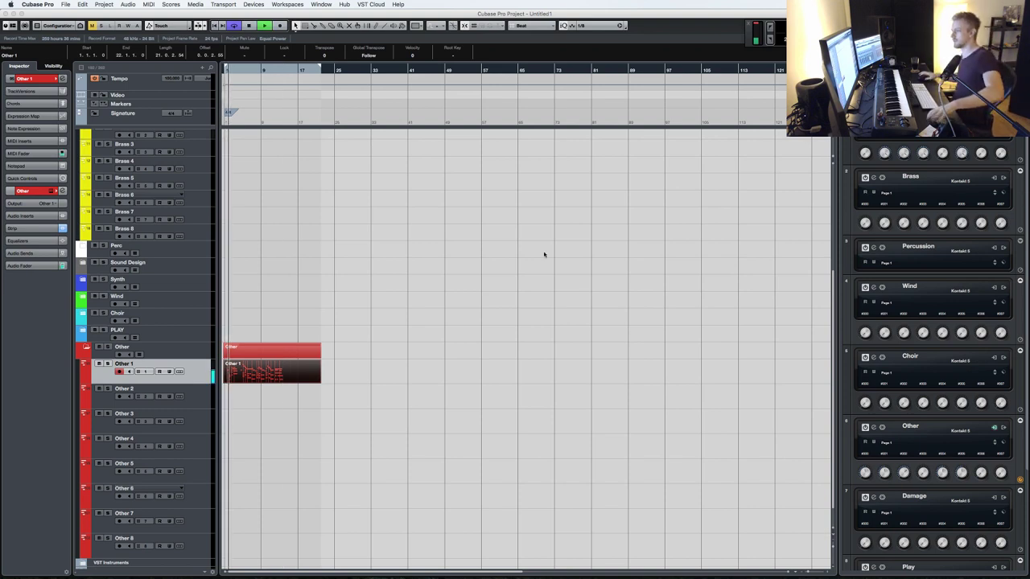
{"action": "scroll", "coordinate": [535, 237], "scroll_direction": "up", "scroll_amount": 5}
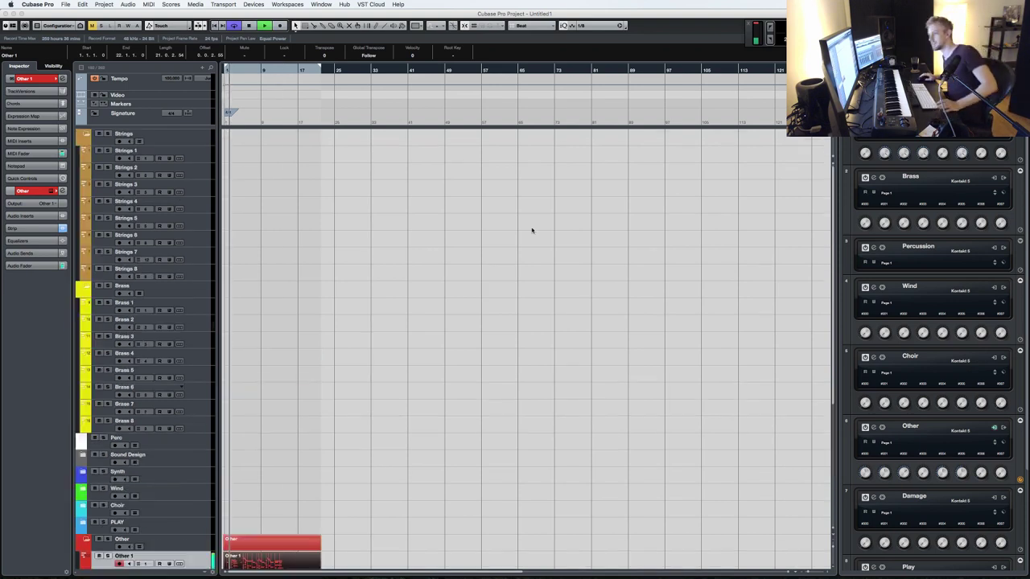
- Expand the Synth folder and select its Omnisphere 01 track
{"action": "left_click", "coordinate": [199, 304]}
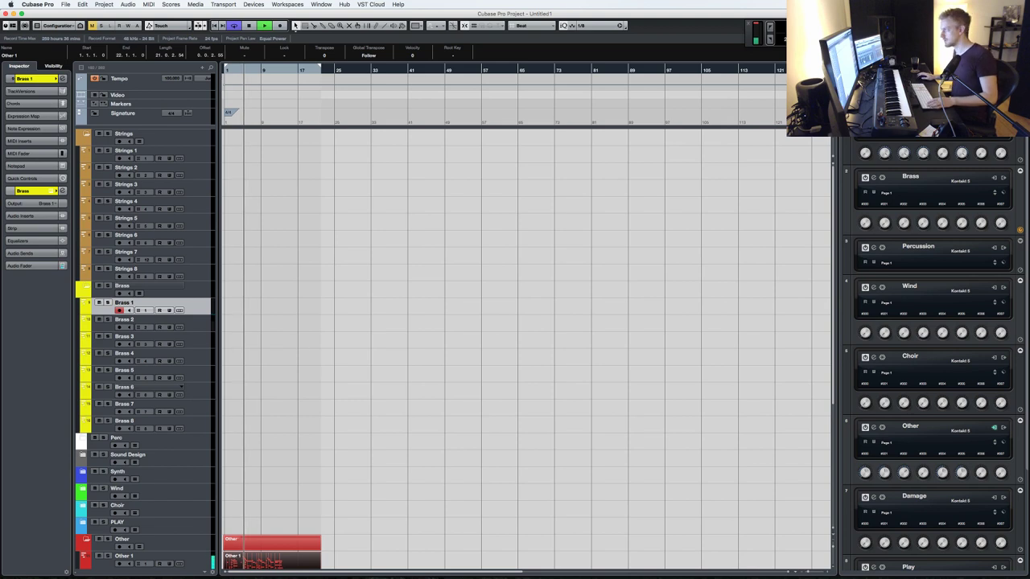
{"action": "key", "text": "space"}
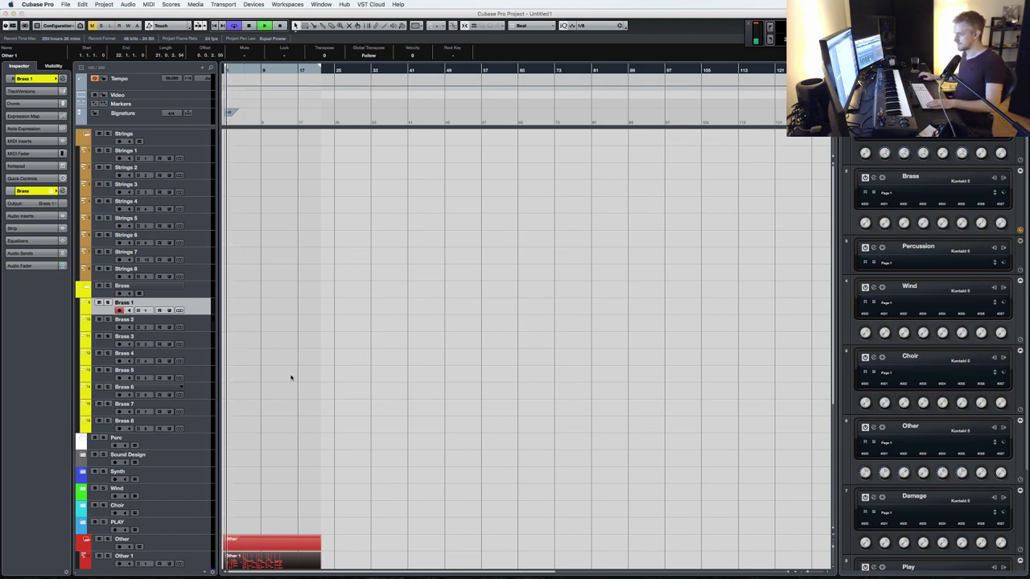
{"action": "left_click", "coordinate": [83, 473]}
{"action": "left_click", "coordinate": [202, 494]}
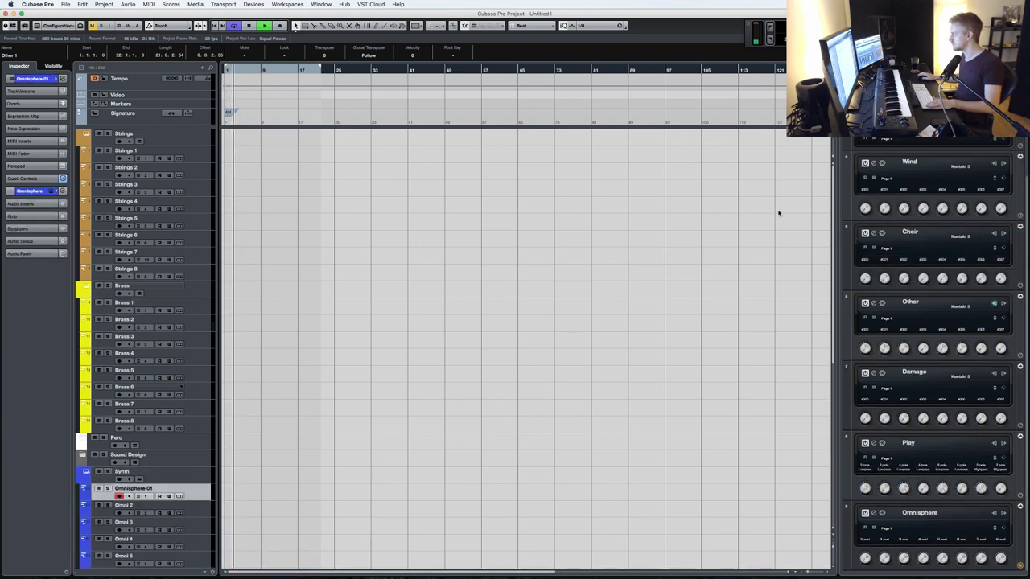
- Stop playback and open the recorded Other 1 part in the Key Editor
{"action": "scroll", "coordinate": [634, 329], "scroll_direction": "down", "scroll_amount": 5}
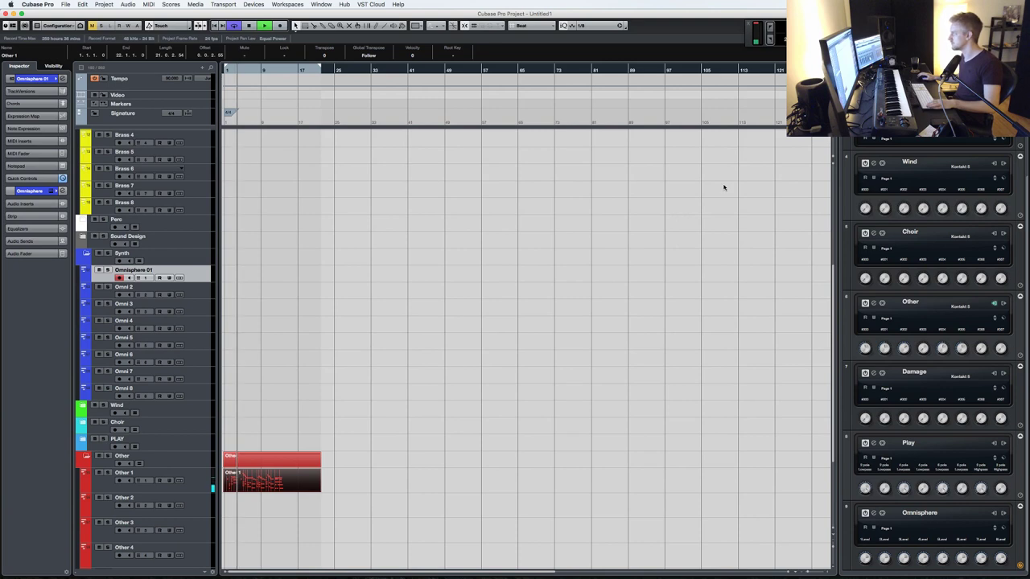
{"action": "key", "text": "space"}
{"action": "double_click", "coordinate": [250, 486]}
{"action": "left_click_drag", "start_coordinate": [281, 209], "coordinate": [728, 398]}
{"action": "key", "text": "ctrl+Left"}
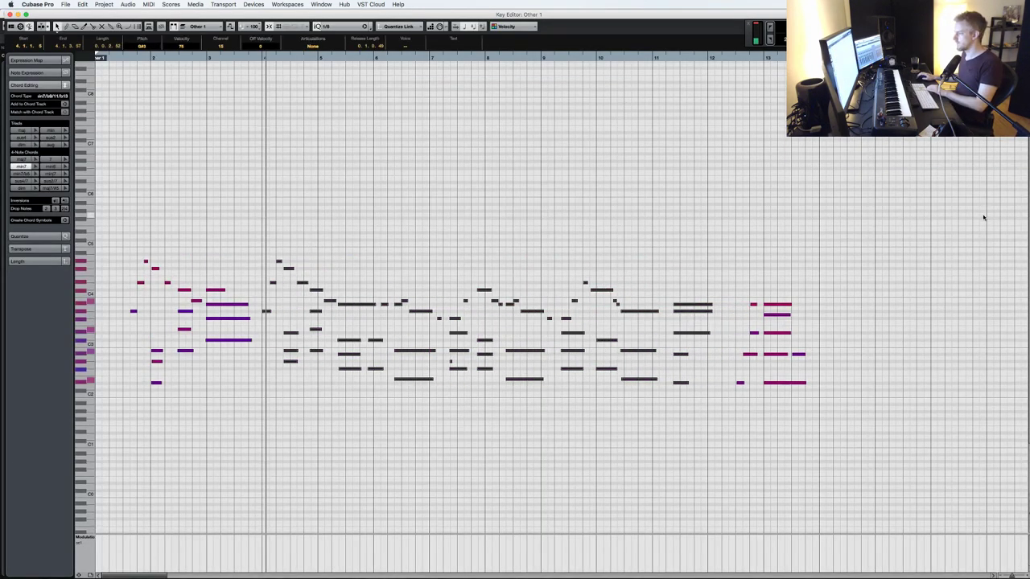
{"action": "key", "text": "ctrl+Right"}
{"action": "key", "text": "ctrl+Right"}
{"action": "key", "text": "ctrl+Right"}
{"action": "key", "text": "ctrl+Right"}
{"action": "key", "text": "ctrl+Right"}
- Select all notes following the opening phrase in the Other 1 part, nudge them earlier and play the result
{"action": "left_click_drag", "start_coordinate": [864, 419], "coordinate": [280, 169]}
{"action": "key", "text": "ctrl+Left"}
{"action": "key", "text": "ctrl+Left"}
{"action": "key", "text": "ctrl+Left"}
{"action": "key", "text": "ctrl+Left"}
{"action": "key", "text": "ctrl+Left"}
{"action": "key", "text": "ctrl+Left"}
{"action": "key", "text": "ctrl+Left"}
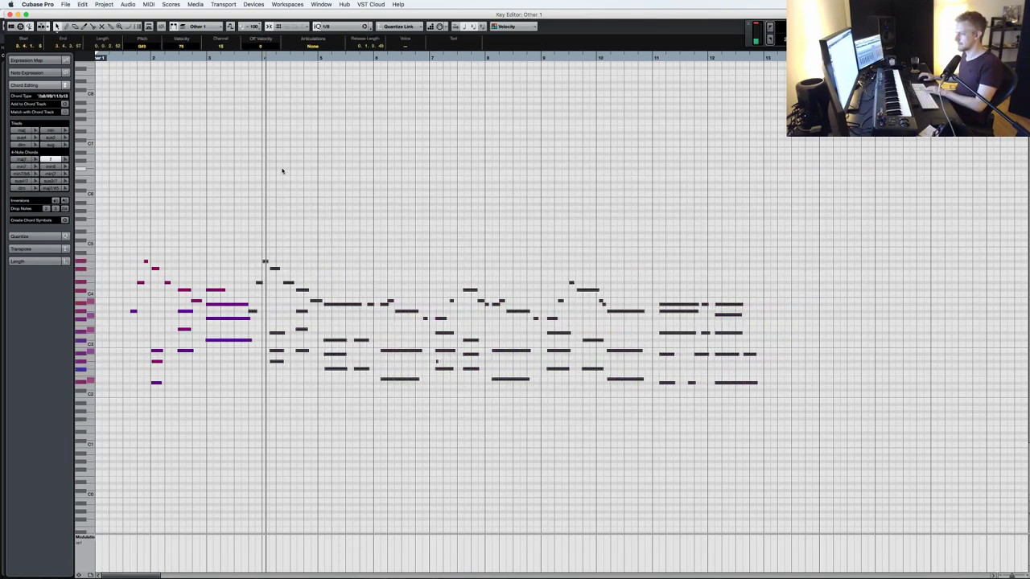
{"action": "key", "text": "KP_Subtract"}
{"action": "key", "text": "space"}
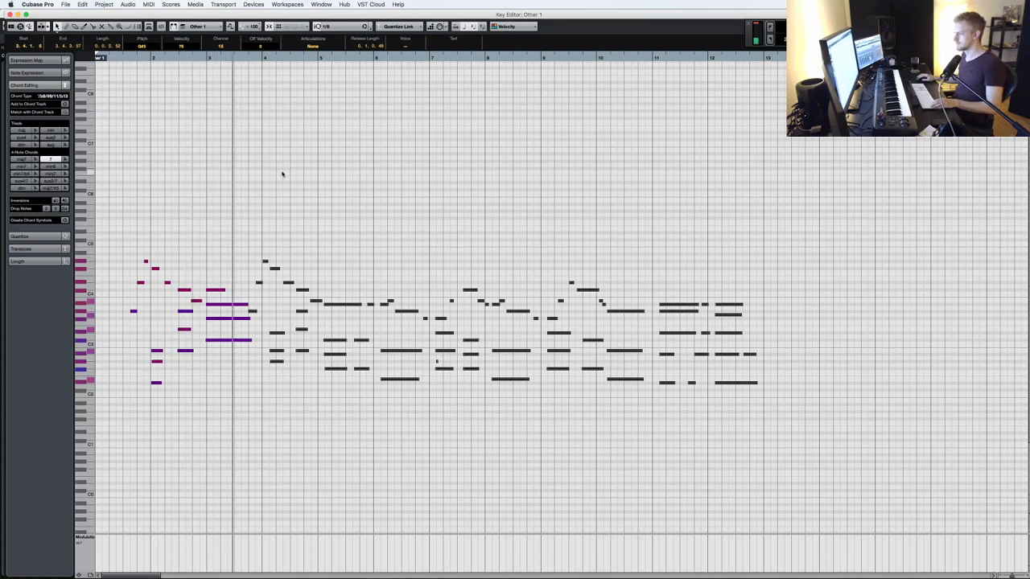
- Fine-tune the earlier shift of the selected notes and play the part to check its timing
{"action": "key", "text": "ctrl+Left"}
{"action": "key", "text": "ctrl+Left"}
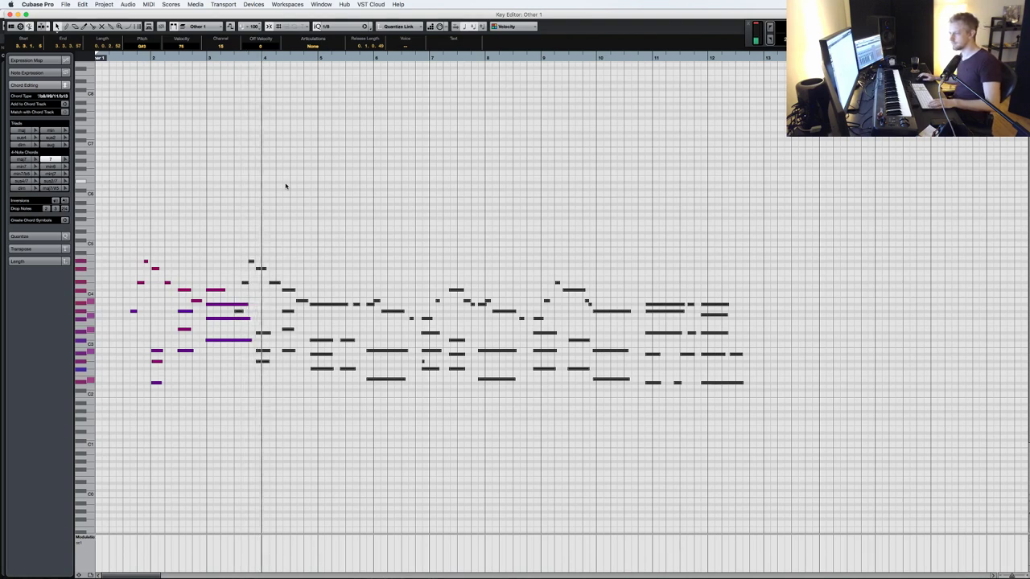
{"action": "key", "text": "ctrl+Left"}
{"action": "key", "text": "ctrl+Left"}
{"action": "key", "text": "KP_Subtract"}
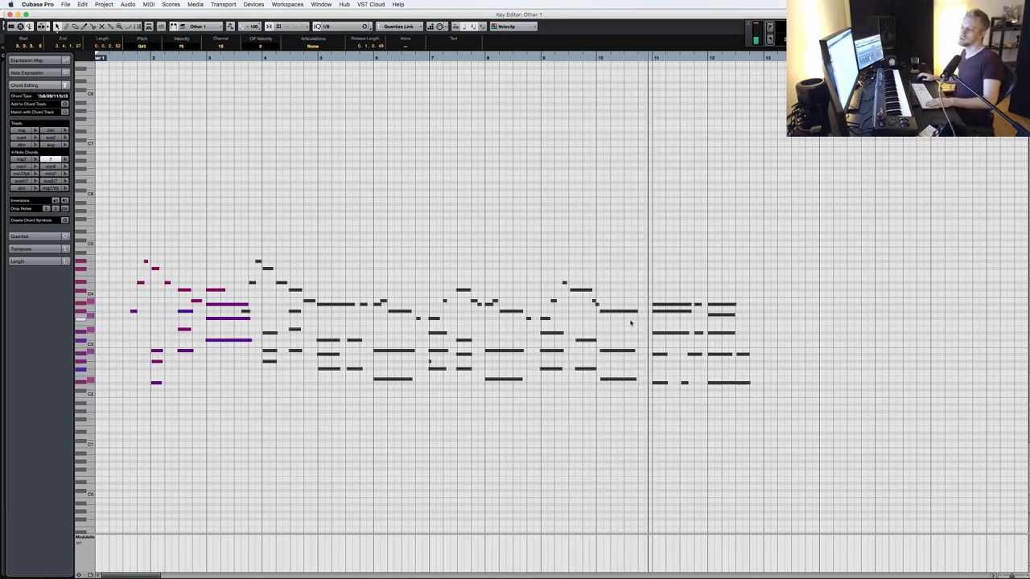
- Return to the project window, record a melody on the Brass 1 track from bar 1 and play it back soloed
{"action": "left_click", "coordinate": [490, 407]}
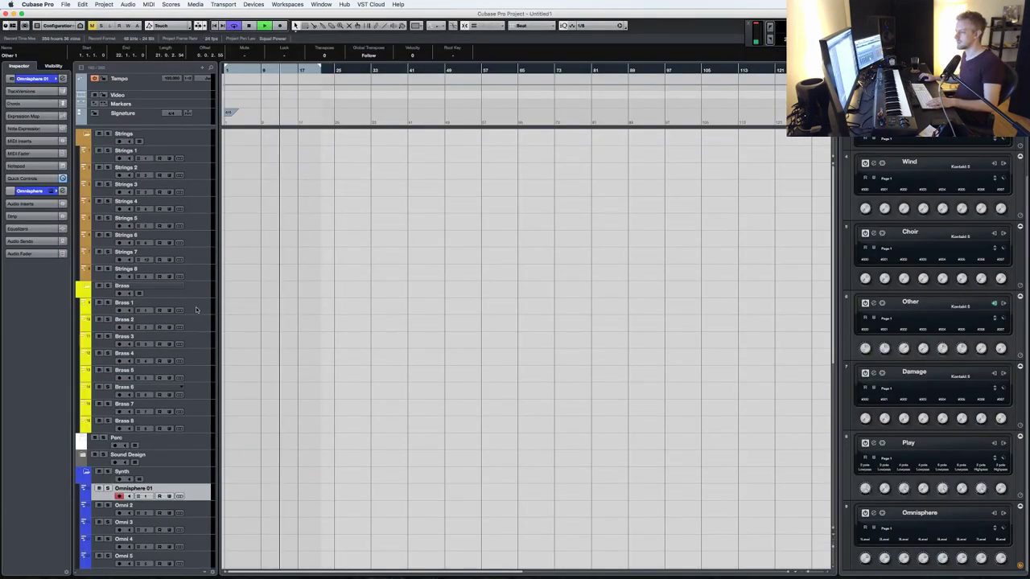
{"action": "left_click", "coordinate": [195, 310]}
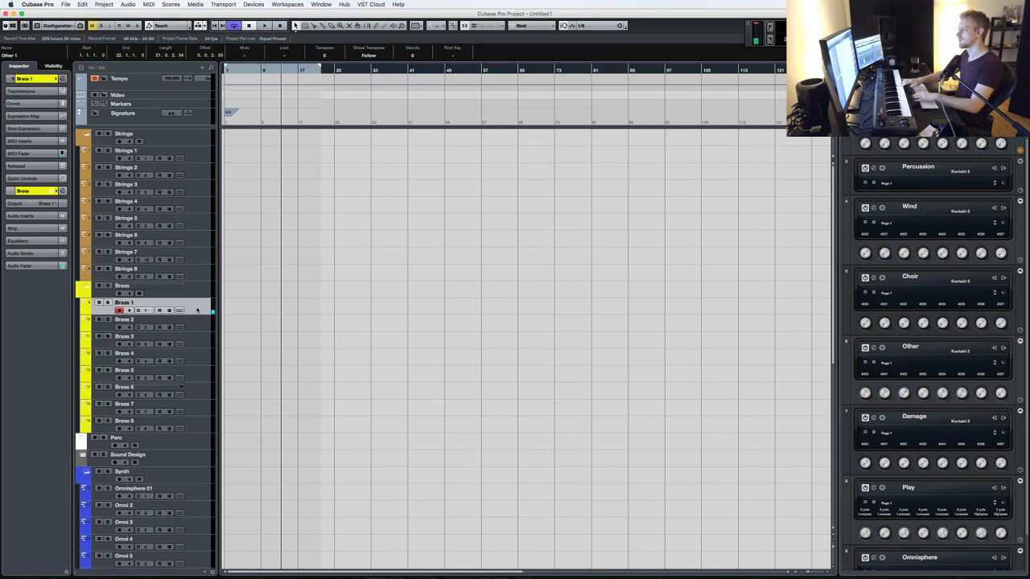
{"action": "key", "text": "space"}
{"action": "key", "text": "KP_Multiply"}
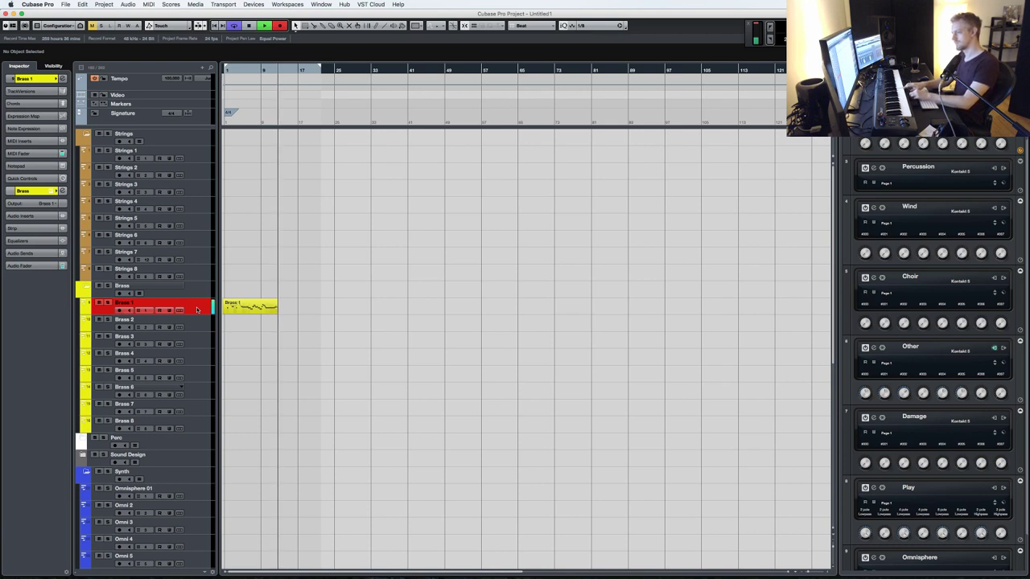
{"action": "key", "text": "space"}
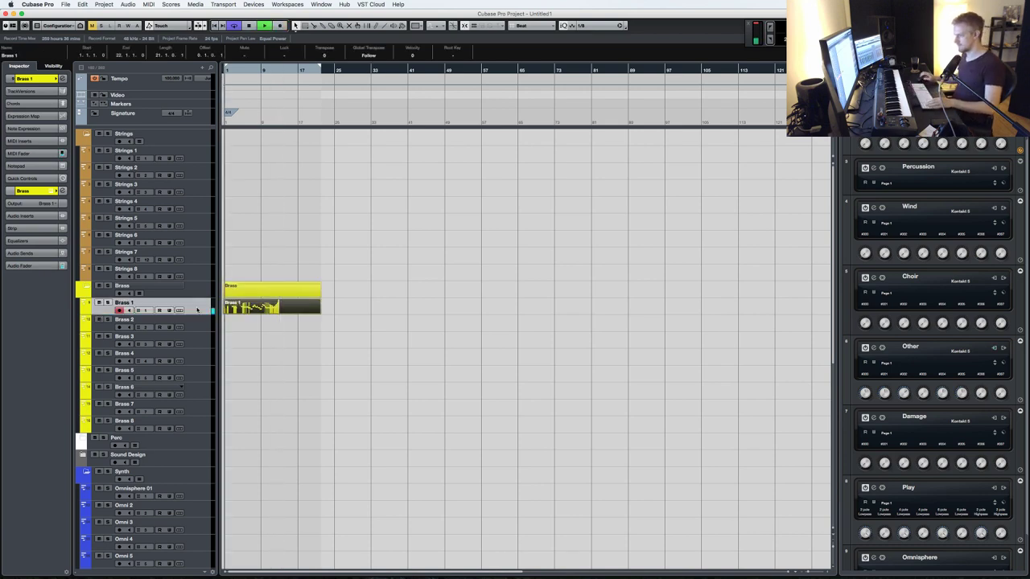
{"action": "left_click", "coordinate": [108, 304]}
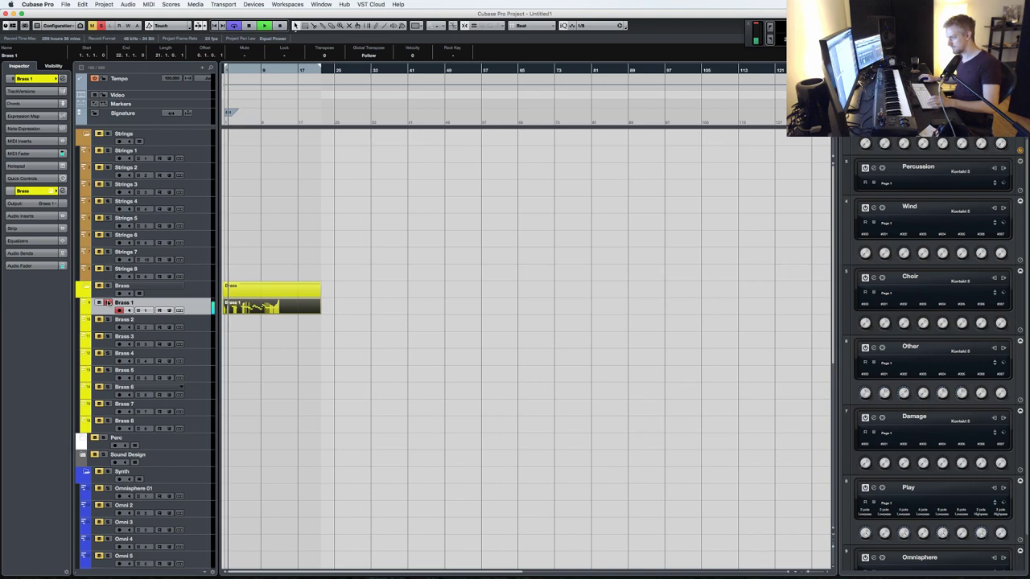
- Open the Brass 1 part in the Key Editor, inspect its notes and return to the project window
{"action": "double_click", "coordinate": [284, 307]}
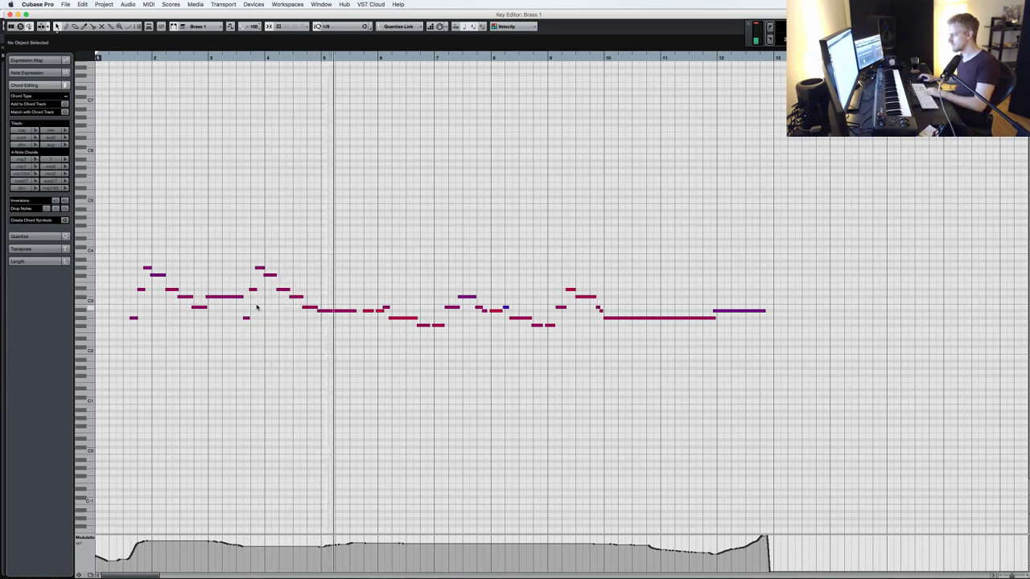
{"action": "key", "text": "Return"}
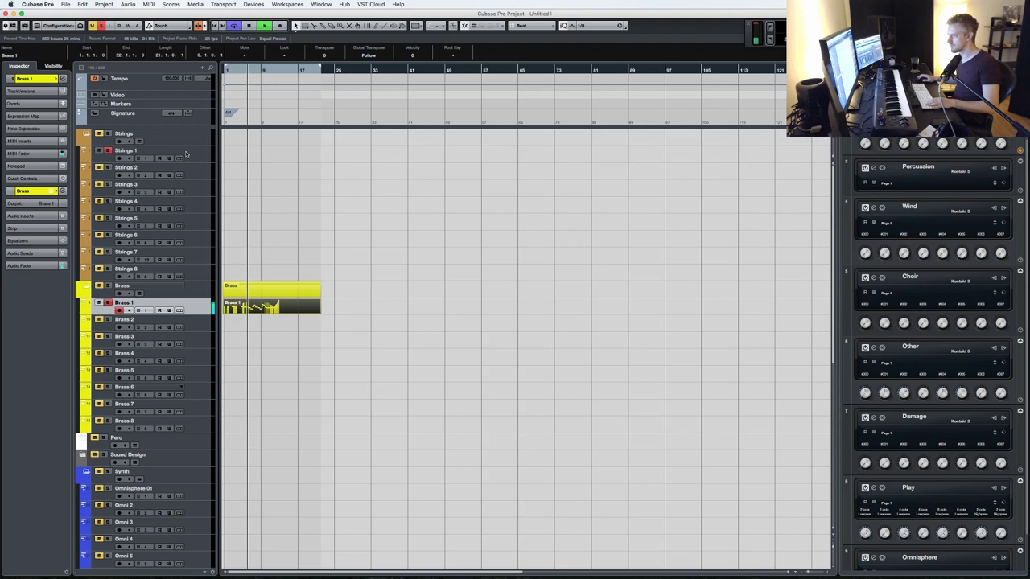
{"action": "left_click", "coordinate": [195, 158]}
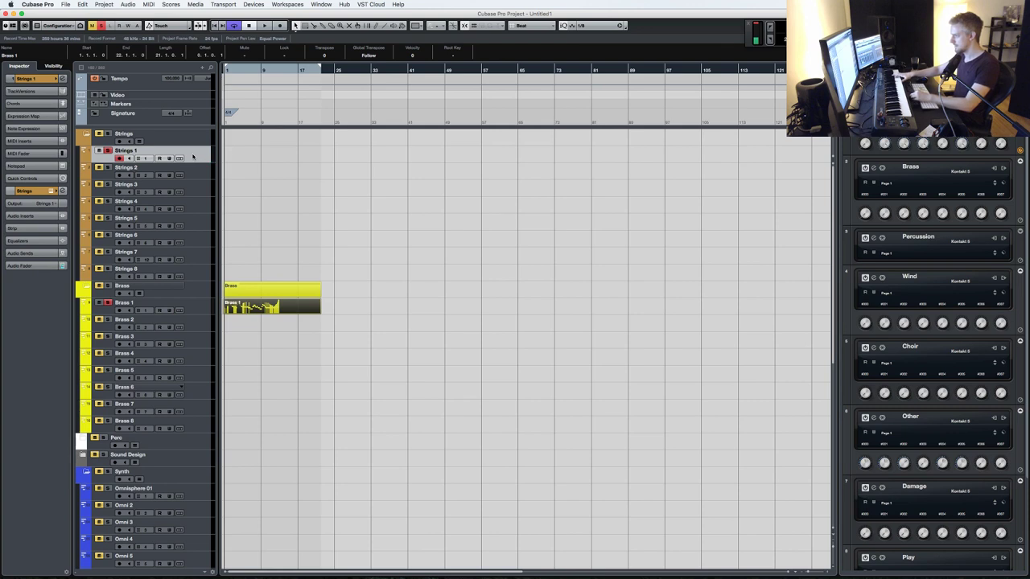
{"action": "key", "text": "KP_Multiply"}
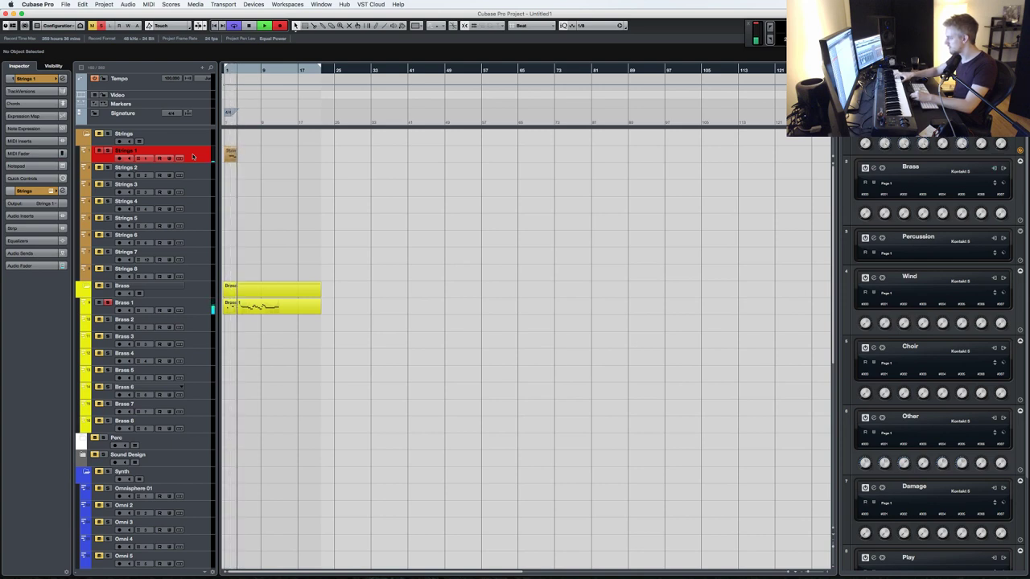
{"action": "key", "text": "space"}
{"action": "key", "text": "Delete"}
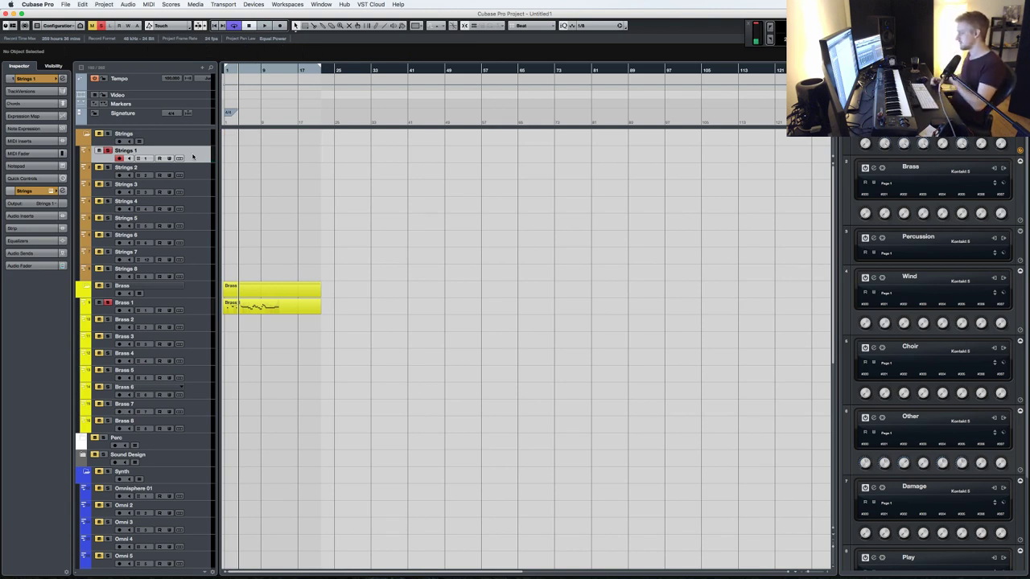
- Move the Other 1 part from the start of the project out of the way to about bar 58
{"action": "left_click", "coordinate": [264, 308]}
{"action": "scroll", "coordinate": [322, 437], "scroll_direction": "down", "scroll_amount": 5}
{"action": "scroll", "coordinate": [295, 362], "scroll_direction": "up", "scroll_amount": 5}
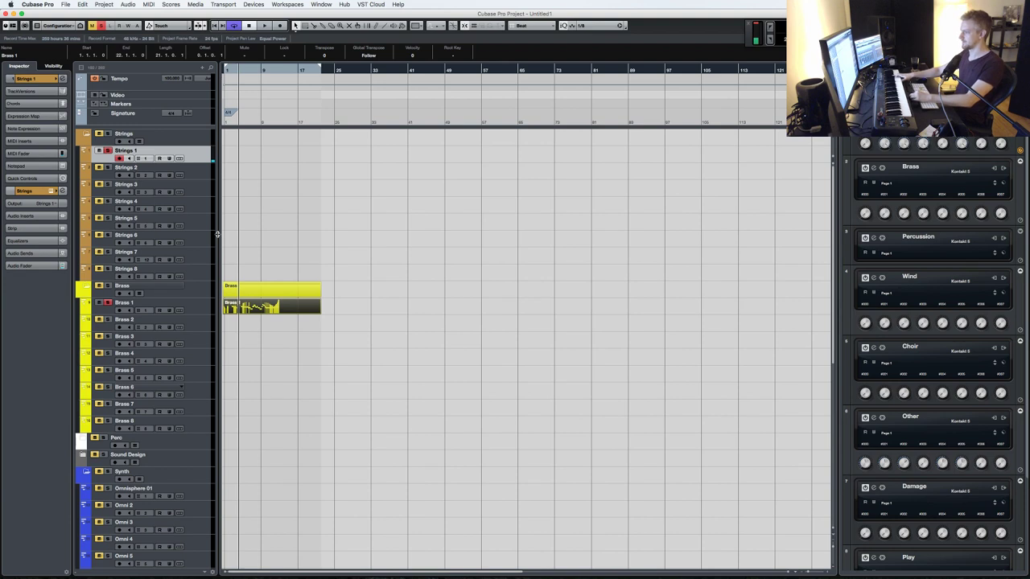
{"action": "scroll", "coordinate": [260, 306], "scroll_direction": "down", "scroll_amount": 5}
{"action": "left_click_drag", "start_coordinate": [264, 357], "coordinate": [547, 333]}
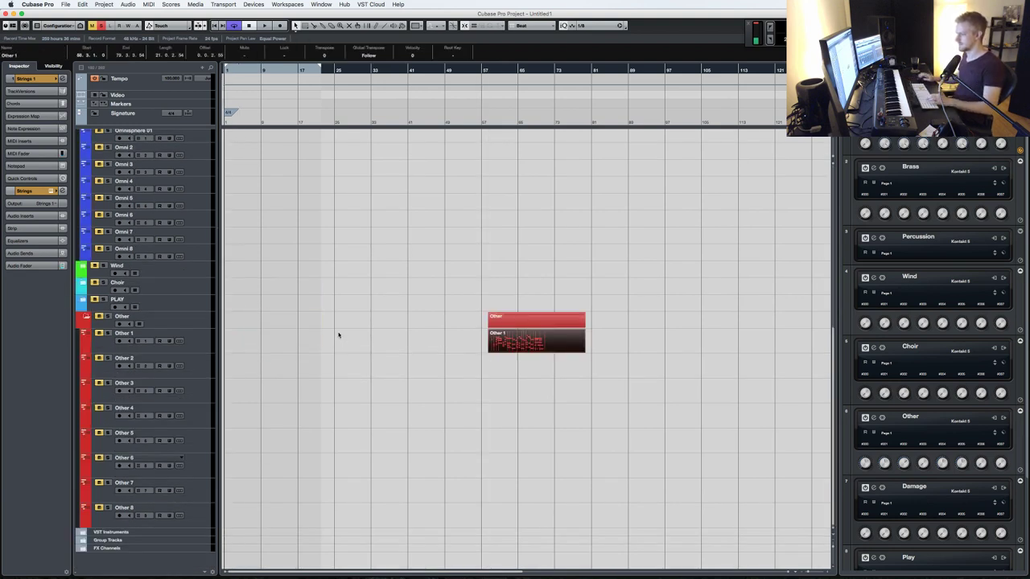
- Solo the Other 1 track, and select Strings 1 and Other 1 in turn to try out ideas live
{"action": "left_click", "coordinate": [107, 333]}
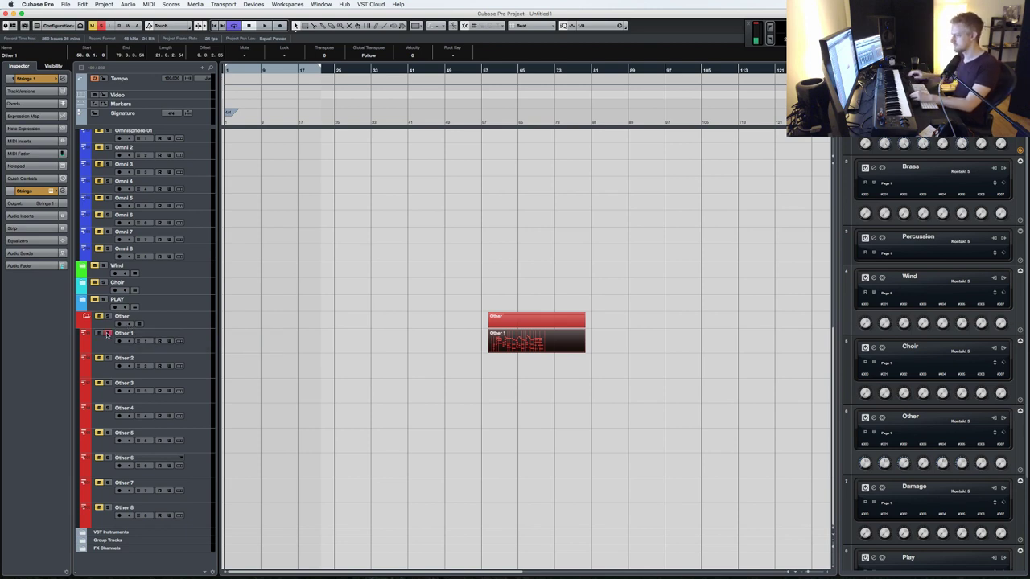
{"action": "left_click", "coordinate": [193, 341]}
{"action": "scroll", "coordinate": [193, 341], "scroll_direction": "up", "scroll_amount": 5}
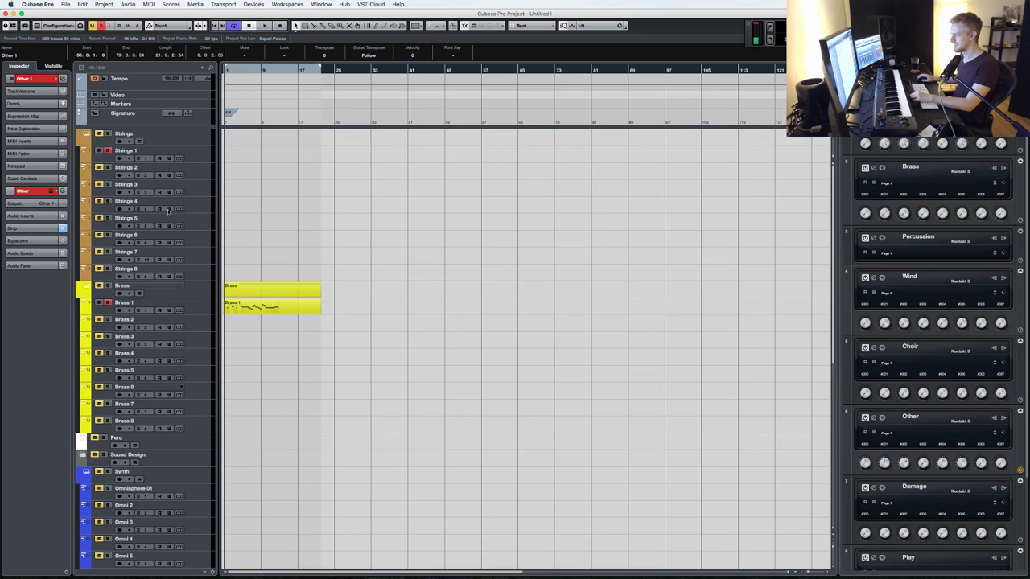
{"action": "left_click", "coordinate": [201, 149]}
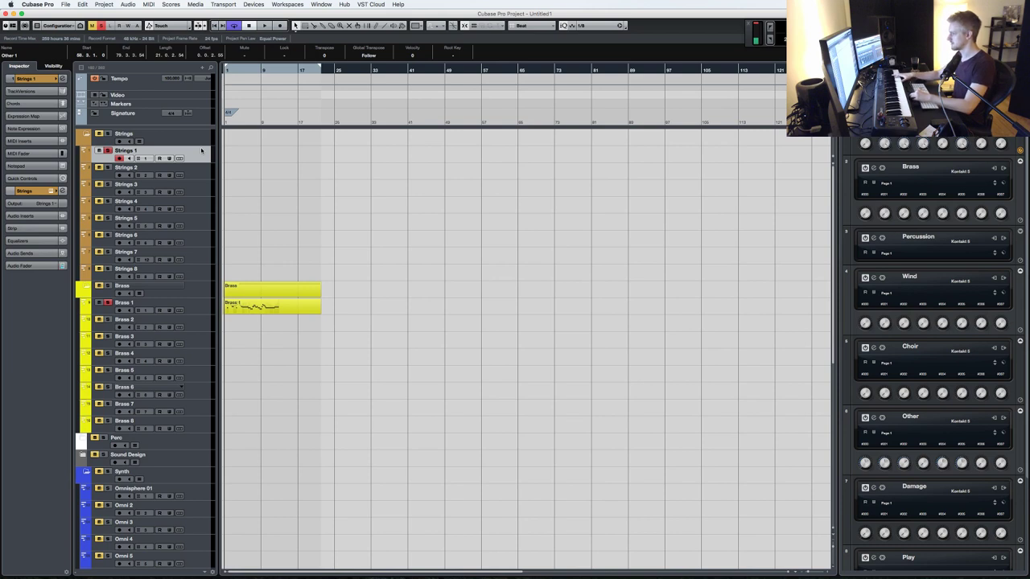
{"action": "scroll", "coordinate": [240, 309], "scroll_direction": "down", "scroll_amount": 10}
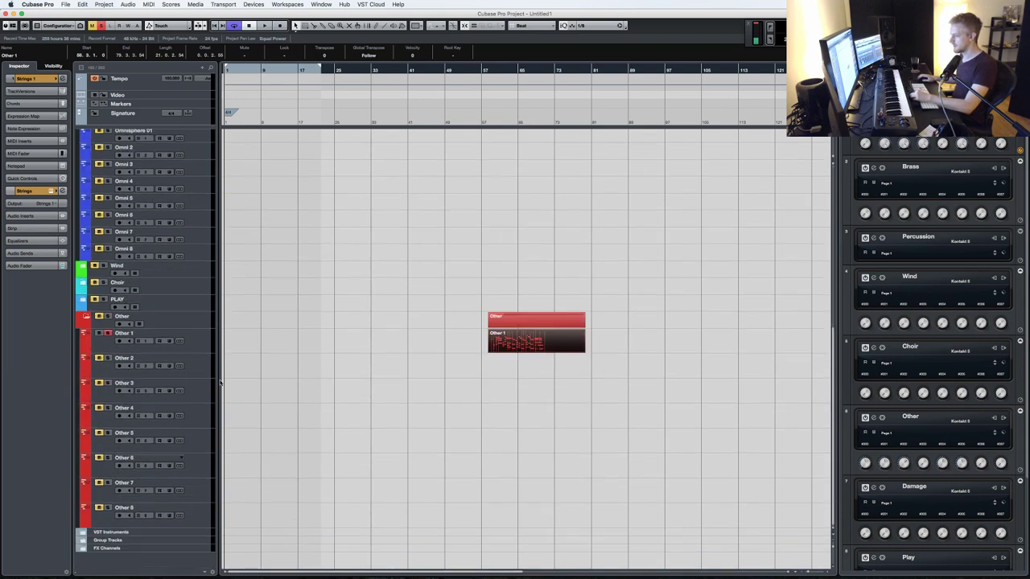
{"action": "left_click", "coordinate": [203, 350]}
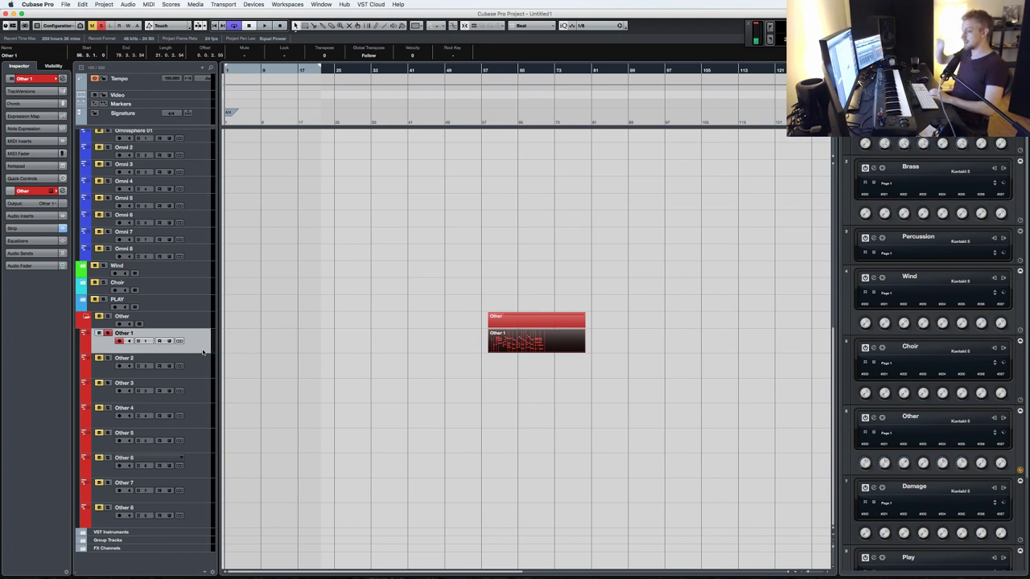
- Delete the recorded Brass part from bar 1 and select the Brass 1 track for a new take
{"action": "scroll", "coordinate": [298, 228], "scroll_direction": "up", "scroll_amount": 10}
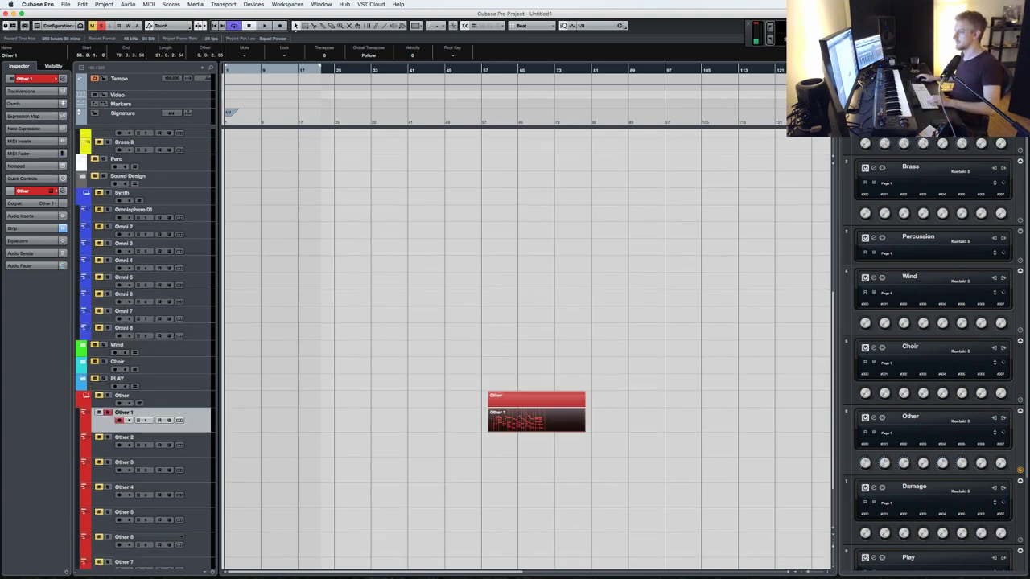
{"action": "left_click", "coordinate": [250, 293]}
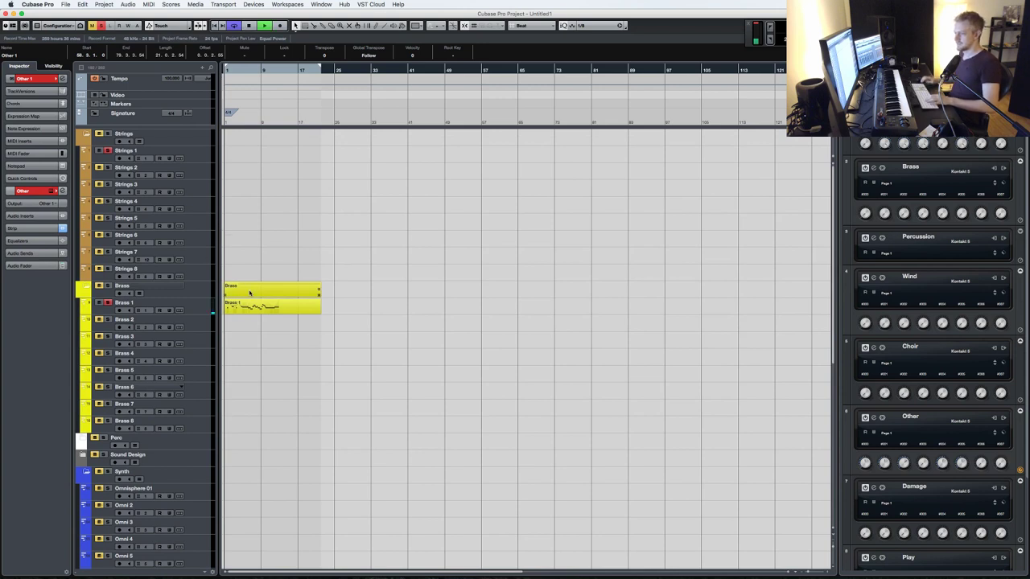
{"action": "key", "text": "Delete"}
{"action": "left_click", "coordinate": [194, 313]}
{"action": "key", "text": "space"}
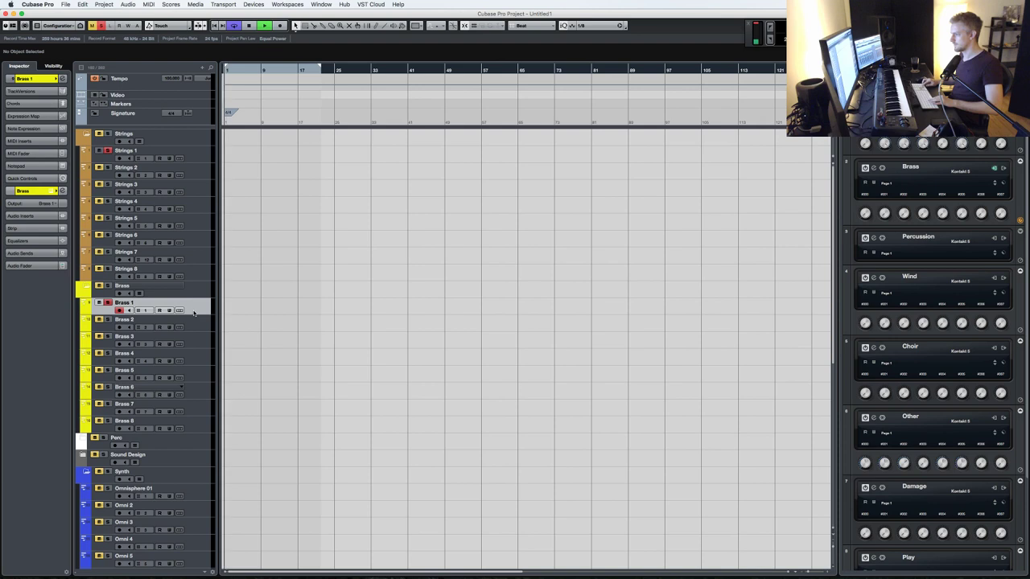
{"action": "key", "text": "KP_Multiply"}
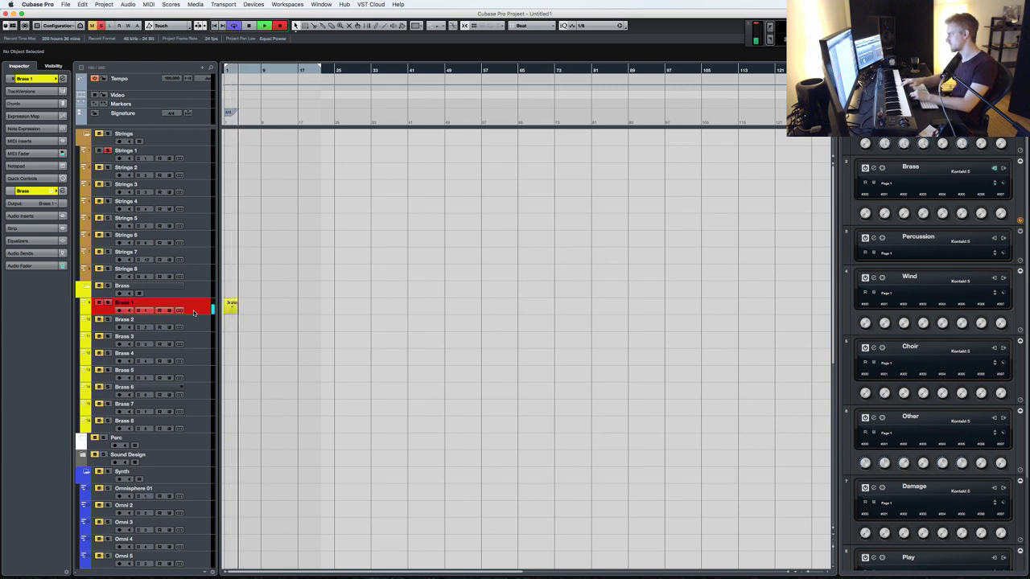
{"action": "key", "text": "space"}
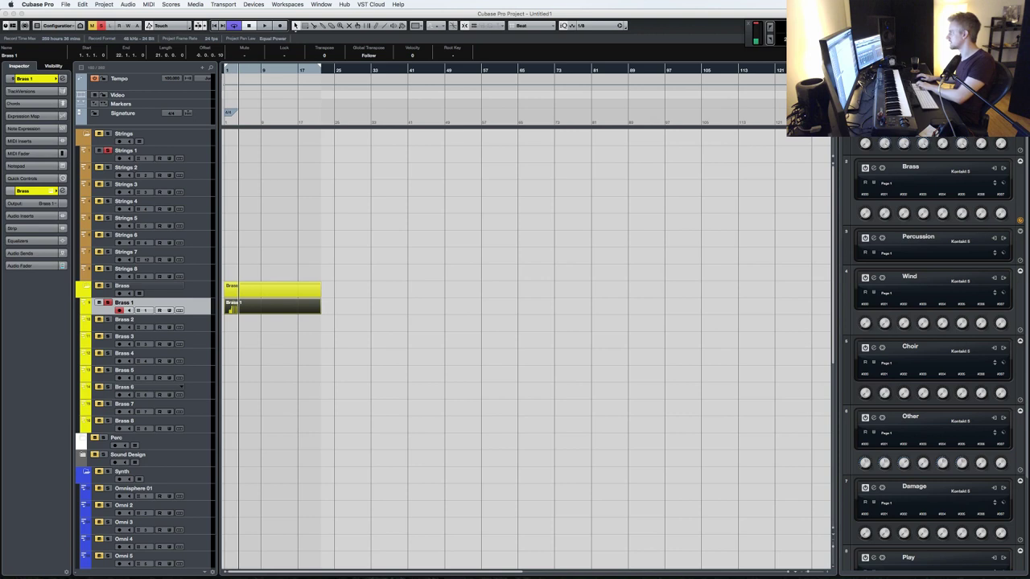
{"action": "key", "text": "Delete"}
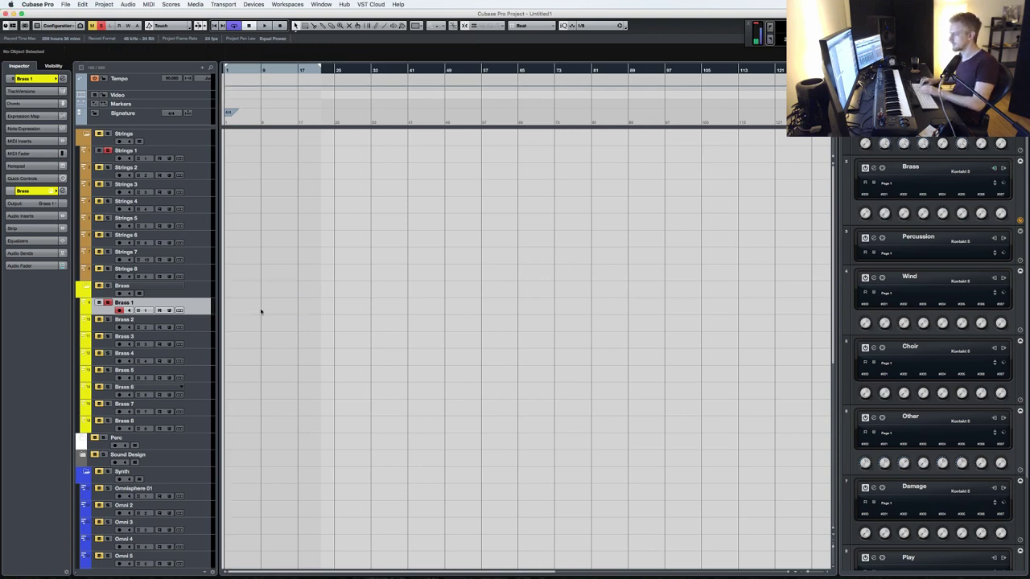
- Record a new melody on the Brass 1 track from bar 1 to about bar 13
{"action": "key", "text": "KP_Multiply"}
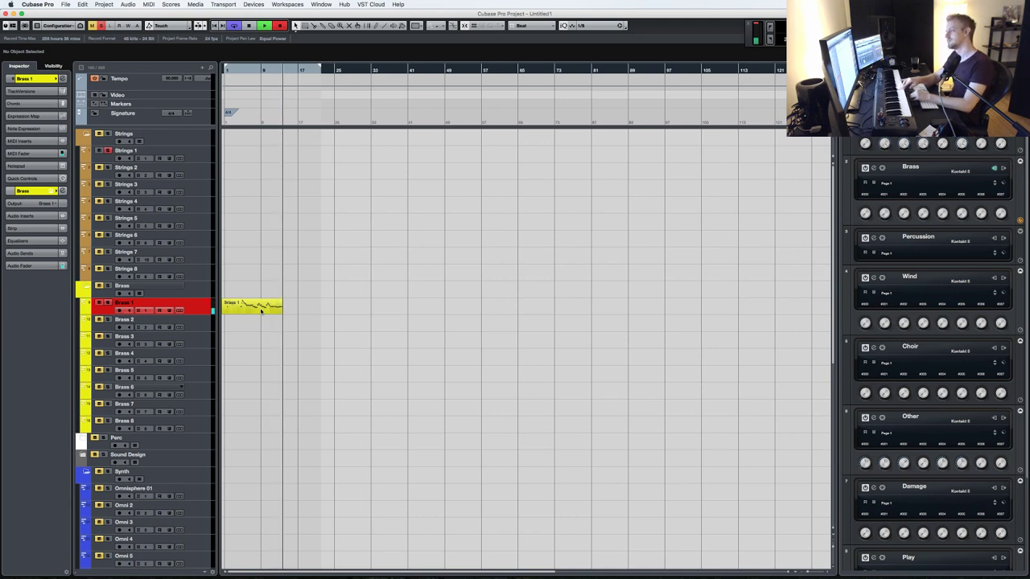
{"action": "key", "text": "space"}
- Record a chordal string part on the Strings 1 track from bar 1 to about bar 13 against the brass melody
{"action": "left_click", "coordinate": [197, 158]}
{"action": "key", "text": "Home"}
{"action": "key", "text": "KP_Multiply"}
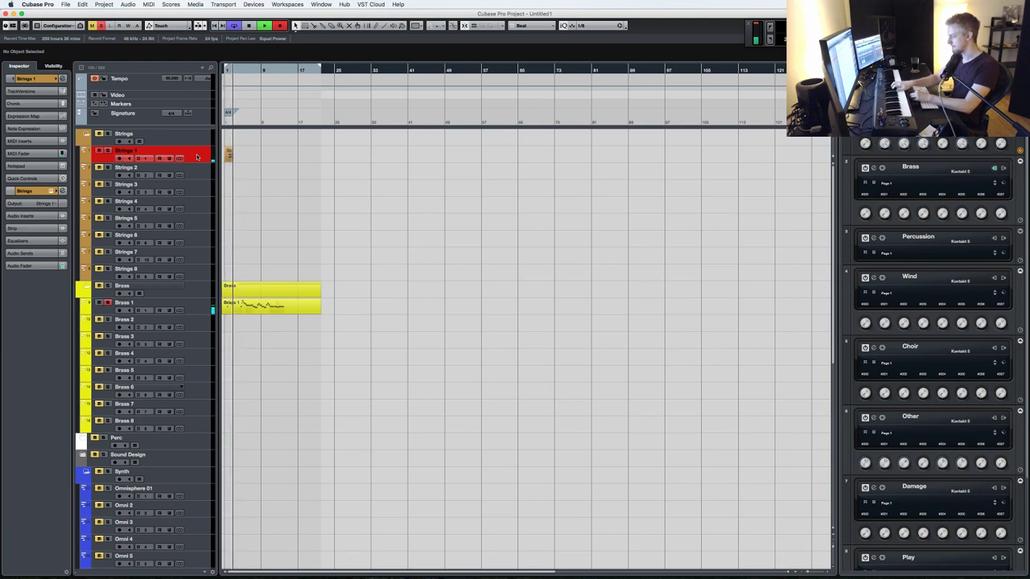
{"action": "key", "text": "space"}
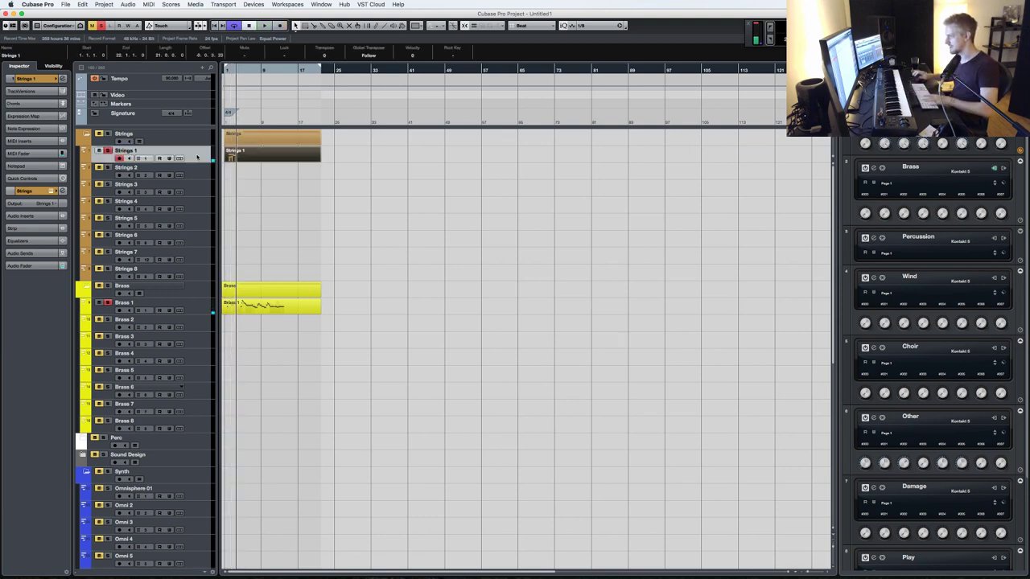
{"action": "key", "text": "KP_Multiply"}
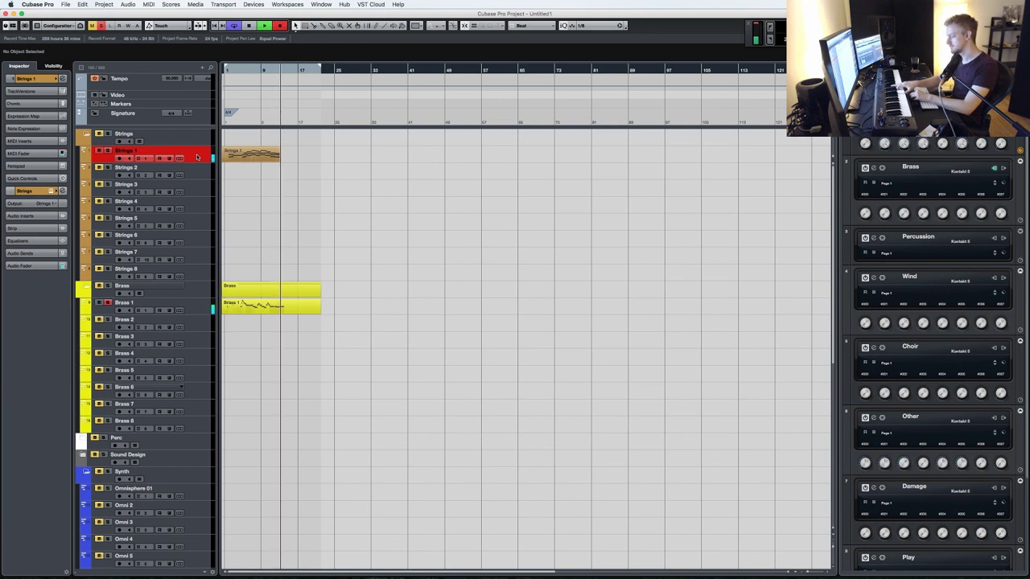
{"action": "key", "text": "space"}
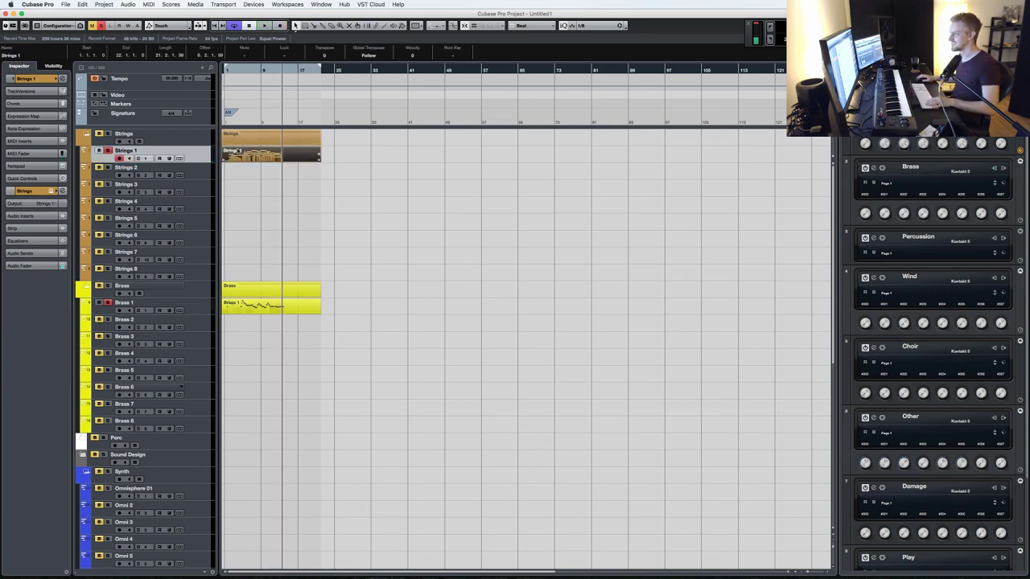
- Open the Strings 1 part in the Key Editor and transpose the second-lowest chord notes up an octave through bar 7
{"action": "key", "text": "Return"}
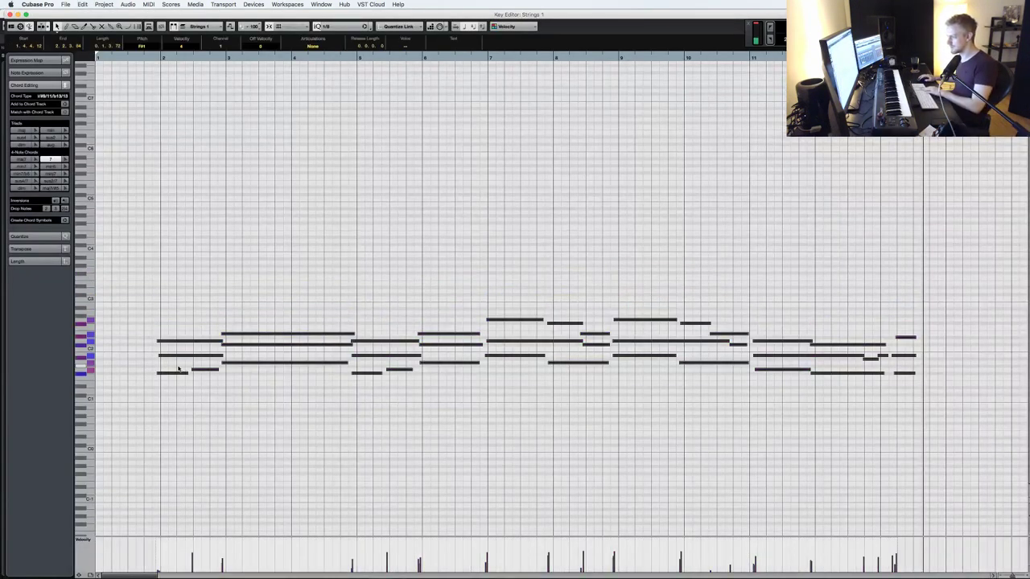
{"action": "left_click", "coordinate": [184, 355]}
{"action": "key", "text": "shift+Up"}
{"action": "left_click", "coordinate": [238, 345]}
{"action": "key", "text": "shift+Up"}
{"action": "left_click", "coordinate": [370, 365]}
{"action": "left_click", "coordinate": [378, 356]}
{"action": "key", "text": "shift+Up"}
{"action": "left_click", "coordinate": [437, 360]}
{"action": "left_click", "coordinate": [443, 345]}
{"action": "key", "text": "shift+Up"}
{"action": "left_click", "coordinate": [494, 347]}
{"action": "left_click", "coordinate": [500, 342]}
{"action": "key", "text": "shift+Up"}
- Transpose the remaining inner chord notes of Strings 1 up an octave from bar 8 to the end of the part
{"action": "left_click", "coordinate": [602, 350]}
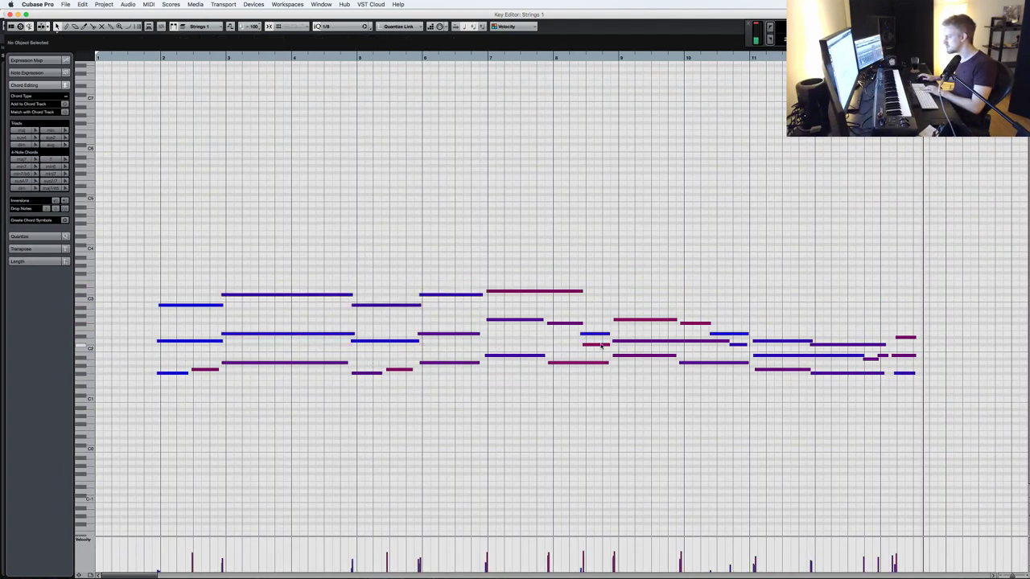
{"action": "key", "text": "shift+Up"}
{"action": "left_click", "coordinate": [634, 341]}
{"action": "key", "text": "shift+Up"}
{"action": "left_click", "coordinate": [722, 363]}
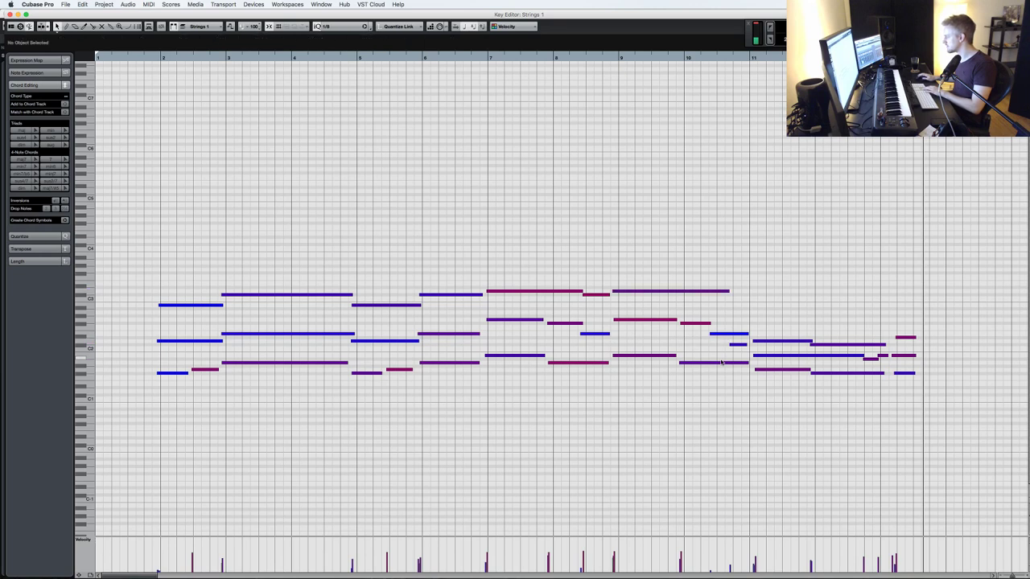
{"action": "left_click", "coordinate": [746, 345]}
{"action": "key", "text": "shift+Up"}
{"action": "left_click", "coordinate": [856, 355]}
{"action": "key", "text": "shift+Up"}
{"action": "left_click_drag", "start_coordinate": [859, 367], "coordinate": [904, 354]}
{"action": "key", "text": "shift+Up"}
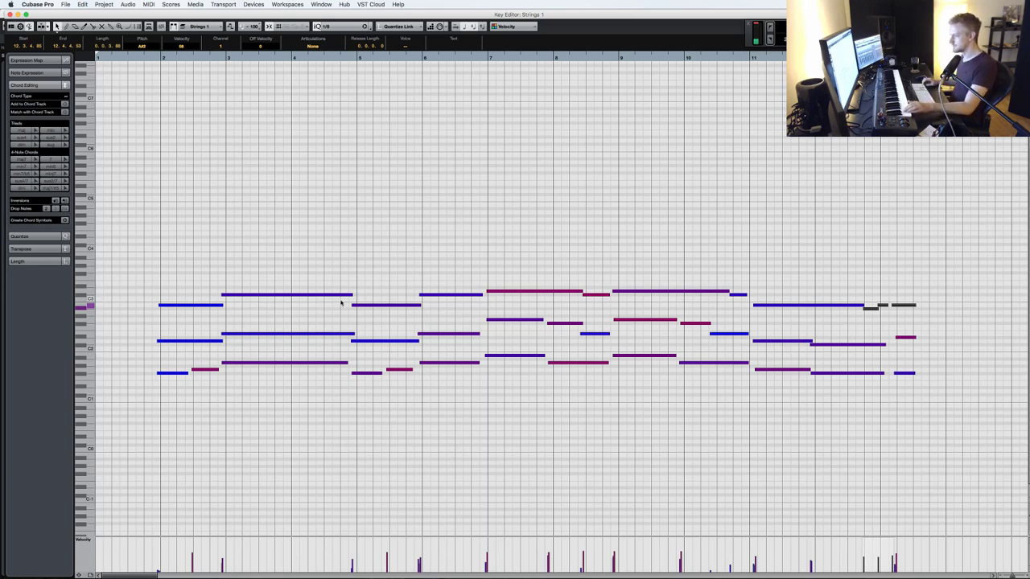
- Try overdubbing extra inner notes into the Strings 1 part from the start and undo the take
{"action": "key", "text": "space"}
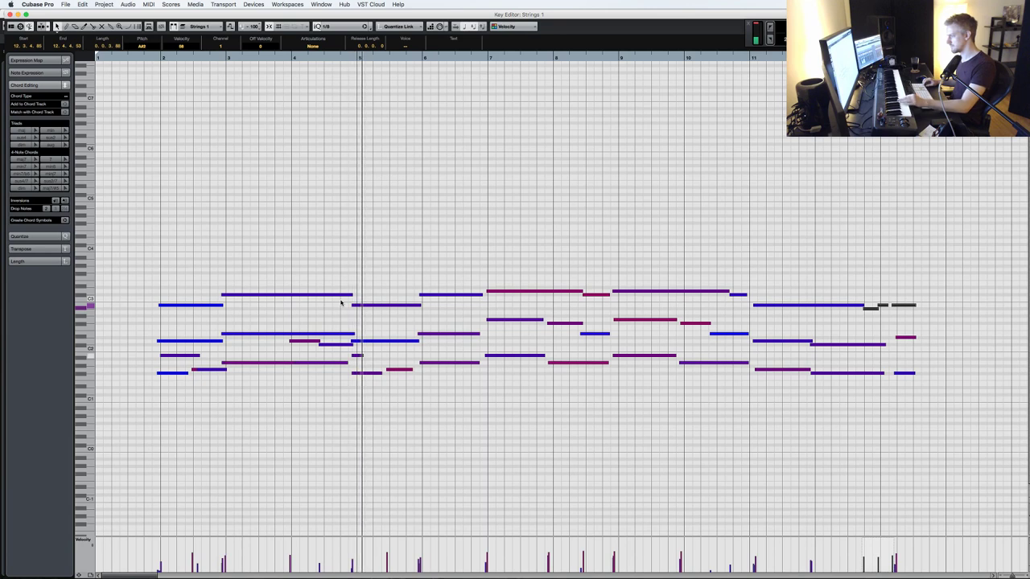
{"action": "key", "text": "super+z"}
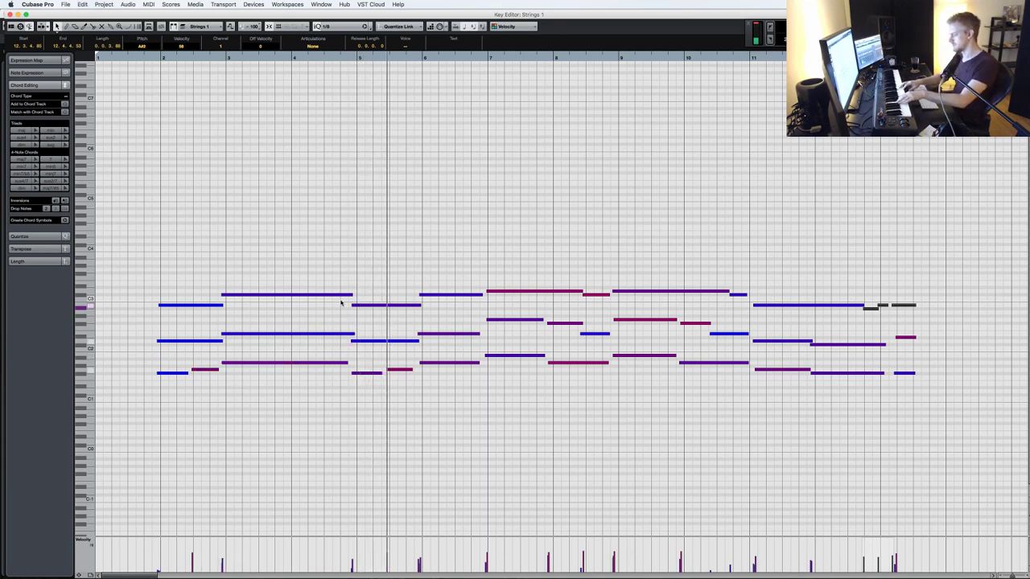
{"action": "key", "text": "."}
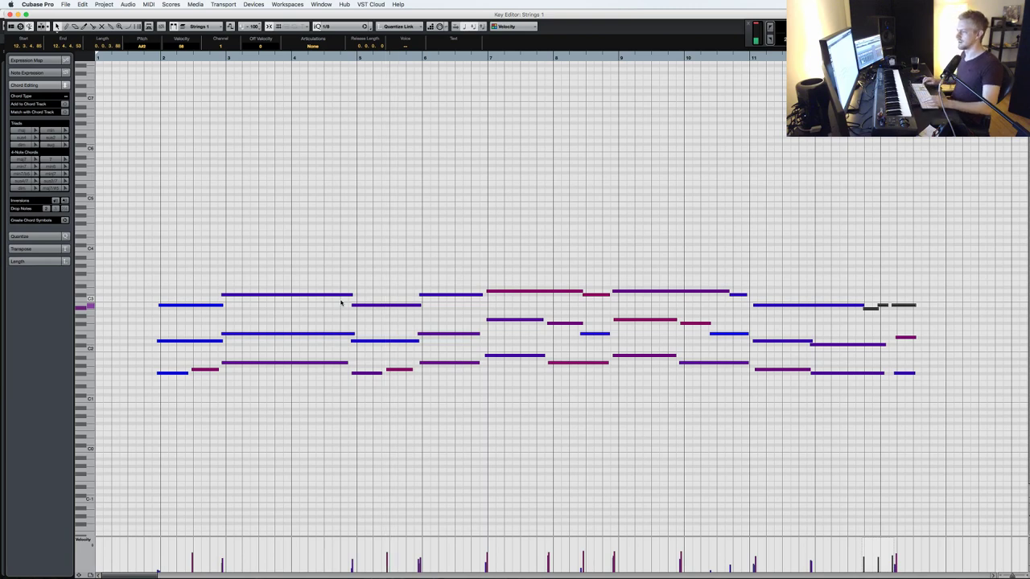
- Load the Albion I patch ALB VCCB Octave legato v3 into the Strings Kontakt instance for the Strings 2 track
{"action": "key", "text": "Return"}
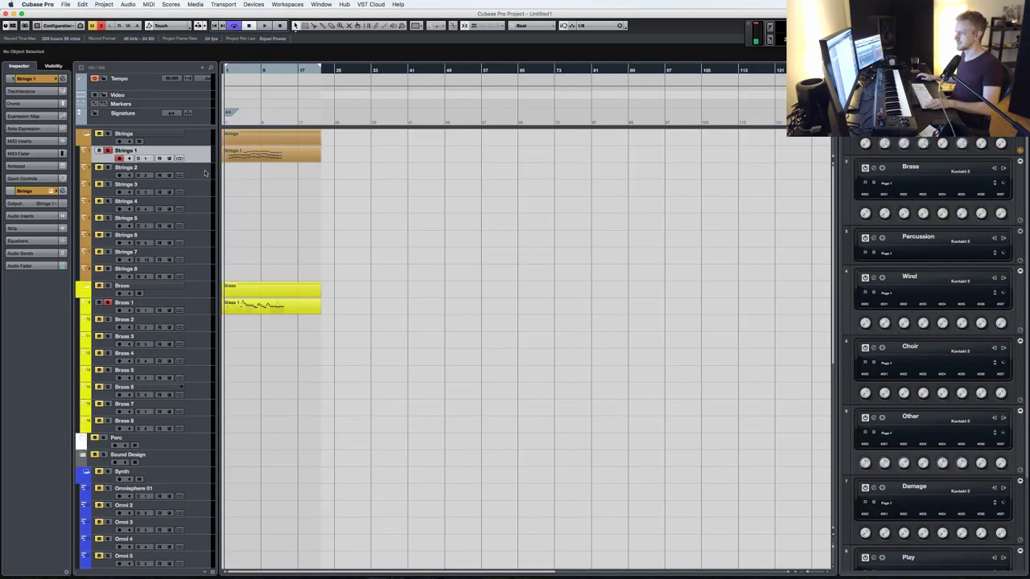
{"action": "left_click", "coordinate": [205, 173]}
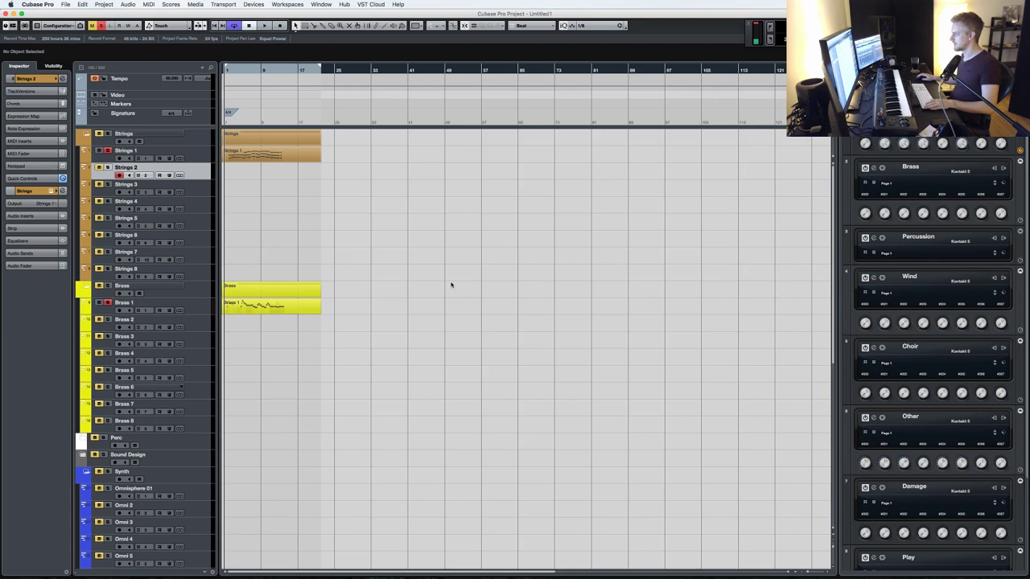
{"action": "key", "text": "F11"}
{"action": "scroll", "coordinate": [507, 338], "scroll_direction": "down", "scroll_amount": 10}
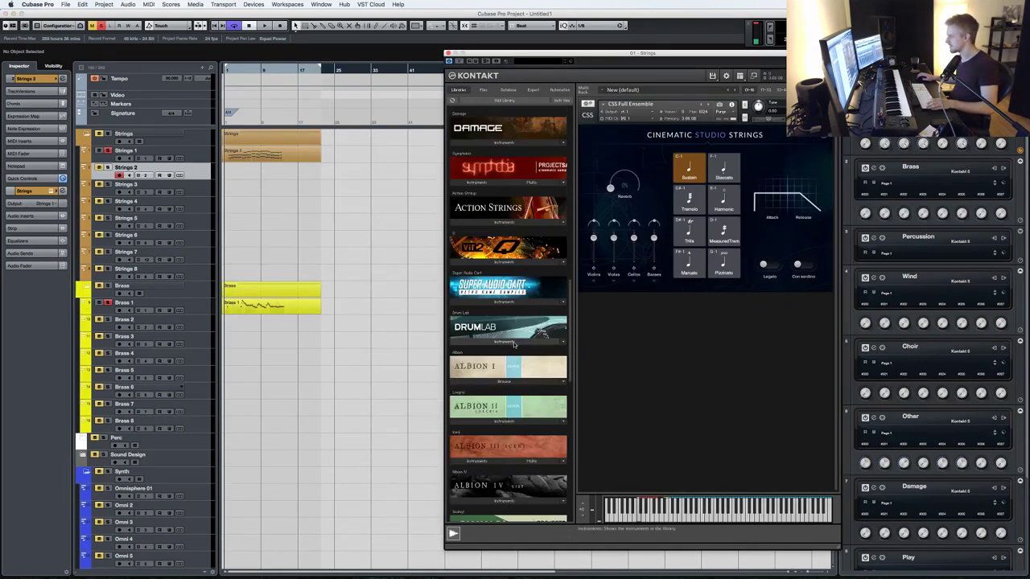
{"action": "left_click", "coordinate": [504, 381]}
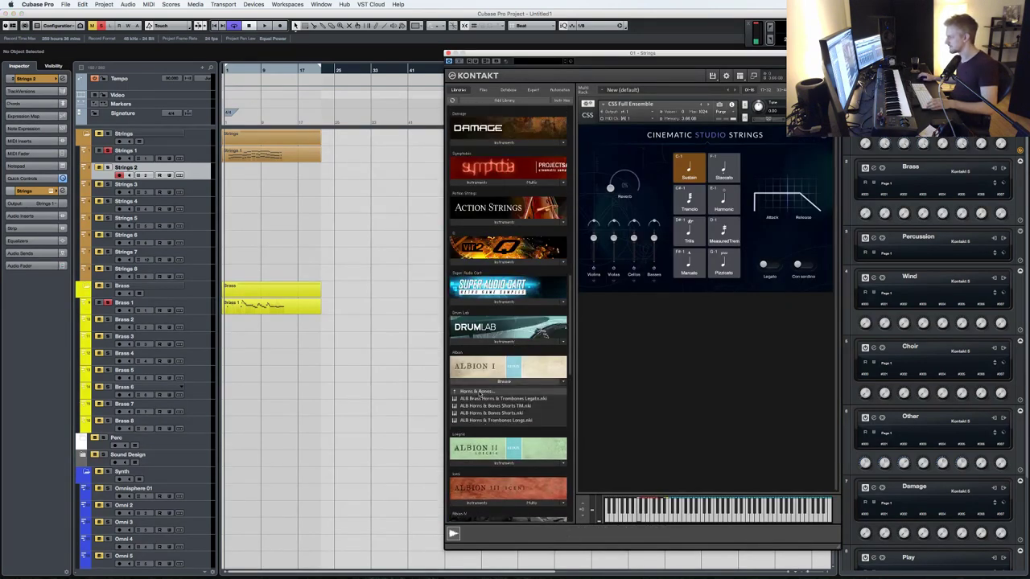
{"action": "left_click", "coordinate": [480, 392]}
{"action": "left_click", "coordinate": [477, 437]}
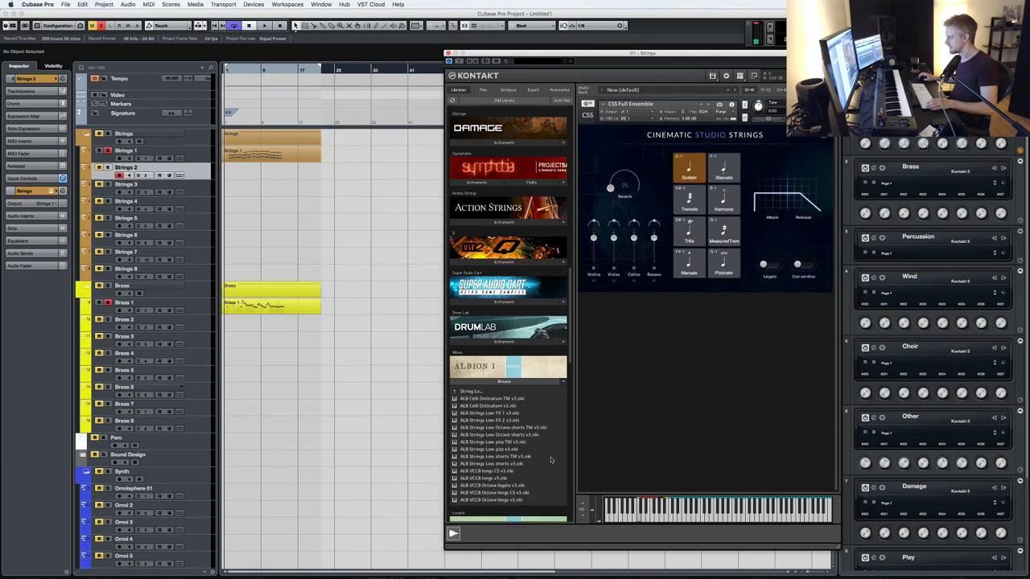
{"action": "double_click", "coordinate": [494, 486]}
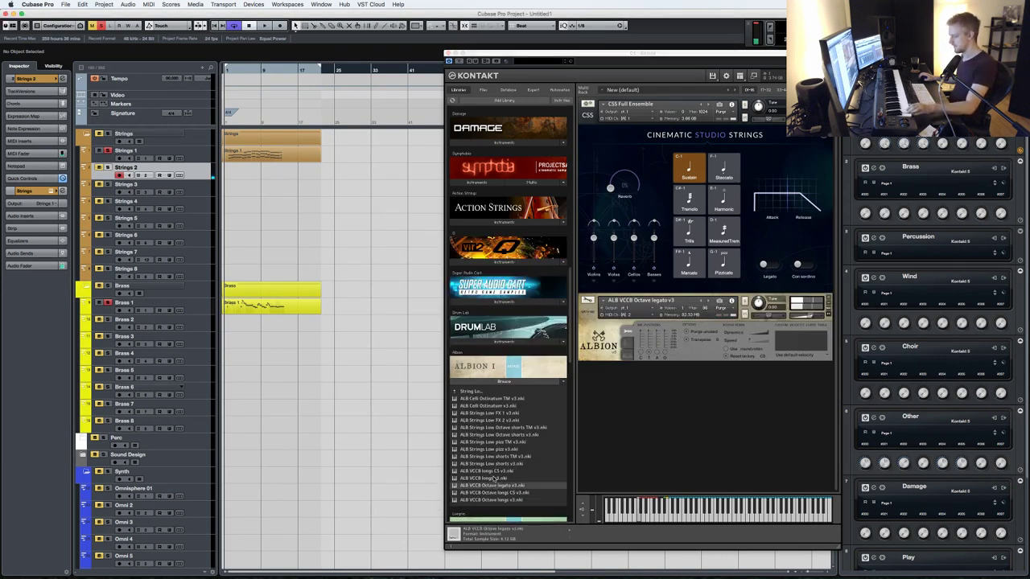
- Audition the Albion low strings against the existing parts, then remove that patch from the Strings Kontakt without saving it
{"action": "left_click_drag", "start_coordinate": [297, 344], "coordinate": [280, 145]}
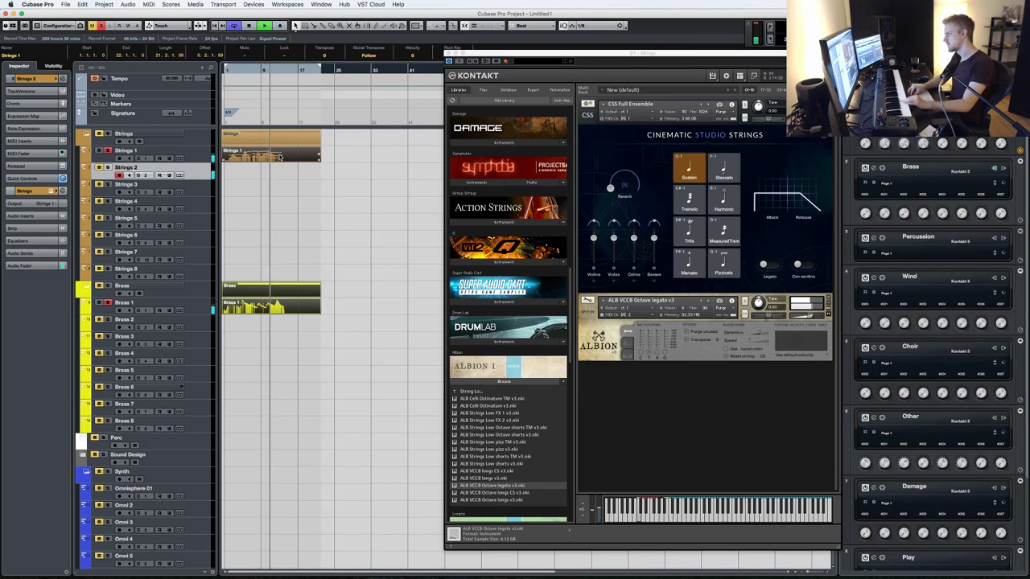
{"action": "key", "text": "space"}
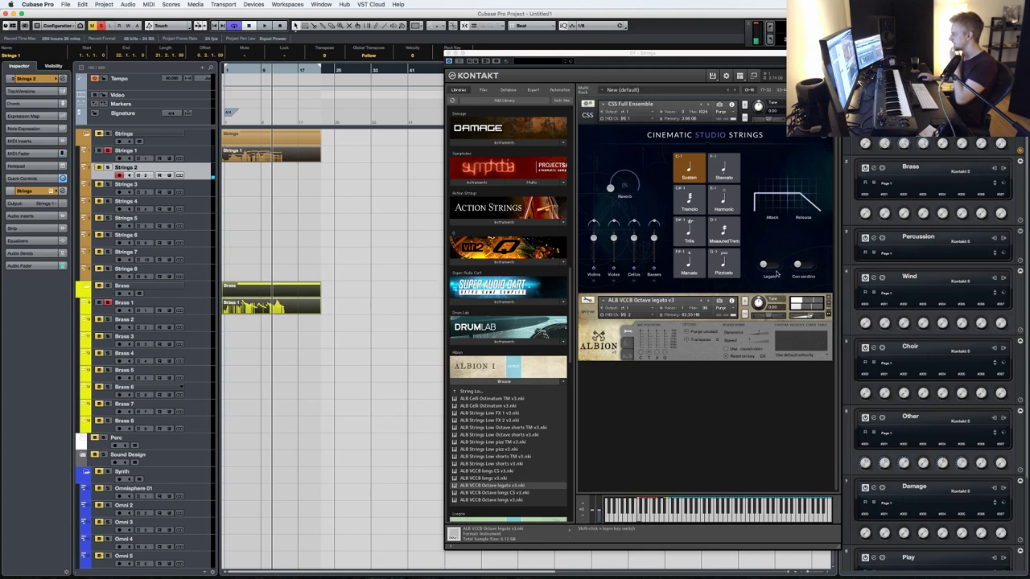
{"action": "left_click", "coordinate": [827, 300]}
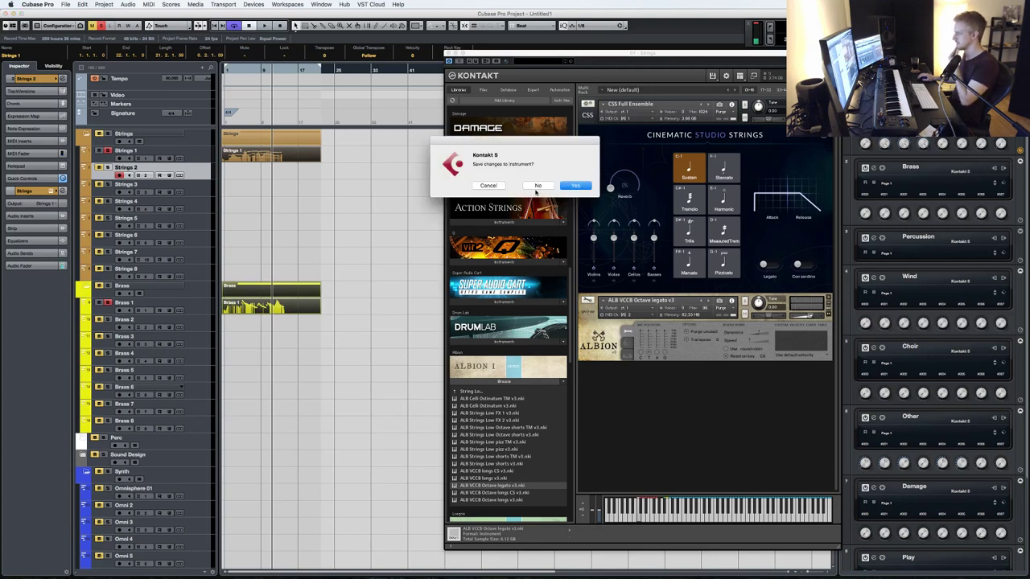
{"action": "left_click", "coordinate": [538, 186]}
- Take Strings 1 out of solo, record a chordal part on Brass 2 from bar 1 to about bar 17, and play it back
{"action": "left_click", "coordinate": [107, 151]}
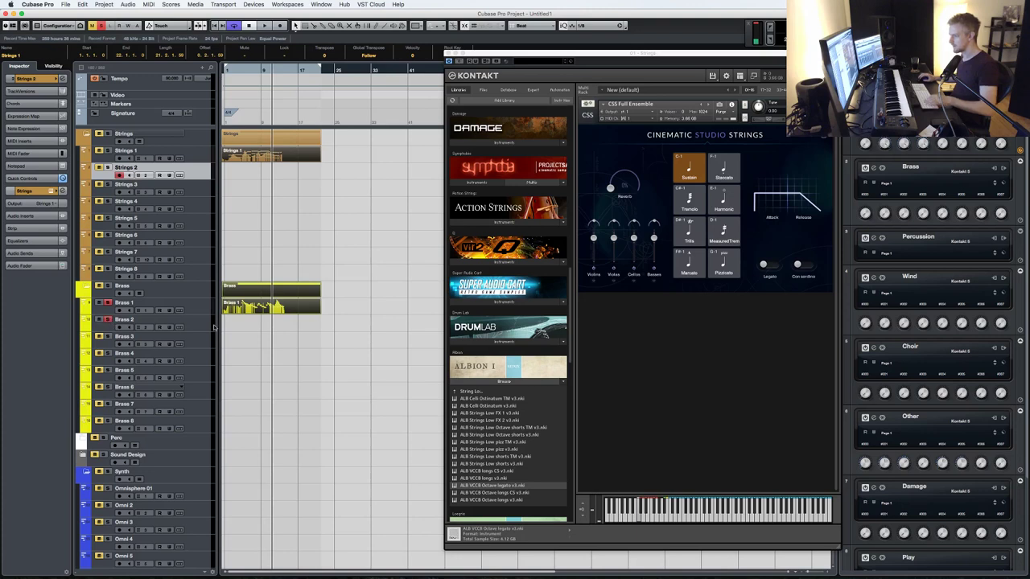
{"action": "key", "text": "."}
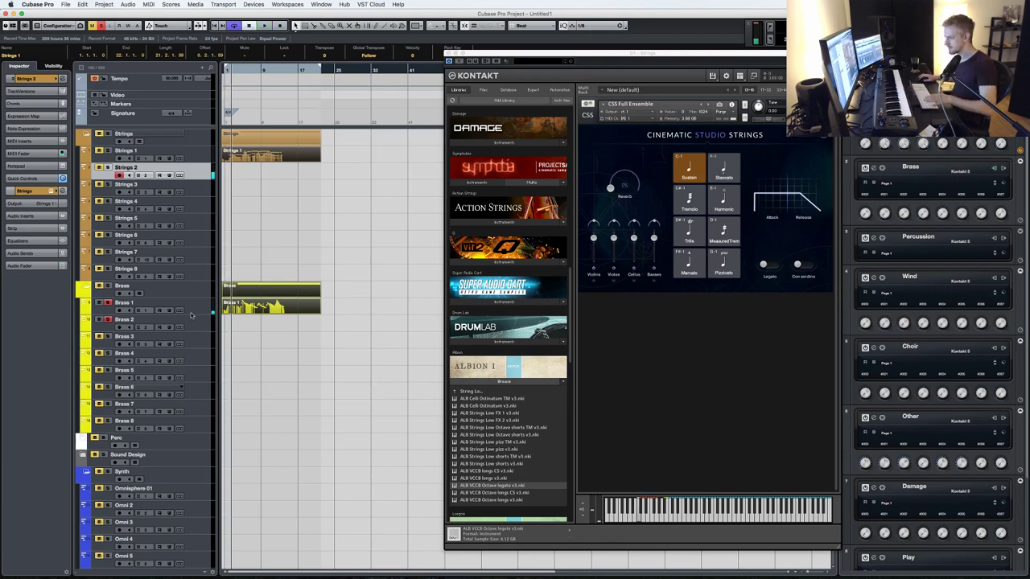
{"action": "left_click", "coordinate": [195, 322]}
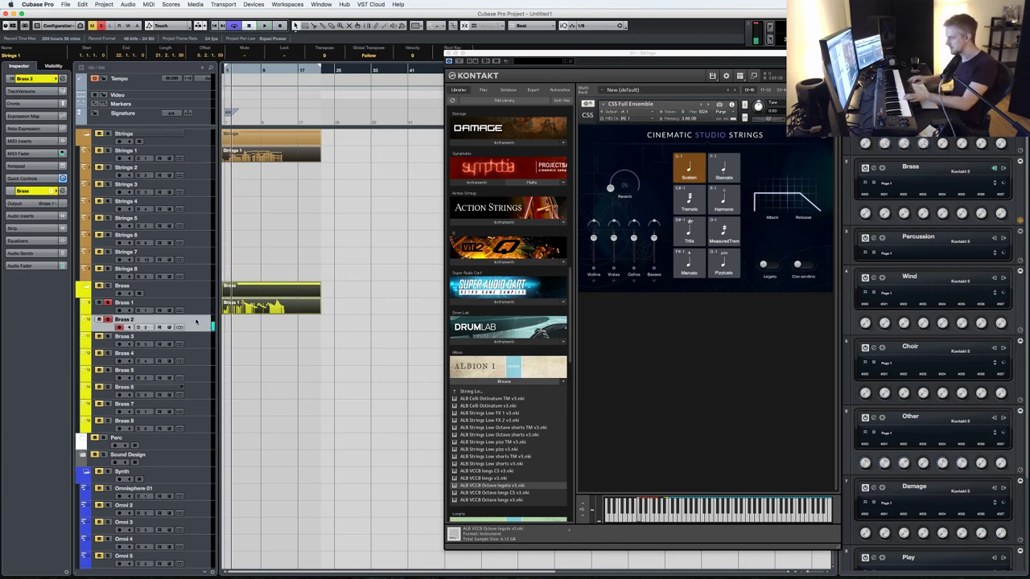
{"action": "key", "text": "KP_Multiply"}
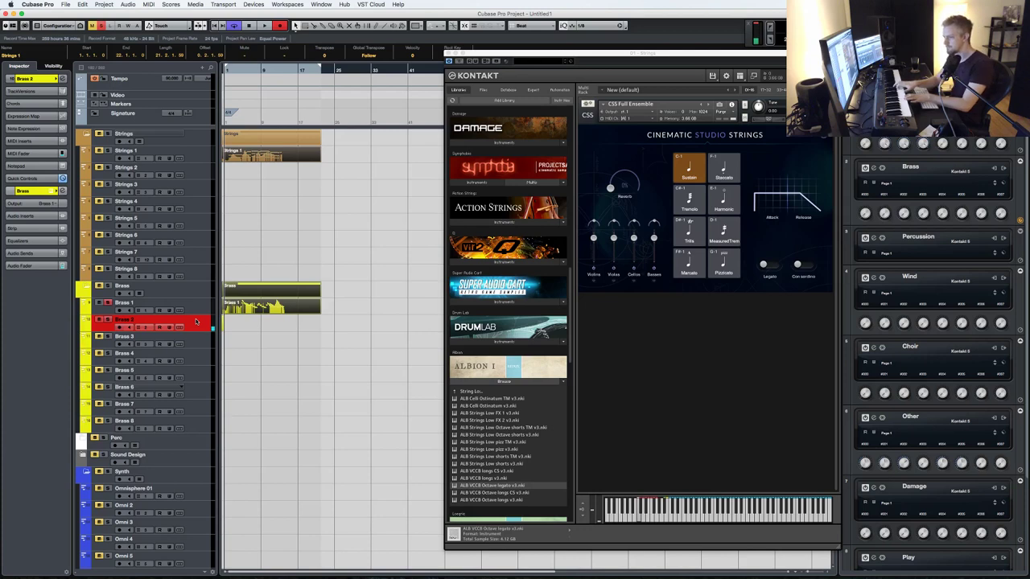
{"action": "key", "text": "space"}
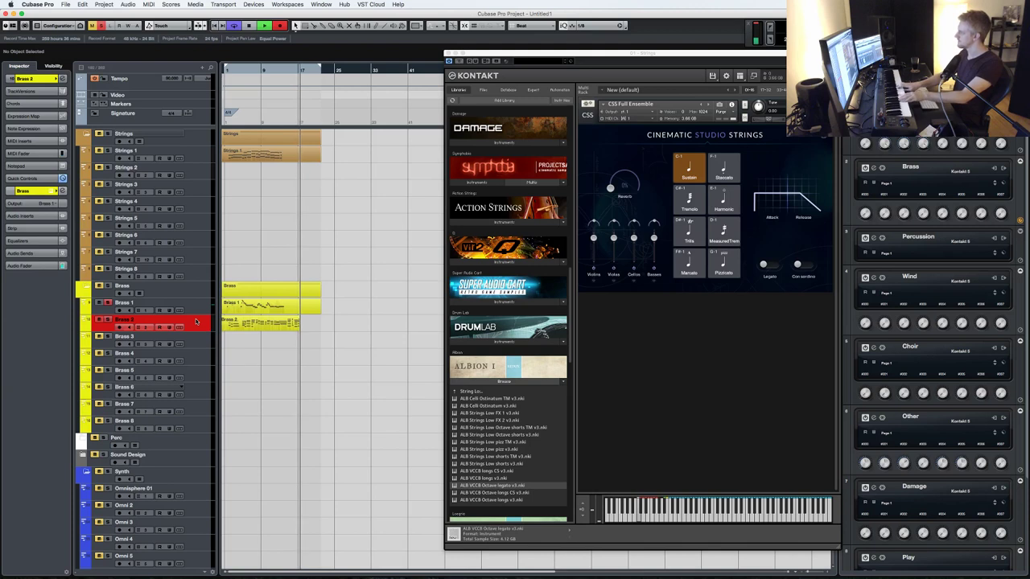
{"action": "key", "text": "space"}
{"action": "key", "text": "space"}
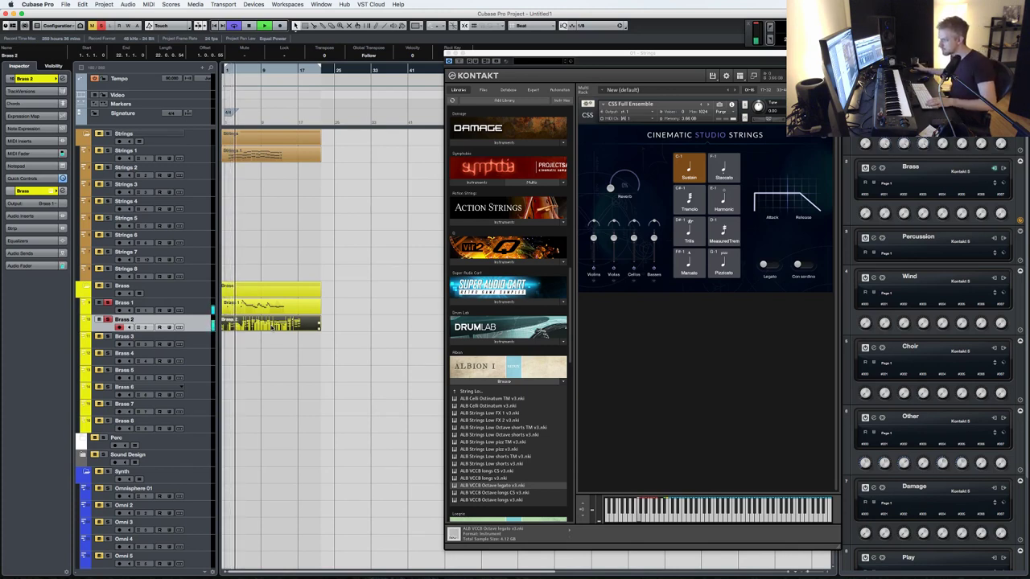
{"action": "key", "text": "space"}
{"action": "left_click_drag", "start_coordinate": [270, 306], "coordinate": [256, 343]}
{"action": "key", "text": "super+z"}
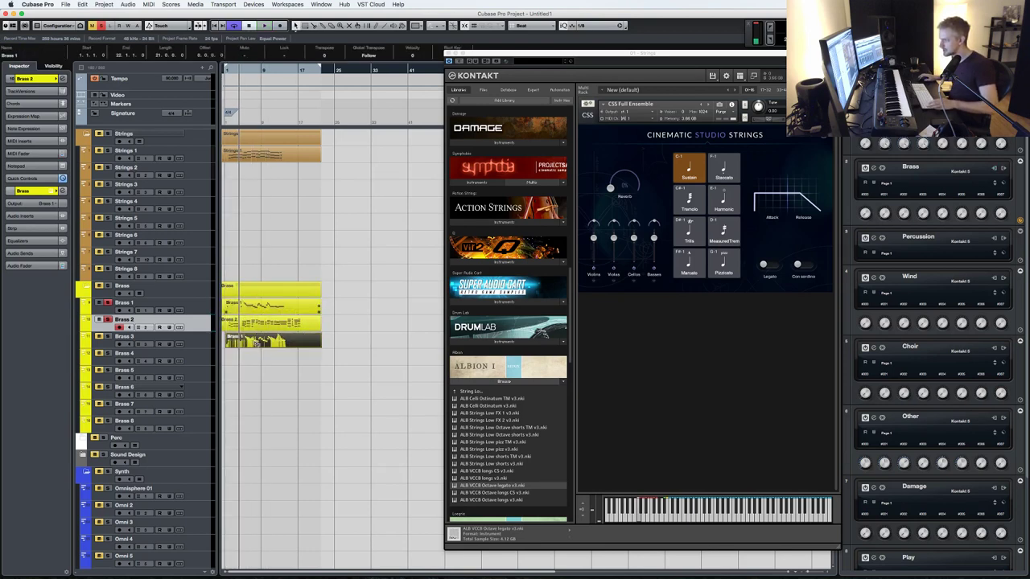
{"action": "key", "text": "Delete"}
- Copy the Brass 1 melody part onto the Brass 3 track starting at bar 1 and play it from the start
{"action": "key", "text": "h"}
{"action": "key", "text": "h"}
{"action": "key", "text": "h"}
{"action": "key", "text": "h"}
{"action": "key", "text": "h"}
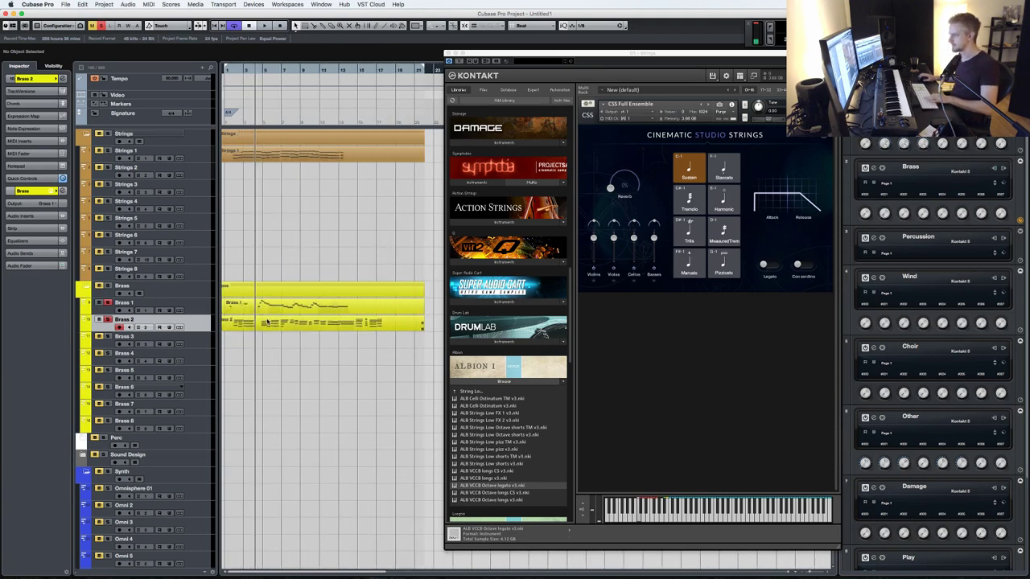
{"action": "left_click_drag", "start_coordinate": [268, 313], "coordinate": [267, 346]}
{"action": "key", "text": "KP_Decimal"}
{"action": "key", "text": "space"}
- Load the Berlin Series Brass patch 01. Trumpet 1 Legato for Brass 3 and play the arrangement with all tracks unsoloed
{"action": "left_click", "coordinate": [504, 381]}
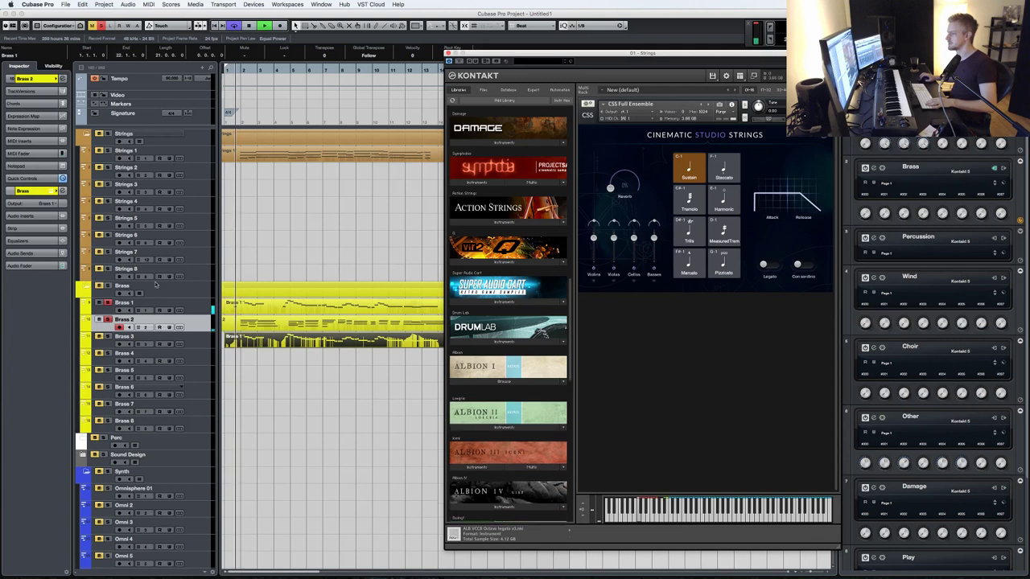
{"action": "left_click", "coordinate": [187, 339]}
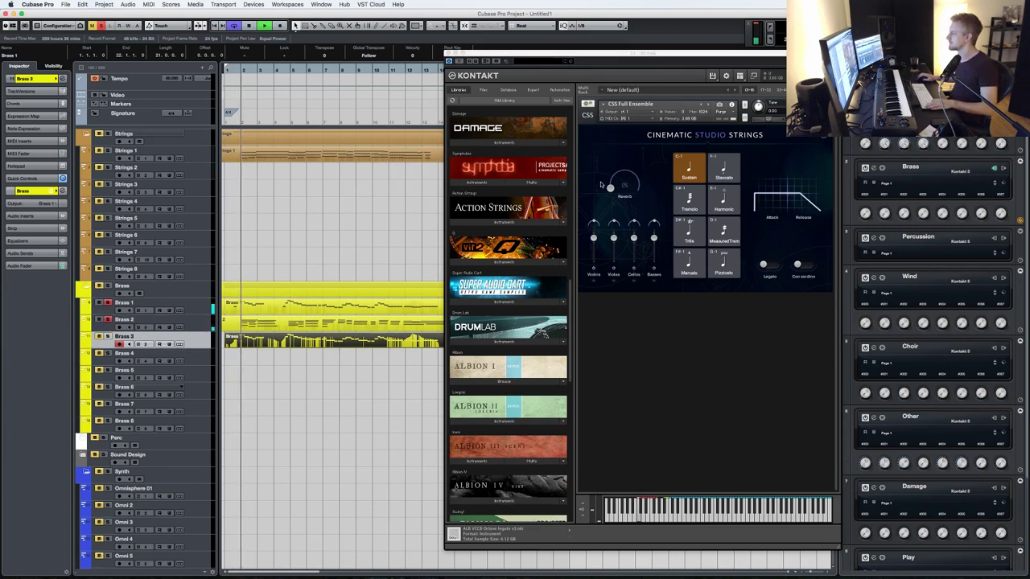
{"action": "left_click", "coordinate": [873, 167]}
{"action": "scroll", "coordinate": [281, 265], "scroll_direction": "down", "scroll_amount": 3}
{"action": "scroll", "coordinate": [280, 248], "scroll_direction": "up", "scroll_amount": 3}
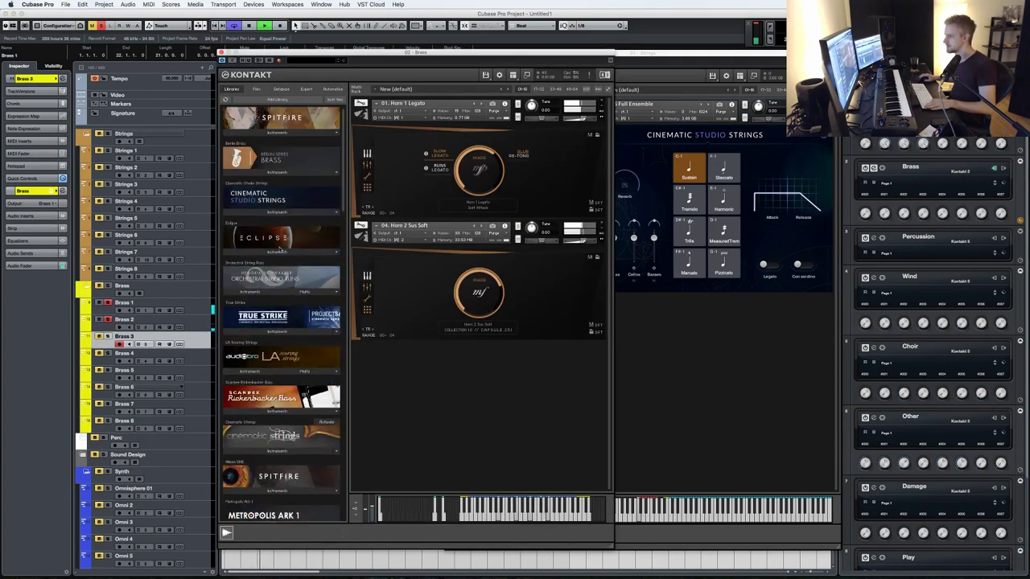
{"action": "left_click", "coordinate": [255, 183]}
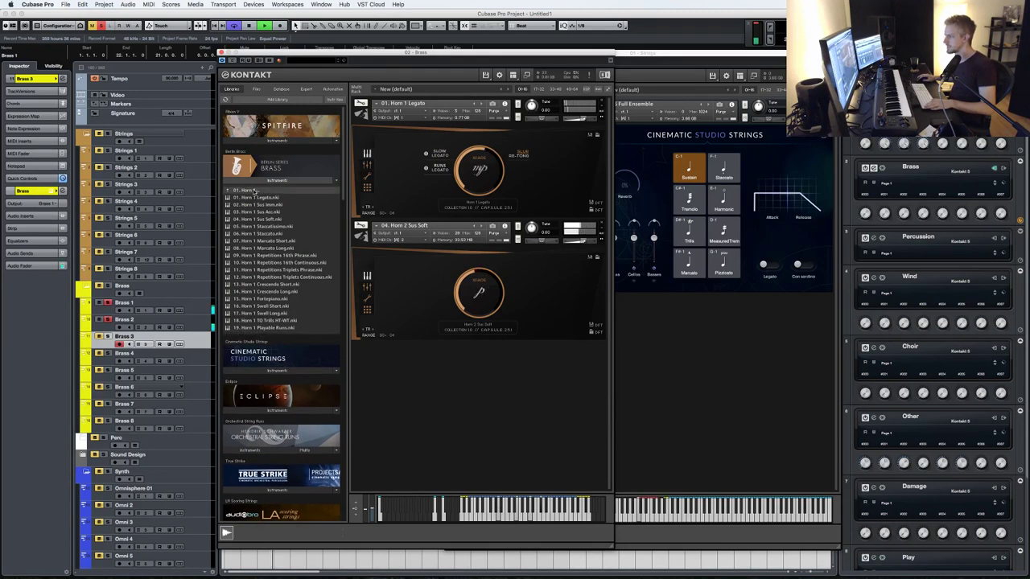
{"action": "double_click", "coordinate": [255, 190]}
{"action": "double_click", "coordinate": [259, 235]}
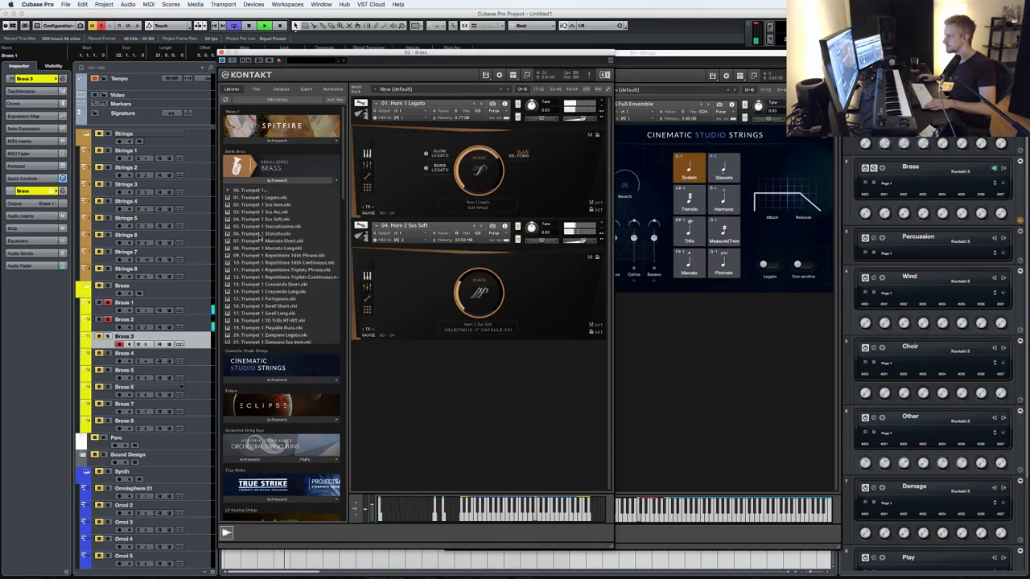
{"action": "double_click", "coordinate": [268, 198]}
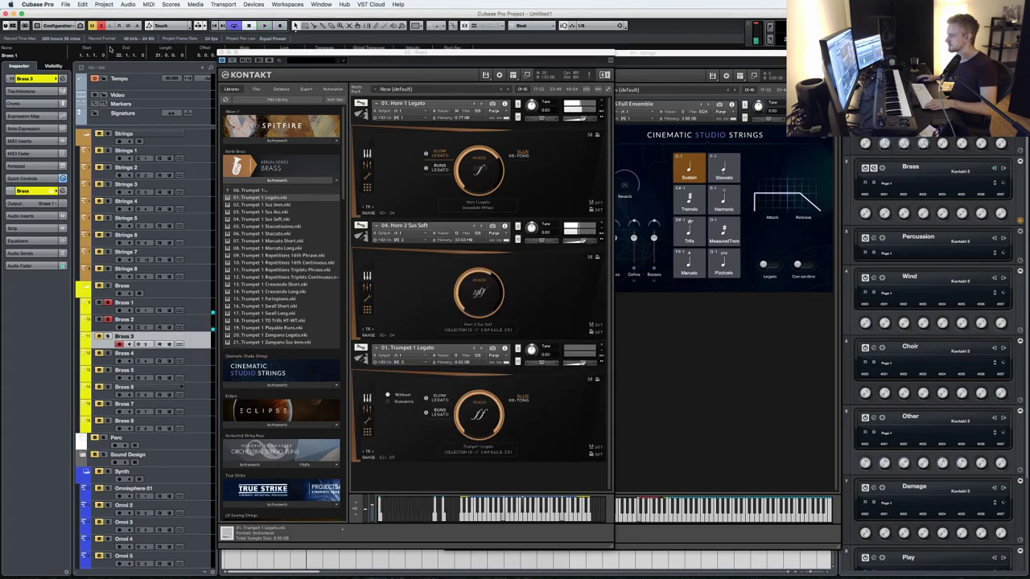
{"action": "key", "text": "space"}
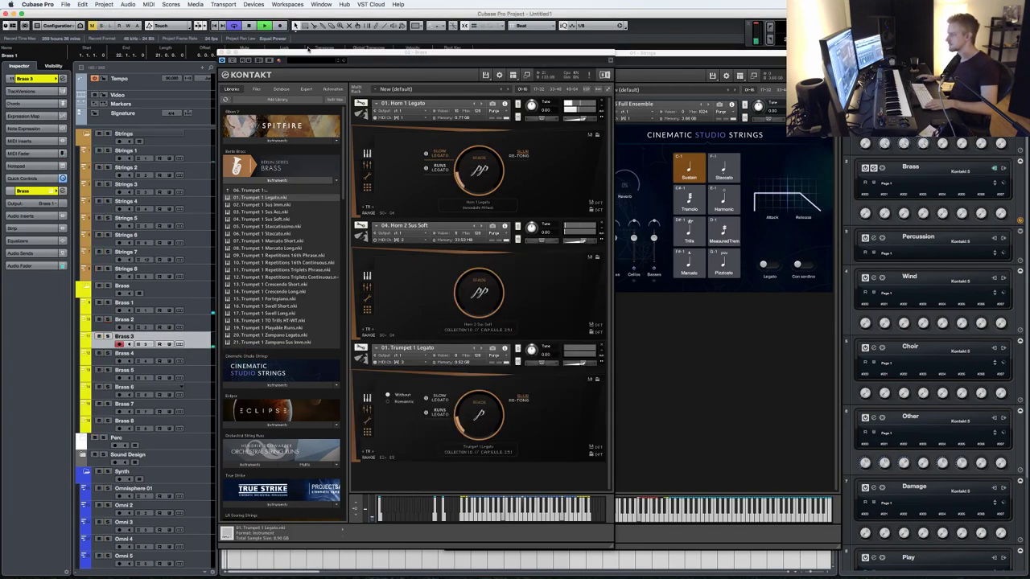
{"action": "left_click_drag", "start_coordinate": [358, 51], "coordinate": [533, 55]}
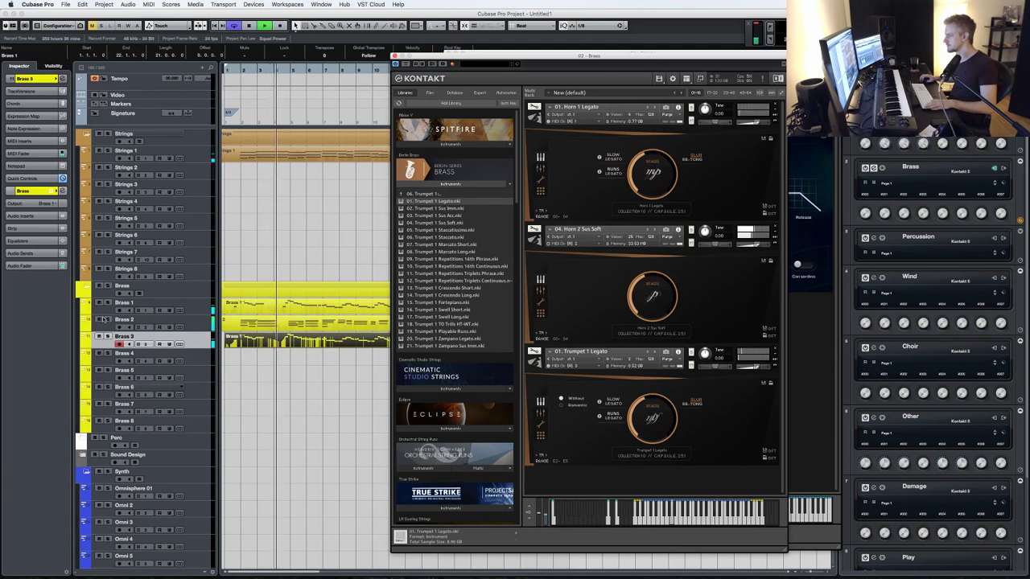
- Open the Brass 2 part in the Key Editor, close both Kontakt windows and show the CC 1 (Modulation) controller lane
{"action": "double_click", "coordinate": [282, 321]}
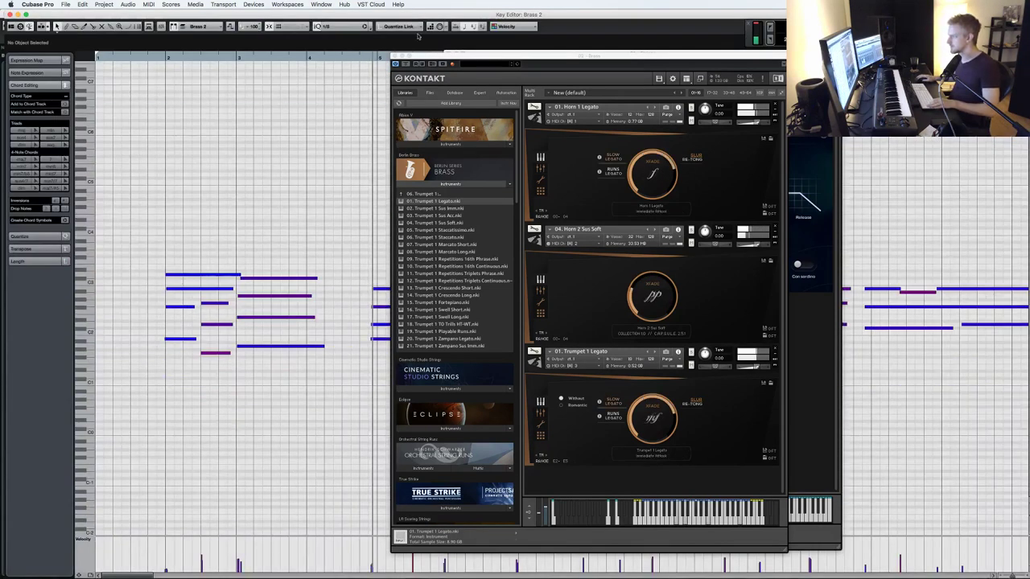
{"action": "left_click", "coordinate": [395, 56]}
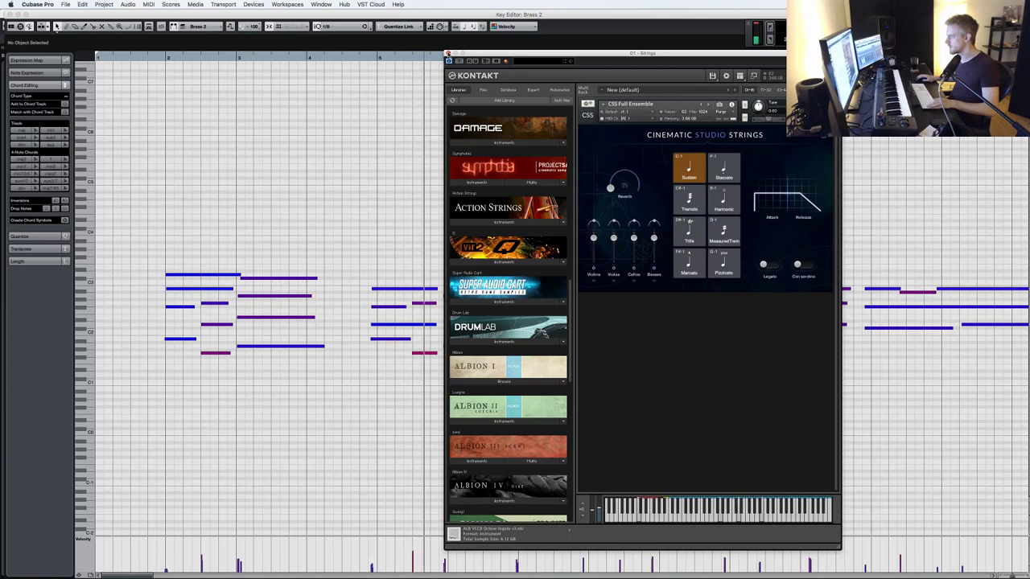
{"action": "left_click", "coordinate": [448, 54]}
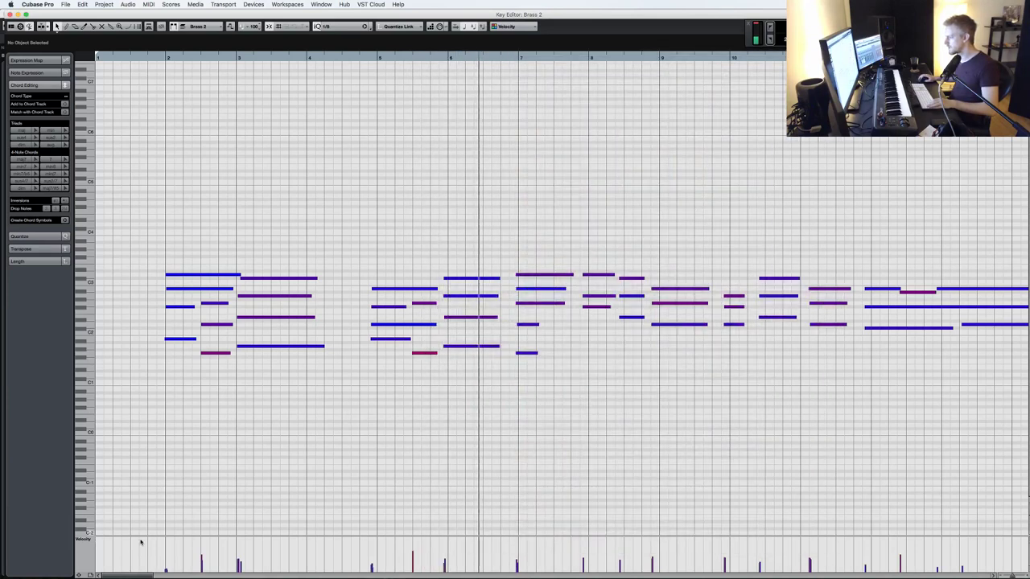
{"action": "left_click", "coordinate": [97, 574]}
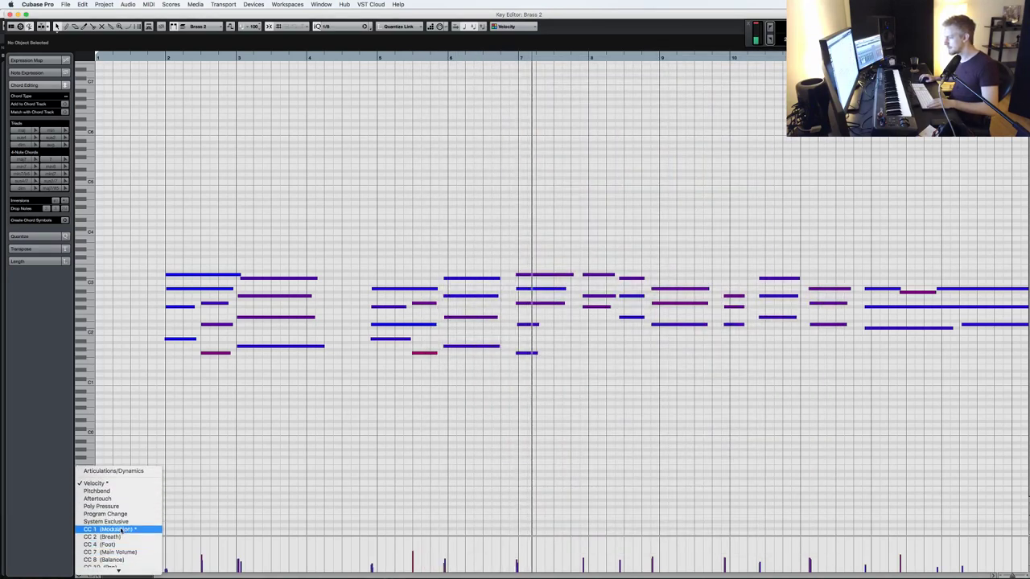
{"action": "left_click", "coordinate": [108, 528]}
- Transpose all notes of the copied melody on Brass 3 up an octave and play it from the start
{"action": "key", "text": "Return"}
{"action": "double_click", "coordinate": [354, 344]}
{"action": "key", "text": "super+a"}
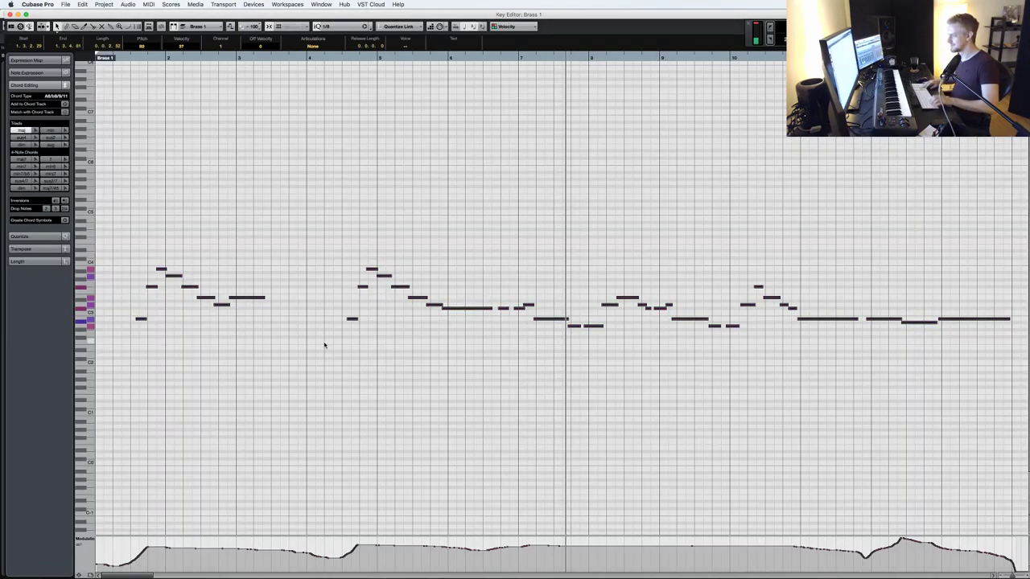
{"action": "key", "text": "shift+Up"}
{"action": "key", "text": "Return"}
{"action": "key", "text": "period"}
{"action": "key", "text": "space"}
{"action": "key", "text": "space"}
- Reopen the Brass 2 part, enlarge its modulation lane and redraw the curve as smooth parabolic swells through bar 9
{"action": "key", "text": "Up"}
{"action": "key", "text": "super+e"}
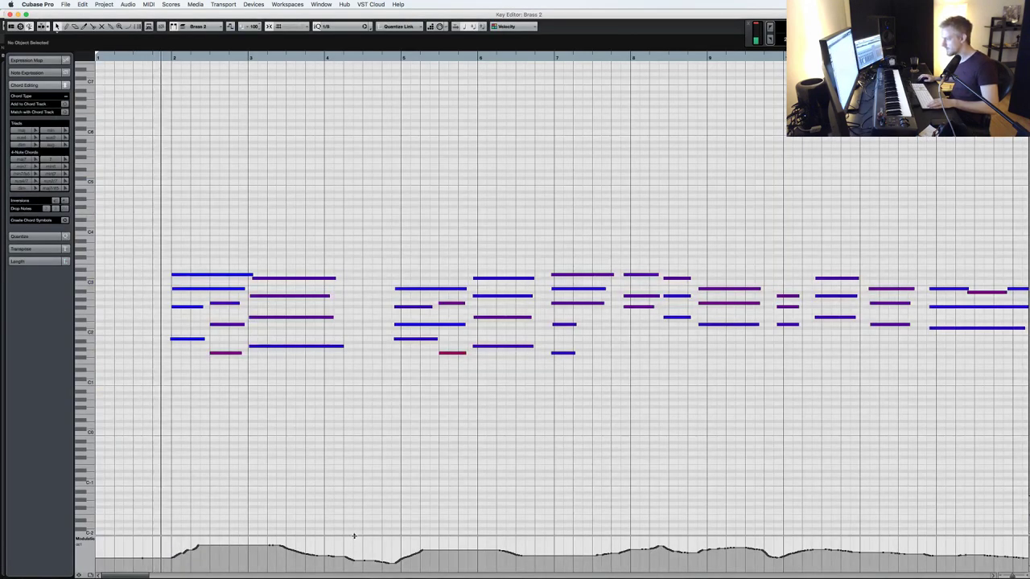
{"action": "left_click_drag", "start_coordinate": [352, 535], "coordinate": [356, 436]}
{"action": "right_click", "coordinate": [360, 470]}
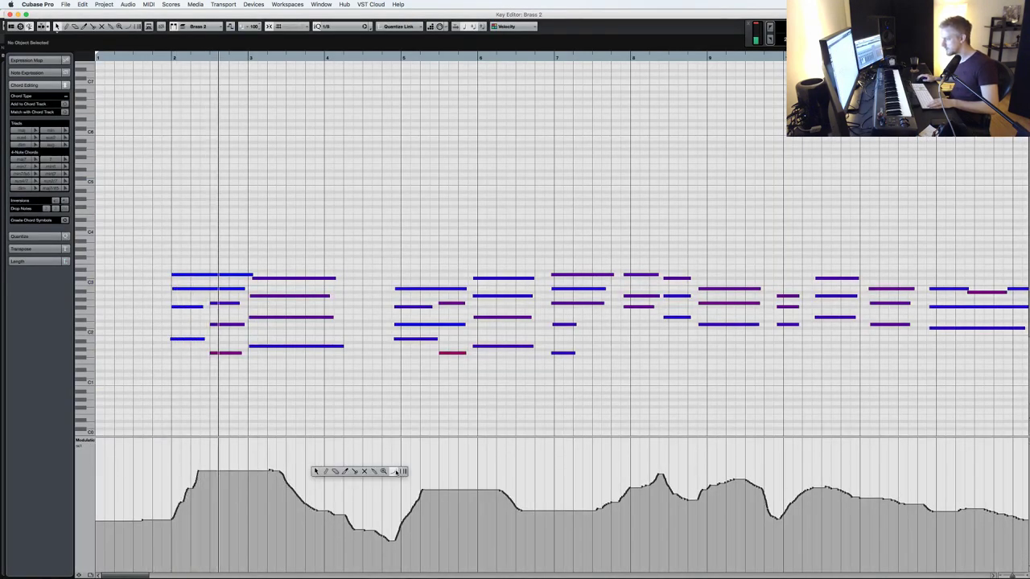
{"action": "left_click", "coordinate": [402, 472]}
{"action": "left_click_drag", "start_coordinate": [115, 535], "coordinate": [269, 478]}
{"action": "mouse_move", "coordinate": [238, 492]}
{"action": "left_mouse_down"}
{"action": "mouse_move", "coordinate": [328, 511]}
{"action": "mouse_move", "coordinate": [372, 543]}
{"action": "mouse_move", "coordinate": [478, 488]}
{"action": "mouse_move", "coordinate": [613, 522]}
{"action": "mouse_move", "coordinate": [554, 539]}
{"action": "mouse_move", "coordinate": [668, 487]}
{"action": "mouse_move", "coordinate": [782, 548]}
{"action": "left_mouse_up"}
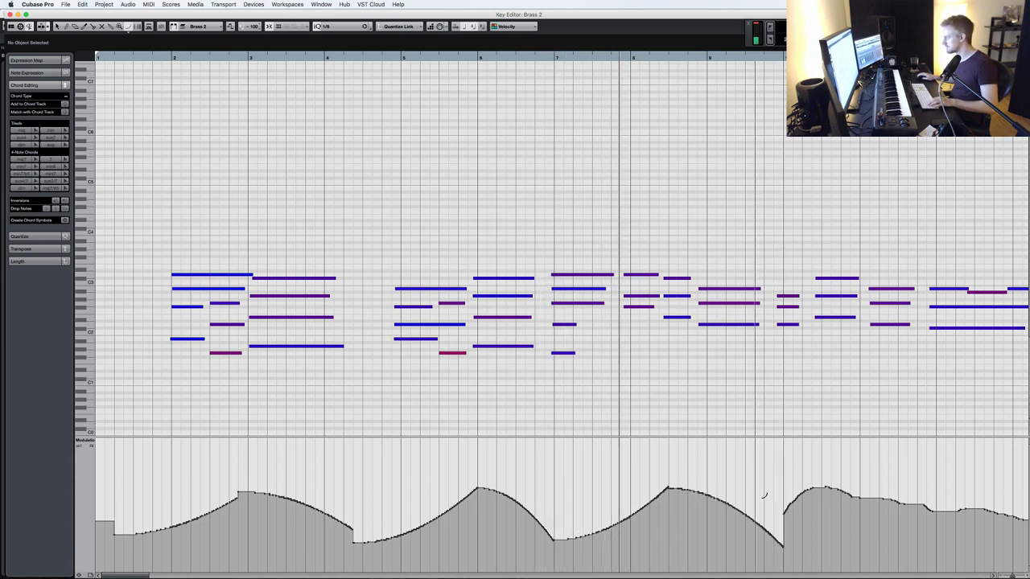
- Redraw the Brass 2 modulation from bar 10 to the end of the part with smooth curved swells
{"action": "key", "text": "space"}
{"action": "scroll", "coordinate": [759, 490], "scroll_direction": "right", "scroll_amount": 5}
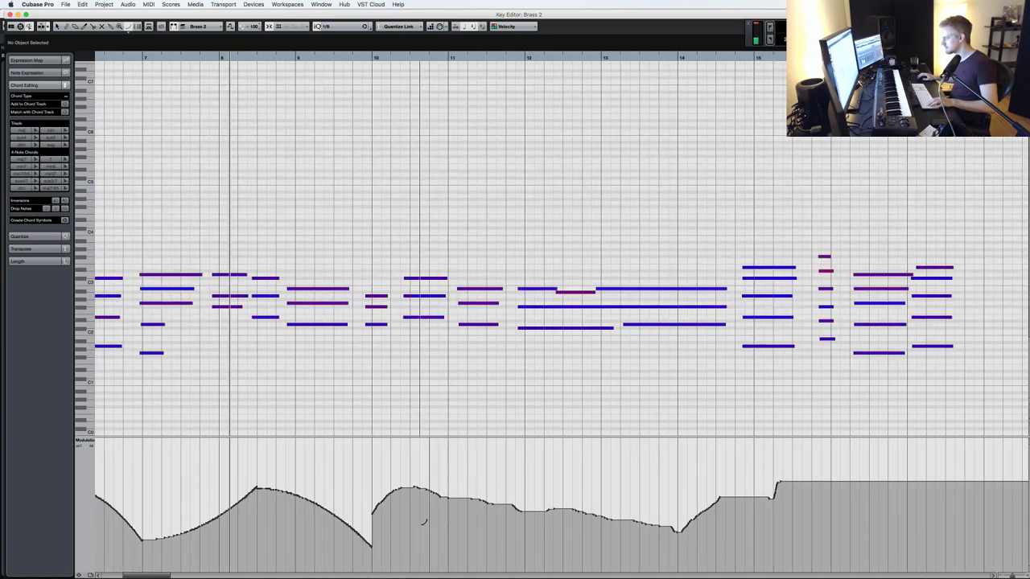
{"action": "left_click_drag", "start_coordinate": [373, 543], "coordinate": [532, 505]}
{"action": "left_click_drag", "start_coordinate": [633, 531], "coordinate": [954, 467]}
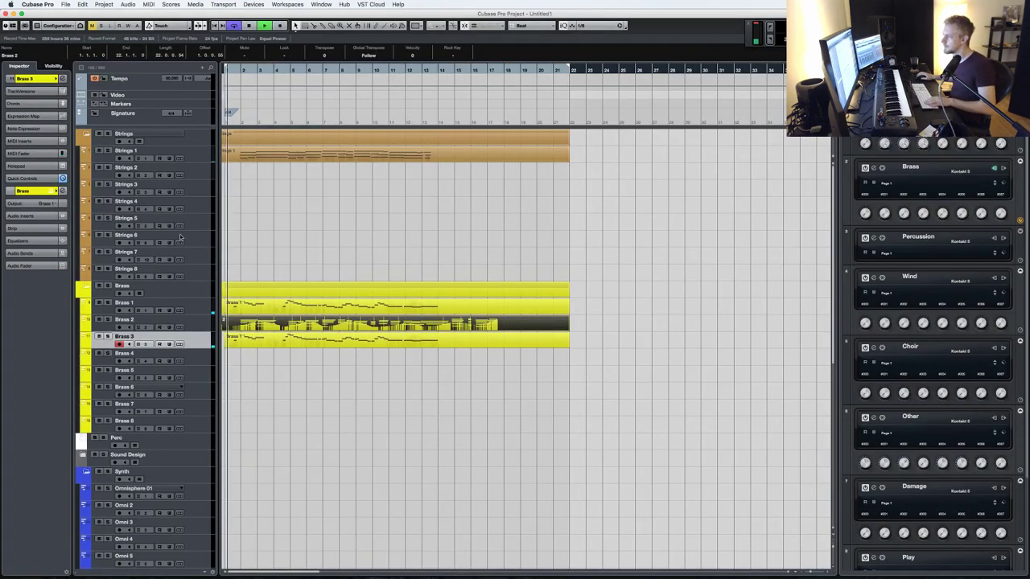
- Delete the existing Strings 1 part and record a new chord take on that track from the start into bar 14
{"action": "left_click", "coordinate": [283, 145]}
{"action": "key", "text": "Delete"}
{"action": "left_click", "coordinate": [199, 160]}
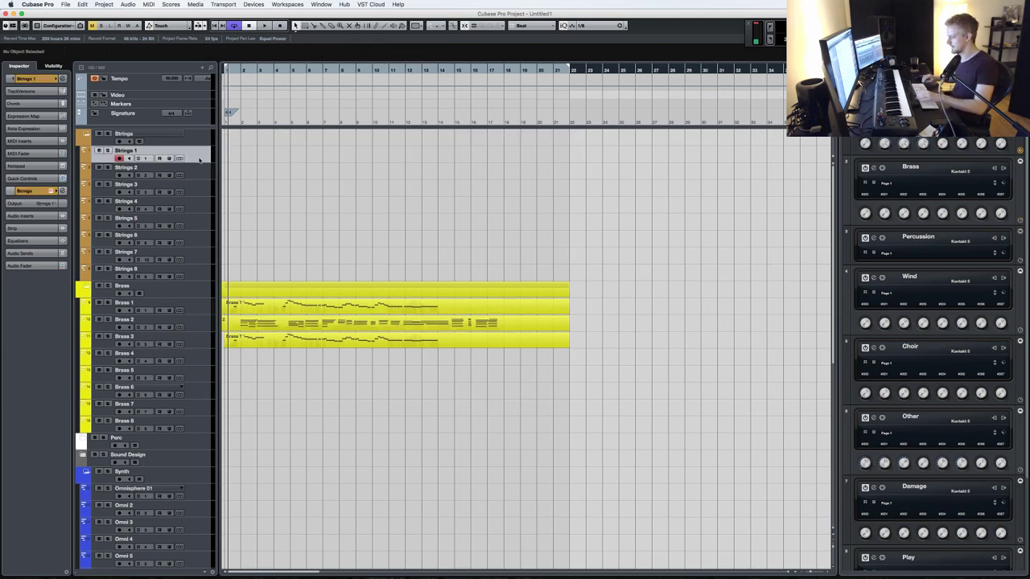
{"action": "key", "text": "KP_Multiply"}
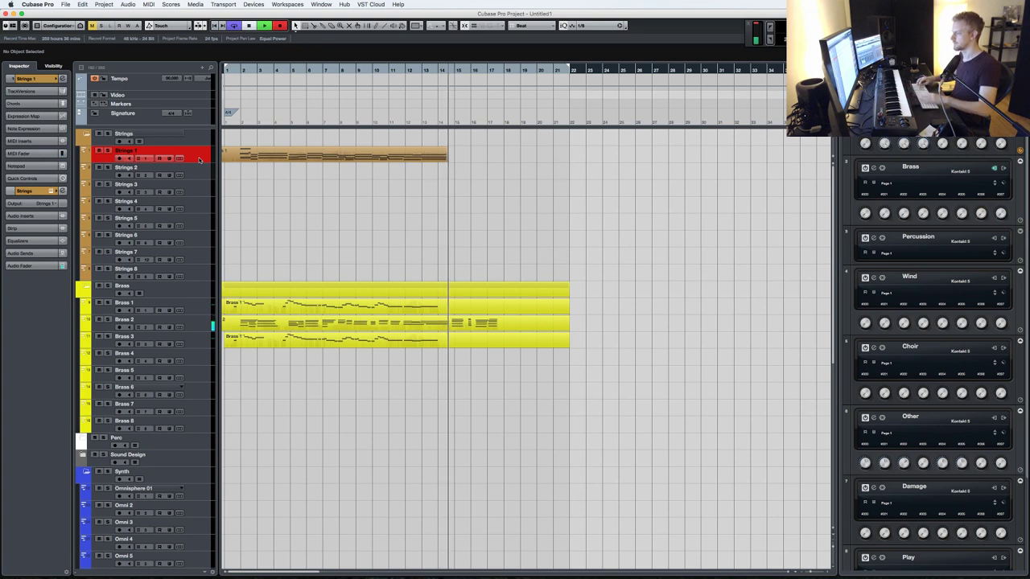
{"action": "key", "text": "space"}
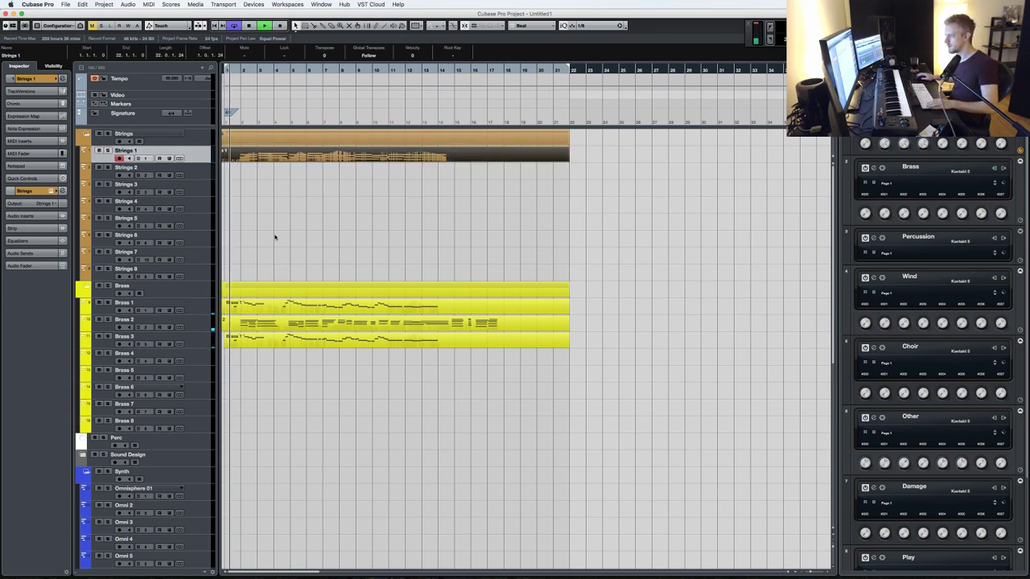
{"action": "key", "text": "space"}
- Delete the melody parts on Brass 3 and Brass 1 and select the Brass 3 track for recording
{"action": "left_click", "coordinate": [265, 340]}
{"action": "key", "text": "Delete"}
{"action": "left_click", "coordinate": [264, 308]}
{"action": "key", "text": "Delete"}
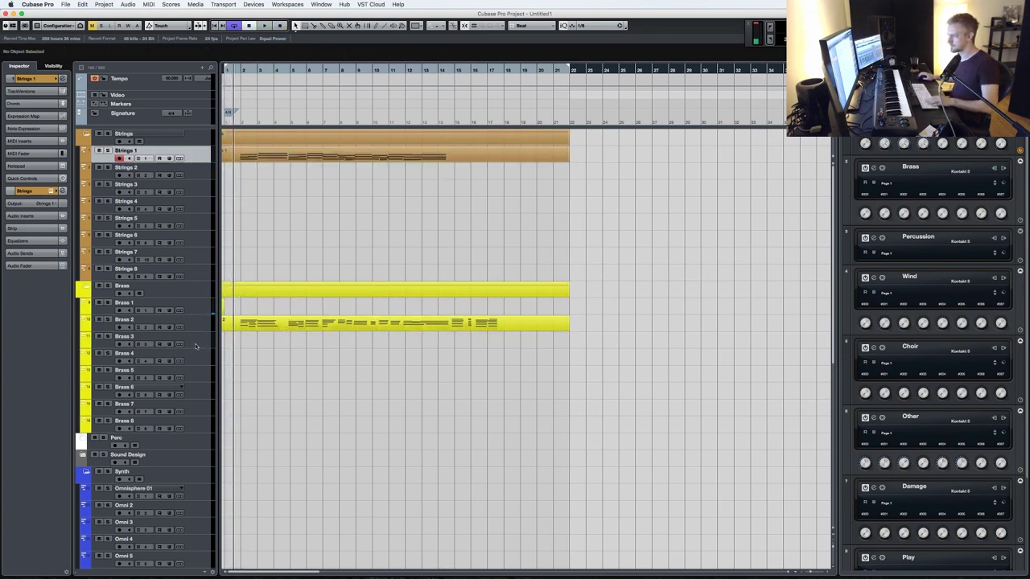
{"action": "left_click", "coordinate": [195, 346]}
{"action": "key", "text": "KP_Multiply"}
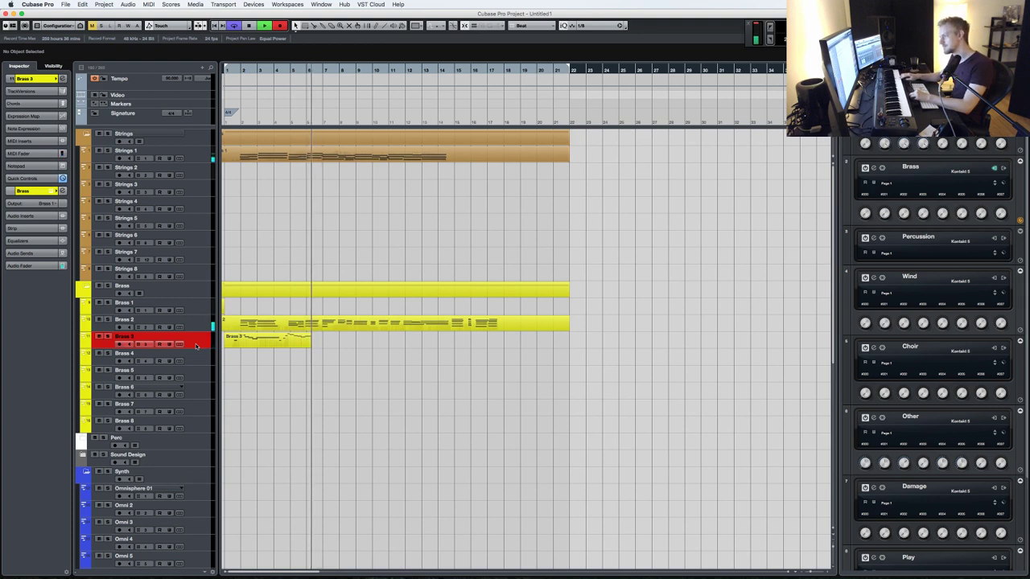
{"action": "key", "text": "space"}
{"action": "key", "text": "ctrl+z"}
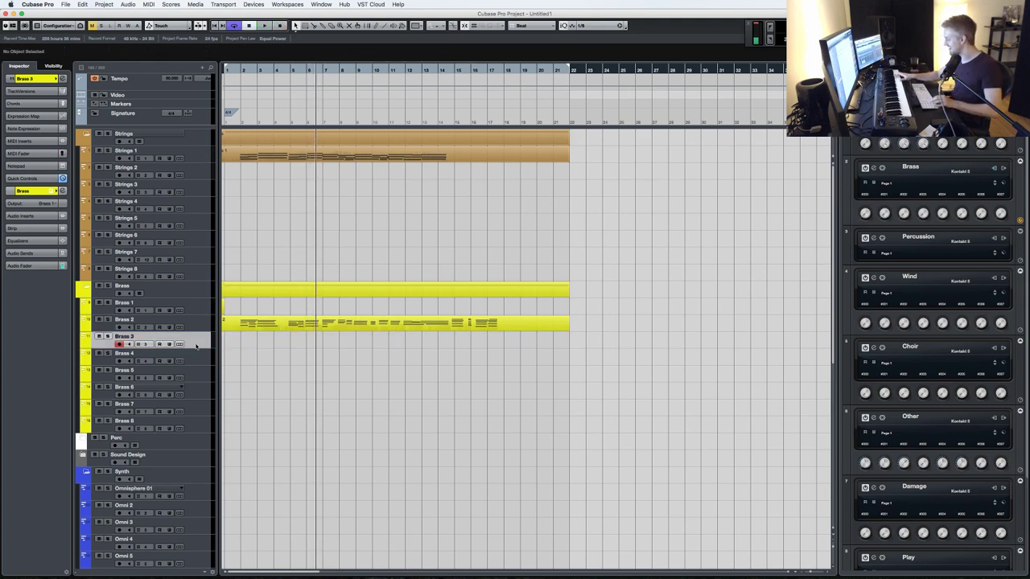
{"action": "key", "text": "Home"}
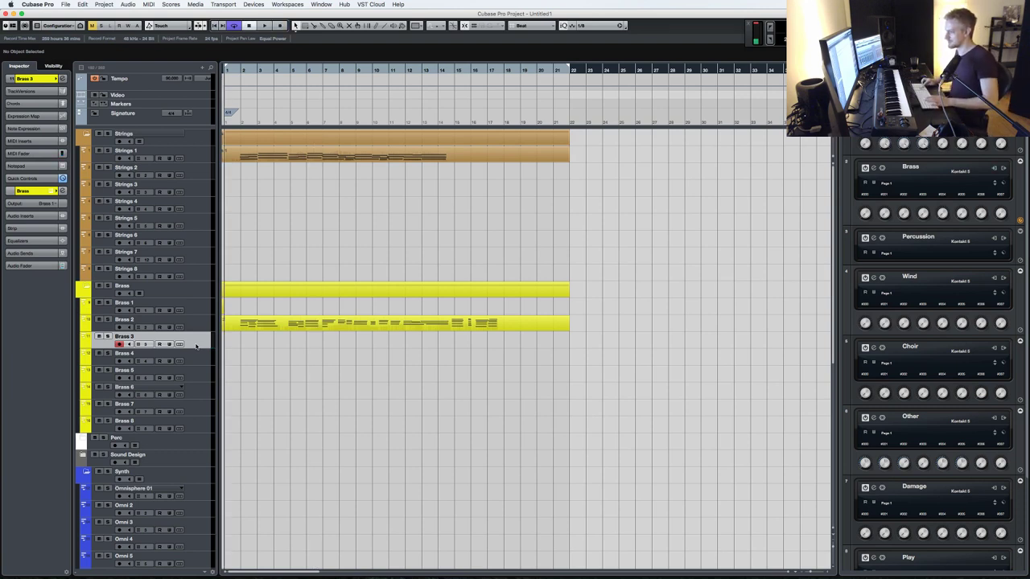
- Record a new melody take on Brass 3 from the start through bar 14
{"action": "key", "text": "KP_Multiply"}
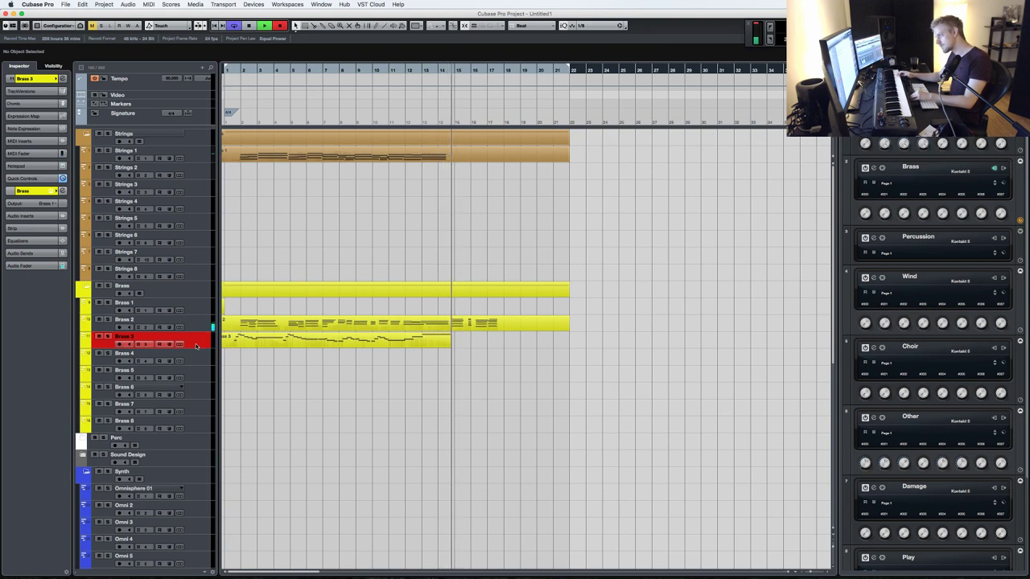
{"action": "key", "text": "space"}
- Try to record a supporting line on Brass 1 from the start, discarding both takes
{"action": "left_click", "coordinate": [191, 310]}
{"action": "key", "text": "Home"}
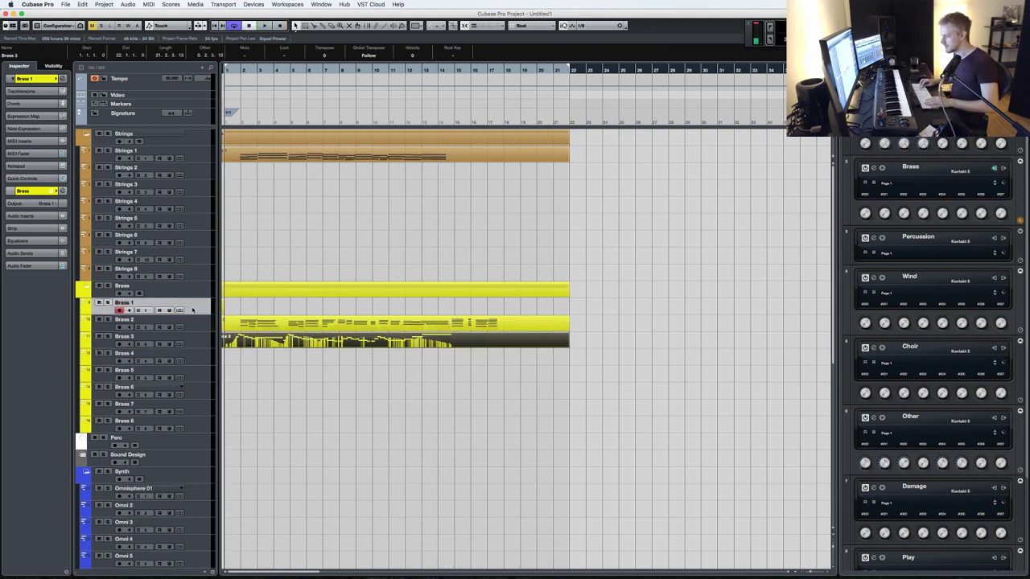
{"action": "key", "text": "KP_Multiply"}
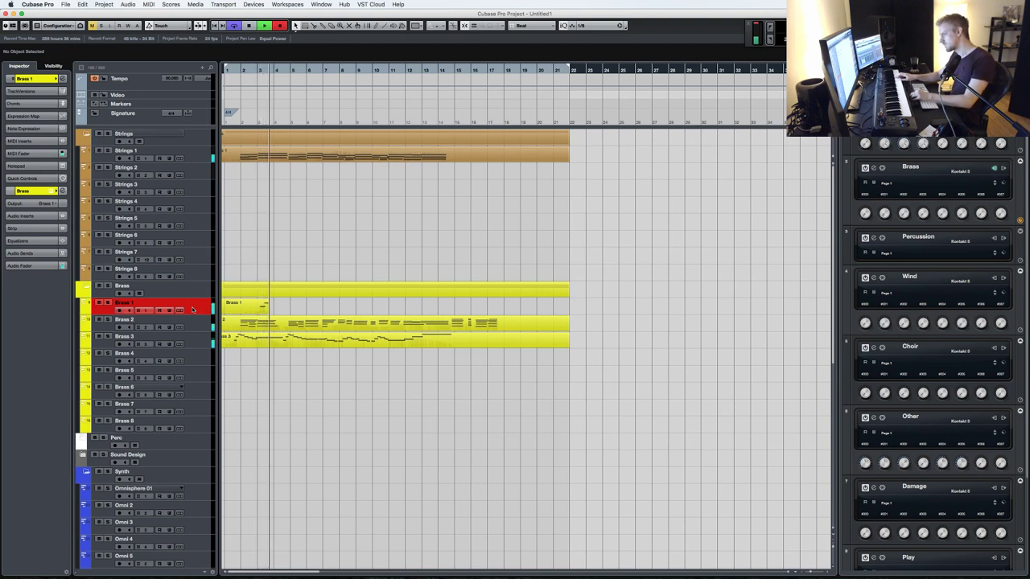
{"action": "key", "text": "space"}
{"action": "key", "text": "super+z"}
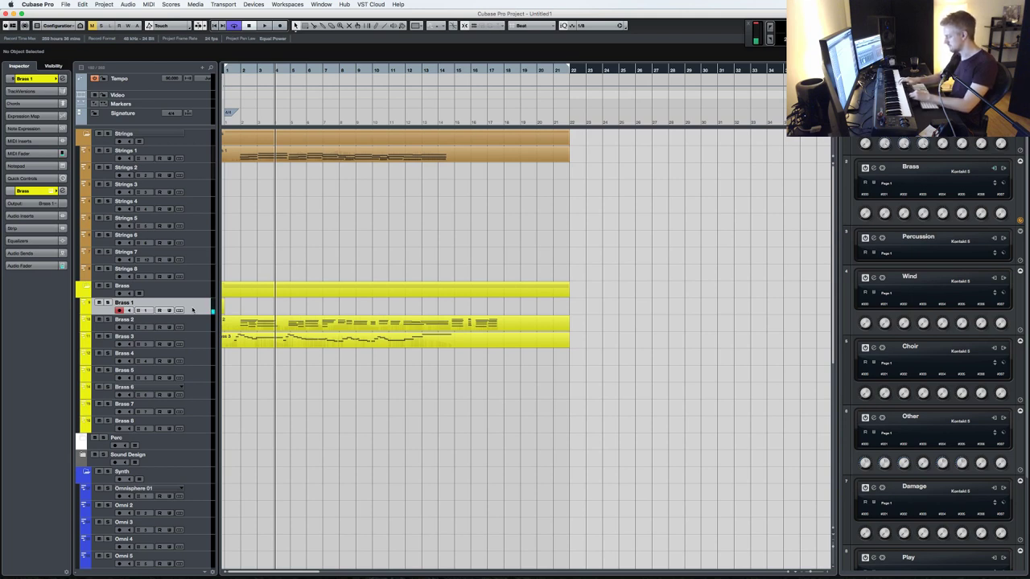
{"action": "key", "text": "Home"}
{"action": "key", "text": "KP_Multiply"}
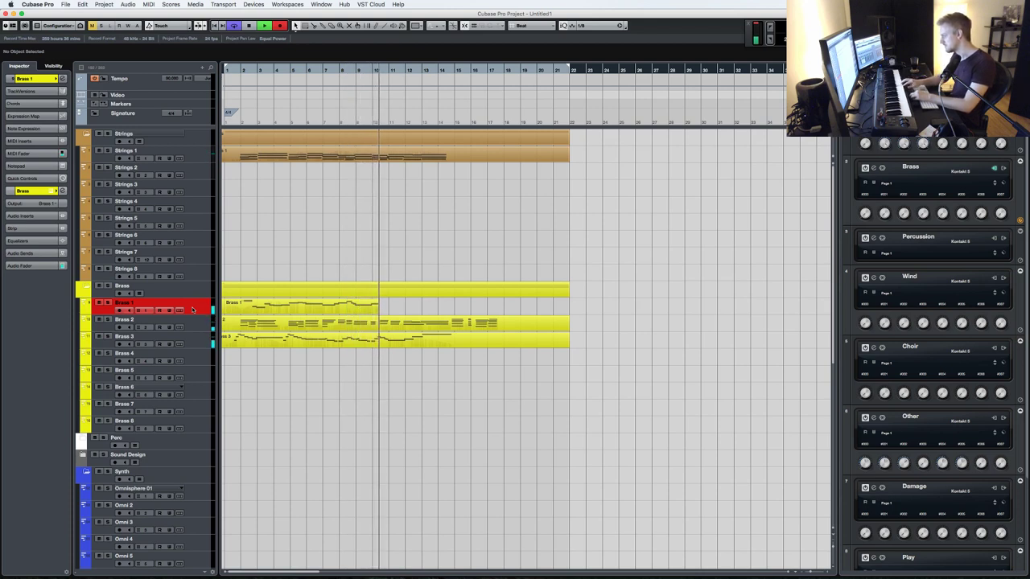
{"action": "key", "text": "space"}
{"action": "key", "text": "Delete"}
- Return to the project start and select the Other 1 track for recording
{"action": "key", "text": "Home"}
{"action": "scroll", "coordinate": [225, 456], "scroll_direction": "down", "scroll_amount": 5}
{"action": "left_click", "coordinate": [193, 346]}
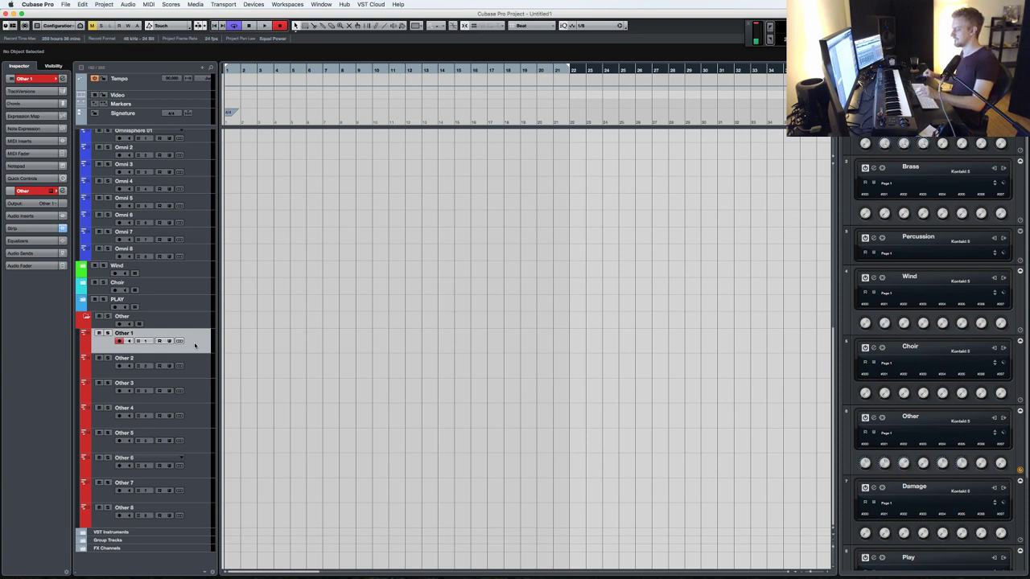
{"action": "key", "text": "KP_Multiply"}
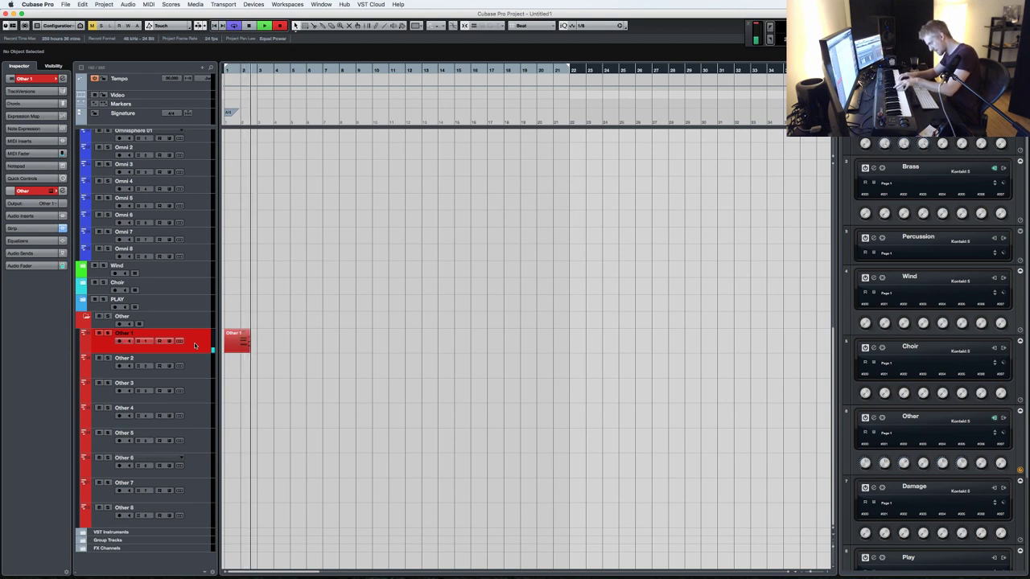
{"action": "key", "text": "space"}
{"action": "key", "text": "super+z"}
{"action": "key", "text": "KP_Decimal"}
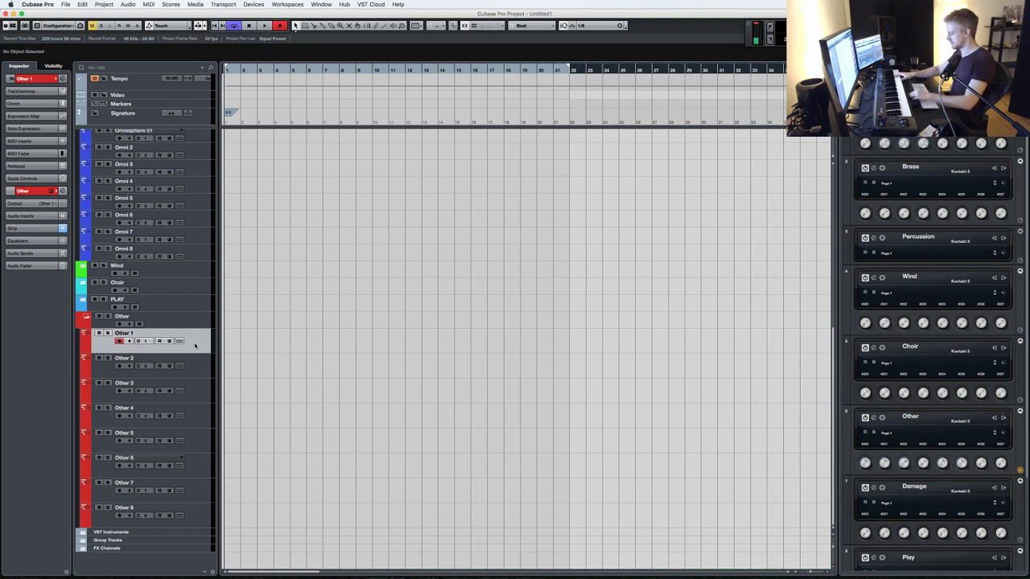
- Record a melody take on Other 1 from the start through bar 12
{"action": "key", "text": "KP_Multiply"}
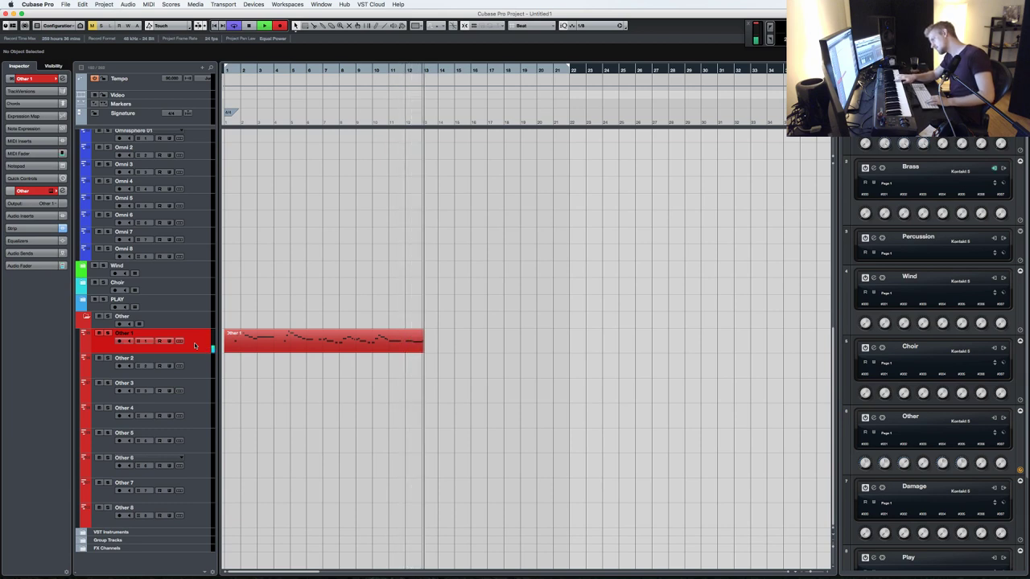
{"action": "key", "text": "space"}
- Quantize all Brass 3 notes to 1/8 in the Key Editor and move the early mid-bar 2 note an eighth later
{"action": "scroll", "coordinate": [307, 313], "scroll_direction": "up", "scroll_amount": 8}
{"action": "double_click", "coordinate": [309, 341]}
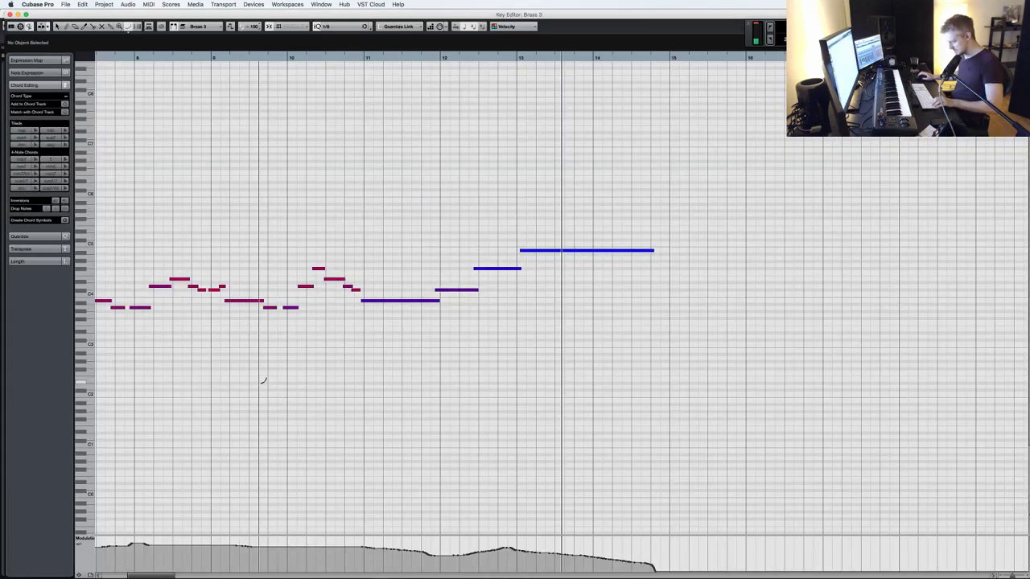
{"action": "key", "text": "super+a"}
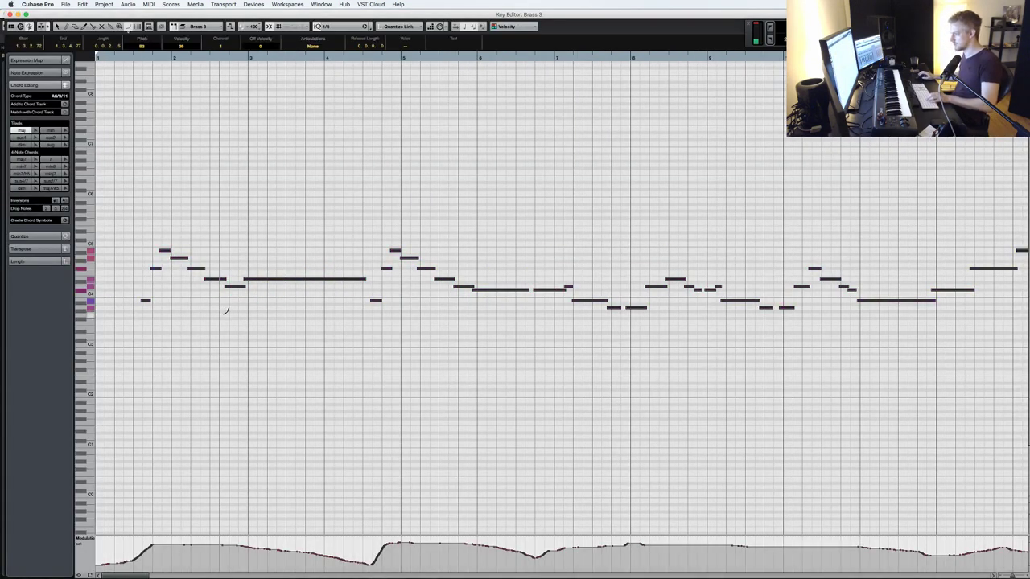
{"action": "key", "text": "q"}
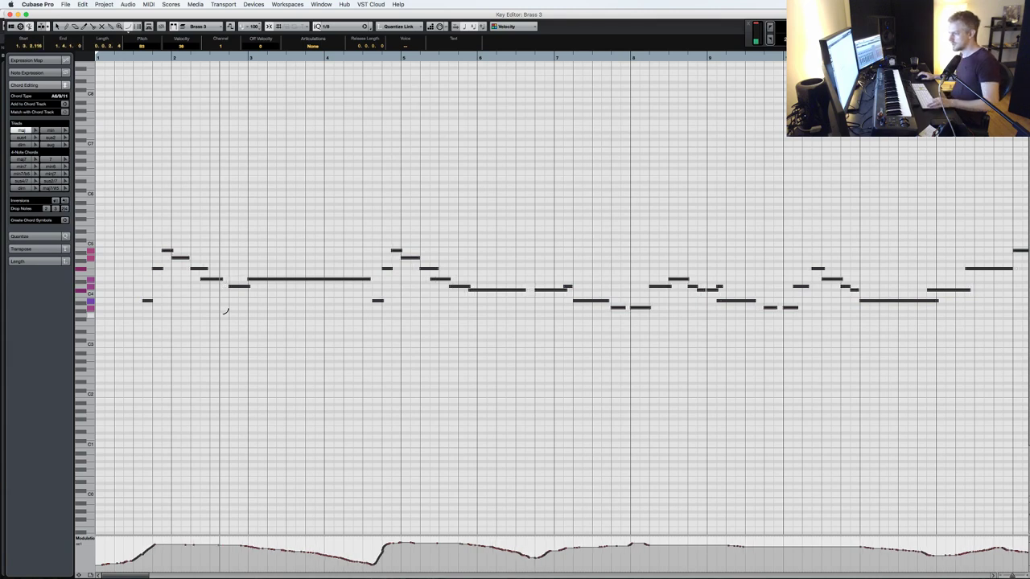
{"action": "left_click_drag", "start_coordinate": [215, 279], "coordinate": [227, 278]}
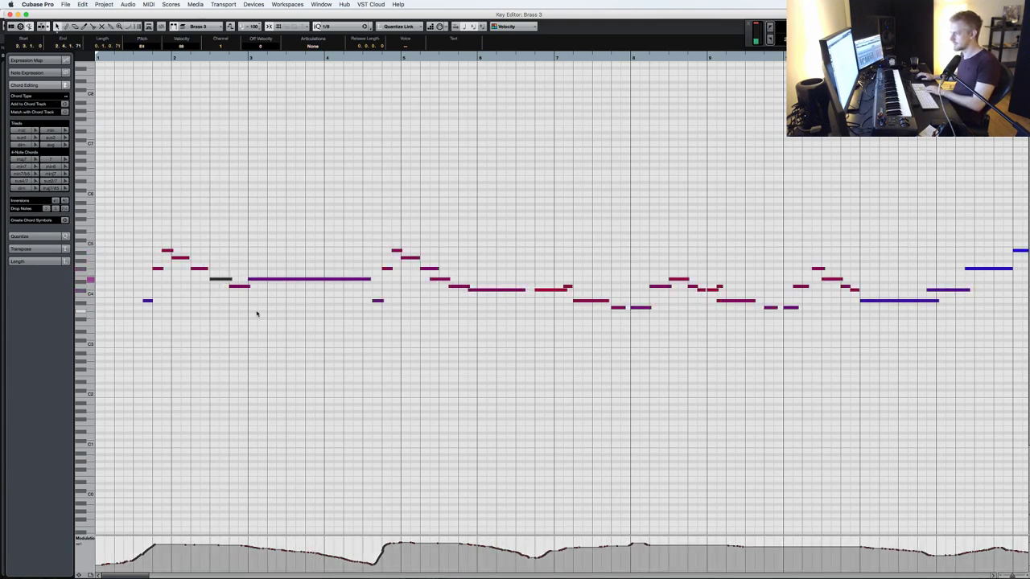
{"action": "left_click", "coordinate": [8, 14]}
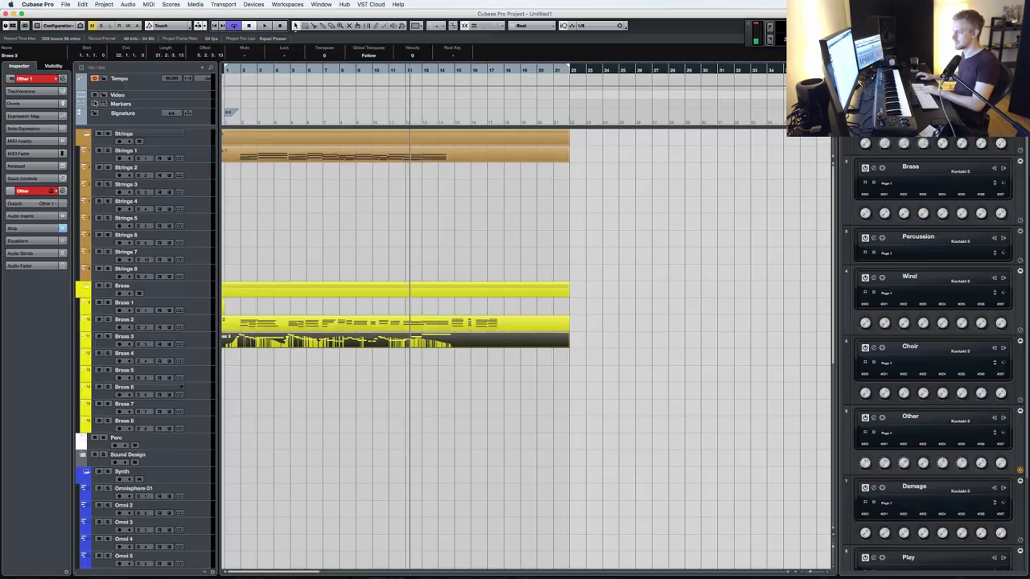
- Give the Brass 3 and Strings 1 tracks the same negative track delay and play the piece from the start
{"action": "left_click", "coordinate": [191, 344]}
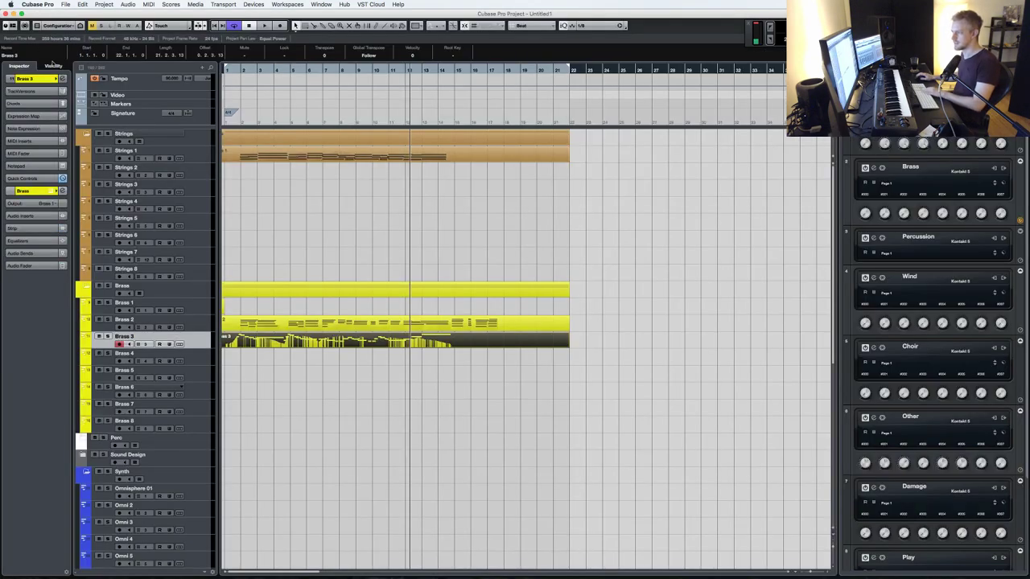
{"action": "left_click", "coordinate": [34, 80]}
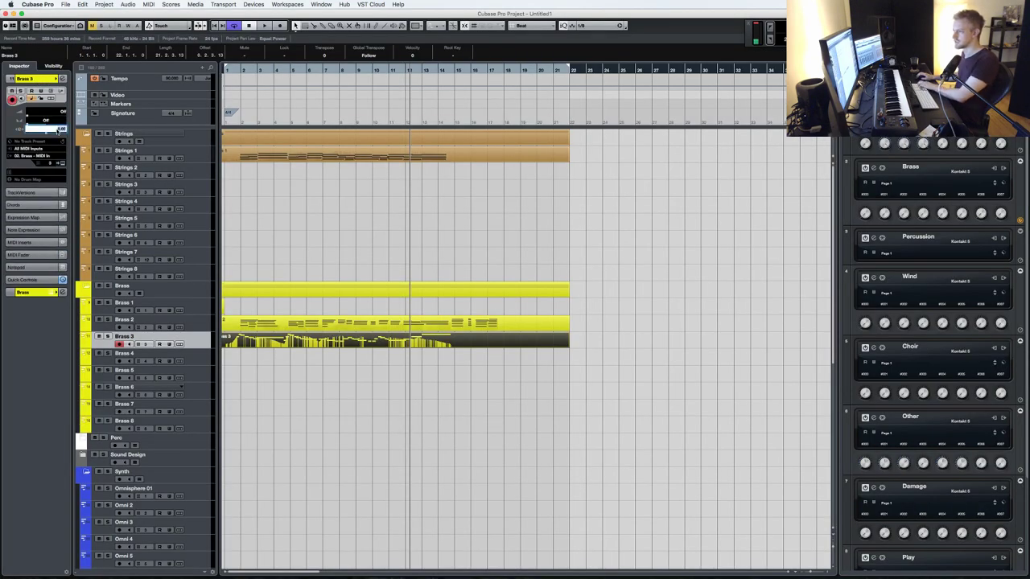
{"action": "key", "text": "."}
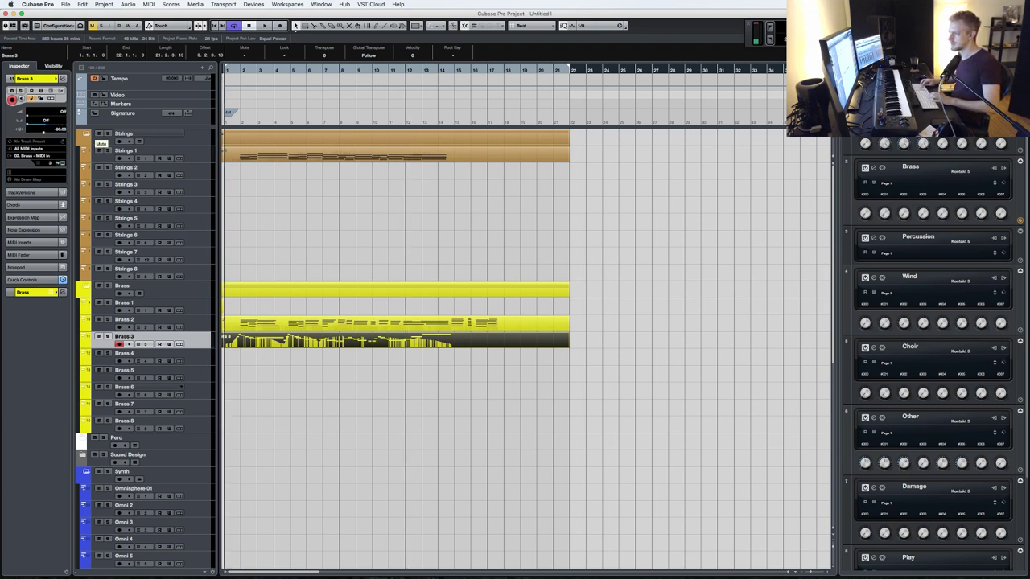
{"action": "key", "text": "space"}
{"action": "left_click", "coordinate": [111, 149]}
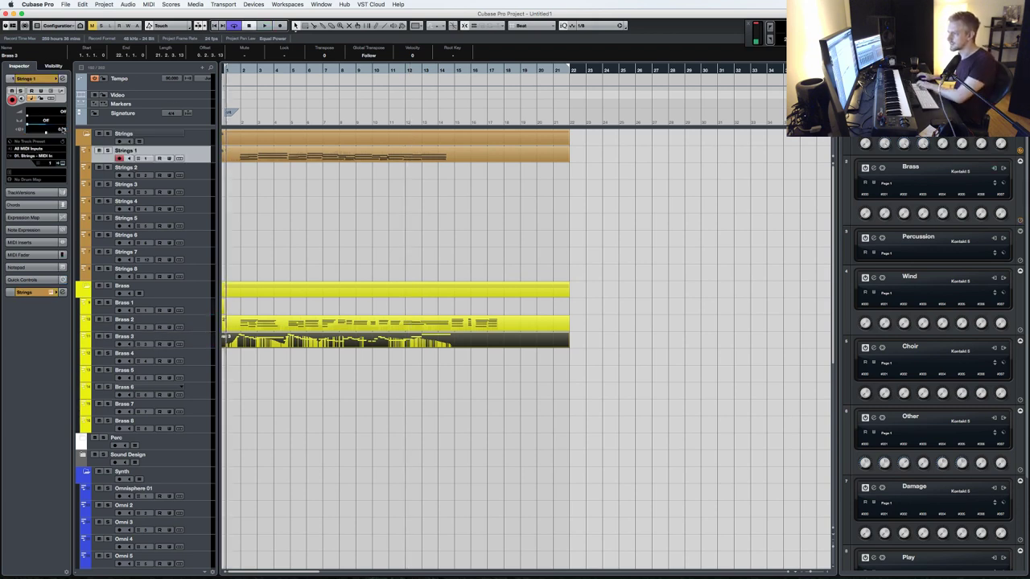
{"action": "key", "text": "space"}
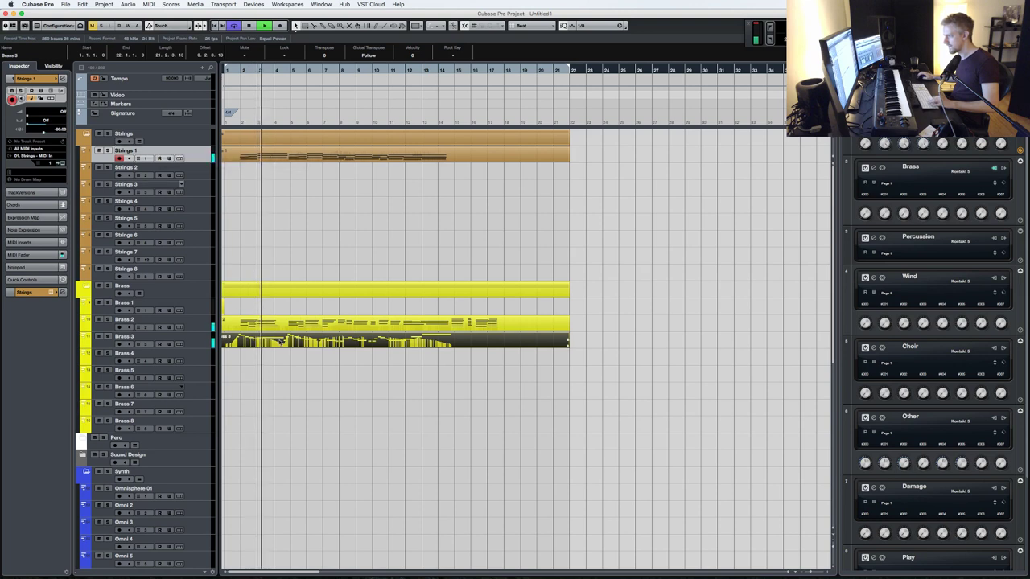
- Open Brass 3 in the Key Editor and nudge the three descending notes leading into bar 6 one eighth note later
{"action": "double_click", "coordinate": [280, 343]}
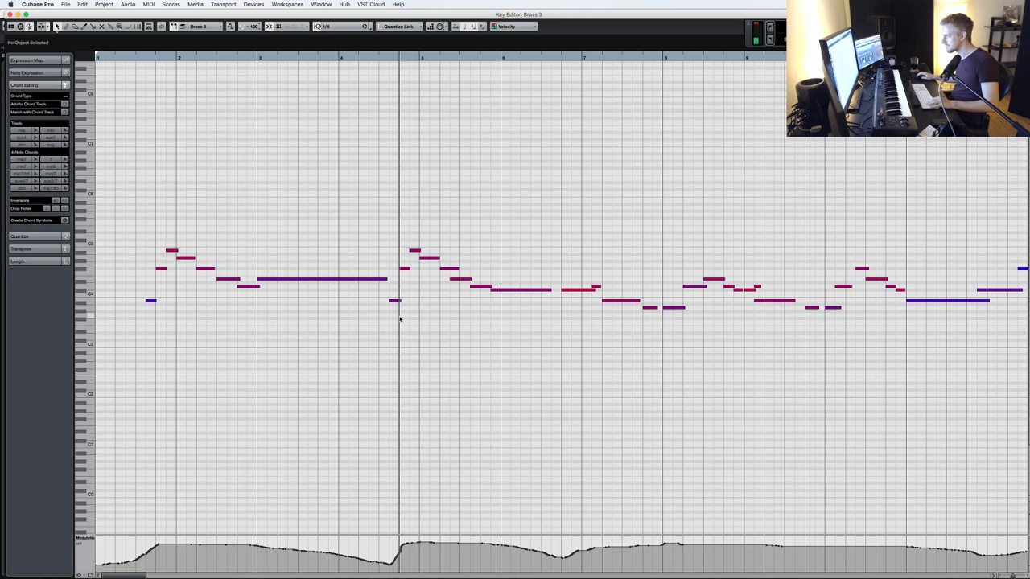
{"action": "left_click_drag", "start_coordinate": [461, 300], "coordinate": [518, 281]}
{"action": "key", "text": "super+Right"}
{"action": "left_click", "coordinate": [555, 325]}
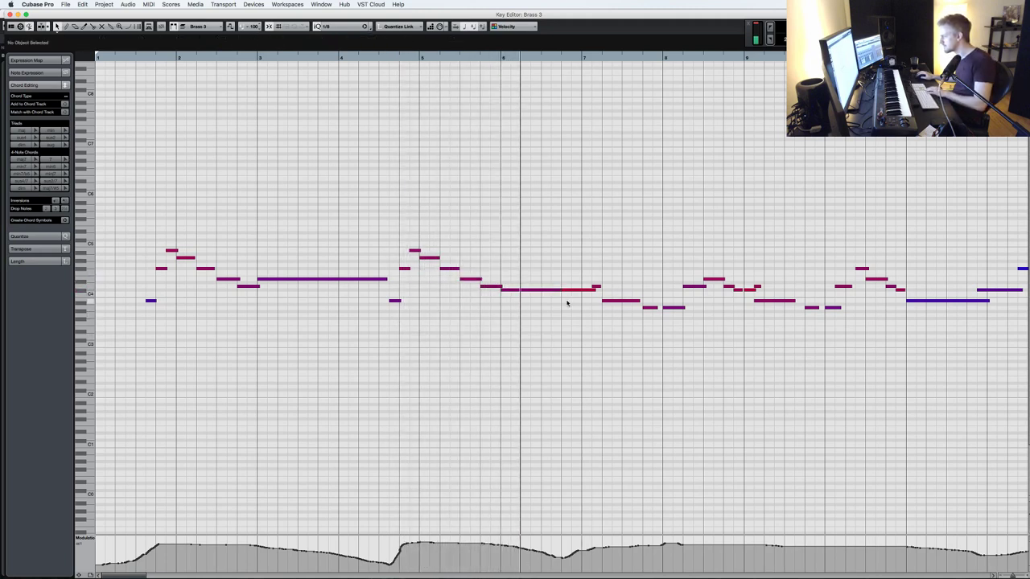
- Shift the long note near the start of bar 9 one eighth note later and replay from the end of bar 8
{"action": "left_click", "coordinate": [554, 290]}
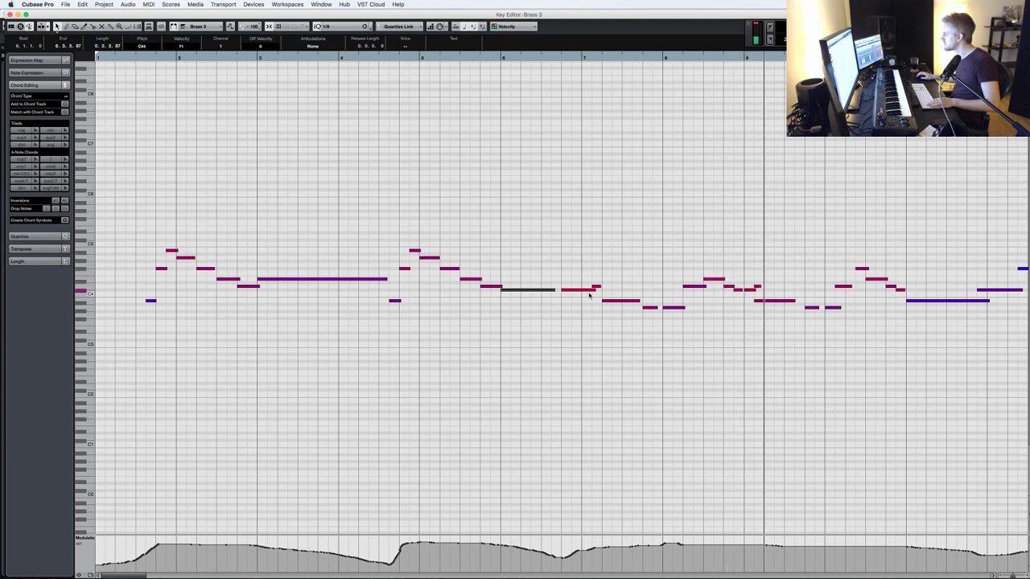
{"action": "left_click", "coordinate": [786, 301]}
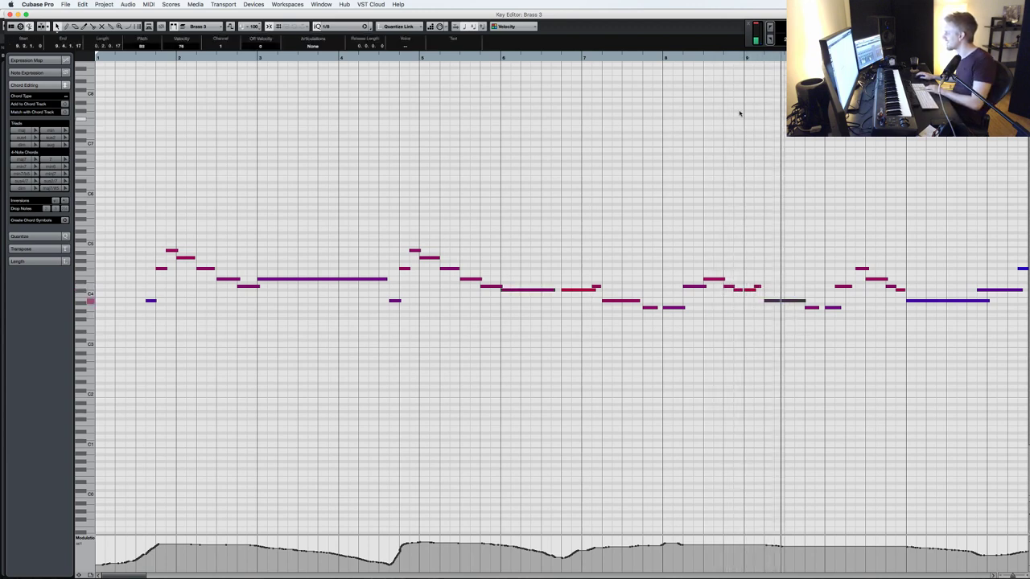
{"action": "left_click", "coordinate": [726, 59]}
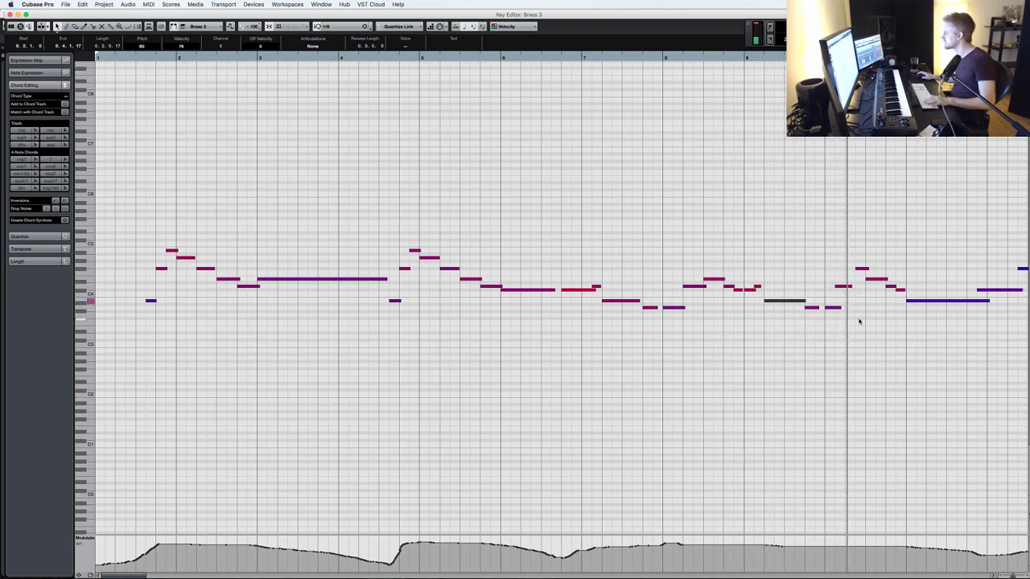
- Quantize the two rising notes in the first half of bar 10 to 1/4 Triplet and return the quantize preset to 1/8
{"action": "left_click", "coordinate": [345, 28]}
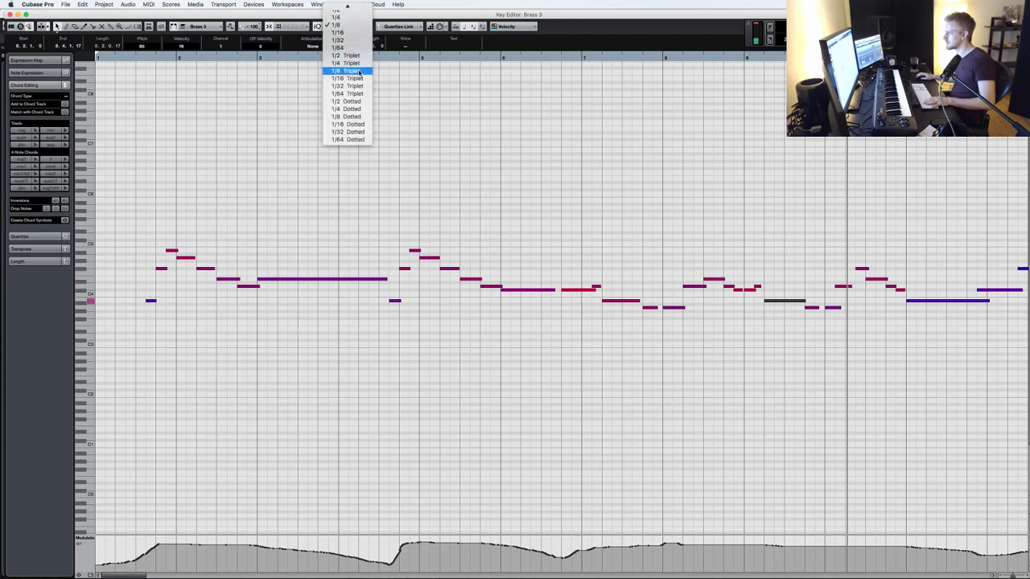
{"action": "left_click", "coordinate": [358, 64]}
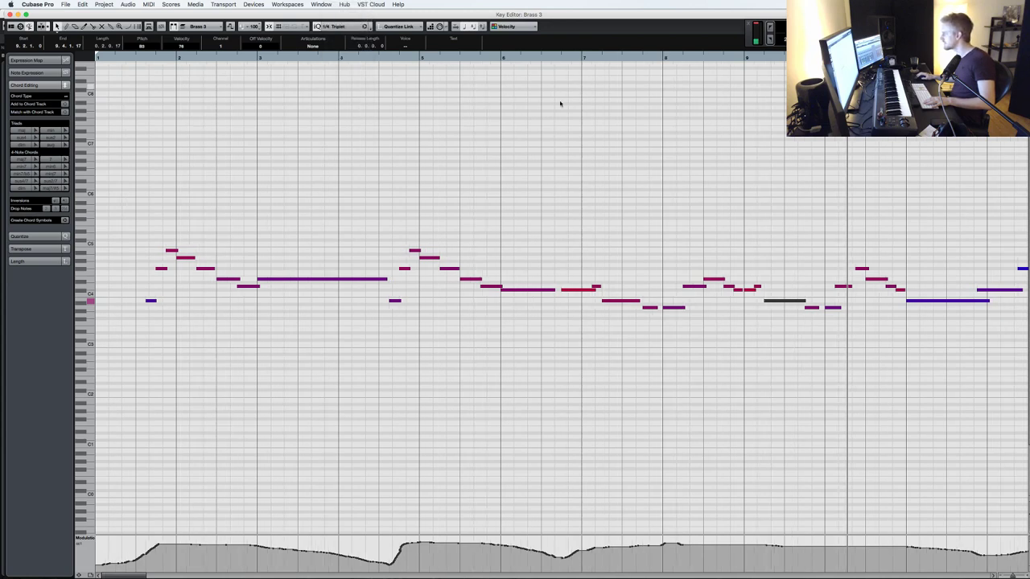
{"action": "left_click_drag", "start_coordinate": [840, 294], "coordinate": [859, 268]}
{"action": "key", "text": "q"}
{"action": "key", "text": "q"}
{"action": "left_click", "coordinate": [345, 28]}
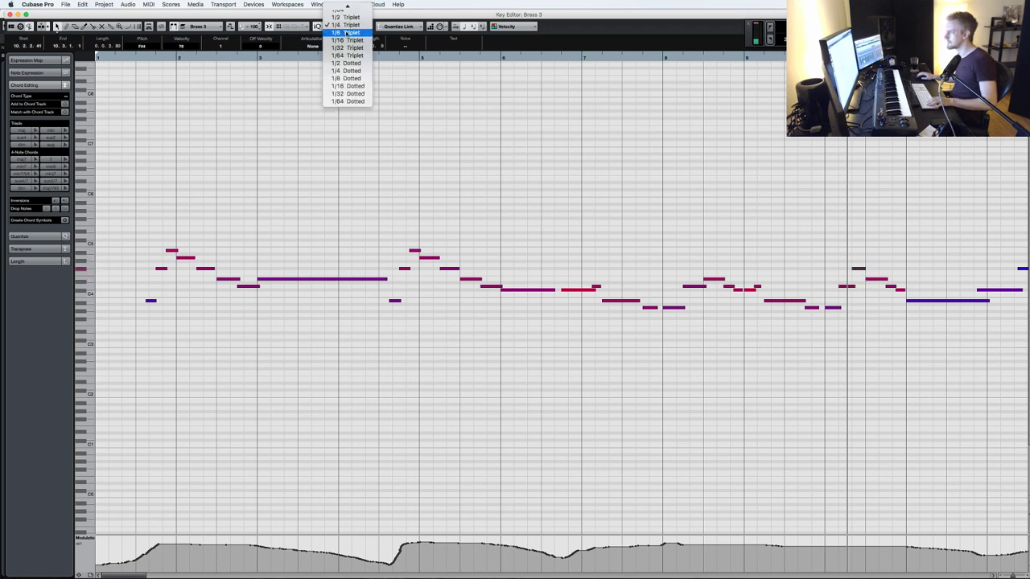
{"action": "left_click", "coordinate": [352, 18]}
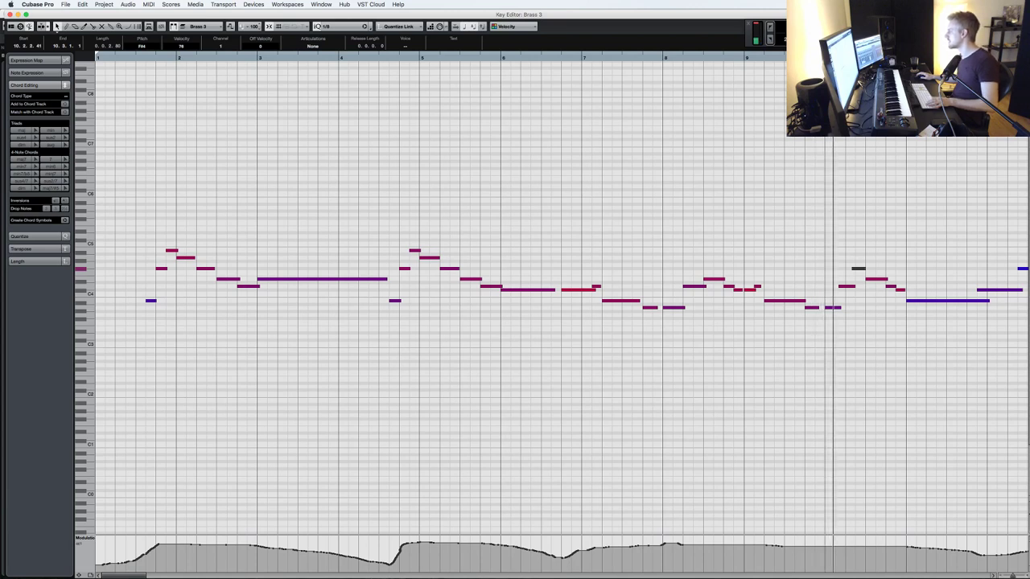
- Shift the Brass 3 note leading into bar 12 one eighth note later and select the rising note after it
{"action": "scroll", "coordinate": [863, 198], "scroll_direction": "right", "scroll_amount": 1}
{"action": "scroll", "coordinate": [862, 197], "scroll_direction": "right", "scroll_amount": 3}
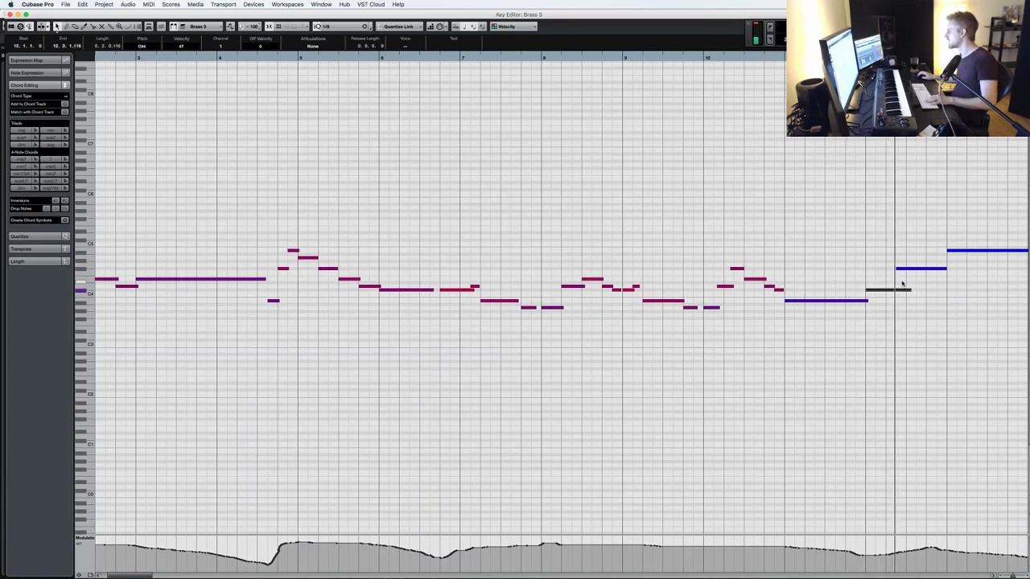
{"action": "left_click", "coordinate": [922, 267]}
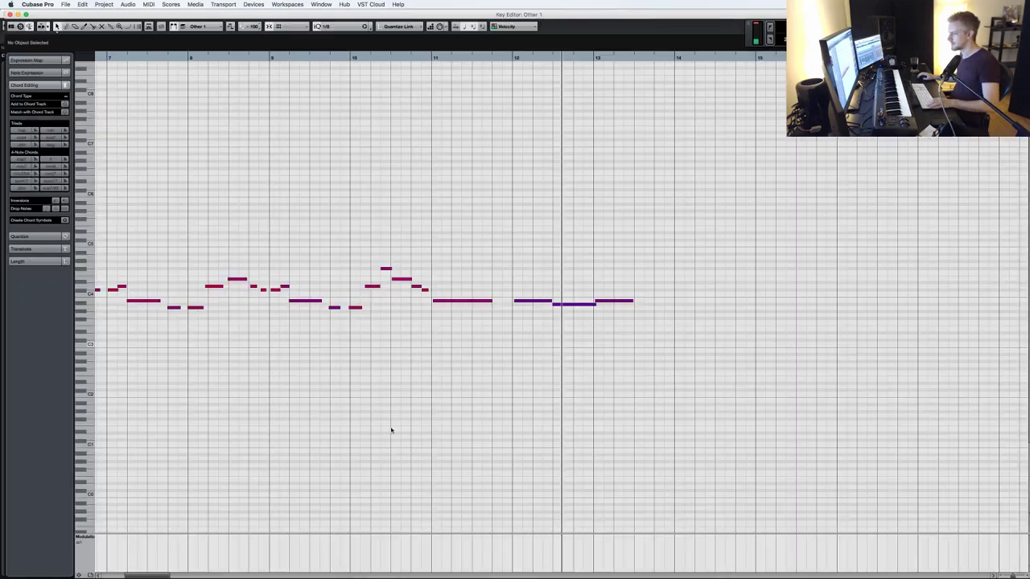
- Open Other 1 in the Key Editor and quantize all of its notes to 1/8
{"action": "key", "text": "super+a"}
{"action": "scroll", "coordinate": [454, 421], "scroll_direction": "left", "scroll_amount": 6}
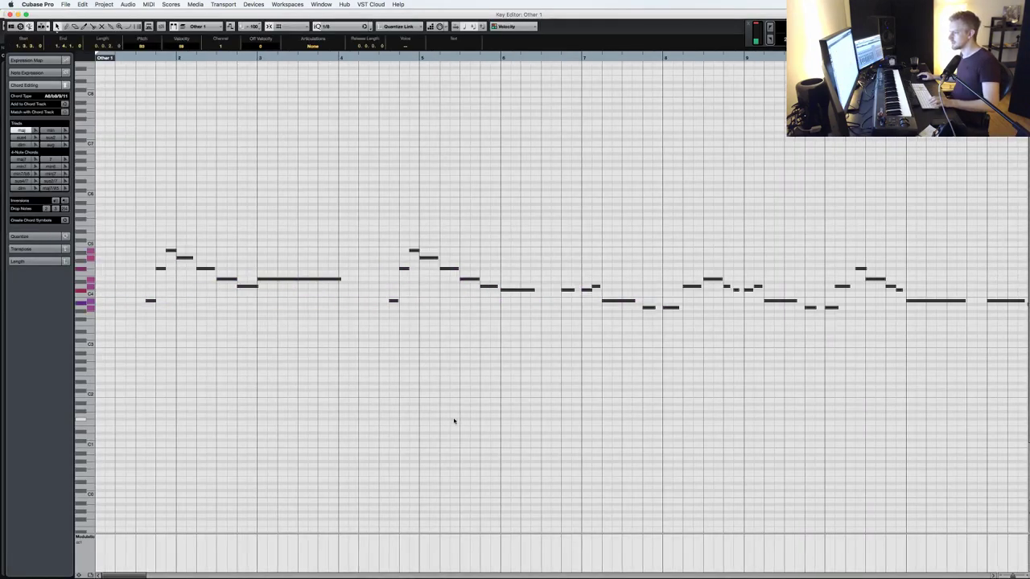
- Try recording an arpeggiated part below the melody in Other 1, and undo the take
{"action": "key", "text": "space"}
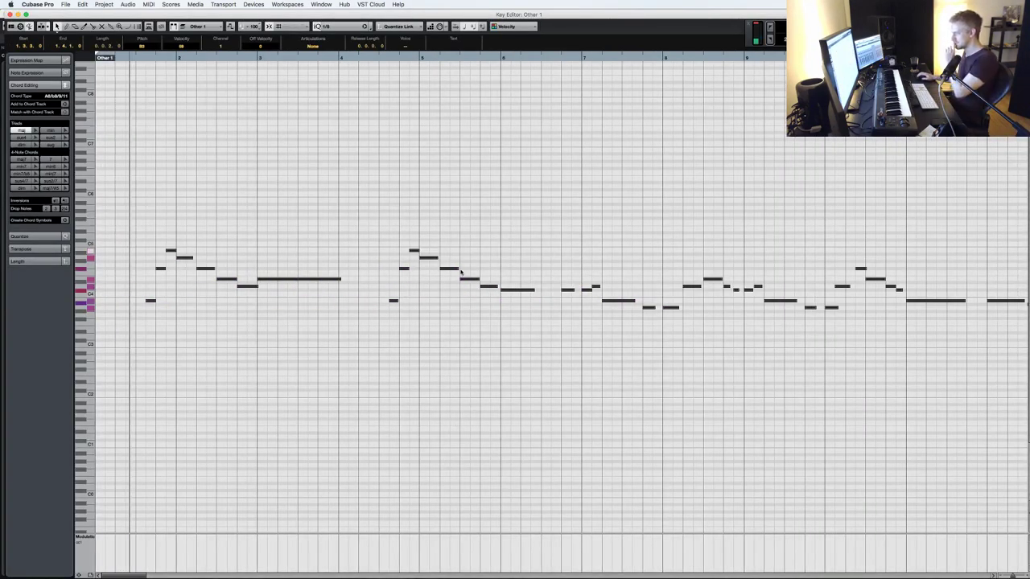
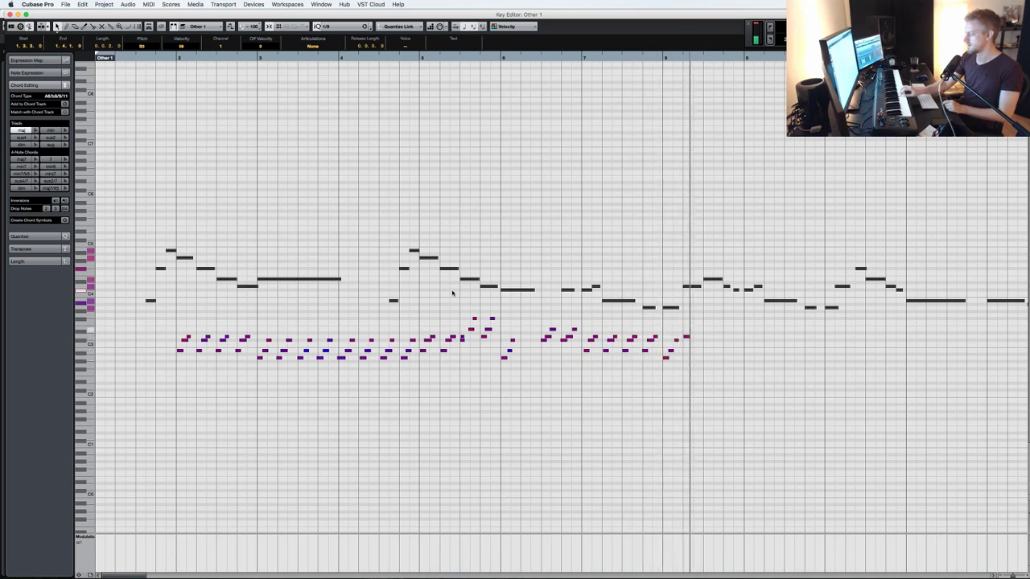
{"action": "key", "text": "space"}
{"action": "key", "text": "super+z"}
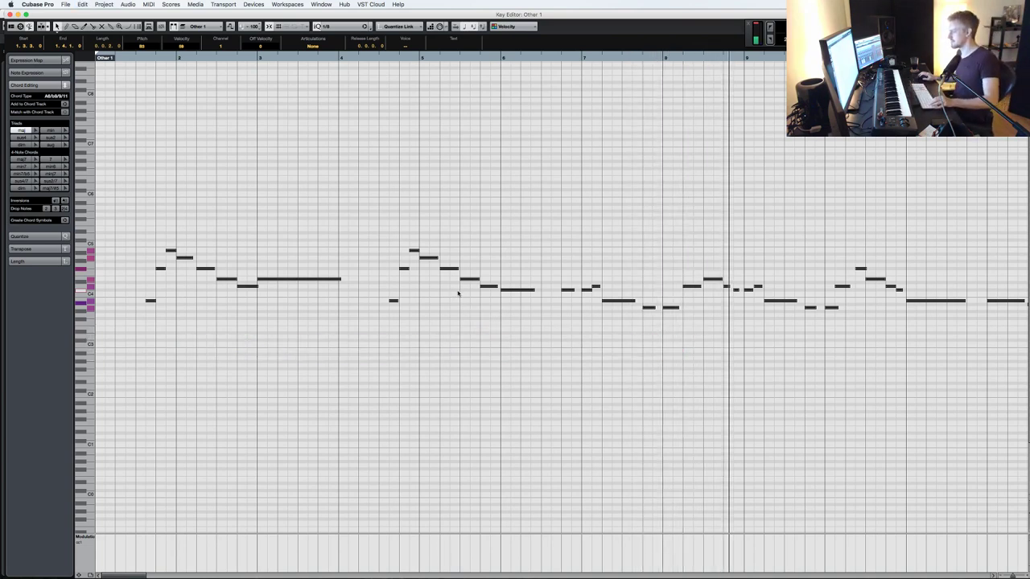
- Return to the project with Other 1 selected, play the piece from the start, and select Brass 1 during playback
{"action": "key", "text": "Return"}
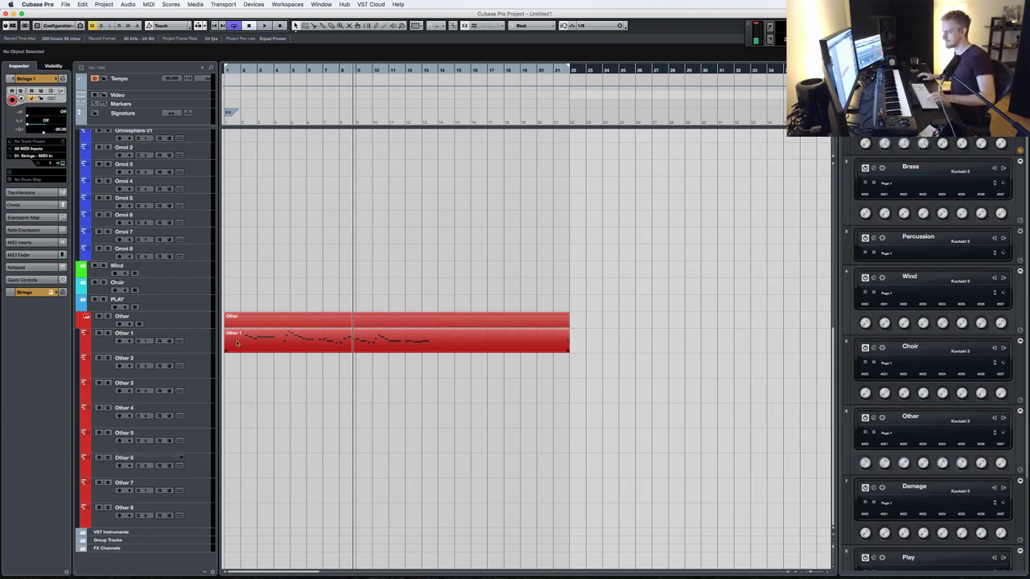
{"action": "left_click", "coordinate": [198, 341]}
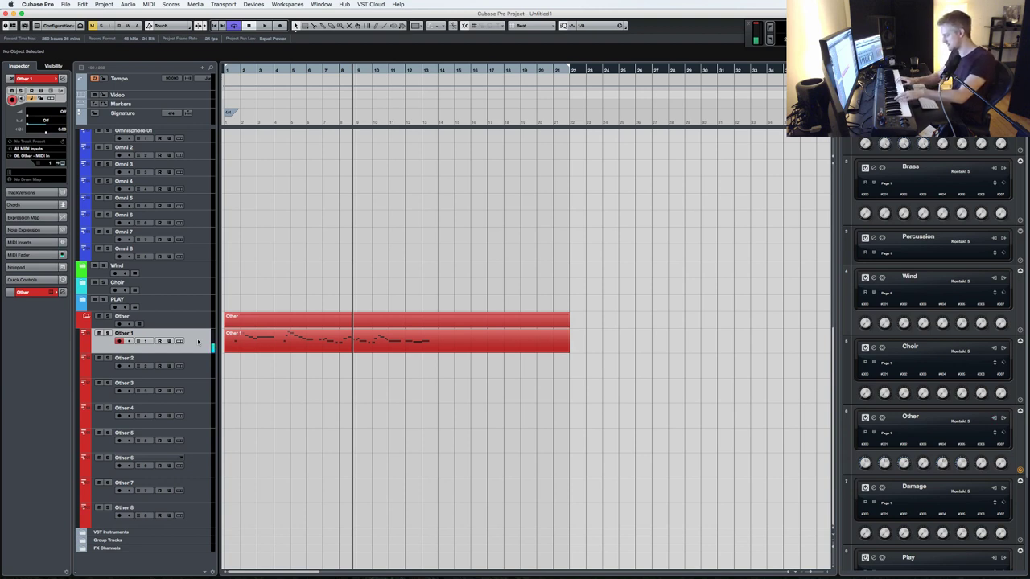
{"action": "key", "text": "period"}
{"action": "key", "text": "space"}
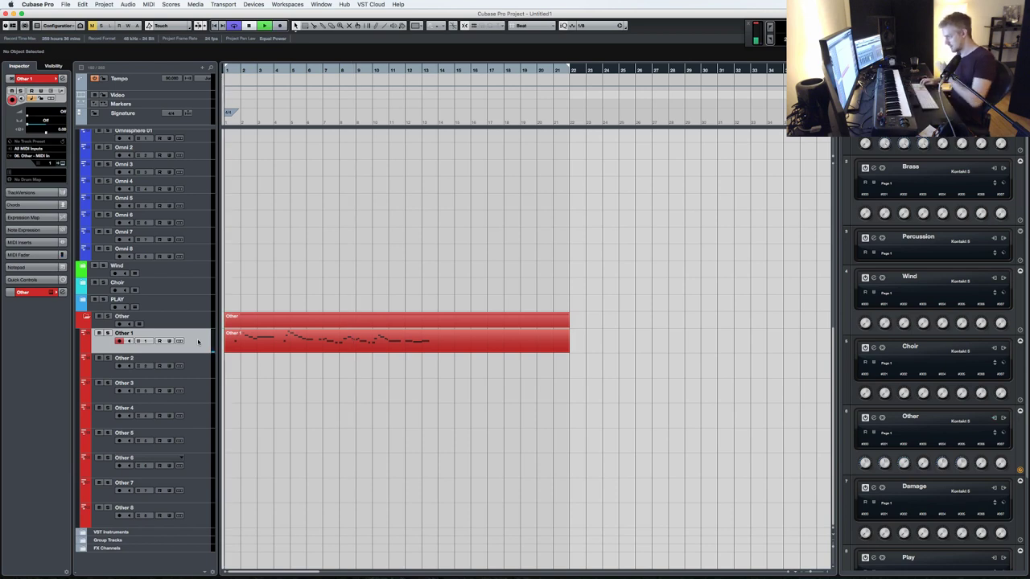
{"action": "scroll", "coordinate": [315, 291], "scroll_direction": "up", "scroll_amount": 7}
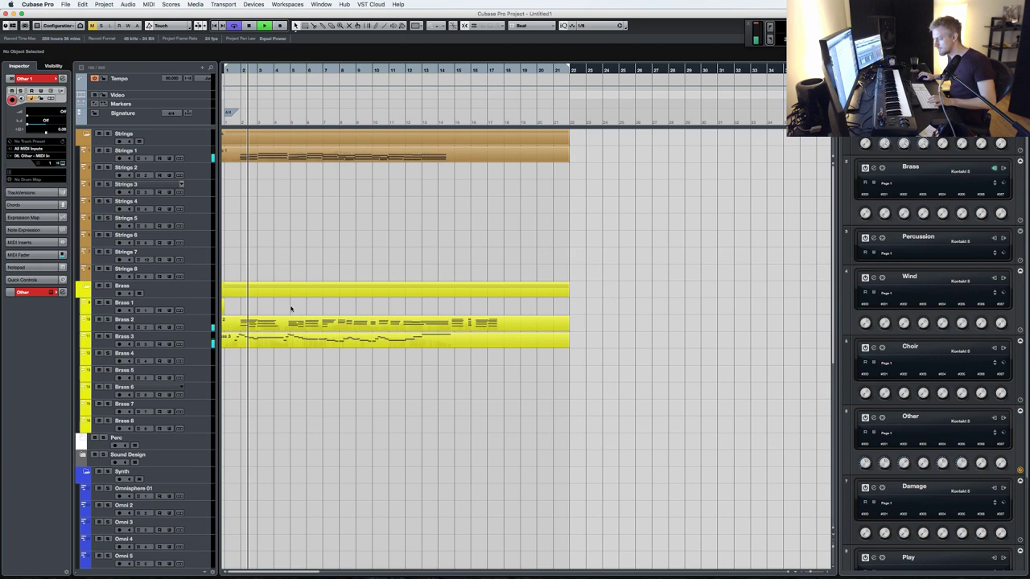
{"action": "left_click", "coordinate": [180, 306]}
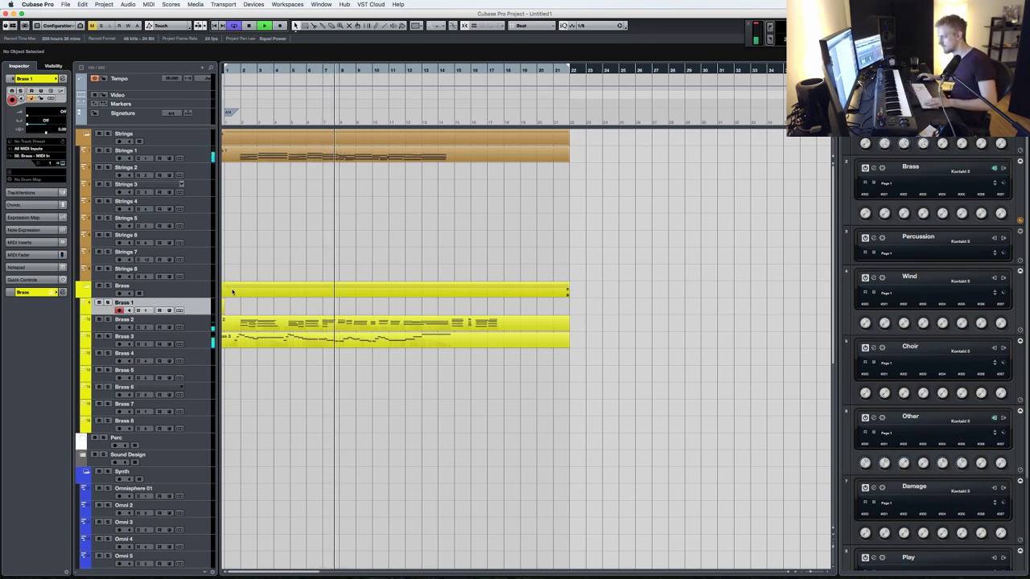
- Open Brass 3 in the Key Editor and lower the velocity of all its notes
{"action": "double_click", "coordinate": [420, 341]}
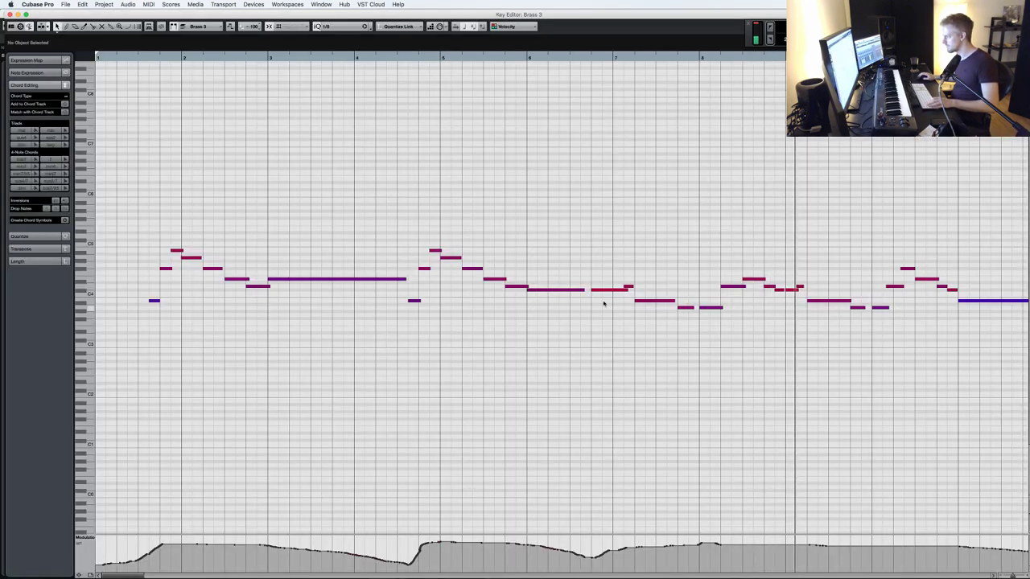
{"action": "key", "text": "super+a"}
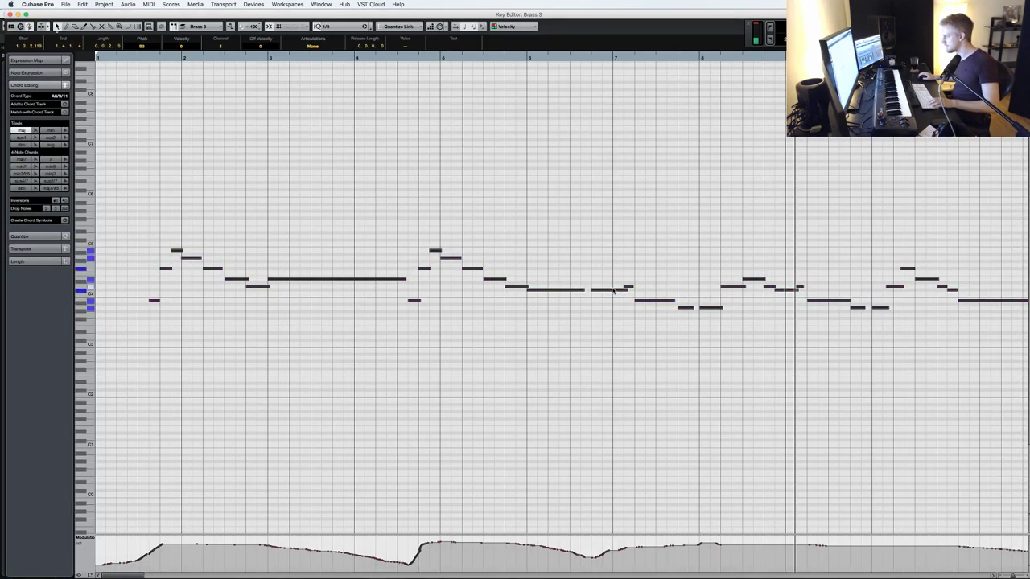
{"action": "left_click", "coordinate": [586, 320]}
{"action": "left_click", "coordinate": [126, 58]}
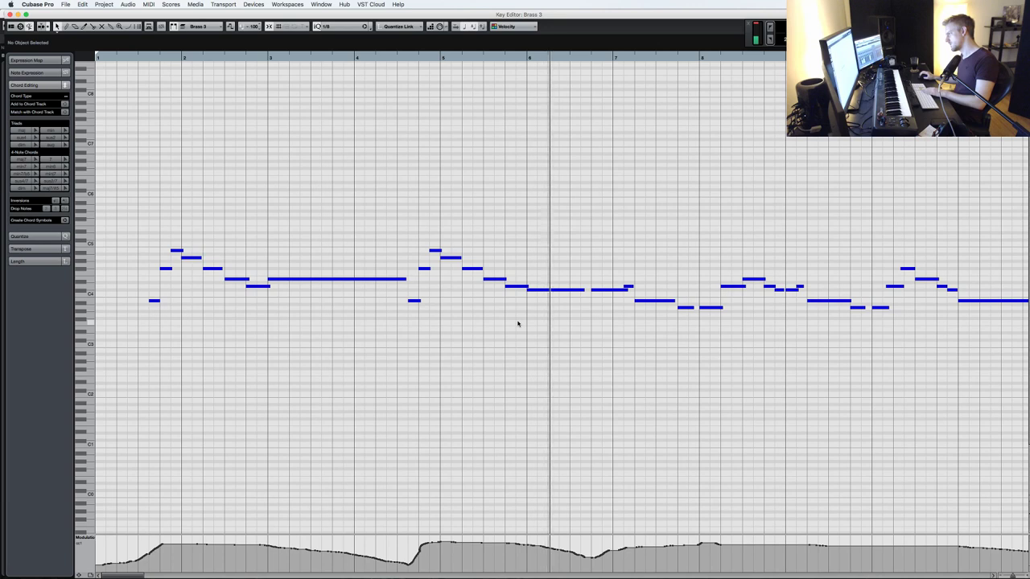
{"action": "key", "text": "Return"}
- Open Other 1 in the Key Editor and transpose all of its notes up one octave
{"action": "scroll", "coordinate": [501, 328], "scroll_direction": "down", "scroll_amount": 10}
{"action": "left_click", "coordinate": [431, 341]}
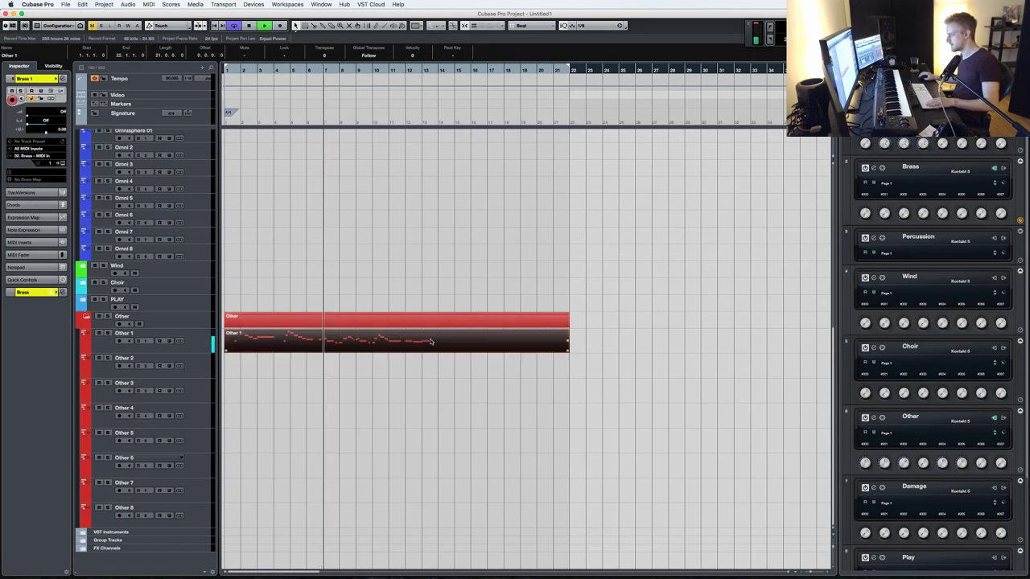
{"action": "double_click", "coordinate": [431, 342]}
{"action": "scroll", "coordinate": [860, 367], "scroll_direction": "down", "scroll_amount": 1}
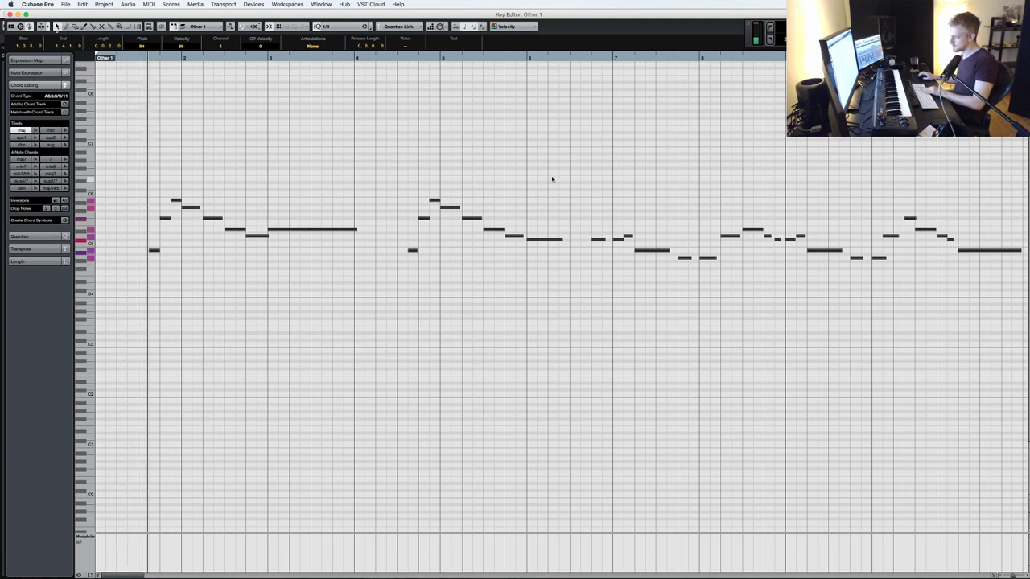
{"action": "key", "text": "Return"}
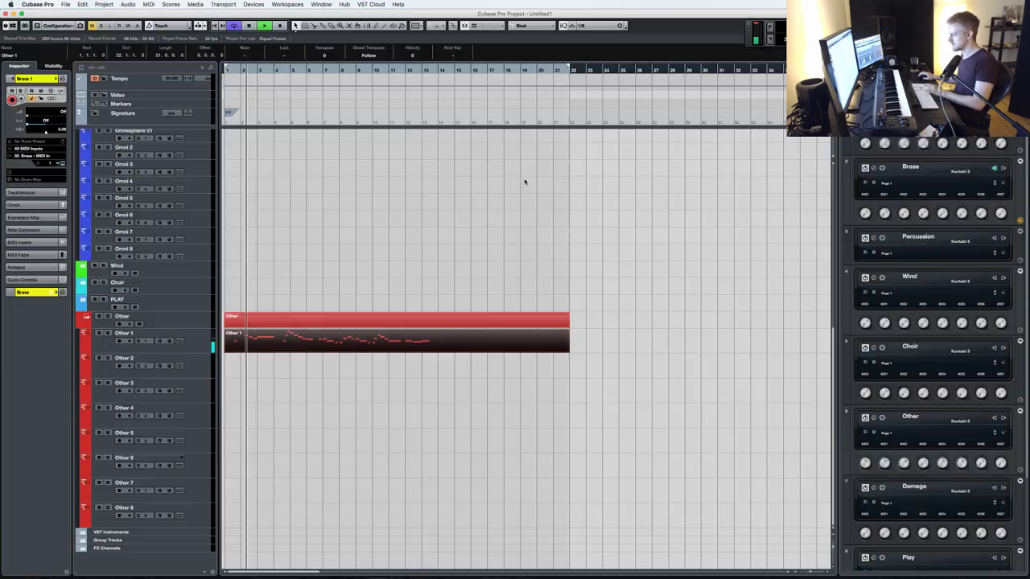
- Open Strings 1 in the Key Editor and show CC 1 (Modulation) in its controller lane
{"action": "scroll", "coordinate": [453, 193], "scroll_direction": "up", "scroll_amount": 5}
{"action": "double_click", "coordinate": [350, 156]}
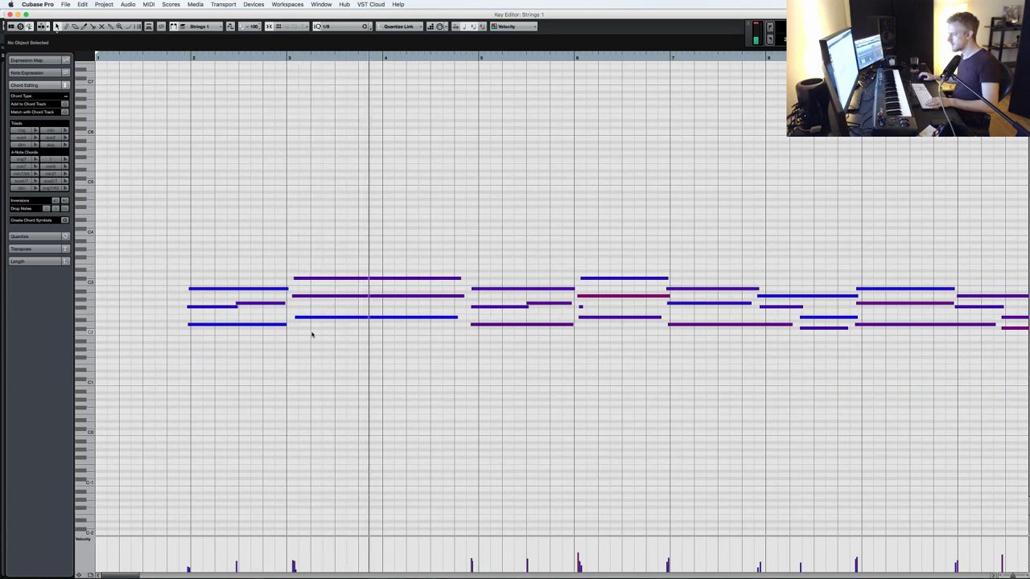
{"action": "left_click", "coordinate": [85, 540]}
{"action": "mouse_move", "coordinate": [113, 570]}
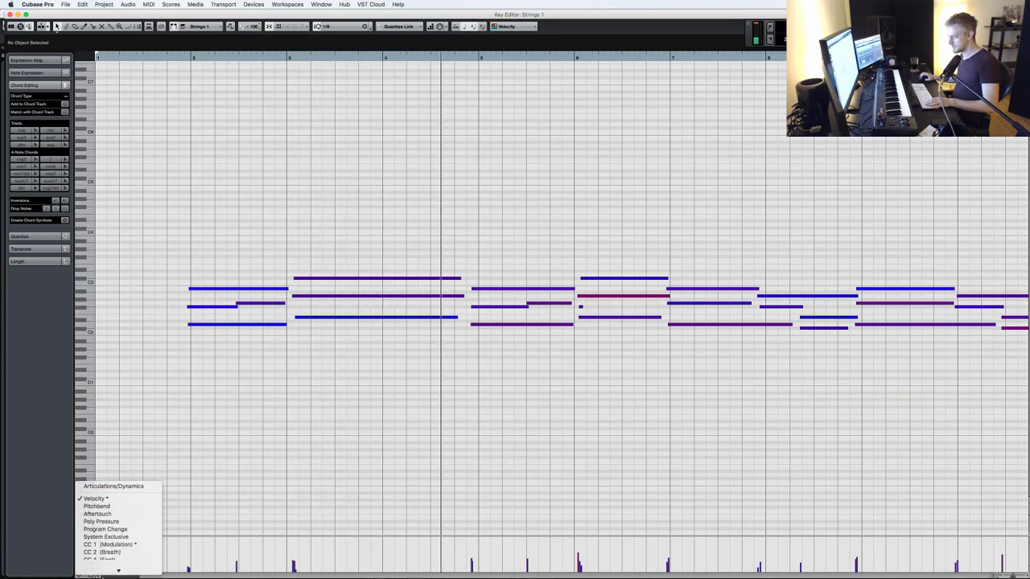
{"action": "left_click", "coordinate": [117, 497]}
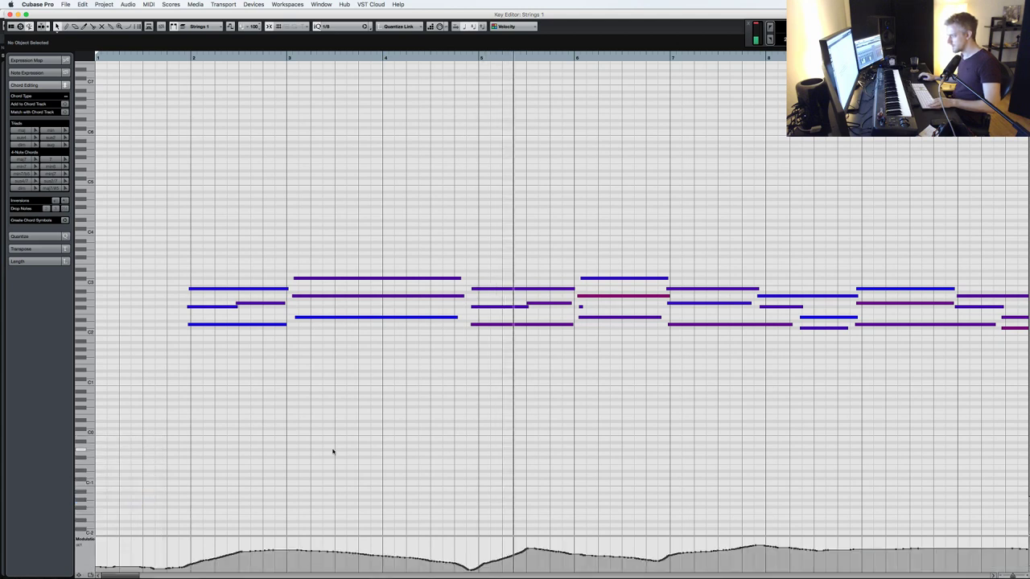
- Select all Strings 1 data and scale the whole modulation curve down to a low, flatter level
{"action": "key", "text": "super+a"}
{"action": "key", "text": "g"}
{"action": "key", "text": "g"}
{"action": "key", "text": "g"}
{"action": "key", "text": "g"}
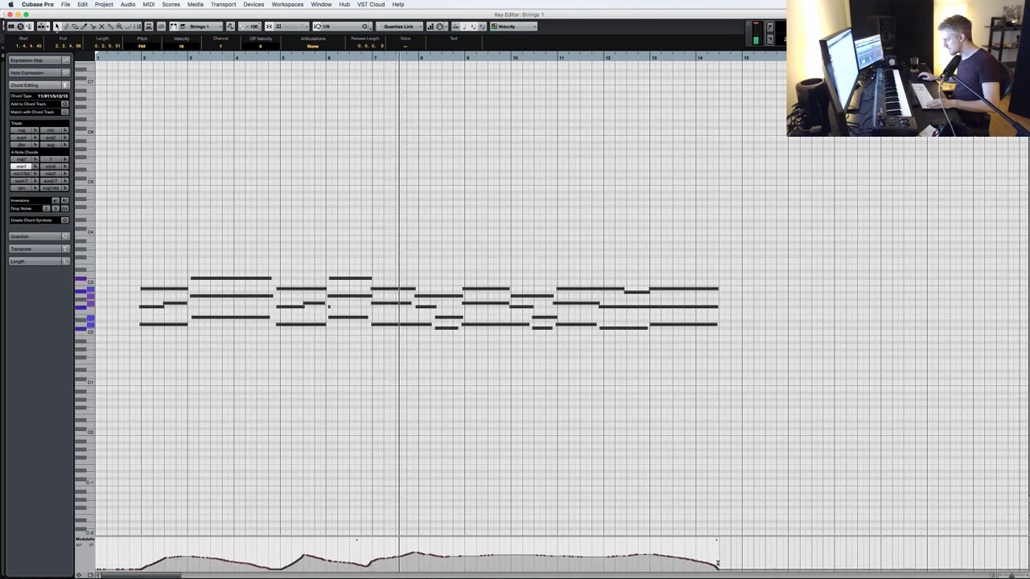
{"action": "left_click_drag", "start_coordinate": [355, 541], "coordinate": [358, 566]}
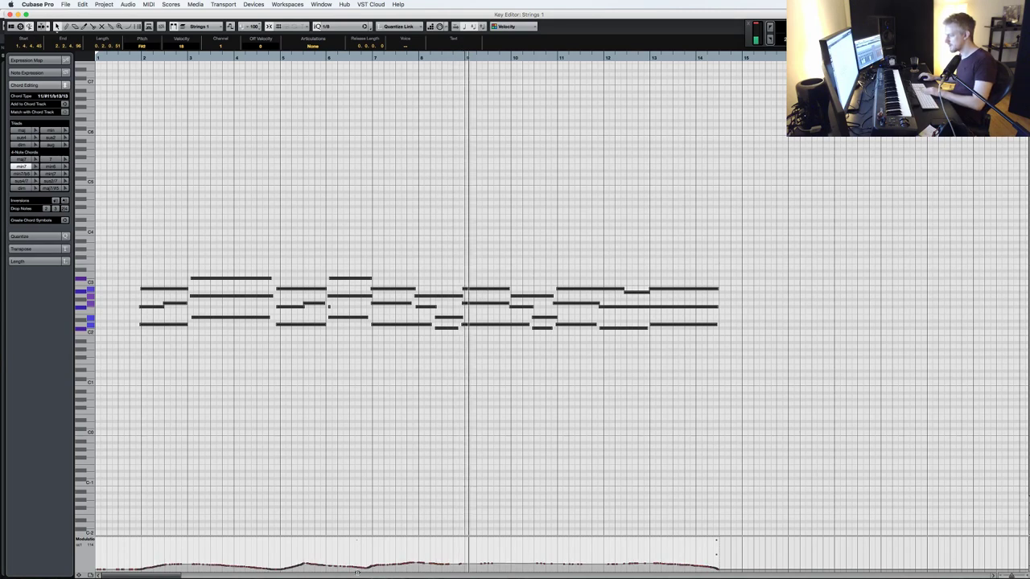
{"action": "key", "text": "Return"}
- Quantize the three rising Other 1 notes in the first half of bar 10 to 1/4 Triplet and restore the 1/8 preset
{"action": "scroll", "coordinate": [396, 392], "scroll_direction": "down", "scroll_amount": 10}
{"action": "double_click", "coordinate": [415, 342]}
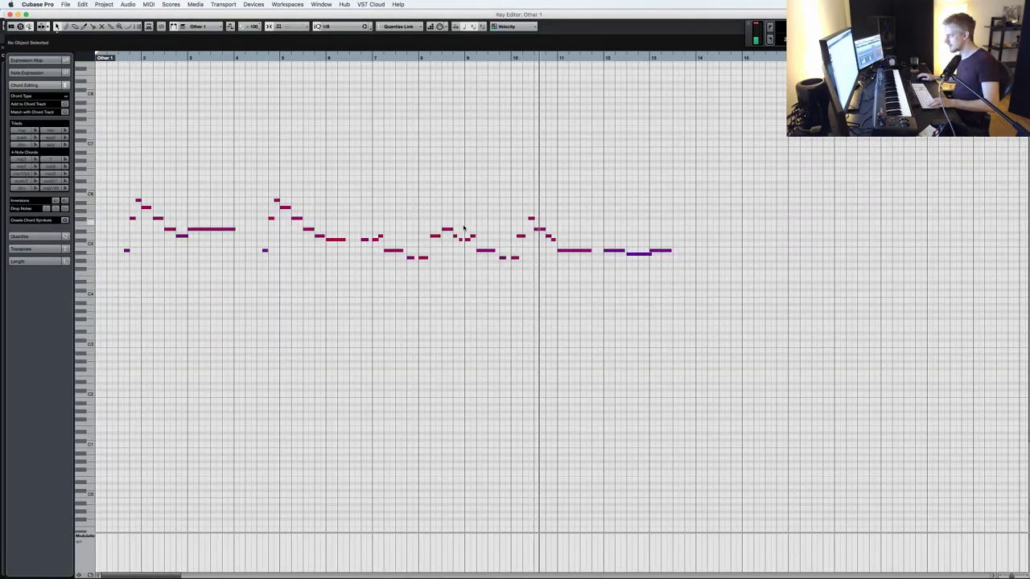
{"action": "left_click_drag", "start_coordinate": [530, 218], "coordinate": [530, 220]}
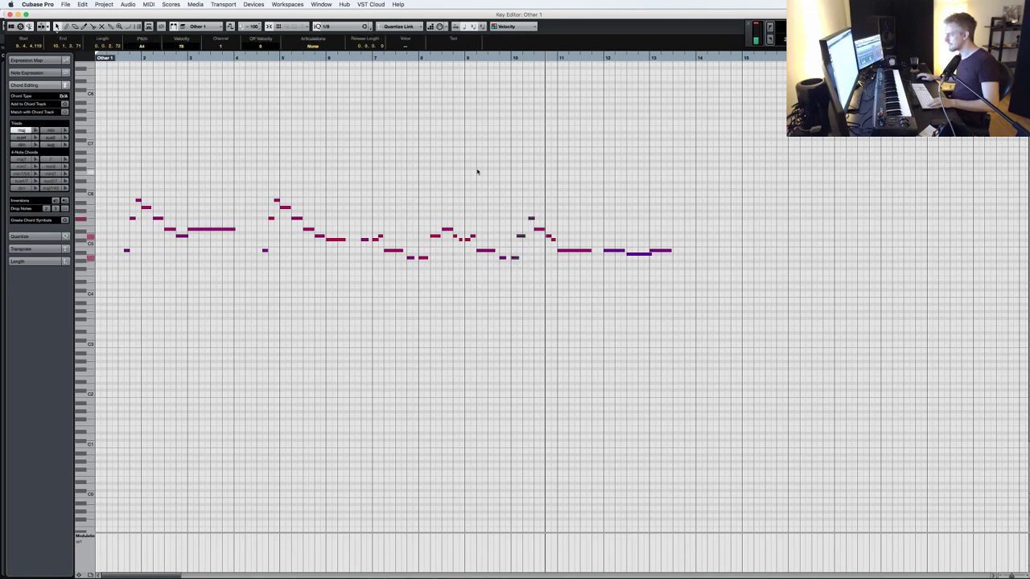
{"action": "left_click", "coordinate": [339, 28]}
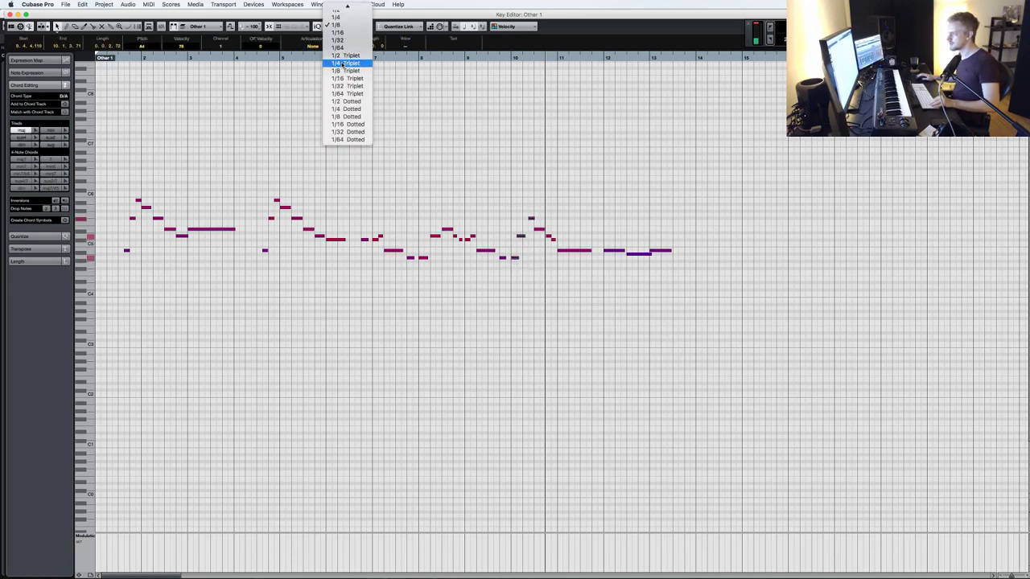
{"action": "left_click", "coordinate": [343, 64]}
{"action": "left_click", "coordinate": [337, 28]}
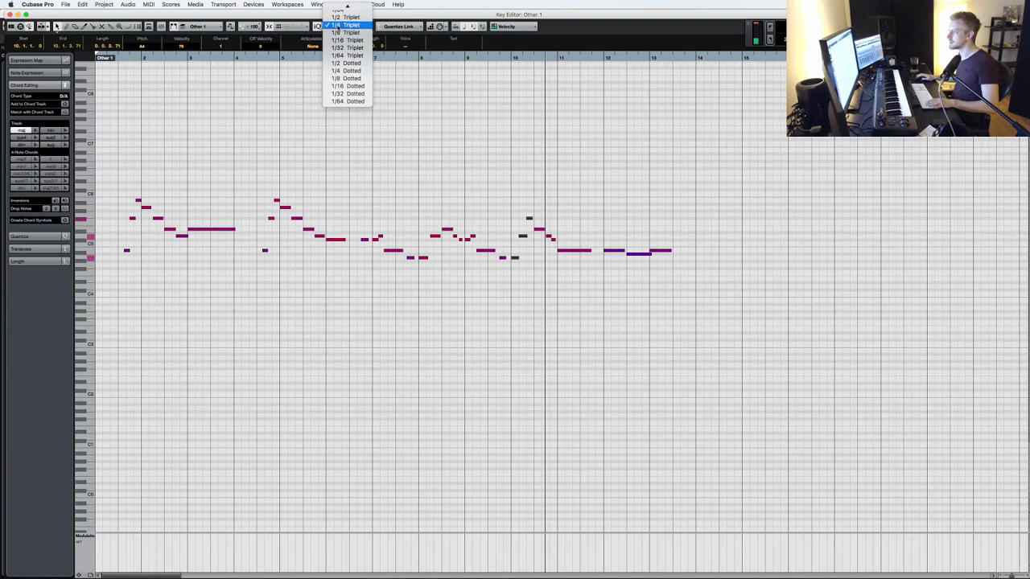
{"action": "left_click", "coordinate": [353, 32]}
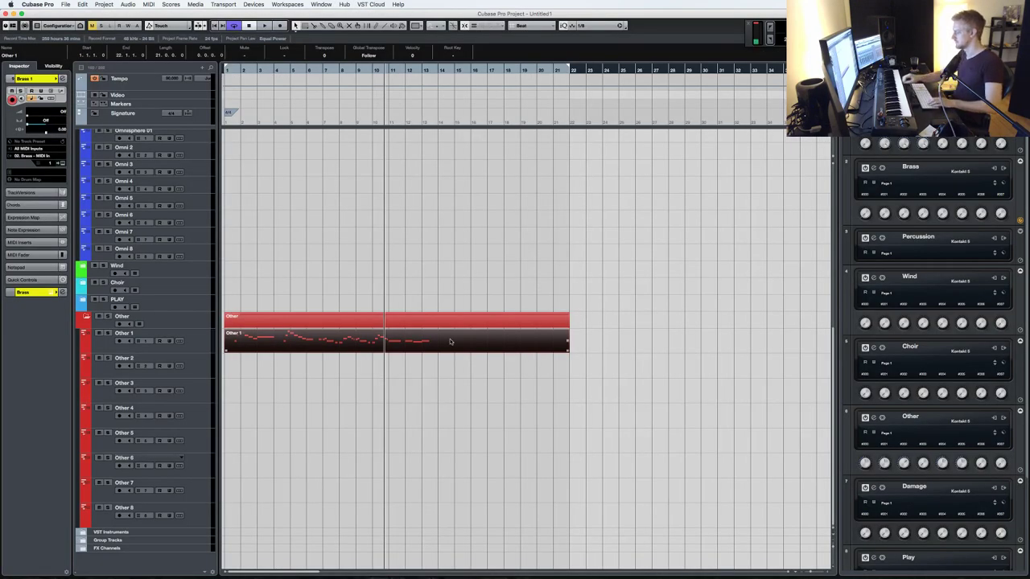
- Select the Other 1 track and play the piece from the start
{"action": "left_click", "coordinate": [207, 338]}
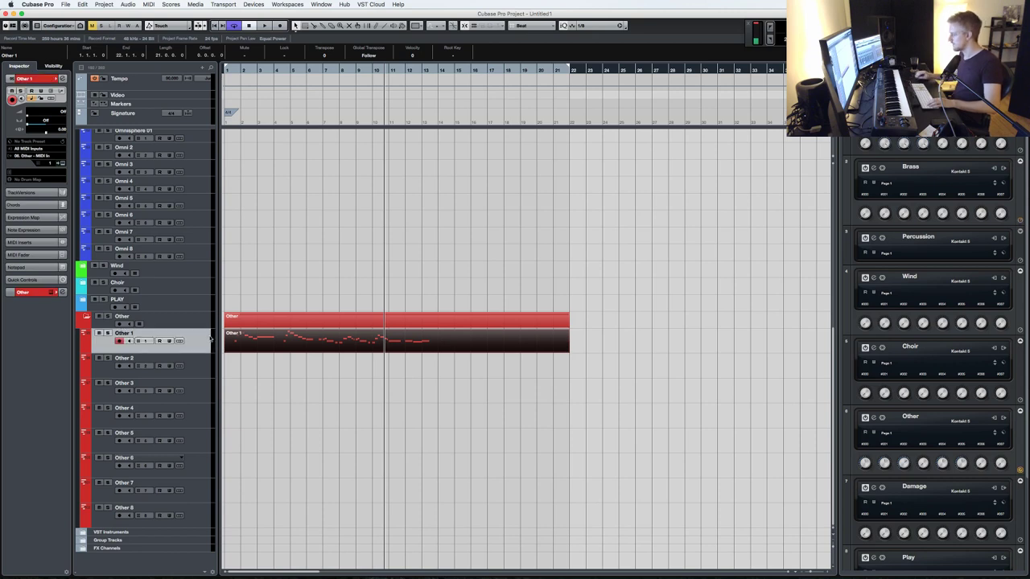
{"action": "key", "text": "Home"}
{"action": "key", "text": "space"}
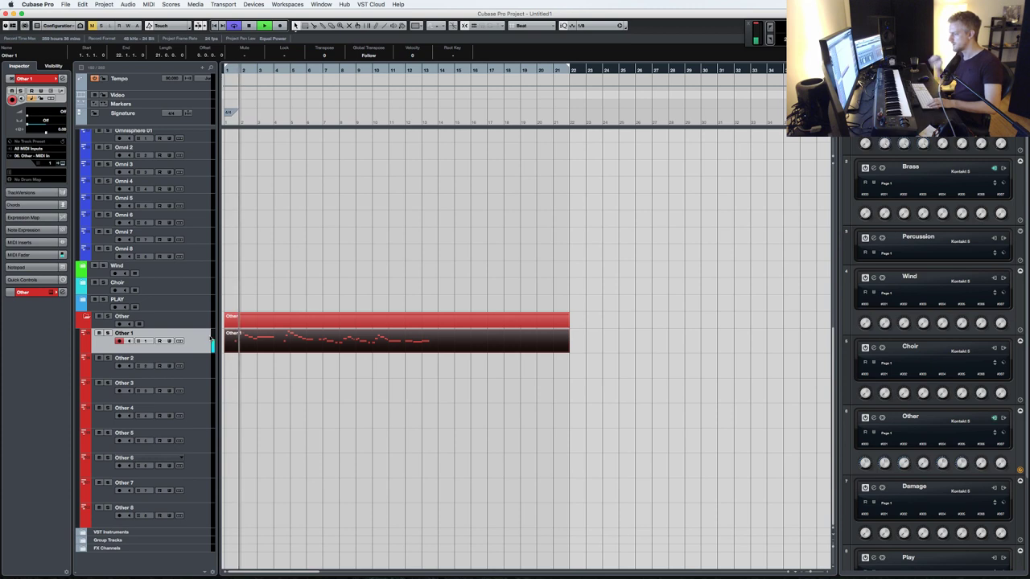
- Show the velocity lane for Other 1 and even out the velocities of all its notes
{"action": "double_click", "coordinate": [385, 340]}
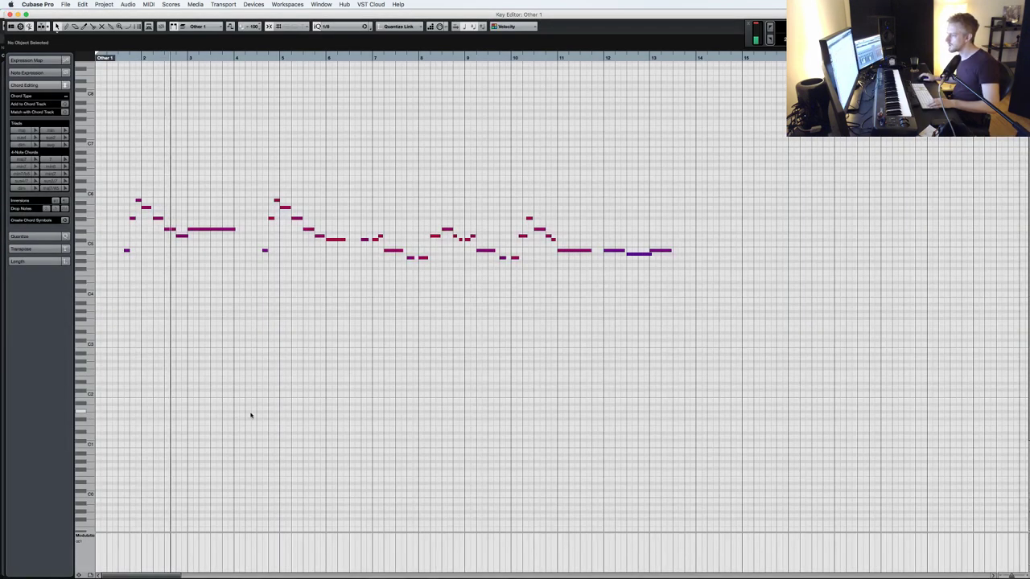
{"action": "left_click", "coordinate": [110, 574]}
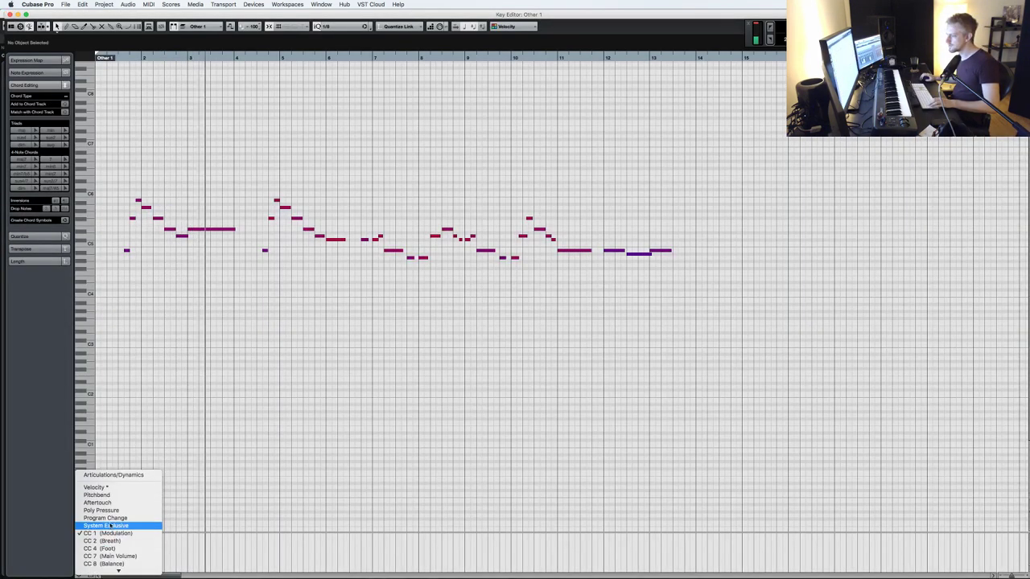
{"action": "left_click", "coordinate": [95, 495]}
{"action": "key", "text": "super+a"}
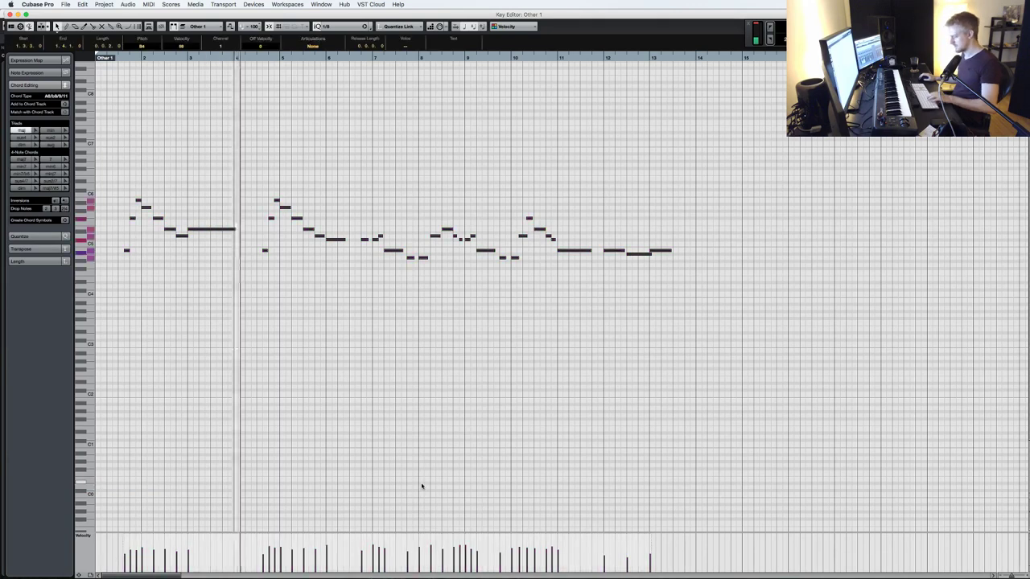
{"action": "key", "text": "g"}
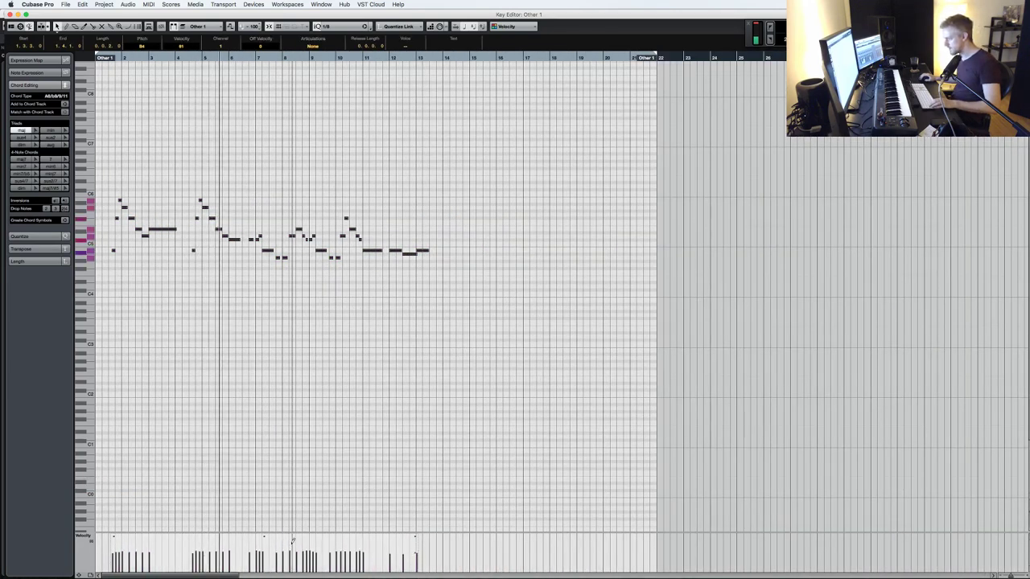
- Return to the project, expand the Perc folder, and select the Perc 1 track
{"action": "key", "text": "Return"}
{"action": "scroll", "coordinate": [349, 393], "scroll_direction": "up", "scroll_amount": 5}
{"action": "scroll", "coordinate": [294, 343], "scroll_direction": "down", "scroll_amount": 2}
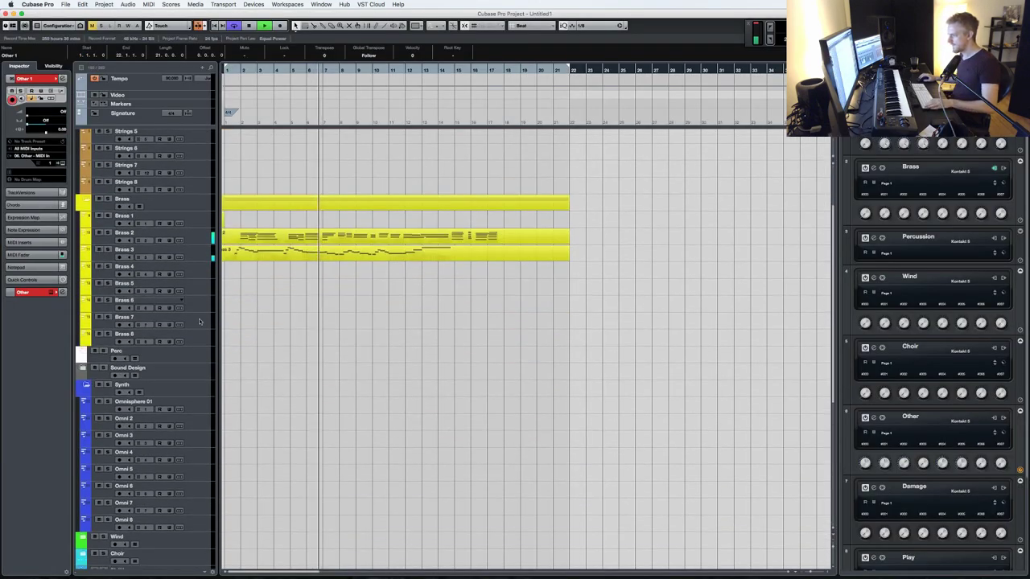
{"action": "left_click", "coordinate": [82, 355]}
{"action": "left_click", "coordinate": [190, 371]}
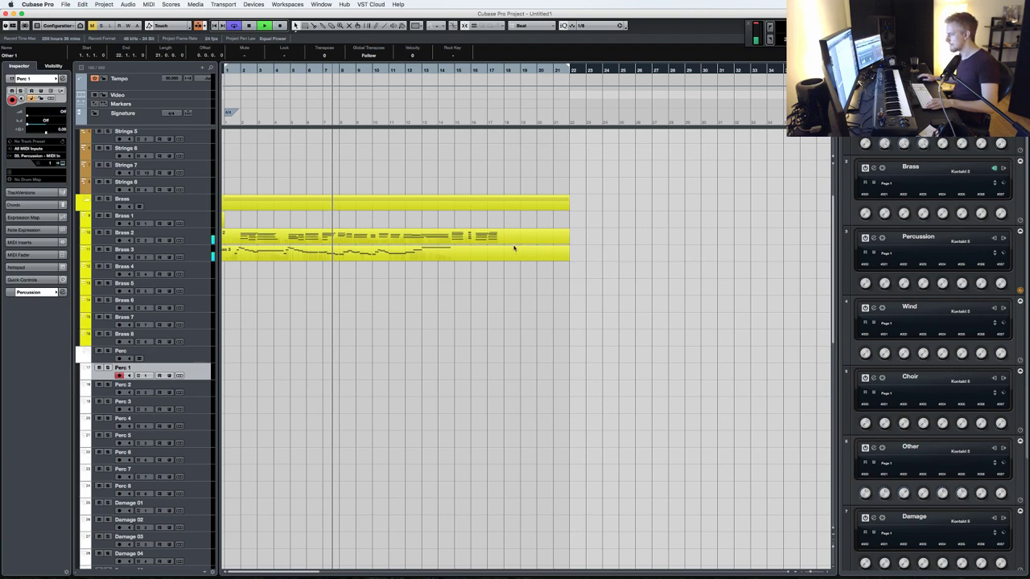
- Open the Percussion Kontakt instrument and move its window clear of the instrument rack
{"action": "left_click", "coordinate": [873, 237]}
{"action": "mouse_move", "coordinate": [715, 14]}
{"action": "left_mouse_down"}
{"action": "mouse_move", "coordinate": [713, 154]}
{"action": "mouse_move", "coordinate": [708, 3]}
{"action": "left_mouse_up"}
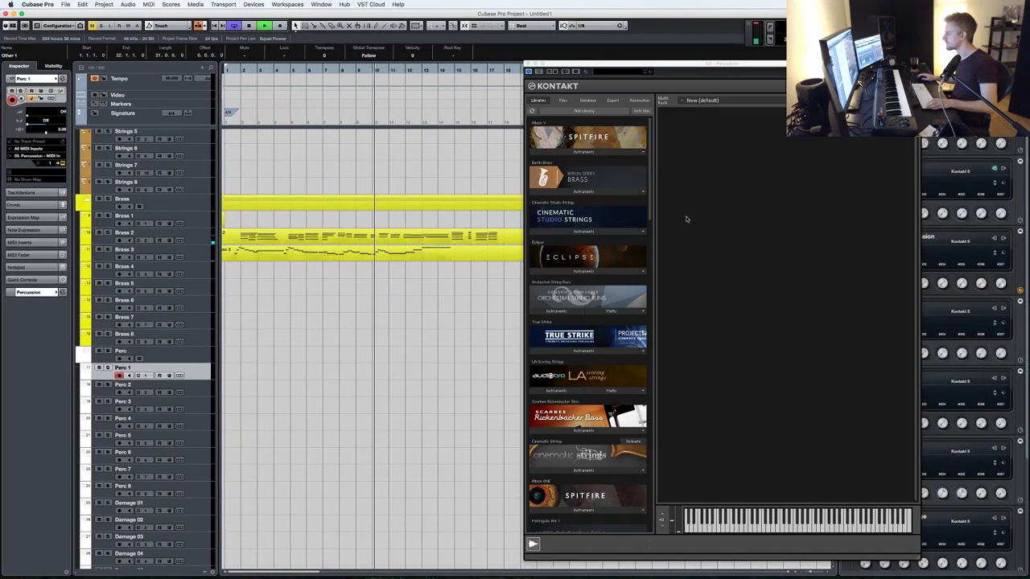
{"action": "left_click_drag", "start_coordinate": [684, 63], "coordinate": [621, 66]}
- Transpose all notes of the Other 1 part down so that the melody starts on C4, and return to the project
{"action": "left_click", "coordinate": [302, 445]}
{"action": "scroll", "coordinate": [312, 434], "scroll_direction": "down", "scroll_amount": 10}
{"action": "left_click", "coordinate": [321, 337]}
{"action": "key", "text": "Return"}
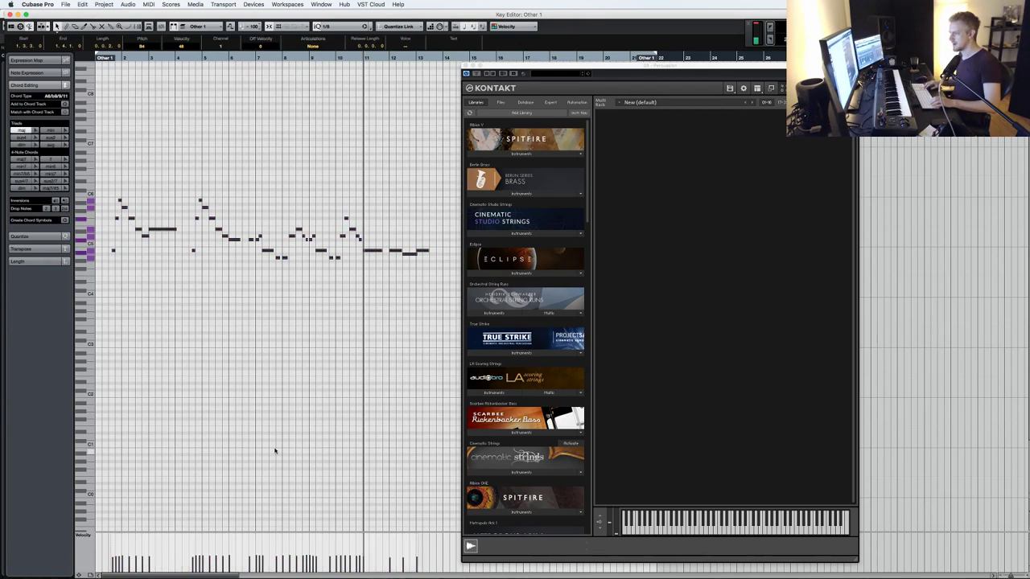
{"action": "scroll", "coordinate": [274, 449], "scroll_direction": "up", "scroll_amount": 2}
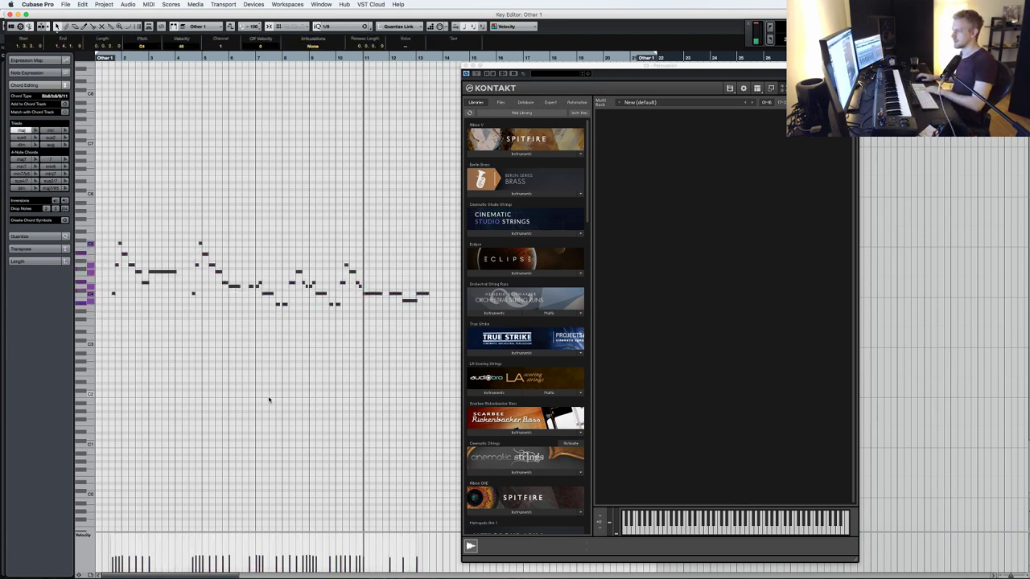
{"action": "key", "text": "Return"}
- Show the Strings 1, Brass 2 and Brass 3 parts together in the Key Editor and play them back
{"action": "scroll", "coordinate": [303, 325], "scroll_direction": "up", "scroll_amount": 5}
{"action": "left_click_drag", "start_coordinate": [301, 389], "coordinate": [409, 115]}
{"action": "key", "text": "Return"}
{"action": "key", "text": "super+a"}
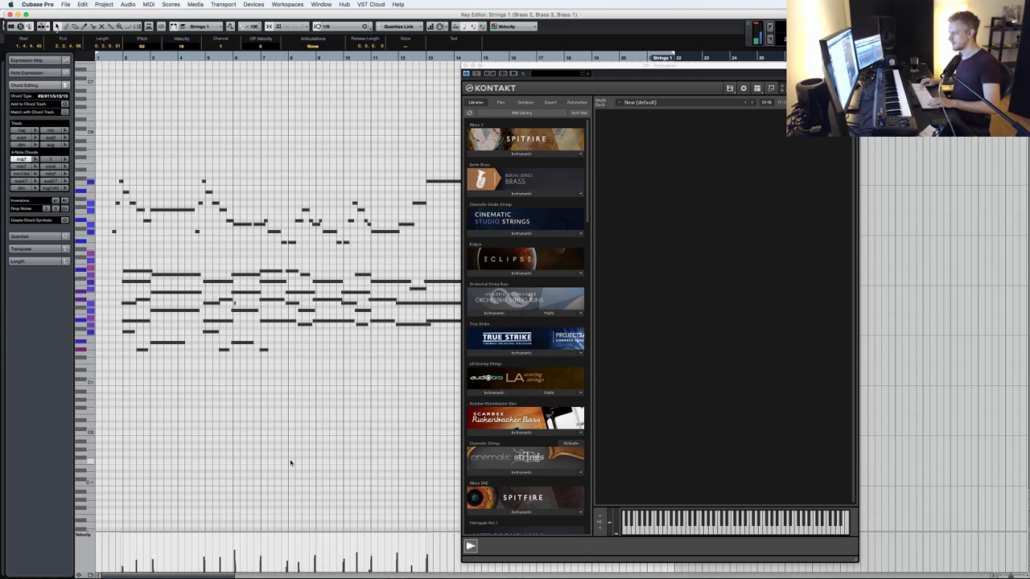
{"action": "key", "text": "space"}
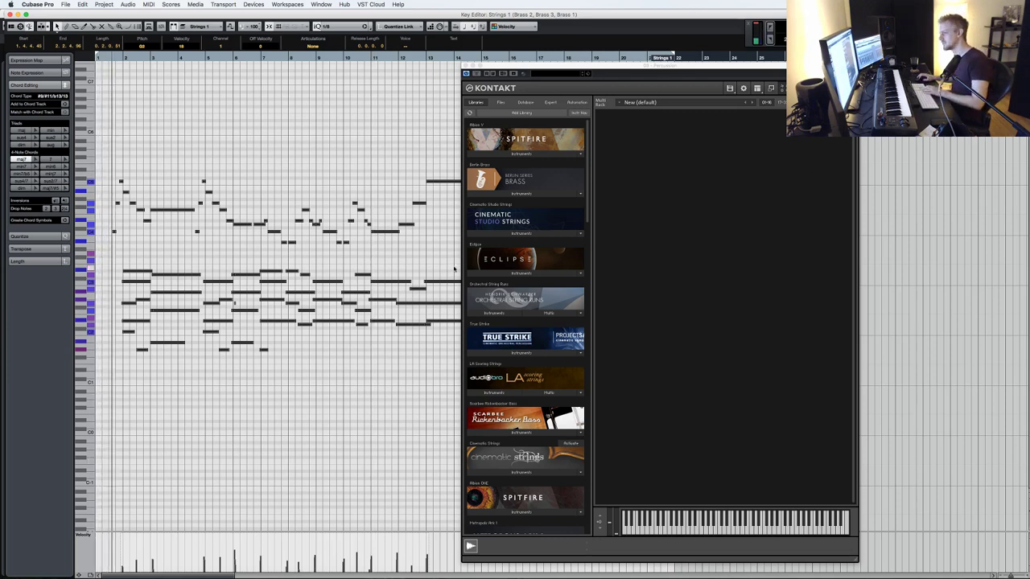
{"action": "left_click", "coordinate": [419, 344]}
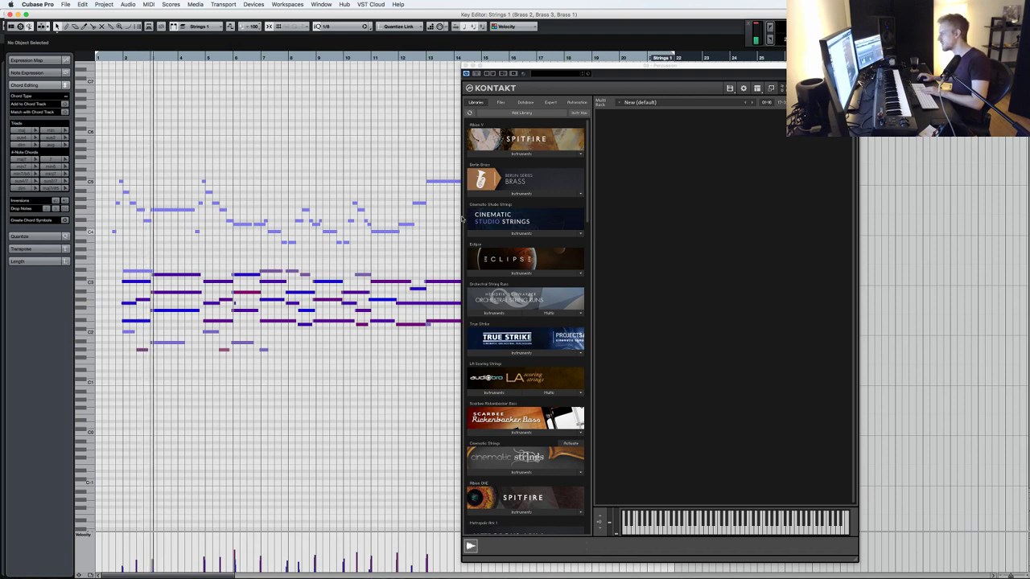
{"action": "key", "text": "Return"}
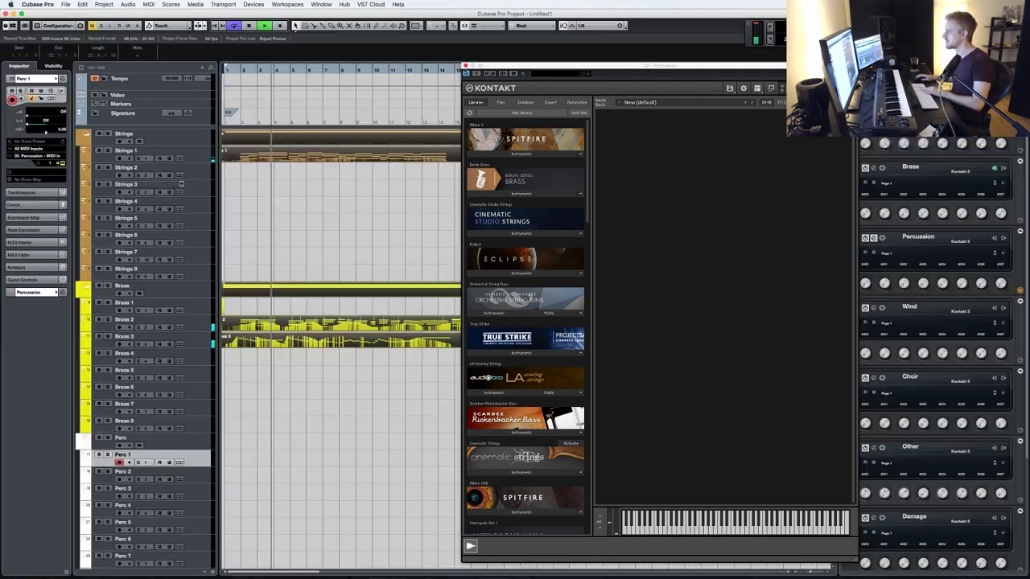
- Load Albion I's ALB VCCB Octave legato v3 for the Strings 2 track and record a part from the start
{"action": "left_click", "coordinate": [197, 177]}
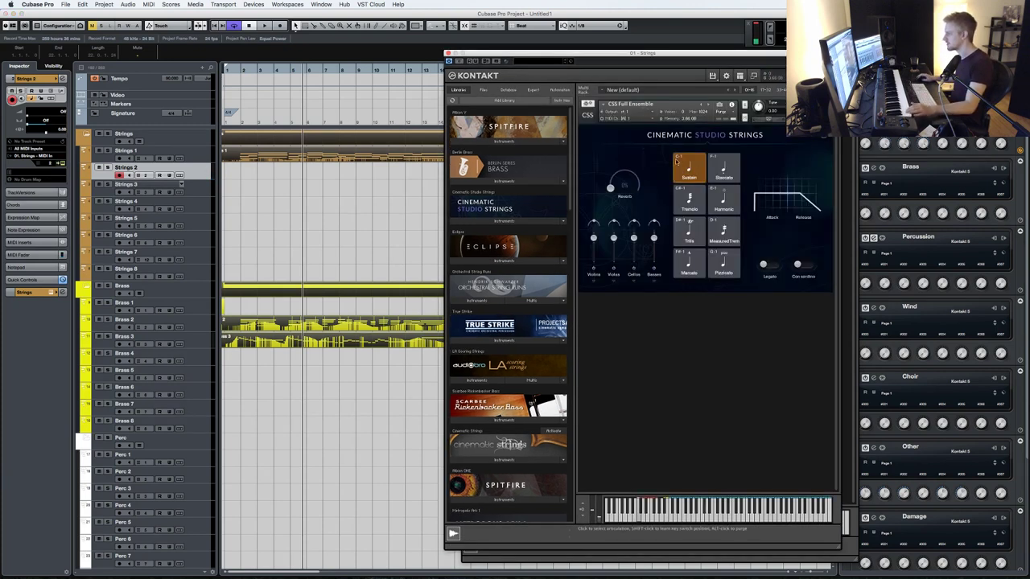
{"action": "scroll", "coordinate": [474, 355], "scroll_direction": "down", "scroll_amount": 15}
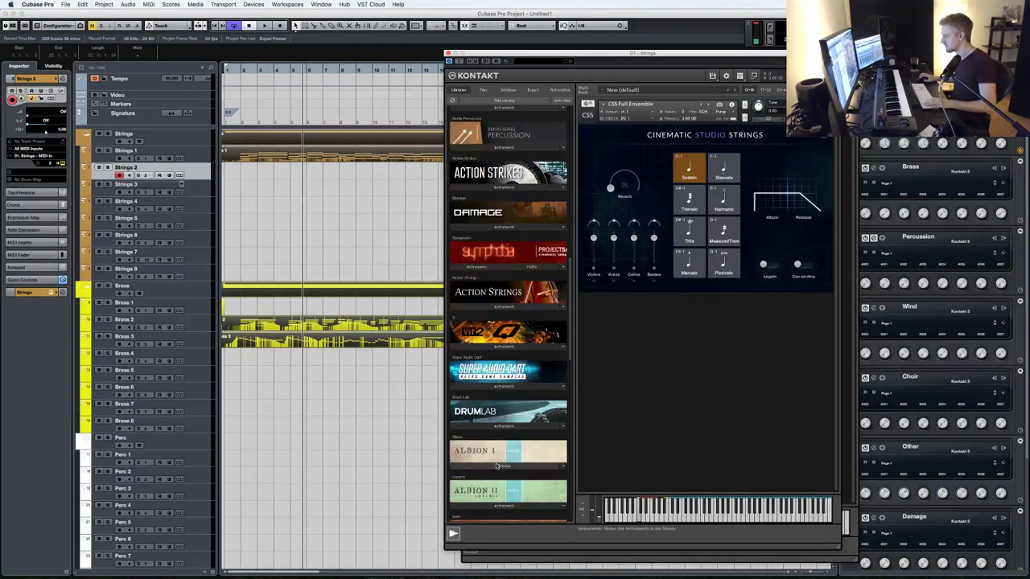
{"action": "left_click", "coordinate": [504, 332]}
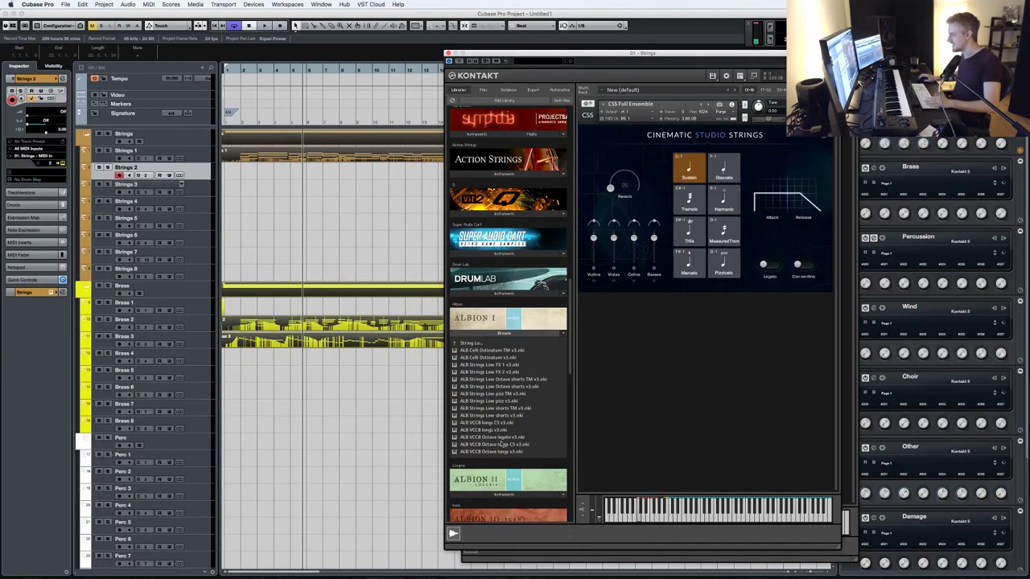
{"action": "double_click", "coordinate": [506, 438]}
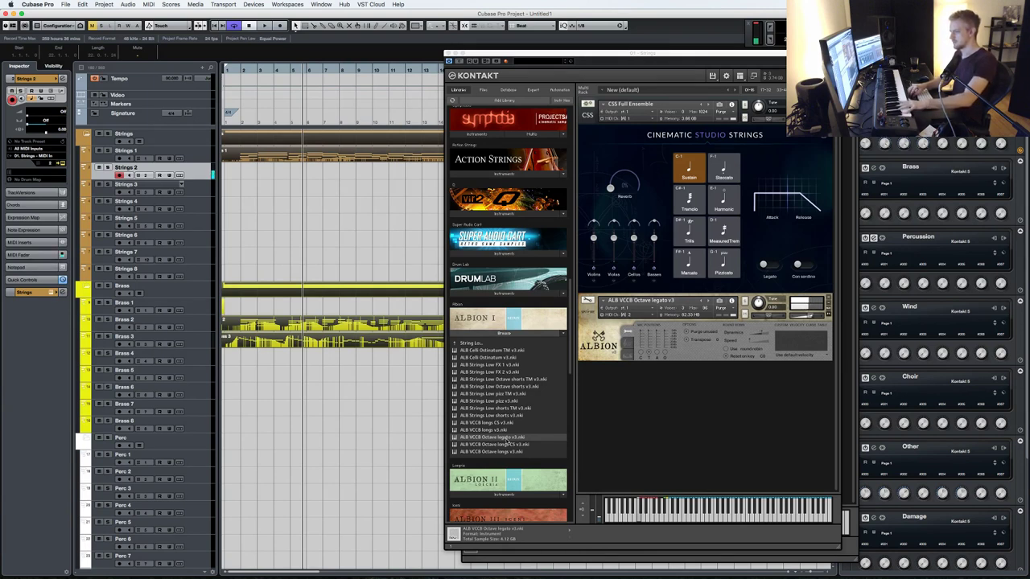
{"action": "key", "text": "KP_Decimal"}
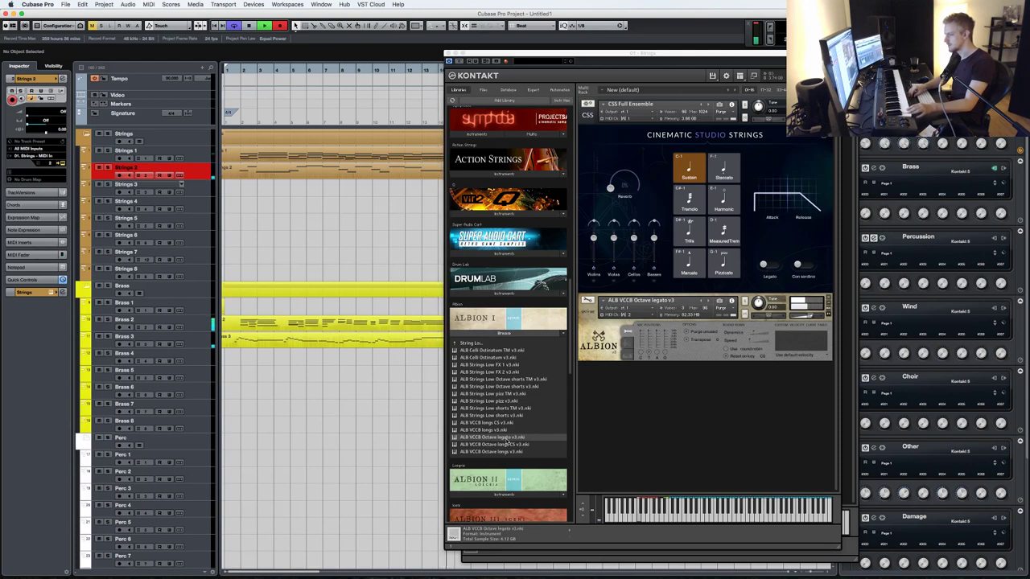
{"action": "key", "text": "space"}
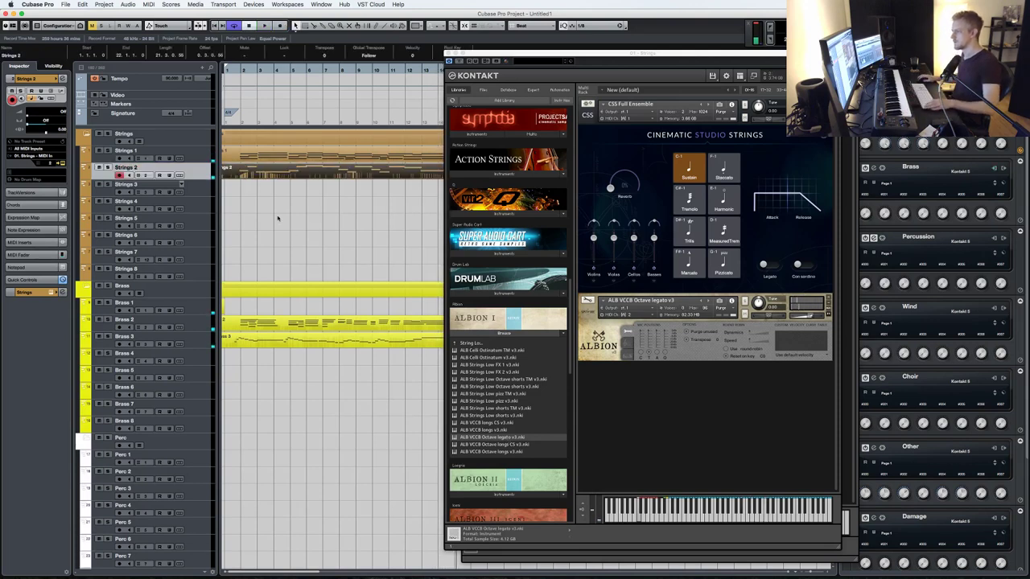
- Select the Strings 3 track
{"action": "left_click", "coordinate": [203, 192]}
{"action": "left_click", "coordinate": [515, 232]}
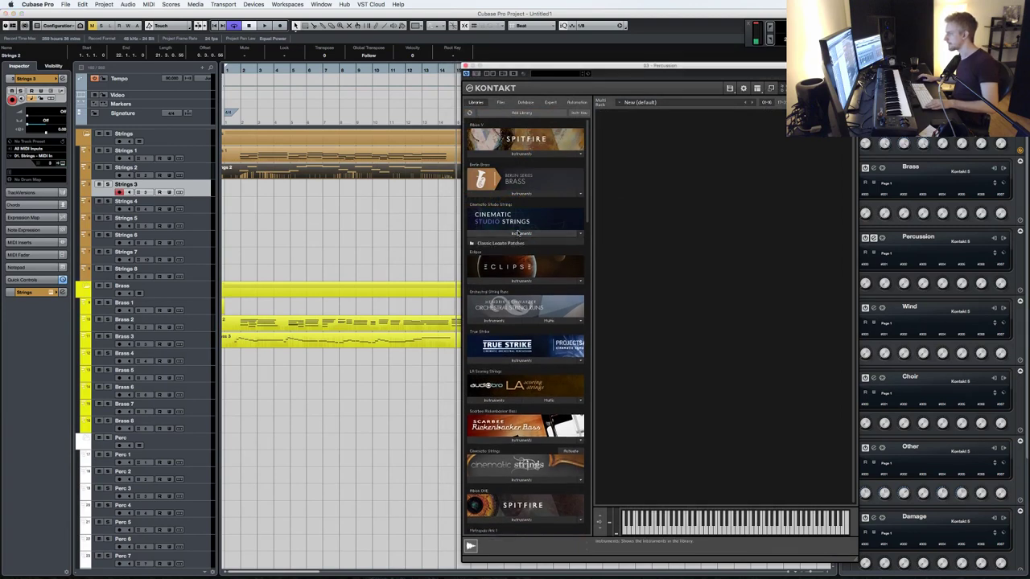
{"action": "left_click", "coordinate": [512, 244]}
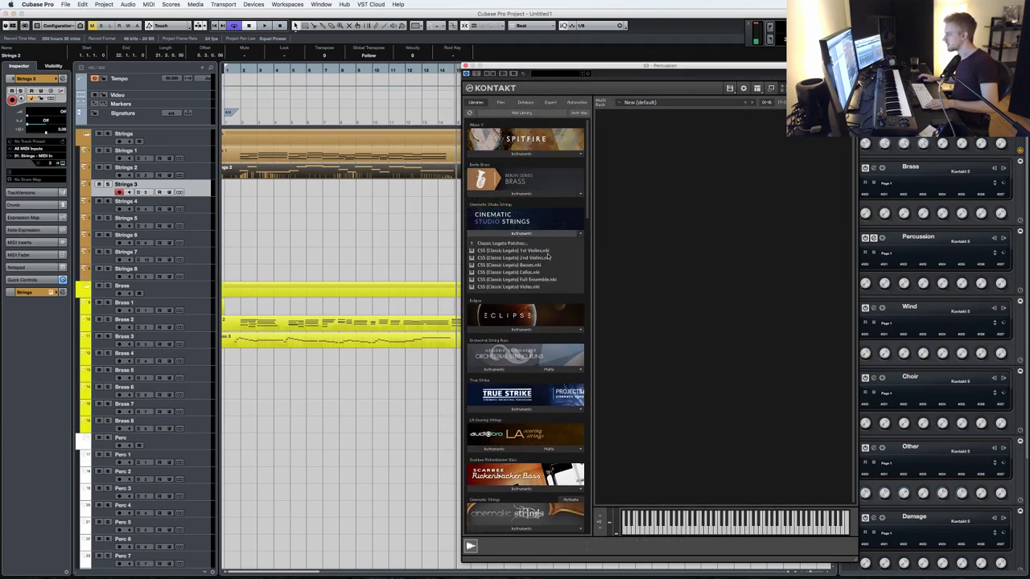
{"action": "double_click", "coordinate": [523, 251]}
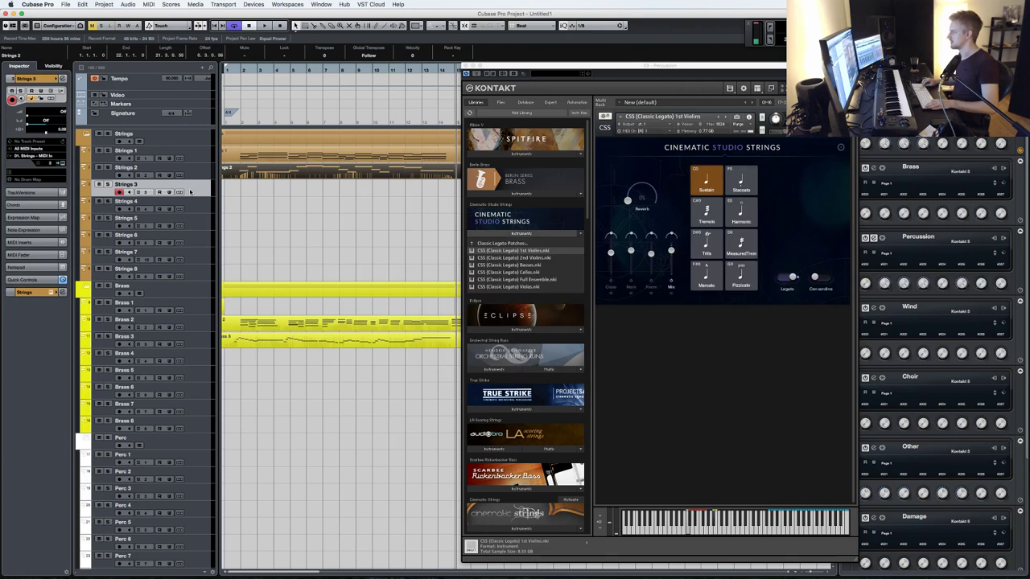
{"action": "left_click", "coordinate": [843, 114]}
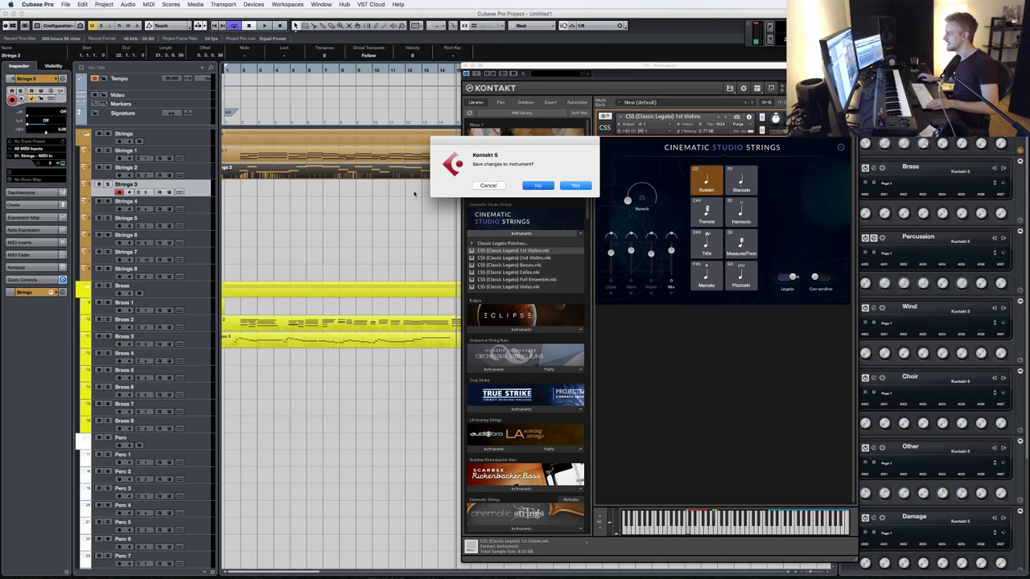
{"action": "key", "text": "n"}
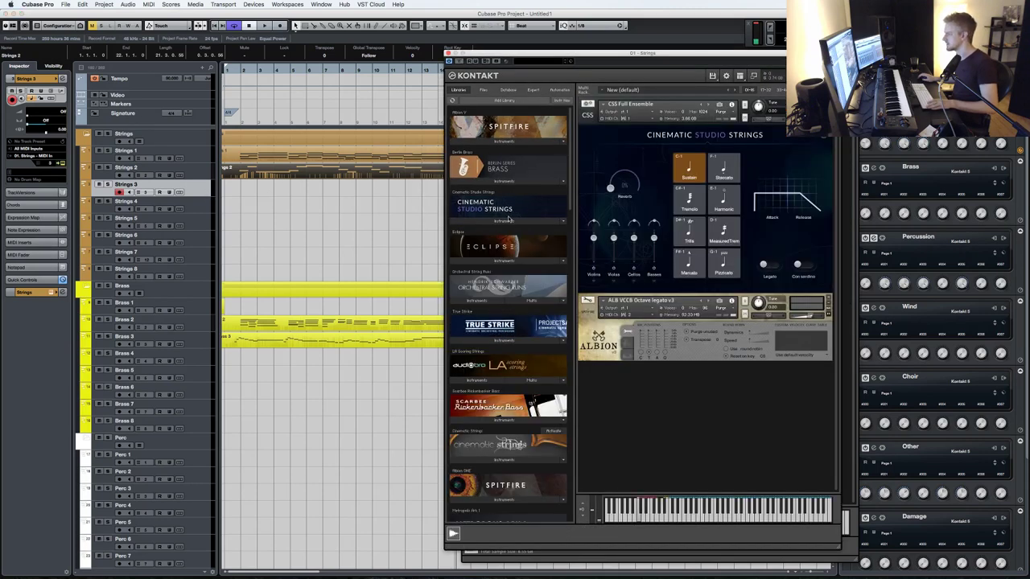
- Load CSS (Classic Legato) 1st Violins from Cinematic Studio Strings into the Strings Kontakt instance
{"action": "left_click", "coordinate": [507, 218]}
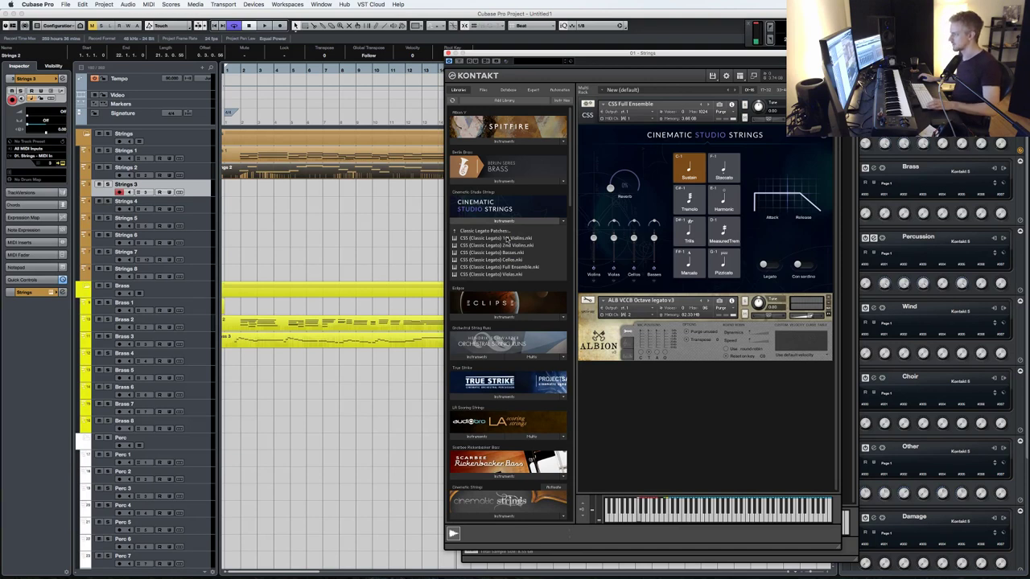
{"action": "double_click", "coordinate": [506, 238]}
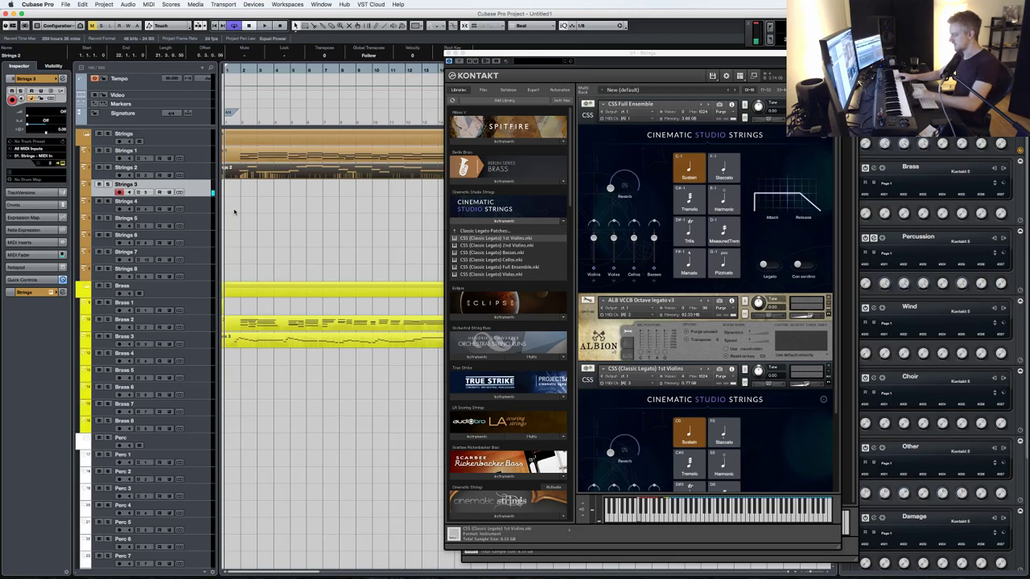
{"action": "key", "text": "KP_Multiply"}
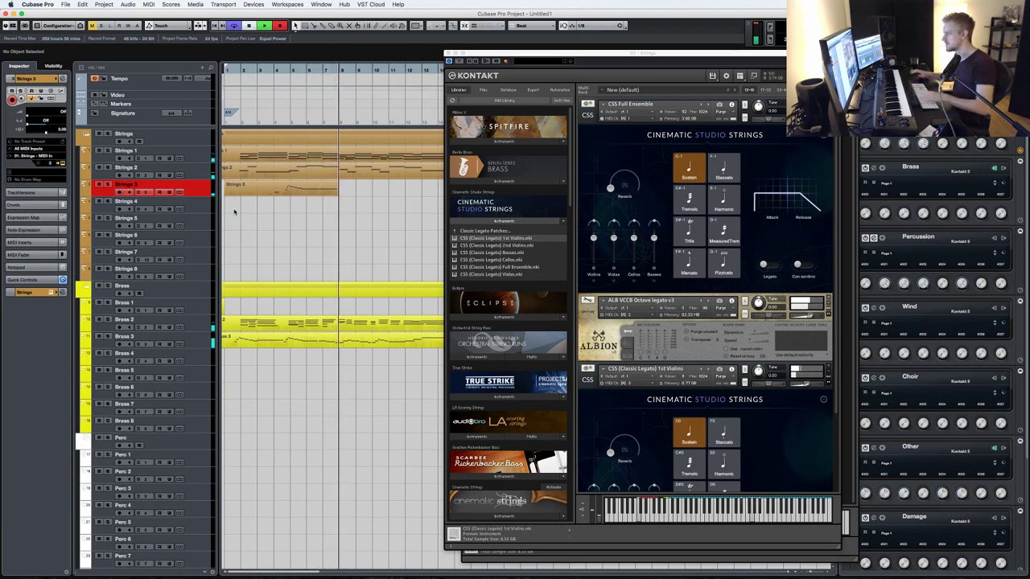
{"action": "key", "text": "space"}
{"action": "key", "text": "super+z"}
{"action": "key", "text": "super+w"}
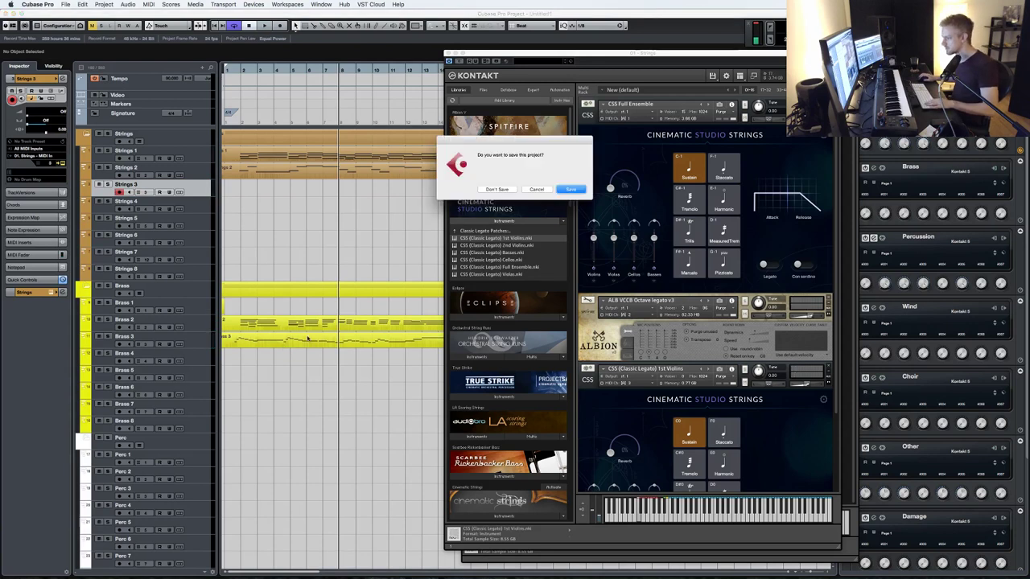
{"action": "left_click", "coordinate": [532, 188]}
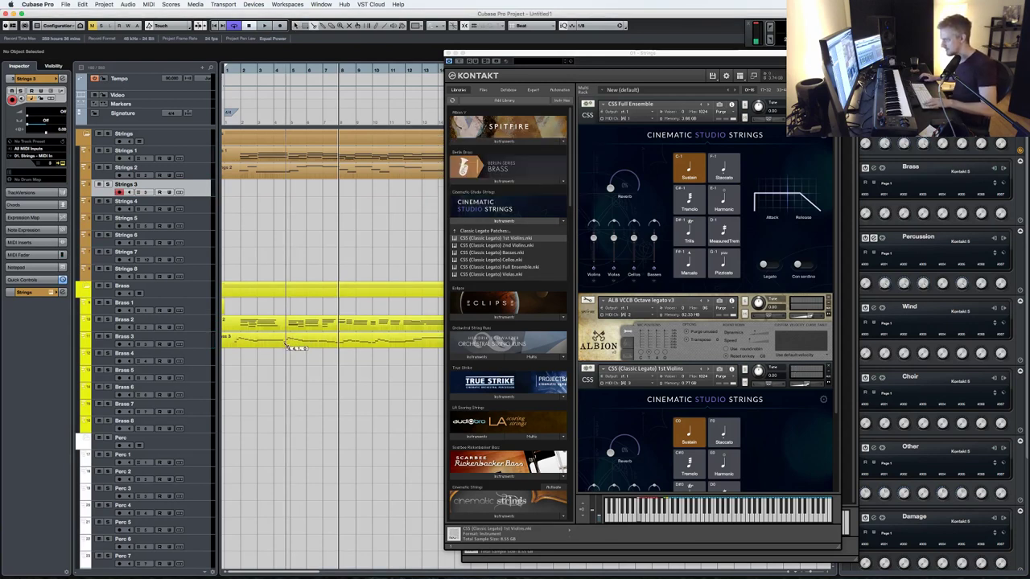
- Split the Brass 3 part in the middle of bar 4 and at bar 7, and check the middle section's notes
{"action": "left_click", "coordinate": [282, 344]}
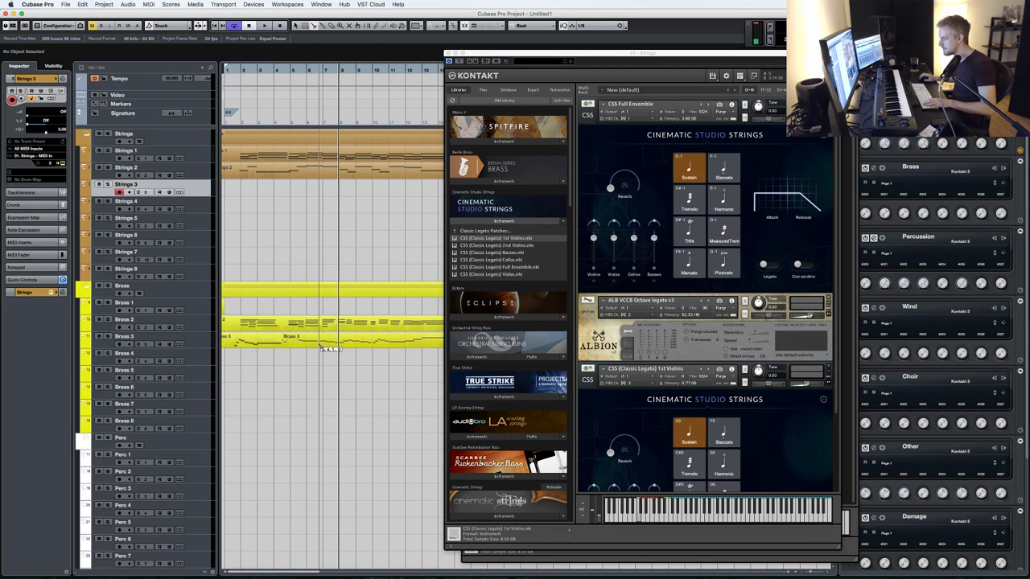
{"action": "left_click_drag", "start_coordinate": [298, 326], "coordinate": [300, 307]}
{"action": "double_click", "coordinate": [299, 307]}
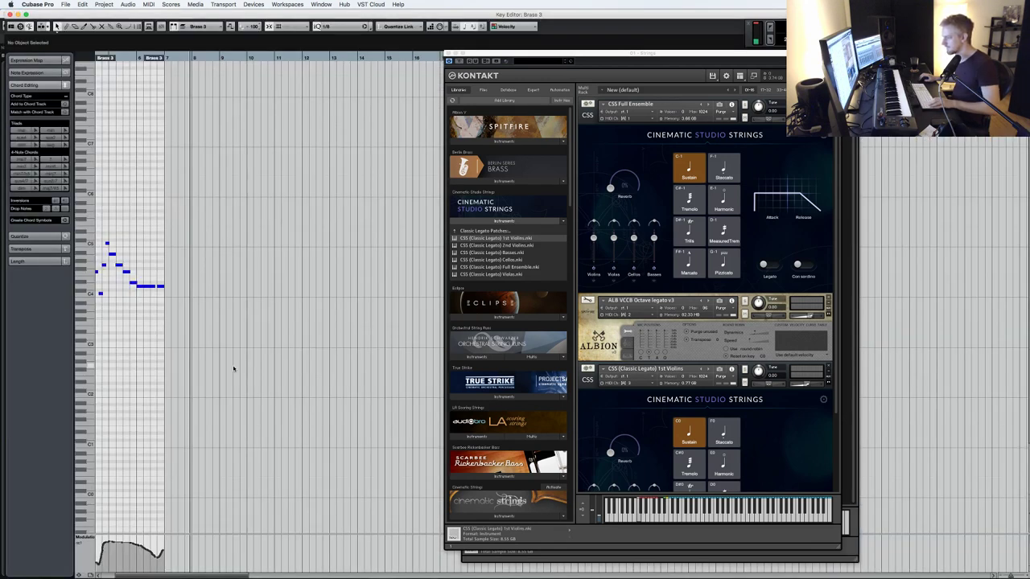
{"action": "key", "text": "Return"}
{"action": "left_click_drag", "start_coordinate": [274, 345], "coordinate": [251, 310]}
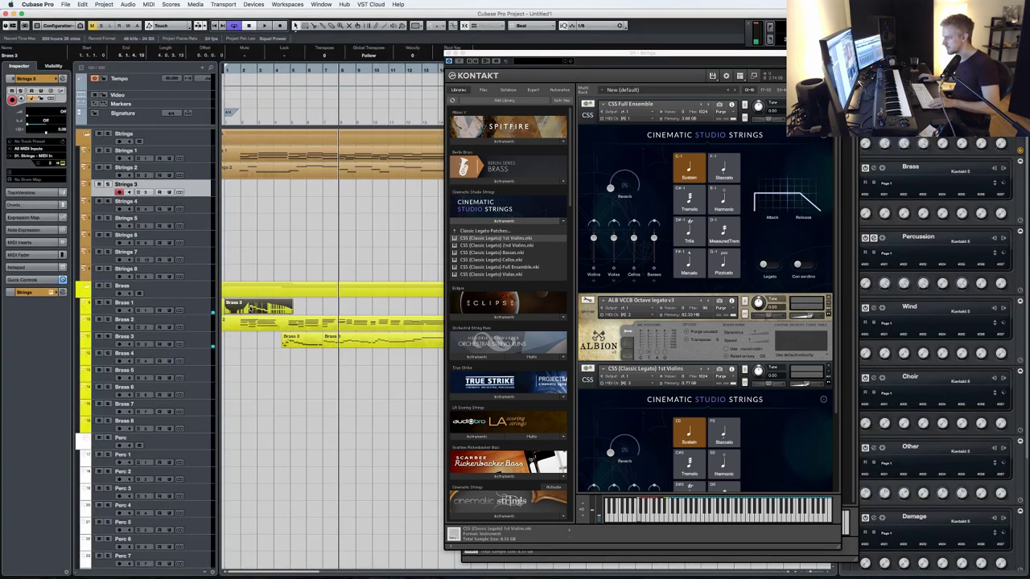
{"action": "double_click", "coordinate": [251, 309]}
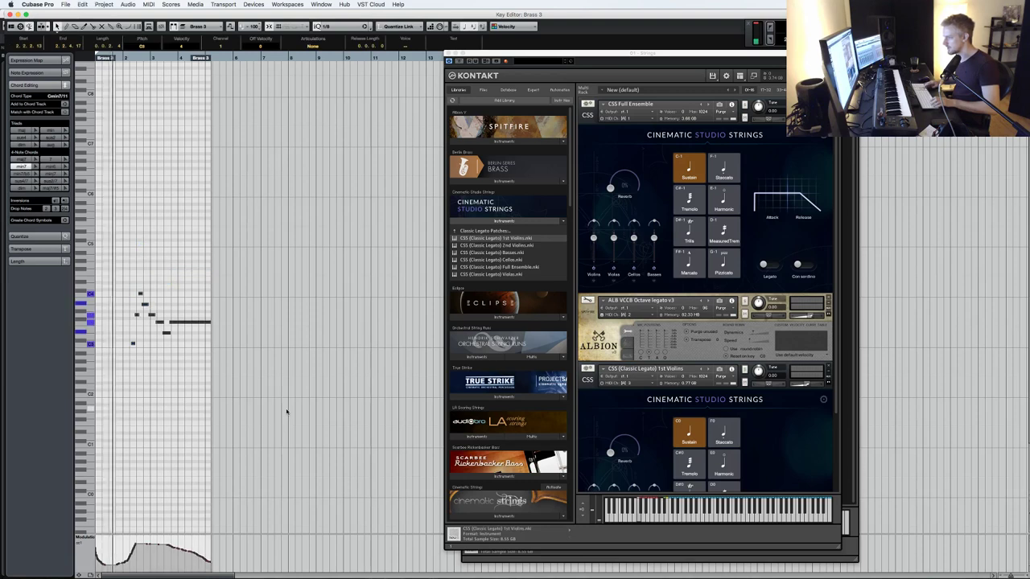
{"action": "key", "text": "Escape"}
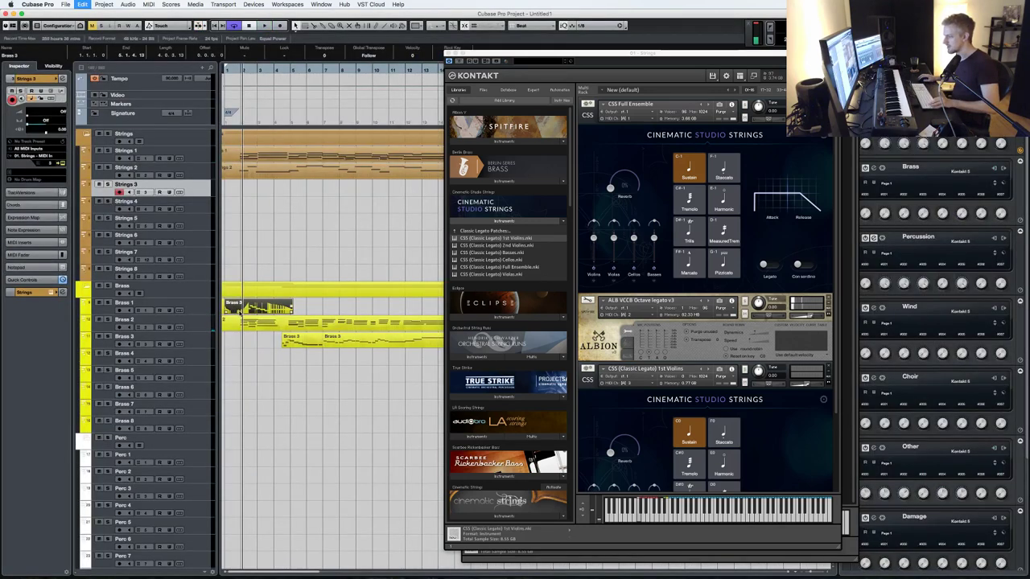
{"action": "left_click_drag", "start_coordinate": [251, 317], "coordinate": [242, 349]}
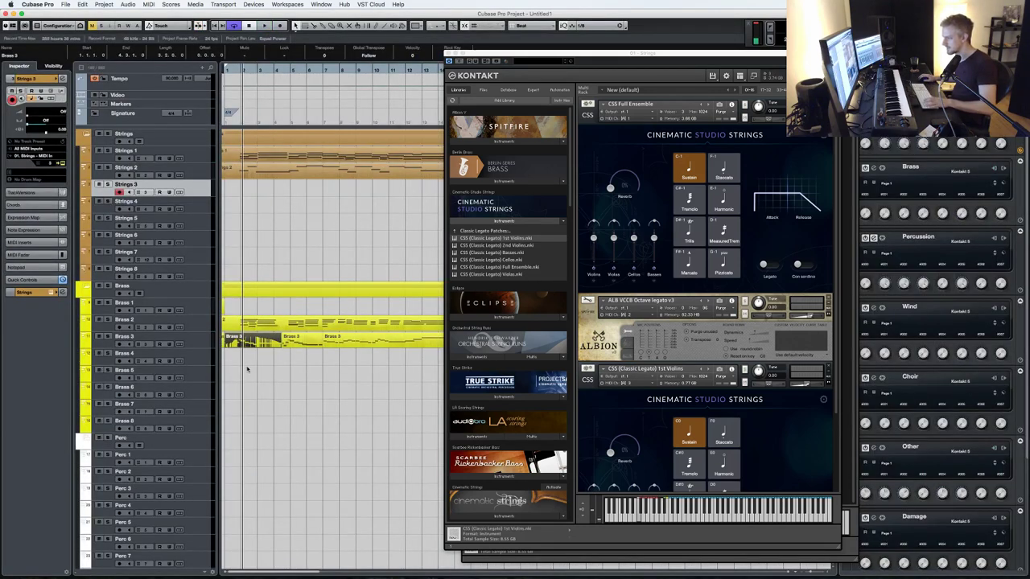
- Move the opening Brass 3 section to the Brass 1 track and transpose its notes down one octave during playback
{"action": "left_click_drag", "start_coordinate": [252, 306], "coordinate": [253, 304]}
{"action": "key", "text": "space"}
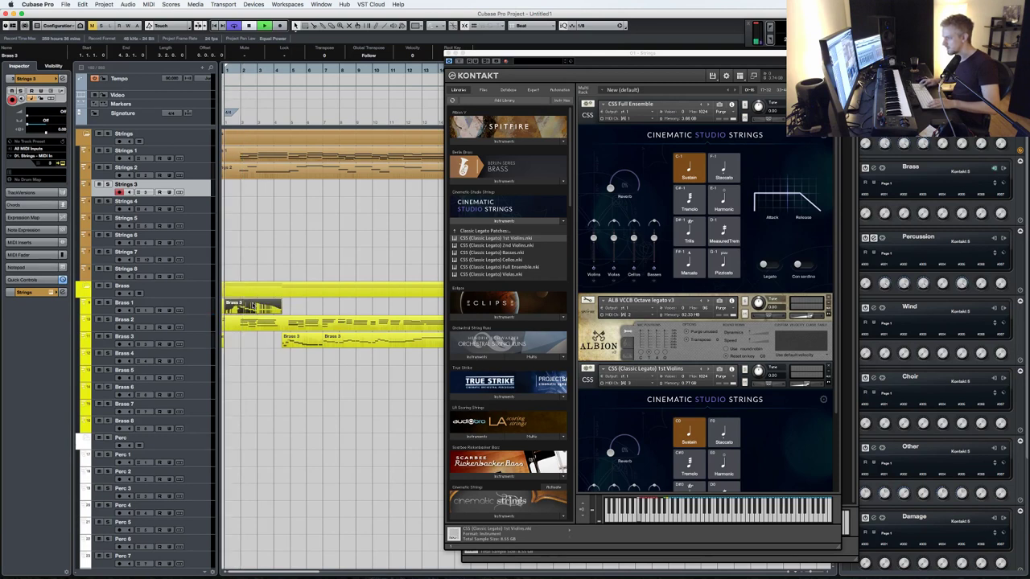
{"action": "double_click", "coordinate": [253, 306]}
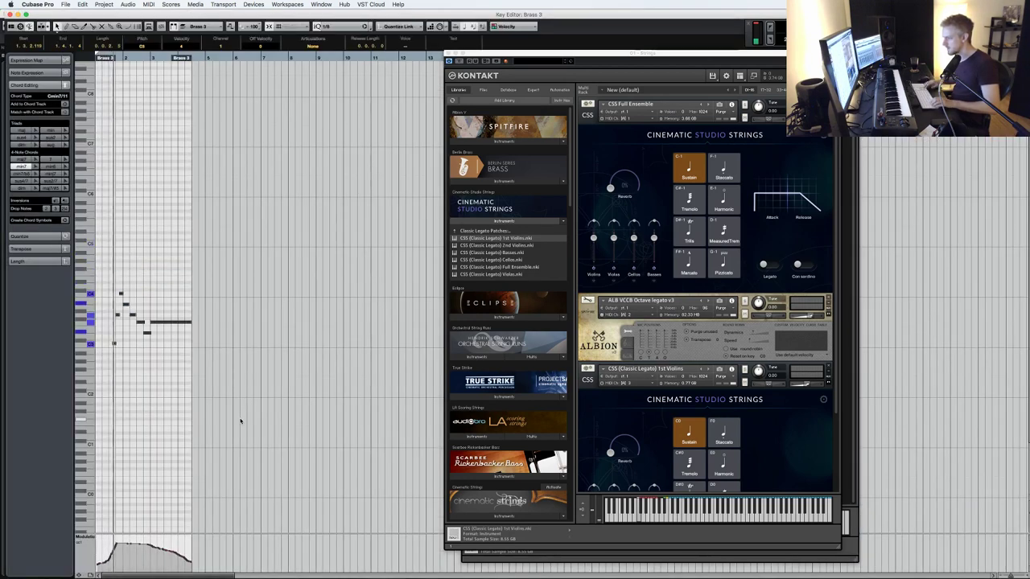
{"action": "key", "text": "Return"}
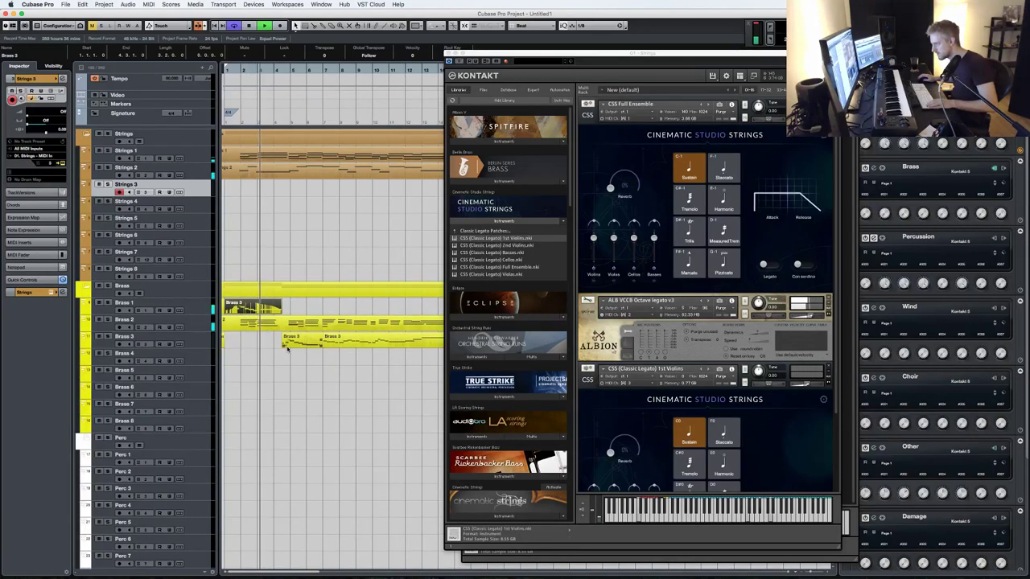
- Extend the start of the middle Brass 3 section back to bar 4 and play the piece with Brass 1 selected
{"action": "left_click_drag", "start_coordinate": [283, 344], "coordinate": [276, 346]}
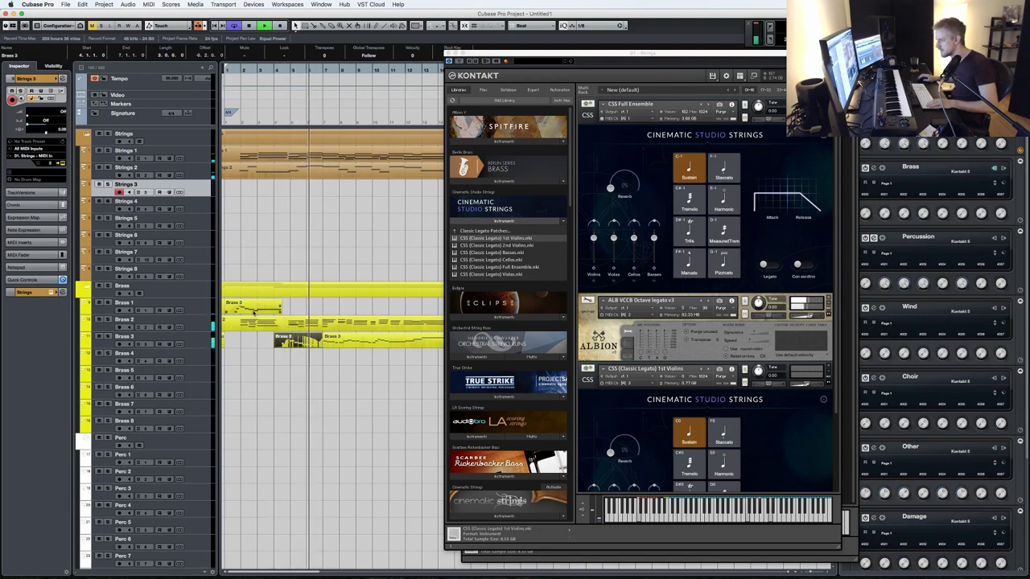
{"action": "left_click", "coordinate": [196, 307]}
{"action": "key", "text": "space"}
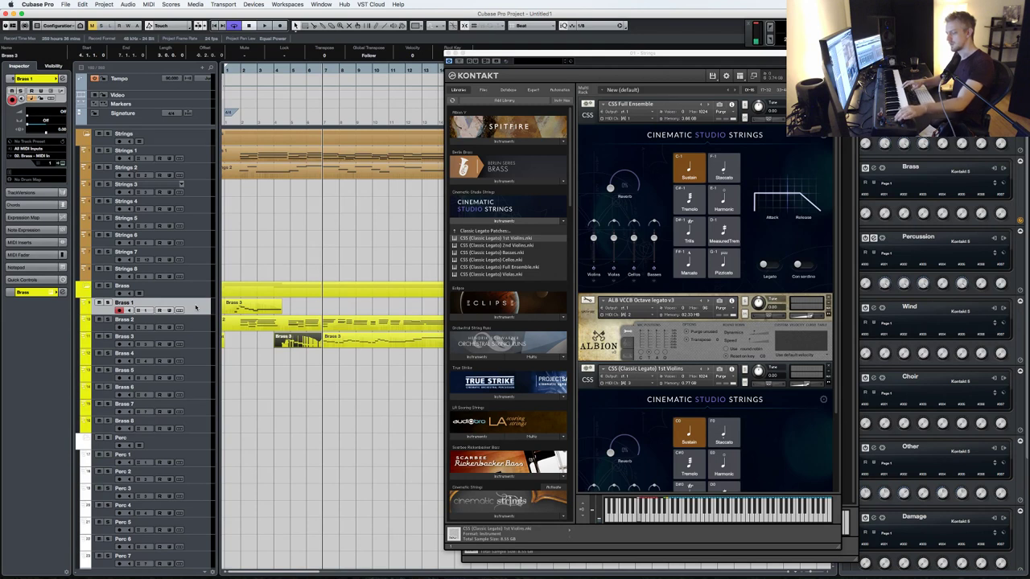
{"action": "key", "text": "space"}
{"action": "key", "text": "space"}
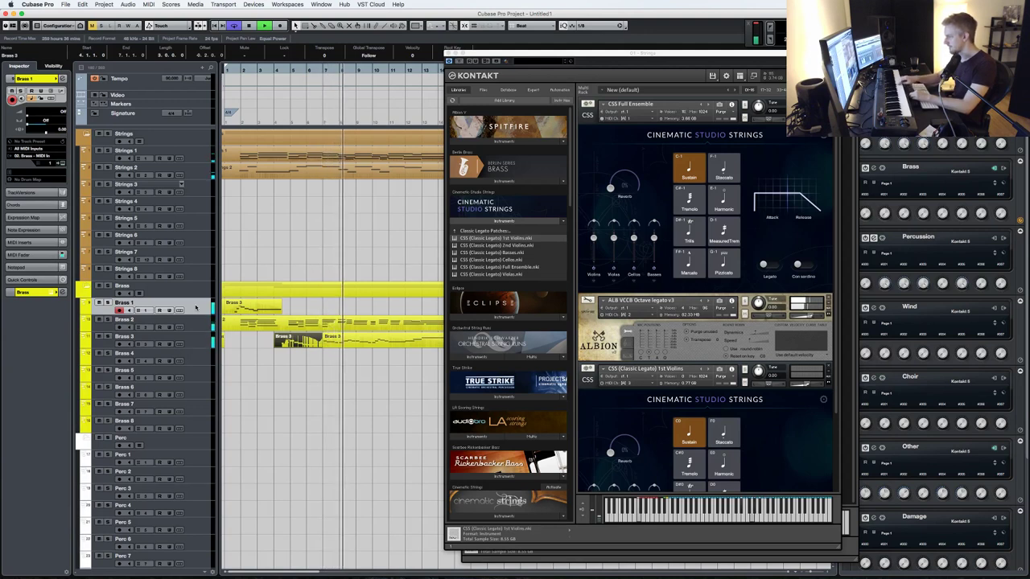
- Replay the piece from the start and select the Strings 3 track for recording
{"action": "key", "text": "space"}
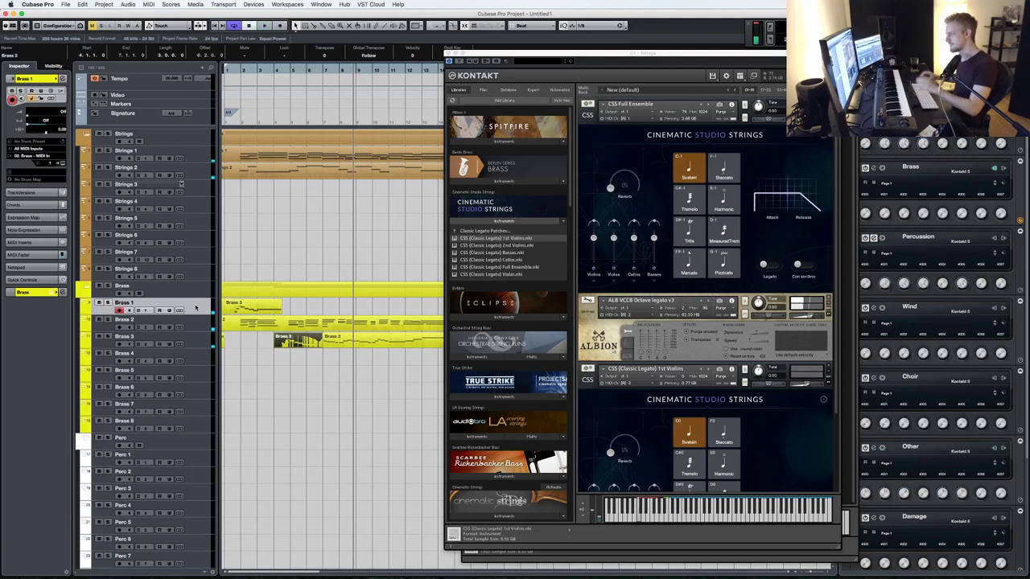
{"action": "key", "text": "KP_0"}
{"action": "key", "text": "KP_0"}
{"action": "key", "text": "space"}
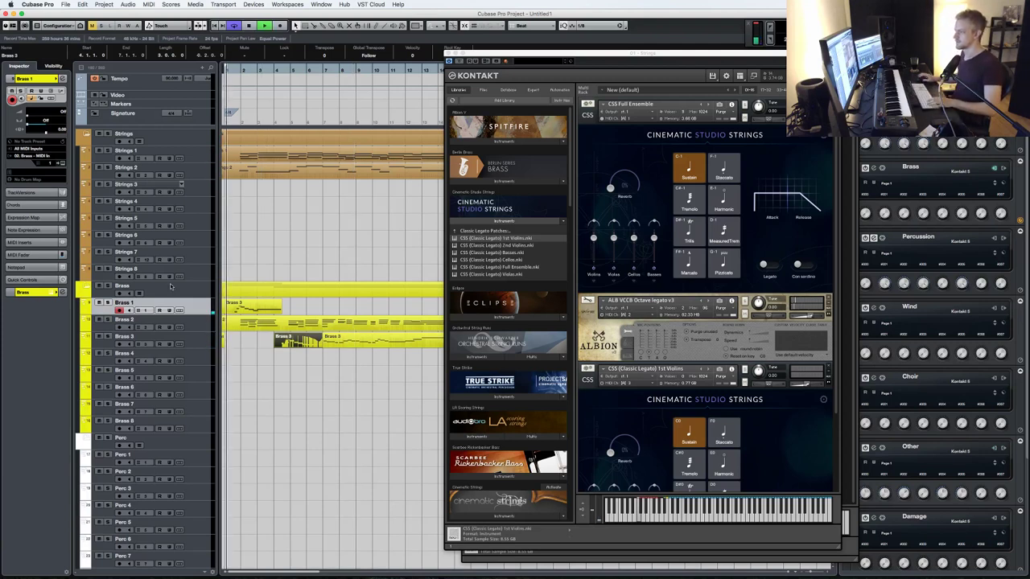
{"action": "left_click", "coordinate": [198, 189]}
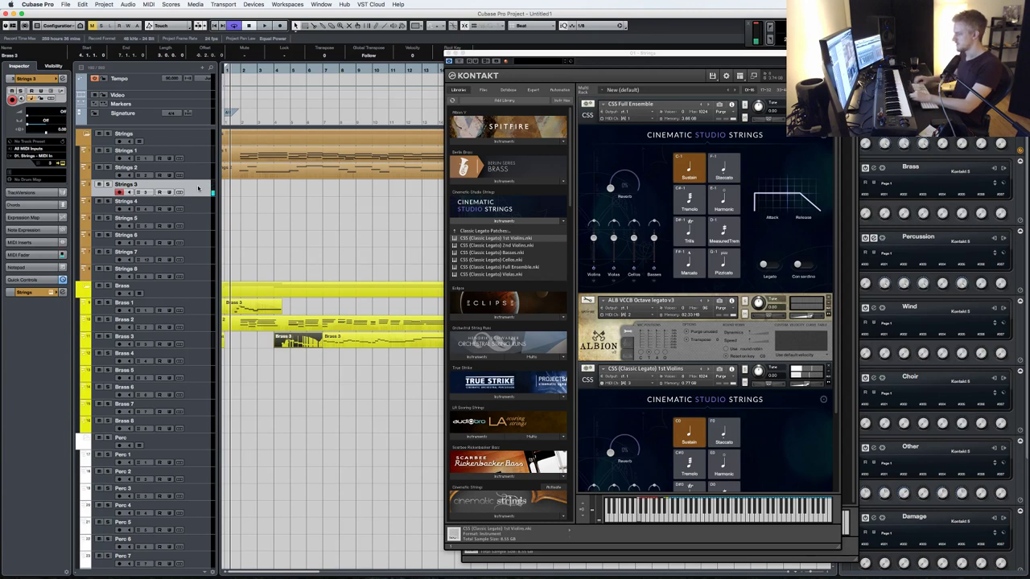
- Try to record a violin legato take on Strings 3 from bar 1 and undo it
{"action": "key", "text": "KP_Multiply"}
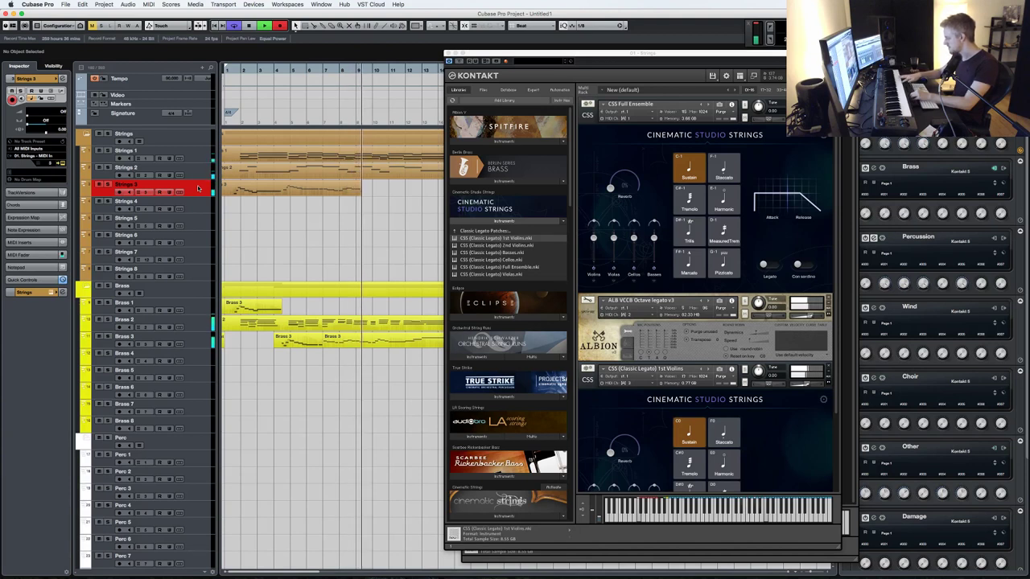
{"action": "key", "text": "space"}
{"action": "key", "text": "super+z"}
- Record a full-length violin legato part on the Strings 3 track from bar 1 to bar 22
{"action": "key", "text": "KP_Decimal"}
{"action": "key", "text": "KP_Multiply"}
{"action": "key", "text": "KP_Multiply"}
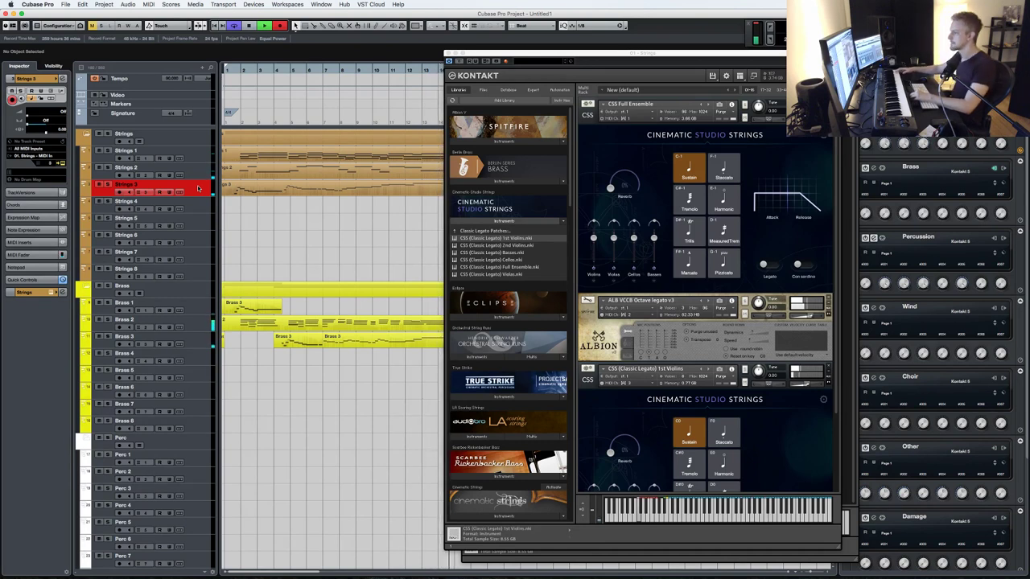
{"action": "key", "text": "space"}
- Load CSS (Classic Legato) Cellos into the Strings Kontakt instance and record a full-length part on the Strings 4 track
{"action": "left_click", "coordinate": [524, 259]}
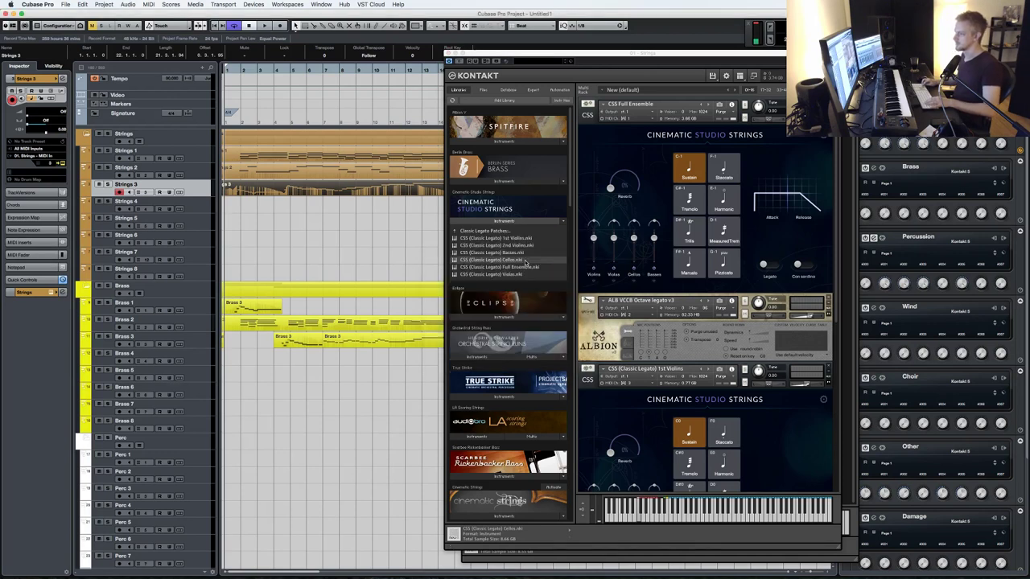
{"action": "left_click", "coordinate": [205, 210]}
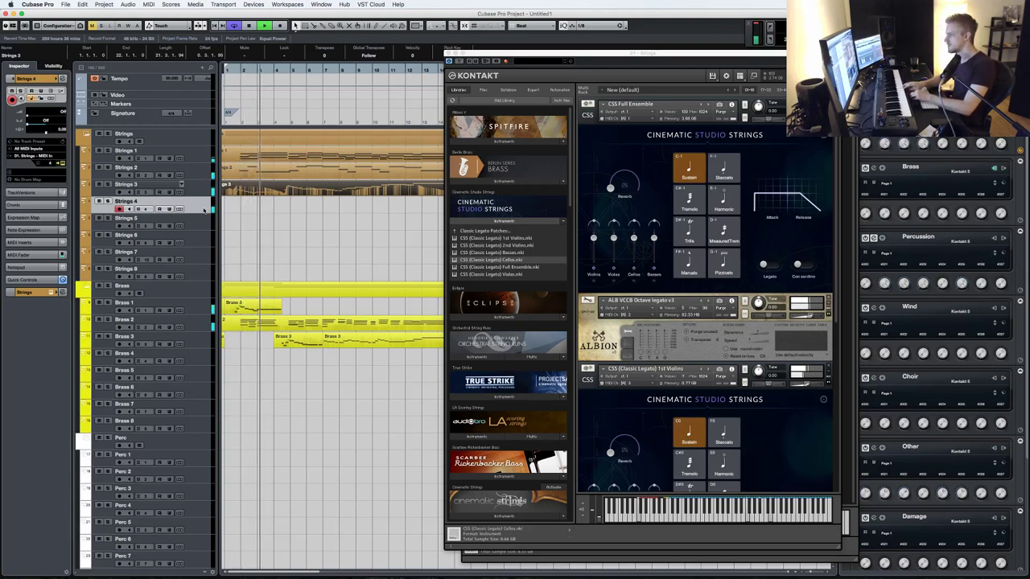
{"action": "key", "text": "space"}
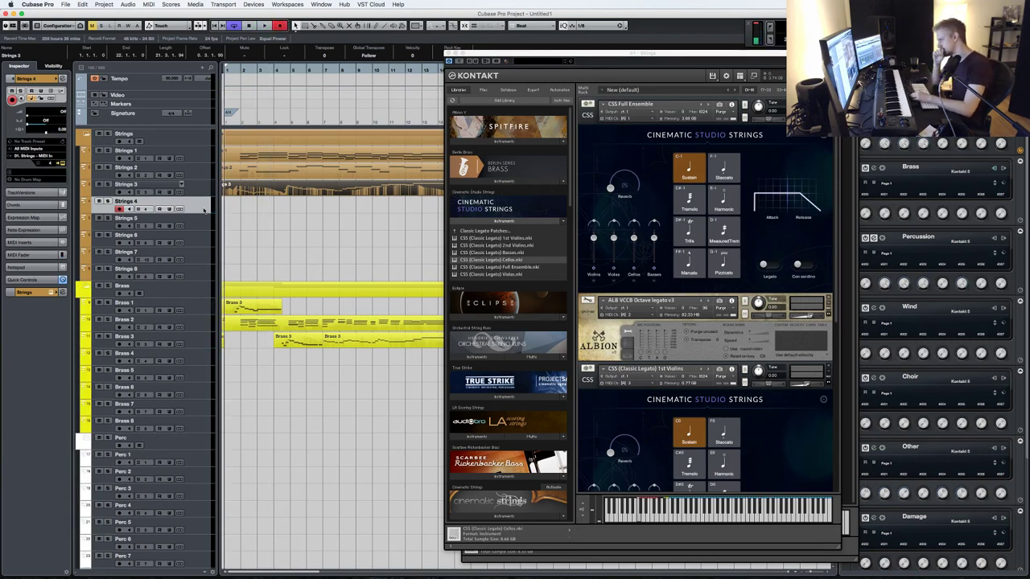
{"action": "left_click", "coordinate": [204, 210]}
{"action": "key", "text": "space"}
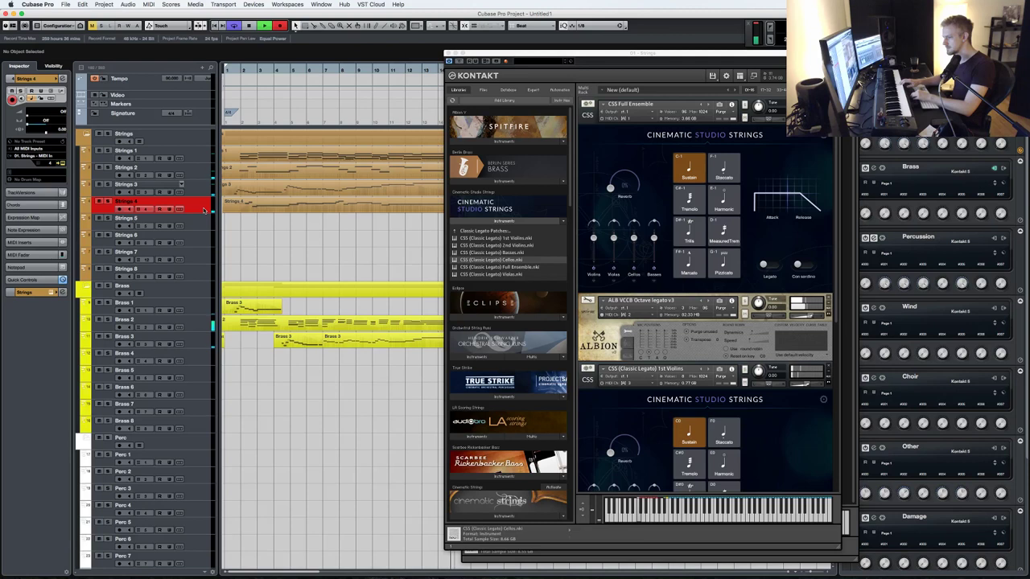
{"action": "key", "text": "space"}
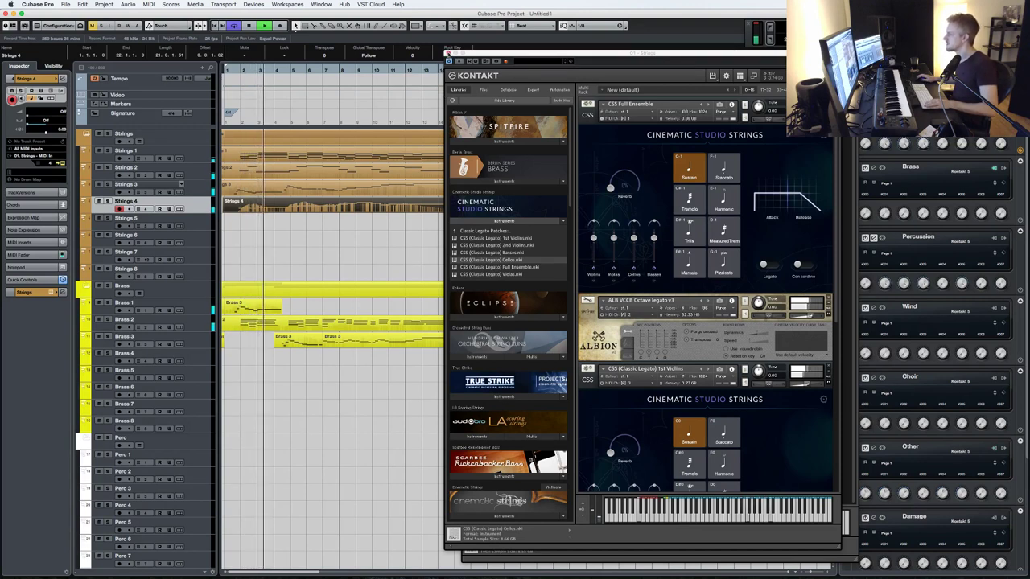
- Close the Strings Kontakt window, select Perc 1 and open the Kontakt 4 Library folder in the Percussion instance's quick-load browser
{"action": "left_click", "coordinate": [449, 53]}
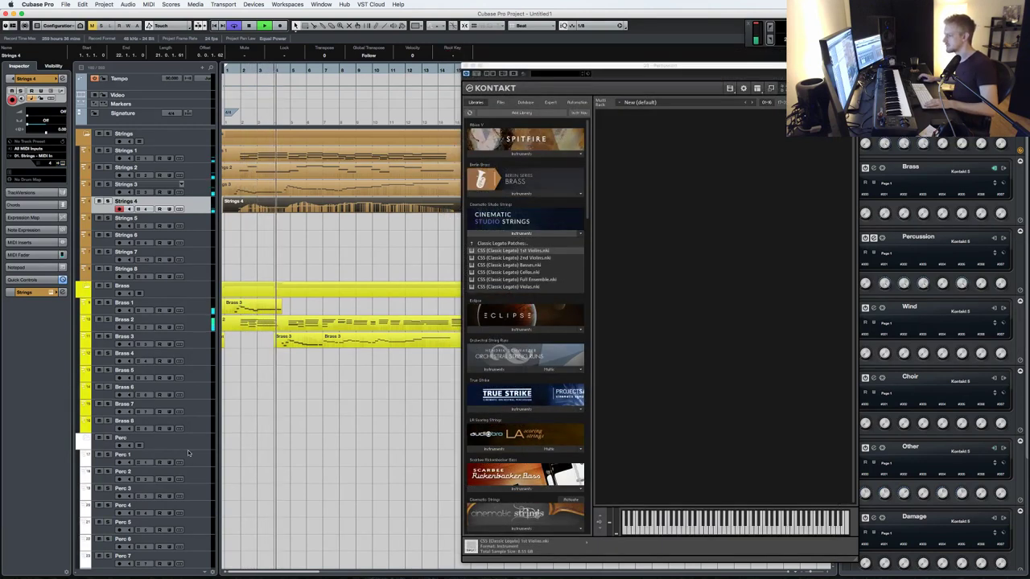
{"action": "left_click", "coordinate": [193, 455]}
{"action": "right_click", "coordinate": [670, 327]}
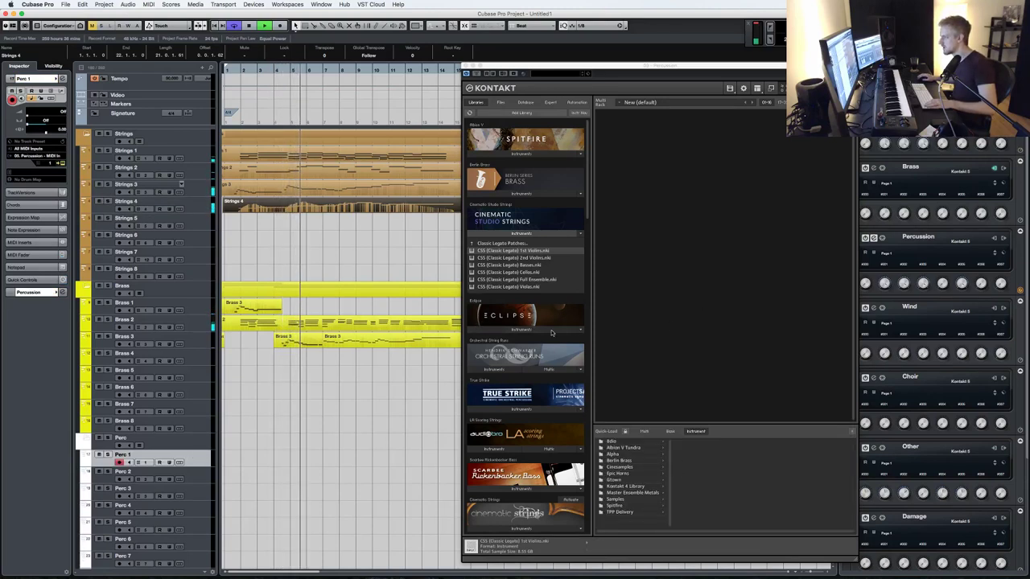
{"action": "left_click", "coordinate": [627, 464]}
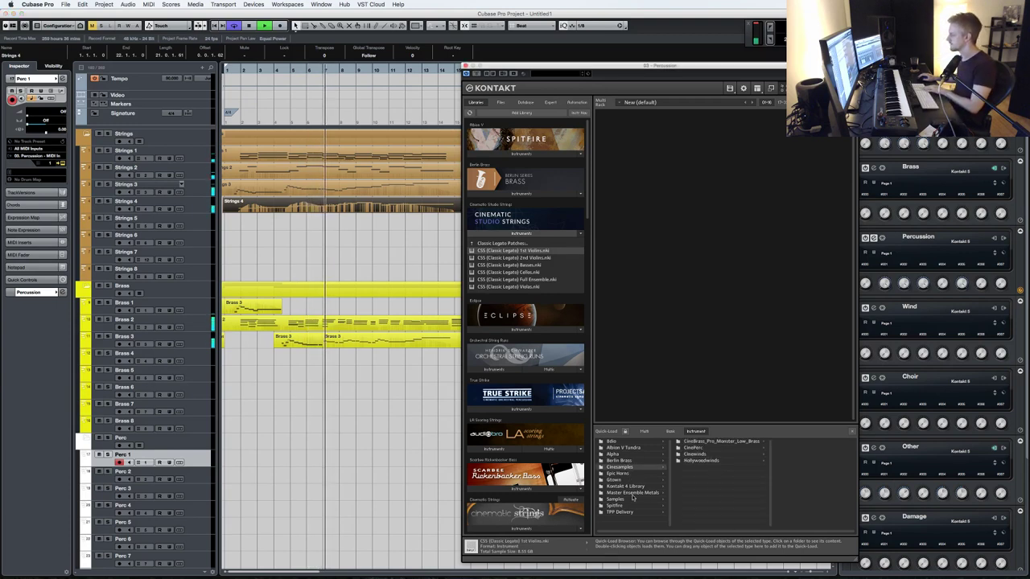
{"action": "left_click", "coordinate": [625, 486]}
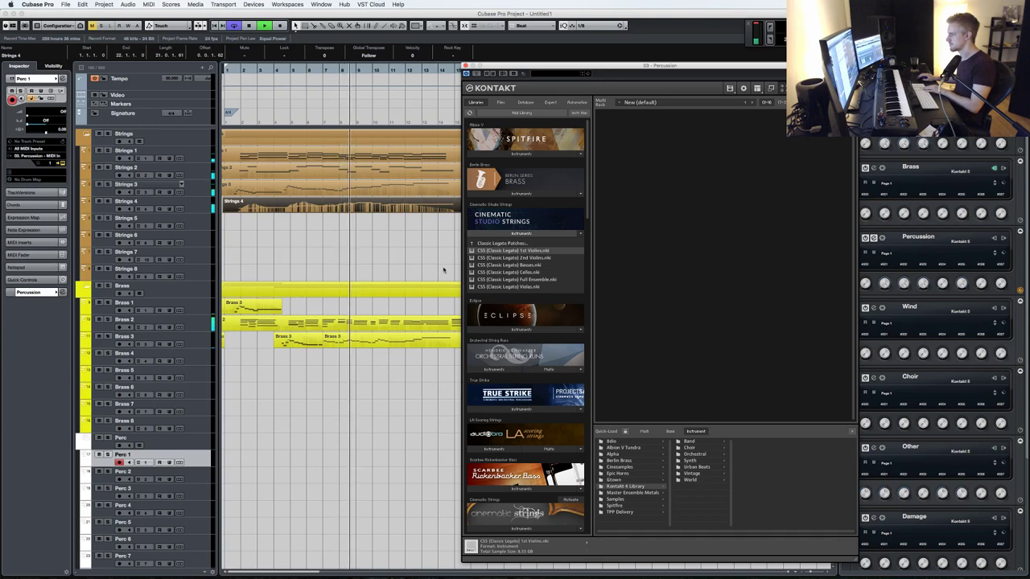
- Check the notes of the Brass 3 material from bar 4 onwards in the Key Editor during playback
{"action": "double_click", "coordinate": [339, 336]}
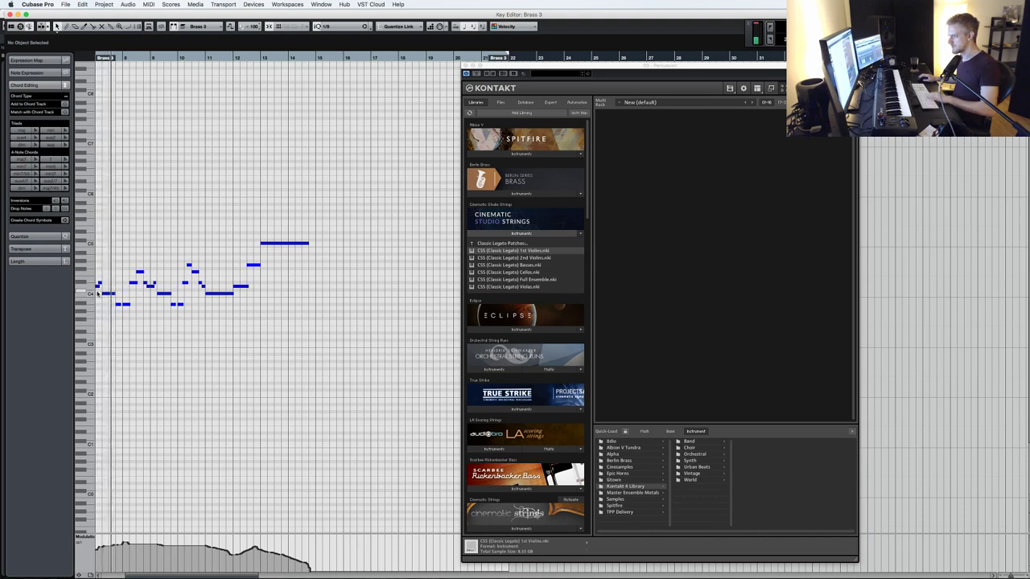
{"action": "key", "text": "Return"}
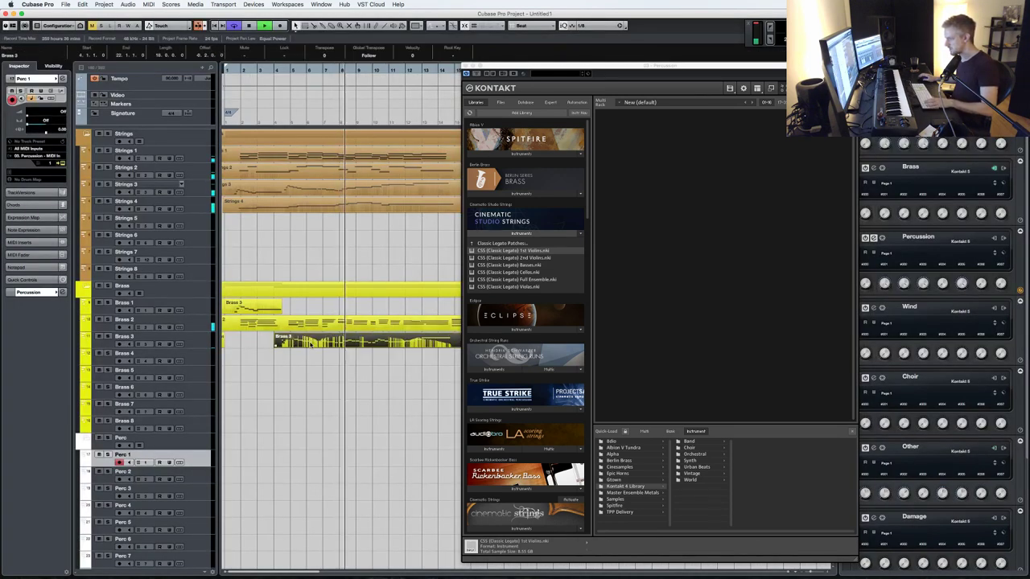
{"action": "double_click", "coordinate": [310, 344]}
{"action": "key", "text": "KP_Subtract"}
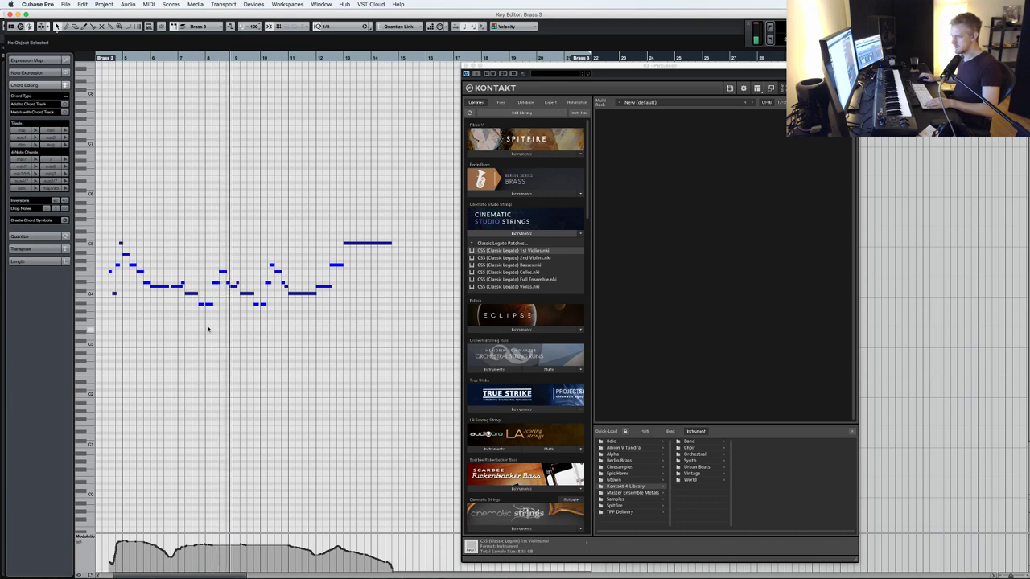
{"action": "key", "text": "Return"}
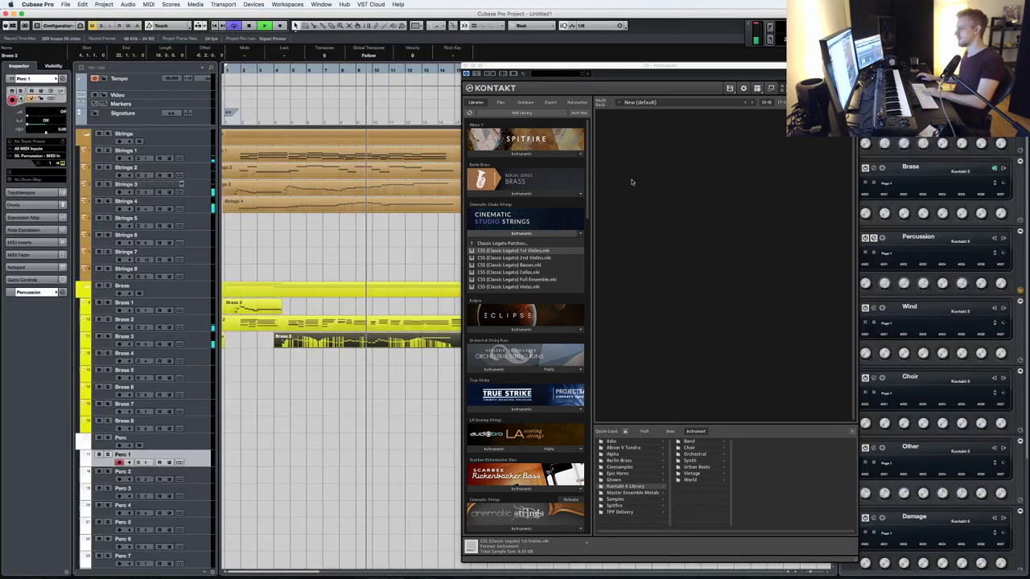
{"action": "key", "text": "space"}
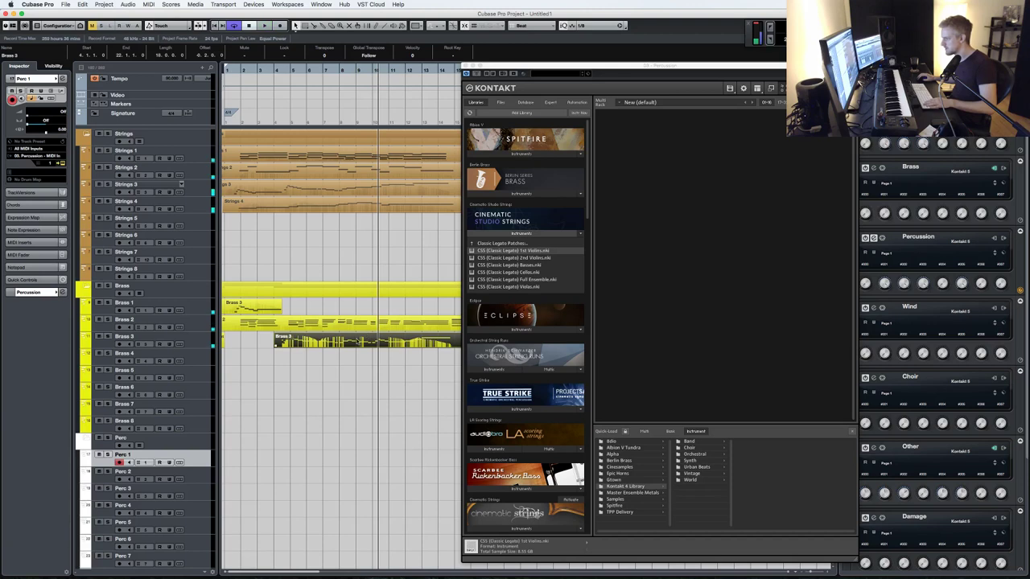
{"action": "key", "text": "space"}
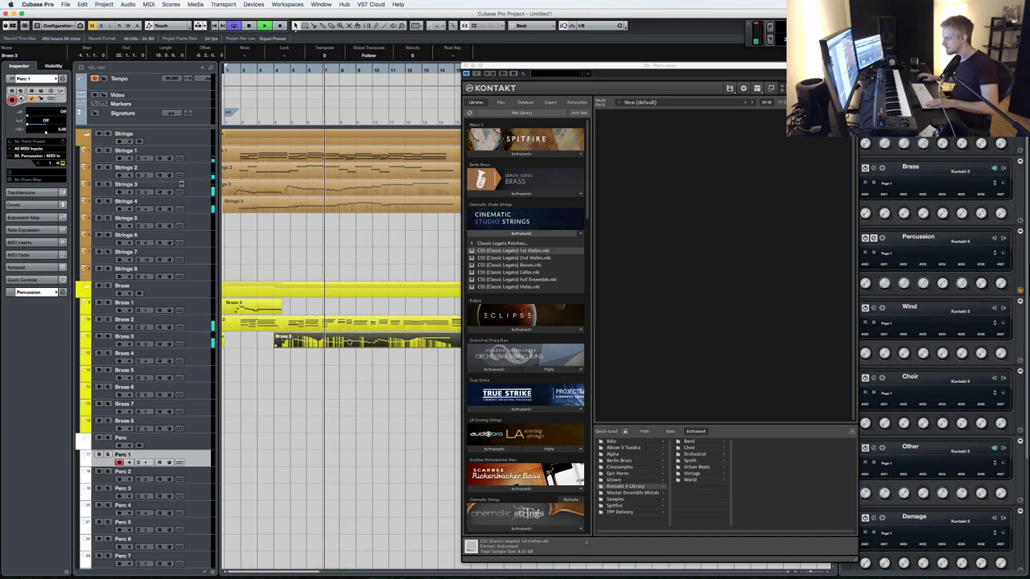
- Split the Brass 3 part at bar 7 and copy its closing section to the Brass 1 track
{"action": "key", "text": "KP_Subtract"}
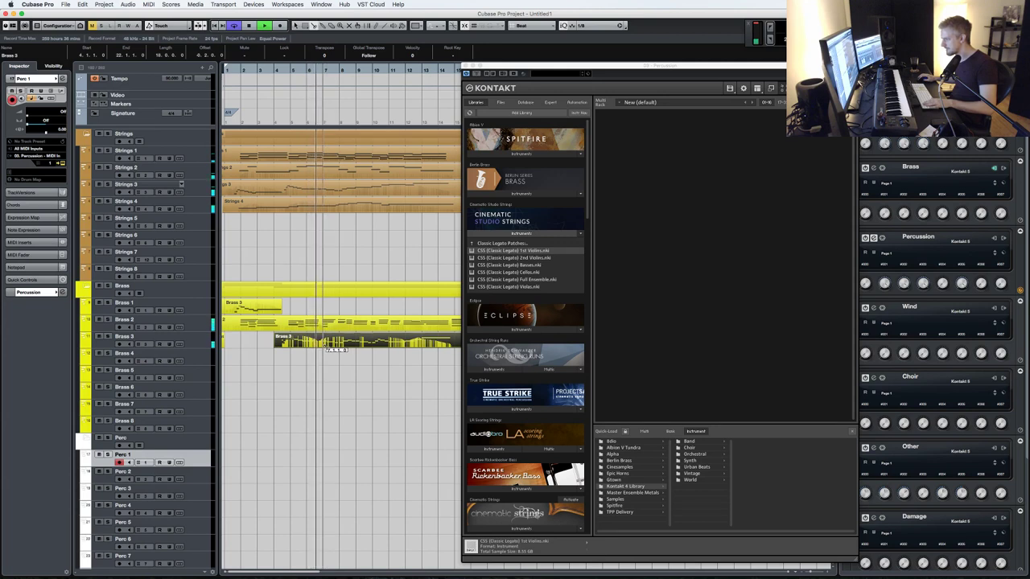
{"action": "left_click", "coordinate": [326, 344], "text": "alt"}
{"action": "key", "text": "space"}
{"action": "left_click_drag", "start_coordinate": [342, 345], "coordinate": [342, 307]}
- Transpose all notes of the copied Brass 1 section down one octave
{"action": "double_click", "coordinate": [343, 307]}
{"action": "key", "text": "super+a"}
{"action": "key", "text": "shift+Down"}
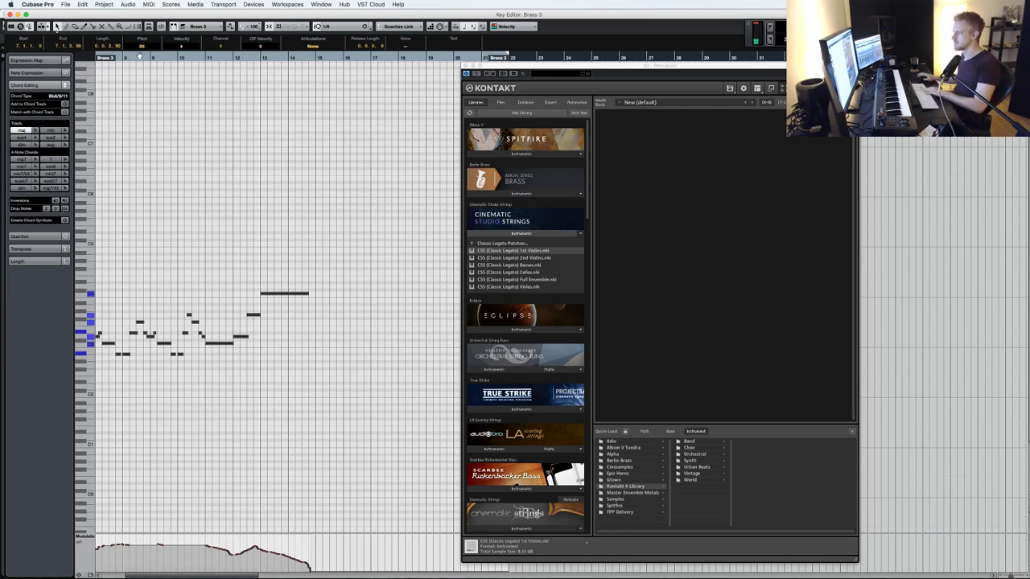
{"action": "left_click_drag", "start_coordinate": [156, 61], "coordinate": [70, 57]}
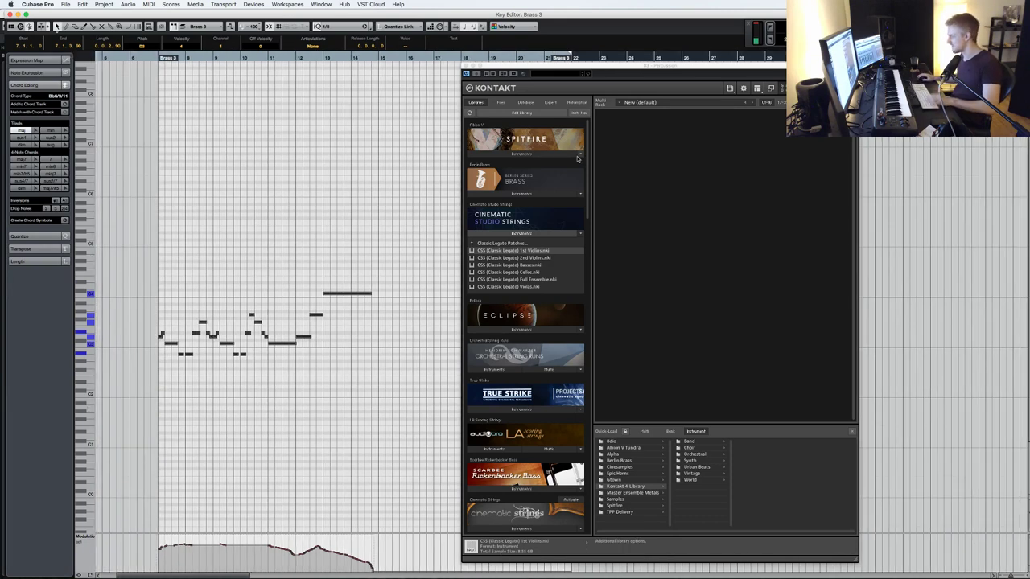
- Load Celesta.nki from the Orchestral folder's 4 - VSL Percussion into the Percussion Kontakt instance and close the Key Editor
{"action": "left_click", "coordinate": [519, 233]}
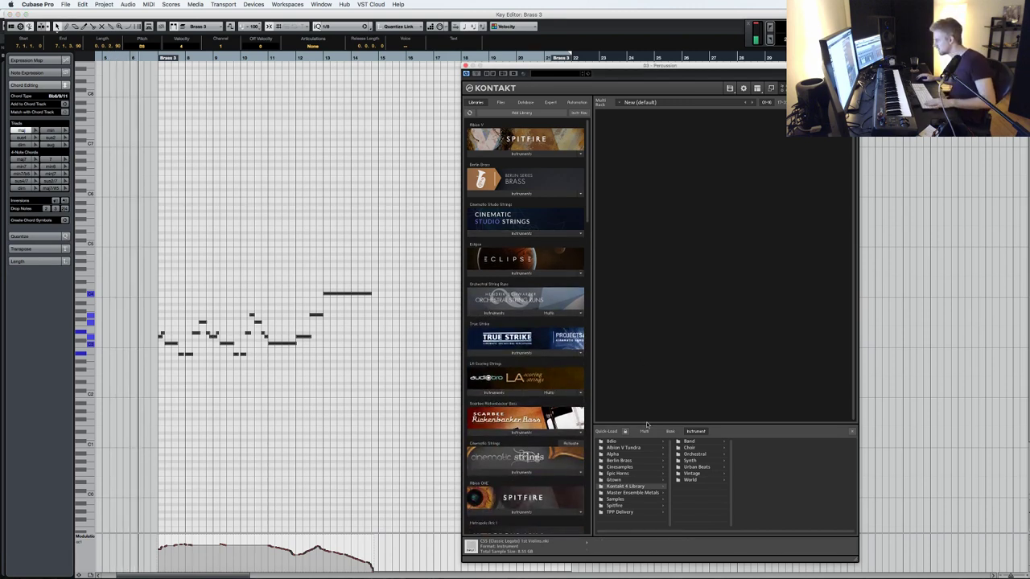
{"action": "left_click", "coordinate": [695, 453]}
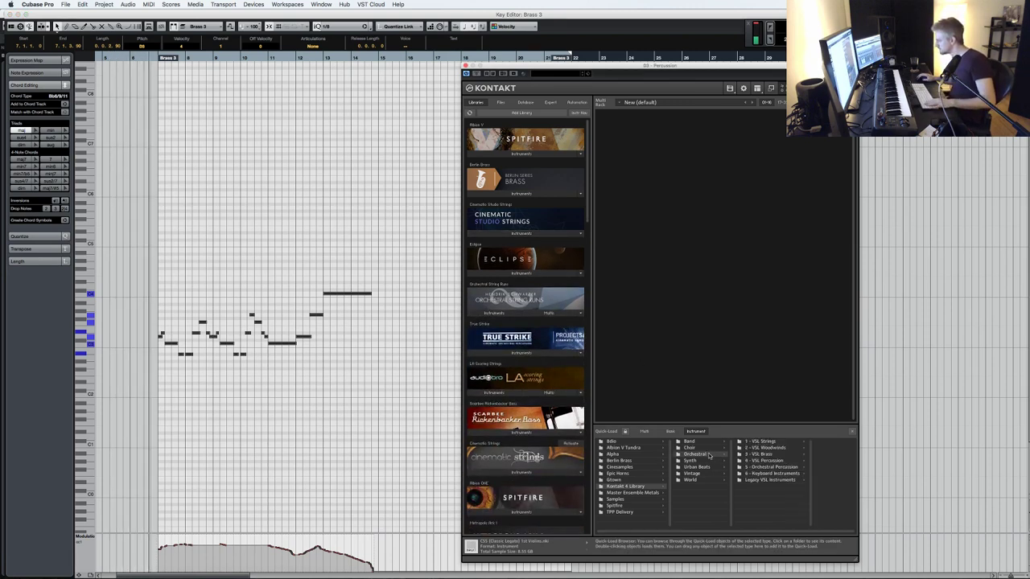
{"action": "left_click", "coordinate": [774, 461]}
{"action": "double_click", "coordinate": [802, 448]}
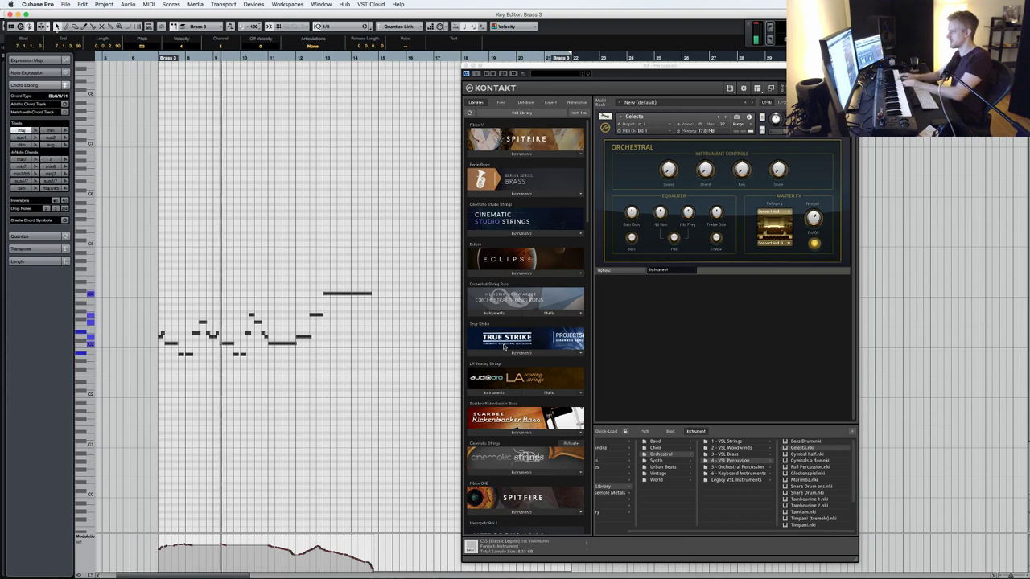
{"action": "key", "text": "Return"}
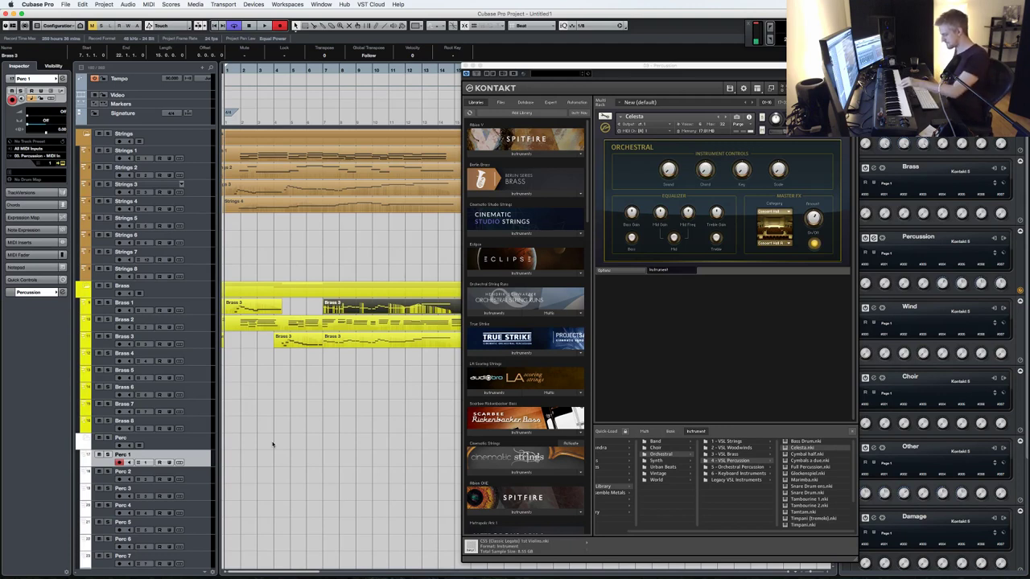
- Try to record a short celesta take on Perc 1 from the start and undo it
{"action": "key", "text": "KP_Multiply"}
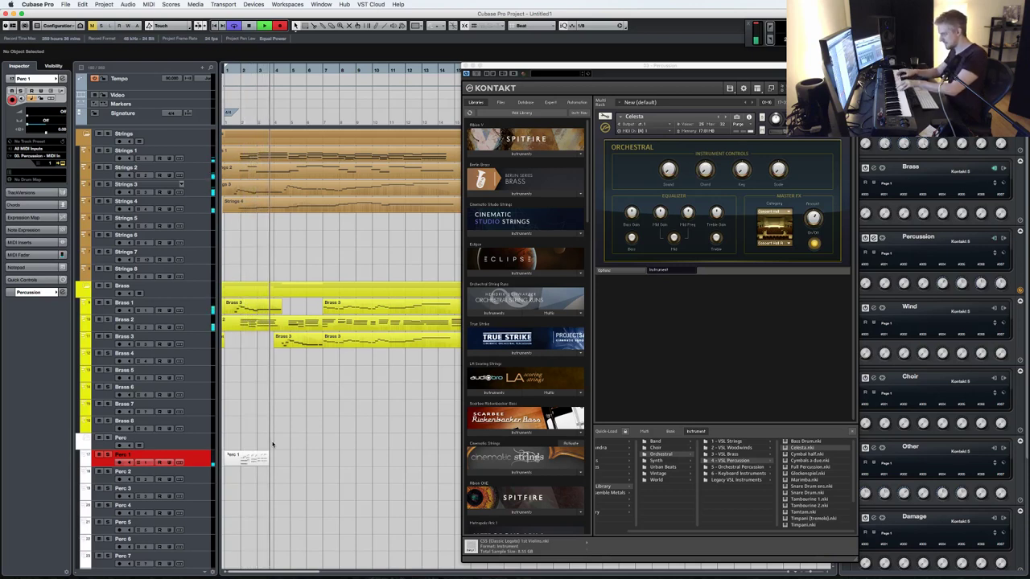
{"action": "key", "text": "space"}
{"action": "key", "text": "super+z"}
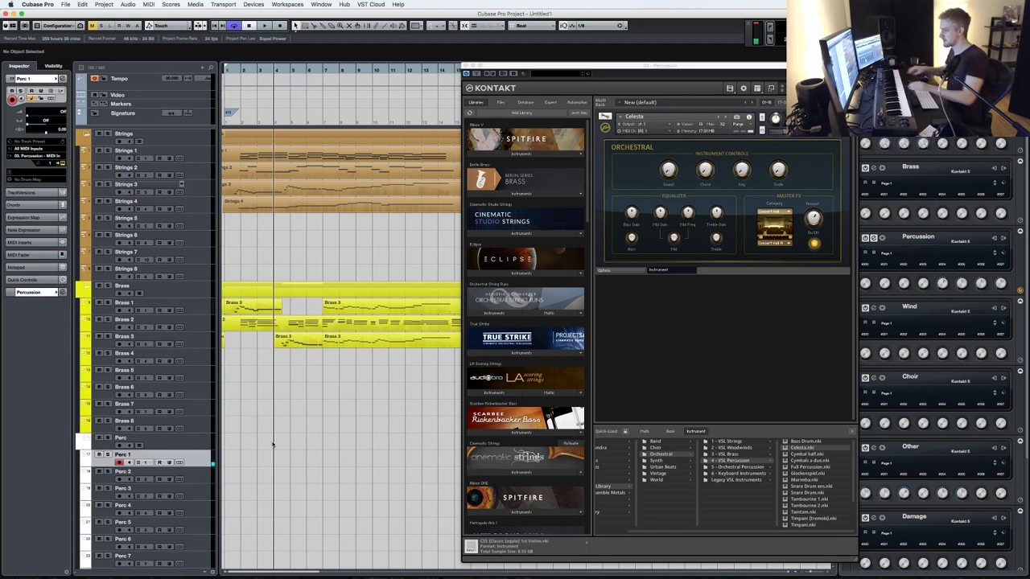
- Record a celesta part on Perc 1, split it near the end of bar 6 and delete the remainder
{"action": "key", "text": "."}
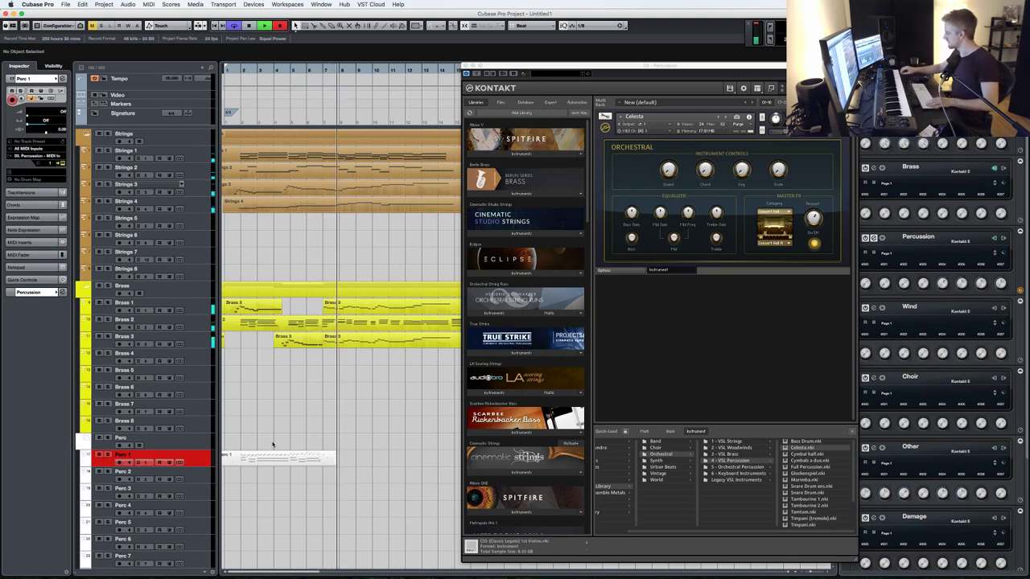
{"action": "key", "text": "space"}
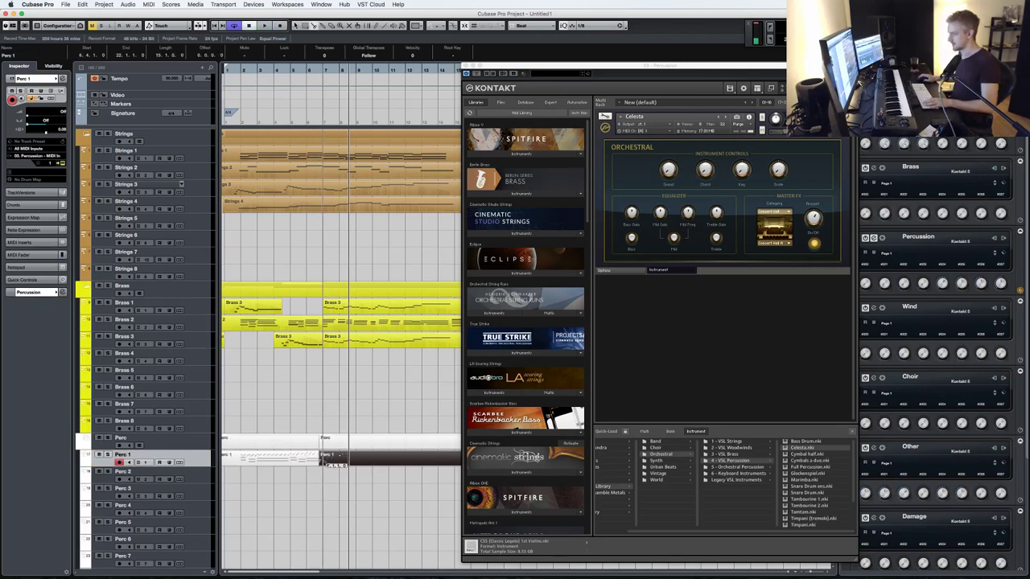
{"action": "key", "text": "BackSpace"}
{"action": "key", "text": "period"}
{"action": "key", "text": "space"}
{"action": "key", "text": "1"}
- Open the Perc 1 part in the Key Editor, close the Percussion Kontakt window and quantize all notes to 1/16
{"action": "left_click", "coordinate": [276, 463]}
{"action": "double_click", "coordinate": [278, 460]}
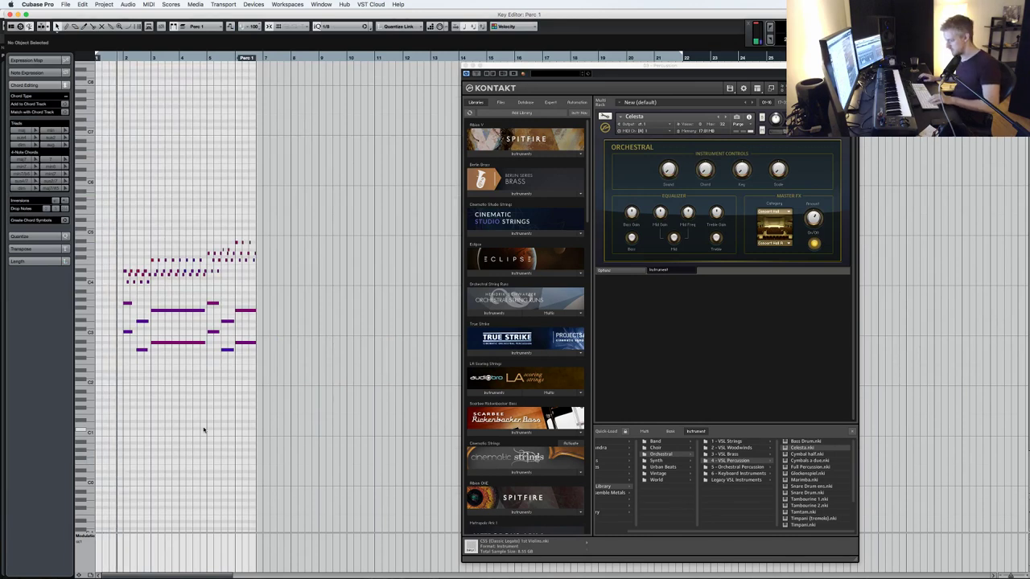
{"action": "key", "text": "h"}
{"action": "key", "text": "h"}
{"action": "key", "text": "h"}
{"action": "key", "text": "h"}
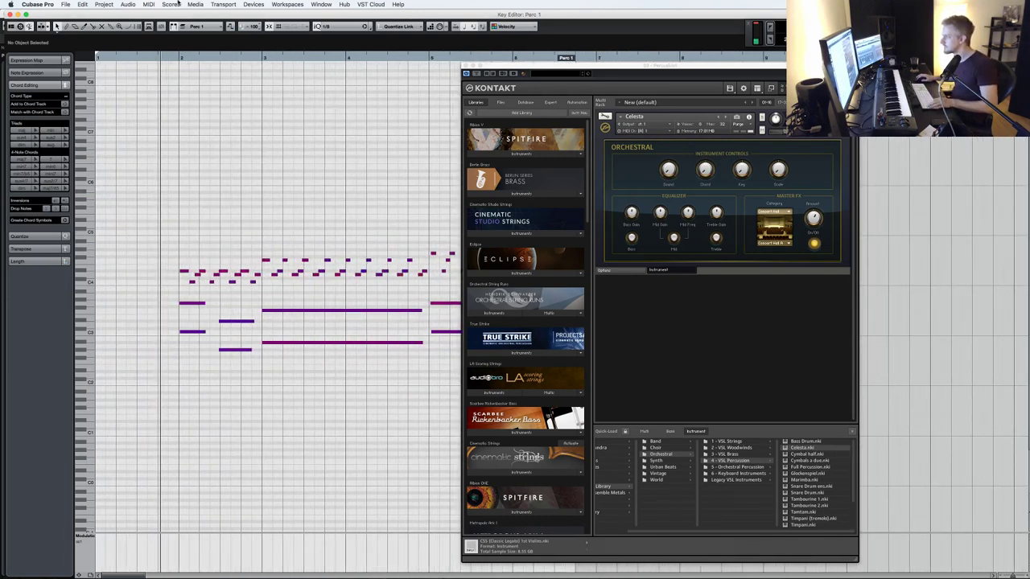
{"action": "left_click", "coordinate": [337, 28]}
{"action": "left_click", "coordinate": [346, 33]}
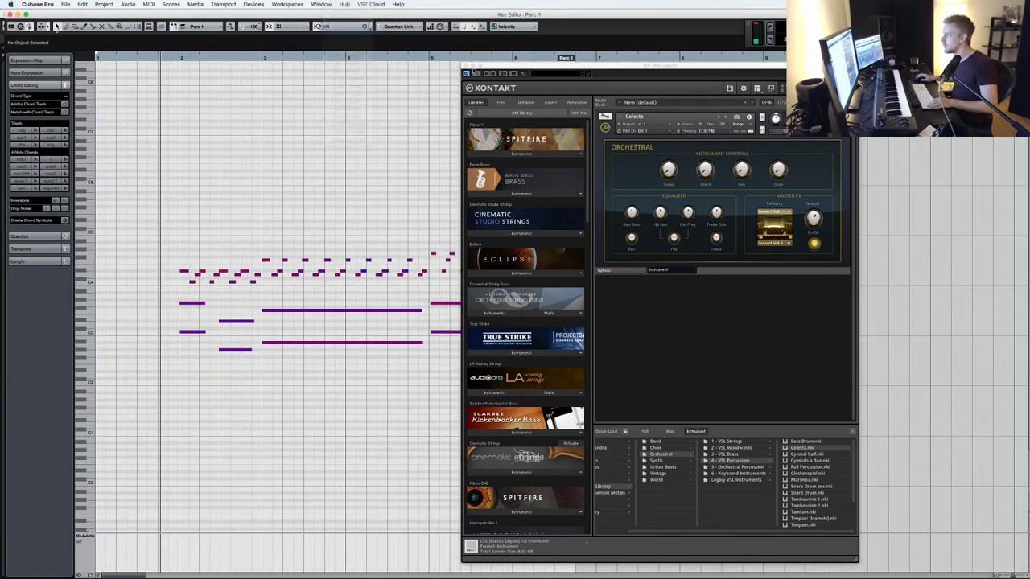
{"action": "left_click", "coordinate": [465, 66]}
{"action": "key", "text": "super+a"}
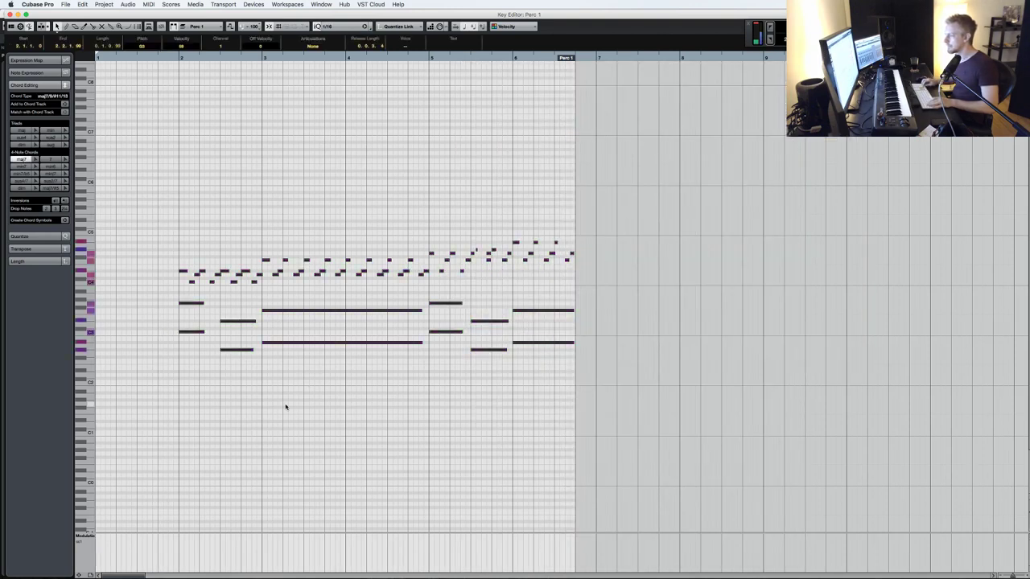
- Play back the Perc 1 celesta part and correct the wrong notes around beat 3 of bar 5 to G#4 and F4
{"action": "left_click", "coordinate": [286, 405]}
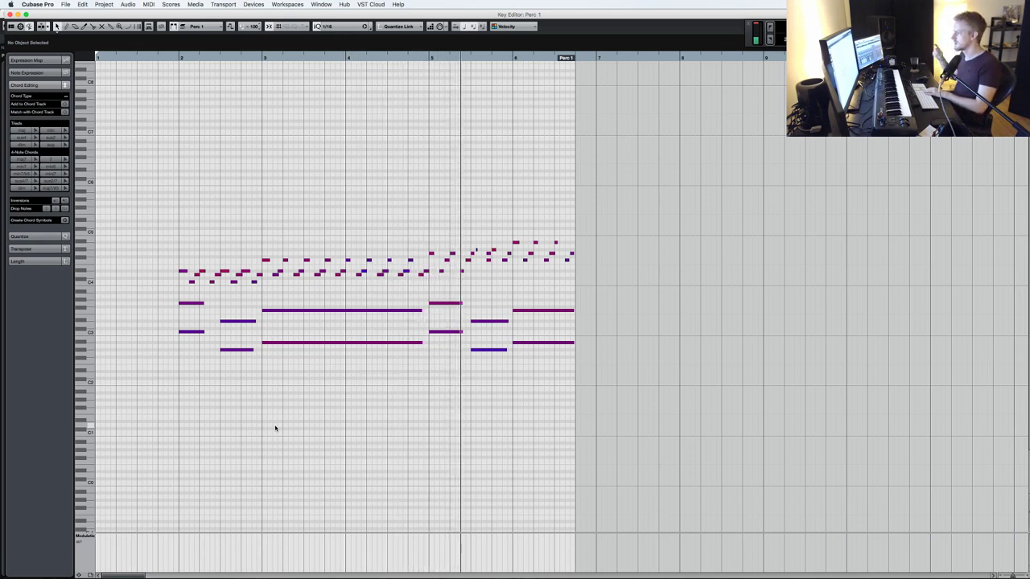
{"action": "key", "text": "space"}
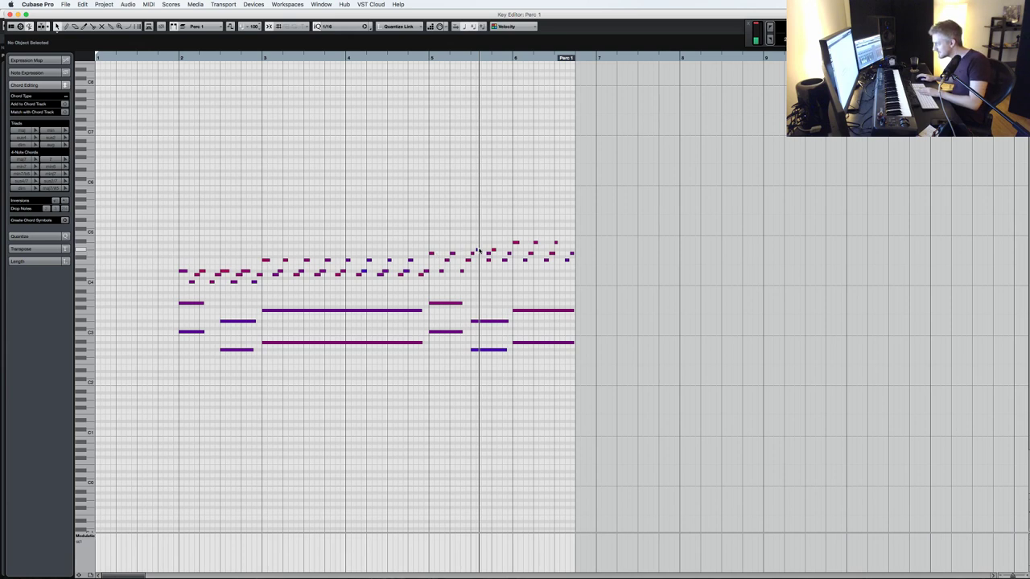
{"action": "left_click", "coordinate": [474, 252]}
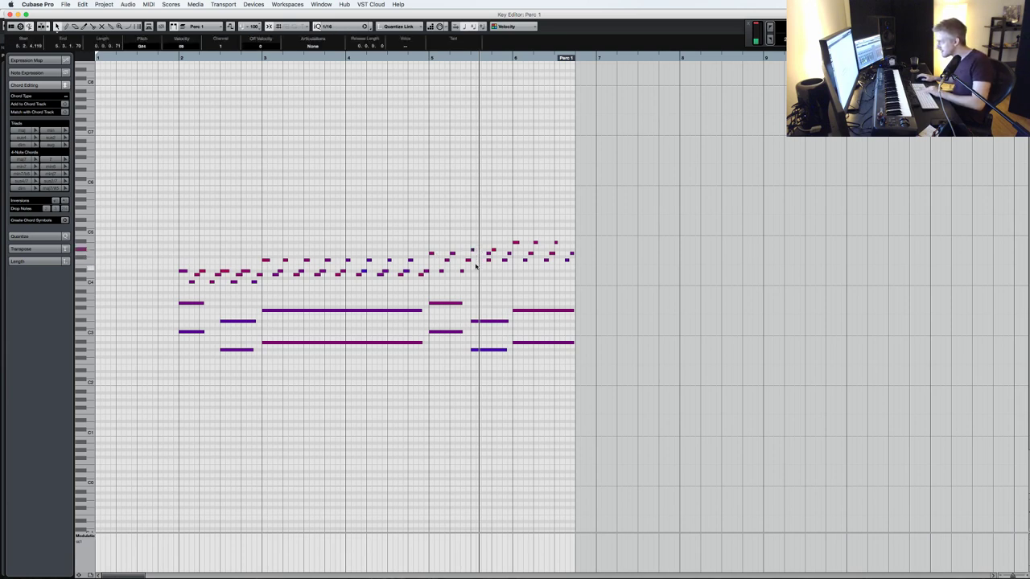
{"action": "left_click", "coordinate": [485, 261]}
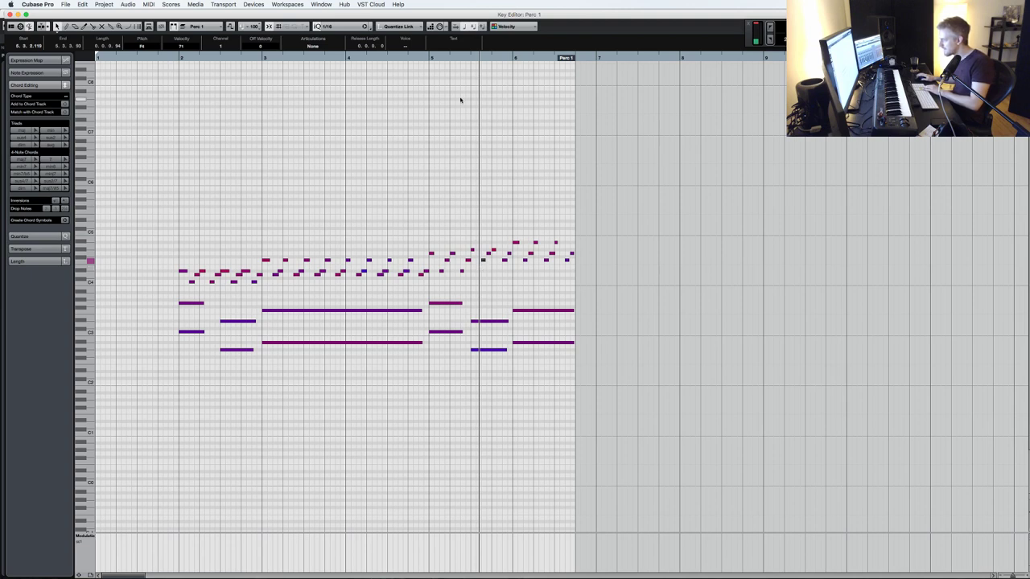
- Audition bars 5 and 6 of Perc 1 and lower the inner notes of the repeating pattern in bar 6 to D4 and F4
{"action": "left_click", "coordinate": [464, 58]}
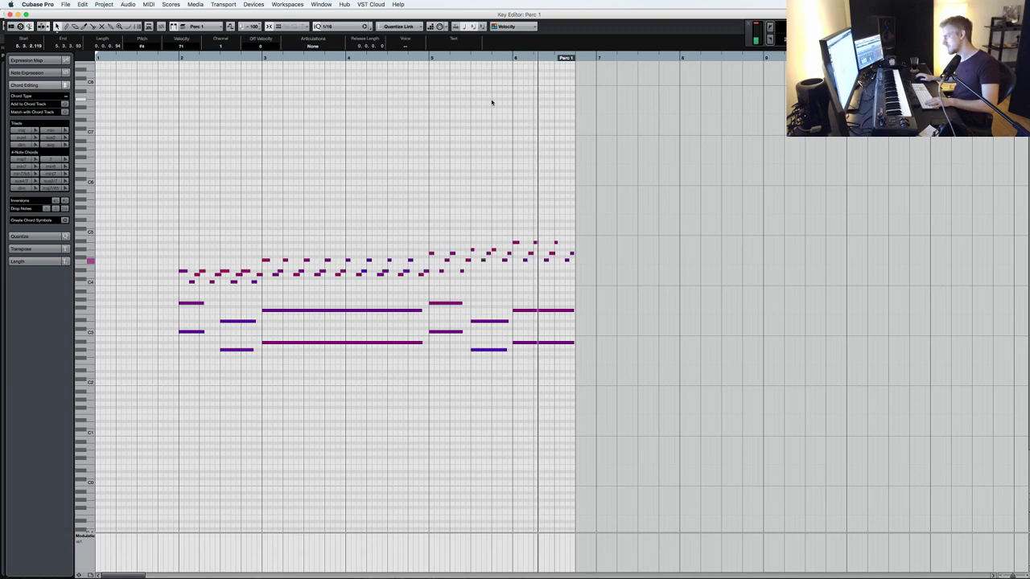
{"action": "key", "text": "space"}
{"action": "left_click_drag", "start_coordinate": [523, 268], "coordinate": [578, 255]}
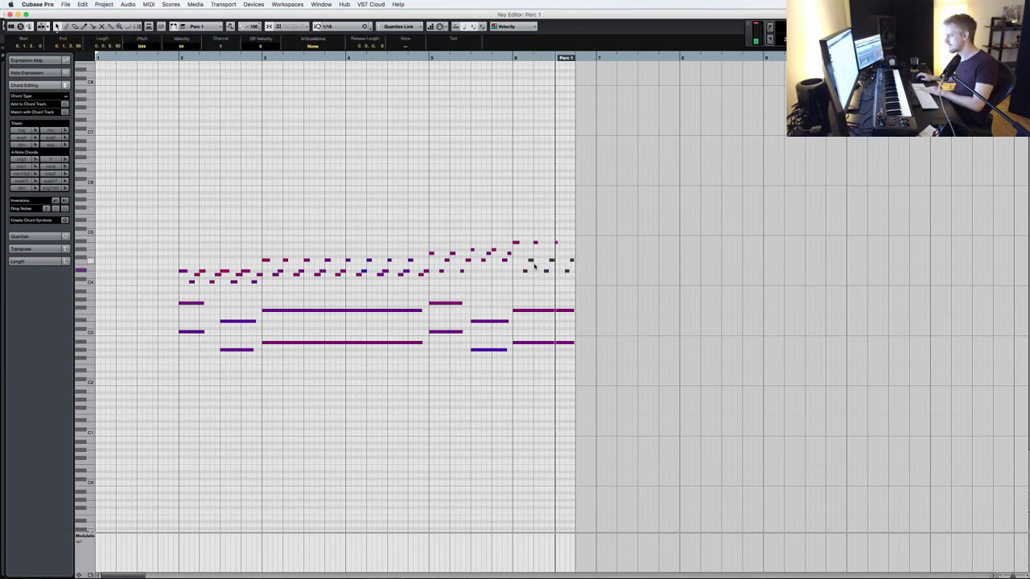
{"action": "left_click_drag", "start_coordinate": [535, 266], "coordinate": [523, 274]}
{"action": "left_click_drag", "start_coordinate": [585, 266], "coordinate": [585, 266]}
{"action": "key", "text": "Up"}
{"action": "key", "text": "Up"}
{"action": "left_click", "coordinate": [500, 59]}
{"action": "key", "text": "space"}
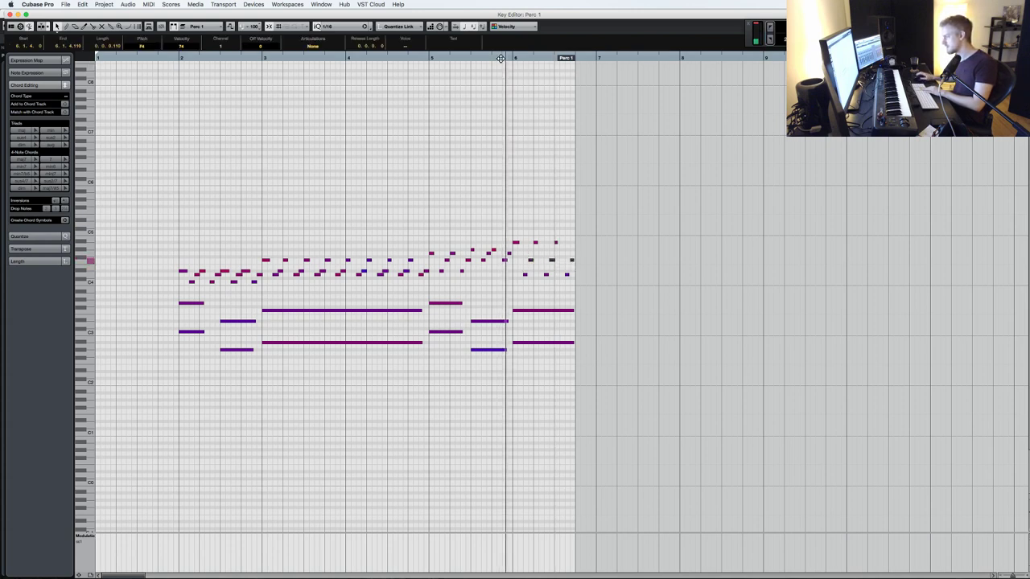
{"action": "left_click", "coordinate": [530, 262]}
{"action": "left_click", "coordinate": [530, 262]}
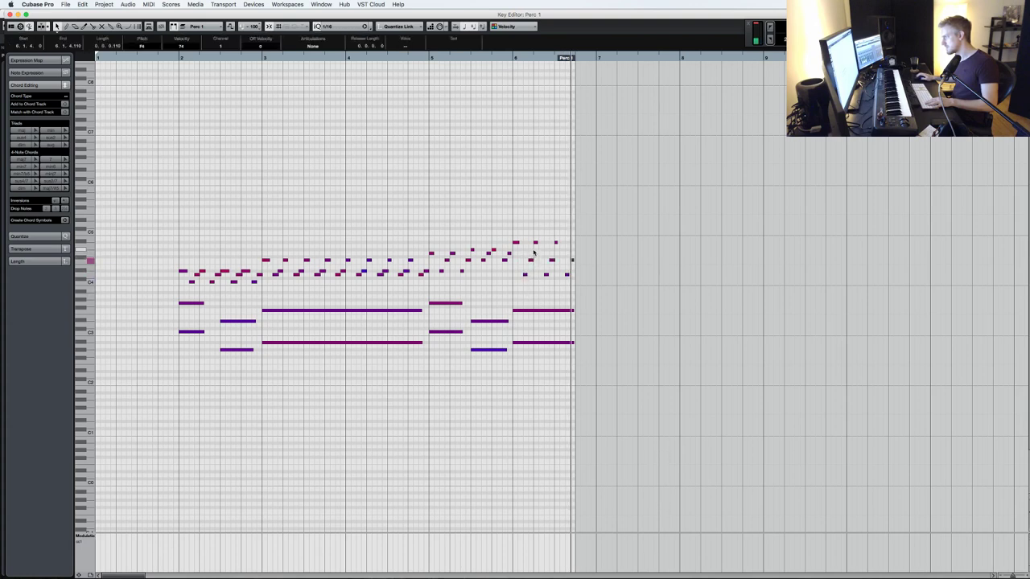
- Close the Key Editor and play the full arrangement from bar 6 to check the corrected celesta part
{"action": "key", "text": "Return"}
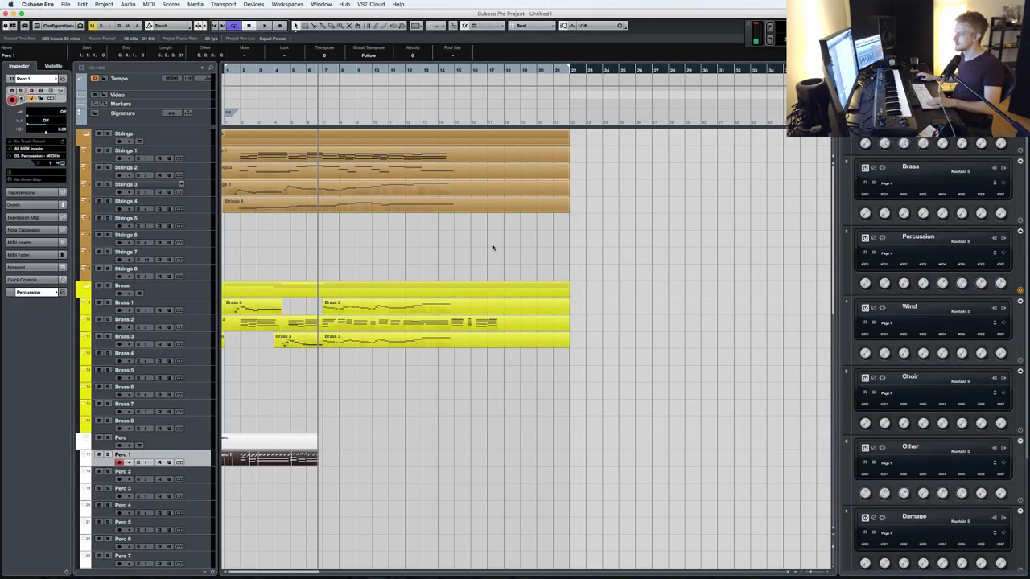
{"action": "key", "text": "slash"}
{"action": "left_click", "coordinate": [307, 70]}
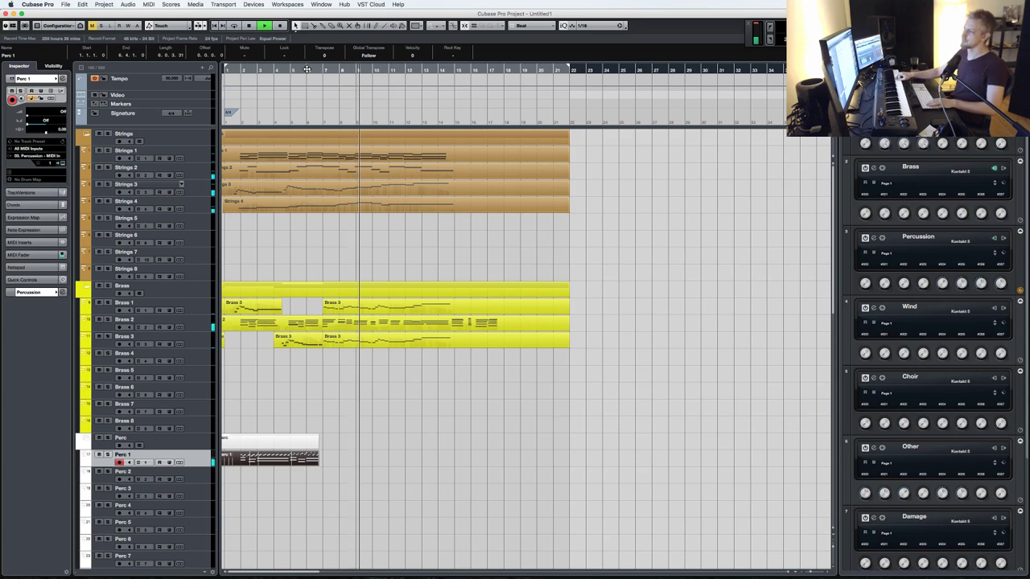
{"action": "key", "text": "space"}
{"action": "key", "text": "KP_Add"}
{"action": "key", "text": "KP_Subtract"}
{"action": "key", "text": "KP_Subtract"}
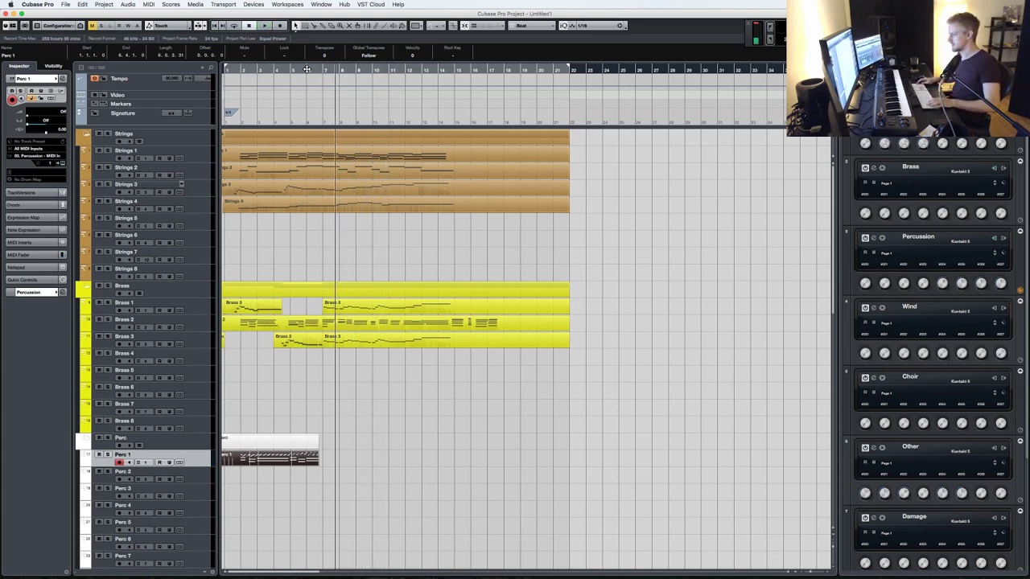
- Record the celesta continuation on Perc 1 from bar 6, split the new part at bar 14 and delete the remainder
{"action": "key", "text": "space"}
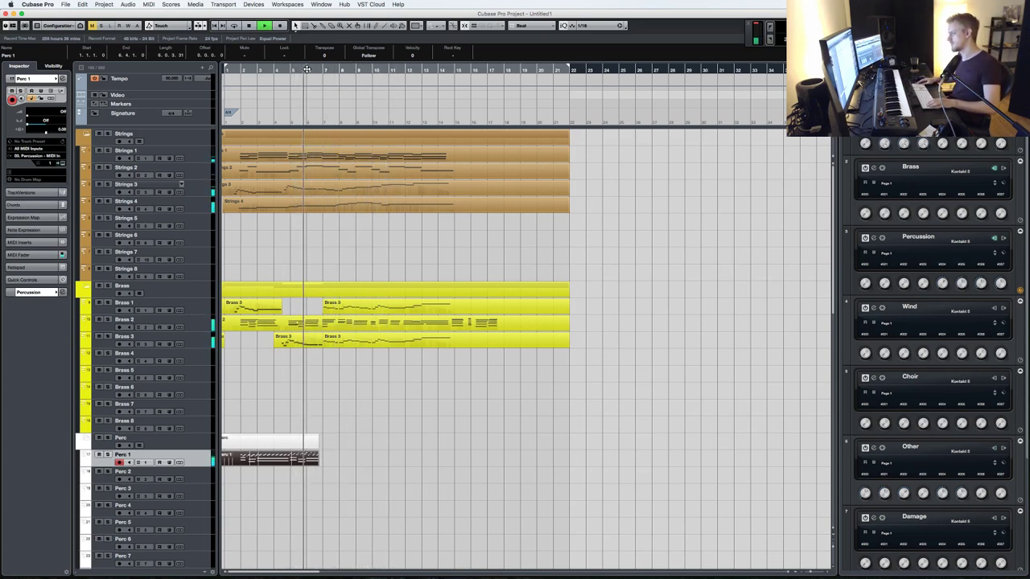
{"action": "key", "text": "KP_Multiply"}
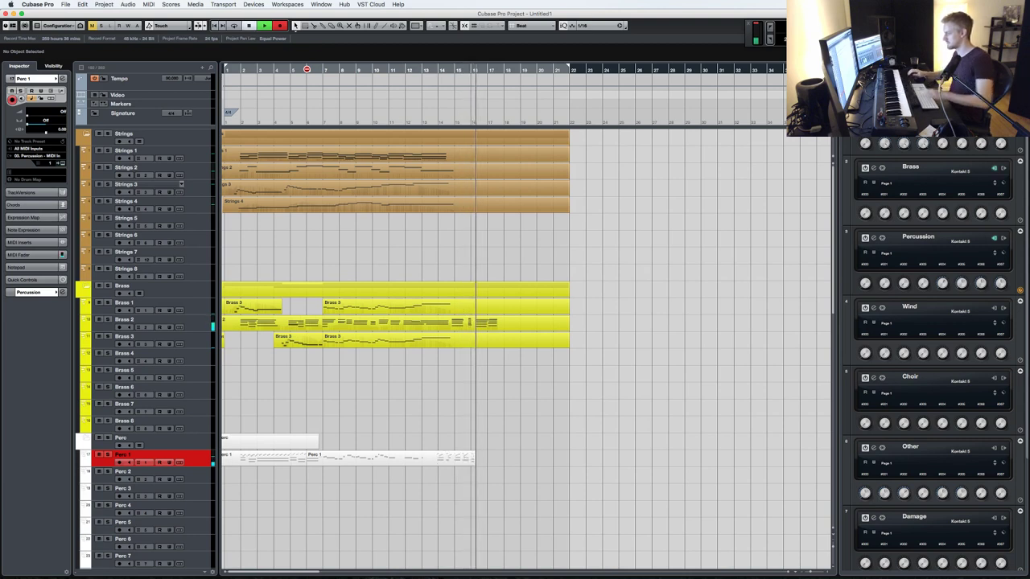
{"action": "key", "text": "space"}
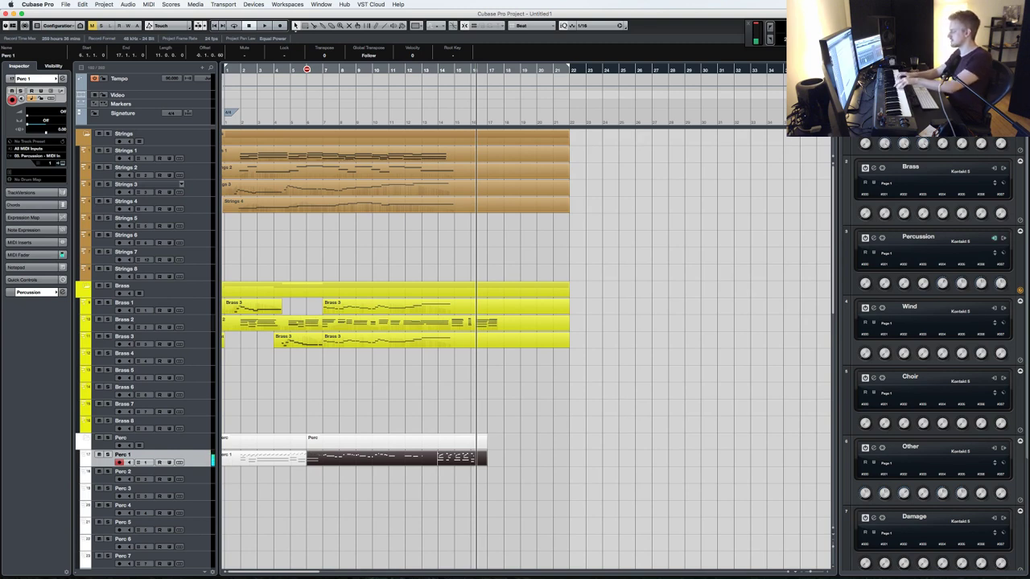
{"action": "left_click", "coordinate": [441, 465]}
{"action": "key", "text": "1"}
{"action": "key", "text": "Delete"}
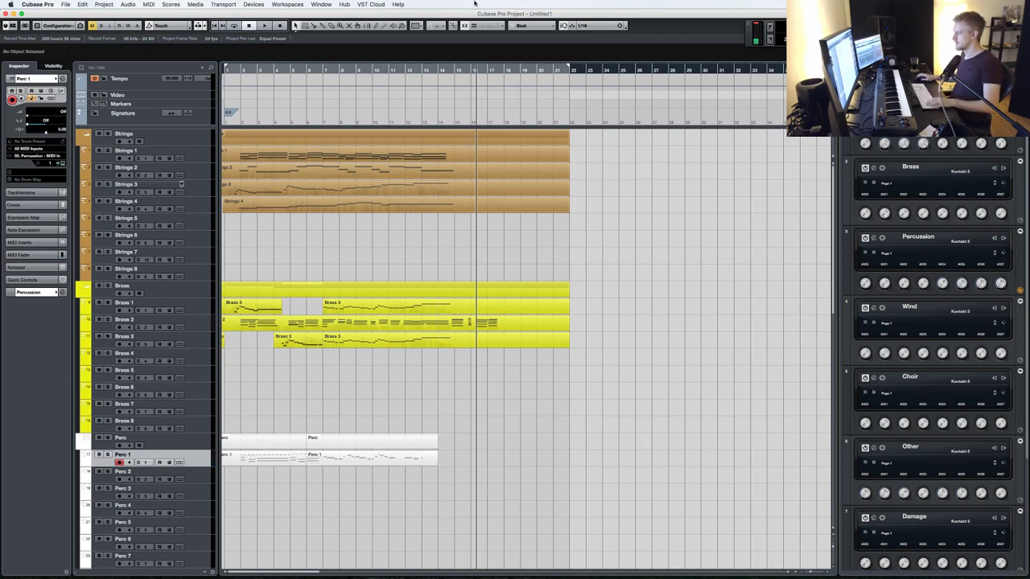
- Record another celesta part on Perc 1 from bar 14 until just before bar 18
{"action": "left_click", "coordinate": [439, 69]}
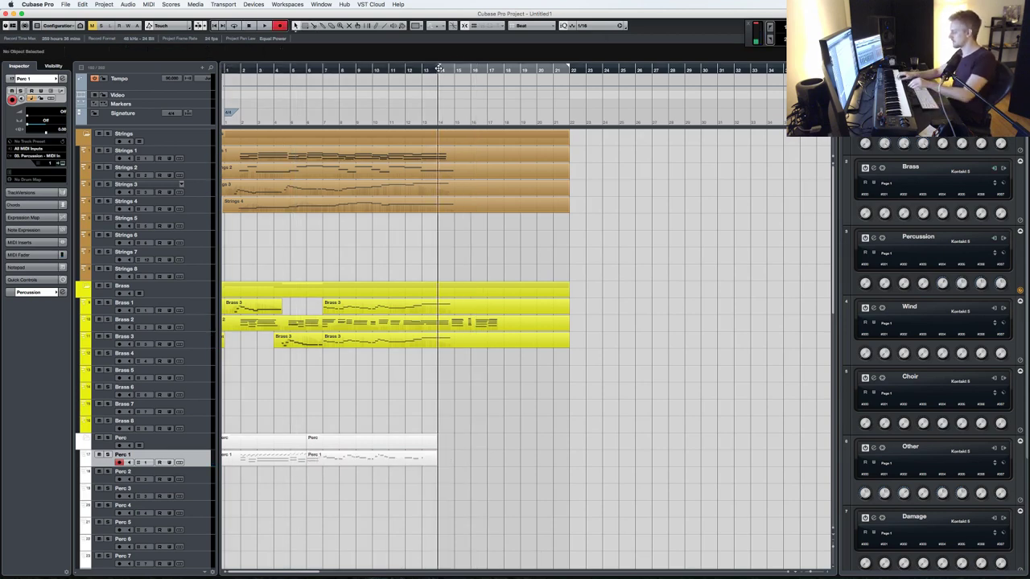
{"action": "key", "text": "KP_Multiply"}
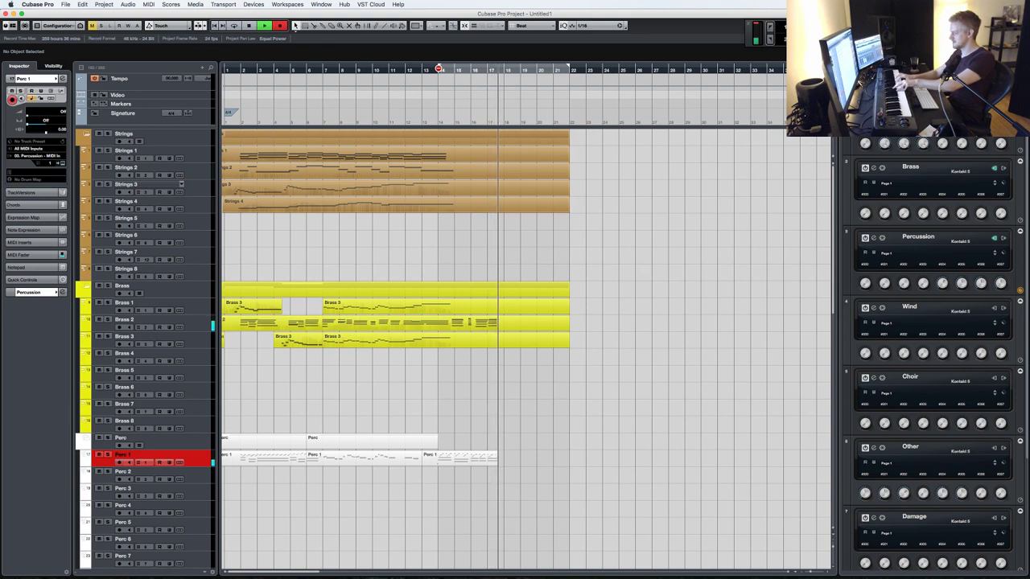
{"action": "key", "text": "space"}
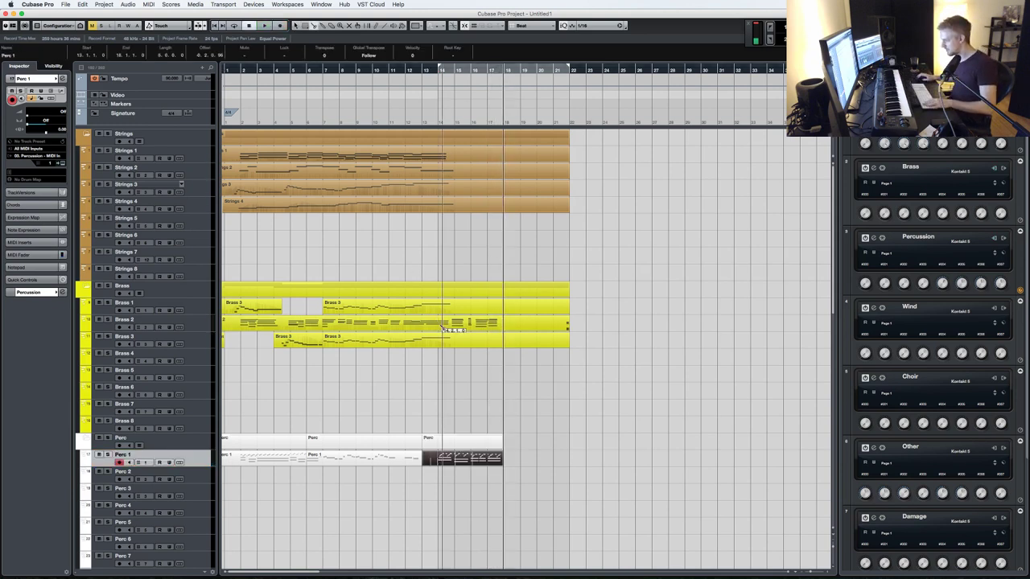
- Split the Brass 2 part at bar 14, delete the remainder and record a new Brass 2 part from bar 14 to bar 22
{"action": "left_click", "coordinate": [484, 325]}
{"action": "key", "text": "Delete"}
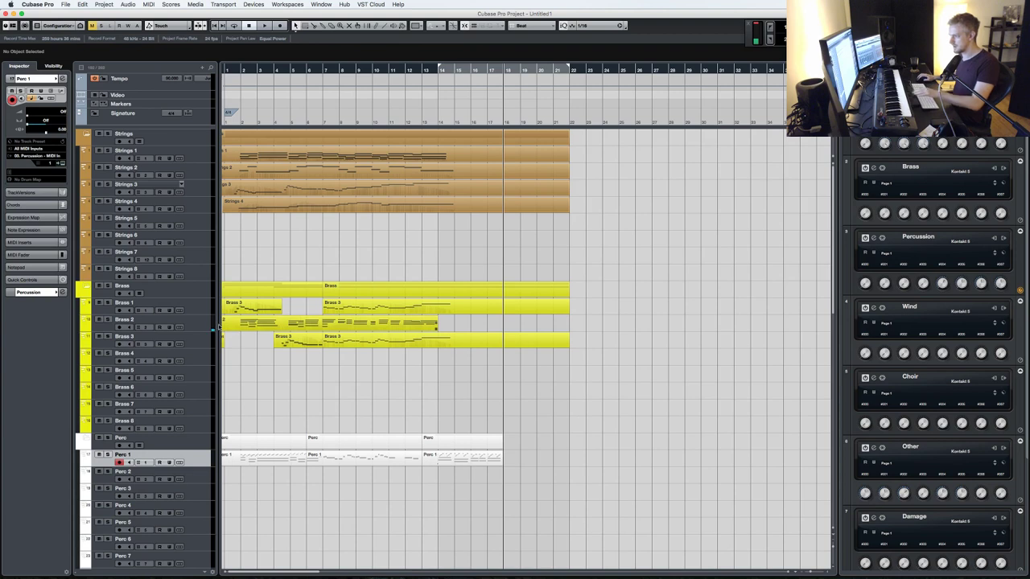
{"action": "left_click", "coordinate": [202, 323]}
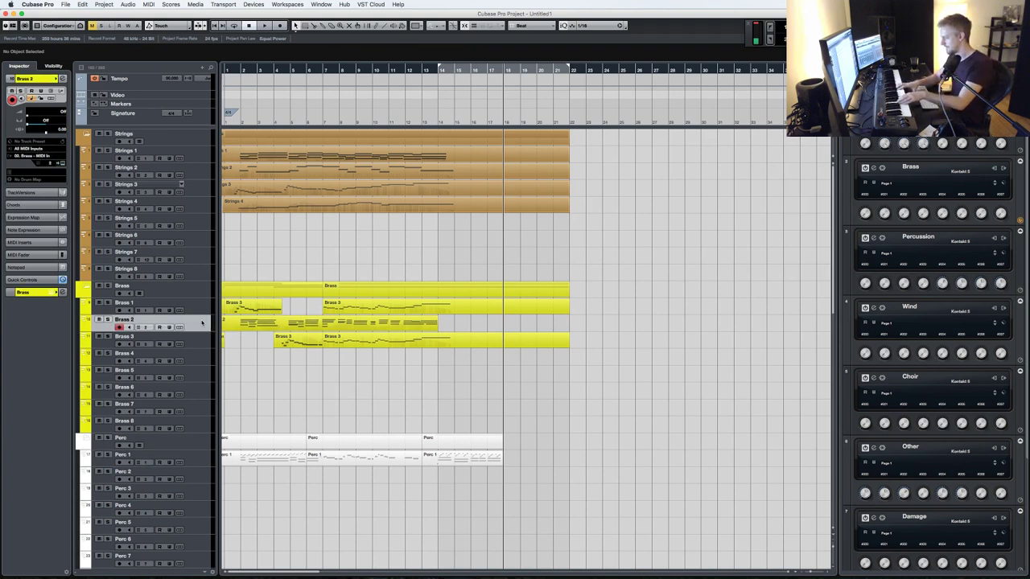
{"action": "key", "text": "space"}
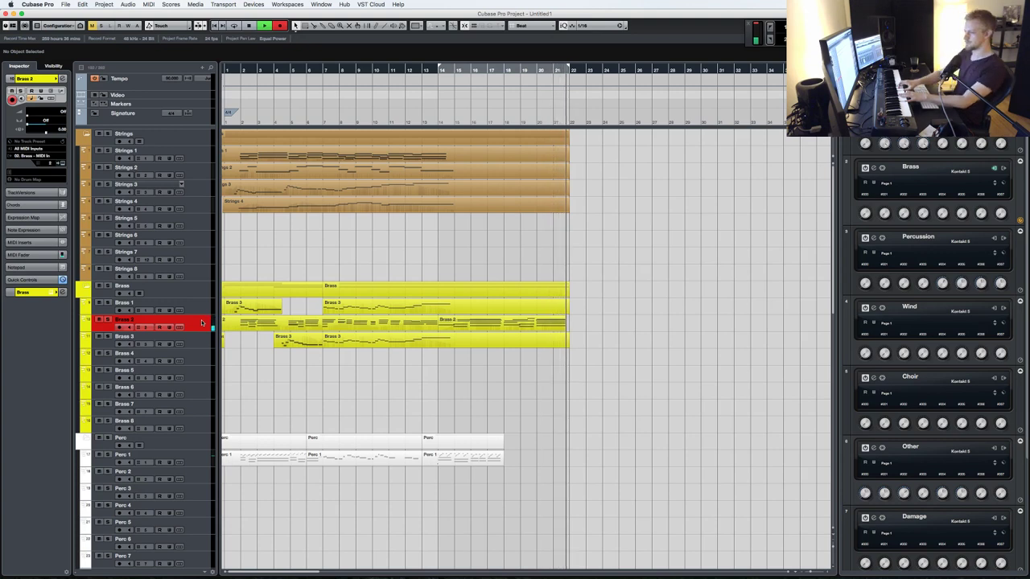
{"action": "key", "text": "space"}
- Split the last Perc 1 part at bar 14 and duplicate the four-bar section to bar 18
{"action": "key", "text": "3"}
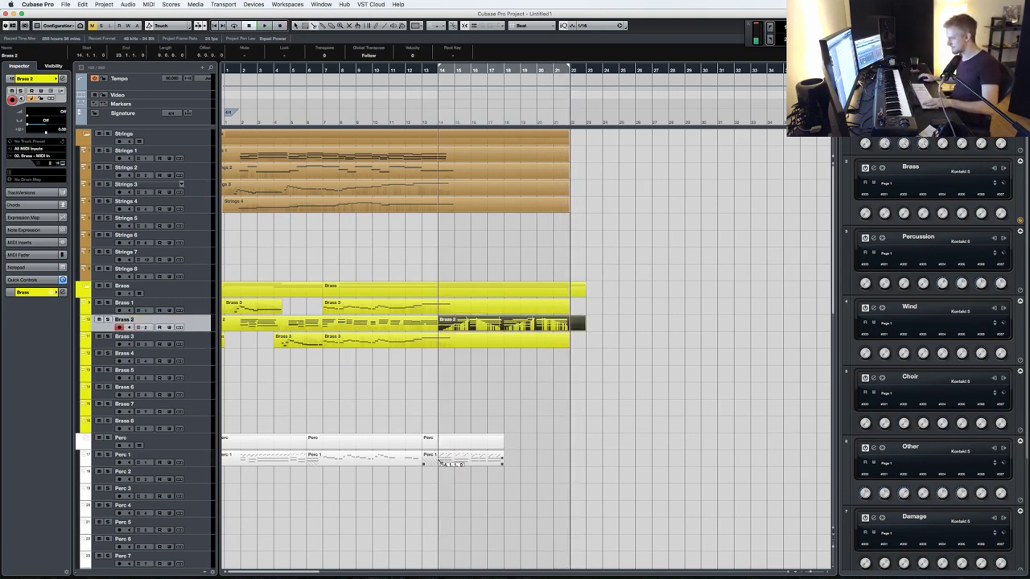
{"action": "left_click", "coordinate": [461, 461]}
{"action": "key", "text": "super+d"}
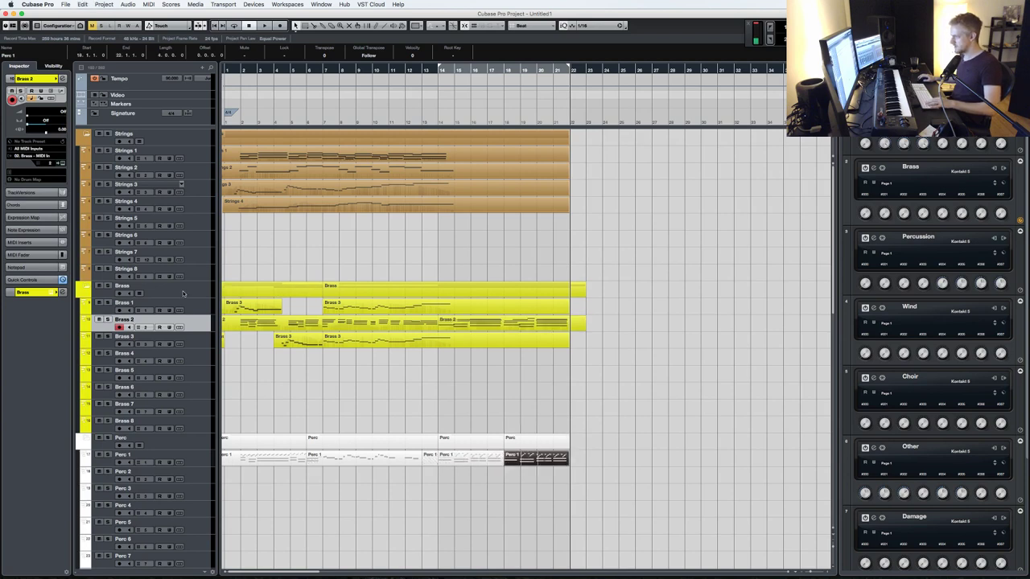
{"action": "left_click", "coordinate": [191, 310]}
{"action": "key", "text": "space"}
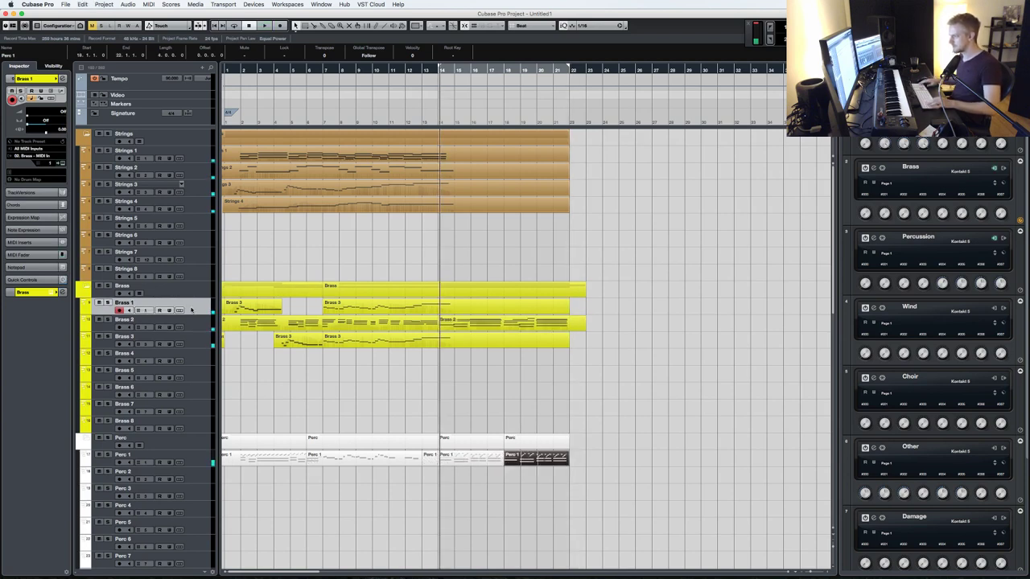
- Open all Strings, Brass, Perc and Other parts together in the Key Editor and transpose every note down four semitones
{"action": "left_click_drag", "start_coordinate": [551, 507], "coordinate": [242, 149]}
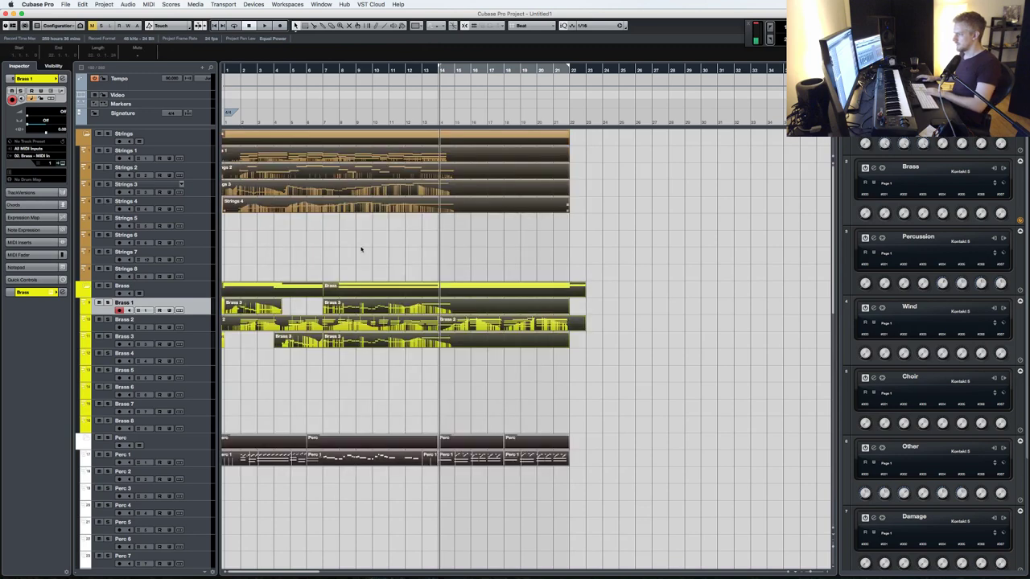
{"action": "scroll", "coordinate": [445, 357], "scroll_direction": "down", "scroll_amount": 10}
{"action": "scroll", "coordinate": [392, 359], "scroll_direction": "up", "scroll_amount": 10}
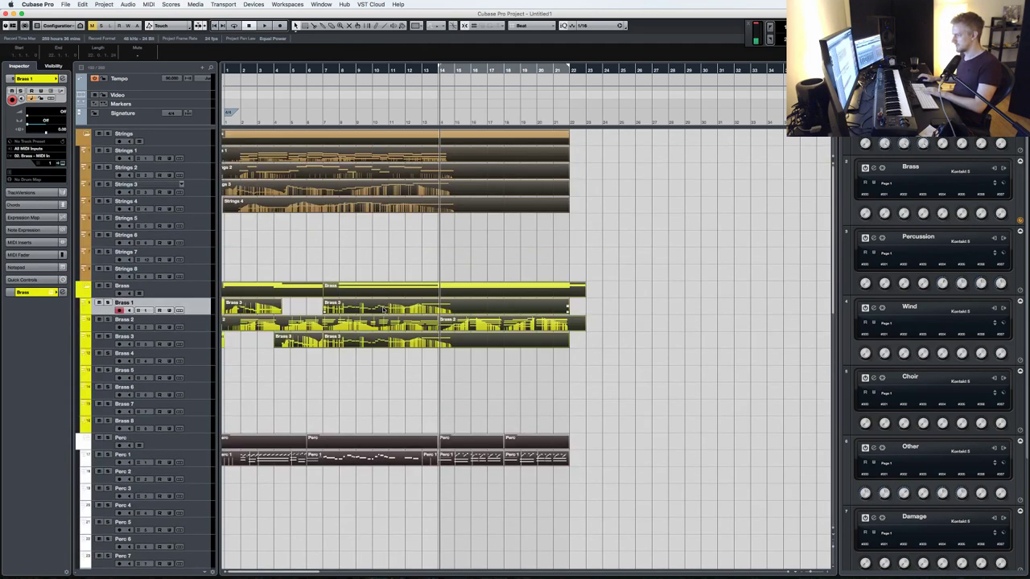
{"action": "double_click", "coordinate": [384, 310]}
{"action": "key", "text": "super+a"}
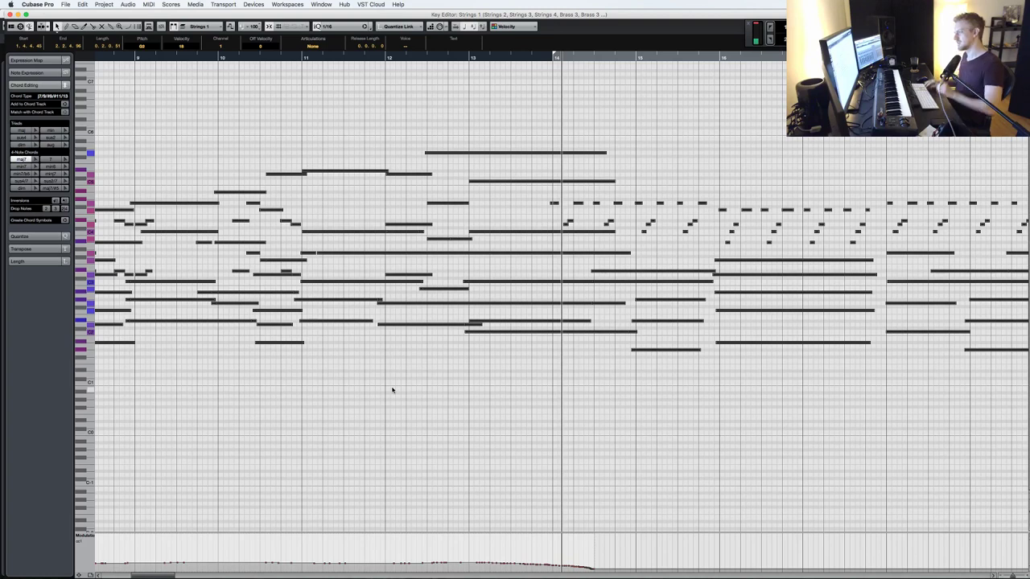
{"action": "key", "text": "Down"}
{"action": "key", "text": "Down"}
{"action": "key", "text": "Down"}
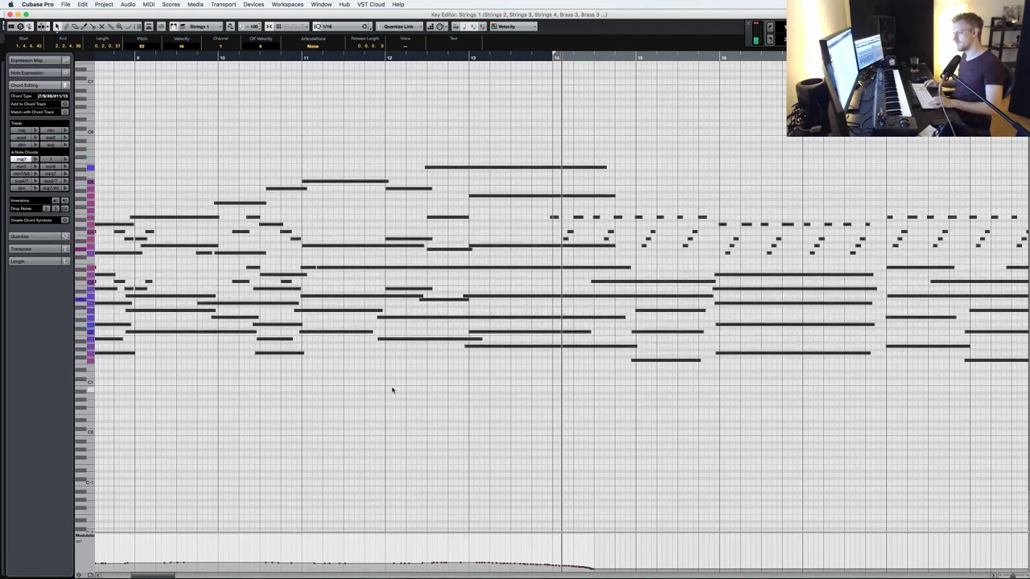
{"action": "key", "text": "Down"}
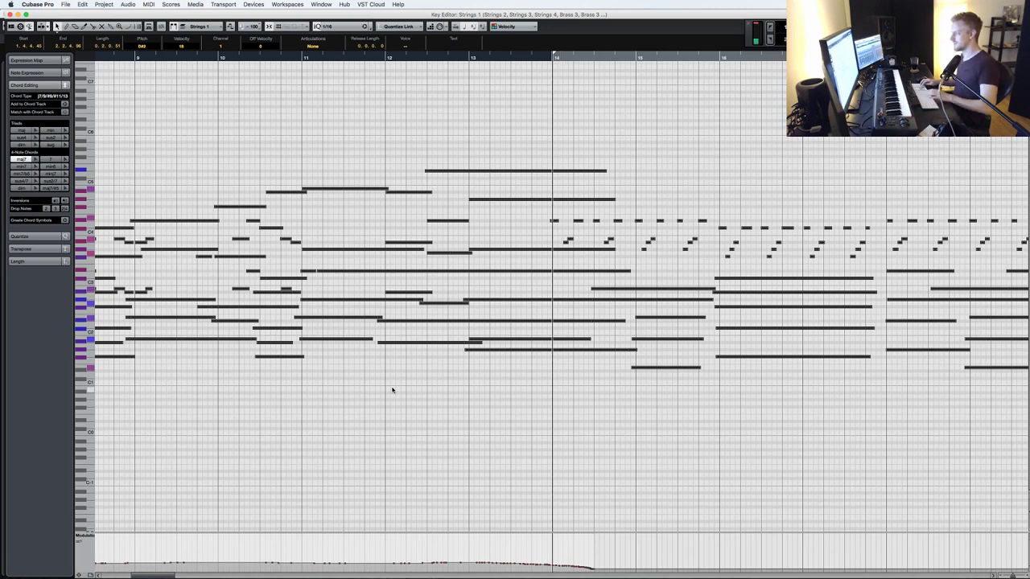
- Close the Key Editor, set the left locator to bar 1 and play the transposed arrangement from the start
{"action": "key", "text": "Return"}
{"action": "left_click", "coordinate": [228, 70], "text": "super"}
{"action": "key", "text": "KP_1"}
{"action": "key", "text": "space"}
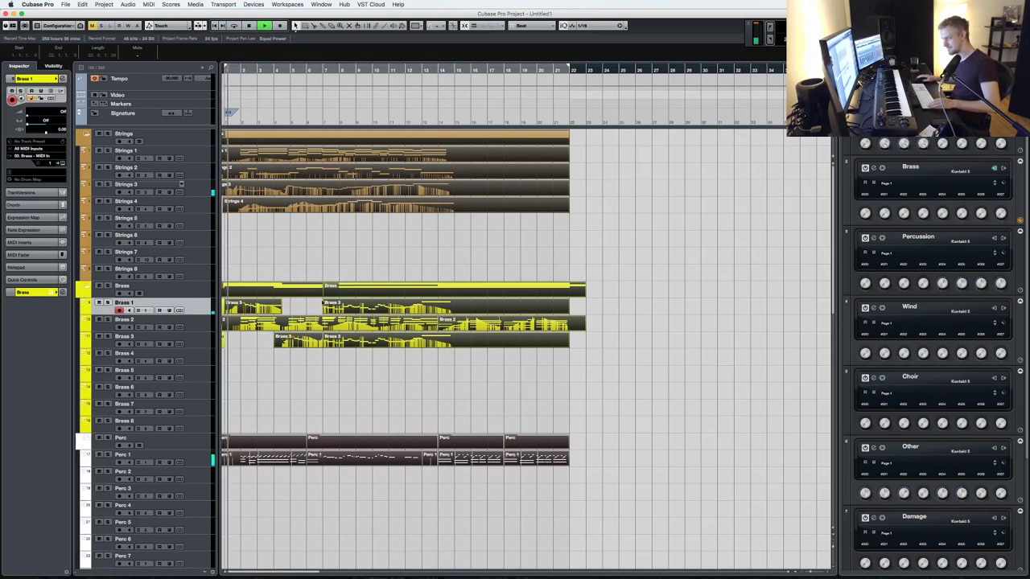
{"action": "scroll", "coordinate": [331, 356], "scroll_direction": "down", "scroll_amount": 10}
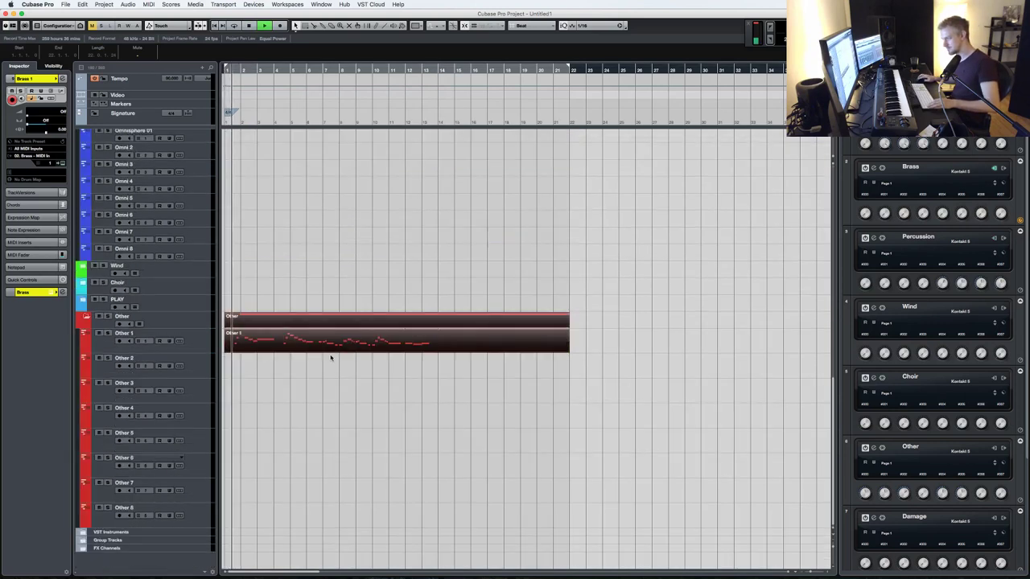
{"action": "left_click", "coordinate": [337, 430]}
{"action": "scroll", "coordinate": [329, 354], "scroll_direction": "up", "scroll_amount": 10}
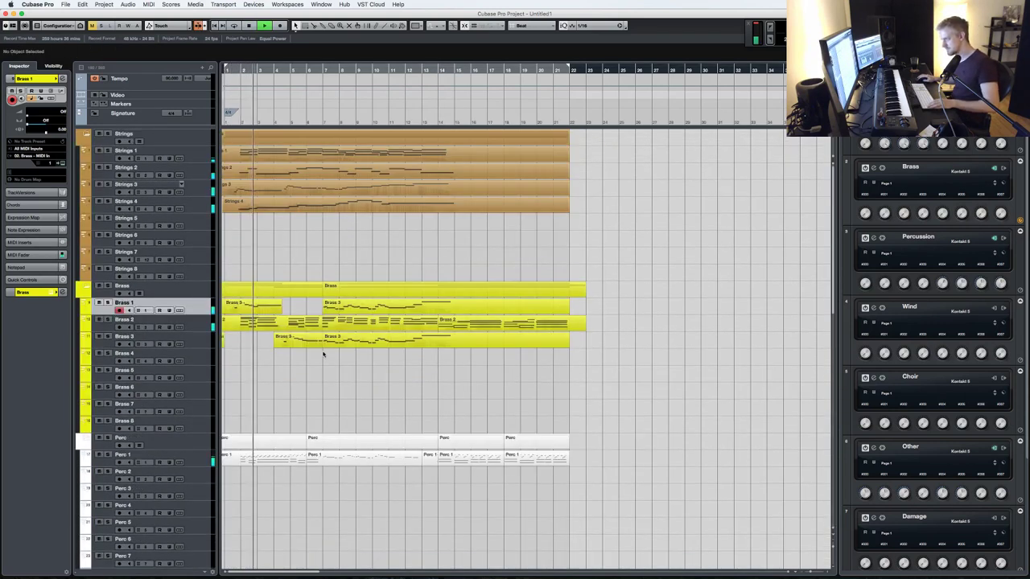
- Glue the first two Perc 1 parts, up to bar 13, into a single part
{"action": "left_click_drag", "start_coordinate": [271, 458], "coordinate": [362, 453]}
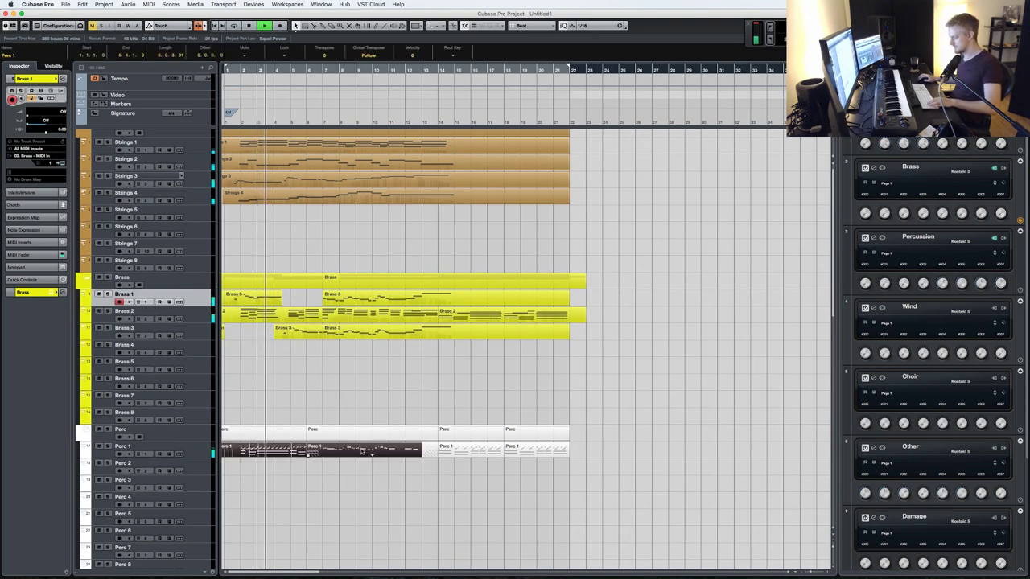
{"action": "key", "text": "4"}
{"action": "left_click", "coordinate": [294, 452]}
- Open the glued Perc 1 part in the Key Editor and transpose the upper celesta notes of bars 2 to 6 up an octave
{"action": "double_click", "coordinate": [293, 453]}
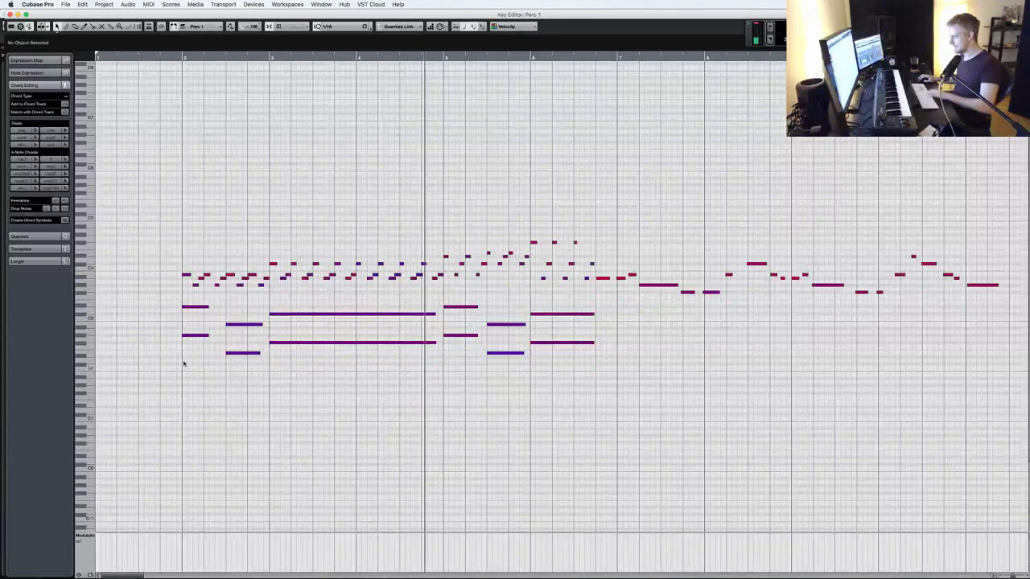
{"action": "left_click_drag", "start_coordinate": [320, 259], "coordinate": [593, 212]}
{"action": "key", "text": "shift+Up"}
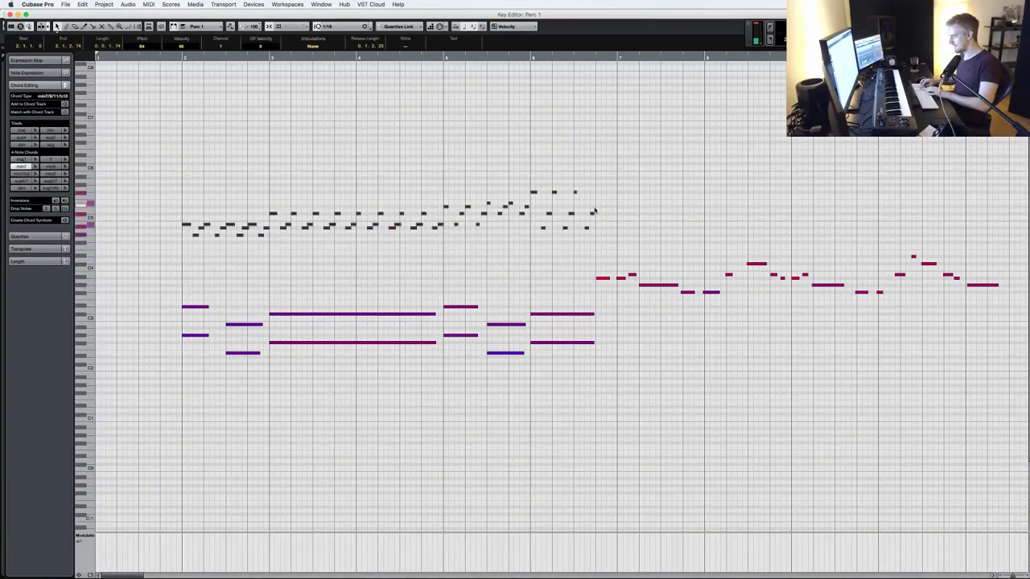
- Transpose the long lower Perc 1 notes of bars 2 to 6 up an octave, audition them and close the Key Editor
{"action": "left_click_drag", "start_coordinate": [172, 389], "coordinate": [552, 266]}
{"action": "key", "text": "shift+Up"}
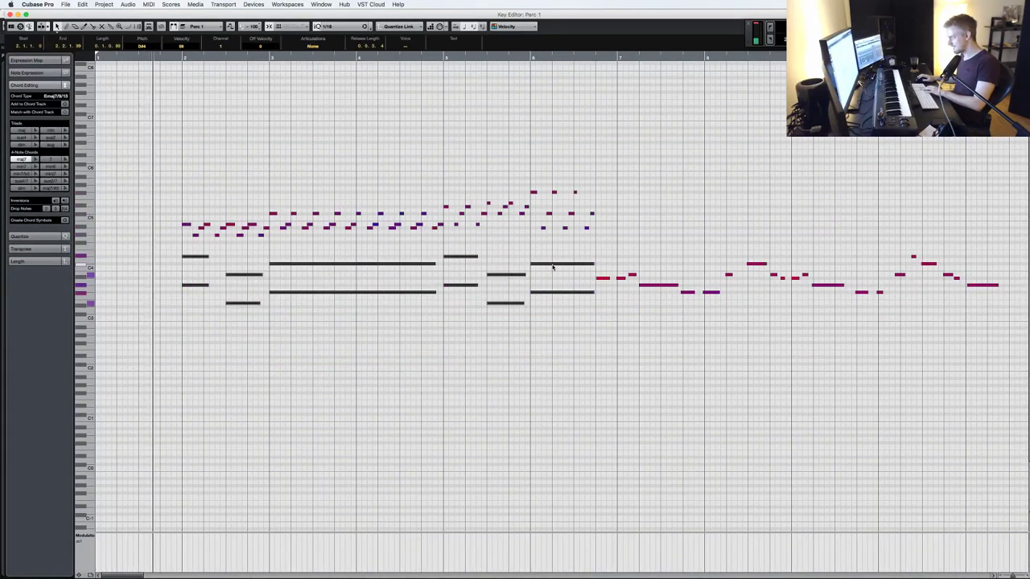
{"action": "key", "text": "space"}
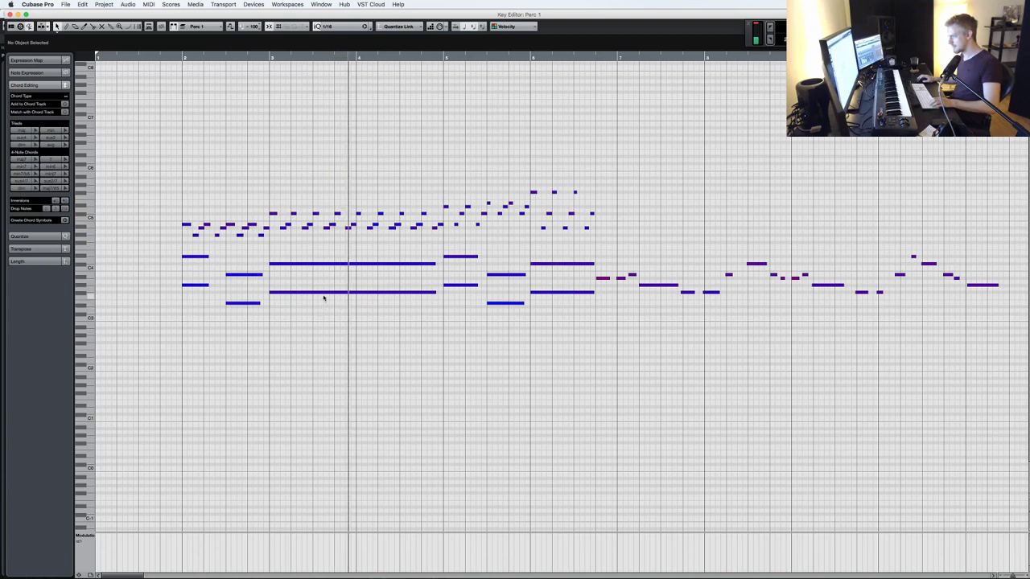
{"action": "key", "text": "Return"}
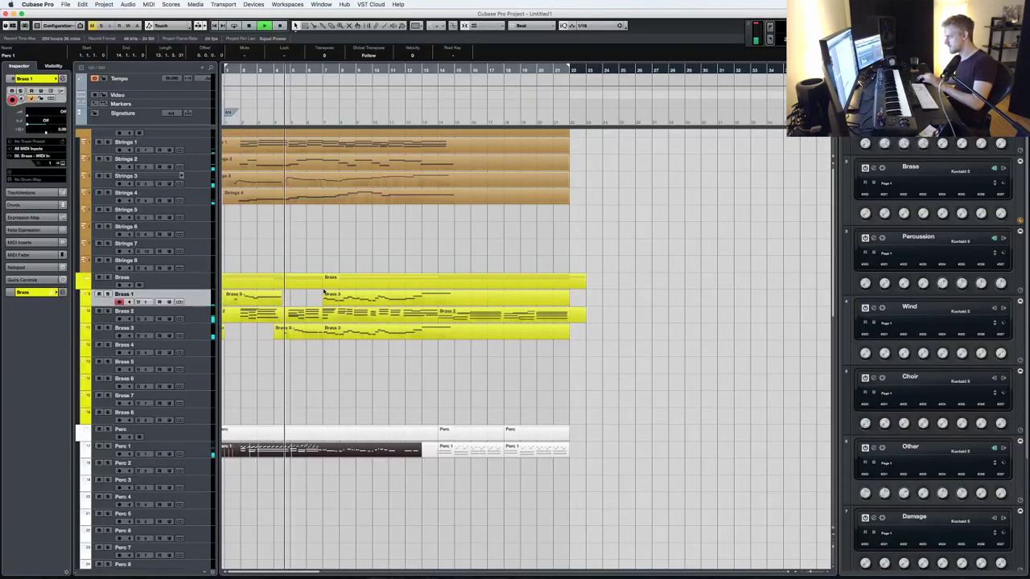
{"action": "left_click", "coordinate": [347, 381]}
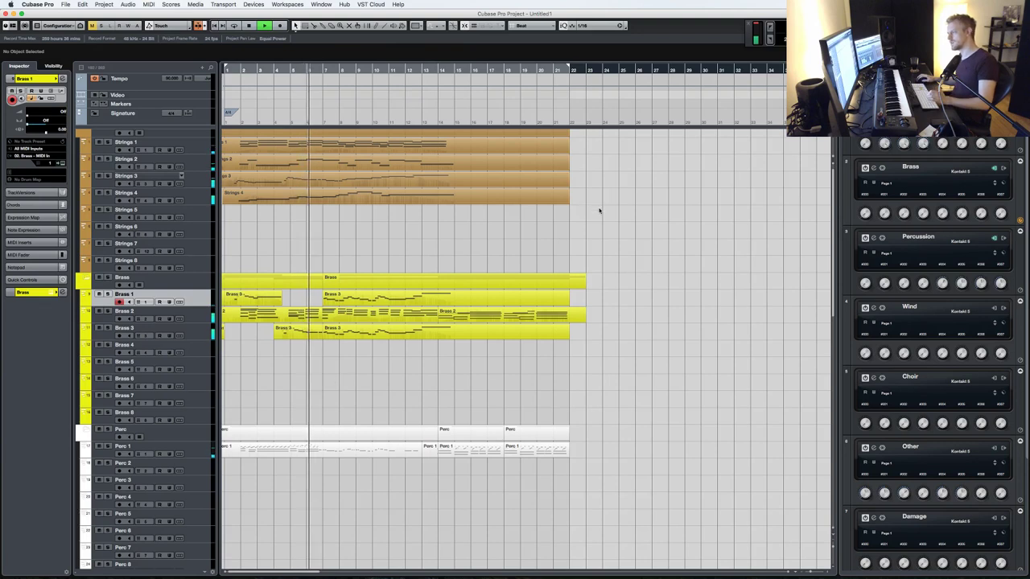
- Collapse the Wind folder, expand the Choir folder and select the Choir 1 track
{"action": "scroll", "coordinate": [599, 216], "scroll_direction": "up", "scroll_amount": 1}
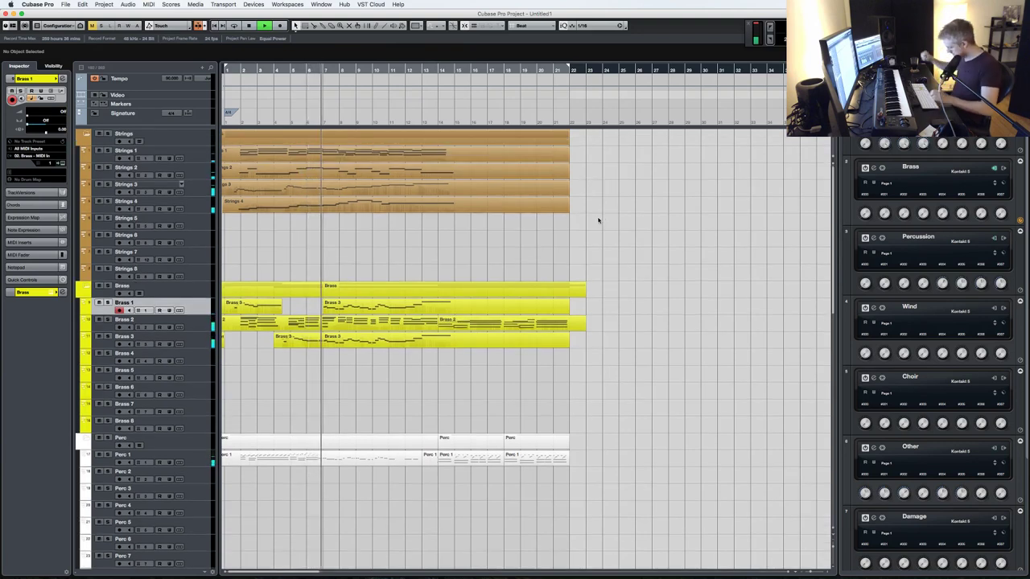
{"action": "scroll", "coordinate": [317, 290], "scroll_direction": "down", "scroll_amount": 10}
{"action": "scroll", "coordinate": [250, 274], "scroll_direction": "up", "scroll_amount": 5}
{"action": "scroll", "coordinate": [204, 386], "scroll_direction": "down", "scroll_amount": 5}
{"action": "left_click", "coordinate": [97, 273]}
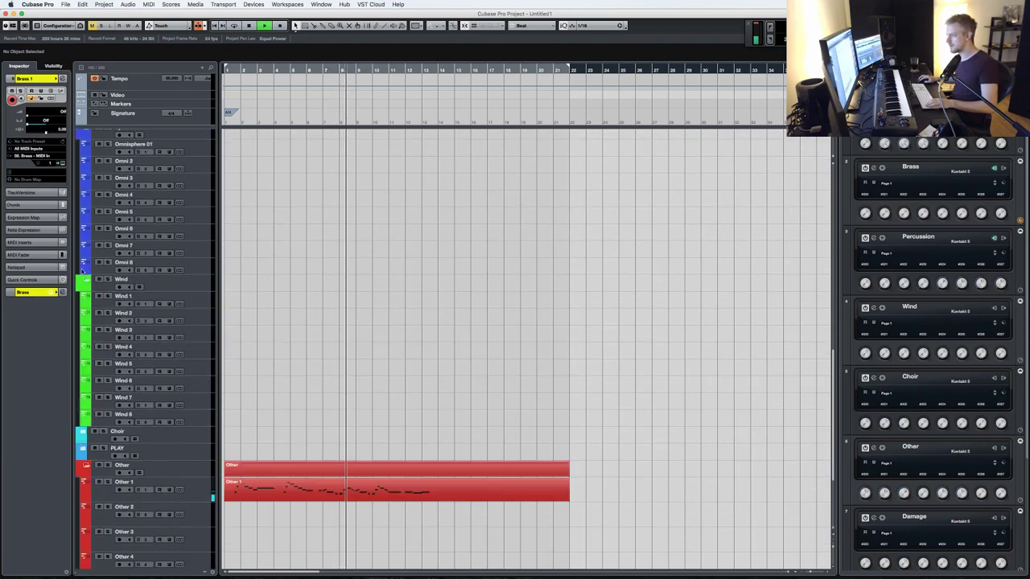
{"action": "left_click", "coordinate": [87, 281]}
{"action": "left_click", "coordinate": [86, 296]}
{"action": "left_click", "coordinate": [196, 306]}
{"action": "left_click", "coordinate": [205, 316]}
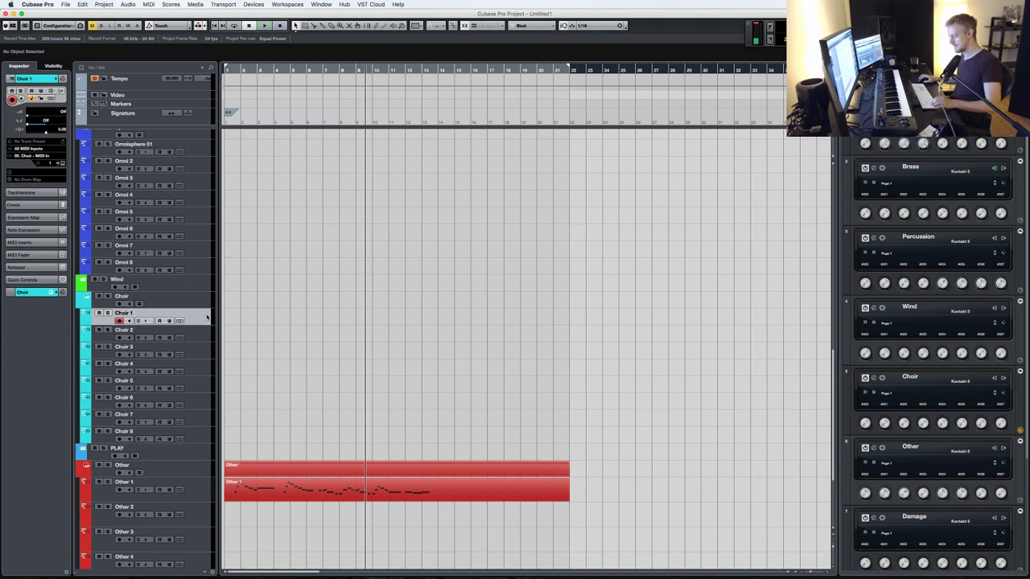
- Load Freyja_Women.nki from the Strezov Sampling Freyja library into the Choir Kontakt instrument and close its window
{"action": "key", "text": "e"}
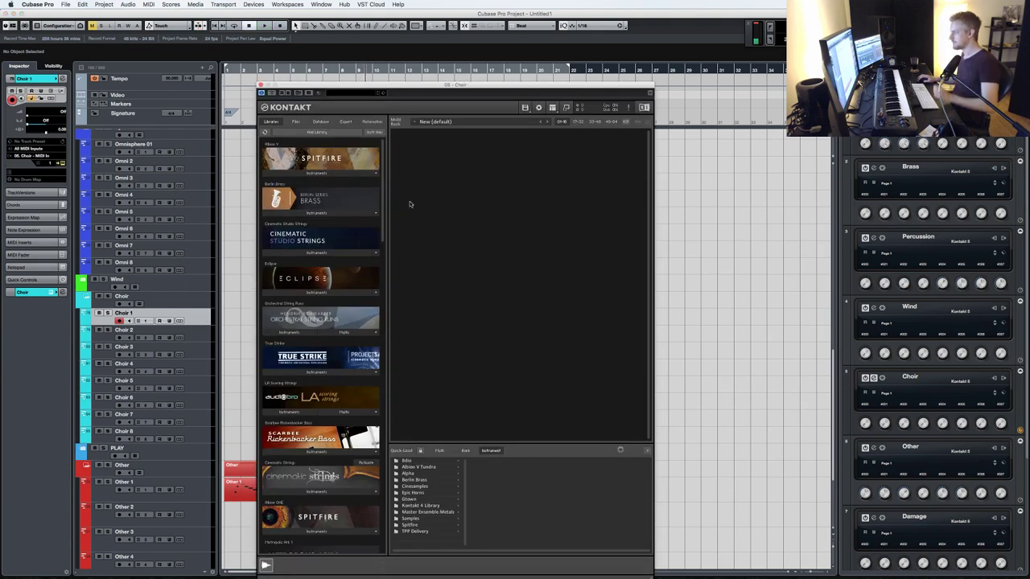
{"action": "left_click", "coordinate": [412, 519]}
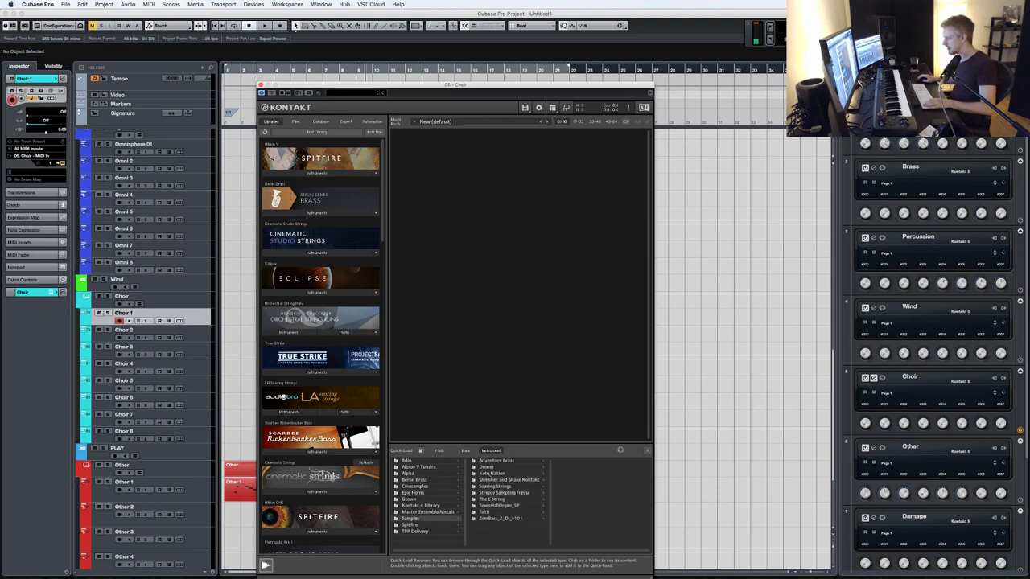
{"action": "left_click", "coordinate": [539, 491]}
{"action": "left_click", "coordinate": [577, 460]}
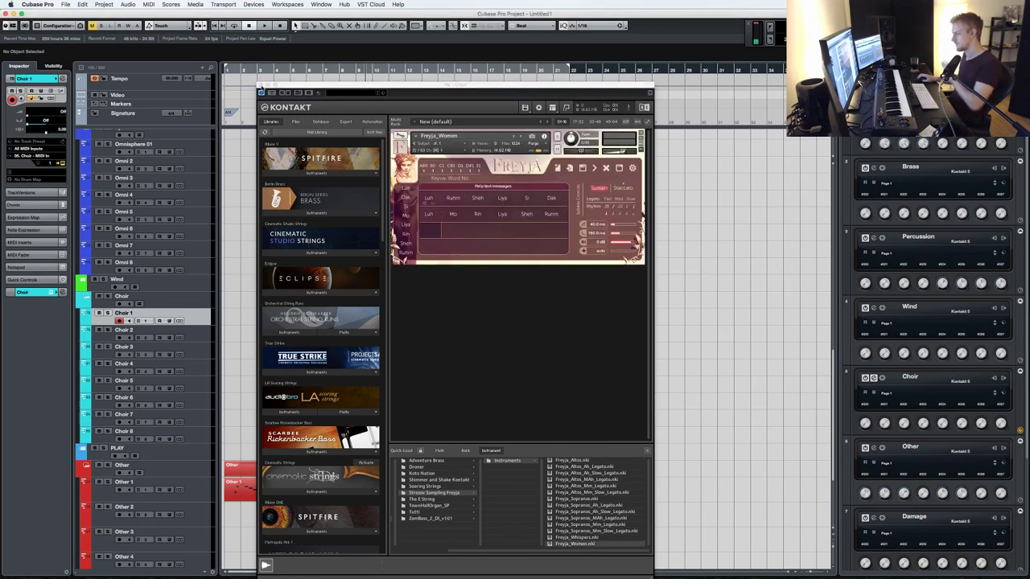
{"action": "left_click", "coordinate": [261, 91]}
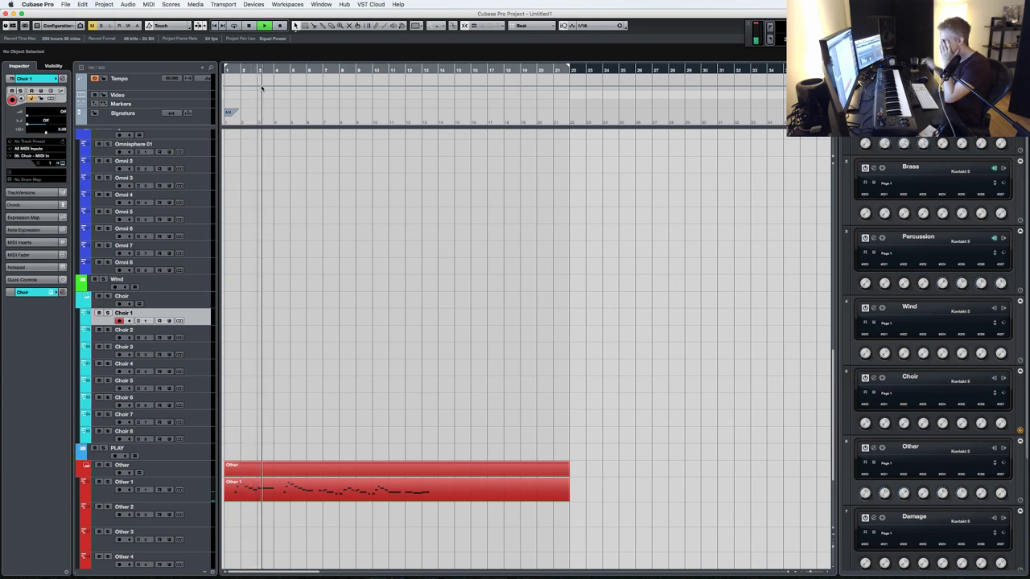
- Split the first Perc 1 part at bar 7 and delete the portion before the split
{"action": "scroll", "coordinate": [324, 261], "scroll_direction": "up", "scroll_amount": 10}
{"action": "left_click_drag", "start_coordinate": [264, 462], "coordinate": [609, 476]}
{"action": "key", "text": "super+z"}
{"action": "key", "text": "3"}
{"action": "left_click", "coordinate": [325, 464]}
{"action": "key", "text": "1"}
{"action": "left_click", "coordinate": [319, 461]}
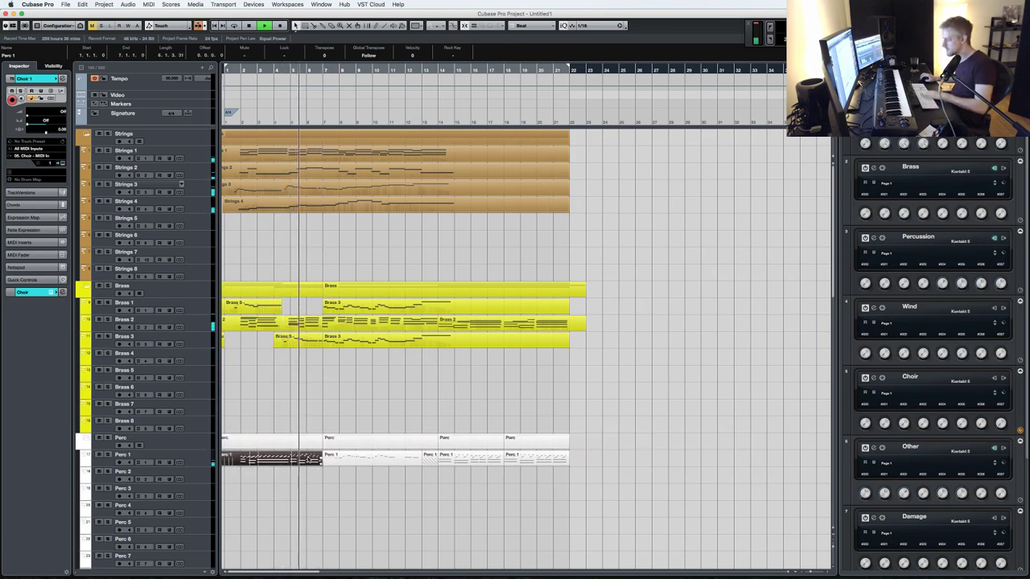
{"action": "key", "text": "super+z"}
{"action": "left_click", "coordinate": [324, 460], "text": "alt"}
{"action": "left_click", "coordinate": [310, 460]}
{"action": "key", "text": "Delete"}
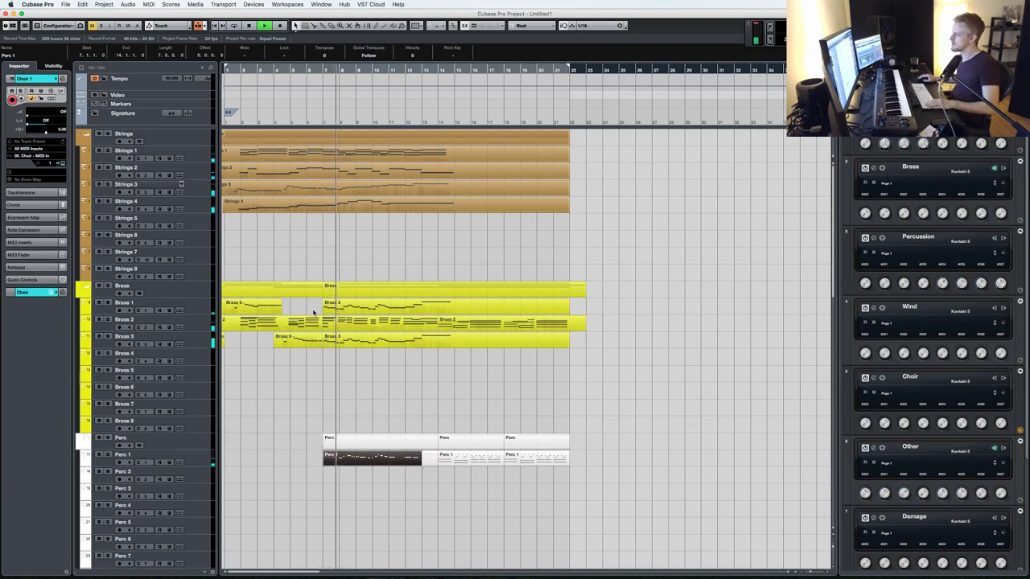
- Load the Berlin Brass patch 01. Tuba Legato.nki into the Brass Kontakt instrument for the Brass 4 track
{"action": "left_click", "coordinate": [197, 364]}
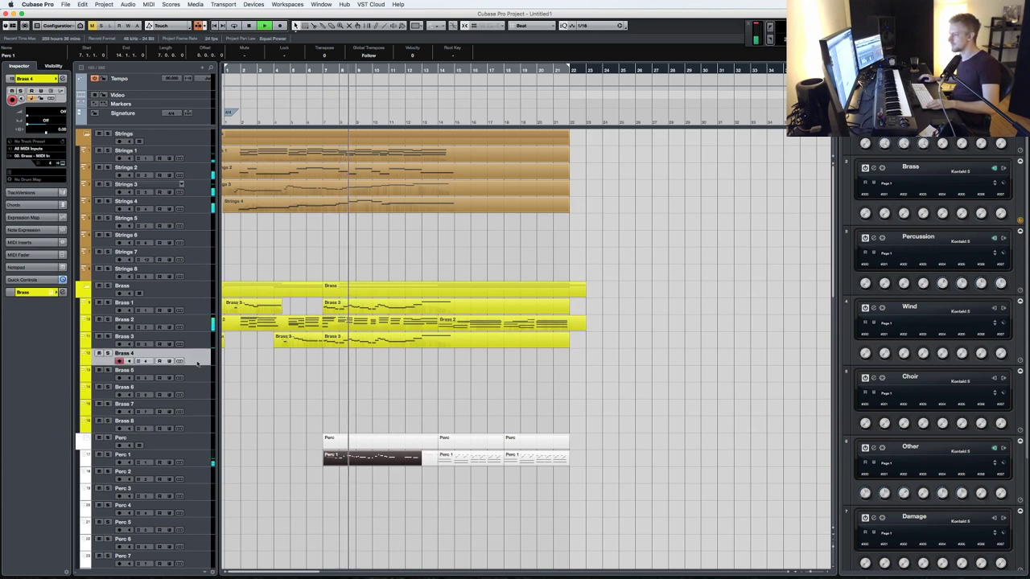
{"action": "left_click", "coordinate": [61, 162]}
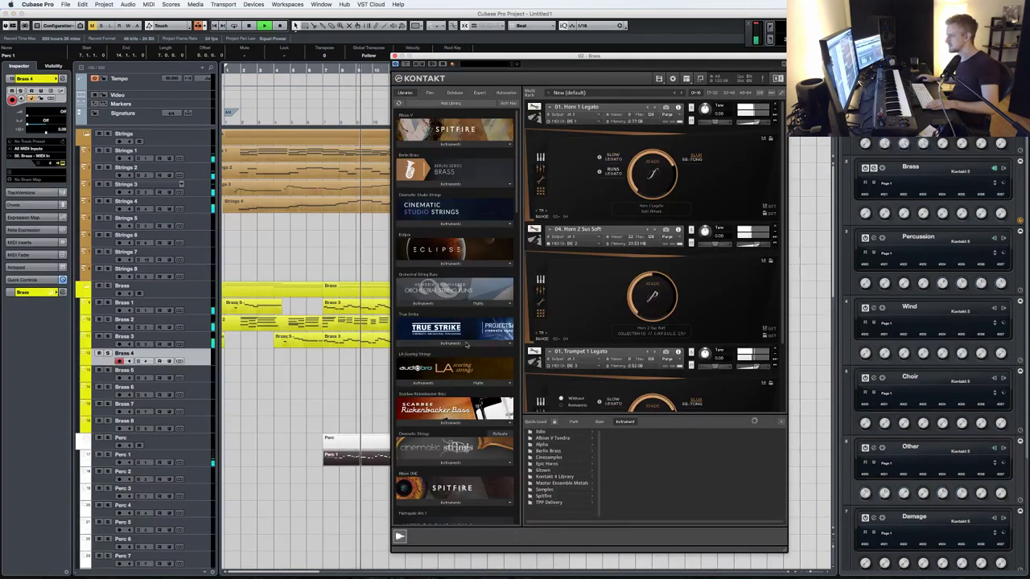
{"action": "left_click", "coordinate": [434, 184]}
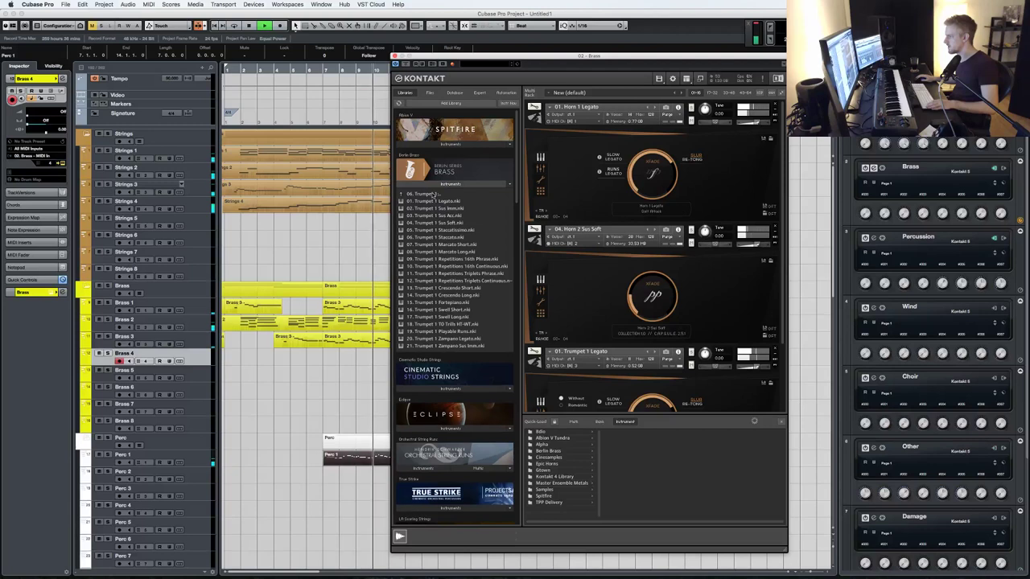
{"action": "double_click", "coordinate": [428, 194]}
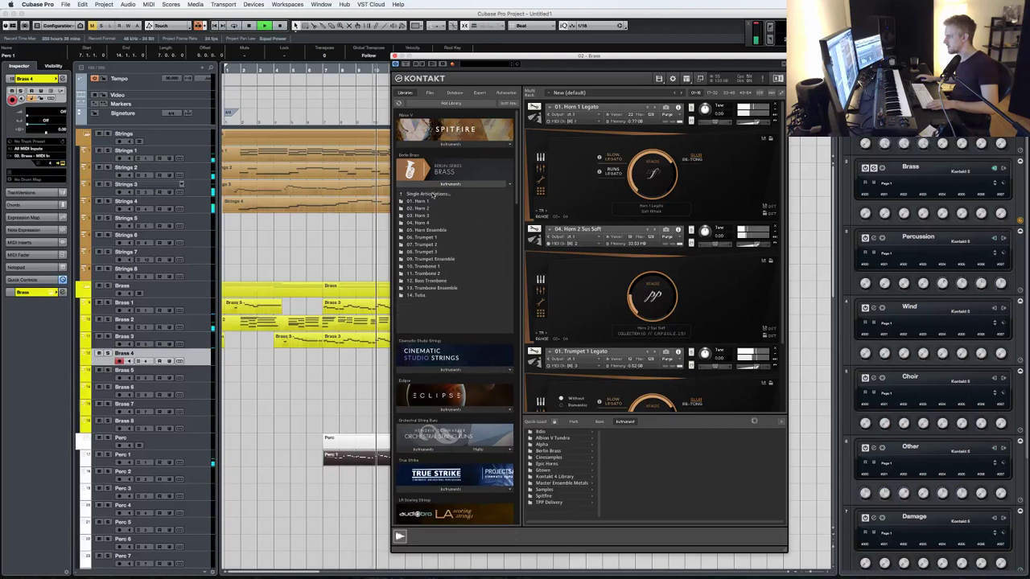
{"action": "left_click", "coordinate": [422, 295]}
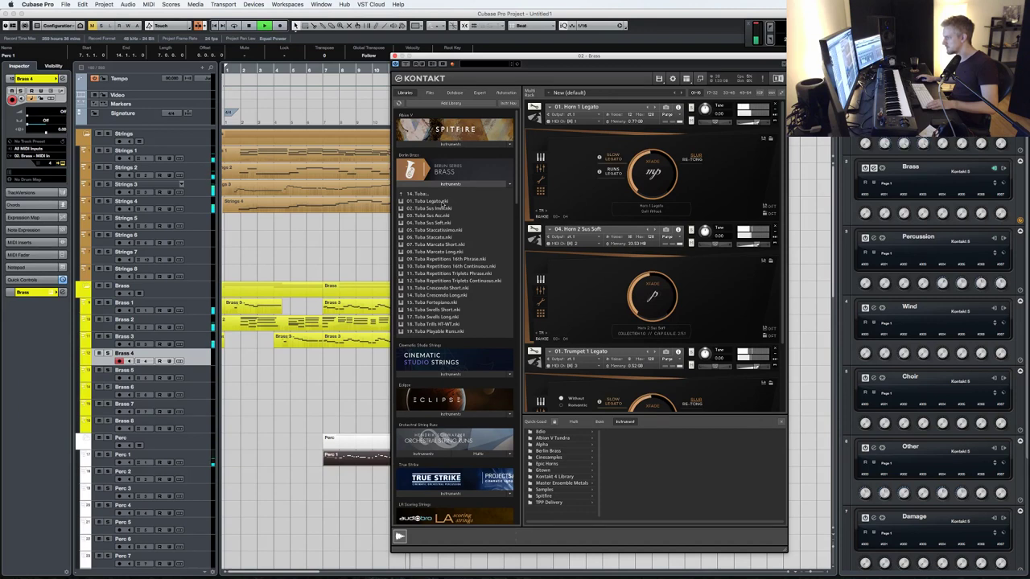
{"action": "double_click", "coordinate": [442, 202]}
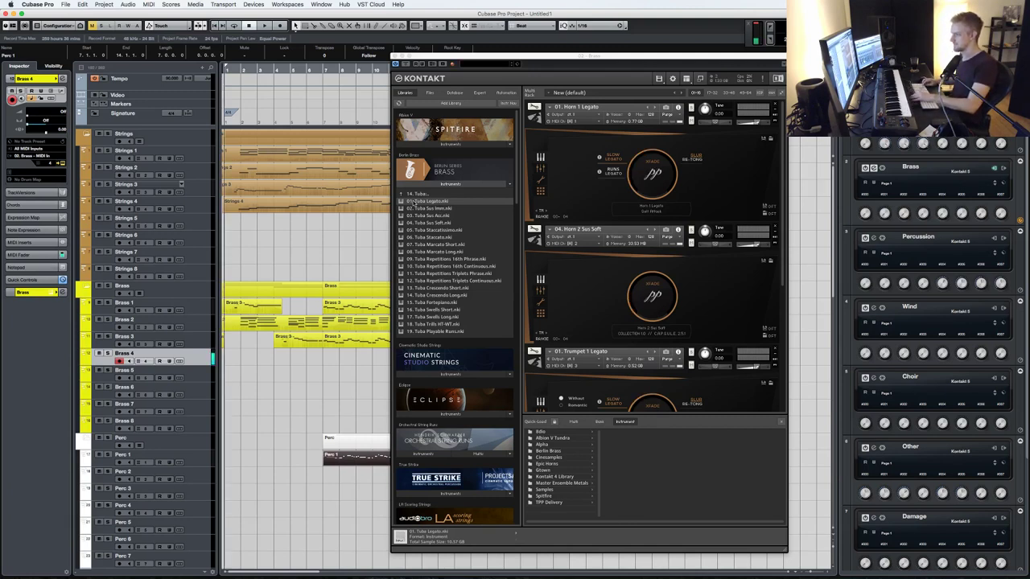
- Play the arrangement from bar 1 while trying out the tuba, and open the Strings 2 part to examine its notes
{"action": "key", "text": "space"}
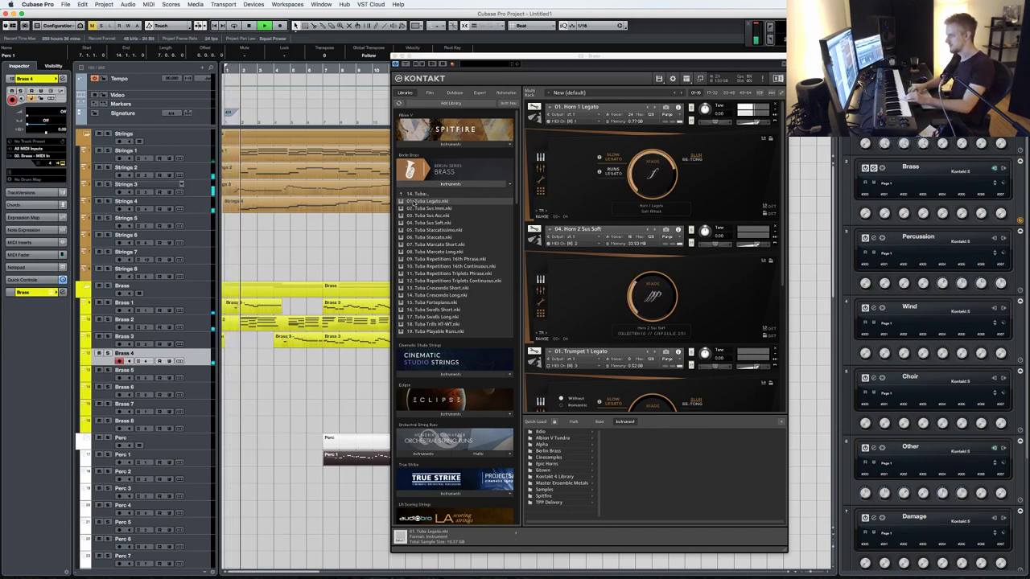
{"action": "key", "text": "space"}
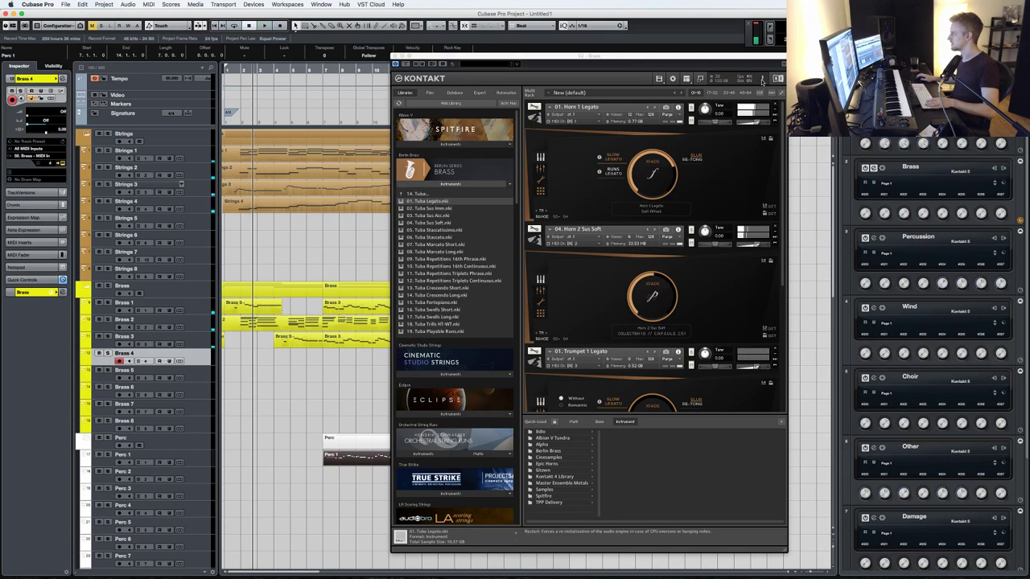
{"action": "key", "text": "space"}
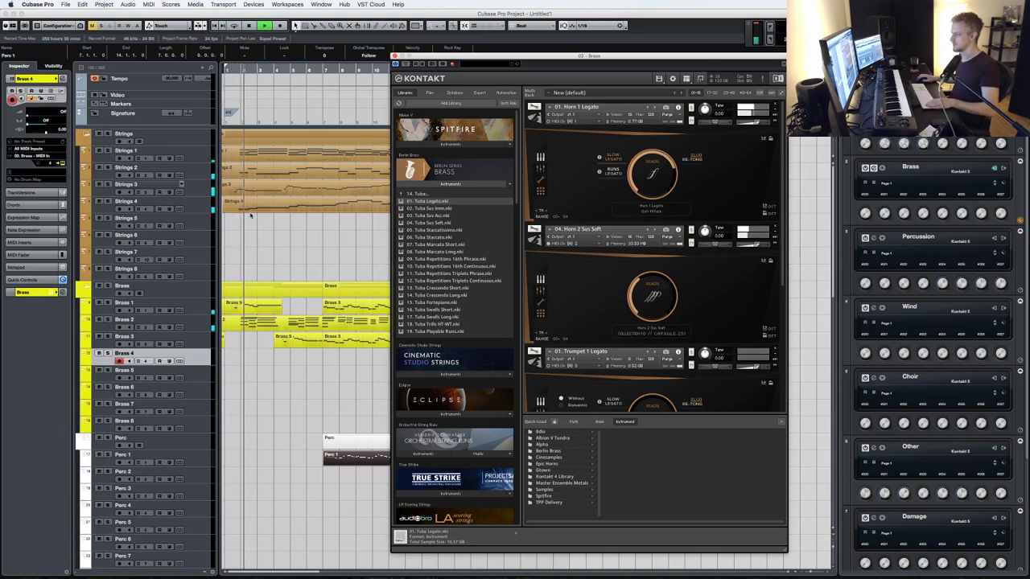
{"action": "left_click", "coordinate": [247, 173]}
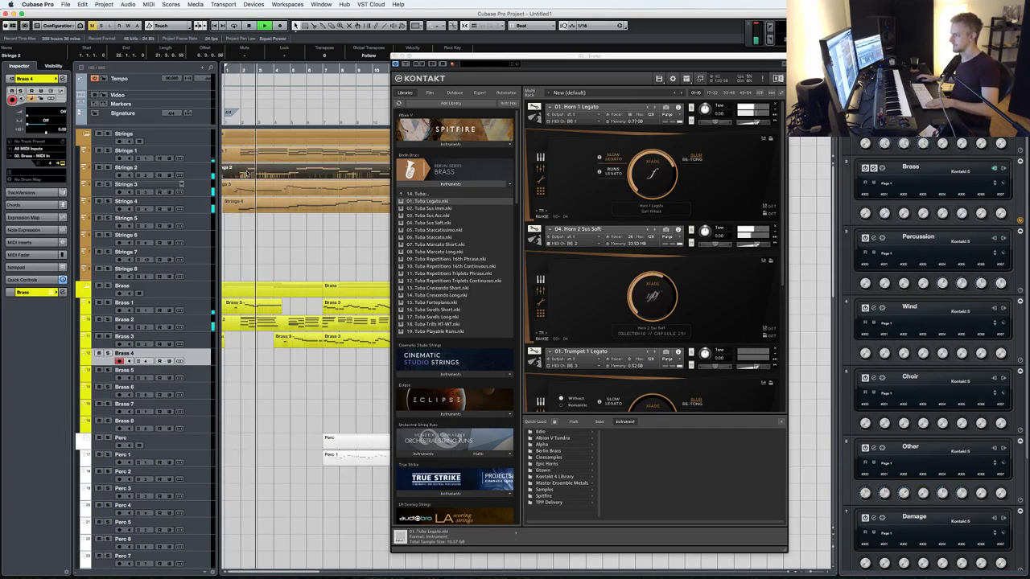
{"action": "double_click", "coordinate": [247, 173]}
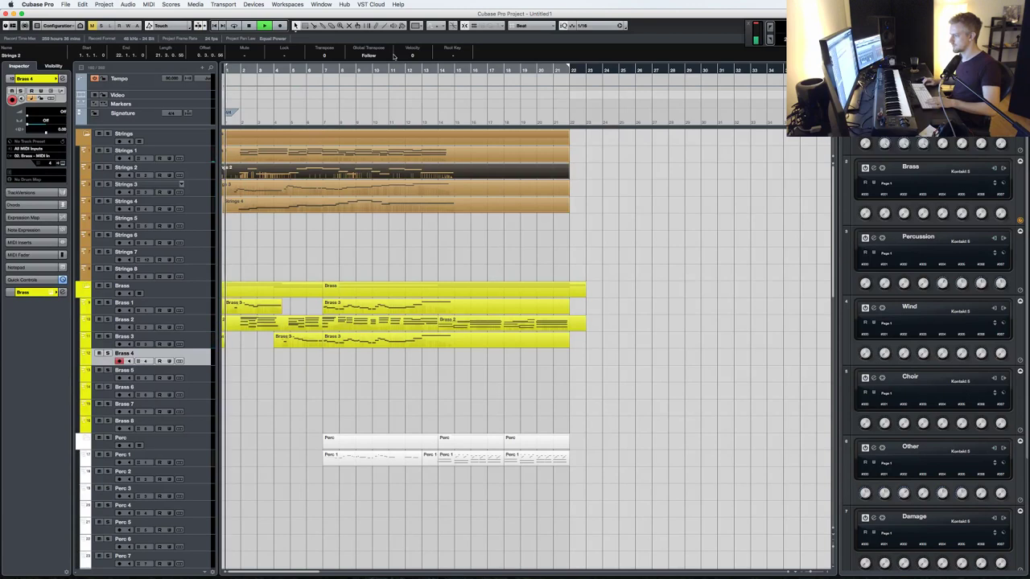
{"action": "key", "text": "KP_Multiply"}
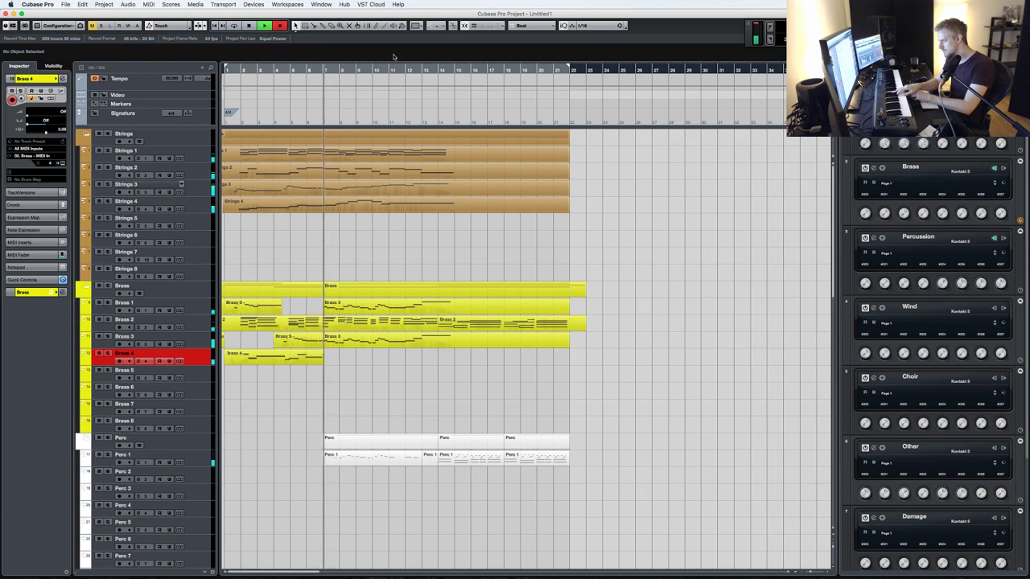
{"action": "key", "text": "space"}
{"action": "key", "text": "BackSpace"}
{"action": "key", "text": "KP_Decimal"}
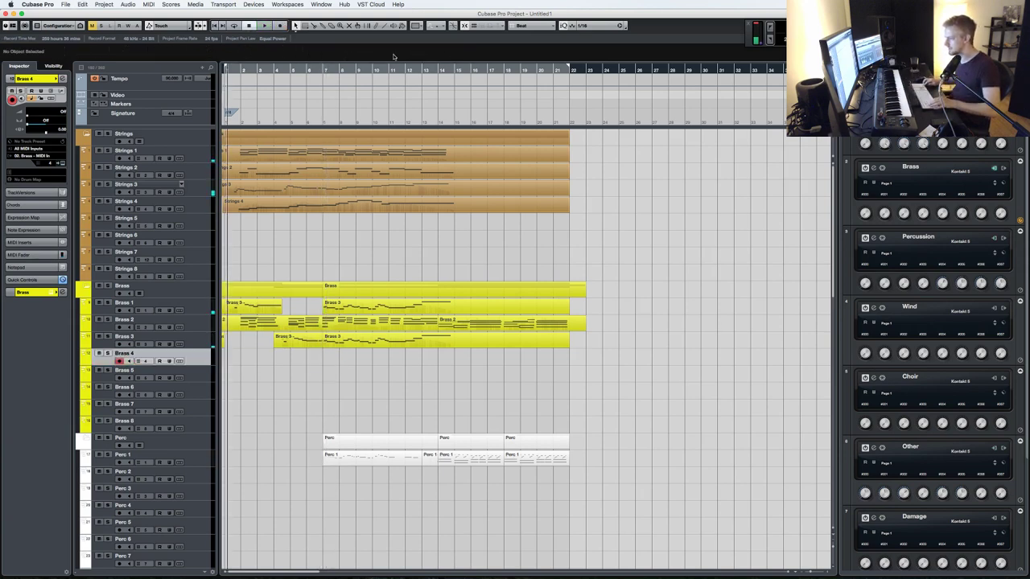
- Record a tuba line on Brass 4 from bar 1 through the end of the arrangement
{"action": "key", "text": "KP_Multiply"}
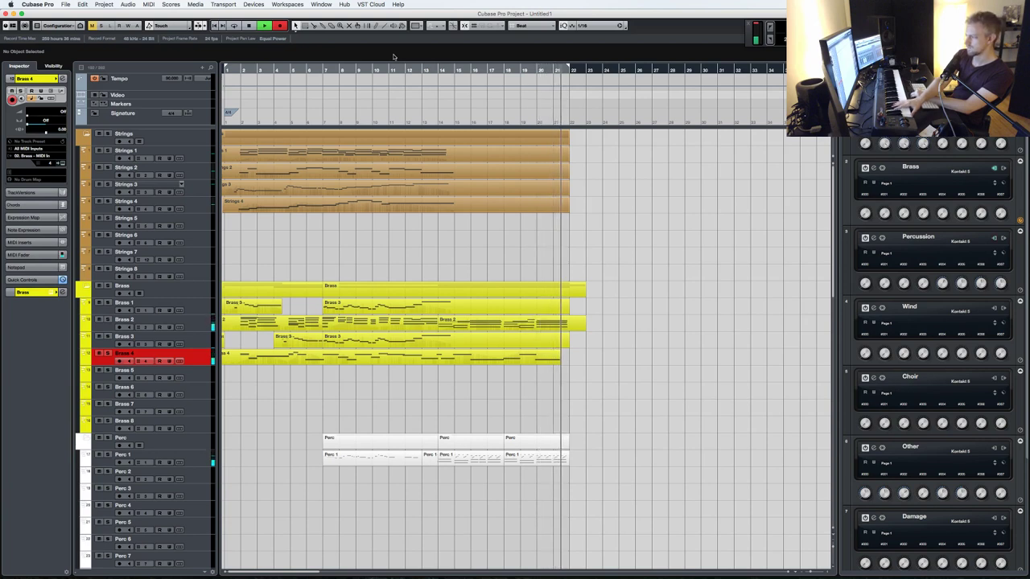
{"action": "key", "text": "space"}
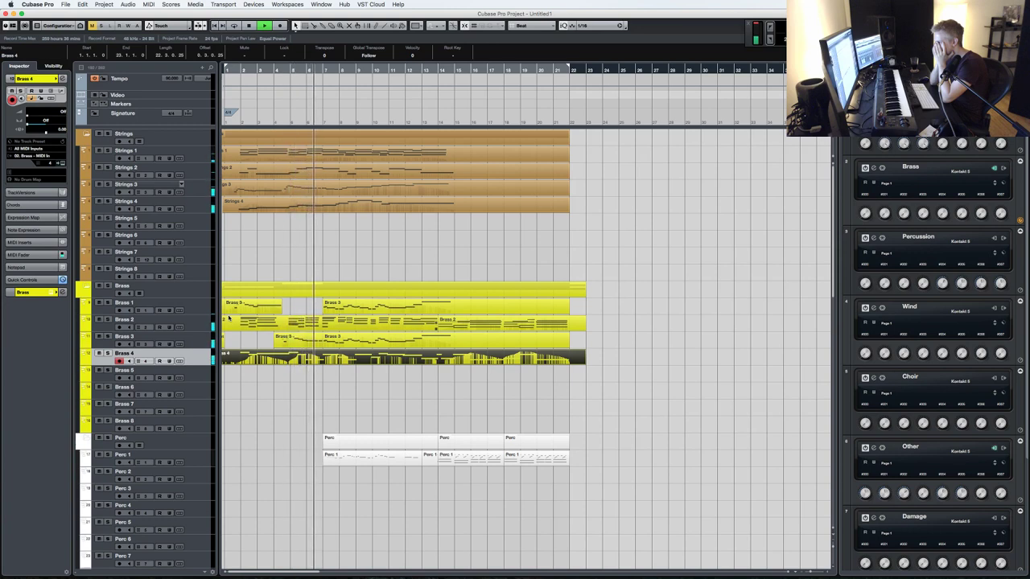
- Select the Choir 1 track to rehearse a choir line over the playing arrangement
{"action": "scroll", "coordinate": [262, 321], "scroll_direction": "down", "scroll_amount": 5}
{"action": "scroll", "coordinate": [262, 321], "scroll_direction": "down", "scroll_amount": 15}
{"action": "scroll", "coordinate": [194, 243], "scroll_direction": "up", "scroll_amount": 2}
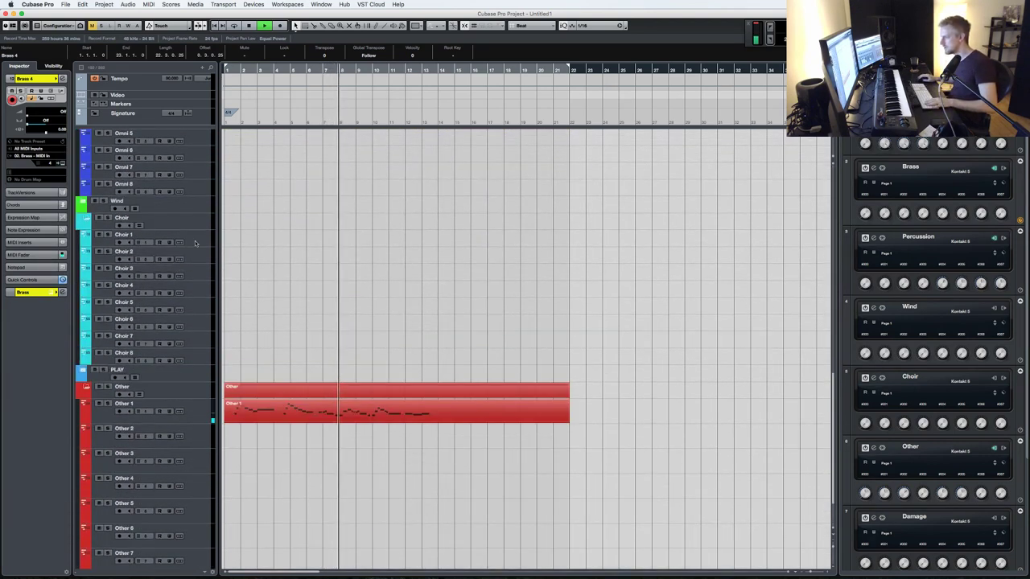
{"action": "left_click", "coordinate": [195, 243]}
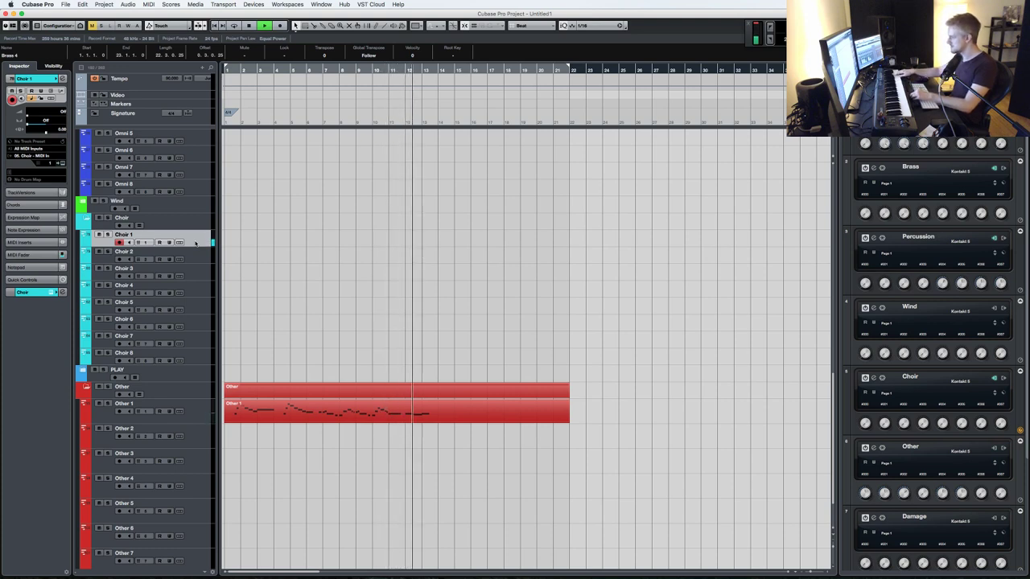
- Return to bar 1 and record a choir line on Choir 1 through to about bar 21
{"action": "key", "text": "KP_Decimal"}
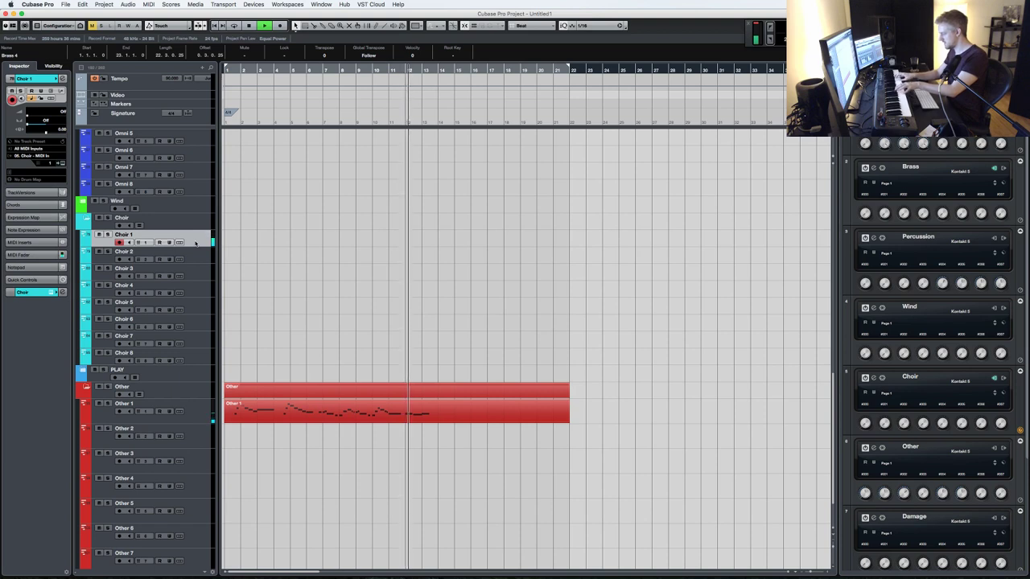
{"action": "key", "text": "space"}
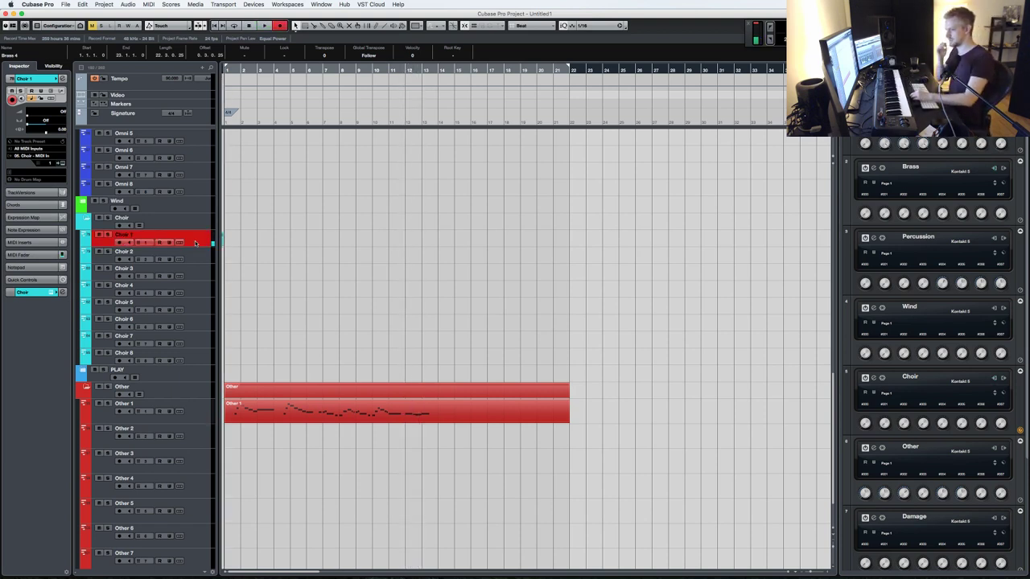
{"action": "key", "text": "KP_Multiply"}
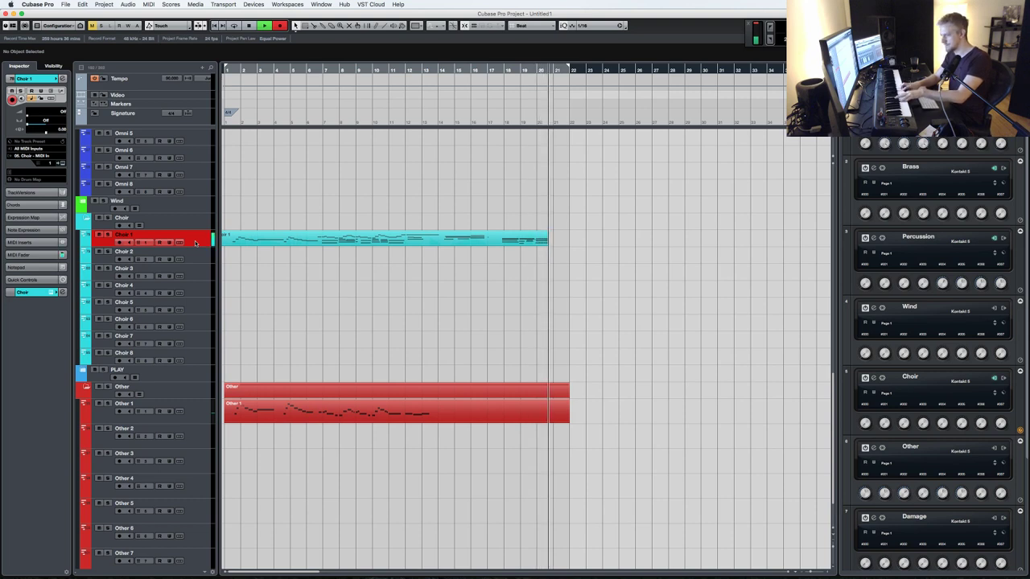
{"action": "key", "text": "space"}
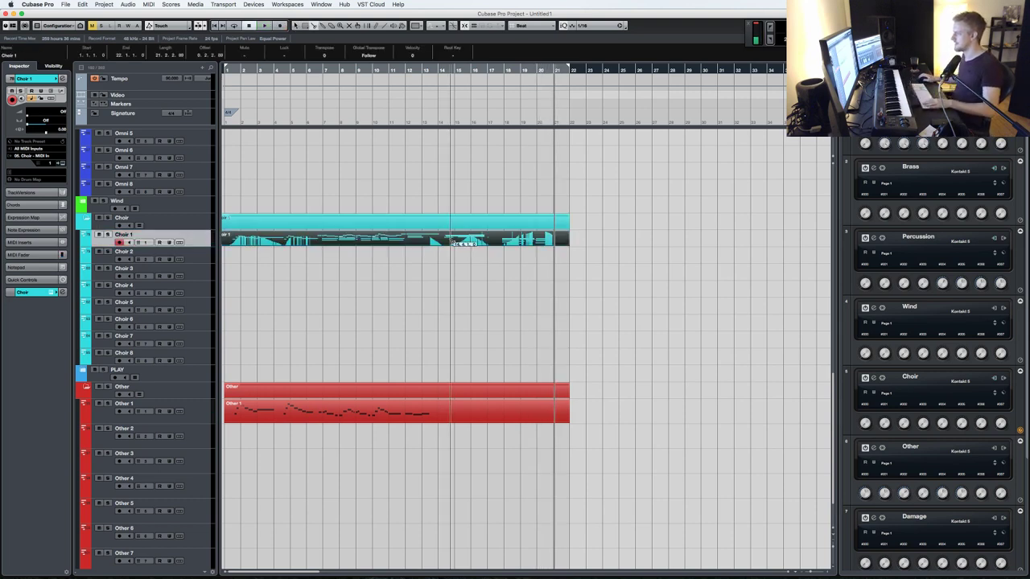
- Delete the newly recorded Choir 1 part
{"action": "left_click", "coordinate": [451, 240]}
{"action": "key", "text": "Delete"}
{"action": "scroll", "coordinate": [284, 261], "scroll_direction": "up", "scroll_amount": 10}
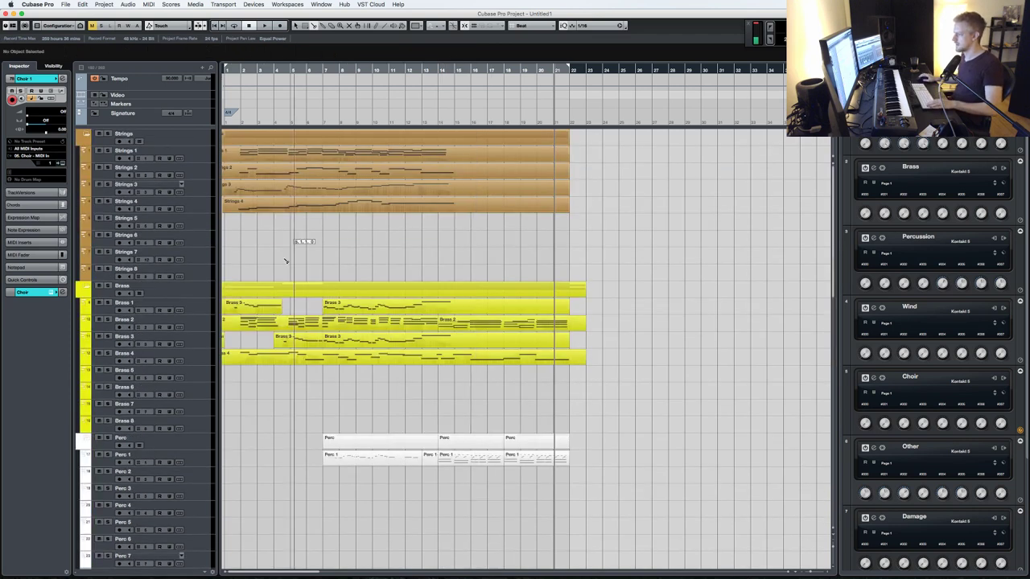
- Play the arrangement from bar 1 with only the Brass tracks soloed and examine the Brass 2 notes and modulation
{"action": "key", "text": "KP_Decimal"}
{"action": "key", "text": "space"}
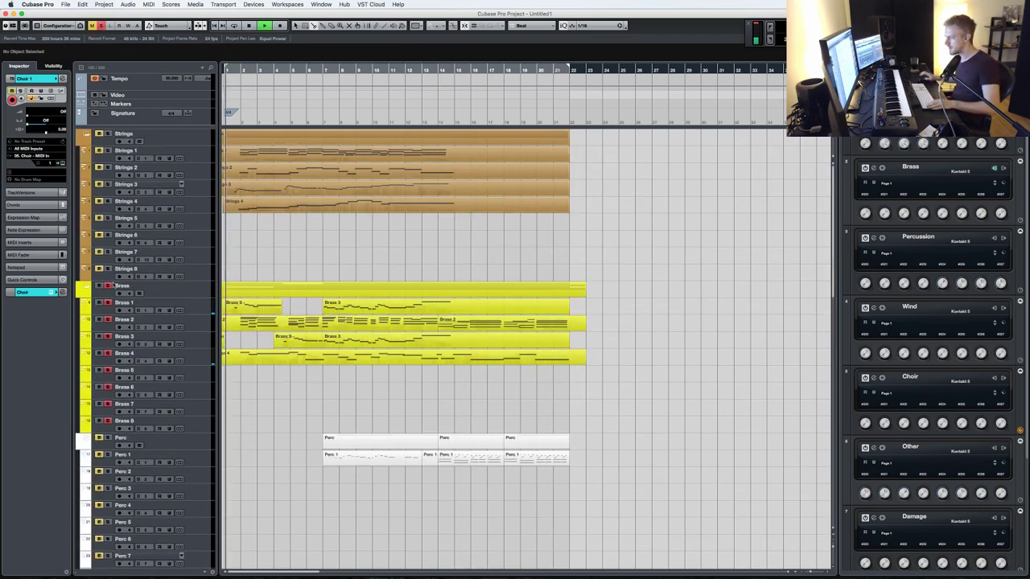
{"action": "left_click", "coordinate": [206, 371]}
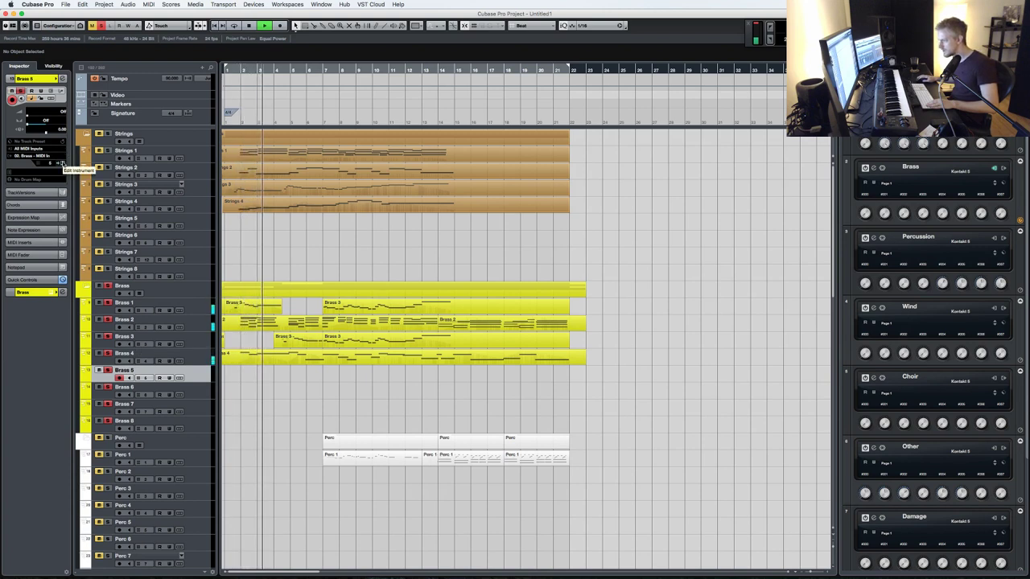
{"action": "double_click", "coordinate": [253, 324]}
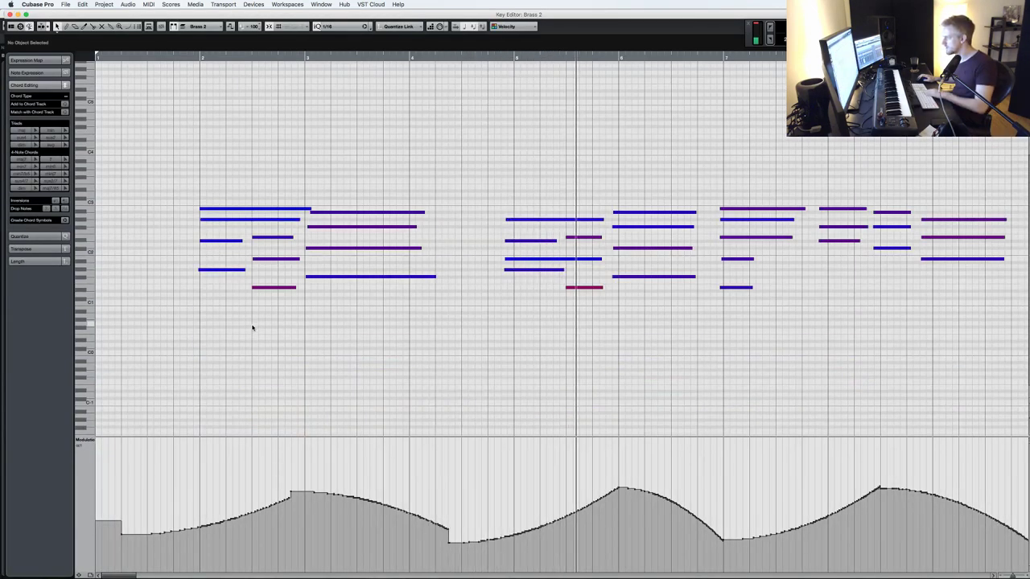
{"action": "key", "text": "Return"}
- Redraw the end of the modulation curve in the first Brass 1 part as a curved fade-out and resume playback
{"action": "double_click", "coordinate": [277, 312]}
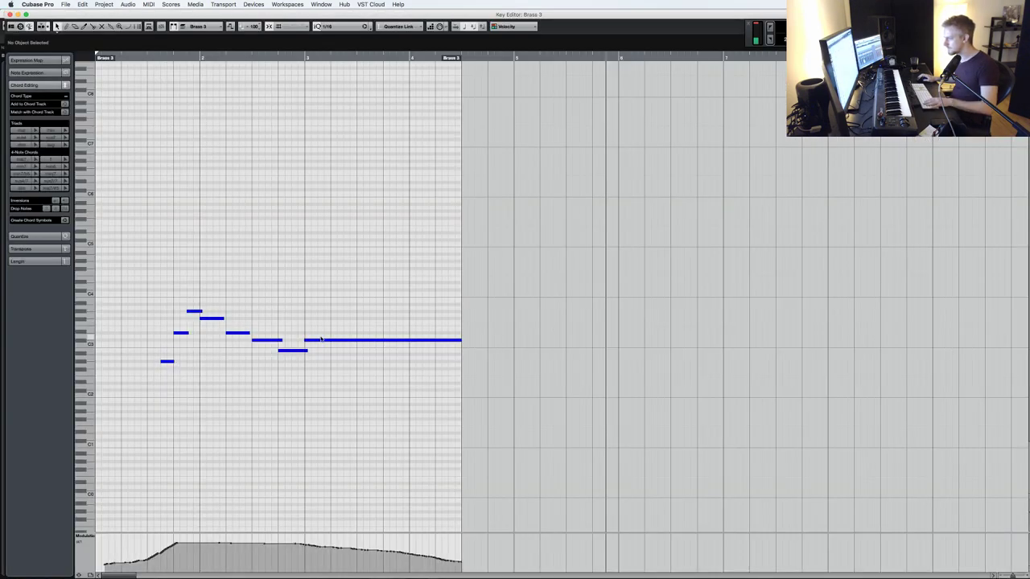
{"action": "left_click", "coordinate": [379, 487]}
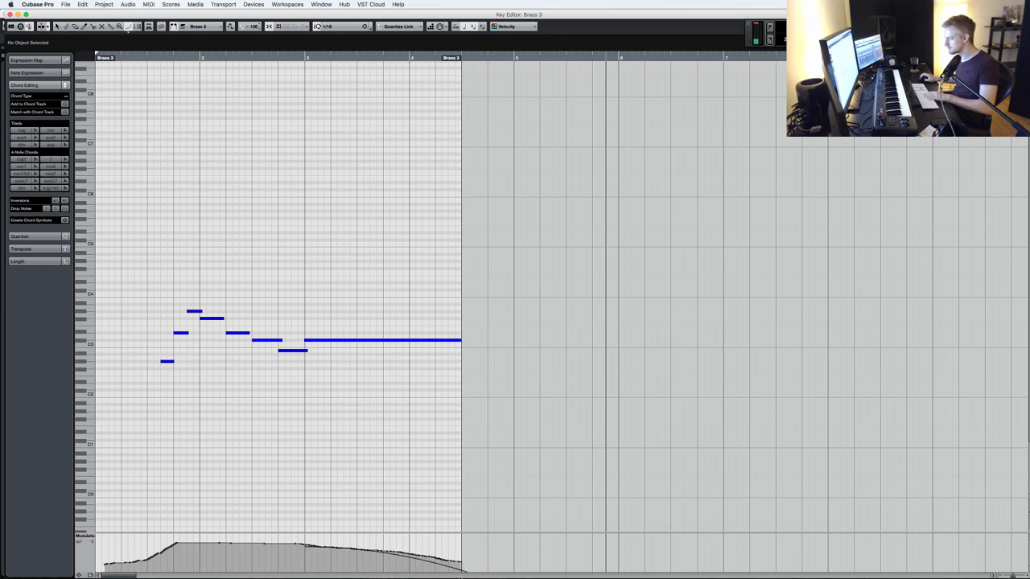
{"action": "key", "text": "Return"}
{"action": "key", "text": "space"}
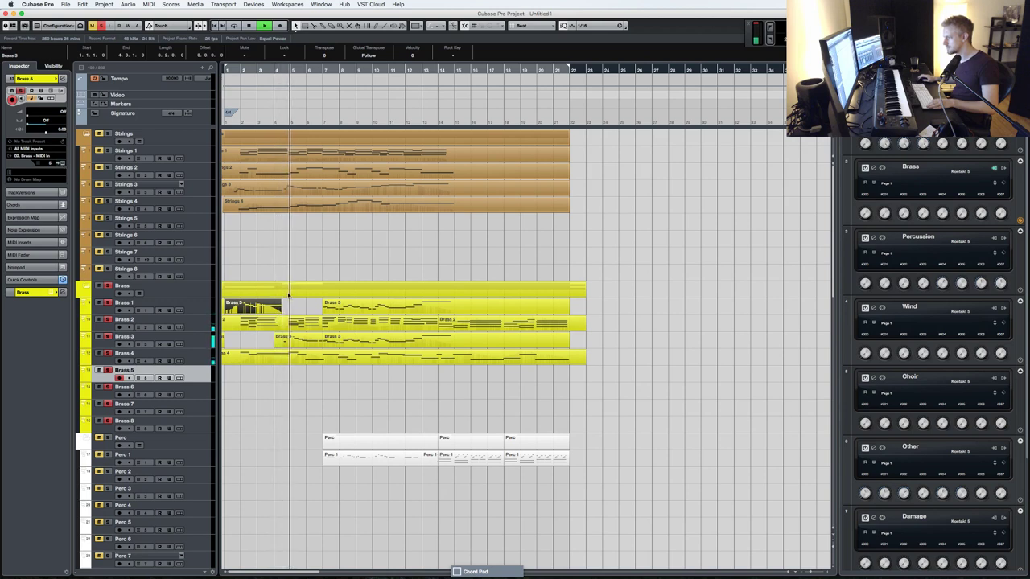
- Examine the Brass 3 part starting at bar 4 and the Brass 1 part starting at bar 7 during playback
{"action": "left_click", "coordinate": [290, 344]}
{"action": "double_click", "coordinate": [298, 339]}
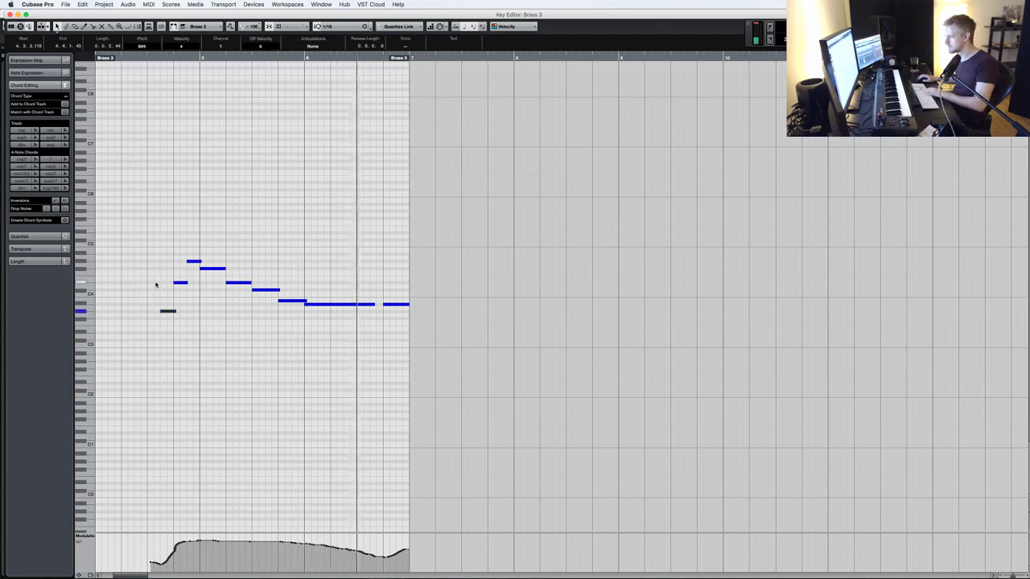
{"action": "key", "text": "Return"}
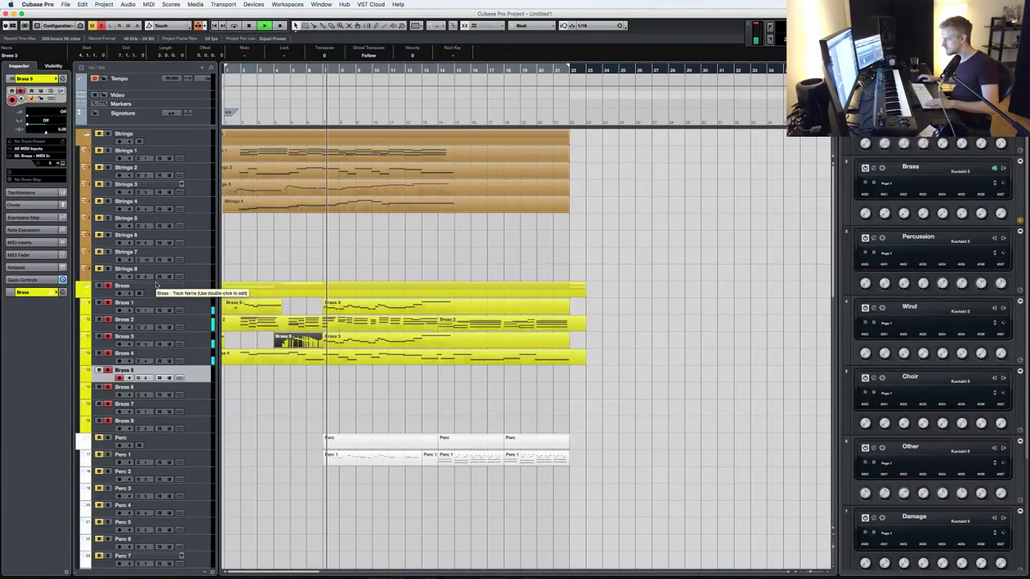
{"action": "double_click", "coordinate": [359, 309]}
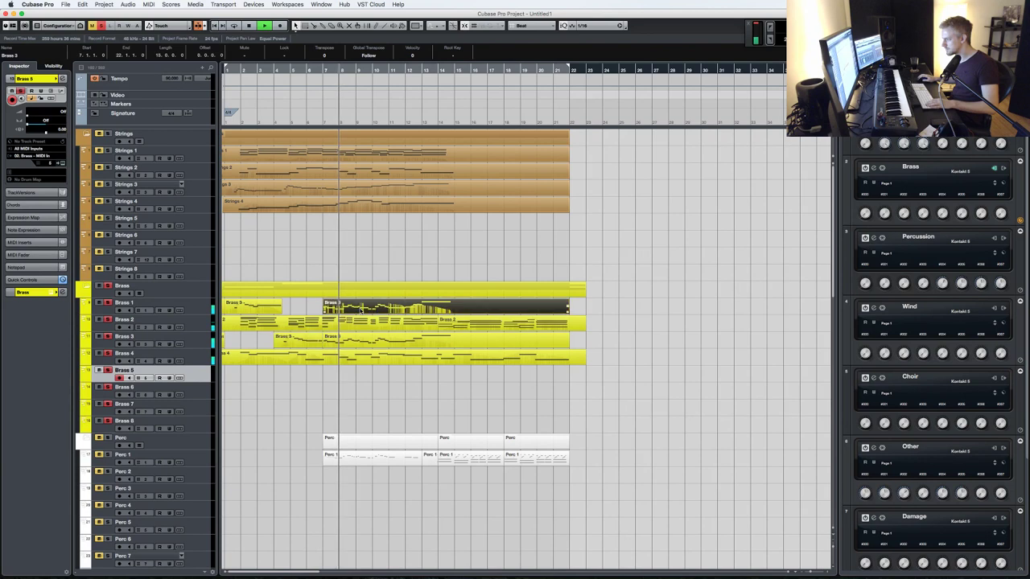
{"action": "key", "text": "Return"}
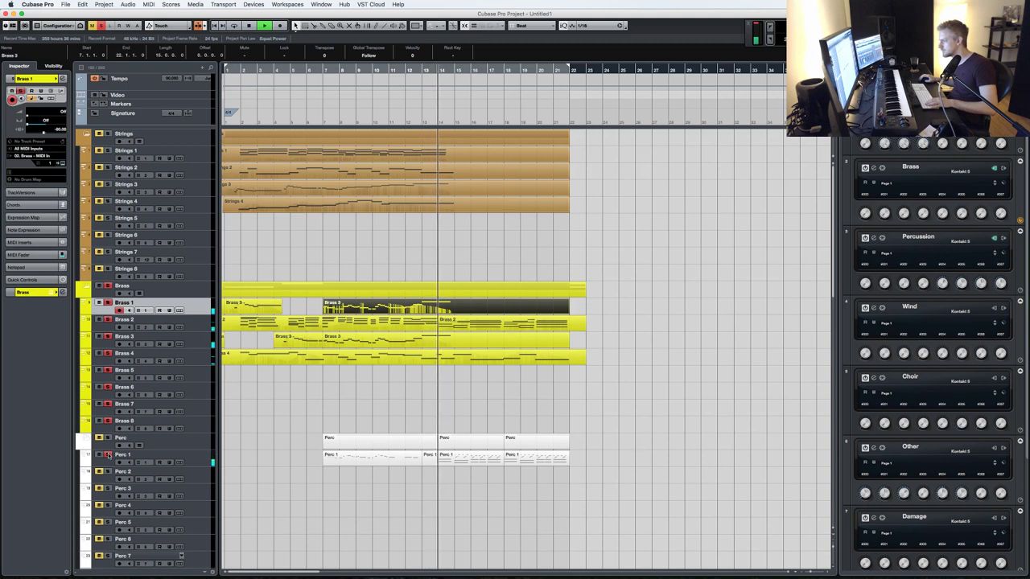
- Quantize all notes in the Perc 1 part starting at bar 14 to the 1/16 grid
{"action": "double_click", "coordinate": [370, 455]}
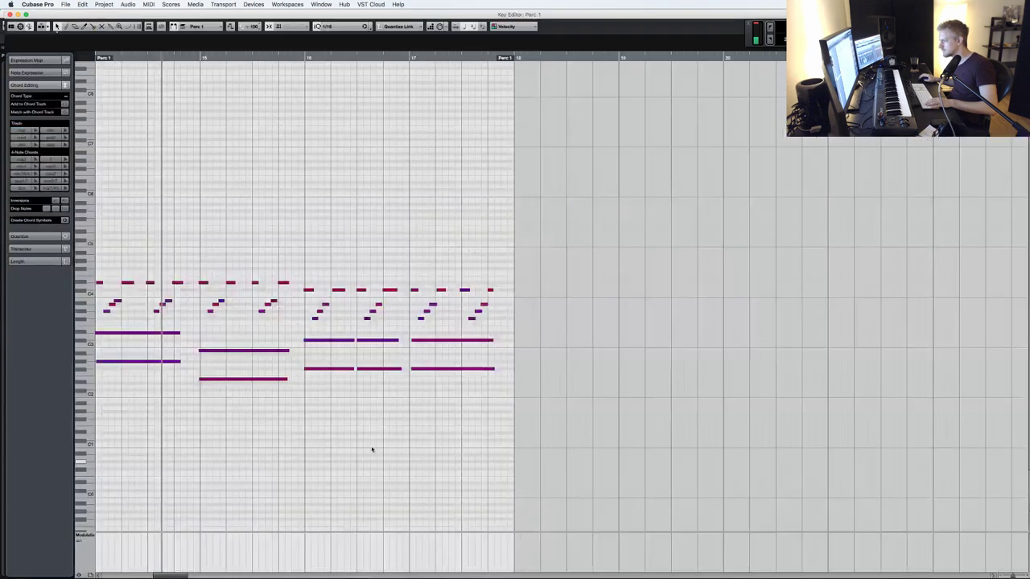
{"action": "key", "text": "super+a"}
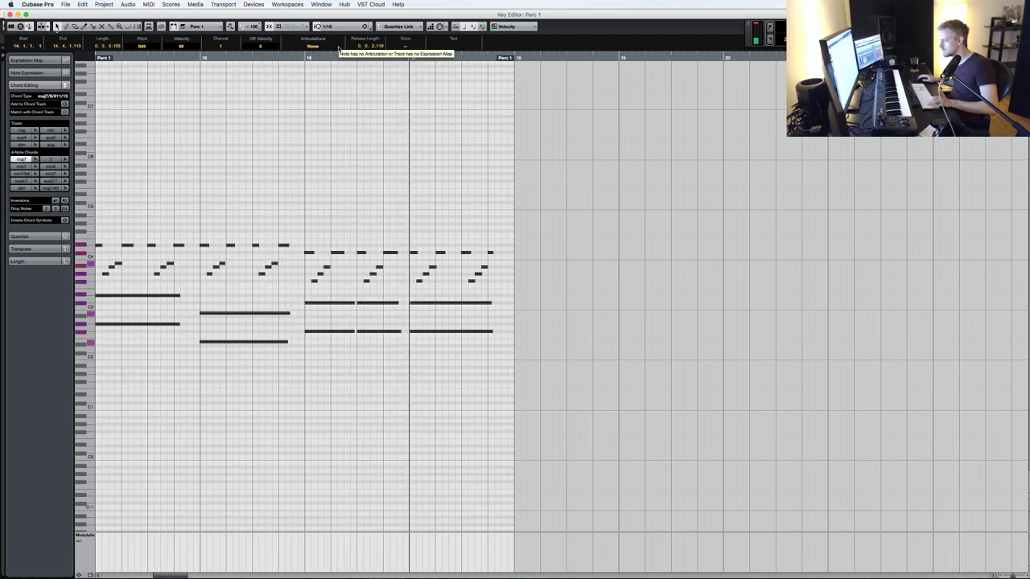
{"action": "key", "text": "Return"}
- Replace the Perc 1 part at bar 18 with a duplicate of the corrected part from bar 14
{"action": "left_click", "coordinate": [522, 462]}
{"action": "key", "text": "Delete"}
{"action": "double_click", "coordinate": [497, 459]}
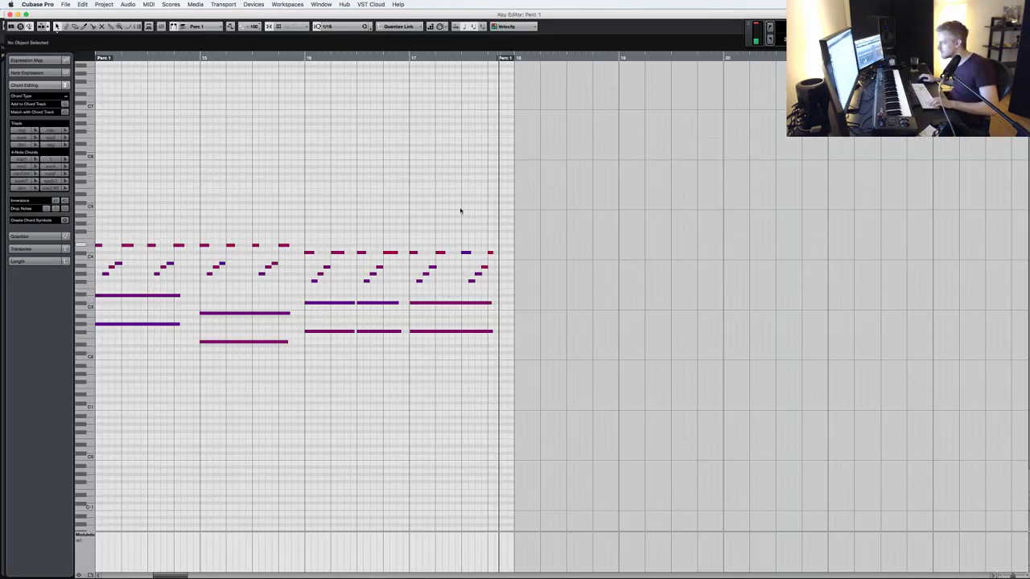
{"action": "left_click", "coordinate": [400, 59]}
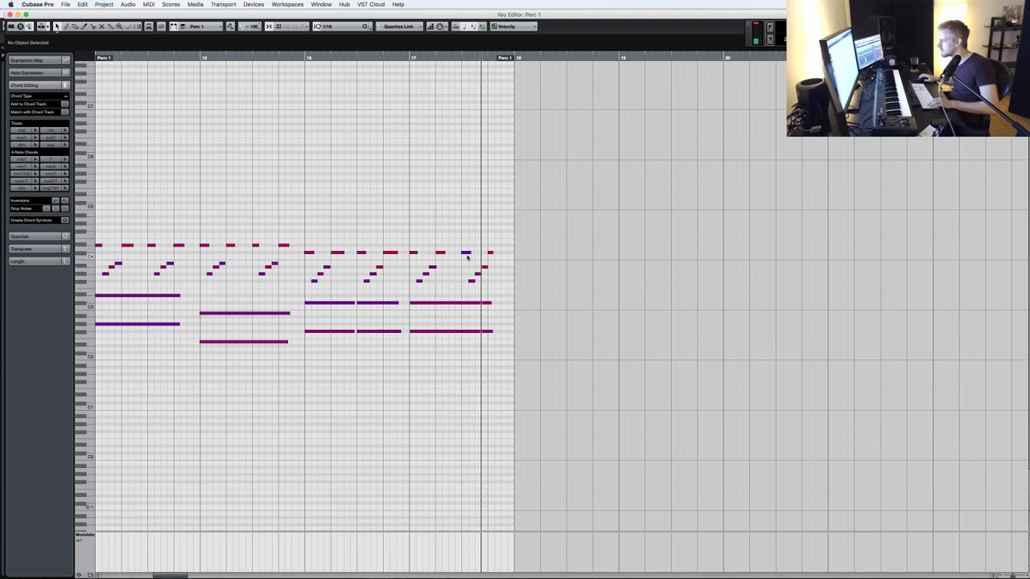
{"action": "key", "text": "Escape"}
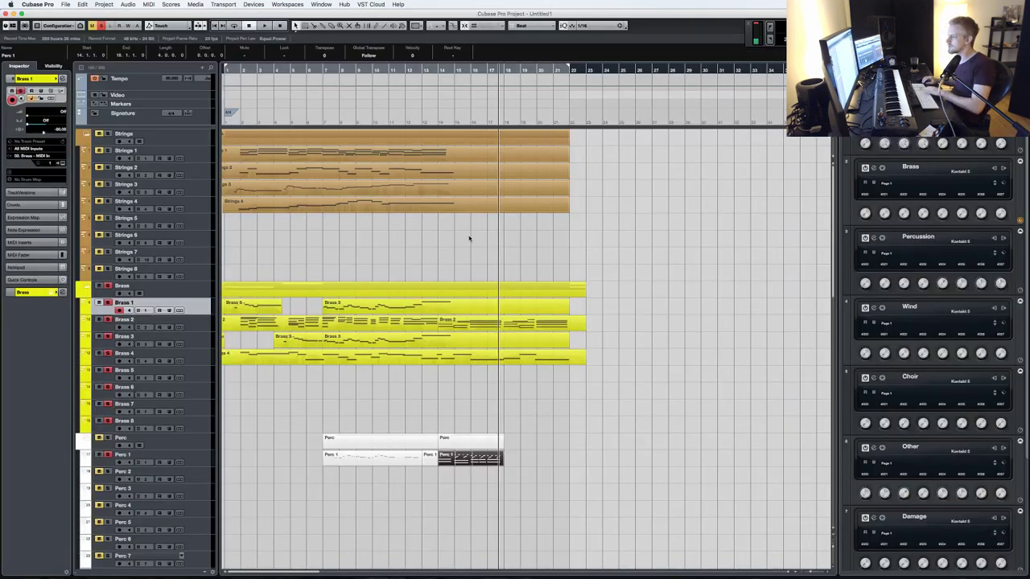
{"action": "key", "text": "ctrl+d"}
- Restart playback from bar 1, add the Choir tracks to the solo and select Choir 1
{"action": "key", "text": "Home"}
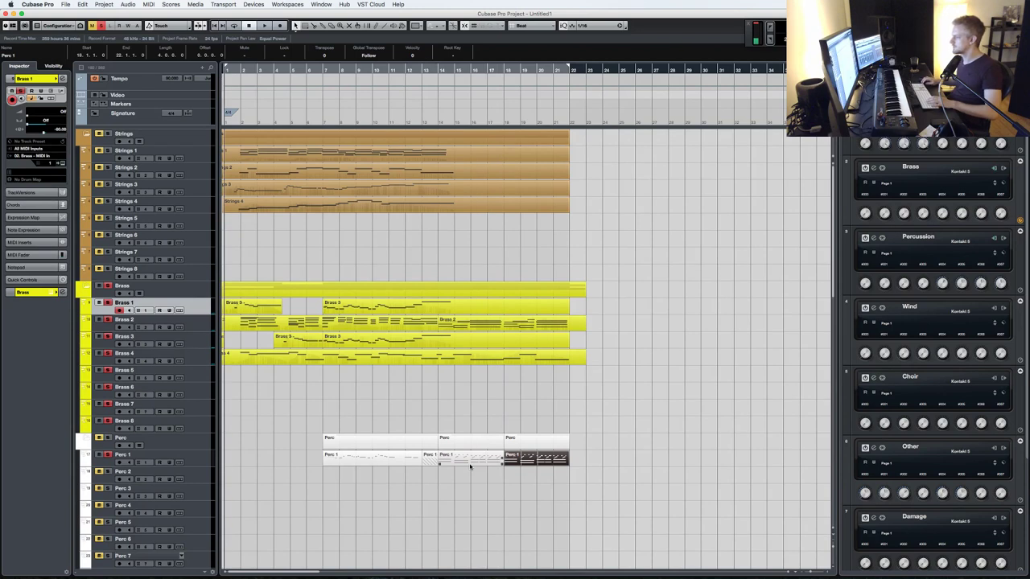
{"action": "scroll", "coordinate": [178, 193], "scroll_direction": "down", "scroll_amount": 10}
{"action": "scroll", "coordinate": [177, 193], "scroll_direction": "up", "scroll_amount": 1}
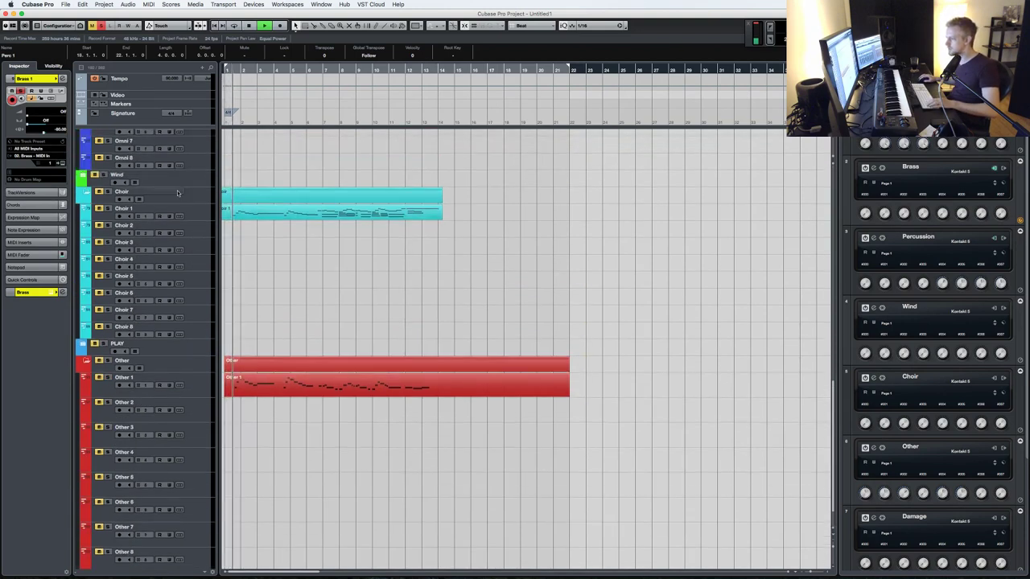
{"action": "left_click", "coordinate": [108, 191]}
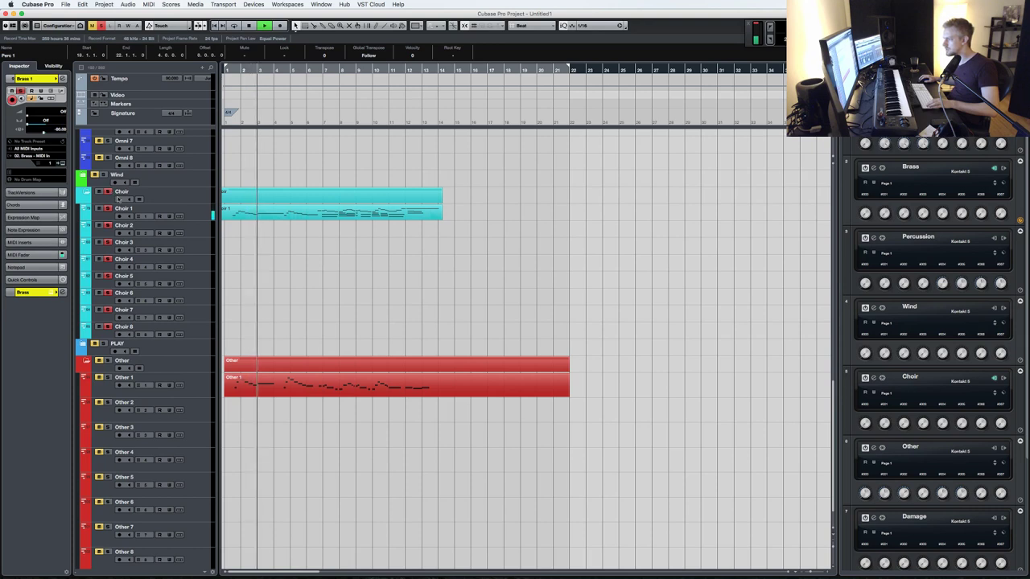
{"action": "left_click", "coordinate": [198, 215]}
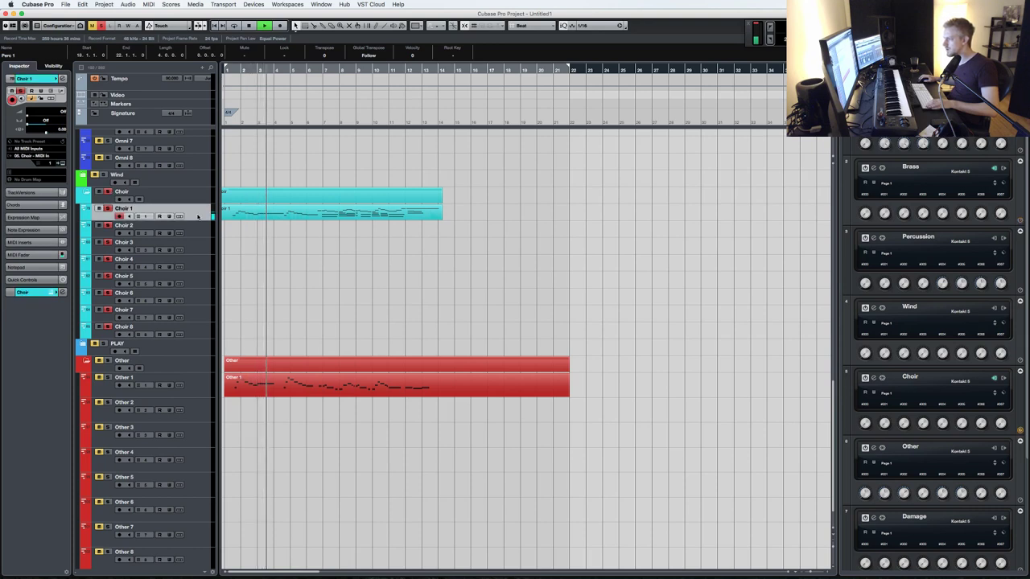
- Open the Choir 1 instrument in Kontakt, check the Choir group's Blackhole reverb settings and close the reverb
{"action": "key", "text": "e"}
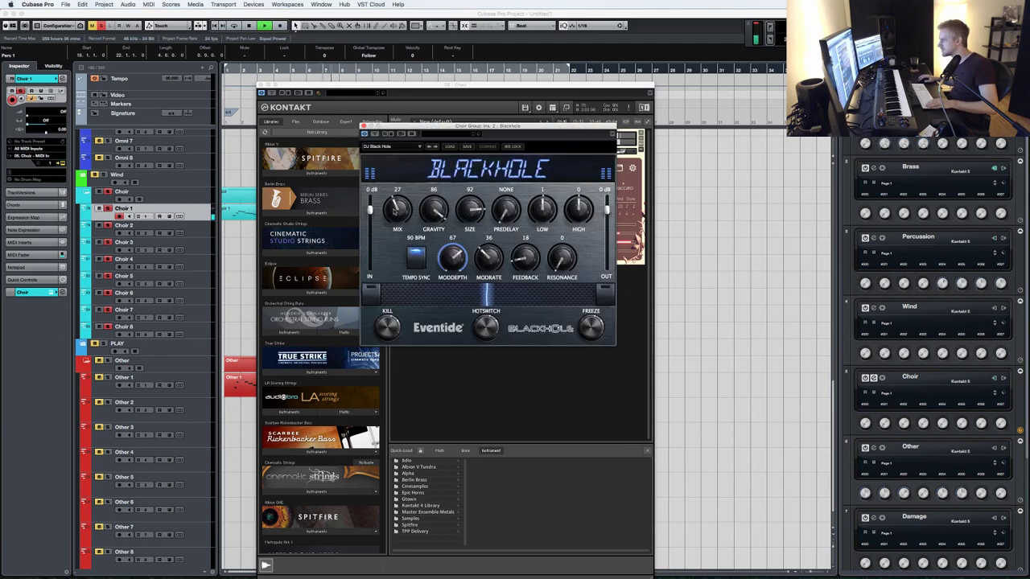
{"action": "left_click", "coordinate": [364, 127]}
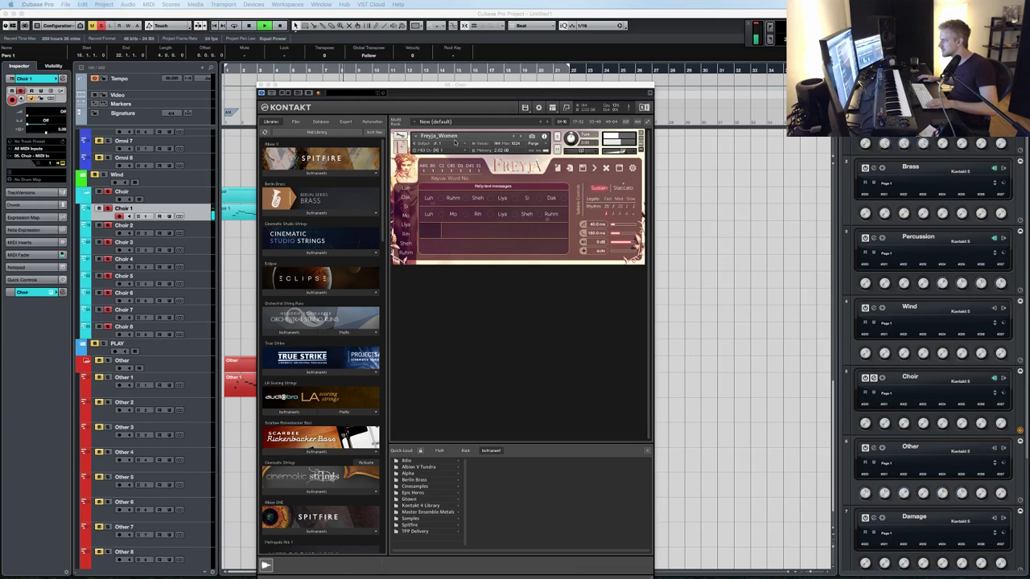
- Shift the final chord notes around bar 12 of the Choir 1 part slightly earlier in the Key Editor and play back
{"action": "left_click", "coordinate": [624, 151]}
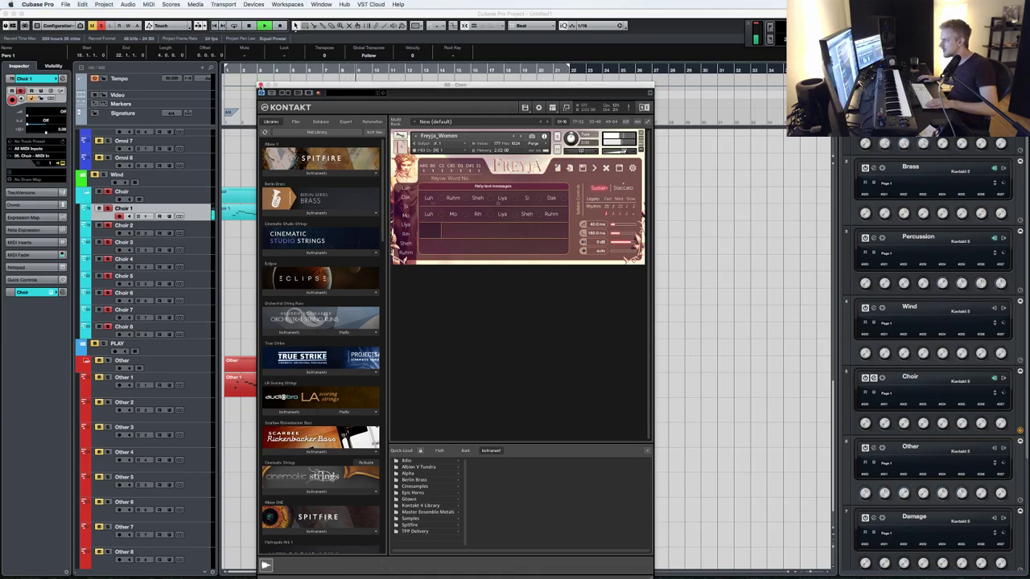
{"action": "left_click", "coordinate": [260, 85]}
{"action": "left_click", "coordinate": [326, 216]}
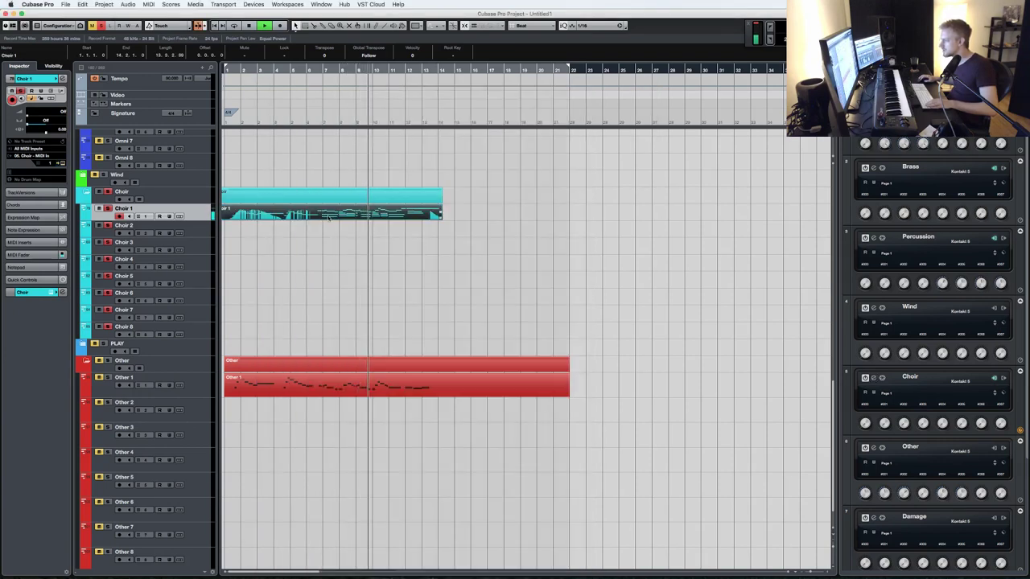
{"action": "double_click", "coordinate": [329, 217]}
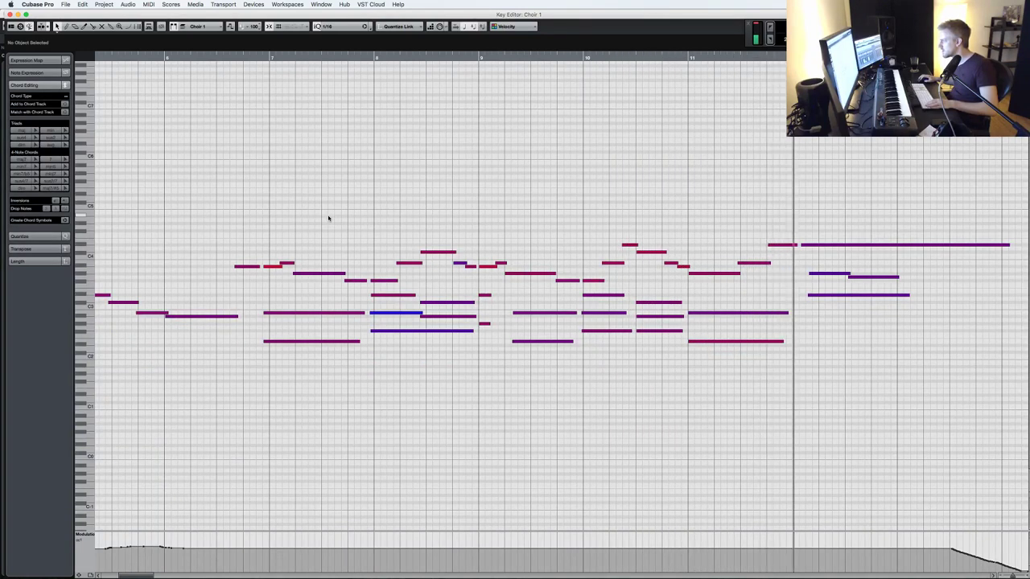
{"action": "left_click_drag", "start_coordinate": [829, 315], "coordinate": [933, 177]}
{"action": "key", "text": "super+Left"}
{"action": "key", "text": "super+Left"}
{"action": "key", "text": "space"}
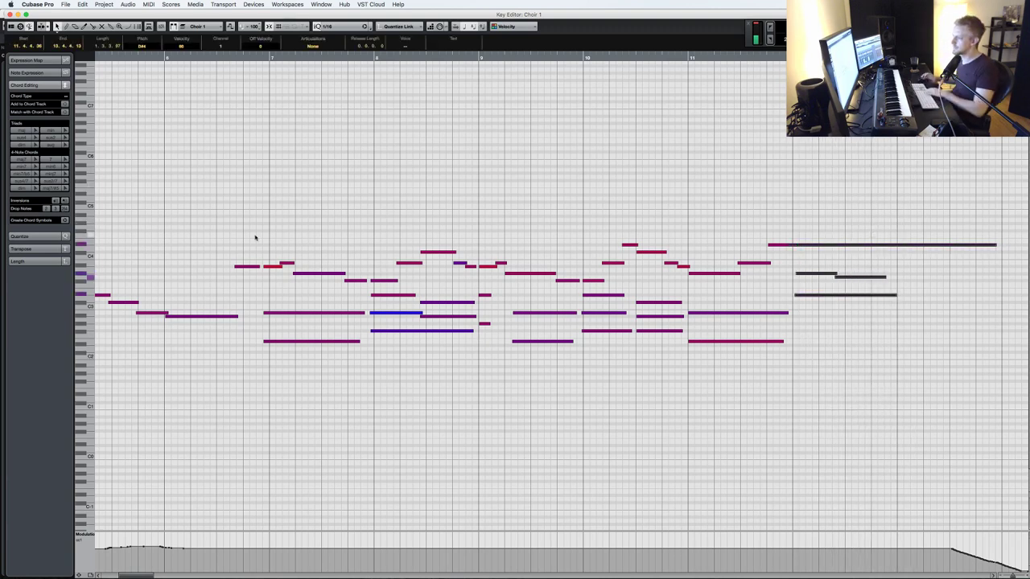
{"action": "key", "text": "Return"}
{"action": "key", "text": "space"}
- Load Harp.nki from the Kontakt 4 Library's Orchestral VSL Strings folder into the Percussion Kontakt for the Perc 2 track
{"action": "scroll", "coordinate": [254, 240], "scroll_direction": "up", "scroll_amount": 10}
{"action": "scroll", "coordinate": [252, 296], "scroll_direction": "down", "scroll_amount": 5}
{"action": "scroll", "coordinate": [252, 298], "scroll_direction": "up", "scroll_amount": 7}
{"action": "scroll", "coordinate": [237, 301], "scroll_direction": "down", "scroll_amount": 7}
{"action": "scroll", "coordinate": [223, 285], "scroll_direction": "up", "scroll_amount": 5}
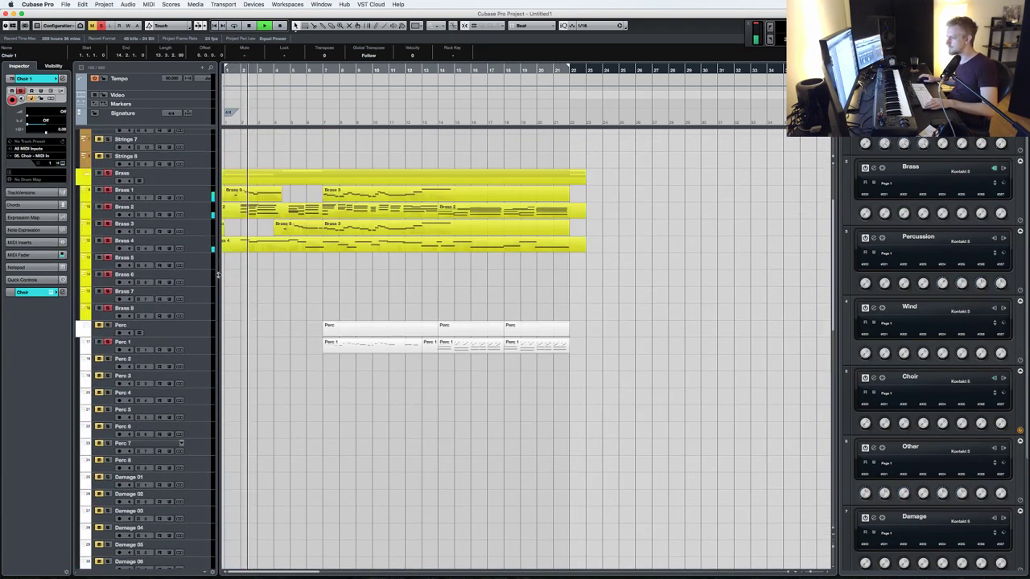
{"action": "left_click", "coordinate": [201, 360]}
{"action": "left_click", "coordinate": [872, 237]}
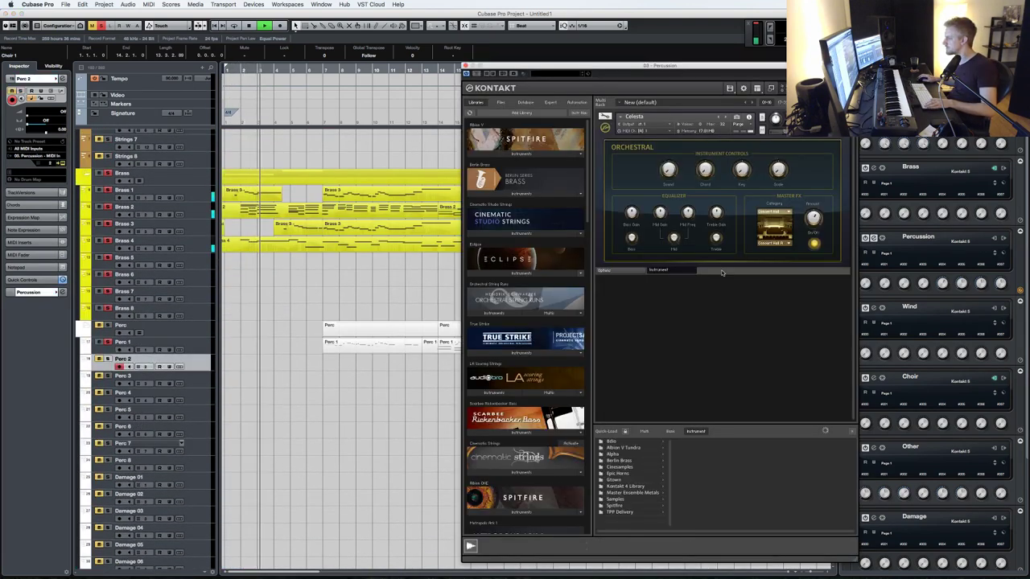
{"action": "left_click", "coordinate": [626, 486]}
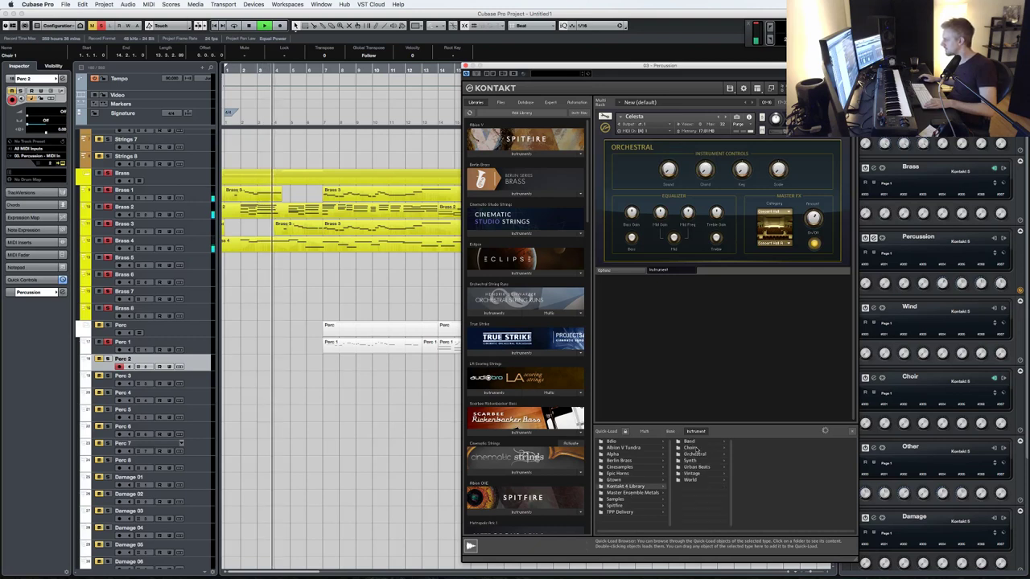
{"action": "left_click", "coordinate": [695, 455]}
{"action": "left_click", "coordinate": [757, 441]}
{"action": "double_click", "coordinate": [797, 467]}
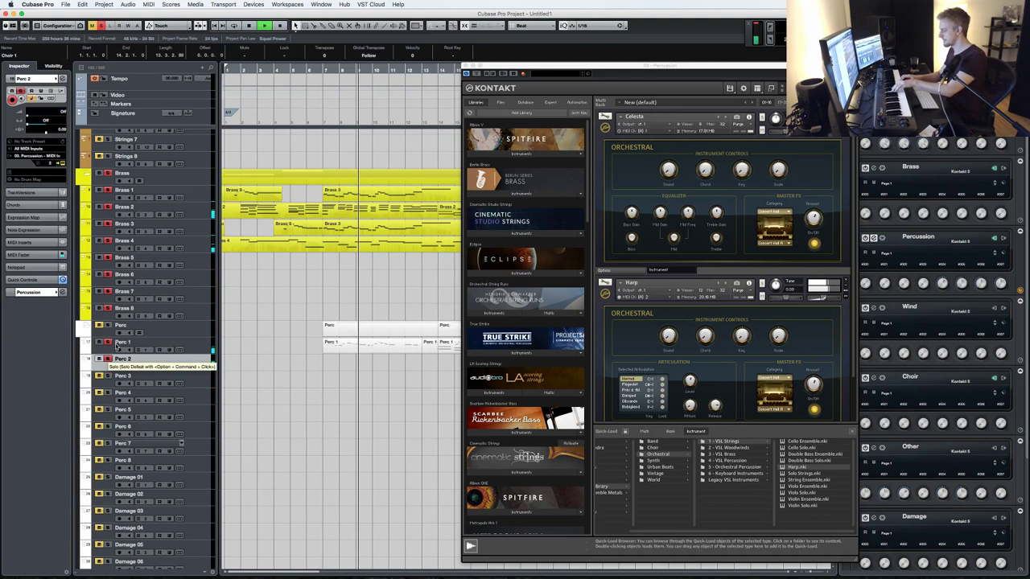
{"action": "key", "text": "KP_Subtract"}
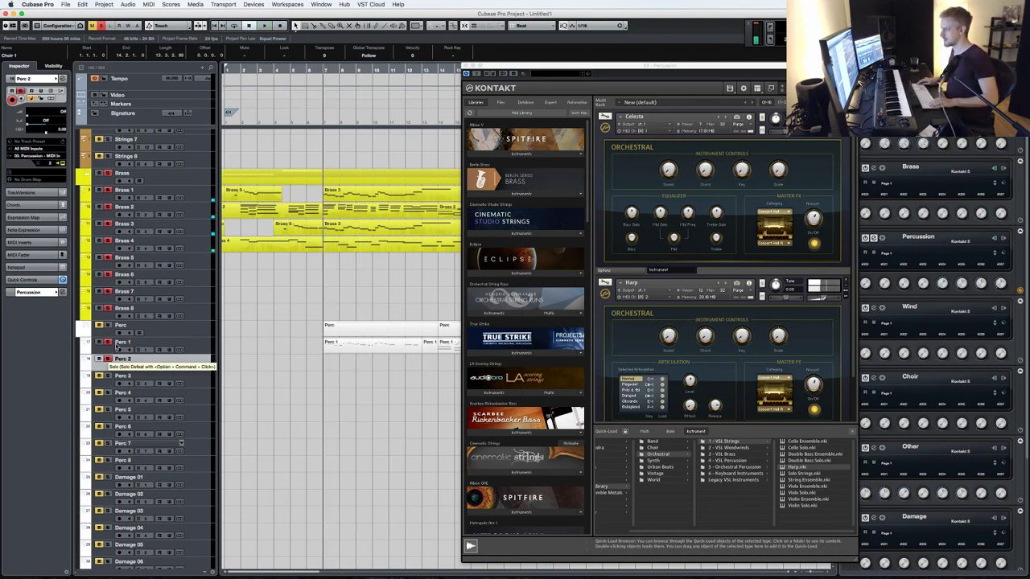
{"action": "key", "text": "KP_Multiply"}
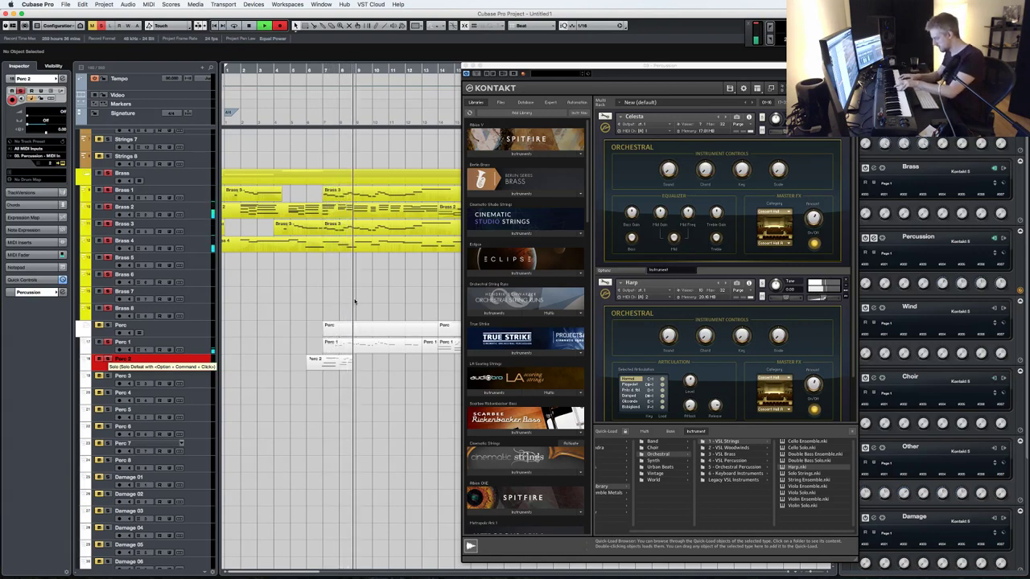
{"action": "key", "text": "space"}
{"action": "key", "text": "super+z"}
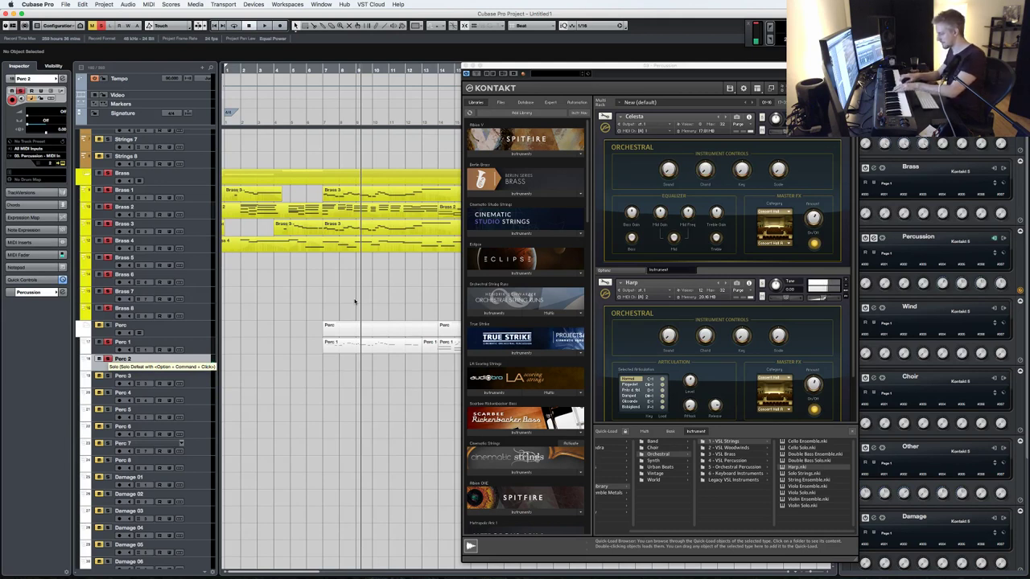
- Record a harp part on the Perc 2 track from bar 5 to bar 14
{"action": "key", "text": "KP_Subtract"}
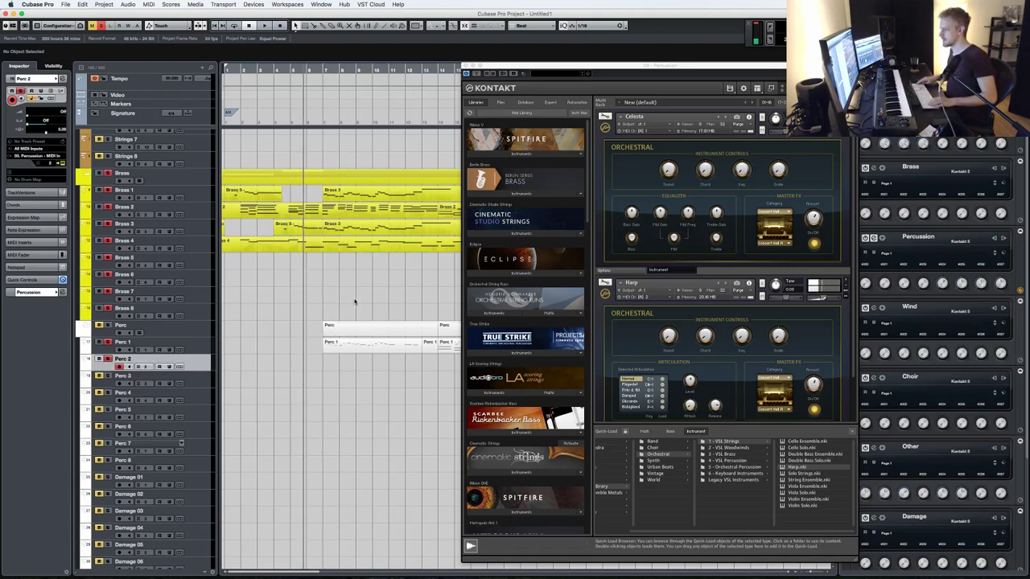
{"action": "key", "text": "KP_Multiply"}
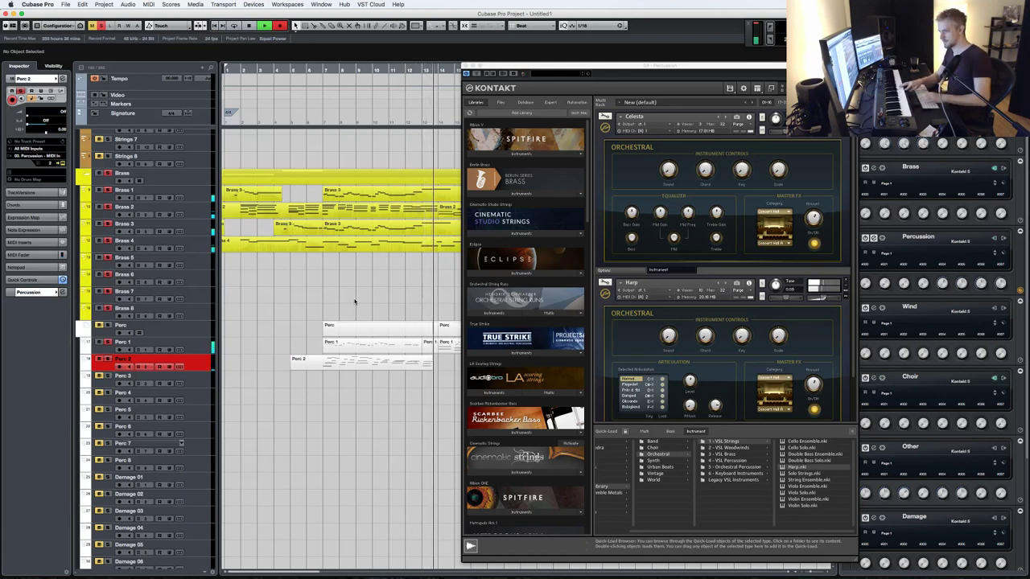
{"action": "key", "text": "space"}
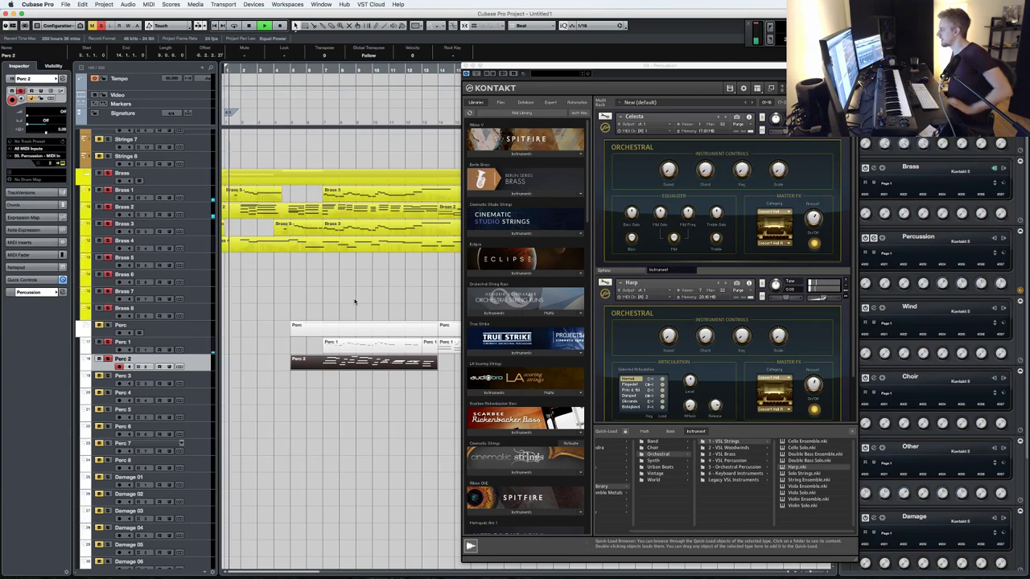
- Delete the recorded part on the Choir 1 track and turn off solo for the Choir tracks
{"action": "left_click", "coordinate": [467, 65]}
{"action": "scroll", "coordinate": [175, 348], "scroll_direction": "down", "scroll_amount": 10}
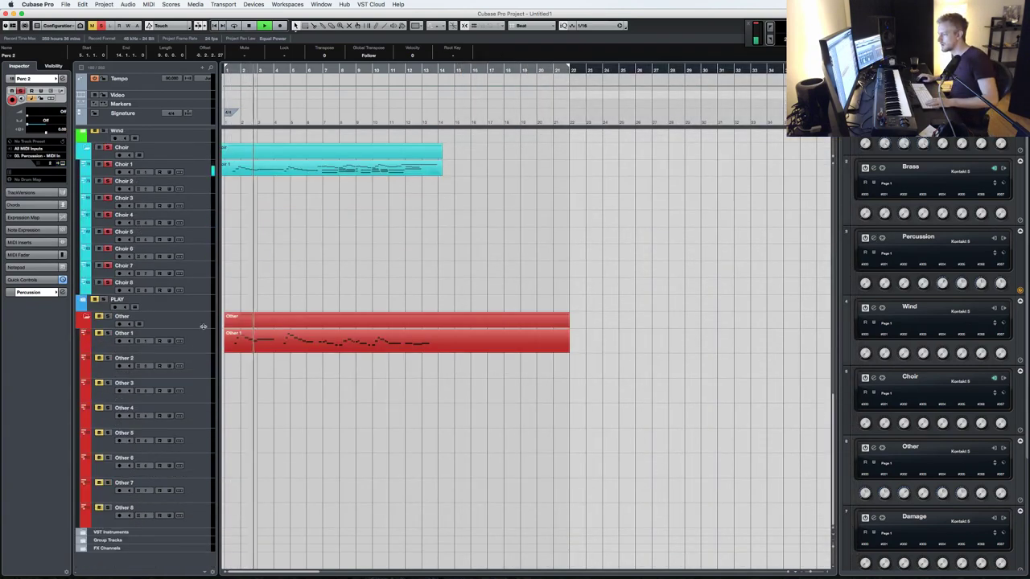
{"action": "scroll", "coordinate": [202, 326], "scroll_direction": "up", "scroll_amount": 2}
{"action": "left_click", "coordinate": [246, 253]}
{"action": "key", "text": "Delete"}
{"action": "left_click", "coordinate": [108, 235]}
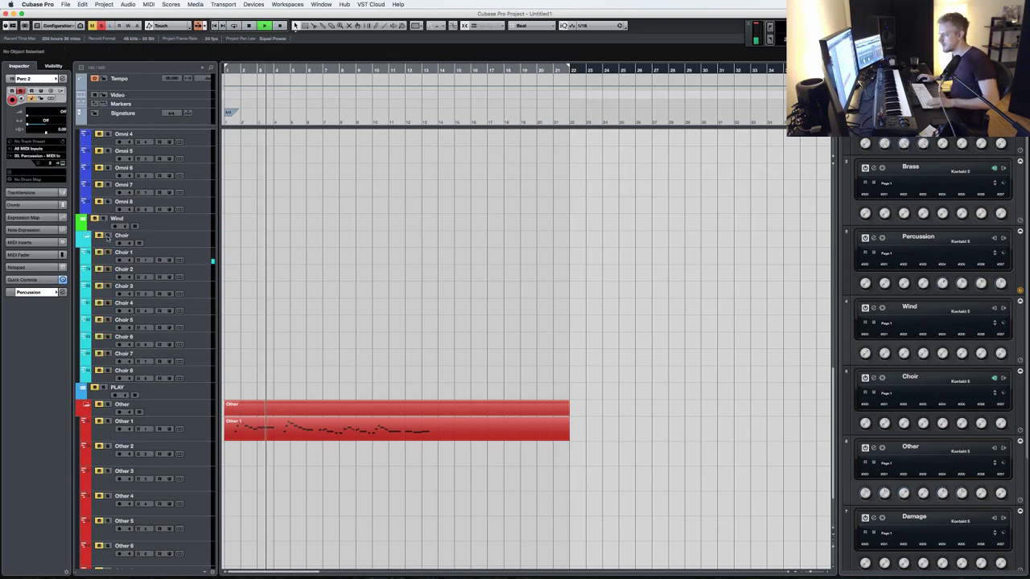
- Solo the Other 1 track and review its melody notes in the Key Editor
{"action": "left_click", "coordinate": [108, 420]}
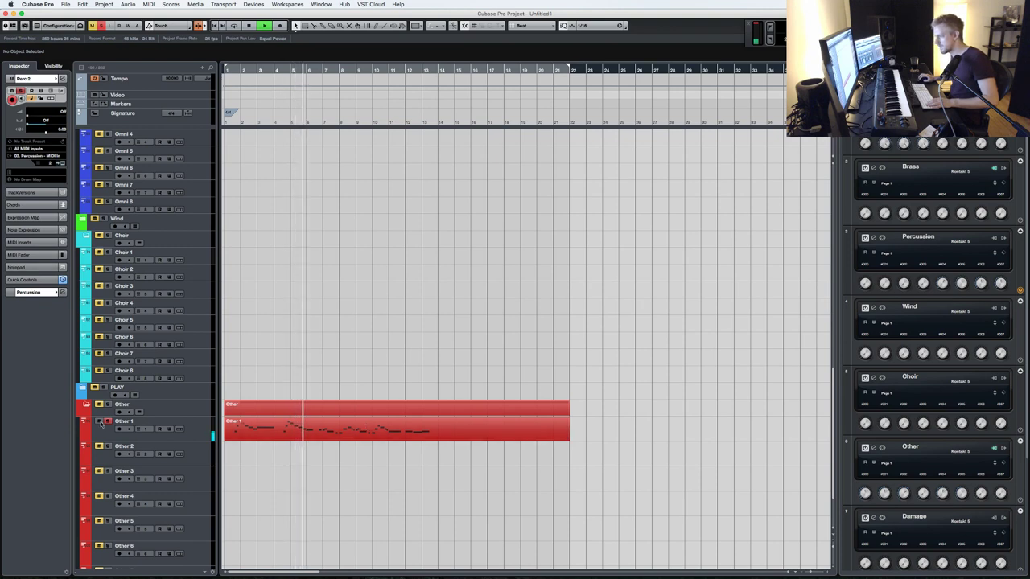
{"action": "double_click", "coordinate": [290, 430]}
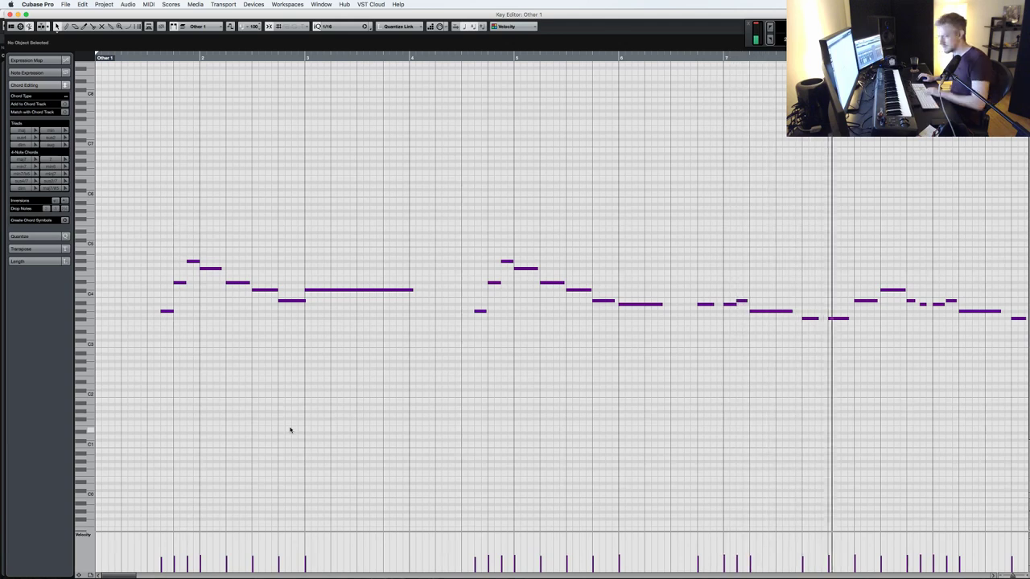
{"action": "key", "text": "Escape"}
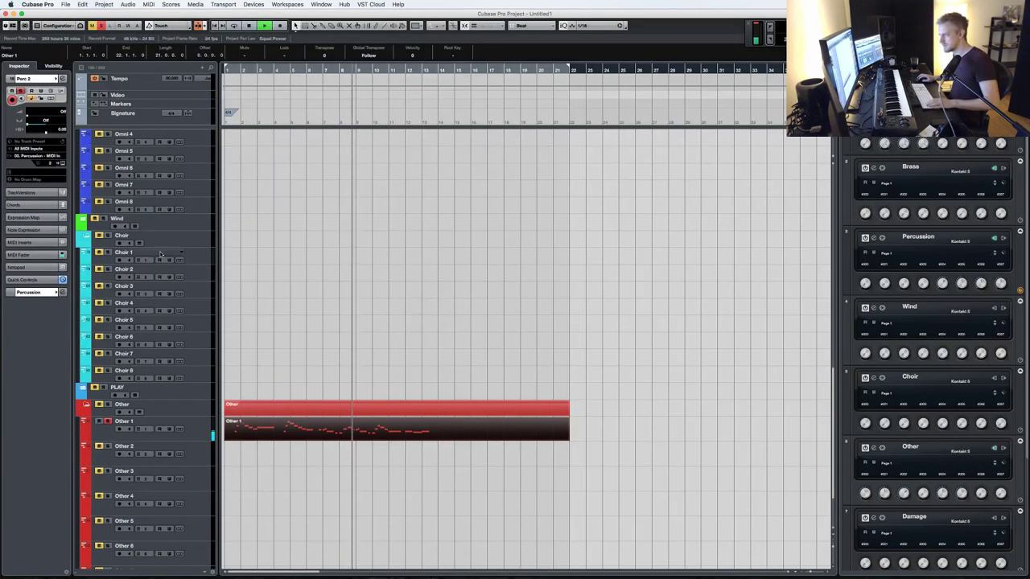
- Solo the Choir 1 track as well and audition a live choir line against the Other 1 melody during playback
{"action": "left_click", "coordinate": [110, 252]}
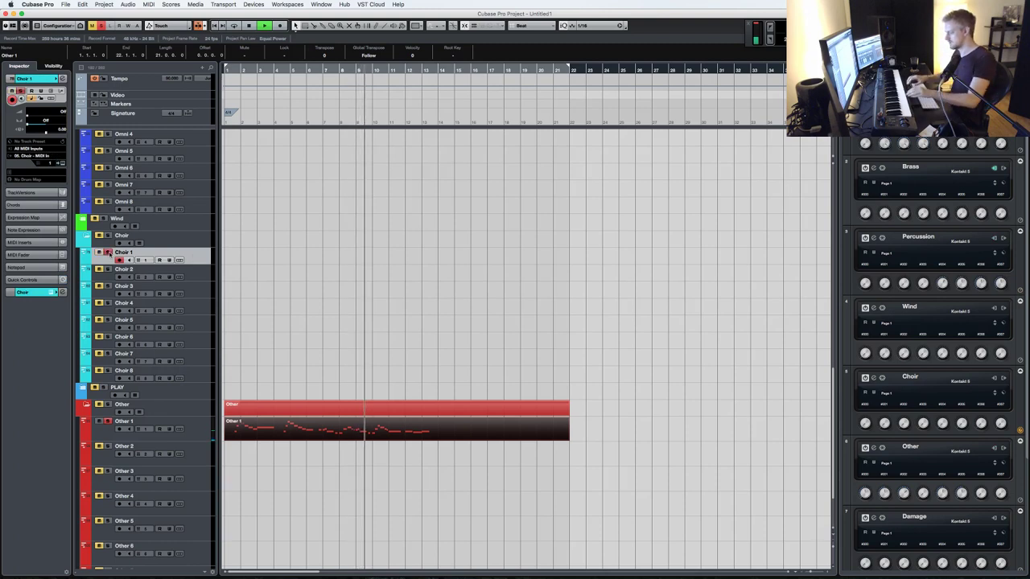
{"action": "key", "text": "space"}
{"action": "key", "text": "space"}
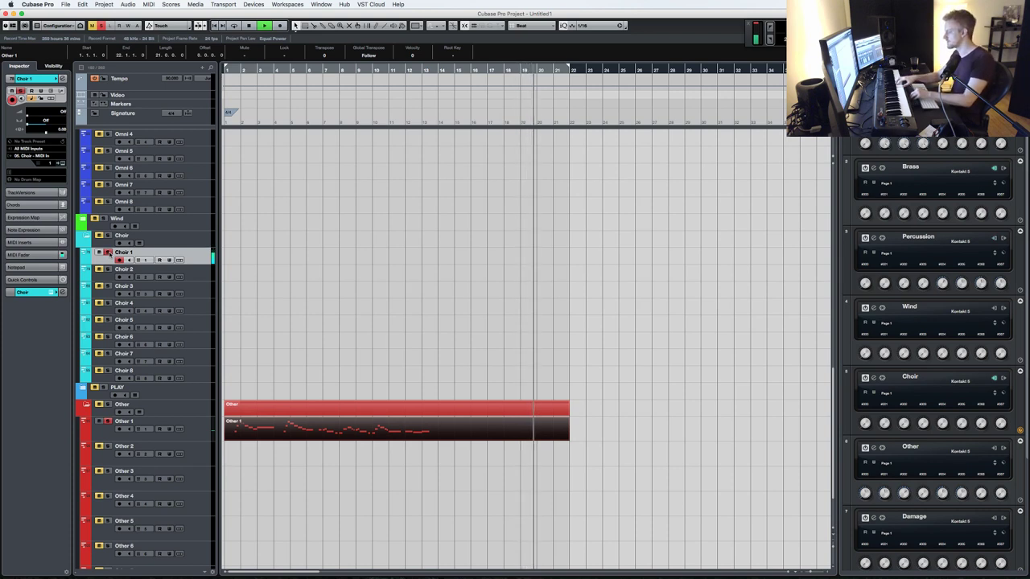
{"action": "key", "text": "space"}
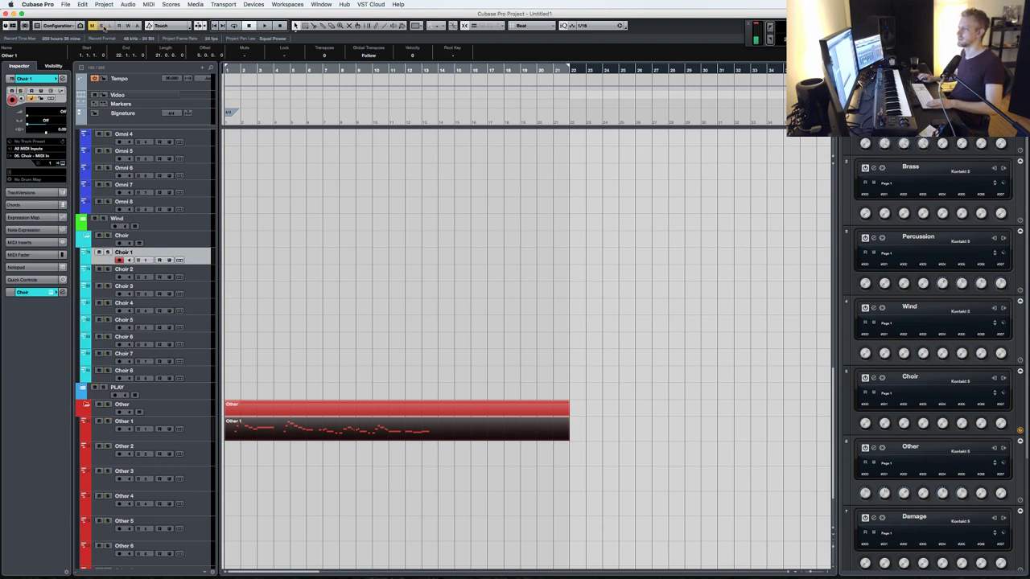
- Inspect the Strings 3 part and the opening Brass 1 part, including the brass notes and modulation curve in the Key Editor
{"action": "scroll", "coordinate": [368, 372], "scroll_direction": "up", "scroll_amount": 10}
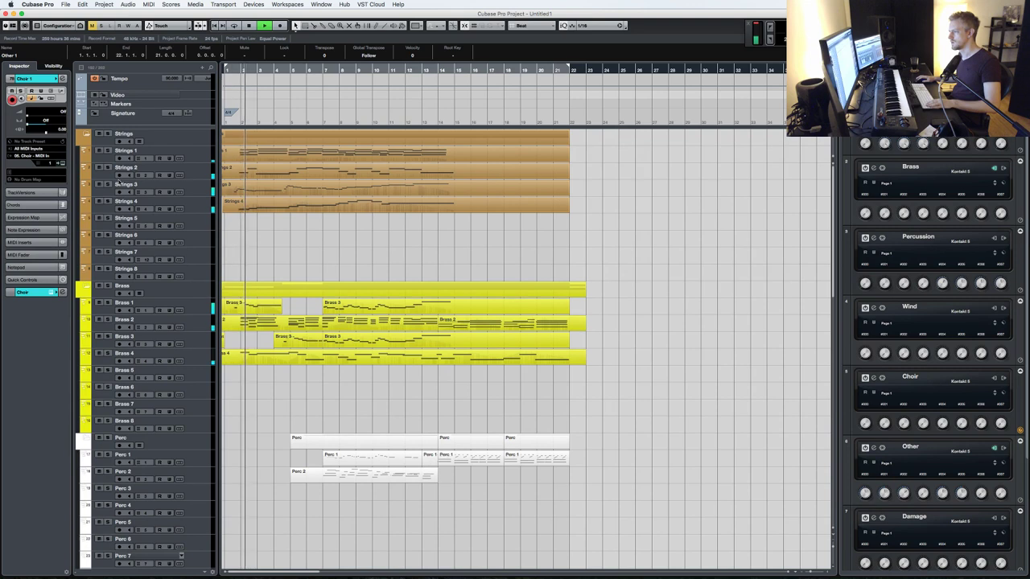
{"action": "left_click", "coordinate": [241, 187]}
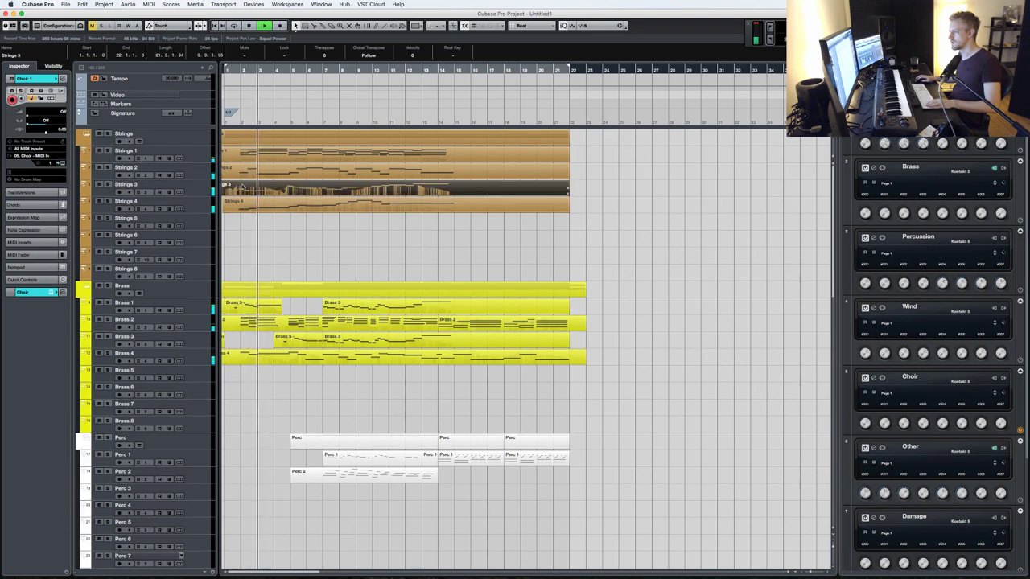
{"action": "double_click", "coordinate": [243, 187]}
{"action": "key", "text": "space"}
{"action": "key", "text": "Return"}
{"action": "double_click", "coordinate": [264, 310]}
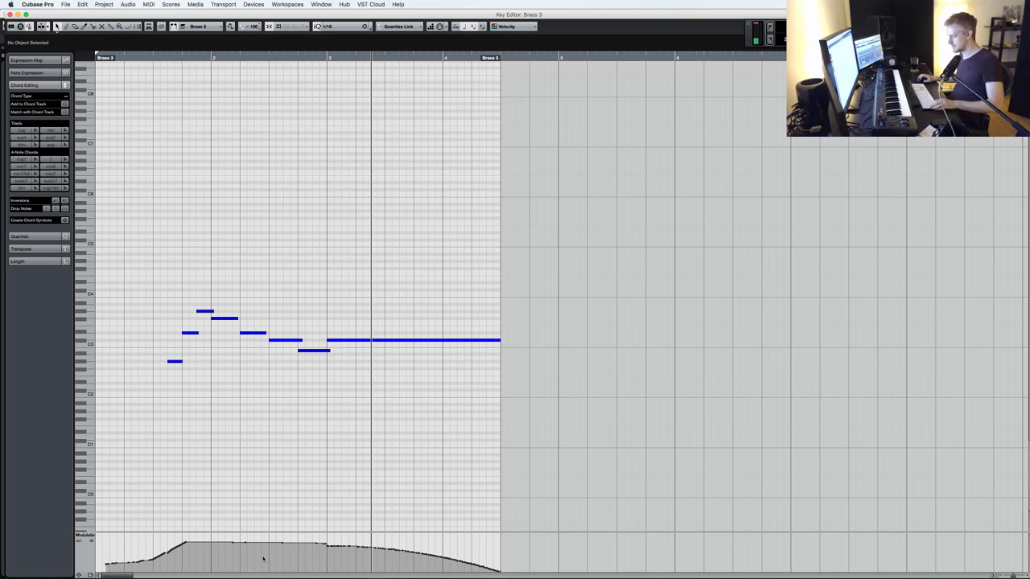
{"action": "key", "text": "super+a"}
{"action": "key", "text": "Return"}
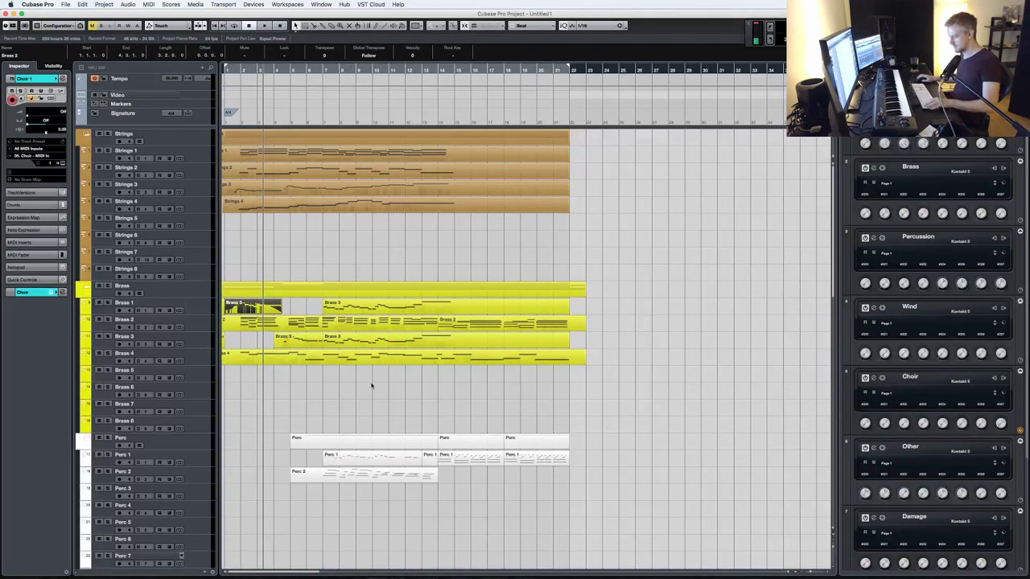
- Check the instruments loaded in the Brass Kontakt for the Brass 1 track and close the open Kontakt windows
{"action": "left_click", "coordinate": [193, 304]}
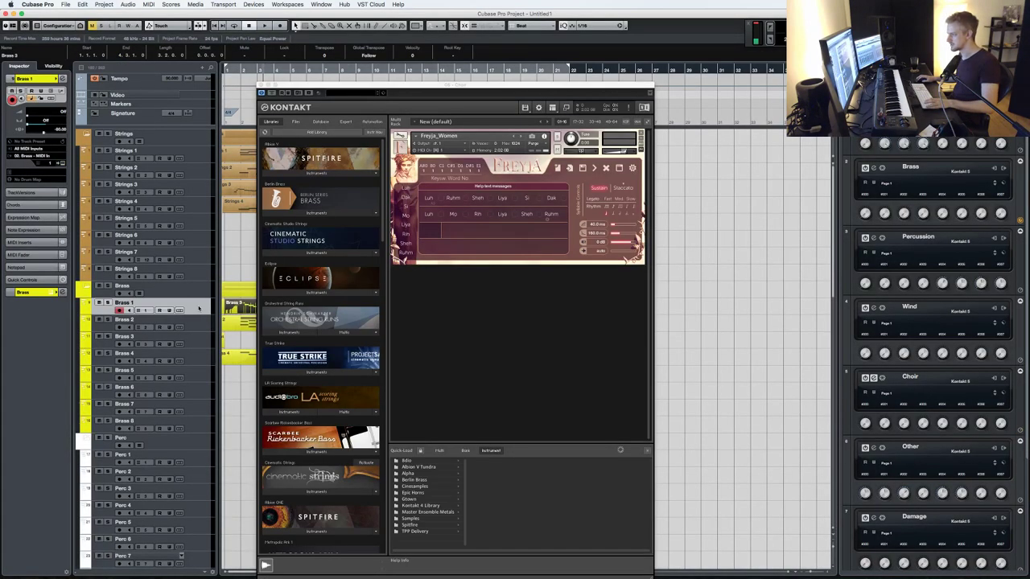
{"action": "left_click", "coordinate": [873, 167]}
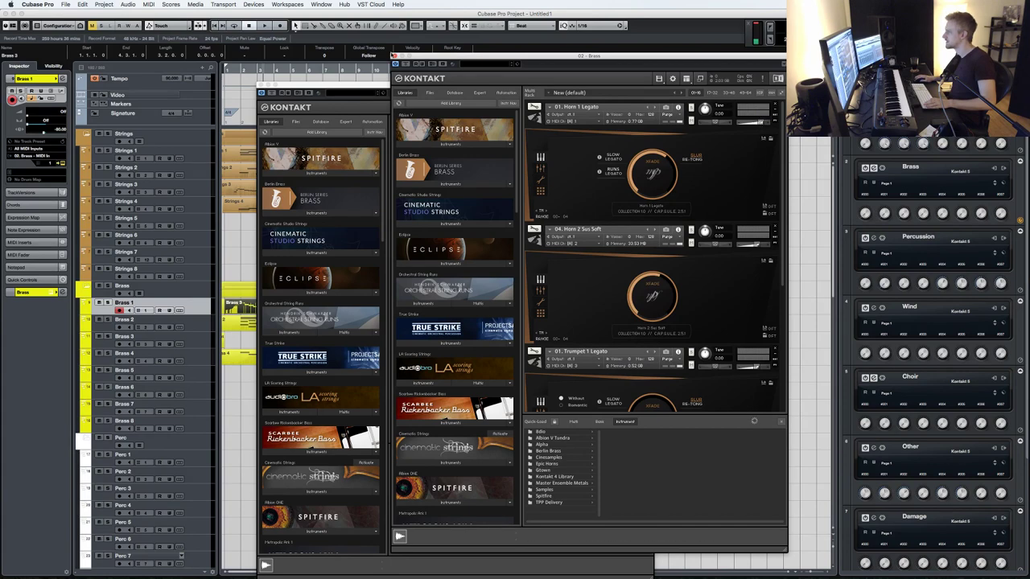
{"action": "left_click", "coordinate": [394, 57]}
{"action": "left_click", "coordinate": [262, 87]}
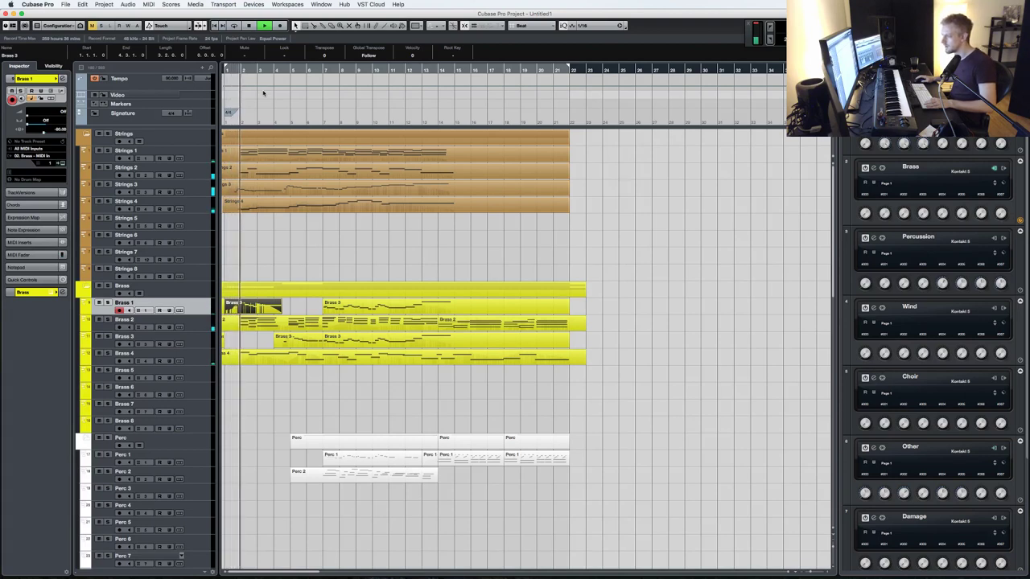
- Show the Modulation controller lane of the Strings 3 part, select everything and lower the whole modulation curve
{"action": "left_click", "coordinate": [199, 188]}
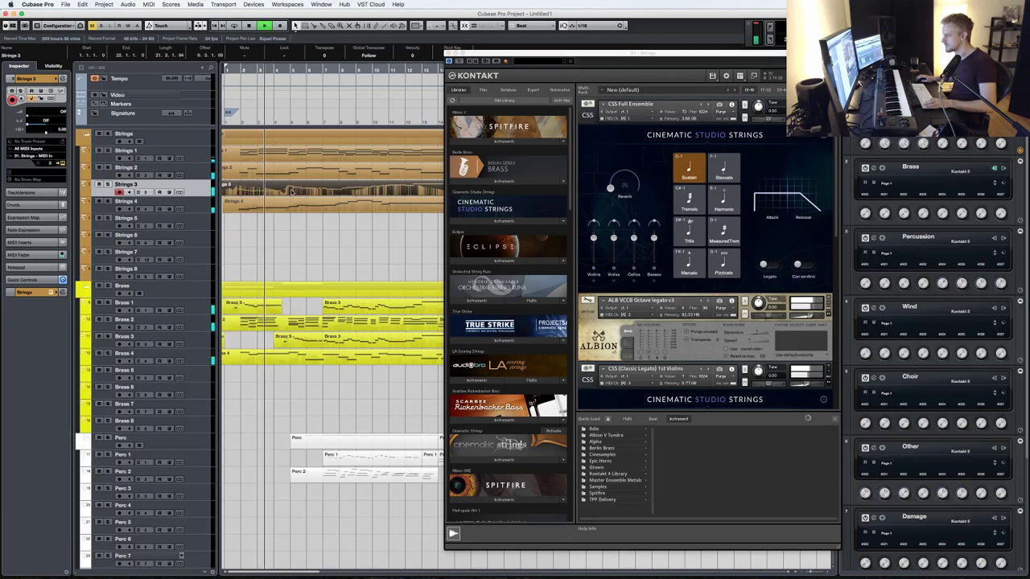
{"action": "double_click", "coordinate": [359, 187]}
{"action": "left_click", "coordinate": [78, 534]}
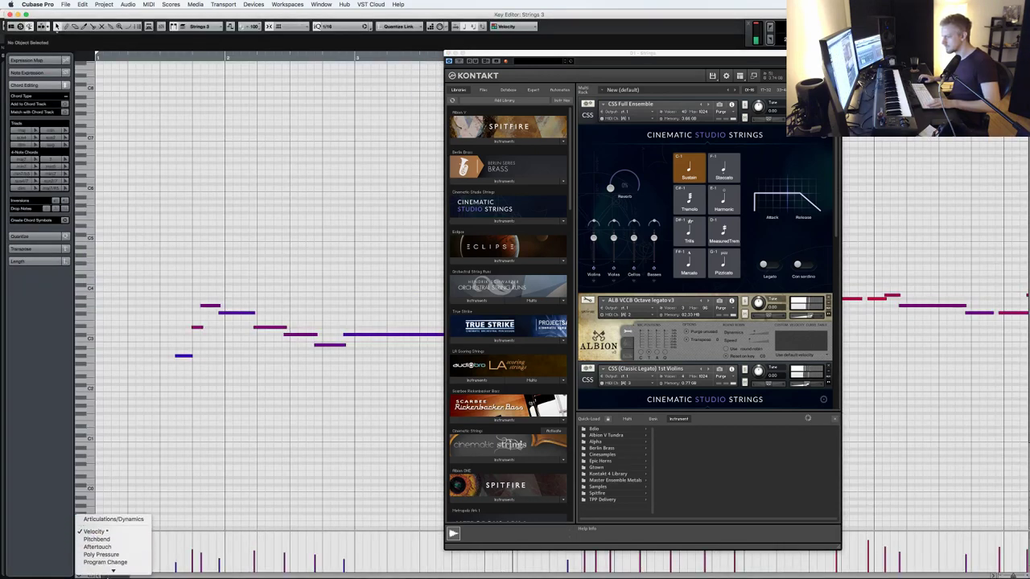
{"action": "left_click", "coordinate": [109, 546]}
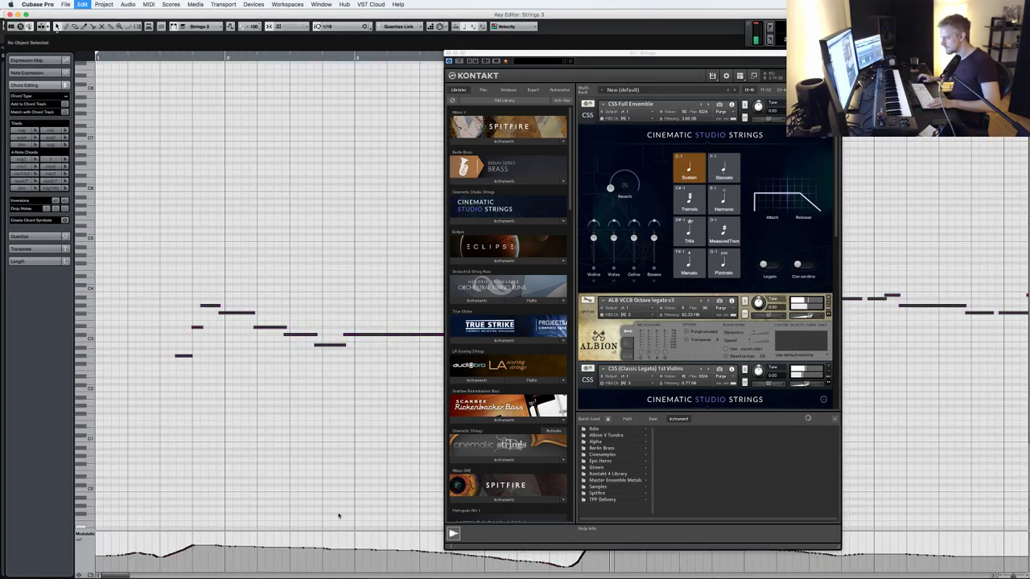
{"action": "key", "text": "super+a"}
{"action": "left_click", "coordinate": [447, 53]}
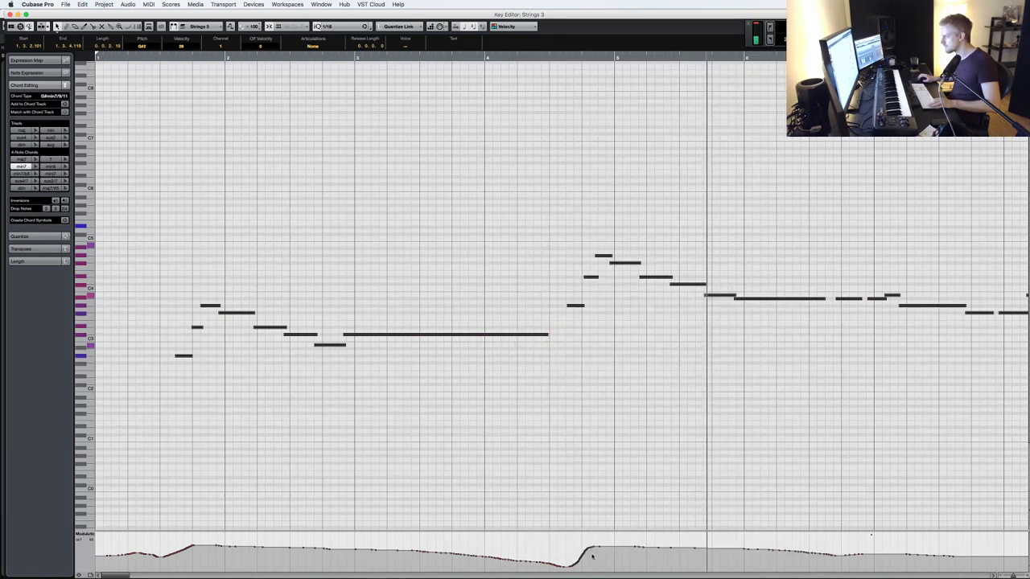
{"action": "left_click_drag", "start_coordinate": [608, 541], "coordinate": [607, 544]}
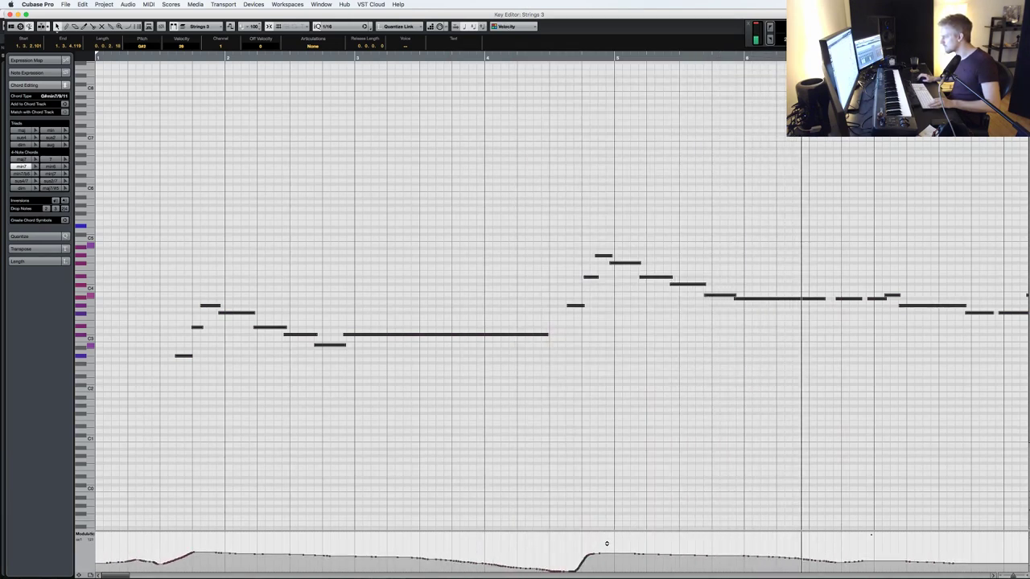
{"action": "key", "text": "g"}
{"action": "key", "text": "g"}
{"action": "key", "text": "g"}
{"action": "key", "text": "g"}
{"action": "key", "text": "g"}
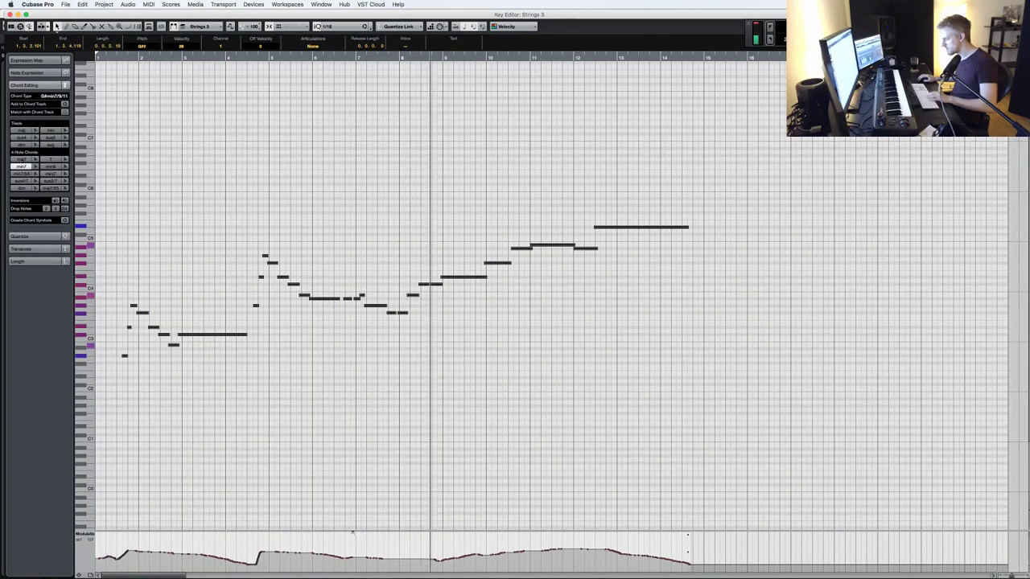
- Quantize the Perc 2 notes to the 1/16 grid and shift the final three-note chord slightly earlier
{"action": "key", "text": "Return"}
{"action": "double_click", "coordinate": [386, 472]}
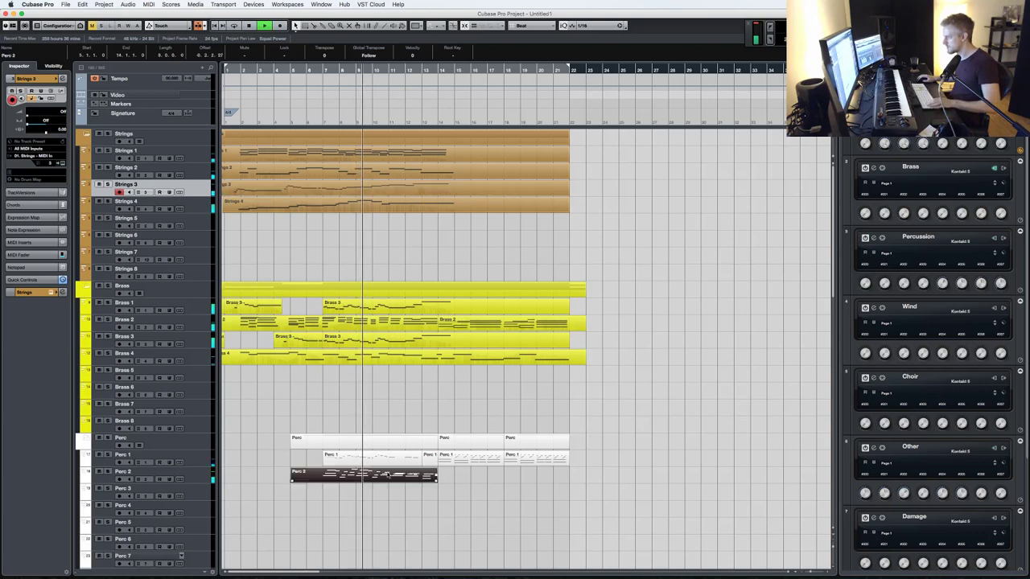
{"action": "key", "text": "super+a"}
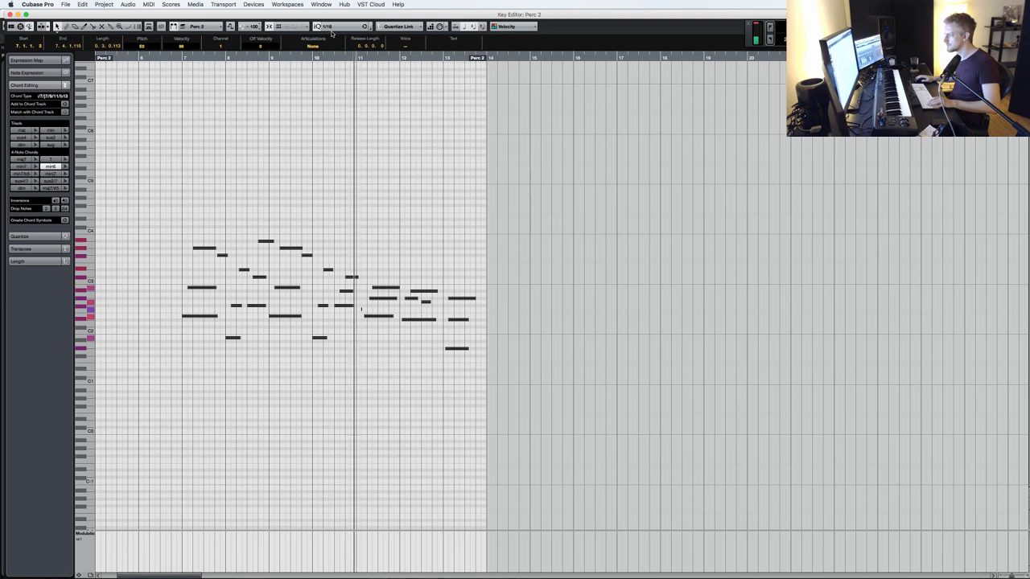
{"action": "left_click", "coordinate": [366, 315]}
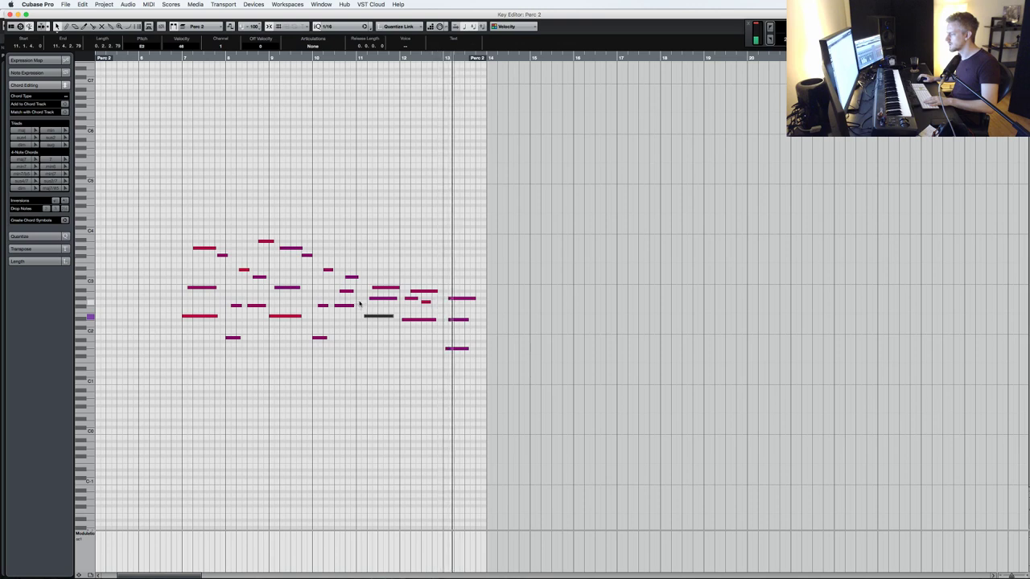
{"action": "left_click", "coordinate": [476, 306]}
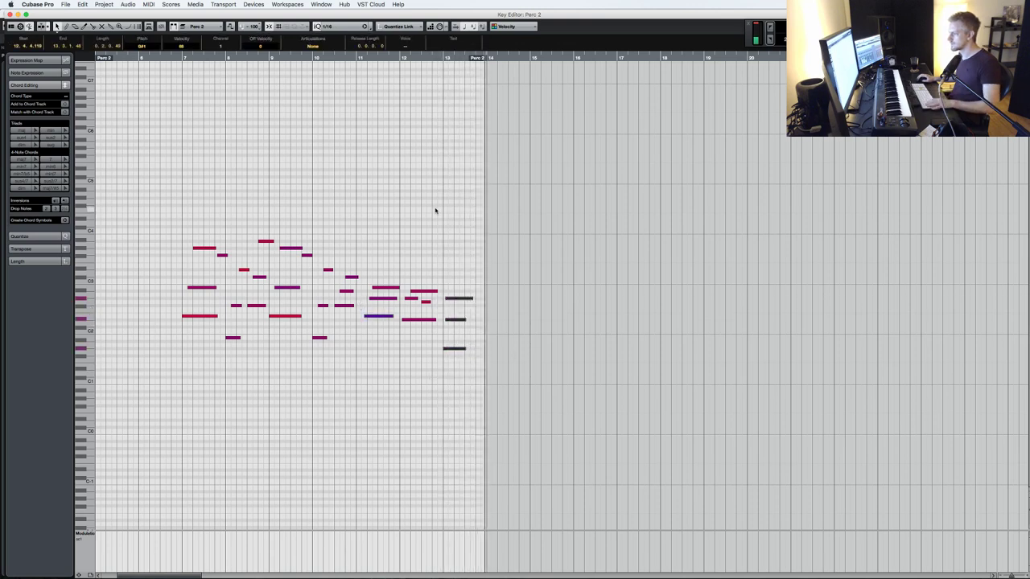
{"action": "key", "text": "Return"}
- Select the empty Strings 5 track and open its Strings Kontakt instrument
{"action": "scroll", "coordinate": [446, 214], "scroll_direction": "down", "scroll_amount": 15}
{"action": "scroll", "coordinate": [478, 172], "scroll_direction": "up", "scroll_amount": 8}
{"action": "scroll", "coordinate": [480, 188], "scroll_direction": "up", "scroll_amount": 3}
{"action": "scroll", "coordinate": [471, 187], "scroll_direction": "down", "scroll_amount": 10}
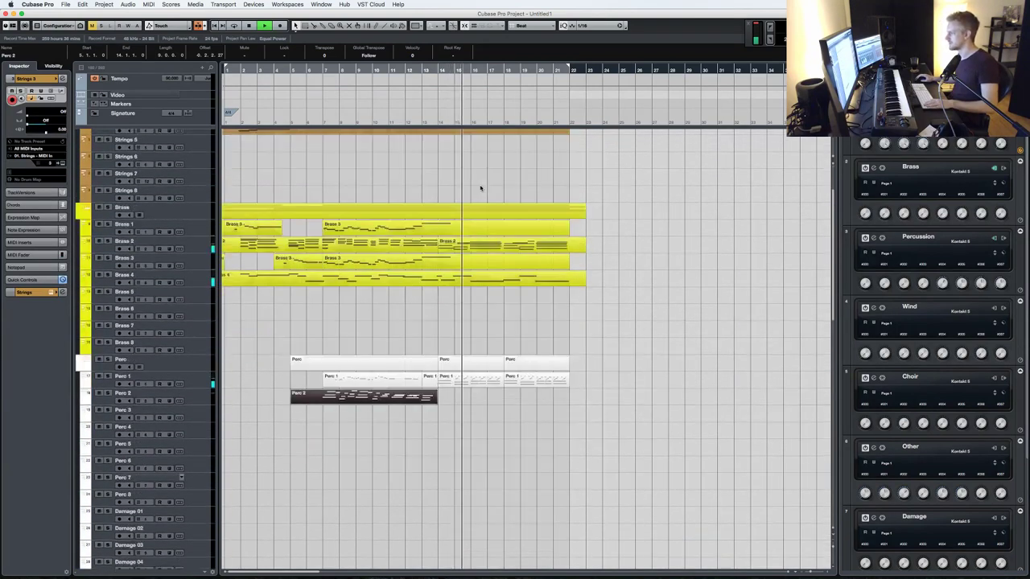
{"action": "scroll", "coordinate": [251, 197], "scroll_direction": "up", "scroll_amount": 12}
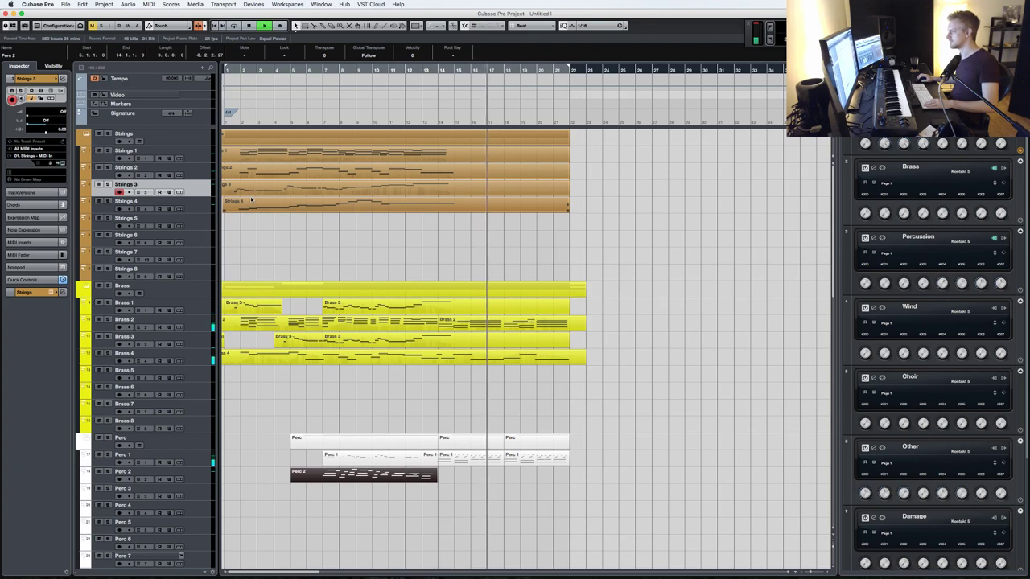
{"action": "left_click", "coordinate": [205, 220]}
{"action": "key", "text": "e"}
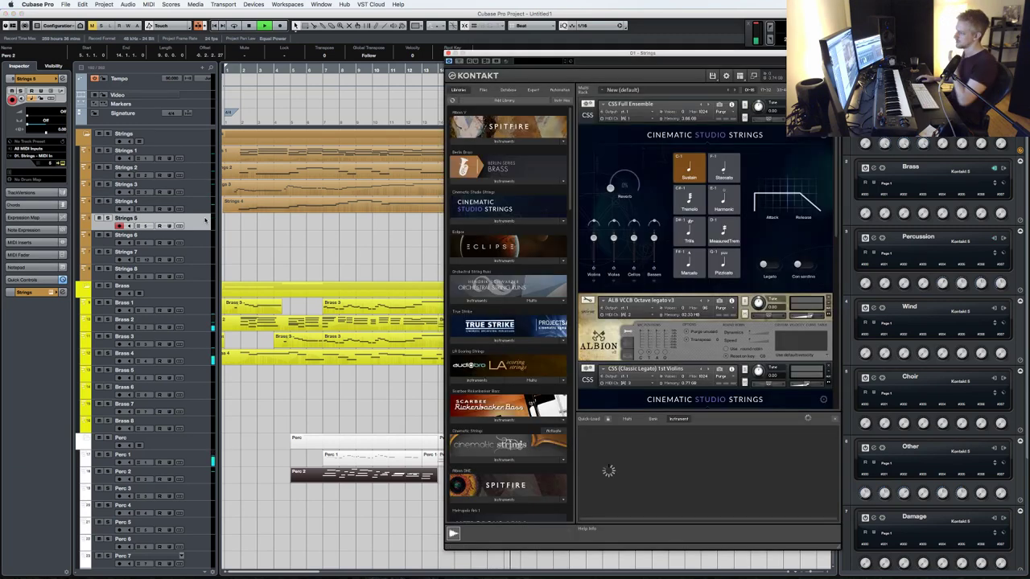
- Load the patch Strings High - Soft and Wild from the Spitfire Albion V library and close the Kontakt window
{"action": "scroll", "coordinate": [533, 230], "scroll_direction": "down", "scroll_amount": 6}
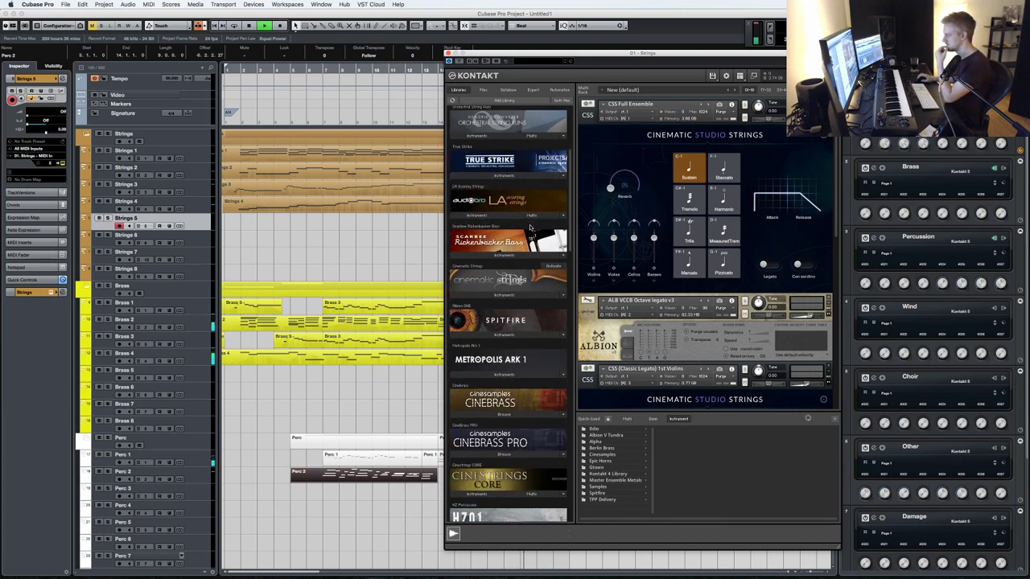
{"action": "scroll", "coordinate": [530, 225], "scroll_direction": "up", "scroll_amount": 6}
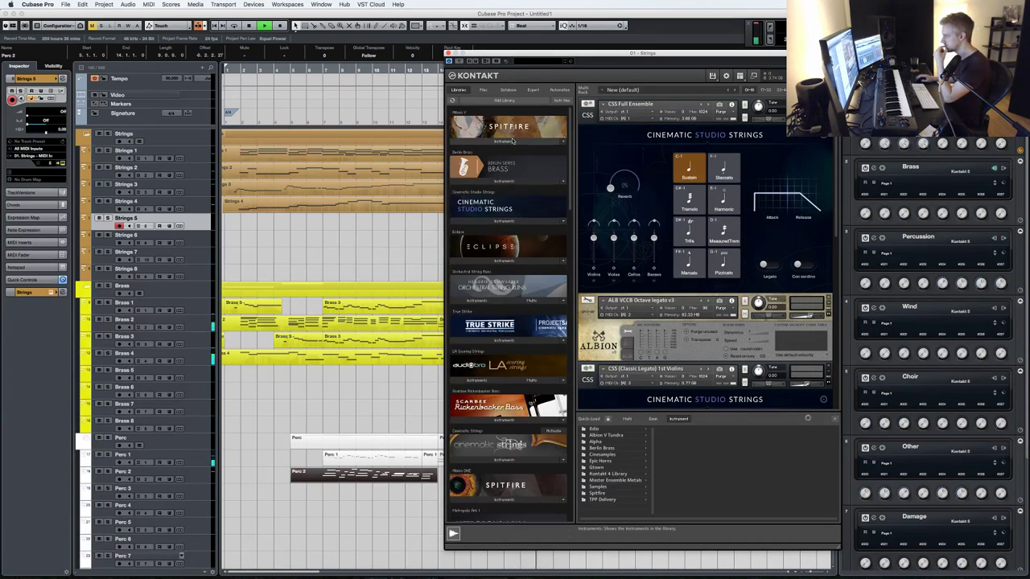
{"action": "left_click", "coordinate": [512, 140]}
{"action": "double_click", "coordinate": [499, 183]}
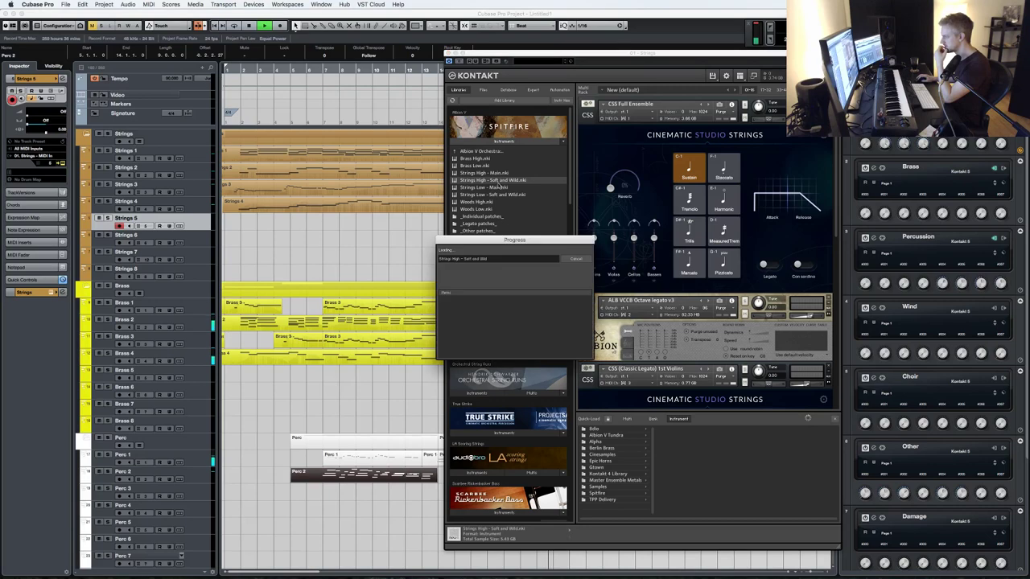
{"action": "left_click", "coordinate": [732, 349]}
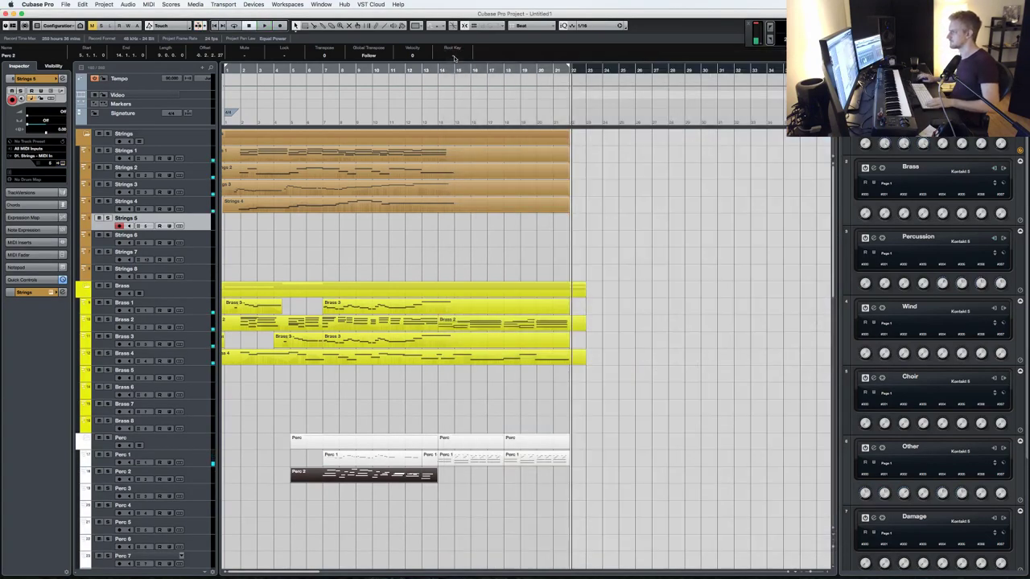
{"action": "left_click", "coordinate": [451, 61]}
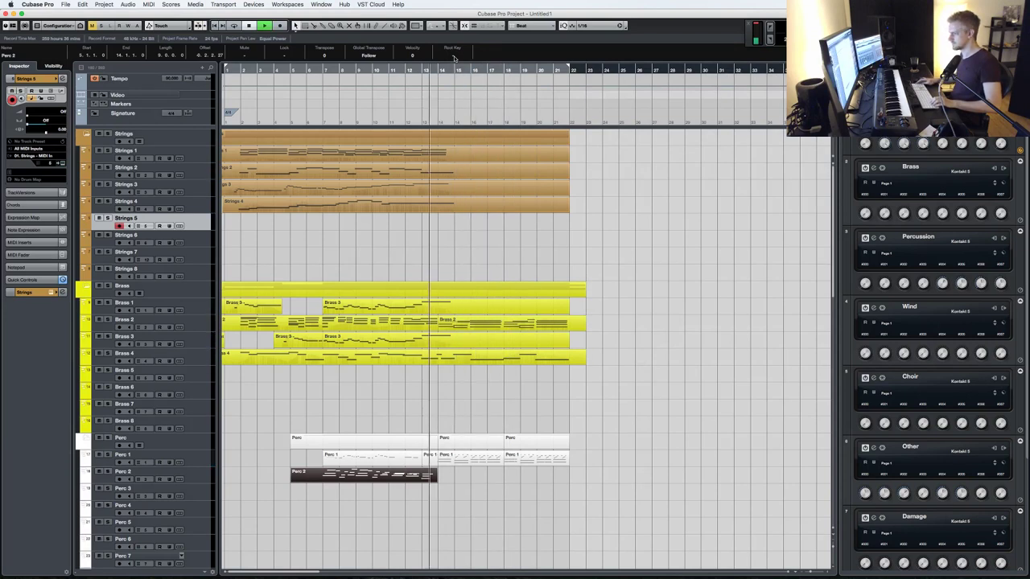
{"action": "key", "text": "KP_Multiply"}
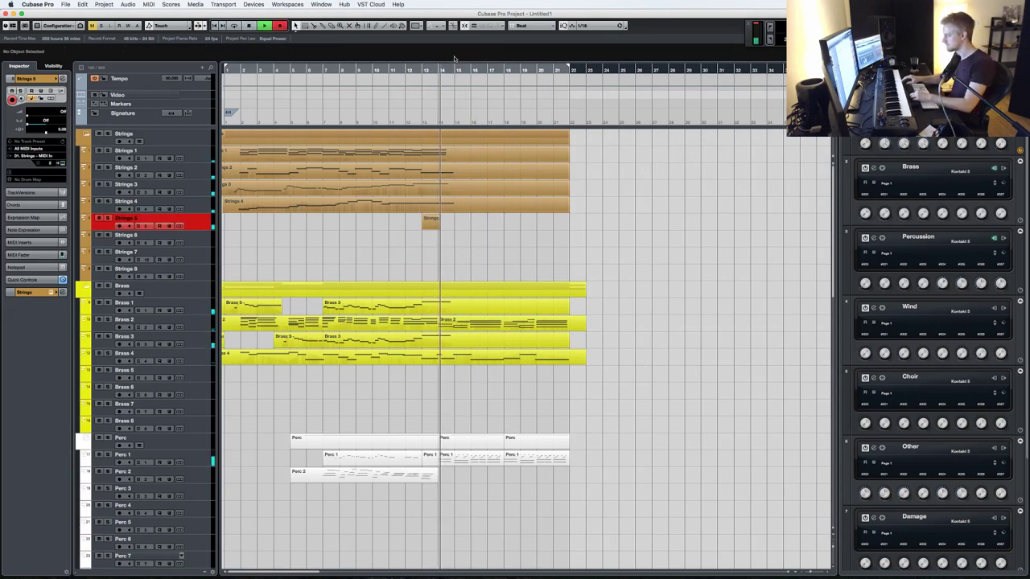
{"action": "key", "text": "KP_Multiply"}
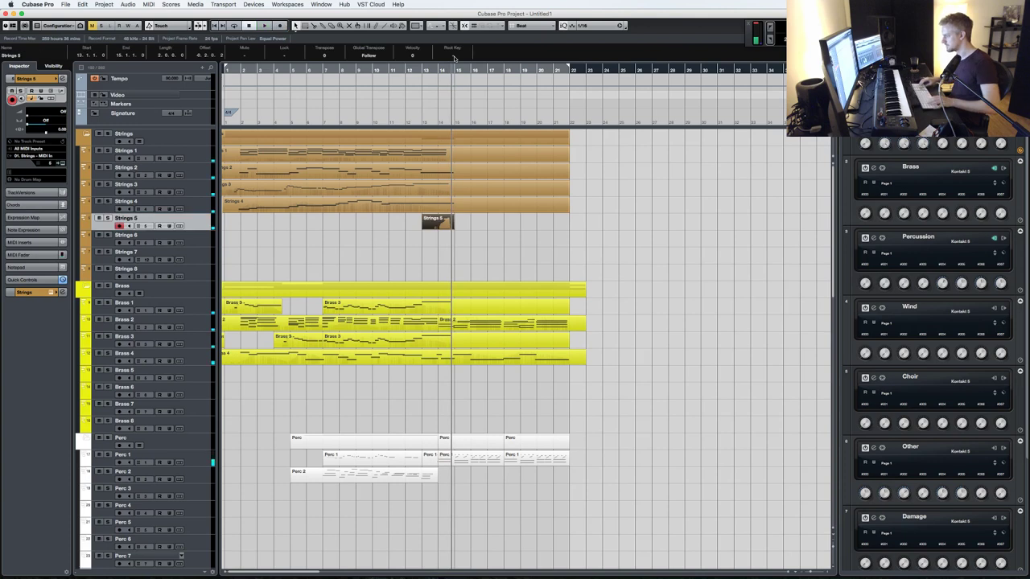
{"action": "key", "text": "super+z"}
- Record a sustained two-note line with modulation on the Strings 5 track starting at bar 13
{"action": "key", "text": "KP_Subtract"}
{"action": "key", "text": "KP_Subtract"}
{"action": "key", "text": "KP_Multiply"}
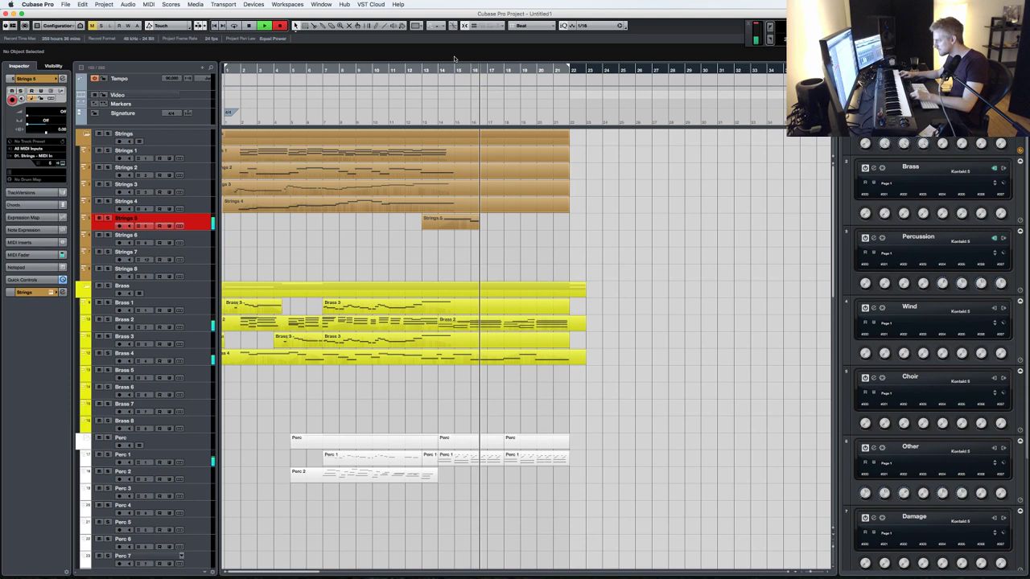
{"action": "key", "text": "space"}
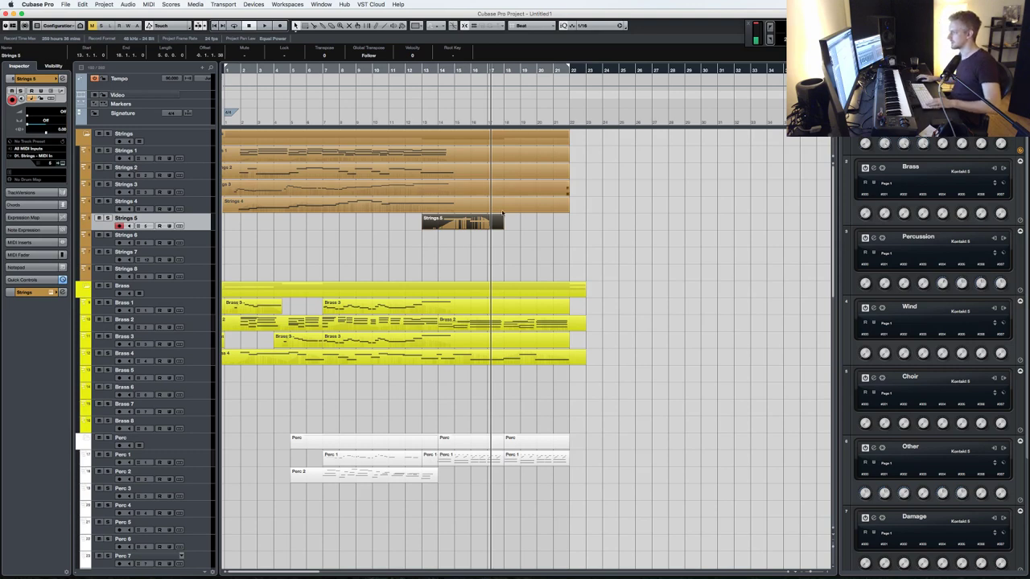
- Transpose the recorded Strings 5 notes up an octave and lengthen the second note to three bars
{"action": "double_click", "coordinate": [461, 223]}
{"action": "key", "text": "super+a"}
{"action": "key", "text": "shift+Up"}
{"action": "left_click_drag", "start_coordinate": [274, 218], "coordinate": [354, 218]}
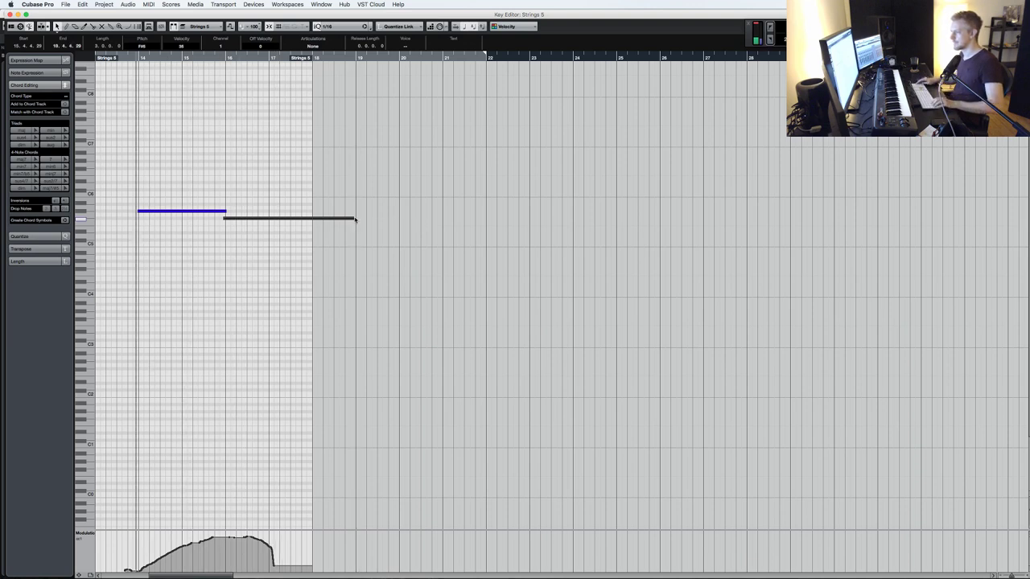
- Reduce the Strings 5 modulation curve to a low, gentle swell while listening, and close the editor
{"action": "key", "text": "space"}
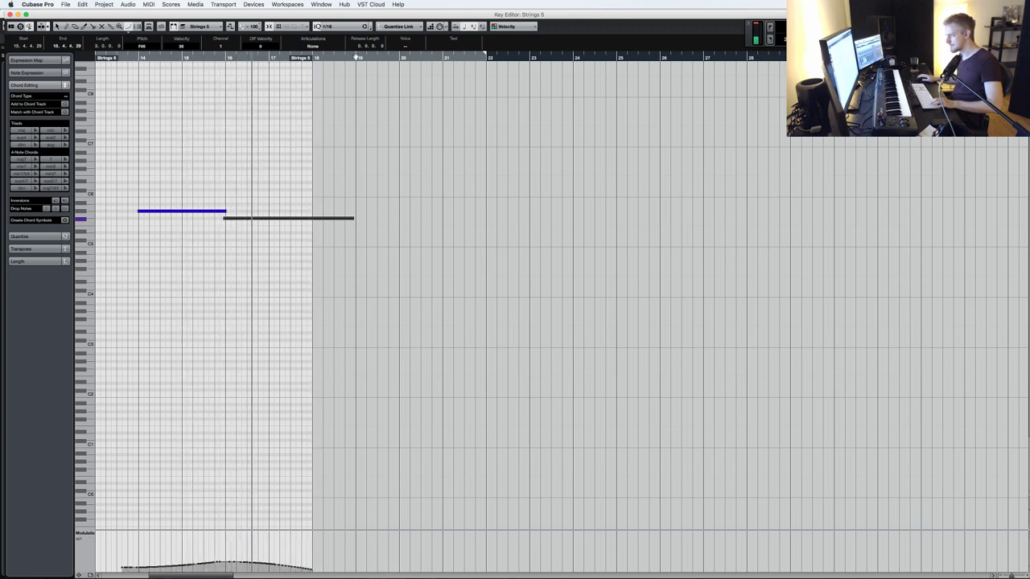
{"action": "key", "text": "Return"}
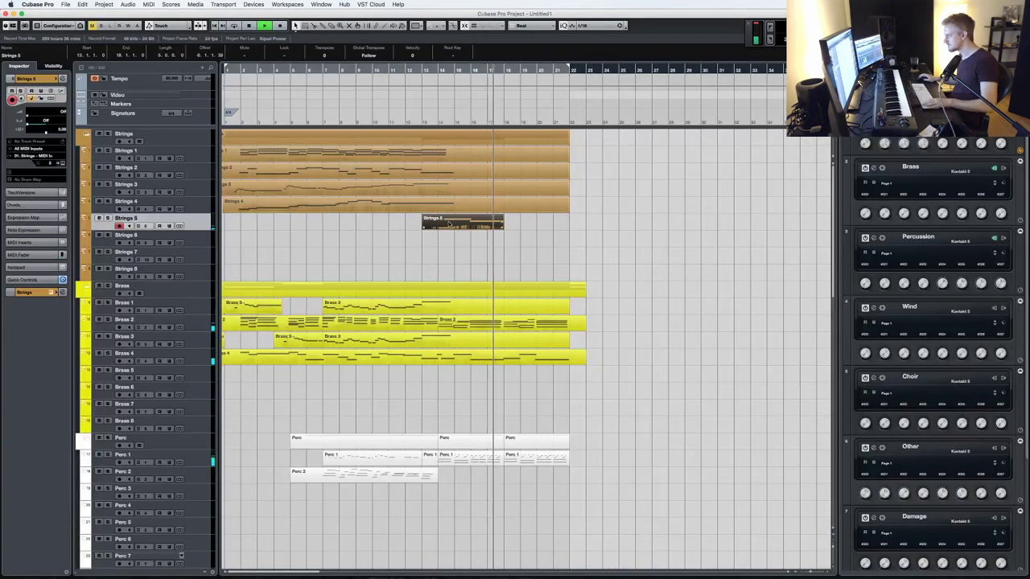
- Split the Strings 5 part at bar 14 and delete the piece before it
{"action": "left_click", "coordinate": [438, 226], "text": "alt"}
{"action": "left_click", "coordinate": [428, 226]}
{"action": "key", "text": "Delete"}
{"action": "left_click", "coordinate": [485, 228]}
{"action": "key", "text": "space"}
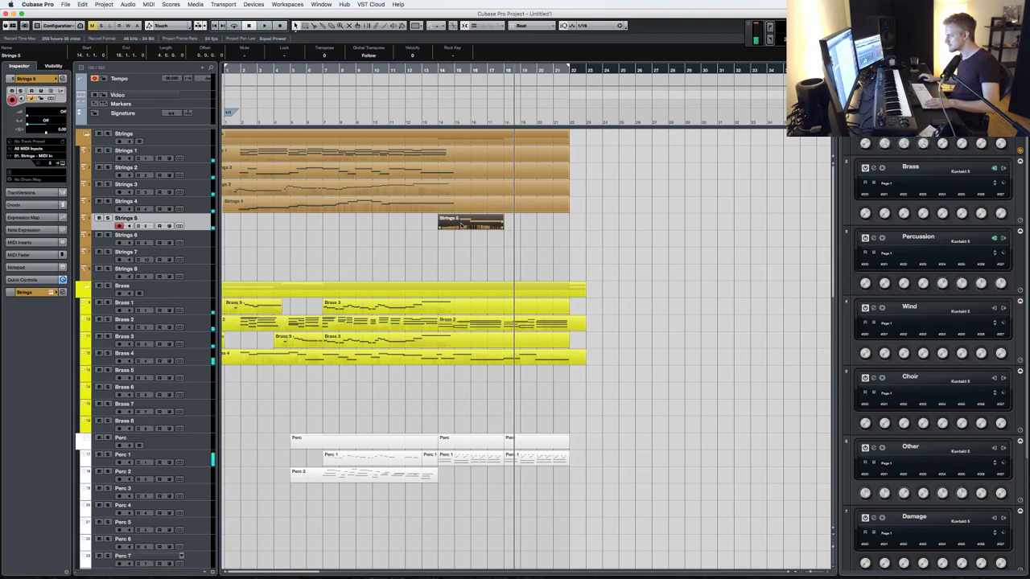
- Duplicate the Strings 5 part to bar 18 and glue both copies into one part ending at bar 22
{"action": "left_click_drag", "start_coordinate": [528, 225], "coordinate": [521, 223]}
{"action": "key", "text": "4"}
{"action": "left_click", "coordinate": [455, 224]}
{"action": "key", "text": "1"}
- Shorten the first long lower note in the Strings 5 part to end at bar 18 and play the piece from the start
{"action": "double_click", "coordinate": [456, 224]}
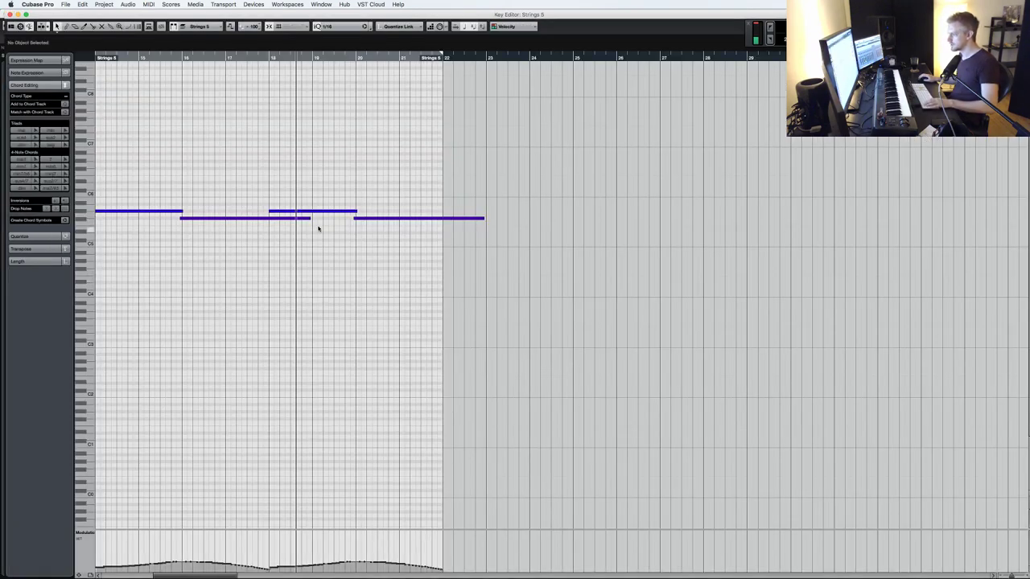
{"action": "left_click_drag", "start_coordinate": [310, 219], "coordinate": [270, 219]}
{"action": "key", "text": "Return"}
{"action": "key", "text": "KP_Decimal"}
{"action": "key", "text": "space"}
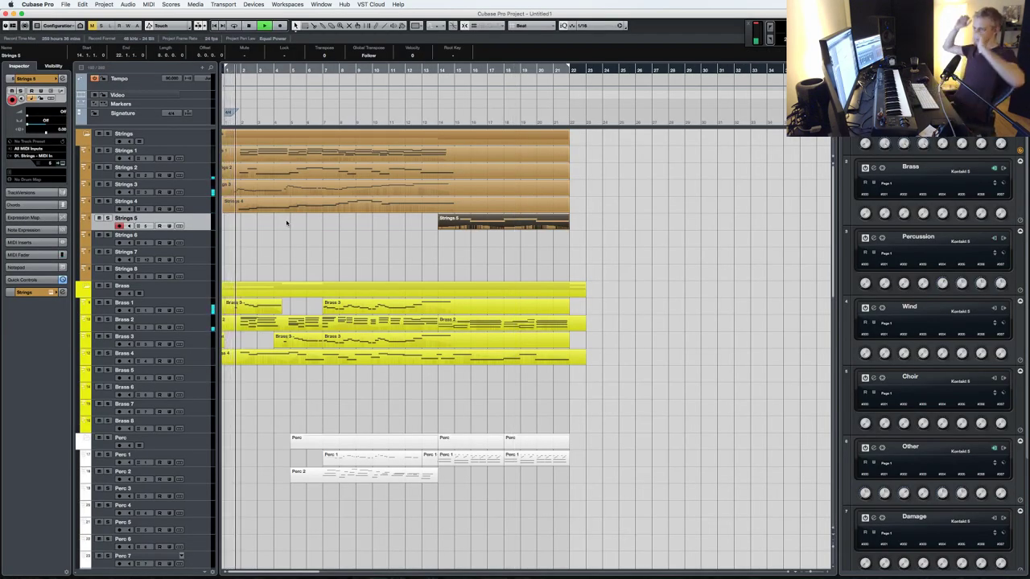
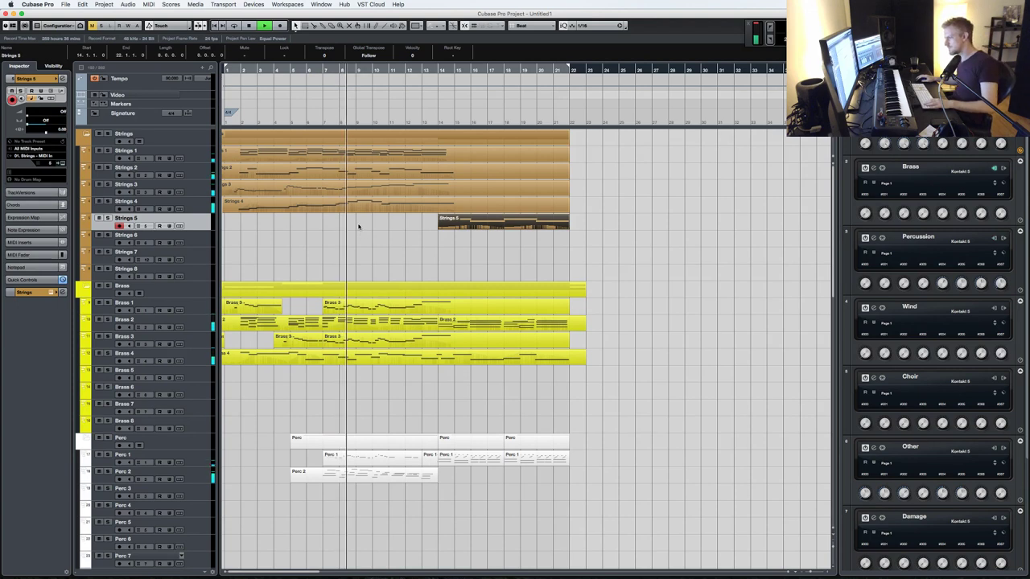
{"action": "left_click", "coordinate": [355, 476]}
{"action": "key", "text": "Delete"}
{"action": "key", "text": "space"}
{"action": "key", "text": "super+z"}
- Set the quantize value to 1/8, quantize all Perc 2 notes and audition the result
{"action": "double_click", "coordinate": [317, 477]}
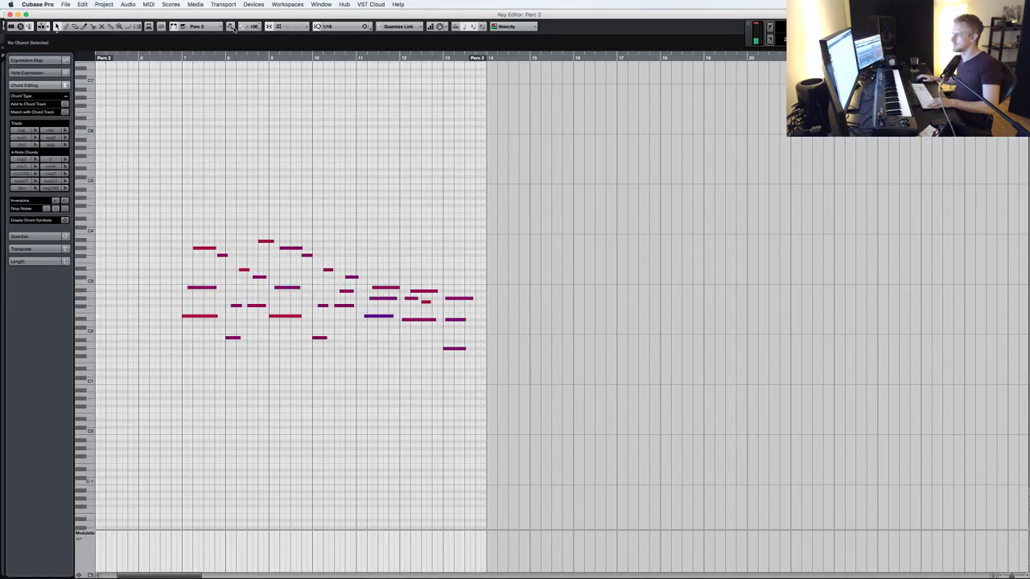
{"action": "left_click", "coordinate": [330, 26]}
{"action": "left_click", "coordinate": [337, 30]}
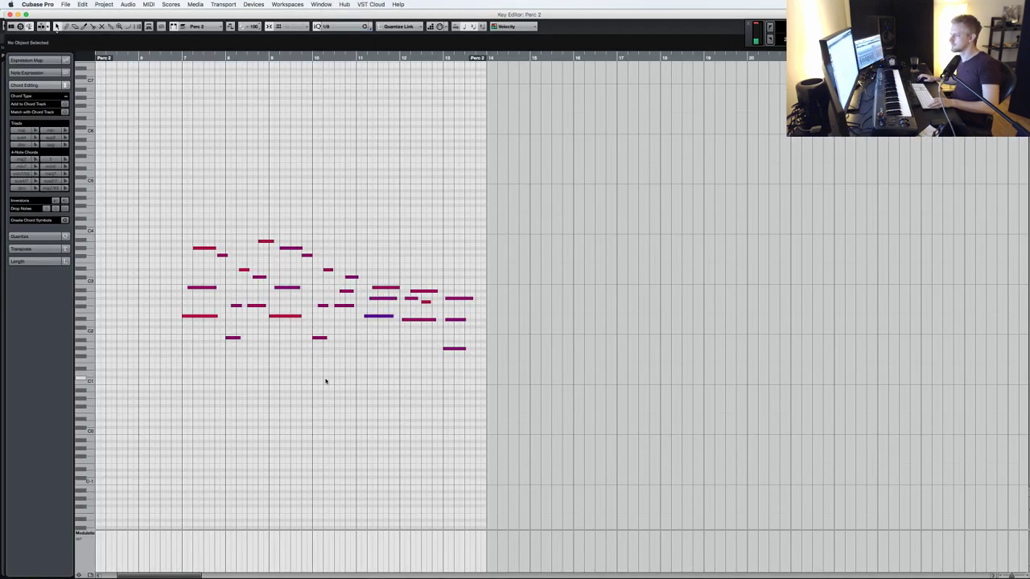
{"action": "key", "text": "super+a"}
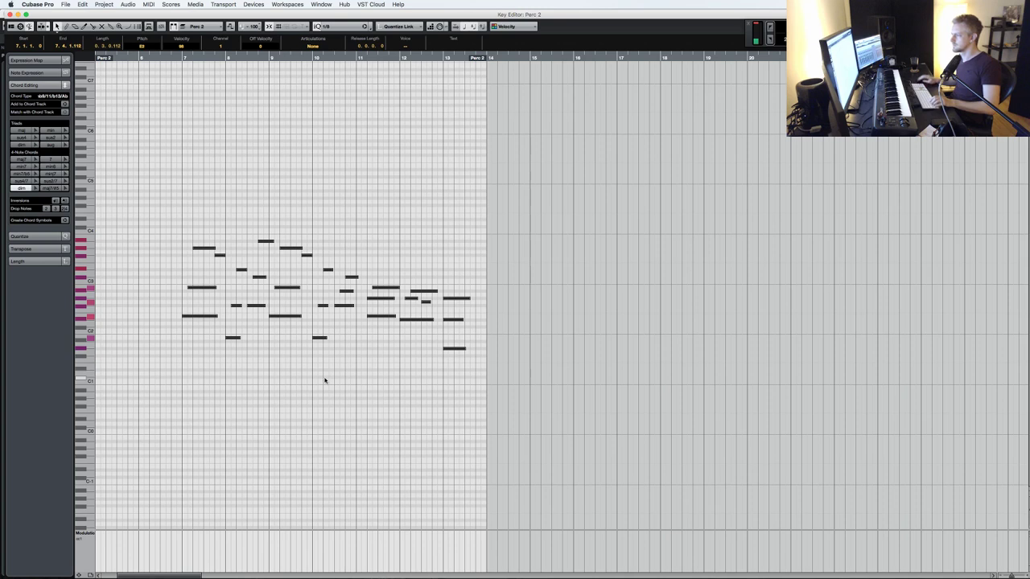
{"action": "key", "text": "space"}
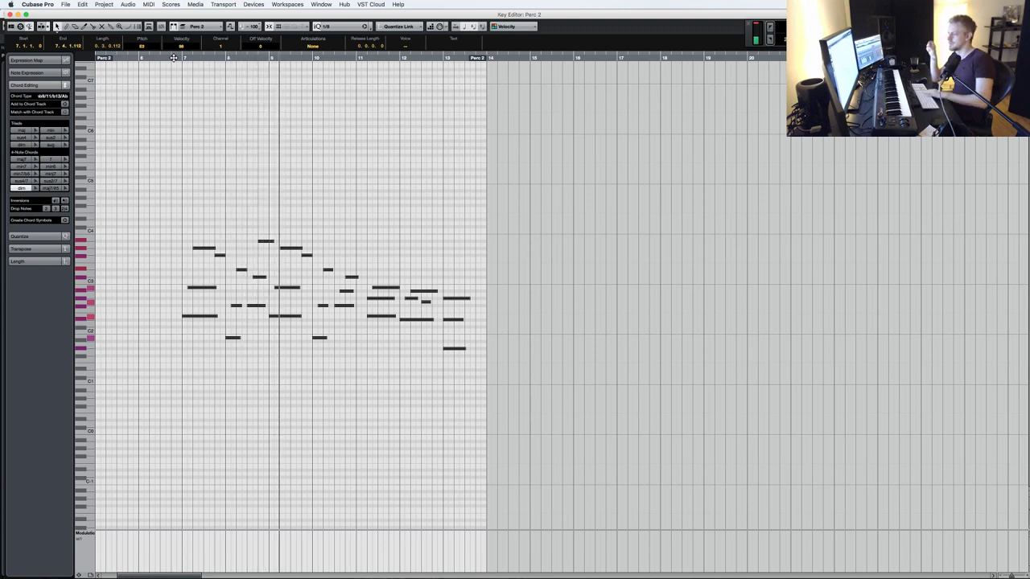
{"action": "key", "text": "Return"}
- Solo the Brass folder track and play it back
{"action": "left_click", "coordinate": [115, 288]}
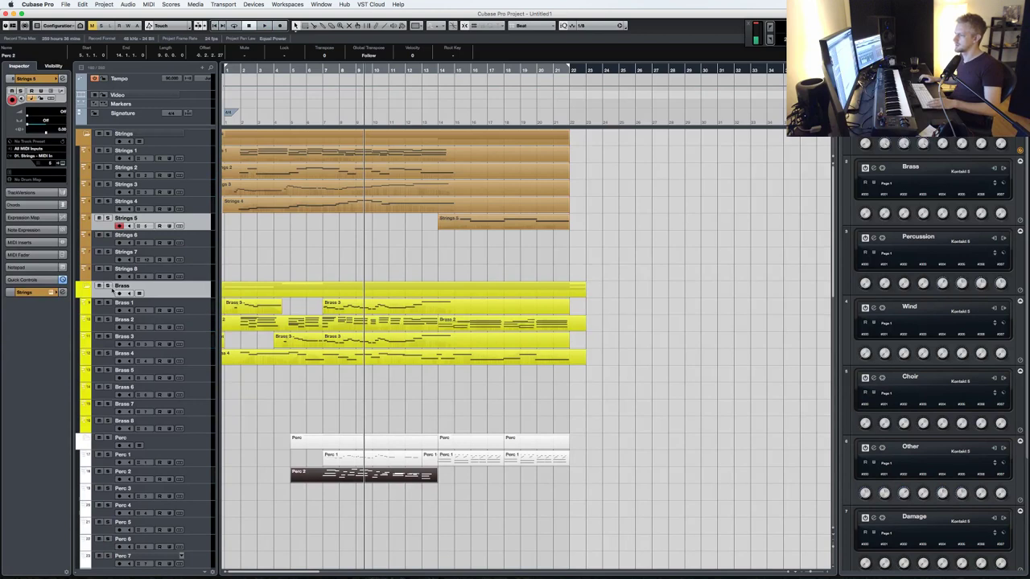
{"action": "key", "text": "space"}
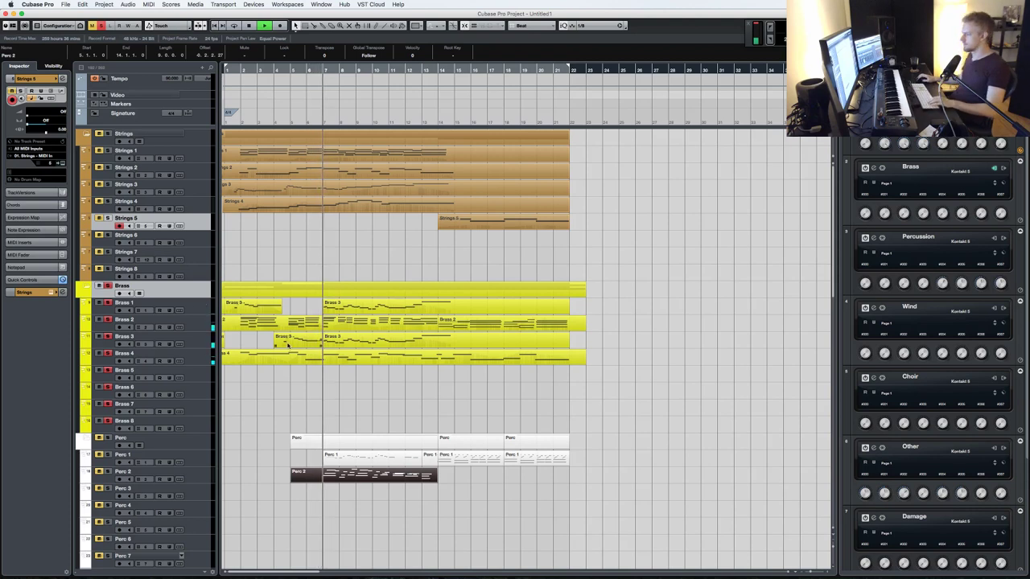
{"action": "key", "text": "h"}
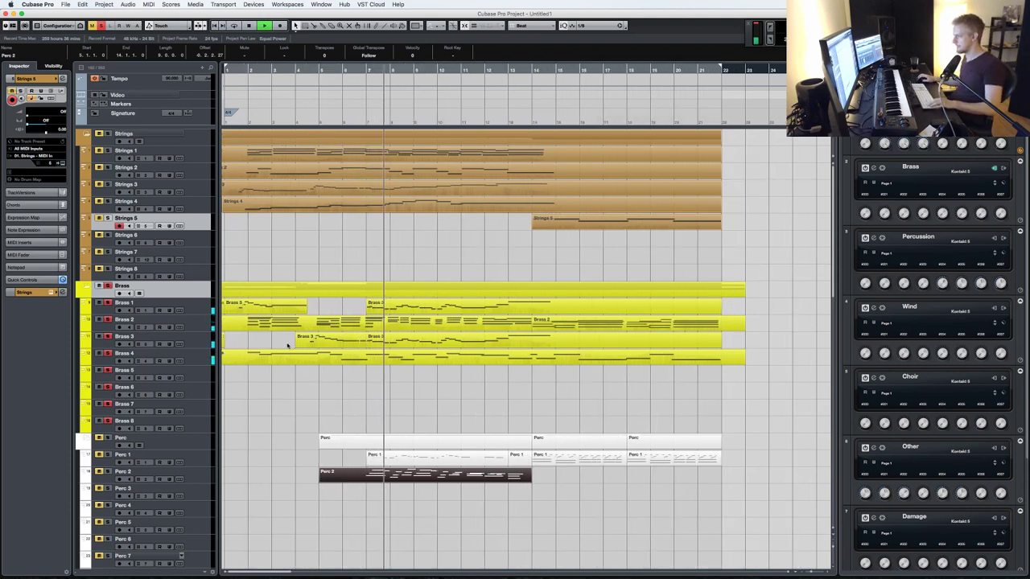
- Select all notes in the Brass 3 part starting at bar 4 and set the first note's displayed velocity to 74
{"action": "double_click", "coordinate": [351, 345]}
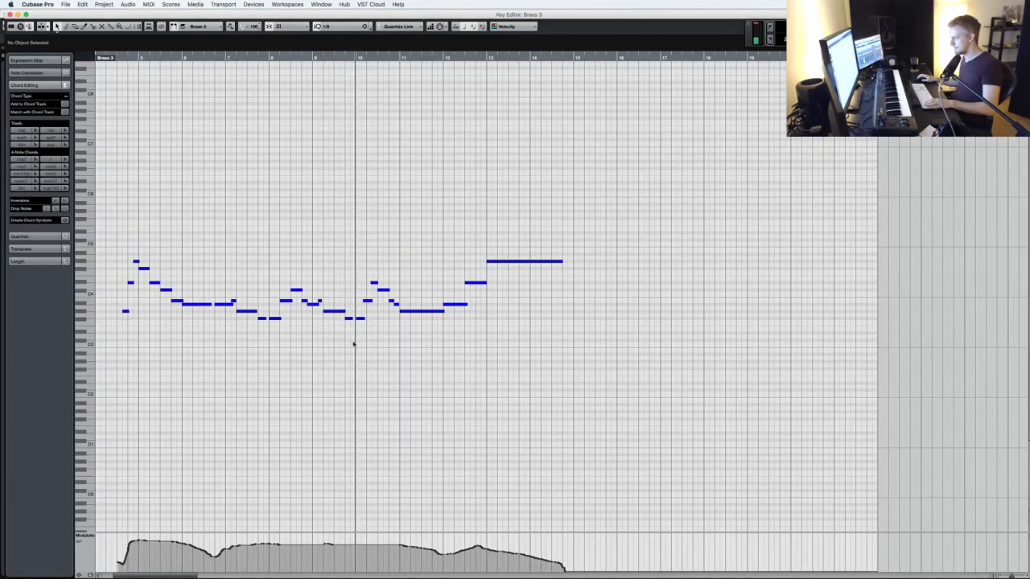
{"action": "key", "text": "super+a"}
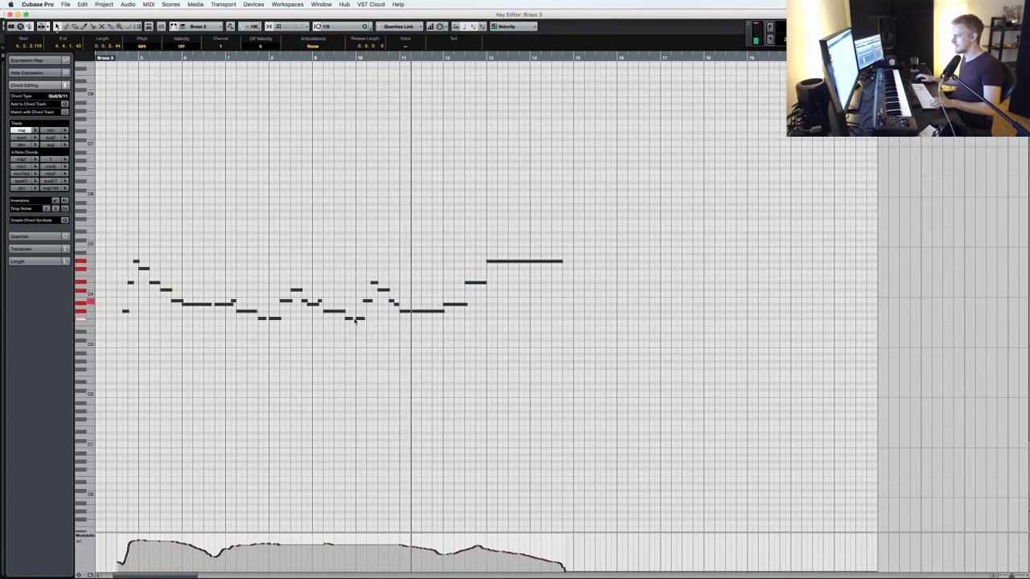
{"action": "key", "text": "KP_Subtract"}
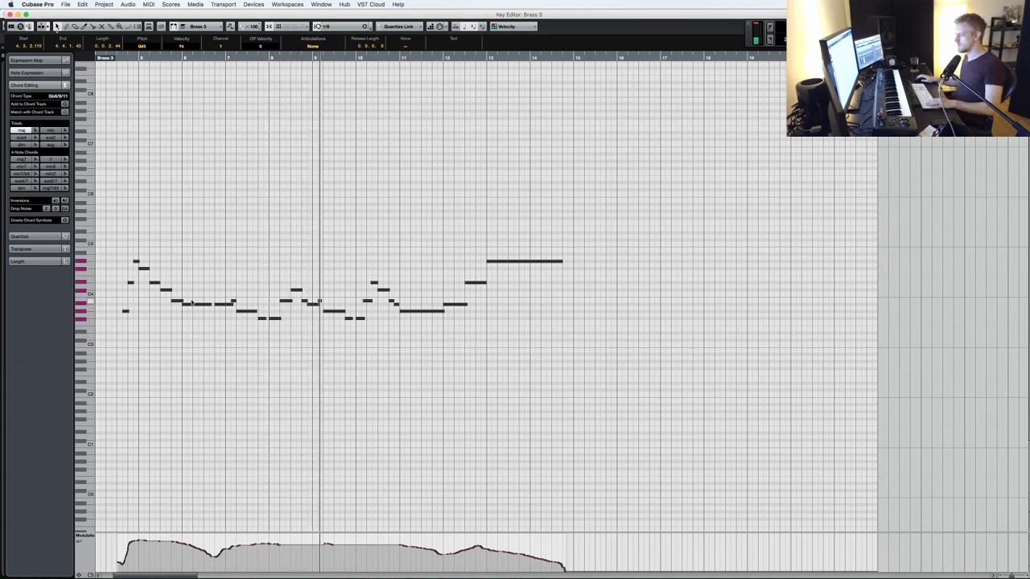
- Play the Brass 3 line from bar 8 and check the two short notes just before bar 9
{"action": "key", "text": "space"}
{"action": "key", "text": "h"}
{"action": "key", "text": "h"}
{"action": "key", "text": "h"}
{"action": "key", "text": "h"}
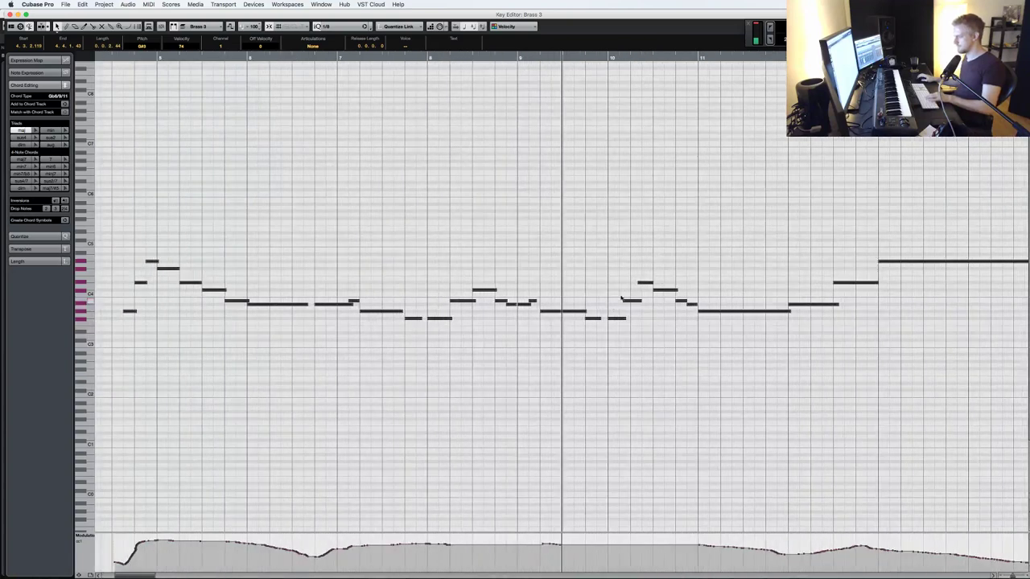
{"action": "key", "text": "h"}
{"action": "key", "text": "h"}
{"action": "left_click", "coordinate": [382, 57]}
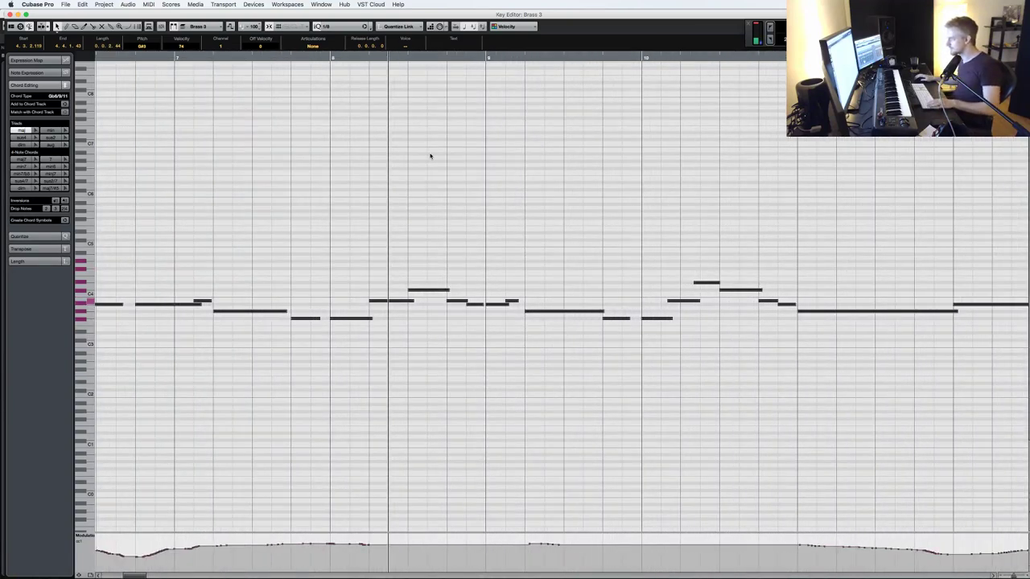
{"action": "left_click_drag", "start_coordinate": [465, 329], "coordinate": [469, 294]}
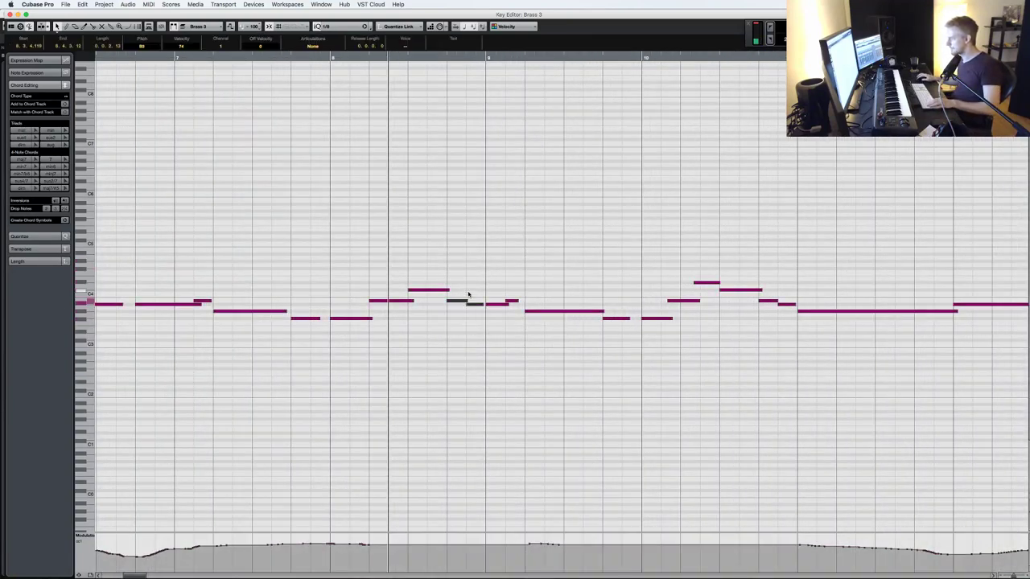
{"action": "key", "text": "space"}
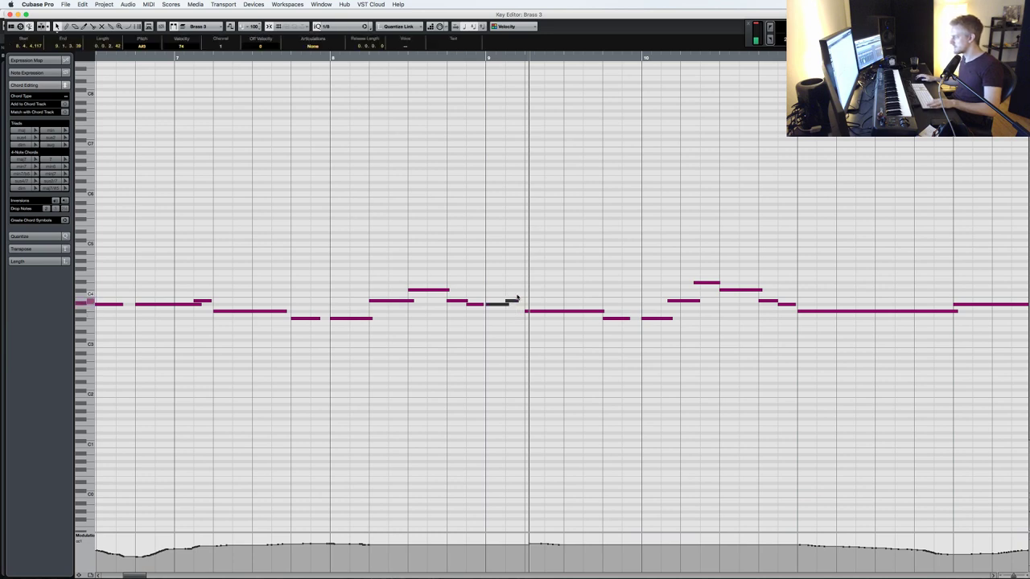
- Replay Brass 3 from bar 8 and slightly lengthen the second short note after bar 9 to meet the next note
{"action": "left_click", "coordinate": [383, 56]}
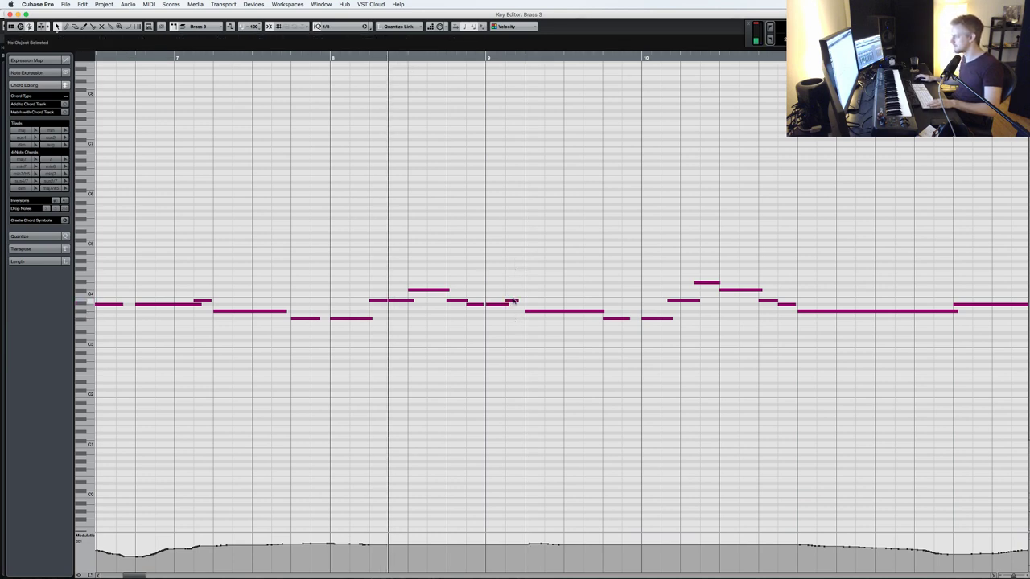
{"action": "key", "text": "KP_Subtract"}
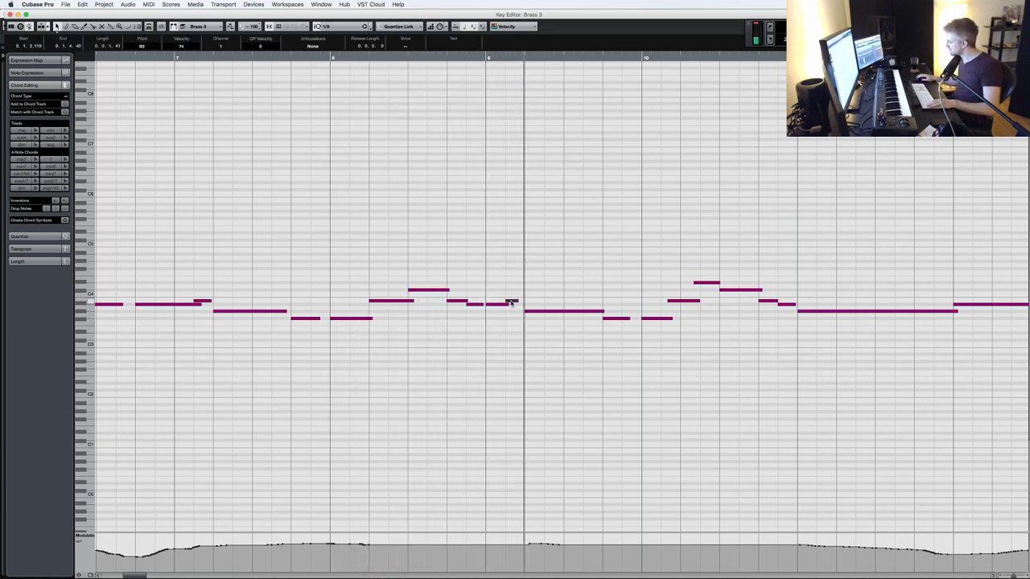
{"action": "key", "text": "KP_Subtract"}
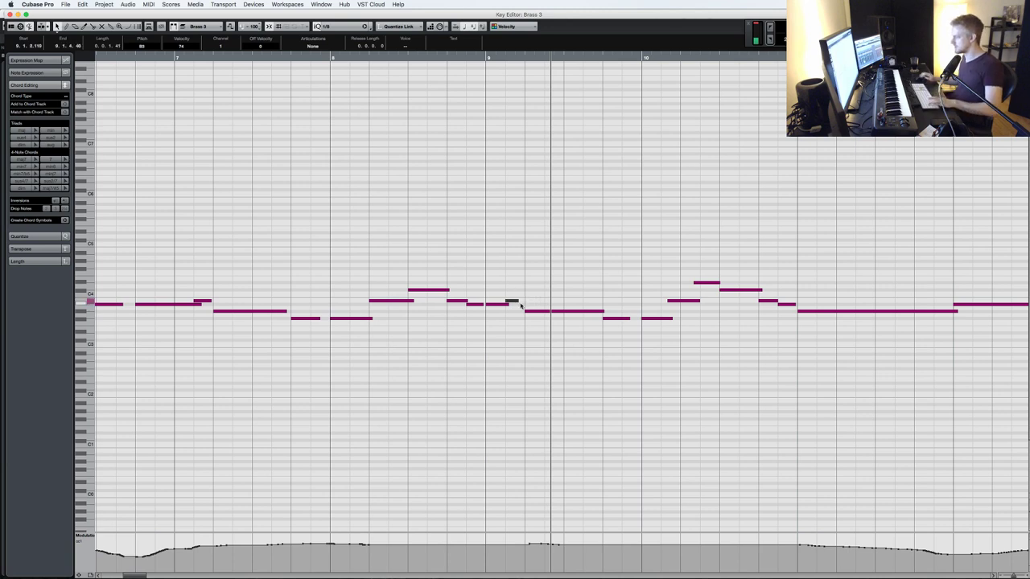
{"action": "left_click_drag", "start_coordinate": [518, 302], "coordinate": [524, 303]}
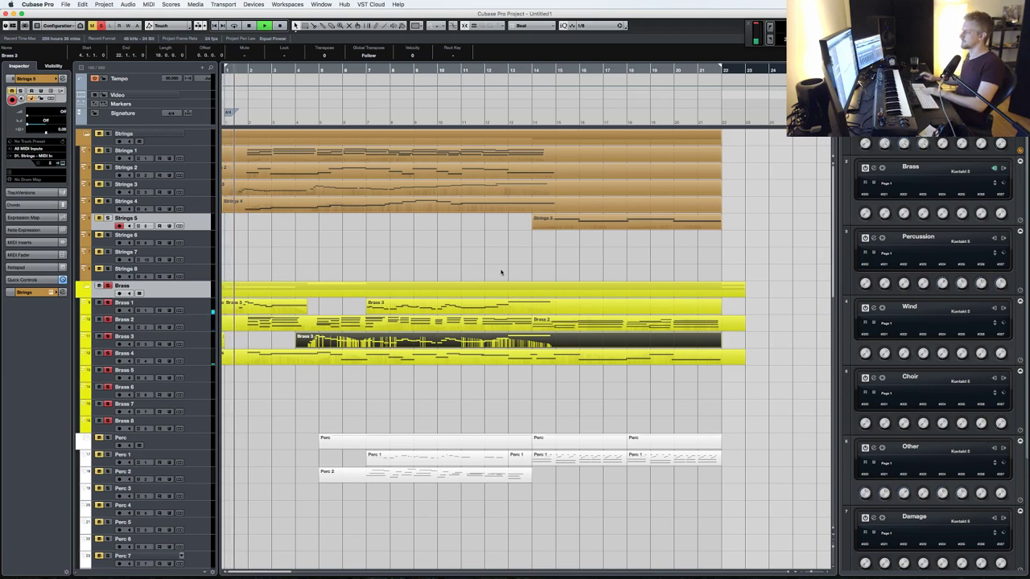
- Open the first Brass 2 part and redraw its modulation as a smooth curve falling from about bar 3 to just past bar 4
{"action": "double_click", "coordinate": [266, 323]}
{"action": "right_click", "coordinate": [431, 517]}
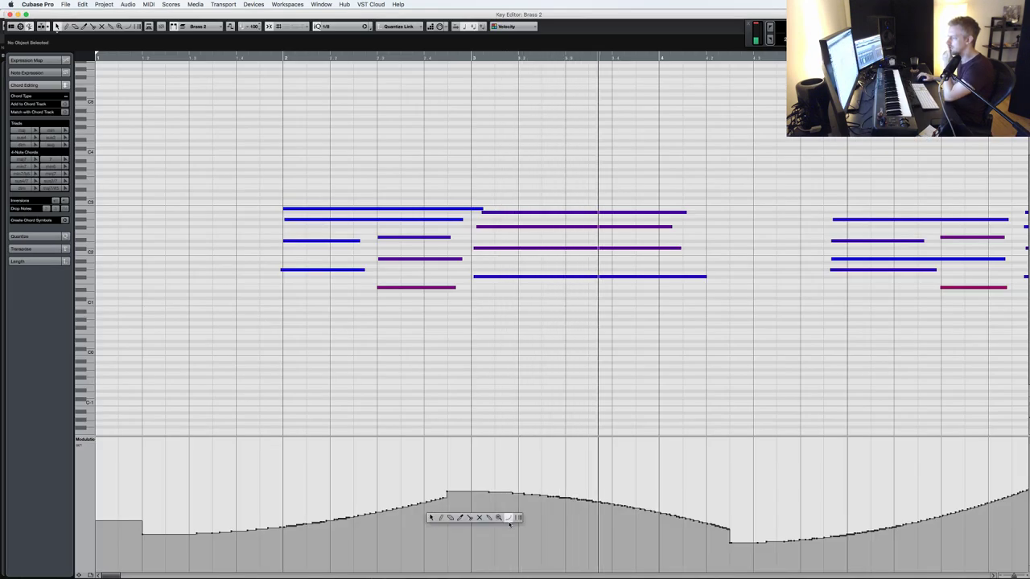
{"action": "left_click", "coordinate": [508, 519]}
{"action": "left_click_drag", "start_coordinate": [447, 497], "coordinate": [728, 541]}
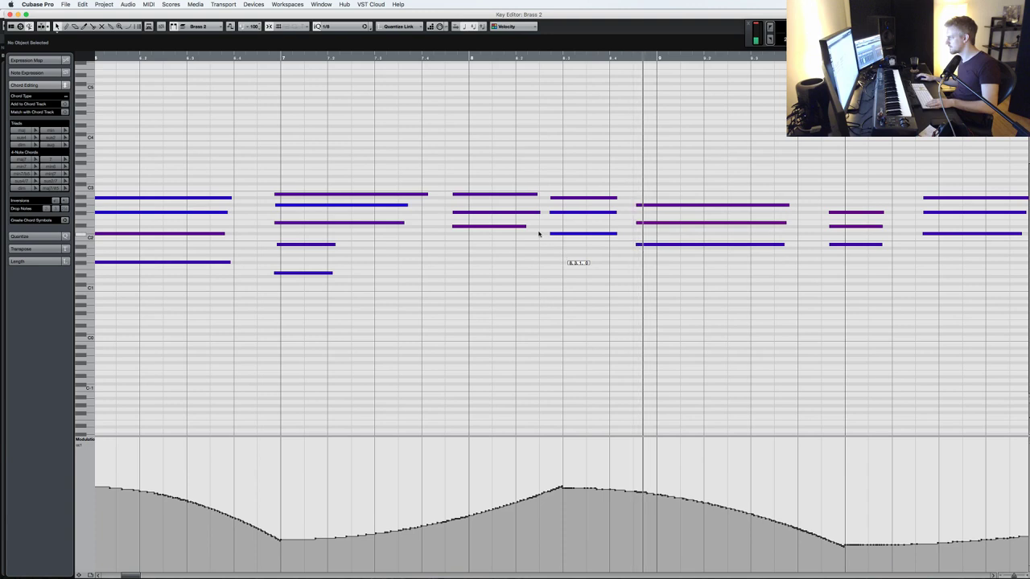
- Spread the three Brass 2 chords between mid-bar 7 and bar 9 by raising their middle notes an octave and lowering the whole chords an octave
{"action": "left_click_drag", "start_coordinate": [585, 211], "coordinate": [585, 212]}
{"action": "key", "text": "shift+Up"}
{"action": "left_click", "coordinate": [658, 224]}
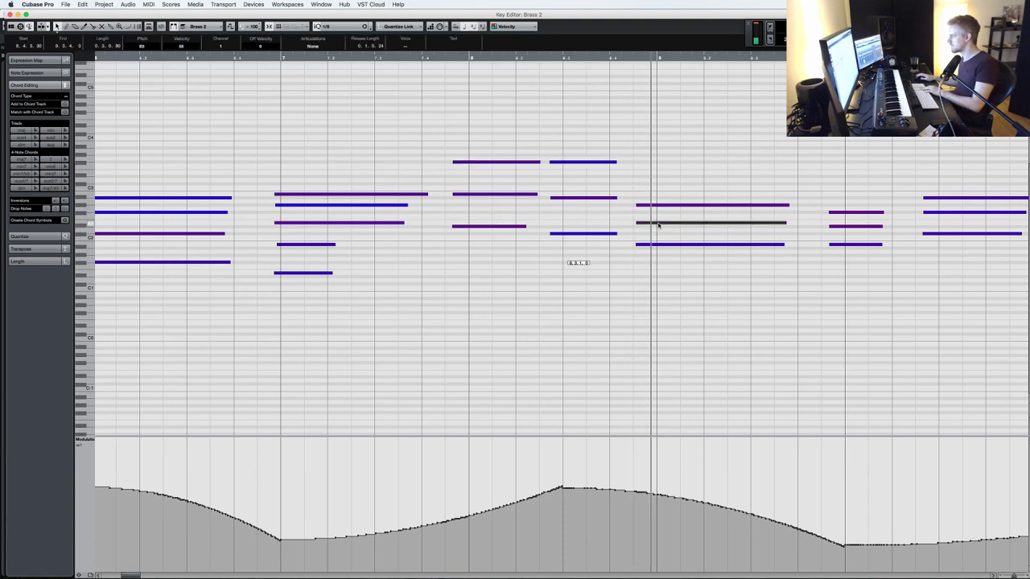
{"action": "left_click_drag", "start_coordinate": [680, 286], "coordinate": [422, 77]}
{"action": "key", "text": "shift+Down"}
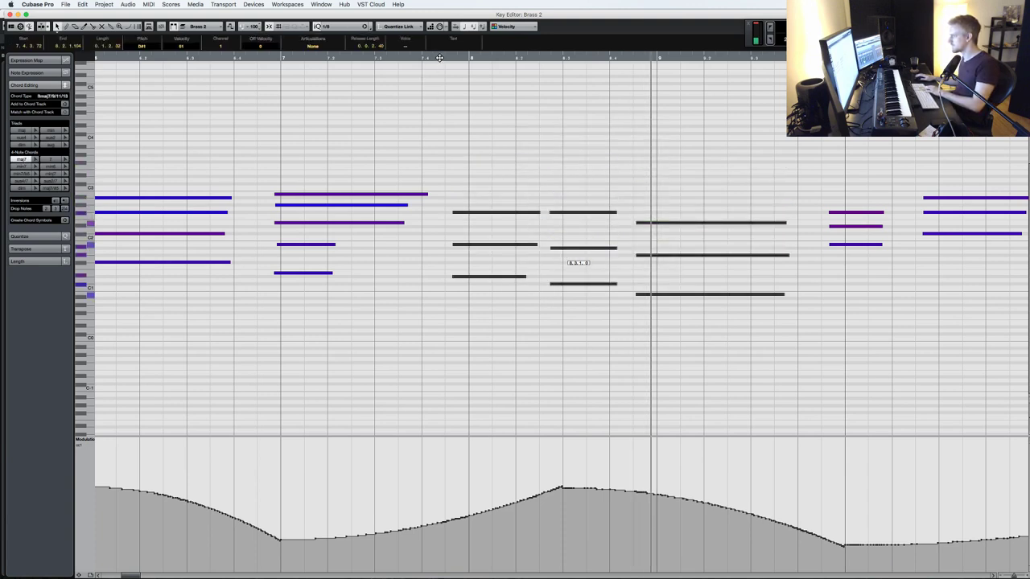
{"action": "left_click", "coordinate": [440, 58]}
{"action": "left_click", "coordinate": [541, 334]}
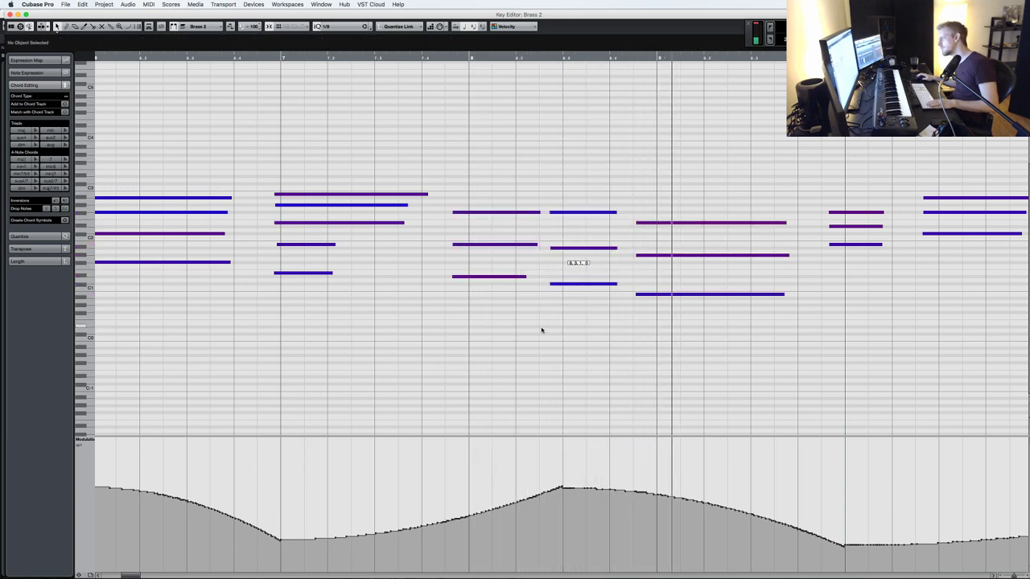
- Quantize the Brass 2 chord at bar 9 and both chords in bar 10 to the 1/8 grid
{"action": "left_click_drag", "start_coordinate": [646, 336], "coordinate": [653, 145]}
{"action": "key", "text": "q"}
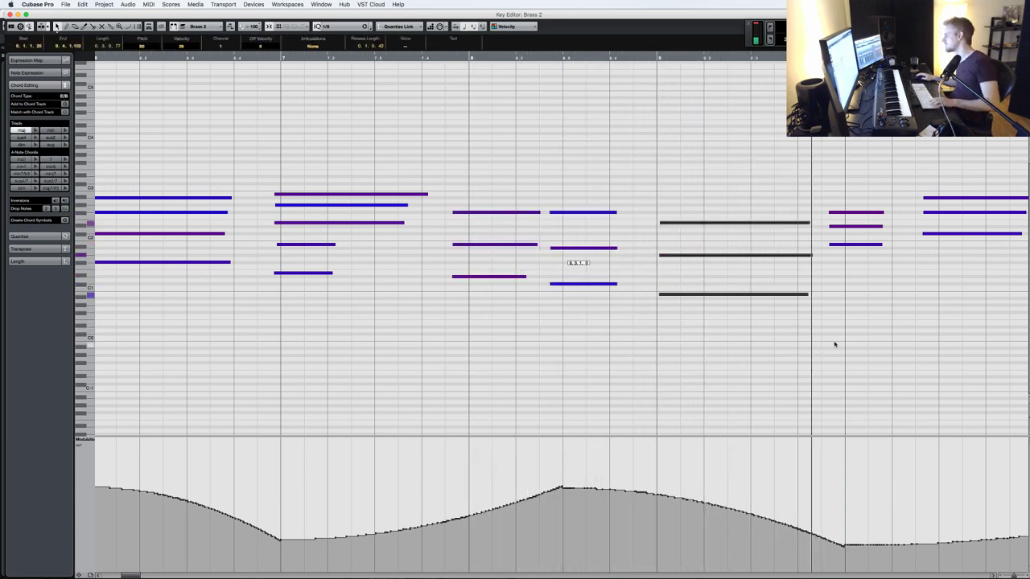
{"action": "left_click_drag", "start_coordinate": [857, 303], "coordinate": [841, 177]}
{"action": "key", "text": "q"}
{"action": "left_click_drag", "start_coordinate": [644, 294], "coordinate": [616, 154]}
{"action": "key", "text": "q"}
- Nudge the Brass 2 chord at bar 11 onto the bar line and slightly lengthen the second chord of bar 10
{"action": "left_click_drag", "start_coordinate": [756, 256], "coordinate": [745, 156]}
{"action": "key", "text": "super+Right"}
{"action": "key", "text": "super+Left"}
{"action": "key", "text": "super+Left"}
{"action": "left_click_drag", "start_coordinate": [649, 292], "coordinate": [654, 161]}
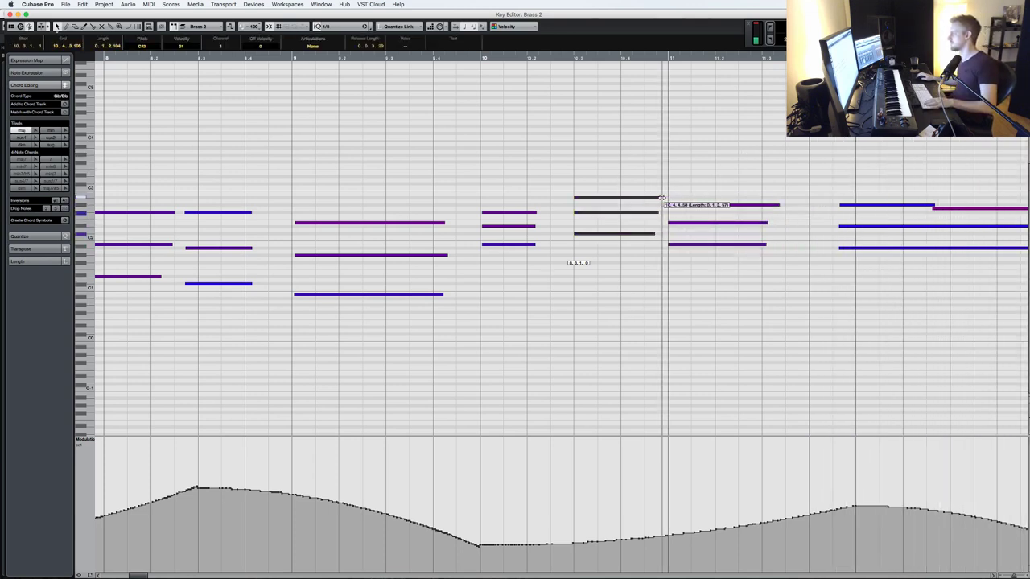
{"action": "key", "text": "Return"}
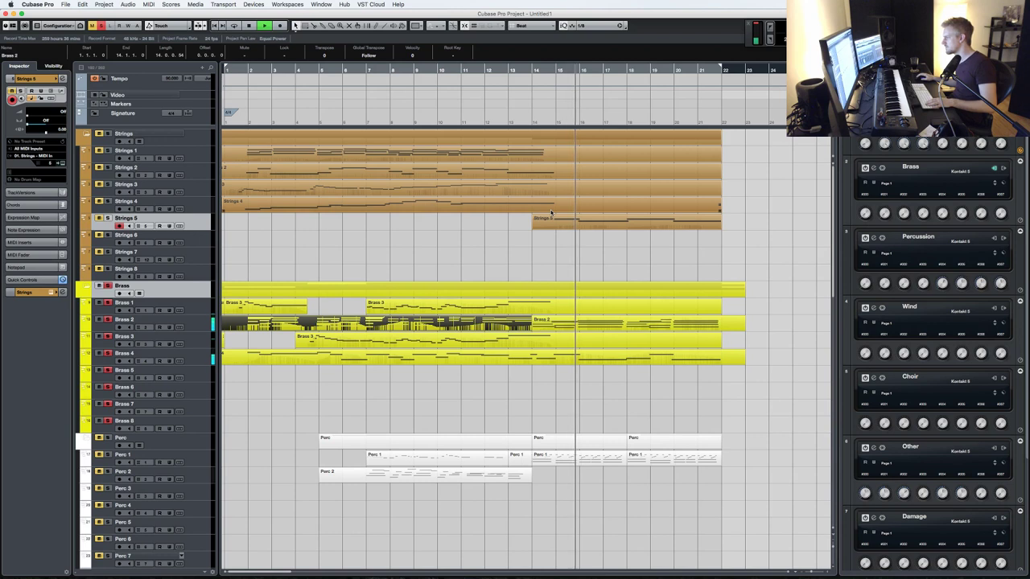
- Open the second Brass 2 part and draw its modulation rising smoothly from bar 14 to 16, with a concave fall to bar 18
{"action": "left_click", "coordinate": [584, 323]}
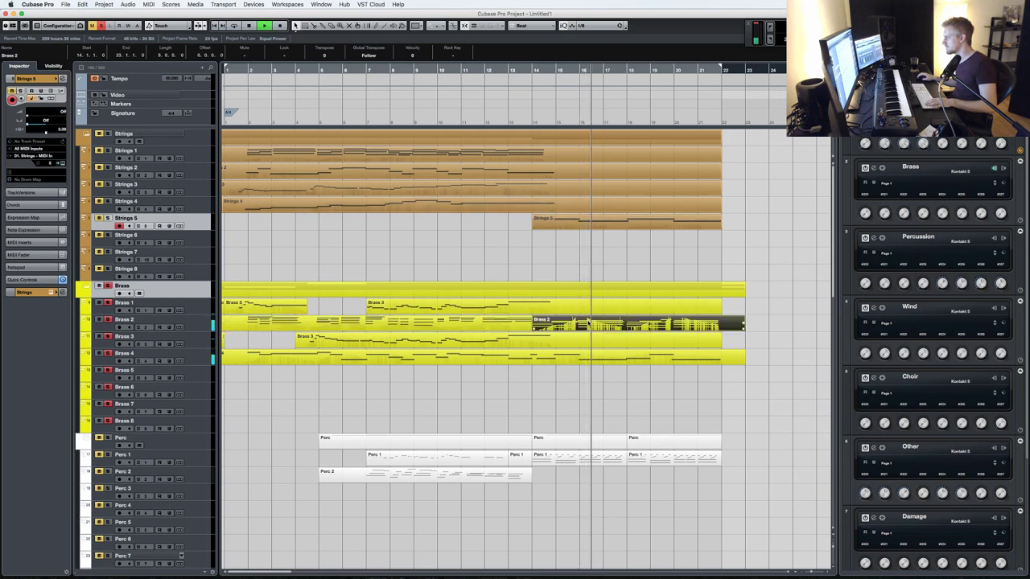
{"action": "key", "text": "Return"}
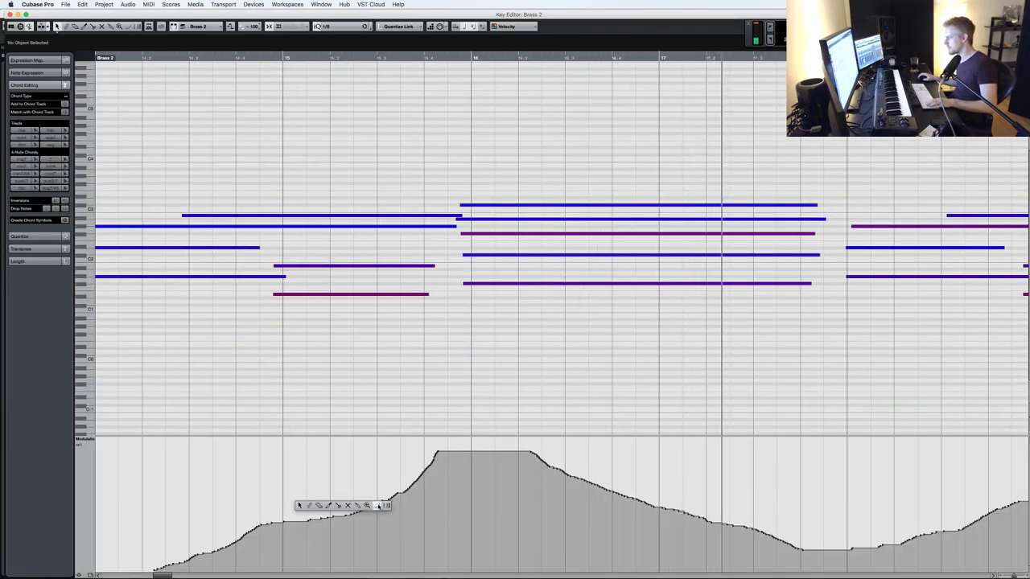
{"action": "left_click_drag", "start_coordinate": [101, 567], "coordinate": [489, 442]}
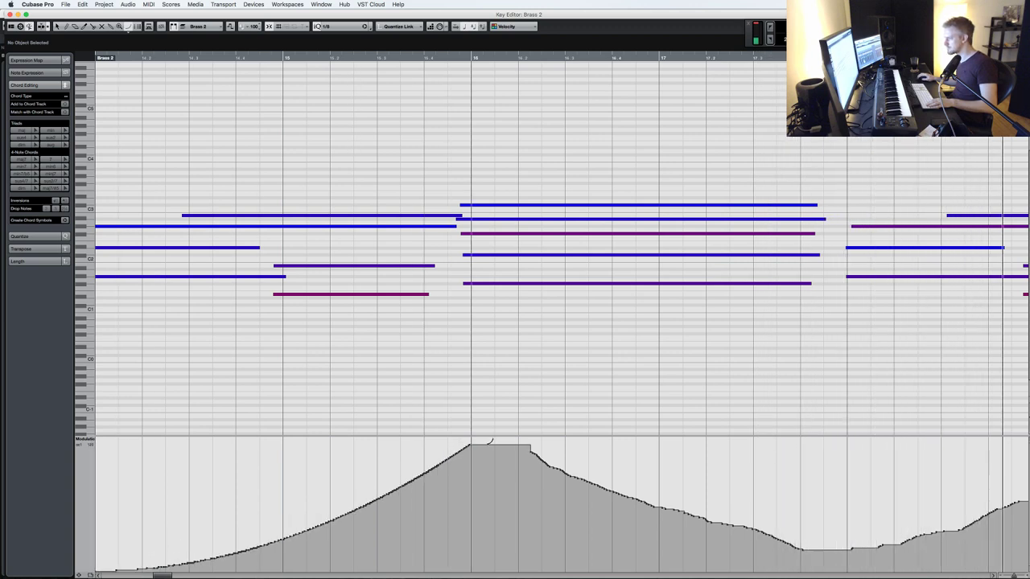
{"action": "left_click_drag", "start_coordinate": [610, 487], "coordinate": [844, 568]}
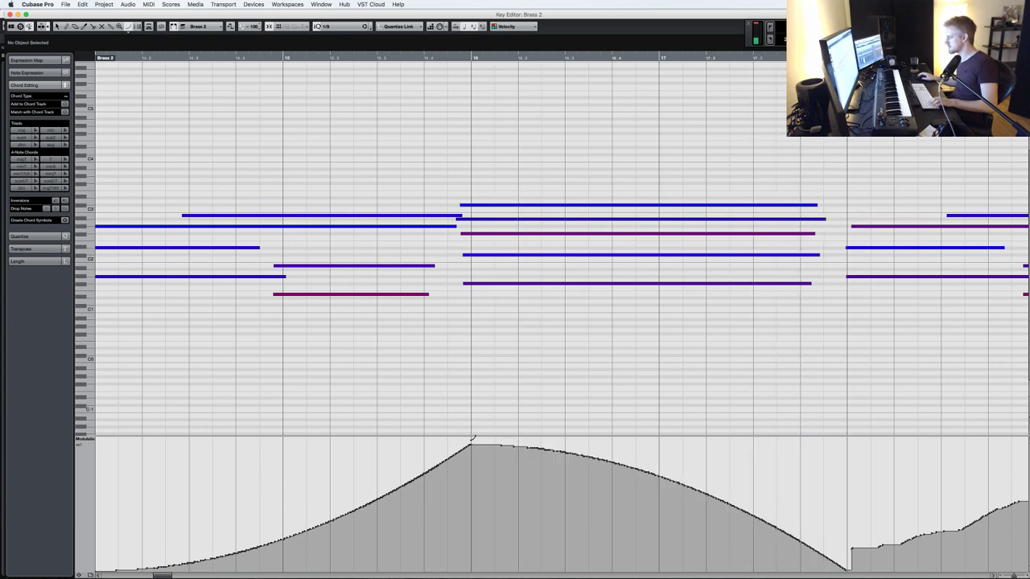
{"action": "left_click_drag", "start_coordinate": [629, 517], "coordinate": [843, 568]}
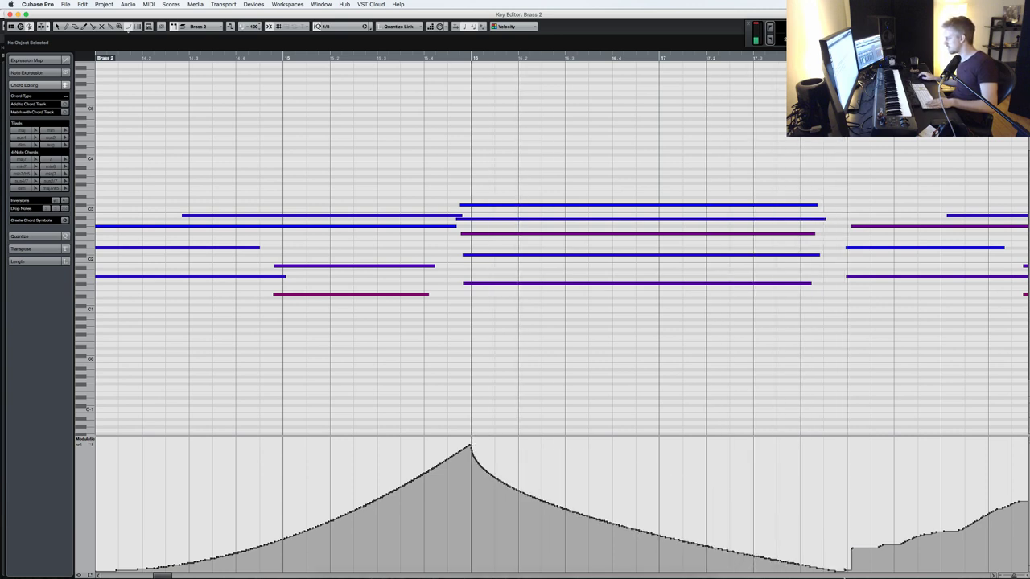
- Draw the second Brass 2 modulation swell rising smoothly from bar 18 to 20 and falling in a concave curve to about bar 22
{"action": "scroll", "coordinate": [513, 556], "scroll_direction": "right", "scroll_amount": 6}
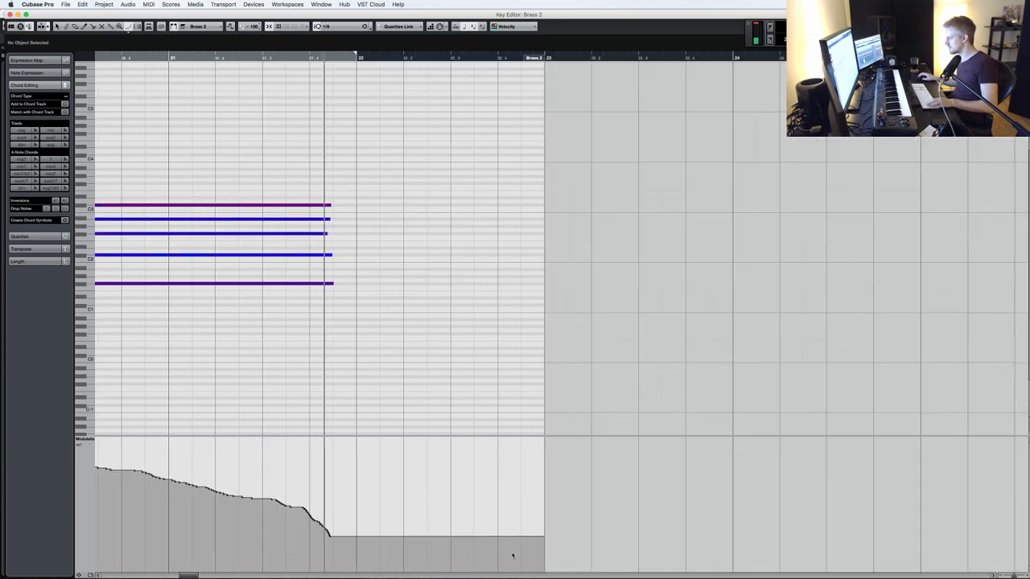
{"action": "scroll", "coordinate": [467, 338], "scroll_direction": "left", "scroll_amount": 15}
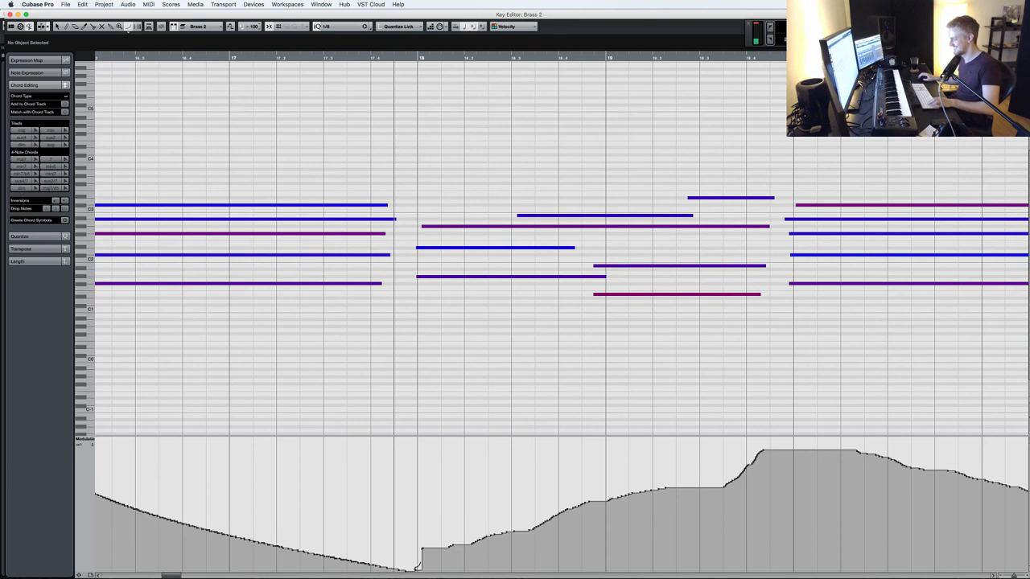
{"action": "left_click_drag", "start_coordinate": [416, 568], "coordinate": [793, 449]}
{"action": "scroll", "coordinate": [784, 440], "scroll_direction": "right", "scroll_amount": 2}
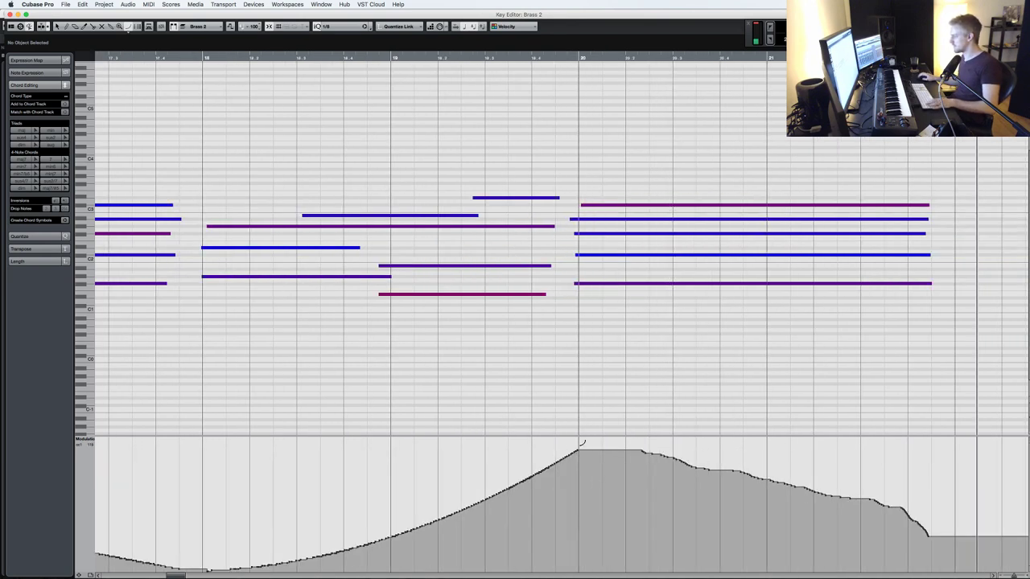
{"action": "mouse_move", "coordinate": [583, 444]}
{"action": "left_mouse_down"}
{"action": "mouse_move", "coordinate": [764, 555]}
{"action": "mouse_move", "coordinate": [963, 569]}
{"action": "left_mouse_up"}
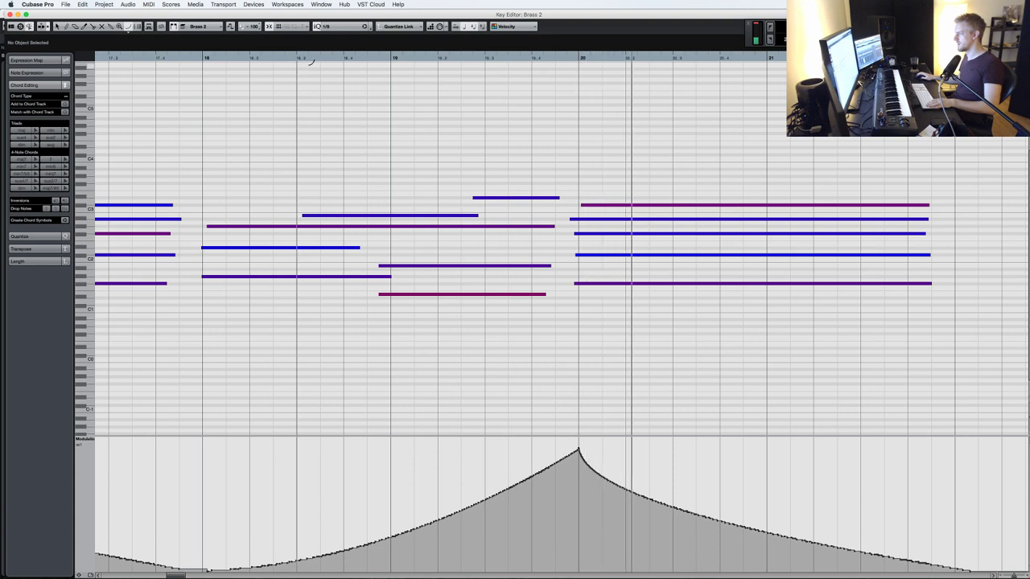
{"action": "key", "text": "Return"}
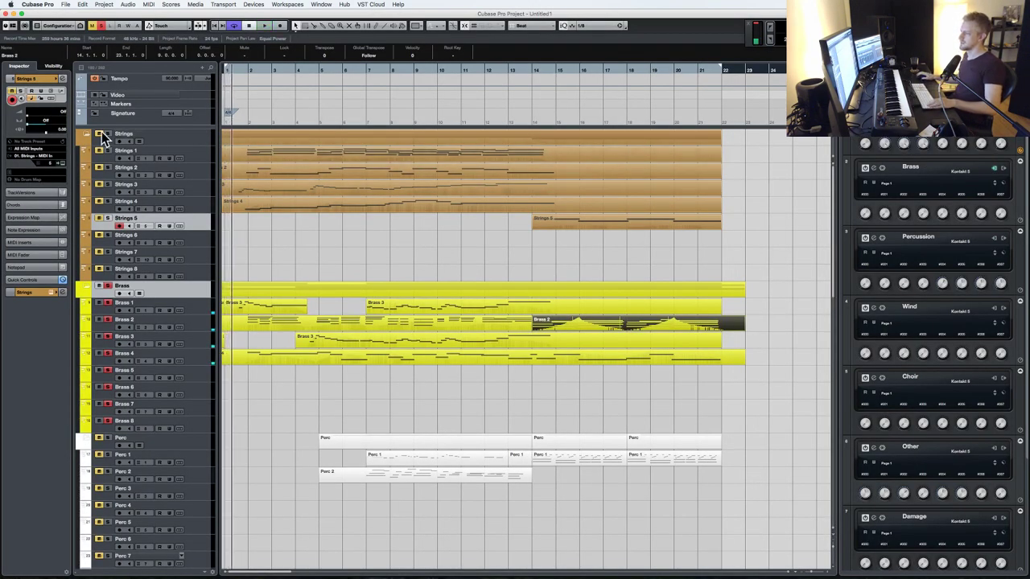
- Solo the Strings folder track instead of Brass and open the Strings 3 part around the pickup to bar 5
{"action": "left_click", "coordinate": [108, 286]}
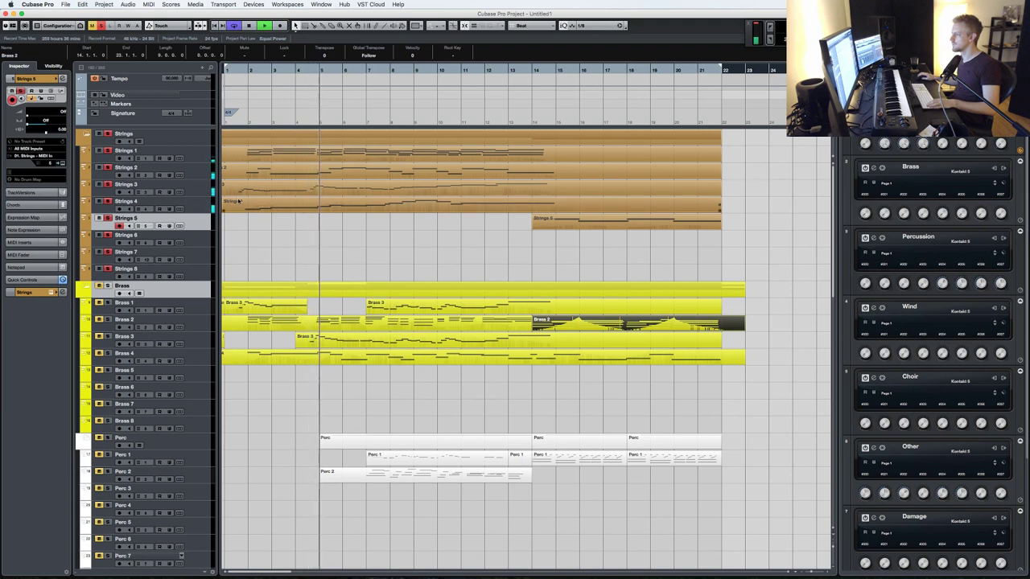
{"action": "double_click", "coordinate": [292, 191]}
{"action": "left_click_drag", "start_coordinate": [449, 345], "coordinate": [497, 258]}
{"action": "left_click", "coordinate": [453, 323]}
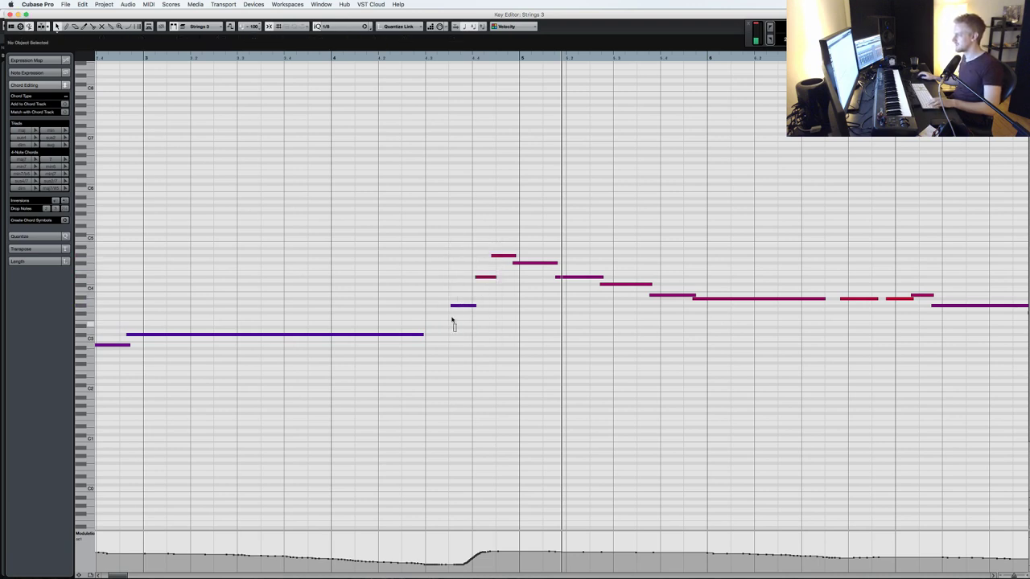
- Align the Strings 3 pickup notes and the bar 5 note to the beat, and lengthen the peak note before bar 5 to overlap the next
{"action": "left_click", "coordinate": [451, 305]}
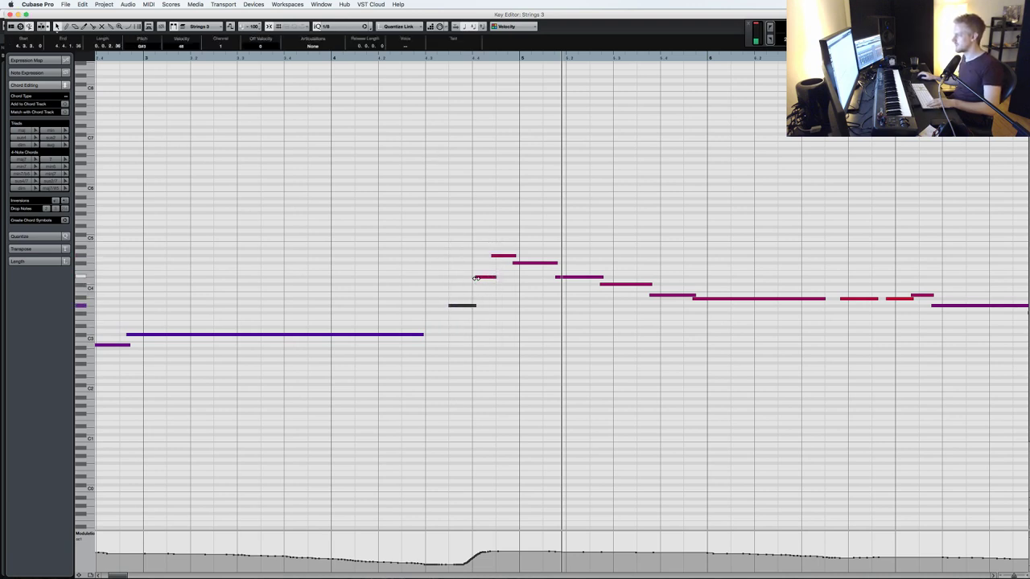
{"action": "left_click", "coordinate": [406, 59]}
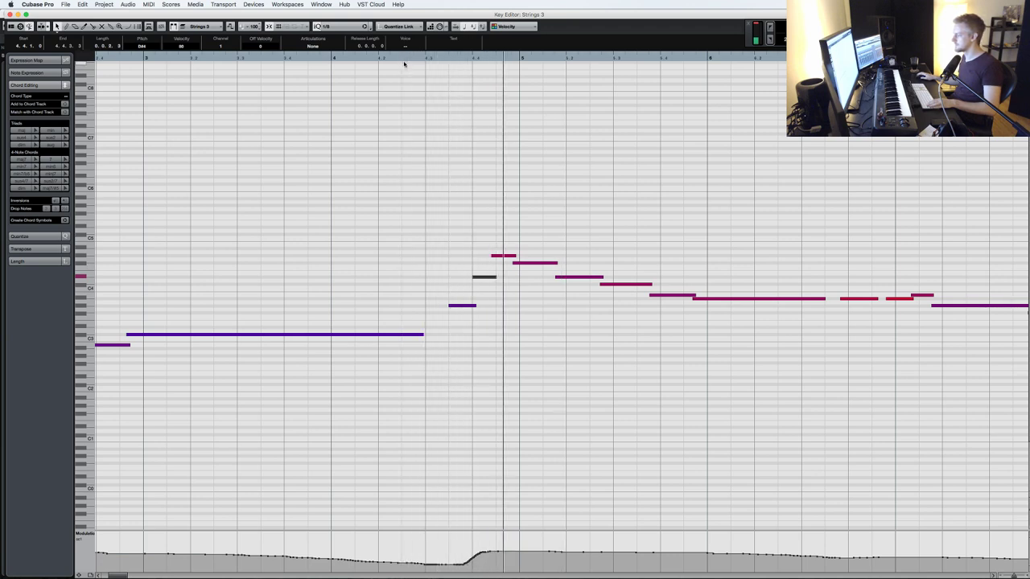
{"action": "key", "text": "super+z"}
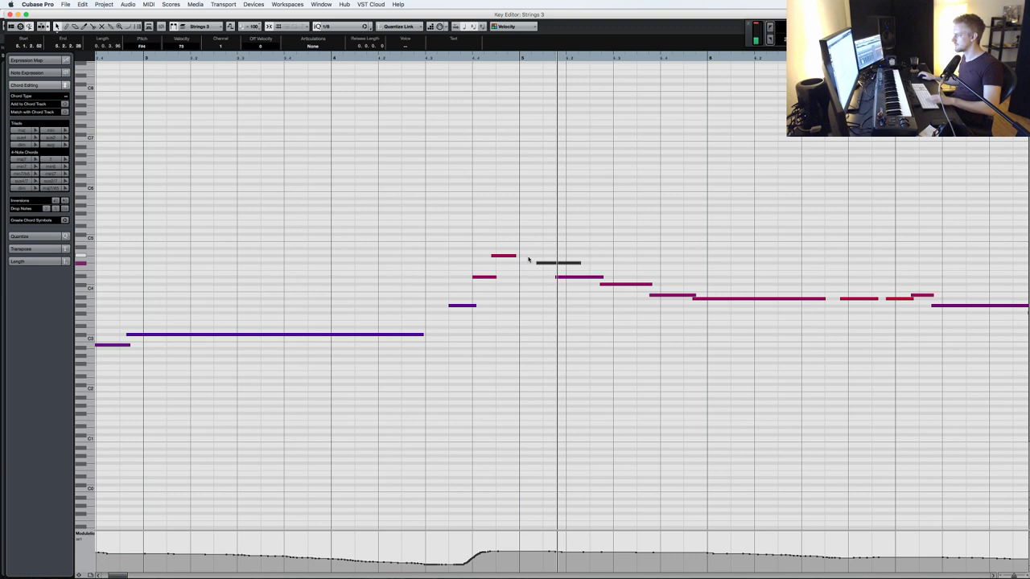
{"action": "key", "text": "q"}
{"action": "left_click", "coordinate": [498, 255]}
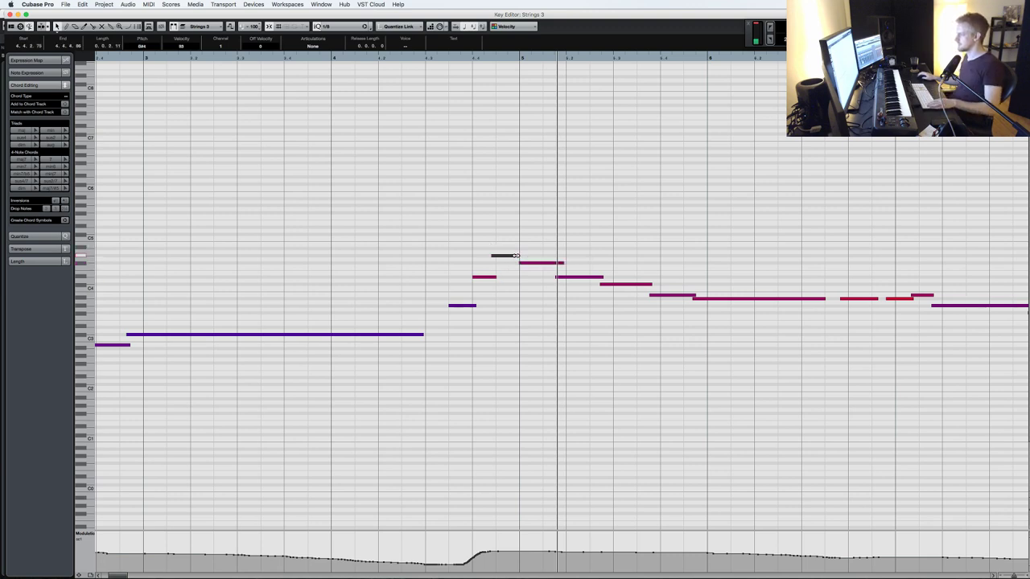
{"action": "left_click", "coordinate": [312, 58]}
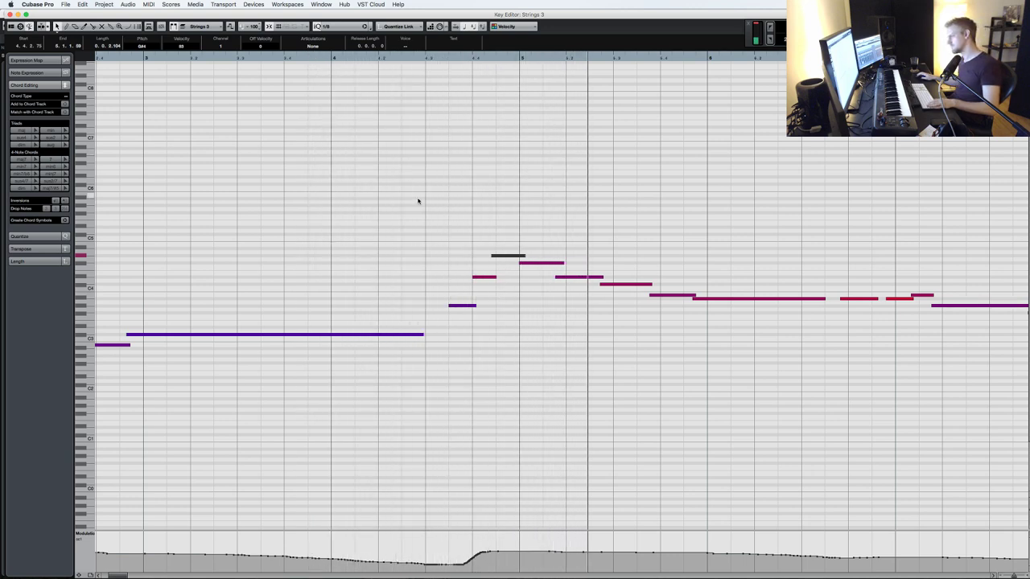
- Add the short Strings 3 note just before bar 7 to the selected peak note and lower the velocity of both
{"action": "scroll", "coordinate": [419, 201], "scroll_direction": "right", "scroll_amount": 3}
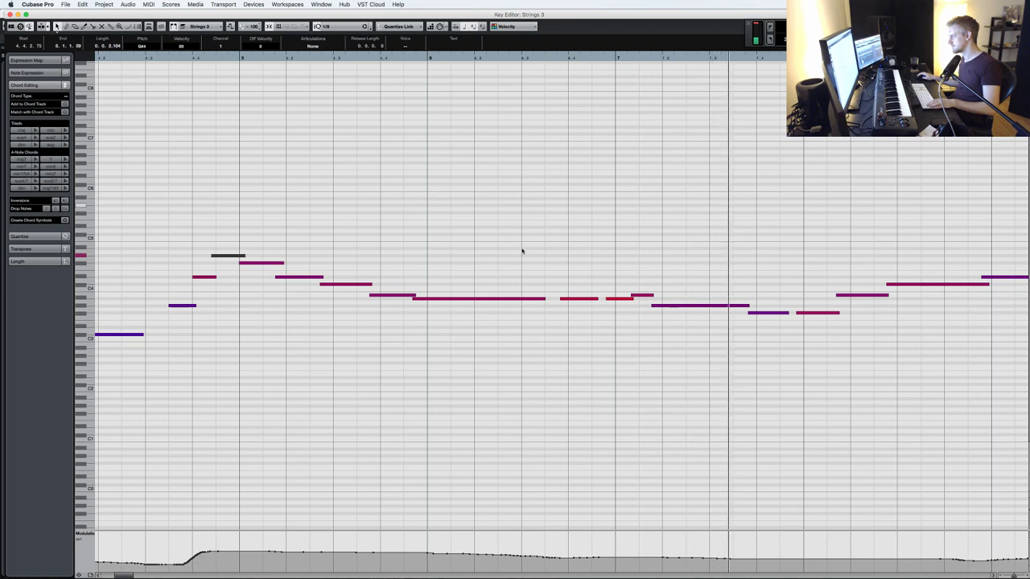
{"action": "left_click_drag", "start_coordinate": [612, 299], "coordinate": [613, 310]}
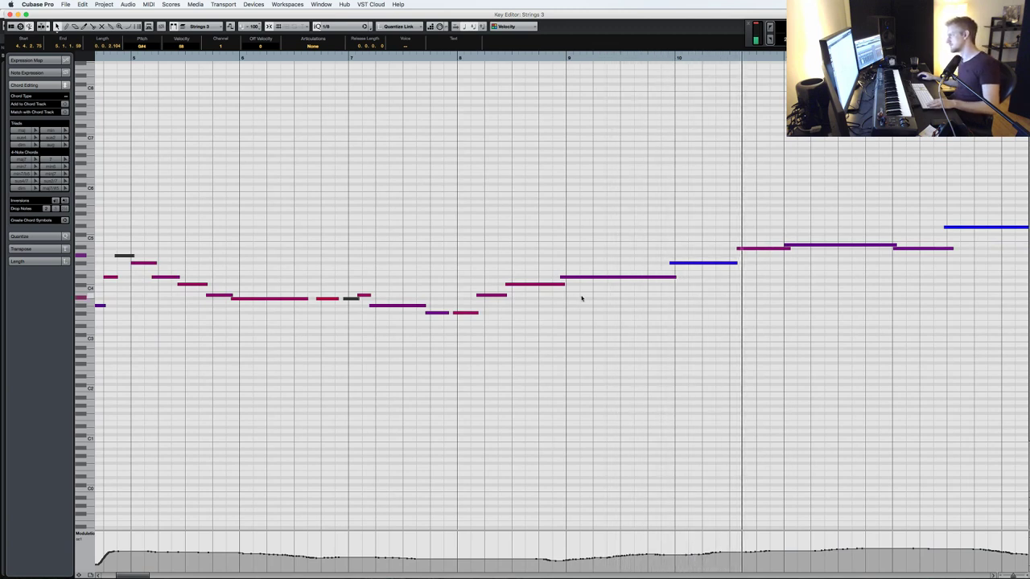
- Start the Strings 3 A#4 note before bar 11 at 10.3 and shorten the final high note to end at bar 13
{"action": "left_click_drag", "start_coordinate": [735, 250], "coordinate": [729, 249]}
{"action": "scroll", "coordinate": [737, 258], "scroll_direction": "right", "scroll_amount": 5}
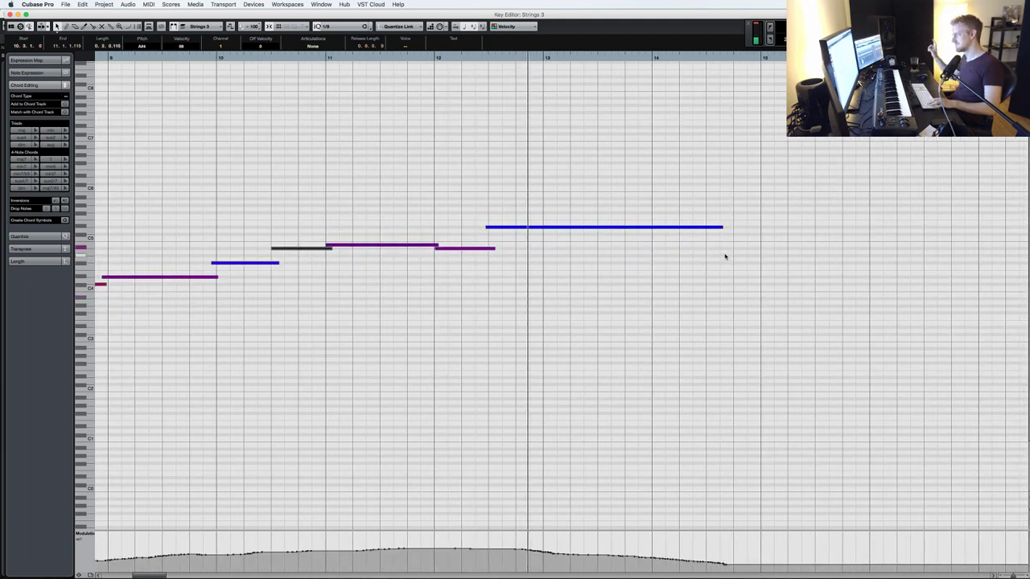
{"action": "left_click_drag", "start_coordinate": [722, 227], "coordinate": [542, 228]}
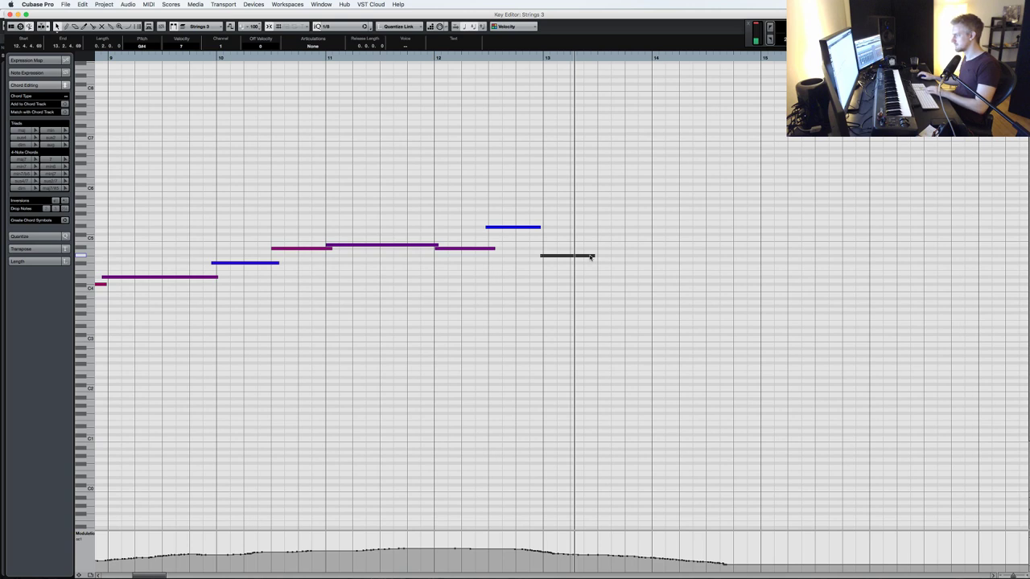
- Follow it with a long G#4 note from just before bar 13 to about 15.2, with modulation falling to zero beneath it
{"action": "left_click_drag", "start_coordinate": [596, 255], "coordinate": [791, 253]}
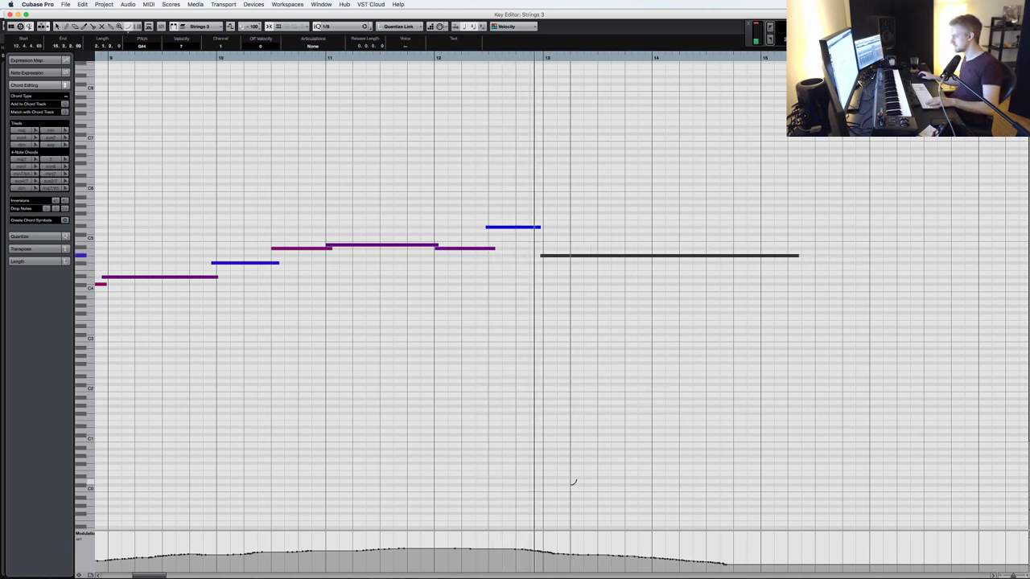
{"action": "left_click_drag", "start_coordinate": [553, 552], "coordinate": [800, 574]}
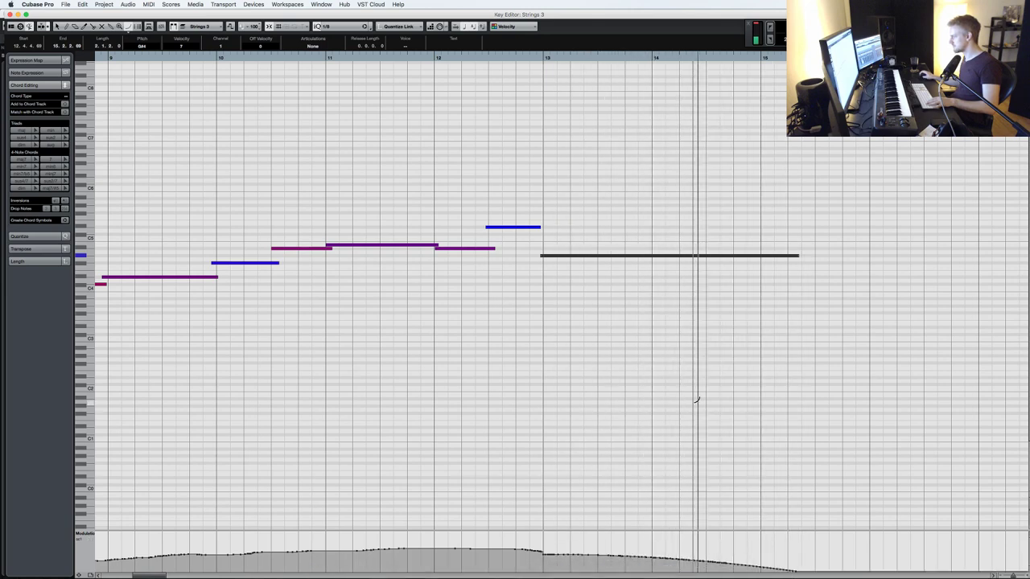
{"action": "key", "text": "Return"}
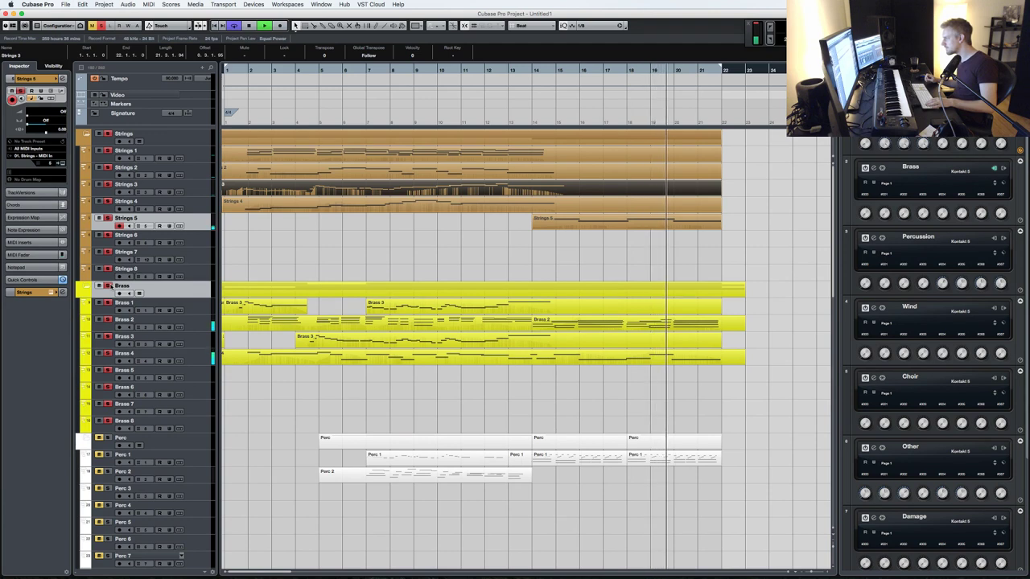
- Open the Brass 2 part that starts at bar 14
{"action": "double_click", "coordinate": [573, 325]}
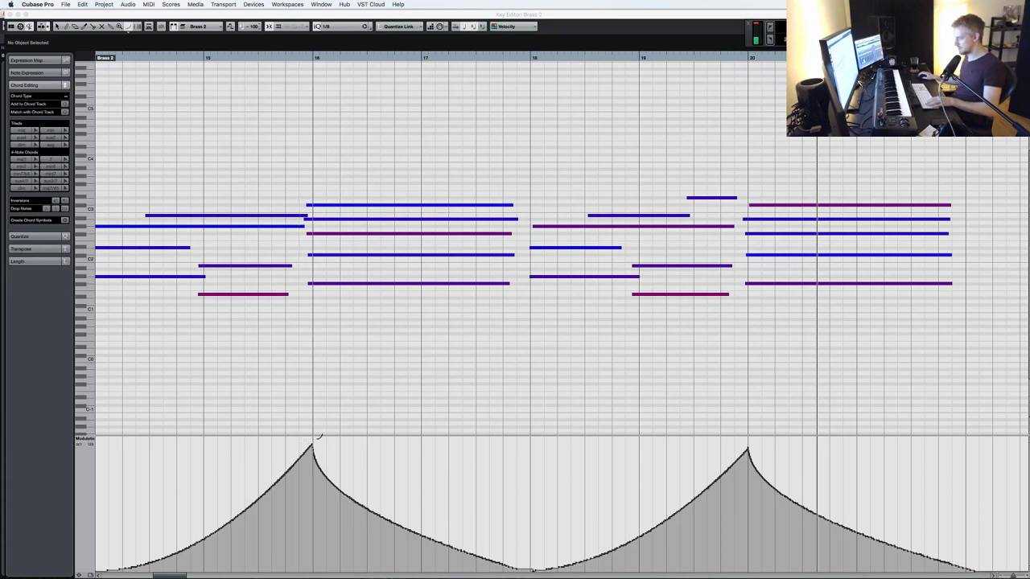
- Try reshaping the two Brass 2 modulation swells into rounded arches peaking around bars 16 and 20, and play them back
{"action": "left_click_drag", "start_coordinate": [299, 443], "coordinate": [97, 571]}
{"action": "left_click_drag", "start_coordinate": [437, 527], "coordinate": [929, 574]}
{"action": "scroll", "coordinate": [599, 320], "scroll_direction": "left", "scroll_amount": 3}
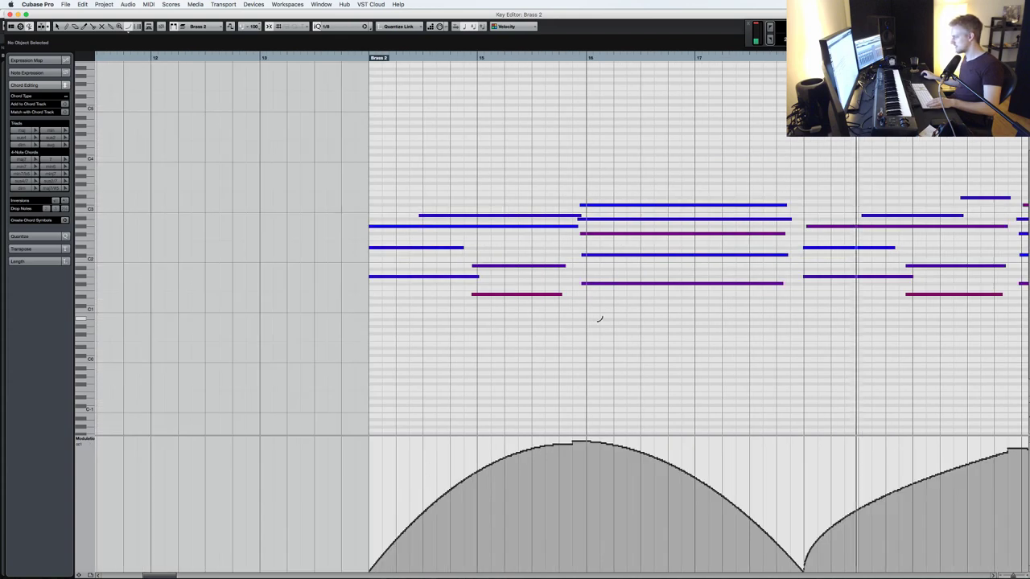
{"action": "scroll", "coordinate": [599, 320], "scroll_direction": "right", "scroll_amount": 1}
{"action": "left_click", "coordinate": [248, 58]}
{"action": "key", "text": "space"}
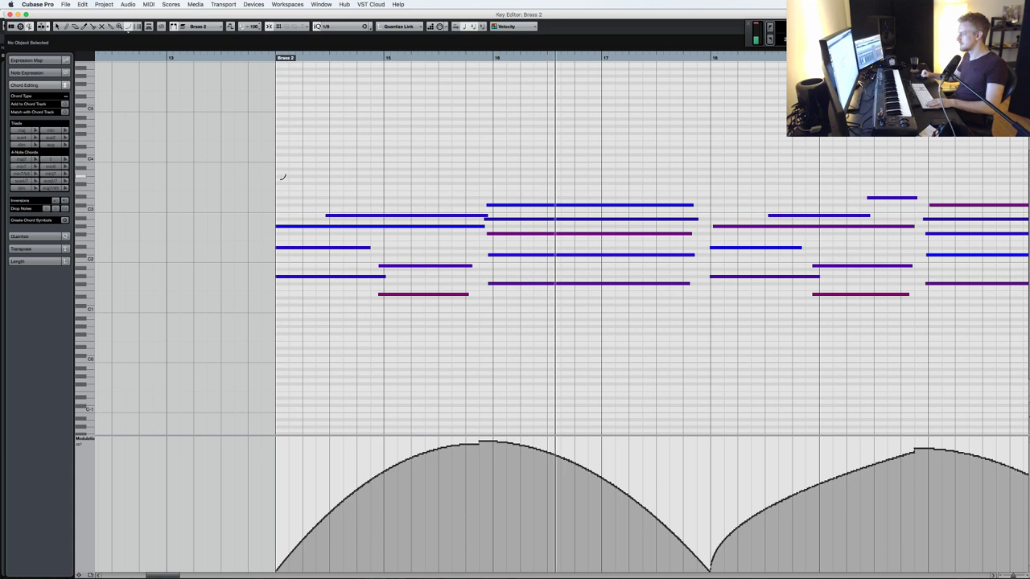
- Redraw the first Brass 2 modulation swell with the Line tool, rising straight from bar 14 to 16 and falling to bar 18
{"action": "right_click", "coordinate": [453, 425]}
{"action": "left_click", "coordinate": [534, 429]}
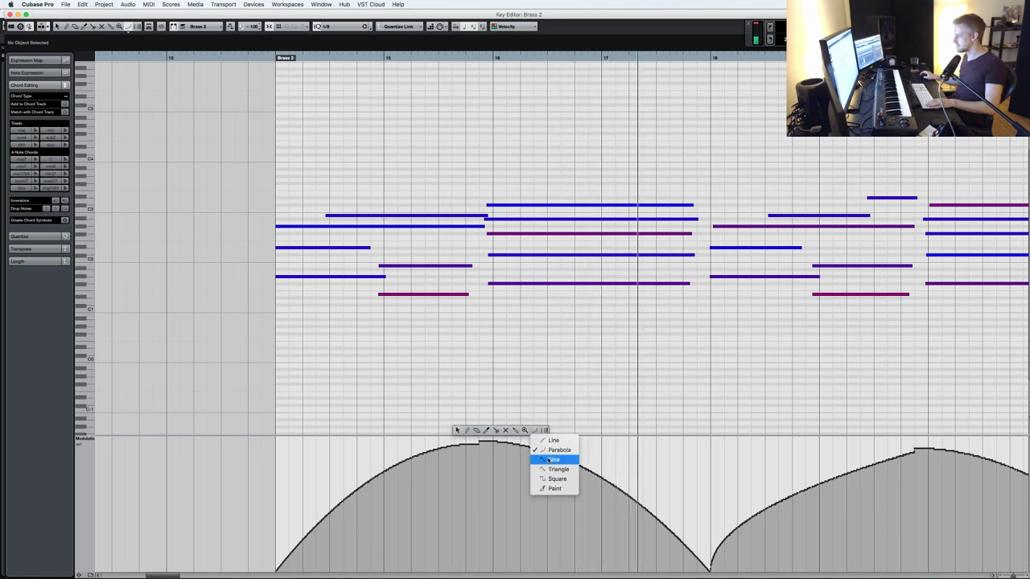
{"action": "left_click", "coordinate": [551, 440]}
{"action": "mouse_move", "coordinate": [277, 571]}
{"action": "left_mouse_down"}
{"action": "mouse_move", "coordinate": [492, 442]}
{"action": "mouse_move", "coordinate": [707, 573]}
{"action": "left_mouse_up"}
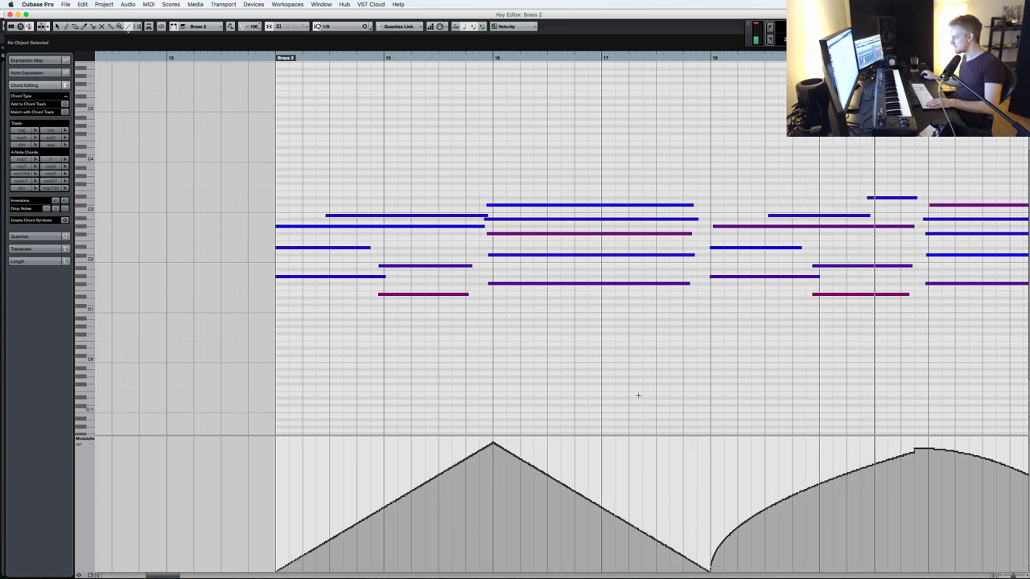
- Redraw the second Brass 2 modulation swell as straight lines, rising from bar 18 to 20 and falling to about bar 22
{"action": "scroll", "coordinate": [623, 375], "scroll_direction": "right", "scroll_amount": 6}
{"action": "scroll", "coordinate": [310, 329], "scroll_direction": "left", "scroll_amount": 3}
{"action": "scroll", "coordinate": [298, 331], "scroll_direction": "left", "scroll_amount": 1}
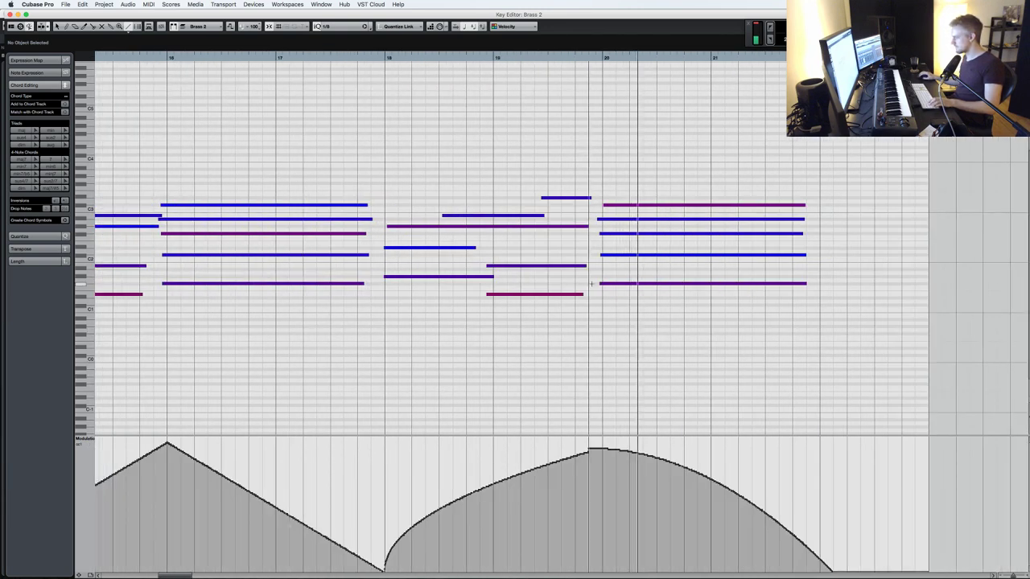
{"action": "left_click_drag", "start_coordinate": [589, 447], "coordinate": [386, 569]}
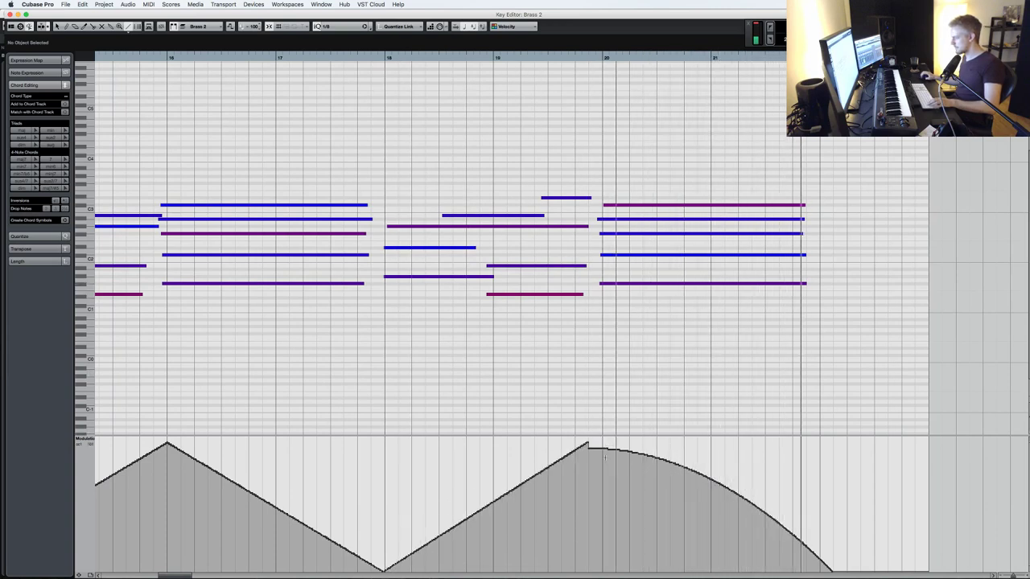
{"action": "left_click_drag", "start_coordinate": [602, 440], "coordinate": [386, 569]}
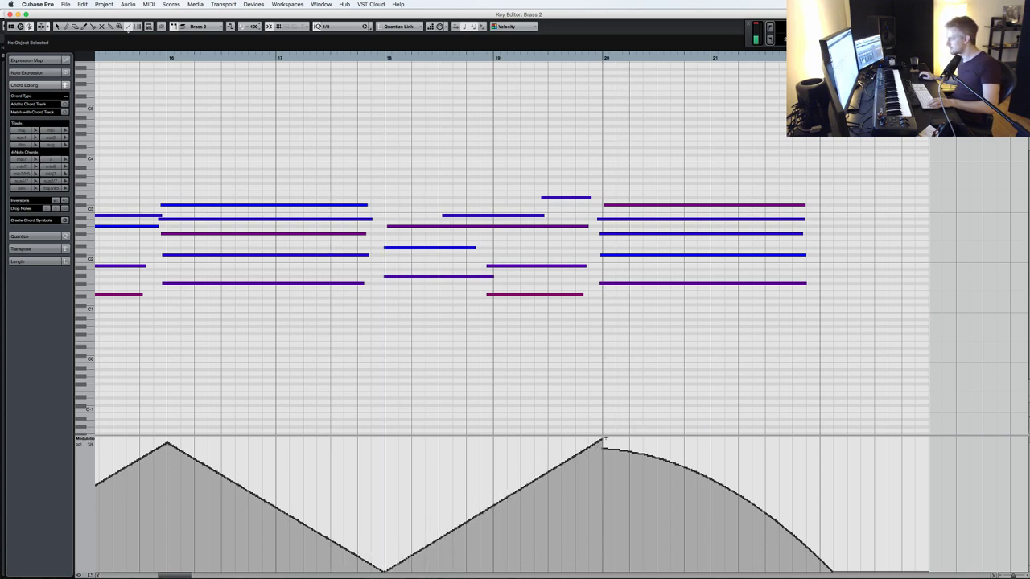
{"action": "mouse_move", "coordinate": [601, 438]}
{"action": "left_mouse_down"}
{"action": "mouse_move", "coordinate": [781, 515]}
{"action": "mouse_move", "coordinate": [837, 572]}
{"action": "left_mouse_up"}
{"action": "key", "text": "super+z"}
{"action": "left_click_drag", "start_coordinate": [728, 507], "coordinate": [828, 572]}
{"action": "key", "text": "Return"}
{"action": "key", "text": "space"}
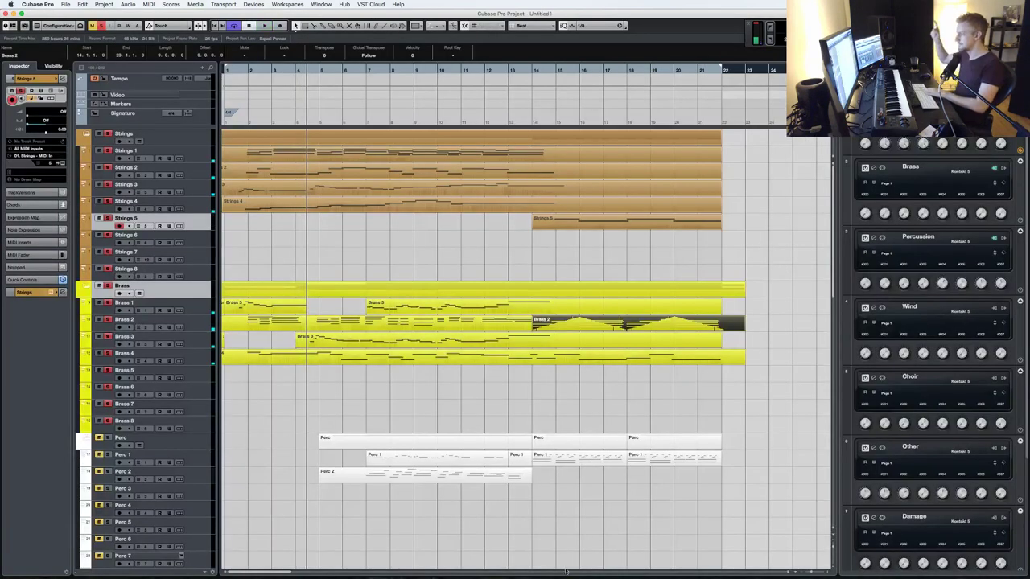
- Load the Tubular Bells patch from True Strike's melodic percussion into the Percussion Kontakt instrument for the Perc 3 track
{"action": "scroll", "coordinate": [186, 437], "scroll_direction": "down", "scroll_amount": 1}
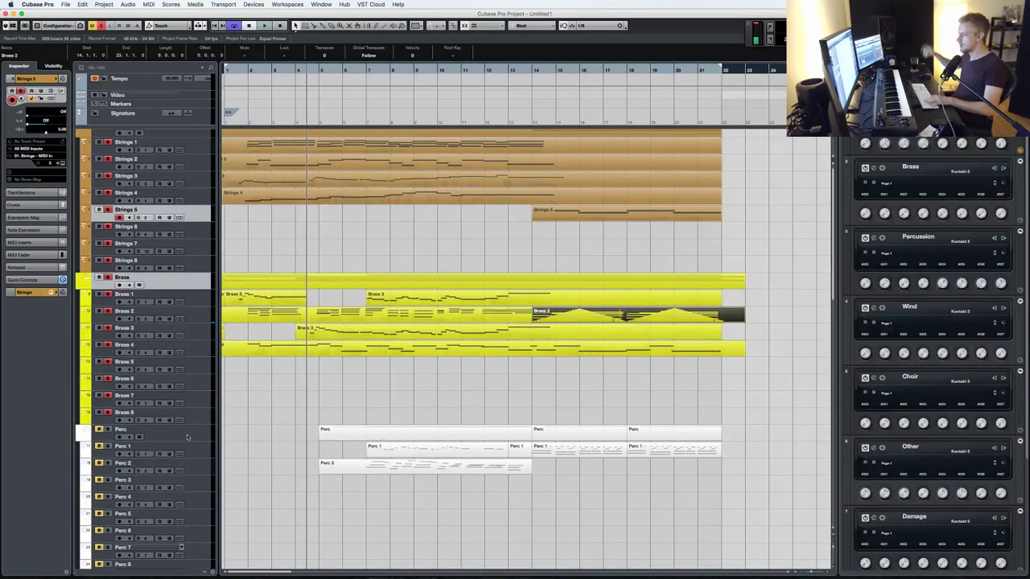
{"action": "left_click", "coordinate": [199, 489]}
{"action": "key", "text": "e"}
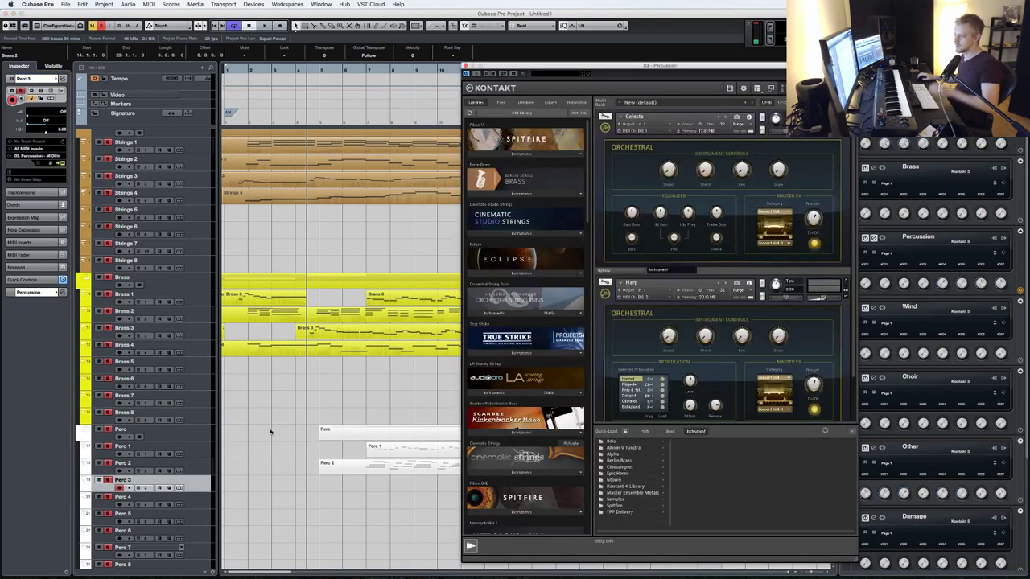
{"action": "scroll", "coordinate": [734, 341], "scroll_direction": "down", "scroll_amount": 2}
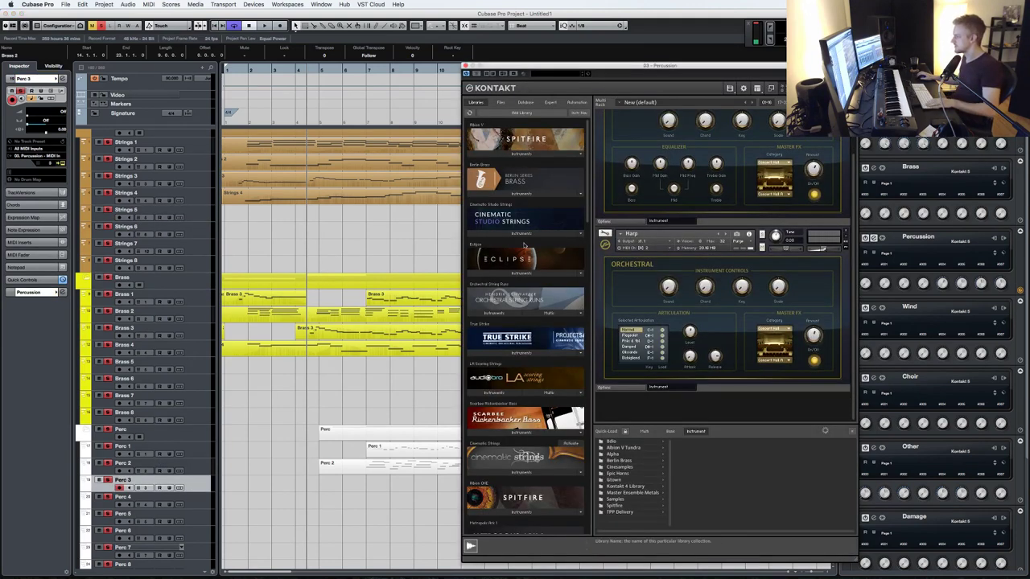
{"action": "left_click", "coordinate": [497, 352]}
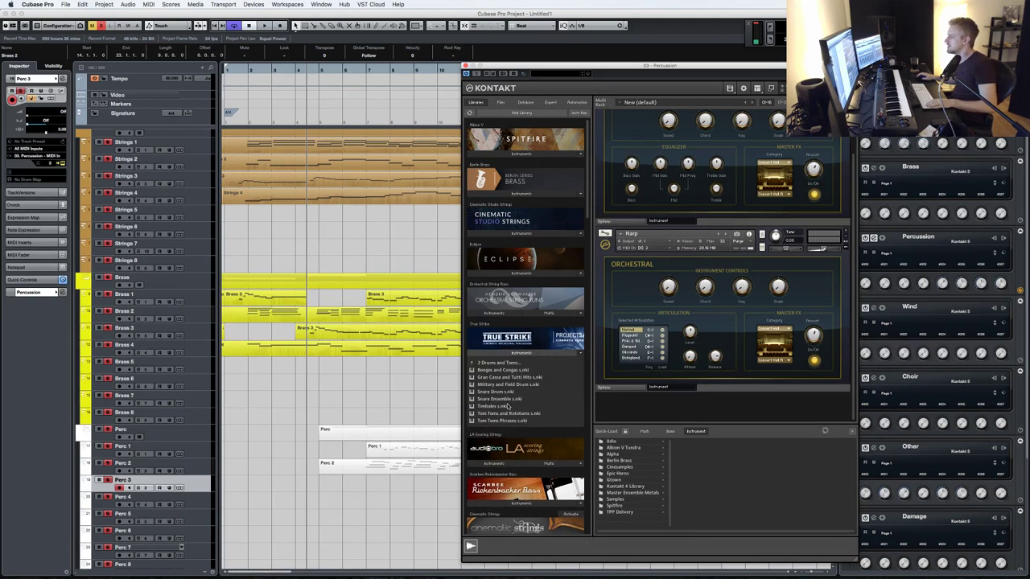
{"action": "left_click", "coordinate": [497, 363]}
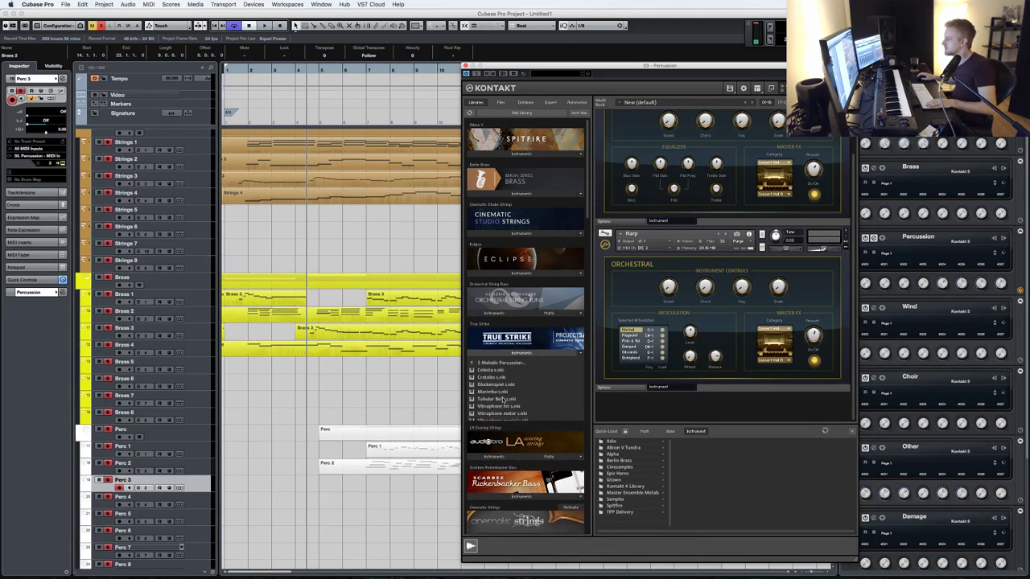
{"action": "left_click", "coordinate": [506, 400]}
{"action": "double_click", "coordinate": [509, 400]}
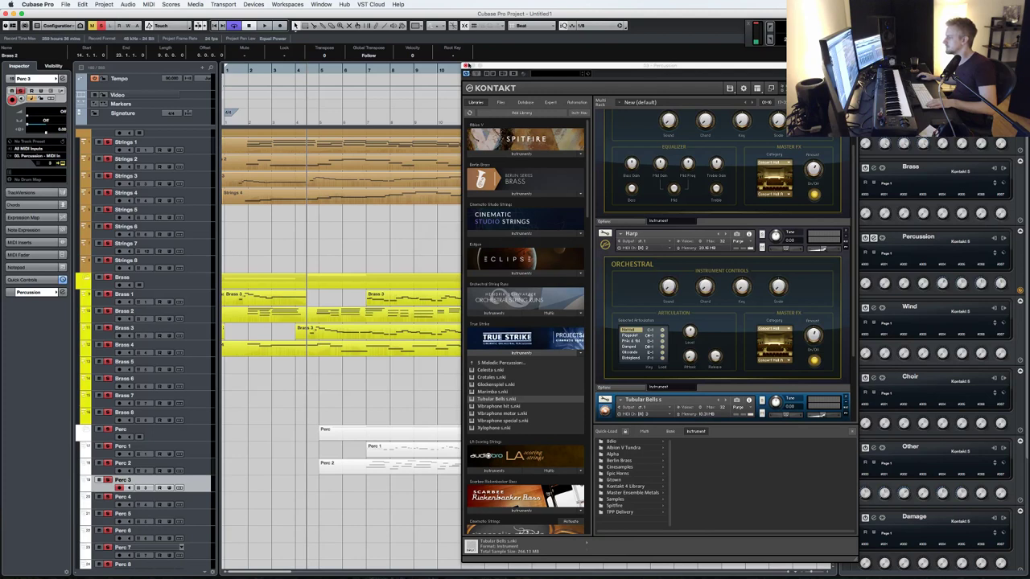
{"action": "left_click", "coordinate": [466, 66]}
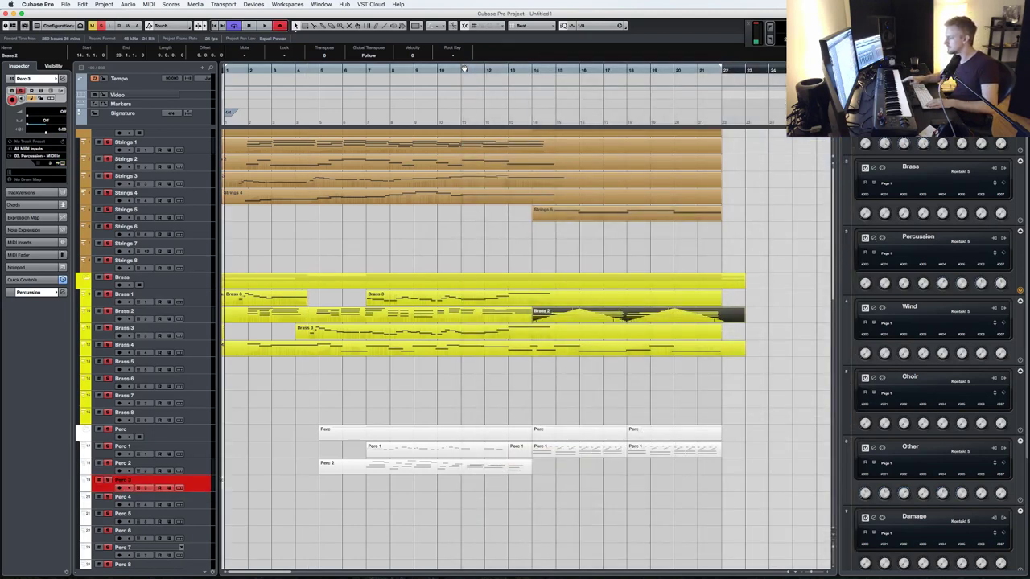
- Record a tubular bells part on Perc 3 from bar 1 to about bar 19
{"action": "left_click", "coordinate": [463, 68]}
{"action": "key", "text": "space"}
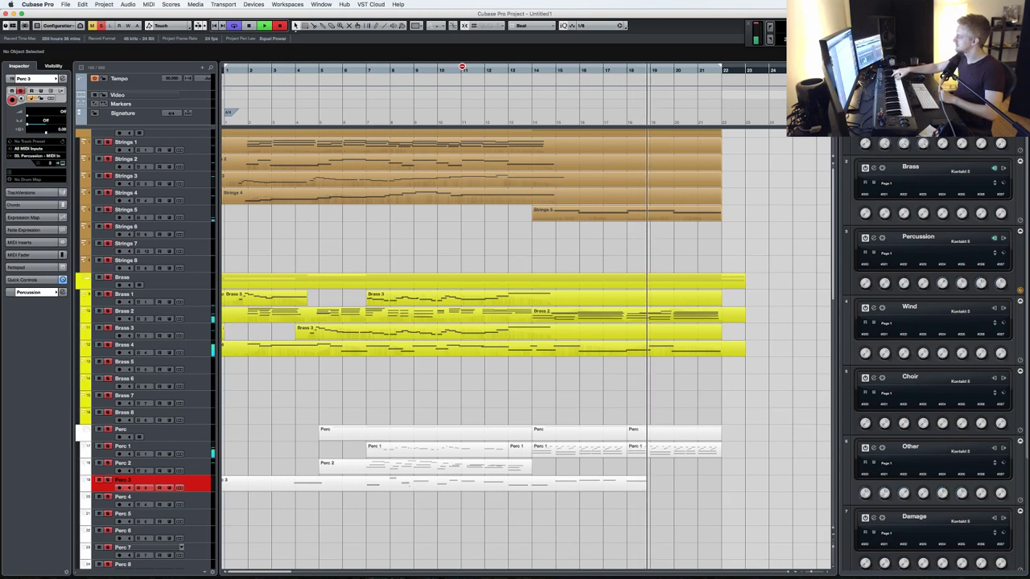
{"action": "key", "text": "space"}
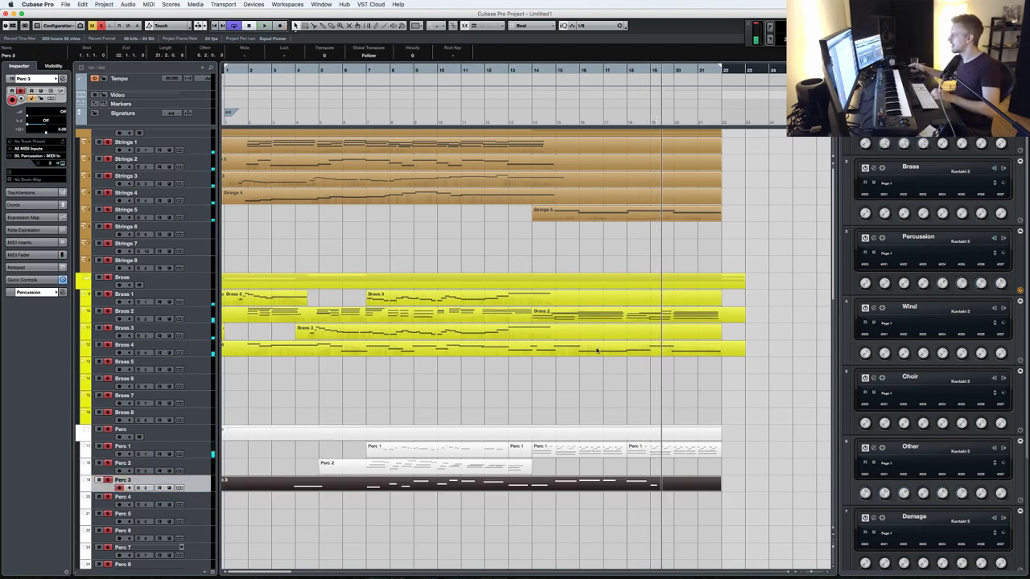
- Split the Perc 3 recording at bar 14 and delete the section after it
{"action": "left_click", "coordinate": [533, 485]}
{"action": "key", "text": "Delete"}
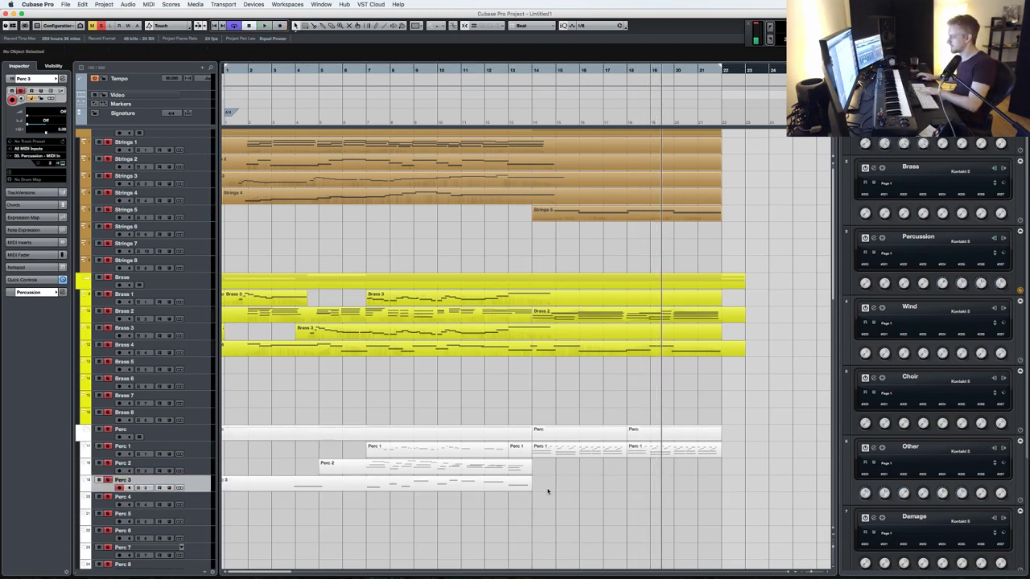
{"action": "left_click", "coordinate": [533, 69]}
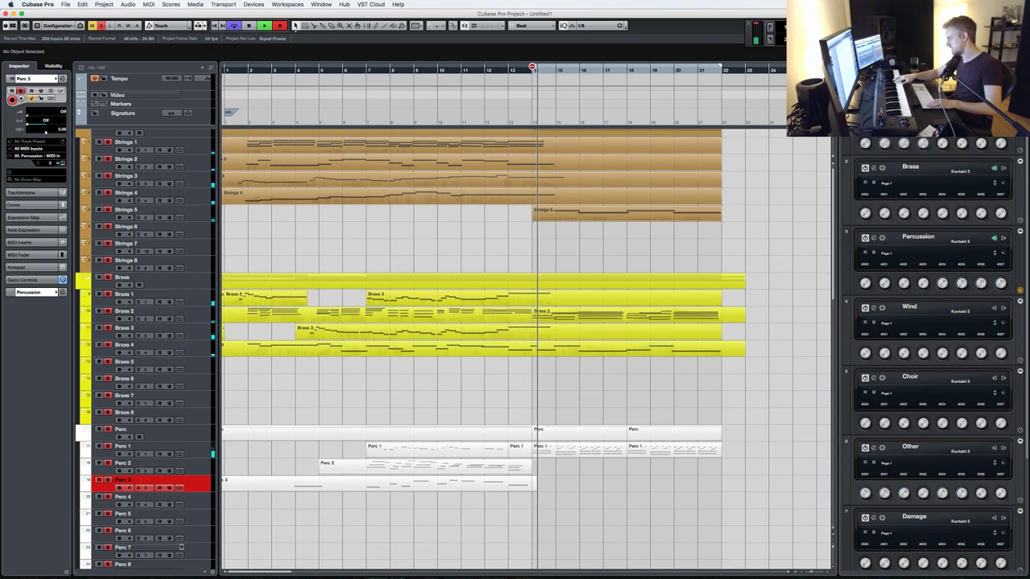
{"action": "key", "text": "super+z"}
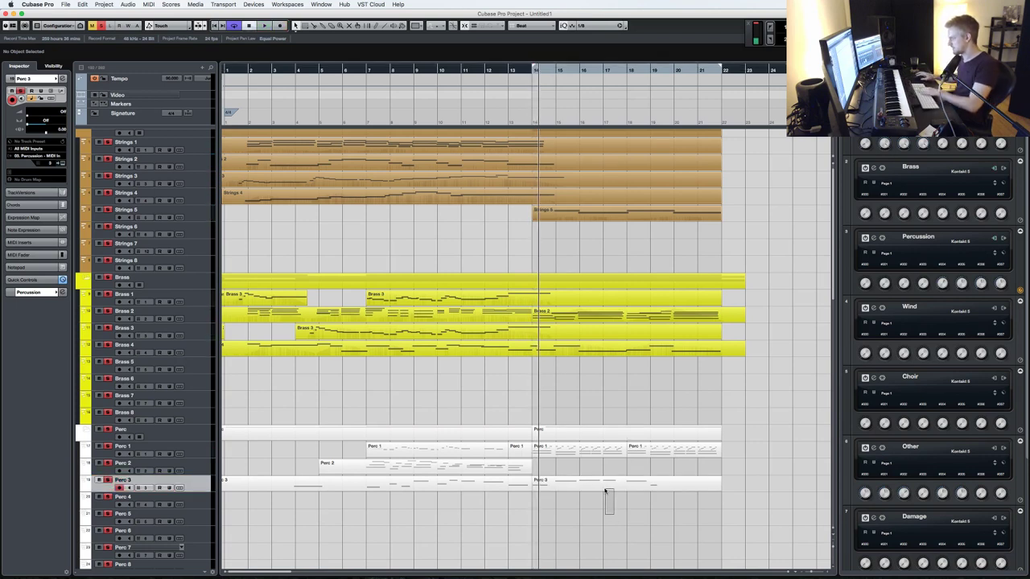
{"action": "left_click_drag", "start_coordinate": [605, 490], "coordinate": [602, 485]}
{"action": "key", "text": "Delete"}
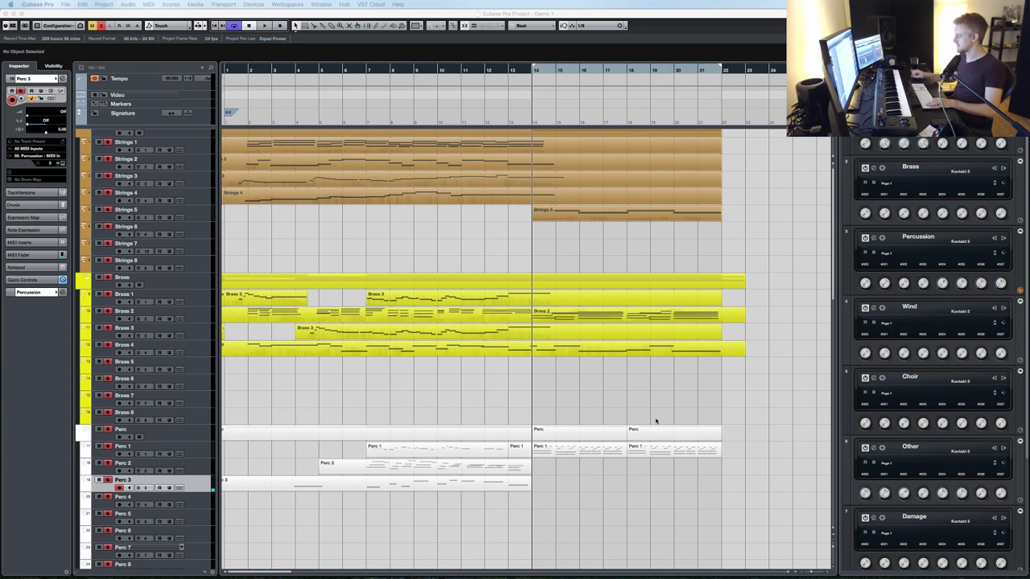
- Record a new tubular bells take on Perc 3 from bar 14 and play it back with all solos off
{"action": "left_click", "coordinate": [644, 417]}
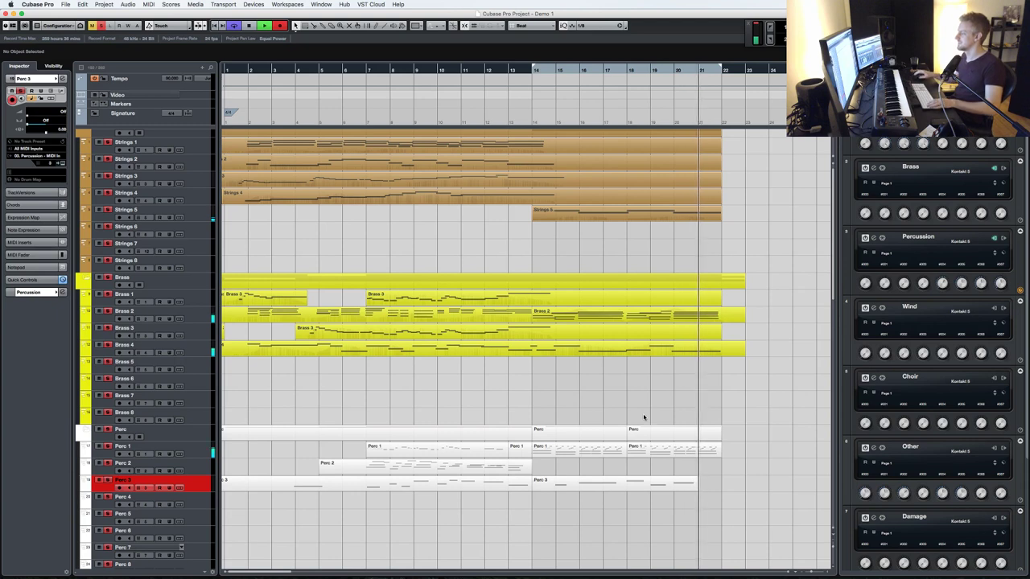
{"action": "scroll", "coordinate": [435, 397], "scroll_direction": "down", "scroll_amount": 6}
{"action": "key", "text": "space"}
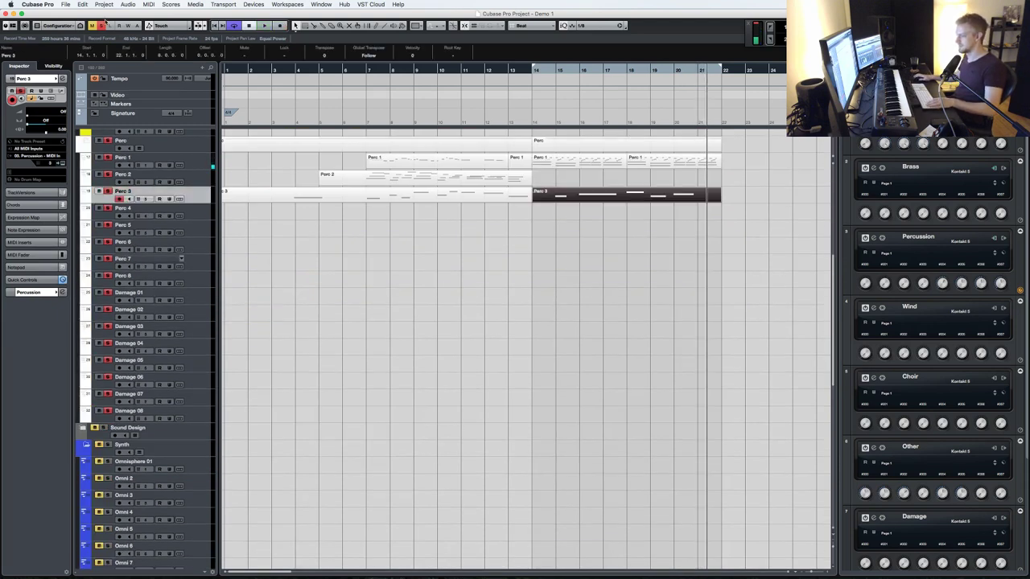
{"action": "key", "text": "space"}
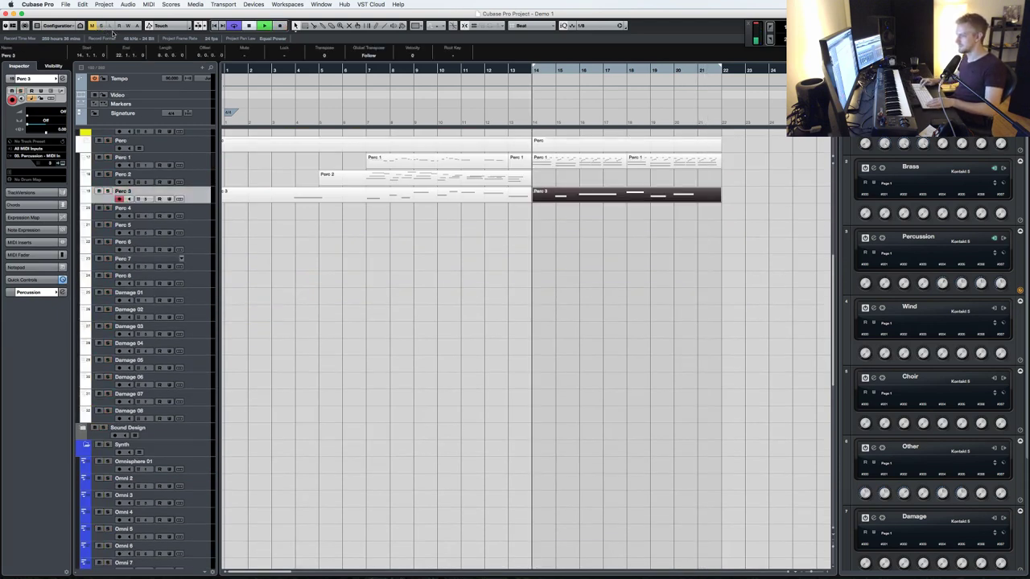
{"action": "scroll", "coordinate": [496, 313], "scroll_direction": "up", "scroll_amount": 6}
- Load the Albion V Strings High - Main patch into the Strings Kontakt instrument for the Strings 6 track
{"action": "left_click", "coordinate": [234, 240]}
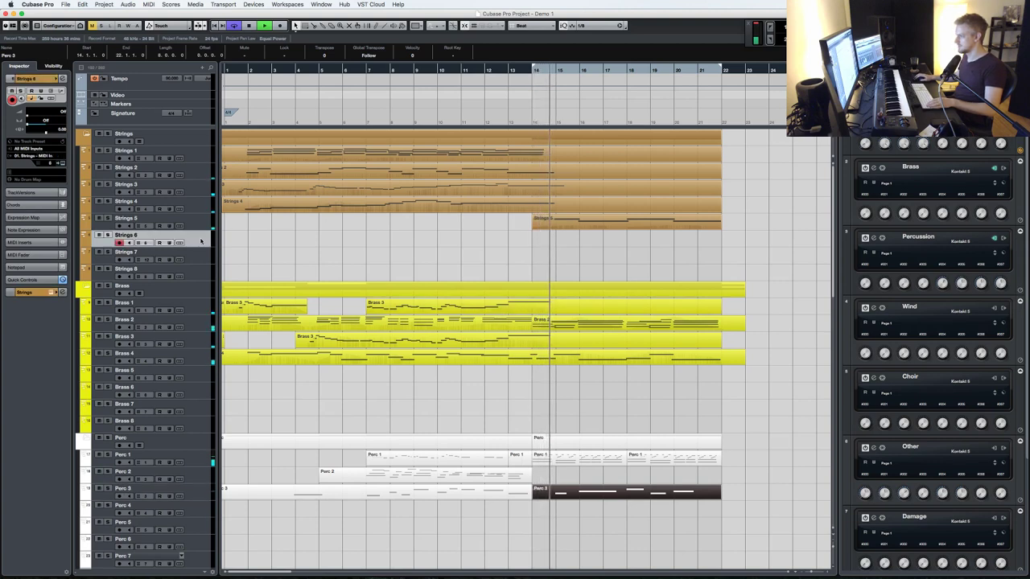
{"action": "key", "text": "super+e"}
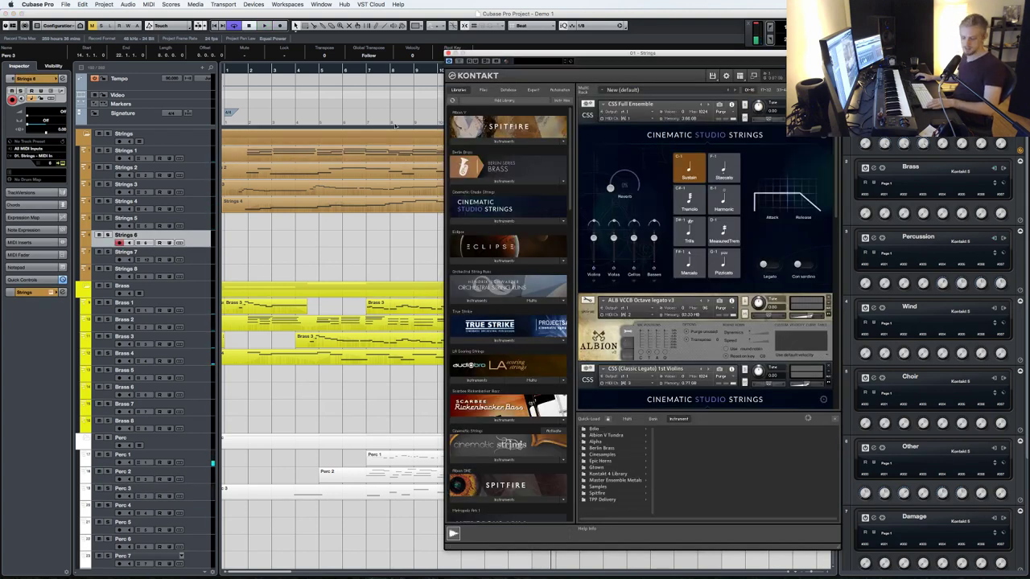
{"action": "left_click", "coordinate": [485, 143]}
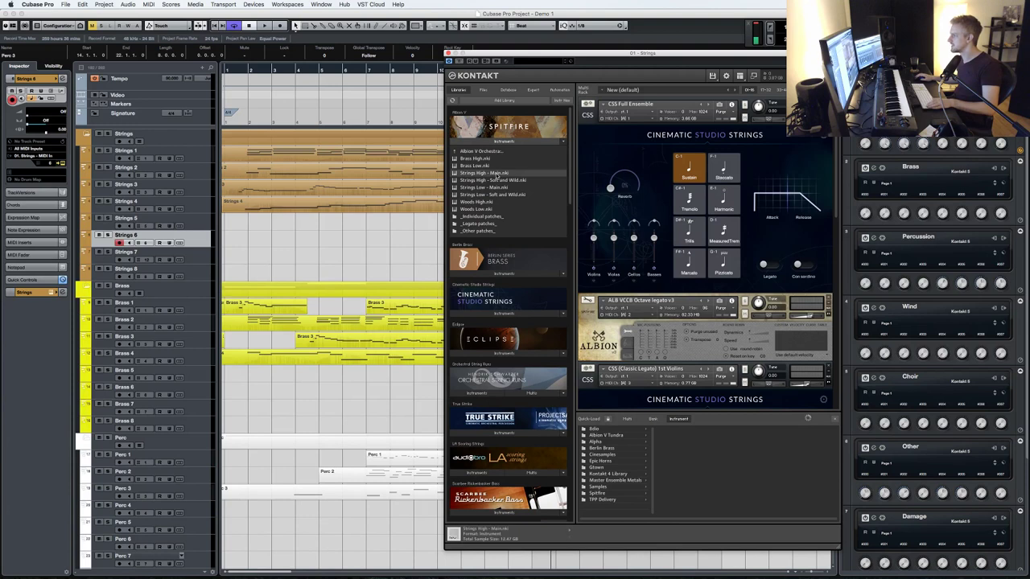
{"action": "double_click", "coordinate": [500, 173]}
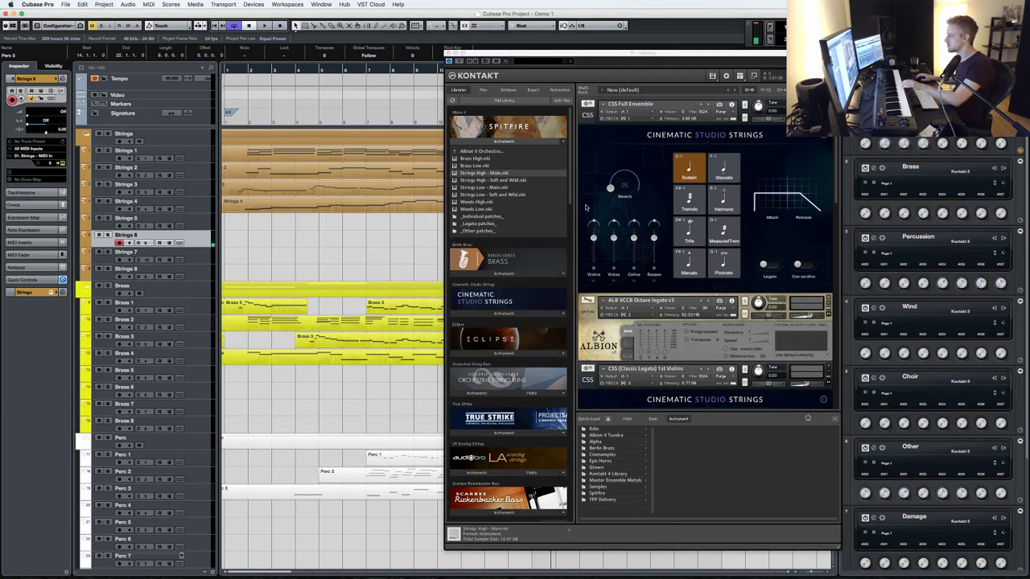
{"action": "scroll", "coordinate": [586, 206], "scroll_direction": "down", "scroll_amount": 4}
{"action": "scroll", "coordinate": [671, 276], "scroll_direction": "down", "scroll_amount": 6}
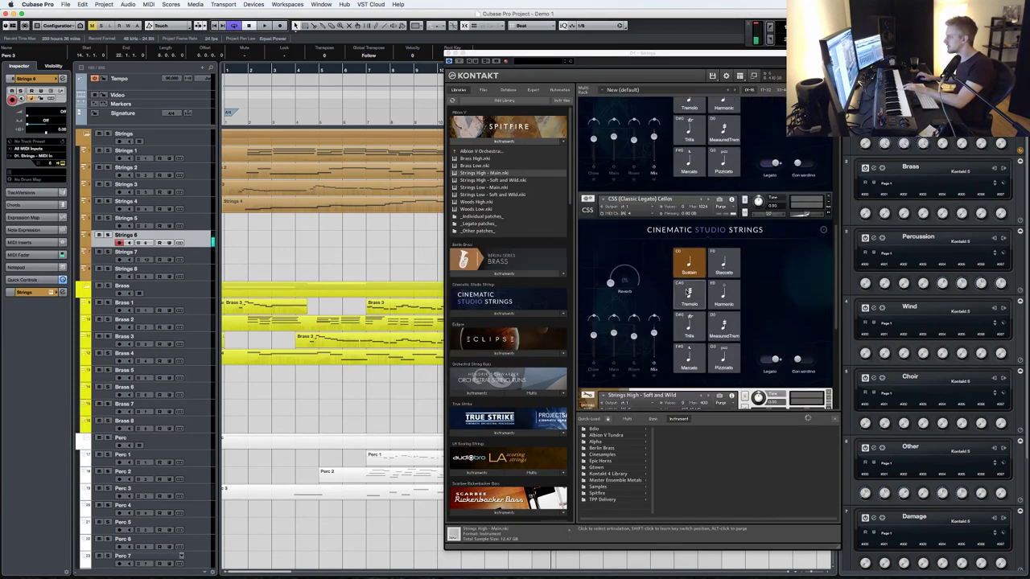
- Switch the Strings High - Main patch to the Silken CS Shorts articulation and close the Strings instrument window
{"action": "left_click", "coordinate": [702, 331]}
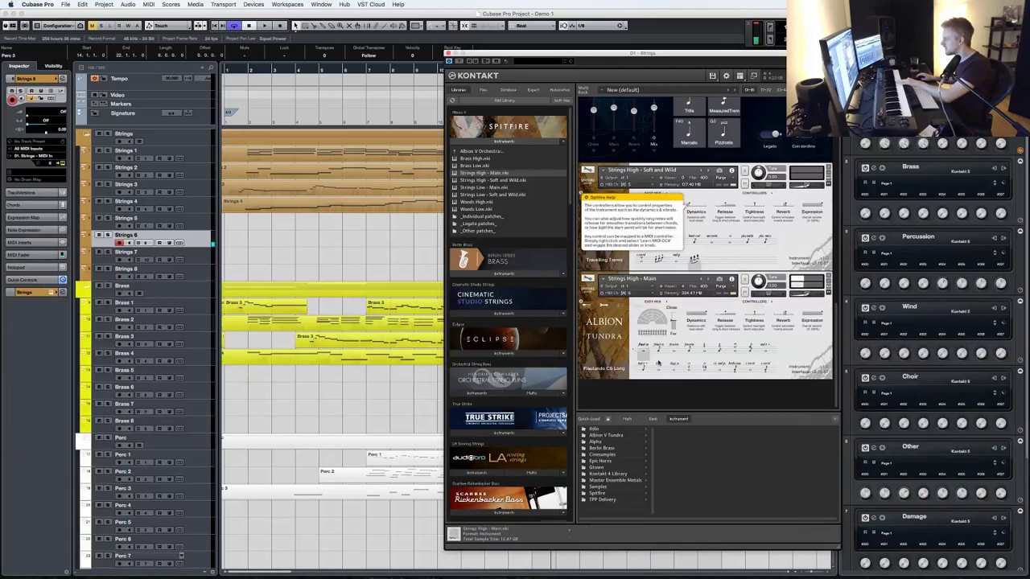
{"action": "left_click", "coordinate": [658, 351]}
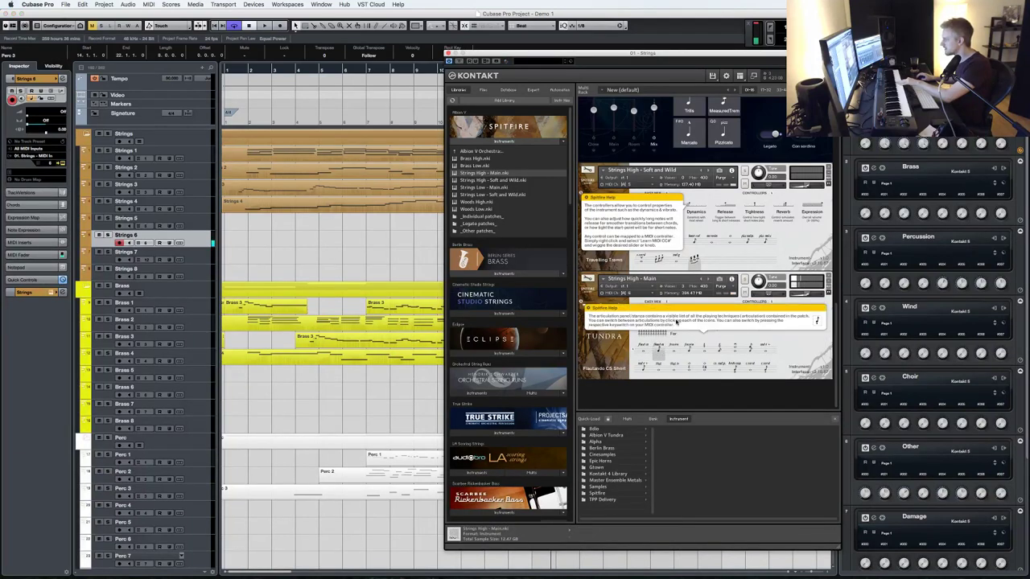
{"action": "left_click", "coordinate": [677, 322]}
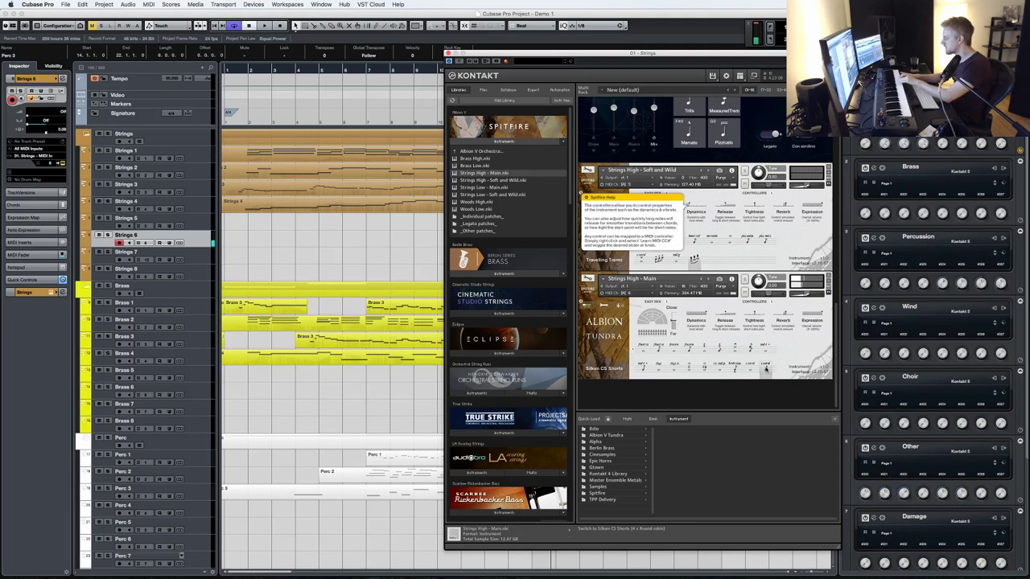
{"action": "left_click", "coordinate": [449, 53]}
{"action": "left_click", "coordinate": [527, 80]}
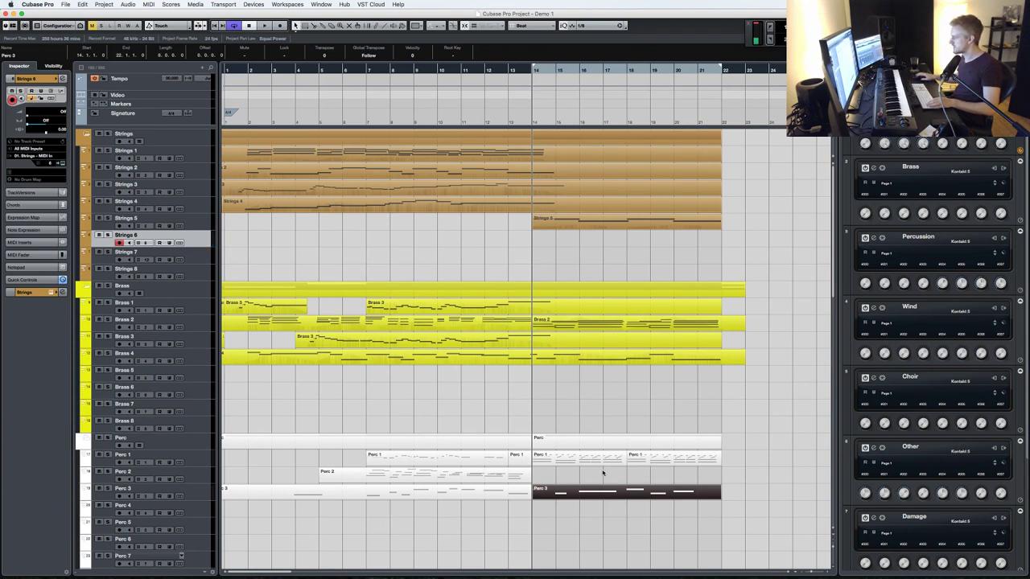
- Copy the Perc 1 part at bars 14 to 22 onto Strings 6 and audition it soloed and in the full mix
{"action": "left_click_drag", "start_coordinate": [590, 465], "coordinate": [585, 242]}
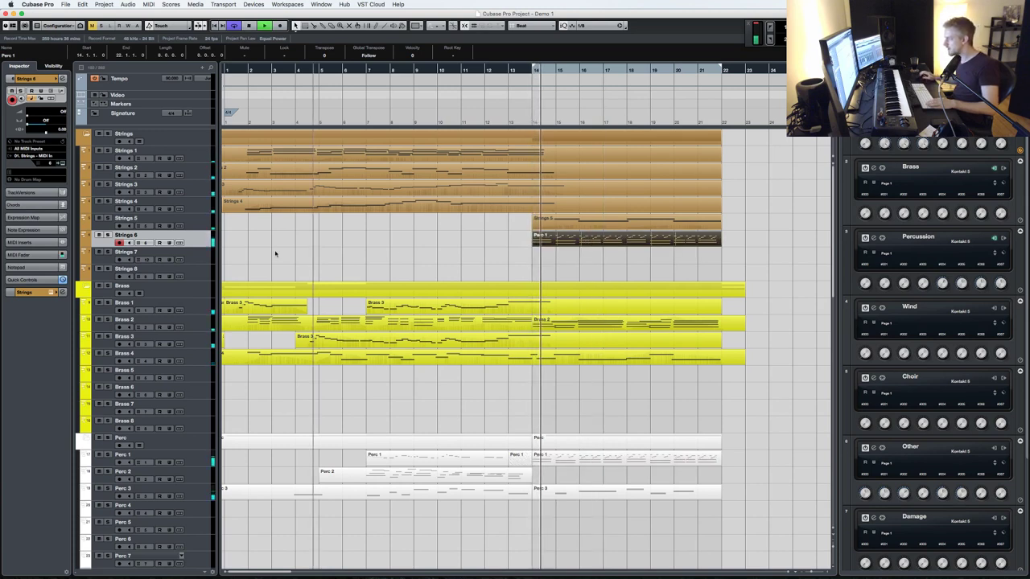
{"action": "left_click", "coordinate": [107, 234]}
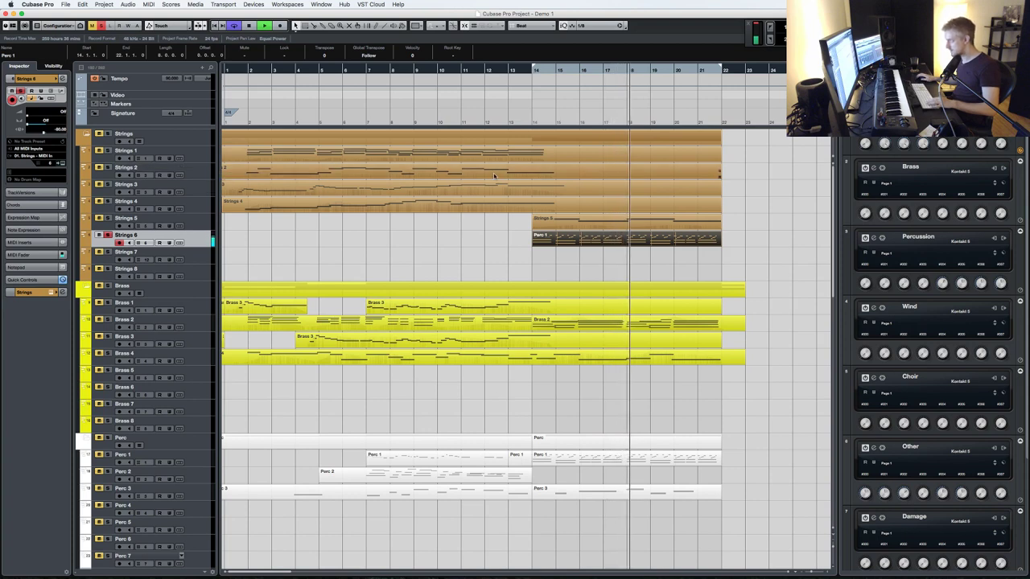
{"action": "double_click", "coordinate": [617, 241]}
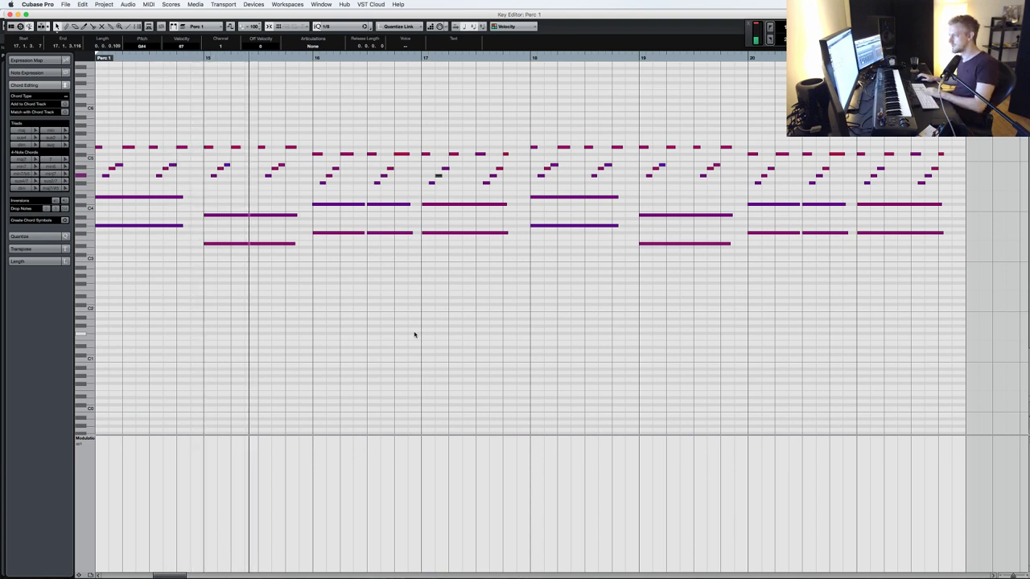
{"action": "key", "text": "Return"}
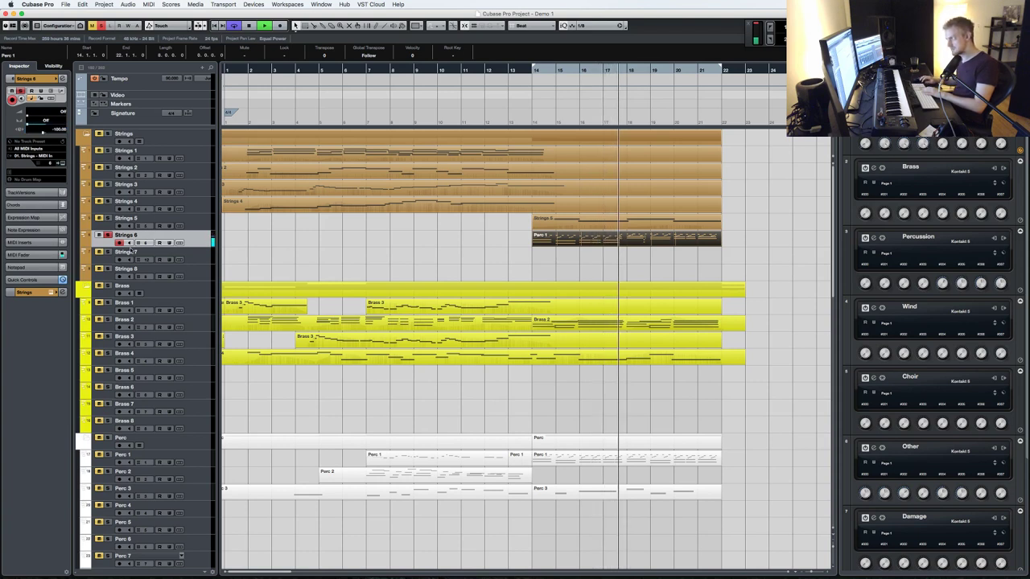
{"action": "left_click", "coordinate": [108, 455]}
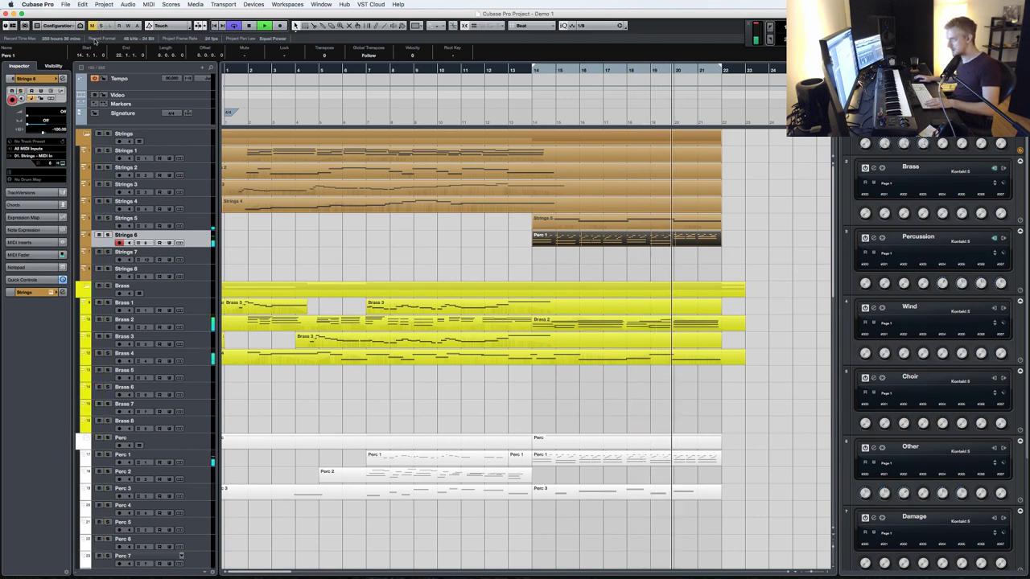
{"action": "key", "text": "space"}
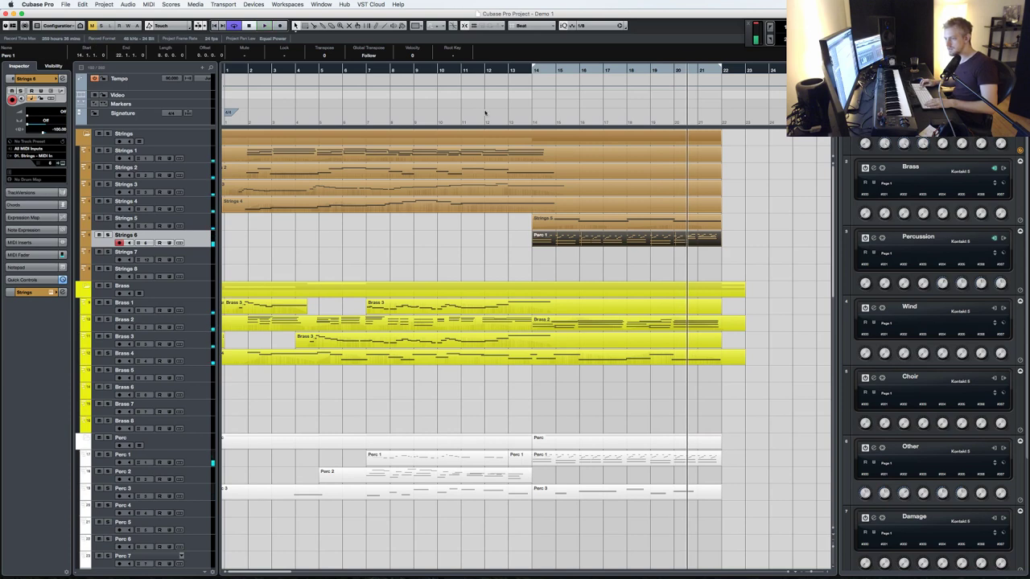
{"action": "double_click", "coordinate": [587, 242]}
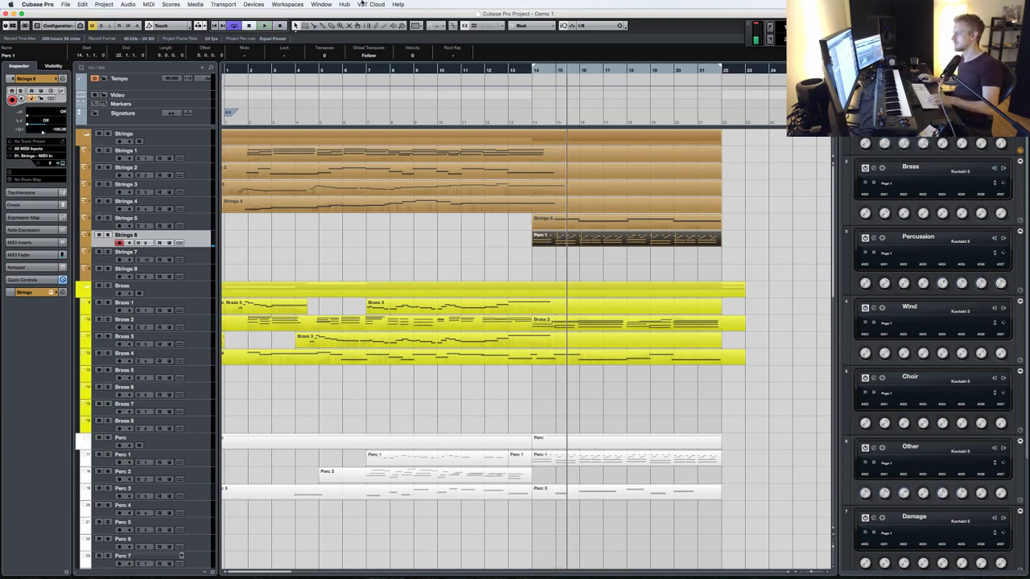
- Play the arrangement from bar 1 and arm Choir 1 to try its sound over the playback
{"action": "left_click", "coordinate": [226, 69]}
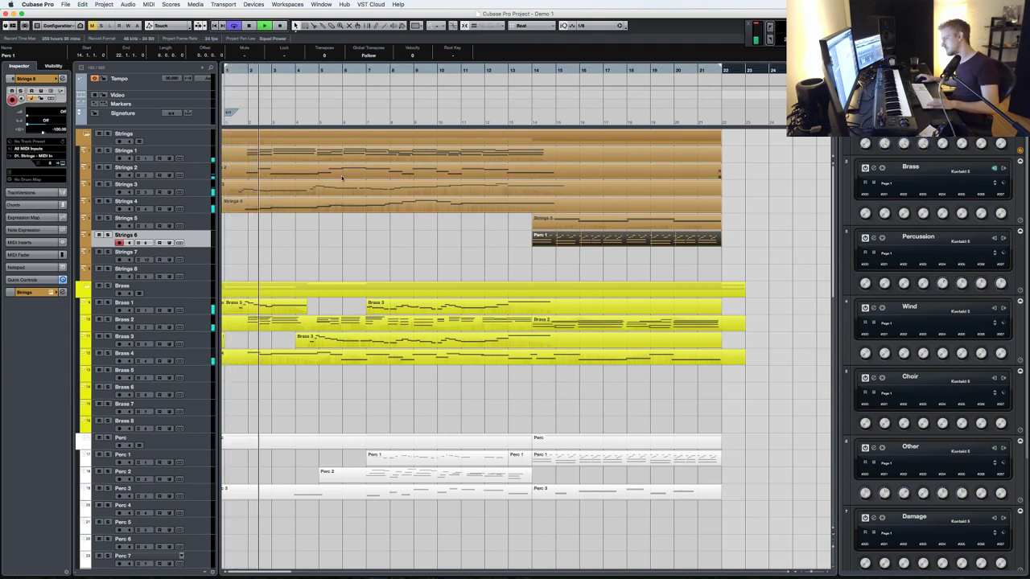
{"action": "scroll", "coordinate": [369, 252], "scroll_direction": "down", "scroll_amount": 15}
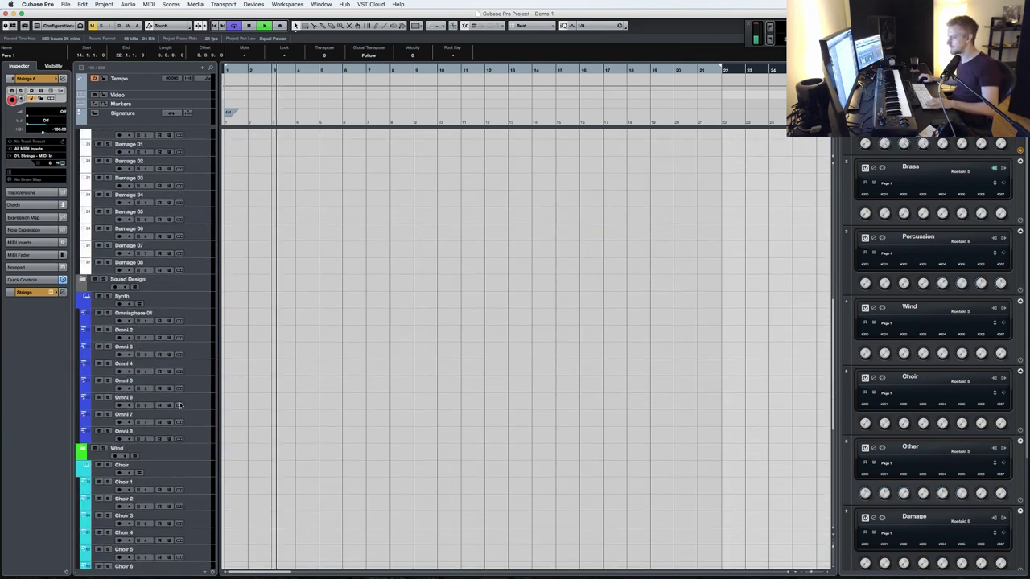
{"action": "left_click", "coordinate": [190, 490]}
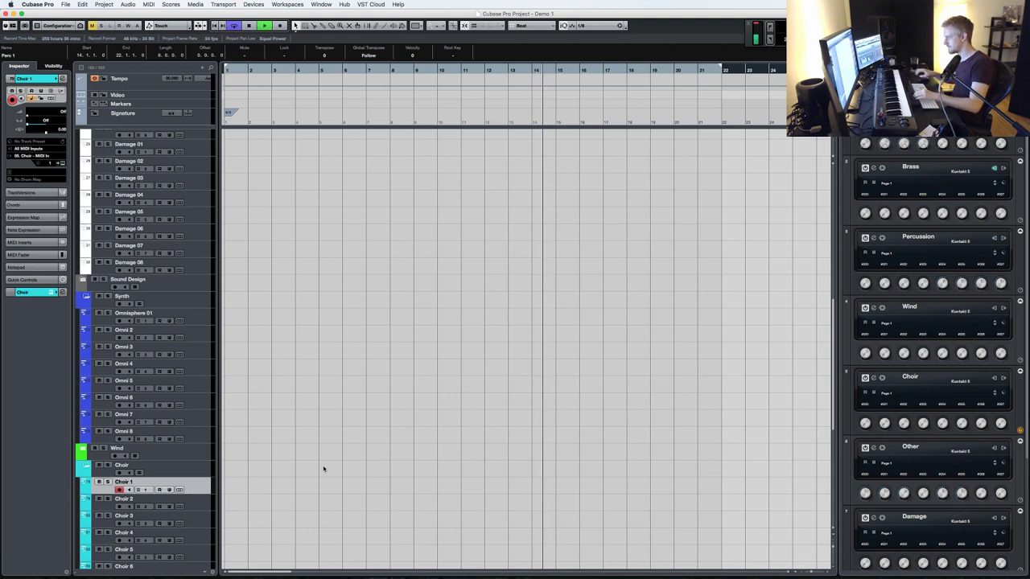
- Split the strings and brass parts at bar 14 and the overhanging brass parts at bar 22
{"action": "scroll", "coordinate": [384, 344], "scroll_direction": "up", "scroll_amount": 10}
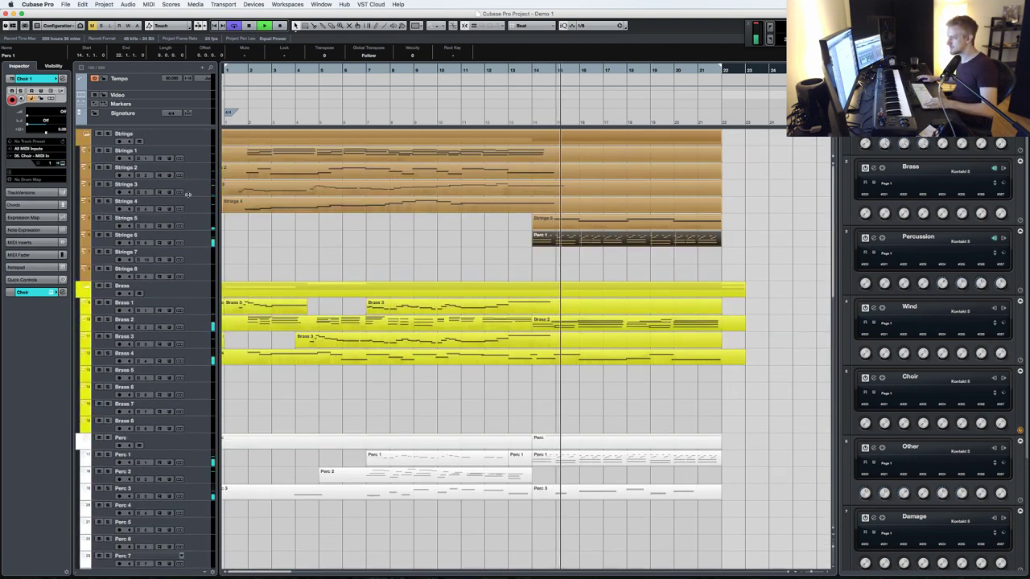
{"action": "left_click_drag", "start_coordinate": [710, 527], "coordinate": [544, 241]}
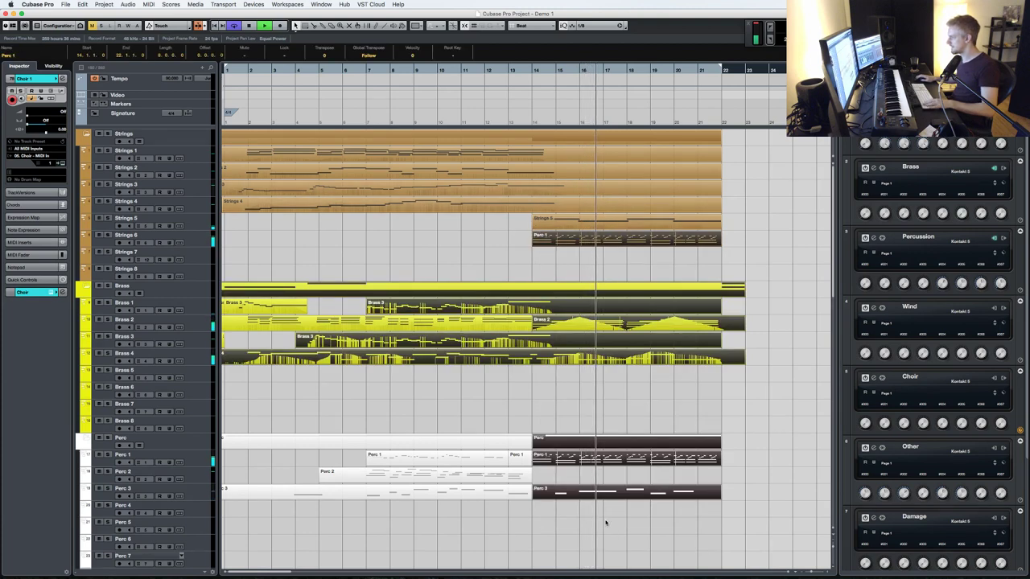
{"action": "key", "text": "3"}
{"action": "left_click", "coordinate": [532, 154]}
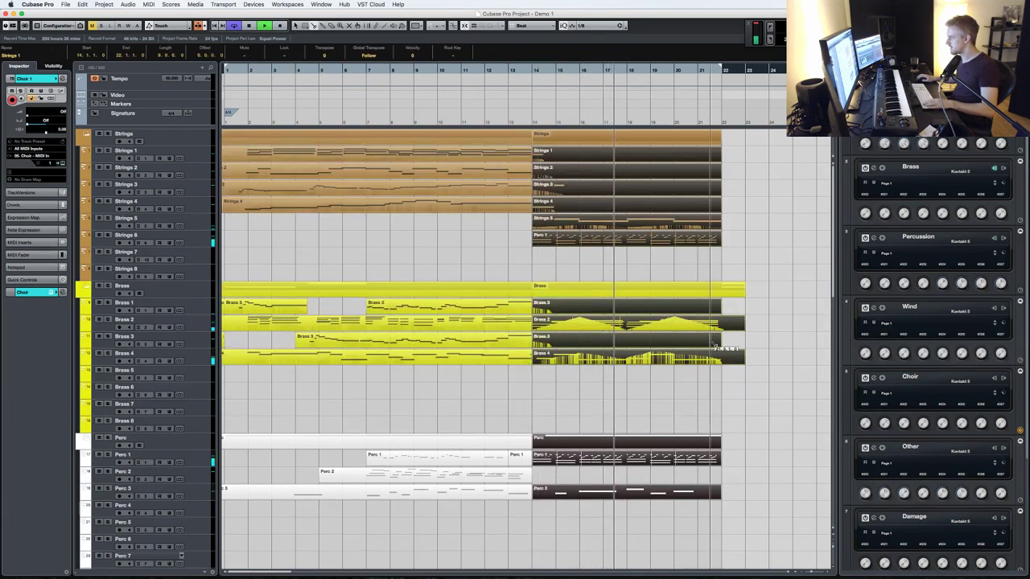
{"action": "left_click", "coordinate": [721, 351]}
{"action": "key", "text": "1"}
- Duplicate all strings, brass and percussion parts of bars 14 to 22 so that the copy starts at bar 22
{"action": "left_click_drag", "start_coordinate": [667, 528], "coordinate": [598, 152]}
{"action": "key", "text": "super+d"}
{"action": "scroll", "coordinate": [604, 278], "scroll_direction": "down", "scroll_amount": 15}
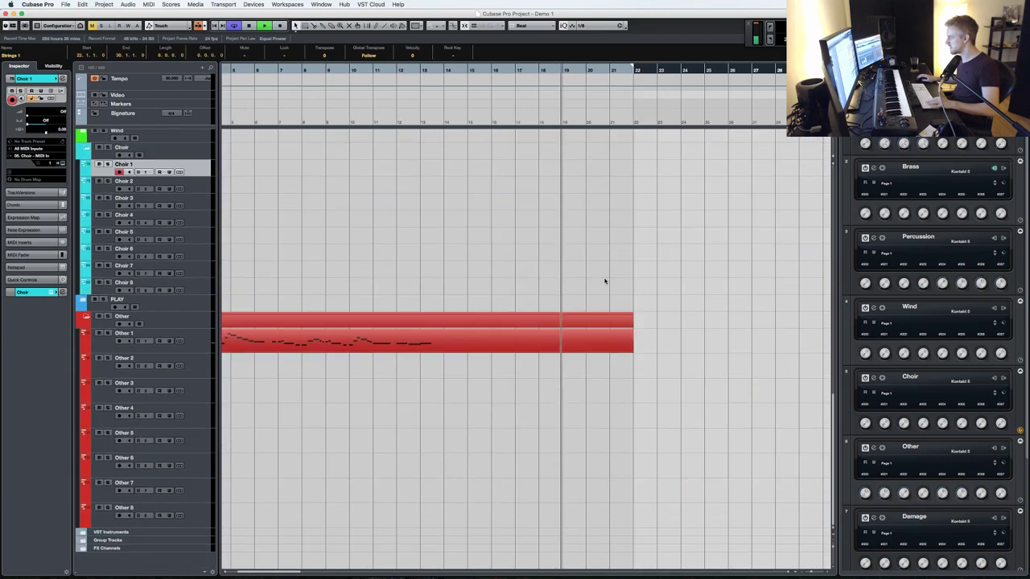
{"action": "scroll", "coordinate": [573, 270], "scroll_direction": "up", "scroll_amount": 10}
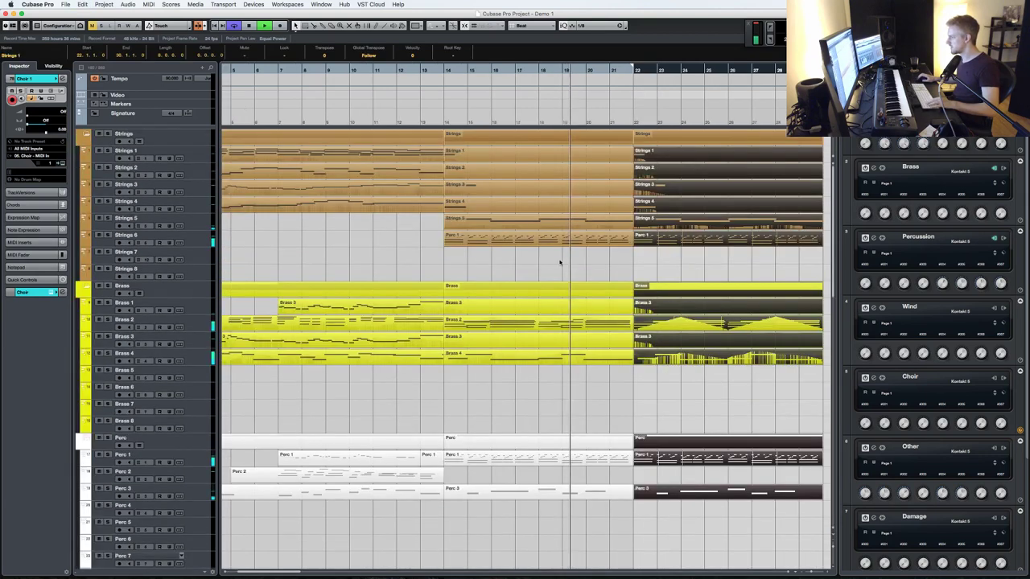
- Arm Strings 3 and Strings 4 in turn to try their sounds over the playback, ending with playback stopped
{"action": "left_click", "coordinate": [203, 192]}
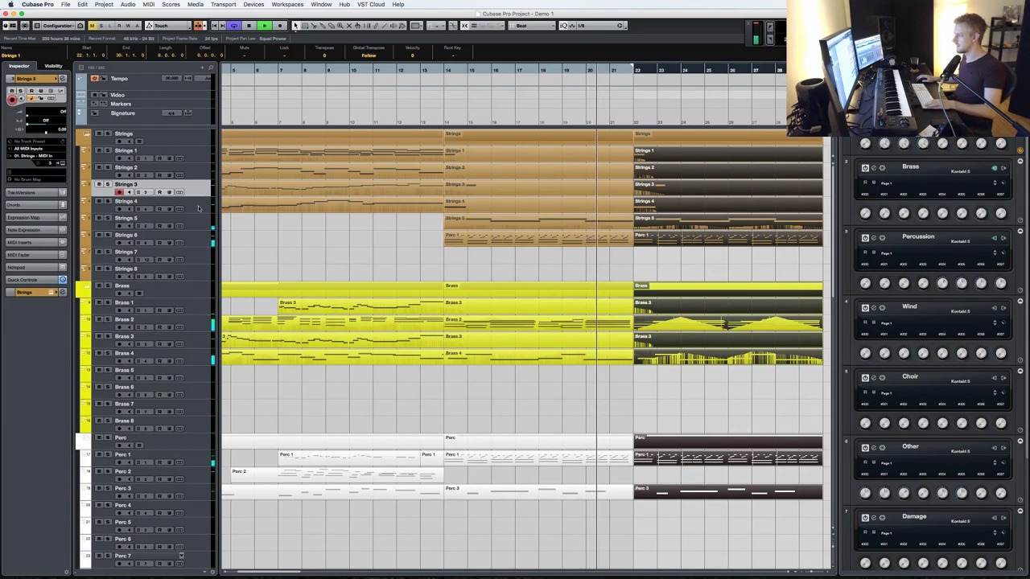
{"action": "left_click", "coordinate": [198, 212]}
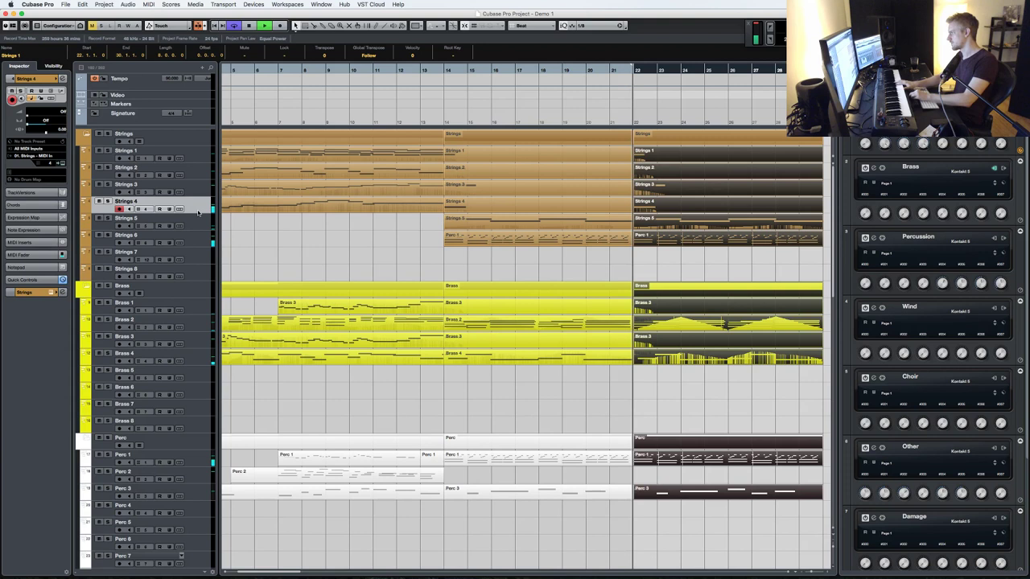
{"action": "key", "text": "space"}
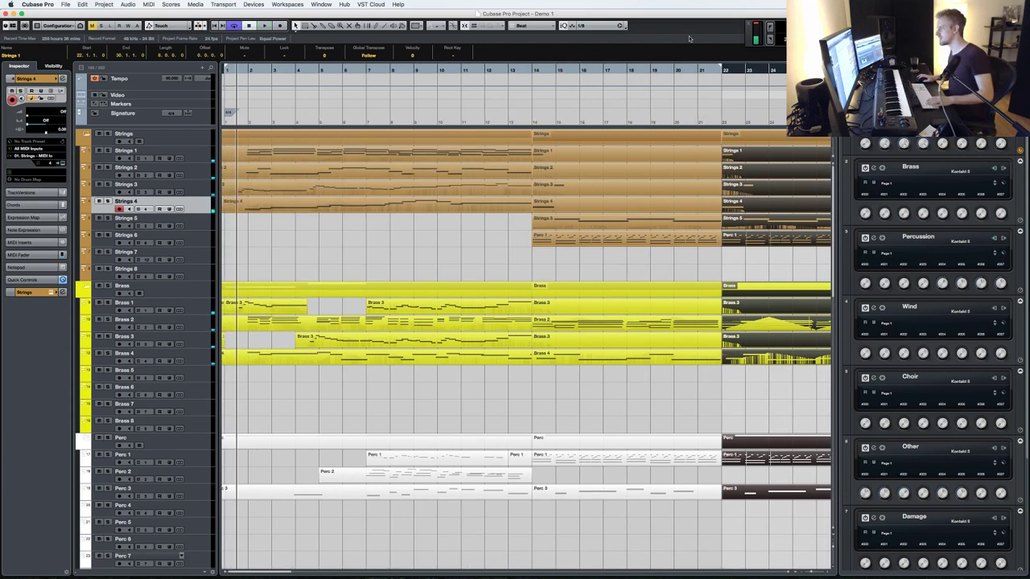
- Set the locator range from bar 14 to about bar 34 and play through the original and duplicated sections
{"action": "key", "text": "g"}
{"action": "key", "text": "g"}
{"action": "key", "text": "g"}
{"action": "key", "text": "g"}
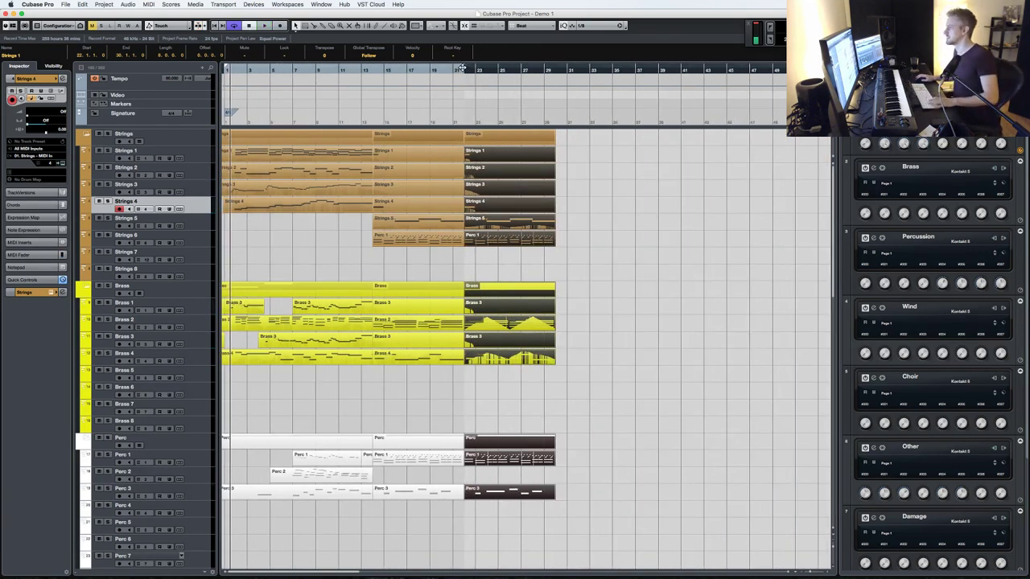
{"action": "left_click", "coordinate": [372, 71], "text": "super"}
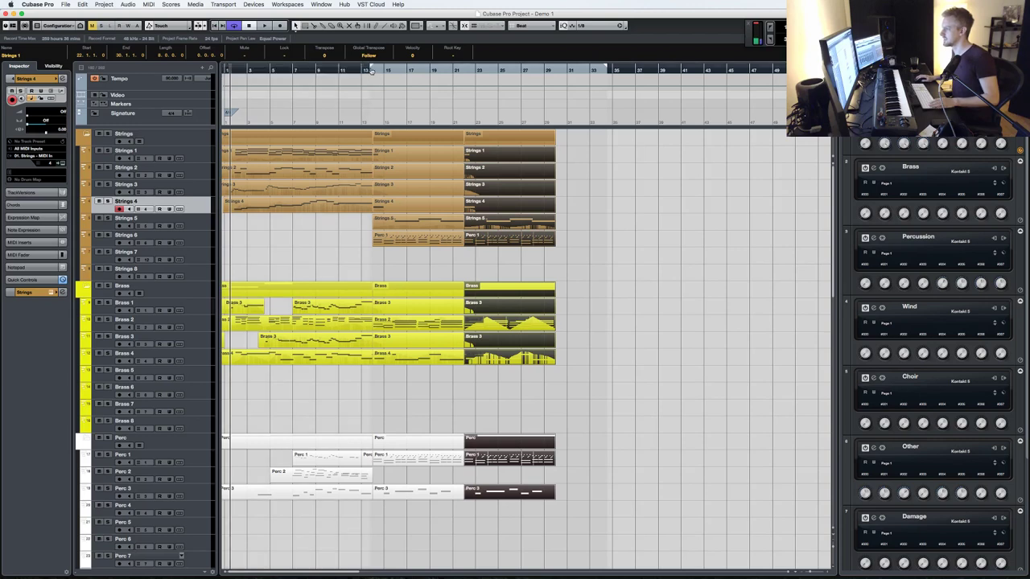
{"action": "key", "text": "space"}
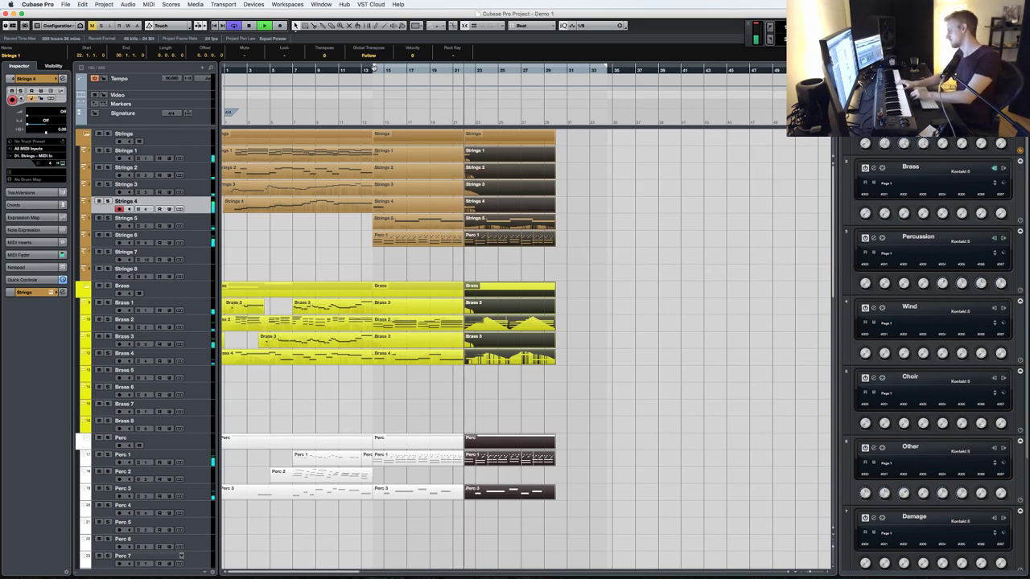
{"action": "key", "text": "space"}
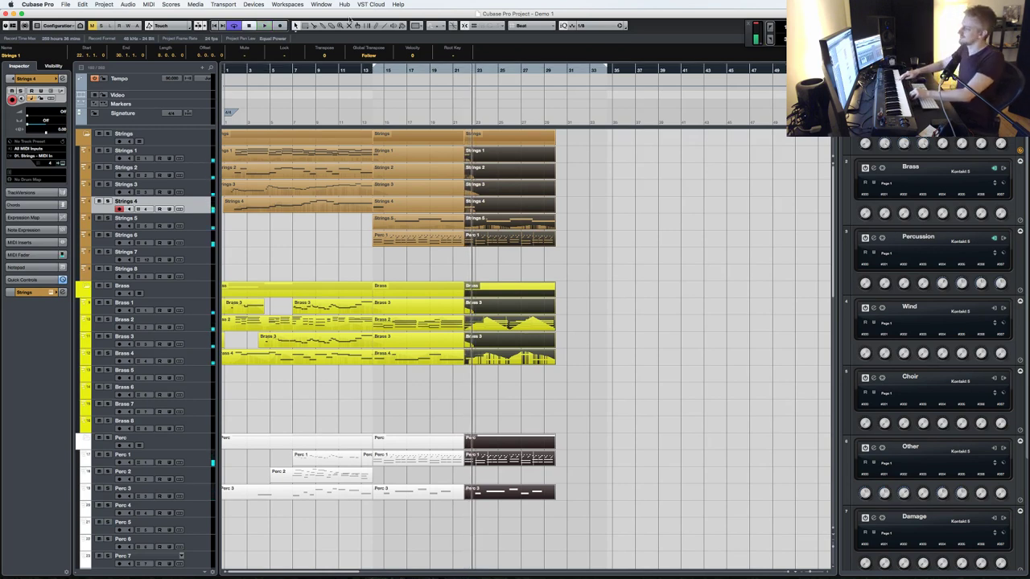
- Arm the Other 1 track and rehearse a part over playback from just before bar 14
{"action": "left_click", "coordinate": [358, 71]}
{"action": "scroll", "coordinate": [322, 281], "scroll_direction": "down", "scroll_amount": 15}
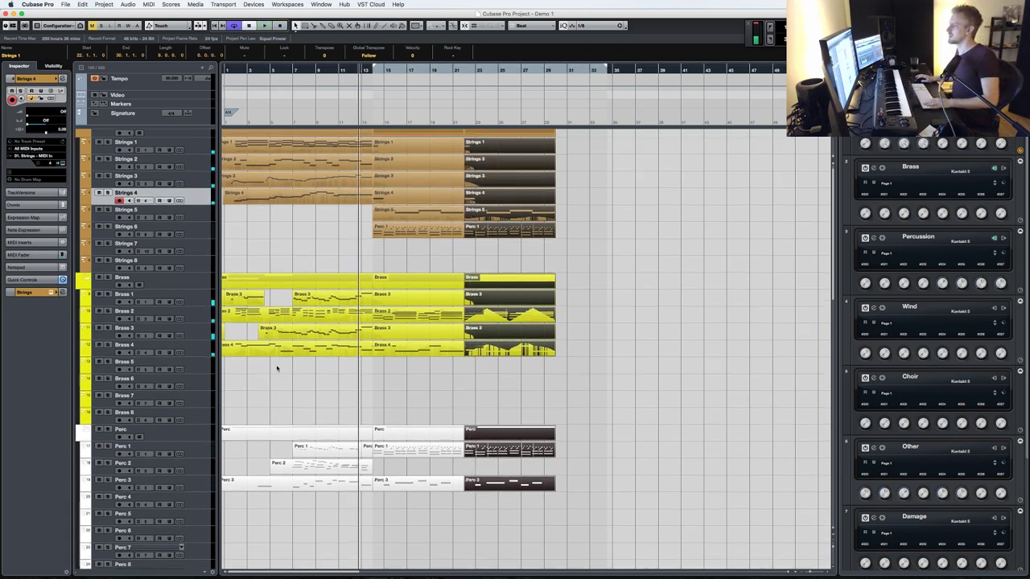
{"action": "left_click", "coordinate": [207, 341]}
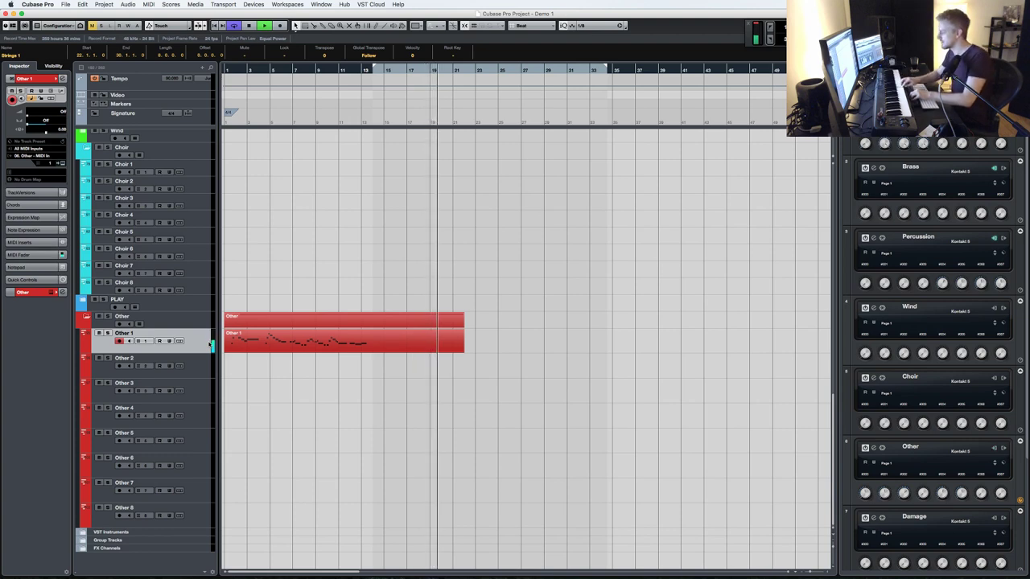
{"action": "key", "text": "space"}
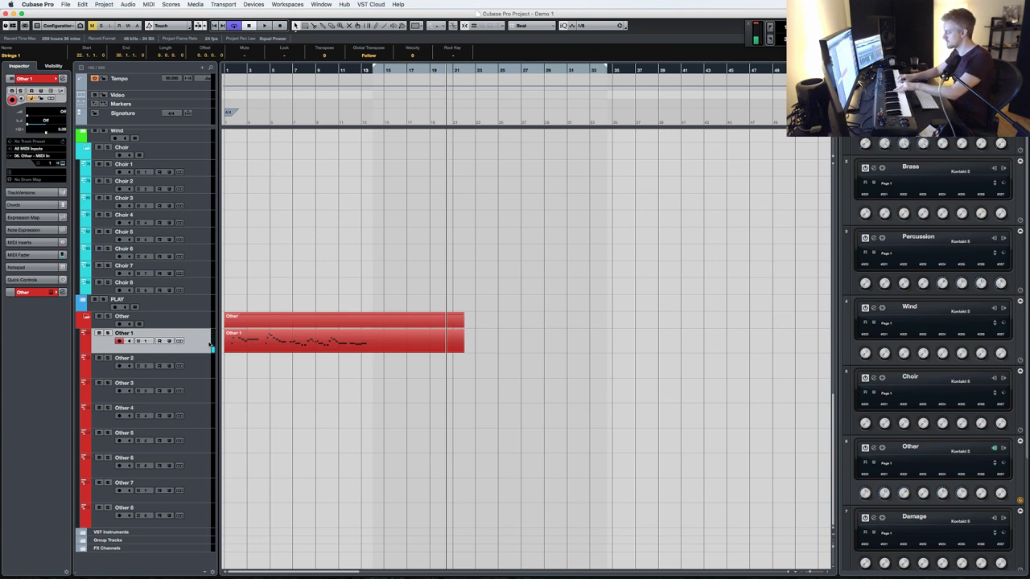
{"action": "key", "text": "KP_1"}
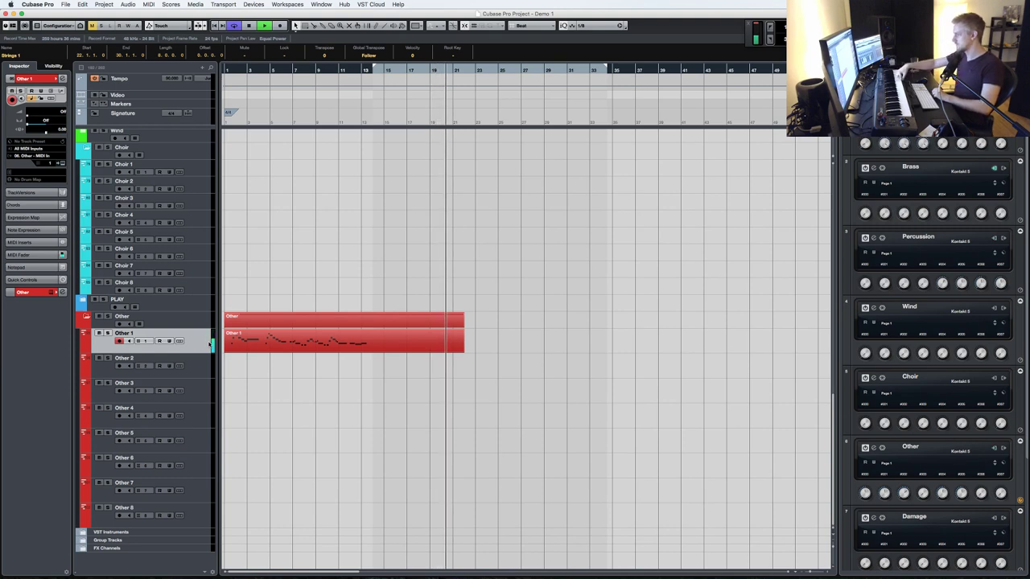
{"action": "key", "text": "space"}
{"action": "key", "text": "KP_Subtract"}
{"action": "key", "text": "KP_Multiply"}
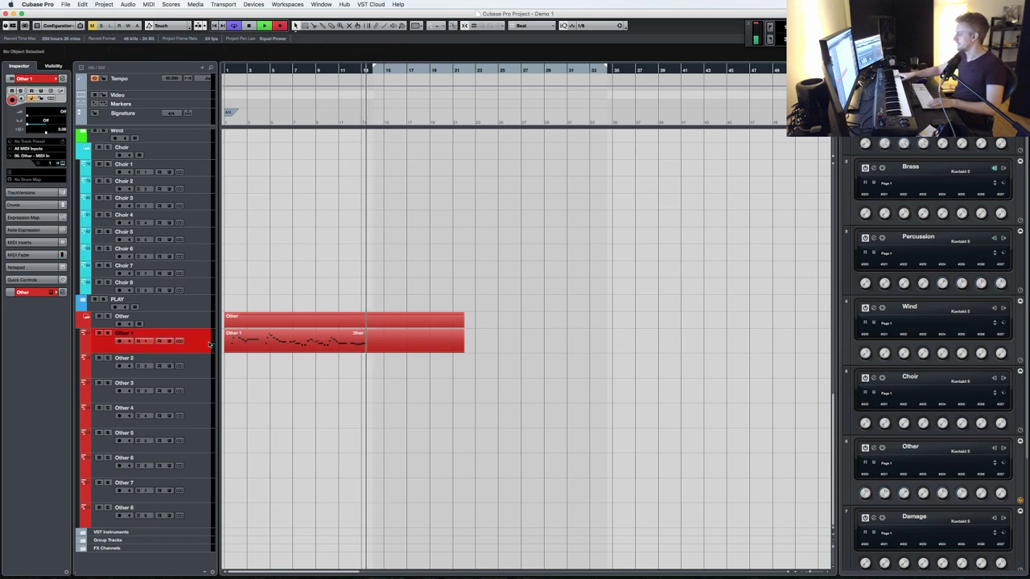
{"action": "key", "text": "KP_0"}
- Record a new take on Other 1 from bar 13 and split it near the end of bar 25
{"action": "key", "text": "KP_Enter"}
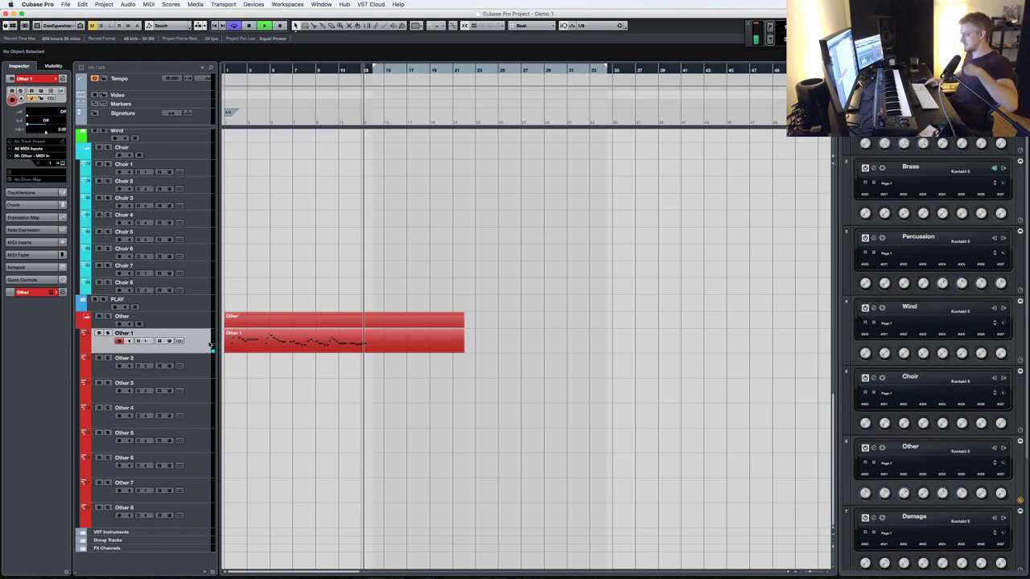
{"action": "key", "text": "KP_Multiply"}
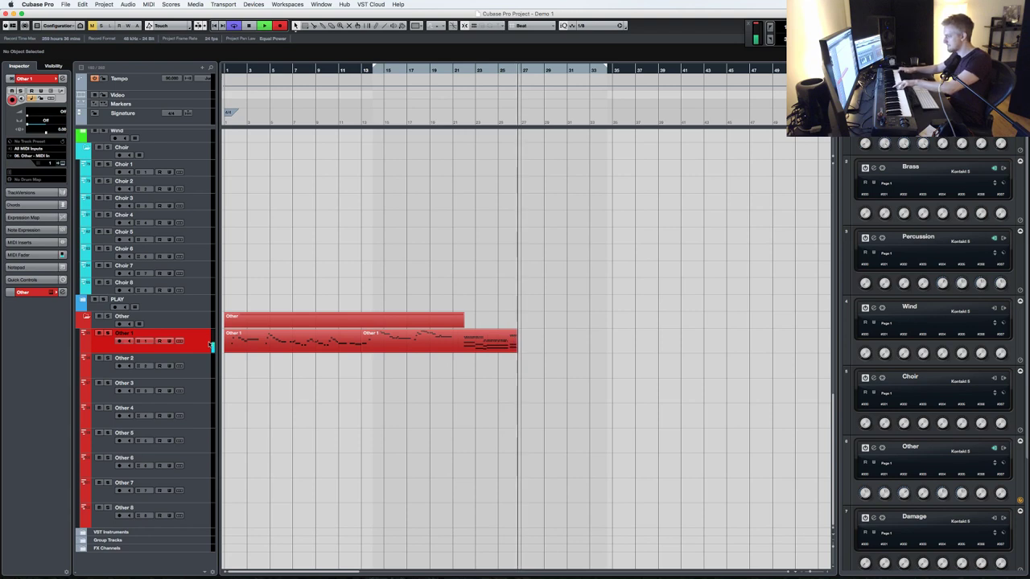
{"action": "key", "text": "space"}
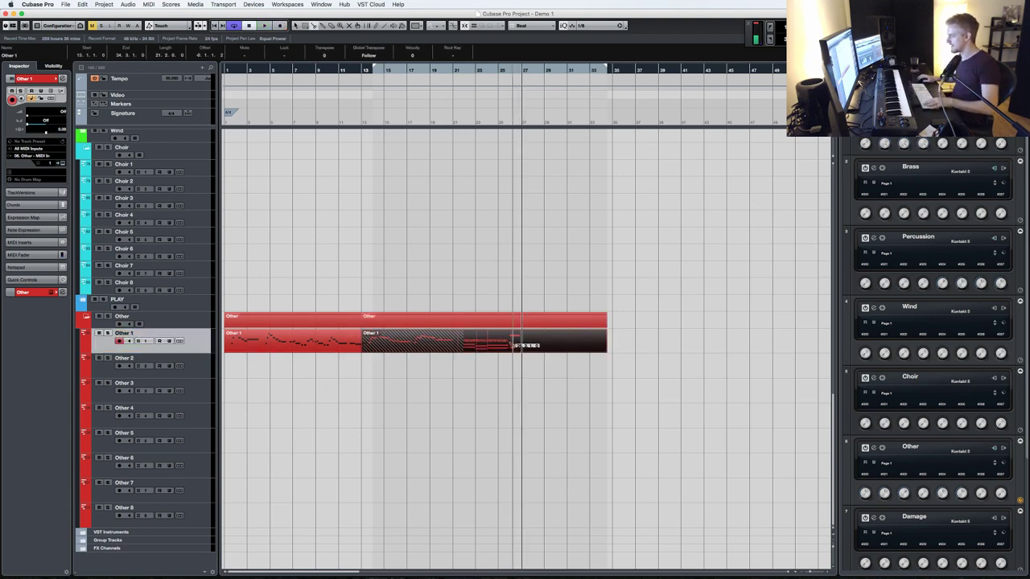
{"action": "left_click", "coordinate": [508, 344]}
{"action": "key", "text": "1"}
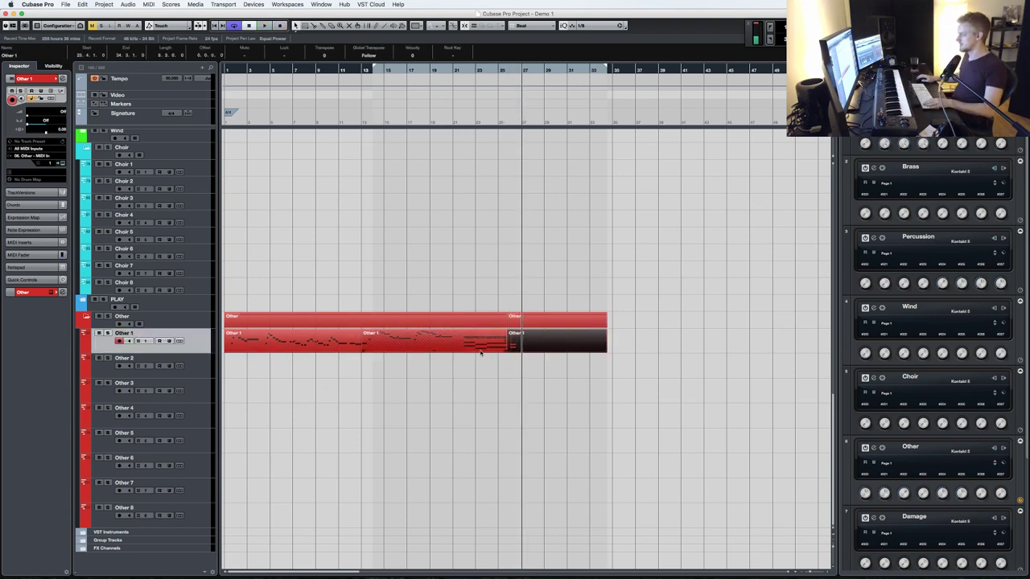
- Delete the split-off tail of the Other 1 take after bar 25 and extend the locator range back to bar 1
{"action": "key", "text": "Delete"}
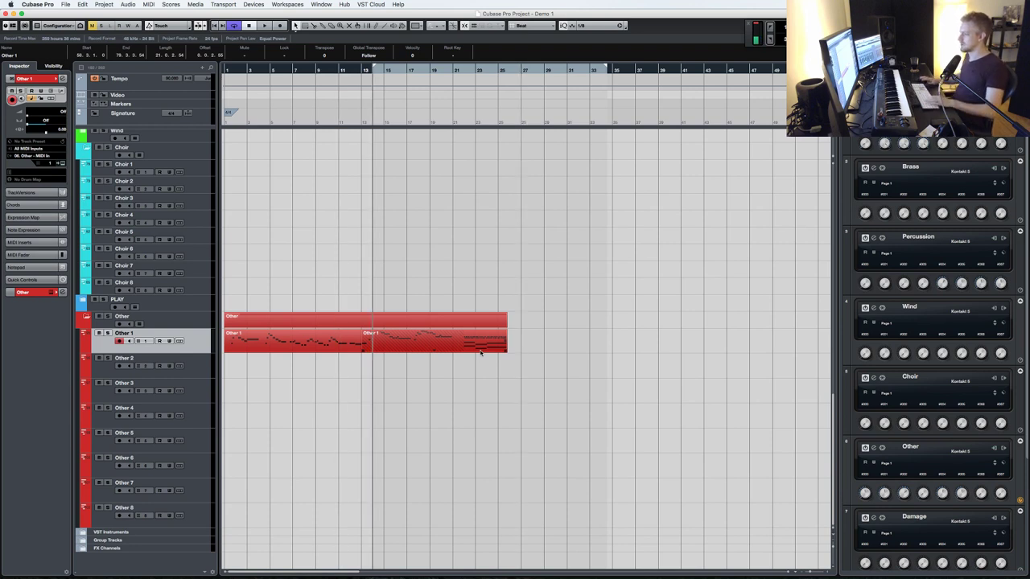
{"action": "left_click_drag", "start_coordinate": [374, 69], "coordinate": [154, 70]}
- Start playback from bar 1, clear the event selection and save the project
{"action": "key", "text": "space"}
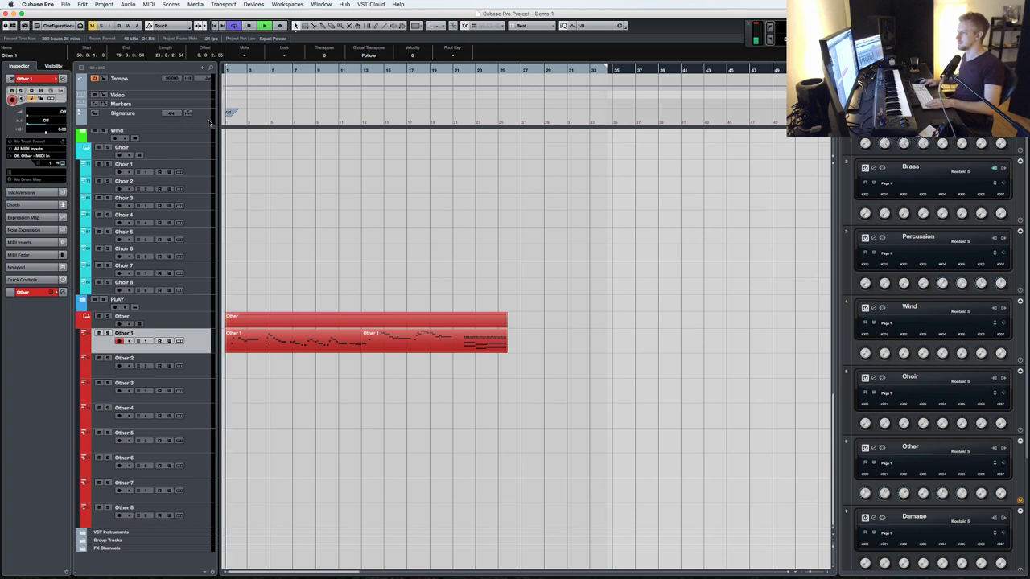
{"action": "left_click", "coordinate": [381, 245]}
{"action": "key", "text": "super+s"}
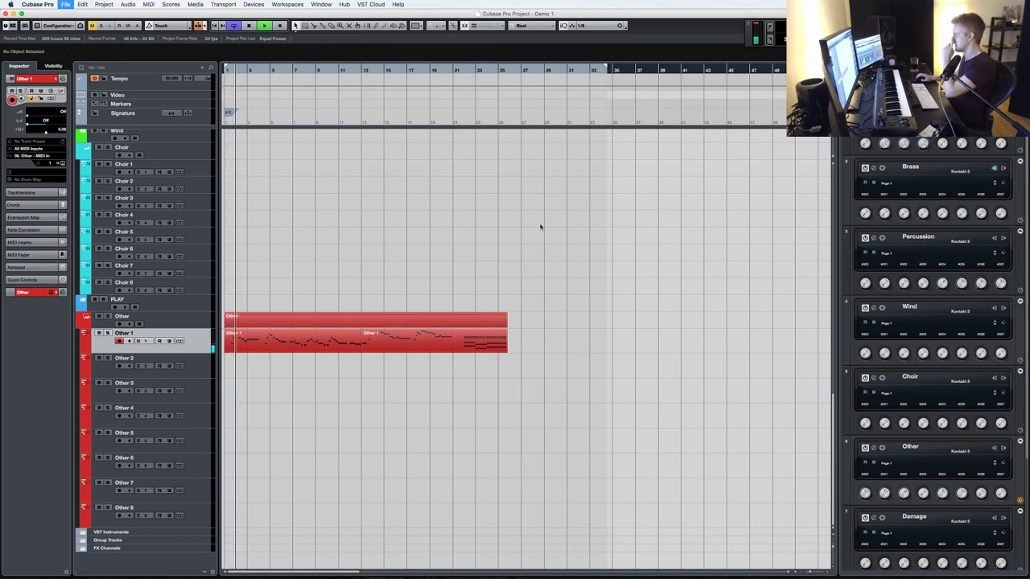
- Open the first Perc 3 part in the Key Editor, select its note near bar 4 and return to the project
{"action": "scroll", "coordinate": [540, 225], "scroll_direction": "up", "scroll_amount": 10}
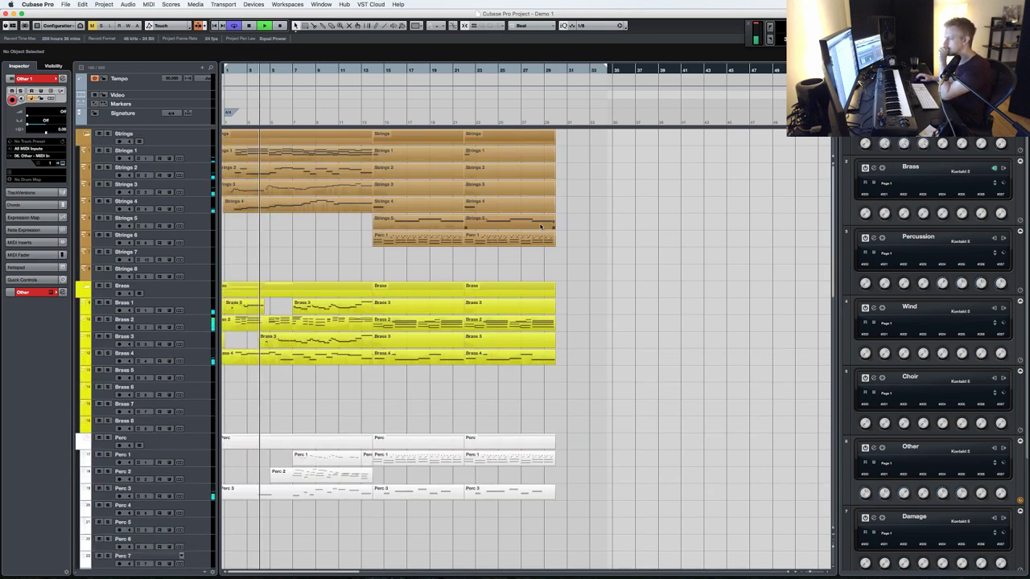
{"action": "left_click", "coordinate": [266, 495]}
{"action": "double_click", "coordinate": [266, 496]}
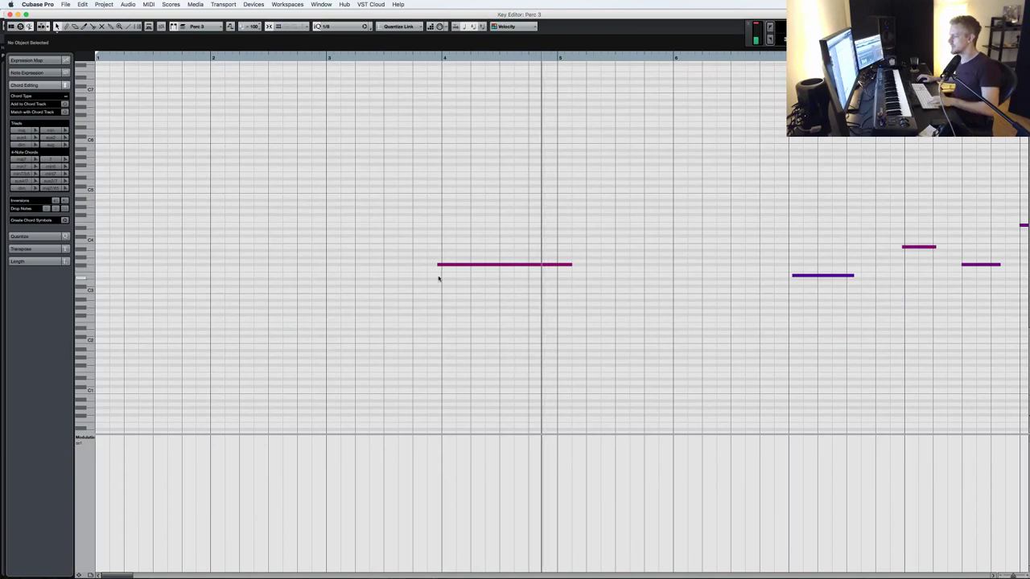
{"action": "left_click_drag", "start_coordinate": [453, 295], "coordinate": [461, 228]}
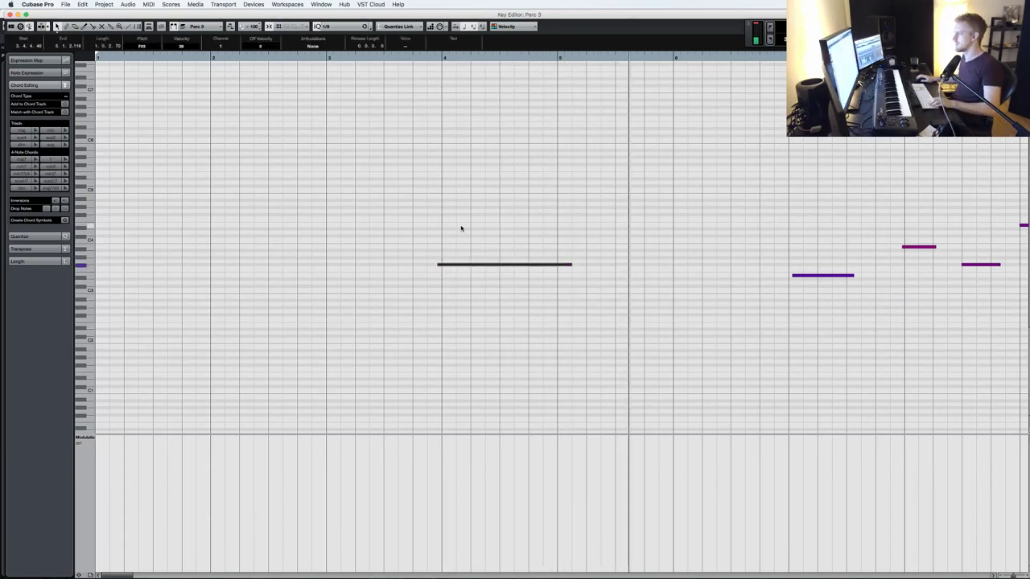
{"action": "key", "text": "Return"}
- Arm the Choir 1 track, rehearse a part over the playback and stop at about bar 11
{"action": "scroll", "coordinate": [432, 402], "scroll_direction": "down", "scroll_amount": 8}
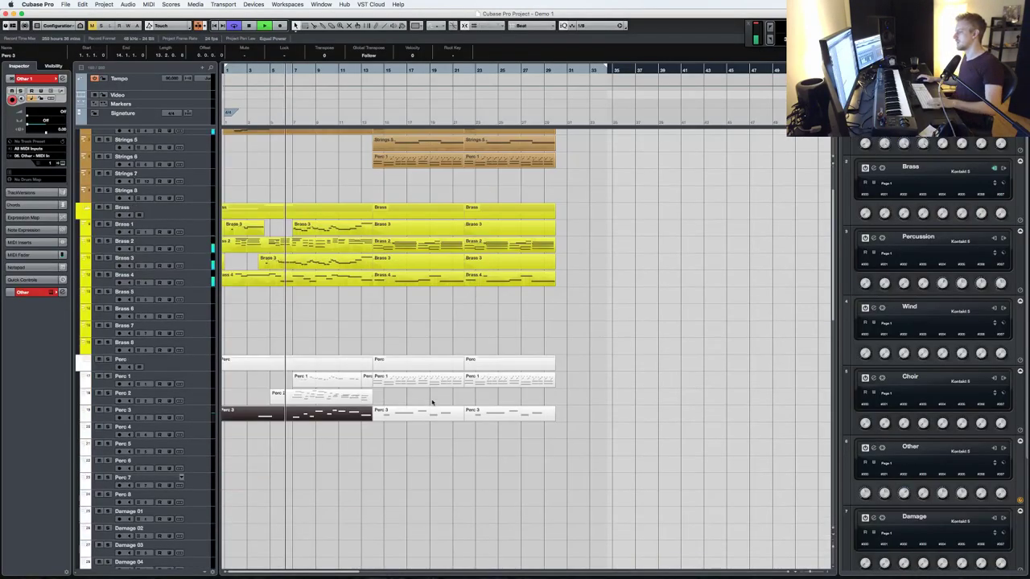
{"action": "left_click", "coordinate": [193, 480]}
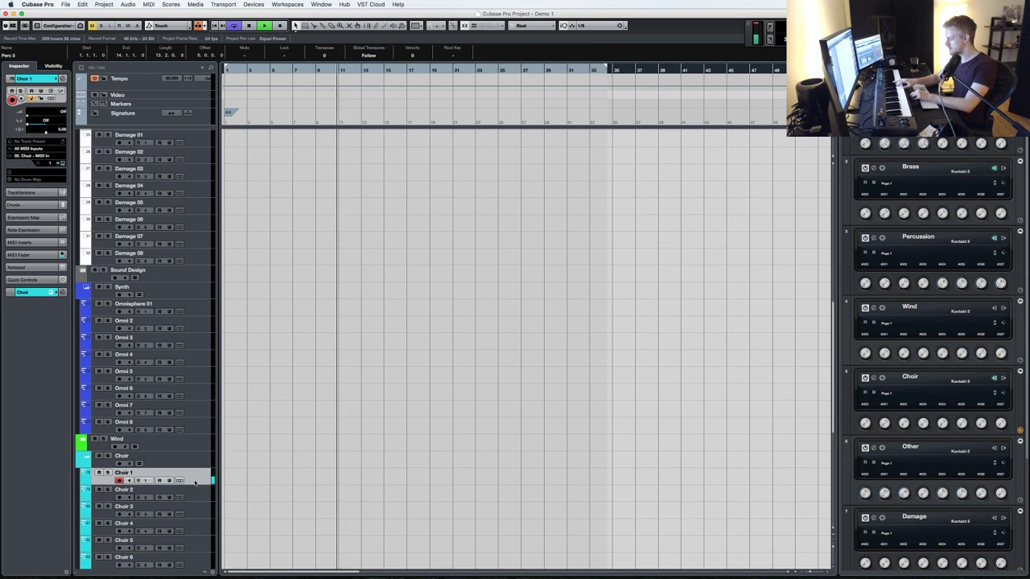
{"action": "key", "text": "space"}
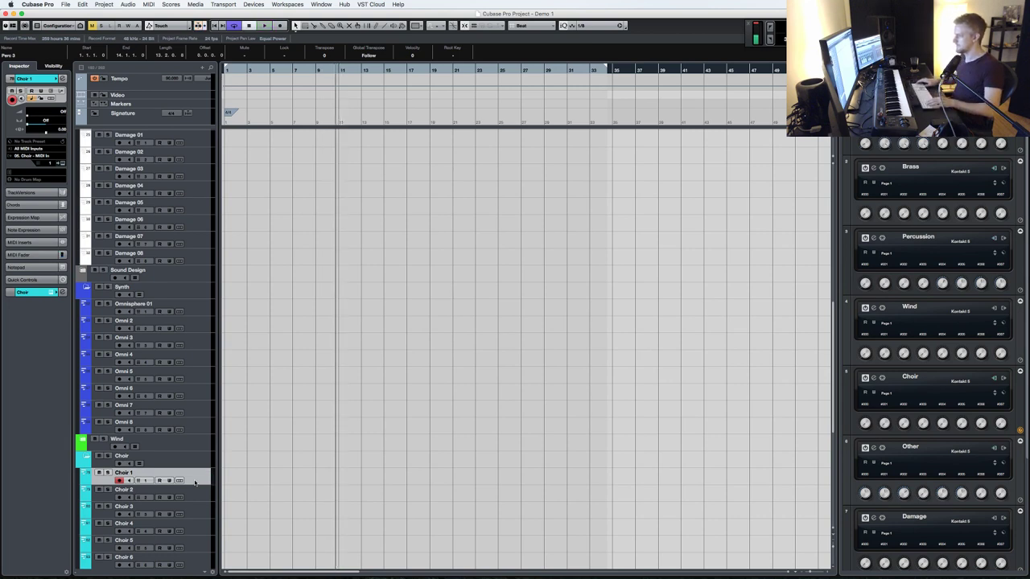
- Record choir chords on Choir 1 across roughly bars 7 to 14 over the playback
{"action": "scroll", "coordinate": [252, 484], "scroll_direction": "up", "scroll_amount": 10}
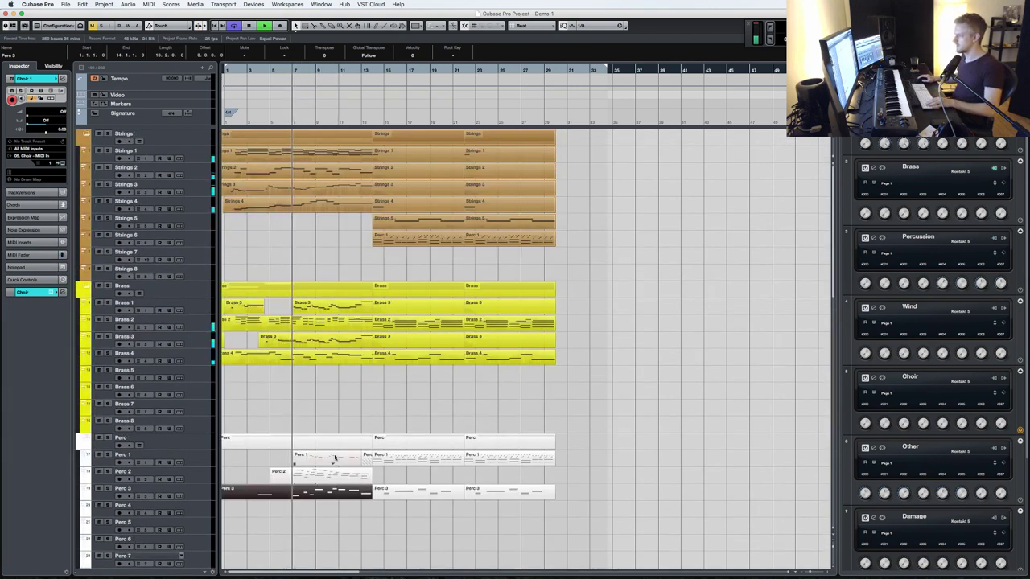
{"action": "key", "text": "KP_Multiply"}
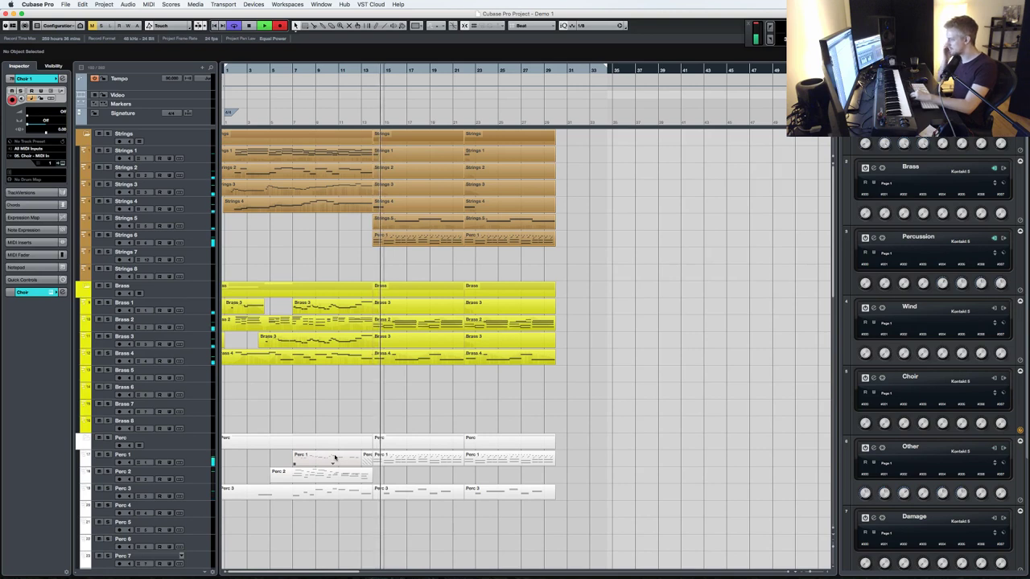
{"action": "scroll", "coordinate": [492, 515], "scroll_direction": "down", "scroll_amount": 5}
{"action": "scroll", "coordinate": [490, 483], "scroll_direction": "down", "scroll_amount": 15}
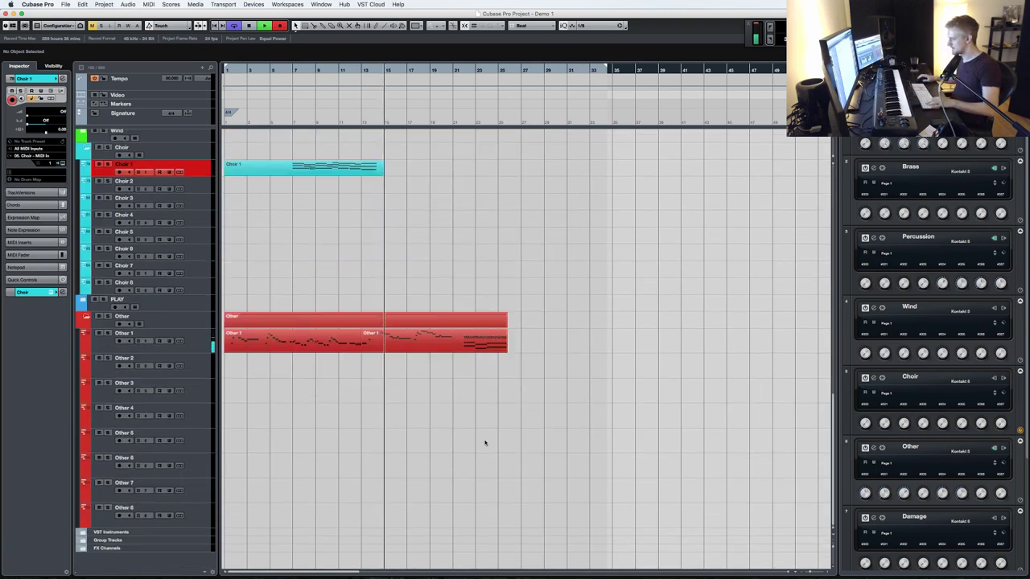
{"action": "key", "text": "space"}
- Split the second Other 1 part at bar 22 and remove the section before the split
{"action": "left_click", "coordinate": [434, 346]}
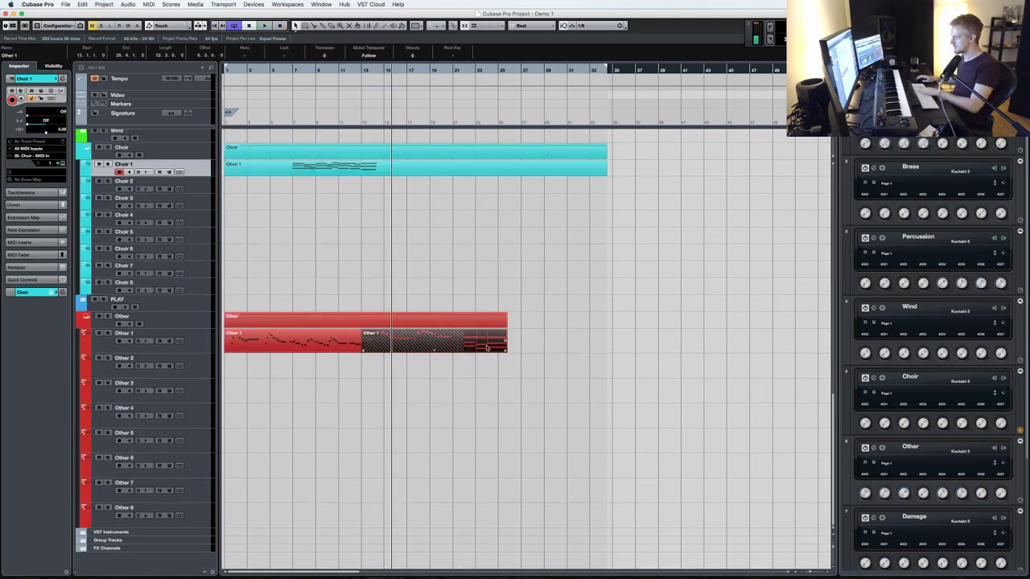
{"action": "key", "text": "Delete"}
{"action": "key", "text": "super+z"}
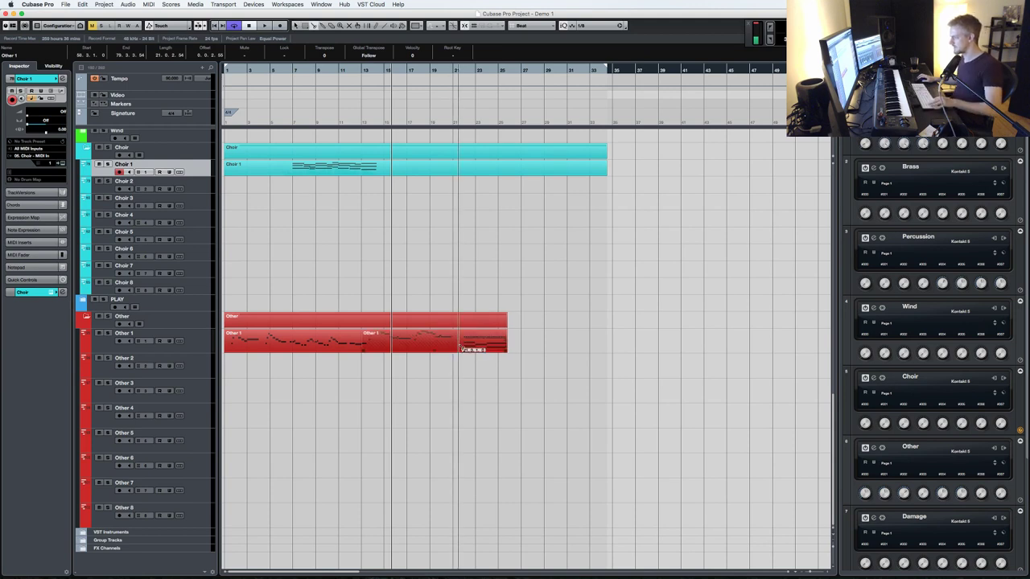
- Quantize all notes of the Other 1 part starting at bar 22 to a 1/16 grid
{"action": "double_click", "coordinate": [437, 344]}
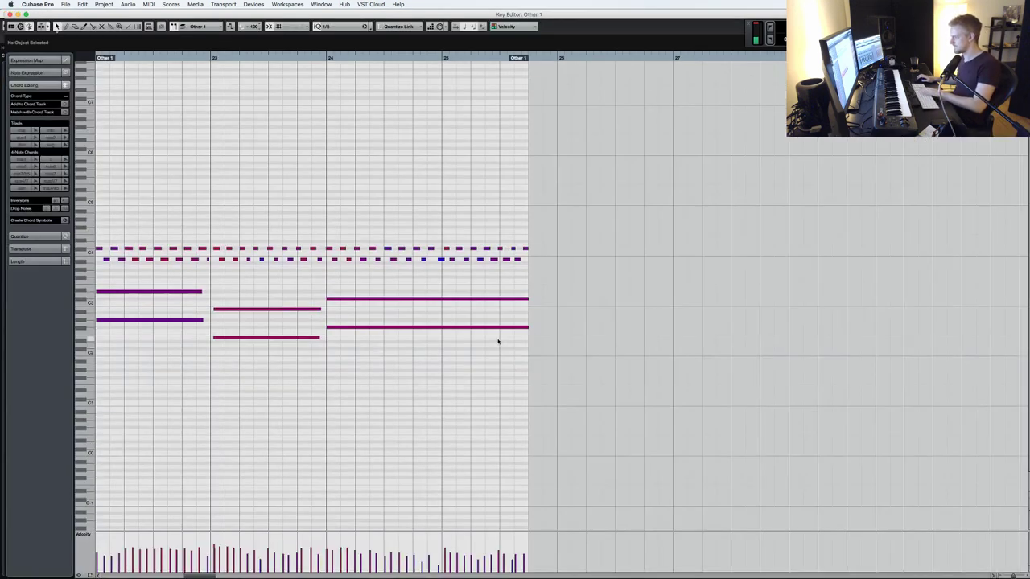
{"action": "key", "text": "super+a"}
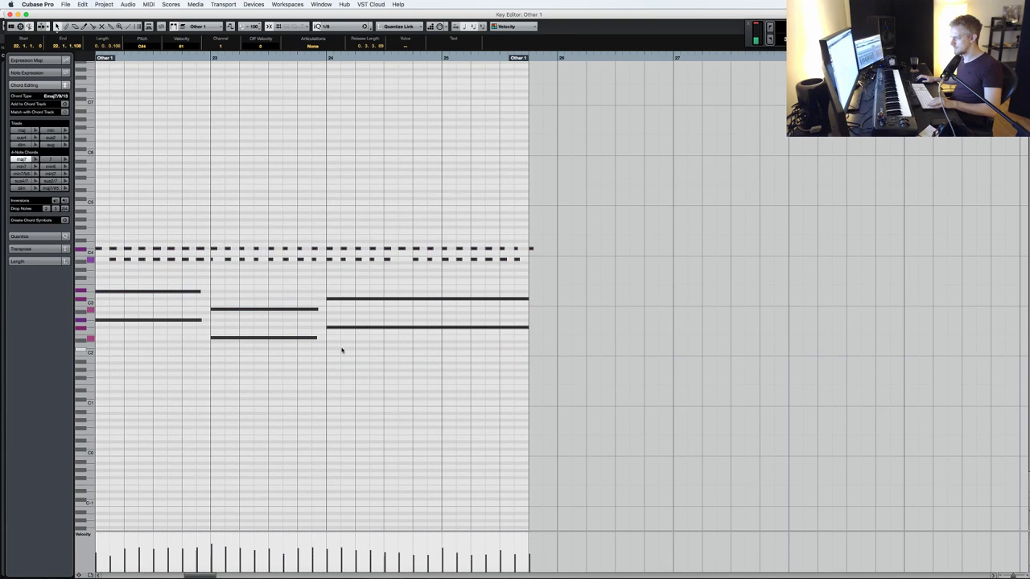
{"action": "key", "text": "super+z"}
{"action": "left_click", "coordinate": [340, 29]}
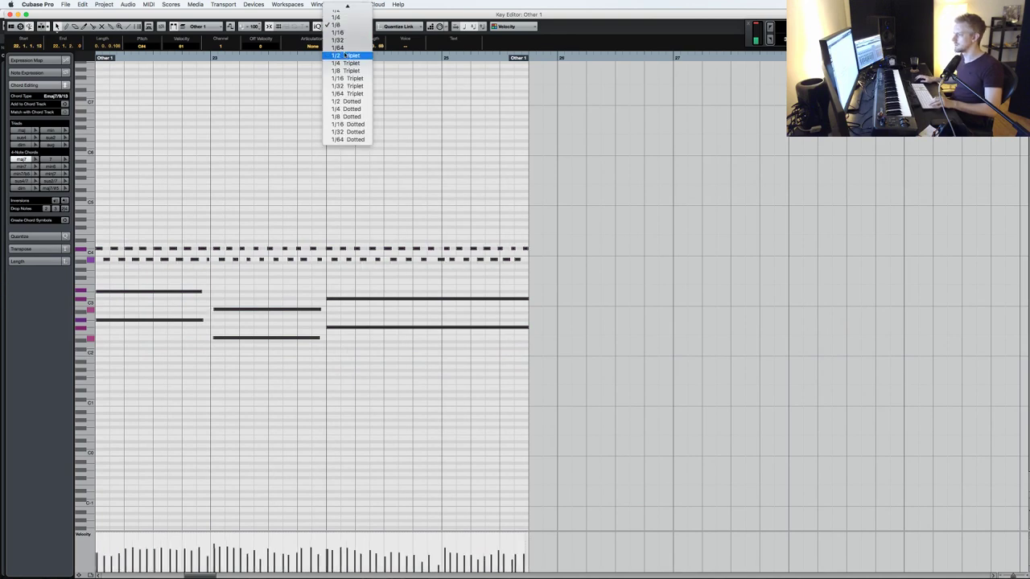
{"action": "left_click", "coordinate": [349, 32]}
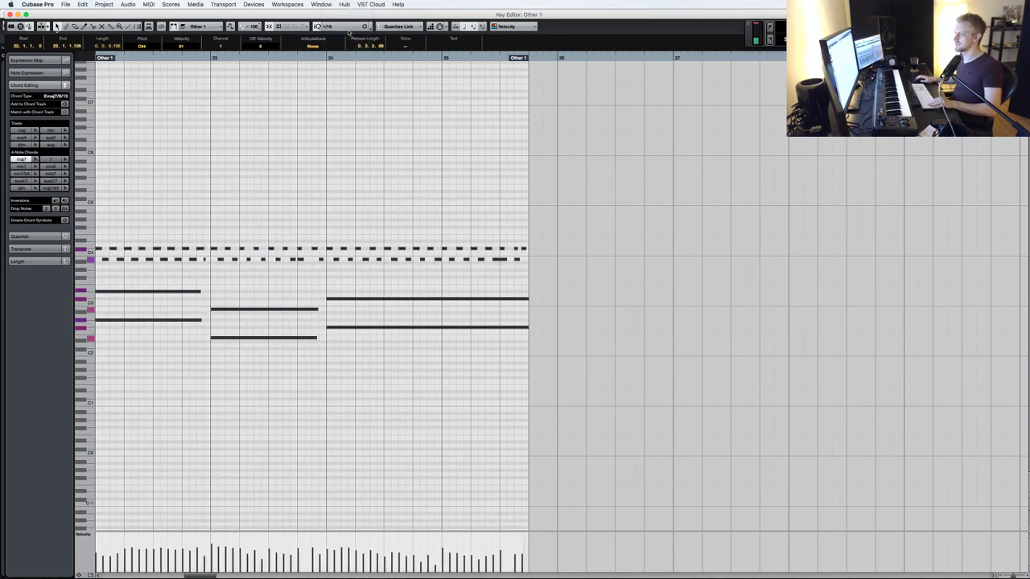
{"action": "key", "text": "Return"}
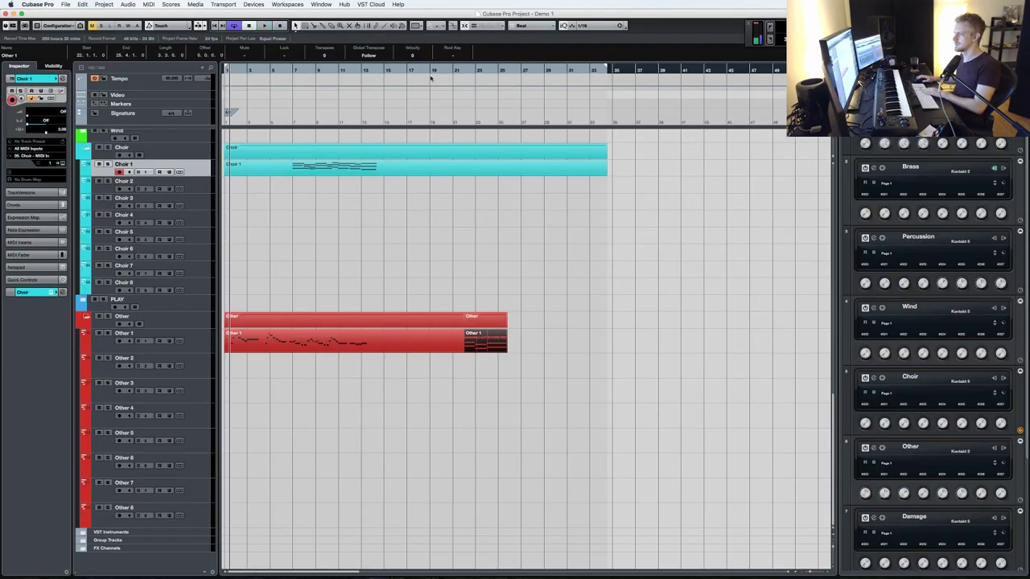
- Play the arrangement from about bar 13 with the strings, brass and percussion tracks in view
{"action": "left_click", "coordinate": [366, 70]}
{"action": "scroll", "coordinate": [414, 209], "scroll_direction": "up", "scroll_amount": 10}
{"action": "key", "text": "space"}
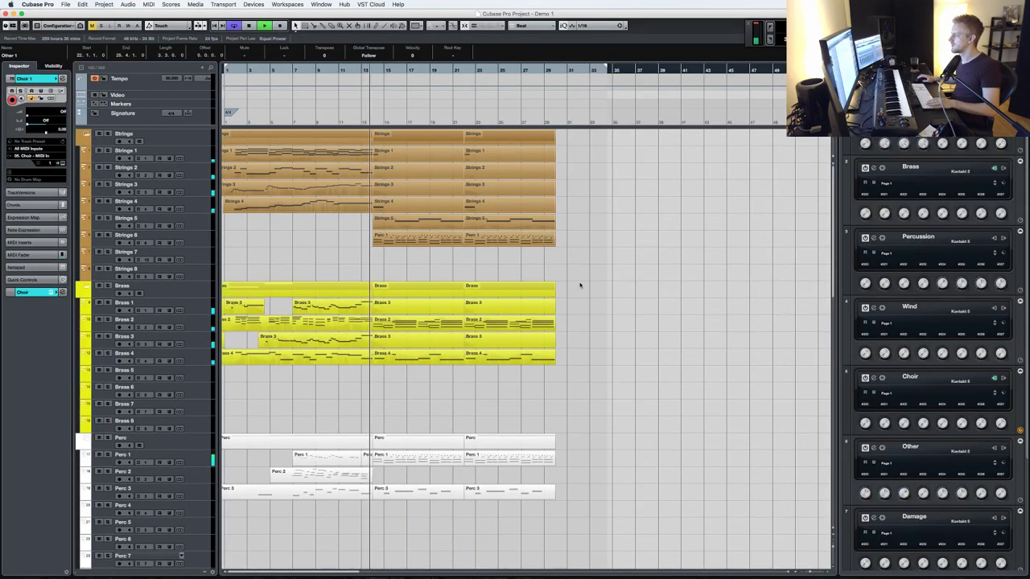
- Open the Perc 3 part at bar 14, select its notes at bars 14 and 15, and return to the project
{"action": "double_click", "coordinate": [394, 490]}
{"action": "left_click_drag", "start_coordinate": [176, 233], "coordinate": [122, 272]}
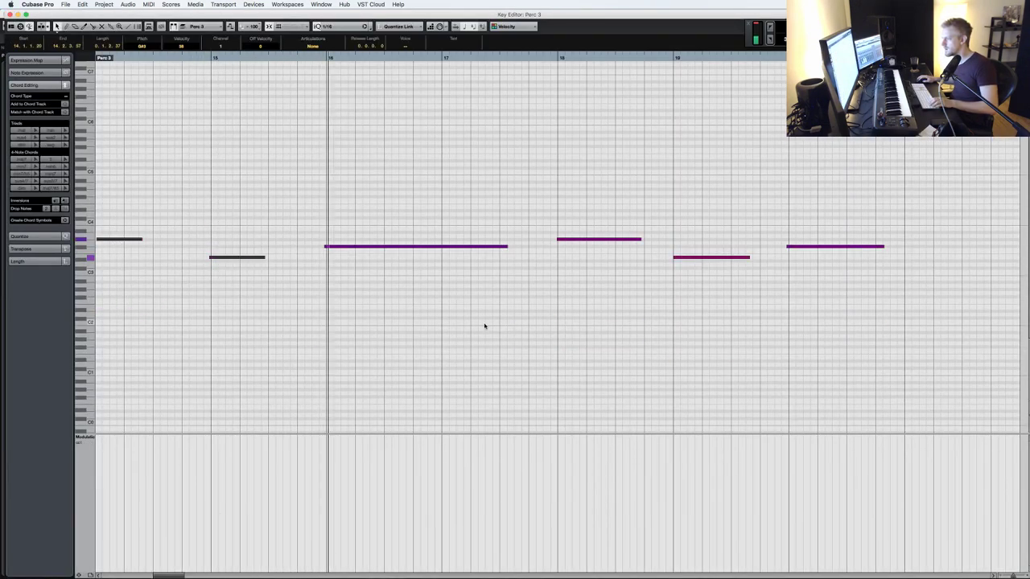
{"action": "left_click_drag", "start_coordinate": [570, 320], "coordinate": [698, 271]}
{"action": "key", "text": "Return"}
- Replace the Perc 3 part at bar 22 with a duplicate of the part at bar 14
{"action": "left_click", "coordinate": [488, 259]}
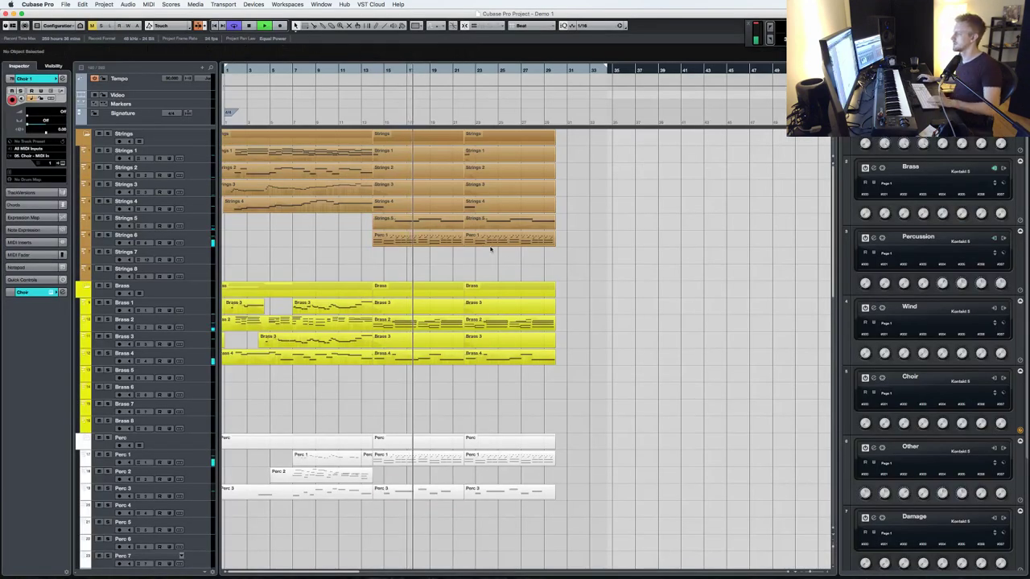
{"action": "left_click", "coordinate": [481, 493]}
{"action": "left_click", "coordinate": [409, 493]}
{"action": "key", "text": "super+d"}
{"action": "key", "text": "BackSpace"}
{"action": "key", "text": "super+z"}
{"action": "left_click", "coordinate": [481, 496]}
- Try recording a melody on Choir 1 around bars 21 to 24, undo the take and resume playback from before it
{"action": "scroll", "coordinate": [494, 437], "scroll_direction": "down", "scroll_amount": 10}
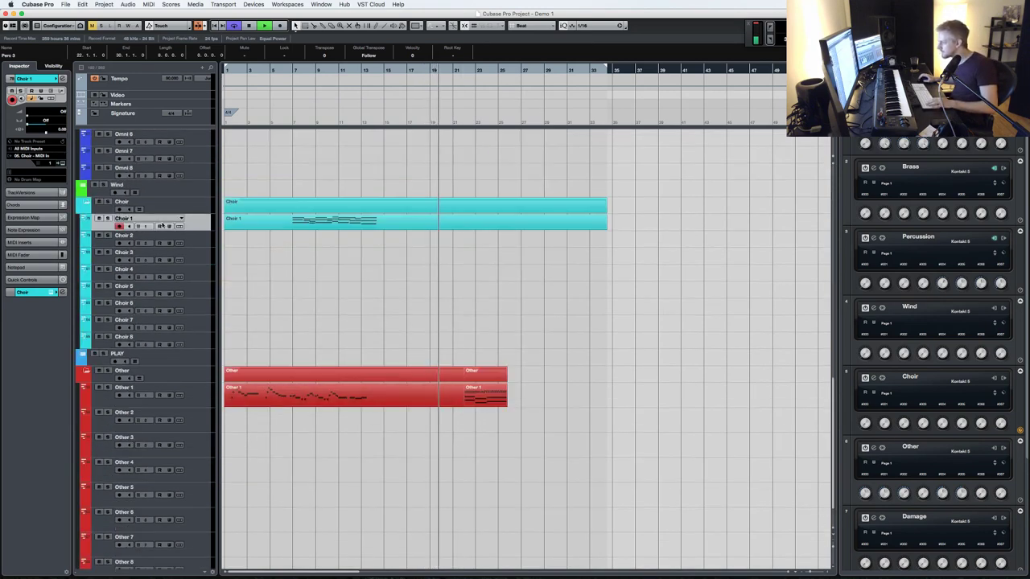
{"action": "key", "text": "KP_Multiply"}
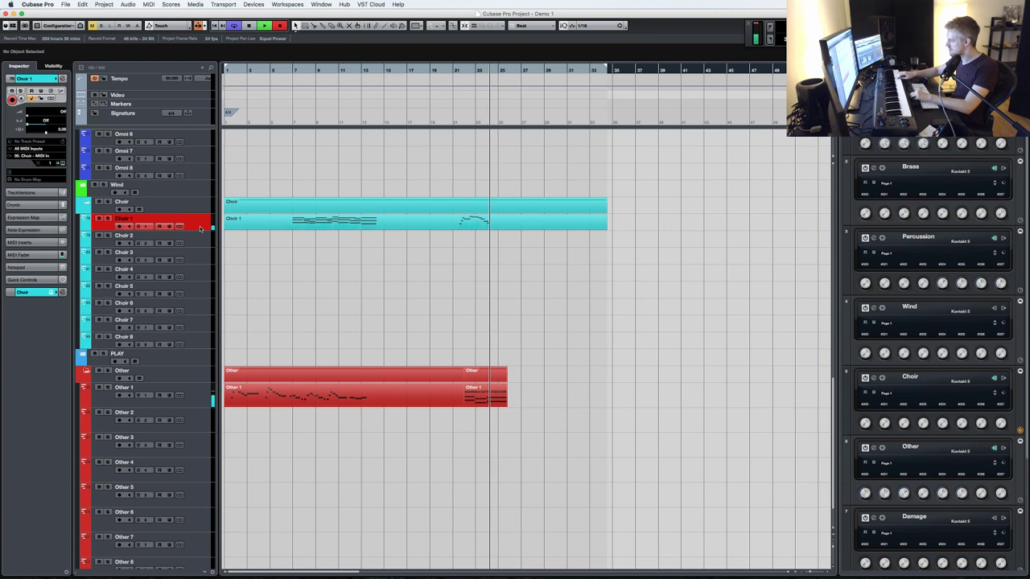
{"action": "key", "text": "space"}
{"action": "key", "text": "super+z"}
{"action": "key", "text": "minus"}
{"action": "key", "text": "space"}
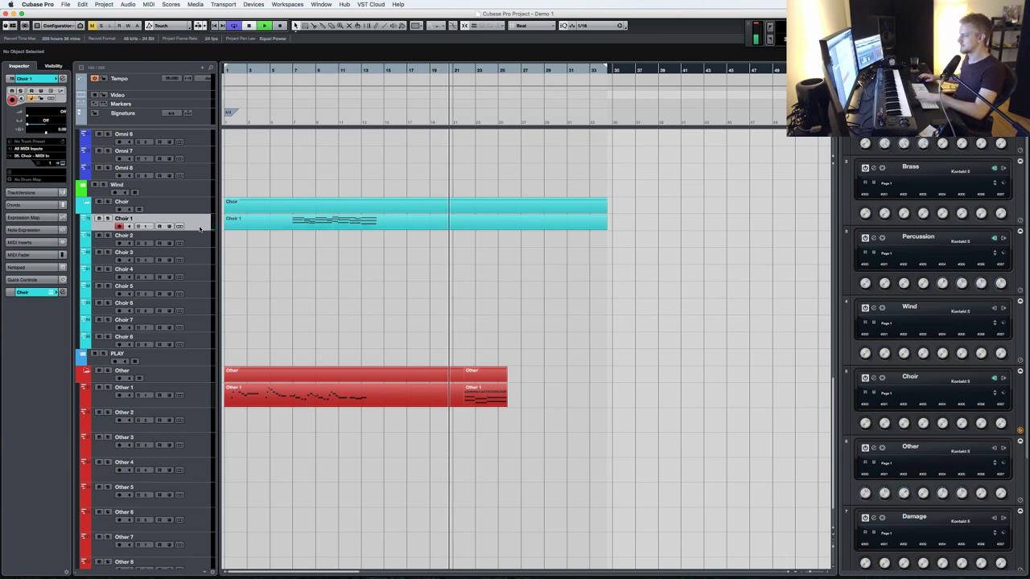
- Arm the Brass 1 track, rewind and start playback ahead of bar 17
{"action": "scroll", "coordinate": [200, 228], "scroll_direction": "up", "scroll_amount": 10}
{"action": "left_click", "coordinate": [197, 307]}
{"action": "key", "text": "KP_Subtract"}
{"action": "key", "text": "KP_Subtract"}
{"action": "key", "text": "KP_Subtract"}
{"action": "key", "text": "KP_Subtract"}
{"action": "key", "text": "KP_Subtract"}
{"action": "key", "text": "KP_Subtract"}
{"action": "key", "text": "KP_Subtract"}
{"action": "key", "text": "KP_Subtract"}
{"action": "key", "text": "space"}
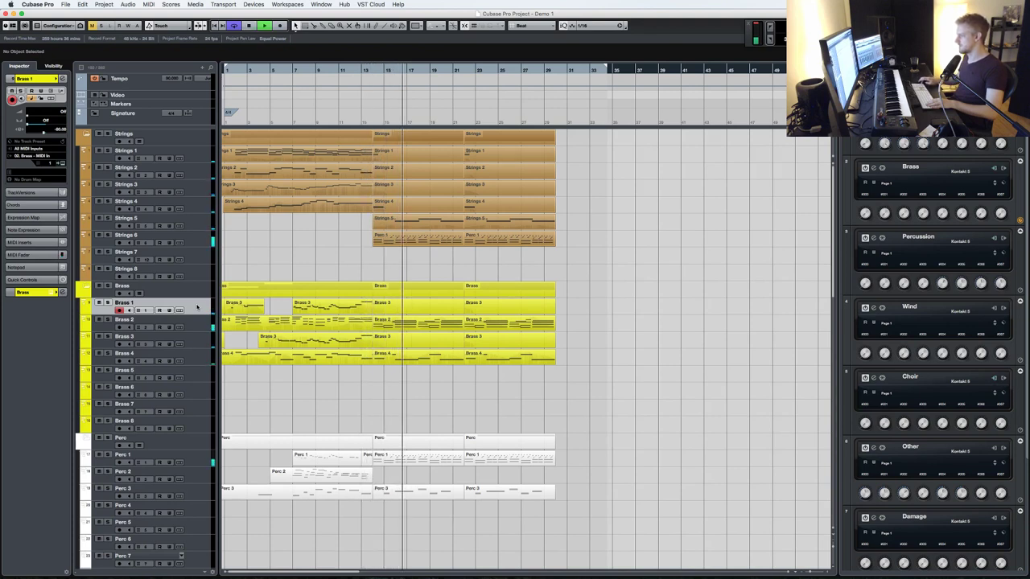
- Try recording a melody on Brass 1 around bars 17 to 24, undo the take and rewind
{"action": "key", "text": "KP_Multiply"}
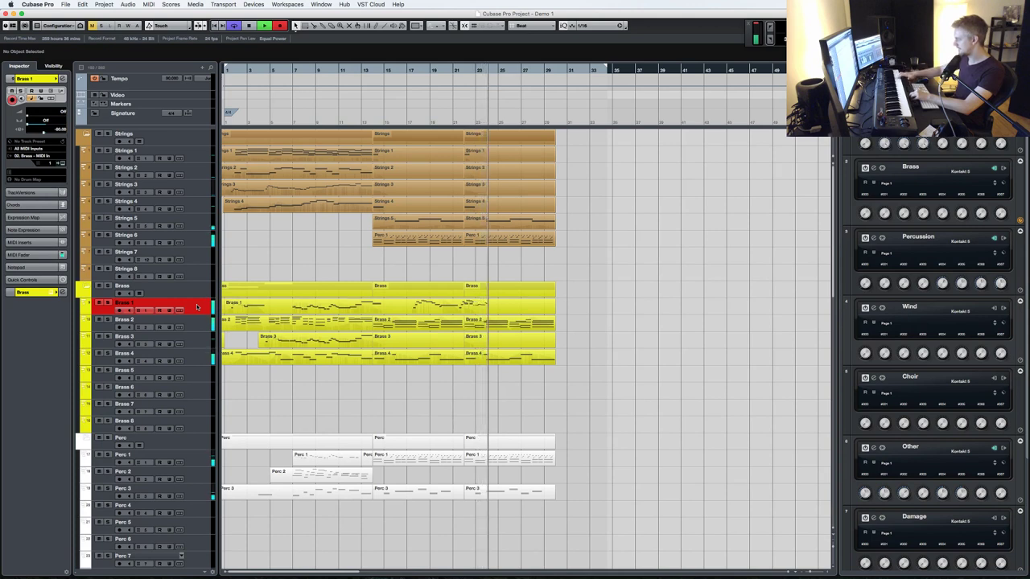
{"action": "key", "text": "space"}
{"action": "key", "text": "super+z"}
{"action": "key", "text": "3"}
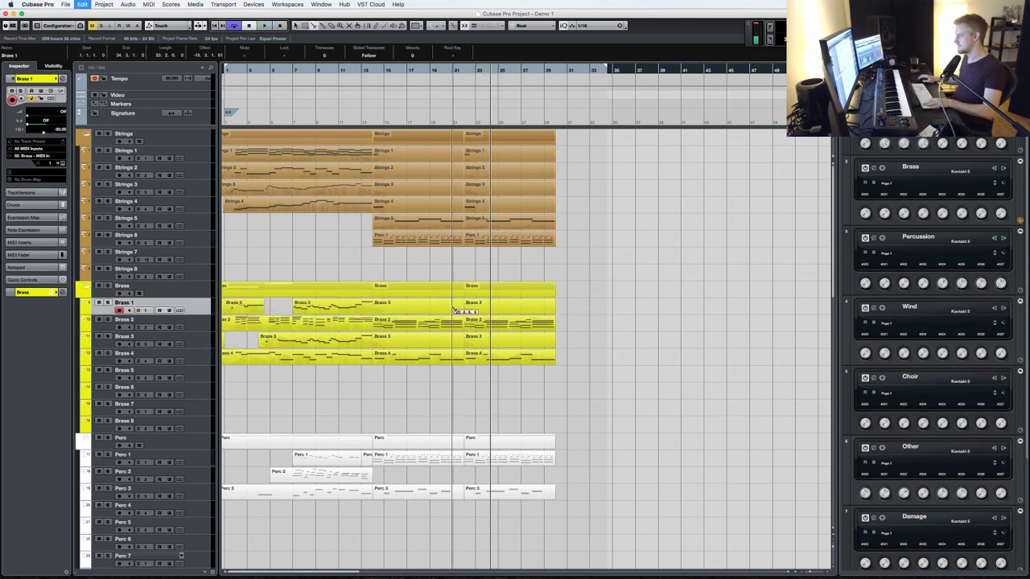
{"action": "key", "text": "KP_Subtract"}
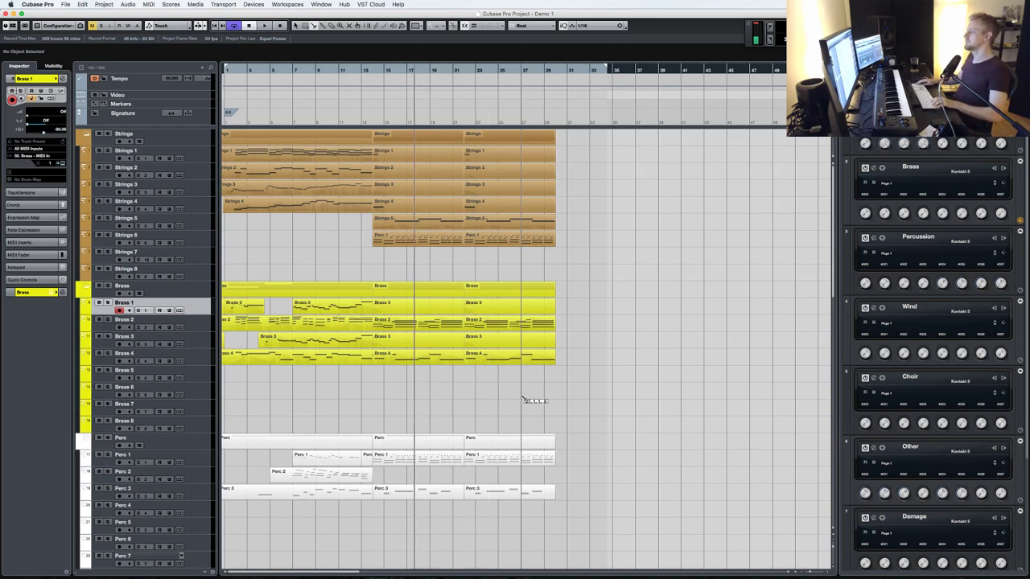
- Arm Brass 3 to try a part over the playback, and arm Other 1 with playback stopped
{"action": "left_click", "coordinate": [189, 343]}
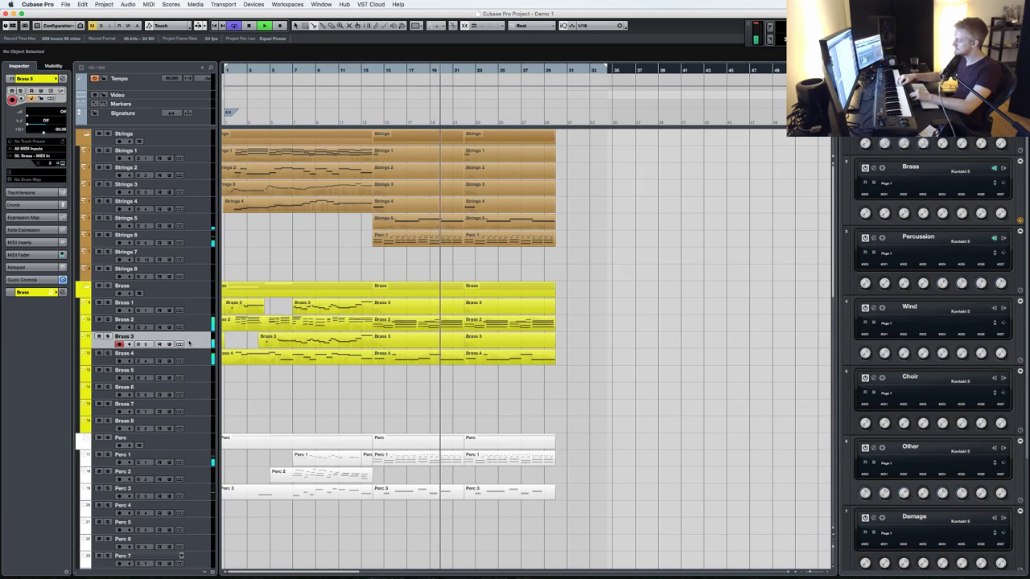
{"action": "key", "text": "space"}
{"action": "scroll", "coordinate": [258, 418], "scroll_direction": "down", "scroll_amount": 10}
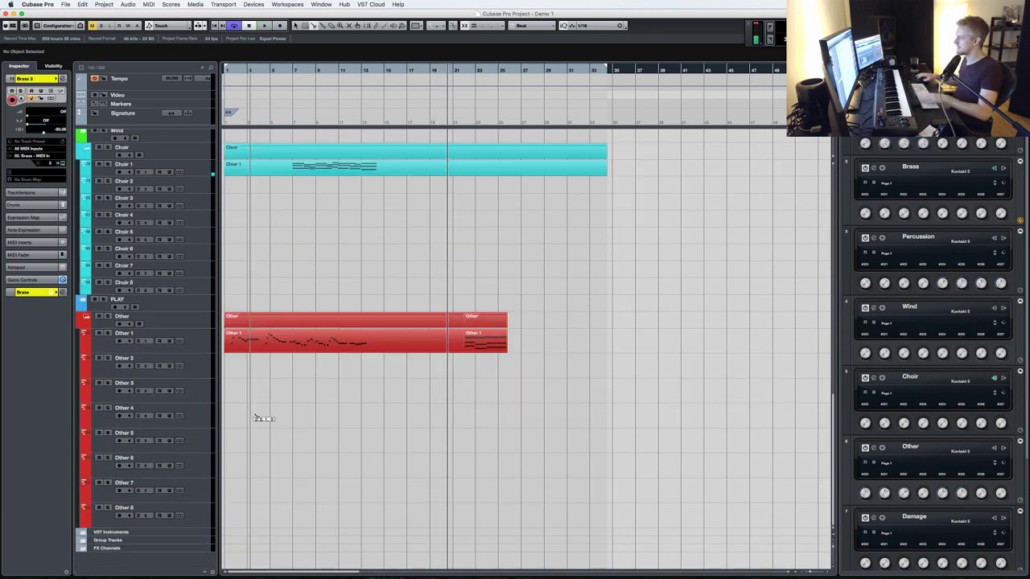
{"action": "left_click", "coordinate": [198, 347]}
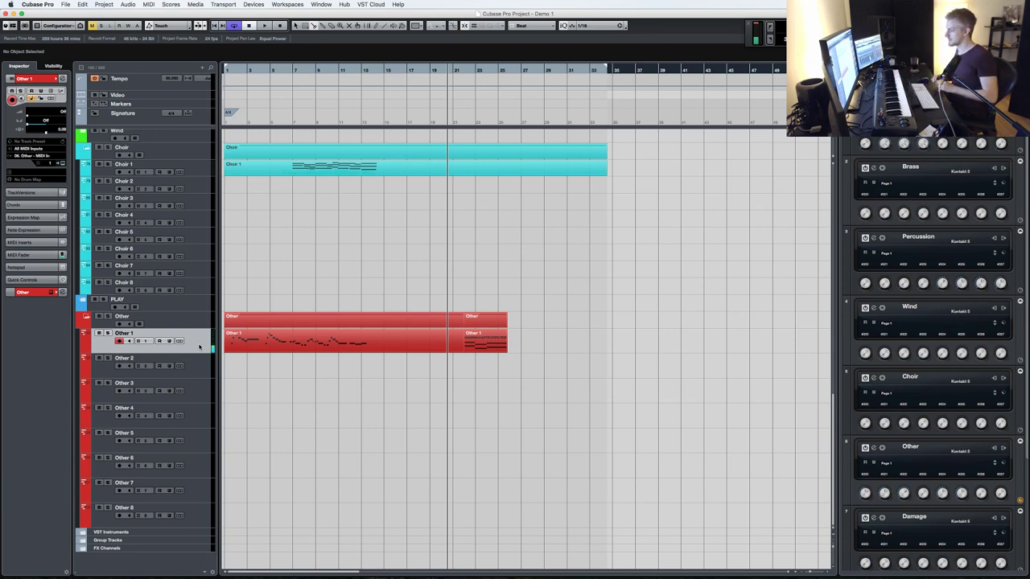
- Play the arrangement from bar 1 and solo the Brass folder
{"action": "key", "text": "KP_Decimal"}
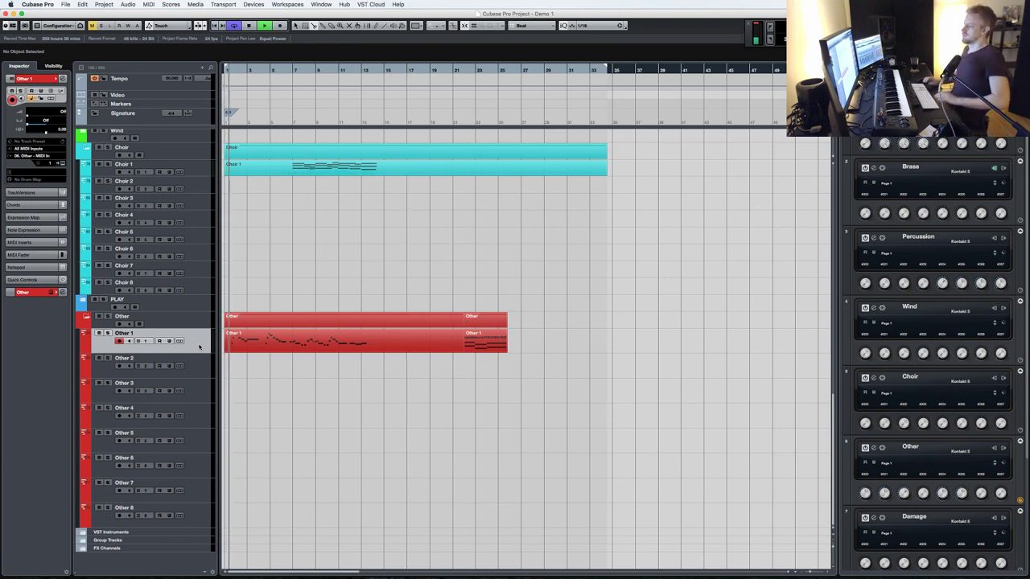
{"action": "scroll", "coordinate": [250, 294], "scroll_direction": "up", "scroll_amount": 15}
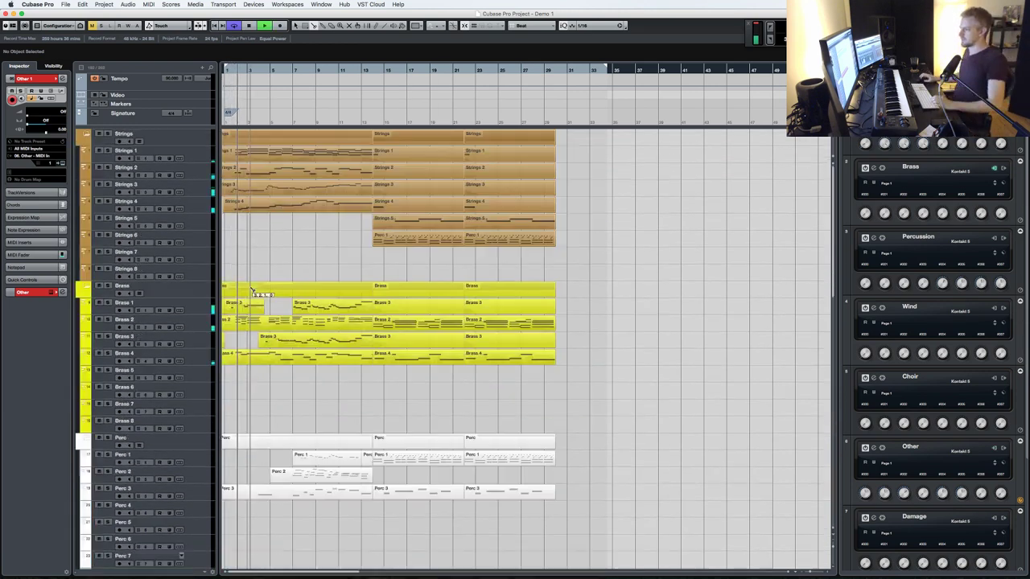
{"action": "left_click", "coordinate": [108, 286]}
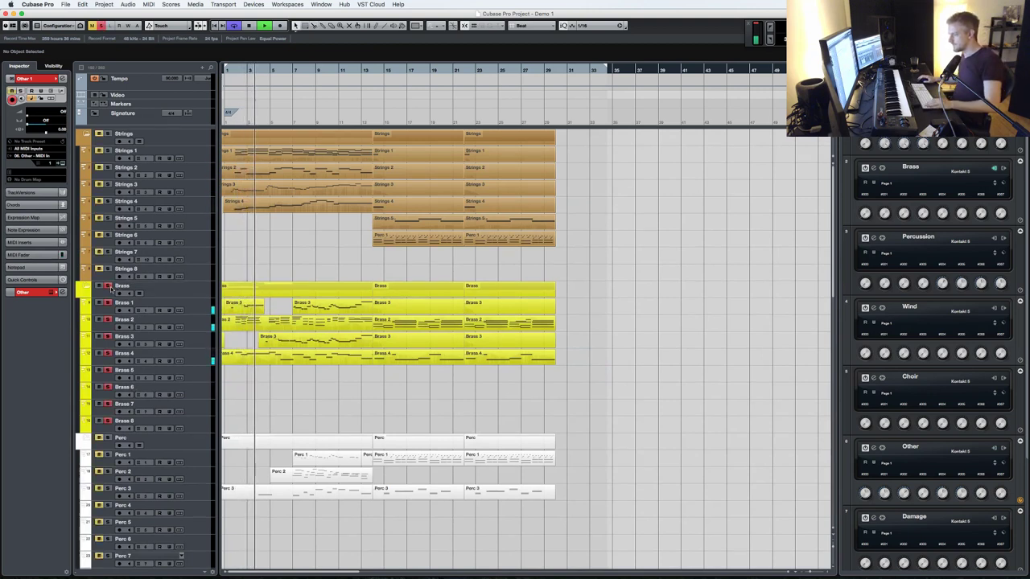
- Load 01. Trombone 1 Legato from the Berlin Brass single articulations into the Brass Kontakt rack for the Brass 5 track
{"action": "left_click", "coordinate": [185, 375]}
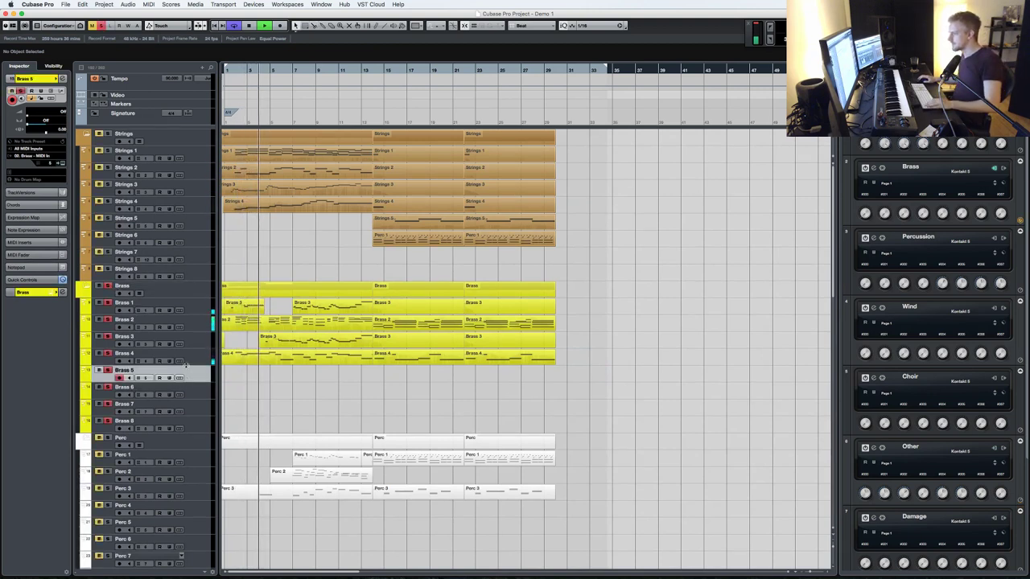
{"action": "left_click", "coordinate": [62, 164]}
{"action": "scroll", "coordinate": [613, 266], "scroll_direction": "down", "scroll_amount": 5}
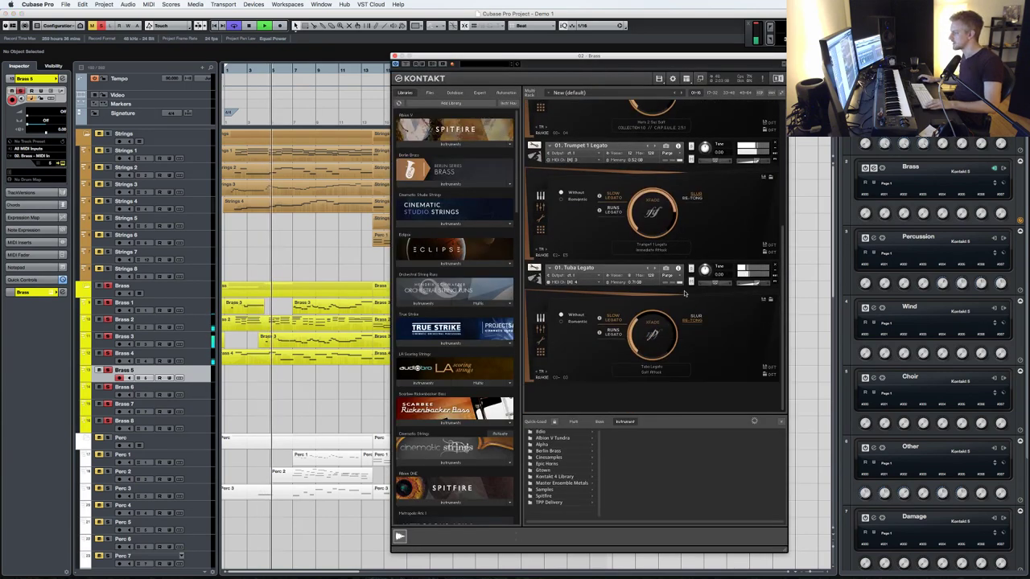
{"action": "left_click", "coordinate": [449, 184]}
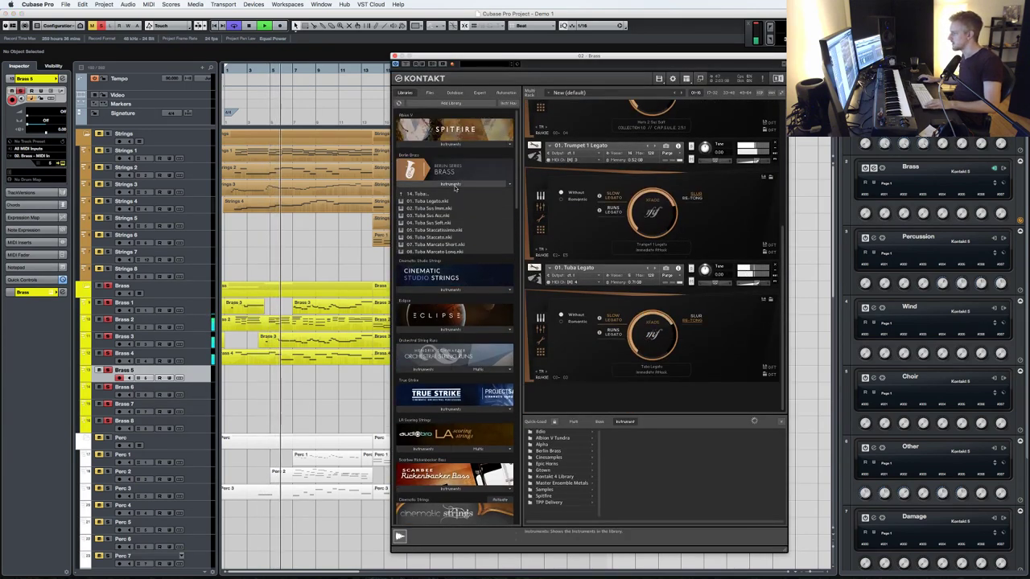
{"action": "left_click", "coordinate": [448, 195]}
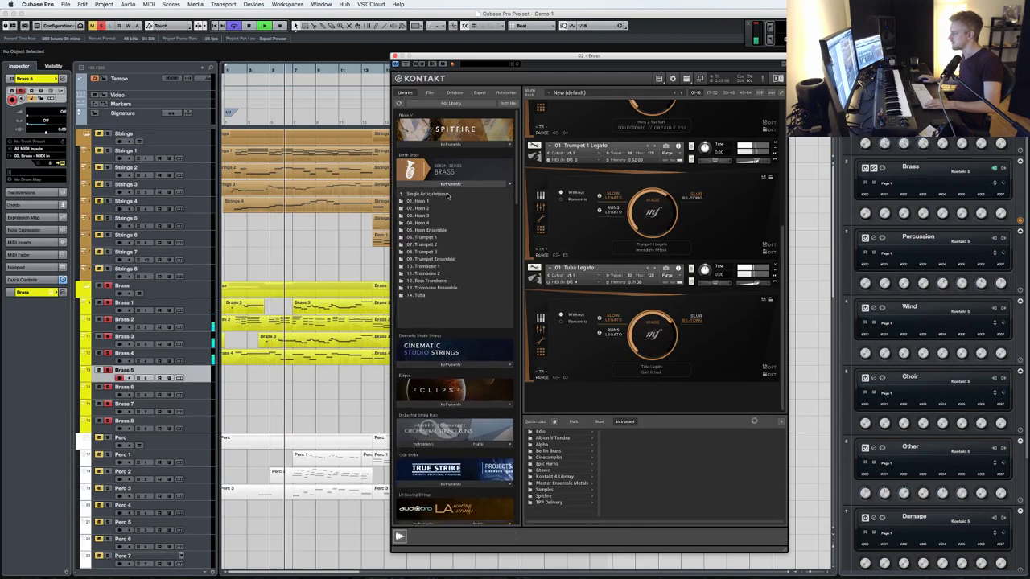
{"action": "left_click", "coordinate": [436, 266]}
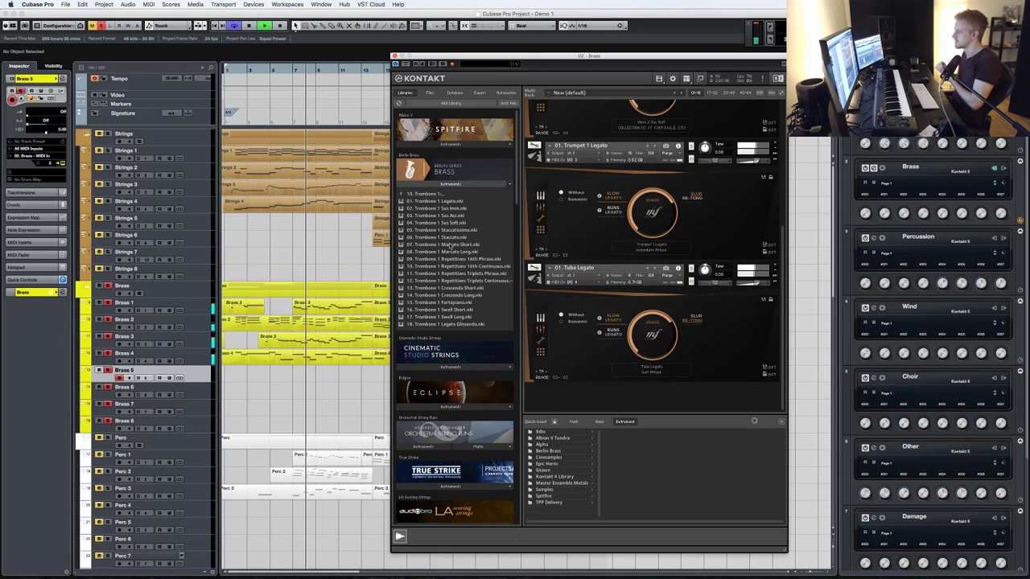
{"action": "double_click", "coordinate": [439, 201]}
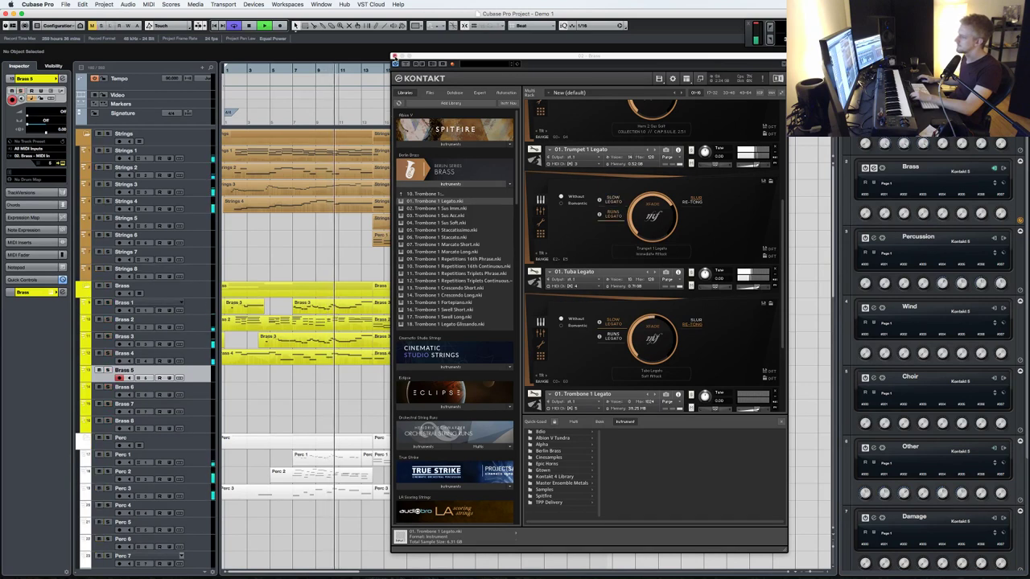
{"action": "left_click", "coordinate": [394, 61]}
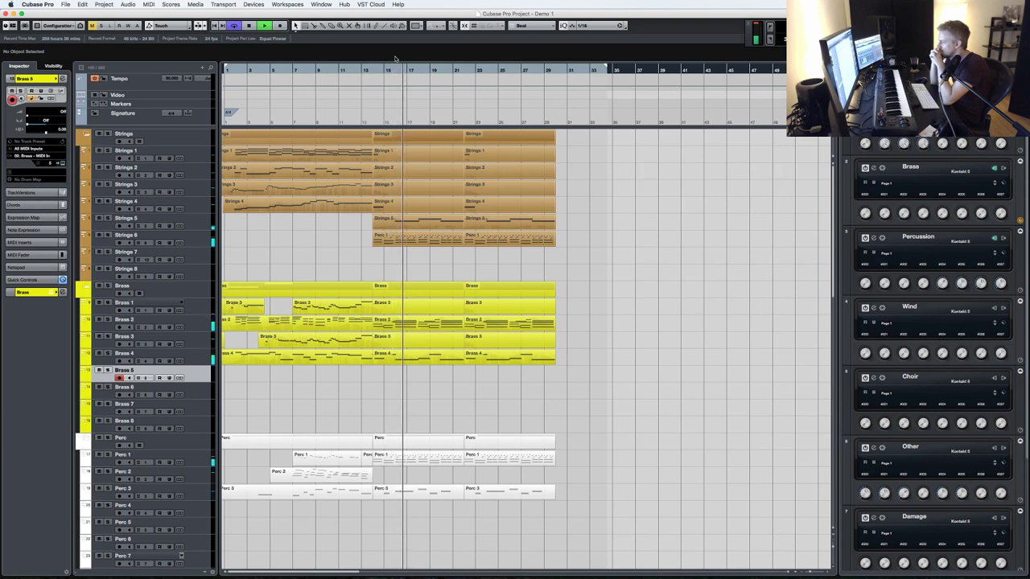
- Split the Perc 1 part at bar 18 and copy the parts from bar 18 to bar 30 onto Perc 2
{"action": "left_click", "coordinate": [515, 457]}
{"action": "left_click", "coordinate": [396, 457], "text": "shift"}
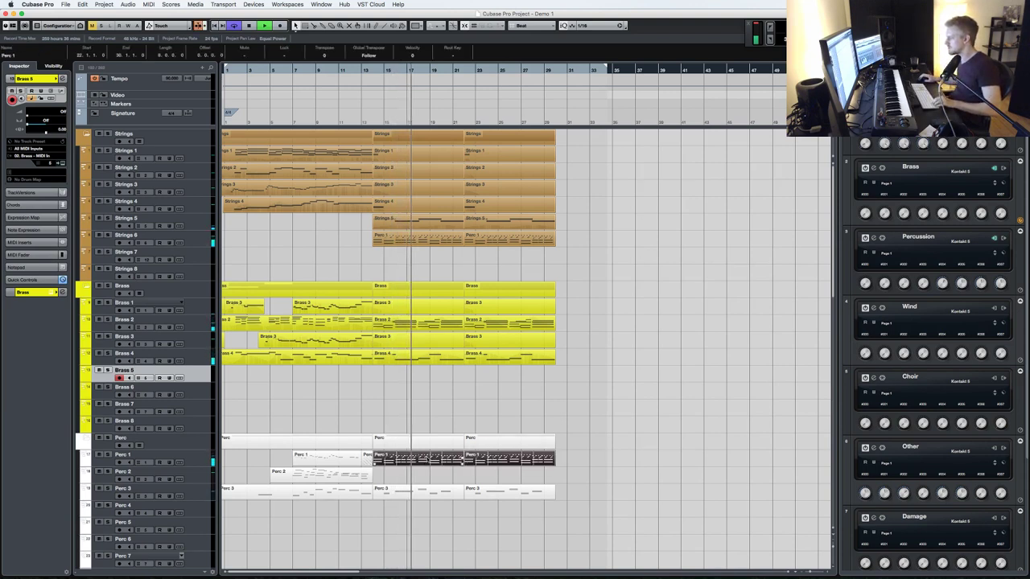
{"action": "left_click_drag", "start_coordinate": [374, 460], "coordinate": [433, 478]}
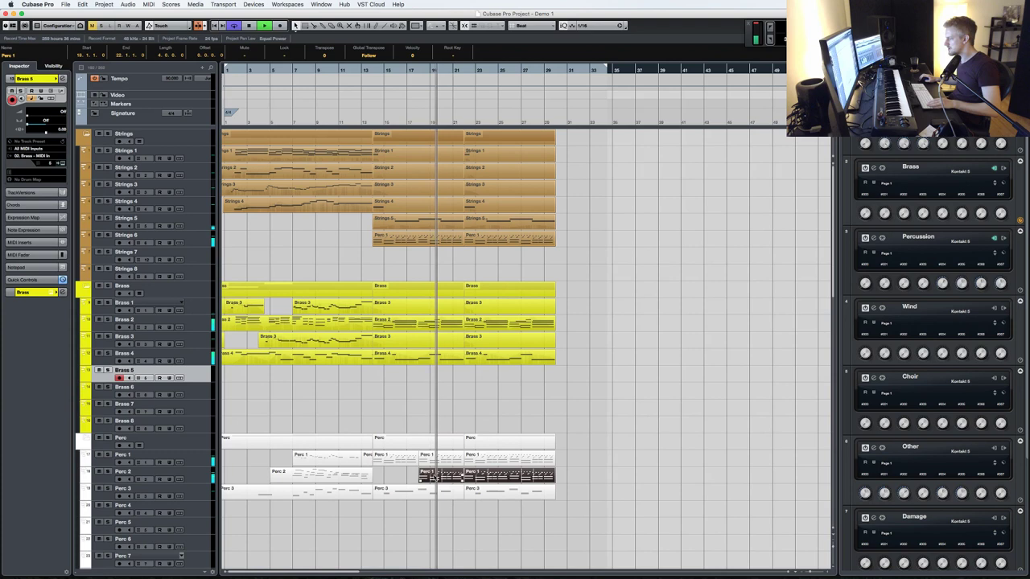
- Transpose all notes of the copied Perc 2 part down an octave
{"action": "key", "text": "Return"}
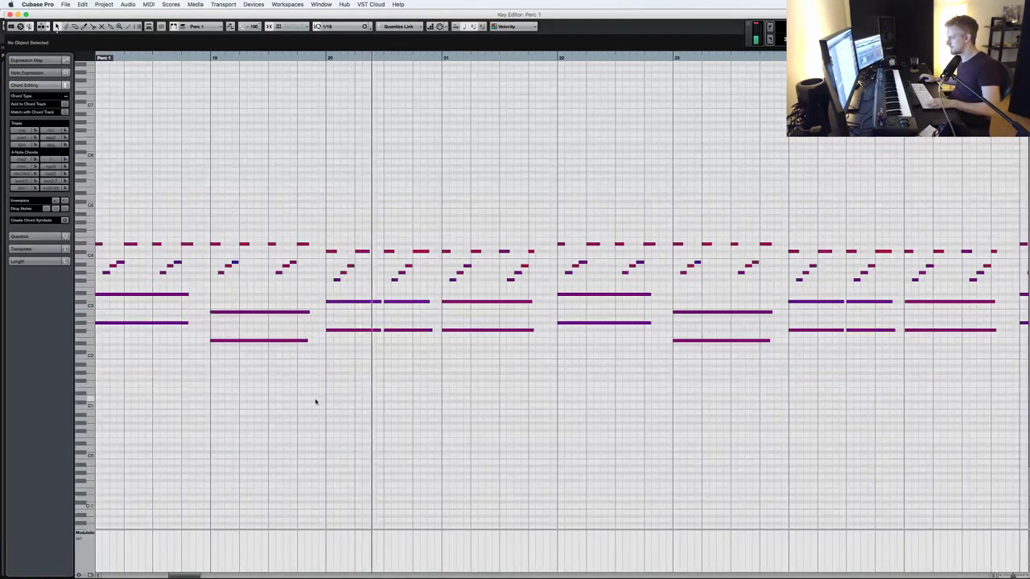
{"action": "left_click", "coordinate": [372, 351]}
{"action": "key", "text": "super+a"}
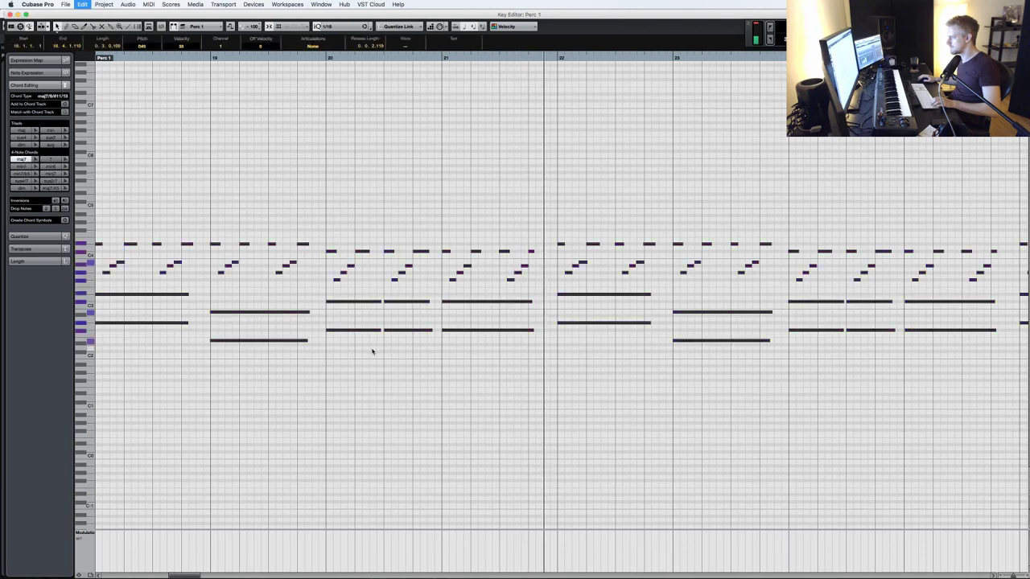
{"action": "key", "text": "shift+Down"}
{"action": "key", "text": "Return"}
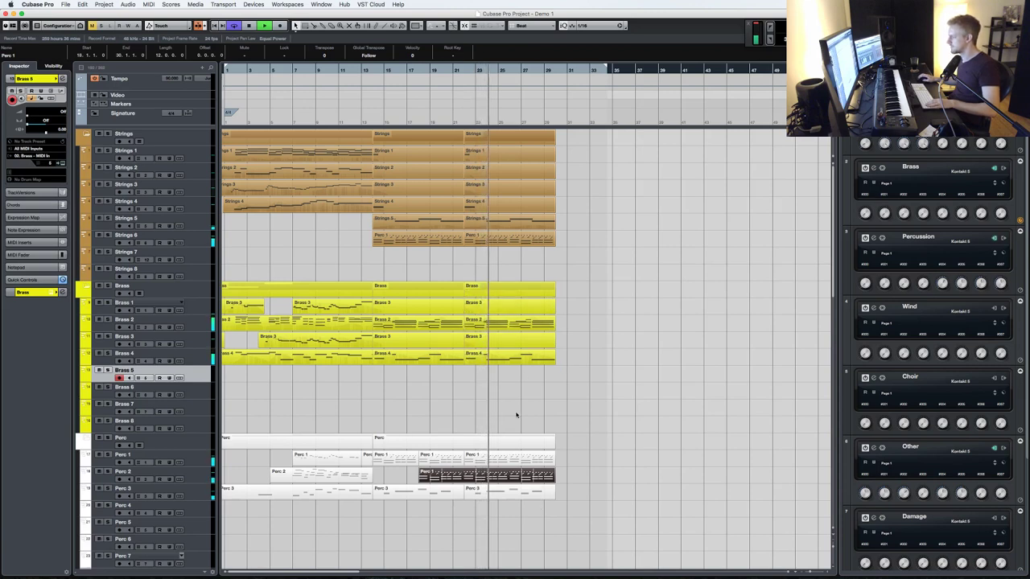
- Check the lower tracks during playback and arm Brass 1
{"action": "scroll", "coordinate": [516, 415], "scroll_direction": "down", "scroll_amount": 10}
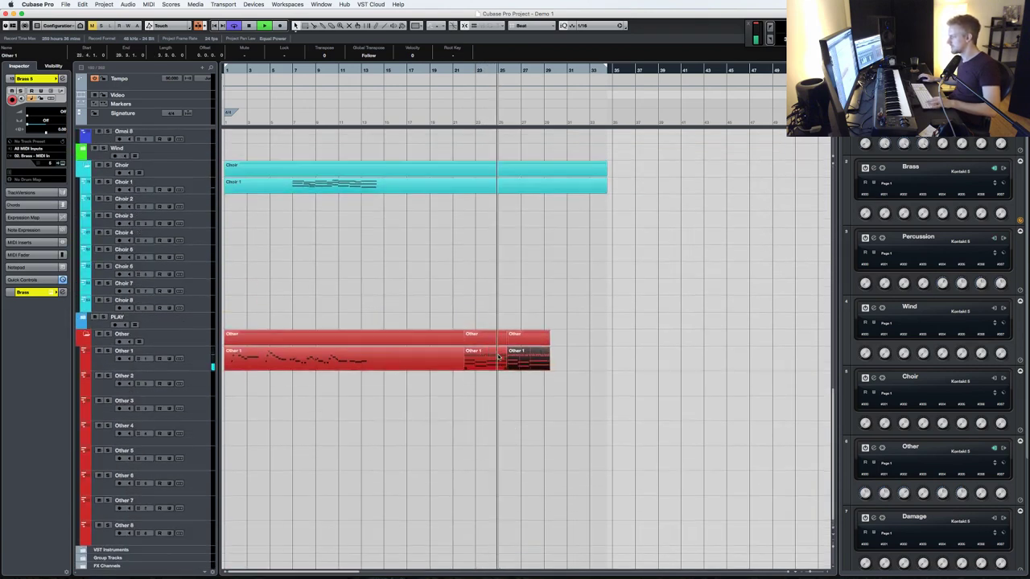
{"action": "scroll", "coordinate": [206, 309], "scroll_direction": "up", "scroll_amount": 10}
{"action": "left_click", "coordinate": [199, 304]}
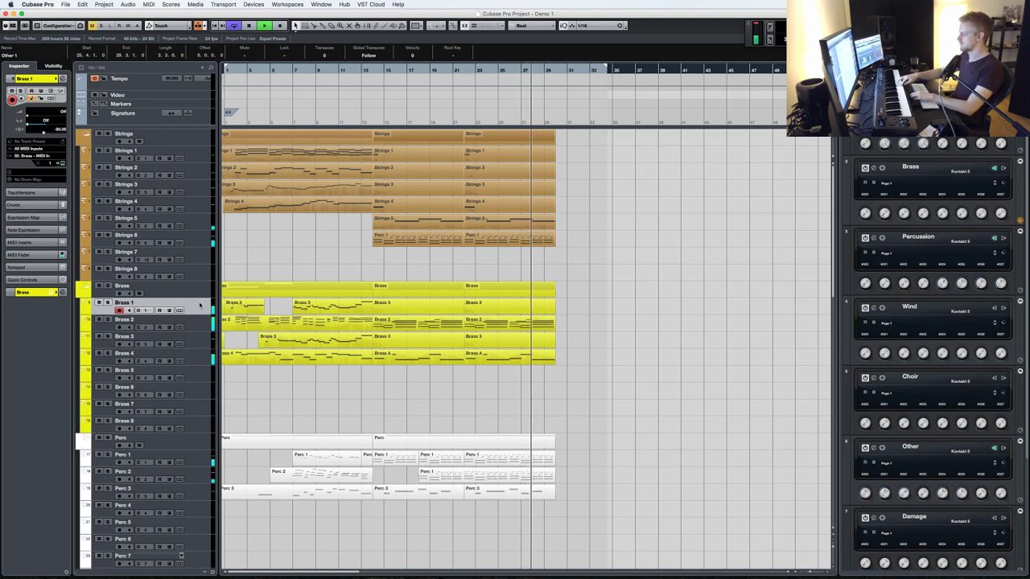
- Move the second Other 1 part to start at bar 26 and extend the first part up to it
{"action": "scroll", "coordinate": [338, 424], "scroll_direction": "down", "scroll_amount": 15}
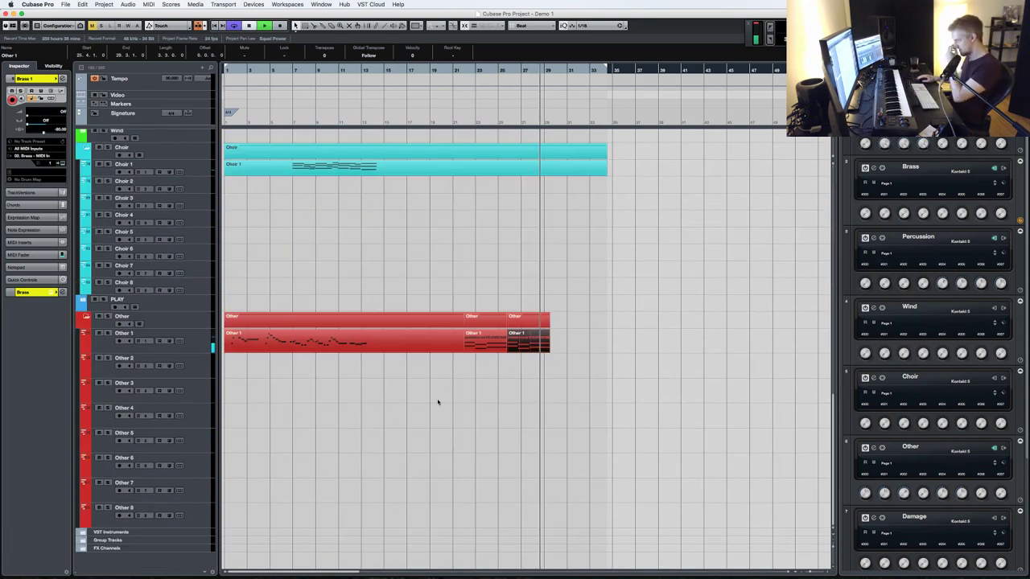
{"action": "key", "text": "h"}
{"action": "key", "text": "h"}
{"action": "key", "text": "h"}
{"action": "key", "text": "h"}
{"action": "left_click_drag", "start_coordinate": [483, 345], "coordinate": [459, 353]}
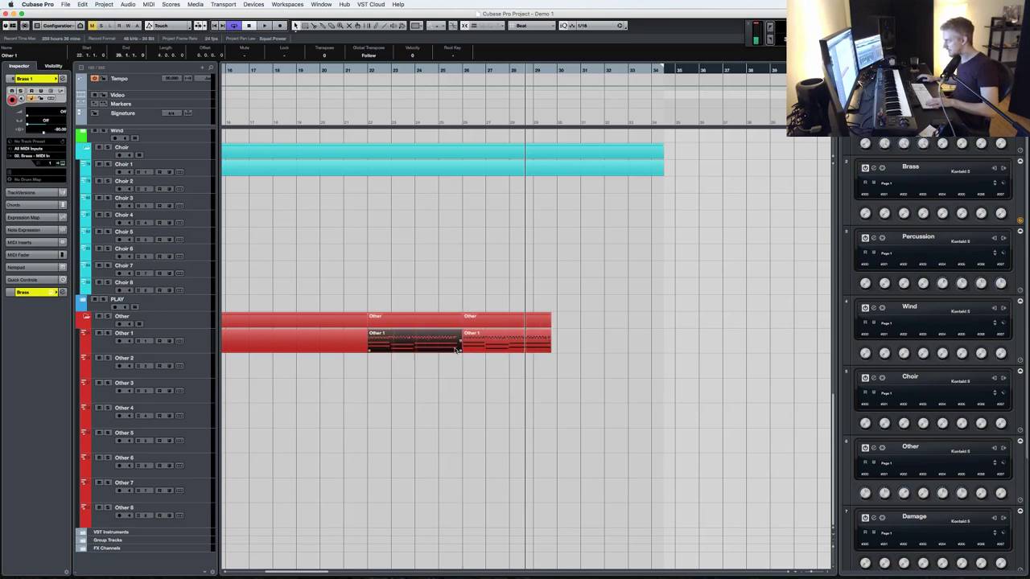
- In the first Other 1 part, even out the overlong note and duplicate the last pattern notes to fill bar 25
{"action": "double_click", "coordinate": [455, 349]}
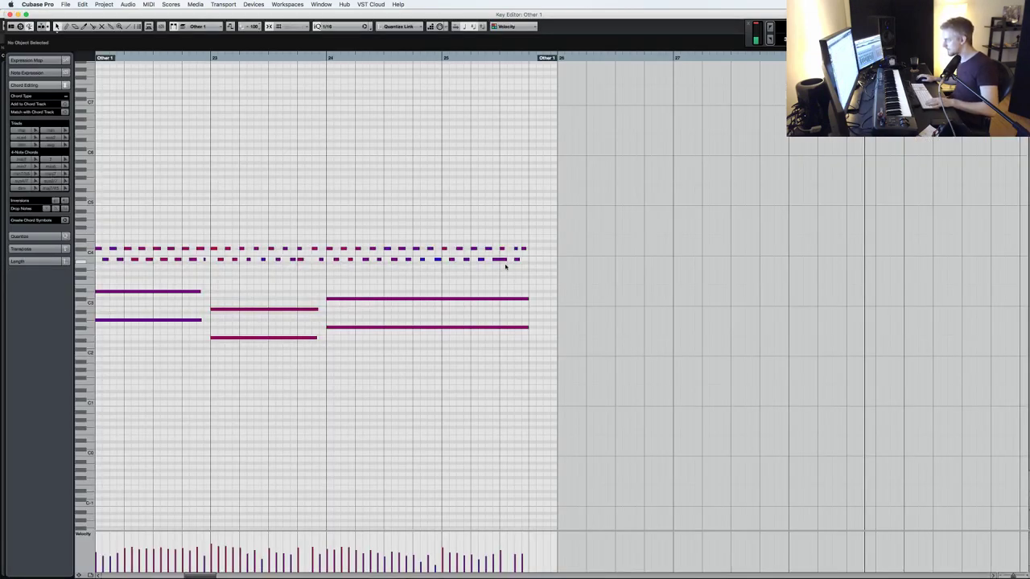
{"action": "left_click_drag", "start_coordinate": [517, 260], "coordinate": [501, 234]}
{"action": "double_click", "coordinate": [524, 248]}
{"action": "key", "text": "alt+d"}
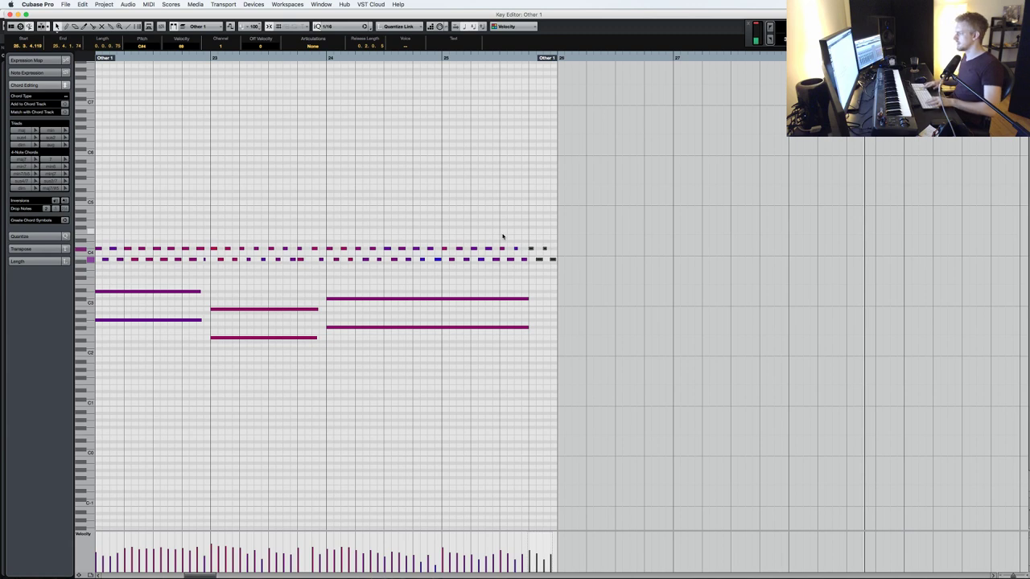
{"action": "key", "text": "period"}
{"action": "key", "text": "Return"}
- Play the arrangement through the section after bar 14 and check the notes of the transposed Perc 2 part
{"action": "key", "text": "space"}
{"action": "key", "text": "space"}
{"action": "key", "text": "g"}
{"action": "key", "text": "g"}
{"action": "key", "text": "g"}
{"action": "scroll", "coordinate": [611, 183], "scroll_direction": "up", "scroll_amount": 10}
{"action": "key", "text": "space"}
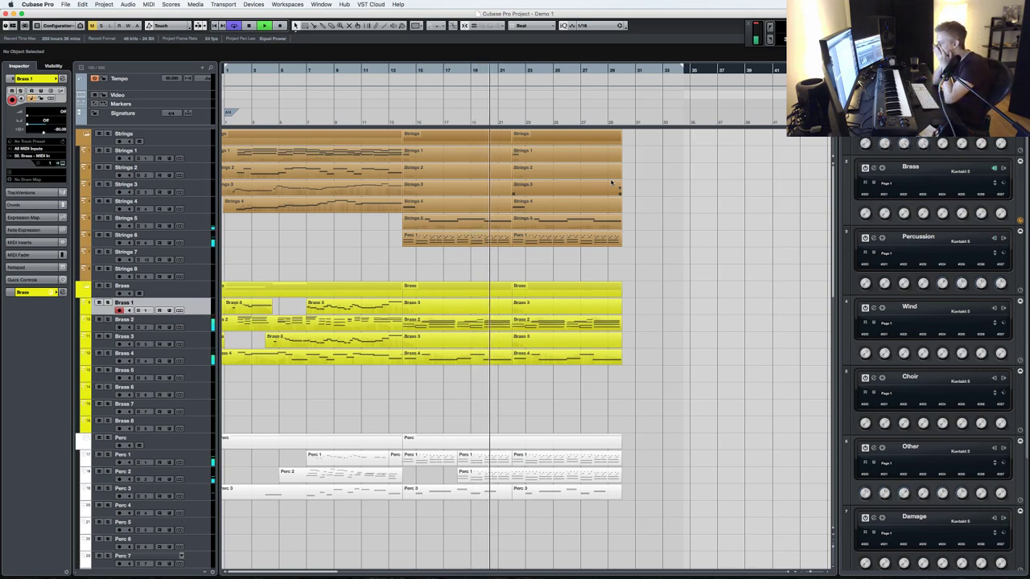
{"action": "double_click", "coordinate": [515, 478]}
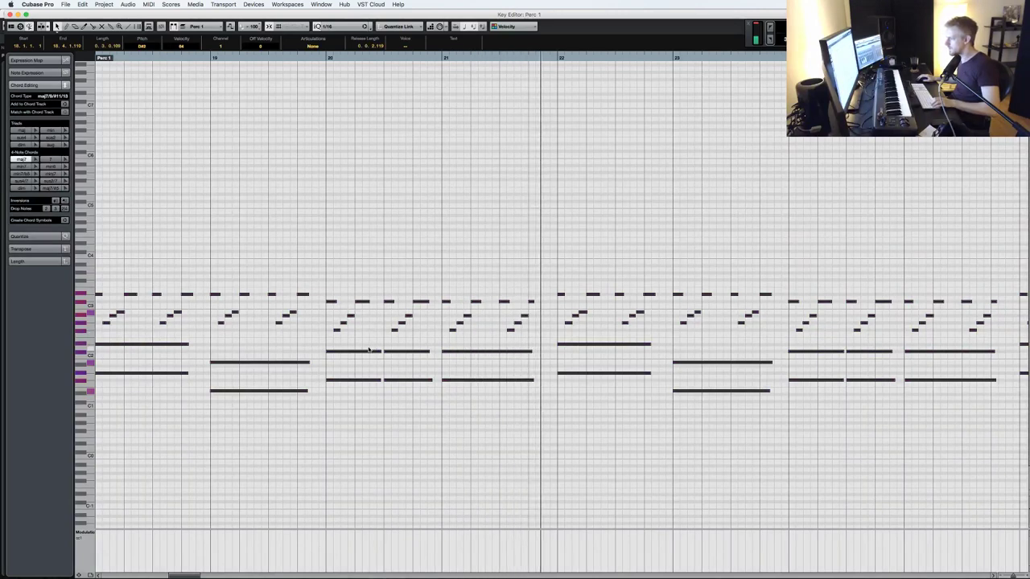
{"action": "key", "text": "Return"}
{"action": "scroll", "coordinate": [483, 346], "scroll_direction": "down", "scroll_amount": 10}
{"action": "scroll", "coordinate": [310, 259], "scroll_direction": "up", "scroll_amount": 10}
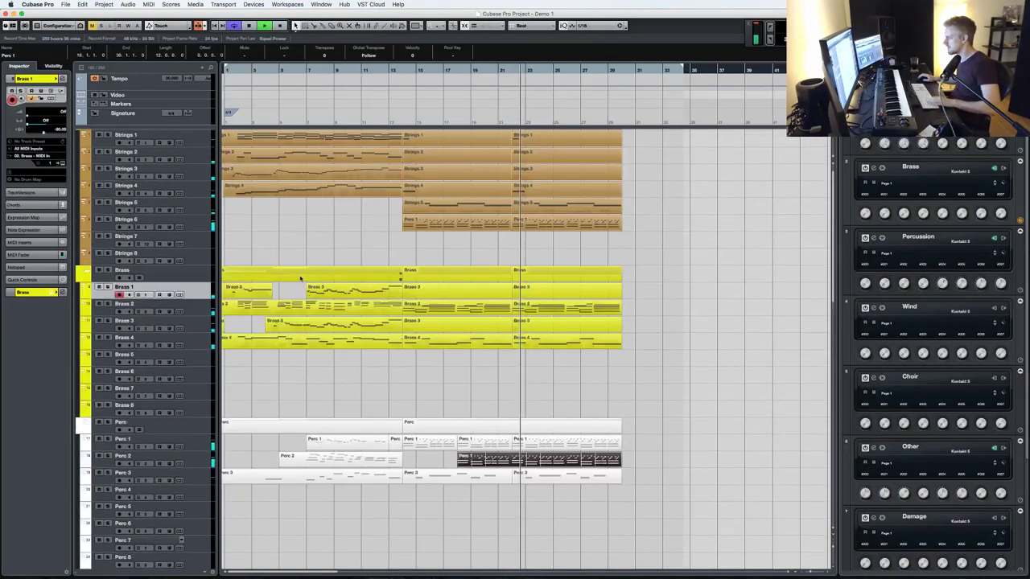
- Arm Strings 3, rewind to about bar 21 and delete the Strings 4 and Strings 1 parts starting at bar 22
{"action": "left_click", "coordinate": [201, 190]}
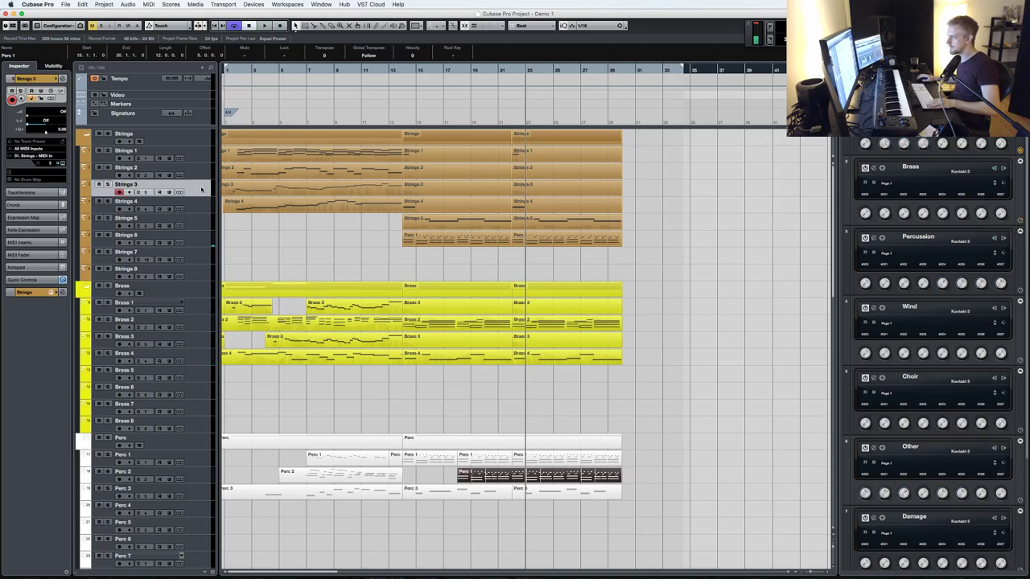
{"action": "key", "text": "KP_Subtract"}
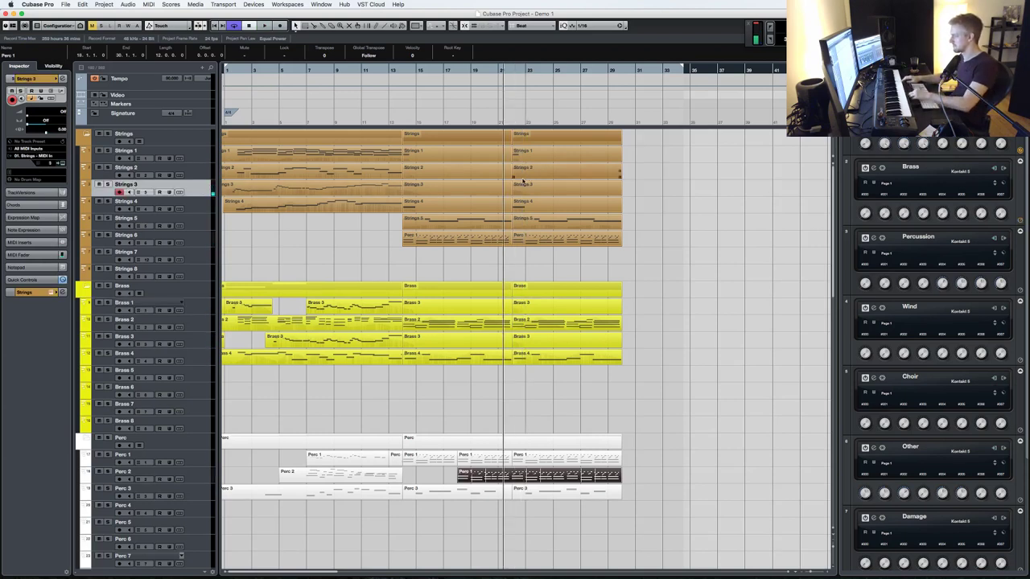
{"action": "left_click", "coordinate": [548, 207]}
{"action": "key", "text": "Delete"}
{"action": "left_click", "coordinate": [531, 155]}
{"action": "key", "text": "Delete"}
- Try a take on Strings 3, undo it and delete that track's parts from bar 14 to bar 30
{"action": "key", "text": "KP_Multiply"}
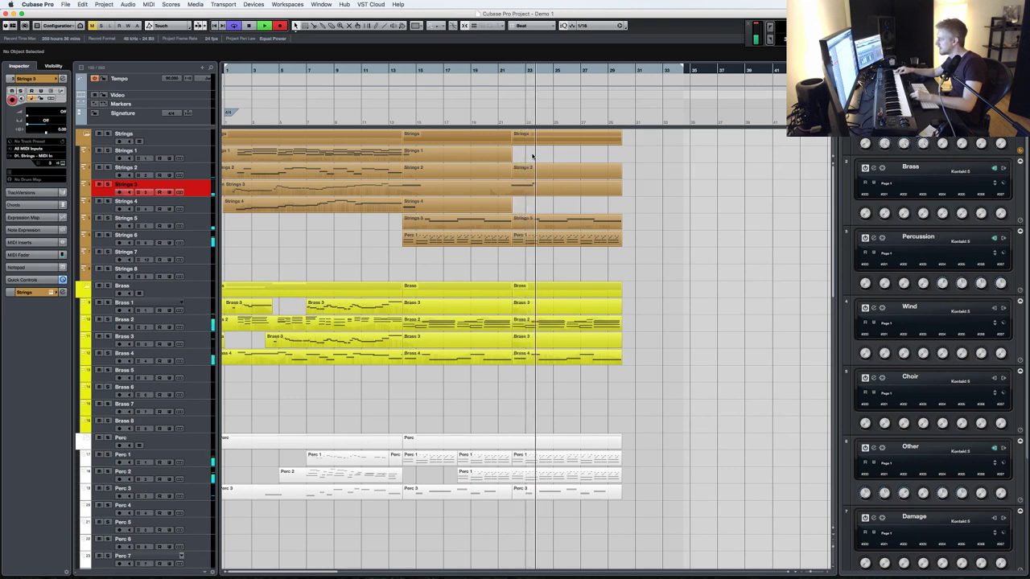
{"action": "key", "text": "space"}
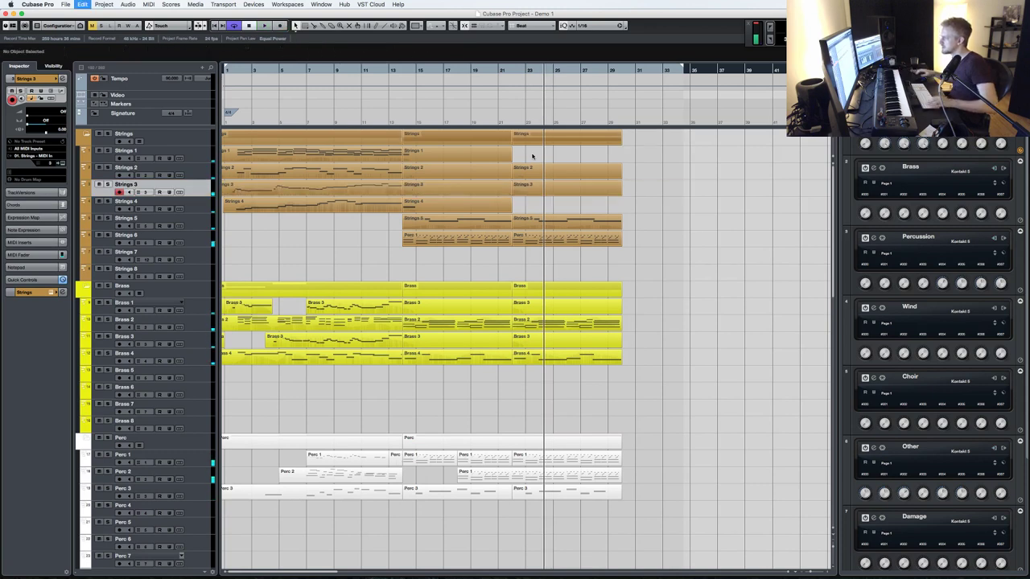
{"action": "left_click", "coordinate": [516, 190]}
{"action": "key", "text": "Delete"}
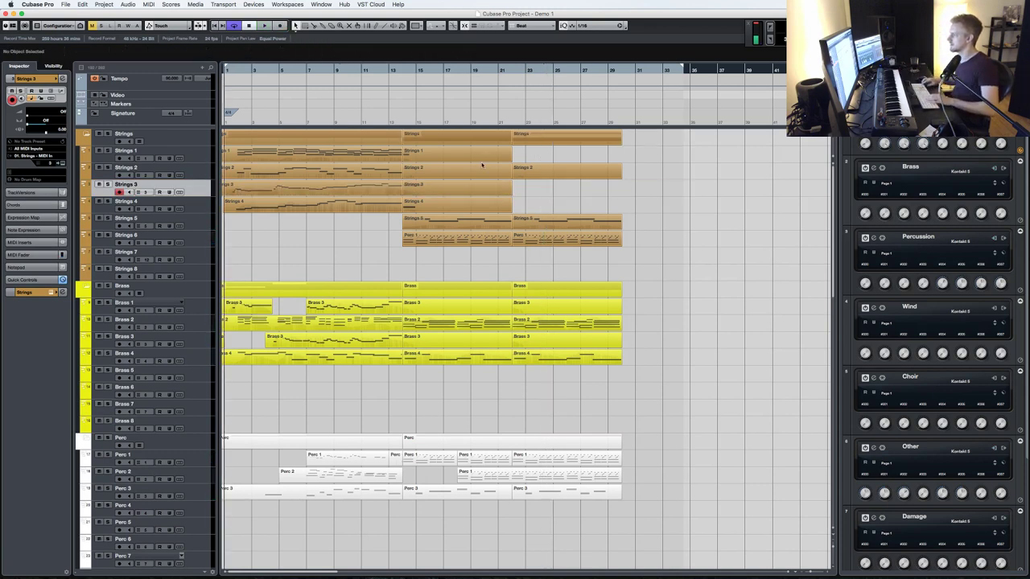
{"action": "left_click", "coordinate": [493, 183]}
{"action": "key", "text": "Delete"}
- Record a rising legato line on Strings 3 from about bar 22 to bar 30
{"action": "left_click", "coordinate": [484, 73]}
{"action": "key", "text": "KP_Multiply"}
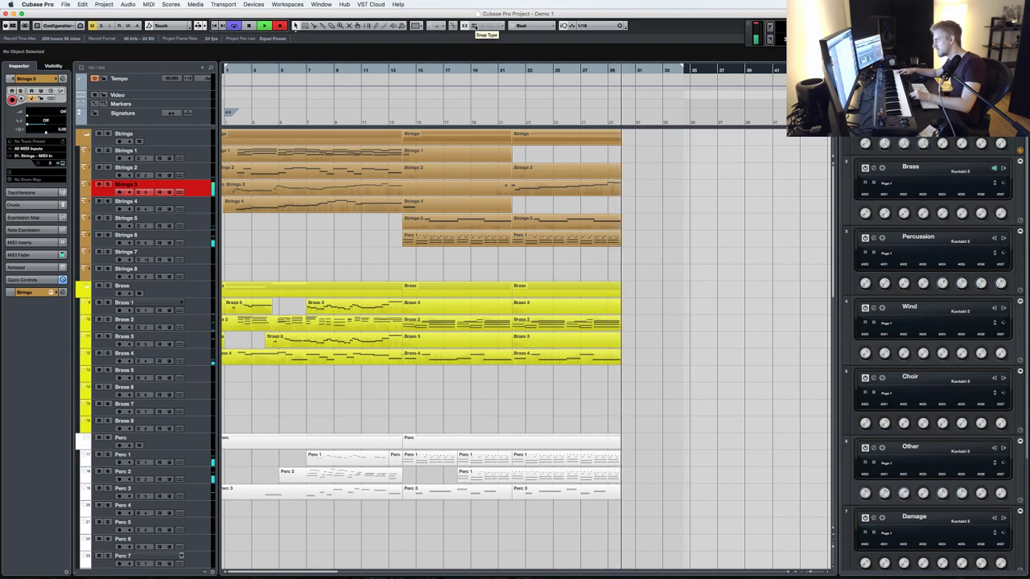
{"action": "key", "text": "space"}
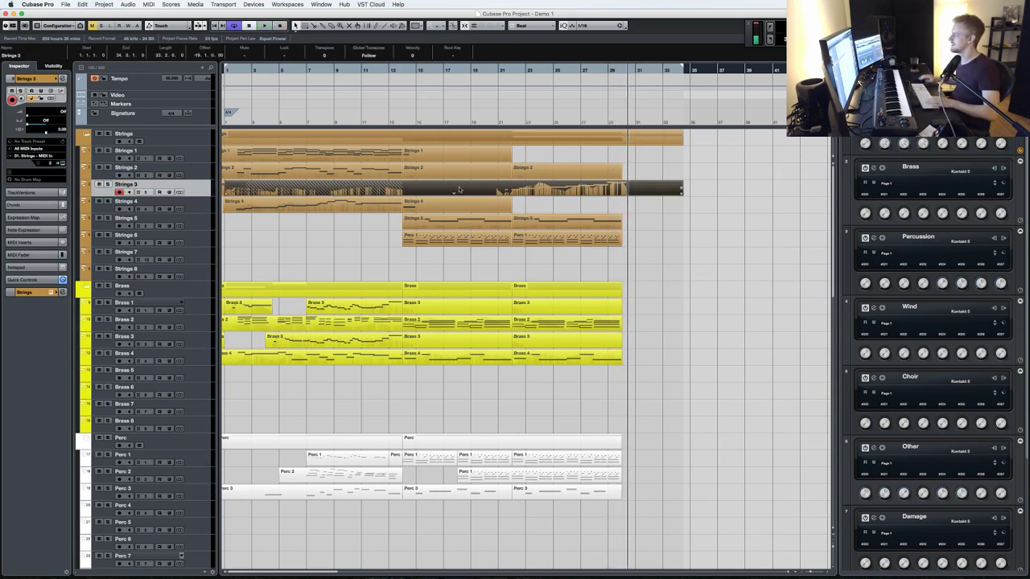
- Try recording a part on Strings 4 against the new Strings 3 line
{"action": "left_click", "coordinate": [187, 209]}
{"action": "key", "text": "KP_Subtract"}
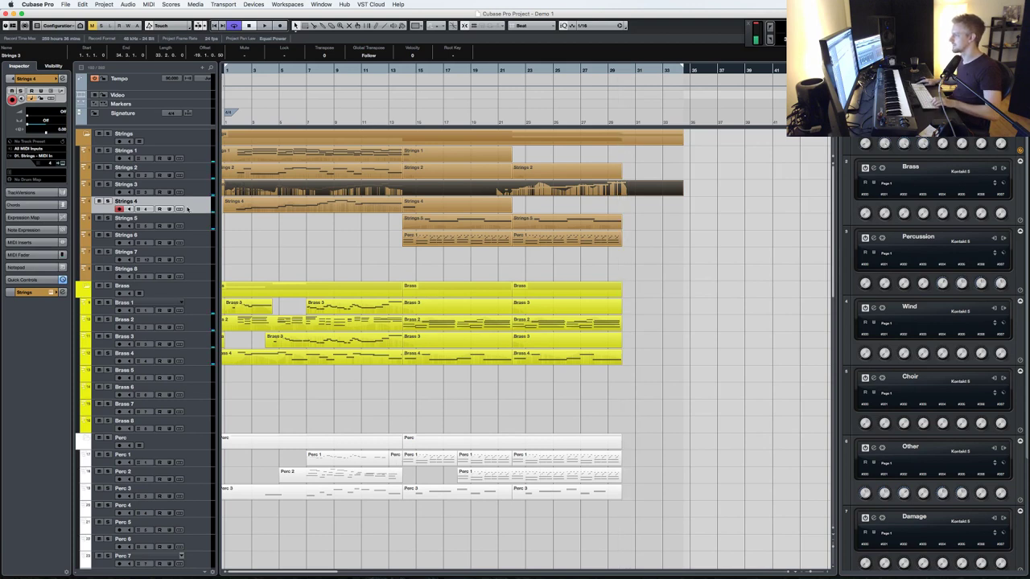
{"action": "key", "text": "KP_Multiply"}
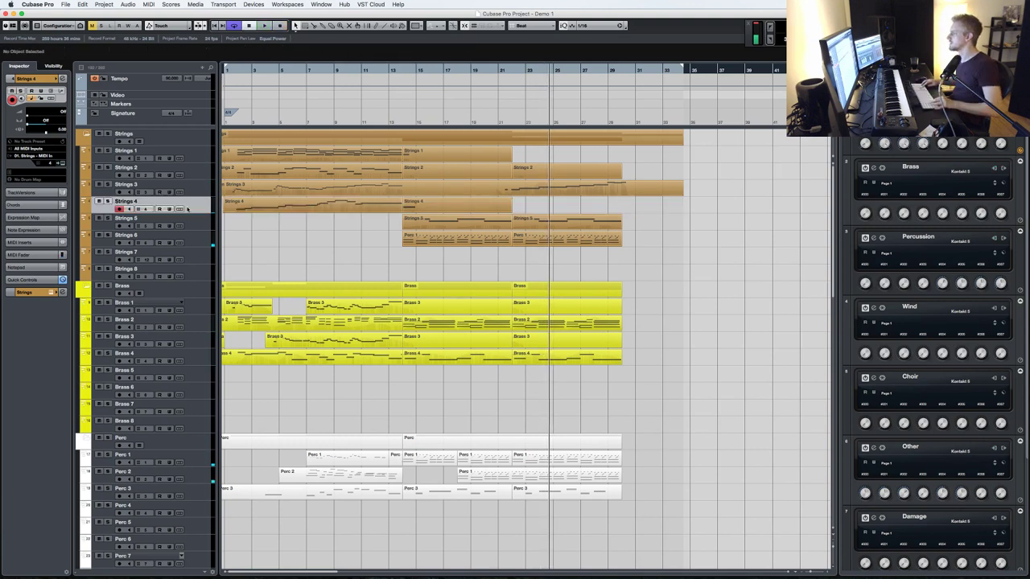
- Move the section of the Strings 3 take from bar 22 onto Strings 4 and transpose its notes down an octave
{"action": "left_click_drag", "start_coordinate": [530, 189], "coordinate": [531, 208]}
{"action": "double_click", "coordinate": [532, 209]}
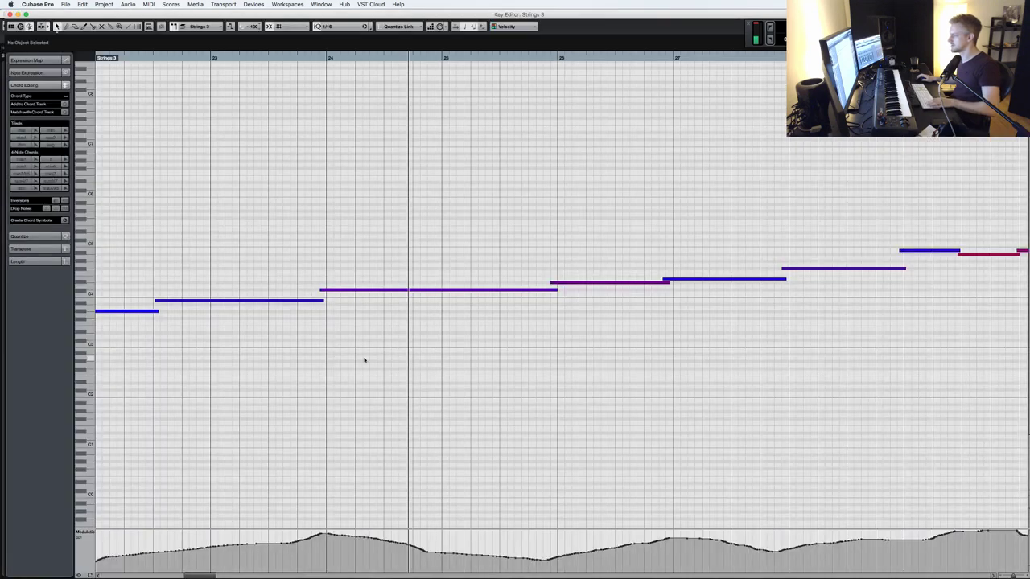
{"action": "key", "text": "super+a"}
{"action": "key", "text": "shift+Down"}
{"action": "key", "text": "Return"}
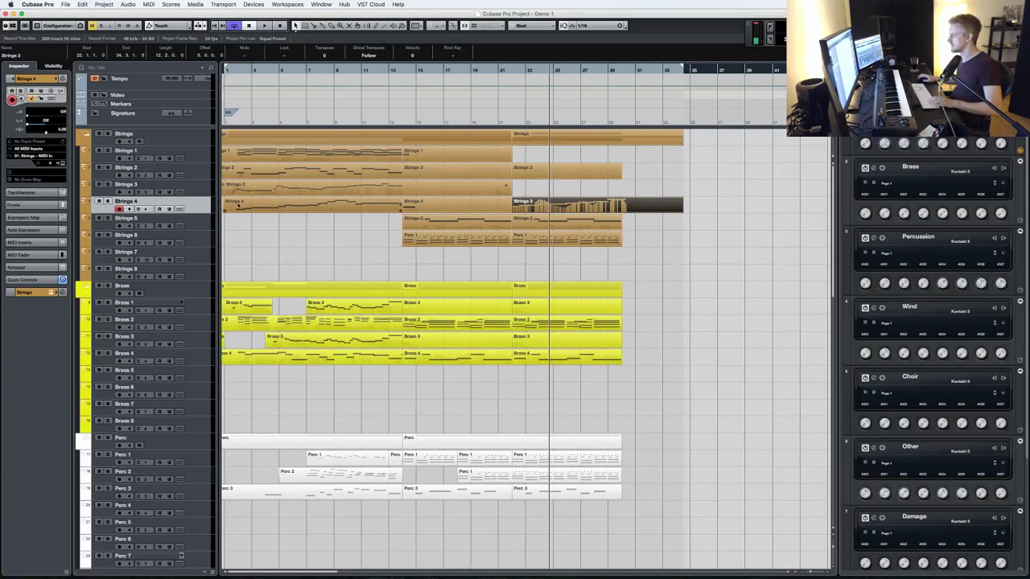
- Try recording a faster melody on Strings 3 from about bar 22, undo the take and rewind
{"action": "left_click", "coordinate": [205, 187]}
{"action": "key", "text": "KP_Subtract"}
{"action": "key", "text": "KP_Subtract"}
{"action": "key", "text": "KP_Subtract"}
{"action": "key", "text": "KP_Subtract"}
{"action": "key", "text": "space"}
{"action": "key", "text": "KP_Multiply"}
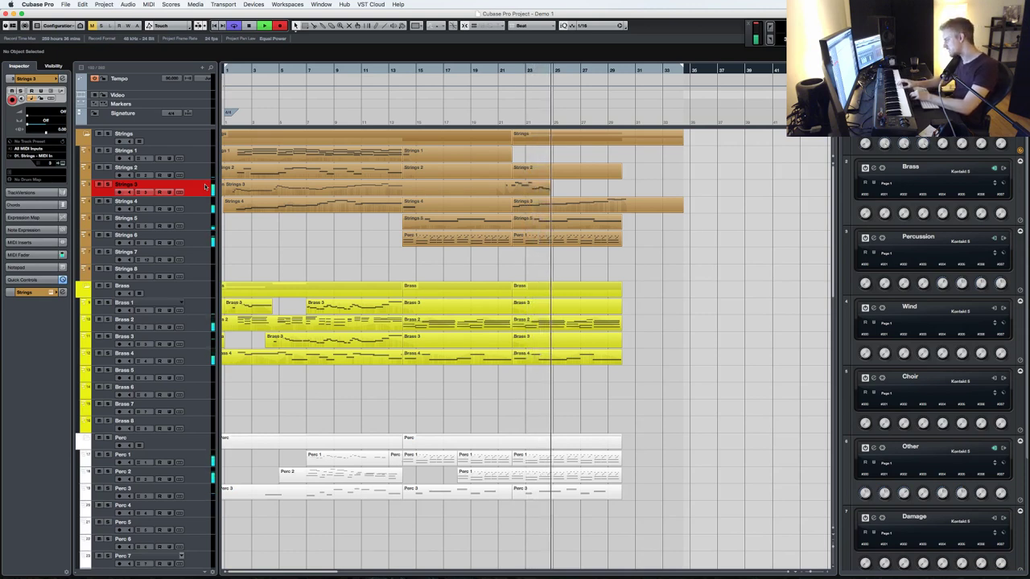
{"action": "key", "text": "space"}
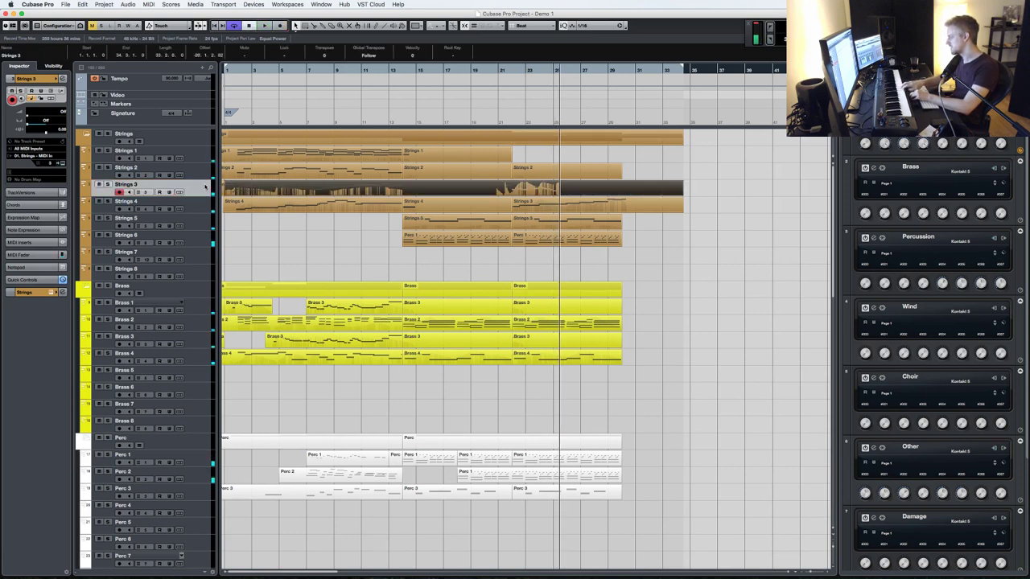
{"action": "key", "text": "super+z"}
{"action": "key", "text": "KP_Subtract"}
- Split the Strings 3 part at bar 14 and delete the section that follows
{"action": "key", "text": "3"}
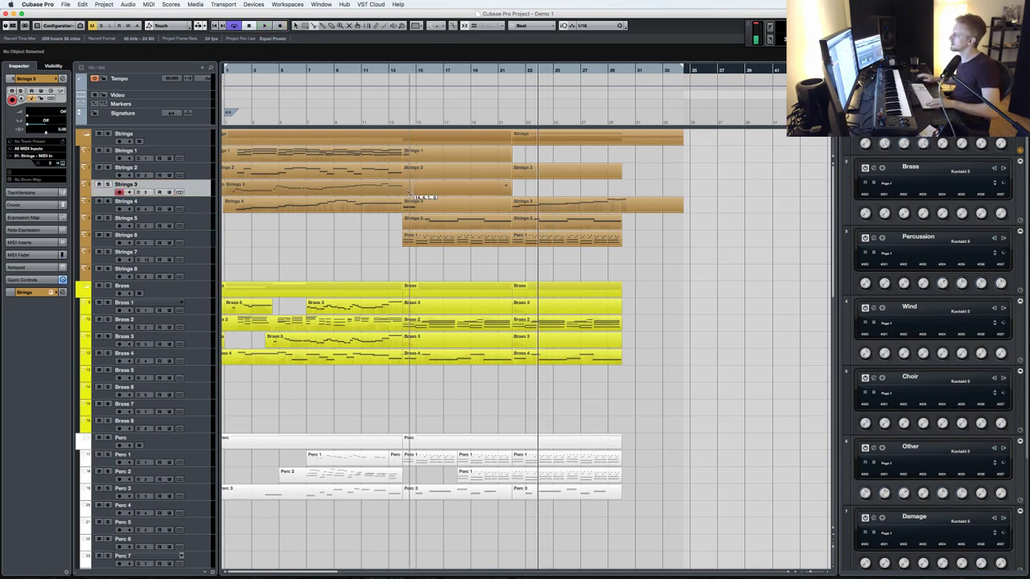
{"action": "left_click", "coordinate": [414, 191]}
{"action": "key", "text": "Delete"}
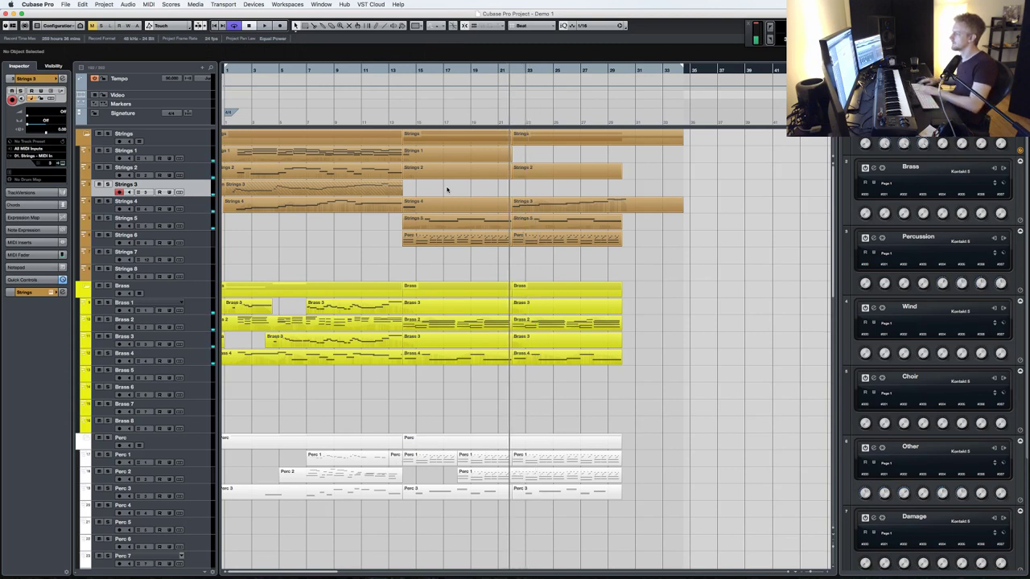
- Try recording a faster melody on Strings 3 from bar 22, and undo the take
{"action": "key", "text": "KP_Multiply"}
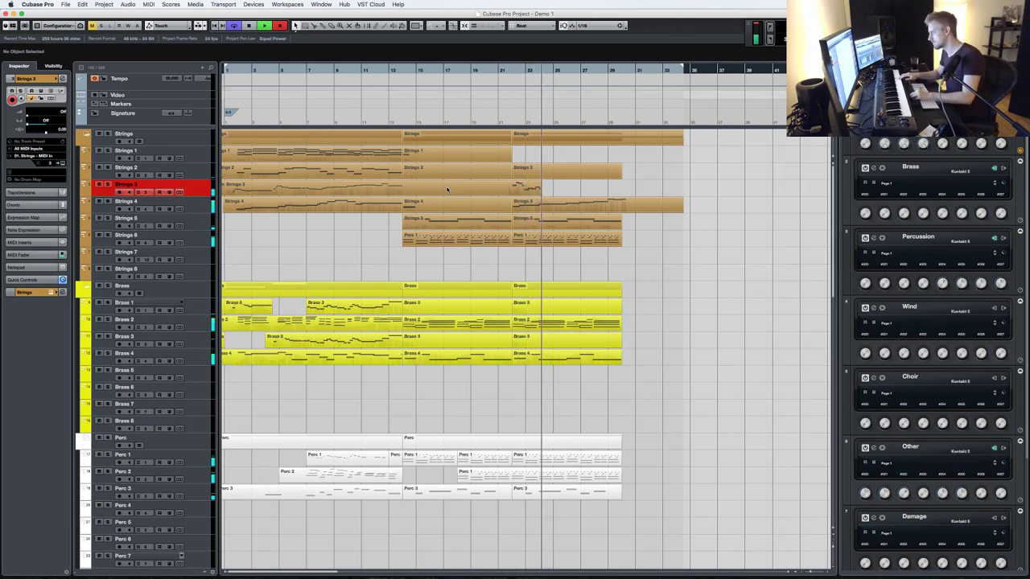
{"action": "key", "text": "space"}
{"action": "key", "text": "super+z"}
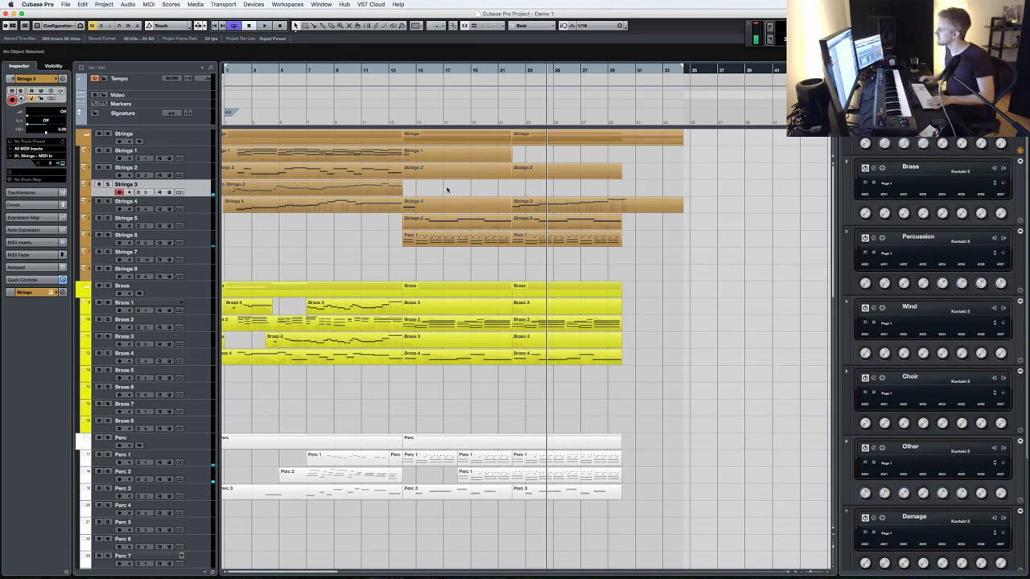
- Arm the Other 1 track and try out its sound over playback from about bar 24 to 27
{"action": "scroll", "coordinate": [579, 205], "scroll_direction": "down", "scroll_amount": 10}
{"action": "scroll", "coordinate": [566, 307], "scroll_direction": "up", "scroll_amount": 10}
{"action": "scroll", "coordinate": [533, 372], "scroll_direction": "down", "scroll_amount": 10}
{"action": "left_click", "coordinate": [195, 336]}
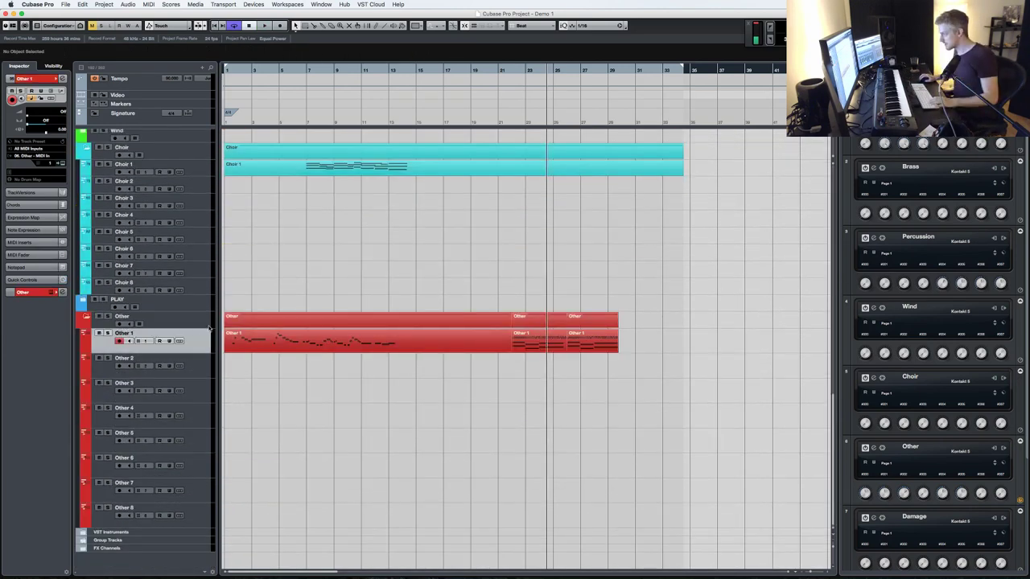
{"action": "key", "text": "space"}
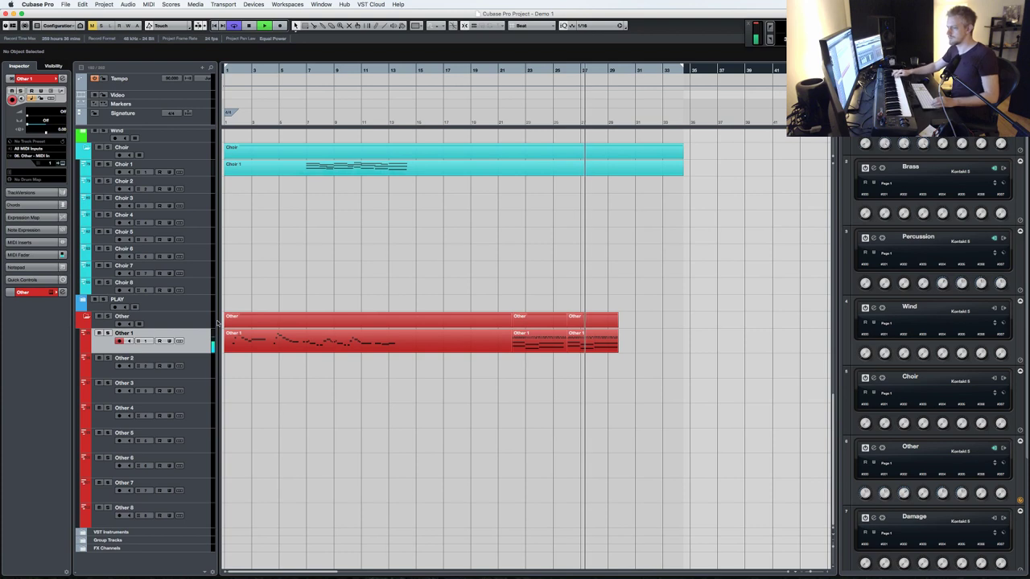
{"action": "key", "text": "space"}
{"action": "key", "text": "KP_Subtract"}
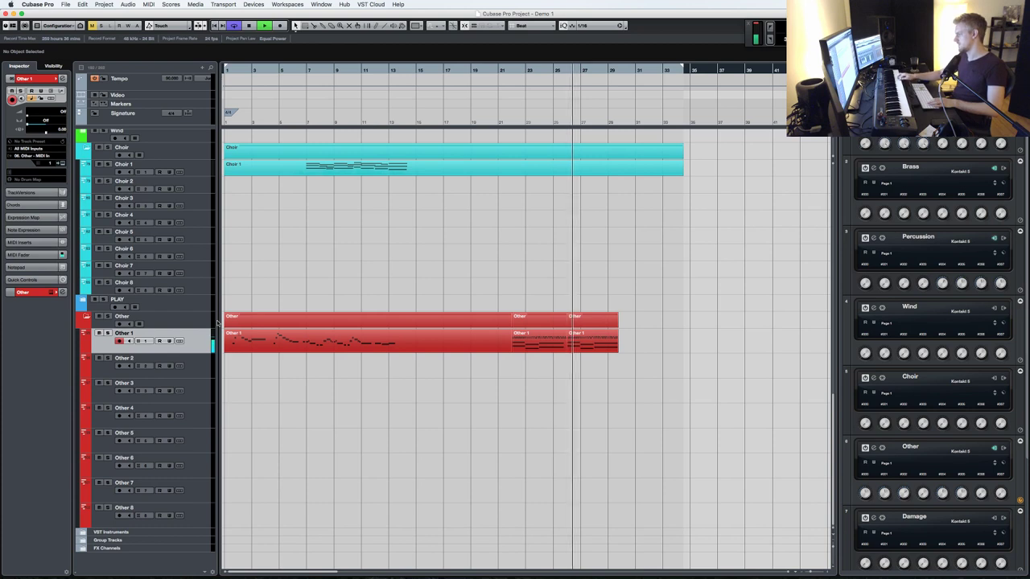
- Show the lanes of Strings 3 and record a melodic line from bar 22 to about bar 30
{"action": "scroll", "coordinate": [492, 284], "scroll_direction": "up", "scroll_amount": 10}
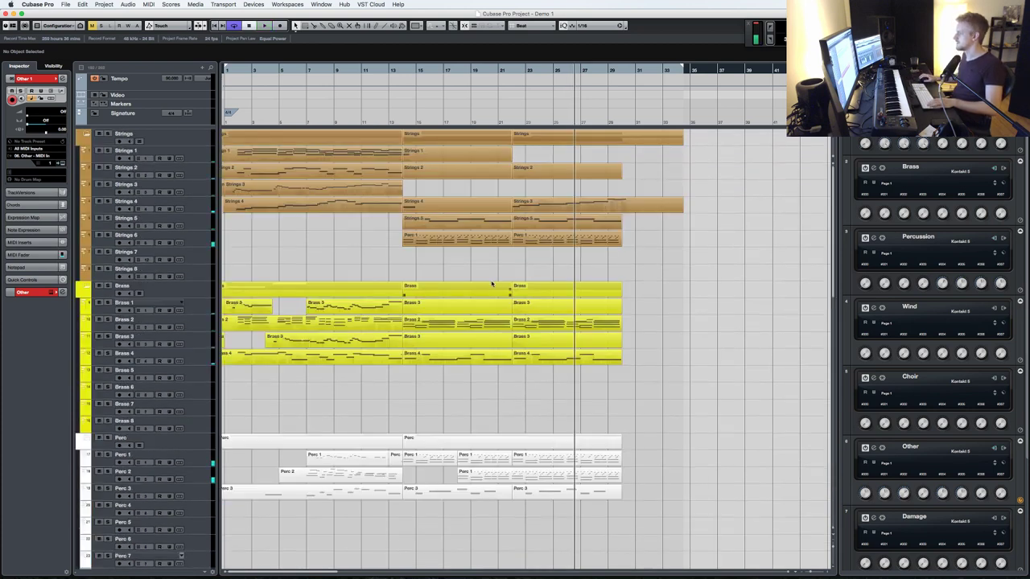
{"action": "left_click", "coordinate": [181, 192]}
{"action": "key", "text": "KP_Subtract"}
{"action": "key", "text": "space"}
{"action": "left_click", "coordinate": [193, 188]}
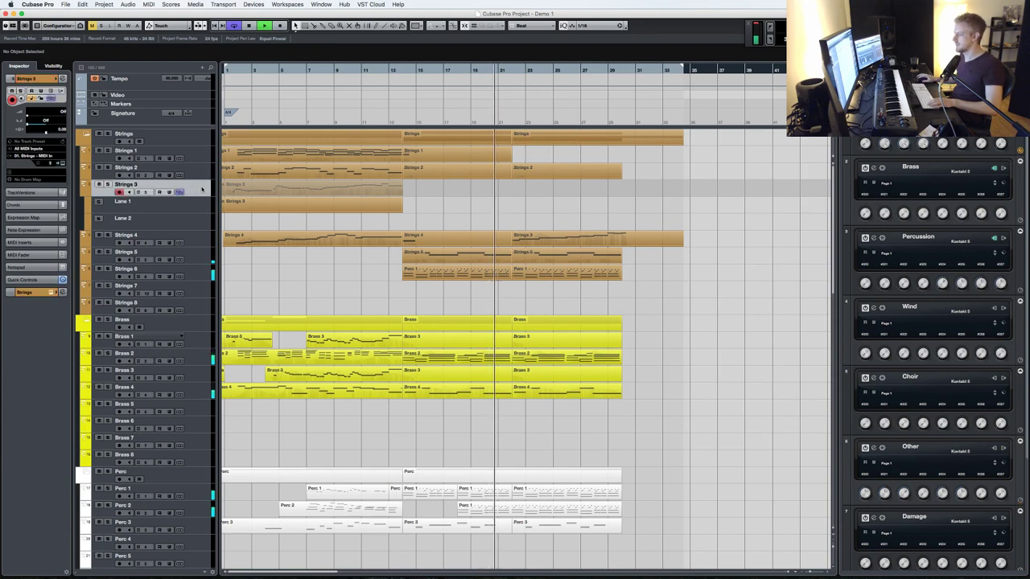
{"action": "key", "text": "KP_Multiply"}
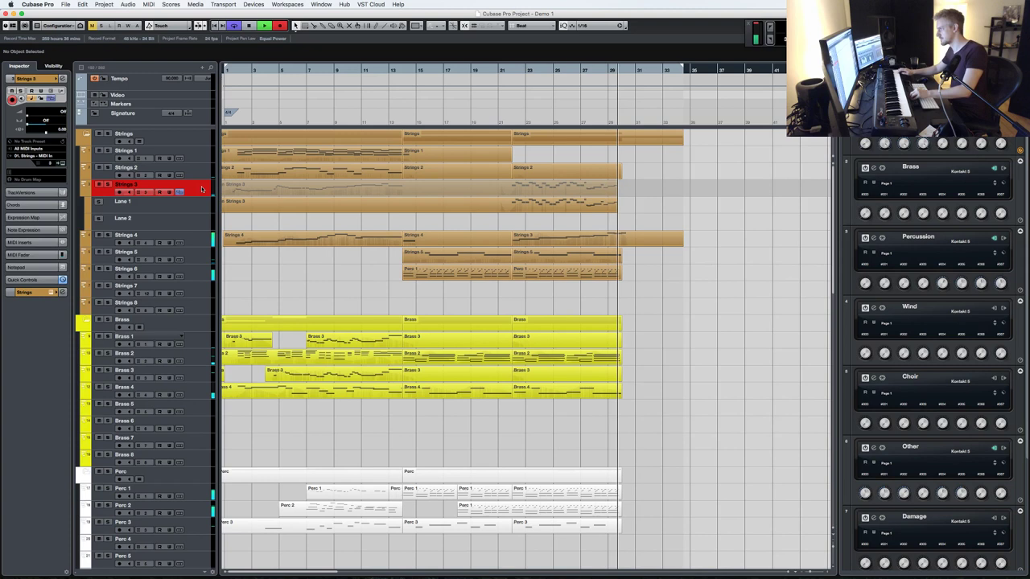
{"action": "key", "text": "space"}
{"action": "key", "text": "KP_Subtract"}
{"action": "key", "text": "space"}
- Record a sustained chord part on Strings 1 from bar 22 to about bar 30
{"action": "left_click", "coordinate": [210, 158]}
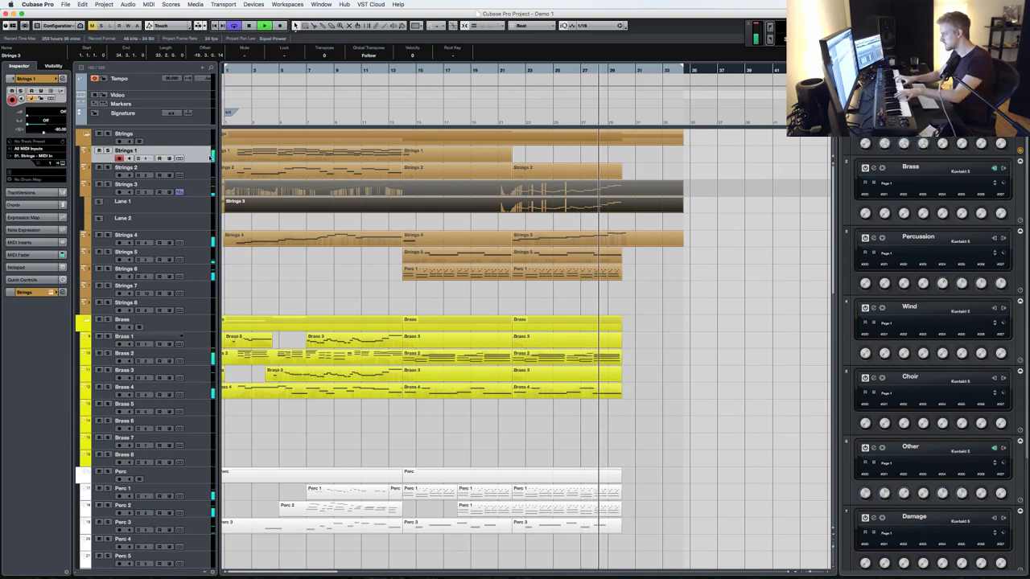
{"action": "key", "text": "KP_Subtract"}
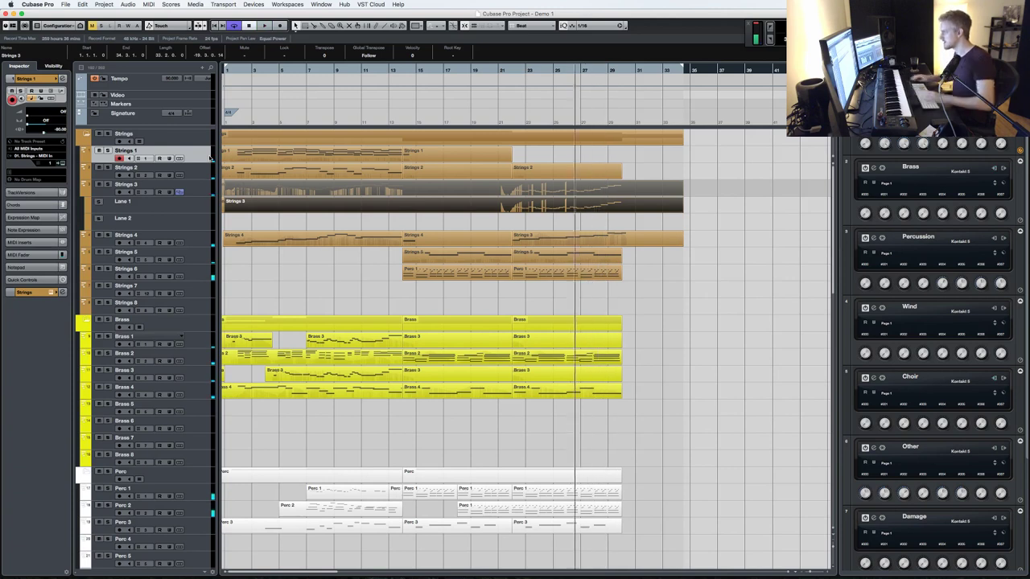
{"action": "key", "text": "KP_Multiply"}
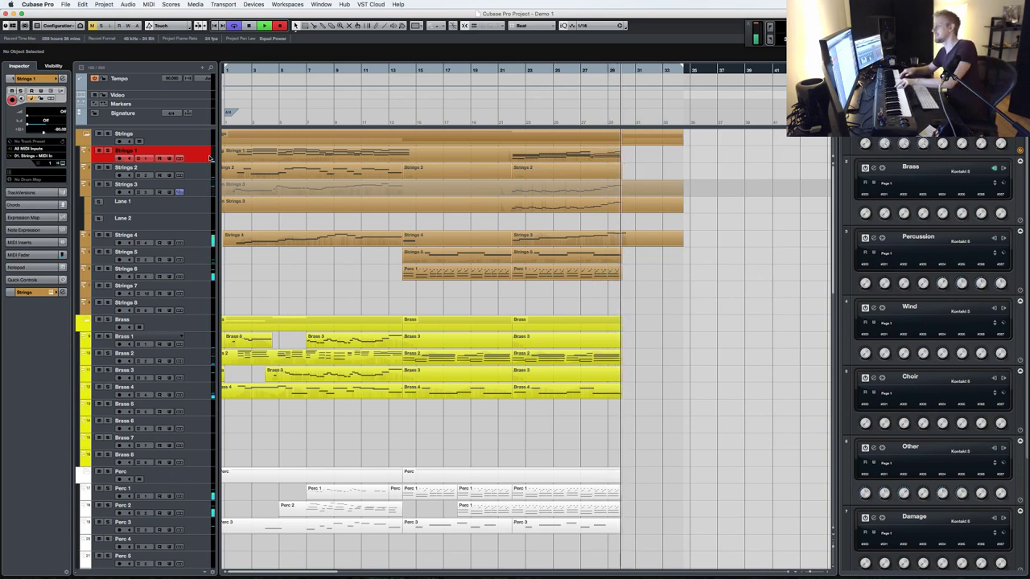
{"action": "key", "text": "space"}
- Try recording a part on Strings 2 from just before bar 22
{"action": "left_click", "coordinate": [187, 176]}
{"action": "key", "text": "KP_Subtract"}
{"action": "key", "text": "KP_Multiply"}
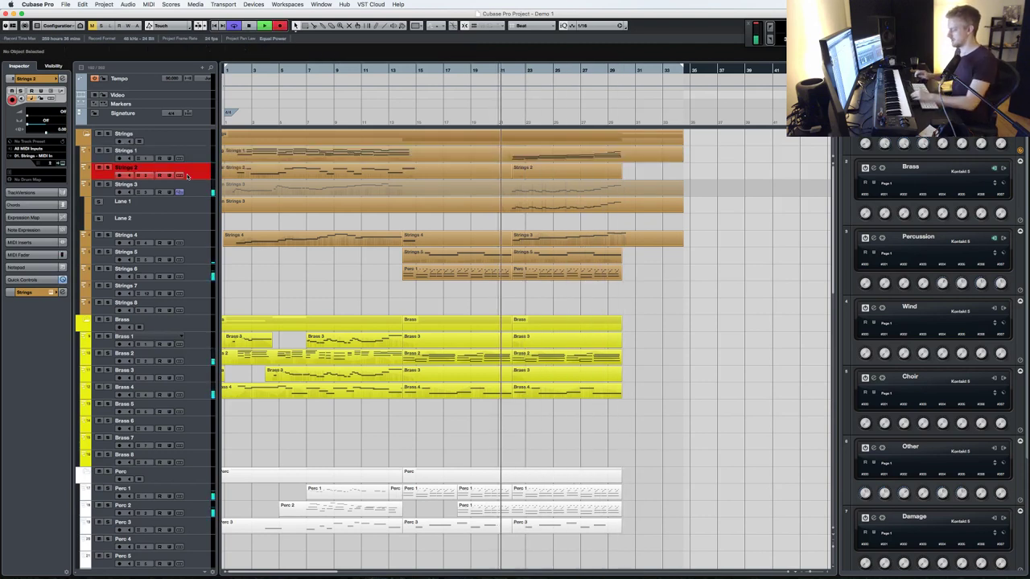
{"action": "key", "text": "KP_Multiply"}
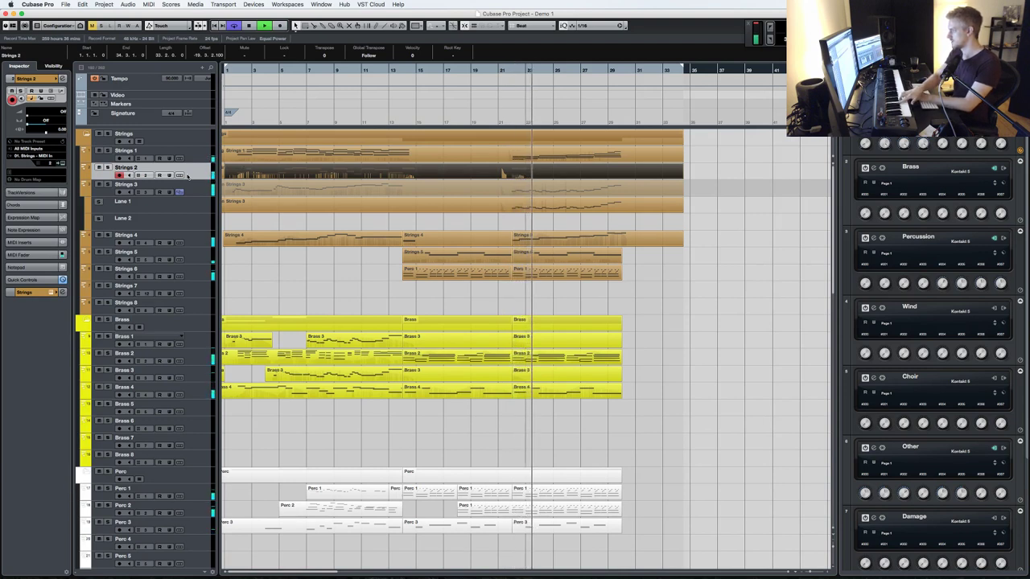
{"action": "key", "text": "space"}
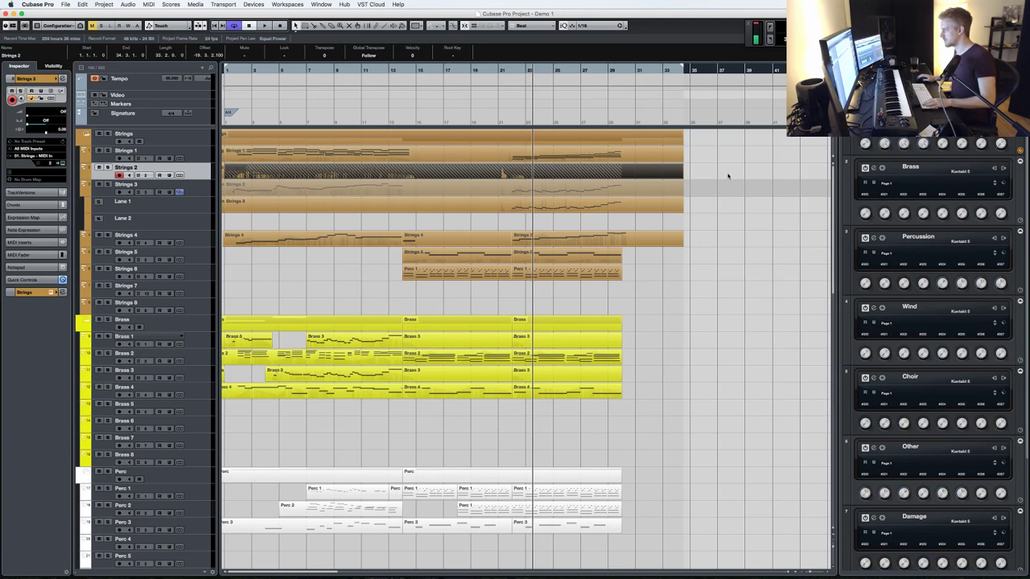
- Delete the Strings 2 take and the remaining Strings 2 section after bar 14
{"action": "left_click", "coordinate": [525, 173]}
{"action": "key", "text": "Delete"}
{"action": "left_click", "coordinate": [491, 172]}
{"action": "key", "text": "Delete"}
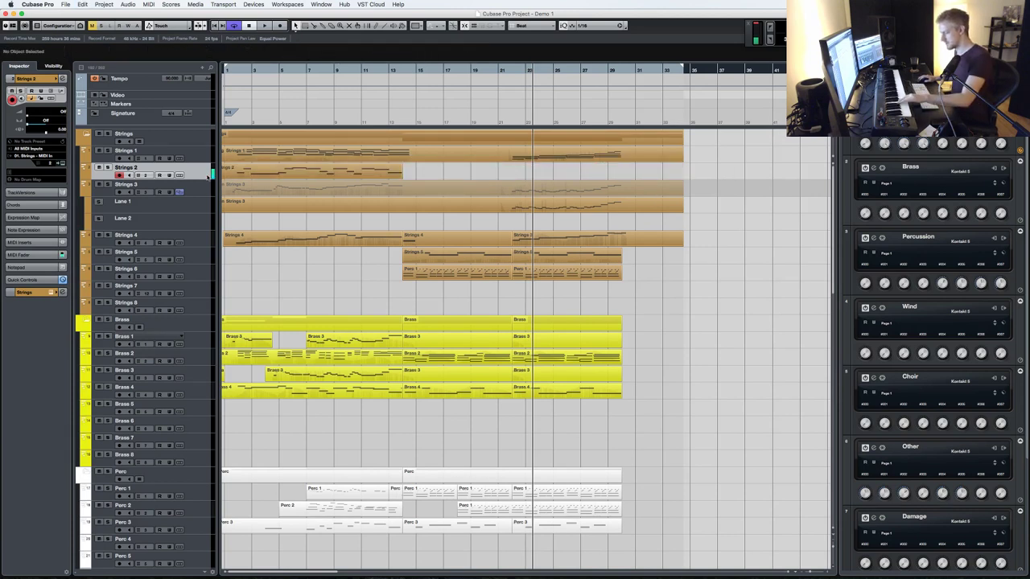
- Rewind to about bar 22 and record a new line on Strings 2 up to about bar 30
{"action": "key", "text": "KP_Subtract"}
{"action": "key", "text": "KP_Subtract"}
{"action": "key", "text": "KP_Subtract"}
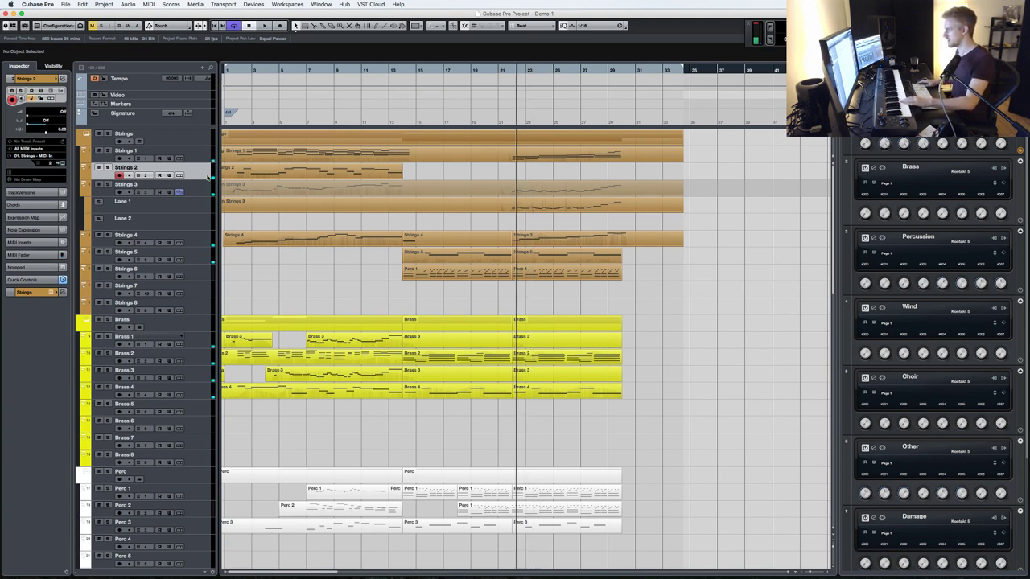
{"action": "key", "text": "KP_Multiply"}
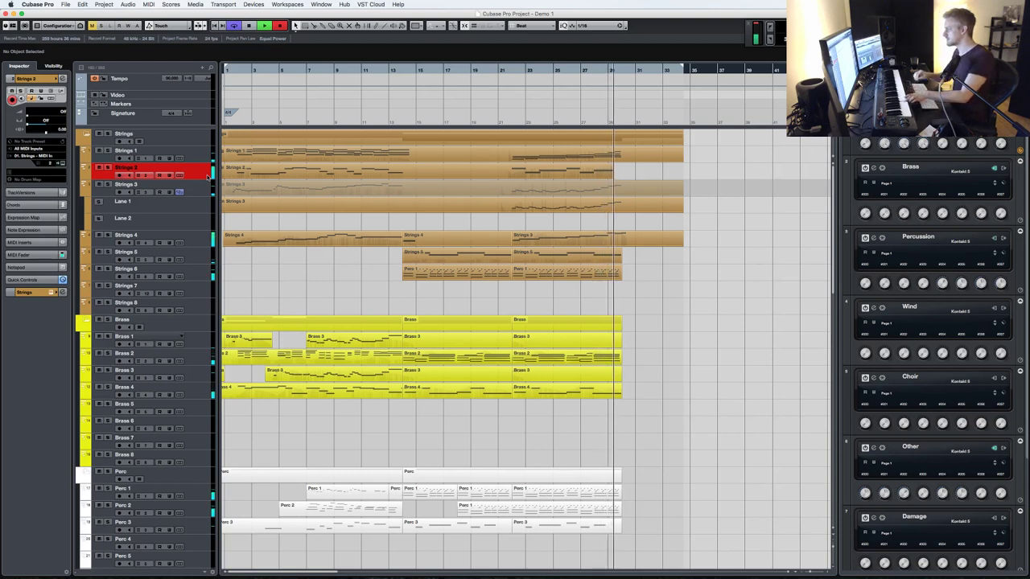
{"action": "key", "text": "space"}
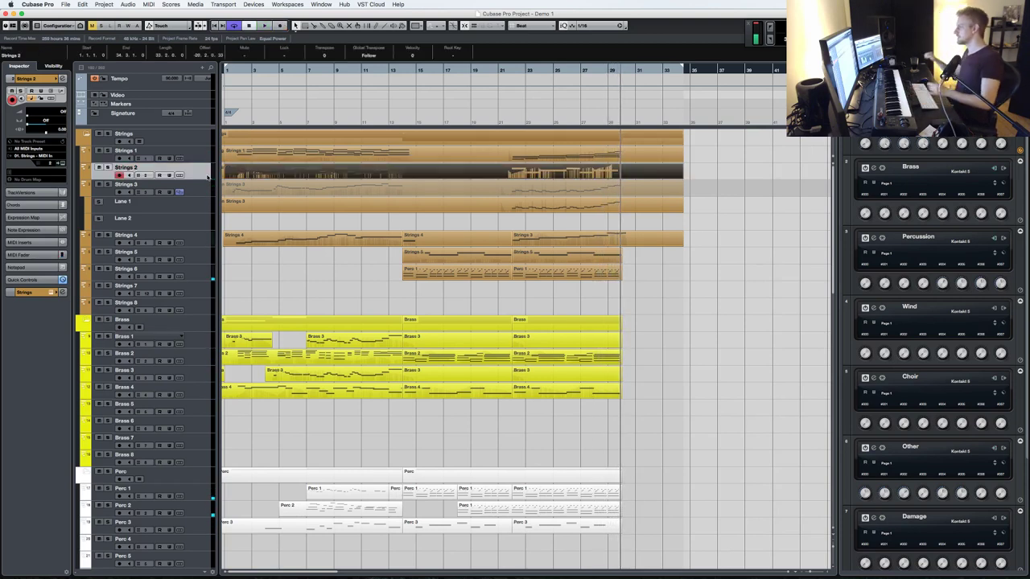
- Save the project and load the CSS (Classic Legato) Full Ensemble patch into the Kontakt rack used by Strings 7
{"action": "left_click", "coordinate": [202, 291]}
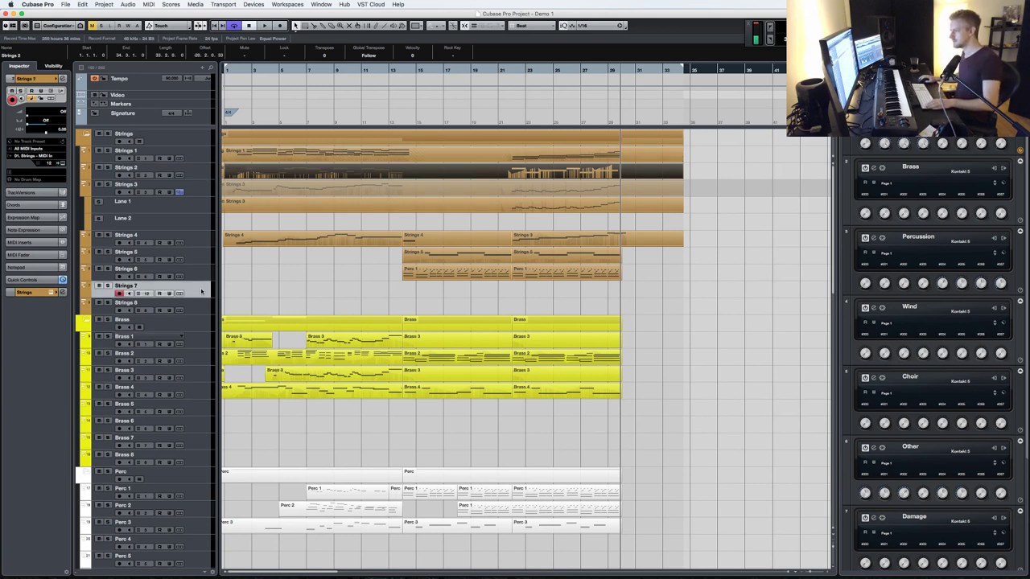
{"action": "left_click", "coordinate": [208, 291]}
{"action": "scroll", "coordinate": [651, 297], "scroll_direction": "down", "scroll_amount": 10}
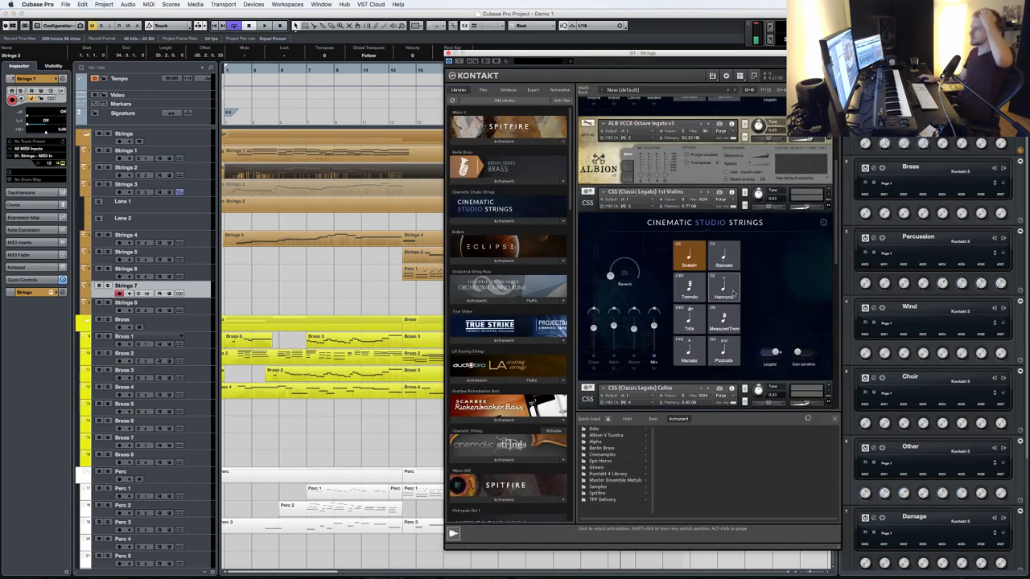
{"action": "left_click", "coordinate": [357, 289]}
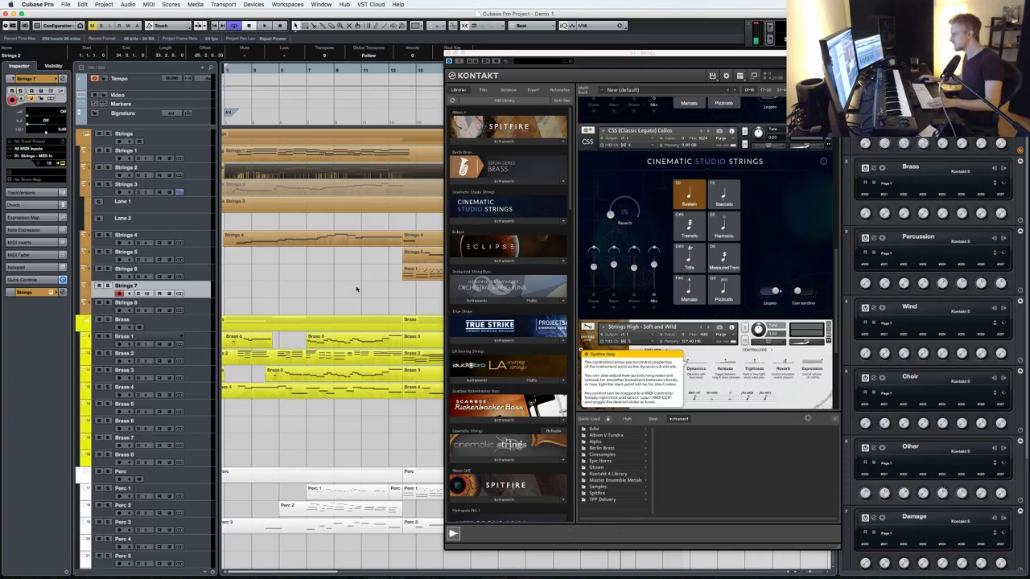
{"action": "key", "text": "super+s"}
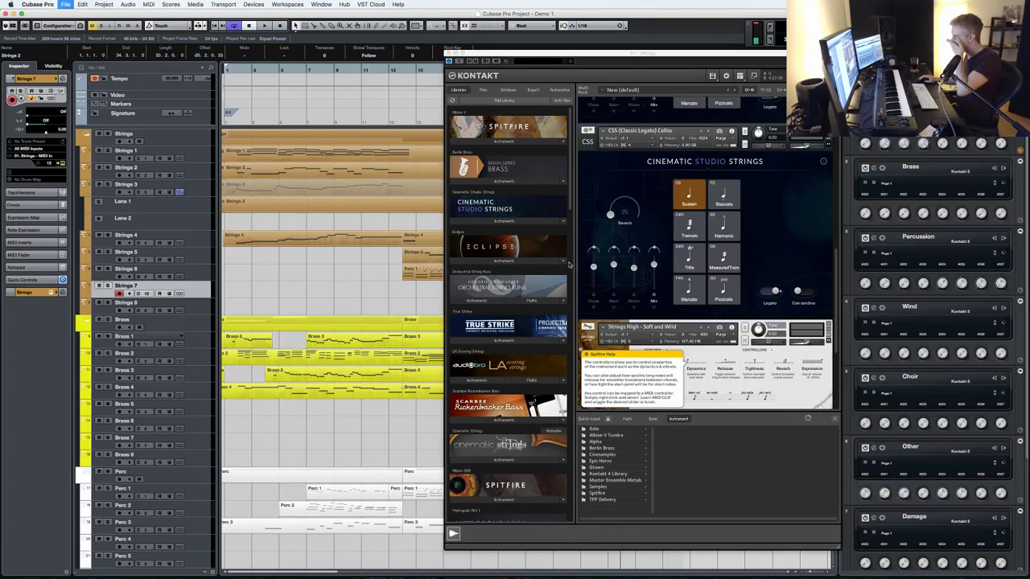
{"action": "scroll", "coordinate": [530, 174], "scroll_direction": "up", "scroll_amount": 1}
{"action": "left_click", "coordinate": [515, 182]}
{"action": "double_click", "coordinate": [507, 227]}
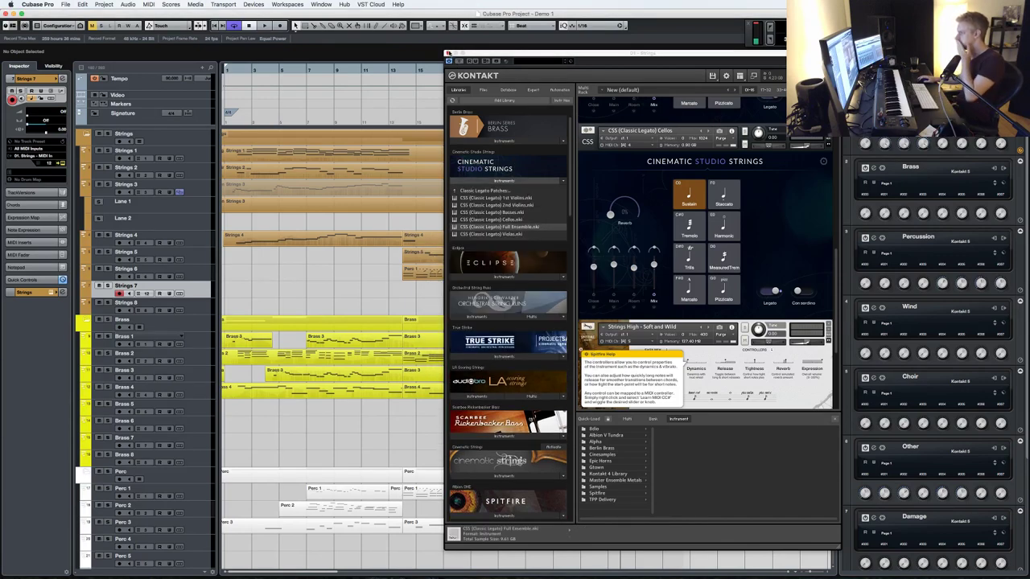
{"action": "left_click", "coordinate": [448, 53]}
{"action": "scroll", "coordinate": [606, 303], "scroll_direction": "down", "scroll_amount": 10}
{"action": "scroll", "coordinate": [607, 304], "scroll_direction": "up", "scroll_amount": 10}
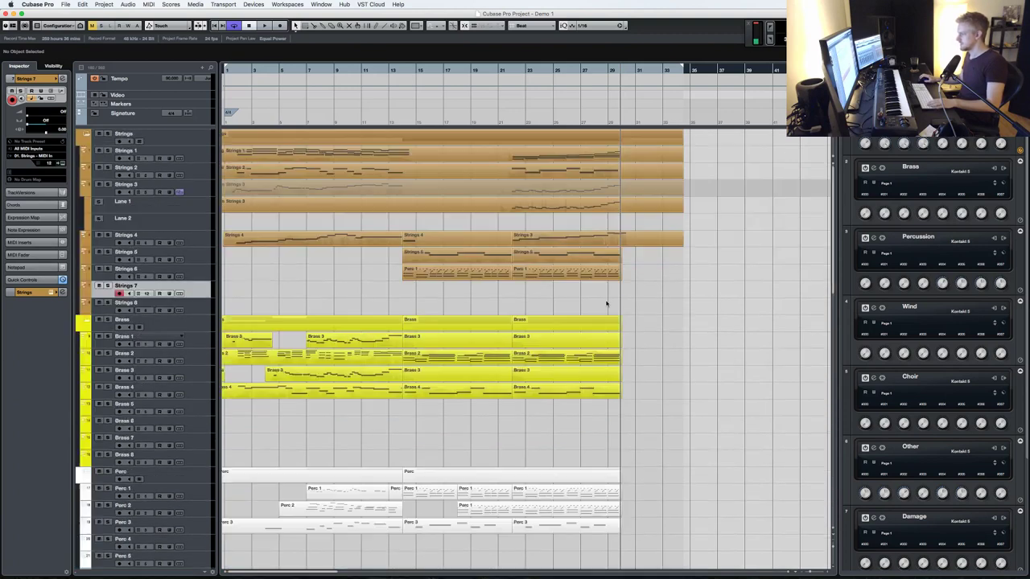
{"action": "scroll", "coordinate": [613, 266], "scroll_direction": "down", "scroll_amount": 10}
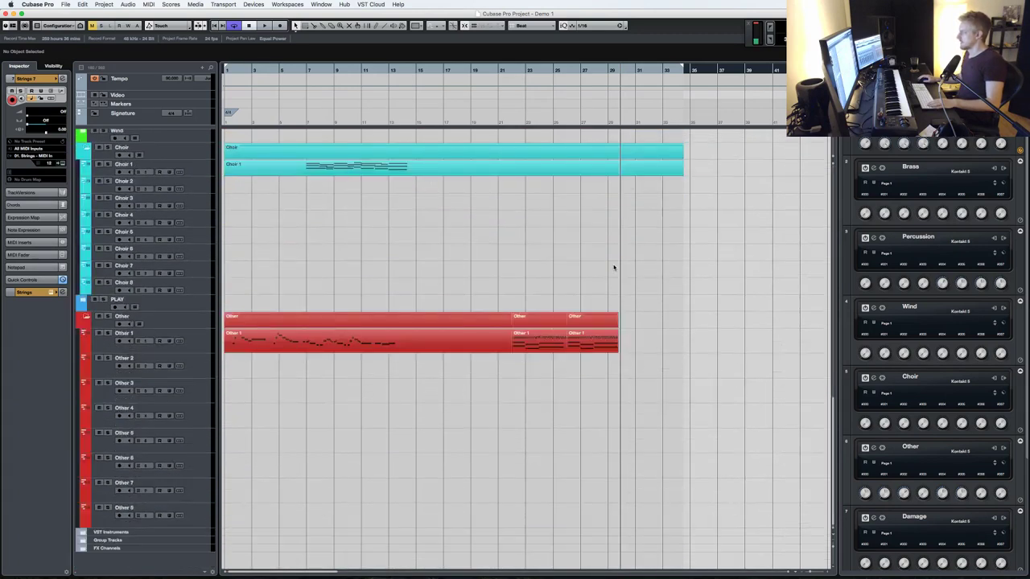
{"action": "left_click", "coordinate": [592, 339]}
{"action": "scroll", "coordinate": [588, 339], "scroll_direction": "up", "scroll_amount": 10}
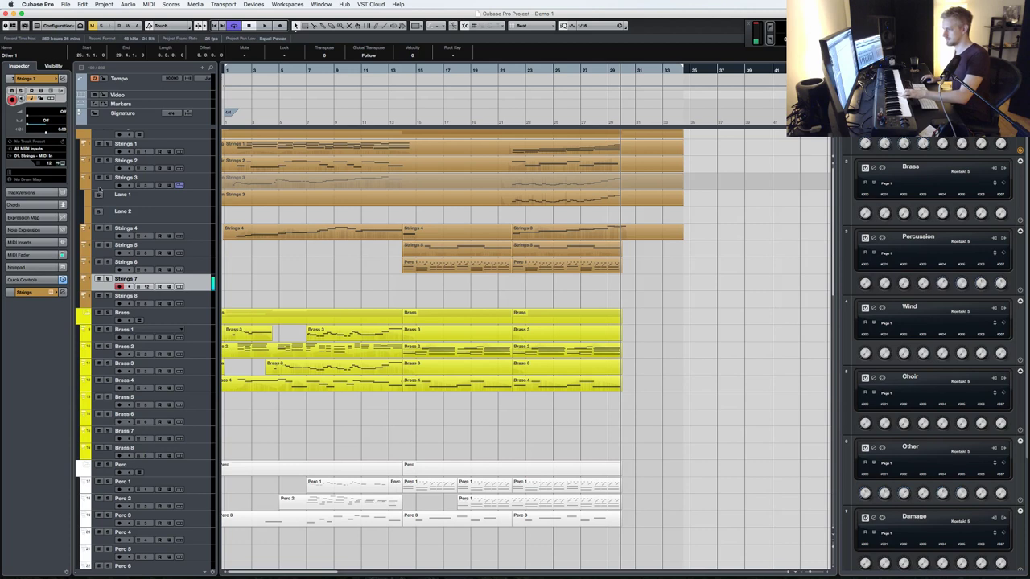
- Set the Strings 7 MIDI channel to 7 and switch the CSS (Classic Legato) Full Ensemble to the Staccato articulation
{"action": "left_click", "coordinate": [62, 164]}
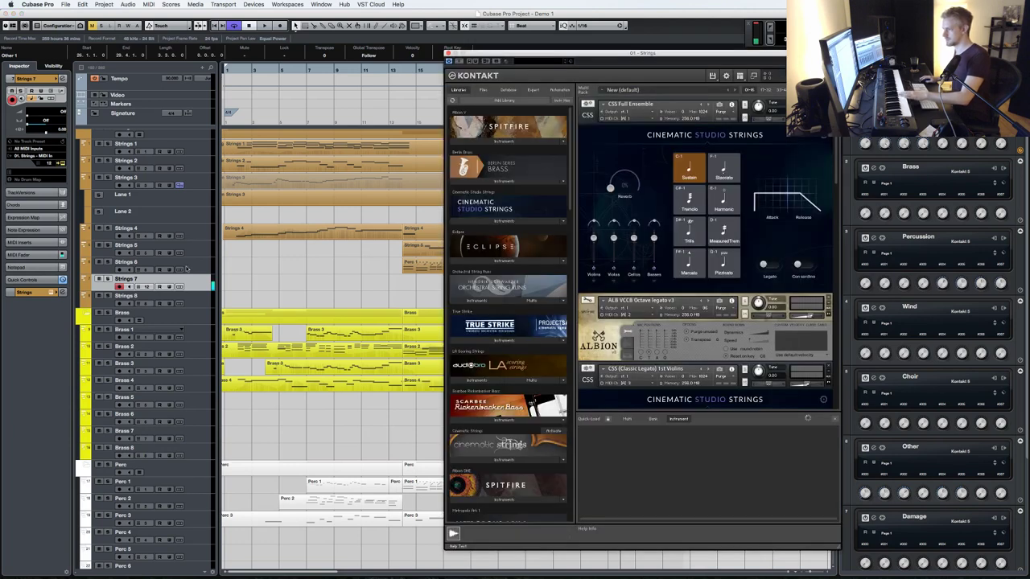
{"action": "left_click", "coordinate": [148, 287]}
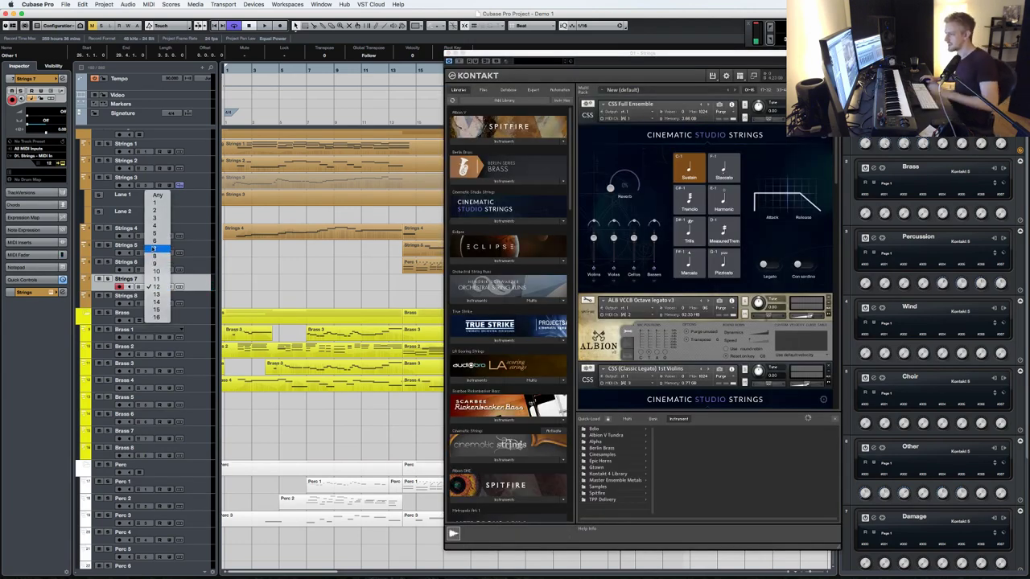
{"action": "left_click", "coordinate": [156, 249]}
{"action": "scroll", "coordinate": [637, 260], "scroll_direction": "down", "scroll_amount": 10}
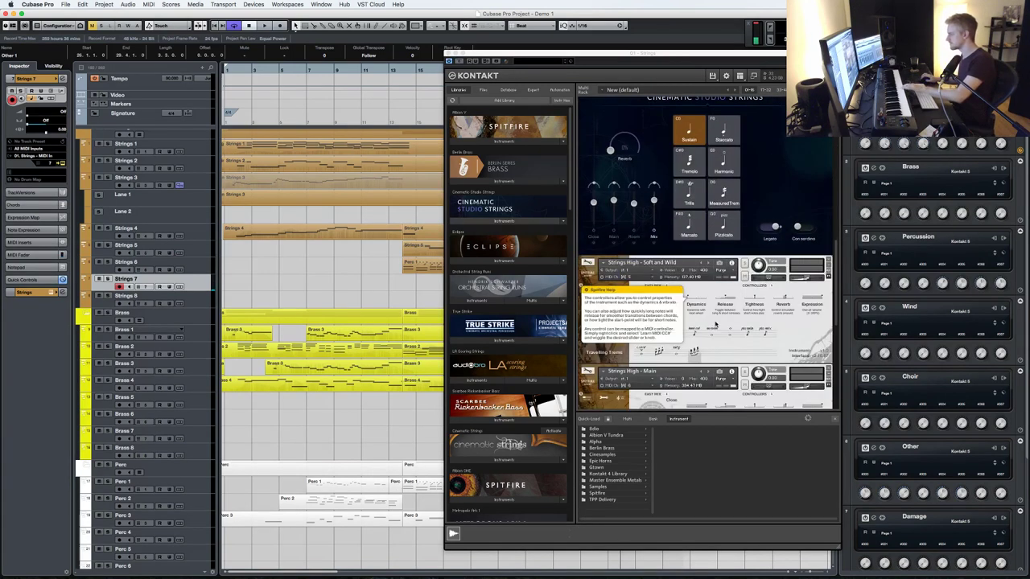
{"action": "left_click", "coordinate": [731, 334]}
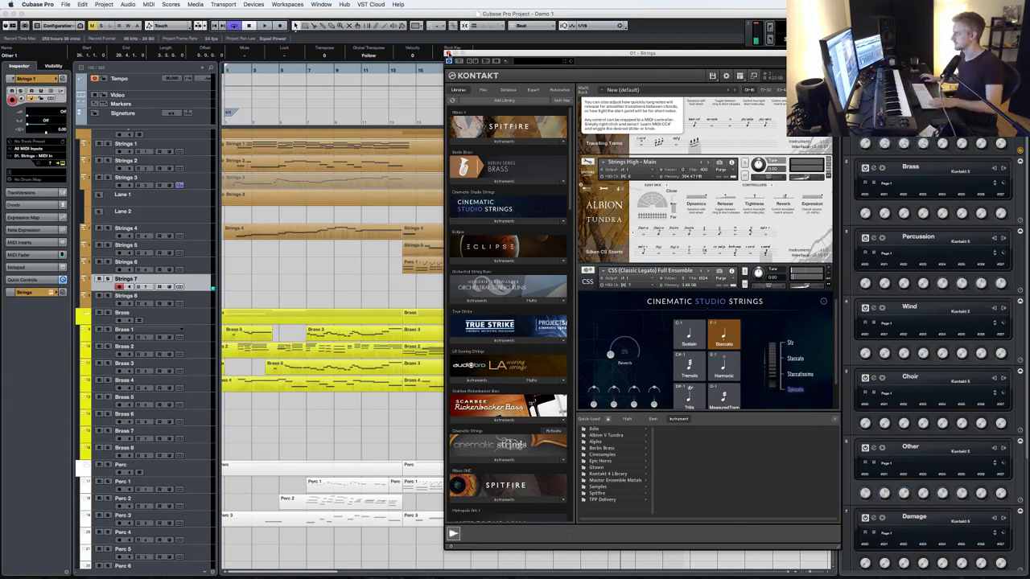
{"action": "left_click", "coordinate": [449, 54]}
- Create an empty part on Strings 7 from just before bar 30 to about bar 35 and start playback leading into it
{"action": "left_click_drag", "start_coordinate": [623, 278], "coordinate": [676, 290]}
{"action": "double_click", "coordinate": [671, 288]}
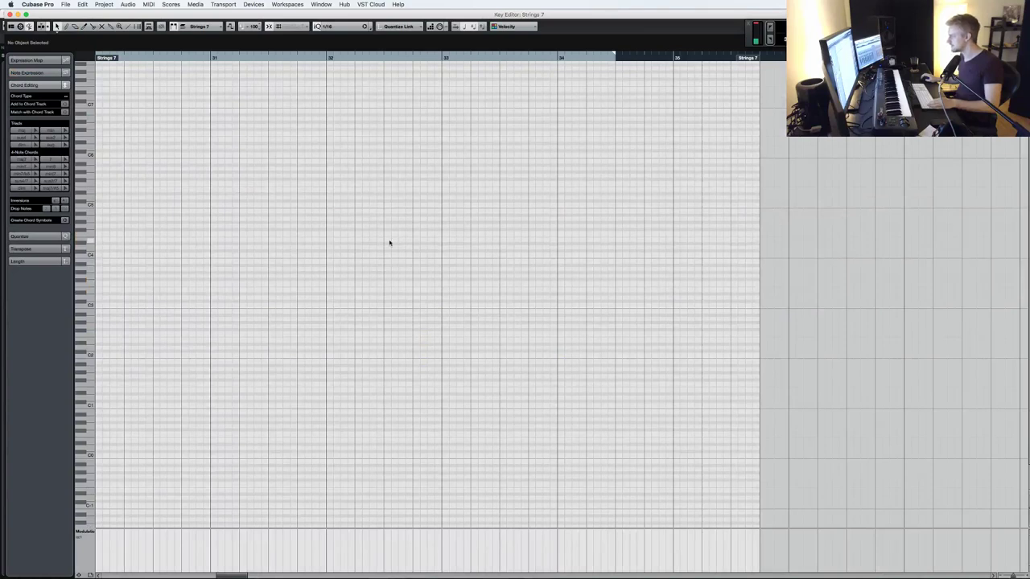
{"action": "key", "text": "Return"}
{"action": "left_click_drag", "start_coordinate": [653, 279], "coordinate": [648, 279]}
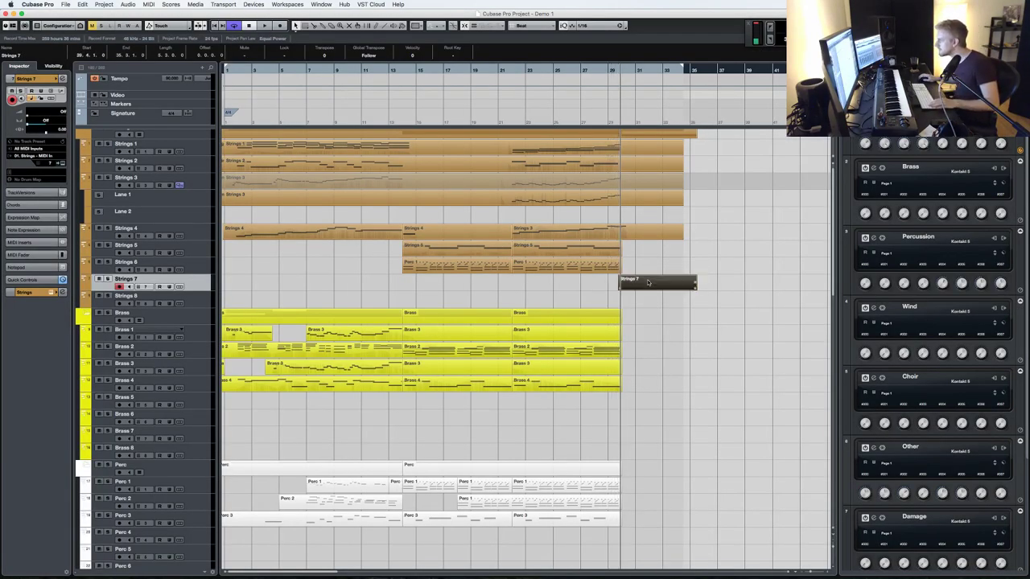
{"action": "key", "text": "space"}
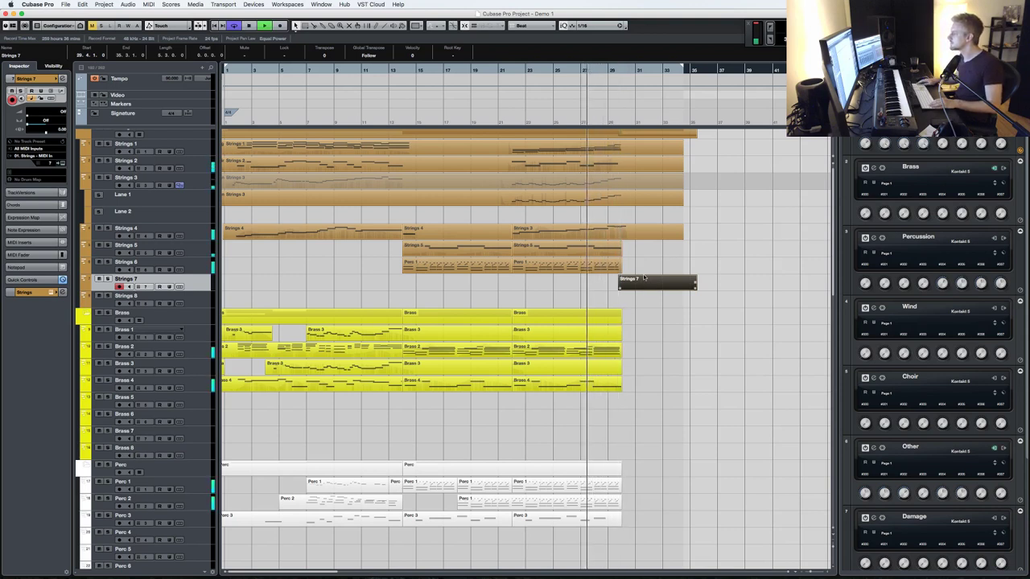
- Open the Strings 7 part for note editing and enter four alternating B2 and A#2 sixteenth notes, placed at bar 30
{"action": "double_click", "coordinate": [640, 283]}
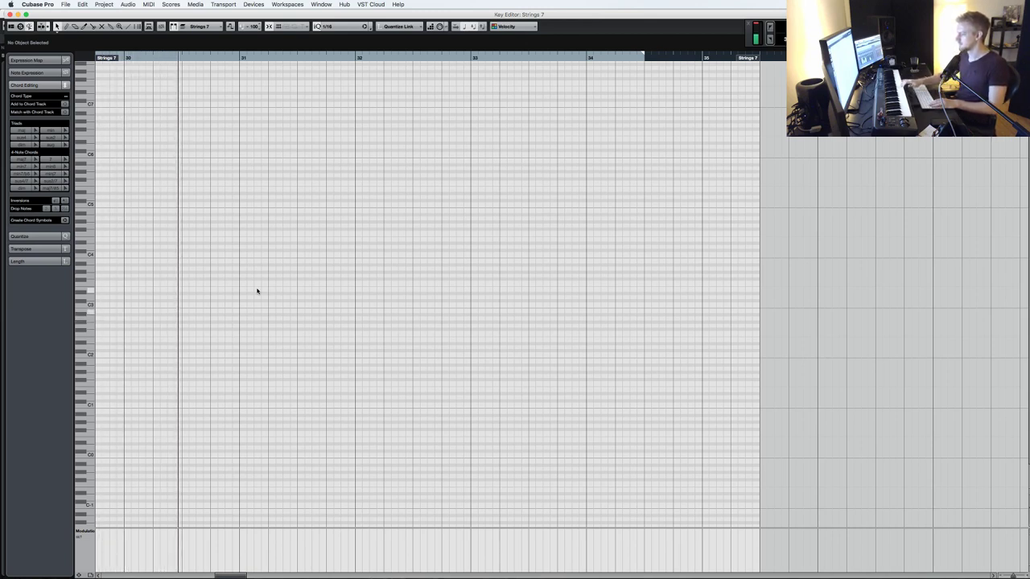
{"action": "left_click", "coordinate": [97, 312]}
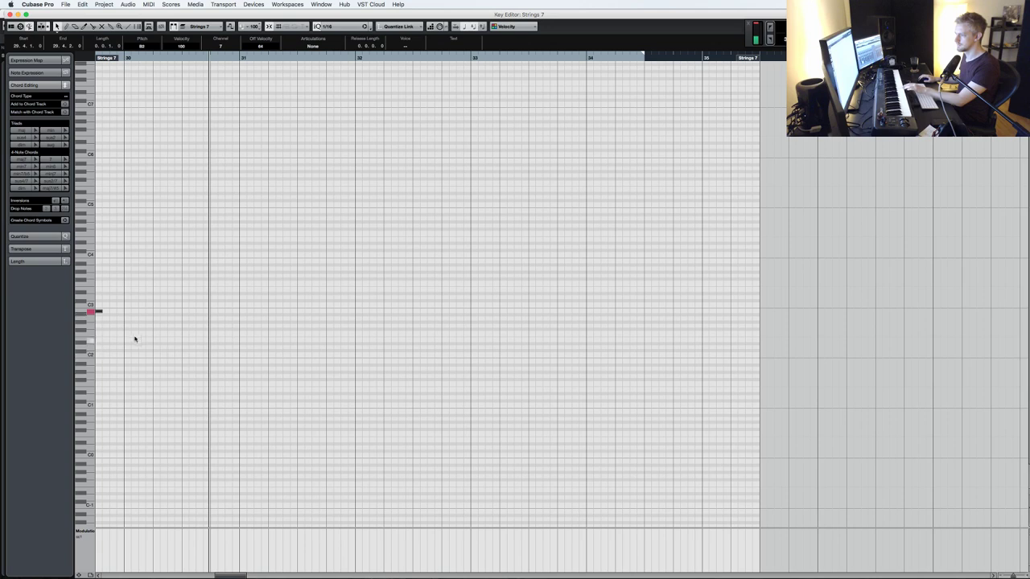
{"action": "double_click", "coordinate": [105, 315]}
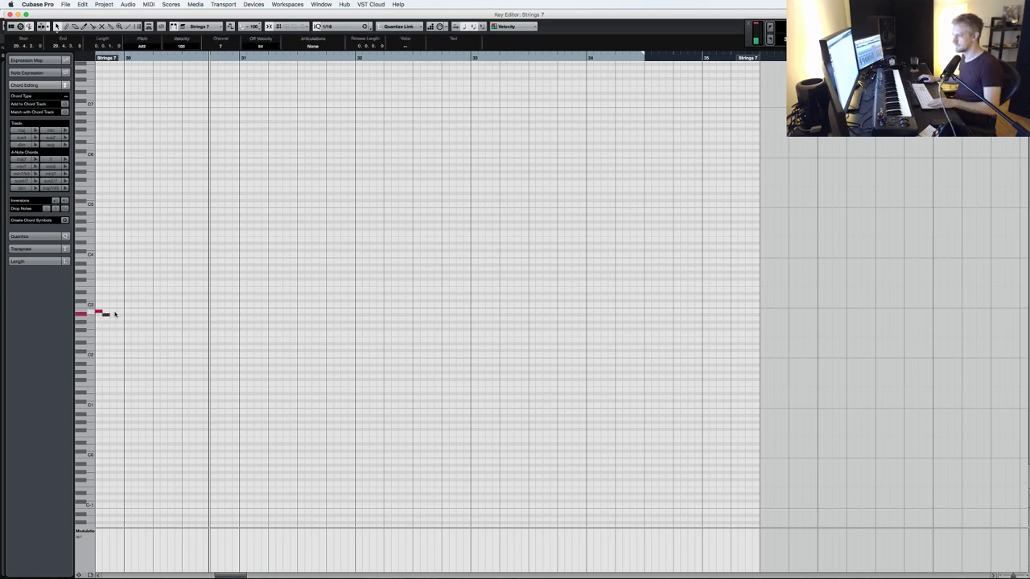
{"action": "double_click", "coordinate": [114, 312]}
{"action": "double_click", "coordinate": [121, 315]}
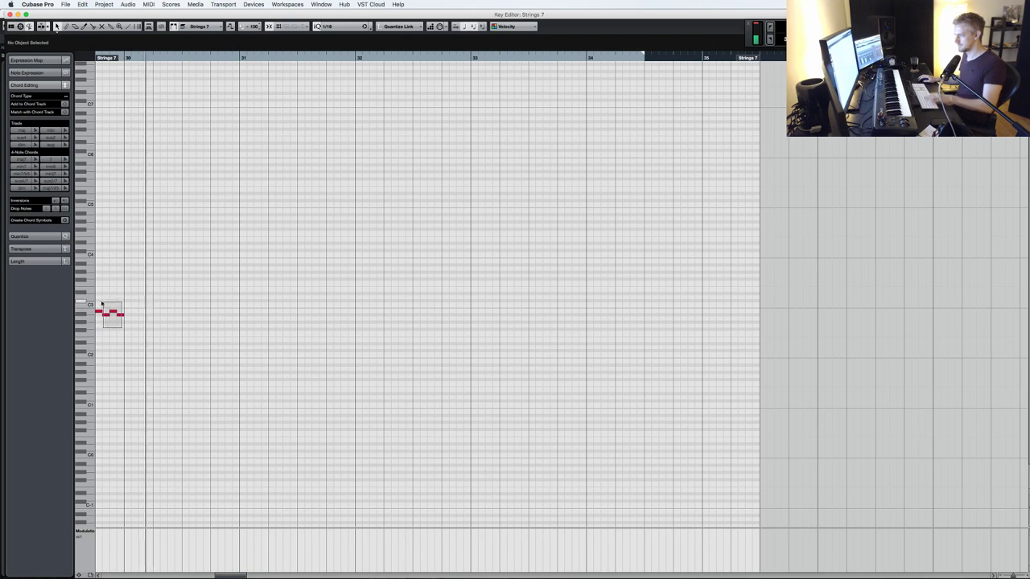
{"action": "left_click", "coordinate": [99, 300]}
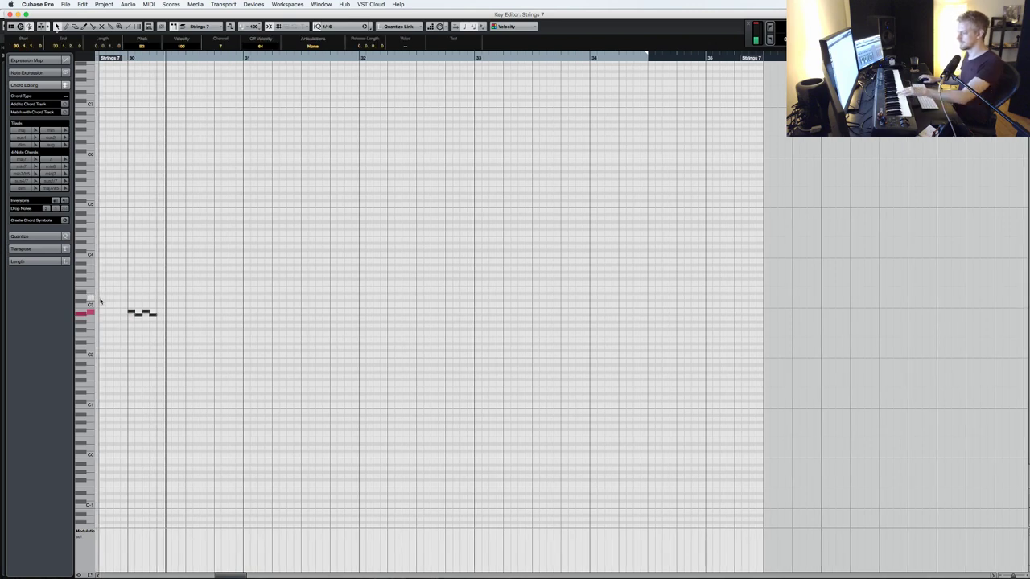
- Add a pulsing low G#1 line through bar 30 and repeat it at different pitches in bars 31 to 33
{"action": "left_click", "coordinate": [129, 371], "text": "alt"}
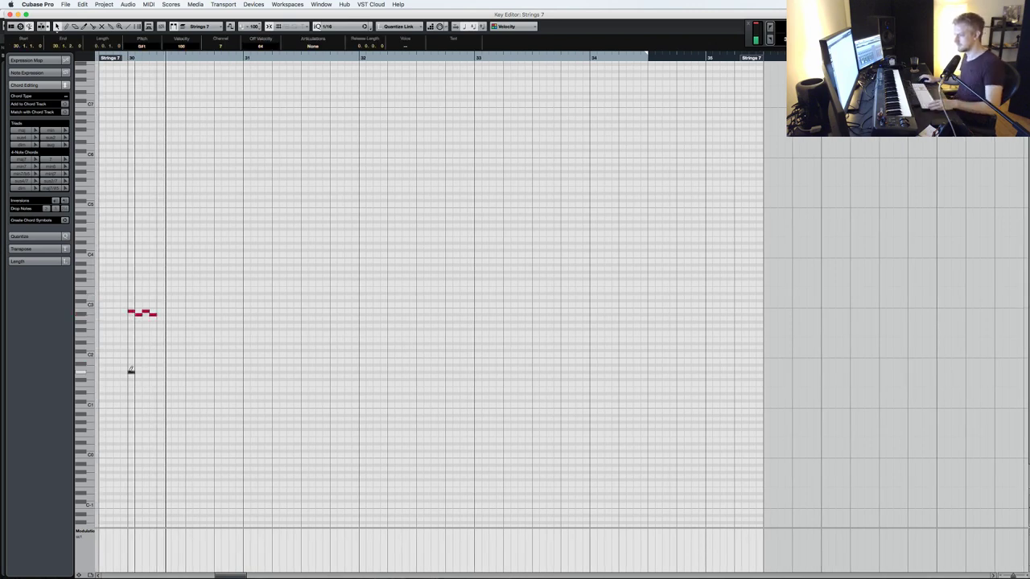
{"action": "left_click", "coordinate": [148, 372]}
{"action": "left_click", "coordinate": [161, 372]}
{"action": "left_click", "coordinate": [182, 372]}
{"action": "left_click_drag", "start_coordinate": [187, 383], "coordinate": [129, 334]}
{"action": "key", "text": "super+Left"}
{"action": "key", "text": "super+d"}
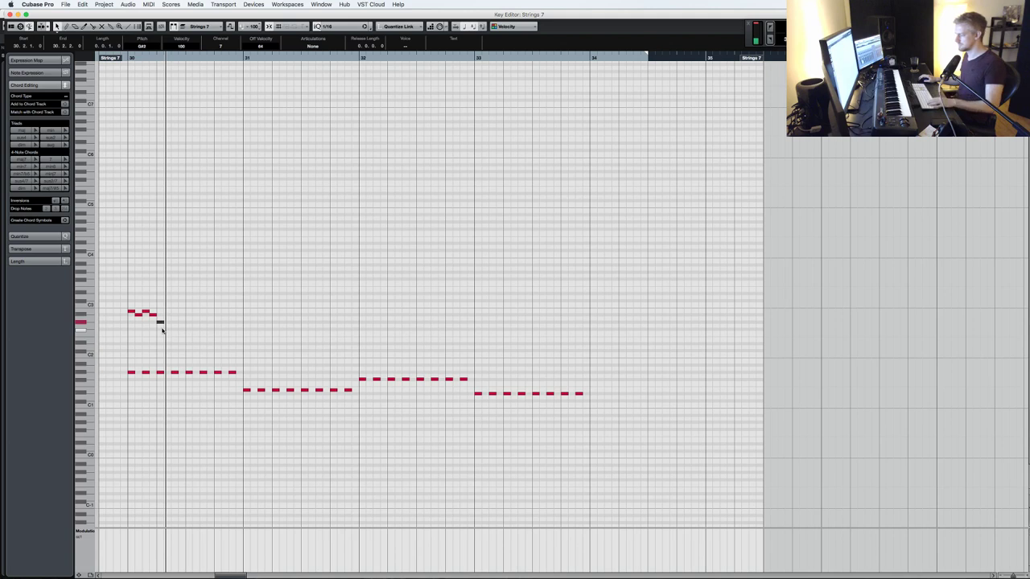
- Extend the upper figure to eight sixteenth notes across the first half of bar 30, with G#2 as the seventh note
{"action": "left_click", "coordinate": [168, 329]}
{"action": "key", "text": "KP_Subtract"}
{"action": "key", "text": "space"}
{"action": "left_click", "coordinate": [159, 322]}
{"action": "left_click", "coordinate": [148, 313]}
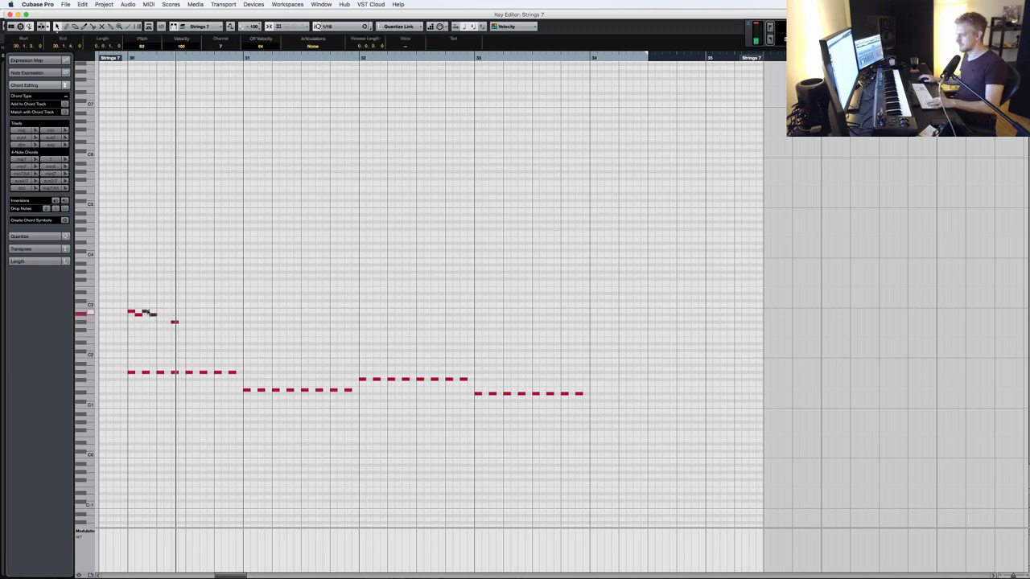
{"action": "key", "text": "KP_Subtract"}
{"action": "key", "text": "space"}
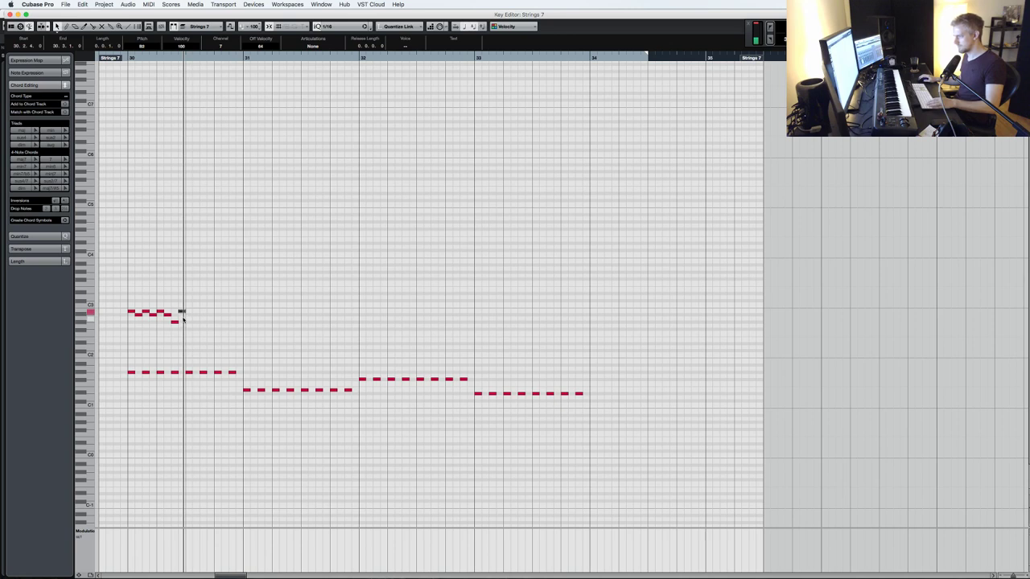
- Duplicate the eight-note upper figure to fill bar 30, and repeat that bar through bars 31 and 32
{"action": "left_click_drag", "start_coordinate": [186, 333], "coordinate": [131, 298]}
{"action": "key", "text": "alt+d"}
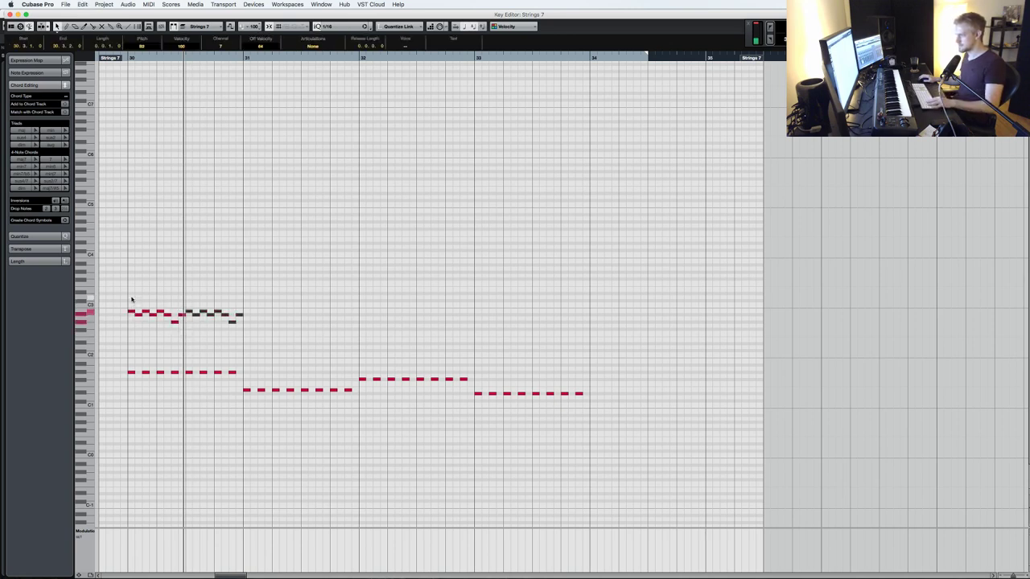
{"action": "left_click_drag", "start_coordinate": [242, 328], "coordinate": [129, 298]}
{"action": "key", "text": "alt+d"}
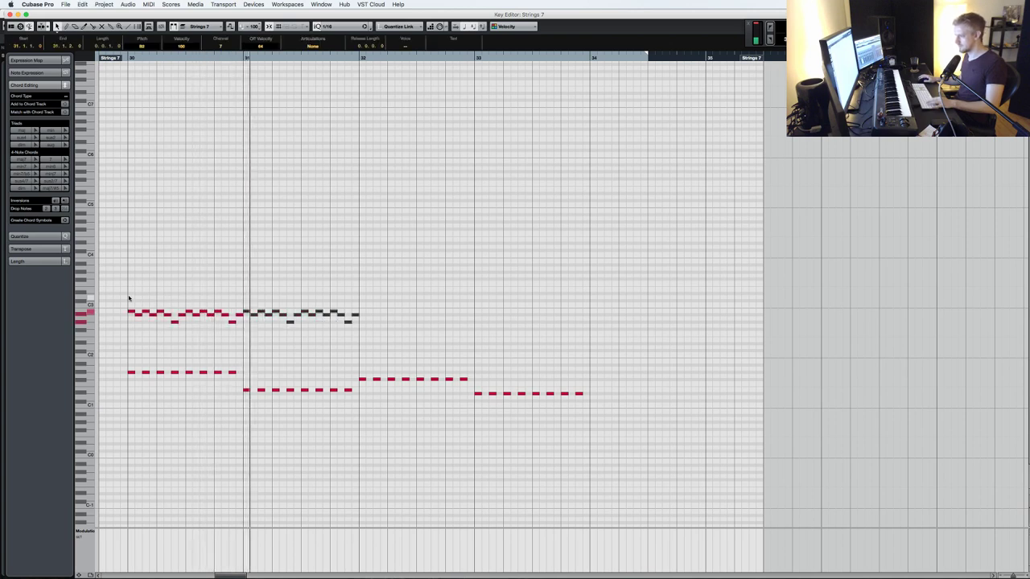
{"action": "key", "text": "super+d"}
- Raise the last low accent note of the upper figure in bar 31 to C#3 and play the passage
{"action": "key", "text": "space"}
{"action": "left_click", "coordinate": [346, 327]}
{"action": "left_click", "coordinate": [345, 321]}
{"action": "key", "text": "Up"}
{"action": "key", "text": "Up"}
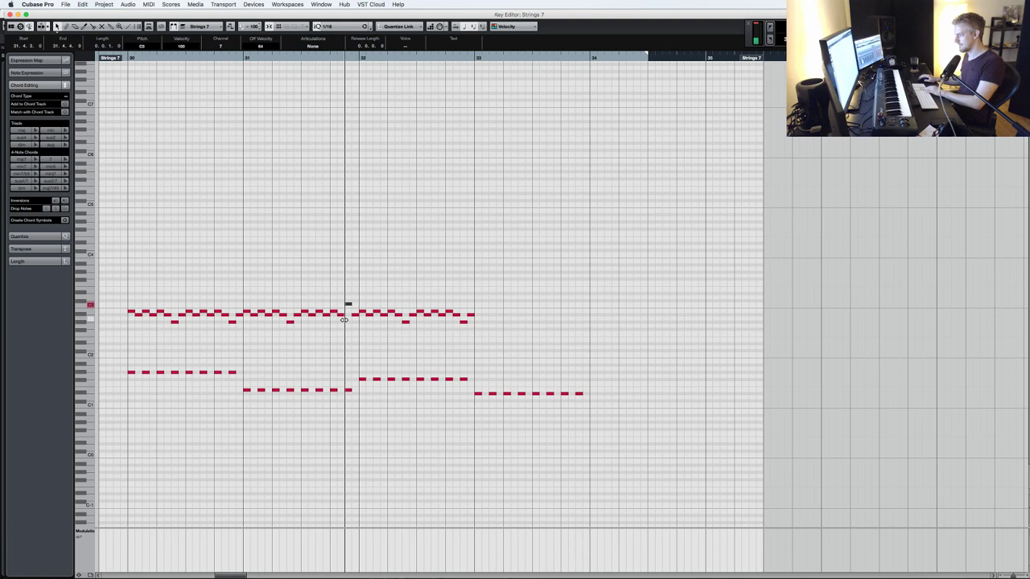
{"action": "key", "text": "KP_Subtract"}
{"action": "key", "text": "KP_Subtract"}
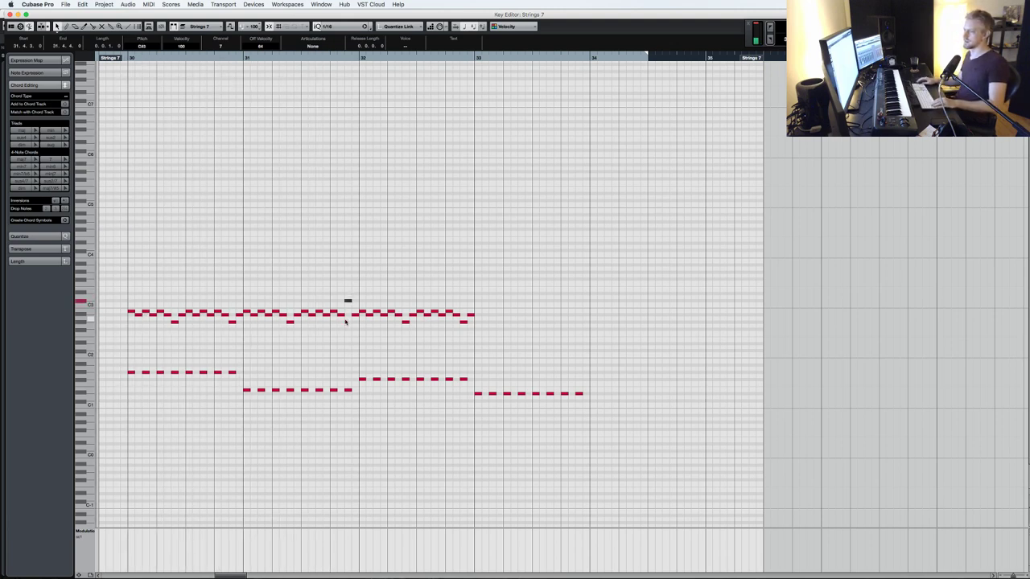
{"action": "left_click", "coordinate": [328, 259]}
{"action": "key", "text": "space"}
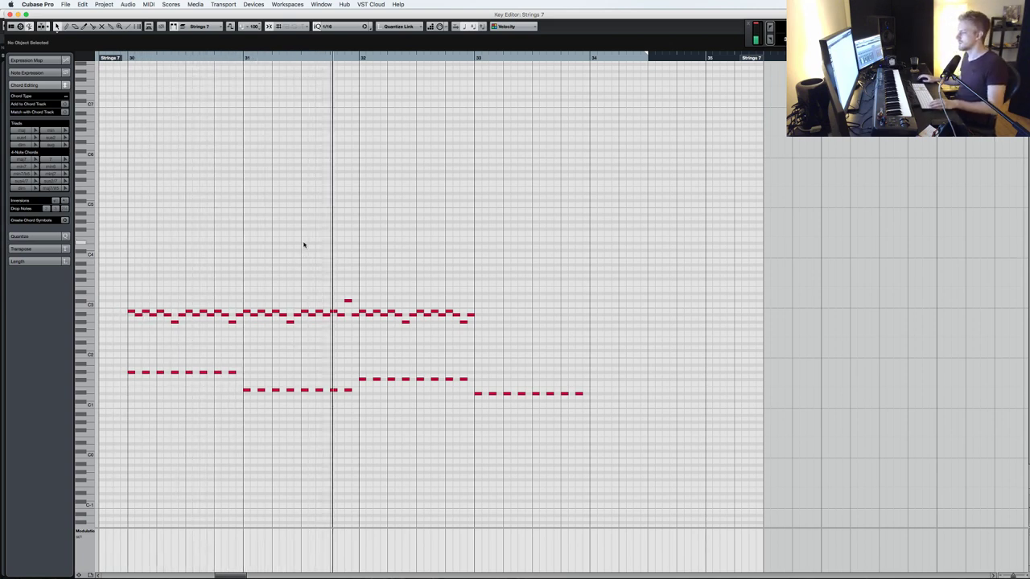
- Transpose bar 32's upper figure down one semitone, lower its off-beat notes one more semitone, and play it back
{"action": "left_click_drag", "start_coordinate": [362, 322], "coordinate": [483, 285]}
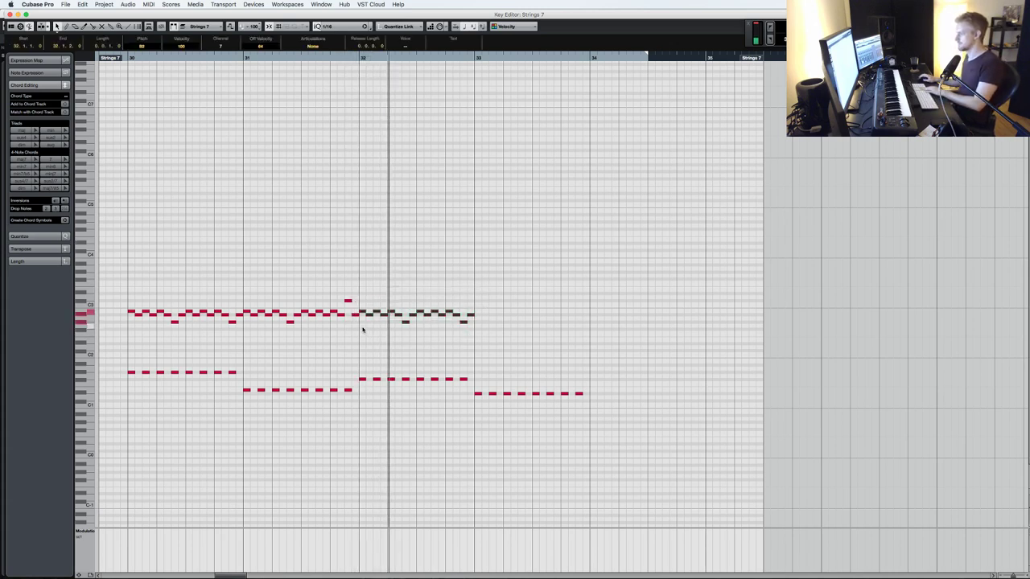
{"action": "key", "text": "Down"}
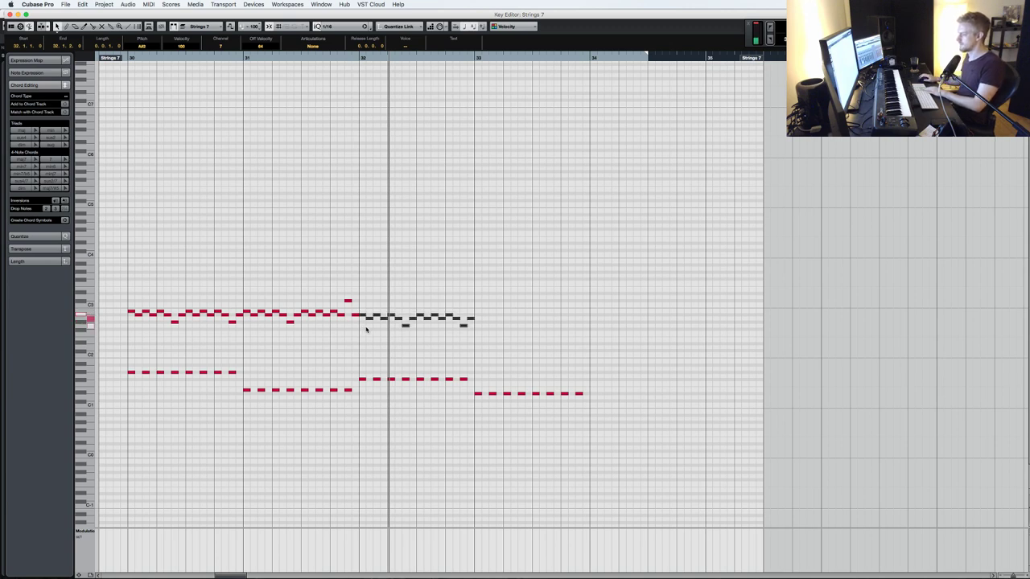
{"action": "left_click", "coordinate": [375, 325]}
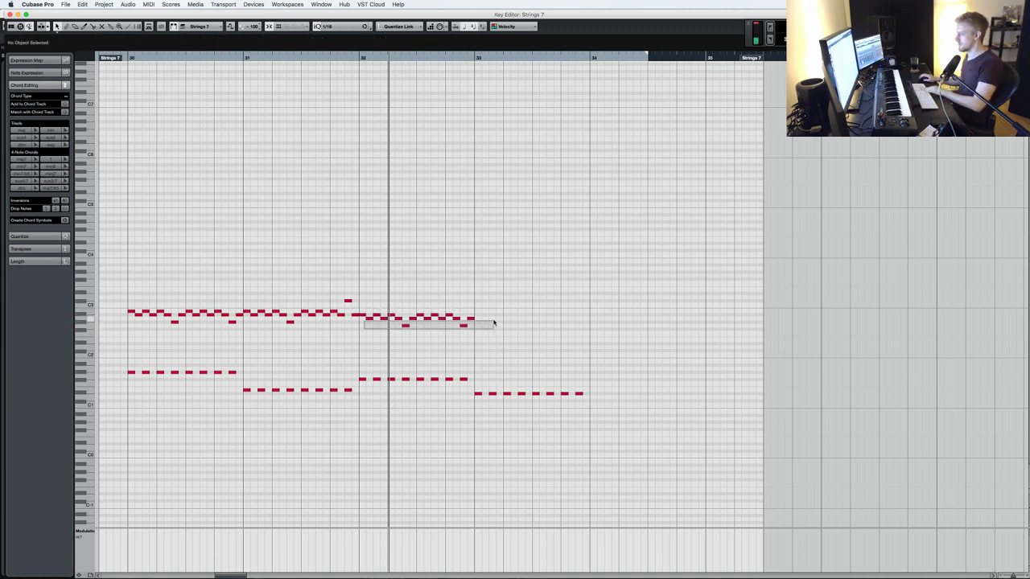
{"action": "left_click_drag", "start_coordinate": [494, 323], "coordinate": [492, 322]}
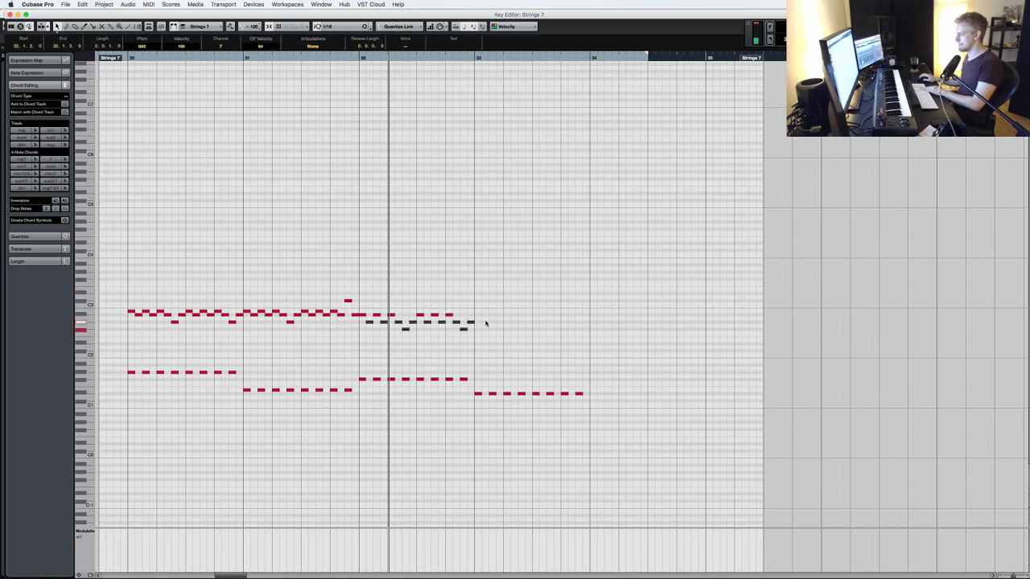
{"action": "key", "text": "KP_Subtract"}
{"action": "key", "text": "space"}
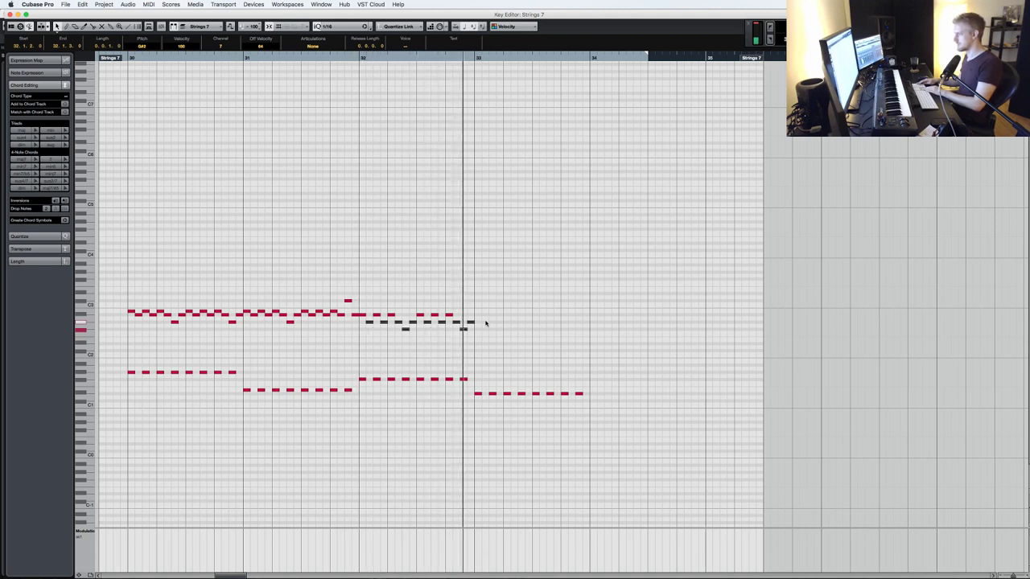
- Transpose the whole upper figure in bars 30 to 32 up one octave and close the note editor
{"action": "left_click", "coordinate": [469, 323]}
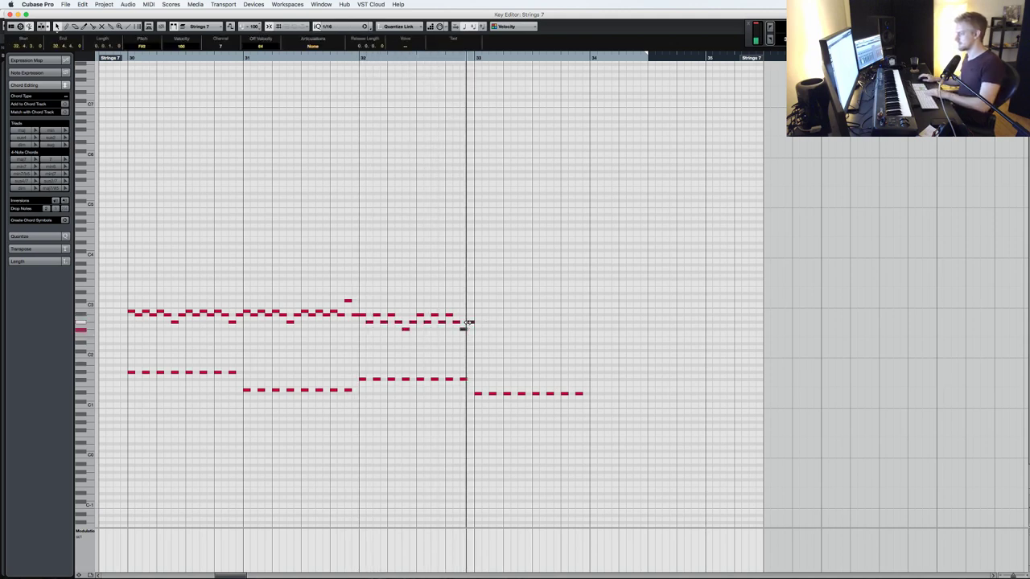
{"action": "left_click_drag", "start_coordinate": [474, 334], "coordinate": [362, 312]}
{"action": "left_click_drag", "start_coordinate": [512, 350], "coordinate": [110, 263]}
{"action": "key", "text": "shift+Up"}
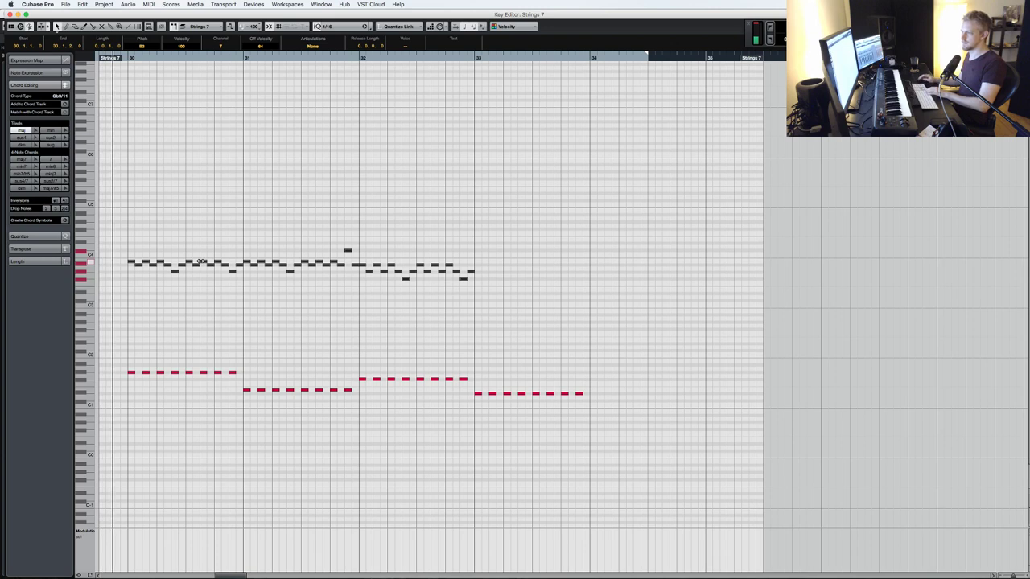
{"action": "key", "text": "Return"}
{"action": "scroll", "coordinate": [670, 259], "scroll_direction": "down", "scroll_amount": 1}
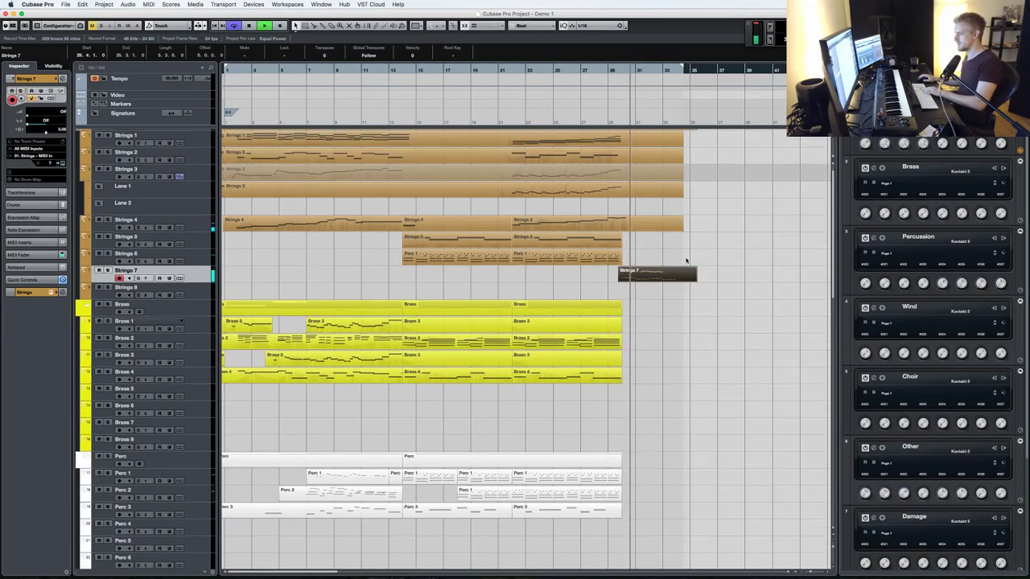
{"action": "left_click_drag", "start_coordinate": [651, 469], "coordinate": [651, 478]}
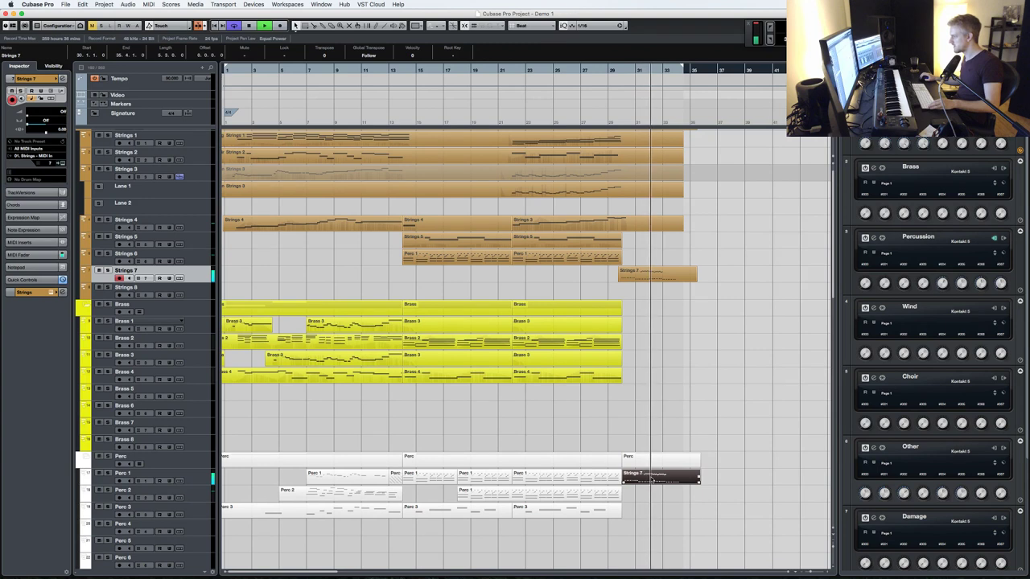
{"action": "key", "text": "Delete"}
- Play the arrangement from the beginning and save the project
{"action": "key", "text": "KP_Subtract"}
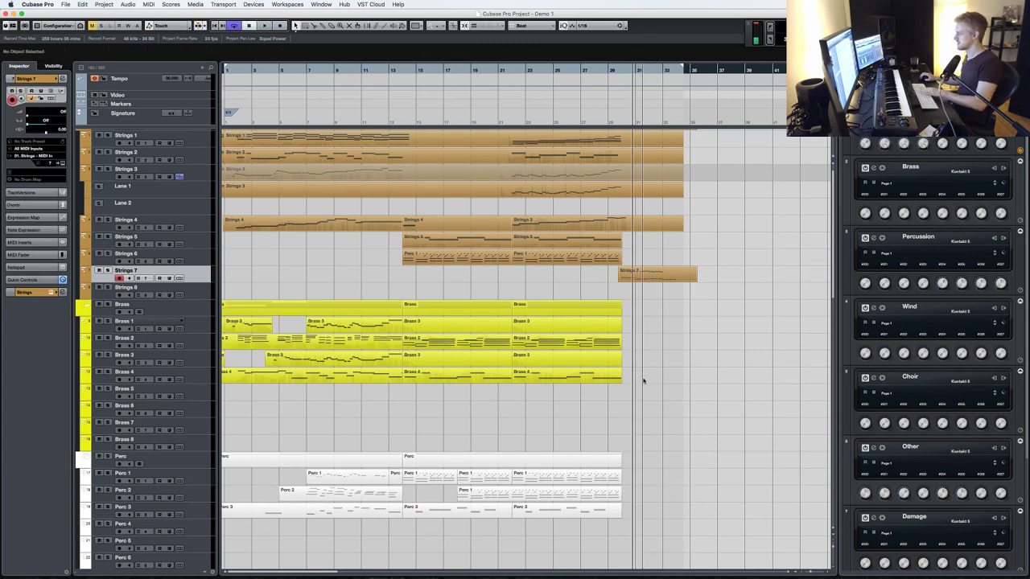
{"action": "key", "text": "space"}
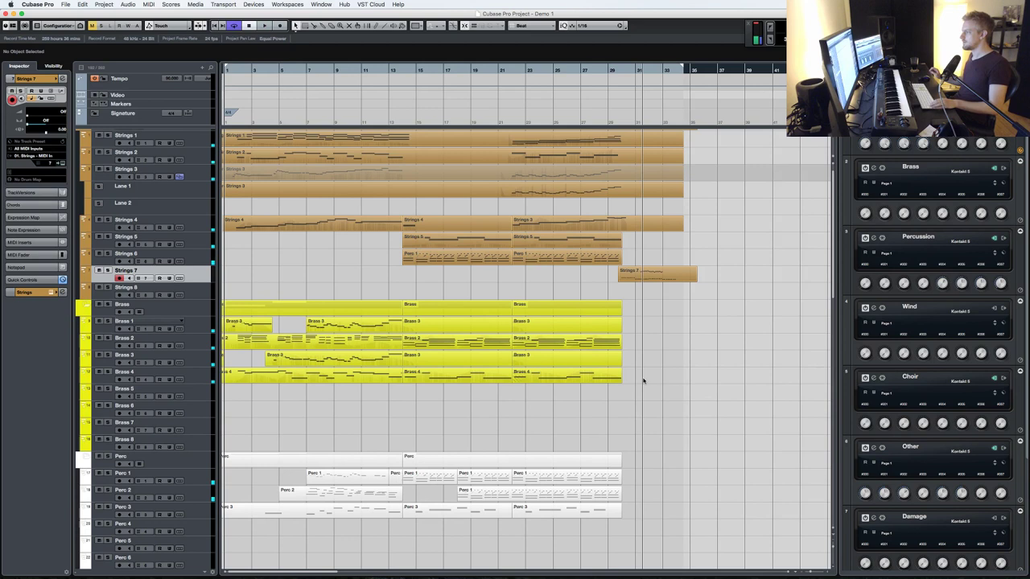
{"action": "key", "text": "super+s"}
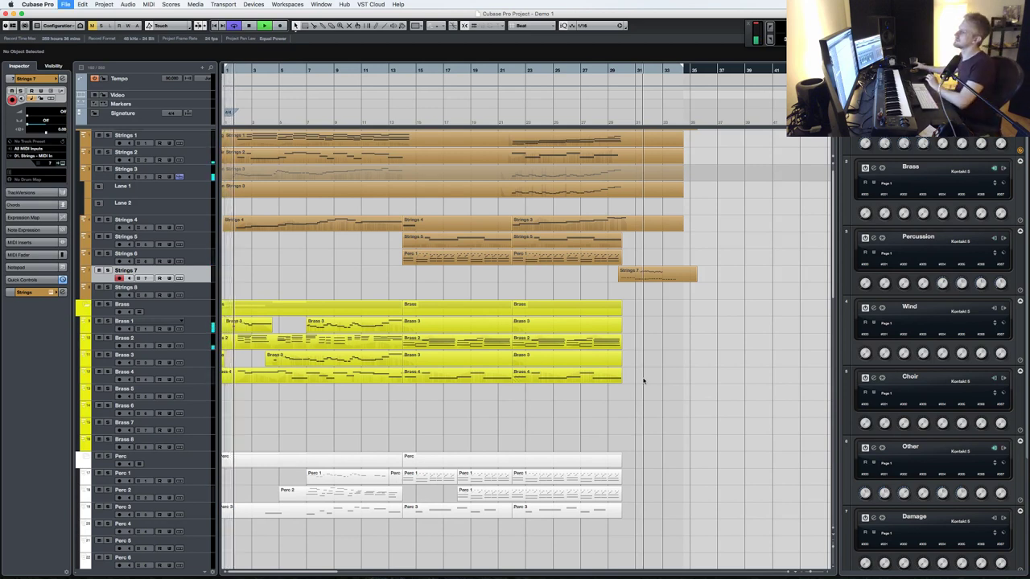
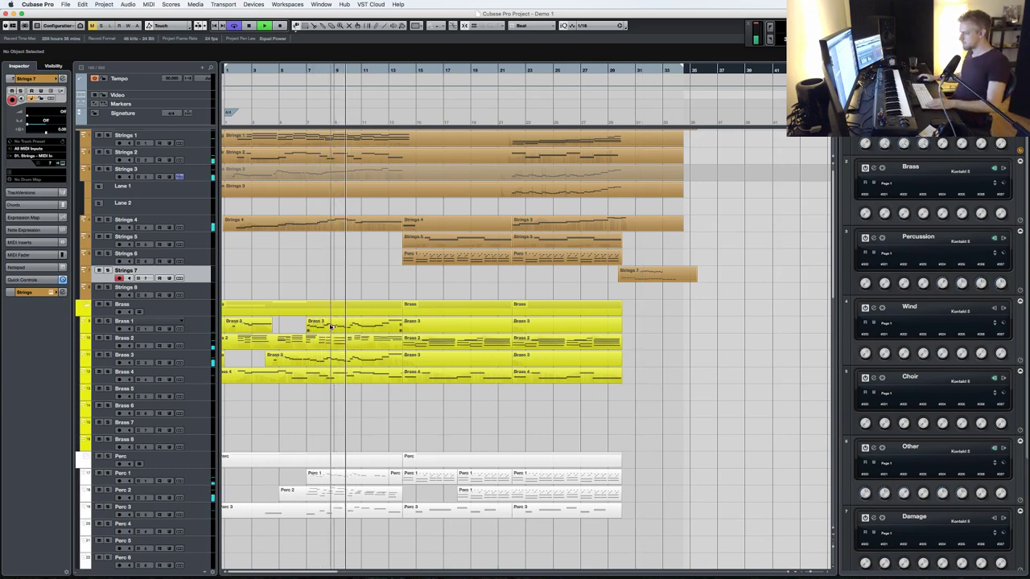
- Copy the Brass 1 track's part spanning bars 7 to 14 onto the Wind 1 track at the same position
{"action": "mouse_move", "coordinate": [343, 328]}
{"action": "left_mouse_down"}
{"action": "mouse_move", "coordinate": [341, 361]}
{"action": "mouse_move", "coordinate": [341, 317]}
{"action": "left_mouse_up"}
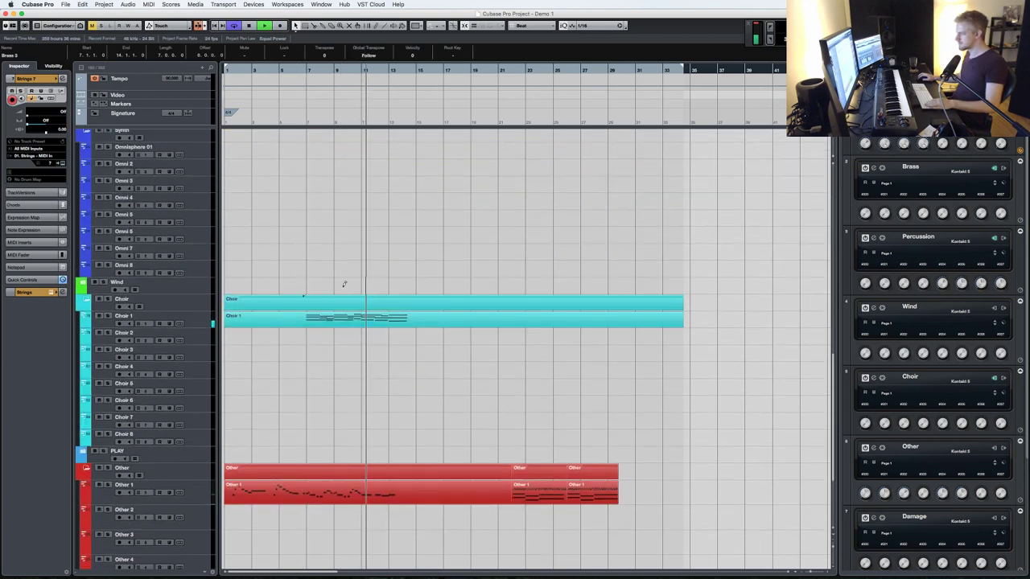
{"action": "scroll", "coordinate": [329, 288], "scroll_direction": "up", "scroll_amount": 5}
{"action": "scroll", "coordinate": [329, 288], "scroll_direction": "up", "scroll_amount": 5}
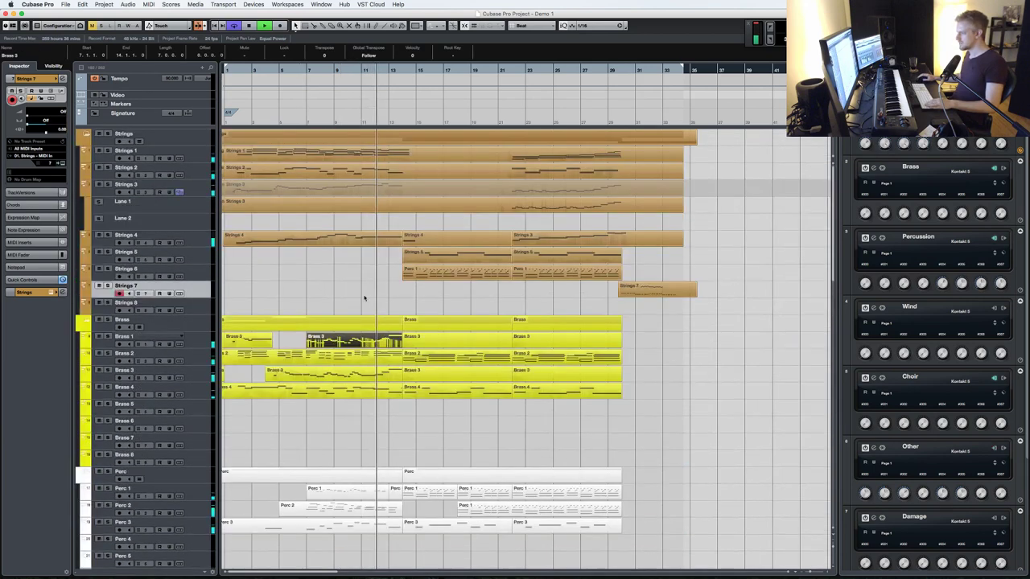
{"action": "scroll", "coordinate": [347, 359], "scroll_direction": "down", "scroll_amount": 3}
{"action": "left_click_drag", "start_coordinate": [346, 342], "coordinate": [344, 248]}
{"action": "scroll", "coordinate": [350, 377], "scroll_direction": "down", "scroll_amount": 15}
{"action": "scroll", "coordinate": [347, 369], "scroll_direction": "up", "scroll_amount": 3}
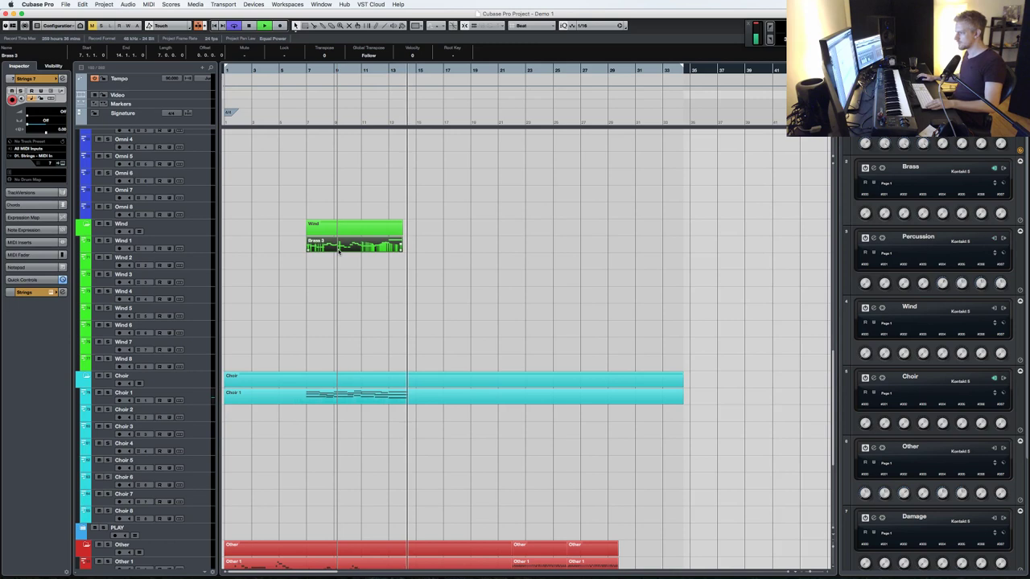
- Load the 04 Flute True Legato instrument from the CineWinds_Core library into the Wind sampler for the Wind 1 track
{"action": "key", "text": "F11"}
{"action": "scroll", "coordinate": [705, 280], "scroll_direction": "down", "scroll_amount": 4}
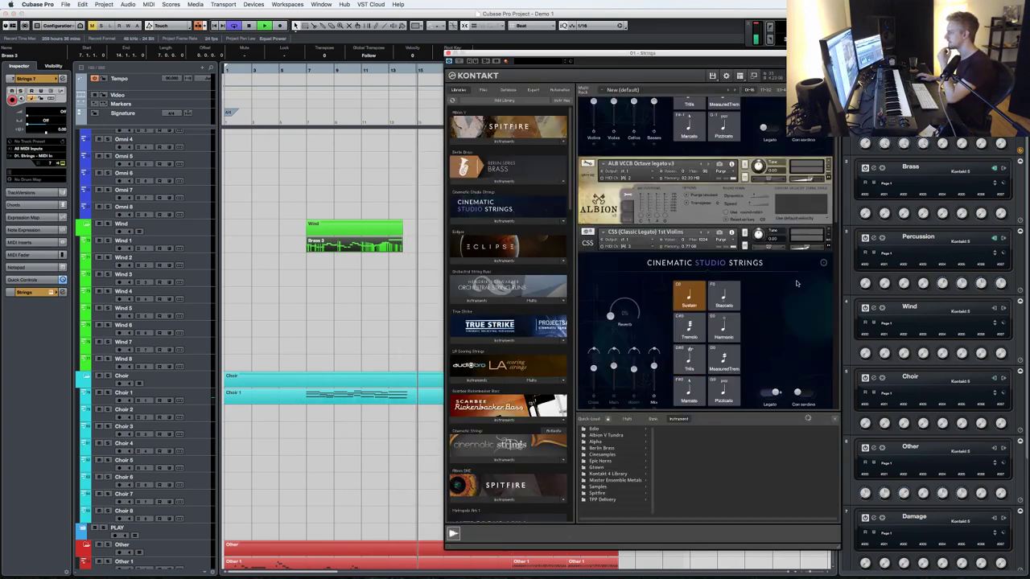
{"action": "key", "text": "e"}
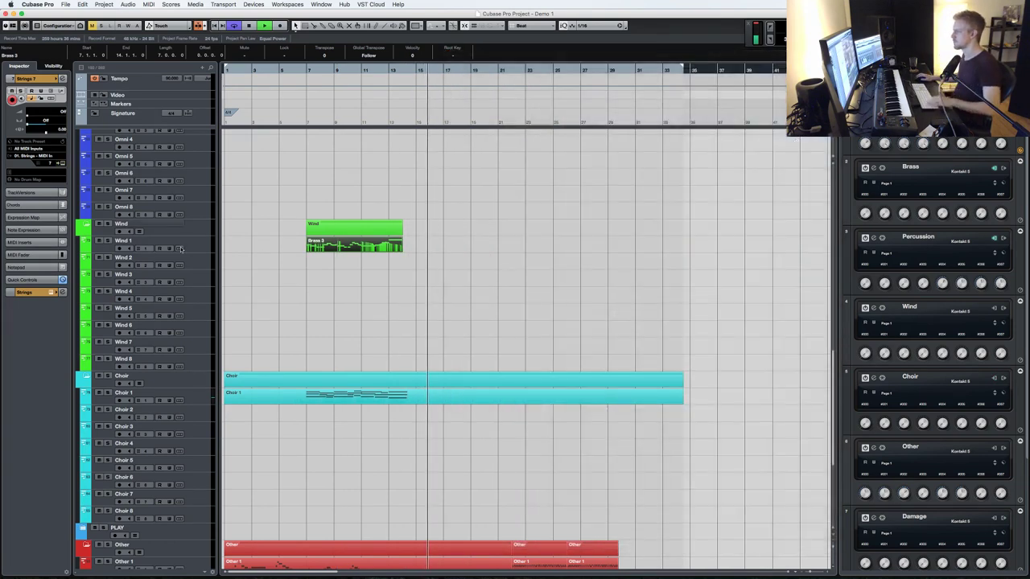
{"action": "left_click", "coordinate": [200, 241]}
{"action": "key", "text": "e"}
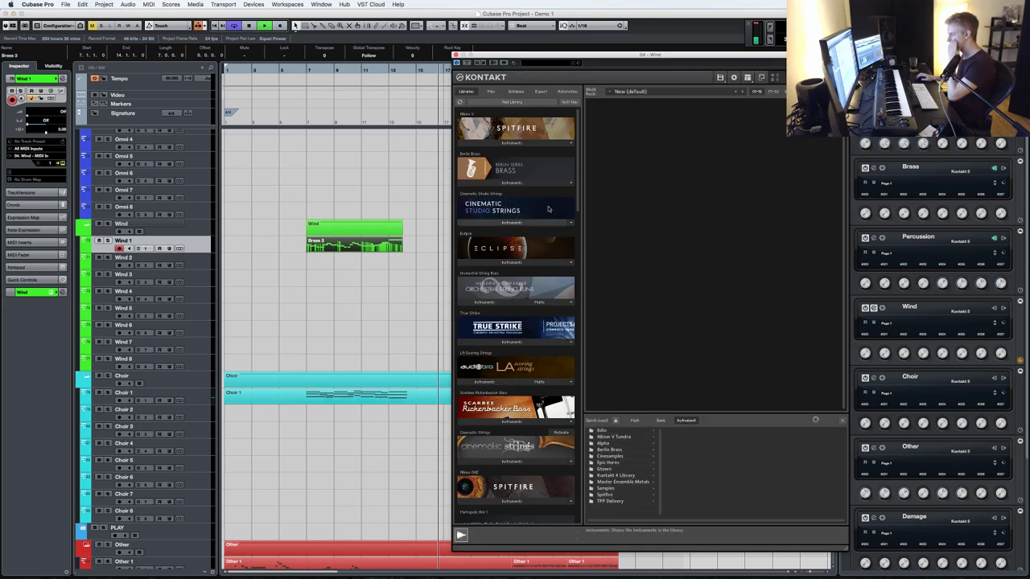
{"action": "left_click", "coordinate": [619, 456]}
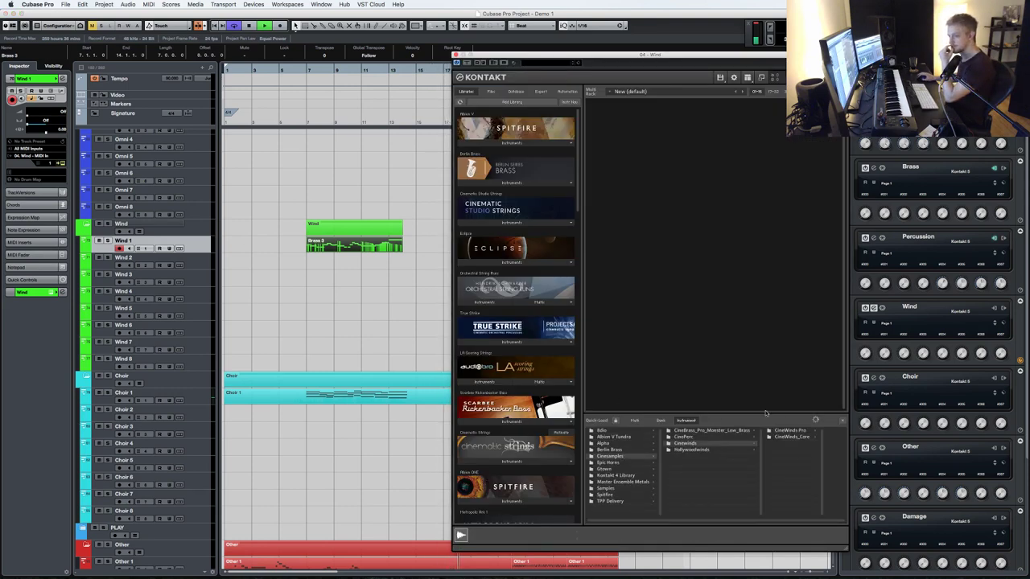
{"action": "left_click", "coordinate": [790, 438]}
{"action": "left_click", "coordinate": [791, 439]}
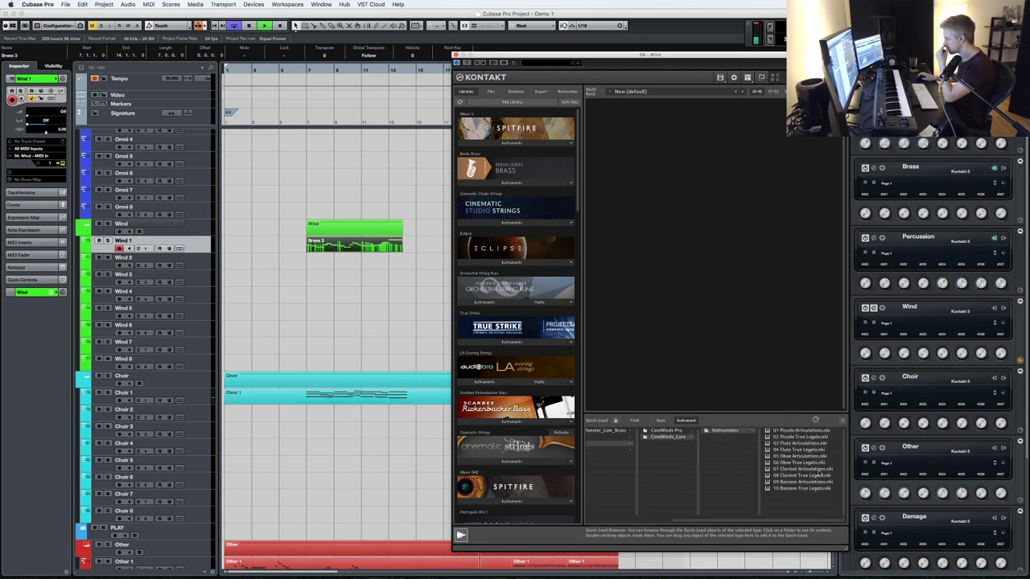
- Open the Wind 1 part for note editing, show its CC 11 (Expression) controller data and close the sampler window
{"action": "double_click", "coordinate": [313, 246]}
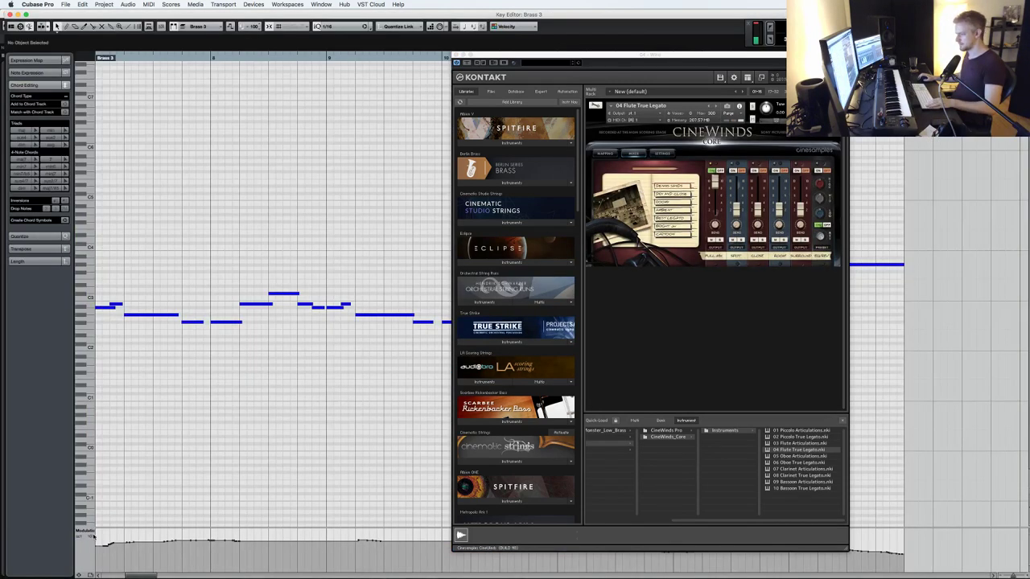
{"action": "left_click", "coordinate": [85, 532]}
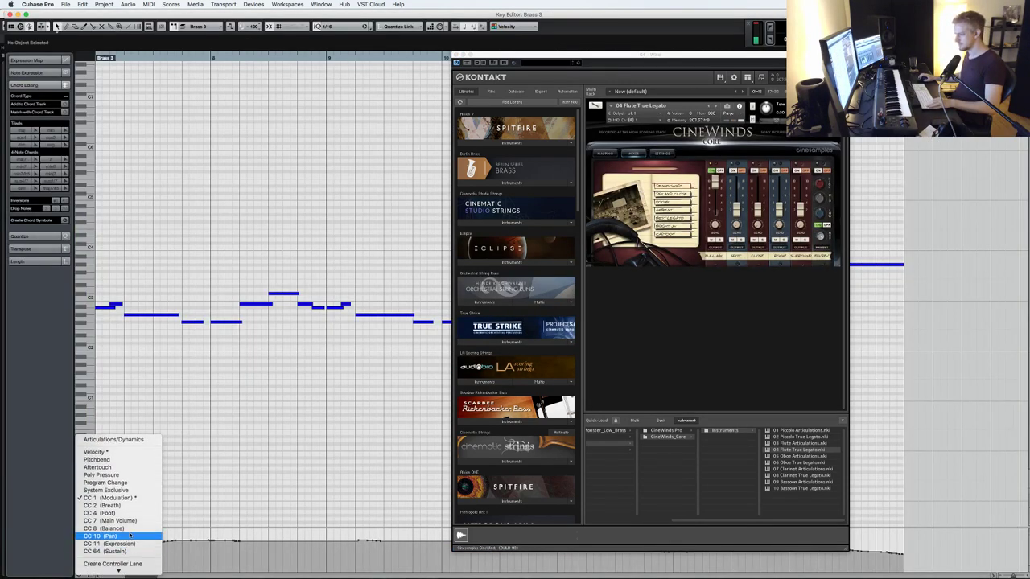
{"action": "left_click", "coordinate": [134, 544]}
{"action": "scroll", "coordinate": [255, 453], "scroll_direction": "left", "scroll_amount": 5}
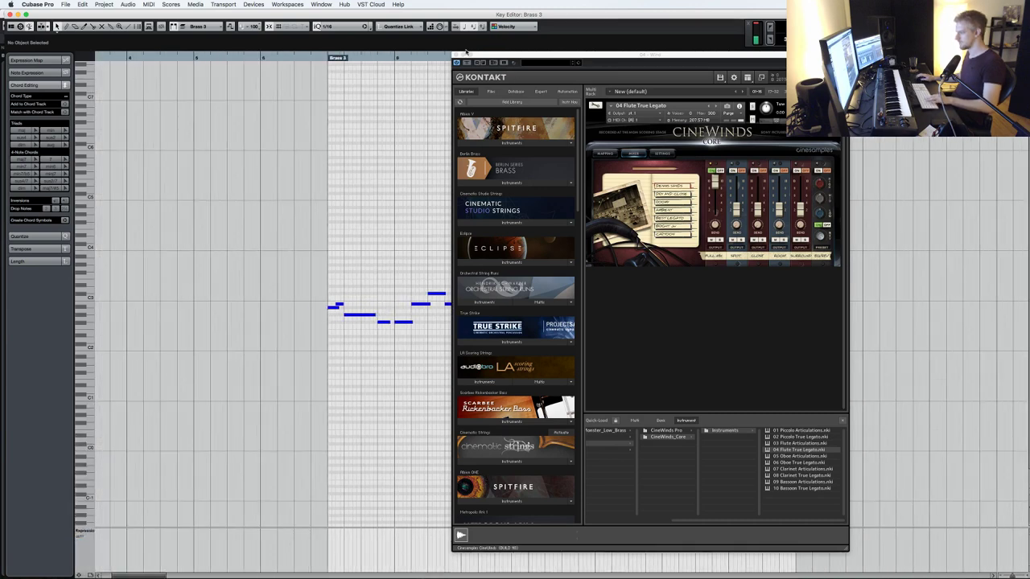
{"action": "left_click", "coordinate": [457, 55]}
- Draw an expression curve with gentle rises and falls across bars 7 to 14 of the Wind 1 part and close the editor
{"action": "right_click", "coordinate": [383, 408]}
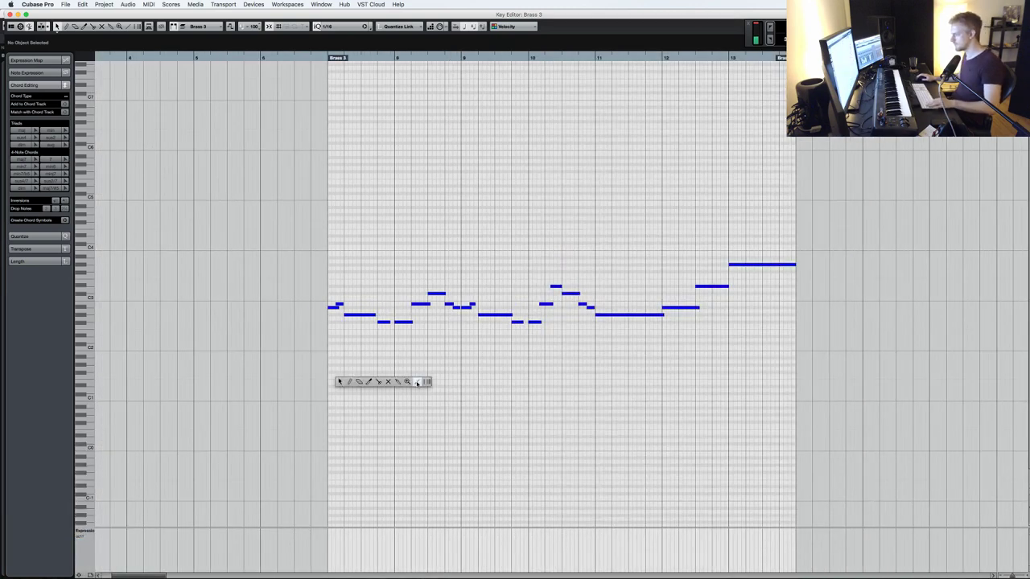
{"action": "left_click", "coordinate": [426, 382]}
{"action": "left_click", "coordinate": [436, 405]}
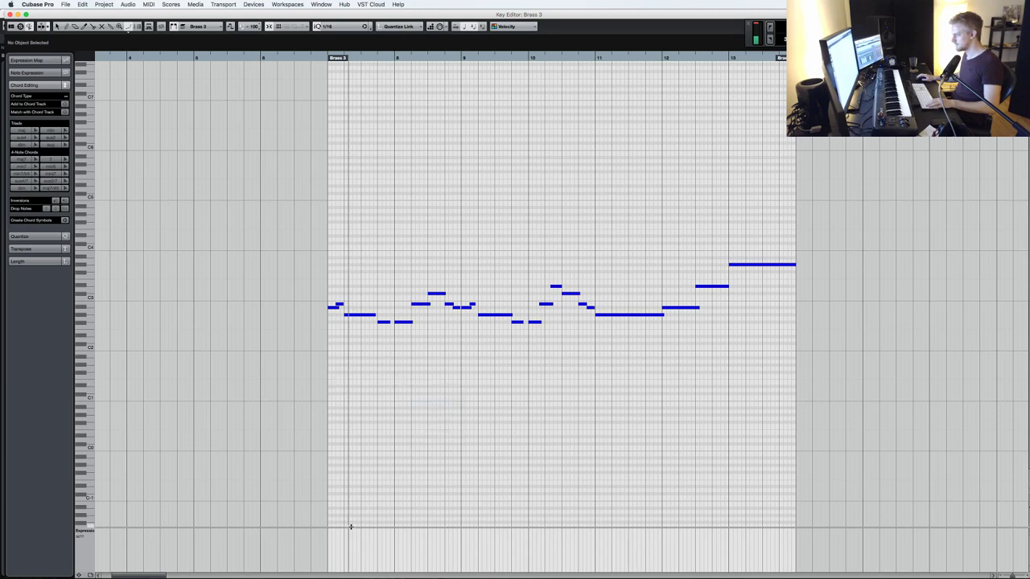
{"action": "left_click_drag", "start_coordinate": [384, 552], "coordinate": [585, 566]}
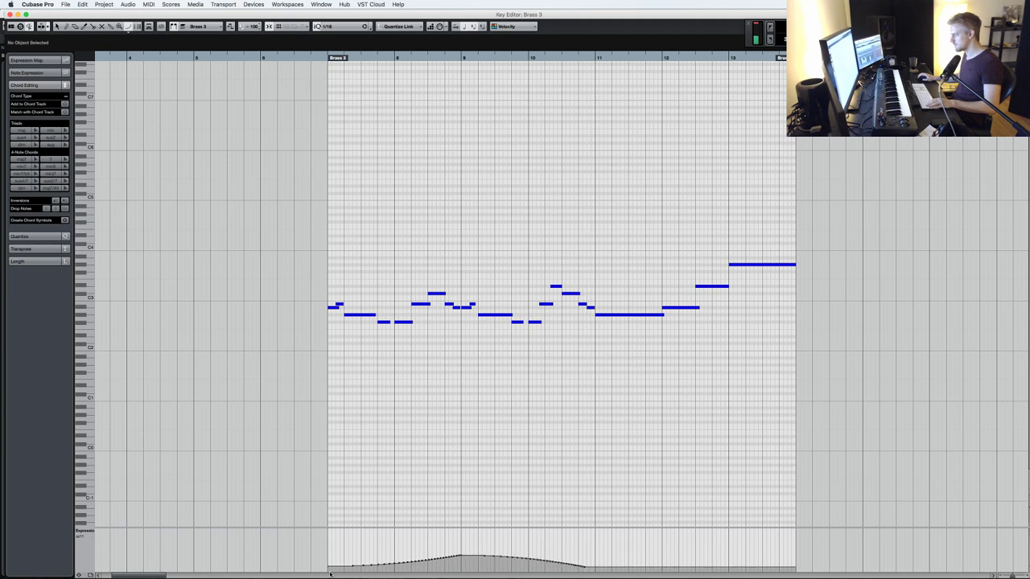
{"action": "left_click_drag", "start_coordinate": [351, 563], "coordinate": [733, 550]}
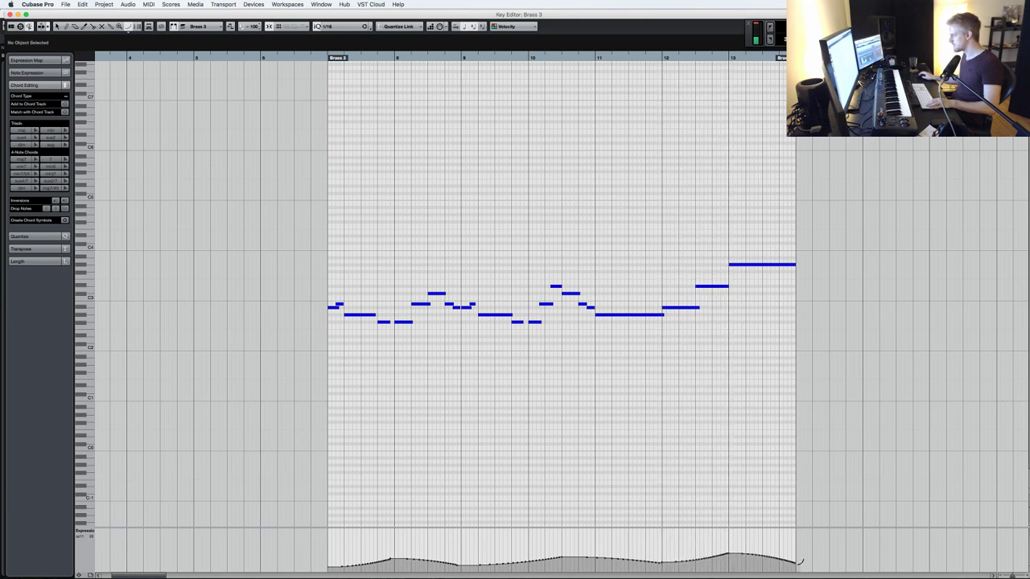
{"action": "key", "text": "Return"}
- Play the arrangement from the beginning to hear the flute line in context
{"action": "scroll", "coordinate": [570, 286], "scroll_direction": "up", "scroll_amount": 10}
{"action": "left_click", "coordinate": [652, 295]}
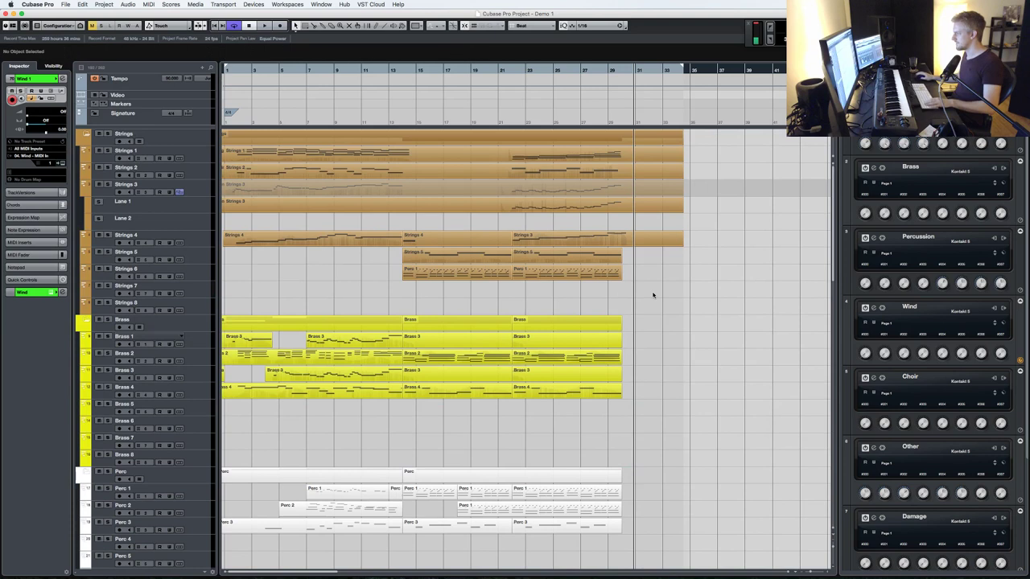
{"action": "key", "text": "."}
{"action": "key", "text": "space"}
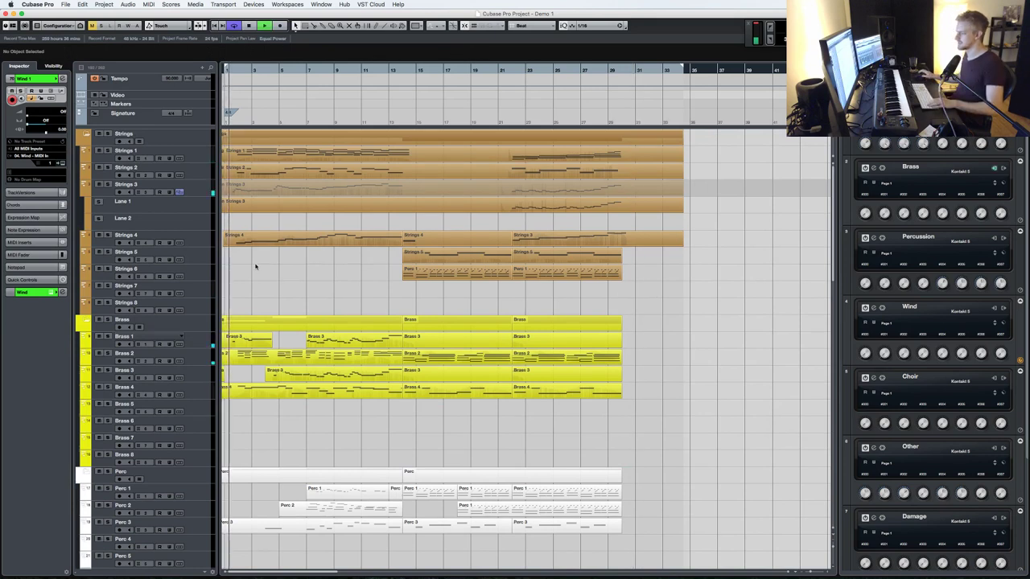
{"action": "scroll", "coordinate": [266, 269], "scroll_direction": "down", "scroll_amount": 10}
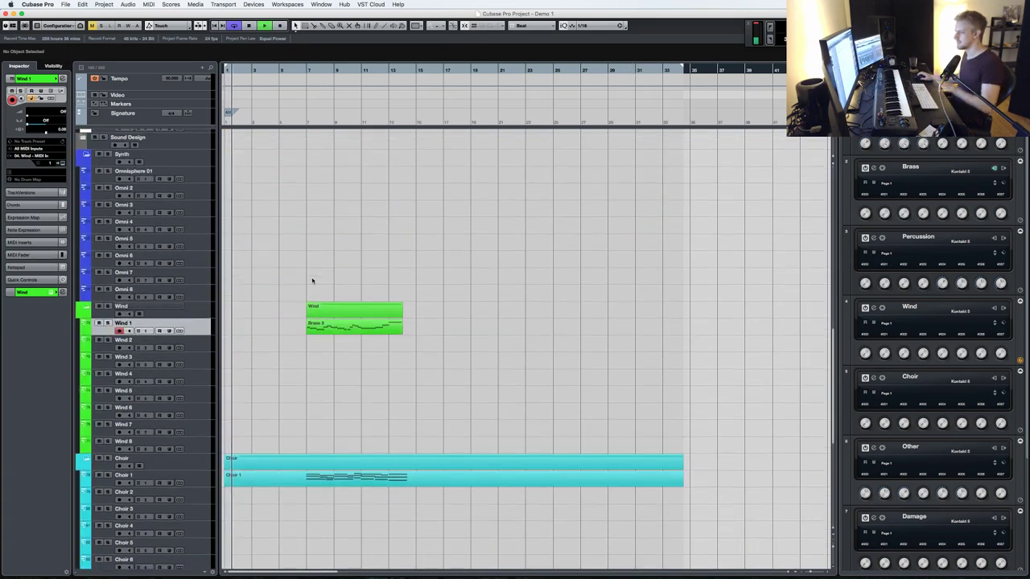
- Transpose all notes of the Wind 1 part up one octave and raise its whole expression curve
{"action": "double_click", "coordinate": [323, 323]}
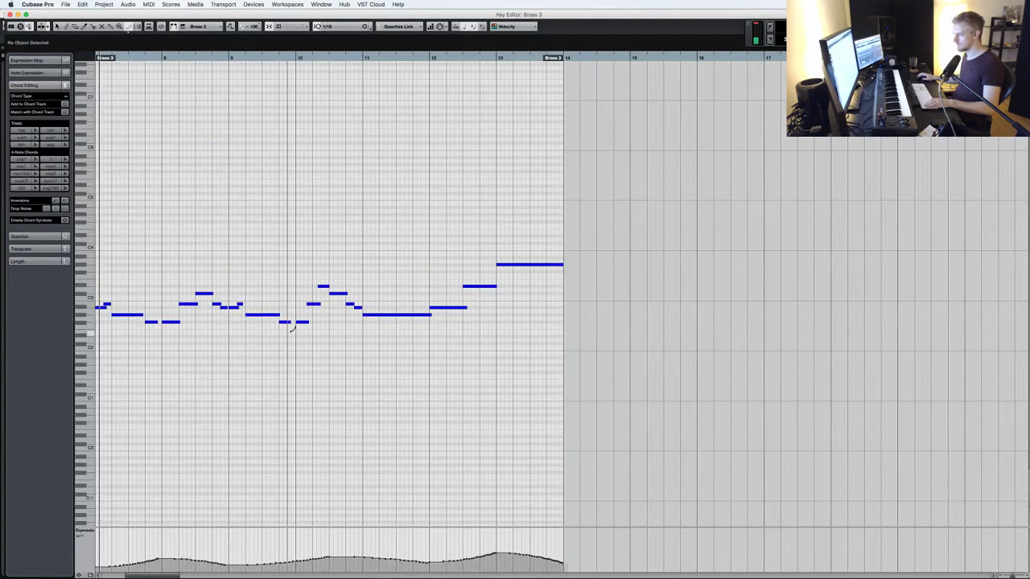
{"action": "key", "text": "1"}
{"action": "left_click_drag", "start_coordinate": [534, 384], "coordinate": [101, 166]}
{"action": "key", "text": "shift+Up"}
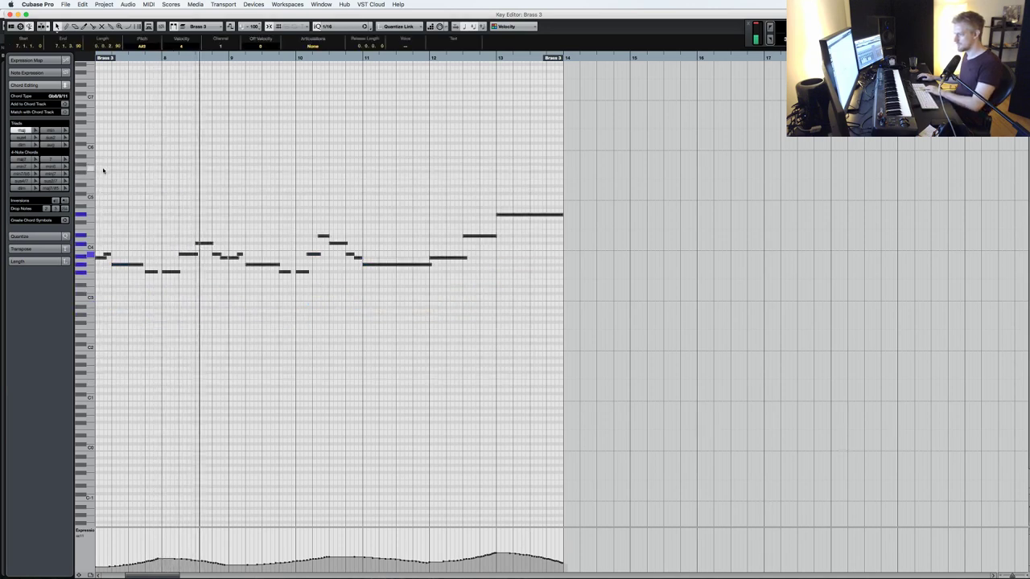
{"action": "left_click_drag", "start_coordinate": [330, 532], "coordinate": [335, 511]}
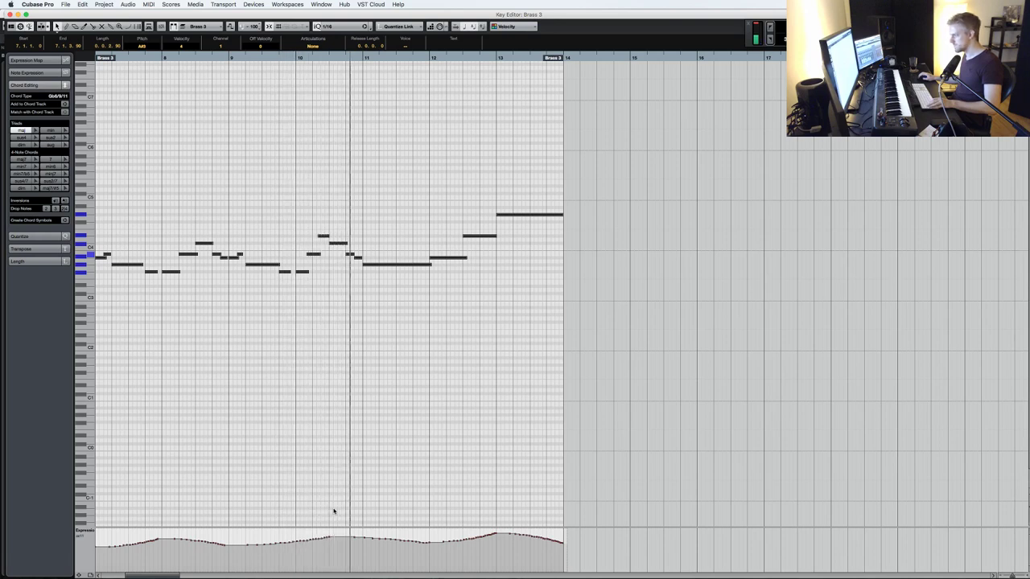
- Transpose the Wind 1 notes up another octave, replay the passage and close the note editor
{"action": "key", "text": "KP_Subtract"}
{"action": "key", "text": "super+a"}
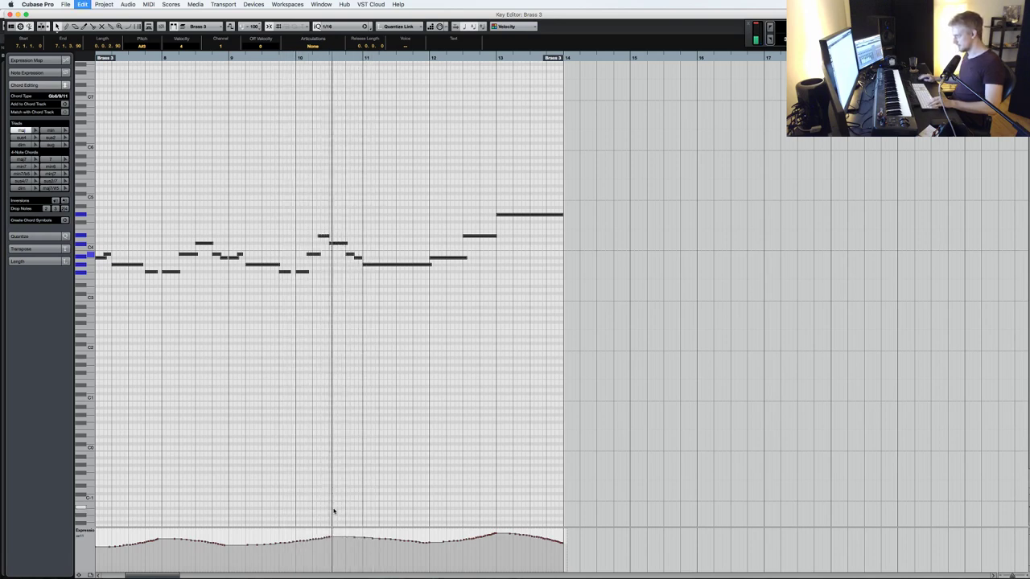
{"action": "key", "text": "shift+Up"}
{"action": "key", "text": "KP_Subtract"}
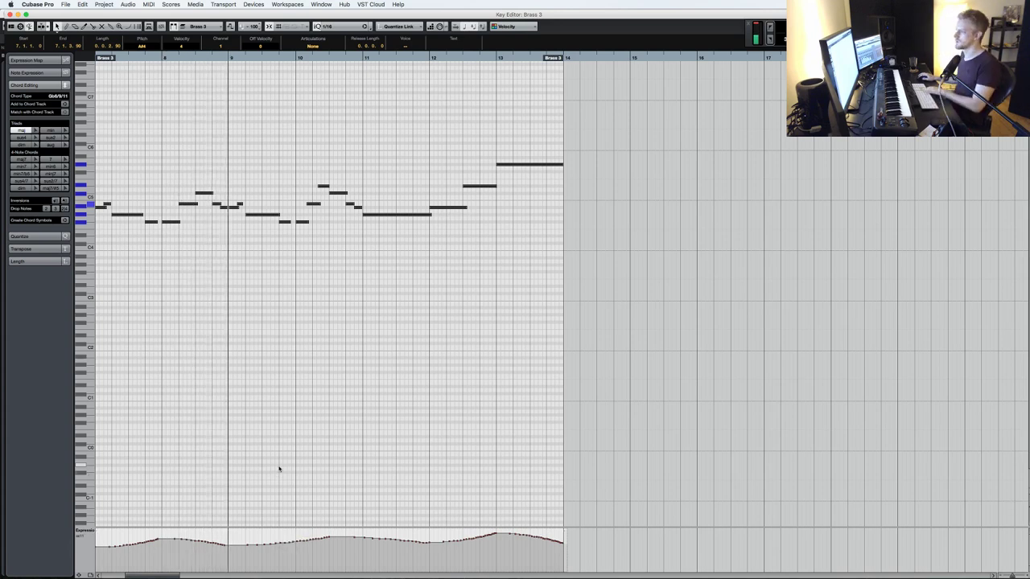
{"action": "key", "text": "super+w"}
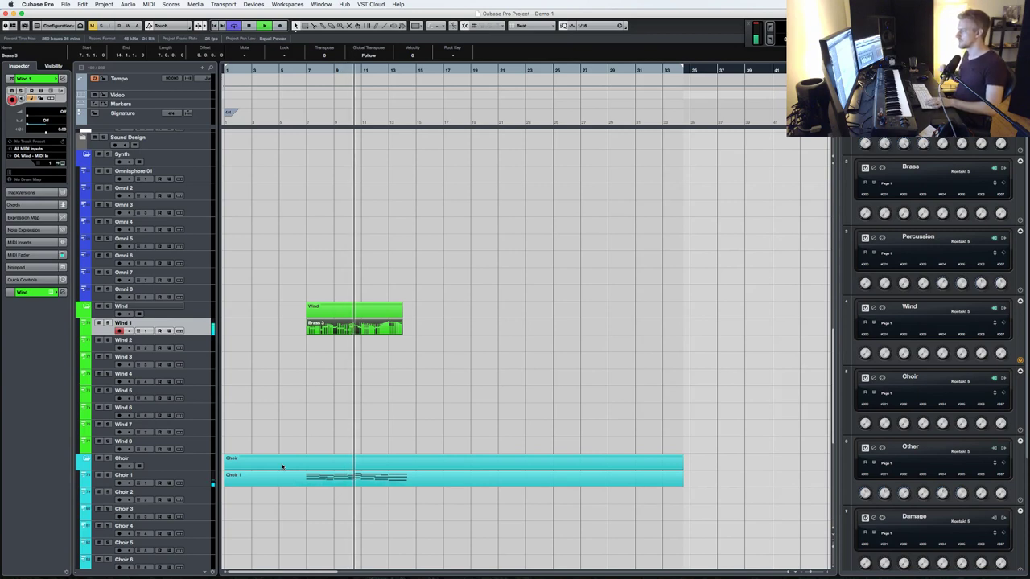
- Open the Wind sampler for the Wind 2 track and redraw the Wind 1 expression curve as a fade to zero over bar 13
{"action": "left_click", "coordinate": [166, 341]}
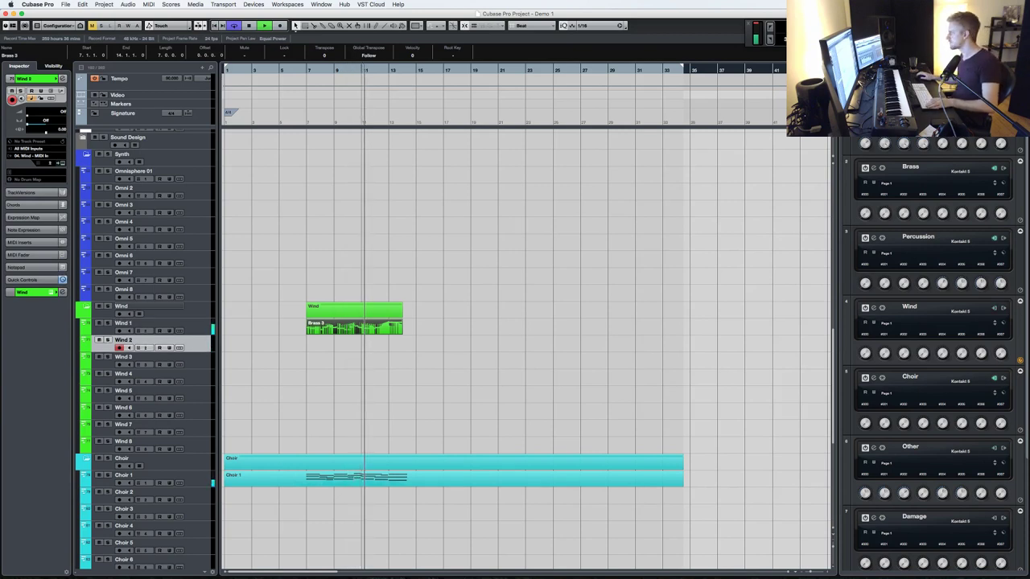
{"action": "left_click", "coordinate": [884, 309]}
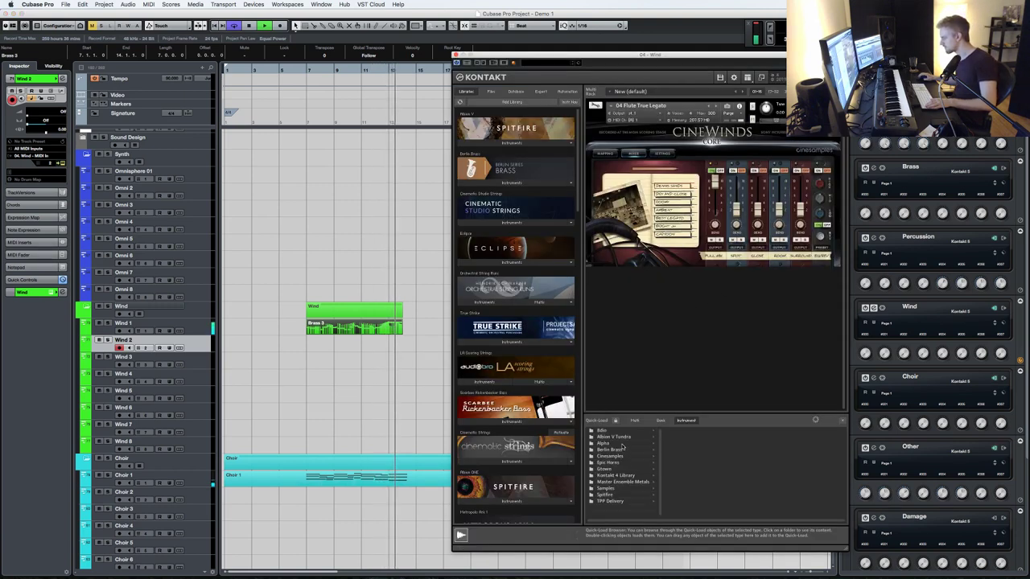
{"action": "double_click", "coordinate": [366, 327]}
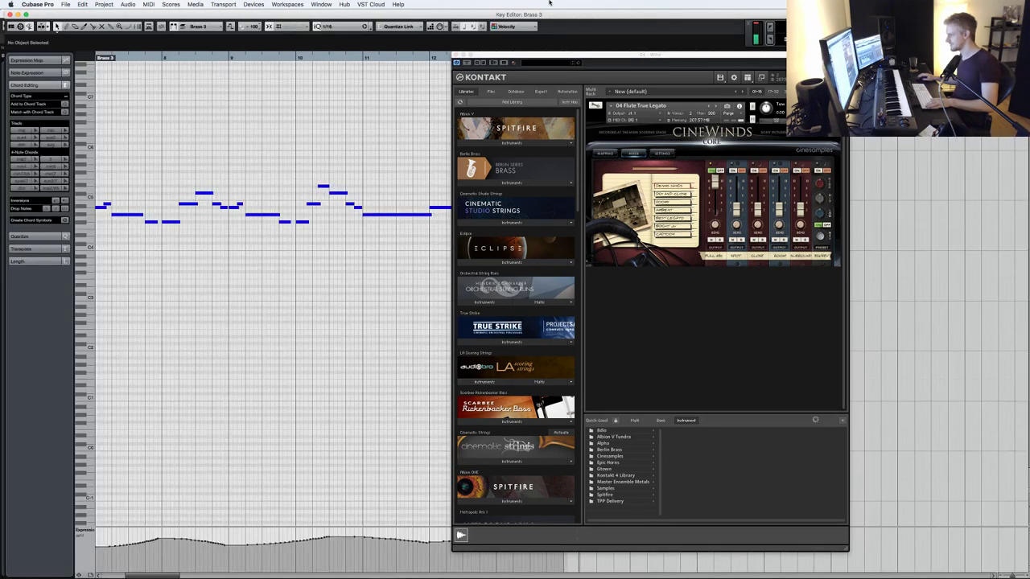
{"action": "left_click_drag", "start_coordinate": [544, 55], "coordinate": [744, 60]}
{"action": "right_click", "coordinate": [402, 470]}
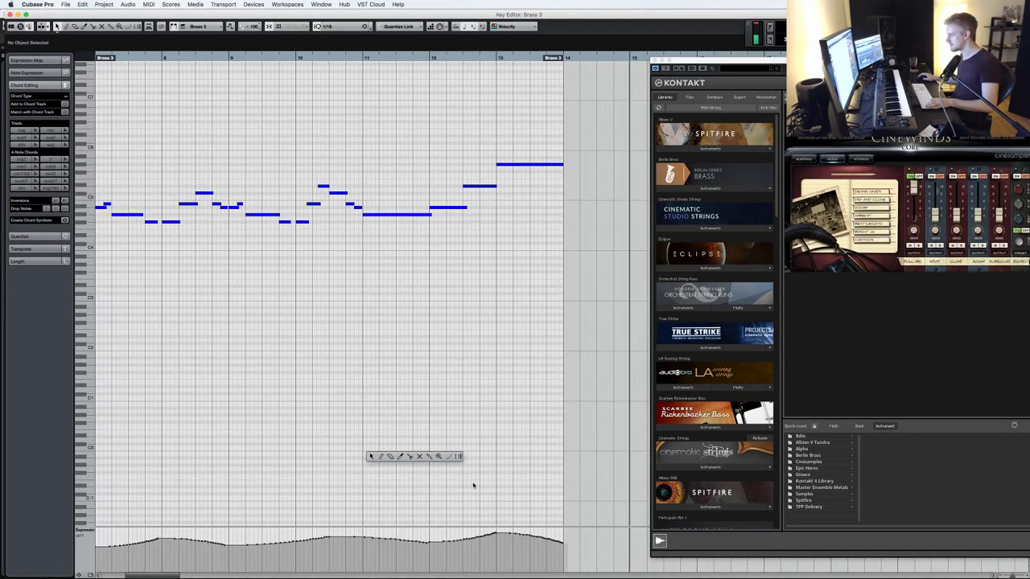
{"action": "left_click", "coordinate": [448, 458]}
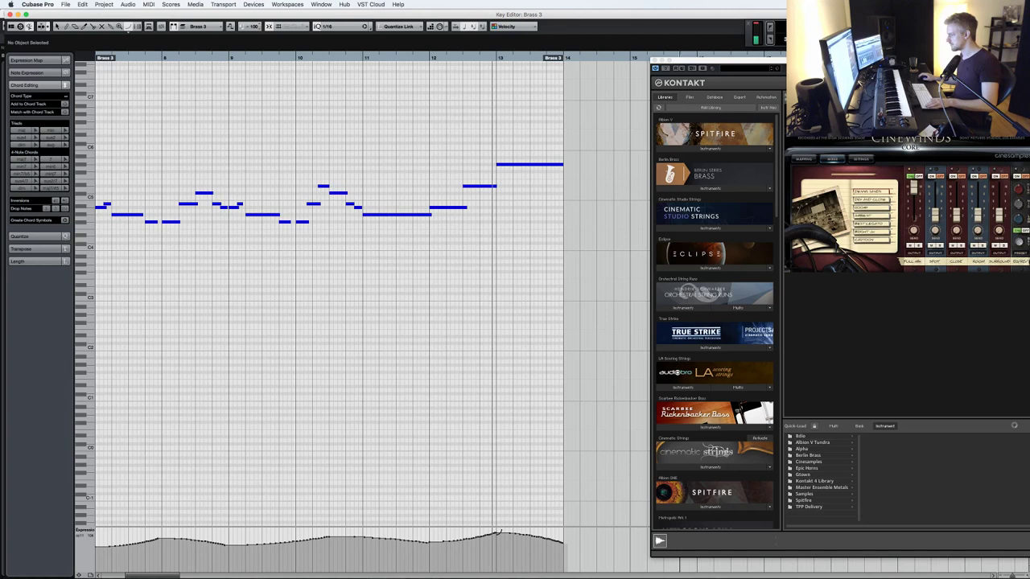
{"action": "mouse_move", "coordinate": [499, 533]}
{"action": "left_mouse_down"}
{"action": "mouse_move", "coordinate": [527, 563]}
{"action": "mouse_move", "coordinate": [561, 576]}
{"action": "left_mouse_up"}
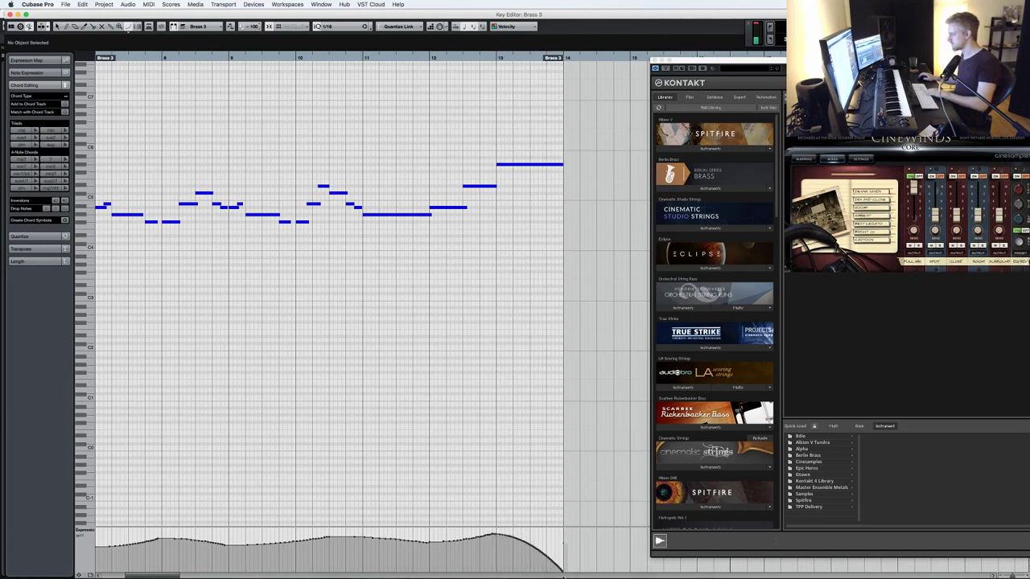
{"action": "key", "text": "Return"}
- Browse the CineWinds Pro and CineWinds_Core instruments for the Wind 2 track, then close the sampler window
{"action": "left_click_drag", "start_coordinate": [800, 64], "coordinate": [498, 73]}
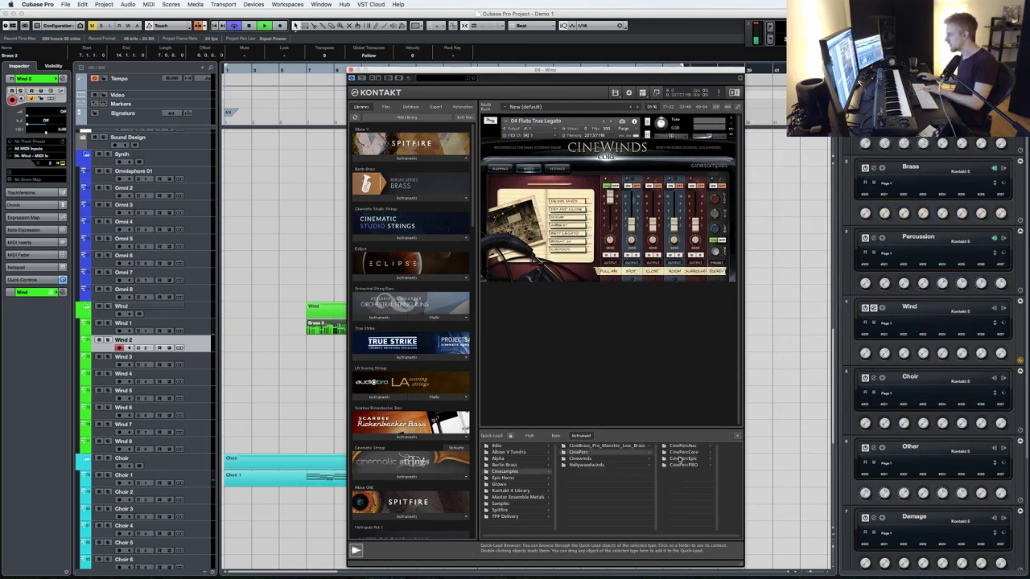
{"action": "left_click", "coordinate": [676, 447]}
{"action": "left_click", "coordinate": [555, 458]}
{"action": "left_click", "coordinate": [644, 446]}
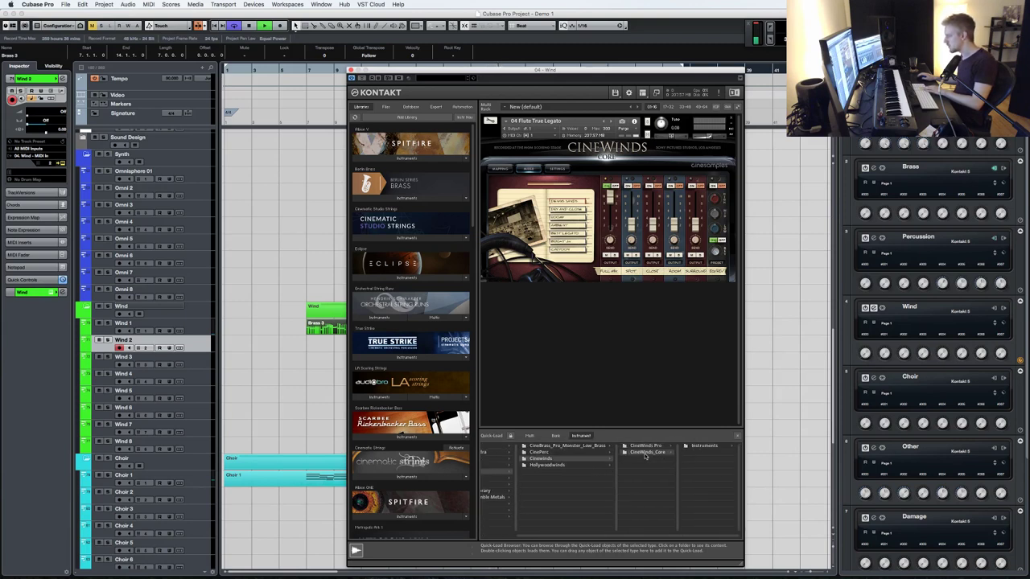
{"action": "left_click", "coordinate": [706, 446]}
{"action": "left_click", "coordinate": [698, 446]}
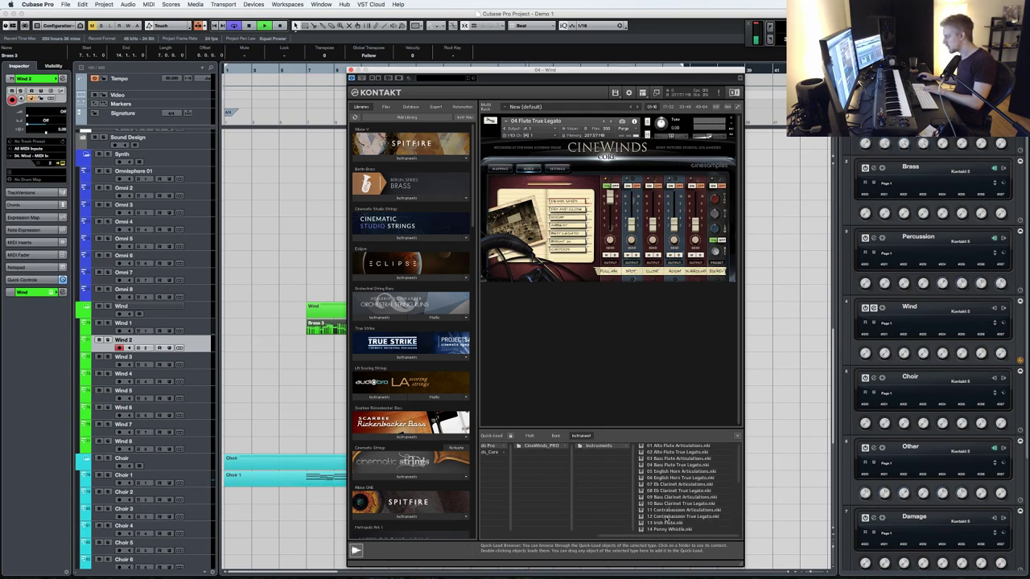
{"action": "left_click", "coordinate": [489, 453]}
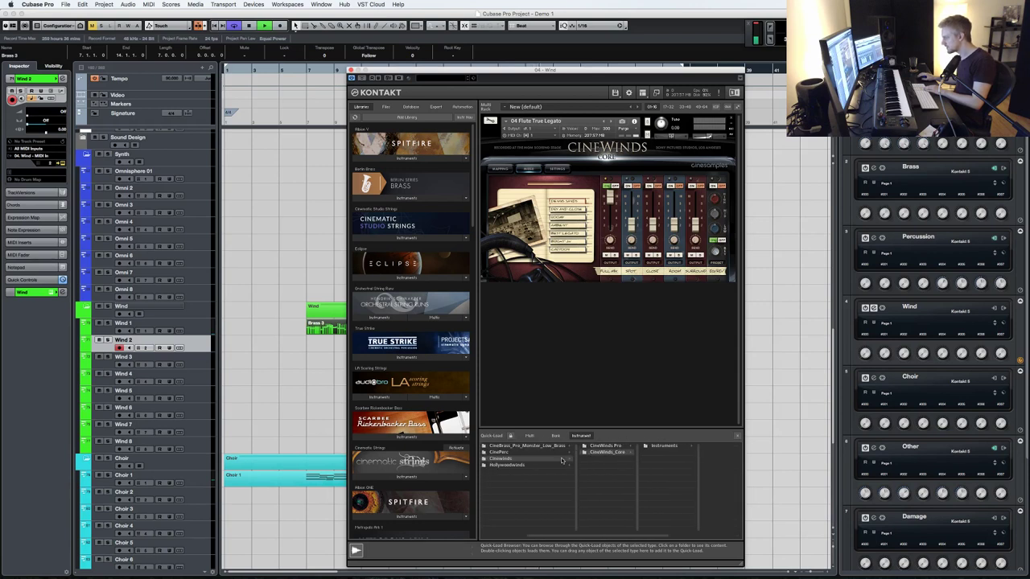
{"action": "left_click", "coordinate": [351, 70]}
- Copy the Perc 2 track's part spanning roughly bars 18 to 29 onto the Wind 2 track at the same position
{"action": "scroll", "coordinate": [461, 184], "scroll_direction": "up", "scroll_amount": 6}
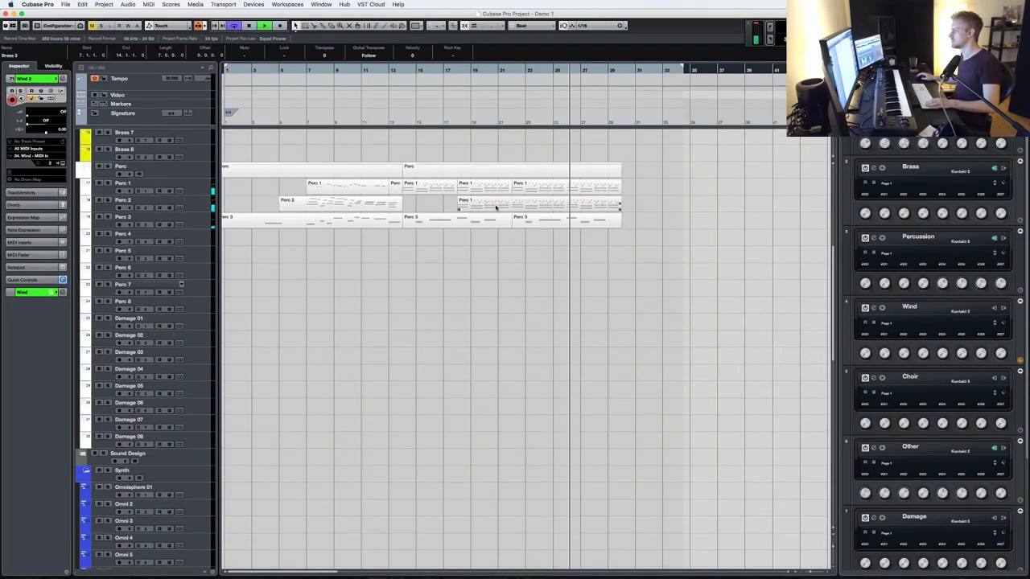
{"action": "scroll", "coordinate": [494, 322], "scroll_direction": "down", "scroll_amount": 6}
{"action": "left_click_drag", "start_coordinate": [491, 395], "coordinate": [490, 427]}
{"action": "scroll", "coordinate": [494, 386], "scroll_direction": "up", "scroll_amount": 6}
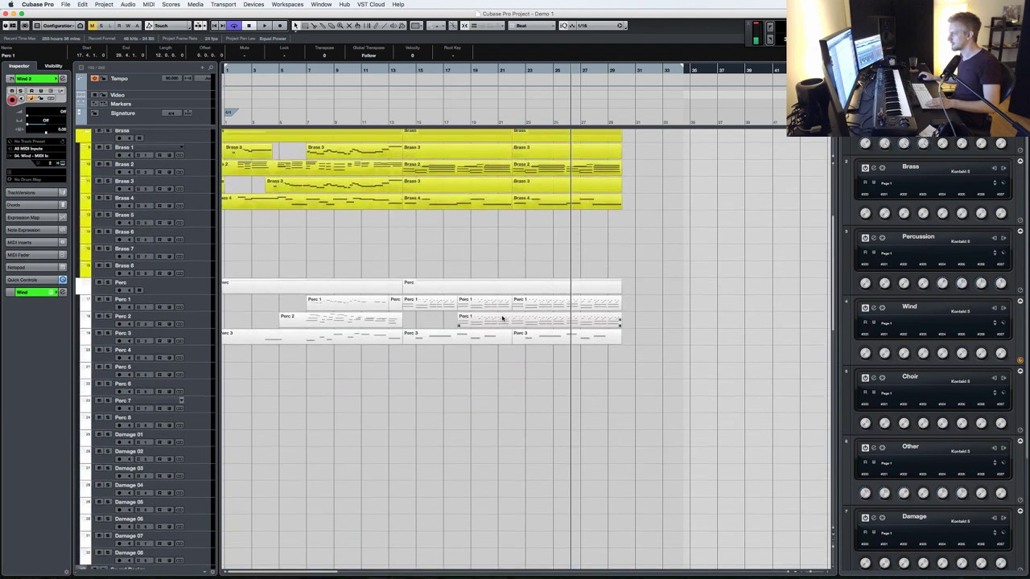
{"action": "key", "text": "h"}
{"action": "key", "text": "h"}
{"action": "key", "text": "h"}
{"action": "key", "text": "h"}
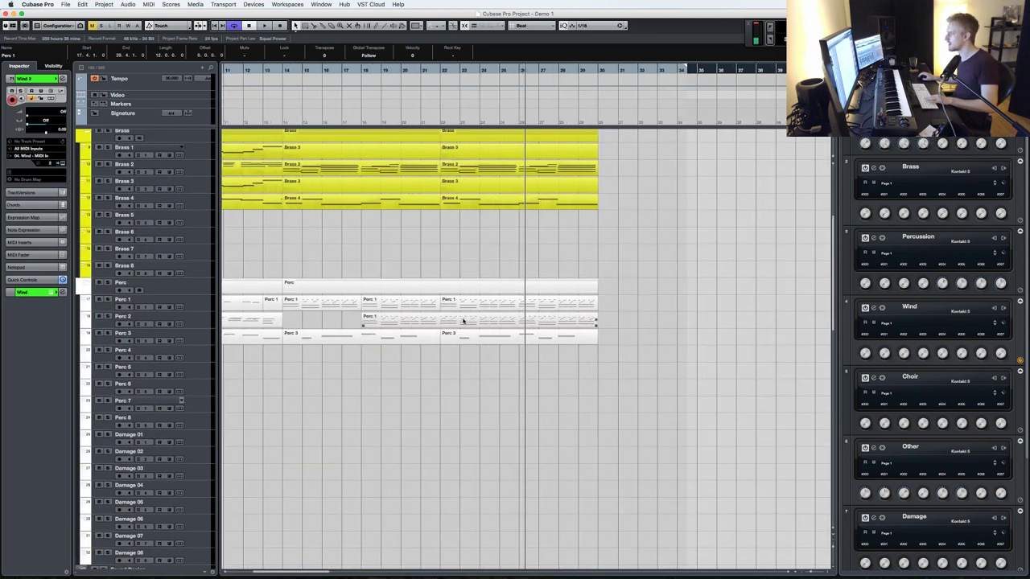
{"action": "scroll", "coordinate": [379, 381], "scroll_direction": "down", "scroll_amount": 6}
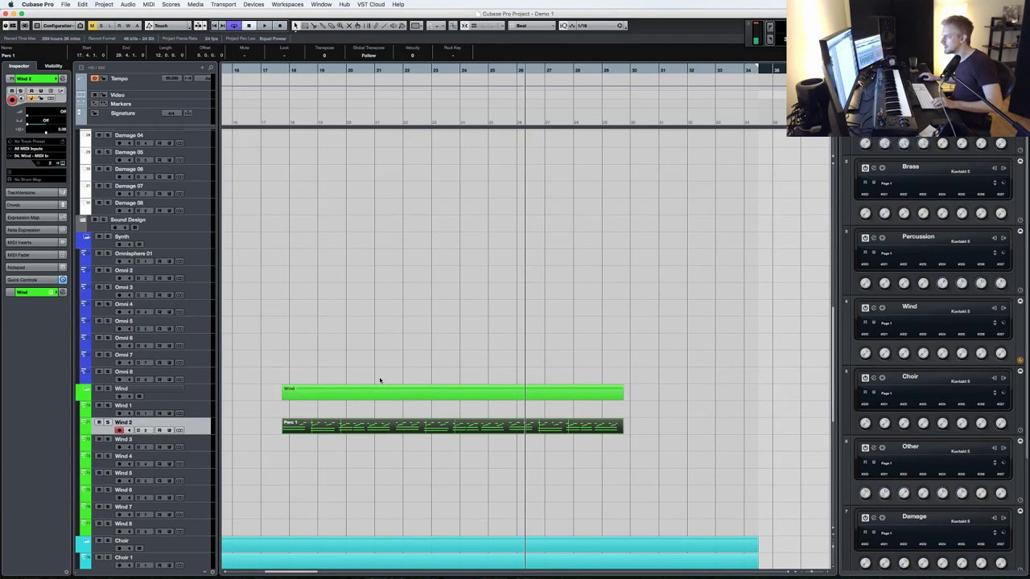
- Move the Wind 2 part to start at bar 18, set the track delay to -50 and play it back
{"action": "key", "text": "ctrl+Right"}
{"action": "key", "text": "KP_Subtract"}
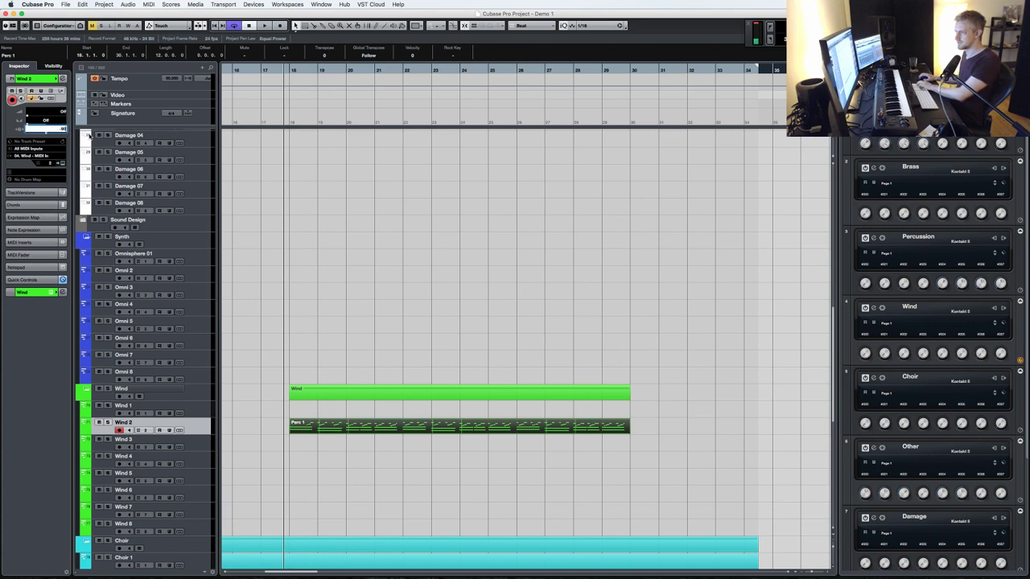
{"action": "key", "text": "space"}
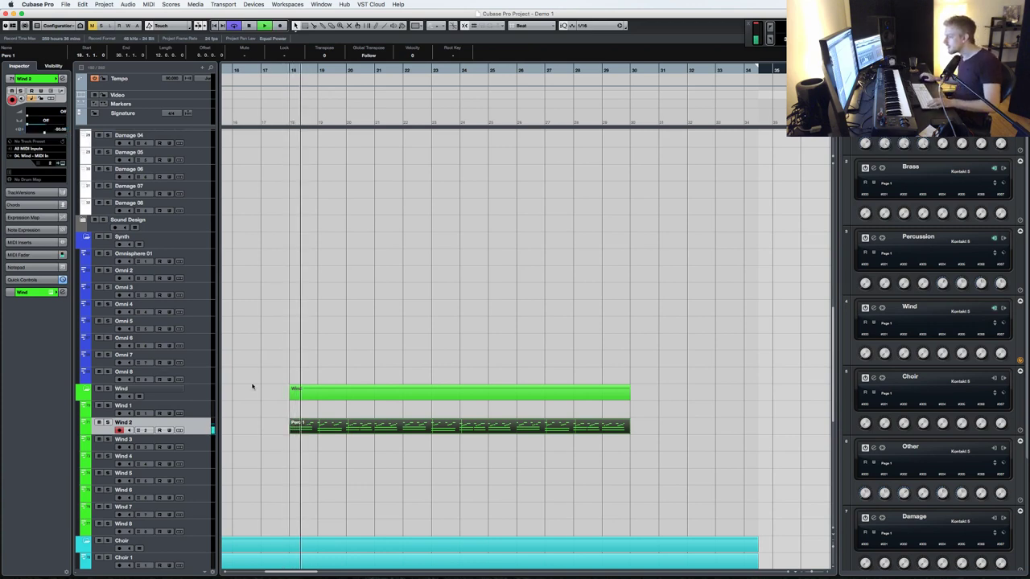
- Open the Wind 2 part in the note editor and delete all the long sustained notes below the short-note pattern
{"action": "double_click", "coordinate": [299, 422]}
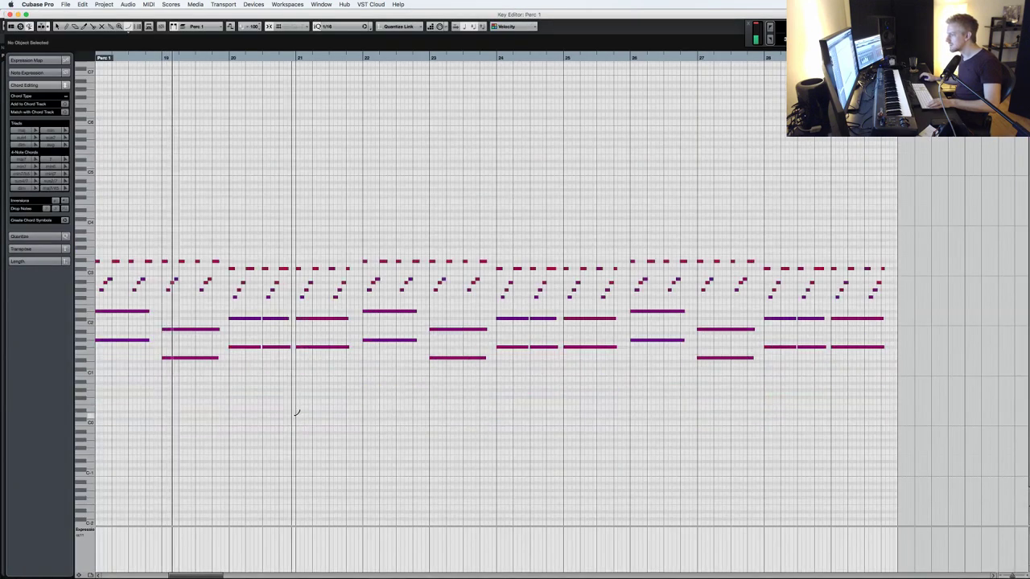
{"action": "key", "text": "super+a"}
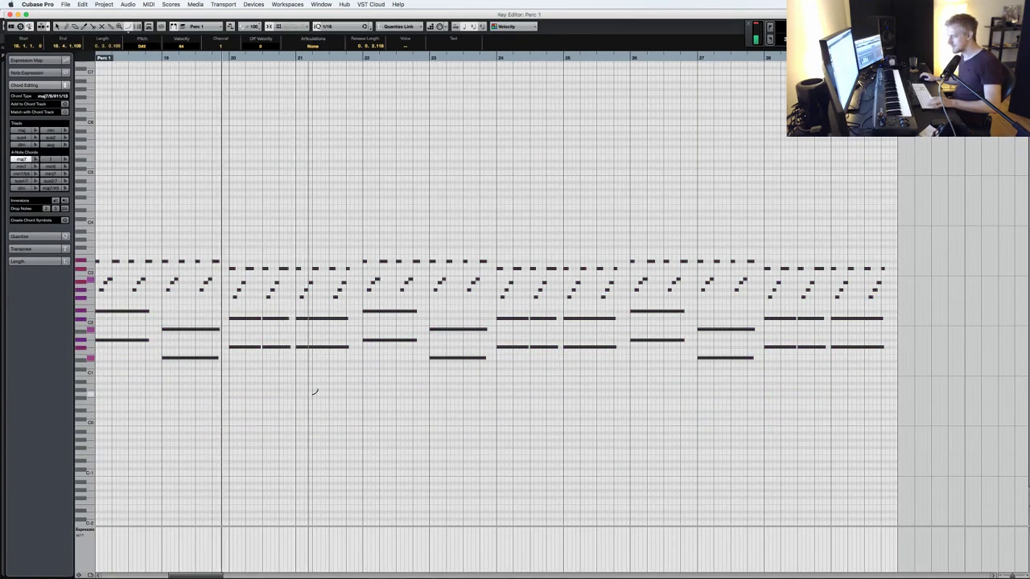
{"action": "left_click_drag", "start_coordinate": [888, 401], "coordinate": [276, 310]}
{"action": "key", "text": "Delete"}
- Transpose all remaining short notes up one octave, lower their velocities and play the passage
{"action": "key", "text": "super+a"}
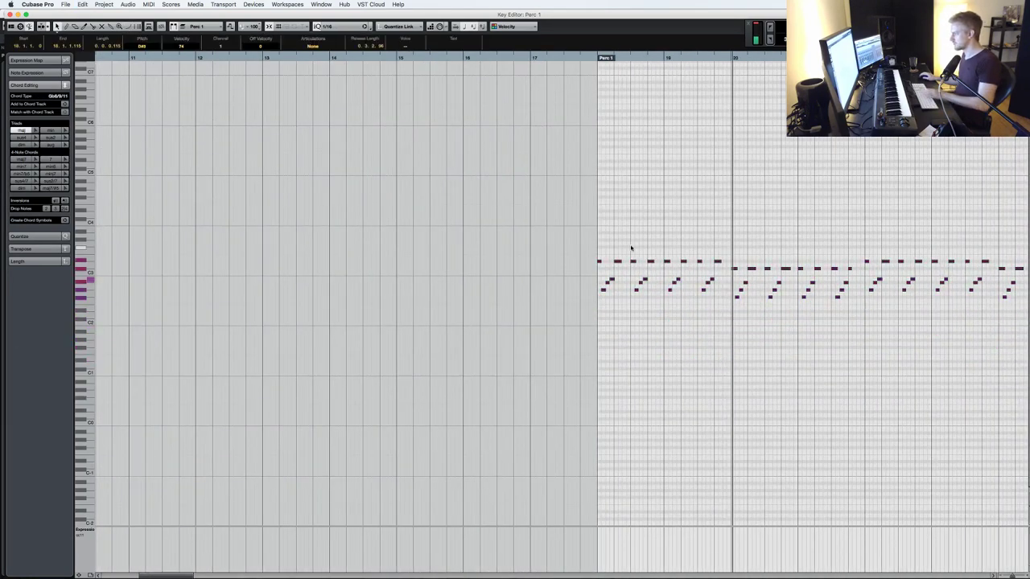
{"action": "left_click", "coordinate": [628, 330]}
{"action": "key", "text": "super+a"}
{"action": "key", "text": "shift+Up"}
{"action": "key", "text": "space"}
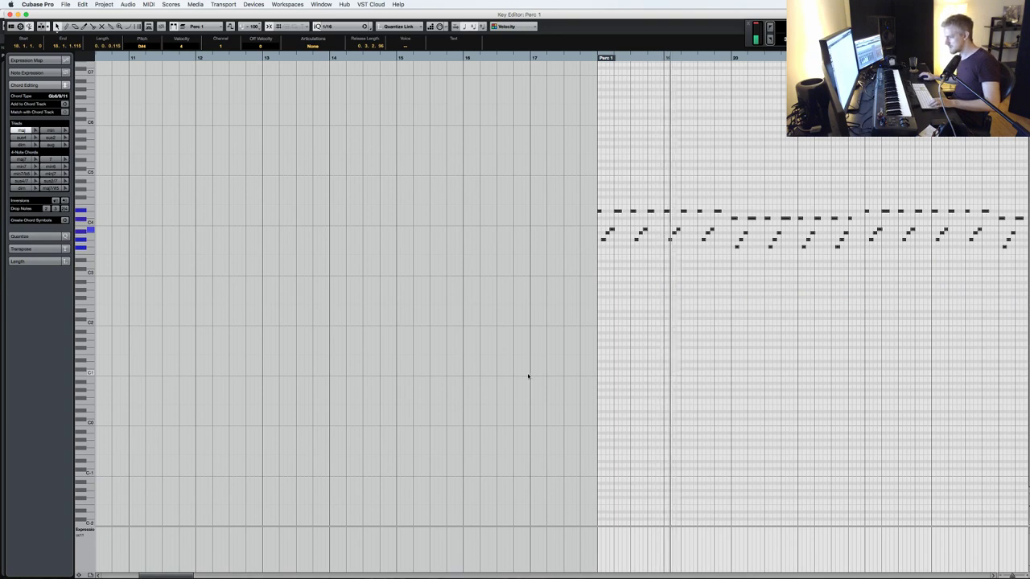
{"action": "scroll", "coordinate": [527, 373], "scroll_direction": "right", "scroll_amount": 3}
{"action": "scroll", "coordinate": [531, 325], "scroll_direction": "right", "scroll_amount": 1}
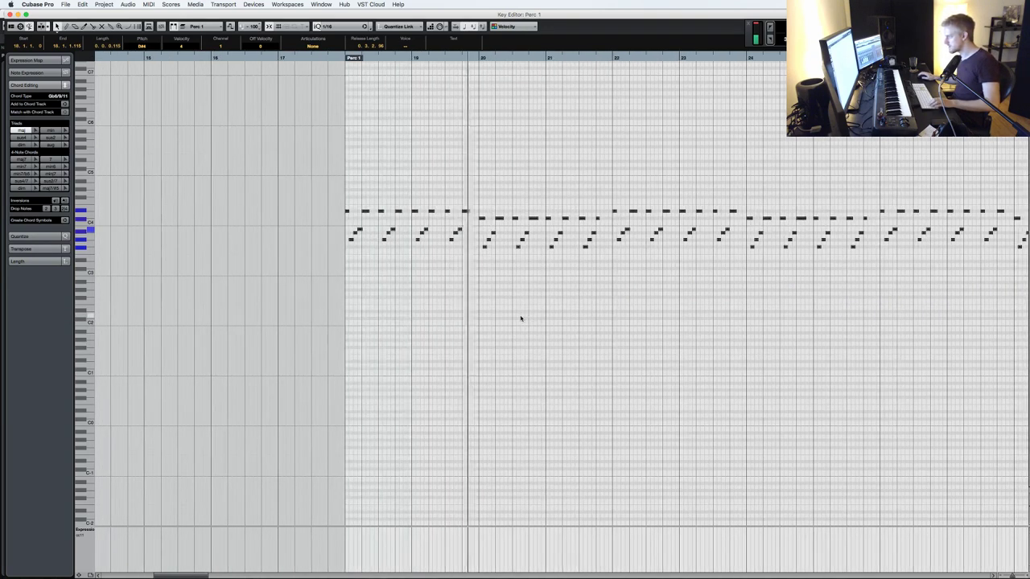
- Show the CC 64 (Sustain) controller lane and clear the sustain pedal-down values across the whole part
{"action": "key", "text": "g"}
{"action": "key", "text": "g"}
{"action": "scroll", "coordinate": [563, 292], "scroll_direction": "right", "scroll_amount": 3}
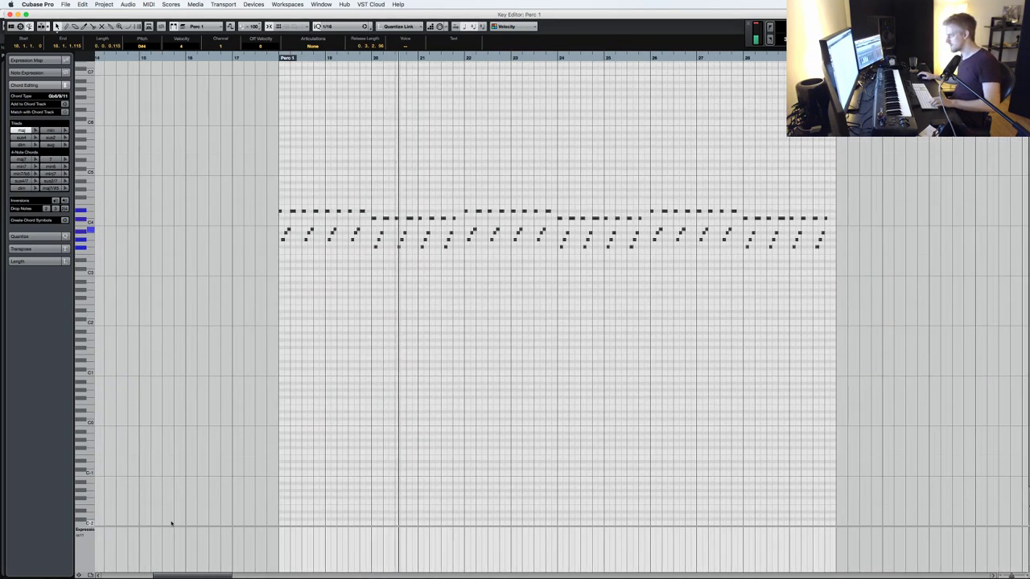
{"action": "left_click", "coordinate": [86, 530]}
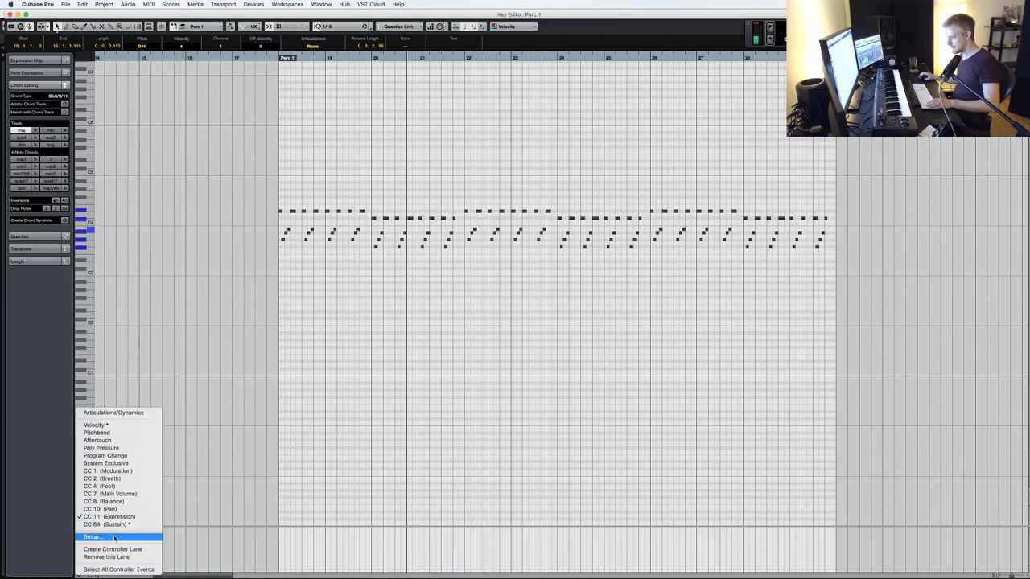
{"action": "left_click", "coordinate": [106, 525]}
{"action": "scroll", "coordinate": [483, 322], "scroll_direction": "right", "scroll_amount": 3}
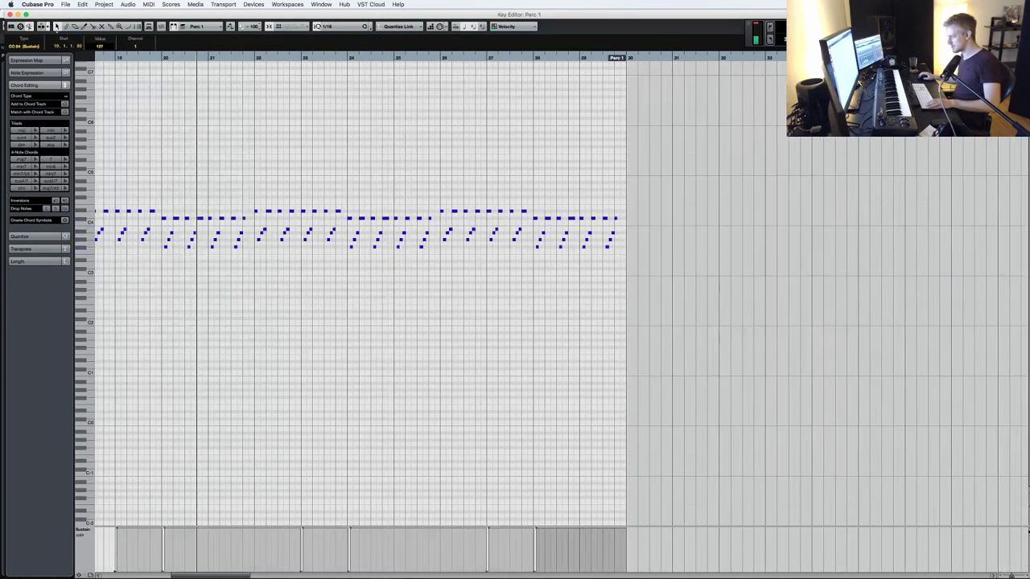
{"action": "scroll", "coordinate": [563, 515], "scroll_direction": "left", "scroll_amount": 5}
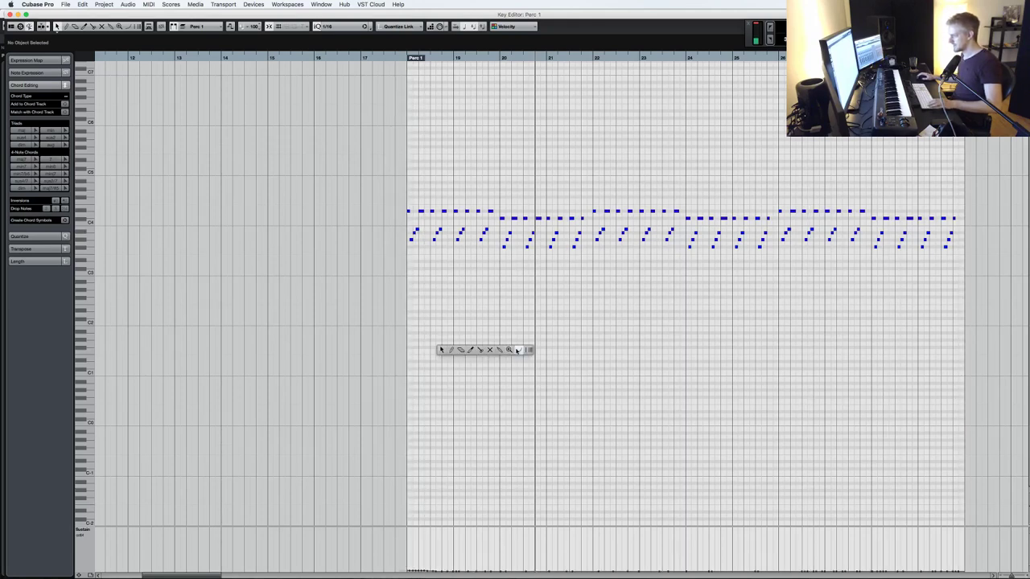
- Draw a CC 1 (Modulation) curve with swells peaking at bars 20, 24 and 28, falling to zero at the part's end
{"action": "left_click", "coordinate": [518, 351]}
{"action": "left_click", "coordinate": [91, 524]}
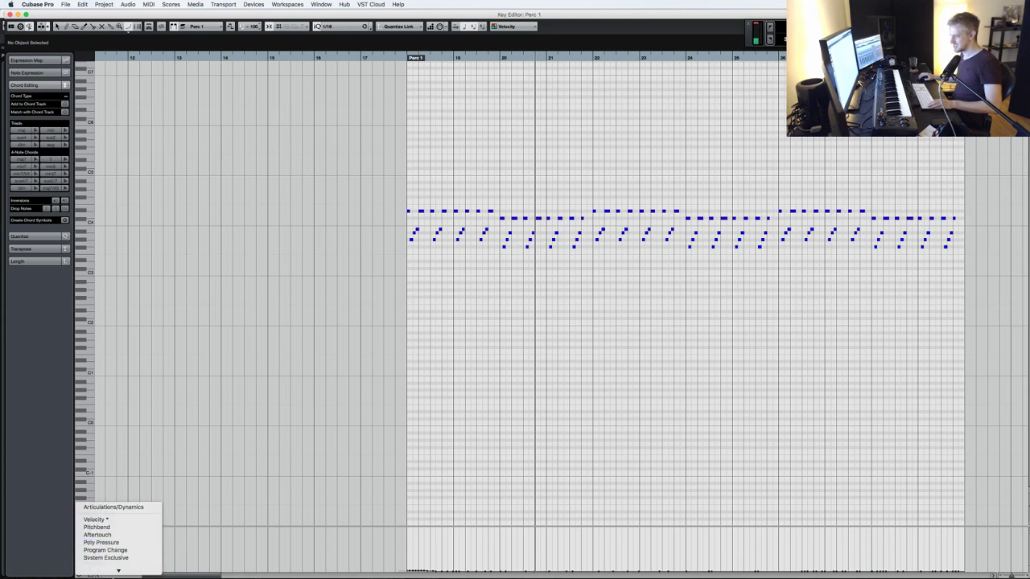
{"action": "left_click", "coordinate": [120, 541]}
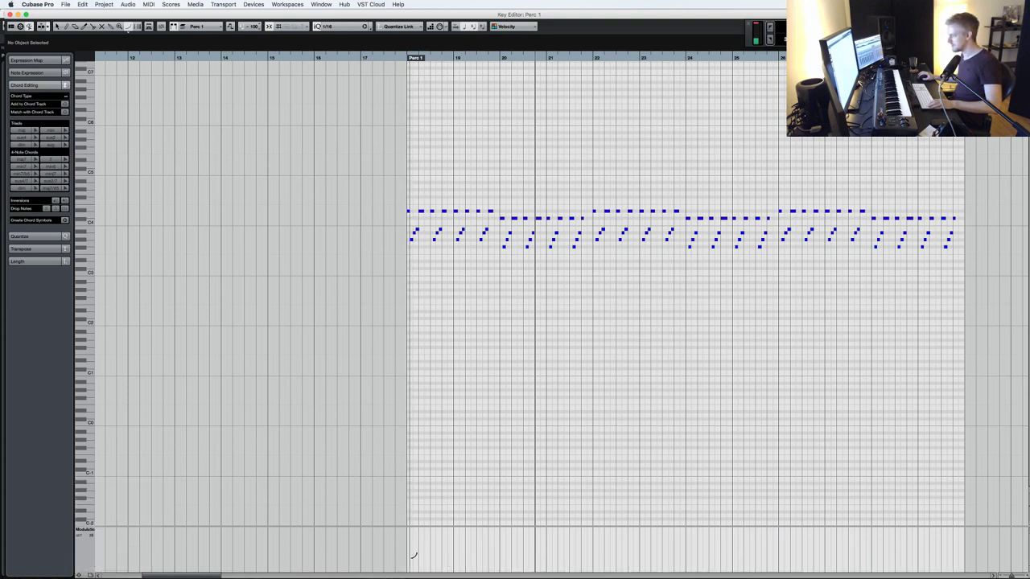
{"action": "mouse_move", "coordinate": [408, 560]}
{"action": "left_mouse_down"}
{"action": "mouse_move", "coordinate": [505, 549]}
{"action": "mouse_move", "coordinate": [594, 562]}
{"action": "mouse_move", "coordinate": [690, 548]}
{"action": "mouse_move", "coordinate": [779, 560]}
{"action": "left_mouse_up"}
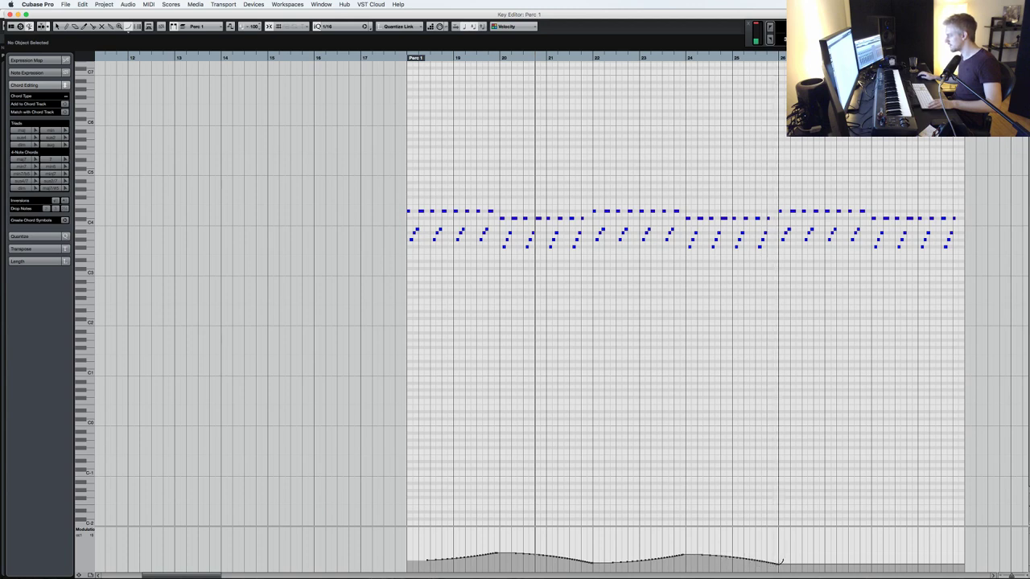
{"action": "left_click_drag", "start_coordinate": [873, 554], "coordinate": [874, 553]}
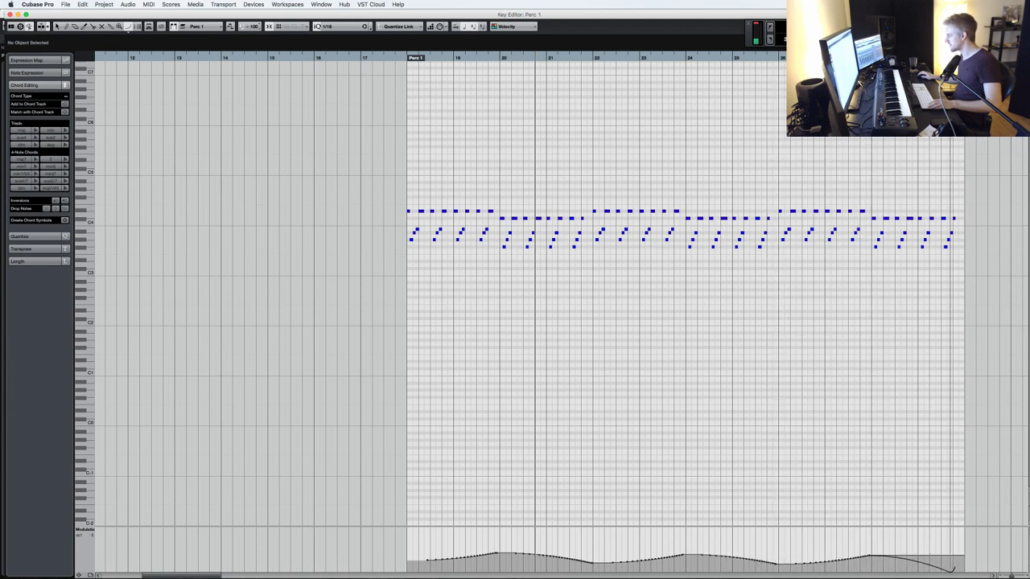
- Draw a CC 11 (Expression) curve swelling at bars 20, 24 and 28, play the passage and close the note editor
{"action": "left_click", "coordinate": [90, 538]}
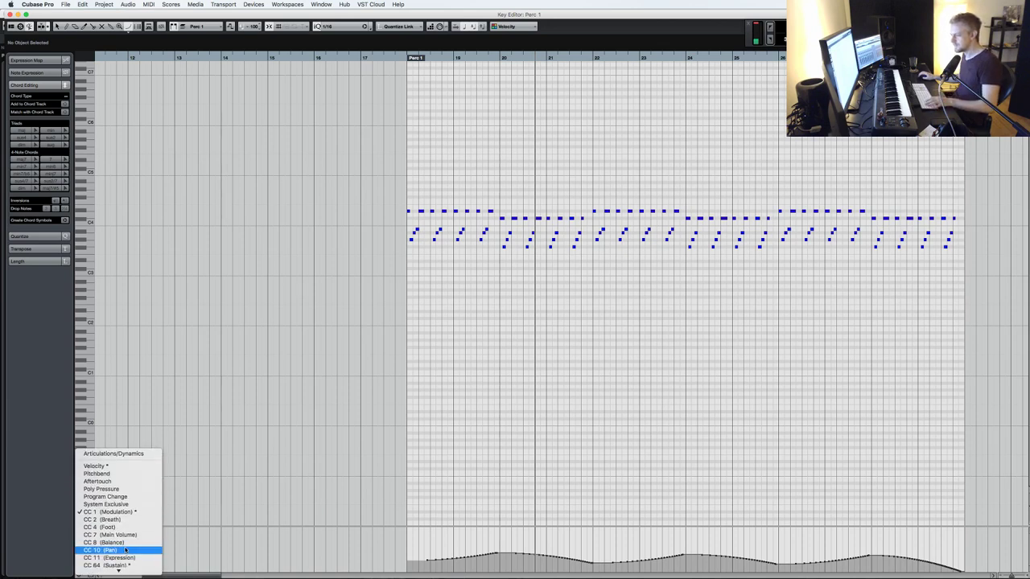
{"action": "left_click", "coordinate": [120, 557]}
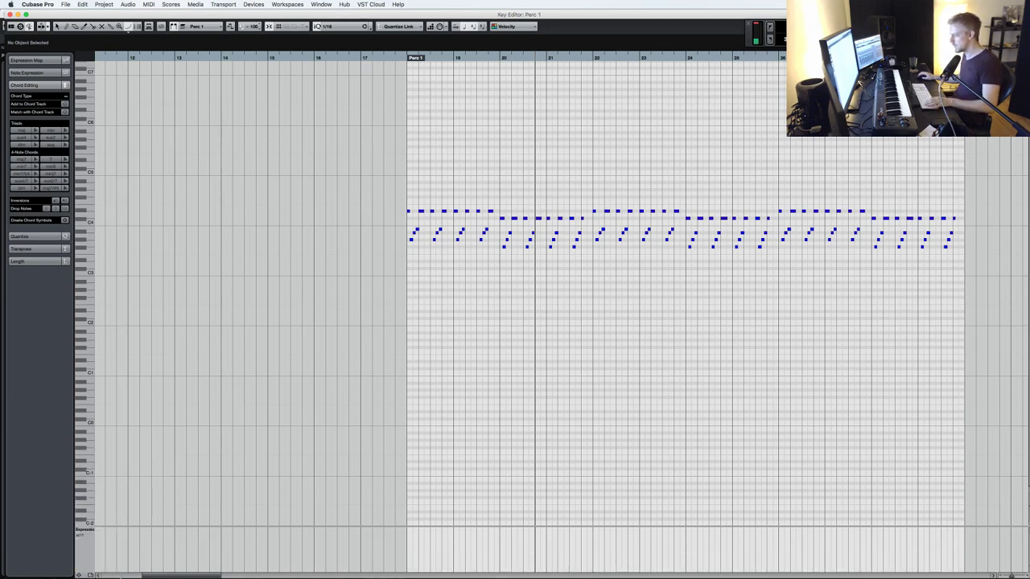
{"action": "mouse_move", "coordinate": [411, 558]}
{"action": "left_mouse_down"}
{"action": "mouse_move", "coordinate": [512, 552]}
{"action": "mouse_move", "coordinate": [497, 547]}
{"action": "mouse_move", "coordinate": [624, 563]}
{"action": "mouse_move", "coordinate": [596, 565]}
{"action": "mouse_move", "coordinate": [685, 547]}
{"action": "mouse_move", "coordinate": [761, 560]}
{"action": "mouse_move", "coordinate": [858, 548]}
{"action": "mouse_move", "coordinate": [950, 552]}
{"action": "left_mouse_up"}
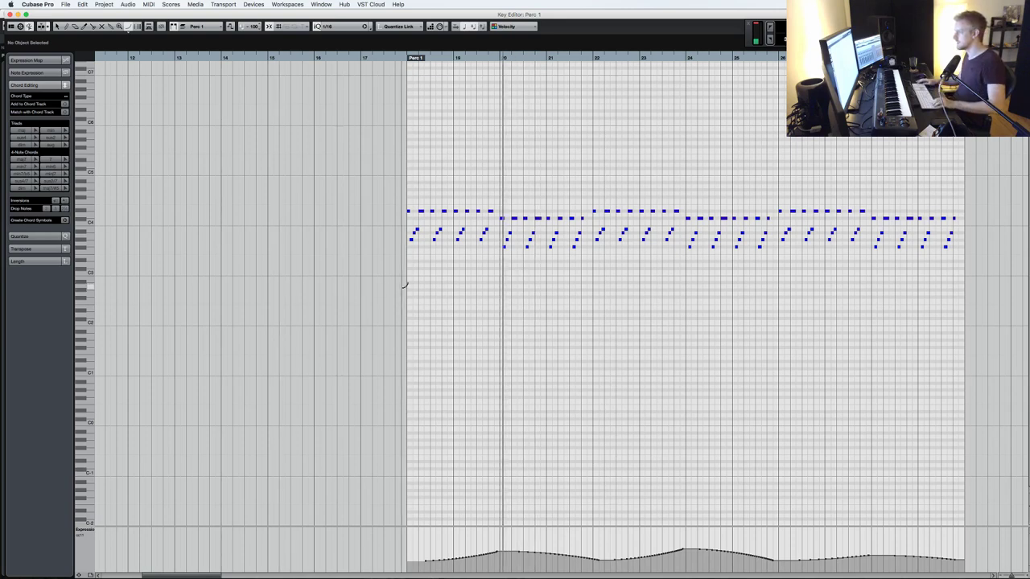
{"action": "key", "text": "space"}
{"action": "key", "text": "Return"}
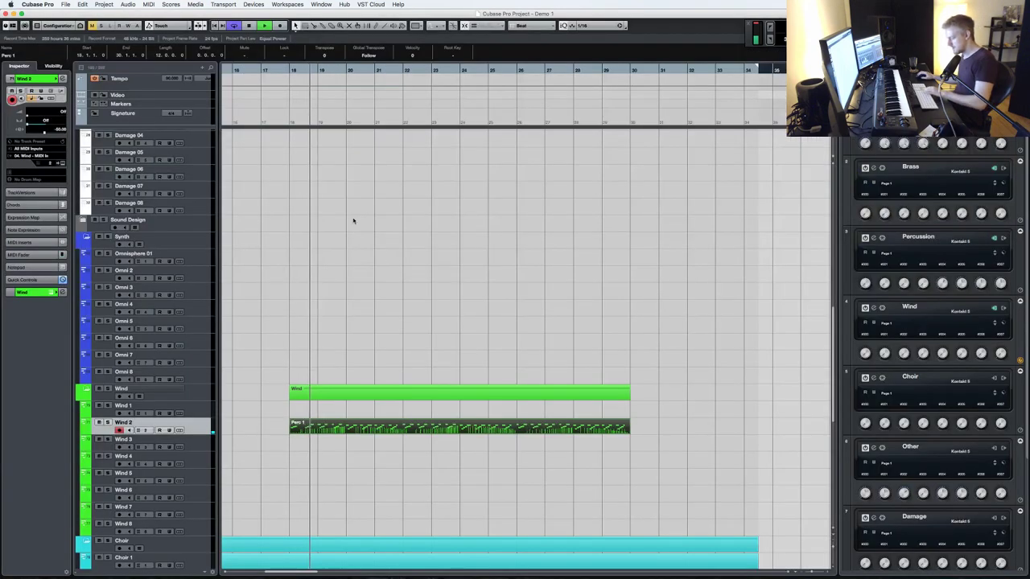
- Solo the Wind folder, reopen the Wind 2 part in the note editor and play it from bar 18
{"action": "left_click", "coordinate": [107, 389]}
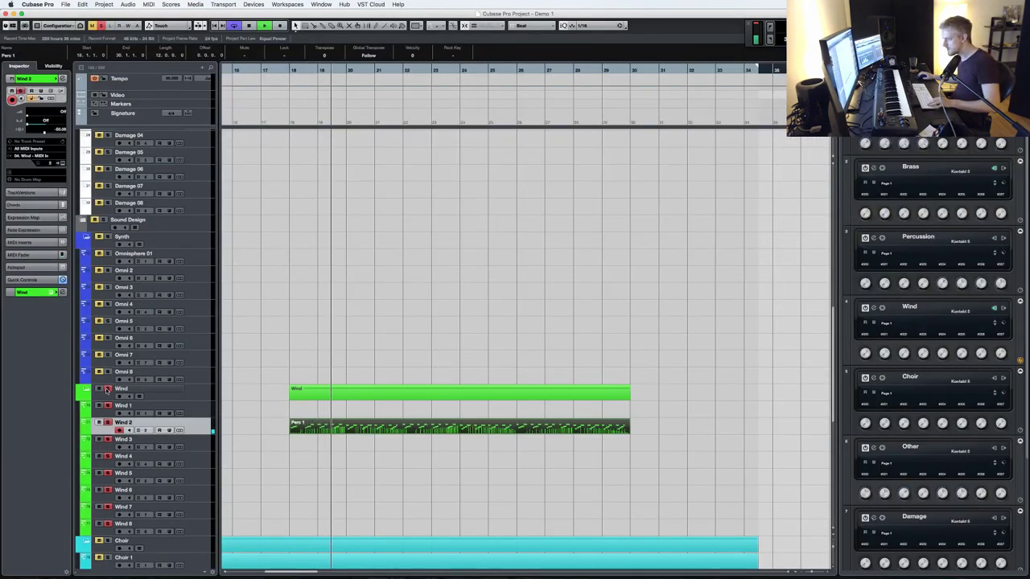
{"action": "double_click", "coordinate": [376, 430]}
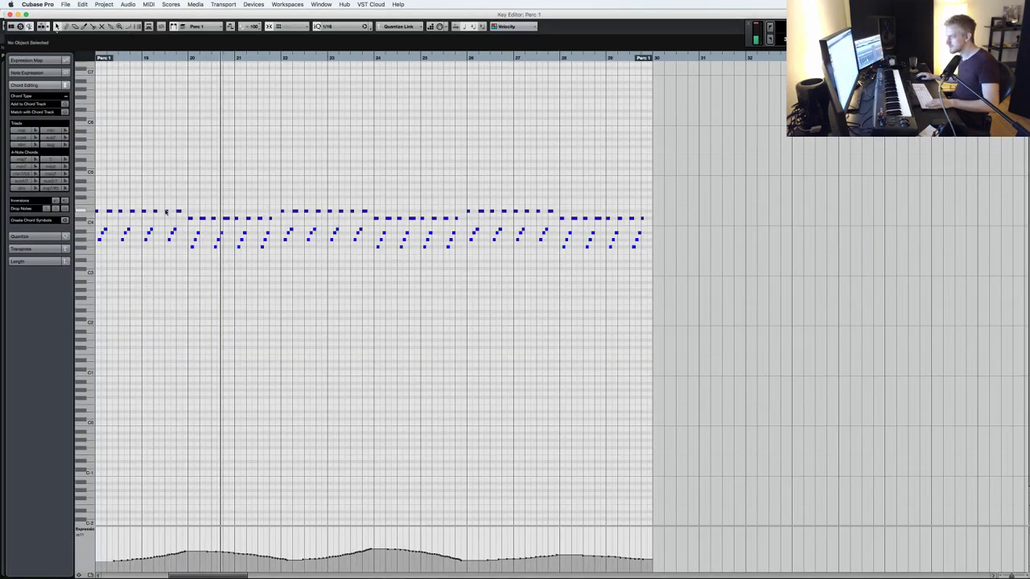
{"action": "scroll", "coordinate": [140, 249], "scroll_direction": "left", "scroll_amount": 3}
{"action": "key", "text": "h"}
{"action": "key", "text": "h"}
{"action": "key", "text": "h"}
{"action": "key", "text": "h"}
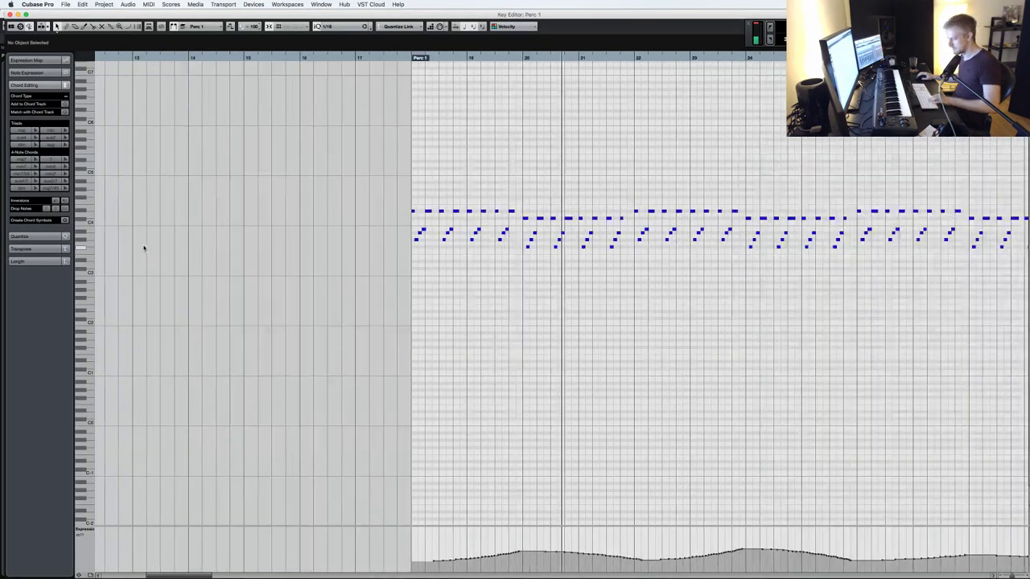
{"action": "key", "text": "h"}
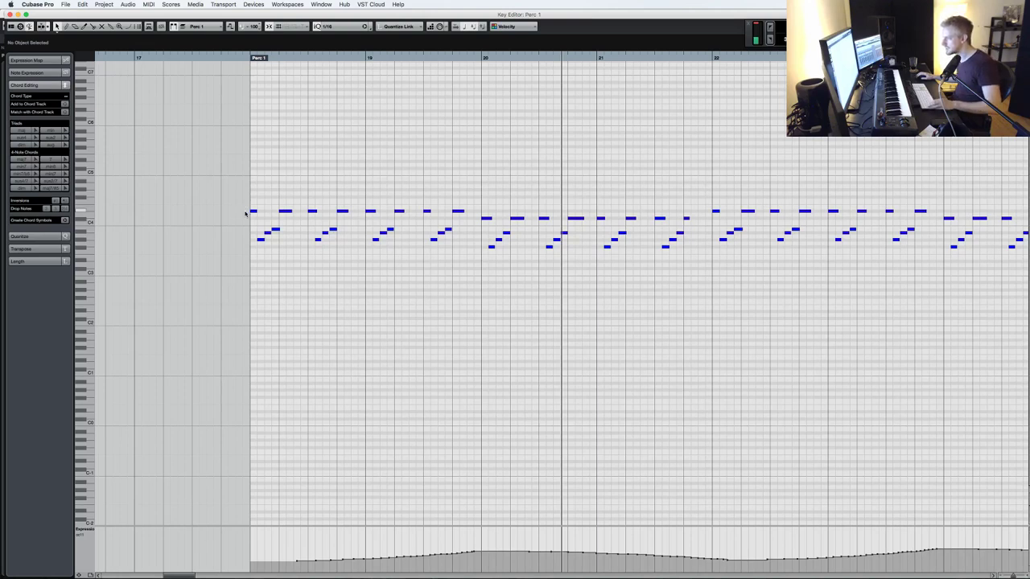
{"action": "left_click", "coordinate": [240, 59]}
{"action": "key", "text": "space"}
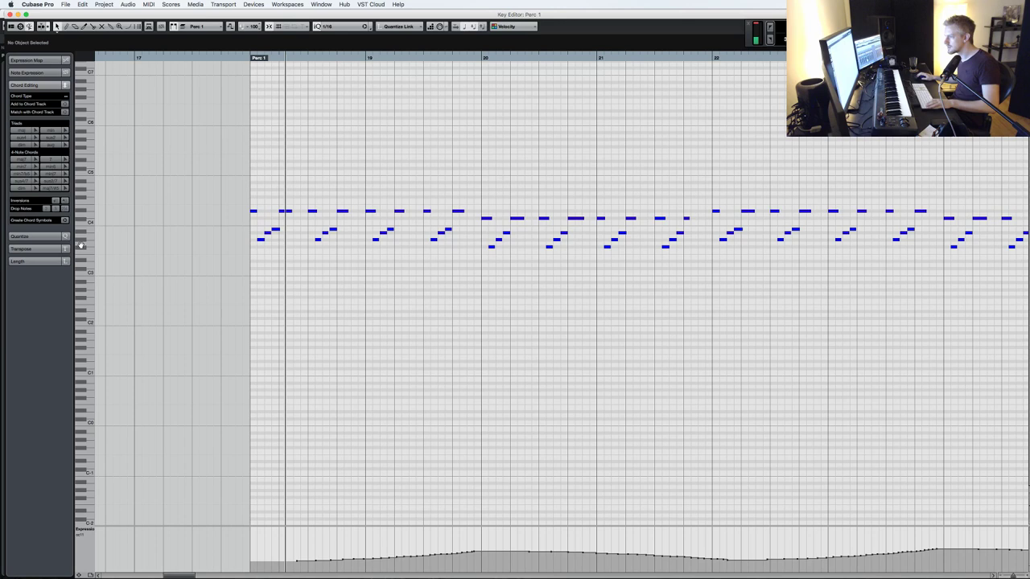
- Select all notes in the Wind 2 track's part and close the Key Editor
{"action": "left_click", "coordinate": [261, 239]}
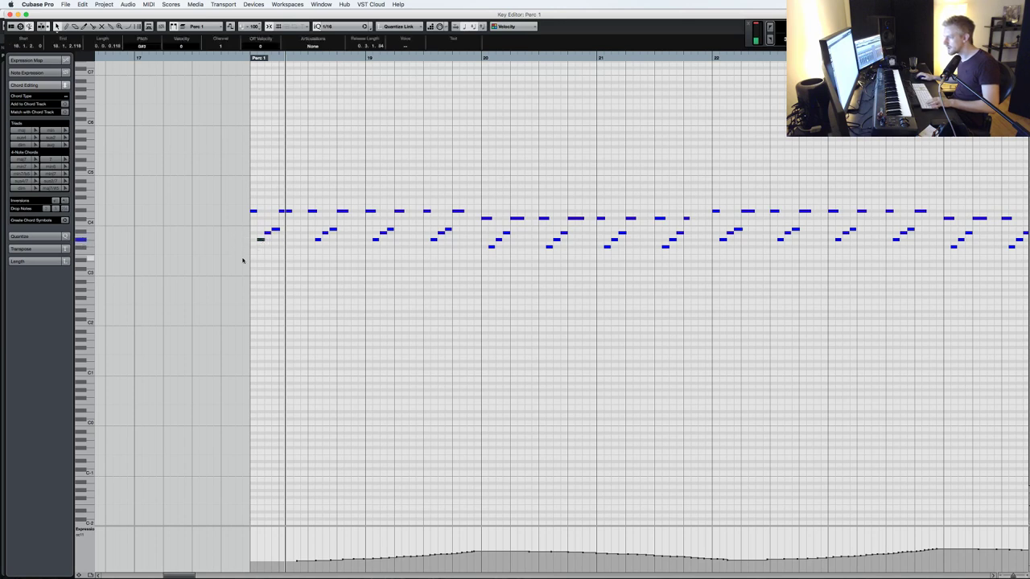
{"action": "key", "text": "super+a"}
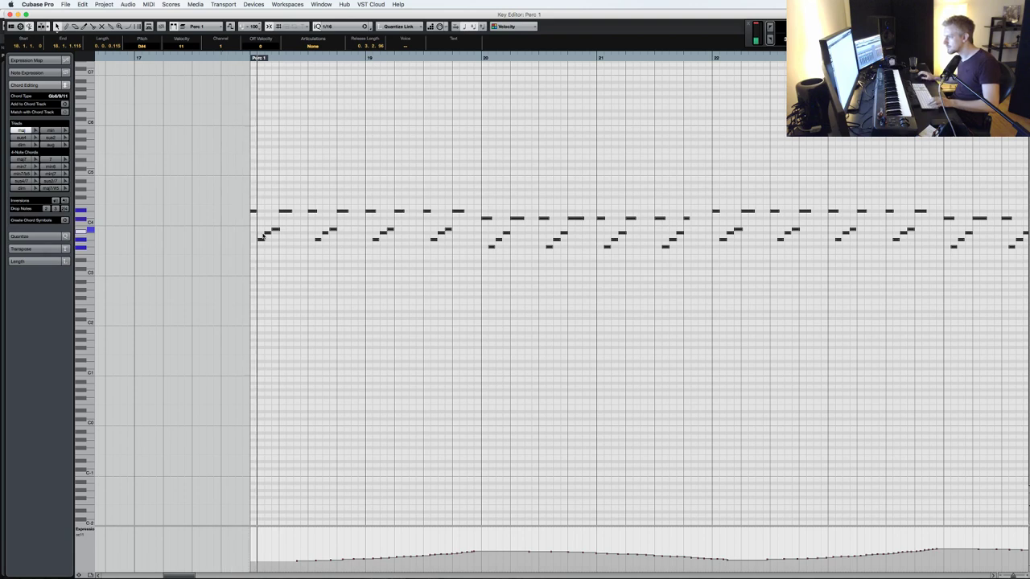
{"action": "key", "text": "Return"}
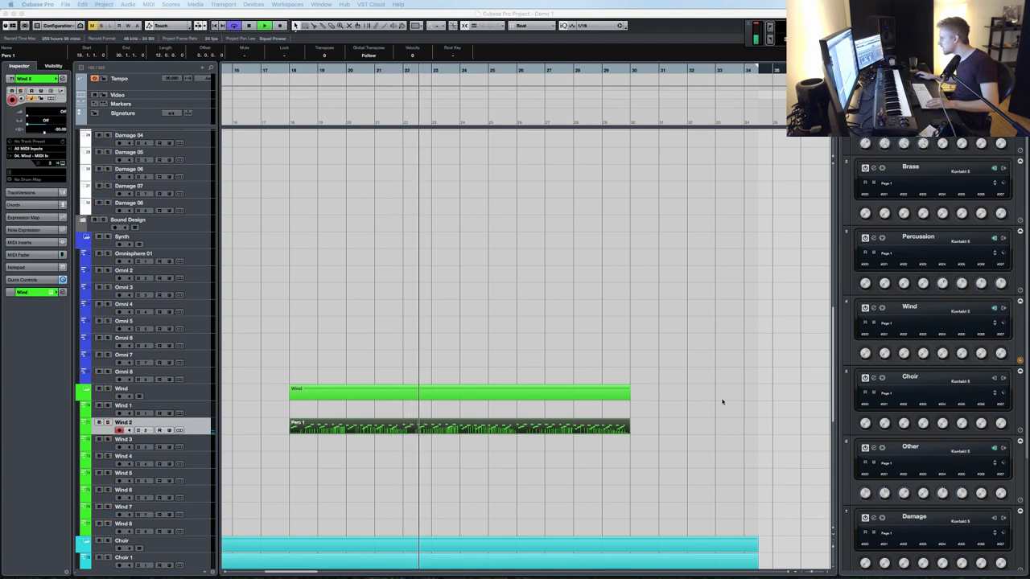
- Select the Wind 1 track and look over the wind, string, brass and percussion parts during playback
{"action": "left_click", "coordinate": [200, 409]}
{"action": "scroll", "coordinate": [298, 384], "scroll_direction": "up", "scroll_amount": 10}
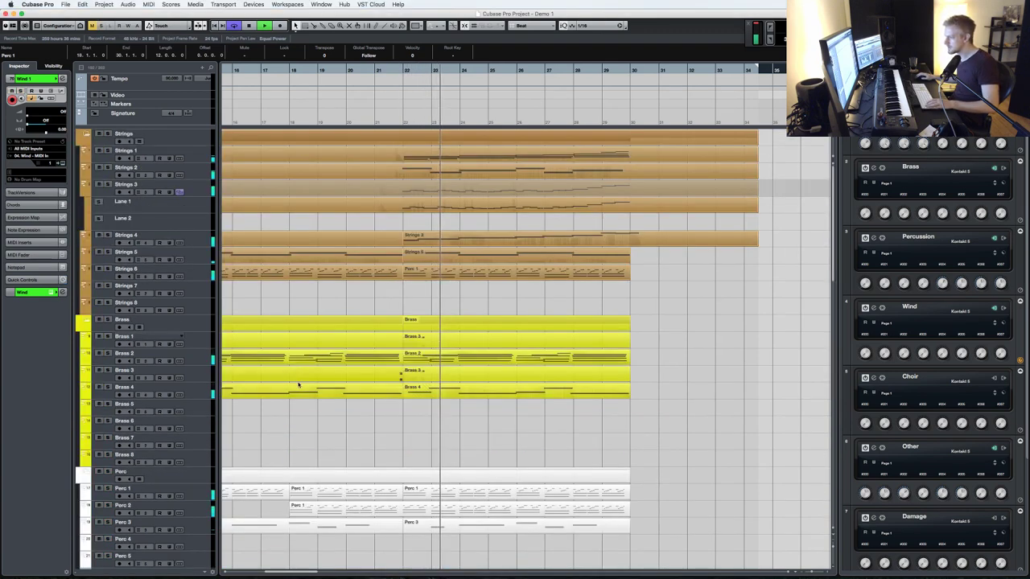
{"action": "scroll", "coordinate": [306, 405], "scroll_direction": "down", "scroll_amount": 15}
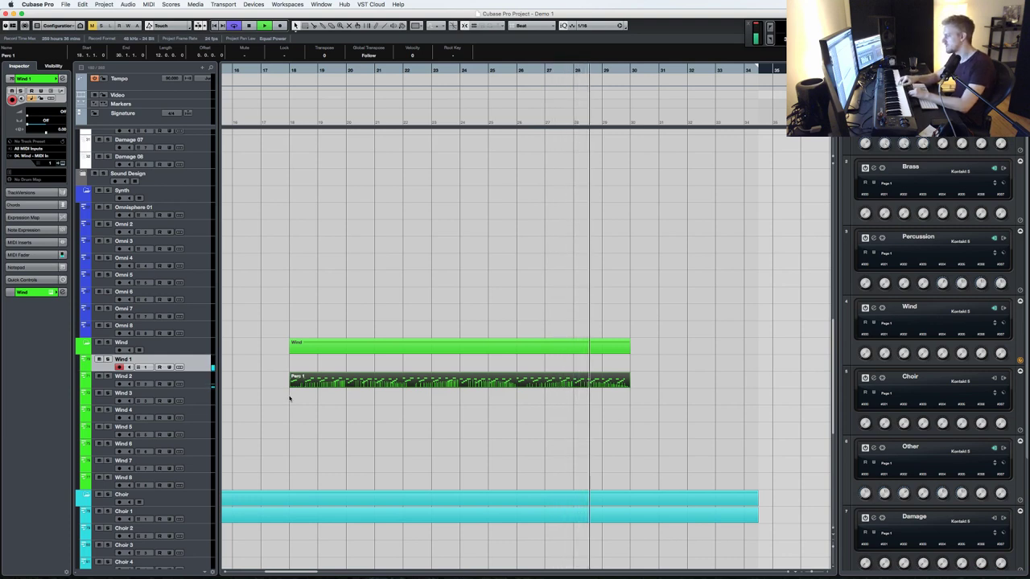
{"action": "scroll", "coordinate": [381, 490], "scroll_direction": "up", "scroll_amount": 15}
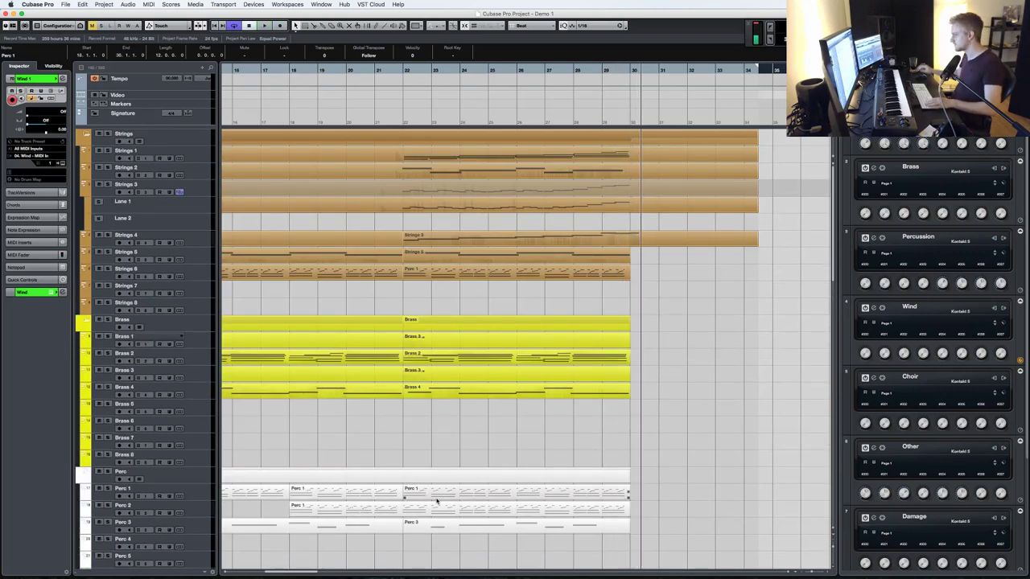
- Copy the Perc 1 part from bar 22 to the Strings 7 track at bar 30 and open the copy for note editing
{"action": "left_click_drag", "start_coordinate": [430, 497], "coordinate": [647, 294]}
{"action": "key", "text": "space"}
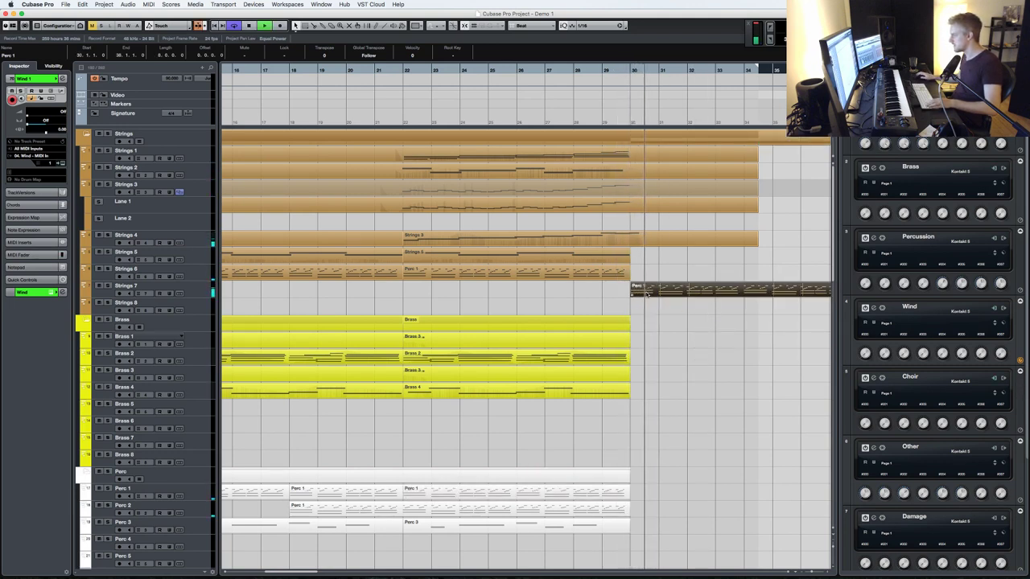
{"action": "double_click", "coordinate": [646, 294]}
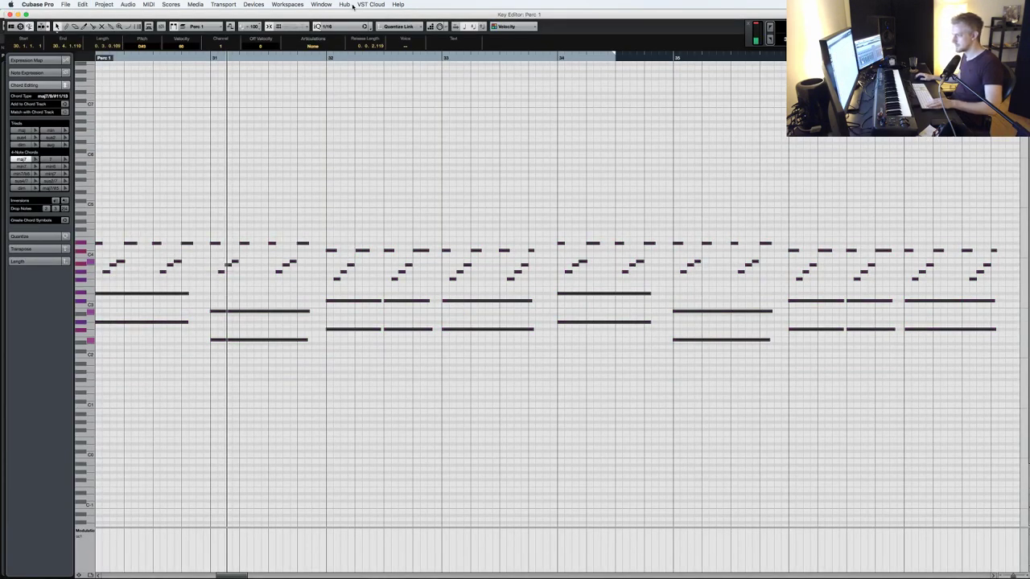
- Set the Key Editor's quantize value to 1/32 for the copied Strings 7 part
{"action": "key", "text": "h"}
{"action": "key", "text": "h"}
{"action": "key", "text": "h"}
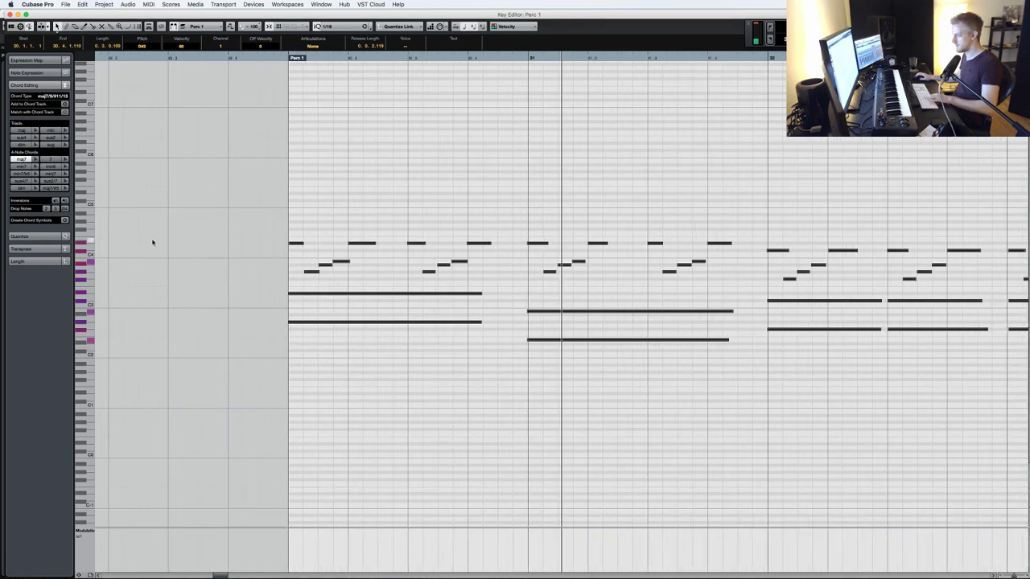
{"action": "left_click", "coordinate": [347, 27]}
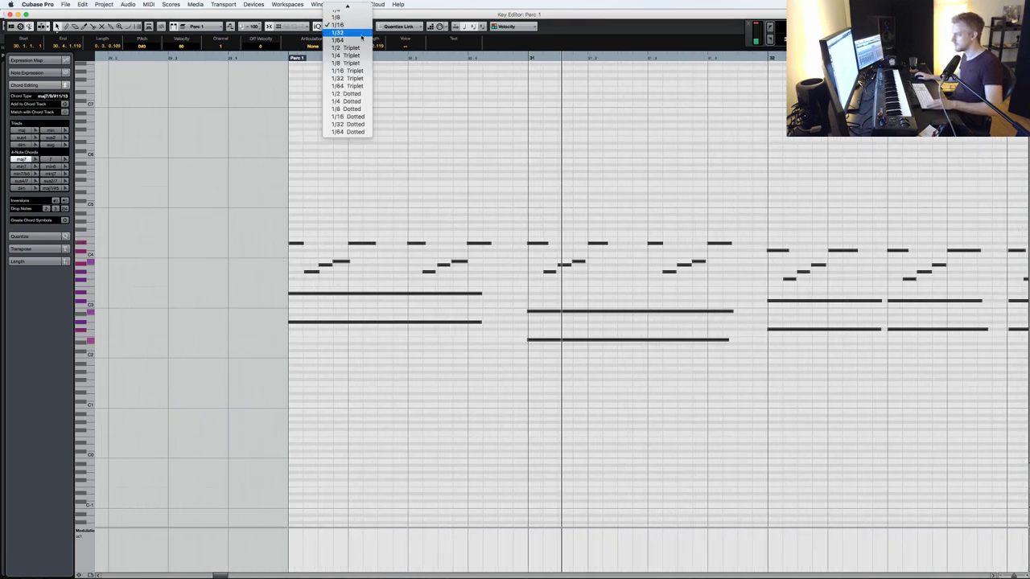
{"action": "left_click", "coordinate": [346, 36]}
{"action": "left_click_drag", "start_coordinate": [297, 245], "coordinate": [304, 245]}
{"action": "left_click_drag", "start_coordinate": [346, 420], "coordinate": [264, 282]}
{"action": "key", "text": "Delete"}
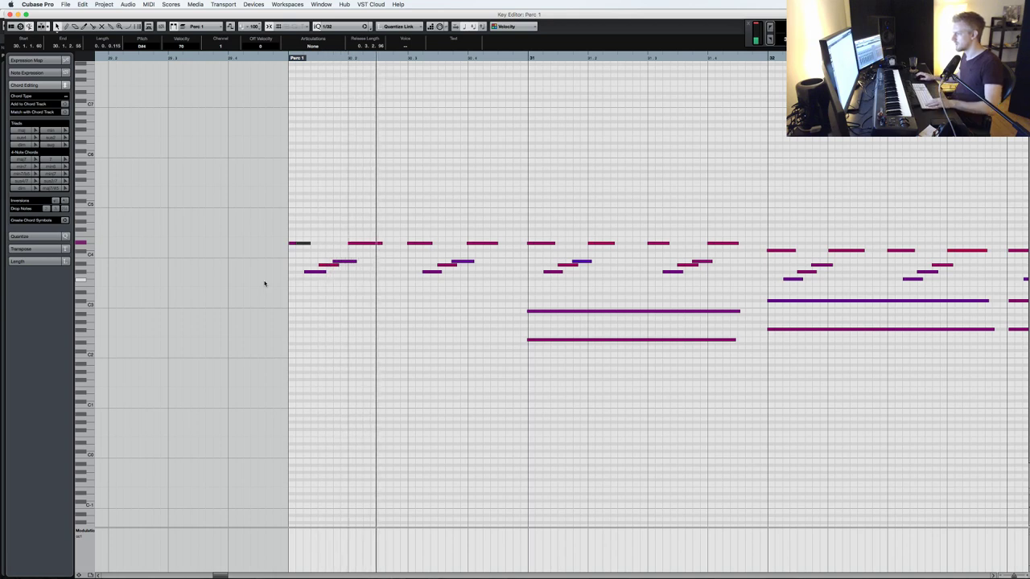
{"action": "key", "text": "super+z"}
{"action": "key", "text": "super+z"}
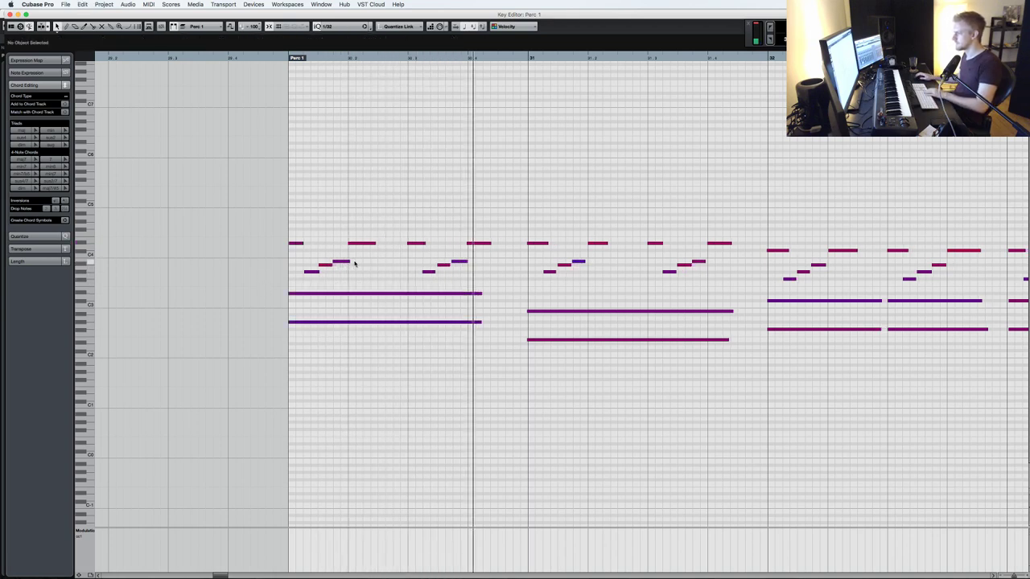
- Duplicate the first rising three-note figure of bar 30 into the gaps after beats 2 and 4
{"action": "left_click_drag", "start_coordinate": [305, 256], "coordinate": [305, 256]}
{"action": "key", "text": "alt+d"}
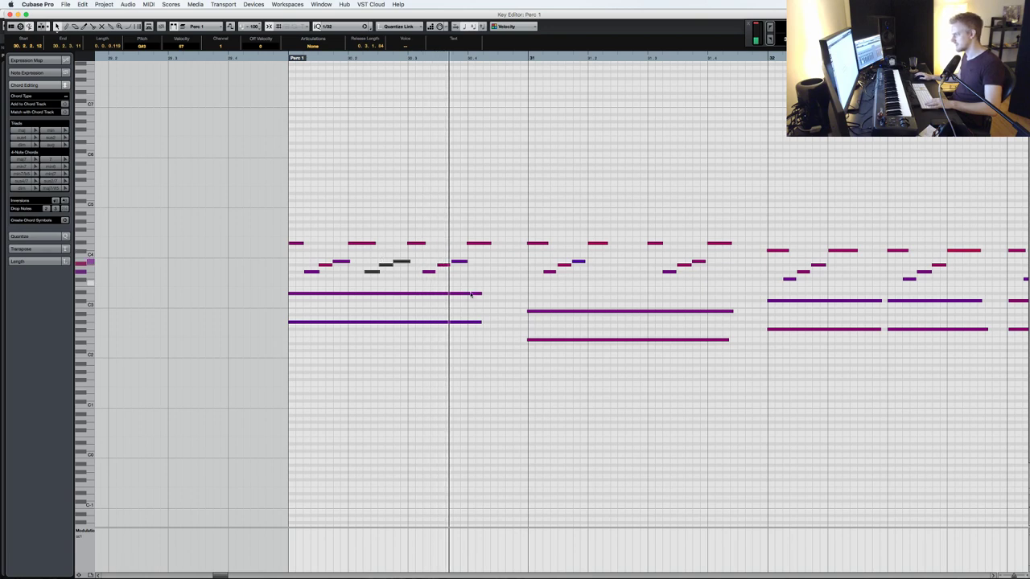
{"action": "key", "text": "alt+d"}
{"action": "key", "text": "super+Right"}
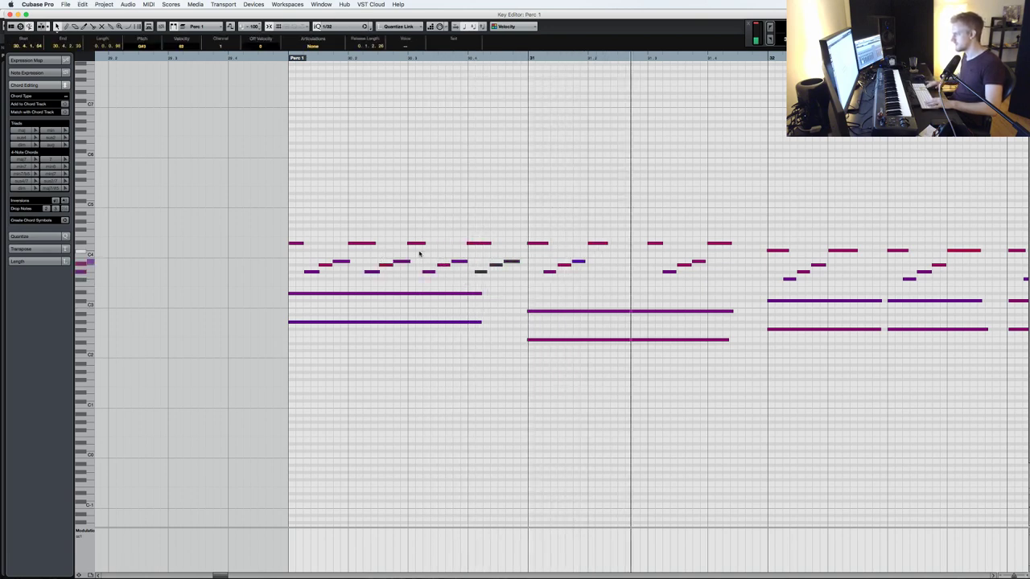
{"action": "key", "text": "space"}
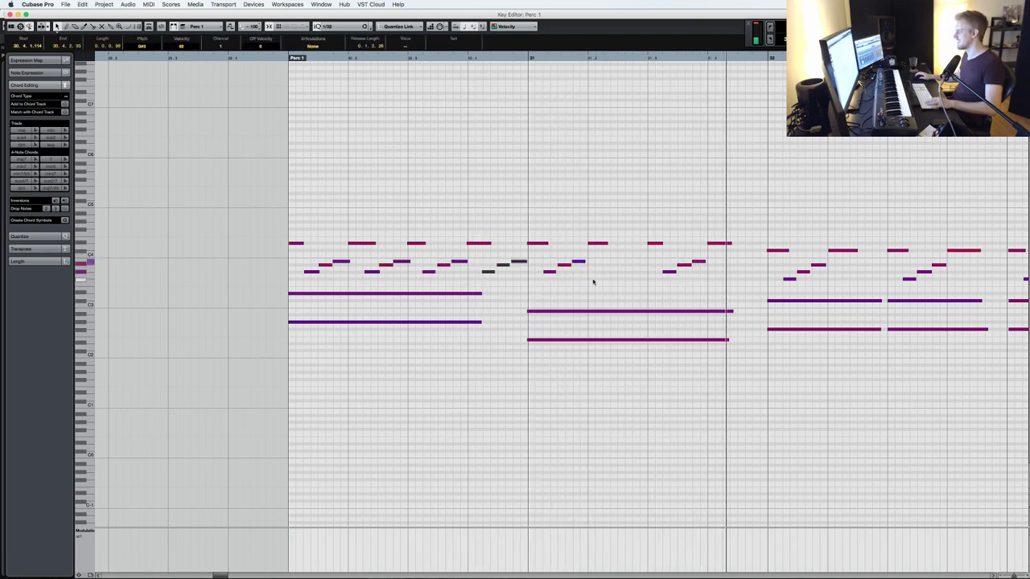
- Replace the arpeggio notes after the first rising figure in bar 31 with repeated duplicates of that figure and its upper note
{"action": "left_click_drag", "start_coordinate": [608, 283], "coordinate": [727, 185]}
{"action": "key", "text": "Delete"}
{"action": "left_click_drag", "start_coordinate": [583, 286], "coordinate": [531, 208]}
{"action": "key", "text": "alt+d"}
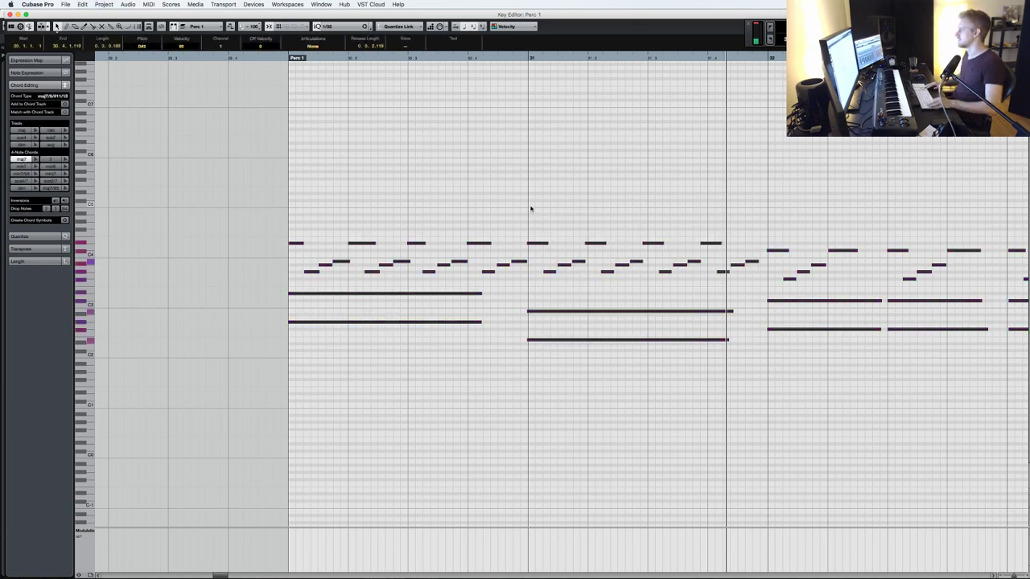
- Shift the duplicated upper notes and last rising figure of bar 31 onto the grid, play the part and close the editor
{"action": "left_click", "coordinate": [598, 254]}
{"action": "left_click", "coordinate": [599, 243]}
{"action": "left_click", "coordinate": [649, 253]}
{"action": "left_click_drag", "start_coordinate": [653, 243], "coordinate": [723, 243]}
{"action": "left_click", "coordinate": [721, 223]}
{"action": "left_click_drag", "start_coordinate": [719, 287], "coordinate": [757, 258]}
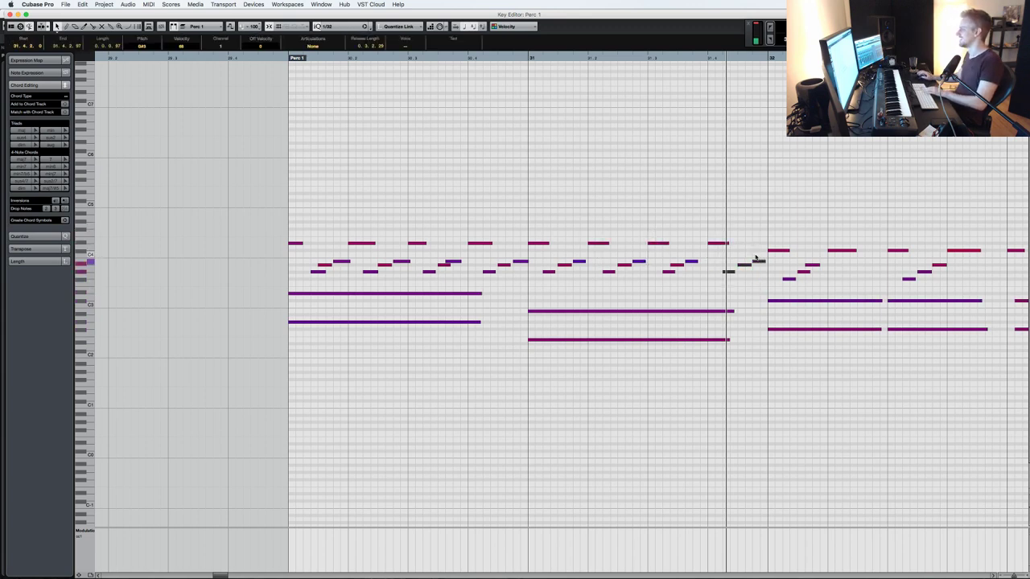
{"action": "key", "text": "KP_Subtract"}
{"action": "key", "text": "space"}
{"action": "key", "text": "Return"}
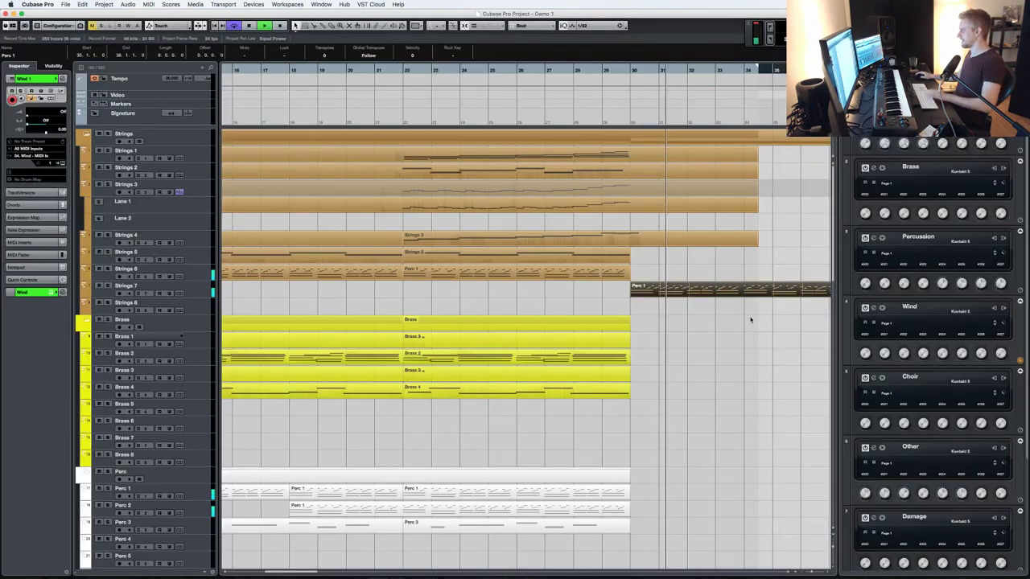
- Reopen the Strings 7 part, quantize all its notes to 1/16 and play the project from the beginning
{"action": "double_click", "coordinate": [662, 291]}
{"action": "left_click", "coordinate": [619, 265]}
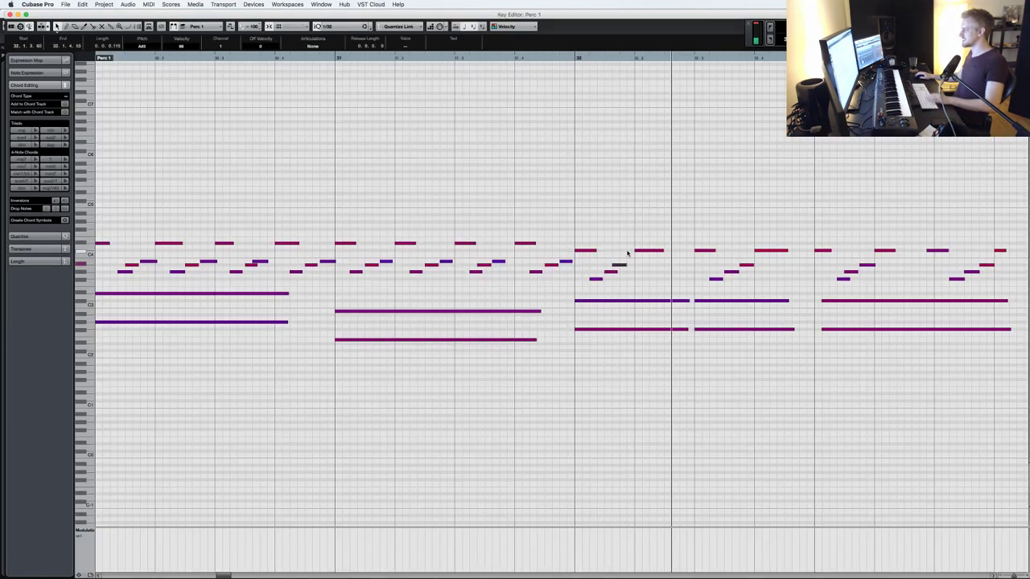
{"action": "left_click", "coordinate": [334, 24]}
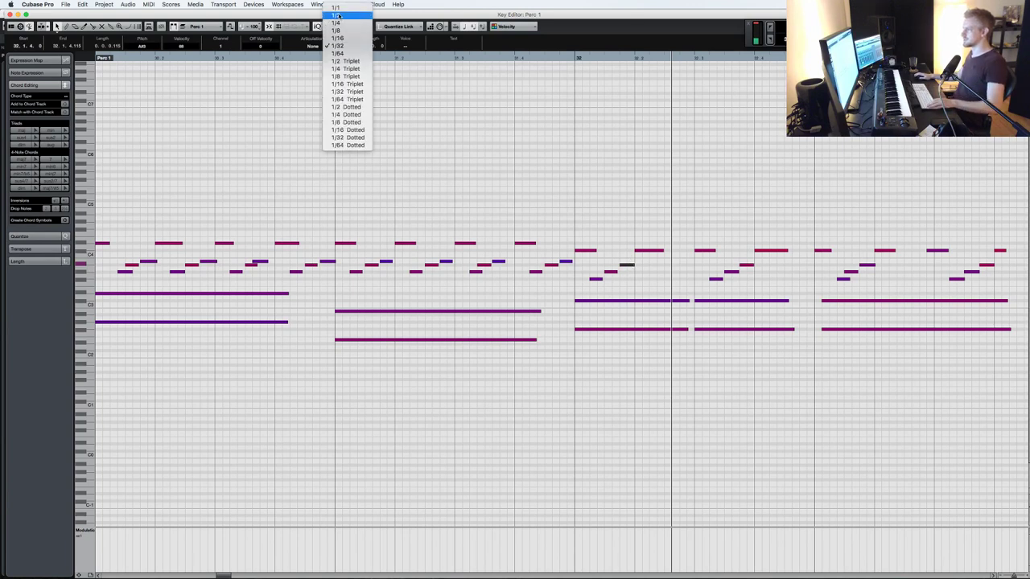
{"action": "left_click", "coordinate": [342, 30]}
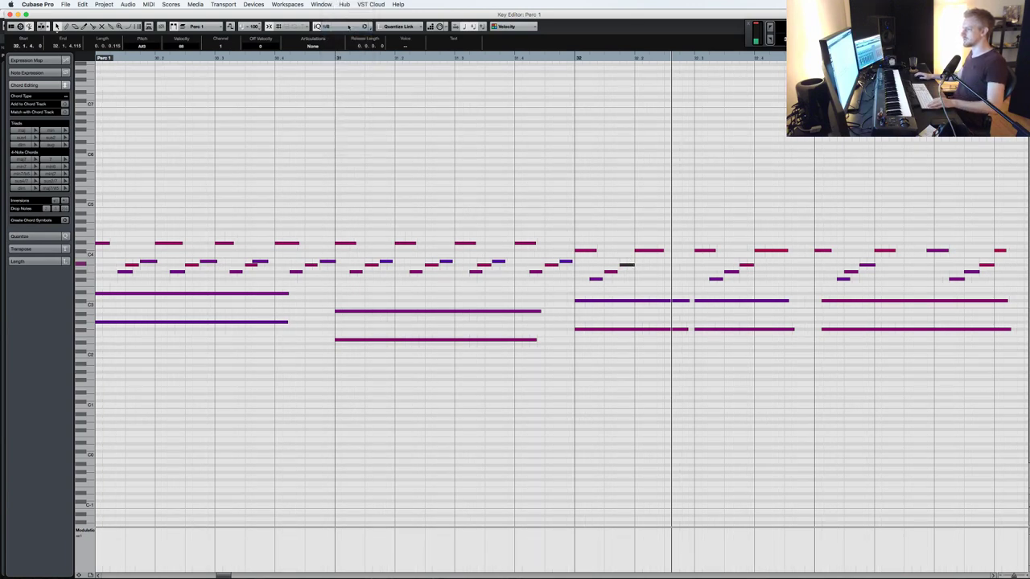
{"action": "left_click", "coordinate": [348, 26]}
{"action": "left_click", "coordinate": [350, 33]}
{"action": "key", "text": "super+a"}
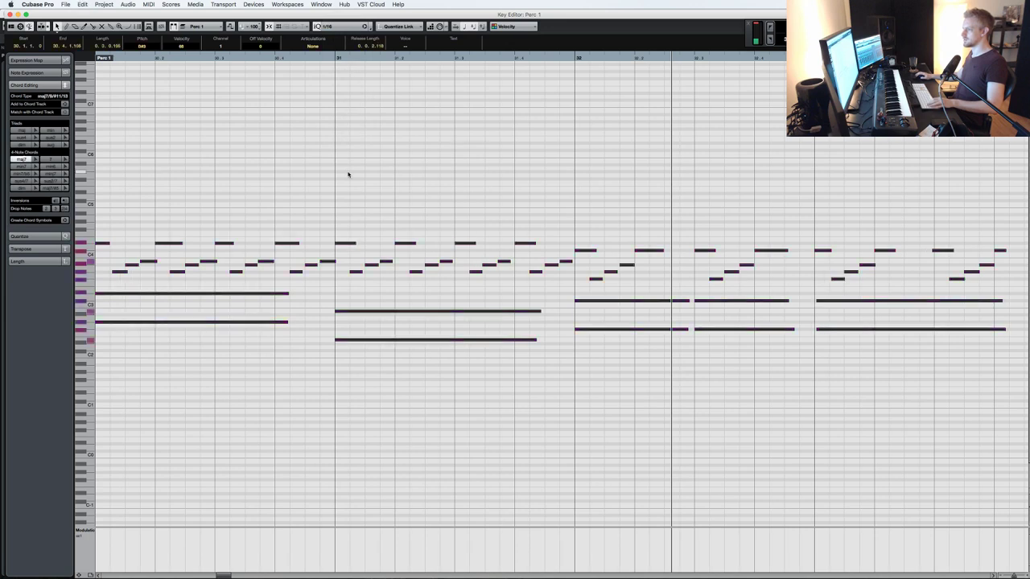
{"action": "key", "text": "KP_0"}
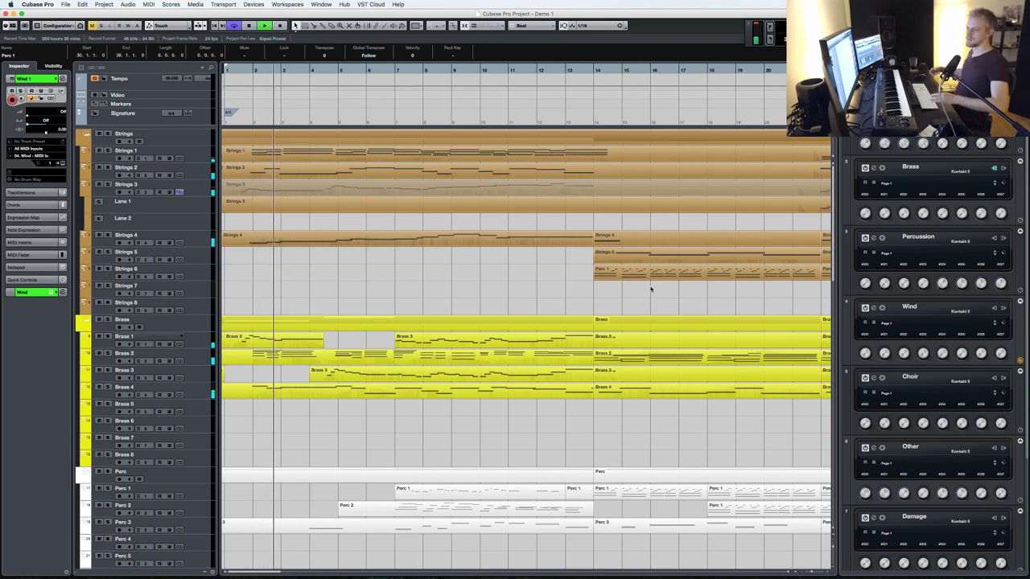
- Check the Damage 01 track's assigned instrument and route the track's MIDI output to "07. Damage - MIDI In"
{"action": "scroll", "coordinate": [200, 458], "scroll_direction": "down", "scroll_amount": 6}
{"action": "left_click", "coordinate": [198, 442]}
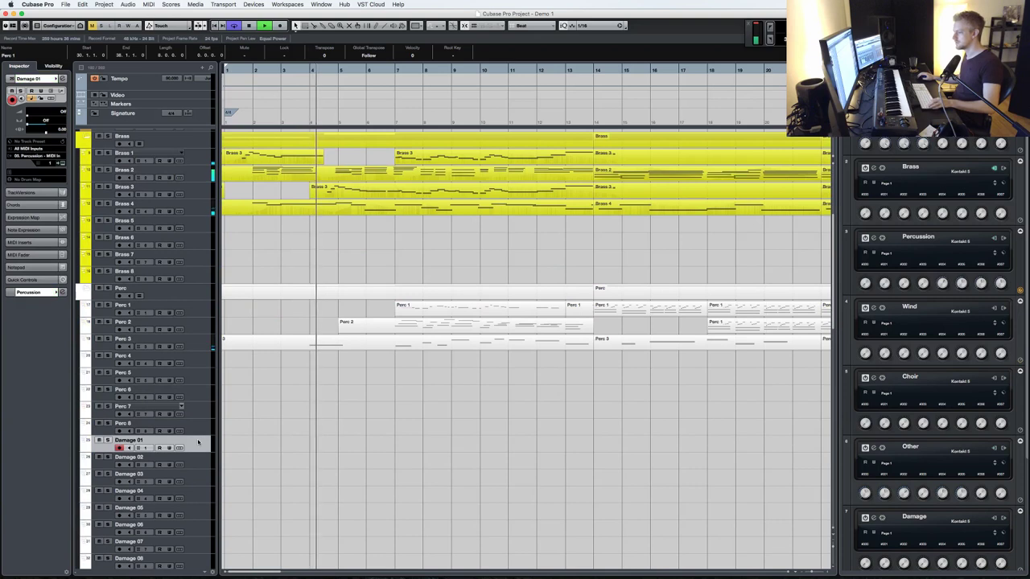
{"action": "key", "text": "e"}
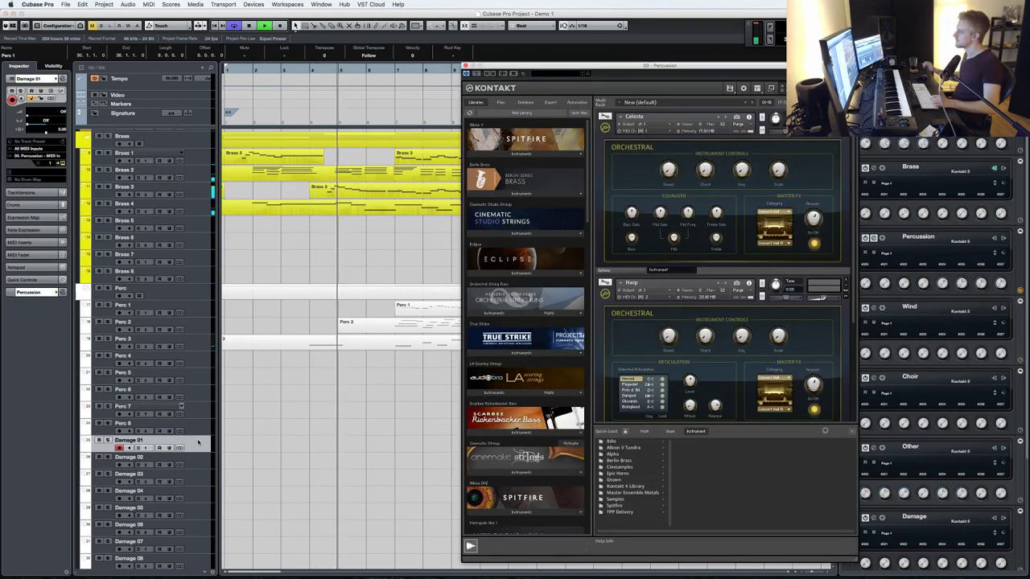
{"action": "scroll", "coordinate": [805, 322], "scroll_direction": "down", "scroll_amount": 3}
{"action": "scroll", "coordinate": [805, 322], "scroll_direction": "down", "scroll_amount": 2}
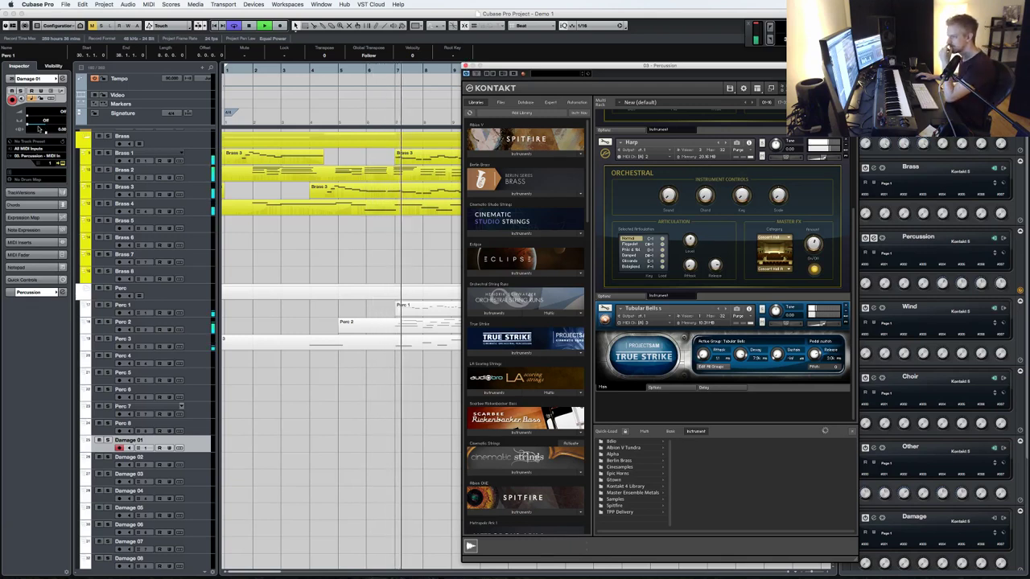
{"action": "left_click", "coordinate": [40, 156]}
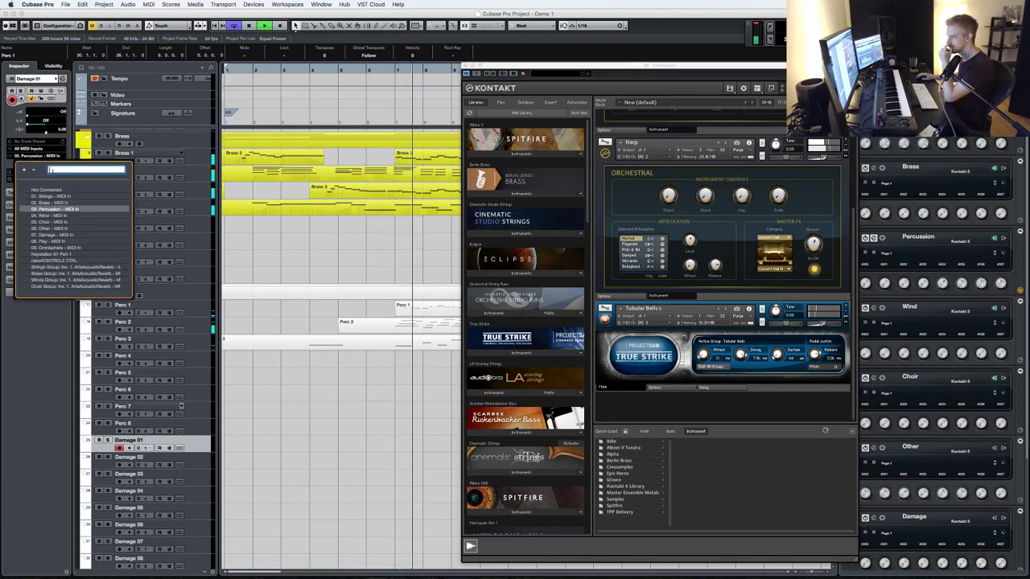
{"action": "left_click", "coordinate": [48, 234]}
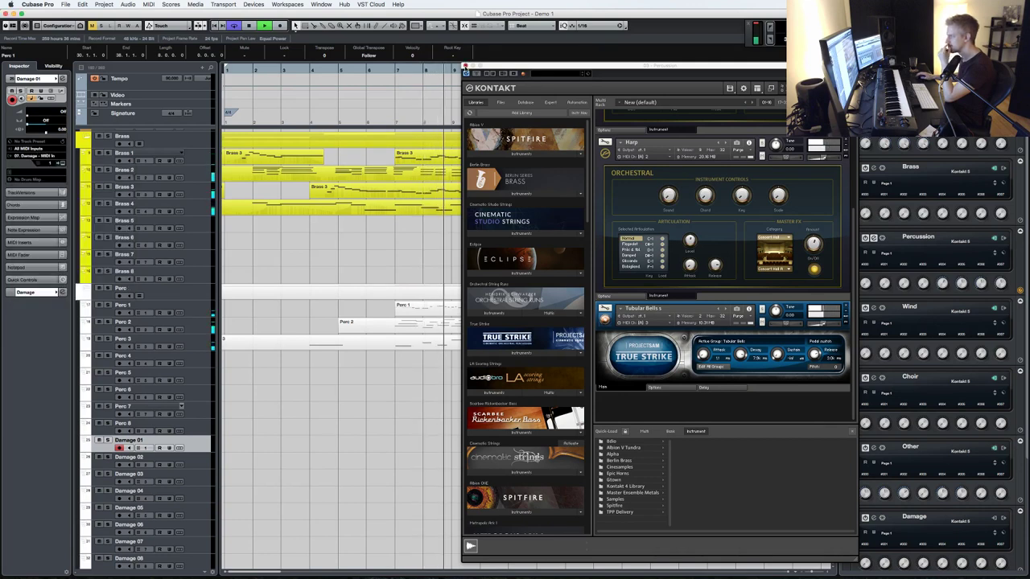
{"action": "left_click", "coordinate": [467, 65]}
- Examine the notes in the Choir 1 part and review the whole arrangement across the choir, string, brass and percussion tracks
{"action": "scroll", "coordinate": [441, 197], "scroll_direction": "down", "scroll_amount": 10}
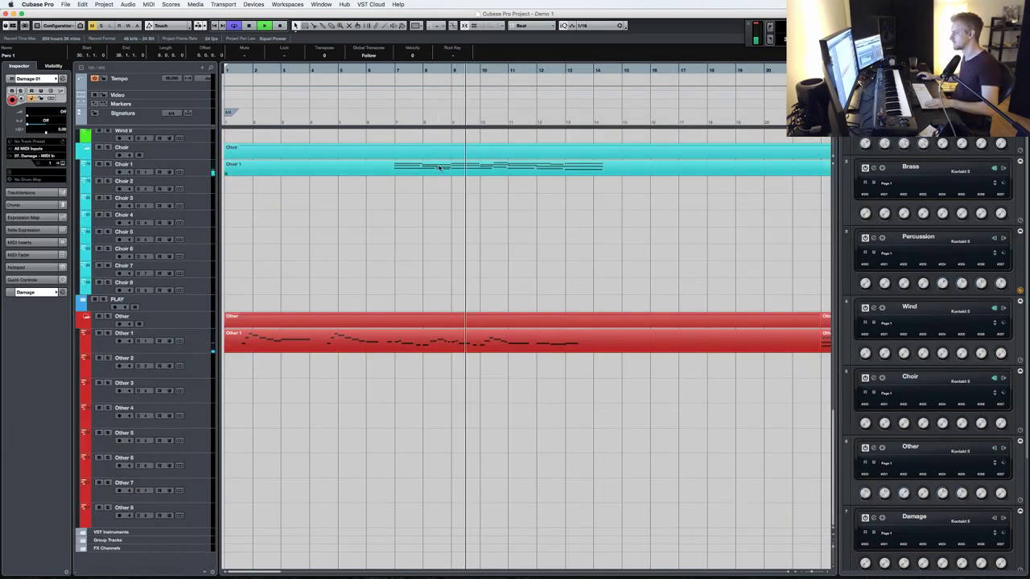
{"action": "left_click", "coordinate": [395, 165]}
{"action": "double_click", "coordinate": [395, 166]}
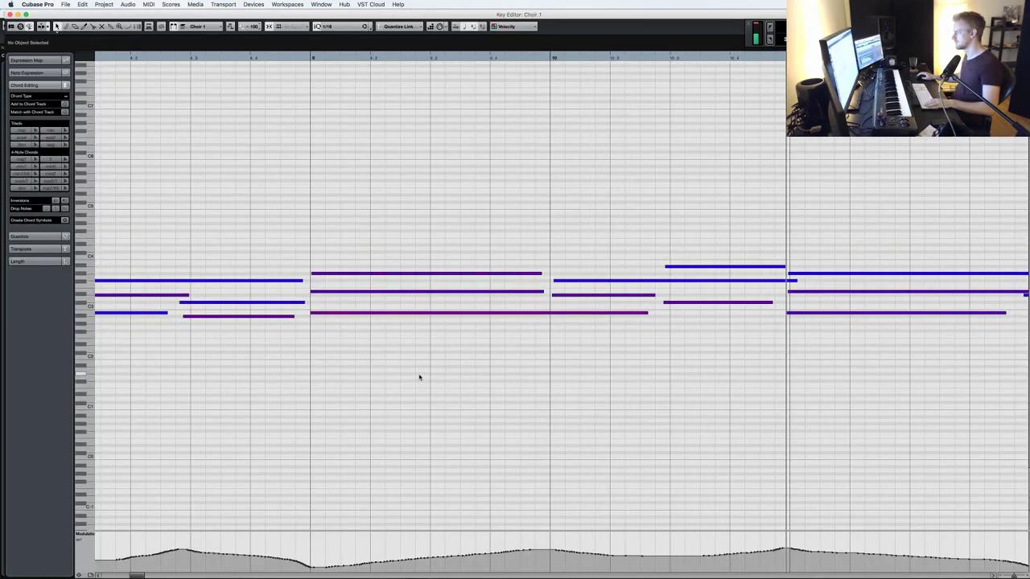
{"action": "key", "text": "Return"}
{"action": "key", "text": "g"}
{"action": "key", "text": "g"}
{"action": "key", "text": "g"}
{"action": "key", "text": "g"}
{"action": "key", "text": "g"}
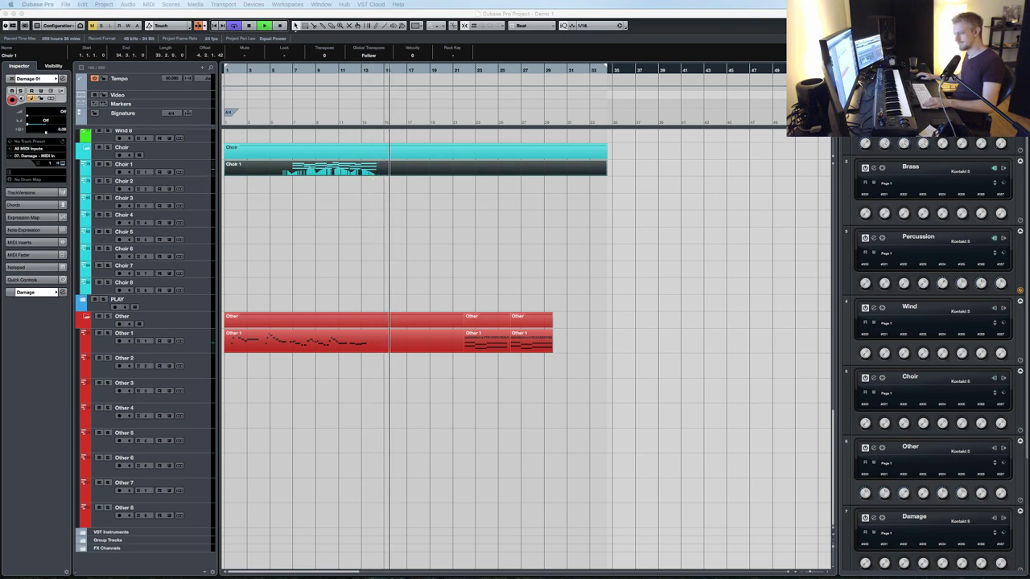
{"action": "left_click", "coordinate": [408, 396]}
{"action": "scroll", "coordinate": [409, 397], "scroll_direction": "up", "scroll_amount": 10}
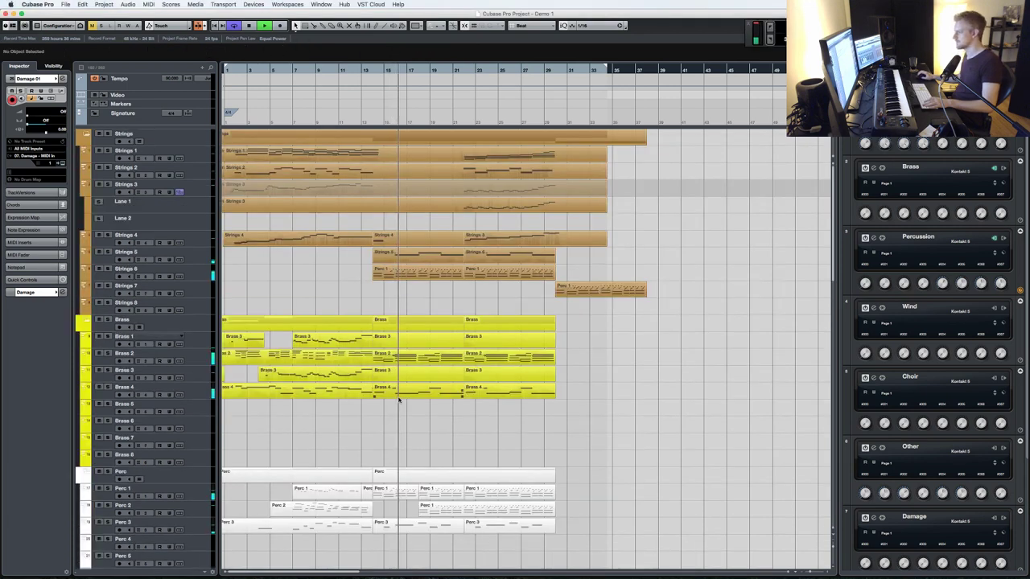
{"action": "scroll", "coordinate": [418, 411], "scroll_direction": "down", "scroll_amount": 8}
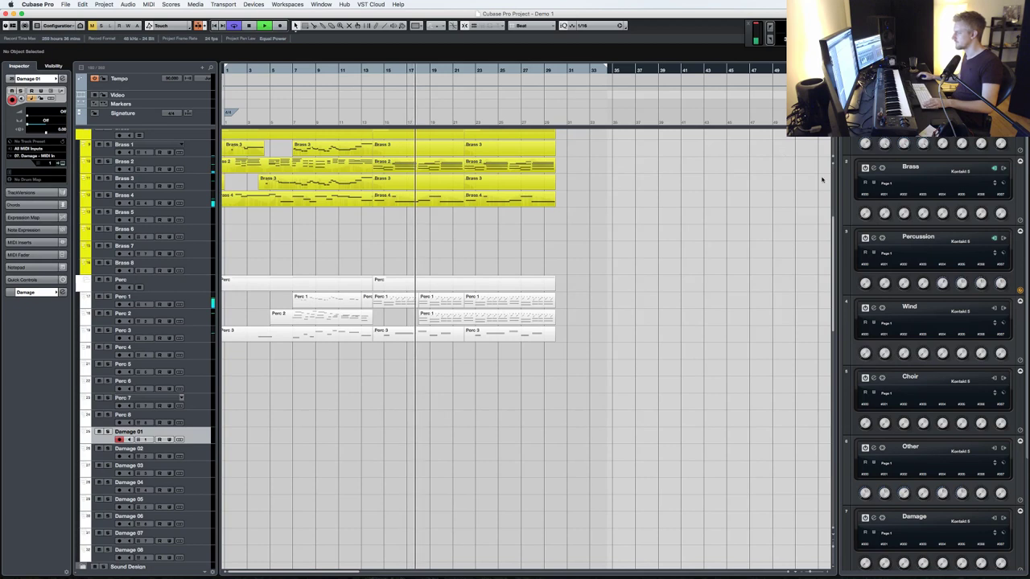
- Open the Percussion rack's Kontakt instrument and look through its loaded patches
{"action": "left_click", "coordinate": [873, 239]}
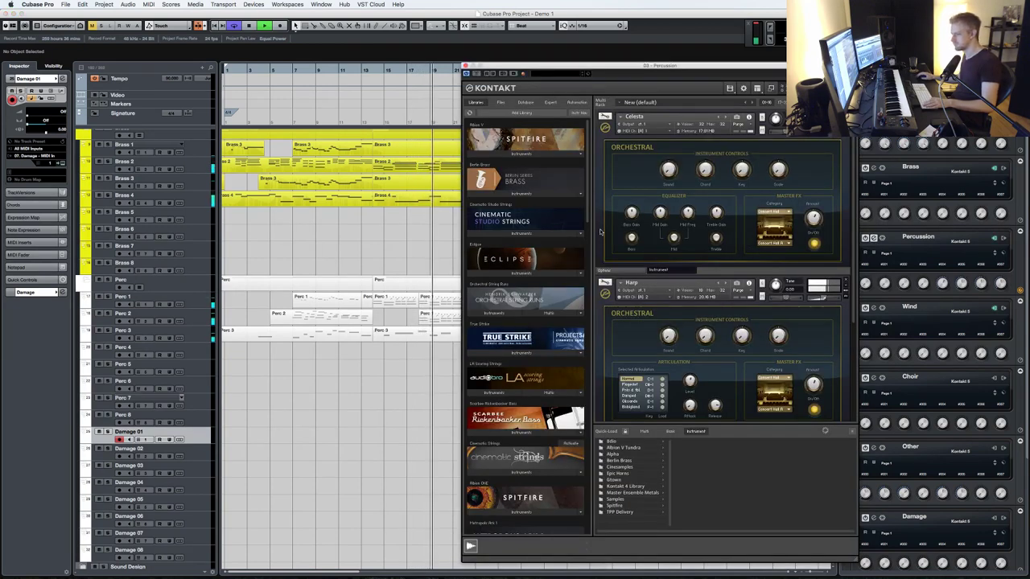
{"action": "scroll", "coordinate": [637, 236], "scroll_direction": "down", "scroll_amount": 1}
{"action": "scroll", "coordinate": [636, 236], "scroll_direction": "down", "scroll_amount": 5}
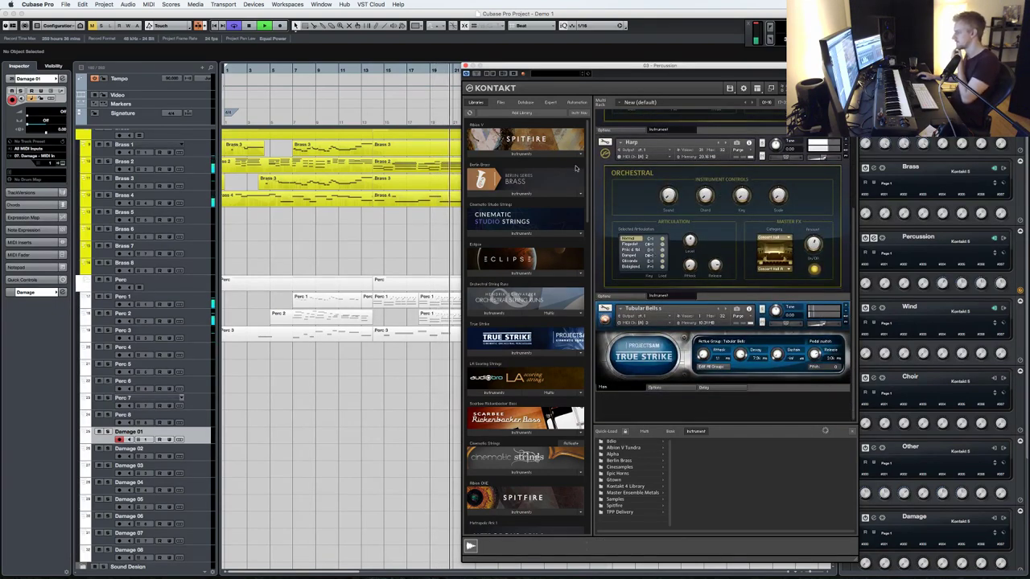
- Look through the sample libraries listed in the Percussion rack's Kontakt instrument and close it
{"action": "scroll", "coordinate": [553, 236], "scroll_direction": "down", "scroll_amount": 2}
{"action": "scroll", "coordinate": [553, 236], "scroll_direction": "down", "scroll_amount": 5}
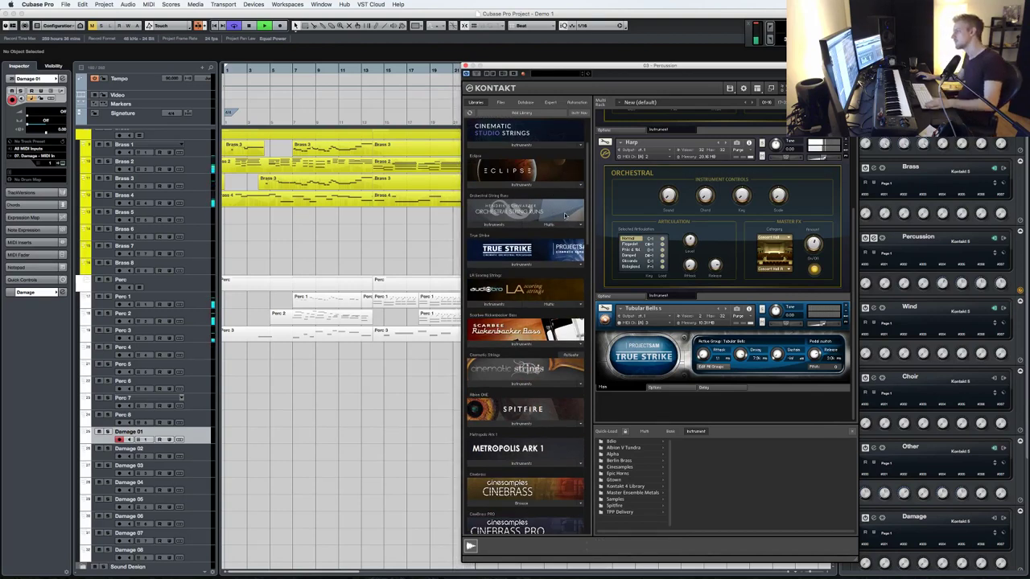
{"action": "left_click_drag", "start_coordinate": [550, 73], "coordinate": [365, 241]}
{"action": "left_click", "coordinate": [270, 235]}
- Select the Brass 5 track and check the patches loaded in its Kontakt instrument
{"action": "scroll", "coordinate": [308, 214], "scroll_direction": "up", "scroll_amount": 5}
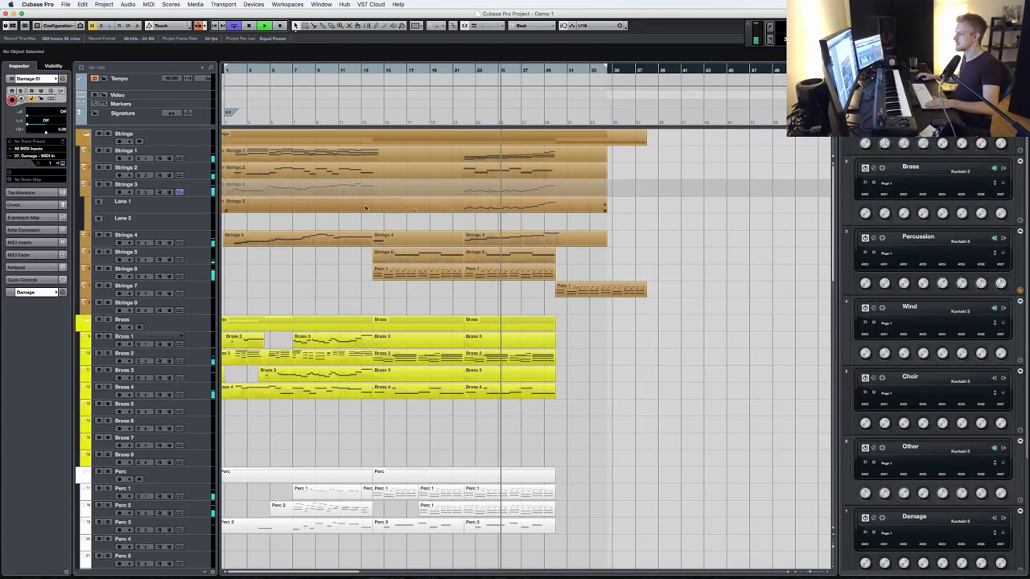
{"action": "left_click", "coordinate": [191, 409]}
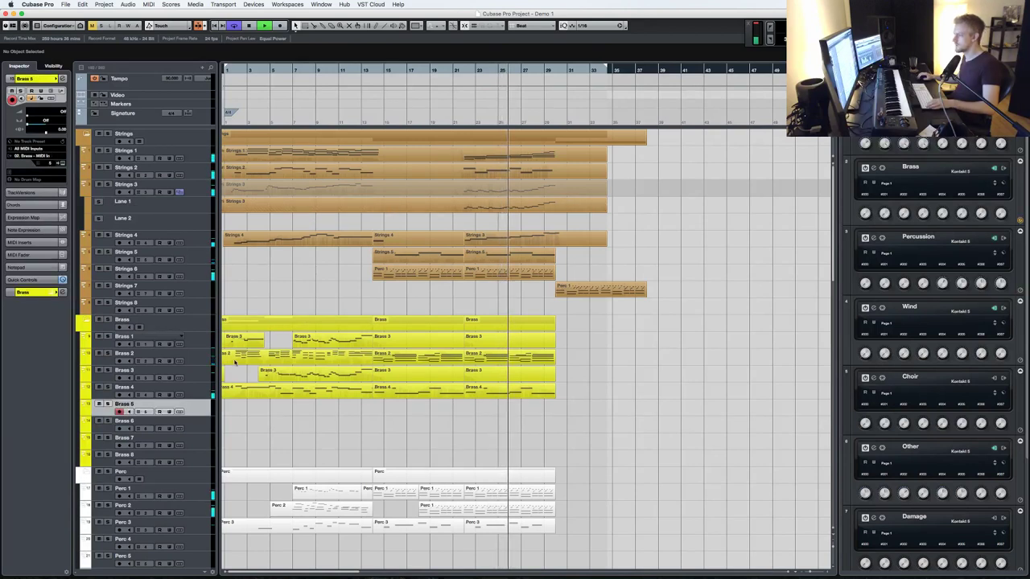
{"action": "key", "text": "e"}
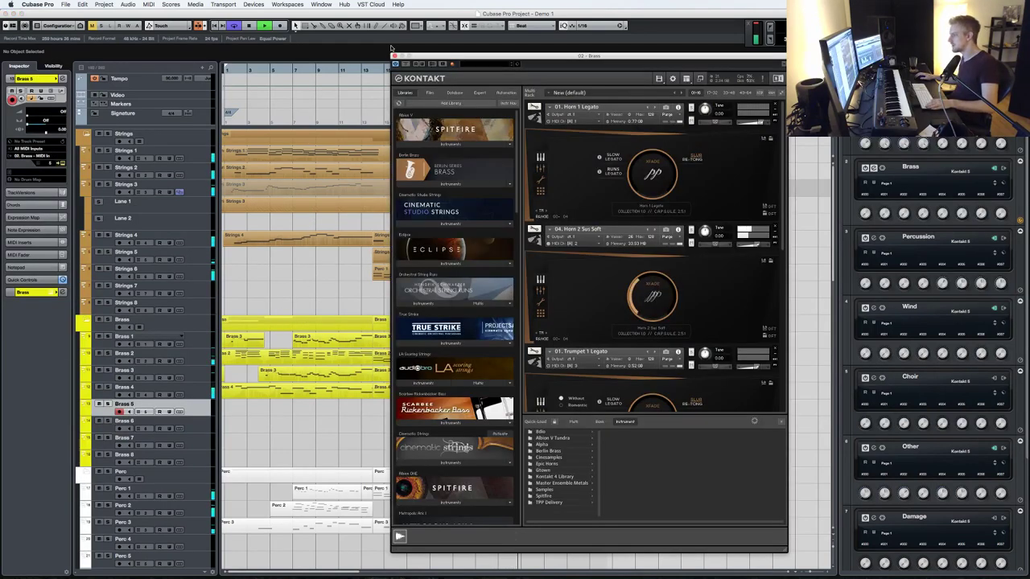
{"action": "left_click", "coordinate": [395, 57]}
- Record a chord passage into the Choir 1 track from about bar 25 to bar 29
{"action": "scroll", "coordinate": [478, 276], "scroll_direction": "down", "scroll_amount": 15}
{"action": "scroll", "coordinate": [462, 266], "scroll_direction": "up", "scroll_amount": 12}
{"action": "scroll", "coordinate": [422, 307], "scroll_direction": "down", "scroll_amount": 3}
{"action": "scroll", "coordinate": [422, 307], "scroll_direction": "down", "scroll_amount": 15}
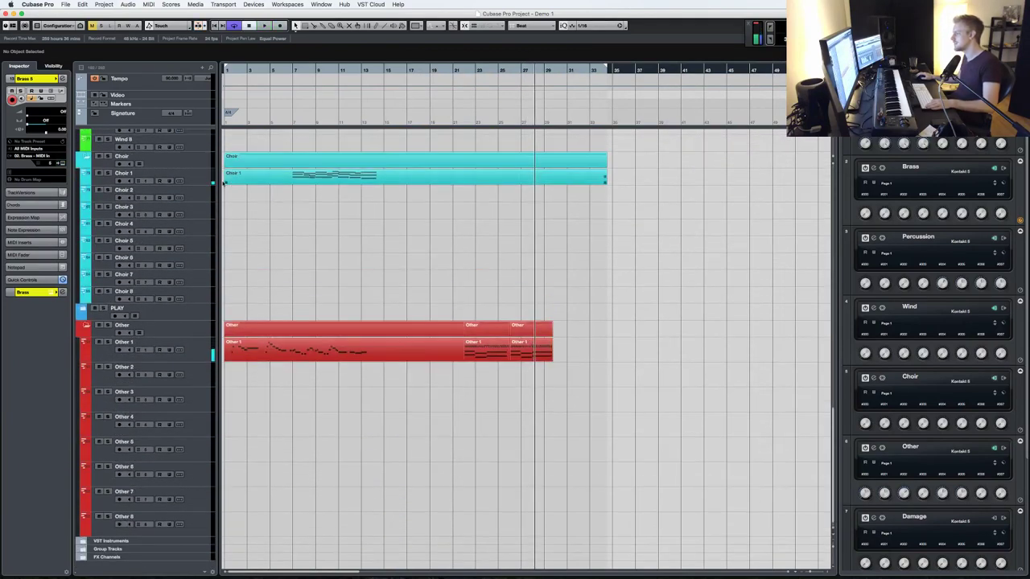
{"action": "left_click", "coordinate": [201, 179]}
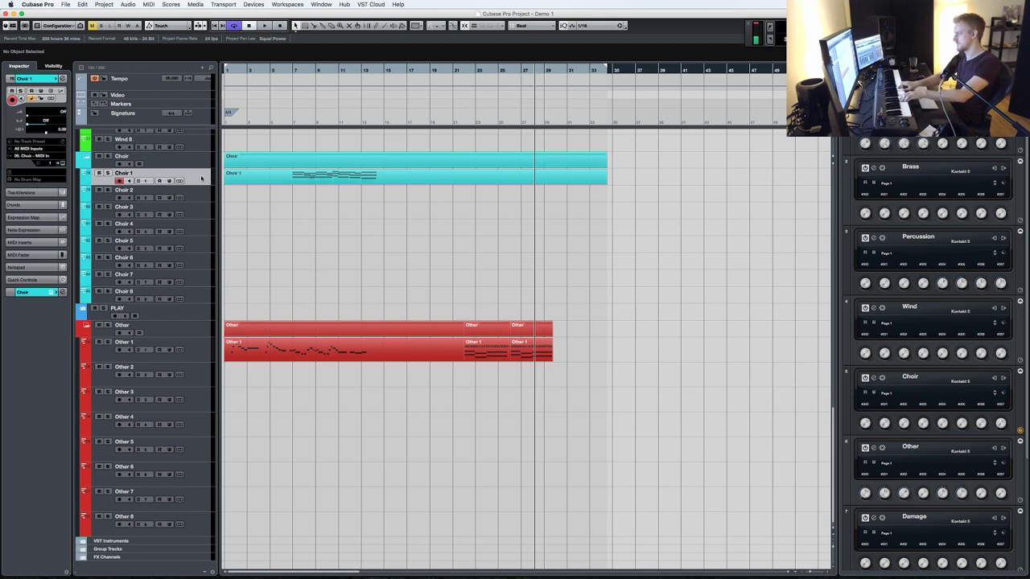
{"action": "key", "text": "KP_Multiply"}
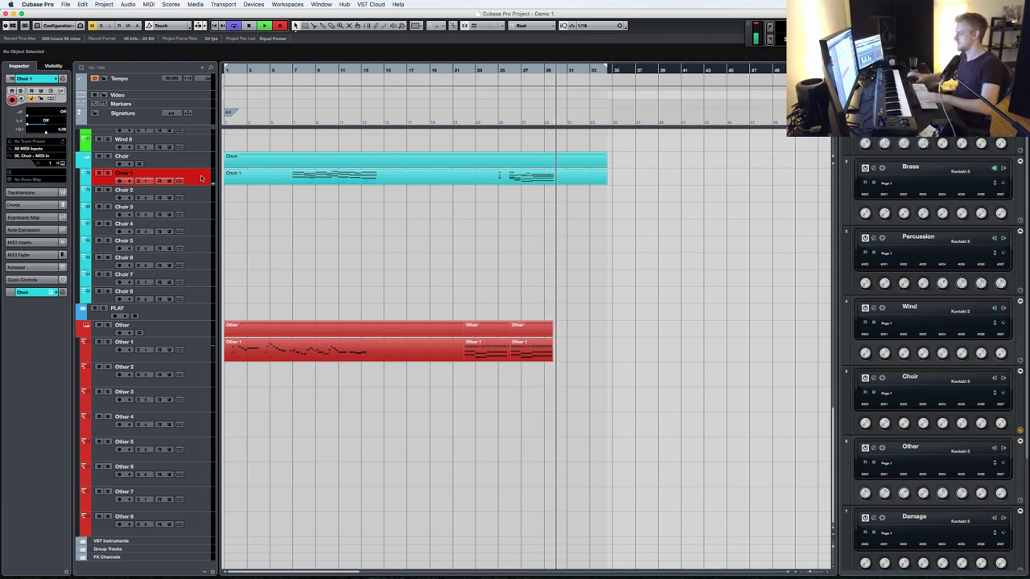
{"action": "key", "text": "space"}
- Open the Damage 01 track's Kontakt instrument and load Low Hits.nki from the HZ Percussion library
{"action": "scroll", "coordinate": [191, 285], "scroll_direction": "up", "scroll_amount": 15}
{"action": "scroll", "coordinate": [193, 322], "scroll_direction": "down", "scroll_amount": 4}
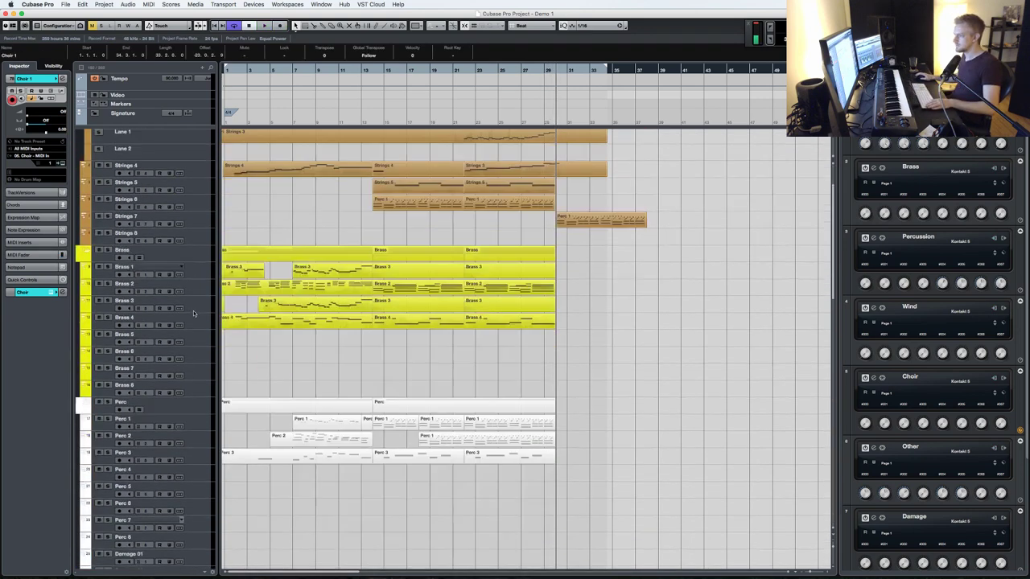
{"action": "left_click", "coordinate": [204, 410]}
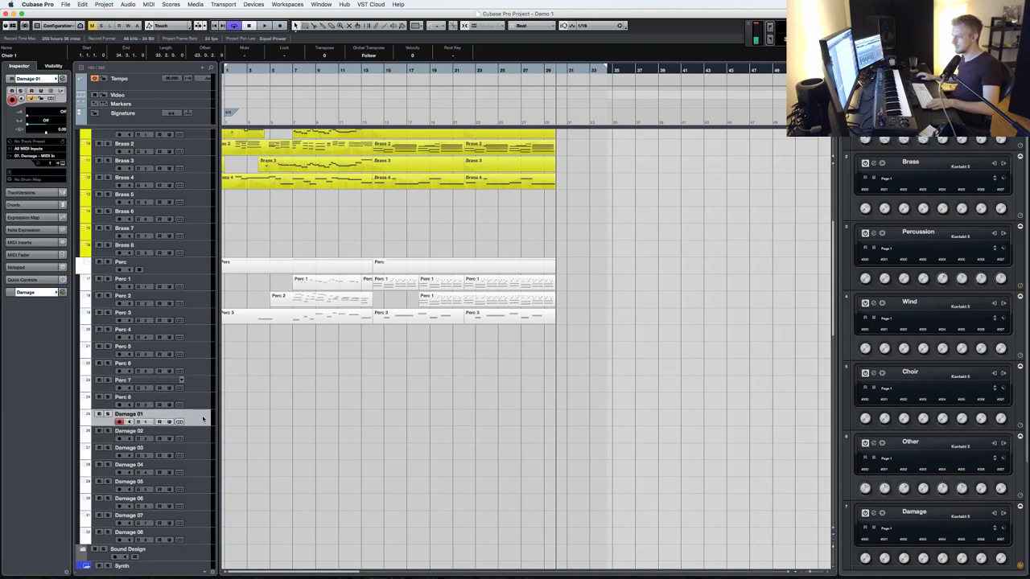
{"action": "key", "text": "e"}
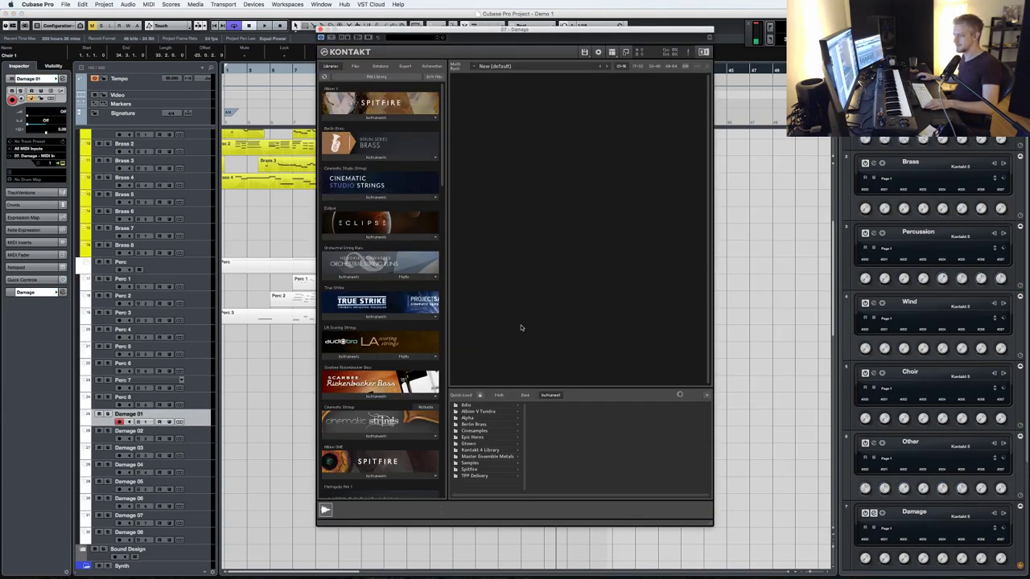
{"action": "scroll", "coordinate": [377, 332], "scroll_direction": "down", "scroll_amount": 8}
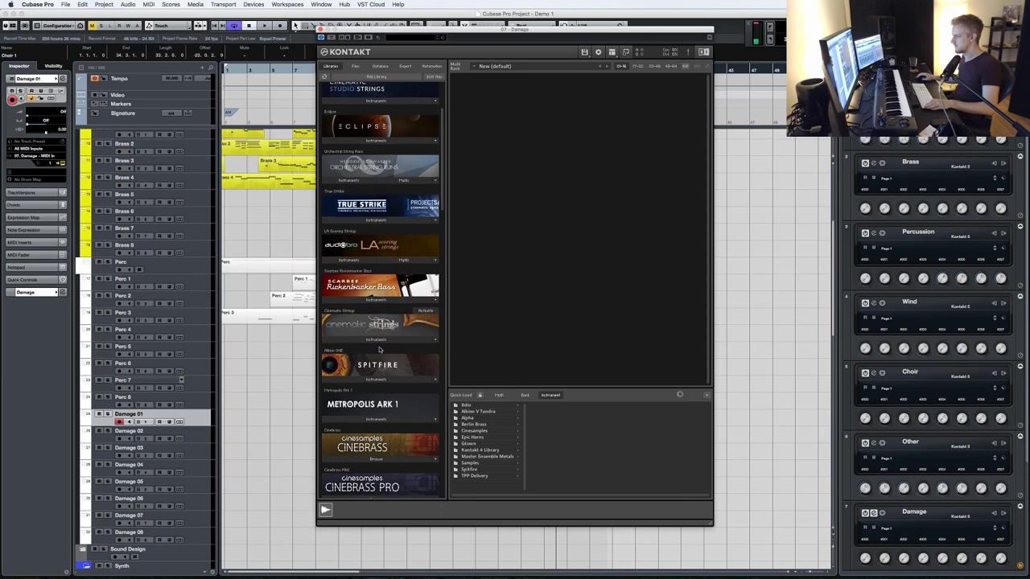
{"action": "left_click", "coordinate": [376, 353]}
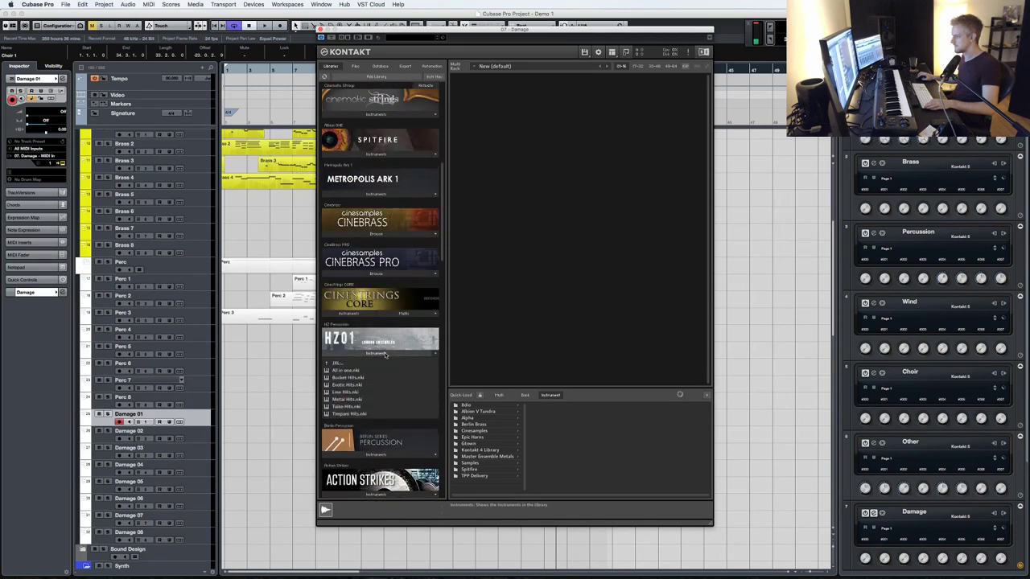
{"action": "double_click", "coordinate": [355, 392]}
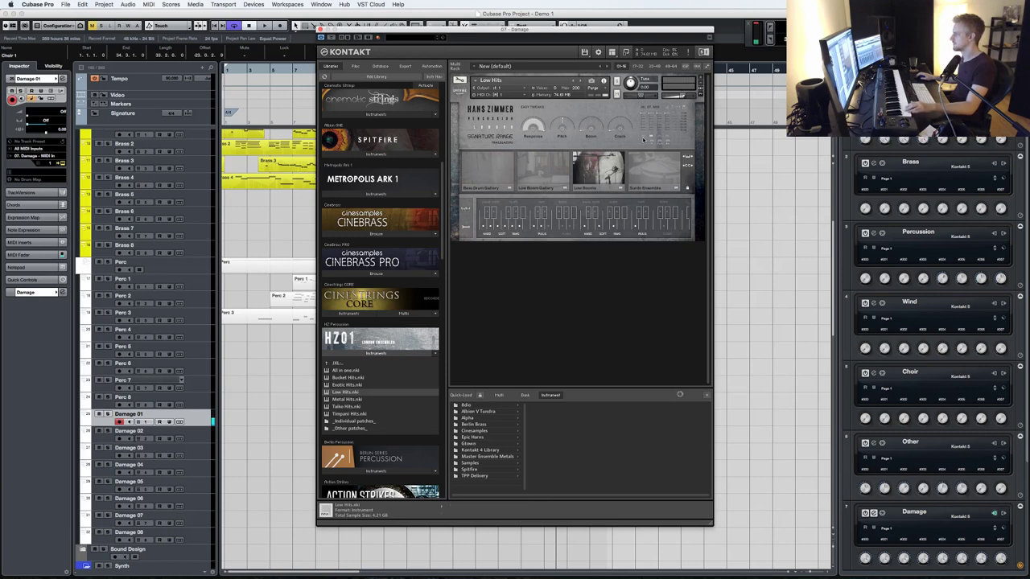
- Show Kontakt's on-screen keyboard for the Low Hits patch, audition the patch and close the instrument
{"action": "double_click", "coordinate": [630, 313]}
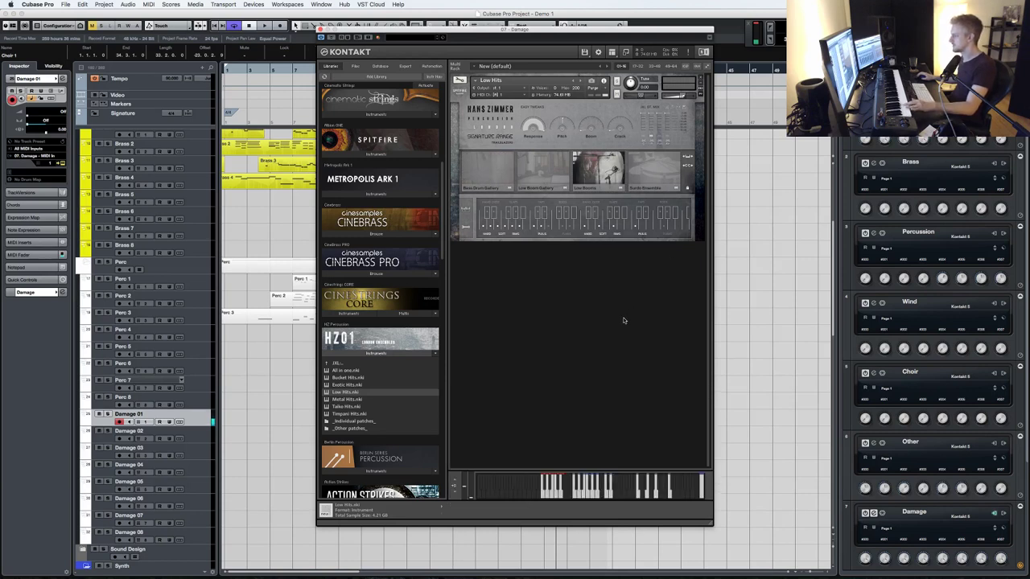
{"action": "left_click", "coordinate": [611, 78]}
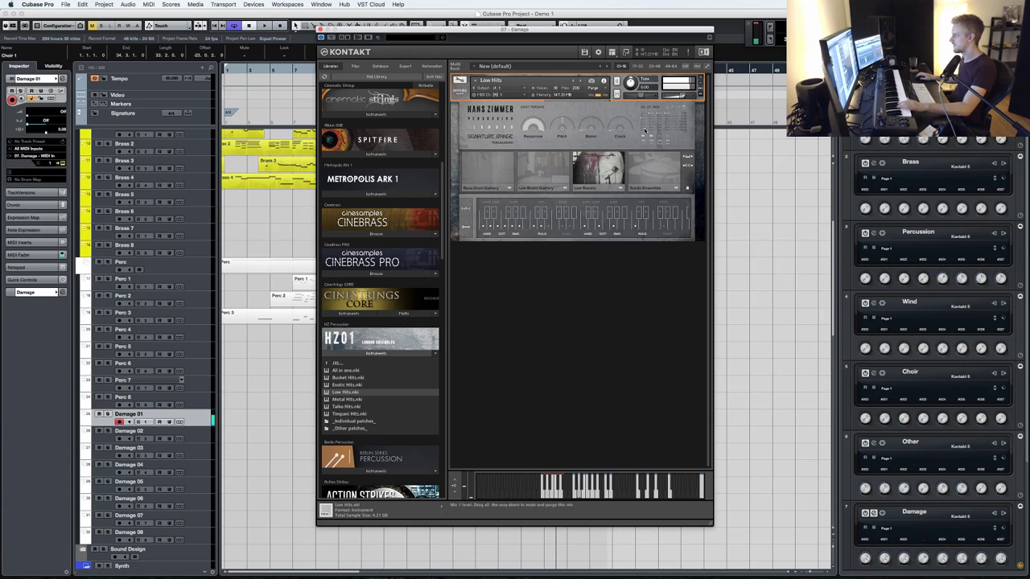
{"action": "left_click", "coordinate": [320, 29]}
- Try a low-hits take on the Damage 01 track from the project start to about bar 7 and delete it
{"action": "key", "text": "minus"}
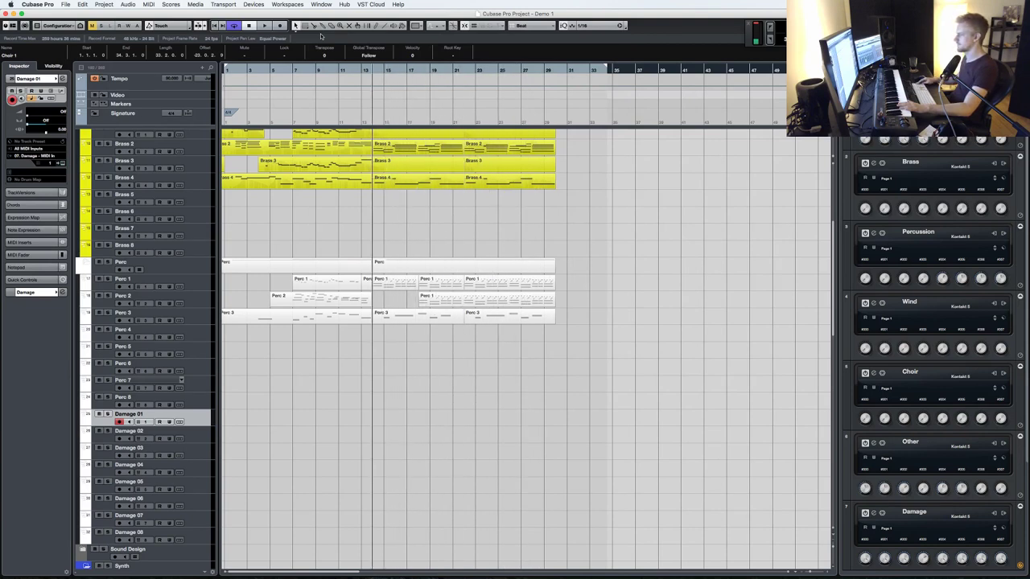
{"action": "key", "text": "period"}
{"action": "key", "text": "KP_Multiply"}
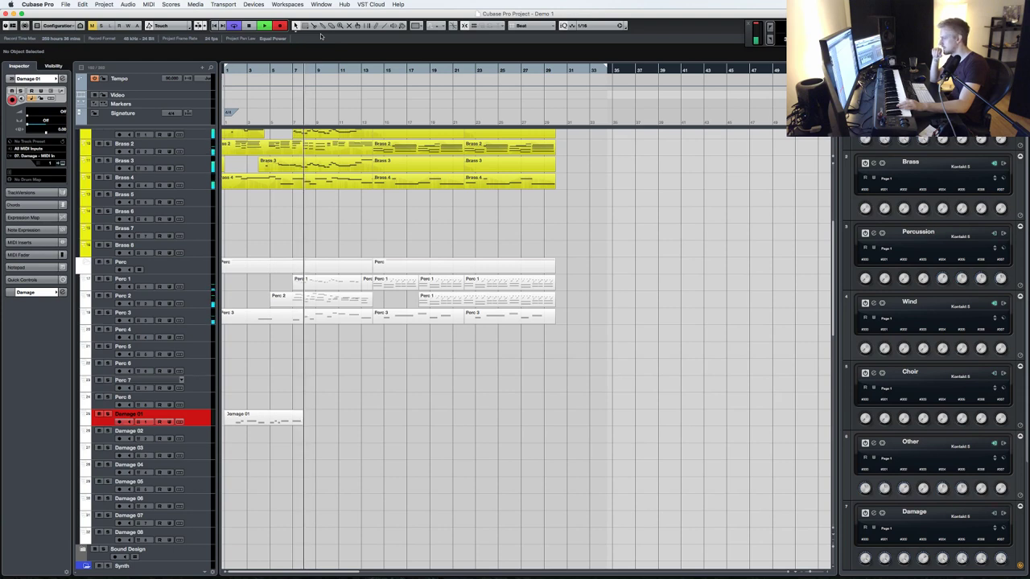
{"action": "key", "text": "space"}
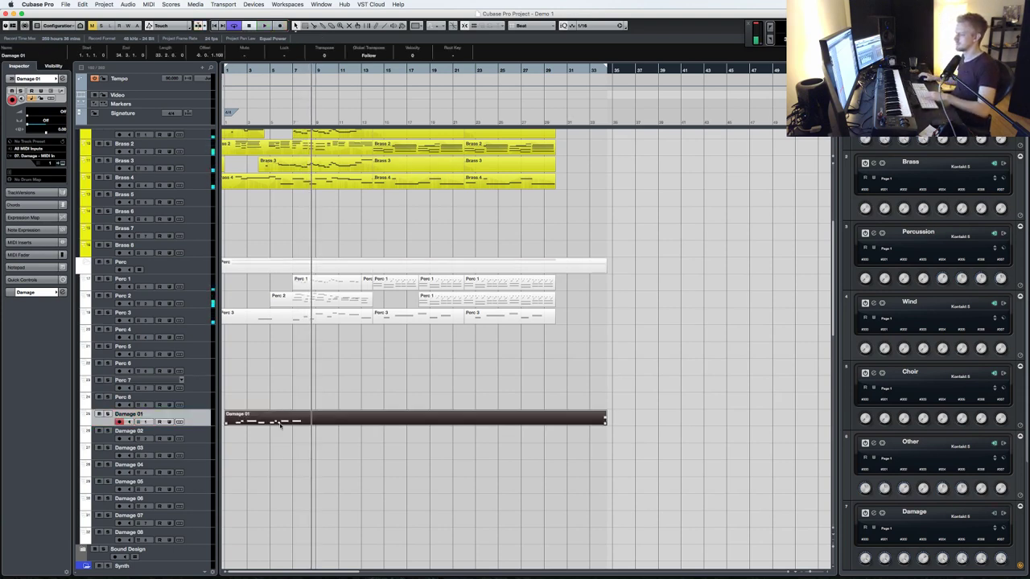
{"action": "key", "text": "Delete"}
- Play the project and record low percussion hits on the Damage 01 track from about bar 13 to bar 17
{"action": "key", "text": "space"}
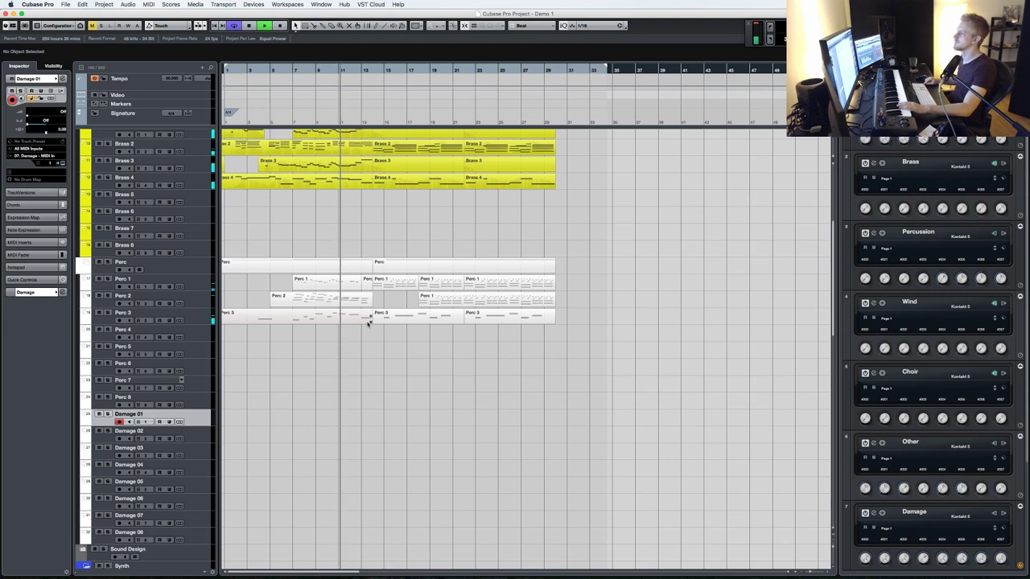
{"action": "key", "text": "KP_Multiply"}
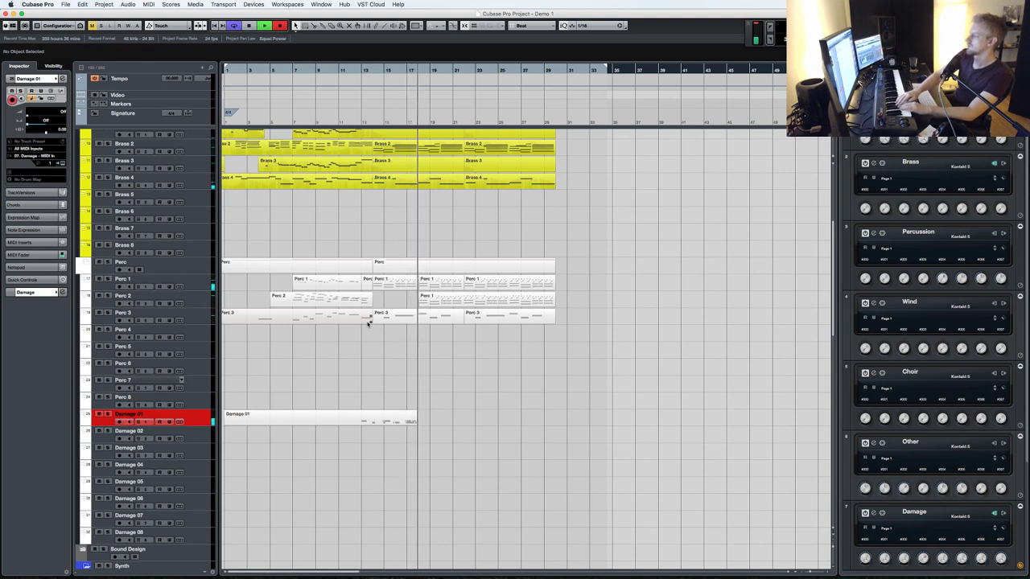
{"action": "key", "text": "space"}
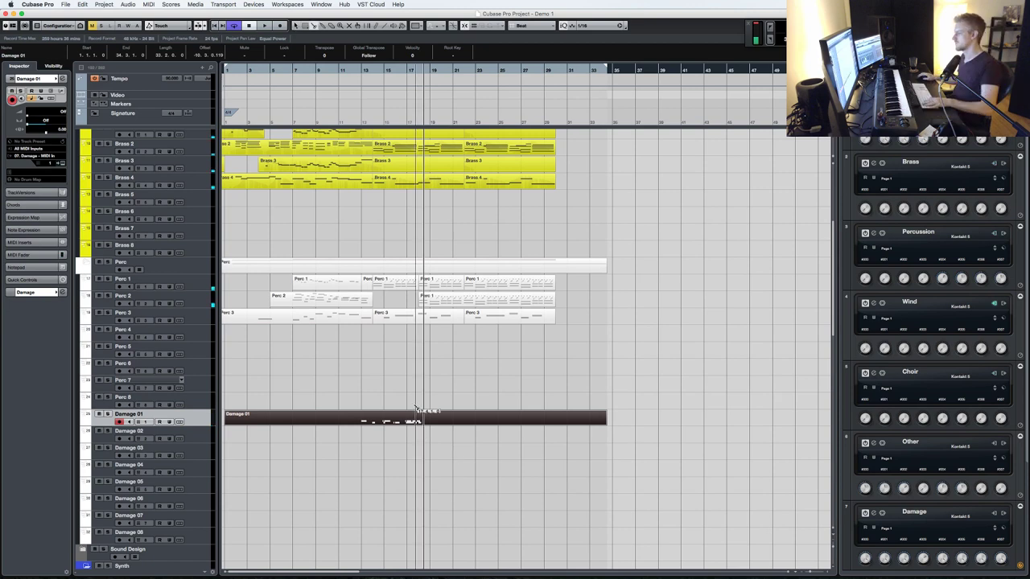
- Split the recorded Damage 01 part at bars 13 and 18 and delete the outer pieces
{"action": "left_click", "coordinate": [419, 415]}
{"action": "key", "text": "1"}
{"action": "key", "text": "BackSpace"}
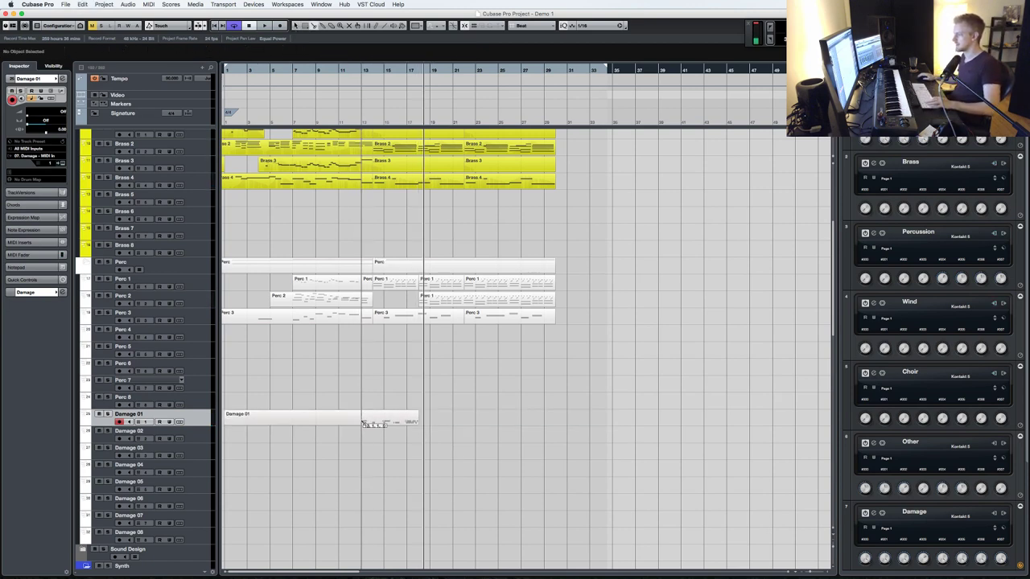
{"action": "left_click", "coordinate": [344, 422]}
{"action": "key", "text": "Delete"}
- Quantize the notes of the trimmed Damage 01 part to 1/16 and play the arrangement
{"action": "left_click", "coordinate": [384, 420]}
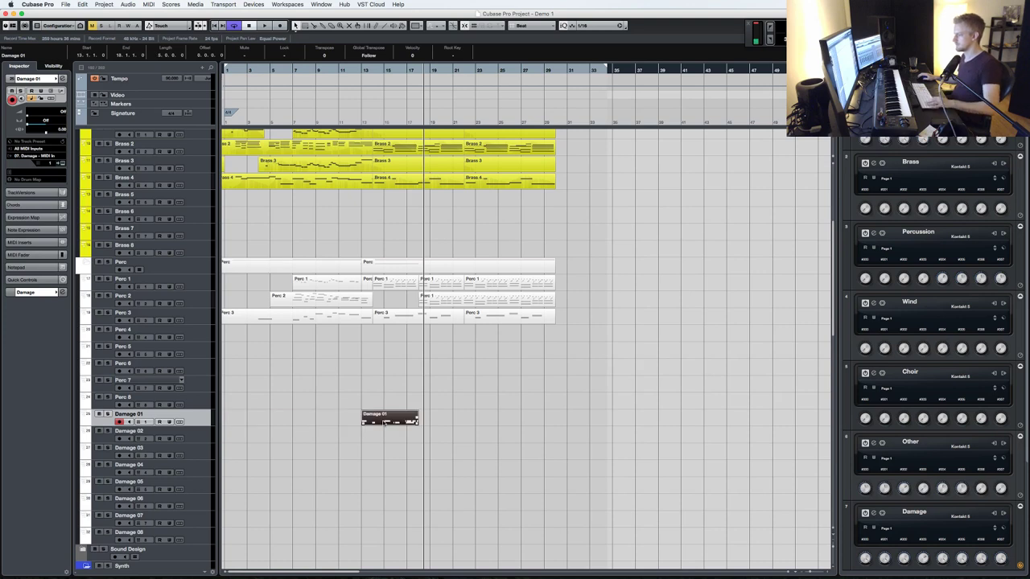
{"action": "double_click", "coordinate": [383, 422]}
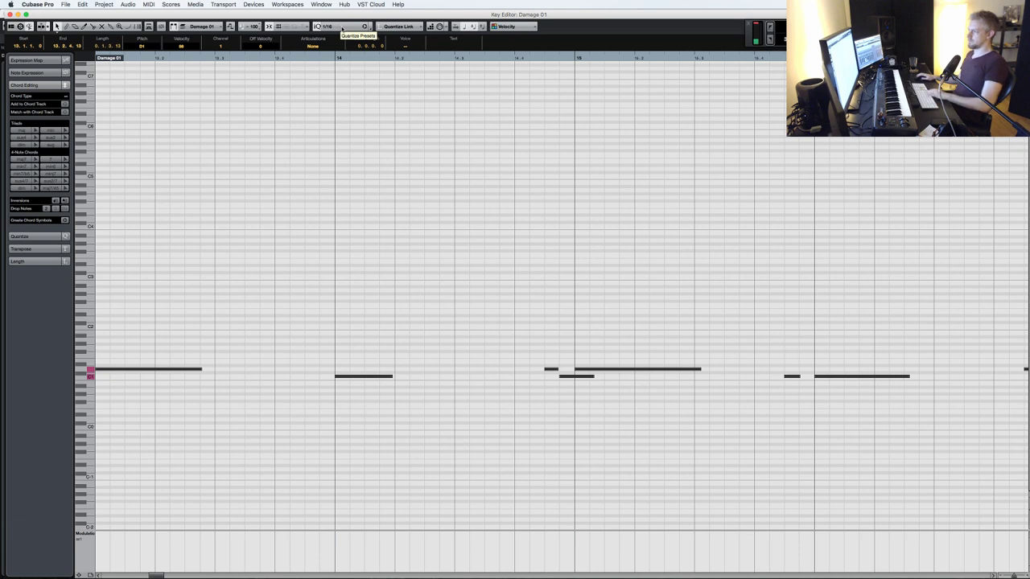
{"action": "key", "text": "Return"}
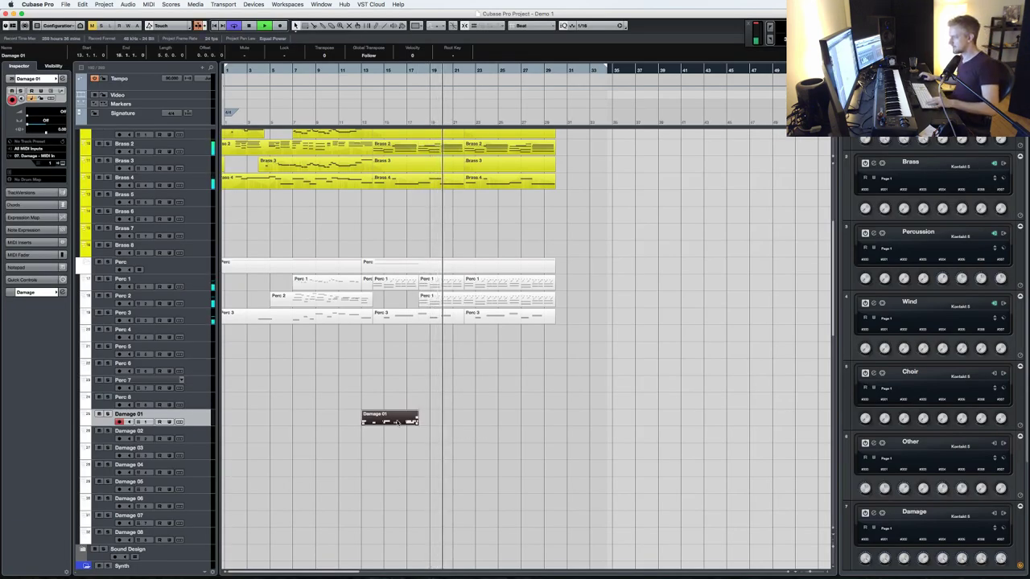
- Duplicate the Damage 01 part directly behind itself at bar 18 and examine the copy's notes
{"action": "key", "text": "super+d"}
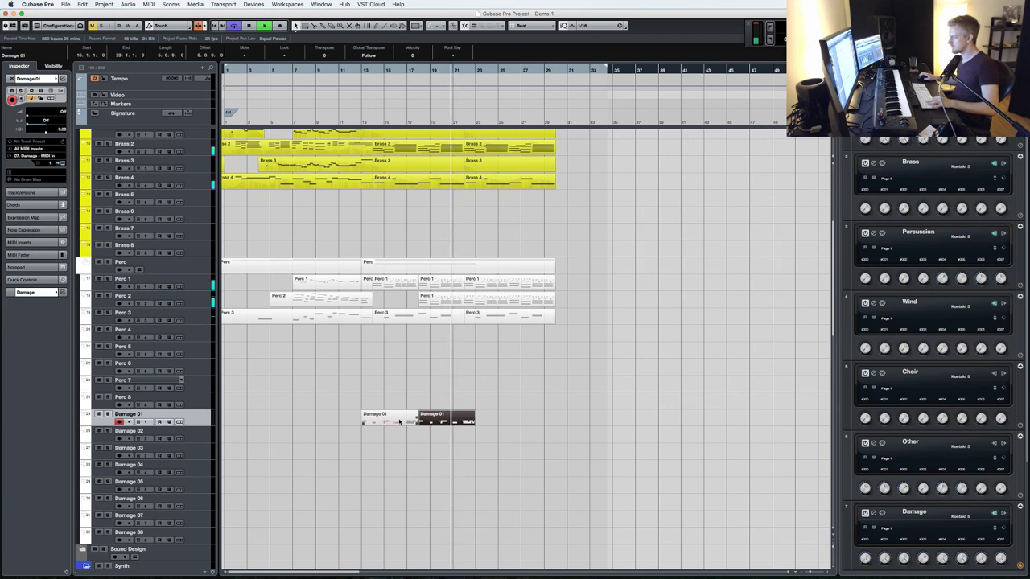
{"action": "key", "text": "Return"}
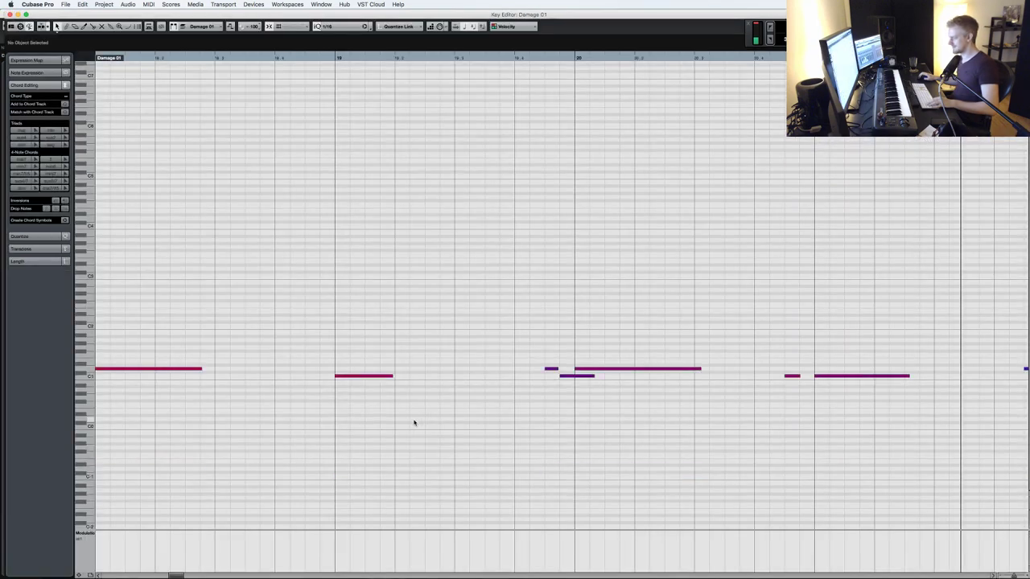
{"action": "key", "text": "Return"}
- Split the Damage 01 part at bar 14 and delete the copy that starts at bar 18
{"action": "left_click", "coordinate": [396, 421]}
{"action": "key", "text": "1"}
{"action": "key", "text": "KP_Decimal"}
{"action": "key", "text": "h"}
{"action": "key", "text": "h"}
{"action": "key", "text": "h"}
{"action": "key", "text": "h"}
{"action": "key", "text": "3"}
{"action": "left_click", "coordinate": [533, 425]}
{"action": "left_click", "coordinate": [628, 424]}
{"action": "key", "text": "1"}
{"action": "left_click", "coordinate": [660, 420]}
{"action": "key", "text": "Delete"}
- Duplicate the Damage 01 part spanning bars 14 to 18 so it repeats up to bar 22, and play the result
{"action": "left_click", "coordinate": [575, 424]}
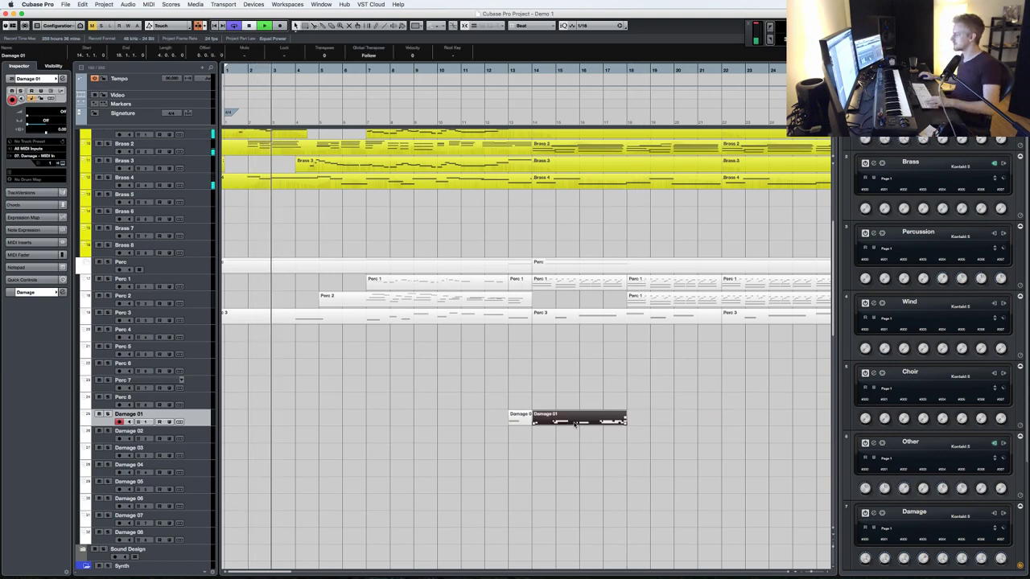
{"action": "key", "text": "super+d"}
{"action": "key", "text": "space"}
{"action": "key", "text": "space"}
{"action": "key", "text": "space"}
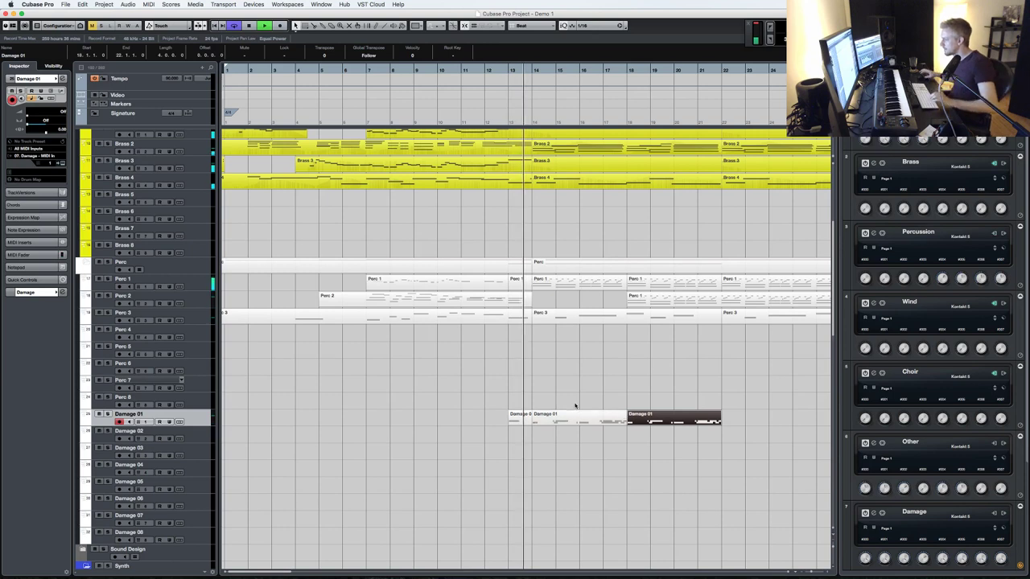
{"action": "left_click", "coordinate": [575, 405]}
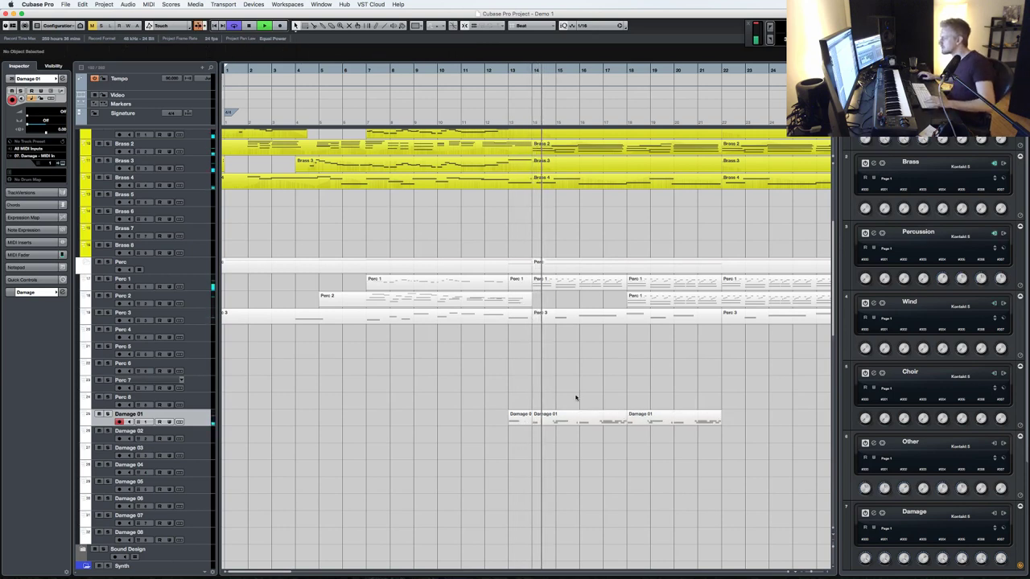
- Try to record a melodic line on the Wind 1 track from about bar 17 to bar 22
{"action": "scroll", "coordinate": [346, 389], "scroll_direction": "down", "scroll_amount": 10}
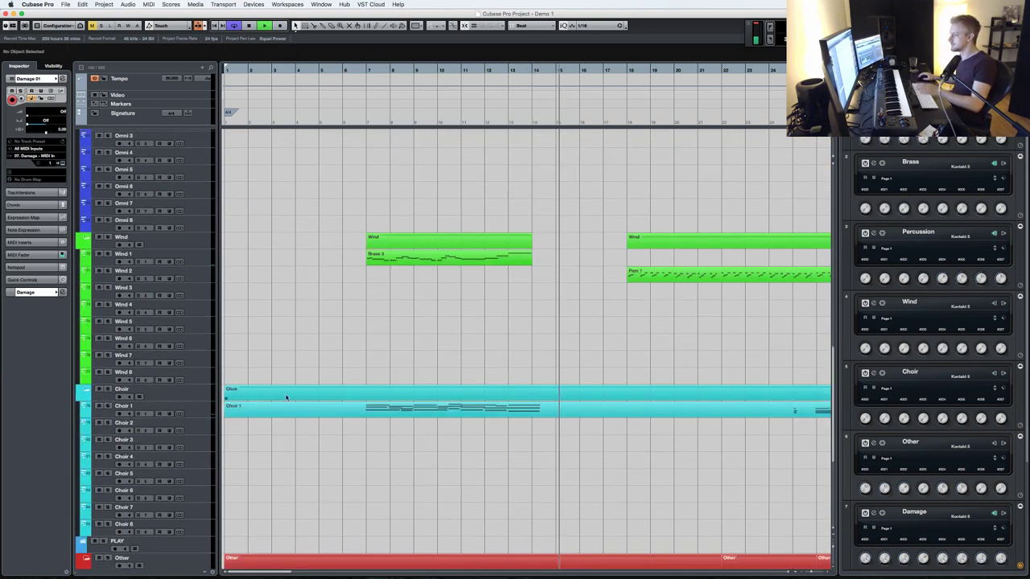
{"action": "left_click", "coordinate": [200, 261]}
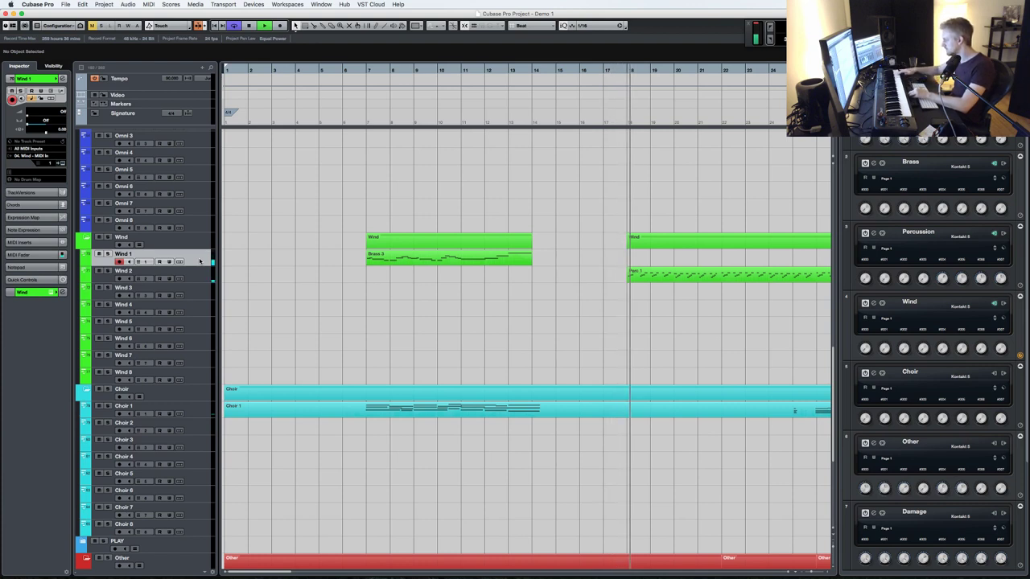
{"action": "key", "text": "space"}
{"action": "key", "text": "KP_Subtract"}
{"action": "key", "text": "KP_Multiply"}
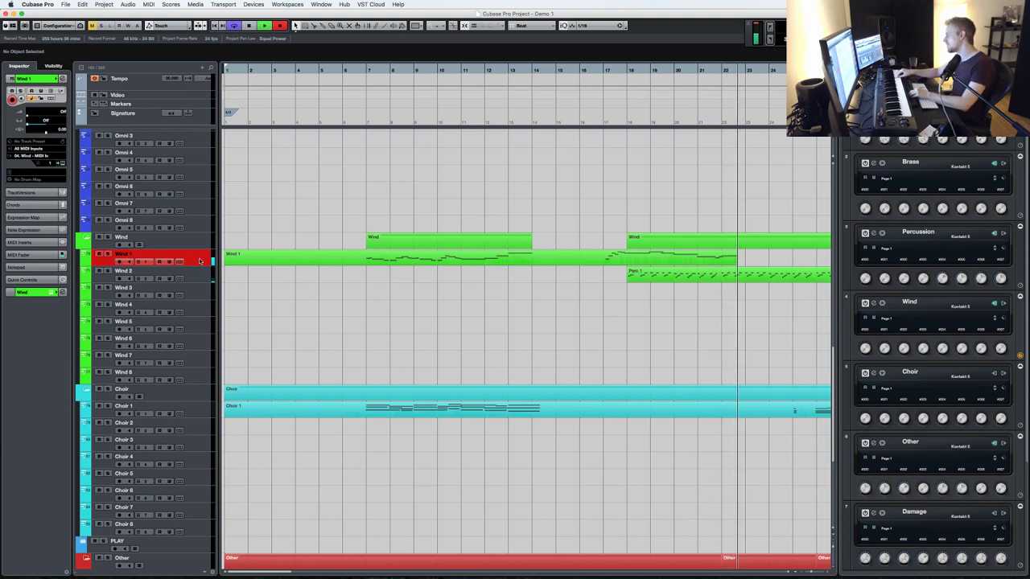
{"action": "key", "text": "space"}
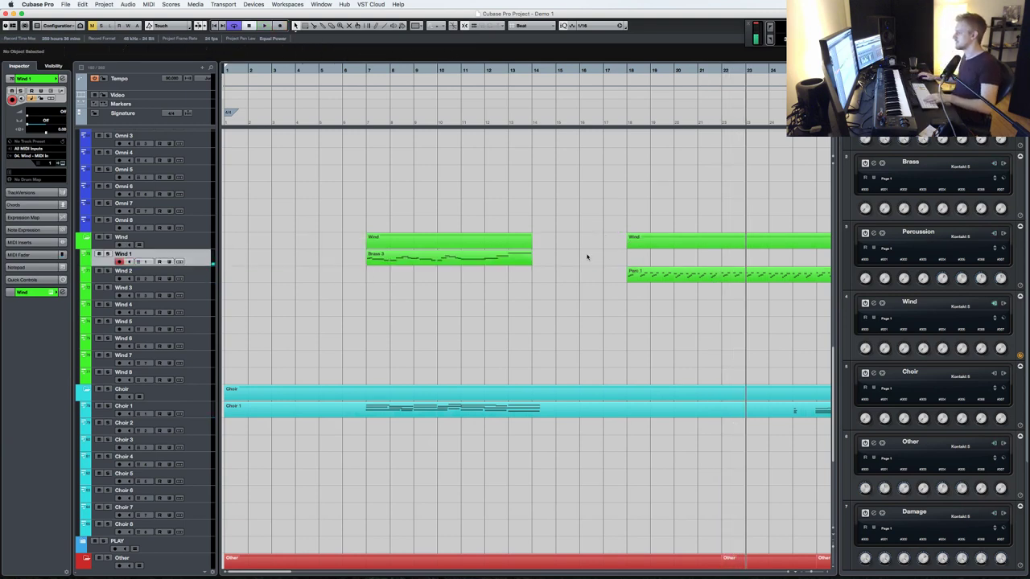
- Try to record a melodic line on the Wind 1 track in two takes from the start, discarding both
{"action": "key", "text": "KP_Subtract"}
{"action": "key", "text": "space"}
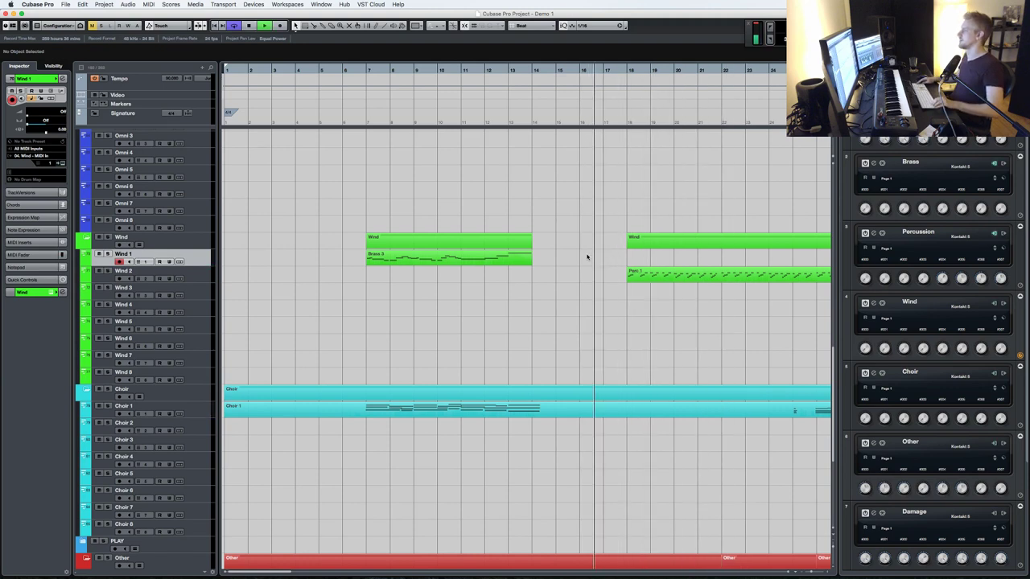
{"action": "key", "text": "KP_Multiply"}
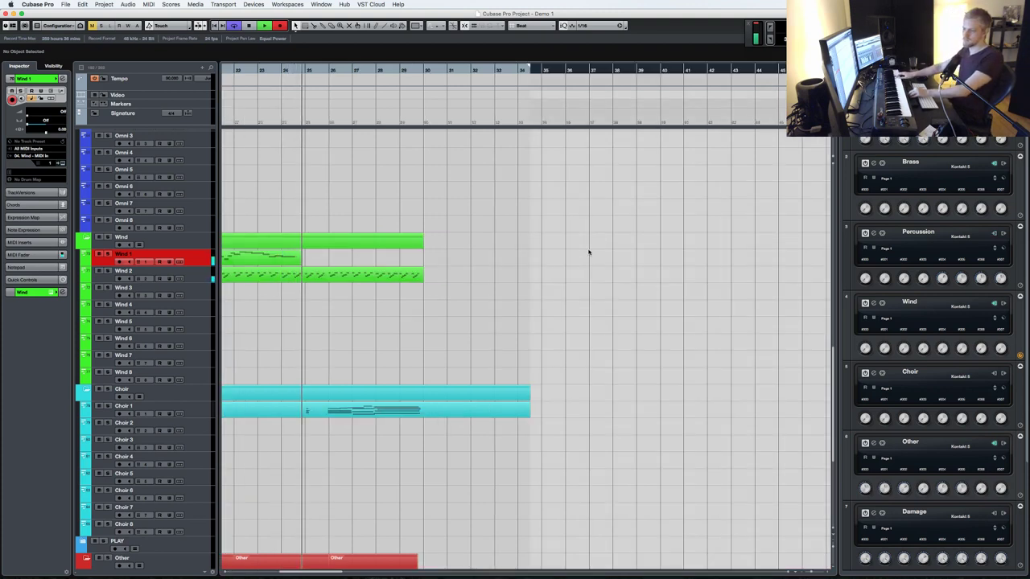
{"action": "scroll", "coordinate": [342, 286], "scroll_direction": "up", "scroll_amount": 3}
{"action": "key", "text": "space"}
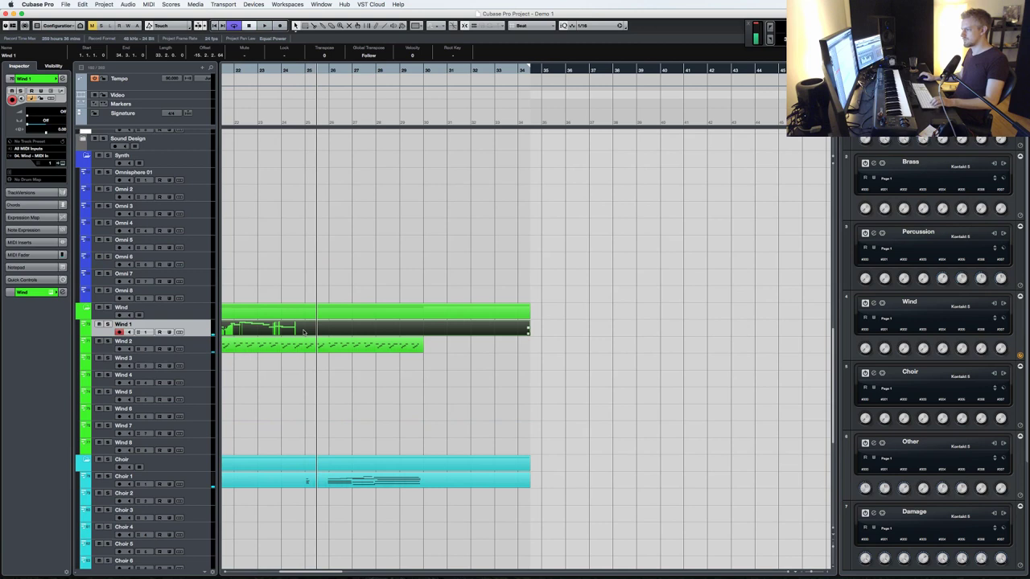
{"action": "key", "text": "super+z"}
{"action": "key", "text": "KP_Subtract"}
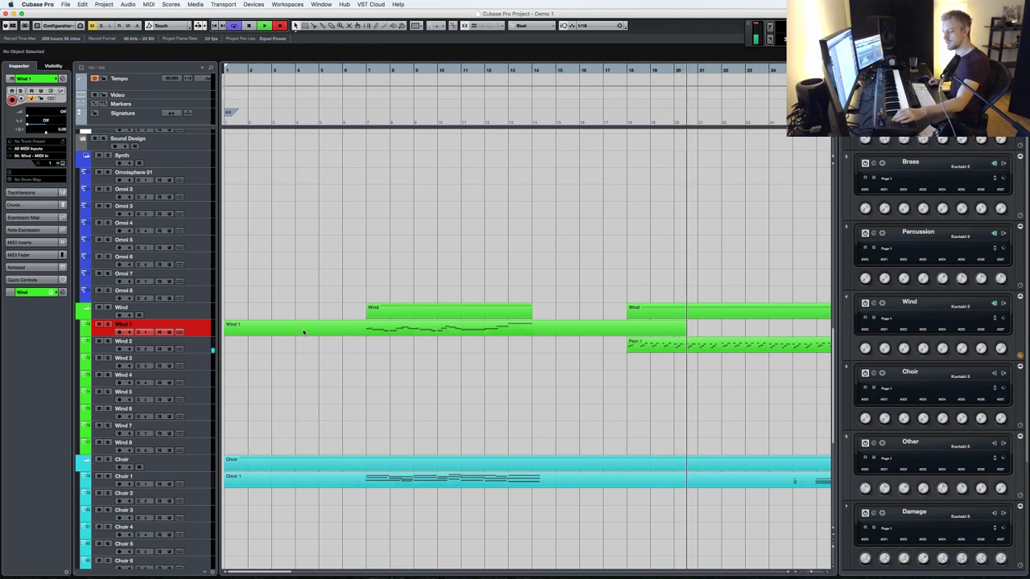
{"action": "key", "text": "KP_Multiply"}
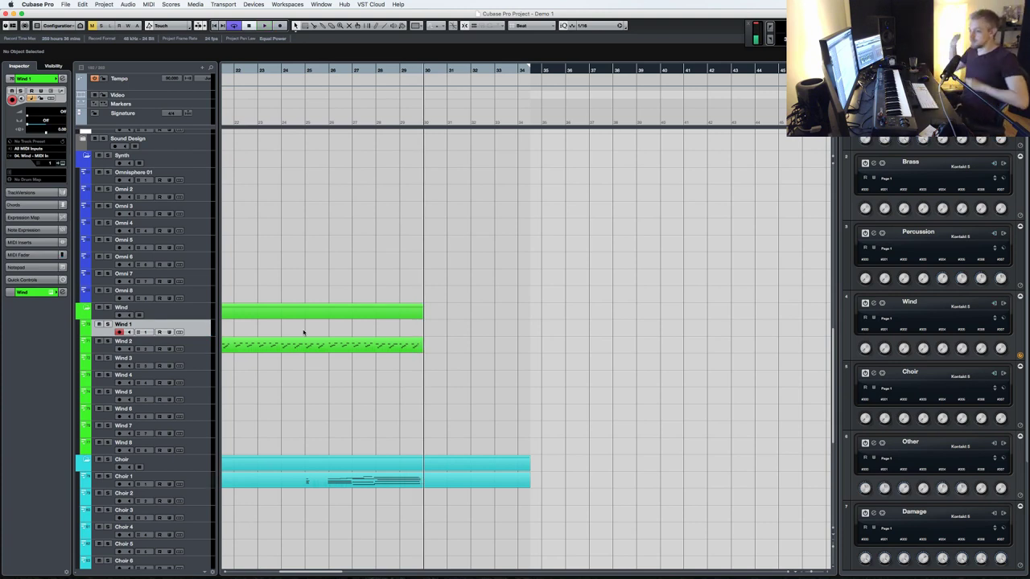
- Create an empty part on the Strings 7 track starting at bar 30 and open it for note editing
{"action": "scroll", "coordinate": [572, 315], "scroll_direction": "up", "scroll_amount": 10}
{"action": "left_click", "coordinate": [468, 291]}
{"action": "key", "text": "Delete"}
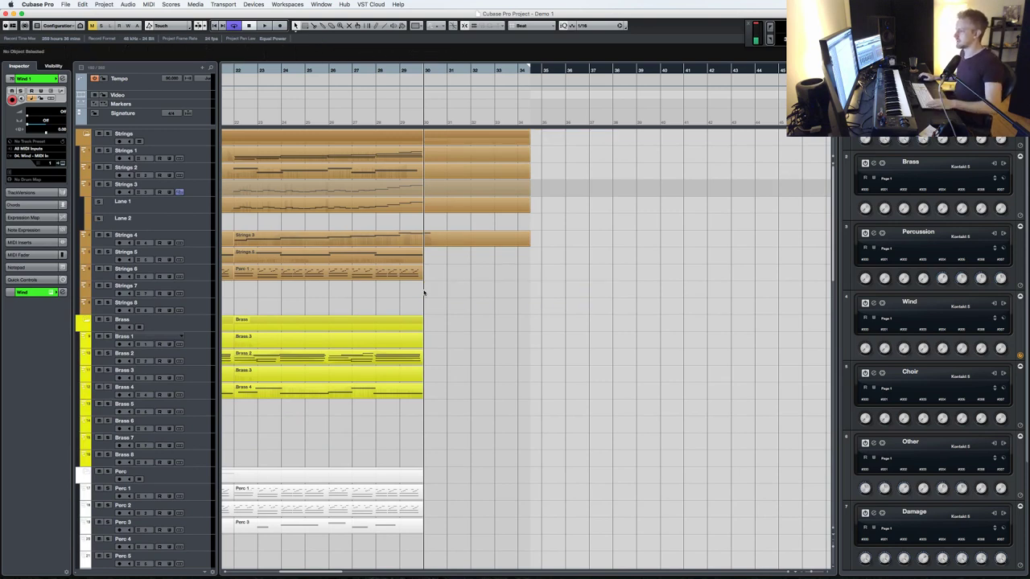
{"action": "left_click", "coordinate": [192, 295]}
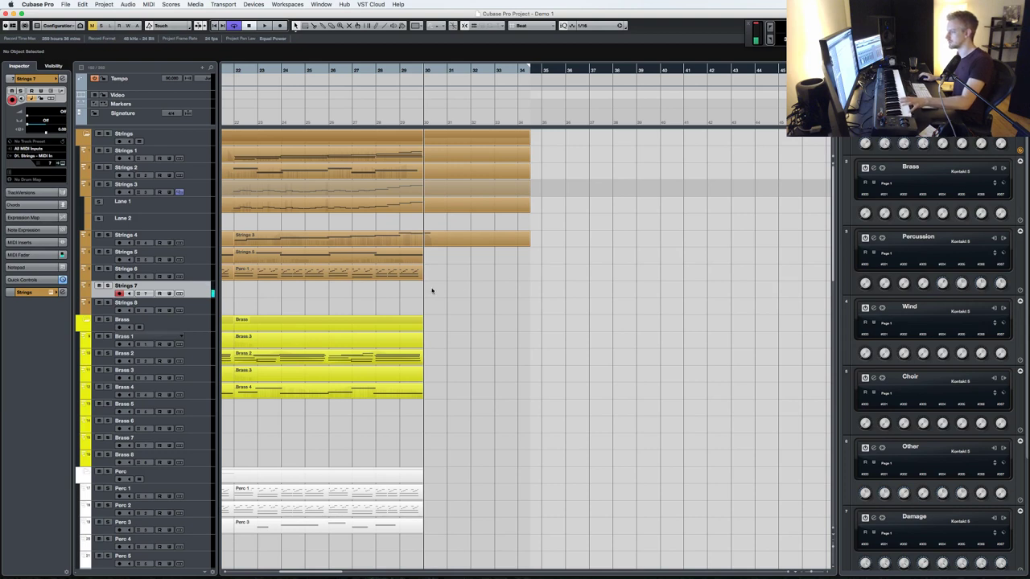
{"action": "mouse_move", "coordinate": [424, 288]}
{"action": "left_mouse_down"}
{"action": "mouse_move", "coordinate": [568, 289]}
{"action": "mouse_move", "coordinate": [482, 287]}
{"action": "left_mouse_up"}
{"action": "double_click", "coordinate": [481, 295]}
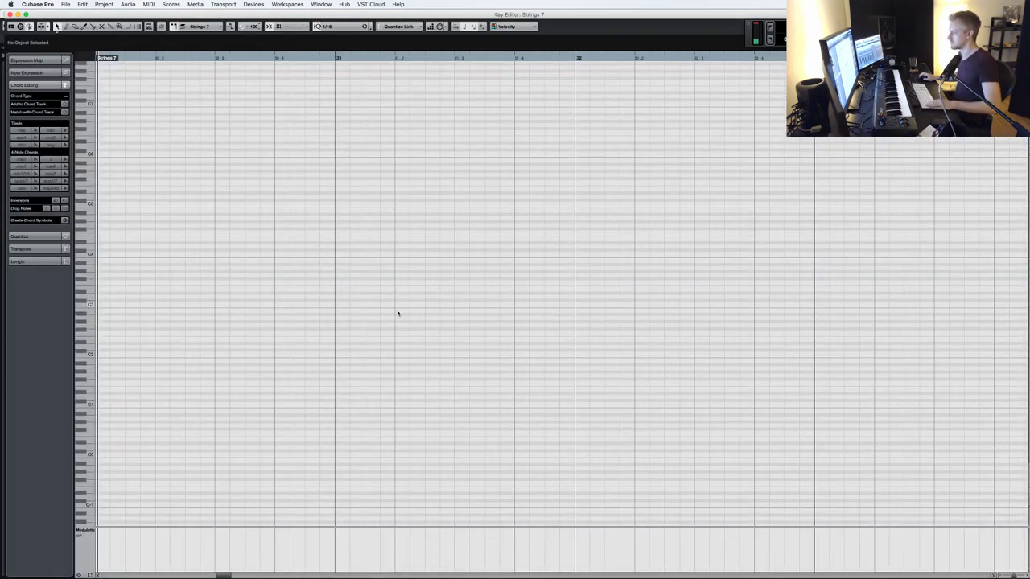
- Try a row of repeated sixteenth G#1 notes with duplicates at the start of bar 30
{"action": "left_click", "coordinate": [106, 371]}
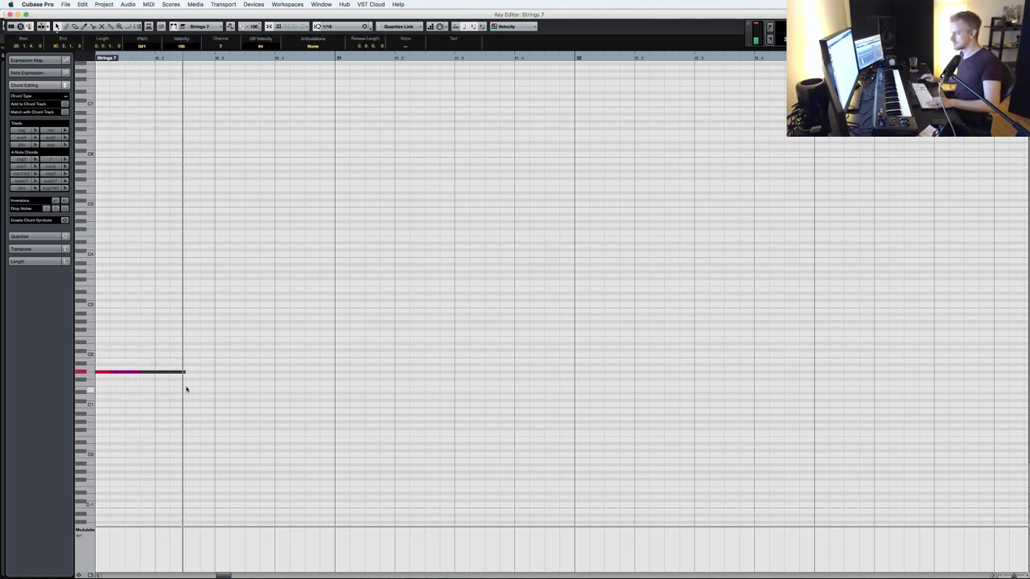
{"action": "key", "text": "Delete"}
{"action": "left_click_drag", "start_coordinate": [152, 366], "coordinate": [101, 358]}
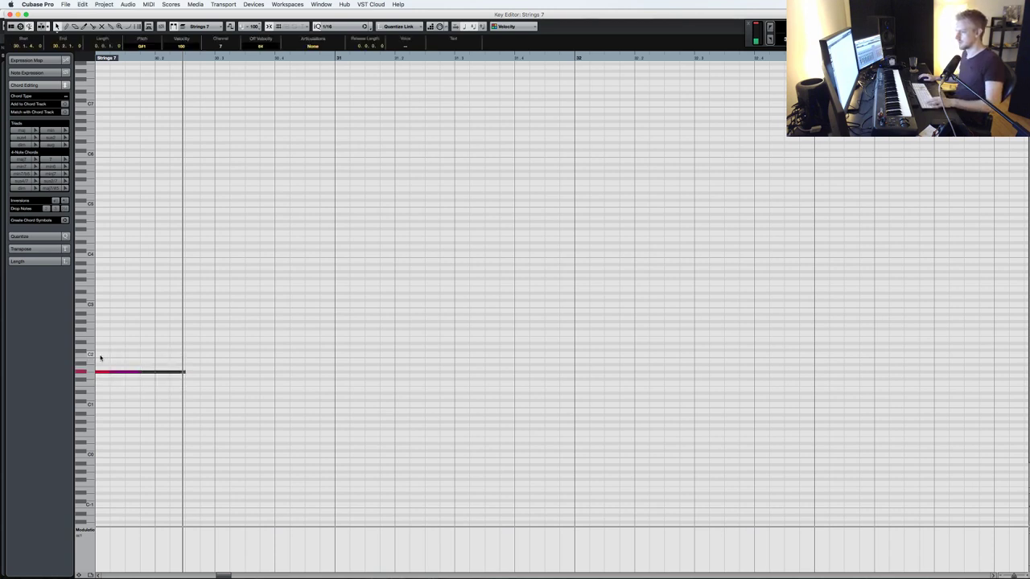
{"action": "key", "text": "super+d"}
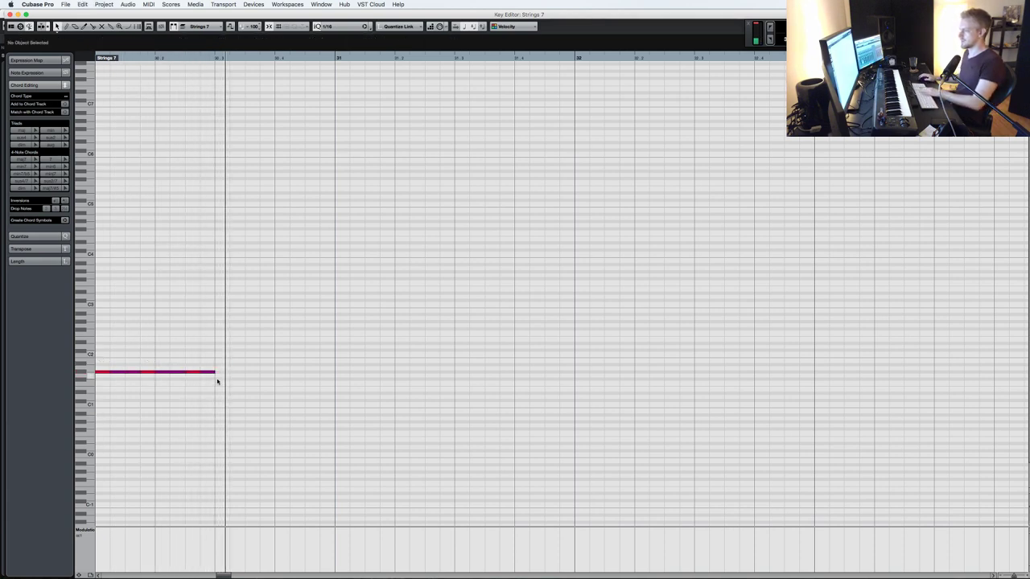
{"action": "left_click_drag", "start_coordinate": [212, 380], "coordinate": [144, 352]}
- Set the quantize value to 1/8 Triplet, fill the first two beats of bar 30 with G#1 triplets and play them
{"action": "left_click", "coordinate": [354, 26]}
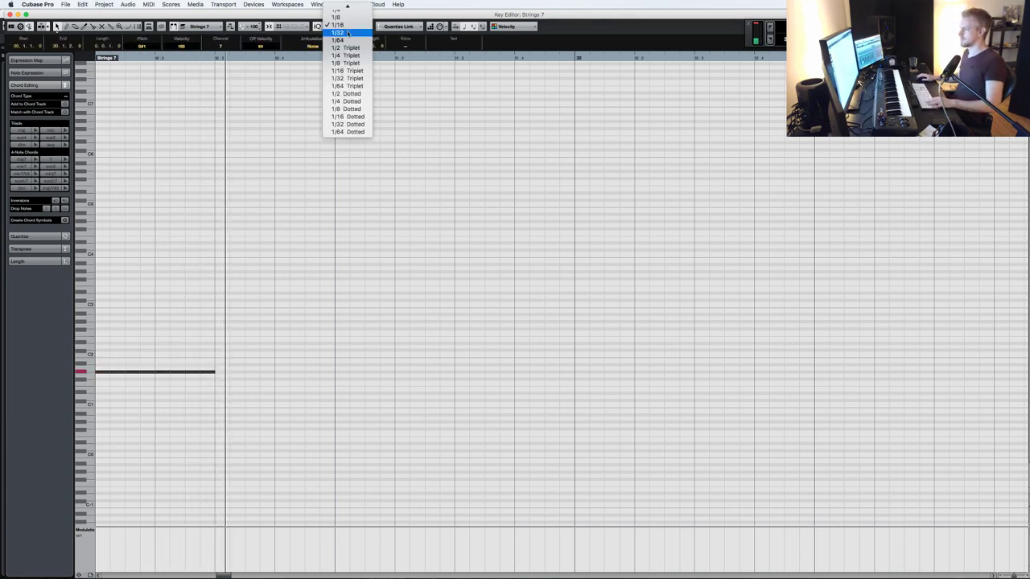
{"action": "left_click", "coordinate": [352, 63]}
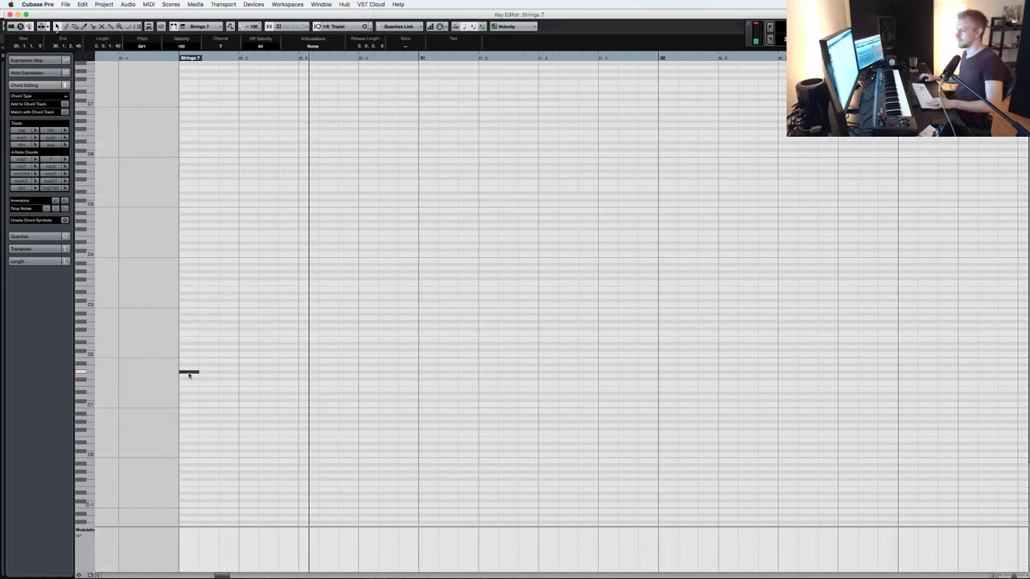
{"action": "left_click_drag", "start_coordinate": [208, 367], "coordinate": [184, 346]}
{"action": "key", "text": "super+d"}
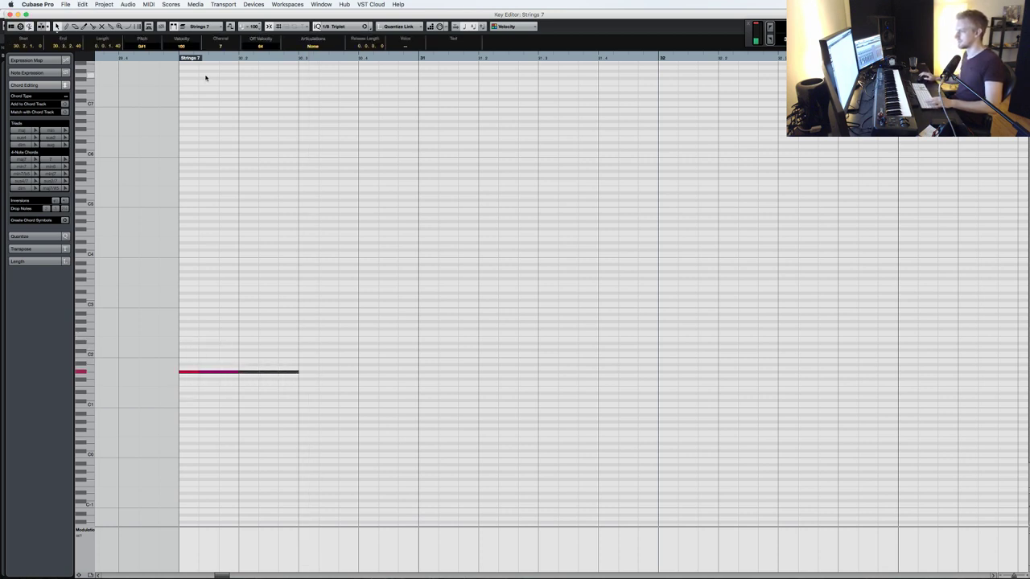
{"action": "left_click", "coordinate": [160, 56]}
{"action": "key", "text": "space"}
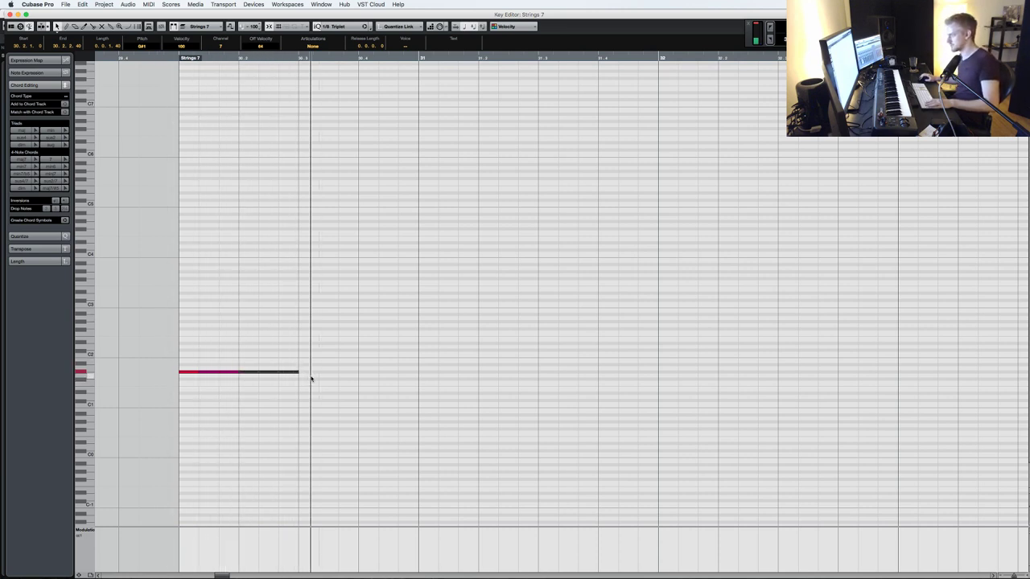
- Duplicate the two beats of G#1 triplets and delete the last notes of the copy, leaving eight notes
{"action": "left_click_drag", "start_coordinate": [294, 379], "coordinate": [192, 347]}
{"action": "key", "text": "alt+d"}
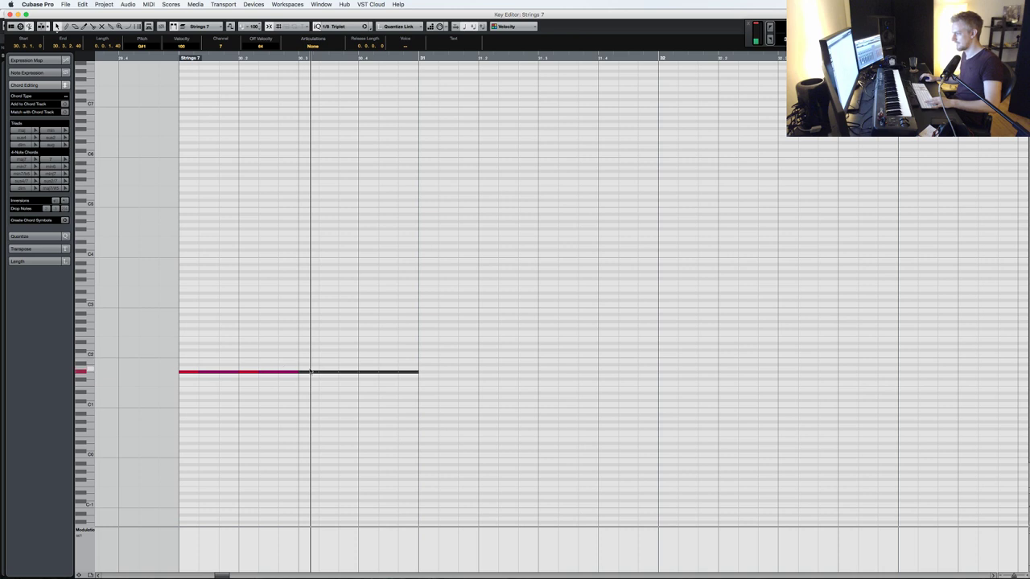
{"action": "left_click", "coordinate": [374, 403]}
{"action": "left_click_drag", "start_coordinate": [356, 397], "coordinate": [471, 325]}
{"action": "key", "text": "Delete"}
- Try duplicating part of the G#1 triplet row past the start of bar 31
{"action": "left_click_drag", "start_coordinate": [330, 387], "coordinate": [191, 331]}
{"action": "key", "text": "alt+d"}
{"action": "key", "text": "space"}
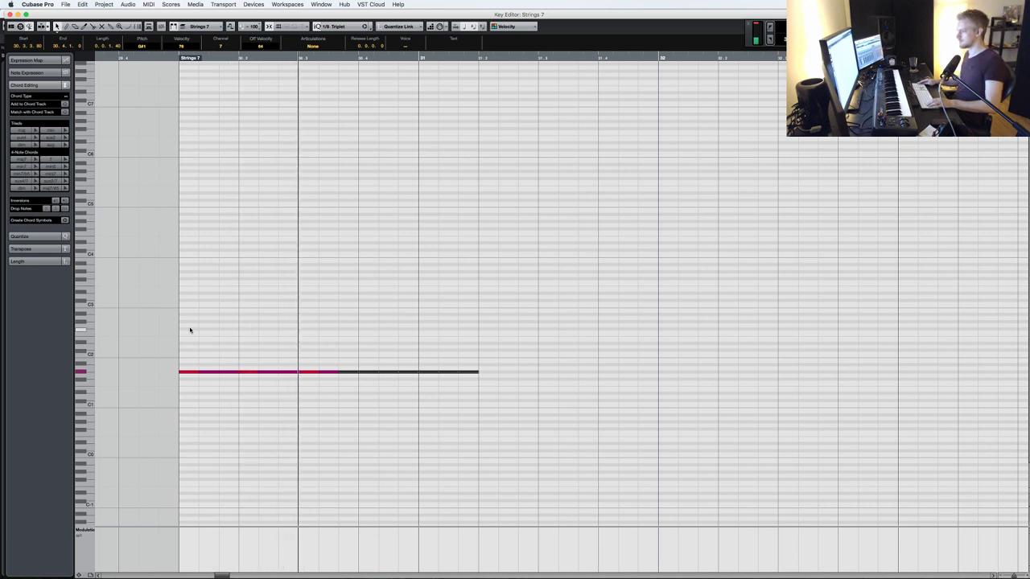
{"action": "key", "text": "space"}
{"action": "key", "text": "super+z"}
- Duplicate the eight-note G#1 pattern repeatedly so it runs past beat 3 of bar 32, playing it along the way
{"action": "left_click_drag", "start_coordinate": [325, 384], "coordinate": [198, 342]}
{"action": "key", "text": "alt+d"}
{"action": "key", "text": "KP_Subtract"}
{"action": "key", "text": "space"}
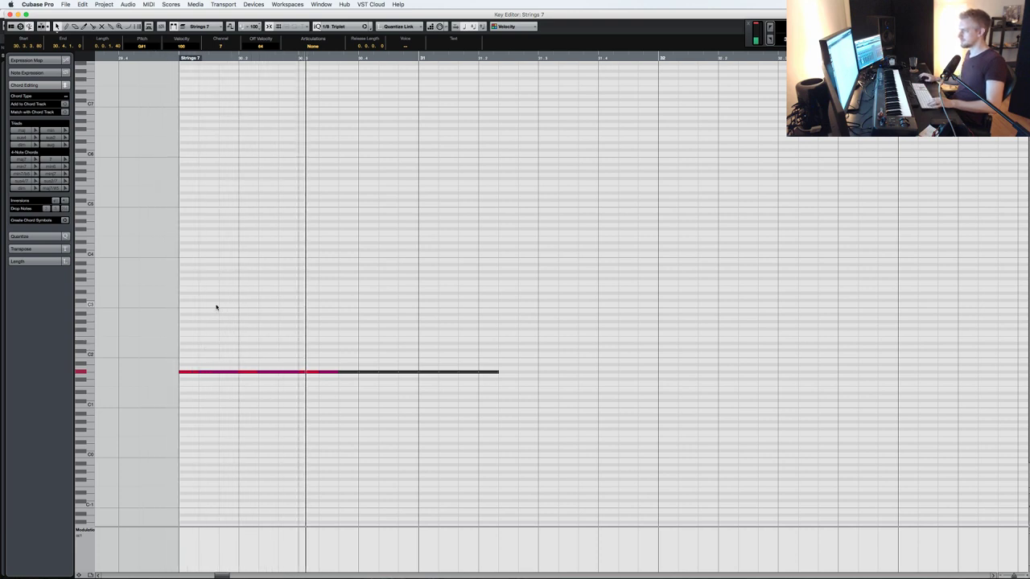
{"action": "key", "text": "KP_Subtract"}
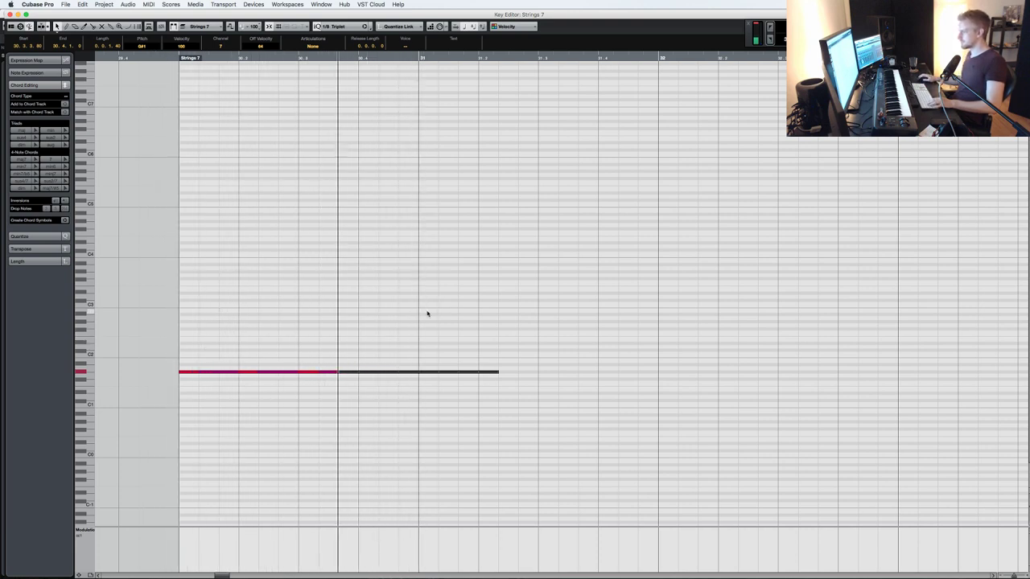
{"action": "key", "text": "space"}
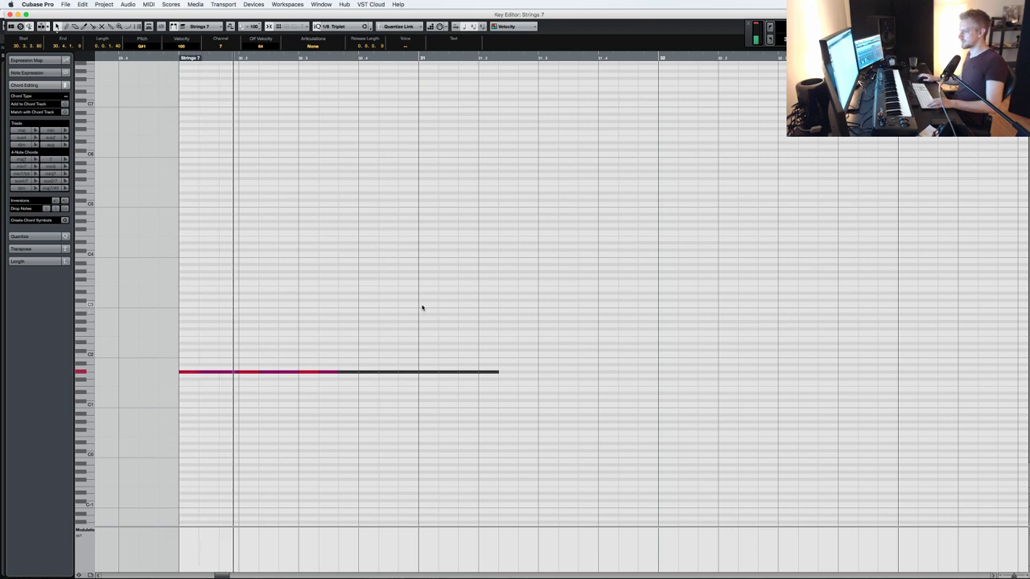
{"action": "left_click", "coordinate": [251, 407]}
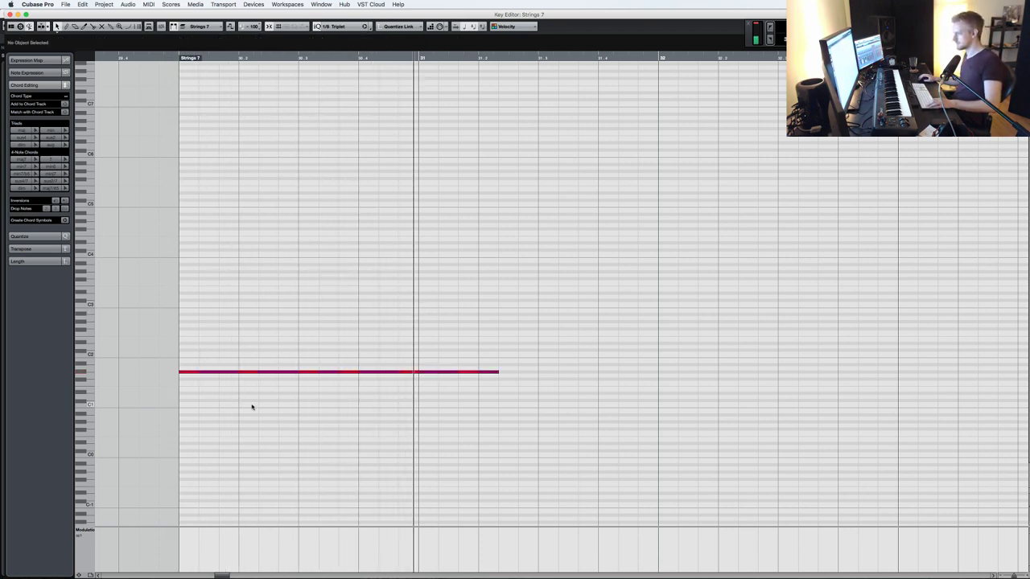
{"action": "left_click_drag", "start_coordinate": [500, 382], "coordinate": [196, 318]}
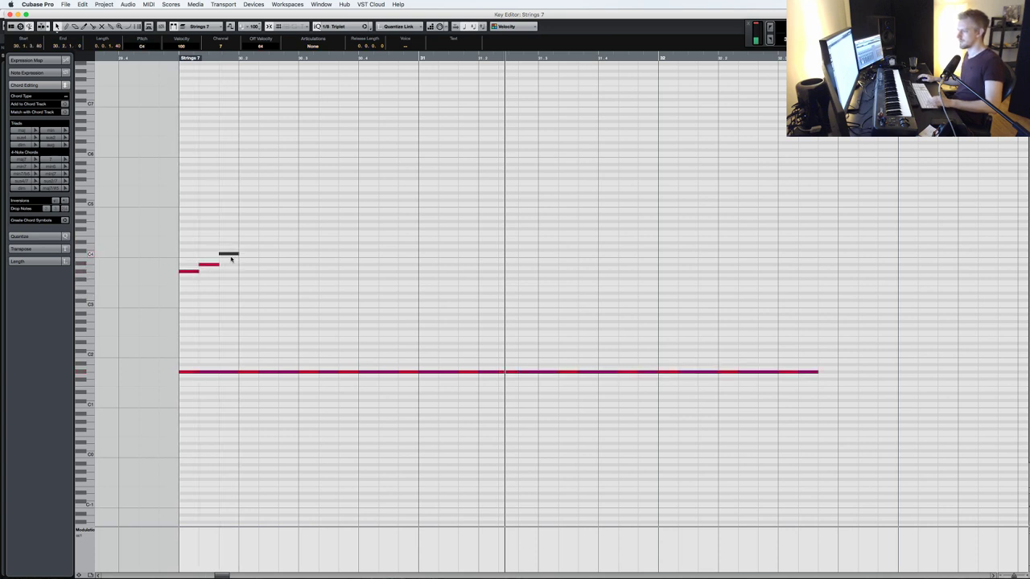
- Try an ascending three-note triplet figure starting on G#3 at bar 30, above the repeated G#1 notes
{"action": "left_click_drag", "start_coordinate": [235, 292], "coordinate": [181, 242]}
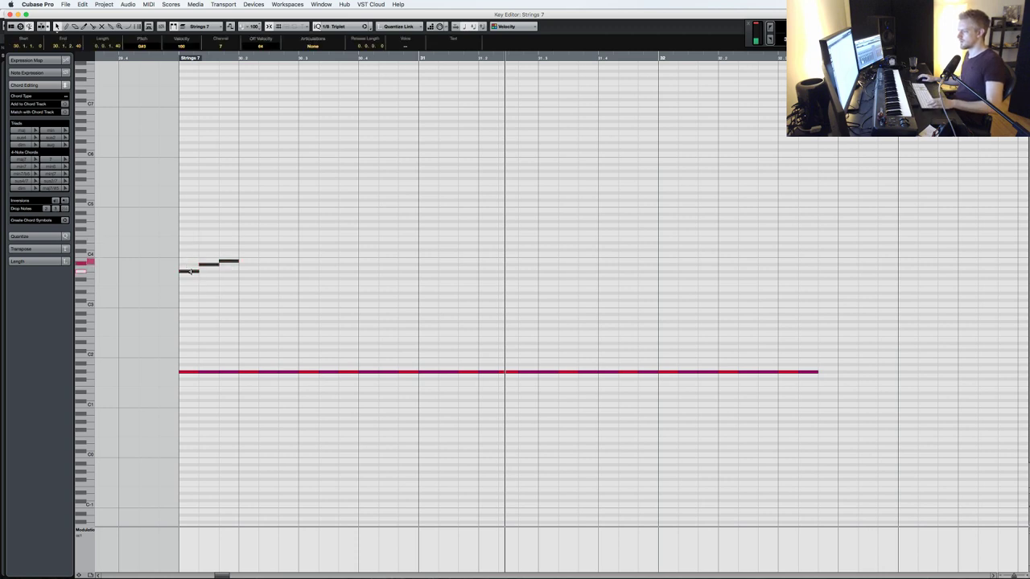
{"action": "key", "text": "KP_Subtract"}
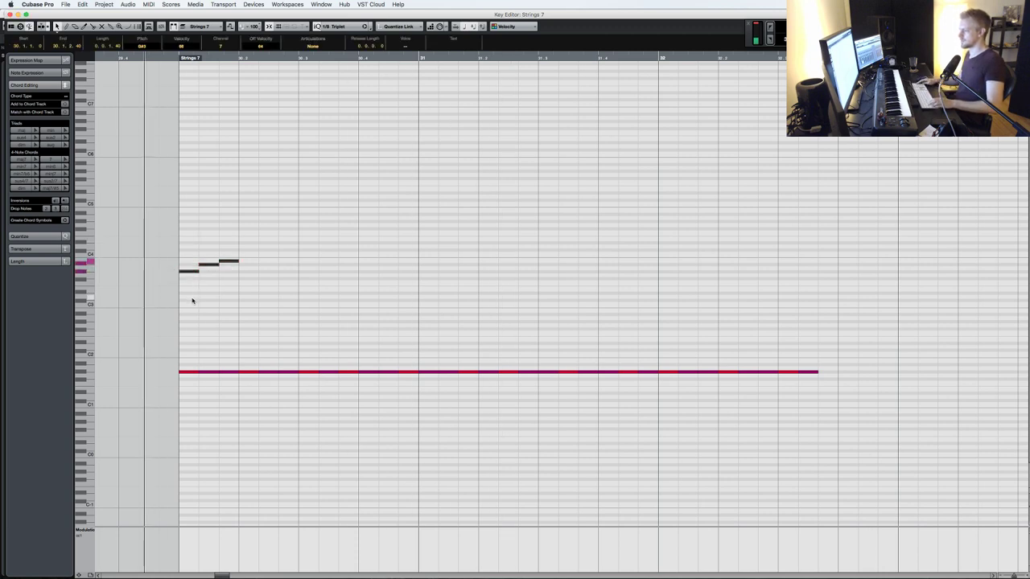
{"action": "key", "text": "space"}
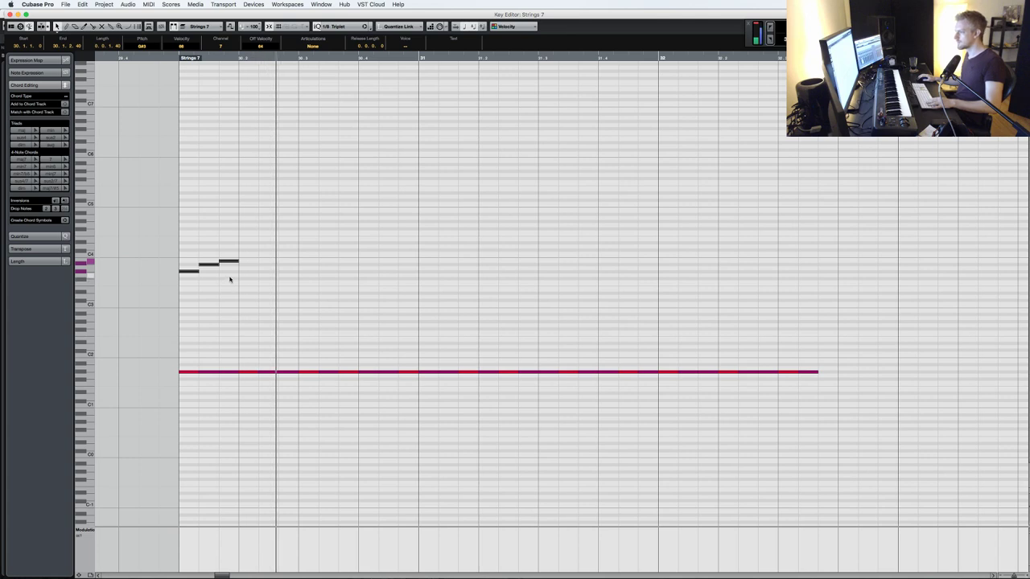
{"action": "left_click_drag", "start_coordinate": [234, 283], "coordinate": [160, 243]}
{"action": "key", "text": "Delete"}
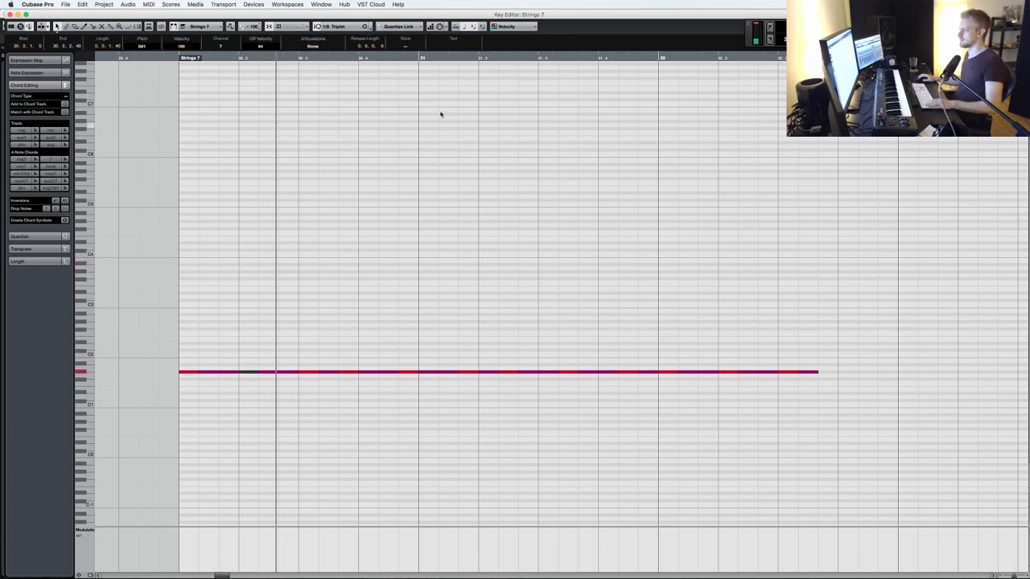
- Return to the project arrangement, play the cue from the beginning and save the project
{"action": "key", "text": "Return"}
{"action": "key", "text": "F11"}
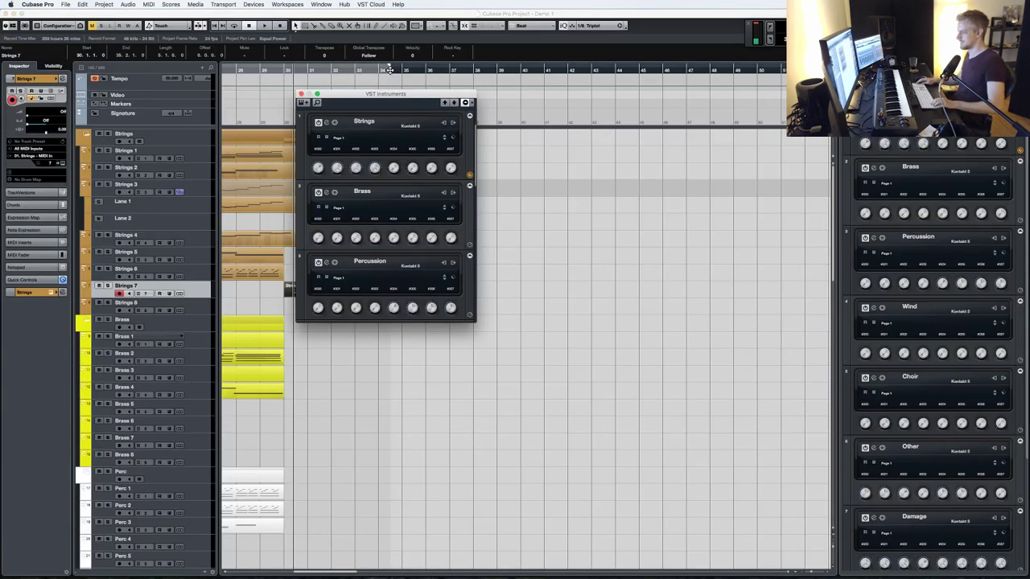
{"action": "key", "text": "F11"}
{"action": "key", "text": "KP_Subtract"}
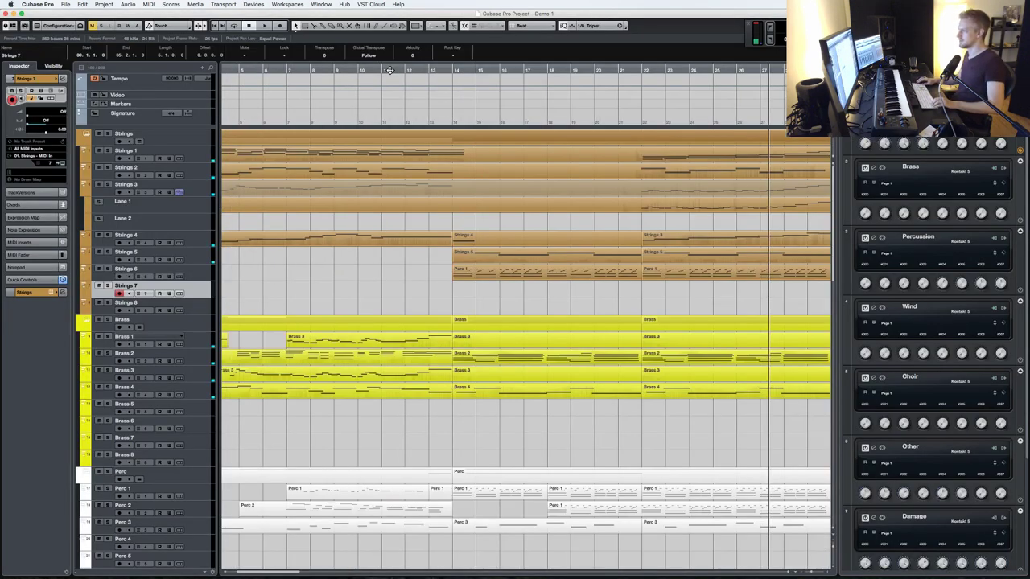
{"action": "key", "text": "space"}
{"action": "key", "text": "super+s"}
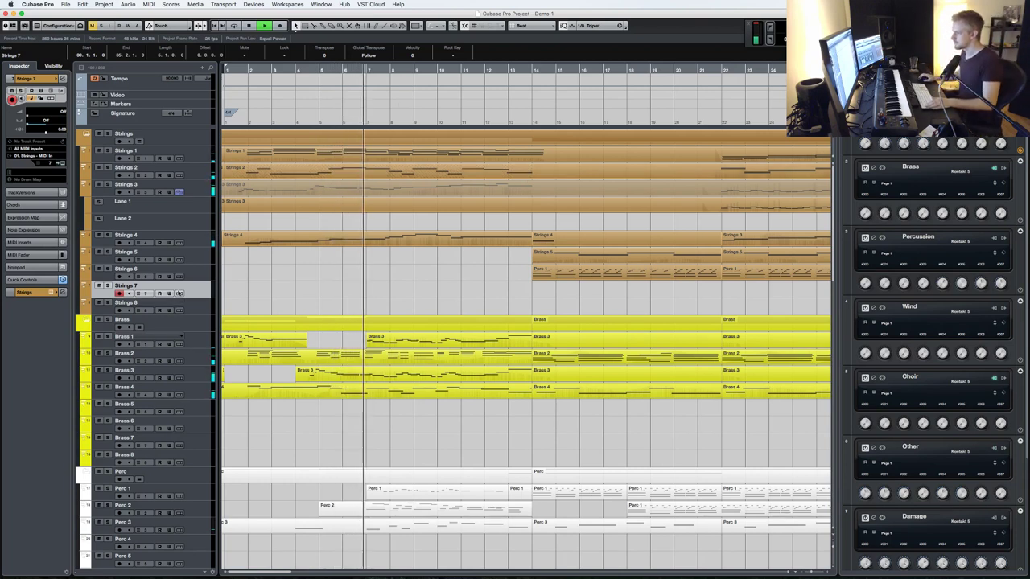
- Split the Choir 1 part at bar 16 and select the portion before the cut
{"action": "left_click", "coordinate": [193, 304]}
{"action": "scroll", "coordinate": [194, 304], "scroll_direction": "down", "scroll_amount": 10}
{"action": "left_click", "coordinate": [620, 308]}
{"action": "left_click", "coordinate": [574, 308], "text": "alt"}
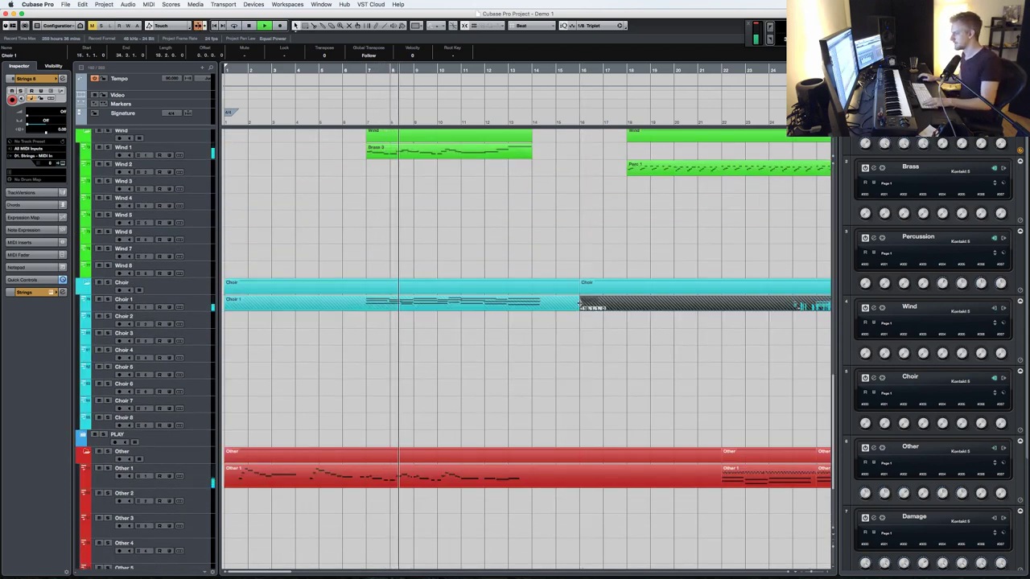
{"action": "left_click", "coordinate": [556, 309]}
{"action": "key", "text": "shift+u"}
- Examine all notes and the modulation curve of the Choir 1 part before bar 16, and return to the arrangement
{"action": "double_click", "coordinate": [462, 309]}
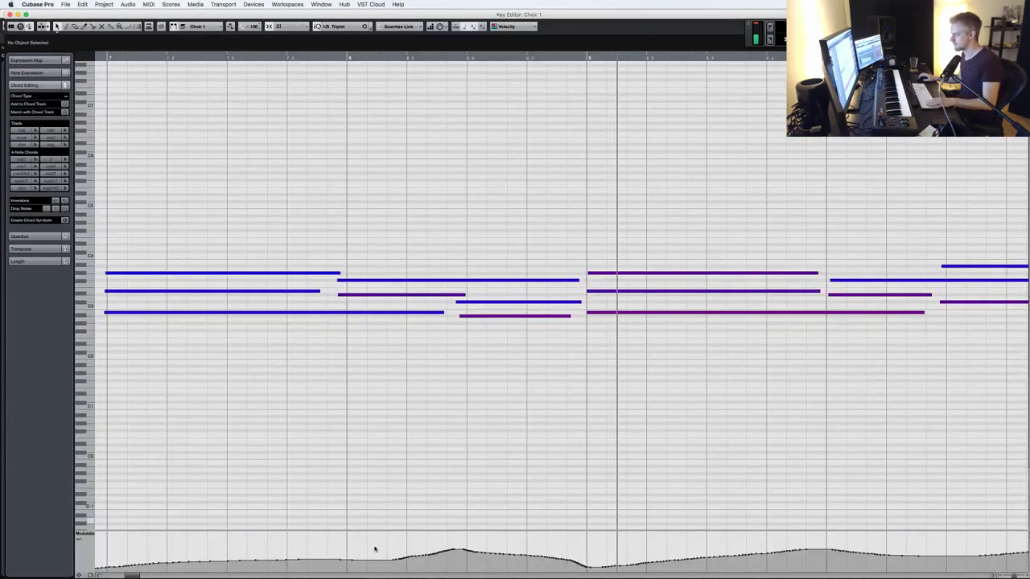
{"action": "key", "text": "super+a"}
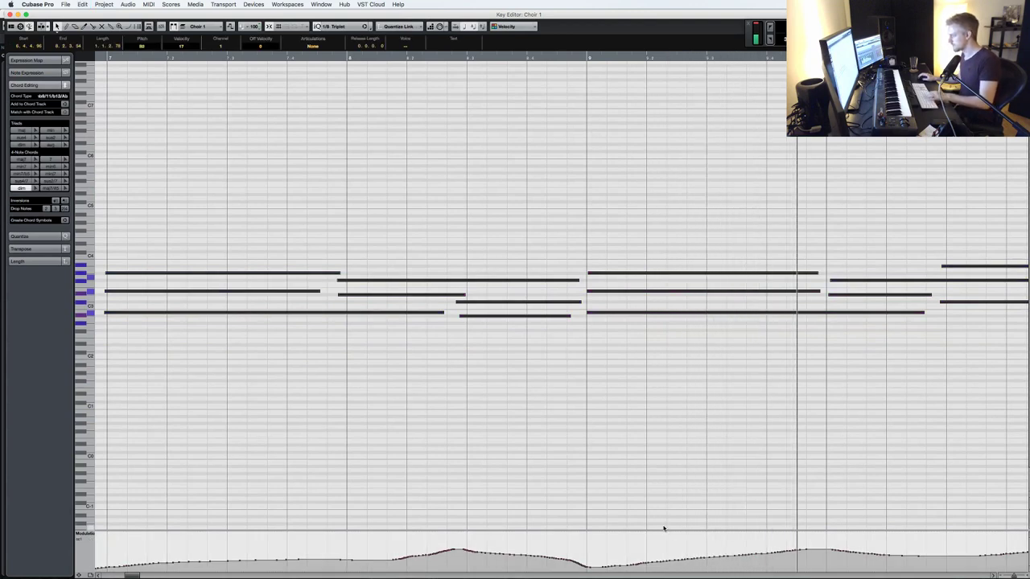
{"action": "key", "text": "g"}
{"action": "key", "text": "g"}
{"action": "key", "text": "g"}
{"action": "key", "text": "g"}
{"action": "key", "text": "g"}
{"action": "key", "text": "g"}
{"action": "key", "text": "g"}
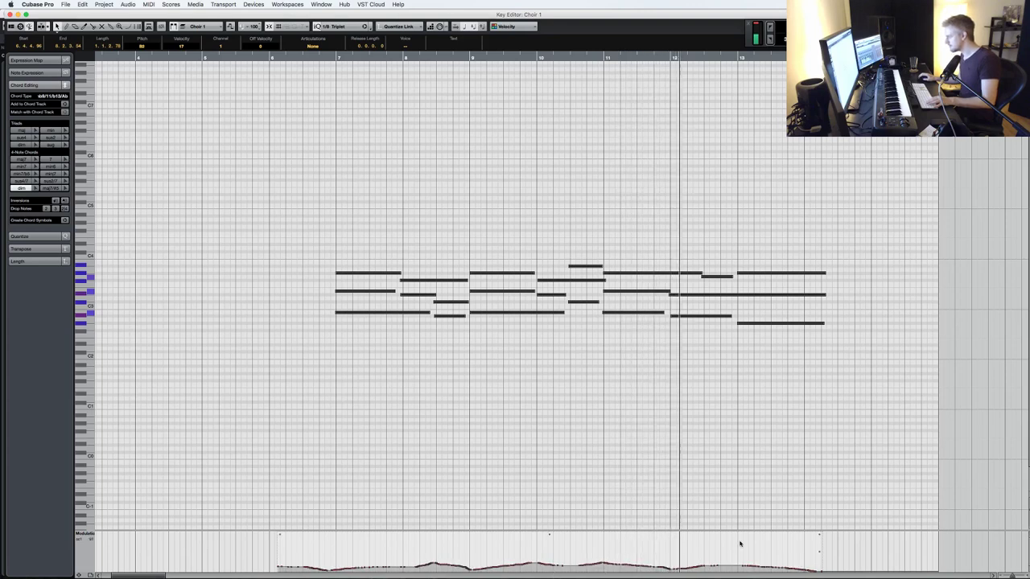
{"action": "key", "text": "Escape"}
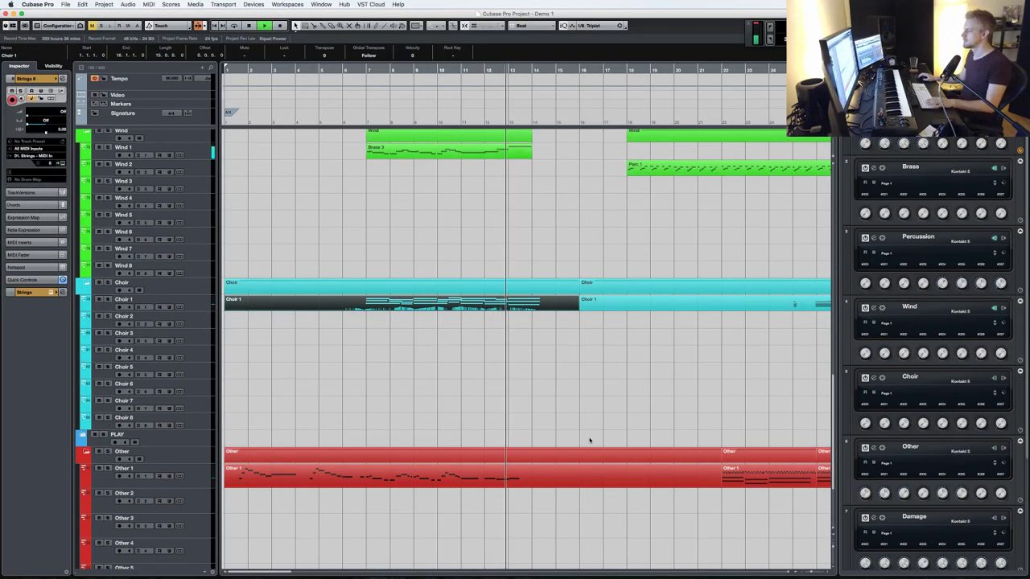
{"action": "scroll", "coordinate": [589, 442], "scroll_direction": "up", "scroll_amount": 10}
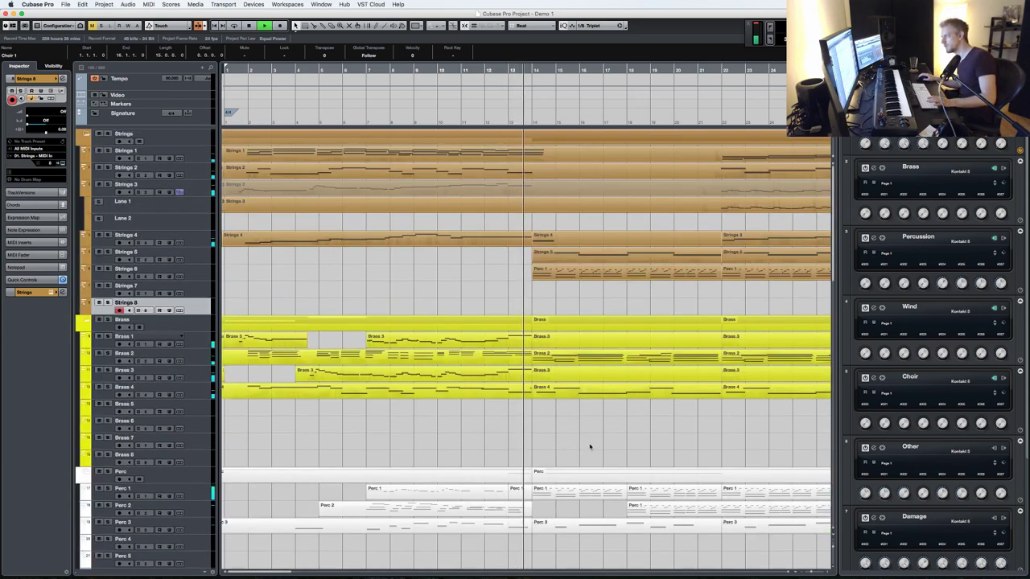
- Duplicate the Damage 01 part at bars 18 to 22 twice so the pattern extends to bar 30
{"action": "scroll", "coordinate": [589, 447], "scroll_direction": "down", "scroll_amount": 3}
{"action": "left_click", "coordinate": [653, 531]}
{"action": "key", "text": "super+d"}
{"action": "key", "text": "super+d"}
{"action": "scroll", "coordinate": [640, 471], "scroll_direction": "down", "scroll_amount": 1}
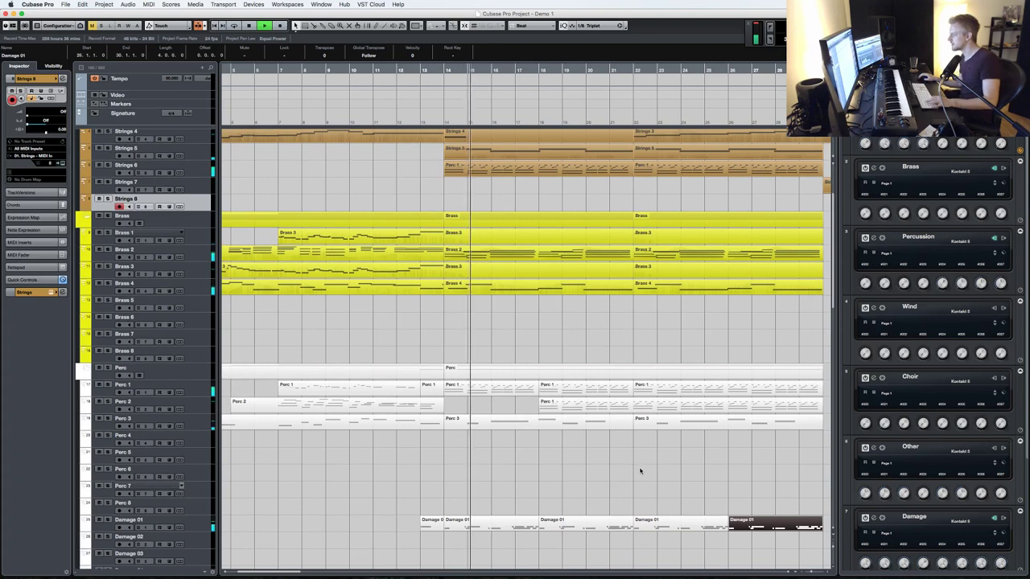
- Hide the Strings 3 lanes and add nine MIDI tracks below Strings 8, numbered from Strings 9
{"action": "scroll", "coordinate": [636, 463], "scroll_direction": "up", "scroll_amount": 4}
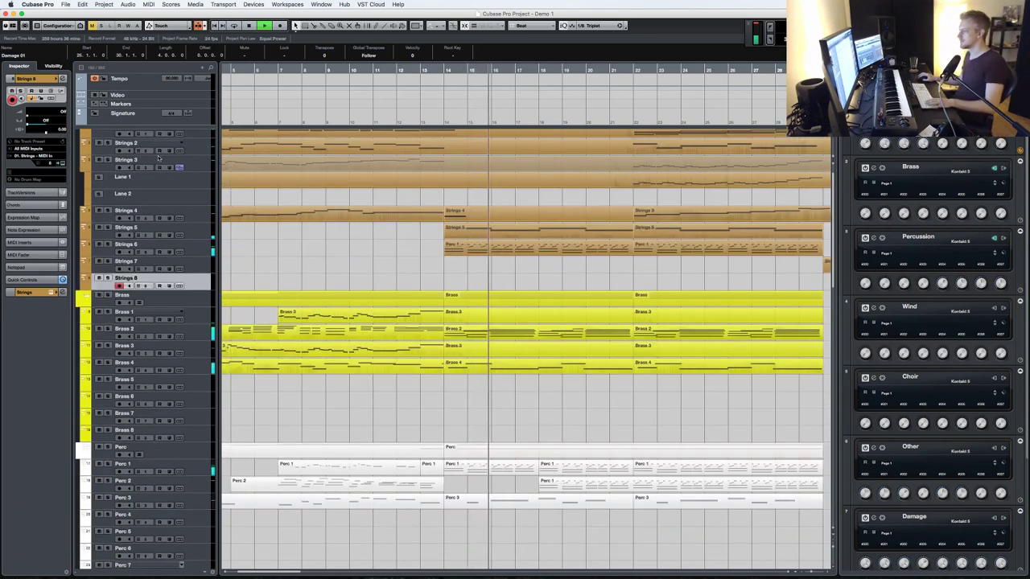
{"action": "left_click", "coordinate": [178, 167]}
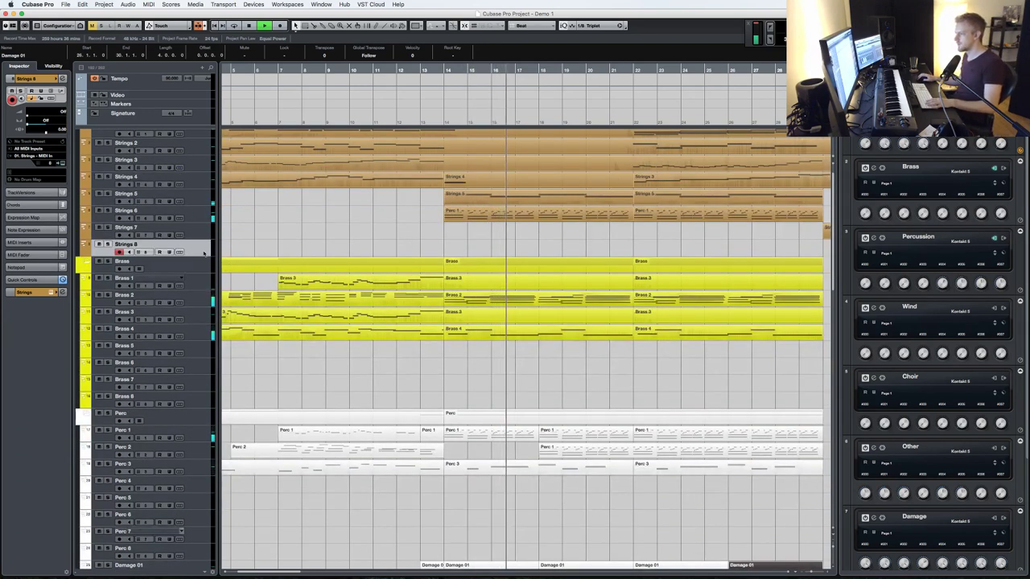
{"action": "right_click", "coordinate": [204, 254]}
{"action": "mouse_move", "coordinate": [306, 255]}
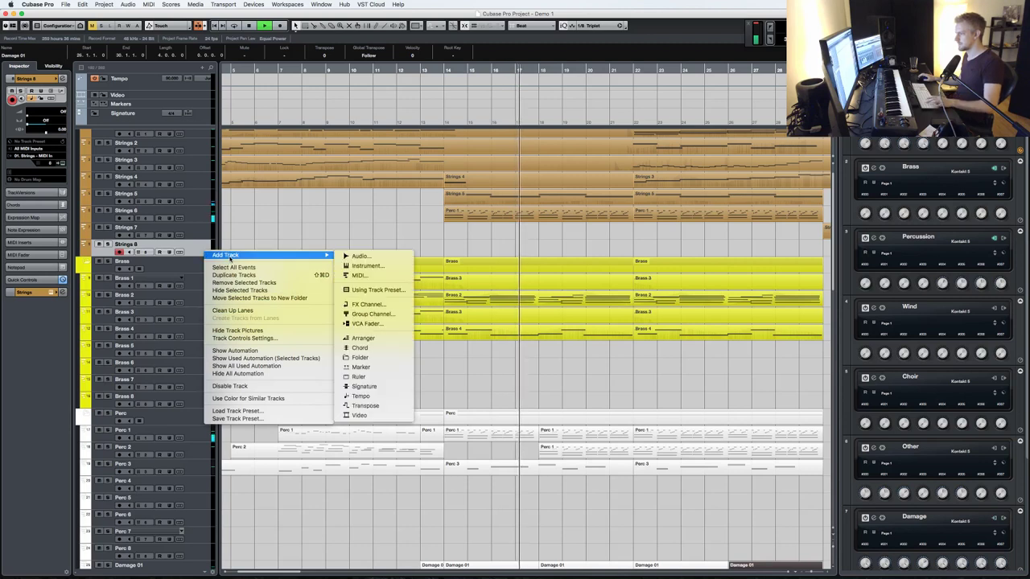
{"action": "left_click", "coordinate": [359, 275]}
{"action": "type", "text": "Strings 9"}
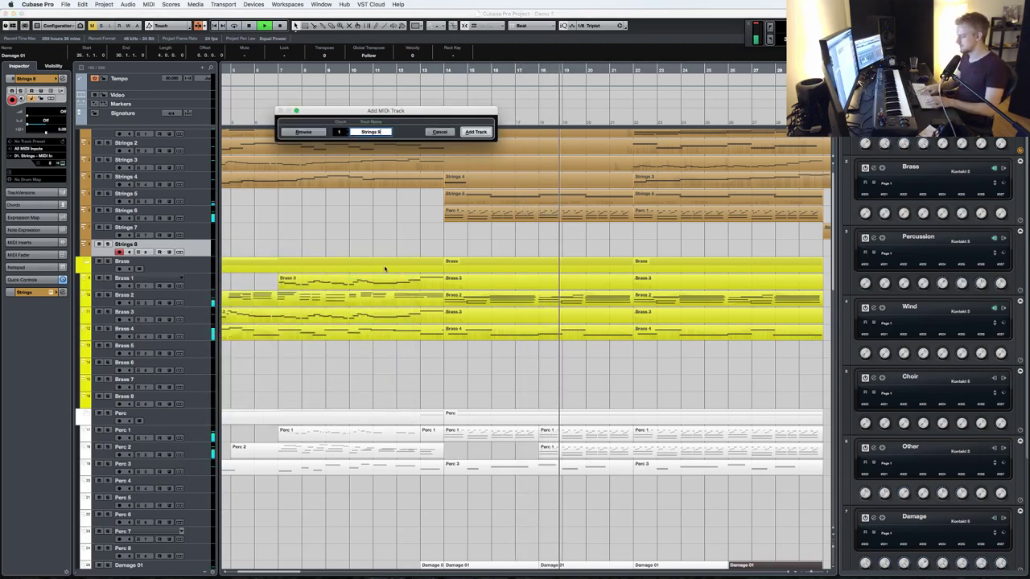
{"action": "left_click", "coordinate": [340, 131]}
{"action": "type", "text": "5"}
{"action": "left_click", "coordinate": [475, 131]}
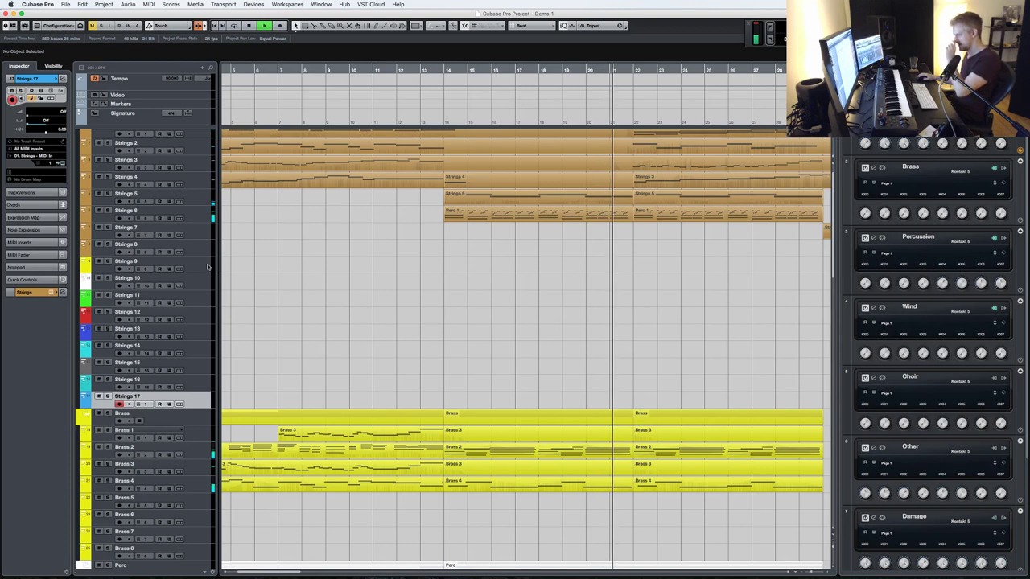
- Colour the tracks Strings 9 to Strings 17 in the same orange as the other string tracks
{"action": "left_click", "coordinate": [182, 263]}
{"action": "left_click", "coordinate": [182, 394], "text": "shift"}
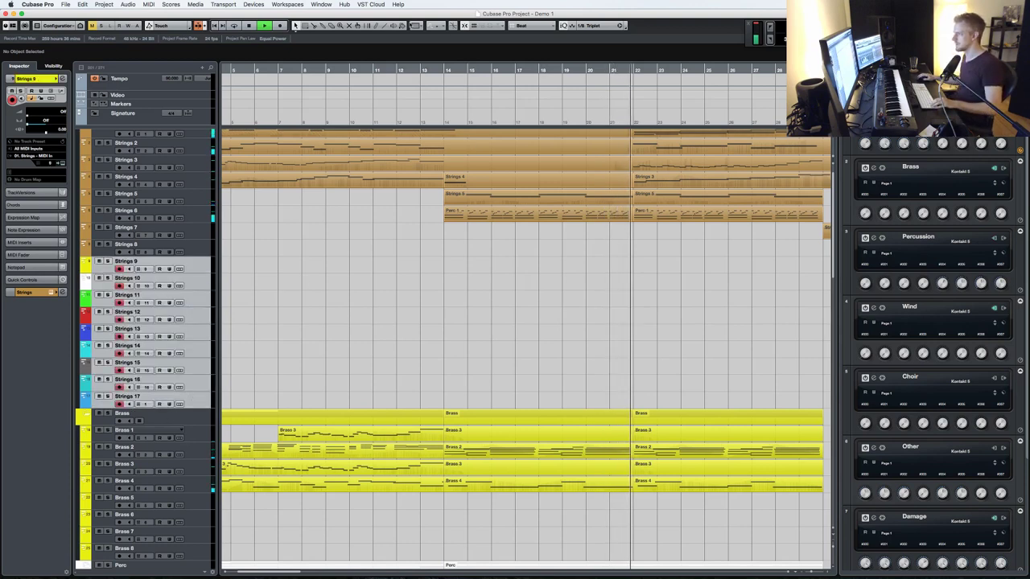
{"action": "left_click", "coordinate": [420, 27]}
{"action": "left_click", "coordinate": [424, 27]}
- Stop playback, place the playhead near bar 20 and ready the Wind 1 track for recording
{"action": "scroll", "coordinate": [563, 218], "scroll_direction": "down", "scroll_amount": 10}
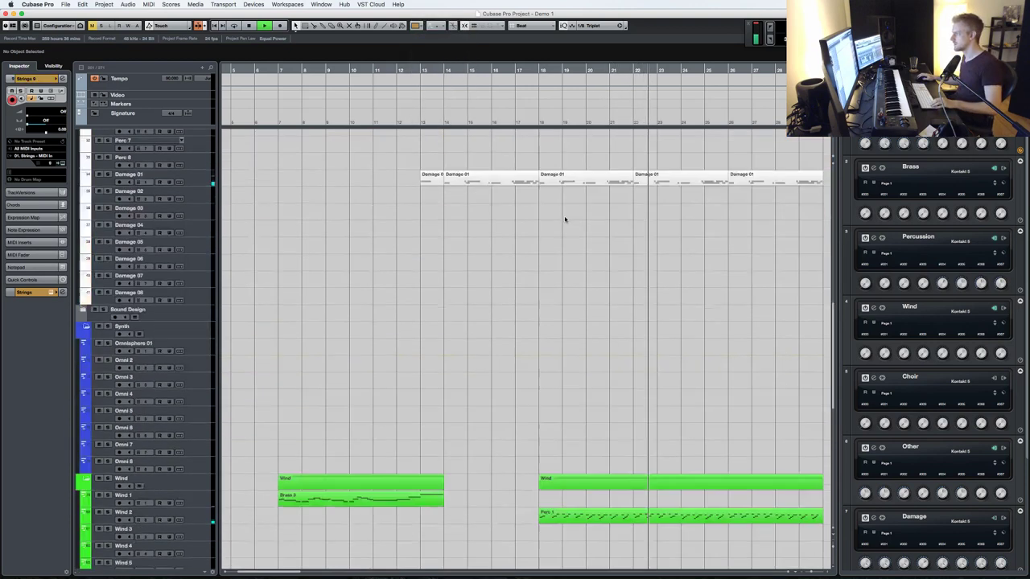
{"action": "scroll", "coordinate": [564, 222], "scroll_direction": "up", "scroll_amount": 3}
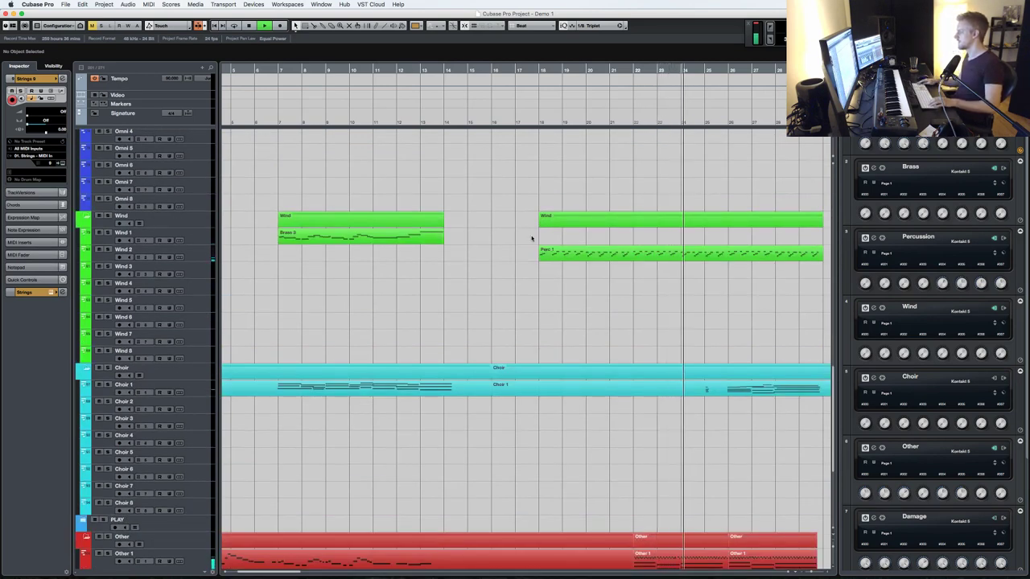
{"action": "key", "text": "KP_Subtract"}
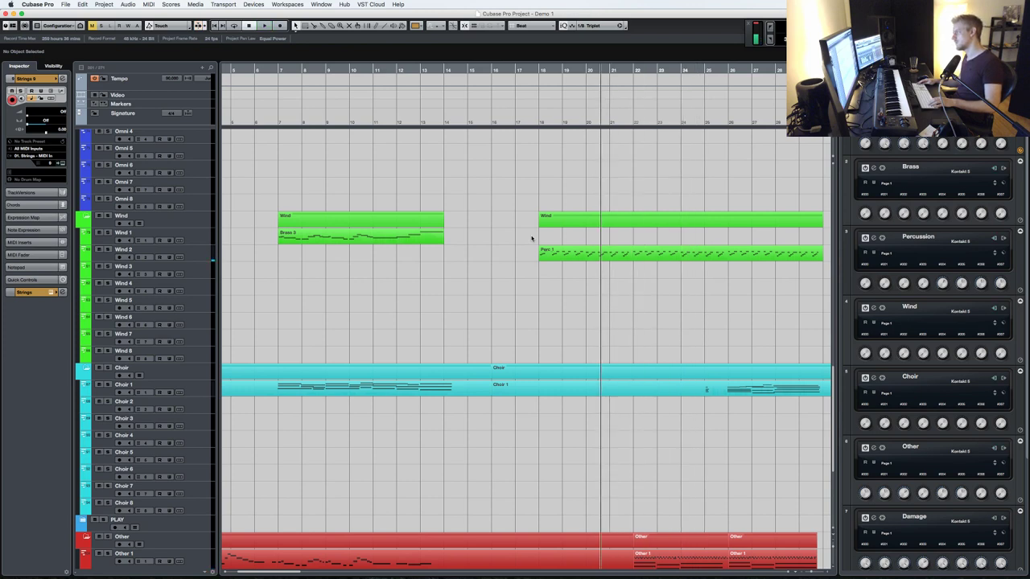
{"action": "key", "text": "KP_Add"}
{"action": "key", "text": "KP_Add"}
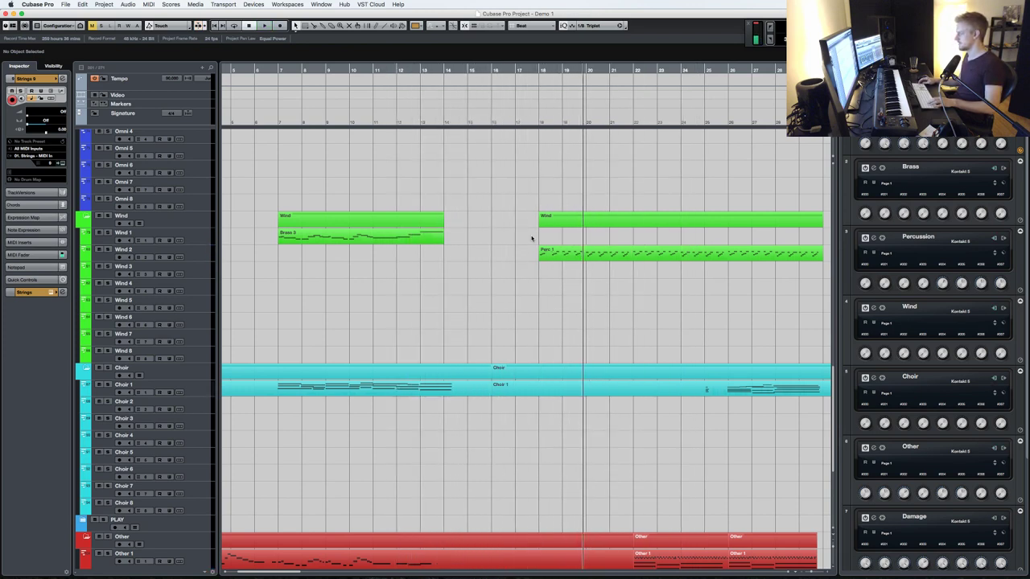
{"action": "left_click", "coordinate": [204, 256]}
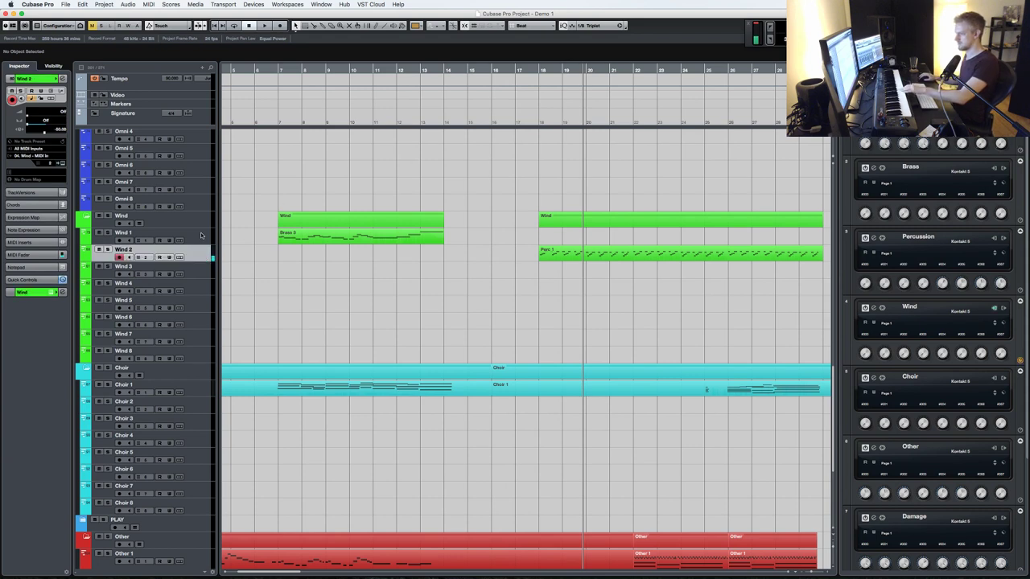
{"action": "left_click", "coordinate": [201, 235]}
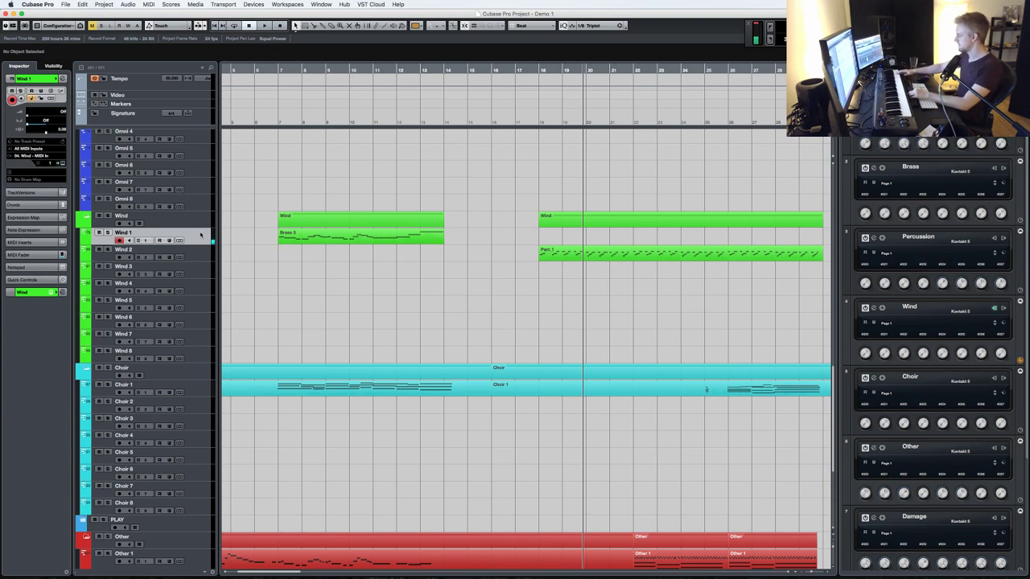
{"action": "key", "text": "KP_Subtract"}
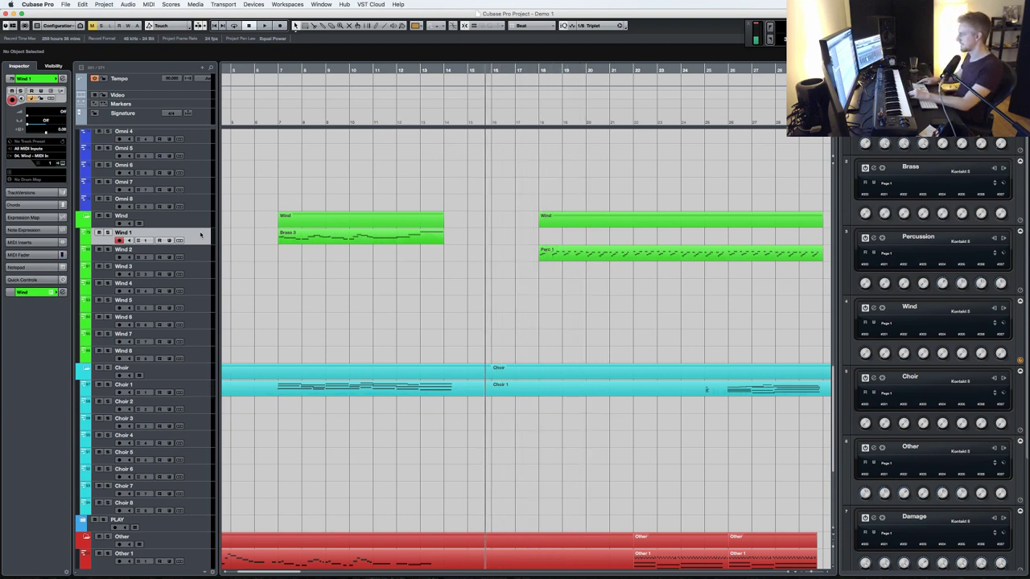
{"action": "key", "text": "KP_Multiply"}
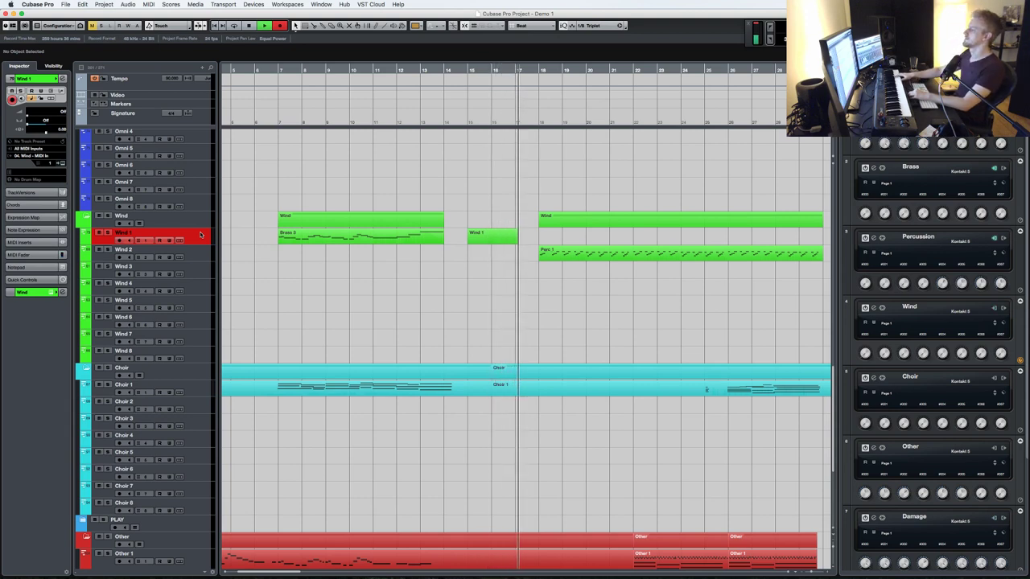
{"action": "key", "text": "KP_Multiply"}
{"action": "key", "text": "Delete"}
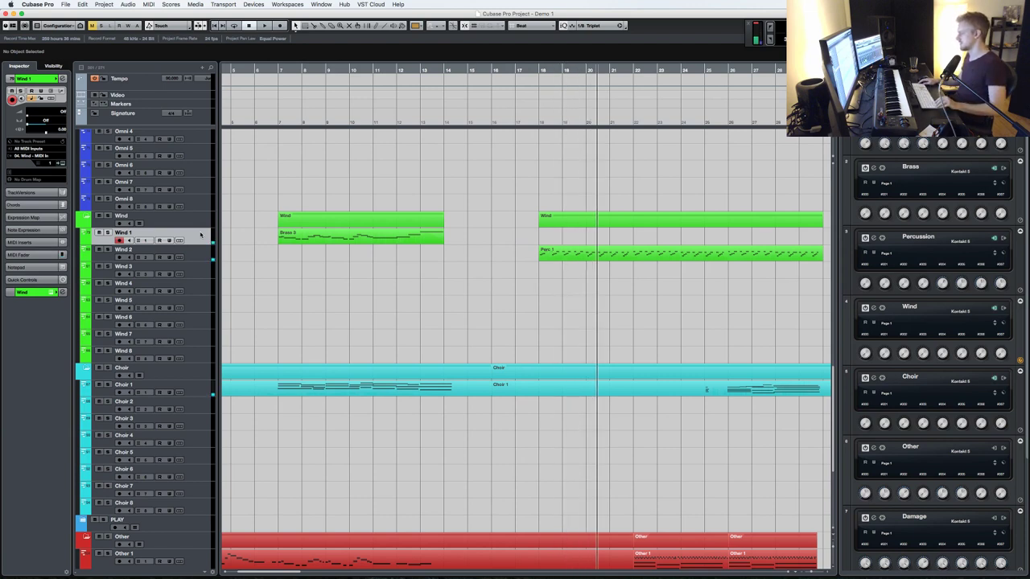
- Record a melody on Wind 1 from bar 20 to bar 31 and redraw the end of its expression curve as a gradual fade from bar 28
{"action": "key", "text": "KP_Multiply"}
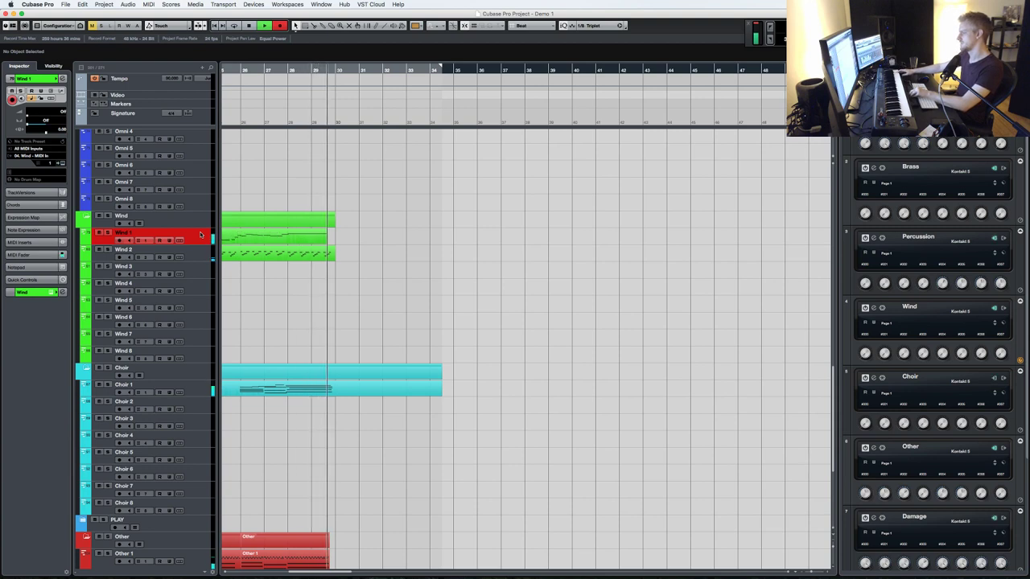
{"action": "key", "text": "space"}
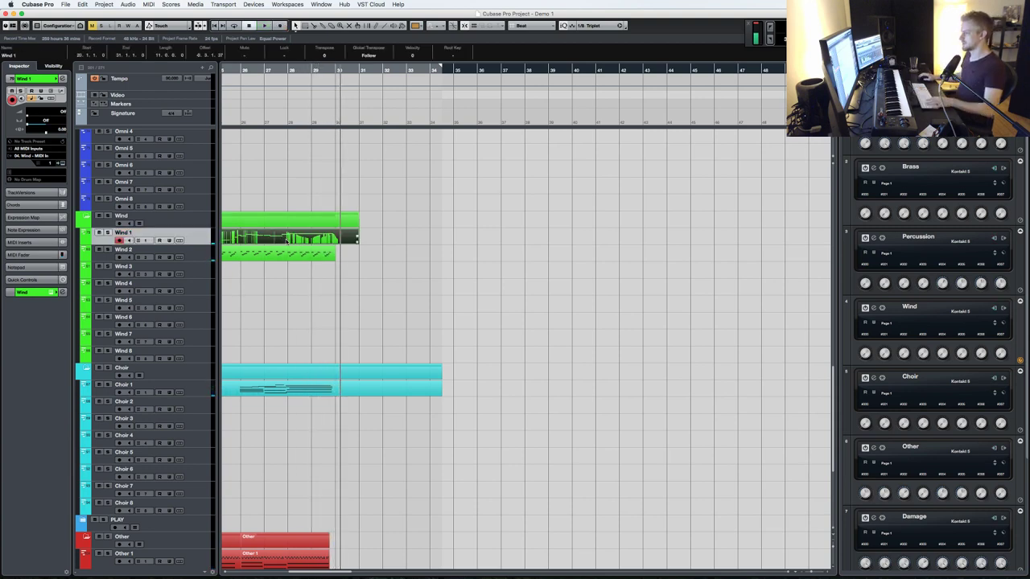
{"action": "double_click", "coordinate": [359, 238]}
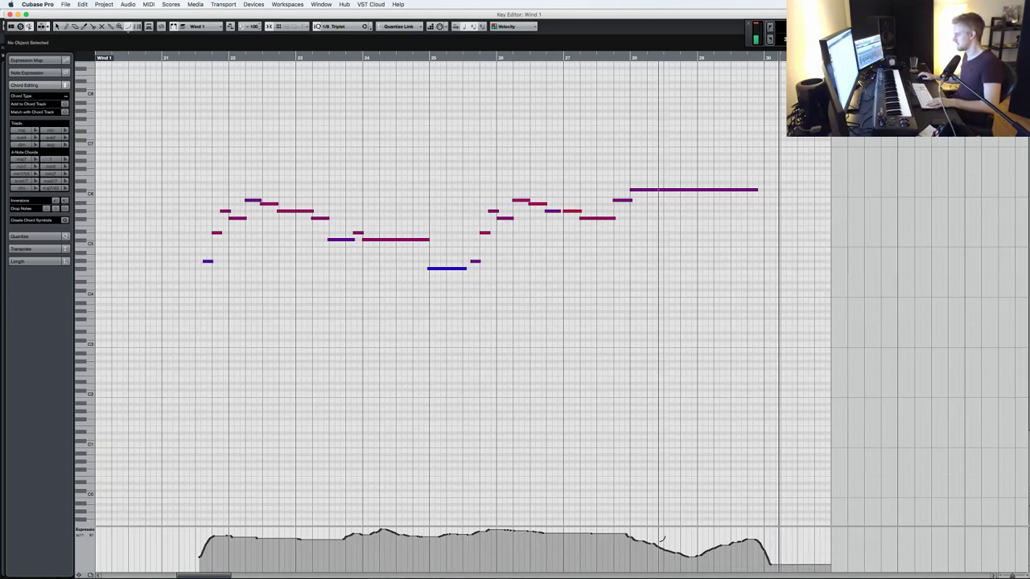
{"action": "left_click_drag", "start_coordinate": [801, 561], "coordinate": [810, 564]}
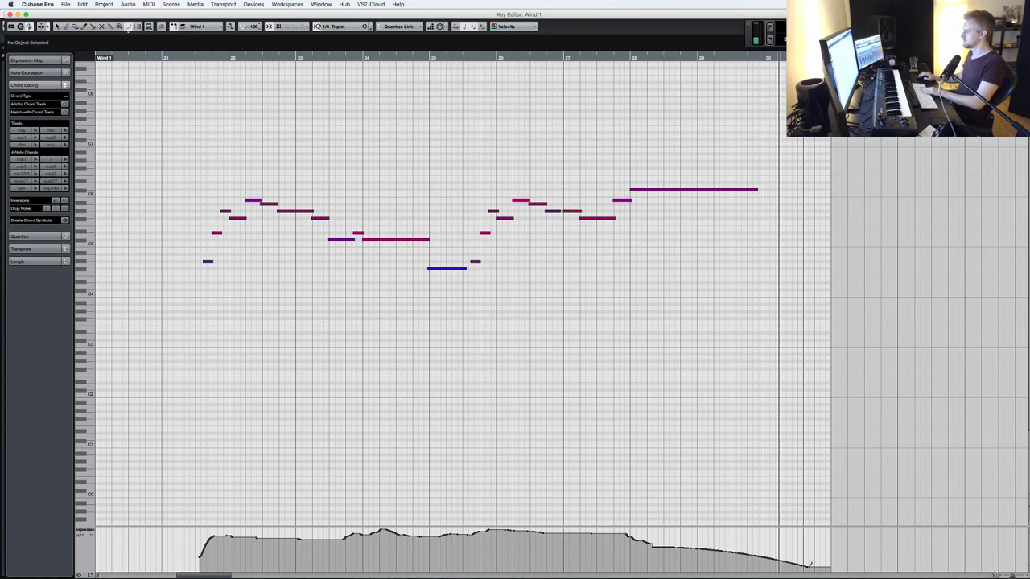
{"action": "key", "text": "Escape"}
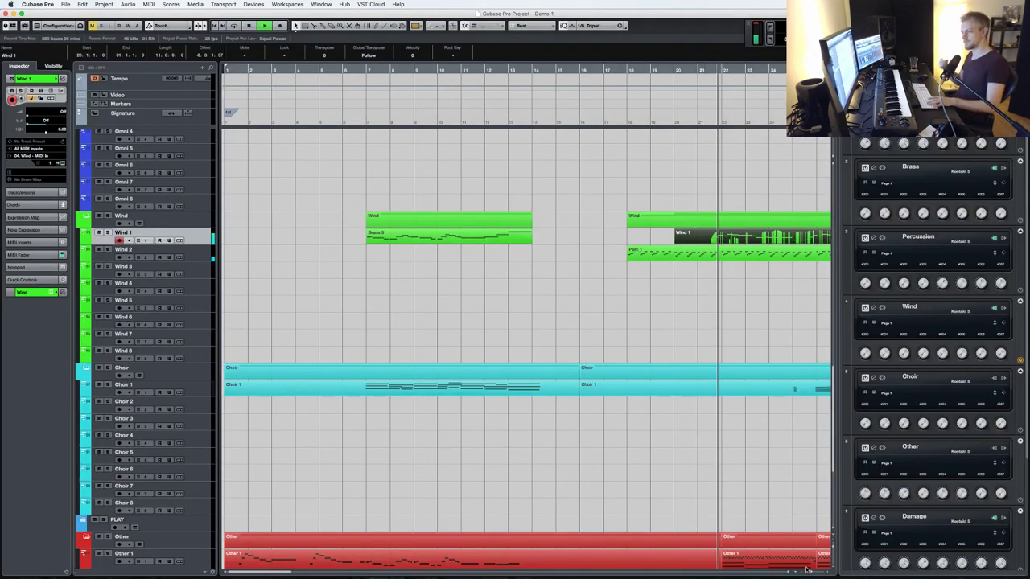
- Lower the entire expression curve of the new Wind 1 part and return to the arrangement
{"action": "scroll", "coordinate": [595, 503], "scroll_direction": "down", "scroll_amount": 3}
{"action": "scroll", "coordinate": [610, 385], "scroll_direction": "up", "scroll_amount": 15}
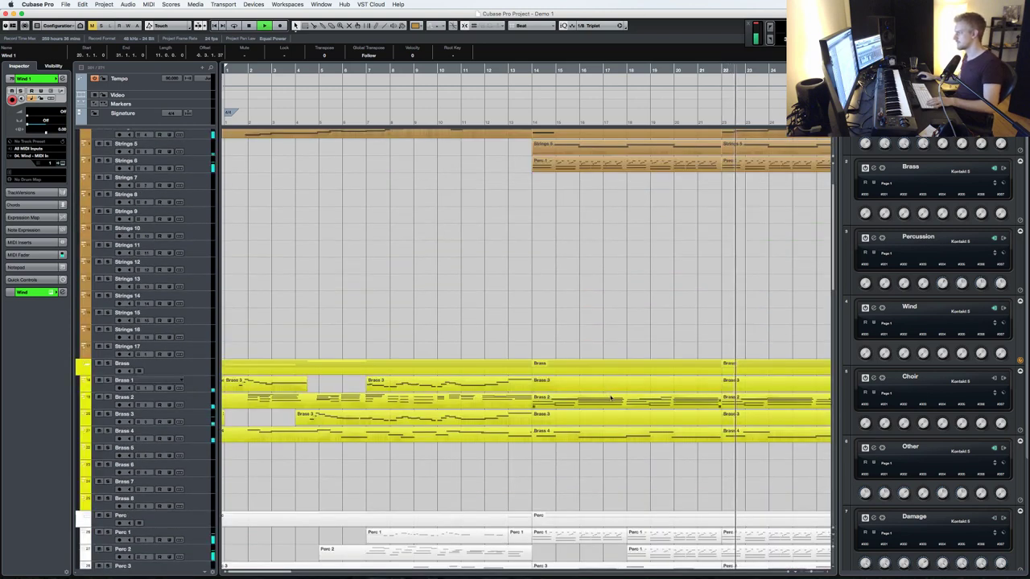
{"action": "scroll", "coordinate": [619, 391], "scroll_direction": "down", "scroll_amount": 15}
{"action": "double_click", "coordinate": [732, 495]}
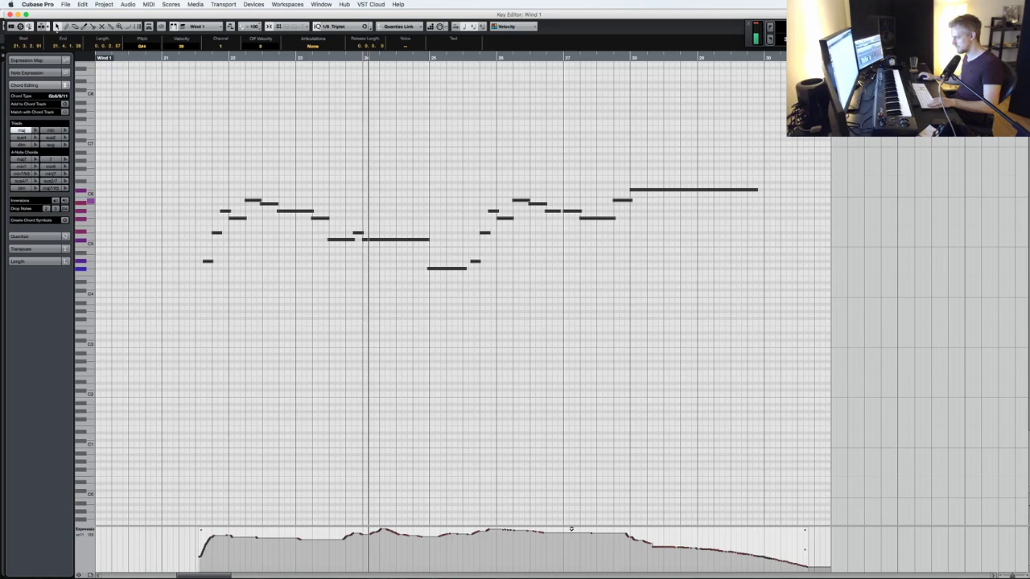
{"action": "left_click_drag", "start_coordinate": [507, 534], "coordinate": [508, 547]}
{"action": "key", "text": "Escape"}
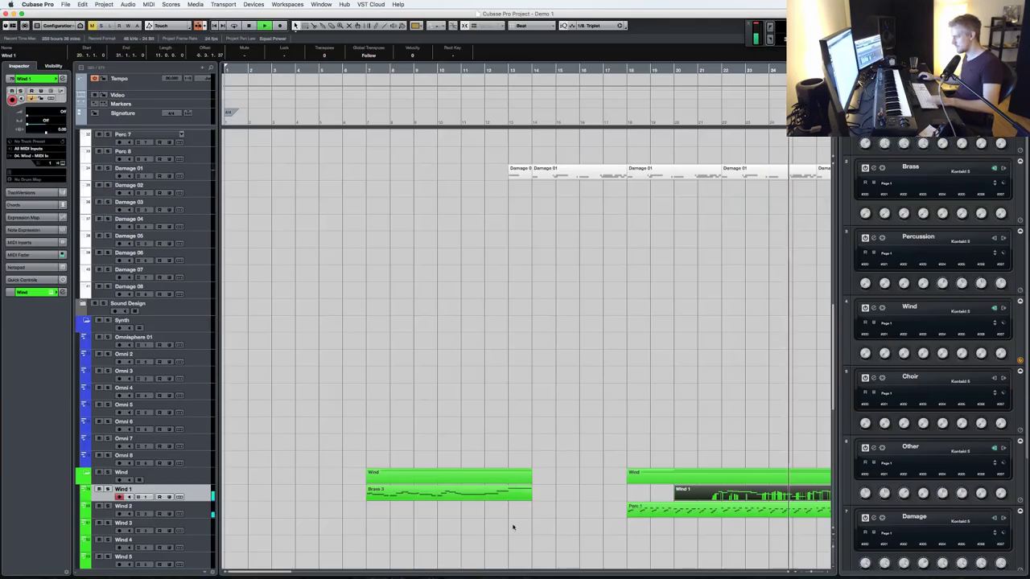
- Copy the new Wind 1 melody part onto Choir 1 at the same bars and glue it to the existing choir part
{"action": "scroll", "coordinate": [563, 442], "scroll_direction": "down", "scroll_amount": 5}
{"action": "scroll", "coordinate": [570, 421], "scroll_direction": "right", "scroll_amount": 5}
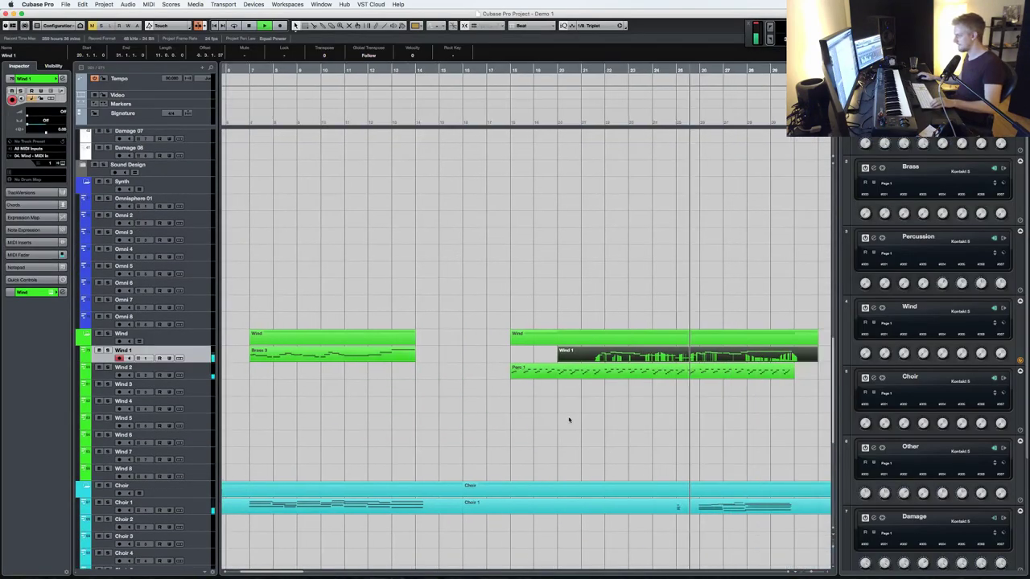
{"action": "left_click_drag", "start_coordinate": [614, 358], "coordinate": [616, 508]}
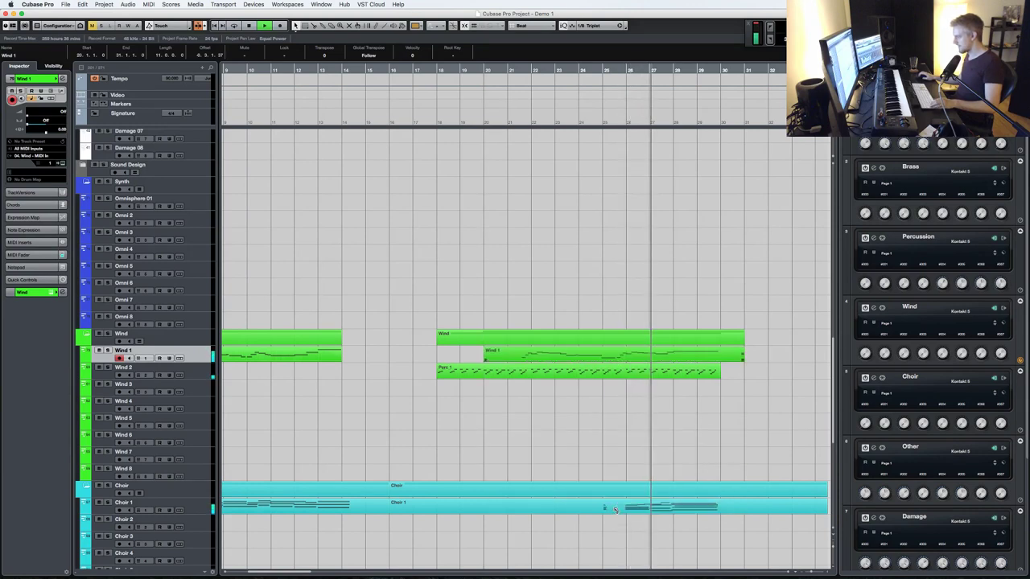
{"action": "key", "text": "4"}
{"action": "left_click", "coordinate": [528, 509]}
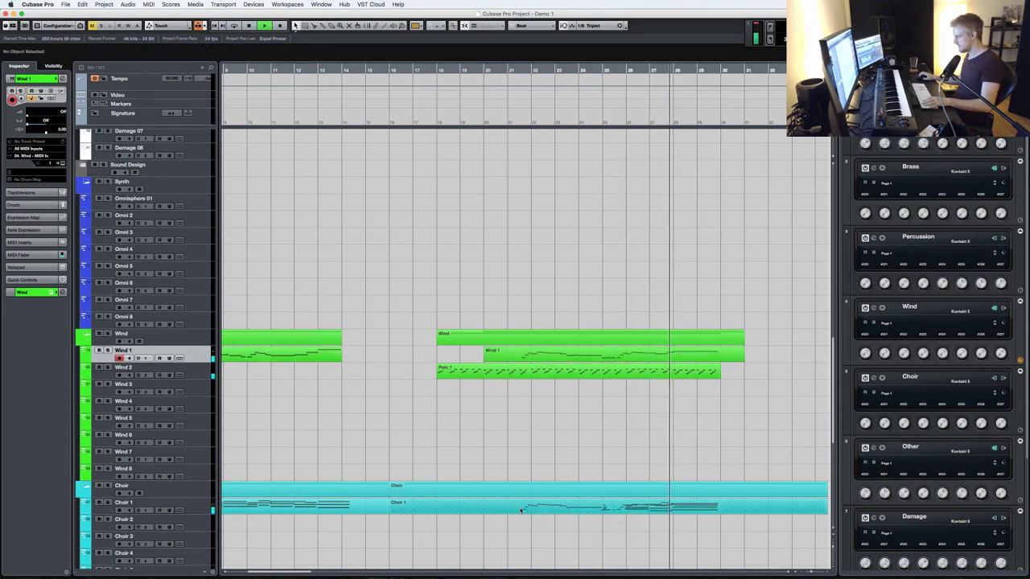
- Replay the melody passage around bar 22 with the Wind 1 track soloed
{"action": "key", "text": "space"}
{"action": "key", "text": "KP_Subtract"}
{"action": "key", "text": "space"}
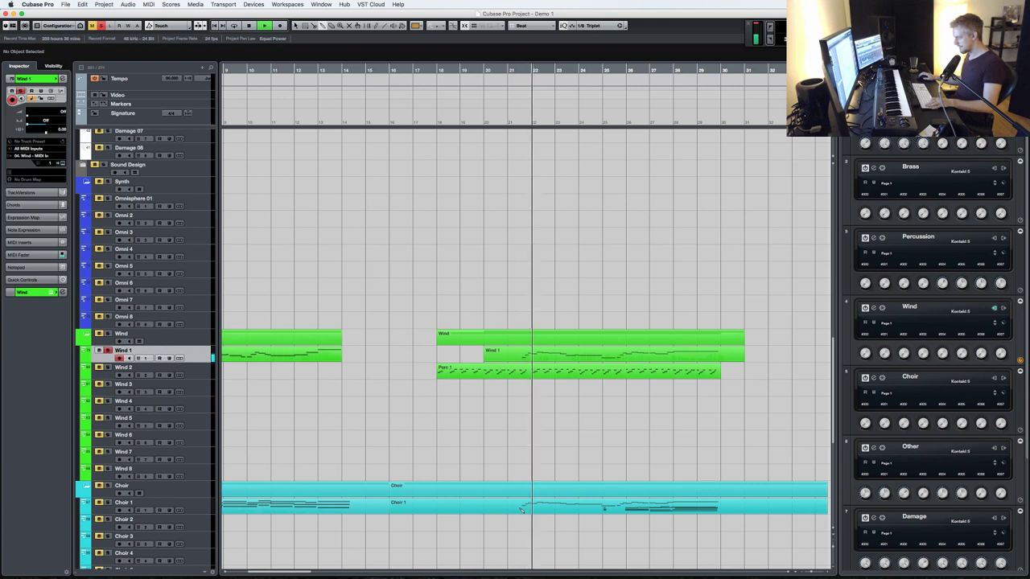
- In the merged Choir 1 part, transpose the melody phrase in bars 21 to 24 down an octave and display the CC 11 (Expression) curve
{"action": "left_click", "coordinate": [493, 510]}
{"action": "double_click", "coordinate": [493, 510]}
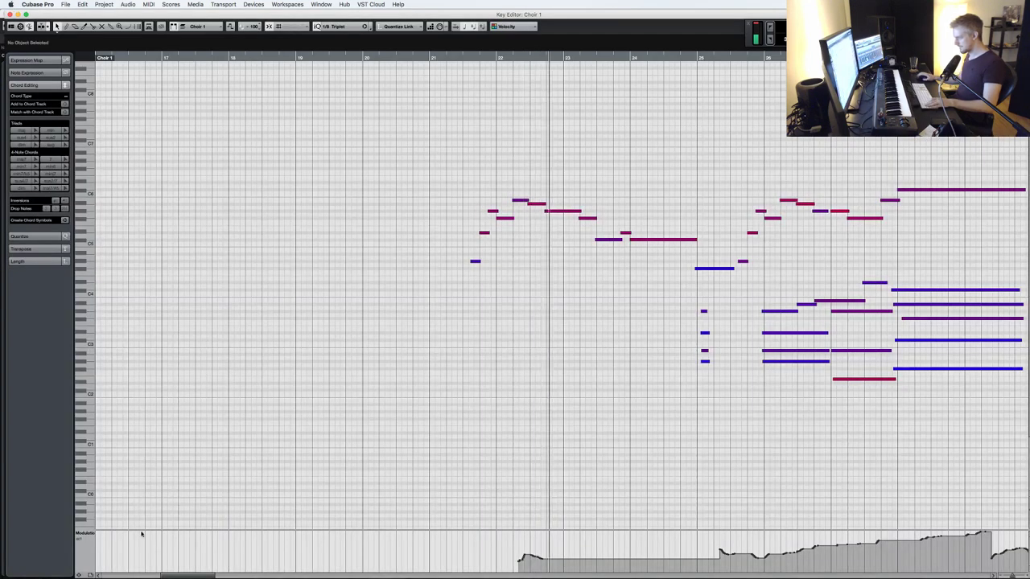
{"action": "left_click_drag", "start_coordinate": [418, 293], "coordinate": [681, 151]}
{"action": "key", "text": "shift+Down"}
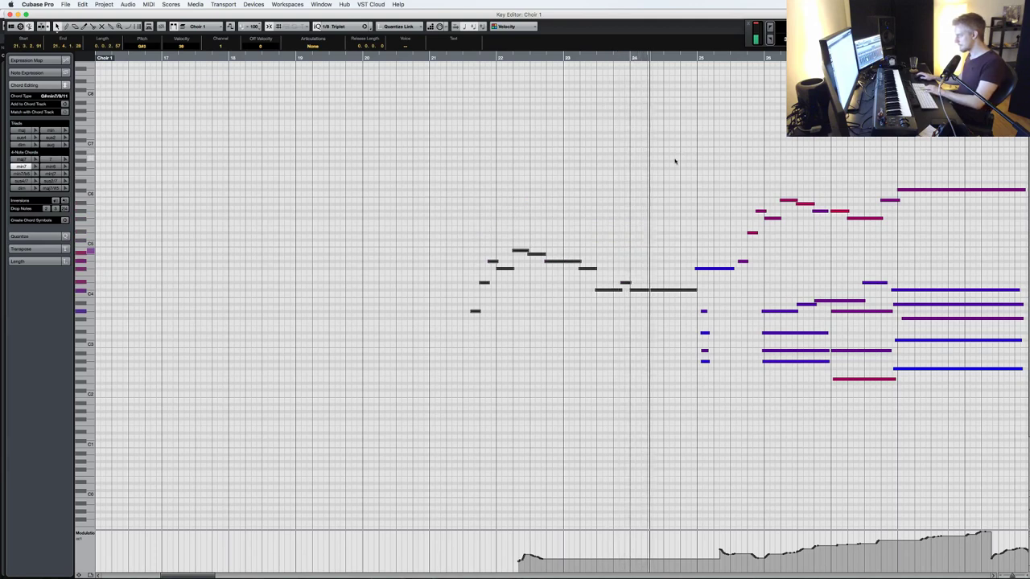
{"action": "left_click", "coordinate": [85, 538]}
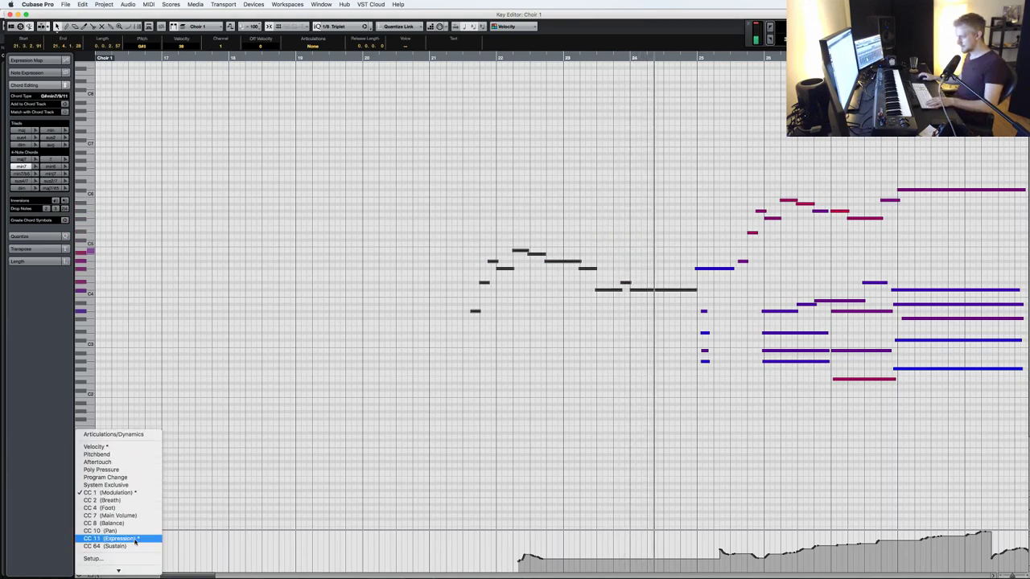
{"action": "left_click", "coordinate": [135, 542]}
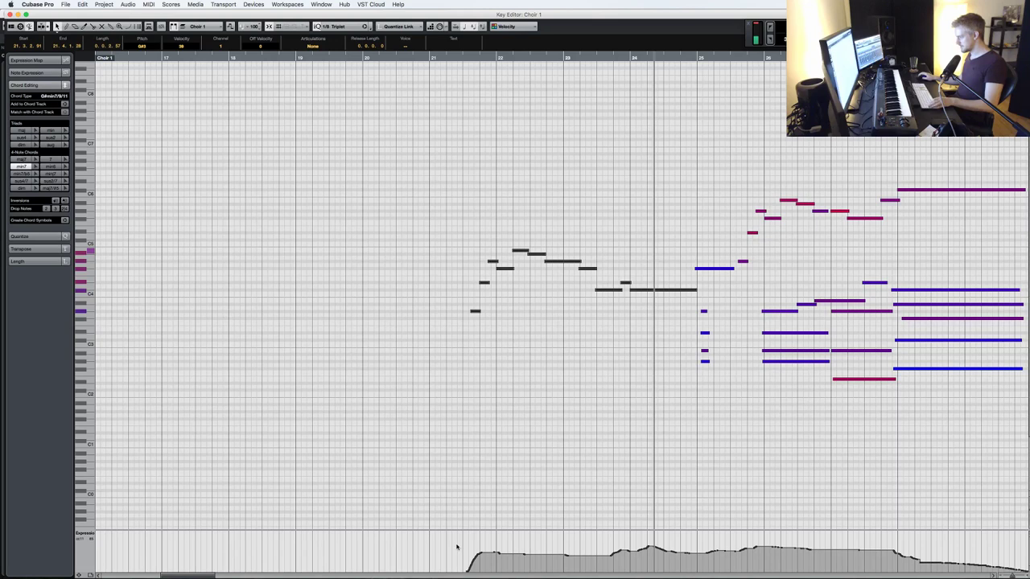
- Undo the octave transposition and the copying and gluing of the wind melody into Choir 1
{"action": "key", "text": "super+z"}
{"action": "key", "text": "super+z"}
{"action": "key", "text": "super+z"}
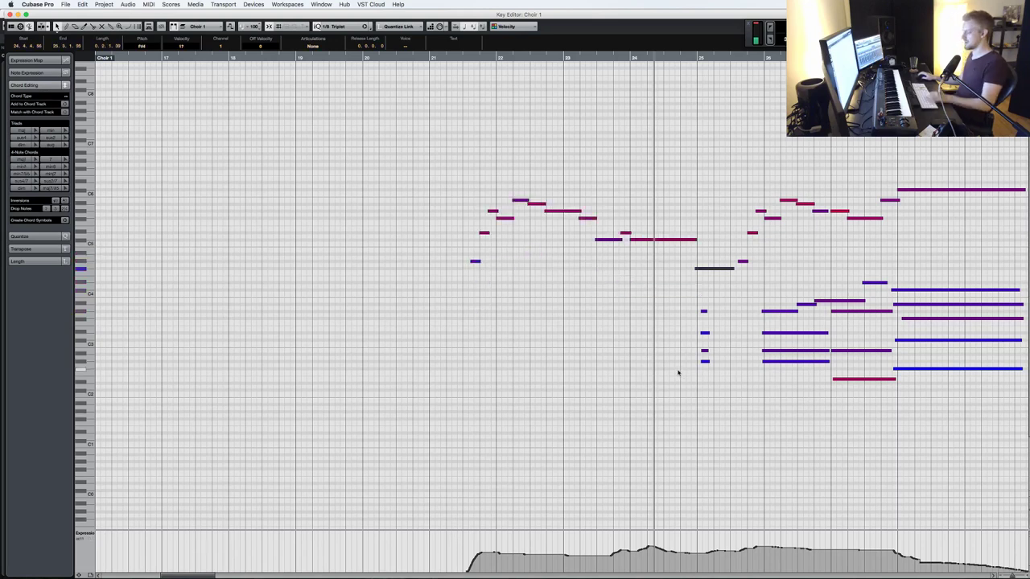
{"action": "key", "text": "super+z"}
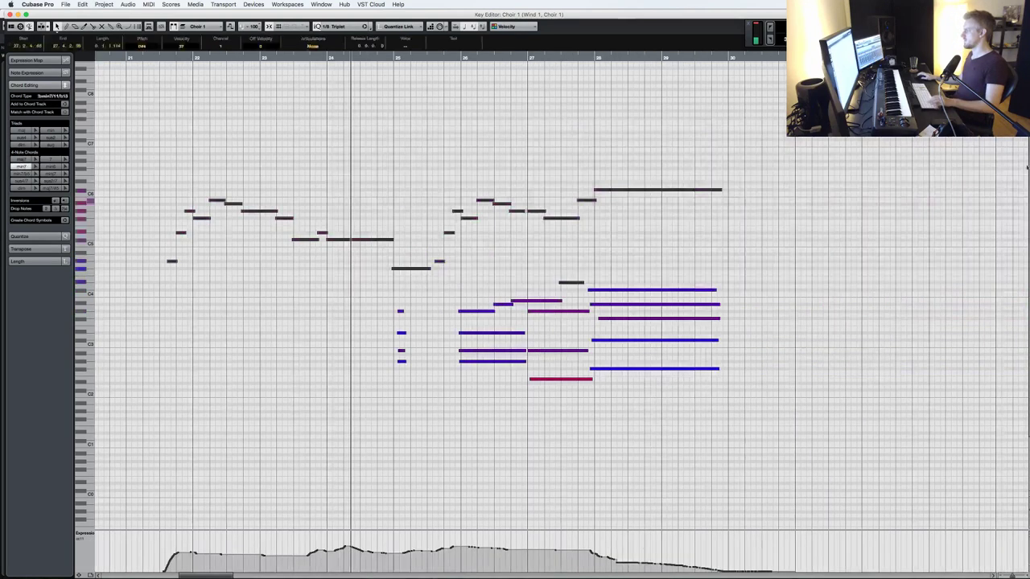
{"action": "key", "text": "Return"}
{"action": "key", "text": "super+z"}
{"action": "key", "text": "super+z"}
{"action": "key", "text": "super+z"}
{"action": "key", "text": "super+z"}
{"action": "key", "text": "super+z"}
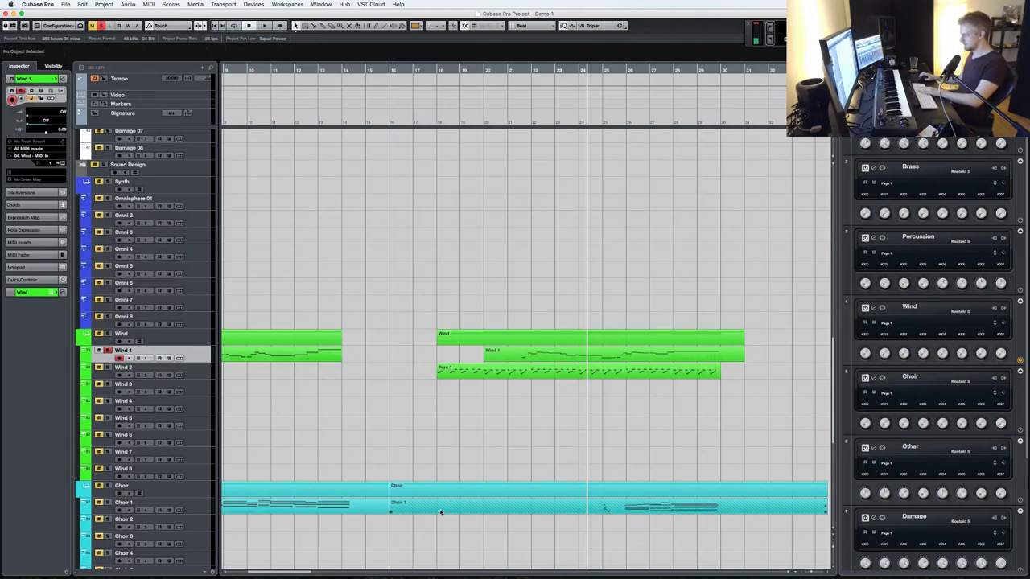
- Play the cue from the beginning of the project
{"action": "key", "text": "KP_Decimal"}
{"action": "key", "text": "space"}
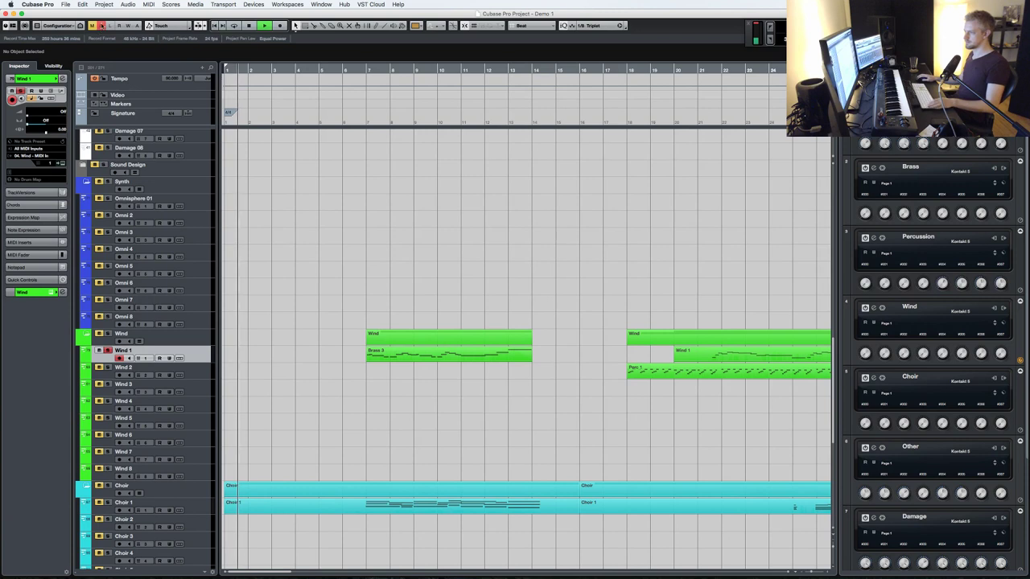
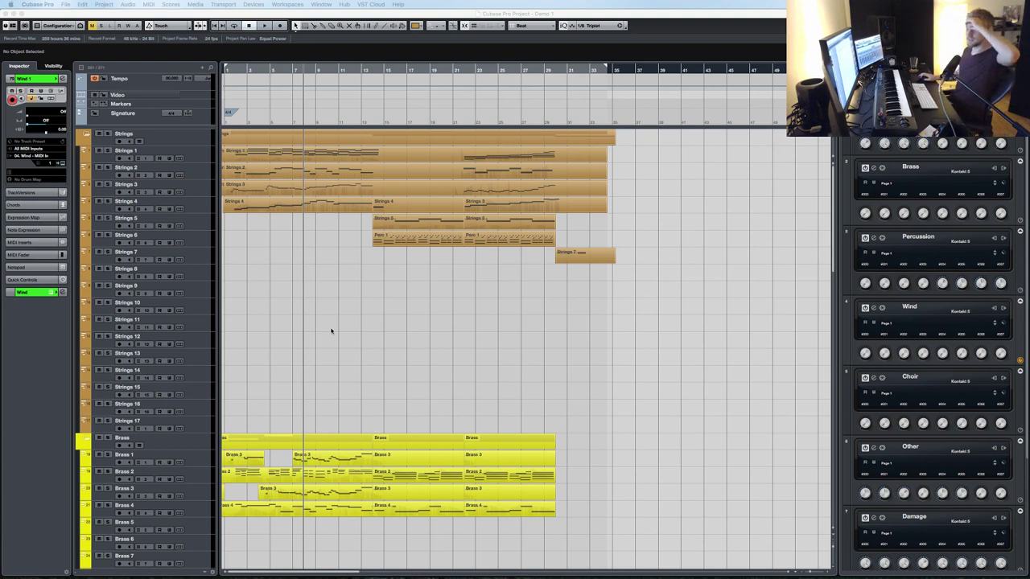
{"action": "left_click", "coordinate": [461, 334]}
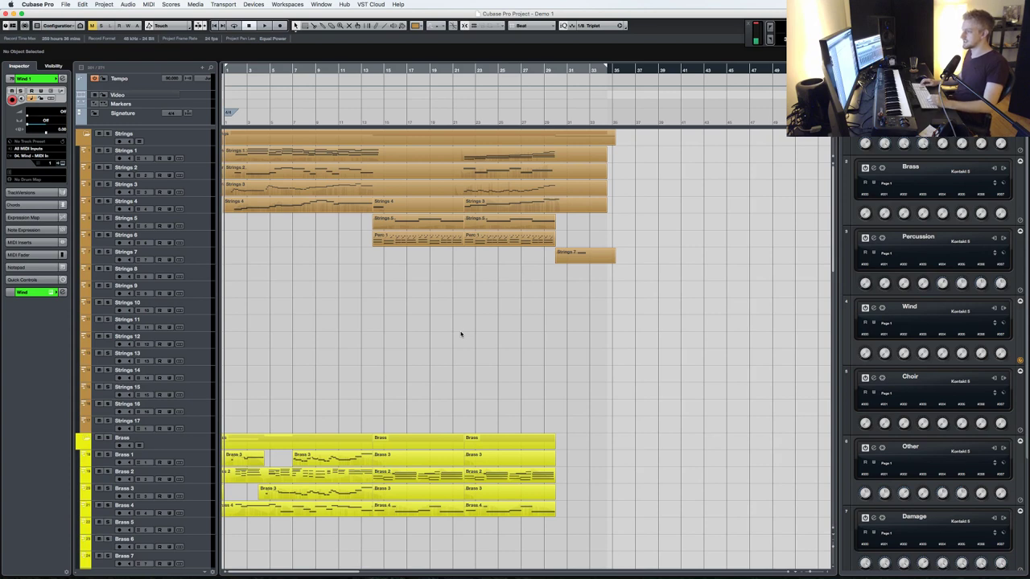
- Solo the Strings folder and listen through the cue, restarting playback at bar 22
{"action": "left_click", "coordinate": [108, 135]}
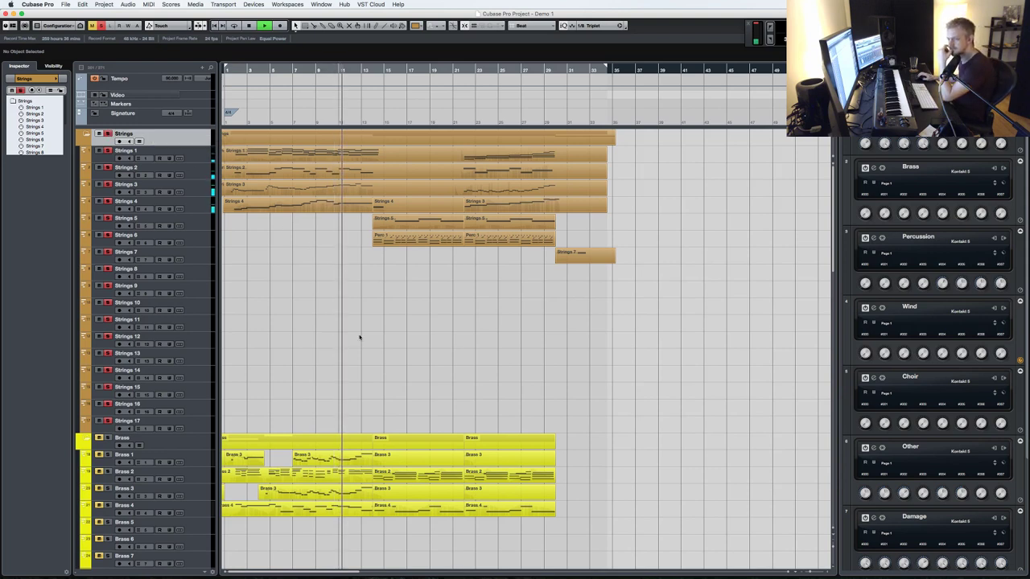
{"action": "key", "text": "h"}
{"action": "key", "text": "h"}
{"action": "key", "text": "h"}
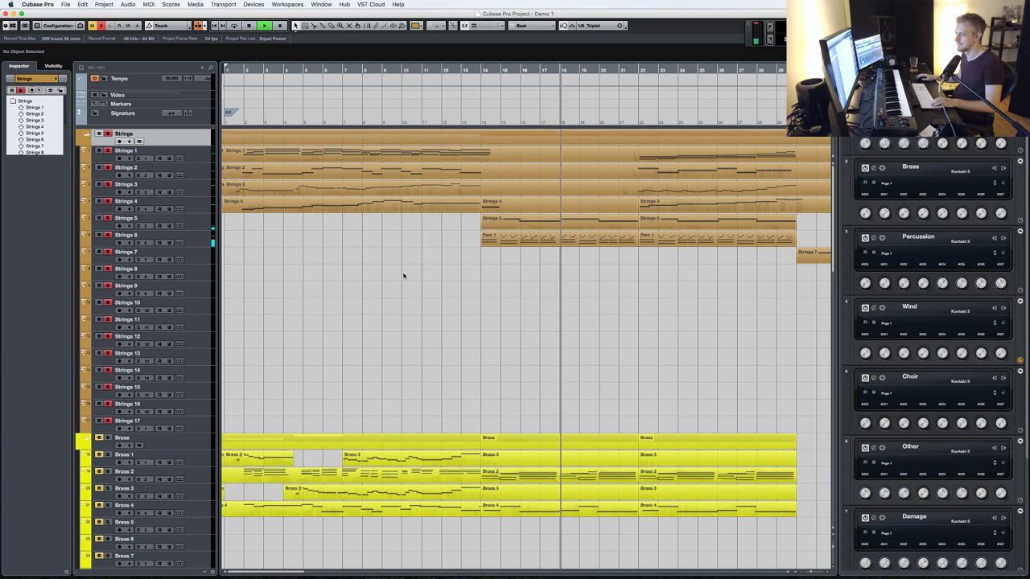
{"action": "scroll", "coordinate": [407, 278], "scroll_direction": "down", "scroll_amount": 1}
{"action": "scroll", "coordinate": [491, 217], "scroll_direction": "right", "scroll_amount": 2}
{"action": "left_click", "coordinate": [604, 69]}
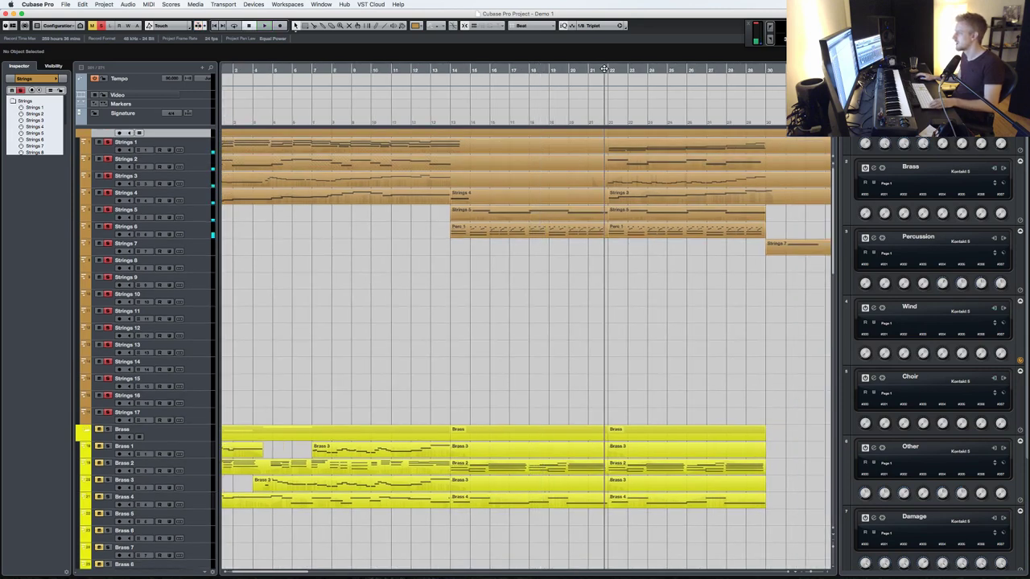
- Copy the Wind 1 melody part that spans bars 25 to 31 onto the Brass 1 track at the same bars
{"action": "scroll", "coordinate": [609, 259], "scroll_direction": "down", "scroll_amount": 15}
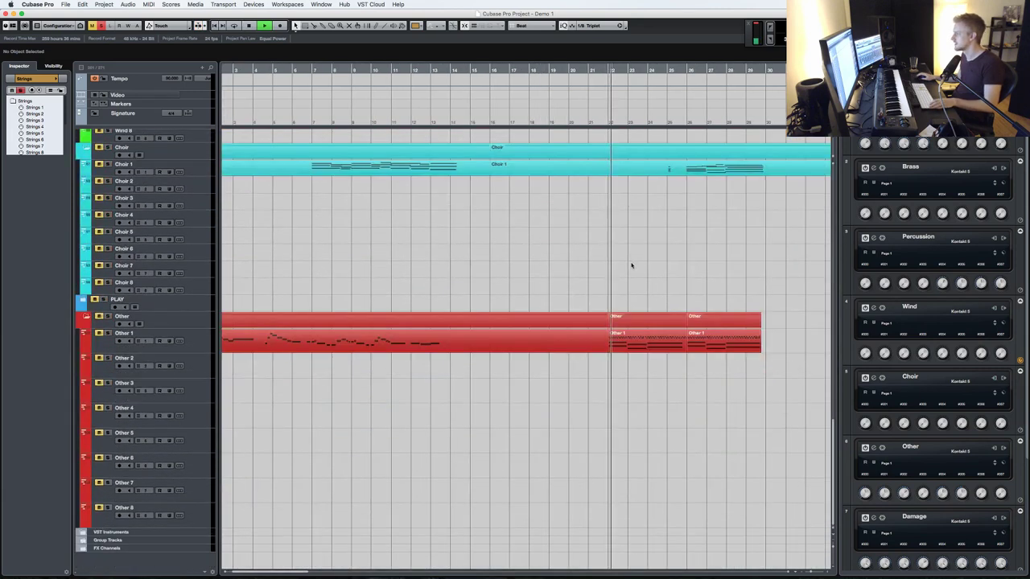
{"action": "scroll", "coordinate": [631, 264], "scroll_direction": "up", "scroll_amount": 4}
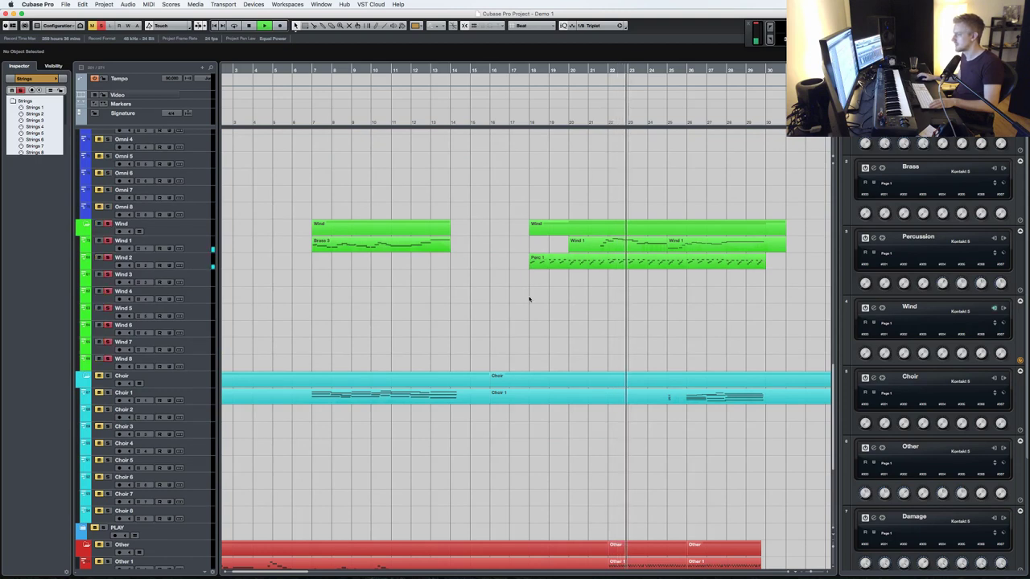
{"action": "scroll", "coordinate": [474, 281], "scroll_direction": "up", "scroll_amount": 2}
{"action": "scroll", "coordinate": [652, 308], "scroll_direction": "up", "scroll_amount": 2}
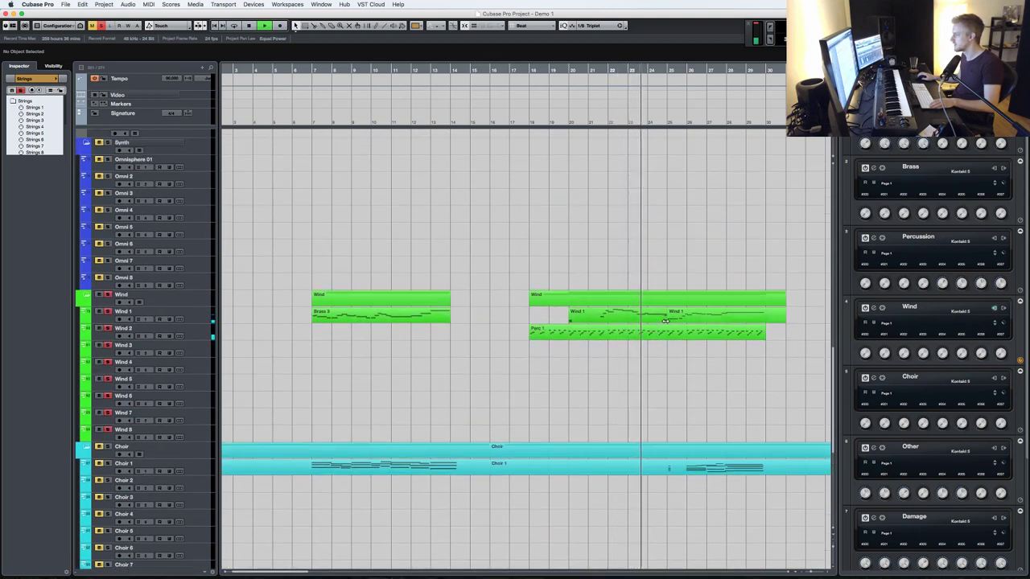
{"action": "left_click", "coordinate": [701, 319]}
{"action": "left_click_drag", "start_coordinate": [701, 319], "coordinate": [700, 462]}
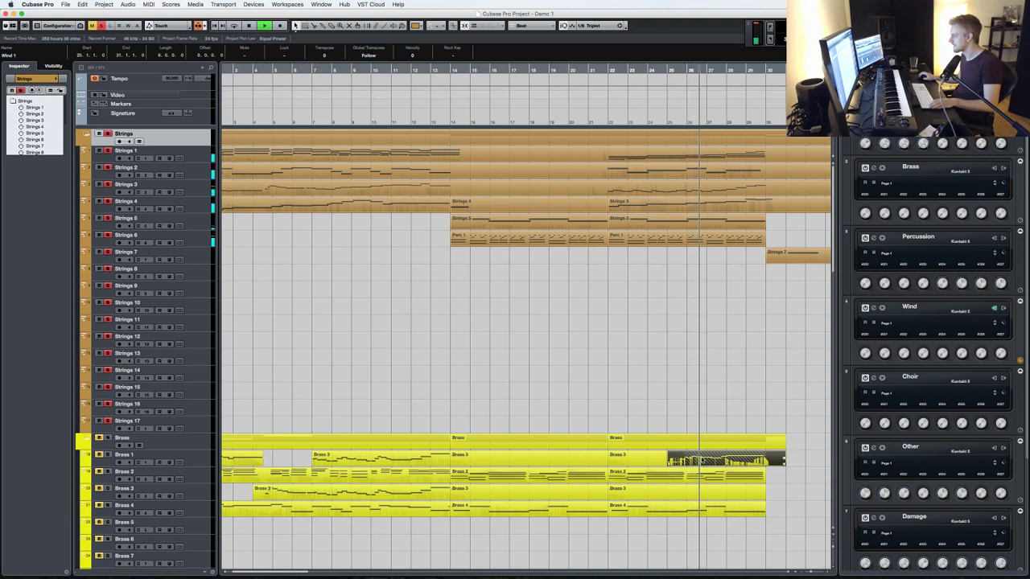
- Transpose the copied Brass 1 melody down an octave and draw a CC 1 (Modulation) curve rising into bar 26, holding, and falling by bar 30
{"action": "double_click", "coordinate": [772, 460]}
{"action": "left_click_drag", "start_coordinate": [505, 314], "coordinate": [121, 129]}
{"action": "key", "text": "shift+Down"}
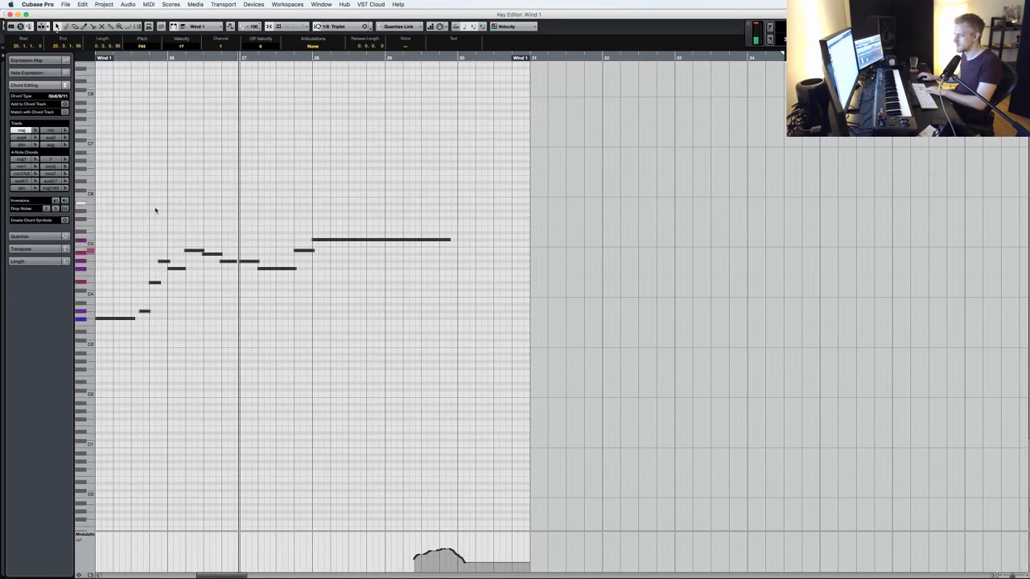
{"action": "key", "text": "KP_Subtract"}
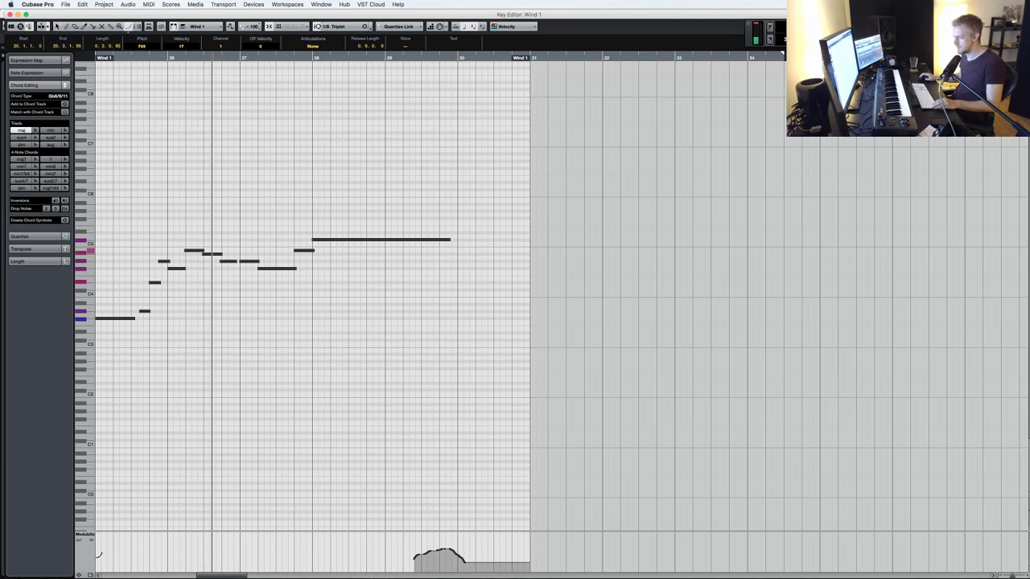
{"action": "mouse_move", "coordinate": [190, 537]}
{"action": "left_mouse_down"}
{"action": "mouse_move", "coordinate": [323, 563]}
{"action": "mouse_move", "coordinate": [315, 538]}
{"action": "mouse_move", "coordinate": [415, 574]}
{"action": "mouse_move", "coordinate": [481, 575]}
{"action": "mouse_move", "coordinate": [458, 563]}
{"action": "left_mouse_up"}
{"action": "key", "text": "KP_Subtract"}
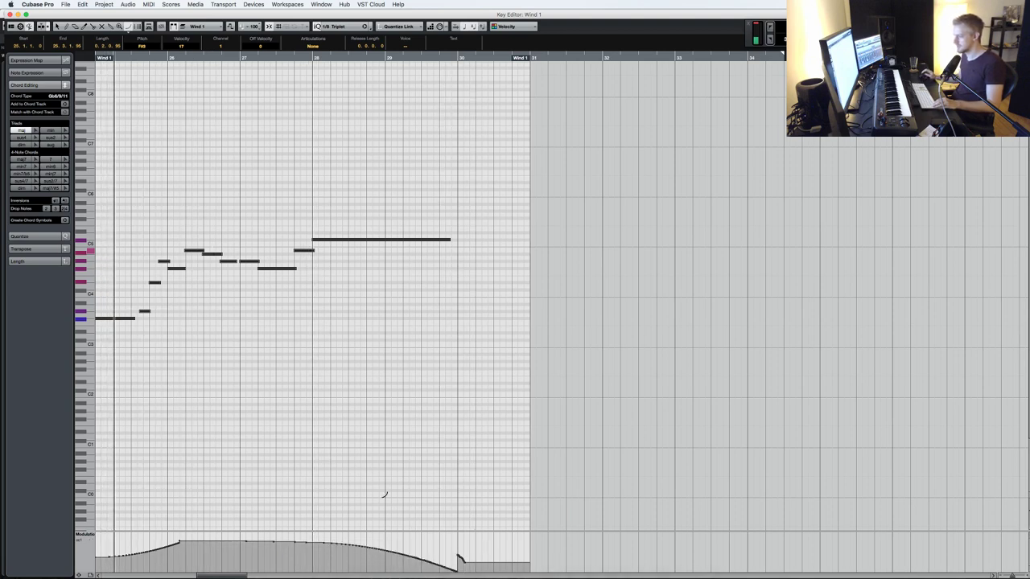
- Delete the long opening note at bar 25 from the copied Brass 1 melody and return to the project
{"action": "key", "text": "1"}
{"action": "left_click", "coordinate": [129, 319]}
{"action": "key", "text": "Delete"}
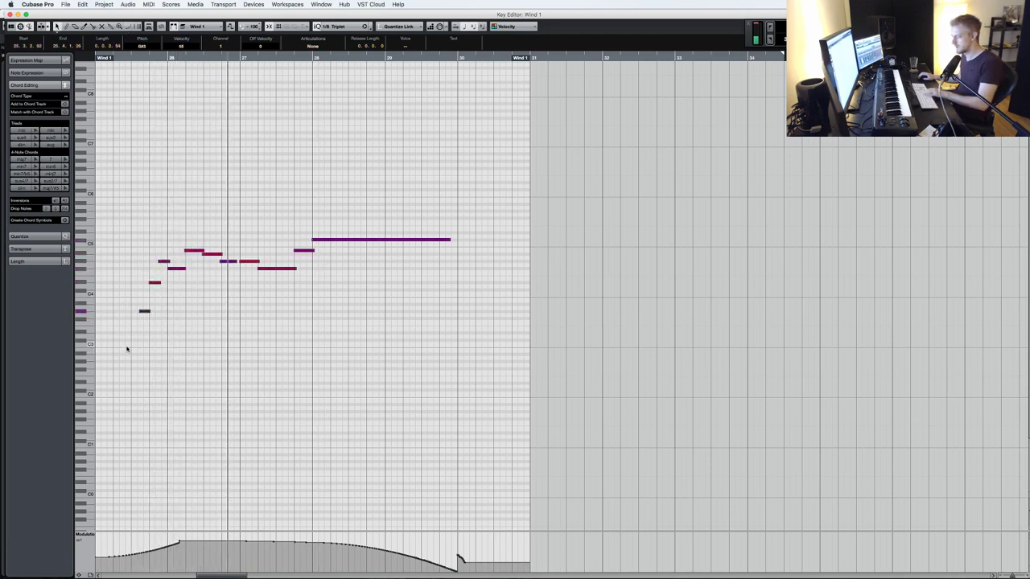
{"action": "key", "text": "space"}
{"action": "key", "text": "Return"}
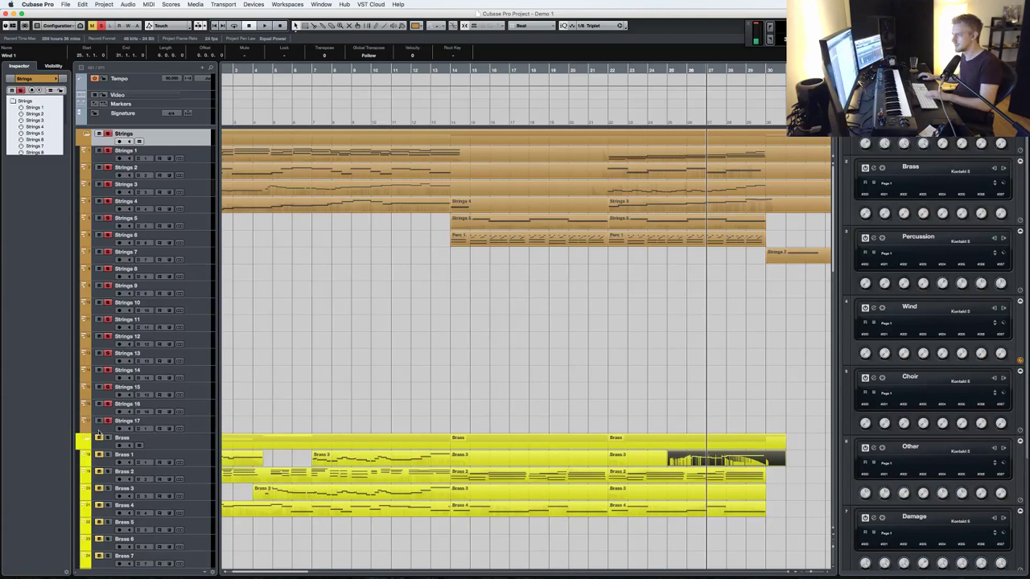
- Solo Brass 1 along with the strings and transpose its melody from bar 25 down another octave
{"action": "left_click", "coordinate": [108, 460]}
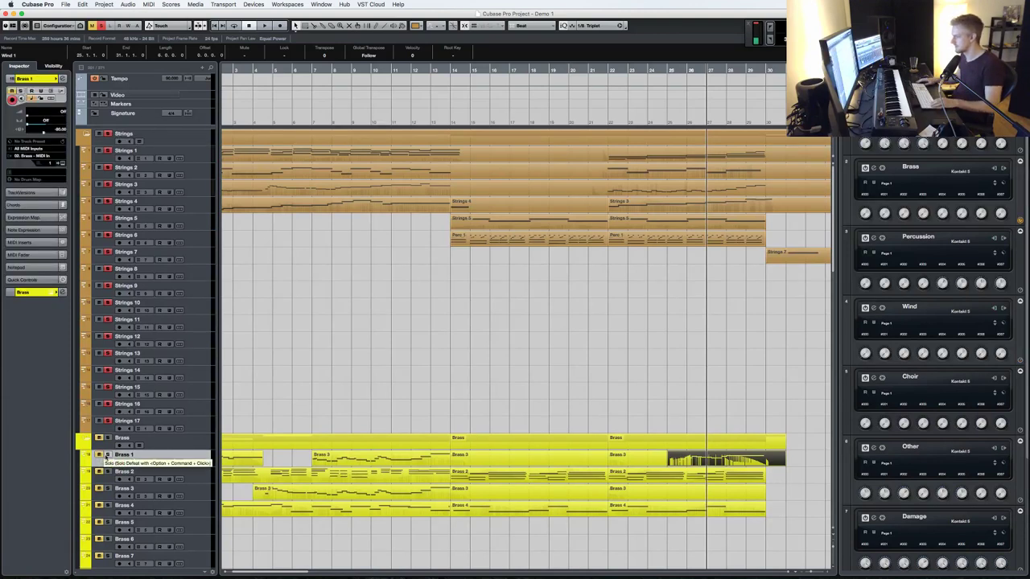
{"action": "key", "text": "l"}
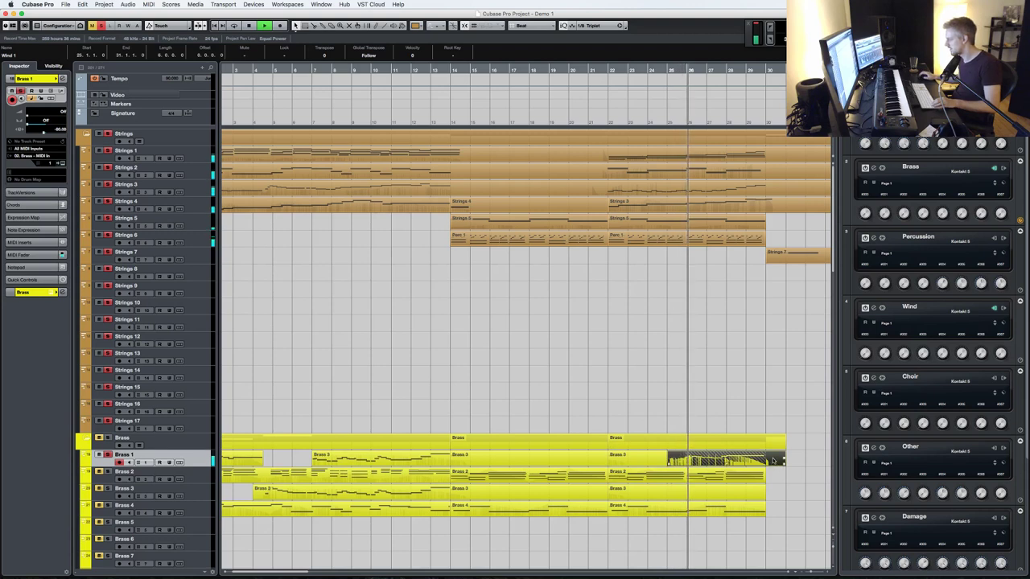
{"action": "double_click", "coordinate": [682, 460]}
{"action": "left_click_drag", "start_coordinate": [436, 366], "coordinate": [117, 158]}
{"action": "scroll", "coordinate": [118, 158], "scroll_direction": "up", "scroll_amount": 2}
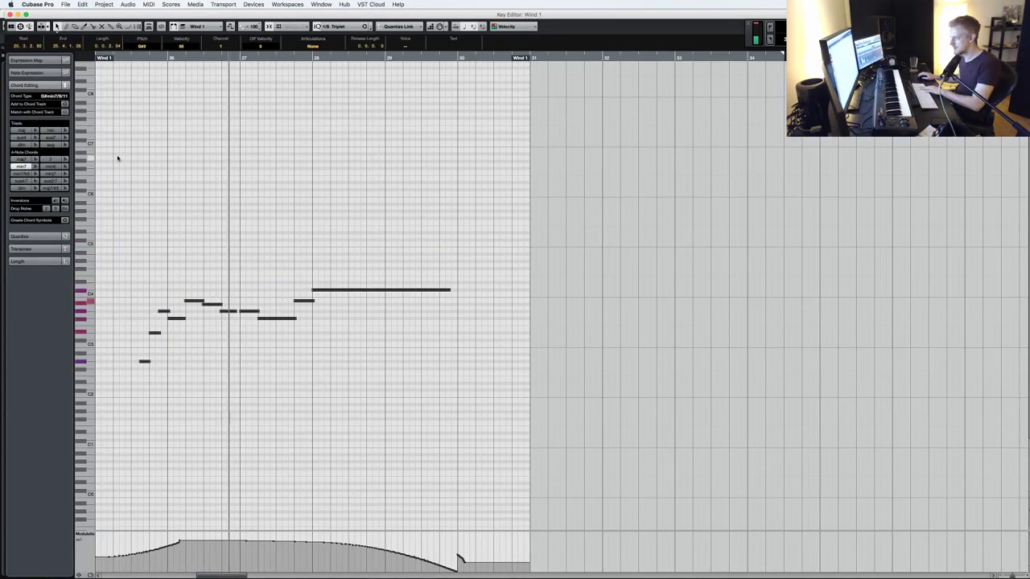
{"action": "key", "text": "Return"}
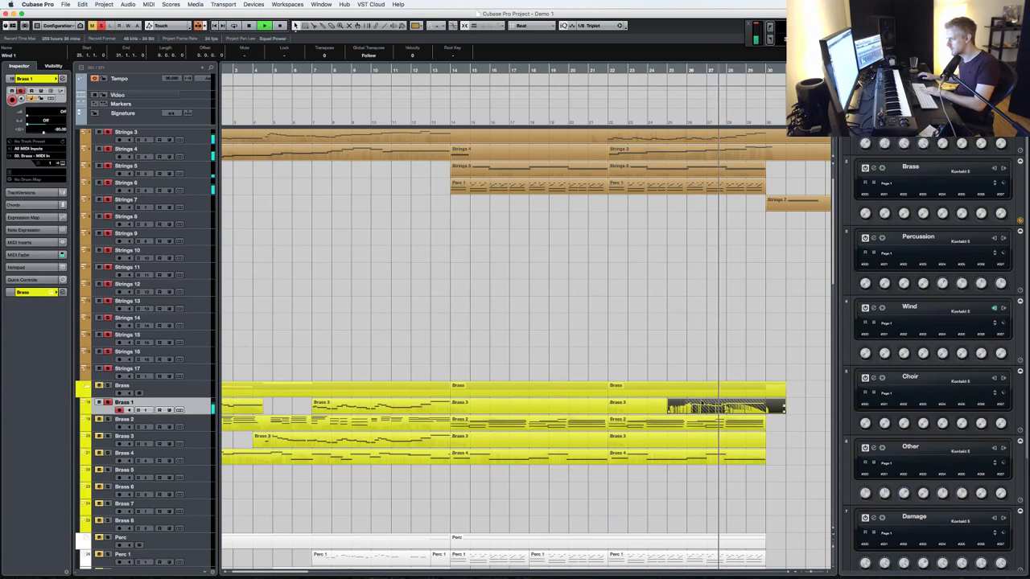
- Shorten the last Brass 3 part to end just after bar 25, and slightly raise the CC 11 (Expression) curve of the Brass 1 melody part
{"action": "left_click_drag", "start_coordinate": [761, 445], "coordinate": [670, 448]}
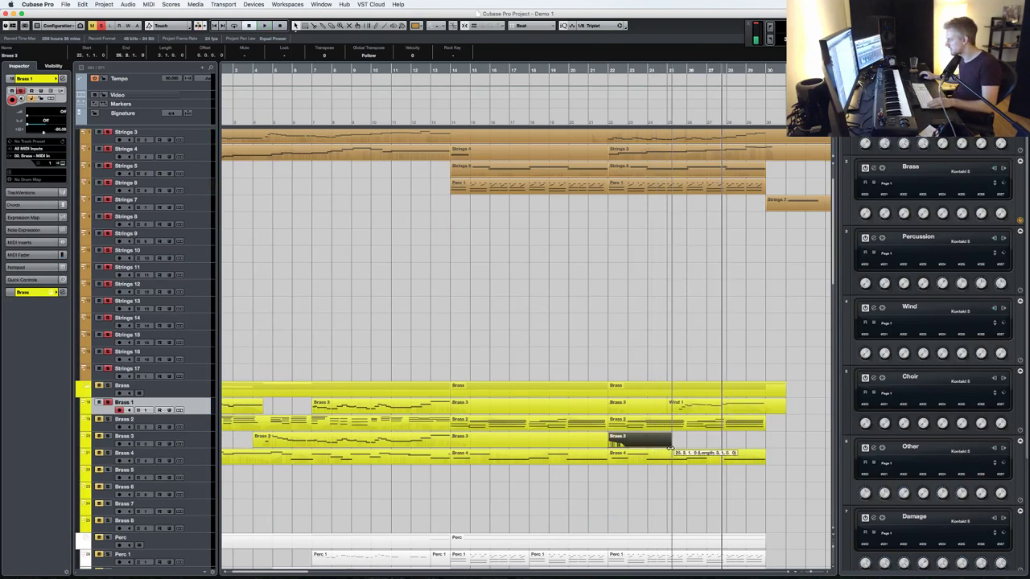
{"action": "double_click", "coordinate": [767, 397]}
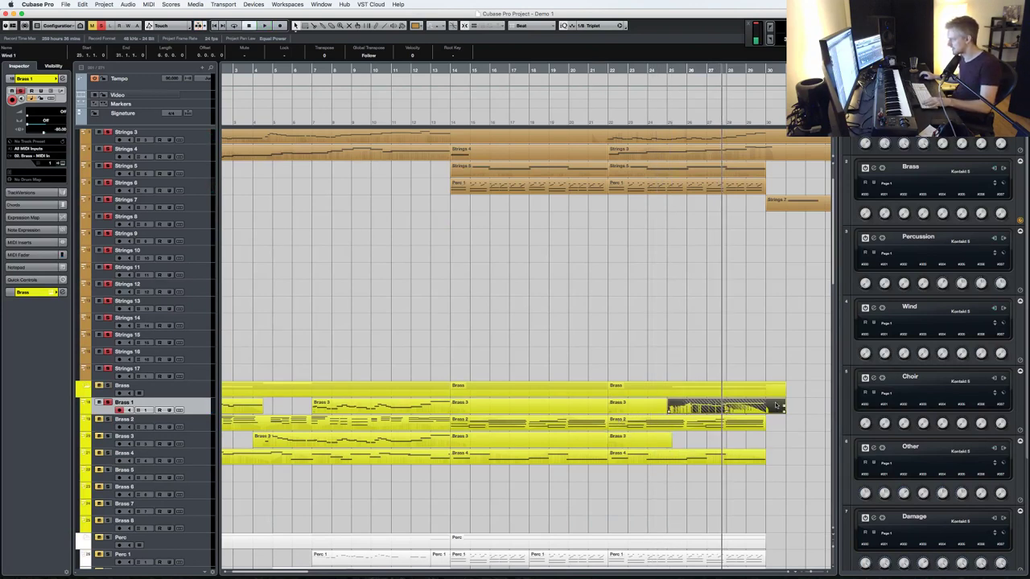
{"action": "left_click", "coordinate": [97, 535]}
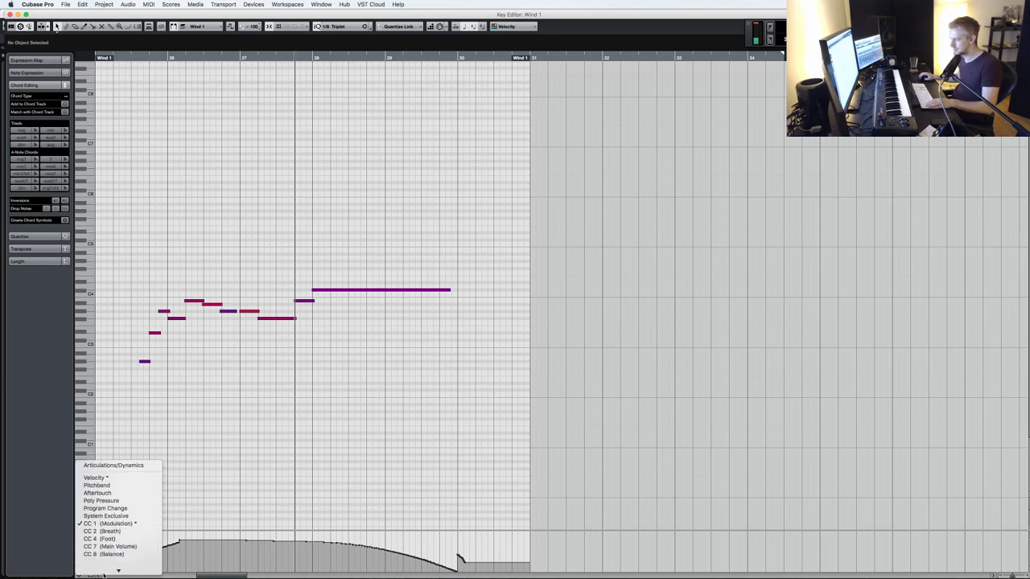
{"action": "left_click", "coordinate": [122, 555]}
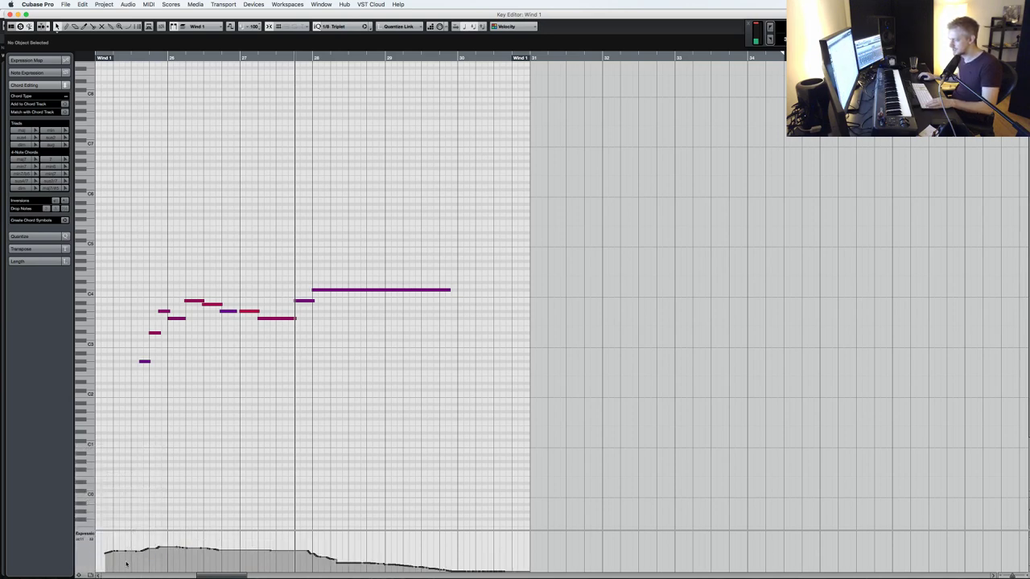
{"action": "key", "text": "super+a"}
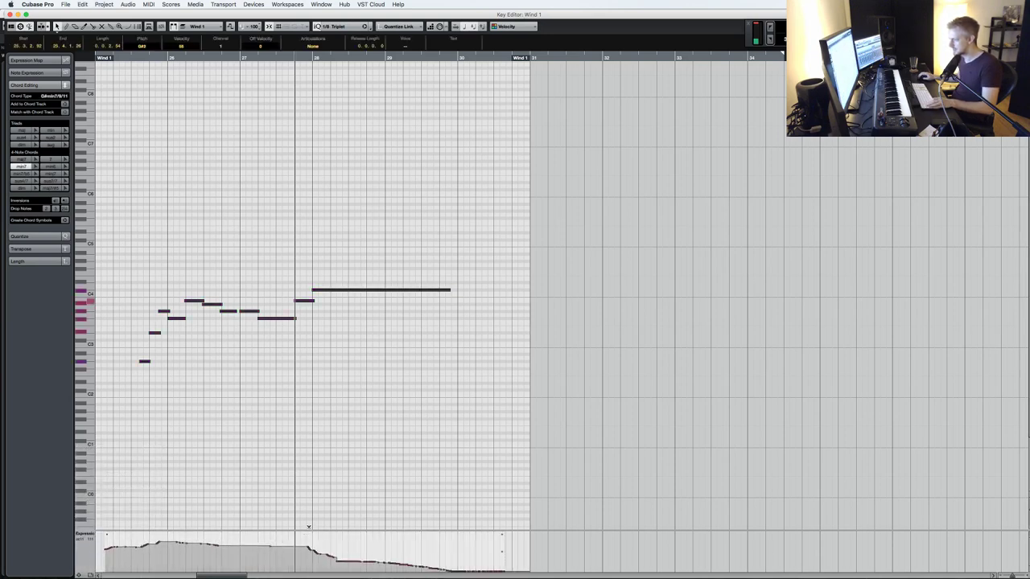
{"action": "key", "text": "Return"}
- Copy the Brass 1 melody part at bar 25 onto Brass 3 and transpose the copy up an octave
{"action": "left_click_drag", "start_coordinate": [779, 409], "coordinate": [770, 442]}
{"action": "key", "text": "Return"}
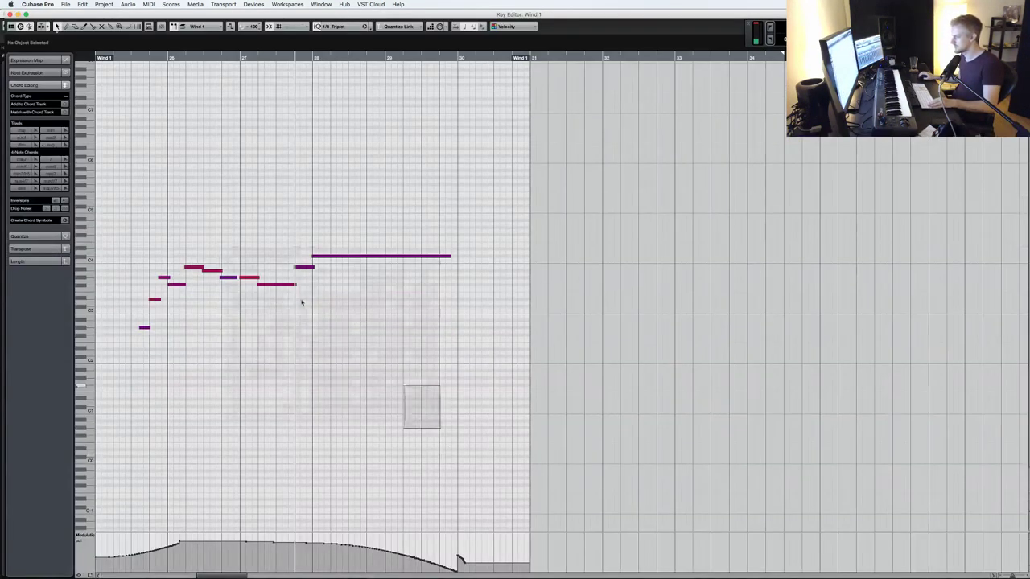
{"action": "scroll", "coordinate": [424, 394], "scroll_direction": "left", "scroll_amount": 2}
{"action": "key", "text": "super+a"}
{"action": "key", "text": "shift+Up"}
{"action": "key", "text": "KP_Subtract"}
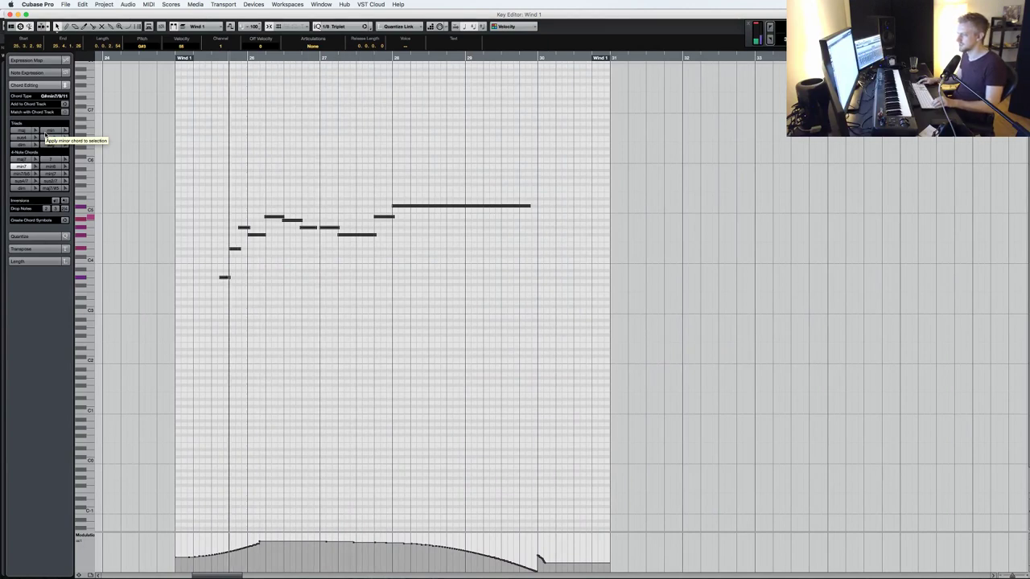
{"action": "key", "text": "space"}
{"action": "key", "text": "Return"}
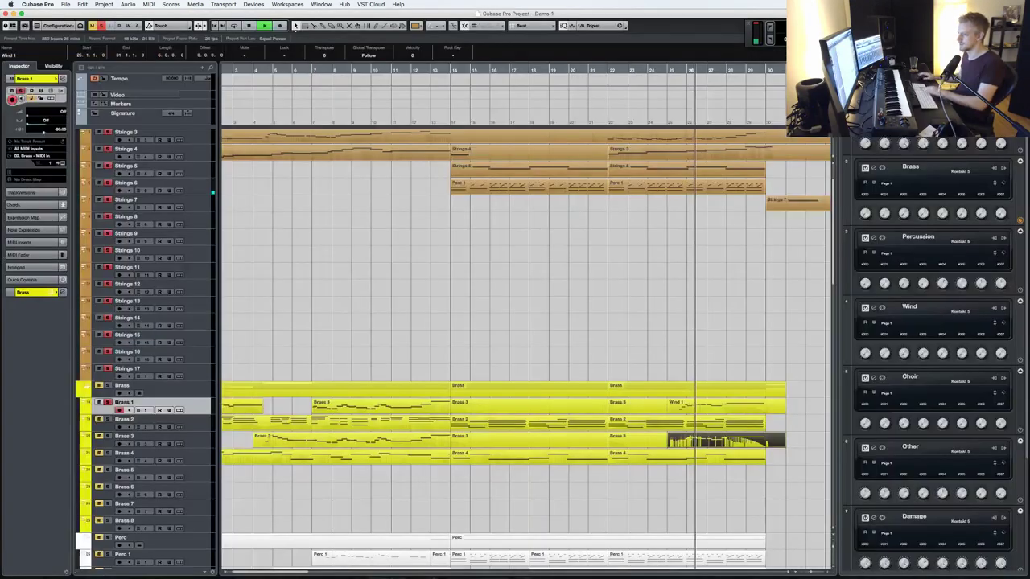
- Solo the Brass folder without the strings and replay the passage from around bar 25
{"action": "left_click", "coordinate": [115, 390]}
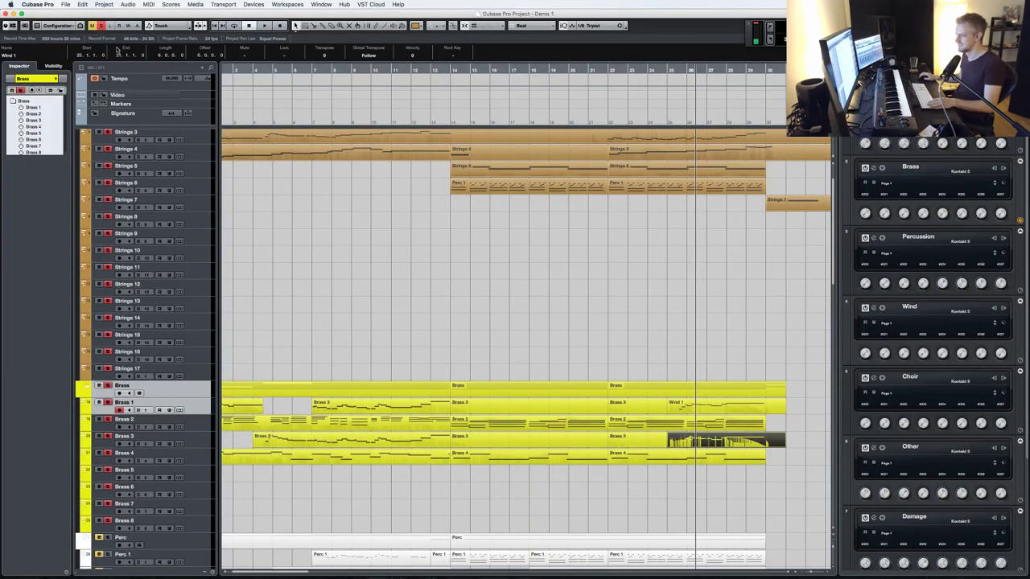
{"action": "key", "text": "KP_Subtract"}
{"action": "key", "text": "space"}
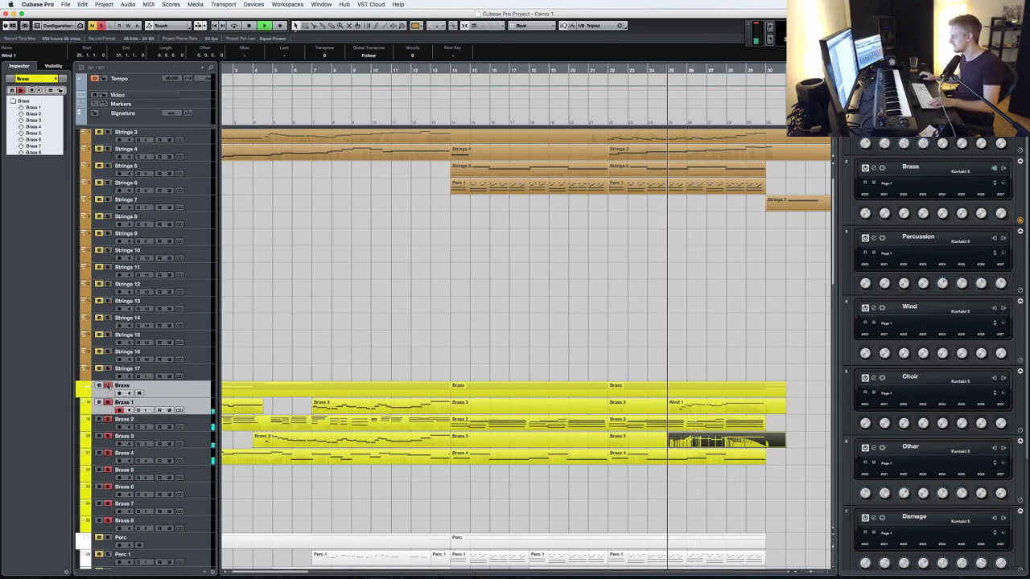
- Raise the whole CC 11 (Expression) curve of the Brass 3 melody part at bar 25 to its maximum
{"action": "double_click", "coordinate": [726, 444]}
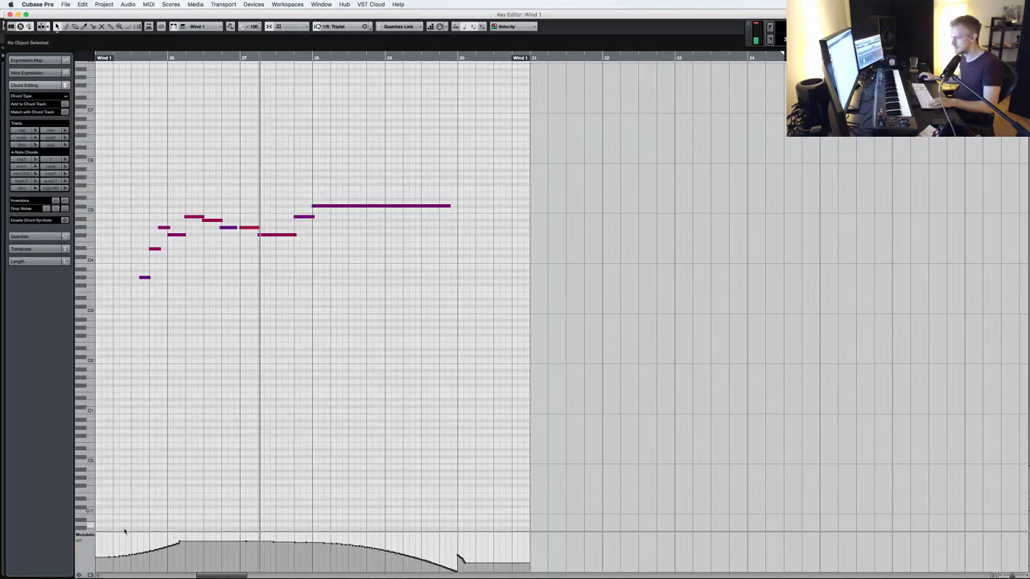
{"action": "left_click", "coordinate": [85, 536]}
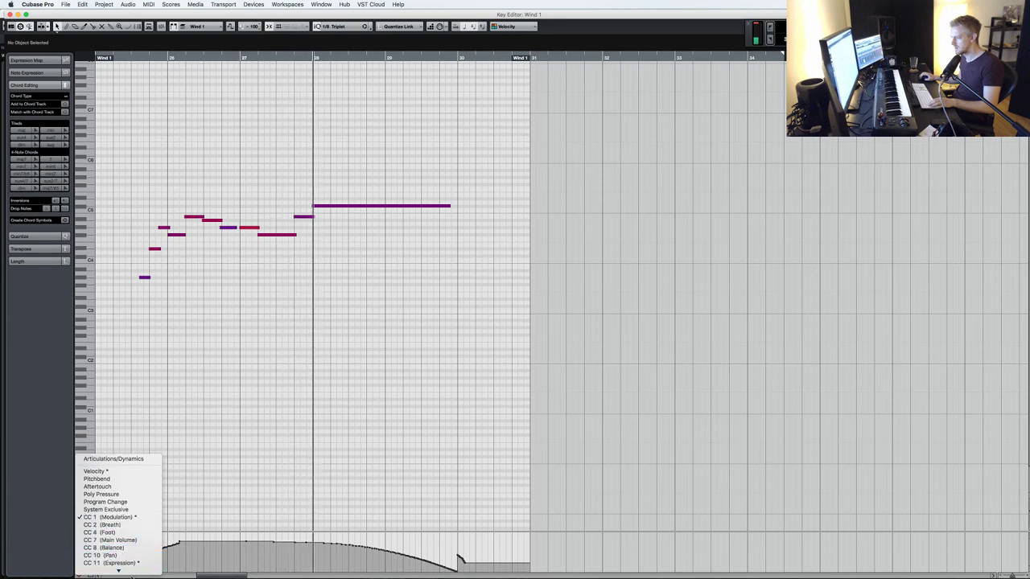
{"action": "left_click", "coordinate": [105, 536]}
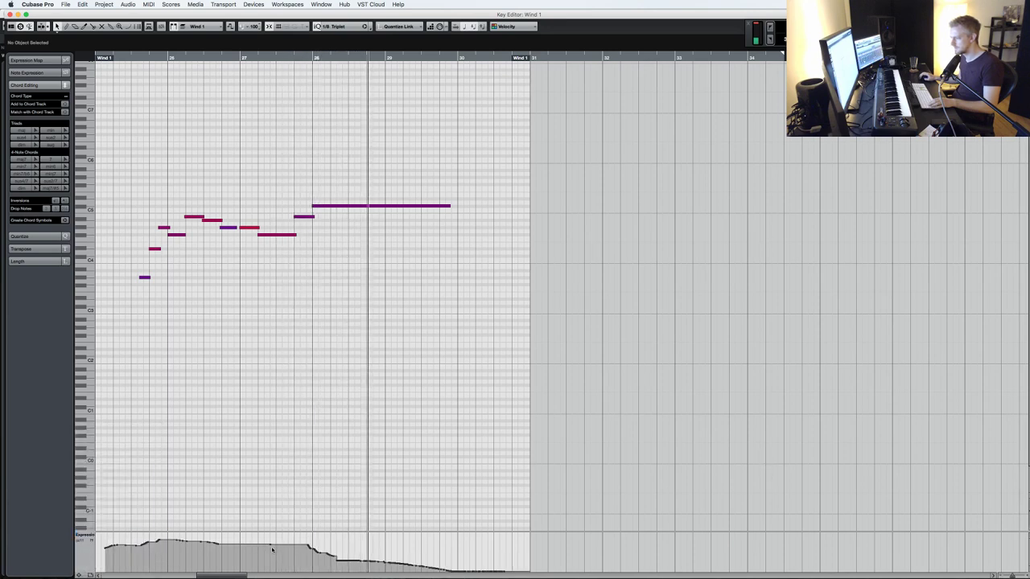
{"action": "left_click_drag", "start_coordinate": [98, 534], "coordinate": [601, 510]}
{"action": "key", "text": "KP_Subtract"}
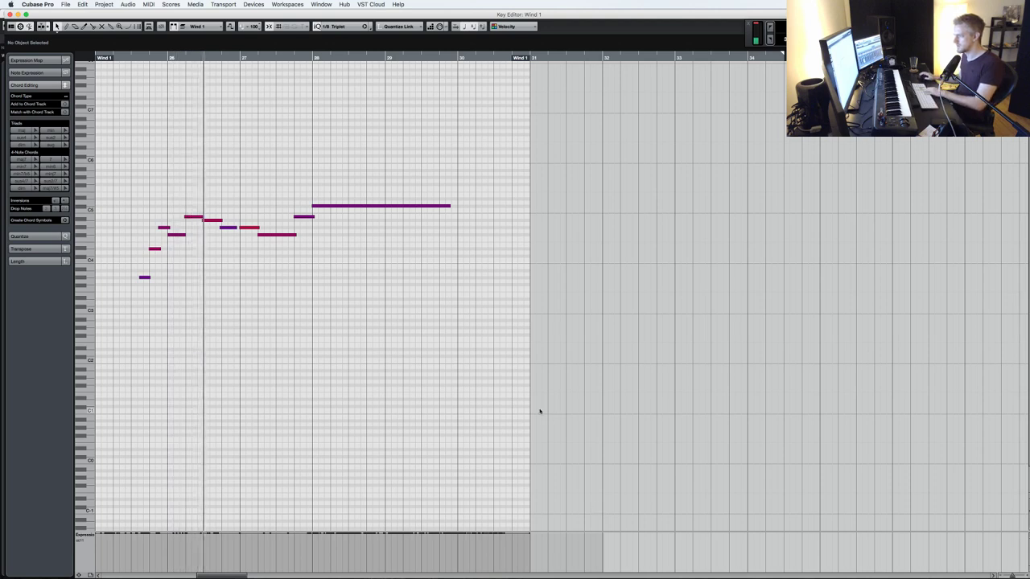
{"action": "key", "text": "Return"}
- Set the CC 11 (Expression) curve of the Brass 1 melody part at bar 25 to its maximum along its full length
{"action": "left_click", "coordinate": [766, 407]}
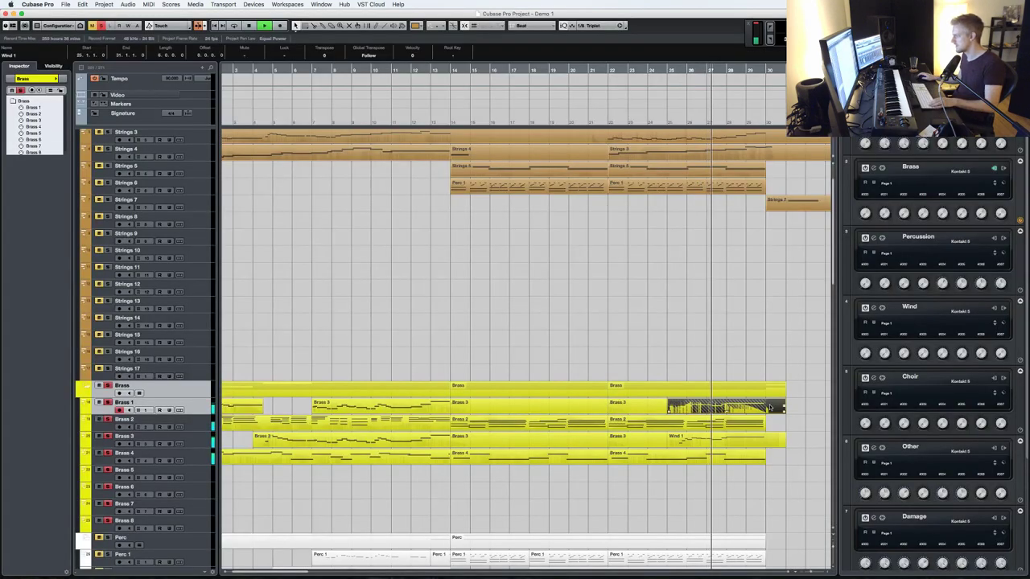
{"action": "key", "text": "Return"}
{"action": "mouse_move", "coordinate": [367, 411]}
{"action": "left_mouse_down"}
{"action": "mouse_move", "coordinate": [173, 262]}
{"action": "mouse_move", "coordinate": [120, 258]}
{"action": "left_mouse_up"}
{"action": "mouse_move", "coordinate": [100, 534]}
{"action": "left_mouse_down"}
{"action": "mouse_move", "coordinate": [155, 518]}
{"action": "mouse_move", "coordinate": [408, 499]}
{"action": "mouse_move", "coordinate": [575, 504]}
{"action": "left_mouse_up"}
{"action": "key", "text": "KP_Subtract"}
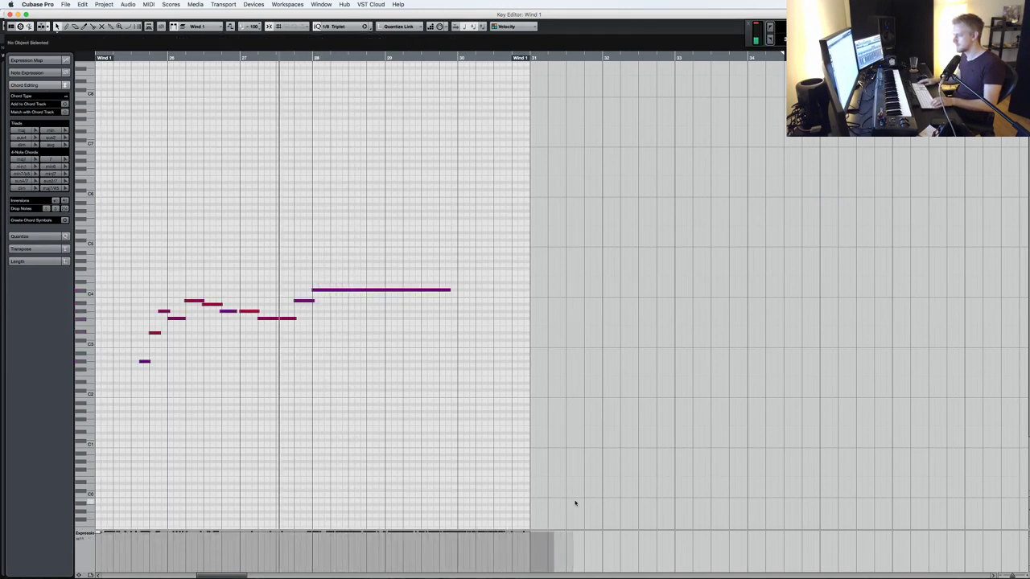
- Add the Strings folder to the soloed Brass folder and replay the passage from around bar 22
{"action": "key", "text": "space"}
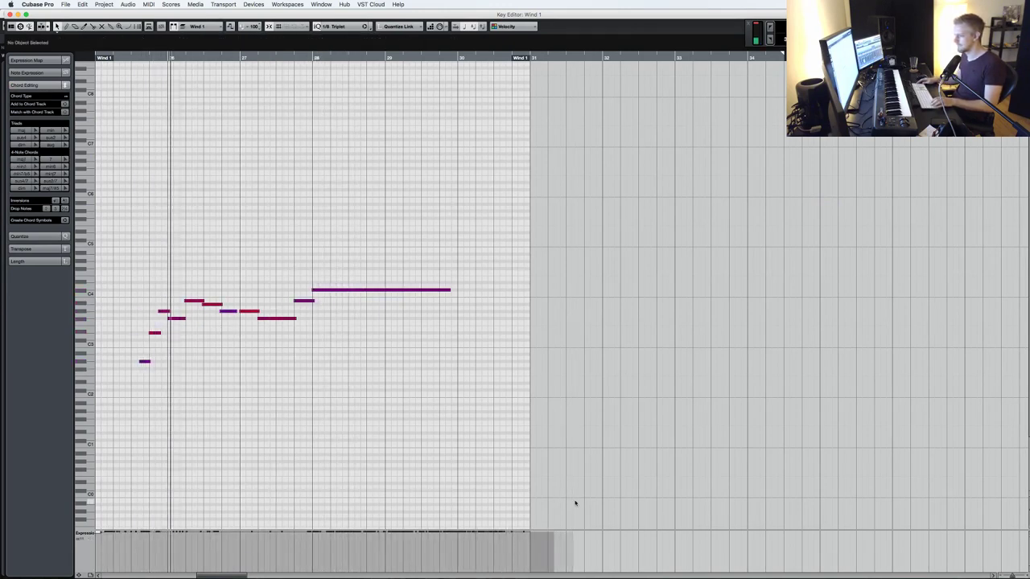
{"action": "key", "text": "Return"}
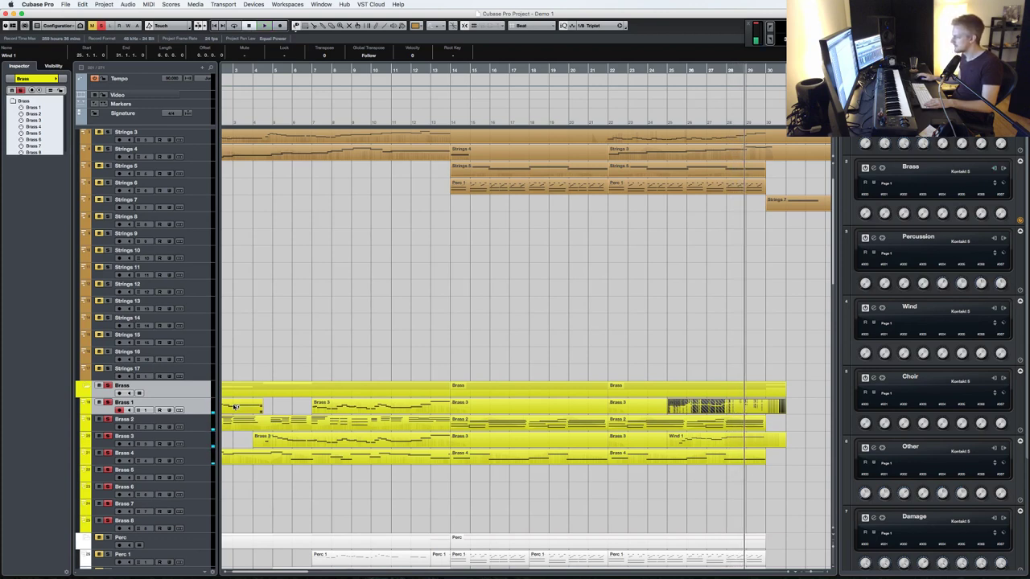
{"action": "key", "text": "KP_Subtract"}
{"action": "key", "text": "space"}
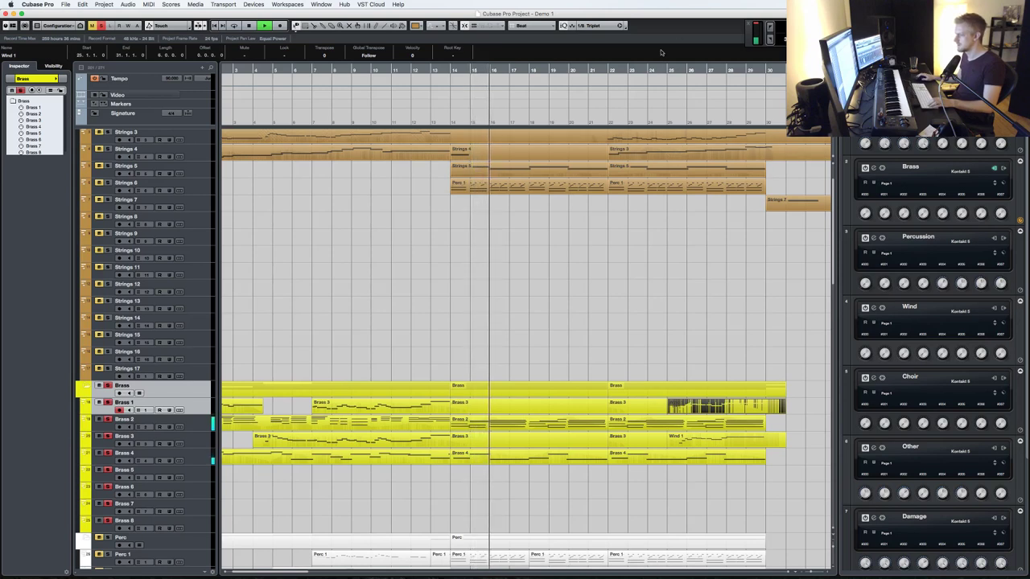
{"action": "left_click", "coordinate": [602, 71]}
{"action": "scroll", "coordinate": [109, 138], "scroll_direction": "up", "scroll_amount": 3}
{"action": "left_click", "coordinate": [108, 134]}
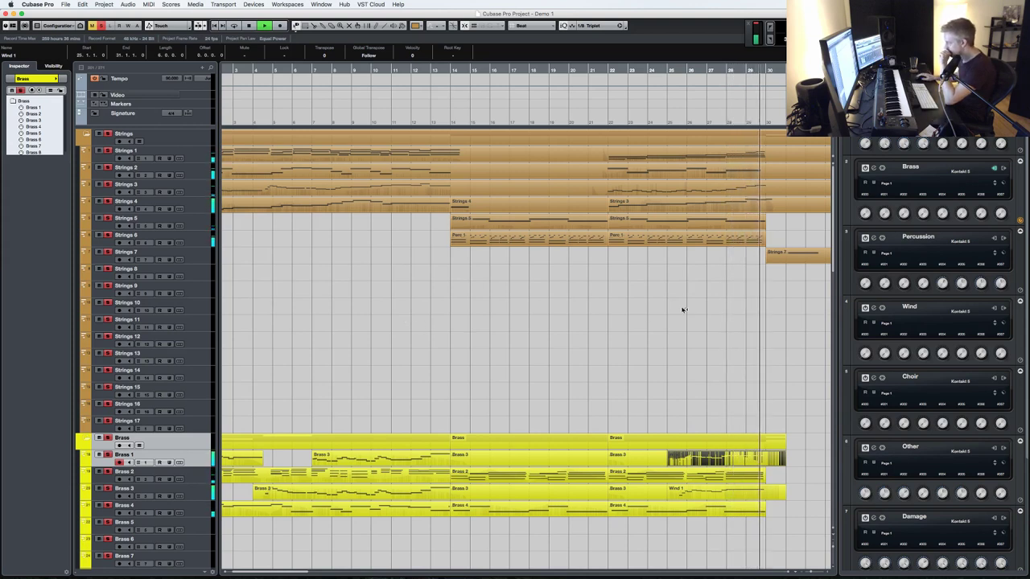
- Open the Strings 7 part at bar 30 and review its repeated G#1 notes
{"action": "double_click", "coordinate": [362, 262]}
{"action": "left_click_drag", "start_coordinate": [347, 427], "coordinate": [200, 316]}
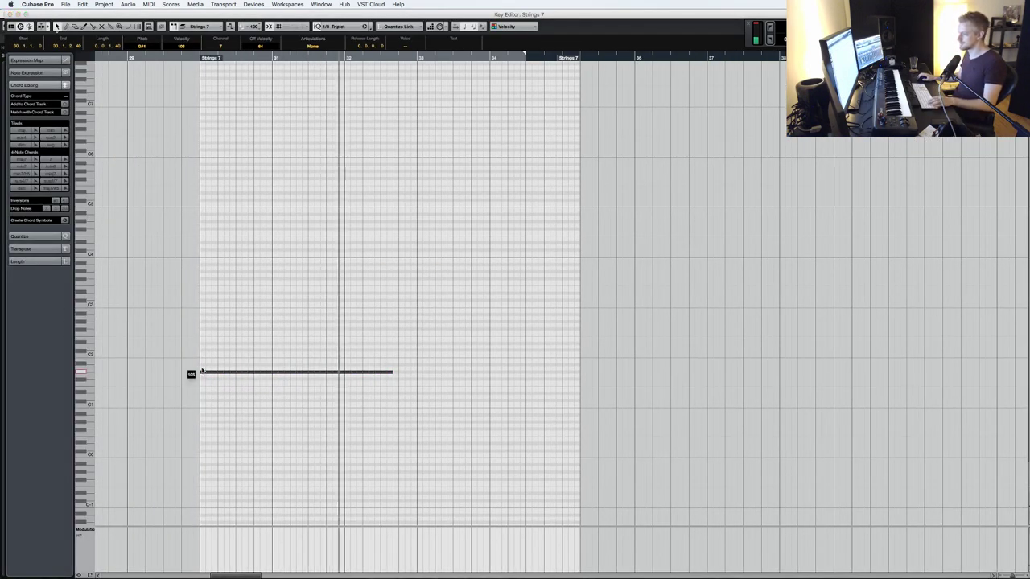
{"action": "key", "text": "Return"}
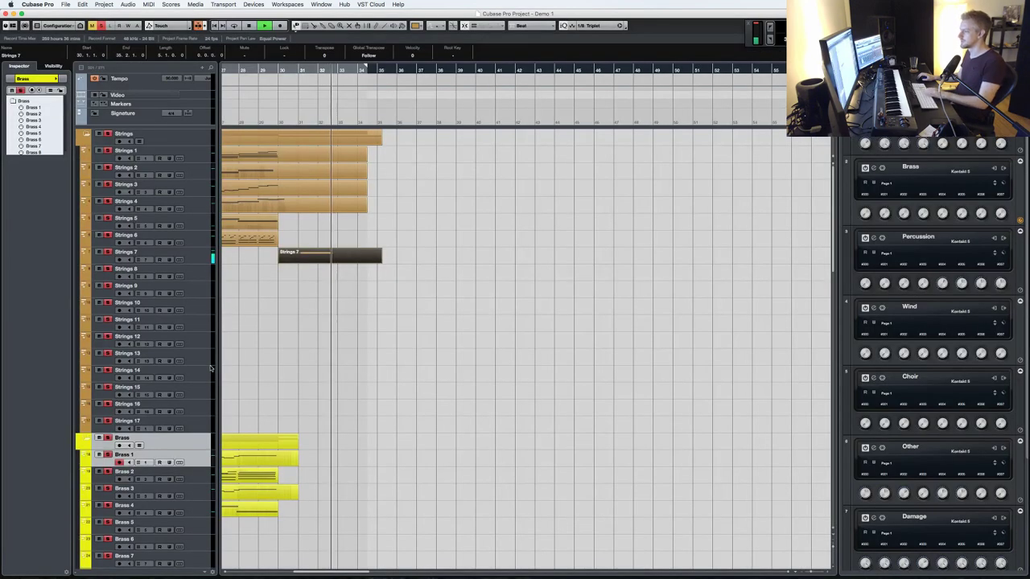
{"action": "left_click", "coordinate": [457, 395]}
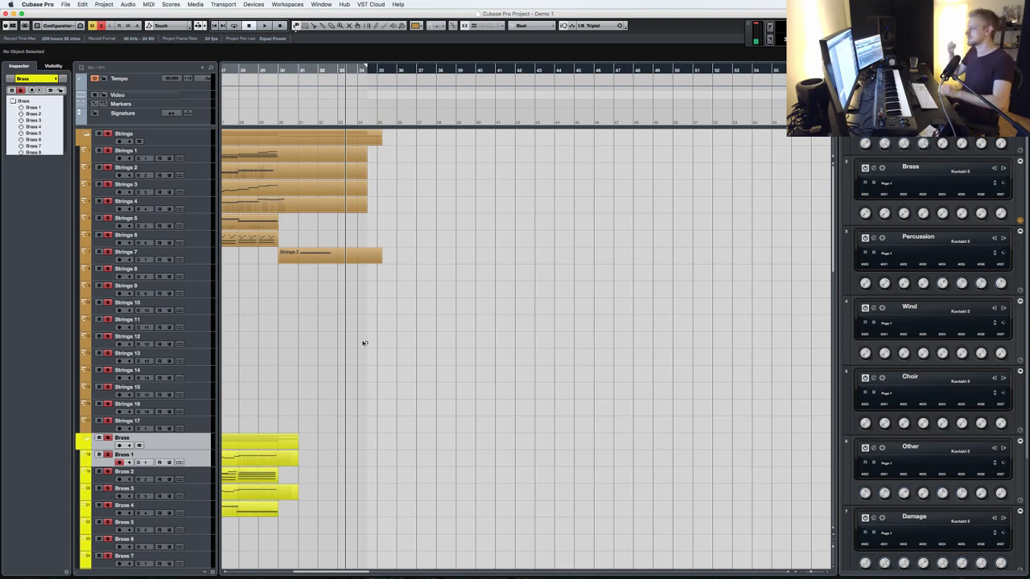
- Open the Kontakt instrument of the Brass 5 track and browse Berlin Brass's single-articulation Horn Ensemble patches
{"action": "scroll", "coordinate": [281, 519], "scroll_direction": "down", "scroll_amount": 2}
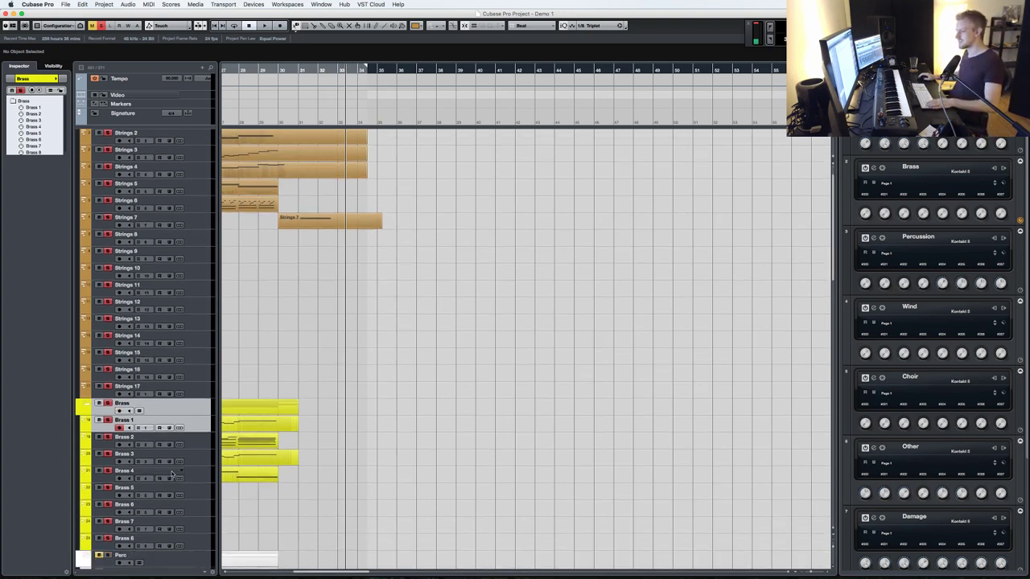
{"action": "left_click", "coordinate": [202, 497]}
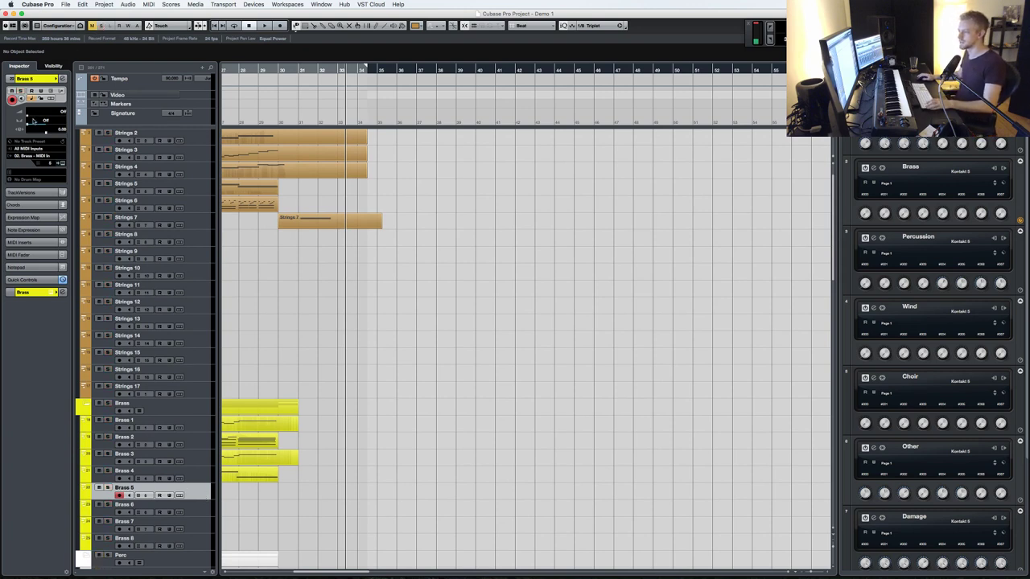
{"action": "left_click", "coordinate": [62, 165]}
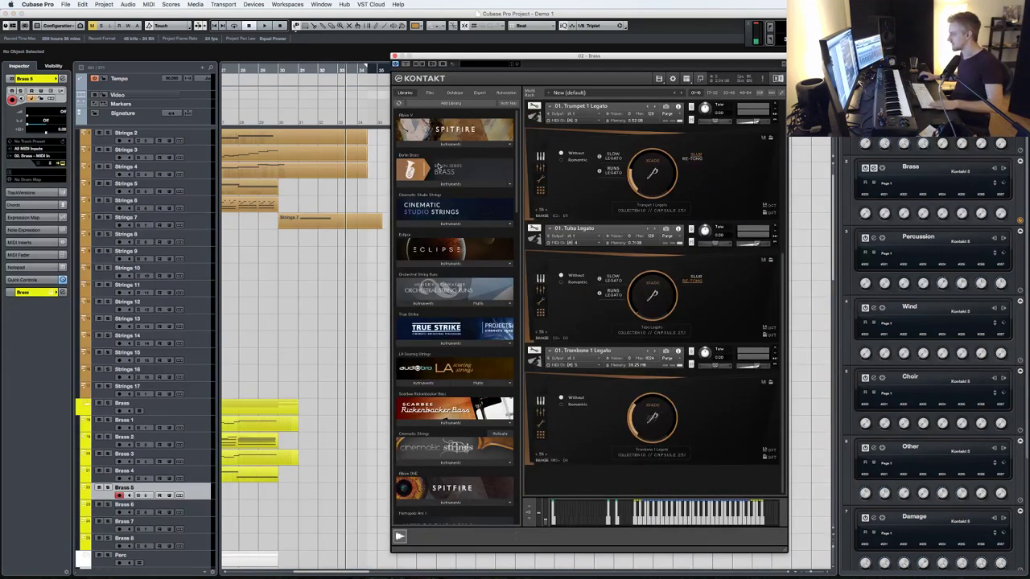
{"action": "left_click", "coordinate": [449, 184]}
{"action": "left_click", "coordinate": [443, 195]}
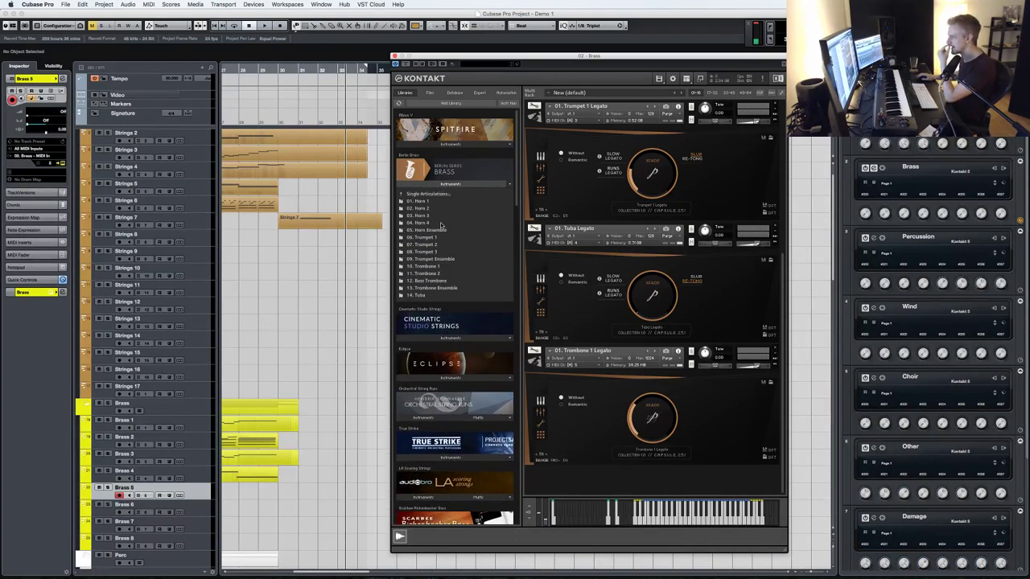
{"action": "left_click", "coordinate": [434, 230]}
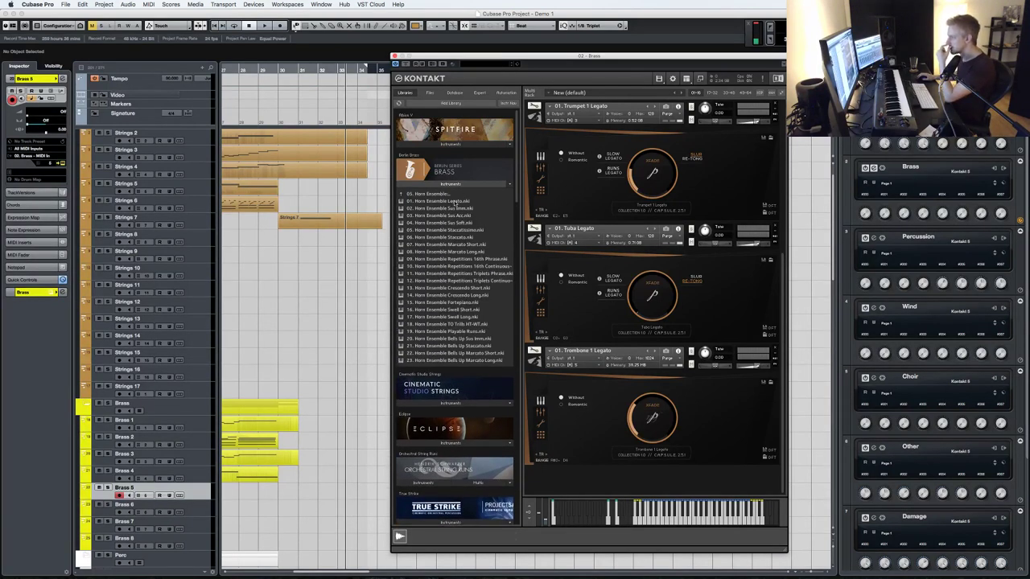
- Load 05. Horn Ensemble Multi.nki from Berlin Brass's Multi Articulations into the Brass Kontakt rack
{"action": "left_click", "coordinate": [428, 185]}
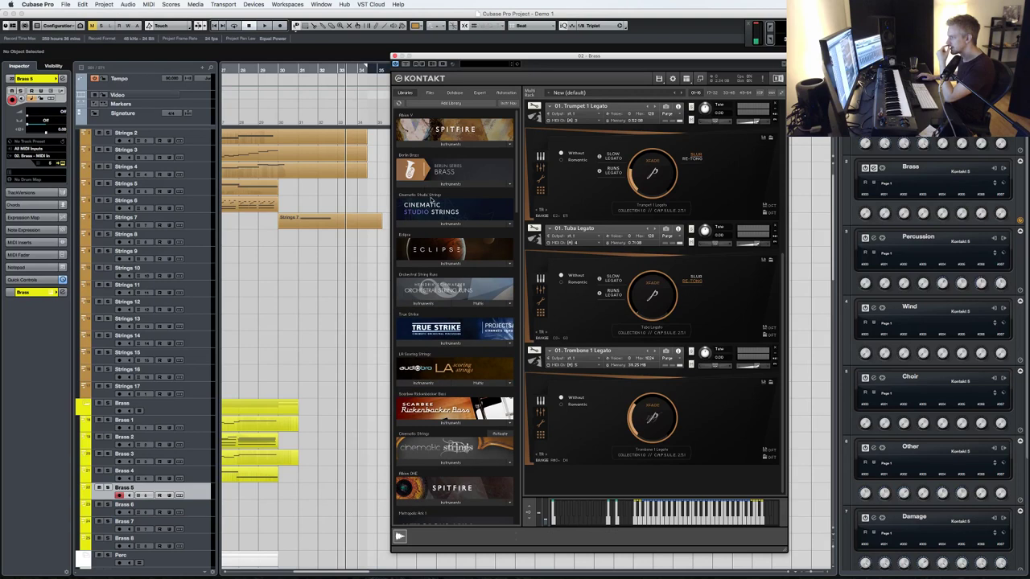
{"action": "left_click", "coordinate": [431, 184]}
{"action": "left_click", "coordinate": [434, 193]}
{"action": "left_click", "coordinate": [435, 193]}
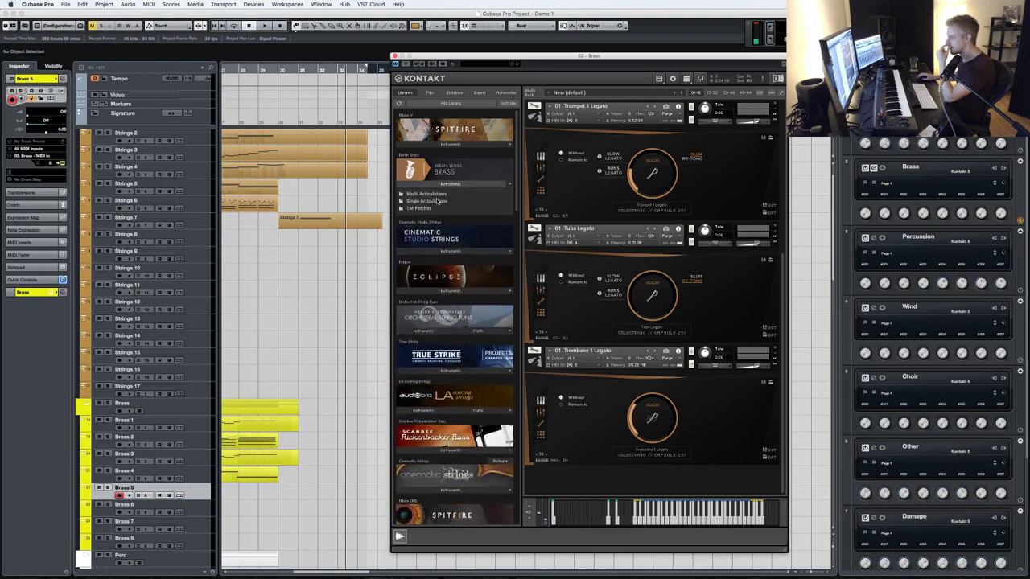
{"action": "left_click", "coordinate": [437, 195]}
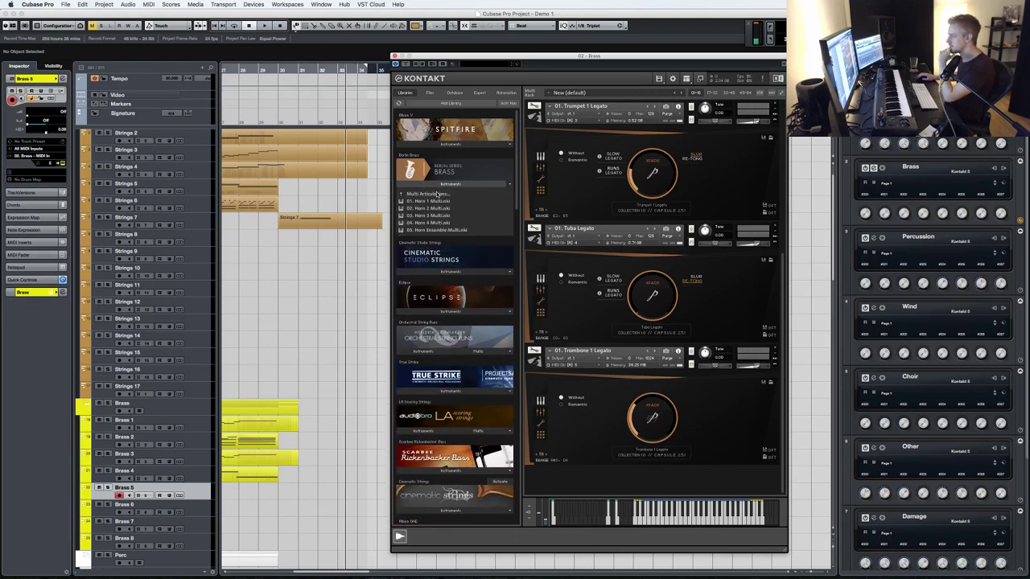
{"action": "left_click", "coordinate": [451, 231]}
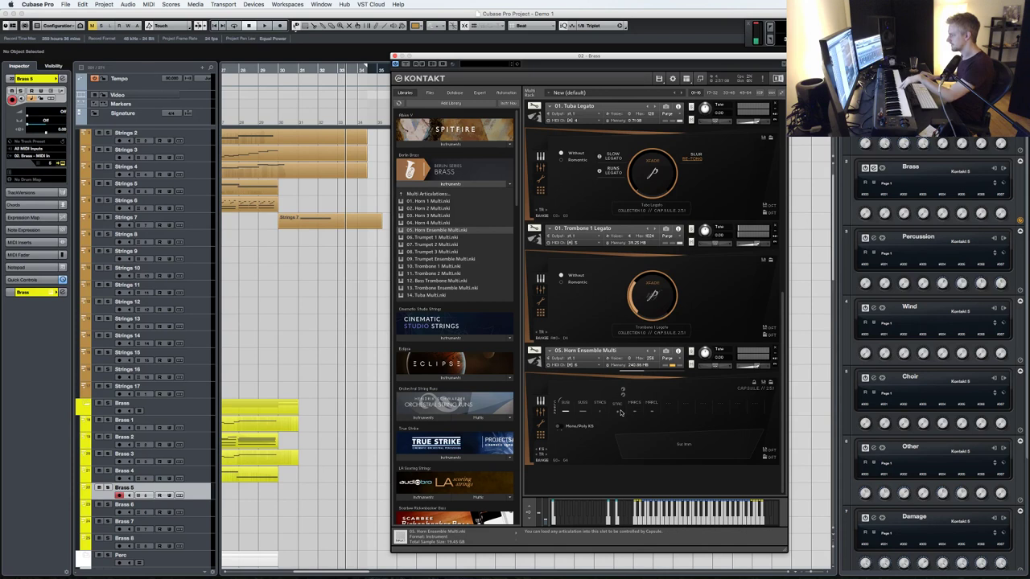
- Activate the Brass 6 track and explore the Horn Ensemble Multi's staccato slot and Mono/Poly KS switching options
{"action": "left_click", "coordinate": [622, 407]}
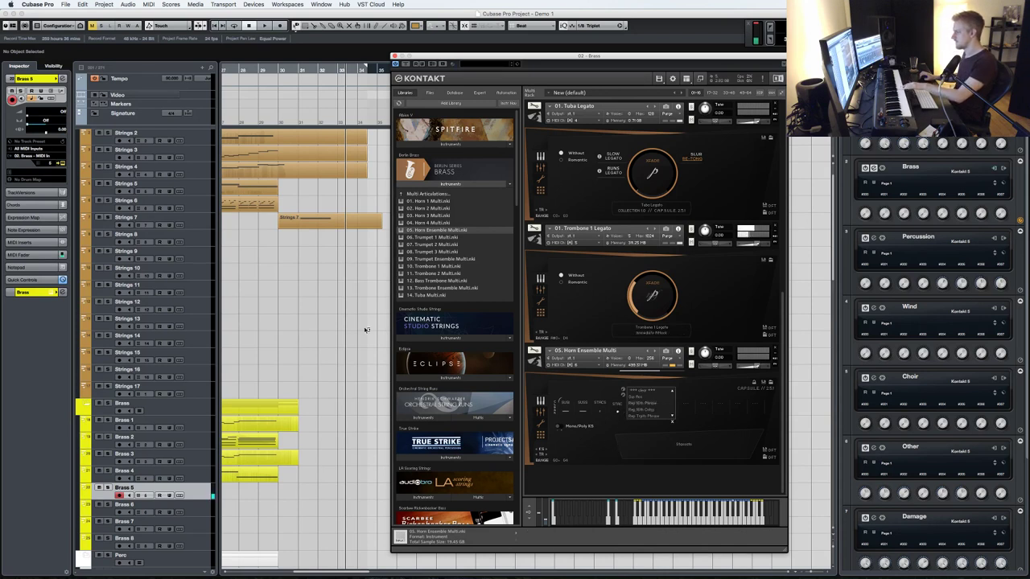
{"action": "left_click", "coordinate": [193, 505]}
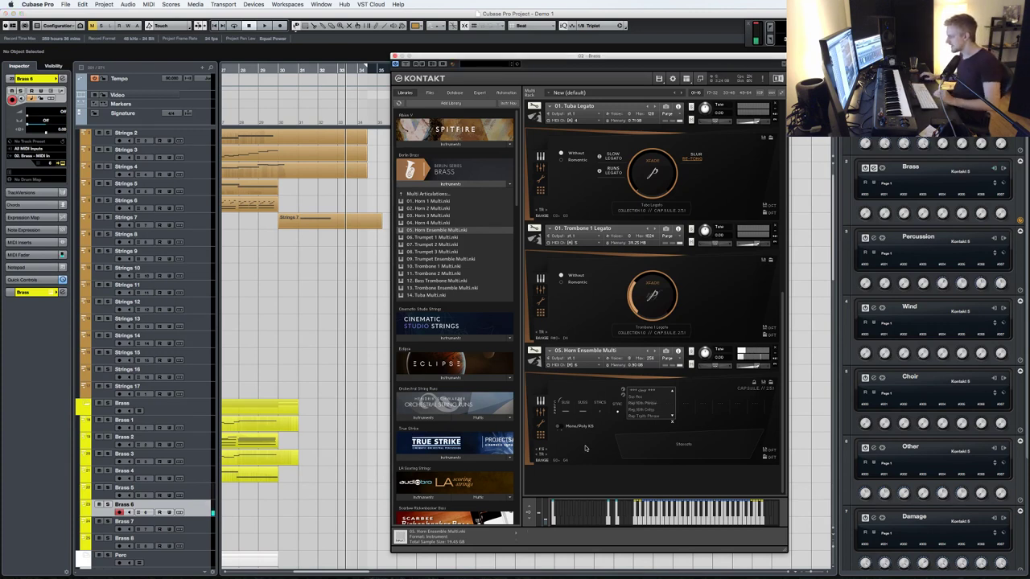
{"action": "left_click", "coordinate": [617, 404]}
{"action": "left_click", "coordinate": [563, 426]}
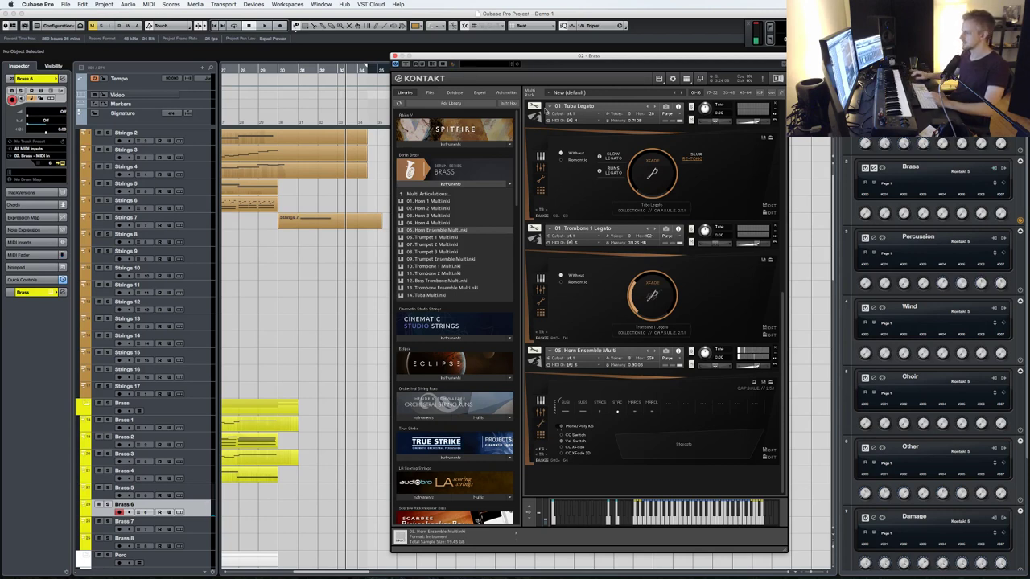
{"action": "left_click", "coordinate": [394, 56]}
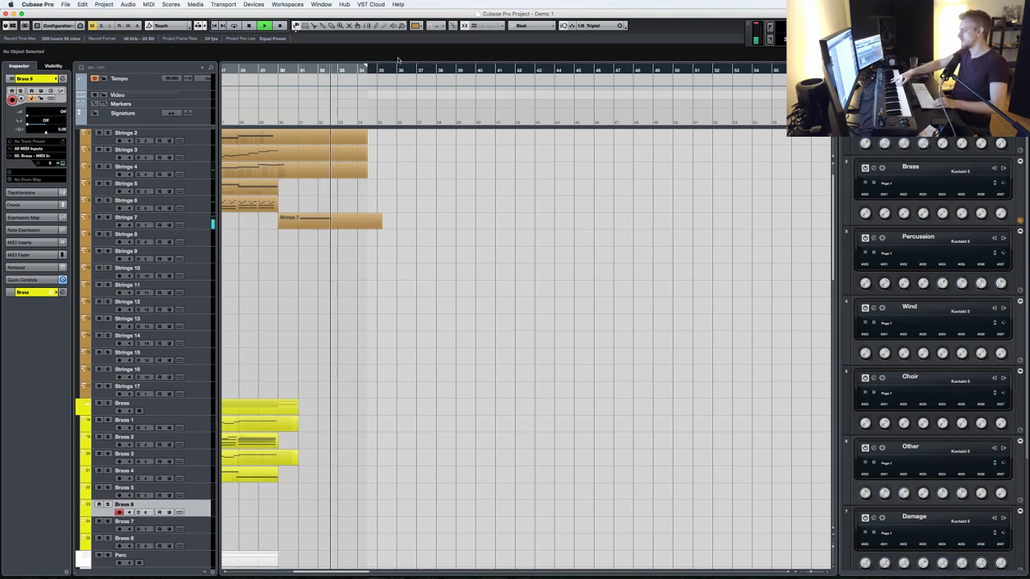
- Play the passage after bar 30 and check the note row of the Strings 7 part in the note editor
{"action": "key", "text": "space"}
{"action": "double_click", "coordinate": [305, 222]}
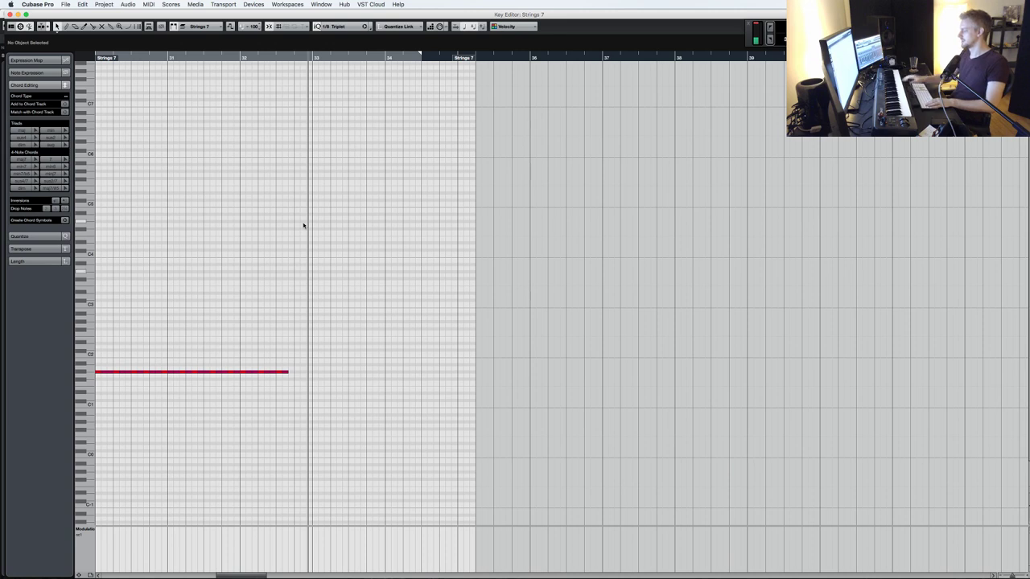
{"action": "left_click", "coordinate": [288, 372]}
{"action": "left_click_drag", "start_coordinate": [291, 387], "coordinate": [124, 320]}
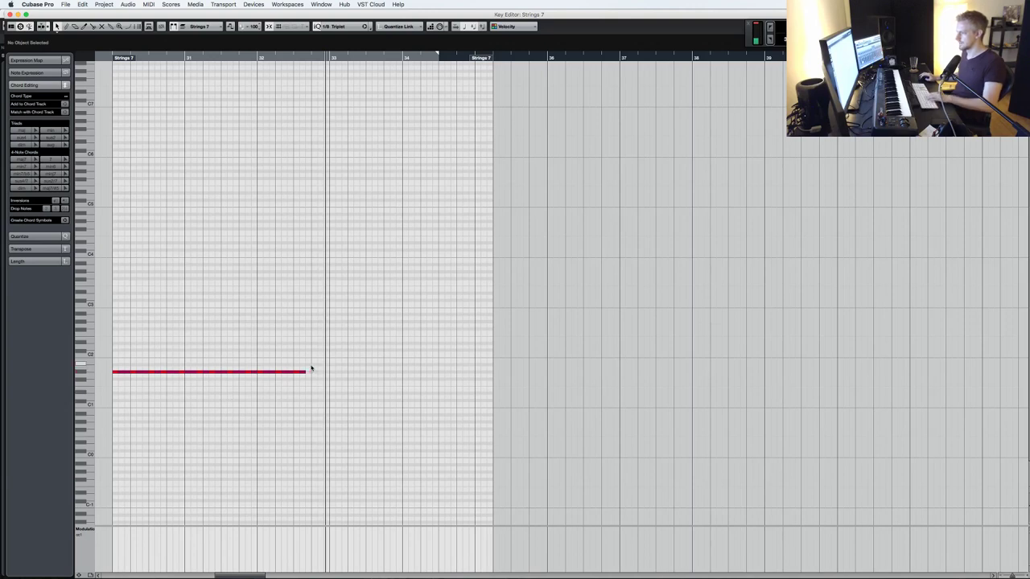
{"action": "key", "text": "Return"}
- Replay the transition into bar 30 several times to judge the Strings 7 entry against the strings and brass
{"action": "key", "text": "h"}
{"action": "key", "text": "h"}
{"action": "key", "text": "h"}
{"action": "key", "text": "h"}
{"action": "key", "text": "h"}
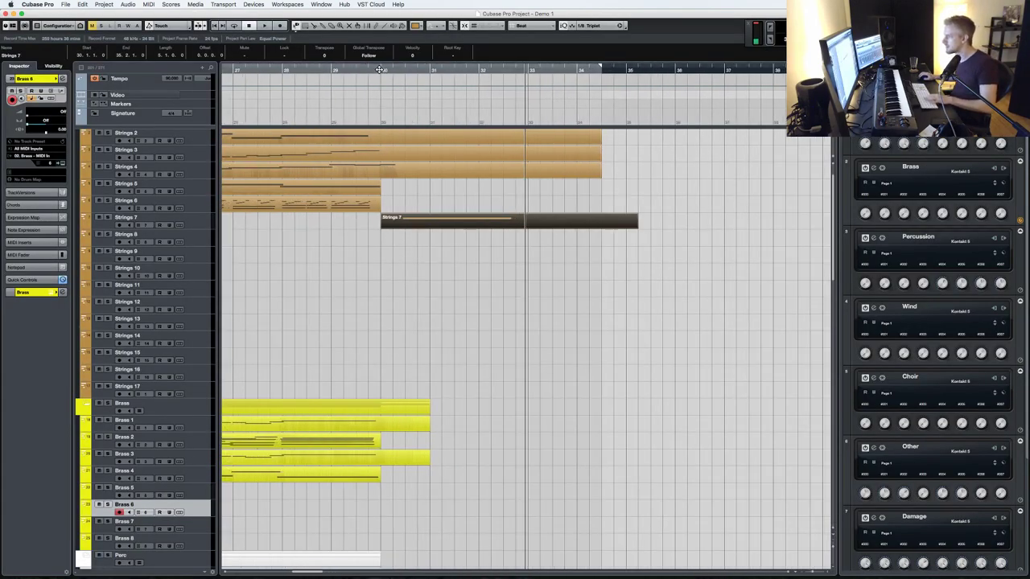
{"action": "key", "text": "KP_Subtract"}
{"action": "key", "text": "space"}
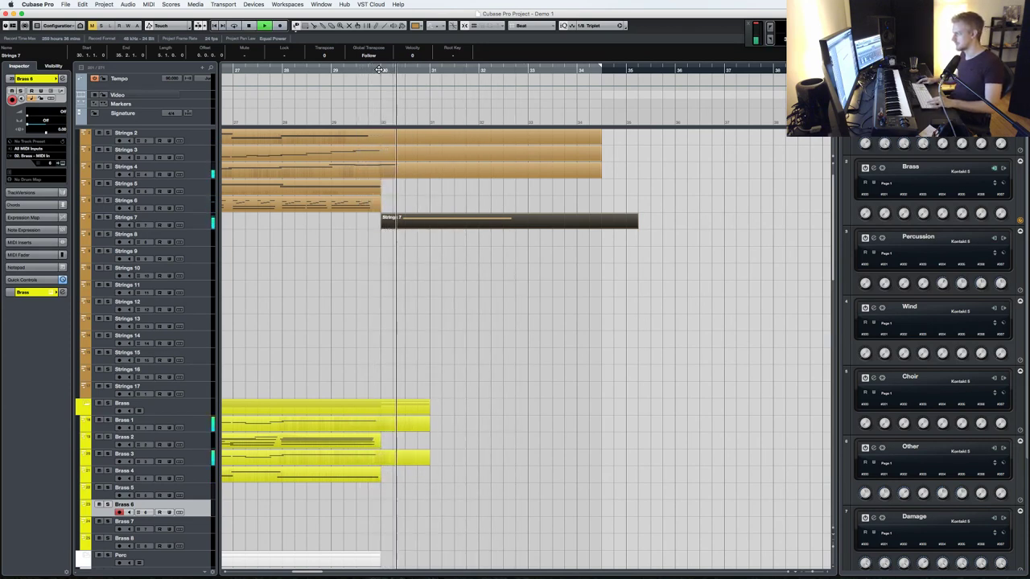
{"action": "key", "text": "space"}
{"action": "left_click", "coordinate": [378, 70]}
{"action": "key", "text": "space"}
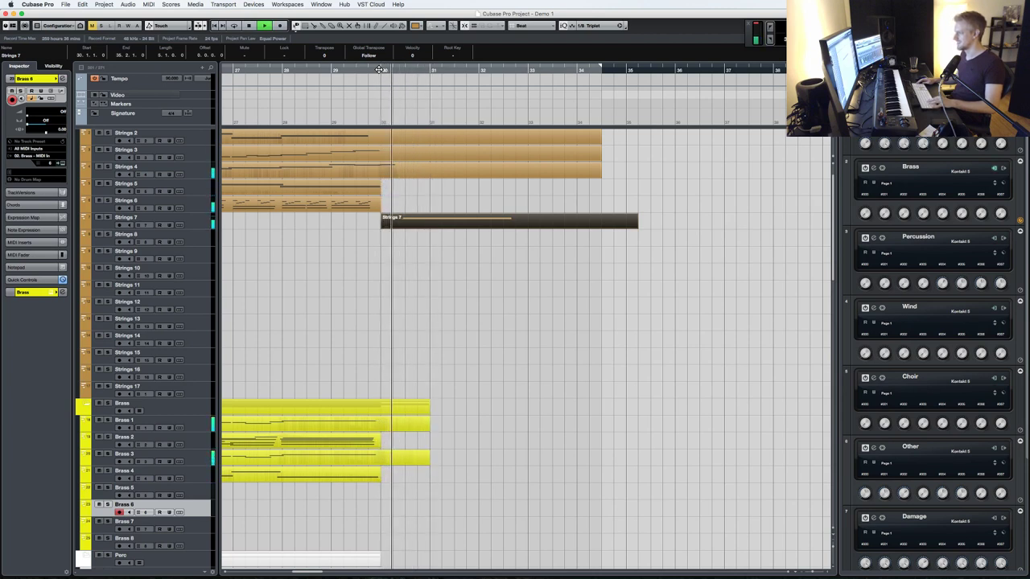
{"action": "key", "text": "space"}
- Delete the notes in the Strings 7 part at bar 30, and remove the part itself
{"action": "double_click", "coordinate": [456, 227]}
{"action": "left_click_drag", "start_coordinate": [313, 386], "coordinate": [231, 356]}
{"action": "key", "text": "Delete"}
{"action": "key", "text": "Return"}
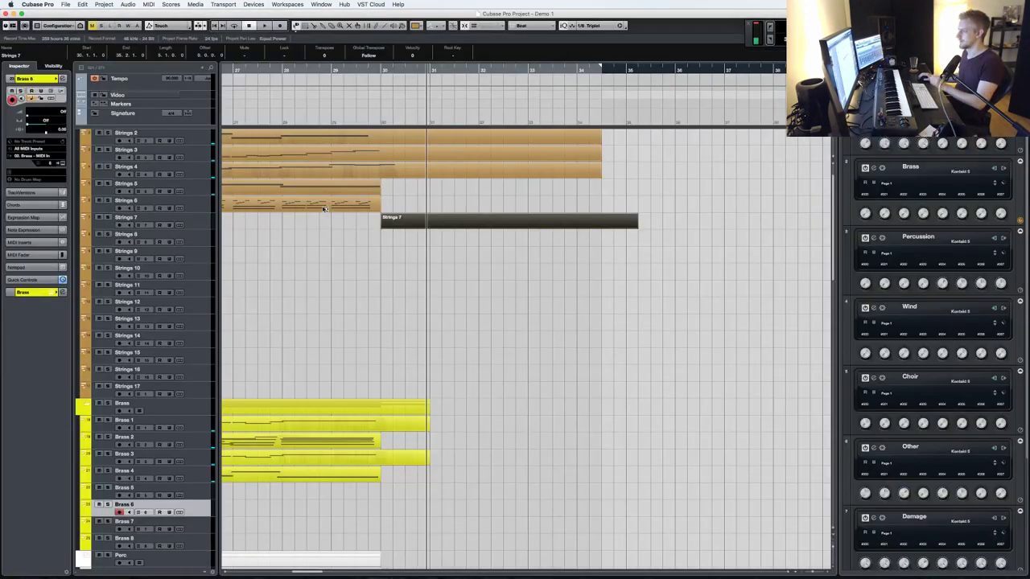
{"action": "key", "text": "Delete"}
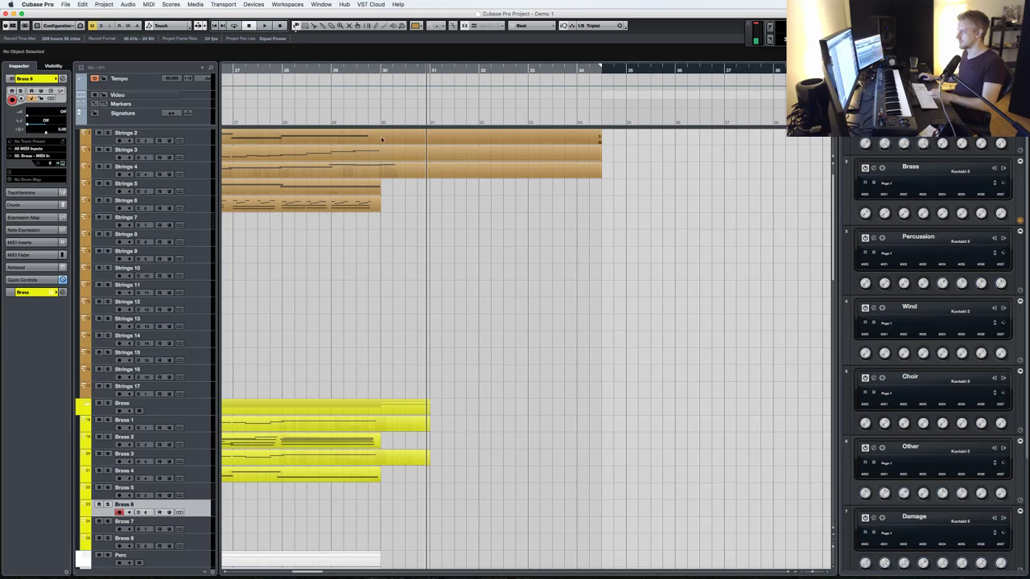
- Replay the transition across bar 30 to judge the tempo jump
{"action": "left_click", "coordinate": [366, 70]}
{"action": "key", "text": "space"}
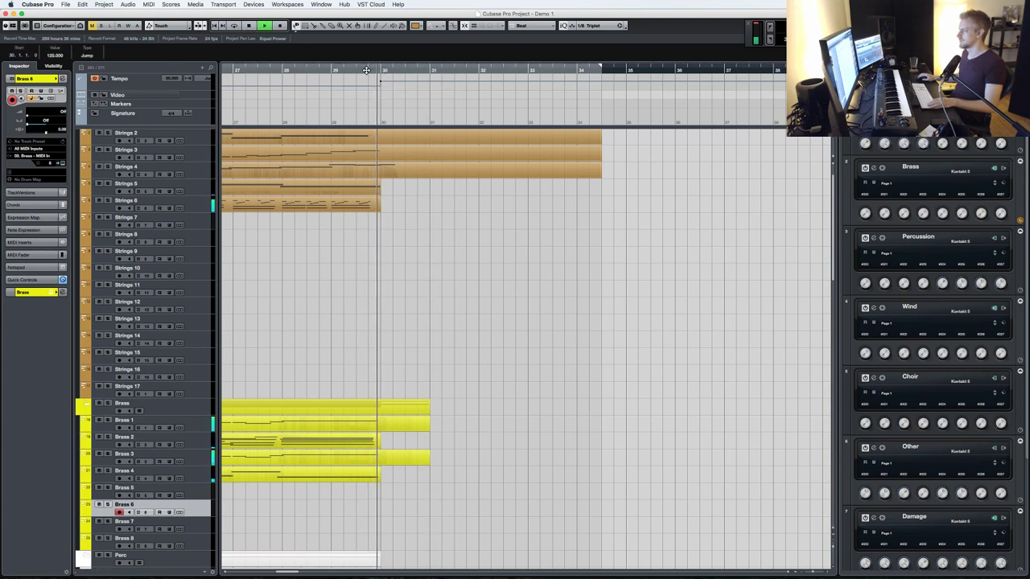
{"action": "key", "text": "space"}
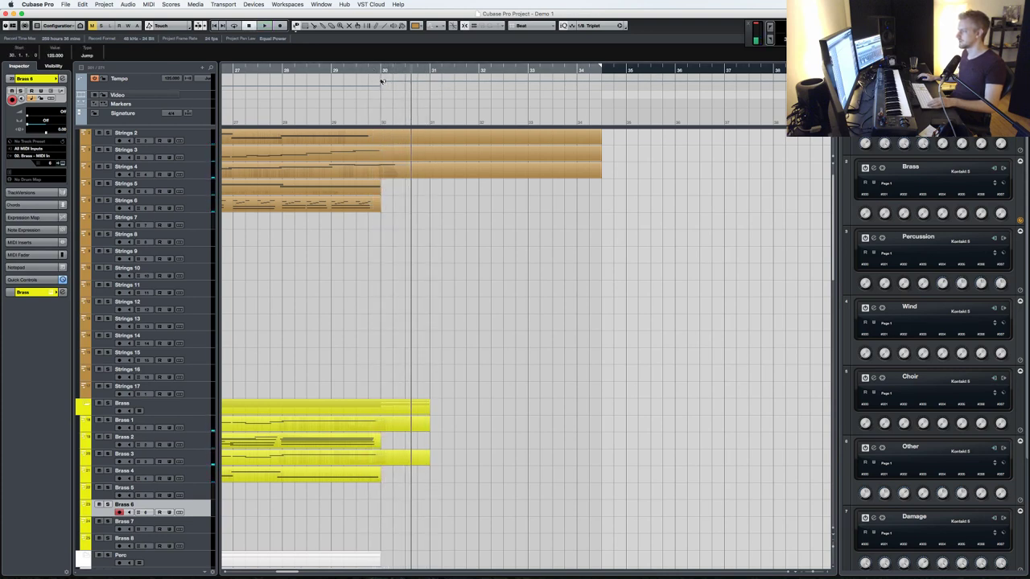
{"action": "left_click", "coordinate": [372, 68]}
{"action": "key", "text": "space"}
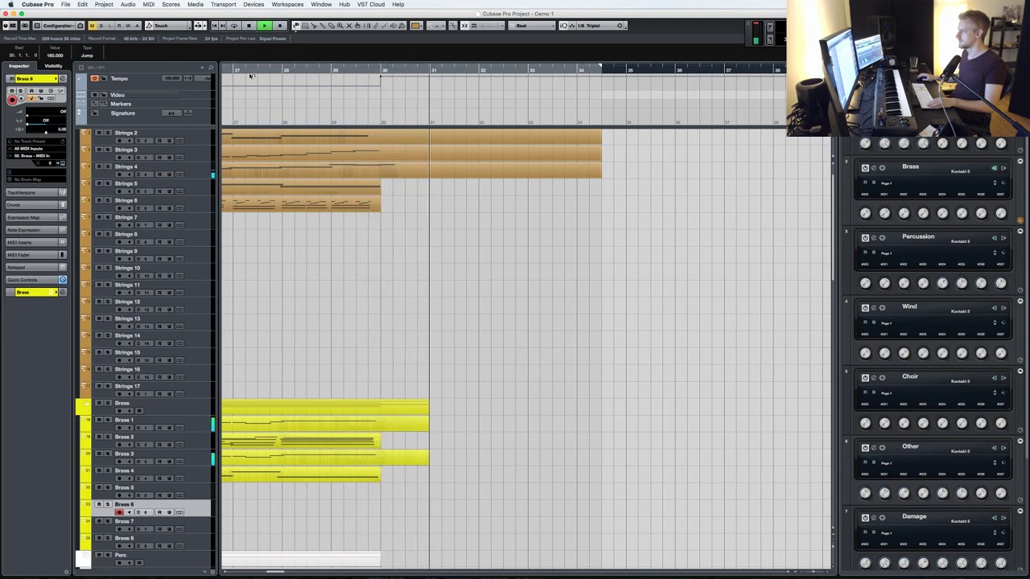
- Set the tempo jump at bar 30 to 150 BPM and replay the transition
{"action": "type", "text": "15"}
{"action": "key", "text": "Return"}
{"action": "left_click", "coordinate": [170, 78]}
{"action": "type", "text": "150"}
{"action": "key", "text": "Return"}
{"action": "key", "text": "KP_Subtract"}
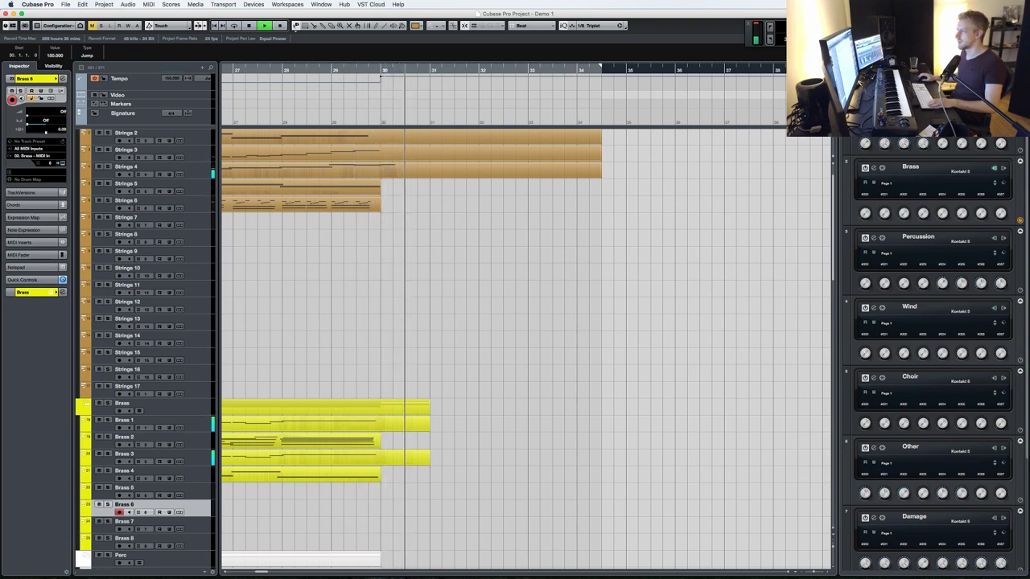
{"action": "key", "text": "space"}
- Create a two-bar part from bar 30 to bar 32 on the Strings 7 track and open it for note editing
{"action": "left_click", "coordinate": [202, 220]}
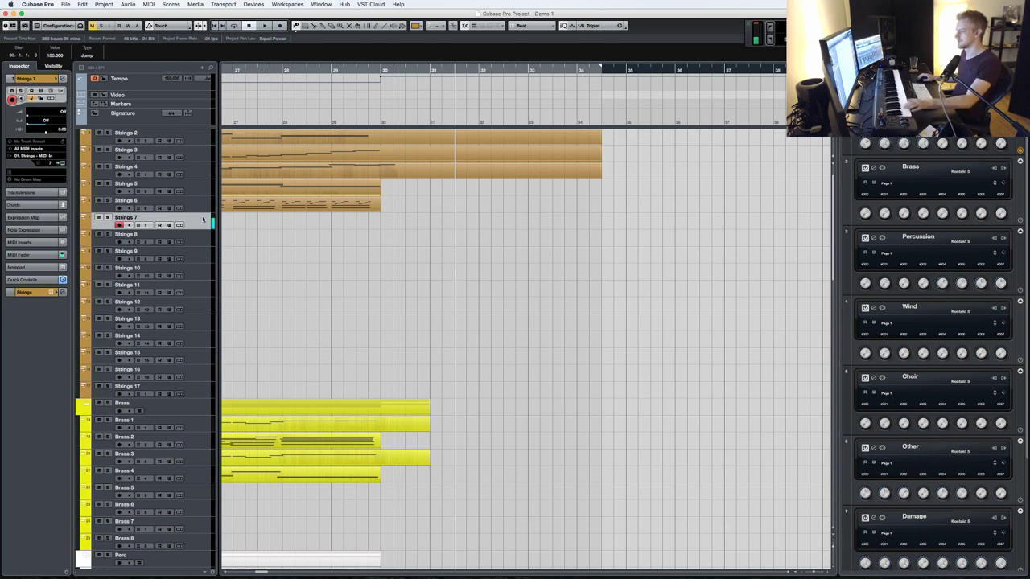
{"action": "left_click_drag", "start_coordinate": [386, 227], "coordinate": [478, 225]}
{"action": "double_click", "coordinate": [392, 225]}
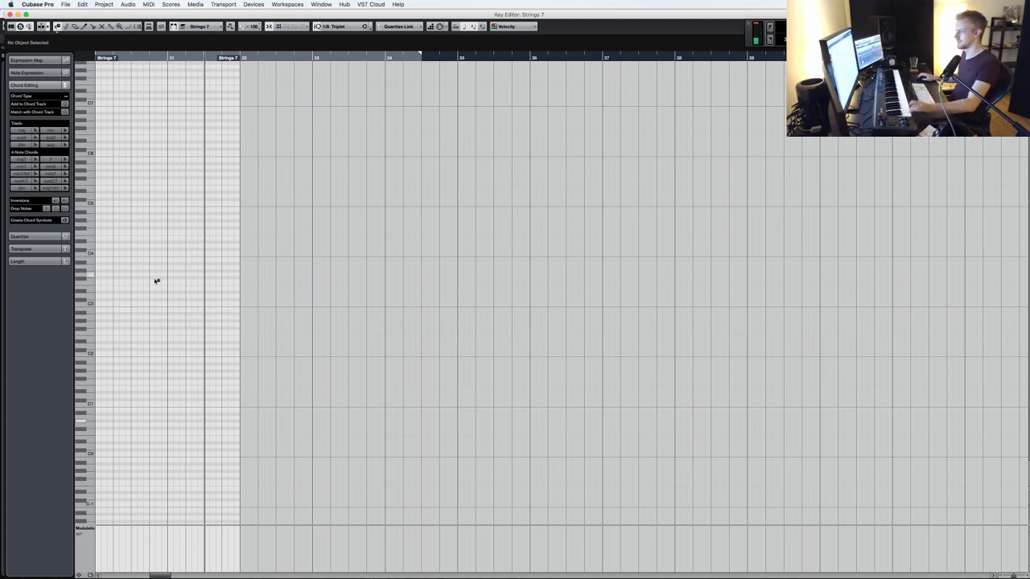
- Draw short G#0 notes on beats 1 and 2 of bar 30 in the Strings 7 part and play them back
{"action": "left_click", "coordinate": [99, 421]}
{"action": "left_click", "coordinate": [116, 421]}
{"action": "key", "text": "KP_Subtract"}
{"action": "key", "text": "space"}
{"action": "key", "text": "space"}
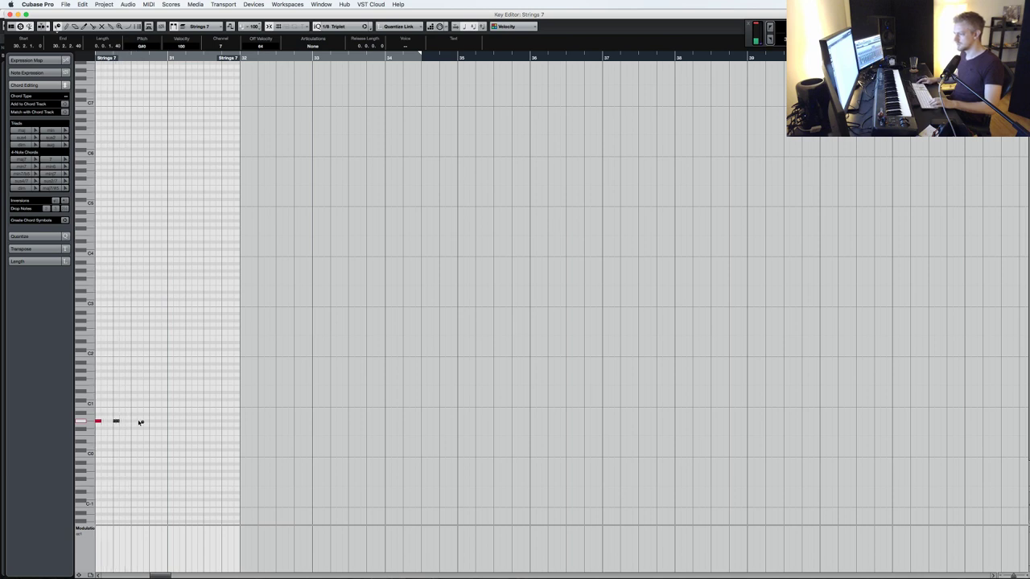
- Try placing G#0 notes at sixteenth-based offsets in bar 30 with the quantize grid set to 1/16, and play them back
{"action": "left_click", "coordinate": [338, 26]}
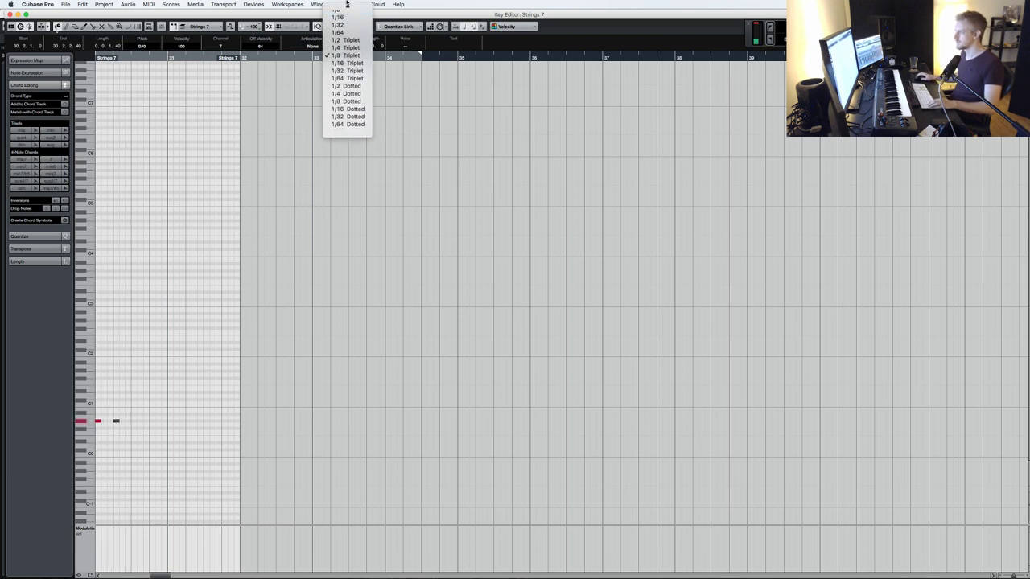
{"action": "left_click", "coordinate": [350, 31]}
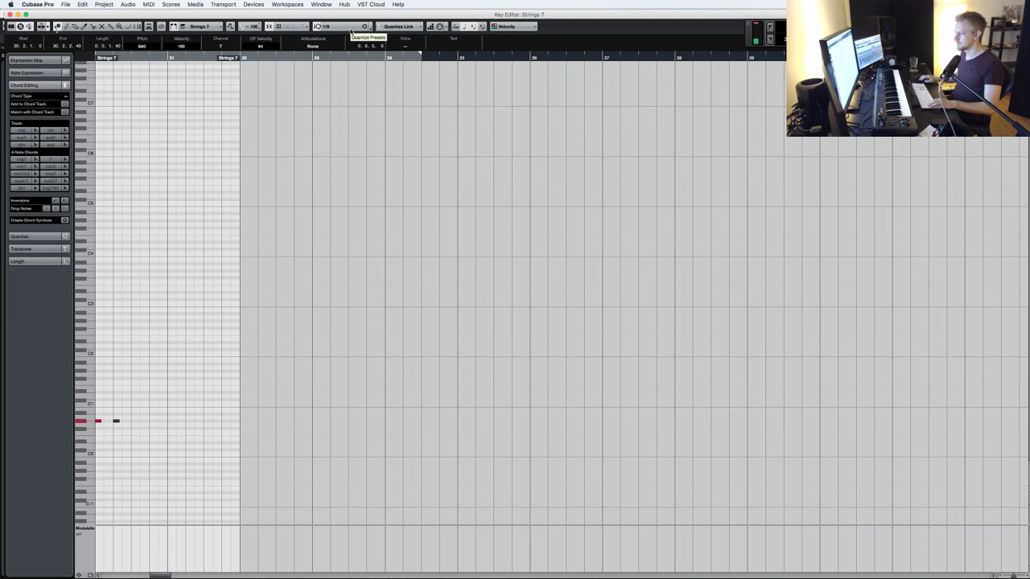
{"action": "left_click", "coordinate": [345, 26]}
{"action": "left_click", "coordinate": [345, 36]}
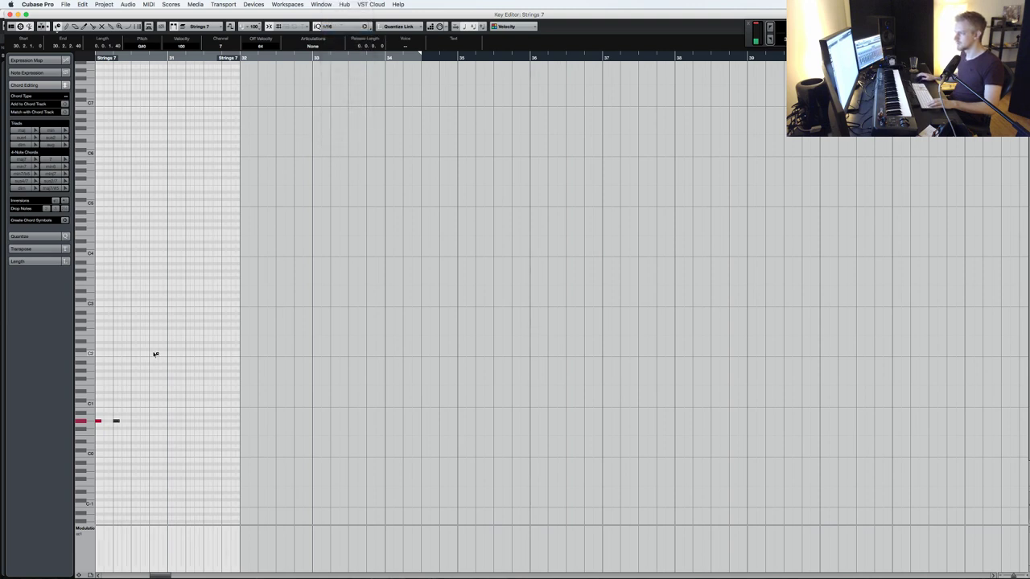
{"action": "left_click", "coordinate": [133, 420]}
{"action": "left_click", "coordinate": [117, 419]}
{"action": "left_click_drag", "start_coordinate": [118, 417], "coordinate": [120, 419]}
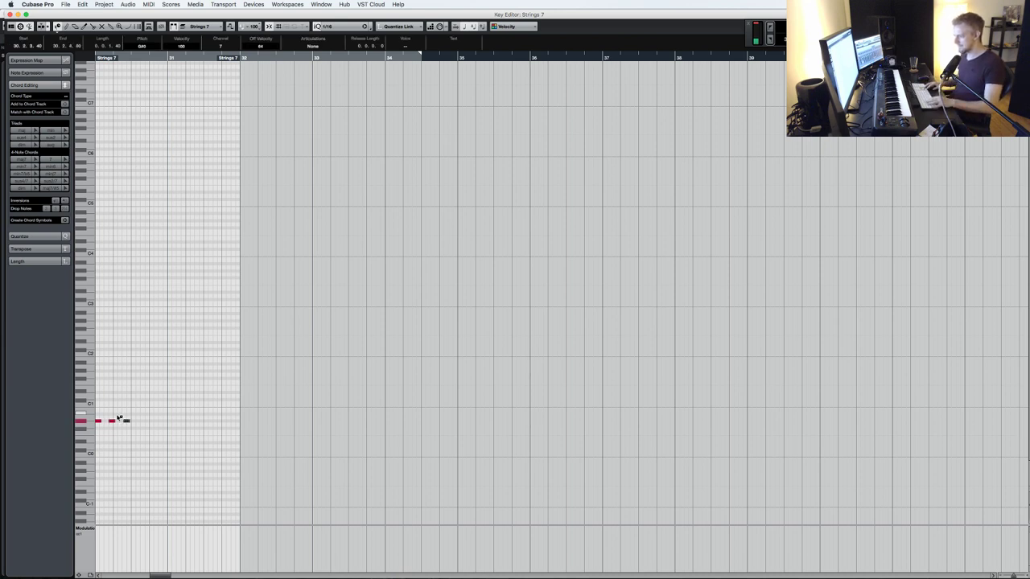
{"action": "left_click_drag", "start_coordinate": [125, 60], "coordinate": [91, 62]}
{"action": "key", "text": "space"}
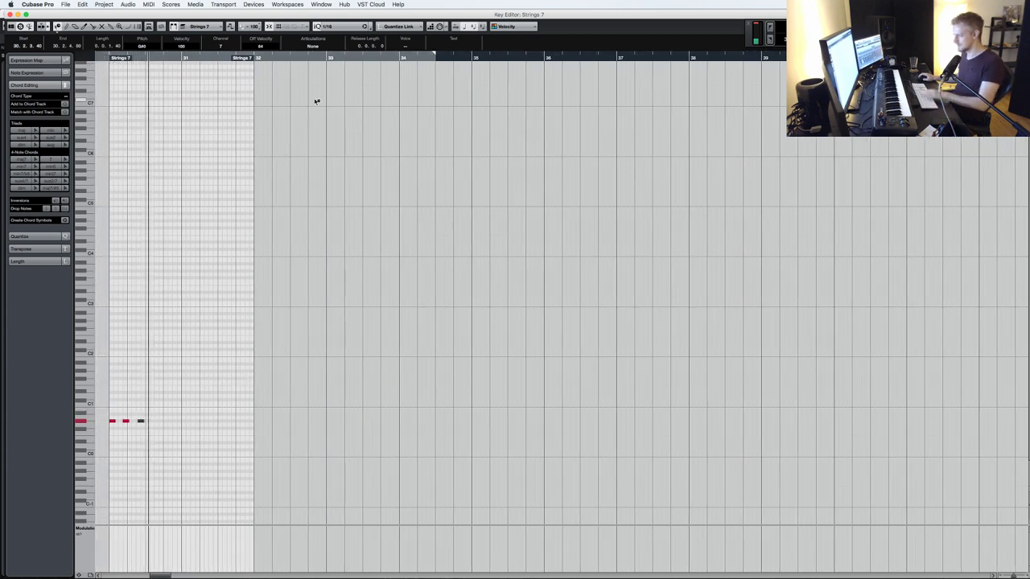
- Set the quantize grid to 1/8, draw G#0 notes in a 3+3+2 eighth-note pattern in bar 30 and duplicate them into bar 31
{"action": "left_click", "coordinate": [332, 27]}
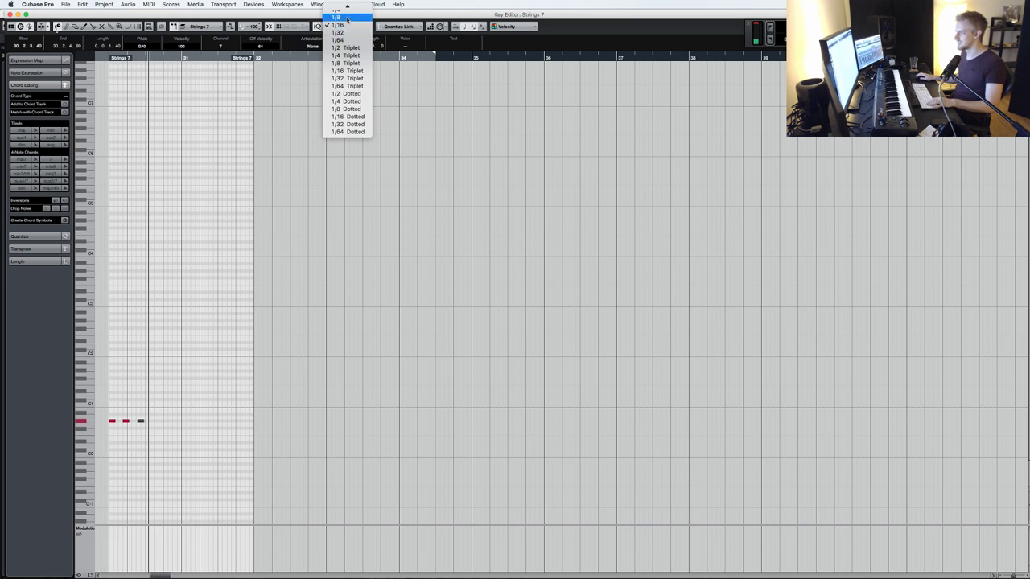
{"action": "left_click", "coordinate": [346, 18]}
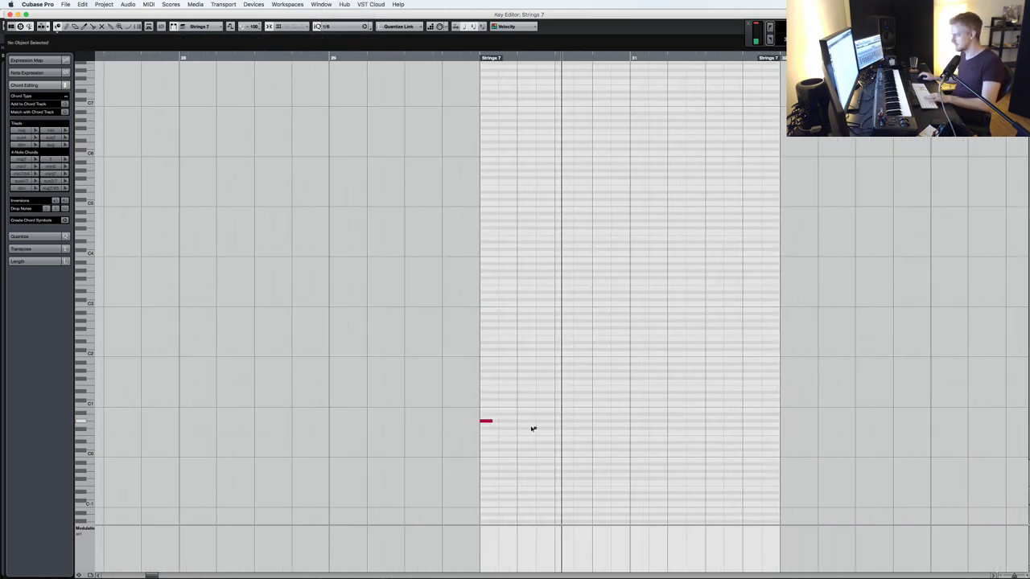
{"action": "left_click", "coordinate": [546, 420]}
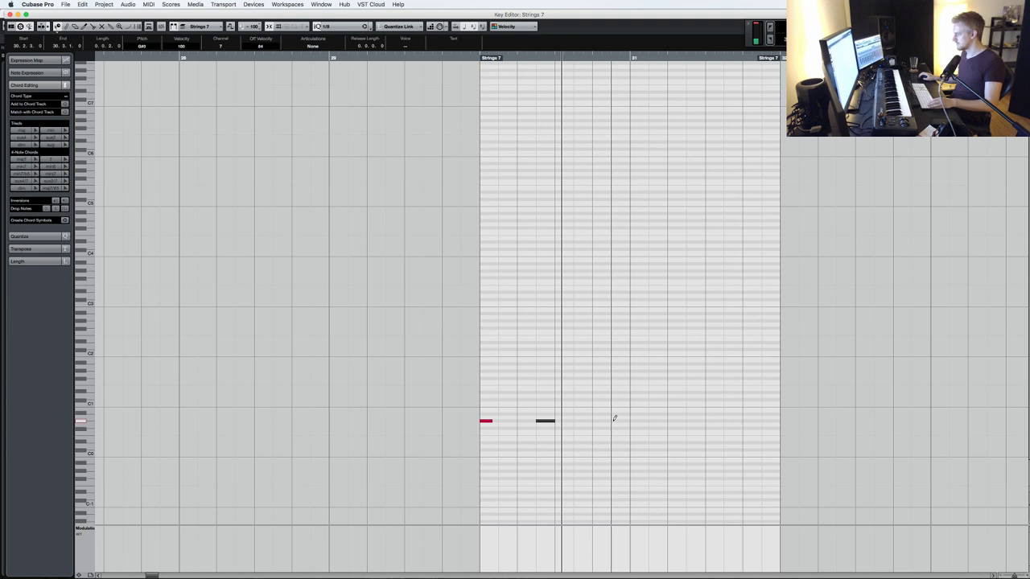
{"action": "left_click_drag", "start_coordinate": [628, 435], "coordinate": [490, 380]}
{"action": "key", "text": "super+d"}
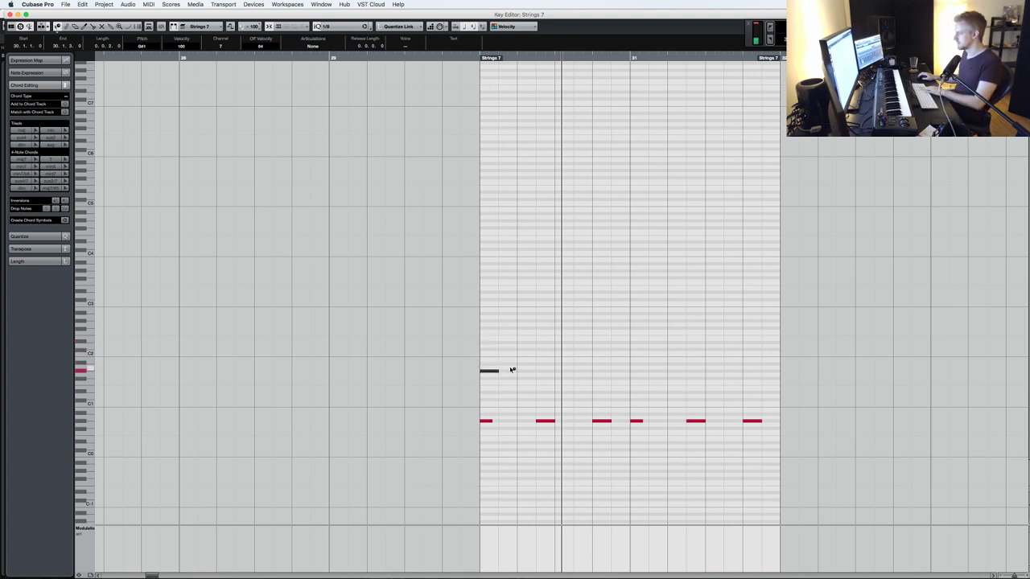
- Fill bars 30 and 31 with continuous eighth notes on G#1 above the low pattern and play the part back
{"action": "key", "text": "Down"}
{"action": "left_click_drag", "start_coordinate": [529, 389], "coordinate": [477, 346]}
{"action": "key", "text": "super+d"}
{"action": "left_click", "coordinate": [638, 371]}
{"action": "key", "text": "Delete"}
{"action": "left_click_drag", "start_coordinate": [628, 385], "coordinate": [494, 334]}
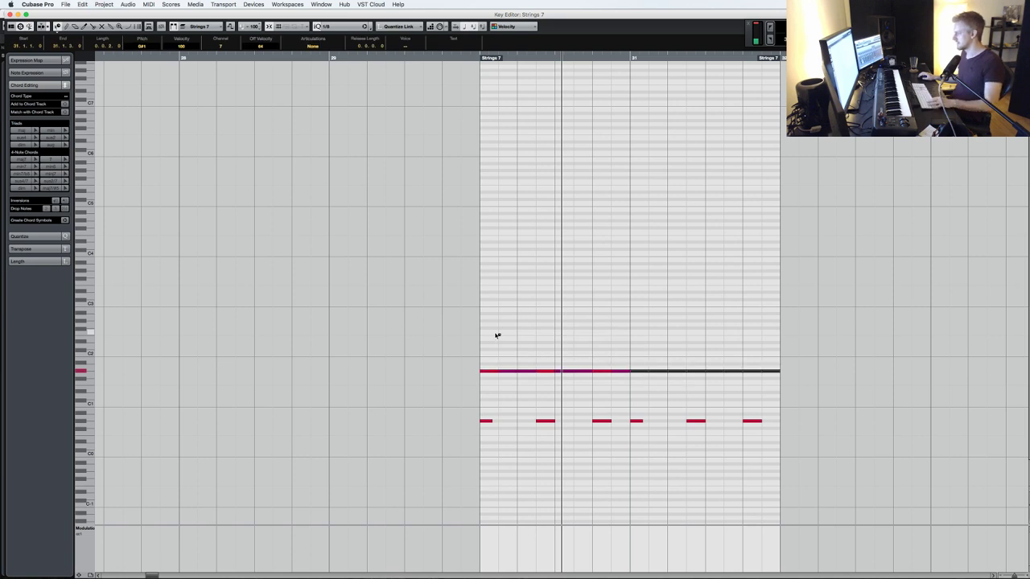
{"action": "key", "text": "KP_Subtract"}
{"action": "key", "text": "space"}
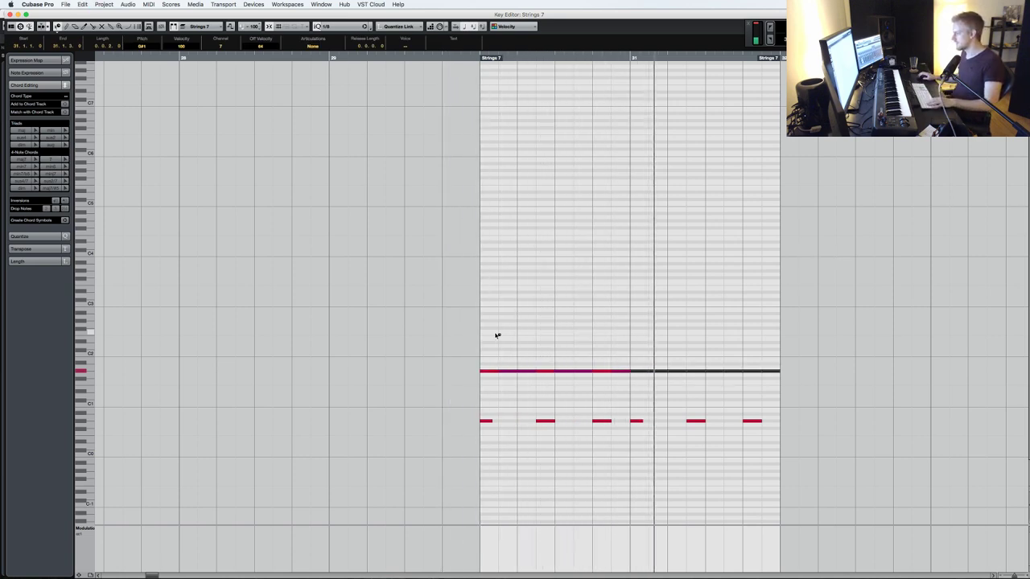
- Return to the arrangement and repeat the two-bar Strings 7 part until bar 38 while replaying the new section
{"action": "key", "text": "Escape"}
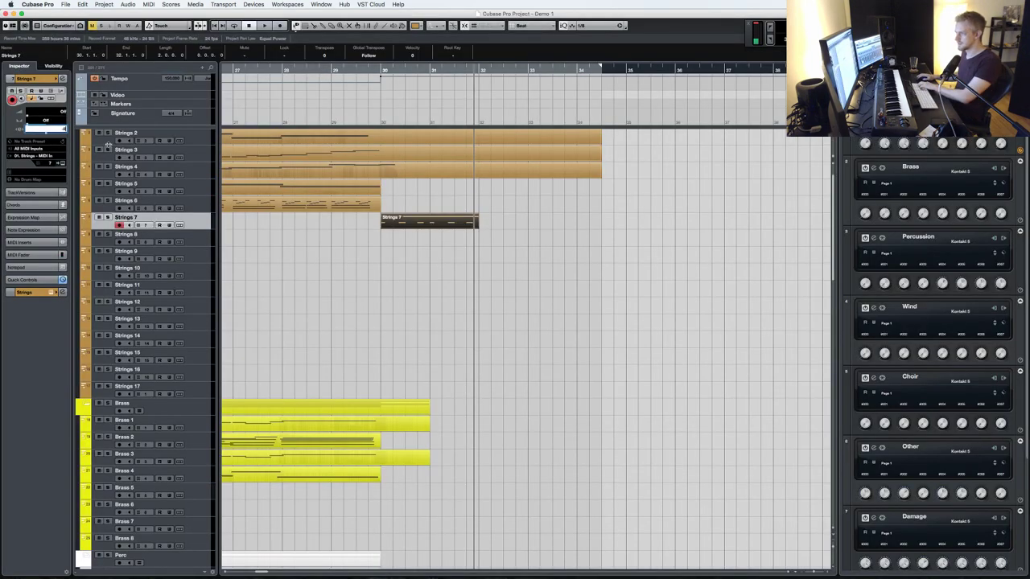
{"action": "key", "text": "KP_Subtract"}
{"action": "key", "text": "space"}
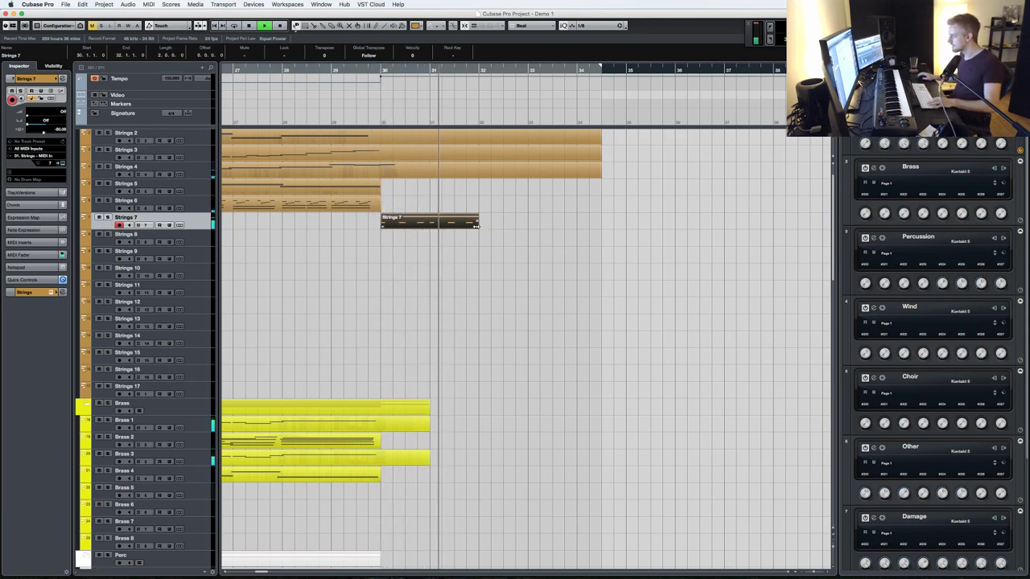
{"action": "left_click_drag", "start_coordinate": [478, 223], "coordinate": [772, 224]}
{"action": "key", "text": "space"}
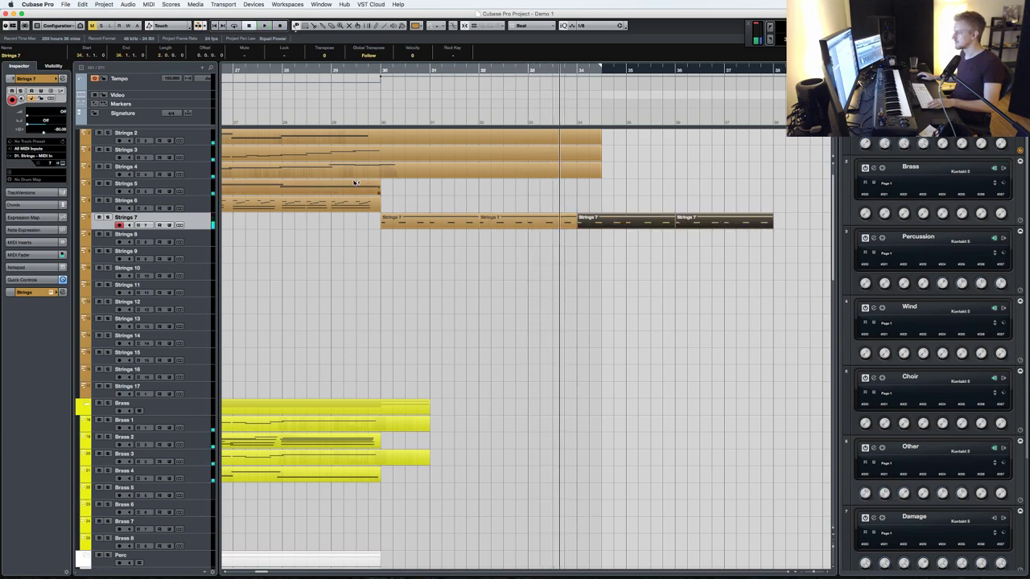
- Record a trial melody on the Brass 6 track from bar 30 and delete the take
{"action": "key", "text": "space"}
{"action": "left_click", "coordinate": [201, 496]}
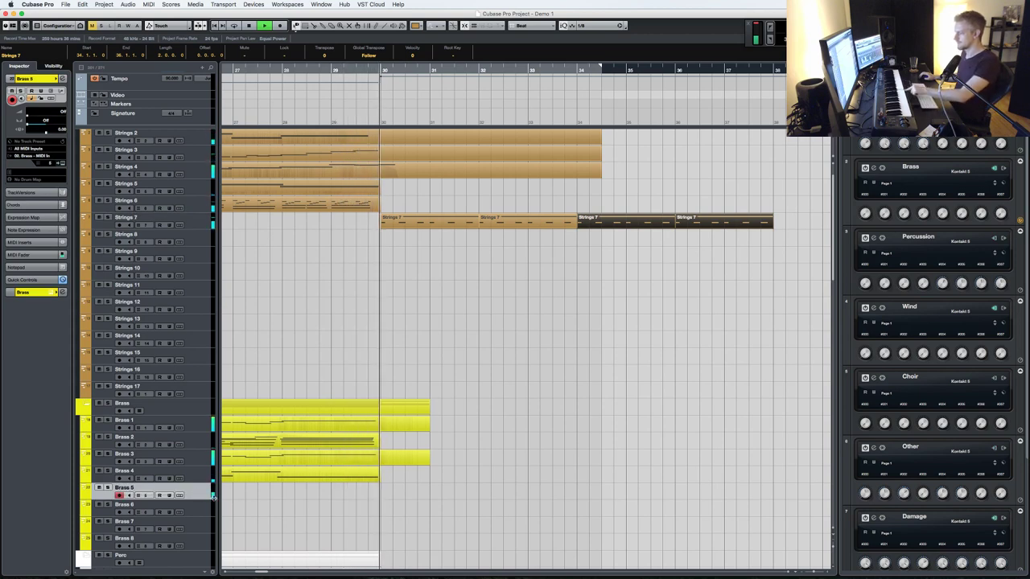
{"action": "left_click", "coordinate": [207, 506]}
{"action": "key", "text": "KP_Multiply"}
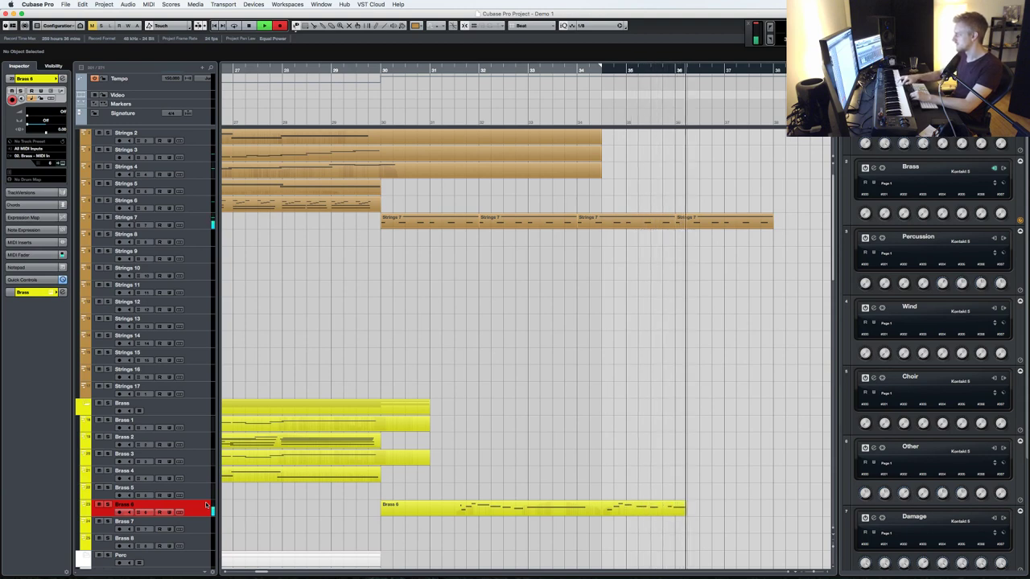
{"action": "key", "text": "space"}
{"action": "key", "text": "Delete"}
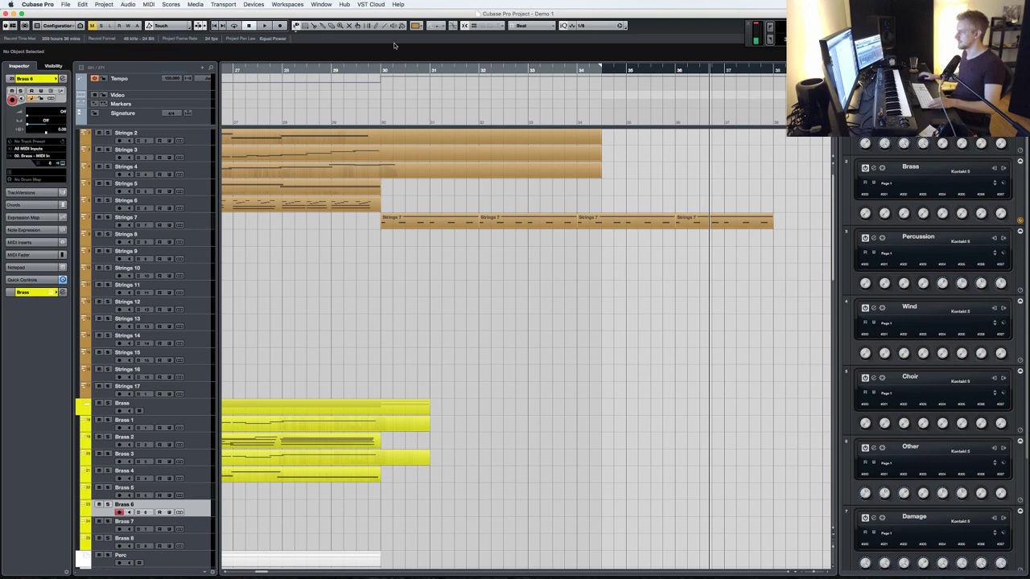
- Play from bar 30 and record a new melody take on the Brass 6 track, starting at bar 31
{"action": "left_click", "coordinate": [383, 71]}
{"action": "key", "text": "space"}
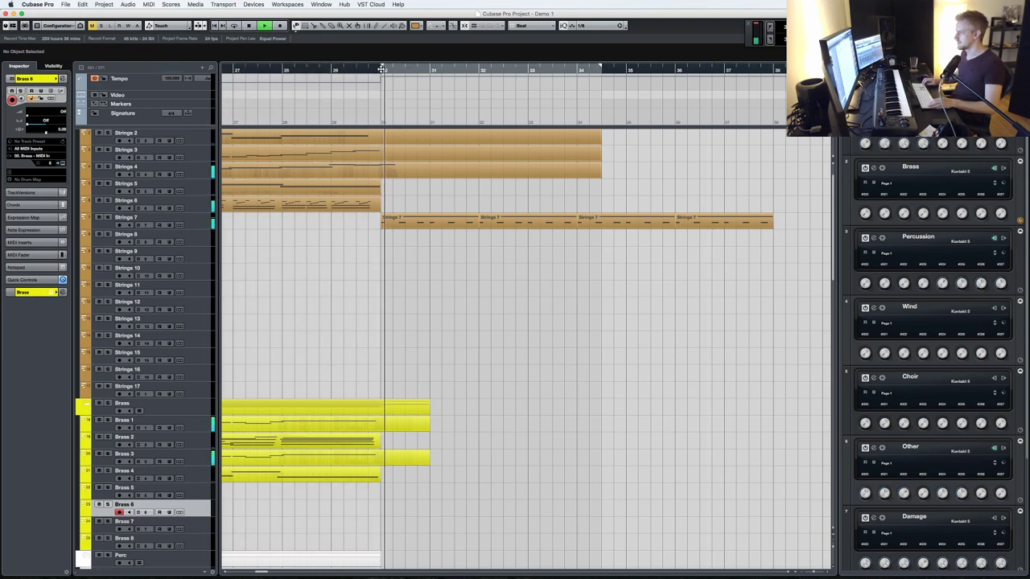
{"action": "key", "text": "KP_Multiply"}
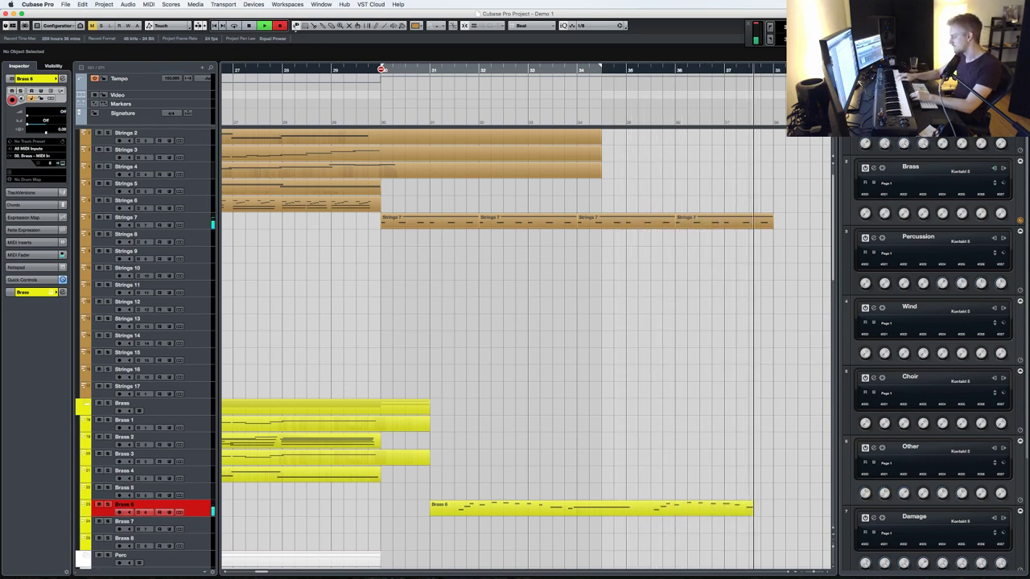
{"action": "key", "text": "space"}
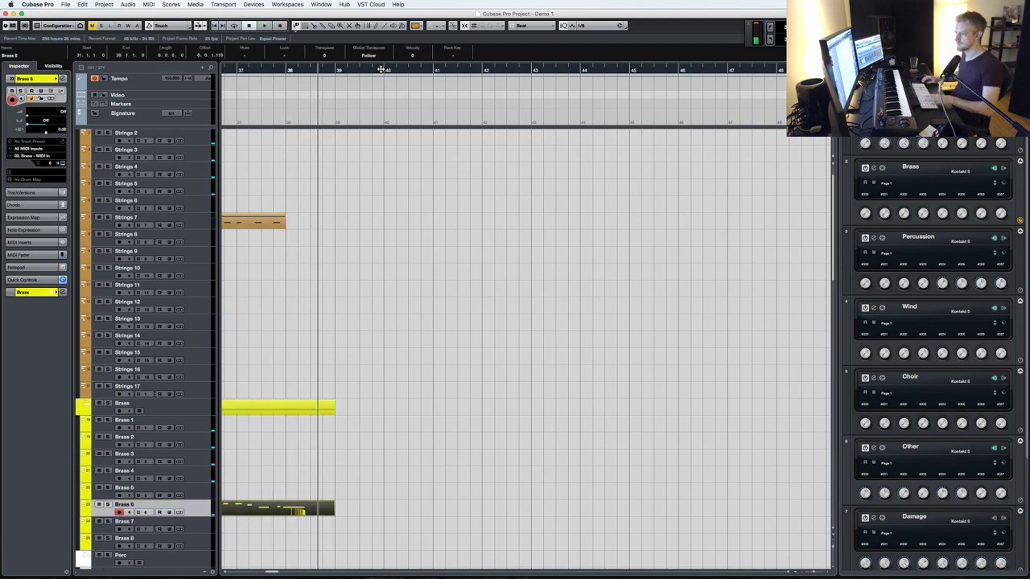
- Replay the recorded Brass 6 melody against the Strings 7 pattern, first from bar 31 and again from bar 30
{"action": "double_click", "coordinate": [277, 508]}
{"action": "key", "text": "Return"}
{"action": "scroll", "coordinate": [363, 304], "scroll_direction": "left", "scroll_amount": 6}
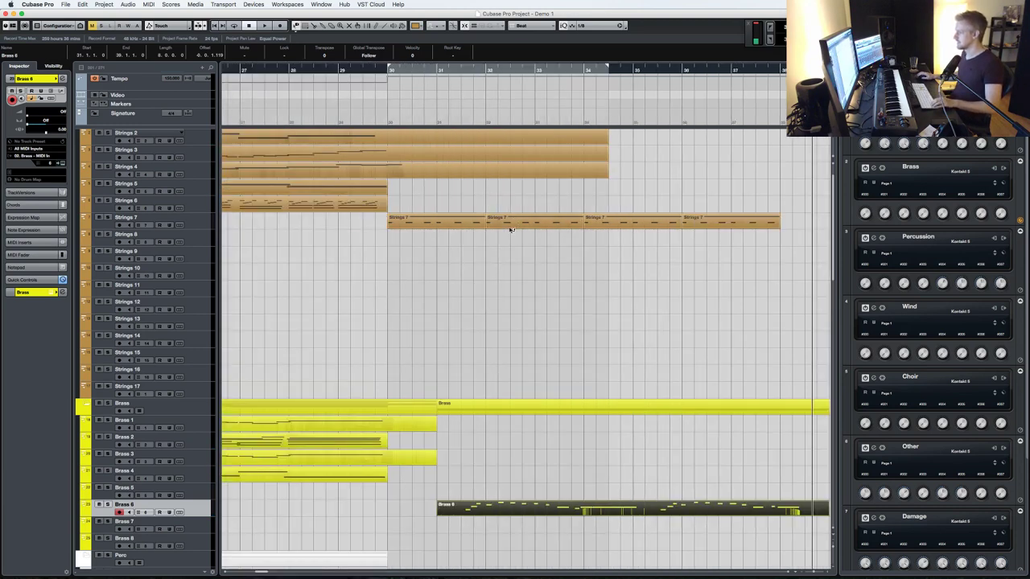
{"action": "left_click", "coordinate": [510, 225]}
{"action": "left_click", "coordinate": [448, 71]}
{"action": "key", "text": "space"}
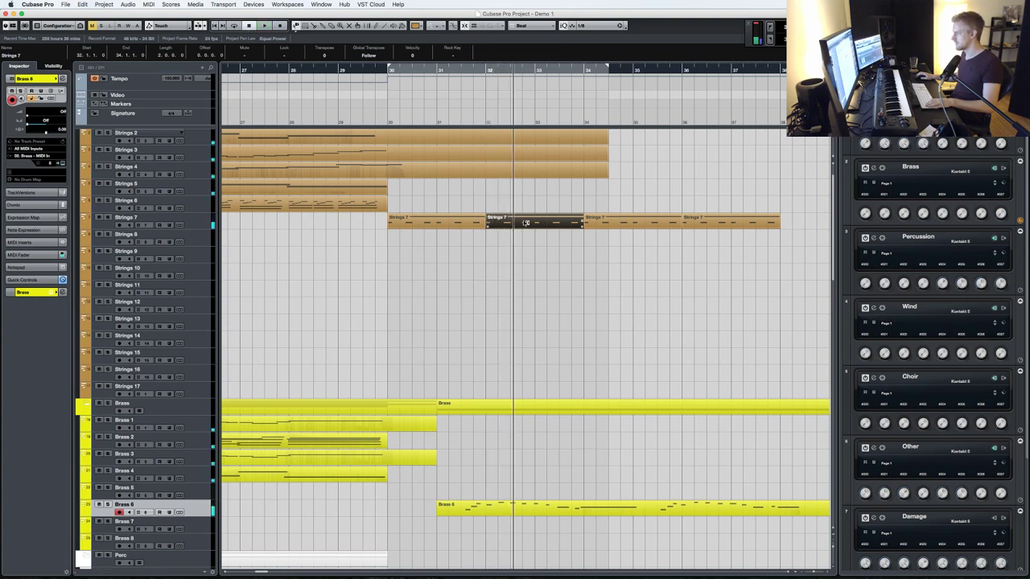
{"action": "key", "text": "KP_0"}
{"action": "left_click", "coordinate": [388, 71]}
{"action": "key", "text": "space"}
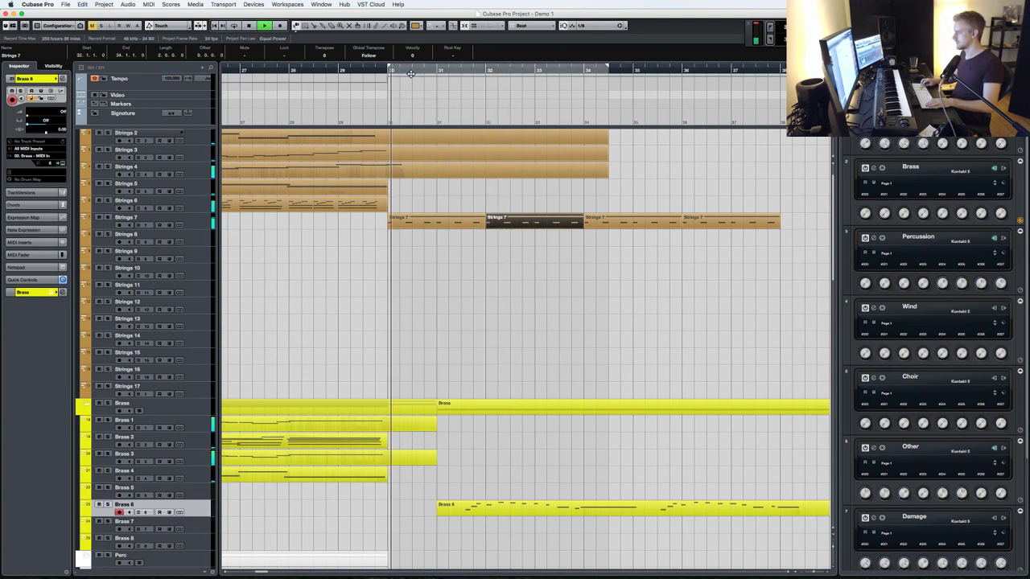
- Glue the Strings 7 parts between bars 30 and 38 into one part and open it for note editing
{"action": "key", "text": "4"}
{"action": "double_click", "coordinate": [474, 221]}
{"action": "scroll", "coordinate": [483, 241], "scroll_direction": "down", "scroll_amount": 3}
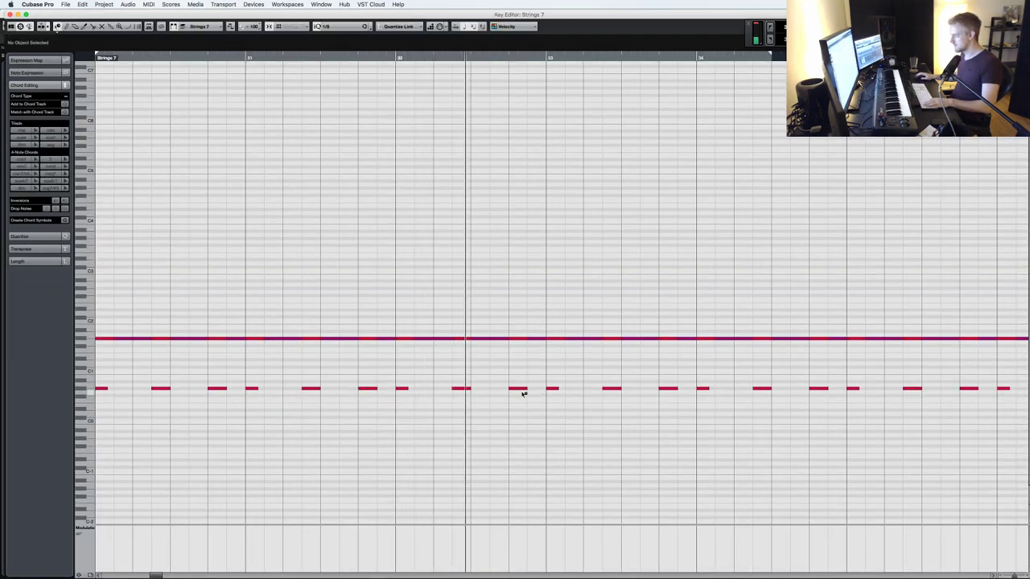
- Audition the passage up to bar 33 and transpose all Strings 7 notes in bar 33 down to E0 and E1
{"action": "key", "text": "KP_Subtract"}
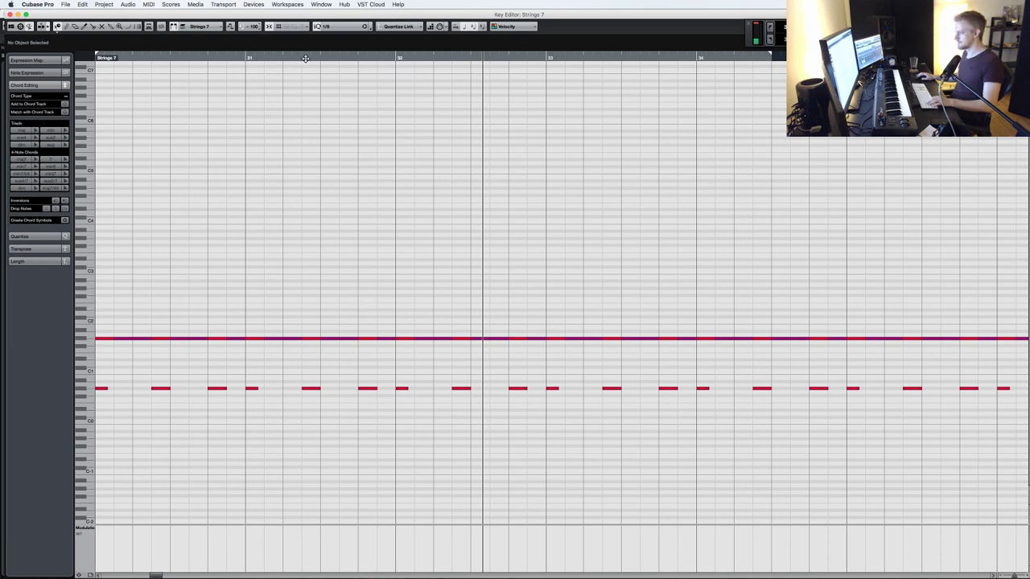
{"action": "left_click", "coordinate": [238, 58]}
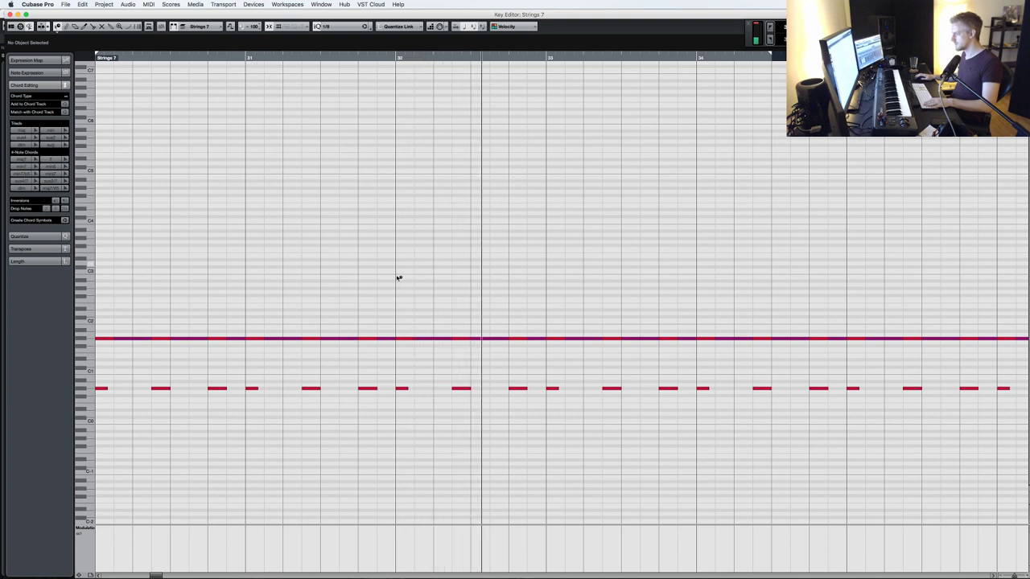
{"action": "left_click_drag", "start_coordinate": [488, 390], "coordinate": [538, 314]}
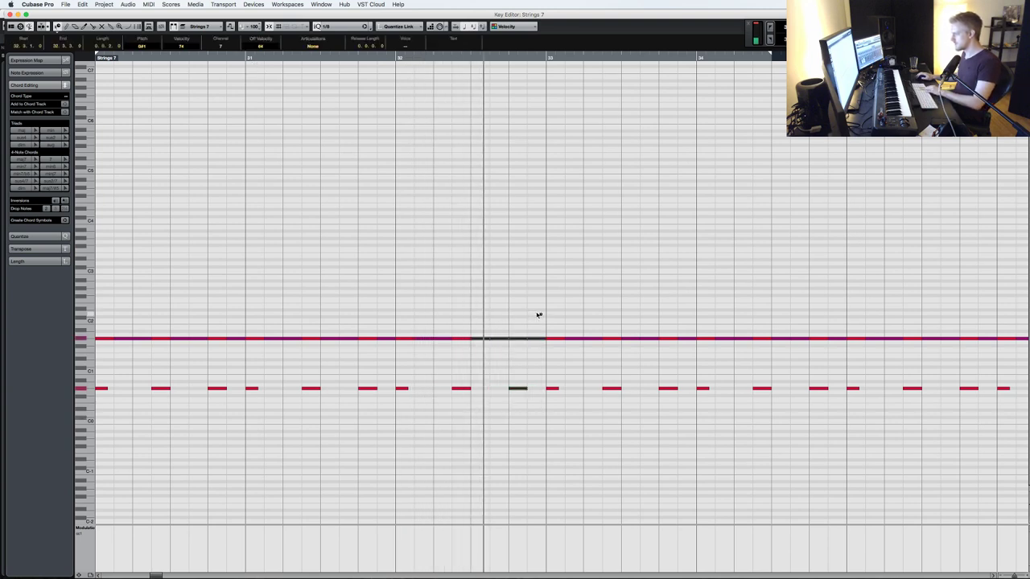
{"action": "left_click", "coordinate": [385, 59]}
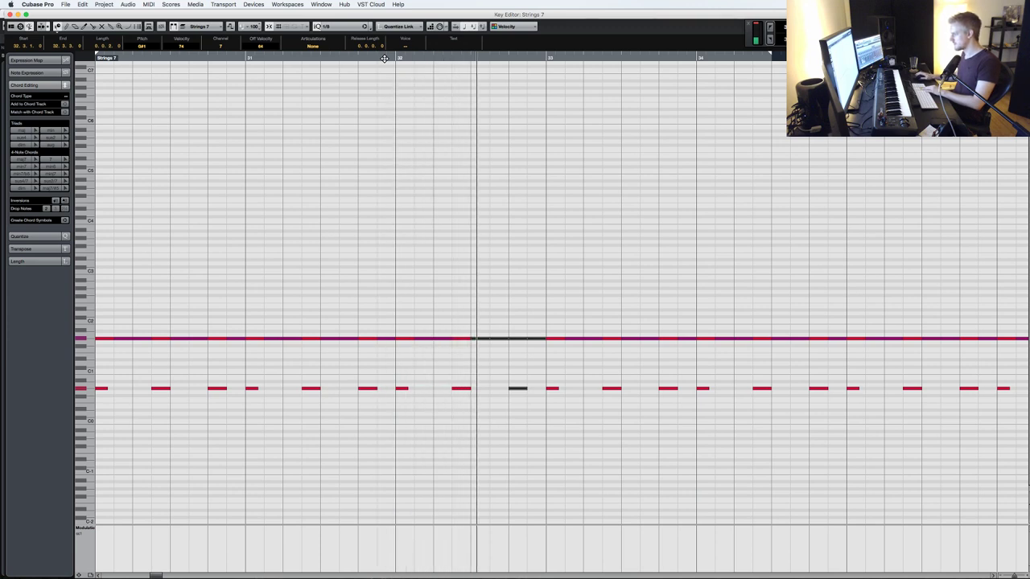
{"action": "left_click_drag", "start_coordinate": [551, 402], "coordinate": [689, 305]}
{"action": "key", "text": "Down"}
{"action": "key", "text": "Down"}
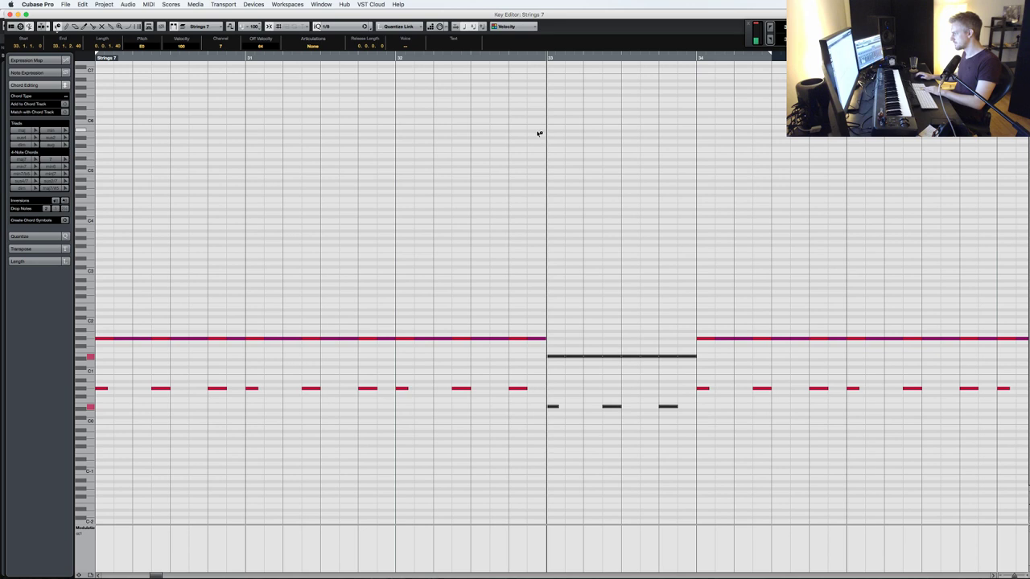
- Transpose the Strings 7 notes from bar 34 to the middle of bar 36 down to F#0 and F#1 and play them back
{"action": "left_click_drag", "start_coordinate": [702, 398], "coordinate": [845, 263]}
{"action": "key", "text": "Down"}
{"action": "key", "text": "KP_Subtract"}
{"action": "key", "text": "space"}
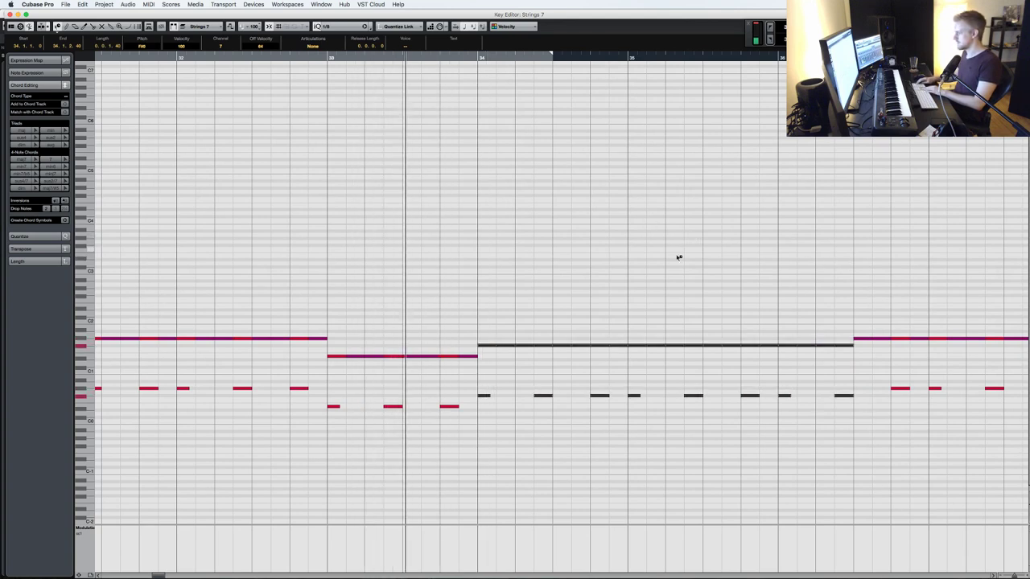
{"action": "left_click", "coordinate": [591, 290]}
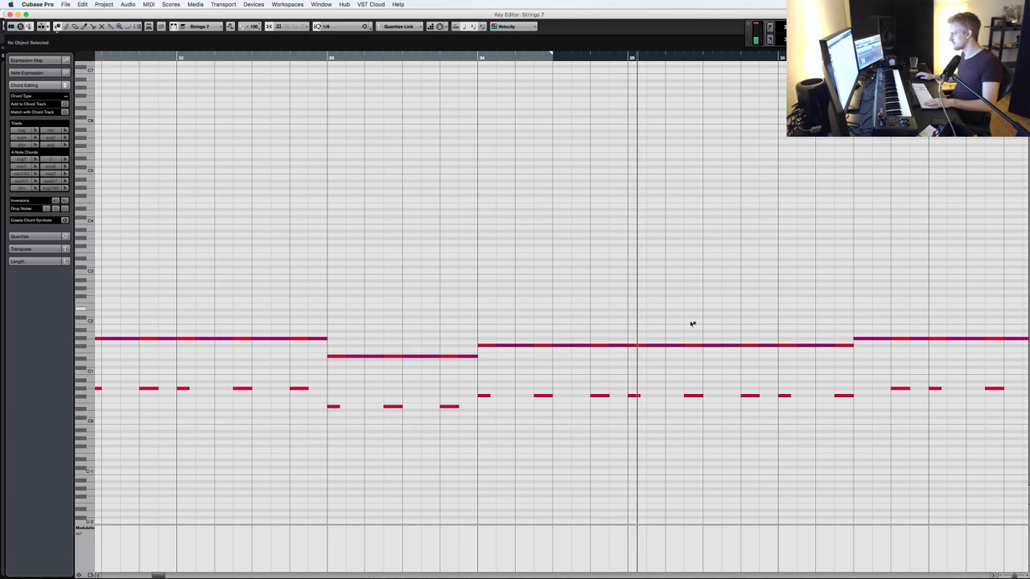
- Delete all Strings 7 notes from bar 36 onward and replay the part from bar 30
{"action": "left_click_drag", "start_coordinate": [782, 411], "coordinate": [847, 329]}
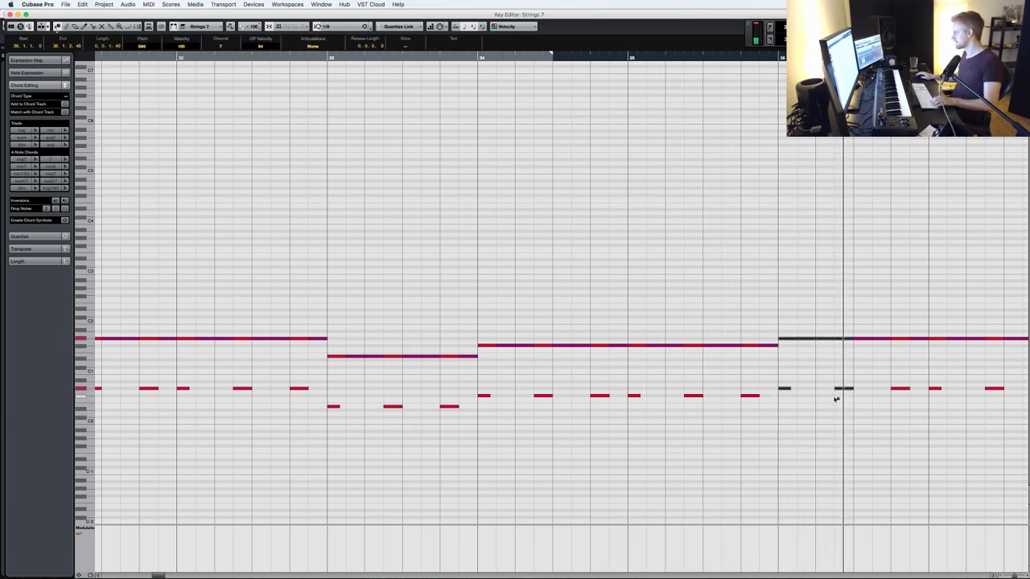
{"action": "key", "text": "g"}
{"action": "left_click_drag", "start_coordinate": [740, 409], "coordinate": [524, 312]}
{"action": "key", "text": "Delete"}
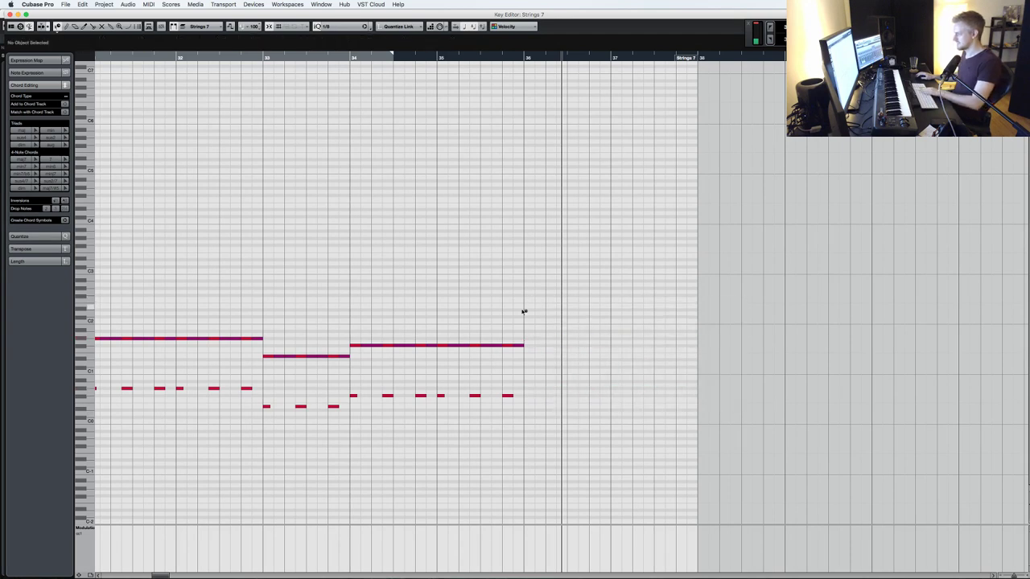
{"action": "scroll", "coordinate": [504, 424], "scroll_direction": "left", "scroll_amount": 3}
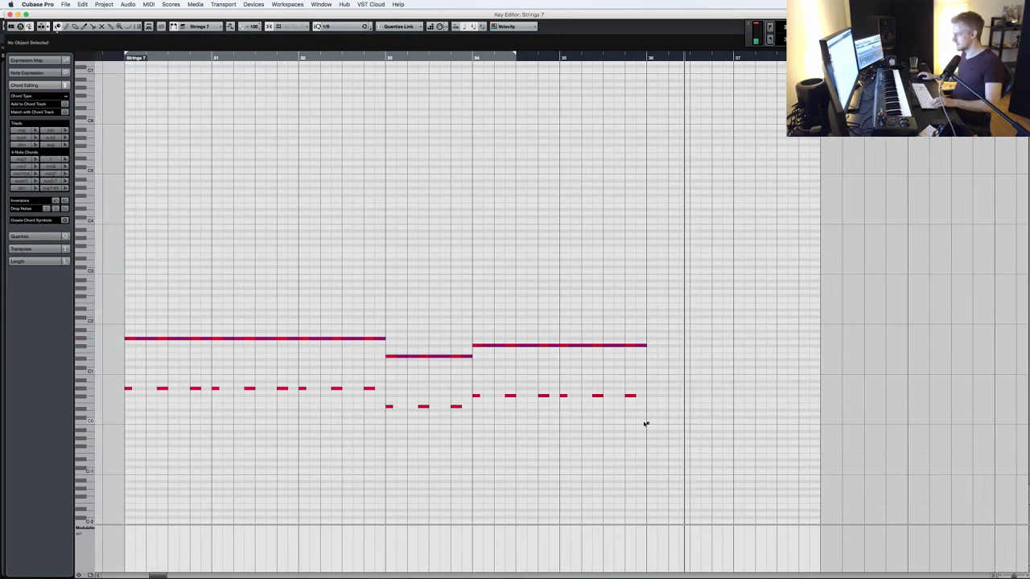
{"action": "left_click_drag", "start_coordinate": [210, 60], "coordinate": [113, 58]}
{"action": "key", "text": "space"}
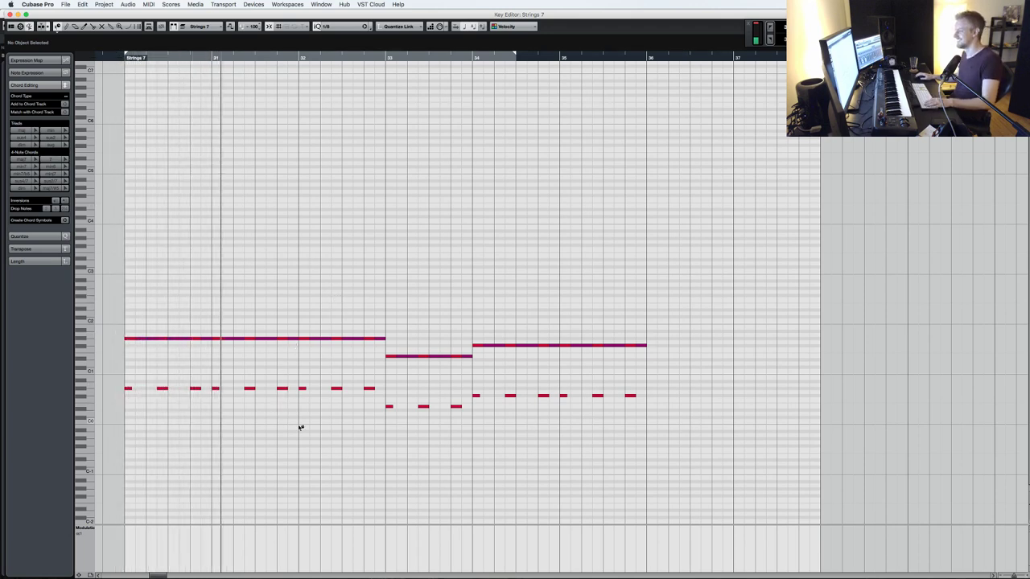
- Duplicate the Strings 7 notes from bars 32–35 into bars 36–39 and extend the part's end to bar 40
{"action": "left_click_drag", "start_coordinate": [303, 466], "coordinate": [633, 260]}
{"action": "key", "text": "alt+d"}
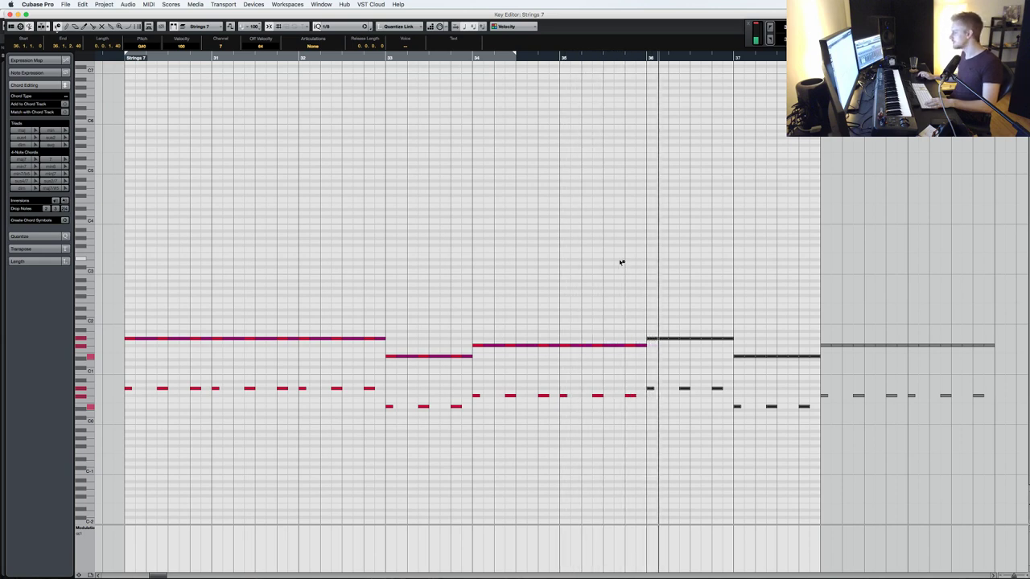
{"action": "left_click_drag", "start_coordinate": [819, 58], "coordinate": [994, 58]}
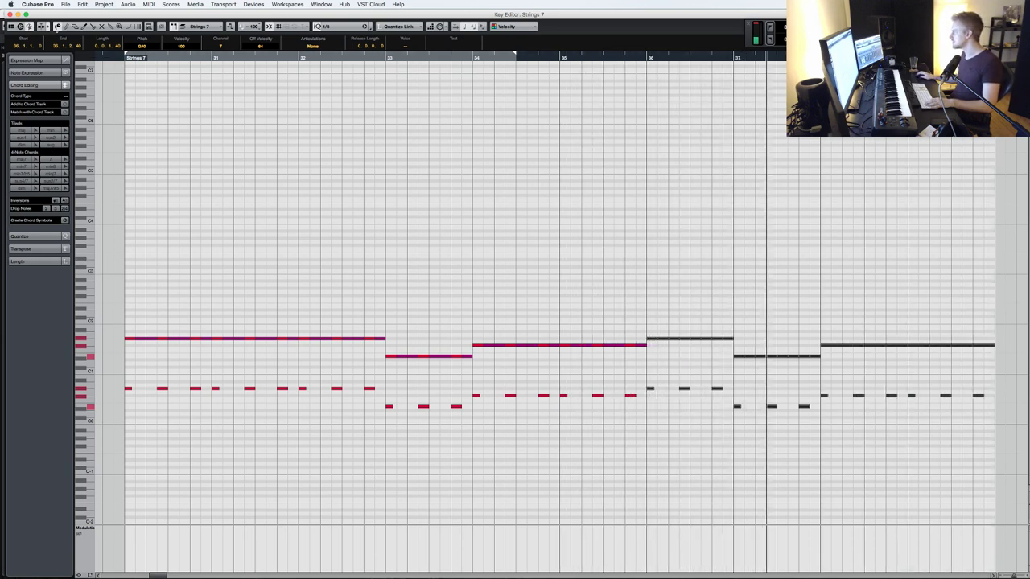
{"action": "key", "text": "Return"}
{"action": "scroll", "coordinate": [708, 308], "scroll_direction": "right", "scroll_amount": 2}
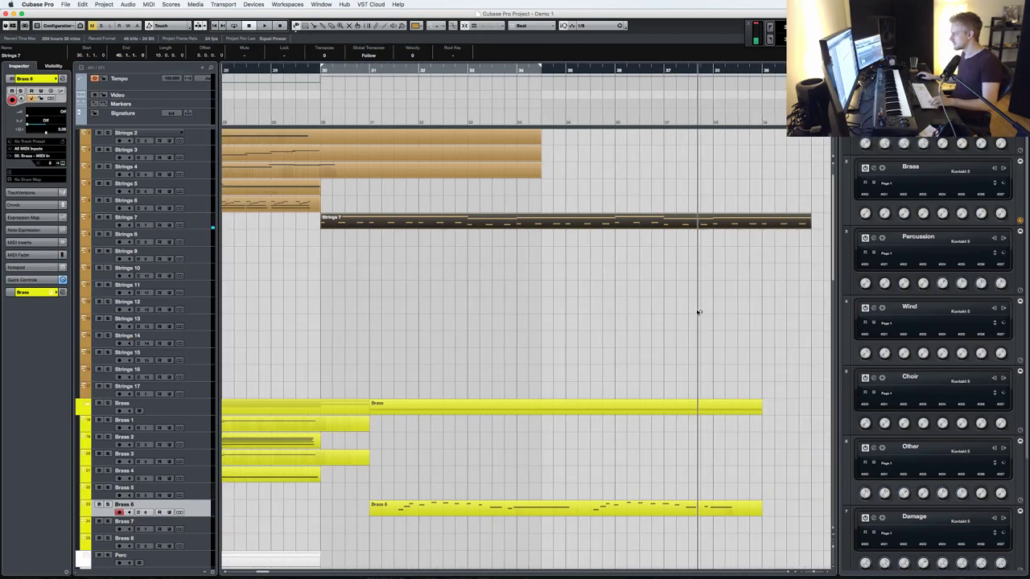
- Open the Brass 6 part for note editing and raise the last three melody notes to G#3, A#3 and C#4
{"action": "left_click", "coordinate": [674, 531]}
{"action": "double_click", "coordinate": [669, 512]}
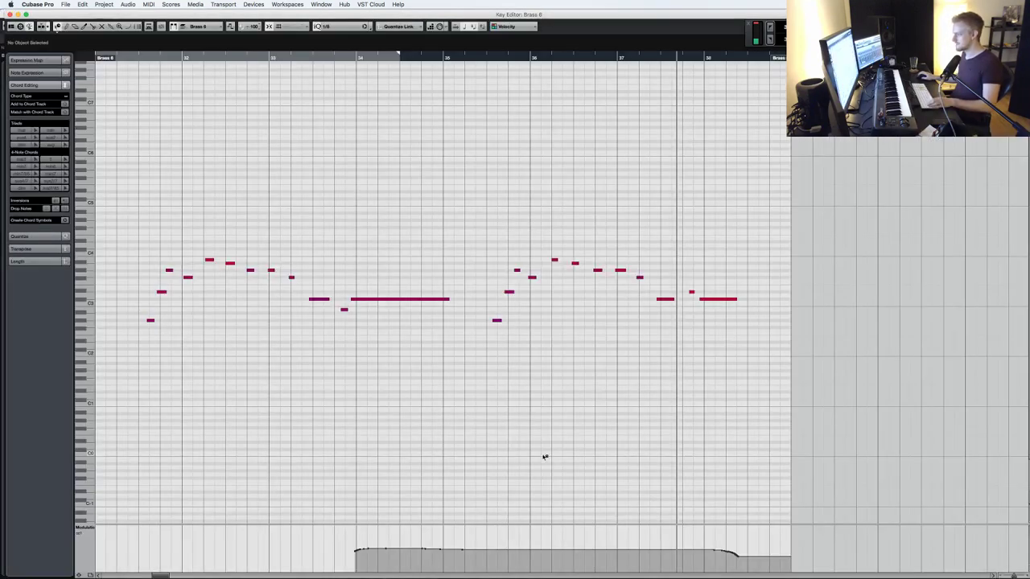
{"action": "key", "text": "KP_Subtract"}
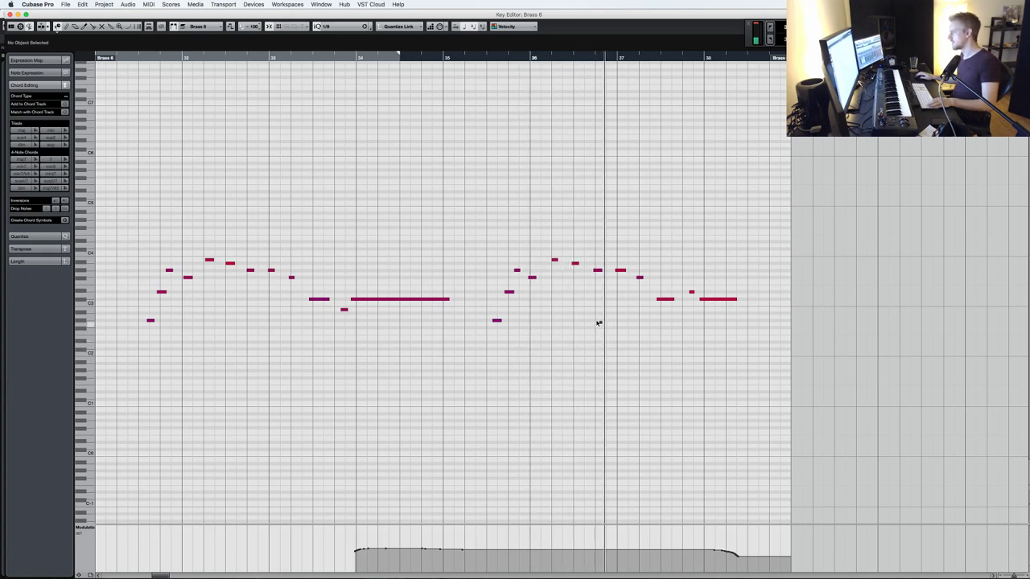
{"action": "left_click", "coordinate": [661, 300]}
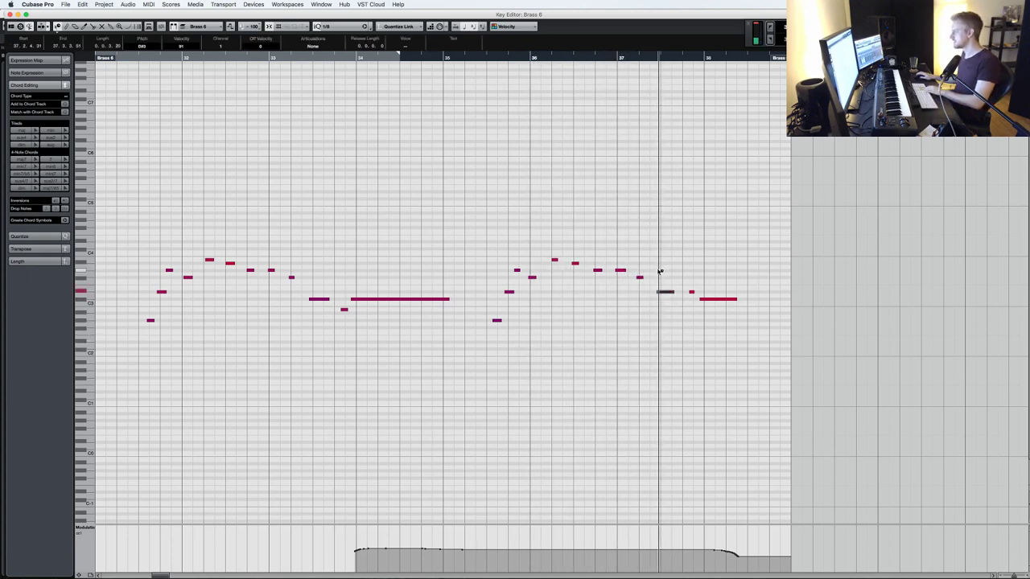
{"action": "left_click", "coordinate": [690, 296]}
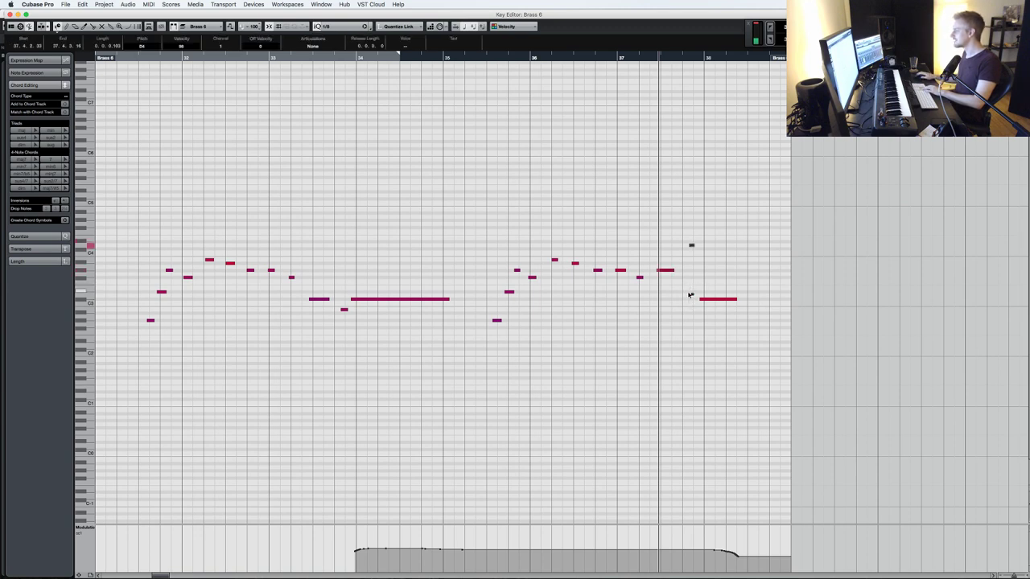
{"action": "key", "text": "Up"}
{"action": "key", "text": "Up"}
{"action": "left_click", "coordinate": [717, 306]}
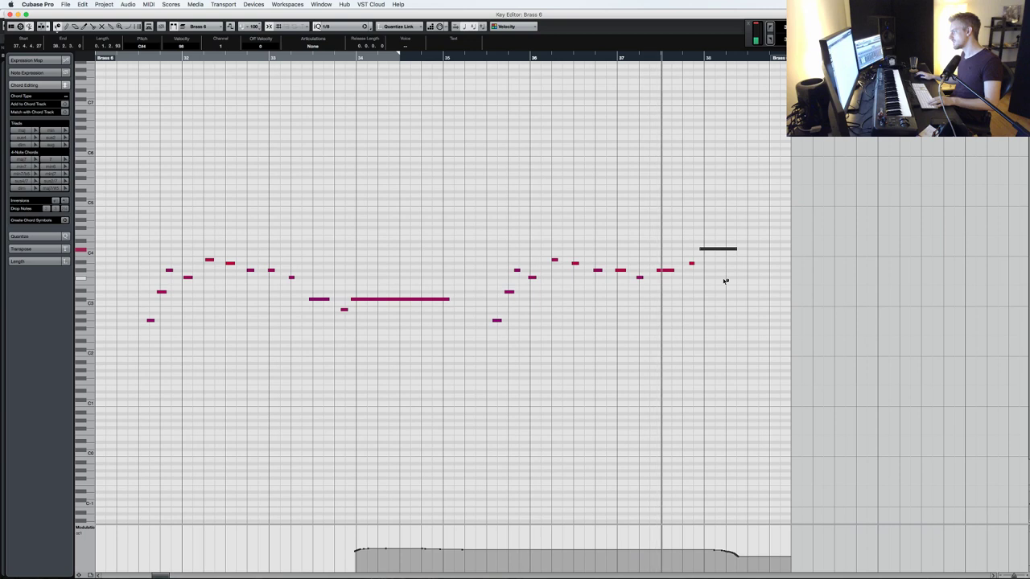
- Raise the third-to-last Brass 6 note to B3 and the short note after it to C#4, and replay the passage
{"action": "left_click", "coordinate": [668, 285]}
{"action": "left_click", "coordinate": [665, 270]}
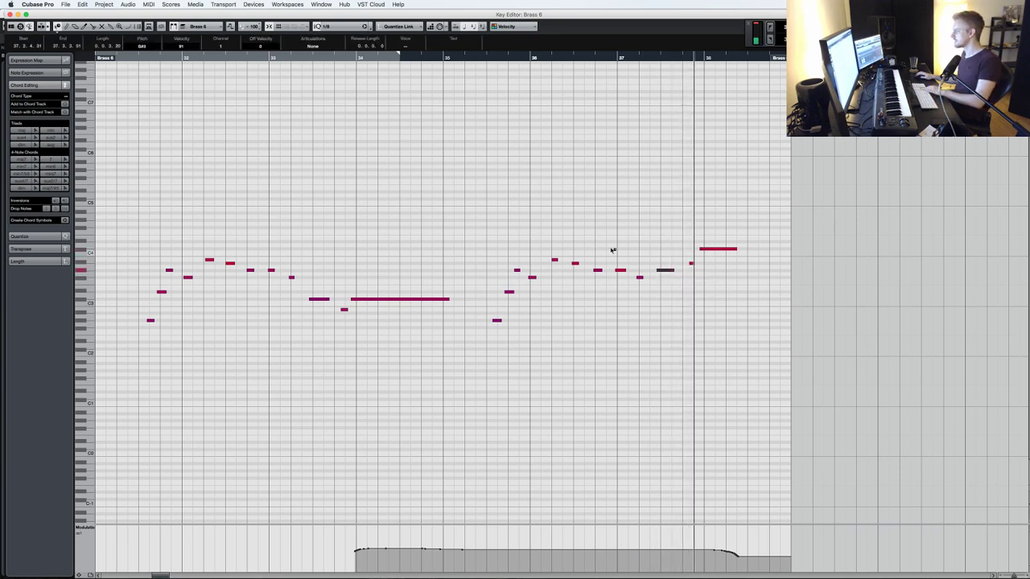
{"action": "left_click", "coordinate": [532, 55]}
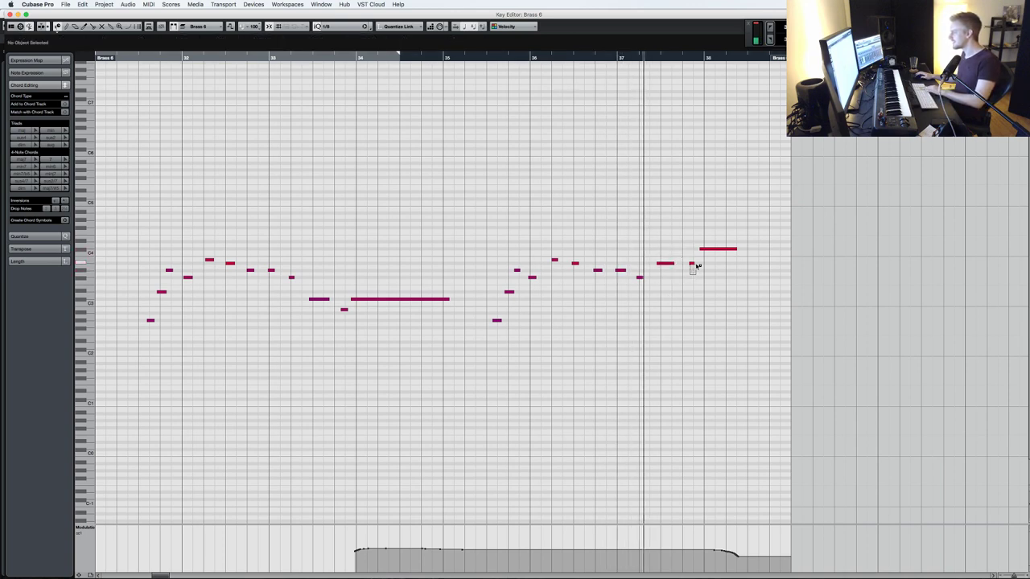
{"action": "key", "text": "KP_Subtract"}
{"action": "key", "text": "space"}
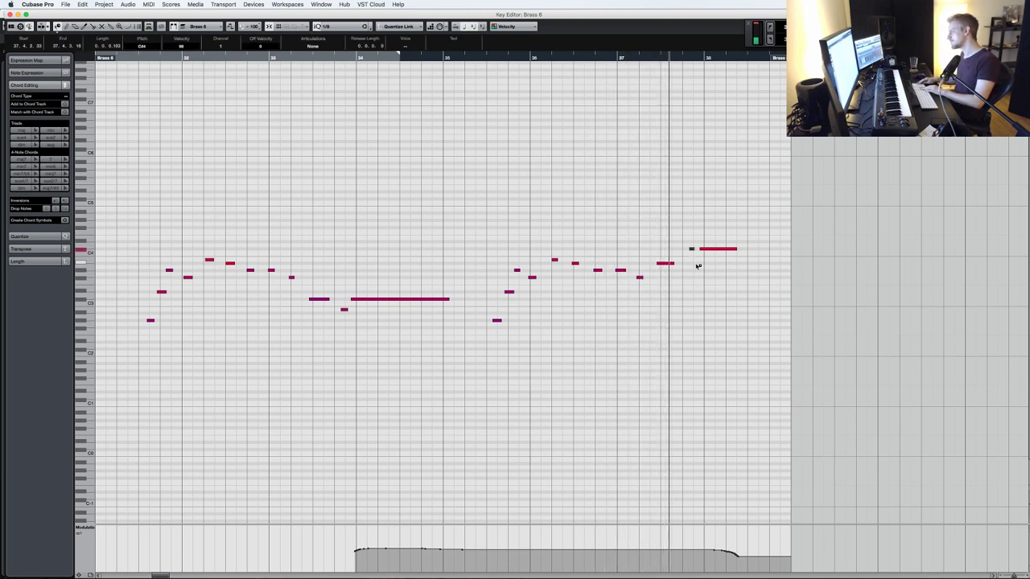
{"action": "left_click", "coordinate": [668, 263]}
{"action": "key", "text": "KP_Subtract"}
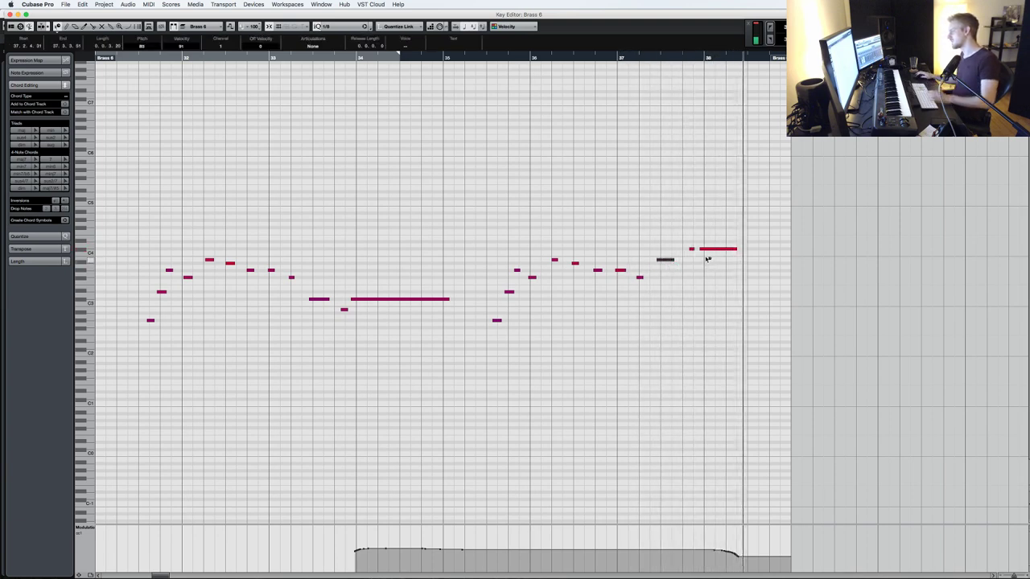
{"action": "key", "text": "Return"}
{"action": "key", "text": "KP_Subtract"}
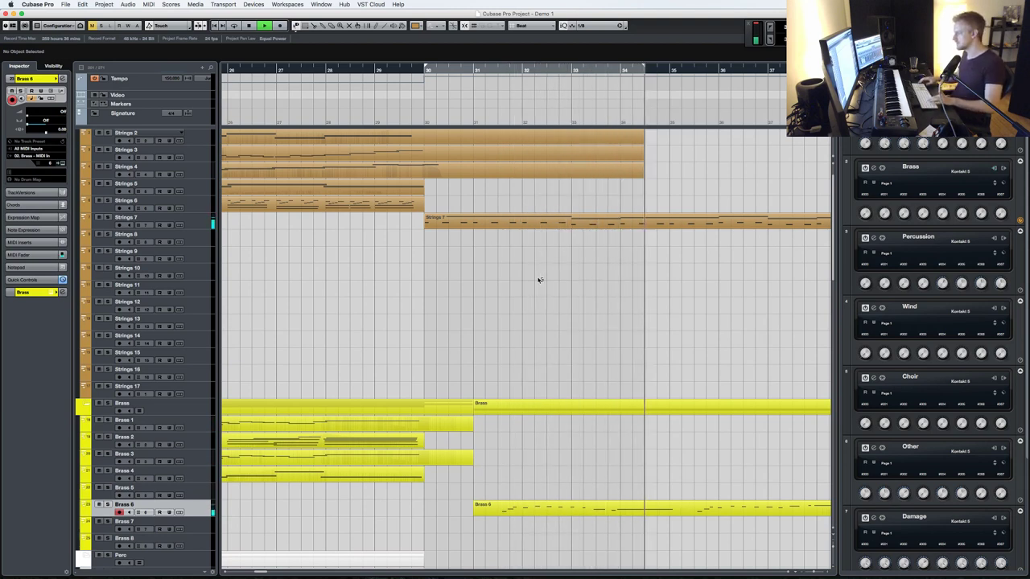
{"action": "left_click", "coordinate": [523, 224]}
{"action": "scroll", "coordinate": [344, 294], "scroll_direction": "left", "scroll_amount": 5}
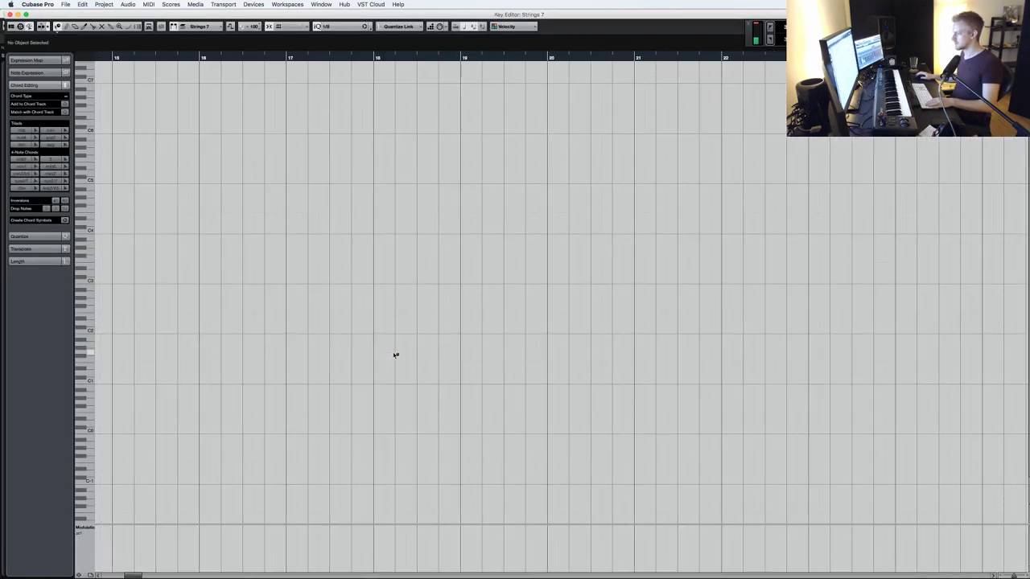
{"action": "key", "text": "Return"}
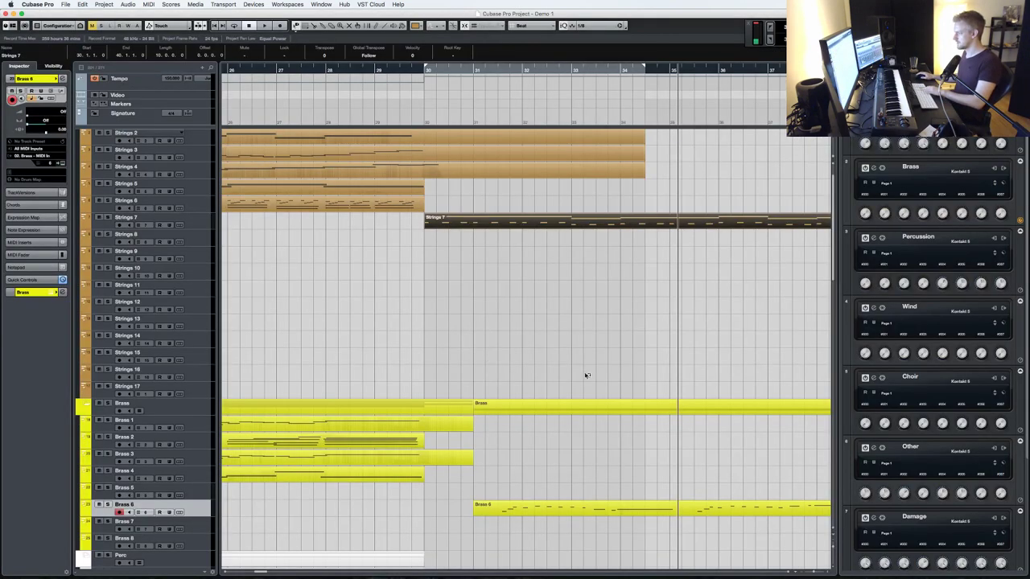
- Open Strings 7 for note editing and add a descending eighth-note figure B2, A#2, G#2 at the start of bar 30
{"action": "scroll", "coordinate": [519, 298], "scroll_direction": "down", "scroll_amount": 8}
{"action": "scroll", "coordinate": [507, 299], "scroll_direction": "up", "scroll_amount": 9}
{"action": "double_click", "coordinate": [531, 257]}
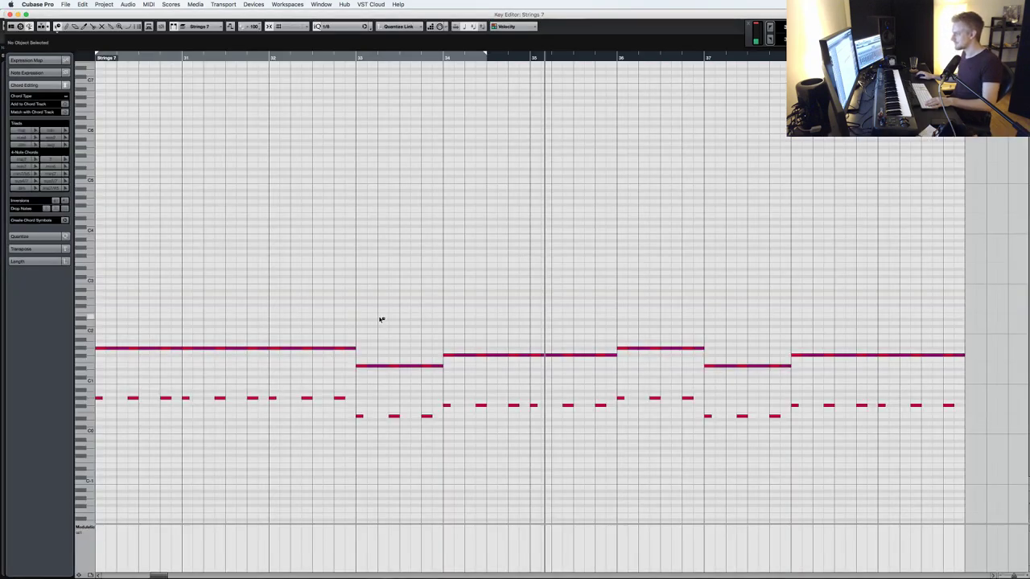
{"action": "scroll", "coordinate": [327, 338], "scroll_direction": "left", "scroll_amount": 5}
{"action": "scroll", "coordinate": [362, 324], "scroll_direction": "down", "scroll_amount": 1}
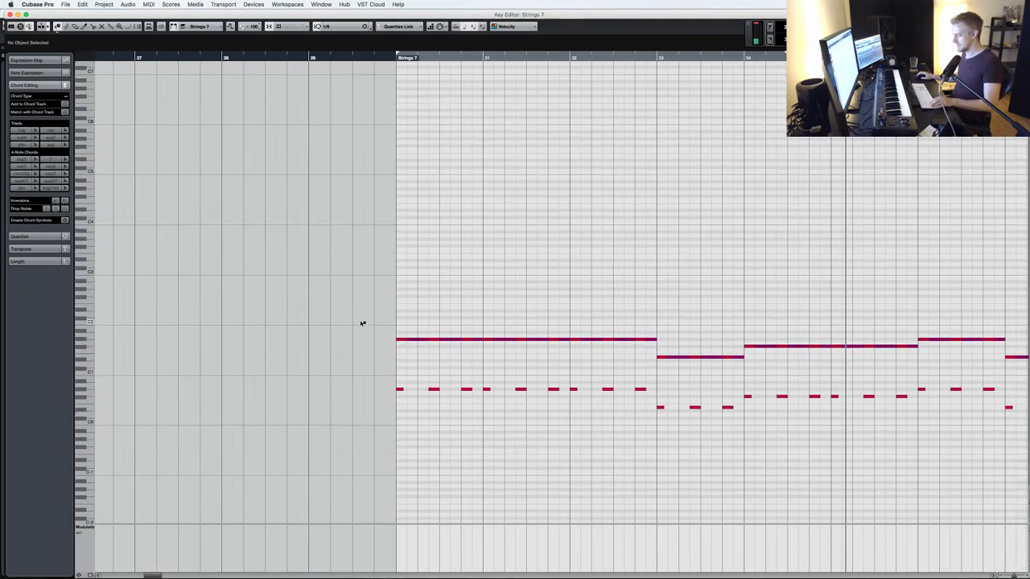
{"action": "left_click", "coordinate": [402, 287]}
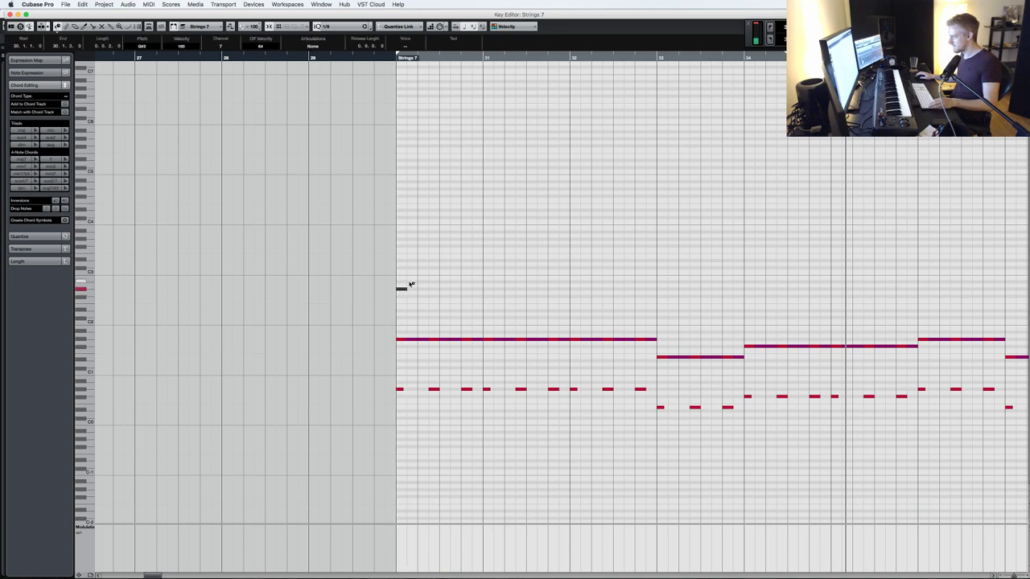
{"action": "left_click", "coordinate": [400, 287]}
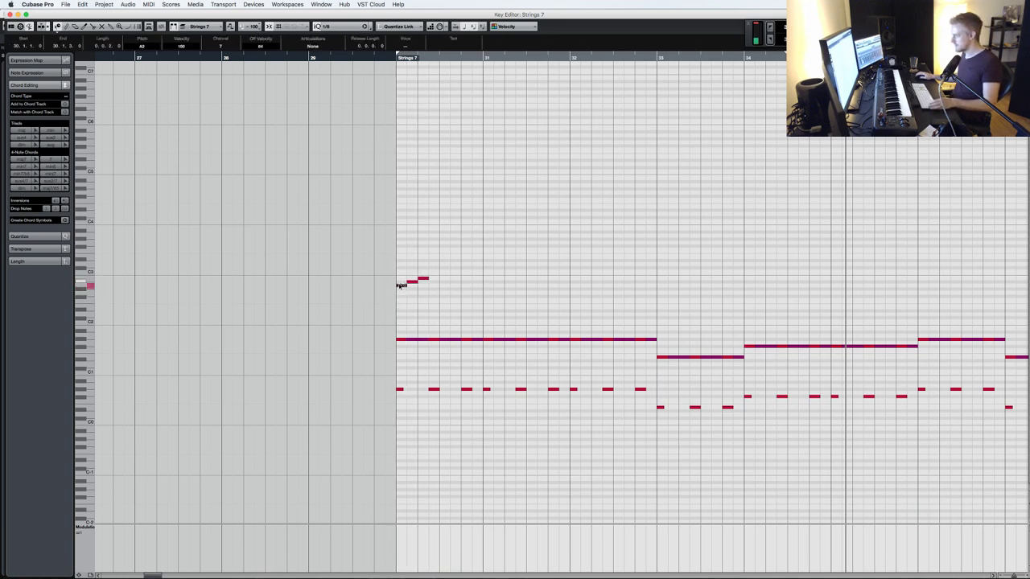
{"action": "left_click", "coordinate": [410, 283]}
{"action": "left_click_drag", "start_coordinate": [424, 279], "coordinate": [391, 254]}
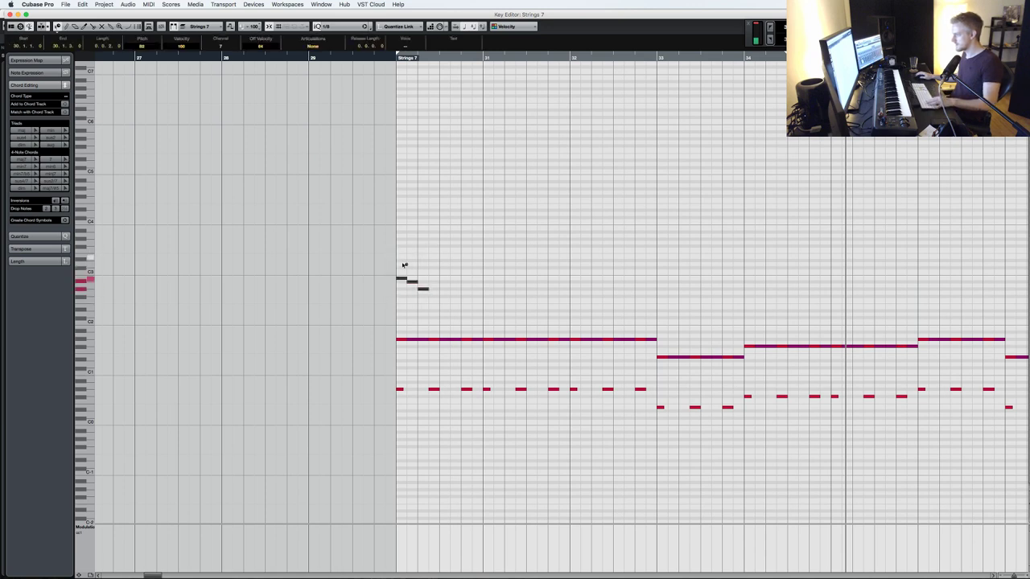
- Repeat the three-note figure back to back through bar 32 and play it from bar 30
{"action": "left_click_drag", "start_coordinate": [427, 306], "coordinate": [399, 264]}
{"action": "key", "text": "super+d"}
{"action": "key", "text": "super+d"}
{"action": "key", "text": "KP_Subtract"}
{"action": "key", "text": "KP_1"}
{"action": "key", "text": "space"}
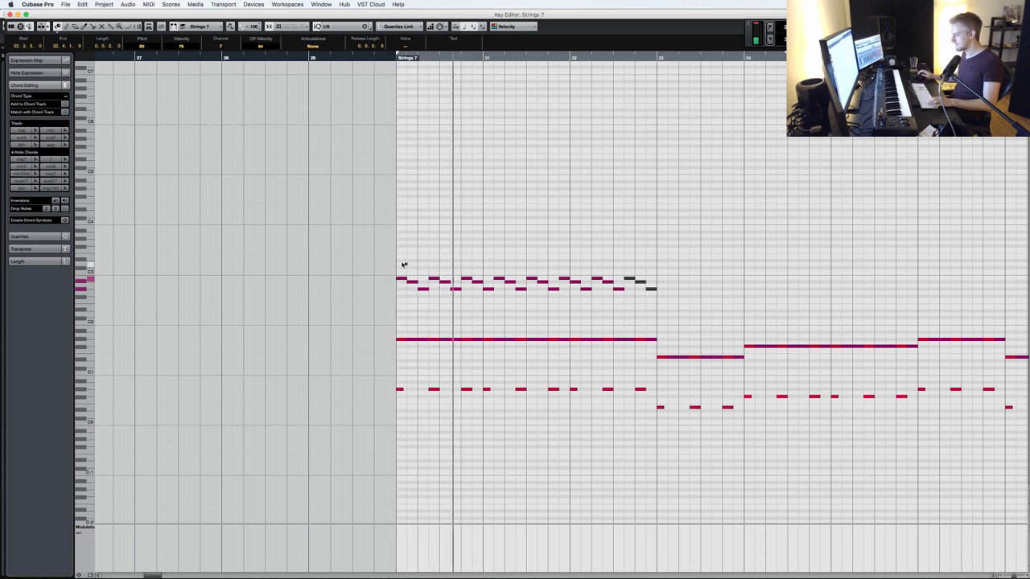
- Undo the excess repeats, duplicate bar 30's upper figure into bars 31 and 32 so it restarts each bar, and play it
{"action": "key", "text": "super+z"}
{"action": "key", "text": "super+z"}
{"action": "left_click_drag", "start_coordinate": [479, 291], "coordinate": [404, 256]}
{"action": "key", "text": "super+d"}
{"action": "key", "text": "KP_Subtract"}
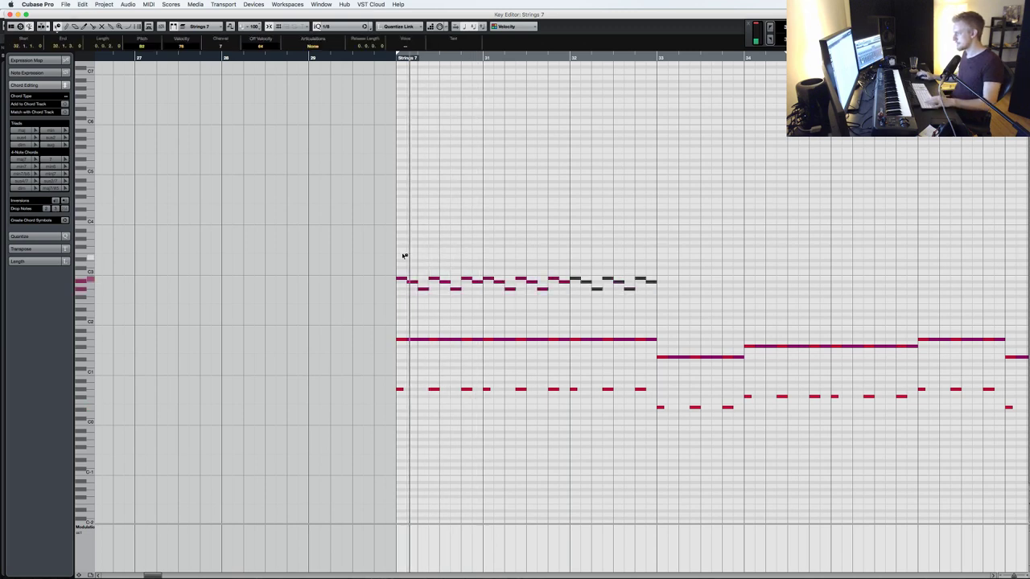
{"action": "key", "text": "space"}
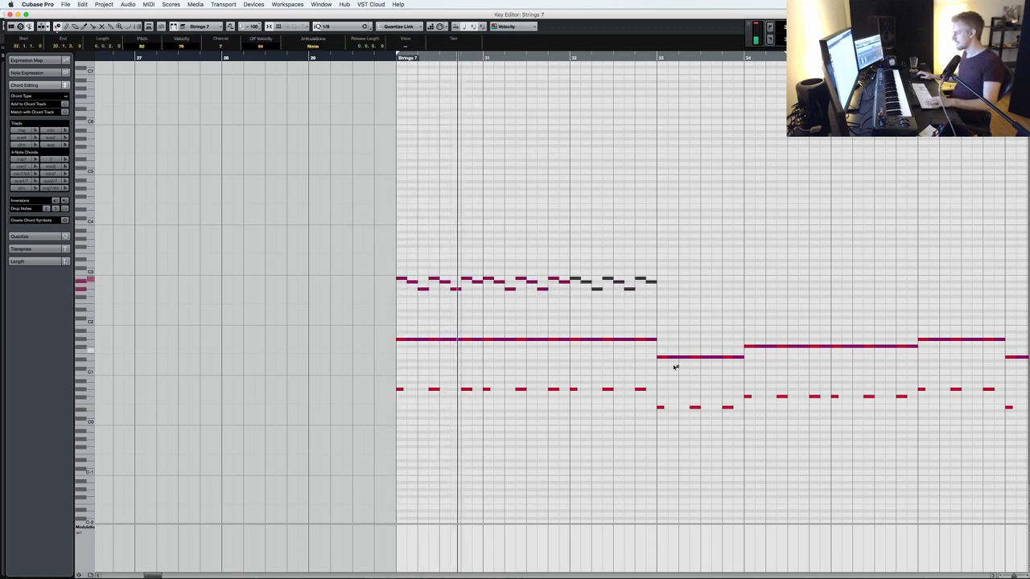
- Duplicate bar 32's upper figure into bars 33 and 34 and lower the bar 34 copy to A#2, G#2 and F#2
{"action": "left_click_drag", "start_coordinate": [658, 296], "coordinate": [575, 260]}
{"action": "key", "text": "super+d"}
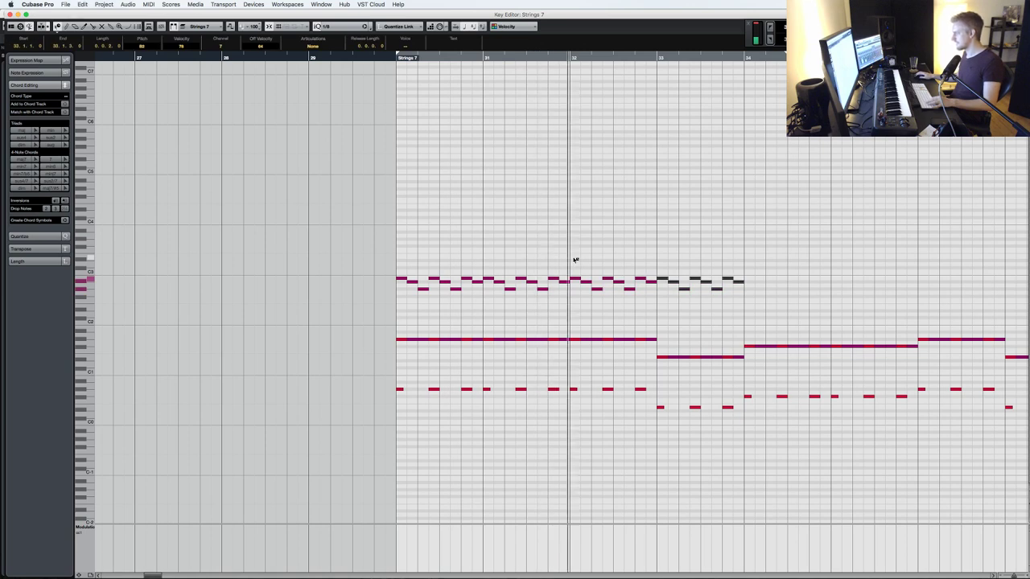
{"action": "key", "text": "super+d"}
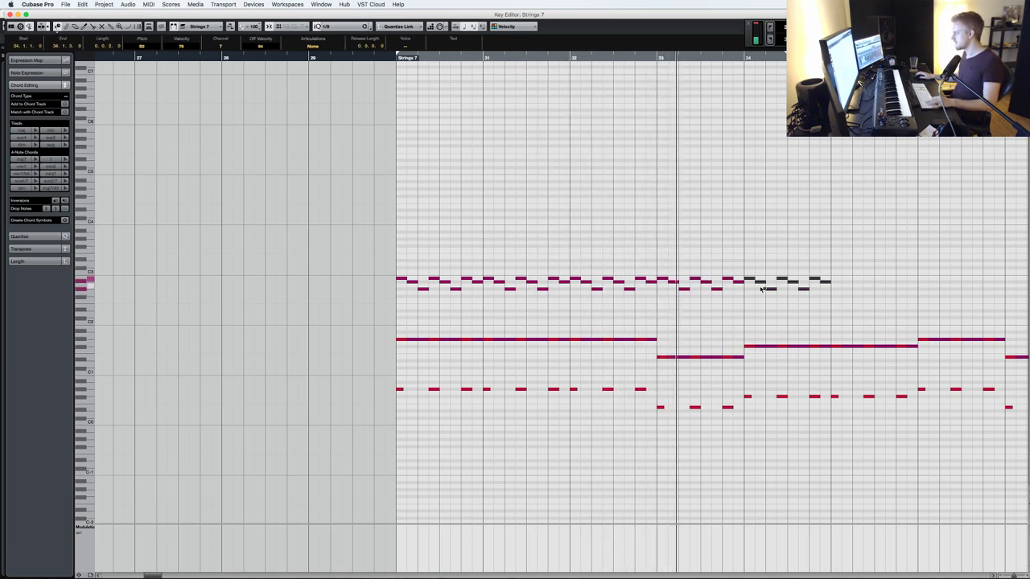
{"action": "key", "text": "Down"}
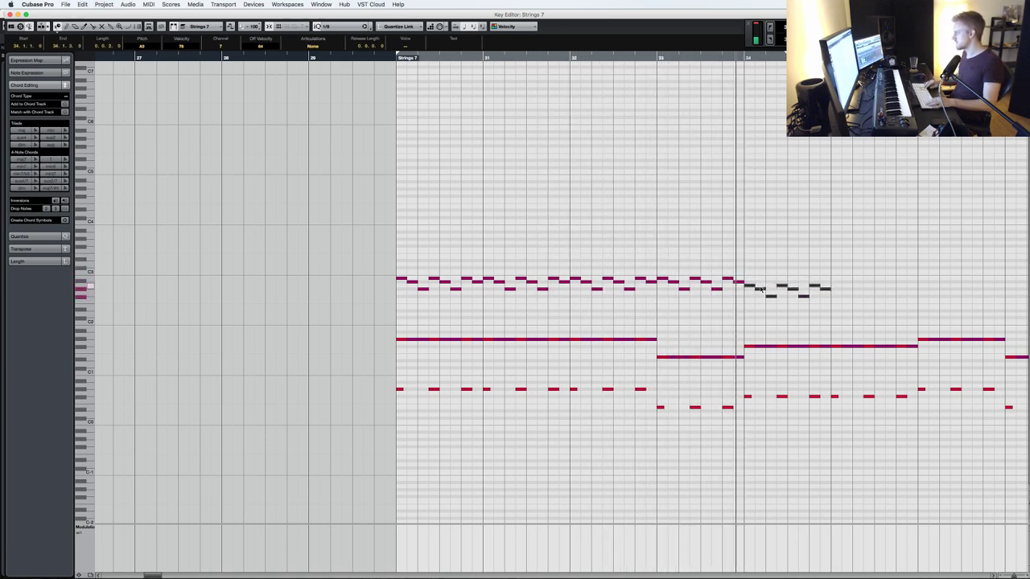
{"action": "key", "text": "Down"}
{"action": "key", "text": "Down"}
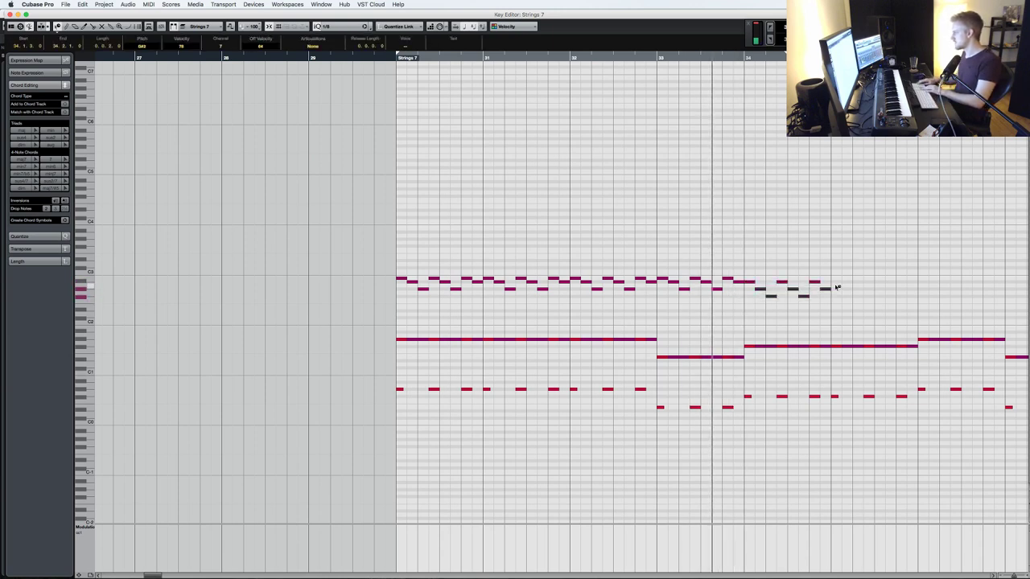
- Duplicate bar 34's upper figure into bar 35, copy the figures of bars 32–35 into bars 36–39, and audition them
{"action": "left_click_drag", "start_coordinate": [827, 310], "coordinate": [750, 270]}
{"action": "key", "text": "alt+d"}
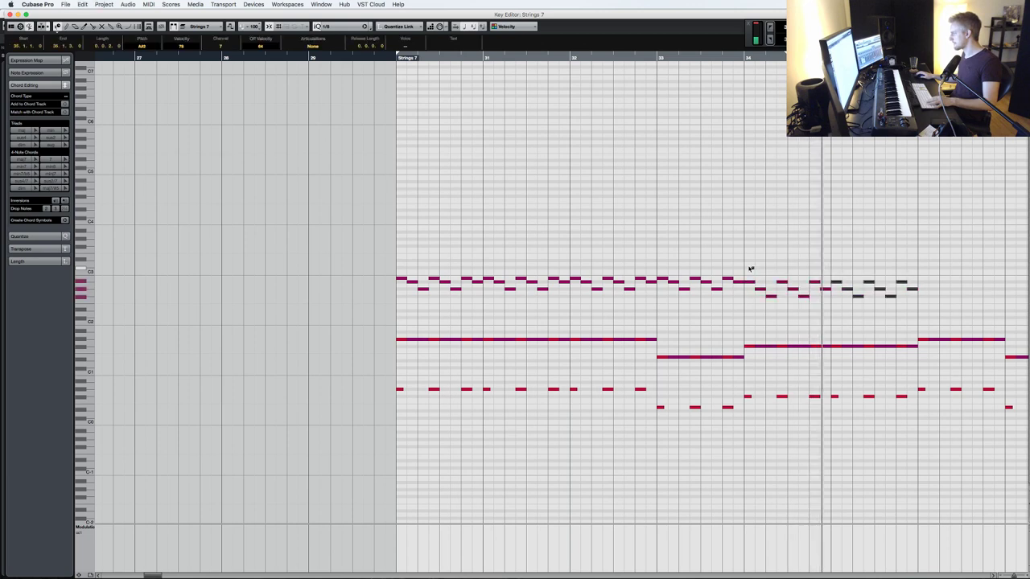
{"action": "left_click_drag", "start_coordinate": [914, 316], "coordinate": [576, 251]}
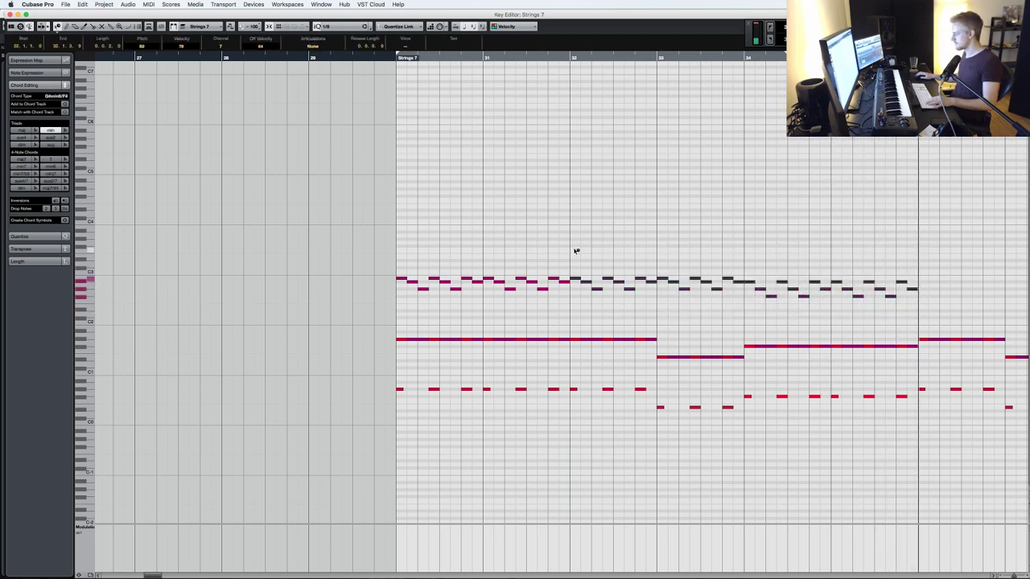
{"action": "key", "text": "KP_Subtract"}
{"action": "key", "text": "KP_Add"}
{"action": "key", "text": "space"}
{"action": "scroll", "coordinate": [613, 253], "scroll_direction": "right", "scroll_amount": 2}
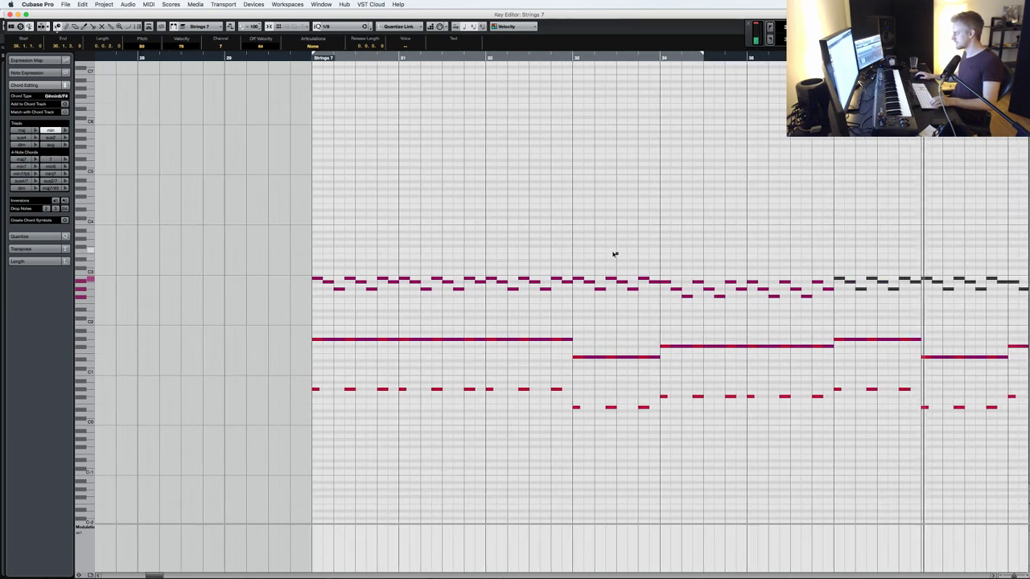
{"action": "scroll", "coordinate": [614, 254], "scroll_direction": "right", "scroll_amount": 3}
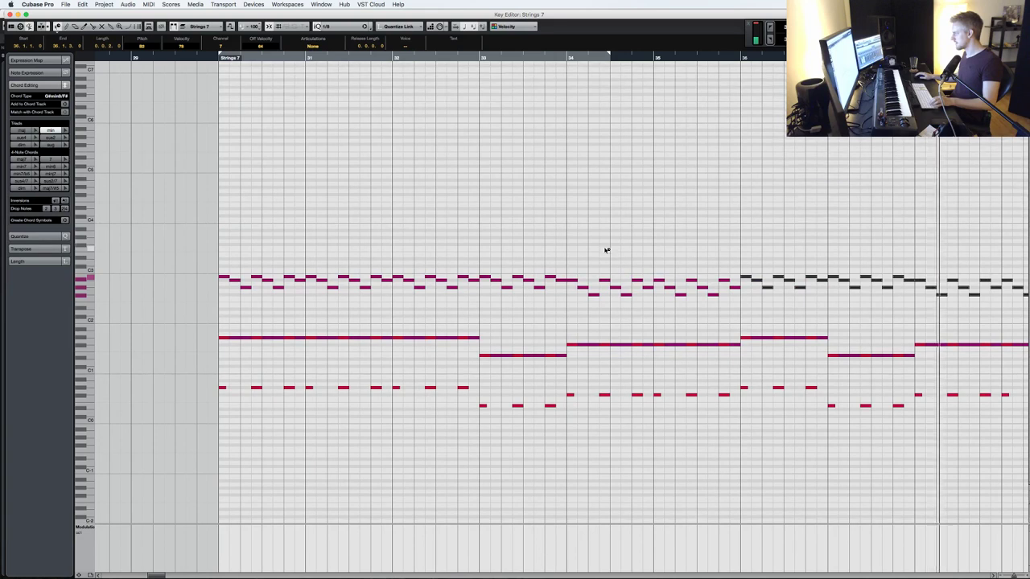
{"action": "scroll", "coordinate": [606, 250], "scroll_direction": "right", "scroll_amount": 1}
{"action": "key", "text": "space"}
{"action": "scroll", "coordinate": [467, 245], "scroll_direction": "up", "scroll_amount": 2}
- Play the arrangement from just before bar 26 and reopen the Strings 7 part for note editing
{"action": "key", "text": "Return"}
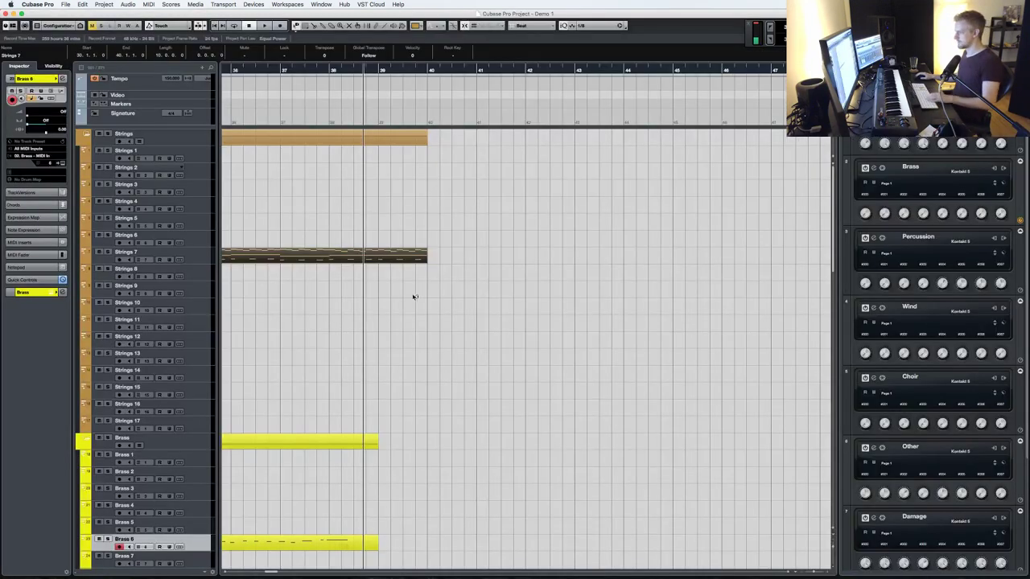
{"action": "scroll", "coordinate": [413, 300], "scroll_direction": "left", "scroll_amount": 10}
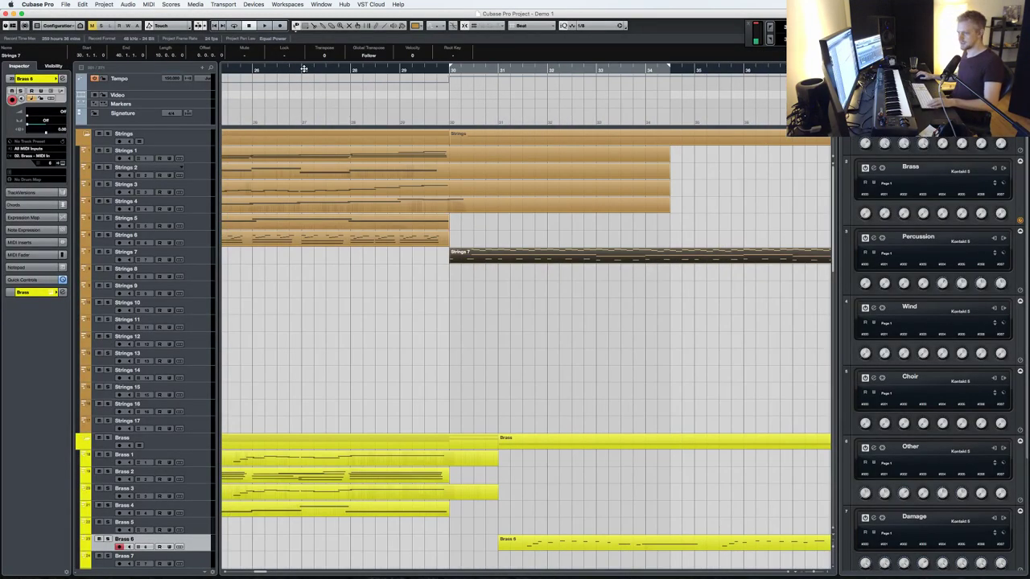
{"action": "double_click", "coordinate": [243, 69]}
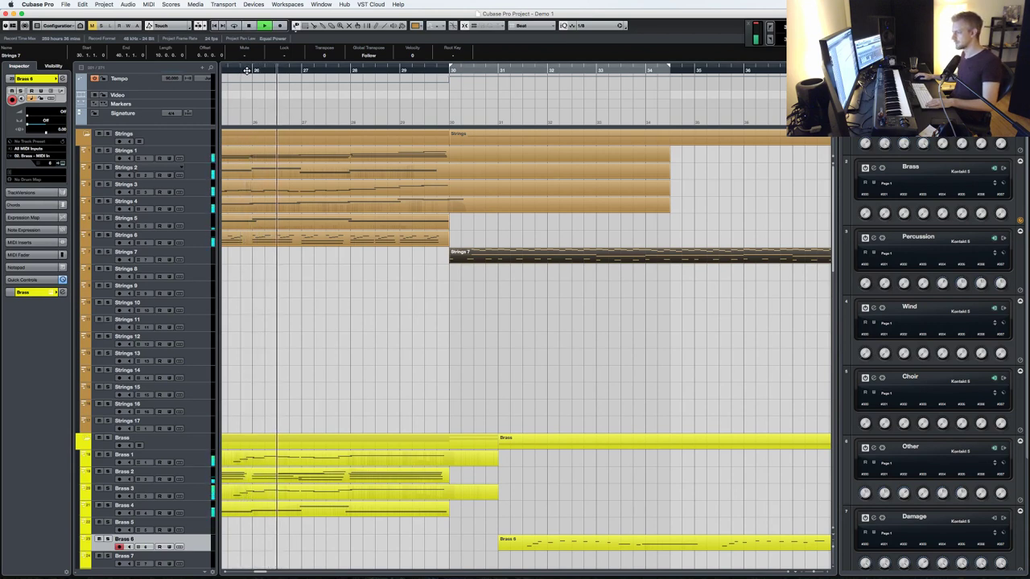
{"action": "double_click", "coordinate": [492, 259]}
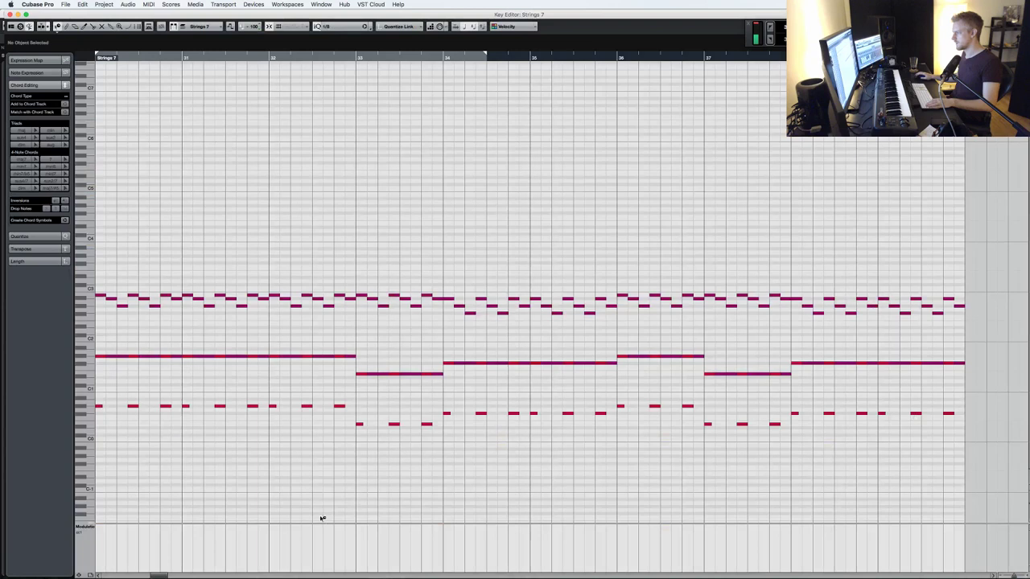
- Show the full Strings 7 part, select all its notes and return to the arrangement
{"action": "key", "text": "g"}
{"action": "key", "text": "g"}
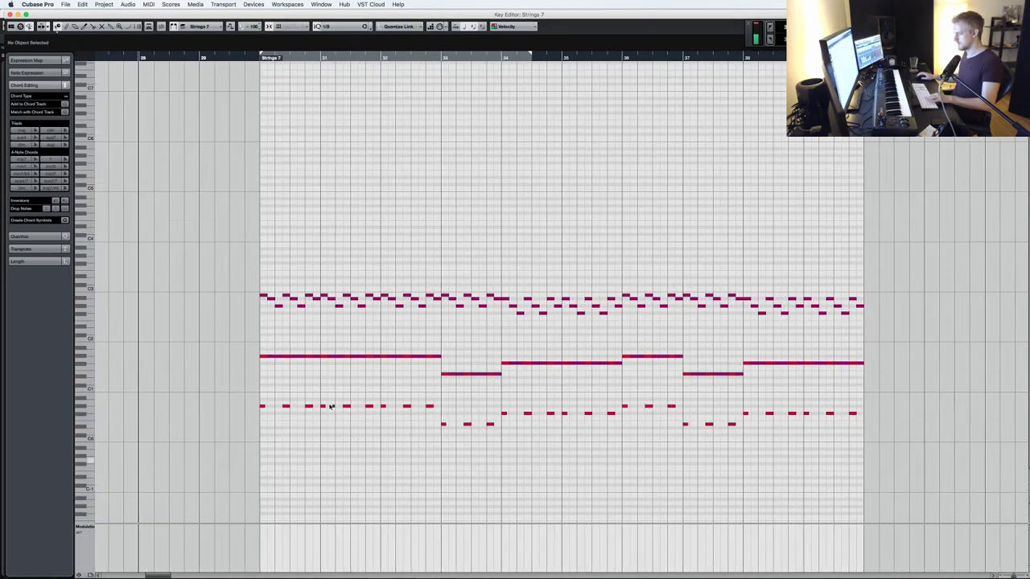
{"action": "key", "text": "super+a"}
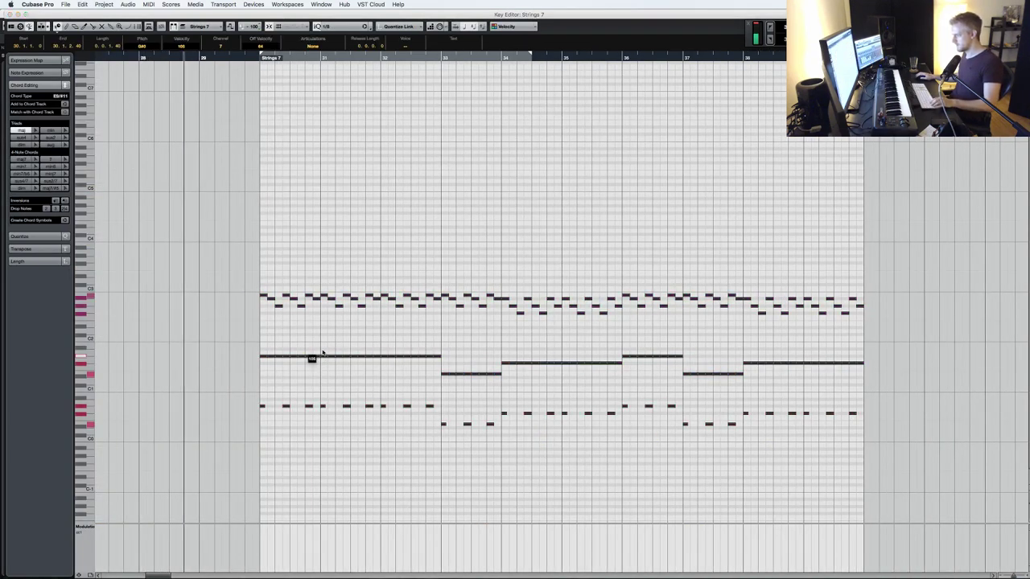
{"action": "key", "text": "Return"}
- Select the Brass 7 track, browse the Berlin Brass multi and single articulations in its Kontakt instrument, and close the instrument
{"action": "scroll", "coordinate": [412, 299], "scroll_direction": "down", "scroll_amount": 5}
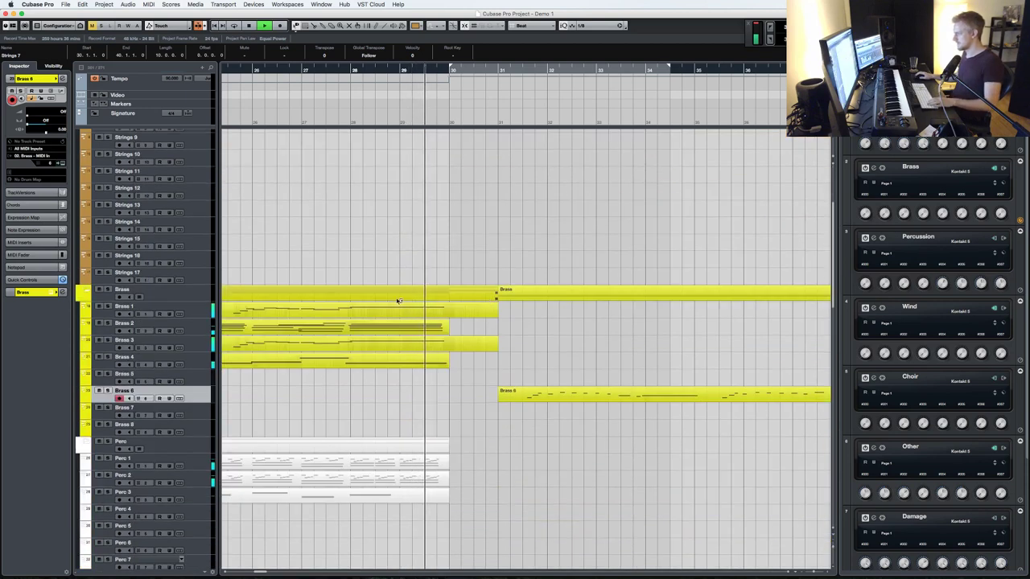
{"action": "left_click", "coordinate": [202, 415]}
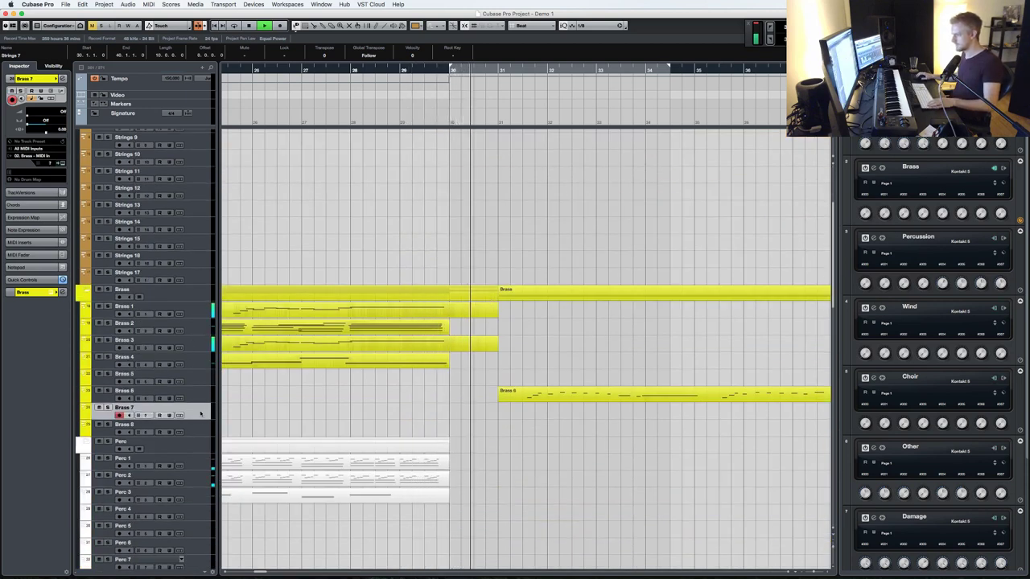
{"action": "key", "text": "e"}
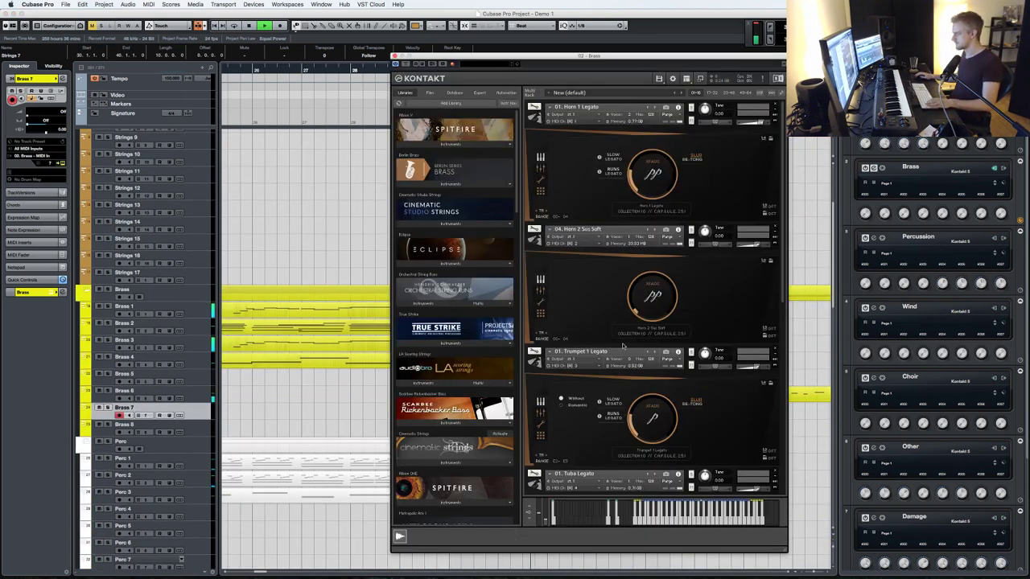
{"action": "scroll", "coordinate": [548, 309], "scroll_direction": "down", "scroll_amount": 5}
{"action": "left_click", "coordinate": [440, 185]}
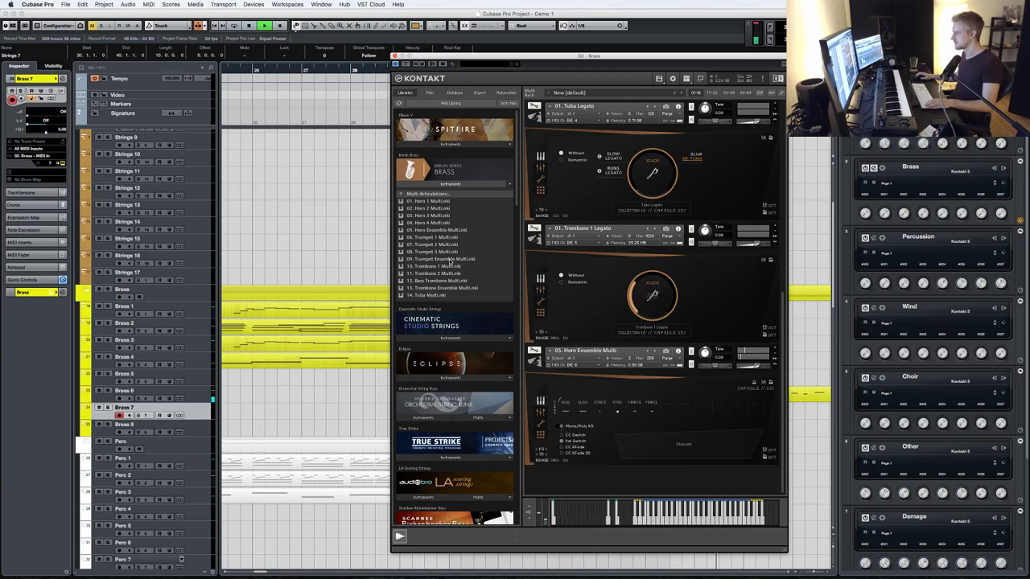
{"action": "double_click", "coordinate": [434, 194]}
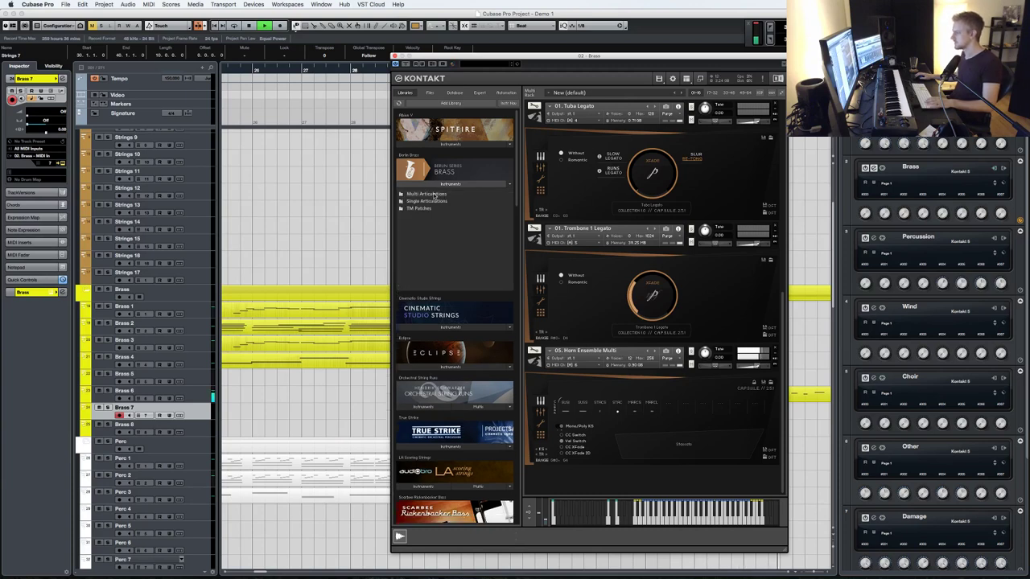
{"action": "double_click", "coordinate": [434, 203]}
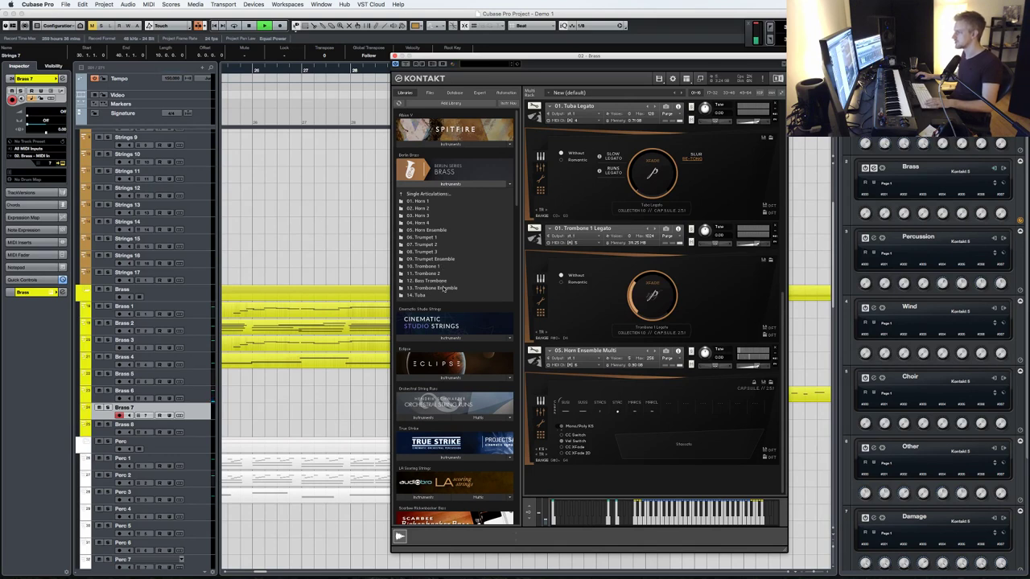
{"action": "left_click", "coordinate": [395, 57]}
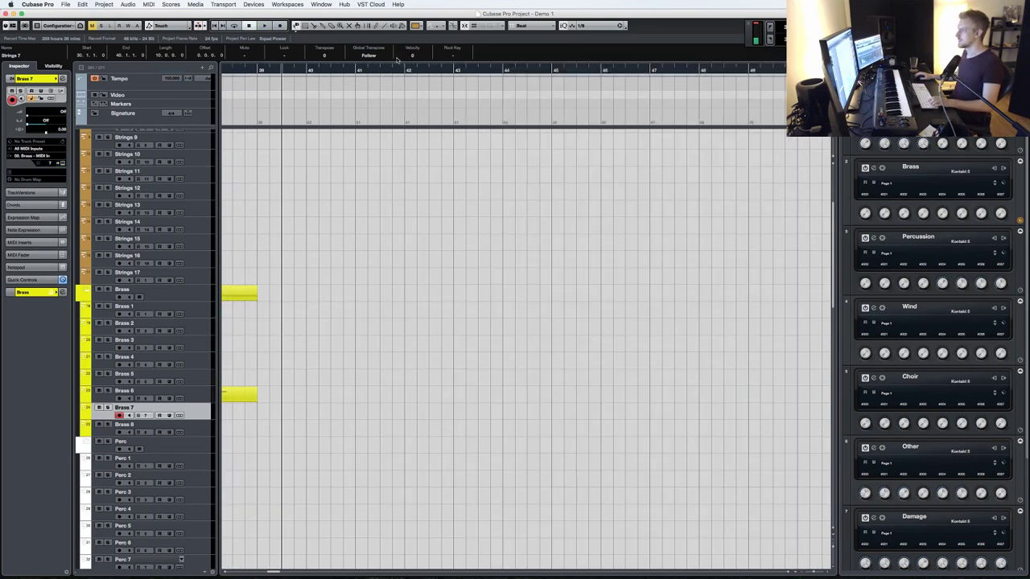
- Delete the empty Strings 2 and Strings 3 parts that start at bar 30
{"action": "key", "text": "l"}
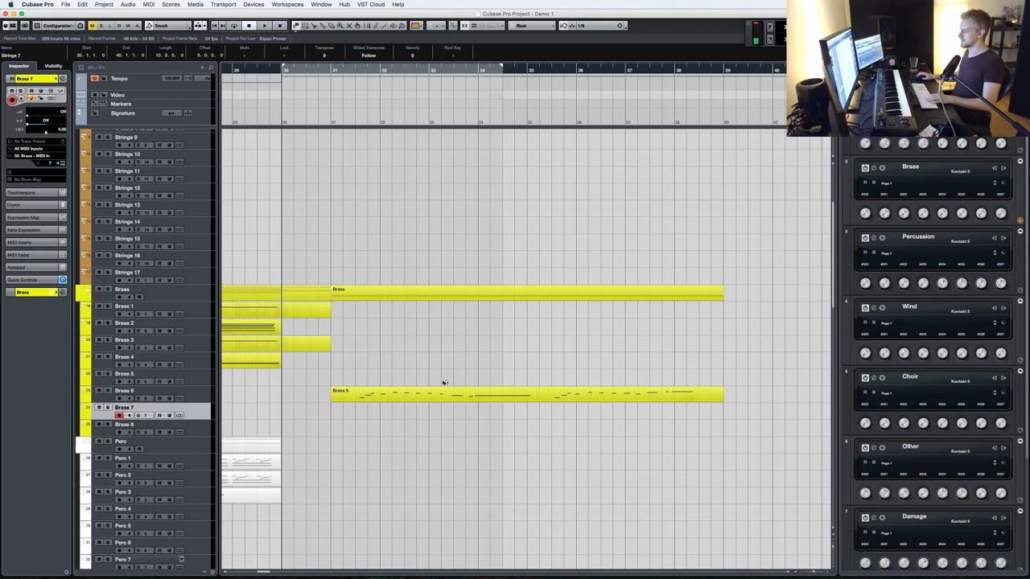
{"action": "scroll", "coordinate": [441, 364], "scroll_direction": "up", "scroll_amount": 5}
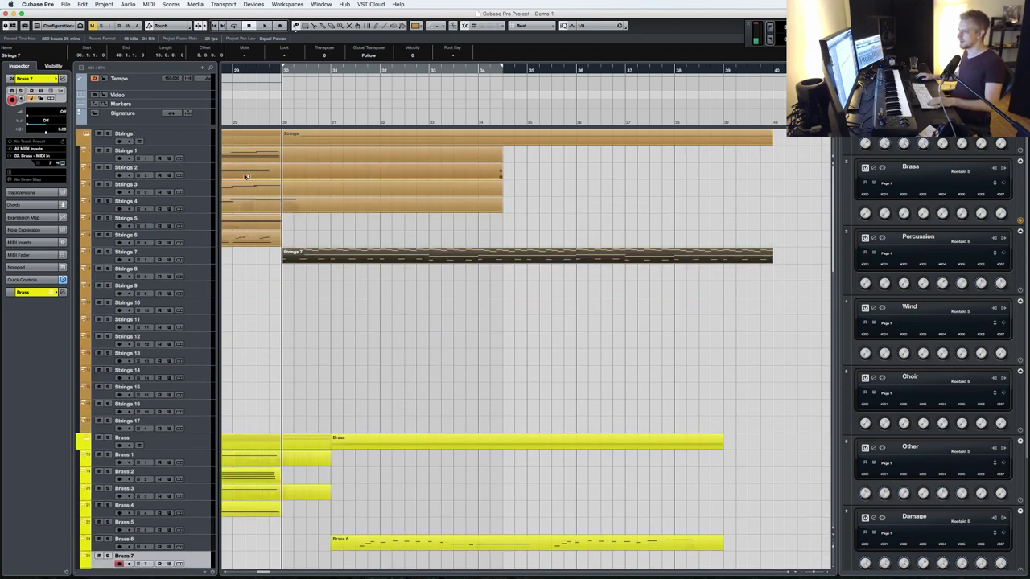
{"action": "left_click", "coordinate": [305, 176]}
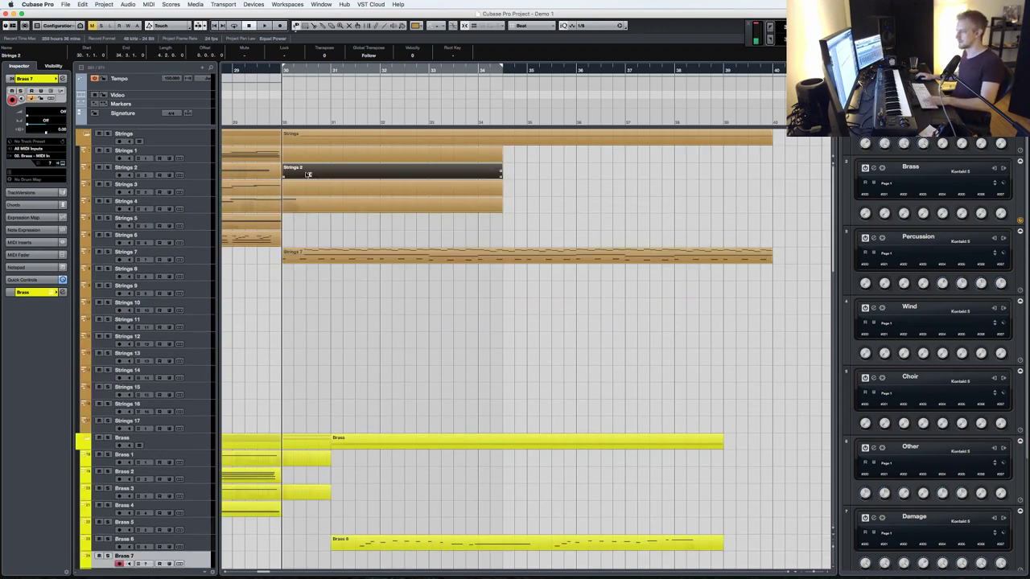
{"action": "key", "text": "Delete"}
{"action": "left_click", "coordinate": [192, 175]}
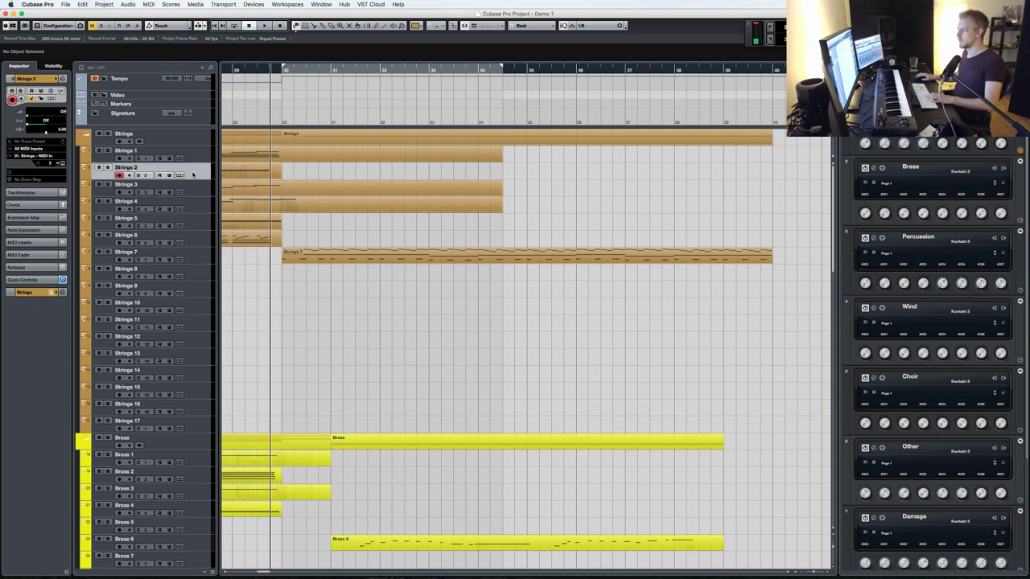
{"action": "left_click", "coordinate": [309, 190]}
{"action": "key", "text": "Delete"}
- Try recording a melody on Strings 3 over the bar 30 section, undo the take and restart playback
{"action": "left_click", "coordinate": [204, 192]}
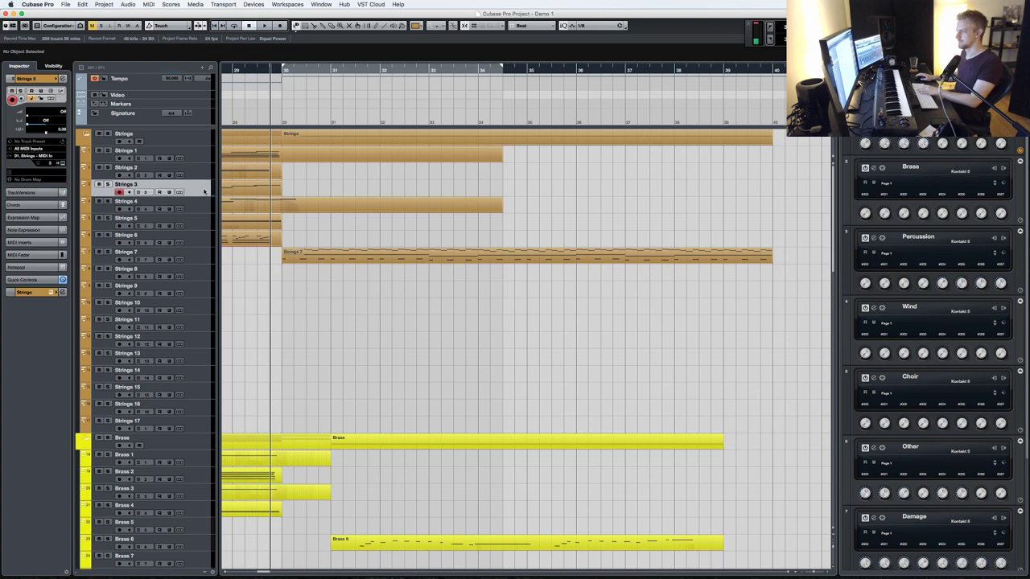
{"action": "key", "text": "KP_Multiply"}
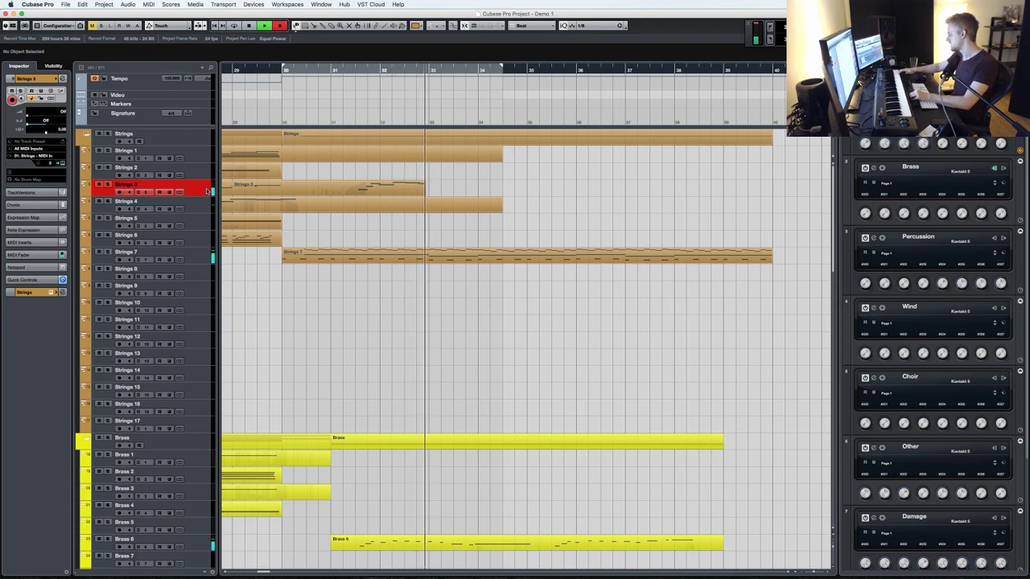
{"action": "key", "text": "space"}
{"action": "key", "text": "super+z"}
{"action": "key", "text": "KP_0"}
{"action": "key", "text": "space"}
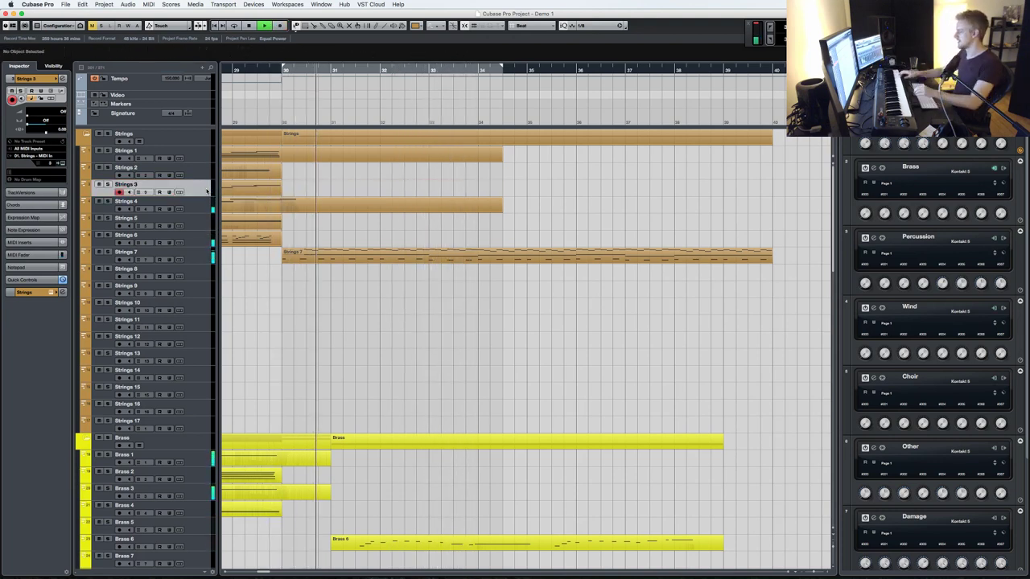
- Delete the Brass 6 melody part that starts at bar 31
{"action": "left_click", "coordinate": [395, 546]}
{"action": "key", "text": "Delete"}
{"action": "key", "text": "space"}
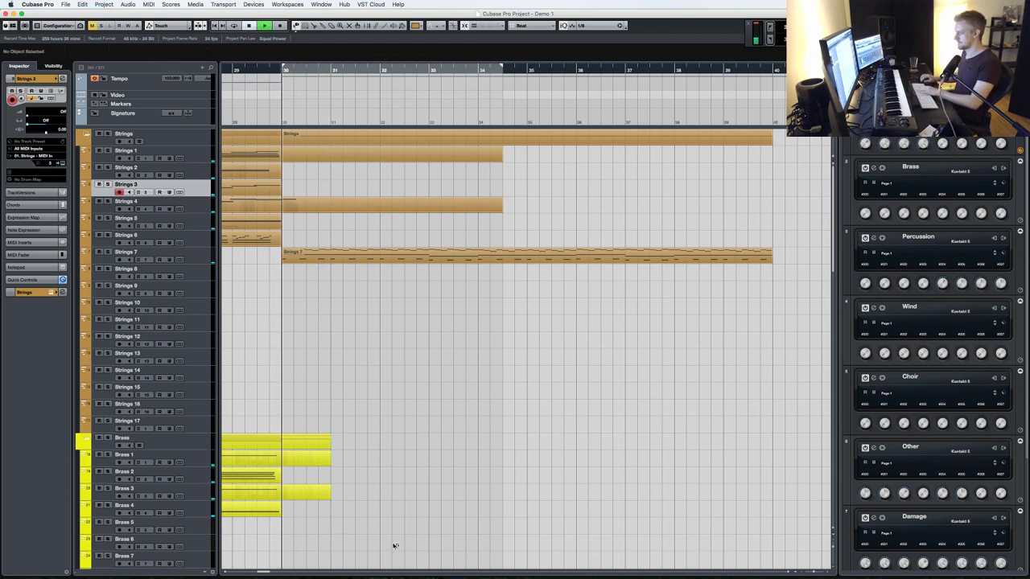
- Try two more melody takes on Strings 3 from bar 30 and discard each recording
{"action": "key", "text": "KP_Multiply"}
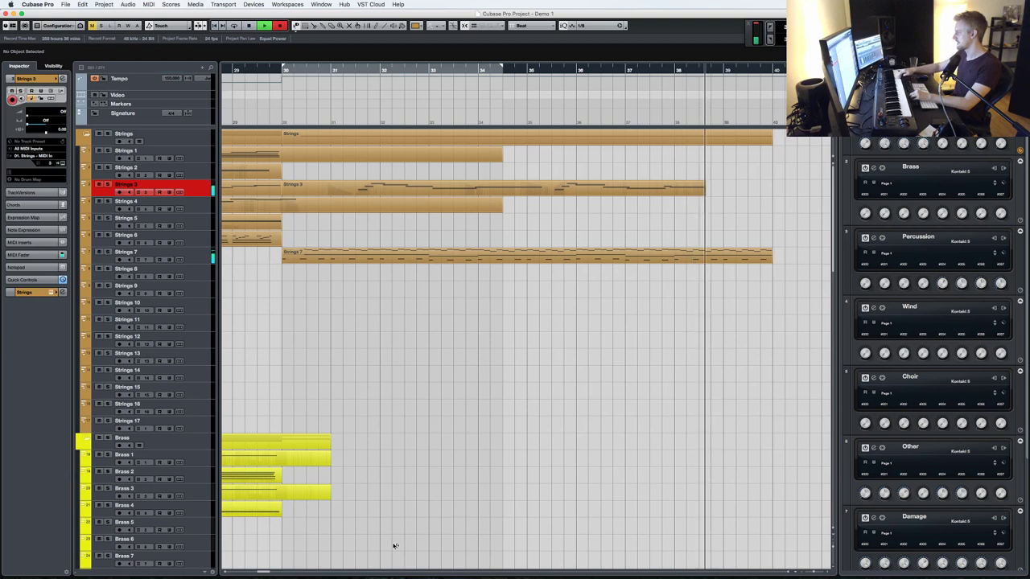
{"action": "key", "text": "space"}
{"action": "key", "text": "super+z"}
{"action": "key", "text": "KP_1"}
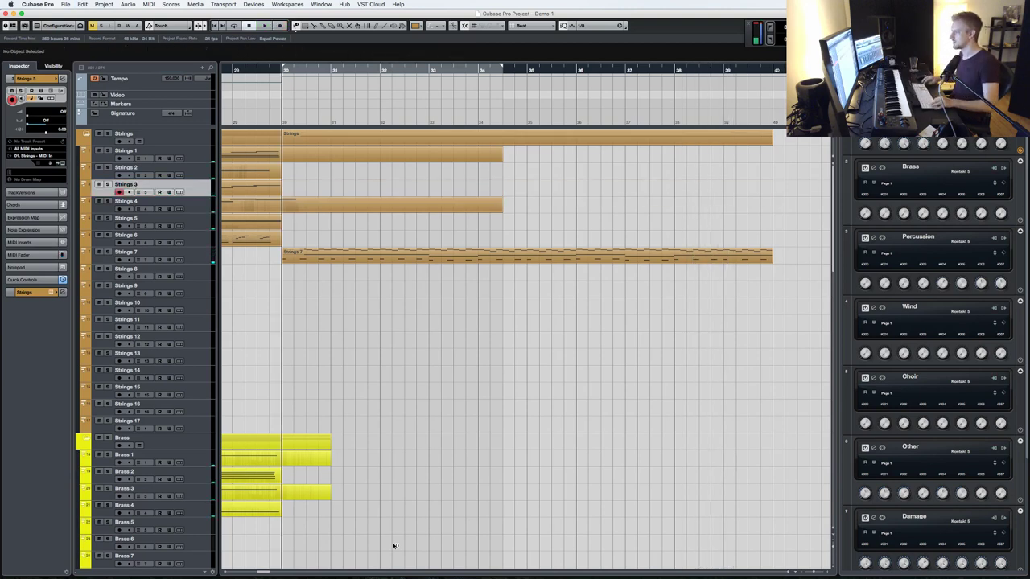
{"action": "key", "text": "KP_Multiply"}
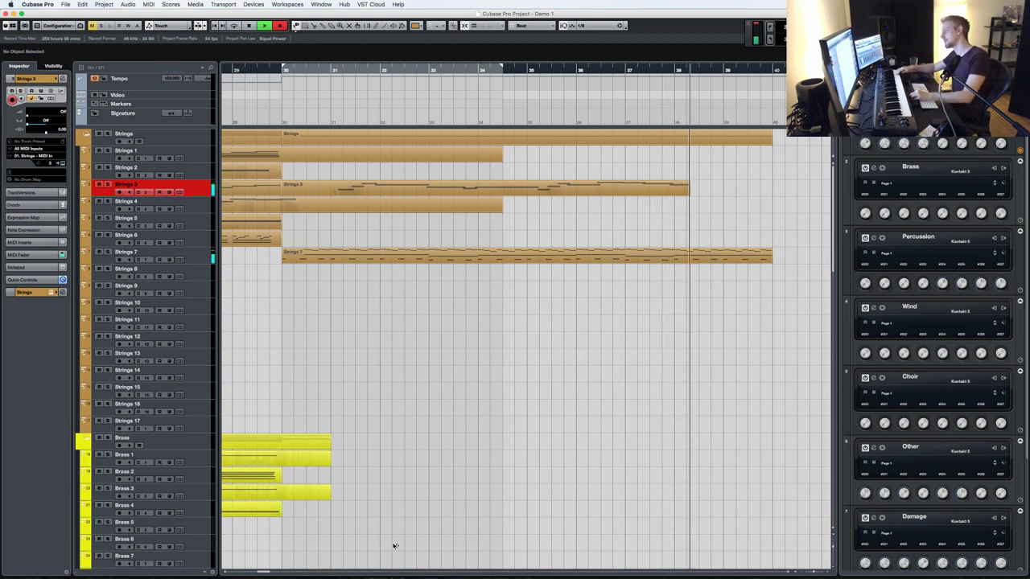
{"action": "key", "text": "space"}
{"action": "key", "text": "Delete"}
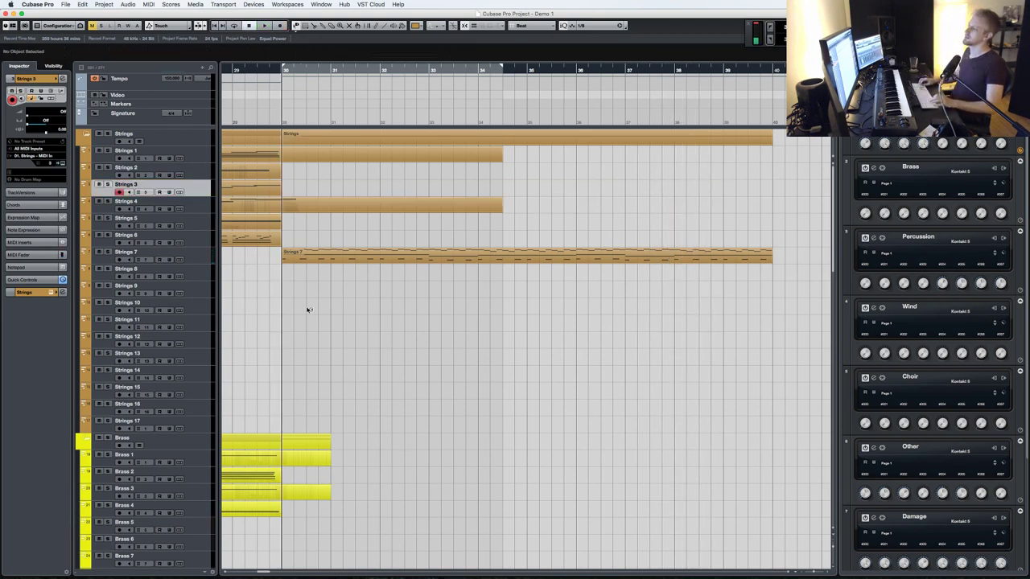
- Show the whole arrangement and play it from the beginning
{"action": "key", "text": "g"}
{"action": "key", "text": "g"}
{"action": "key", "text": "g"}
{"action": "key", "text": "g"}
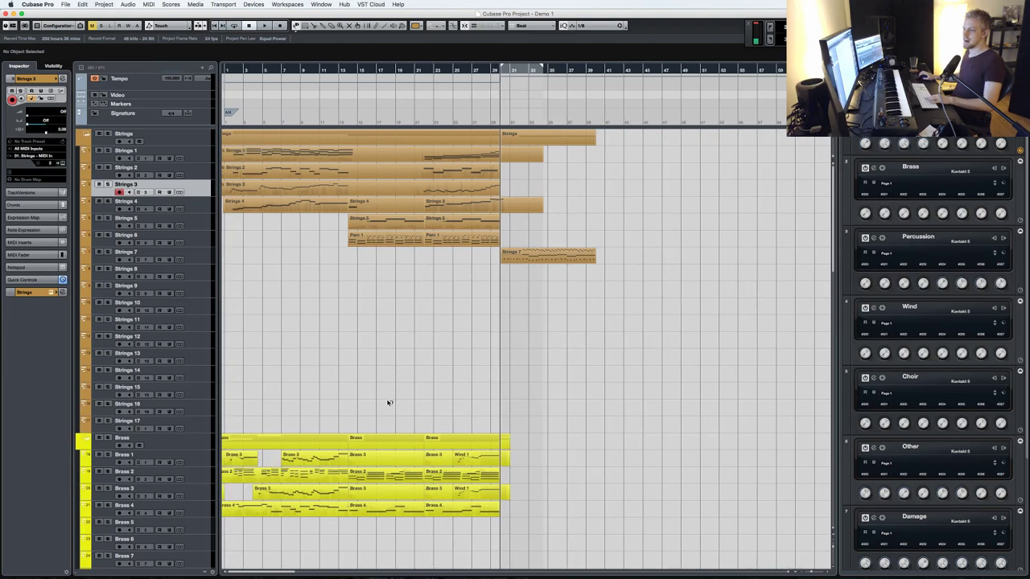
{"action": "key", "text": "g"}
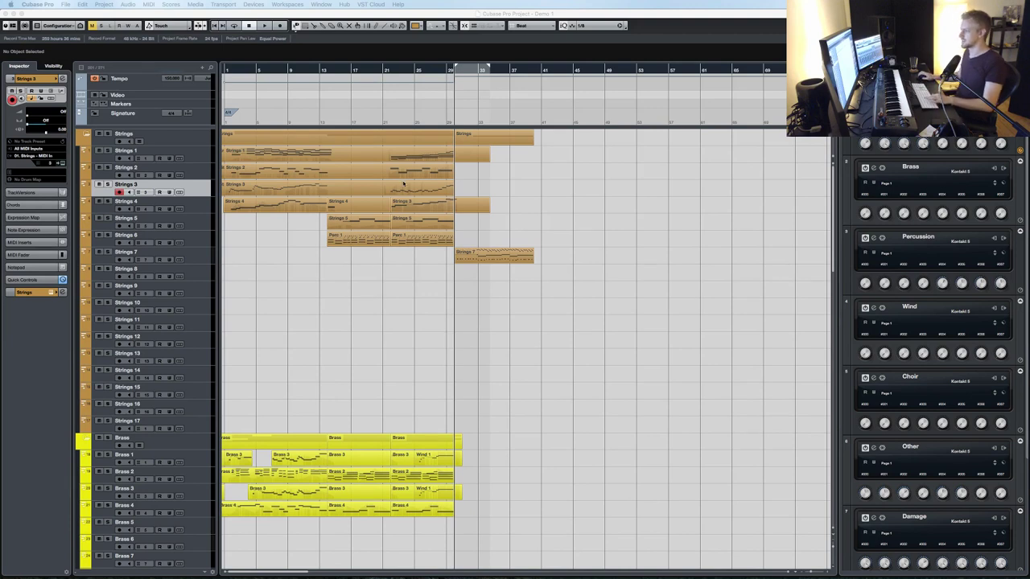
{"action": "left_click", "coordinate": [387, 309]}
{"action": "key", "text": "g"}
{"action": "key", "text": "g"}
{"action": "key", "text": "g"}
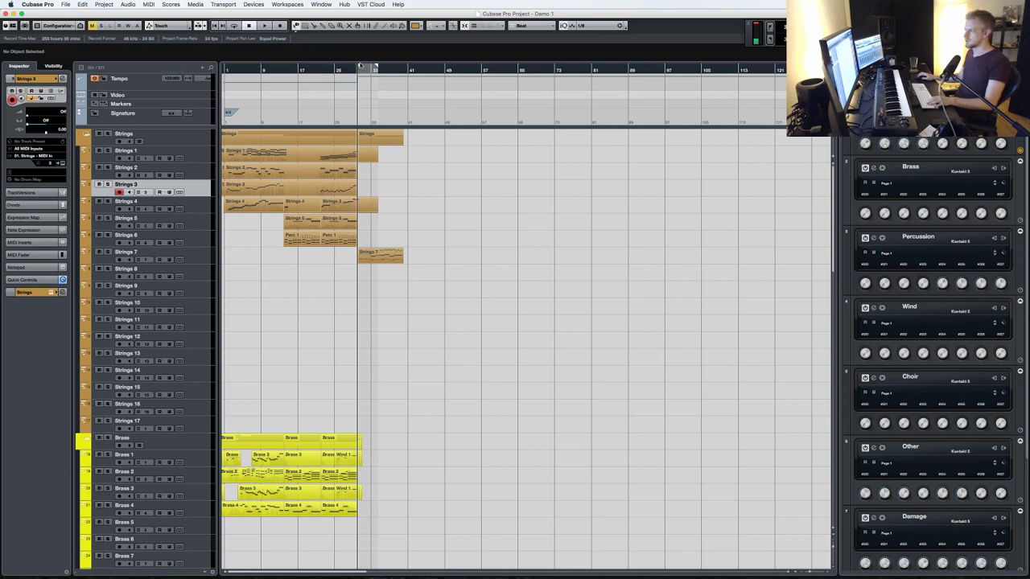
{"action": "key", "text": "."}
{"action": "key", "text": "space"}
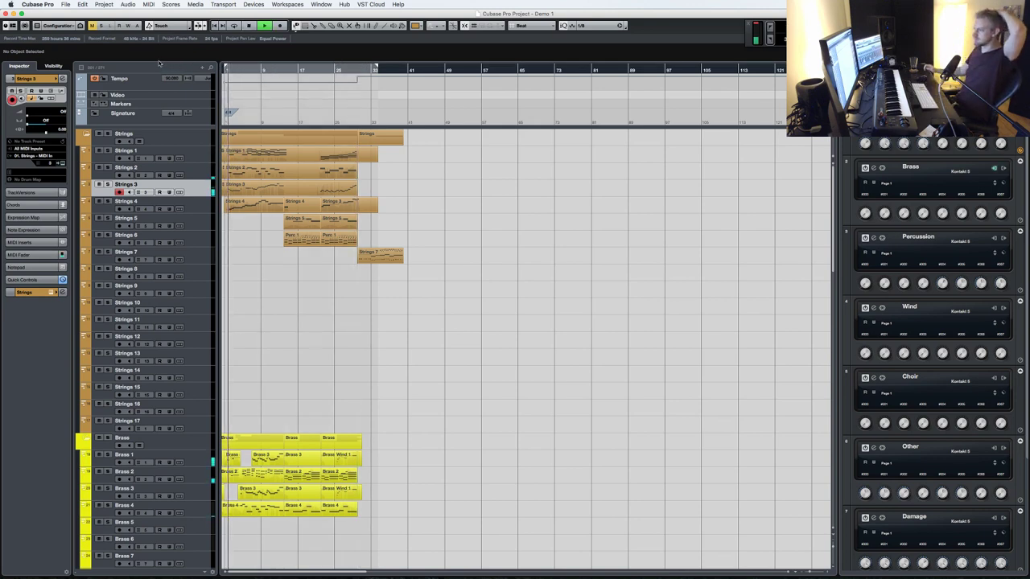
- Review the choir, wind, percussion, brass and string parts of the opening section during playback
{"action": "scroll", "coordinate": [293, 310], "scroll_direction": "down", "scroll_amount": 10}
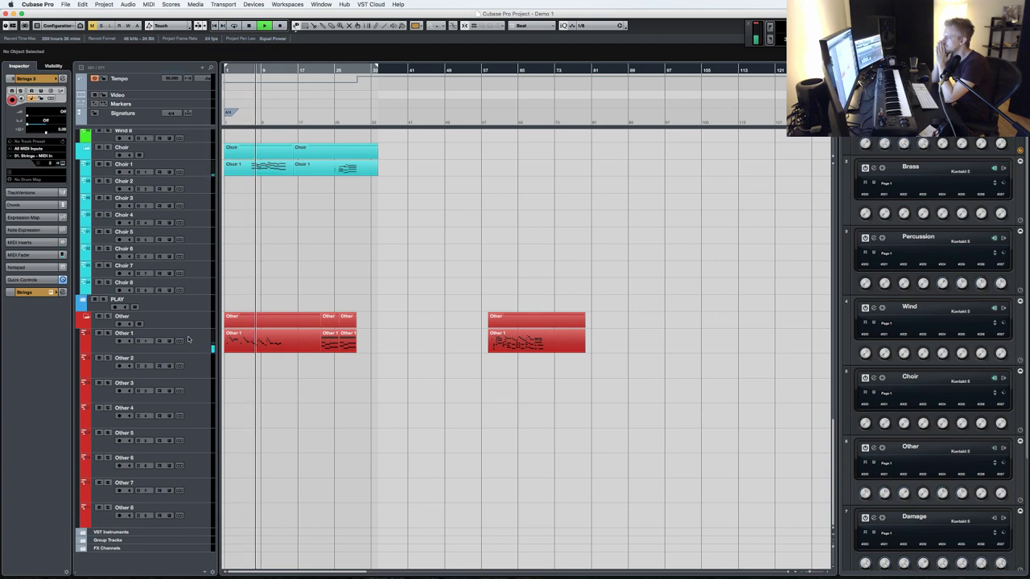
{"action": "scroll", "coordinate": [233, 214], "scroll_direction": "up", "scroll_amount": 10}
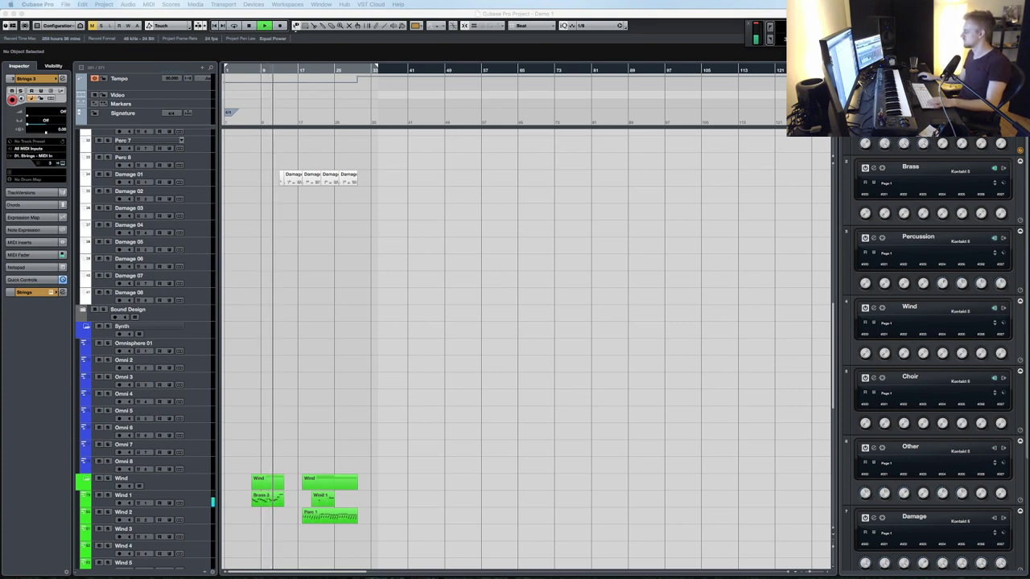
{"action": "scroll", "coordinate": [457, 414], "scroll_direction": "up", "scroll_amount": 10}
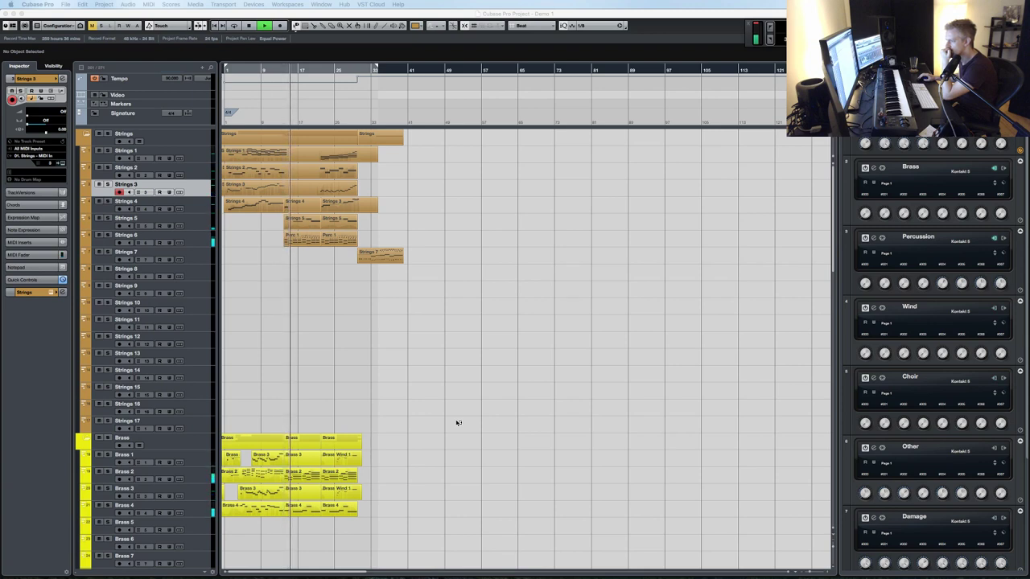
{"action": "scroll", "coordinate": [458, 422], "scroll_direction": "down", "scroll_amount": 5}
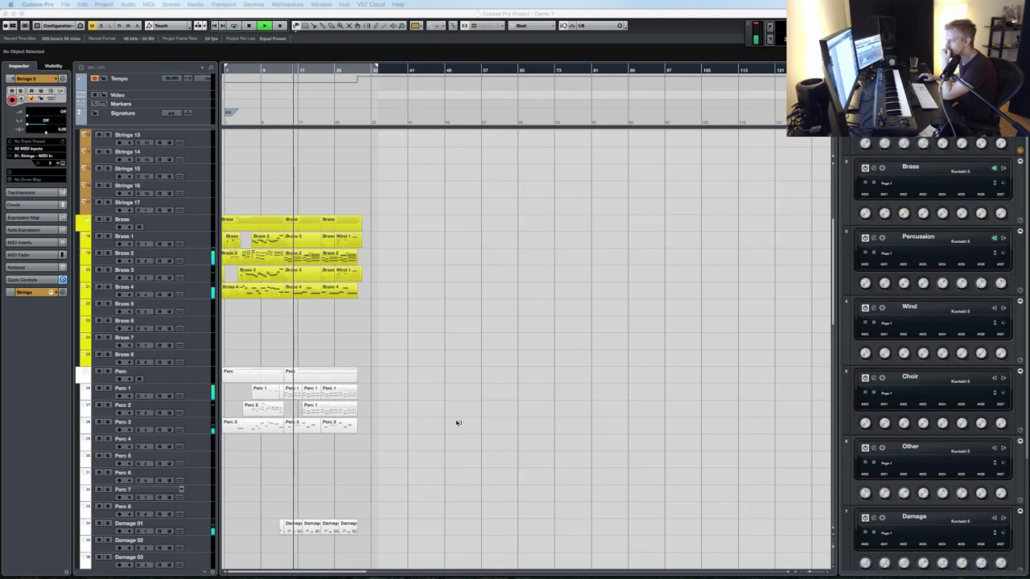
{"action": "scroll", "coordinate": [458, 423], "scroll_direction": "down", "scroll_amount": 3}
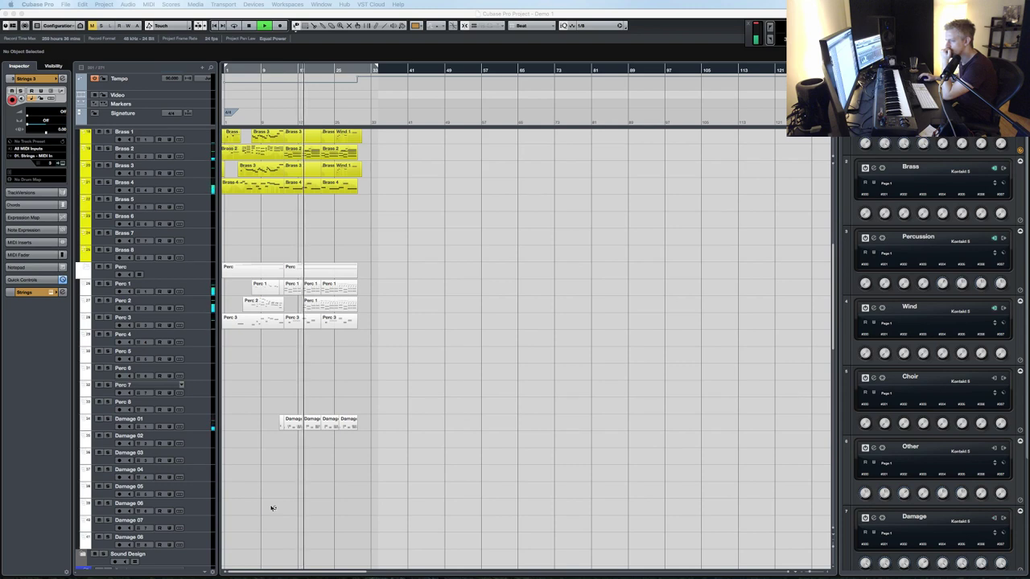
{"action": "left_click", "coordinate": [481, 359]}
{"action": "key", "text": "h"}
{"action": "key", "text": "h"}
{"action": "key", "text": "h"}
{"action": "key", "text": "h"}
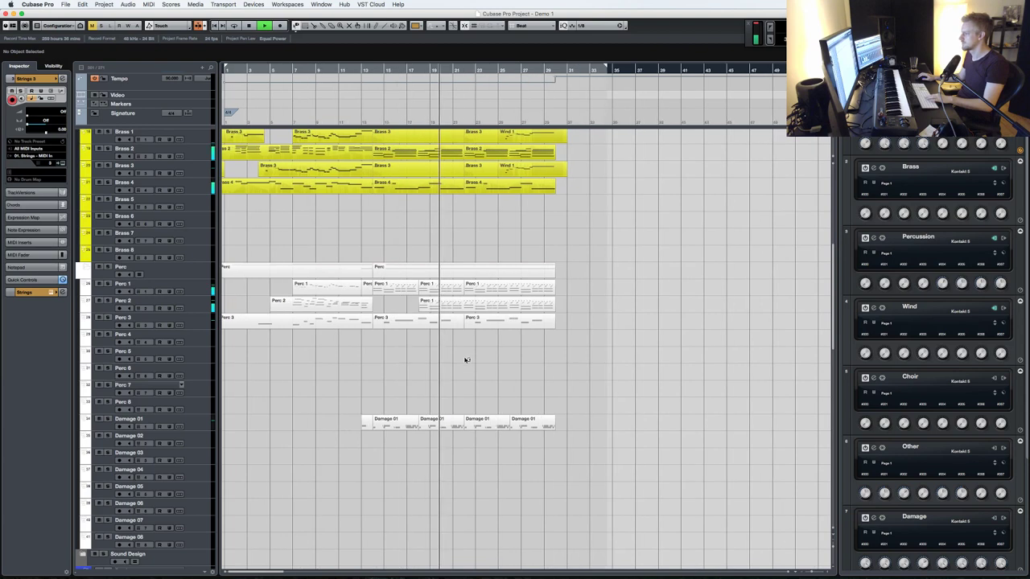
- Check the string, brass and percussion parts leading into bar 30 during playback and open the Strings 7 part for note editing
{"action": "scroll", "coordinate": [474, 388], "scroll_direction": "up", "scroll_amount": 10}
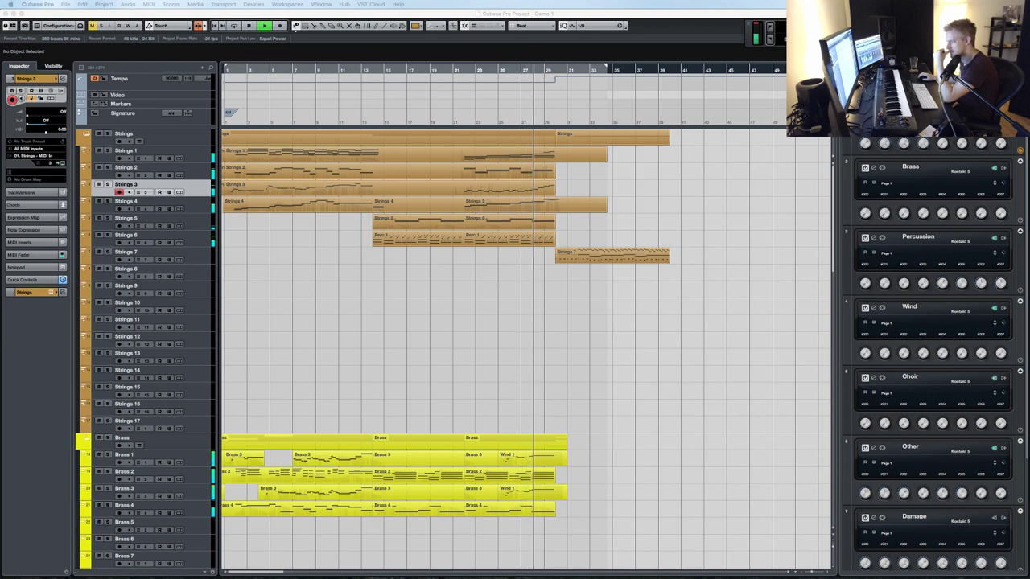
{"action": "scroll", "coordinate": [680, 406], "scroll_direction": "down", "scroll_amount": 5}
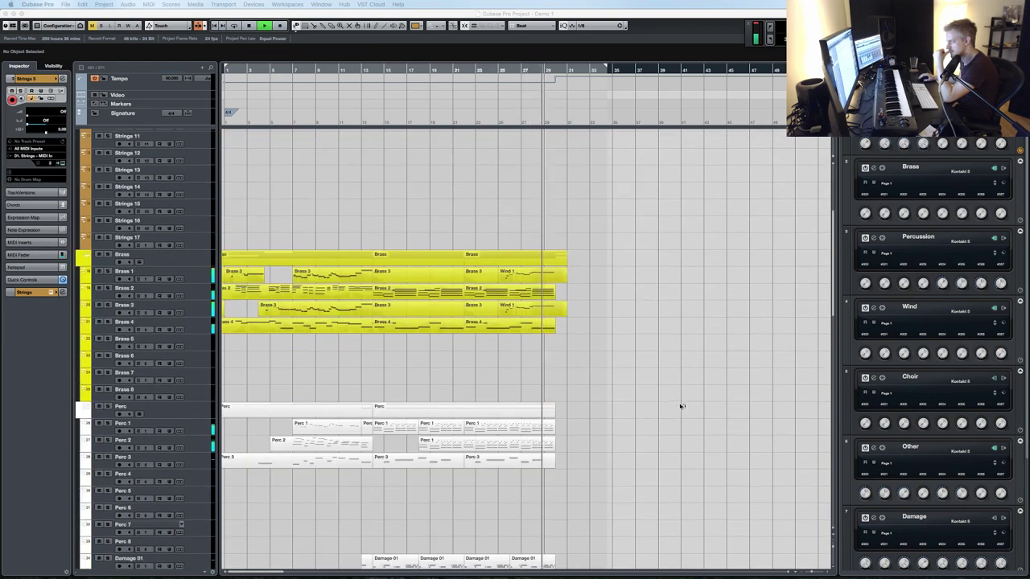
{"action": "scroll", "coordinate": [681, 407], "scroll_direction": "down", "scroll_amount": 5}
{"action": "scroll", "coordinate": [681, 409], "scroll_direction": "up", "scroll_amount": 12}
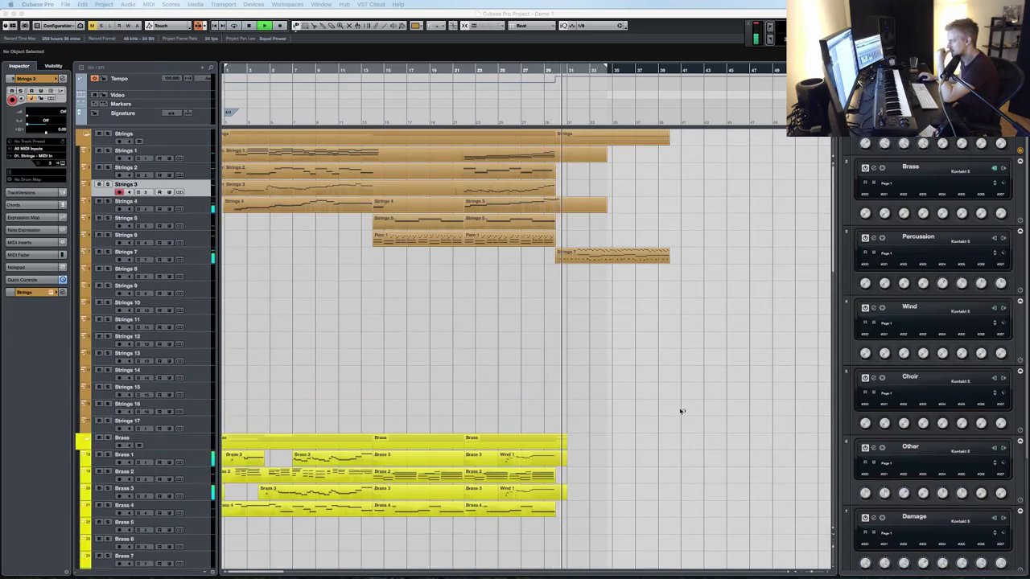
{"action": "double_click", "coordinate": [584, 256]}
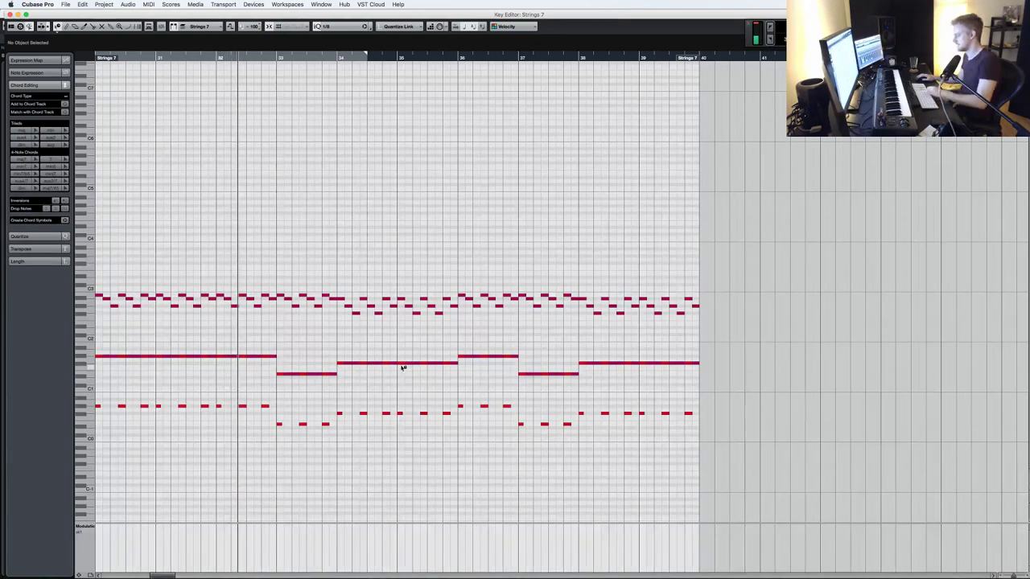
- Leave the note editor and try a sustained chord take on Brass 2 leading into bar 30
{"action": "key", "text": "Return"}
{"action": "left_click", "coordinate": [207, 479]}
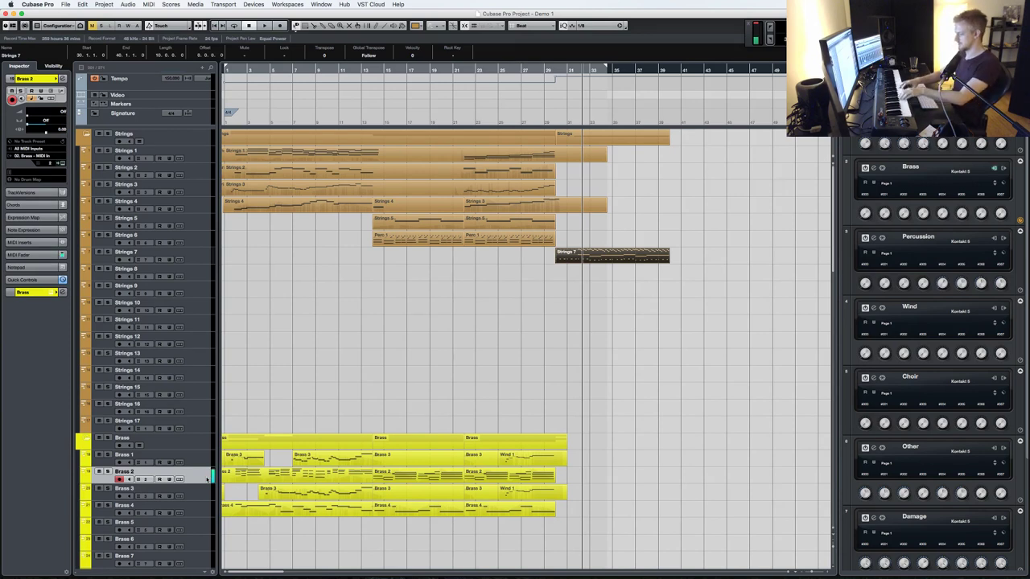
{"action": "key", "text": "KP_Subtract"}
{"action": "key", "text": "KP_Multiply"}
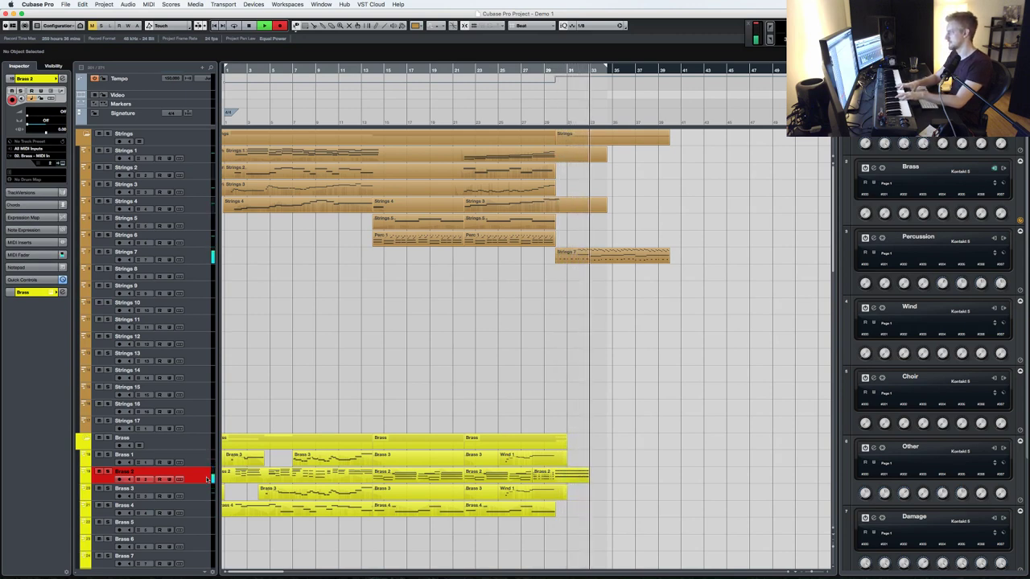
{"action": "key", "text": "space"}
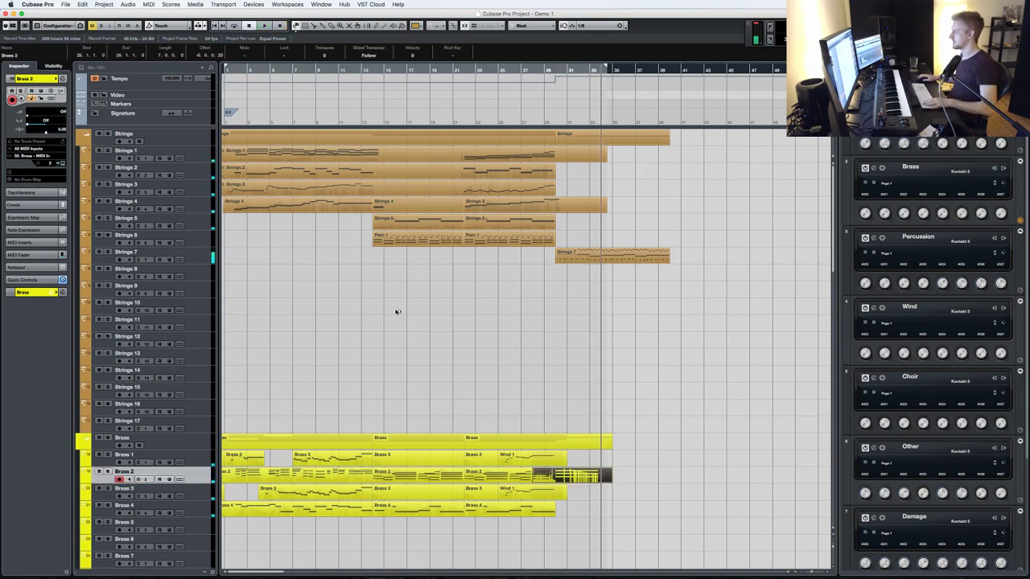
- Split the Strings 7 part at bar 32 and move the remainder to bar 39
{"action": "left_click_drag", "start_coordinate": [581, 257], "coordinate": [661, 257]}
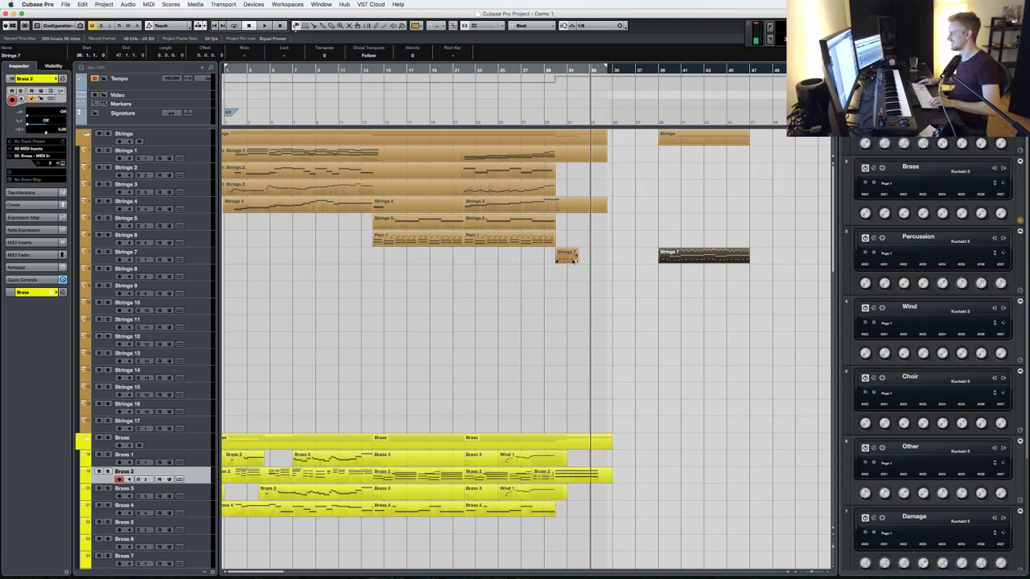
{"action": "key", "text": "super+z"}
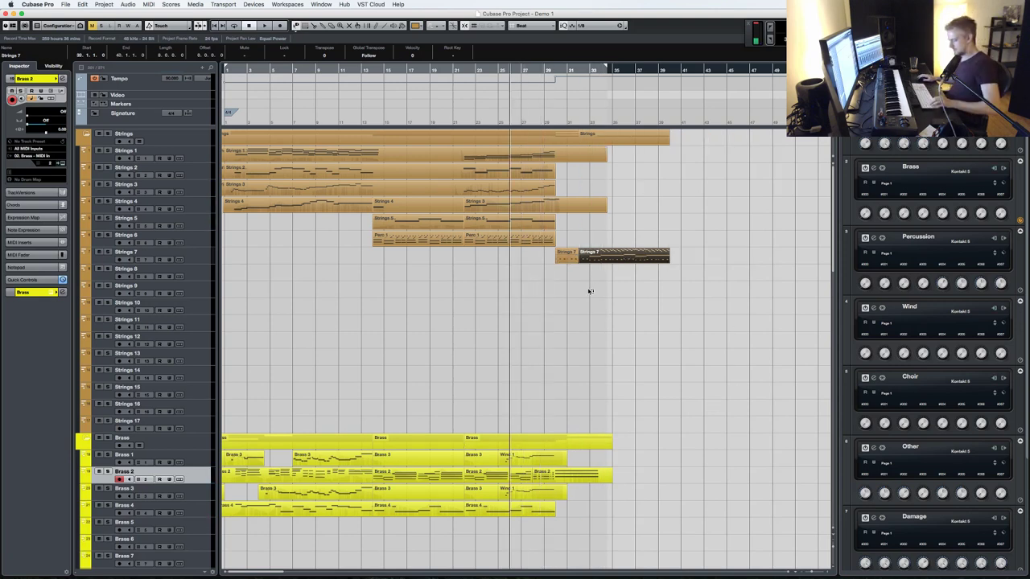
{"action": "key", "text": "shift+g"}
{"action": "key", "text": "shift+h"}
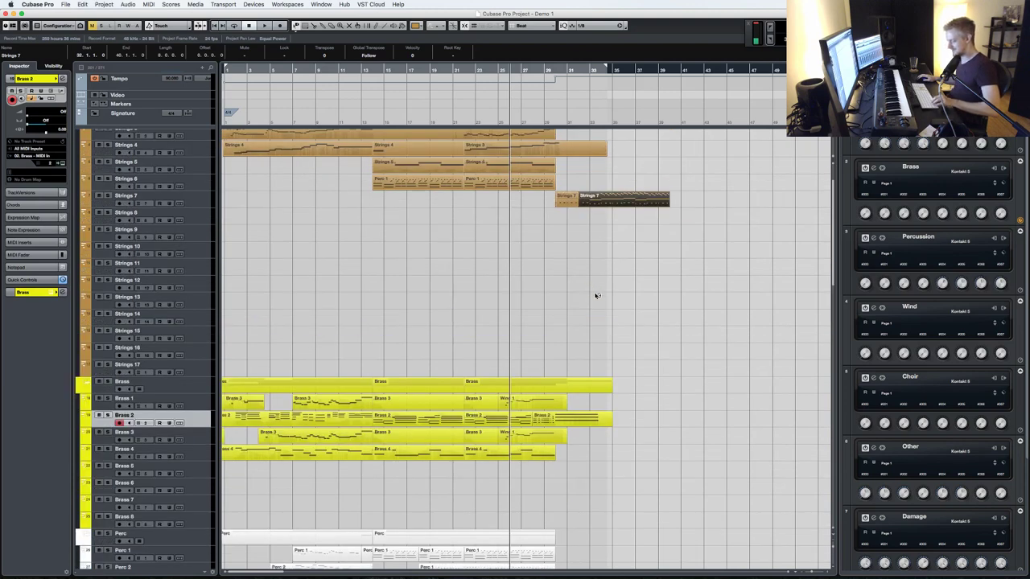
{"action": "key", "text": "super+shift+z"}
{"action": "left_click", "coordinate": [589, 264]}
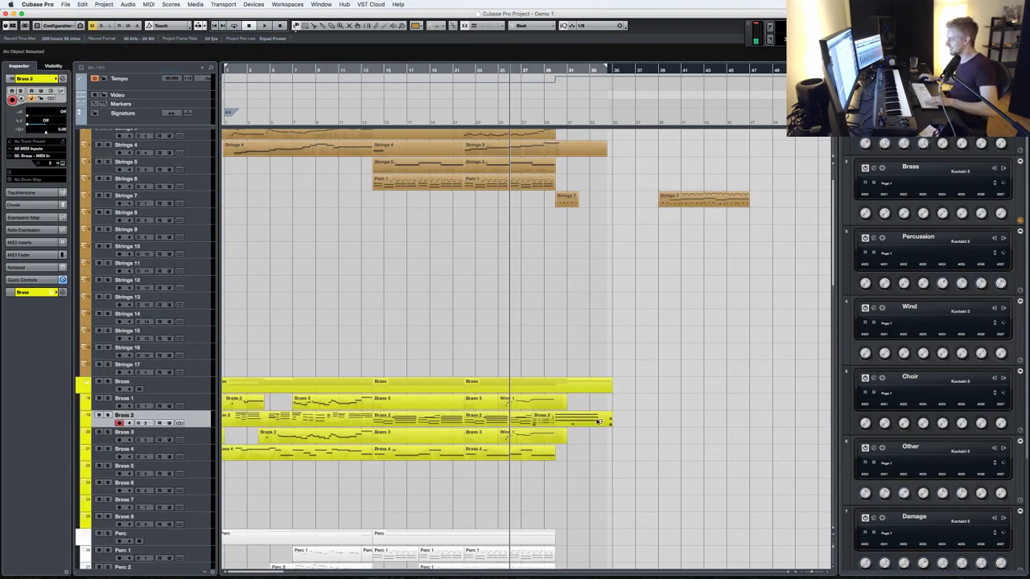
- Delete the Brass 2 take and record a sustained three-note chord on that track from bar 30
{"action": "left_click", "coordinate": [598, 421]}
{"action": "key", "text": "BackSpace"}
{"action": "key", "text": "h"}
{"action": "key", "text": "h"}
{"action": "key", "text": "h"}
{"action": "key", "text": "h"}
{"action": "key", "text": "h"}
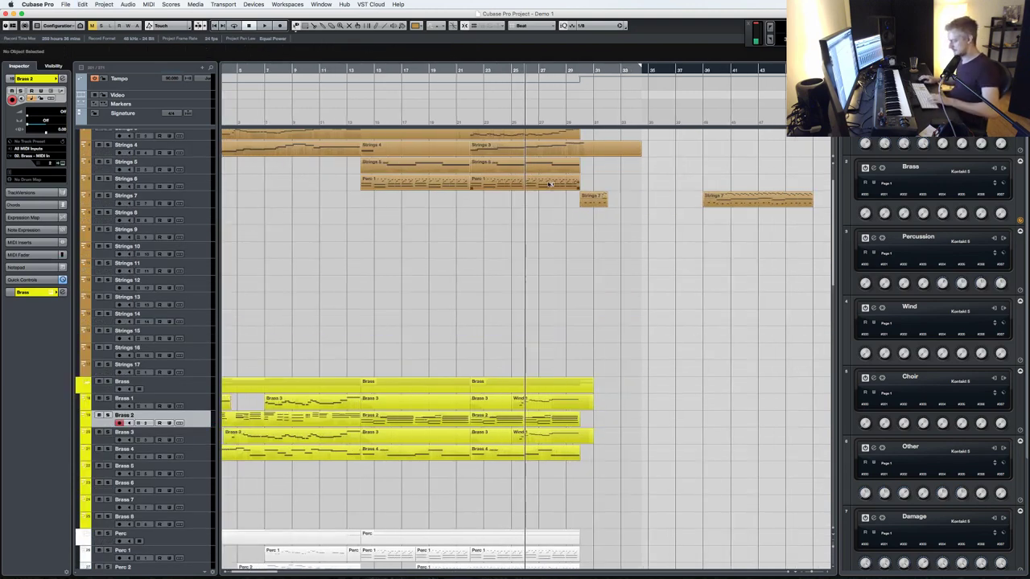
{"action": "left_click", "coordinate": [638, 70], "text": "super"}
{"action": "left_click", "coordinate": [637, 69]}
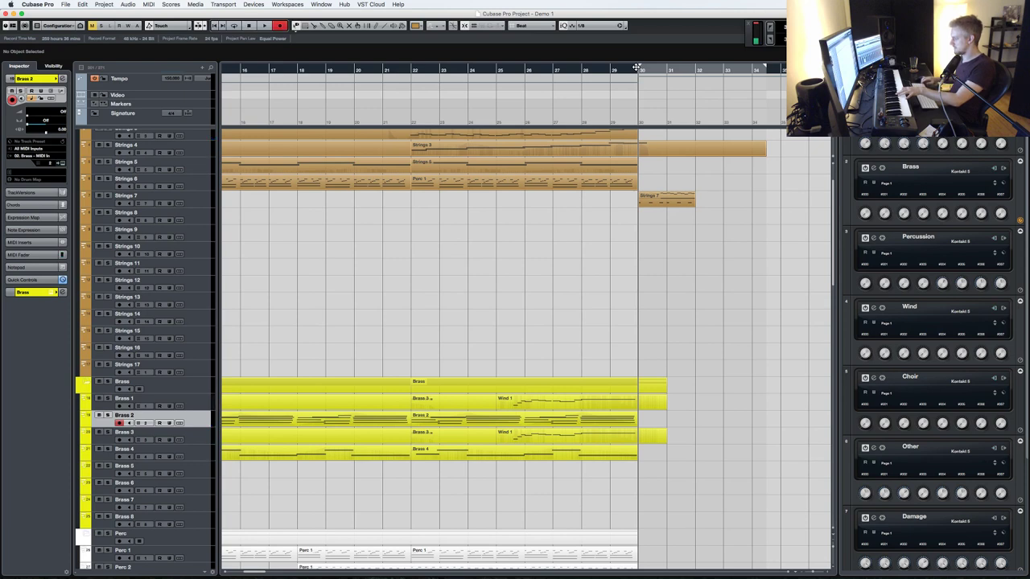
{"action": "key", "text": "KP_Multiply"}
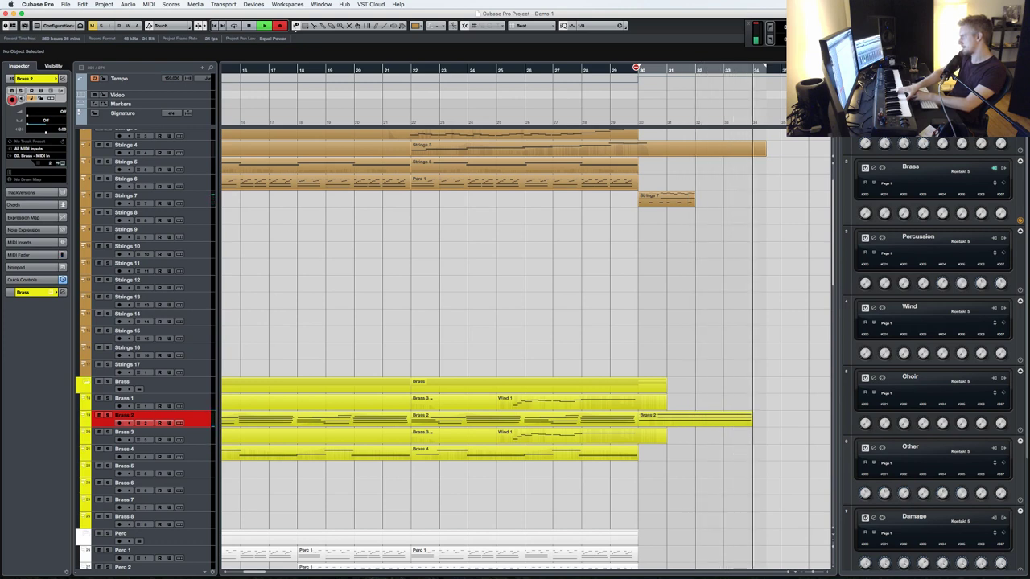
{"action": "key", "text": "space"}
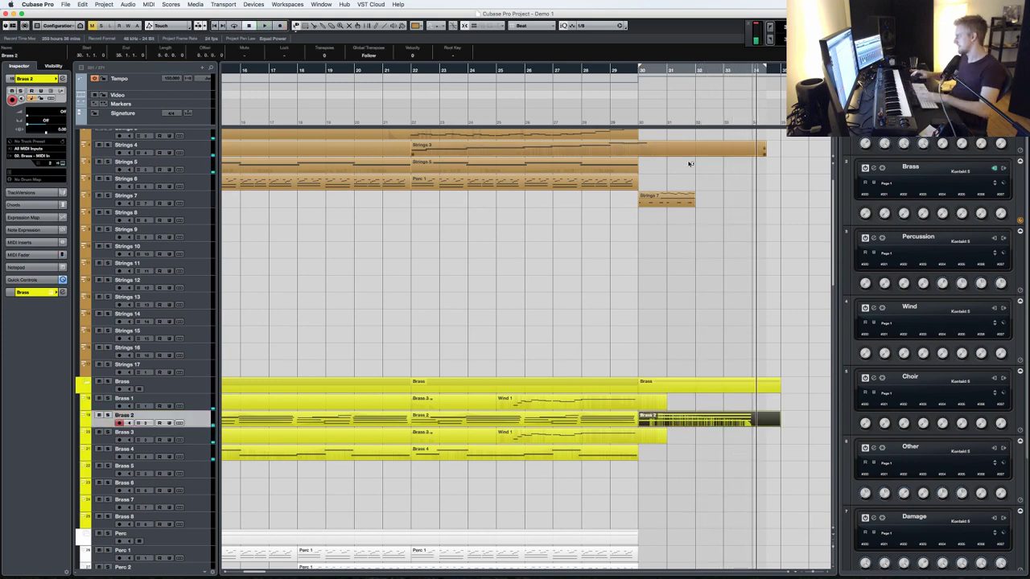
- Inspect the notes and modulation of the new Brass 2 part and cut off its excess after bar 34
{"action": "double_click", "coordinate": [658, 421]}
{"action": "left_click_drag", "start_coordinate": [107, 440], "coordinate": [96, 433]}
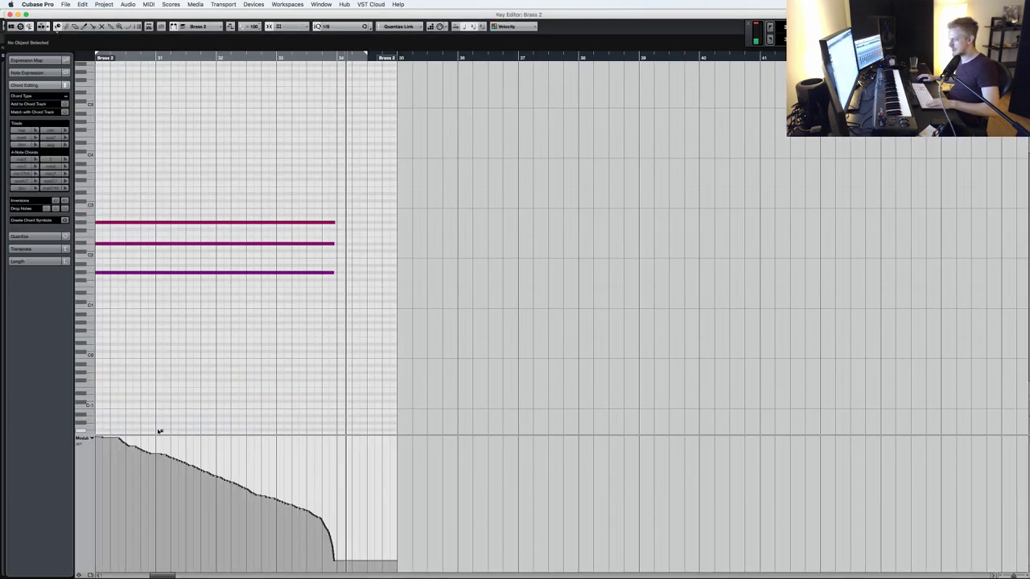
{"action": "key", "text": "Return"}
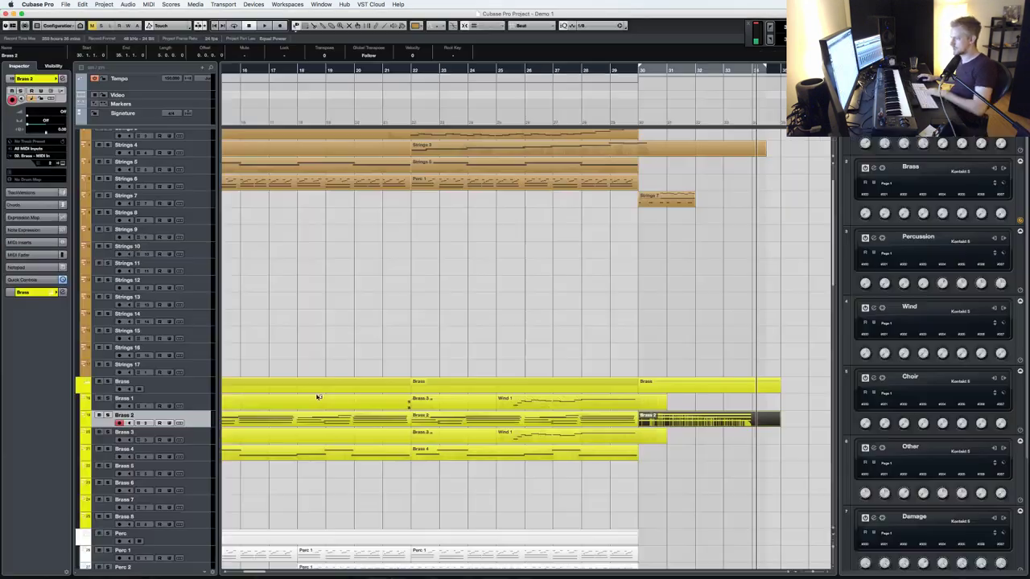
{"action": "left_click", "coordinate": [756, 421]}
{"action": "key", "text": "BackSpace"}
{"action": "key", "text": "1"}
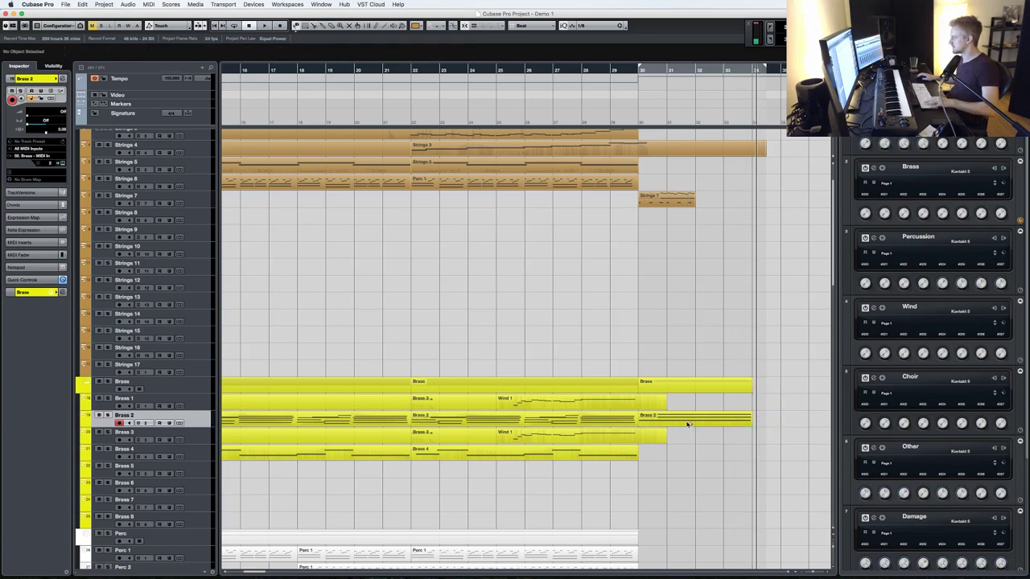
- Copy the Brass 2 chord part to bar 34 and duplicate the two-bar Strings 7 part three times up to bar 38
{"action": "left_click_drag", "start_coordinate": [682, 422], "coordinate": [798, 427]}
{"action": "left_click", "coordinate": [679, 198]}
{"action": "key", "text": "super+d"}
{"action": "key", "text": "super+d"}
{"action": "key", "text": "super+d"}
{"action": "scroll", "coordinate": [680, 198], "scroll_direction": "right", "scroll_amount": 2}
- Play the section and move the long Strings 7 part back to start at bar 38
{"action": "key", "text": "space"}
{"action": "key", "text": "g"}
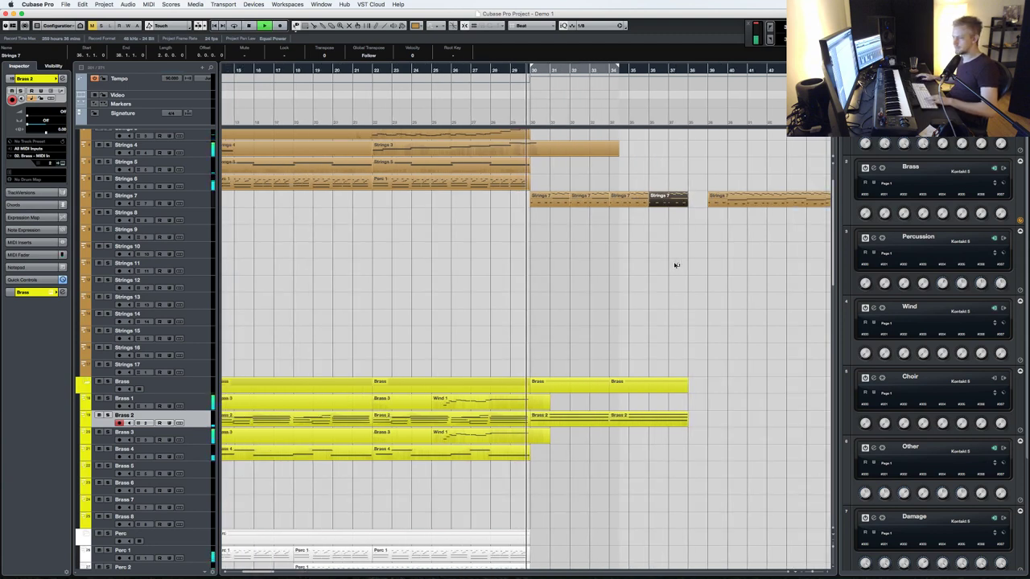
{"action": "key", "text": "g"}
{"action": "left_click", "coordinate": [680, 201]}
{"action": "left_click_drag", "start_coordinate": [680, 204], "coordinate": [667, 204]}
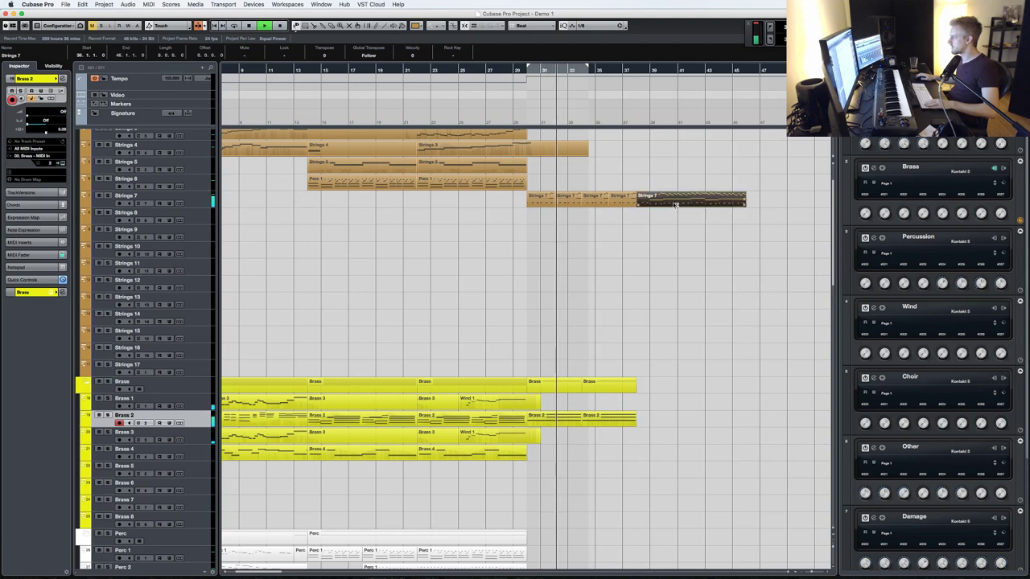
{"action": "scroll", "coordinate": [636, 344], "scroll_direction": "down", "scroll_amount": 15}
{"action": "scroll", "coordinate": [636, 343], "scroll_direction": "up", "scroll_amount": 16}
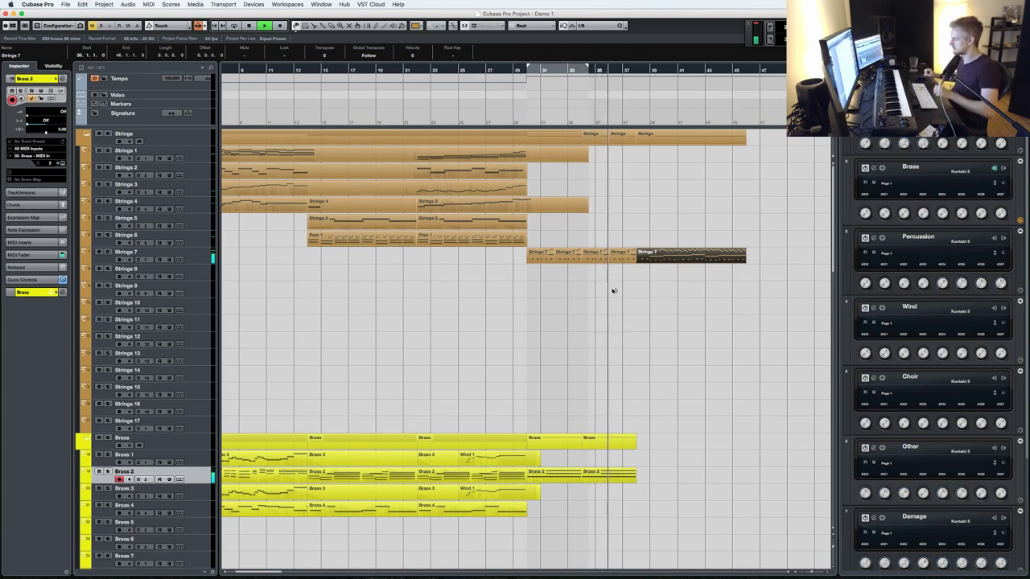
- Audition the Brass 1, Brass 5 and Brass 6 sounds for the melody around bar 35
{"action": "left_click", "coordinate": [185, 456]}
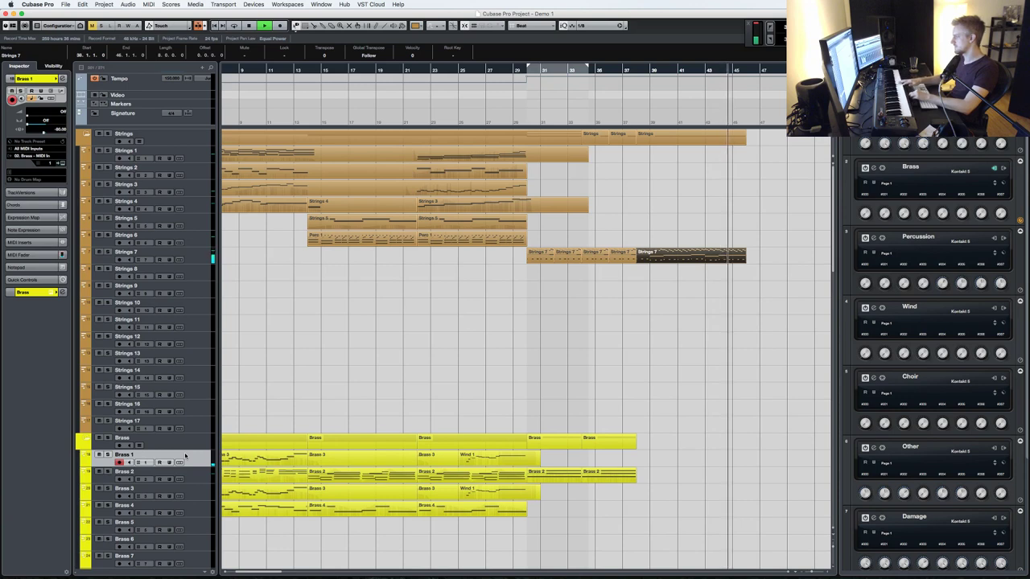
{"action": "left_click", "coordinate": [193, 533]}
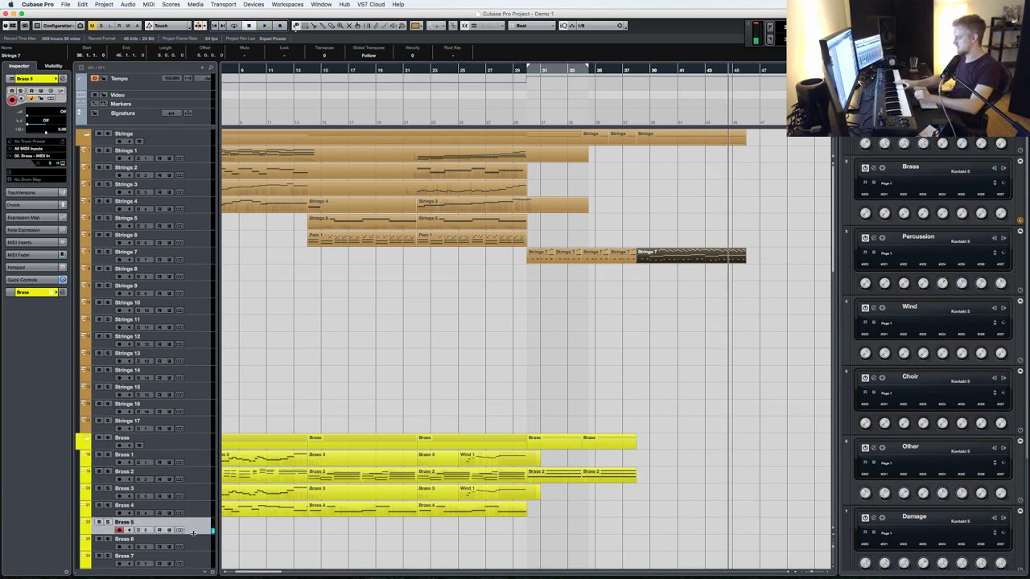
{"action": "left_click", "coordinate": [206, 544]}
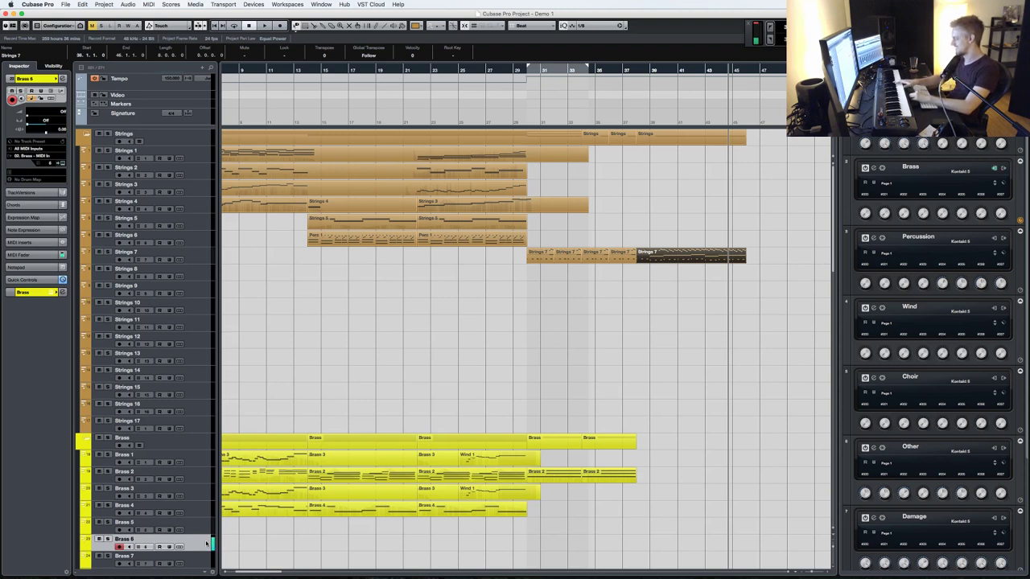
{"action": "key", "text": "minus"}
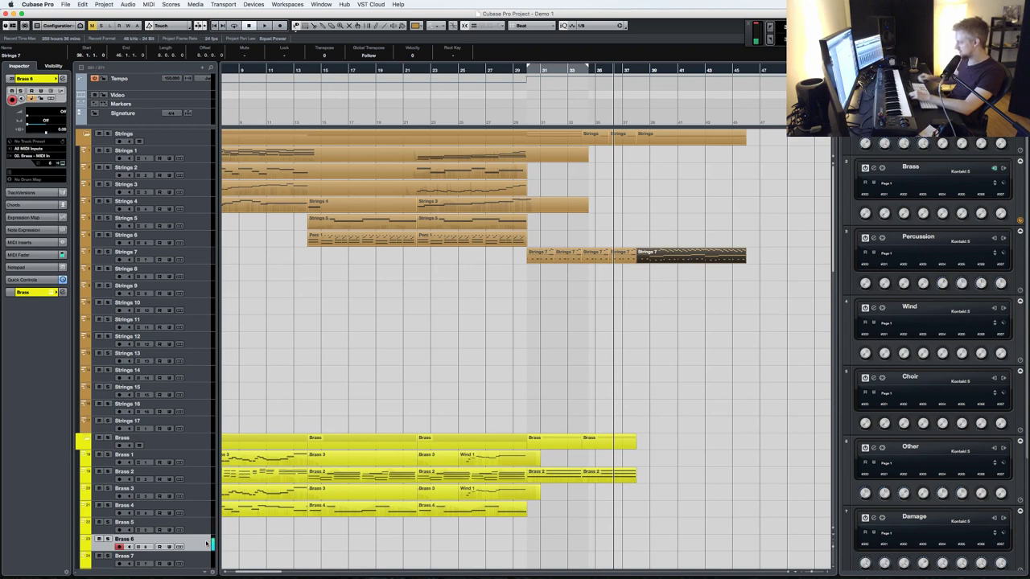
{"action": "key", "text": "KP_Subtract"}
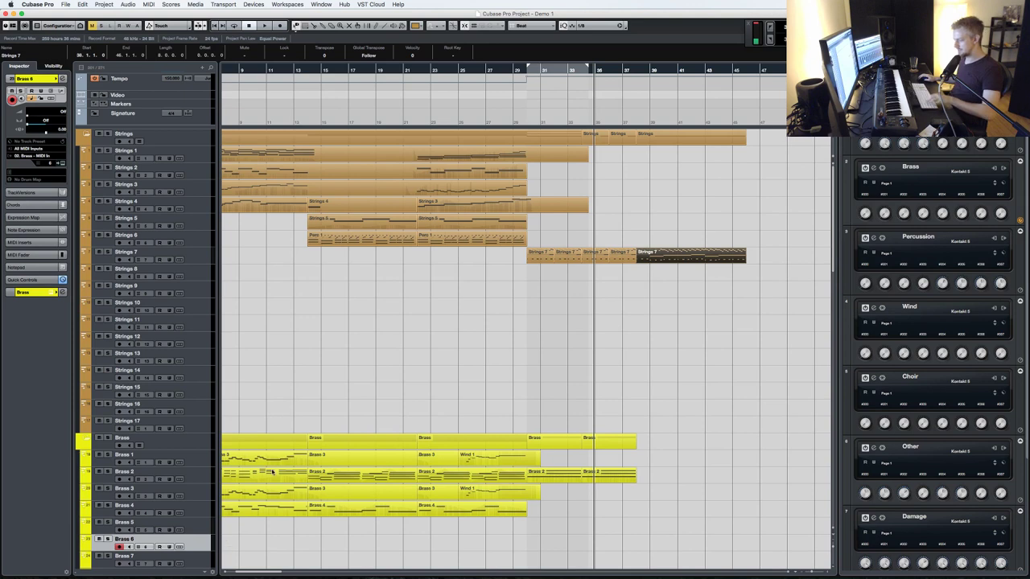
- Open the Brass Kontakt instrument and choose the Twelve Horn Ensemble Articulations patch from the CineBrass Pro library
{"action": "key", "text": "F11"}
{"action": "scroll", "coordinate": [629, 400], "scroll_direction": "down", "scroll_amount": 3}
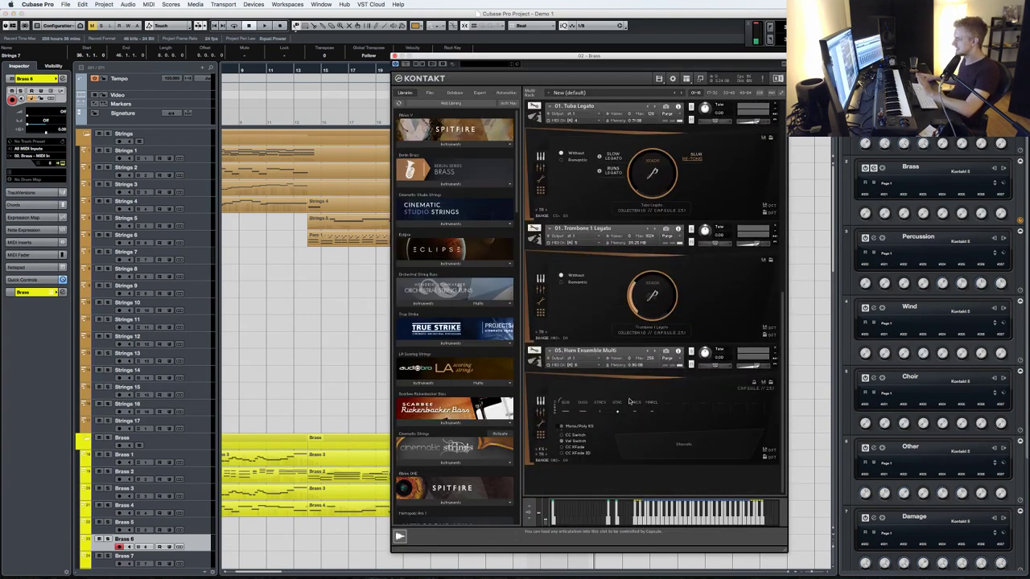
{"action": "scroll", "coordinate": [444, 255], "scroll_direction": "down", "scroll_amount": 6}
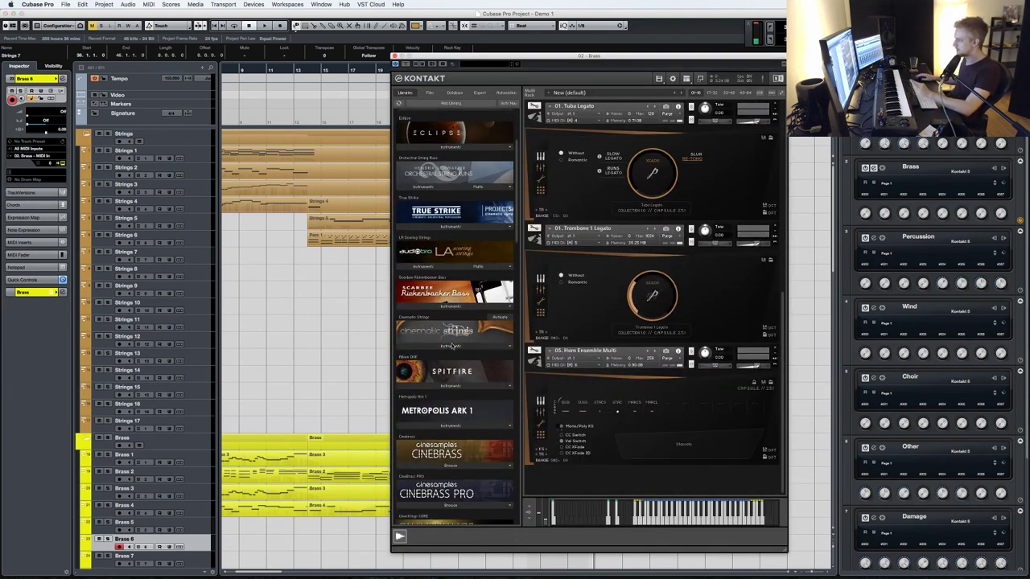
{"action": "left_click", "coordinate": [454, 392]}
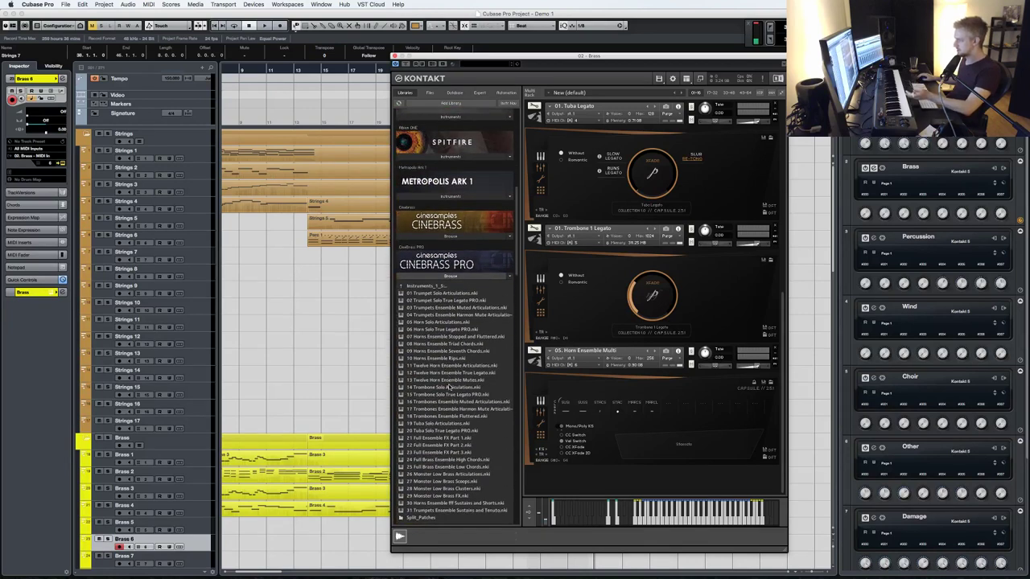
{"action": "double_click", "coordinate": [447, 366]}
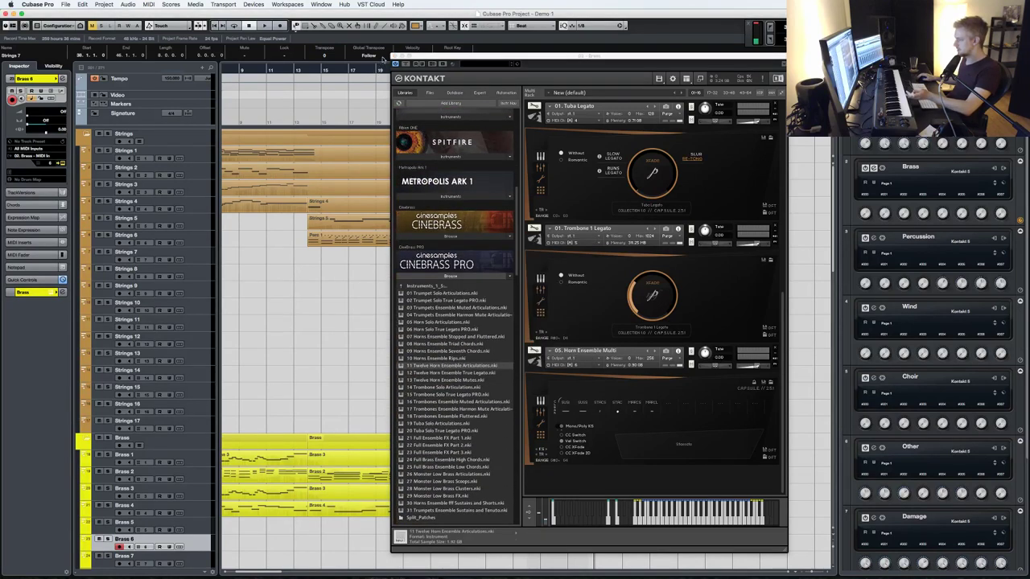
{"action": "left_click", "coordinate": [394, 55]}
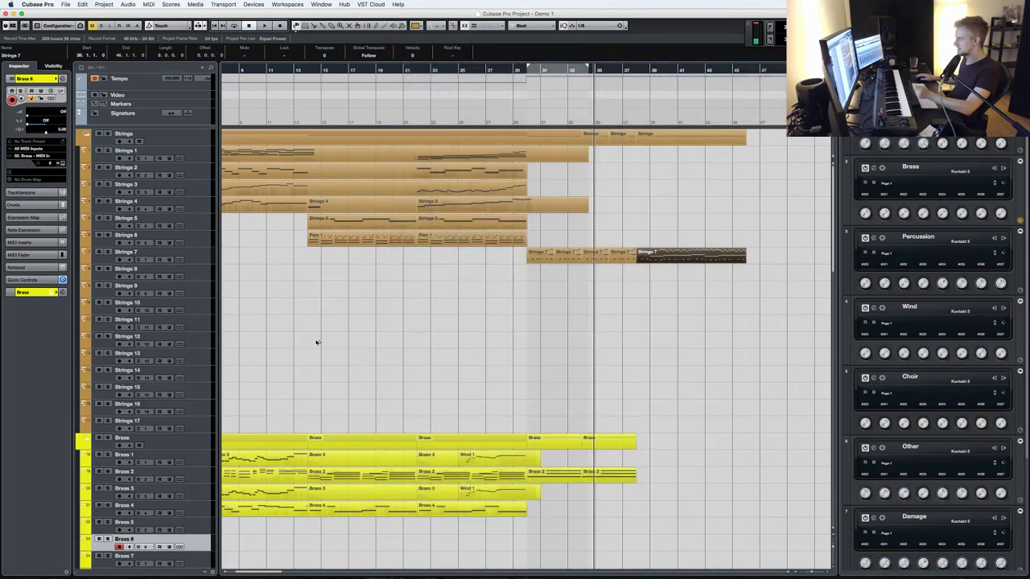
- Try a melody take on Brass 7 from bar 36 and discard the recording
{"action": "left_click", "coordinate": [195, 566]}
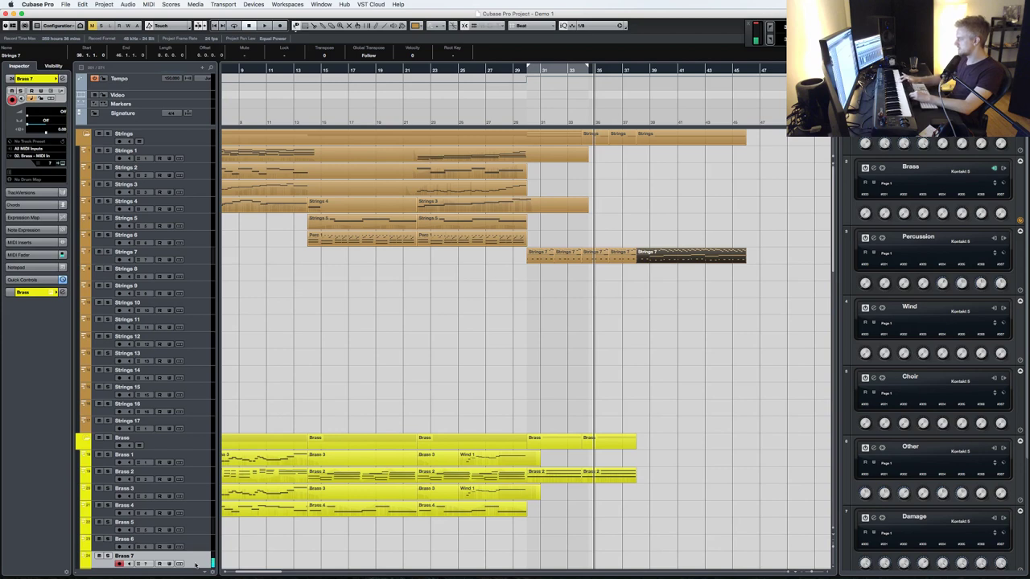
{"action": "key", "text": "space"}
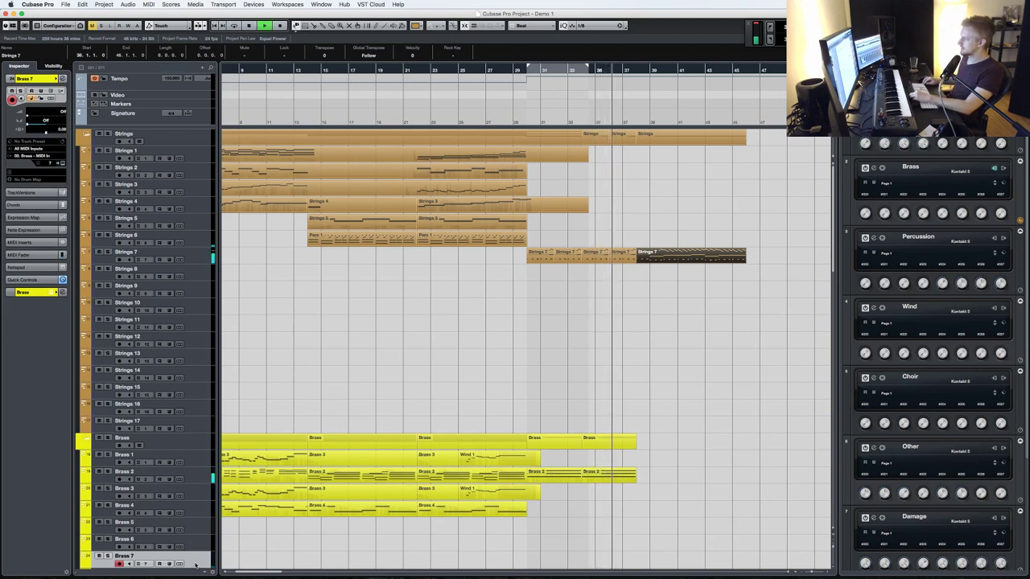
{"action": "key", "text": "KP_Multiply"}
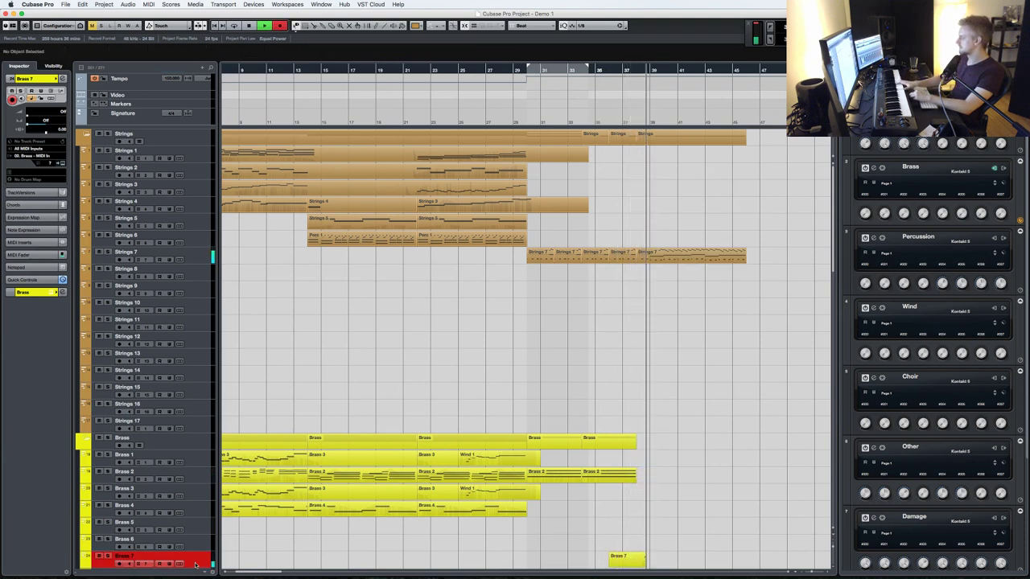
{"action": "key", "text": "space"}
{"action": "key", "text": "super+z"}
- Try another Brass 7 melody take starting at bar 34 and discard it
{"action": "key", "text": "KP_Subtract"}
{"action": "key", "text": "space"}
{"action": "key", "text": "KP_Multiply"}
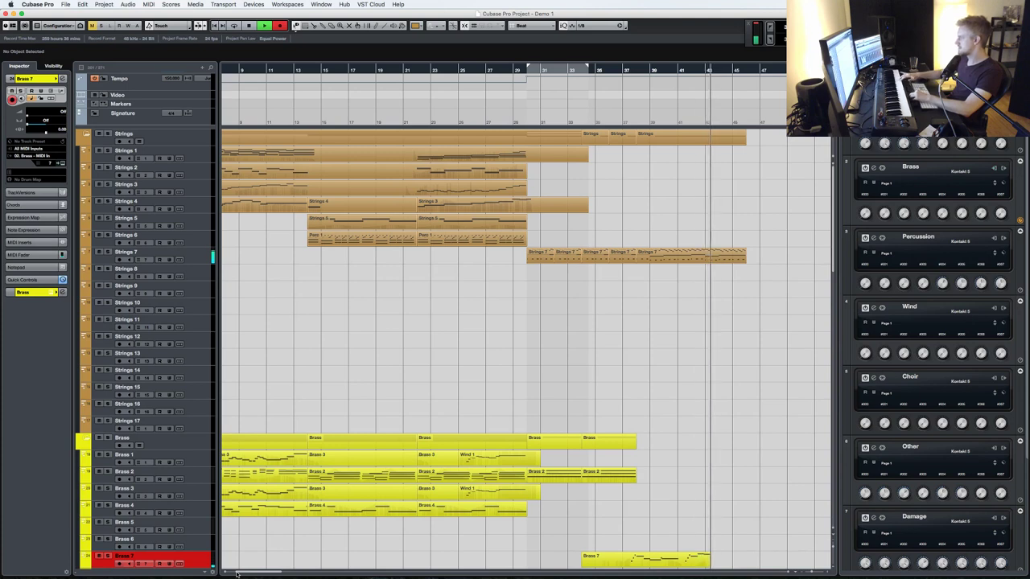
{"action": "key", "text": "space"}
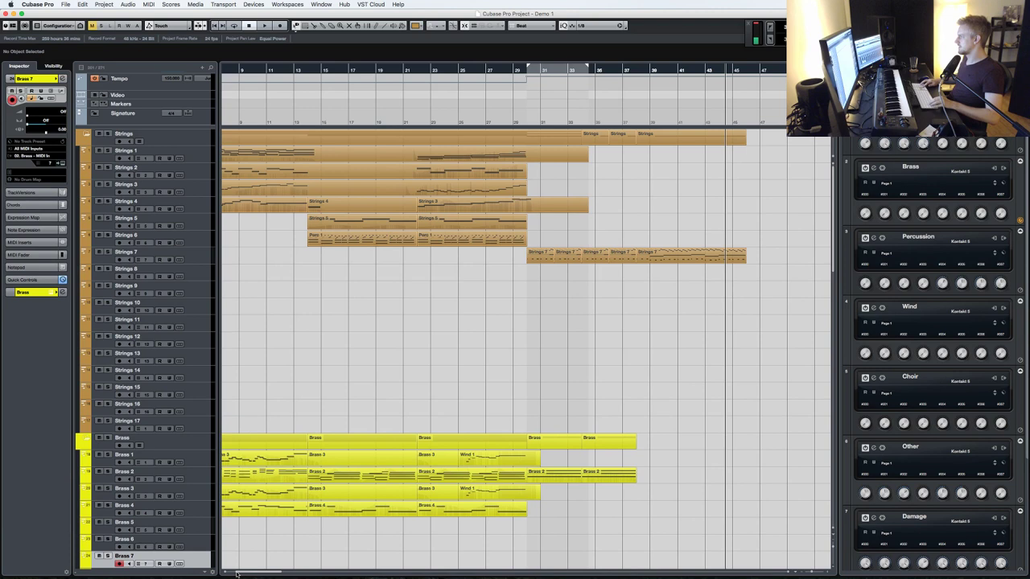
- Try a melody take on Brass 7 from bar 36 to bar 46 over the rhythmic strings
{"action": "left_click_drag", "start_coordinate": [597, 71], "coordinate": [599, 70]}
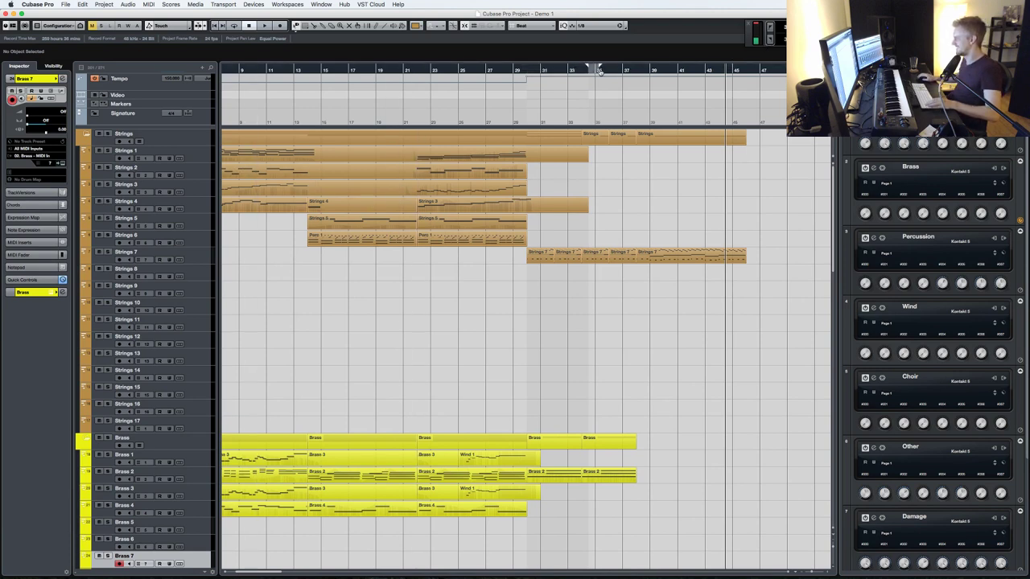
{"action": "key", "text": "space"}
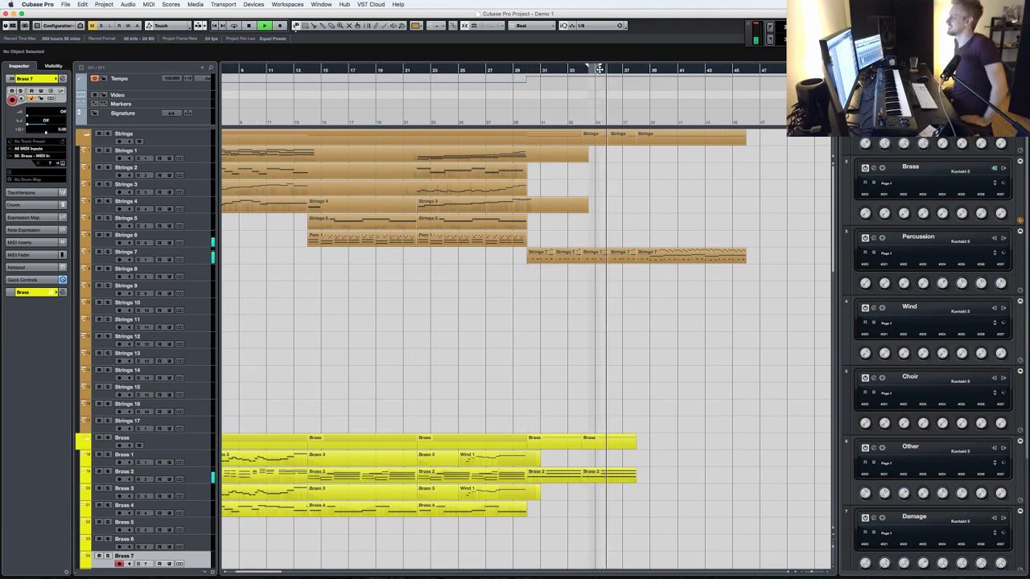
{"action": "key", "text": "KP_Multiply"}
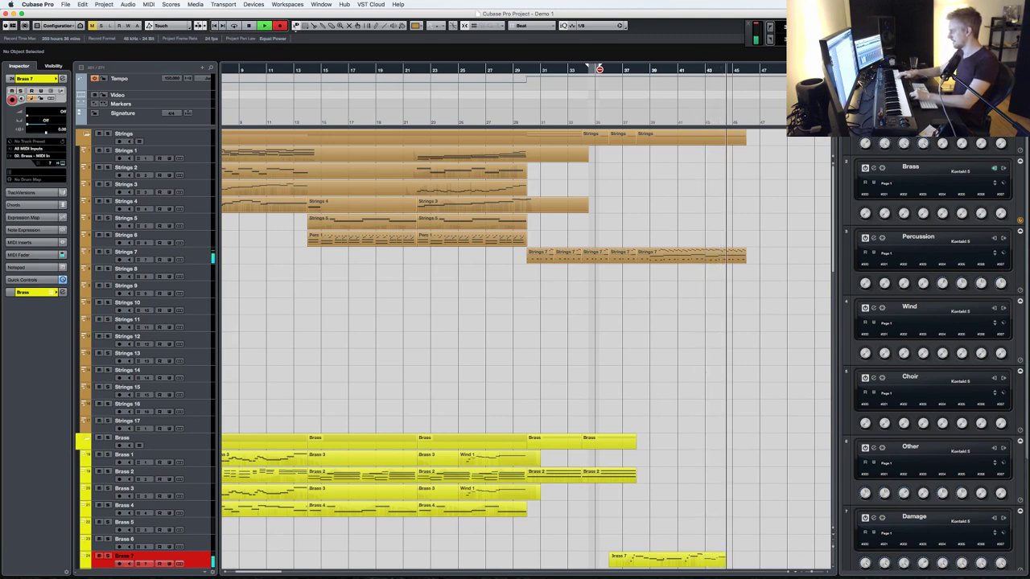
{"action": "key", "text": "space"}
{"action": "scroll", "coordinate": [656, 277], "scroll_direction": "down", "scroll_amount": 10}
{"action": "scroll", "coordinate": [657, 277], "scroll_direction": "up", "scroll_amount": 5}
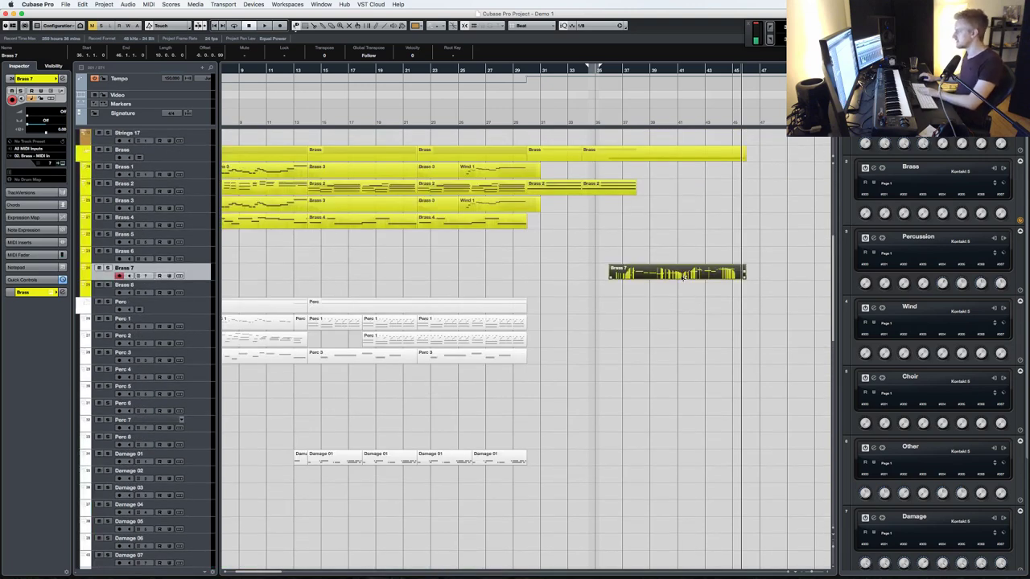
- Make Other 1 the recording track and delete the Brass 7 take that starts at bar 36
{"action": "scroll", "coordinate": [656, 277], "scroll_direction": "down", "scroll_amount": 15}
{"action": "left_click", "coordinate": [193, 346]}
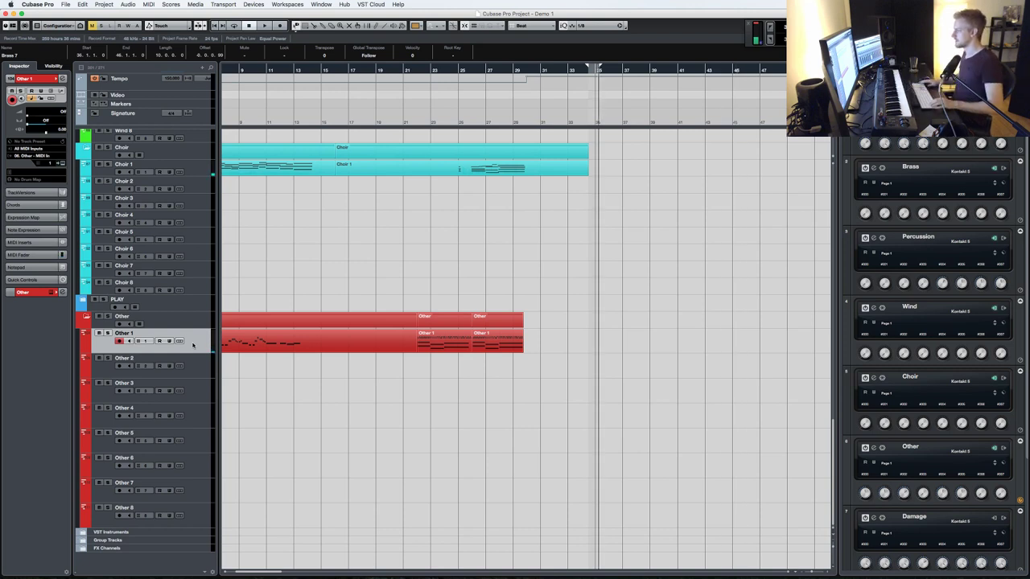
{"action": "scroll", "coordinate": [437, 290], "scroll_direction": "up", "scroll_amount": 15}
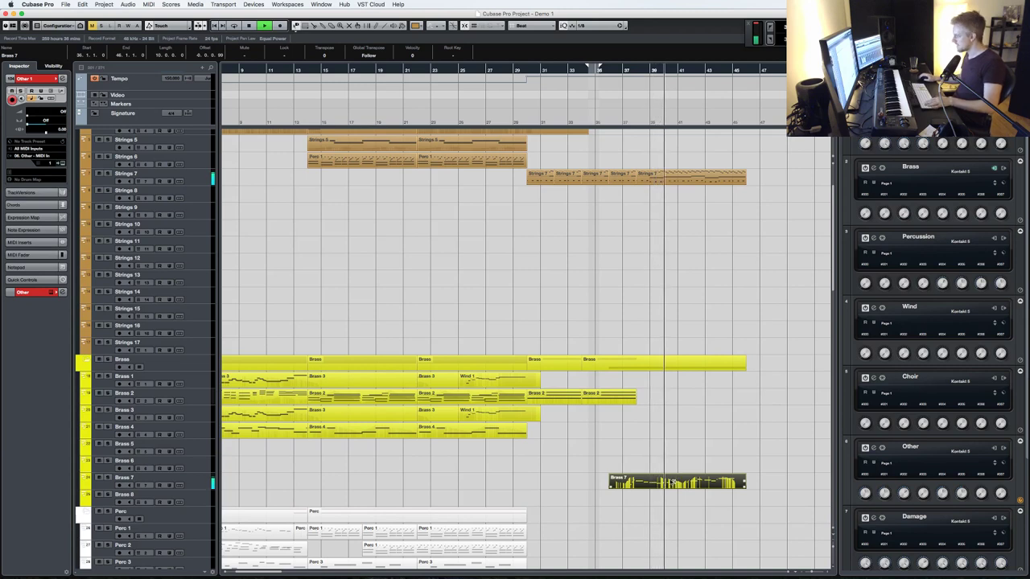
{"action": "key", "text": "Delete"}
- Record a melody take on the Other 1 track over the faster section
{"action": "key", "text": "space"}
{"action": "key", "text": "space"}
{"action": "key", "text": "KP_Multiply"}
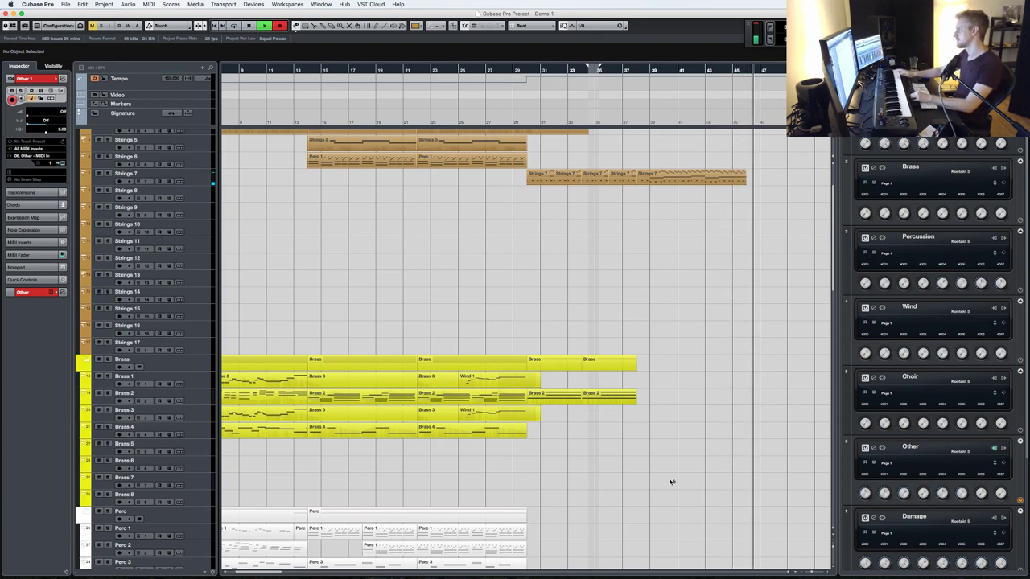
{"action": "key", "text": "space"}
- Duplicate the last Strings 7 event so the rhythmic pattern continues from bar 46 to bar 54
{"action": "key", "text": "minus"}
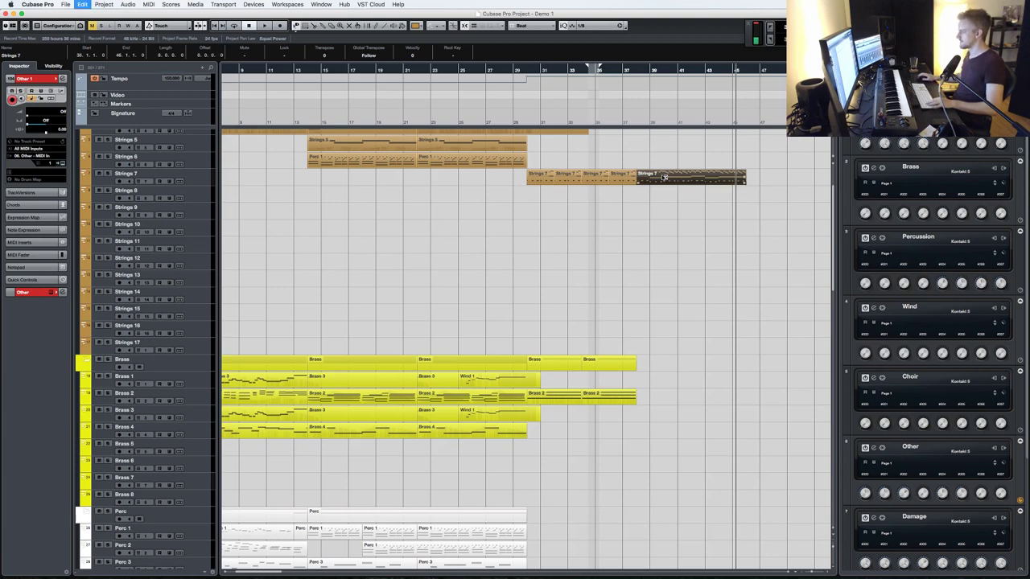
{"action": "scroll", "coordinate": [665, 177], "scroll_direction": "right", "scroll_amount": 2}
{"action": "scroll", "coordinate": [317, 366], "scroll_direction": "down", "scroll_amount": 5}
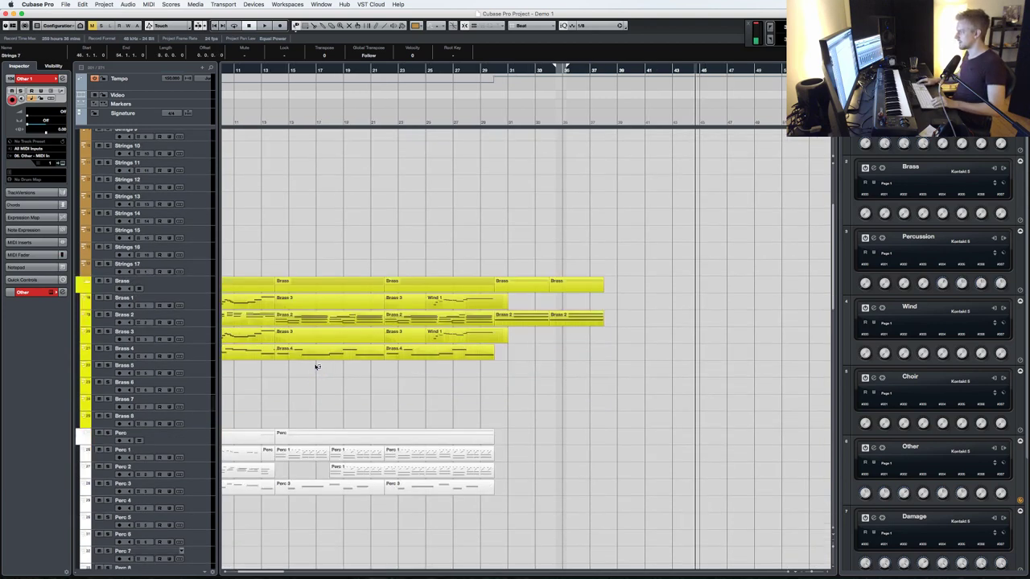
- Audition the Brass 5 and Brass 6 sounds and return to Brass 7 as the melody track
{"action": "scroll", "coordinate": [317, 367], "scroll_direction": "down", "scroll_amount": 15}
{"action": "left_click", "coordinate": [609, 349]}
{"action": "scroll", "coordinate": [561, 339], "scroll_direction": "up", "scroll_amount": 15}
{"action": "scroll", "coordinate": [330, 401], "scroll_direction": "down", "scroll_amount": 1}
{"action": "scroll", "coordinate": [330, 401], "scroll_direction": "down", "scroll_amount": 18}
{"action": "left_click", "coordinate": [204, 206]}
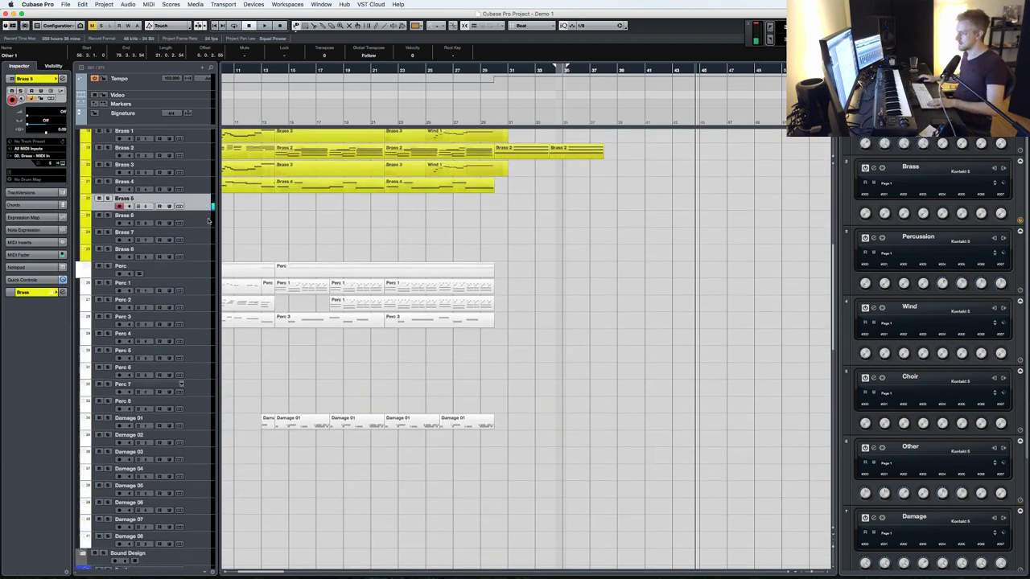
{"action": "left_click", "coordinate": [208, 221]}
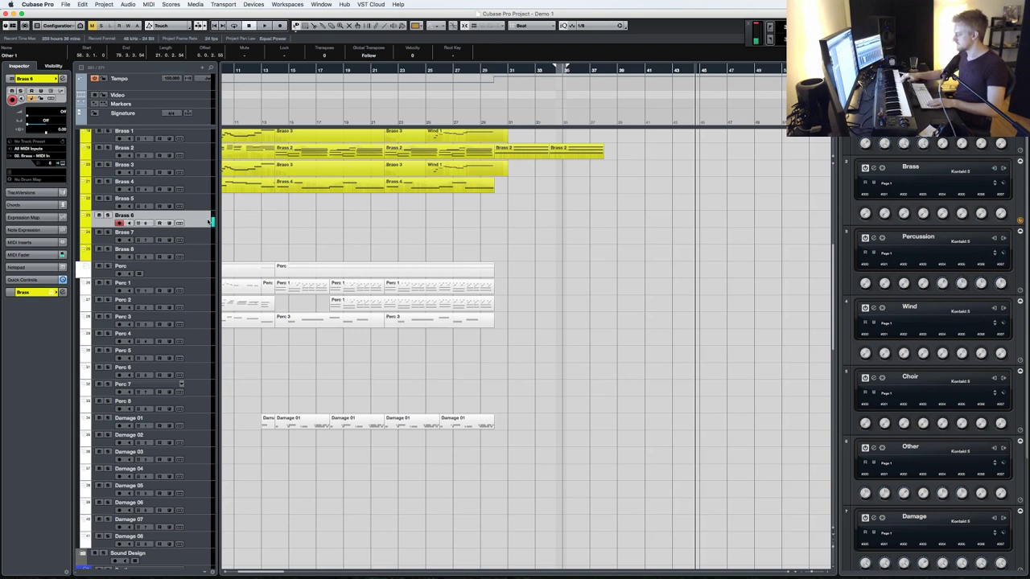
{"action": "left_click", "coordinate": [206, 233]}
- Try a short Brass 7 melody take starting at bar 35 and undo the recording
{"action": "key", "text": "KP_Subtract"}
{"action": "key", "text": "space"}
{"action": "scroll", "coordinate": [410, 318], "scroll_direction": "up", "scroll_amount": 4}
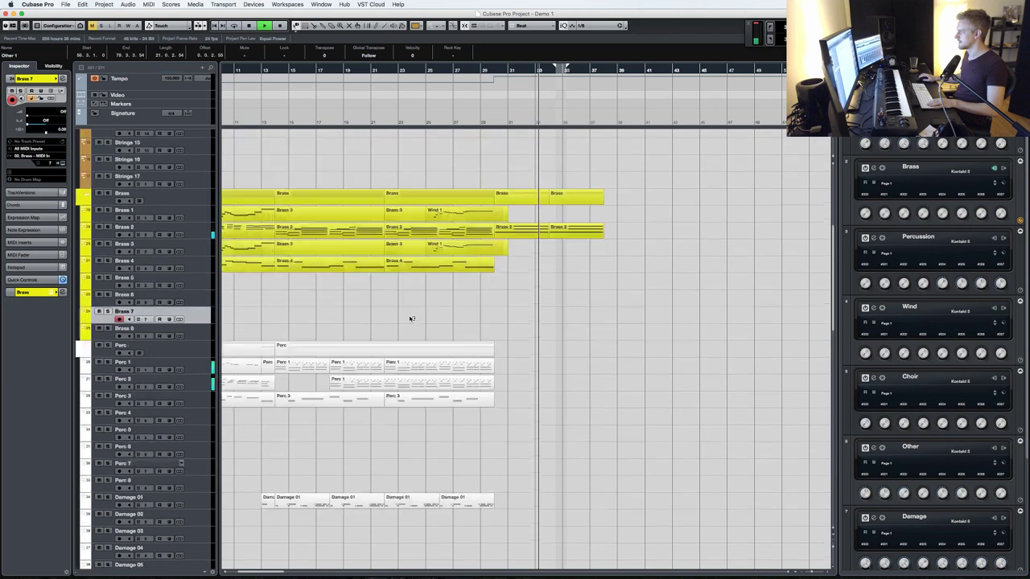
{"action": "scroll", "coordinate": [410, 318], "scroll_direction": "up", "scroll_amount": 9}
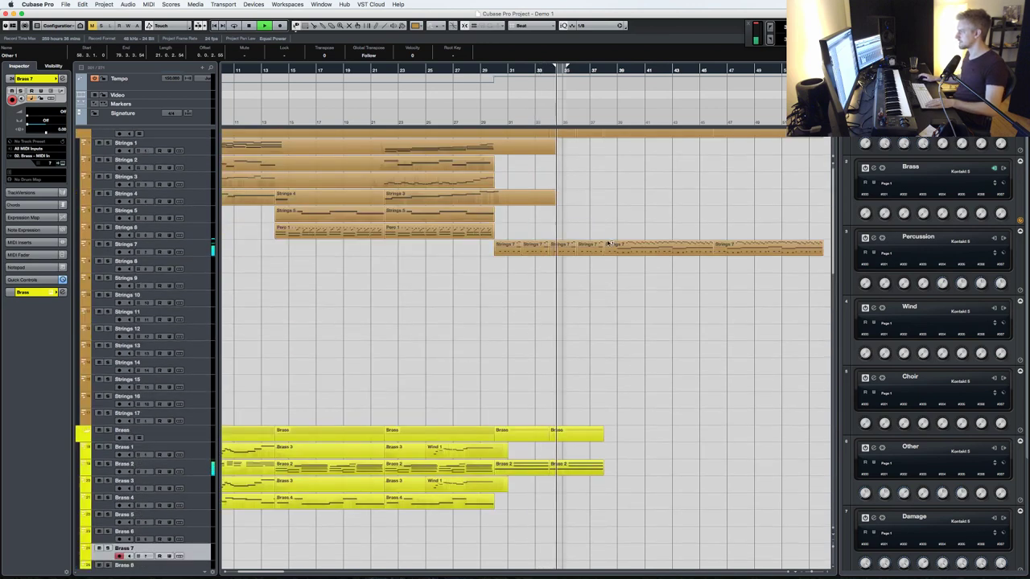
{"action": "key", "text": "KP_Multiply"}
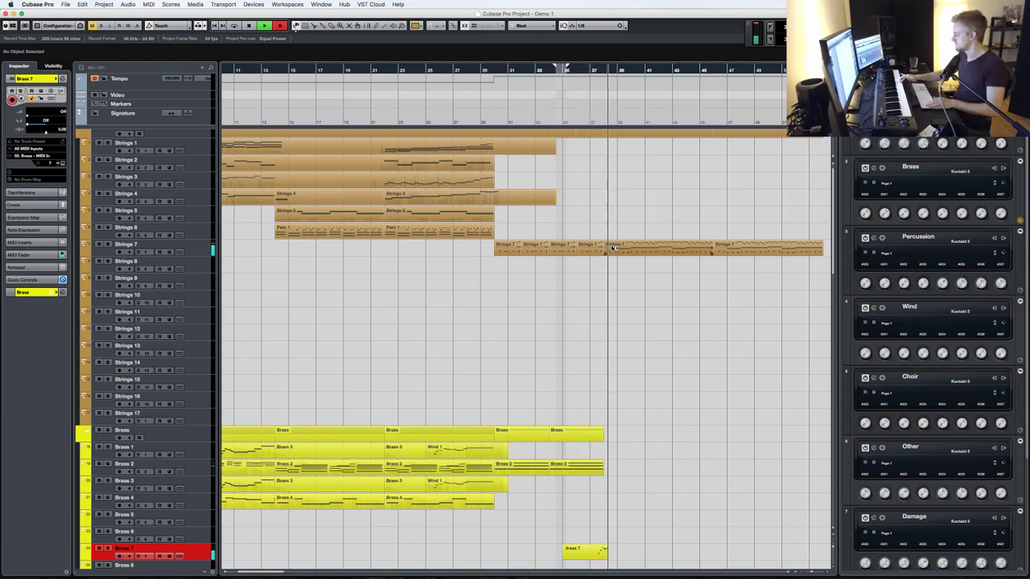
{"action": "key", "text": "space"}
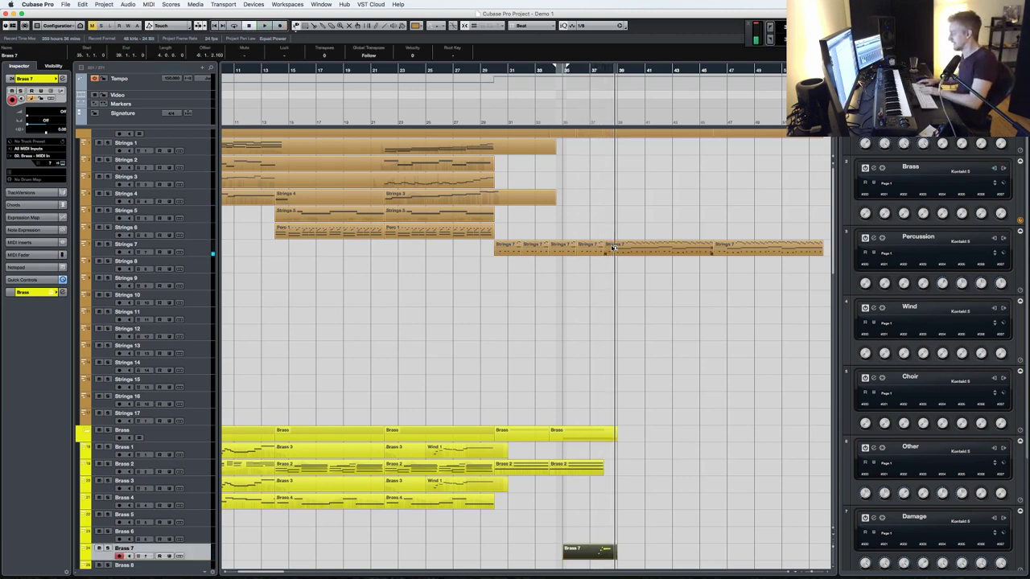
{"action": "key", "text": "ctrl+z"}
- Try a Brass 7 melody take from bar 36 to bar 44 and delete it
{"action": "key", "text": "space"}
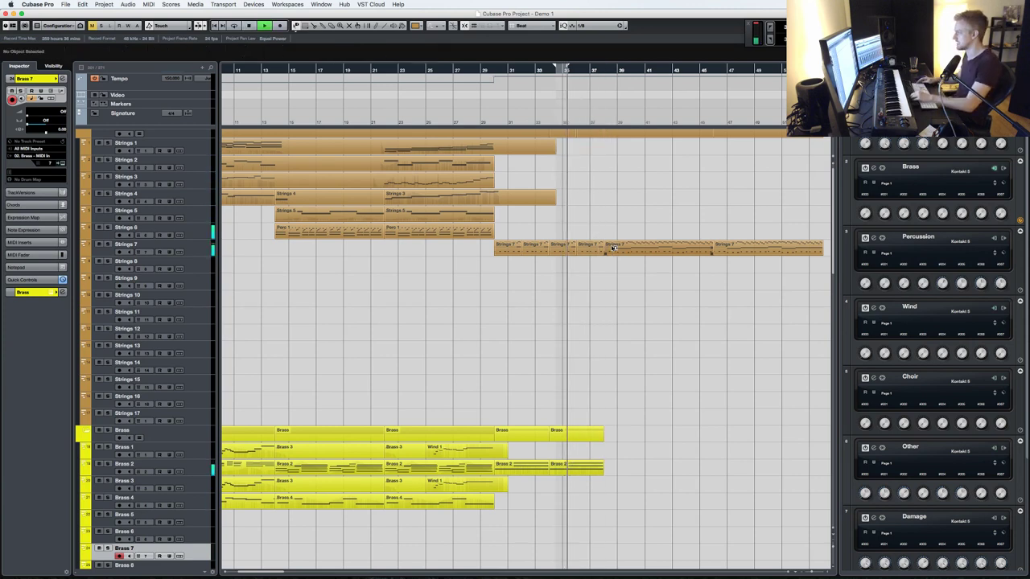
{"action": "key", "text": "KP_Multiply"}
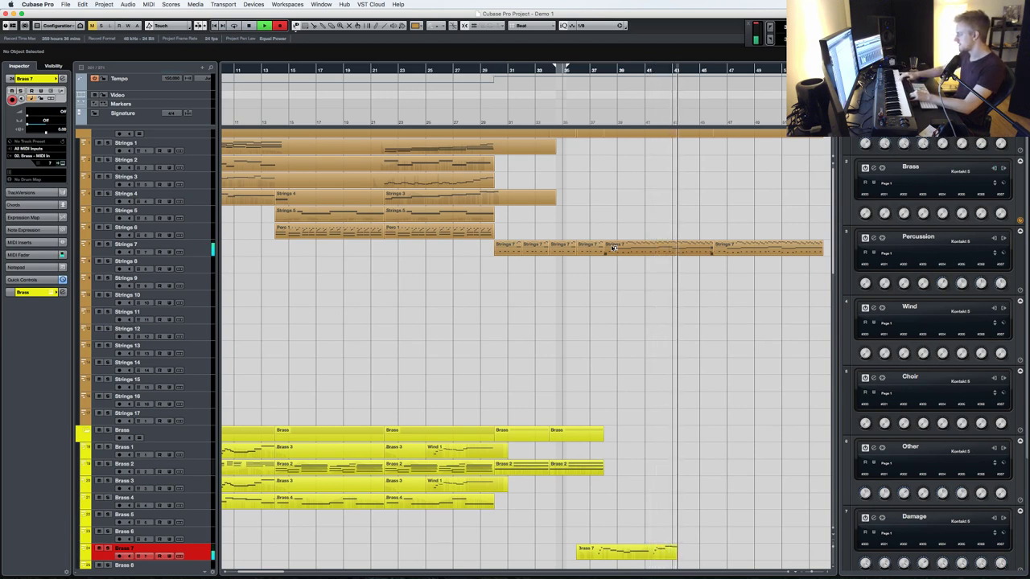
{"action": "key", "text": "space"}
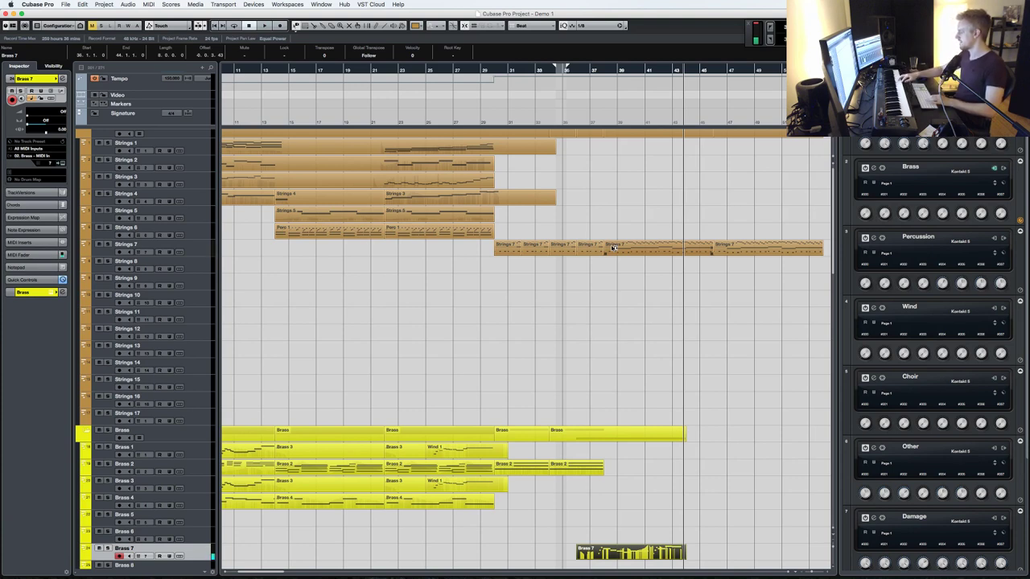
{"action": "key", "text": "Delete"}
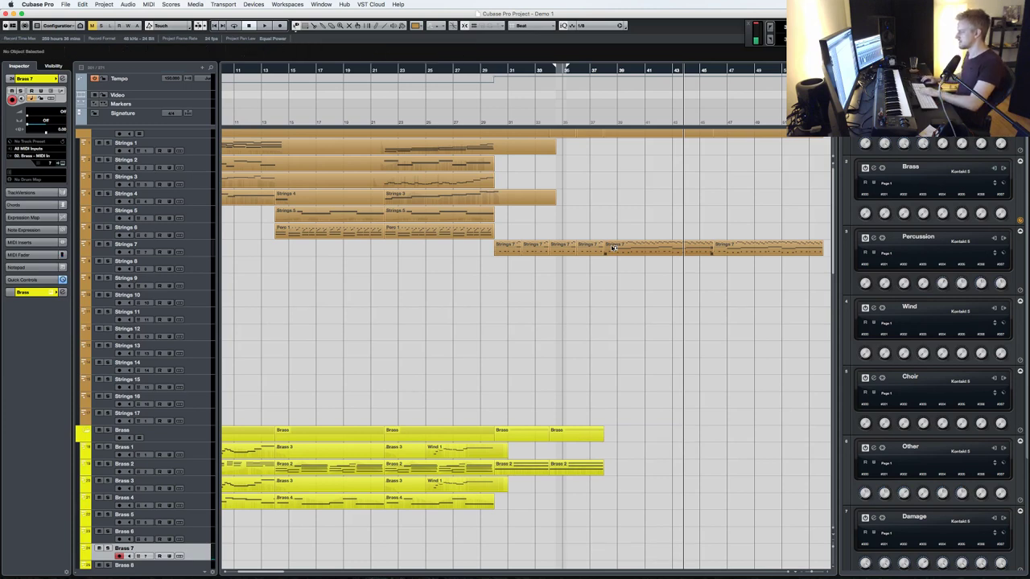
- Record a Brass 7 melody take from bar 35 to bar 41
{"action": "key", "text": "KP_Multiply"}
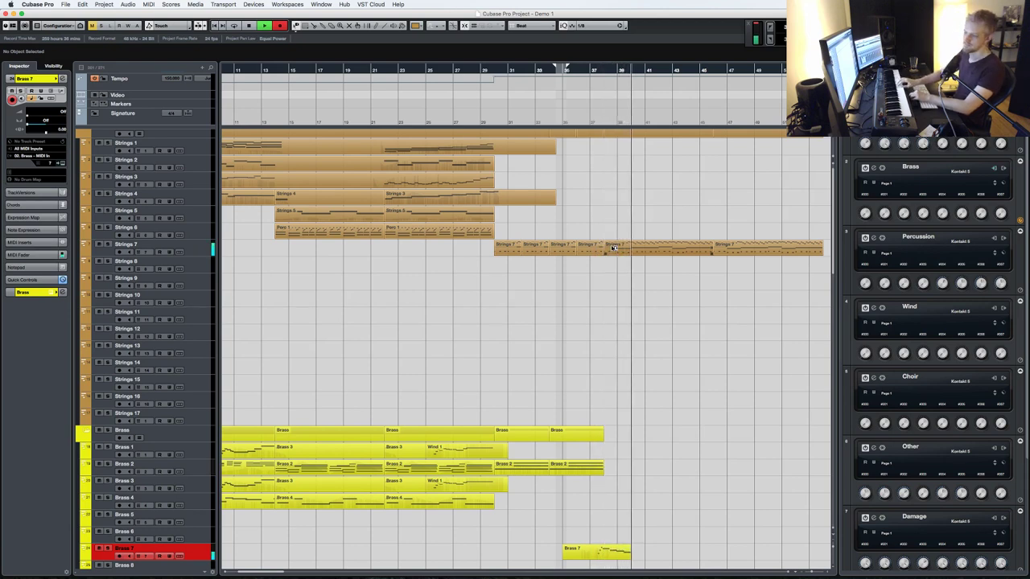
{"action": "key", "text": "space"}
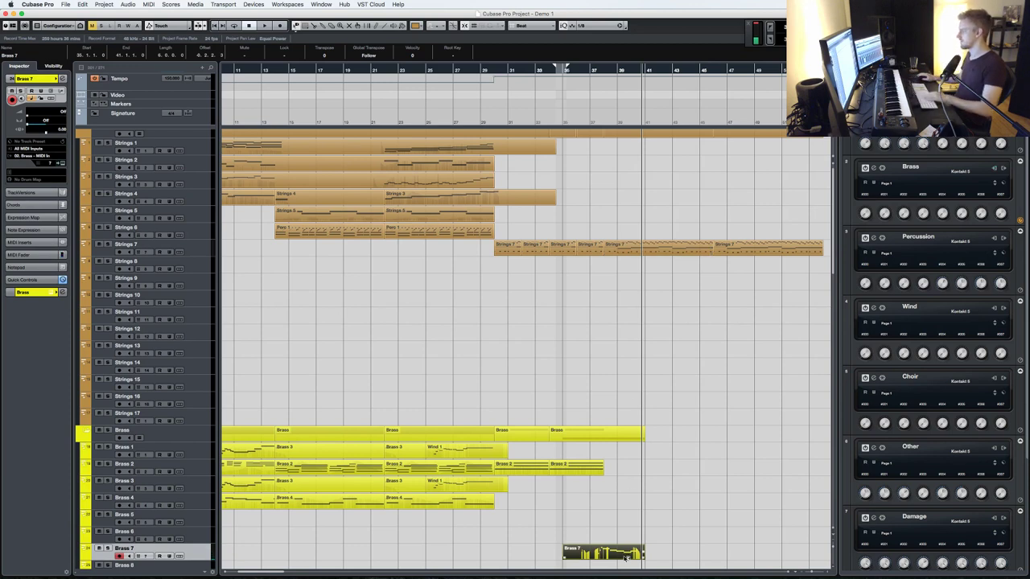
- Delete the recorded Brass 7 part at bar 35 and play the arrangement back to rehearse a new line
{"action": "key", "text": "Delete"}
{"action": "key", "text": "space"}
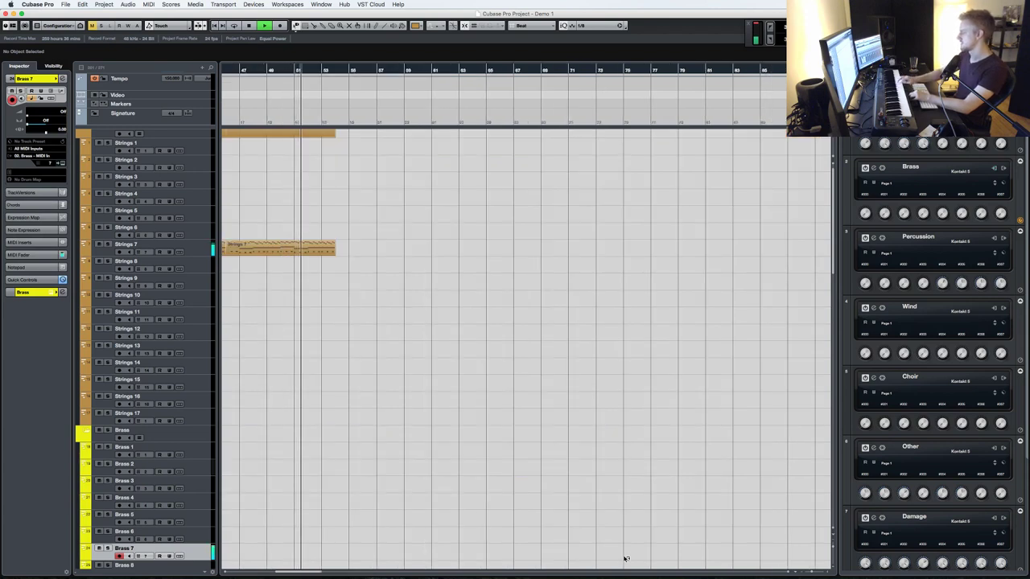
{"action": "key", "text": "space"}
{"action": "key", "text": "KP_Subtract"}
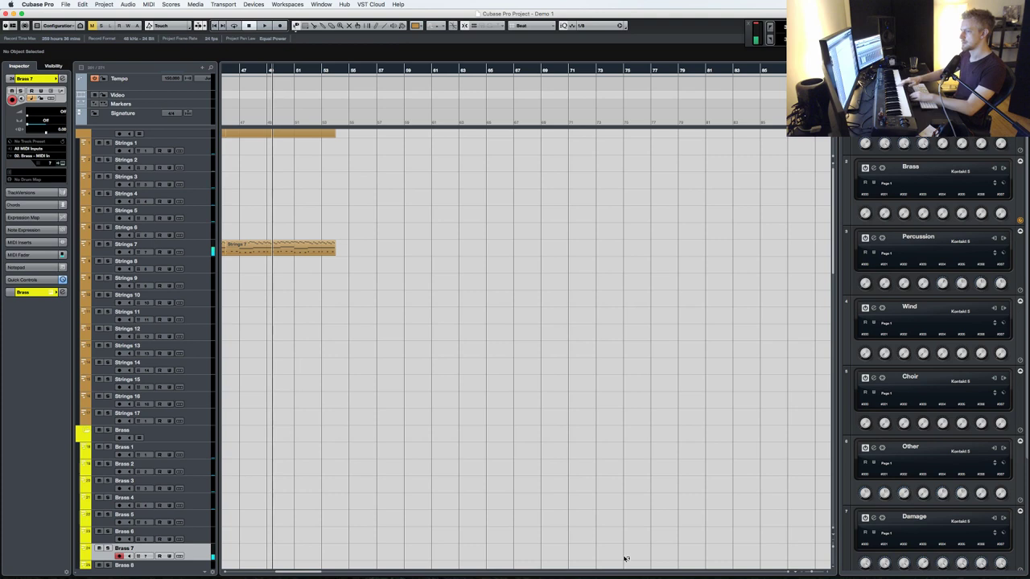
- Try recording a new take on the Brass 7 track from bar 35, and undo it
{"action": "key", "text": "KP_Multiply"}
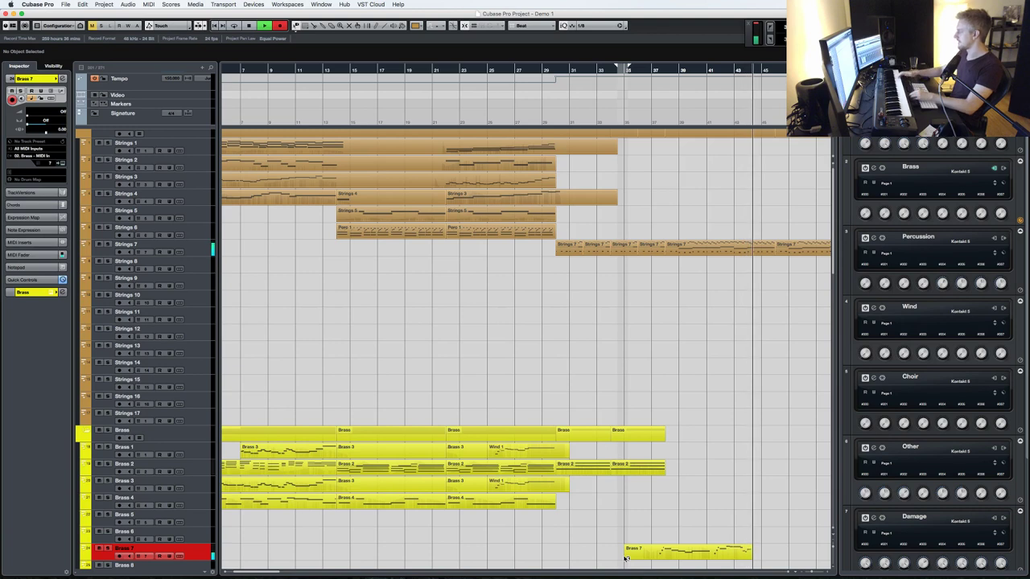
{"action": "key", "text": "space"}
{"action": "key", "text": "super+z"}
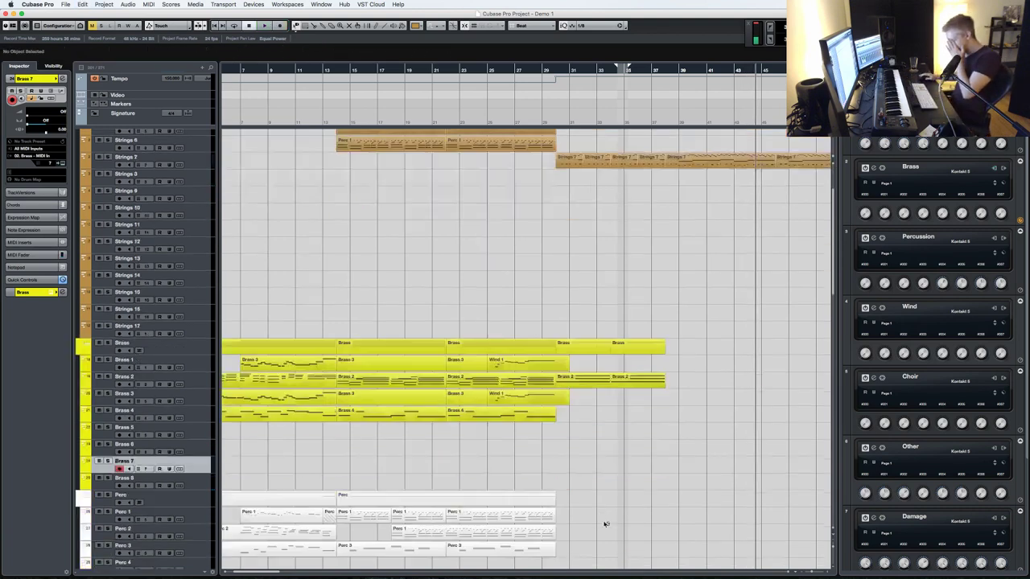
- Try the Other 1 and Brass 6 tracks as alternative sounds and reselect the Brass 7 track
{"action": "scroll", "coordinate": [626, 559], "scroll_direction": "down", "scroll_amount": 10}
{"action": "left_click", "coordinate": [200, 341]}
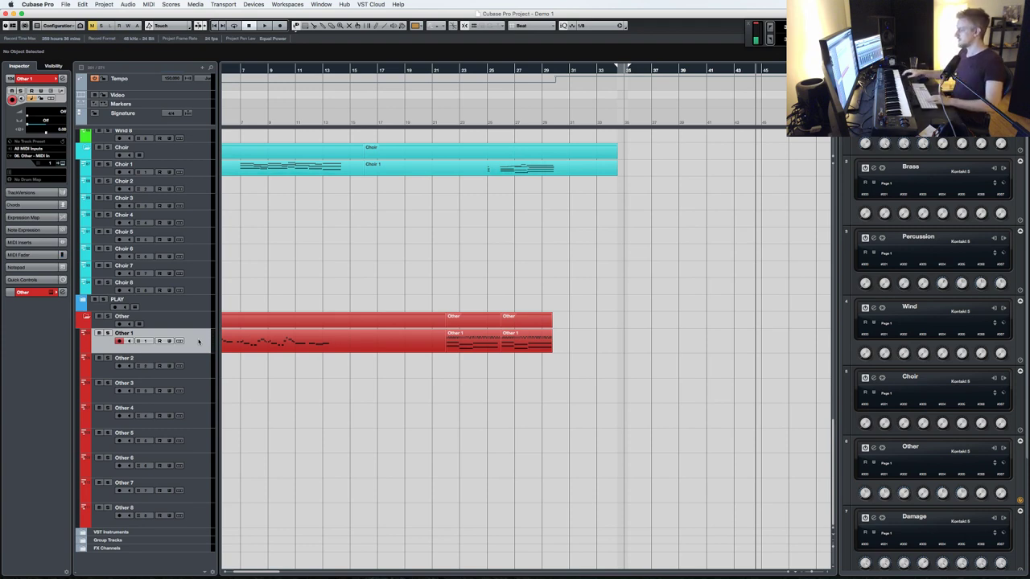
{"action": "scroll", "coordinate": [211, 322], "scroll_direction": "up", "scroll_amount": 15}
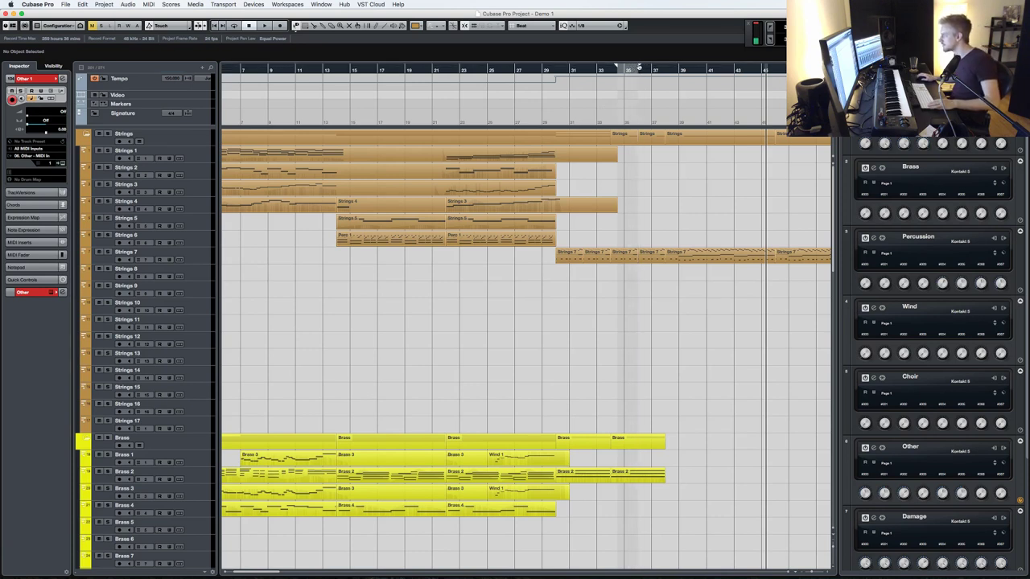
{"action": "left_click", "coordinate": [204, 544]}
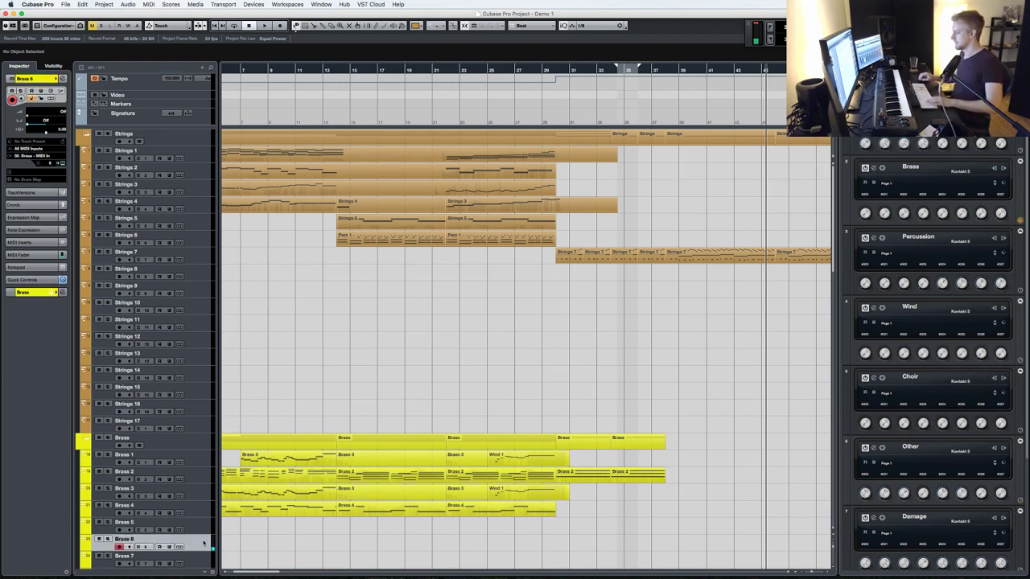
{"action": "left_click", "coordinate": [203, 556]}
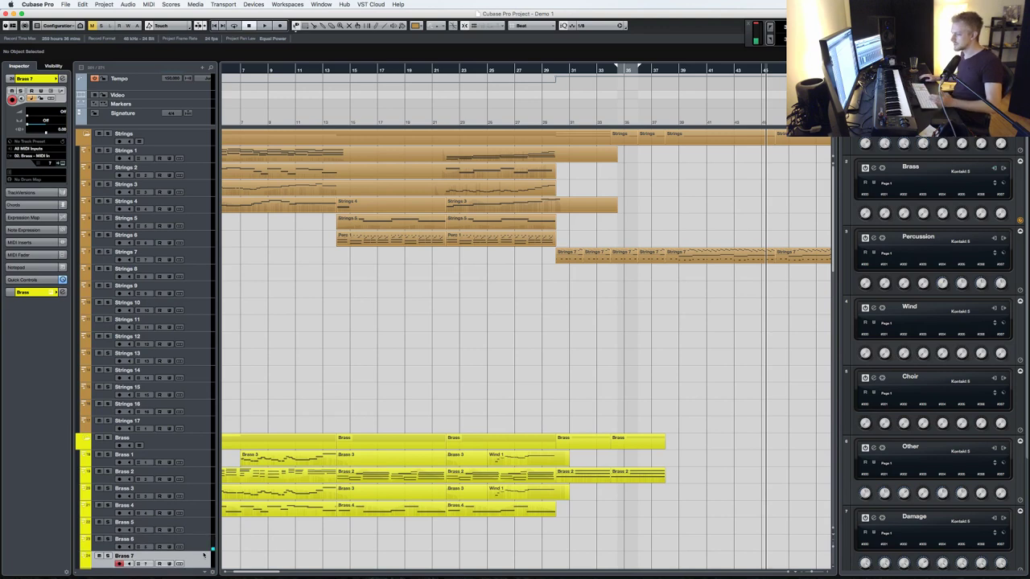
{"action": "key", "text": "space"}
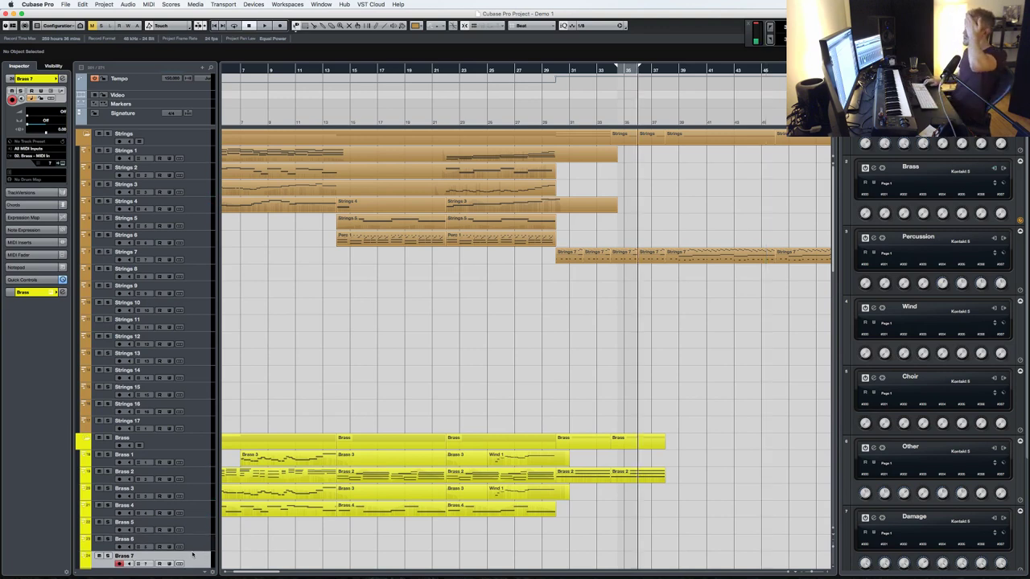
- Try another recording on the Brass 7 track starting at bar 35, and delete the take
{"action": "key", "text": "KP_Multiply"}
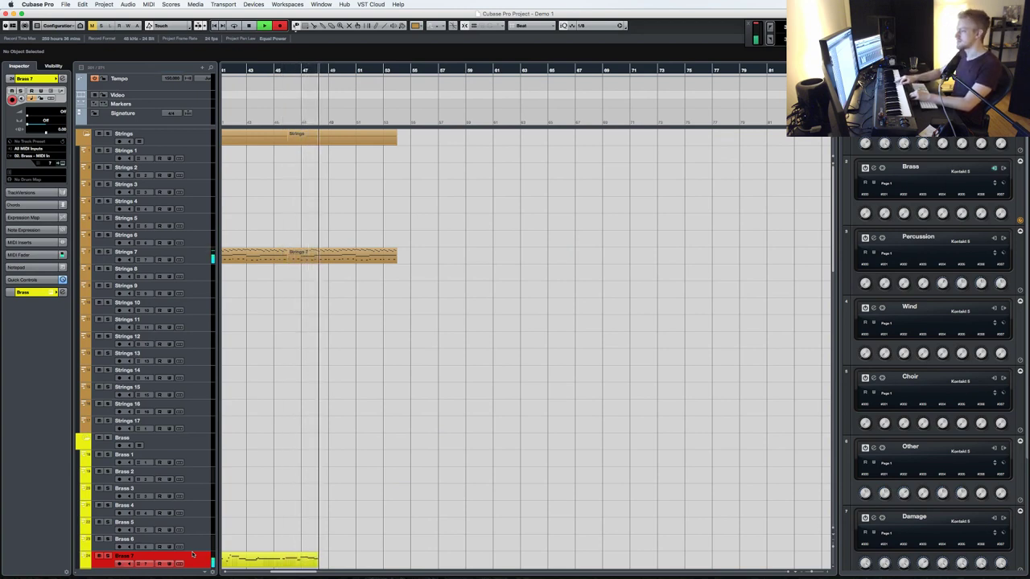
{"action": "key", "text": "space"}
{"action": "scroll", "coordinate": [414, 482], "scroll_direction": "down", "scroll_amount": 4}
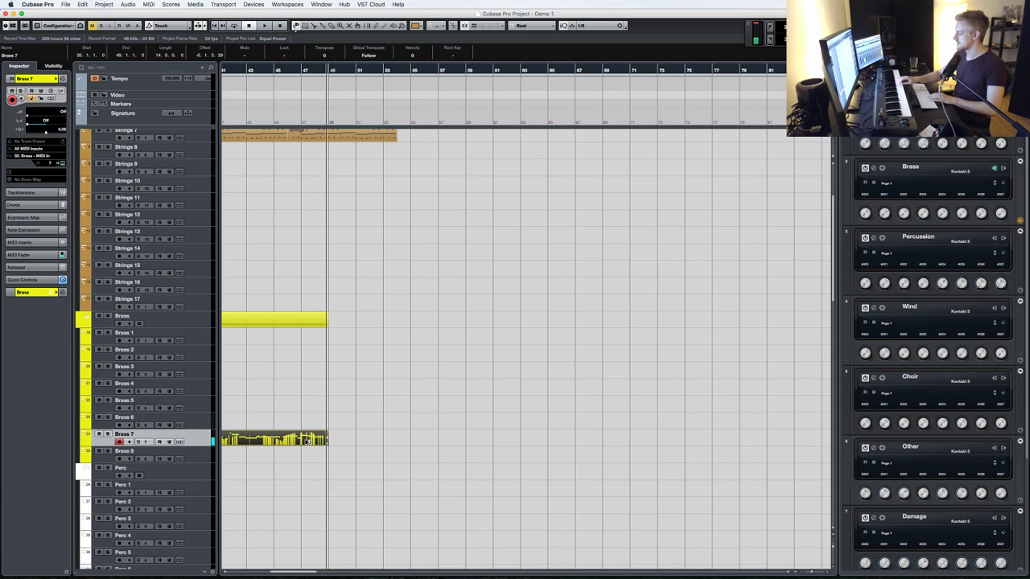
{"action": "key", "text": "Delete"}
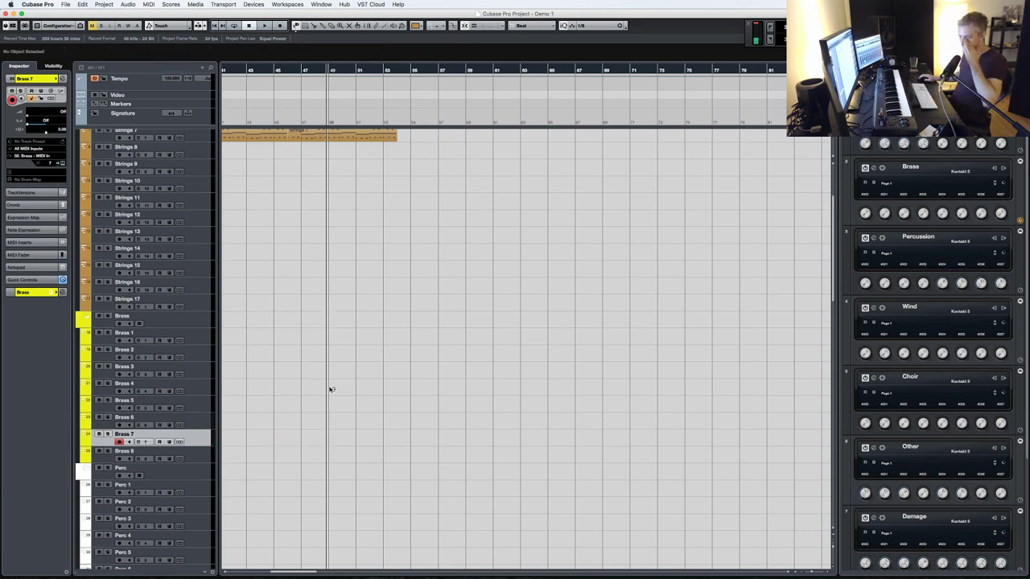
- Select the Brass 6 track and open its Kontakt instrument at the Horn Ensemble Multi patch
{"action": "scroll", "coordinate": [326, 392], "scroll_direction": "up", "scroll_amount": 4}
{"action": "scroll", "coordinate": [317, 389], "scroll_direction": "down", "scroll_amount": 2}
{"action": "scroll", "coordinate": [311, 408], "scroll_direction": "left", "scroll_amount": 3}
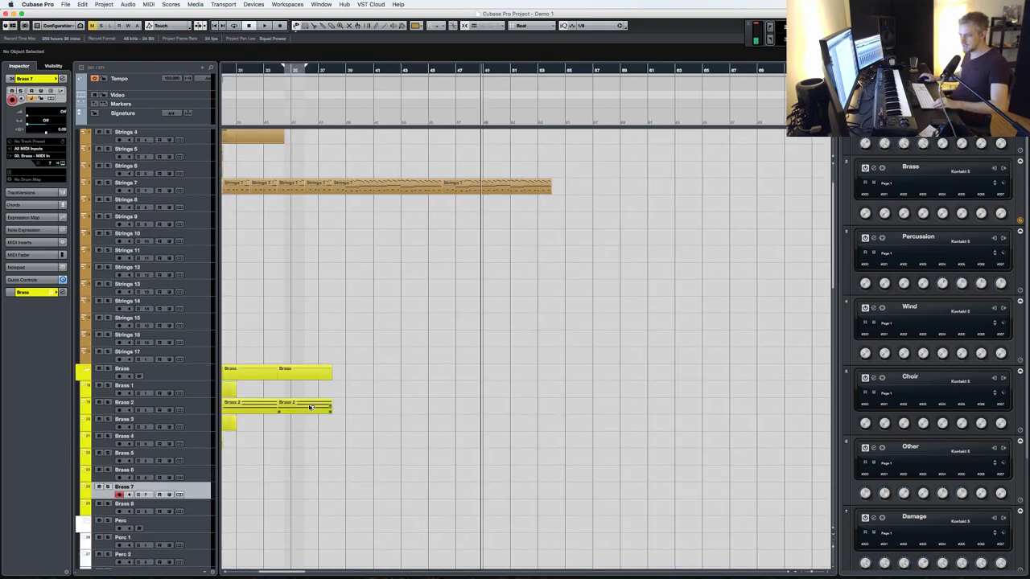
{"action": "scroll", "coordinate": [317, 404], "scroll_direction": "left", "scroll_amount": 6}
{"action": "left_click", "coordinate": [199, 478]}
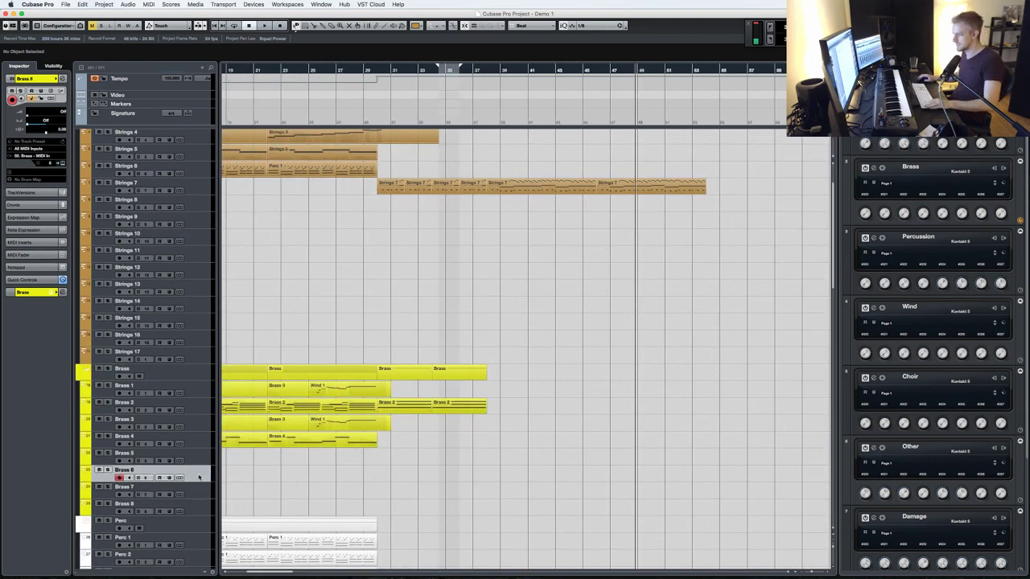
{"action": "key", "text": "e"}
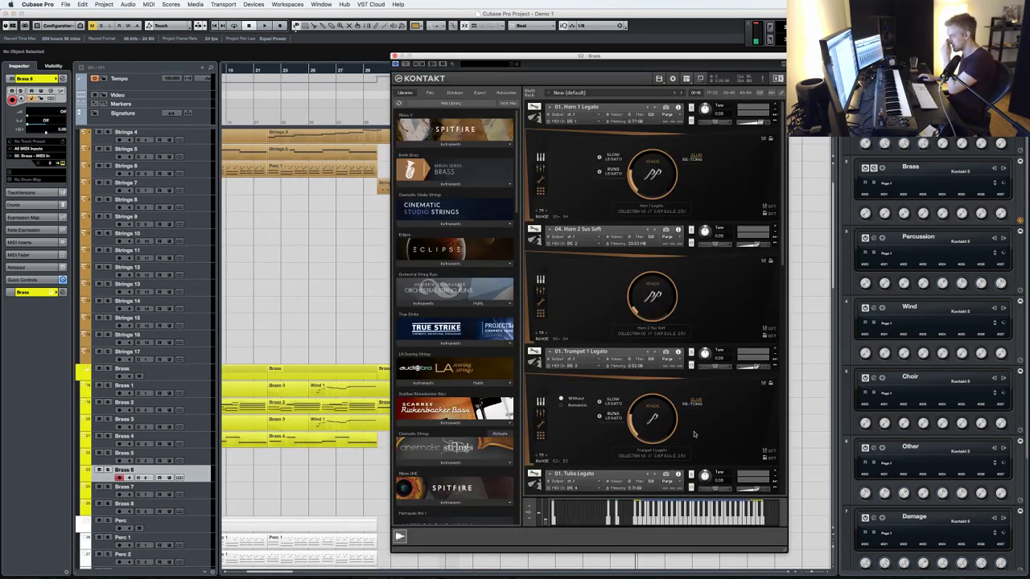
{"action": "scroll", "coordinate": [694, 434], "scroll_direction": "down", "scroll_amount": 8}
{"action": "scroll", "coordinate": [695, 425], "scroll_direction": "up", "scroll_amount": 2}
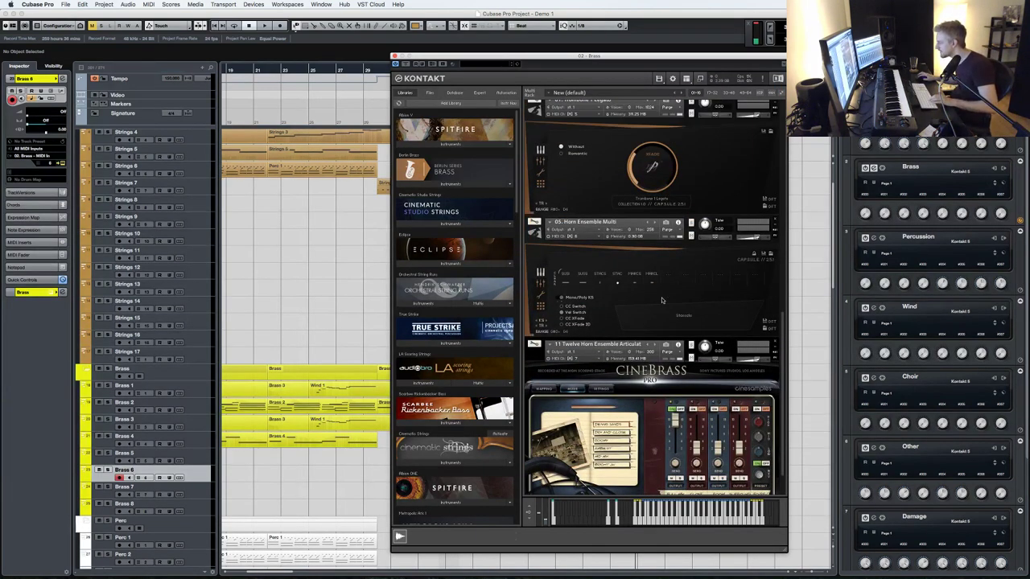
- Look through the articulation choices available for the slots of the Horn Ensemble Multi
{"action": "left_click", "coordinate": [622, 260]}
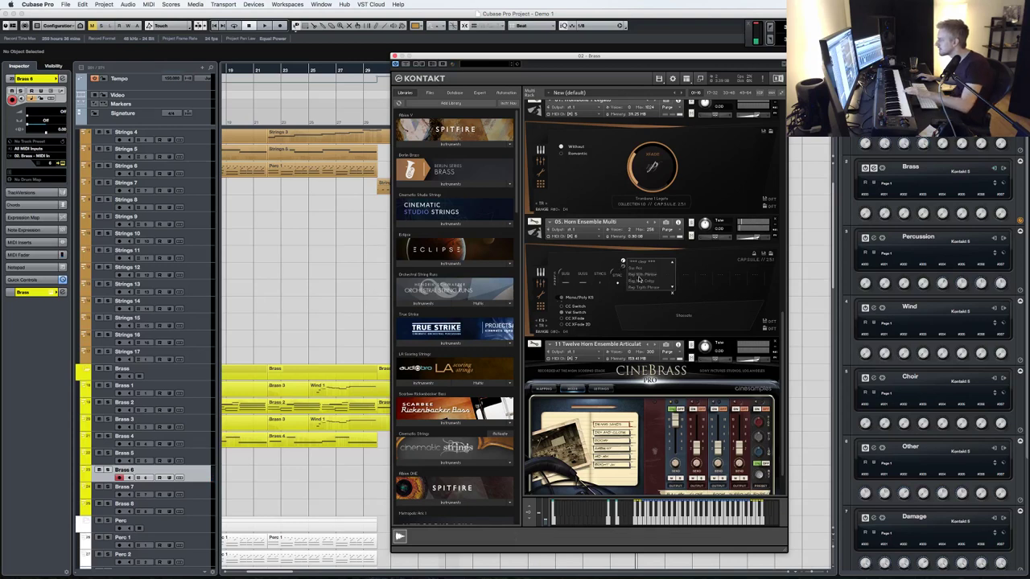
{"action": "left_click", "coordinate": [618, 282]}
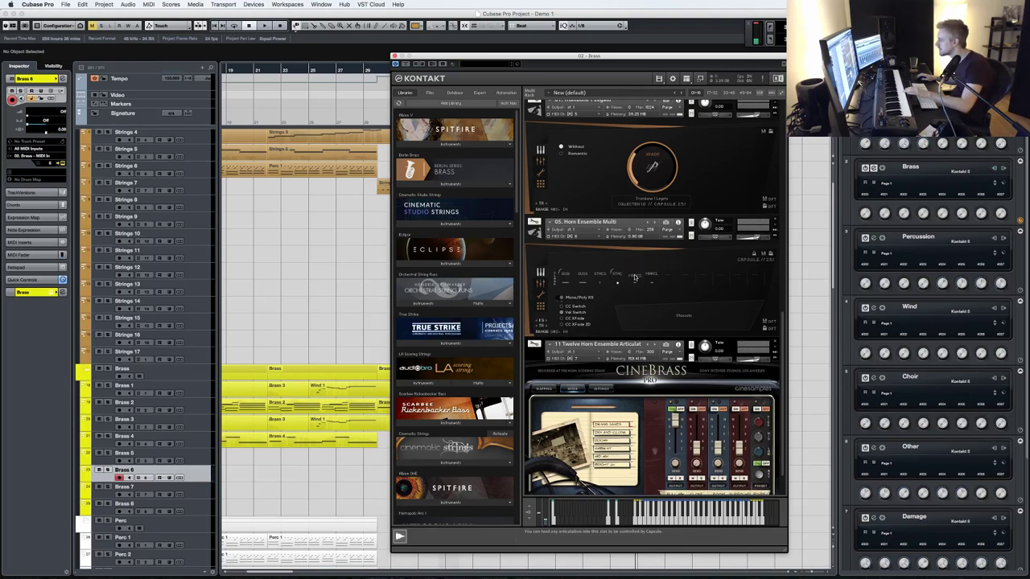
{"action": "left_click", "coordinate": [635, 277]}
{"action": "left_click", "coordinate": [639, 286]}
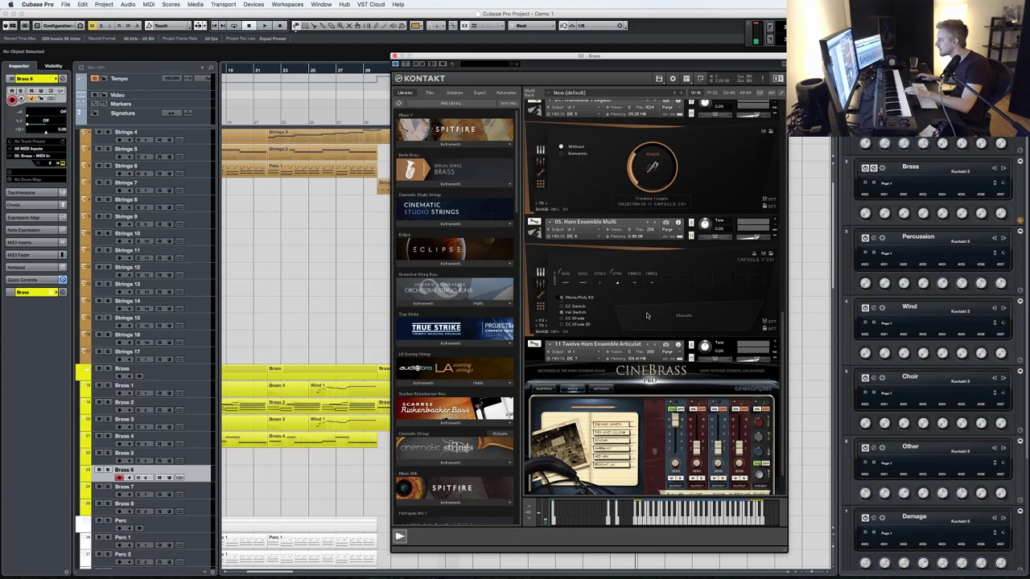
{"action": "left_click", "coordinate": [639, 278]}
{"action": "left_click", "coordinate": [626, 279]}
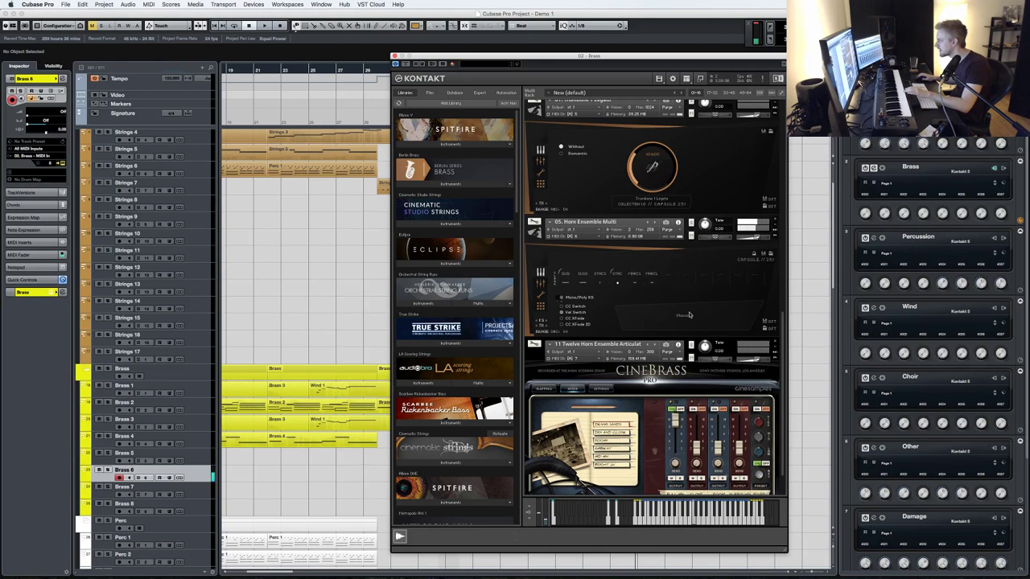
- Try a triple-repetition articulation in the Horn Ensemble Multi's fifth slot, put Marcato Short back, and close Kontakt
{"action": "left_click", "coordinate": [640, 284]}
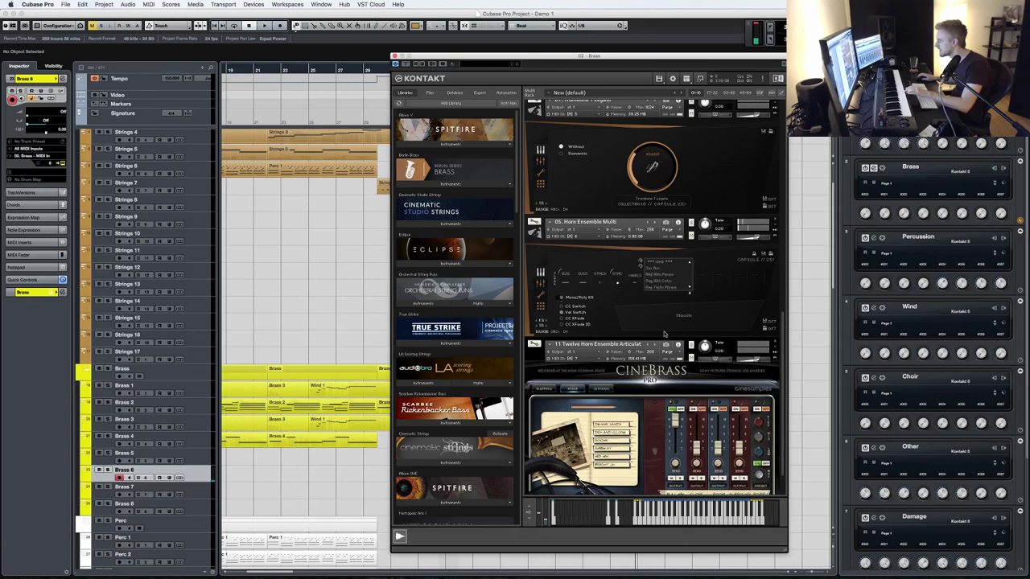
{"action": "left_click", "coordinate": [635, 276]}
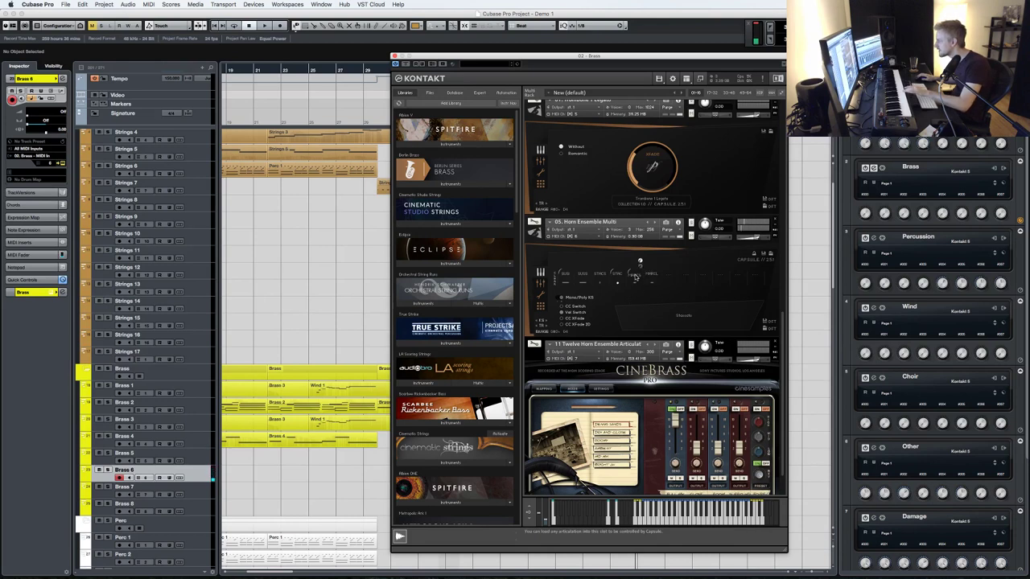
{"action": "left_click", "coordinate": [635, 276]}
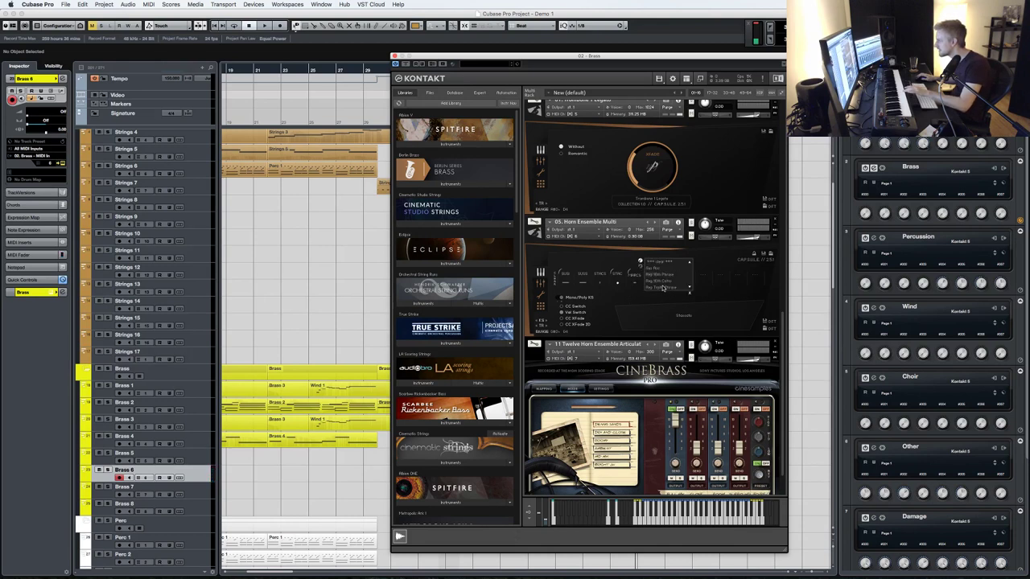
{"action": "left_click", "coordinate": [661, 289]}
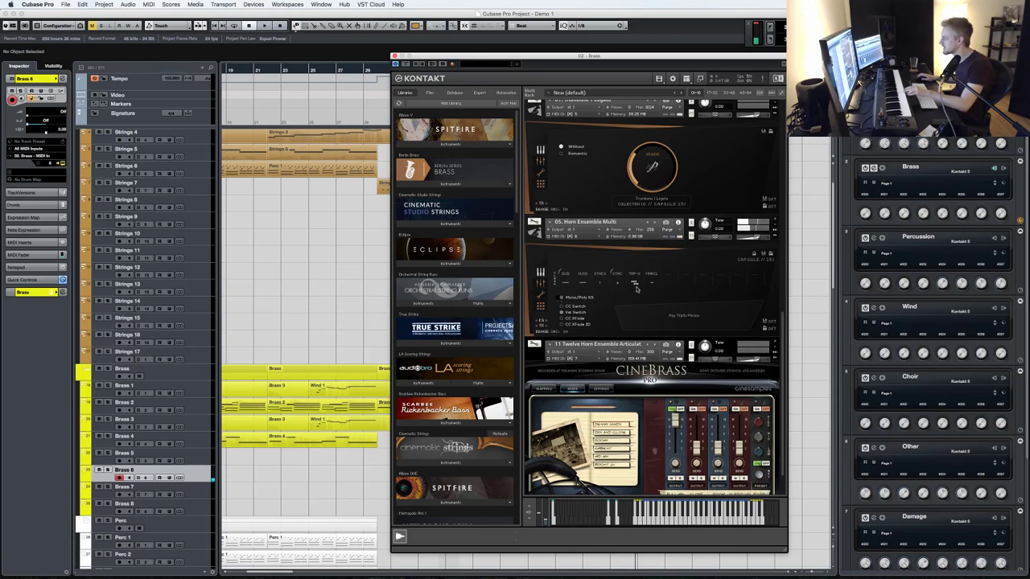
{"action": "left_click", "coordinate": [636, 283]}
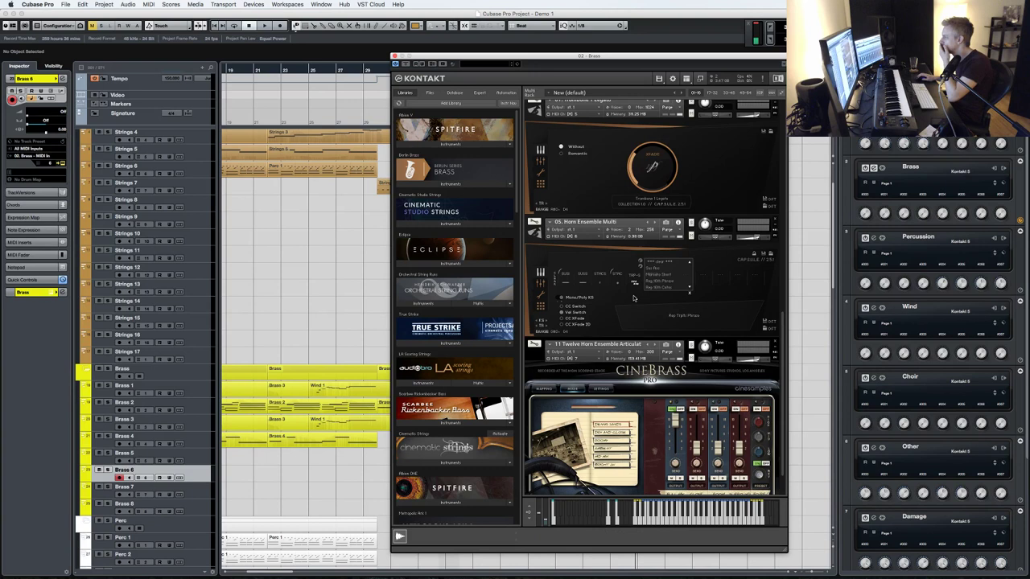
{"action": "left_click", "coordinate": [655, 275]}
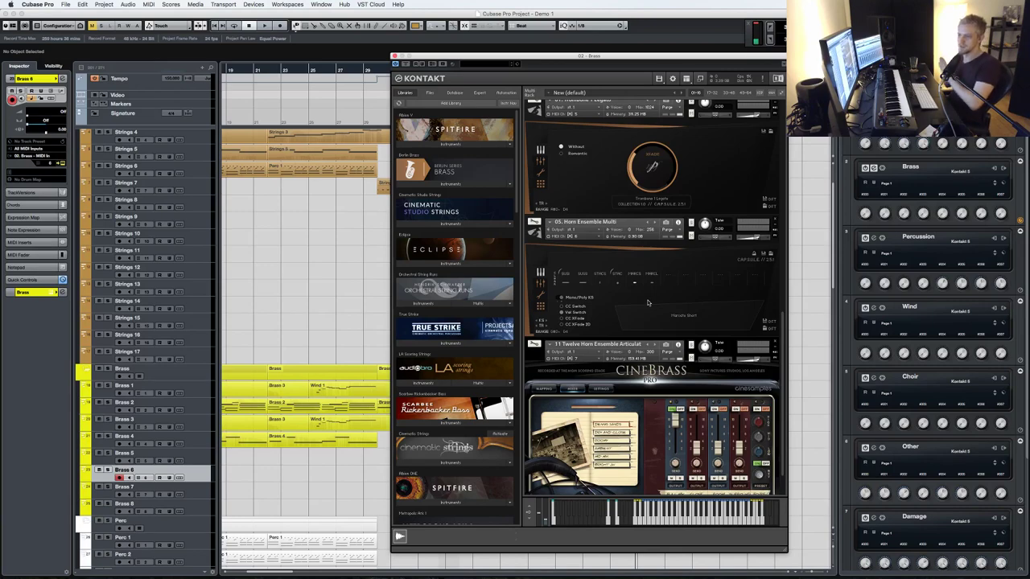
{"action": "key", "text": "super+w"}
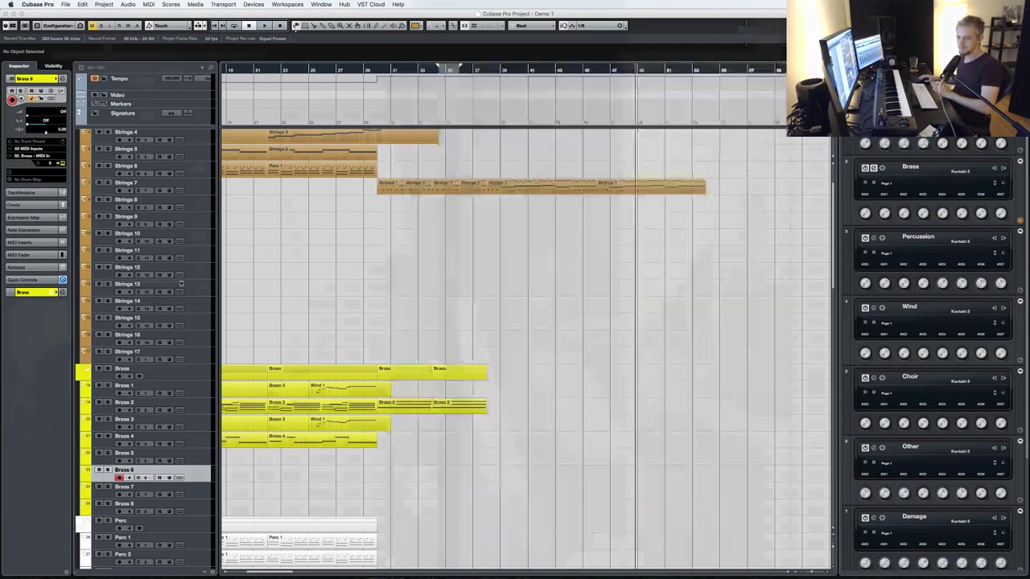
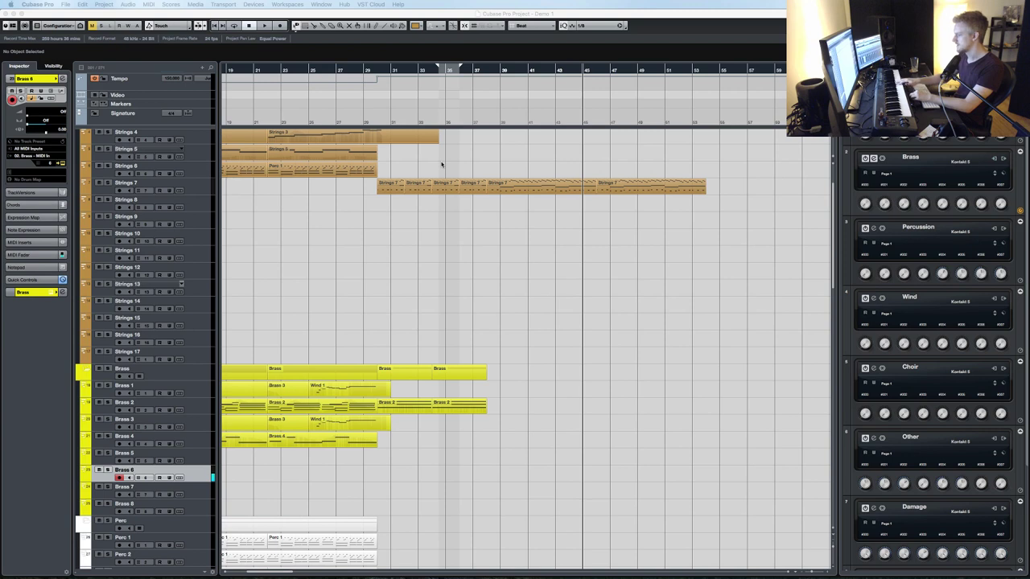
- Show the Strings 7 lanes and examine the mixer, settings and controller pages of the Horn Ensemble SHORT VEL ART patch
{"action": "left_click", "coordinate": [181, 190]}
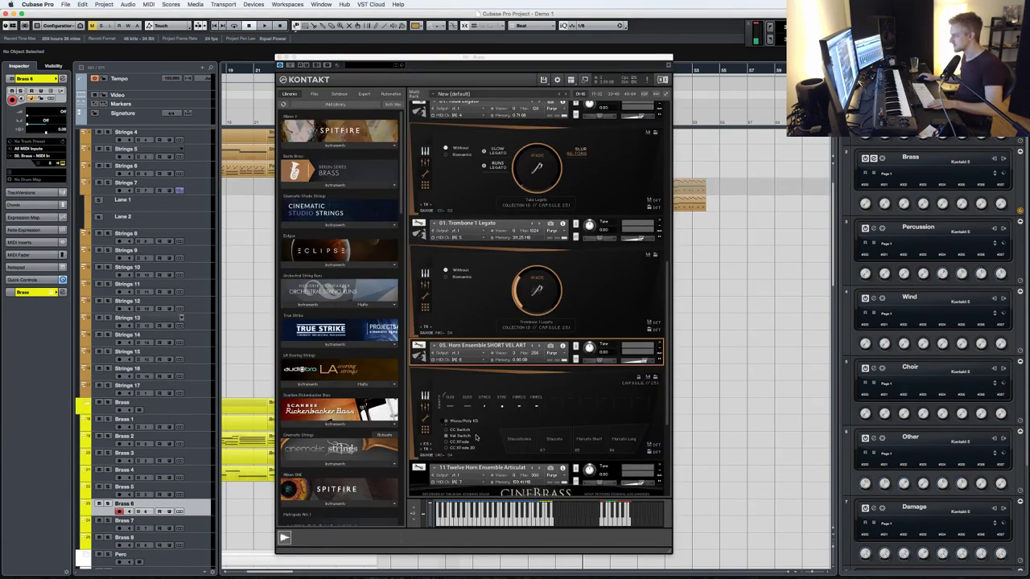
{"action": "left_click", "coordinate": [455, 420]}
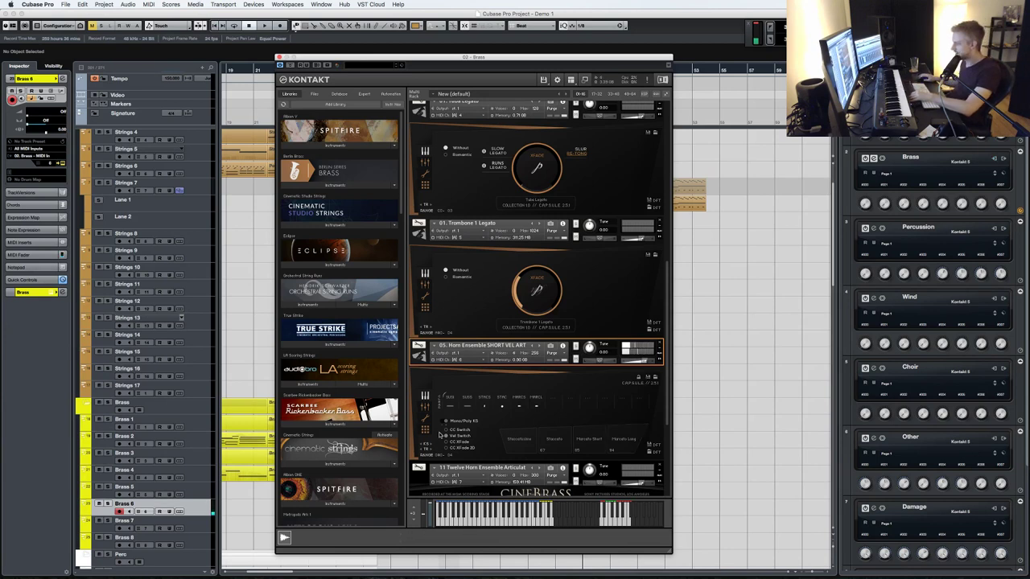
{"action": "left_click", "coordinate": [427, 408]}
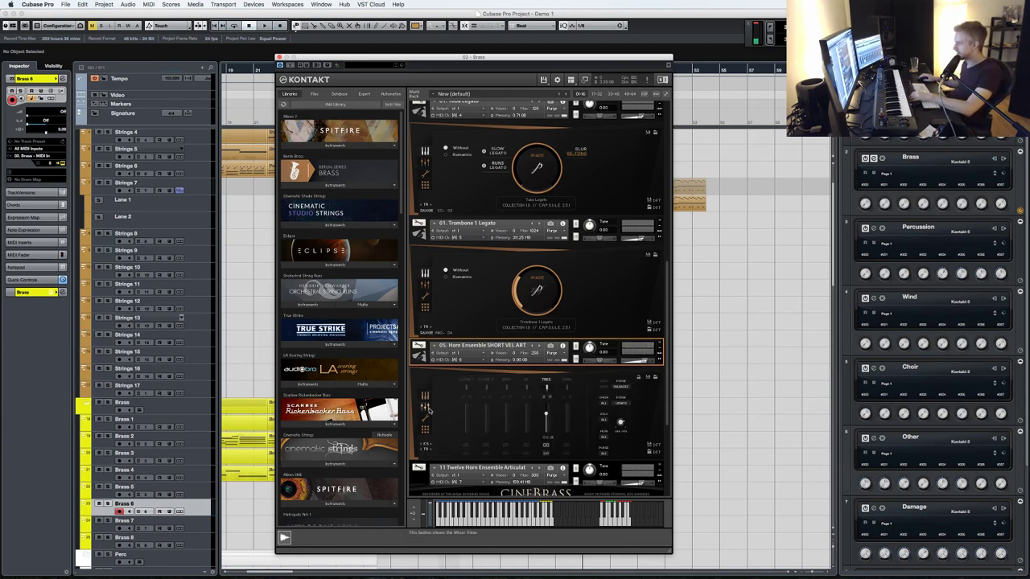
{"action": "left_click", "coordinate": [425, 420]}
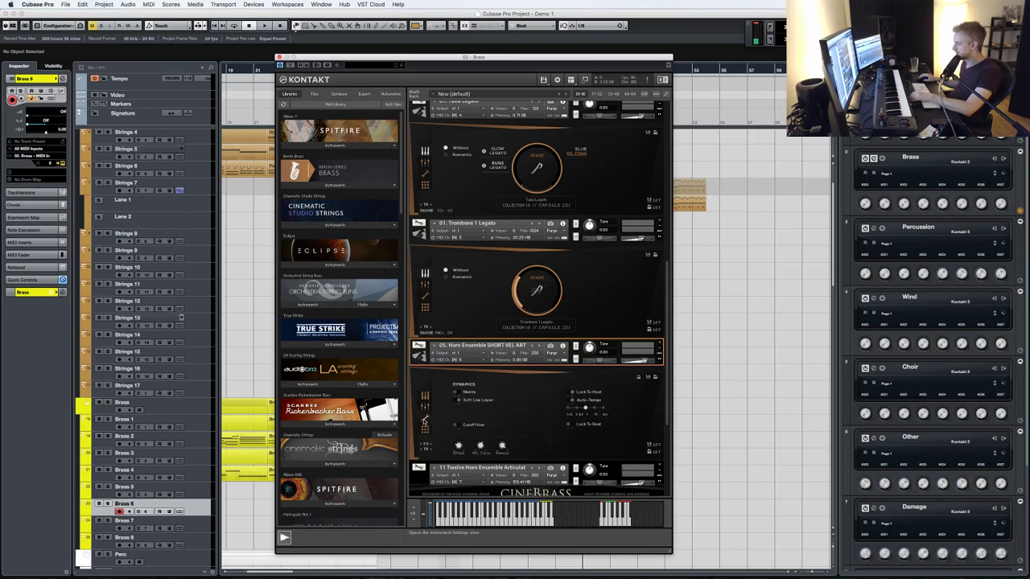
{"action": "left_click", "coordinate": [426, 431]}
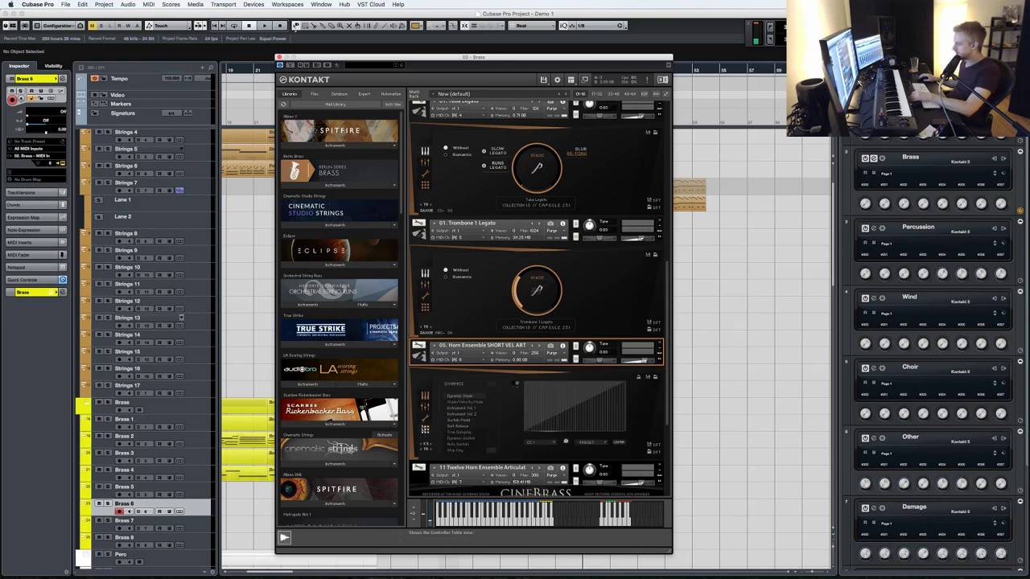
{"action": "left_click", "coordinate": [425, 395]}
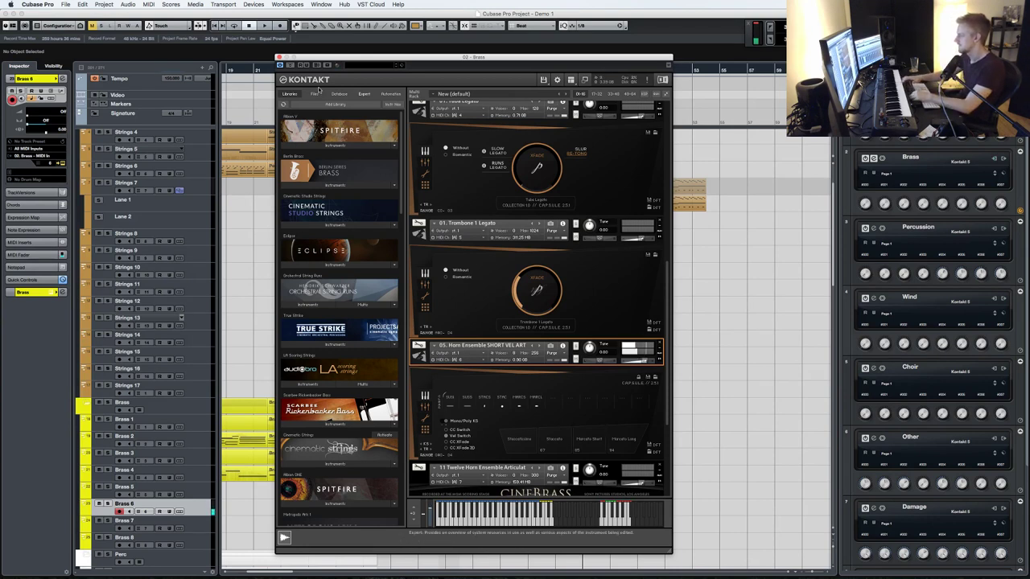
- Close the Kontakt window and play the arrangement back, skipping through to the passage before bar 35
{"action": "left_click", "coordinate": [279, 58]}
{"action": "key", "text": "KP_Subtract"}
{"action": "key", "text": "space"}
{"action": "key", "text": "KP_Add"}
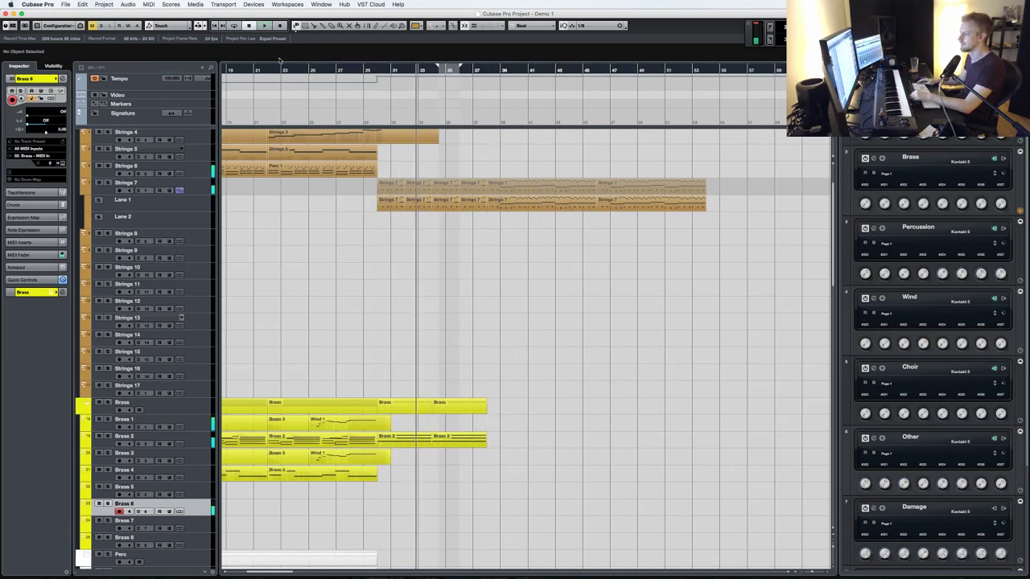
- Record a horn line on the Brass 6 track from bar 35 to bar 46 and open the part for note editing
{"action": "key", "text": "KP_Multiply"}
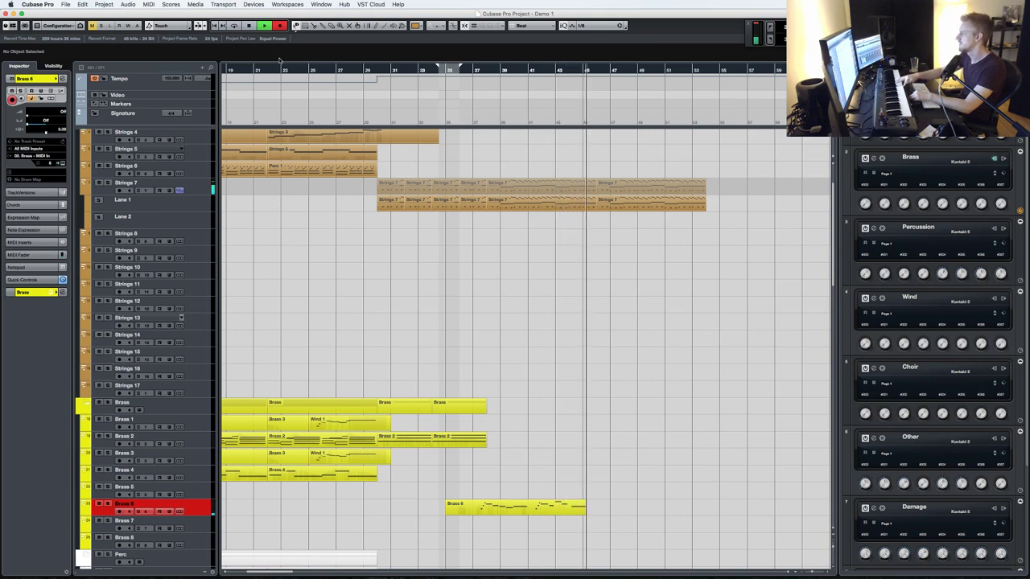
{"action": "key", "text": "space"}
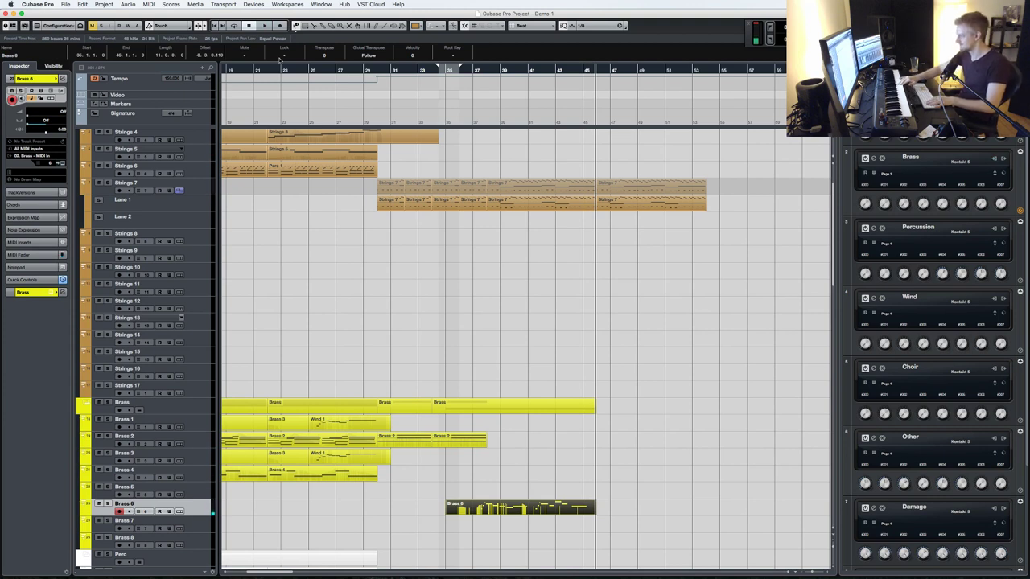
{"action": "double_click", "coordinate": [516, 506]}
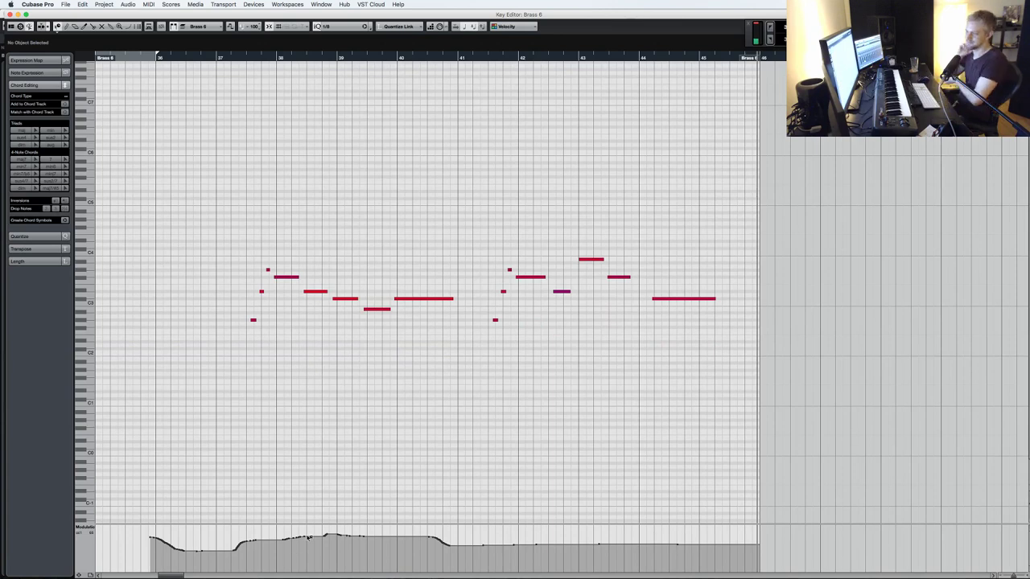
- Quantize all notes of the Brass 6 part, move the early note near bar 39 onto bar 39, and return to the arrangement
{"action": "key", "text": "super+a"}
{"action": "key", "text": "KP_Subtract"}
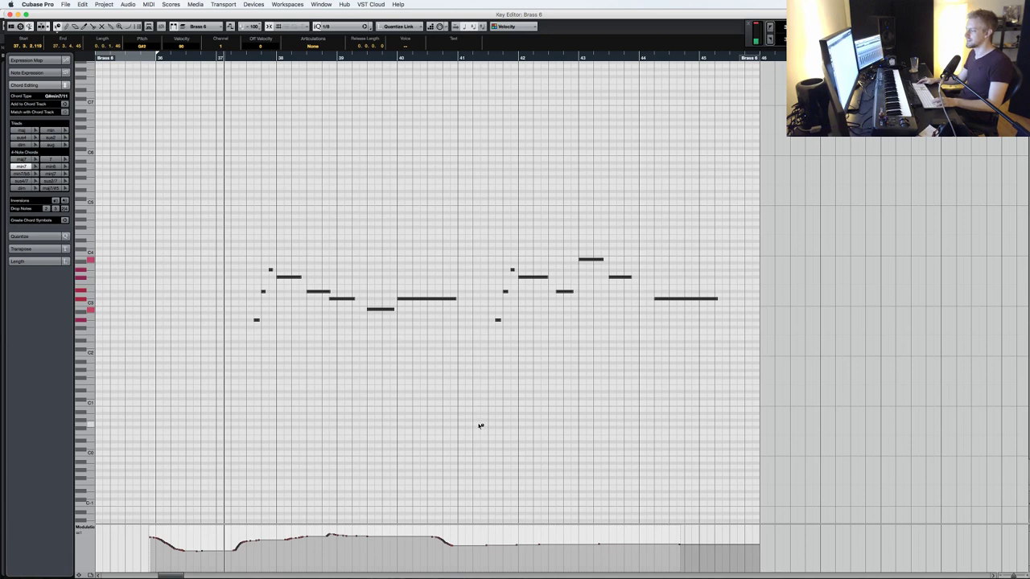
{"action": "left_click", "coordinate": [344, 299]}
{"action": "key", "text": "q"}
{"action": "key", "text": "space"}
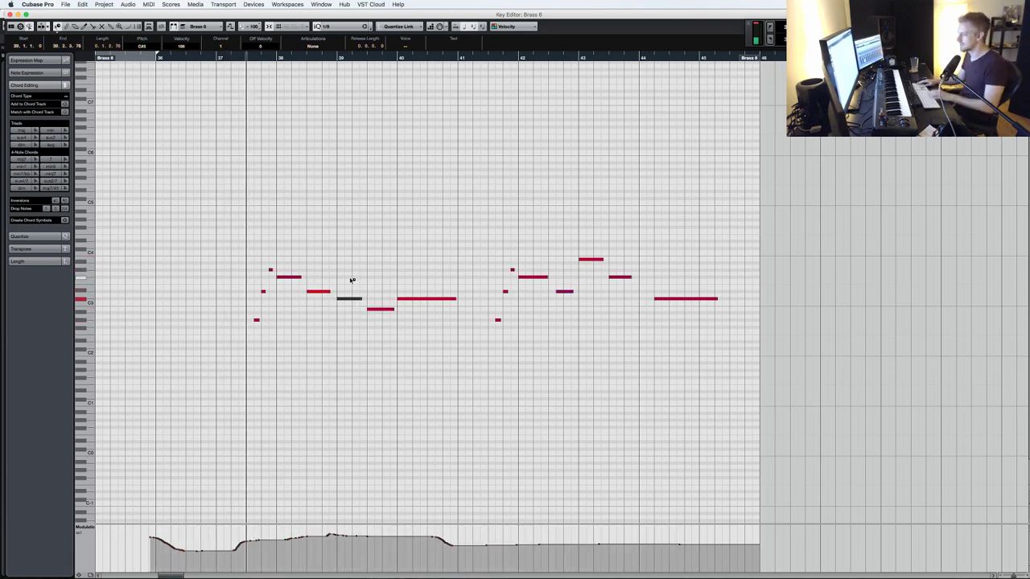
{"action": "key", "text": "space"}
{"action": "key", "text": "Return"}
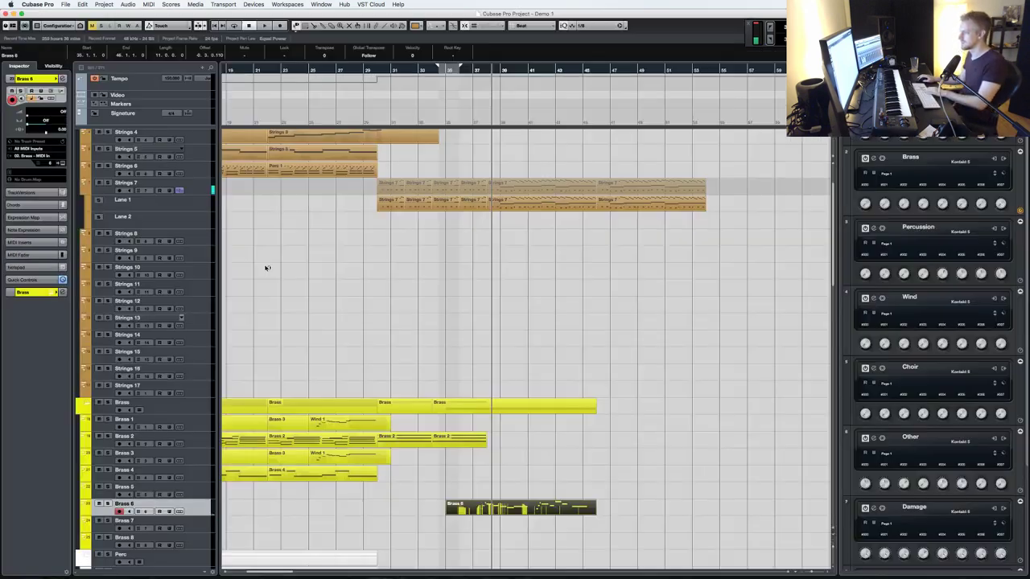
- Play the Brass 6 part back and raise the velocities of its last three notes, from bar 43 on
{"action": "key", "text": "space"}
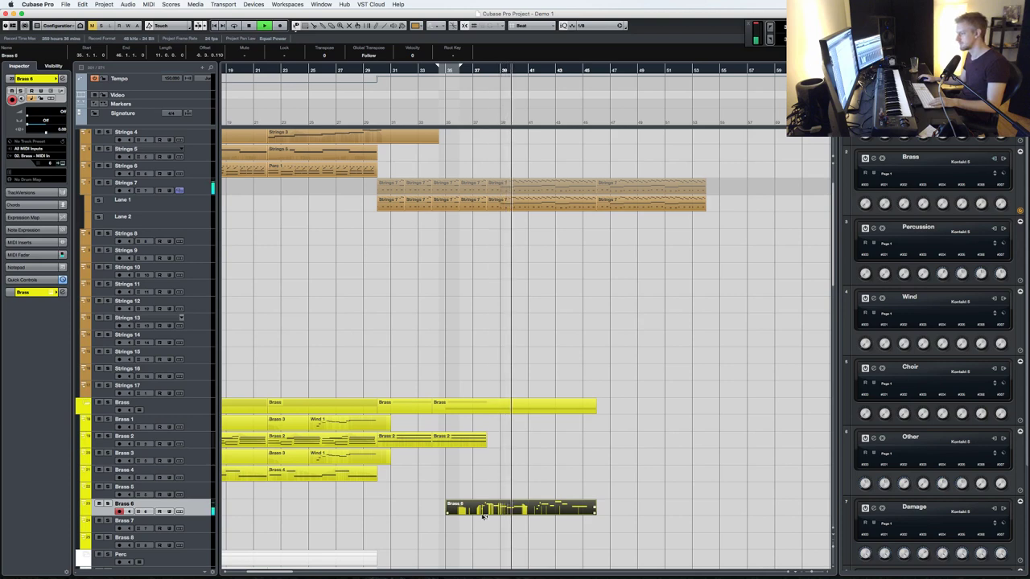
{"action": "double_click", "coordinate": [561, 504]}
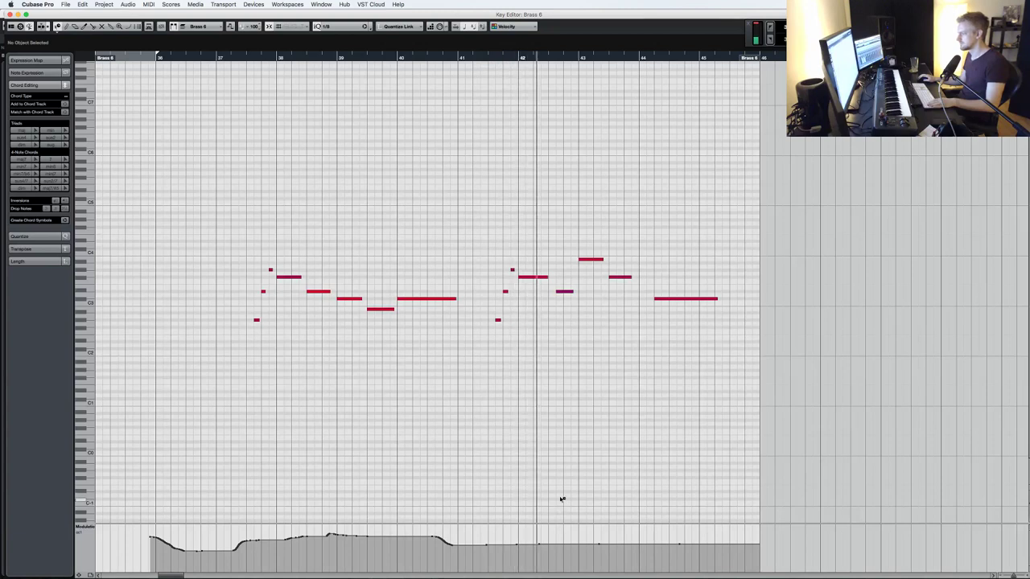
{"action": "key", "text": "Return"}
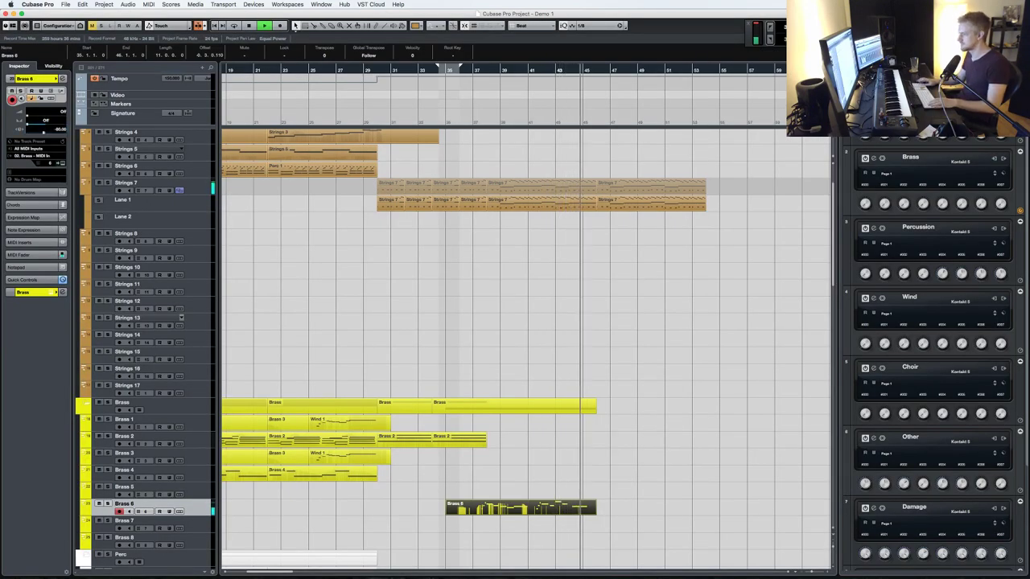
{"action": "double_click", "coordinate": [516, 513]}
{"action": "left_click_drag", "start_coordinate": [579, 330], "coordinate": [665, 234]}
{"action": "left_click_drag", "start_coordinate": [592, 259], "coordinate": [590, 119]}
{"action": "key", "text": "KP_Subtract"}
{"action": "key", "text": "KP_Subtract"}
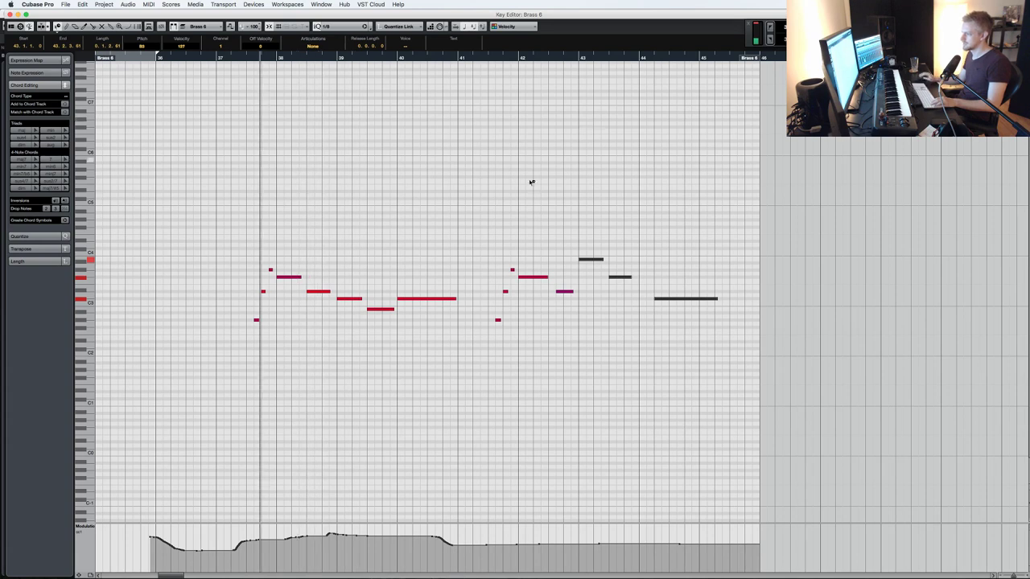
- Adjust the velocities of the three short pickup notes before bar 38 and play the passage back
{"action": "left_click_drag", "start_coordinate": [206, 347], "coordinate": [277, 245]}
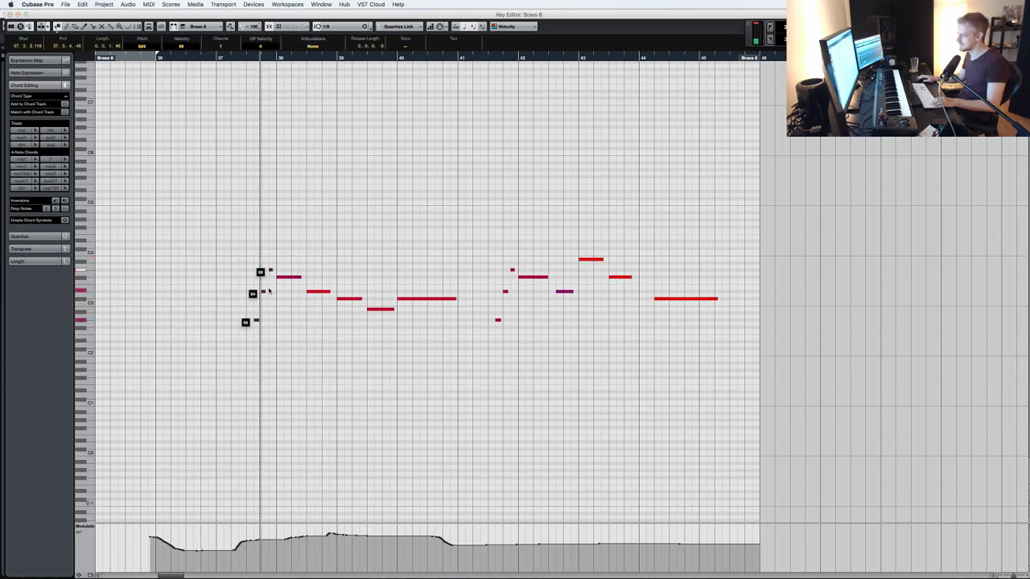
{"action": "key", "text": "space"}
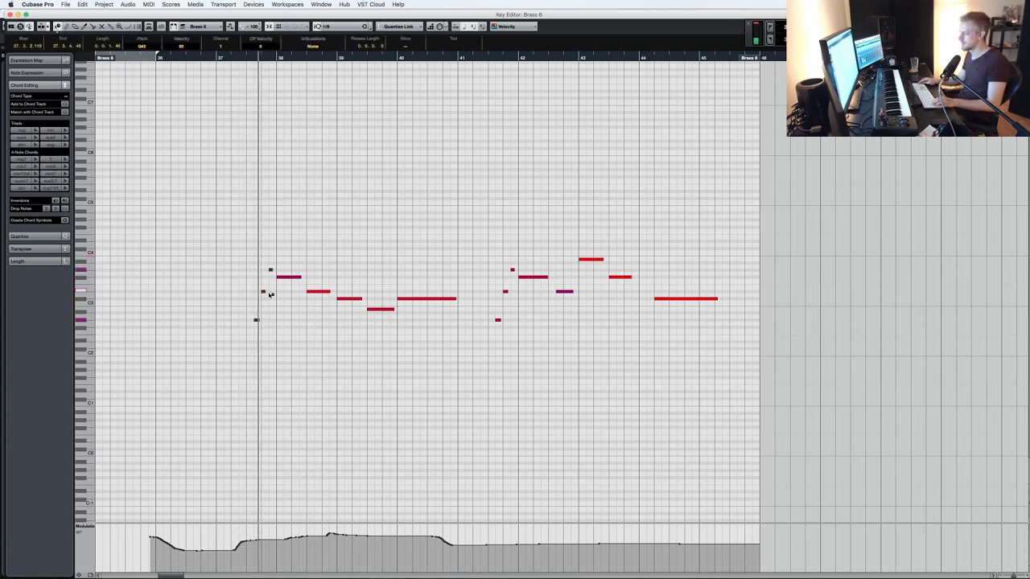
{"action": "left_click", "coordinate": [277, 322]}
{"action": "left_click_drag", "start_coordinate": [256, 321], "coordinate": [257, 308]}
{"action": "key", "text": "KP_Subtract"}
{"action": "key", "text": "space"}
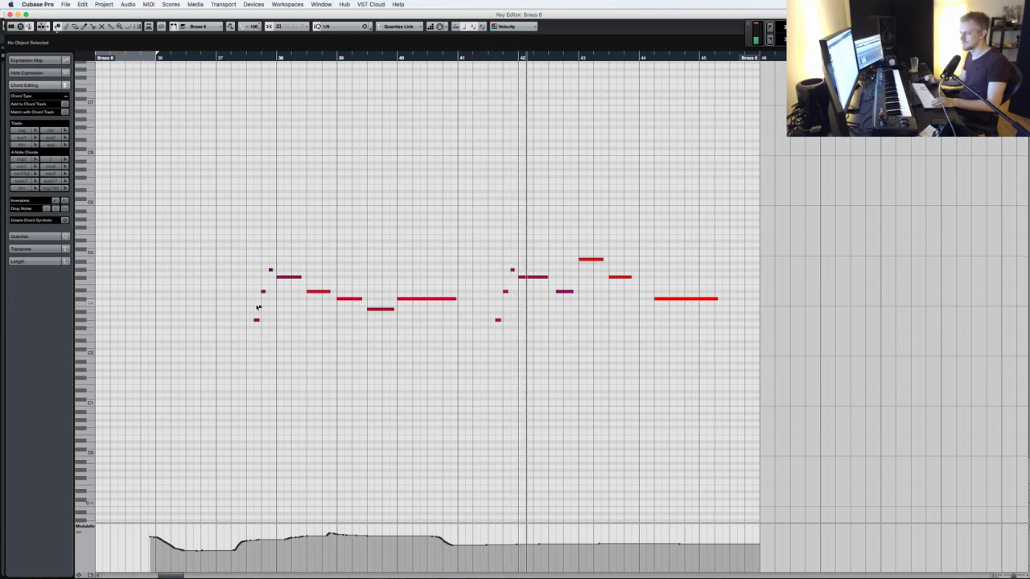
- Nudge the last four notes of the Brass 6 part slightly earlier and return to the arrangement
{"action": "left_click", "coordinate": [566, 292]}
{"action": "key", "text": "super+Left"}
{"action": "left_click_drag", "start_coordinate": [584, 317], "coordinate": [592, 217]}
{"action": "key", "text": "super+Left"}
{"action": "key", "text": "super+Left"}
{"action": "left_click", "coordinate": [613, 277]}
{"action": "key", "text": "super+Left"}
{"action": "key", "text": "super+Left"}
{"action": "left_click_drag", "start_coordinate": [661, 365], "coordinate": [698, 247]}
{"action": "key", "text": "super+Left"}
{"action": "key", "text": "super+Left"}
{"action": "key", "text": "Return"}
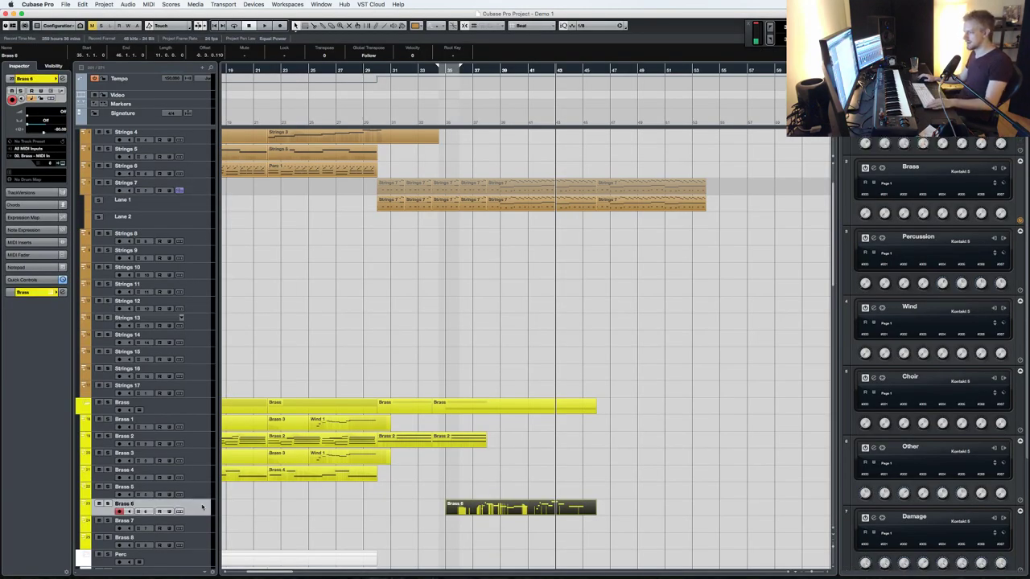
- Open the Brass 6 instrument in Kontakt, check the Horn Ensemble SHORT VEL ART articulation choices during playback, and close Kontakt
{"action": "key", "text": "e"}
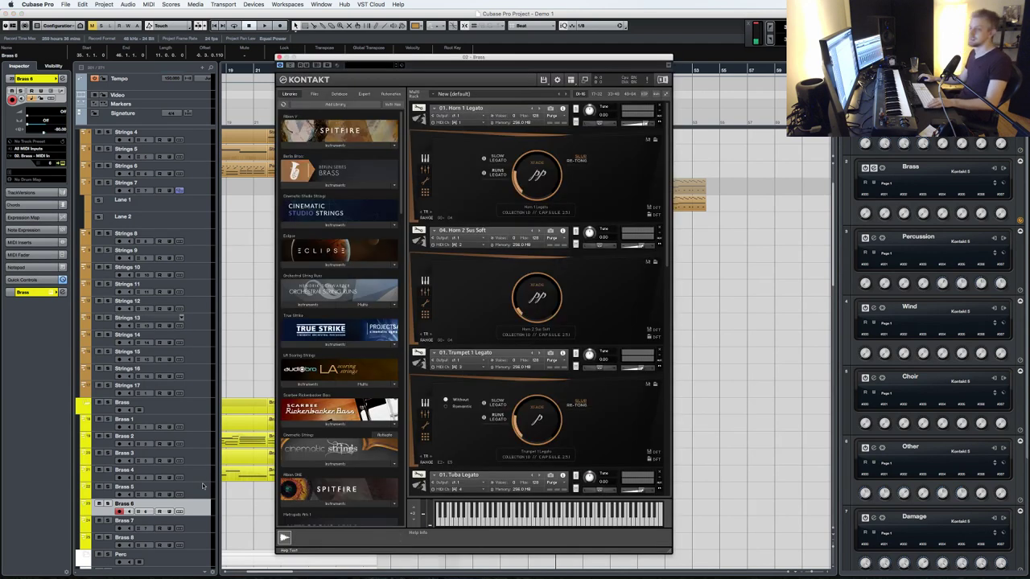
{"action": "scroll", "coordinate": [494, 397], "scroll_direction": "down", "scroll_amount": 5}
{"action": "scroll", "coordinate": [496, 396], "scroll_direction": "down", "scroll_amount": 5}
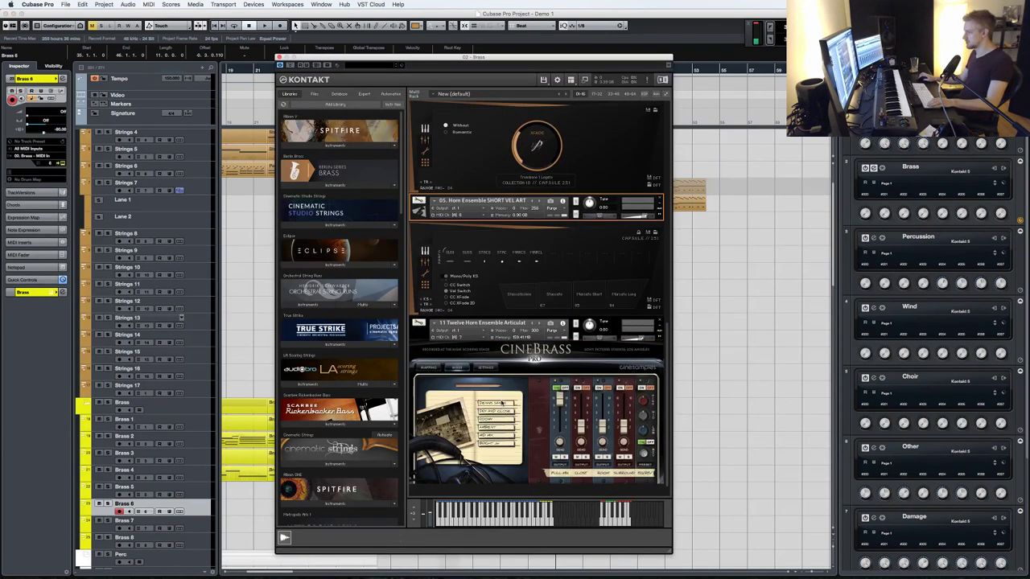
{"action": "left_click", "coordinate": [486, 262]}
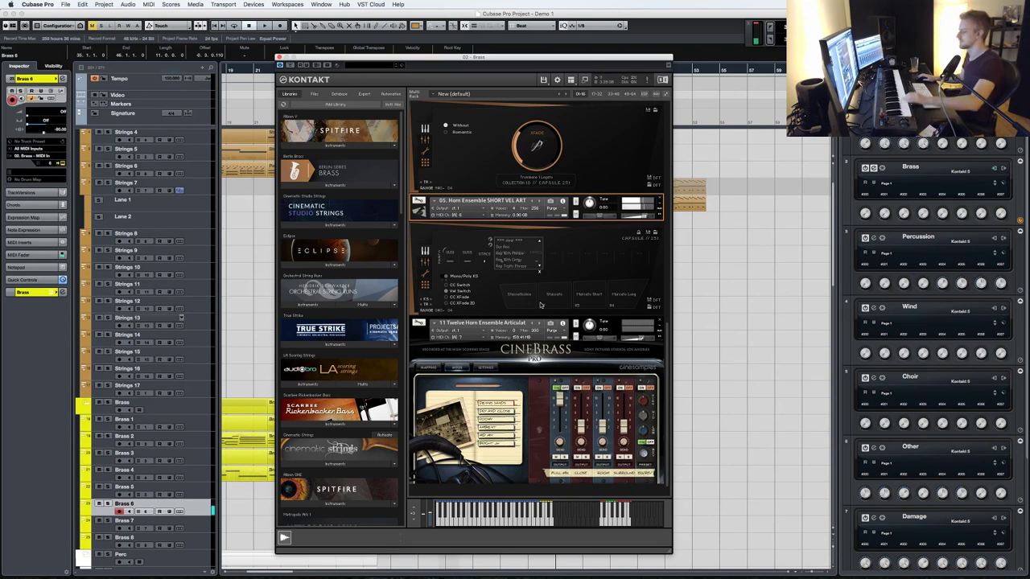
{"action": "key", "text": "space"}
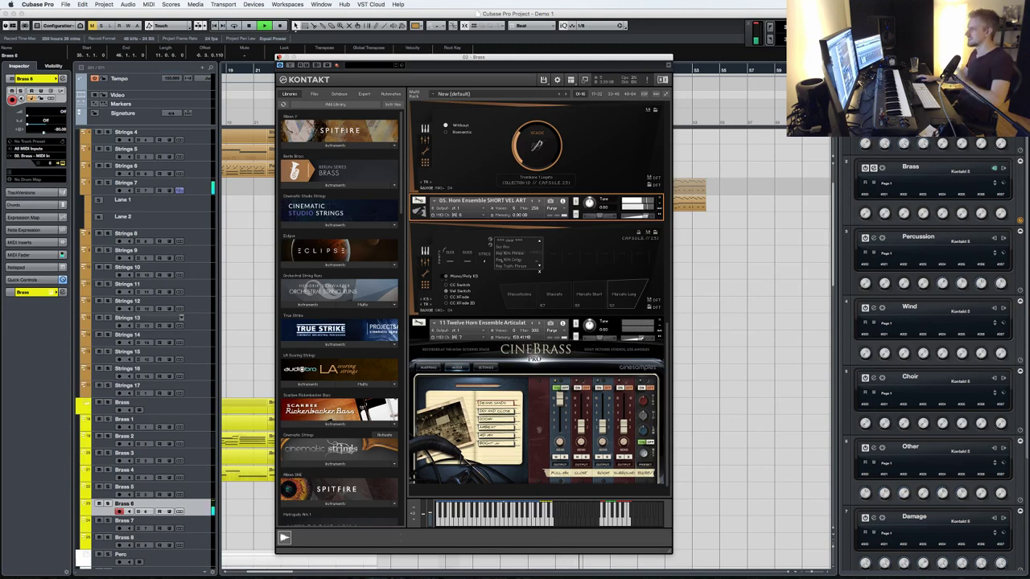
{"action": "key", "text": "space"}
{"action": "key", "text": "super+w"}
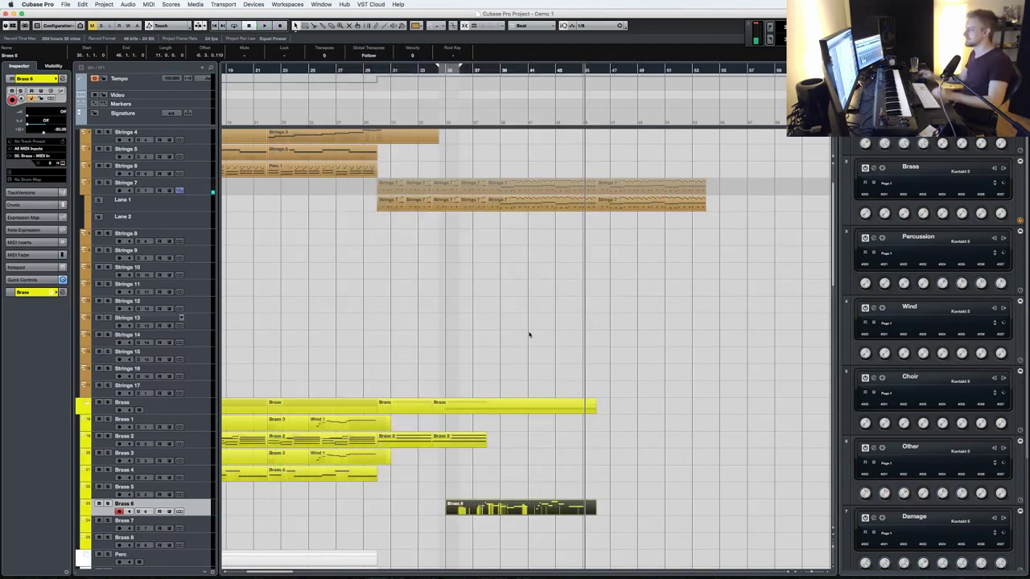
- Delete the recorded Brass 6 part and select the Brass 7 track for a playback of the passage
{"action": "key", "text": "Delete"}
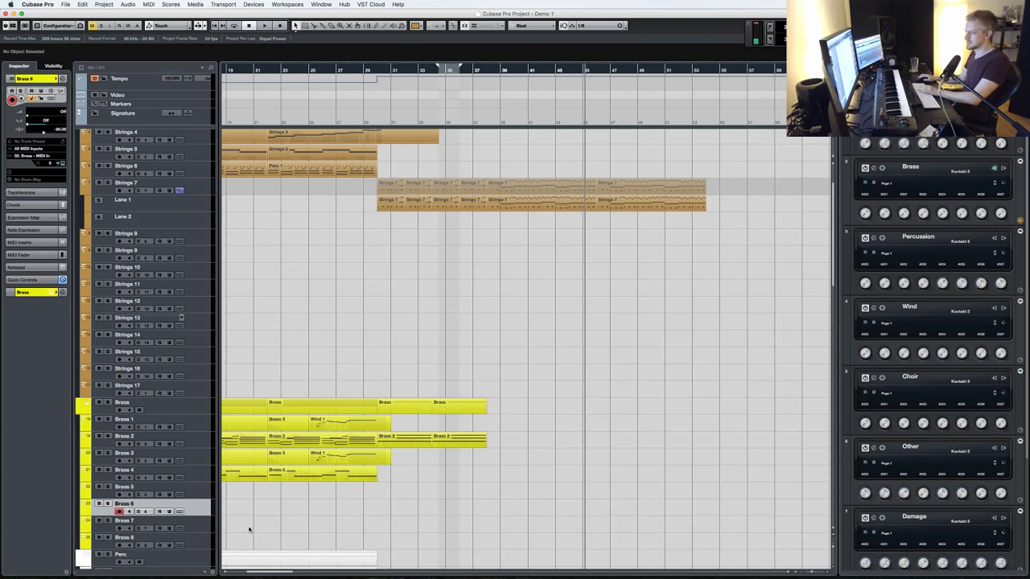
{"action": "left_click", "coordinate": [194, 529]}
{"action": "key", "text": "KP_Subtract"}
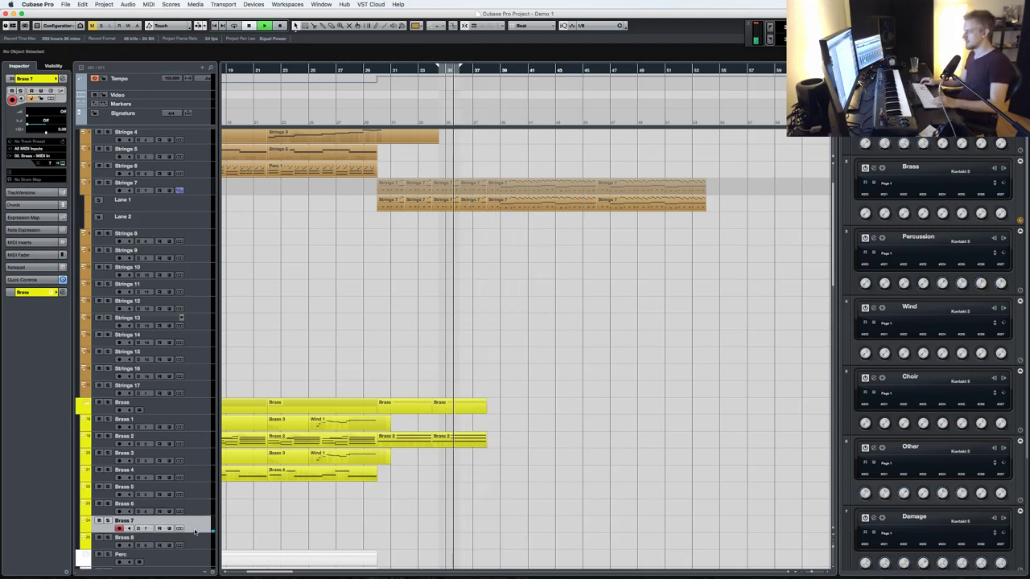
- Record the horn line on the Brass 7 track from bar 36 to bar 53, discarding the first take
{"action": "key", "text": "KP_Multiply"}
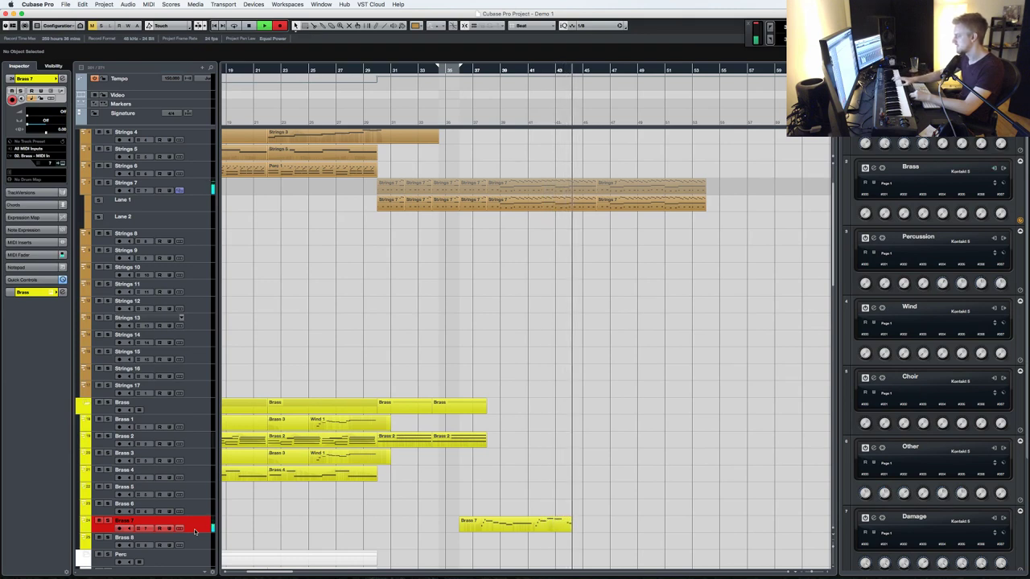
{"action": "key", "text": "space"}
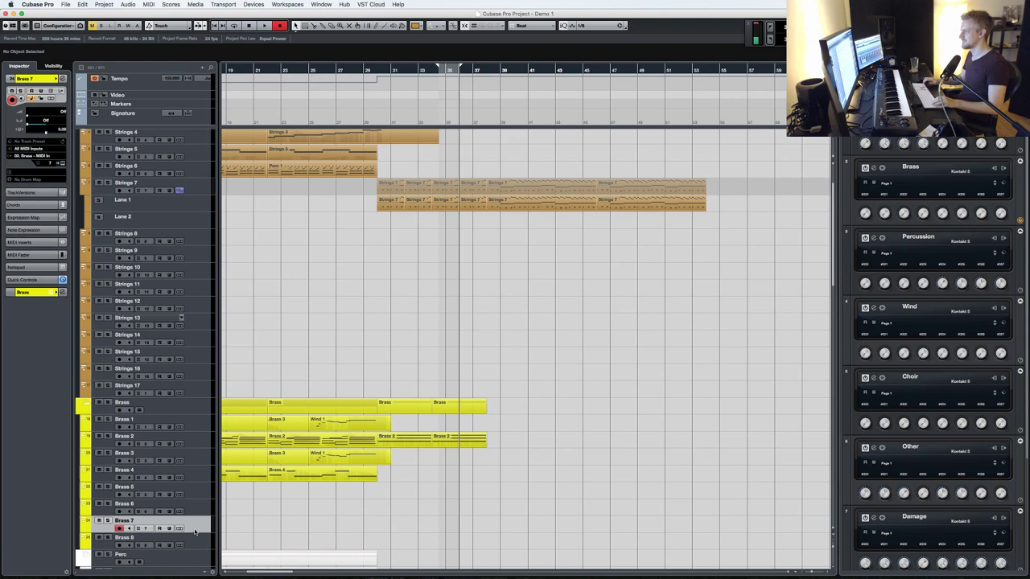
{"action": "key", "text": "KP_Multiply"}
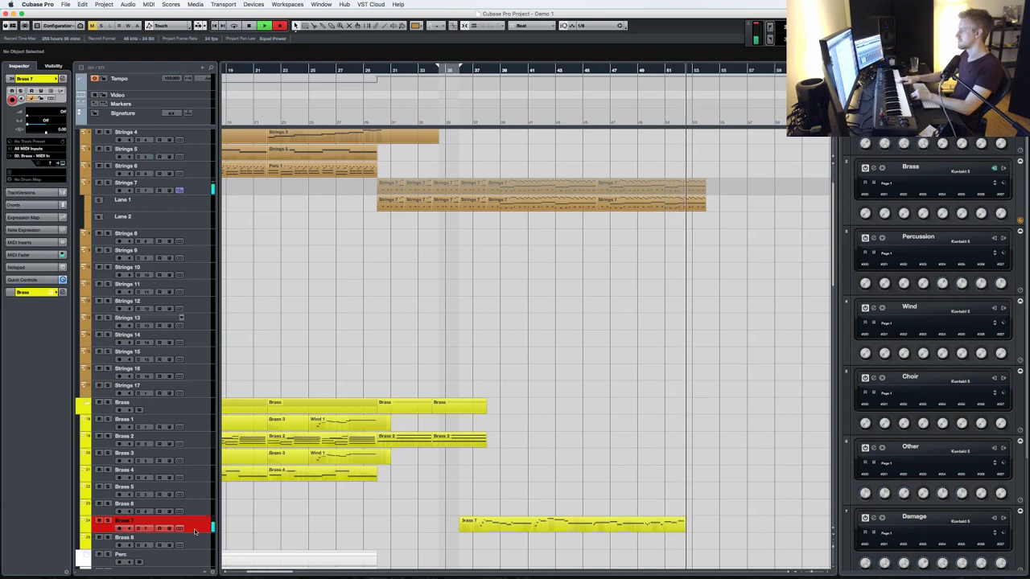
{"action": "key", "text": "space"}
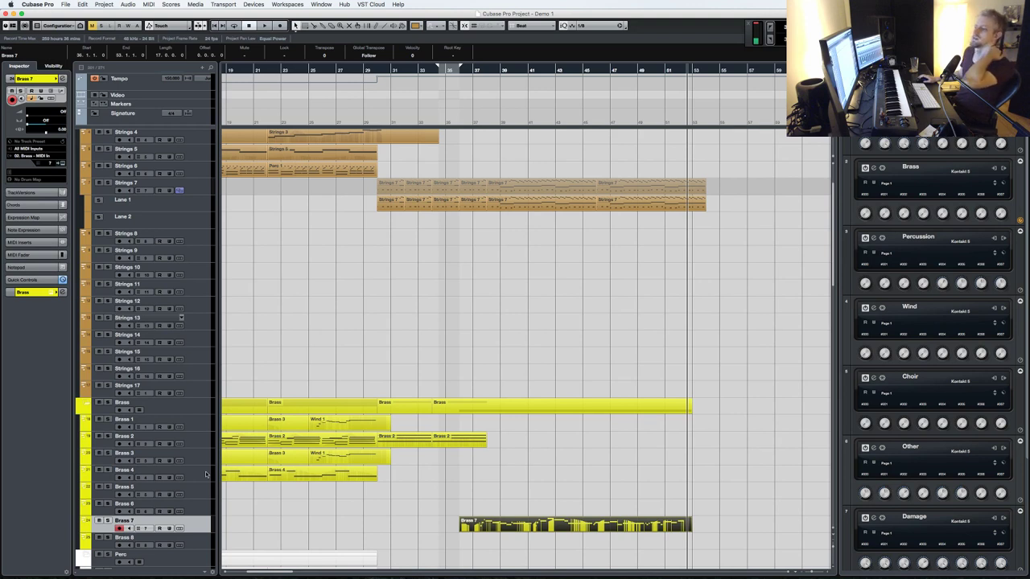
{"action": "left_click", "coordinate": [441, 342]}
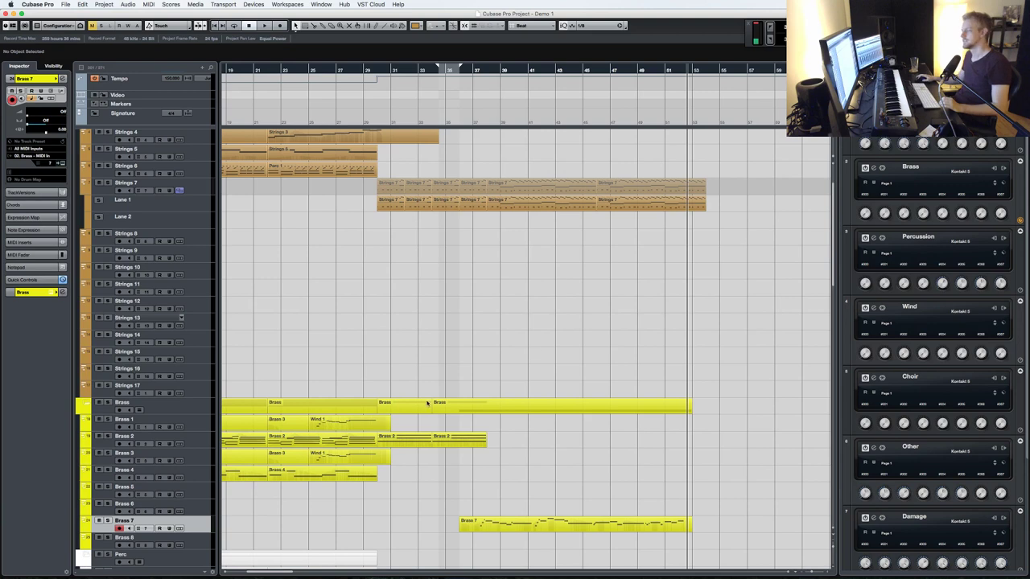
- Reopen the Brass 6 instrument in Kontakt and examine the settings, mixer and articulation pages of the Horn Ensemble SHORT VEL ART patch
{"action": "left_click", "coordinate": [205, 506]}
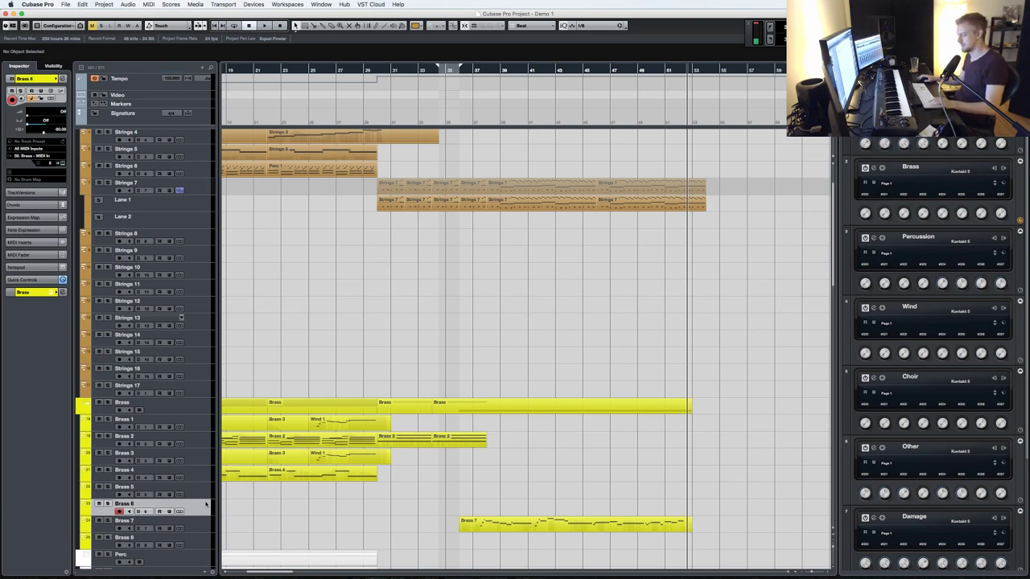
{"action": "key", "text": "e"}
{"action": "scroll", "coordinate": [600, 435], "scroll_direction": "up", "scroll_amount": 1}
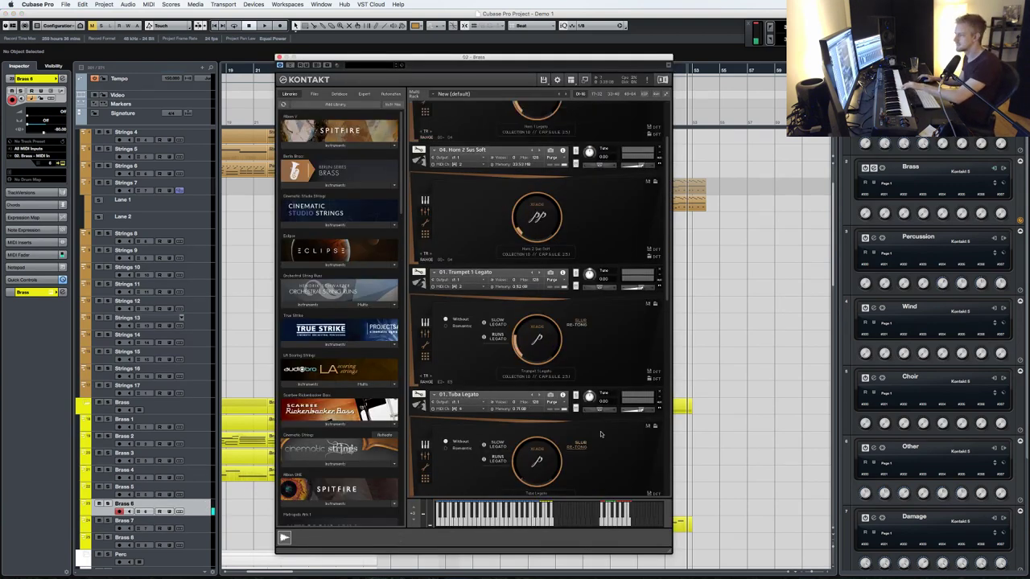
{"action": "scroll", "coordinate": [600, 435], "scroll_direction": "down", "scroll_amount": 9}
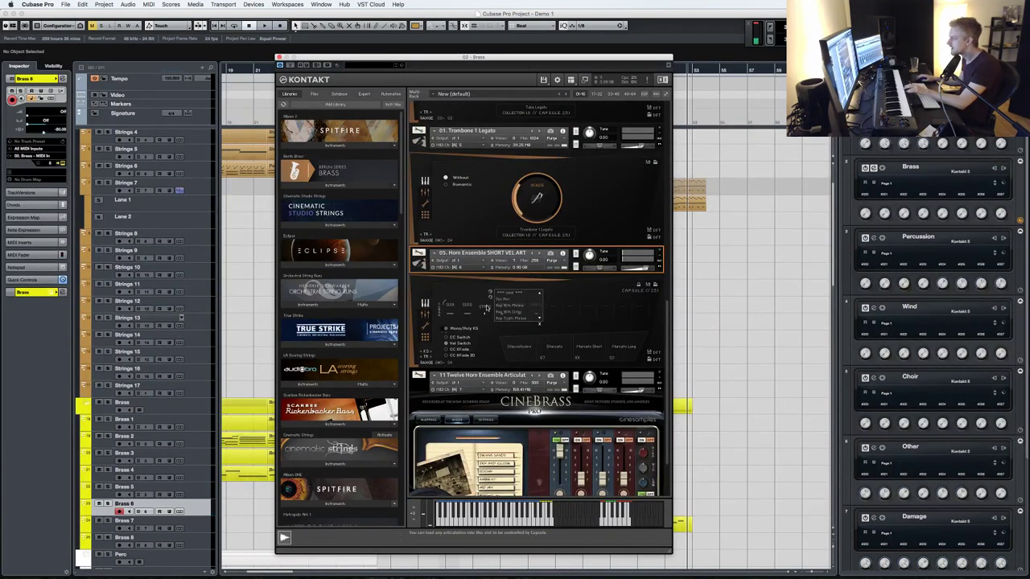
{"action": "left_click", "coordinate": [426, 330]}
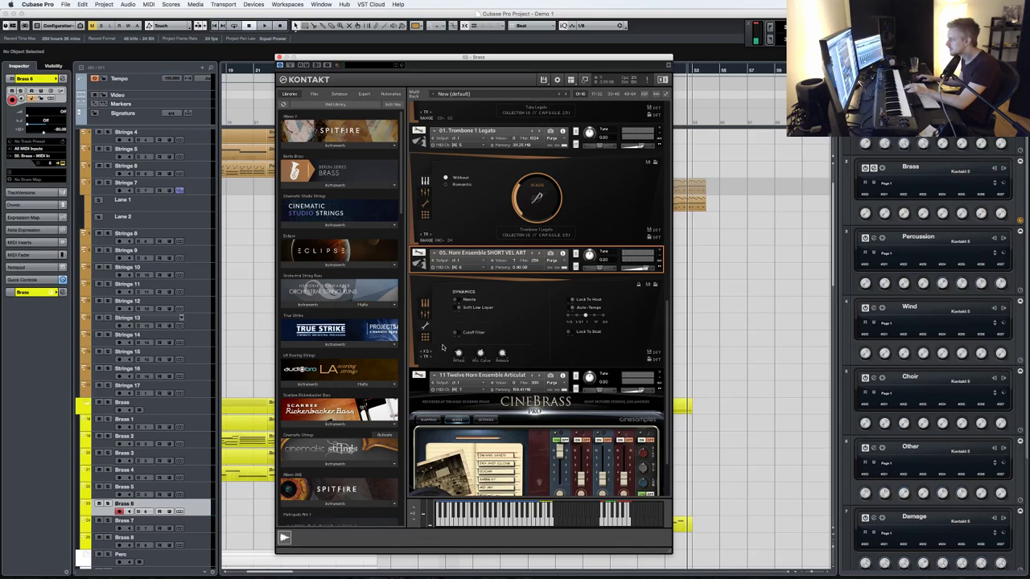
{"action": "left_click", "coordinate": [426, 315]}
{"action": "left_click", "coordinate": [425, 303]}
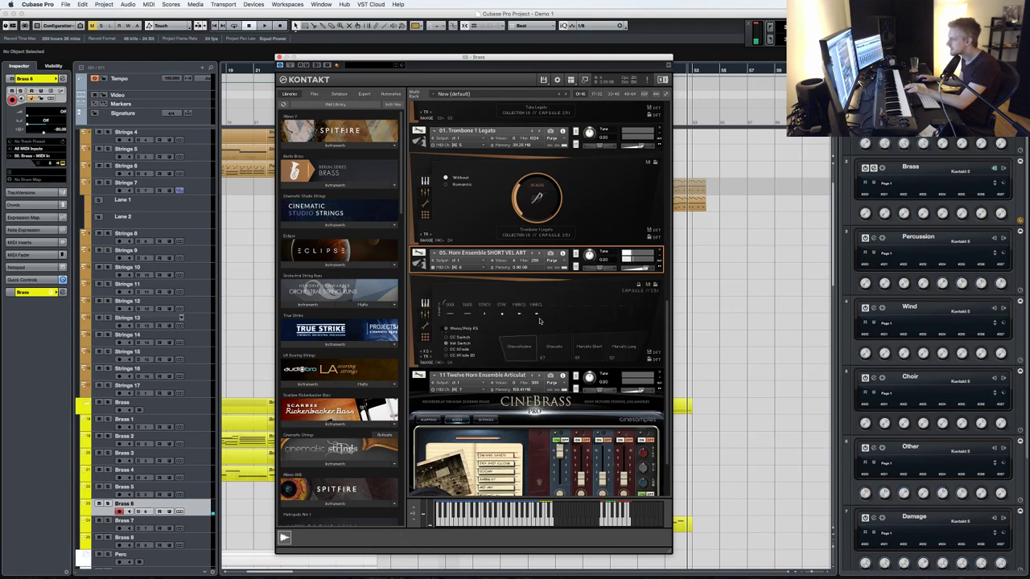
- Audition the Staccatissimo articulation of the Horn Ensemble SHORT VEL ART patch
{"action": "right_click", "coordinate": [522, 347]}
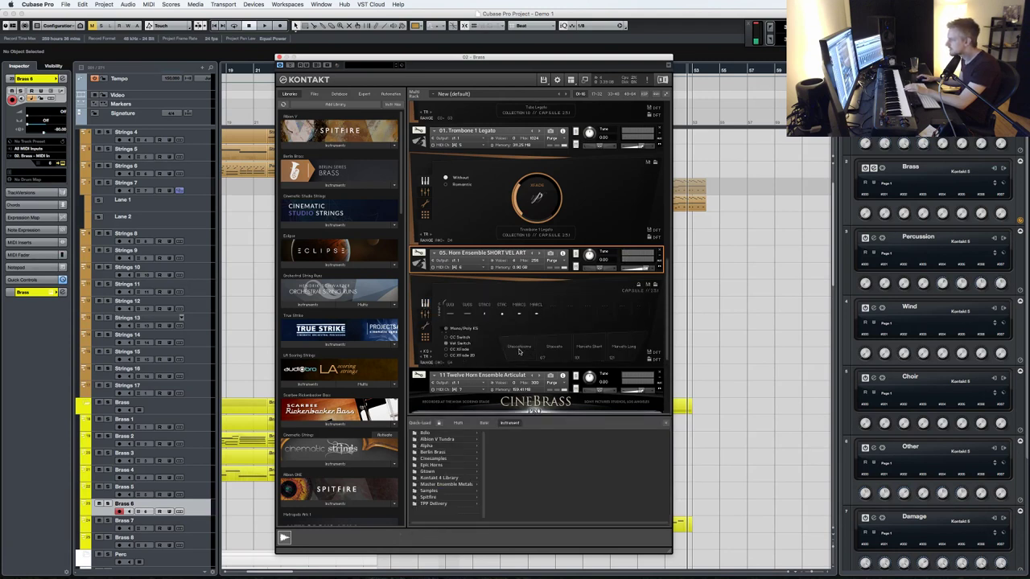
{"action": "key", "text": "super+f"}
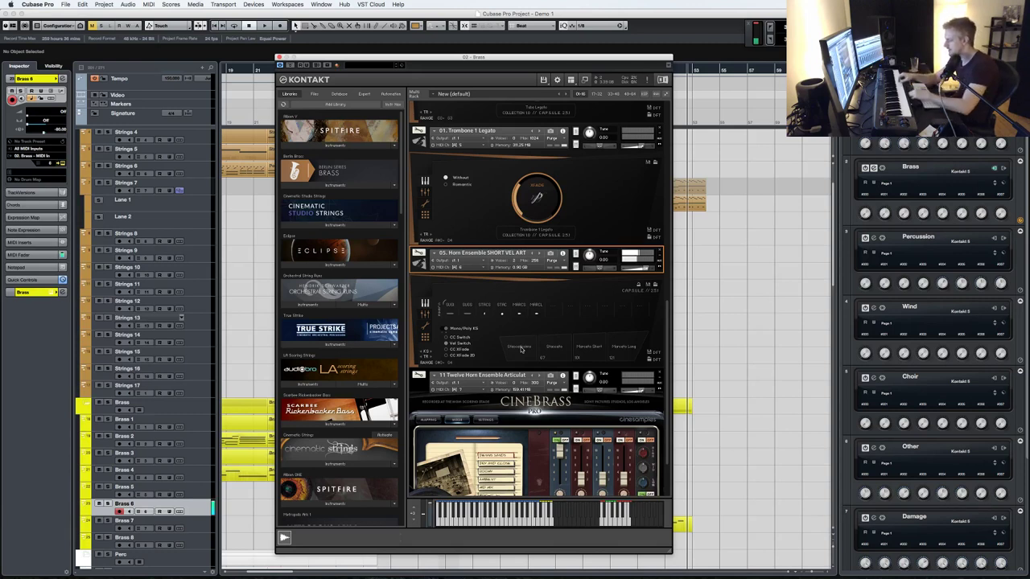
{"action": "left_click", "coordinate": [520, 348]}
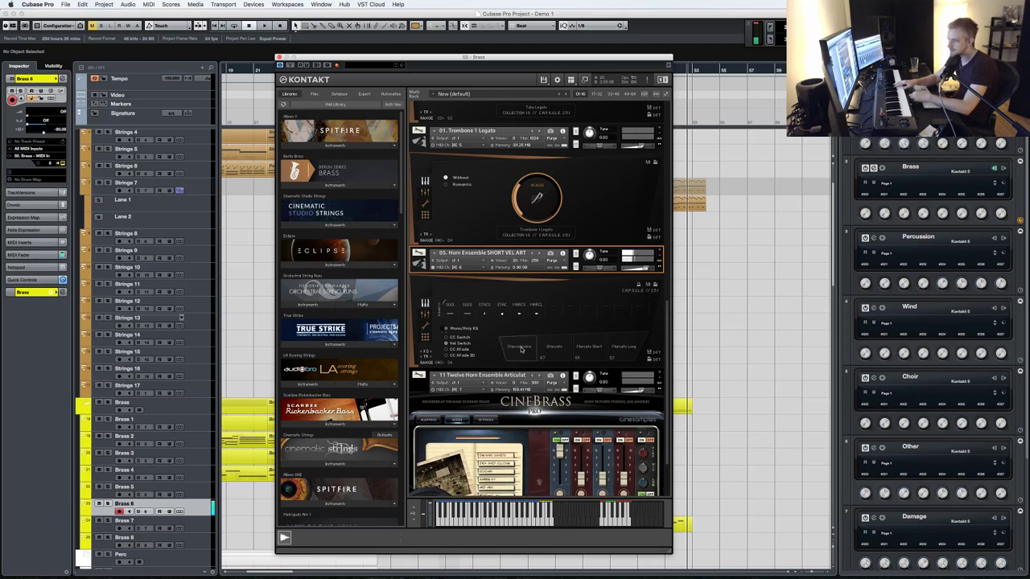
- In the Staccatissimo articulation's settings, try a wider volume range, return it to minimum, and switch off CC/Vel Mode
{"action": "left_click", "coordinate": [485, 308]}
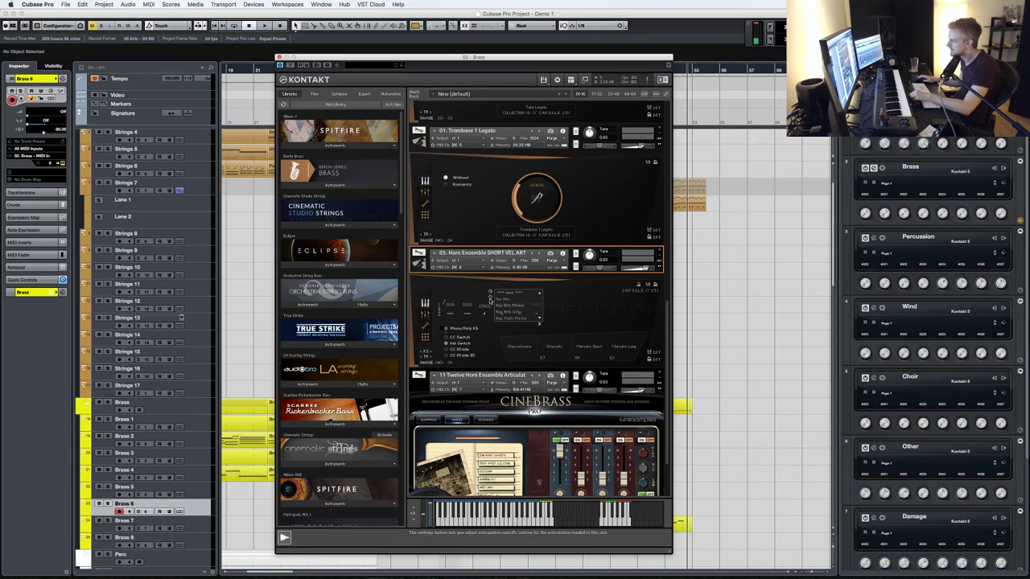
{"action": "left_click", "coordinate": [491, 300]}
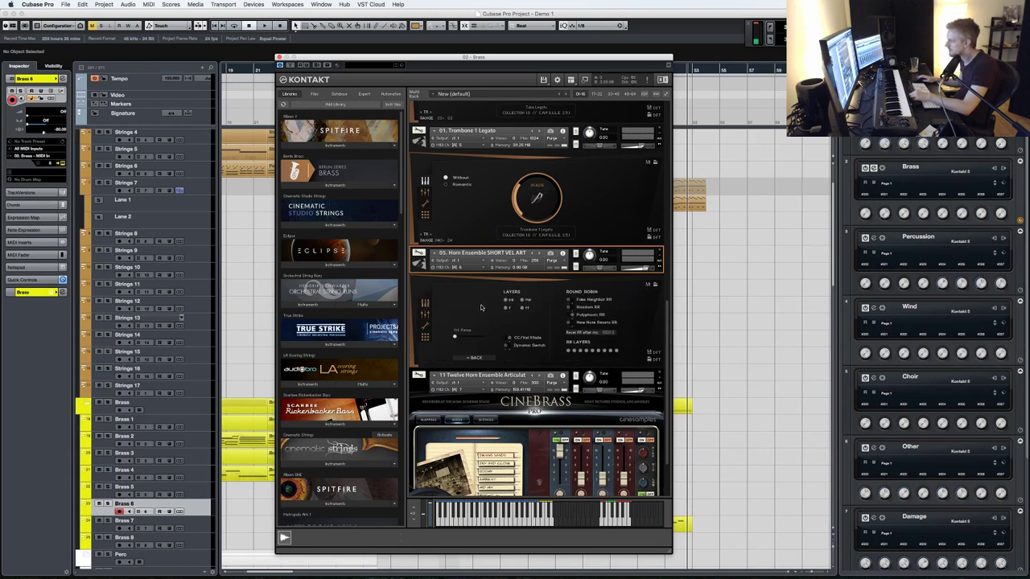
{"action": "left_click_drag", "start_coordinate": [462, 343], "coordinate": [505, 344]}
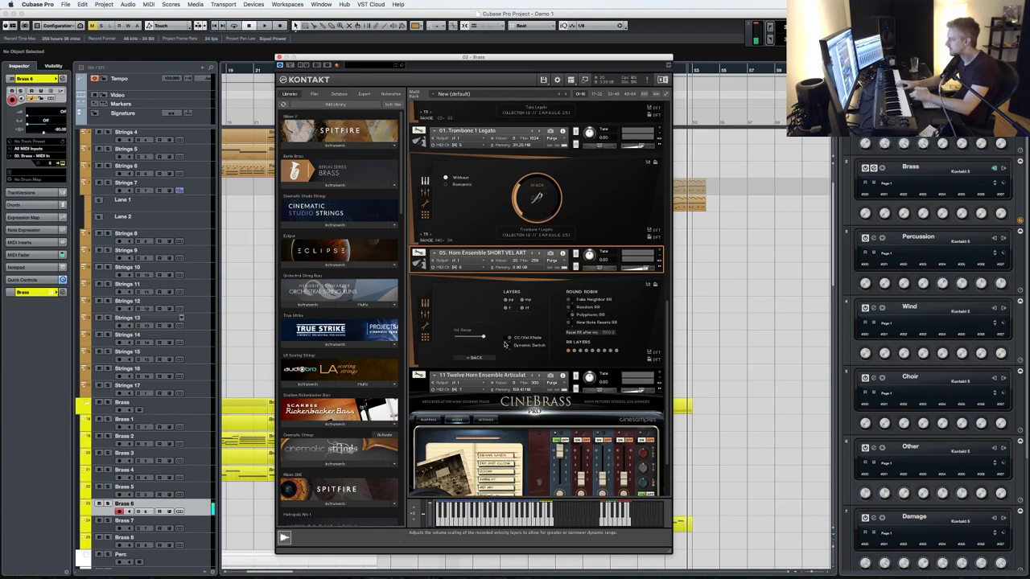
{"action": "scroll", "coordinate": [489, 338], "scroll_direction": "up", "scroll_amount": 3}
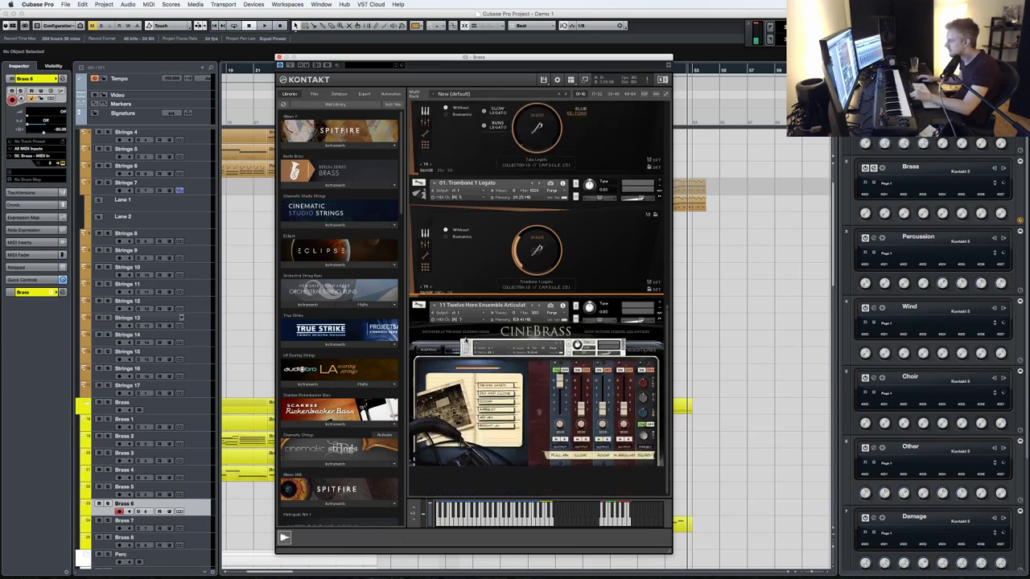
{"action": "left_click_drag", "start_coordinate": [477, 389], "coordinate": [435, 389]}
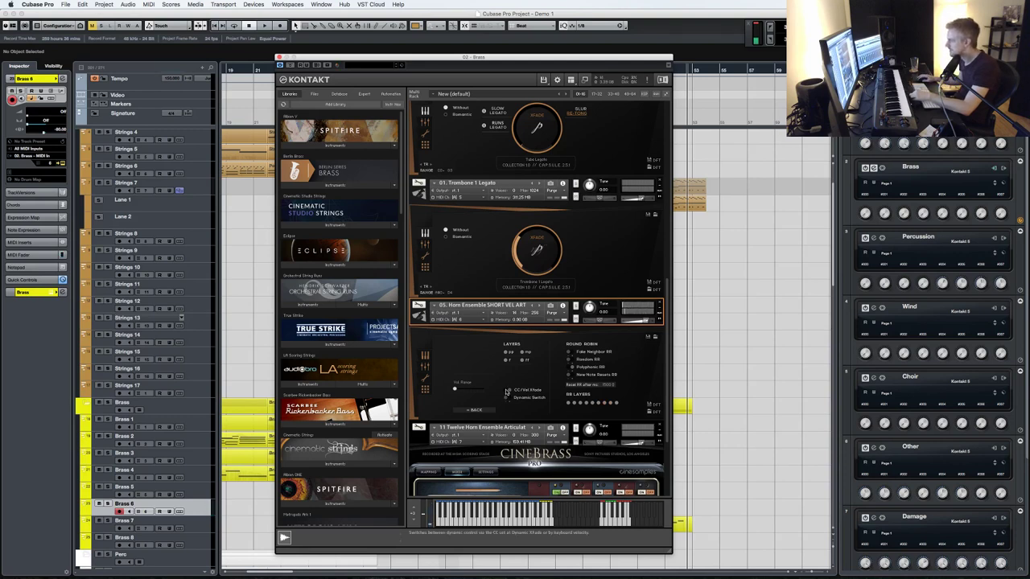
{"action": "left_click", "coordinate": [508, 392]}
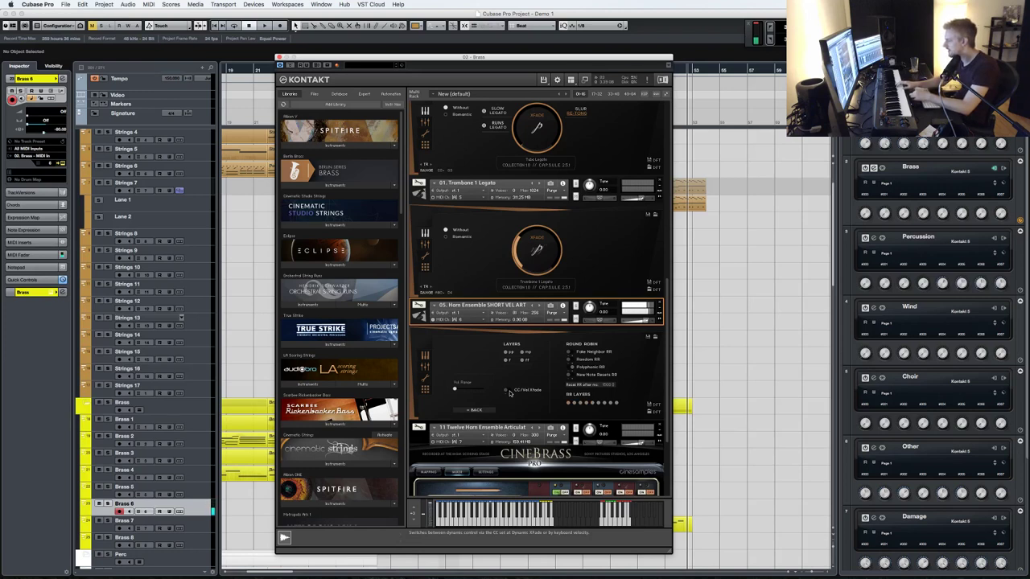
{"action": "left_click", "coordinate": [476, 409]}
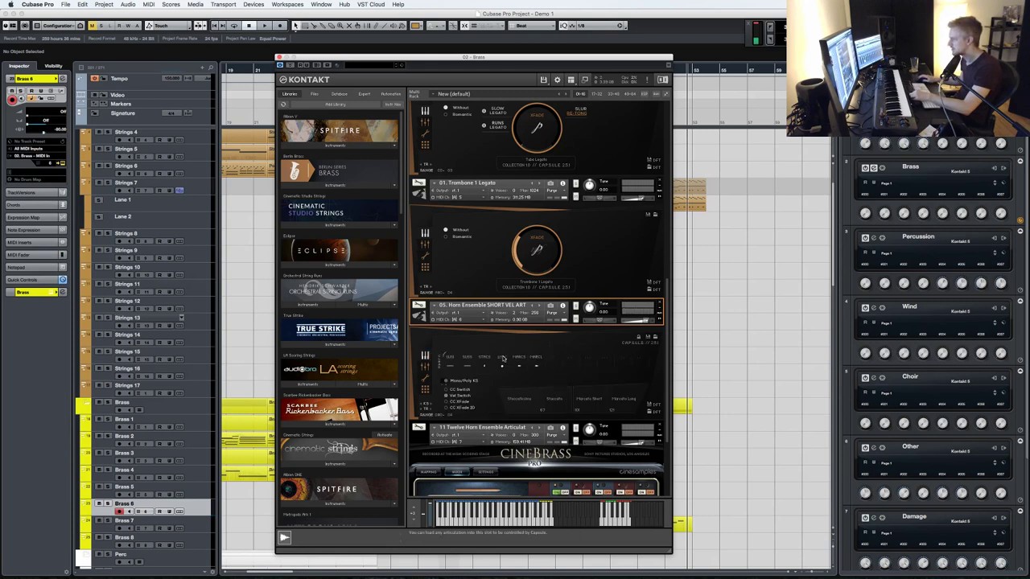
- Open the Staccato articulation's settings and have CC/Vel Mode switched off there as well
{"action": "left_click", "coordinate": [507, 354]}
{"action": "left_click", "coordinate": [506, 354]}
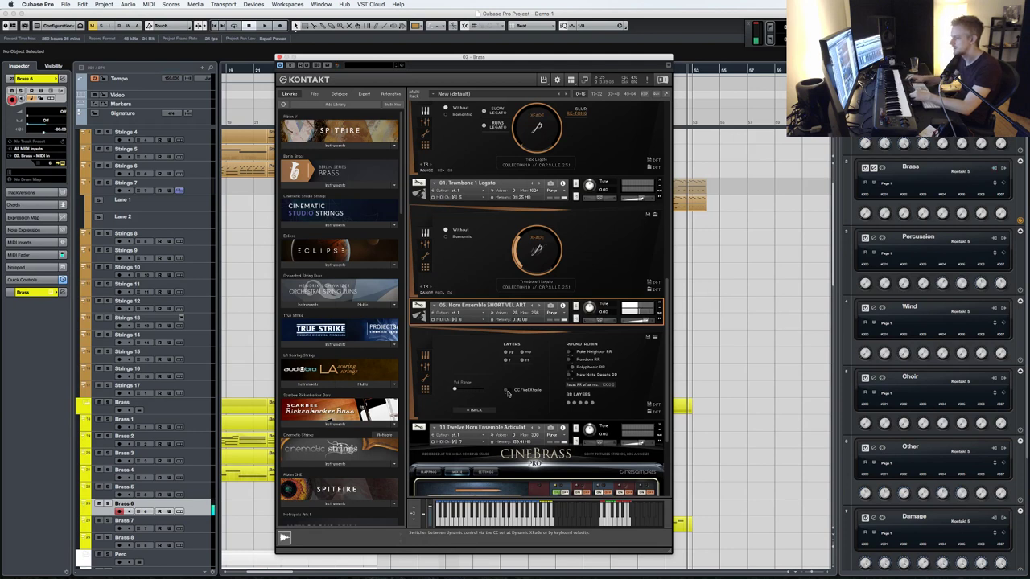
{"action": "left_click", "coordinate": [472, 411]}
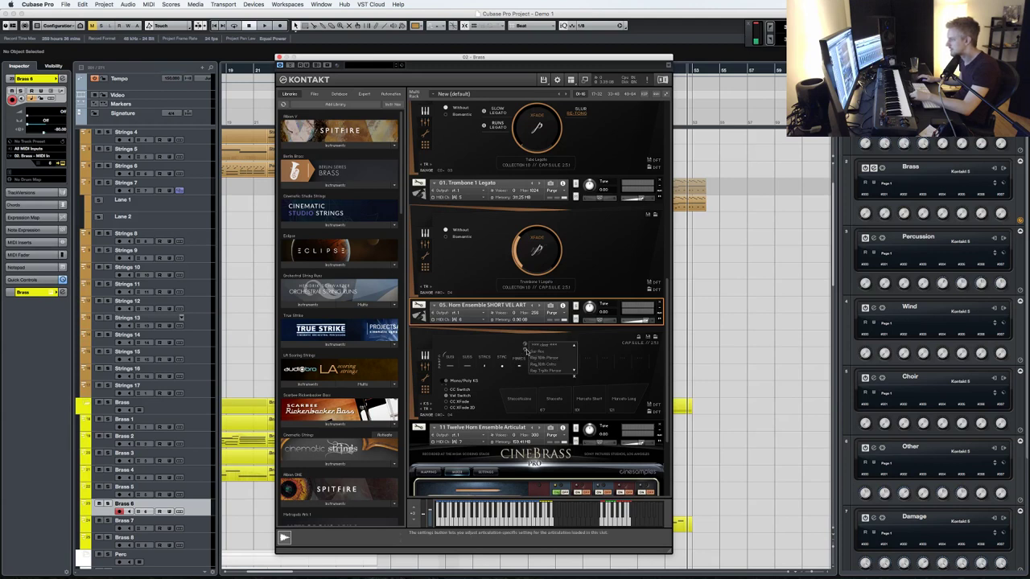
- Check the layer and CC/Vel Mode settings of the Marcato Short and Marcato Long articulations
{"action": "left_click", "coordinate": [526, 352]}
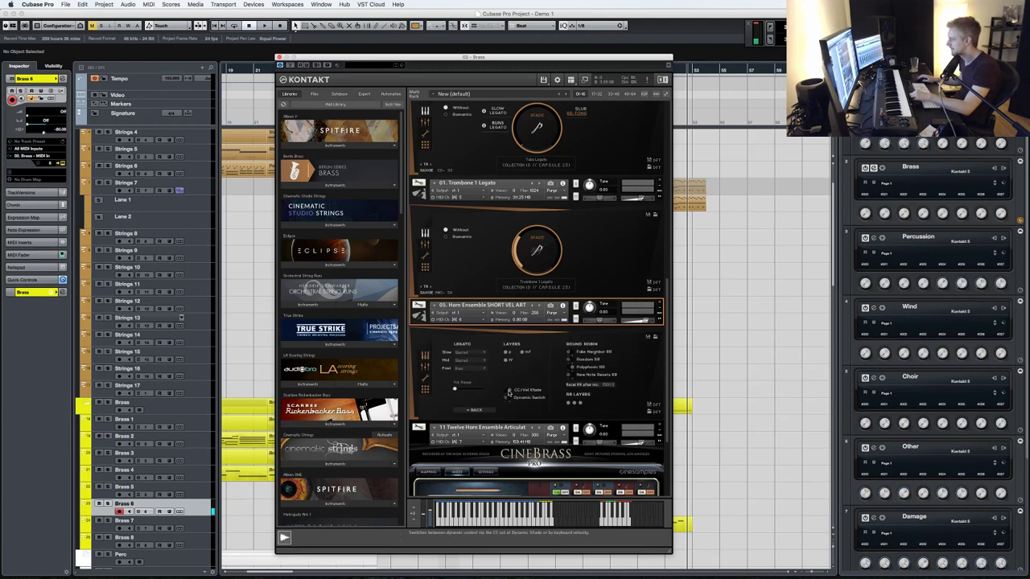
{"action": "left_click", "coordinate": [482, 411]}
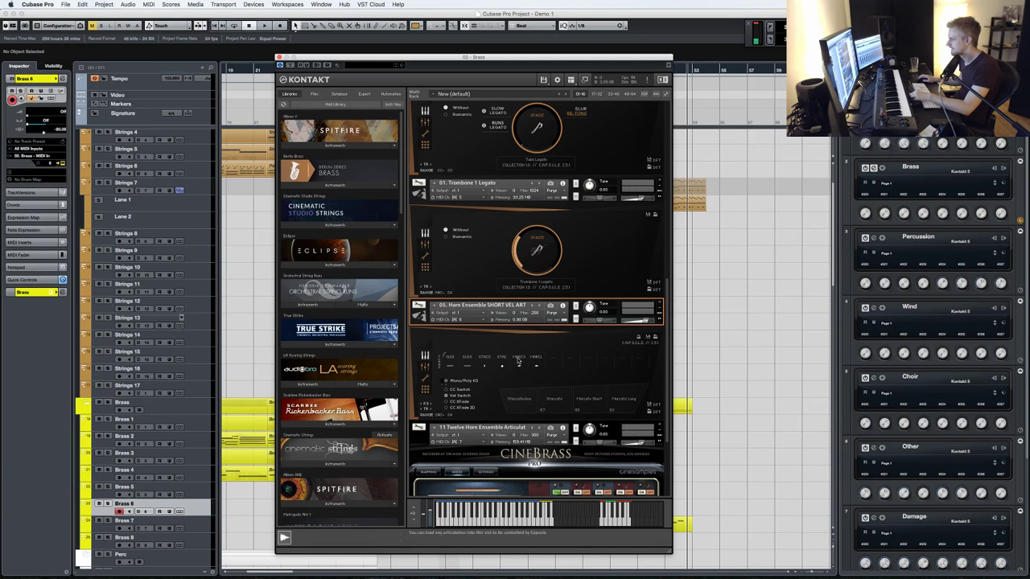
{"action": "left_click", "coordinate": [524, 352]}
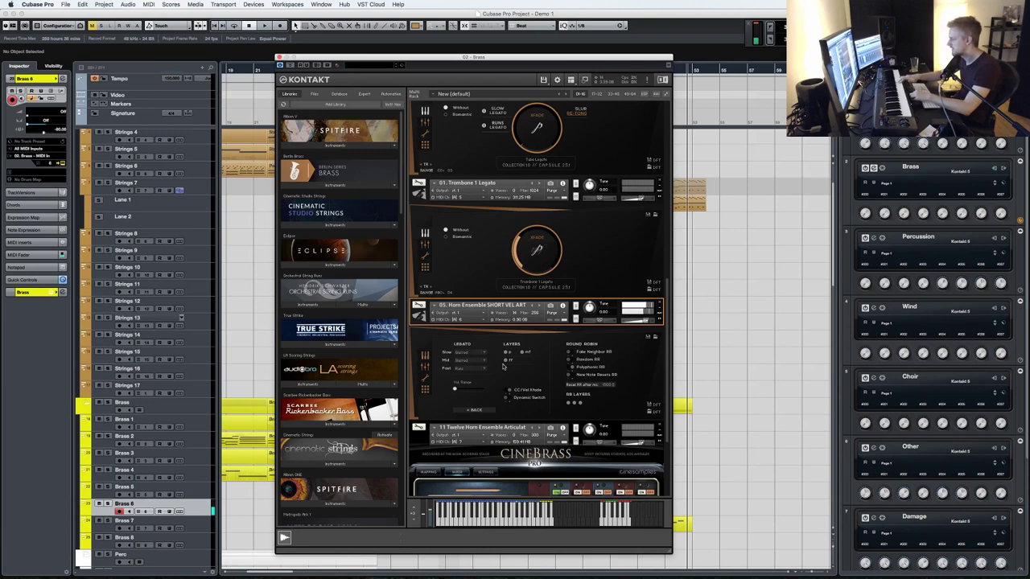
{"action": "left_click", "coordinate": [476, 410]}
{"action": "left_click", "coordinate": [543, 356]}
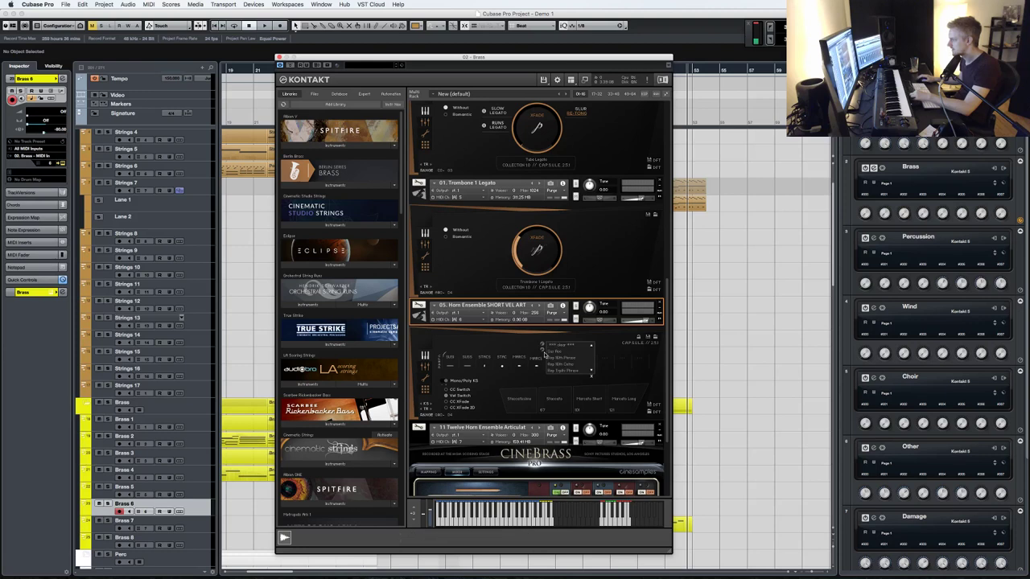
{"action": "left_click", "coordinate": [543, 354]}
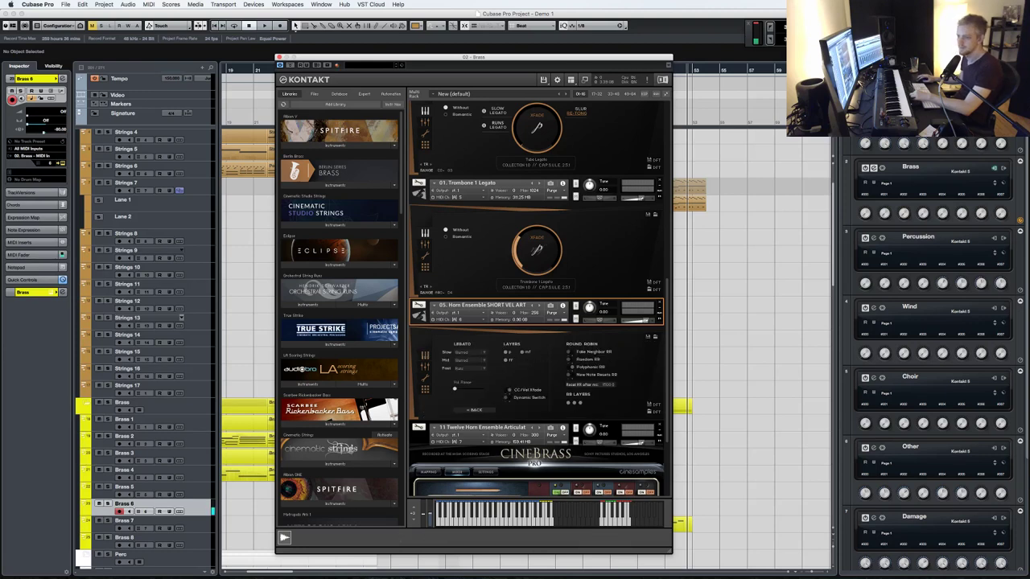
{"action": "left_click", "coordinate": [480, 411]}
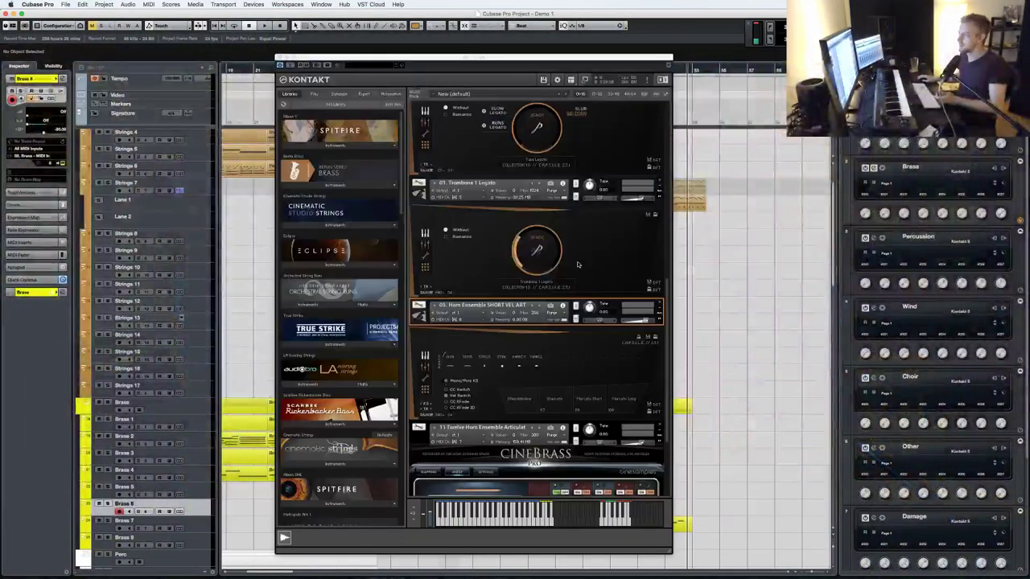
- Close Kontakt and delete the horn part recorded on the Brass 7 track
{"action": "left_click", "coordinate": [279, 59]}
{"action": "scroll", "coordinate": [508, 177], "scroll_direction": "down", "scroll_amount": 10}
{"action": "scroll", "coordinate": [515, 193], "scroll_direction": "up", "scroll_amount": 7}
{"action": "left_click", "coordinate": [546, 372]}
{"action": "key", "text": "Delete"}
- Record a new horn melody on the Brass 6 track from bar 35 to bar 45
{"action": "key", "text": "KP_0"}
{"action": "key", "text": "KP_Multiply"}
{"action": "scroll", "coordinate": [548, 364], "scroll_direction": "up", "scroll_amount": 5}
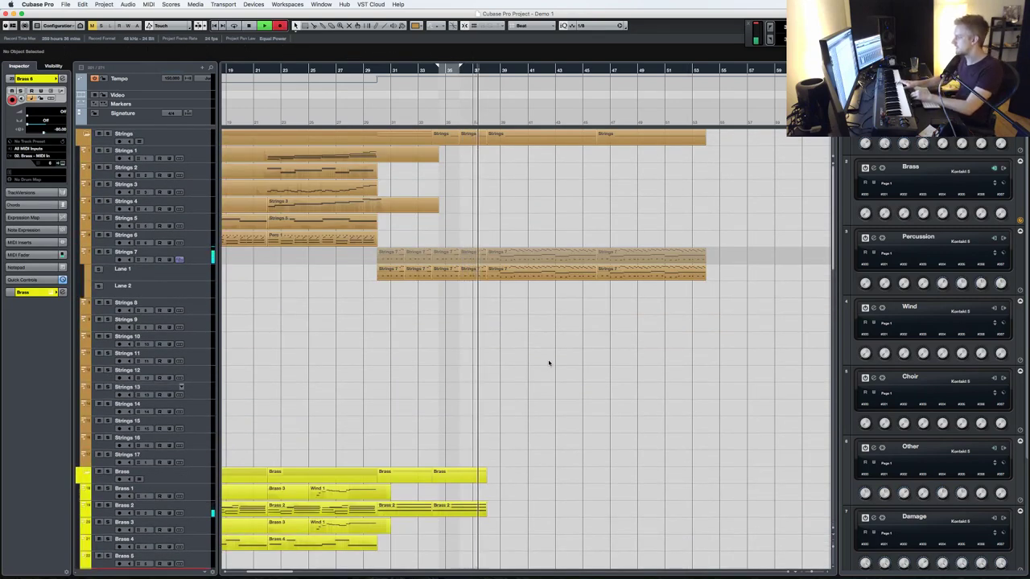
{"action": "key", "text": "space"}
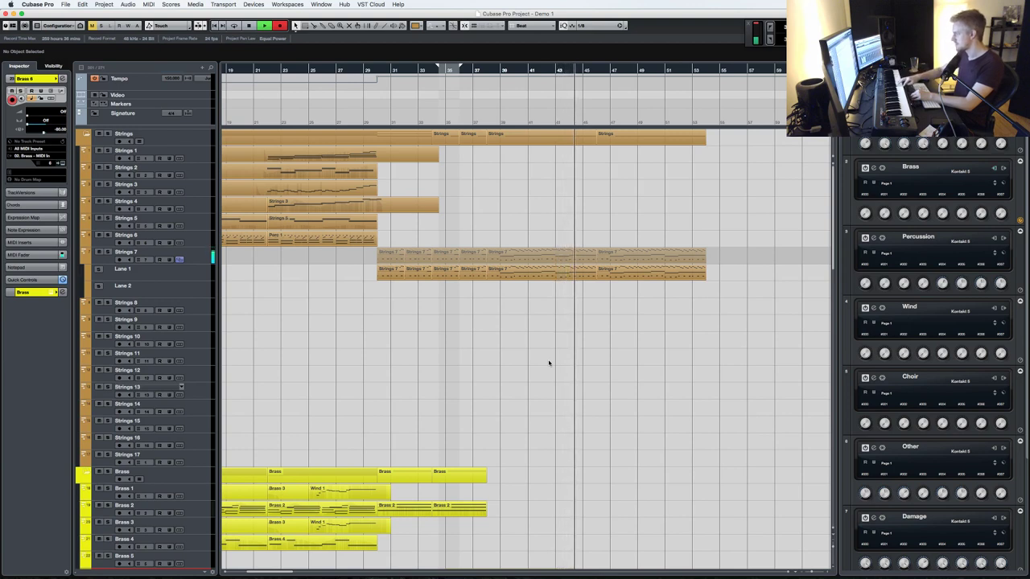
{"action": "key", "text": "space"}
{"action": "scroll", "coordinate": [563, 358], "scroll_direction": "down", "scroll_amount": 10}
{"action": "scroll", "coordinate": [511, 298], "scroll_direction": "up", "scroll_amount": 4}
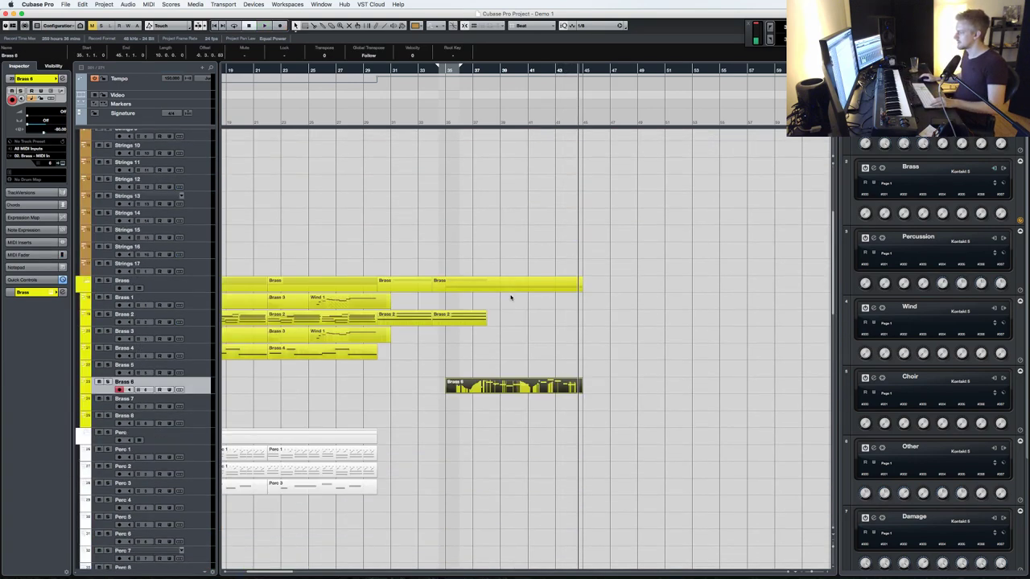
- Open the Brass 6 part in the Key Editor and select the long F#3 note at bar 38
{"action": "double_click", "coordinate": [516, 388]}
{"action": "left_click_drag", "start_coordinate": [237, 329], "coordinate": [273, 298]}
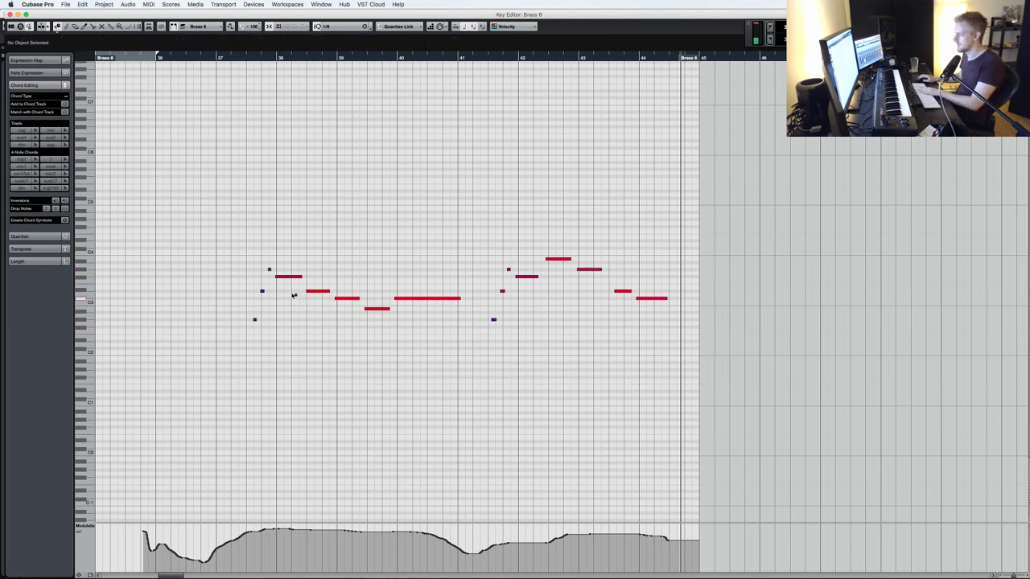
{"action": "left_click", "coordinate": [291, 277]}
{"action": "left_click_drag", "start_coordinate": [288, 275], "coordinate": [293, 277]}
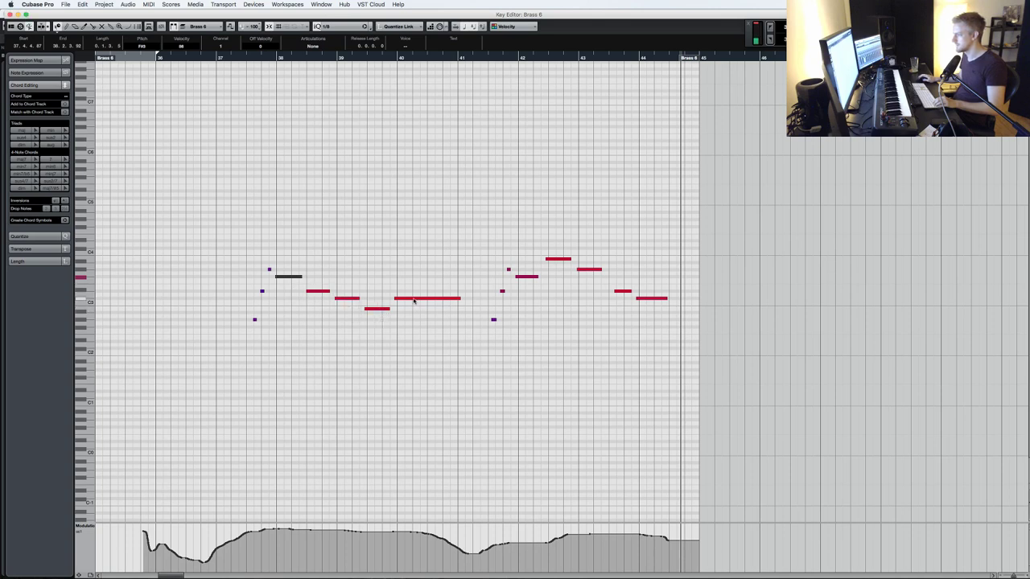
- Play the horn melody back, select the three descending notes in bars 38 and 39, and close the Key Editor
{"action": "key", "text": "KP_Subtract"}
{"action": "key", "text": "KP_Subtract"}
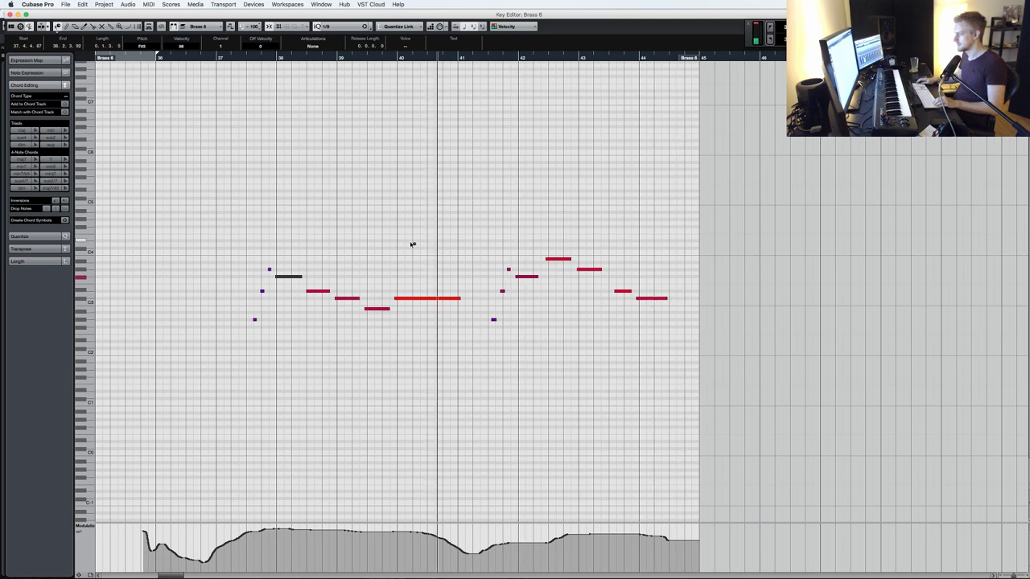
{"action": "key", "text": "space"}
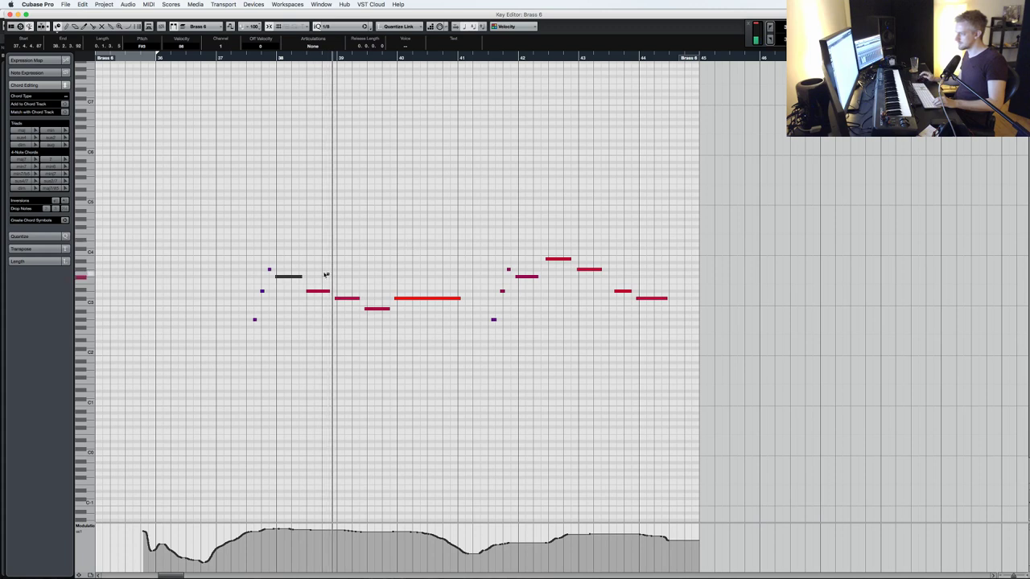
{"action": "key", "text": "KP_Subtract"}
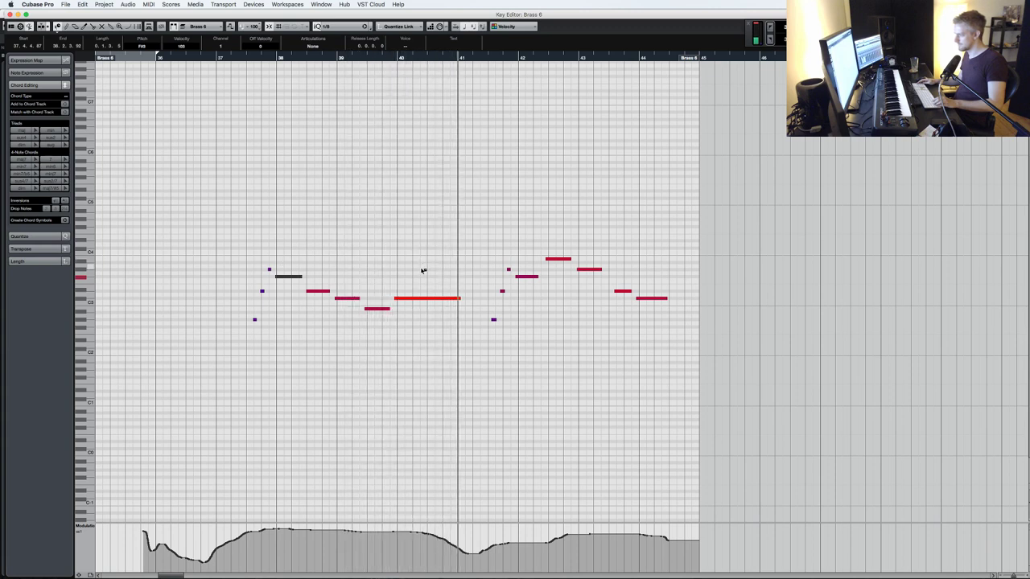
{"action": "left_click_drag", "start_coordinate": [387, 337], "coordinate": [316, 282]}
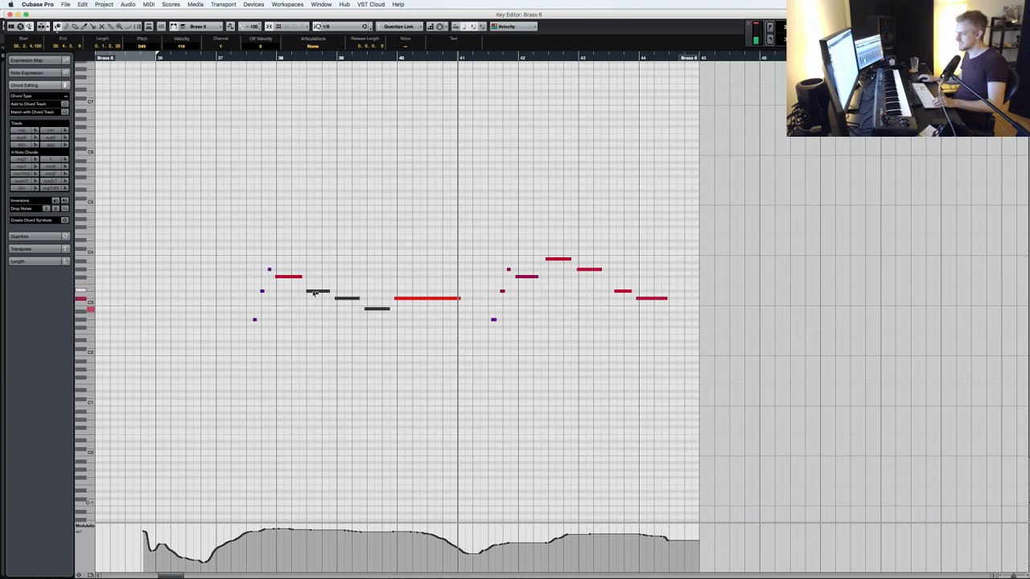
{"action": "key", "text": "Return"}
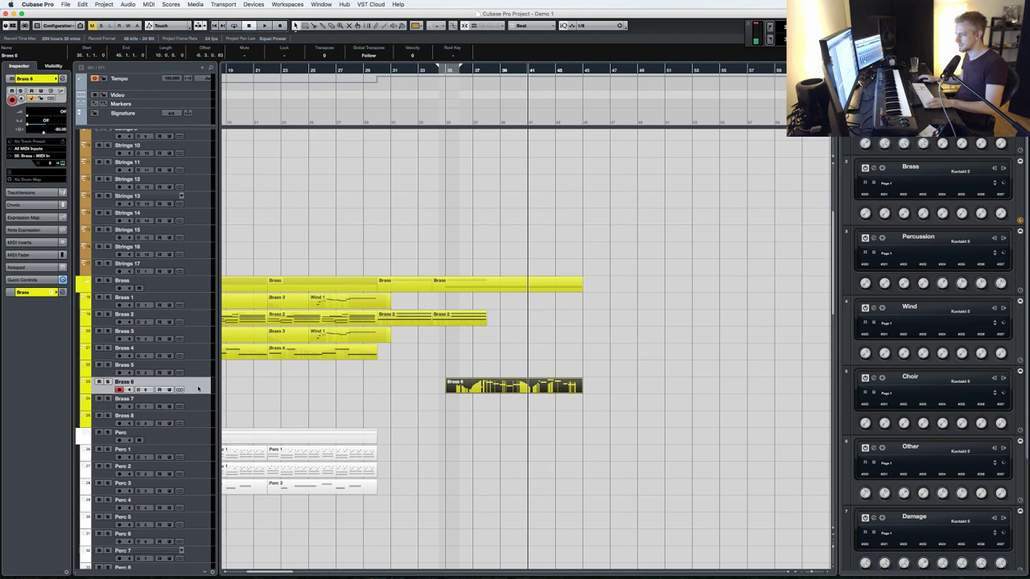
- Reopen the Brass 6 instrument in Kontakt and switch off CC/Vel Mode for the horn ensemble's Marcato Short articulation
{"action": "key", "text": "e"}
{"action": "scroll", "coordinate": [531, 386], "scroll_direction": "down", "scroll_amount": 5}
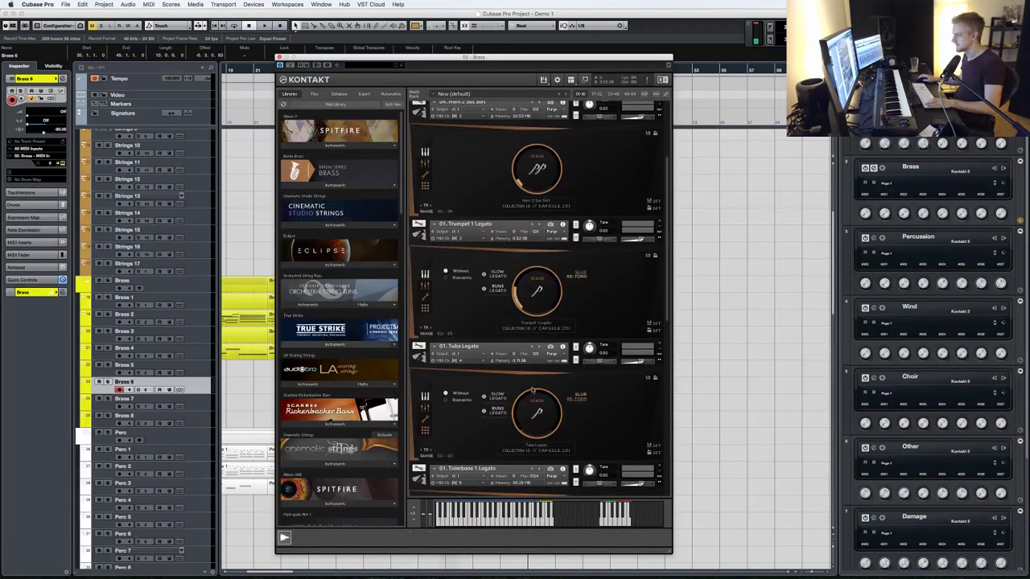
{"action": "scroll", "coordinate": [529, 384], "scroll_direction": "down", "scroll_amount": 1}
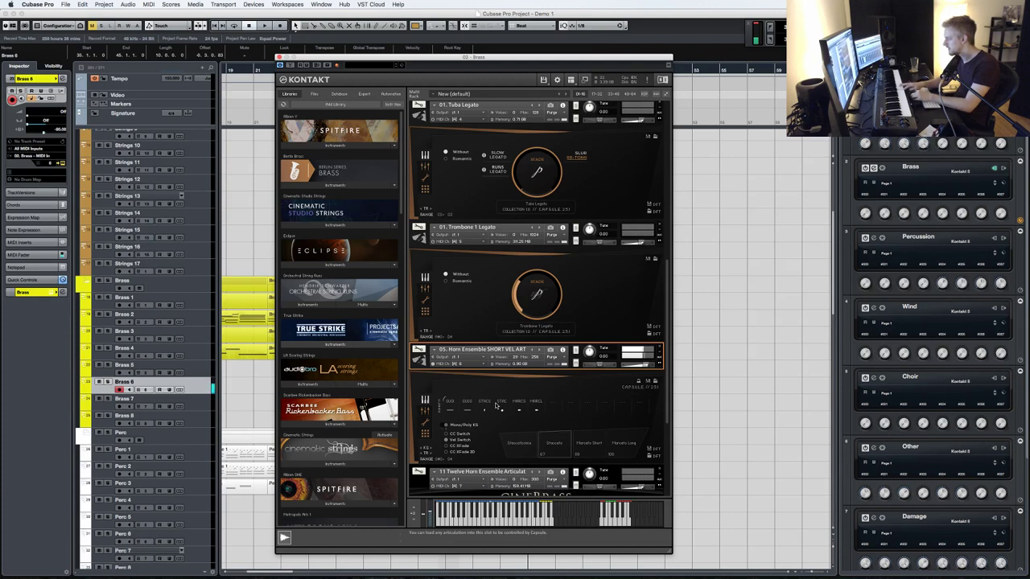
{"action": "left_click", "coordinate": [524, 388]}
{"action": "left_click", "coordinate": [534, 395]}
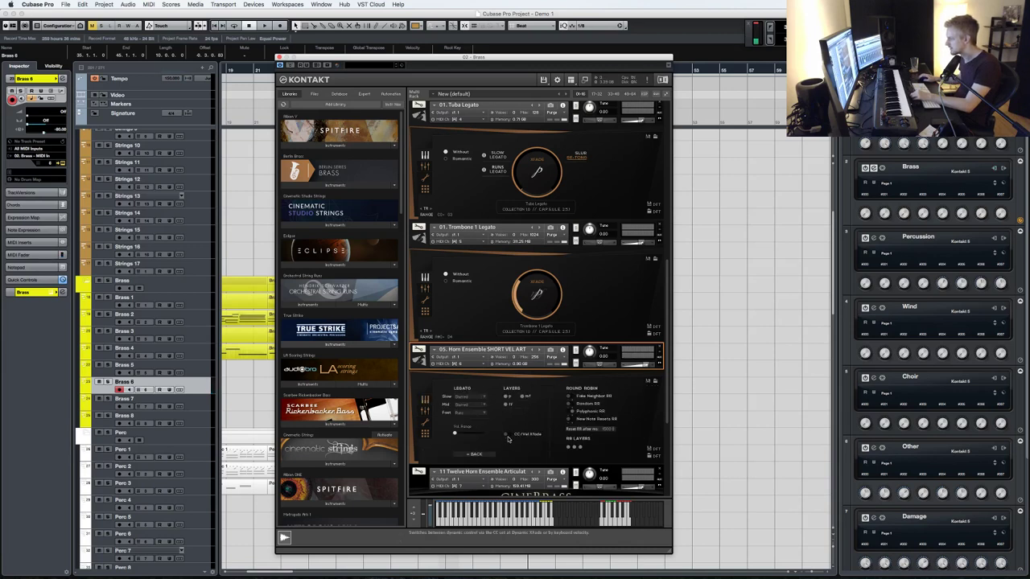
{"action": "left_click", "coordinate": [479, 455]}
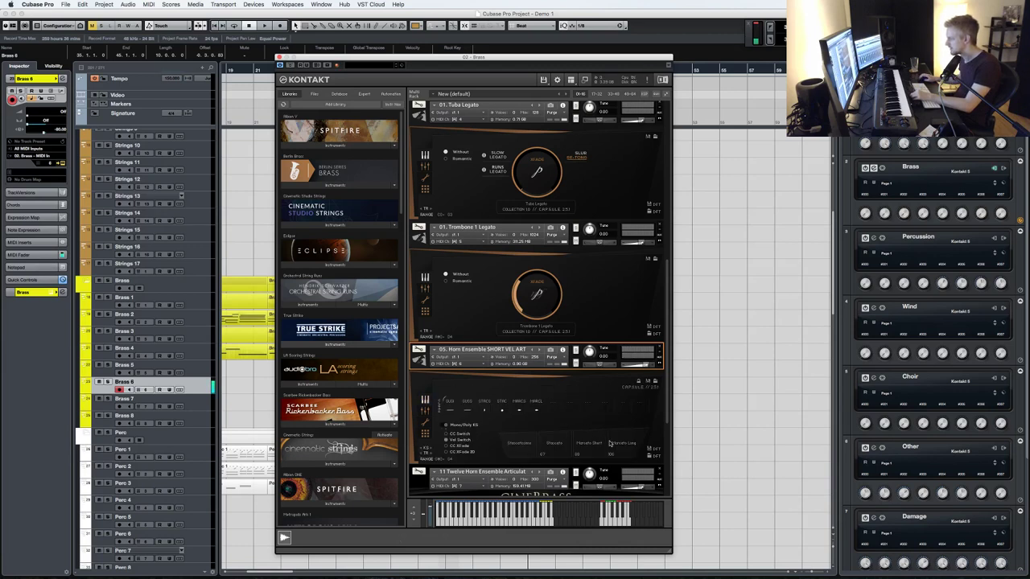
- Check the CC/Vel Mode settings of the Marcato Long articulation and return to the articulation overview
{"action": "left_click", "coordinate": [536, 401]}
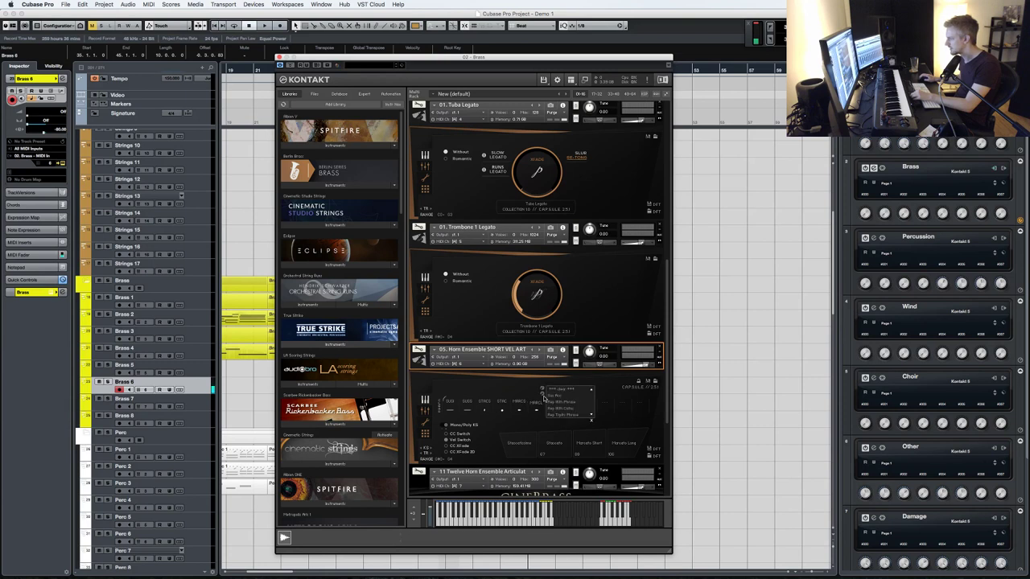
{"action": "left_click", "coordinate": [543, 396]}
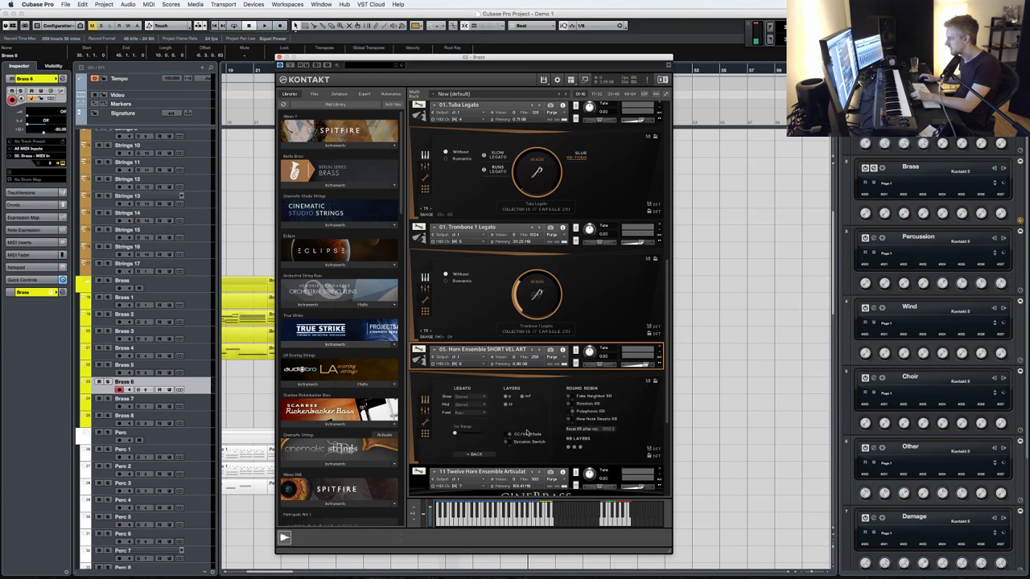
{"action": "left_click", "coordinate": [480, 455]}
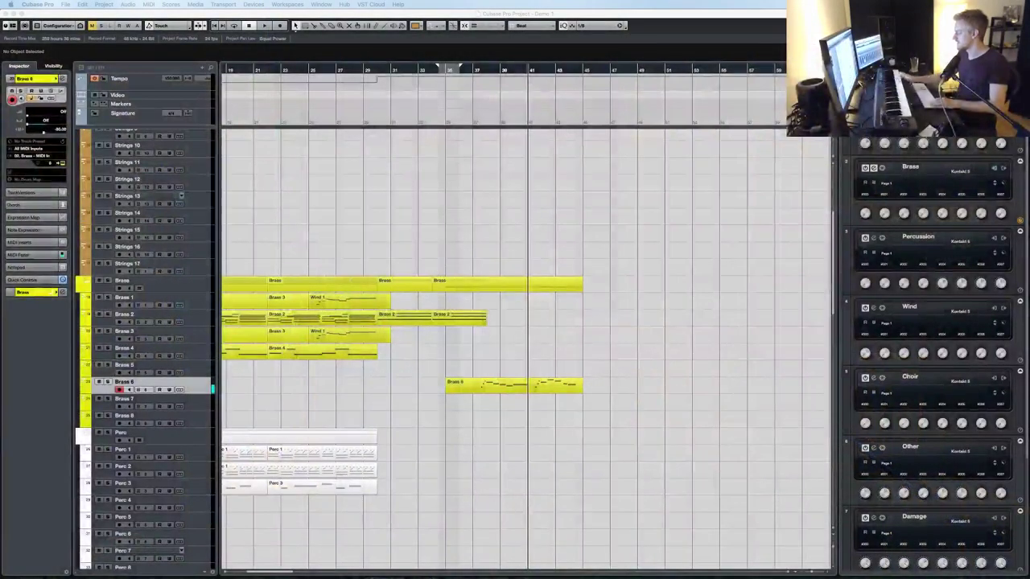
- Replace the Brass 6 phrase at bars 41 to 44 with a copy of the phrase from bars 37 to 40, nudged into place
{"action": "left_click", "coordinate": [510, 382]}
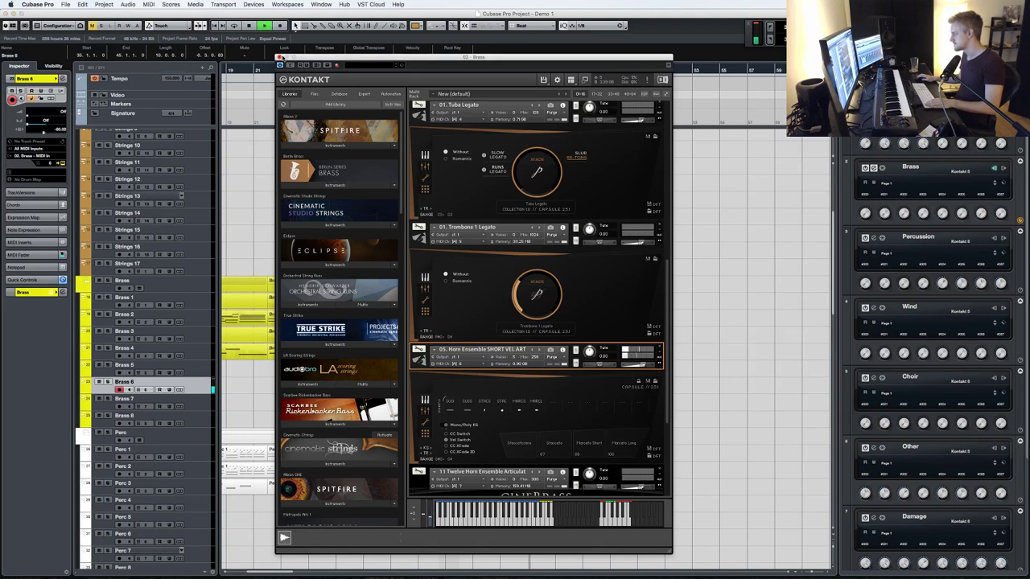
{"action": "left_click", "coordinate": [279, 57]}
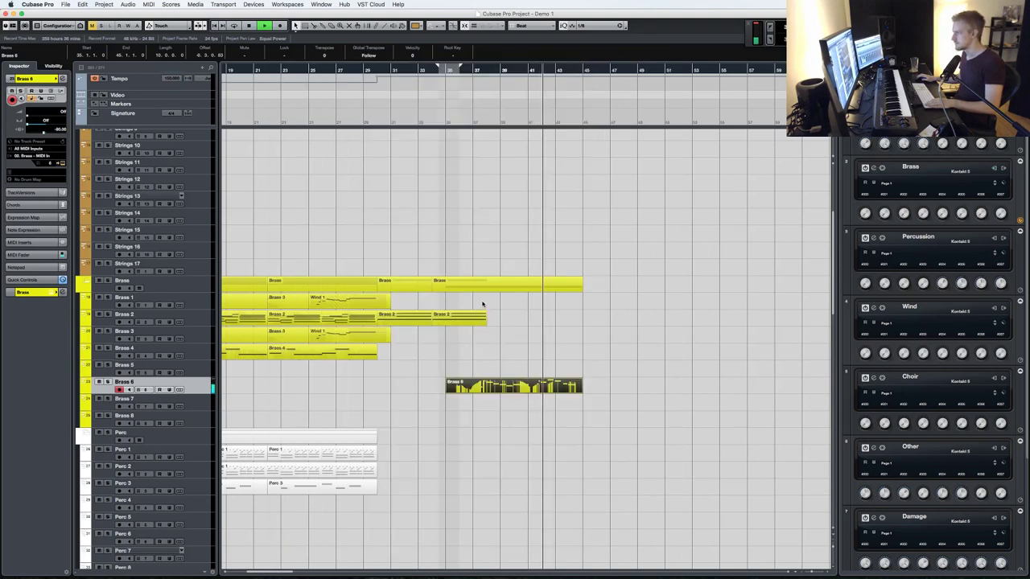
{"action": "double_click", "coordinate": [536, 388]}
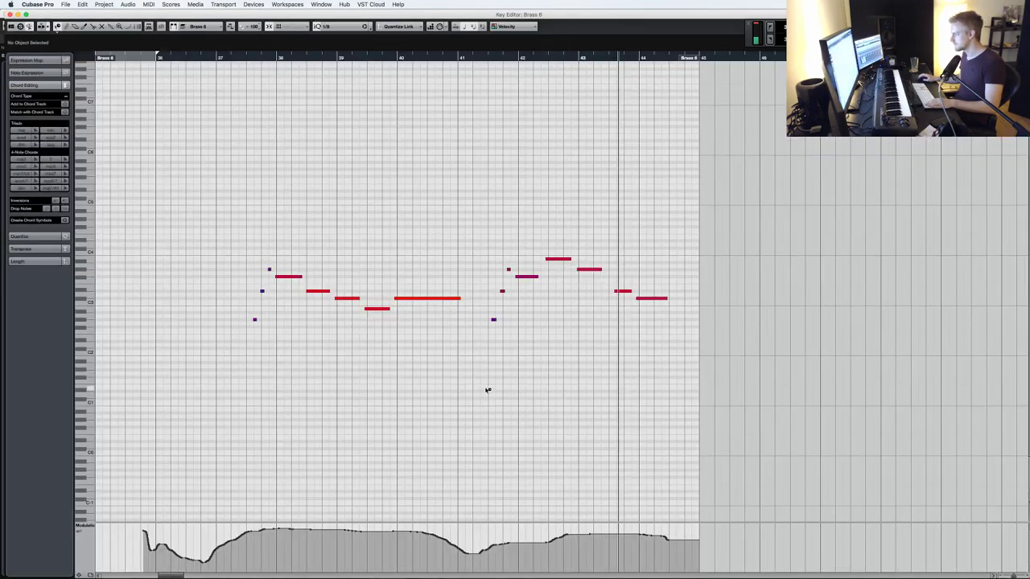
{"action": "left_click_drag", "start_coordinate": [477, 377], "coordinate": [616, 237]}
{"action": "key", "text": "Delete"}
{"action": "left_click_drag", "start_coordinate": [517, 344], "coordinate": [257, 186]}
{"action": "key", "text": "alt+d"}
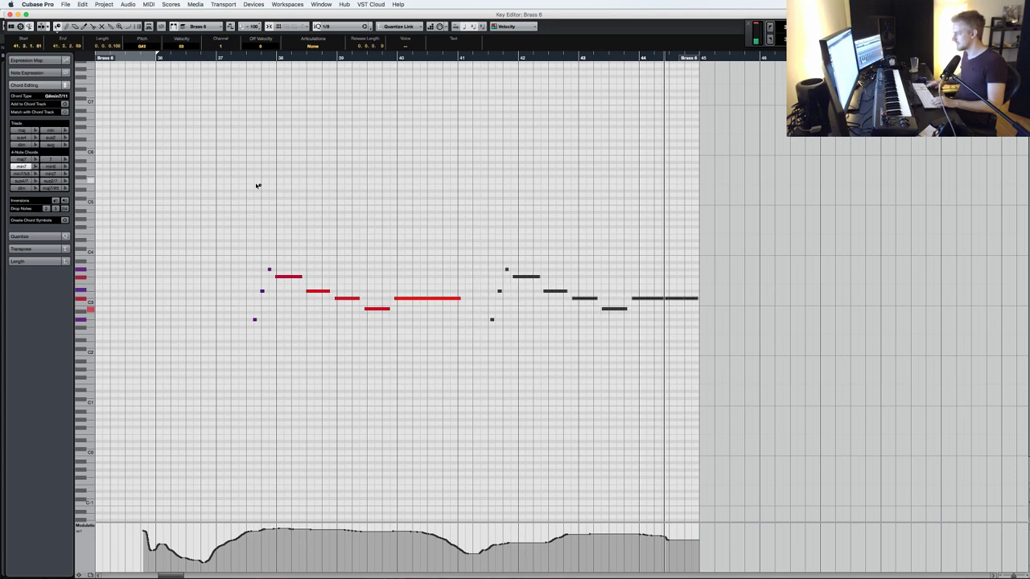
{"action": "key", "text": "KP_Subtract"}
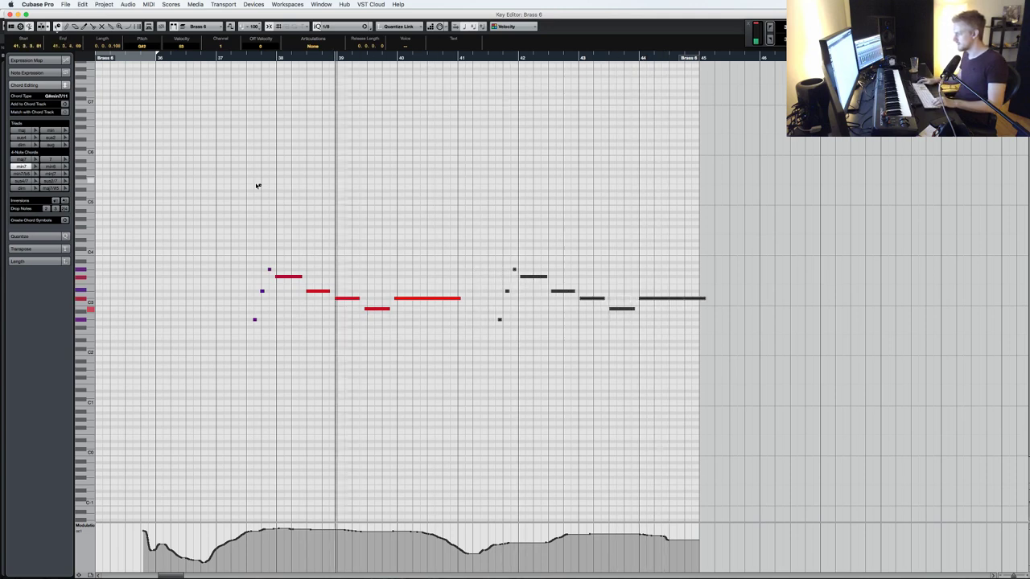
- Move the Brass 6 modulation curve to start at about bar 40 and display CC 11 (Expression) in the controller lane
{"action": "key", "text": "space"}
{"action": "key", "text": "super+shift+a"}
{"action": "key", "text": "super+a"}
{"action": "left_click_drag", "start_coordinate": [407, 527], "coordinate": [408, 538]}
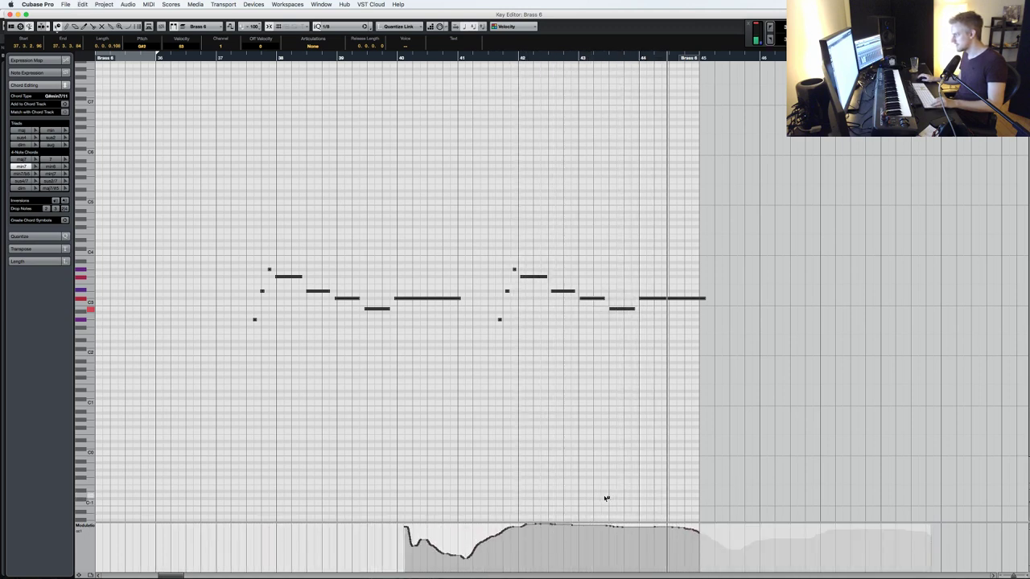
{"action": "left_click", "coordinate": [91, 527]}
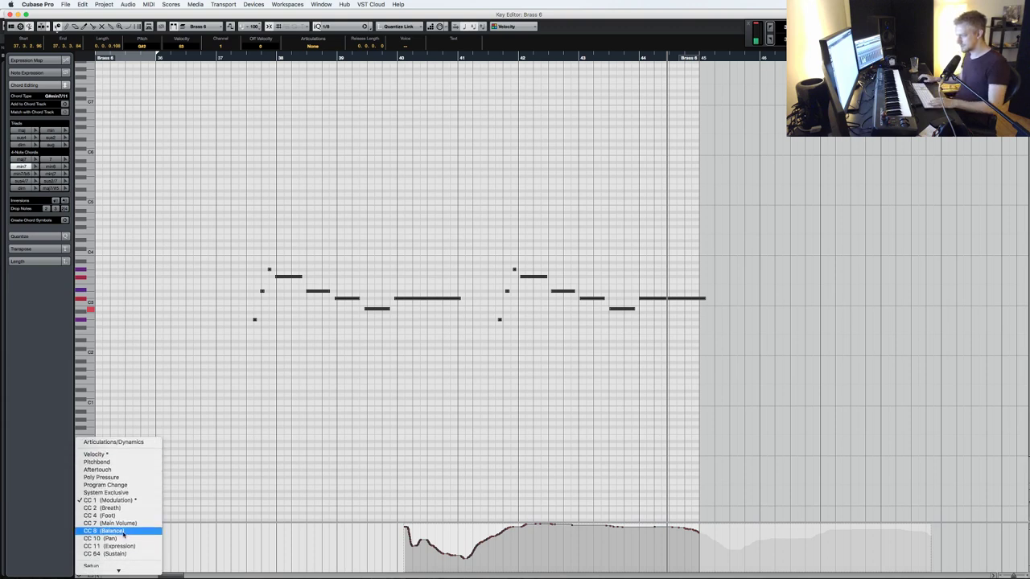
{"action": "left_click", "coordinate": [160, 546]}
{"action": "key", "text": "super+a"}
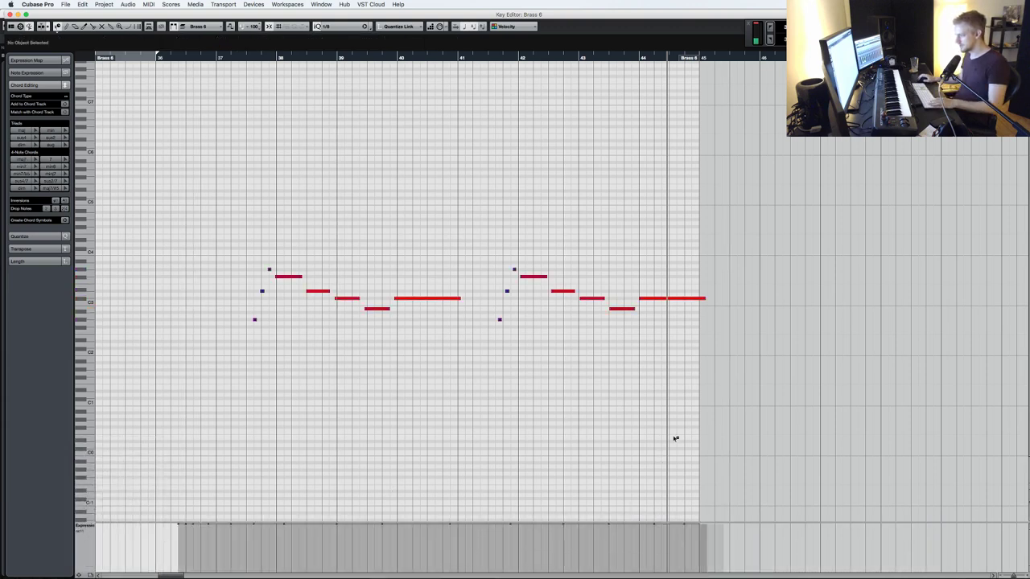
- Clear all notes from the Brass 6 part and delete the part from the arrangement
{"action": "scroll", "coordinate": [643, 414], "scroll_direction": "left", "scroll_amount": 1}
{"action": "key", "text": "Delete"}
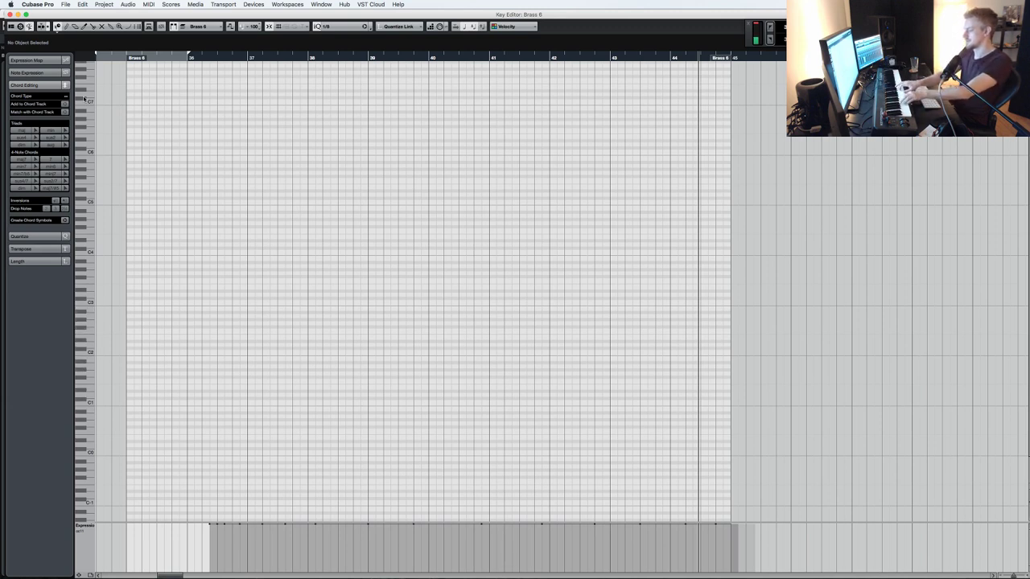
{"action": "key", "text": "Return"}
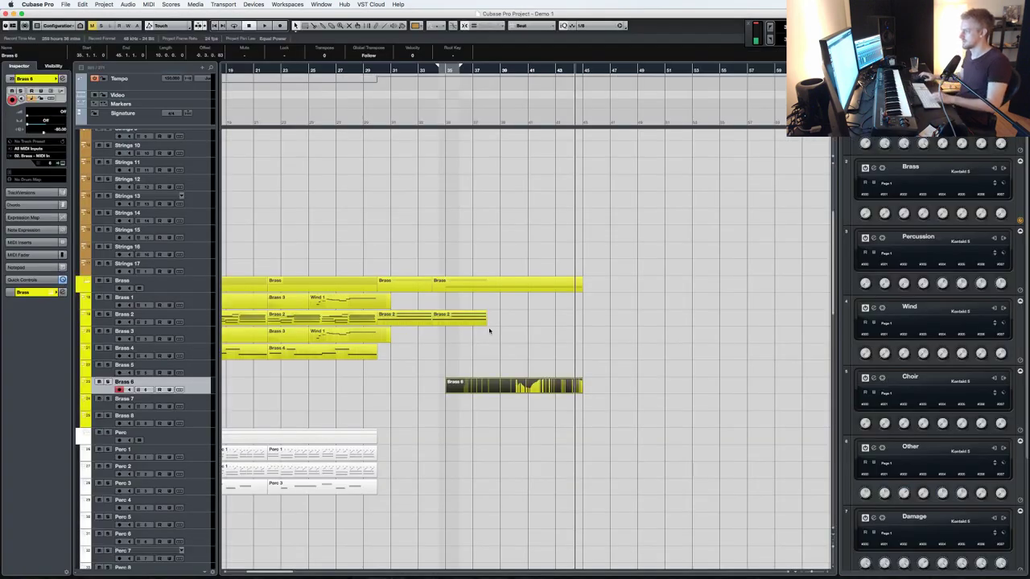
{"action": "key", "text": "Delete"}
- Record a new horn melody on the Brass 6 track from bar 36 to about bar 54, over the Strings 7 part
{"action": "key", "text": "space"}
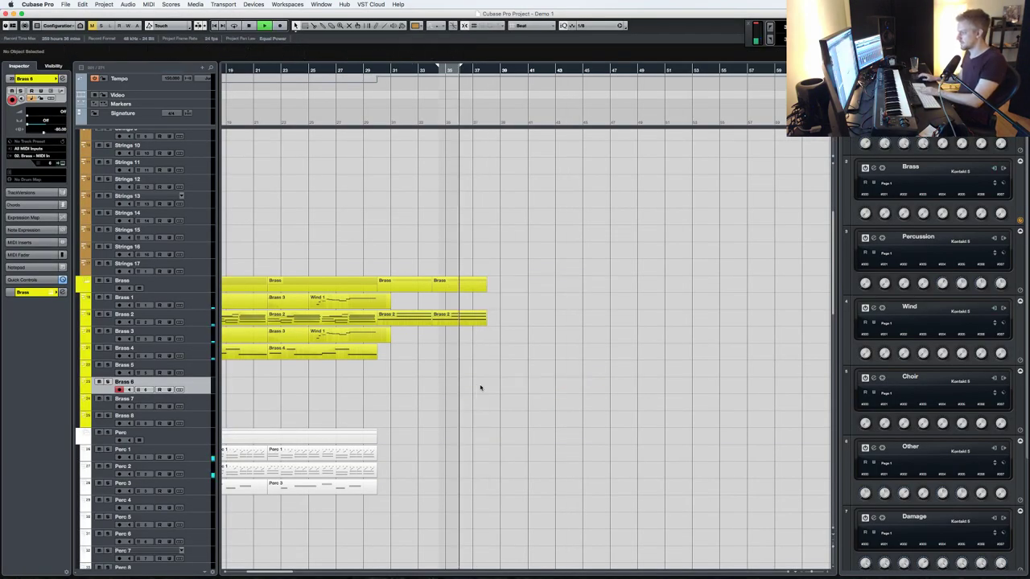
{"action": "scroll", "coordinate": [492, 372], "scroll_direction": "up", "scroll_amount": 5}
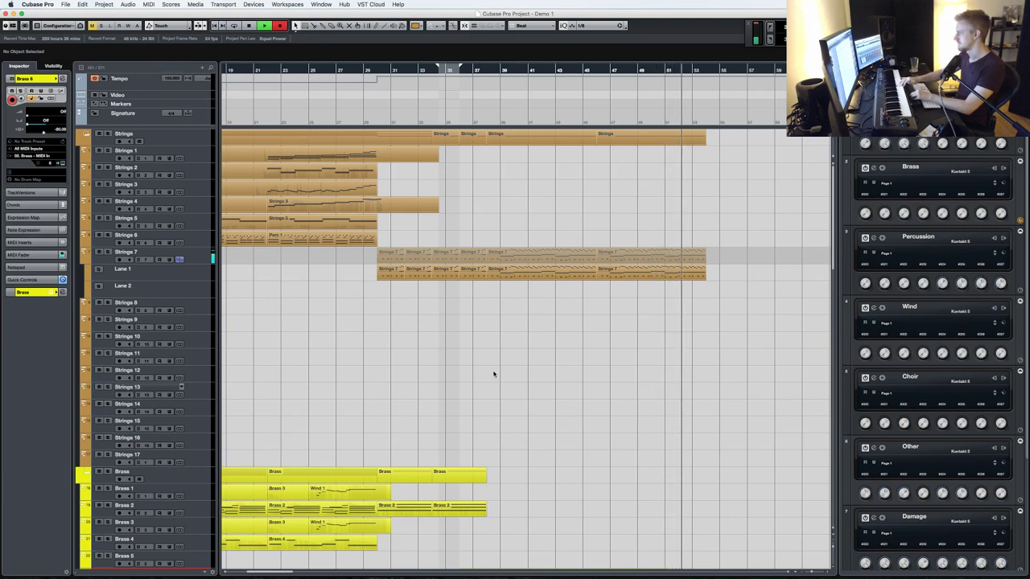
{"action": "scroll", "coordinate": [598, 421], "scroll_direction": "down", "scroll_amount": 2}
{"action": "scroll", "coordinate": [598, 421], "scroll_direction": "down", "scroll_amount": 5}
{"action": "scroll", "coordinate": [600, 410], "scroll_direction": "up", "scroll_amount": 7}
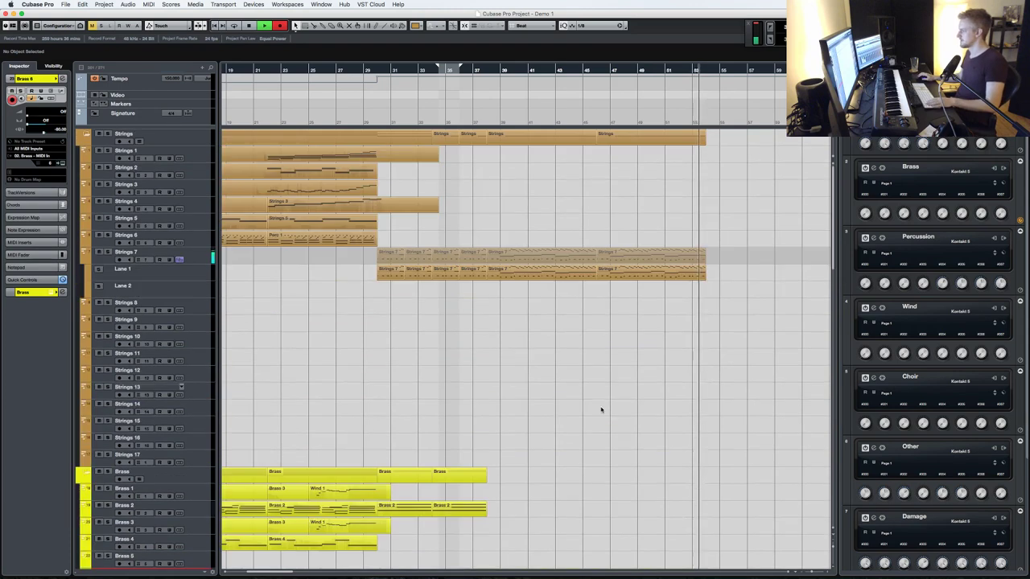
{"action": "scroll", "coordinate": [602, 410], "scroll_direction": "down", "scroll_amount": 2}
{"action": "key", "text": "space"}
- Split the Brass 6 recording at bar 46, open its second part in the Key Editor and play it back
{"action": "scroll", "coordinate": [602, 410], "scroll_direction": "down", "scroll_amount": 1}
{"action": "key", "text": "3"}
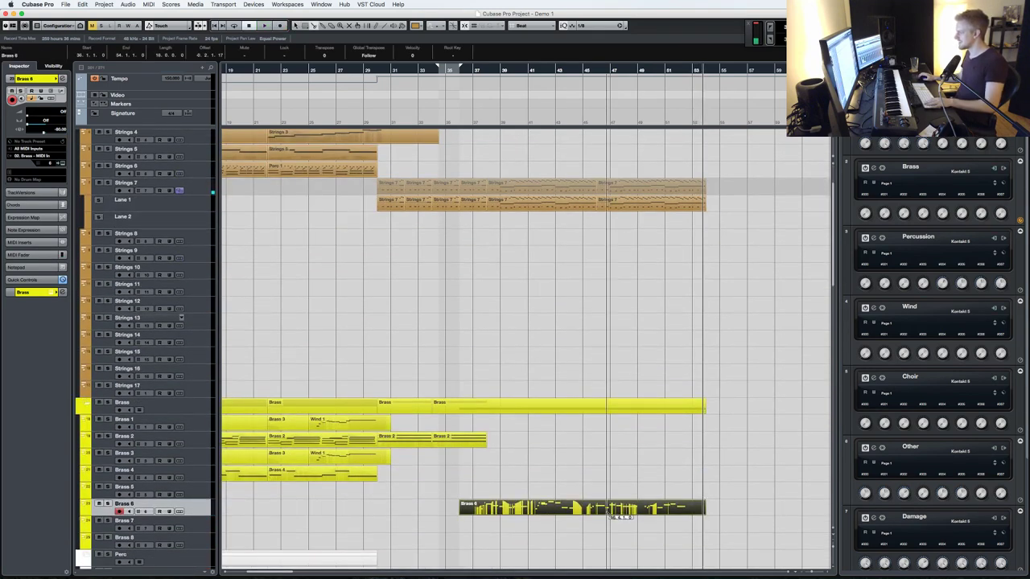
{"action": "left_click", "coordinate": [597, 510]}
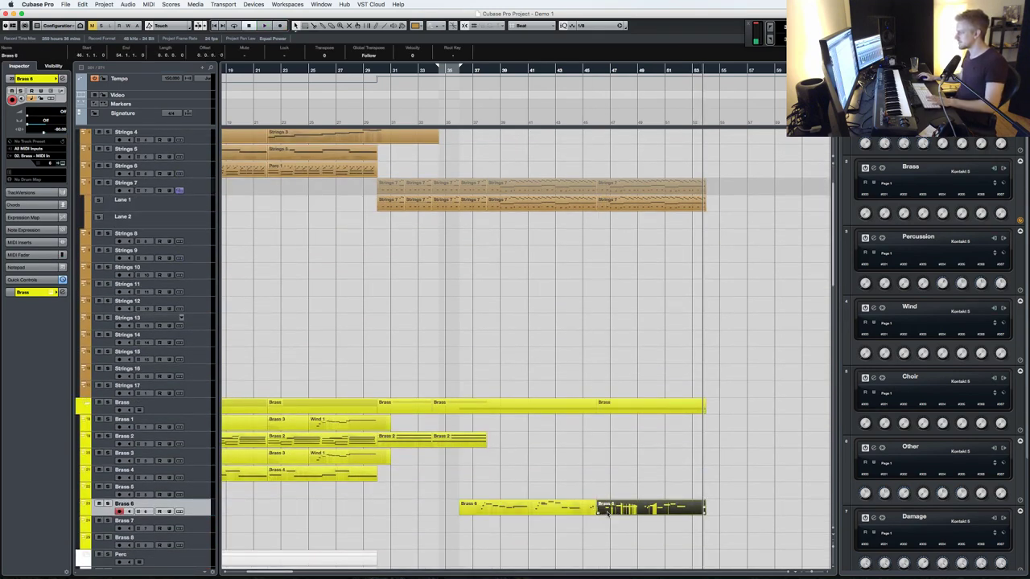
{"action": "double_click", "coordinate": [607, 512]}
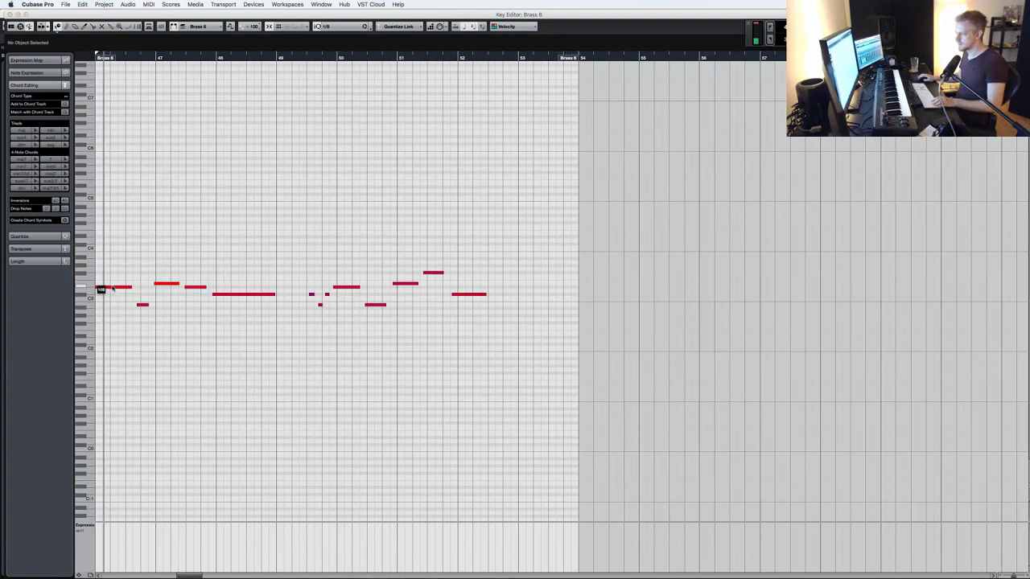
{"action": "key", "text": "space"}
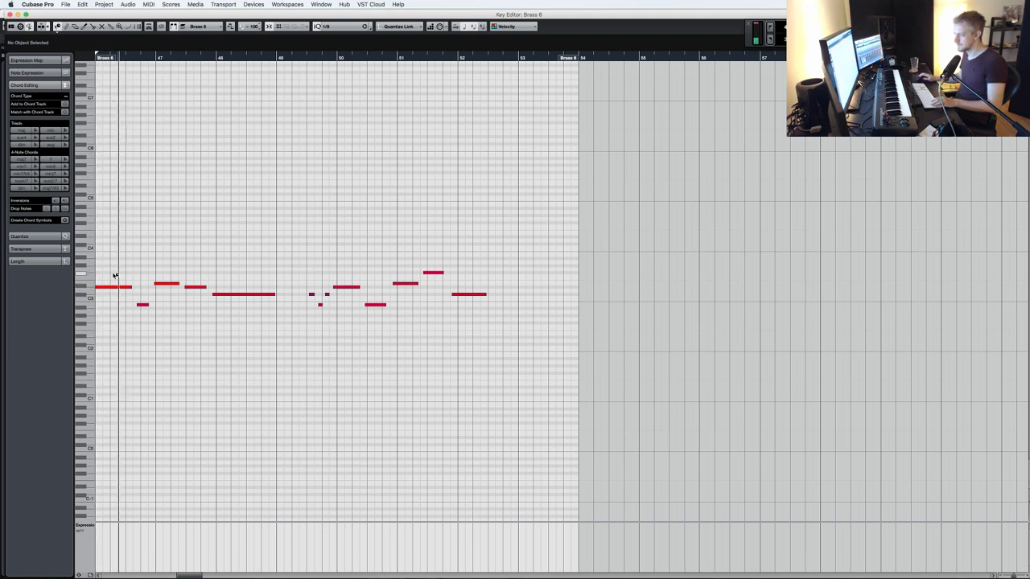
- Quantize all notes in the part, lengthen both bar 47 notes to two beats each, and listen to the result
{"action": "left_click", "coordinate": [141, 304]}
{"action": "key", "text": "super+a"}
{"action": "left_click", "coordinate": [147, 305]}
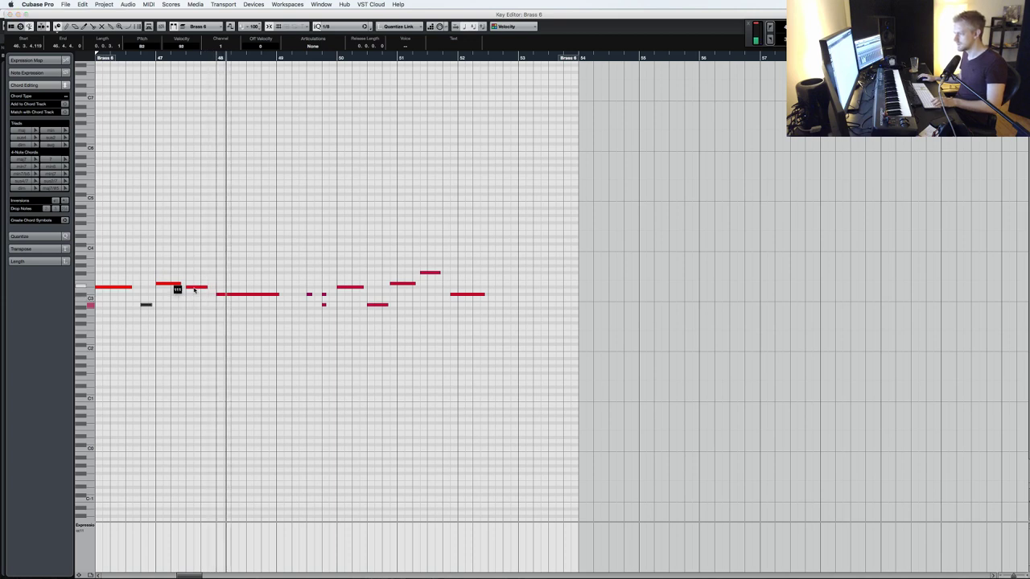
{"action": "mouse_move", "coordinate": [207, 287]}
{"action": "left_mouse_down"}
{"action": "mouse_move", "coordinate": [217, 288]}
{"action": "mouse_move", "coordinate": [187, 285]}
{"action": "left_mouse_up"}
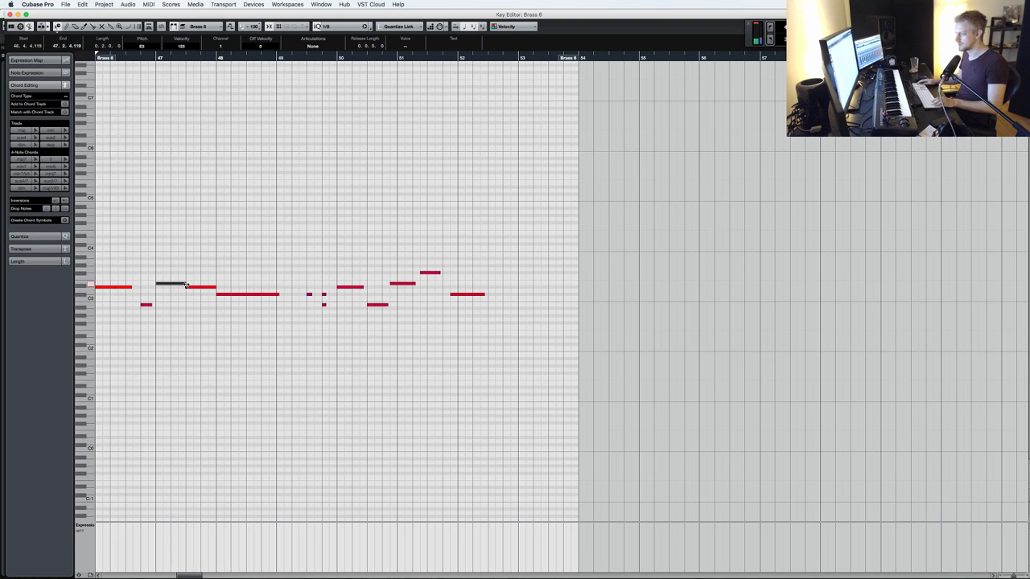
{"action": "key", "text": "space"}
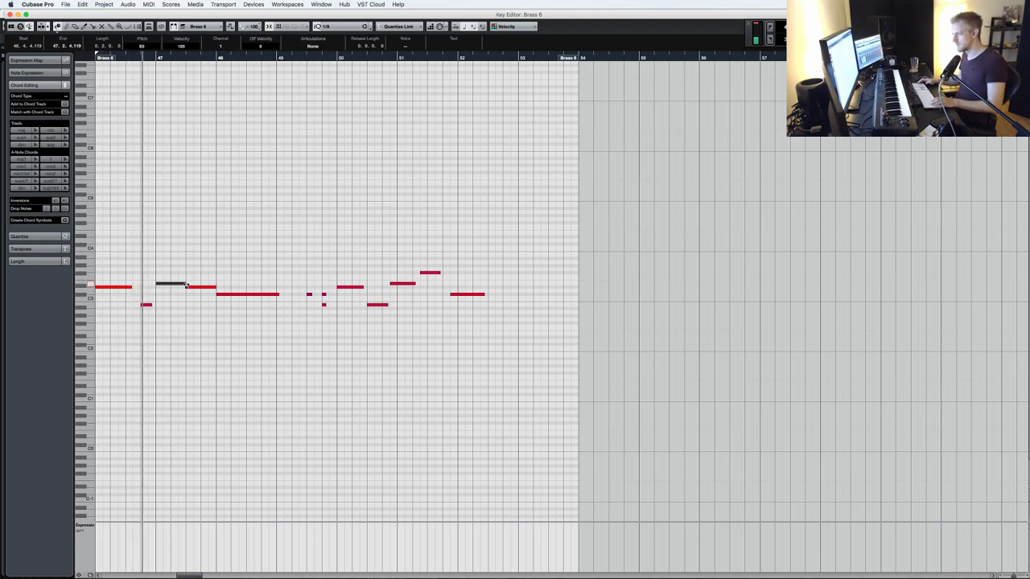
{"action": "key", "text": "space"}
- Try shortening the first note of bar 46 to an eighth note and play it back
{"action": "left_click", "coordinate": [106, 287]}
{"action": "left_click_drag", "start_coordinate": [106, 288], "coordinate": [104, 289]}
{"action": "key", "text": "minus"}
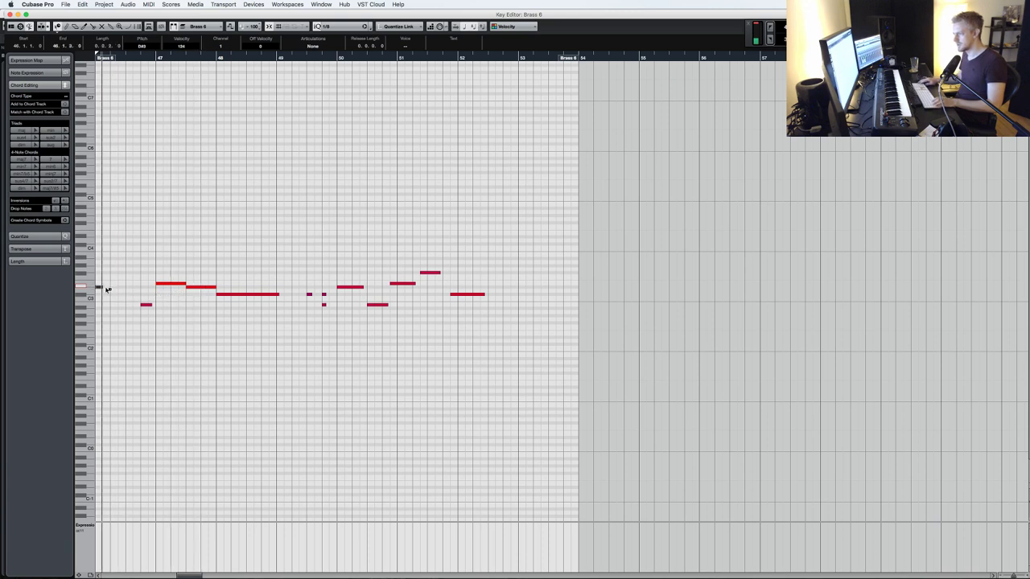
{"action": "key", "text": "space"}
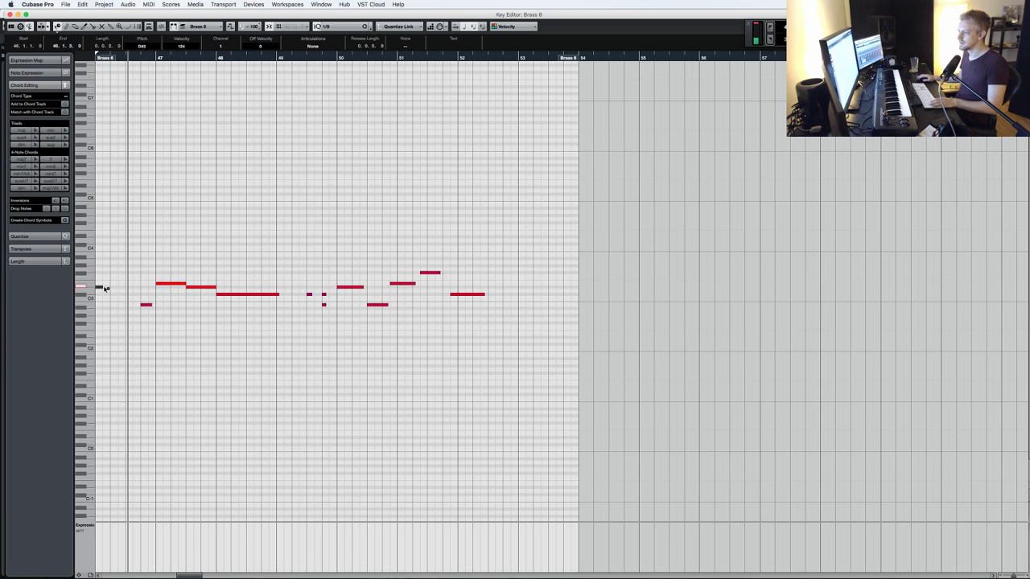
- Lengthen both notes of bar 46 to close the gaps up to bar 47, and shorten the second bar 47 note to one beat
{"action": "left_click_drag", "start_coordinate": [103, 287], "coordinate": [139, 287]}
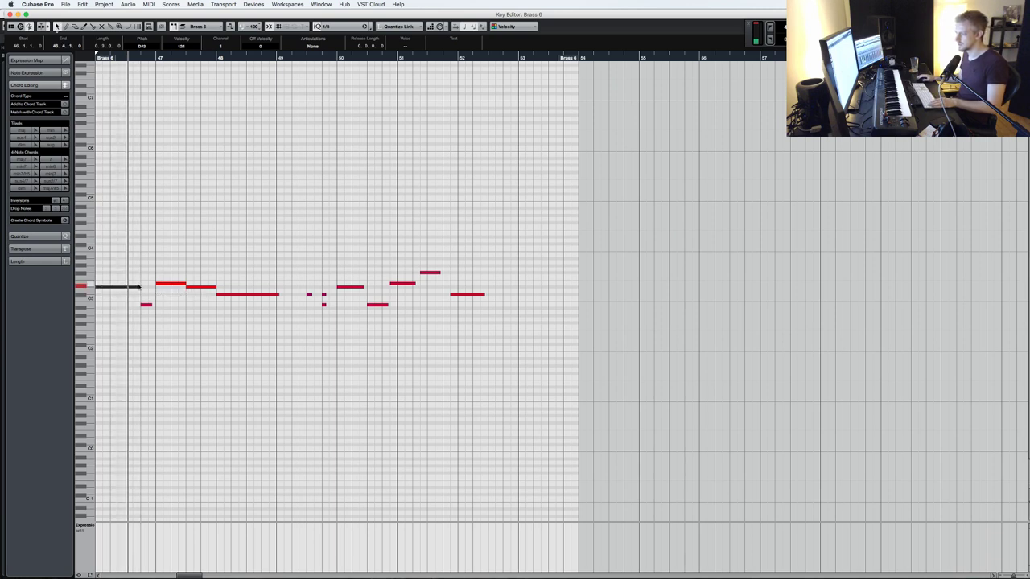
{"action": "key", "text": "space"}
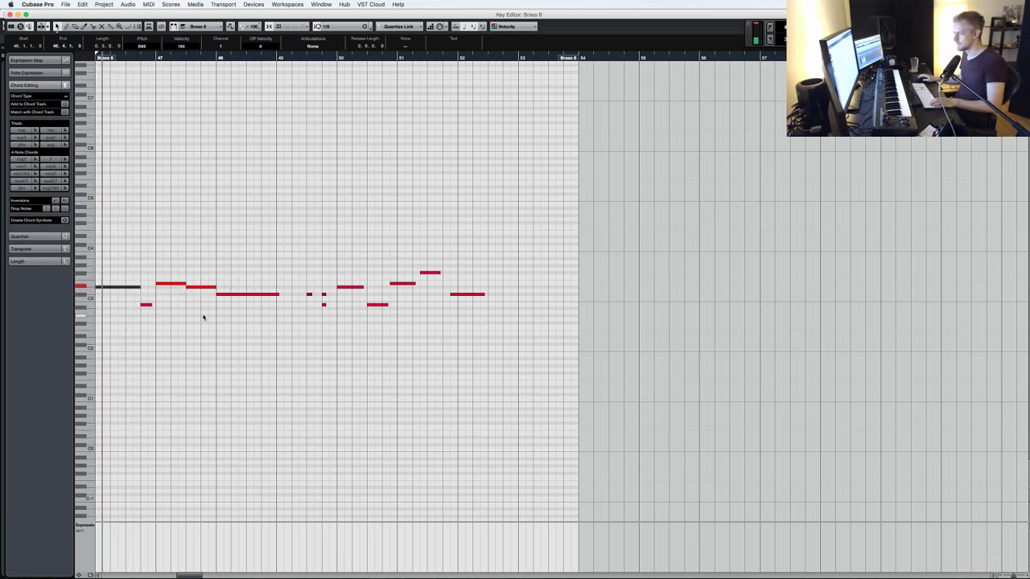
{"action": "left_click", "coordinate": [145, 304]}
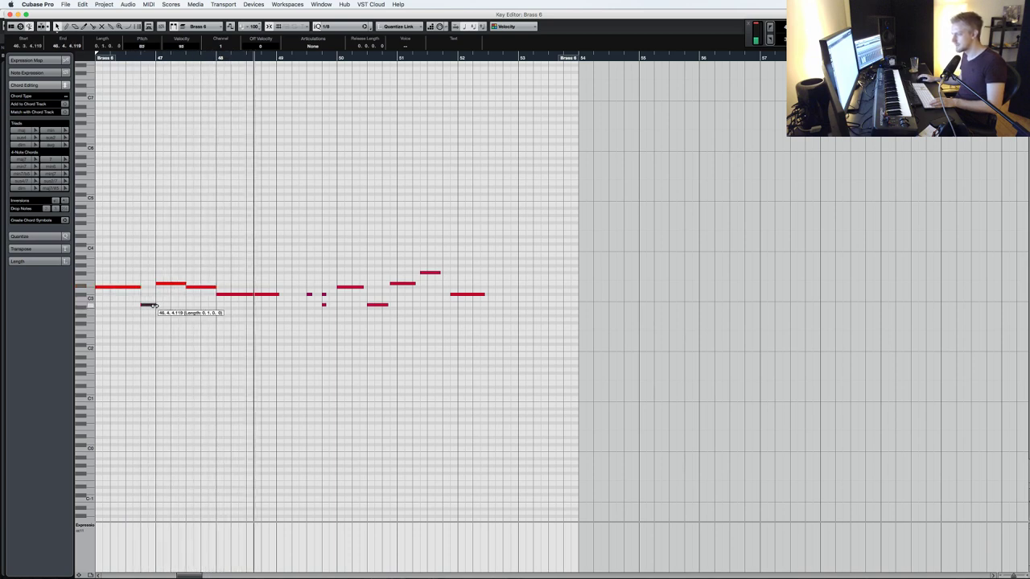
{"action": "left_click_drag", "start_coordinate": [214, 288], "coordinate": [200, 287]}
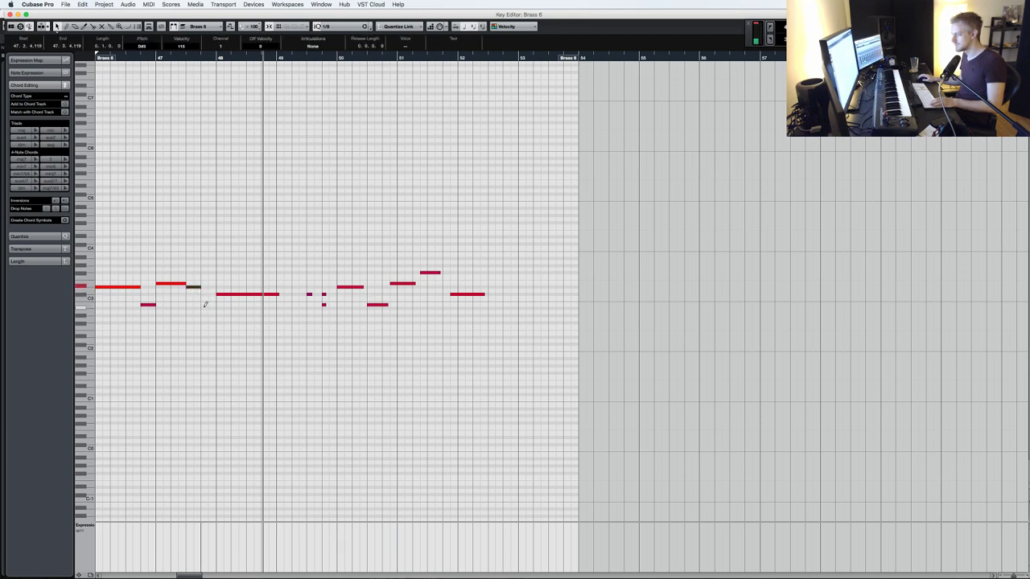
- Draw two eighth notes, B2 and C#3, on beat four of bar 47, lower their velocity and play the passage back
{"action": "left_click", "coordinate": [204, 305]}
{"action": "left_click", "coordinate": [214, 298]}
{"action": "left_click_drag", "start_coordinate": [203, 317], "coordinate": [214, 292]}
{"action": "left_click_drag", "start_coordinate": [211, 295], "coordinate": [211, 298]}
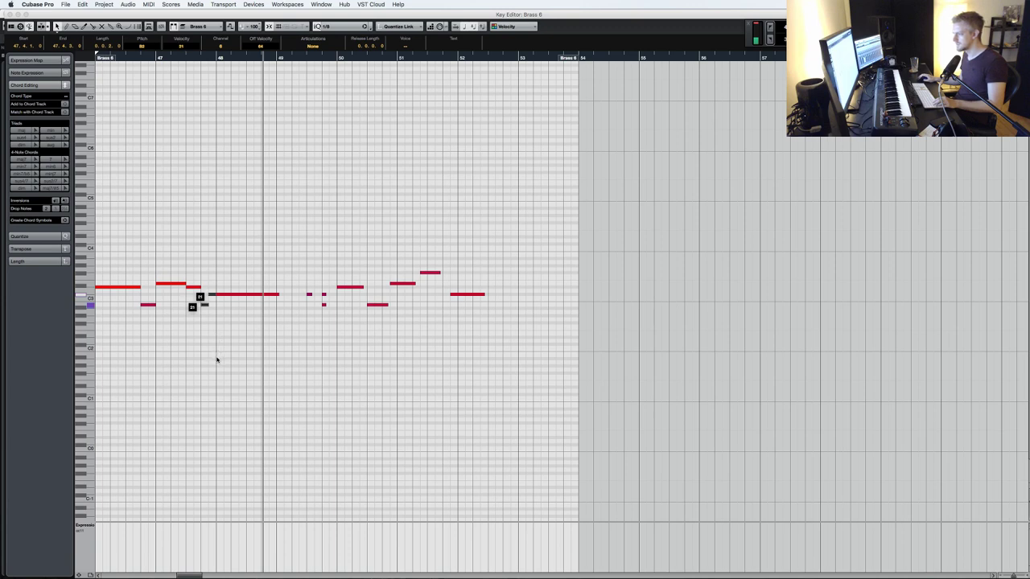
{"action": "key", "text": "KP_Subtract"}
{"action": "key", "text": "space"}
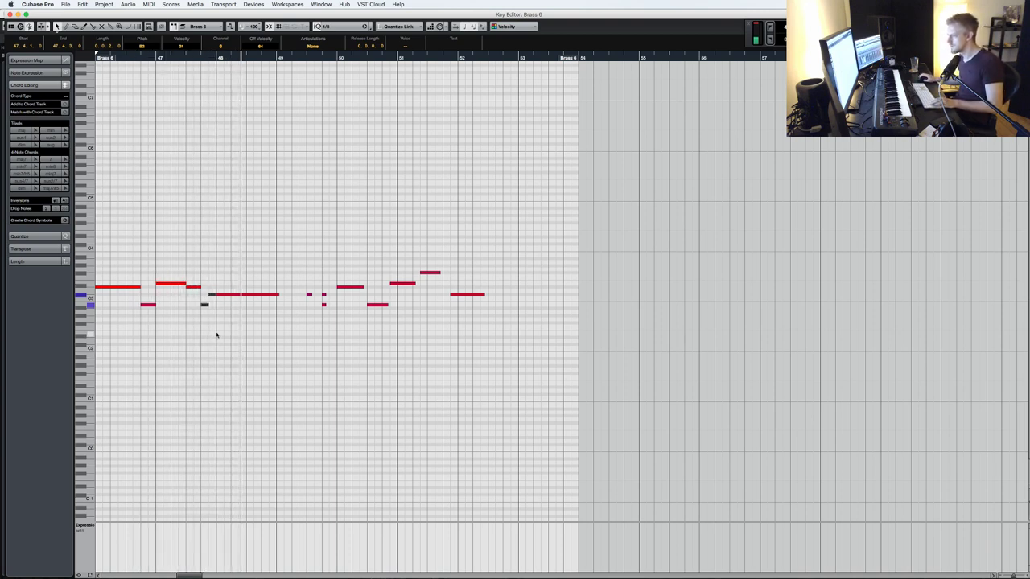
- Raise the velocity of the long note at bar 48 and play the passage back
{"action": "left_click", "coordinate": [228, 303]}
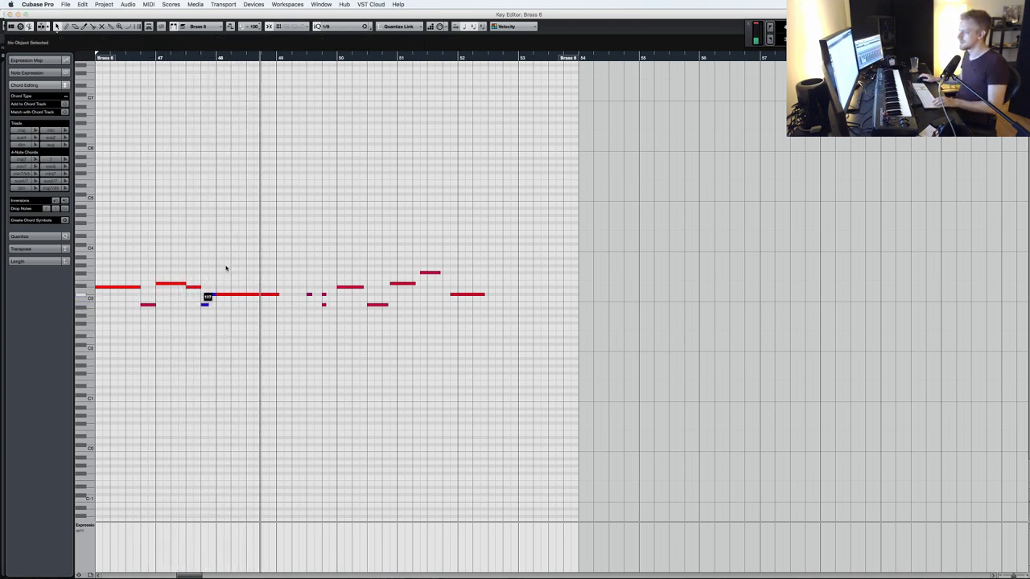
{"action": "key", "text": "KP_Subtract"}
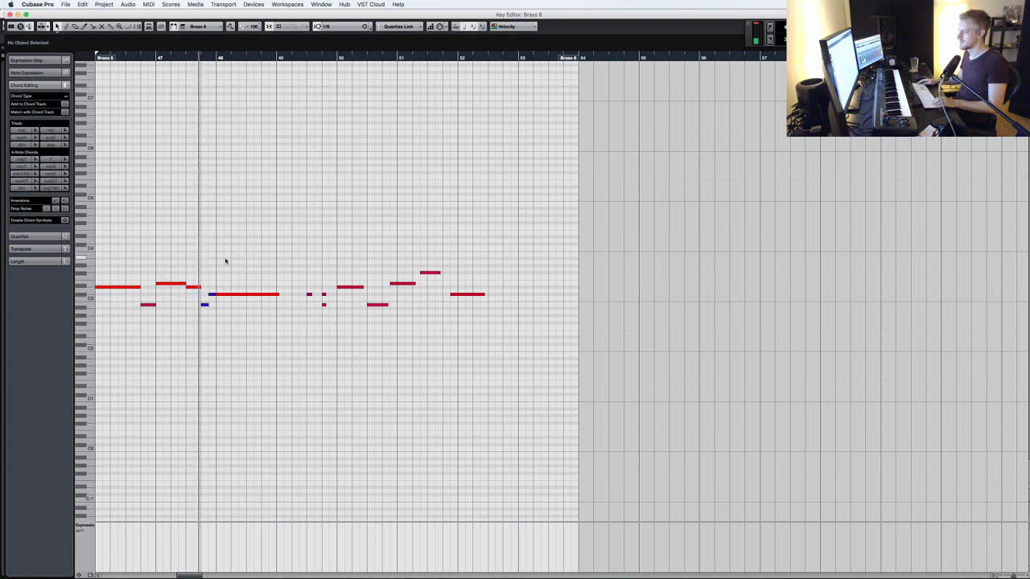
{"action": "left_click", "coordinate": [90, 526]}
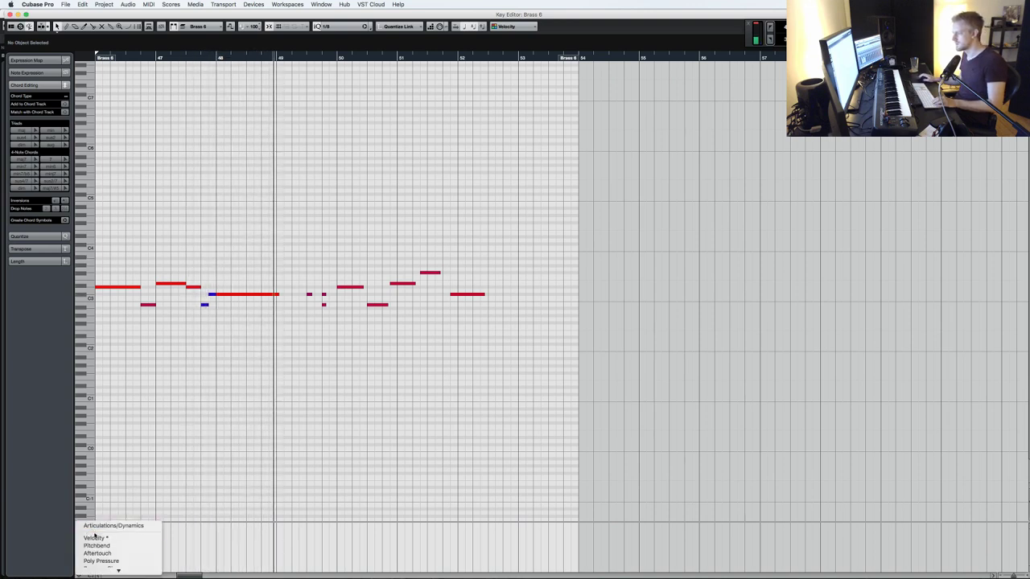
{"action": "left_click", "coordinate": [262, 413]}
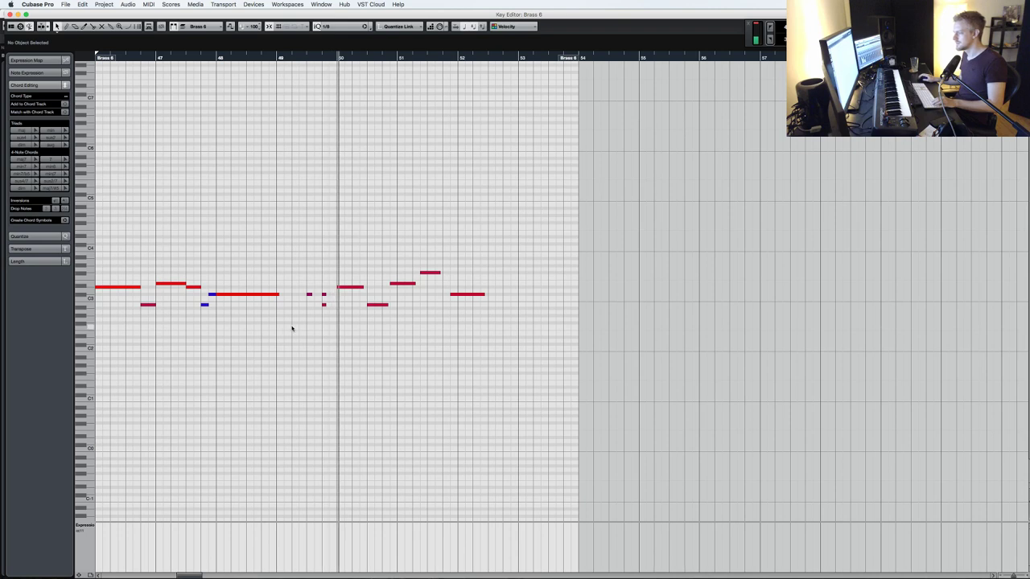
- Rework the pickup before bar 50 into four short notes, C#3, B2, G#2 and B2, and adjust their velocities together
{"action": "left_click", "coordinate": [322, 293]}
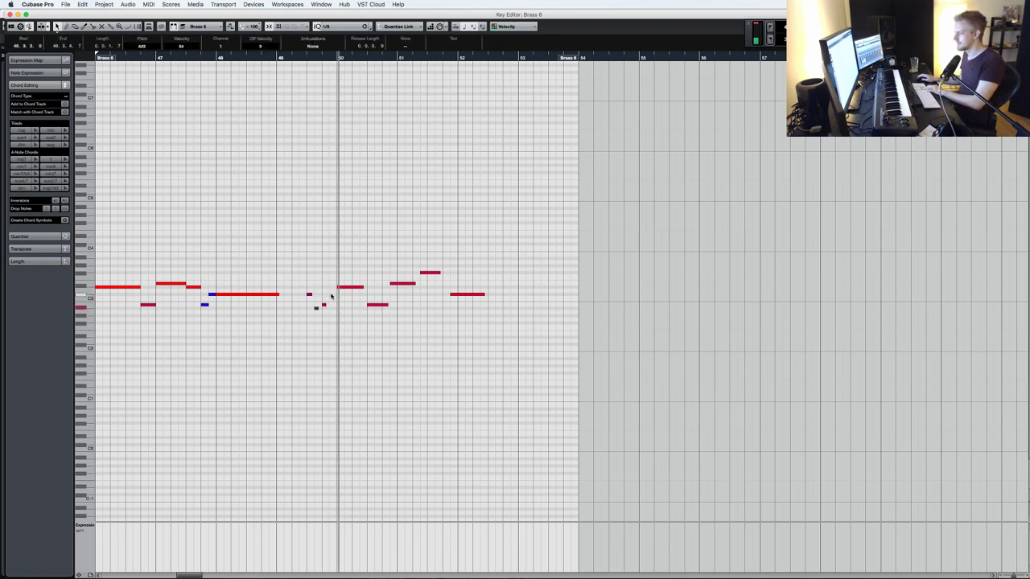
{"action": "left_click", "coordinate": [324, 306]}
{"action": "key", "text": "Down"}
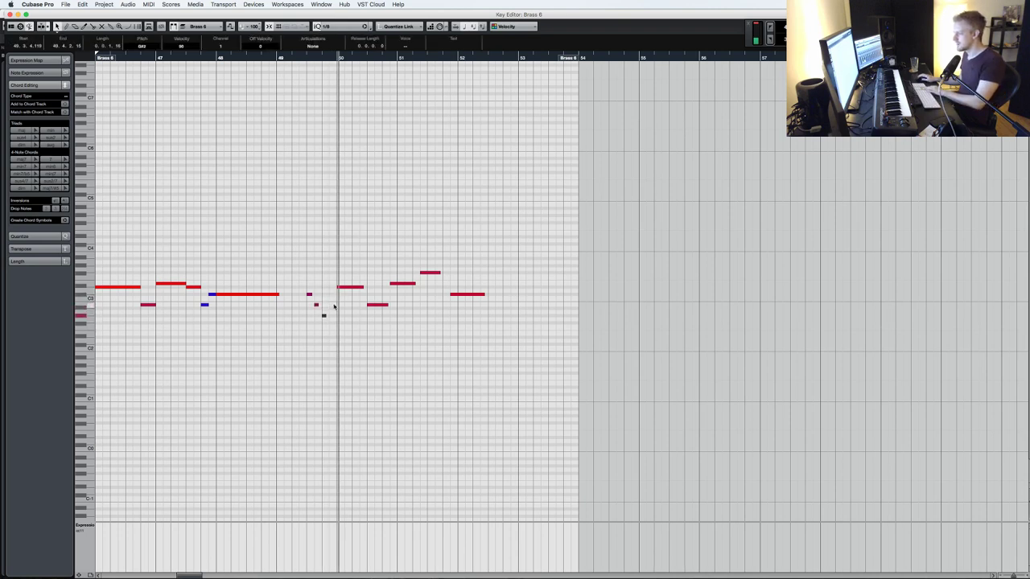
{"action": "left_click_drag", "start_coordinate": [334, 337], "coordinate": [300, 291]}
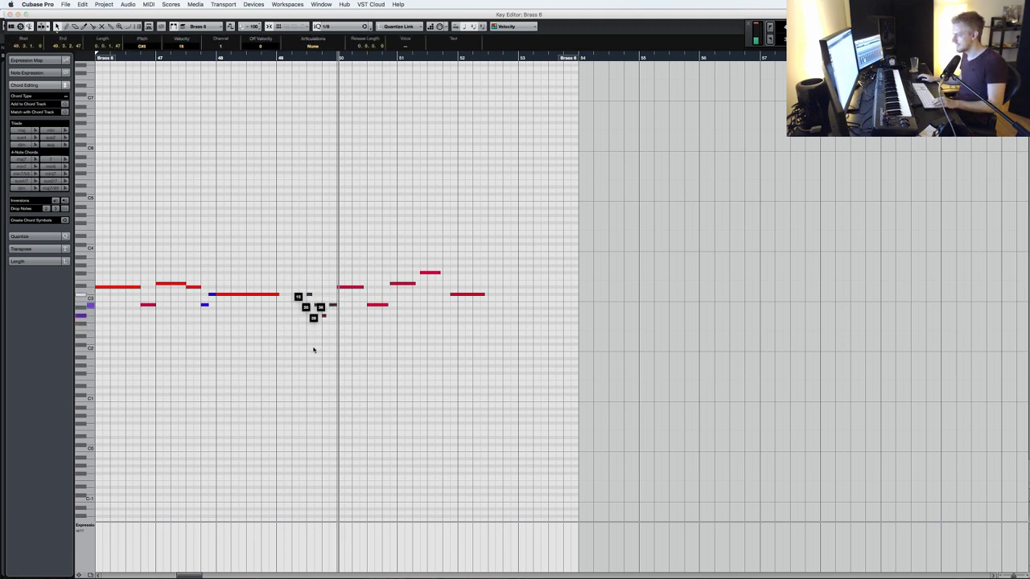
- Play the passage back and move the last three melody notes, from bar 51 on, one eighth note later
{"action": "key", "text": "KP_Subtract"}
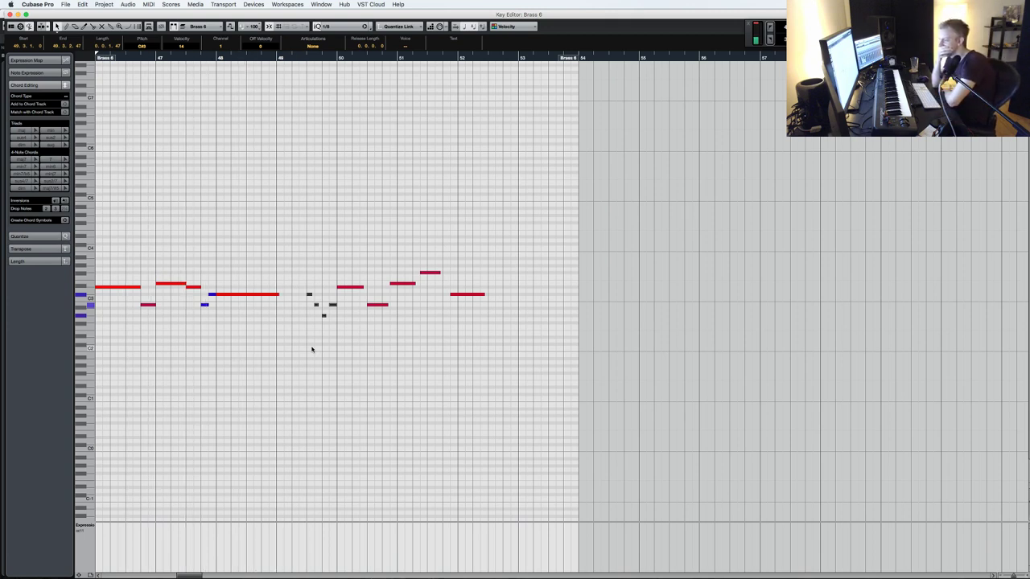
{"action": "key", "text": "space"}
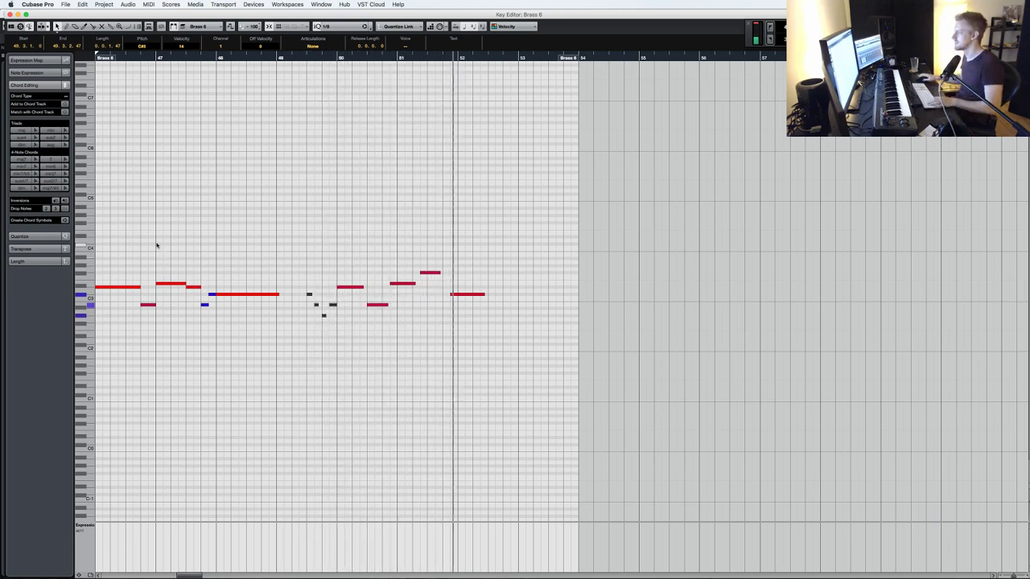
{"action": "left_click_drag", "start_coordinate": [403, 315], "coordinate": [502, 185]}
{"action": "key", "text": "super+Right"}
{"action": "left_click", "coordinate": [382, 305]}
{"action": "left_click", "coordinate": [130, 304]}
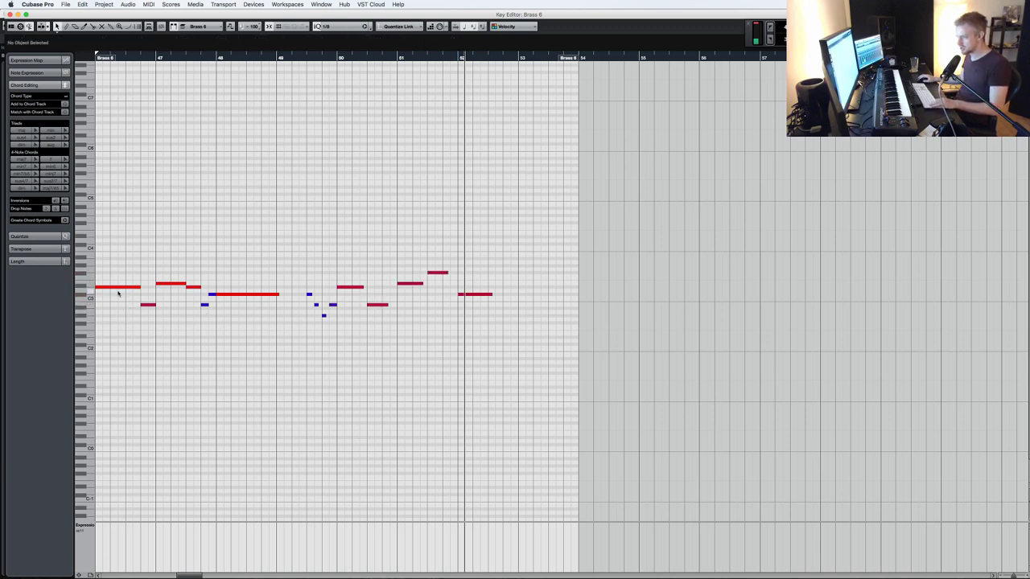
- Try a lower line of three-beat notes, G#2, E2 and F#2, under bars 46 to 48 and delete it
{"action": "left_click_drag", "start_coordinate": [115, 287], "coordinate": [115, 272], "text": "alt"}
{"action": "key", "text": "Delete"}
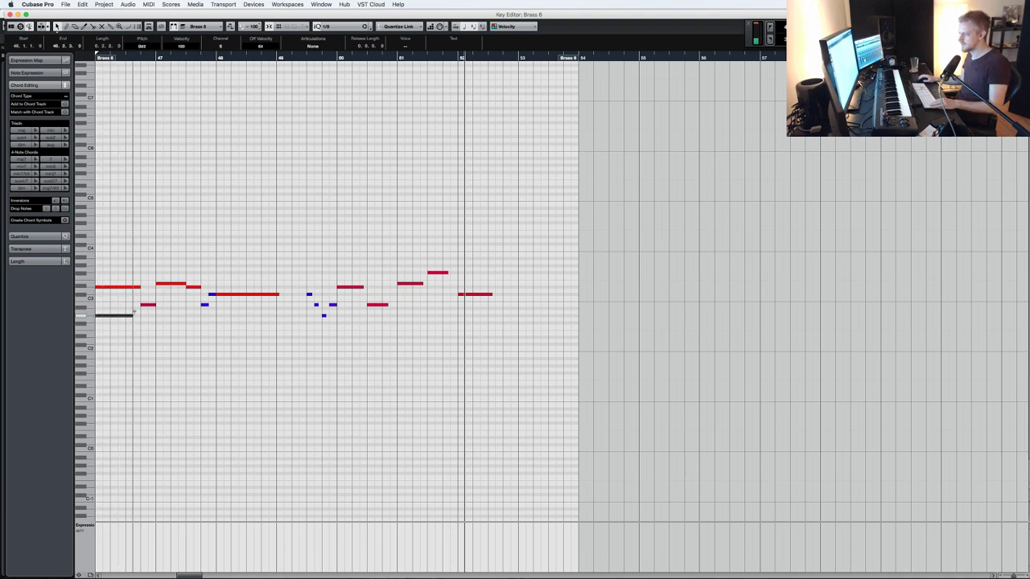
{"action": "key", "text": "KP_Subtract"}
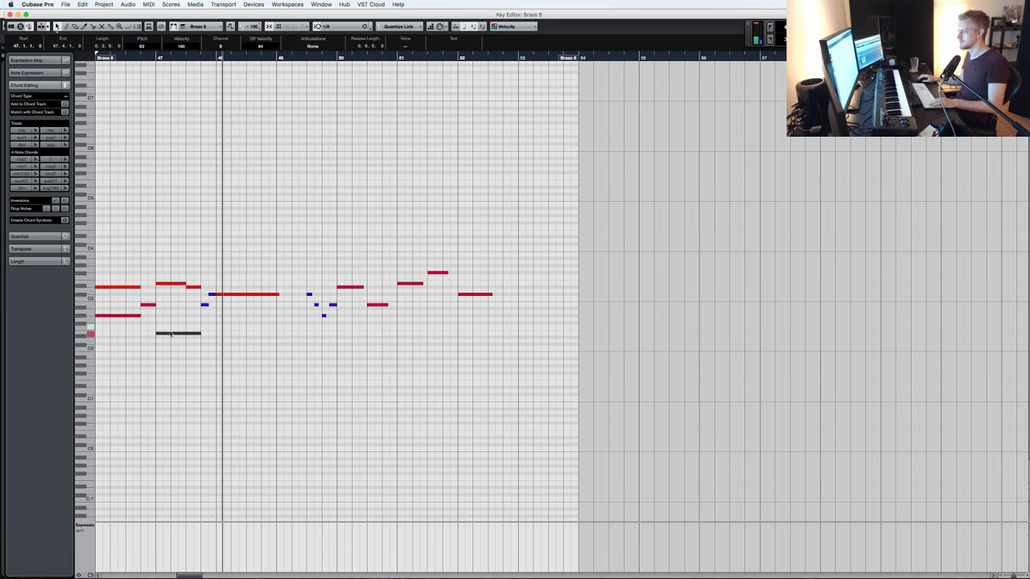
{"action": "left_click_drag", "start_coordinate": [238, 328], "coordinate": [243, 322]}
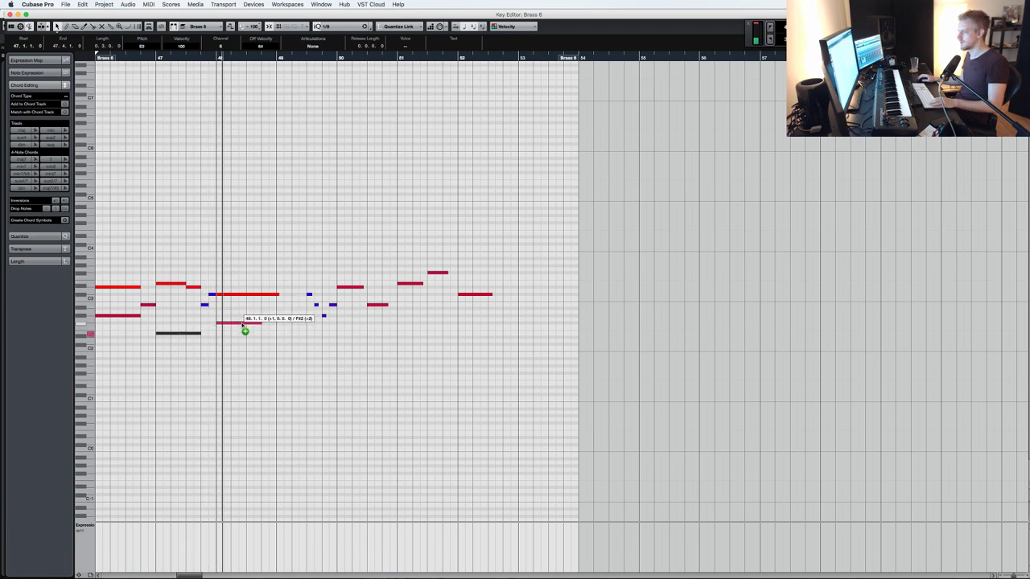
{"action": "key", "text": "KP_Subtract"}
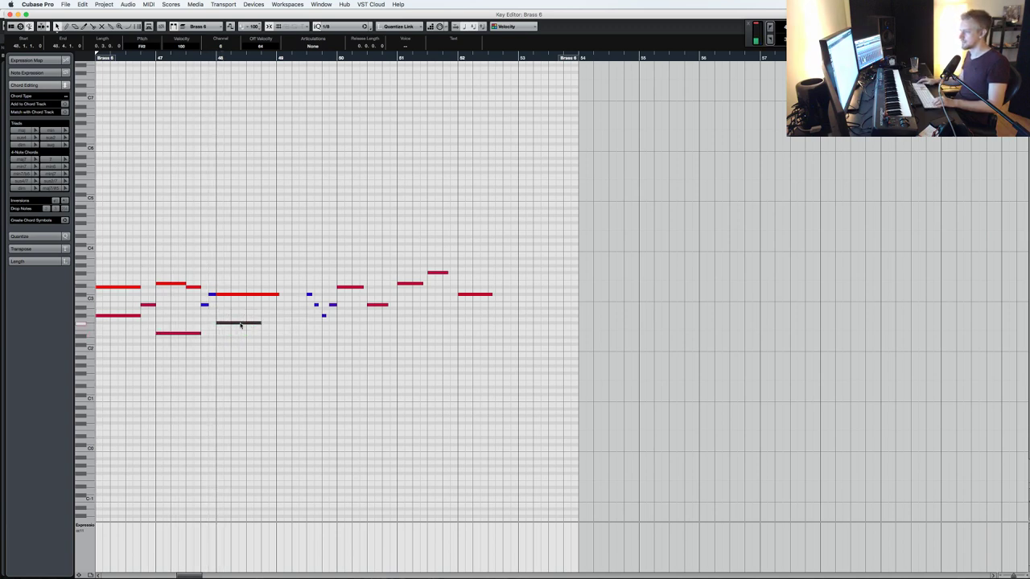
{"action": "left_click_drag", "start_coordinate": [253, 363], "coordinate": [97, 321]}
{"action": "key", "text": "Delete"}
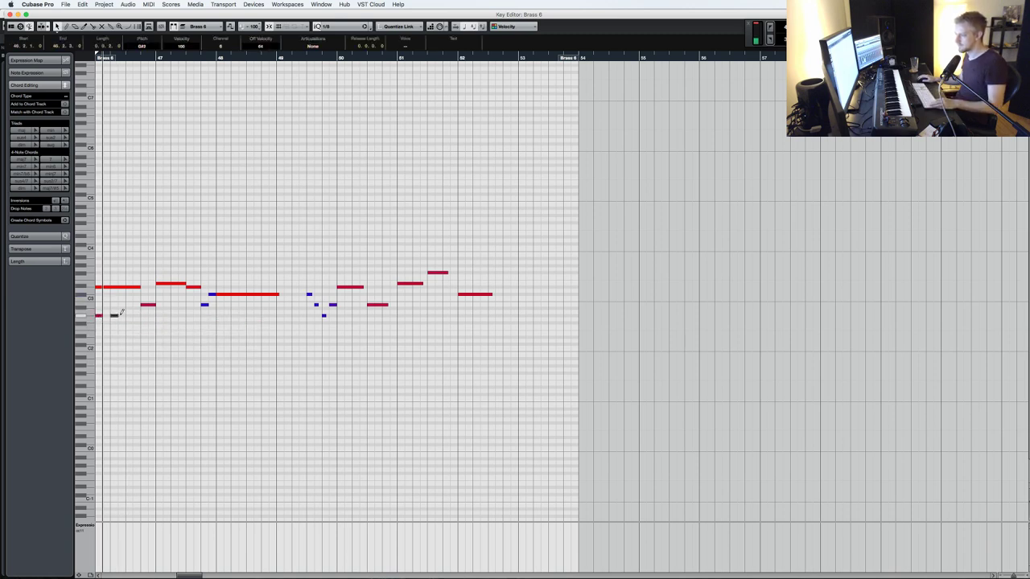
- Place three G#2 eighth notes on the first three beats of bar 46, set their velocity to 14 and play them back
{"action": "left_click_drag", "start_coordinate": [134, 327], "coordinate": [97, 313]}
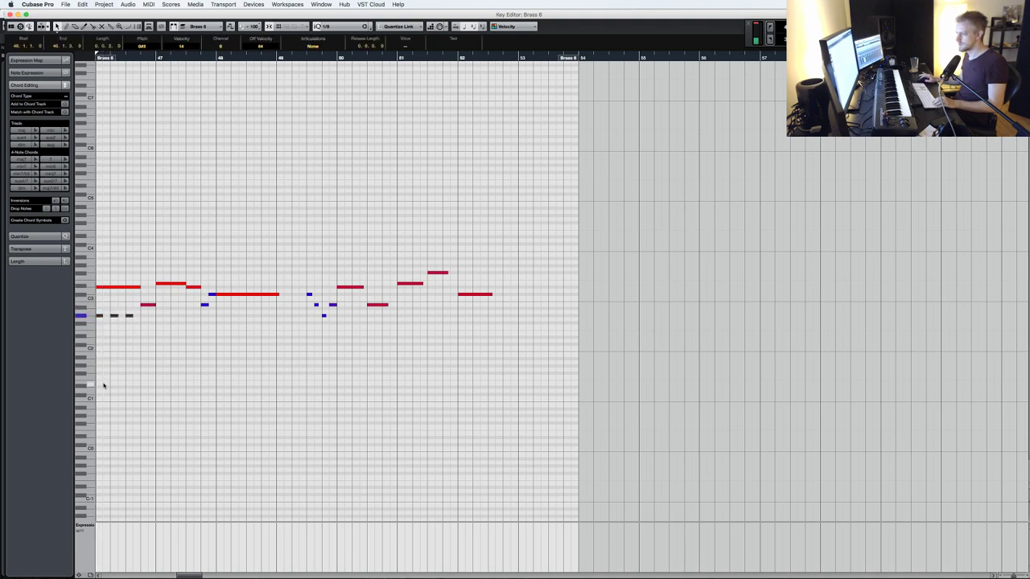
{"action": "key", "text": "space"}
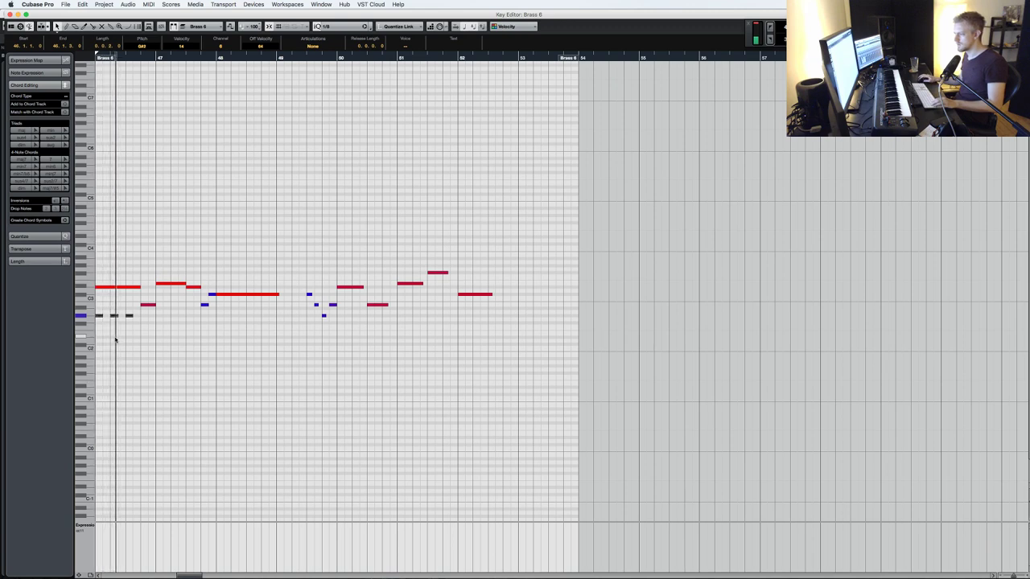
{"action": "key", "text": "space"}
- Close the G#2 notes up into three consecutive eighths from bar 46, repeat the group on beat three and play it back
{"action": "left_click_drag", "start_coordinate": [133, 325], "coordinate": [117, 313]}
{"action": "key", "text": "super+Left"}
{"action": "key", "text": "super+Left"}
{"action": "left_click", "coordinate": [96, 314]}
{"action": "key", "text": "minus"}
{"action": "key", "text": "space"}
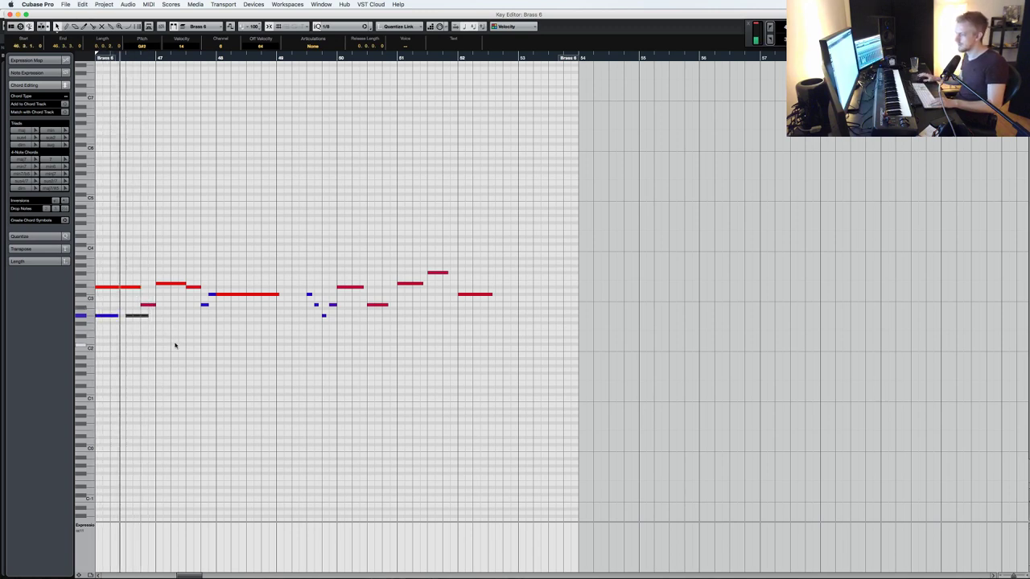
- Duplicate the bar 46 eighth-note pattern through bar 49, with the copies in bars 48 and 49 moved down to F#2
{"action": "left_click_drag", "start_coordinate": [153, 325], "coordinate": [104, 320]}
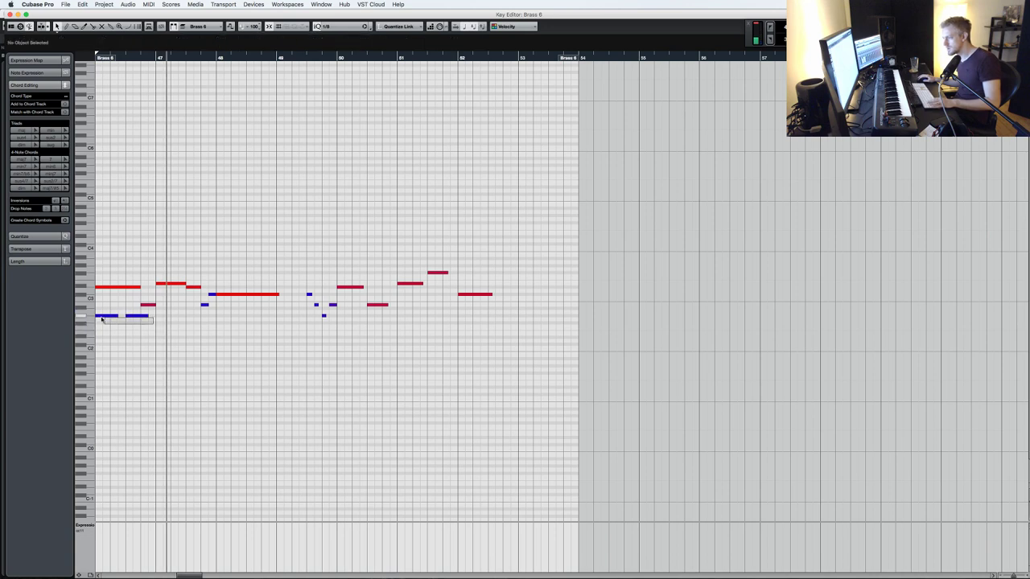
{"action": "key", "text": "alt+d"}
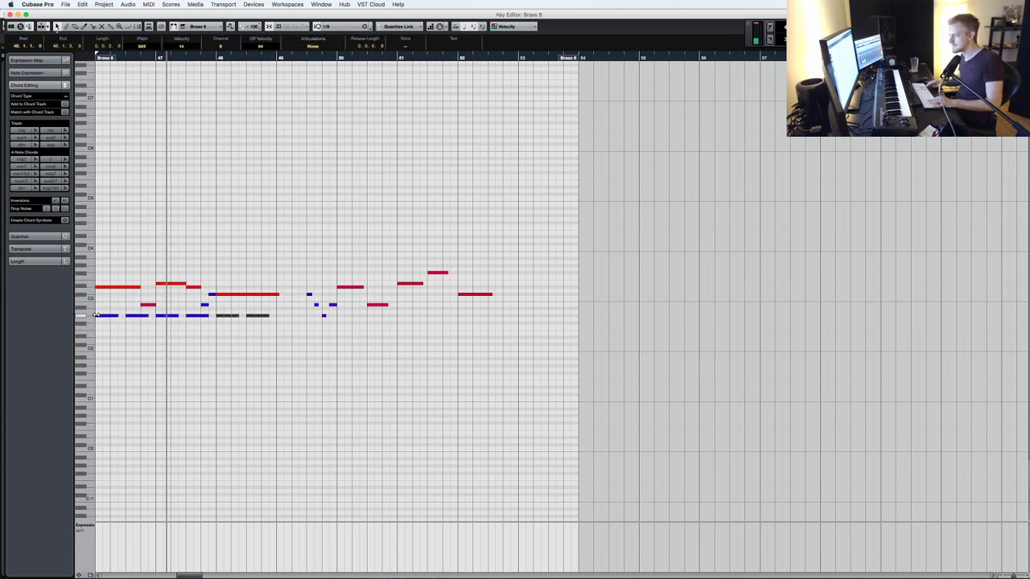
{"action": "key", "text": "alt+d"}
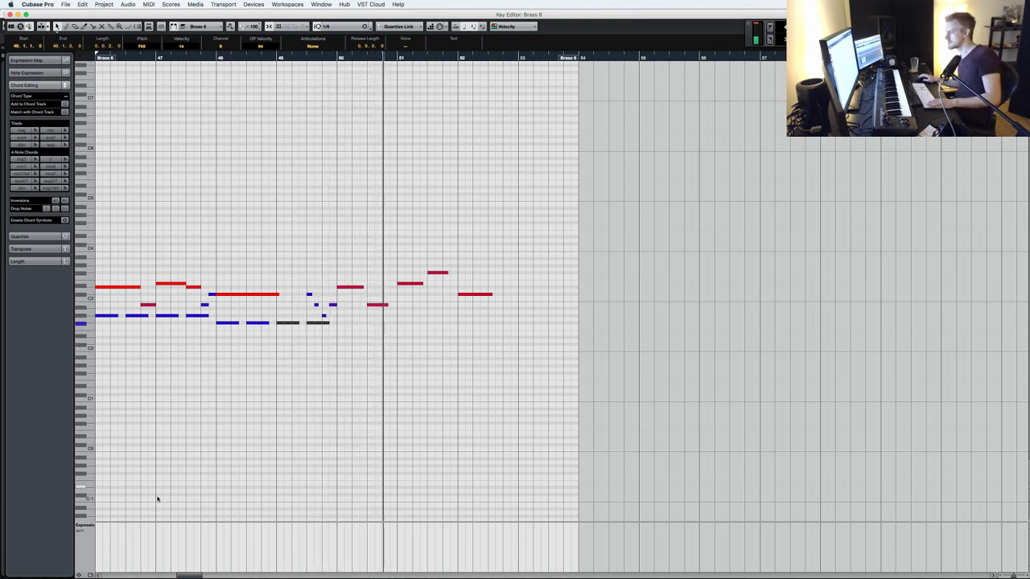
- Show the CC 1 (Modulation) lane and draw a curve that rises into bar 50 and falls gently to the part's end
{"action": "left_click", "coordinate": [85, 527]}
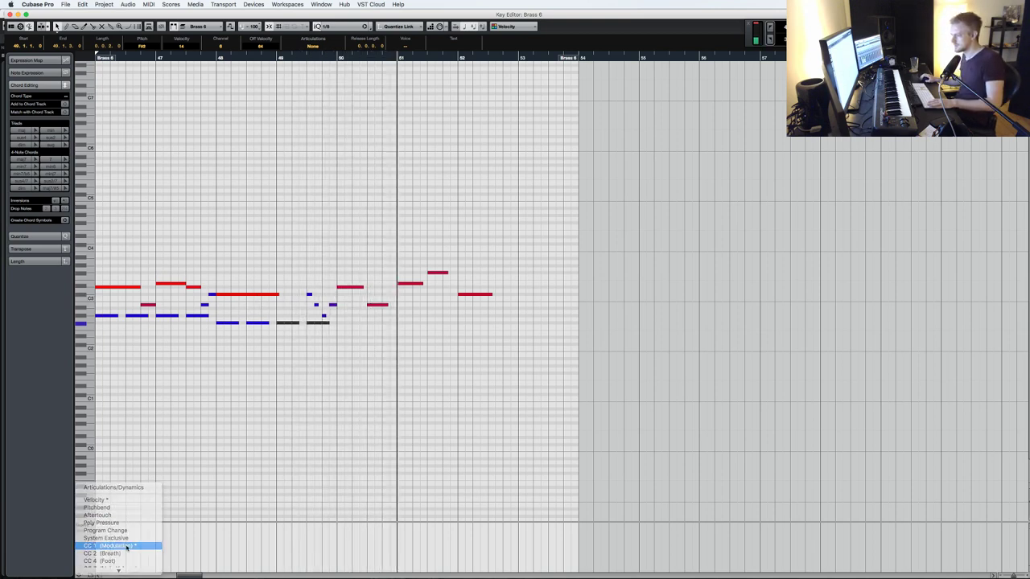
{"action": "left_click", "coordinate": [113, 545]}
{"action": "key", "text": "KP_Subtract"}
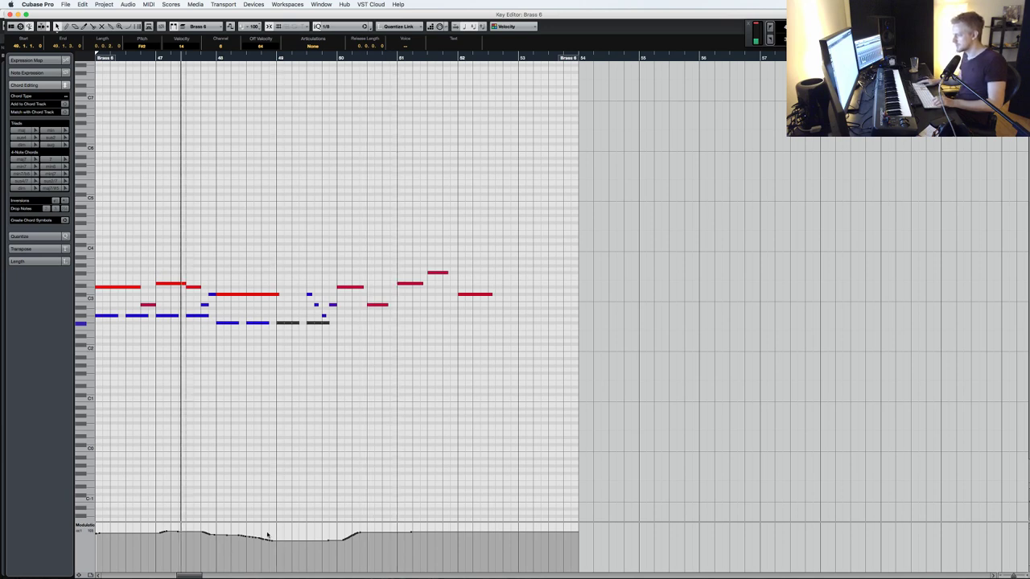
{"action": "left_click", "coordinate": [343, 476]}
{"action": "right_click", "coordinate": [343, 476]}
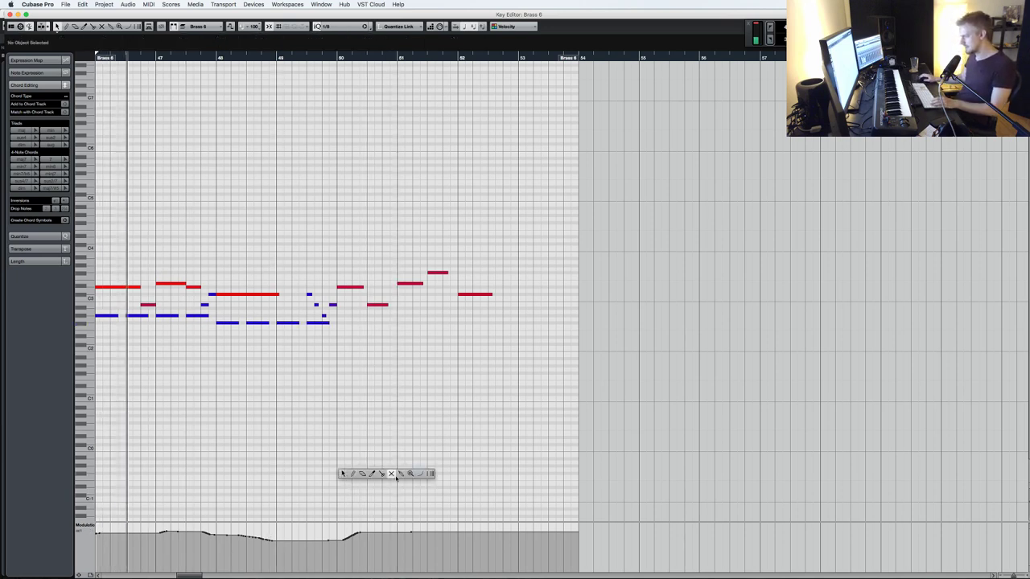
{"action": "left_click", "coordinate": [425, 475]}
{"action": "mouse_move", "coordinate": [303, 539]}
{"action": "left_mouse_down"}
{"action": "mouse_move", "coordinate": [354, 524]}
{"action": "mouse_move", "coordinate": [623, 534]}
{"action": "left_mouse_up"}
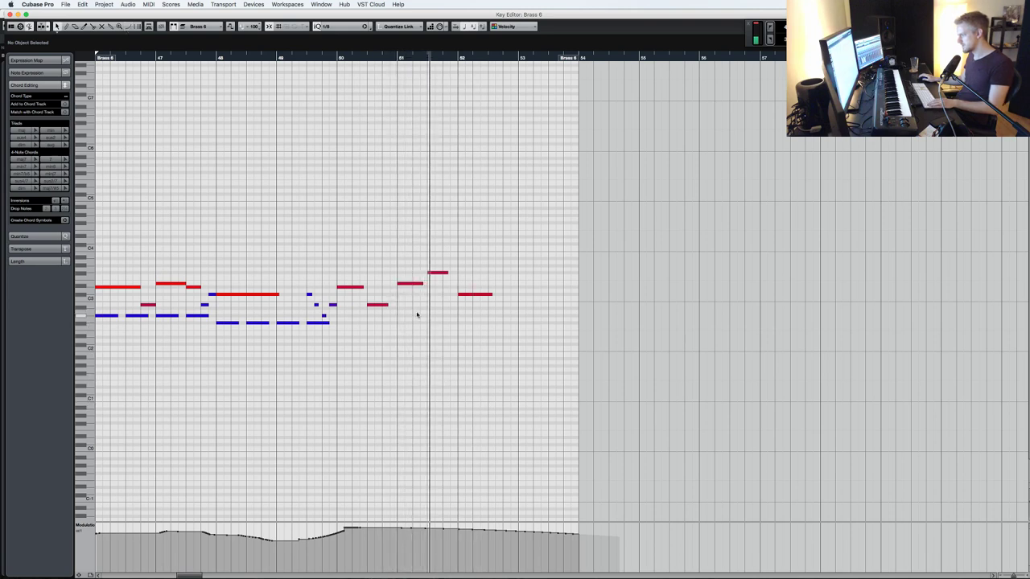
- Shorten the F#3 note on beat three of bar 51 to one beat, add a one-beat D#3 after it and play back
{"action": "left_click_drag", "start_coordinate": [448, 271], "coordinate": [438, 274]}
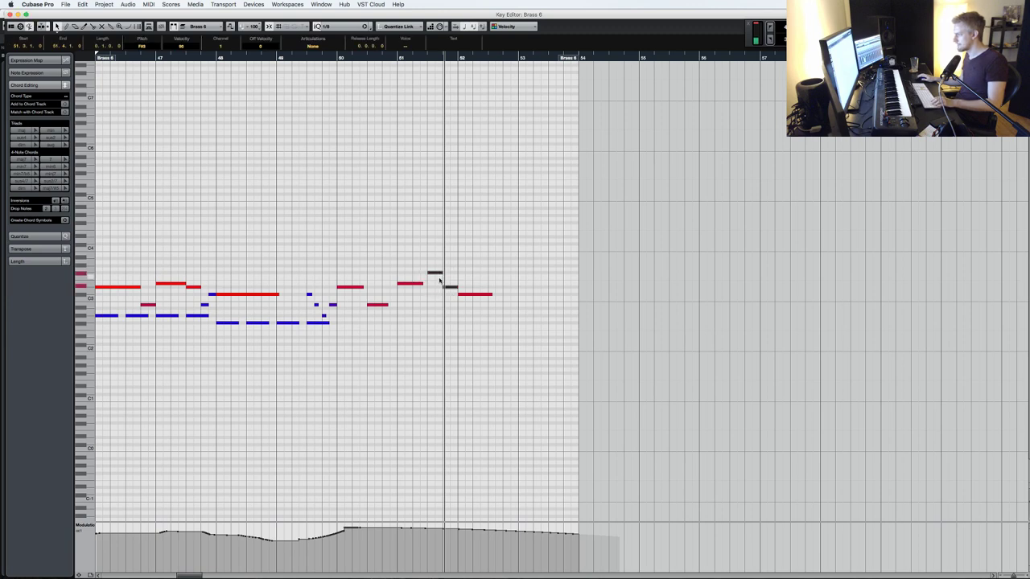
{"action": "key", "text": "KP_Subtract"}
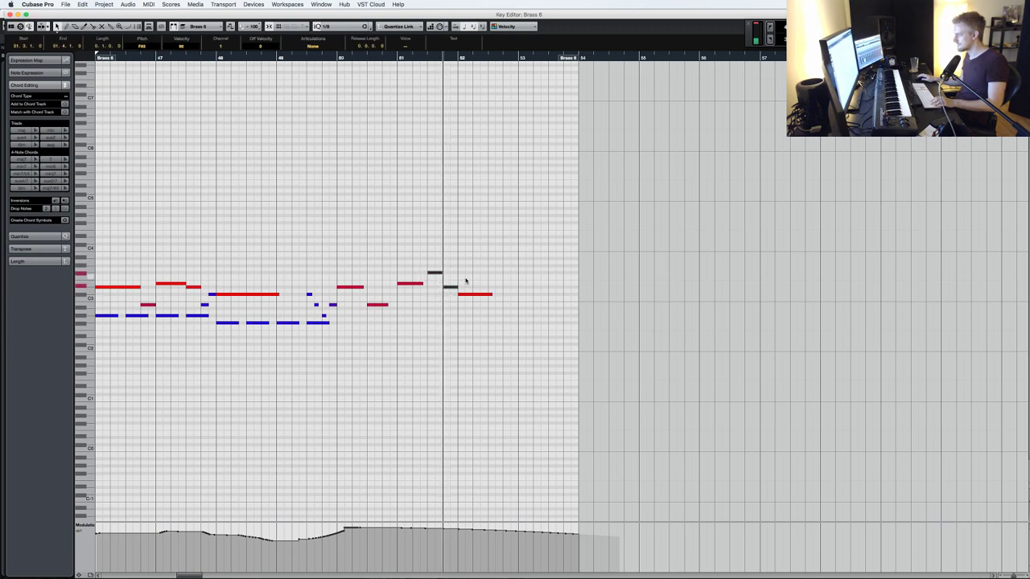
{"action": "key", "text": "space"}
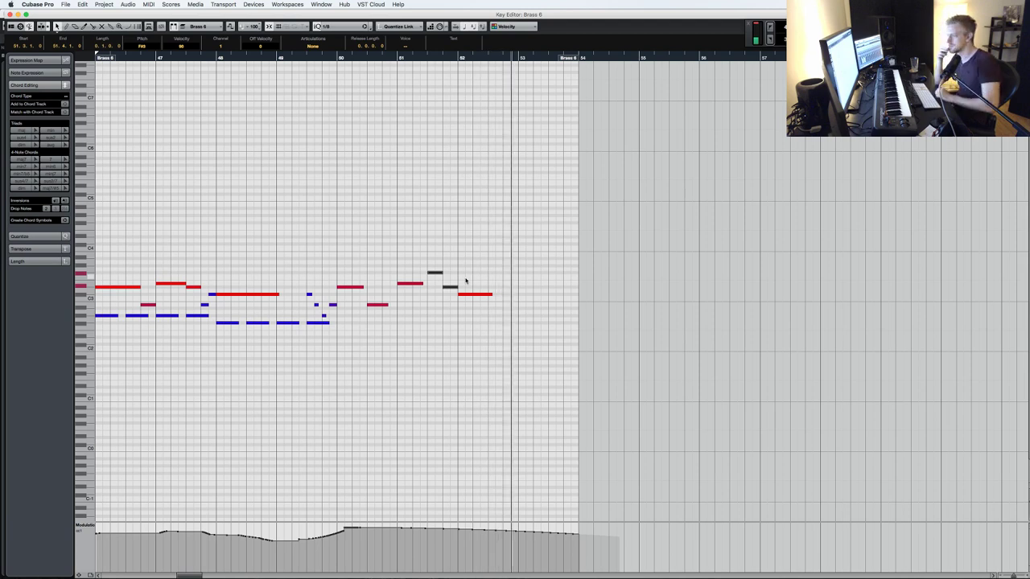
- Close the Key Editor, play the arrangement in the project window and open the earlier Brass 6 part spanning bars 36 to 46
{"action": "key", "text": "Return"}
{"action": "double_click", "coordinate": [562, 514]}
{"action": "key", "text": "ctrl+w"}
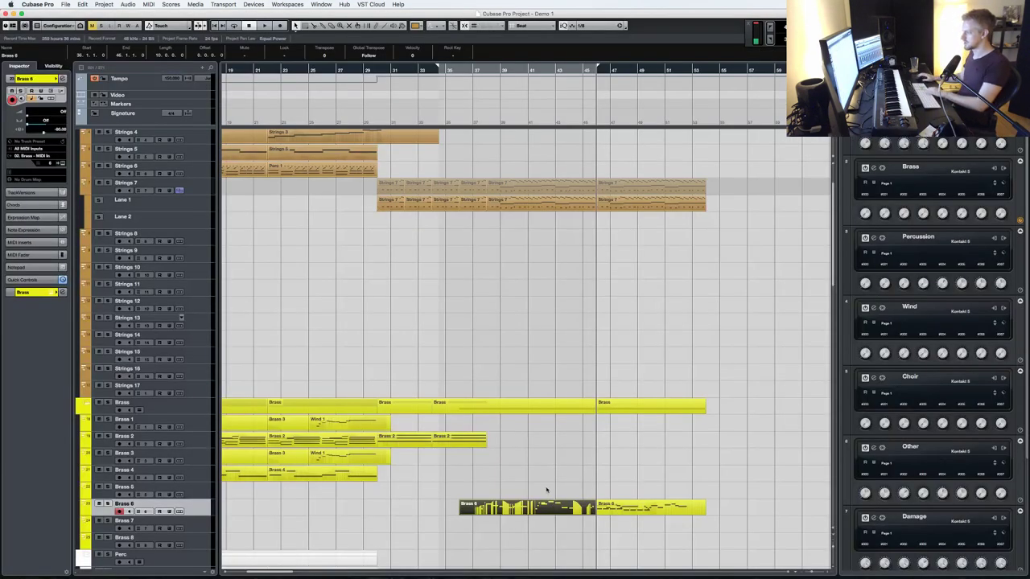
{"action": "key", "text": "KP_Subtract"}
{"action": "key", "text": "space"}
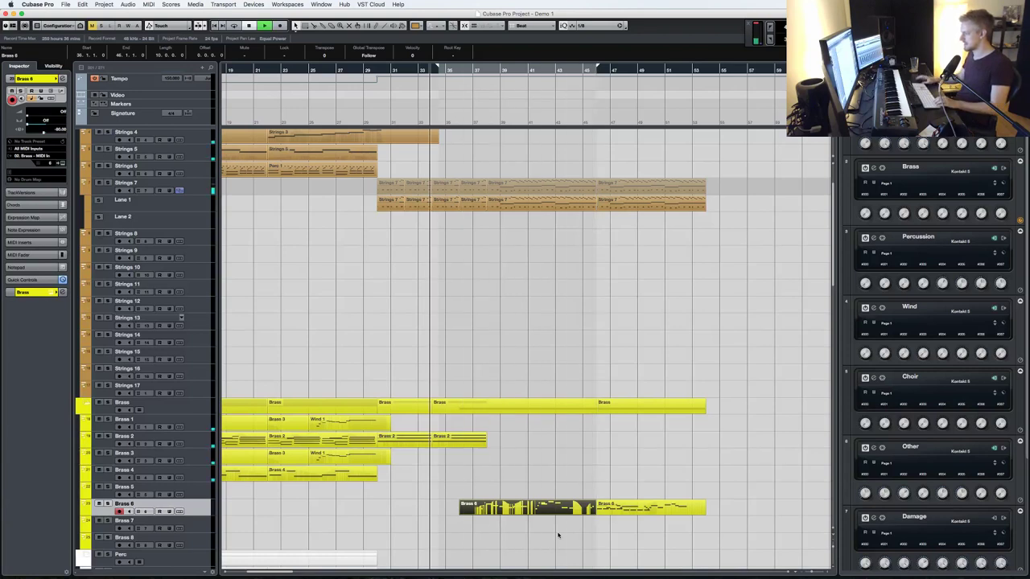
{"action": "double_click", "coordinate": [523, 508]}
- Quantize all notes of the part and lower the velocity of the three pickup notes before bar 38
{"action": "key", "text": "ctrl+a"}
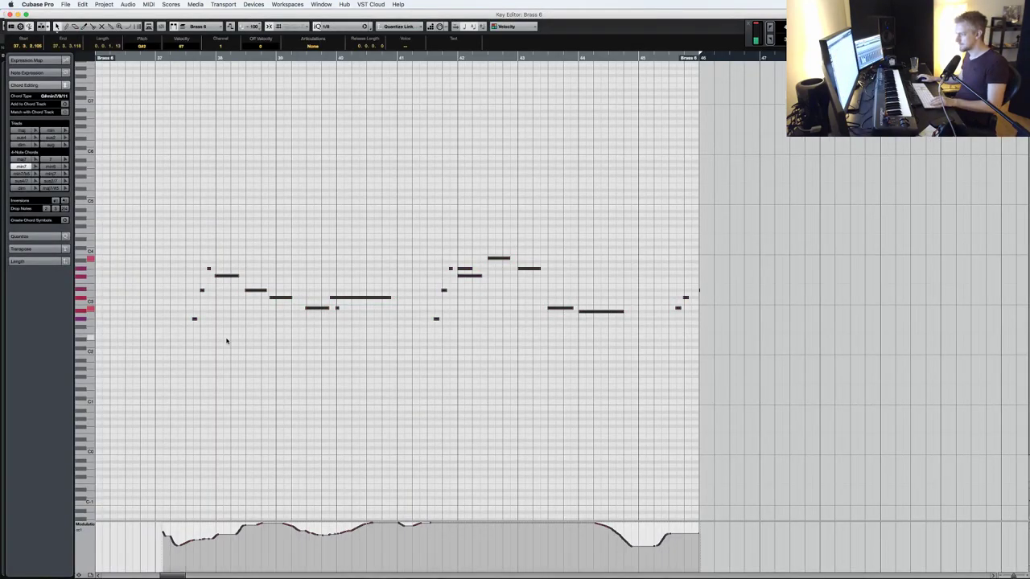
{"action": "left_click", "coordinate": [213, 330]}
{"action": "left_click_drag", "start_coordinate": [189, 334], "coordinate": [211, 273]}
{"action": "left_click", "coordinate": [237, 327]}
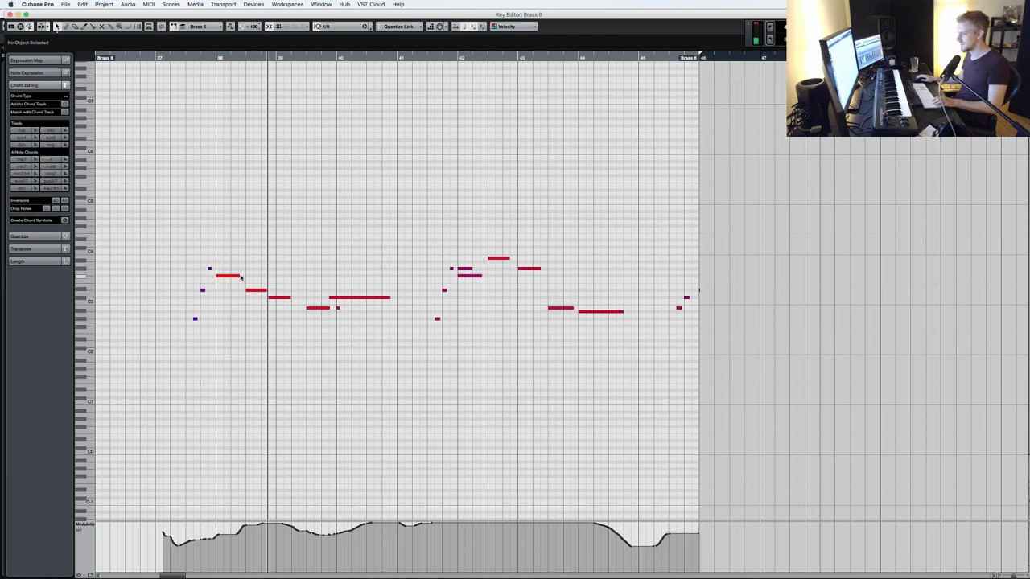
- Start the C#3 note exactly at bar 39 and lengthen the melody notes from bar 38 on to close the gaps
{"action": "left_click_drag", "start_coordinate": [239, 275], "coordinate": [243, 275]}
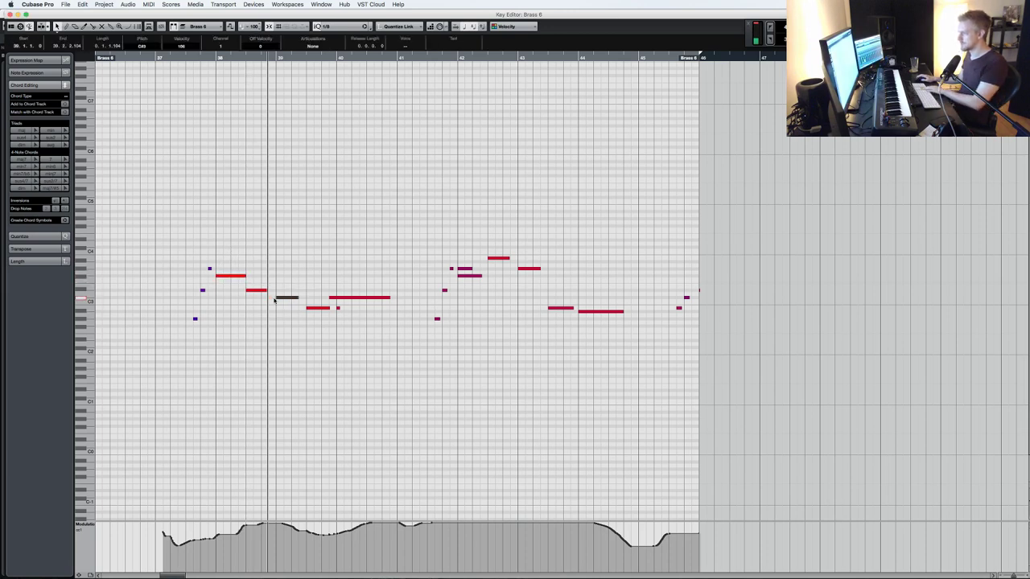
{"action": "left_click", "coordinate": [299, 299]}
{"action": "left_click_drag", "start_coordinate": [299, 298], "coordinate": [337, 297]}
- Delete the stray short B2 note at bar 40 and add a low-velocity C#3 eighth note just before bar 40
{"action": "left_click", "coordinate": [342, 314]}
{"action": "left_click", "coordinate": [337, 308]}
{"action": "key", "text": "BackSpace"}
{"action": "left_click", "coordinate": [336, 304]}
{"action": "left_click", "coordinate": [333, 300]}
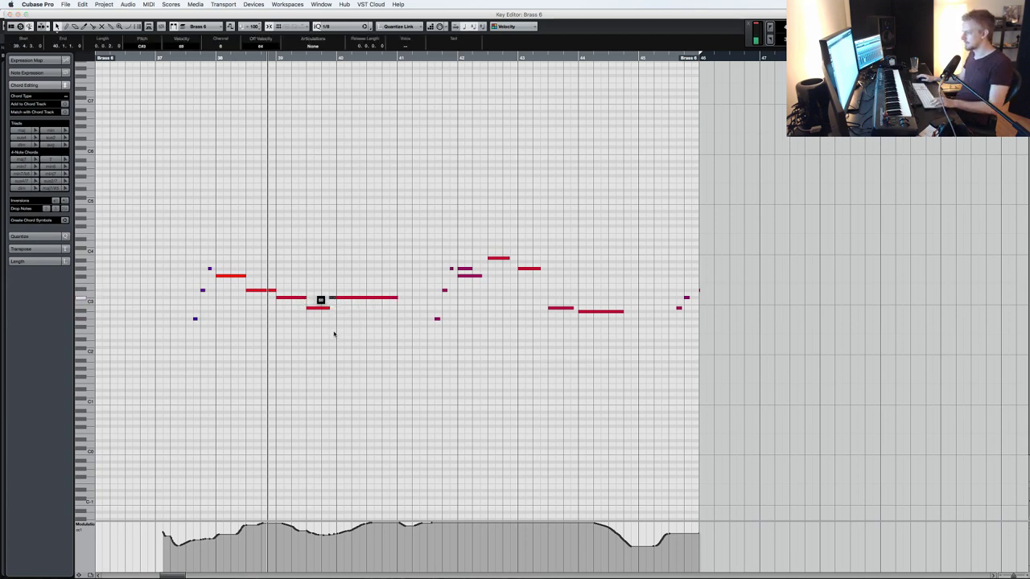
{"action": "left_click", "coordinate": [331, 333]}
- Play the passage back and redraw the modulation curve to rise up to bar 40 and fall until just before bar 42
{"action": "key", "text": "KP_Subtract"}
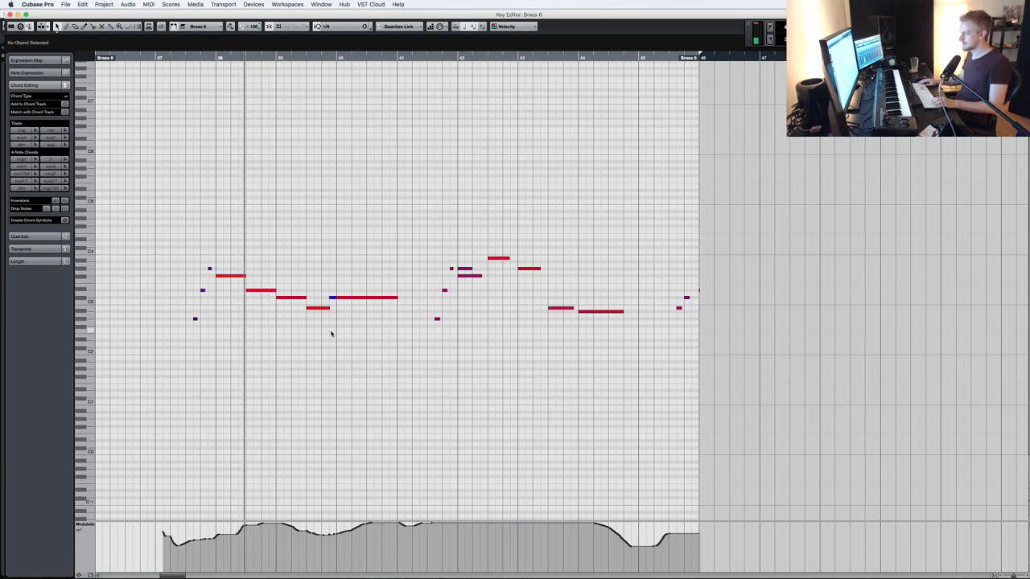
{"action": "key", "text": "space"}
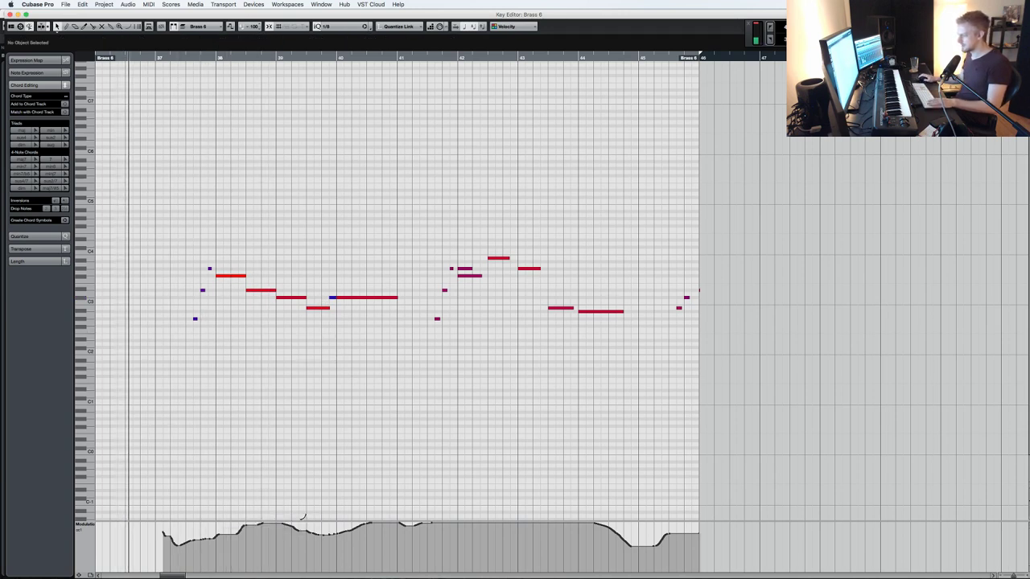
{"action": "left_click_drag", "start_coordinate": [281, 519], "coordinate": [337, 524]}
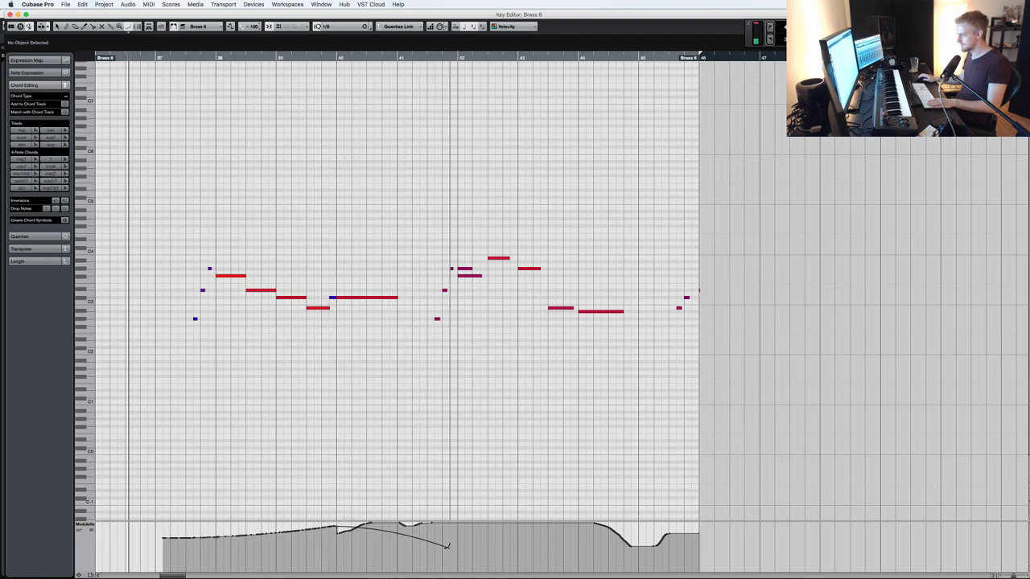
{"action": "left_click_drag", "start_coordinate": [446, 545], "coordinate": [447, 543]}
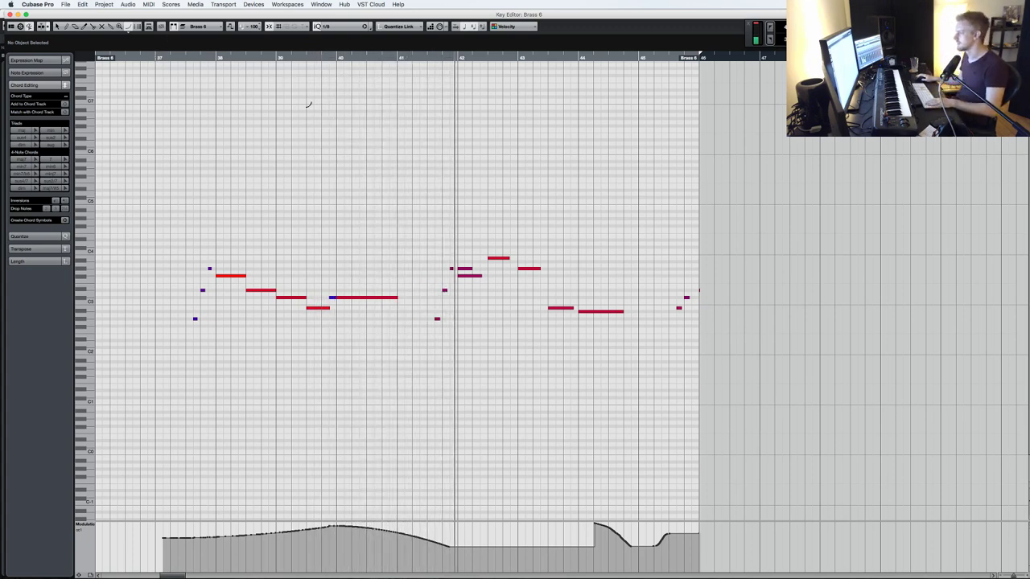
- Lower the velocity of the three pickup notes before bar 42 and delete the overlapping G#3 note at bar 42
{"action": "left_click_drag", "start_coordinate": [453, 263], "coordinate": [453, 269]}
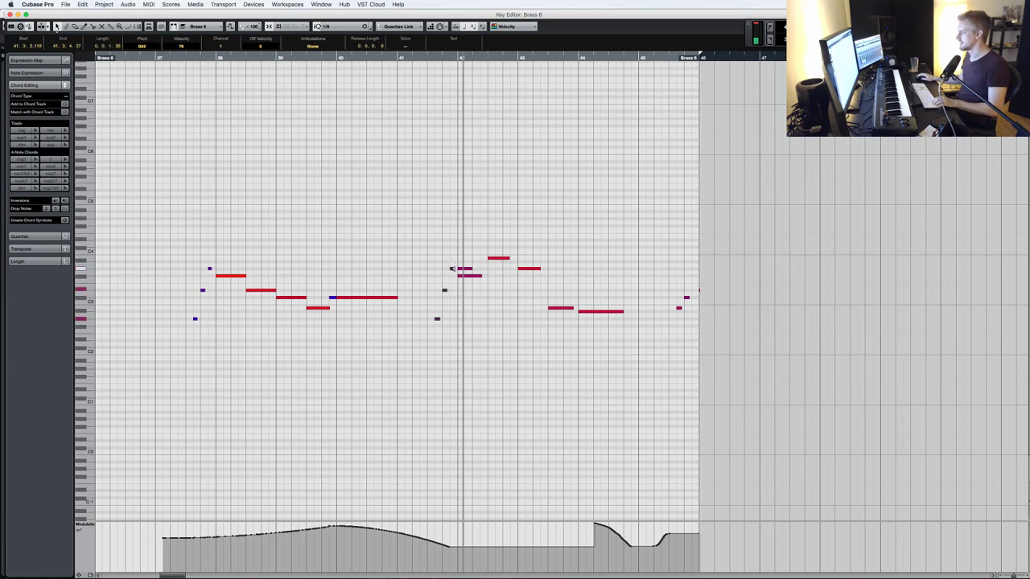
{"action": "left_click", "coordinate": [455, 319]}
{"action": "left_click", "coordinate": [471, 276]}
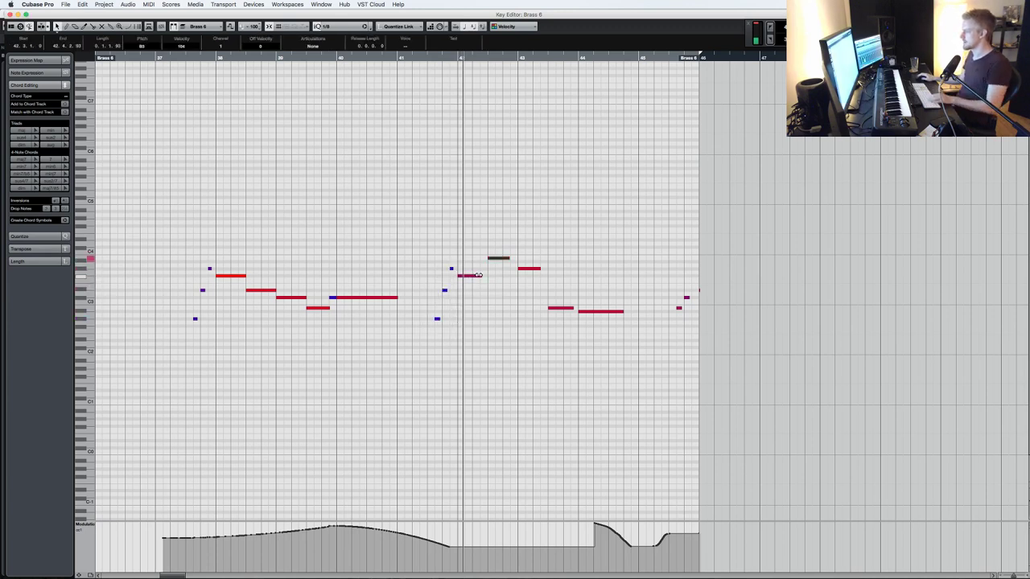
- Lengthen the notes of bar 42 and the first bar 43 note to two beats, and redraw the modulation peaking mid-bar 42
{"action": "left_click_drag", "start_coordinate": [496, 279], "coordinate": [542, 250]}
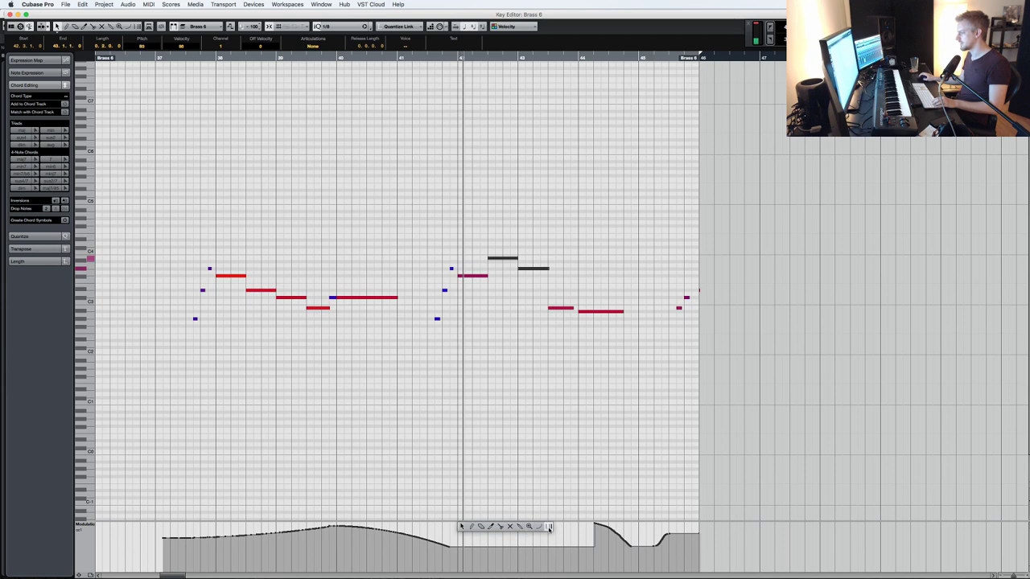
{"action": "left_click", "coordinate": [548, 528]}
{"action": "left_click_drag", "start_coordinate": [489, 527], "coordinate": [602, 541]}
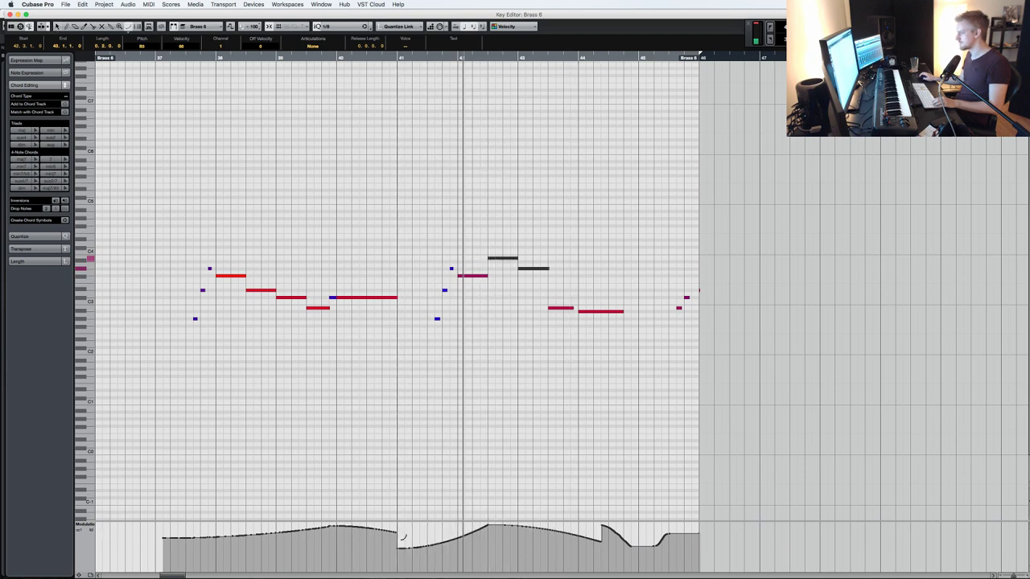
- Redraw the modulation between bars 41 and 42 as a smooth fall to the pickup notes, and play the passage back
{"action": "left_click_drag", "start_coordinate": [443, 541], "coordinate": [443, 541]}
{"action": "key", "text": "KP_Subtract"}
{"action": "key", "text": "space"}
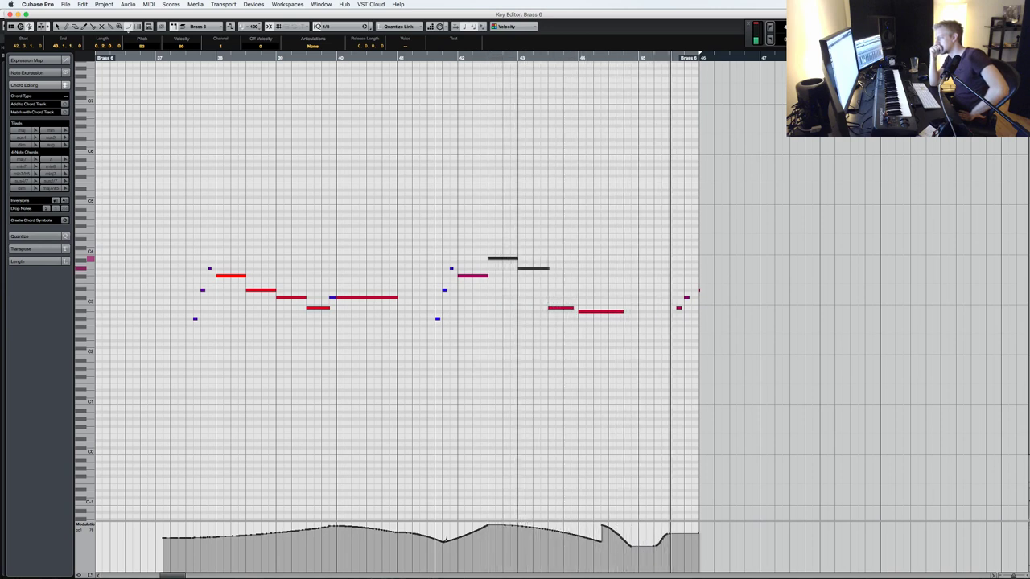
{"action": "key", "text": "space"}
- Align and lengthen the last two notes of bar 45 to one beat each, and delete the D#3 note running past bar 46
{"action": "left_click", "coordinate": [671, 308]}
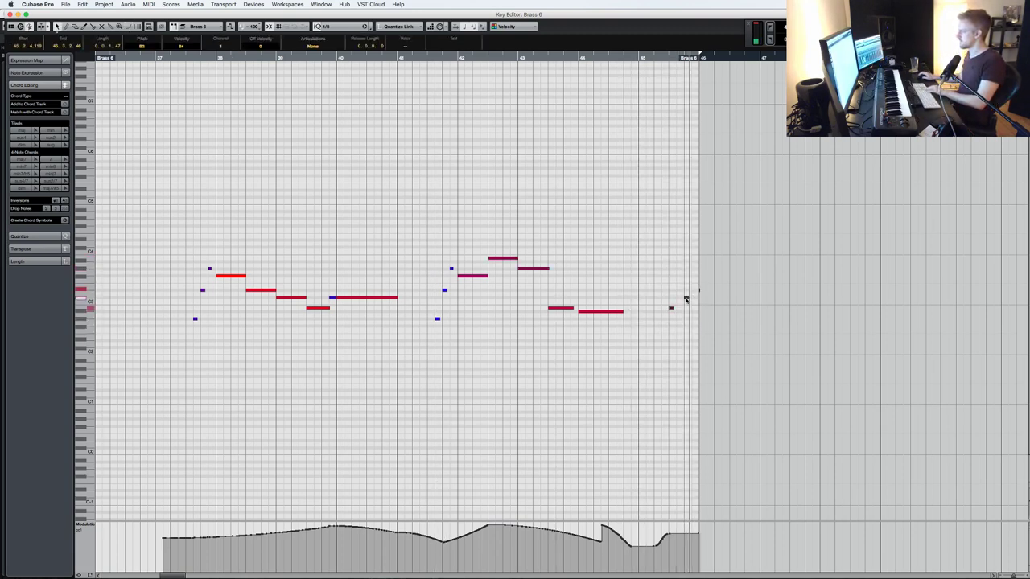
{"action": "left_click_drag", "start_coordinate": [711, 293], "coordinate": [697, 281]}
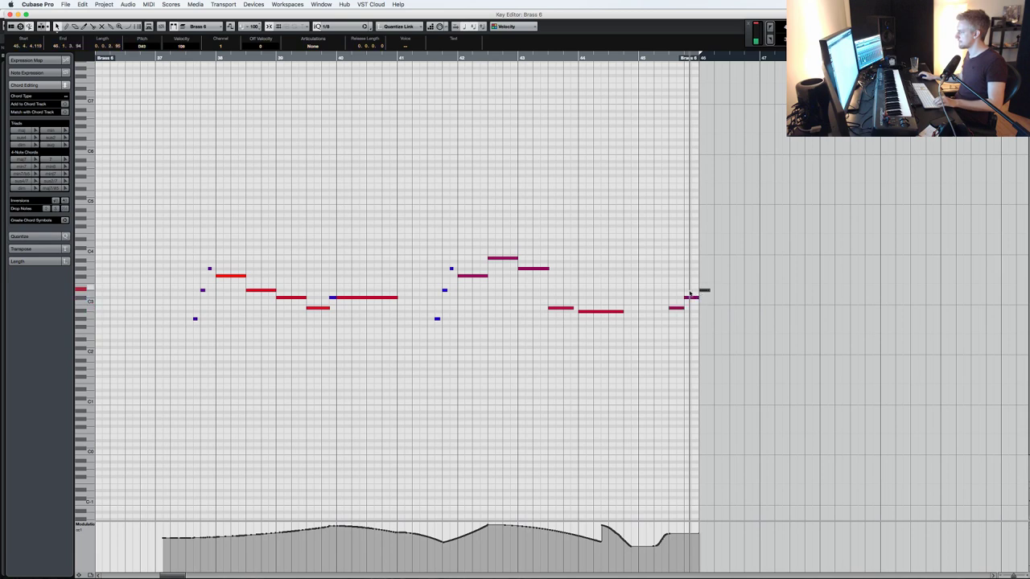
{"action": "key", "text": "Delete"}
{"action": "key", "text": "KP_Subtract"}
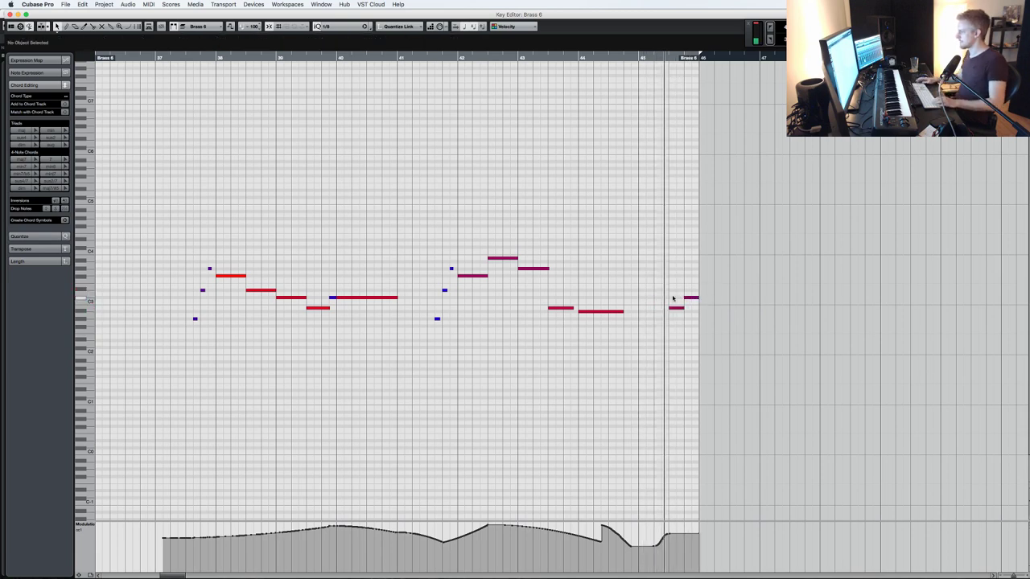
- Open the Brass 6 part starting at bar 46 for editing and delete the stray low notes between bars 48 and 50
{"action": "key", "text": "Return"}
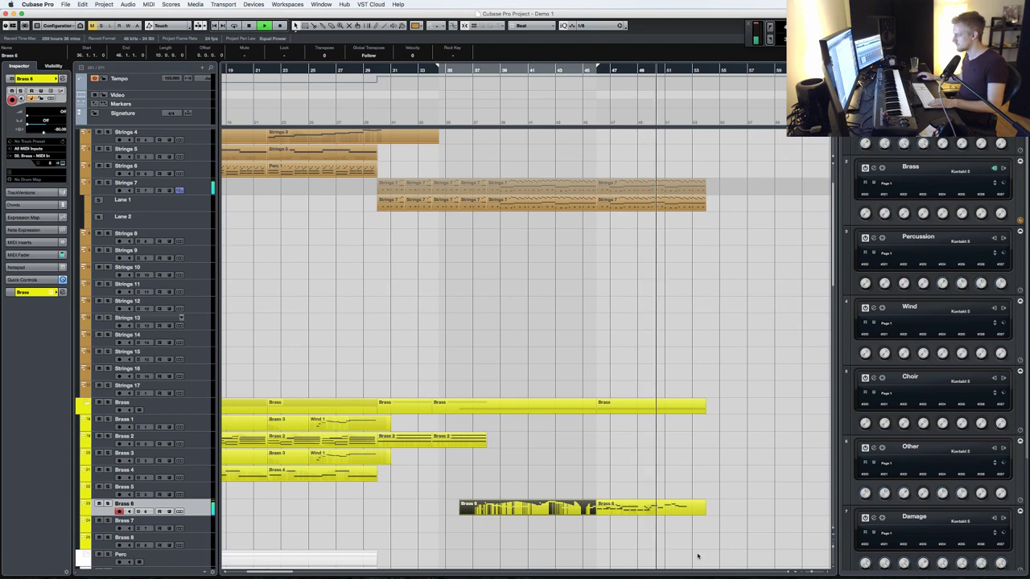
{"action": "double_click", "coordinate": [649, 510]}
{"action": "left_click_drag", "start_coordinate": [330, 342], "coordinate": [215, 320]}
{"action": "key", "text": "Delete"}
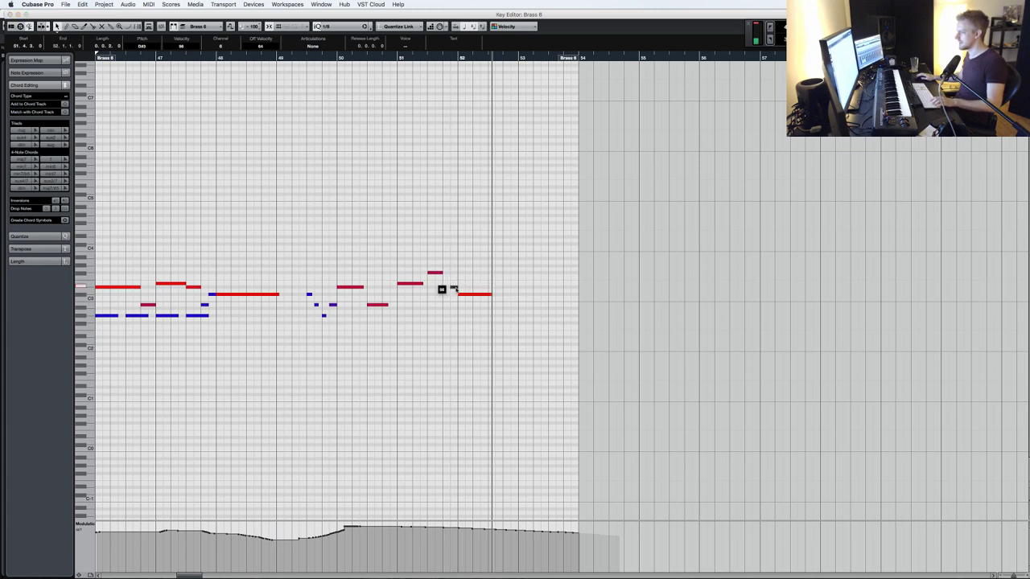
- Set the velocity of the D#3 note just before bar 52 to 37 and lengthen the preceding F#3 until it meets it
{"action": "key", "text": "KP_Subtract"}
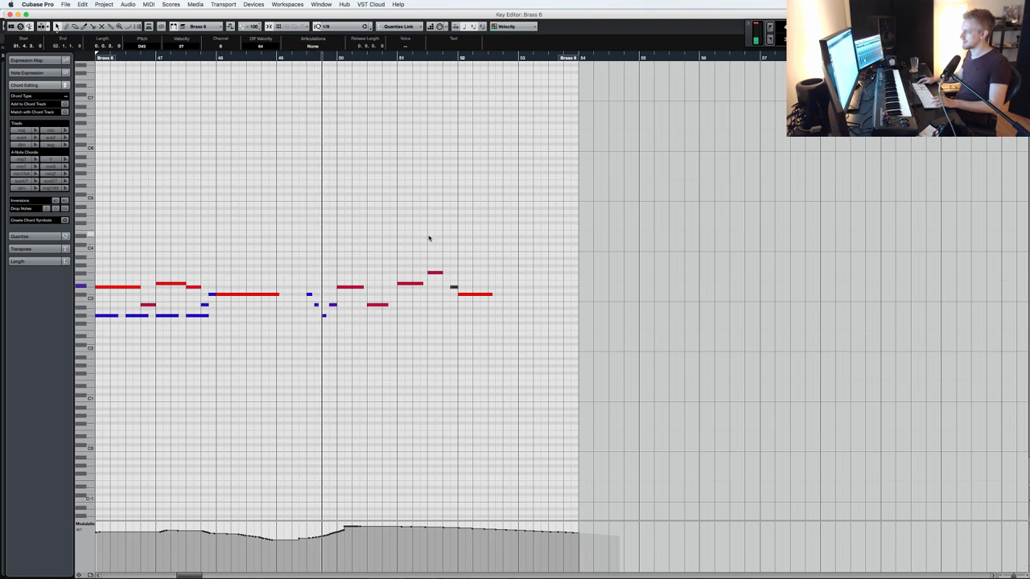
{"action": "left_click_drag", "start_coordinate": [441, 273], "coordinate": [450, 272]}
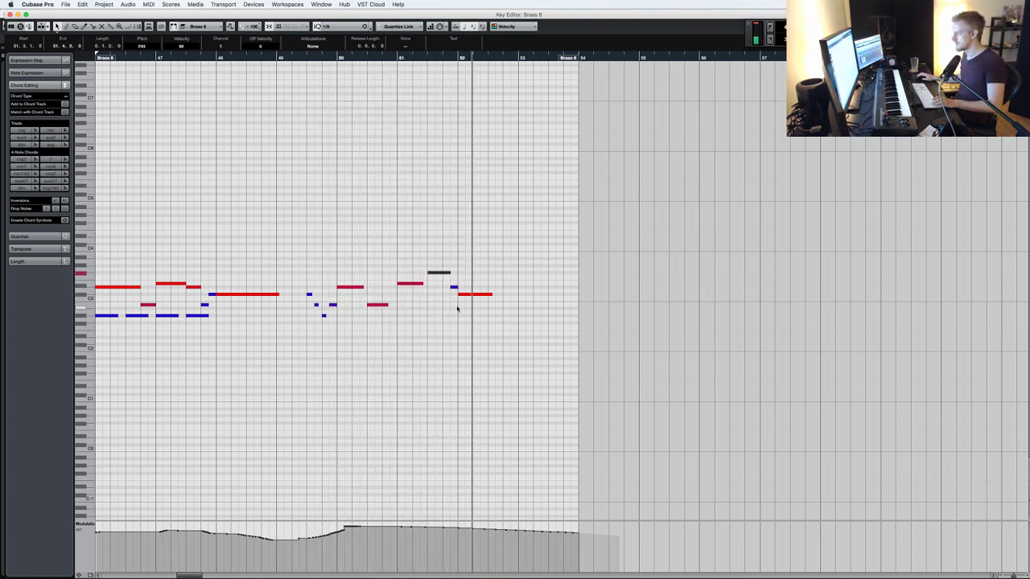
{"action": "key", "text": "space"}
{"action": "key", "text": "Return"}
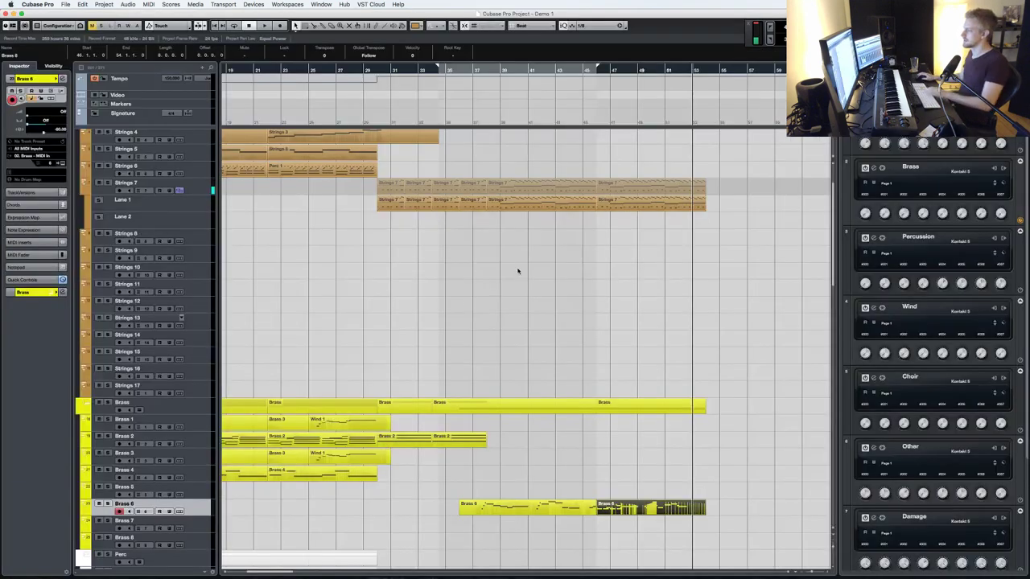
- Try recording a supporting line on Strings 3 from bar 31 to about bar 45, and delete the take
{"action": "key", "text": "KP_Subtract"}
{"action": "key", "text": "space"}
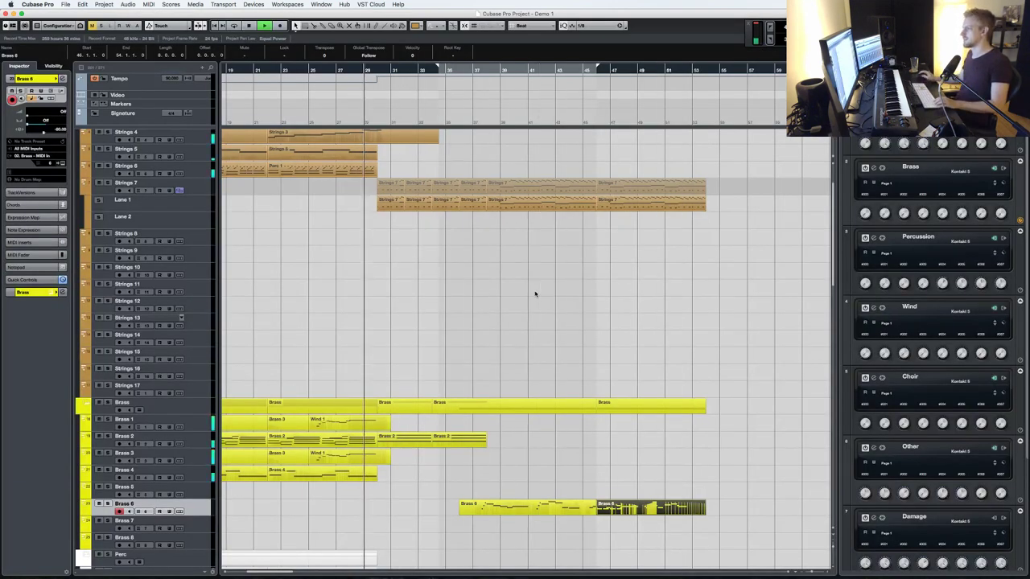
{"action": "scroll", "coordinate": [317, 248], "scroll_direction": "up", "scroll_amount": 4}
{"action": "left_click", "coordinate": [201, 188]}
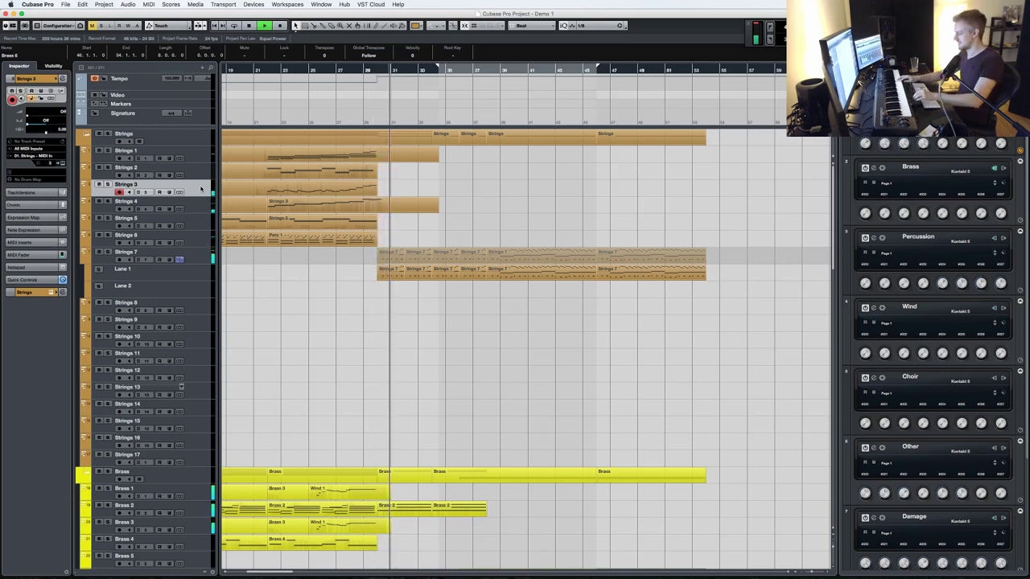
{"action": "key", "text": "KP_Multiply"}
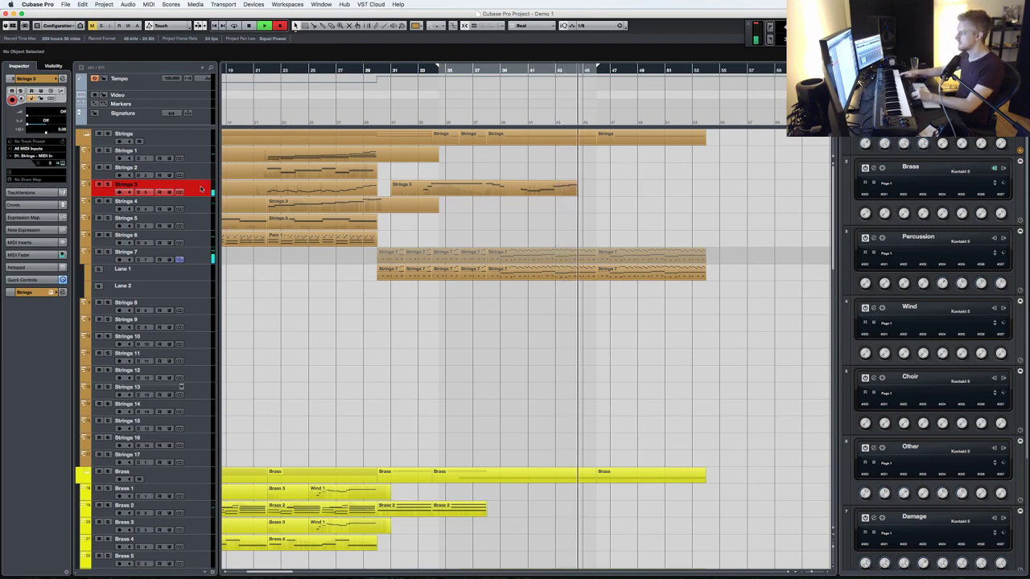
{"action": "key", "text": "space"}
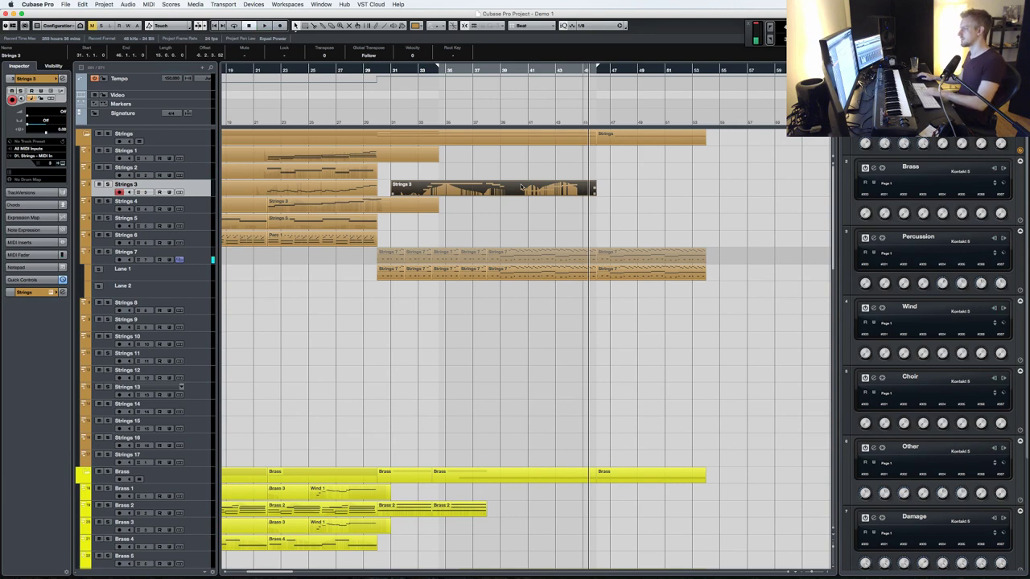
{"action": "key", "text": "Delete"}
- Play the section back, open the Kontakt instrument of the brass tracks and remove Trombone 1 Legato from its rack
{"action": "key", "text": "KP_Subtract"}
{"action": "key", "text": "space"}
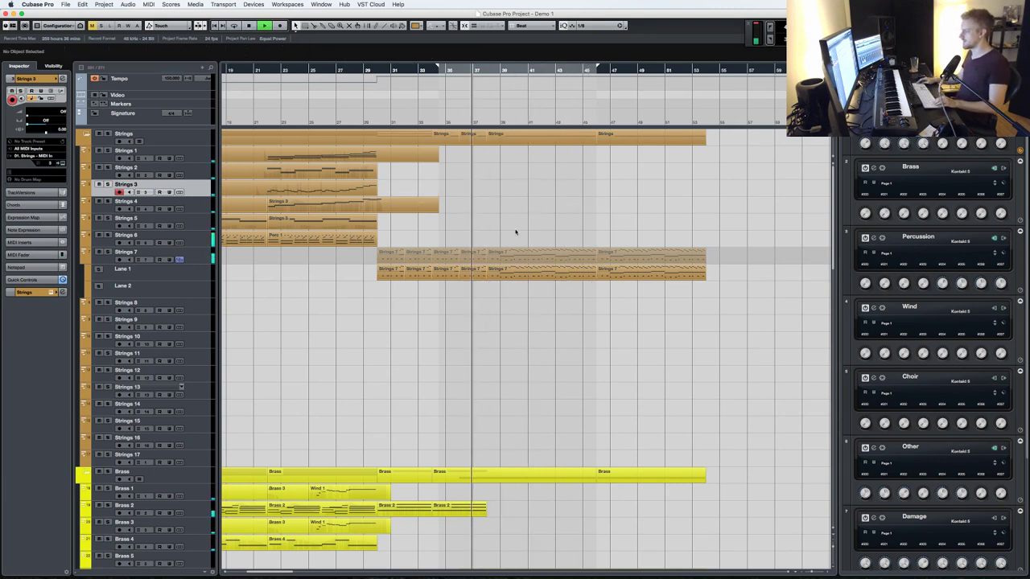
{"action": "scroll", "coordinate": [525, 195], "scroll_direction": "down", "scroll_amount": 5}
{"action": "left_click", "coordinate": [193, 372]}
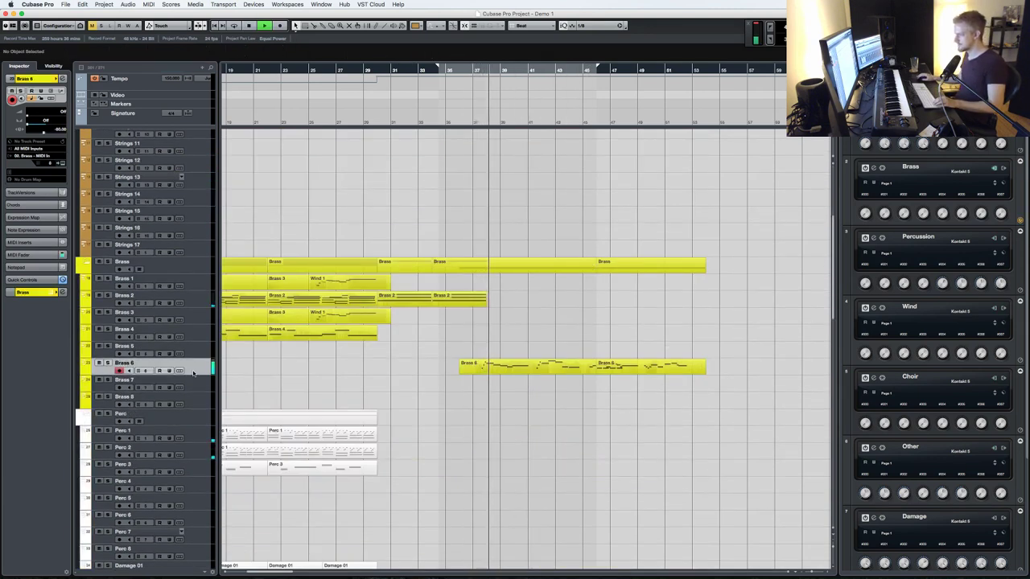
{"action": "left_click", "coordinate": [198, 389]}
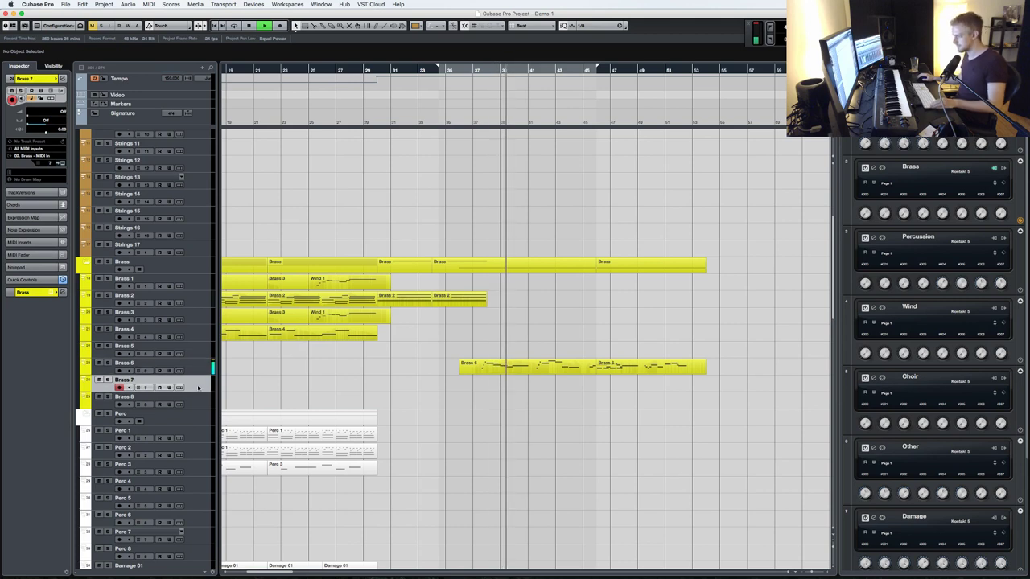
{"action": "left_click", "coordinate": [180, 387]}
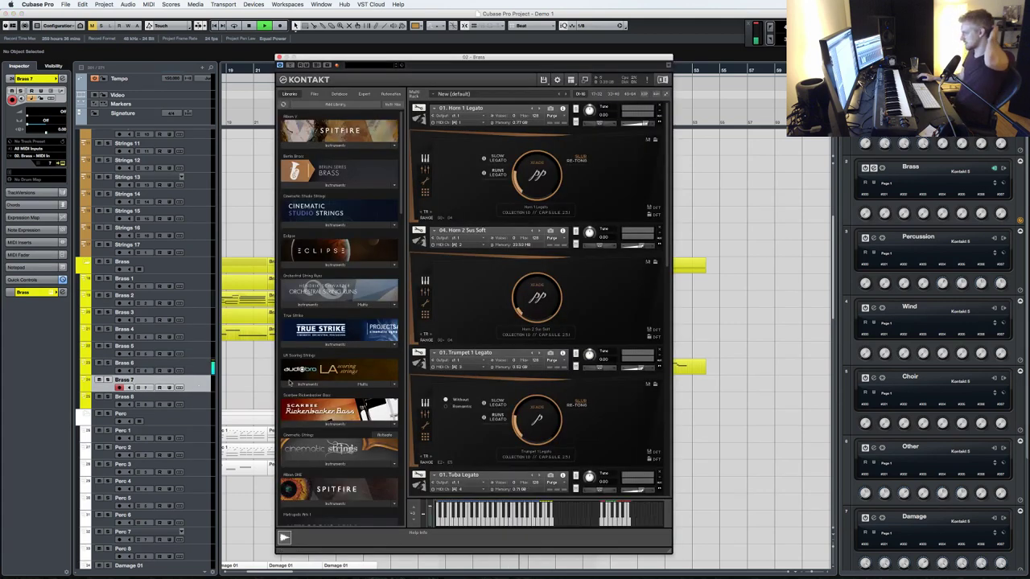
{"action": "scroll", "coordinate": [573, 390], "scroll_direction": "down", "scroll_amount": 3}
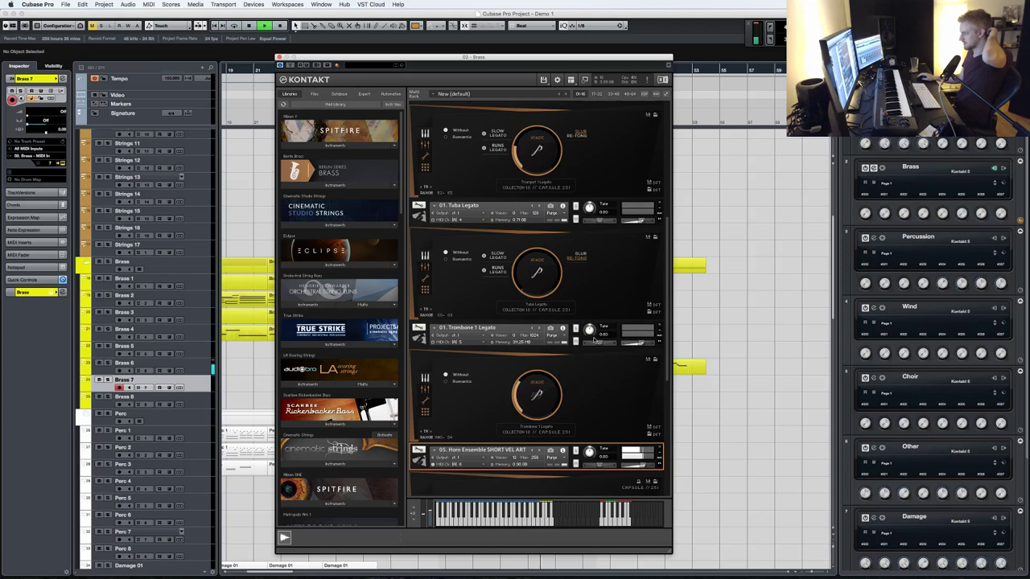
{"action": "left_click", "coordinate": [661, 329]}
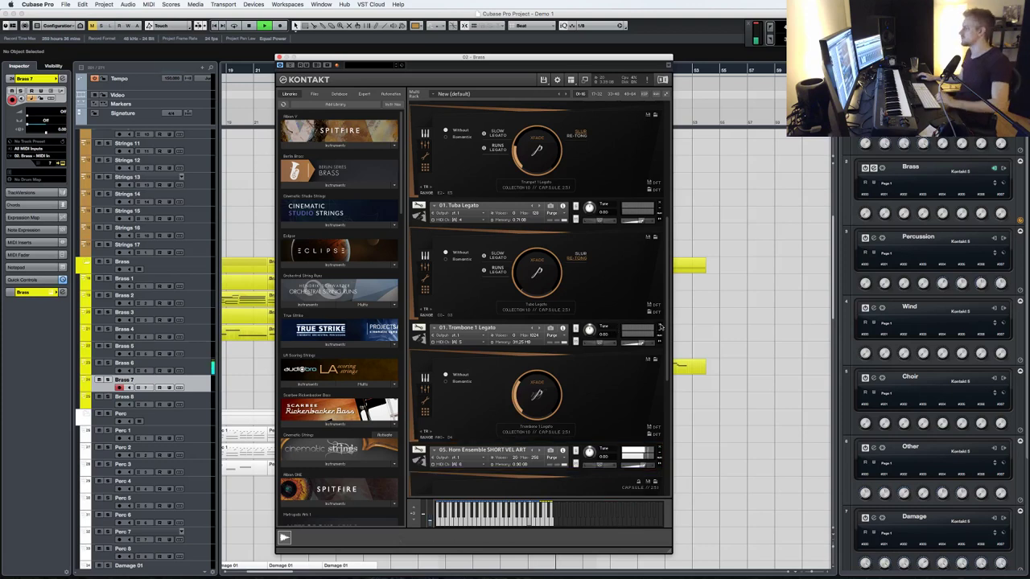
- Load 09. Trumpet Ensemble Multi from the Multi Articulations of the Berlin Brass library into the brass rack
{"action": "left_click", "coordinate": [328, 186]}
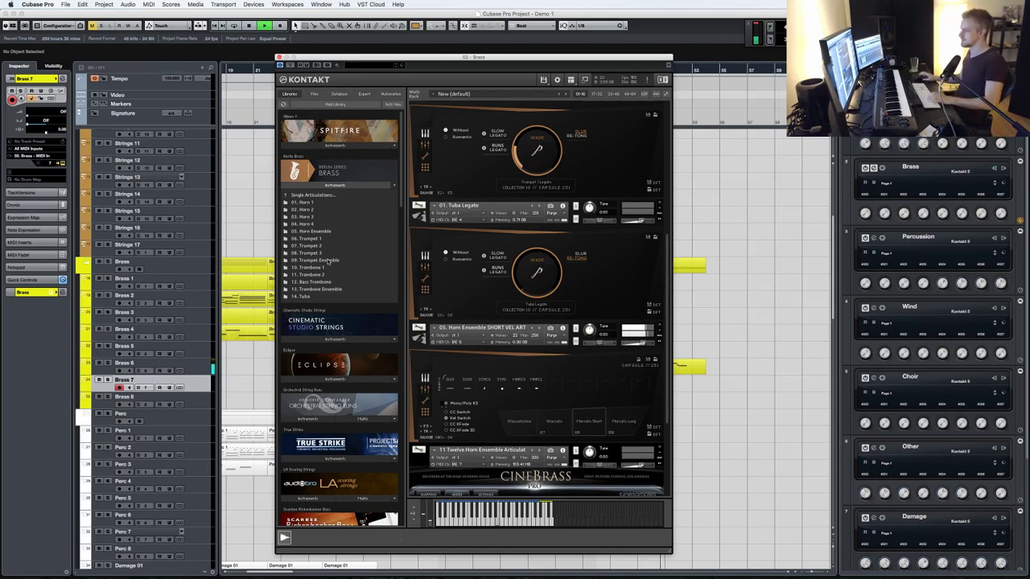
{"action": "left_click", "coordinate": [330, 262]}
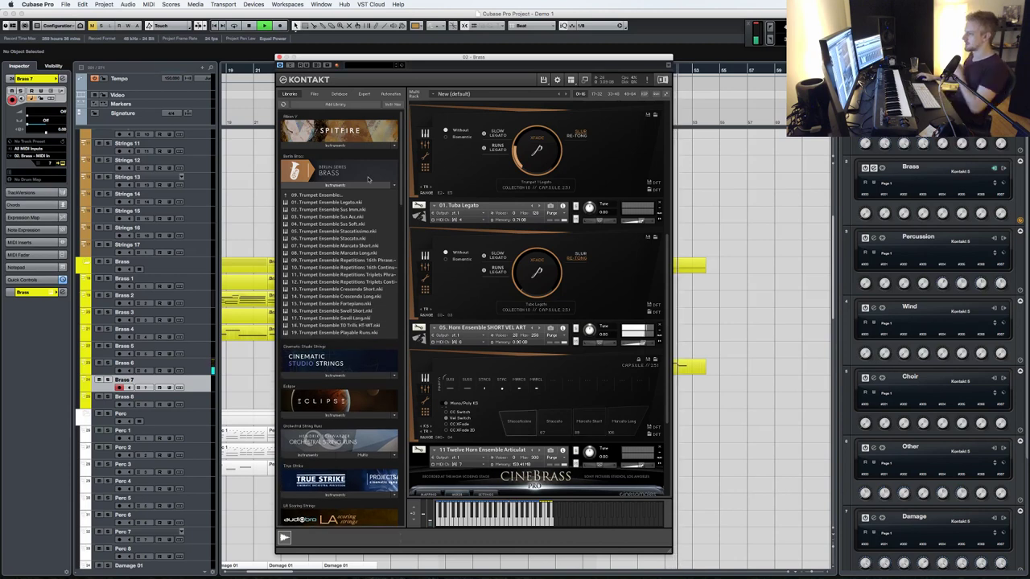
{"action": "left_click", "coordinate": [337, 198]}
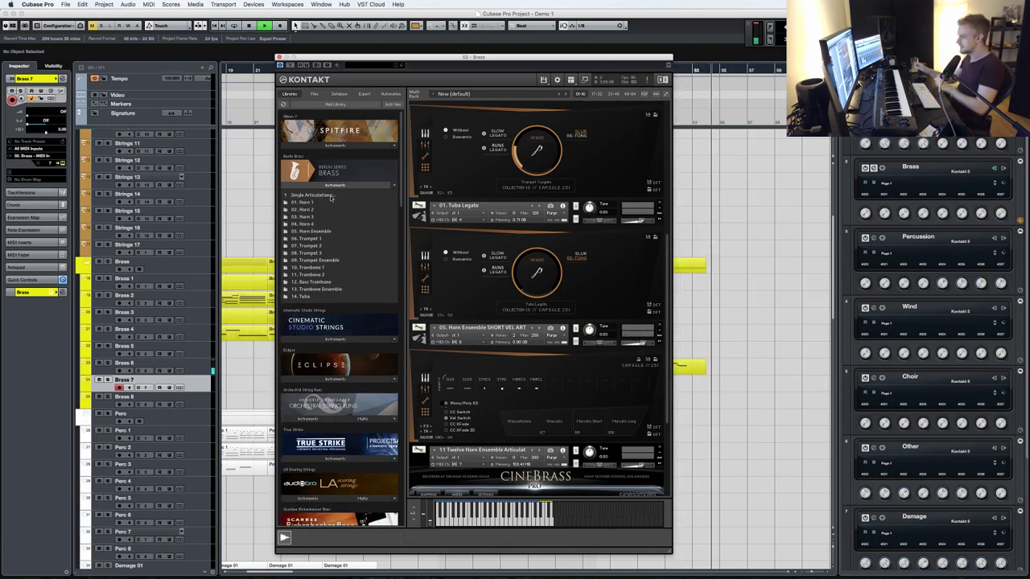
{"action": "left_click", "coordinate": [330, 198]}
{"action": "left_click", "coordinate": [326, 195]}
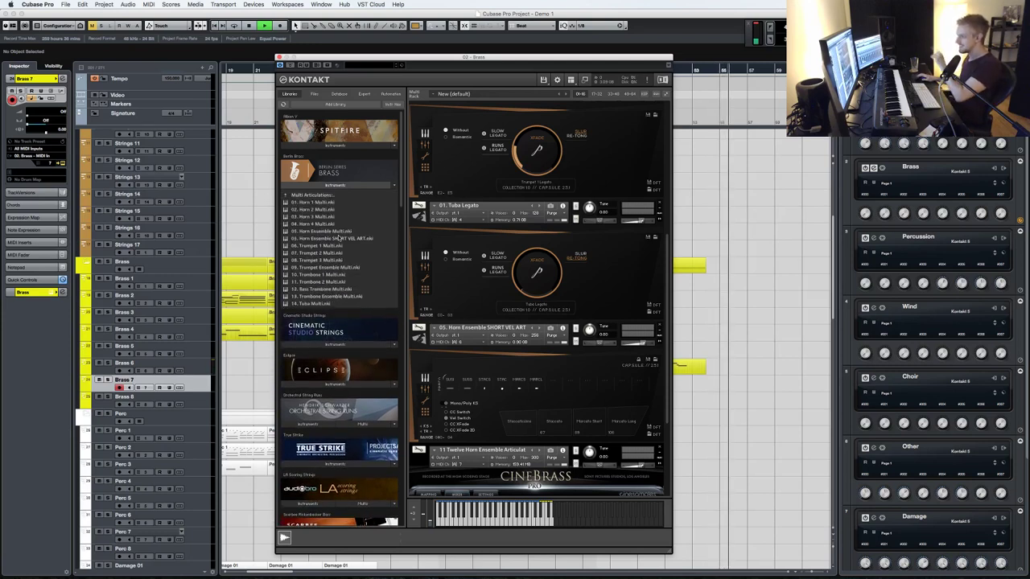
{"action": "left_click", "coordinate": [338, 268]}
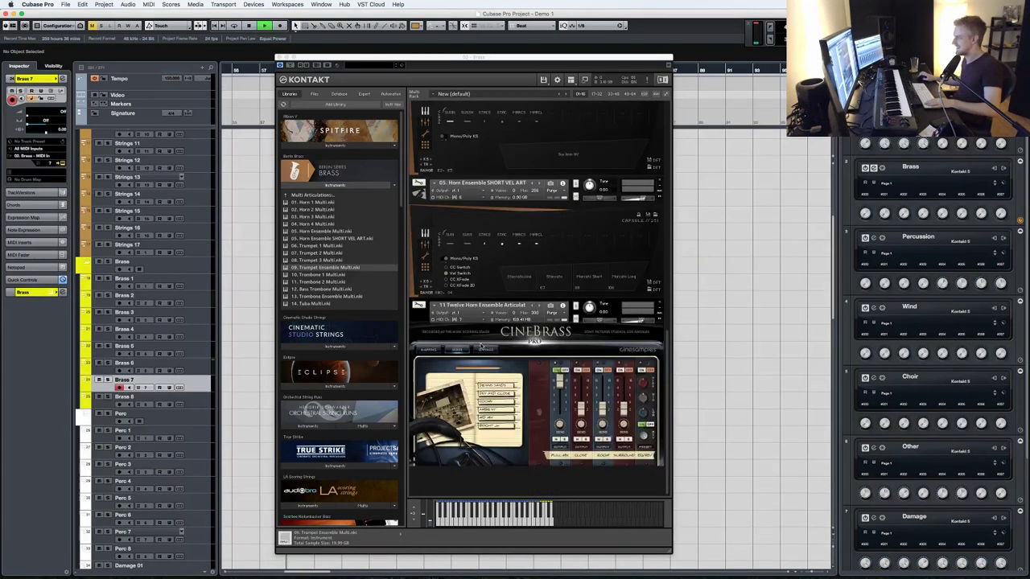
- Close the instrument window and listen to the arrangement from bar 35 and from bar 46 while reviewing the string and brass tracks
{"action": "left_click", "coordinate": [279, 57]}
{"action": "scroll", "coordinate": [421, 282], "scroll_direction": "down", "scroll_amount": 10}
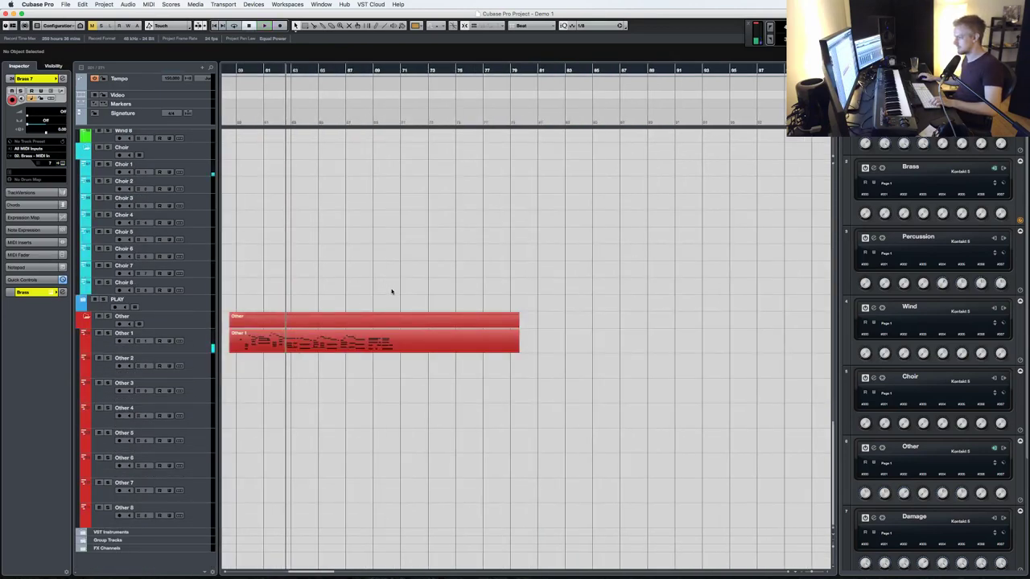
{"action": "scroll", "coordinate": [391, 292], "scroll_direction": "up", "scroll_amount": 15}
{"action": "scroll", "coordinate": [391, 291], "scroll_direction": "left", "scroll_amount": 10}
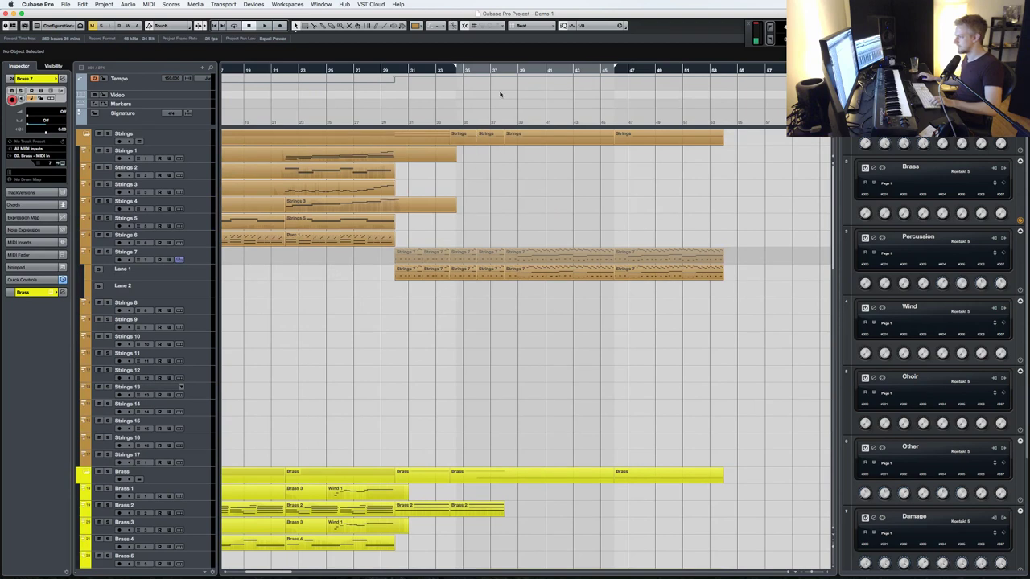
{"action": "key", "text": "space"}
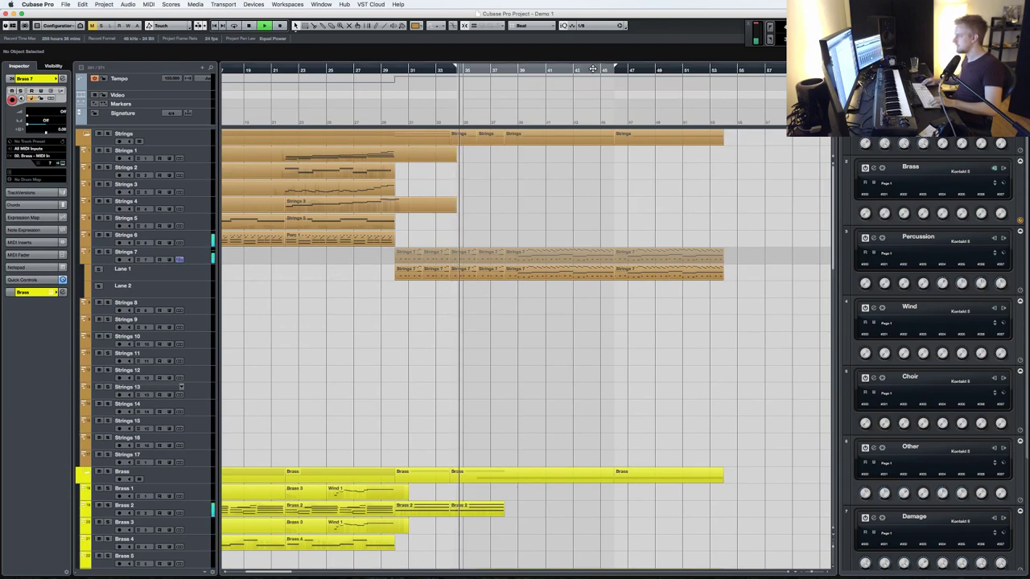
{"action": "left_click", "coordinate": [611, 69]}
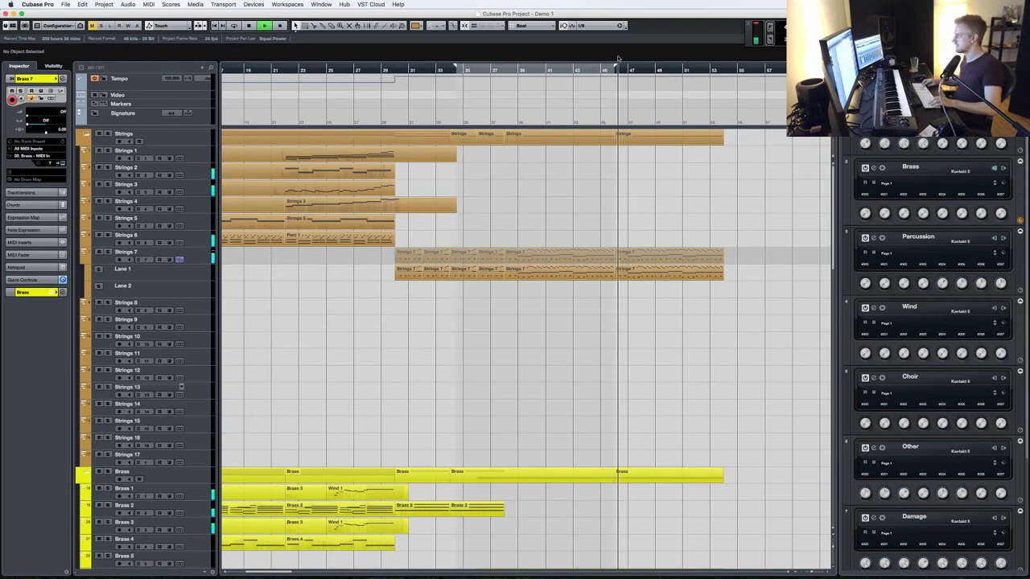
{"action": "scroll", "coordinate": [786, 417], "scroll_direction": "down", "scroll_amount": 5}
{"action": "scroll", "coordinate": [751, 382], "scroll_direction": "up", "scroll_amount": 3}
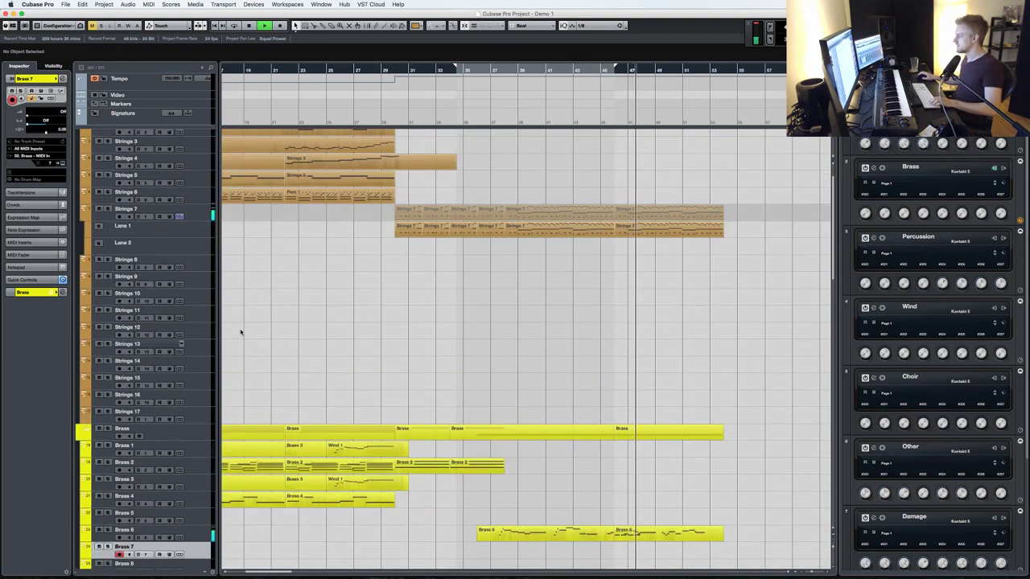
{"action": "scroll", "coordinate": [190, 485], "scroll_direction": "down", "scroll_amount": 1}
{"action": "scroll", "coordinate": [191, 489], "scroll_direction": "down", "scroll_amount": 3}
- Open the Brass 5 instrument and enable Mono/Poly KS with Vel Switch on 09. Trumpet Ensemble Multi
{"action": "left_click", "coordinate": [195, 492]}
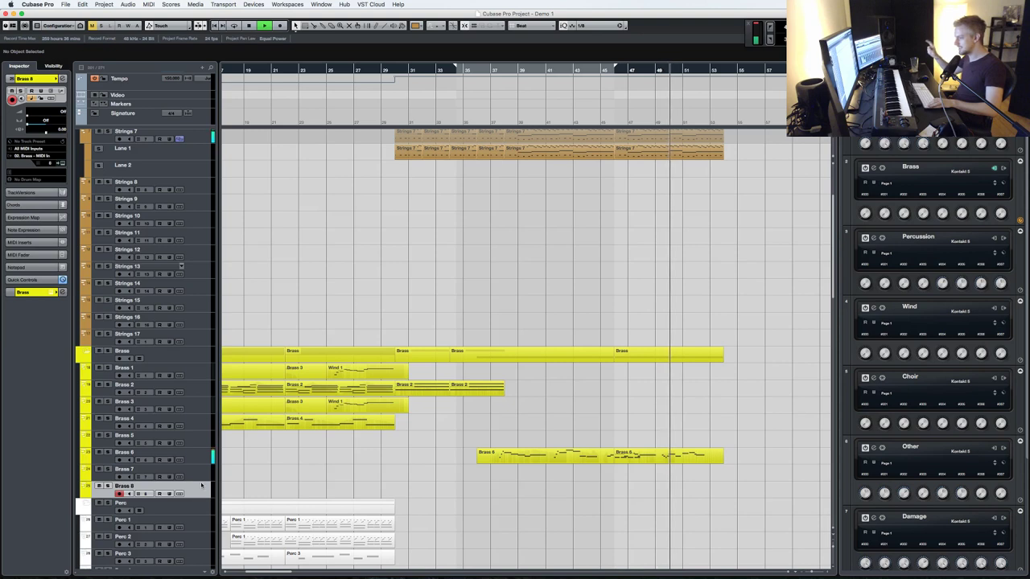
{"action": "left_click", "coordinate": [199, 444]}
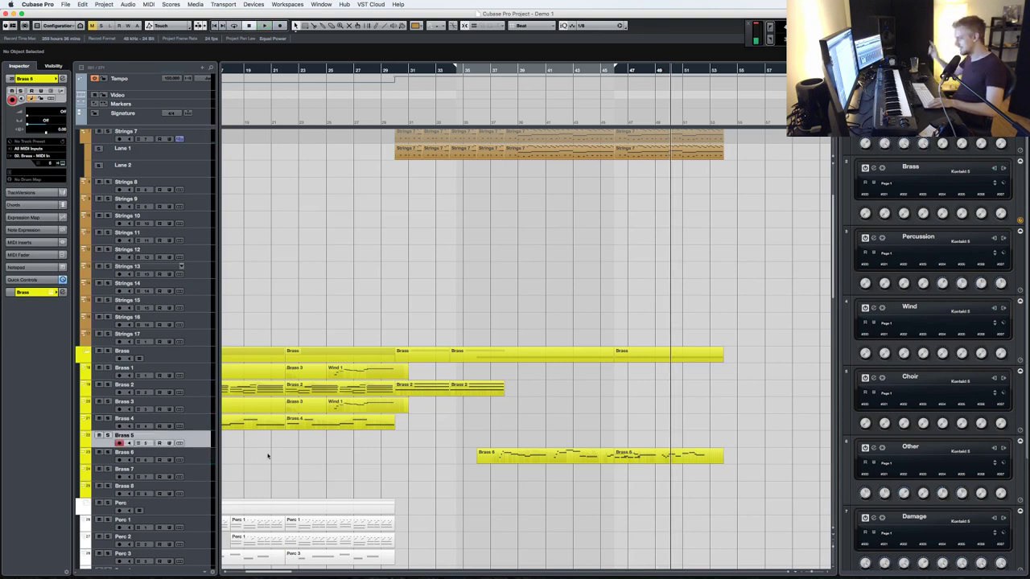
{"action": "key", "text": "e"}
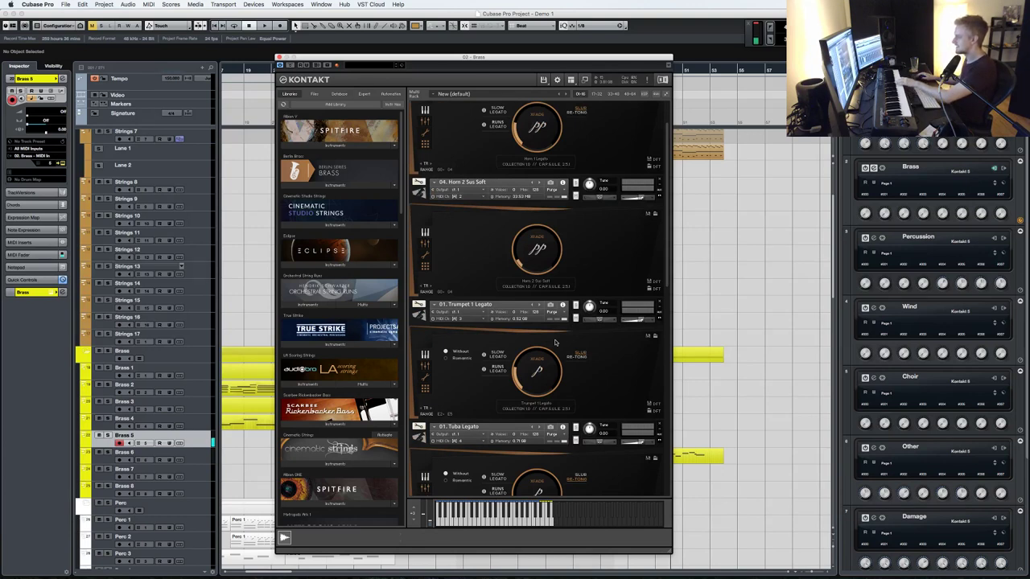
{"action": "scroll", "coordinate": [549, 344], "scroll_direction": "down", "scroll_amount": 2}
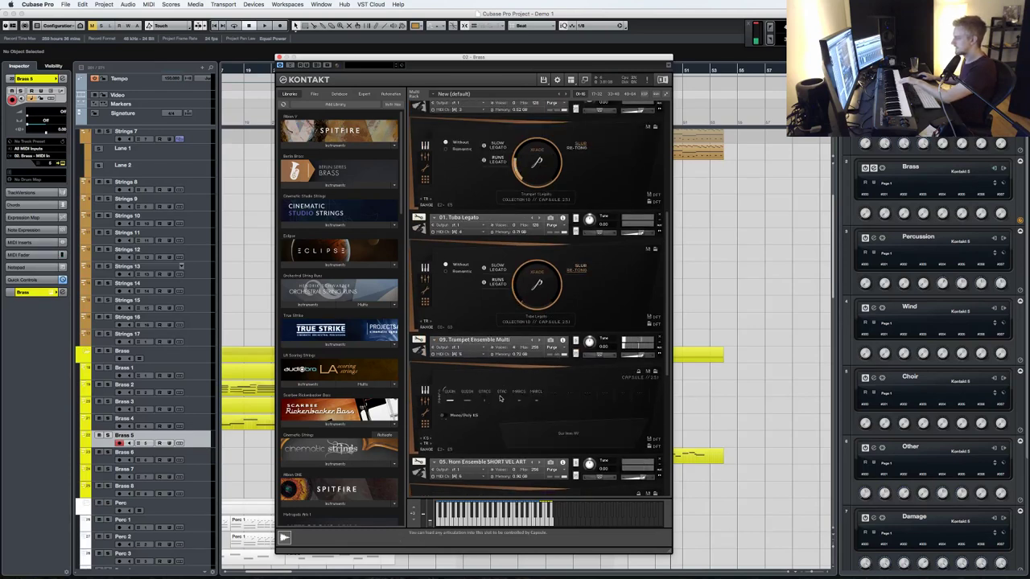
{"action": "left_click", "coordinate": [447, 416]}
{"action": "left_click", "coordinate": [454, 431]}
- Examine the layer, round robin and legato settings of the trumpet ensemble's staccato and marcato articulation slots
{"action": "left_click", "coordinate": [493, 392]}
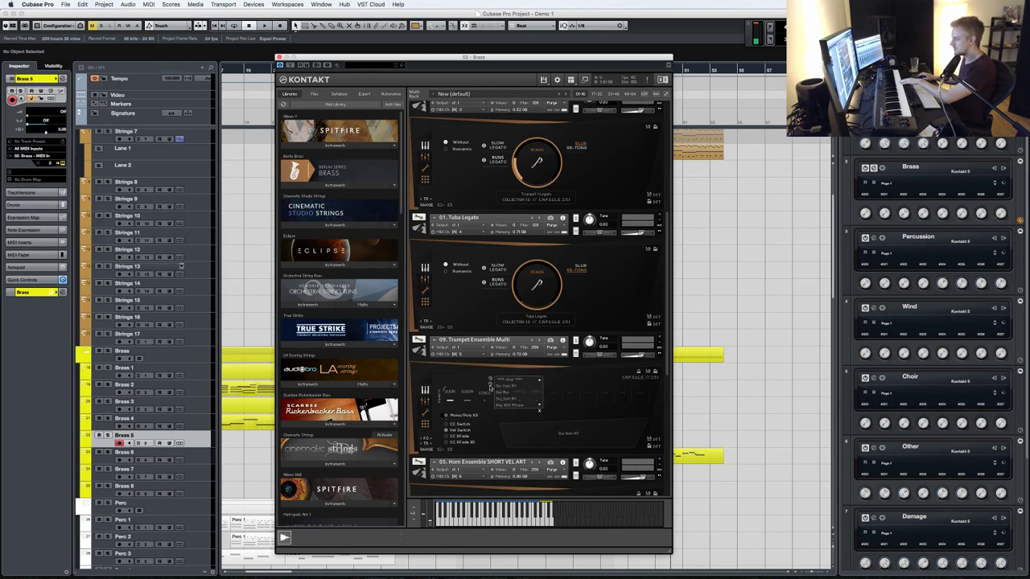
{"action": "left_click", "coordinate": [491, 388]}
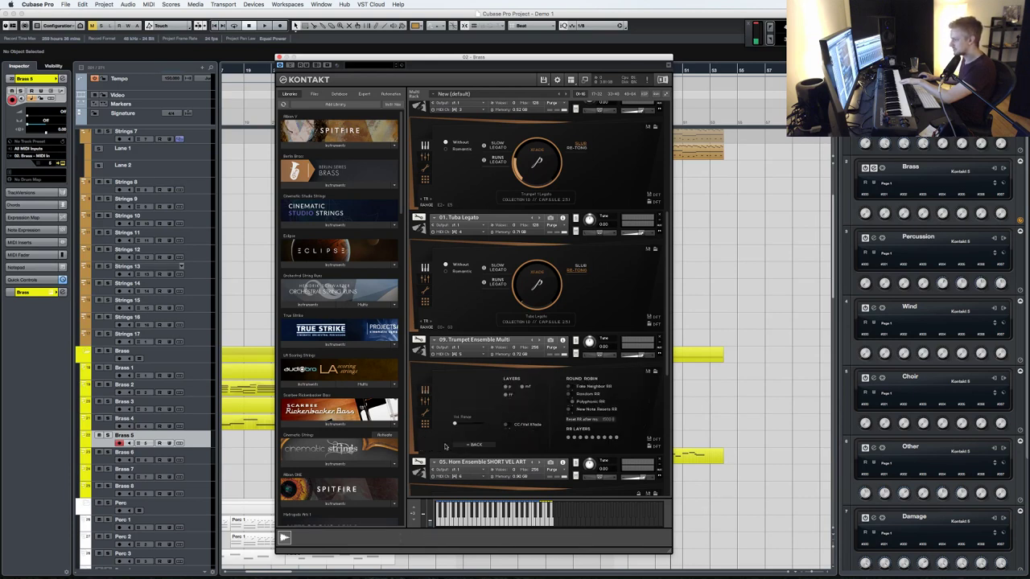
{"action": "left_click", "coordinate": [474, 445]}
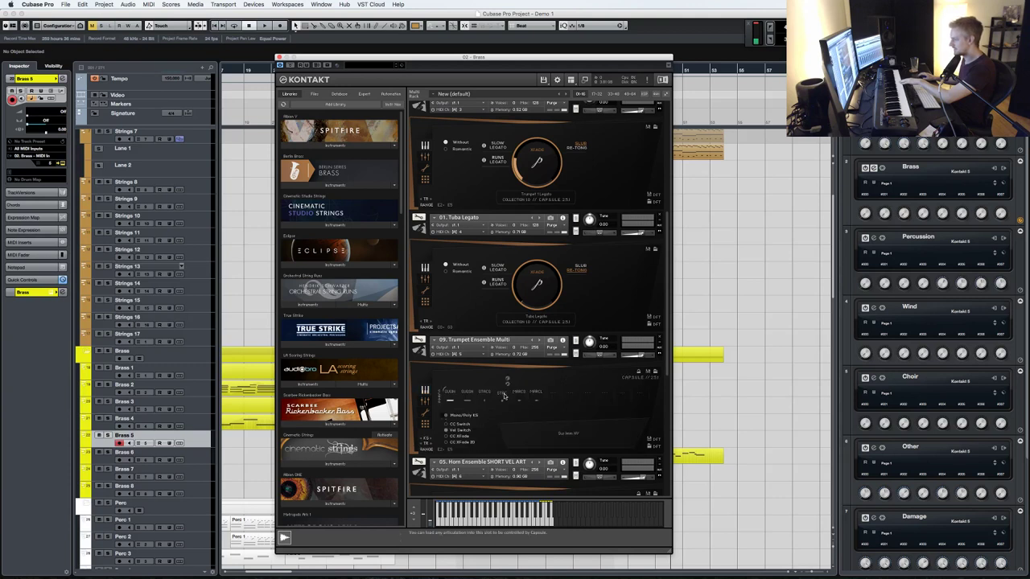
{"action": "left_click", "coordinate": [504, 393]}
{"action": "left_click", "coordinate": [509, 389]}
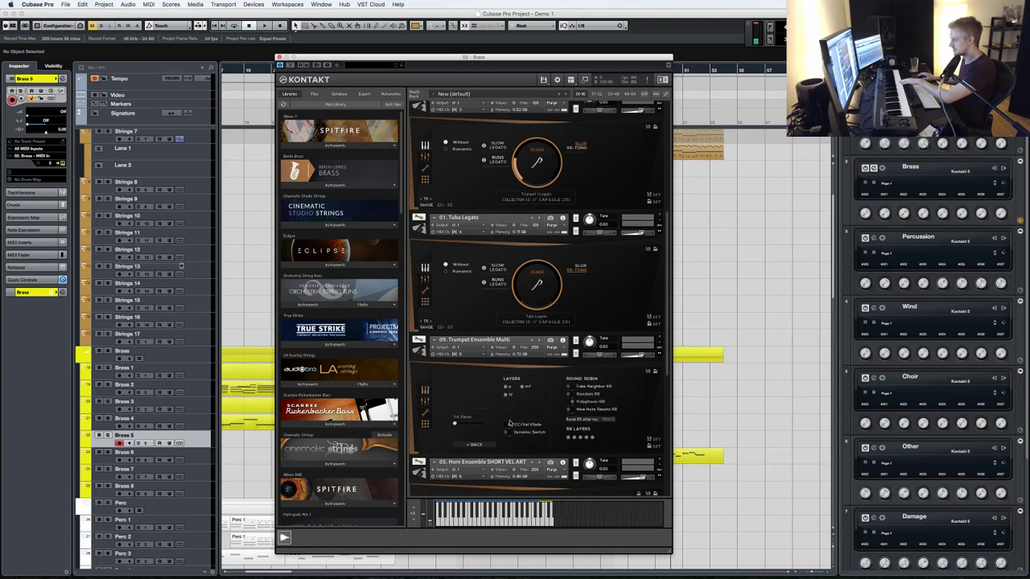
{"action": "left_click", "coordinate": [481, 445]}
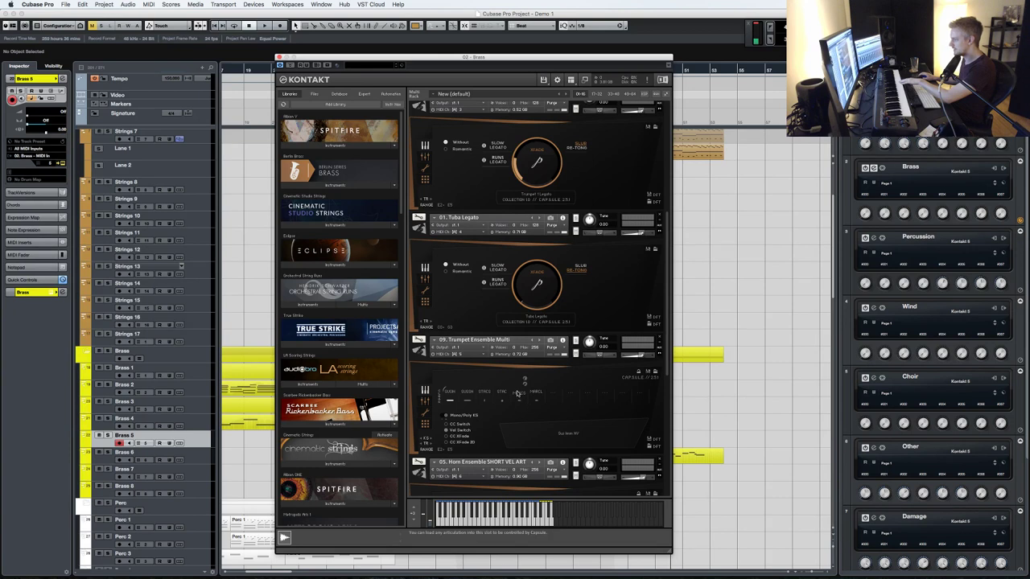
{"action": "left_click", "coordinate": [518, 393]}
{"action": "left_click", "coordinate": [524, 385]}
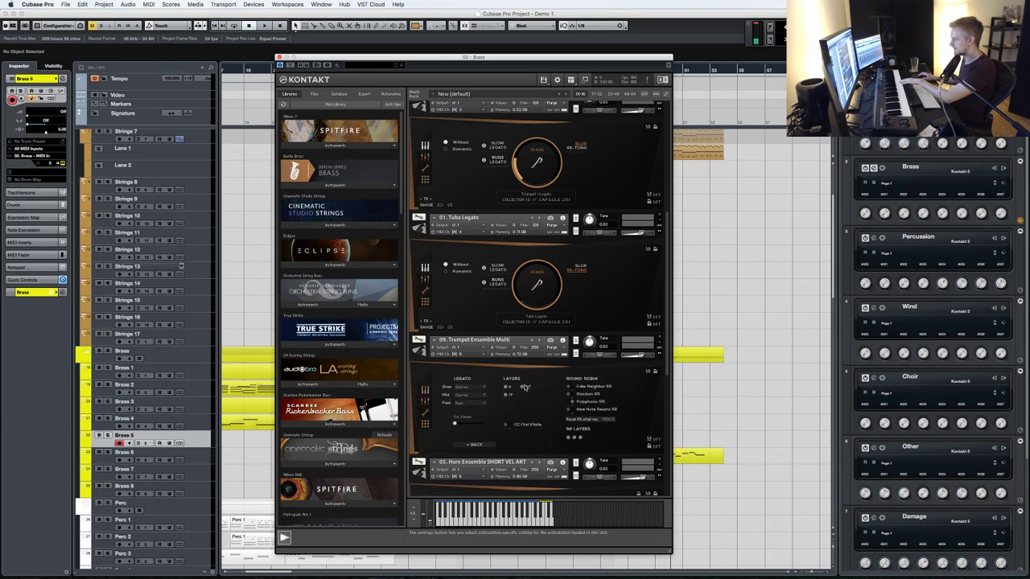
{"action": "left_click", "coordinate": [480, 444]}
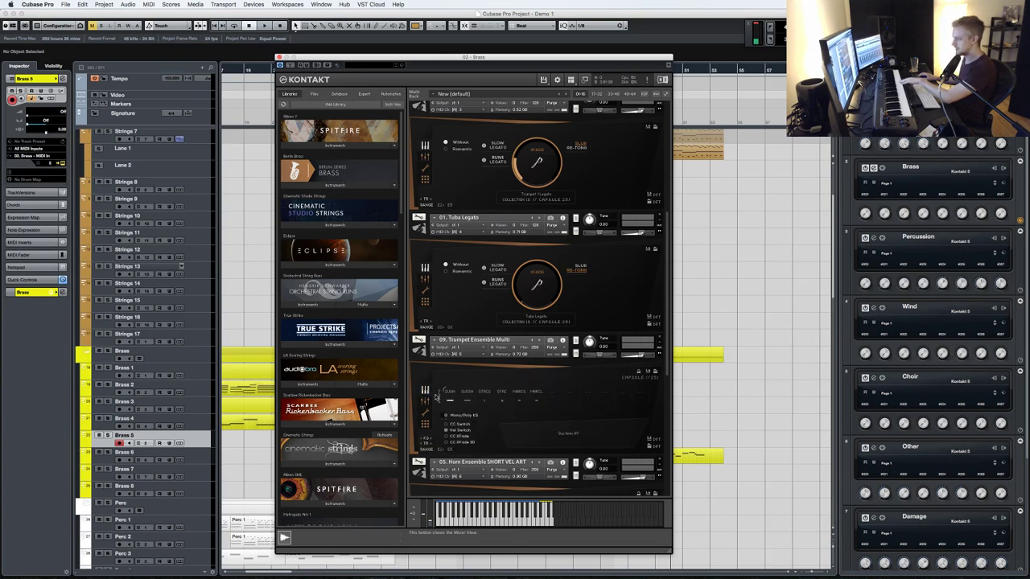
- Bring the trumpet ensemble's lower keyswitch octaves into view and load Staccatissimo, Staccato, Marcato Short and Marcato Long into its velocity switch
{"action": "left_click", "coordinate": [570, 337]}
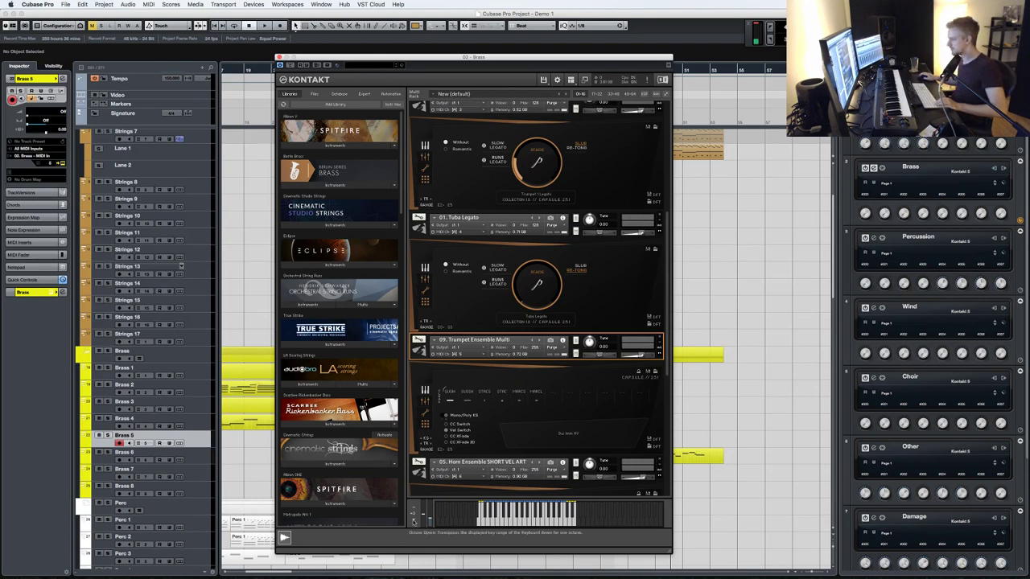
{"action": "left_click", "coordinate": [412, 521]}
{"action": "left_click", "coordinate": [413, 521]}
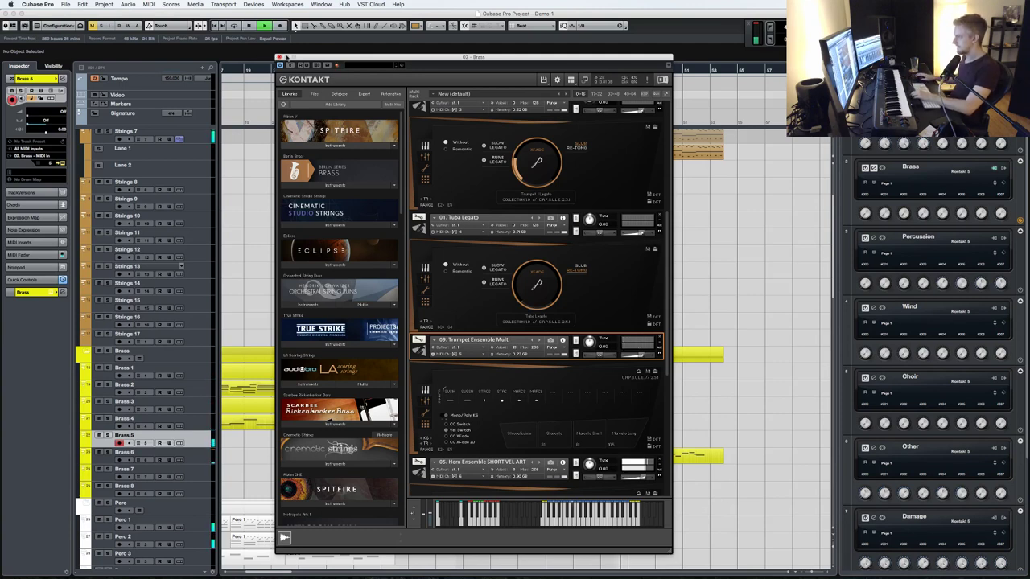
- Close the instrument window and record a short descending trumpet phrase on Brass 5 between bars 47 and 51
{"action": "left_click", "coordinate": [280, 57]}
{"action": "key", "text": "KP_Multiply"}
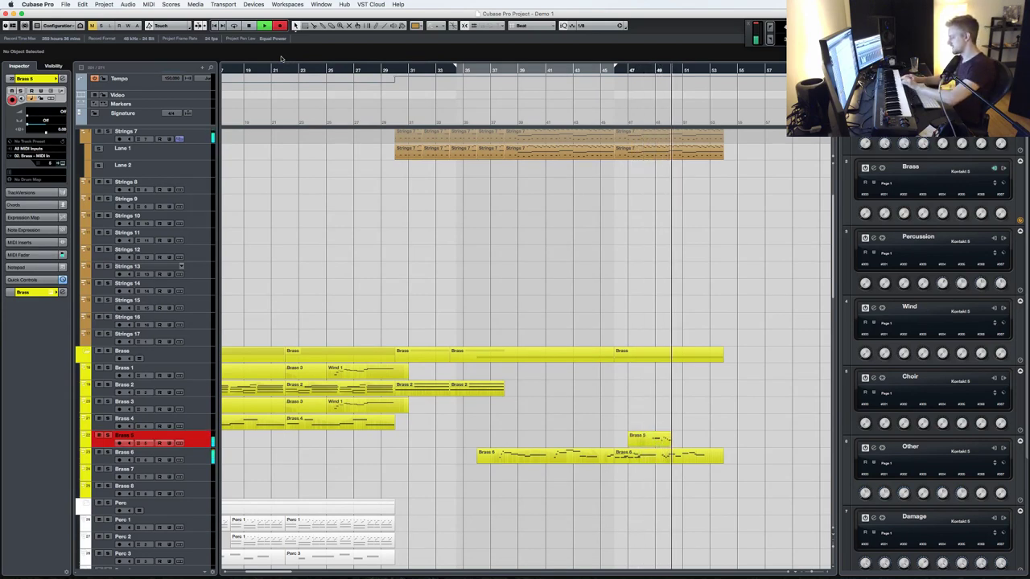
{"action": "key", "text": "space"}
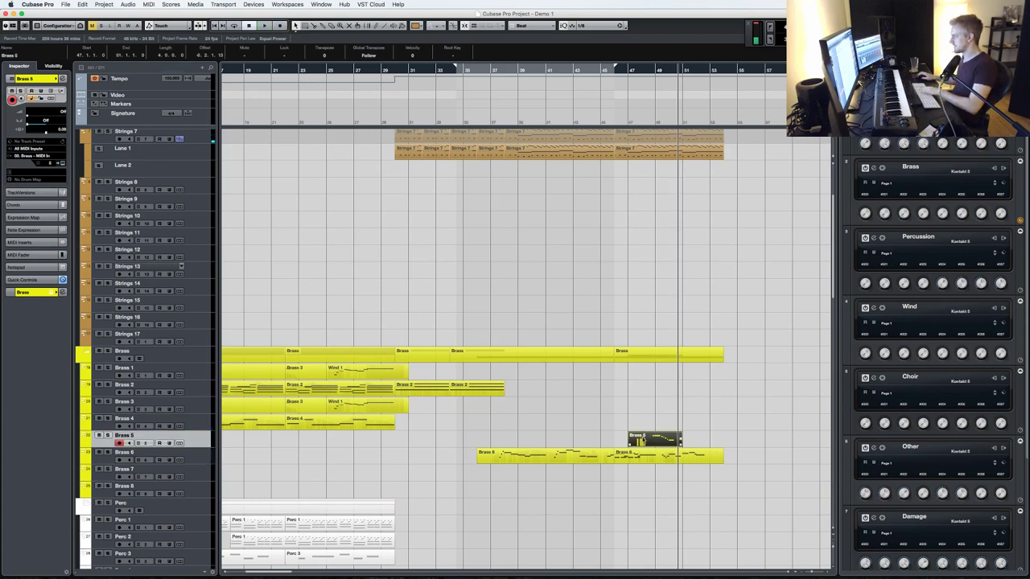
- Open the new Brass 5 part for note editing and draw a modulation curve that swells before bar 49 and fades towards bar 51
{"action": "double_click", "coordinate": [640, 440]}
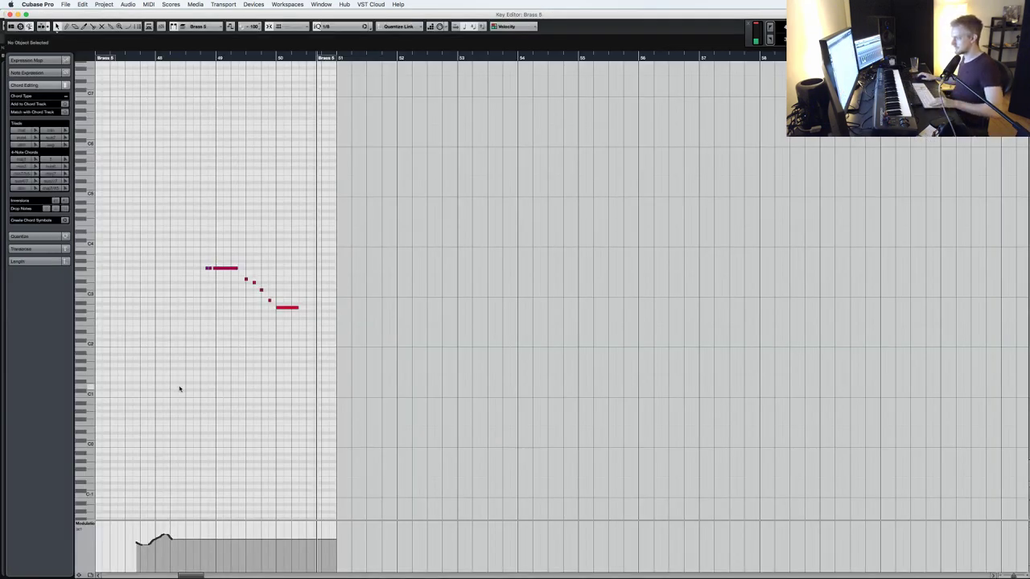
{"action": "key", "text": "h"}
{"action": "key", "text": "h"}
{"action": "key", "text": "h"}
{"action": "key", "text": "h"}
{"action": "key", "text": "super+a"}
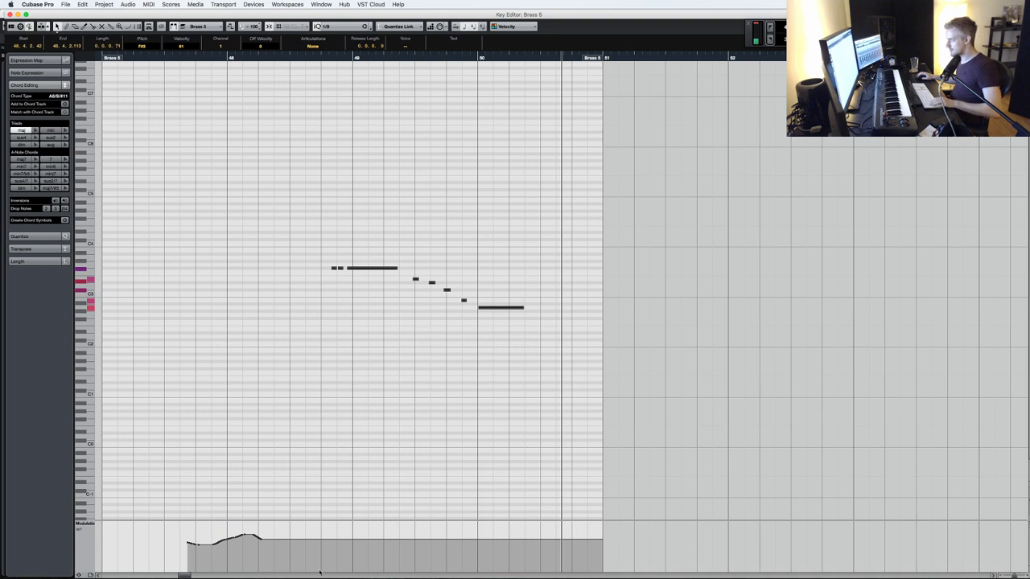
{"action": "right_click", "coordinate": [408, 528]}
{"action": "left_click", "coordinate": [391, 529]}
{"action": "mouse_move", "coordinate": [259, 537]}
{"action": "left_mouse_down"}
{"action": "mouse_move", "coordinate": [372, 524]}
{"action": "mouse_move", "coordinate": [315, 523]}
{"action": "mouse_move", "coordinate": [585, 524]}
{"action": "mouse_move", "coordinate": [586, 542]}
{"action": "left_mouse_up"}
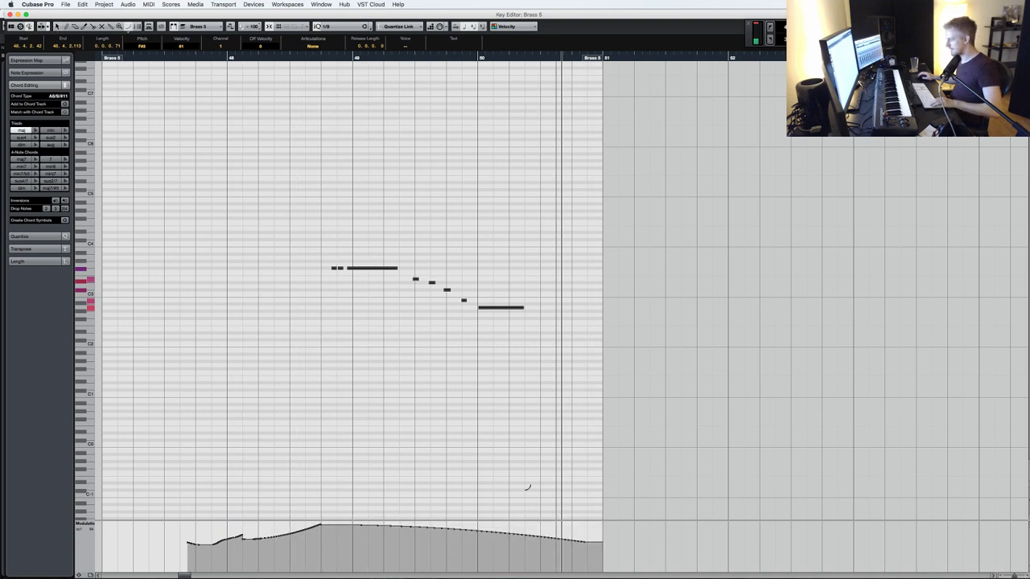
- Set the quantize value to 1/16 and quantize all notes of the trumpet phrase
{"action": "key", "text": "1"}
{"action": "left_click", "coordinate": [346, 27]}
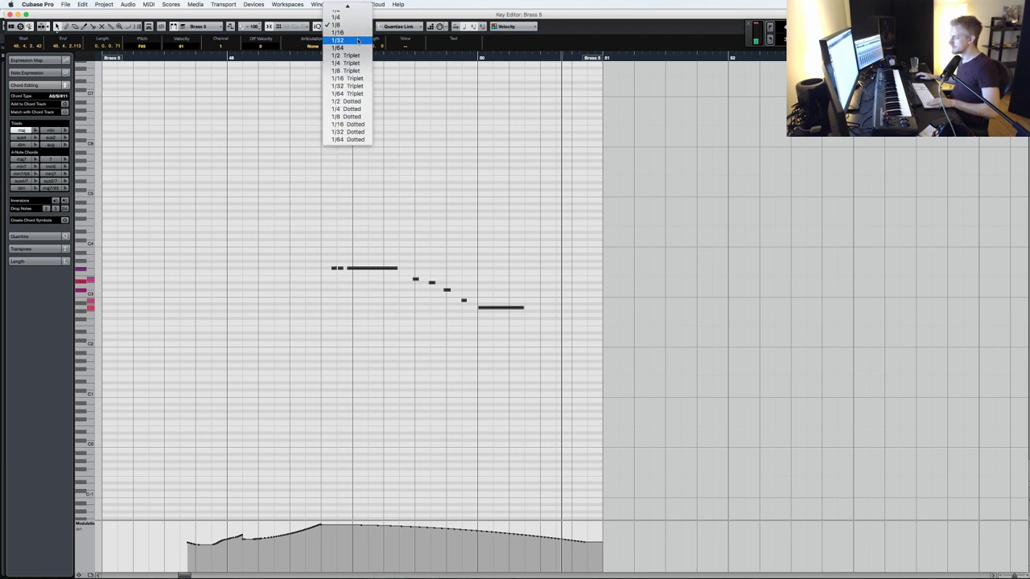
{"action": "left_click", "coordinate": [346, 35]}
{"action": "left_click", "coordinate": [329, 298]}
{"action": "left_click_drag", "start_coordinate": [330, 297], "coordinate": [455, 236]}
{"action": "left_click_drag", "start_coordinate": [287, 381], "coordinate": [625, 154]}
{"action": "key", "text": "q"}
- Lower the velocity of the two short pickup notes before bar 49 and audition the phrase
{"action": "mouse_move", "coordinate": [354, 276]}
{"action": "left_mouse_down"}
{"action": "mouse_move", "coordinate": [313, 239]}
{"action": "mouse_move", "coordinate": [335, 272]}
{"action": "mouse_move", "coordinate": [350, 262]}
{"action": "left_mouse_up"}
{"action": "key", "text": "super+Right"}
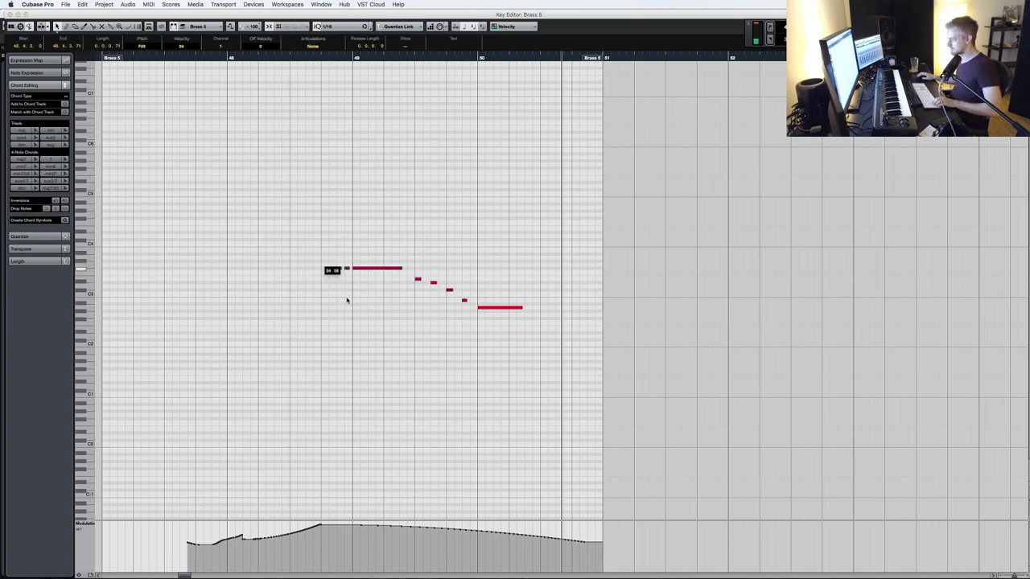
{"action": "left_click", "coordinate": [314, 57]}
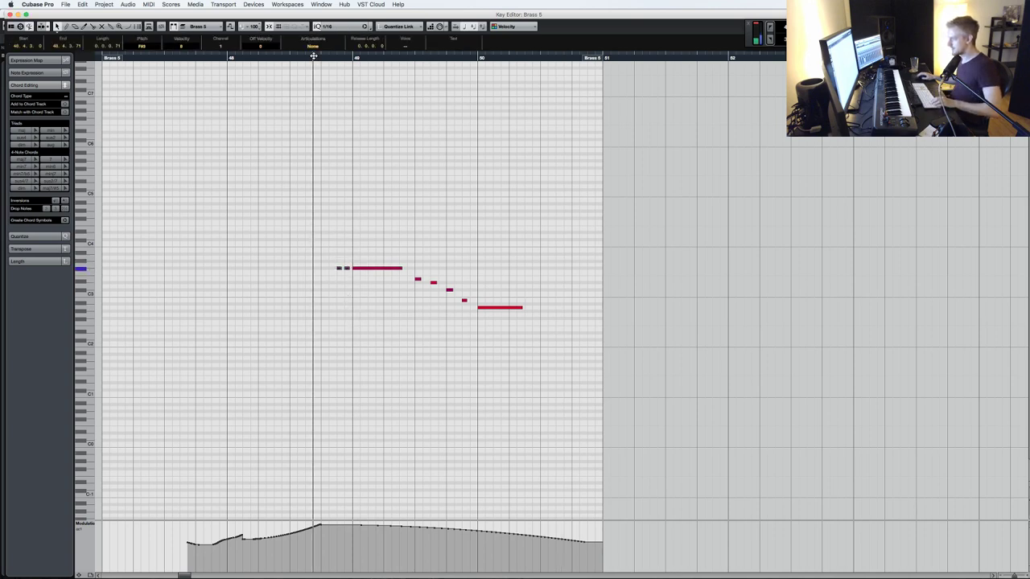
{"action": "key", "text": "space"}
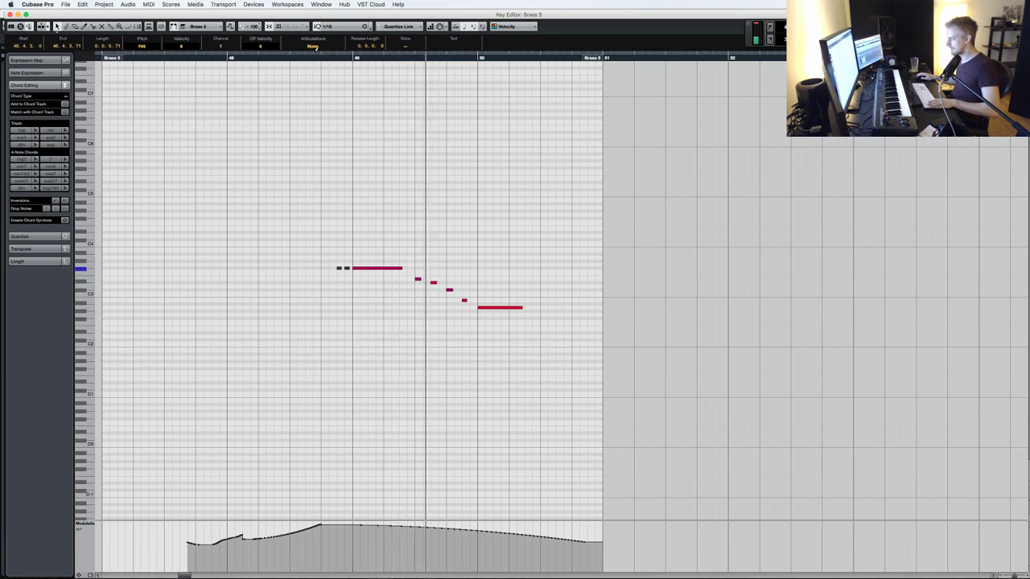
{"action": "key", "text": "space"}
- Lower the final note by a semitone and lengthen it, transpose the whole phrase up one octave, and play it back
{"action": "left_click_drag", "start_coordinate": [474, 312], "coordinate": [318, 231]}
{"action": "key", "text": "Down"}
{"action": "key", "text": "shift+Up"}
{"action": "key", "text": "KP_Subtract"}
{"action": "key", "text": "space"}
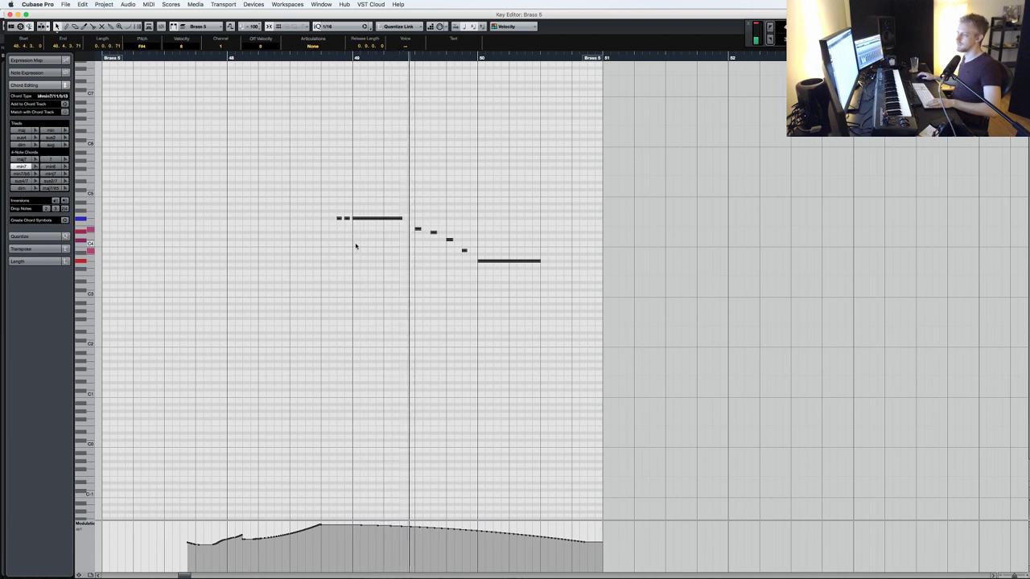
- Reduce the velocity of the four short descending notes between bars 49 and 50 and listen to the phrase
{"action": "left_click", "coordinate": [433, 248]}
{"action": "left_click_drag", "start_coordinate": [403, 292], "coordinate": [479, 213]}
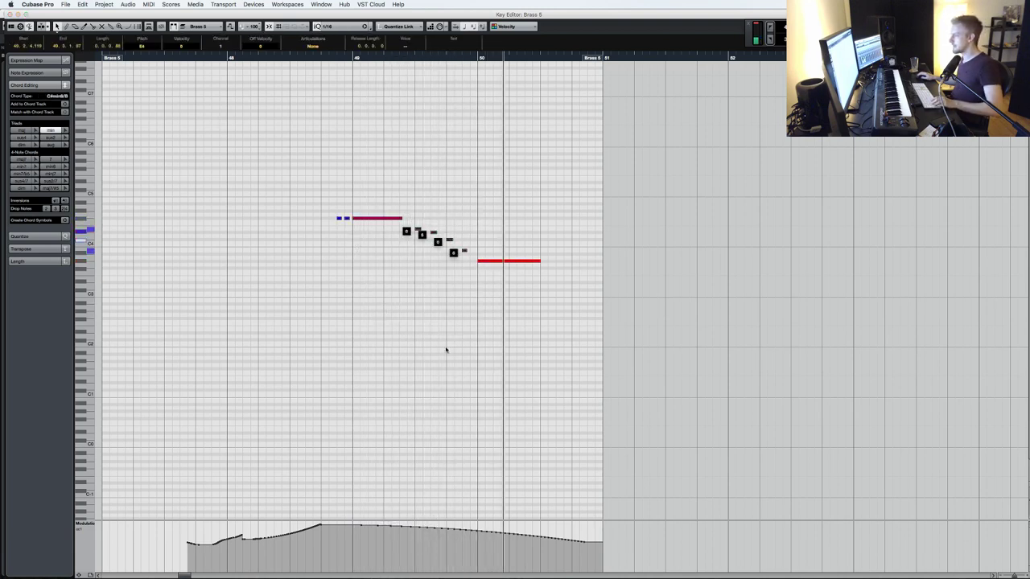
{"action": "key", "text": "Delete"}
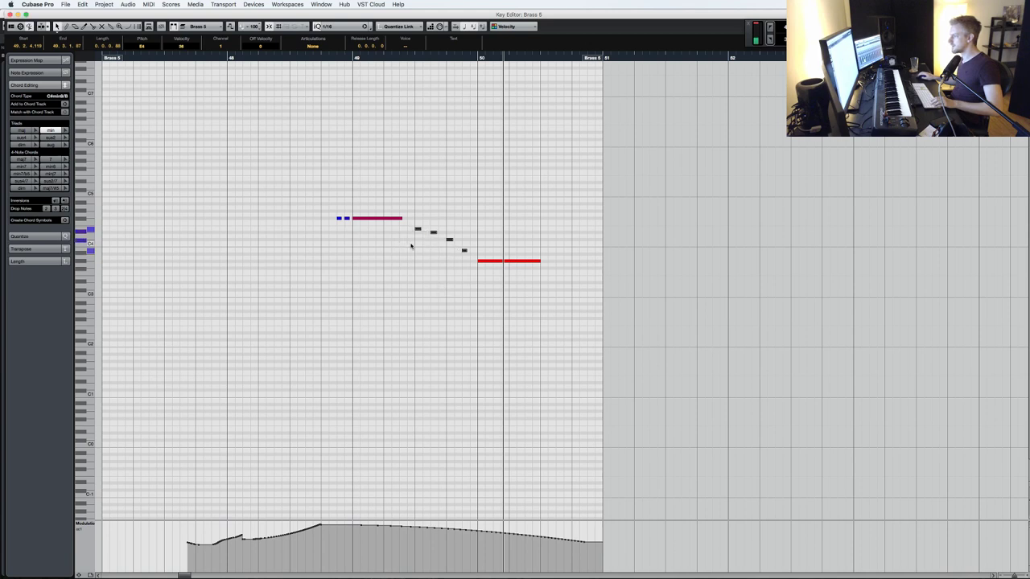
{"action": "left_click_drag", "start_coordinate": [455, 239], "coordinate": [462, 246]}
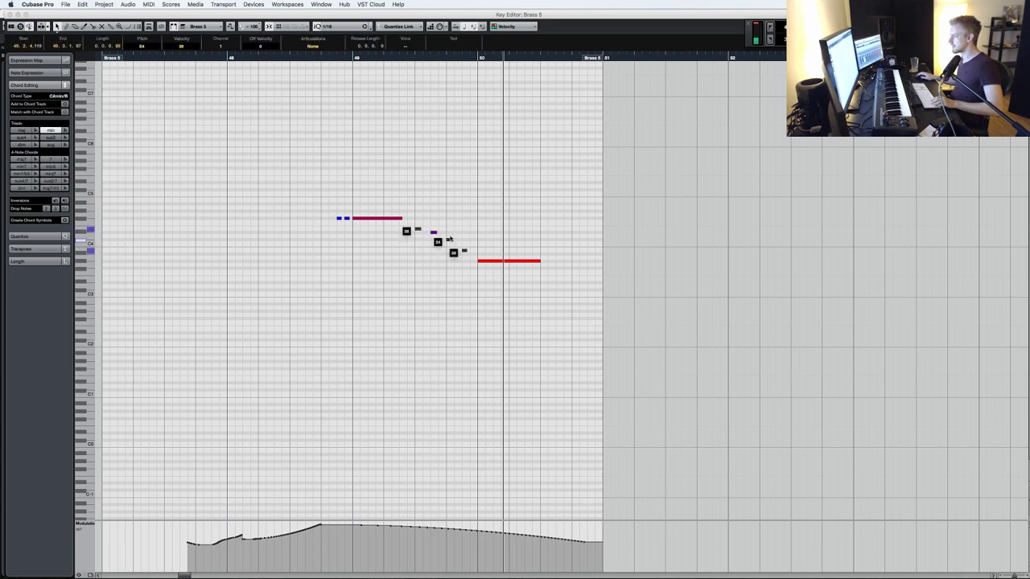
{"action": "key", "text": "KP_Add"}
{"action": "key", "text": "KP_Subtract"}
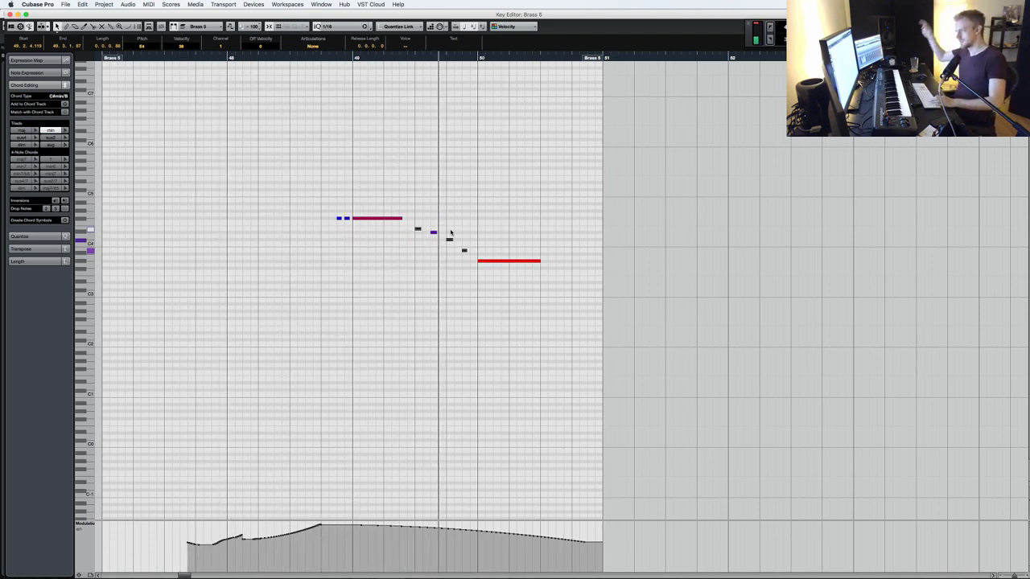
- Return to the arrangement, give the Brass 5 track a negative track delay, and play the section around bar 49
{"action": "key", "text": "Return"}
{"action": "key", "text": "space"}
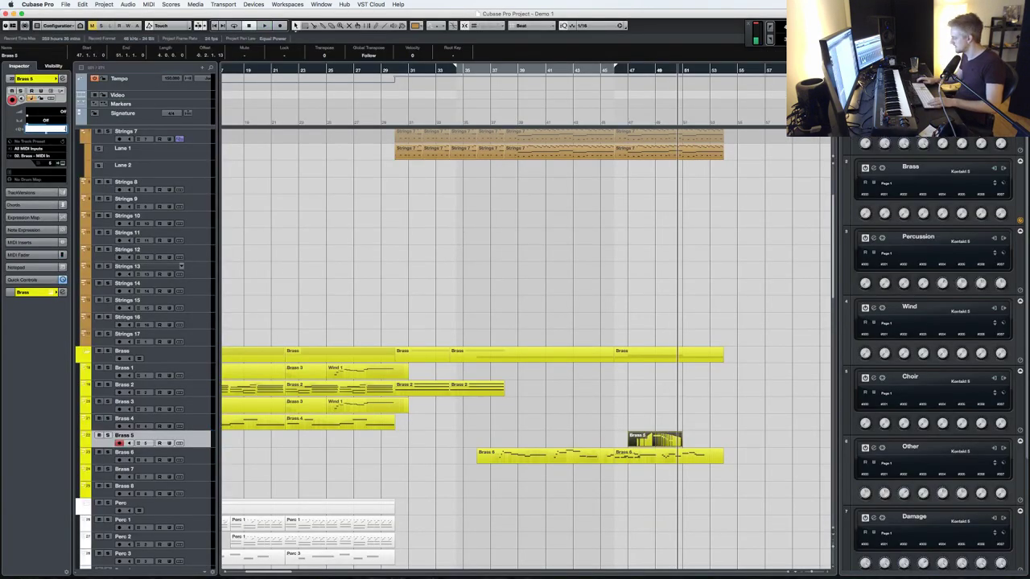
{"action": "key", "text": "space"}
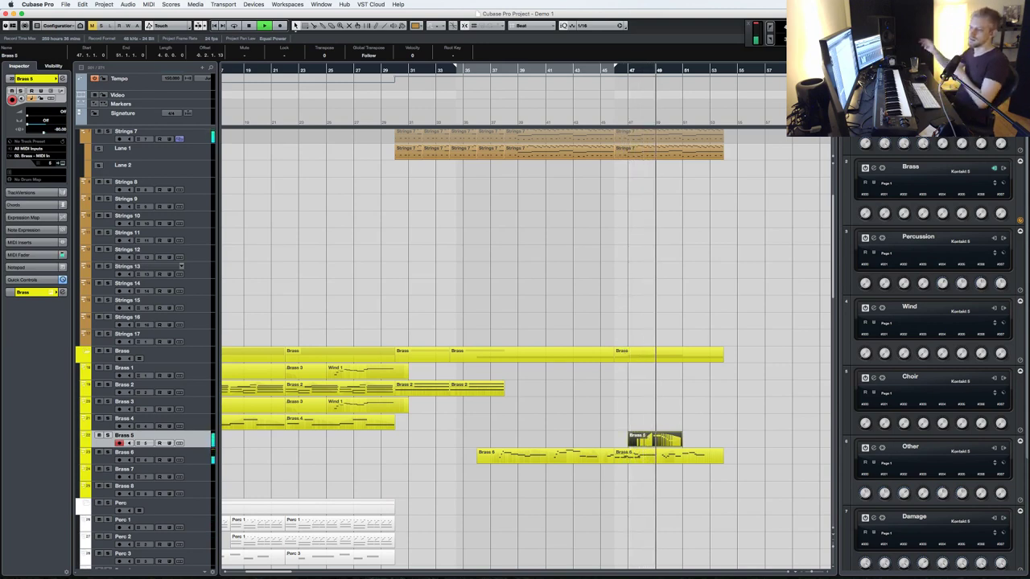
{"action": "key", "text": "space"}
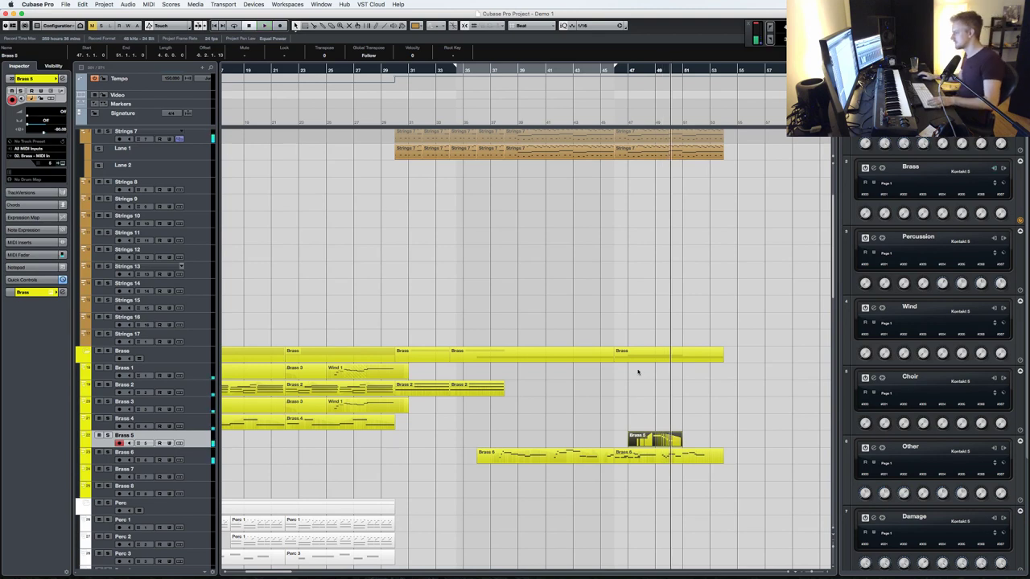
- Reopen the Brass 5 part, add a copy of the first descending E4 note a sixteenth earlier, and audition the phrase
{"action": "double_click", "coordinate": [652, 436]}
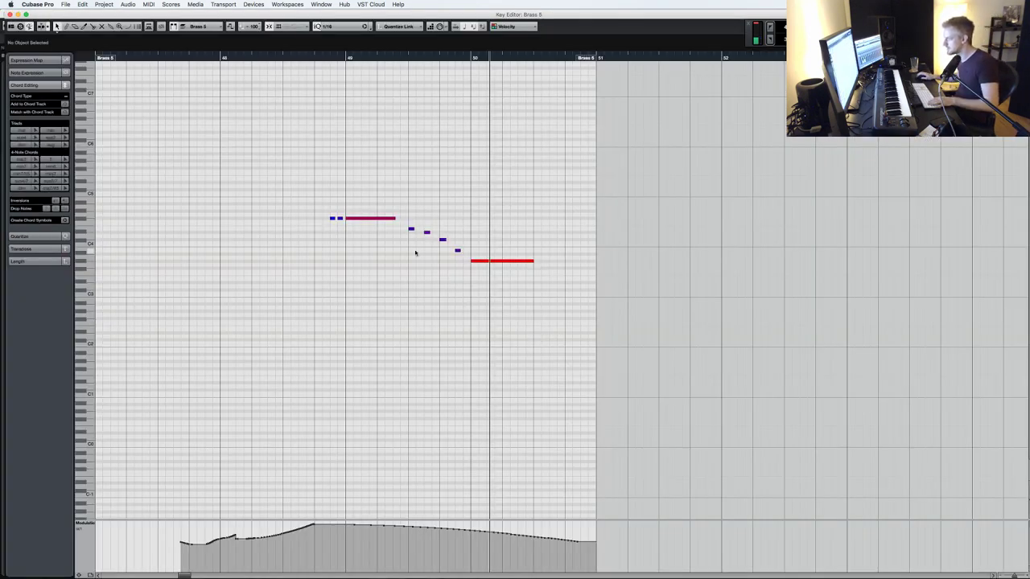
{"action": "key", "text": "KP_Subtract"}
{"action": "key", "text": "space"}
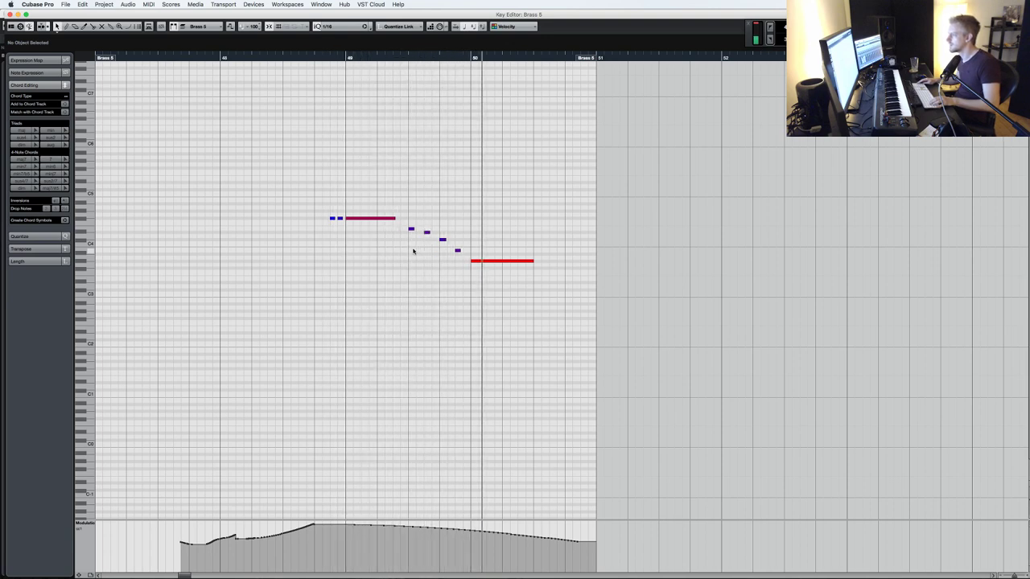
{"action": "left_click_drag", "start_coordinate": [409, 230], "coordinate": [401, 230]}
{"action": "key", "text": "KP_Subtract"}
{"action": "key", "text": "space"}
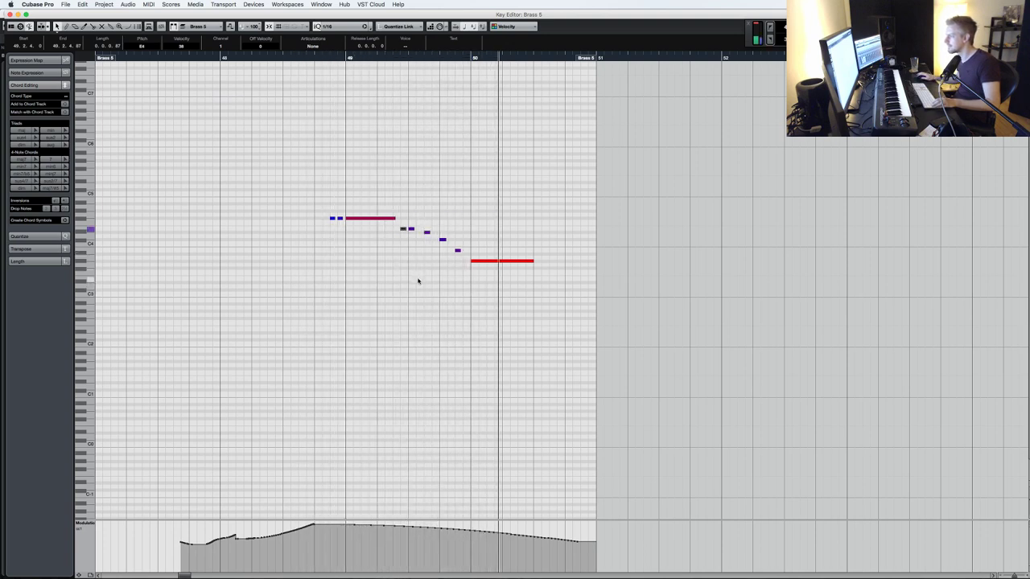
- Lower the velocity of the short descending notes and pull the whole modulation curve down, and play the phrase
{"action": "left_click", "coordinate": [457, 256]}
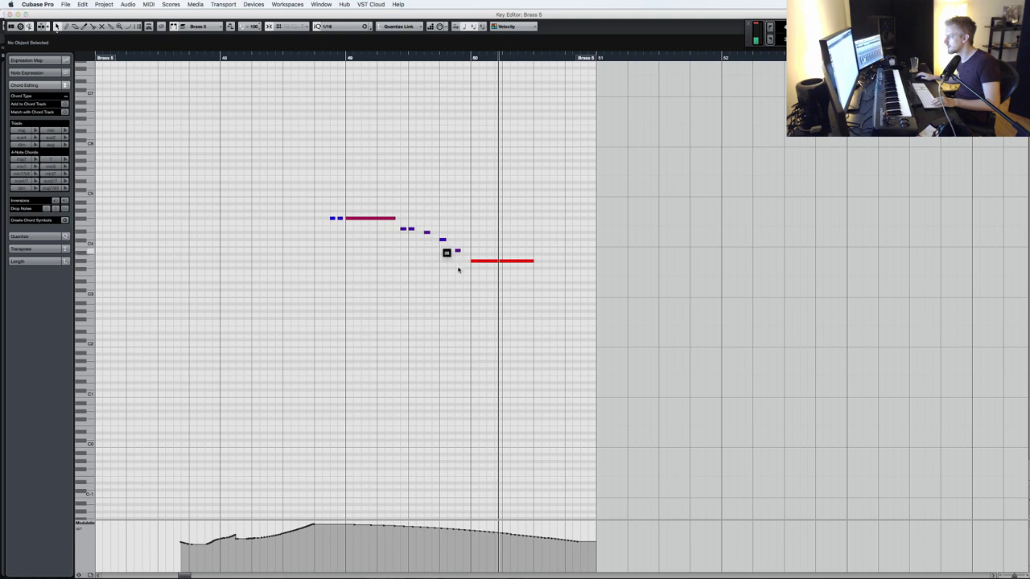
{"action": "left_click", "coordinate": [427, 232]}
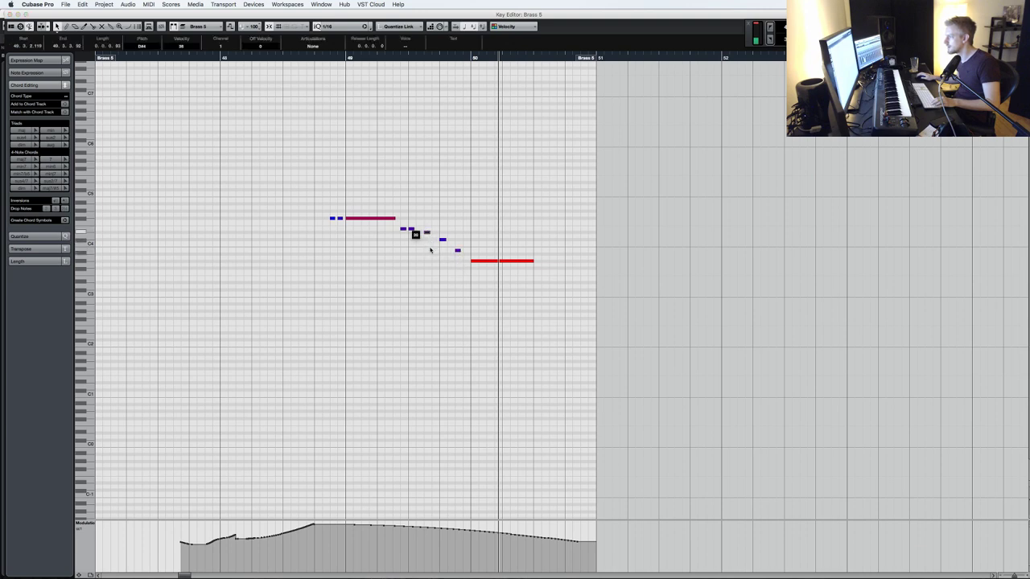
{"action": "left_click", "coordinate": [410, 230]}
{"action": "key", "text": "super+a"}
{"action": "left_click_drag", "start_coordinate": [381, 524], "coordinate": [384, 546]}
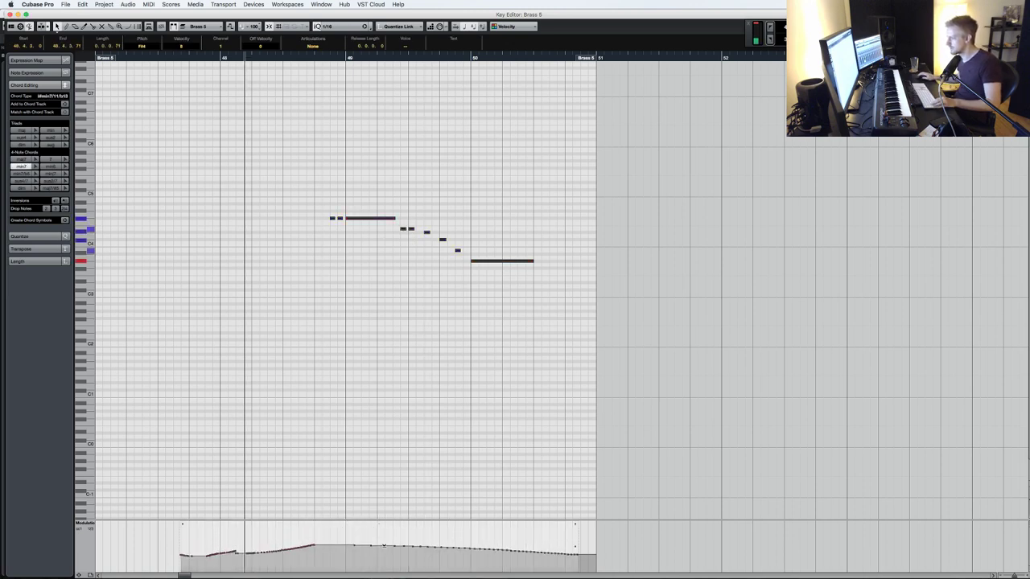
{"action": "key", "text": "space"}
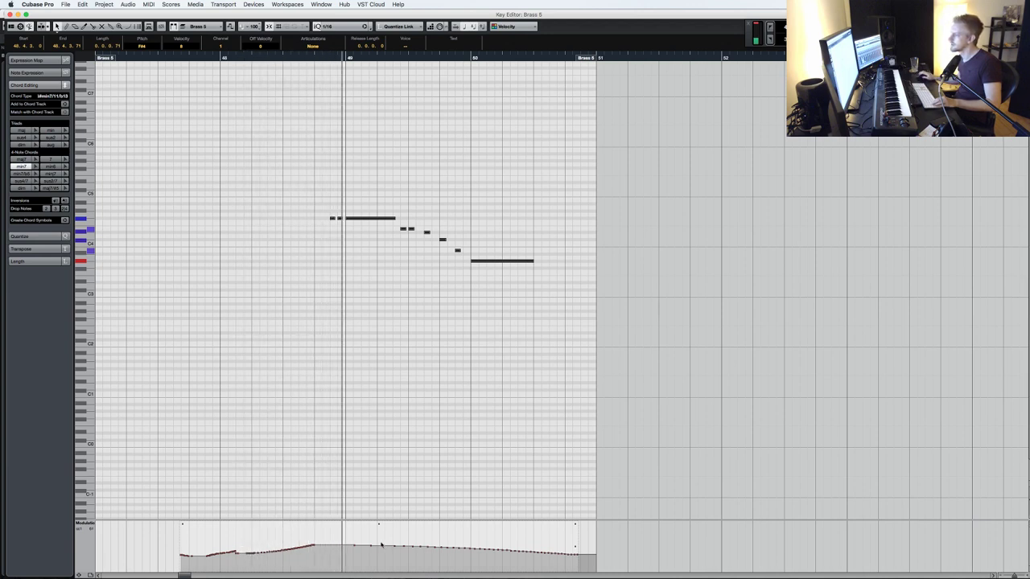
- Shift the two repeated E4 notes a sixteenth earlier, add a third E4 directly after them, and audition the phrase
{"action": "left_click_drag", "start_coordinate": [394, 262], "coordinate": [413, 231]}
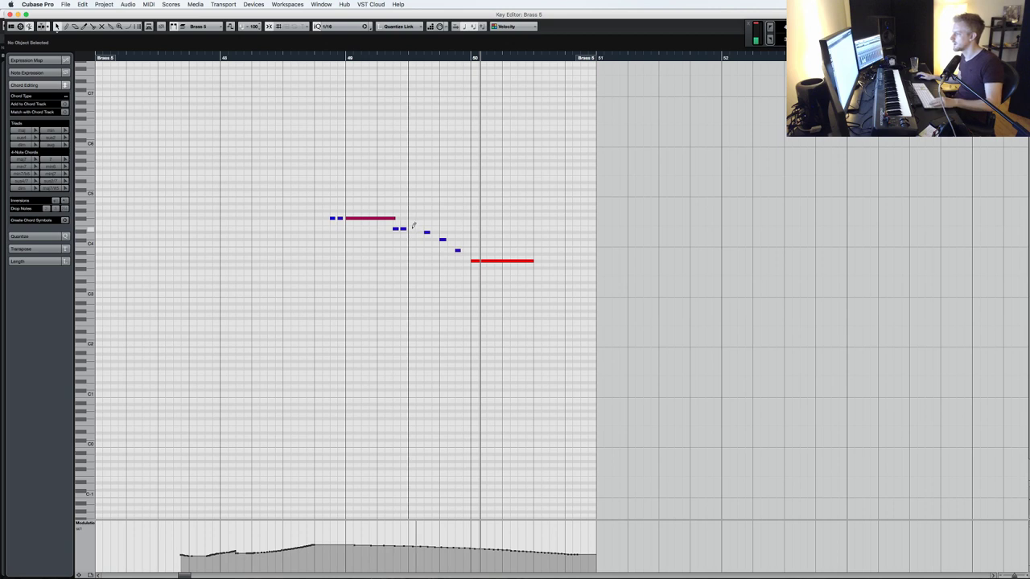
{"action": "left_click", "coordinate": [405, 229]}
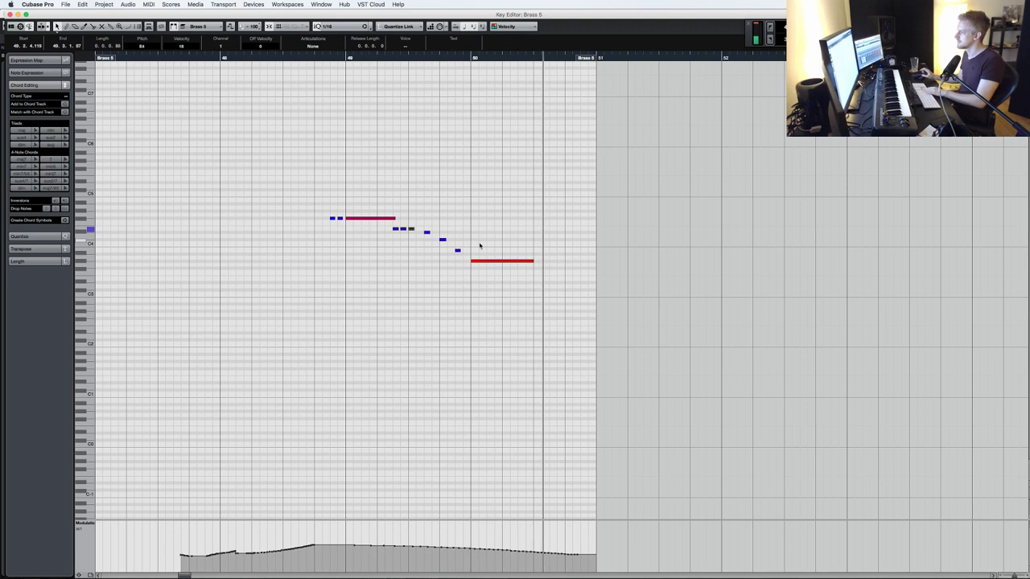
{"action": "key", "text": "KP_Subtract"}
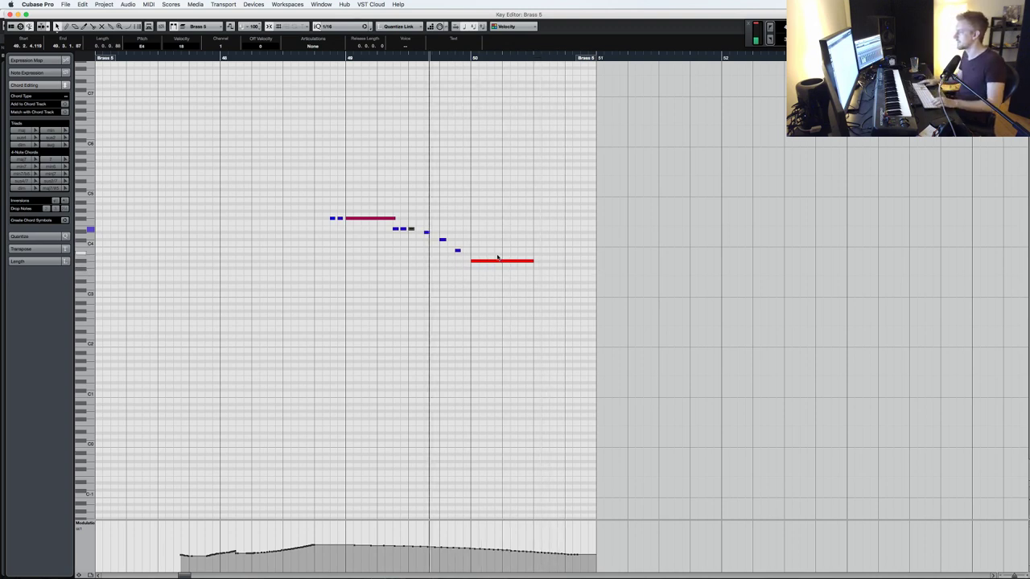
- Extend the part past bar 52 and continue the line after the long G#3 with half notes on B3, C#4, D#4 and C#4
{"action": "left_click", "coordinate": [517, 261]}
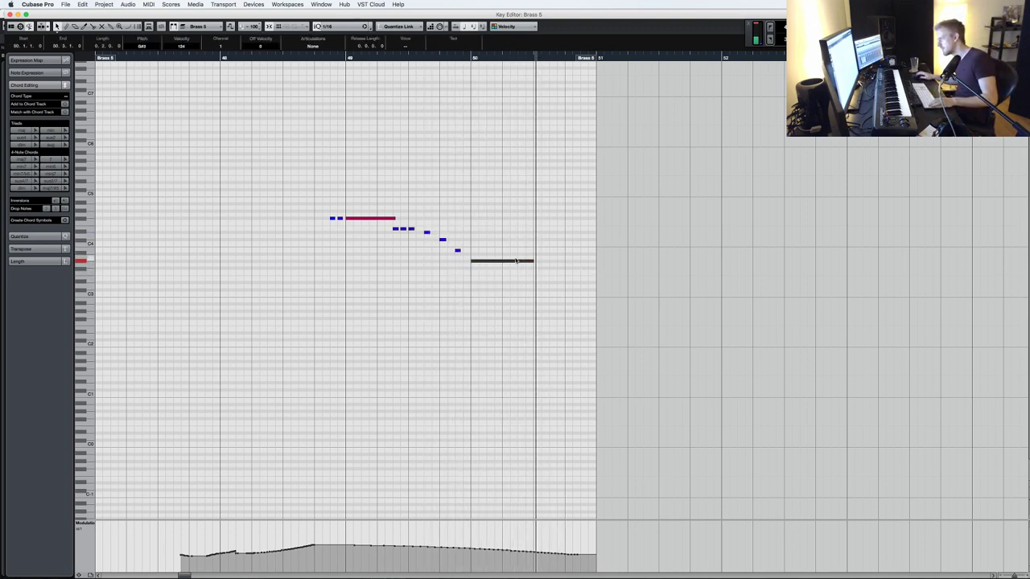
{"action": "key", "text": "KP_Subtract"}
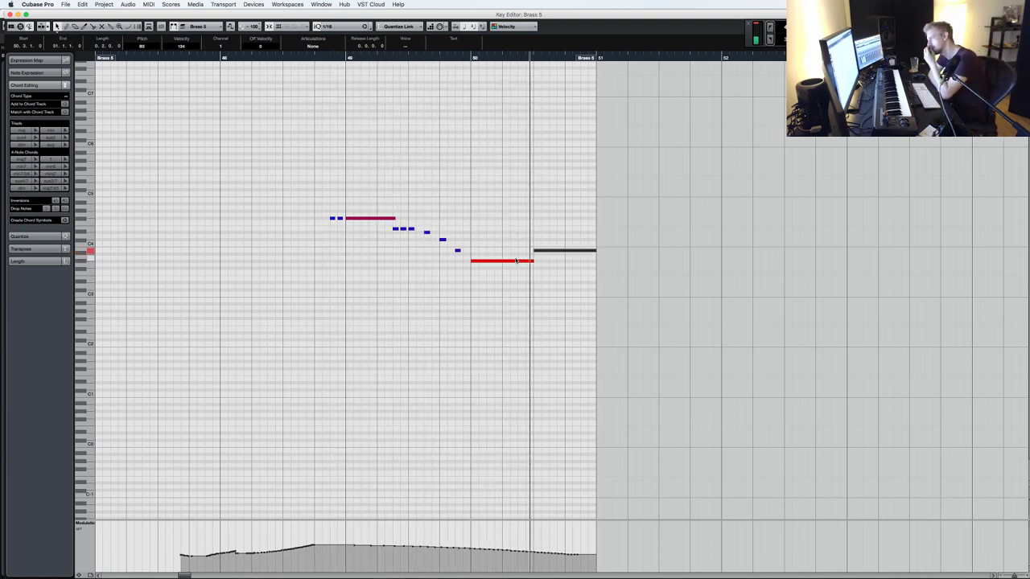
{"action": "left_click_drag", "start_coordinate": [587, 59], "coordinate": [728, 59]}
{"action": "key", "text": "super+d"}
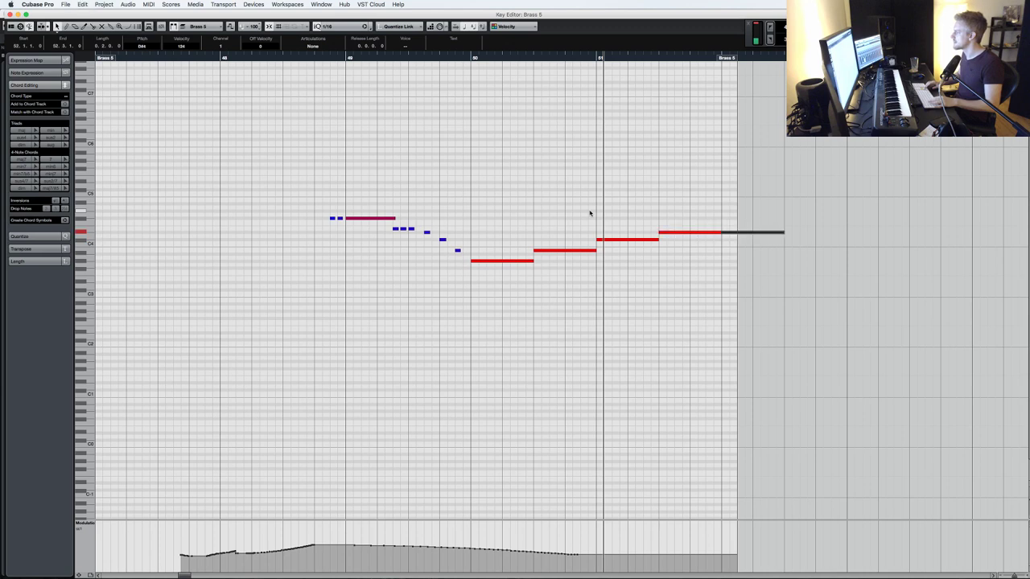
{"action": "key", "text": "minus"}
{"action": "key", "text": "space"}
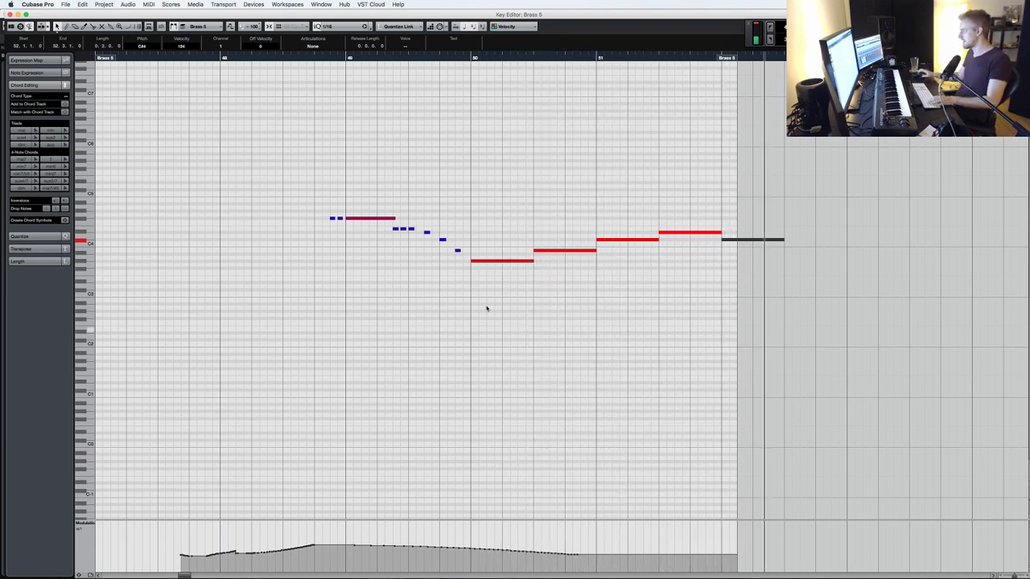
- Lower the velocity of the five long notes from bar 50 onward and play them back
{"action": "left_click_drag", "start_coordinate": [491, 333], "coordinate": [820, 138]}
{"action": "left_click_drag", "start_coordinate": [494, 261], "coordinate": [496, 272]}
{"action": "key", "text": "minus"}
{"action": "key", "text": "minus"}
{"action": "key", "text": "minus"}
{"action": "key", "text": "minus"}
{"action": "key", "text": "space"}
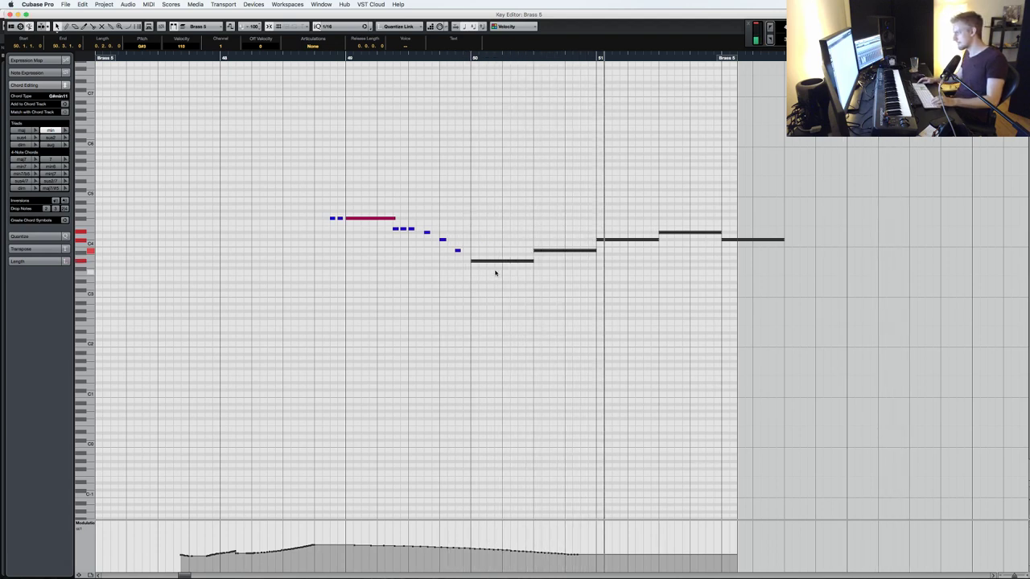
{"action": "left_click_drag", "start_coordinate": [578, 251], "coordinate": [576, 256]}
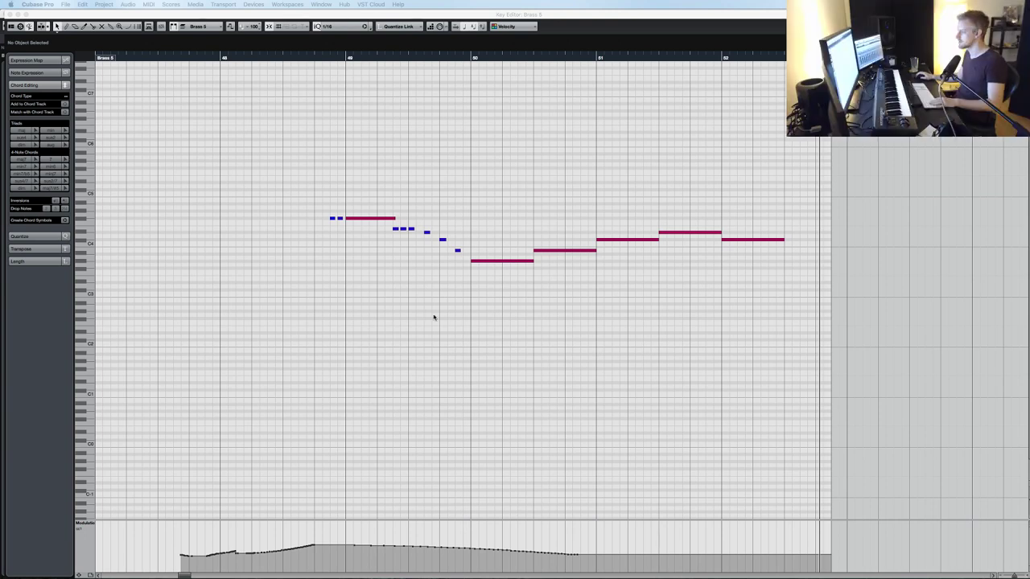
- Play the phrase from the second half of bar 48, return to the arrangement and solo the Brass folder track
{"action": "left_click", "coordinate": [235, 303]}
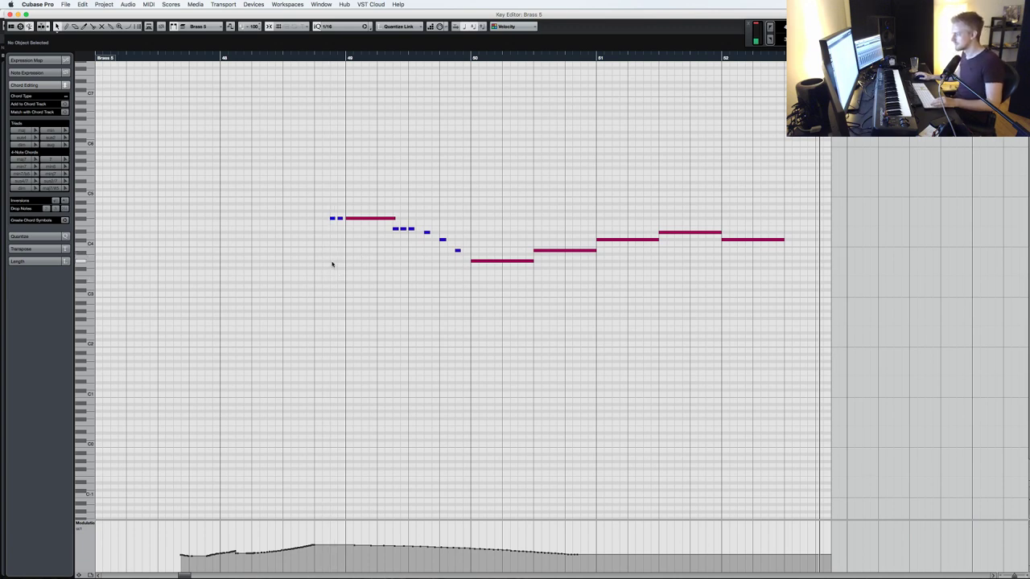
{"action": "left_click", "coordinate": [304, 59]}
{"action": "key", "text": "space"}
{"action": "key", "text": "Return"}
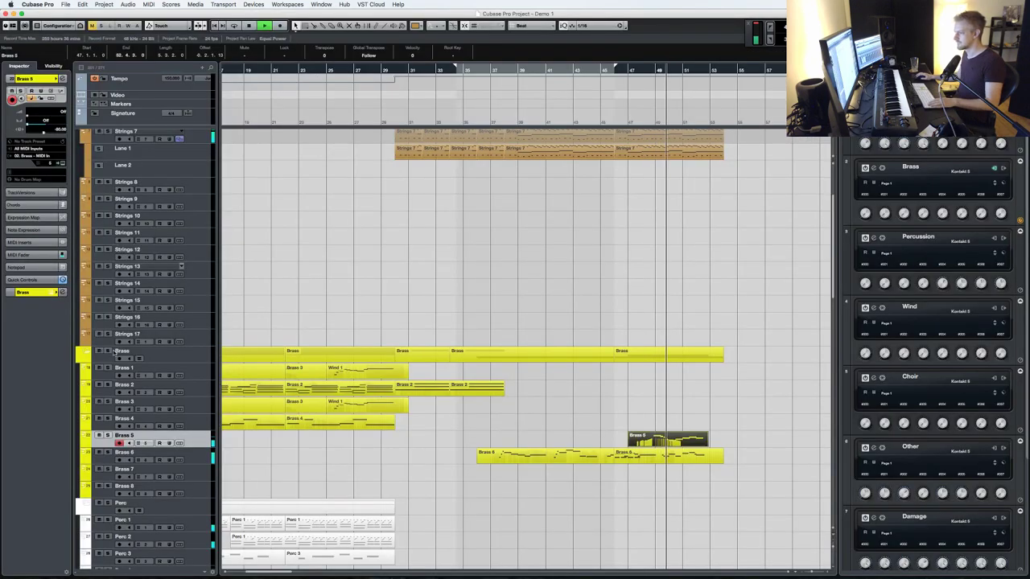
{"action": "left_click", "coordinate": [108, 350]}
- Examine the notes of the Brass 6 horn part from bar 46 while the soloed brass plays, and return to the arrangement
{"action": "double_click", "coordinate": [664, 457]}
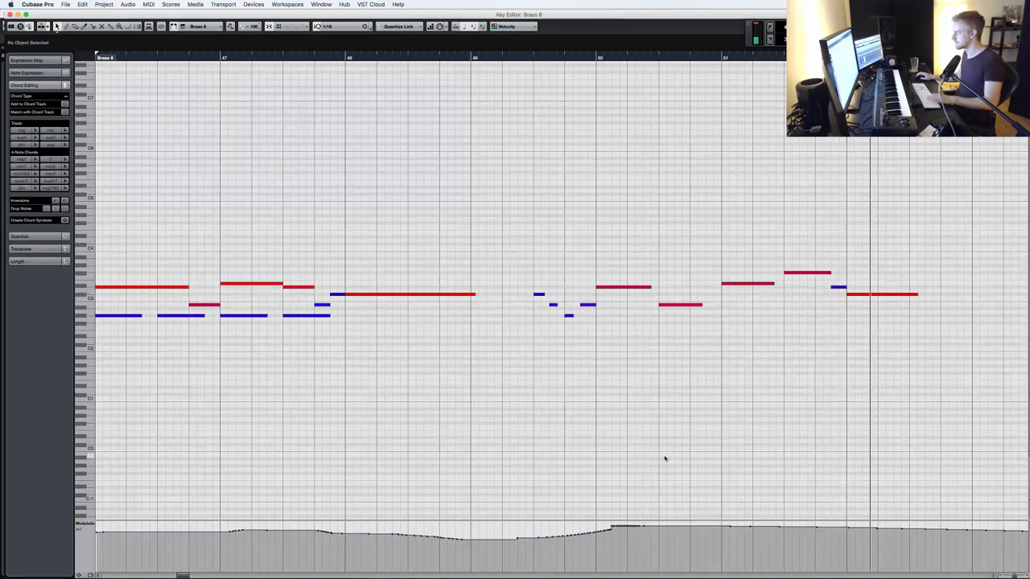
{"action": "key", "text": "Return"}
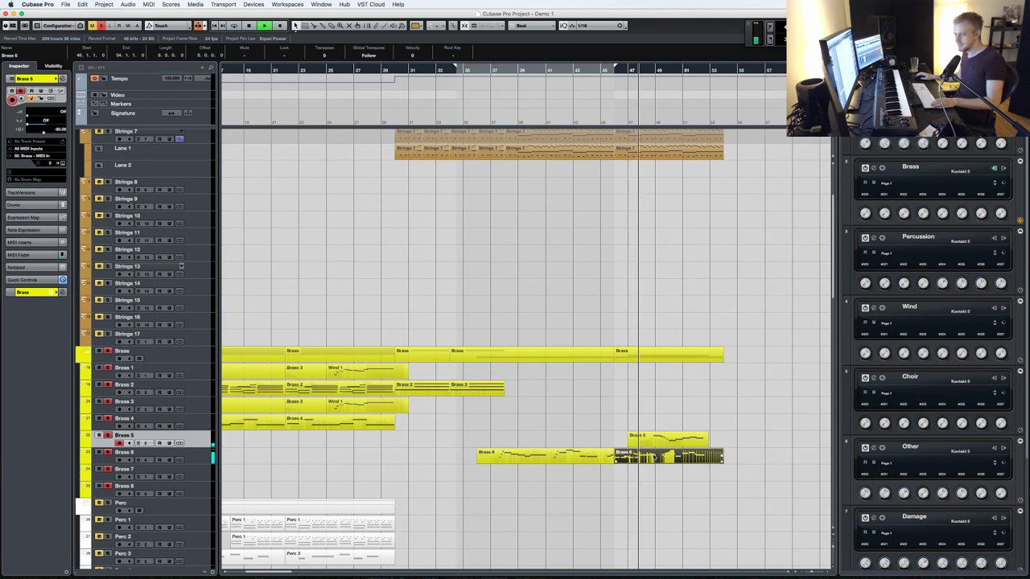
{"action": "key", "text": "Return"}
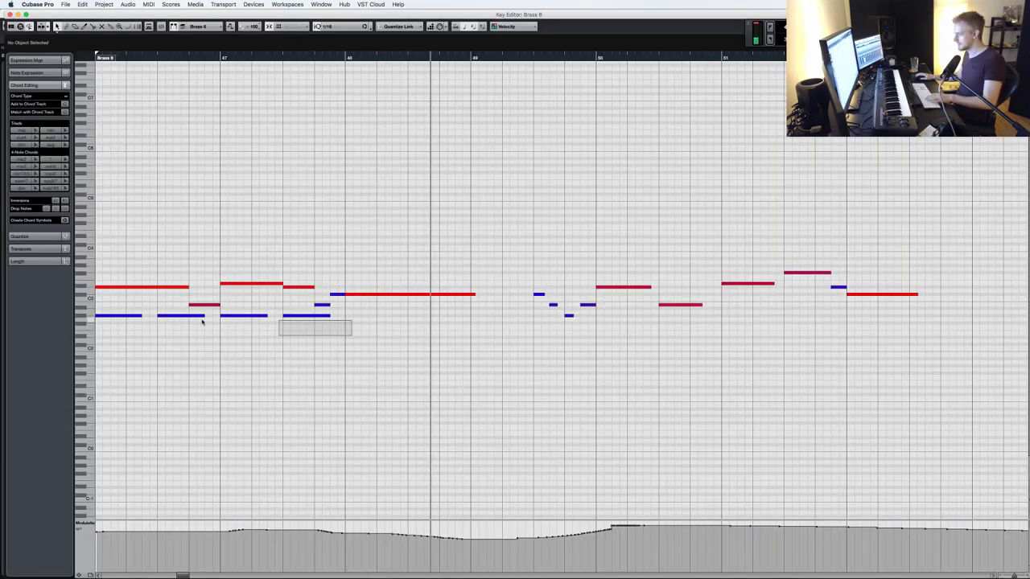
{"action": "key", "text": "Return"}
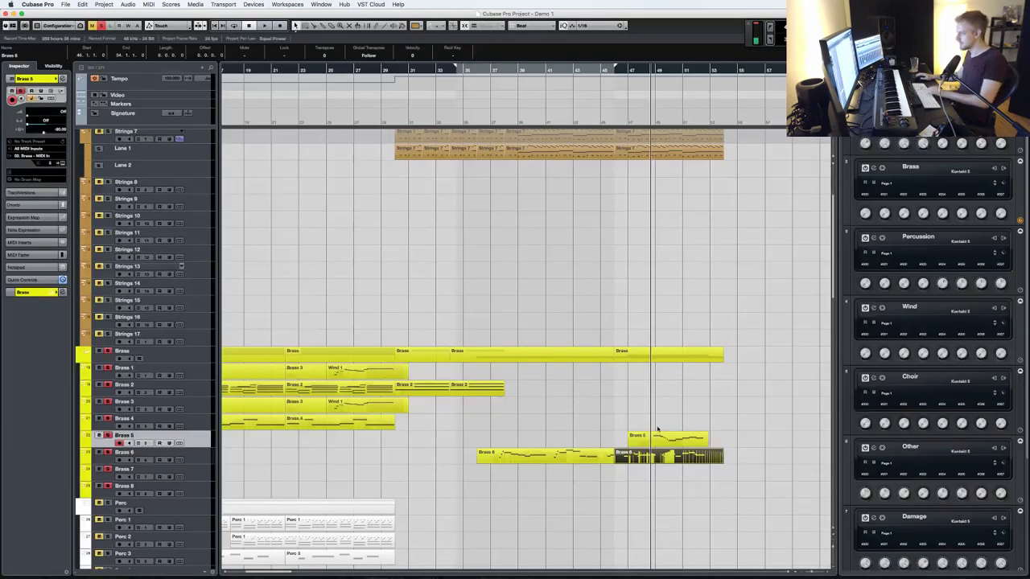
- Extend the Brass 5 part's start back to bar 46 and draw a modulation curve over the added bars
{"action": "left_click", "coordinate": [663, 438]}
{"action": "key", "text": "Return"}
{"action": "key", "text": "Return"}
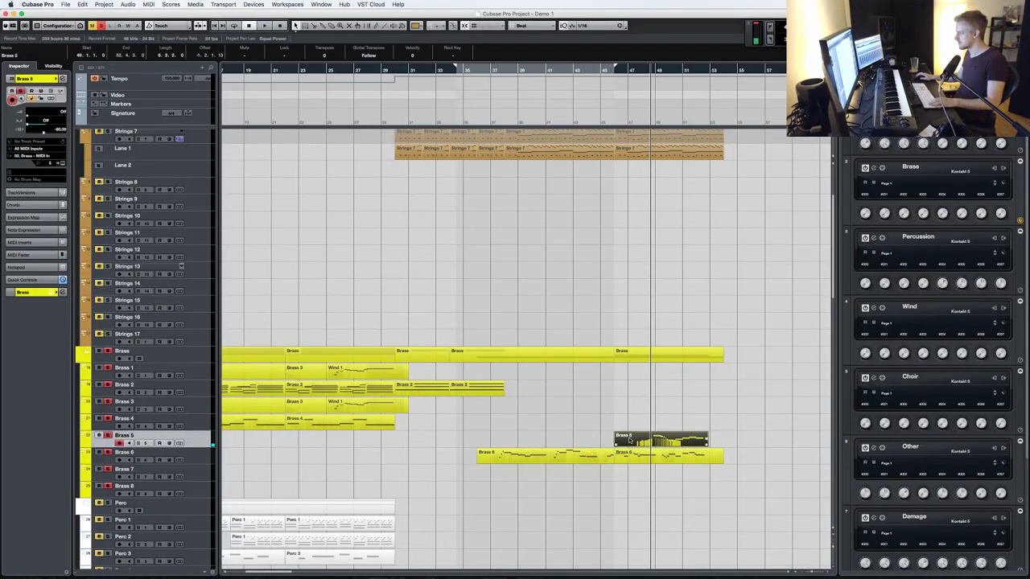
{"action": "key", "text": "Return"}
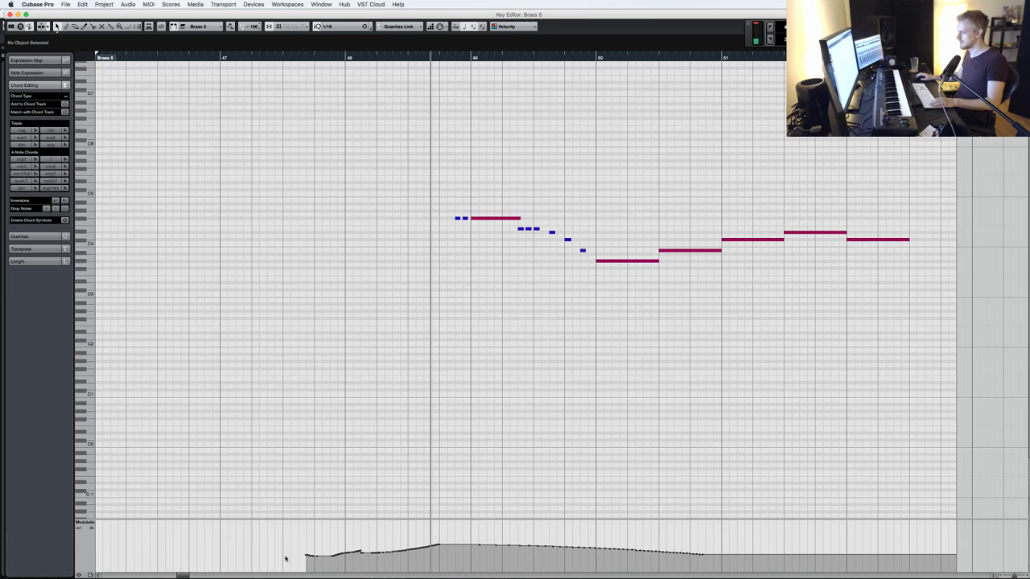
{"action": "left_click_drag", "start_coordinate": [305, 551], "coordinate": [91, 540]}
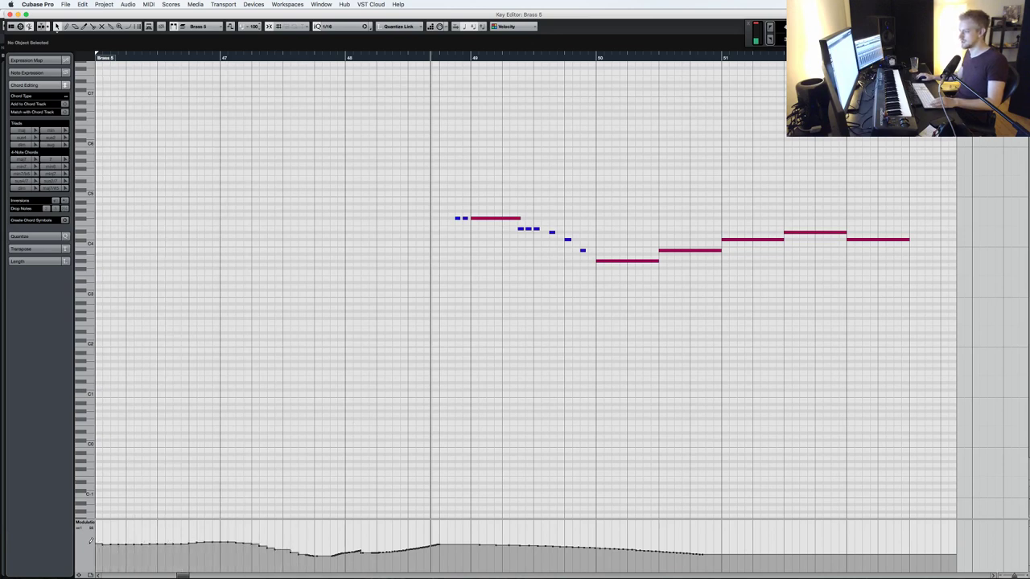
{"action": "key", "text": "space"}
{"action": "key", "text": "space"}
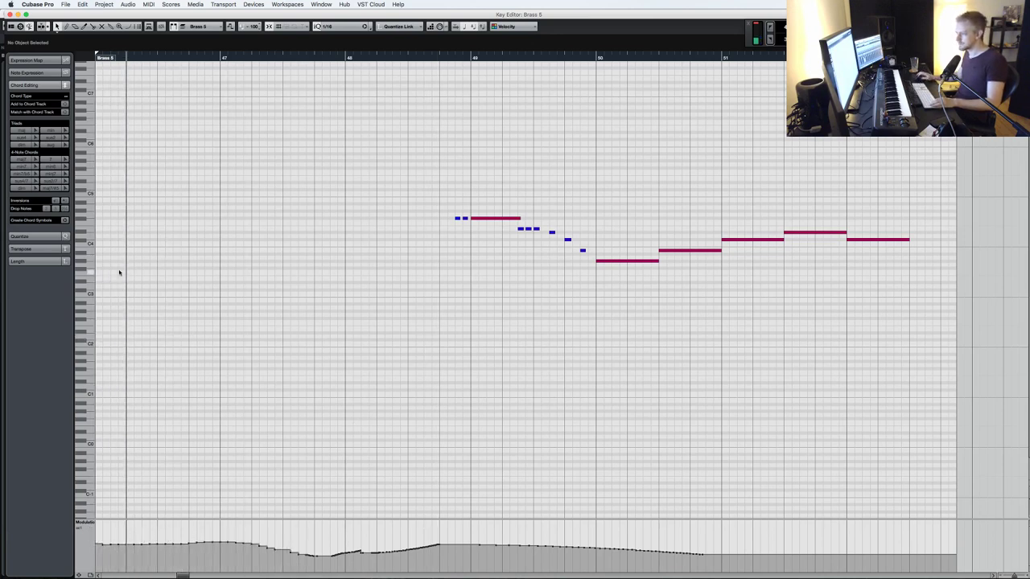
- Draw a short run of repeated sixteenth G#3 notes in bar 46, lower their velocity, and audition them
{"action": "left_click_drag", "start_coordinate": [130, 264], "coordinate": [156, 271]}
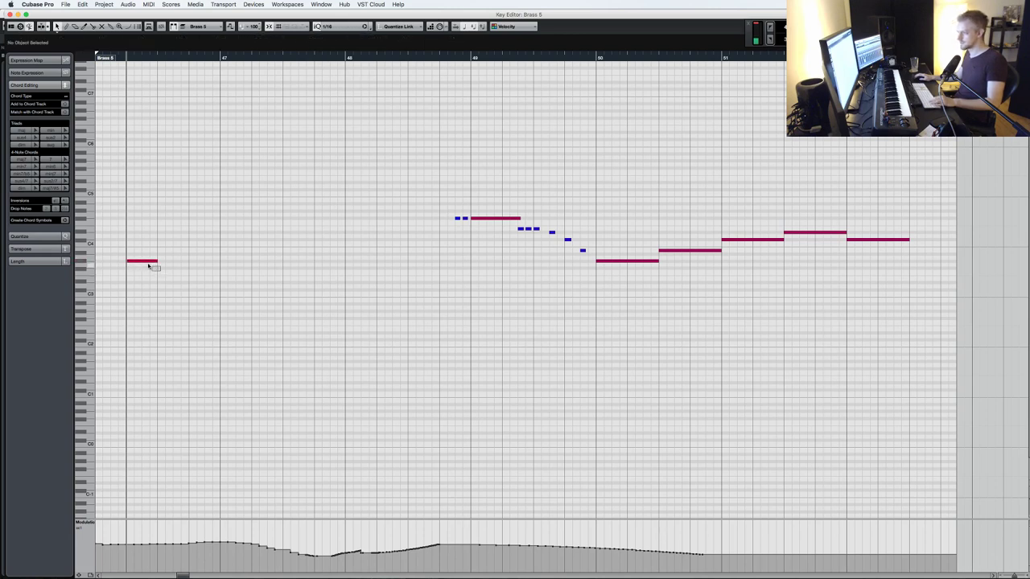
{"action": "left_click", "coordinate": [170, 278]}
{"action": "left_click", "coordinate": [161, 260]}
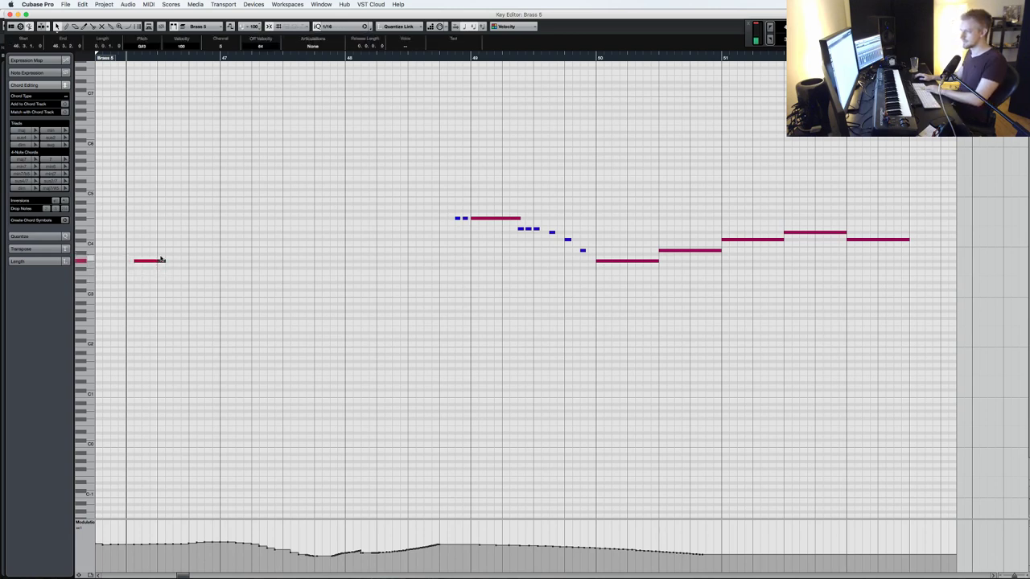
{"action": "left_click", "coordinate": [161, 260]}
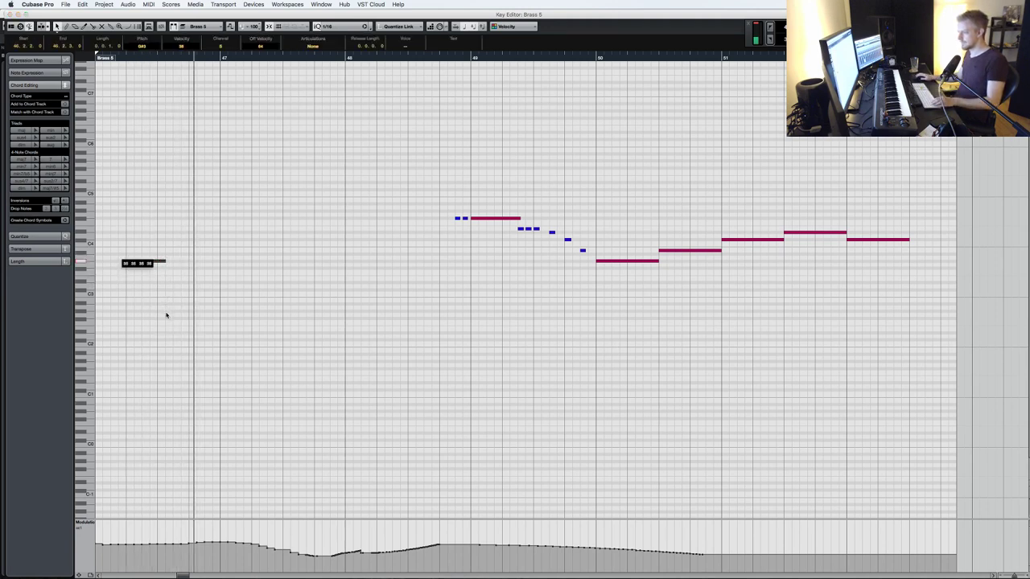
{"action": "key", "text": "space"}
- Rework the G#3 repeats in bar 46 into three sixteenths, a gap and one more sixteenth, and audition the rhythm
{"action": "left_click", "coordinate": [130, 282]}
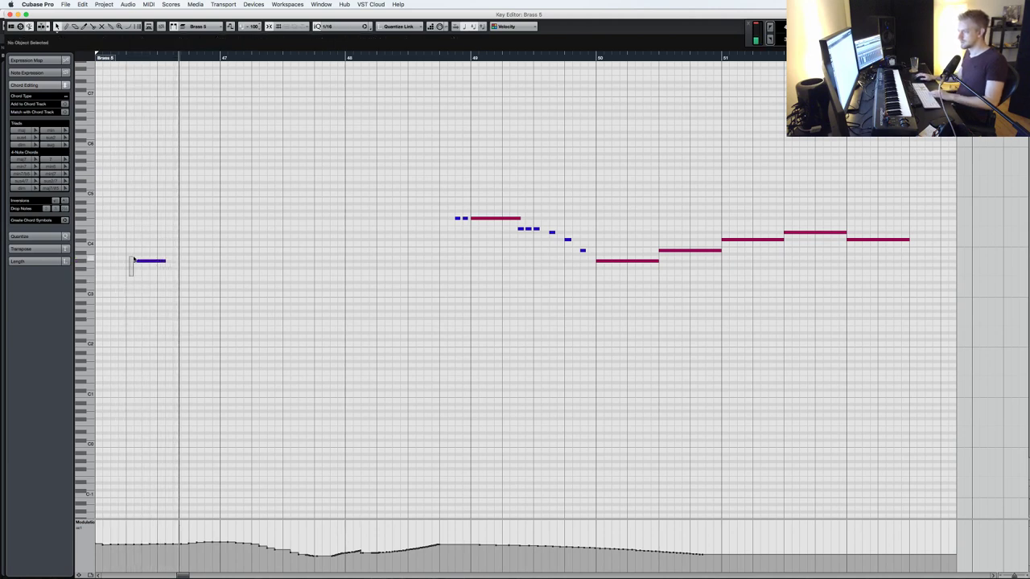
{"action": "left_click_drag", "start_coordinate": [152, 260], "coordinate": [154, 268]}
{"action": "key", "text": "KP_Subtract"}
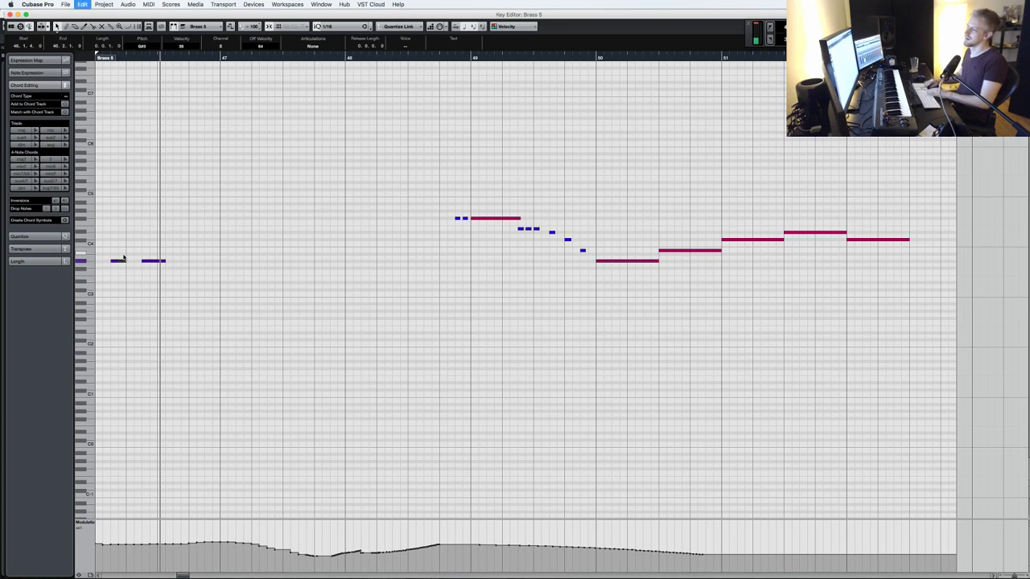
{"action": "left_click", "coordinate": [160, 262]}
{"action": "key", "text": "BackSpace"}
{"action": "left_click", "coordinate": [155, 261]}
{"action": "key", "text": "BackSpace"}
{"action": "key", "text": "KP_Subtract"}
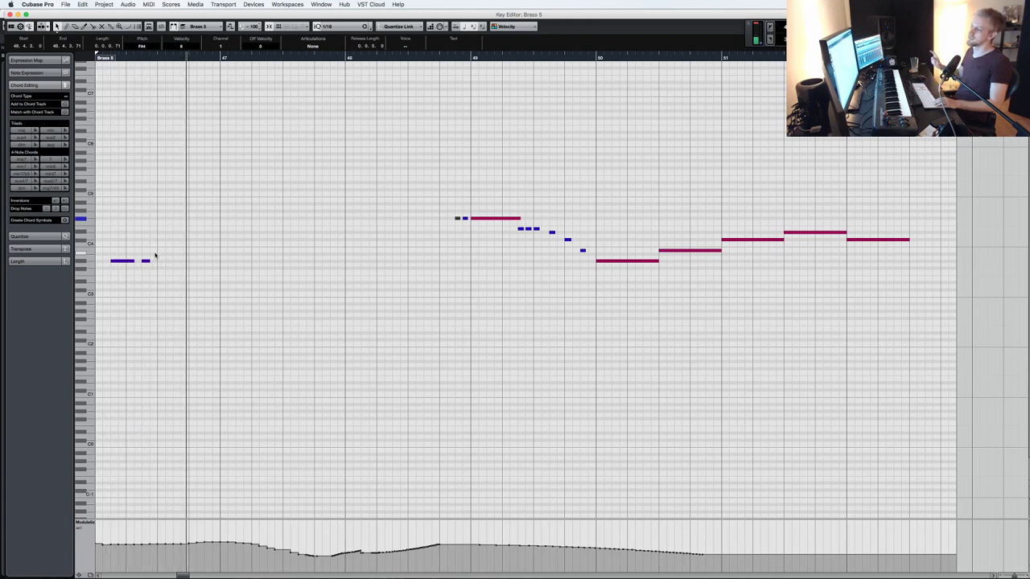
- Repeat the G#3 rhythm pattern every half bar through the end of bar 47 and listen to it
{"action": "left_click_drag", "start_coordinate": [171, 279], "coordinate": [107, 246]}
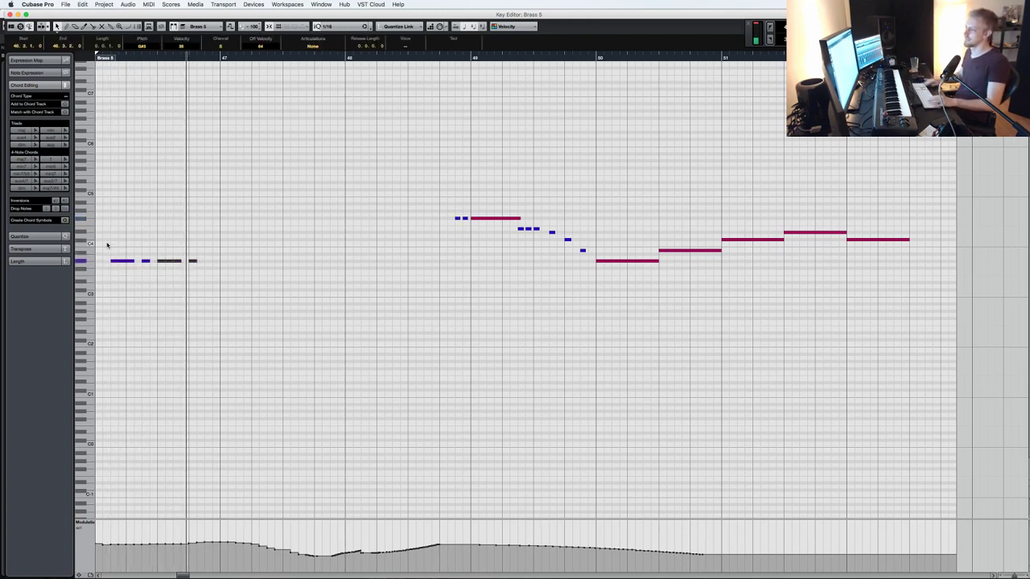
{"action": "key", "text": "KP_Subtract"}
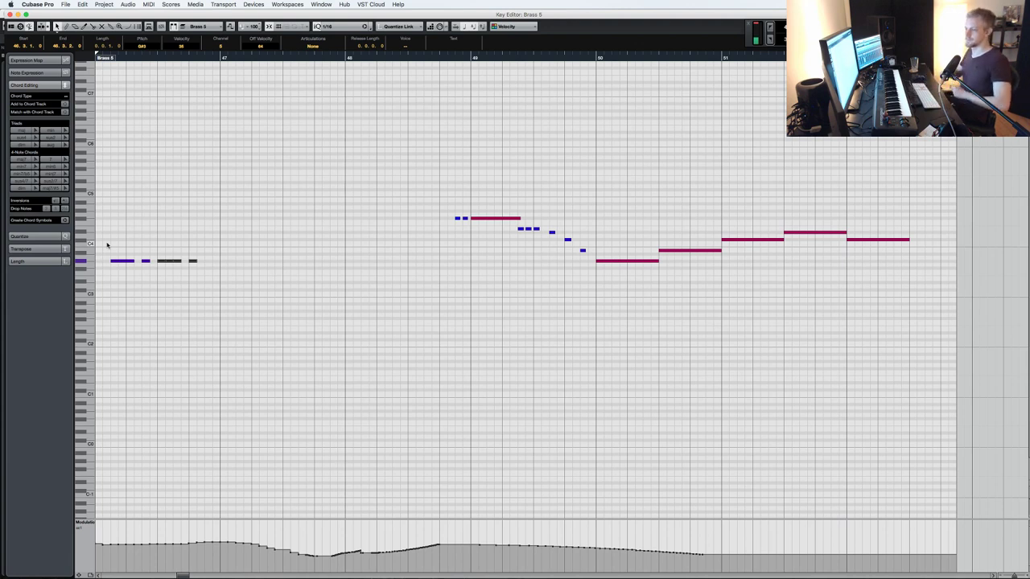
{"action": "key", "text": "space"}
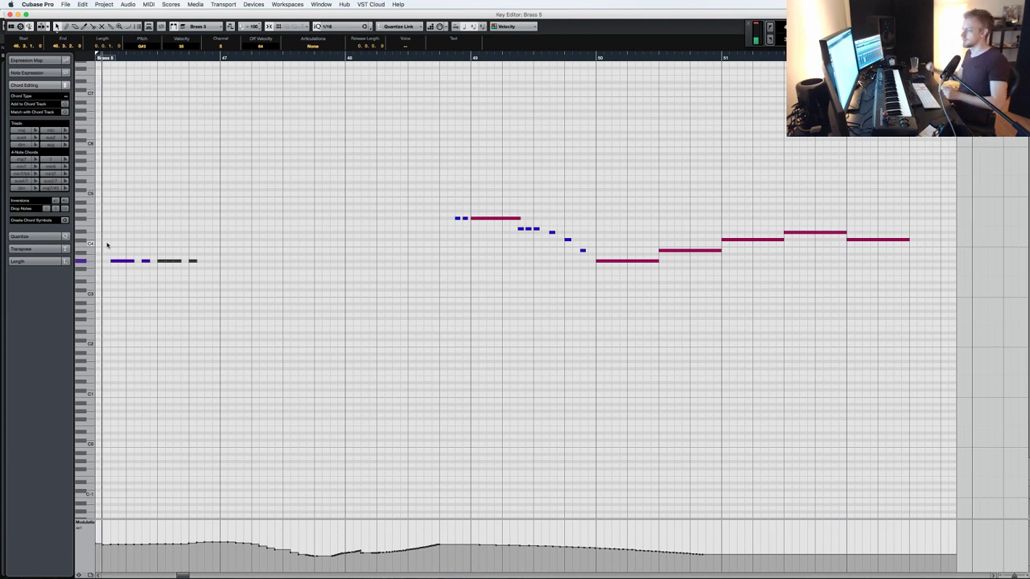
{"action": "key", "text": "super+Right"}
{"action": "key", "text": "space"}
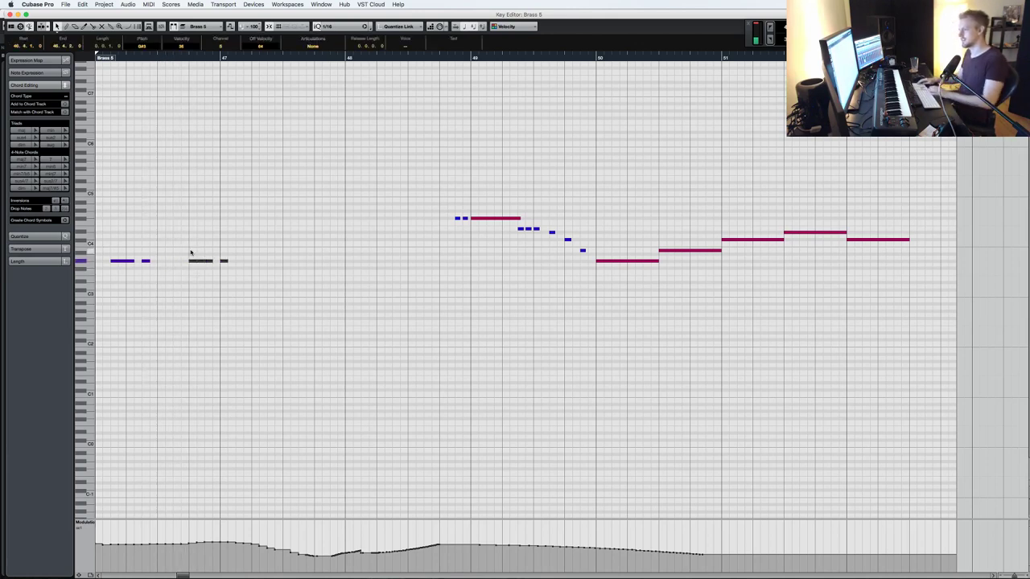
{"action": "key", "text": "space"}
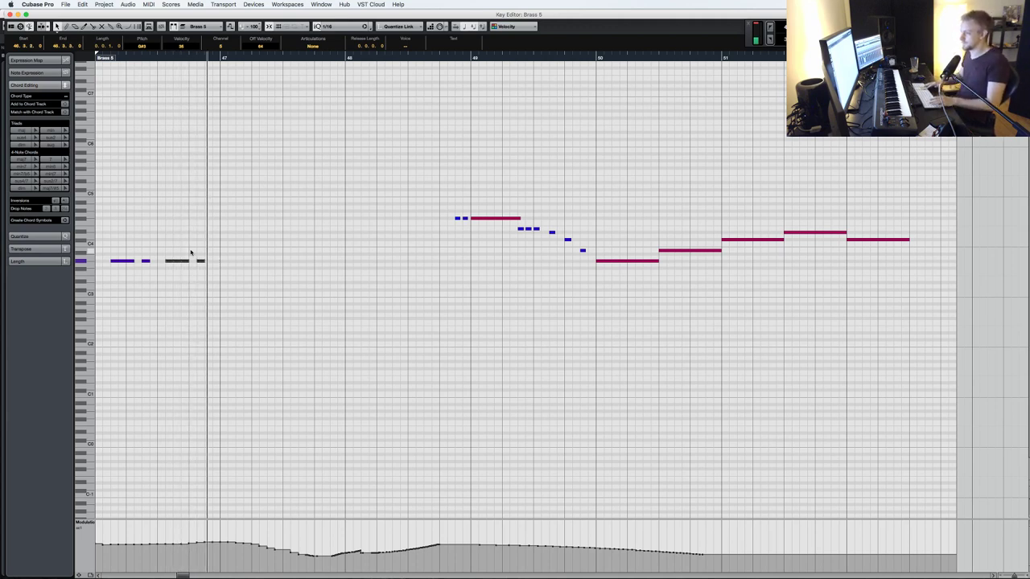
{"action": "key", "text": "KP_Subtract"}
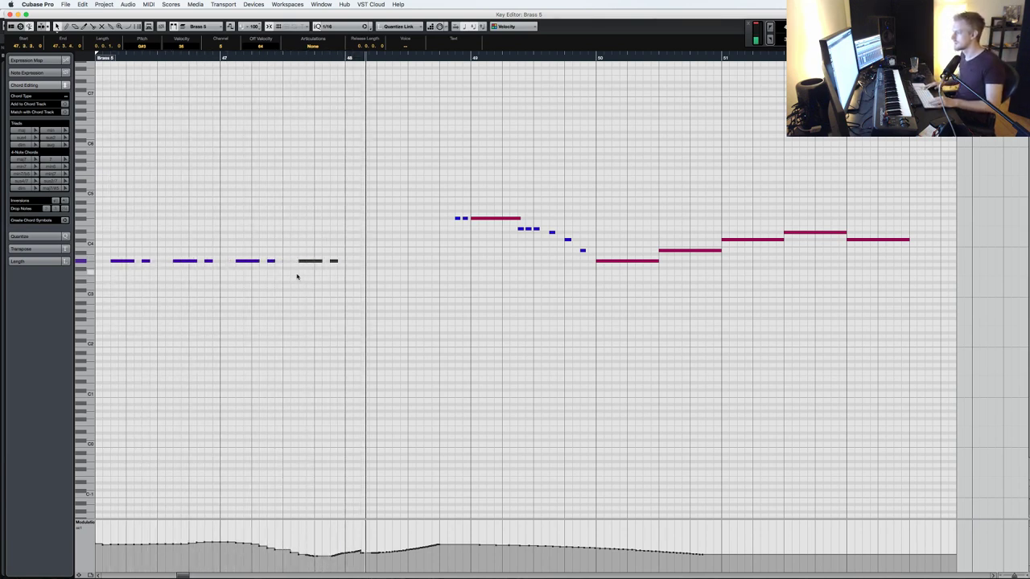
- Redraw the modulation curve across bars 47 and 48 as a gradual dip
{"action": "right_click", "coordinate": [249, 511]}
{"action": "left_click", "coordinate": [266, 520]}
{"action": "right_click", "coordinate": [296, 510]}
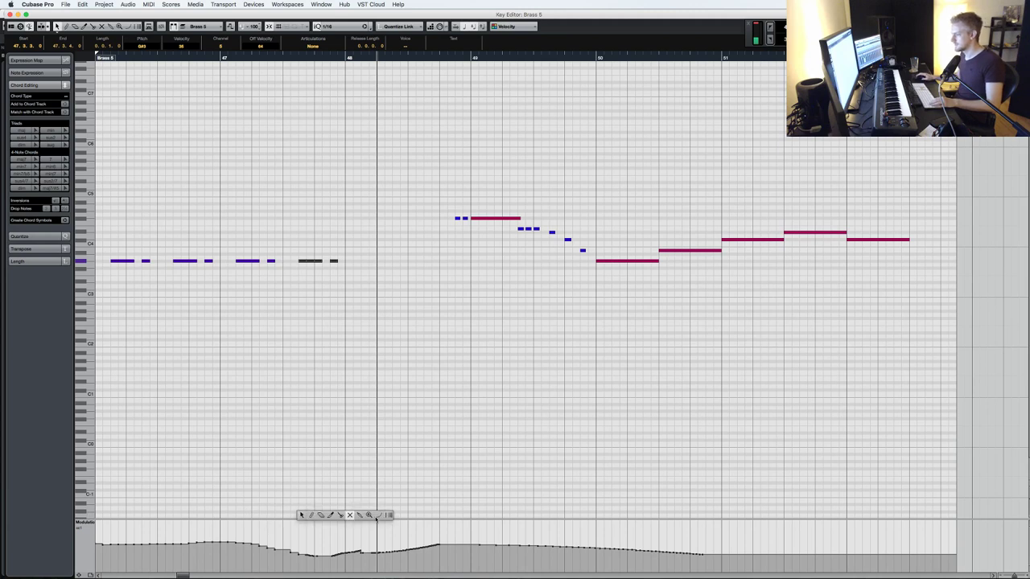
{"action": "left_click", "coordinate": [378, 516]}
{"action": "left_click_drag", "start_coordinate": [314, 543], "coordinate": [389, 552]}
- Repeat the rhythm pattern twice in bar 48 on F#3, leaving off the final short note
{"action": "key", "text": "super+d"}
{"action": "key", "text": "super+Right"}
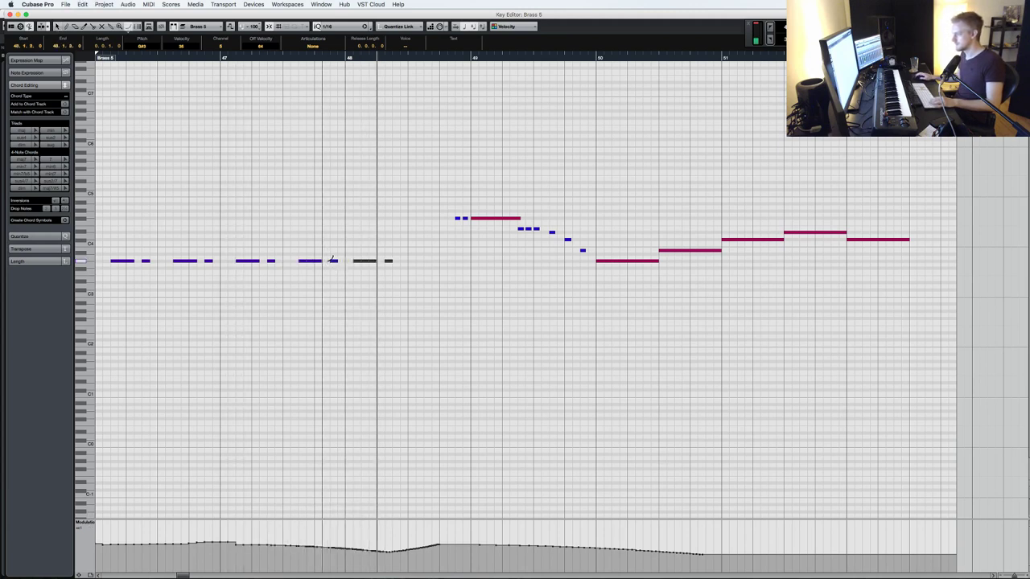
{"action": "key", "text": "super+d"}
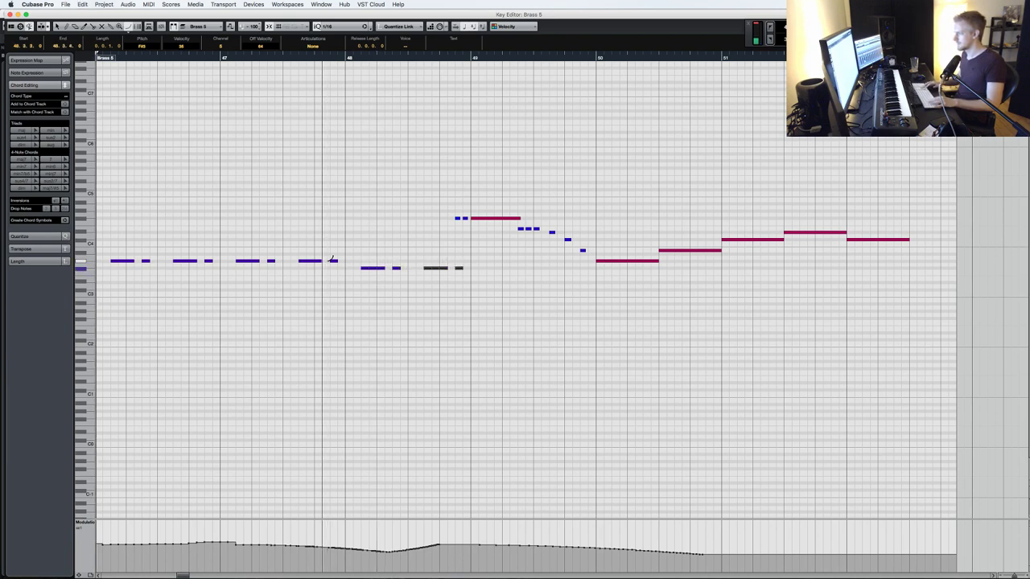
{"action": "key", "text": "1"}
{"action": "left_click_drag", "start_coordinate": [448, 280], "coordinate": [457, 262]}
{"action": "key", "text": "BackSpace"}
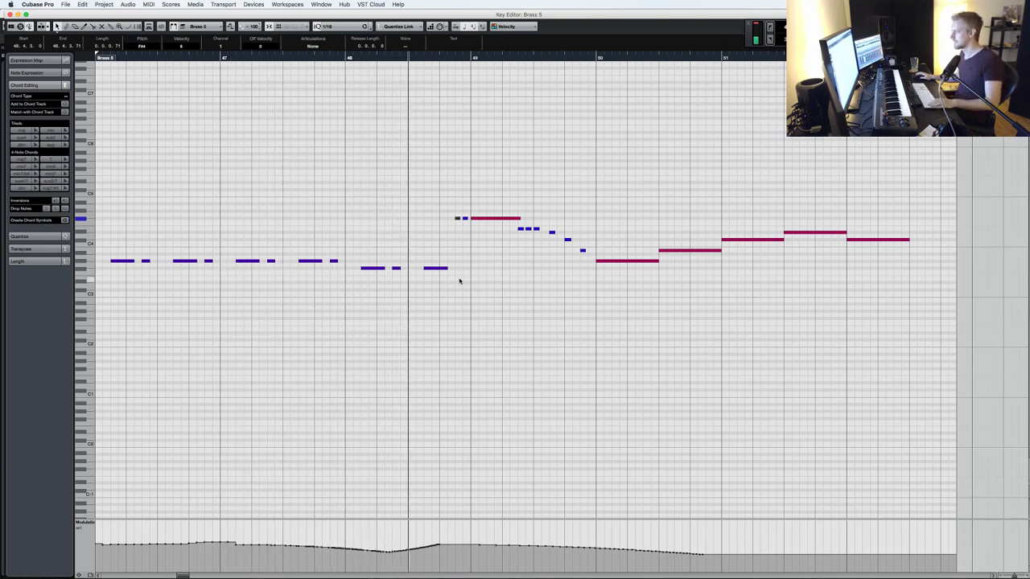
- Check the F#3 repeats in bar 48 by listening to the phrase leading into the long notes
{"action": "left_click", "coordinate": [365, 268]}
{"action": "left_click_drag", "start_coordinate": [366, 279], "coordinate": [447, 268]}
{"action": "left_click", "coordinate": [383, 304]}
{"action": "left_click", "coordinate": [395, 268]}
{"action": "left_click_drag", "start_coordinate": [444, 269], "coordinate": [457, 267]}
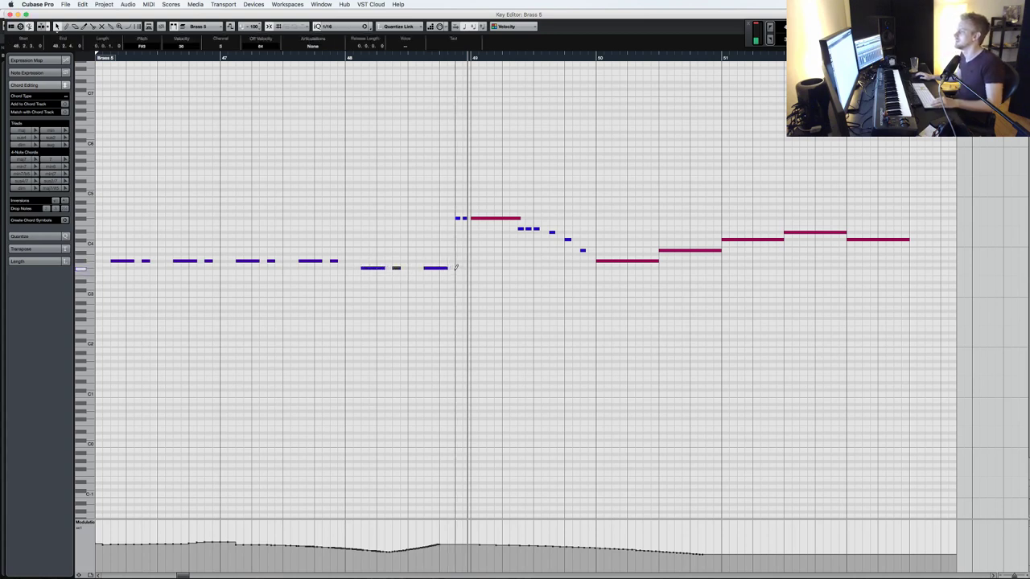
{"action": "key", "text": "space"}
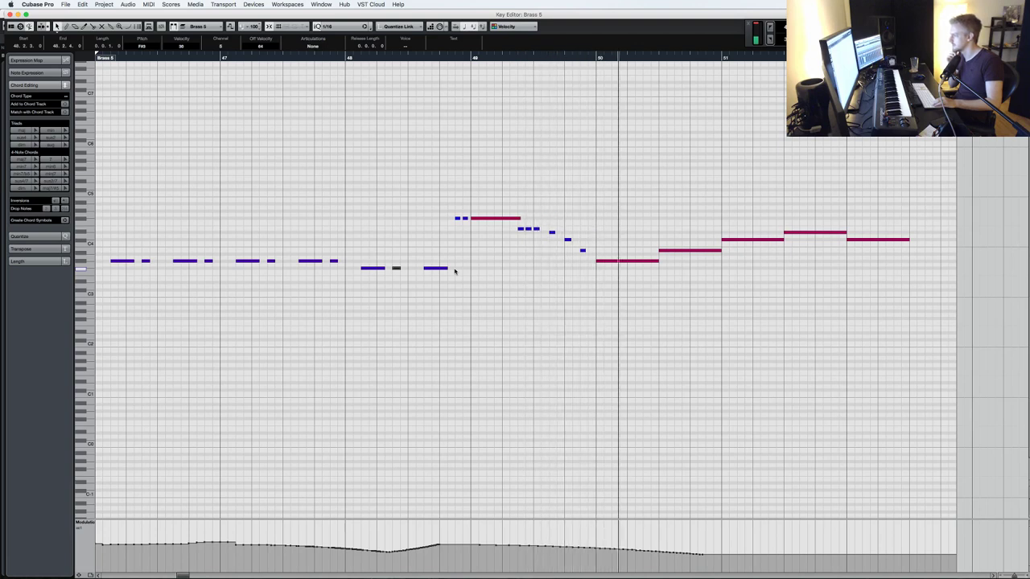
- Lengthen the short G#3 and F#3 repeats to eighth notes with higher velocity, and play them in the arrangement
{"action": "left_click", "coordinate": [146, 261]}
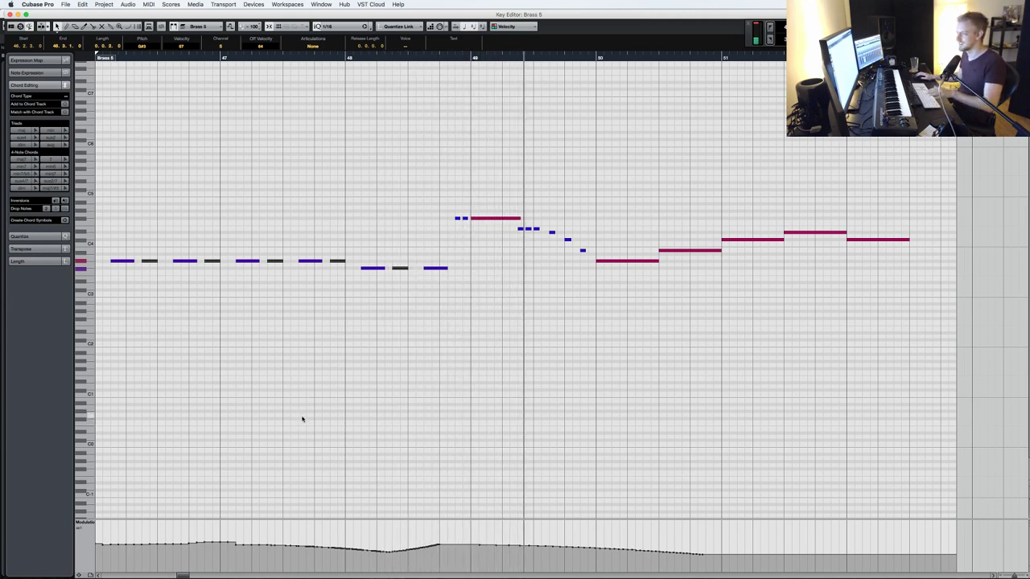
{"action": "left_click", "coordinate": [366, 429]}
{"action": "key", "text": "Return"}
{"action": "key", "text": "KP_0"}
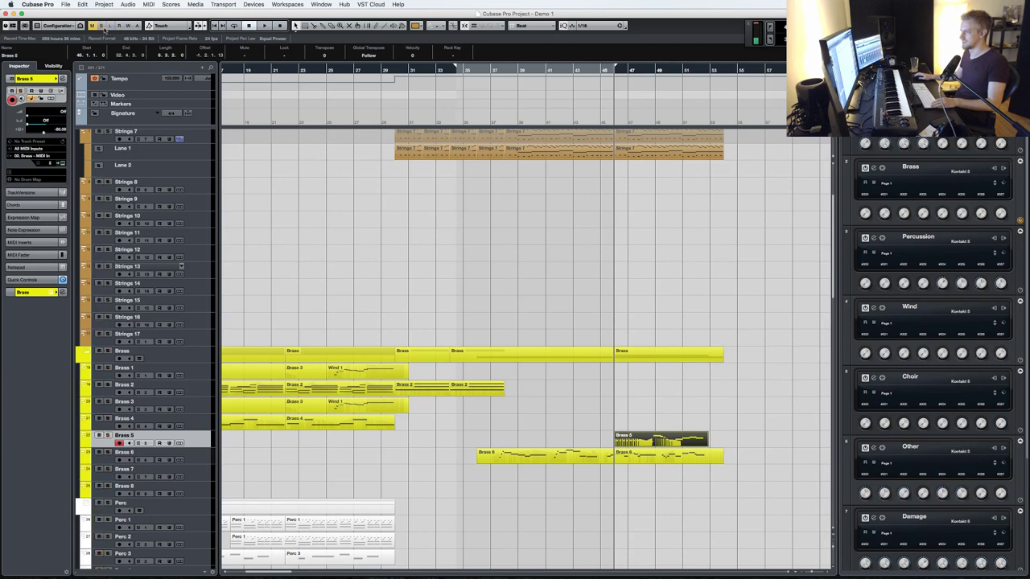
{"action": "key", "text": "KP_Subtract"}
{"action": "key", "text": "space"}
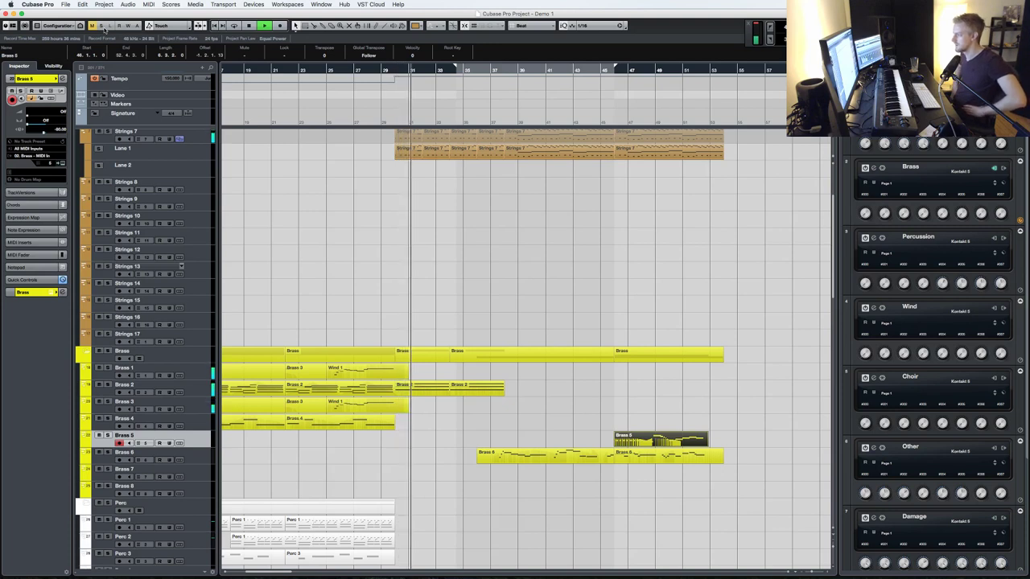
- Copy the last Damage 01 part to bar 24 and duplicate it five more times up to the end of the brass parts
{"action": "scroll", "coordinate": [313, 188], "scroll_direction": "down", "scroll_amount": 5}
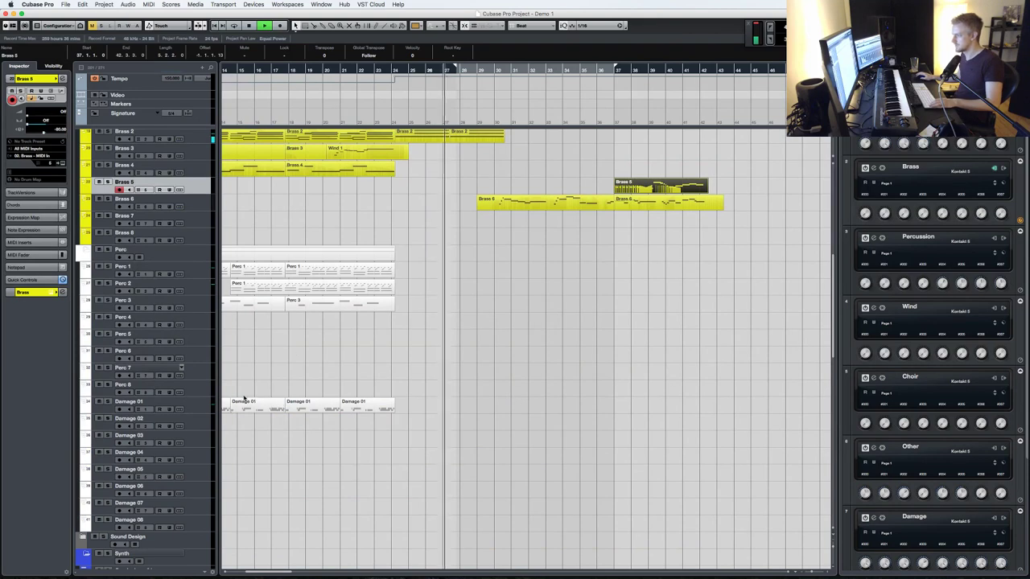
{"action": "left_click_drag", "start_coordinate": [365, 406], "coordinate": [420, 409]}
{"action": "double_click", "coordinate": [420, 407]}
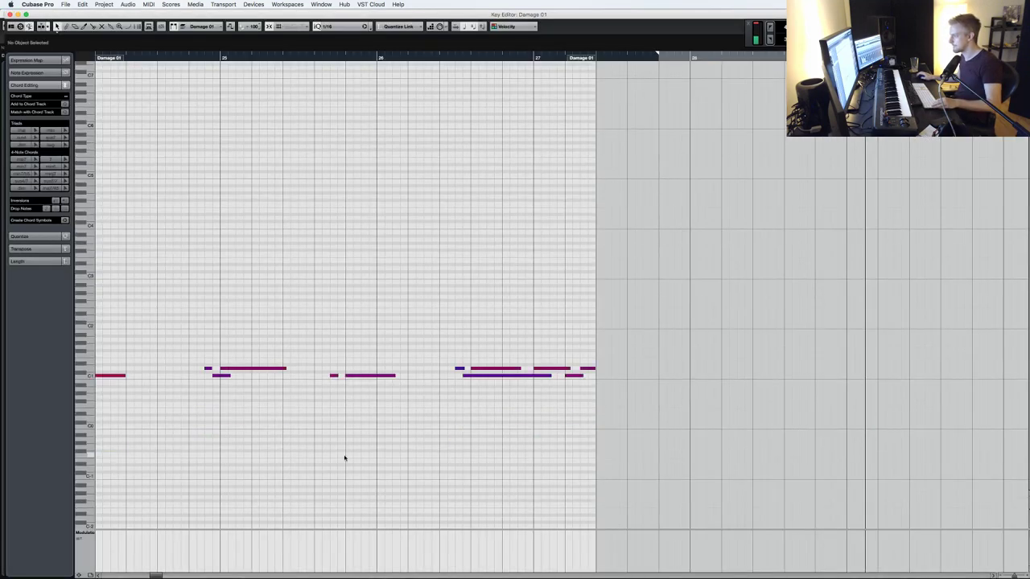
{"action": "key", "text": "Return"}
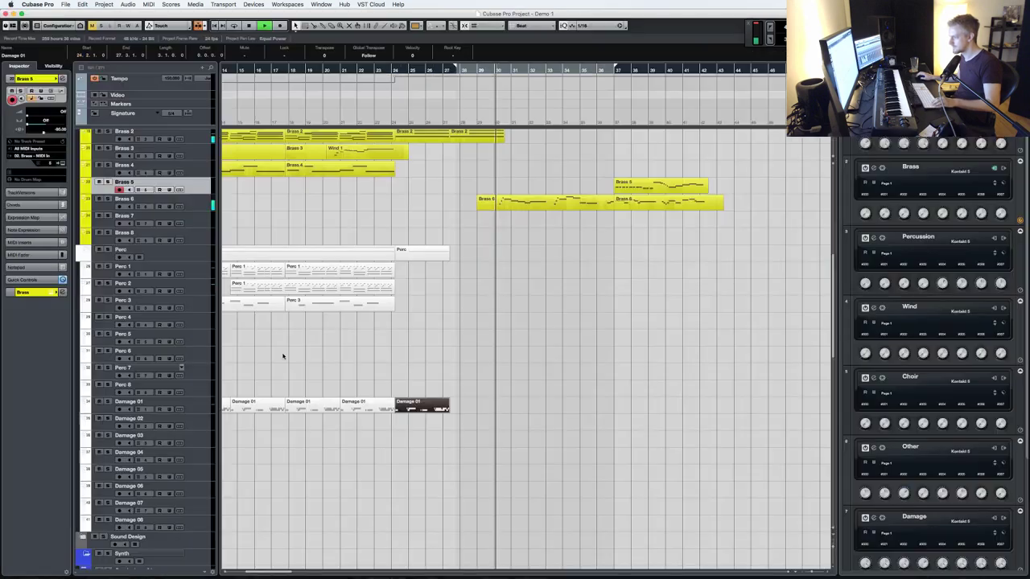
{"action": "key", "text": "super+d"}
{"action": "key", "text": "super+d"}
{"action": "key", "text": "super+d"}
{"action": "key", "text": "super+d"}
{"action": "key", "text": "super+d"}
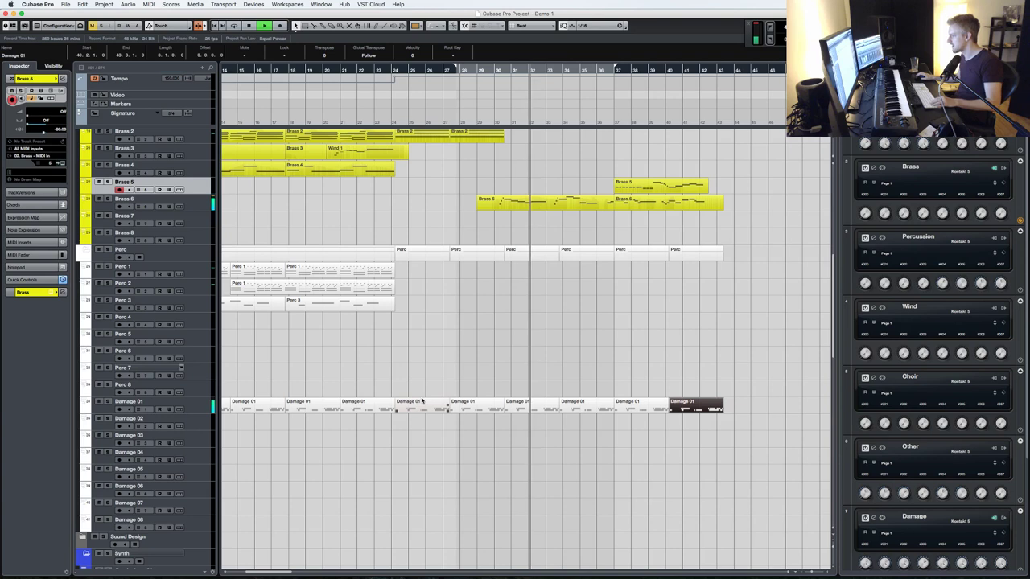
- Delete all the added Damage 01 copies from bar 24 onward
{"action": "left_click", "coordinate": [428, 406], "text": "shift"}
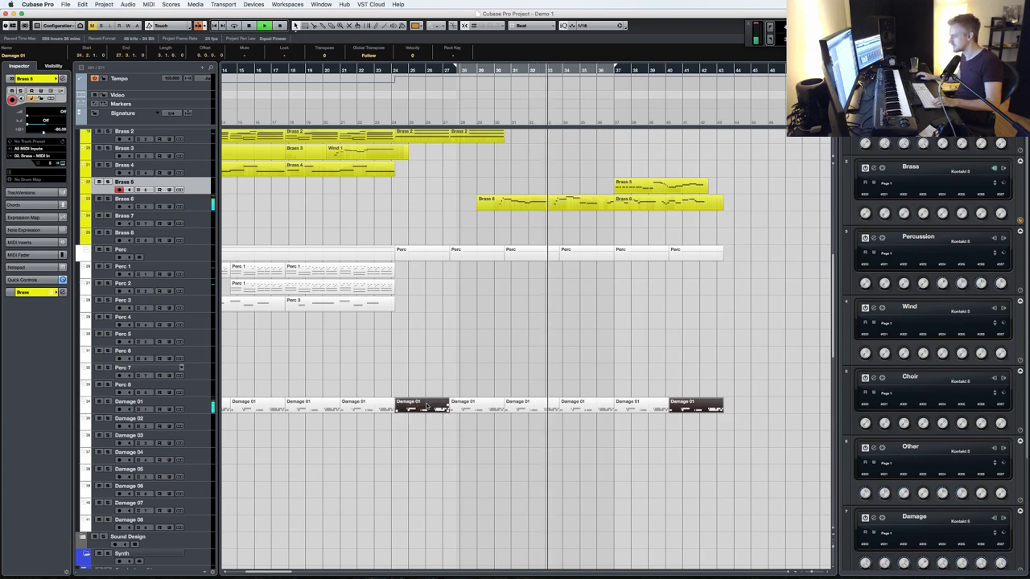
{"action": "key", "text": "4"}
{"action": "left_click", "coordinate": [428, 405]}
{"action": "left_click_drag", "start_coordinate": [715, 442], "coordinate": [428, 385]}
{"action": "key", "text": "Delete"}
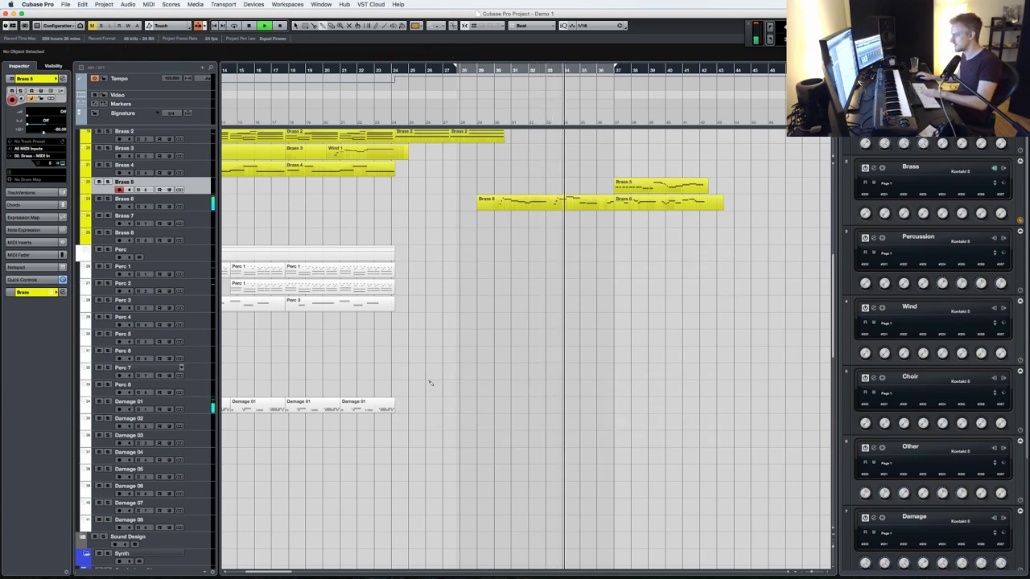
- Reopen the Brass 5 part and lower the velocity of the eighth-note G#3 and F#3 repeats
{"action": "scroll", "coordinate": [459, 392], "scroll_direction": "up", "scroll_amount": 3}
{"action": "scroll", "coordinate": [458, 391], "scroll_direction": "up", "scroll_amount": 3}
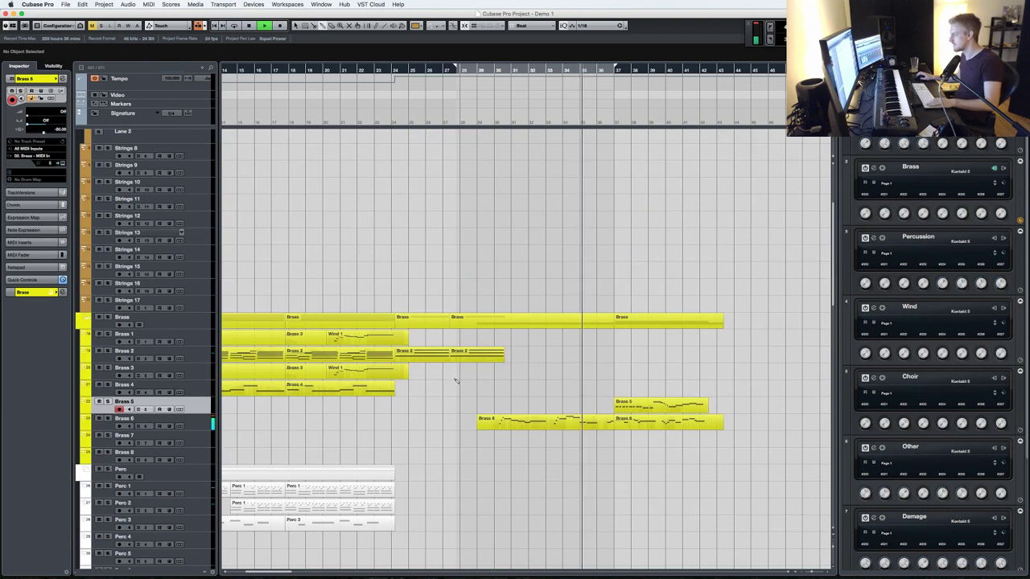
{"action": "double_click", "coordinate": [616, 408]}
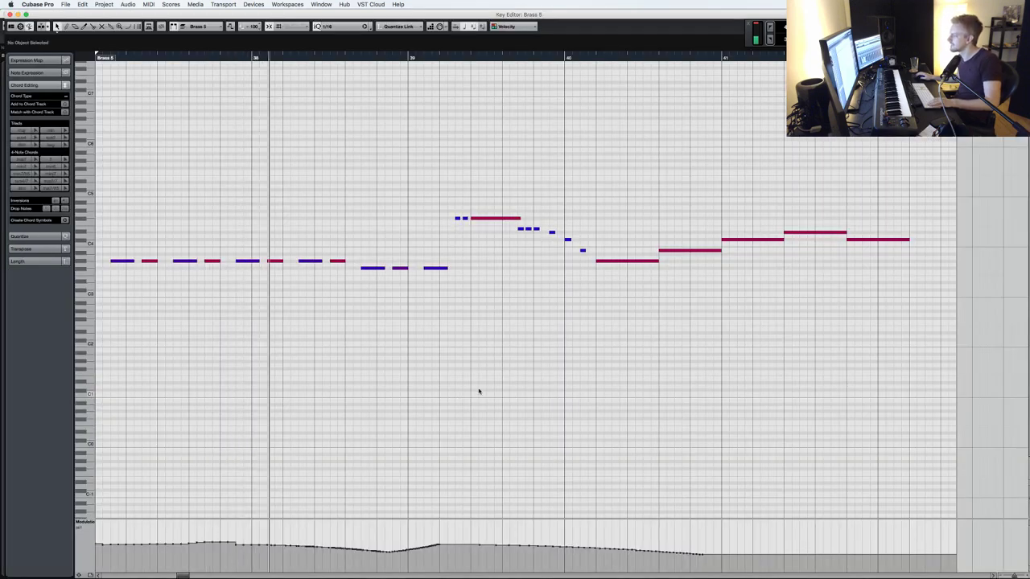
{"action": "left_click", "coordinate": [151, 261]}
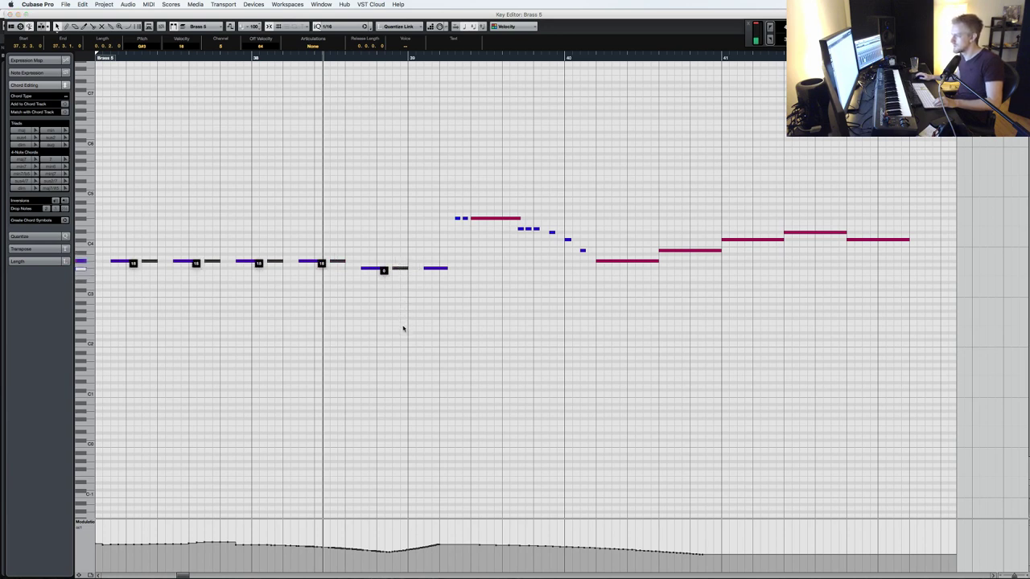
{"action": "left_click", "coordinate": [403, 328]}
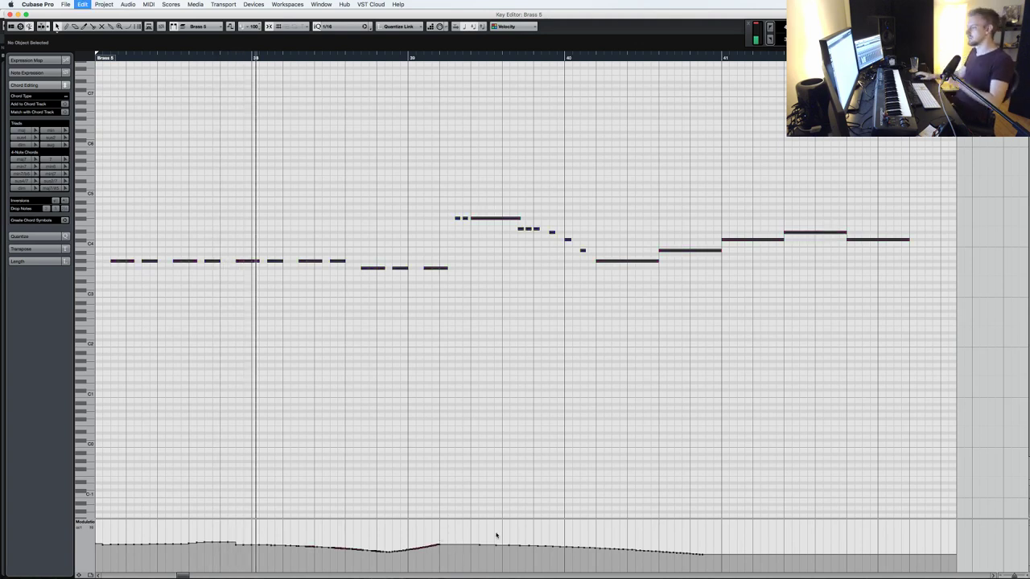
- Lower the modulation curve slightly across the Brass 5 part
{"action": "key", "text": "super+a"}
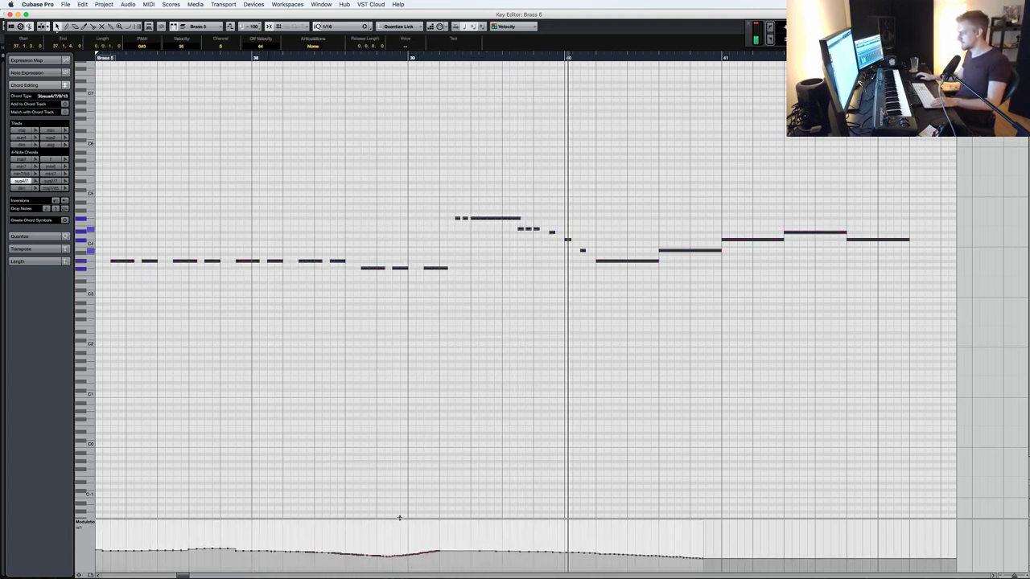
{"action": "key", "text": "space"}
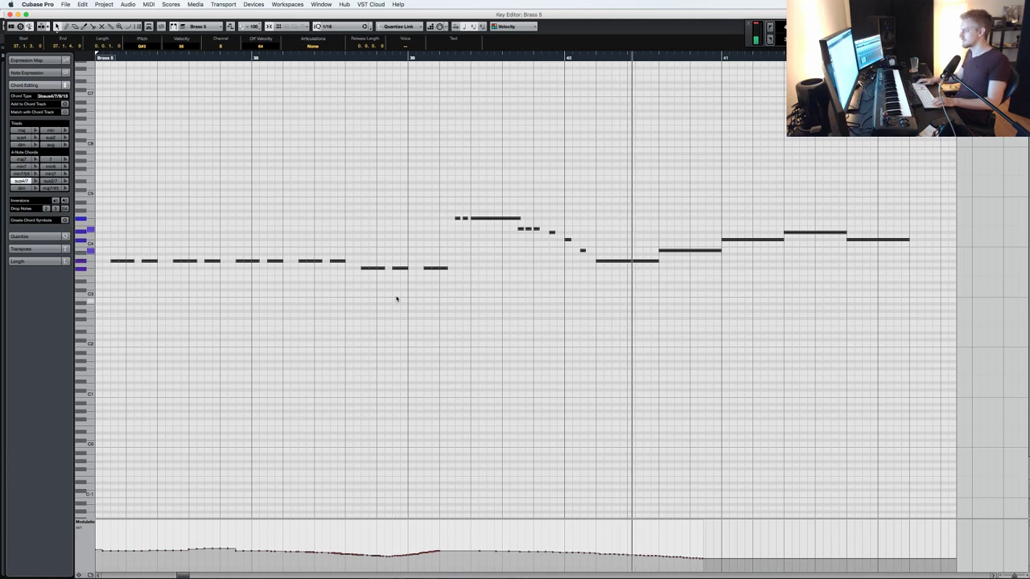
{"action": "left_click", "coordinate": [395, 298]}
- Add a sixteenth F#3 after the last repeat in bar 39, duplicate the closing F#3 group onto beat 3, and audition it
{"action": "left_click_drag", "start_coordinate": [414, 267], "coordinate": [414, 265]}
{"action": "left_click", "coordinate": [451, 274]}
{"action": "left_click", "coordinate": [458, 267]}
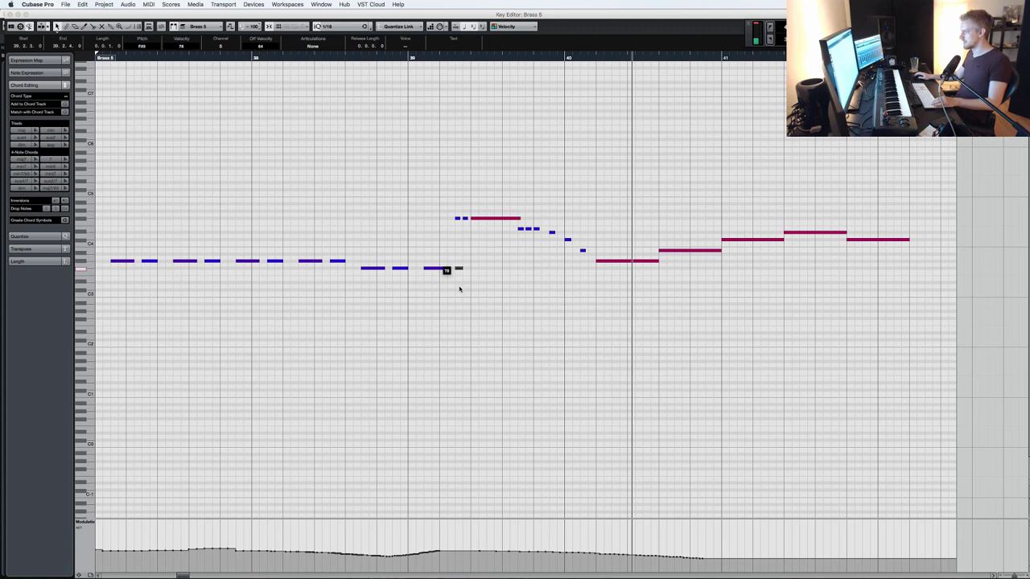
{"action": "left_click_drag", "start_coordinate": [468, 278], "coordinate": [423, 254]}
{"action": "key", "text": "super+d"}
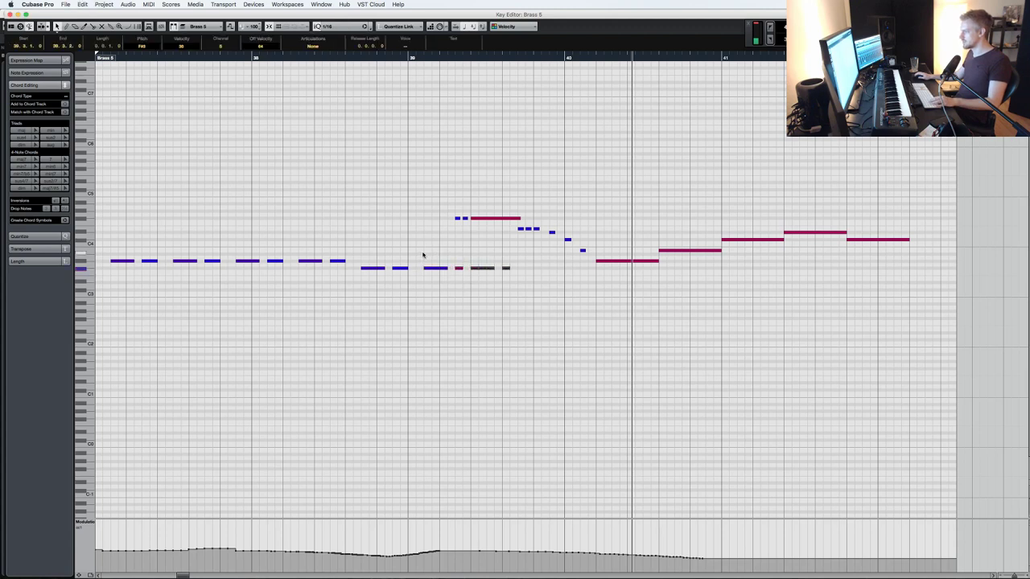
{"action": "key", "text": "KP_Subtract"}
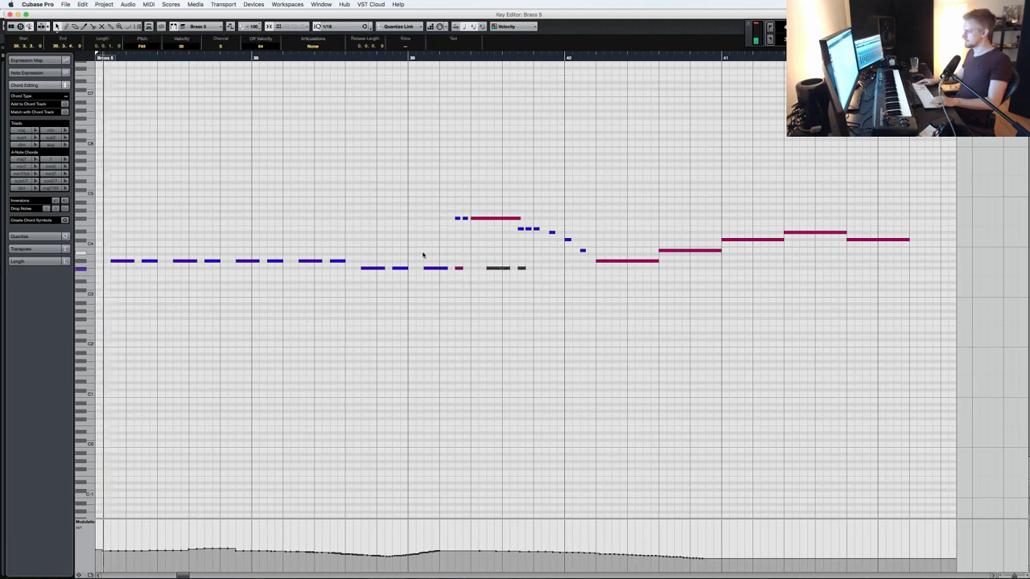
- Return to the project window, show the whole arrangement, and play it from bar 1
{"action": "key", "text": "Return"}
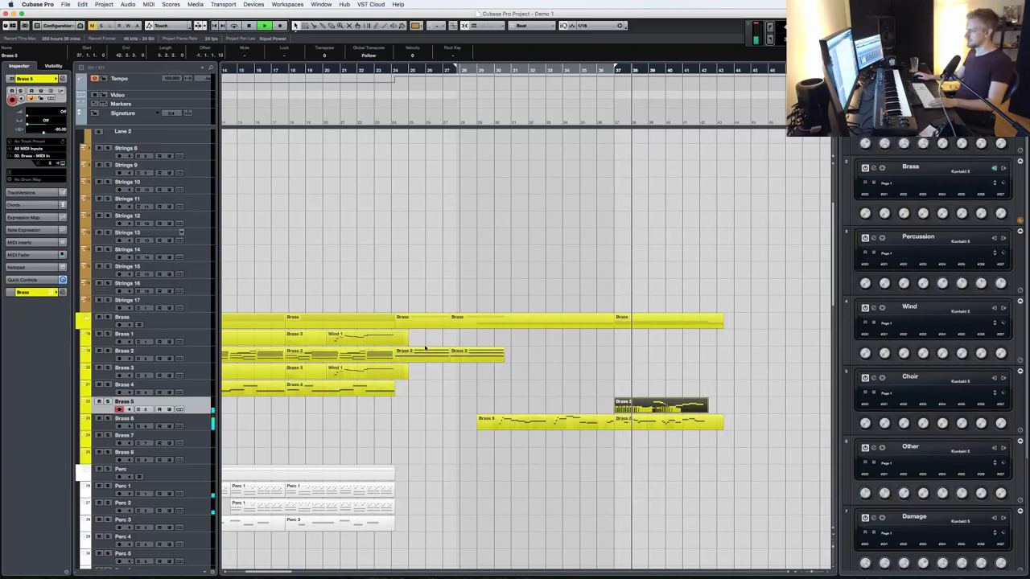
{"action": "key", "text": "g"}
{"action": "key", "text": "g"}
{"action": "key", "text": "g"}
{"action": "key", "text": "g"}
{"action": "key", "text": "g"}
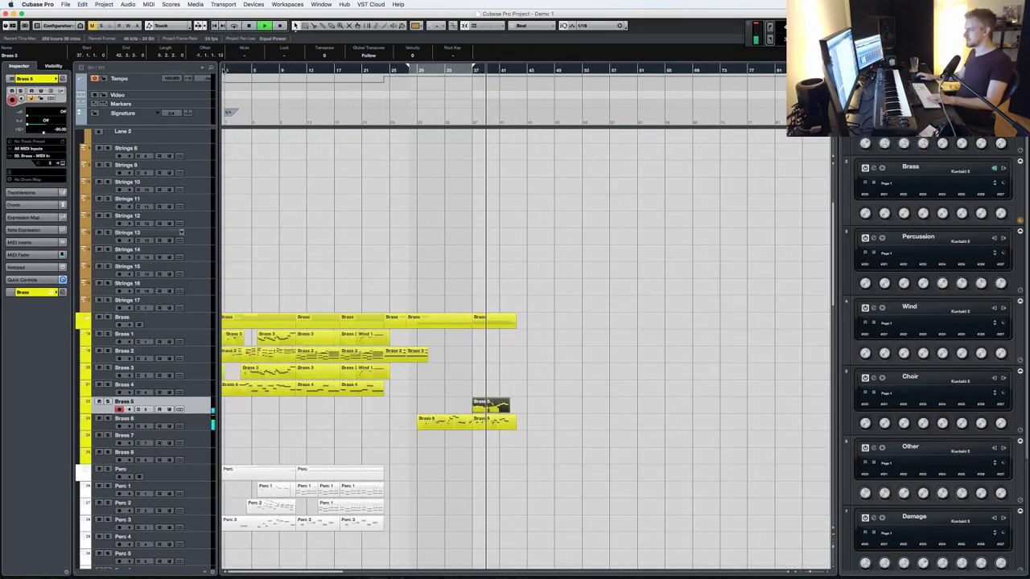
{"action": "left_click", "coordinate": [225, 68], "text": "alt"}
{"action": "left_click", "coordinate": [226, 70]}
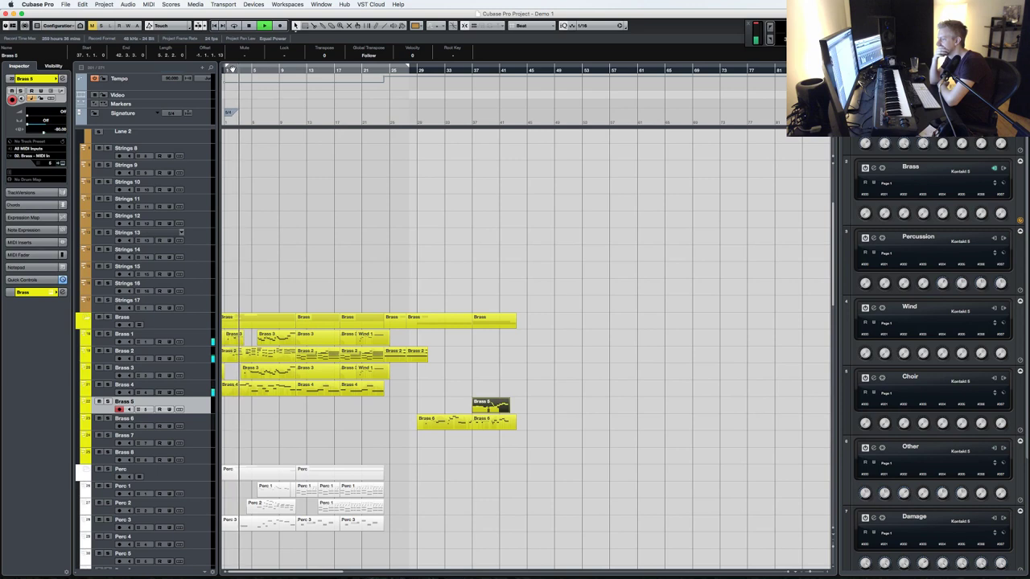
- Enlarge the tracks and examine the brass, strings, percussion, wind and choir parts while the opening section plays
{"action": "key", "text": "shift+h"}
{"action": "key", "text": "shift+h"}
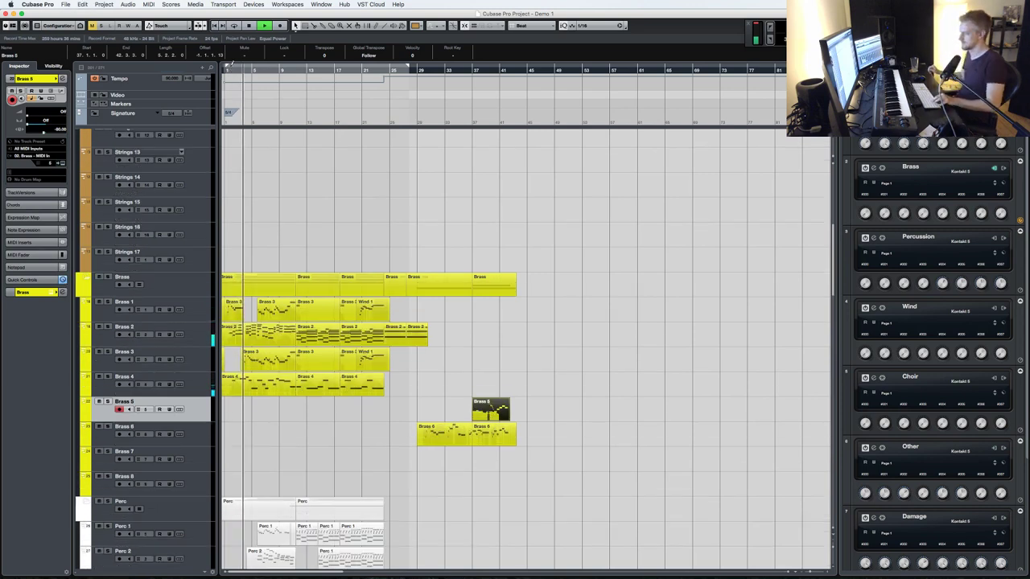
{"action": "key", "text": "h"}
{"action": "key", "text": "h"}
{"action": "key", "text": "h"}
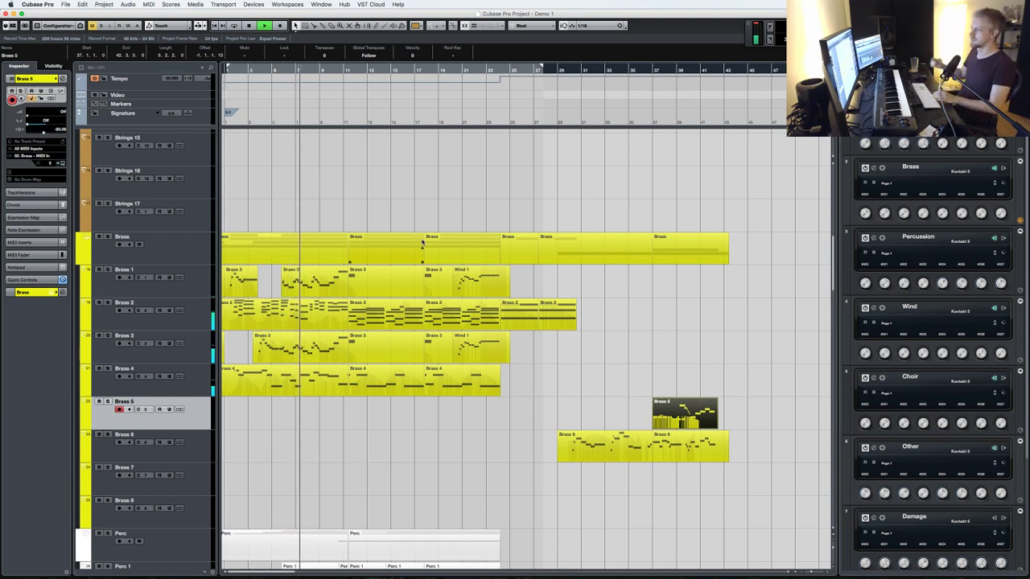
{"action": "scroll", "coordinate": [462, 348], "scroll_direction": "down", "scroll_amount": 2}
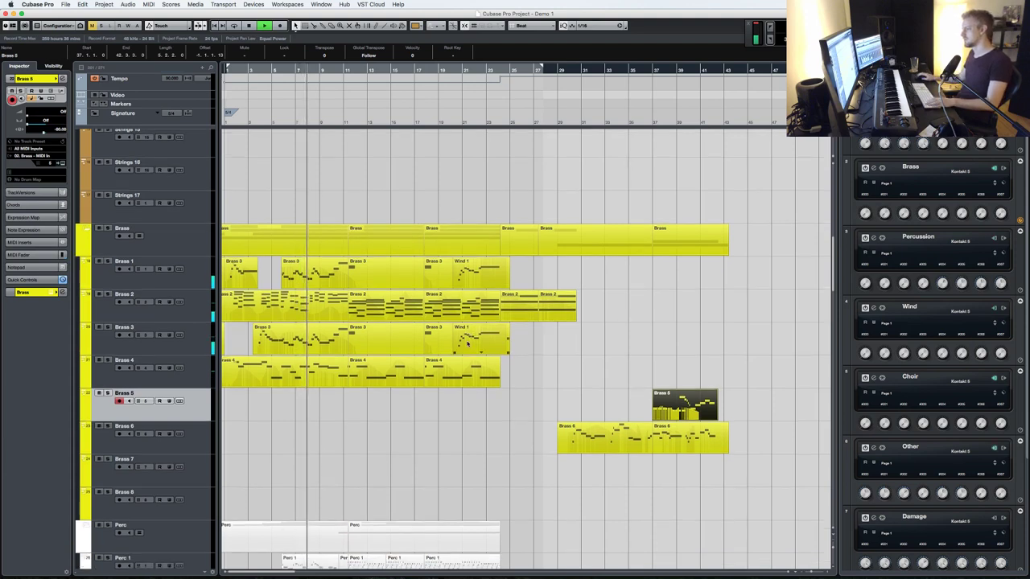
{"action": "scroll", "coordinate": [463, 348], "scroll_direction": "up", "scroll_amount": 20}
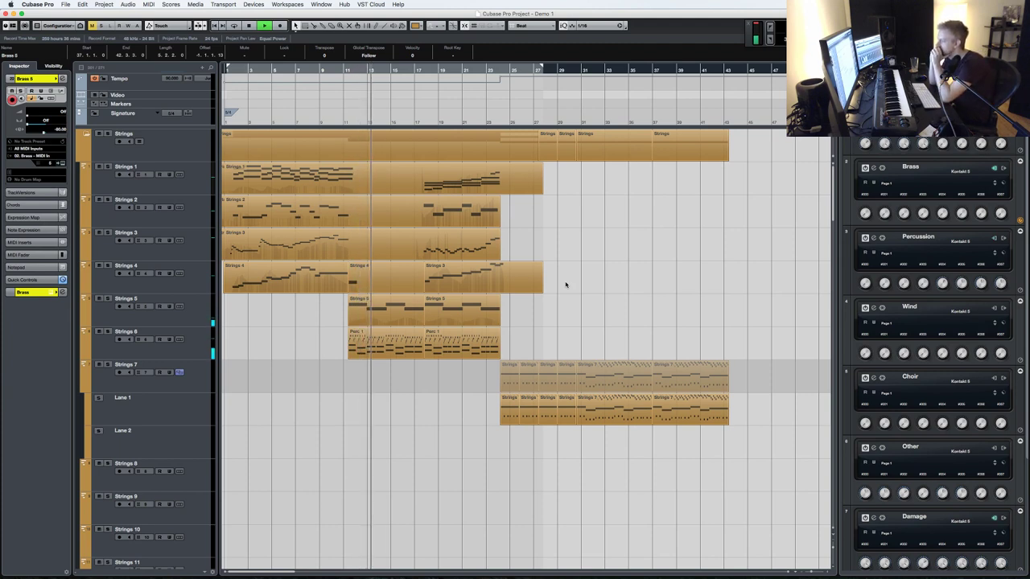
{"action": "scroll", "coordinate": [563, 429], "scroll_direction": "down", "scroll_amount": 10}
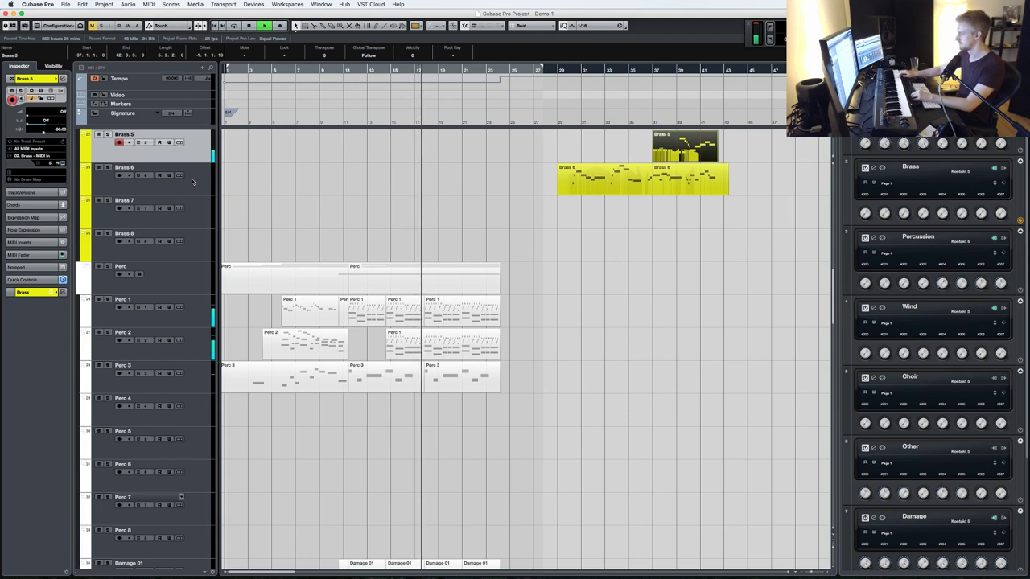
{"action": "scroll", "coordinate": [453, 427], "scroll_direction": "up", "scroll_amount": 10}
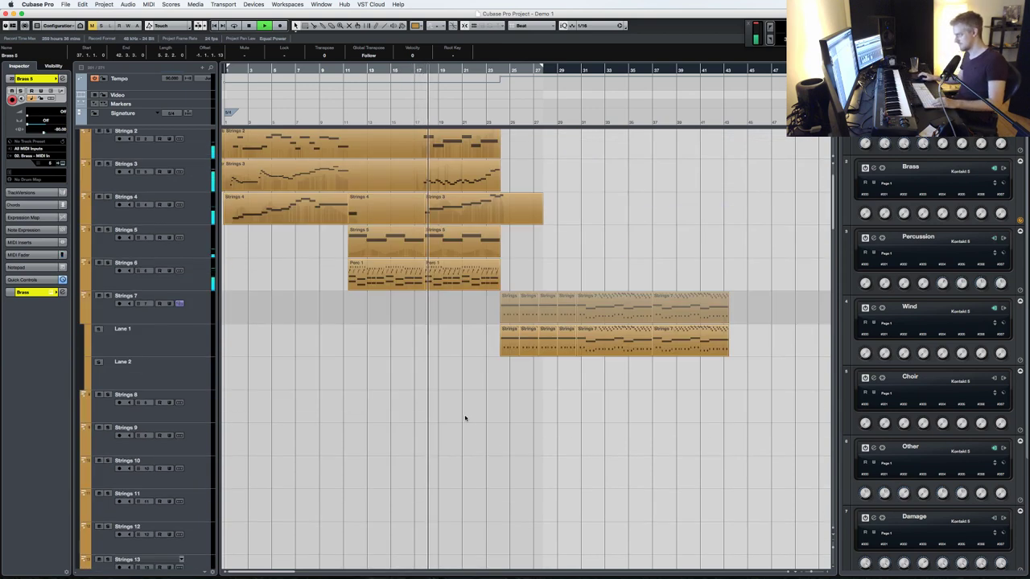
{"action": "scroll", "coordinate": [465, 418], "scroll_direction": "up", "scroll_amount": 2}
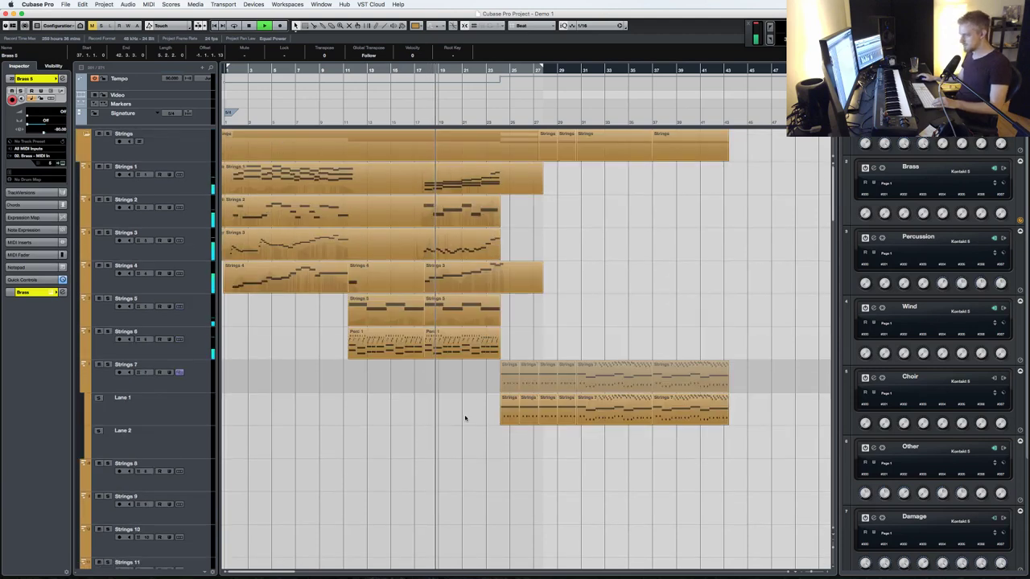
{"action": "scroll", "coordinate": [465, 419], "scroll_direction": "down", "scroll_amount": 15}
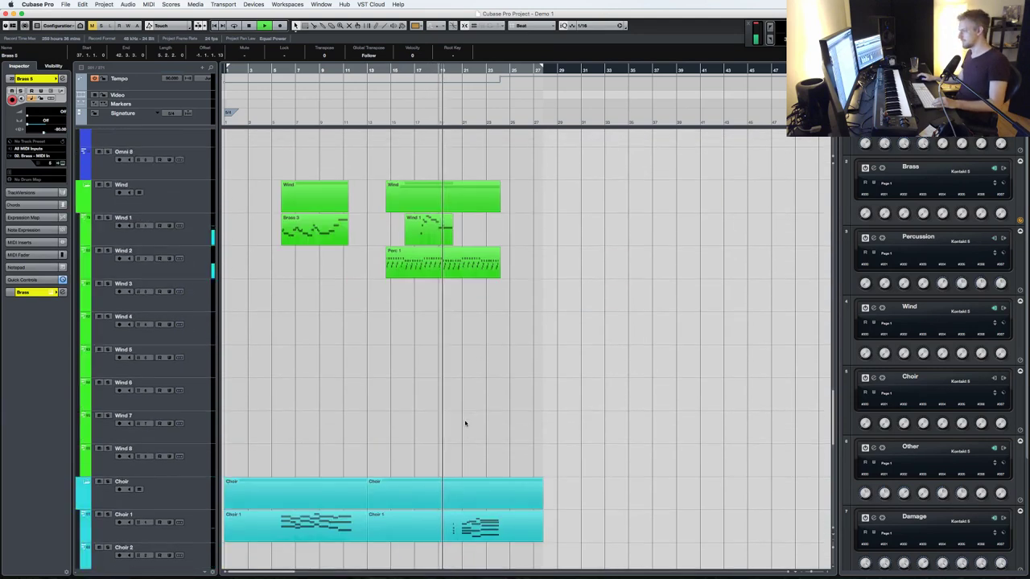
- Examine the Other tracks at the end of the track list during playback and save the project
{"action": "scroll", "coordinate": [465, 423], "scroll_direction": "down", "scroll_amount": 10}
{"action": "left_click_drag", "start_coordinate": [492, 294], "coordinate": [456, 239]}
{"action": "key", "text": "4"}
{"action": "left_click", "coordinate": [447, 237]}
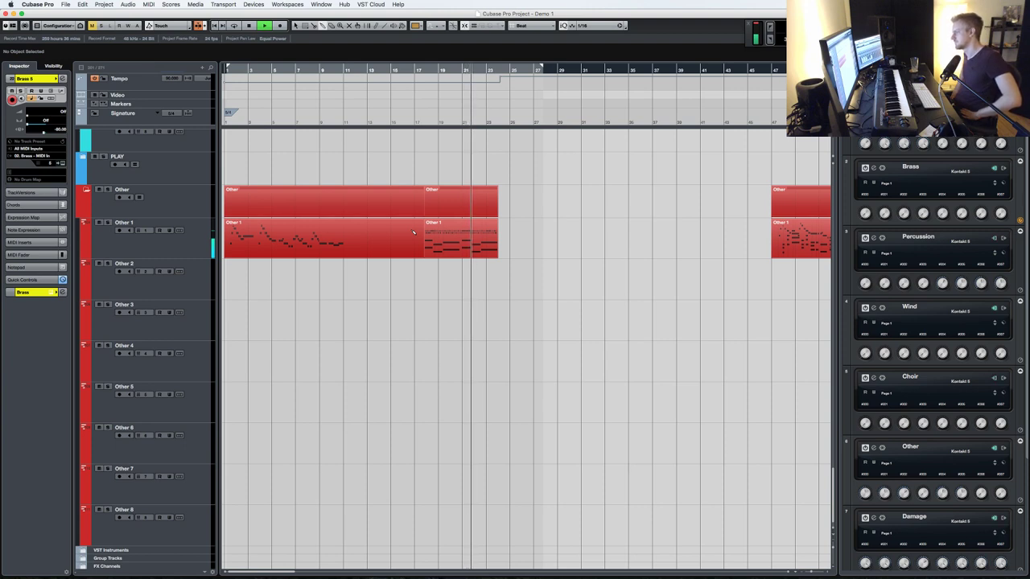
{"action": "key", "text": "super+s"}
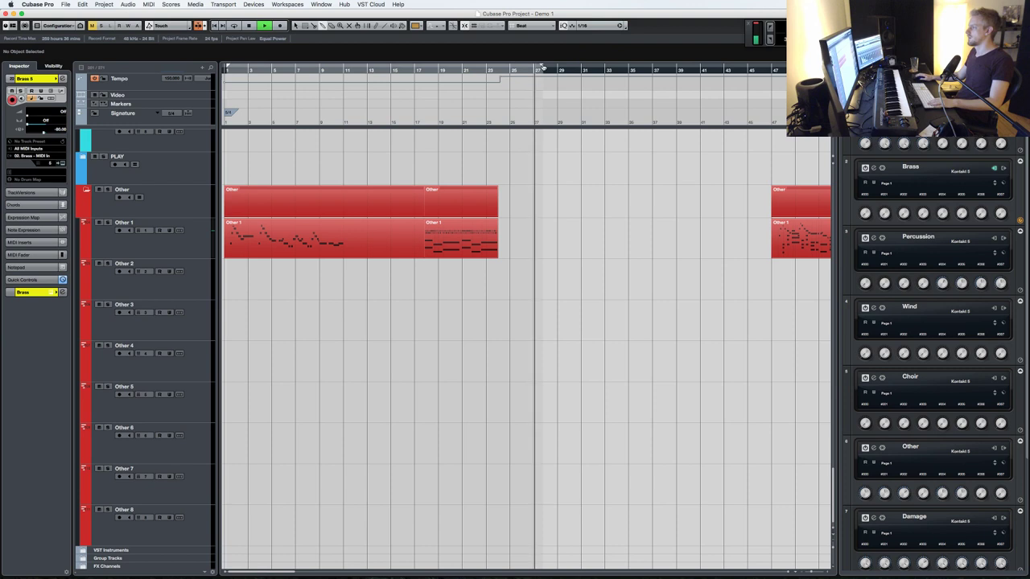
- Extend the right locator to bar 43, select the Brass 2 track, and review the brass and strings parts during playback
{"action": "scroll", "coordinate": [636, 202], "scroll_direction": "up", "scroll_amount": 15}
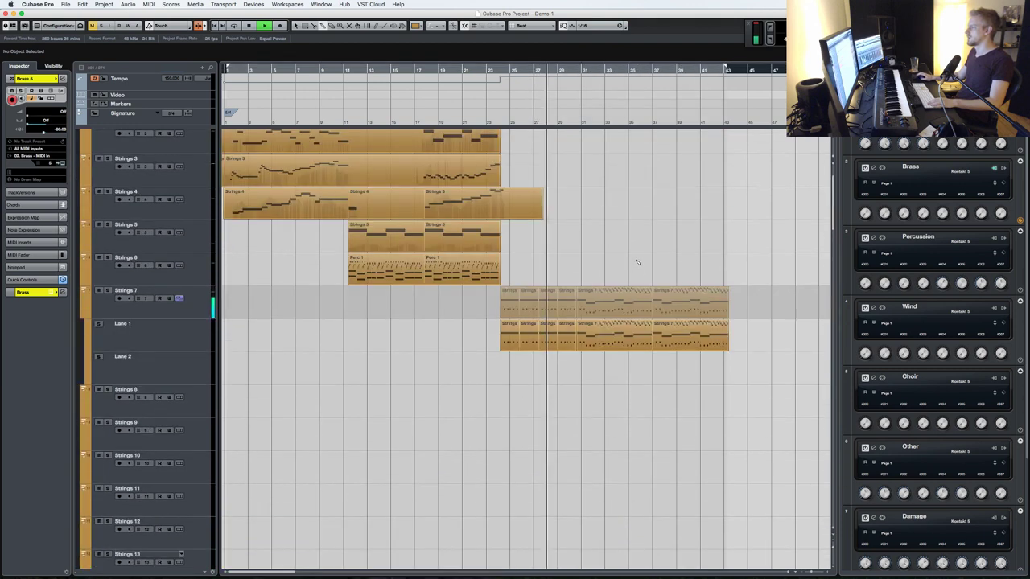
{"action": "scroll", "coordinate": [636, 262], "scroll_direction": "down", "scroll_amount": 10}
{"action": "scroll", "coordinate": [637, 261], "scroll_direction": "up", "scroll_amount": 4}
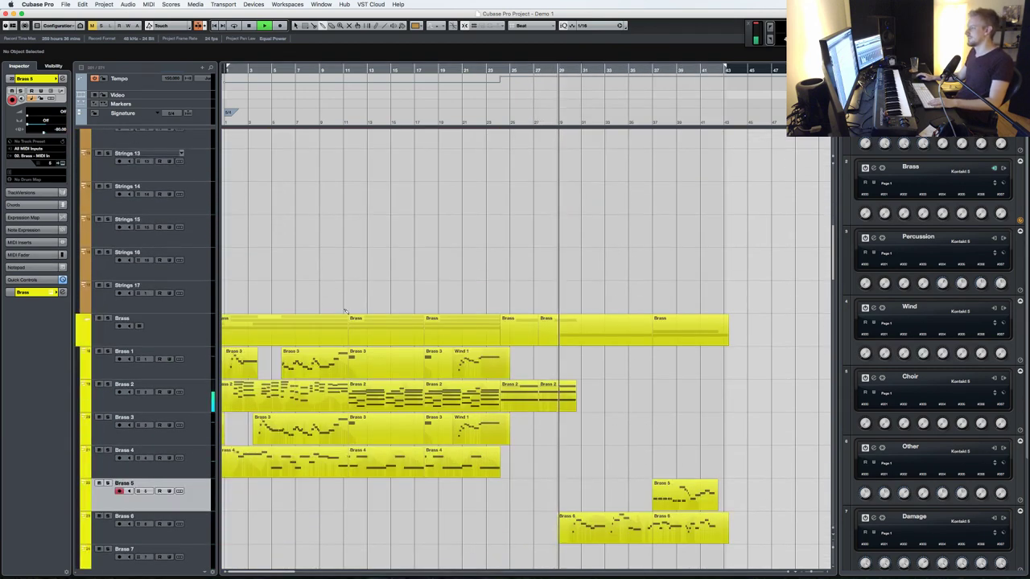
{"action": "left_click", "coordinate": [203, 392]}
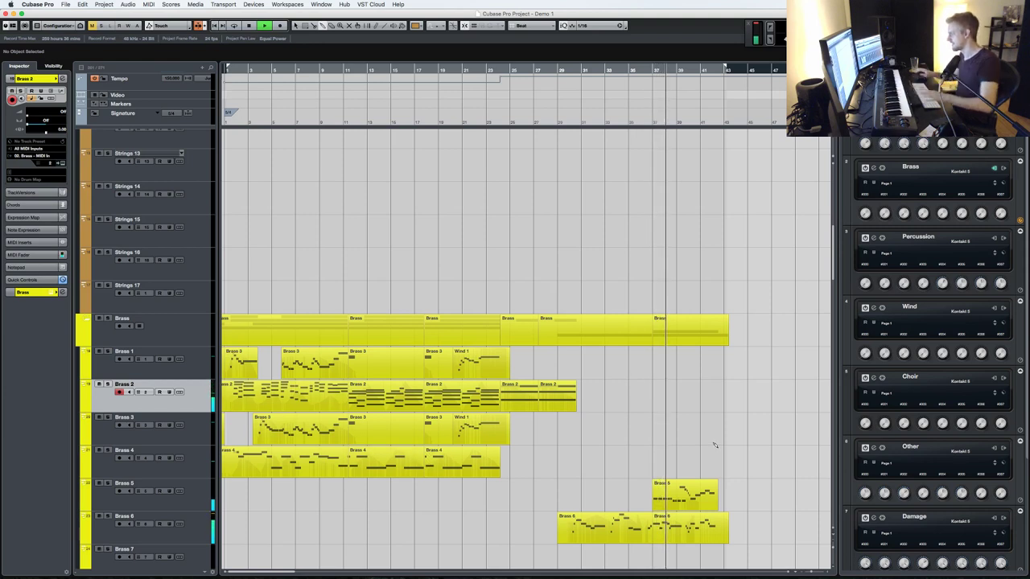
{"action": "scroll", "coordinate": [713, 445], "scroll_direction": "down", "scroll_amount": 5}
{"action": "scroll", "coordinate": [667, 391], "scroll_direction": "up", "scroll_amount": 3}
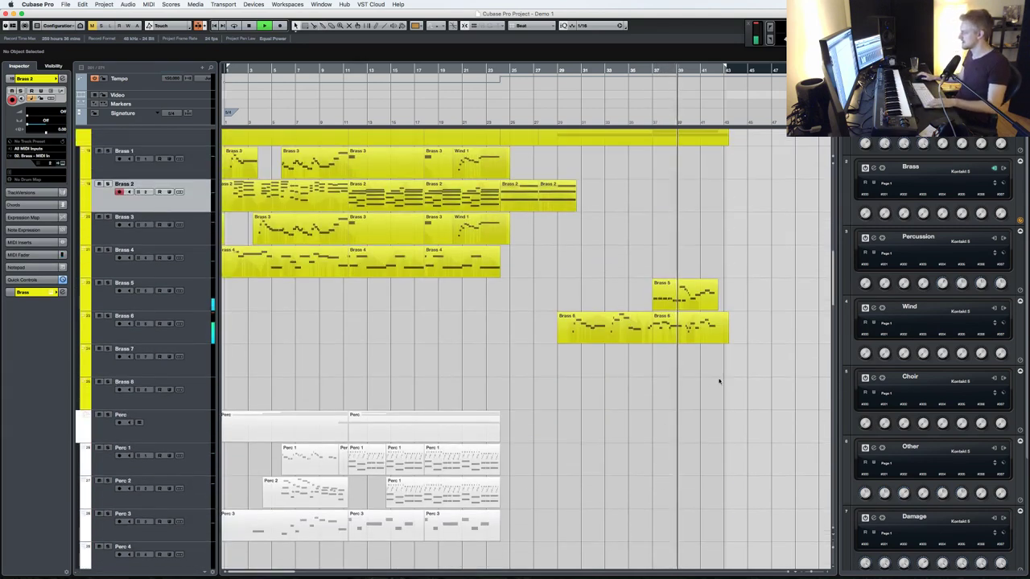
{"action": "scroll", "coordinate": [722, 379], "scroll_direction": "up", "scroll_amount": 1}
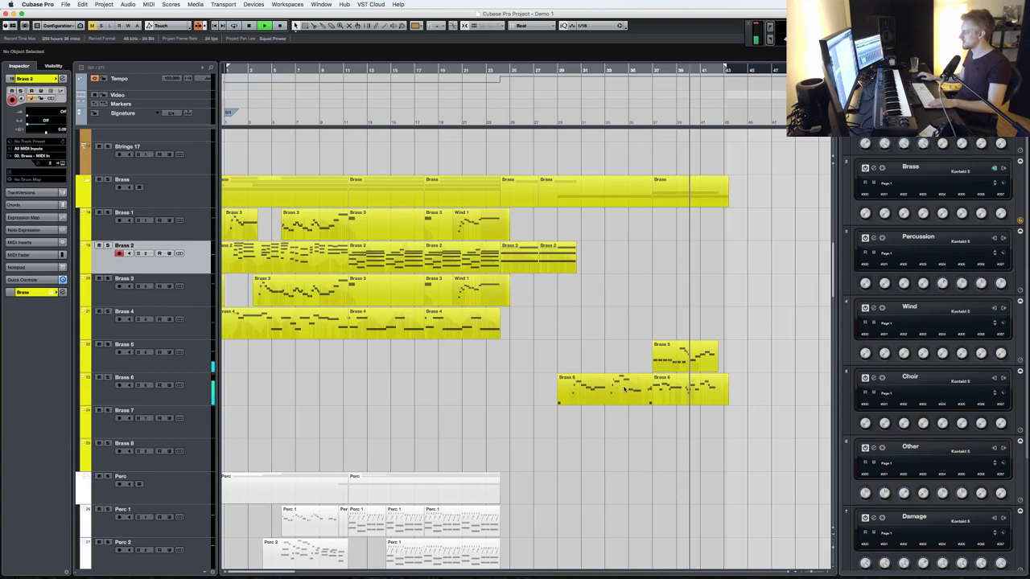
{"action": "scroll", "coordinate": [624, 391], "scroll_direction": "up", "scroll_amount": 2}
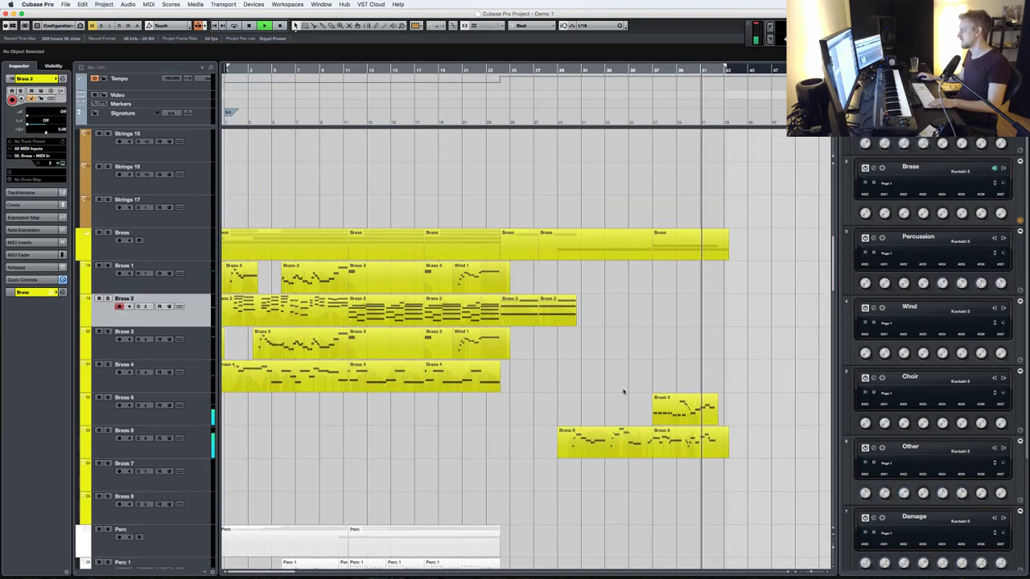
{"action": "scroll", "coordinate": [623, 391], "scroll_direction": "up", "scroll_amount": 10}
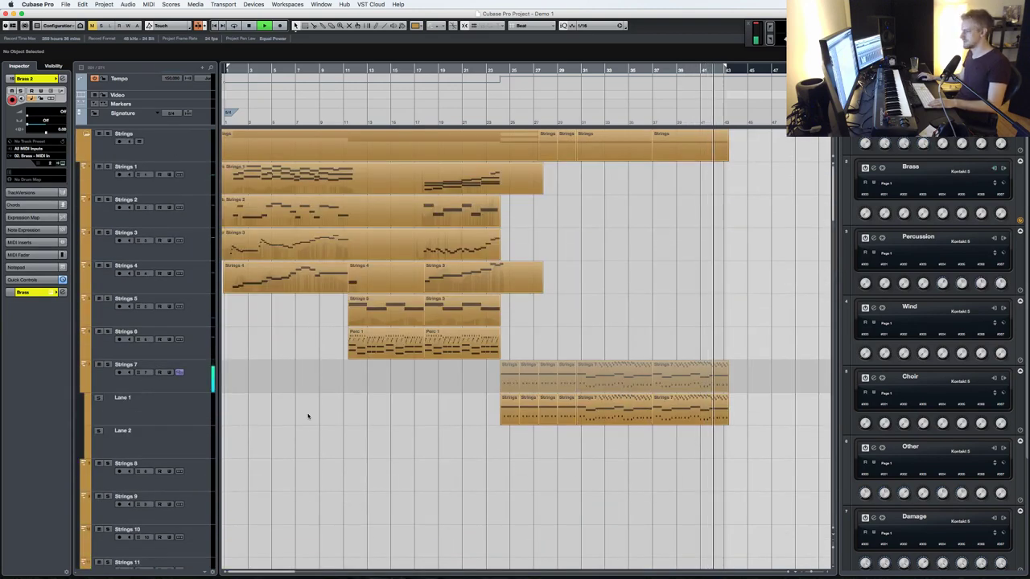
- Hide the Strings 7 lanes, stop playback and return to the project start
{"action": "left_click", "coordinate": [180, 371]}
{"action": "key", "text": "space"}
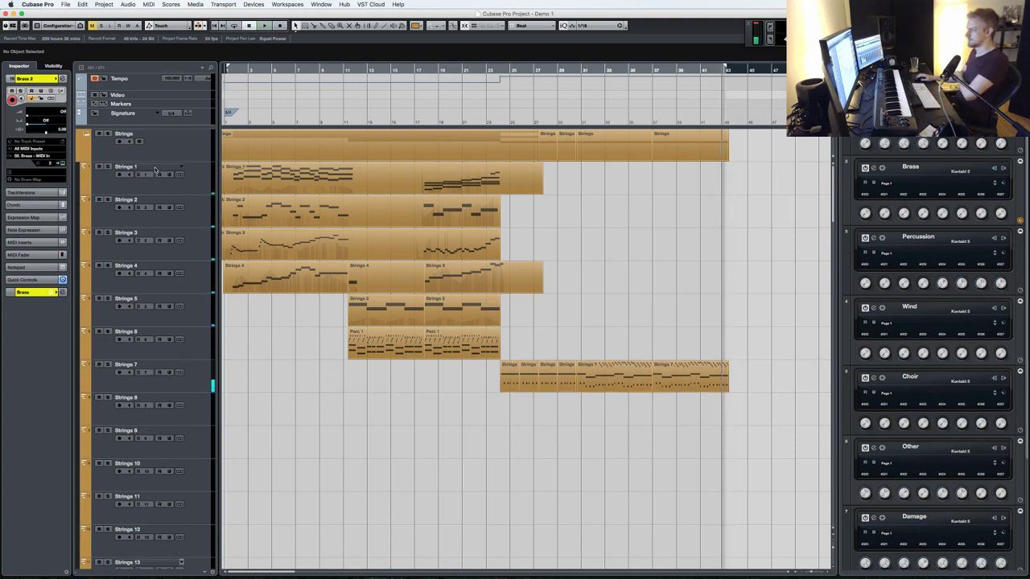
{"action": "key", "text": "KP_Decimal"}
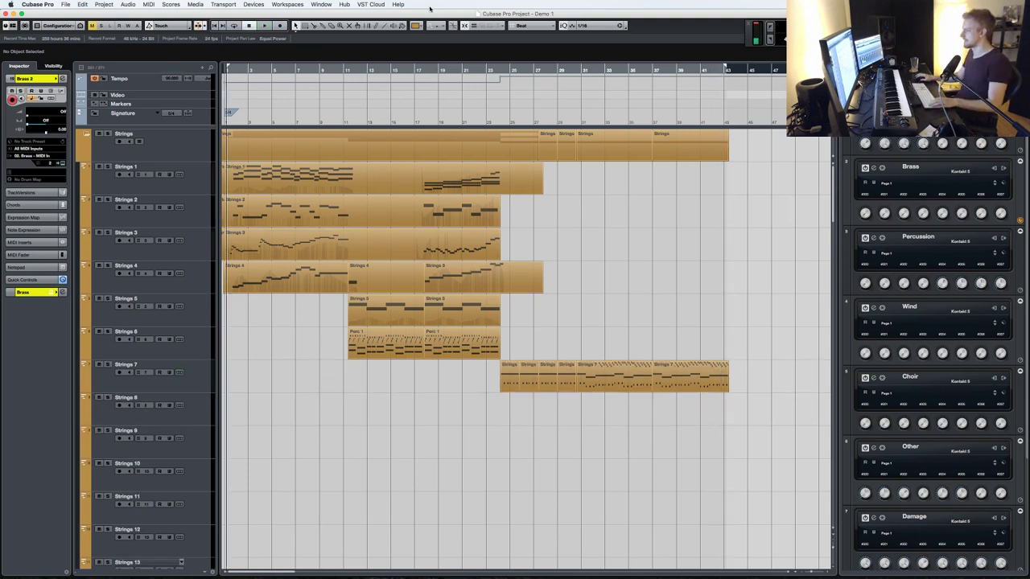
- Set the left locator to bar 29 and record a melody on Strings 3 up to about bar 43
{"action": "scroll", "coordinate": [538, 354], "scroll_direction": "down", "scroll_amount": 15}
{"action": "scroll", "coordinate": [542, 367], "scroll_direction": "up", "scroll_amount": 5}
{"action": "scroll", "coordinate": [547, 374], "scroll_direction": "down", "scroll_amount": 5}
{"action": "scroll", "coordinate": [552, 384], "scroll_direction": "up", "scroll_amount": 10}
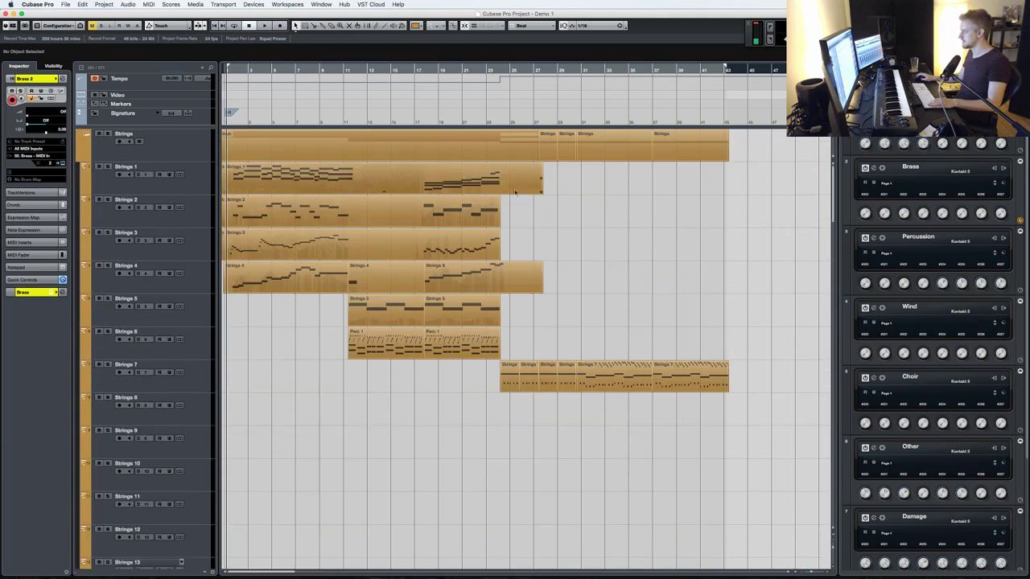
{"action": "left_click", "coordinate": [200, 241]}
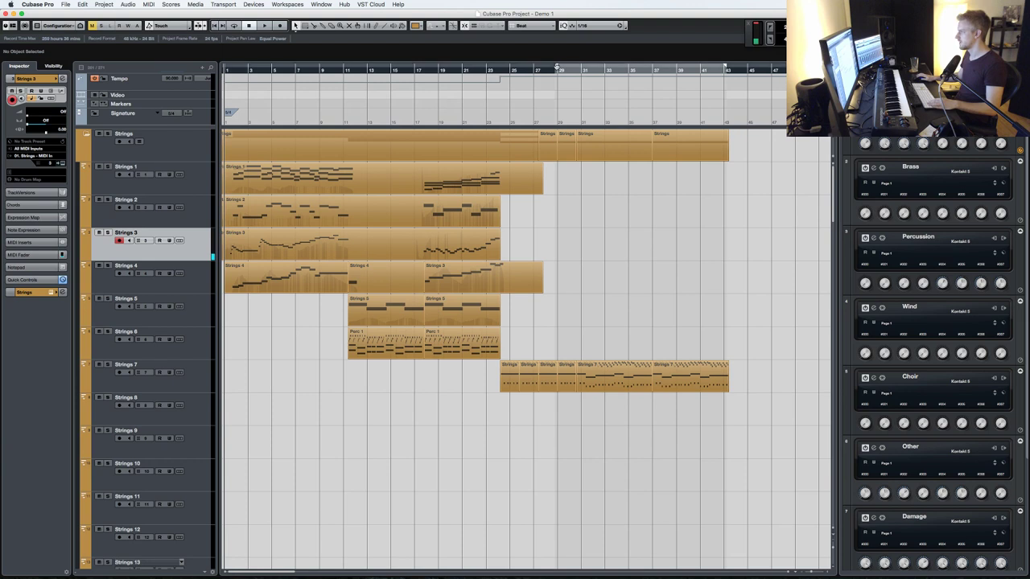
{"action": "key", "text": "KP_Multiply"}
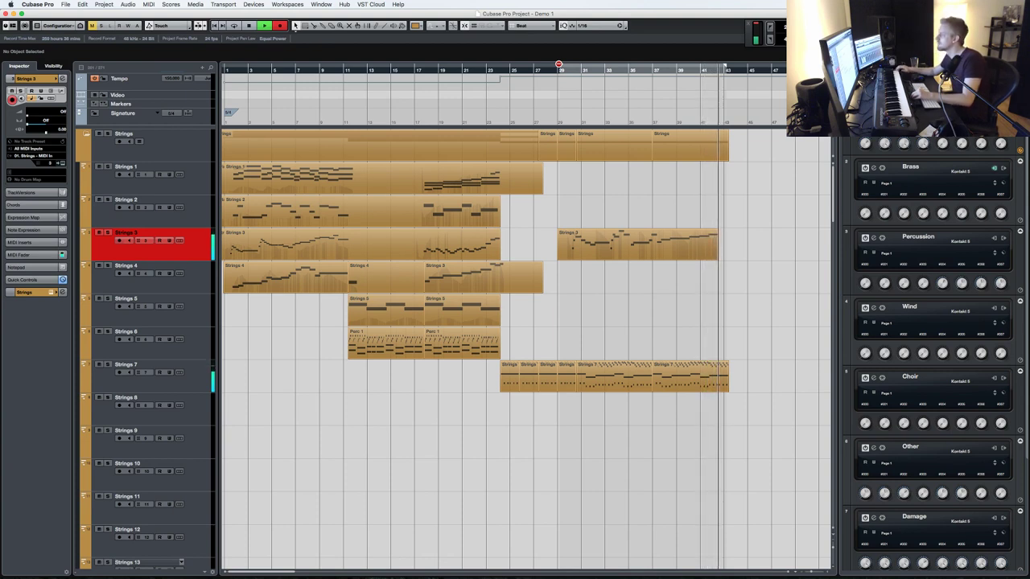
{"action": "key", "text": "space"}
- Record a sustained chord part on Strings 1 from bar 29 to about bar 43
{"action": "scroll", "coordinate": [159, 184], "scroll_direction": "down", "scroll_amount": 1}
{"action": "left_click", "coordinate": [186, 184]}
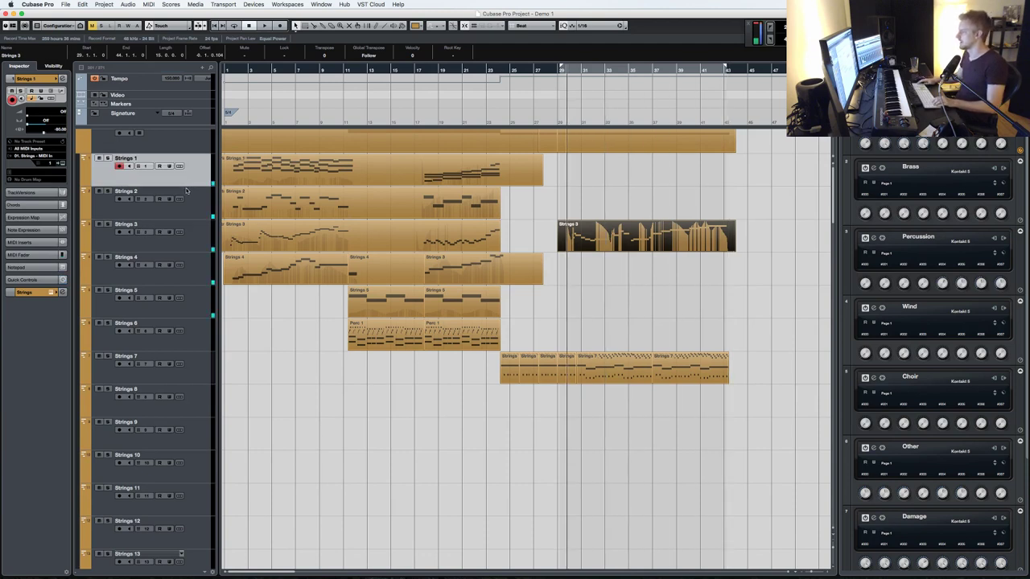
{"action": "key", "text": "KP_1"}
{"action": "key", "text": "KP_Multiply"}
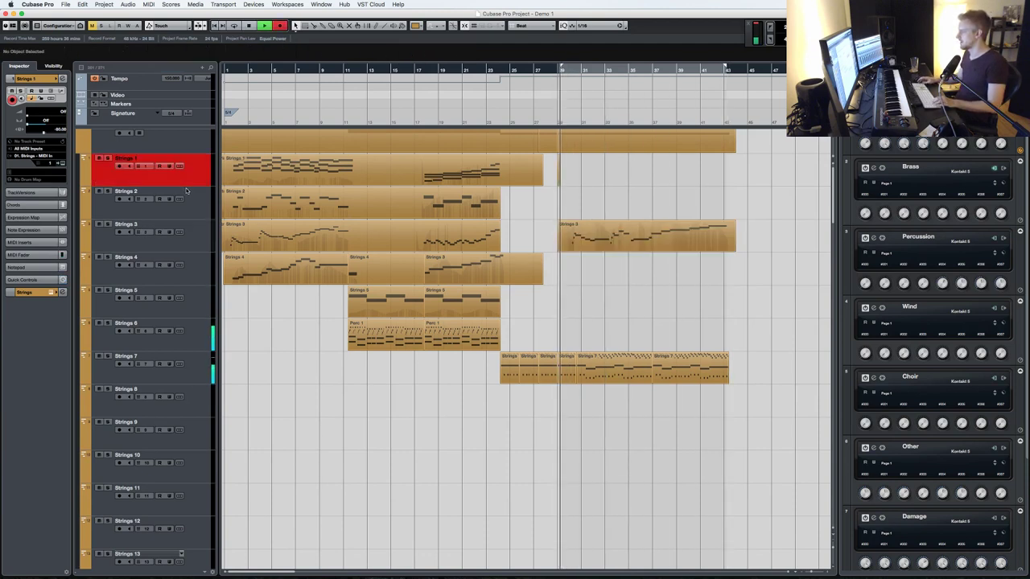
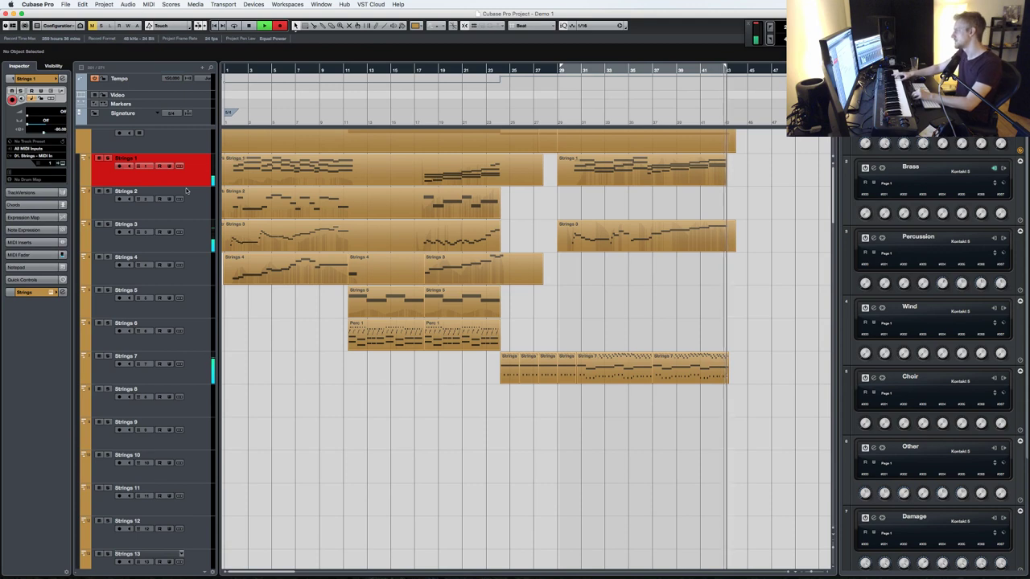
{"action": "key", "text": "space"}
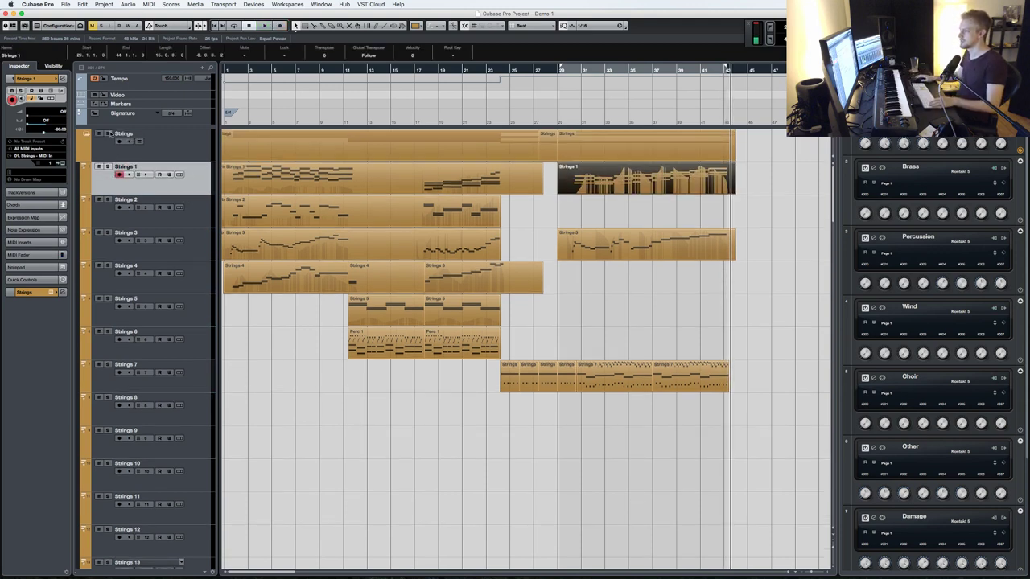
- Solo the Strings group, play the new parts and open the recorded Strings 1 part in the Key Editor
{"action": "key", "text": "space"}
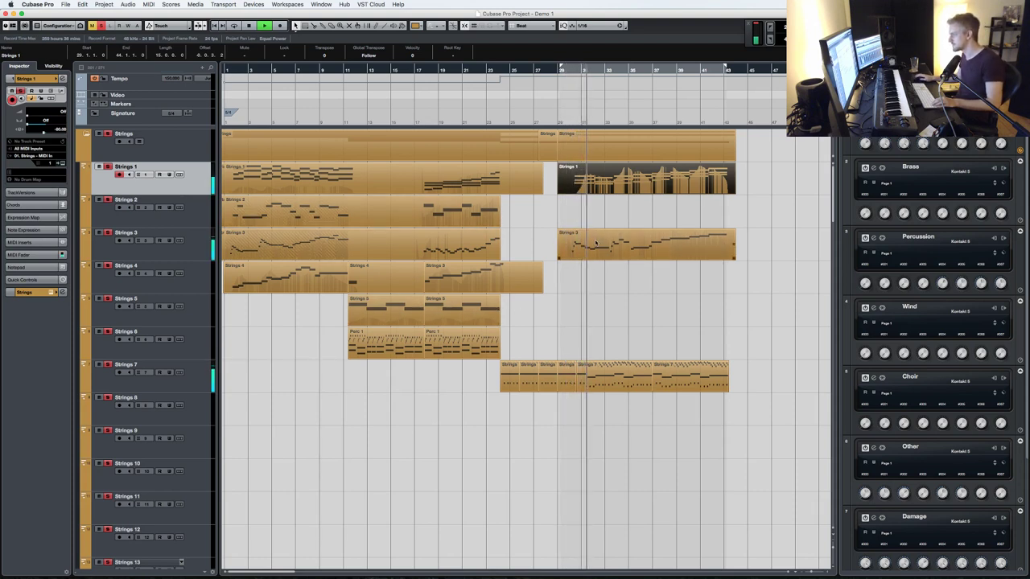
{"action": "key", "text": "Return"}
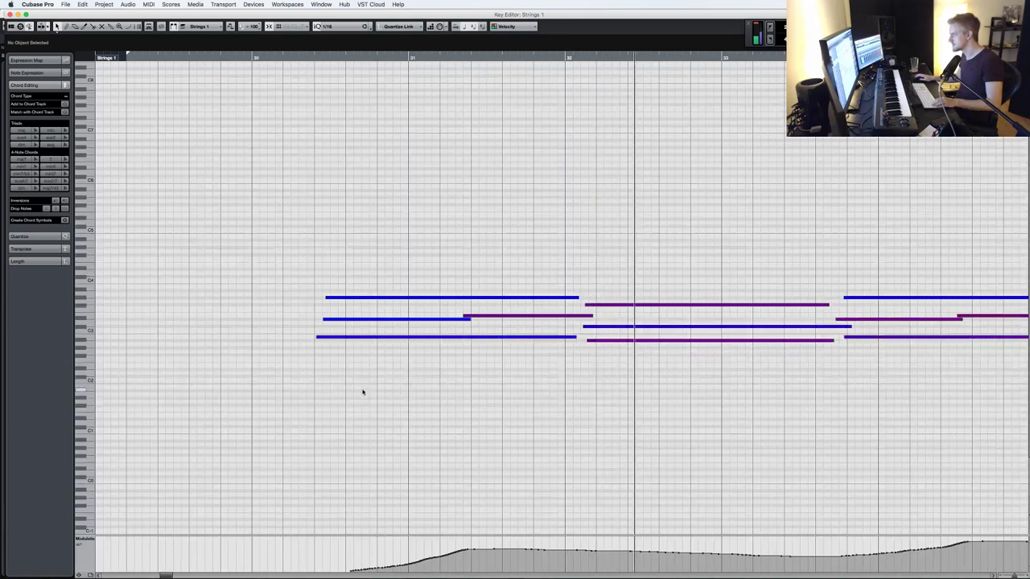
{"action": "key", "text": "g"}
{"action": "key", "text": "g"}
{"action": "key", "text": "g"}
{"action": "key", "text": "g"}
{"action": "key", "text": "g"}
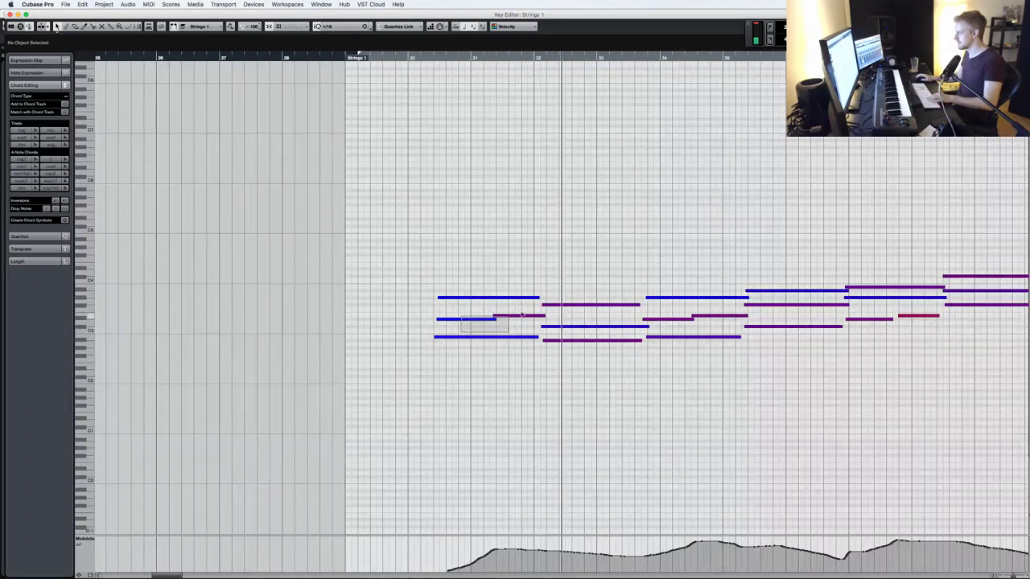
- Raise the middle voice of each Strings 1 chord by one octave to open up the voicing
{"action": "left_click_drag", "start_coordinate": [460, 331], "coordinate": [509, 320]}
{"action": "key", "text": "shift+Up"}
{"action": "left_click_drag", "start_coordinate": [691, 331], "coordinate": [797, 300]}
{"action": "key", "text": "shift+Up"}
{"action": "key", "text": "shift+Up"}
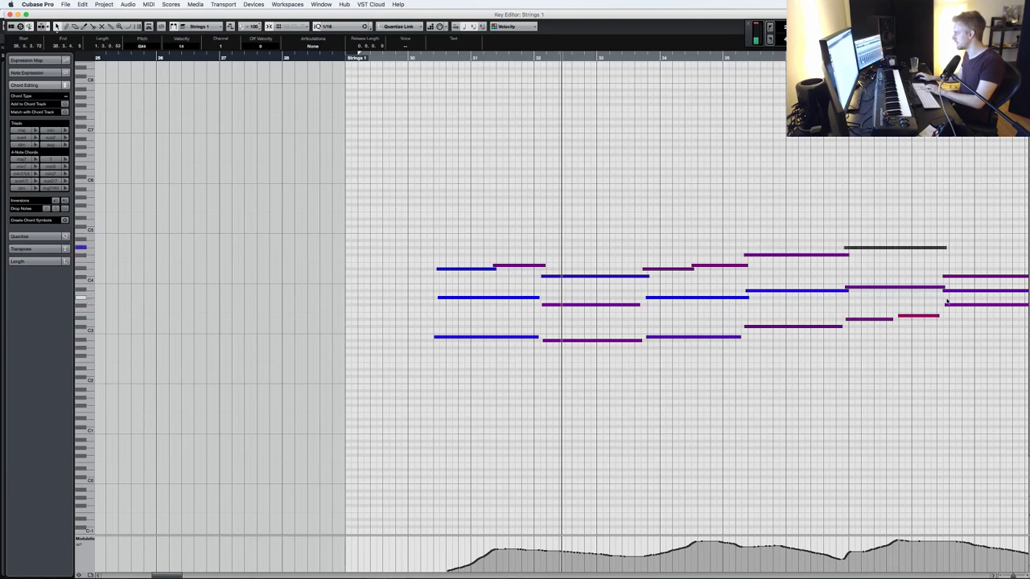
{"action": "scroll", "coordinate": [947, 299], "scroll_direction": "right", "scroll_amount": 5}
{"action": "left_click", "coordinate": [766, 281]}
{"action": "key", "text": "shift+Up"}
{"action": "left_click", "coordinate": [853, 277]}
{"action": "key", "text": "shift+Up"}
{"action": "left_click", "coordinate": [930, 267]}
{"action": "key", "text": "shift+Up"}
- Transpose all notes of the Strings 1 part down one octave and close the editor
{"action": "left_click", "coordinate": [954, 312]}
{"action": "key", "text": "super+a"}
{"action": "key", "text": "shift+Down"}
{"action": "key", "text": "Return"}
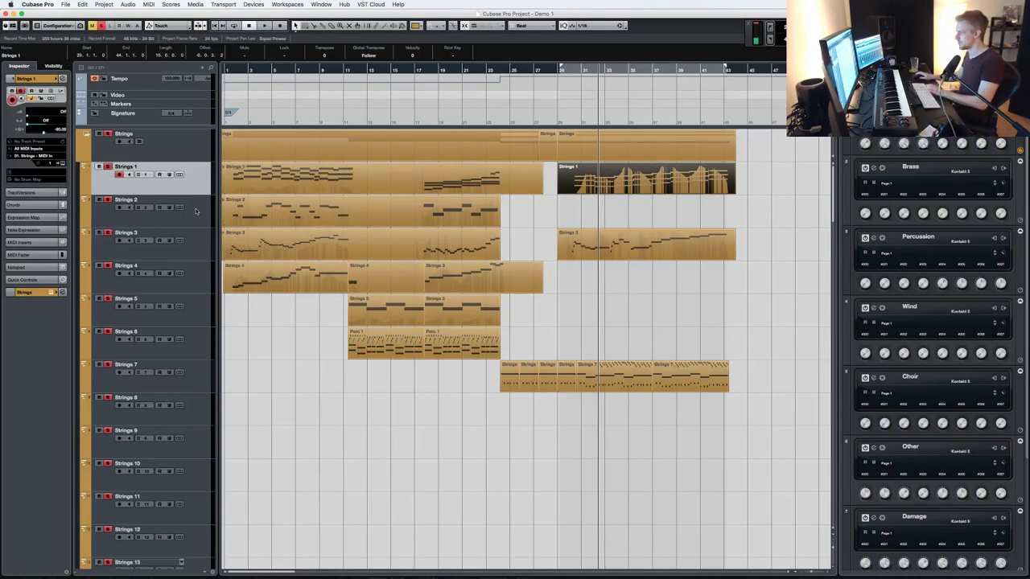
- Record a part on Strings 2 from bar 29 to about bar 43
{"action": "left_click", "coordinate": [202, 217]}
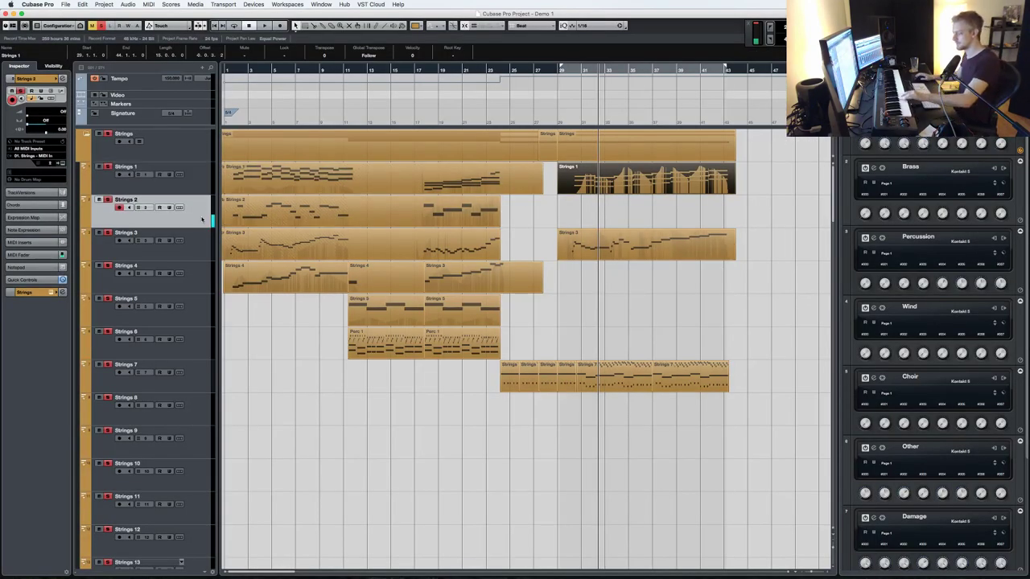
{"action": "key", "text": "KP_Multiply"}
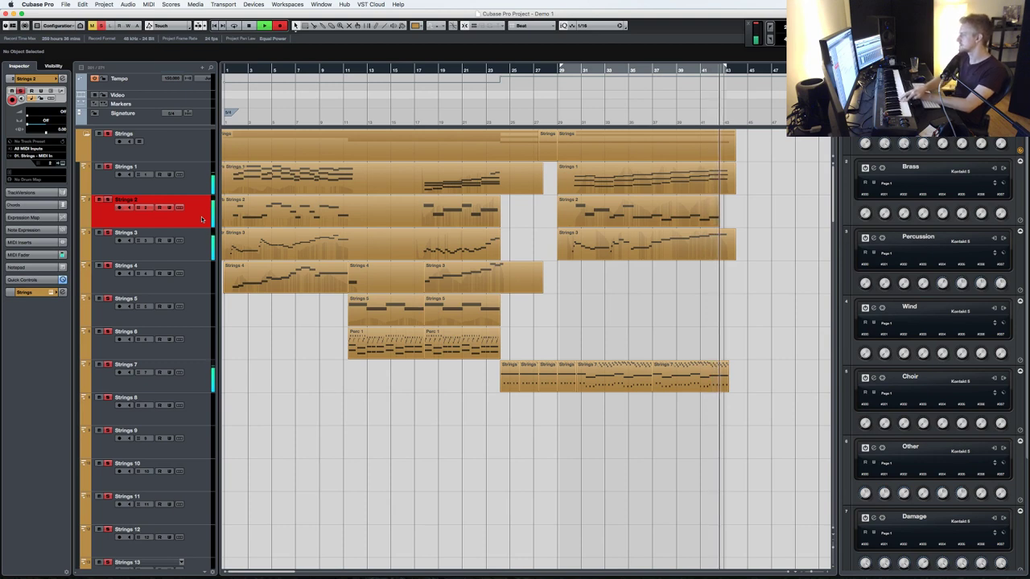
{"action": "key", "text": "space"}
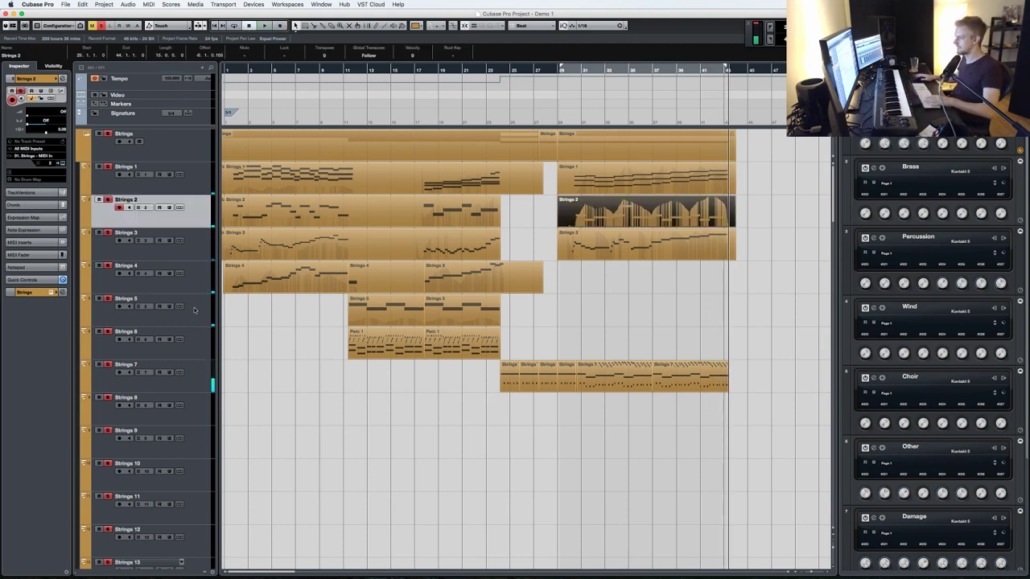
- Try two takes of an additional line on Strings 4 from bar 29 and delete both
{"action": "left_click", "coordinate": [191, 287]}
{"action": "key", "text": "KP_Multiply"}
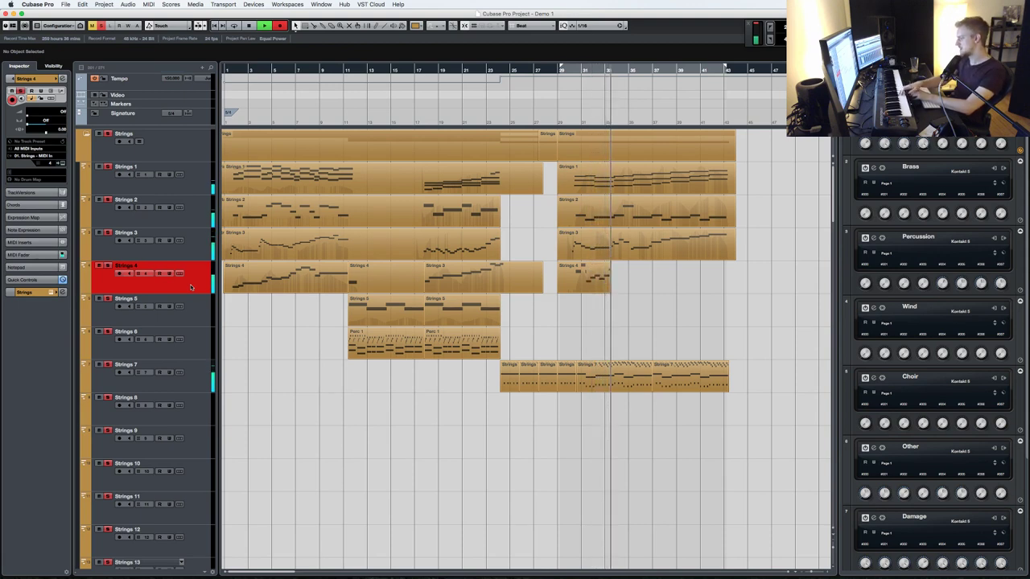
{"action": "key", "text": "space"}
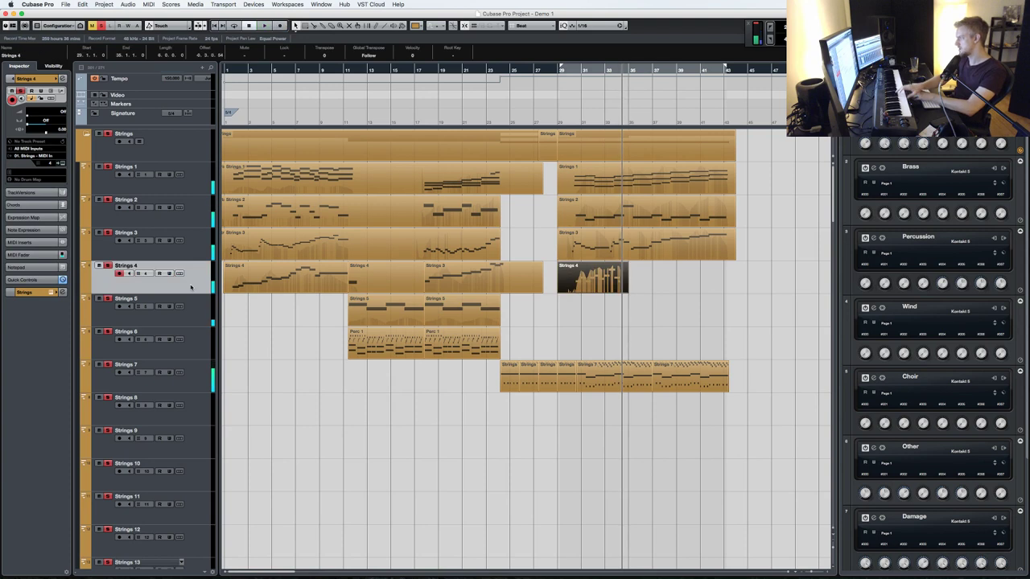
{"action": "key", "text": "Delete"}
{"action": "key", "text": "KP_1"}
{"action": "key", "text": "KP_Multiply"}
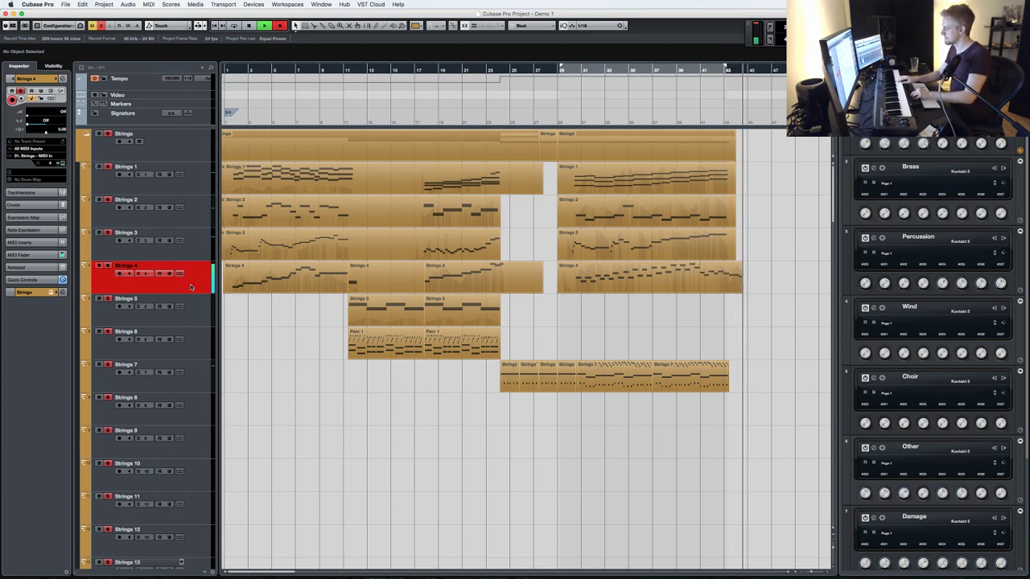
{"action": "key", "text": "space"}
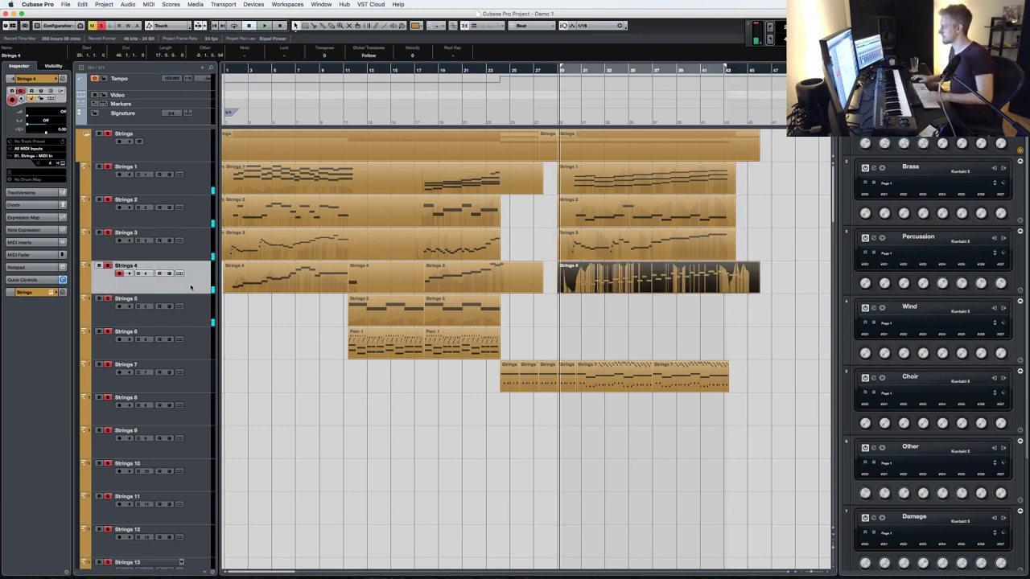
{"action": "key", "text": "BackSpace"}
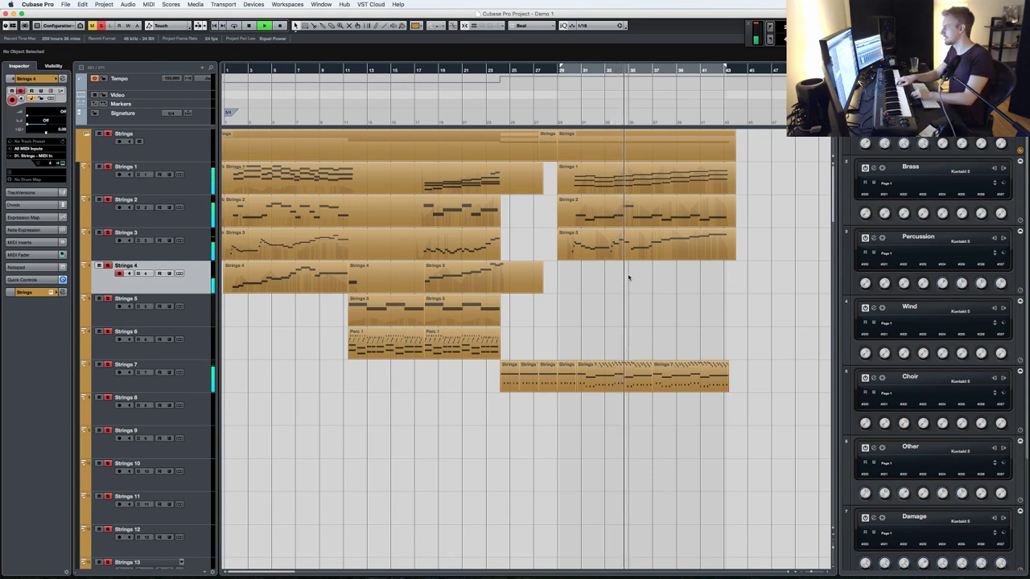
- Record a new Strings 4 line from bar 29 to about bar 43
{"action": "key", "text": "KP_1"}
{"action": "key", "text": "KP_Multiply"}
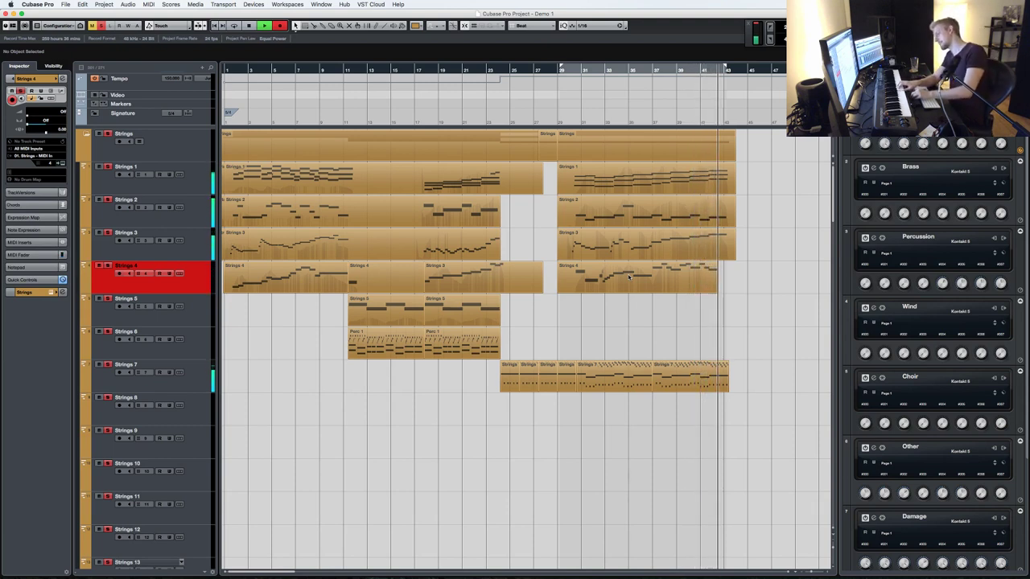
{"action": "key", "text": "space"}
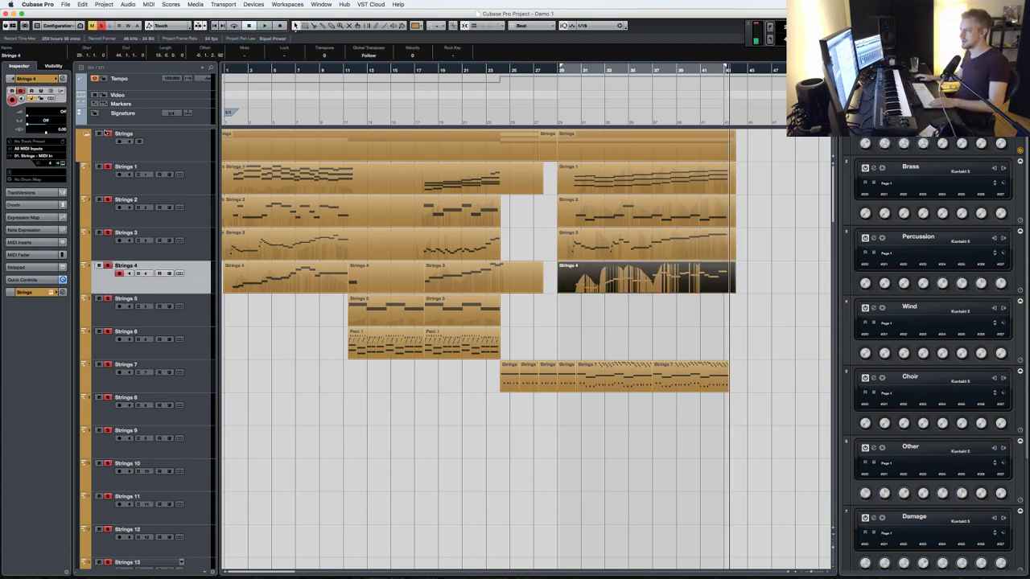
- Unsolo the Strings group, show the brass tracks and start playback from bar 29
{"action": "scroll", "coordinate": [161, 217], "scroll_direction": "down", "scroll_amount": 5}
{"action": "scroll", "coordinate": [103, 483], "scroll_direction": "down", "scroll_amount": 3}
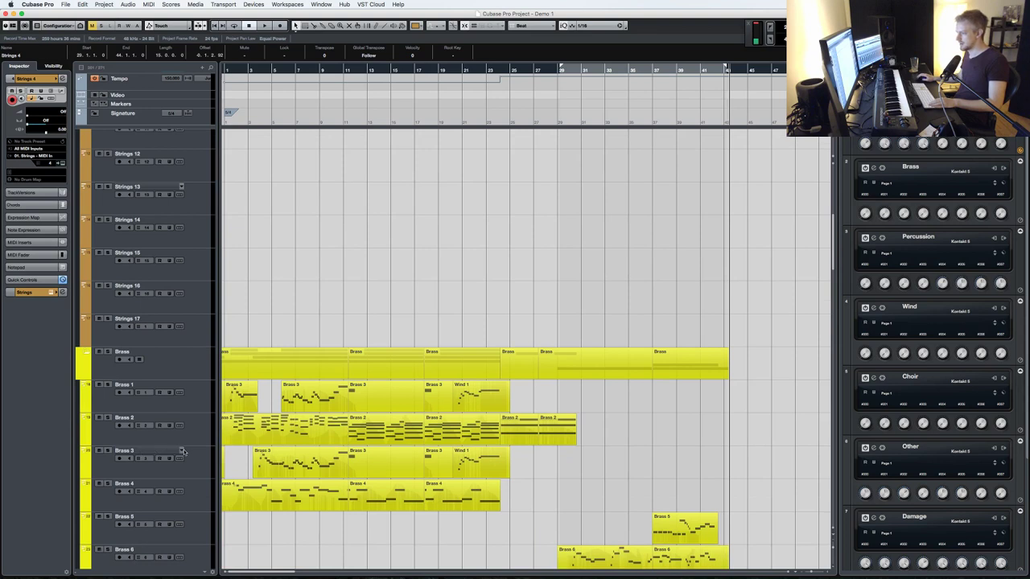
{"action": "key", "text": "space"}
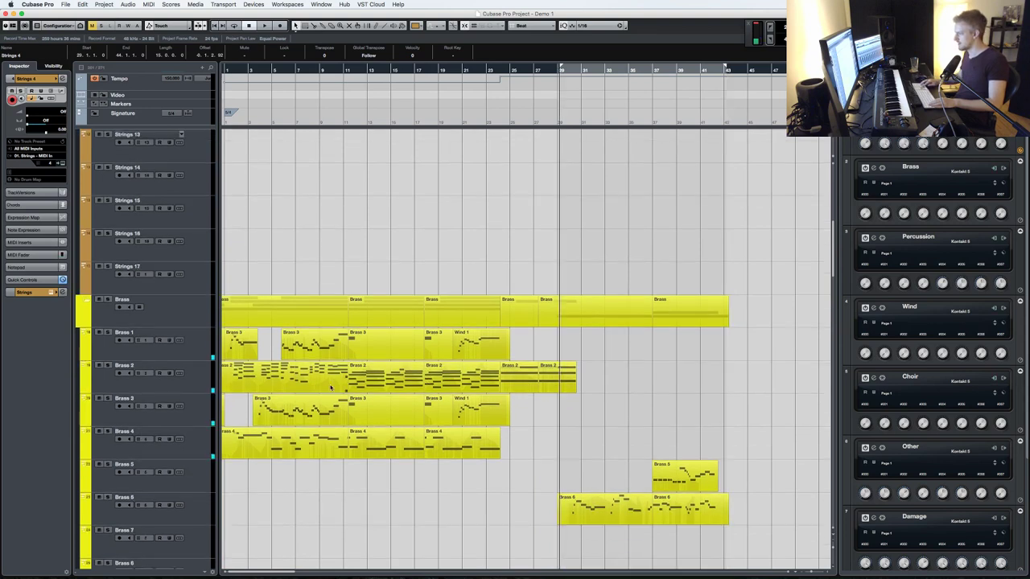
- Try a take on Brass 2 from bar 29 and undo it
{"action": "left_click", "coordinate": [191, 378]}
{"action": "key", "text": "KP_Multiply"}
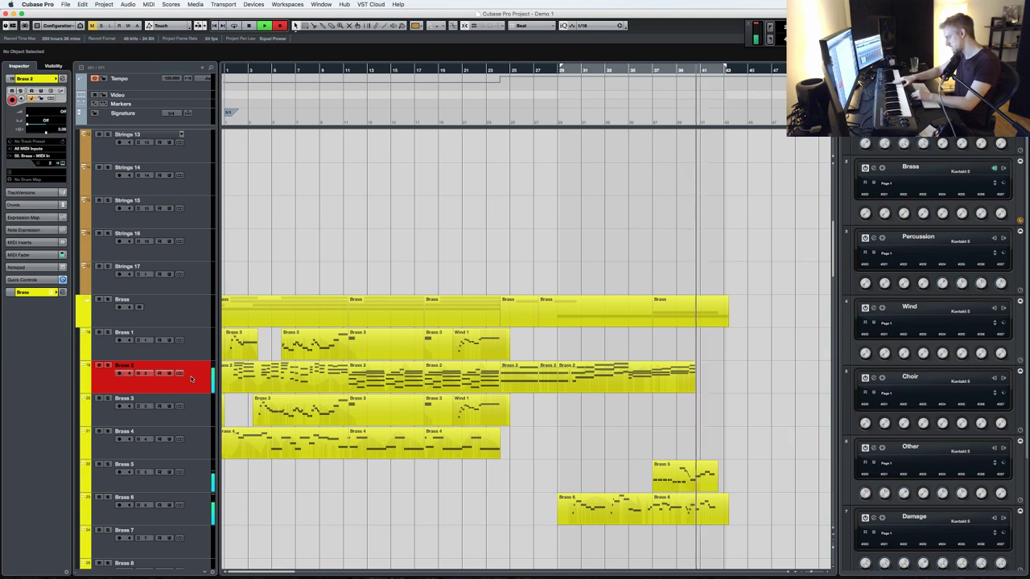
{"action": "key", "text": "space"}
{"action": "key", "text": "super+z"}
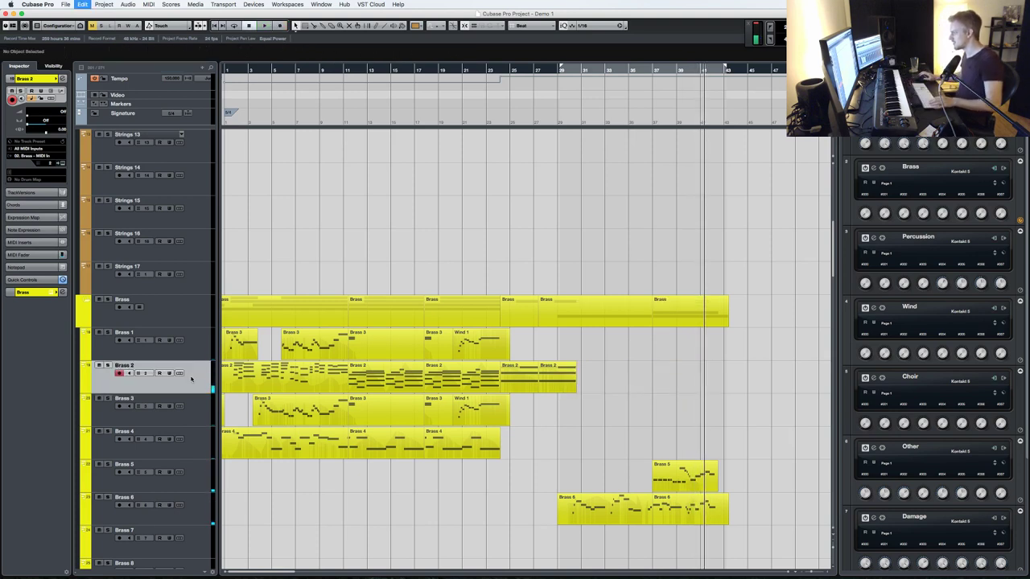
- Record a new Brass 2 part from bar 29 to about bar 43
{"action": "key", "text": "KP_Multiply"}
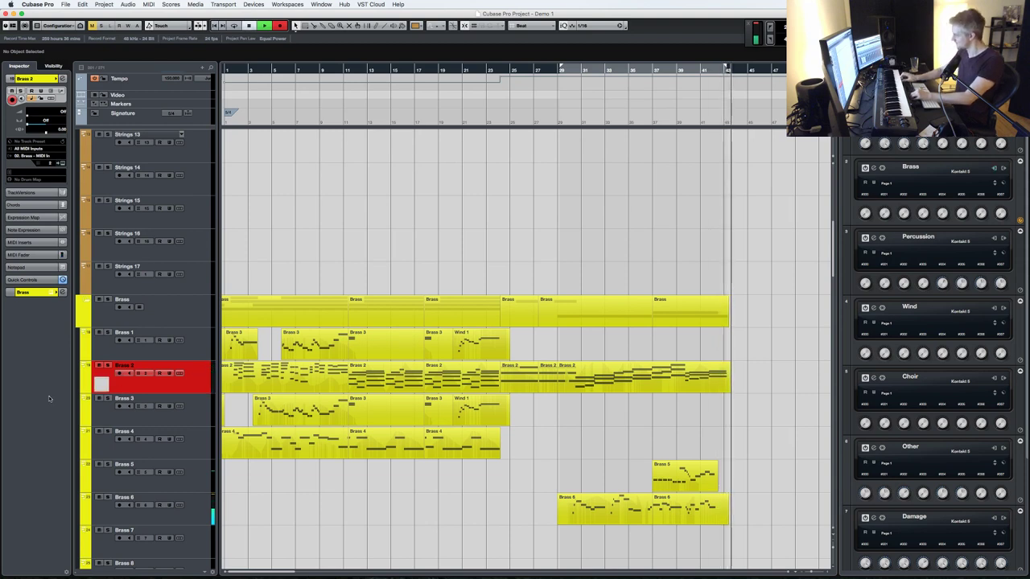
{"action": "key", "text": "space"}
- Record a part on Brass 4 from about bar 28 to about bar 43
{"action": "left_click", "coordinate": [191, 348]}
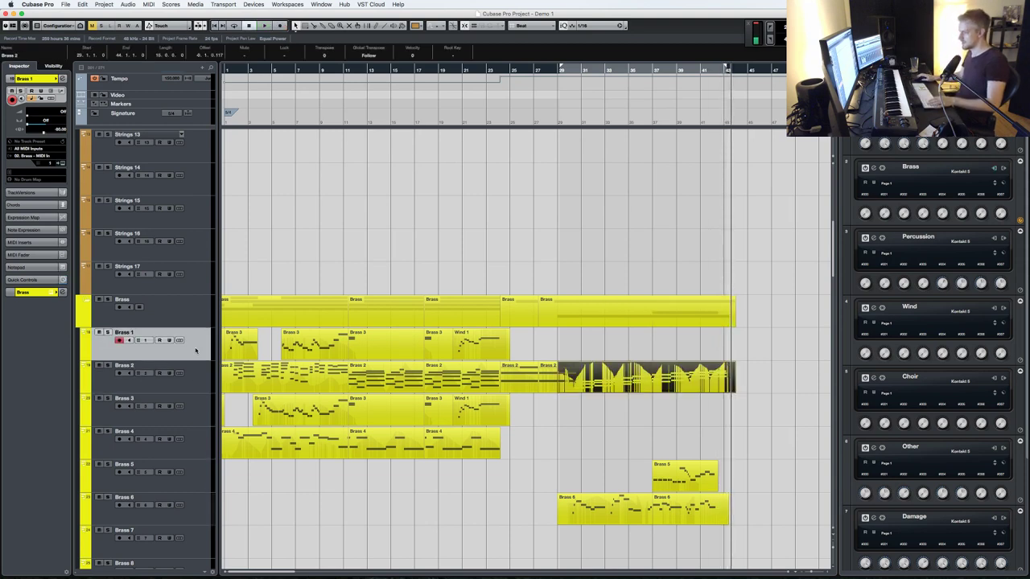
{"action": "left_click", "coordinate": [195, 409]}
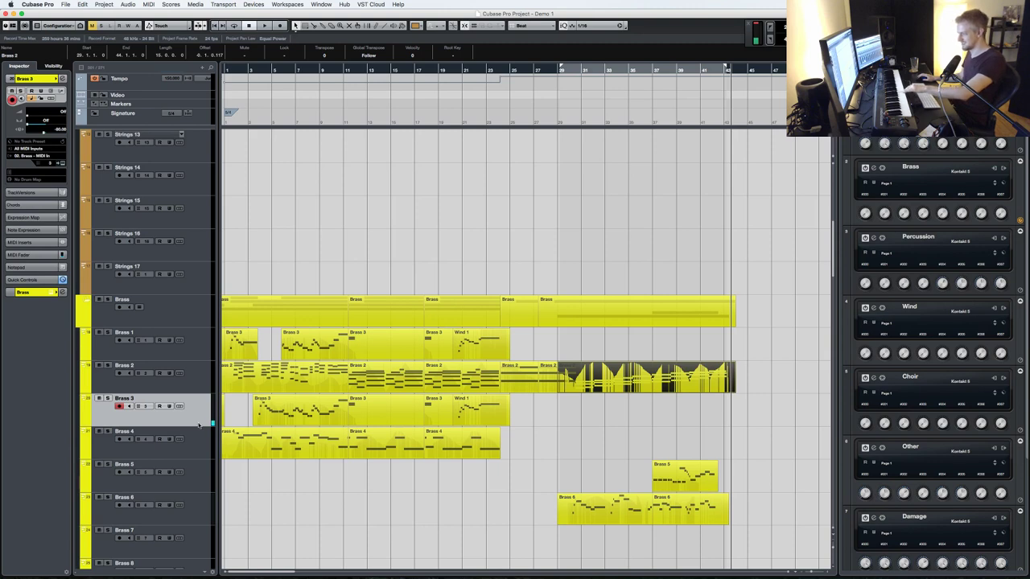
{"action": "key", "text": "minus"}
{"action": "key", "text": "space"}
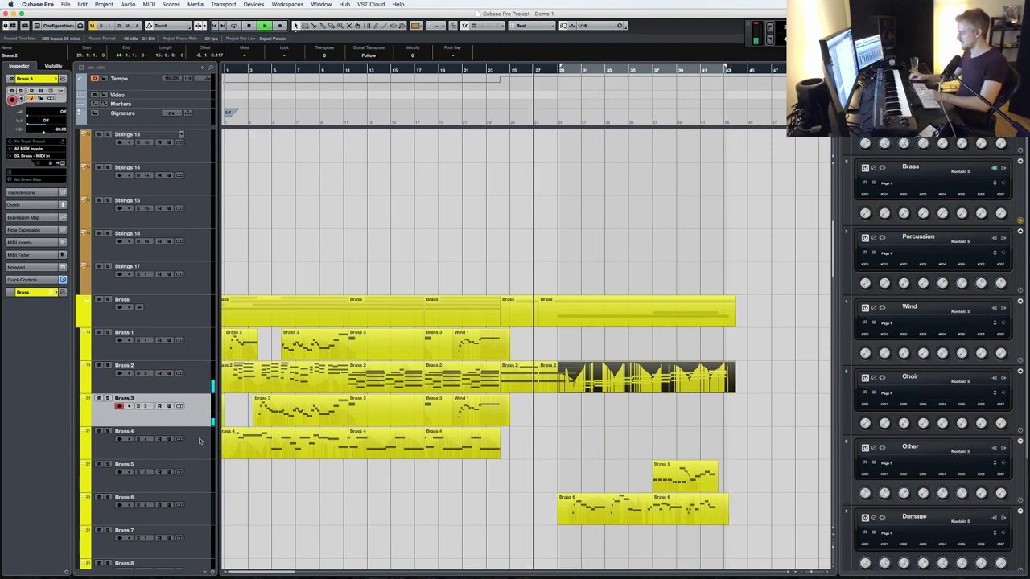
{"action": "left_click", "coordinate": [186, 444]}
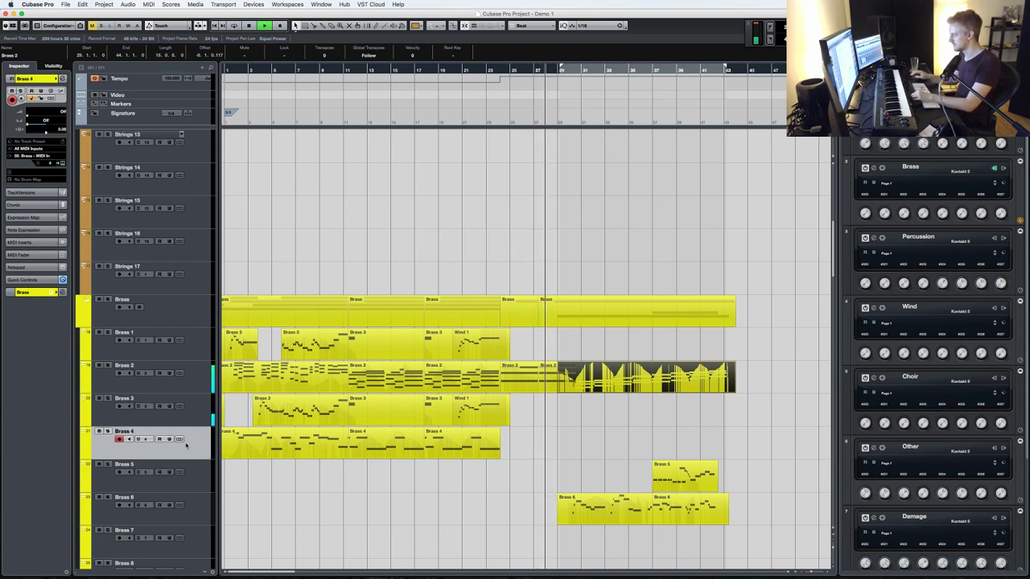
{"action": "key", "text": "KP_Multiply"}
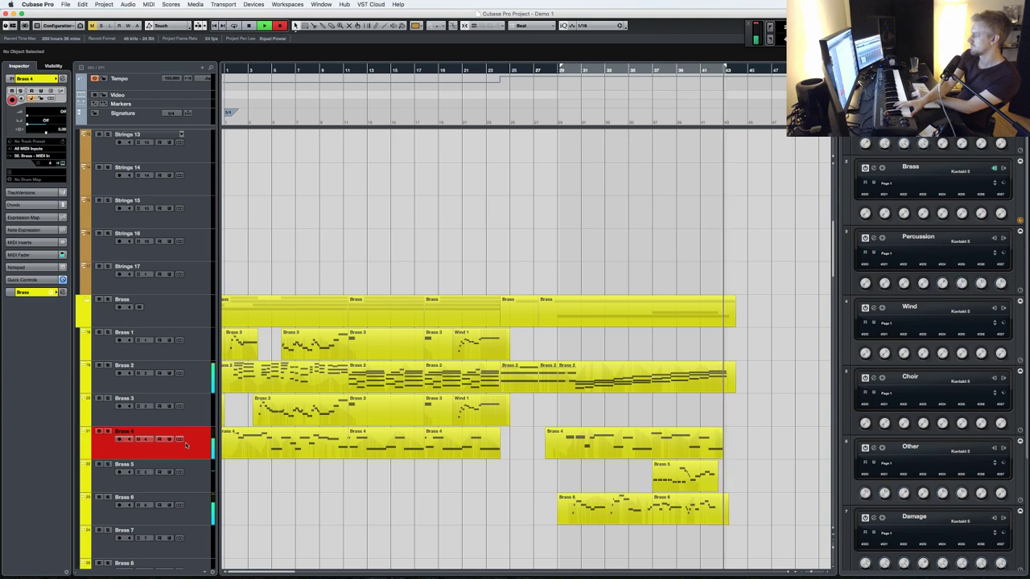
{"action": "key", "text": "space"}
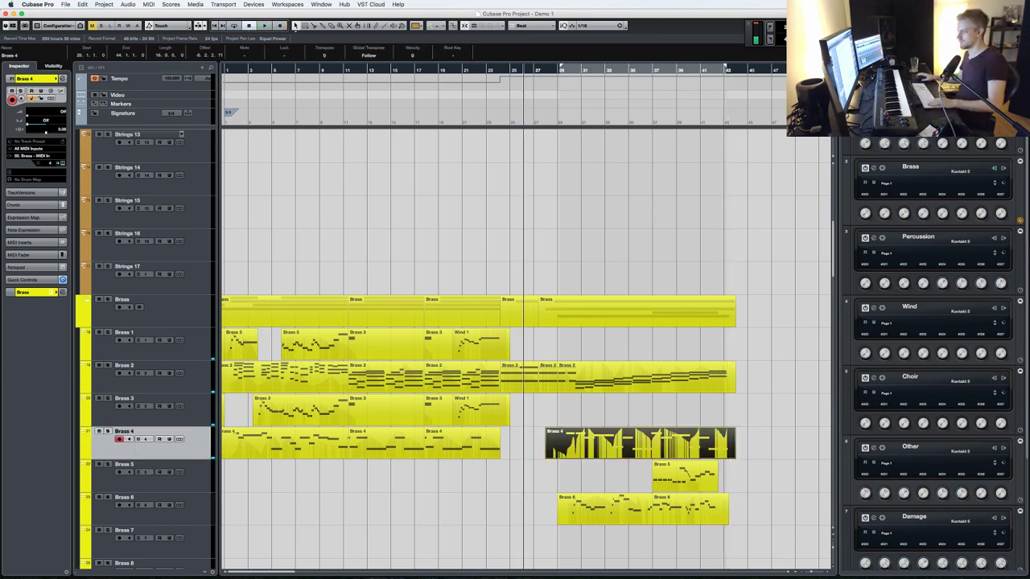
- Play back the new brass and string parts with the Brass and Strings groups soloed
{"action": "key", "text": "space"}
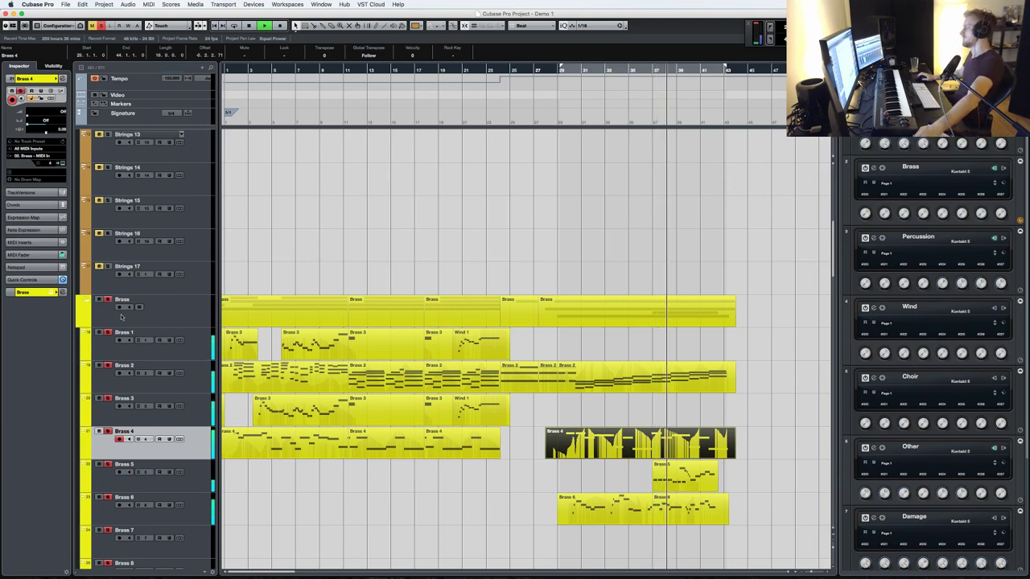
{"action": "left_click", "coordinate": [597, 202]}
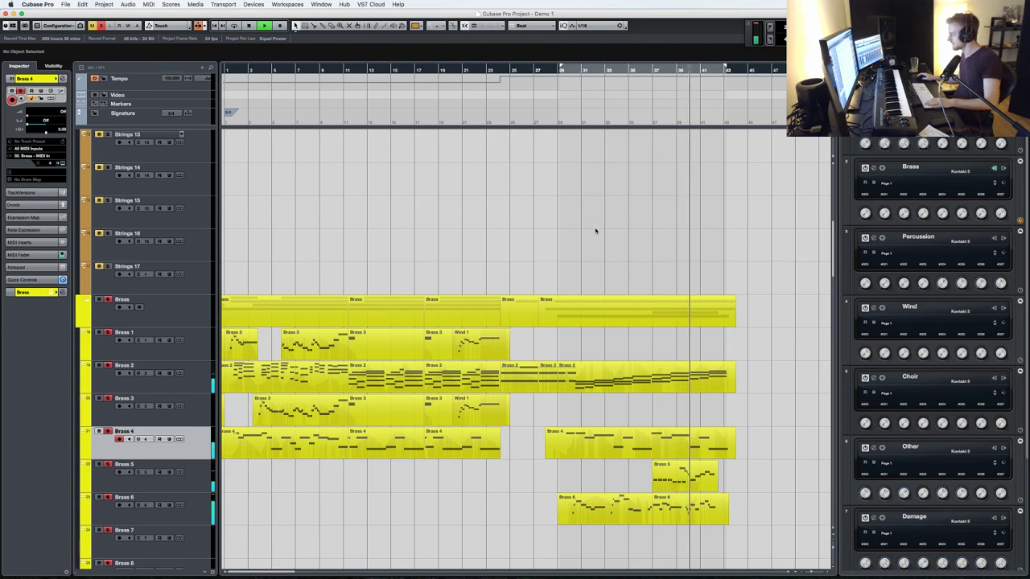
{"action": "scroll", "coordinate": [596, 234], "scroll_direction": "down", "scroll_amount": 5}
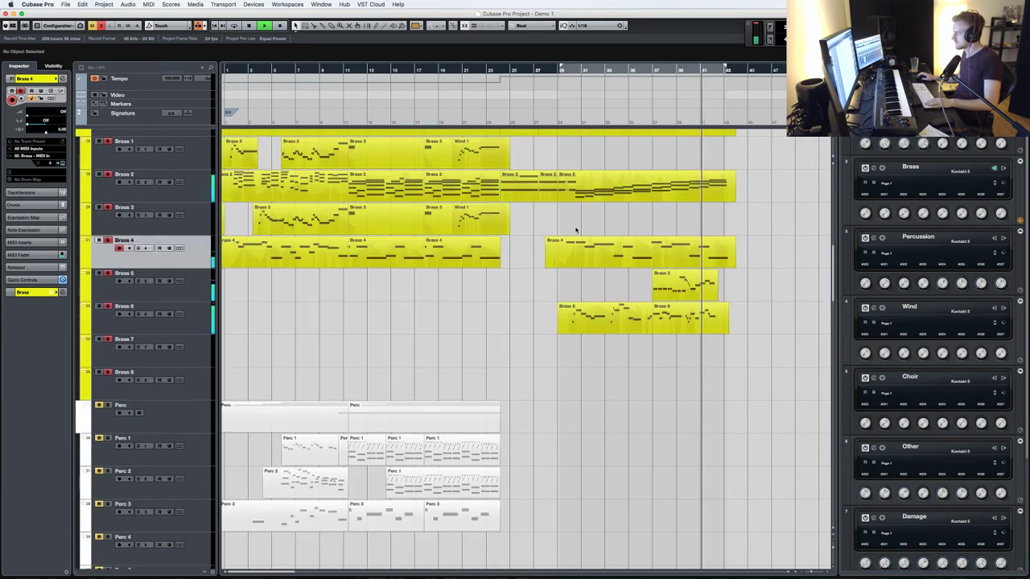
{"action": "scroll", "coordinate": [575, 234], "scroll_direction": "up", "scroll_amount": 12}
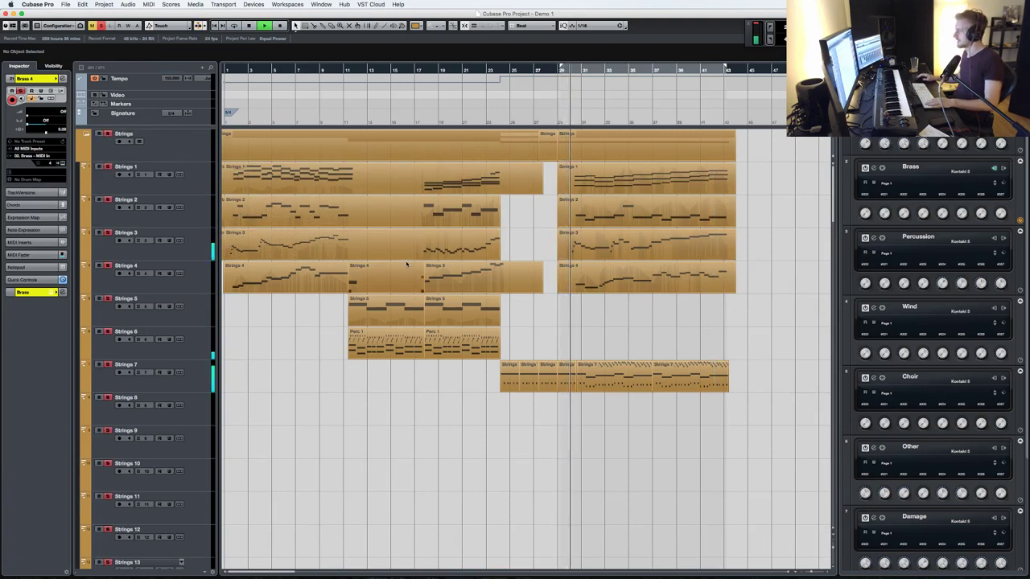
{"action": "scroll", "coordinate": [461, 298], "scroll_direction": "down", "scroll_amount": 2}
{"action": "scroll", "coordinate": [462, 298], "scroll_direction": "up", "scroll_amount": 2}
- In the Strings group's Pro-Q 2, add a low-mid cut and a small cut near 2 kHz
{"action": "left_click", "coordinate": [433, 265]}
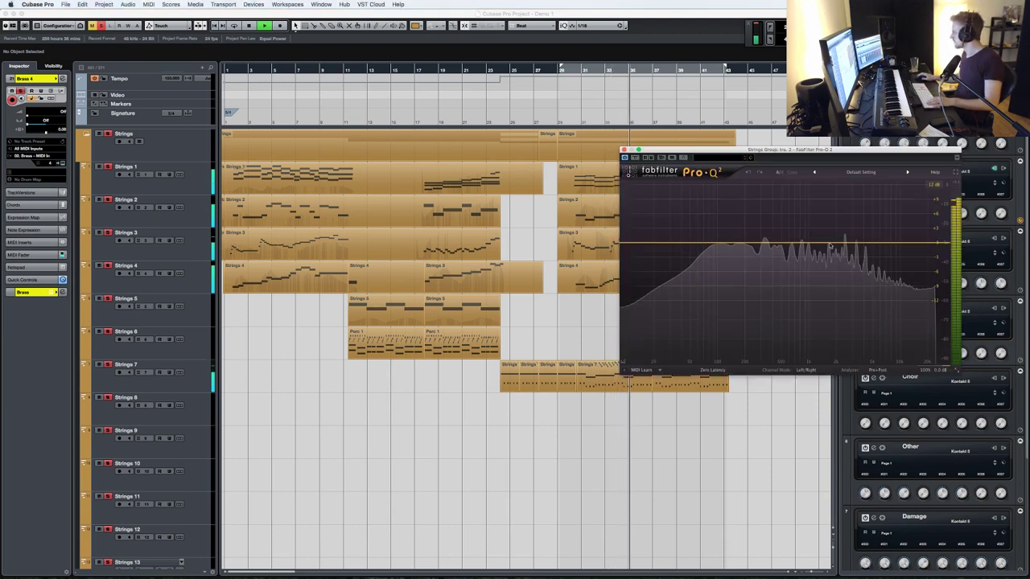
{"action": "left_click_drag", "start_coordinate": [778, 243], "coordinate": [750, 252]}
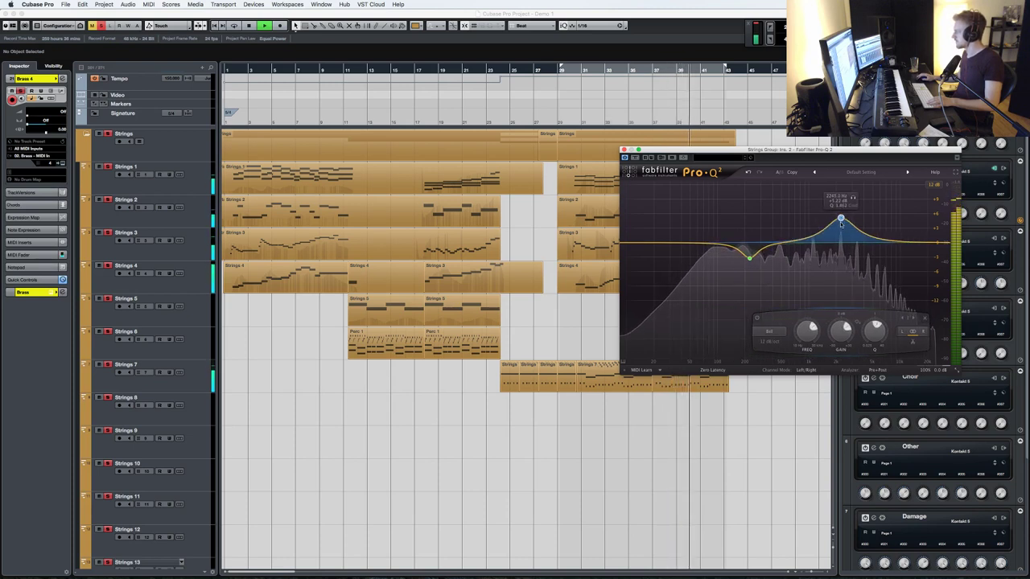
{"action": "left_click_drag", "start_coordinate": [841, 219], "coordinate": [834, 250]}
{"action": "key", "text": "space"}
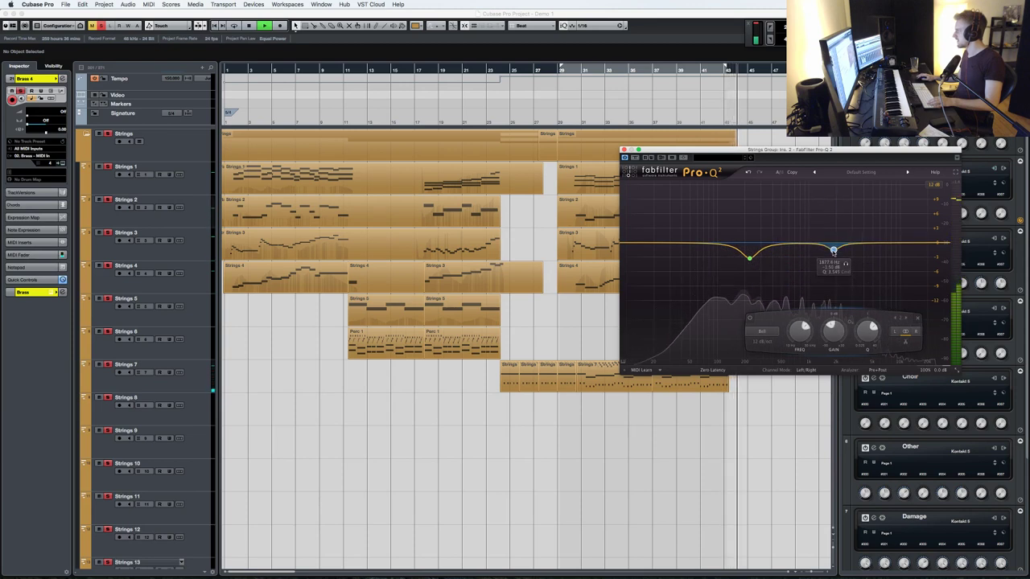
{"action": "left_click", "coordinate": [624, 150]}
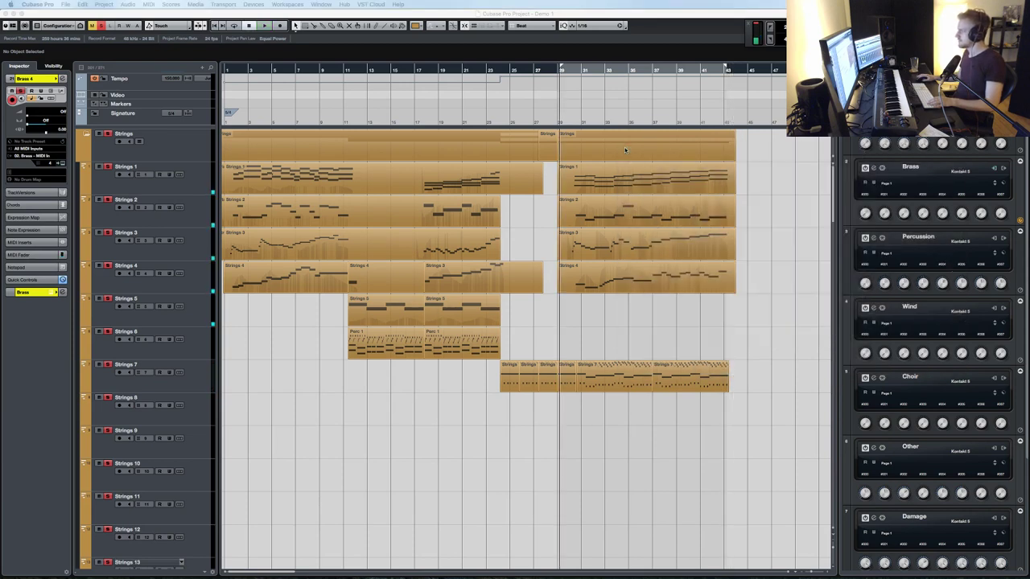
- Play the arrangement from the section before bar 23 and clear the solos on the Strings and Brass groups
{"action": "key", "text": "space"}
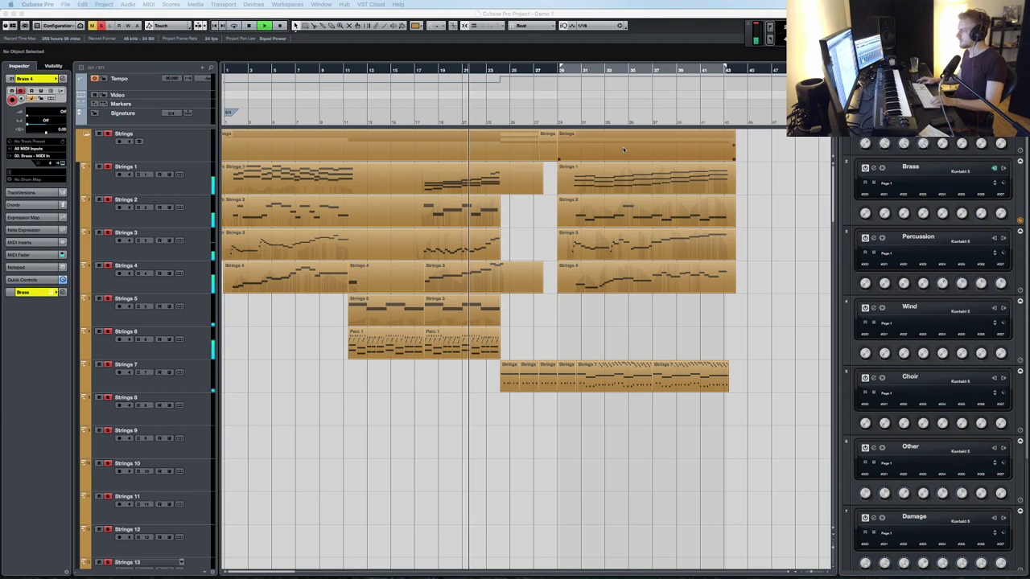
{"action": "scroll", "coordinate": [514, 180], "scroll_direction": "down", "scroll_amount": 15}
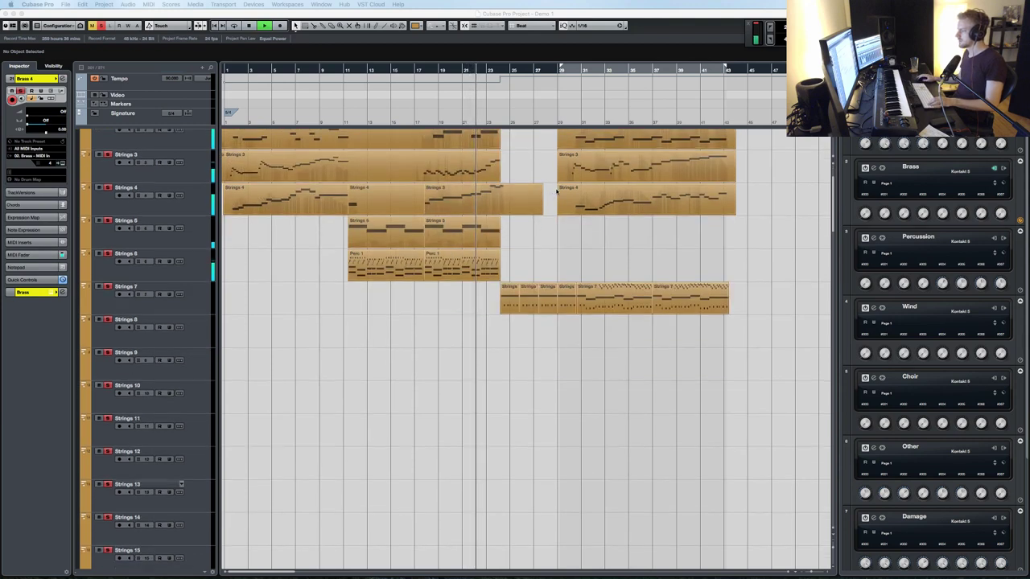
{"action": "scroll", "coordinate": [267, 190], "scroll_direction": "up", "scroll_amount": 10}
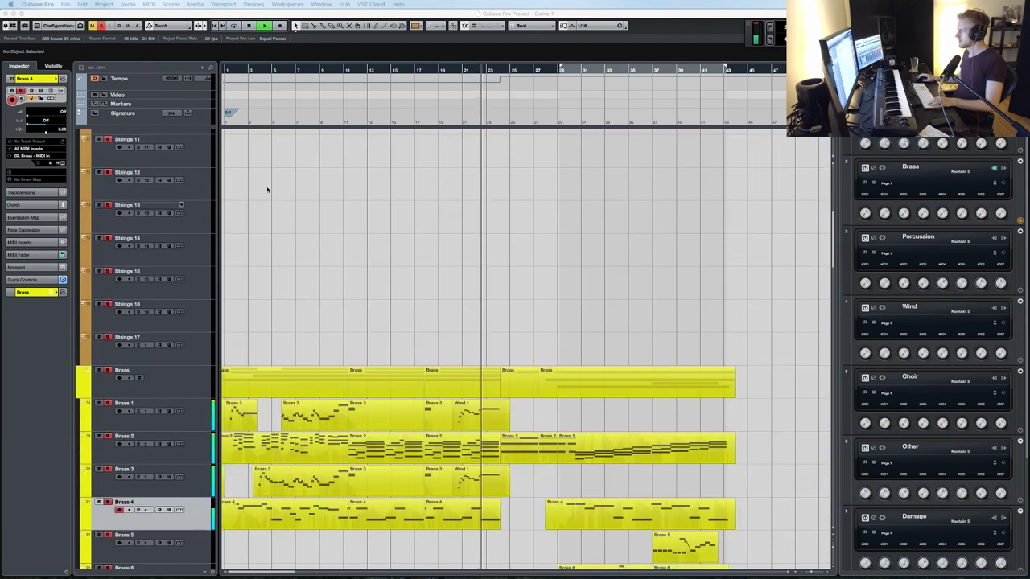
{"action": "left_click", "coordinate": [108, 370]}
{"action": "left_click", "coordinate": [101, 28]}
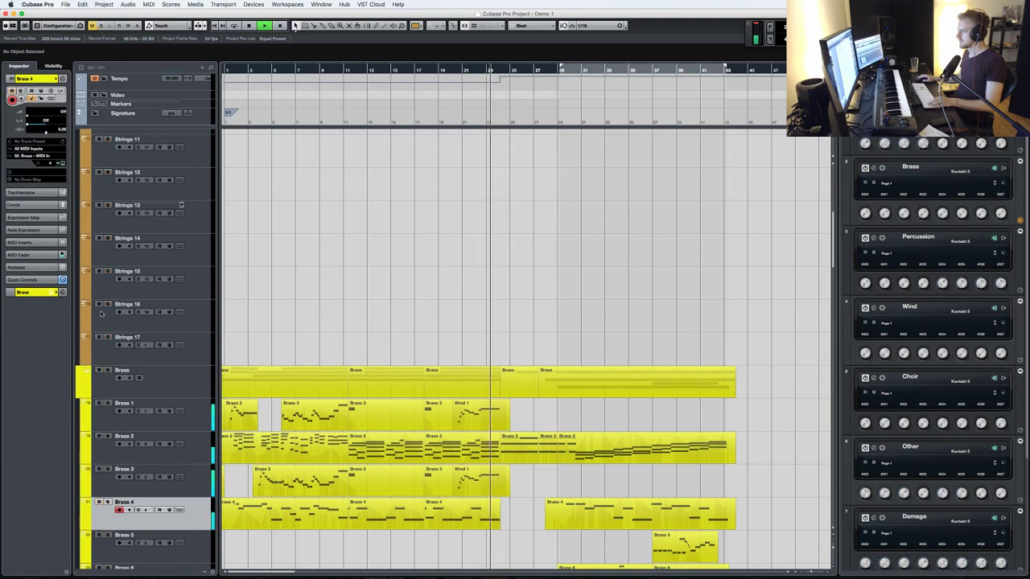
- Solo the brass and cut about 7 dB near 425 Hz in the Brass group's Pro-Q 2, then clear the solo
{"action": "key", "text": "space"}
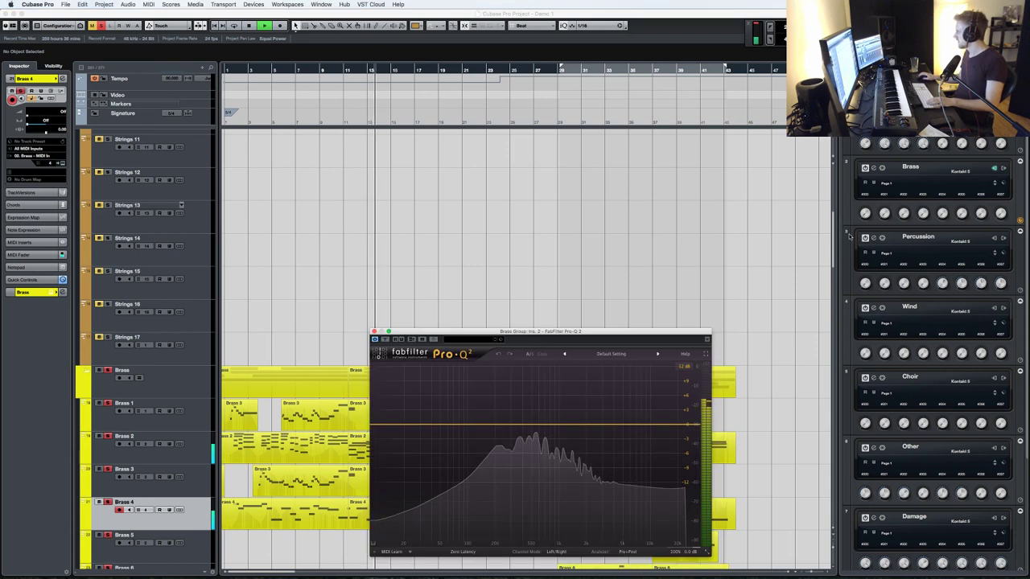
{"action": "left_click_drag", "start_coordinate": [558, 424], "coordinate": [523, 362]}
{"action": "scroll", "coordinate": [534, 391], "scroll_direction": "up", "scroll_amount": 5}
{"action": "left_click_drag", "start_coordinate": [523, 399], "coordinate": [524, 436]}
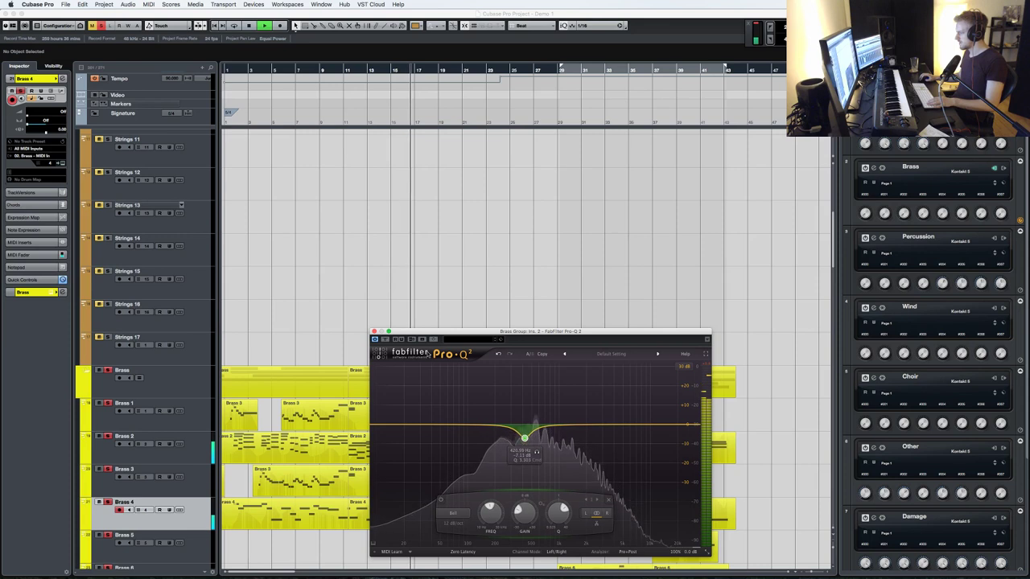
{"action": "left_click", "coordinate": [374, 331]}
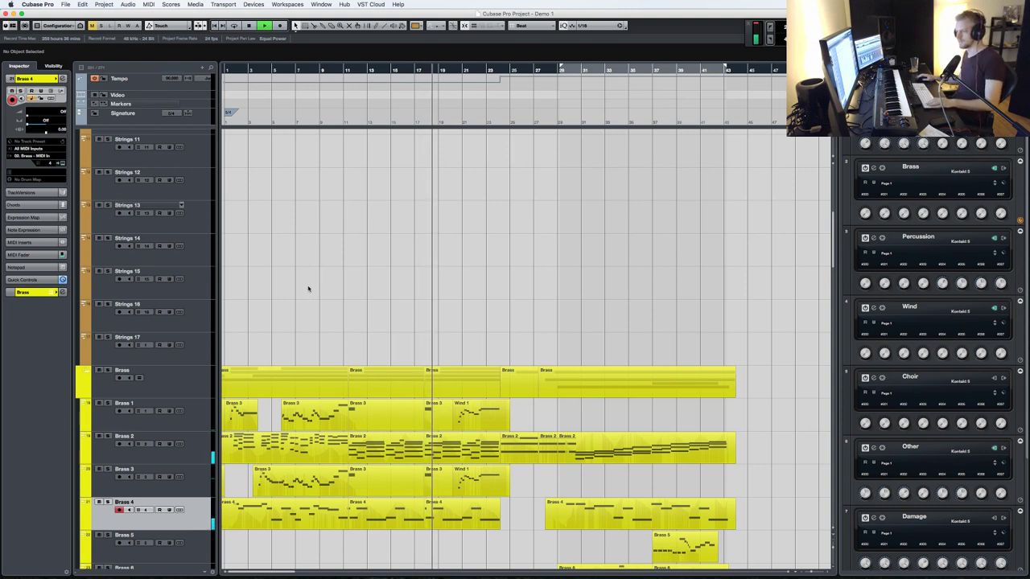
- Solo Other 1 and cut about 3 dB near 190 Hz and at the main mid peak in the Other group's Pro-Q 2
{"action": "scroll", "coordinate": [406, 281], "scroll_direction": "down", "scroll_amount": 10}
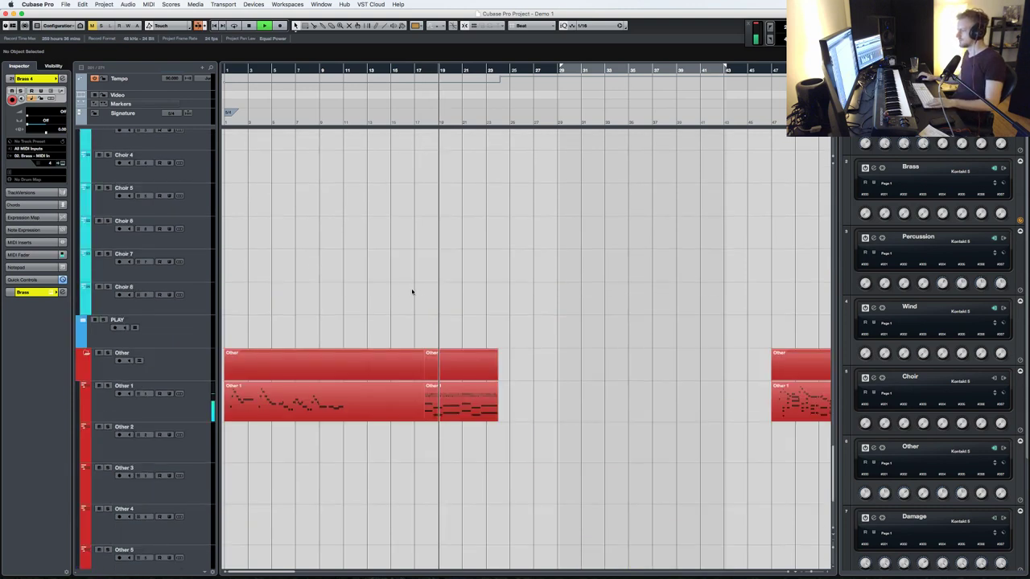
{"action": "left_click", "coordinate": [108, 386]}
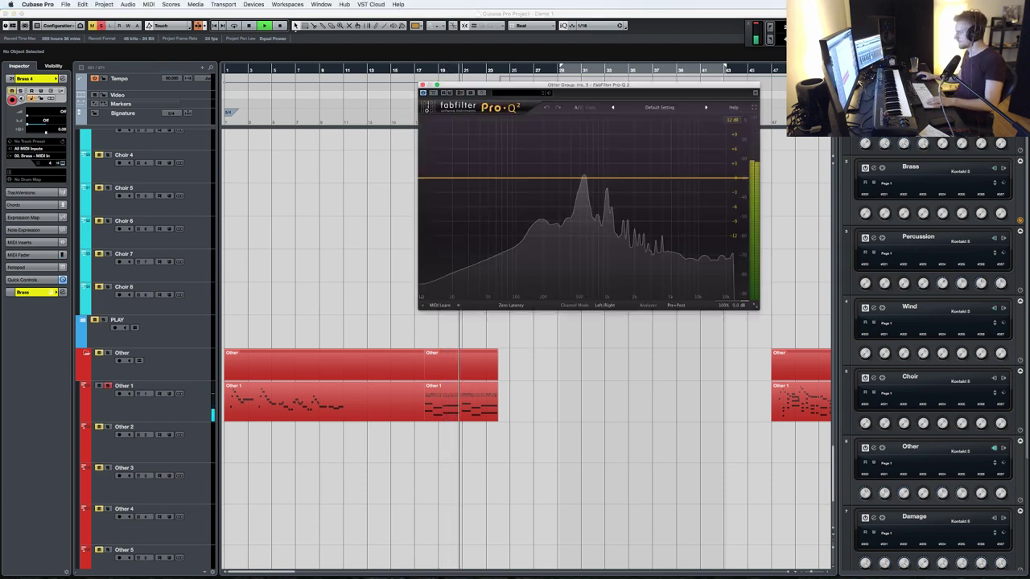
{"action": "left_click_drag", "start_coordinate": [585, 172], "coordinate": [543, 191]}
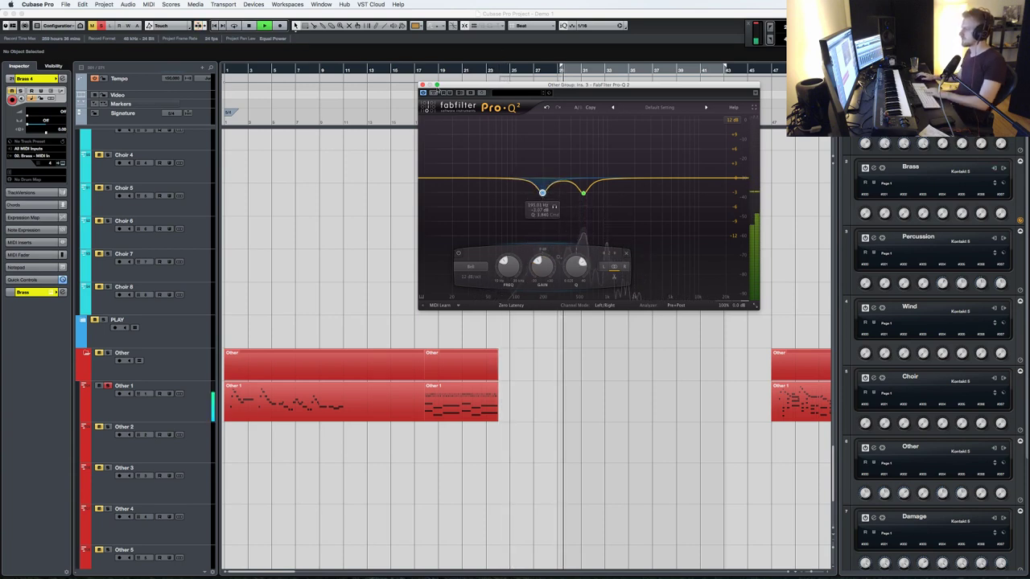
{"action": "left_click", "coordinate": [422, 84]}
{"action": "scroll", "coordinate": [114, 185], "scroll_direction": "up", "scroll_amount": 15}
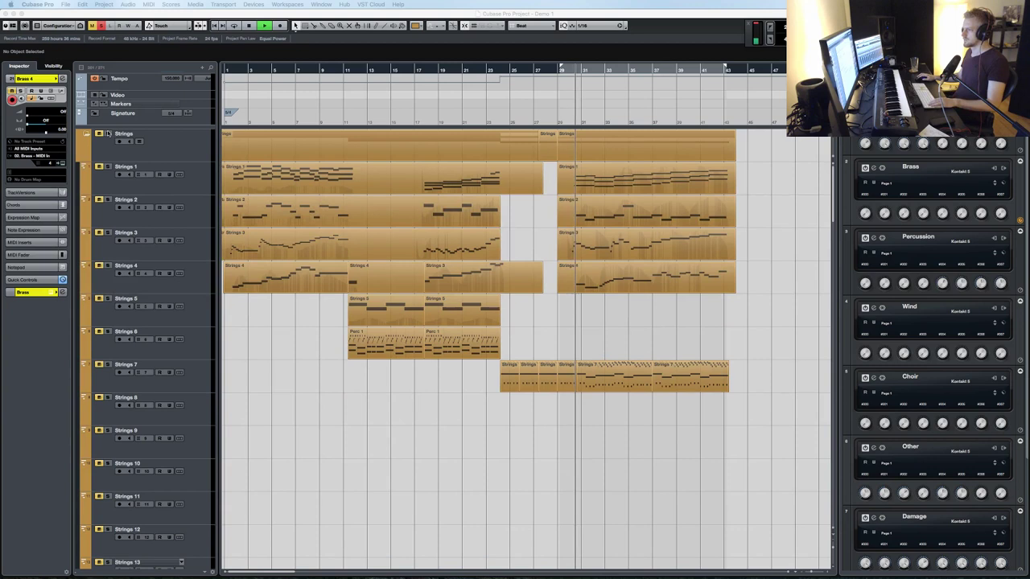
- Solo the Strings and Brass folder tracks during playback
{"action": "left_click", "coordinate": [108, 135]}
{"action": "scroll", "coordinate": [149, 256], "scroll_direction": "down", "scroll_amount": 12}
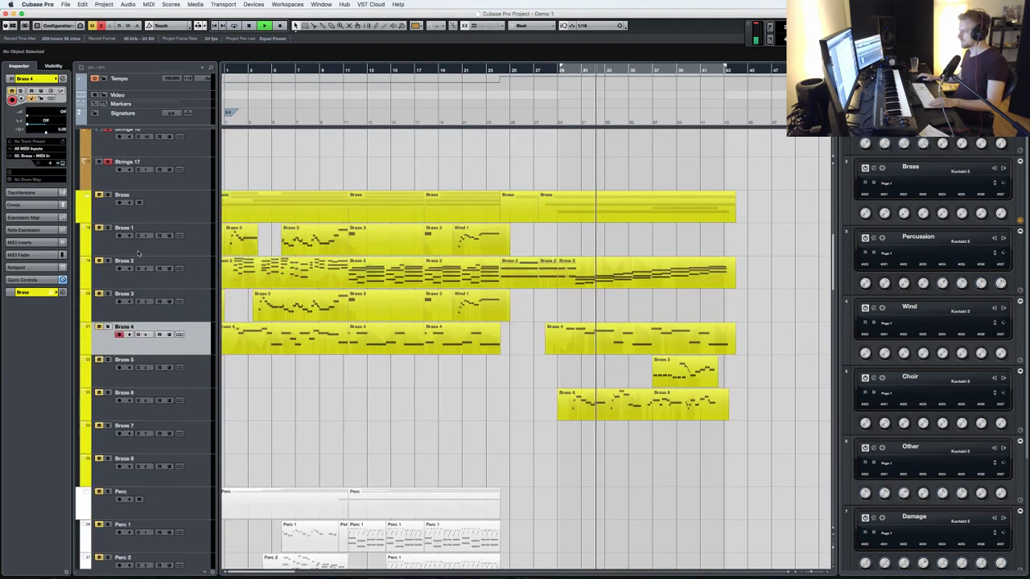
{"action": "left_click", "coordinate": [107, 195]}
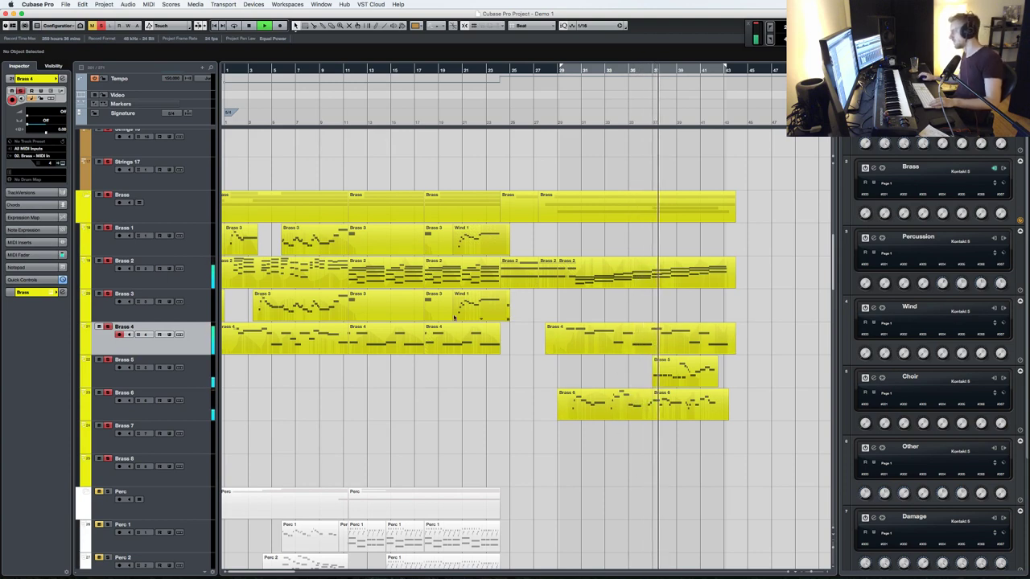
- Check the Strings 7 part before bar 37 in the Key Editor and merge it with the part that follows
{"action": "scroll", "coordinate": [411, 327], "scroll_direction": "up", "scroll_amount": 5}
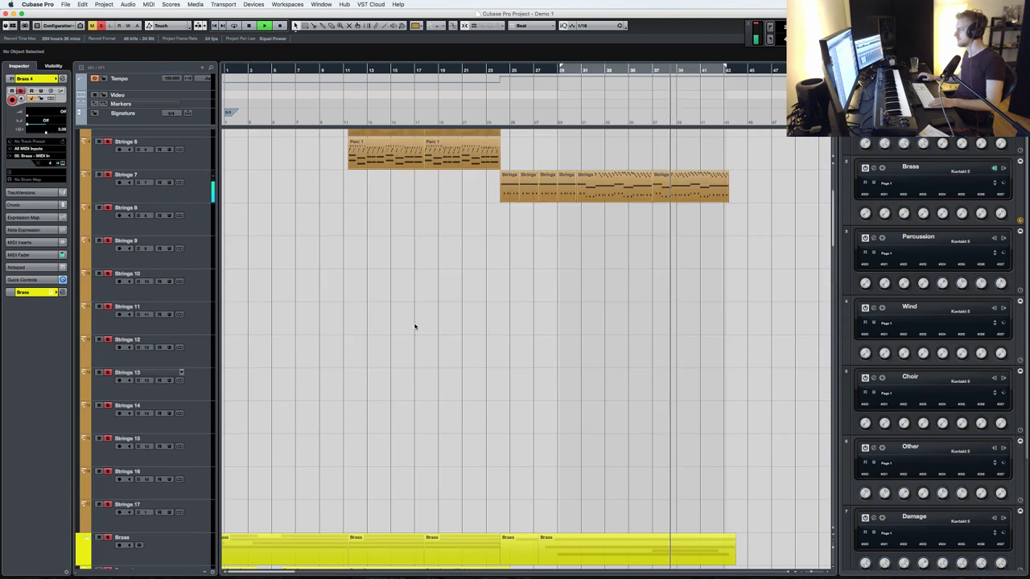
{"action": "scroll", "coordinate": [414, 328], "scroll_direction": "up", "scroll_amount": 5}
{"action": "double_click", "coordinate": [599, 321]}
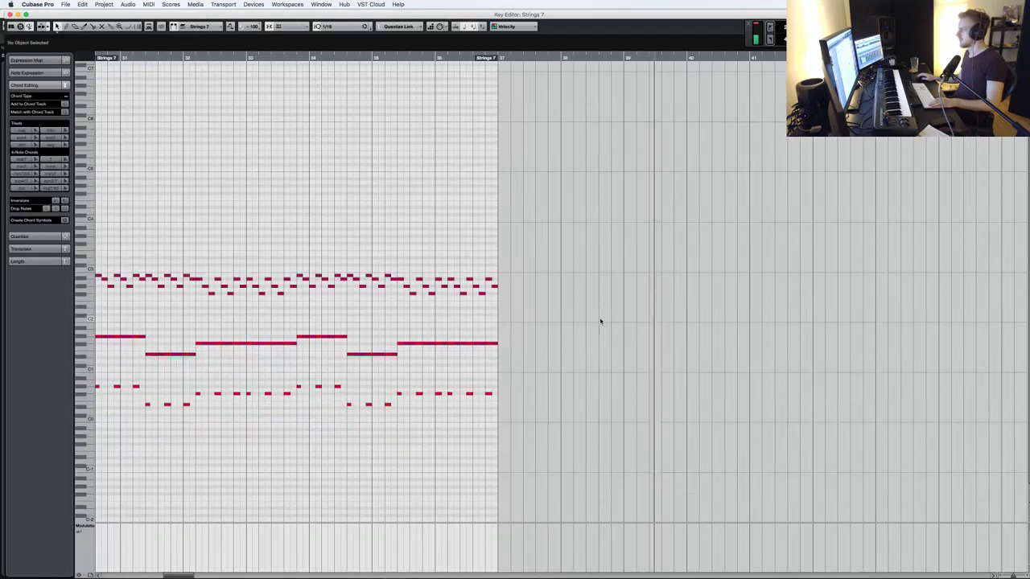
{"action": "key", "text": "Return"}
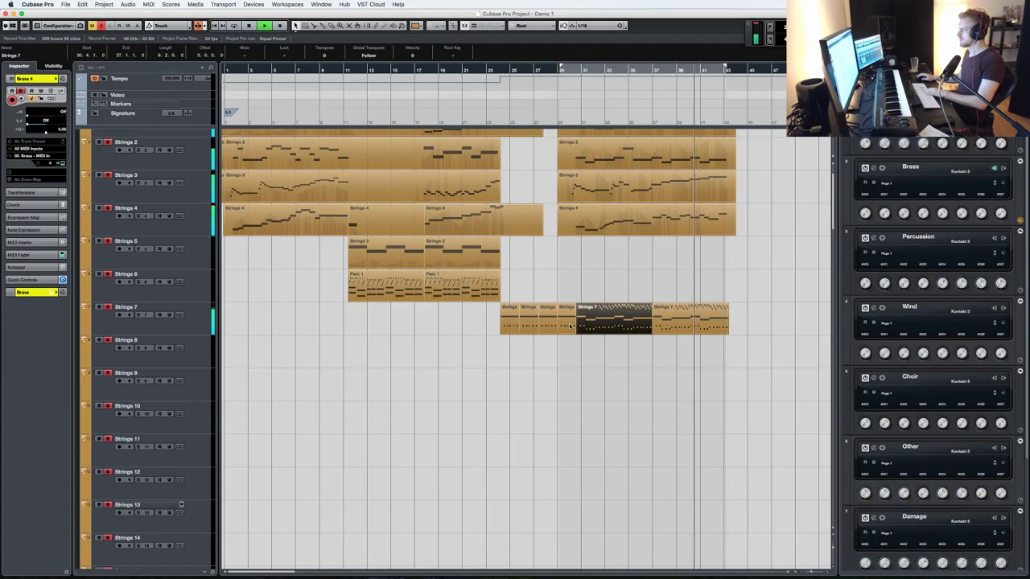
{"action": "left_click", "coordinate": [638, 342]}
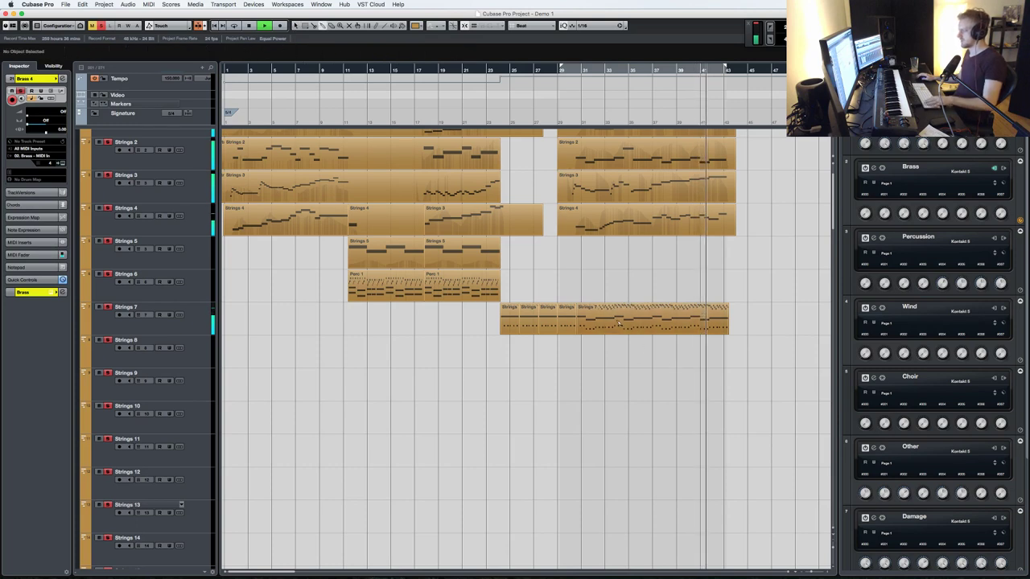
- Copy all melody notes from the Brass 6 part that starts at bar 37
{"action": "scroll", "coordinate": [612, 358], "scroll_direction": "down", "scroll_amount": 6}
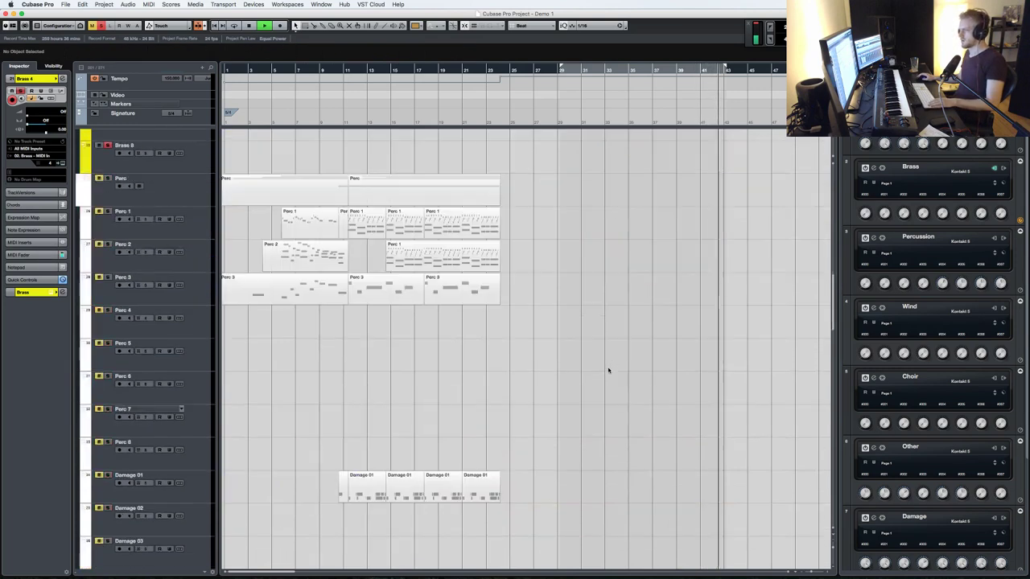
{"action": "scroll", "coordinate": [612, 348], "scroll_direction": "down", "scroll_amount": 2}
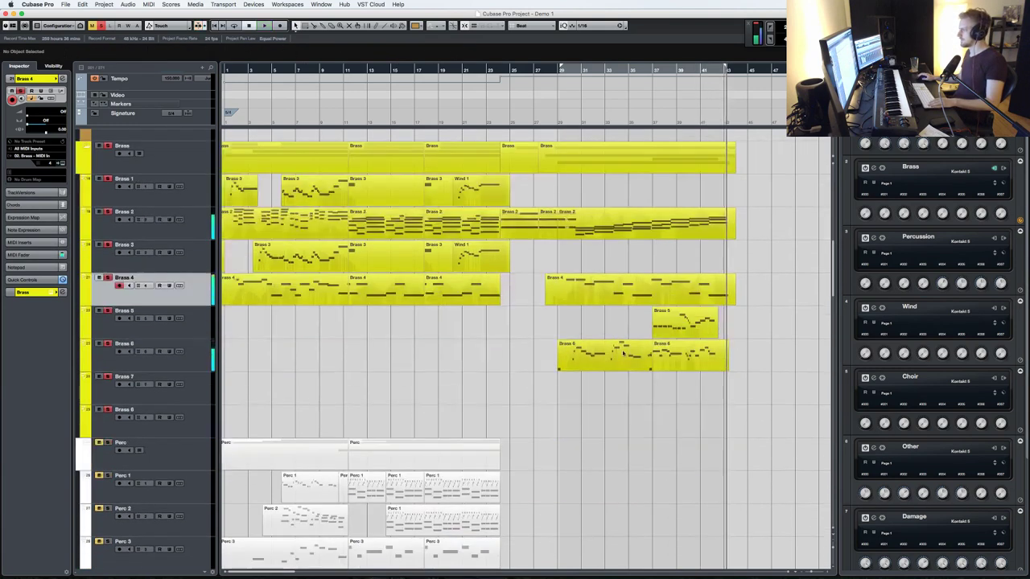
{"action": "left_click", "coordinate": [686, 328]}
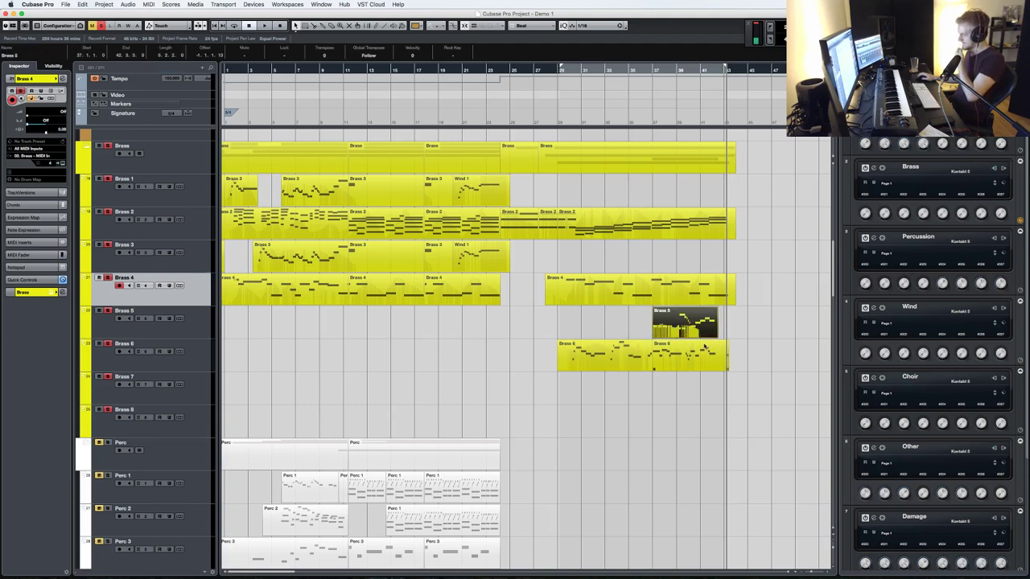
{"action": "scroll", "coordinate": [704, 347], "scroll_direction": "up", "scroll_amount": 6}
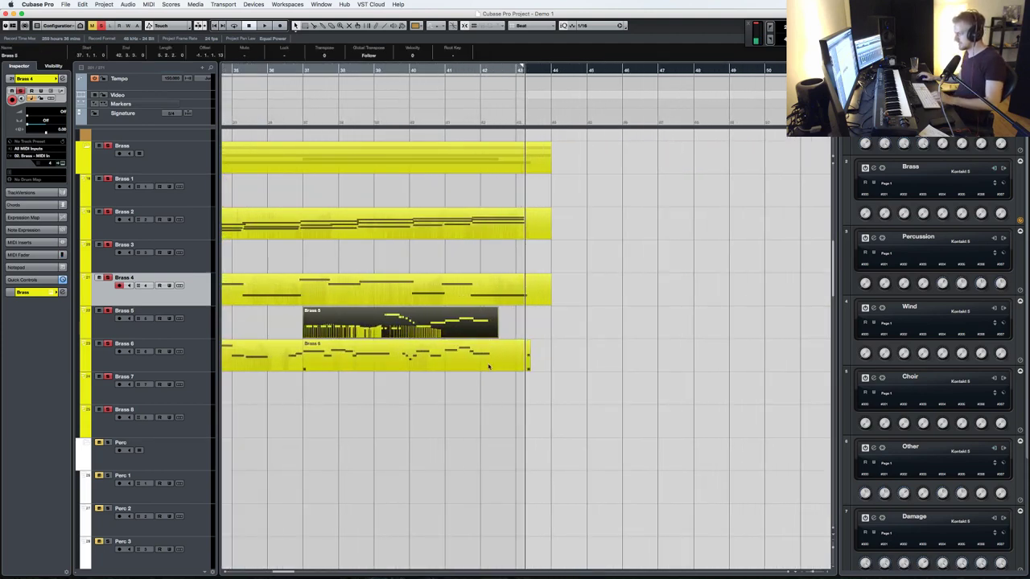
{"action": "key", "text": "KP_Subtract"}
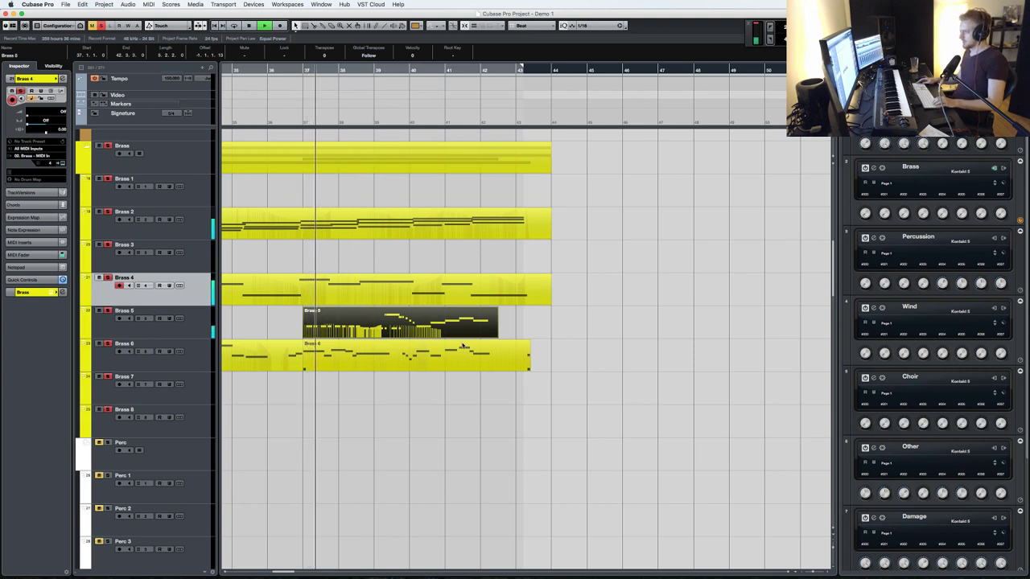
{"action": "double_click", "coordinate": [367, 358]}
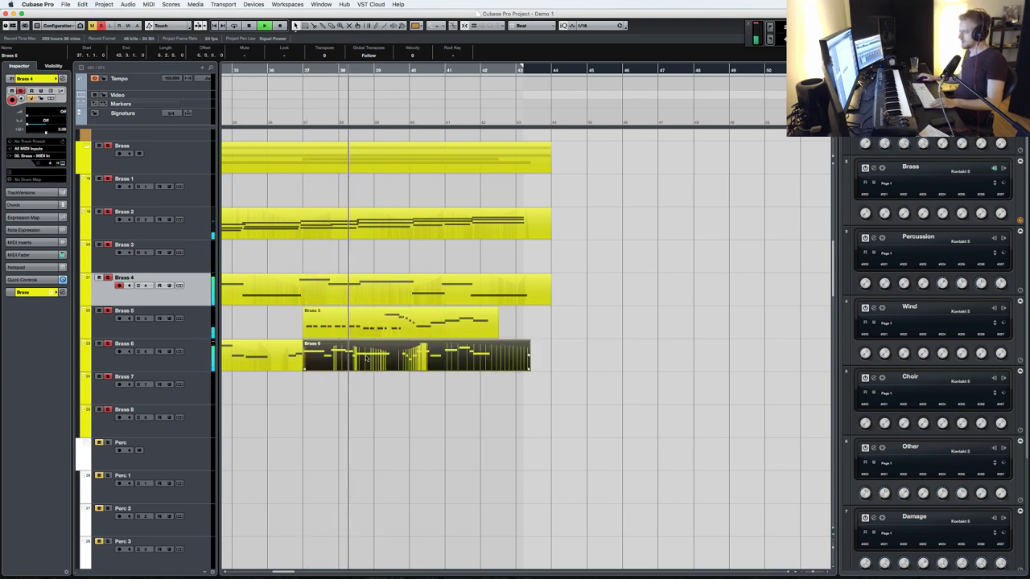
{"action": "left_click_drag", "start_coordinate": [449, 366], "coordinate": [102, 218]}
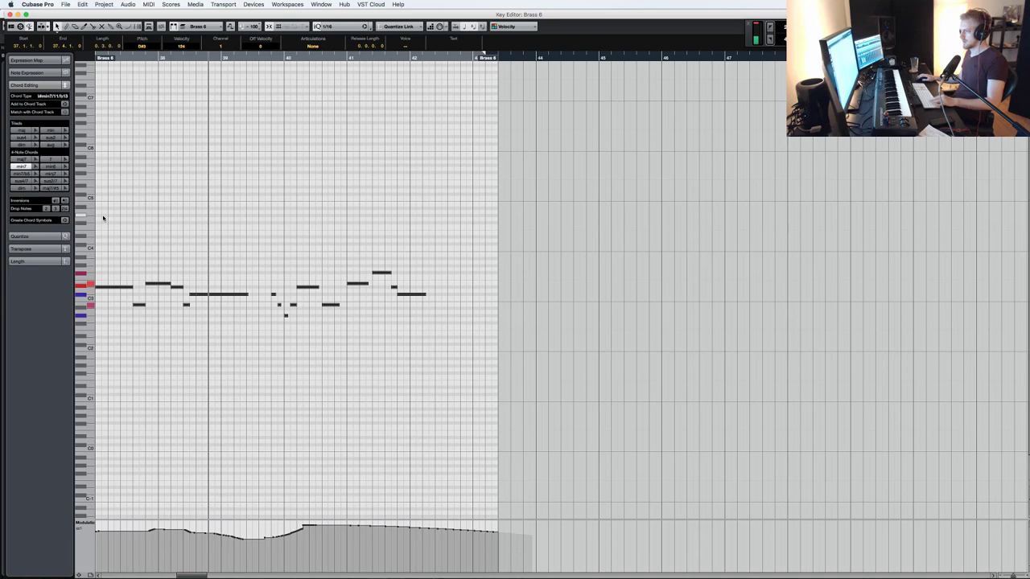
{"action": "key", "text": "Return"}
- Delete the melody notes from the Brass 5 part, keep the low repeated notes, and duplicate those from bar 40
{"action": "double_click", "coordinate": [381, 312]}
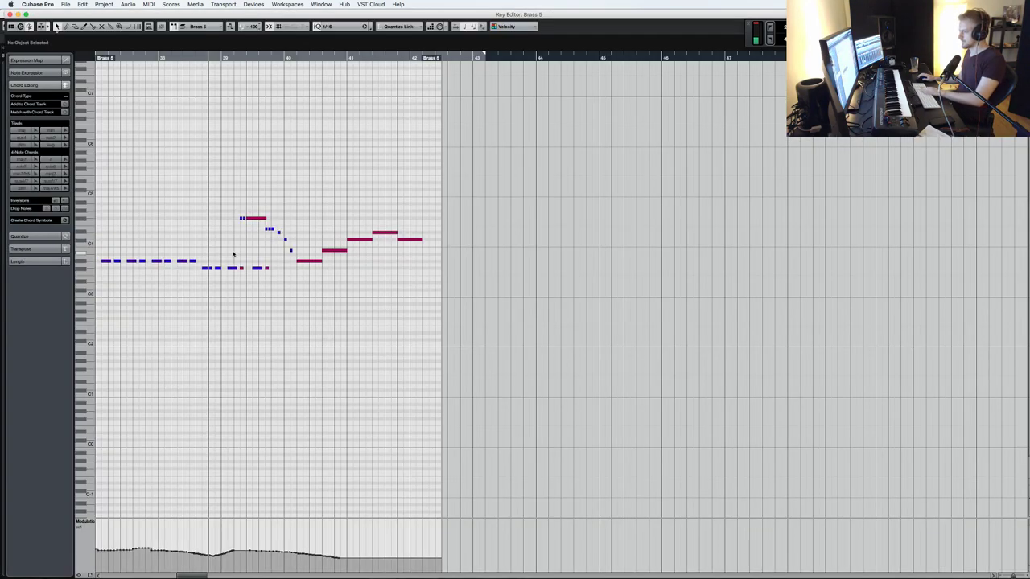
{"action": "left_click_drag", "start_coordinate": [234, 246], "coordinate": [294, 210]}
{"action": "key", "text": "Delete"}
{"action": "key", "text": "Delete"}
{"action": "left_click_drag", "start_coordinate": [302, 270], "coordinate": [113, 235]}
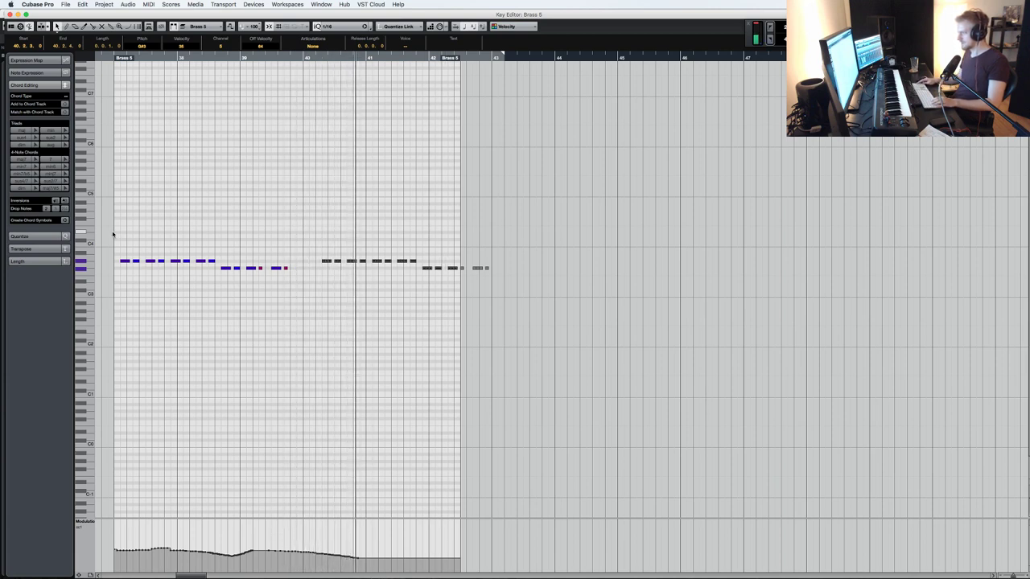
- Paste the copied Brass 6 melody into the Brass 5 part at bar 37 and transpose it up one octave
{"action": "key", "text": "super+v"}
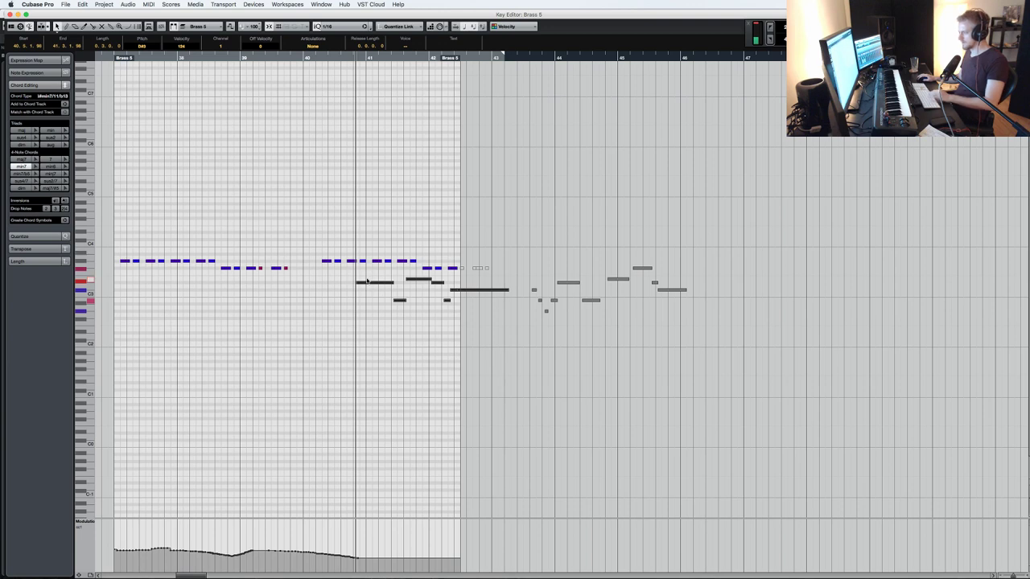
{"action": "left_click_drag", "start_coordinate": [370, 283], "coordinate": [129, 284]}
{"action": "key", "text": "shift+Up"}
{"action": "key", "text": "KP_Subtract"}
{"action": "key", "text": "KP_Subtract"}
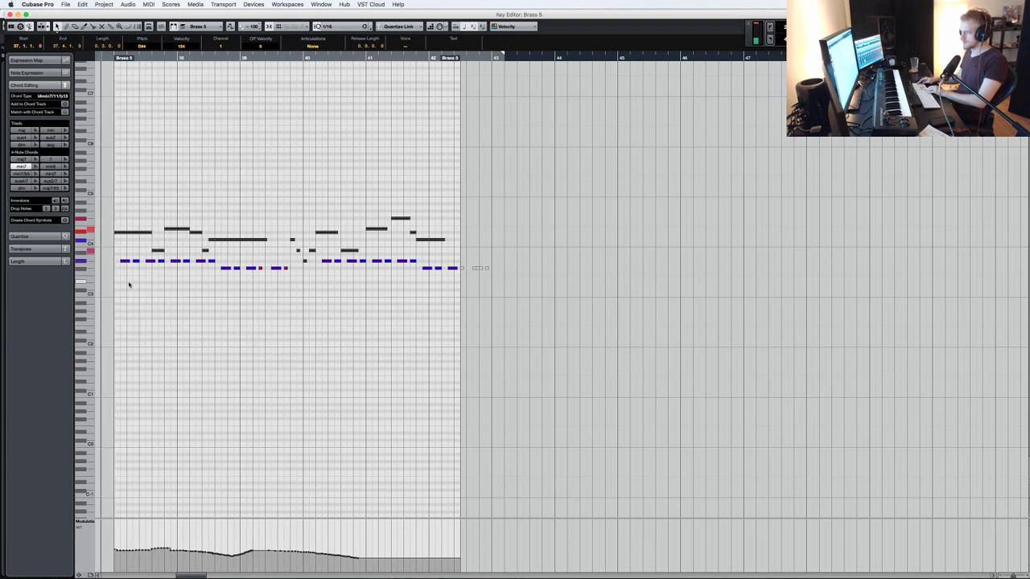
{"action": "left_click", "coordinate": [145, 296]}
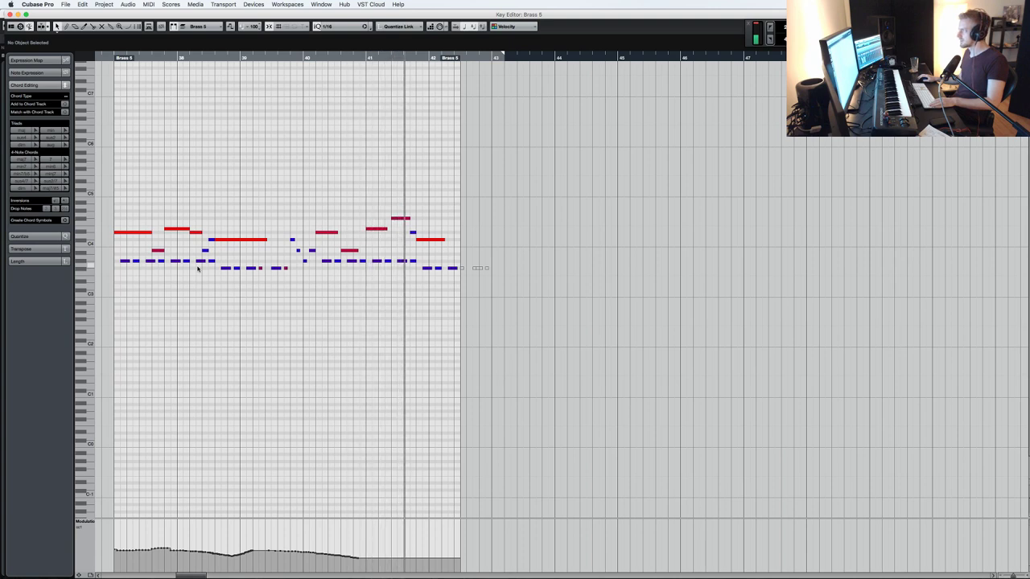
{"action": "key", "text": "Return"}
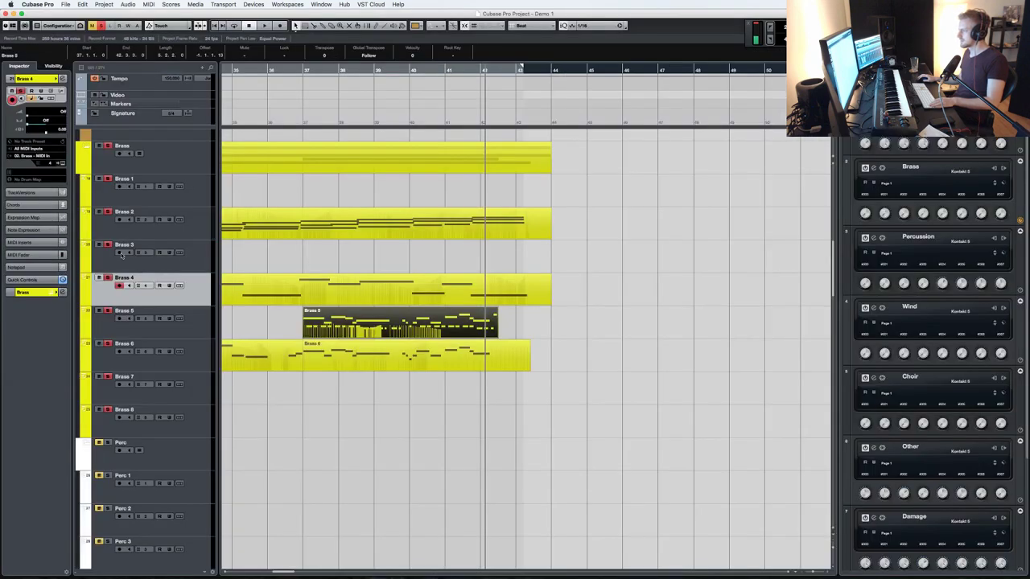
- Unsolo the Strings folder and play the soloed brass from about bar 36
{"action": "scroll", "coordinate": [137, 157], "scroll_direction": "up", "scroll_amount": 5}
{"action": "left_click", "coordinate": [117, 141]}
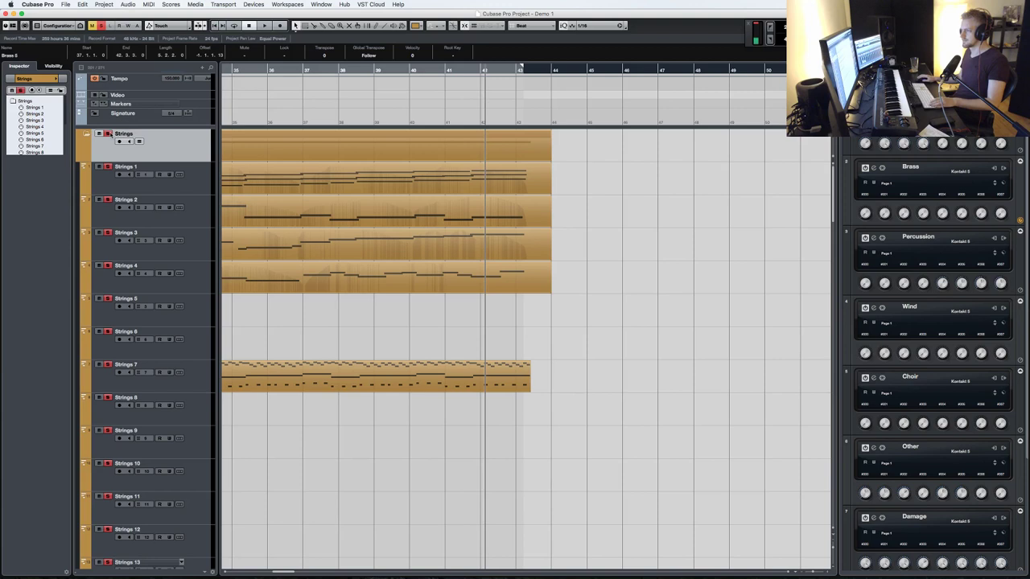
{"action": "scroll", "coordinate": [289, 273], "scroll_direction": "down", "scroll_amount": 5}
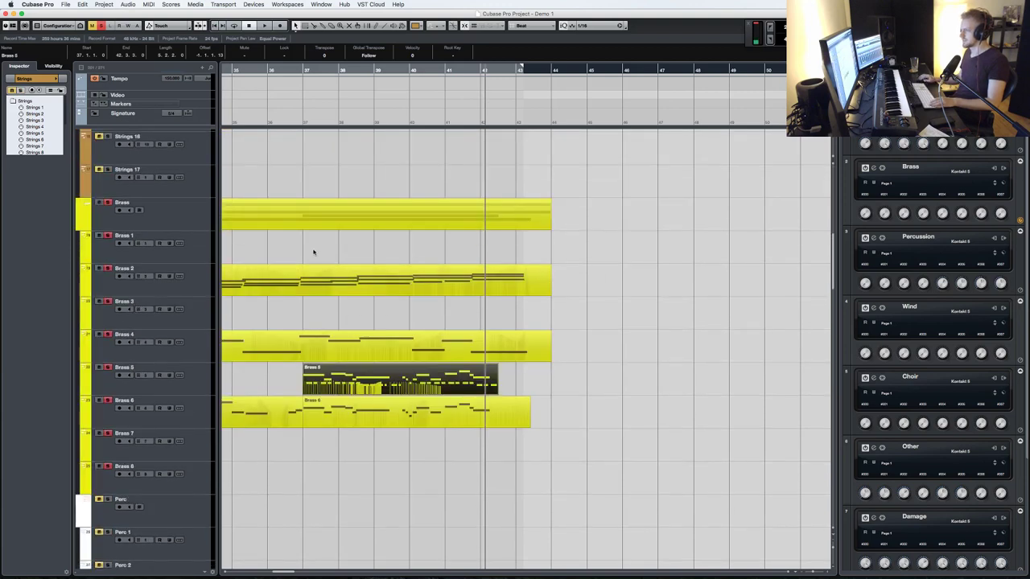
{"action": "left_click", "coordinate": [275, 69]}
{"action": "key", "text": "space"}
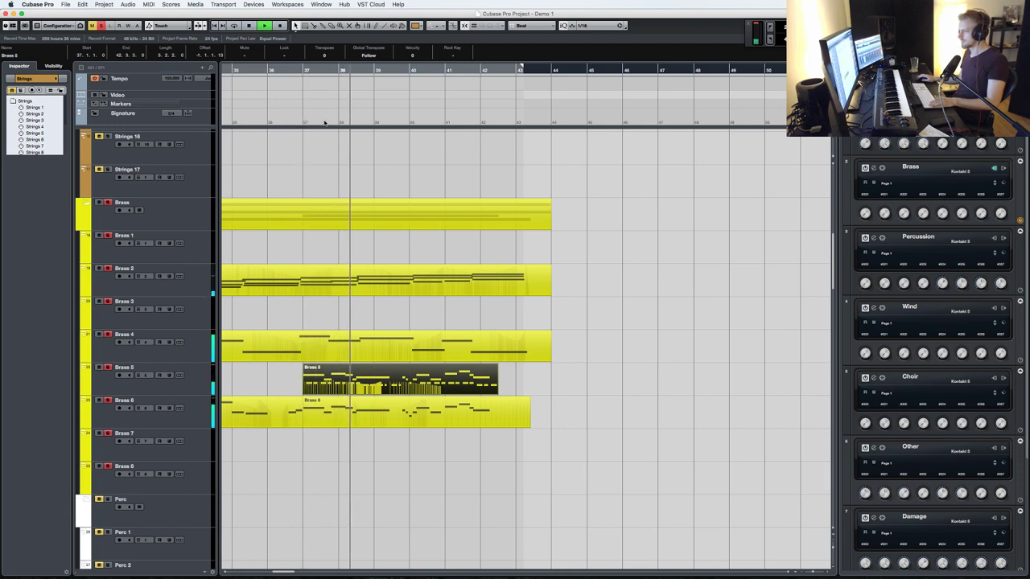
- Adjust the velocities of the upper melody notes around bar 38 in the Brass 5 part and replay them
{"action": "double_click", "coordinate": [378, 375]}
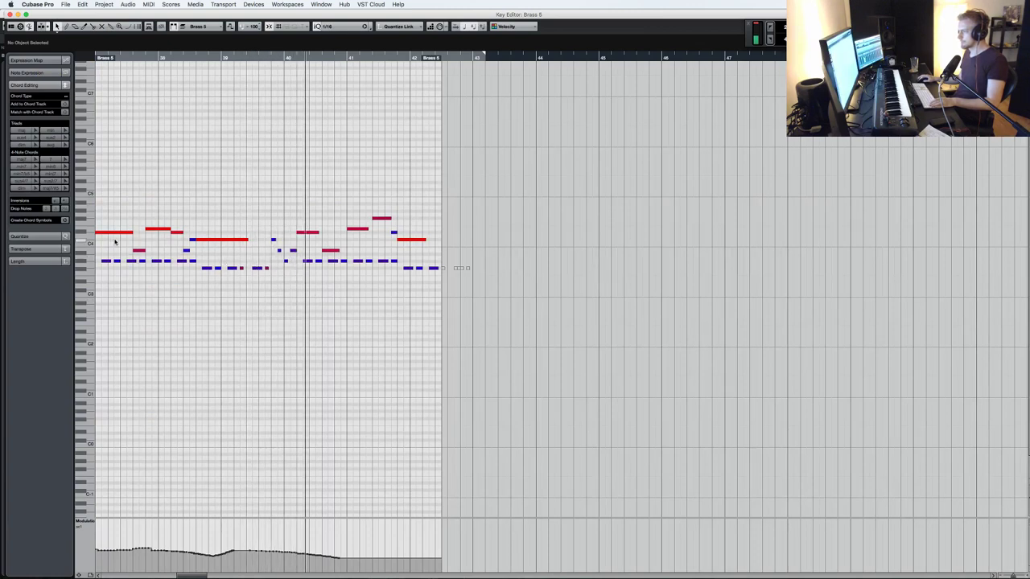
{"action": "left_click", "coordinate": [165, 230]}
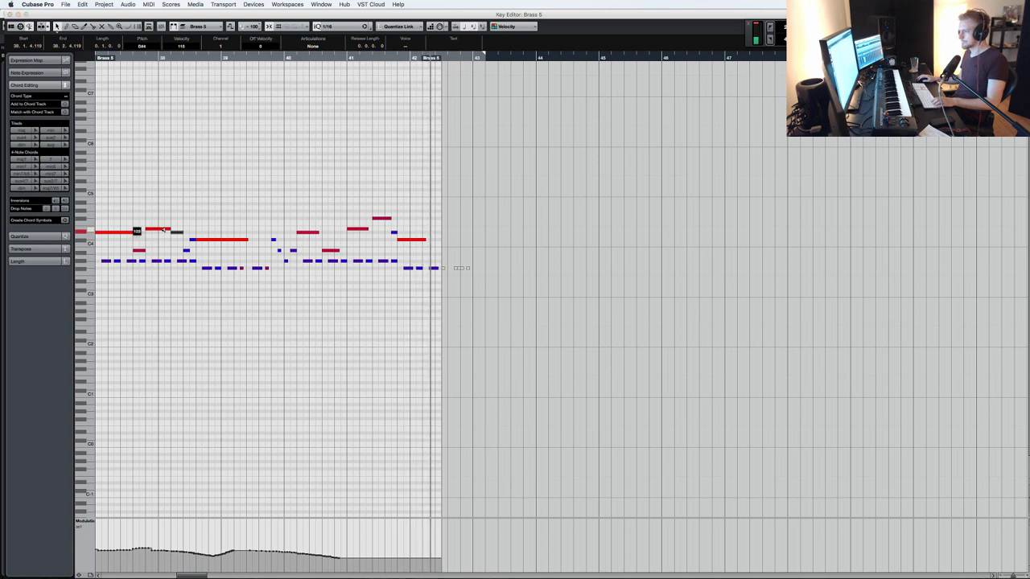
{"action": "left_click", "coordinate": [161, 231]}
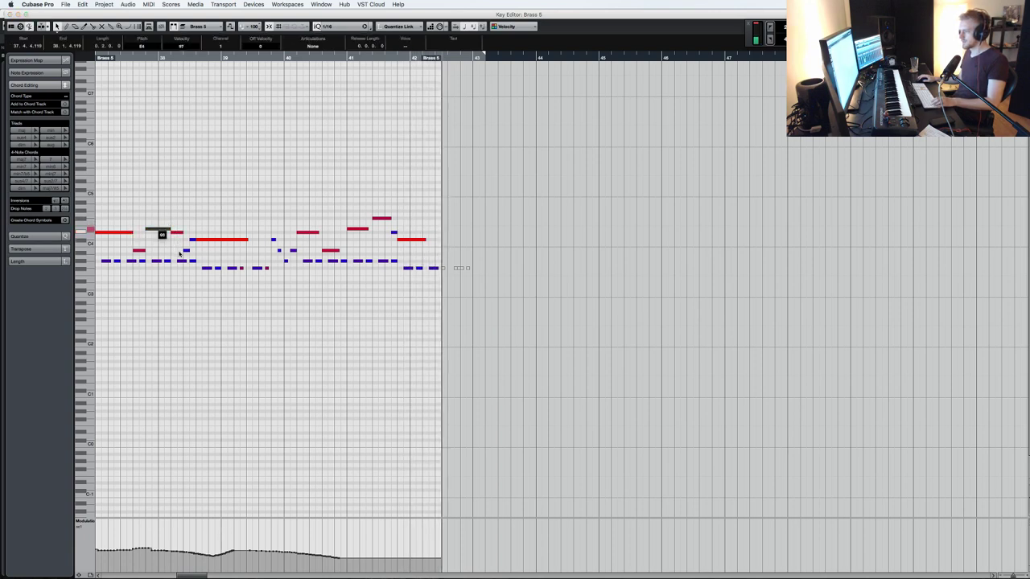
{"action": "key", "text": "plus"}
{"action": "key", "text": "minus"}
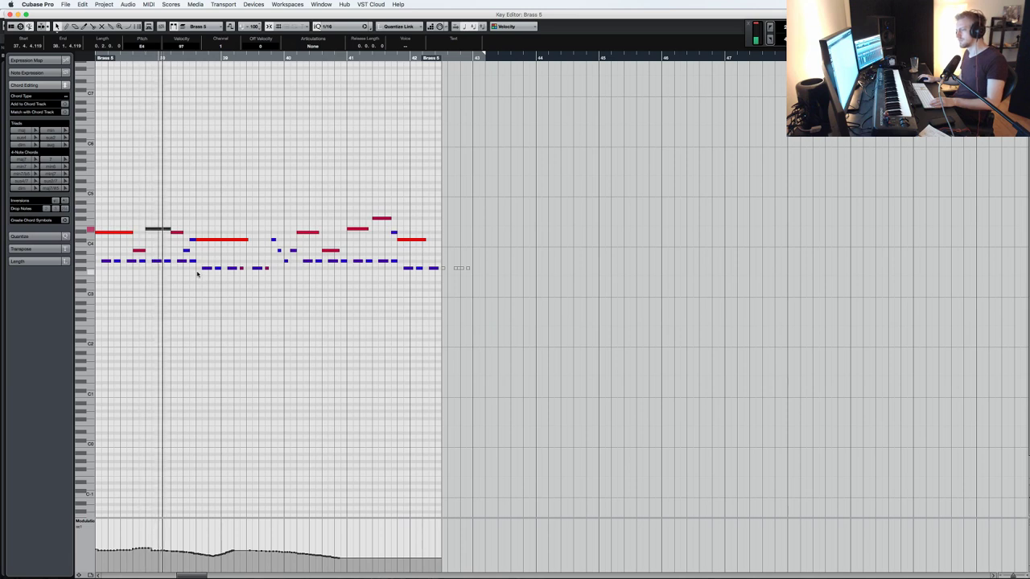
{"action": "key", "text": "Return"}
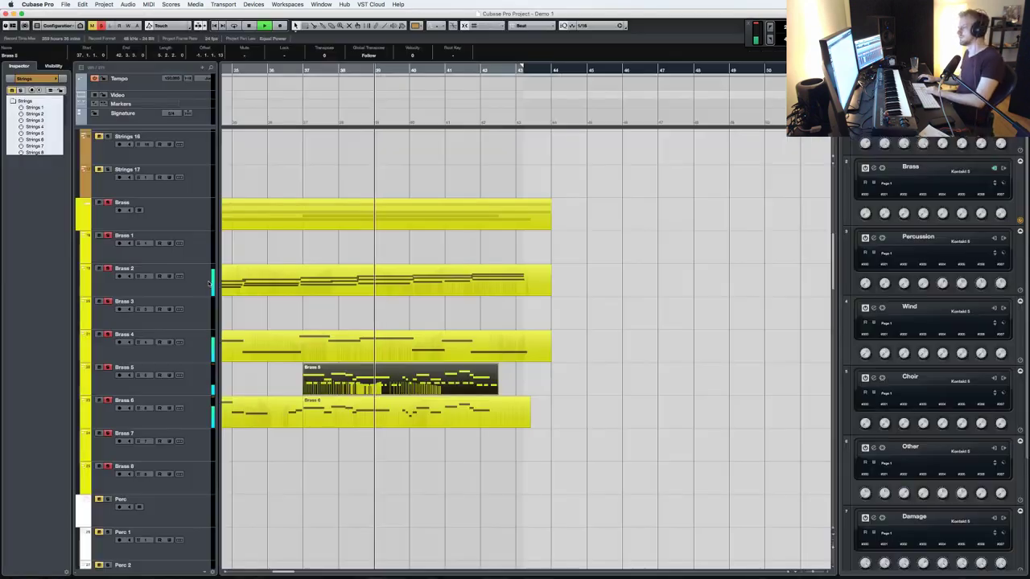
- Deselect the Brass 5 part, rewind to an earlier bar, and listen to the soloed brass again
{"action": "left_click", "coordinate": [617, 384]}
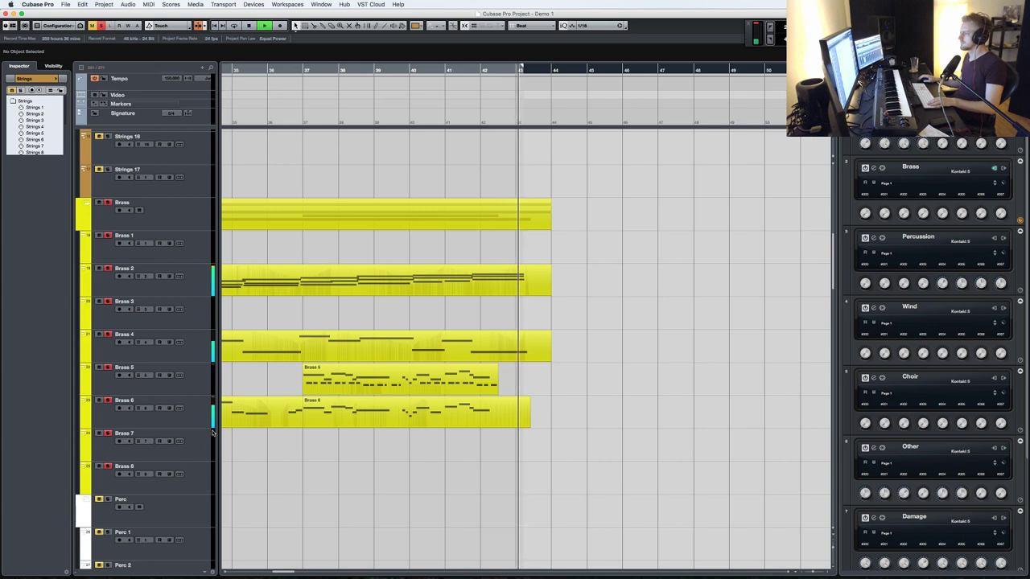
{"action": "key", "text": "space"}
{"action": "key", "text": "KP_Subtract"}
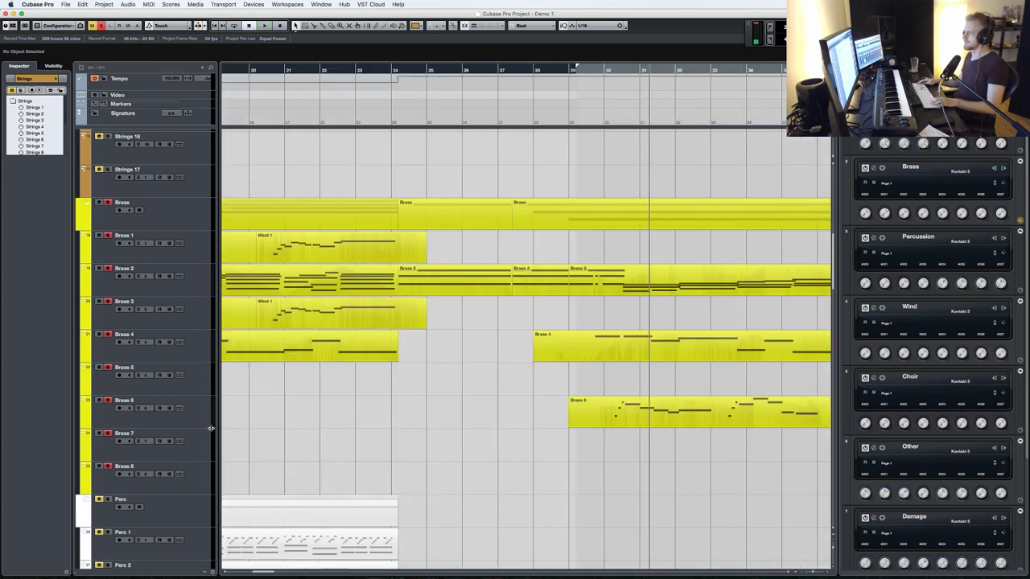
{"action": "key", "text": "space"}
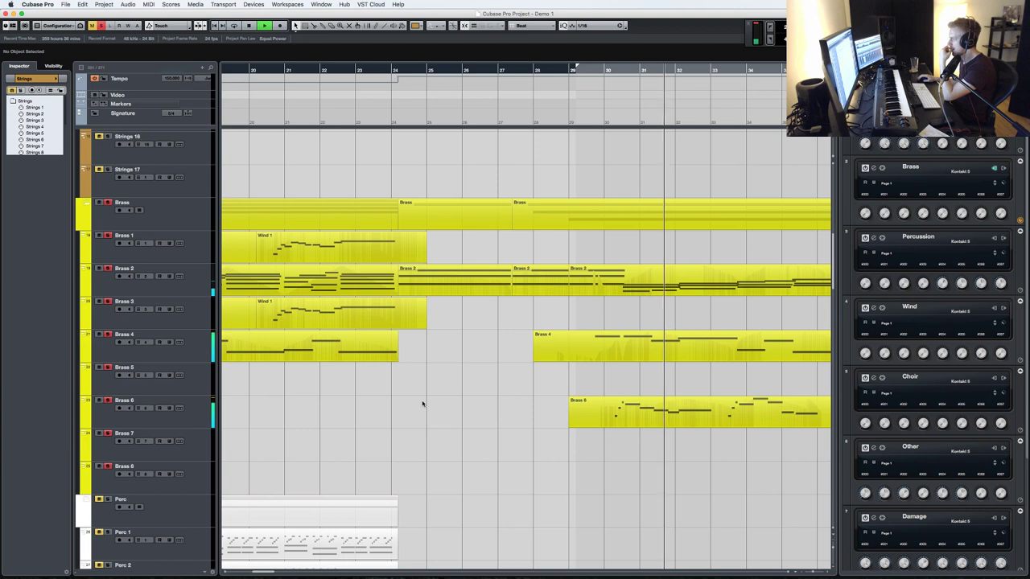
- Open the Kontakt instrument of the Brass 7 track and load 09. Trumpet Ensemble Multi from the Berlin Series Brass library
{"action": "left_click", "coordinate": [208, 437]}
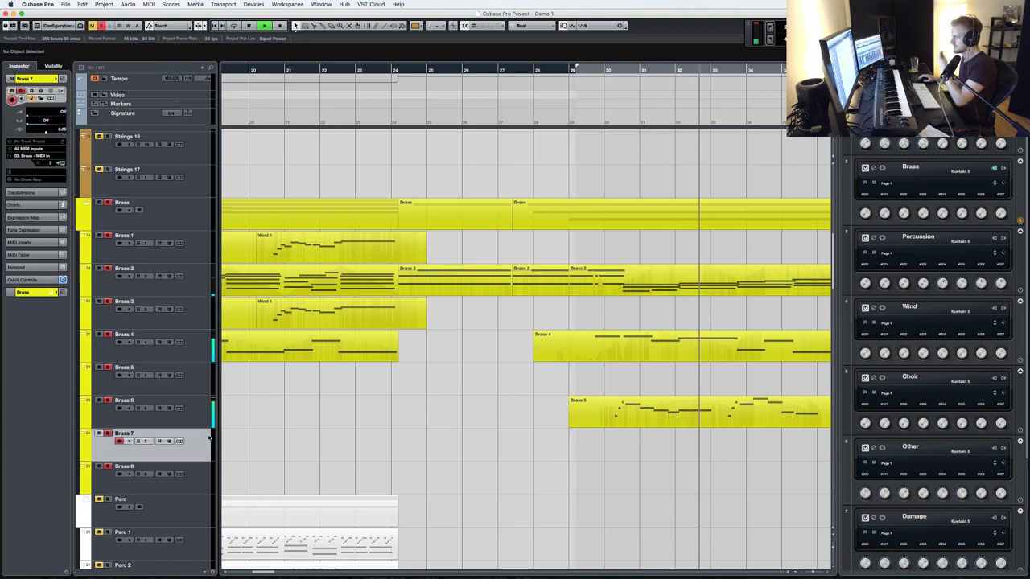
{"action": "left_click", "coordinate": [62, 165]}
{"action": "scroll", "coordinate": [534, 366], "scroll_direction": "down", "scroll_amount": 3}
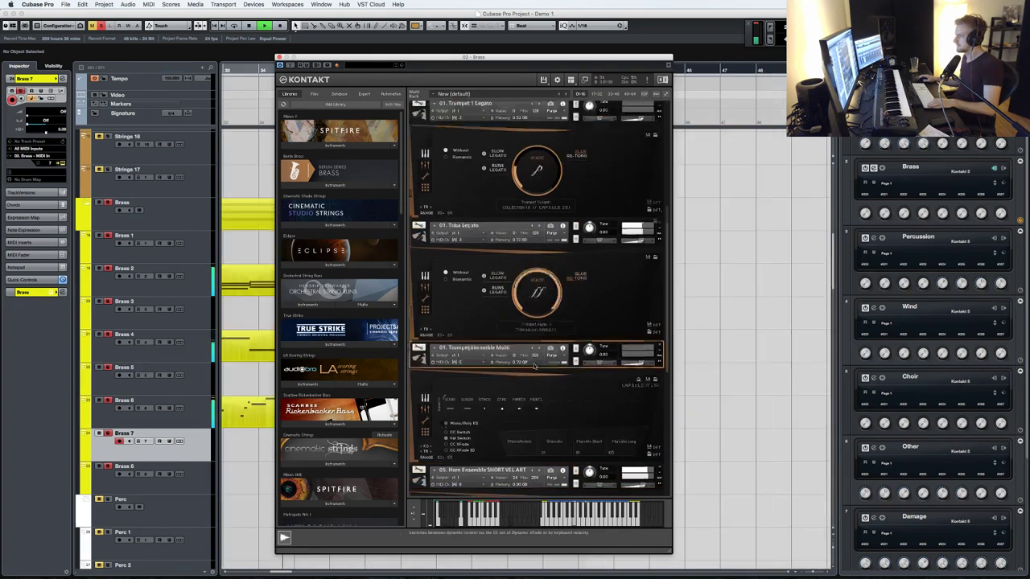
{"action": "scroll", "coordinate": [534, 366], "scroll_direction": "down", "scroll_amount": 2}
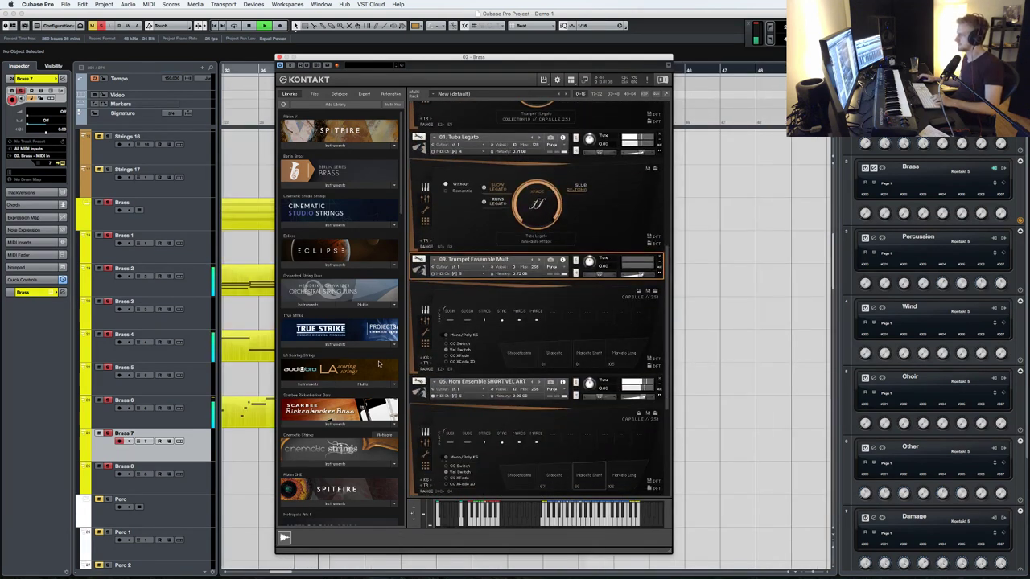
{"action": "scroll", "coordinate": [316, 207], "scroll_direction": "down", "scroll_amount": 1}
{"action": "left_click", "coordinate": [330, 169]}
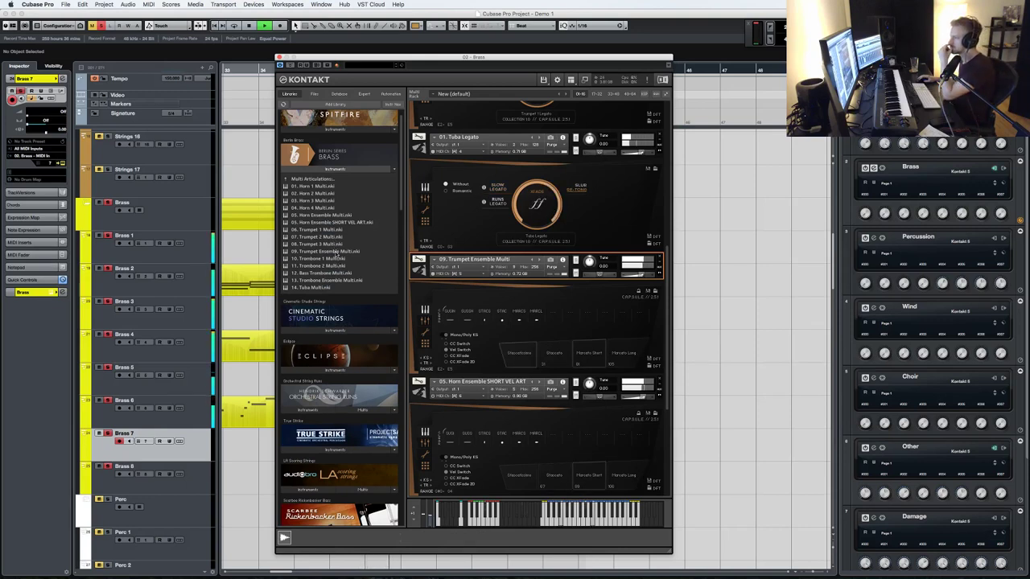
{"action": "left_click", "coordinate": [336, 252]}
{"action": "double_click", "coordinate": [336, 252]}
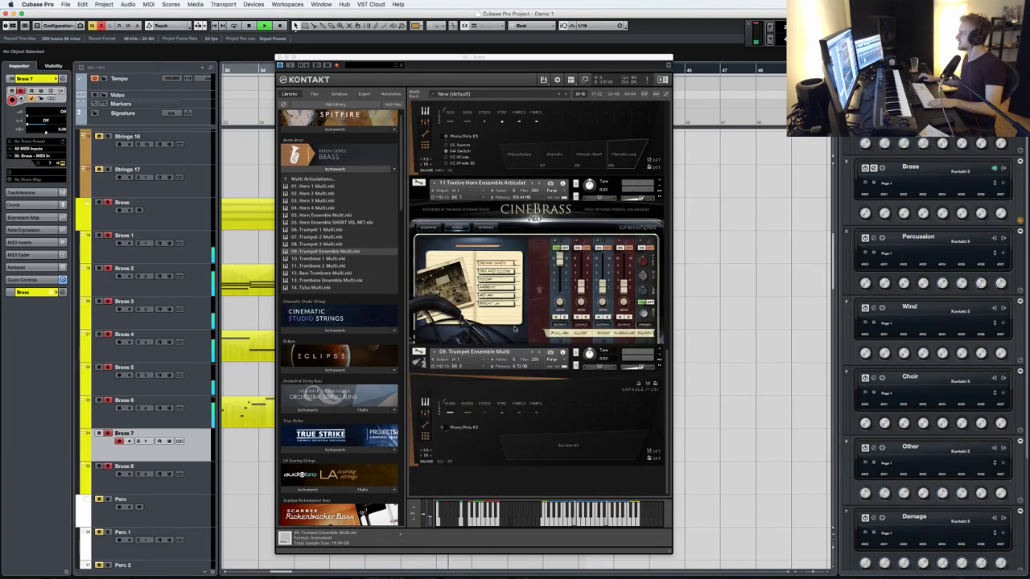
- Close the Kontakt window, stop playback and clear the selection in the arrangement
{"action": "scroll", "coordinate": [515, 328], "scroll_direction": "up", "scroll_amount": 1}
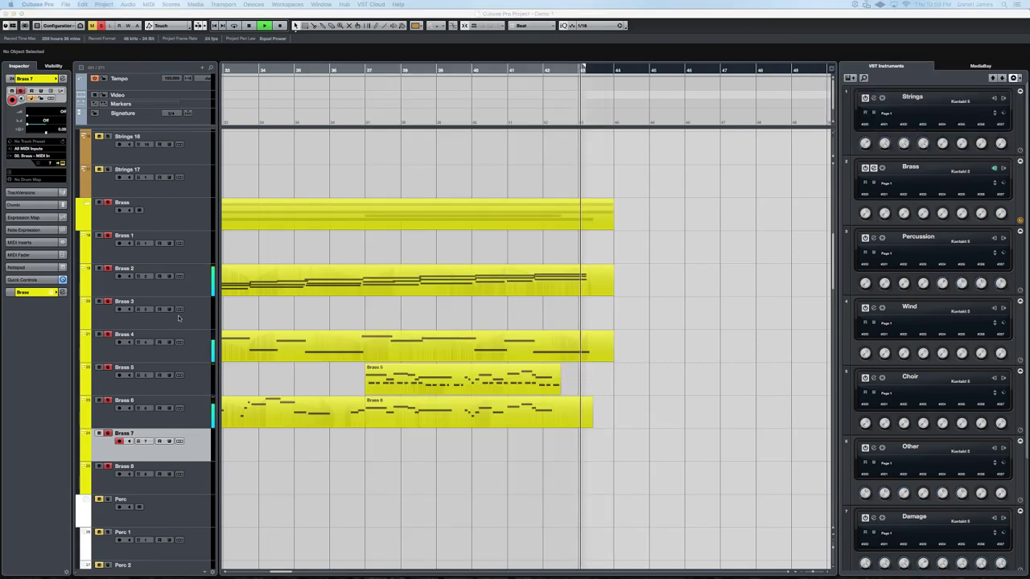
{"action": "left_click", "coordinate": [291, 126]}
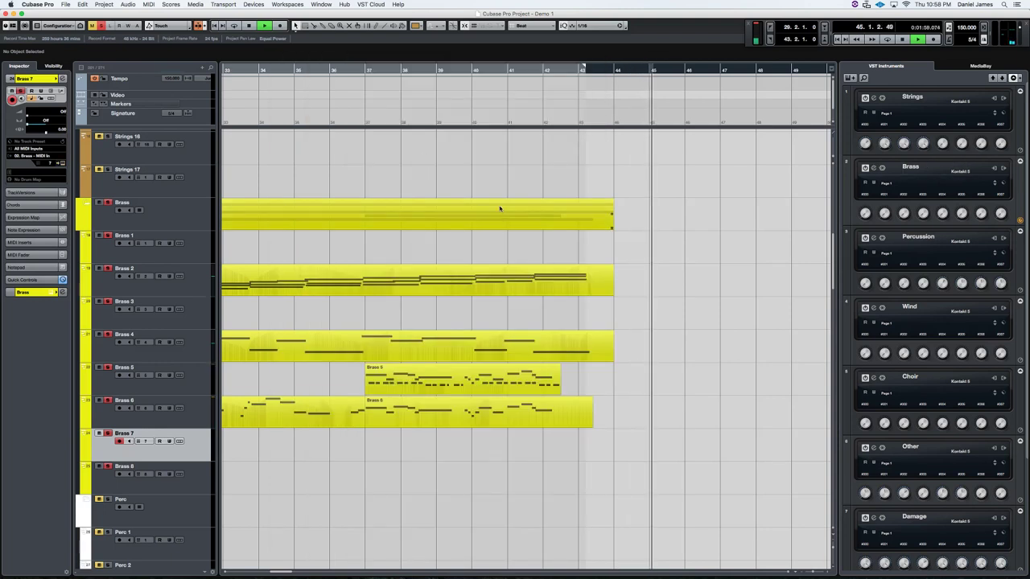
{"action": "left_click", "coordinate": [494, 208]}
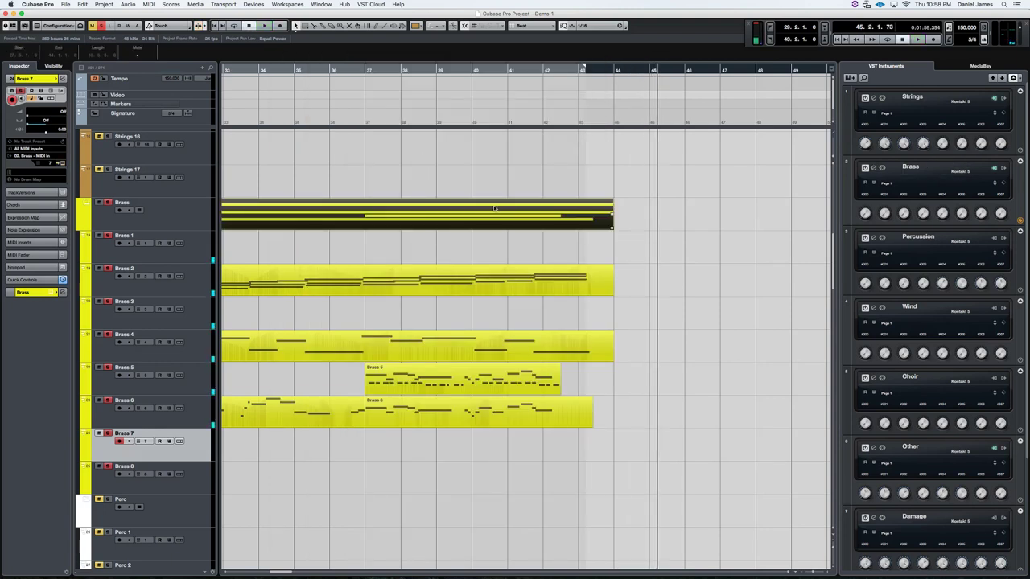
{"action": "left_click", "coordinate": [273, 473]}
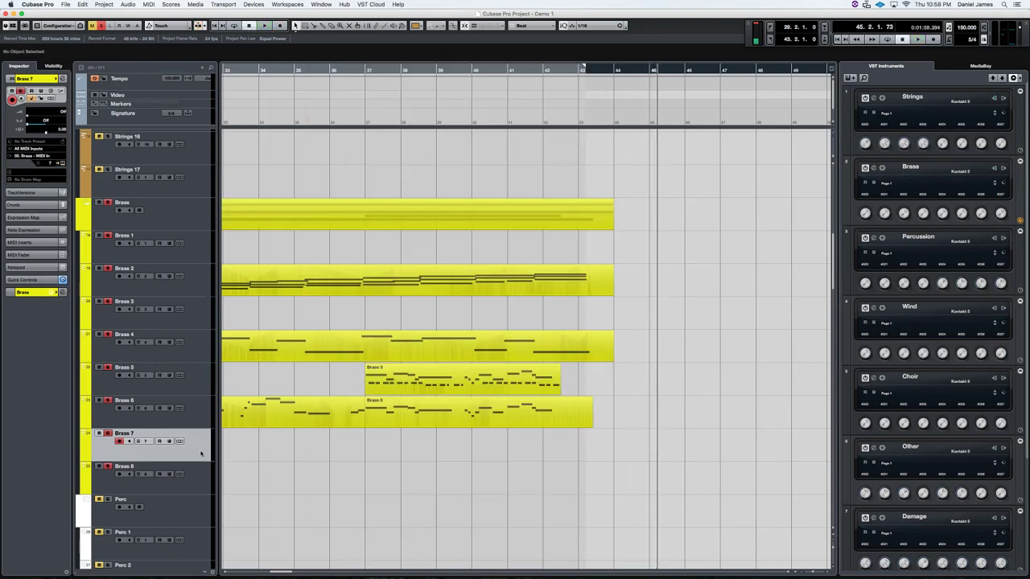
- Reopen the Kontakt instrument of the Brass 7 track and remove the CineBrass 11 Twelve Horn Ensemble from the rack
{"action": "left_click", "coordinate": [63, 163]}
{"action": "scroll", "coordinate": [590, 235], "scroll_direction": "down", "scroll_amount": 5}
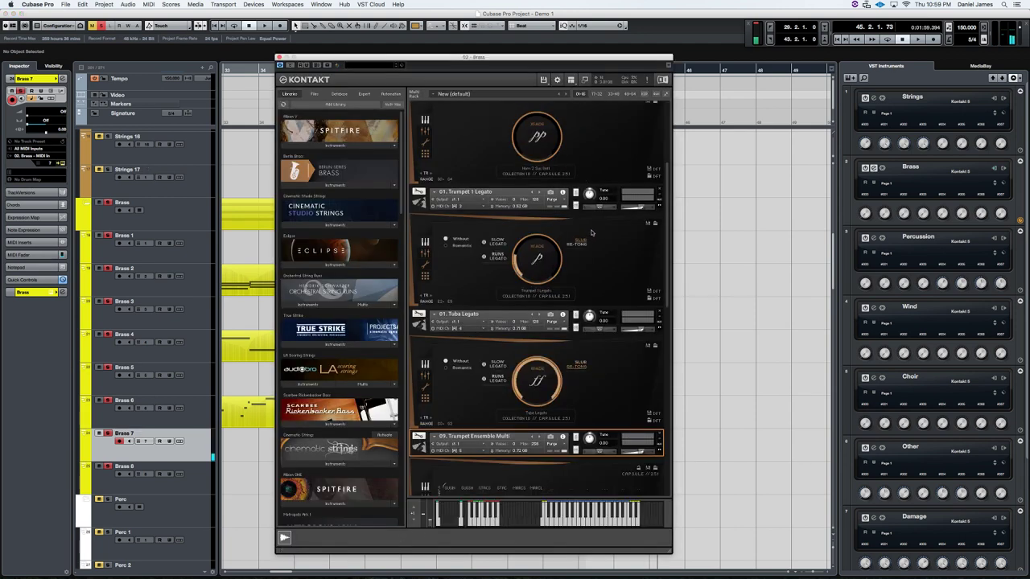
{"action": "scroll", "coordinate": [595, 265], "scroll_direction": "down", "scroll_amount": 5}
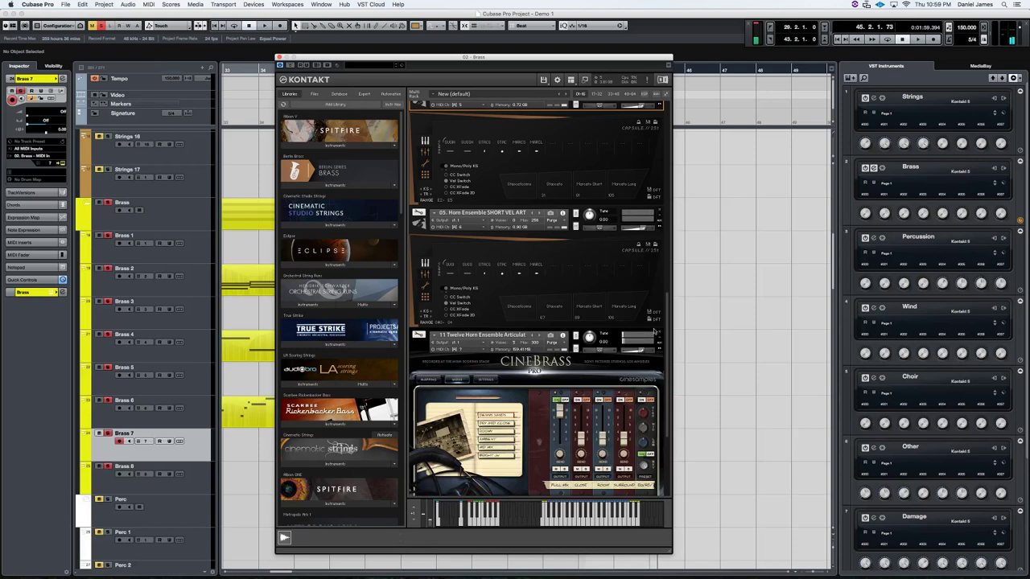
{"action": "left_click", "coordinate": [660, 335]}
{"action": "left_click", "coordinate": [659, 334]}
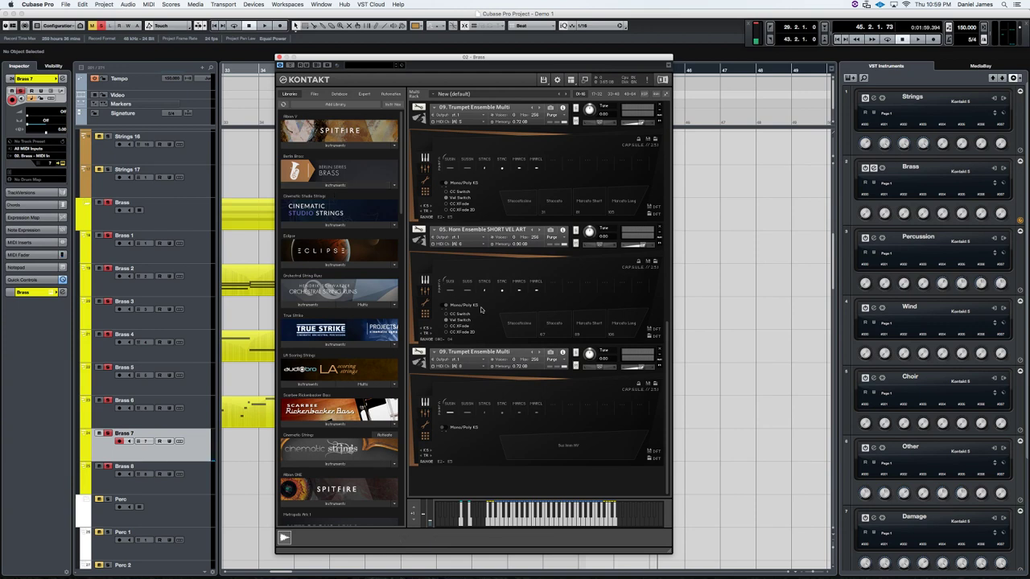
- Replace the last Trumpet Ensemble in the rack with 13. Trombone Ensemble Multi from the Berlin Series Brass library
{"action": "left_click", "coordinate": [335, 185]}
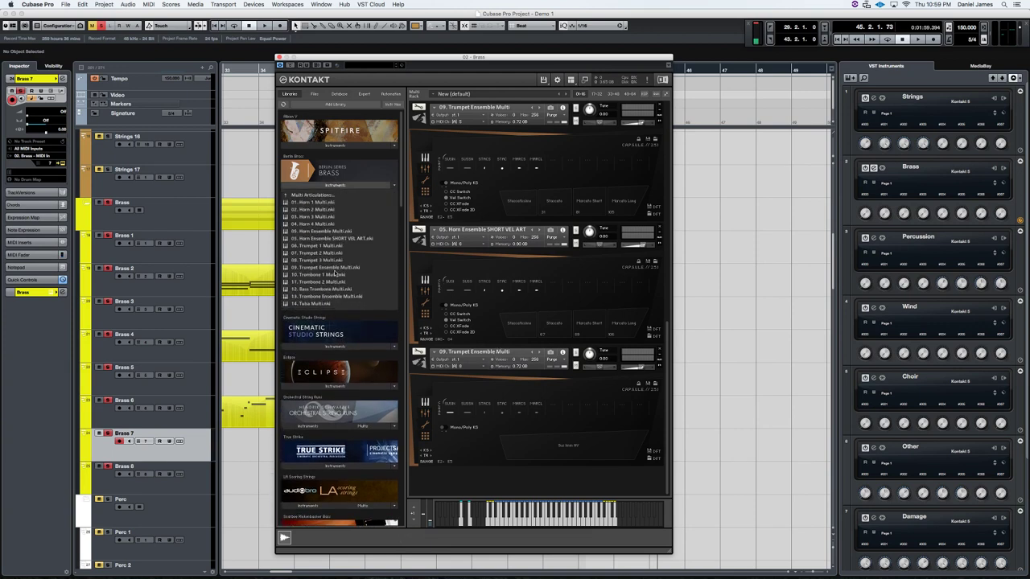
{"action": "left_click_drag", "start_coordinate": [328, 269], "coordinate": [489, 410]}
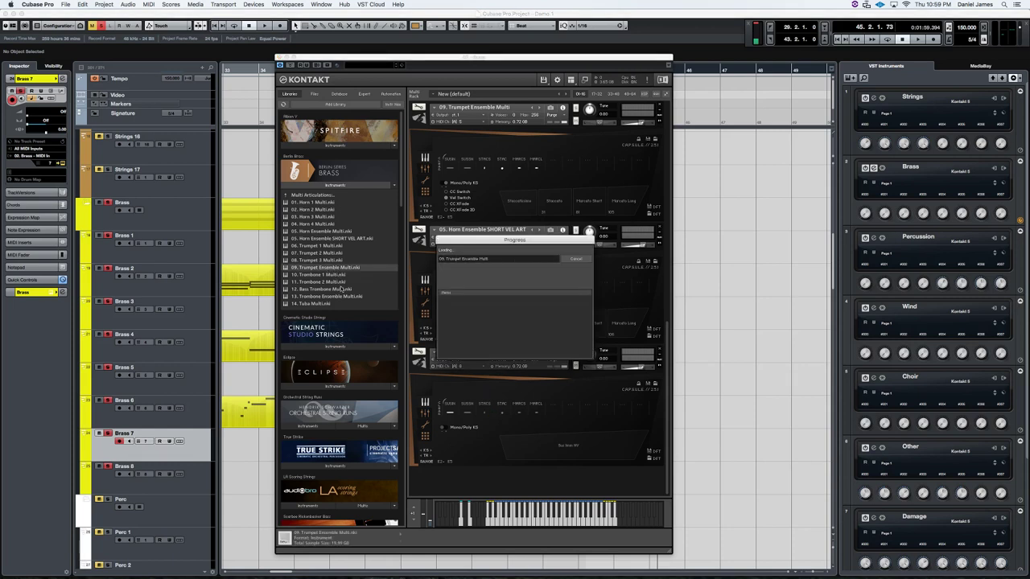
{"action": "left_click_drag", "start_coordinate": [337, 299], "coordinate": [537, 439]}
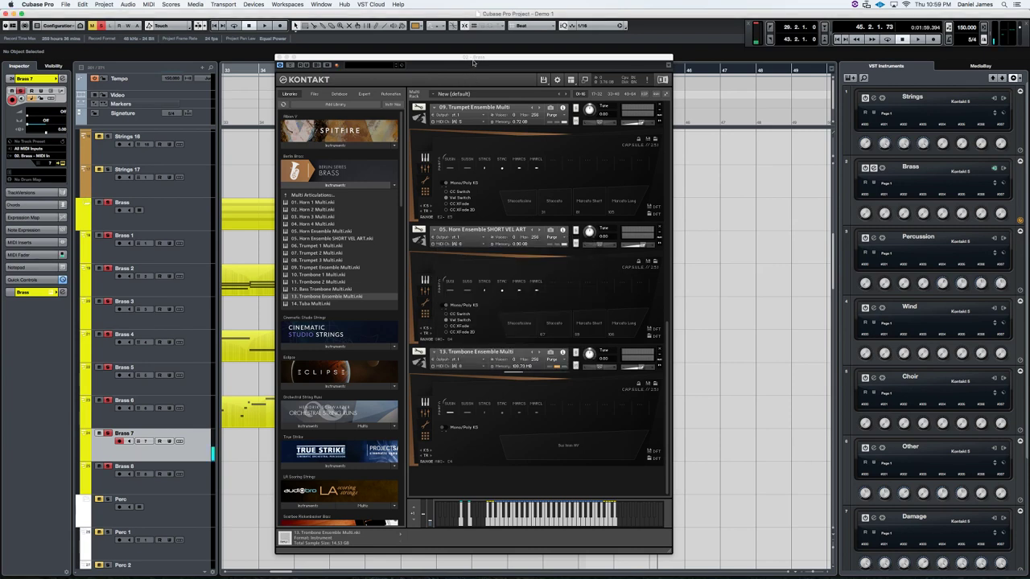
{"action": "left_click_drag", "start_coordinate": [473, 59], "coordinate": [488, 58]}
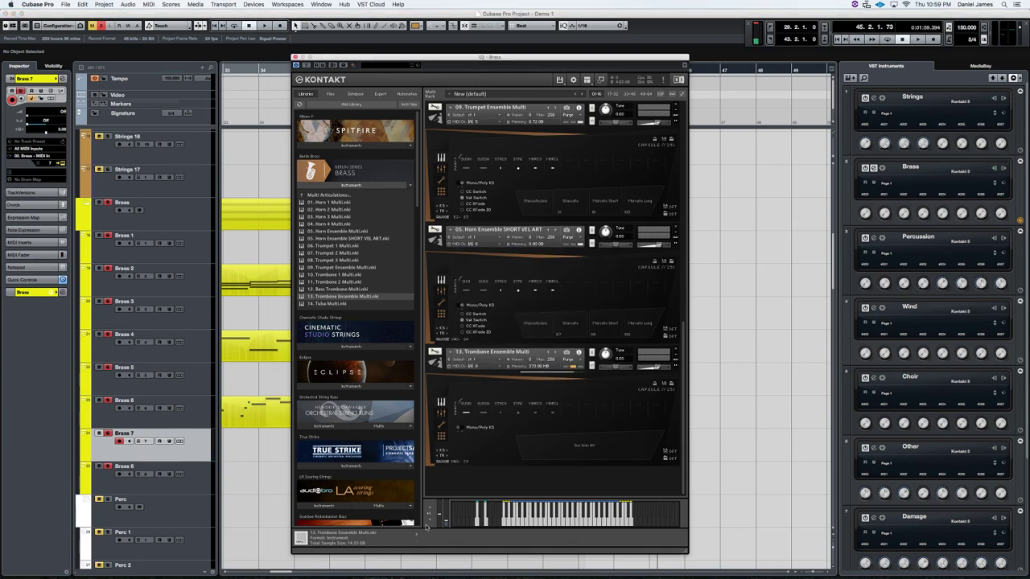
- Shift Kontakt's keyboard display to the lower octaves and enable Mono/Poly KS for the Trombone Ensemble Multi
{"action": "left_click", "coordinate": [430, 523]}
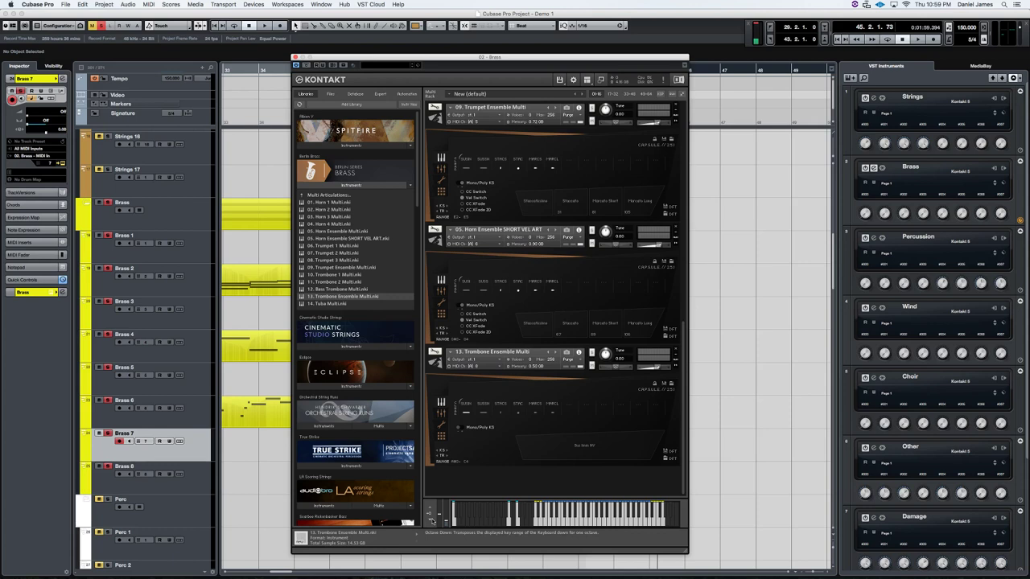
{"action": "left_click", "coordinate": [430, 521]}
{"action": "left_click", "coordinate": [430, 521]}
{"action": "left_click", "coordinate": [430, 521]}
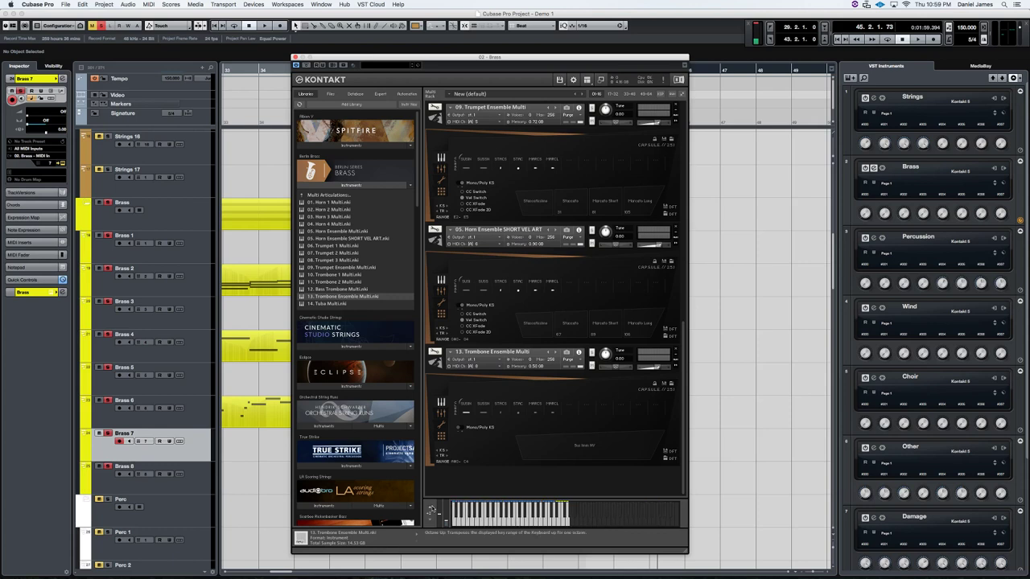
{"action": "left_click", "coordinate": [592, 349]}
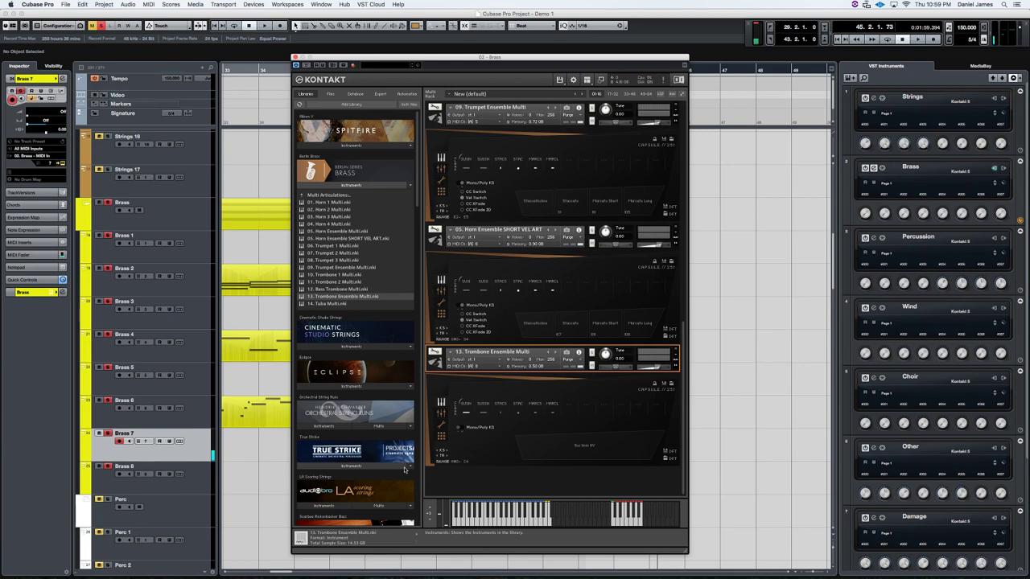
{"action": "left_click", "coordinate": [461, 427]}
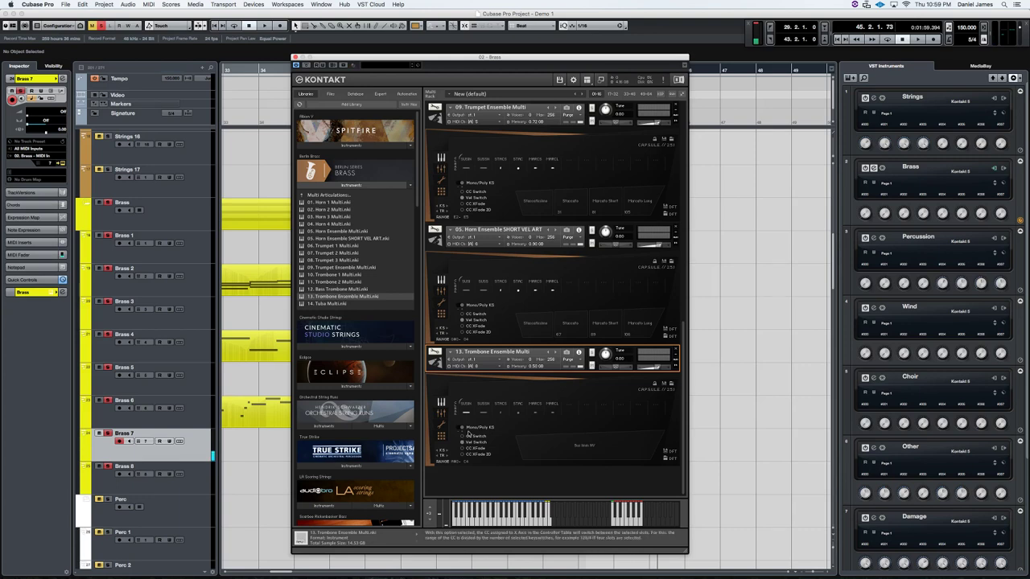
- Set the Trombone Ensemble Multi's MIDI input to channel 7 on Port A
{"action": "left_click", "coordinate": [473, 366]}
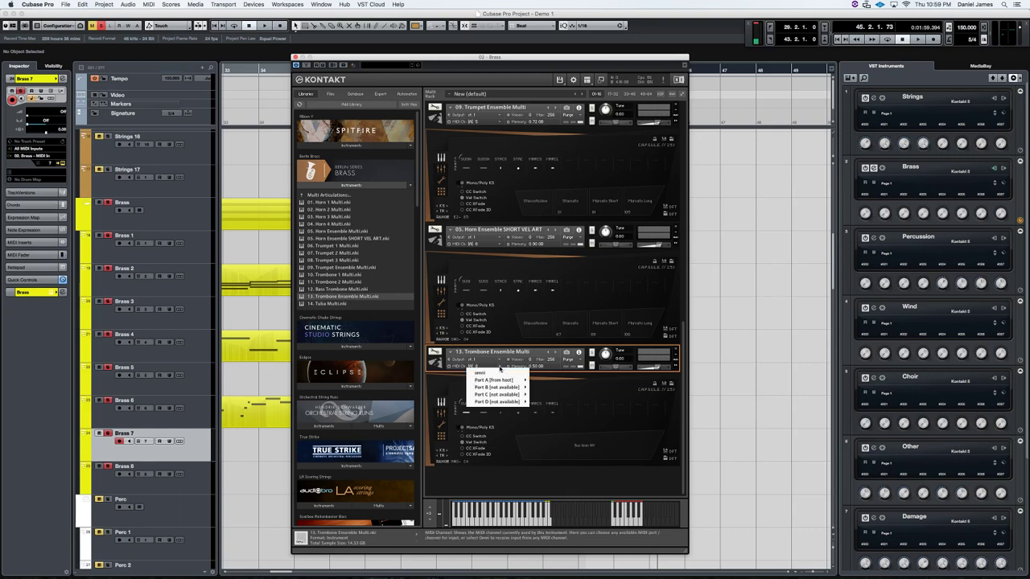
{"action": "mouse_move", "coordinate": [500, 380]}
{"action": "left_click", "coordinate": [547, 424]}
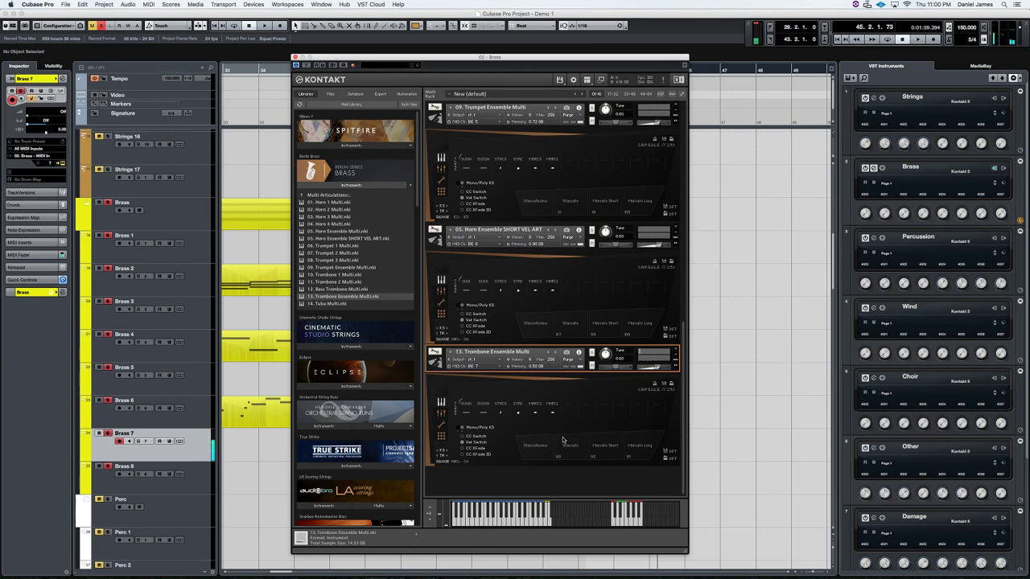
- Play the soloed brass from bar 29, close the Kontakt window and stop playback around bar 31
{"action": "key", "text": "KP_1"}
{"action": "key", "text": "space"}
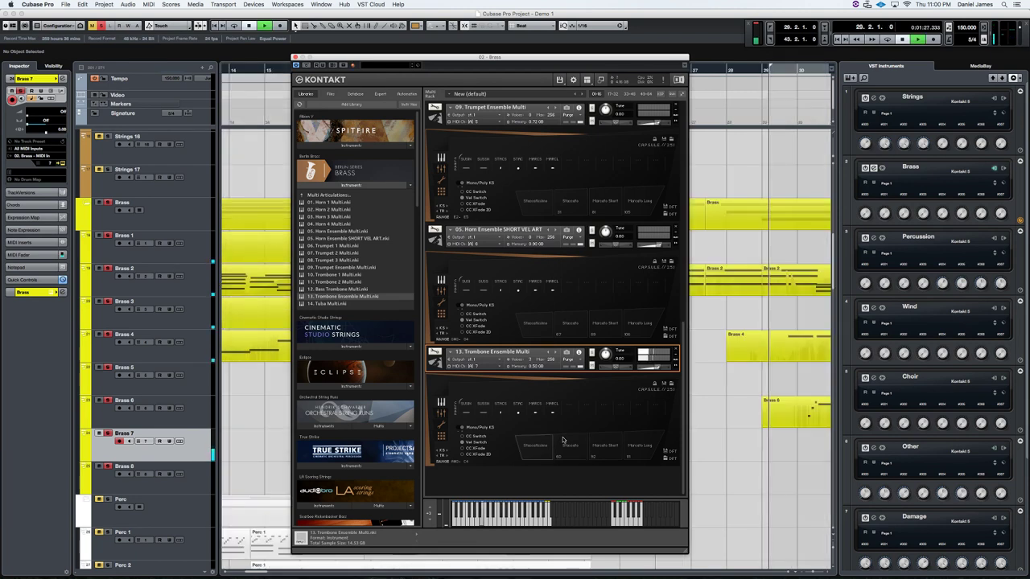
{"action": "left_click", "coordinate": [294, 58]}
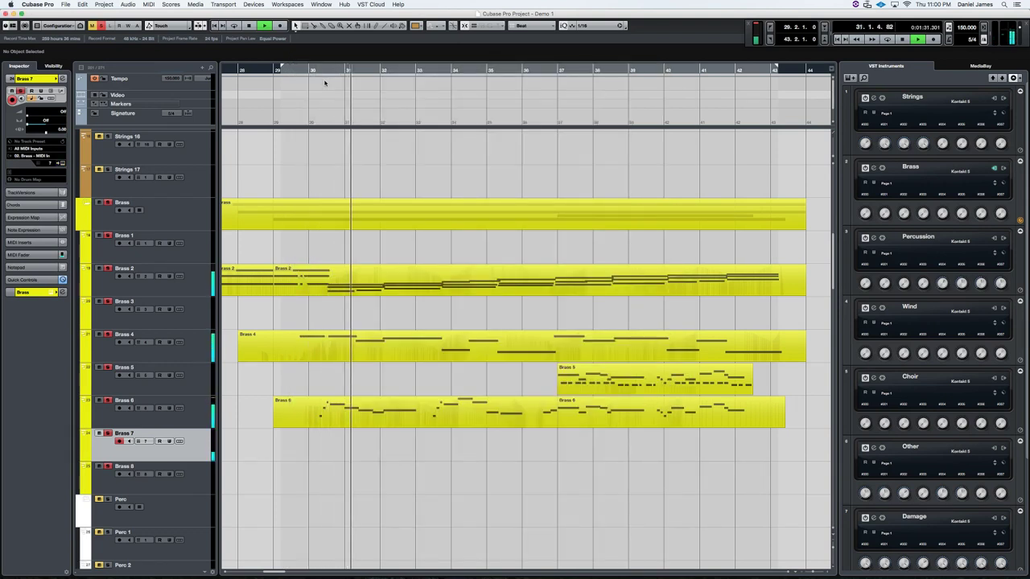
{"action": "key", "text": "space"}
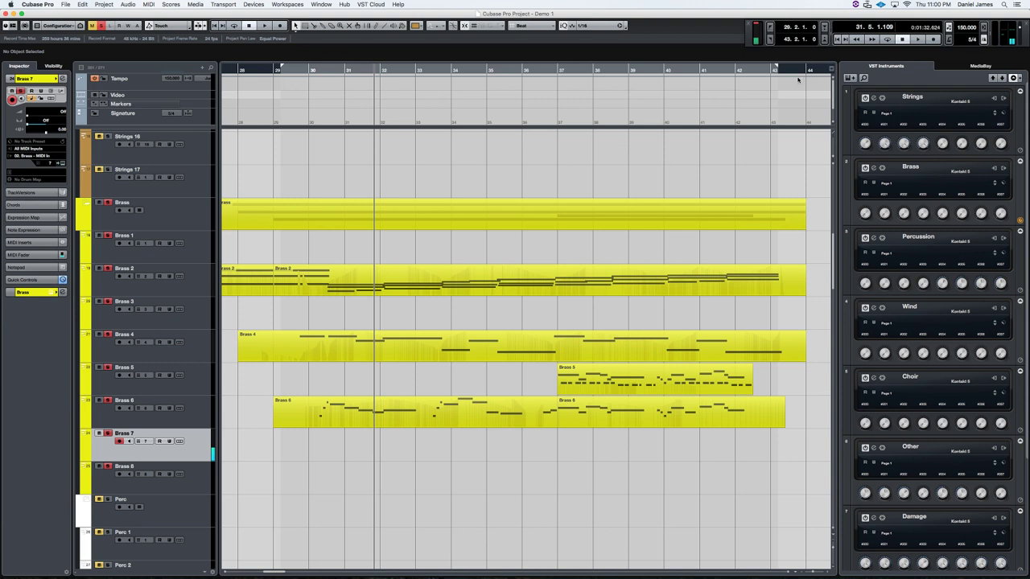
- Examine the layer, dynamic and round robin settings of the Trombone Ensemble Multi's articulation slots in Kontakt, then close the window
{"action": "key", "text": "e"}
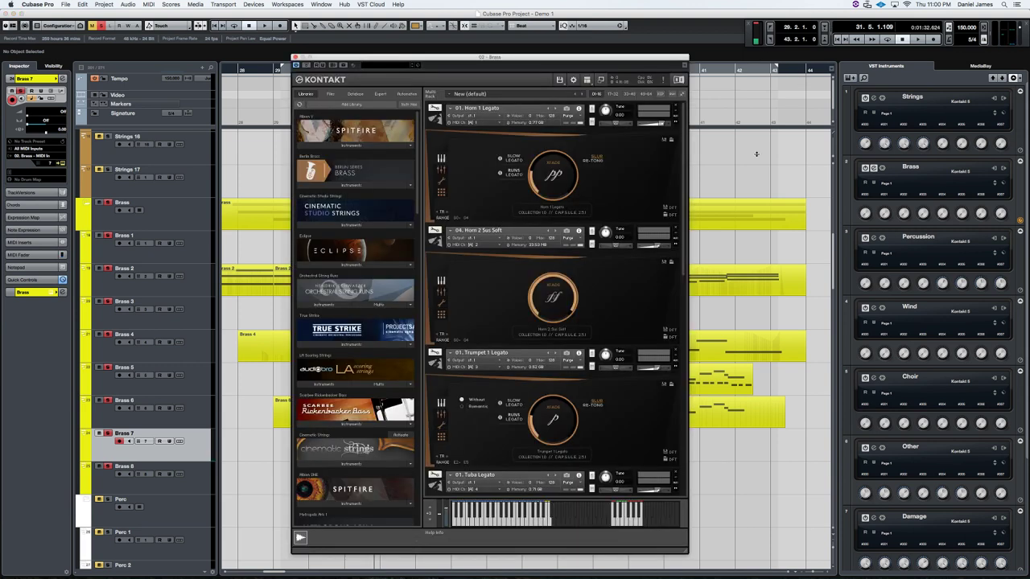
{"action": "scroll", "coordinate": [593, 264], "scroll_direction": "down", "scroll_amount": 10}
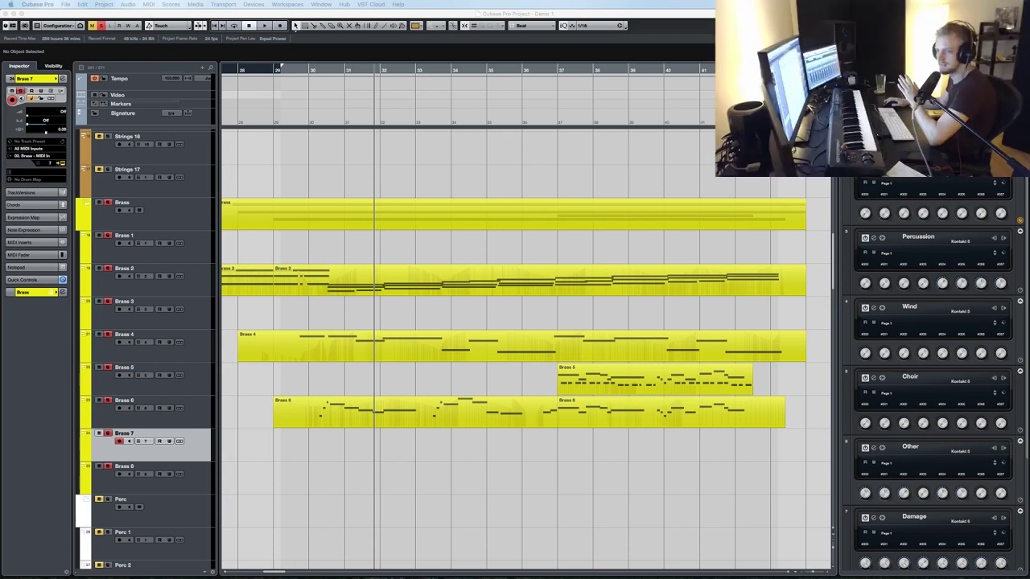
{"action": "left_click", "coordinate": [520, 503]}
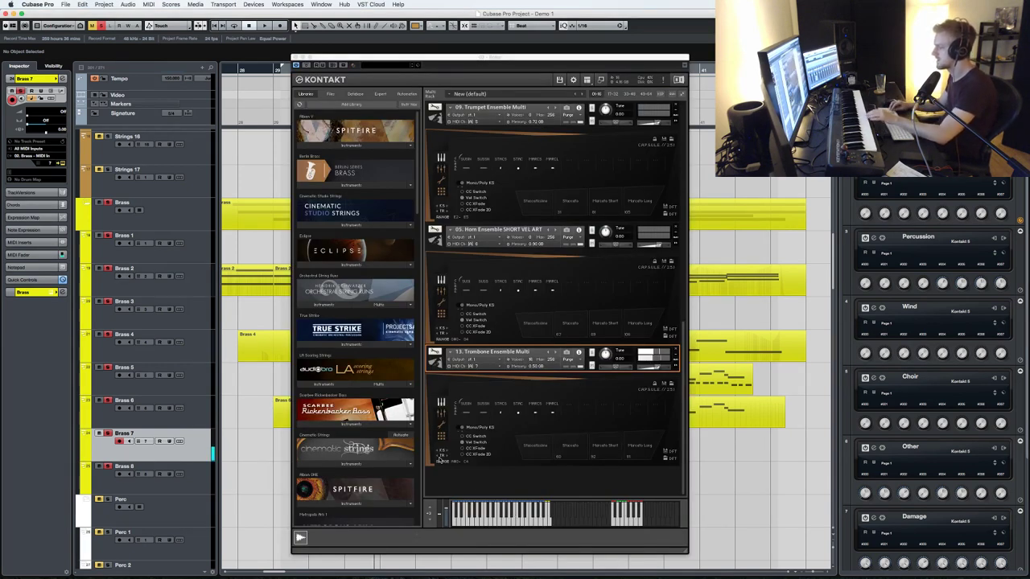
{"action": "left_click", "coordinate": [507, 408]}
{"action": "left_click", "coordinate": [519, 392]}
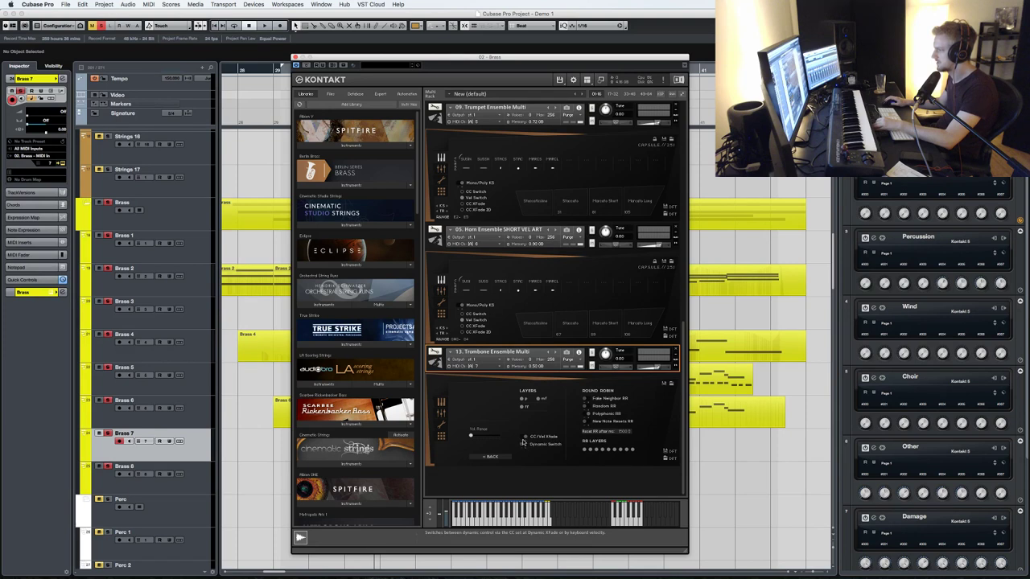
{"action": "left_click", "coordinate": [496, 457]}
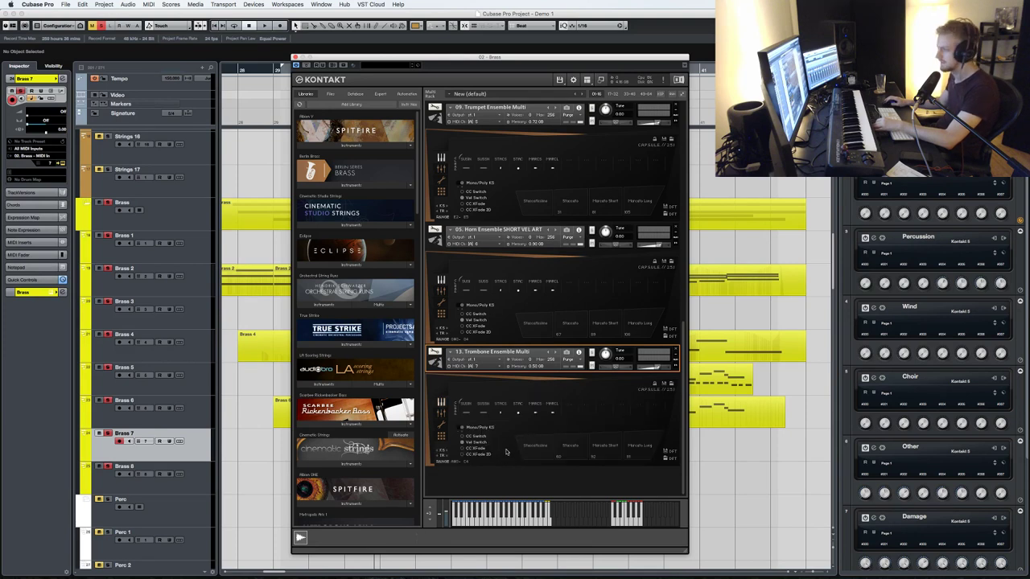
{"action": "left_click", "coordinate": [523, 396]}
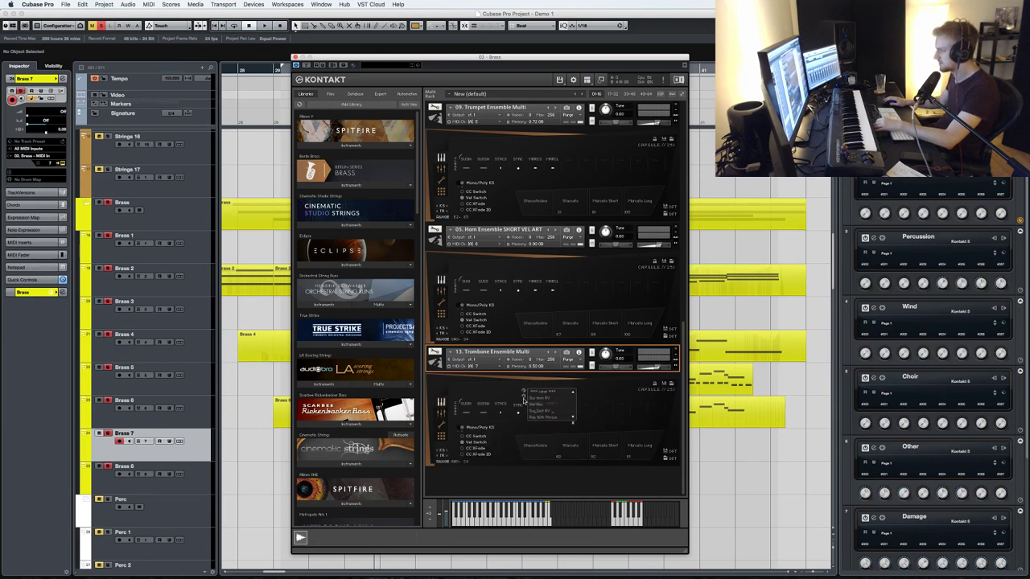
{"action": "left_click", "coordinate": [523, 398]}
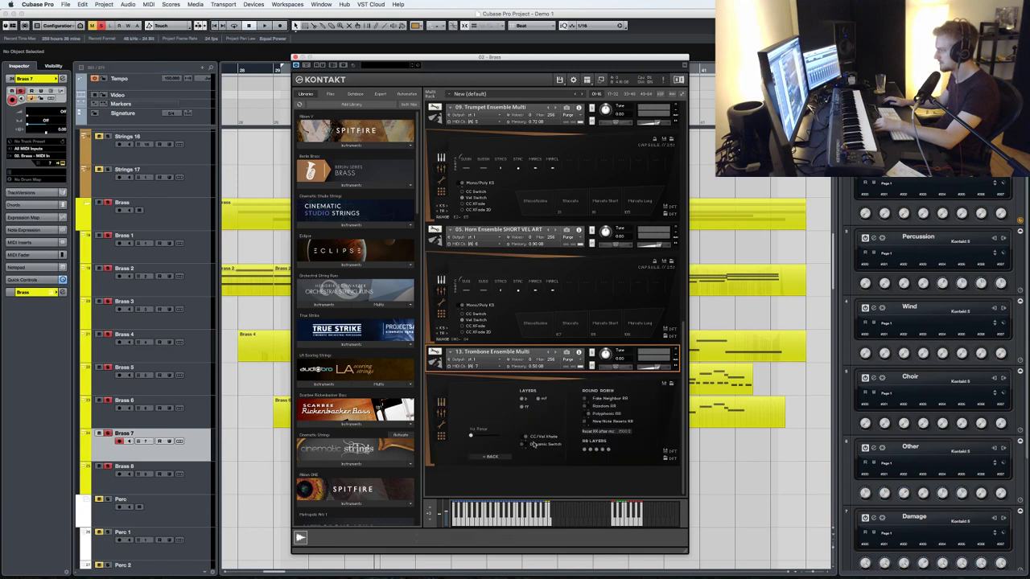
{"action": "left_click", "coordinate": [494, 456]}
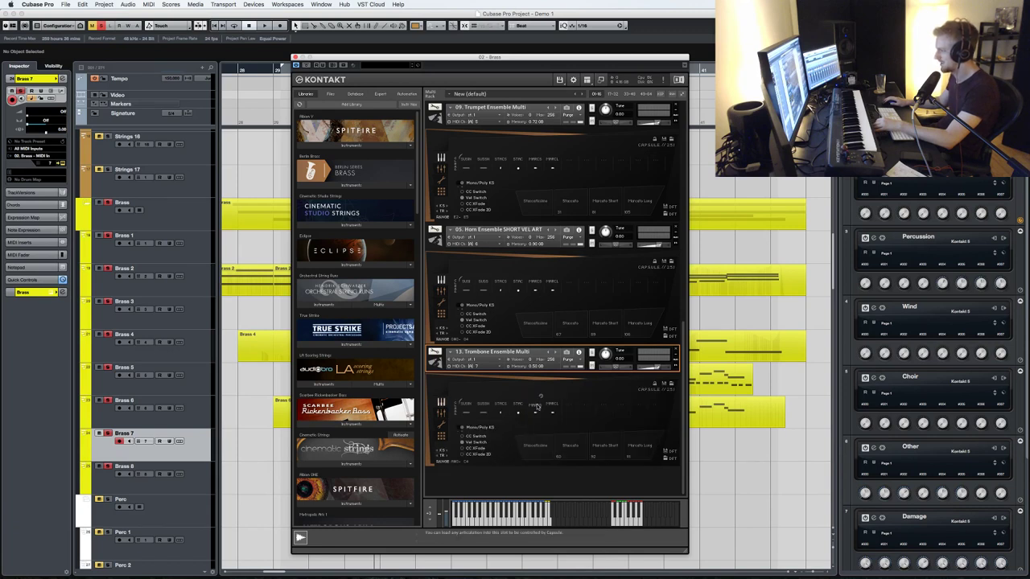
{"action": "left_click", "coordinate": [540, 399]}
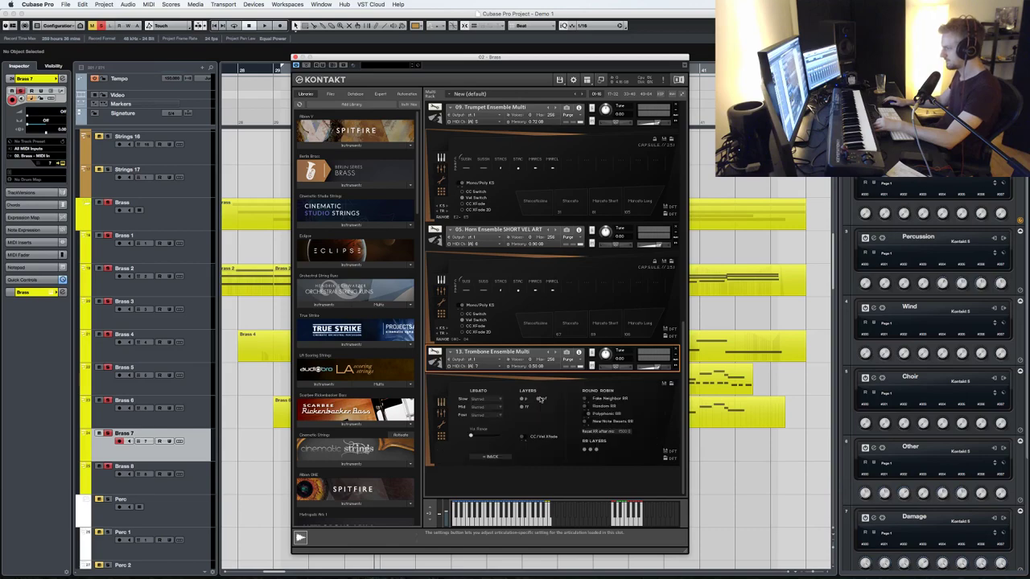
{"action": "left_click", "coordinate": [490, 456]}
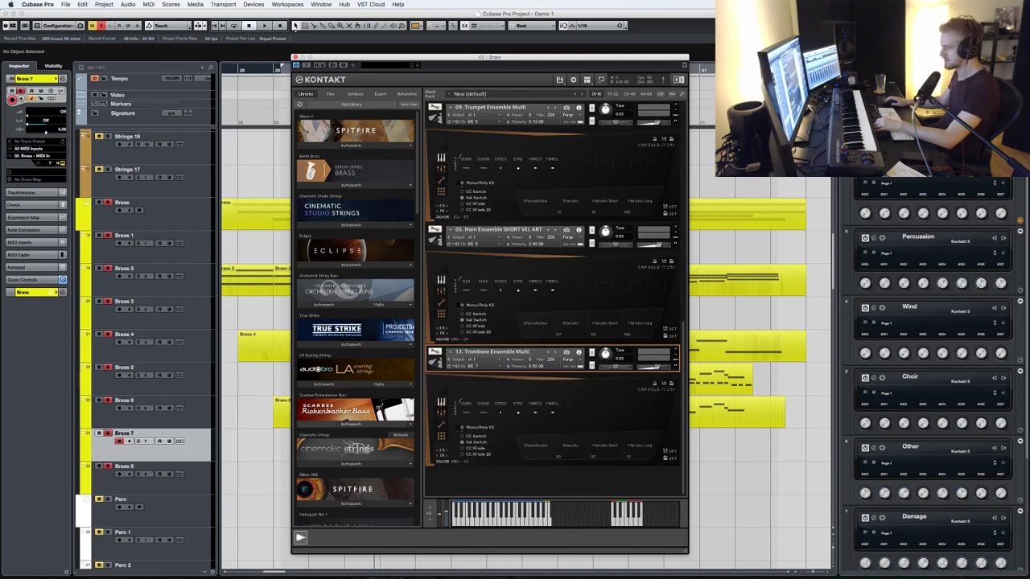
{"action": "left_click", "coordinate": [294, 59]}
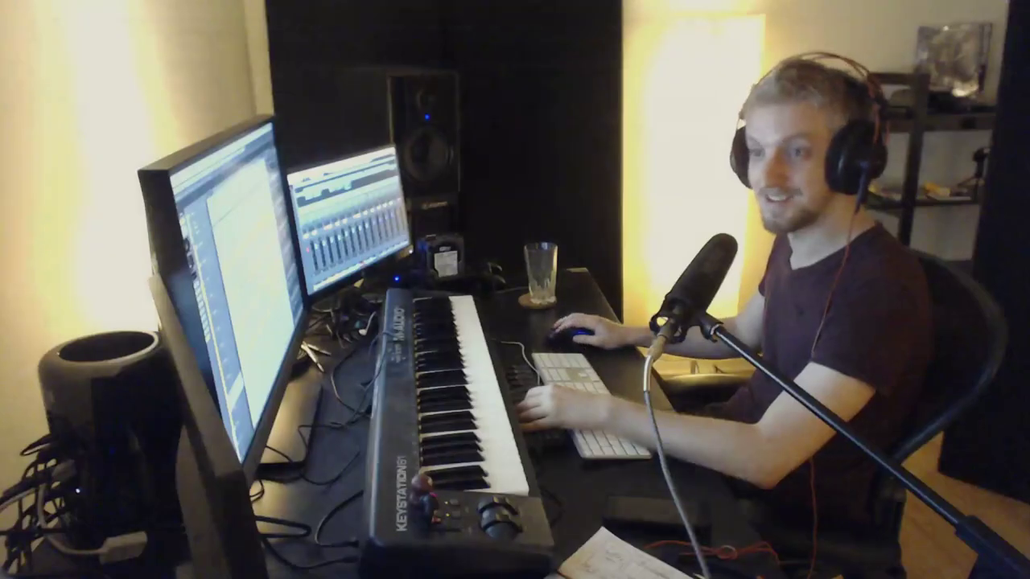
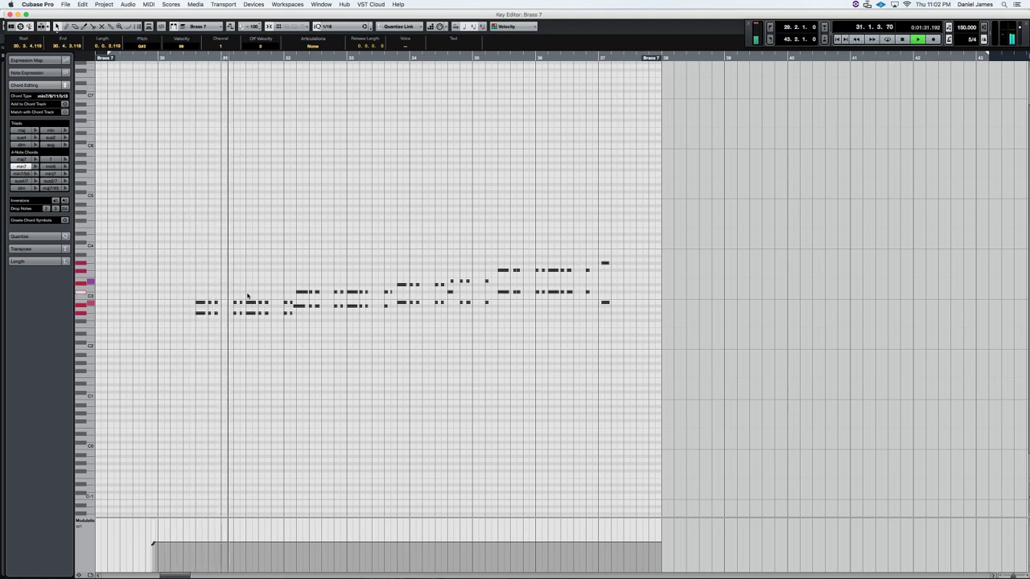
- Stop playback and leave the Key Editor, replay the soloed brass from bar 29, and reopen the Brass 7 part in the editor
{"action": "key", "text": "space"}
{"action": "key", "text": "Return"}
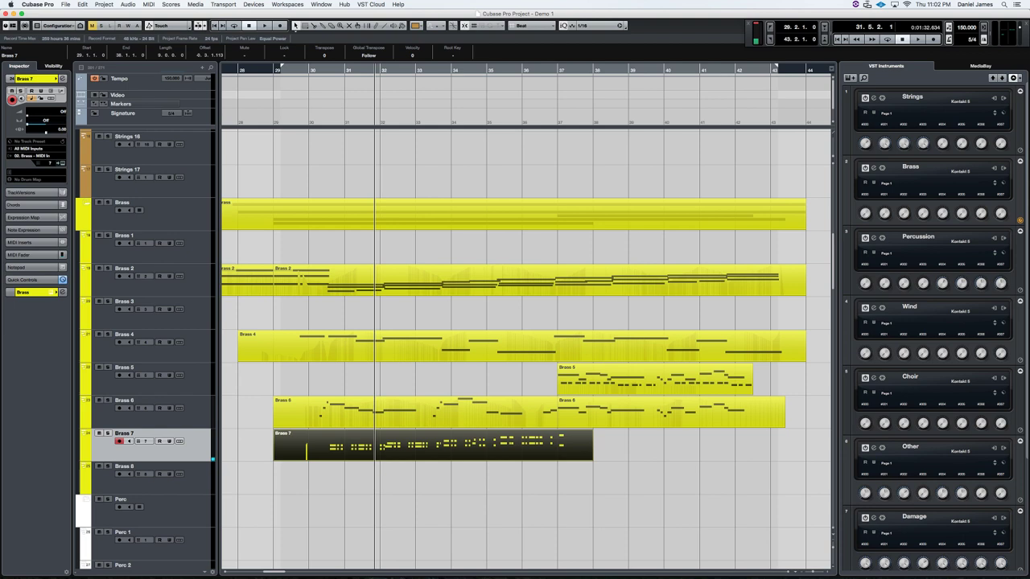
{"action": "key", "text": "space"}
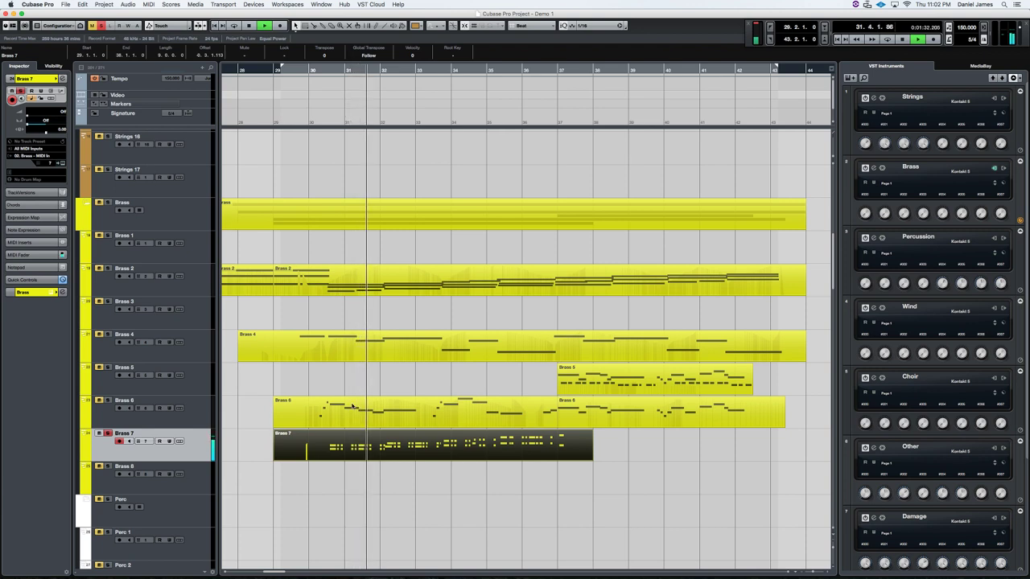
{"action": "double_click", "coordinate": [363, 435]}
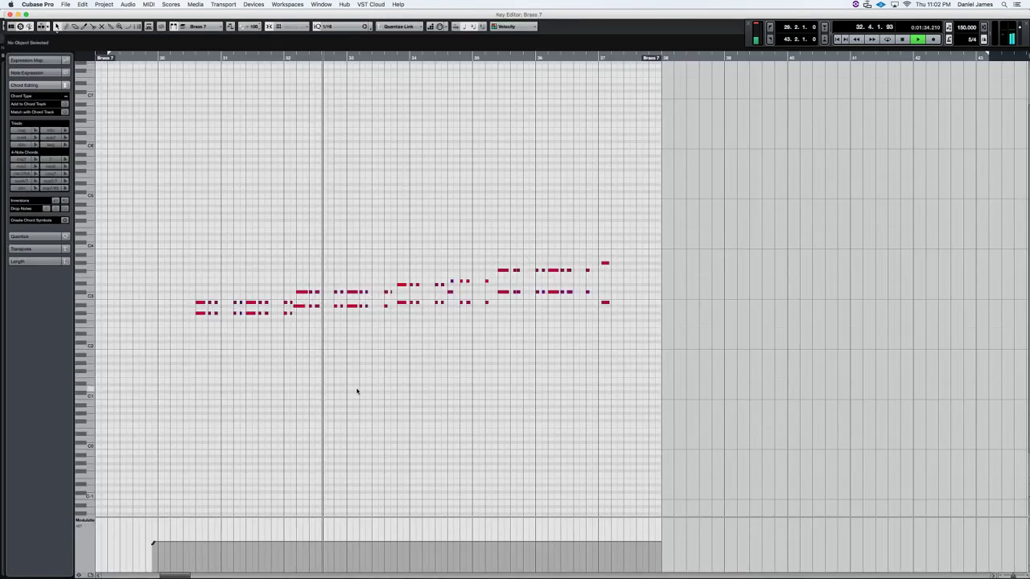
- Align the off-grid Brass 7 notes around bars 32, 34 and 35 to the grid and stop playback
{"action": "left_click", "coordinate": [303, 306]}
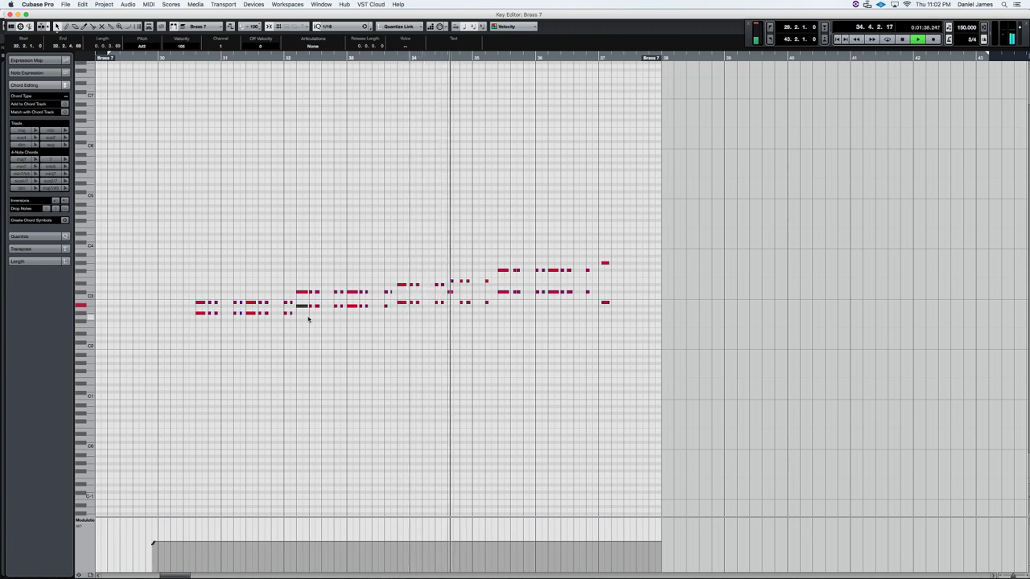
{"action": "left_click", "coordinate": [449, 281]}
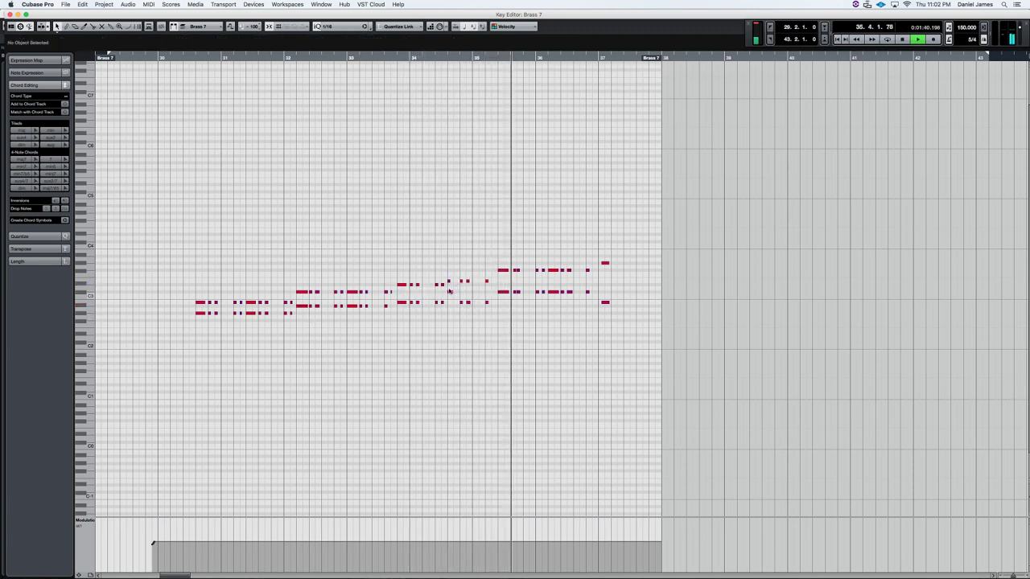
{"action": "left_click_drag", "start_coordinate": [449, 290], "coordinate": [449, 275]}
{"action": "key", "text": "space"}
{"action": "left_click_drag", "start_coordinate": [517, 308], "coordinate": [513, 284]}
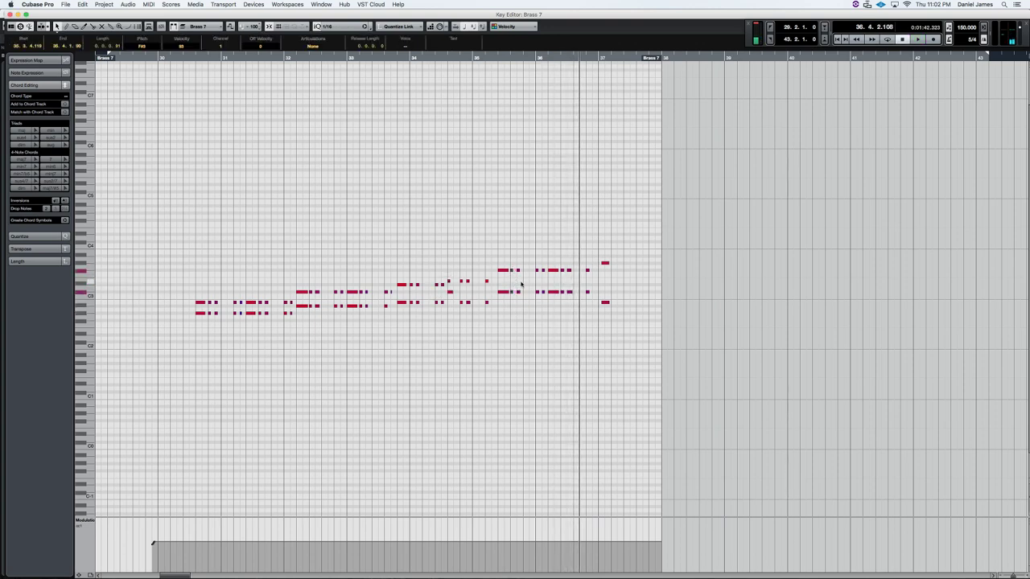
{"action": "left_click", "coordinate": [530, 303]}
{"action": "left_click_drag", "start_coordinate": [543, 265], "coordinate": [544, 264]}
- Lower the velocities of the short repeated notes from bar 30 to the start of bar 33
{"action": "left_click_drag", "start_coordinate": [225, 321], "coordinate": [209, 301]}
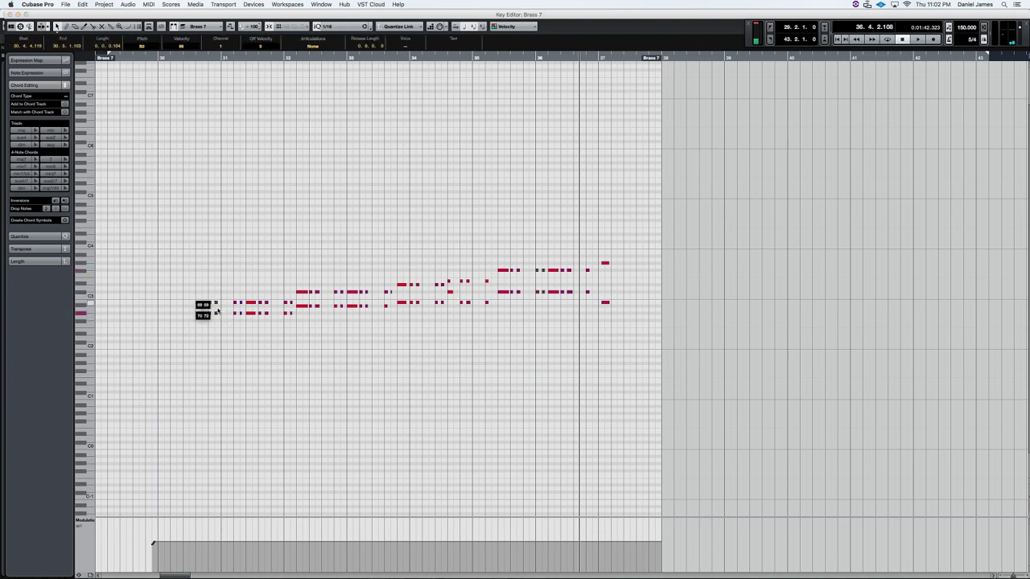
{"action": "left_click", "coordinate": [237, 303]}
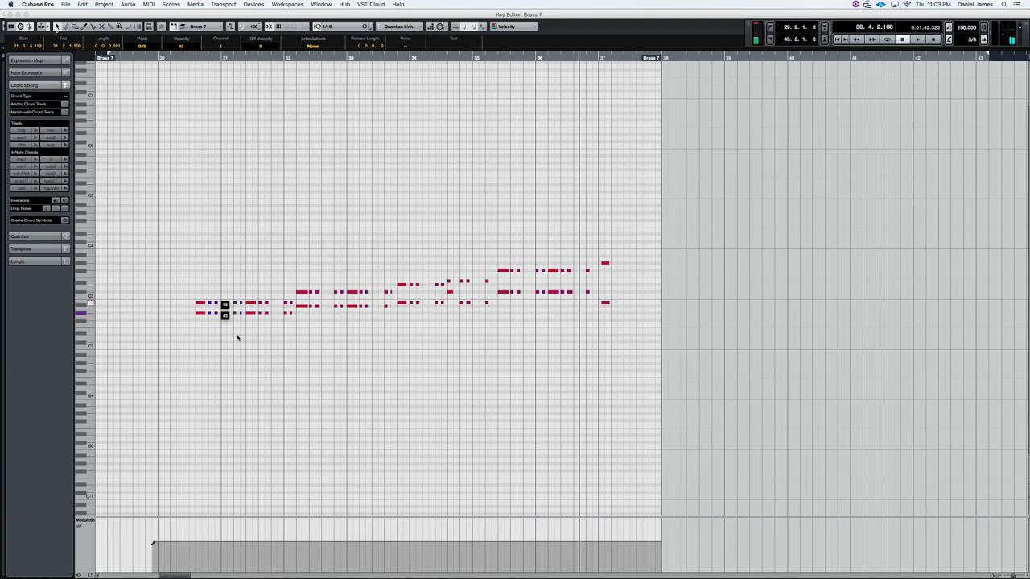
{"action": "left_click_drag", "start_coordinate": [267, 325], "coordinate": [260, 299]}
{"action": "left_click_drag", "start_coordinate": [273, 320], "coordinate": [342, 293]}
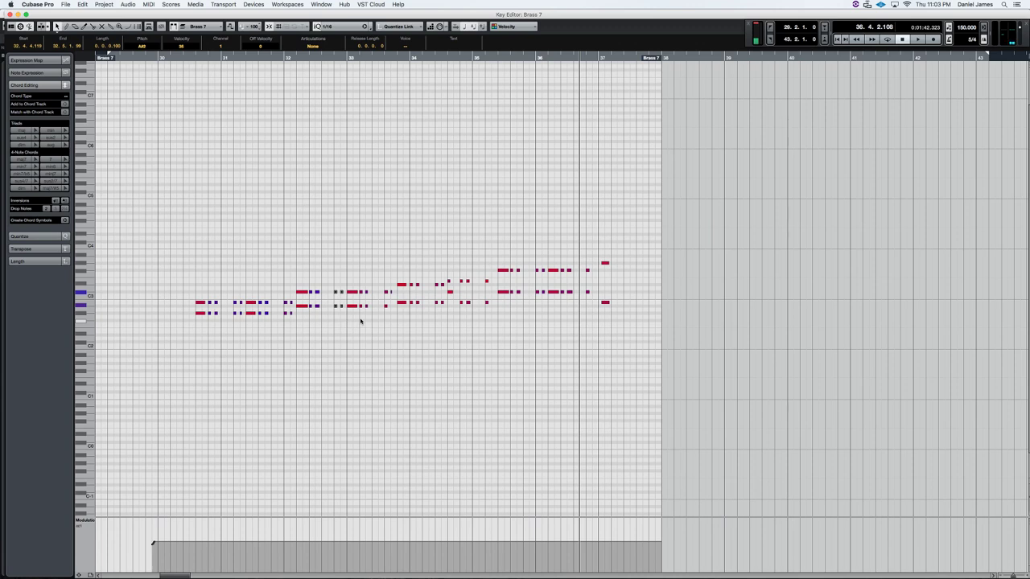
{"action": "left_click", "coordinate": [370, 317]}
{"action": "left_click", "coordinate": [362, 293]}
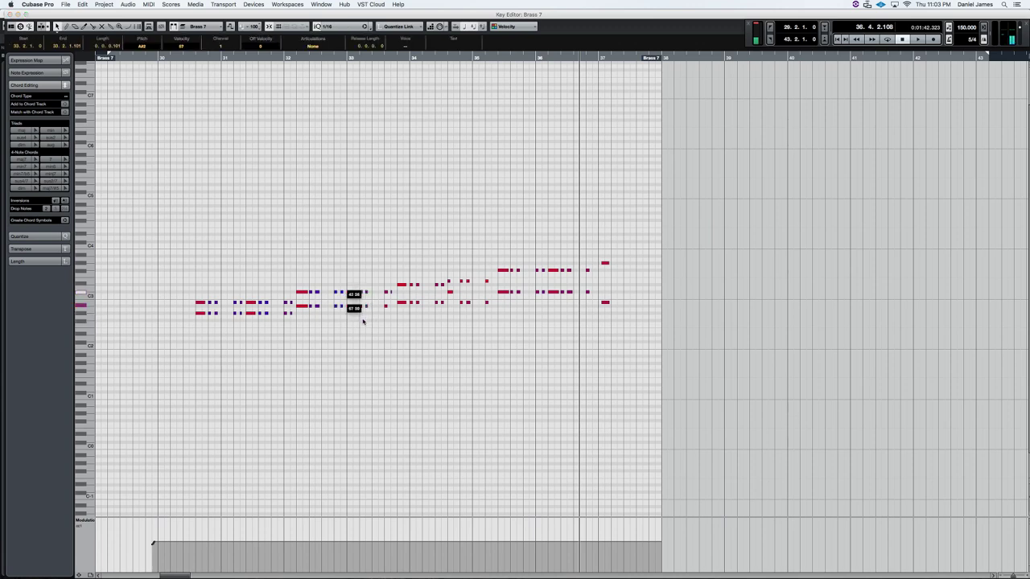
- Add the missing lower note near the end of bar 33 and reduce the velocities of that group of short notes
{"action": "left_click", "coordinate": [386, 315]}
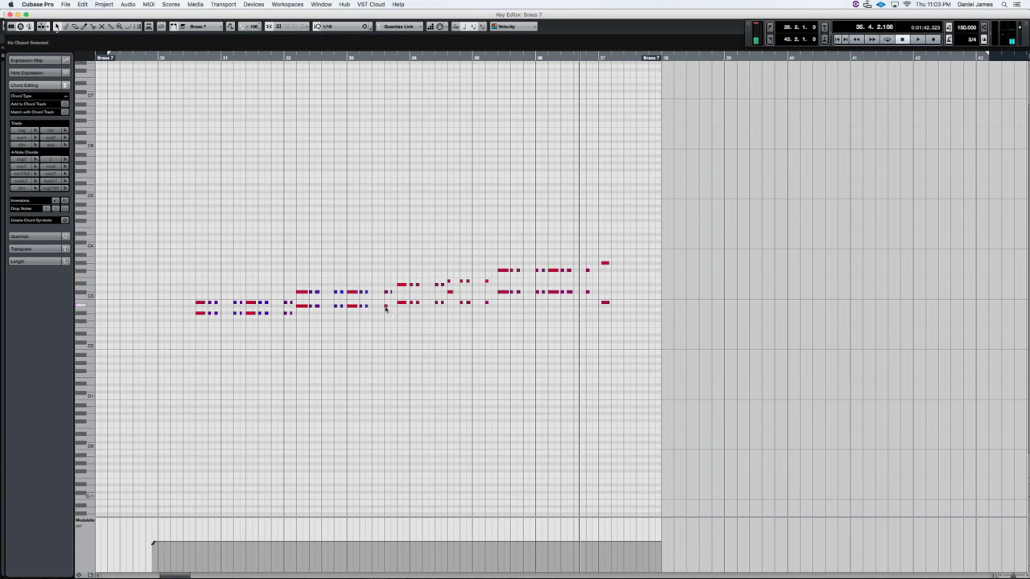
{"action": "left_click", "coordinate": [392, 309], "text": "alt"}
{"action": "left_click_drag", "start_coordinate": [394, 313], "coordinate": [382, 286]}
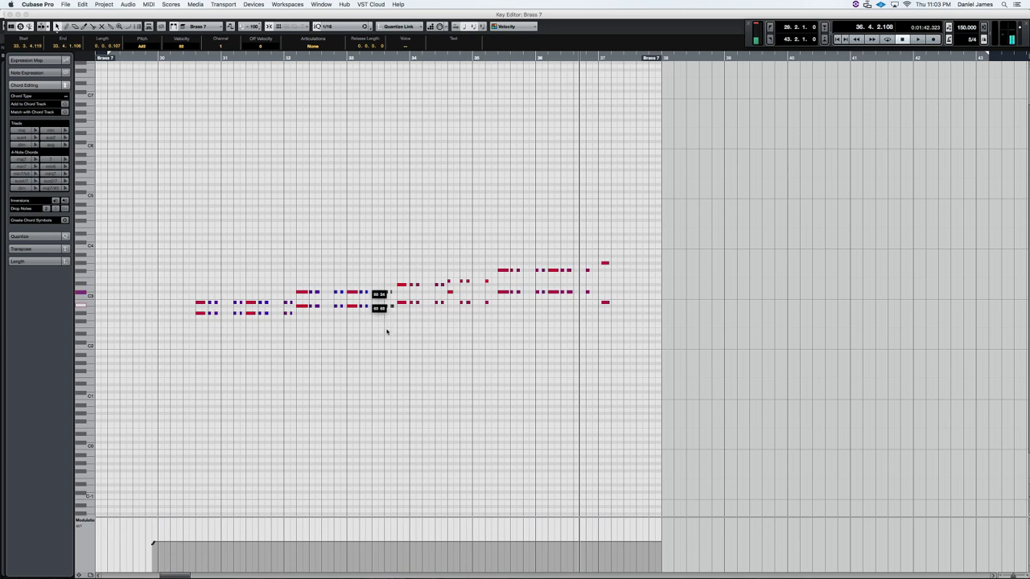
{"action": "left_click", "coordinate": [413, 330]}
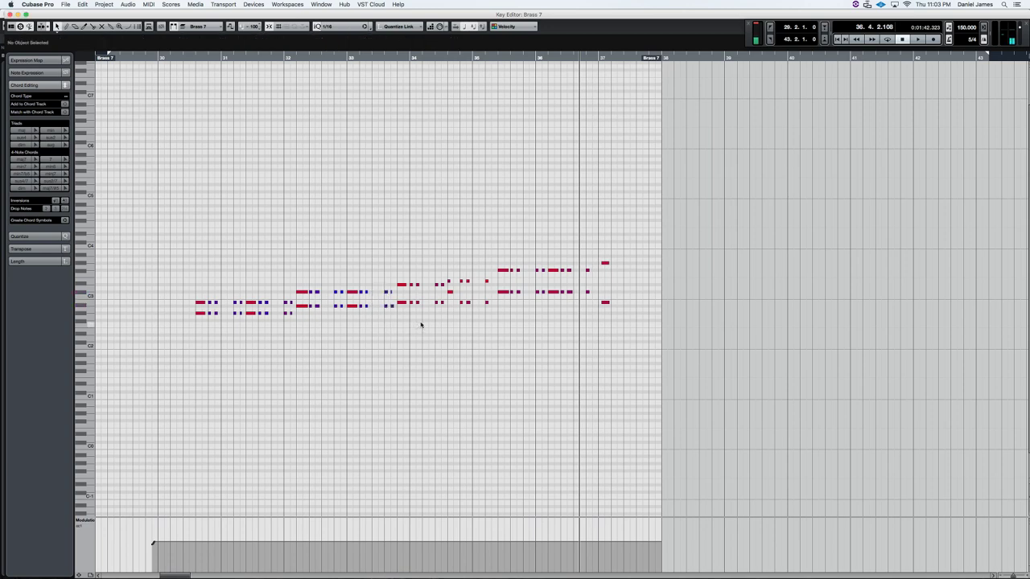
- Lower the velocities of the remaining short notes from bar 34 through bar 36 and close the Key Editor
{"action": "left_click_drag", "start_coordinate": [412, 286], "coordinate": [411, 284]}
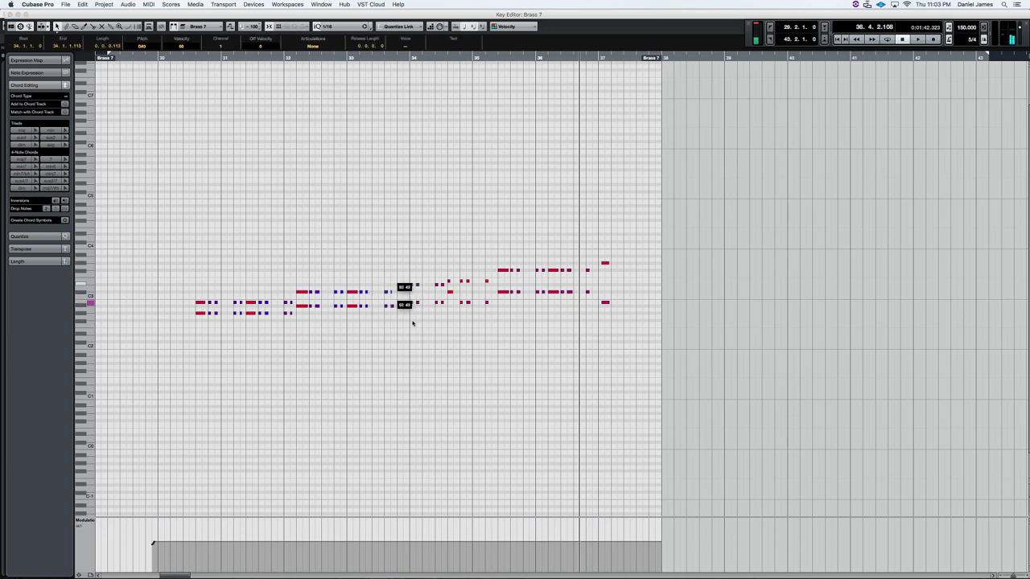
{"action": "left_click_drag", "start_coordinate": [429, 320], "coordinate": [450, 279]}
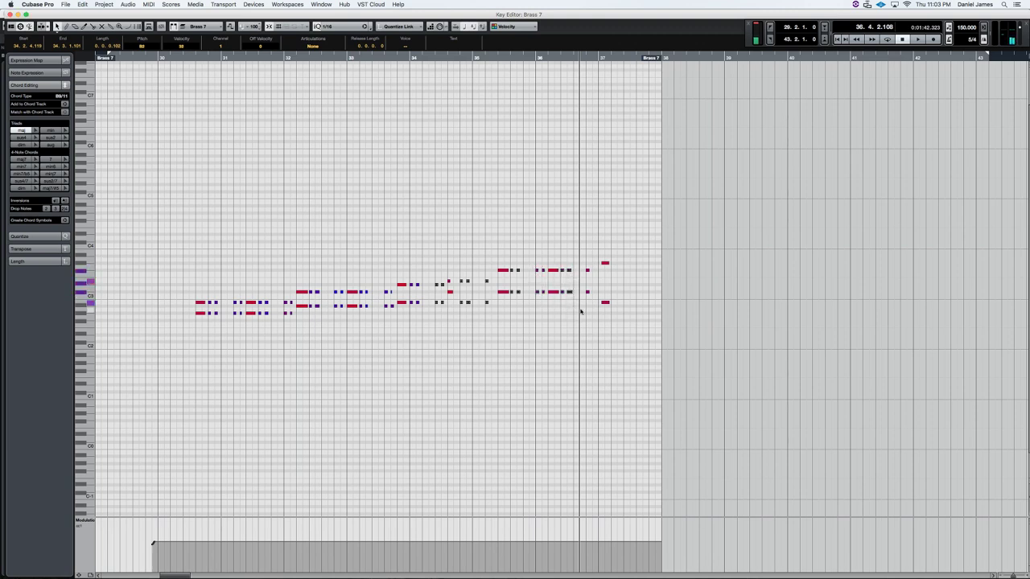
{"action": "left_click", "coordinate": [581, 311]}
{"action": "left_click_drag", "start_coordinate": [585, 258], "coordinate": [586, 259]}
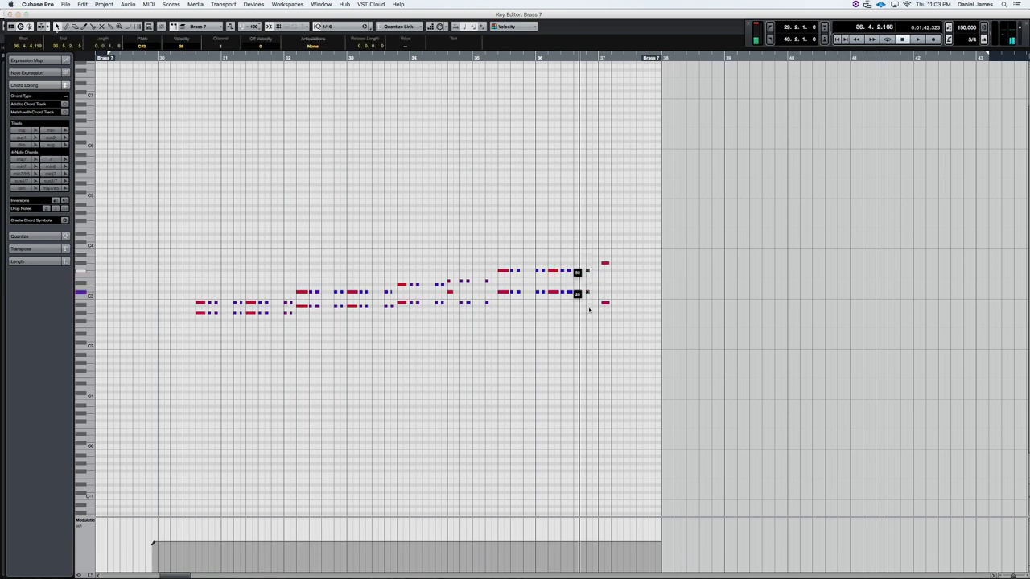
{"action": "key", "text": "Return"}
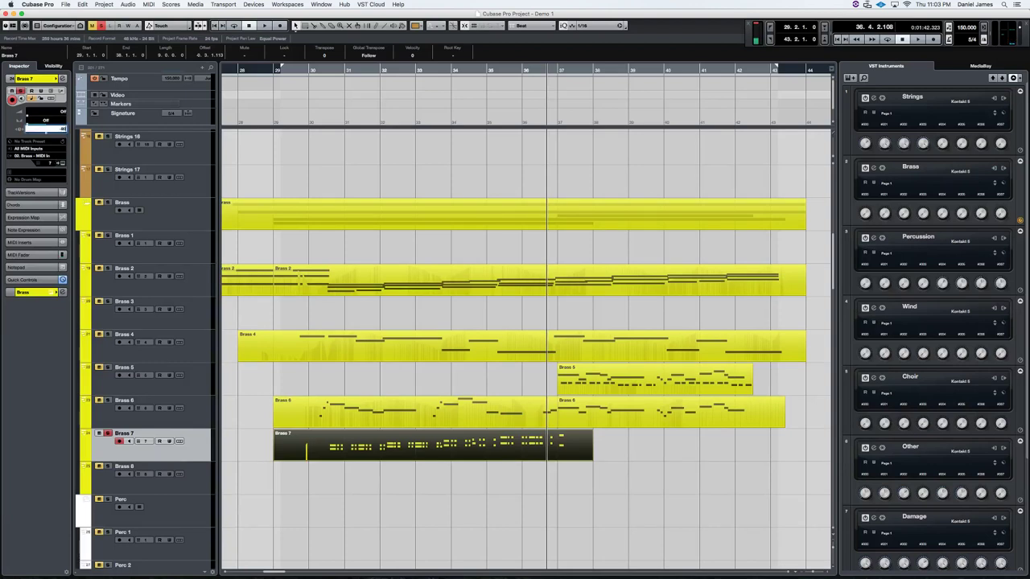
- Set the Brass 7 track delay to -60 ms while playing the soloed part from bar 29
{"action": "left_click", "coordinate": [281, 165]}
{"action": "key", "text": "space"}
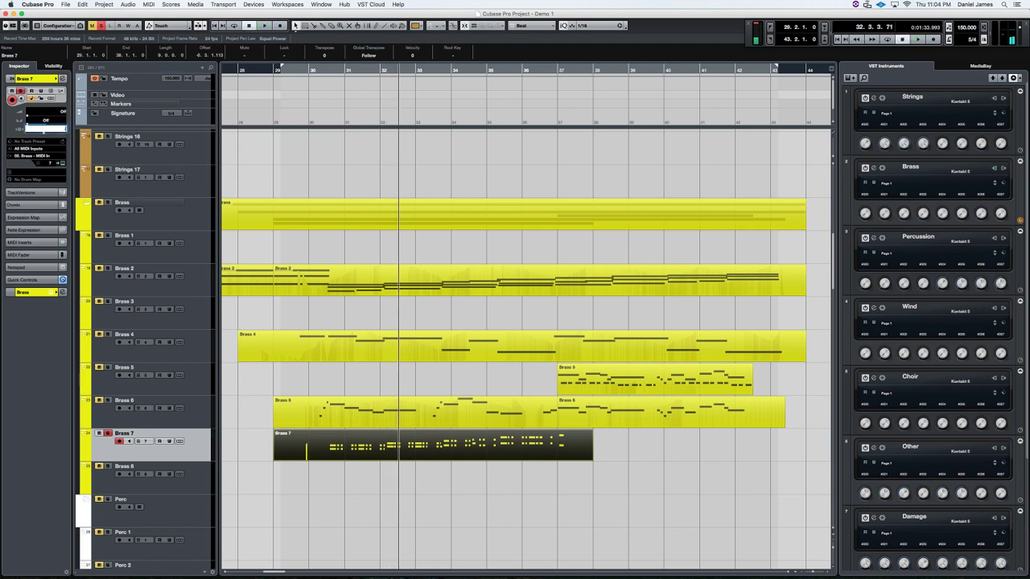
{"action": "key", "text": "KP_Subtract"}
{"action": "key", "text": "space"}
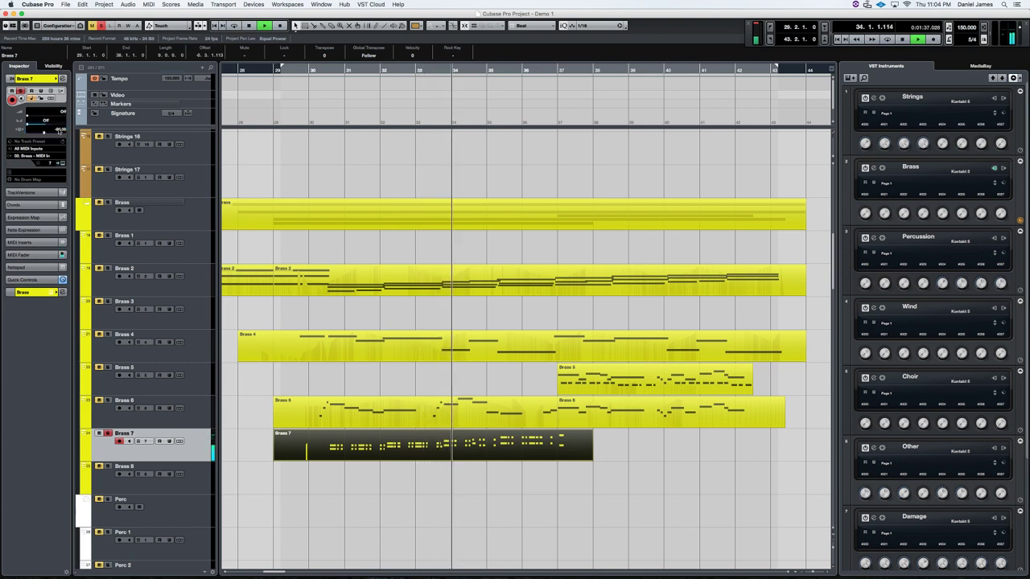
- Solo Brass 6 alongside Brass 7 and play both from bar 29
{"action": "key", "text": "space"}
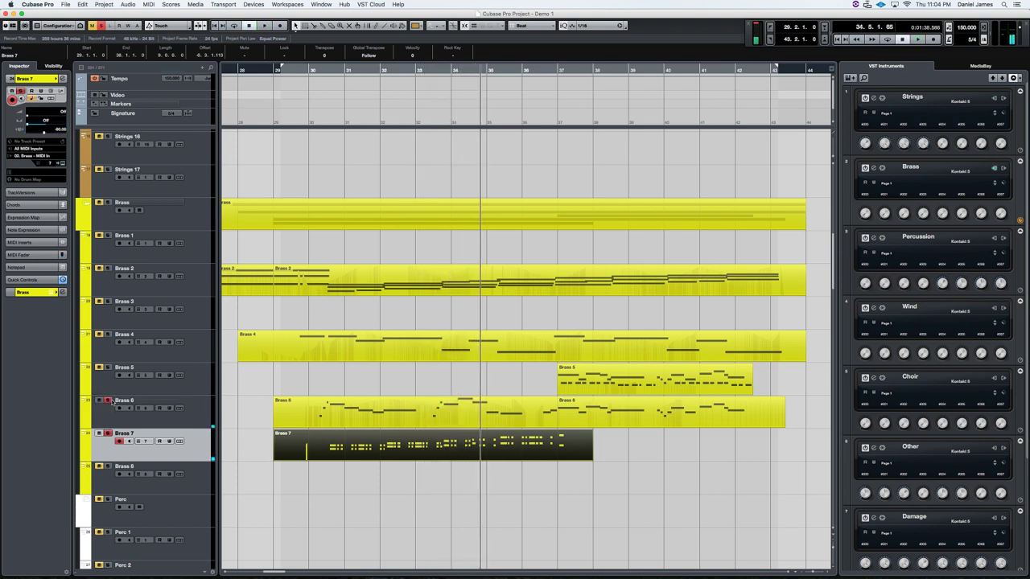
{"action": "key", "text": "KP_Subtract"}
{"action": "key", "text": "space"}
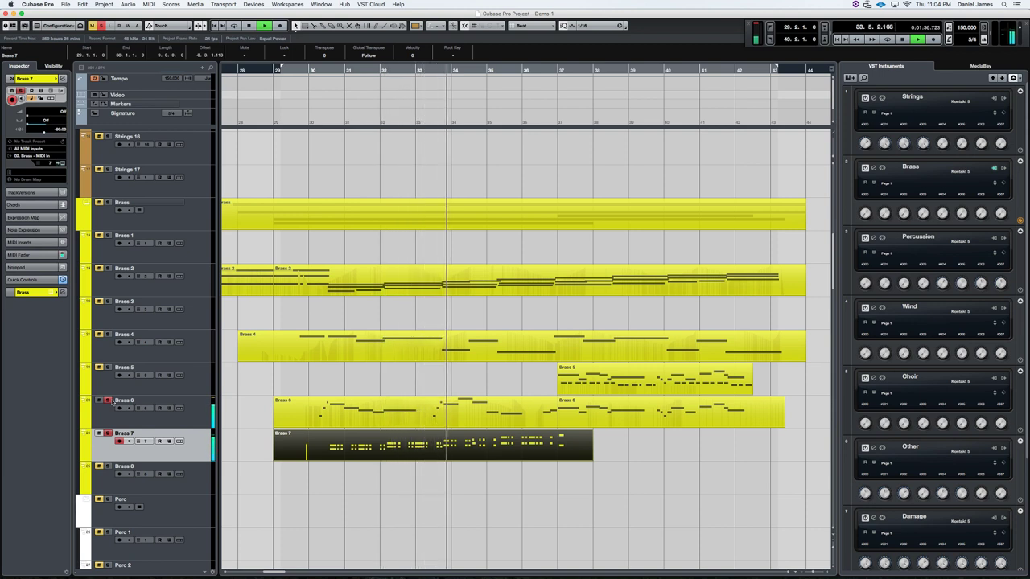
- Move the stray note in the second half of bar 34 down to the lower line and delete the final chord at bar 37
{"action": "double_click", "coordinate": [391, 453]}
{"action": "left_click", "coordinate": [450, 302]}
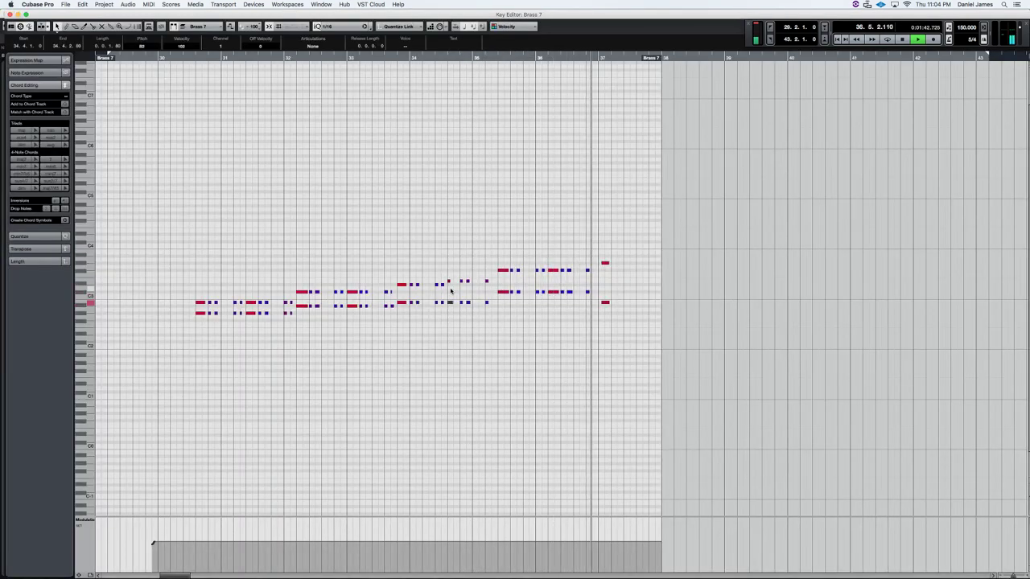
{"action": "left_click_drag", "start_coordinate": [639, 346], "coordinate": [590, 220]}
{"action": "key", "text": "Delete"}
- Duplicate the whole Brass 7 phrase so the copy starts at bar 37, and play it from bar 29 with the full brass section soloed
{"action": "left_click_drag", "start_coordinate": [600, 326], "coordinate": [201, 187]}
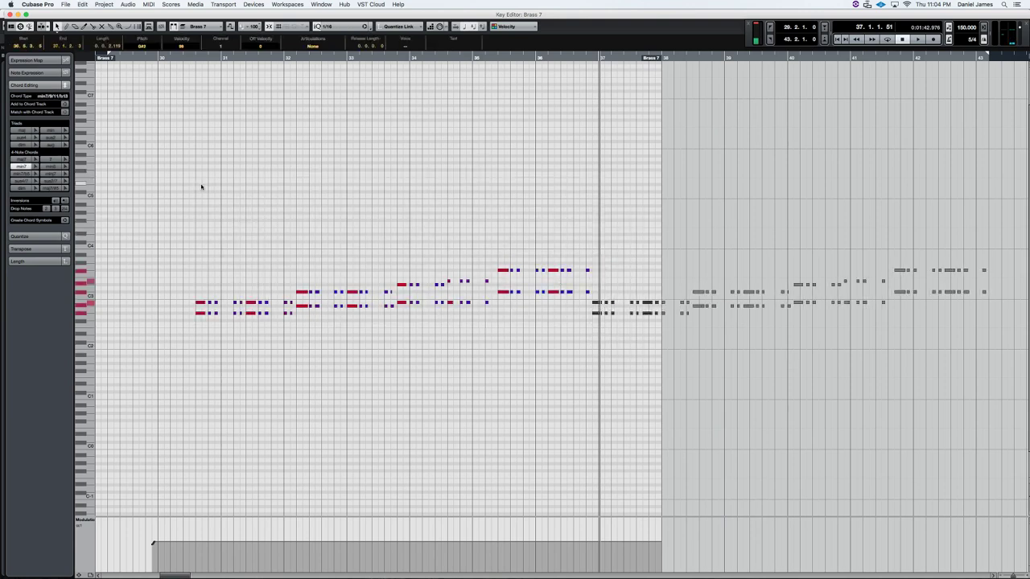
{"action": "key", "text": "Return"}
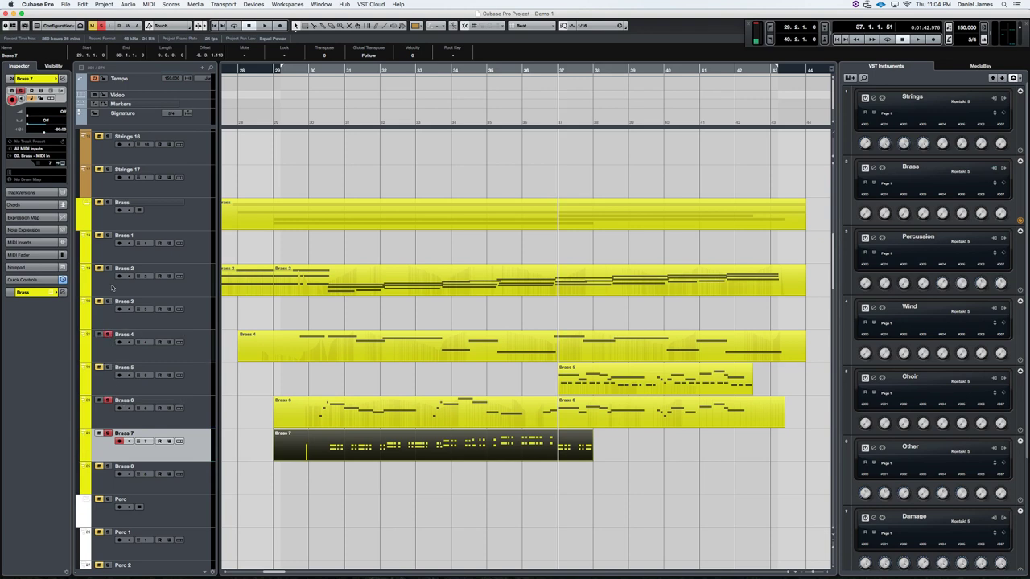
{"action": "key", "text": "KP_1"}
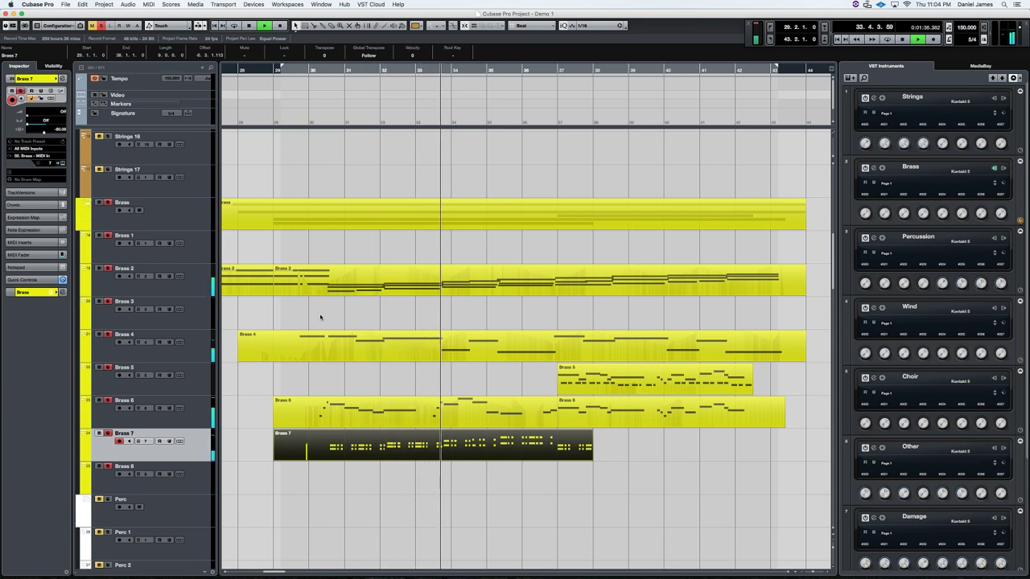
- Draw a smooth modulation curve for Brass 7 that swells from bar 30, peaks around bar 37 and falls to about bar 40
{"action": "double_click", "coordinate": [320, 434]}
{"action": "scroll", "coordinate": [320, 429], "scroll_direction": "down", "scroll_amount": 1}
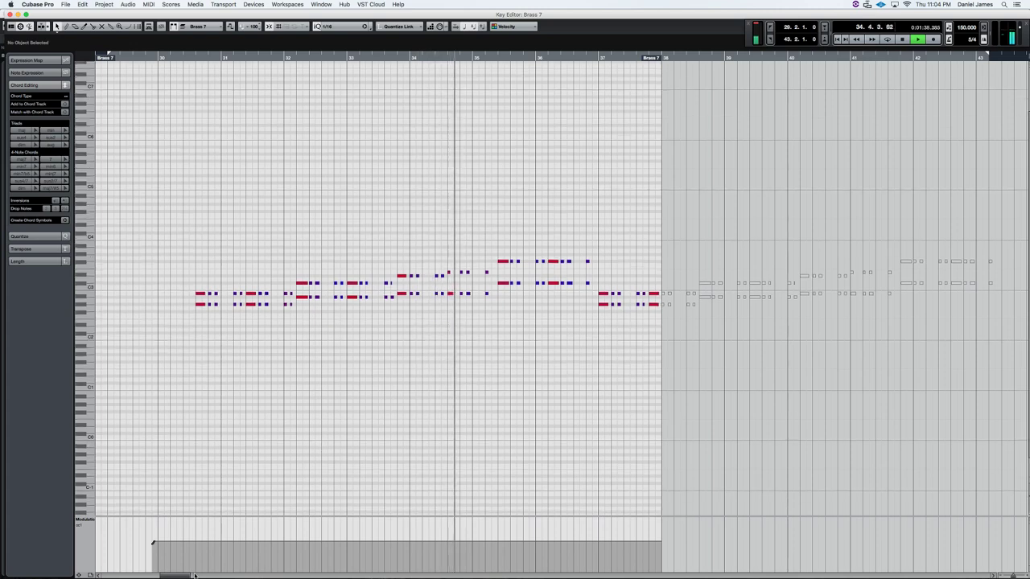
{"action": "right_click", "coordinate": [174, 559]}
{"action": "left_click", "coordinate": [242, 557]}
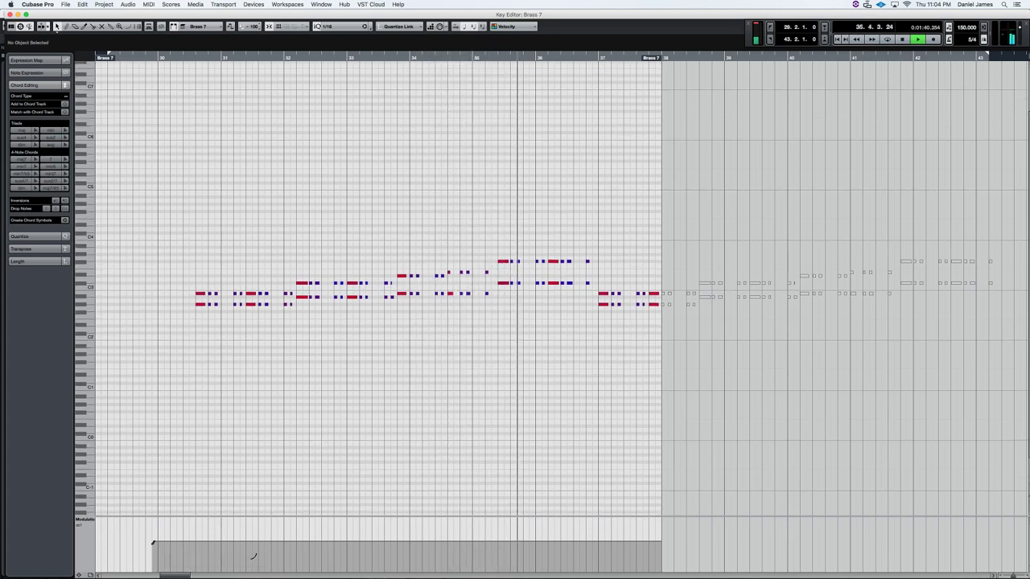
{"action": "mouse_move", "coordinate": [153, 544]}
{"action": "left_mouse_down"}
{"action": "mouse_move", "coordinate": [453, 537]}
{"action": "mouse_move", "coordinate": [539, 515]}
{"action": "mouse_move", "coordinate": [597, 533]}
{"action": "left_mouse_up"}
{"action": "mouse_move", "coordinate": [596, 534]}
{"action": "left_mouse_down"}
{"action": "mouse_move", "coordinate": [823, 539]}
{"action": "mouse_move", "coordinate": [780, 550]}
{"action": "left_mouse_up"}
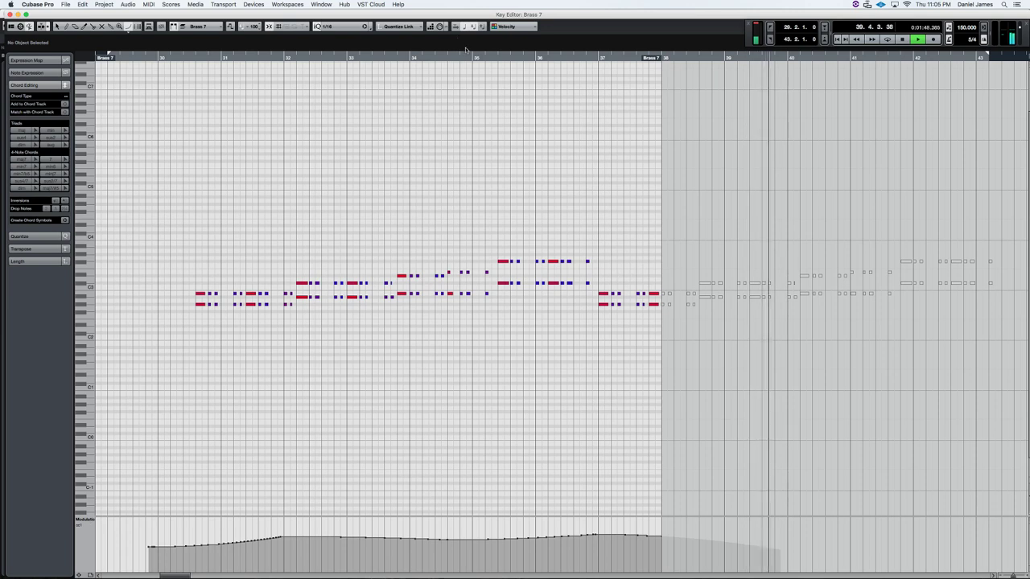
{"action": "key", "text": "Return"}
- Extend the Brass 7 part to bar 44 and continue its modulation curve with a rise to bar 42 and a fall to the part's end
{"action": "left_click_drag", "start_coordinate": [593, 461], "coordinate": [805, 465]}
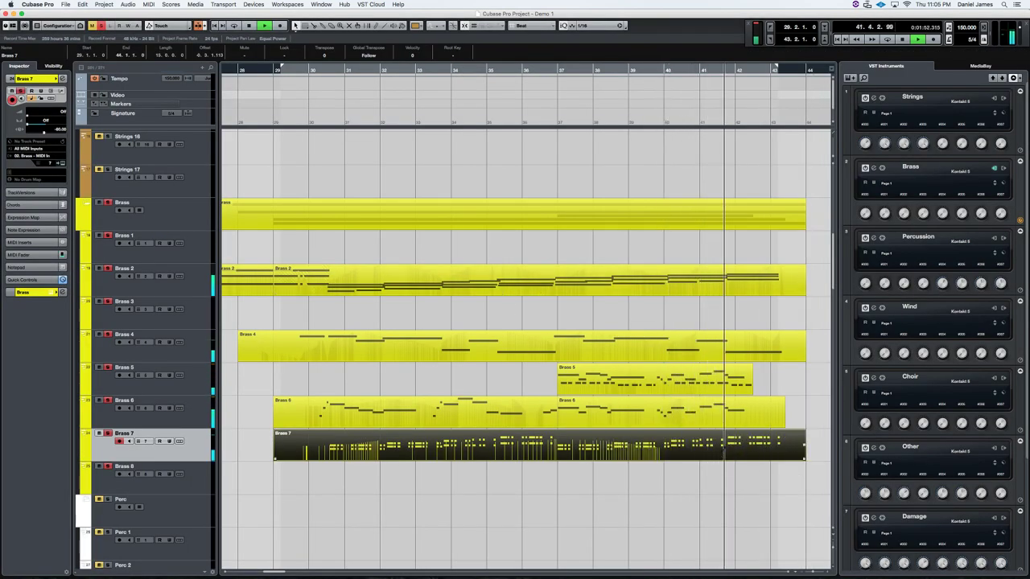
{"action": "double_click", "coordinate": [742, 458]}
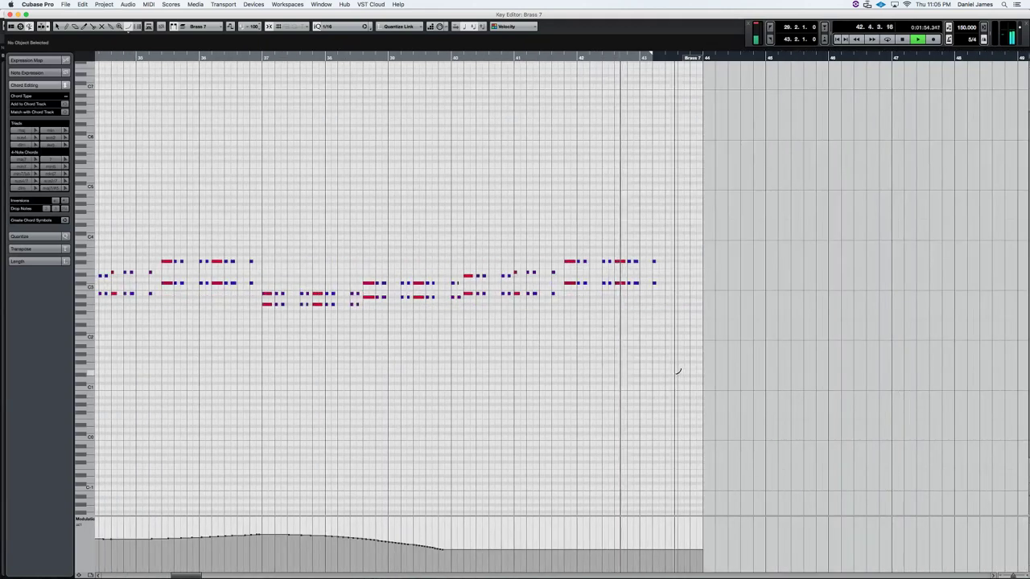
{"action": "left_click_drag", "start_coordinate": [459, 547], "coordinate": [579, 534]}
{"action": "left_click_drag", "start_coordinate": [699, 555], "coordinate": [708, 556]}
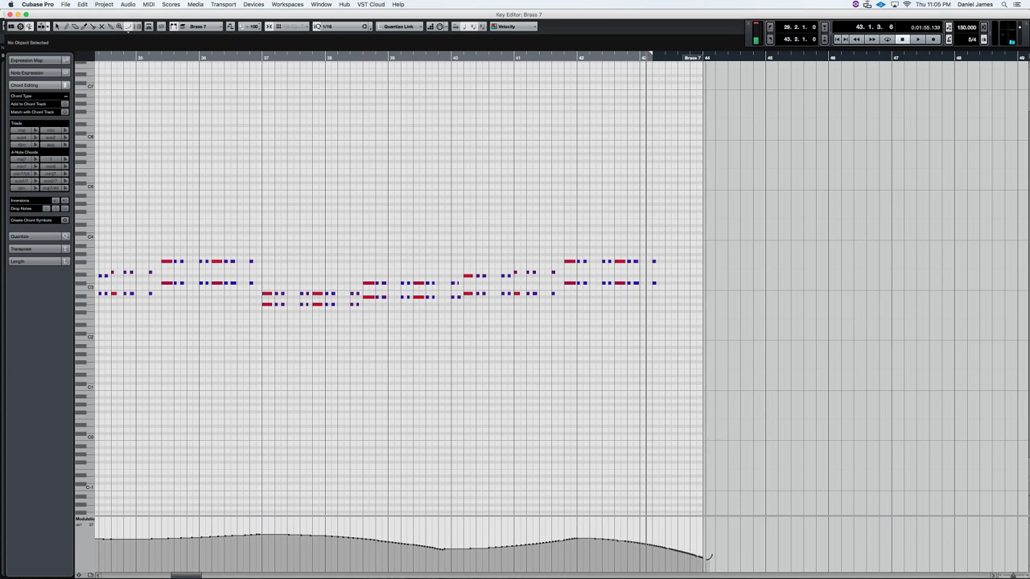
{"action": "key", "text": "Return"}
- Play the strings and brass together from bar 29, review their tracks, and stop playback around bar 43
{"action": "key", "text": "KP_1"}
{"action": "key", "text": "space"}
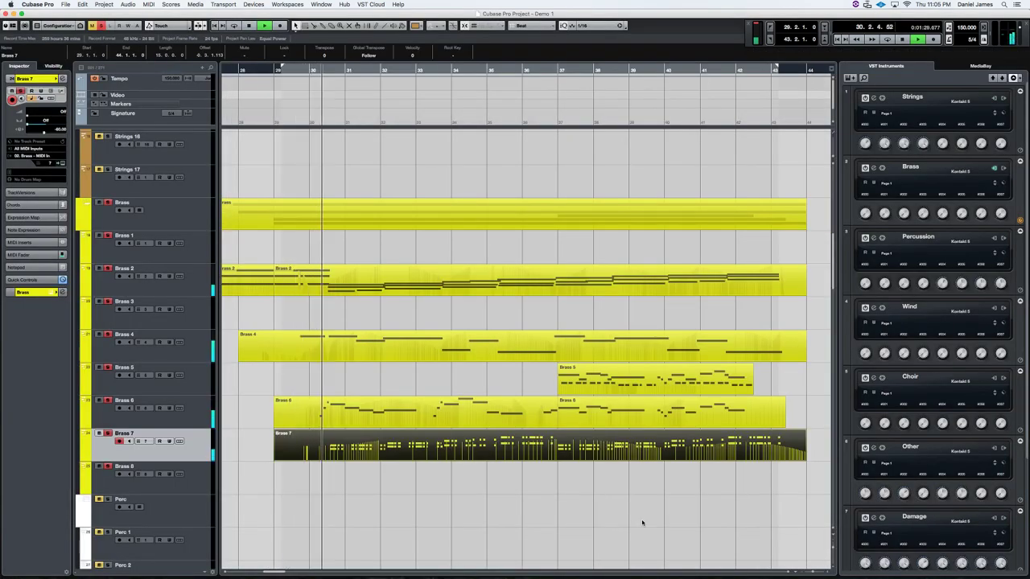
{"action": "scroll", "coordinate": [531, 311], "scroll_direction": "up", "scroll_amount": 12}
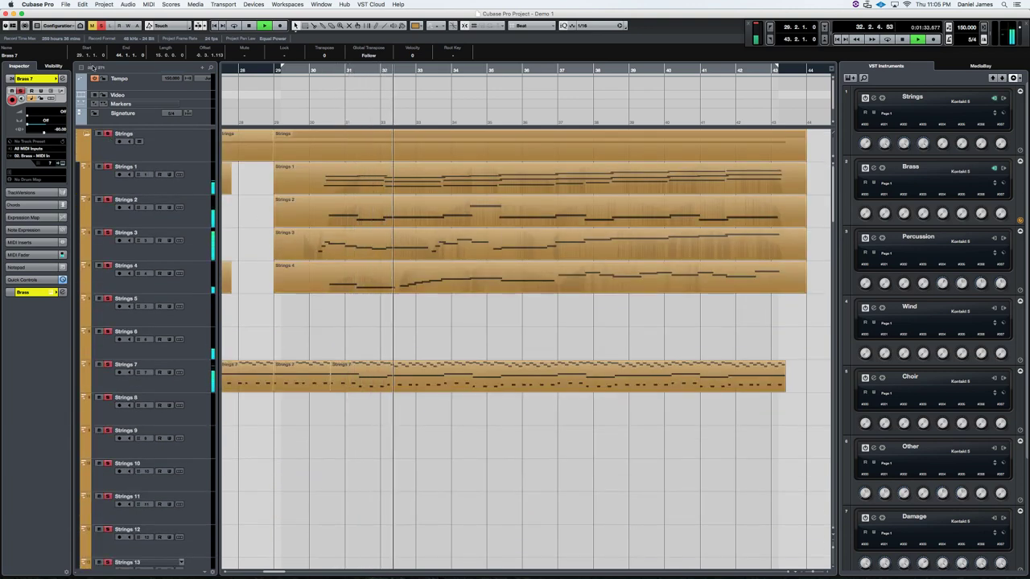
{"action": "scroll", "coordinate": [396, 441], "scroll_direction": "down", "scroll_amount": 10}
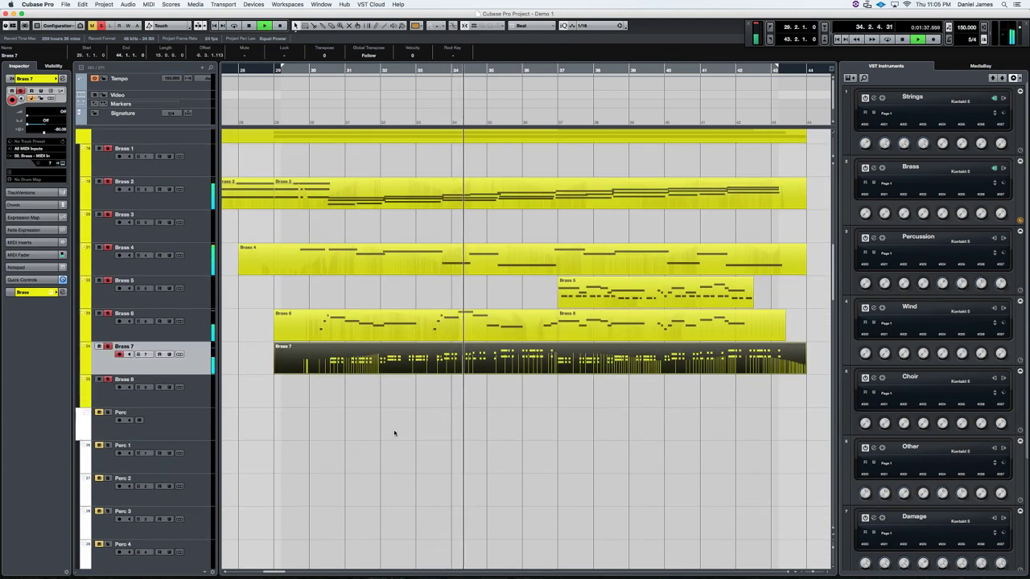
{"action": "scroll", "coordinate": [390, 426], "scroll_direction": "up", "scroll_amount": 1}
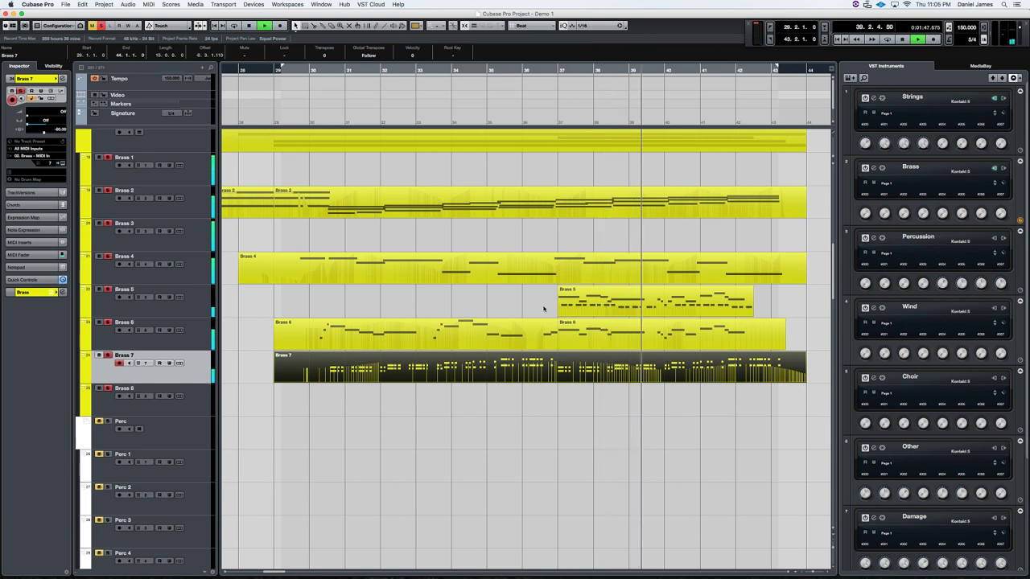
{"action": "scroll", "coordinate": [546, 310], "scroll_direction": "up", "scroll_amount": 5}
{"action": "scroll", "coordinate": [545, 309], "scroll_direction": "up", "scroll_amount": 4}
{"action": "scroll", "coordinate": [545, 312], "scroll_direction": "down", "scroll_amount": 15}
{"action": "scroll", "coordinate": [548, 314], "scroll_direction": "up", "scroll_amount": 9}
{"action": "scroll", "coordinate": [548, 313], "scroll_direction": "up", "scroll_amount": 6}
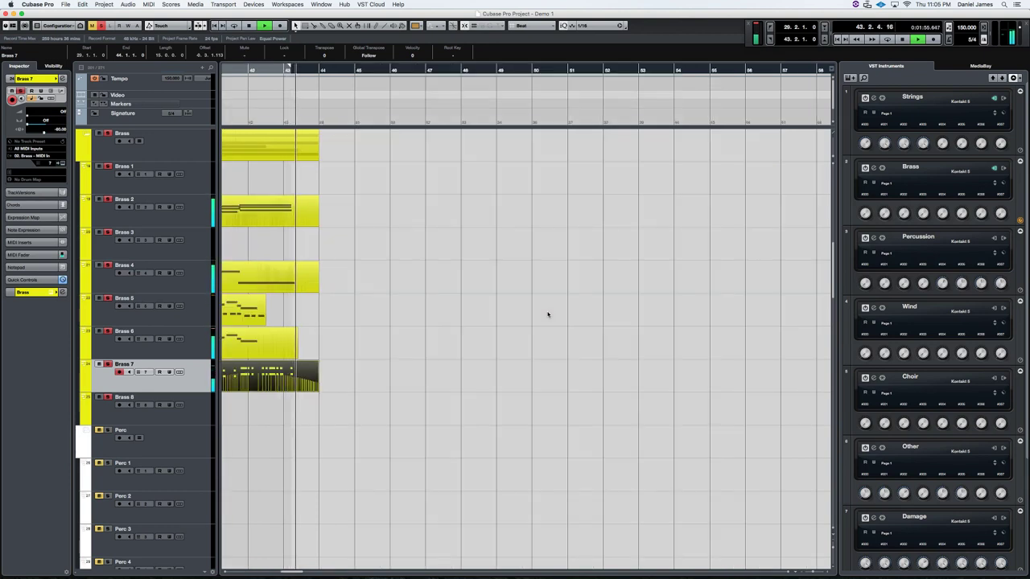
{"action": "key", "text": "space"}
- Select the Brass folder track
{"action": "scroll", "coordinate": [370, 308], "scroll_direction": "up", "scroll_amount": 5}
{"action": "scroll", "coordinate": [370, 308], "scroll_direction": "down", "scroll_amount": 5}
{"action": "scroll", "coordinate": [368, 308], "scroll_direction": "left", "scroll_amount": 8}
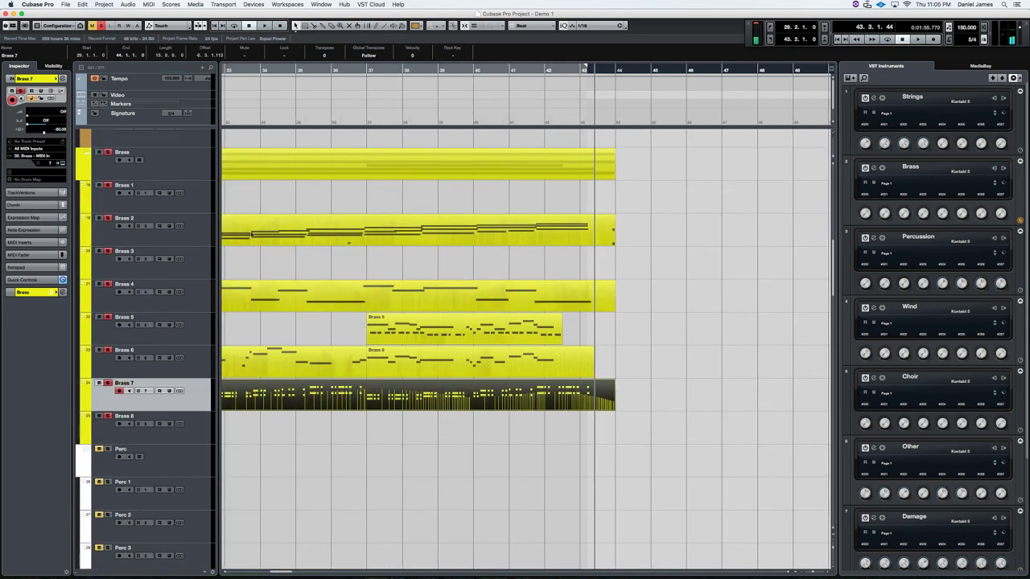
{"action": "left_click", "coordinate": [188, 173]}
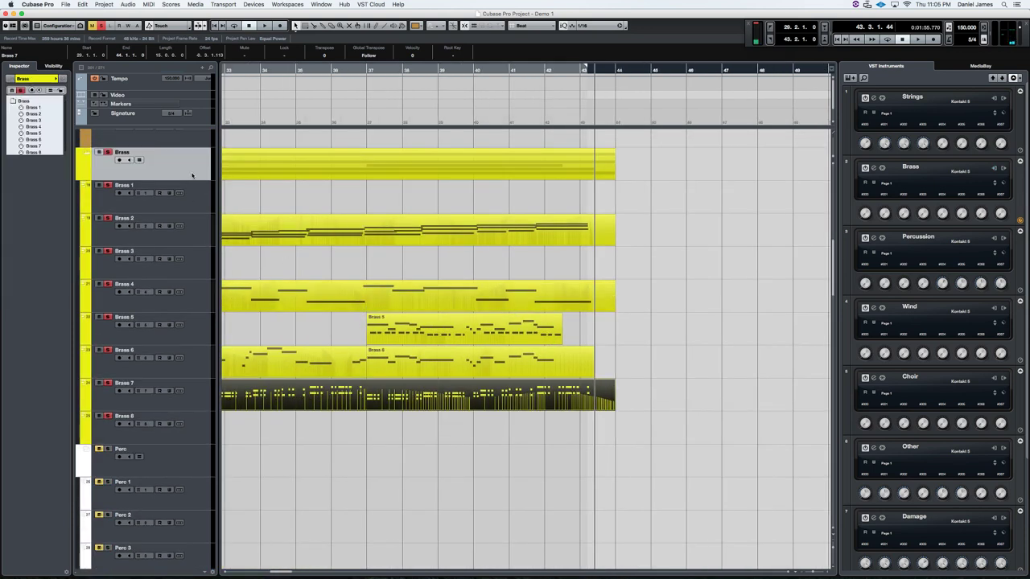
- Open the Brass track's Kontakt instrument and purge the samples of Horn 1 Legato and Horn 2 Sus Soft
{"action": "left_click", "coordinate": [200, 190]}
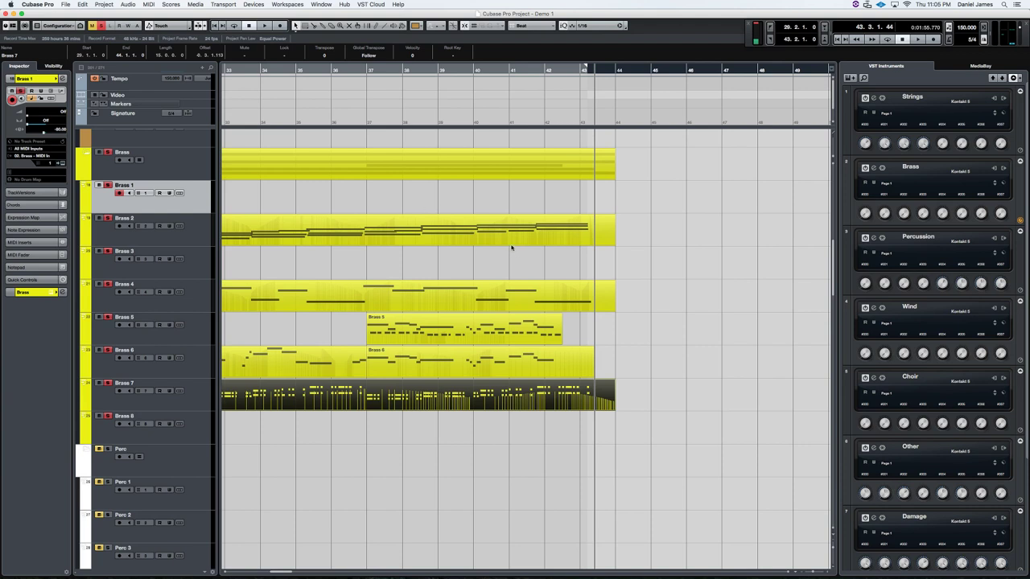
{"action": "key", "text": "e"}
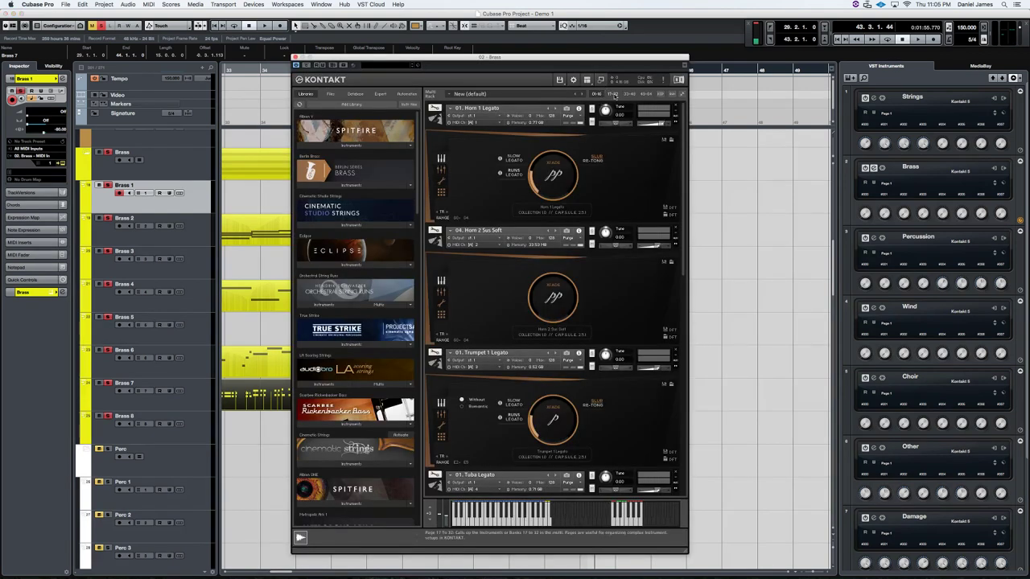
{"action": "left_click", "coordinate": [579, 118]}
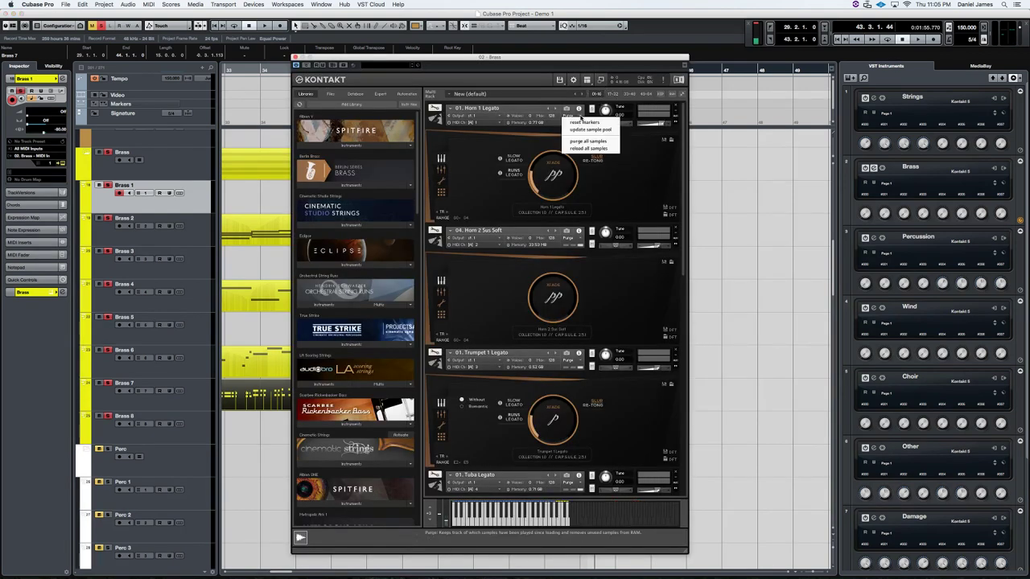
{"action": "left_click", "coordinate": [594, 142]}
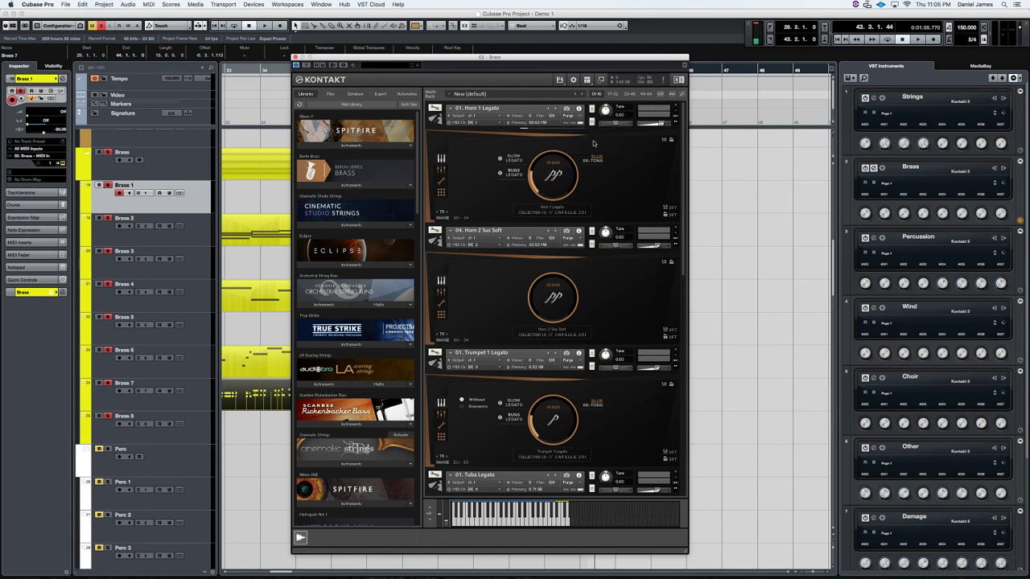
{"action": "left_click", "coordinate": [580, 240]}
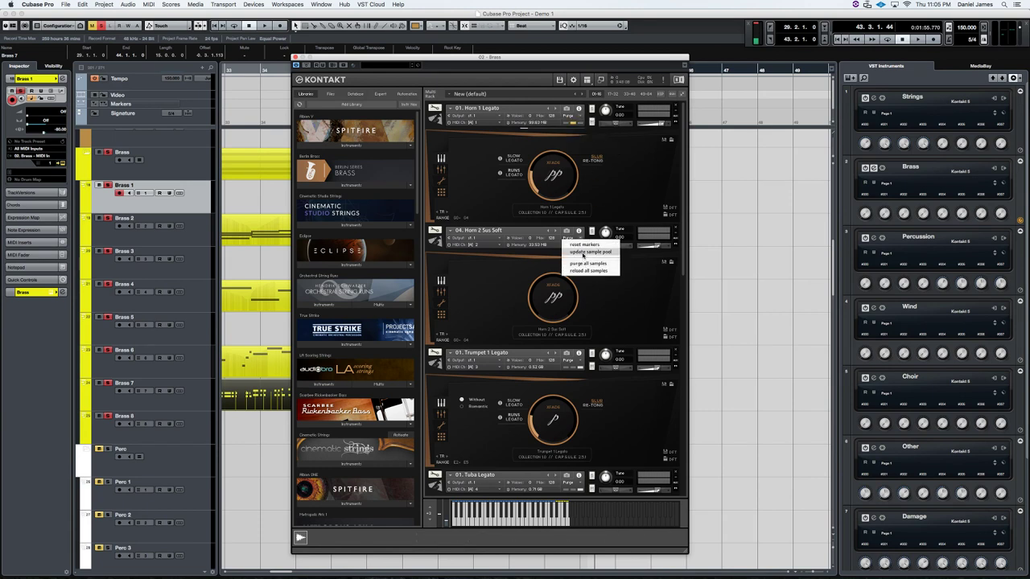
{"action": "left_click", "coordinate": [583, 252]}
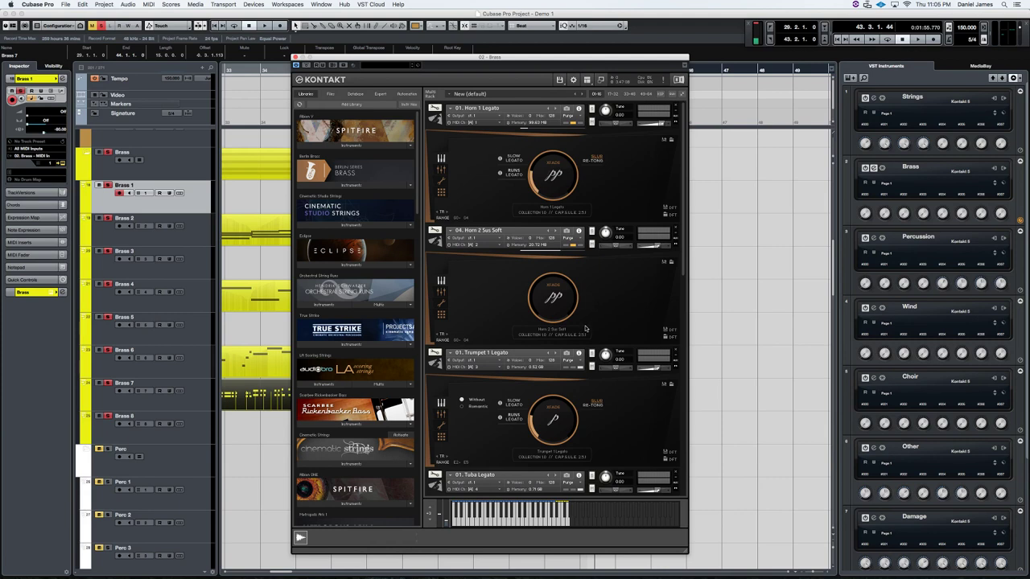
- Purge the samples of the Trumpet 1 Legato and Tuba Legato instruments
{"action": "left_click", "coordinate": [580, 363]}
{"action": "left_click", "coordinate": [584, 376]}
{"action": "scroll", "coordinate": [591, 363], "scroll_direction": "down", "scroll_amount": 3}
{"action": "scroll", "coordinate": [592, 360], "scroll_direction": "down", "scroll_amount": 1}
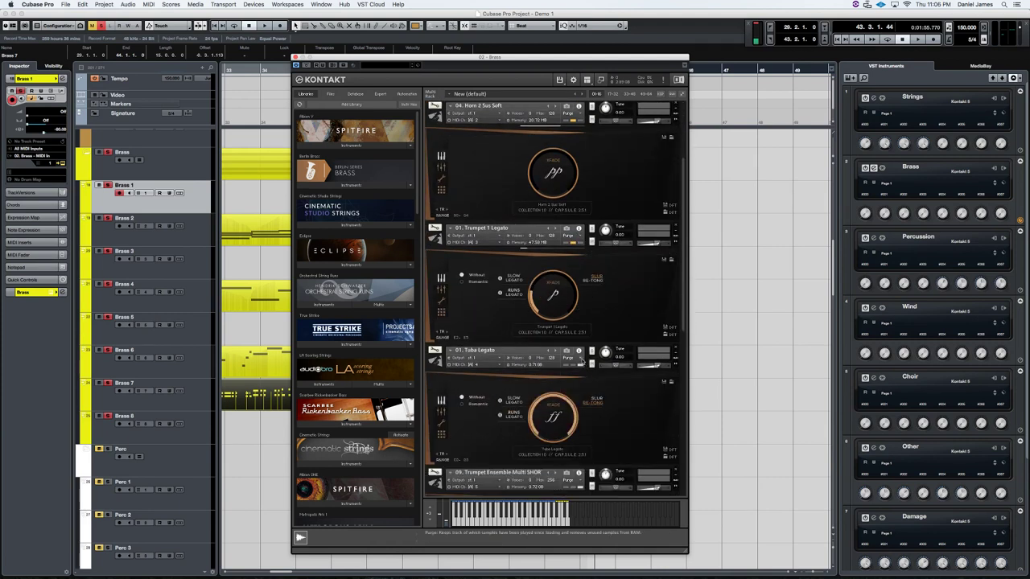
{"action": "left_click", "coordinate": [580, 362]}
{"action": "left_click", "coordinate": [588, 372]}
- Purge the samples of the Trumpet Ensemble Multi, Horn Ensemble SHORT VEL ART and Trombone Ensemble Multi instruments
{"action": "scroll", "coordinate": [573, 314], "scroll_direction": "down", "scroll_amount": 5}
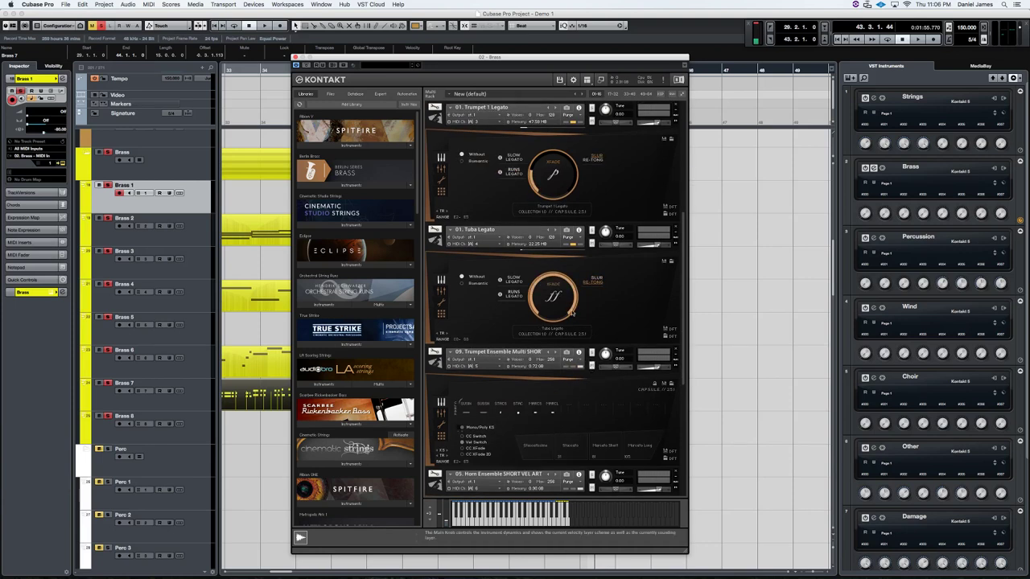
{"action": "left_click", "coordinate": [582, 359]}
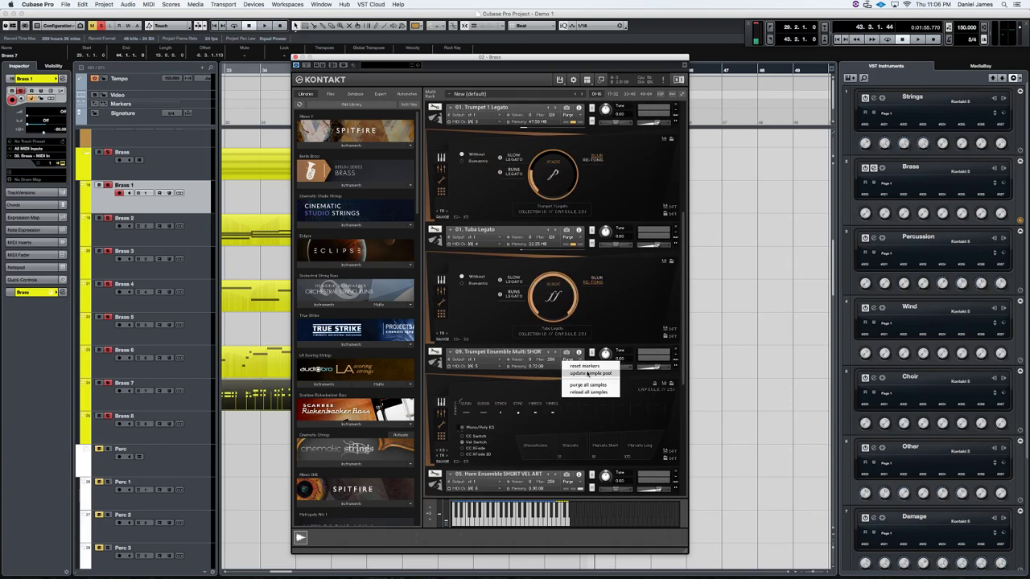
{"action": "left_click", "coordinate": [587, 373]}
{"action": "scroll", "coordinate": [579, 378], "scroll_direction": "down", "scroll_amount": 5}
{"action": "left_click", "coordinate": [576, 394]}
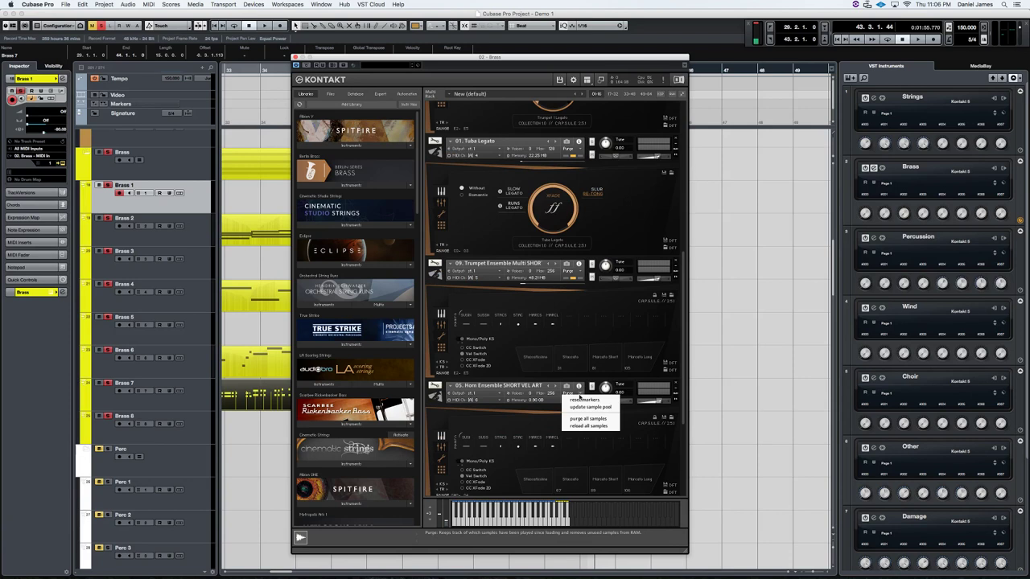
{"action": "left_click", "coordinate": [586, 419]}
{"action": "scroll", "coordinate": [581, 386], "scroll_direction": "down", "scroll_amount": 5}
{"action": "left_click", "coordinate": [580, 360]}
{"action": "left_click", "coordinate": [587, 376]}
- Play the section from bar 29, check the ensemble instruments in Kontakt during playback, and close the Kontakt window
{"action": "key", "text": "KP_1"}
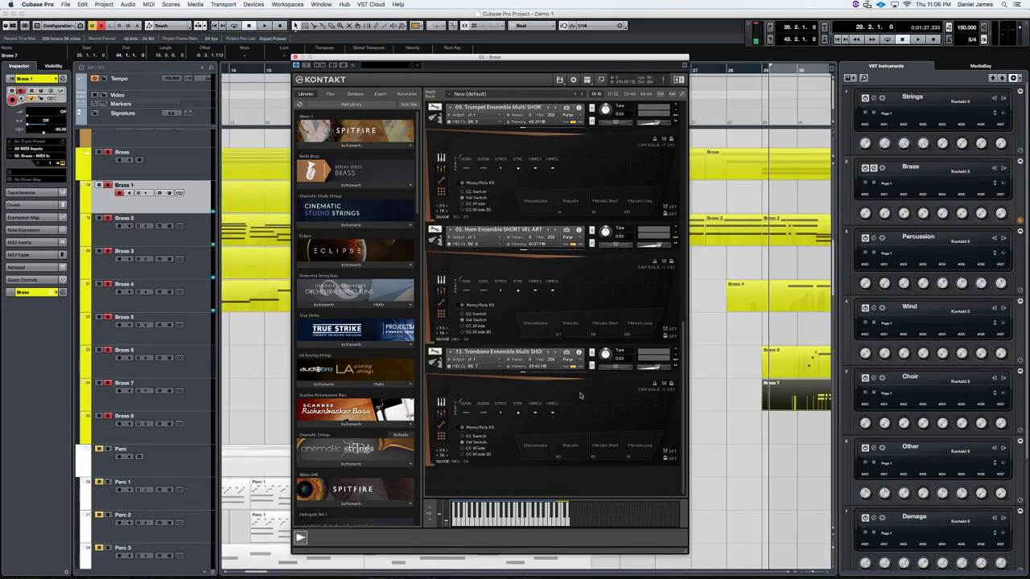
{"action": "key", "text": "space"}
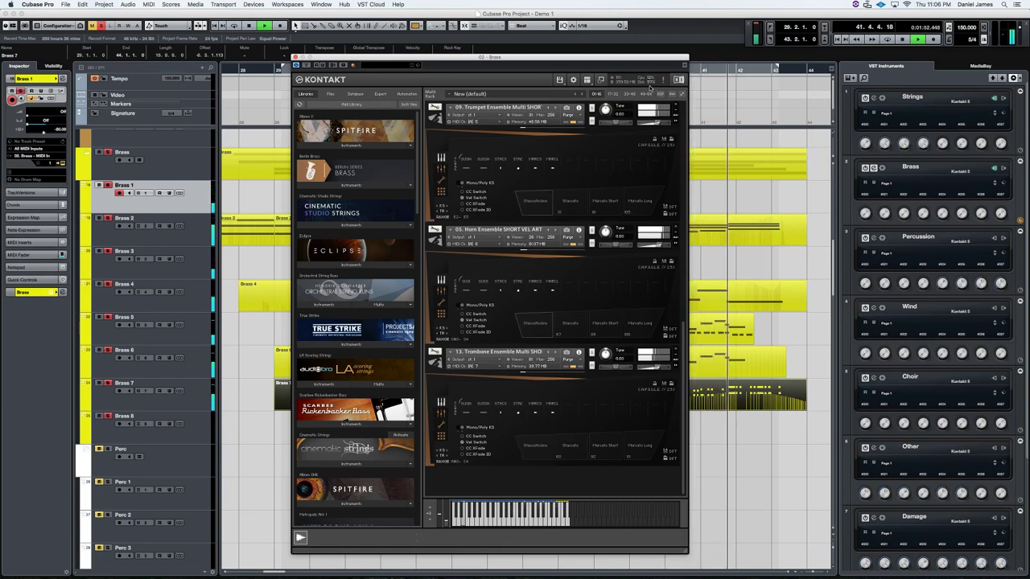
{"action": "scroll", "coordinate": [552, 293], "scroll_direction": "up", "scroll_amount": 3}
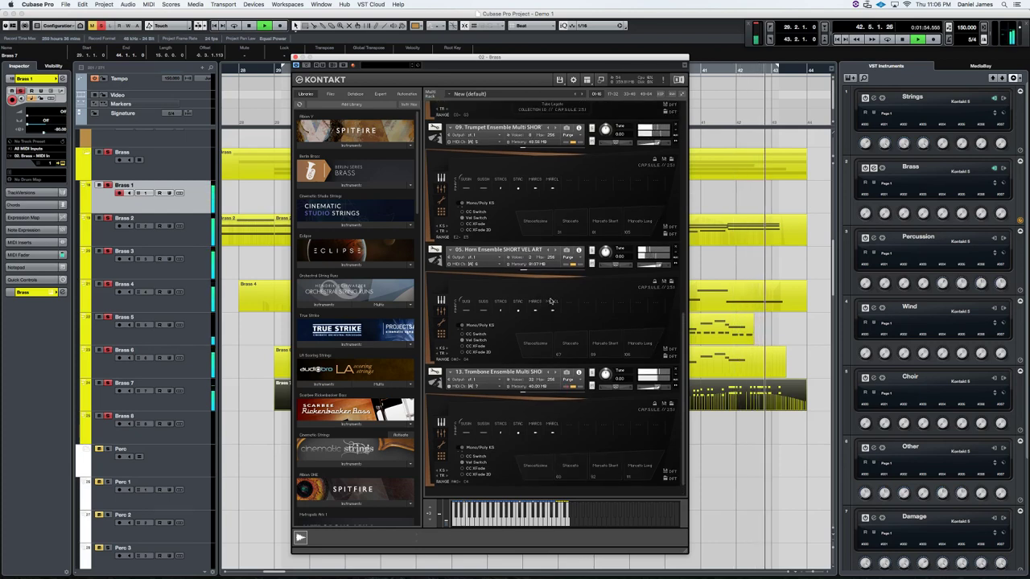
{"action": "scroll", "coordinate": [553, 293], "scroll_direction": "down", "scroll_amount": 1}
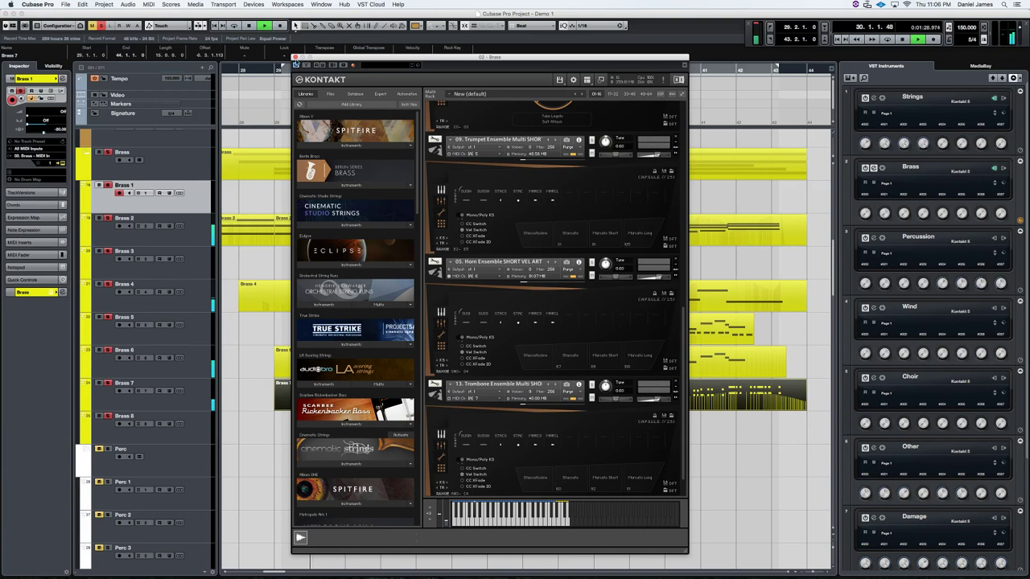
{"action": "left_click", "coordinate": [296, 59]}
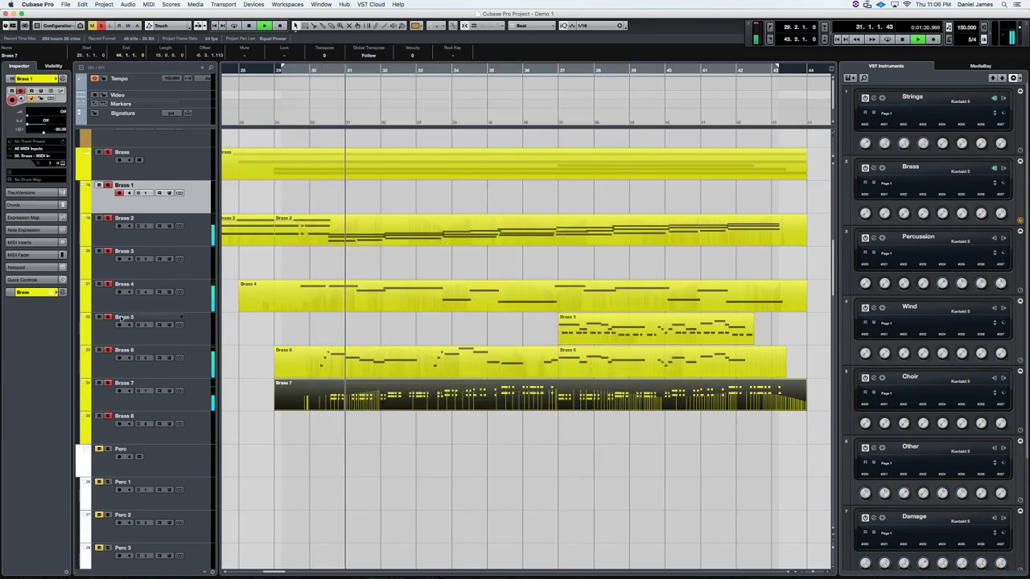
- Select the Brass 5 part, replay from bar 29 while reviewing the strings and brass tracks, and stop near bar 43
{"action": "left_click", "coordinate": [593, 338]}
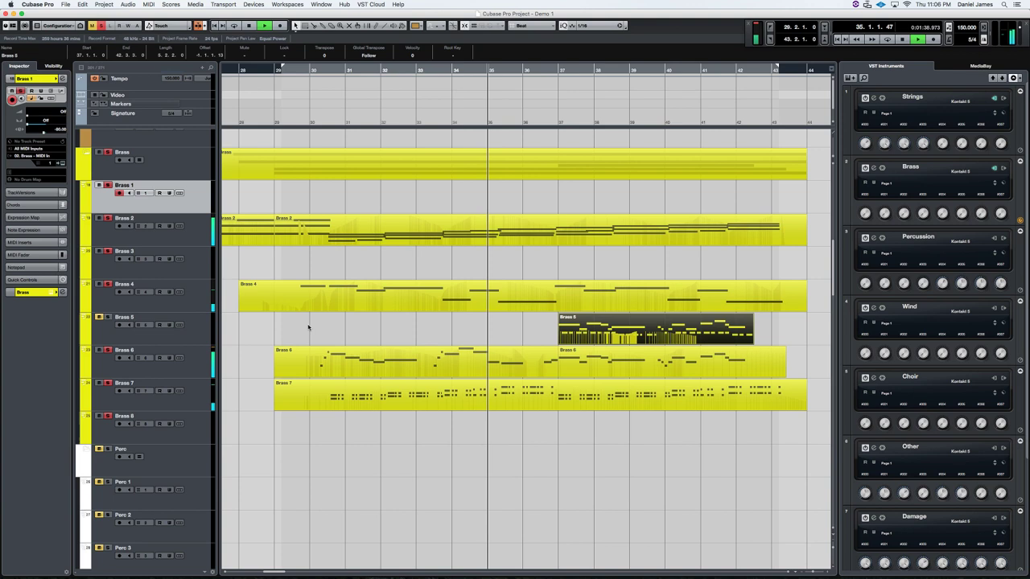
{"action": "key", "text": "KP_1"}
{"action": "key", "text": "space"}
{"action": "scroll", "coordinate": [297, 285], "scroll_direction": "up", "scroll_amount": 8}
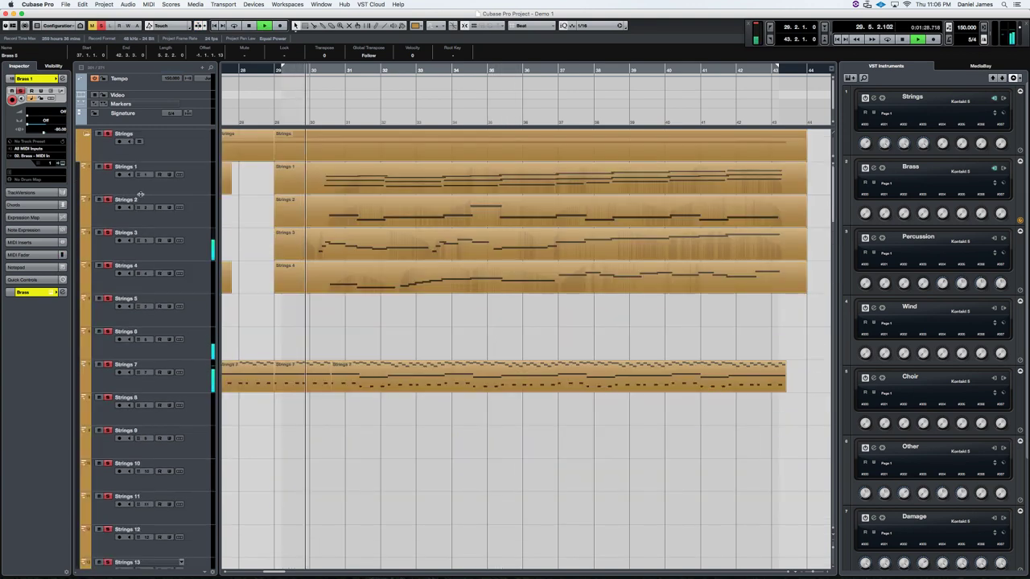
{"action": "scroll", "coordinate": [265, 271], "scroll_direction": "down", "scroll_amount": 10}
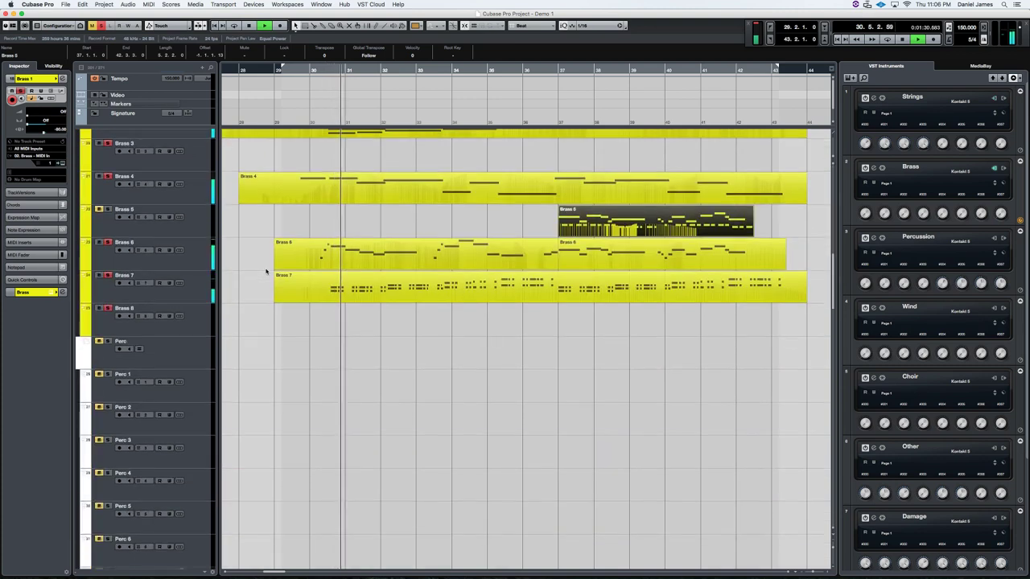
{"action": "scroll", "coordinate": [266, 271], "scroll_direction": "down", "scroll_amount": 1}
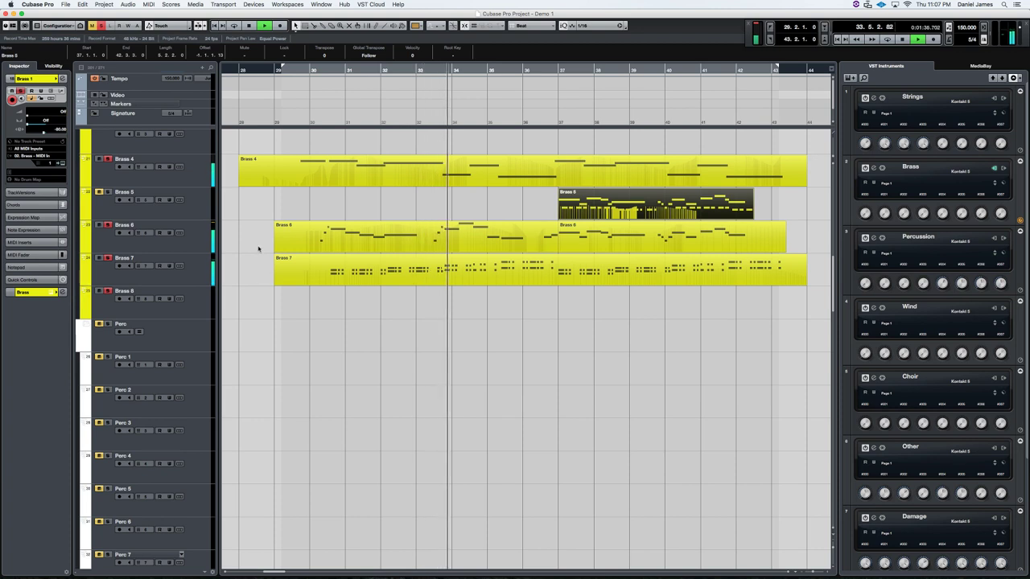
{"action": "scroll", "coordinate": [333, 258], "scroll_direction": "up", "scroll_amount": 6}
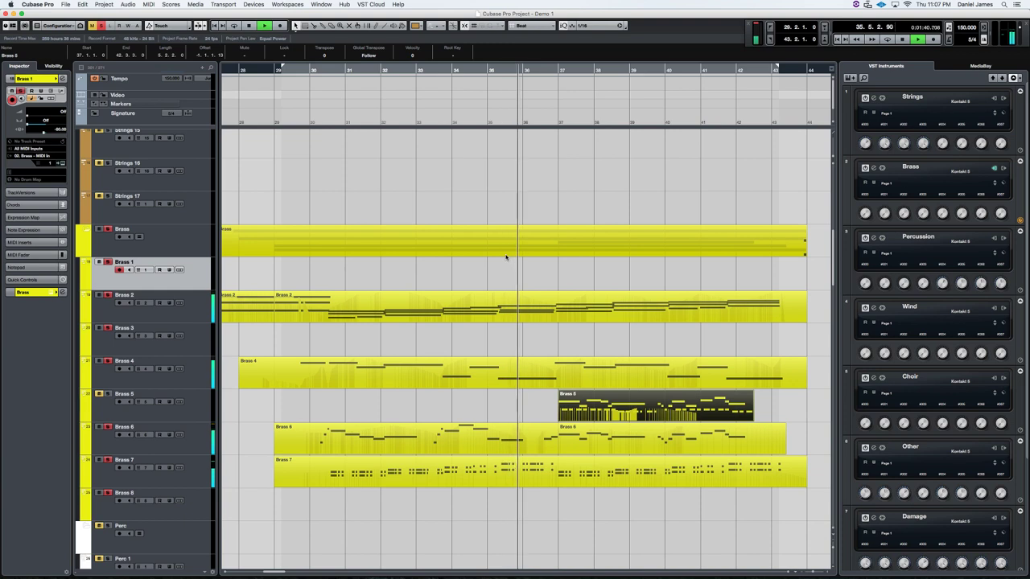
{"action": "scroll", "coordinate": [506, 257], "scroll_direction": "down", "scroll_amount": 5}
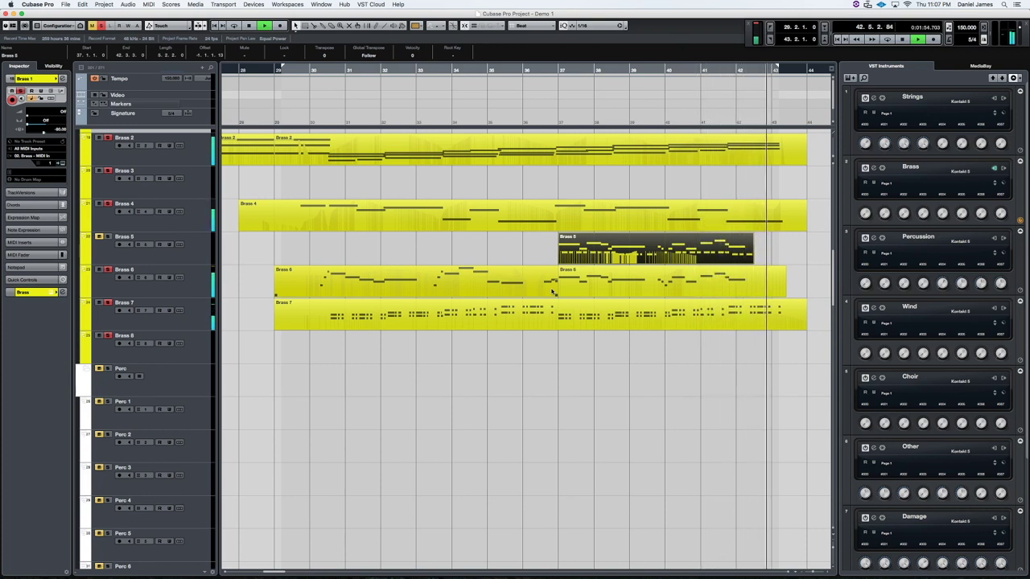
{"action": "key", "text": "space"}
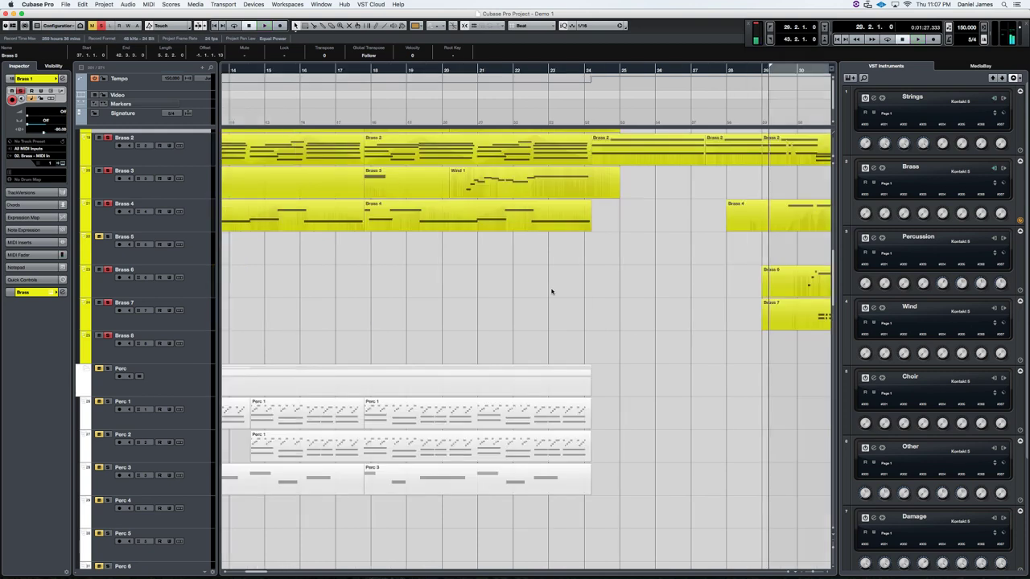
- Rewind to the earlier section, briefly play the passage around bar 18, and stop playback
{"action": "key", "text": "KP_Subtract"}
{"action": "key", "text": "KP_Subtract"}
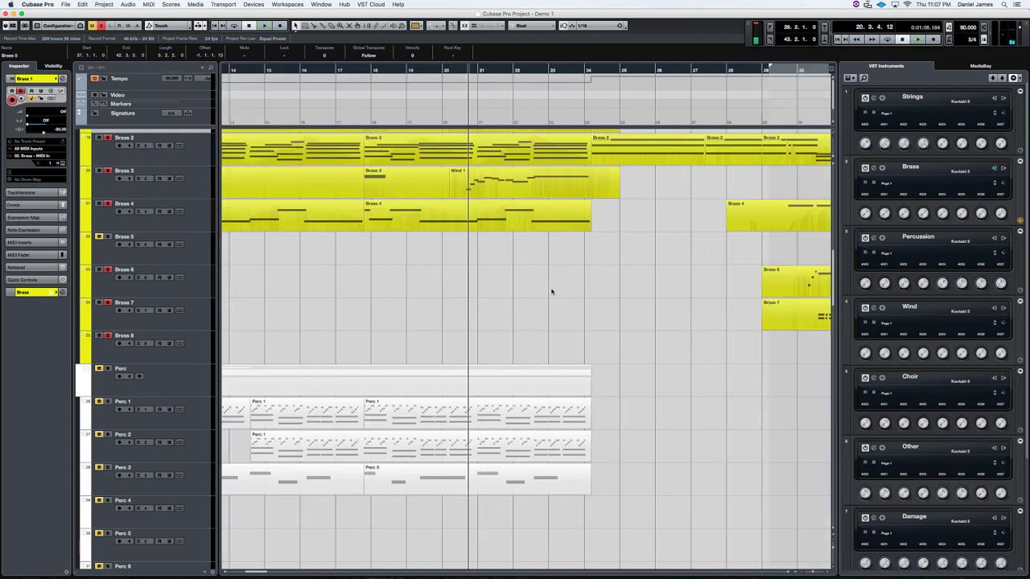
{"action": "key", "text": "space"}
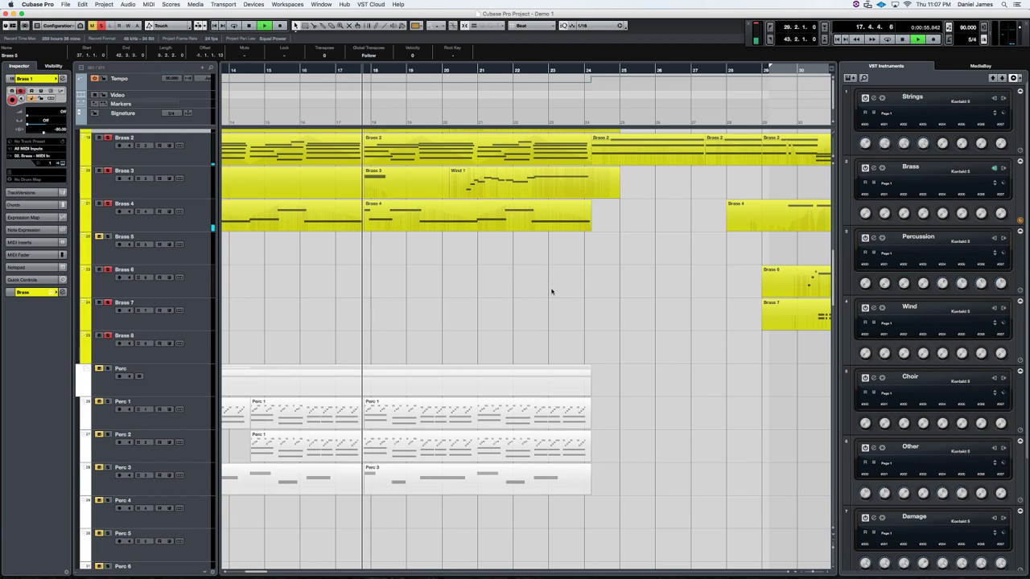
{"action": "scroll", "coordinate": [524, 321], "scroll_direction": "left", "scroll_amount": 5}
{"action": "scroll", "coordinate": [524, 321], "scroll_direction": "right", "scroll_amount": 7}
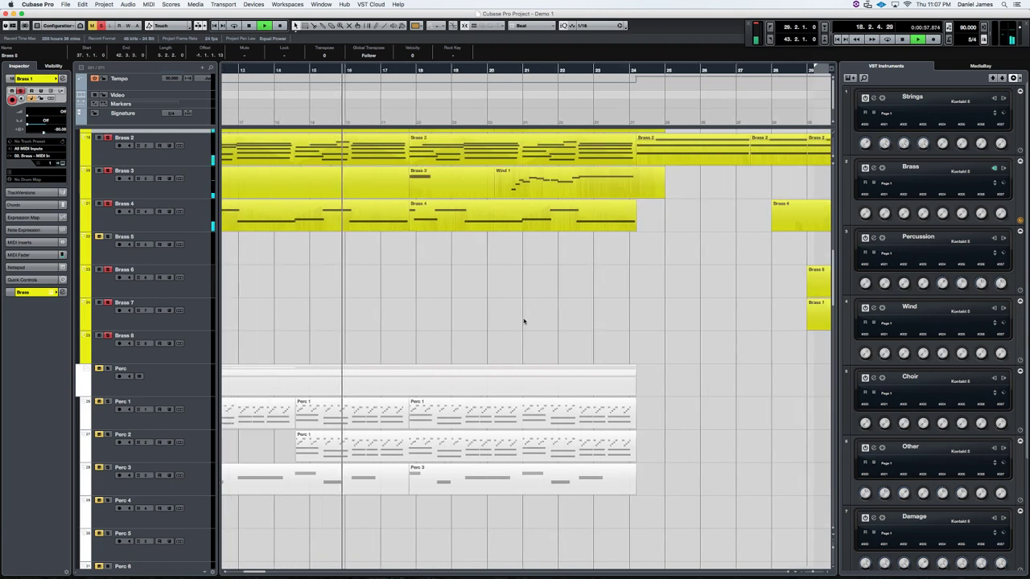
{"action": "key", "text": "space"}
- Play the brass arrangement from bar 1 with the timeline zoomed out to about bar 25
{"action": "scroll", "coordinate": [502, 324], "scroll_direction": "left", "scroll_amount": 7}
{"action": "scroll", "coordinate": [497, 327], "scroll_direction": "up", "scroll_amount": 1}
{"action": "scroll", "coordinate": [398, 232], "scroll_direction": "up", "scroll_amount": 5}
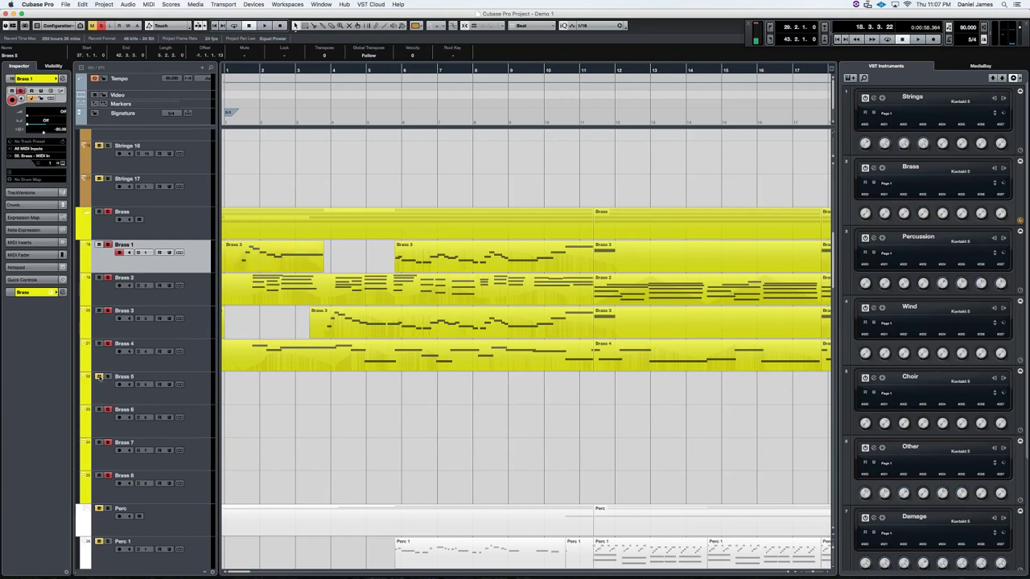
{"action": "left_click", "coordinate": [225, 69]}
{"action": "key", "text": "space"}
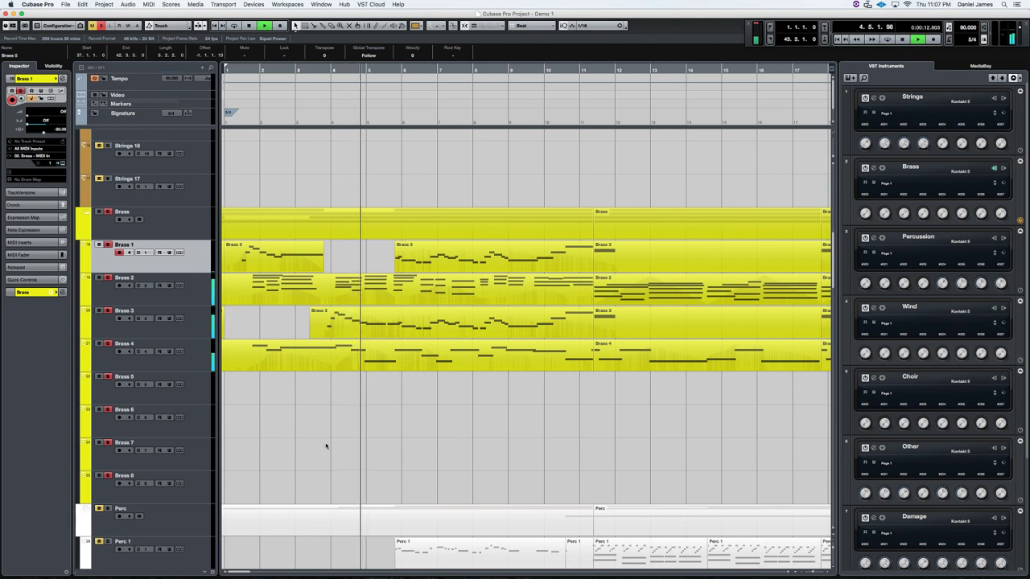
{"action": "key", "text": "g"}
{"action": "key", "text": "g"}
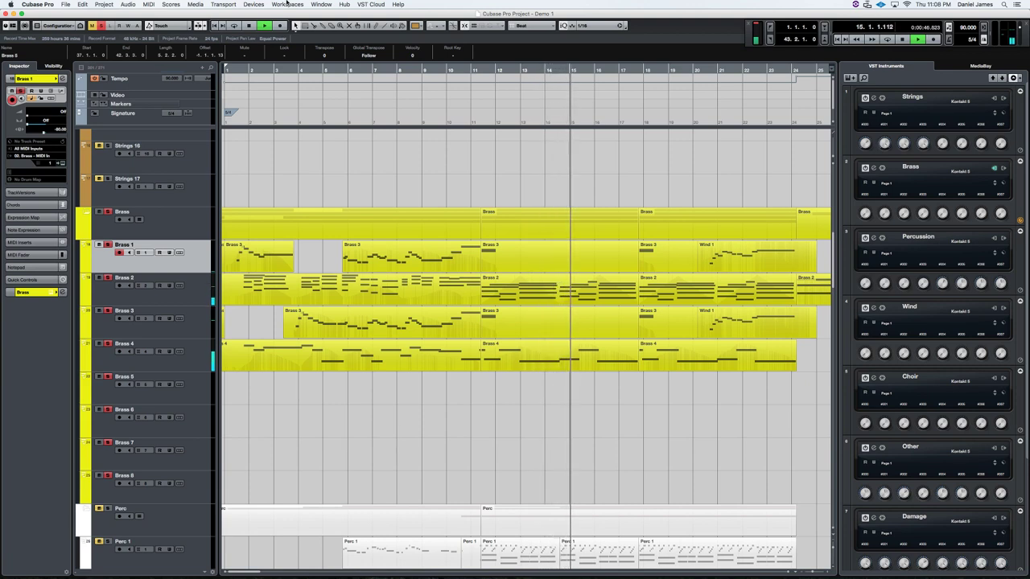
- Show the VST Performance meter during playback and move it clear of the tracks
{"action": "left_click", "coordinate": [254, 4]}
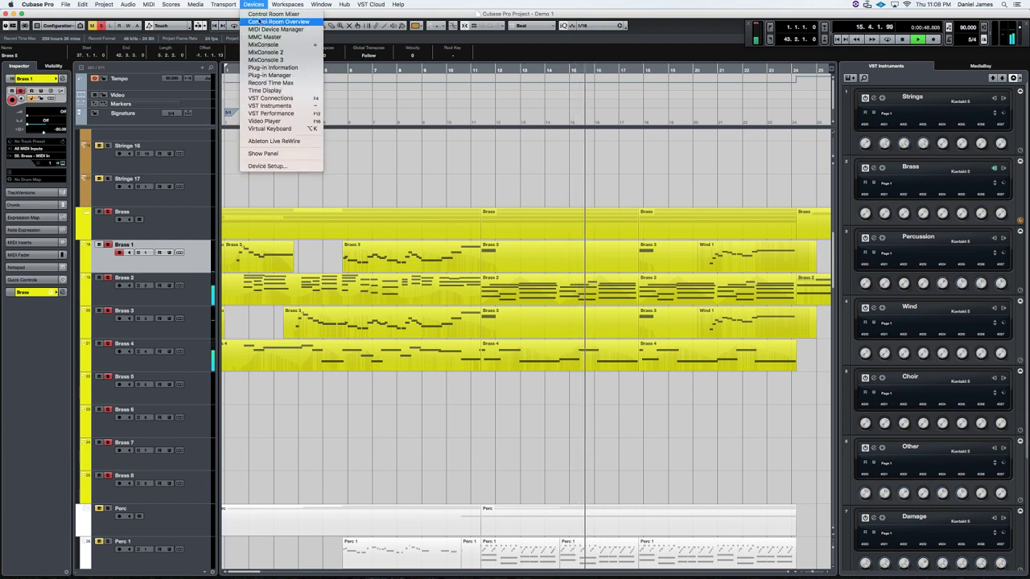
{"action": "left_click", "coordinate": [282, 114]}
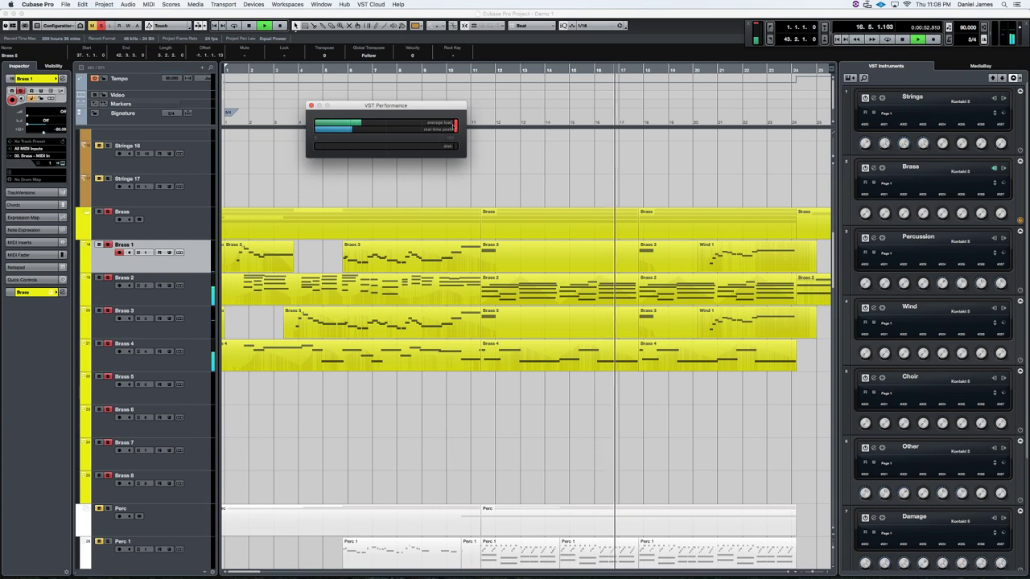
{"action": "left_click_drag", "start_coordinate": [433, 147], "coordinate": [433, 126]}
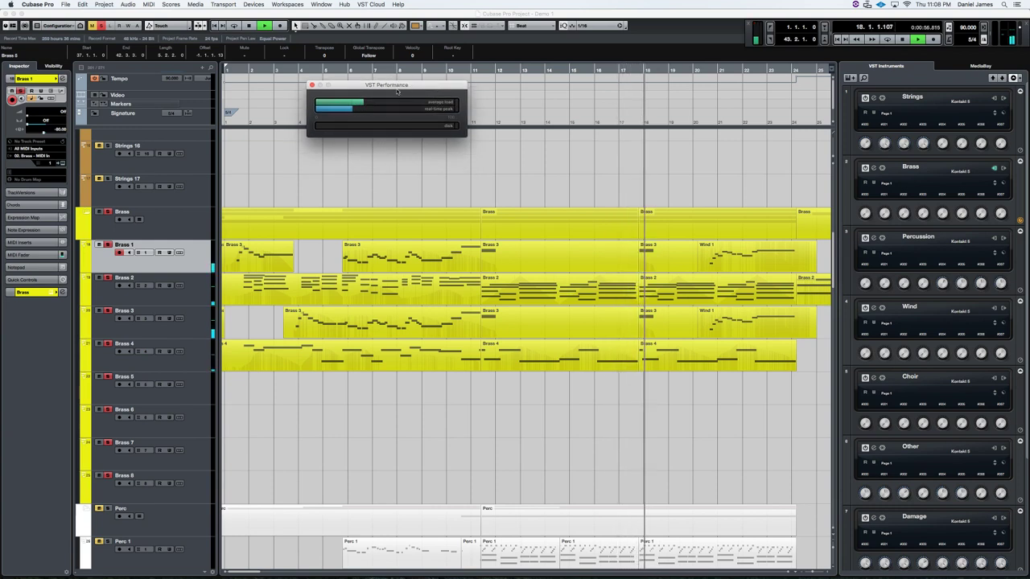
{"action": "left_click_drag", "start_coordinate": [396, 92], "coordinate": [688, 27]}
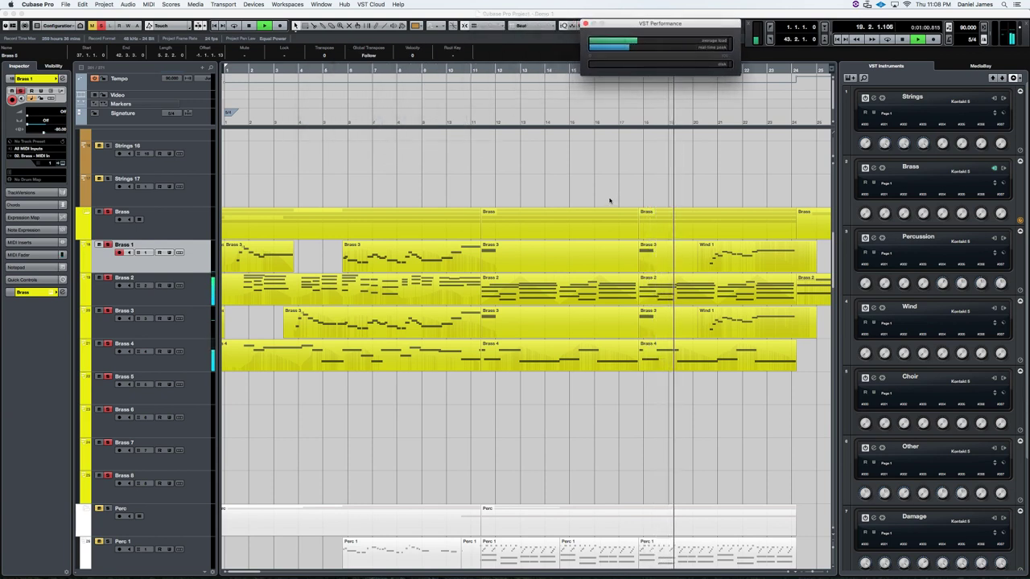
- Follow the playback and processor load to bar 41, stop there, and close the VST Performance meter
{"action": "scroll", "coordinate": [586, 201], "scroll_direction": "right", "scroll_amount": 3}
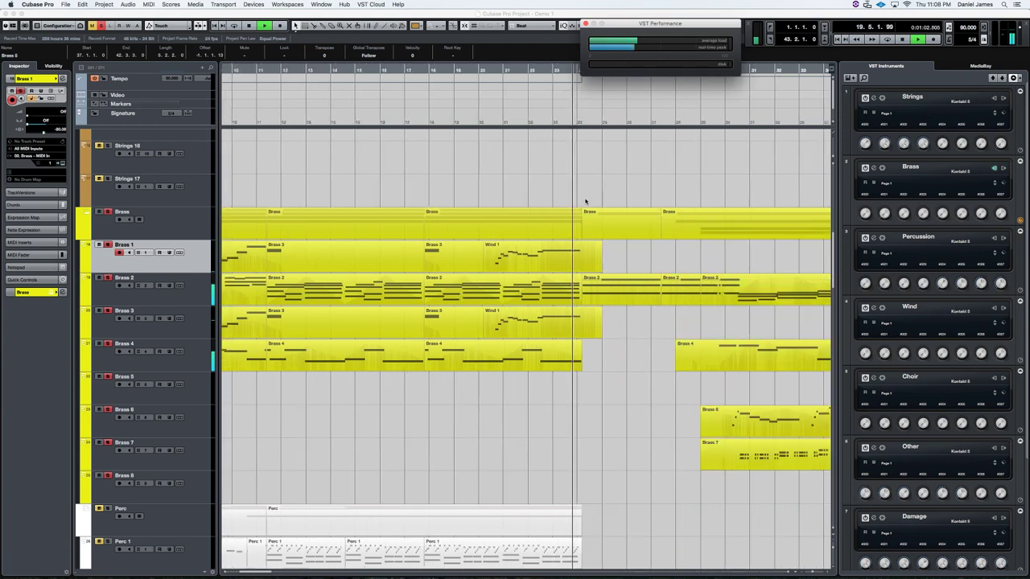
{"action": "scroll", "coordinate": [585, 201], "scroll_direction": "right", "scroll_amount": 4}
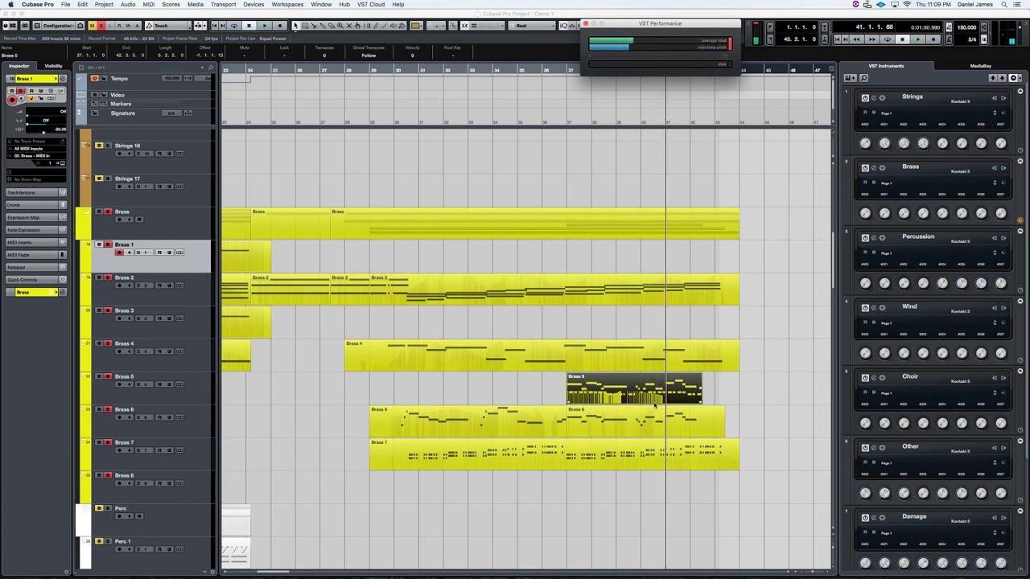
{"action": "key", "text": "F12"}
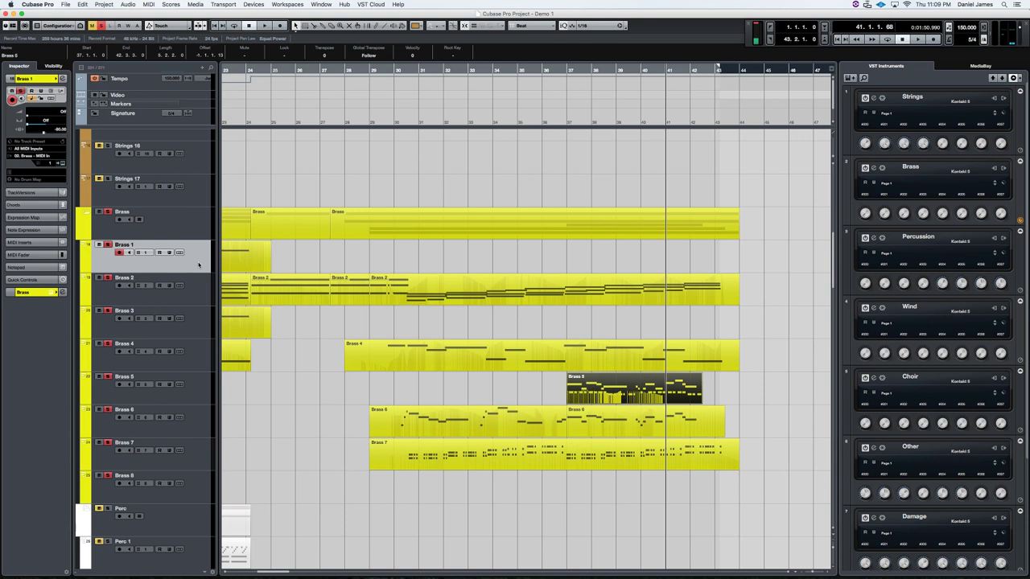
- Open the Brass track's Kontakt instrument and set its multiprocessor support to 12 cores, accepting the prompts
{"action": "left_click", "coordinate": [181, 253]}
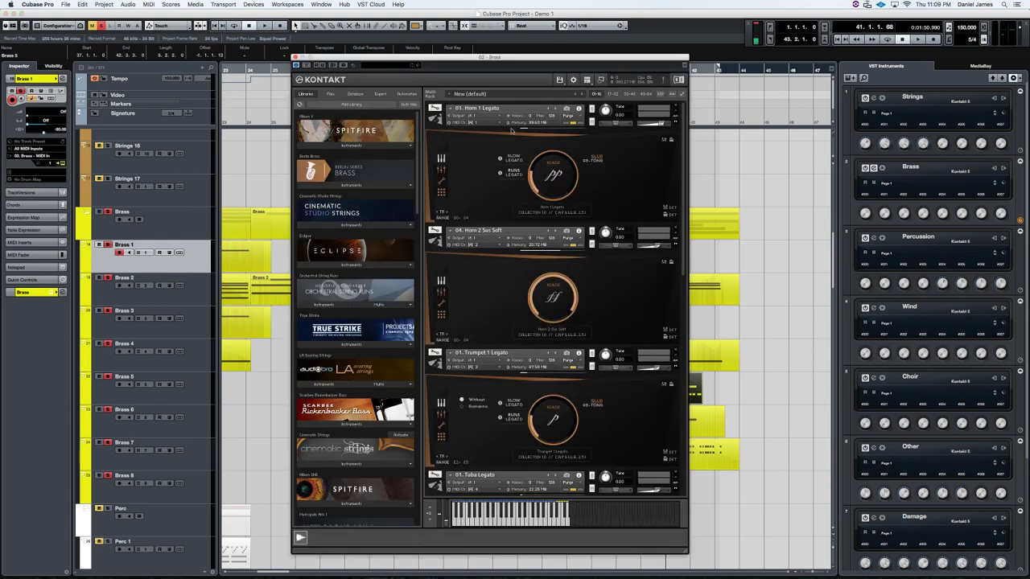
{"action": "left_click", "coordinate": [573, 79]}
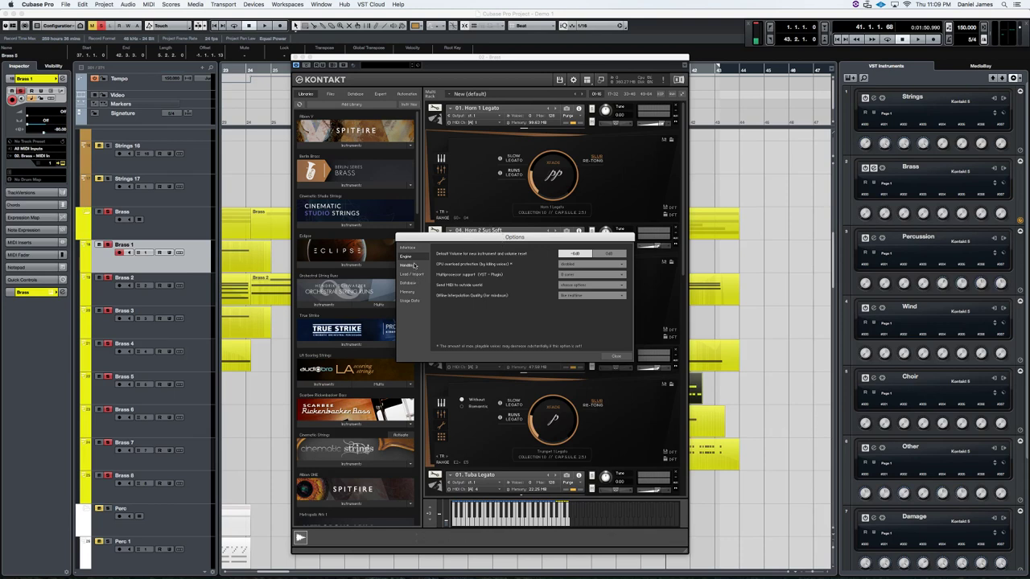
{"action": "left_click", "coordinate": [572, 275]}
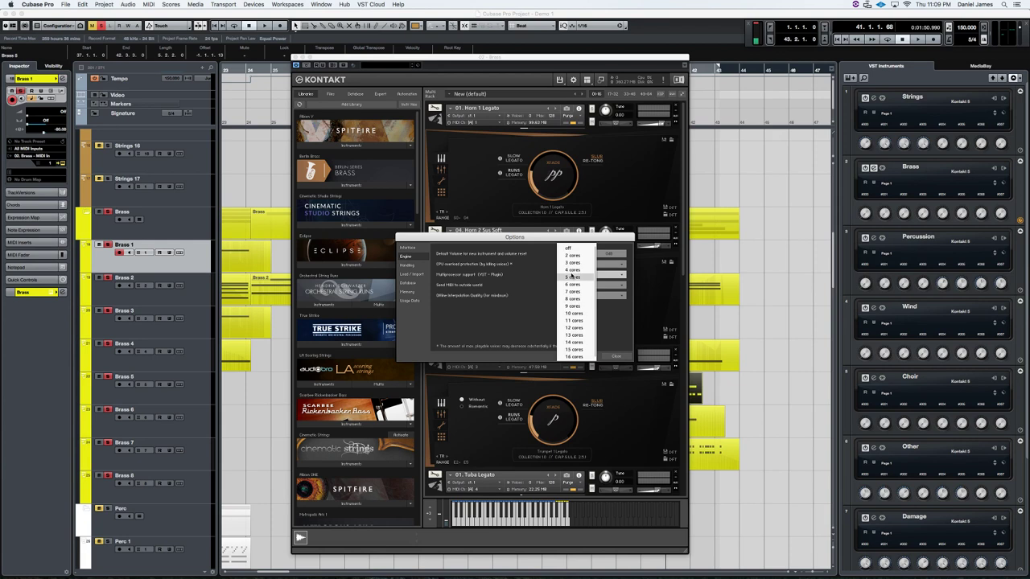
{"action": "left_click", "coordinate": [569, 327]}
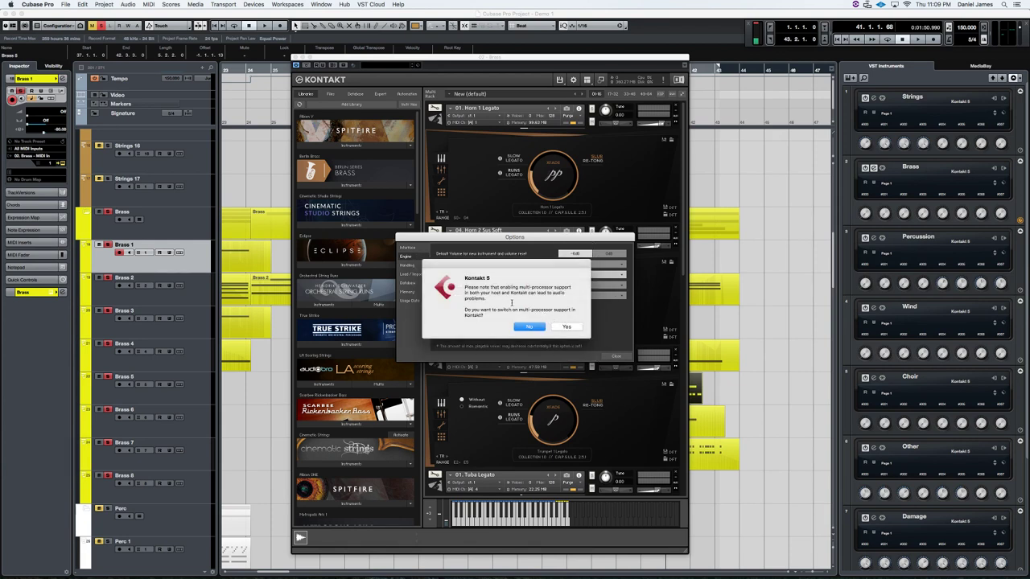
{"action": "left_click", "coordinate": [565, 328]}
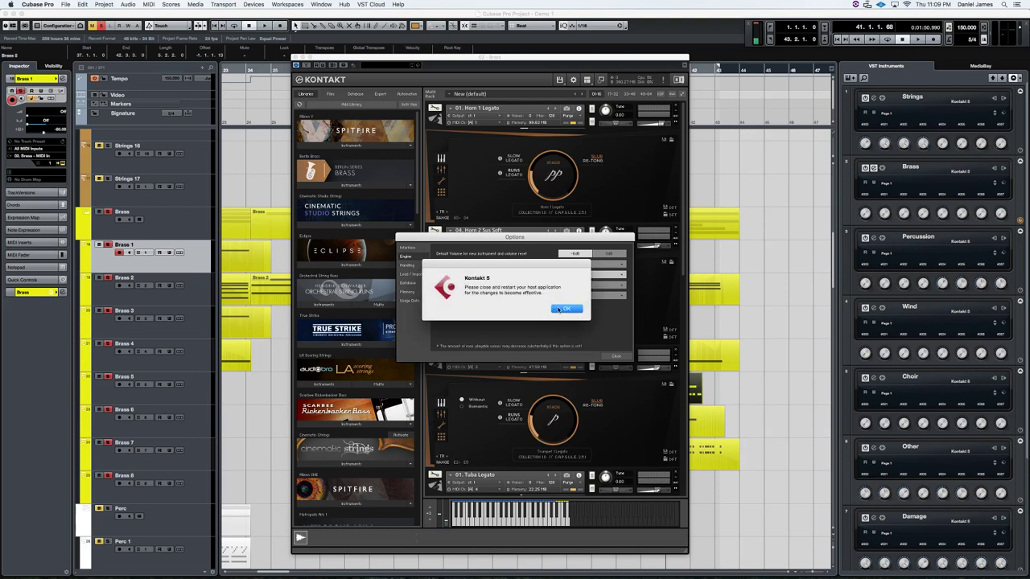
{"action": "left_click", "coordinate": [563, 309]}
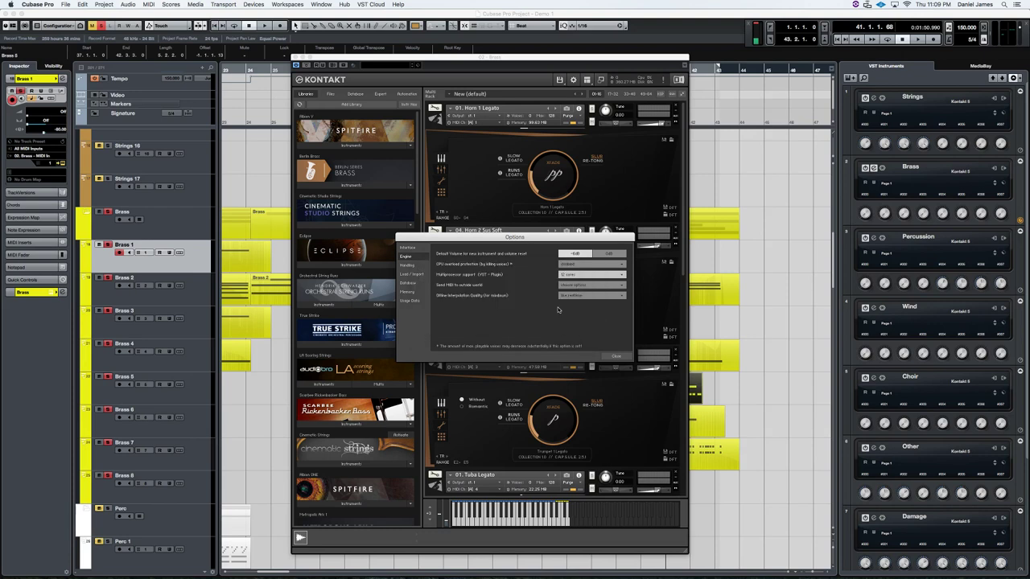
- Set Kontakt's CPU overload protection to medium and close the options and instrument window
{"action": "left_click", "coordinate": [558, 265]}
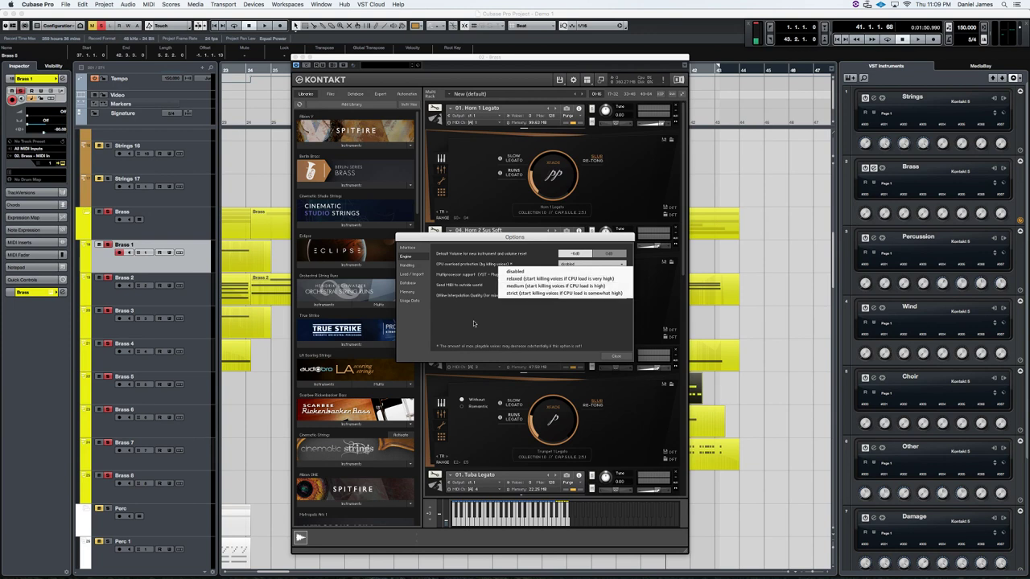
{"action": "left_click", "coordinate": [519, 287]}
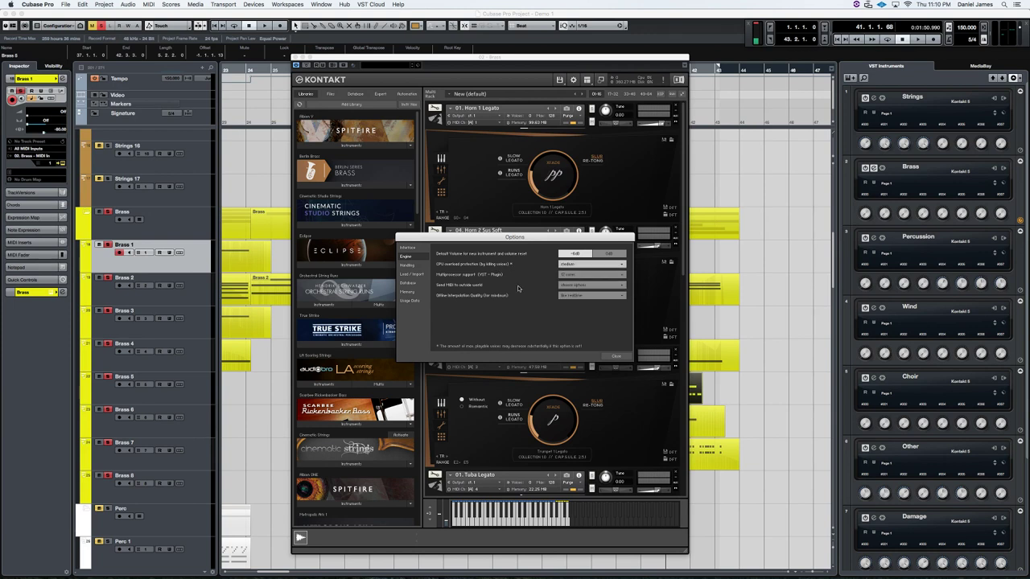
{"action": "left_click", "coordinate": [616, 354]}
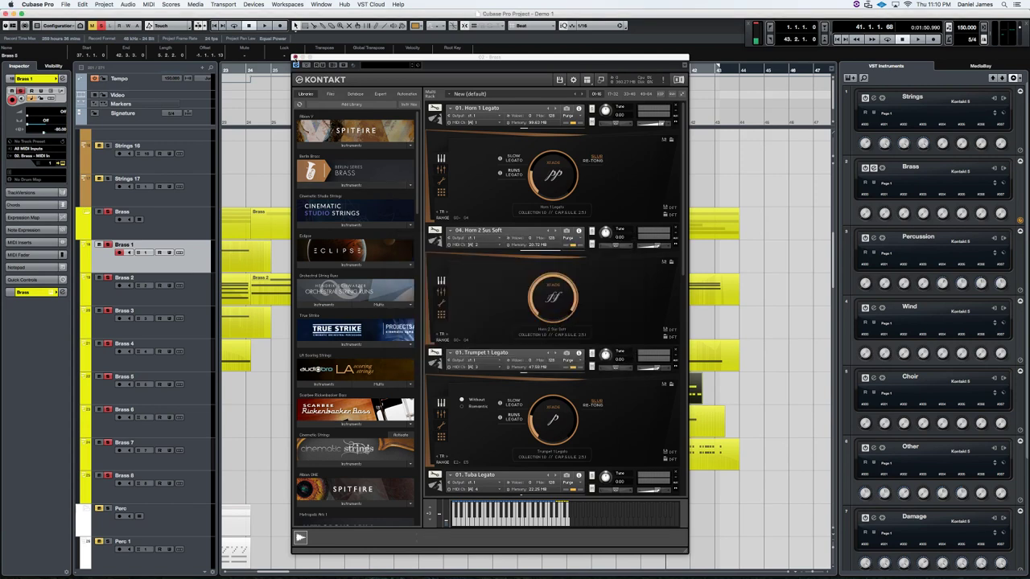
{"action": "left_click", "coordinate": [296, 58]}
- Play the brass arrangement from bar 1 with the whole timeline in view, and jump ahead to about bar 28
{"action": "key", "text": "KP_0"}
{"action": "key", "text": "KP_0"}
{"action": "key", "text": "space"}
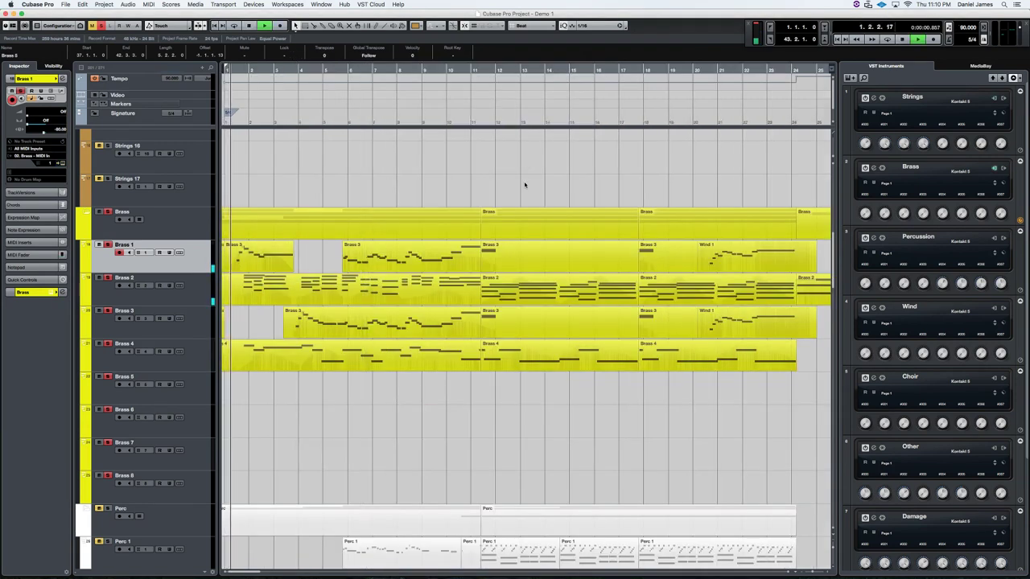
{"action": "key", "text": "g"}
{"action": "key", "text": "g"}
{"action": "key", "text": "g"}
{"action": "key", "text": "g"}
{"action": "key", "text": "g"}
{"action": "left_click", "coordinate": [499, 70]}
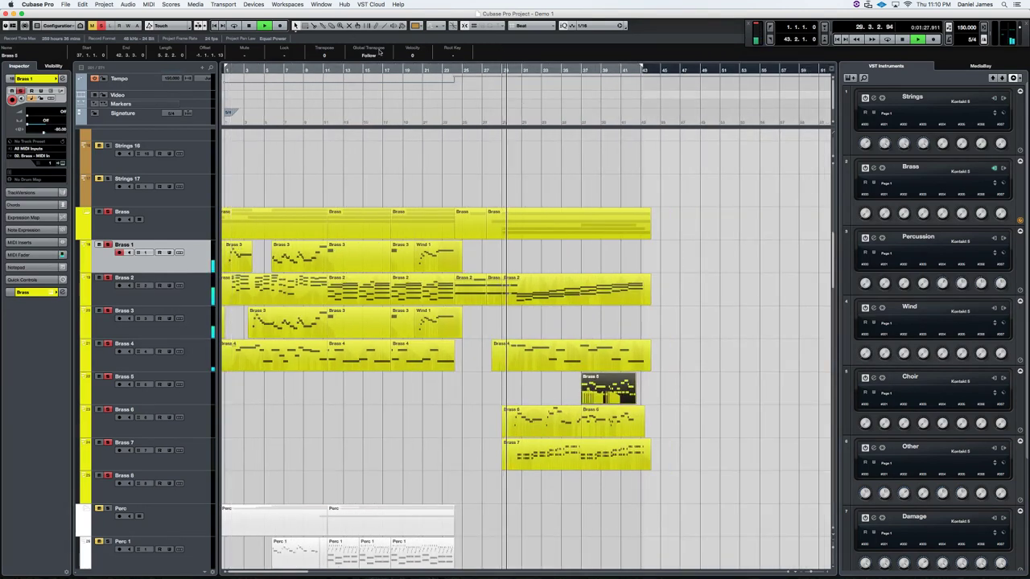
- Show the VST Performance meter during playback and move it beneath the toolbar
{"action": "left_click", "coordinate": [253, 4]}
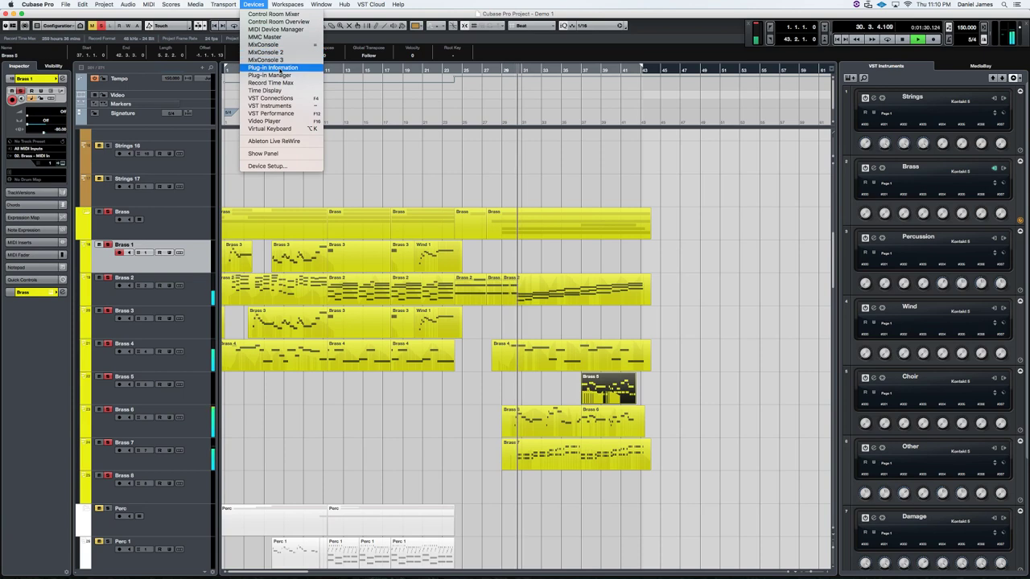
{"action": "left_click", "coordinate": [290, 114]}
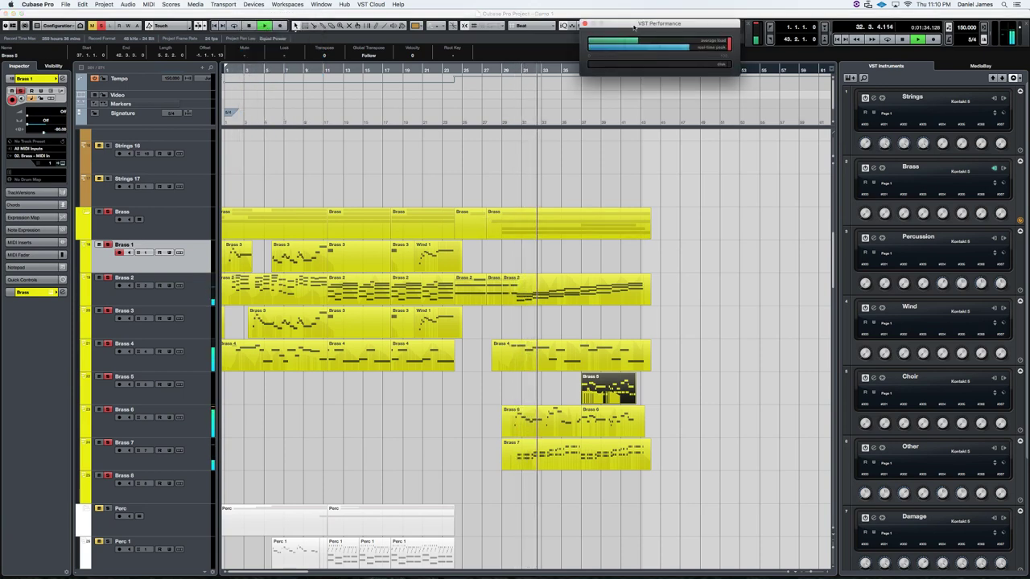
{"action": "left_click_drag", "start_coordinate": [634, 28], "coordinate": [558, 56]}
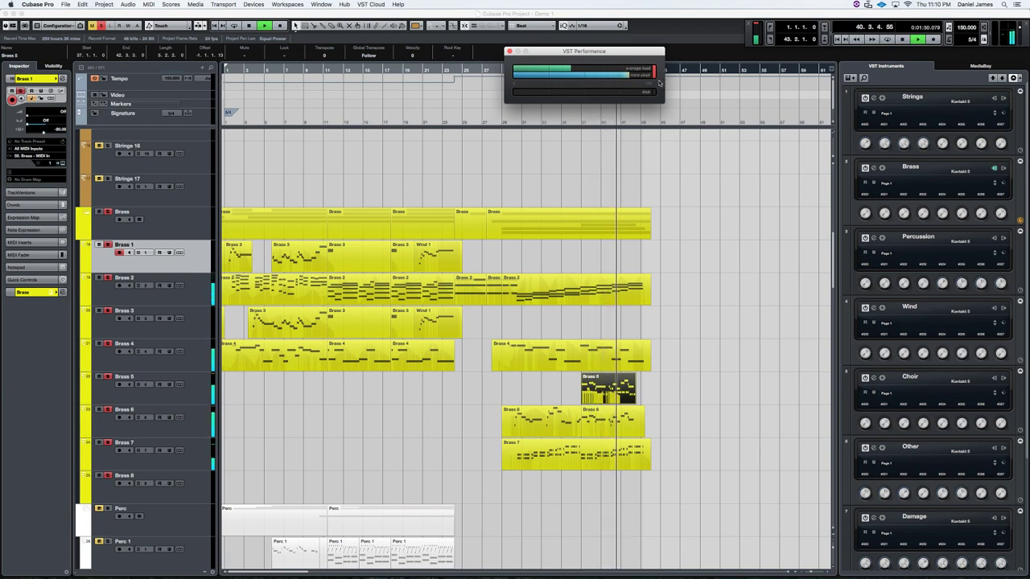
- Solo the Strings folder alongside the brass and close the VST Performance meter
{"action": "scroll", "coordinate": [413, 202], "scroll_direction": "up", "scroll_amount": 10}
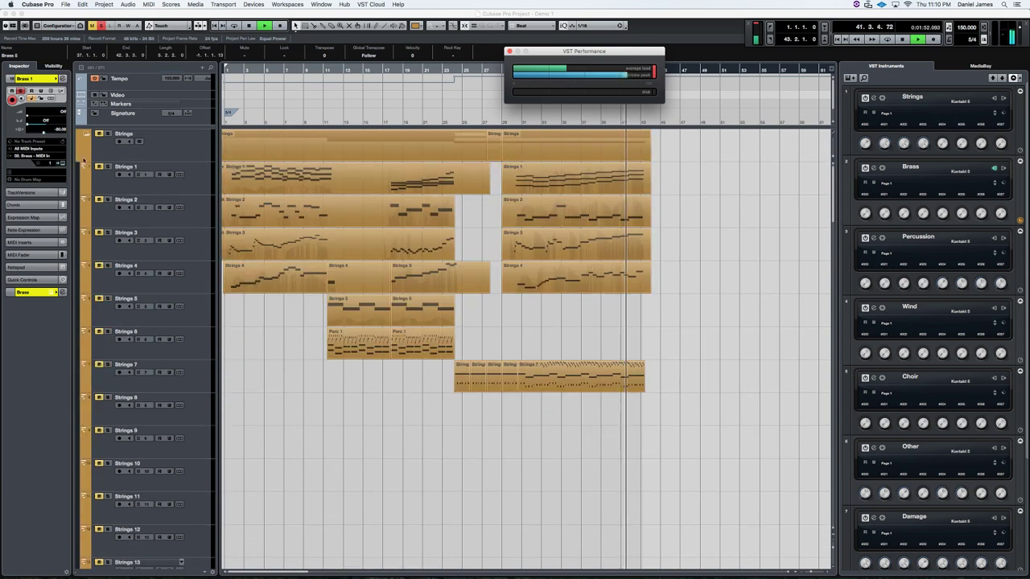
{"action": "left_click", "coordinate": [108, 133]}
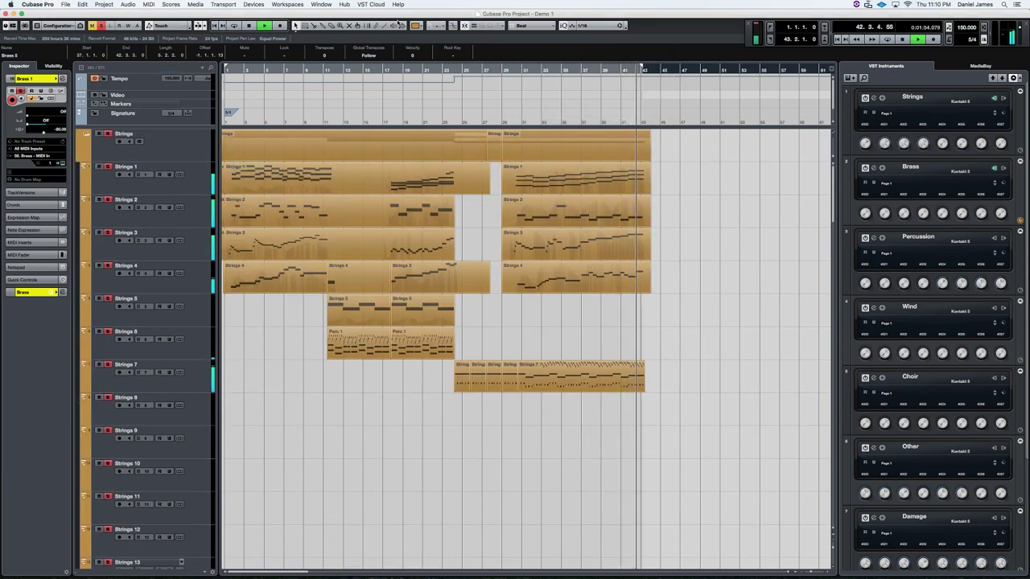
{"action": "left_click", "coordinate": [319, 4]}
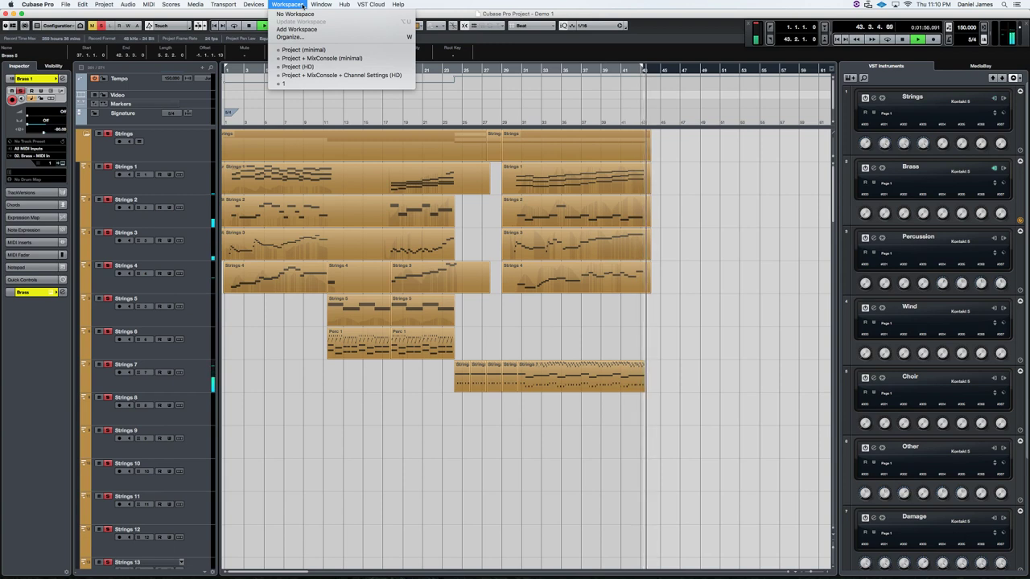
{"action": "left_click", "coordinate": [701, 306]}
- Stop playback and replay the soloed strings and brass together from about bar 25
{"action": "scroll", "coordinate": [690, 322], "scroll_direction": "down", "scroll_amount": 10}
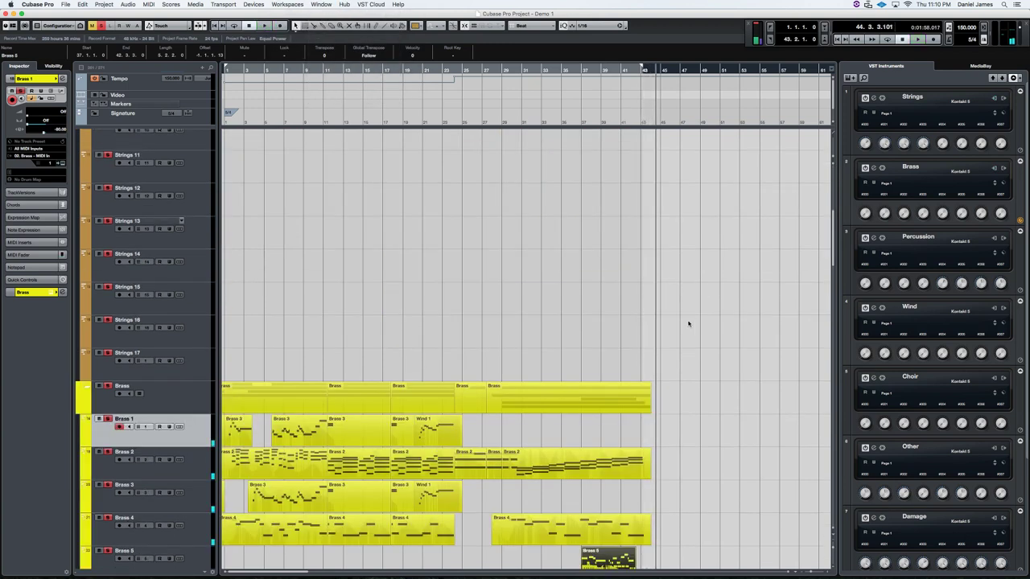
{"action": "key", "text": "space"}
{"action": "key", "text": "Home"}
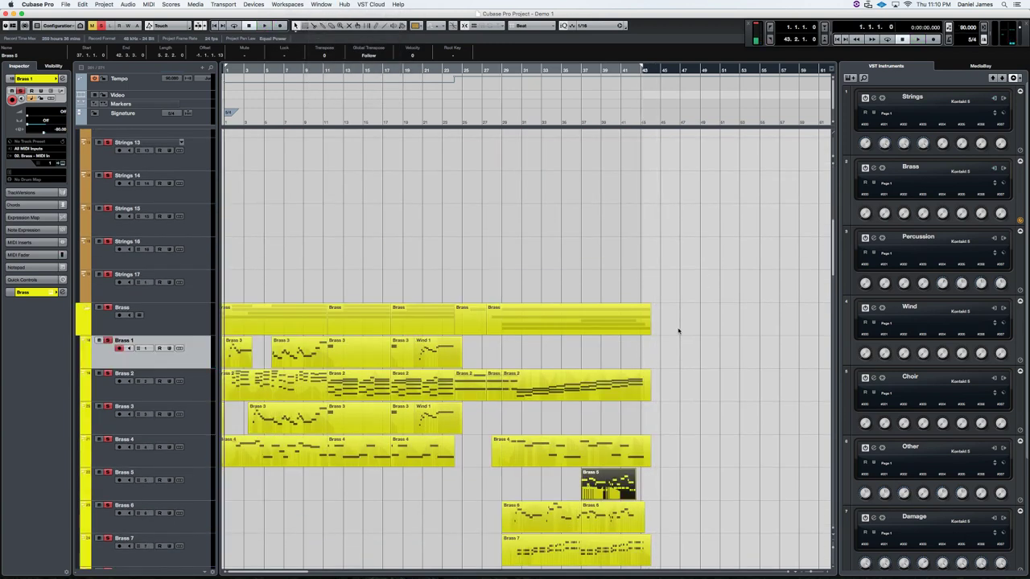
{"action": "left_click", "coordinate": [463, 71]}
{"action": "key", "text": "space"}
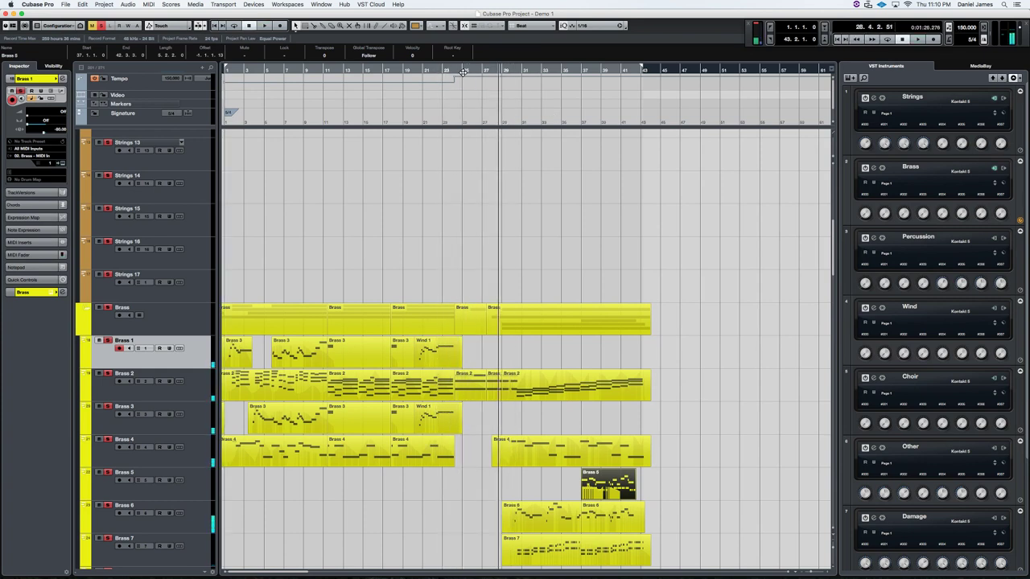
- Look through the brass, choir, Damage and synth tracks during playback and return to the strings
{"action": "scroll", "coordinate": [440, 329], "scroll_direction": "down", "scroll_amount": 1}
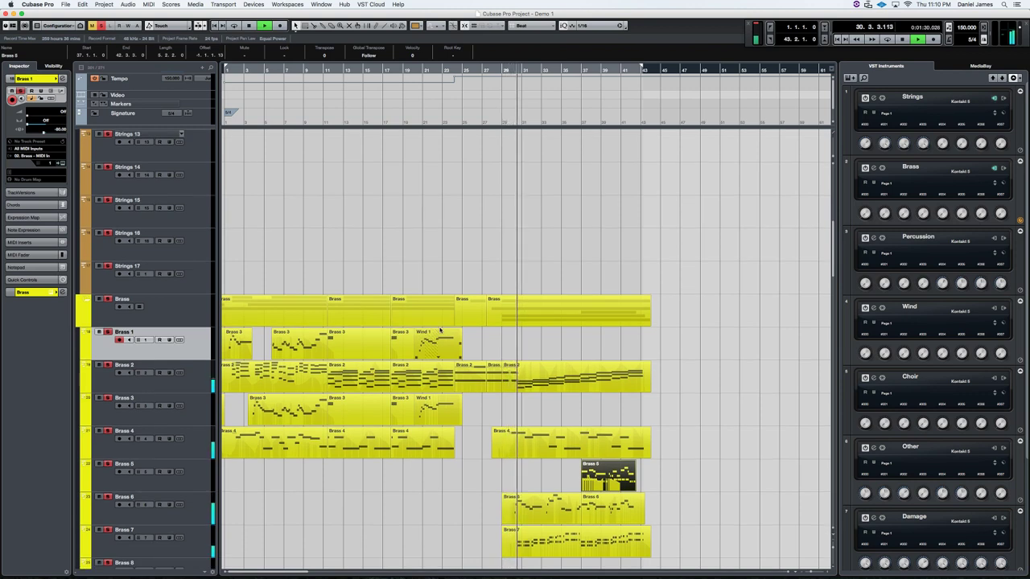
{"action": "scroll", "coordinate": [440, 330], "scroll_direction": "down", "scroll_amount": 15}
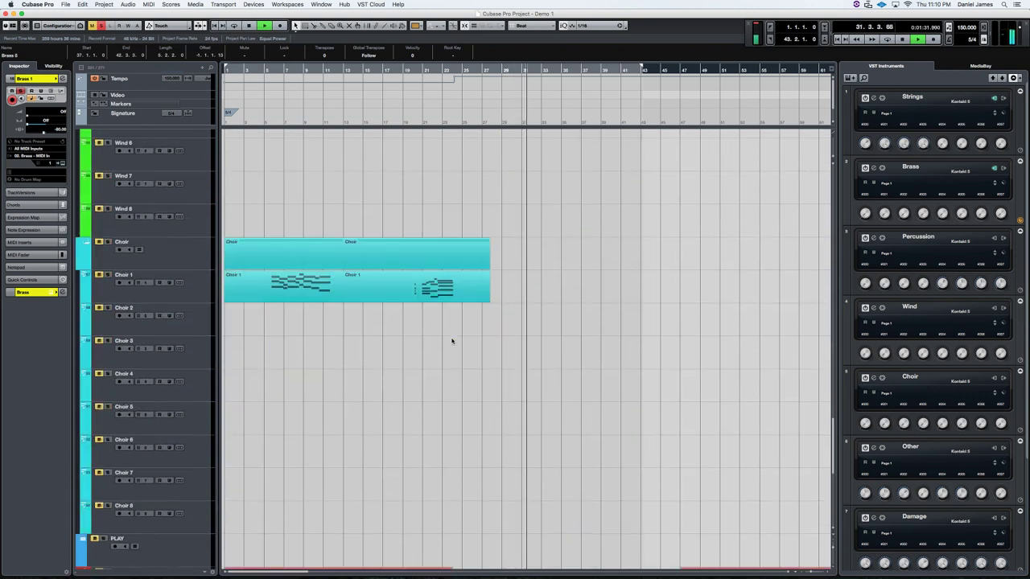
{"action": "scroll", "coordinate": [451, 341], "scroll_direction": "down", "scroll_amount": 15}
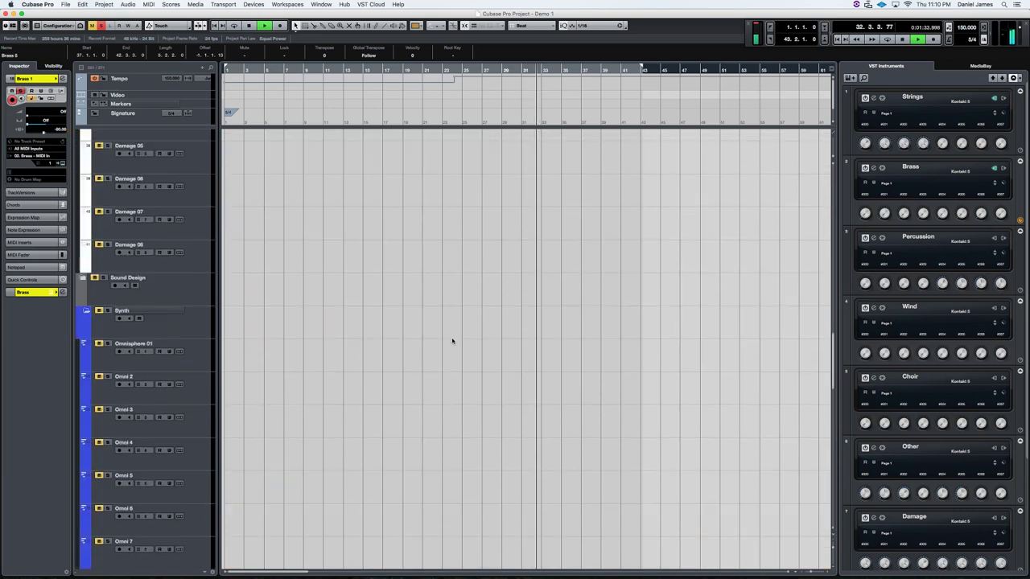
{"action": "scroll", "coordinate": [453, 341], "scroll_direction": "up", "scroll_amount": 20}
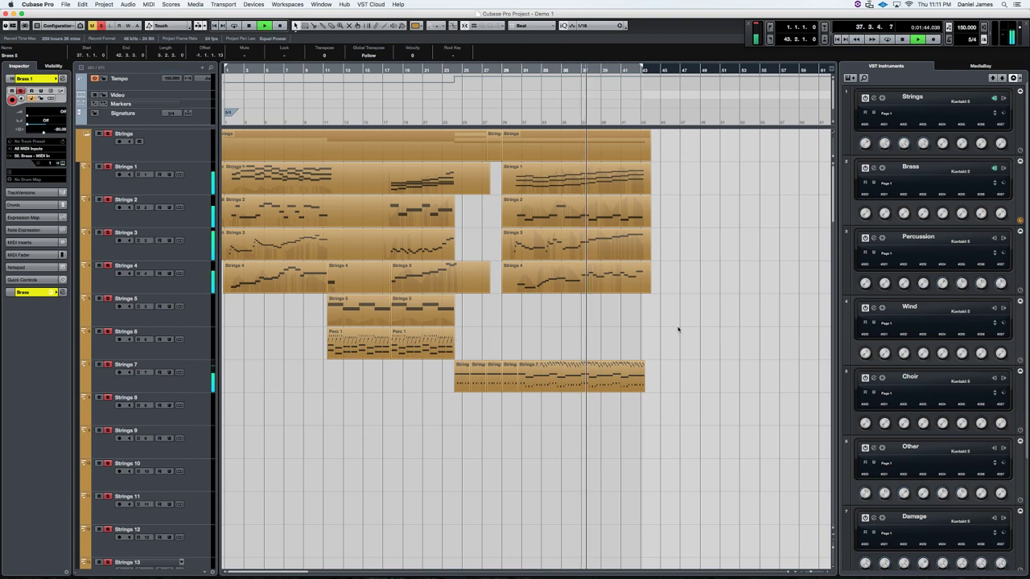
{"action": "scroll", "coordinate": [643, 354], "scroll_direction": "down", "scroll_amount": 1}
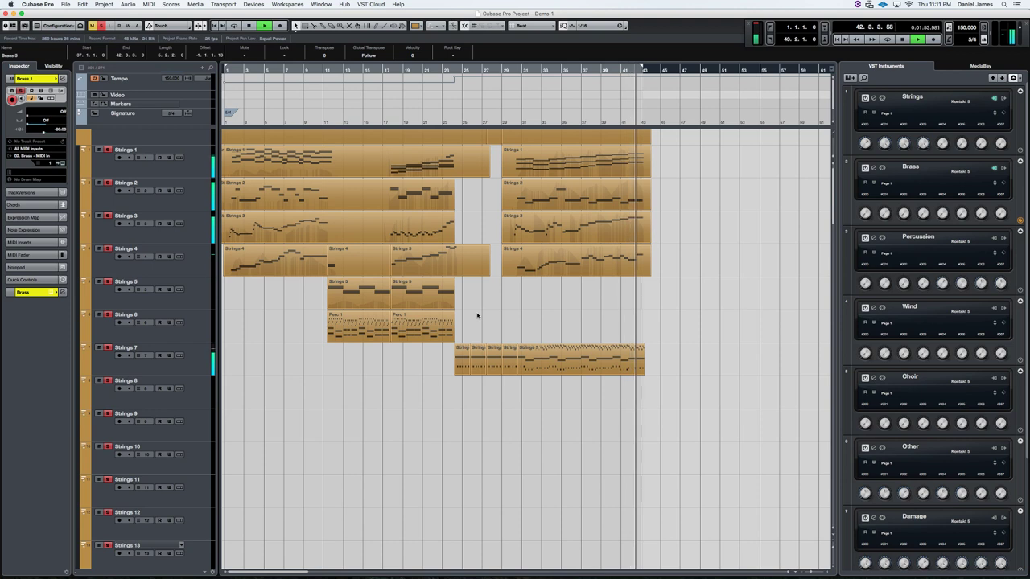
- Deselect everything, stop playback at bar 43, and clear all track solos
{"action": "left_click", "coordinate": [684, 239]}
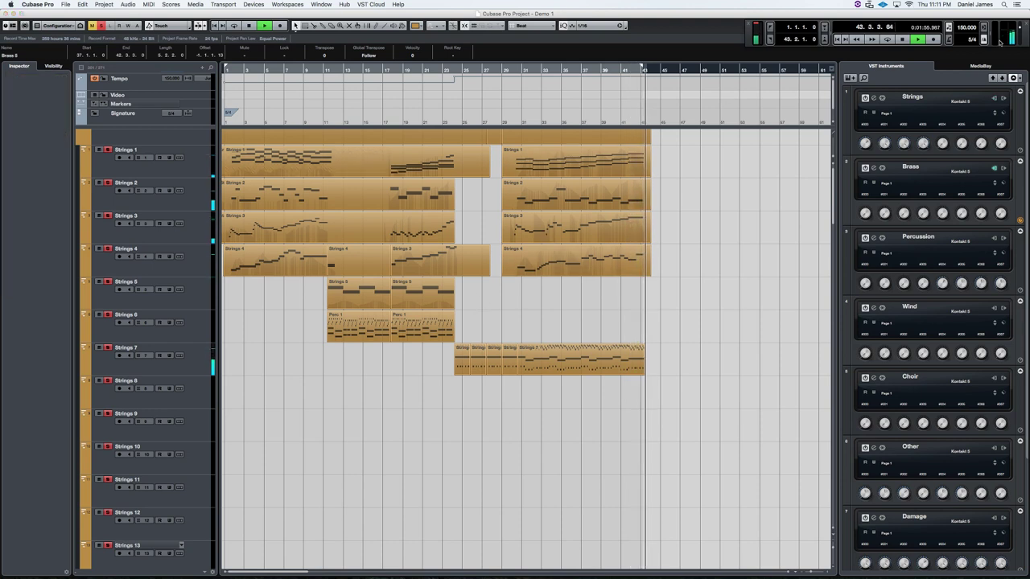
{"action": "key", "text": "space"}
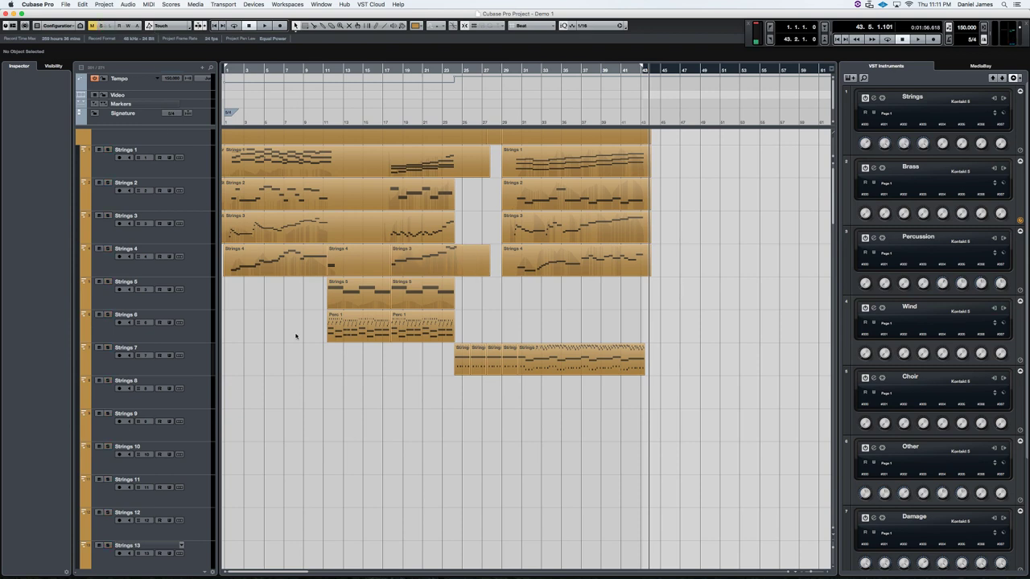
{"action": "scroll", "coordinate": [295, 337], "scroll_direction": "down", "scroll_amount": 15}
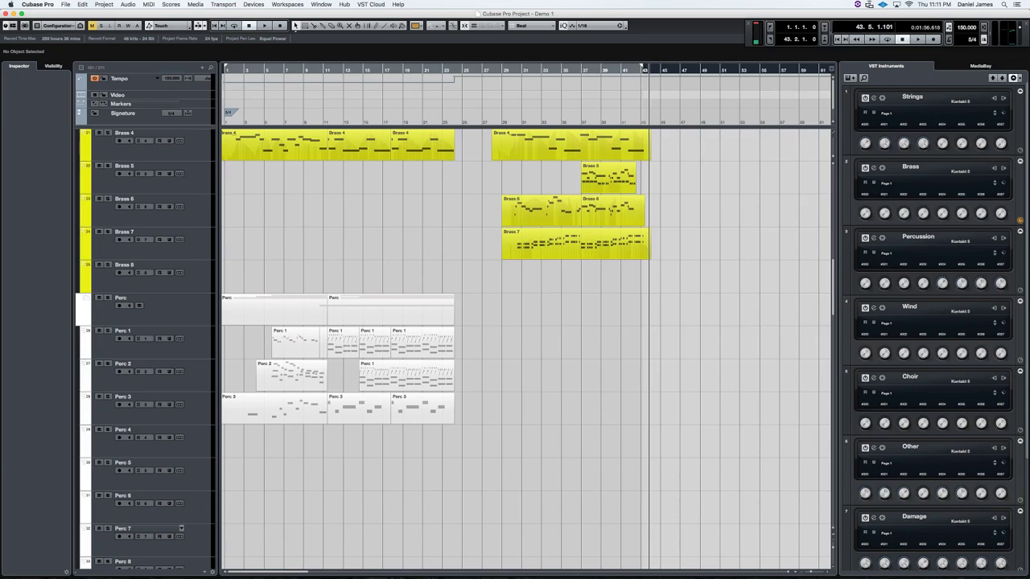
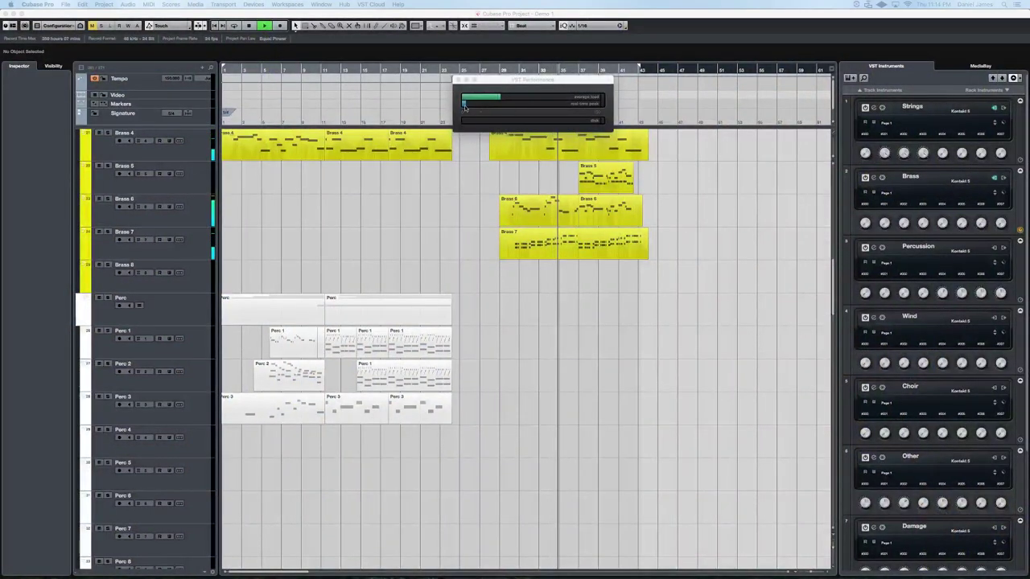
- Examine the VST Performance meter against the strings and brass tracks during playback, shifting the meter slightly upward
{"action": "scroll", "coordinate": [555, 317], "scroll_direction": "up", "scroll_amount": 8}
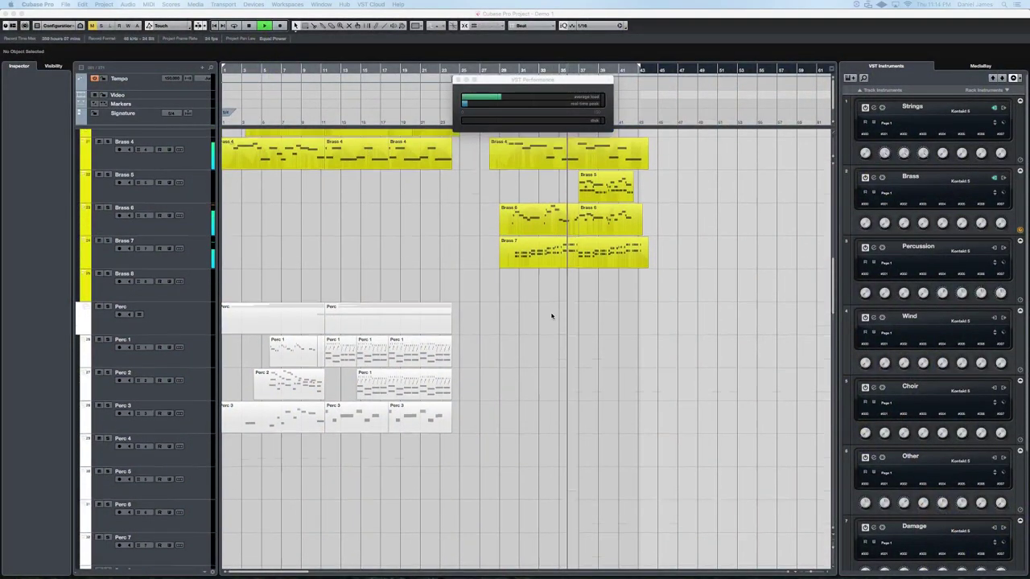
{"action": "scroll", "coordinate": [561, 318], "scroll_direction": "up", "scroll_amount": 10}
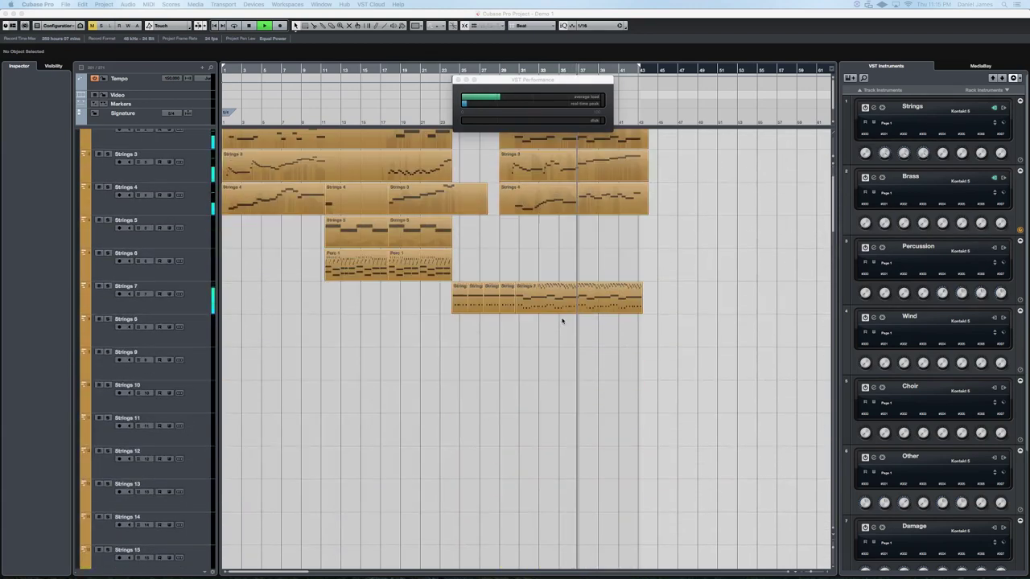
{"action": "scroll", "coordinate": [561, 317], "scroll_direction": "down", "scroll_amount": 20}
{"action": "scroll", "coordinate": [560, 316], "scroll_direction": "up", "scroll_amount": 5}
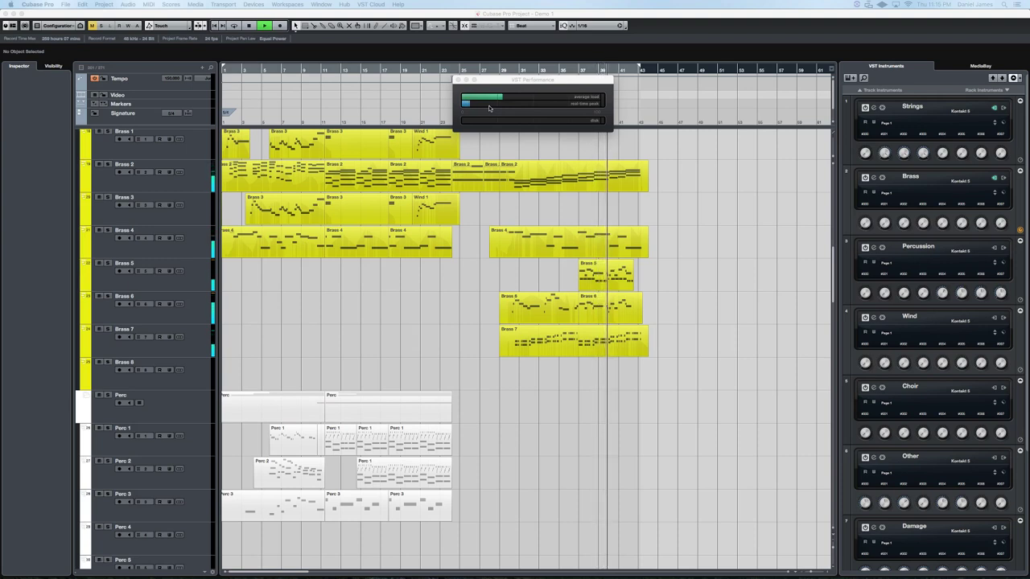
{"action": "left_click_drag", "start_coordinate": [501, 84], "coordinate": [501, 80]}
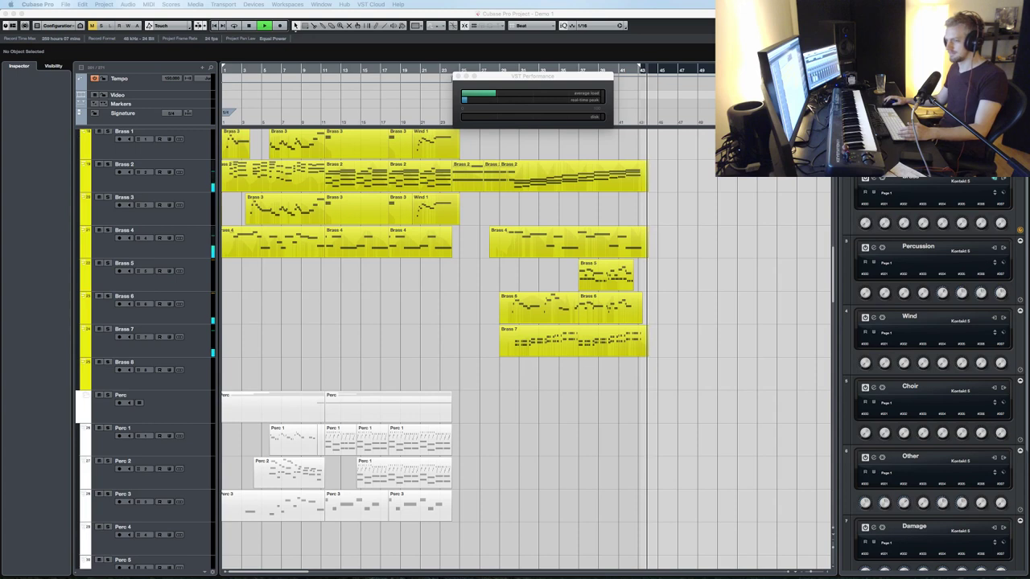
- Replay the full arrangement from bar 1 and bring the Strings tracks into view
{"action": "left_click", "coordinate": [329, 345]}
{"action": "key", "text": "space"}
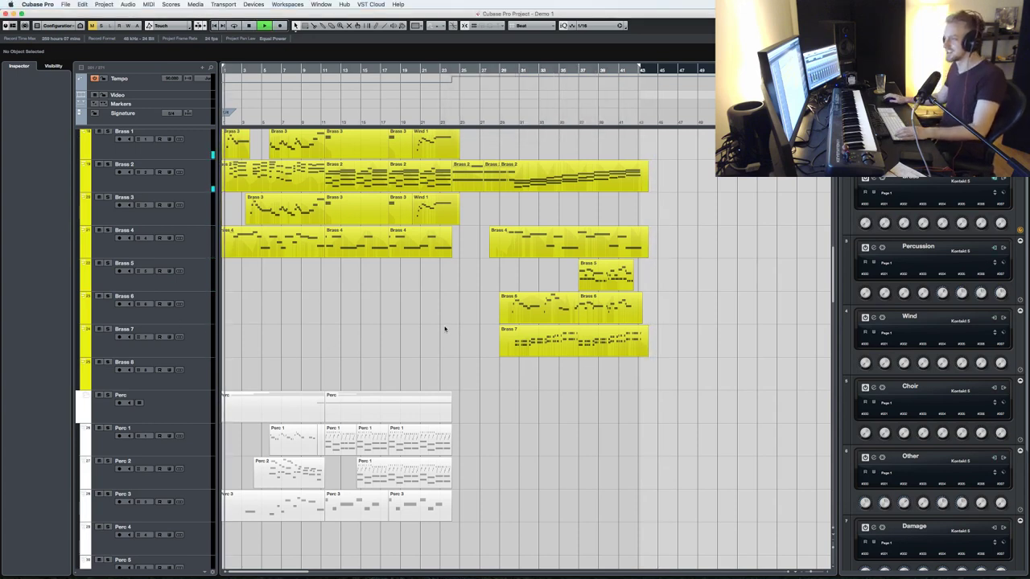
{"action": "scroll", "coordinate": [444, 328], "scroll_direction": "up", "scroll_amount": 10}
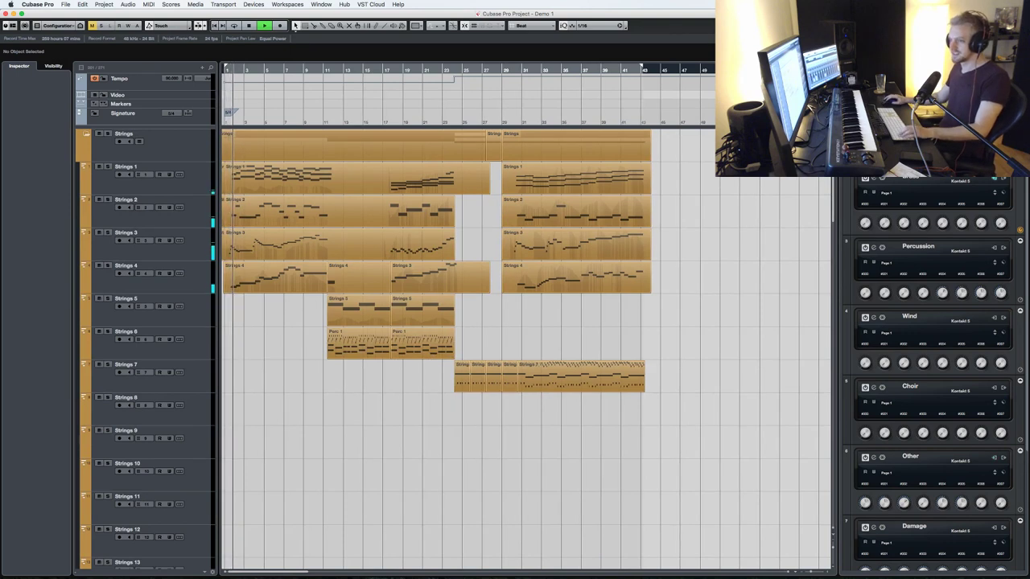
- Open the VST Performance meter during playback and move it just above the Strings tracks
{"action": "left_click", "coordinate": [320, 4]}
{"action": "left_click", "coordinate": [198, 28]}
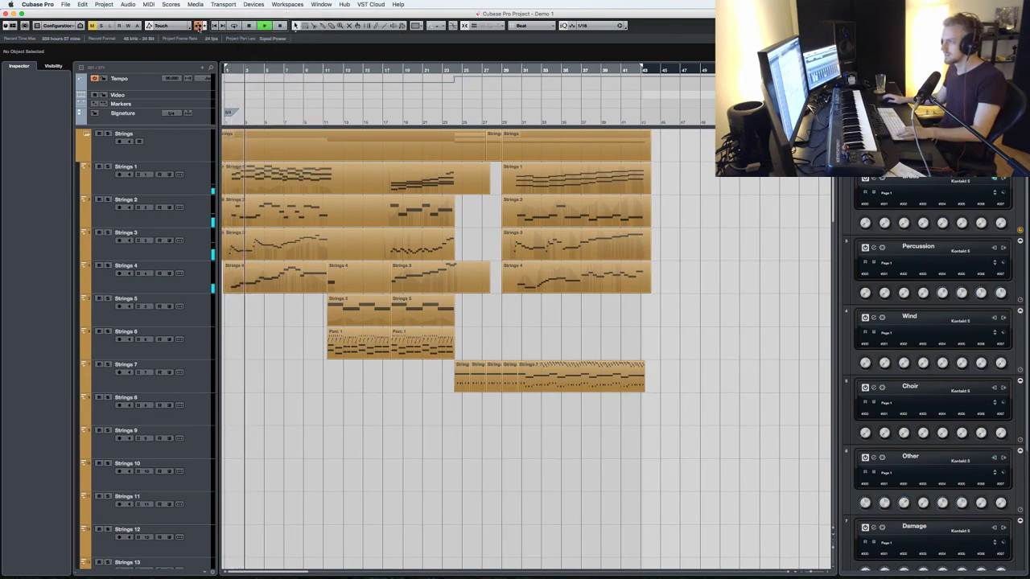
{"action": "left_click", "coordinate": [287, 4]}
{"action": "mouse_move", "coordinate": [266, 5]}
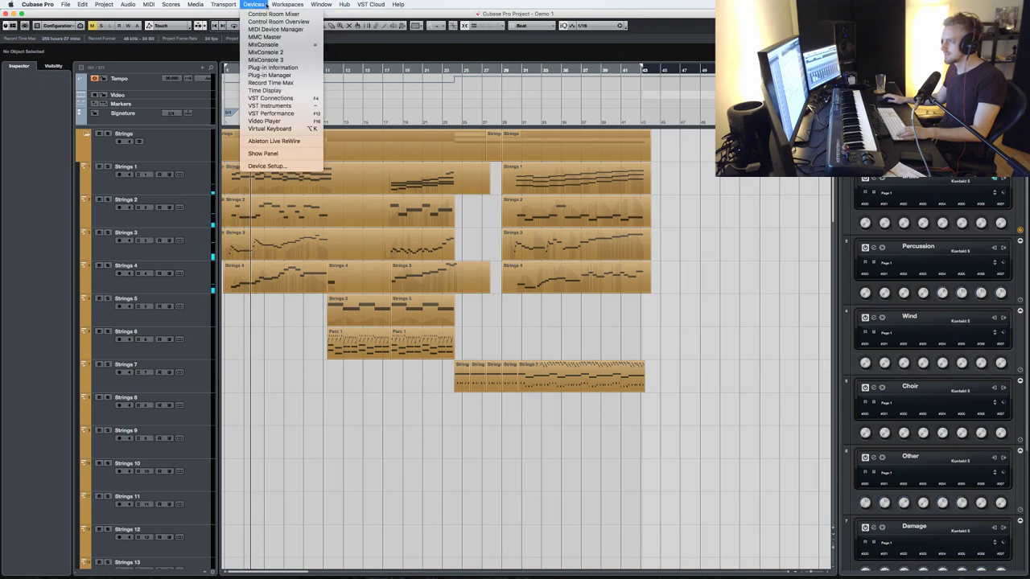
{"action": "left_click", "coordinate": [272, 112]}
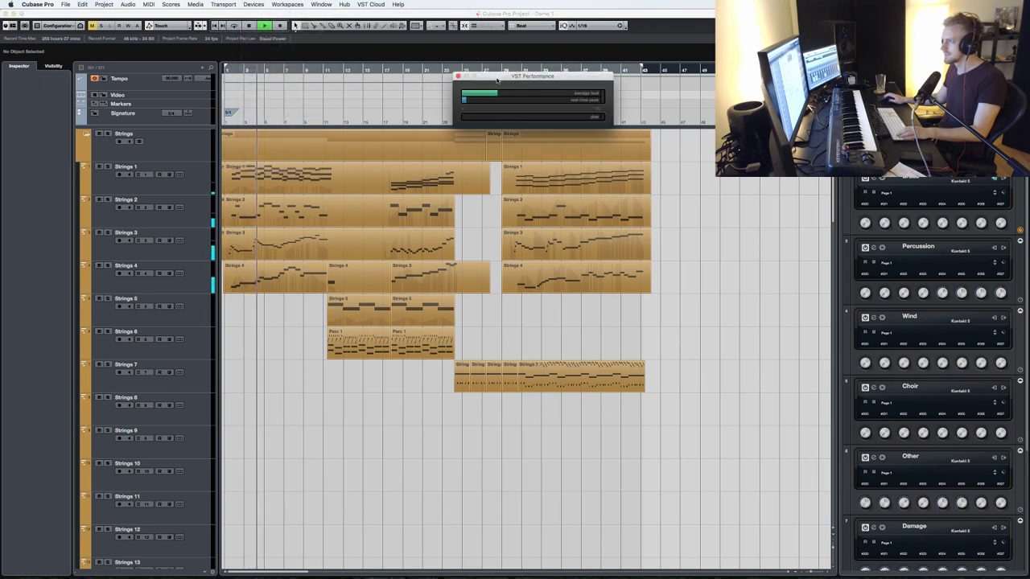
{"action": "left_click_drag", "start_coordinate": [497, 79], "coordinate": [445, 92]}
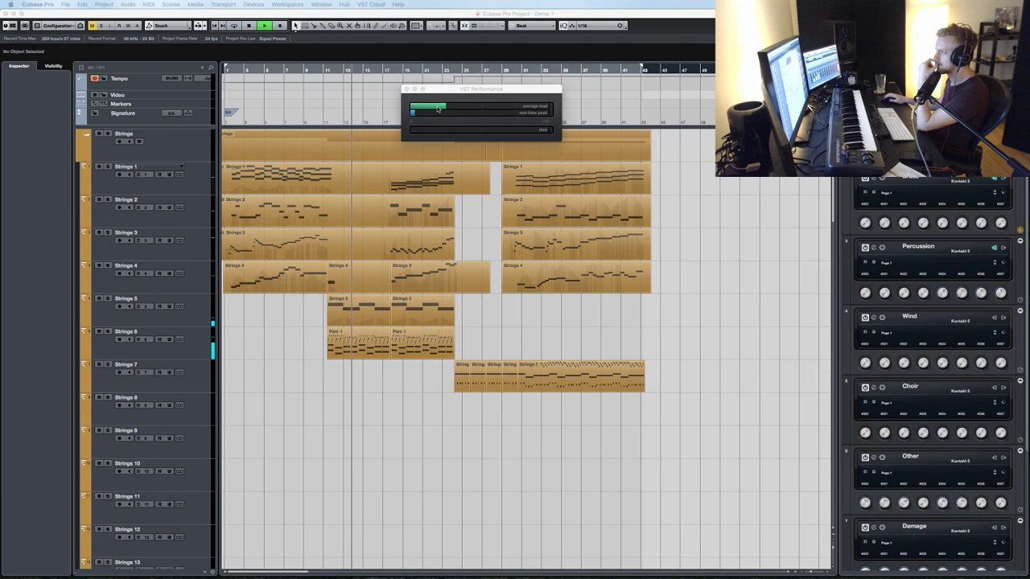
- Look through the percussion, Damage and wind tracks against the VST Performance meter during playback, reopening the meter and returning to the strings
{"action": "scroll", "coordinate": [416, 248], "scroll_direction": "down", "scroll_amount": 6}
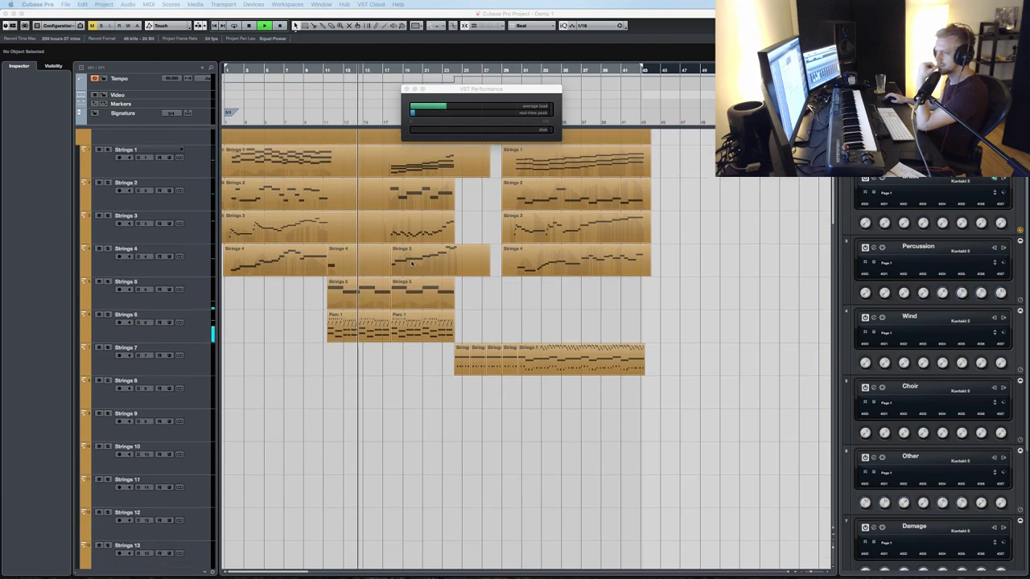
{"action": "scroll", "coordinate": [411, 264], "scroll_direction": "down", "scroll_amount": 20}
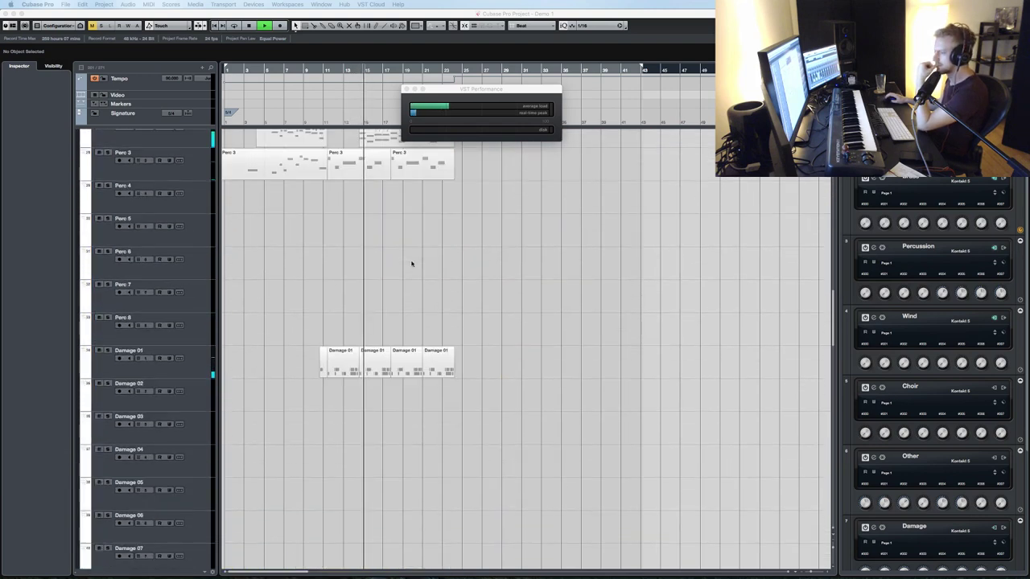
{"action": "scroll", "coordinate": [411, 264], "scroll_direction": "down", "scroll_amount": 15}
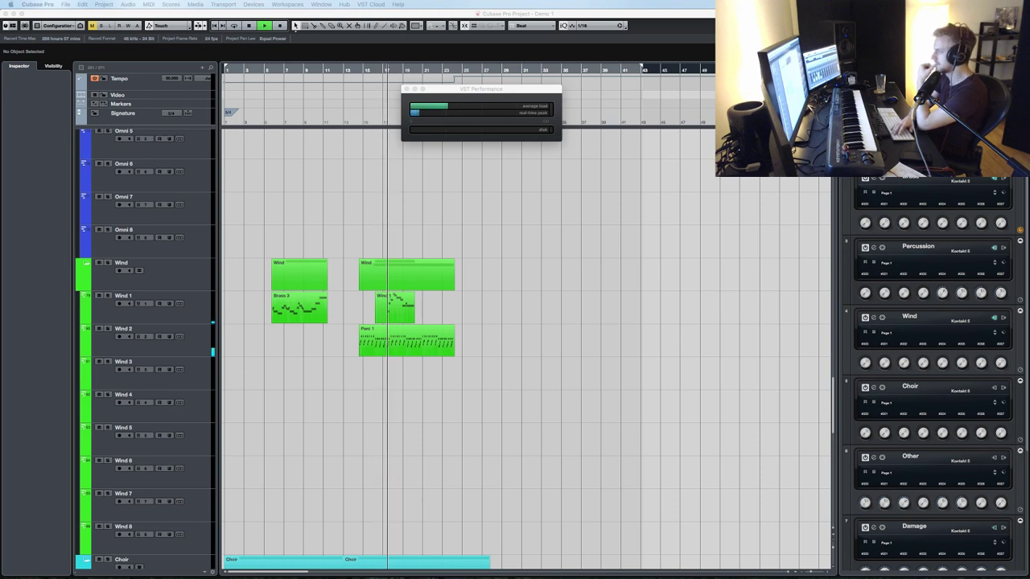
{"action": "left_click", "coordinate": [556, 273]}
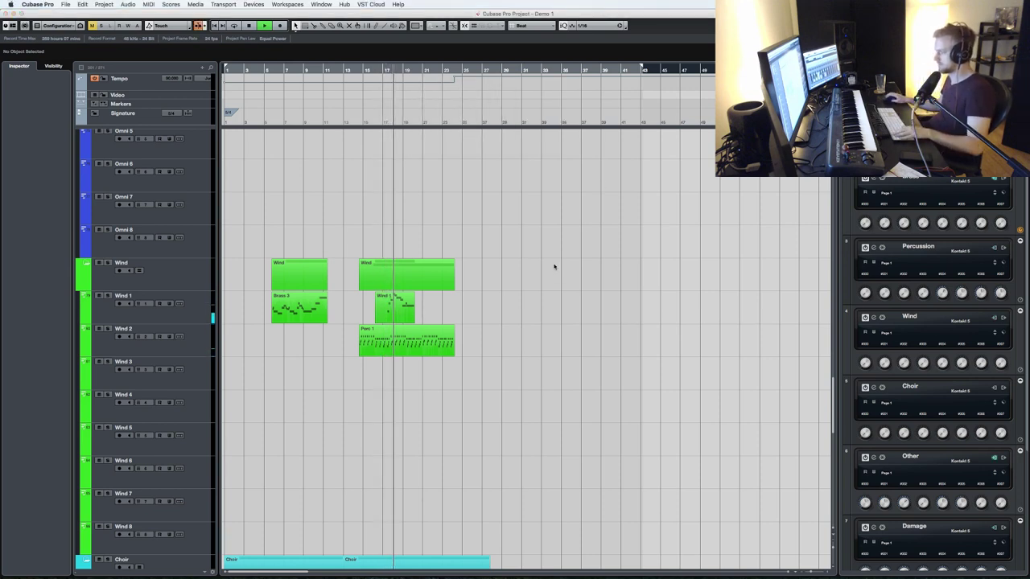
{"action": "left_click", "coordinate": [287, 4]}
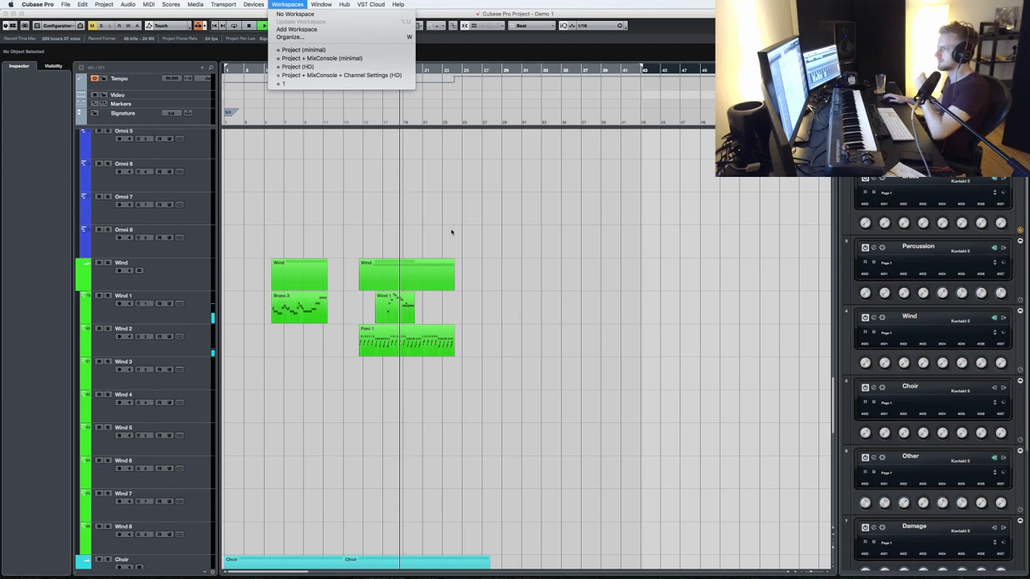
{"action": "mouse_move", "coordinate": [254, 4]}
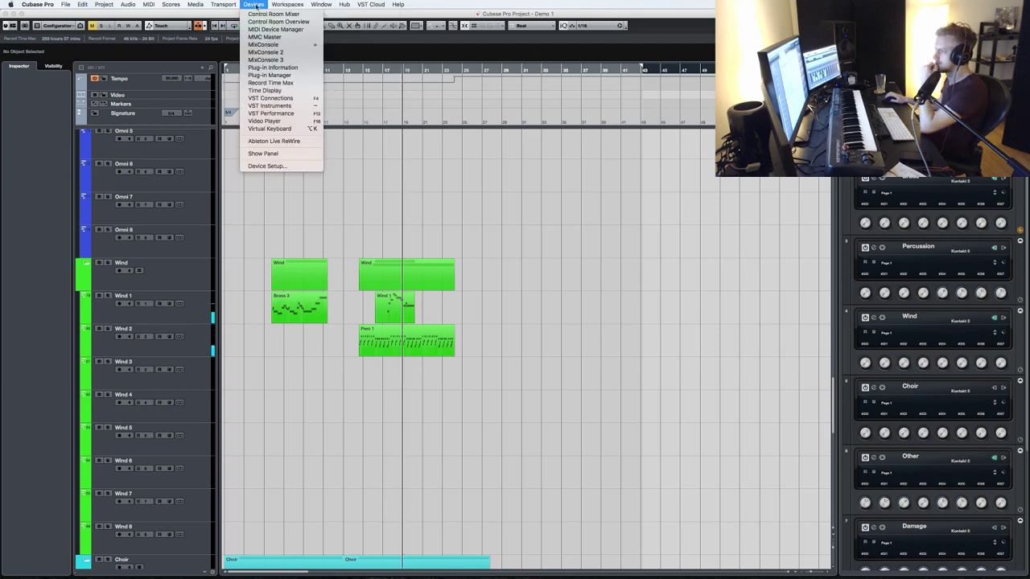
{"action": "left_click", "coordinate": [283, 113]}
{"action": "scroll", "coordinate": [418, 226], "scroll_direction": "up", "scroll_amount": 15}
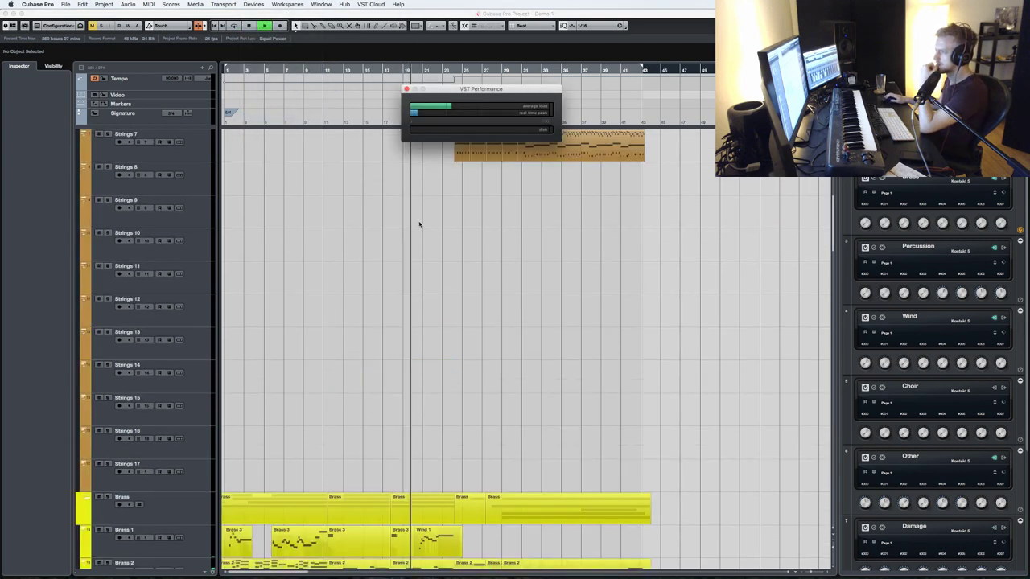
- Open the first Strings 3 part in the Key Editor, inspect its notes and modulation, and close the editor
{"action": "left_click", "coordinate": [411, 247]}
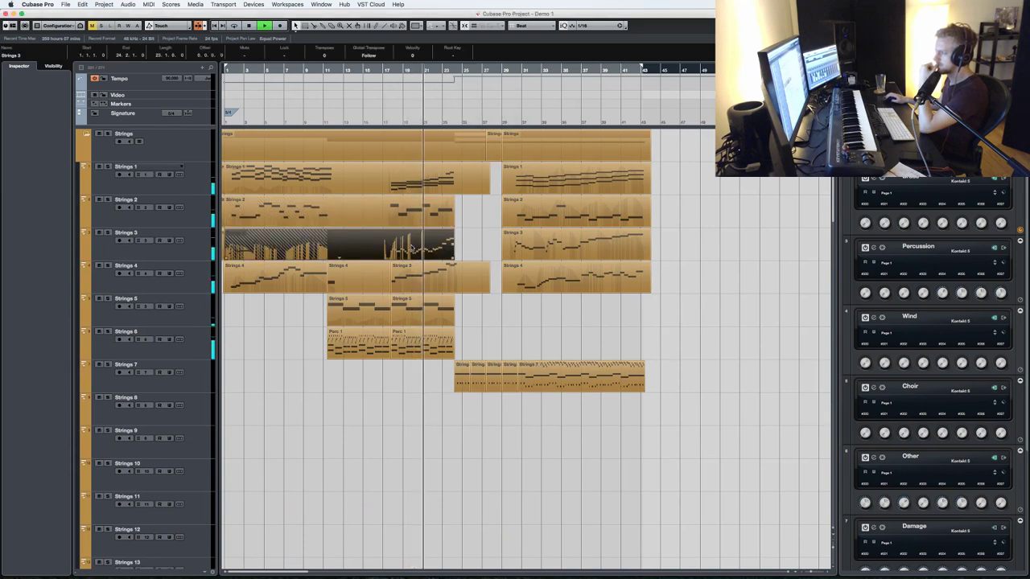
{"action": "left_click", "coordinate": [370, 249]}
{"action": "double_click", "coordinate": [370, 249]}
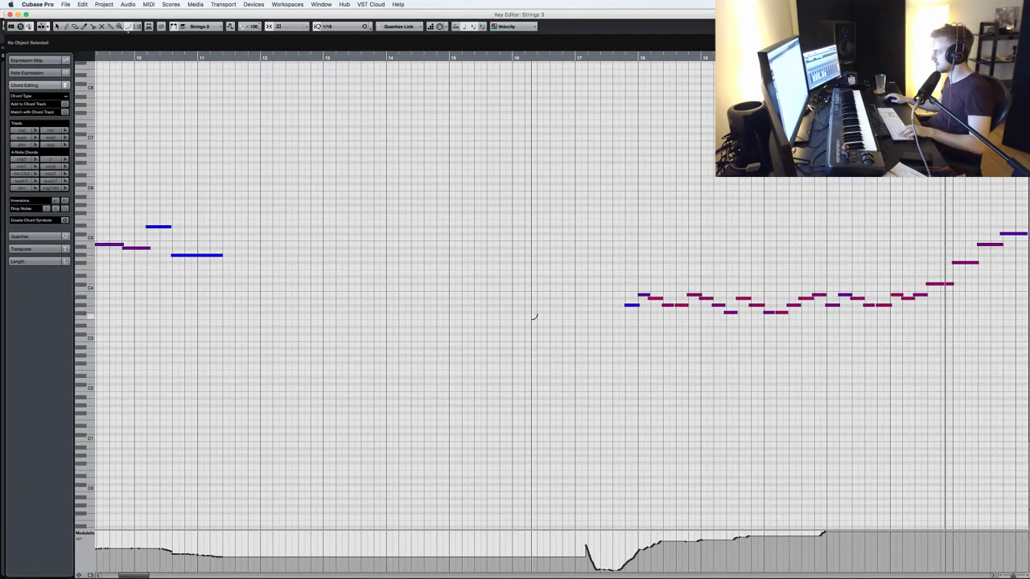
{"action": "key", "text": "Return"}
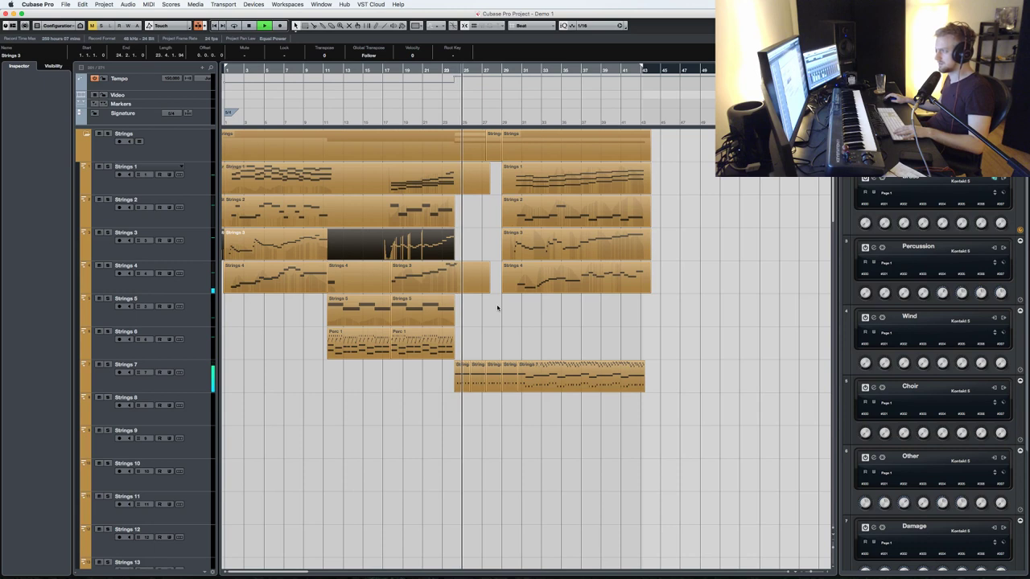
- Check the VST Performance meter while the Strings 7 part plays, and close the meter
{"action": "scroll", "coordinate": [497, 307], "scroll_direction": "down", "scroll_amount": 3}
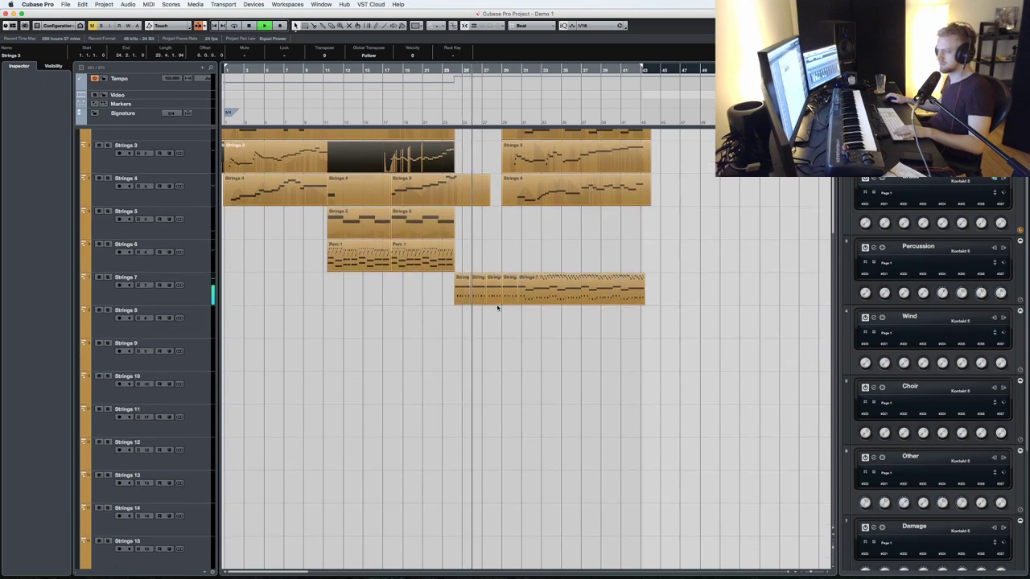
{"action": "left_click", "coordinate": [254, 4]}
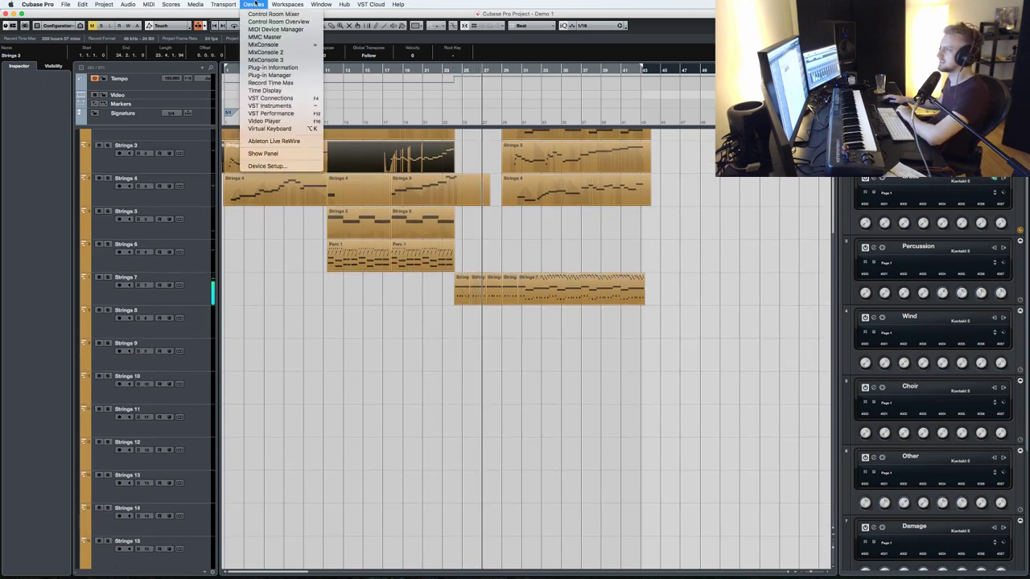
{"action": "left_click", "coordinate": [282, 113]}
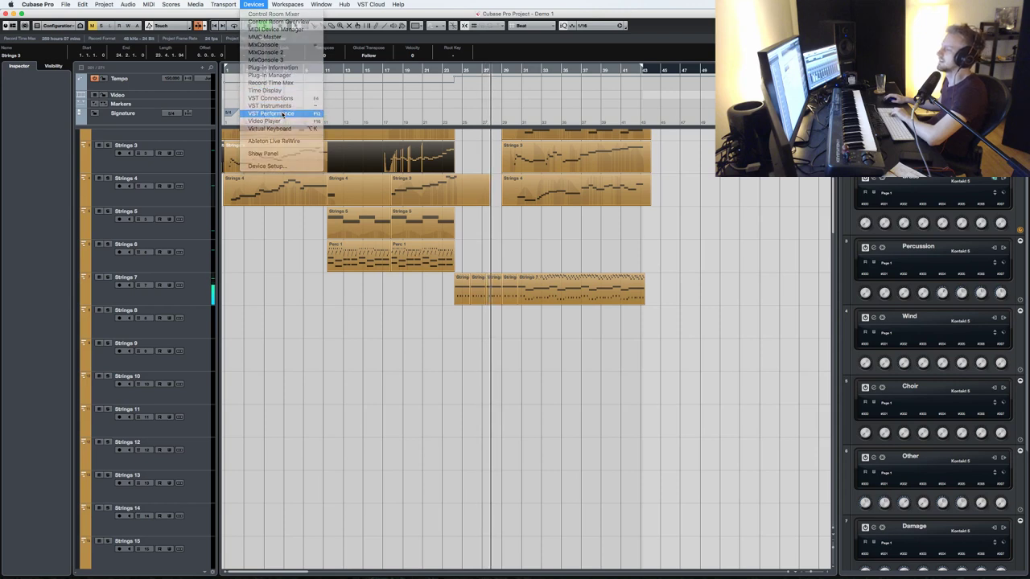
{"action": "left_click", "coordinate": [406, 88]}
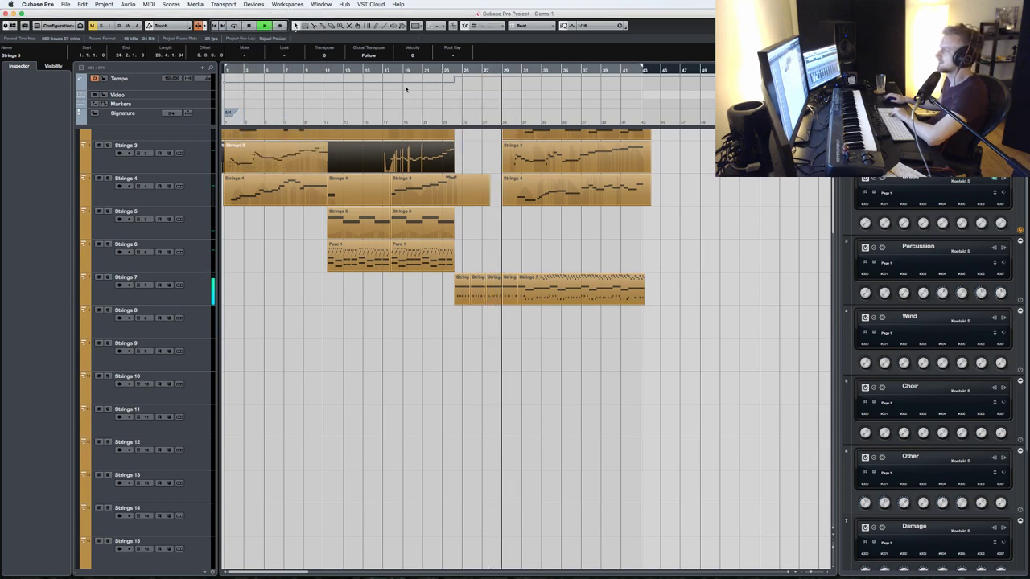
- Look through the strings and wind tracks down to the choir, select Choir 1 and stop playback
{"action": "scroll", "coordinate": [549, 247], "scroll_direction": "up", "scroll_amount": 3}
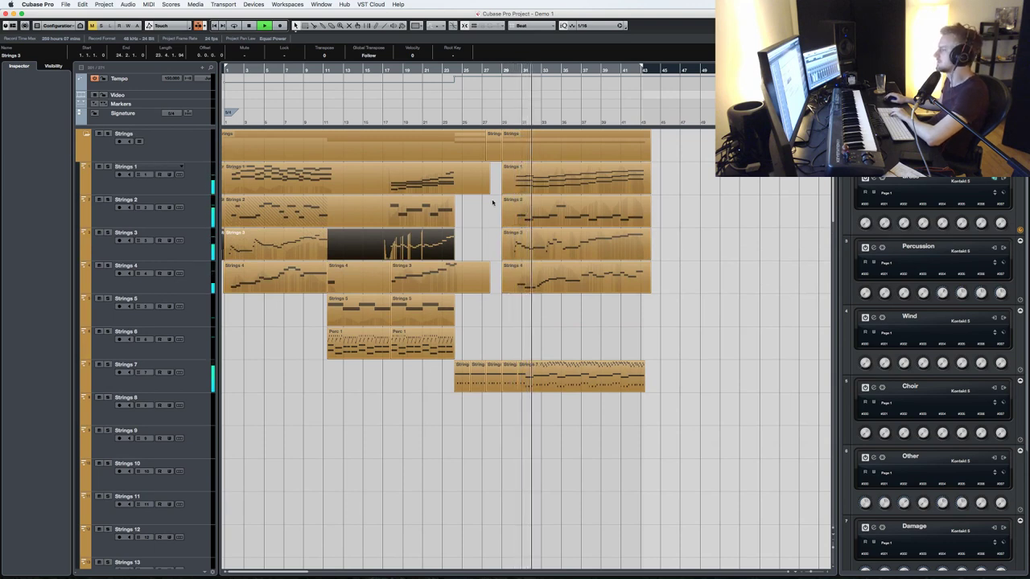
{"action": "scroll", "coordinate": [579, 262], "scroll_direction": "down", "scroll_amount": 5}
{"action": "scroll", "coordinate": [578, 262], "scroll_direction": "up", "scroll_amount": 1}
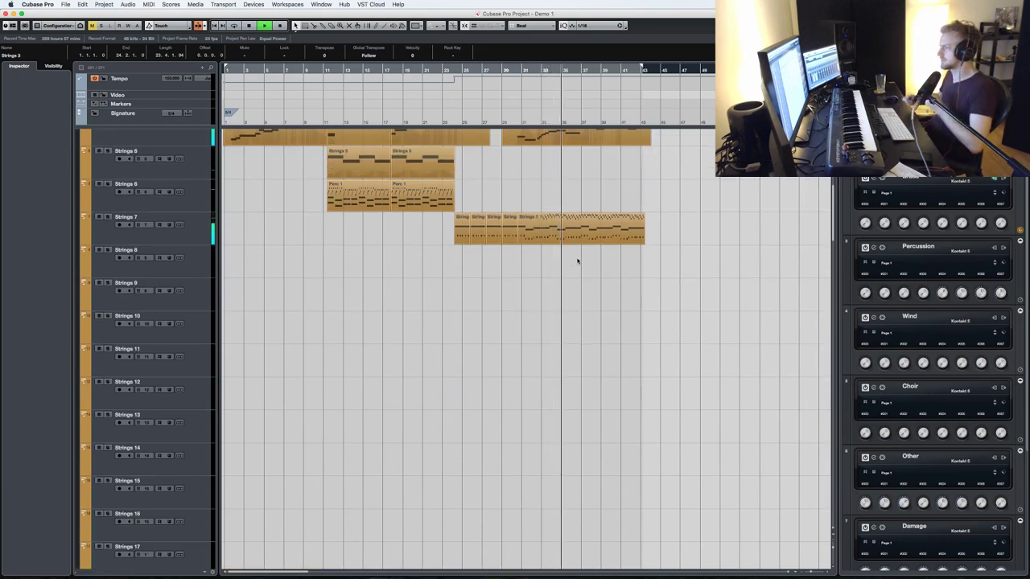
{"action": "scroll", "coordinate": [542, 294], "scroll_direction": "down", "scroll_amount": 10}
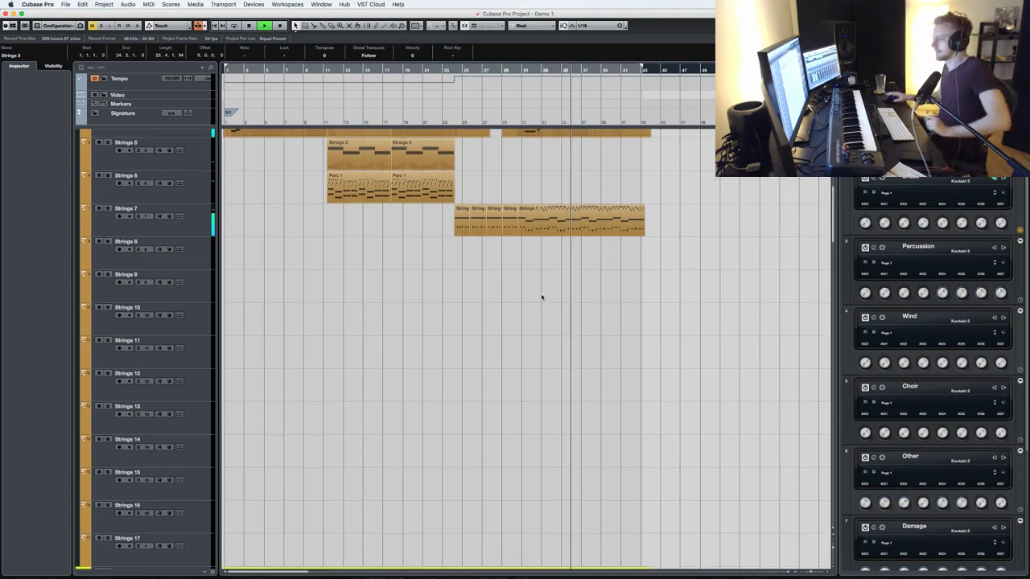
{"action": "scroll", "coordinate": [352, 315], "scroll_direction": "up", "scroll_amount": 3}
{"action": "scroll", "coordinate": [242, 354], "scroll_direction": "down", "scroll_amount": 8}
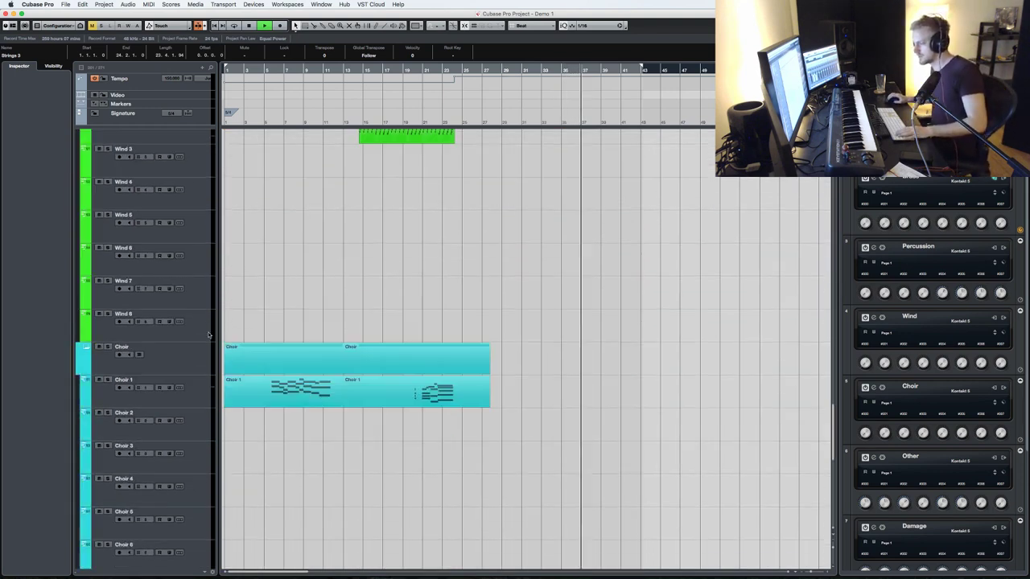
{"action": "left_click", "coordinate": [191, 378]}
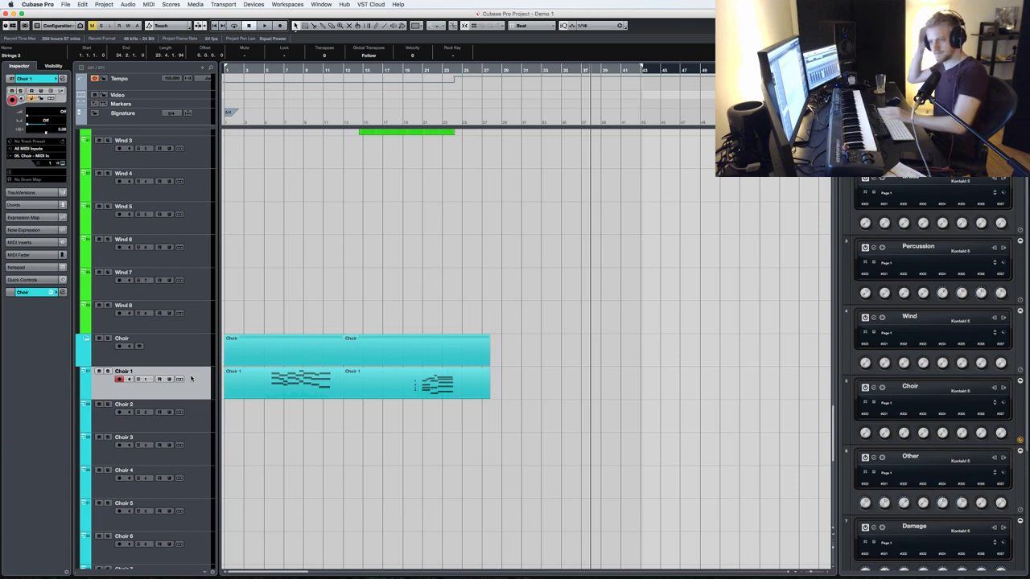
{"action": "left_click", "coordinate": [288, 4]}
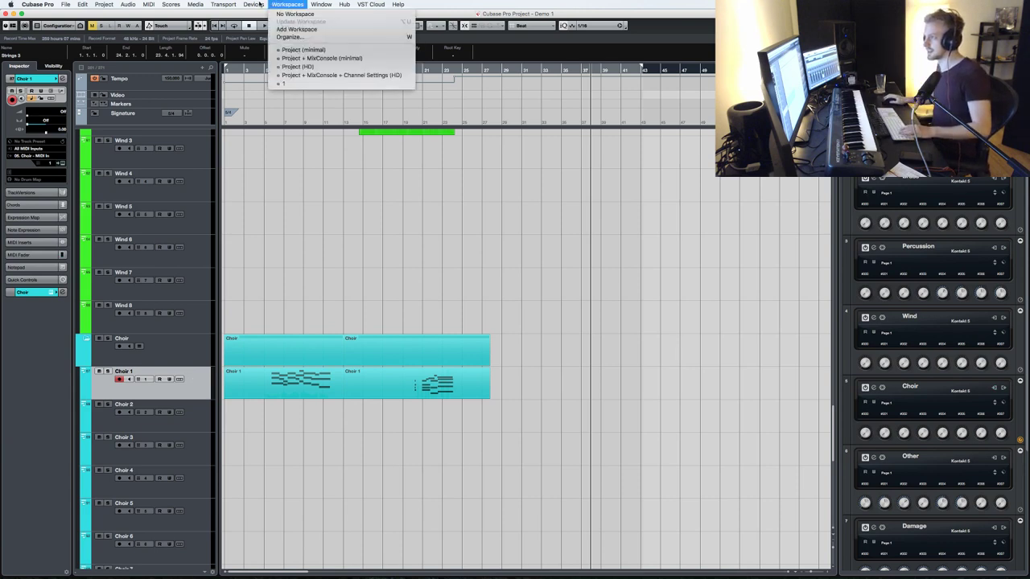
{"action": "mouse_move", "coordinate": [251, 3]}
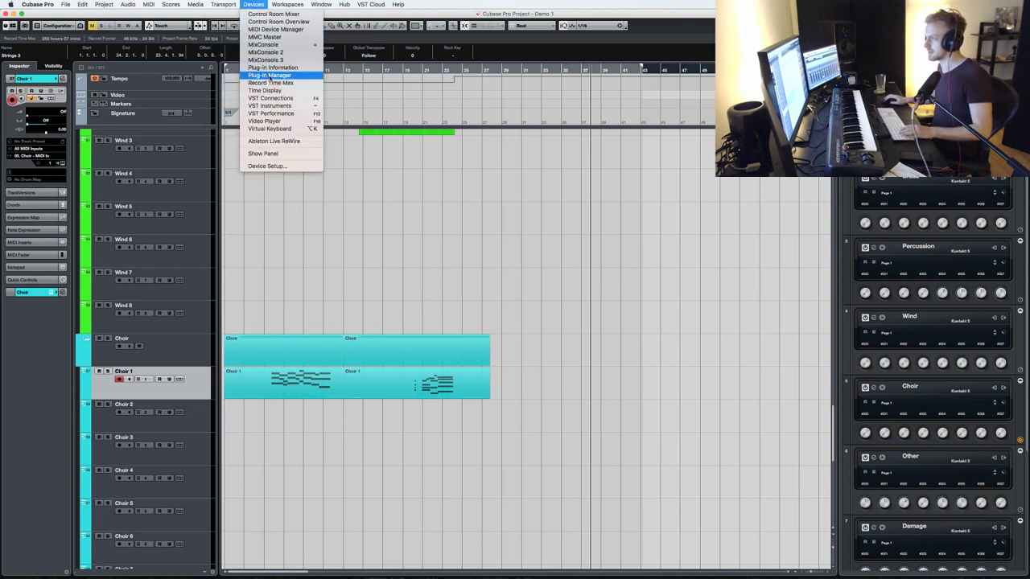
{"action": "left_click", "coordinate": [271, 76]}
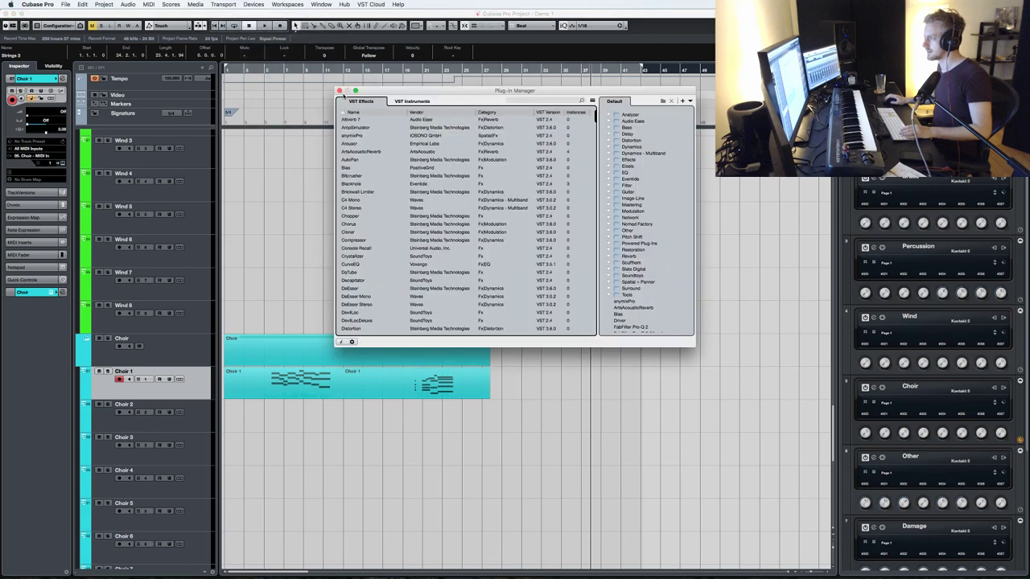
{"action": "left_click", "coordinate": [338, 90]}
- Open the VST Performance meter and audition the section before bar 37 with Choir 1 armed, moving the playback position back between runs
{"action": "left_click", "coordinate": [256, 4]}
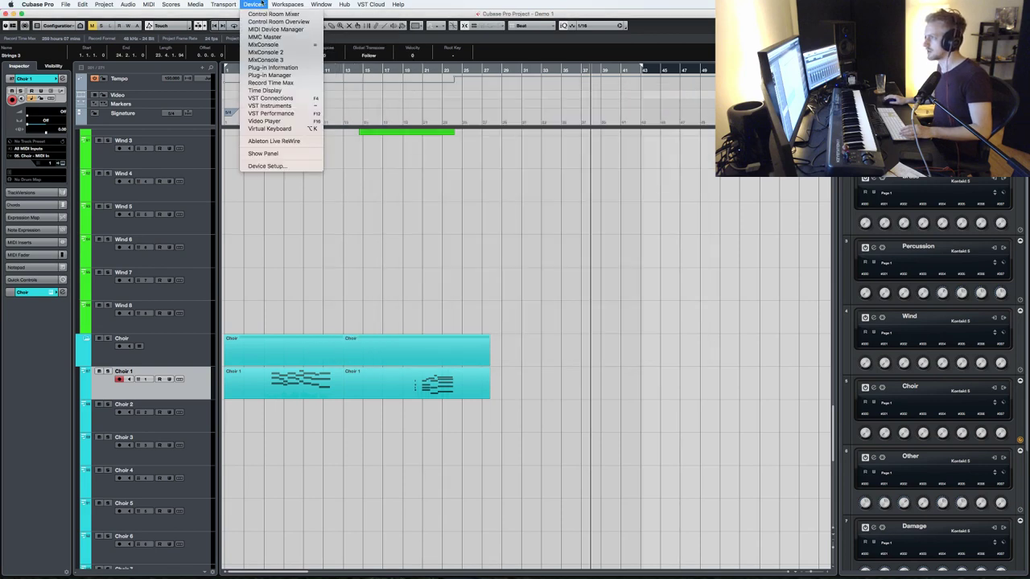
{"action": "left_click", "coordinate": [268, 114]}
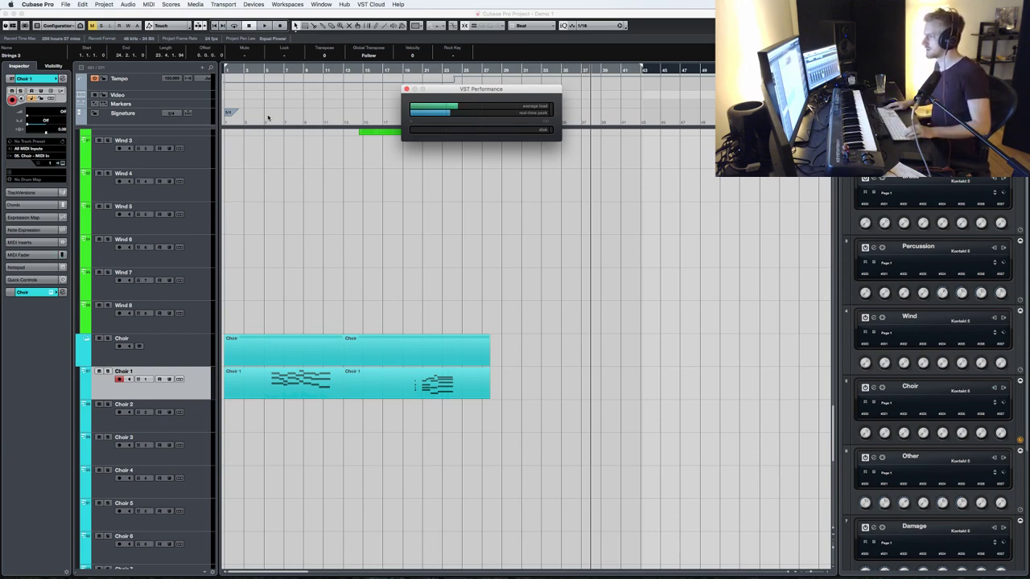
{"action": "key", "text": "space"}
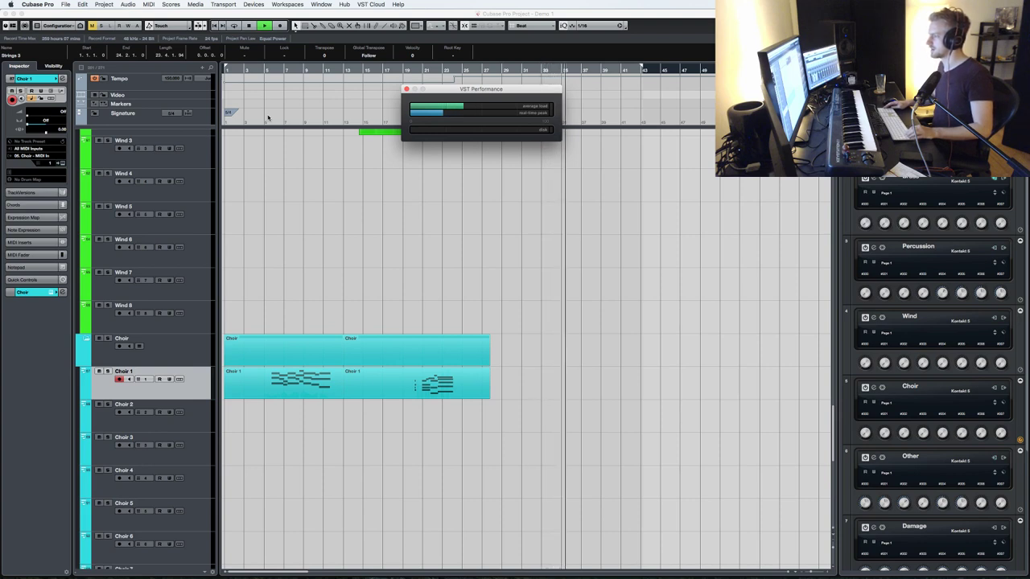
{"action": "key", "text": "space"}
{"action": "key", "text": "KP_Subtract"}
{"action": "key", "text": "KP_Add"}
{"action": "key", "text": "space"}
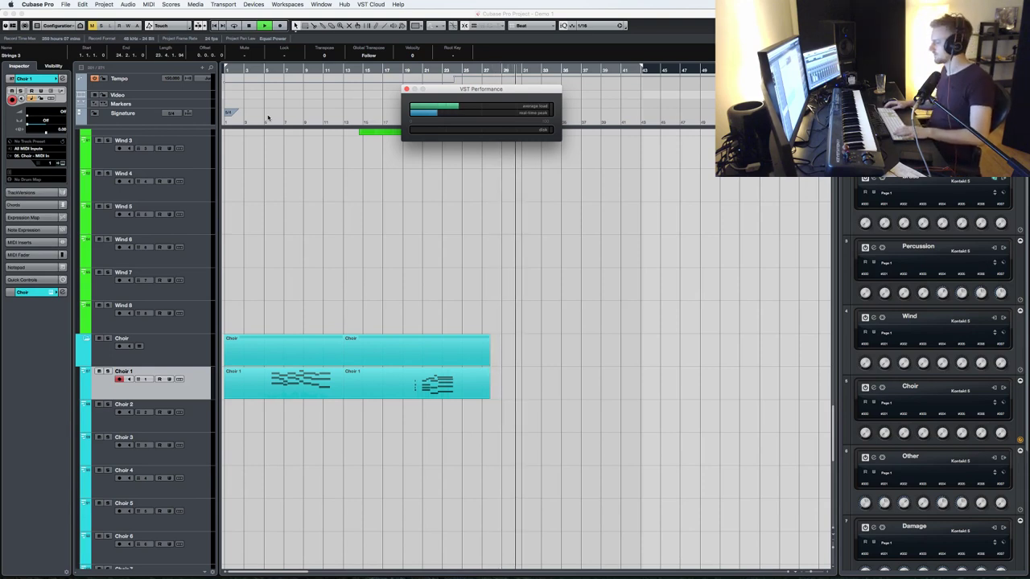
- Record a trial take on Choir 1 from bar 30, close the VST Performance meter and delete the recorded part
{"action": "key", "text": "KP_Multiply"}
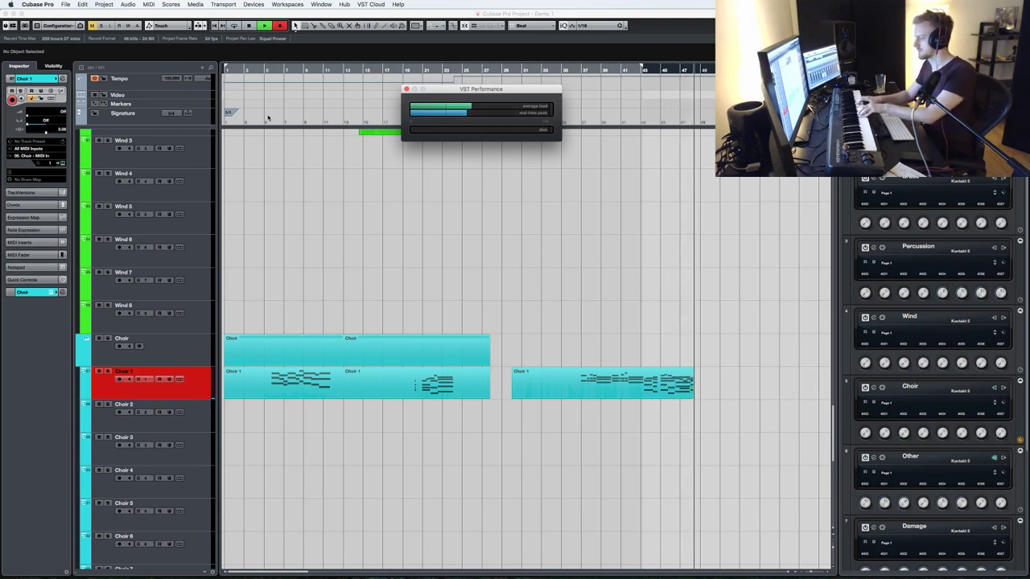
{"action": "key", "text": "space"}
{"action": "key", "text": "F12"}
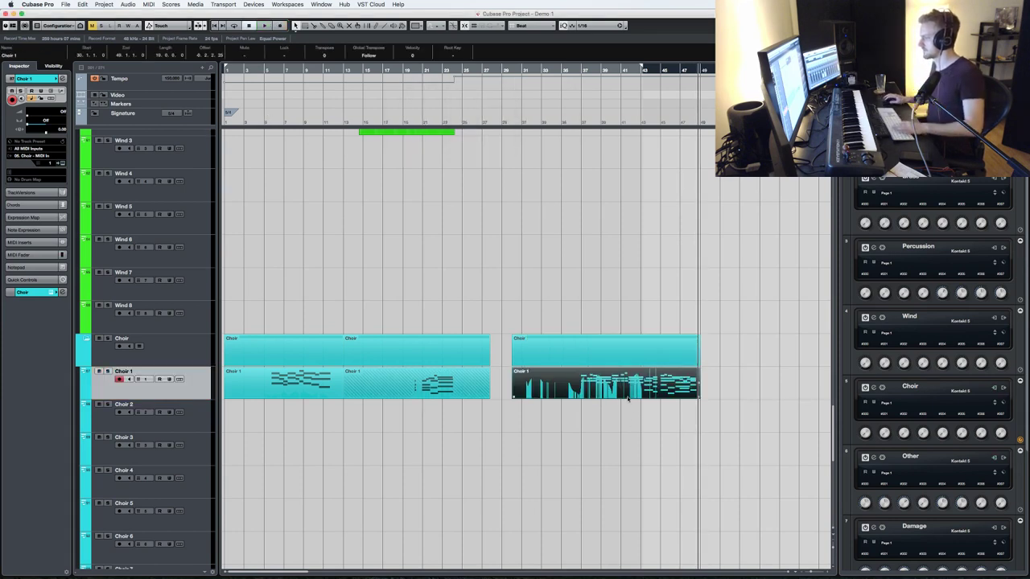
{"action": "key", "text": "Delete"}
- Record another take on Choir 1 from bar 34 to about bar 49
{"action": "key", "text": "KP_Subtract"}
{"action": "key", "text": "KP_Multiply"}
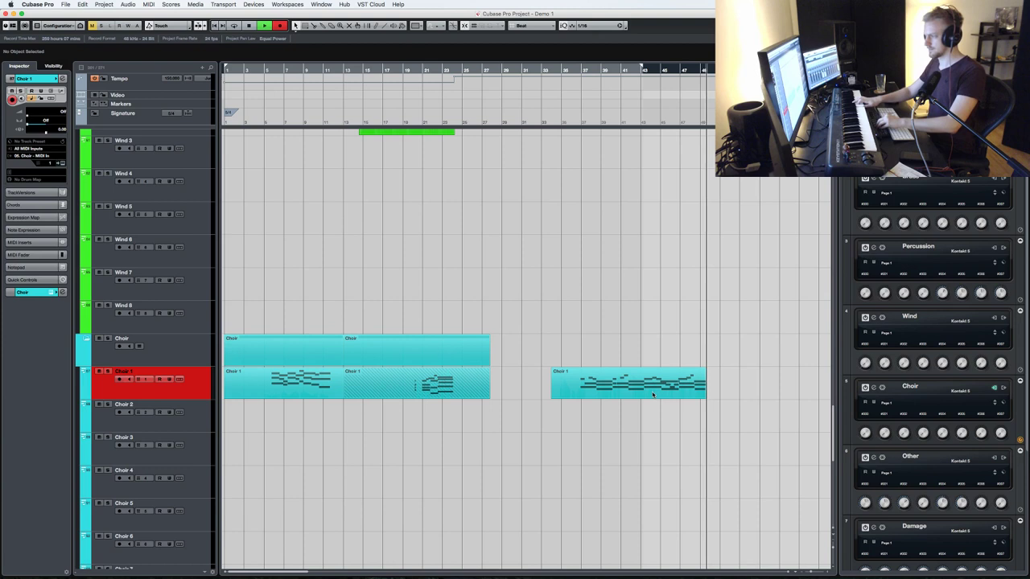
{"action": "key", "text": "space"}
- Look over the Other tracks, bring the Strings tracks into view and play the arrangement from about bar 27
{"action": "scroll", "coordinate": [759, 391], "scroll_direction": "down", "scroll_amount": 10}
{"action": "scroll", "coordinate": [727, 229], "scroll_direction": "up", "scroll_amount": 15}
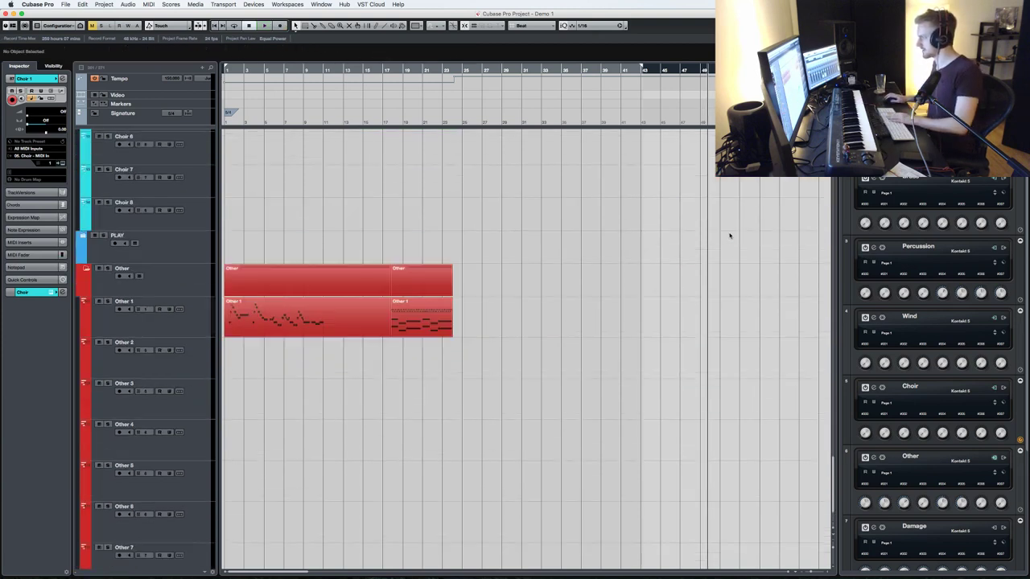
{"action": "left_click", "coordinate": [488, 70]}
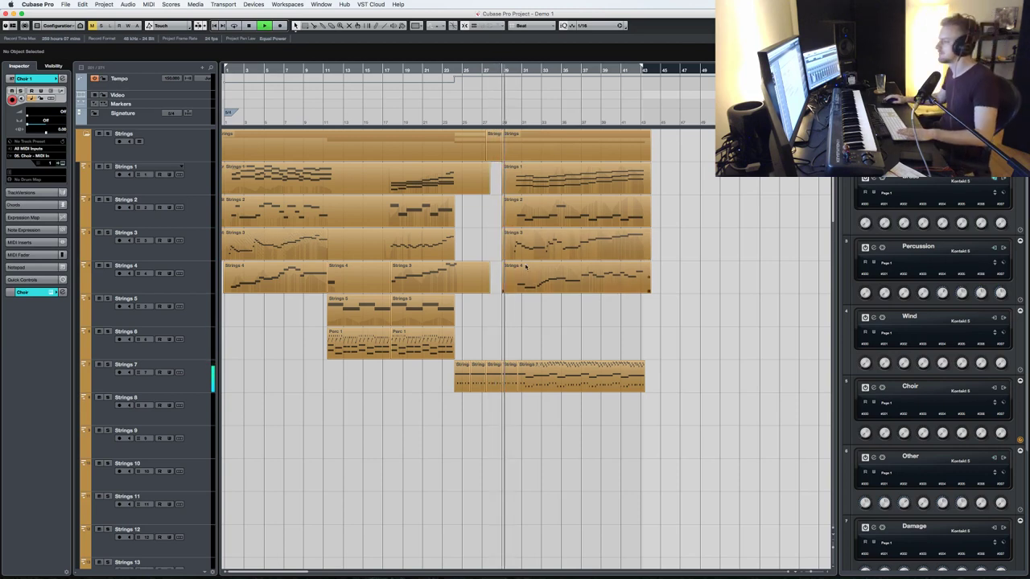
- Open the Brass 6 part starting at bar 29 and redraw its modulation curve to smooth the dips between bars 33 and 37
{"action": "scroll", "coordinate": [529, 293], "scroll_direction": "down", "scroll_amount": 1}
{"action": "scroll", "coordinate": [529, 293], "scroll_direction": "down", "scroll_amount": 15}
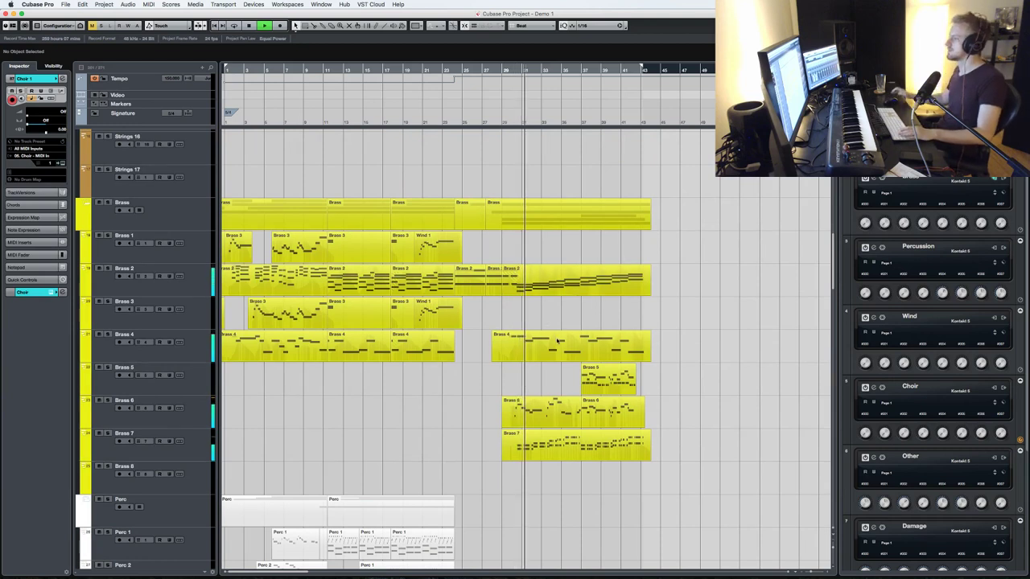
{"action": "left_click", "coordinate": [547, 412]}
{"action": "double_click", "coordinate": [547, 411]}
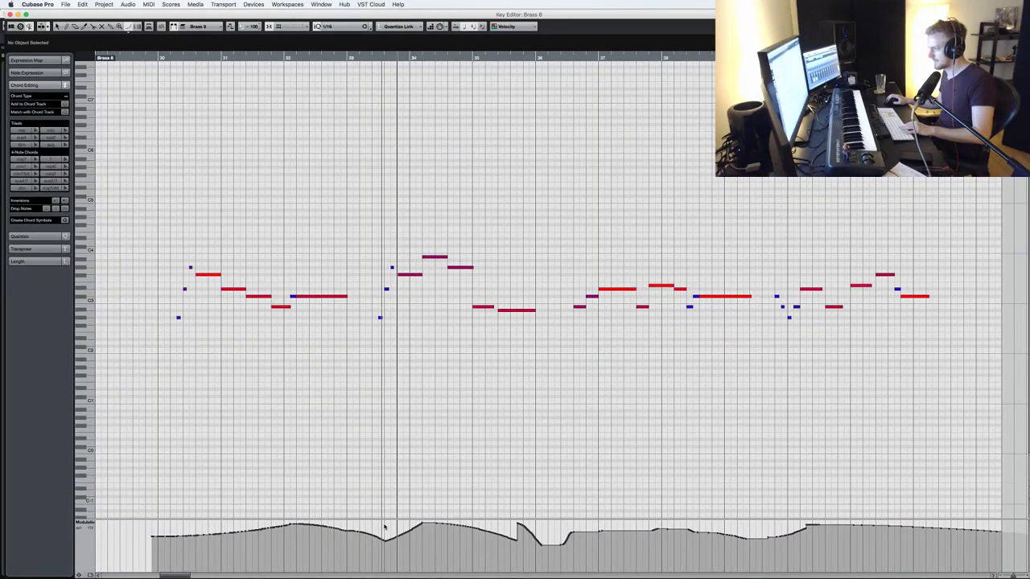
{"action": "left_click_drag", "start_coordinate": [385, 516], "coordinate": [382, 513]}
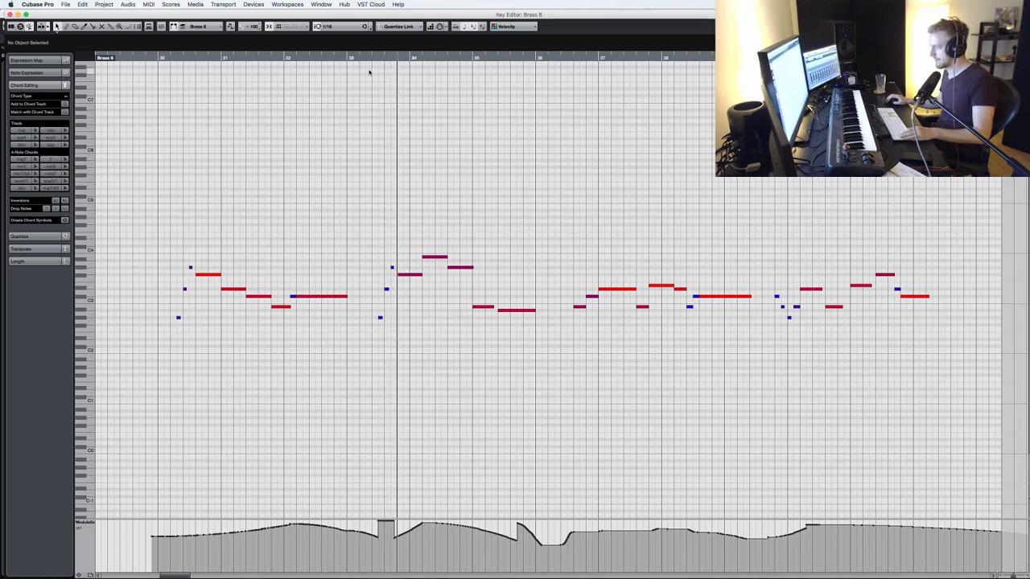
{"action": "left_click", "coordinate": [347, 57]}
{"action": "key", "text": "space"}
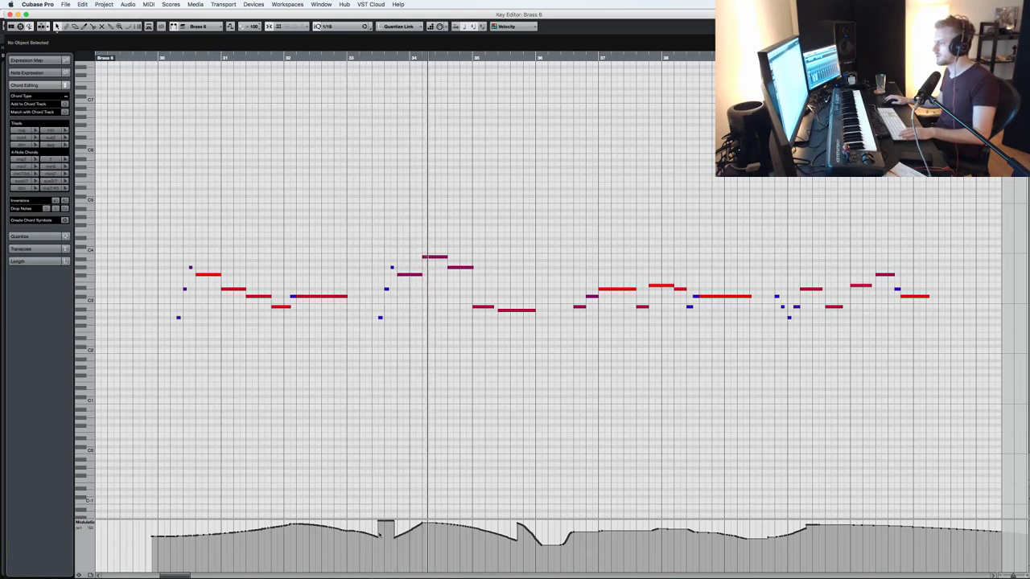
{"action": "left_click_drag", "start_coordinate": [375, 535], "coordinate": [409, 531]}
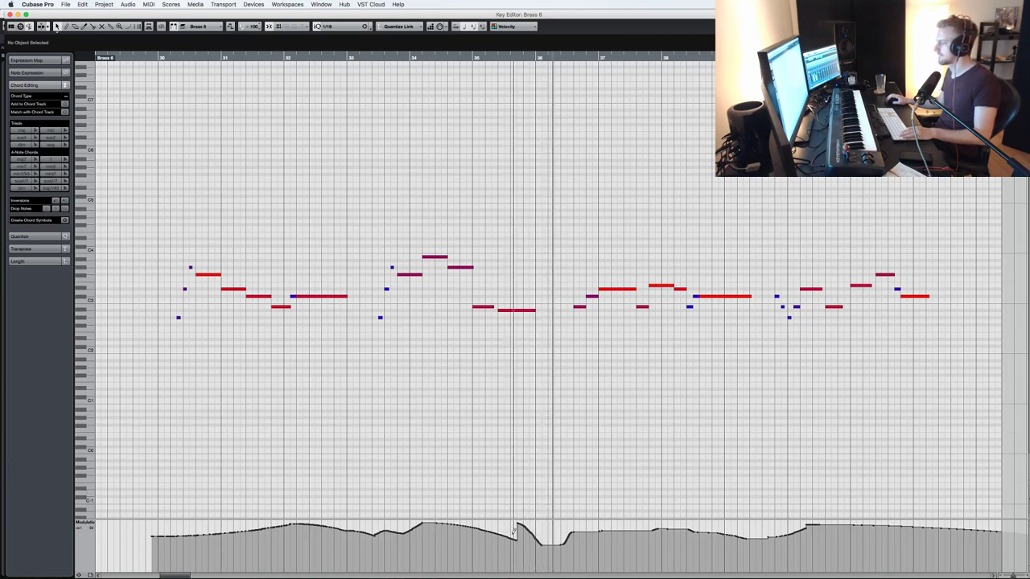
{"action": "left_click_drag", "start_coordinate": [513, 537], "coordinate": [600, 533]}
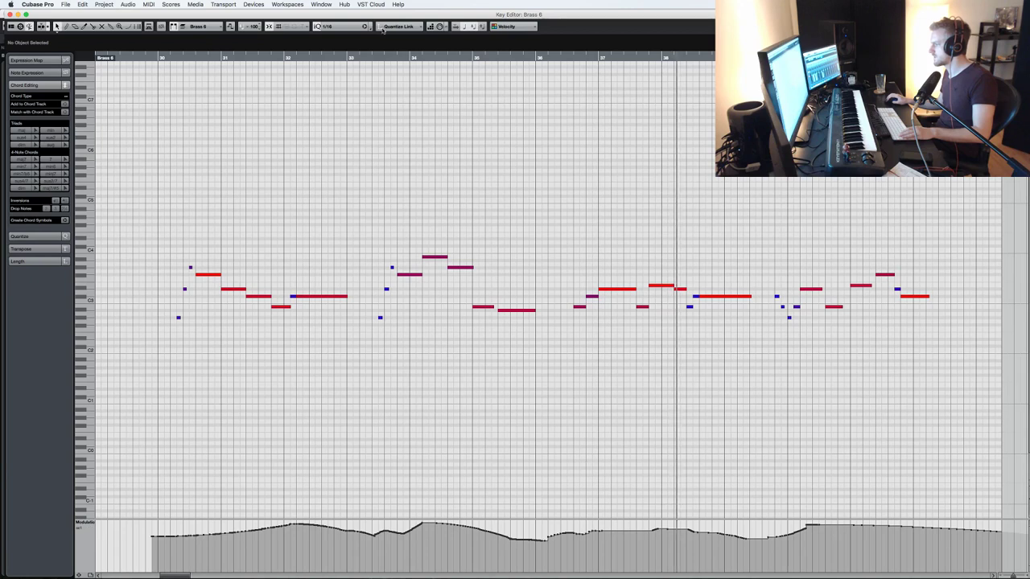
- Check the processing load in the VST Performance meter during and after playback, reopening it once and closing it when done
{"action": "left_click", "coordinate": [289, 4]}
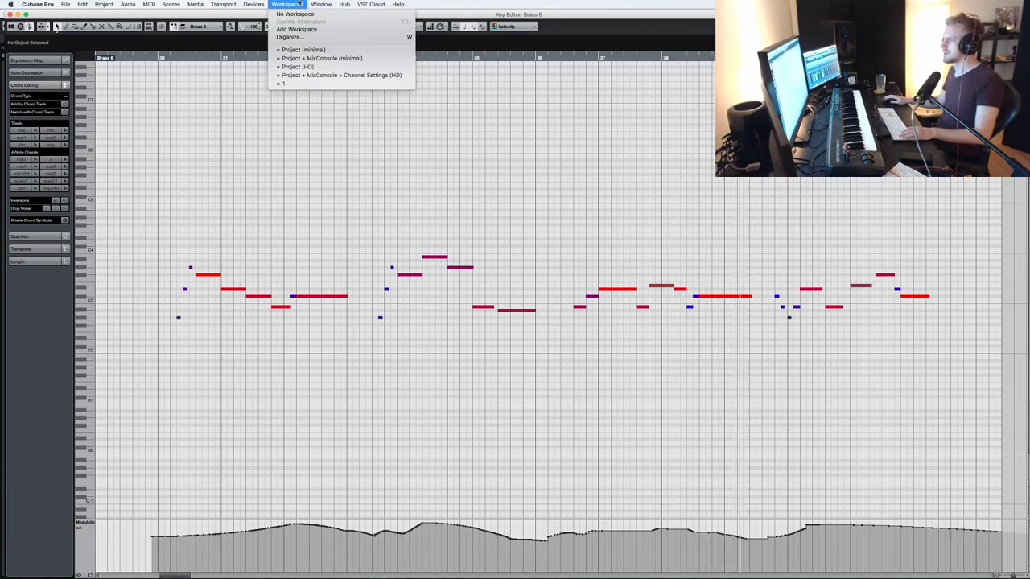
{"action": "mouse_move", "coordinate": [322, 4]}
{"action": "mouse_move", "coordinate": [253, 4]}
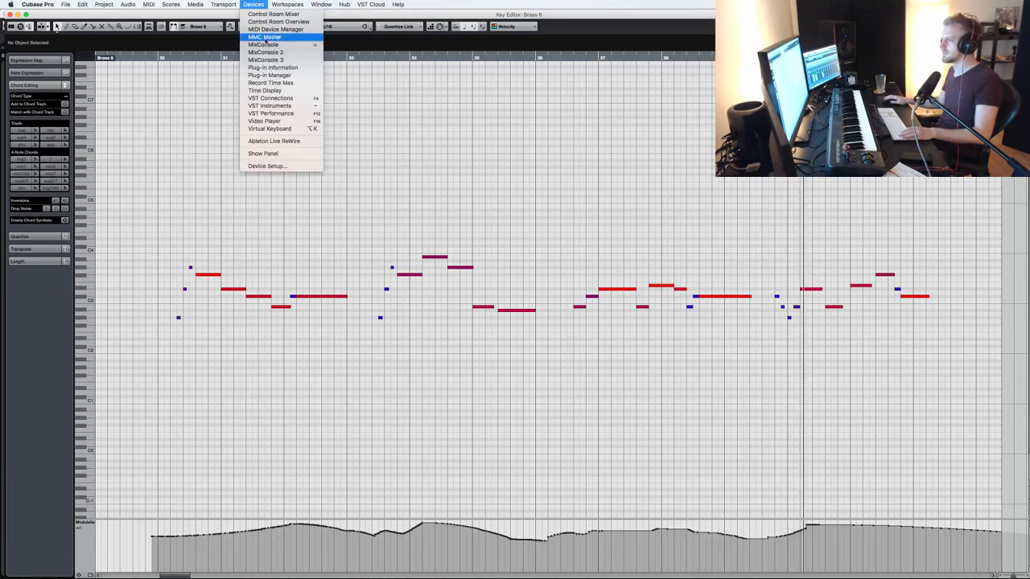
{"action": "left_click", "coordinate": [286, 114]}
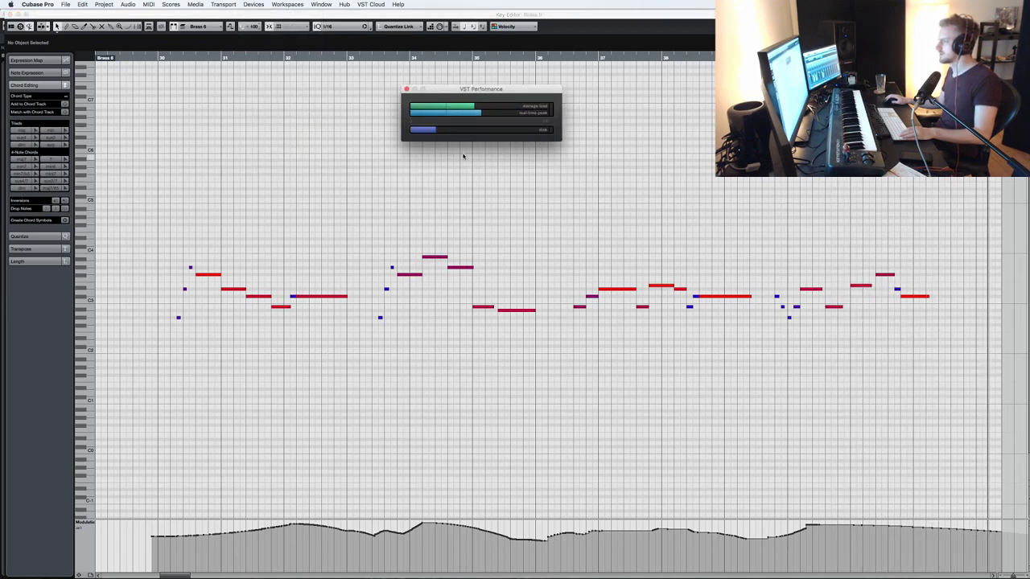
{"action": "key", "text": "KP_Subtract"}
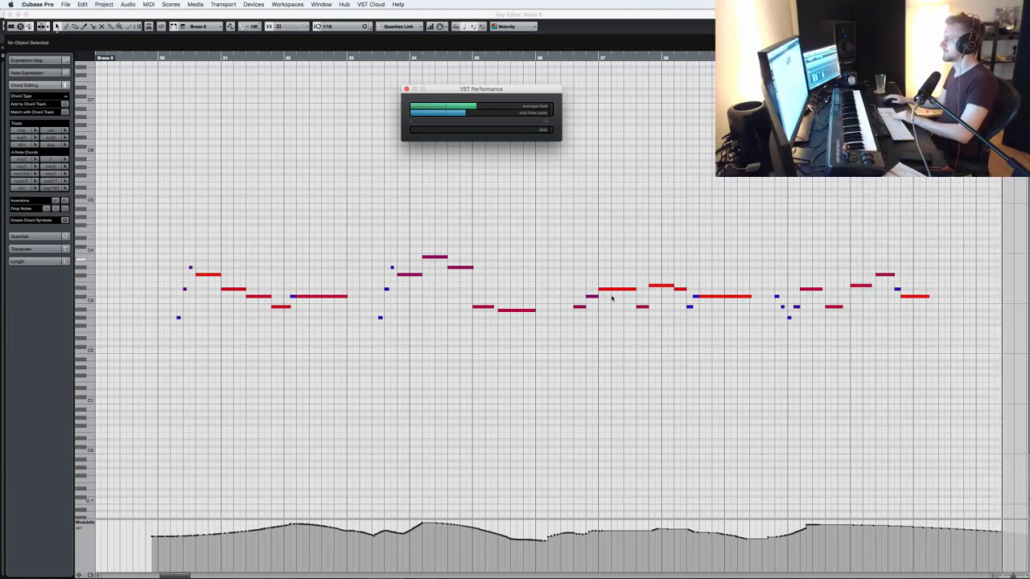
{"action": "key", "text": "F12"}
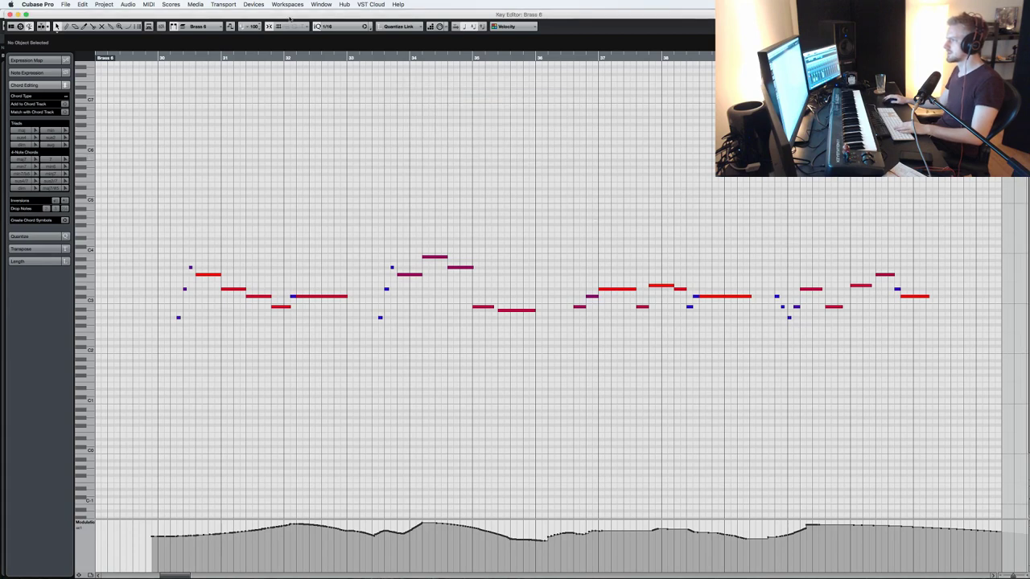
{"action": "left_click", "coordinate": [255, 4]}
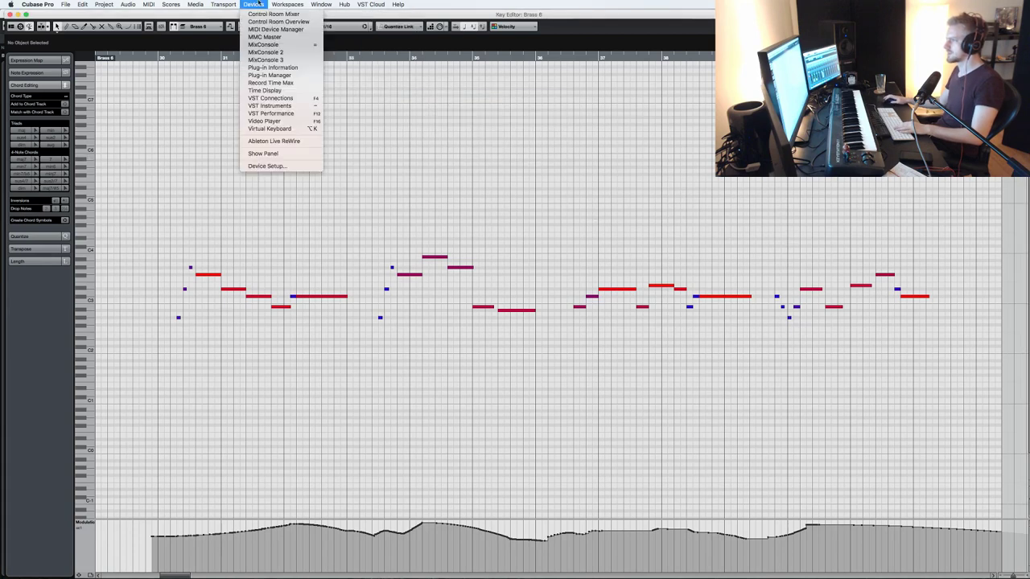
{"action": "left_click", "coordinate": [288, 113]}
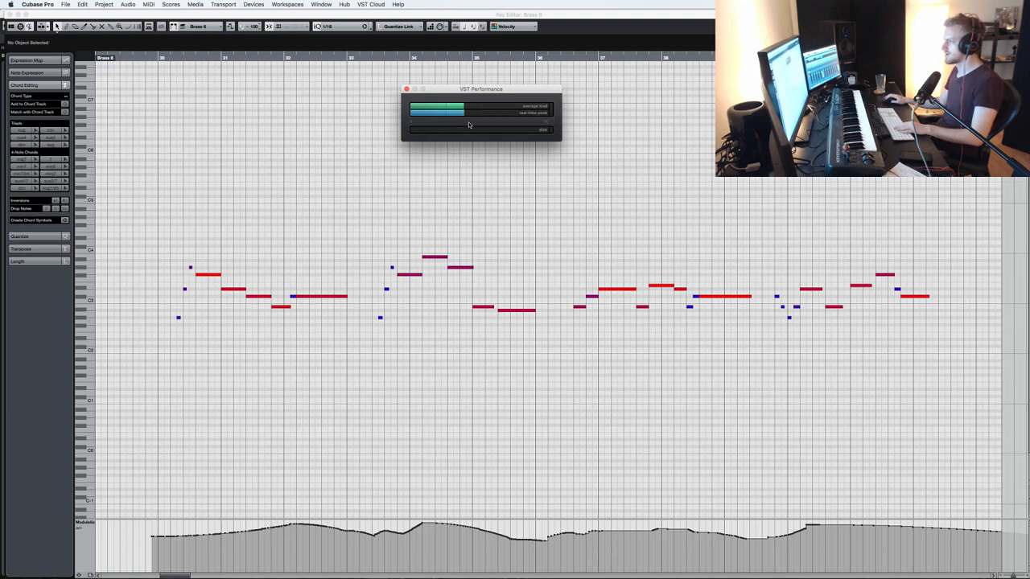
{"action": "key", "text": "F12"}
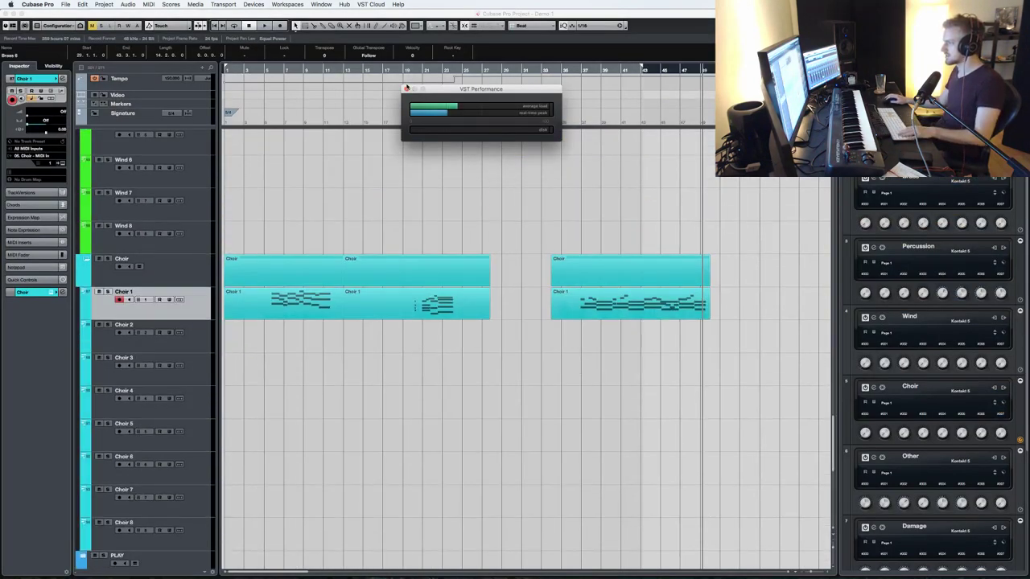
{"action": "left_click", "coordinate": [406, 88]}
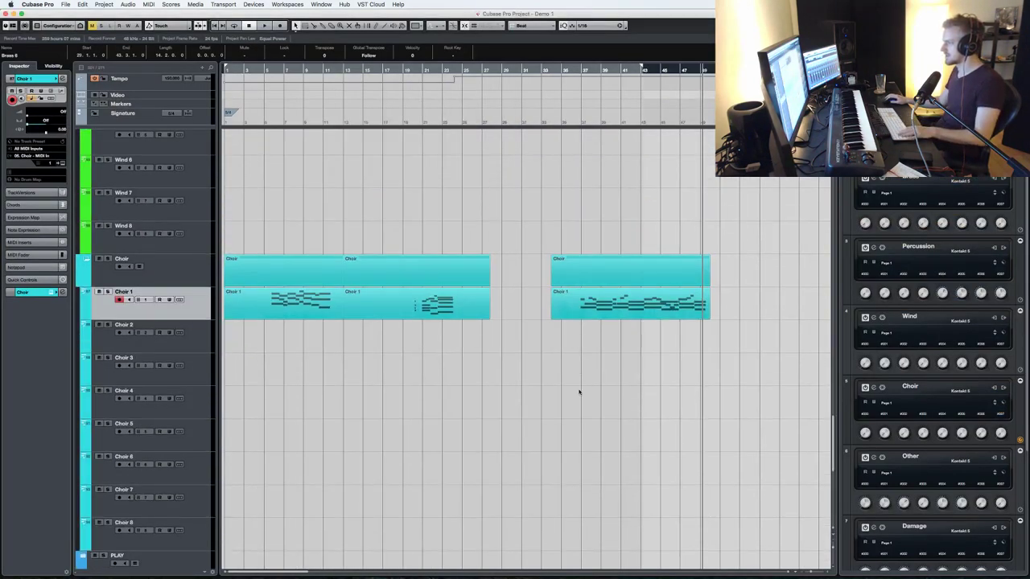
- Open the newly recorded Choir 1 part and correct the timing of its late notes around bars 44 and 45
{"action": "left_click", "coordinate": [596, 306]}
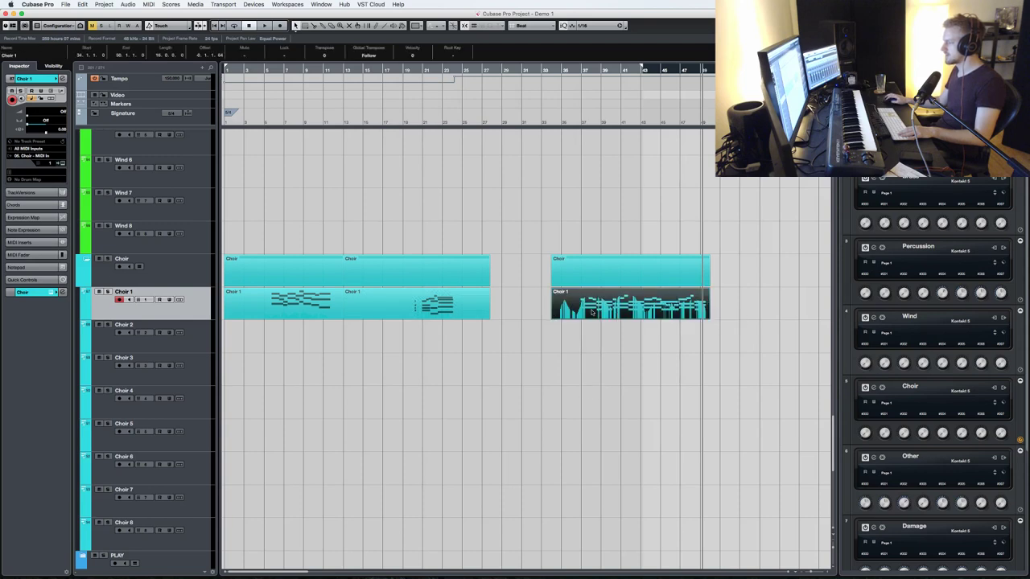
{"action": "double_click", "coordinate": [592, 312]}
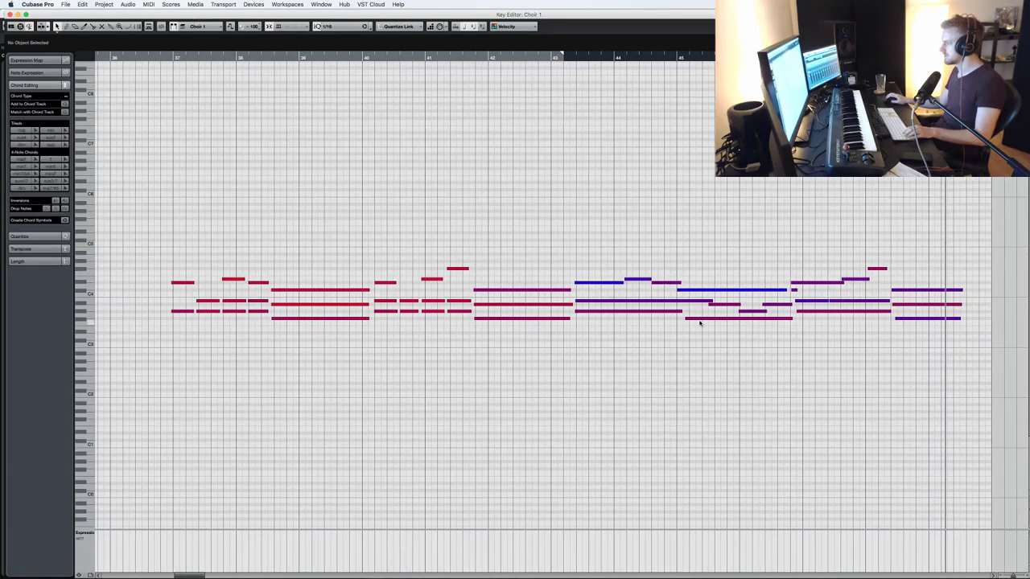
{"action": "key", "text": "space"}
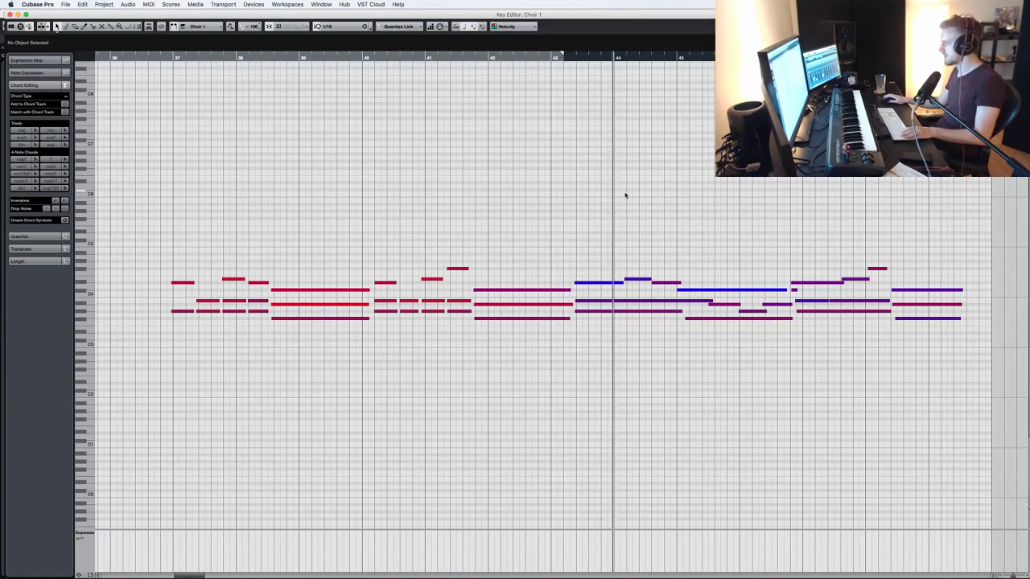
{"action": "left_click", "coordinate": [635, 279]}
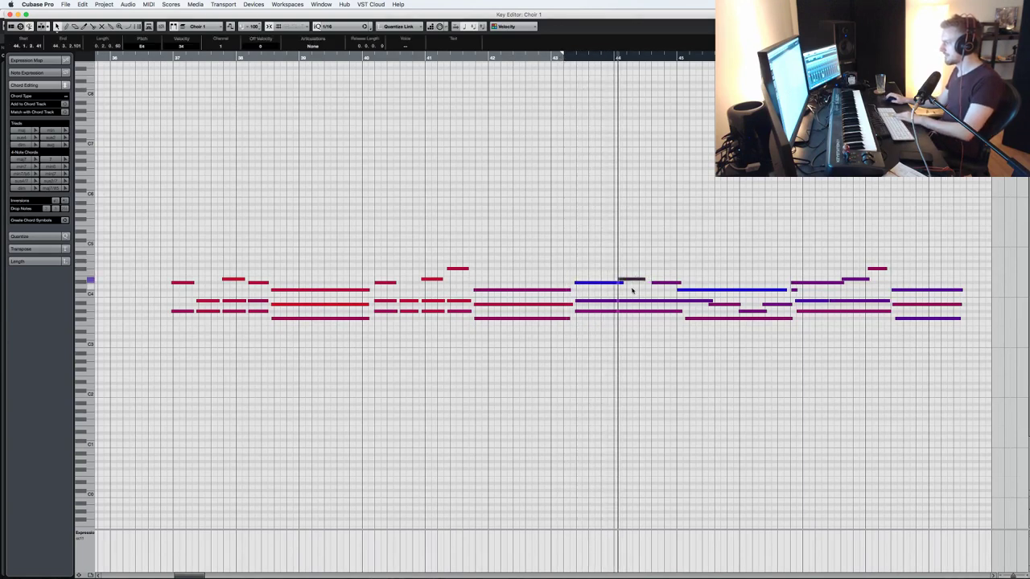
{"action": "left_click", "coordinate": [668, 282]}
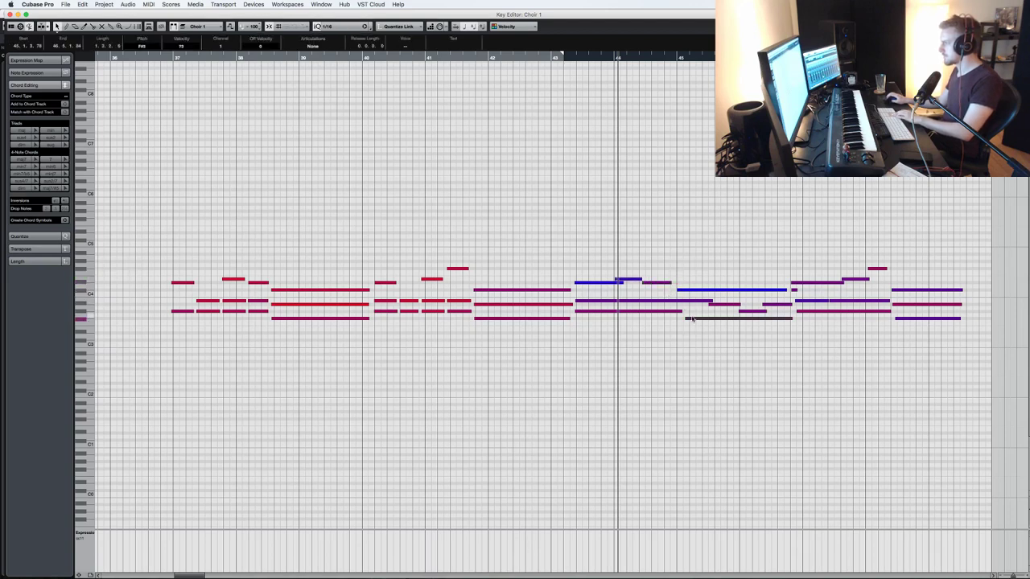
{"action": "left_click_drag", "start_coordinate": [703, 302], "coordinate": [701, 302]}
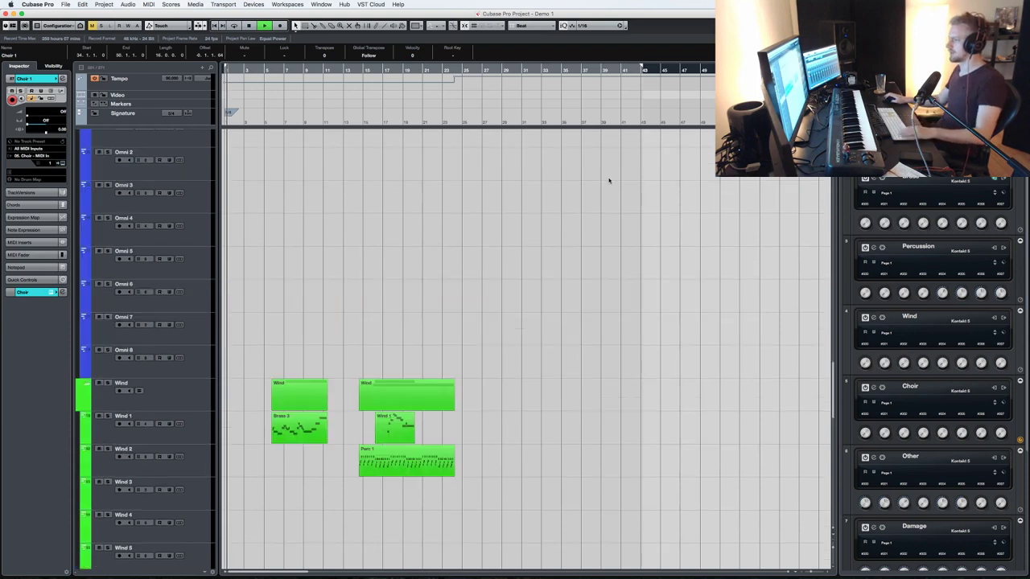
- Solo the Brass folder track while the arrangement plays from the beginning
{"action": "scroll", "coordinate": [609, 181], "scroll_direction": "up", "scroll_amount": 15}
{"action": "scroll", "coordinate": [143, 318], "scroll_direction": "down", "scroll_amount": 7}
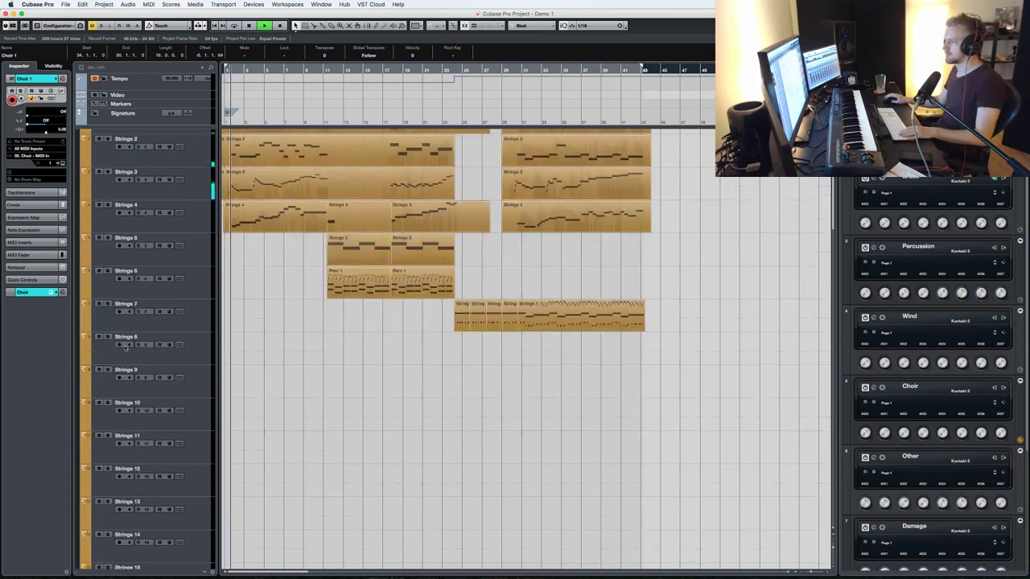
{"action": "scroll", "coordinate": [143, 318], "scroll_direction": "down", "scroll_amount": 10}
{"action": "scroll", "coordinate": [121, 370], "scroll_direction": "up", "scroll_amount": 10}
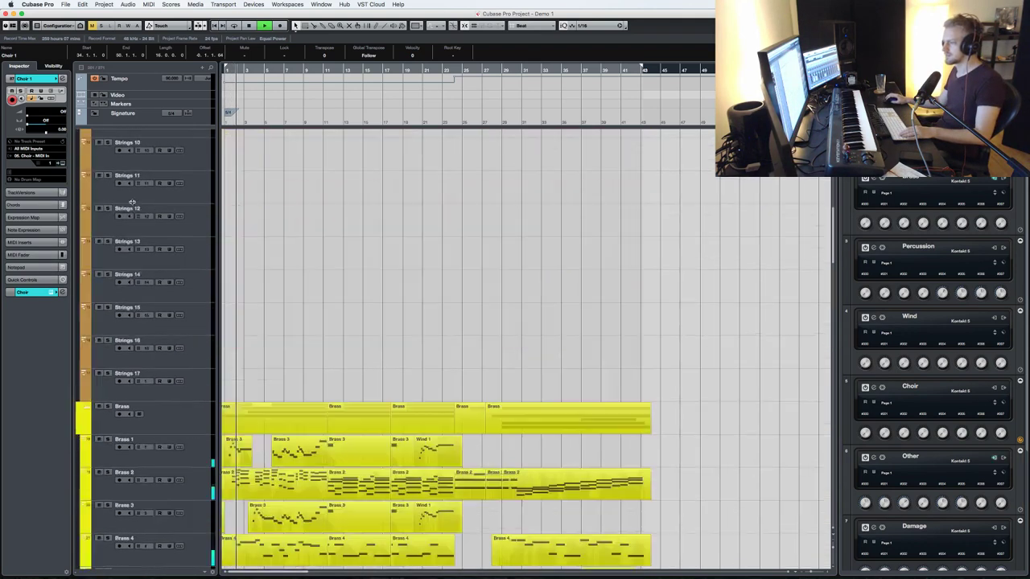
{"action": "left_click", "coordinate": [110, 412]}
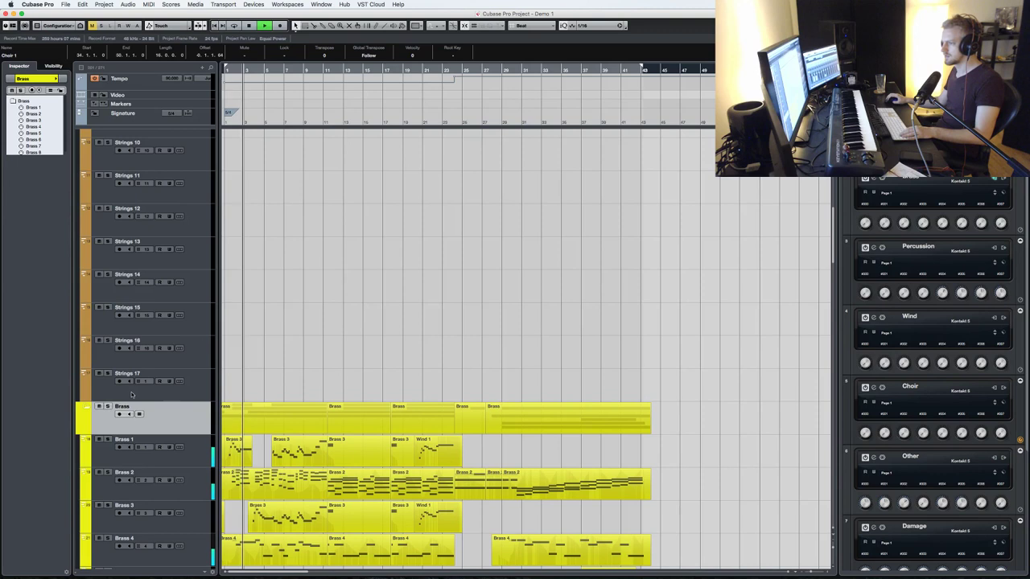
{"action": "left_click", "coordinate": [107, 407]}
{"action": "scroll", "coordinate": [271, 344], "scroll_direction": "down", "scroll_amount": 2}
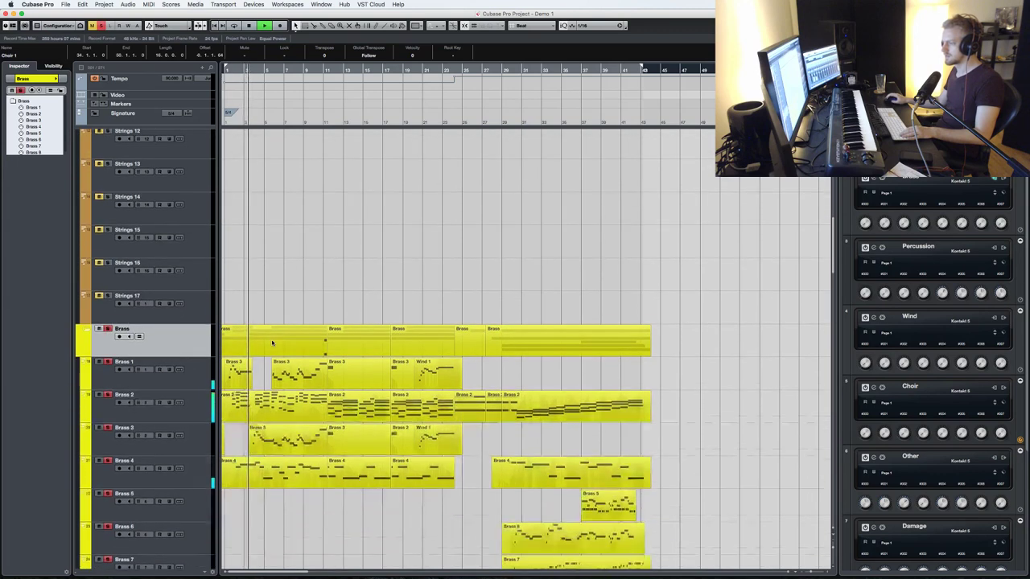
- Open the Brass 3 part starting at bar 3, adjust the short low notes in bars 6 and 8, and close the editor
{"action": "double_click", "coordinate": [265, 438]}
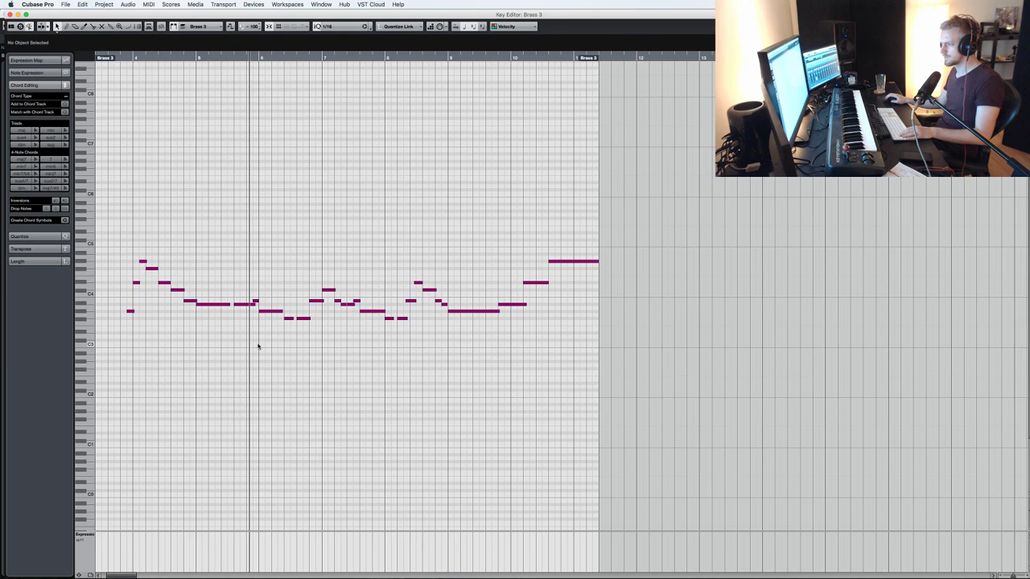
{"action": "left_click", "coordinate": [256, 300]}
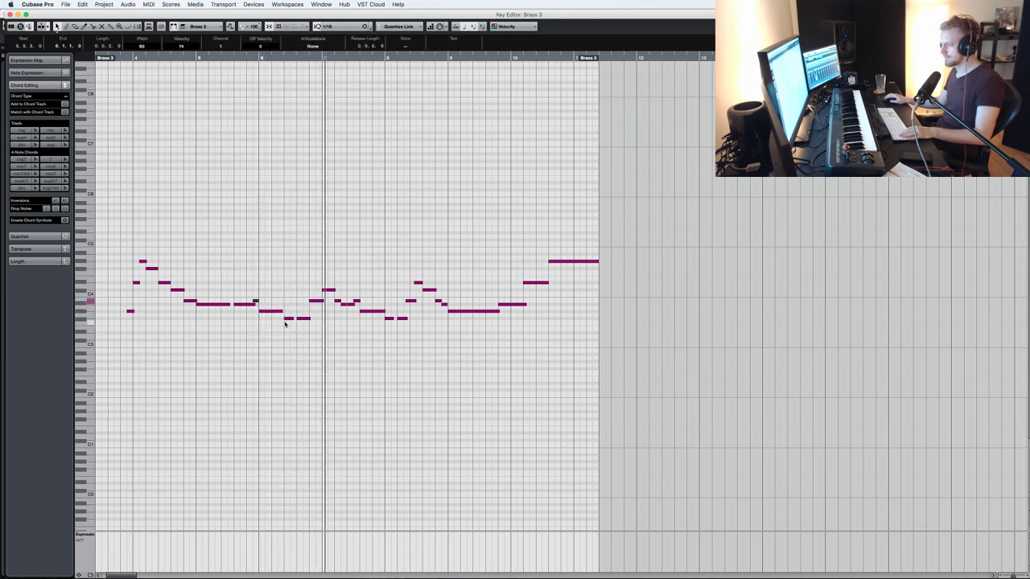
{"action": "left_click", "coordinate": [292, 318]}
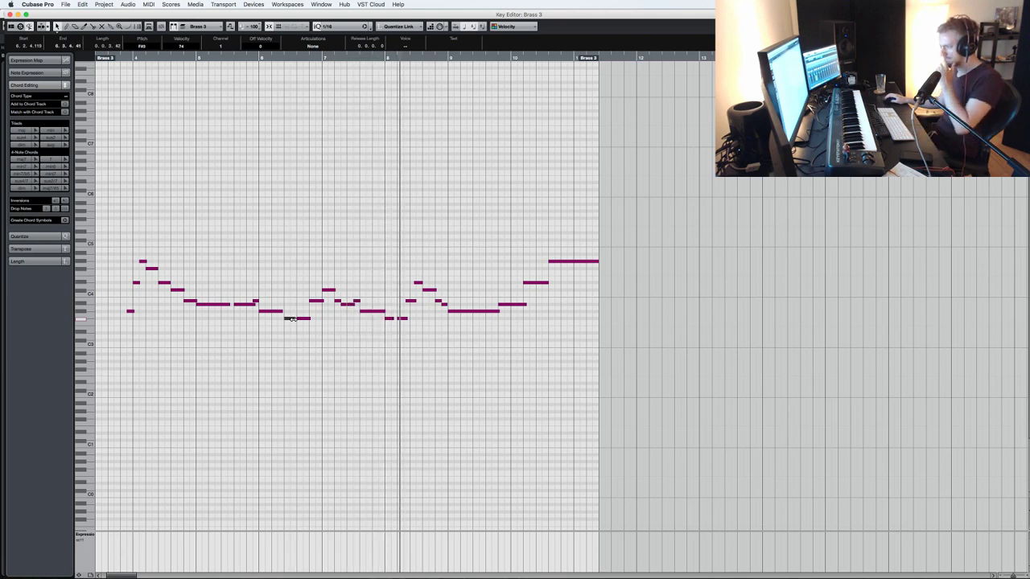
{"action": "left_click", "coordinate": [391, 320]}
{"action": "left_click", "coordinate": [421, 332]}
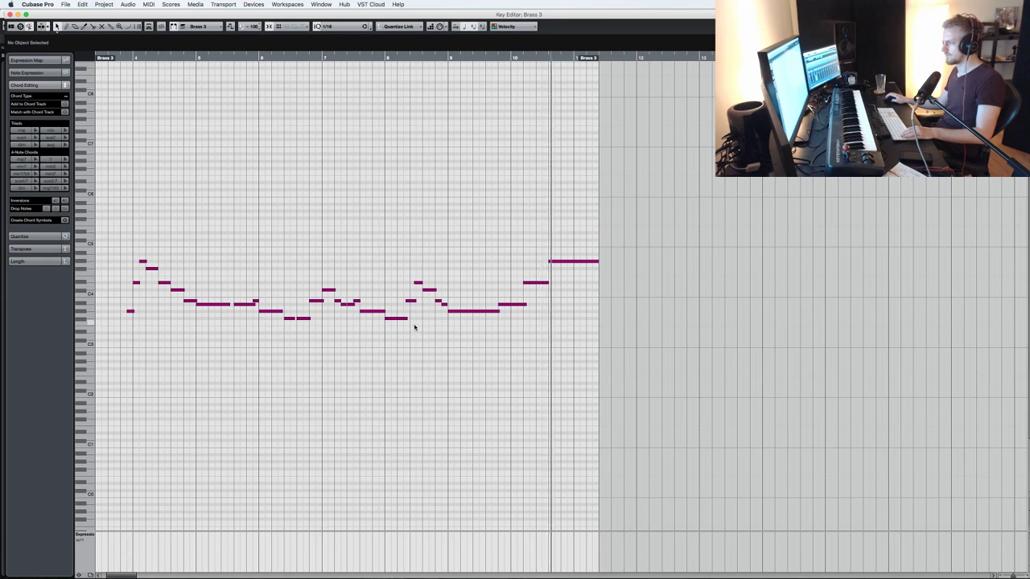
{"action": "key", "text": "Escape"}
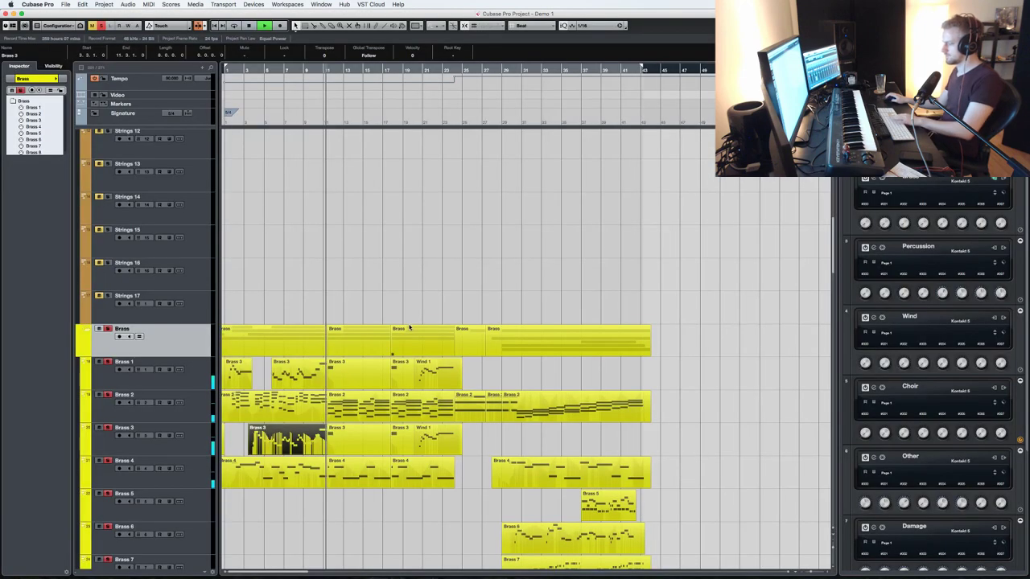
- Play the soloed Brass tracks from bar 29 to about bar 43
{"action": "left_click", "coordinate": [510, 71]}
{"action": "key", "text": "space"}
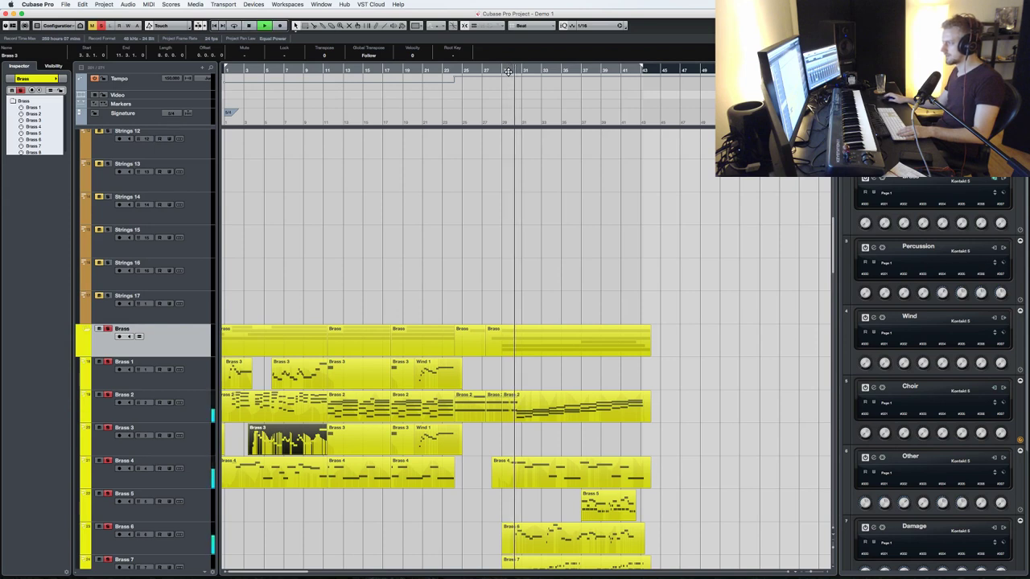
{"action": "scroll", "coordinate": [567, 266], "scroll_direction": "down", "scroll_amount": 5}
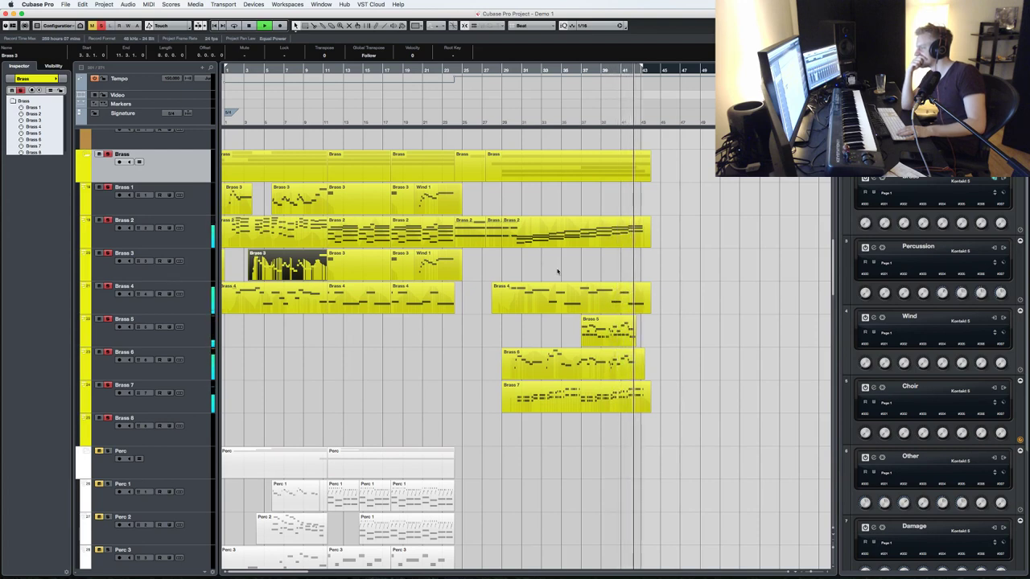
{"action": "key", "text": "space"}
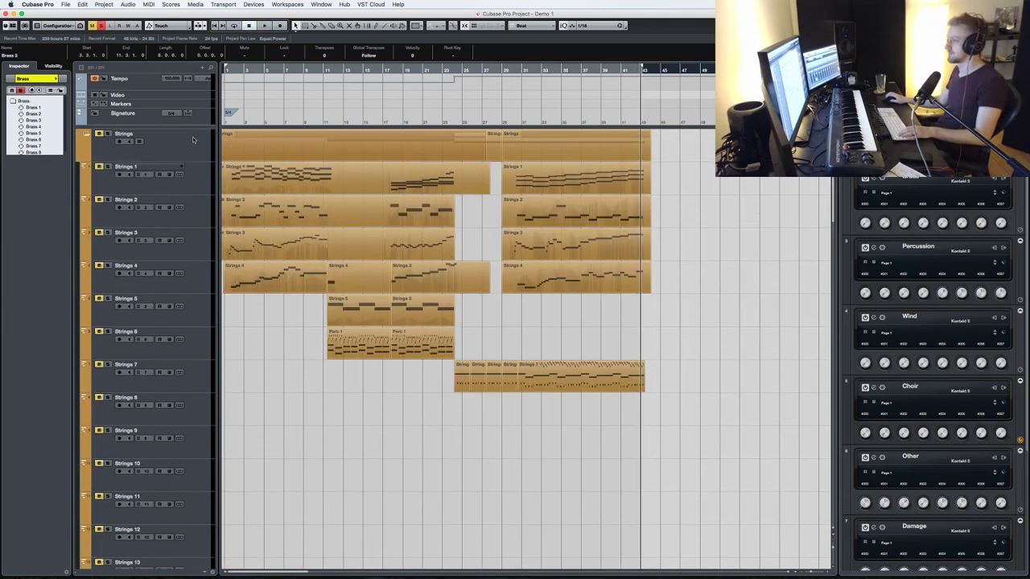
- Play from bar 29 with the Strings folder track soloed in place of Brass
{"action": "left_click", "coordinate": [508, 71]}
{"action": "key", "text": "space"}
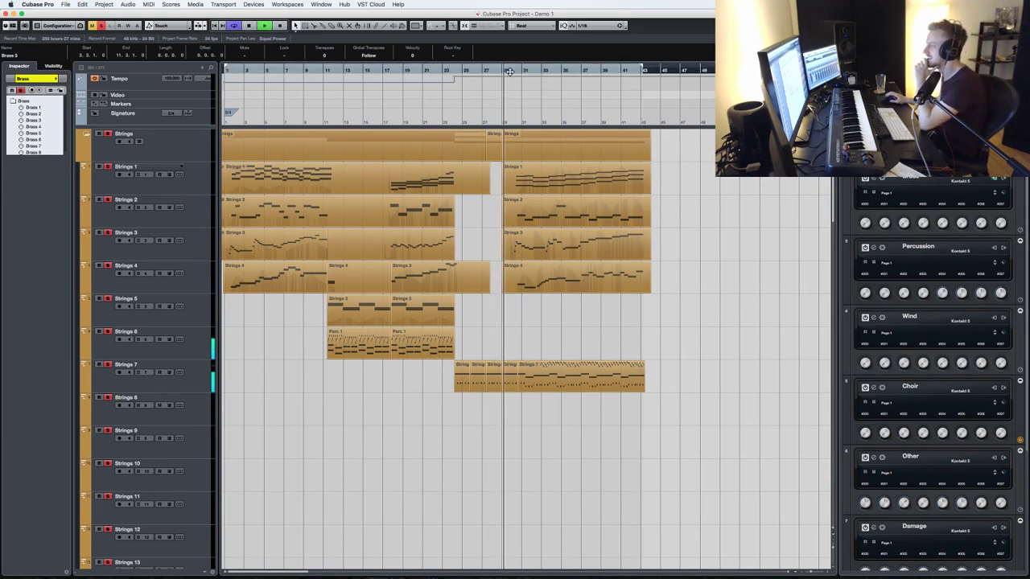
{"action": "left_click", "coordinate": [99, 133]}
{"action": "left_click", "coordinate": [109, 134]}
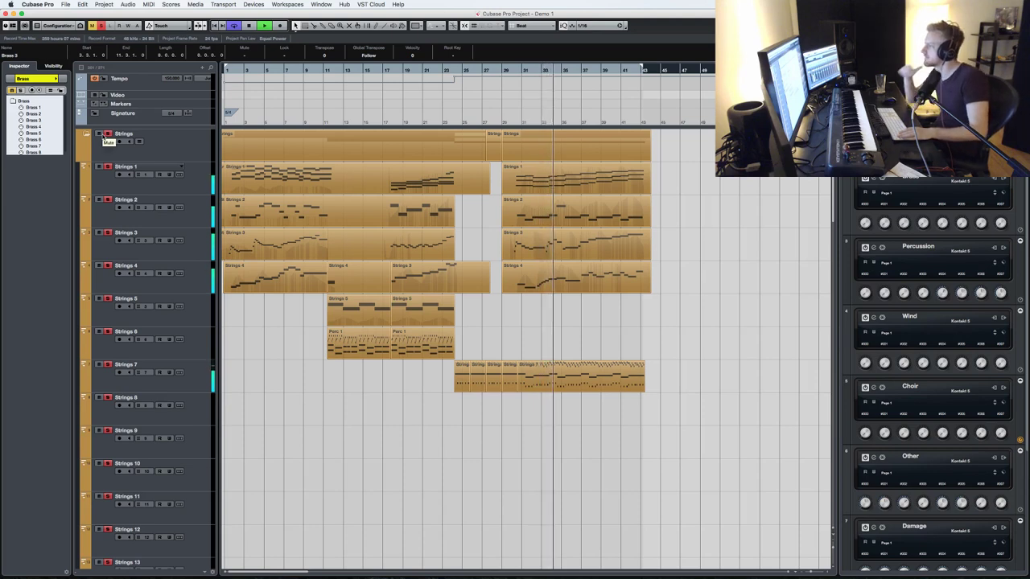
- Solo the Choir folder track along with the Strings while playback continues
{"action": "scroll", "coordinate": [285, 348], "scroll_direction": "down", "scroll_amount": 15}
{"action": "scroll", "coordinate": [196, 309], "scroll_direction": "down", "scroll_amount": 2}
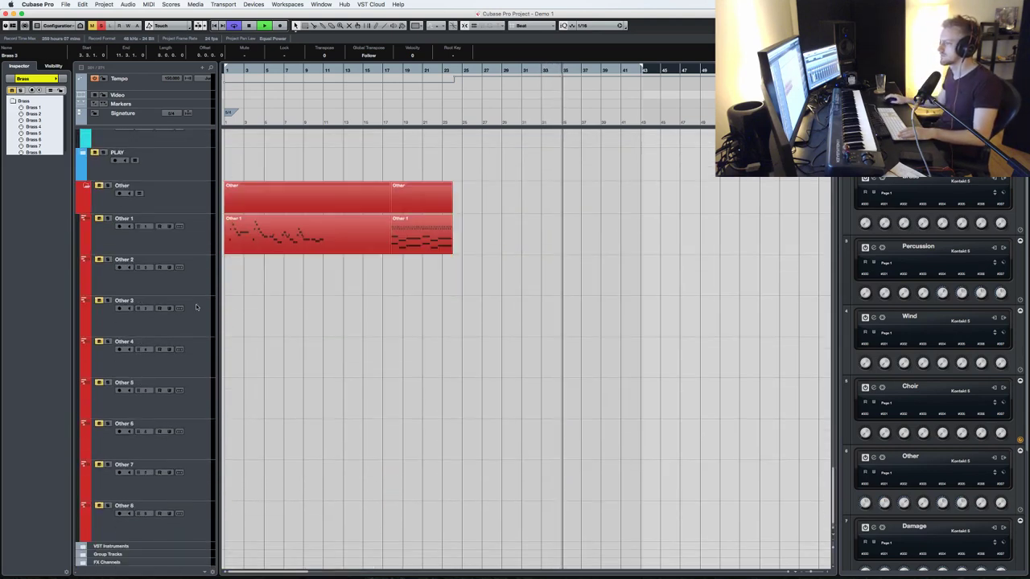
{"action": "scroll", "coordinate": [138, 271], "scroll_direction": "up", "scroll_amount": 10}
{"action": "scroll", "coordinate": [112, 378], "scroll_direction": "down", "scroll_amount": 4}
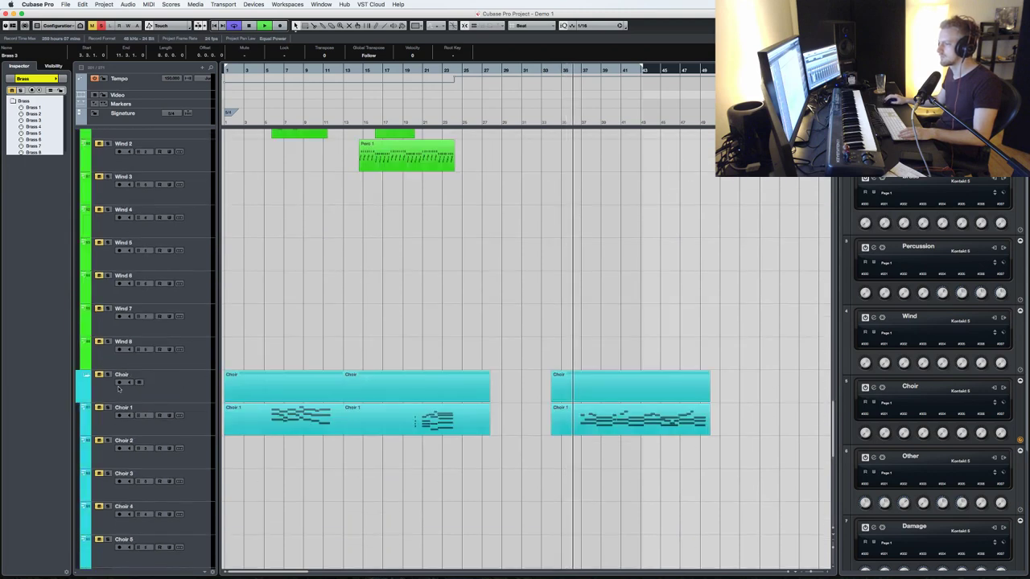
{"action": "left_click", "coordinate": [107, 375]}
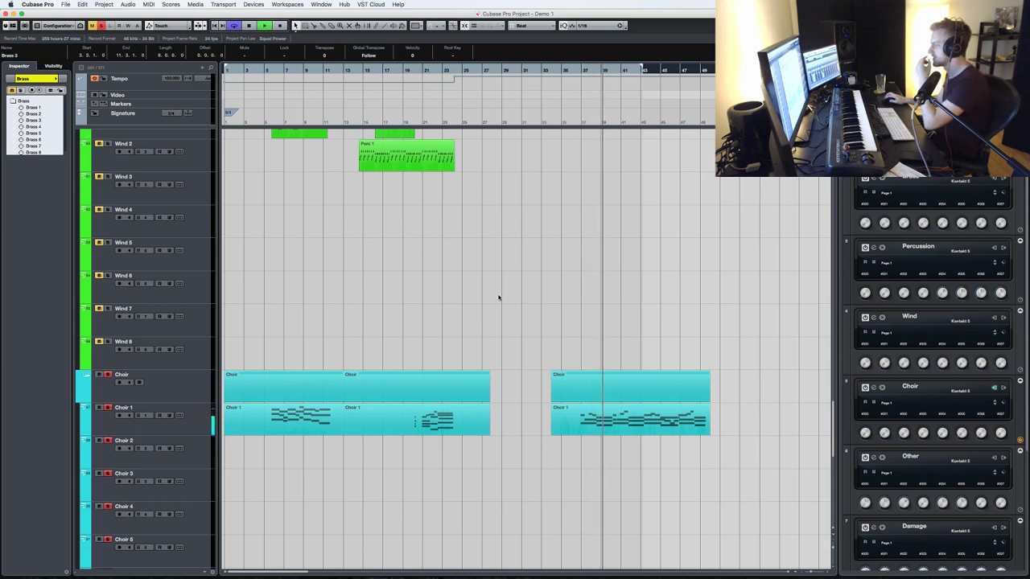
- Select the Perc 1 track, solo it with the Strings and Choir, and start playback around bar 36
{"action": "scroll", "coordinate": [496, 298], "scroll_direction": "up", "scroll_amount": 10}
{"action": "scroll", "coordinate": [259, 252], "scroll_direction": "up", "scroll_amount": 2}
{"action": "scroll", "coordinate": [233, 257], "scroll_direction": "up", "scroll_amount": 10}
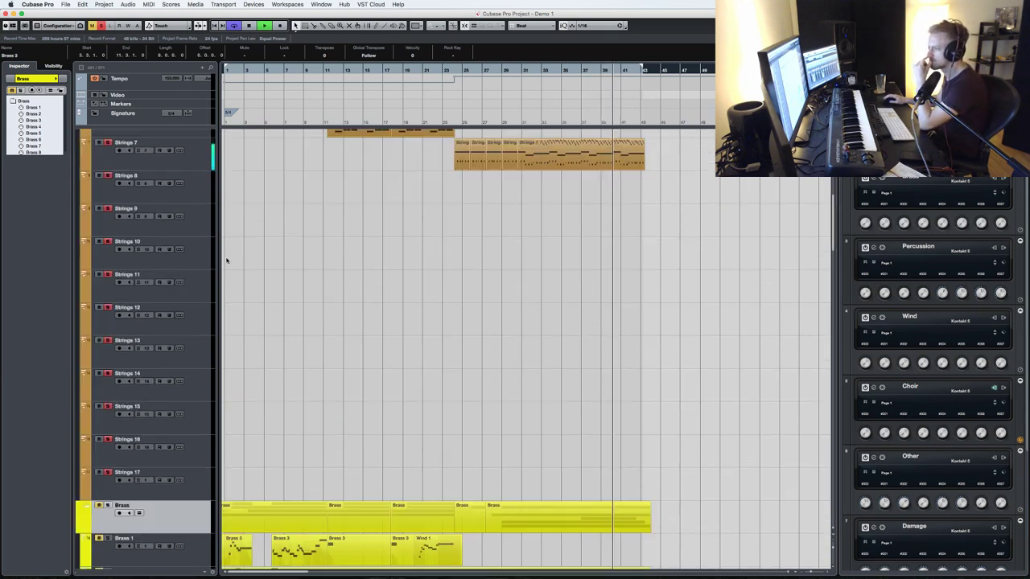
{"action": "scroll", "coordinate": [225, 341], "scroll_direction": "down", "scroll_amount": 5}
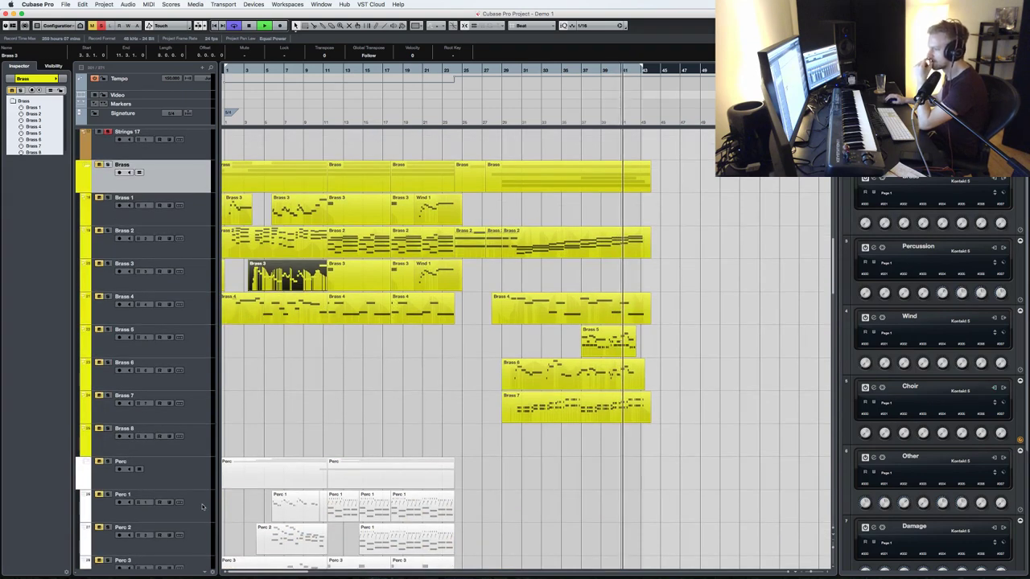
{"action": "left_click", "coordinate": [203, 507]}
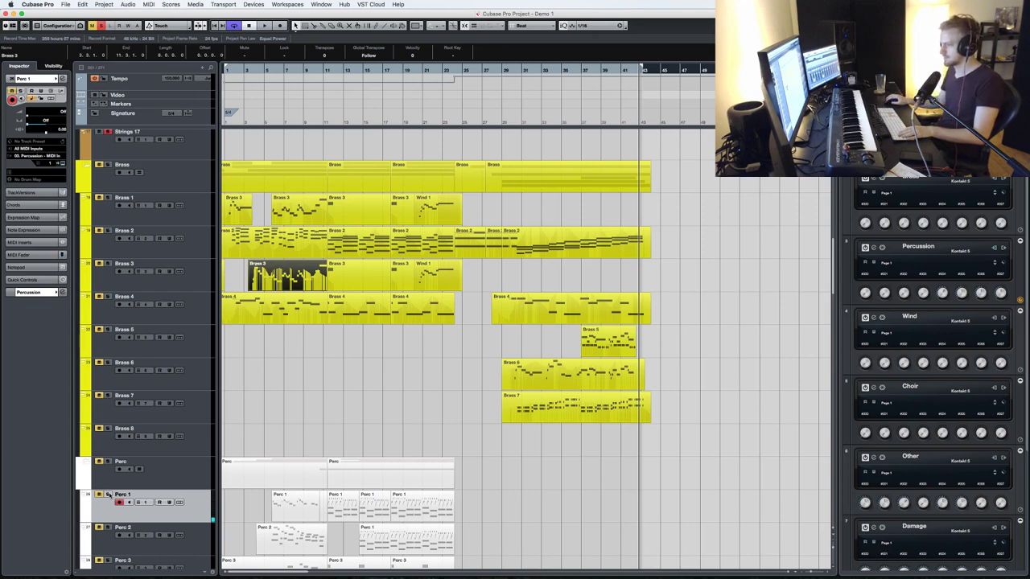
{"action": "key", "text": "KP_Subtract"}
{"action": "key", "text": "space"}
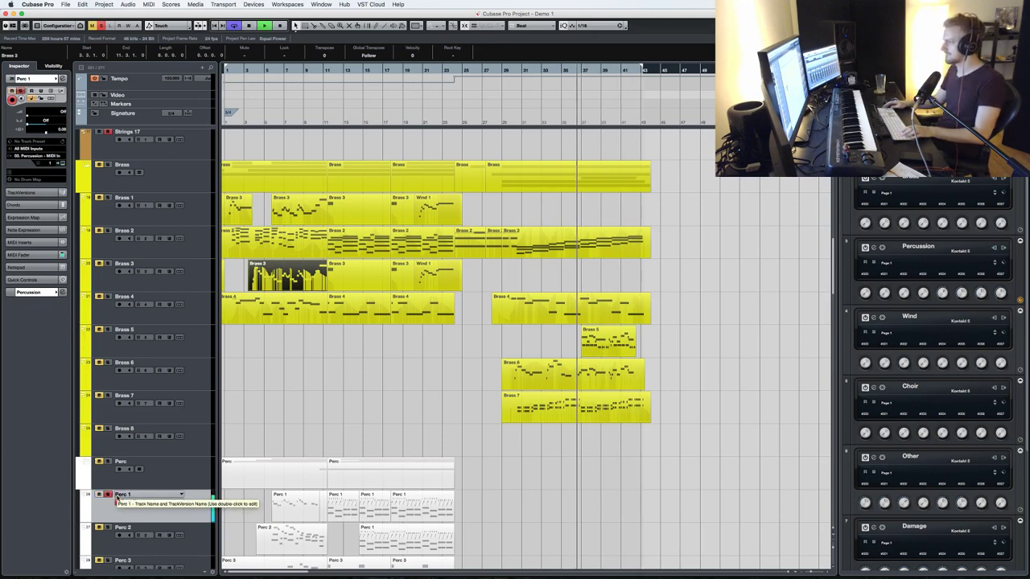
{"action": "key", "text": "space"}
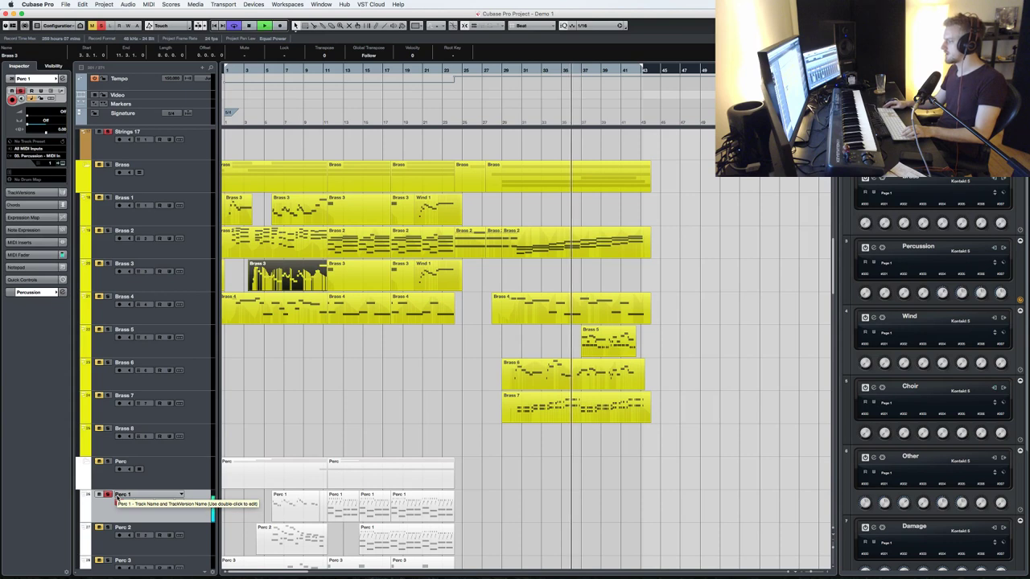
- Try recording a melodic line on the Perc 1 track from bar 37
{"action": "key", "text": "KP_Multiply"}
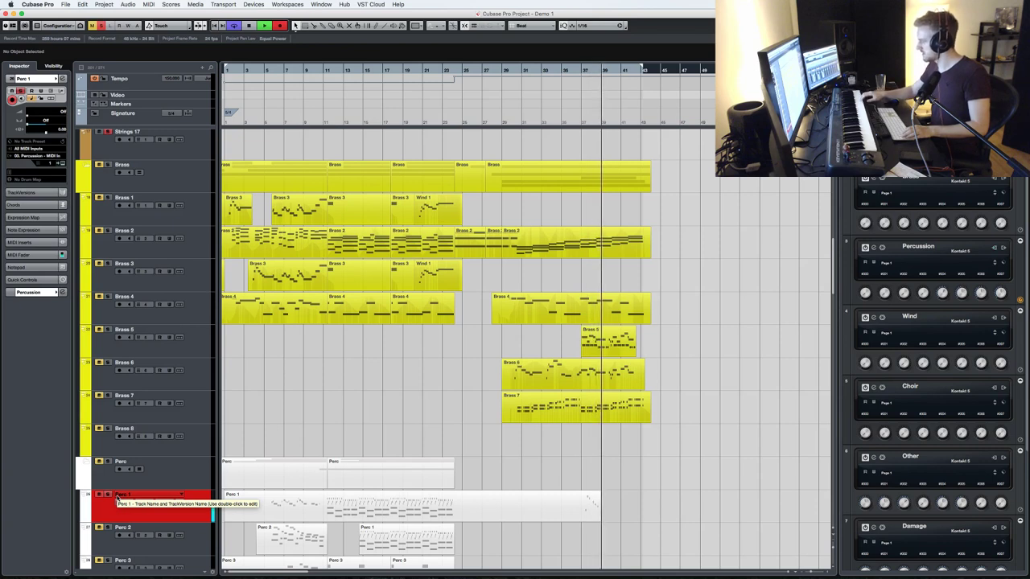
{"action": "key", "text": "KP_Multiply"}
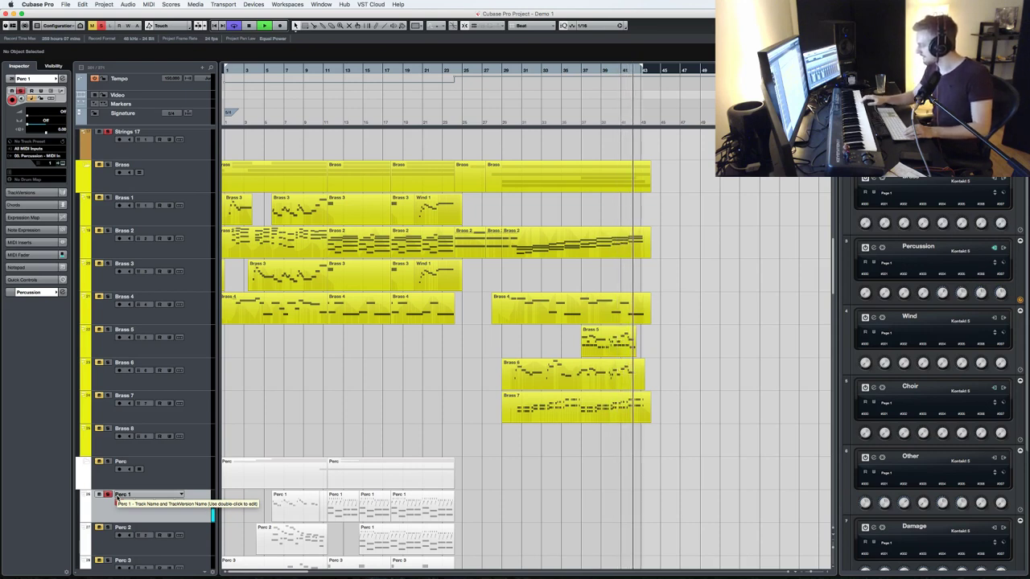
{"action": "scroll", "coordinate": [297, 507], "scroll_direction": "down", "scroll_amount": 5}
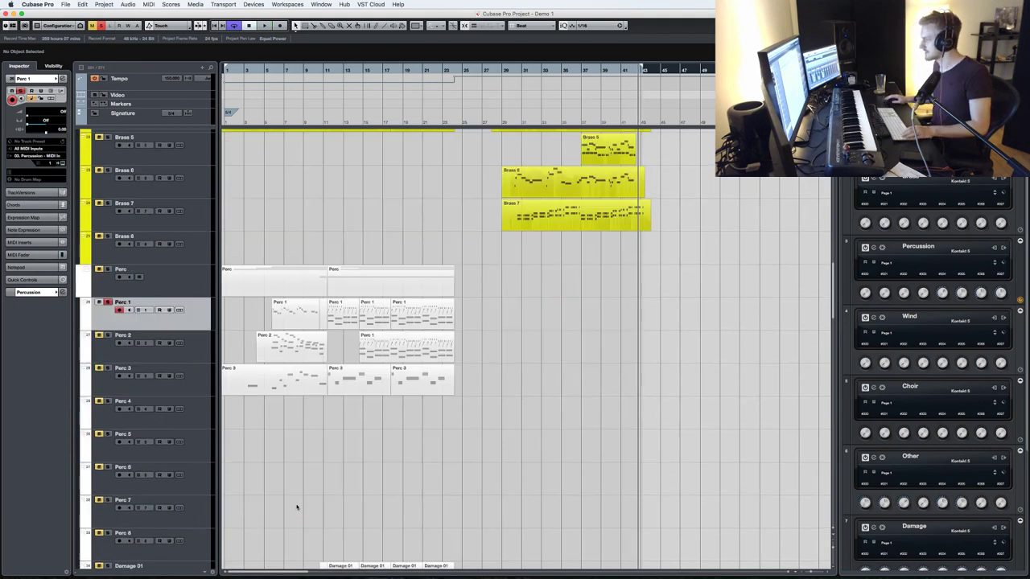
- Record a melodic line on the Perc 1 track from bar 37 to about bar 42
{"action": "key", "text": "KP_Subtract"}
{"action": "key", "text": "KP_Subtract"}
{"action": "key", "text": "KP_Subtract"}
{"action": "key", "text": "KP_Subtract"}
{"action": "key", "text": "KP_Multiply"}
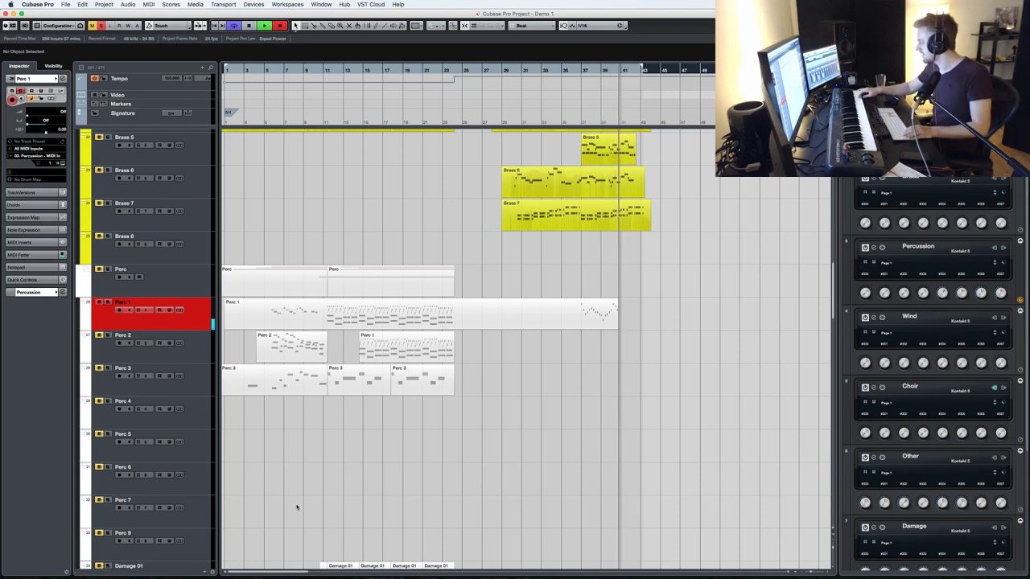
{"action": "key", "text": "space"}
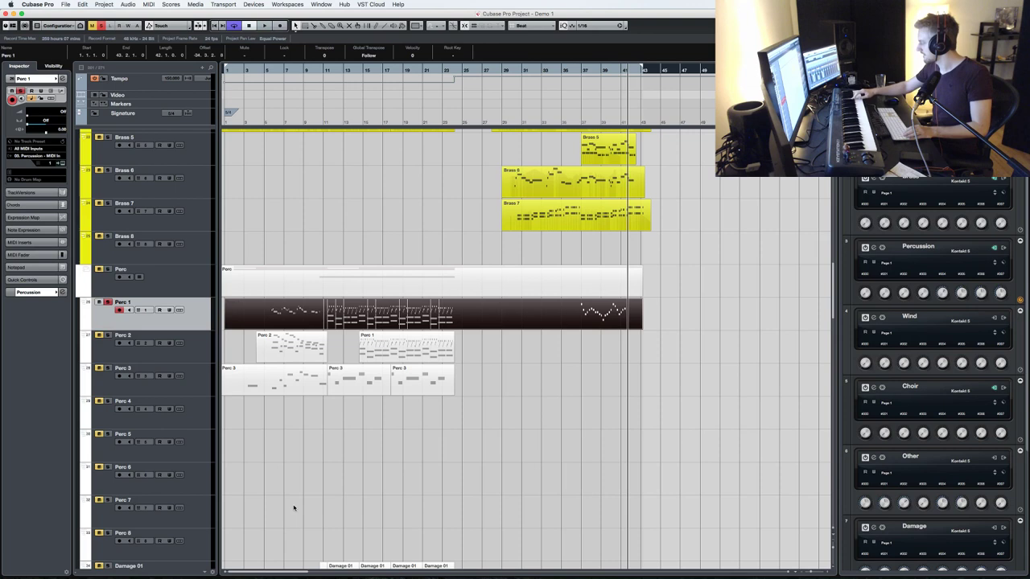
- Isolate the recorded Perc 1 phrase by deleting everything after bar 40 beat 2 and splitting the part at bar 37
{"action": "key", "text": "KP_Subtract"}
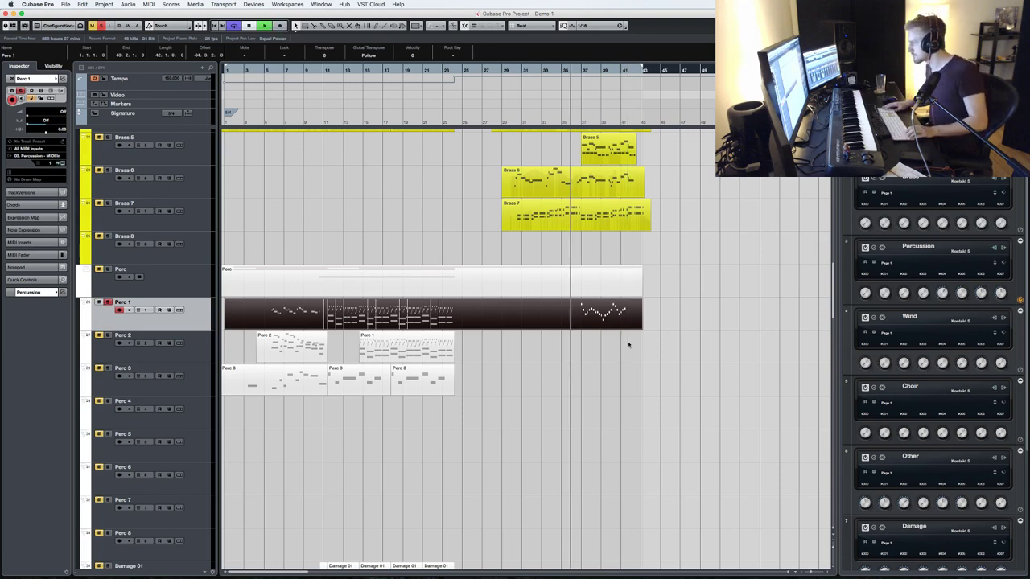
{"action": "key", "text": "3"}
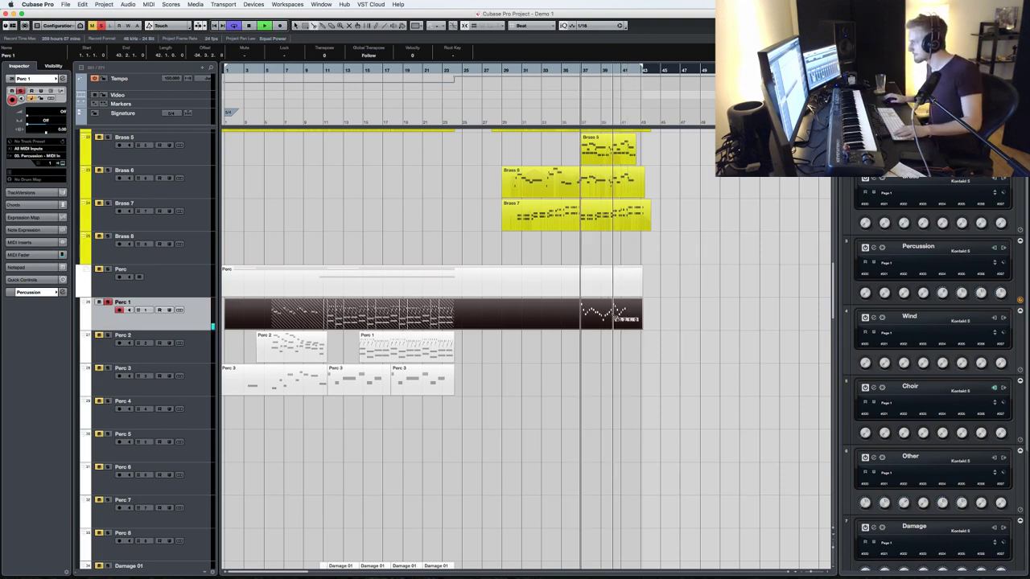
{"action": "left_click", "coordinate": [614, 318]}
{"action": "key", "text": "1"}
{"action": "key", "text": "Delete"}
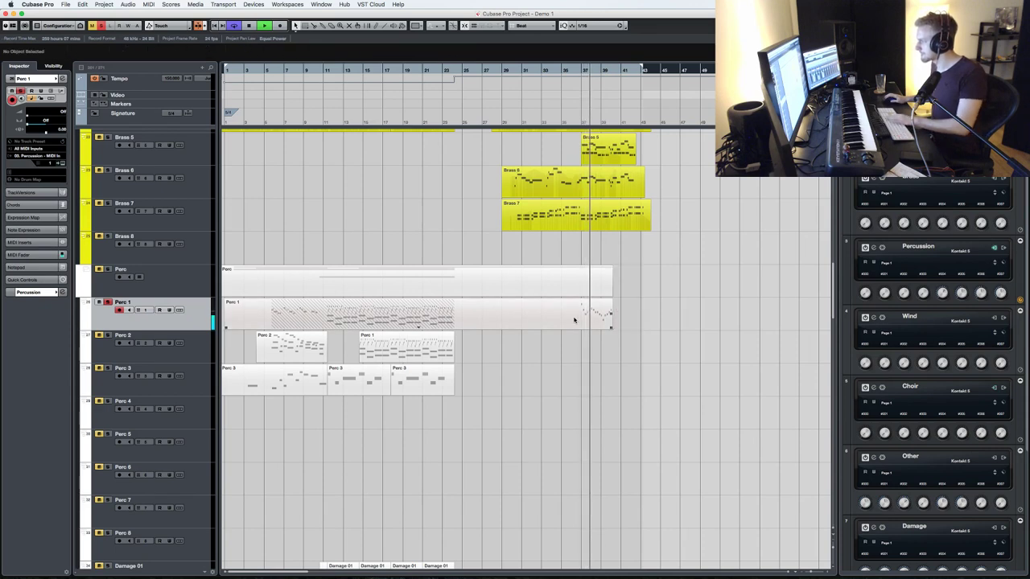
{"action": "left_click", "coordinate": [581, 316]}
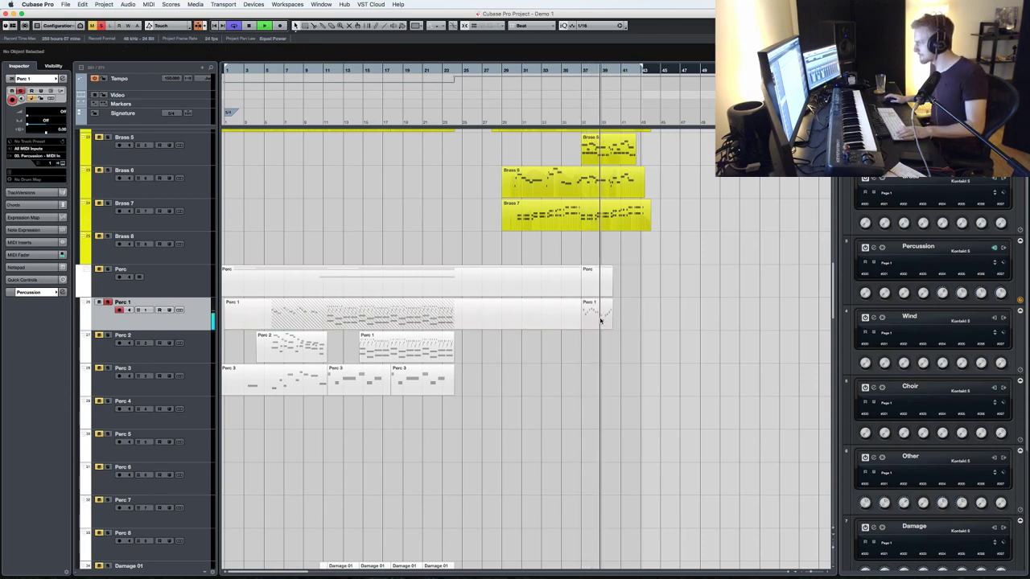
- Duplicate the Perc 1 phrase from bar 37 directly after itself and glue both parts into one
{"action": "left_click", "coordinate": [597, 319]}
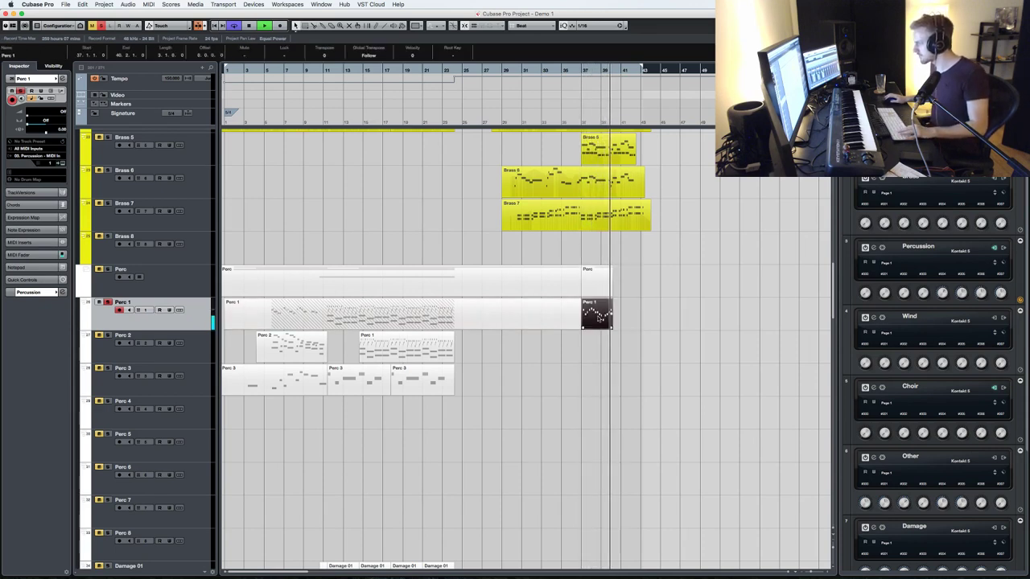
{"action": "key", "text": "super+d"}
{"action": "key", "text": "4"}
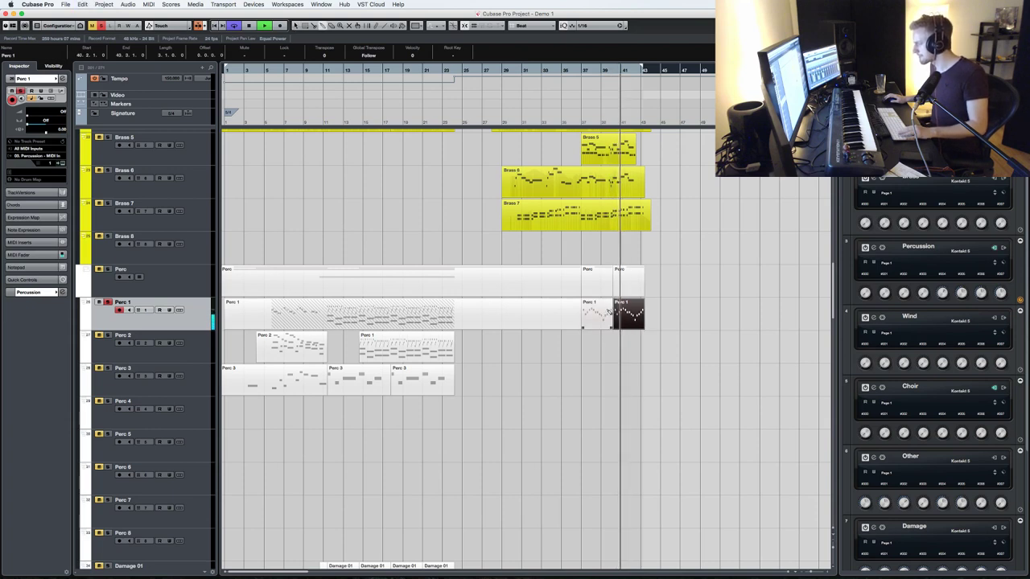
{"action": "left_click", "coordinate": [609, 323]}
{"action": "key", "text": "space"}
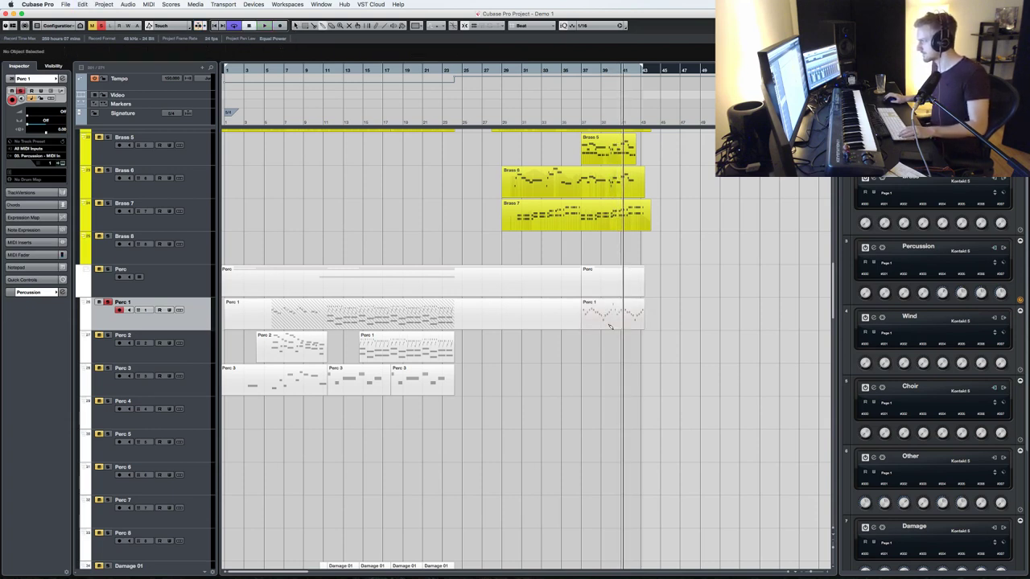
- Open the glued Perc 1 part at bar 37 in the Key Editor and copy all its notes
{"action": "left_click", "coordinate": [604, 321]}
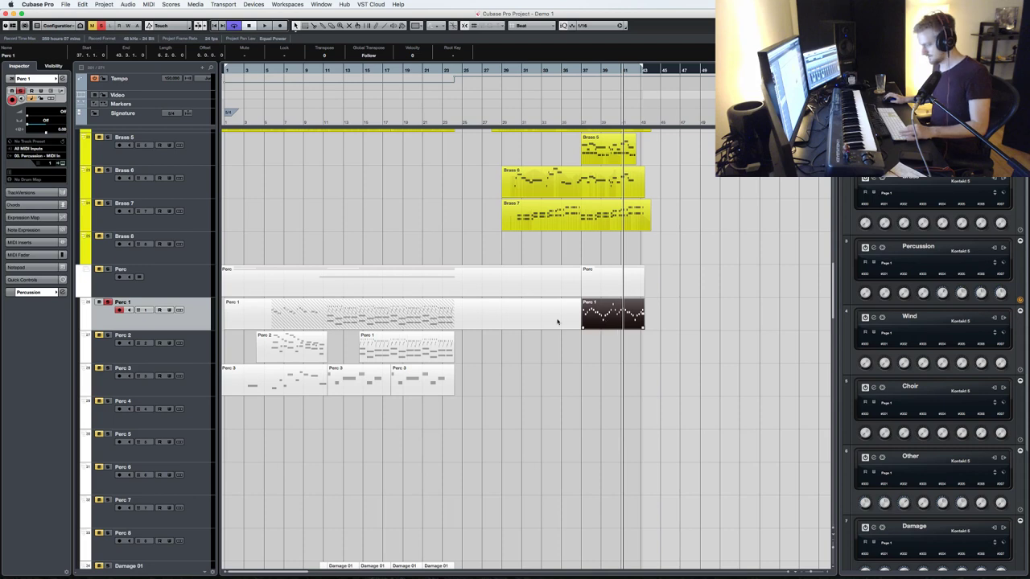
{"action": "key", "text": "Return"}
{"action": "left_click", "coordinate": [317, 395]}
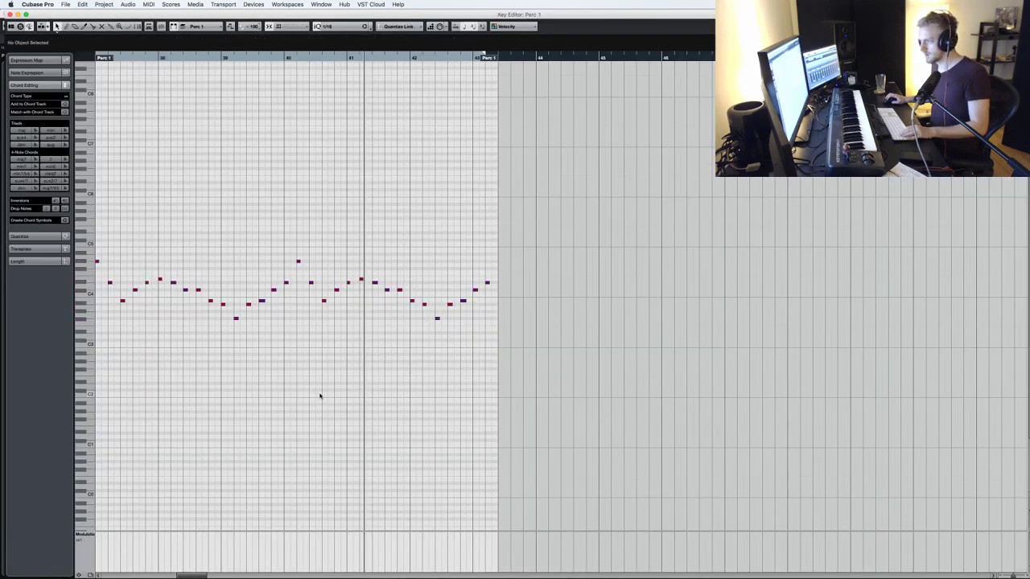
{"action": "key", "text": "super+a"}
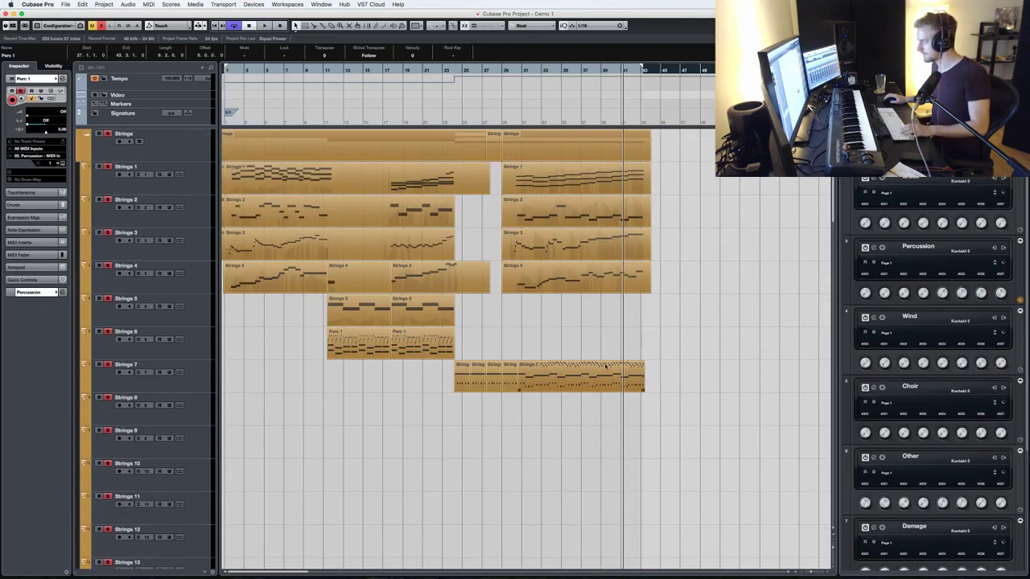
- Open the long Strings 7 part in the Key Editor and paste the copied Perc 1 notes at bar 37
{"action": "double_click", "coordinate": [605, 366]}
{"action": "key", "text": "KP_Subtract"}
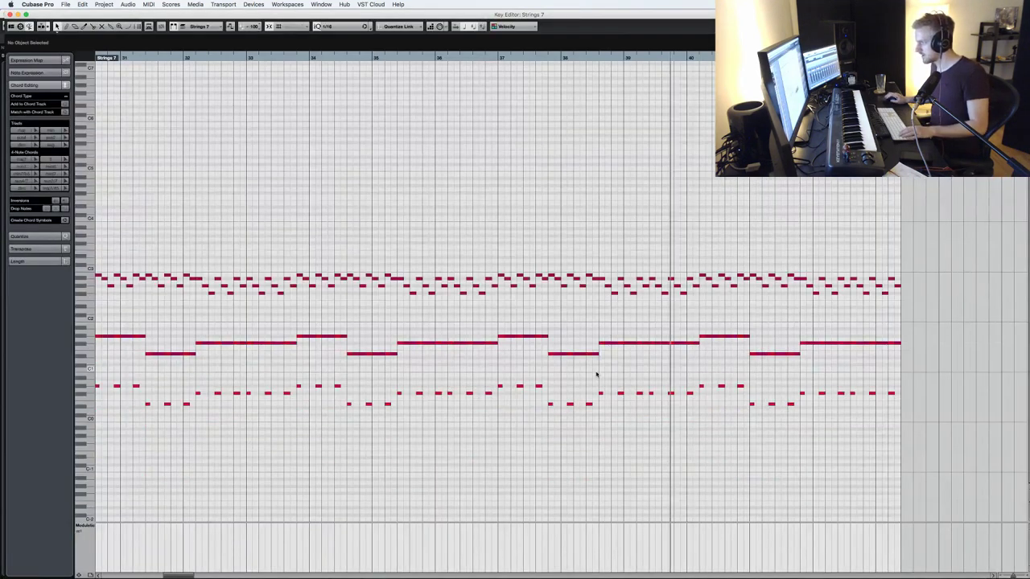
{"action": "key", "text": "minus"}
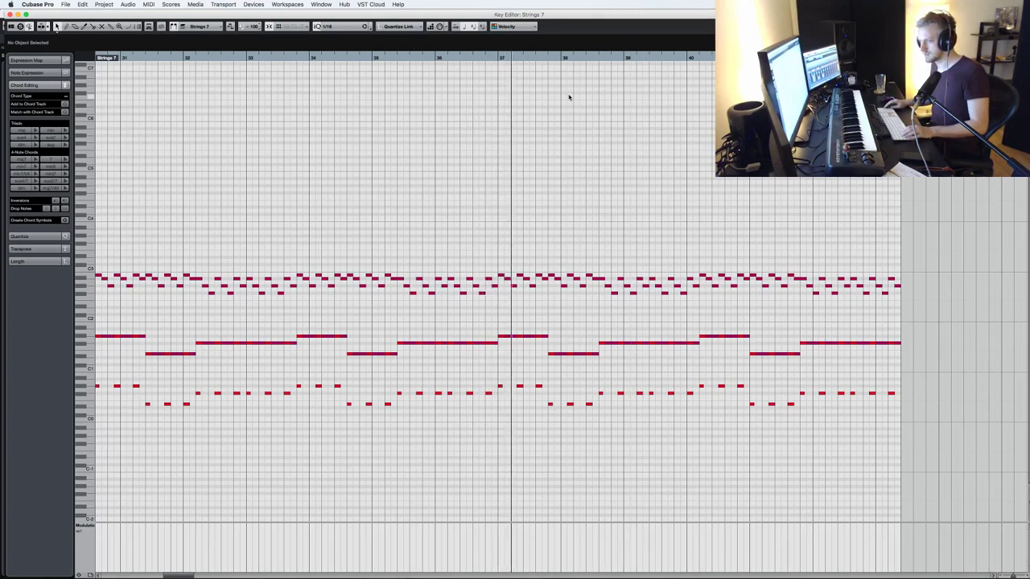
{"action": "key", "text": "minus"}
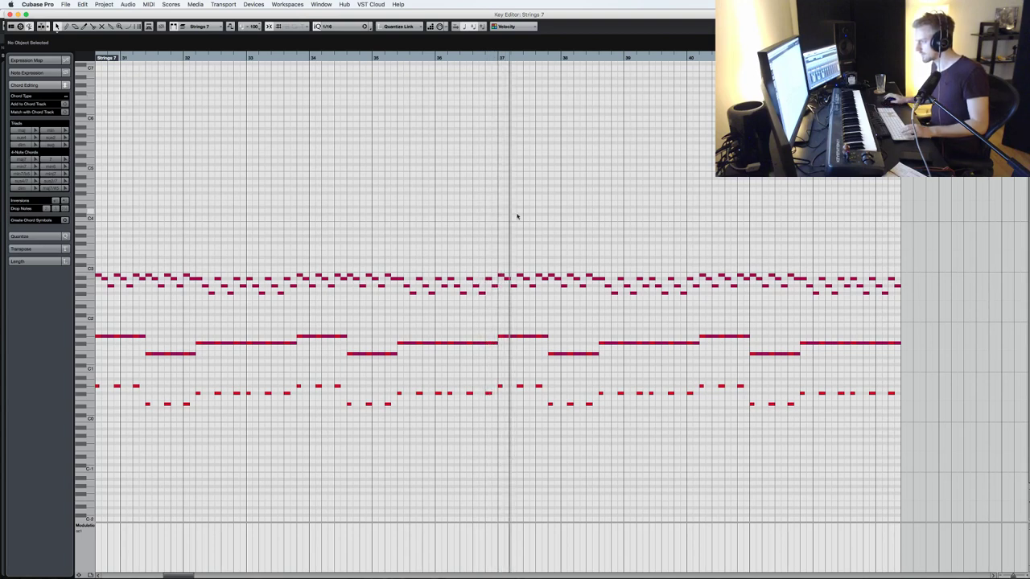
{"action": "left_click", "coordinate": [496, 58]}
{"action": "key", "text": "super+v"}
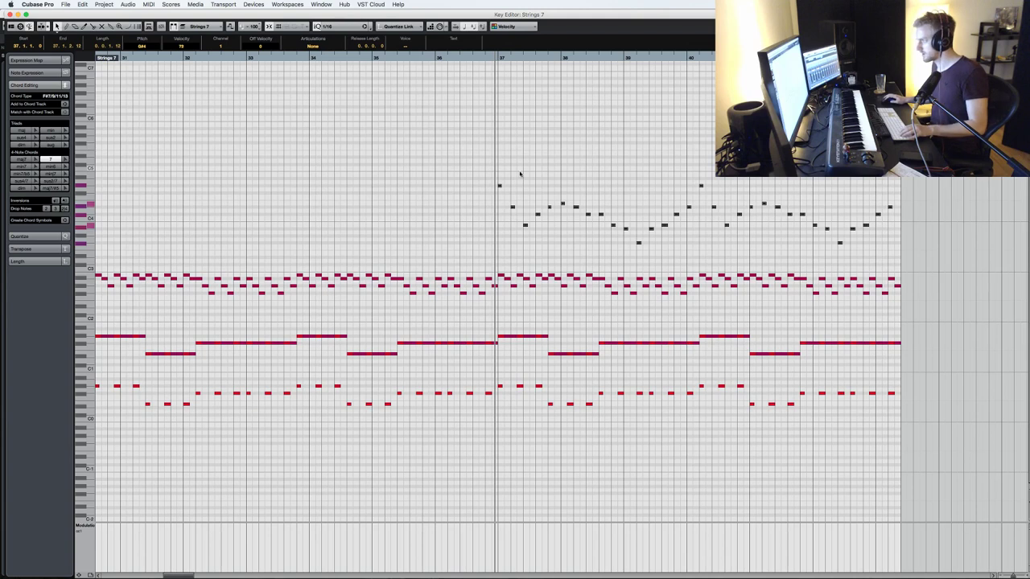
- Copy the pasted notes an eighth note later, raise the velocities of the doubled line and play it back
{"action": "left_click_drag", "start_coordinate": [500, 186], "coordinate": [507, 187], "text": "alt"}
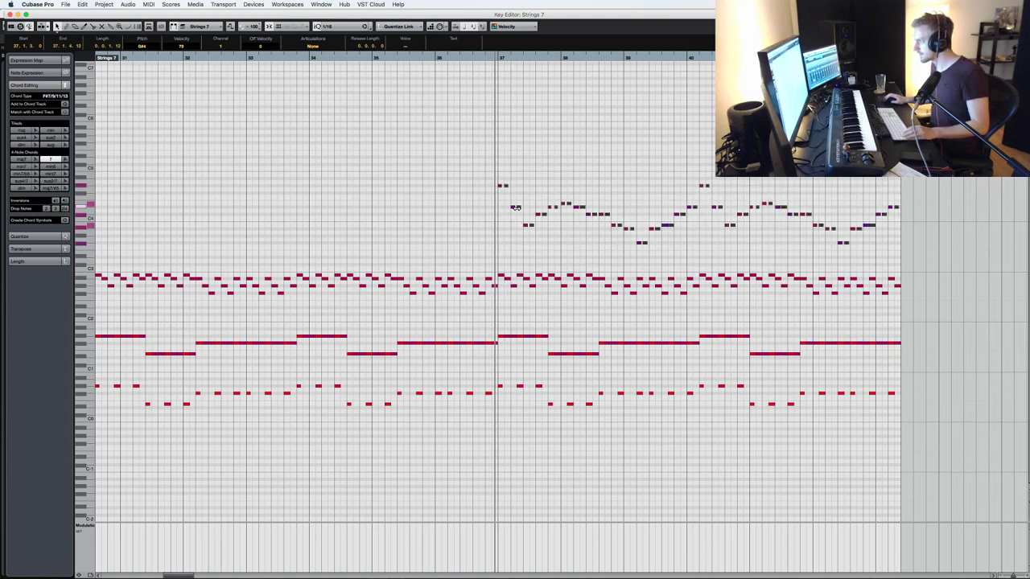
{"action": "left_click_drag", "start_coordinate": [496, 82], "coordinate": [975, 256]}
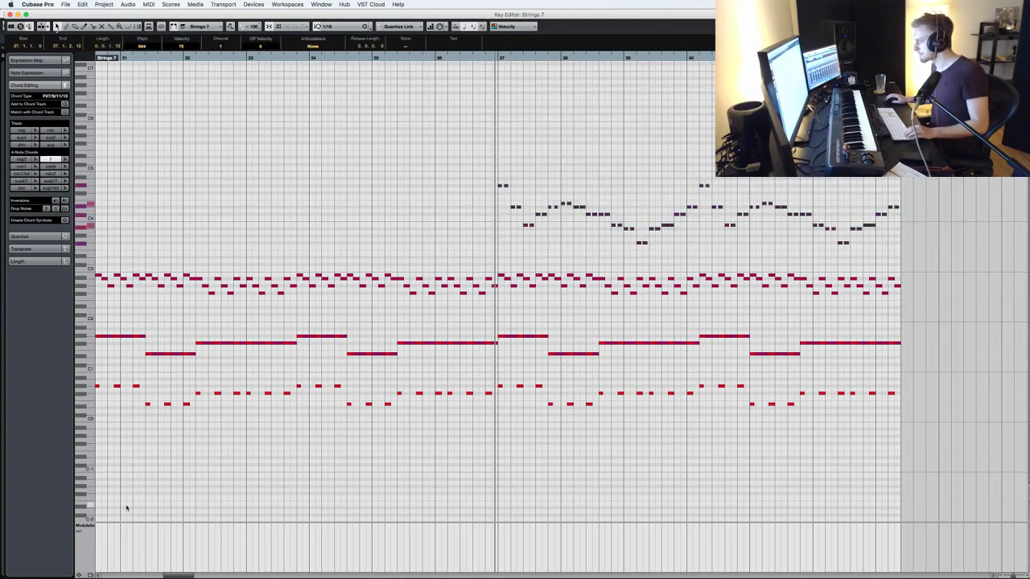
{"action": "left_click", "coordinate": [97, 531]}
{"action": "left_click", "coordinate": [113, 538]}
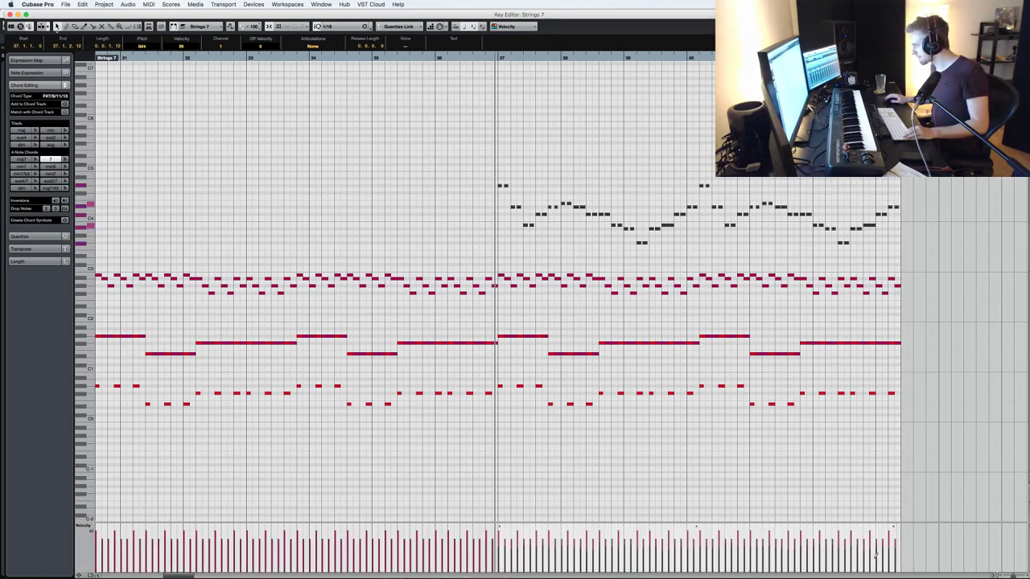
{"action": "key", "text": "KP_Subtract"}
{"action": "key", "text": "space"}
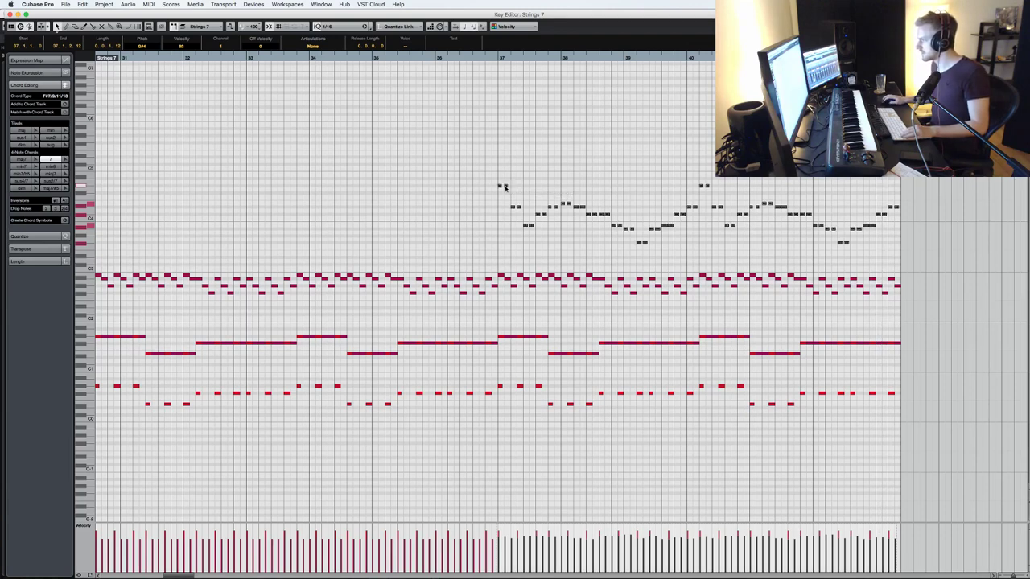
- Fill the gaps in the doubled line with copies a sixteenth later, keeping the part's boundary, and play the result
{"action": "key", "text": "g"}
{"action": "key", "text": "h"}
{"action": "key", "text": "h"}
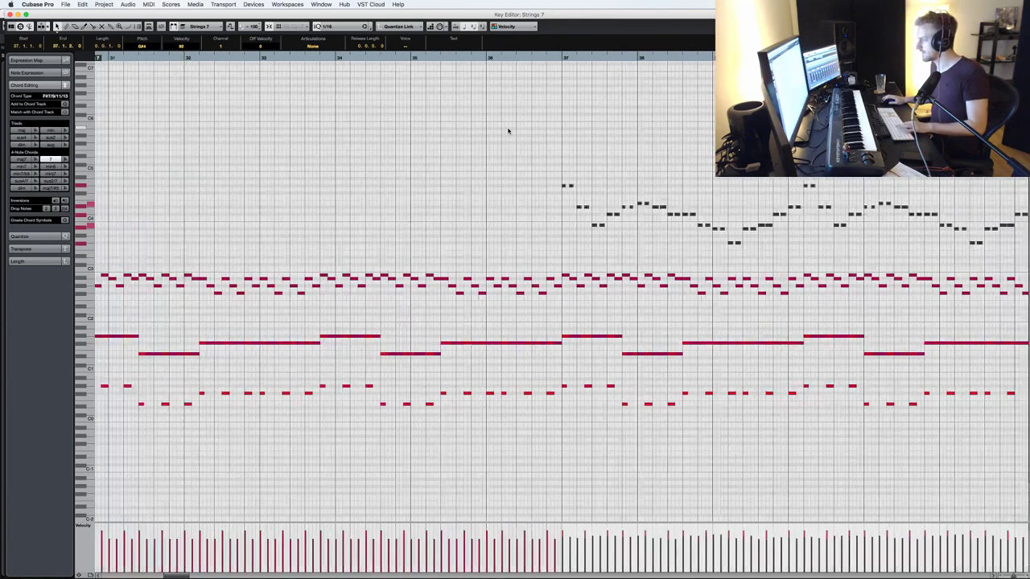
{"action": "left_click_drag", "start_coordinate": [567, 187], "coordinate": [571, 188]}
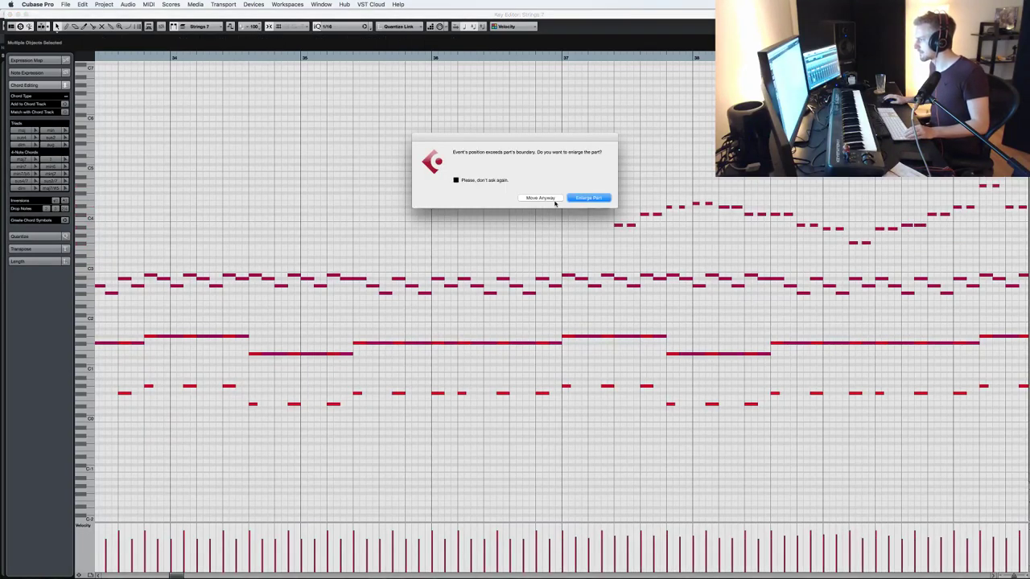
{"action": "left_click", "coordinate": [538, 197]}
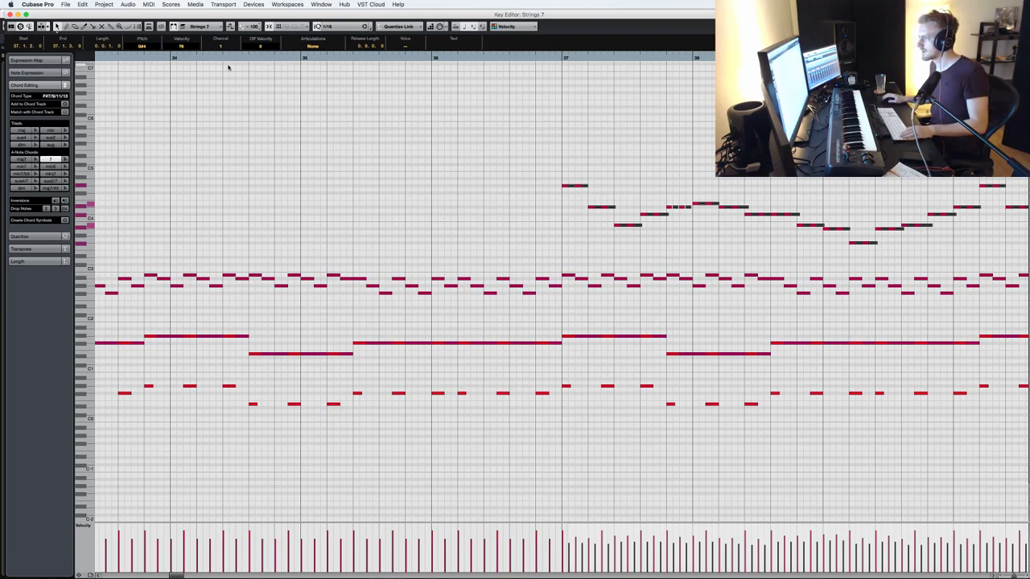
{"action": "key", "text": "space"}
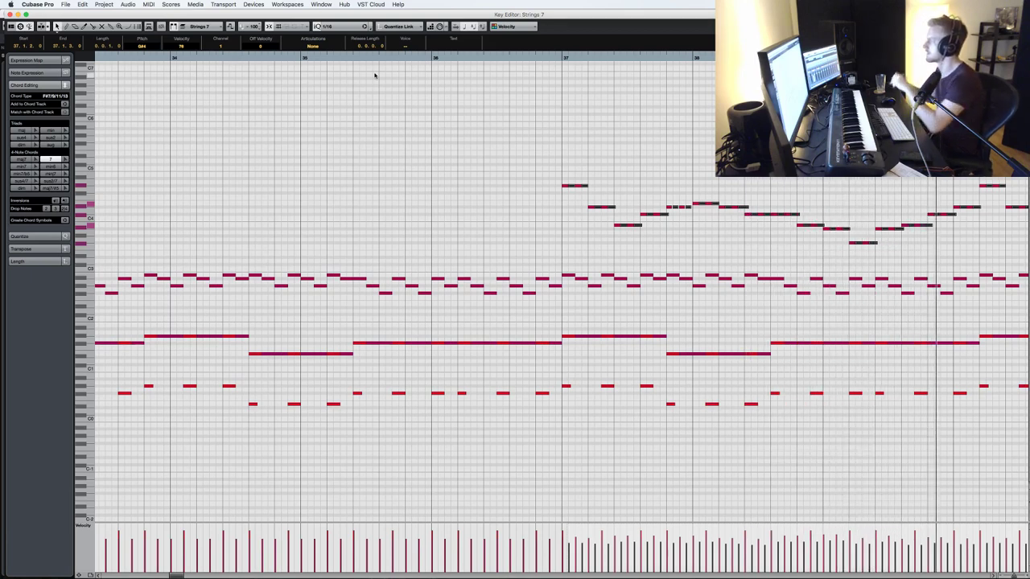
- Close the Strings 7 editor, place the playback position around bar 30 and solo the whole Strings group
{"action": "key", "text": "g"}
{"action": "key", "text": "g"}
{"action": "key", "text": "g"}
{"action": "key", "text": "g"}
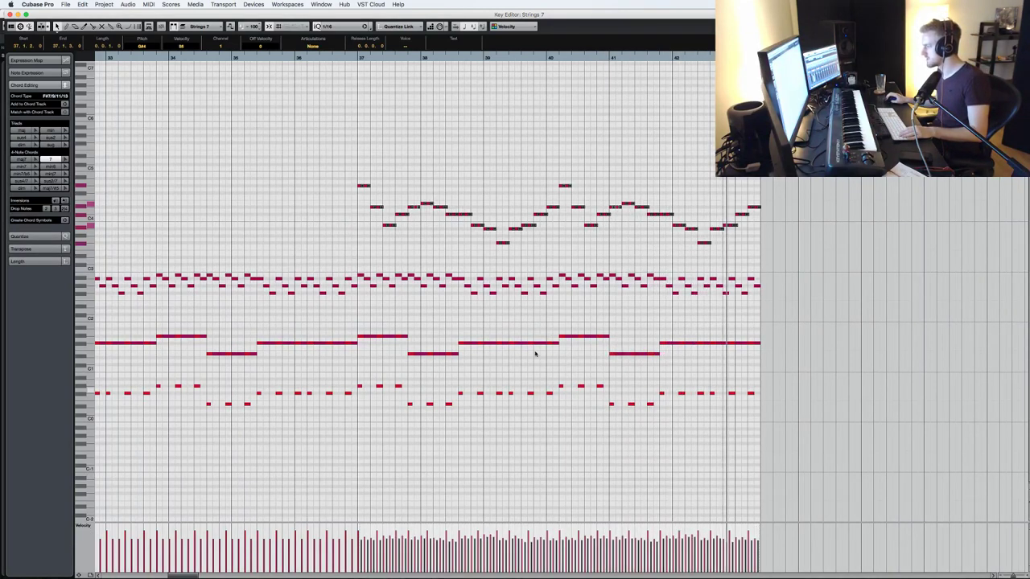
{"action": "key", "text": "Return"}
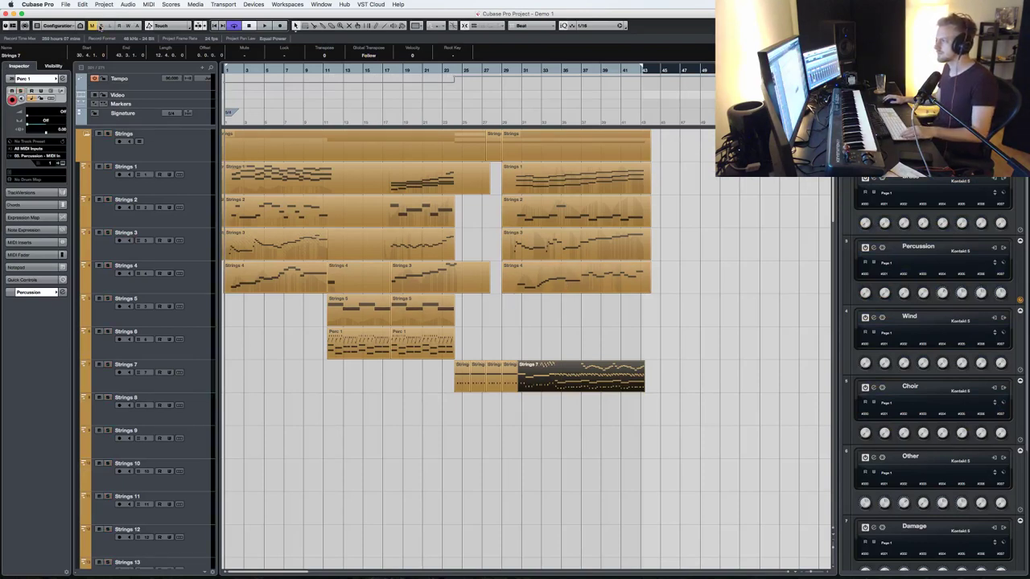
{"action": "left_click", "coordinate": [511, 69]}
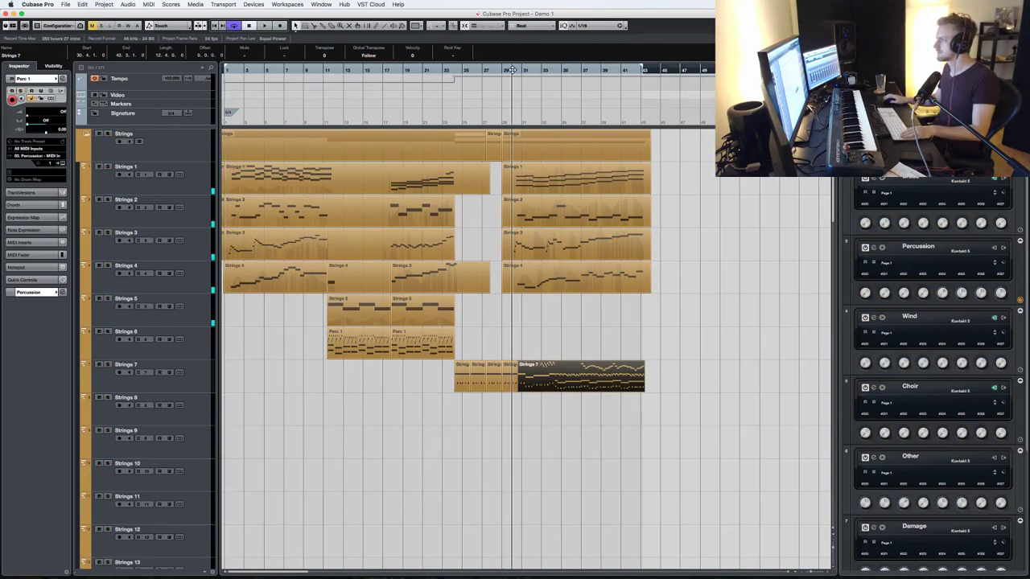
{"action": "left_click", "coordinate": [107, 134]}
- Inspect the Strings 2 and Strings 3 parts starting at bar 29 in the Key Editor
{"action": "left_click", "coordinate": [551, 213]}
{"action": "double_click", "coordinate": [551, 213]}
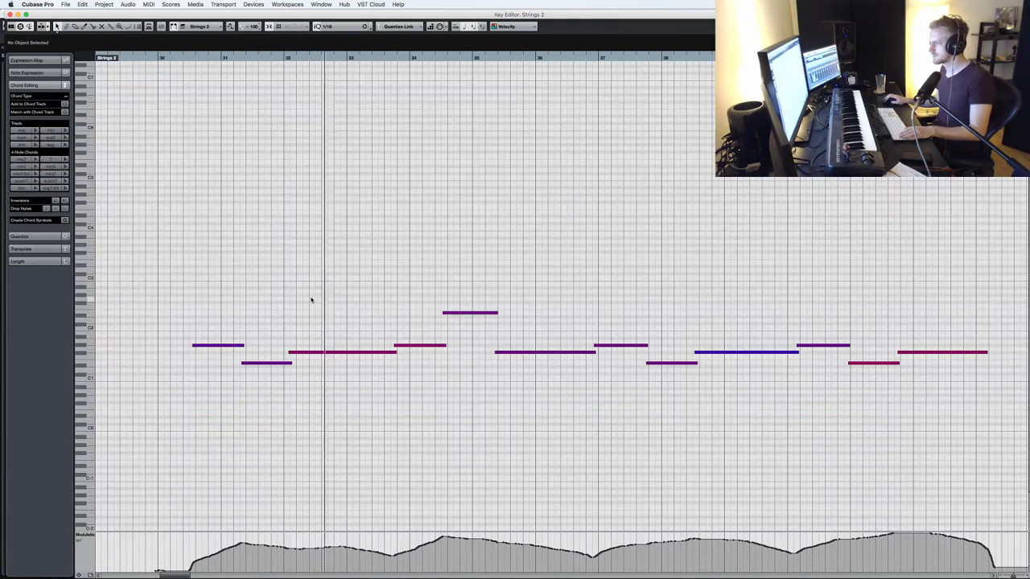
{"action": "key", "text": "space"}
{"action": "key", "text": "Return"}
{"action": "double_click", "coordinate": [559, 254]}
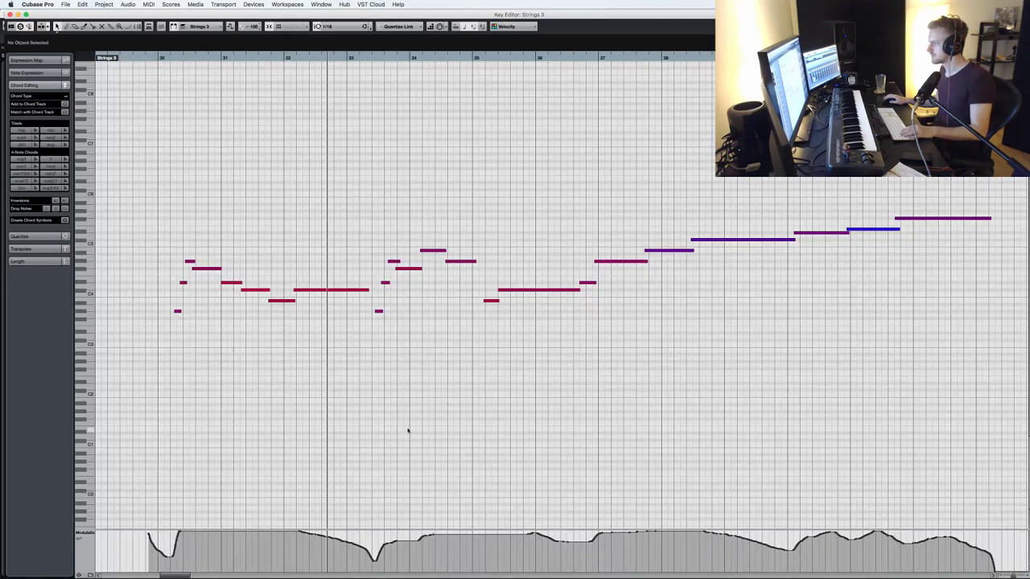
{"action": "key", "text": "Return"}
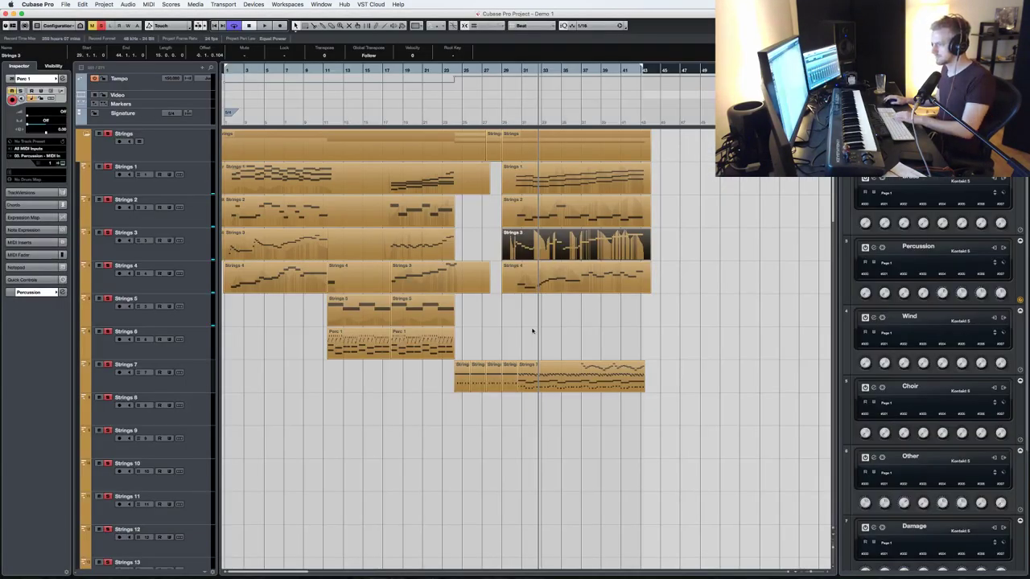
- Reopen the later Strings 3 part and show its Expression (CC 11) data in the controller lane
{"action": "key", "text": "Return"}
{"action": "left_click", "coordinate": [94, 539]}
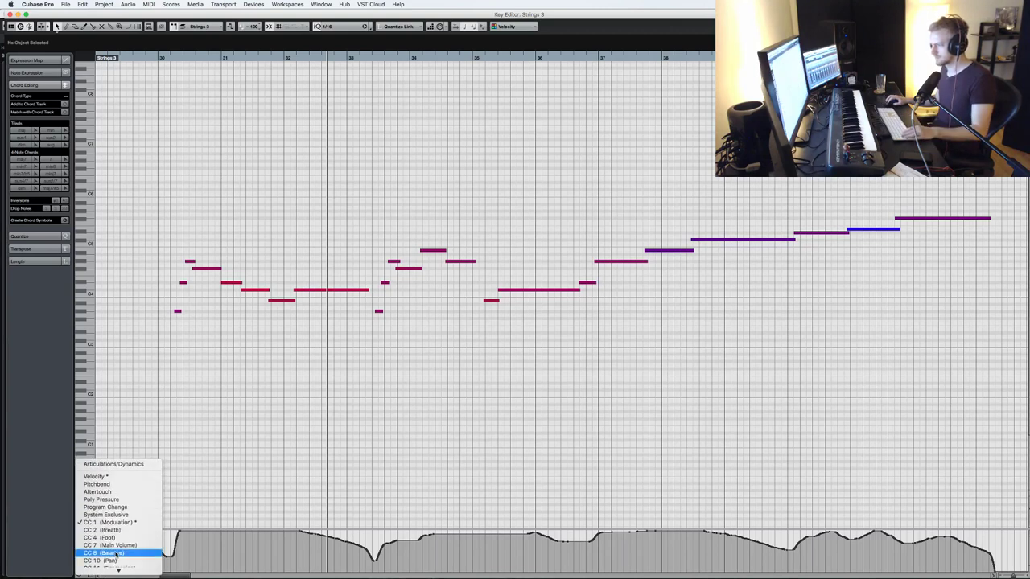
{"action": "left_click", "coordinate": [119, 553]}
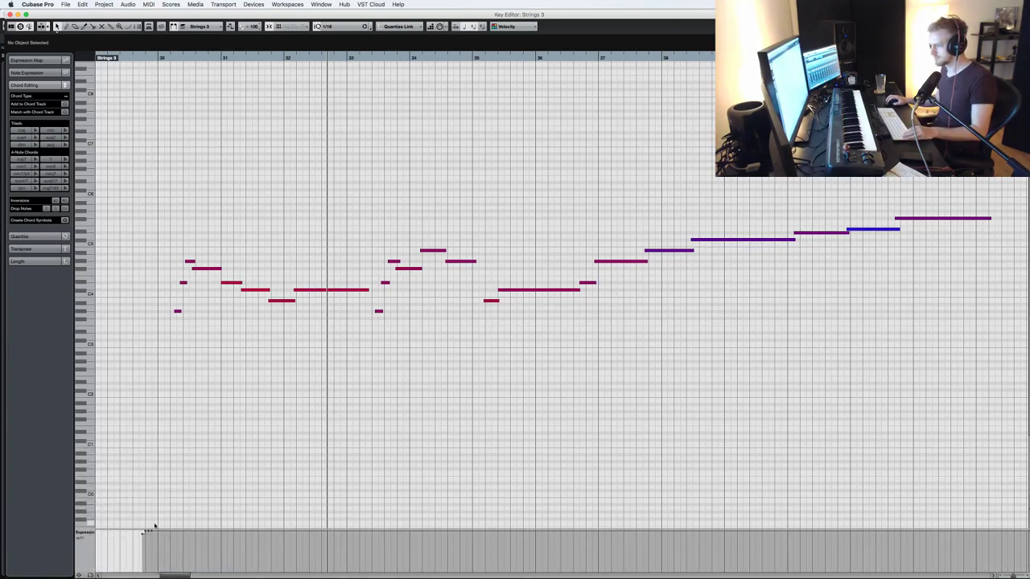
- Play back the Strings 3 part, extend the G#4 note held into bar 35 to the start of the next note, and close the editor
{"action": "key", "text": "KP_Subtract"}
{"action": "key", "text": "space"}
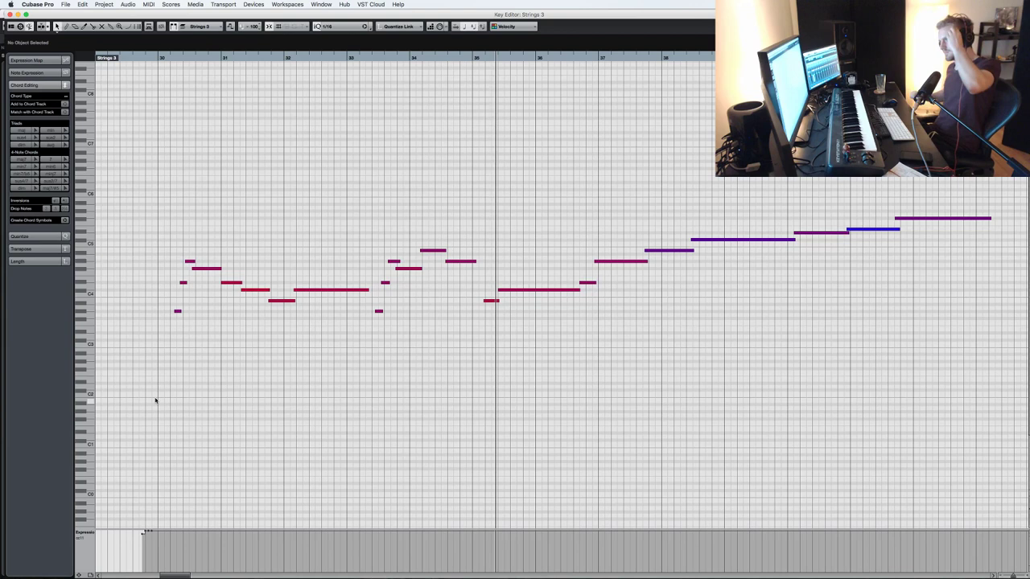
{"action": "left_click", "coordinate": [476, 261]}
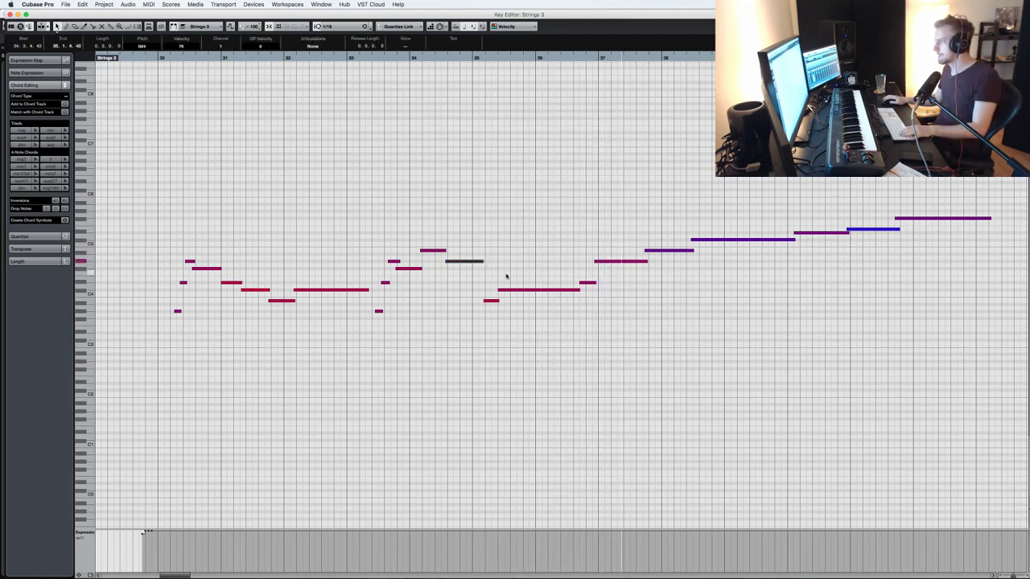
{"action": "key", "text": "Escape"}
- Open the long Strings 7 part and lengthen the short repeated D#4 melody notes at bar 41 to full sixteenths
{"action": "double_click", "coordinate": [611, 385]}
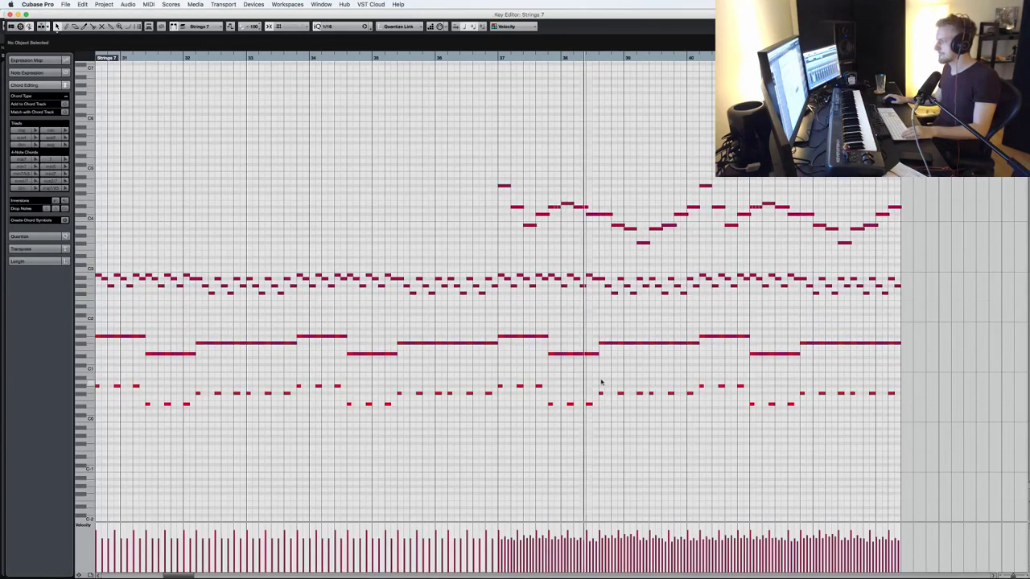
{"action": "left_click_drag", "start_coordinate": [471, 249], "coordinate": [893, 178]}
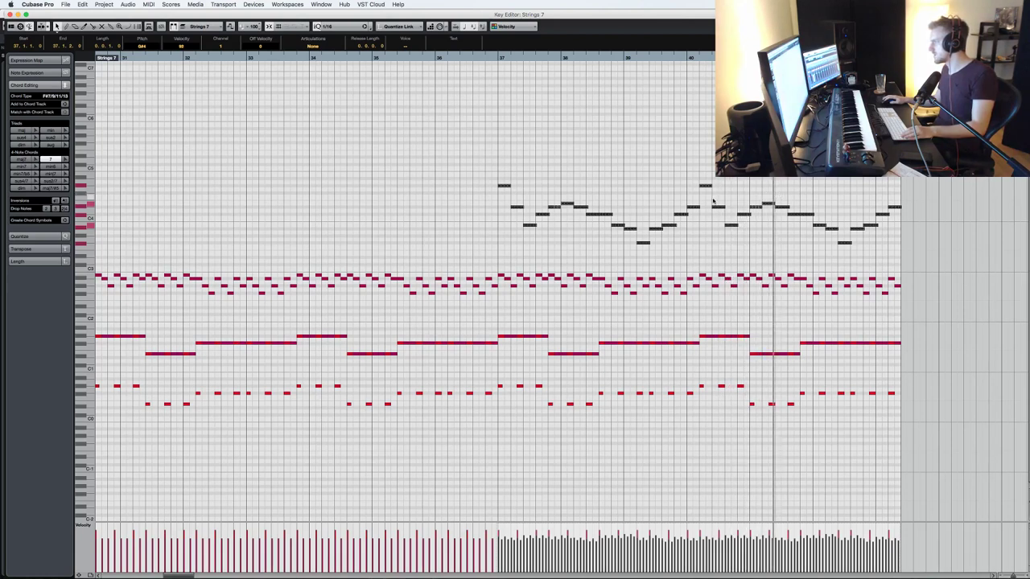
{"action": "key", "text": "h"}
{"action": "key", "text": "h"}
{"action": "key", "text": "h"}
{"action": "key", "text": "h"}
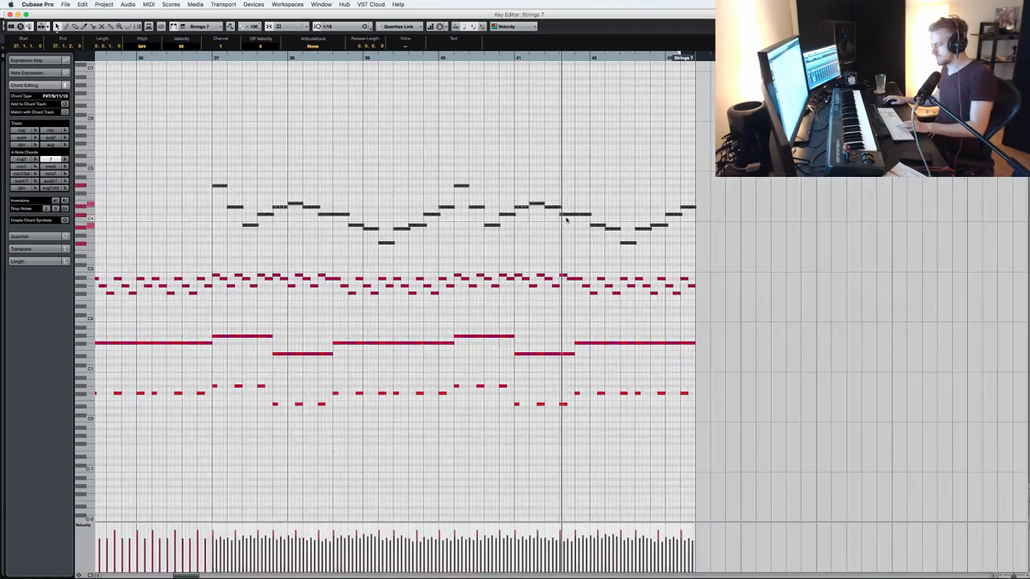
{"action": "left_click", "coordinate": [491, 218]}
{"action": "left_click", "coordinate": [483, 206]}
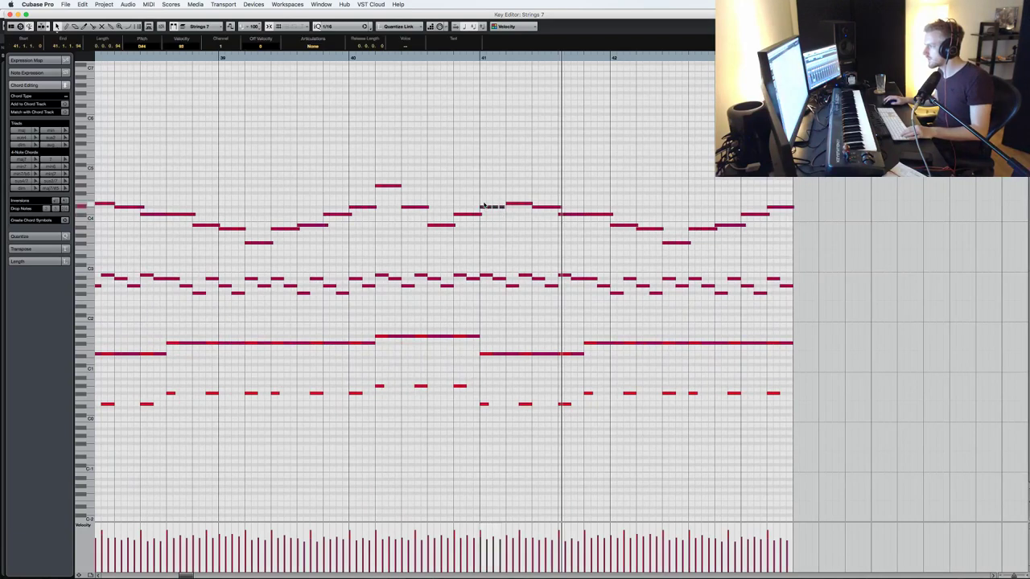
- Lengthen the matching short D#4 melody notes on beat 5 of bar 37 to full sixteenths
{"action": "scroll", "coordinate": [494, 234], "scroll_direction": "left", "scroll_amount": 3}
{"action": "left_click_drag", "start_coordinate": [376, 219], "coordinate": [359, 208]}
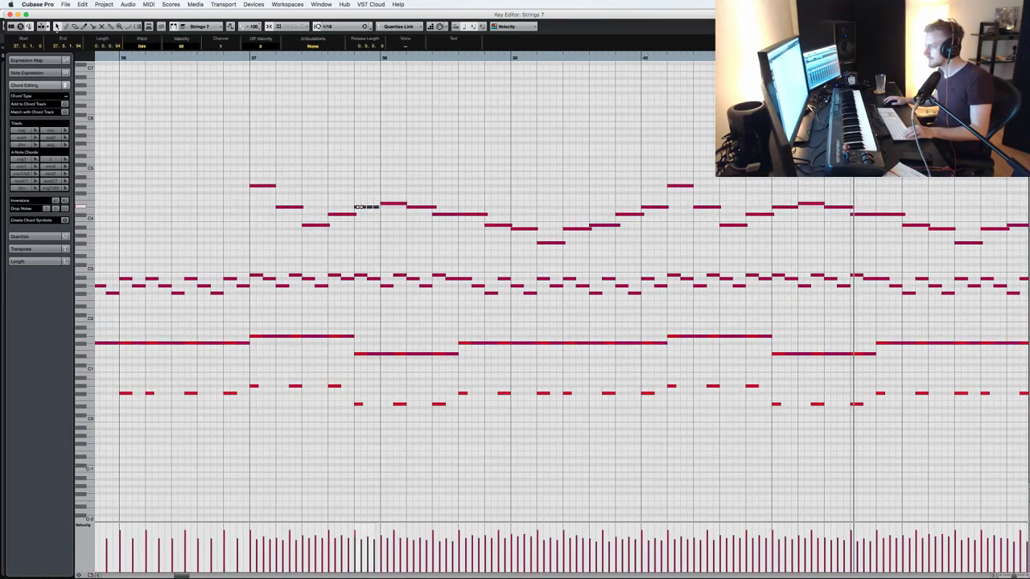
{"action": "scroll", "coordinate": [366, 215], "scroll_direction": "right", "scroll_amount": 4}
{"action": "scroll", "coordinate": [392, 234], "scroll_direction": "left", "scroll_amount": 1}
{"action": "key", "text": "h"}
{"action": "key", "text": "h"}
{"action": "key", "text": "h"}
{"action": "key", "text": "h"}
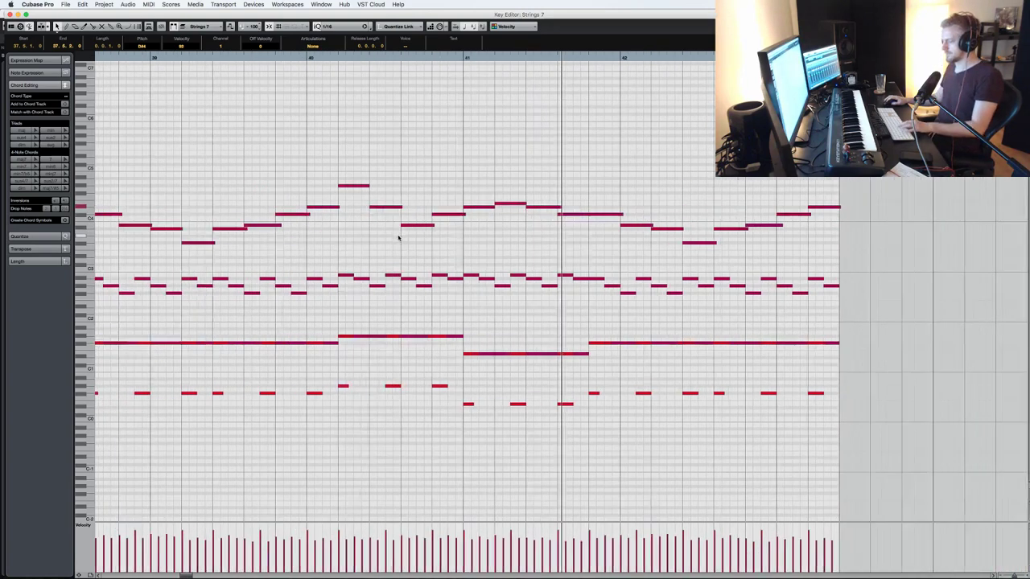
- Select the whole upper melody from bar 37 to the end of the Strings 7 part and play it back
{"action": "key", "text": "g"}
{"action": "key", "text": "g"}
{"action": "key", "text": "g"}
{"action": "key", "text": "g"}
{"action": "key", "text": "g"}
{"action": "left_click_drag", "start_coordinate": [229, 257], "coordinate": [641, 205]}
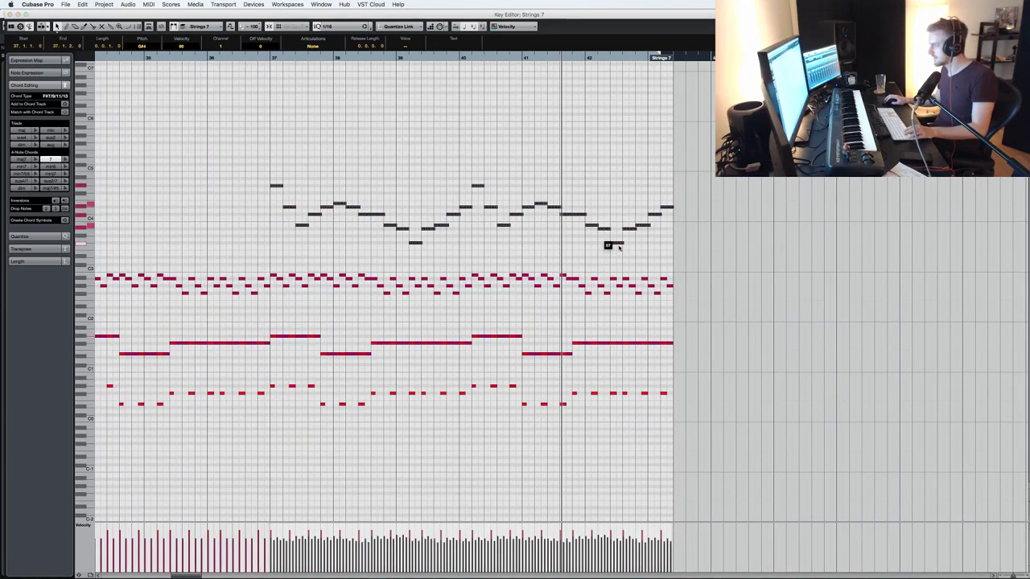
{"action": "key", "text": "KP_Subtract"}
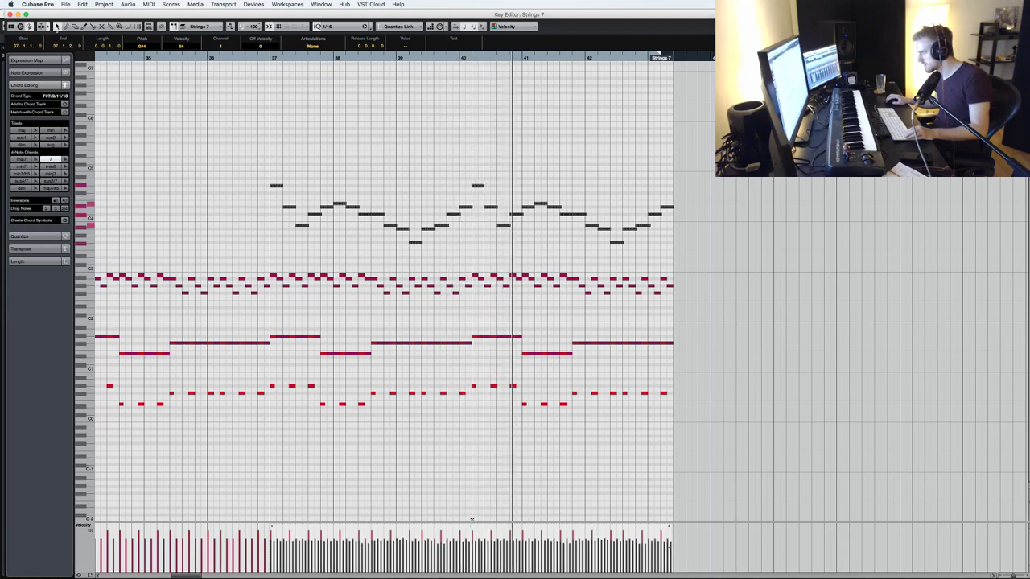
- Try the upper melody from bar 37 one octave higher and move it back down an octave
{"action": "left_click_drag", "start_coordinate": [261, 263], "coordinate": [697, 109]}
{"action": "key", "text": "shift+Up"}
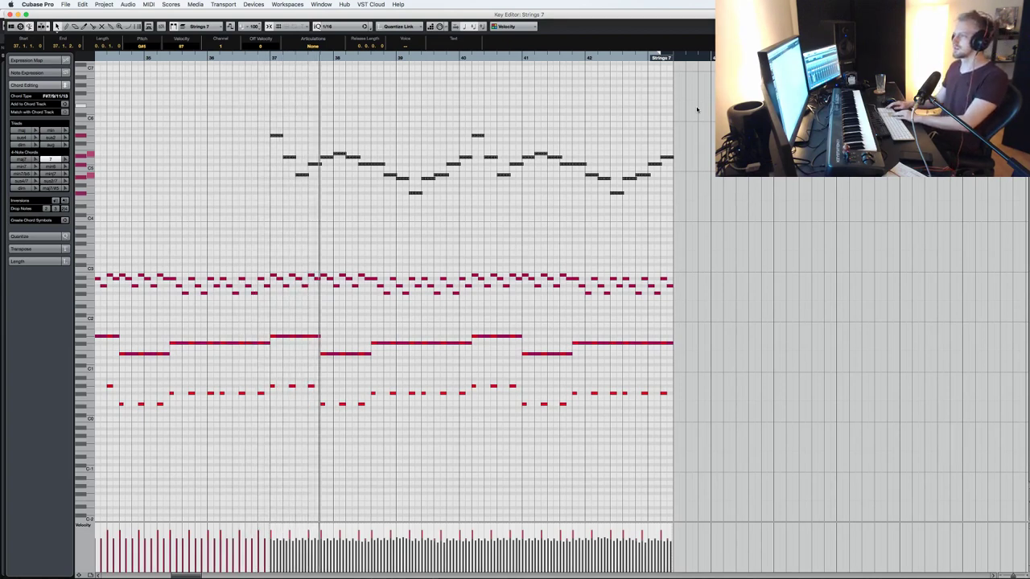
{"action": "key", "text": "shift+Down"}
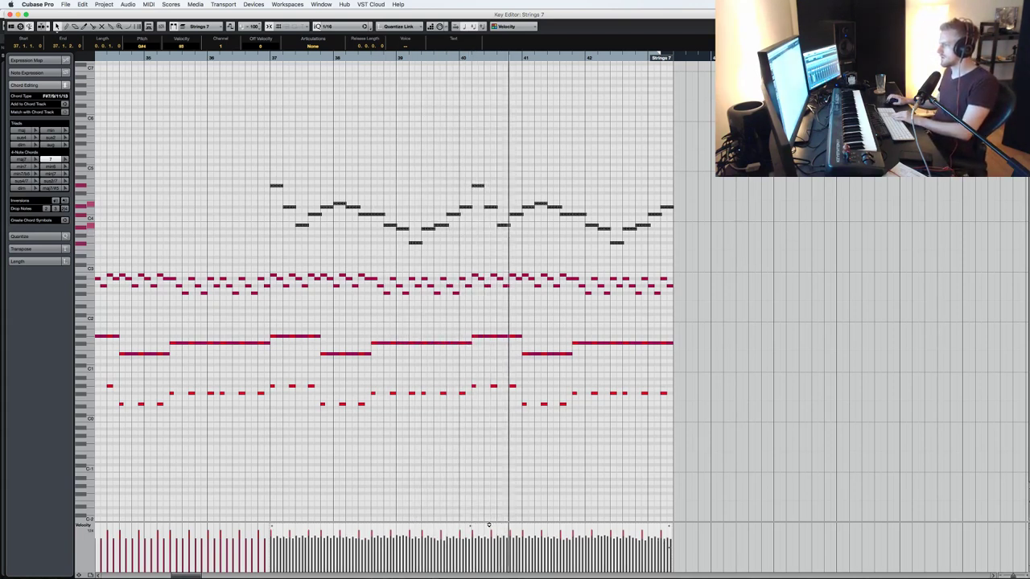
- Close the editor, play the arrangement with the Strings unsoloed and review the brass and percussion tracks
{"action": "key", "text": "Return"}
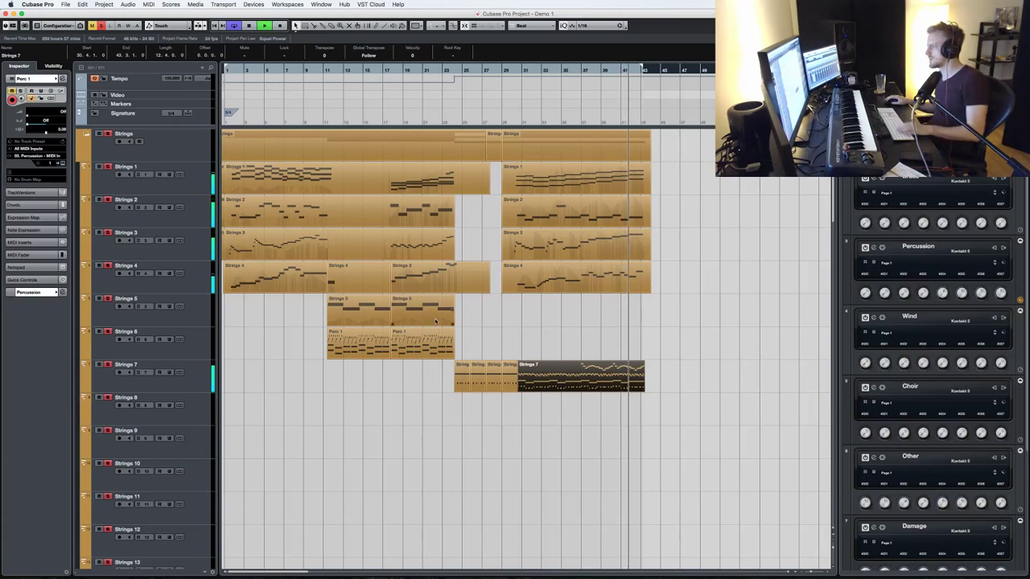
{"action": "key", "text": "space"}
{"action": "key", "text": "space"}
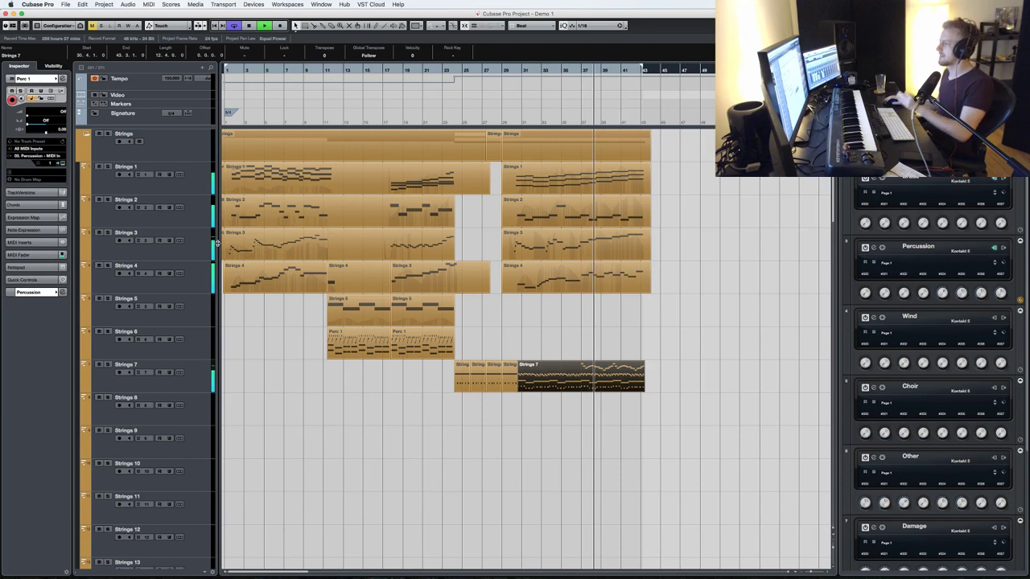
{"action": "scroll", "coordinate": [574, 292], "scroll_direction": "down", "scroll_amount": 15}
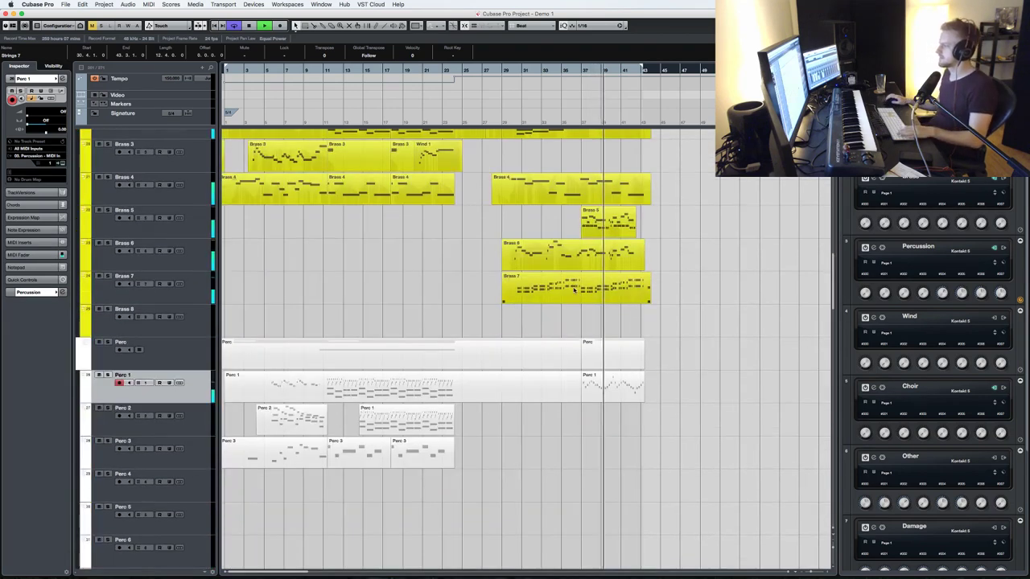
{"action": "scroll", "coordinate": [574, 292], "scroll_direction": "down", "scroll_amount": 5}
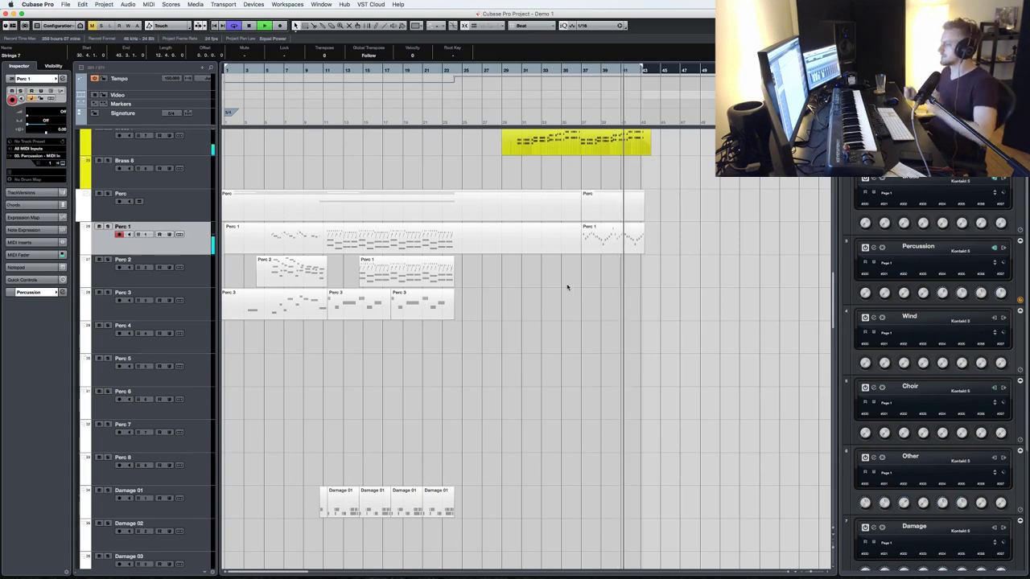
{"action": "scroll", "coordinate": [442, 358], "scroll_direction": "down", "scroll_amount": 1}
- Select the Damage 02 track, open its assigned instrument to check it and close the instrument window
{"action": "left_click", "coordinate": [208, 515]}
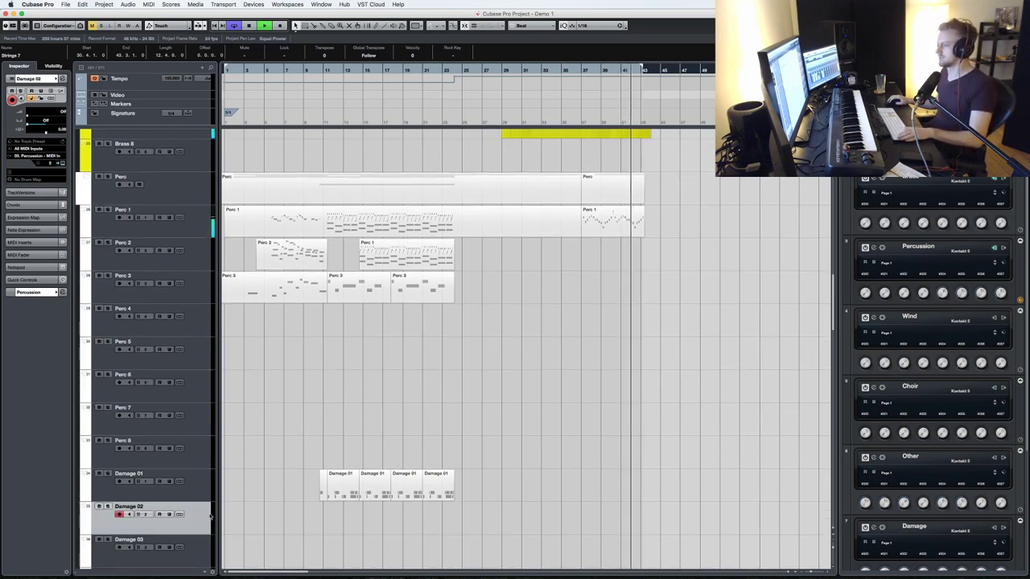
{"action": "key", "text": "e"}
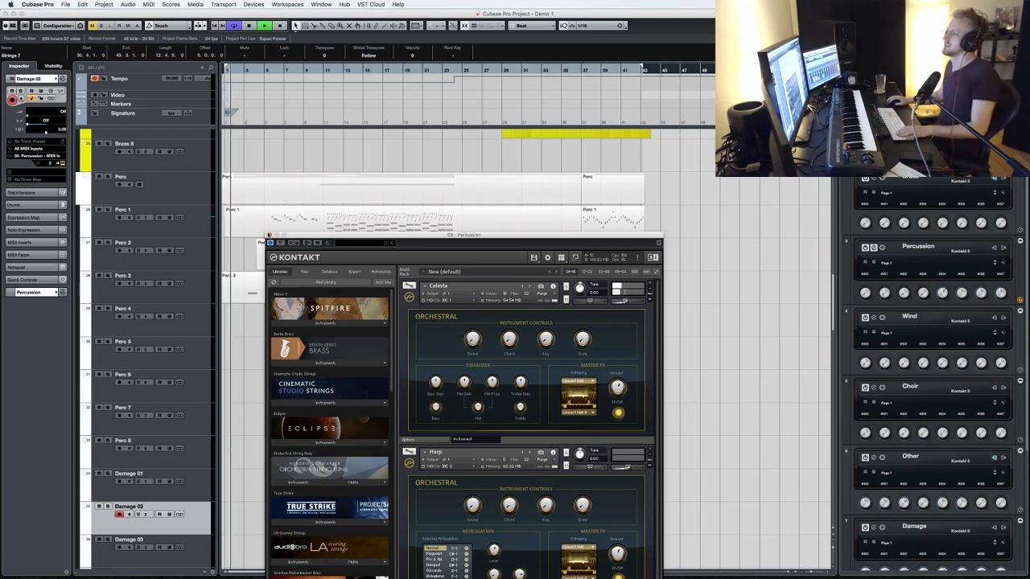
{"action": "left_click", "coordinate": [269, 234]}
{"action": "scroll", "coordinate": [243, 311], "scroll_direction": "down", "scroll_amount": 2}
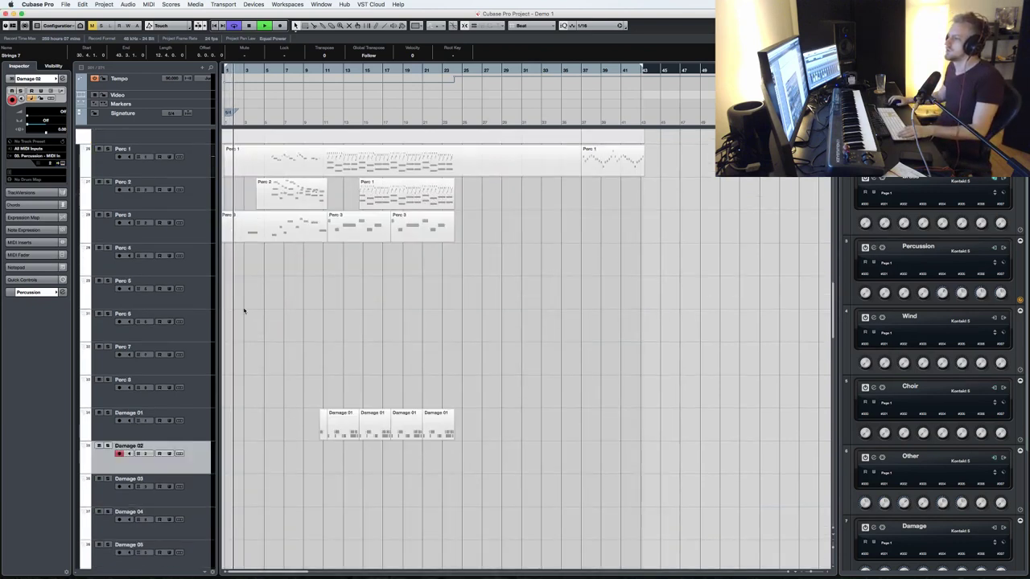
- Route the Damage 02 track's MIDI output to 07. Damage - MIDI In
{"action": "left_click", "coordinate": [59, 156]}
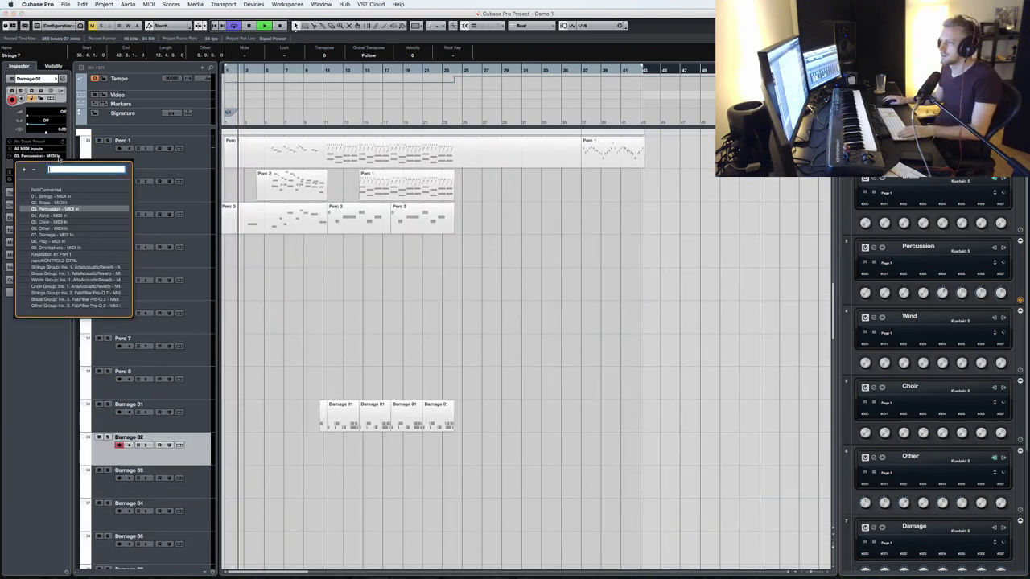
{"action": "left_click", "coordinate": [64, 241]}
{"action": "left_click", "coordinate": [46, 157]}
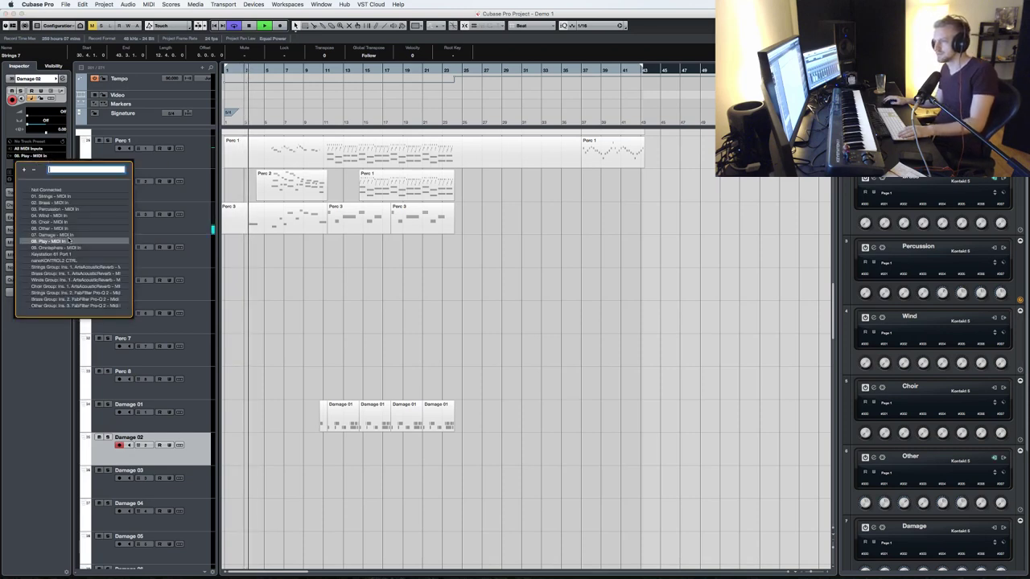
{"action": "left_click", "coordinate": [68, 241]}
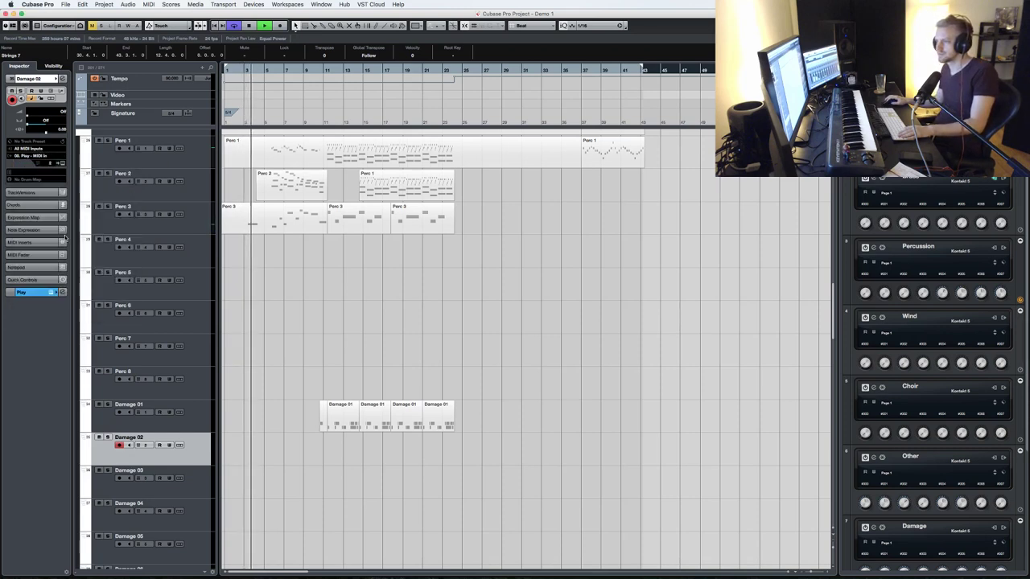
{"action": "left_click", "coordinate": [50, 159]}
{"action": "left_click", "coordinate": [53, 235]}
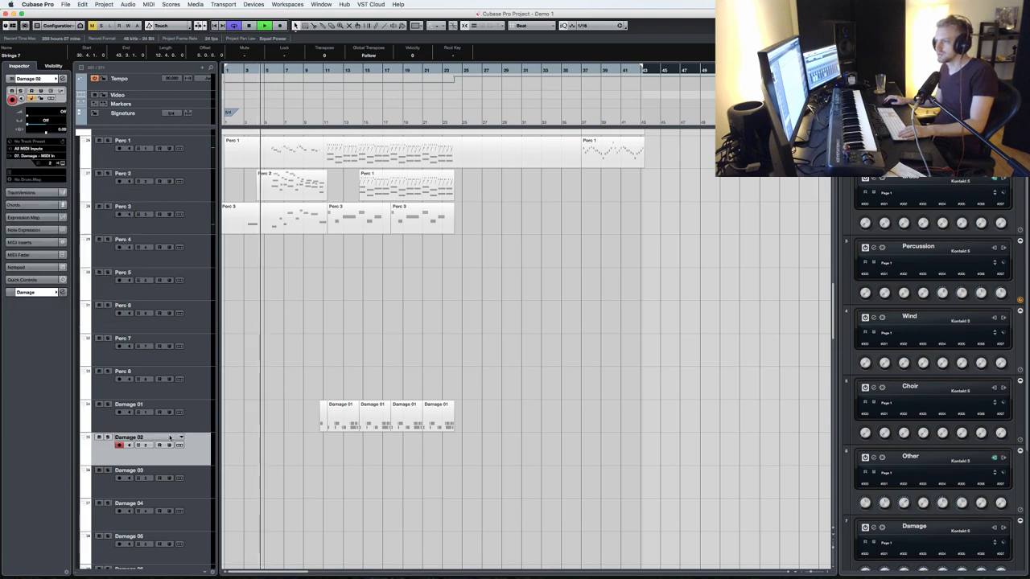
- Remove the Play instrument from the VST instrument rack and select the Damage 03 track
{"action": "scroll", "coordinate": [955, 354], "scroll_direction": "down", "scroll_amount": 3}
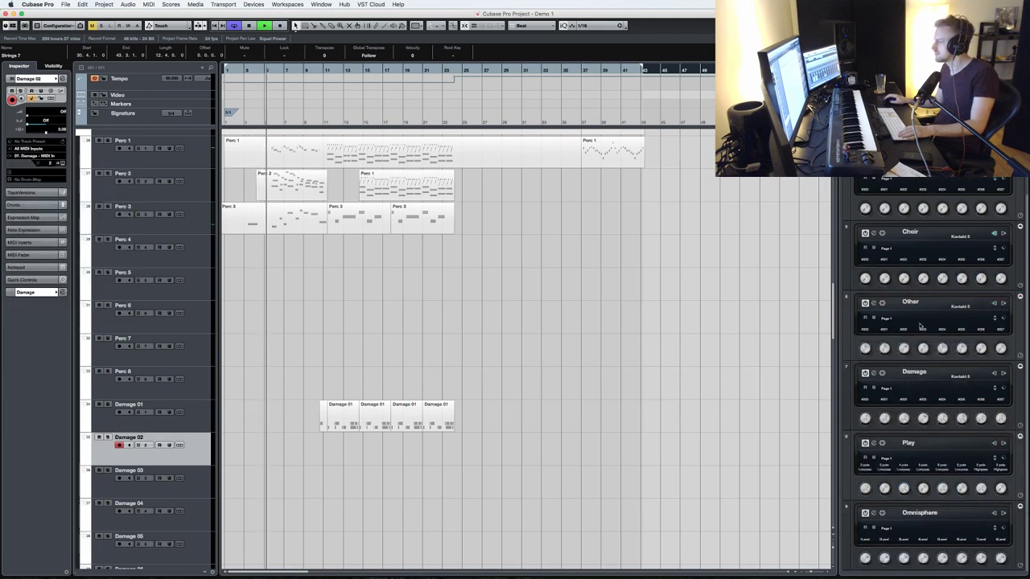
{"action": "left_click", "coordinate": [917, 443]}
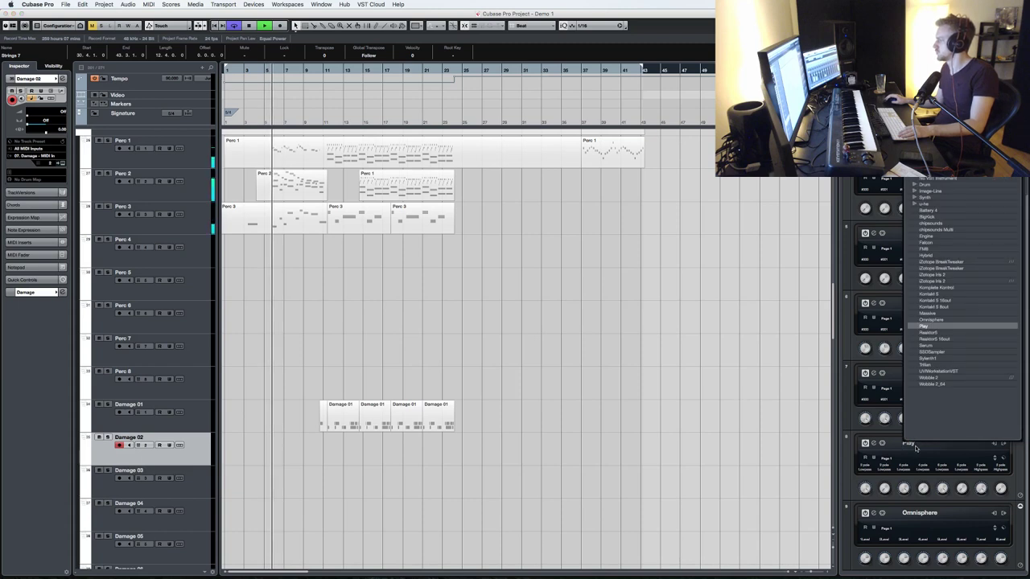
{"action": "left_click", "coordinate": [929, 293]}
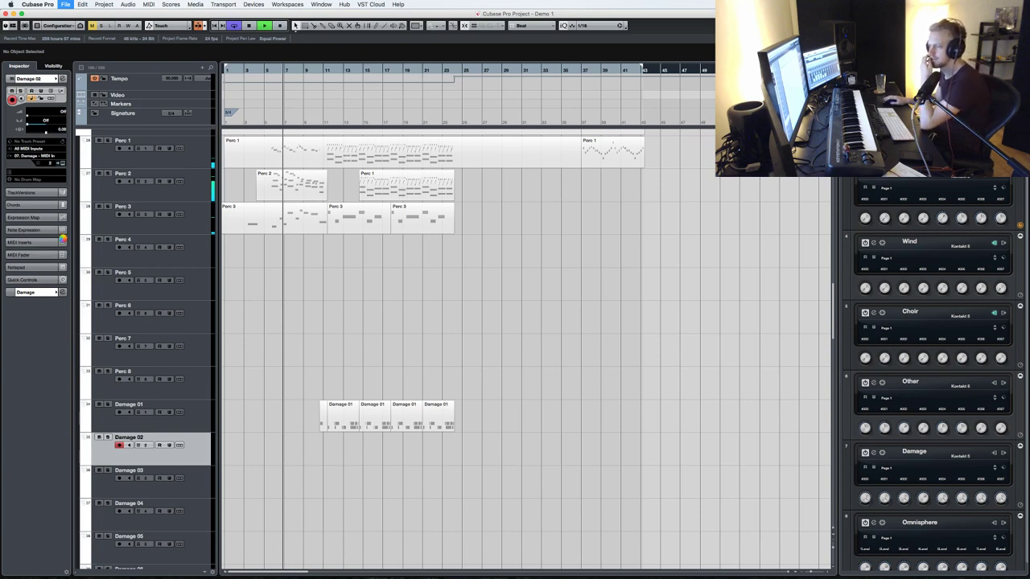
{"action": "key", "text": "Down"}
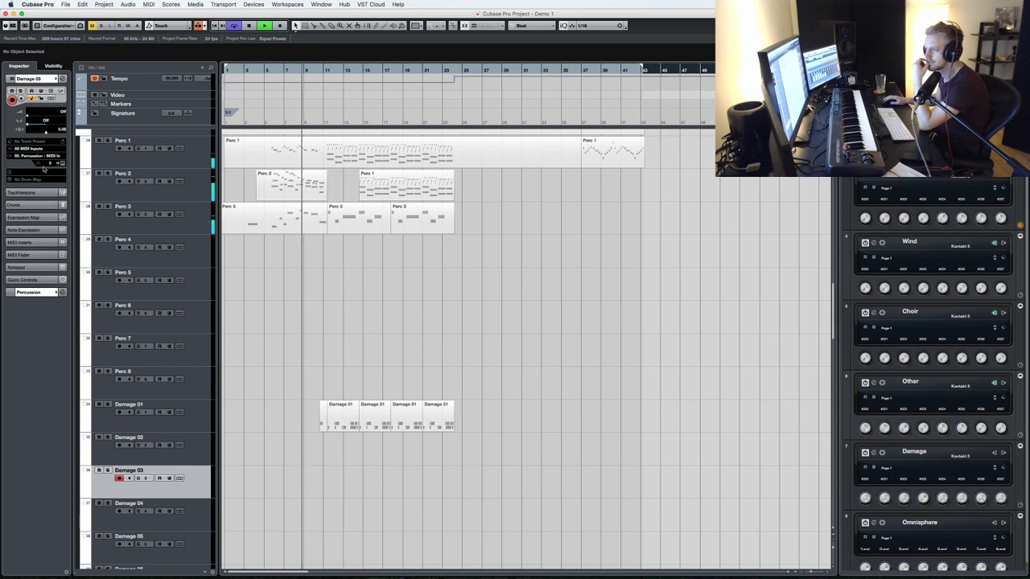
- Route the Damage 03 track's MIDI output to 07. Damage - MIDI In
{"action": "left_click", "coordinate": [40, 156]}
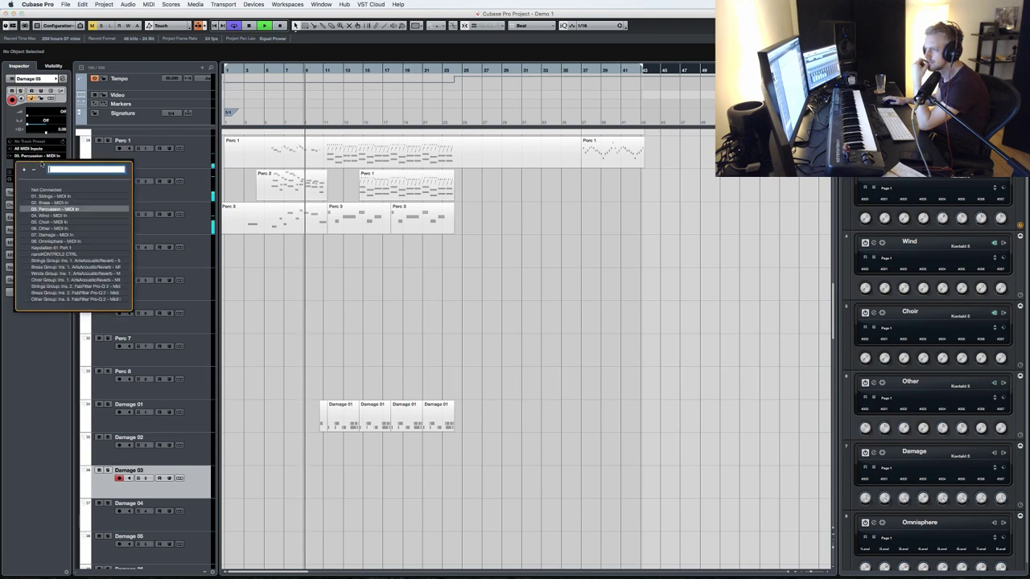
{"action": "left_click", "coordinate": [61, 234]}
- Load the HZ Percussion Taiko Hits patch into the Damage 02 track's Kontakt instrument and switch it to Taiko Ensemble
{"action": "left_click", "coordinate": [186, 453]}
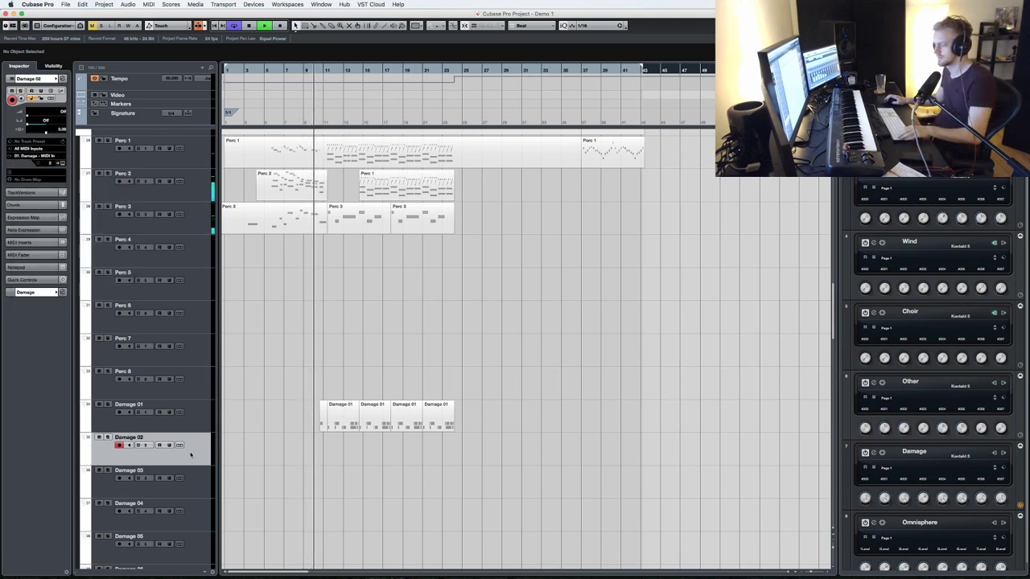
{"action": "key", "text": "e"}
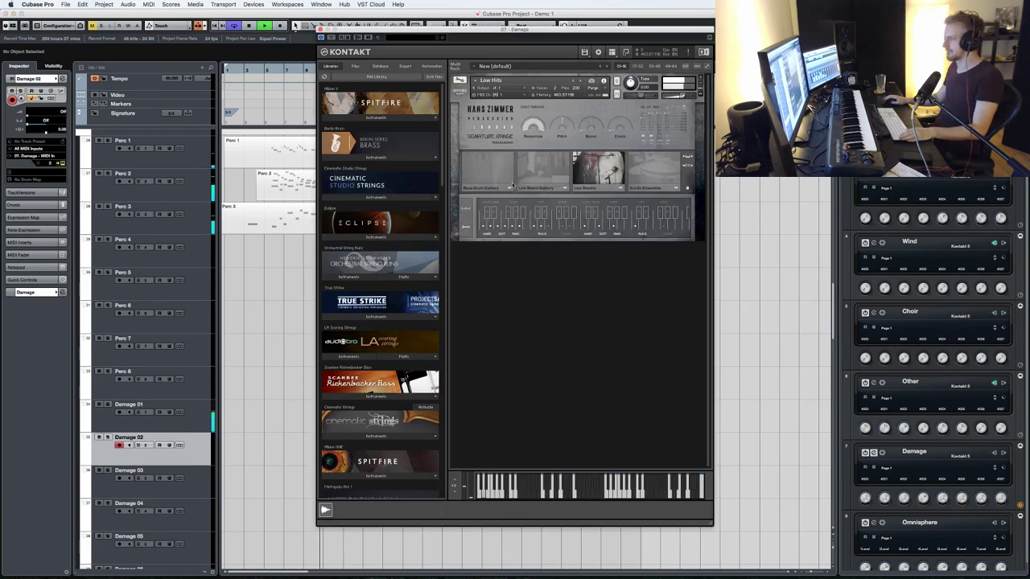
{"action": "scroll", "coordinate": [377, 322], "scroll_direction": "down", "scroll_amount": 8}
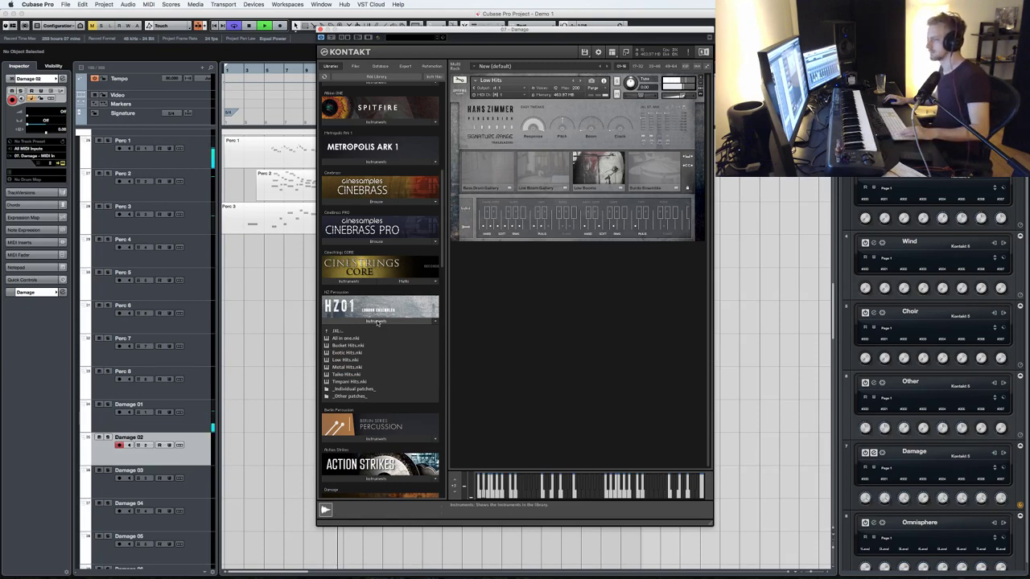
{"action": "left_click_drag", "start_coordinate": [354, 375], "coordinate": [561, 265]}
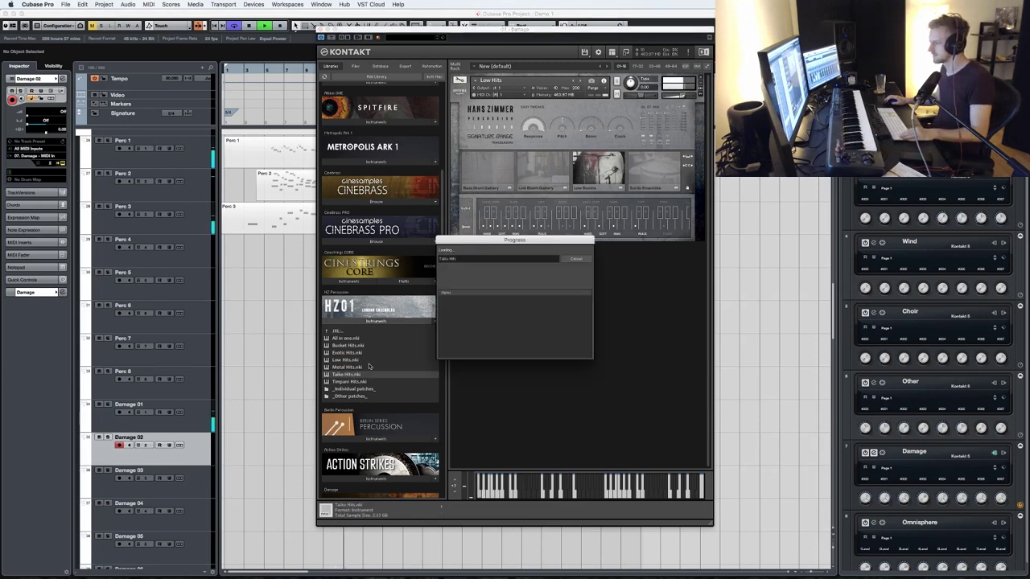
{"action": "left_click", "coordinate": [641, 329]}
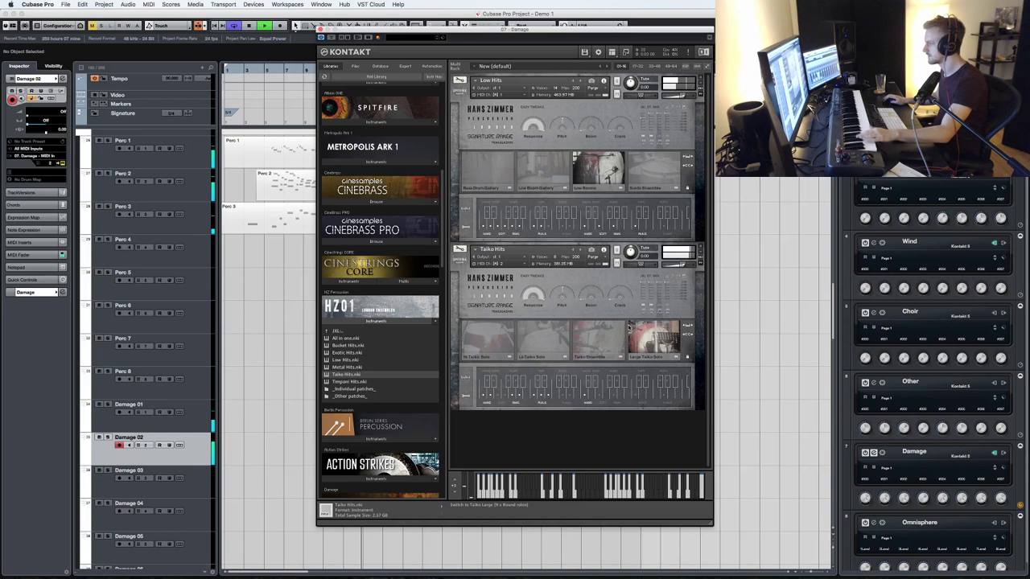
{"action": "left_click", "coordinate": [609, 342]}
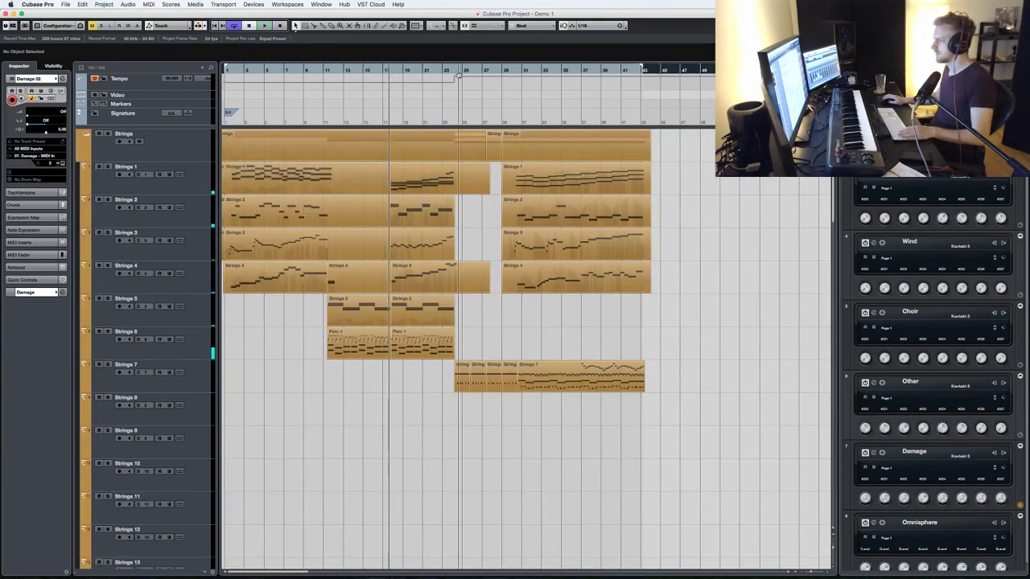
- Select the Strings 7 clips, locate playback to their start and play that section
{"action": "key", "text": "space"}
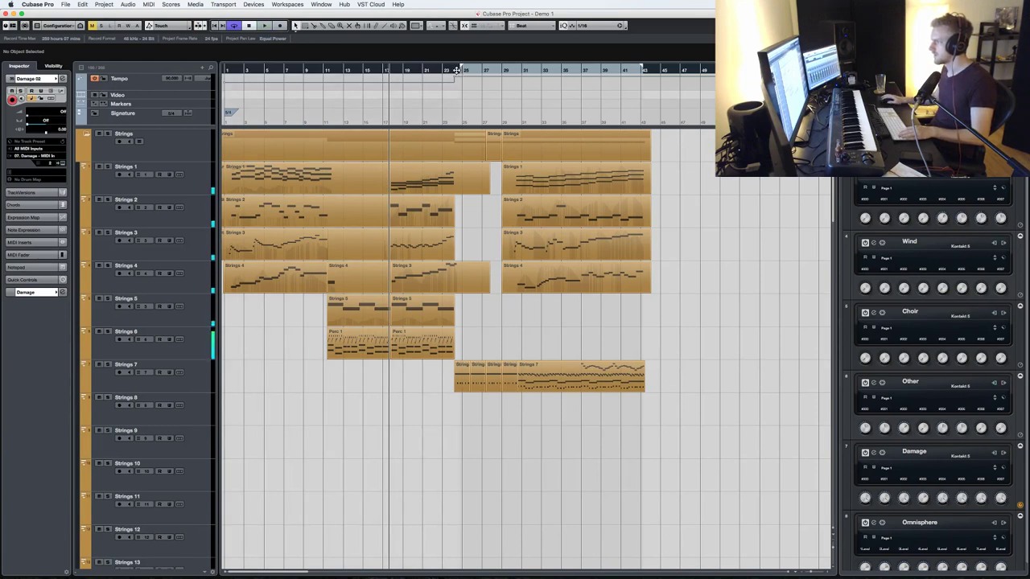
{"action": "key", "text": "space"}
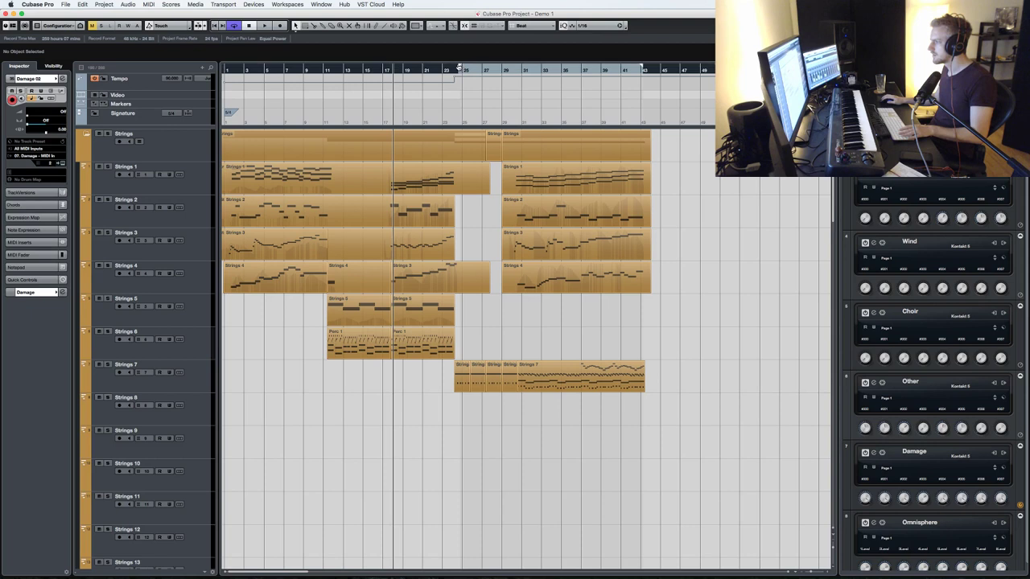
{"action": "left_click_drag", "start_coordinate": [509, 427], "coordinate": [660, 362]}
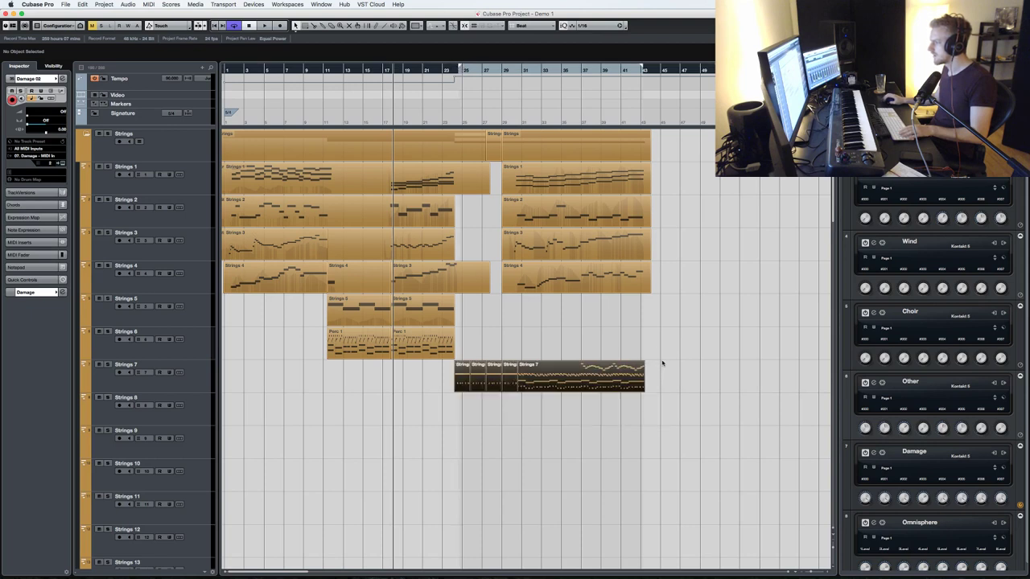
{"action": "key", "text": "l"}
{"action": "key", "text": "space"}
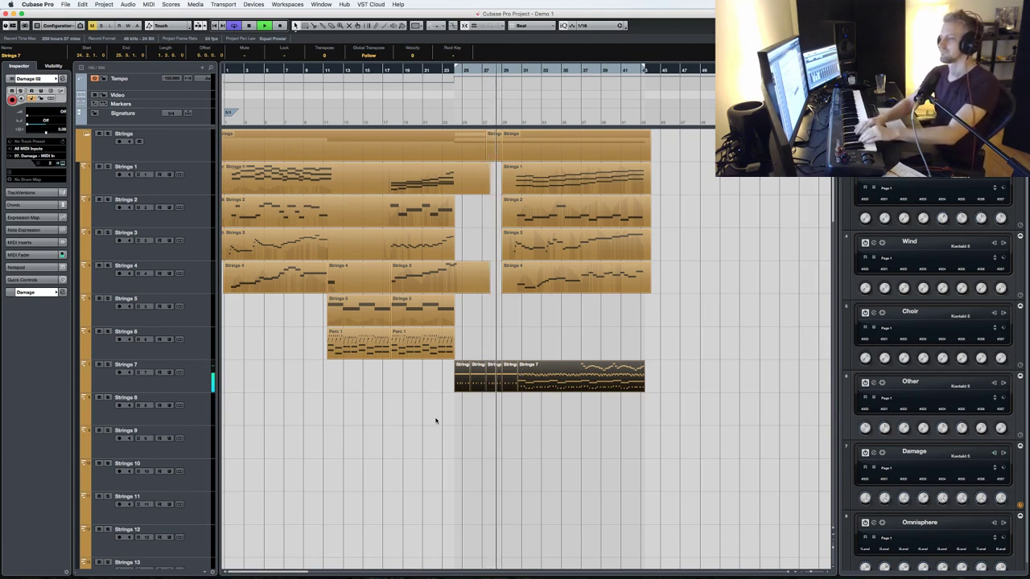
- Try to record a taiko part on the Damage 02 track over the Strings 7 section
{"action": "key", "text": "space"}
{"action": "key", "text": "KP_Multiply"}
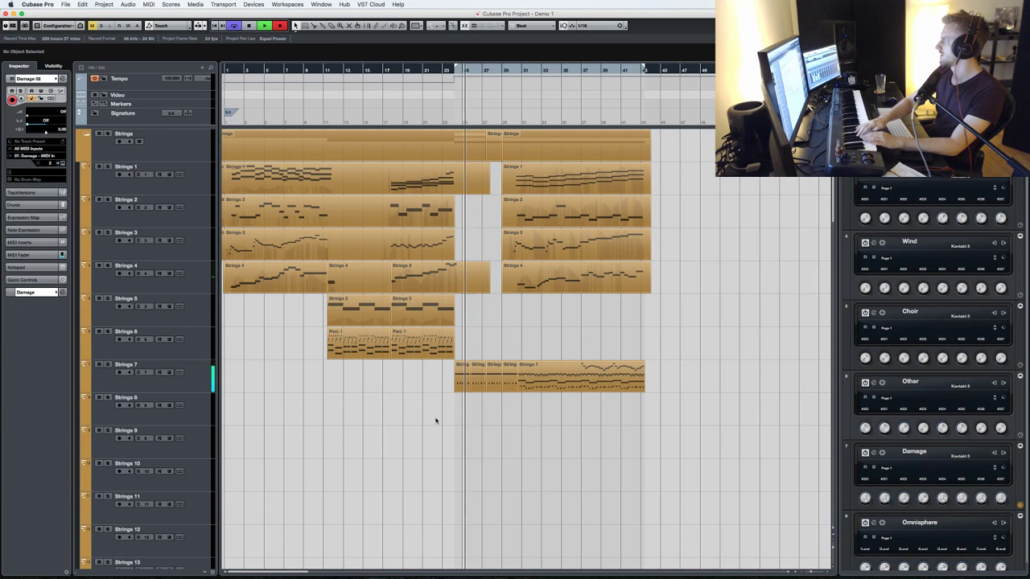
{"action": "key", "text": "space"}
- Set the project's opening time signature to 4/4 and play the section again
{"action": "left_click", "coordinate": [228, 113]}
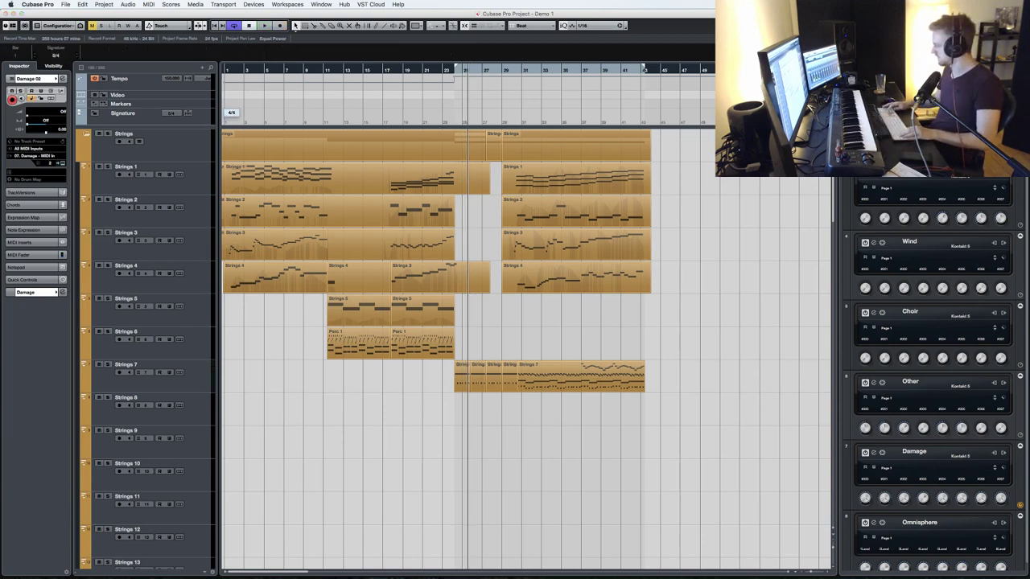
{"action": "key", "text": "Return"}
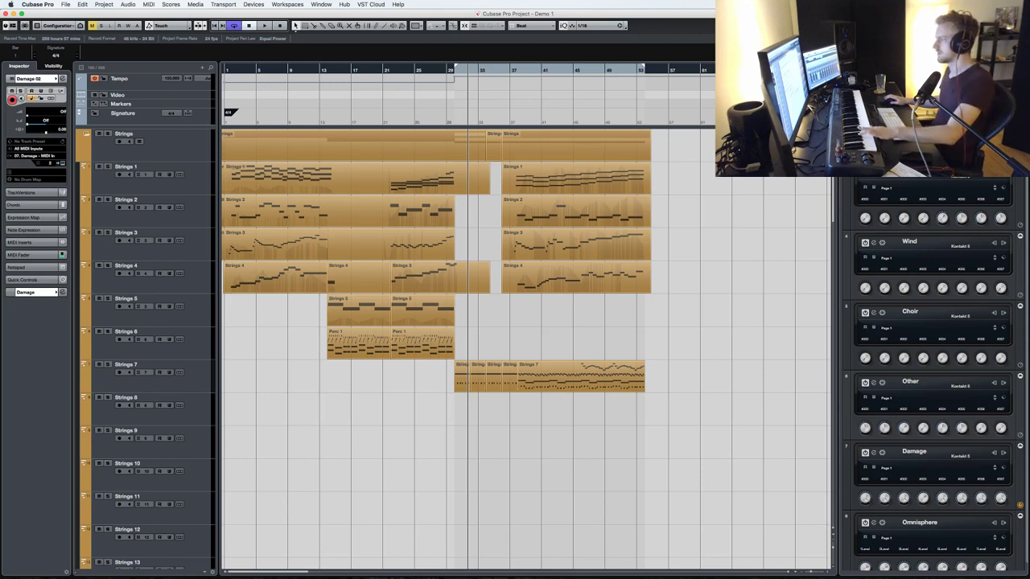
{"action": "key", "text": "space"}
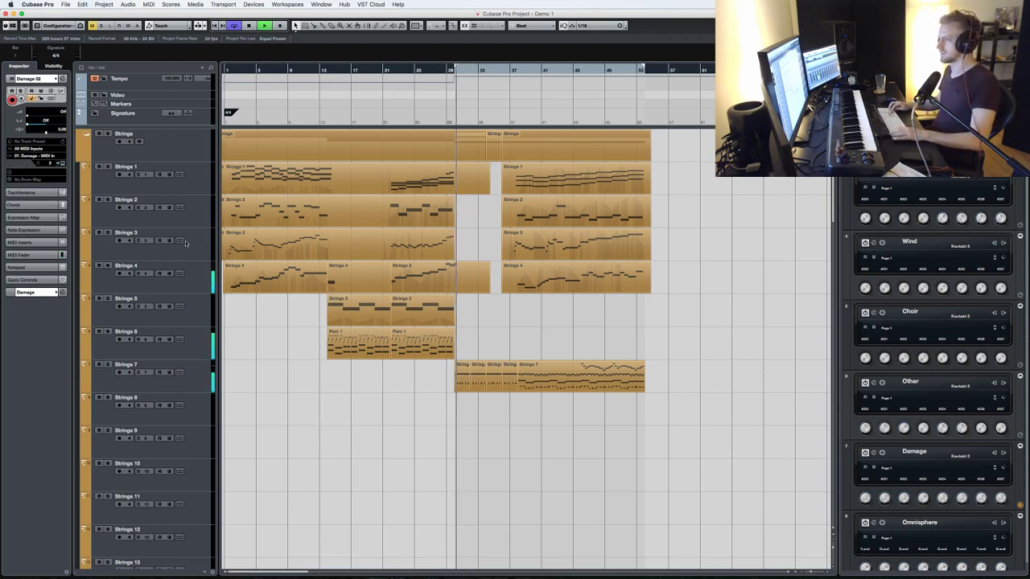
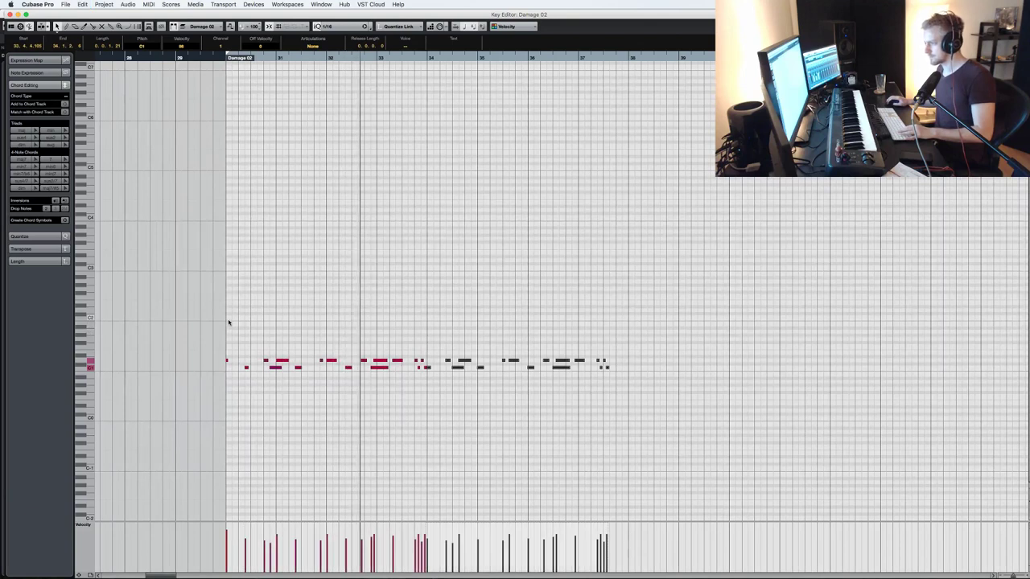
- Shift the three D1 notes from the end of bar 32 into bar 33 slightly later onto the grid and play the Damage 02 pattern
{"action": "left_click", "coordinate": [348, 367]}
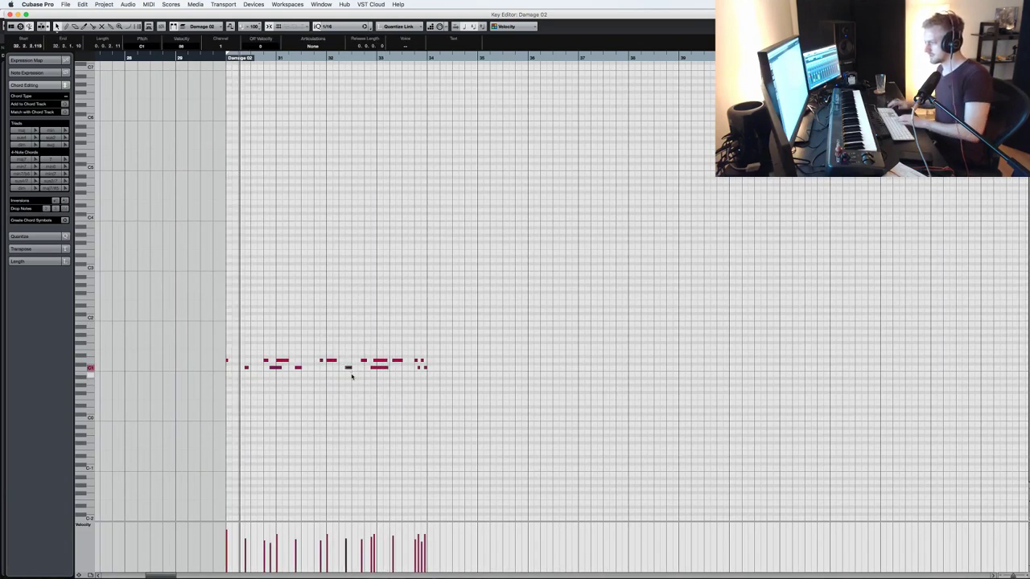
{"action": "key", "text": "h"}
{"action": "key", "text": "h"}
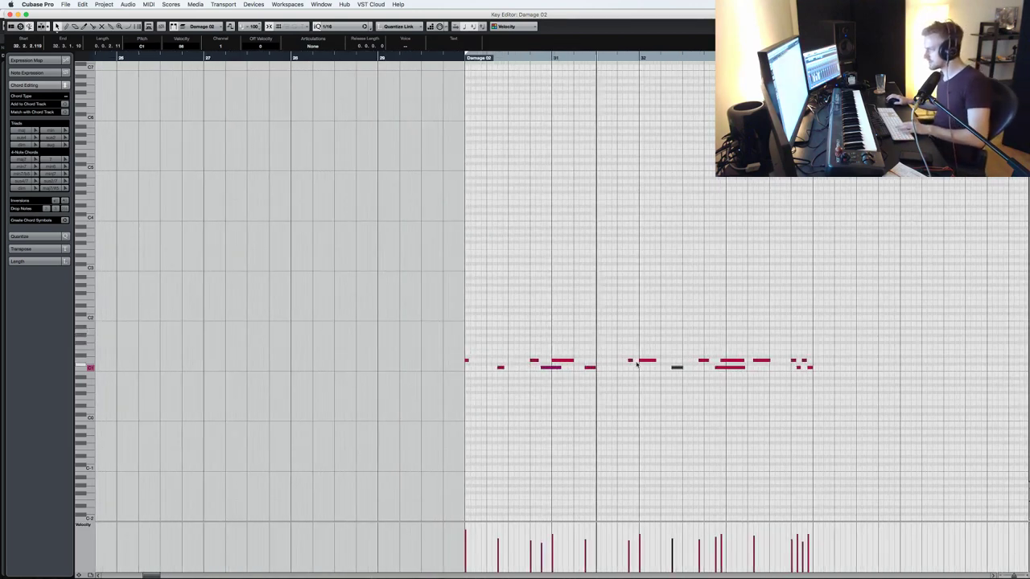
{"action": "left_click", "coordinate": [704, 360]}
{"action": "left_click", "coordinate": [734, 360]}
{"action": "left_click_drag", "start_coordinate": [763, 361], "coordinate": [768, 360]}
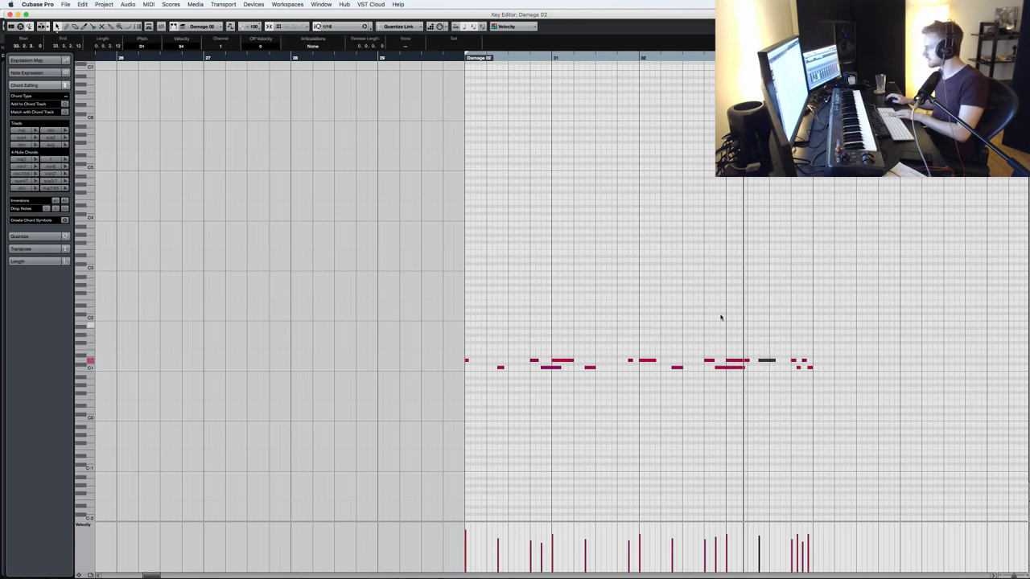
{"action": "key", "text": "KP_Subtract"}
{"action": "key", "text": "space"}
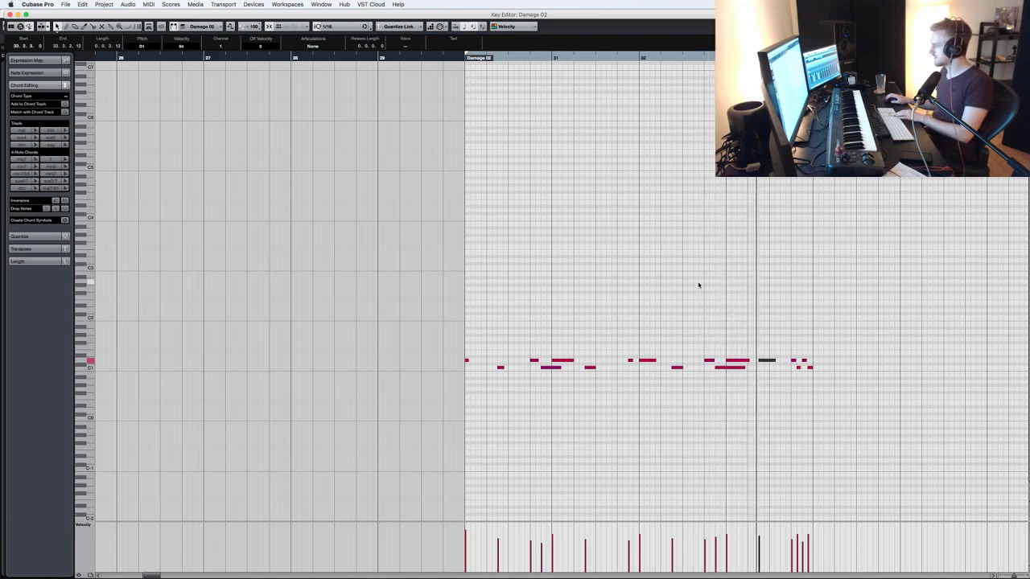
{"action": "key", "text": "space"}
- Select the four-bar Damage 02 pattern, duplicate it three times from bar 34 onward and close the Key Editor
{"action": "left_click_drag", "start_coordinate": [811, 378], "coordinate": [467, 288]}
{"action": "scroll", "coordinate": [466, 288], "scroll_direction": "right", "scroll_amount": 3}
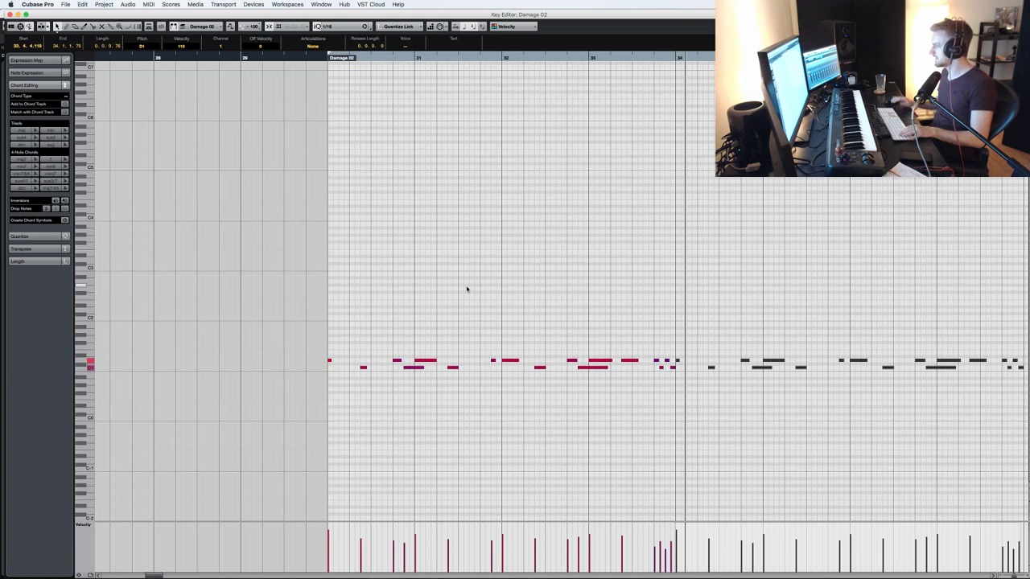
{"action": "key", "text": "g"}
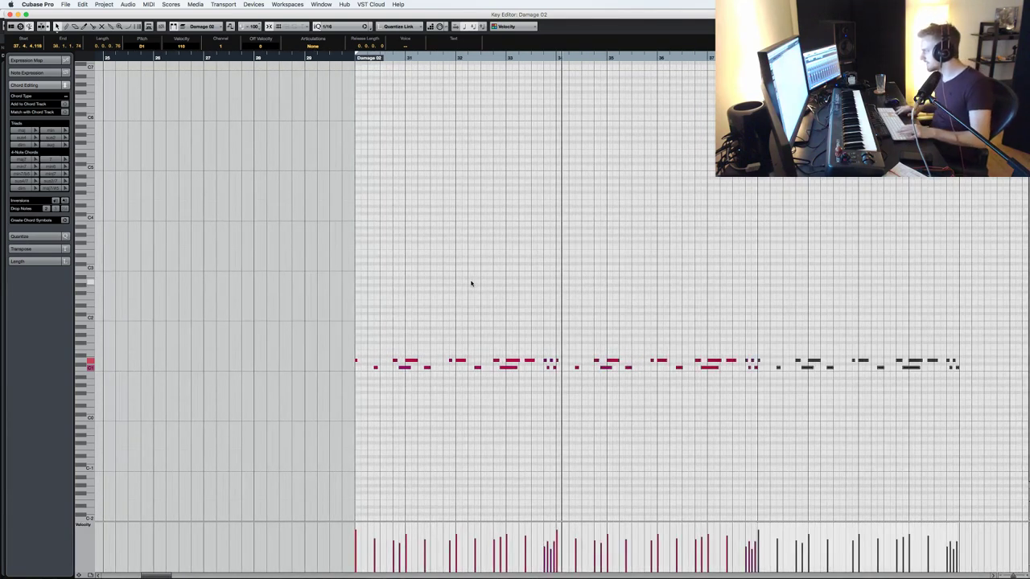
{"action": "key", "text": "super+d"}
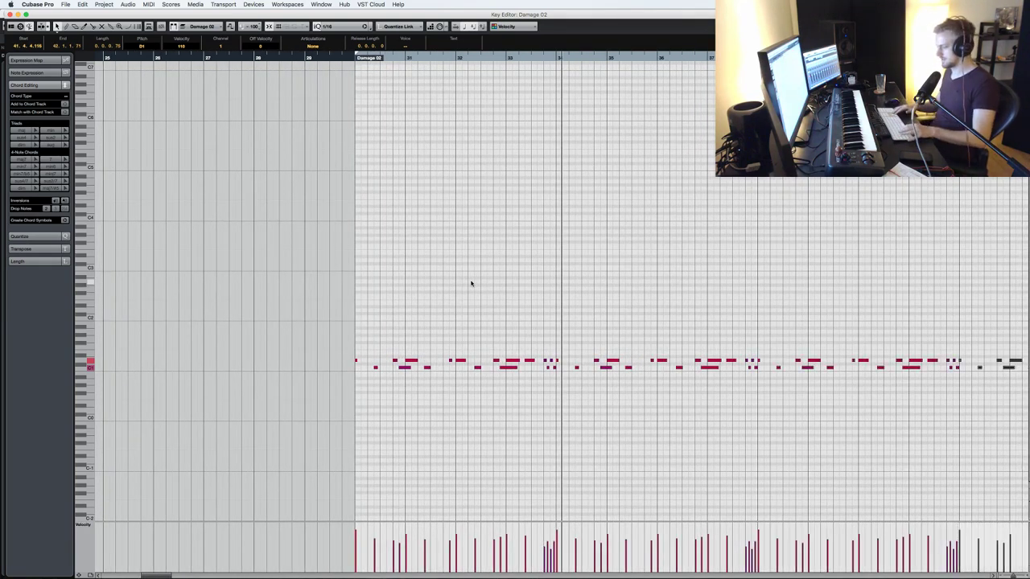
{"action": "key", "text": "super+w"}
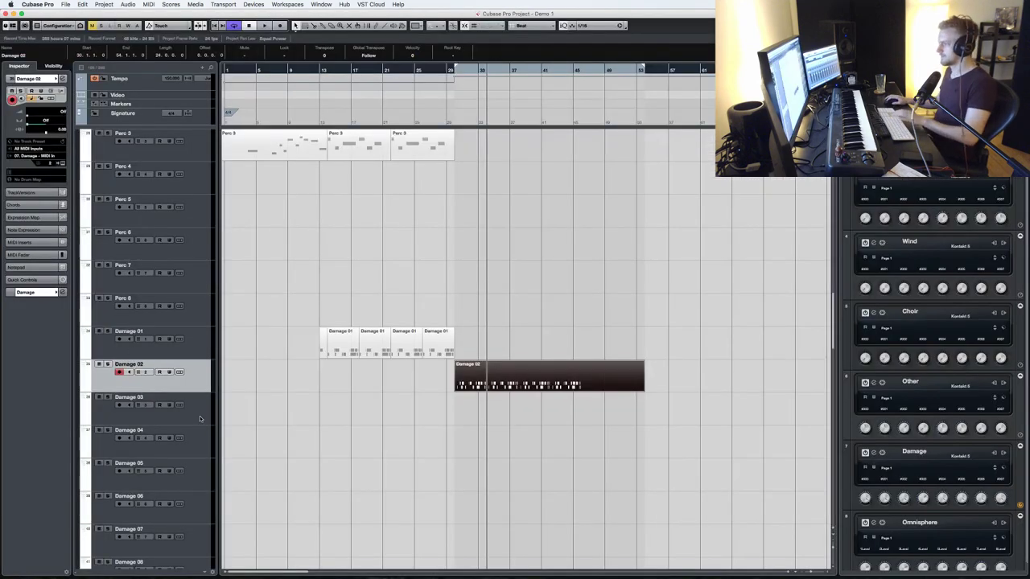
- Load the dhol_all_mw patch from the Epic Dhol core library into Kontakt for the Damage 03 track and close the instrument window
{"action": "left_click", "coordinate": [200, 419]}
{"action": "key", "text": "e"}
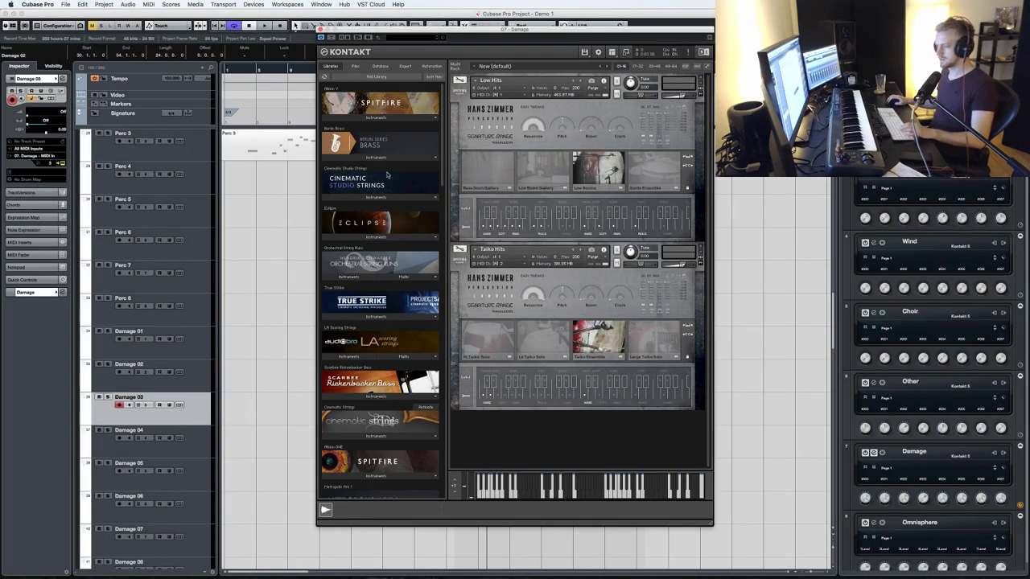
{"action": "right_click", "coordinate": [559, 440]}
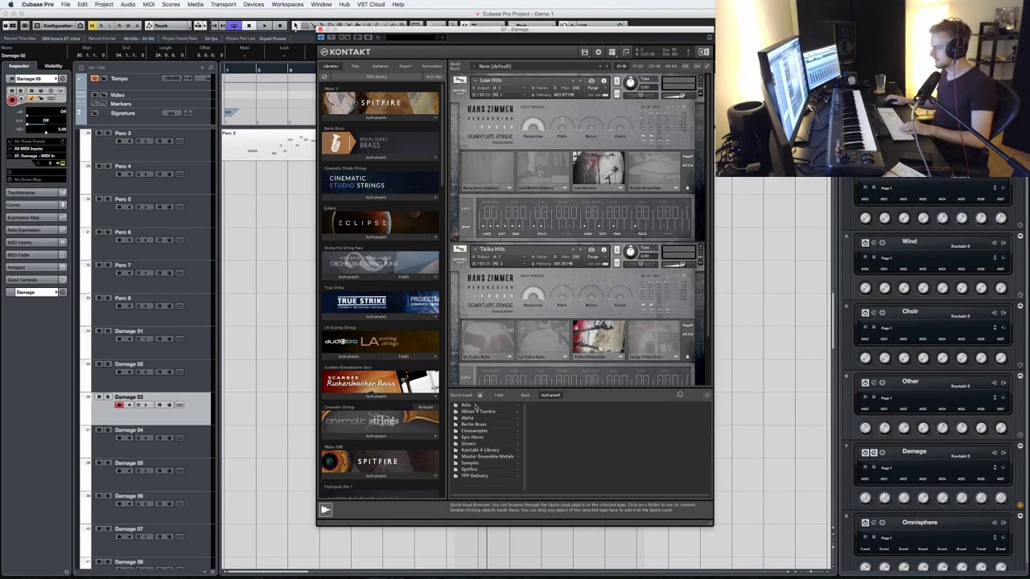
{"action": "left_click", "coordinate": [474, 407]}
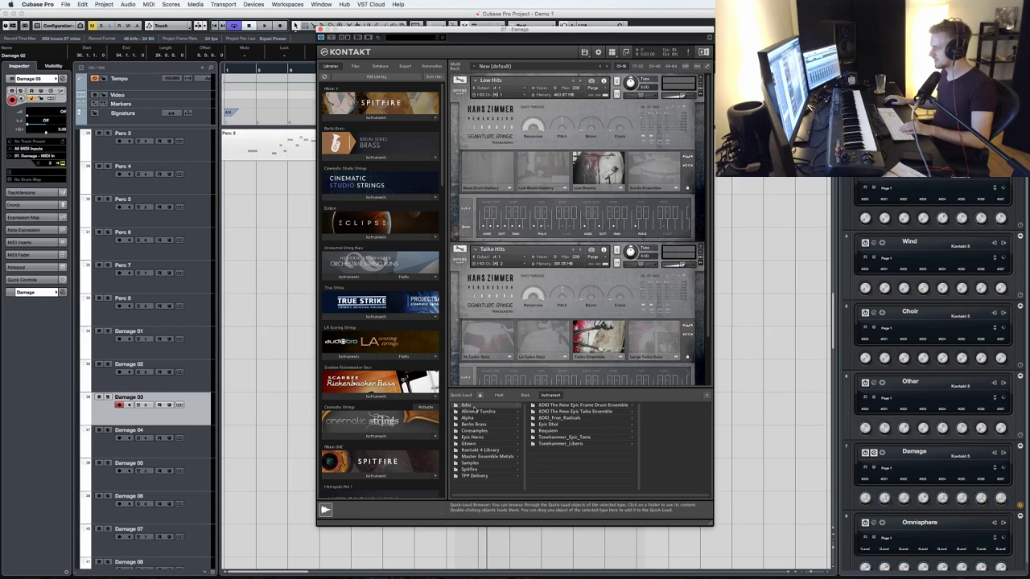
{"action": "left_click", "coordinate": [566, 425]}
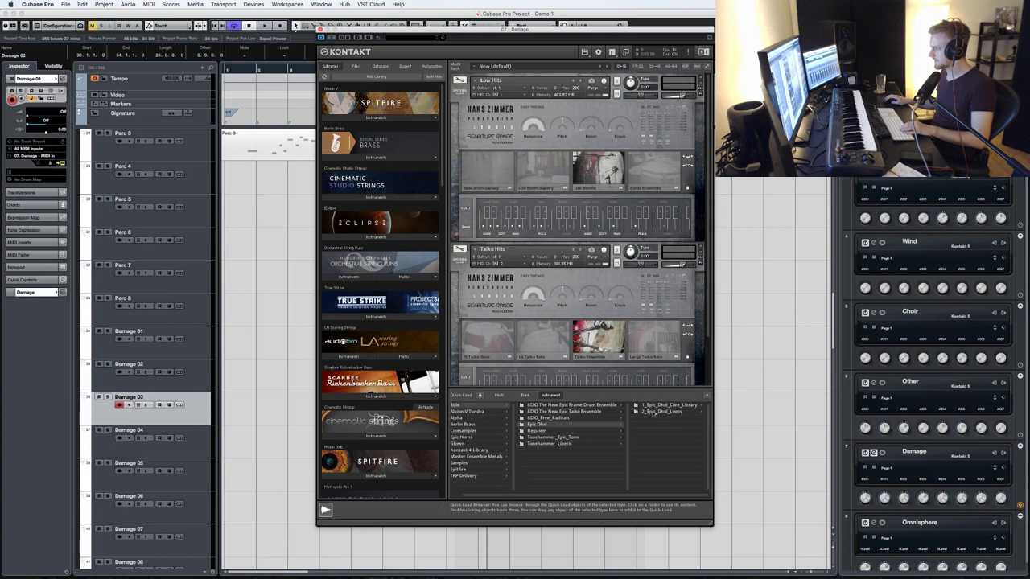
{"action": "left_click", "coordinate": [666, 406]}
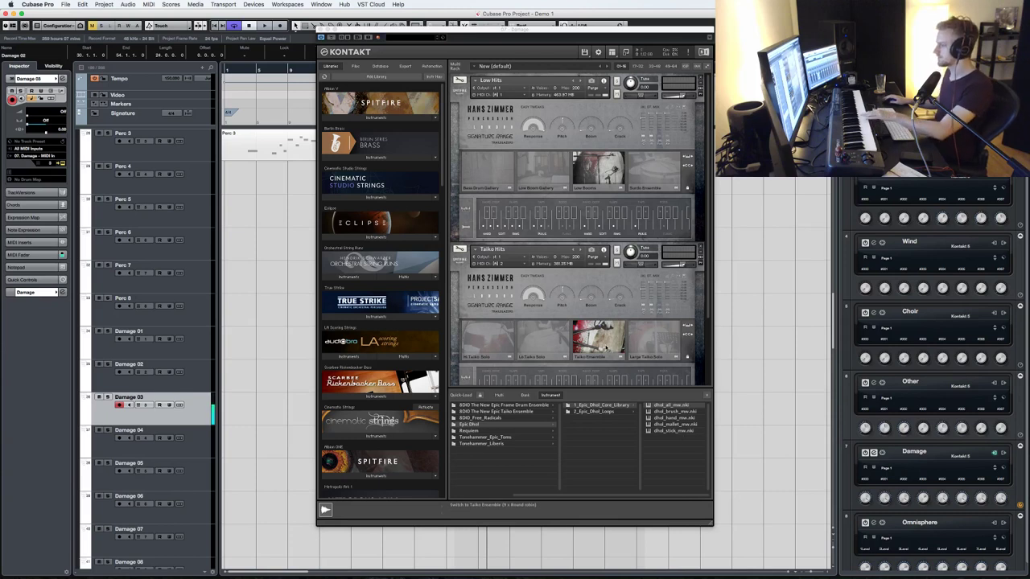
{"action": "scroll", "coordinate": [560, 285], "scroll_direction": "down", "scroll_amount": 2}
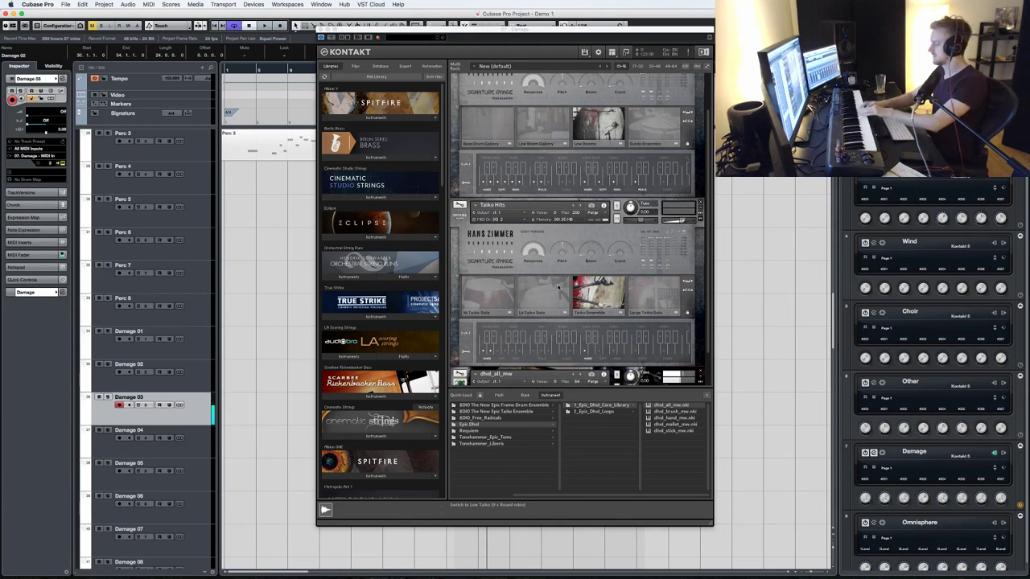
{"action": "left_click", "coordinate": [321, 33]}
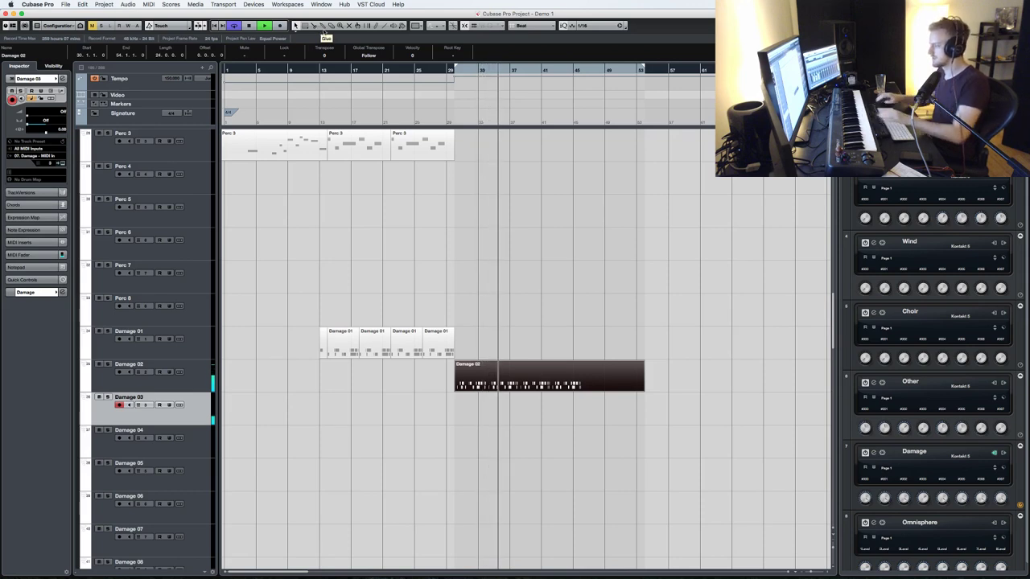
- Record a dhol part on the Damage 03 track from bar 30 to bar 54 along with the arrangement
{"action": "scroll", "coordinate": [517, 255], "scroll_direction": "up", "scroll_amount": 10}
{"action": "scroll", "coordinate": [515, 259], "scroll_direction": "down", "scroll_amount": 2}
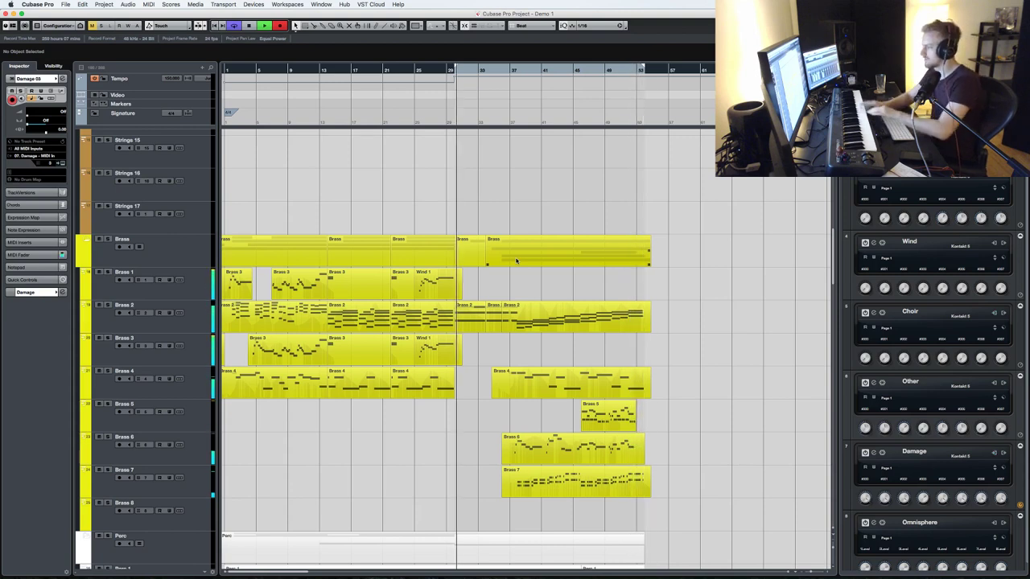
{"action": "key", "text": "KP_Multiply"}
{"action": "scroll", "coordinate": [657, 501], "scroll_direction": "down", "scroll_amount": 8}
{"action": "scroll", "coordinate": [579, 309], "scroll_direction": "up", "scroll_amount": 1}
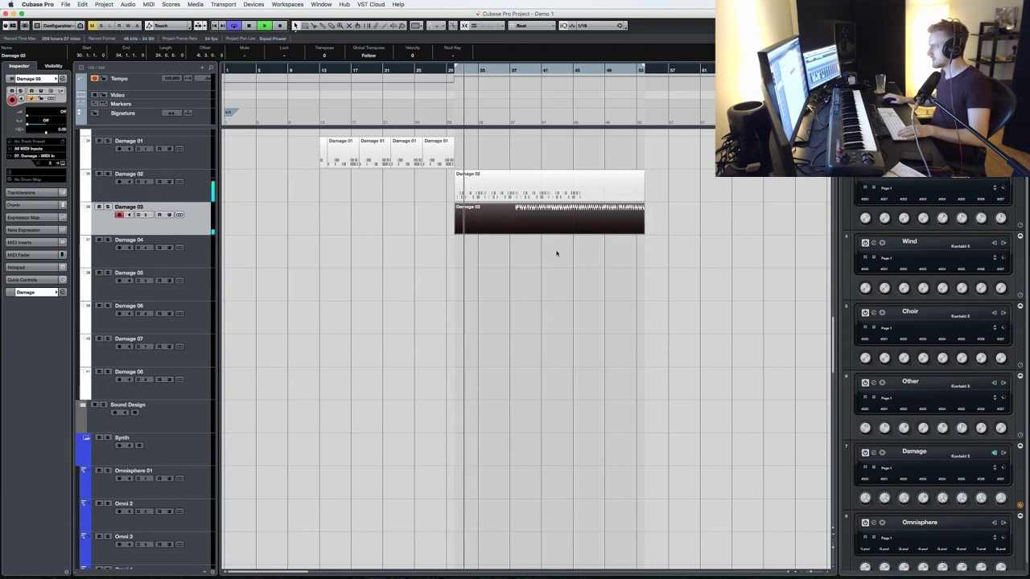
- Open the recorded dhol part on the Damage 03 track, select all its notes and close the Key Editor
{"action": "double_click", "coordinate": [587, 214]}
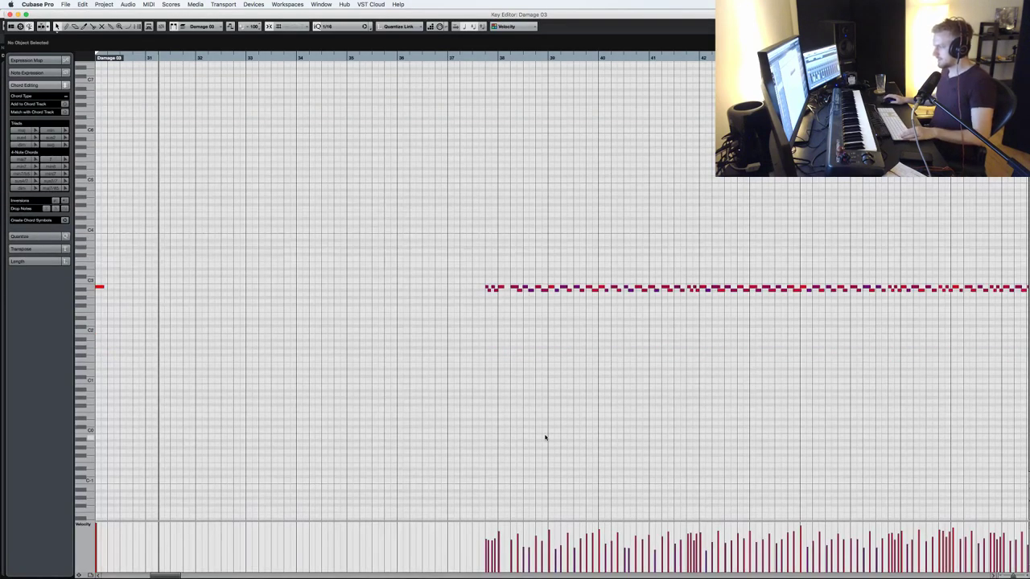
{"action": "key", "text": "super+a"}
{"action": "scroll", "coordinate": [573, 412], "scroll_direction": "right", "scroll_amount": 5}
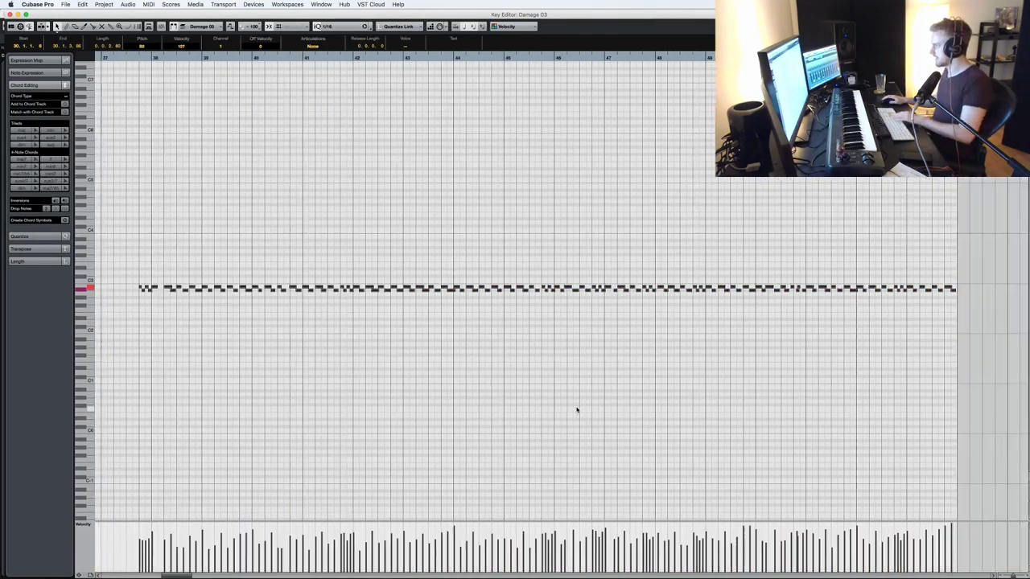
{"action": "key", "text": "Return"}
- Duplicate the last four-bar pattern in the Damage 02 part twice to fill bars 46 to 54 and close the Key Editor
{"action": "scroll", "coordinate": [581, 418], "scroll_direction": "up", "scroll_amount": 15}
{"action": "scroll", "coordinate": [563, 547], "scroll_direction": "down", "scroll_amount": 5}
{"action": "scroll", "coordinate": [572, 386], "scroll_direction": "down", "scroll_amount": 10}
{"action": "double_click", "coordinate": [547, 432]}
{"action": "scroll", "coordinate": [885, 394], "scroll_direction": "right", "scroll_amount": 1}
{"action": "left_click_drag", "start_coordinate": [901, 369], "coordinate": [690, 341]}
{"action": "key", "text": "alt+d"}
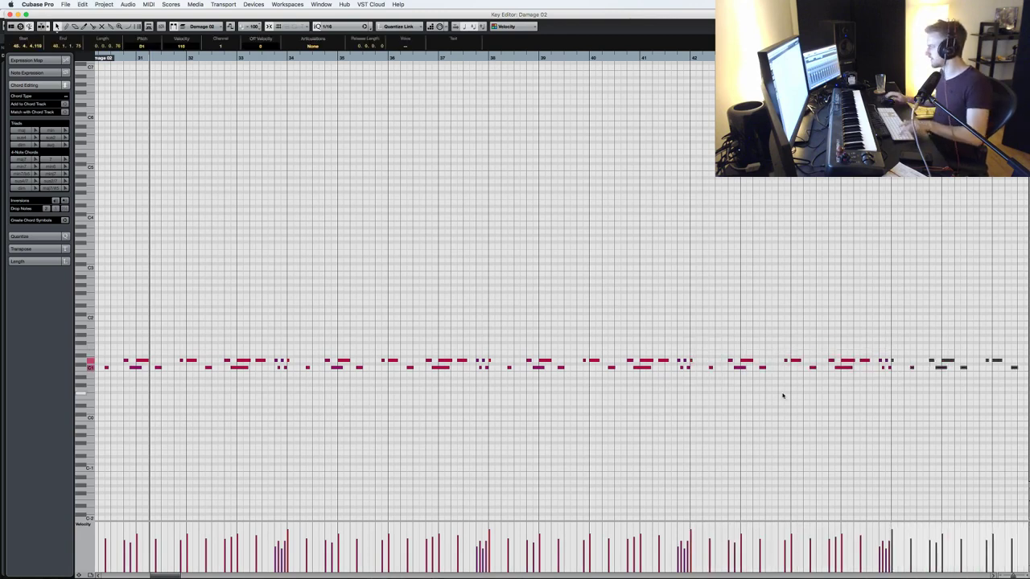
{"action": "scroll", "coordinate": [779, 395], "scroll_direction": "right", "scroll_amount": 5}
{"action": "scroll", "coordinate": [777, 395], "scroll_direction": "left", "scroll_amount": 1}
{"action": "key", "text": "super+d"}
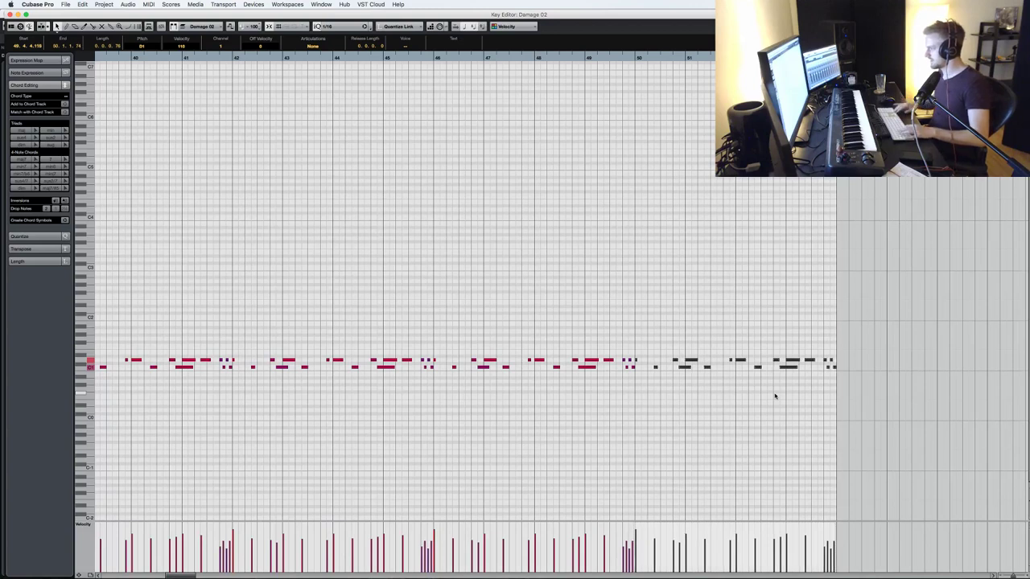
{"action": "key", "text": "Return"}
{"action": "left_click", "coordinate": [191, 439]}
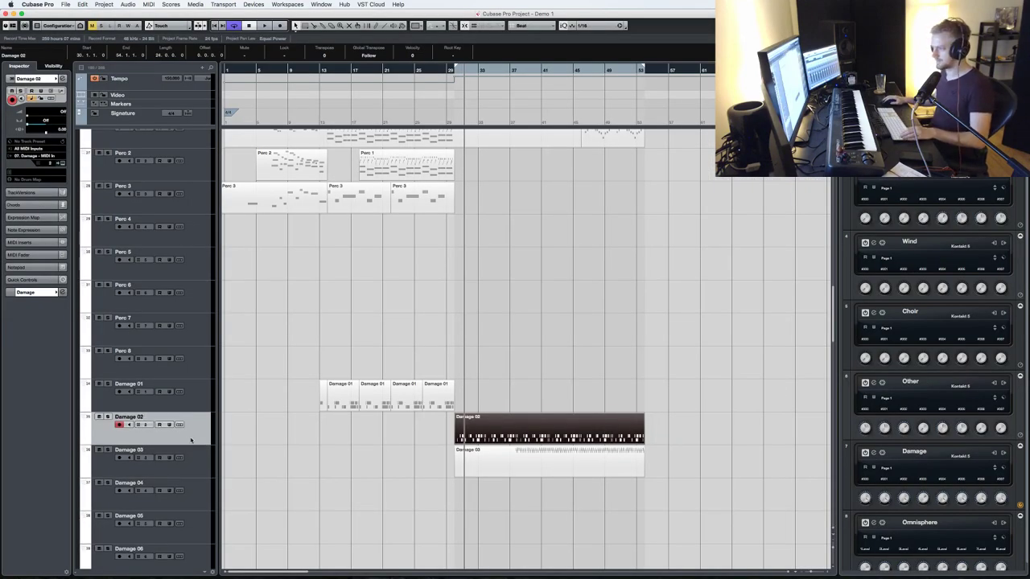
{"action": "left_click", "coordinate": [204, 508]}
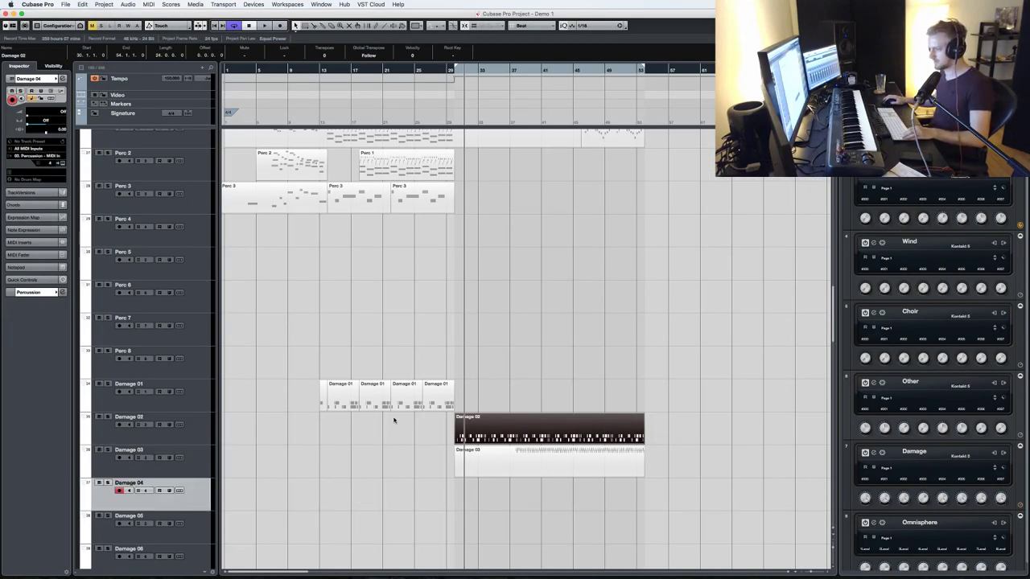
{"action": "key", "text": "e"}
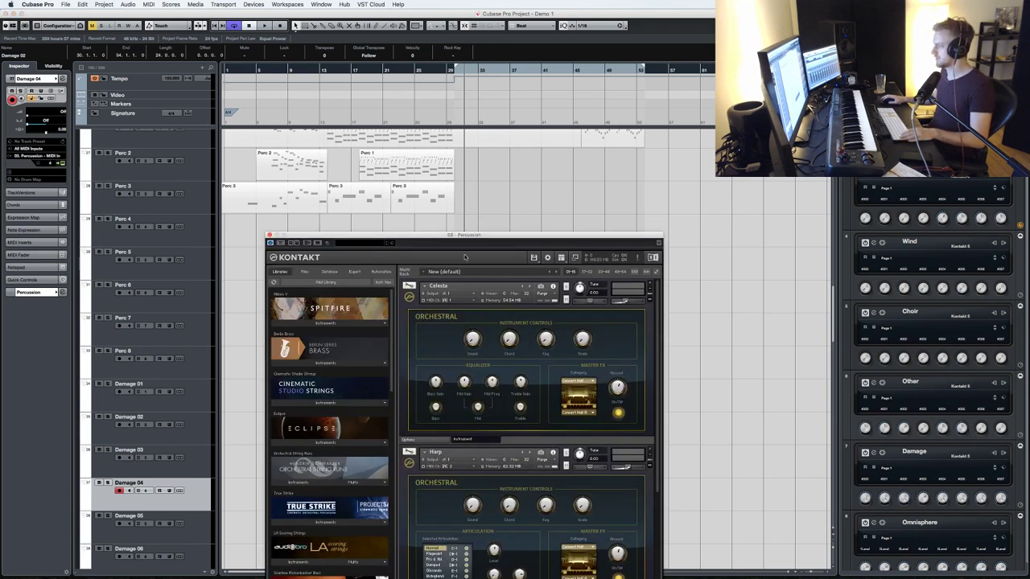
{"action": "left_click", "coordinate": [270, 242]}
- Open the Kontakt instance of the Damage 02 track and load the Low Hits patch from the HZ01 percussion library
{"action": "left_click", "coordinate": [196, 429]}
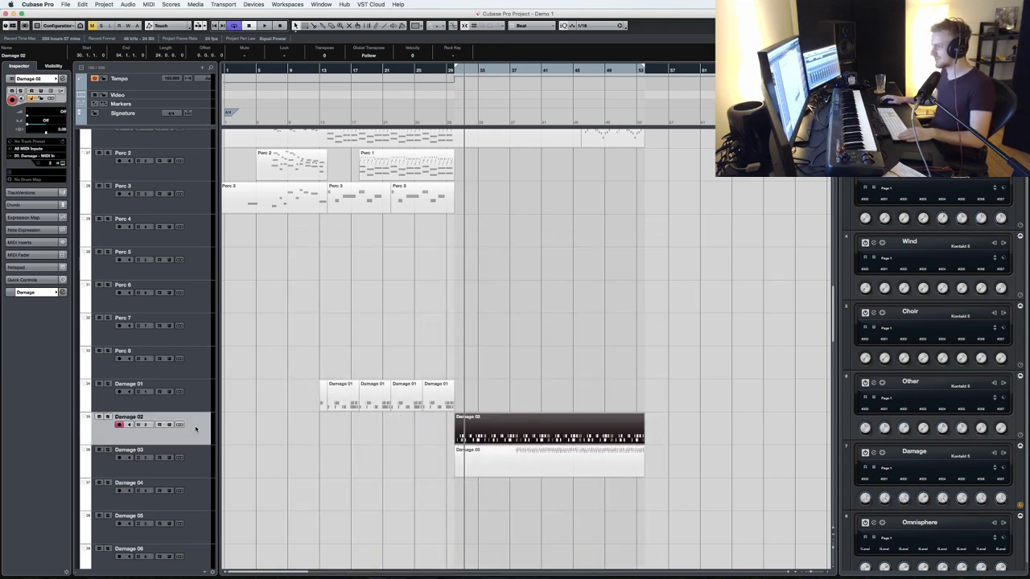
{"action": "key", "text": "Return"}
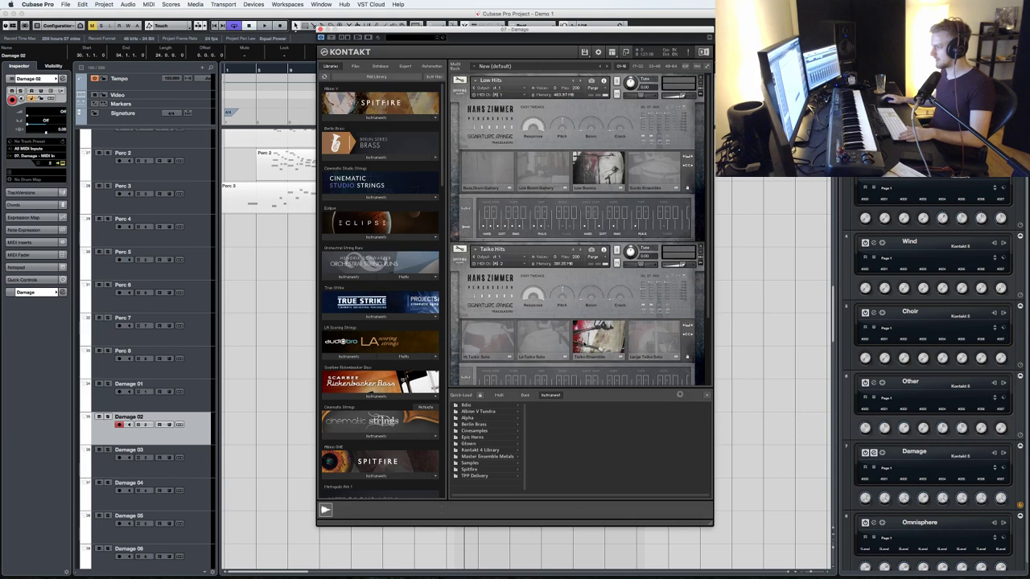
{"action": "scroll", "coordinate": [644, 246], "scroll_direction": "down", "scroll_amount": 3}
{"action": "scroll", "coordinate": [408, 215], "scroll_direction": "down", "scroll_amount": 6}
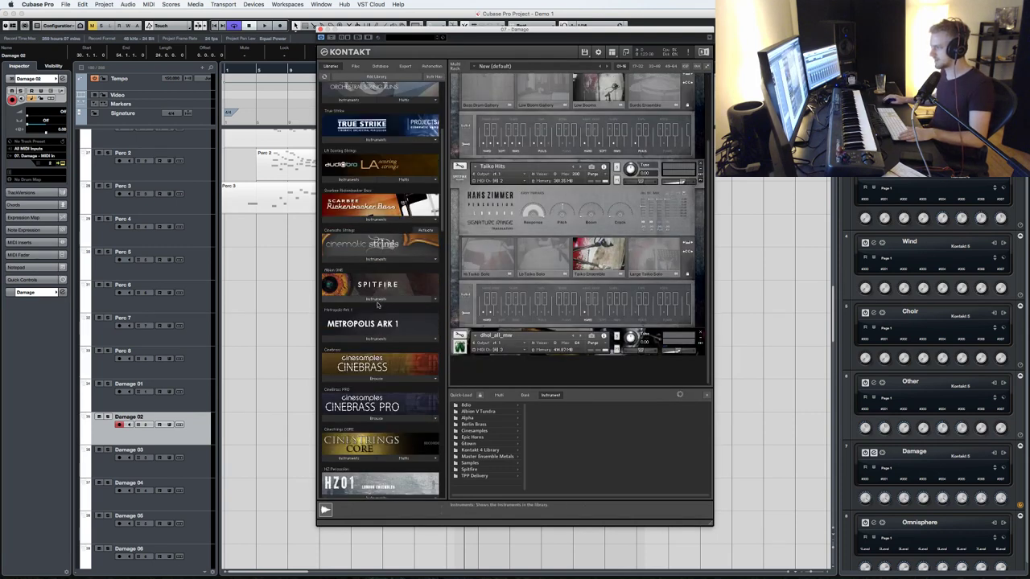
{"action": "left_click", "coordinate": [366, 447]}
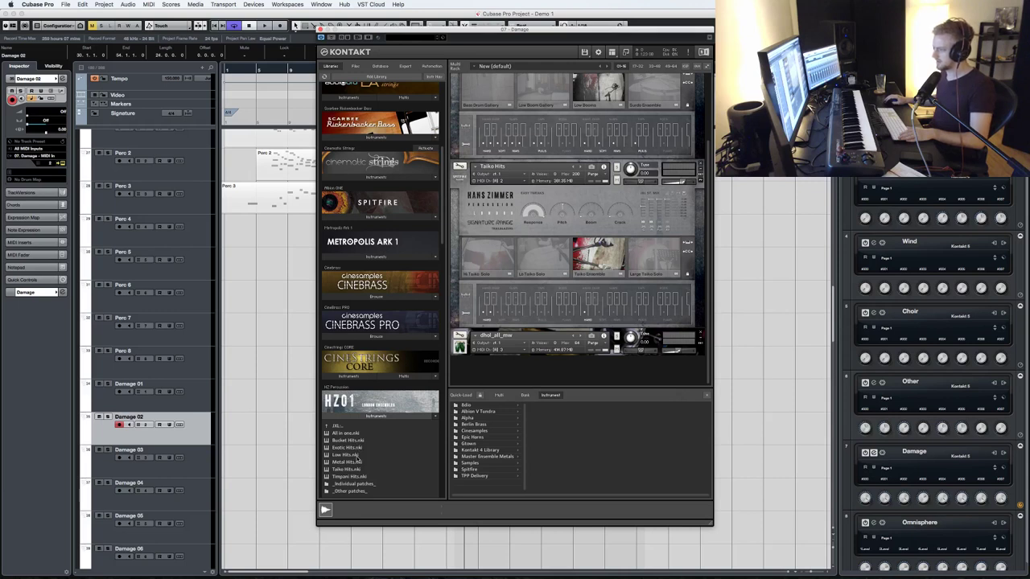
{"action": "double_click", "coordinate": [357, 457]}
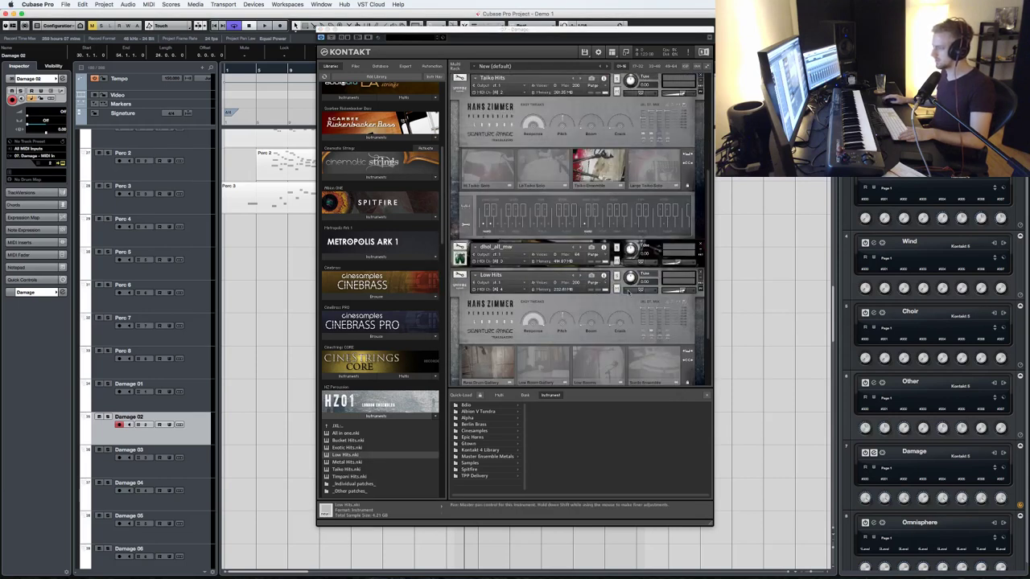
- Activate the Surdo Ensemble in the new Low Hits patch and set its MIDI channel to port A, channel 2
{"action": "left_click", "coordinate": [653, 370]}
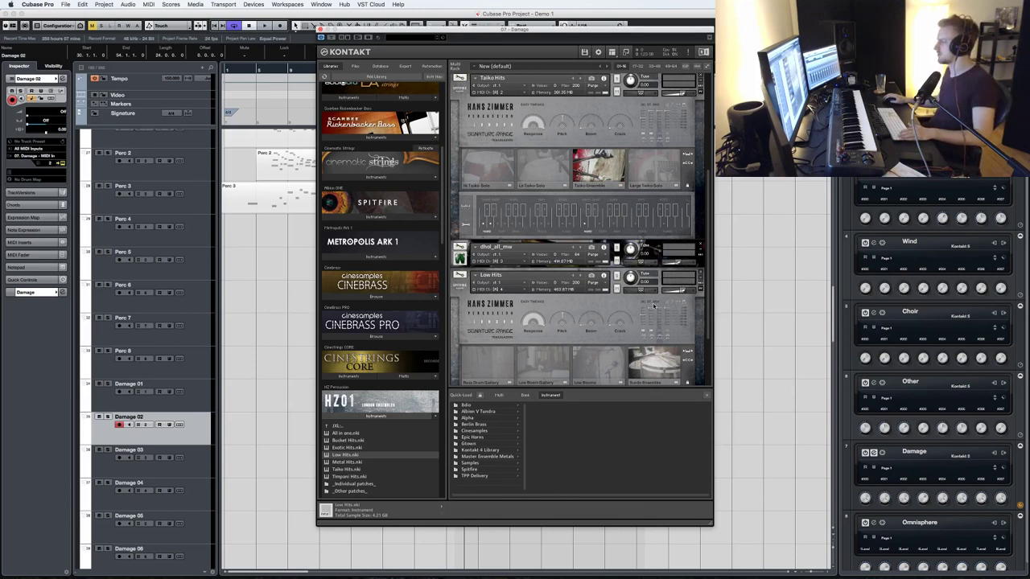
{"action": "left_click", "coordinate": [521, 290]}
{"action": "mouse_move", "coordinate": [537, 304]}
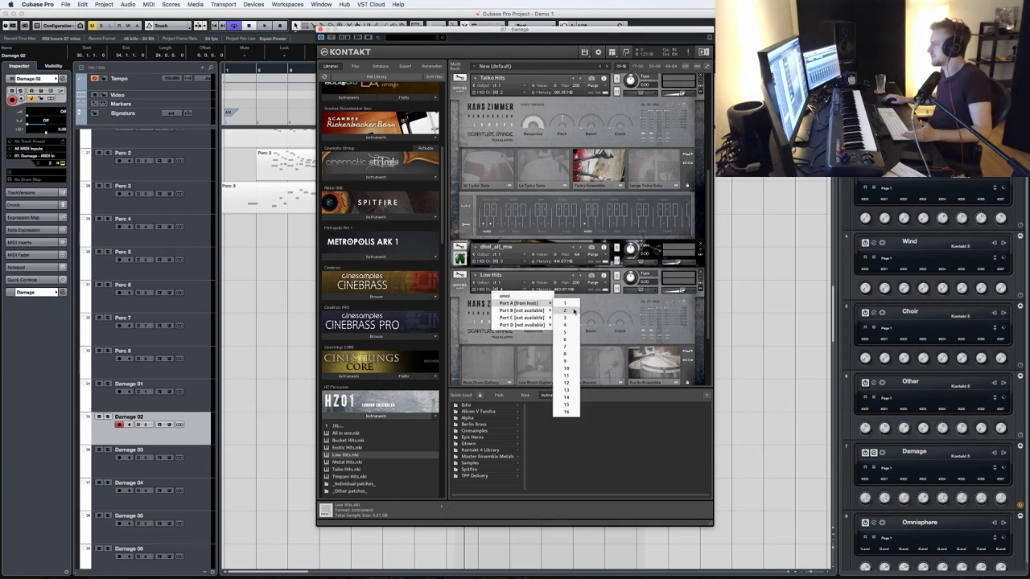
{"action": "left_click", "coordinate": [574, 311]}
- Play the arrangement and slightly lower the volume of the new Low Hits patch
{"action": "key", "text": "space"}
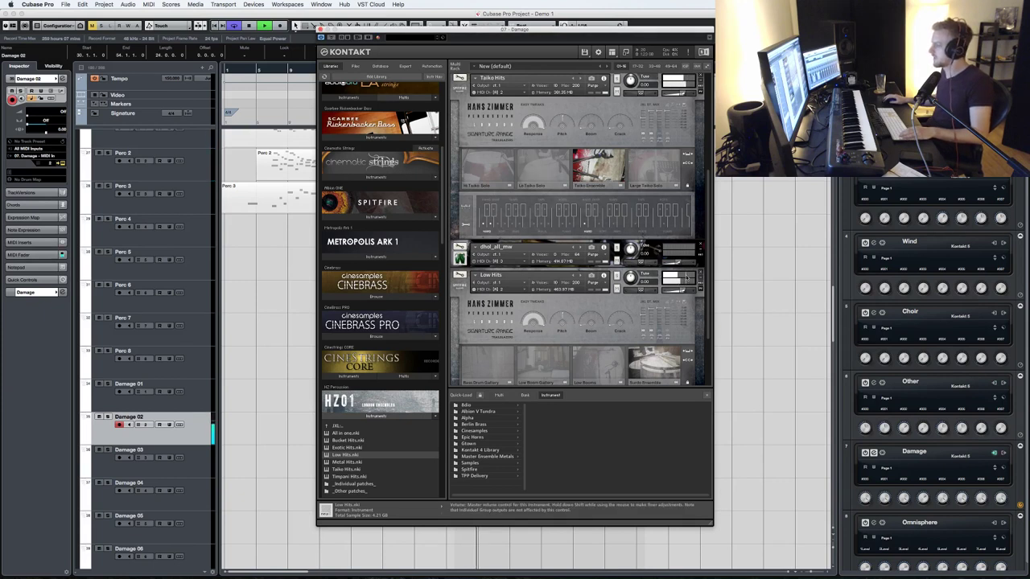
{"action": "left_click_drag", "start_coordinate": [682, 292], "coordinate": [680, 294]}
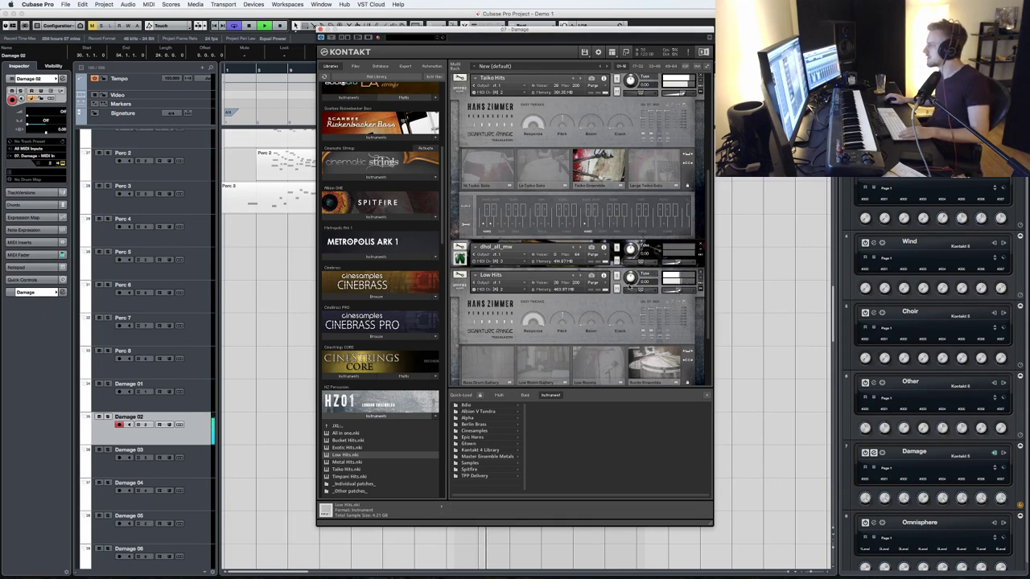
{"action": "scroll", "coordinate": [627, 274], "scroll_direction": "down", "scroll_amount": 3}
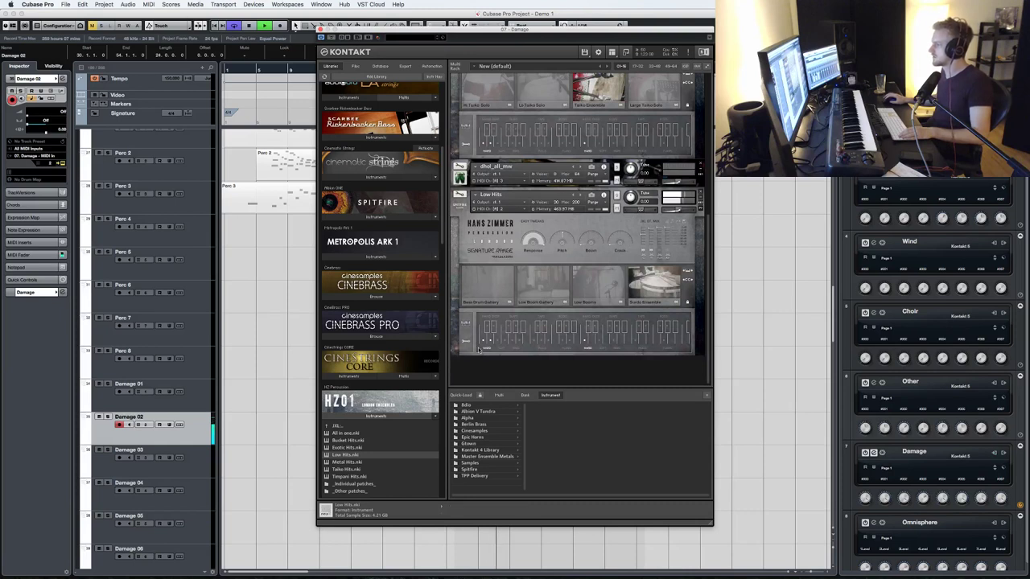
- Load Bucket Hits from the HZ Percussion library, replace it with Exotic Hits, and assign that instrument to MIDI channel 2 on Port A
{"action": "double_click", "coordinate": [353, 441]}
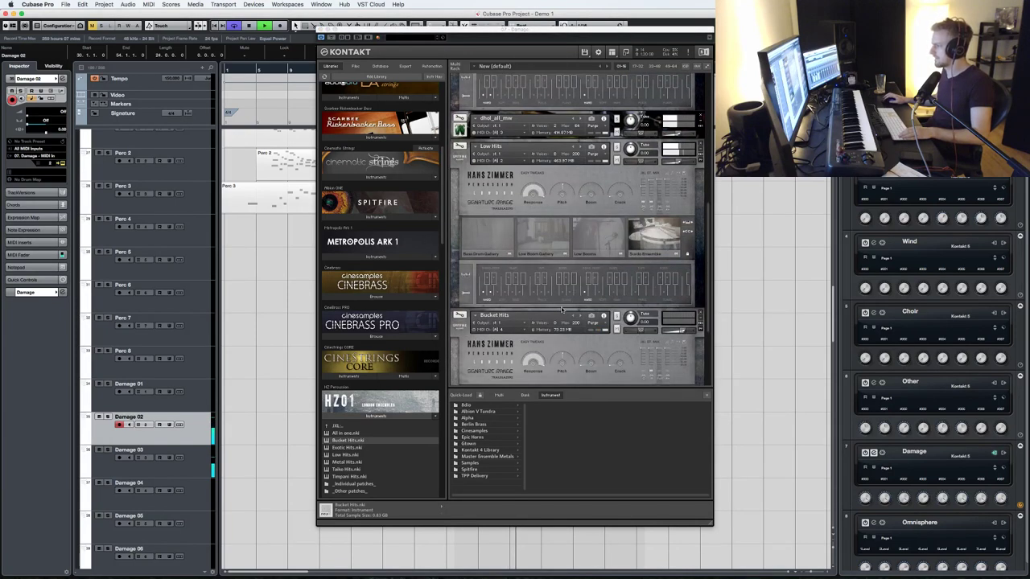
{"action": "scroll", "coordinate": [567, 302], "scroll_direction": "down", "scroll_amount": 5}
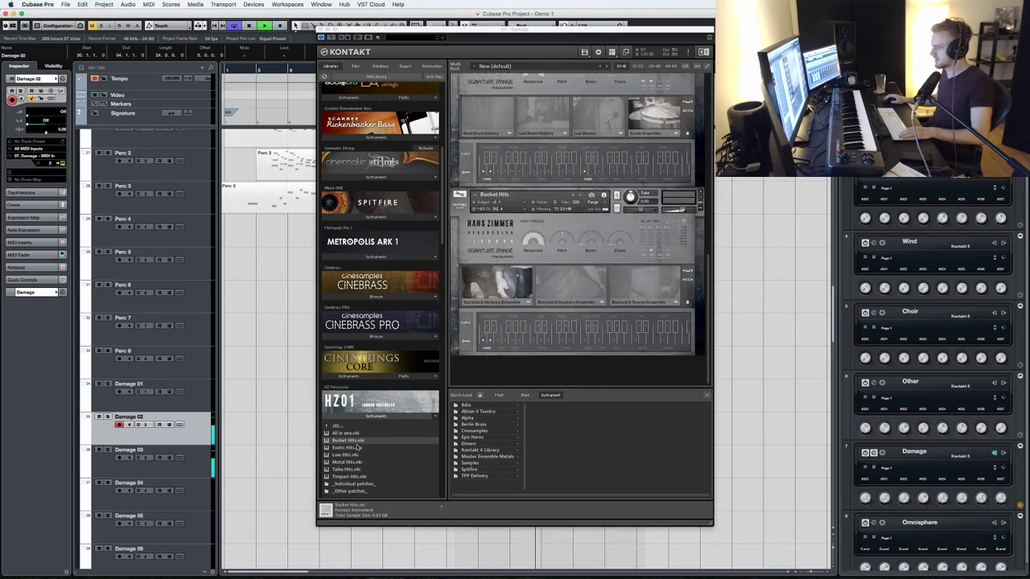
{"action": "left_click_drag", "start_coordinate": [357, 448], "coordinate": [454, 347]}
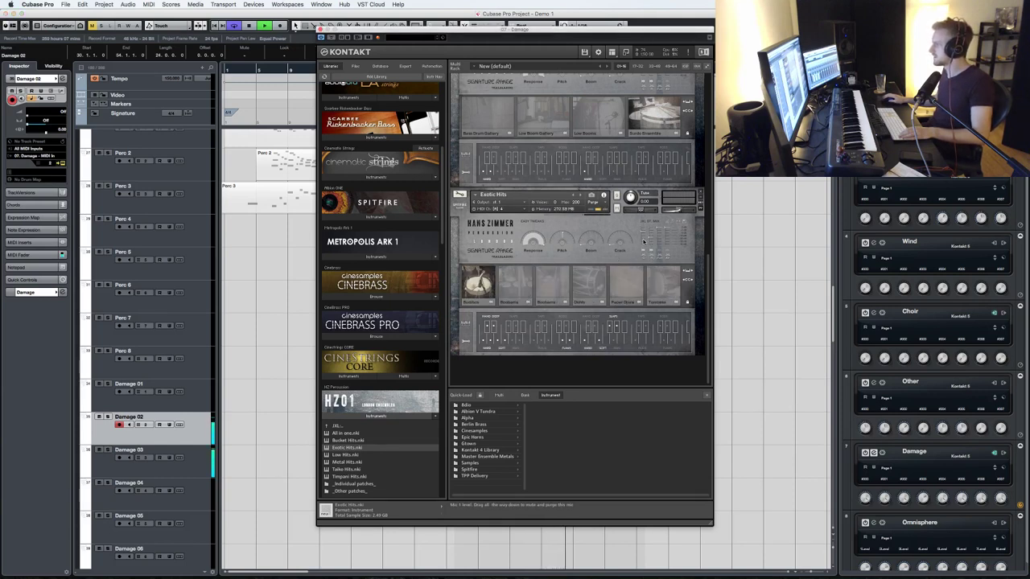
{"action": "left_click", "coordinate": [525, 209]}
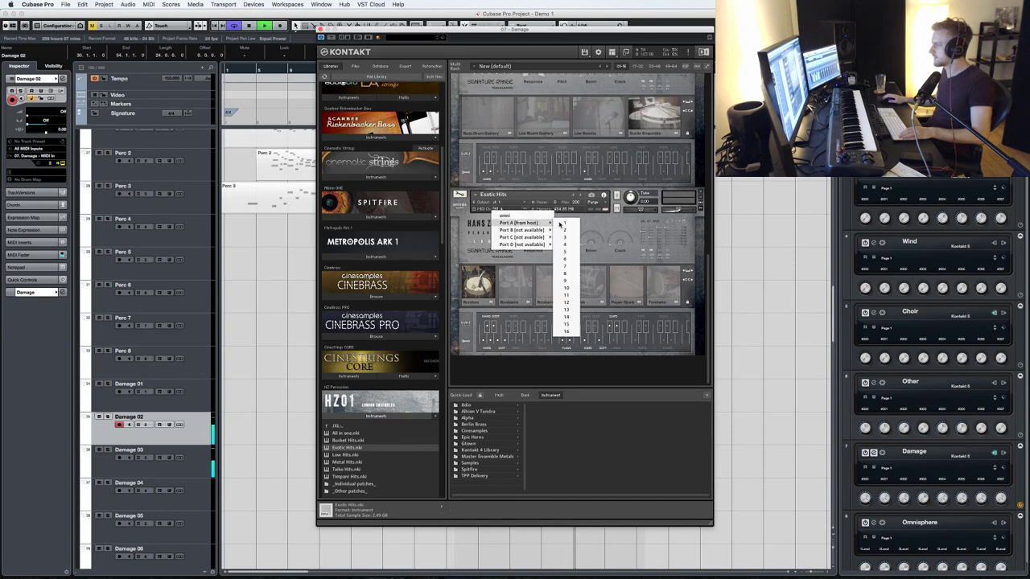
{"action": "left_click", "coordinate": [572, 230]}
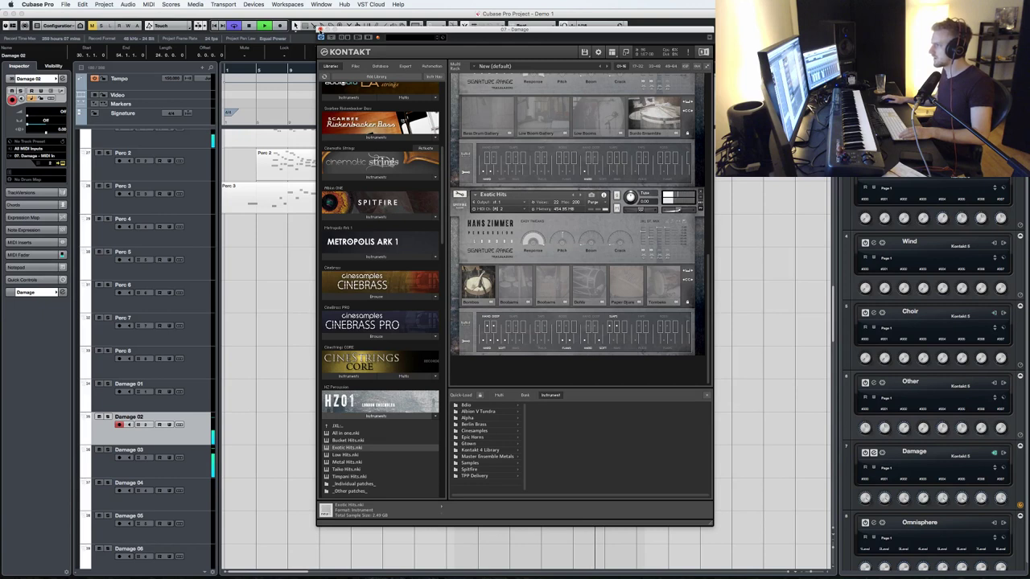
- Load the PERC Studio Armageddon Ens instrument from the Damage library's 01 Epic Organic Drums folder
{"action": "scroll", "coordinate": [679, 149], "scroll_direction": "up", "scroll_amount": 3}
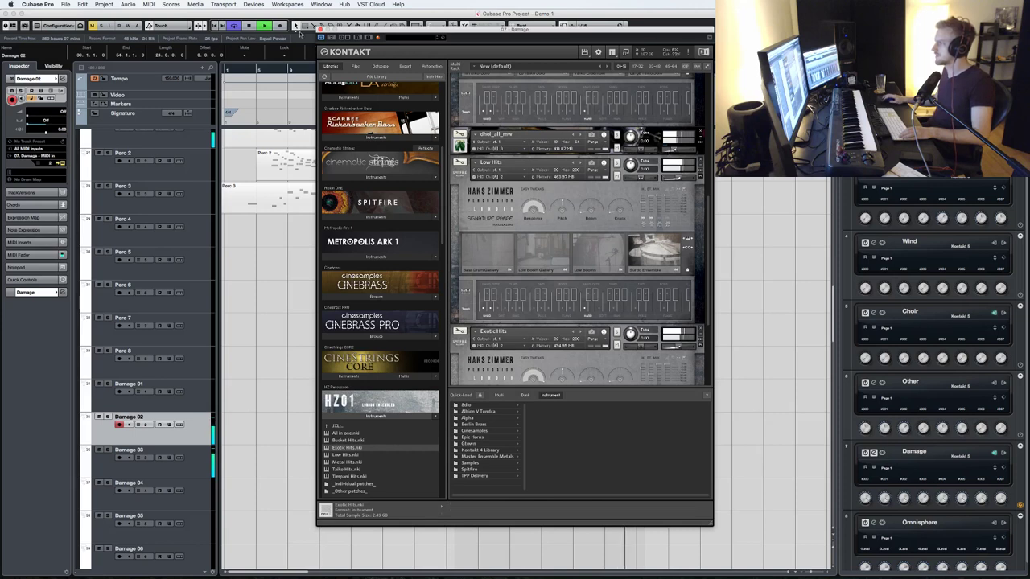
{"action": "scroll", "coordinate": [576, 229], "scroll_direction": "down", "scroll_amount": 3}
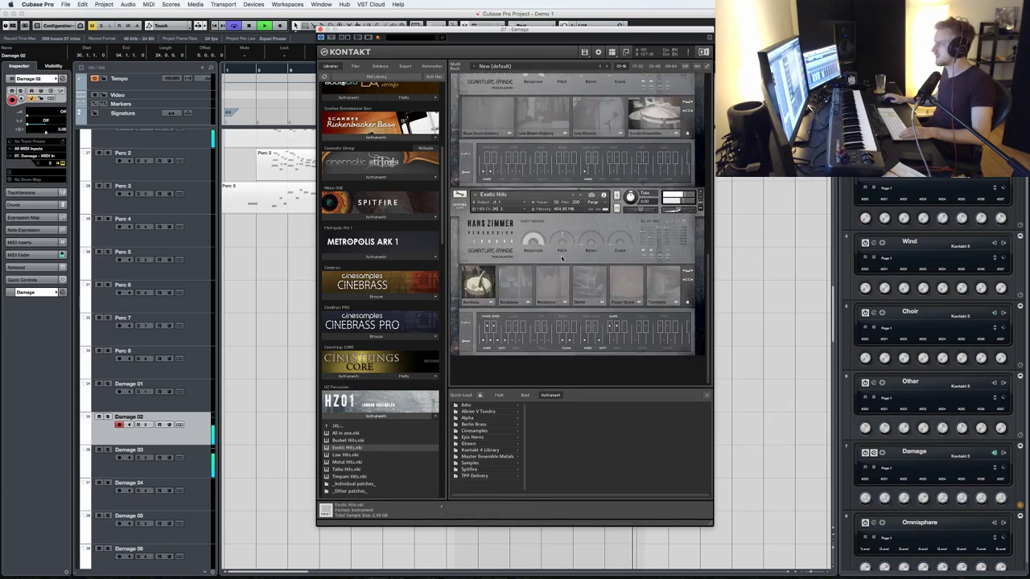
{"action": "left_click", "coordinate": [373, 416]}
{"action": "scroll", "coordinate": [375, 418], "scroll_direction": "down", "scroll_amount": 5}
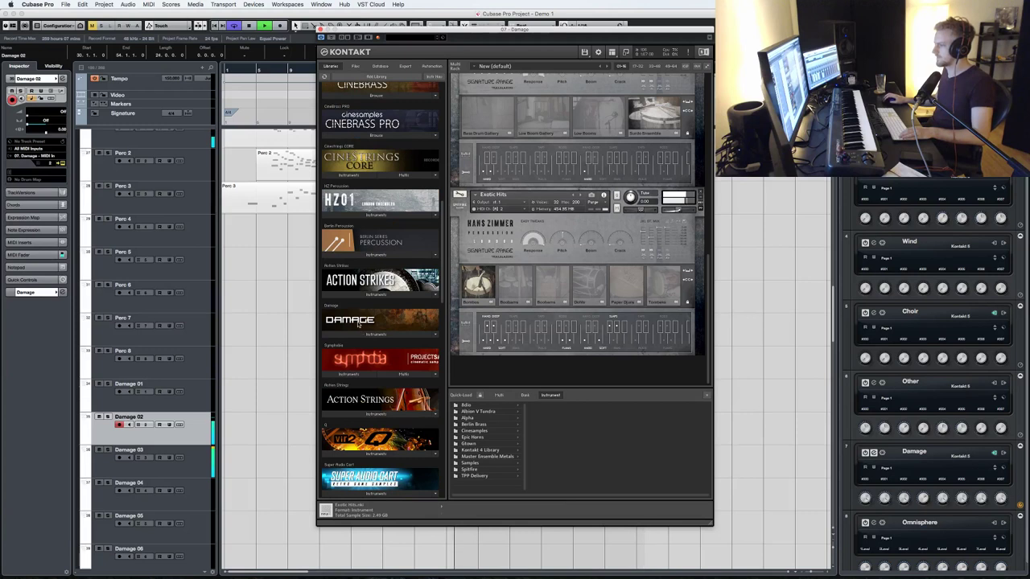
{"action": "left_click", "coordinate": [358, 325]}
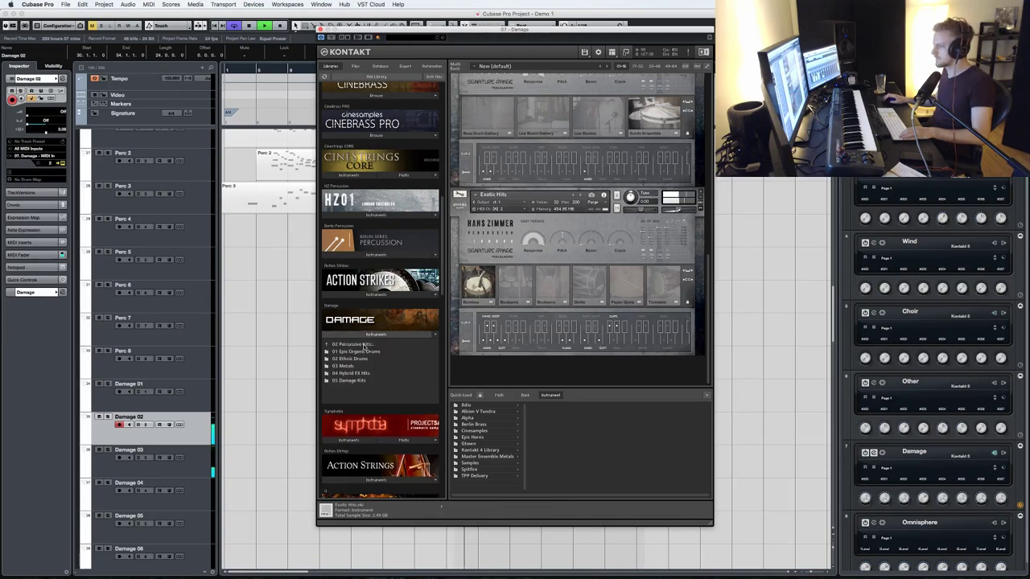
{"action": "left_click", "coordinate": [364, 351]}
{"action": "double_click", "coordinate": [366, 353]}
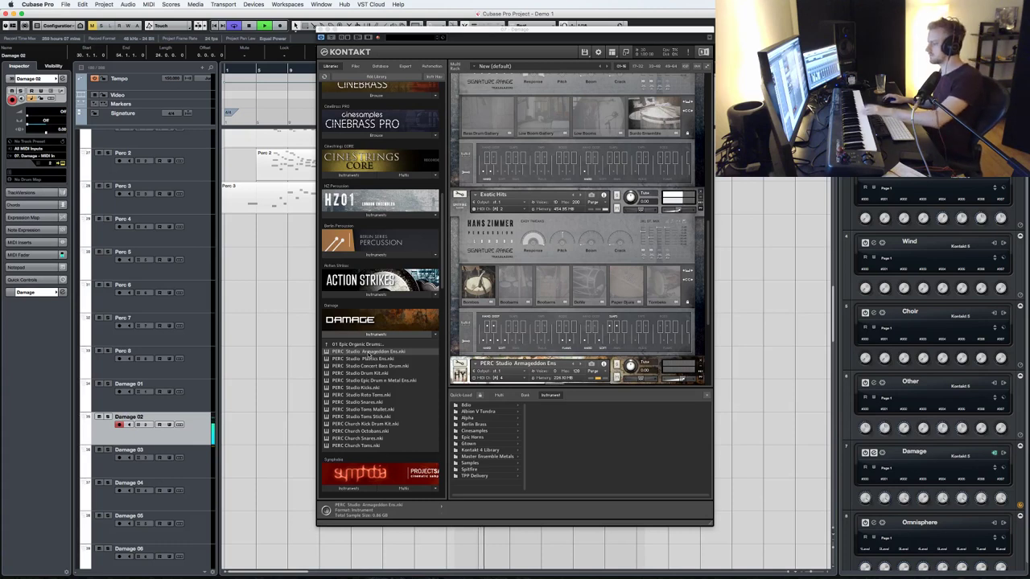
- Select the Damage 04 track, view its MIDI output routing choices, and close the Kontakt window
{"action": "left_click", "coordinate": [185, 458]}
{"action": "key", "text": "Up"}
{"action": "key", "text": "Down"}
{"action": "key", "text": "Down"}
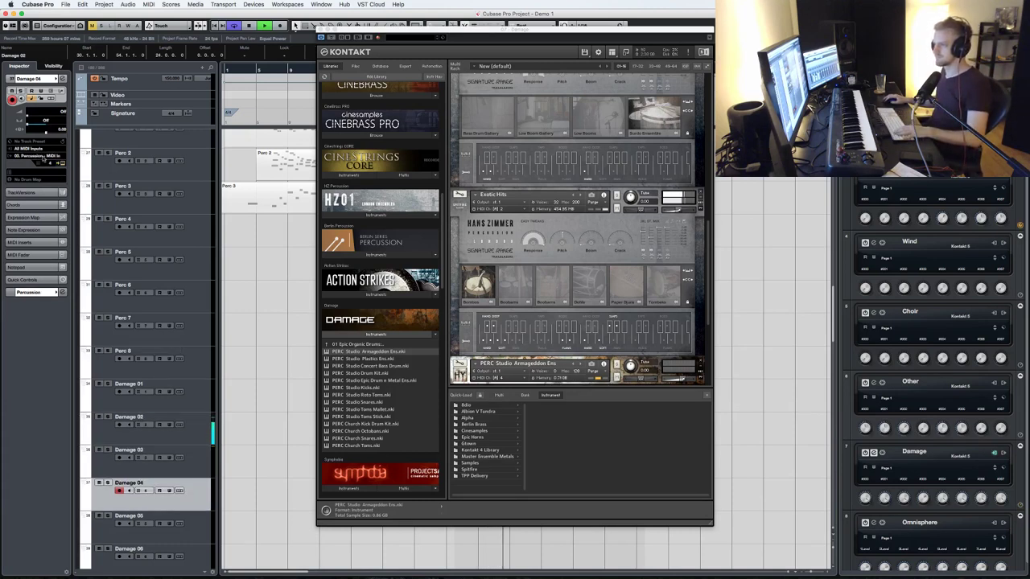
{"action": "left_click", "coordinate": [44, 157]}
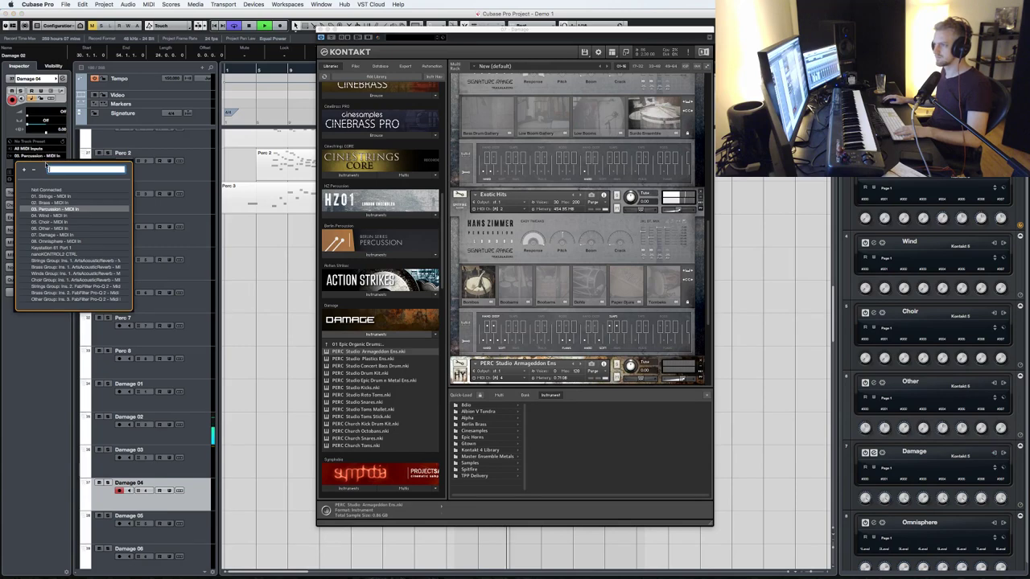
{"action": "left_click", "coordinate": [182, 231]}
{"action": "left_click", "coordinate": [321, 30]}
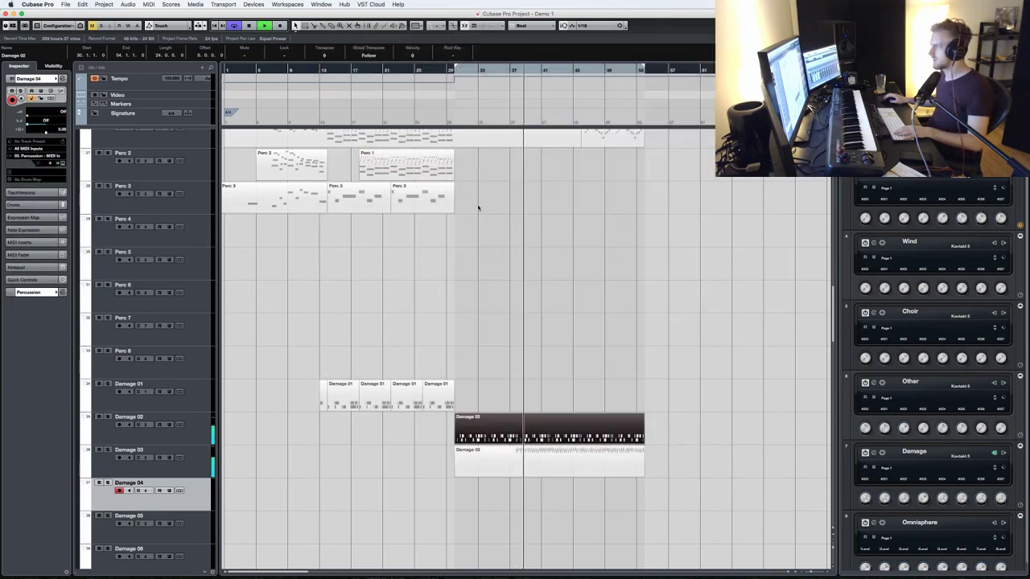
- Open the Damage 02 part in the Key Editor, select all its notes to review their velocities, and close the editor
{"action": "scroll", "coordinate": [478, 209], "scroll_direction": "up", "scroll_amount": 5}
{"action": "scroll", "coordinate": [516, 260], "scroll_direction": "down", "scroll_amount": 6}
{"action": "scroll", "coordinate": [499, 259], "scroll_direction": "up", "scroll_amount": 5}
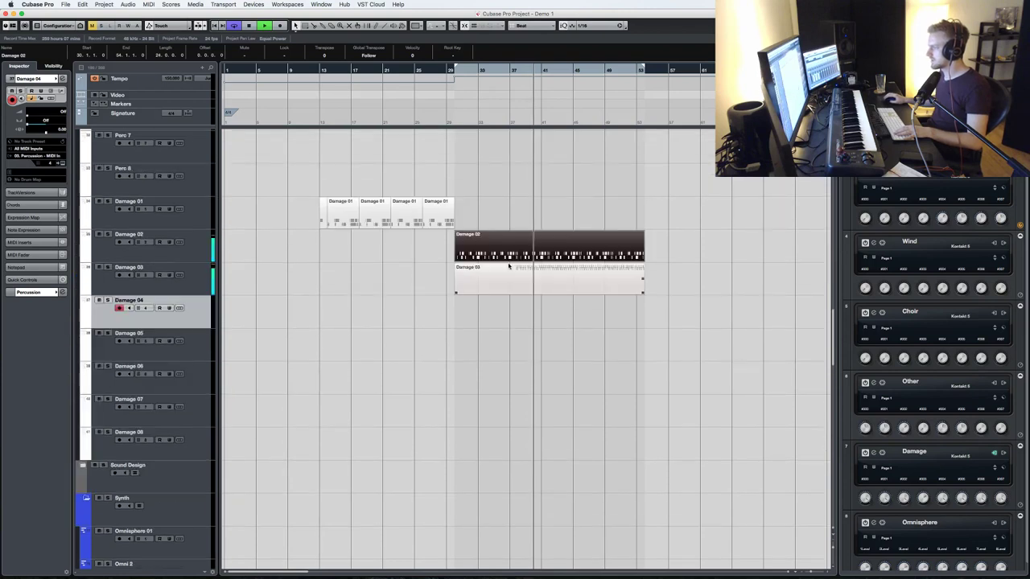
{"action": "double_click", "coordinate": [502, 263]}
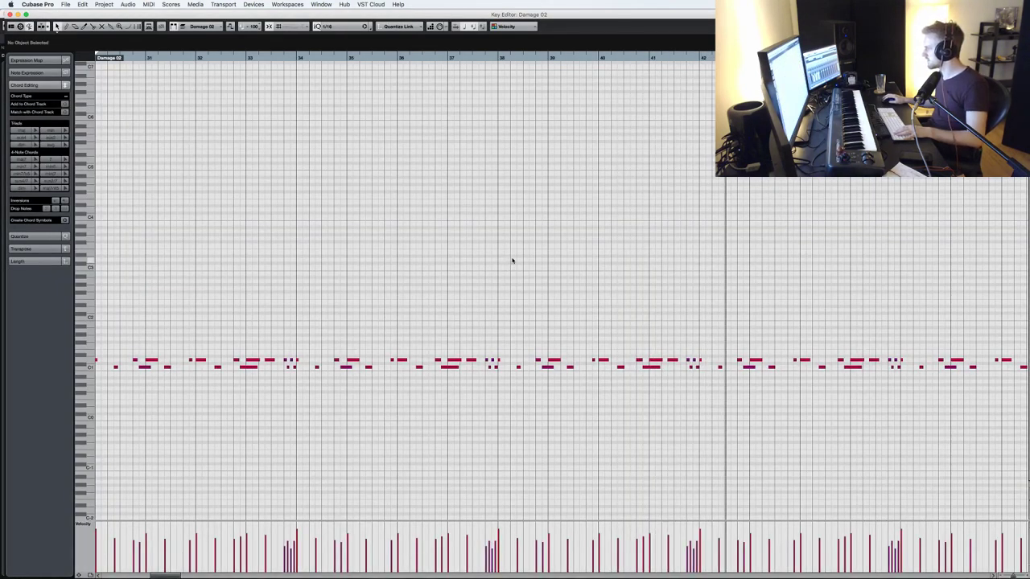
{"action": "scroll", "coordinate": [724, 384], "scroll_direction": "right", "scroll_amount": 1}
{"action": "scroll", "coordinate": [724, 386], "scroll_direction": "right", "scroll_amount": 2}
{"action": "key", "text": "super+a"}
{"action": "key", "text": "g"}
{"action": "key", "text": "g"}
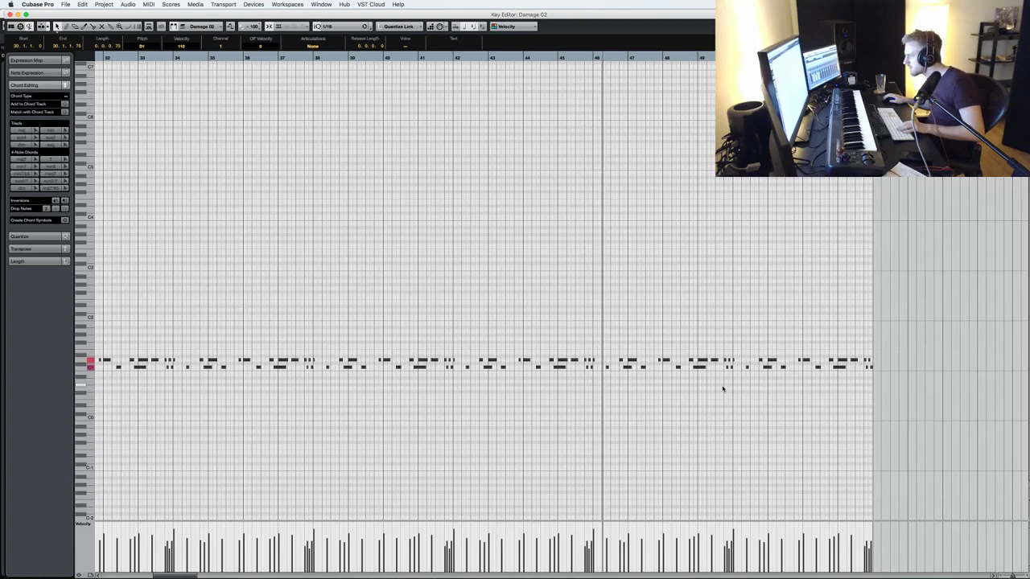
{"action": "key", "text": "Return"}
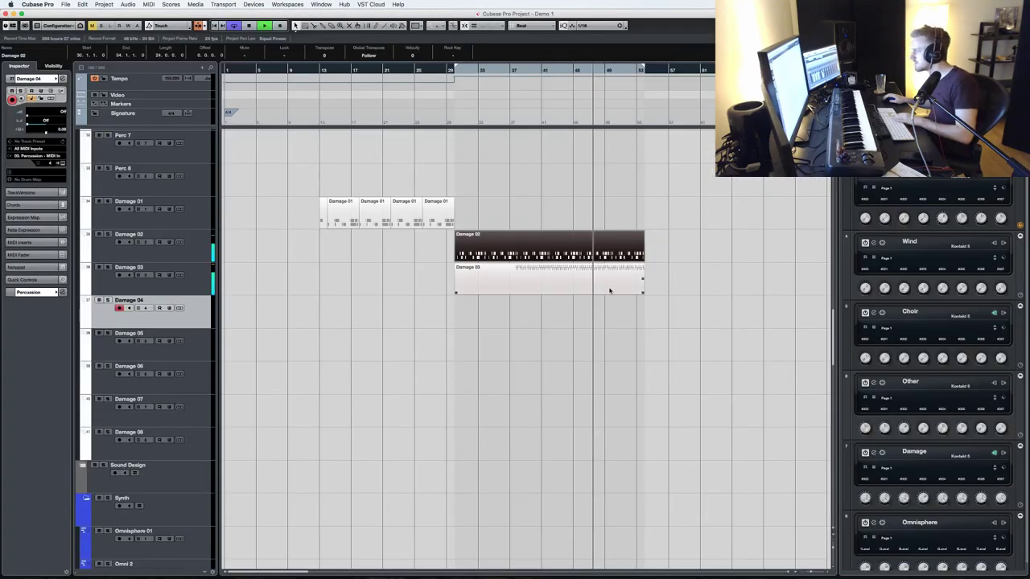
- Open the Damage 03 part in the Key Editor, select all its notes and scale their velocities down
{"action": "double_click", "coordinate": [600, 285]}
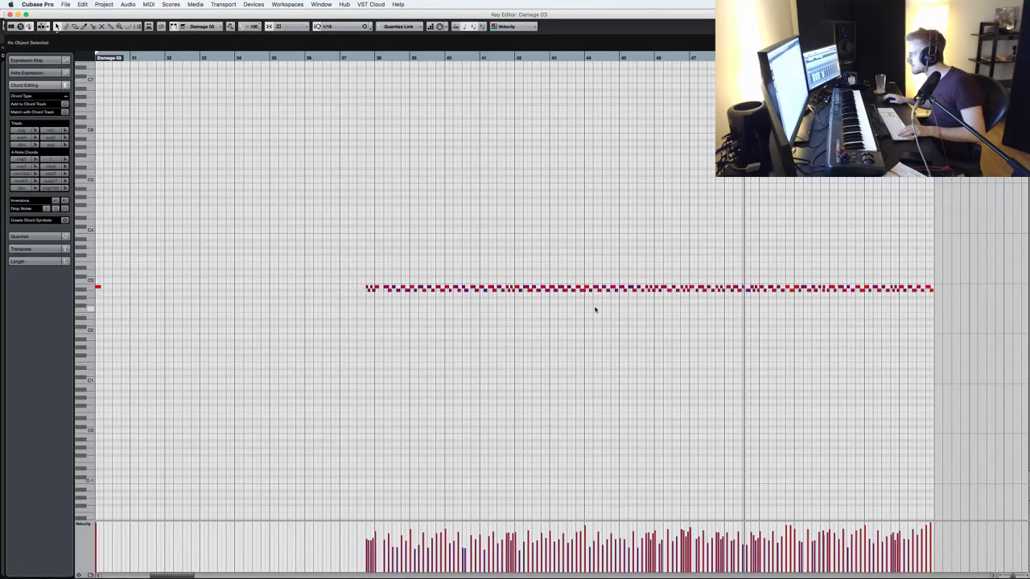
{"action": "key", "text": "h"}
{"action": "key", "text": "h"}
{"action": "key", "text": "super+a"}
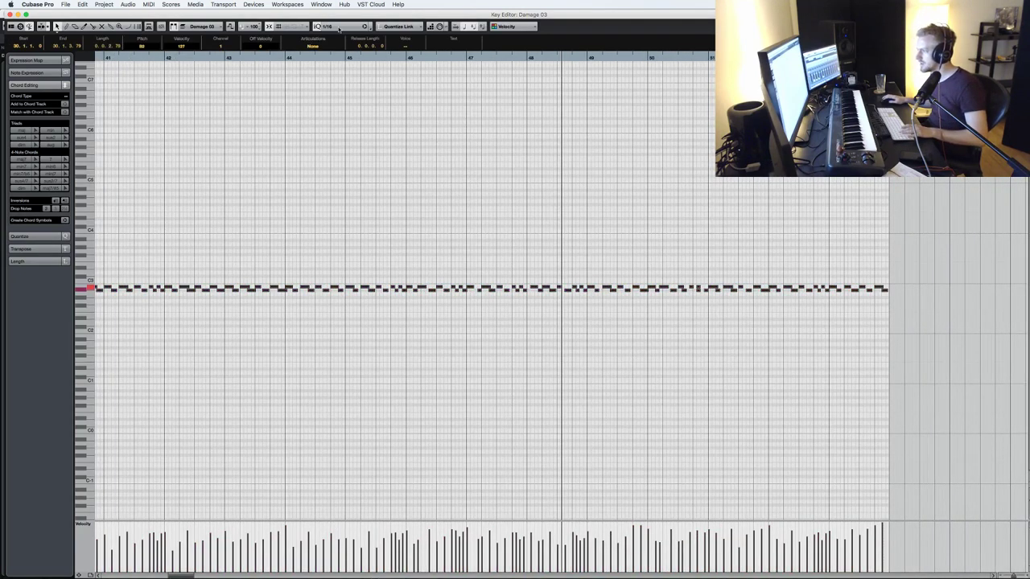
{"action": "key", "text": "minus"}
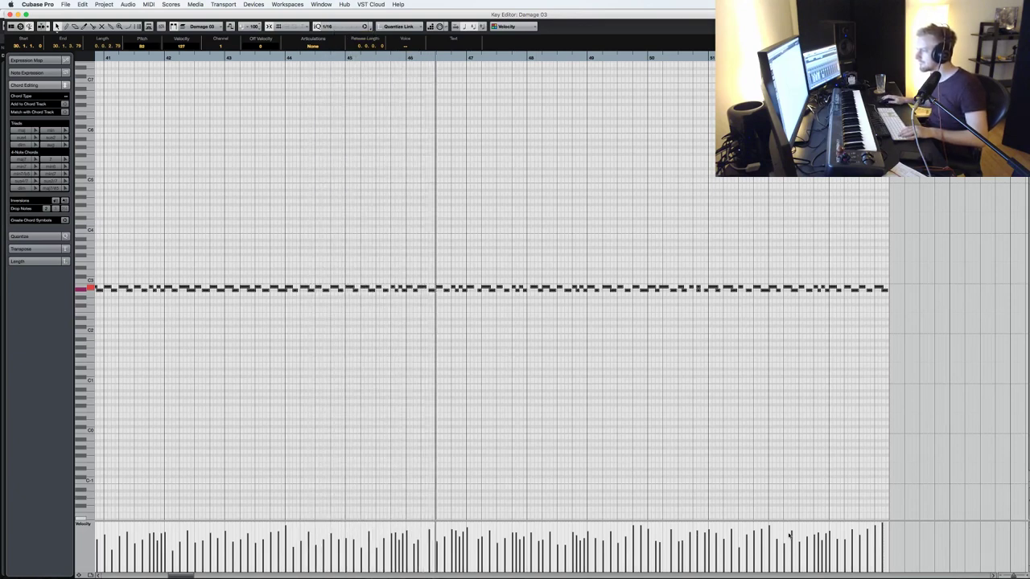
{"action": "key", "text": "g"}
{"action": "key", "text": "g"}
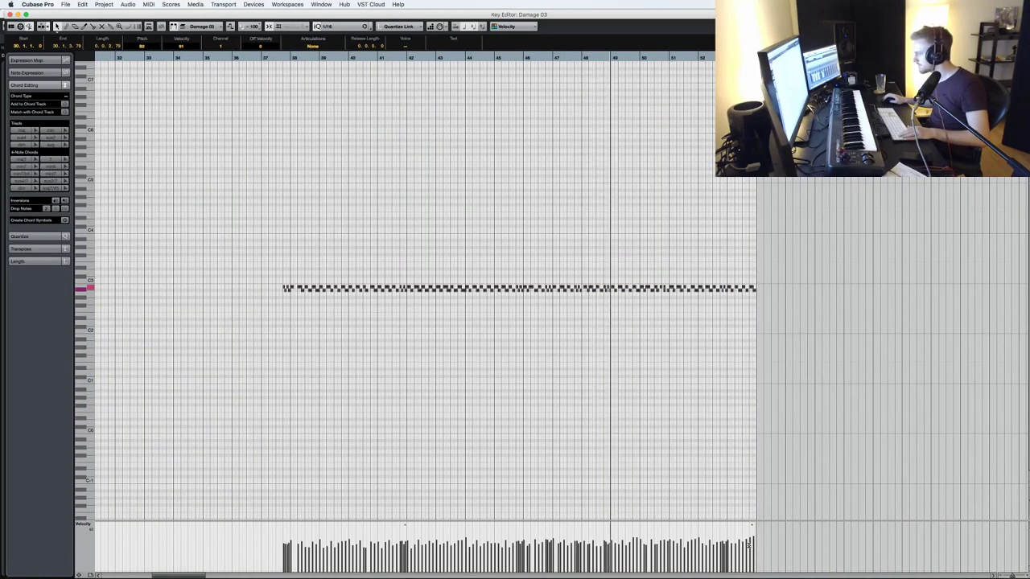
{"action": "key", "text": "h"}
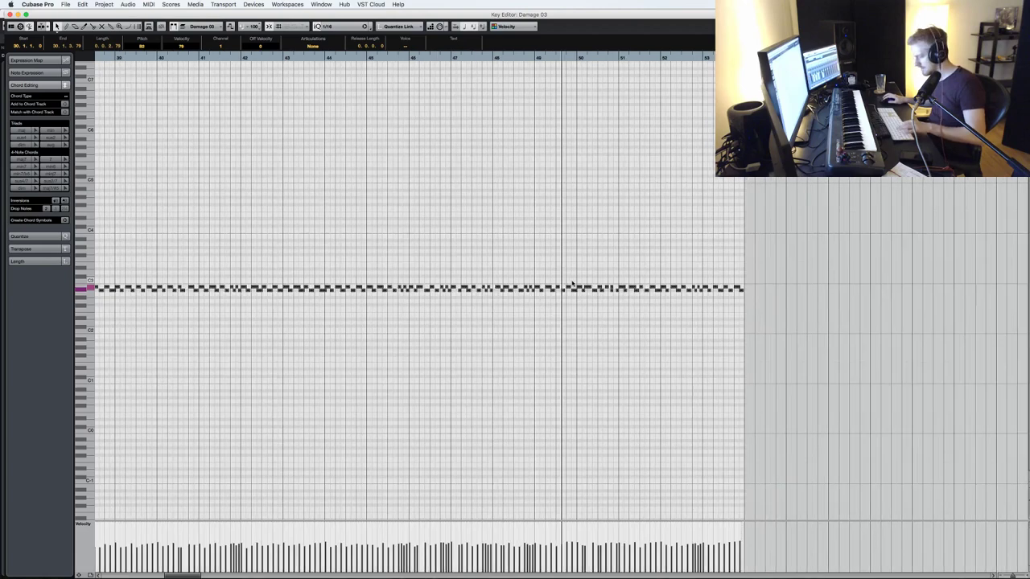
- Move the mistimed notes at the starts of bars 47 and 48 in Damage 03 onto the grid, and close the Key Editor
{"action": "key", "text": "h"}
{"action": "key", "text": "h"}
{"action": "key", "text": "h"}
{"action": "left_click", "coordinate": [448, 293]}
{"action": "left_click", "coordinate": [453, 287]}
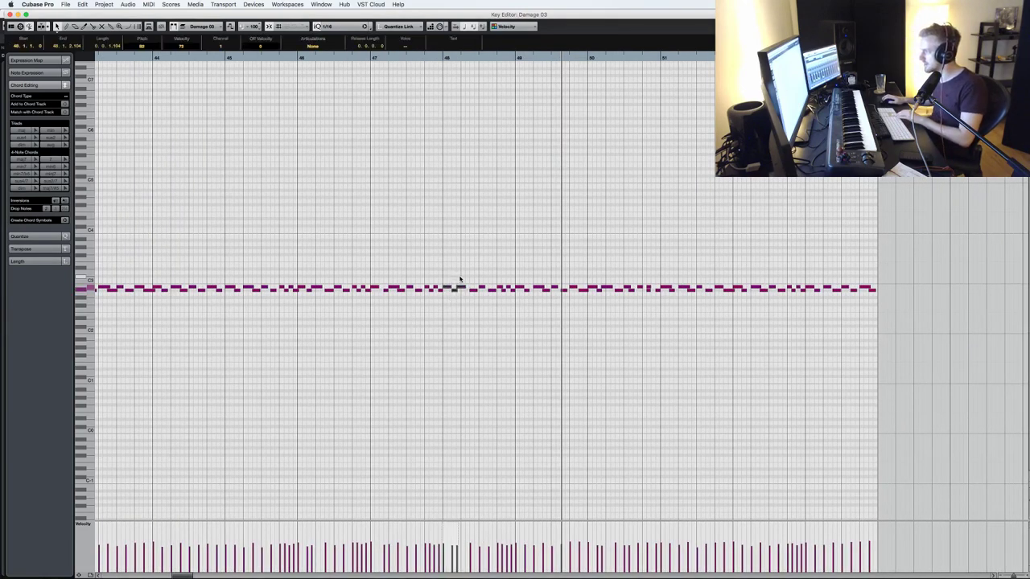
{"action": "left_click", "coordinate": [460, 297]}
{"action": "left_click_drag", "start_coordinate": [458, 287], "coordinate": [465, 287]}
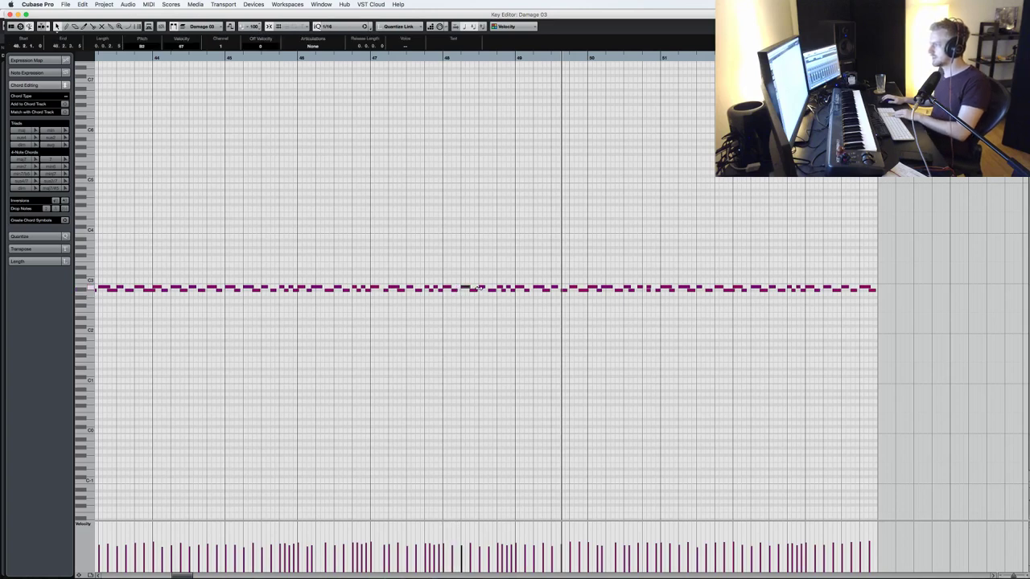
{"action": "left_click", "coordinate": [391, 298]}
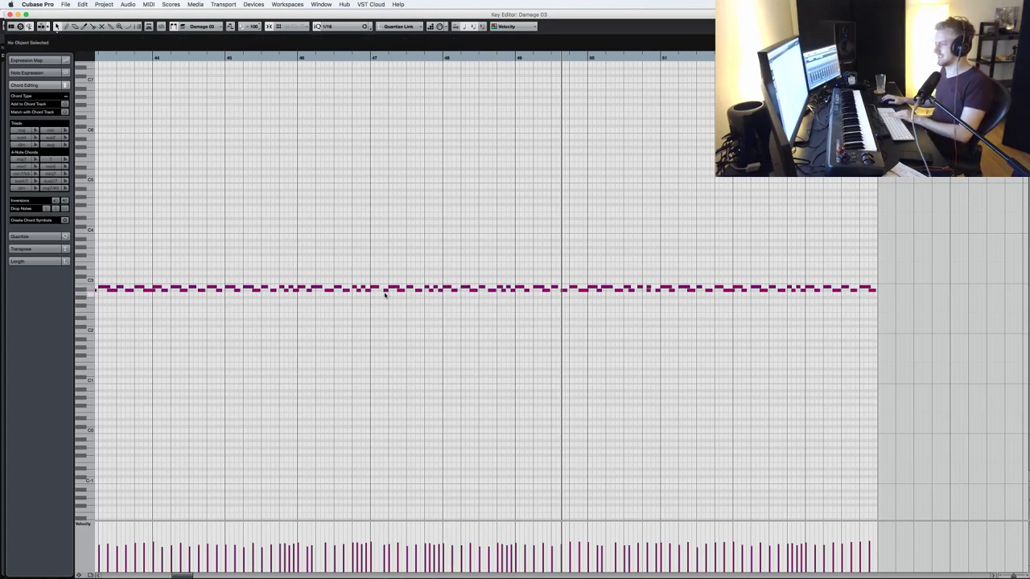
{"action": "left_click_drag", "start_coordinate": [384, 290], "coordinate": [380, 290]}
{"action": "key", "text": "Return"}
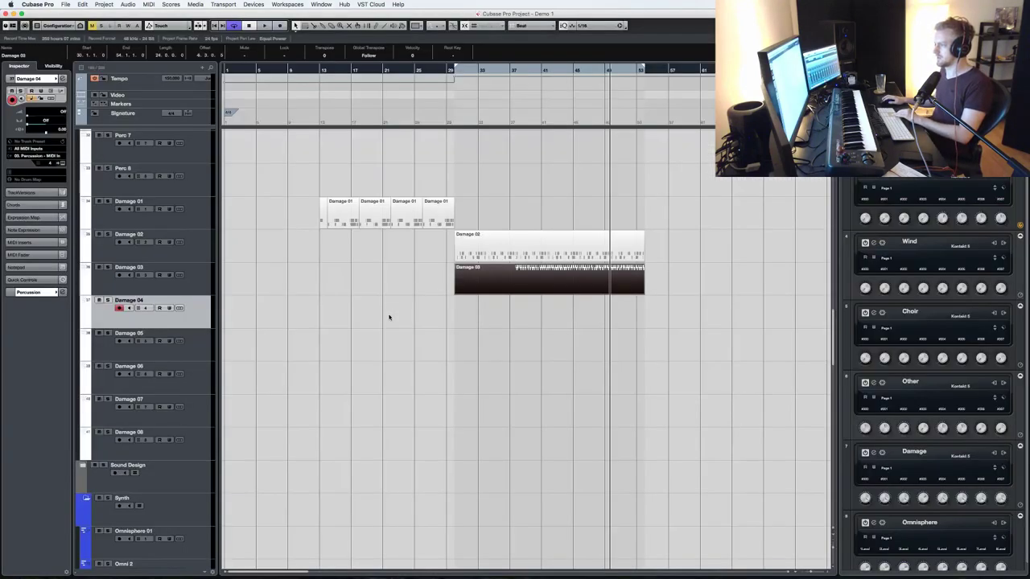
- Play back the Damage section, reopen the Damage 03 part, and raise the velocities of all its notes, bringing the first to about 118
{"action": "left_click", "coordinate": [531, 278]}
{"action": "key", "text": "space"}
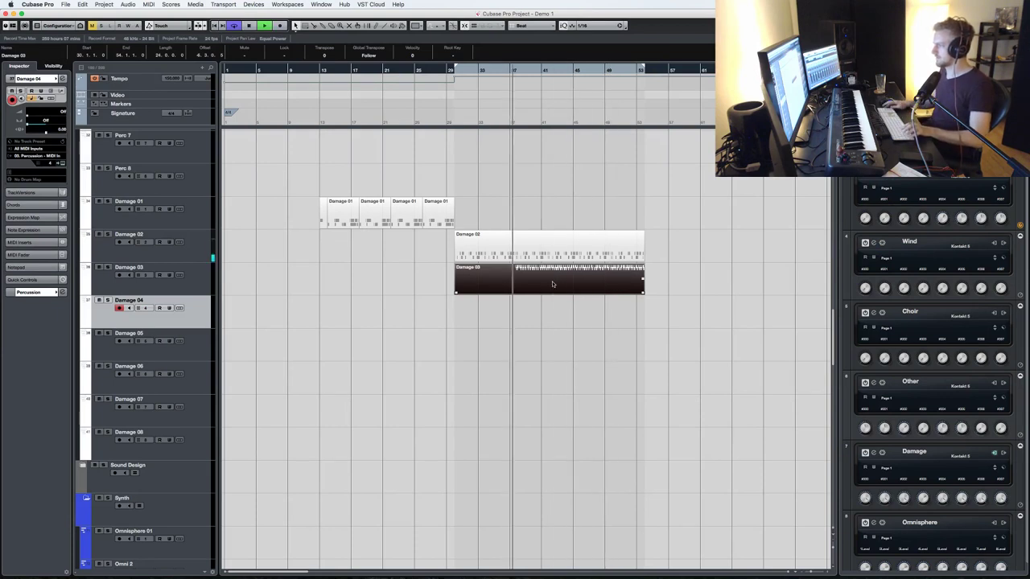
{"action": "double_click", "coordinate": [551, 284]}
{"action": "key", "text": "ctrl+a"}
{"action": "left_click_drag", "start_coordinate": [962, 512], "coordinate": [962, 505]}
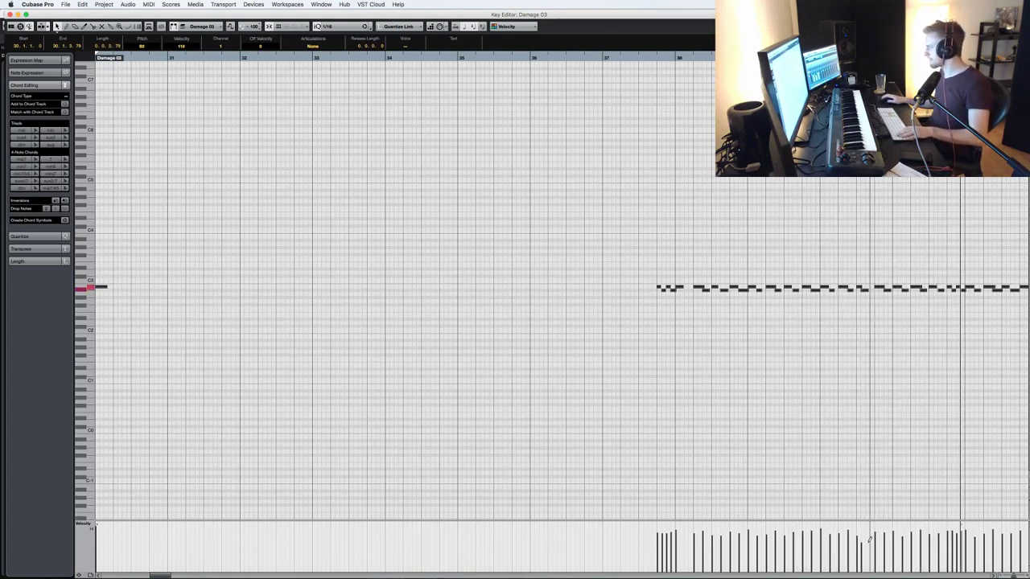
- Correct the timing of two Damage 03 notes, placing one at 40.3.3.0 and the other at 46.2.1.0
{"action": "left_click", "coordinate": [833, 304]}
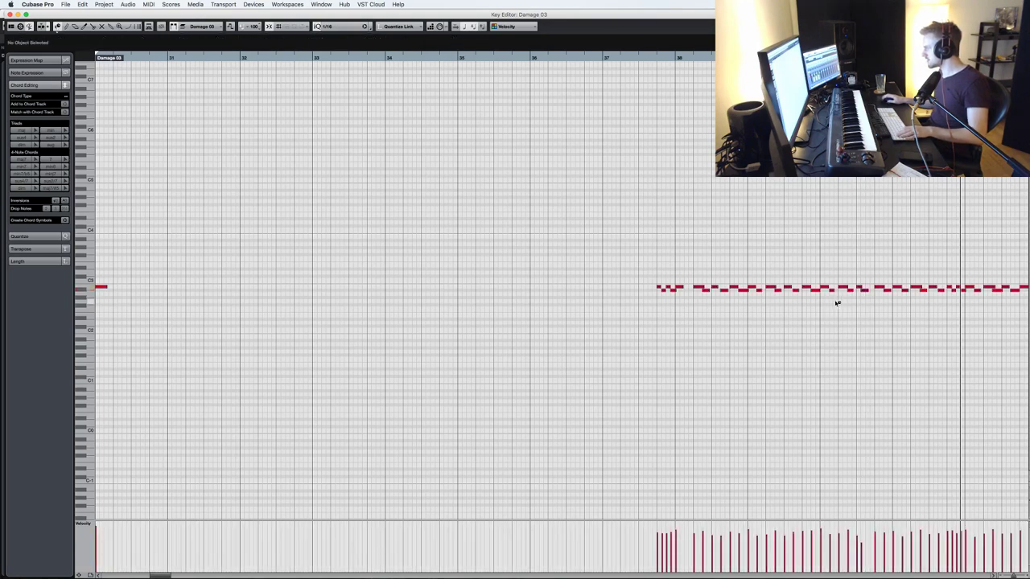
{"action": "left_click", "coordinate": [867, 289]}
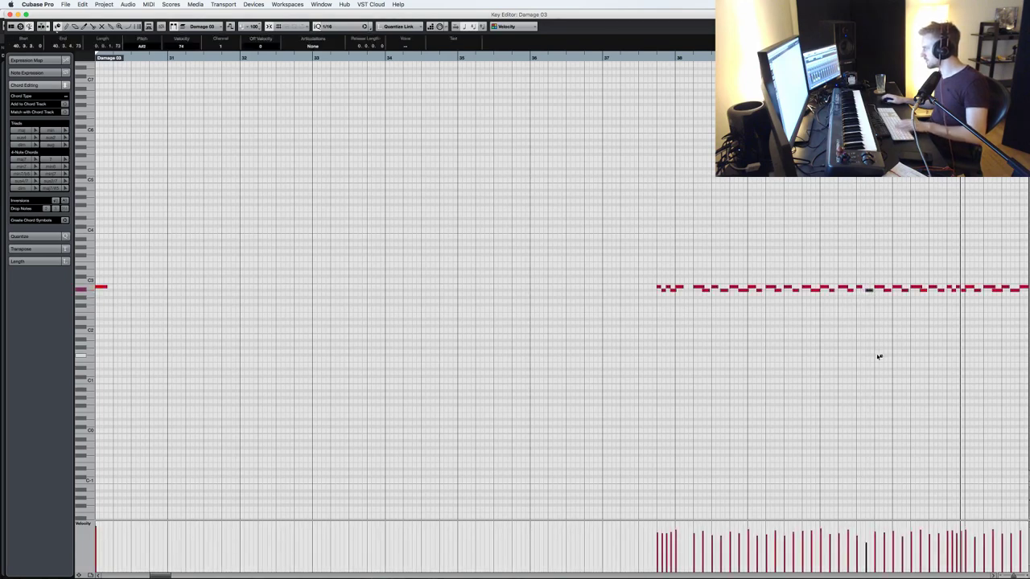
{"action": "scroll", "coordinate": [879, 357], "scroll_direction": "right", "scroll_amount": 10}
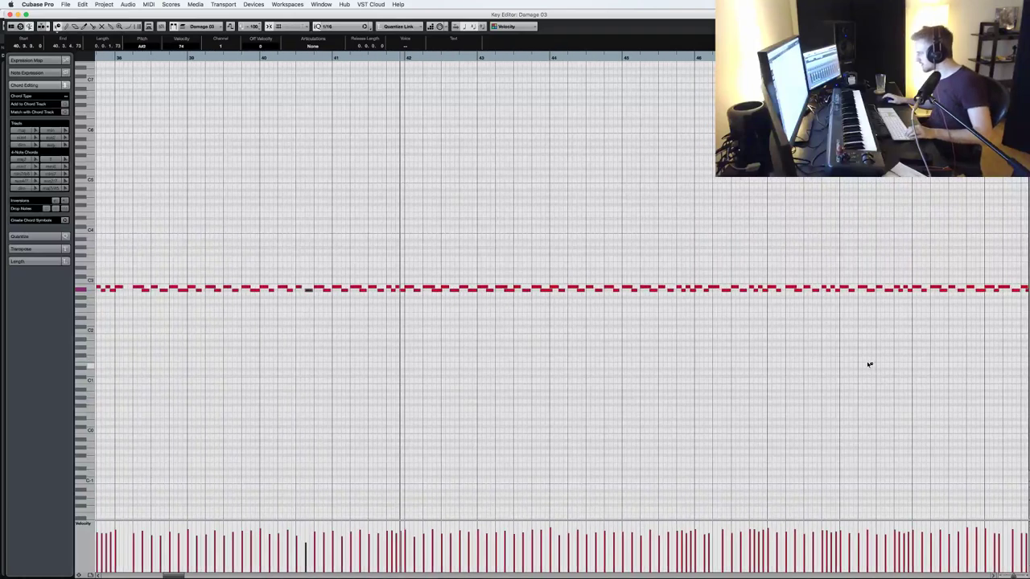
{"action": "left_click", "coordinate": [699, 287]}
{"action": "left_click_drag", "start_coordinate": [711, 288], "coordinate": [719, 287]}
{"action": "scroll", "coordinate": [732, 350], "scroll_direction": "right", "scroll_amount": 4}
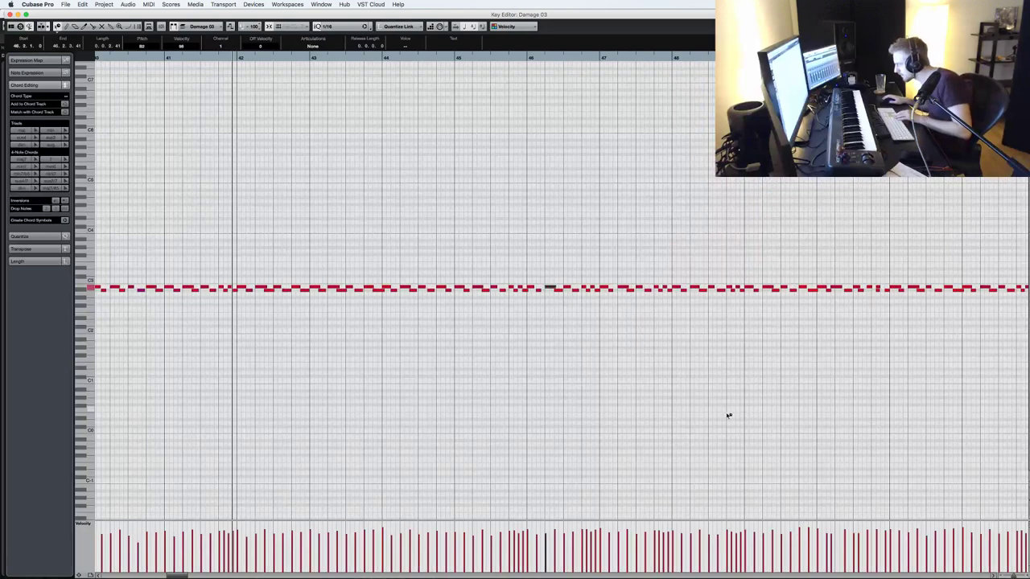
- Move the mistimed notes in bar 50 of Damage 03 onto the grid, including those at 50.2.1.0, 50.4.2.0 and 50.4.4.0
{"action": "scroll", "coordinate": [783, 443], "scroll_direction": "right", "scroll_amount": 1}
{"action": "left_click", "coordinate": [812, 287]}
{"action": "scroll", "coordinate": [815, 351], "scroll_direction": "right", "scroll_amount": 1}
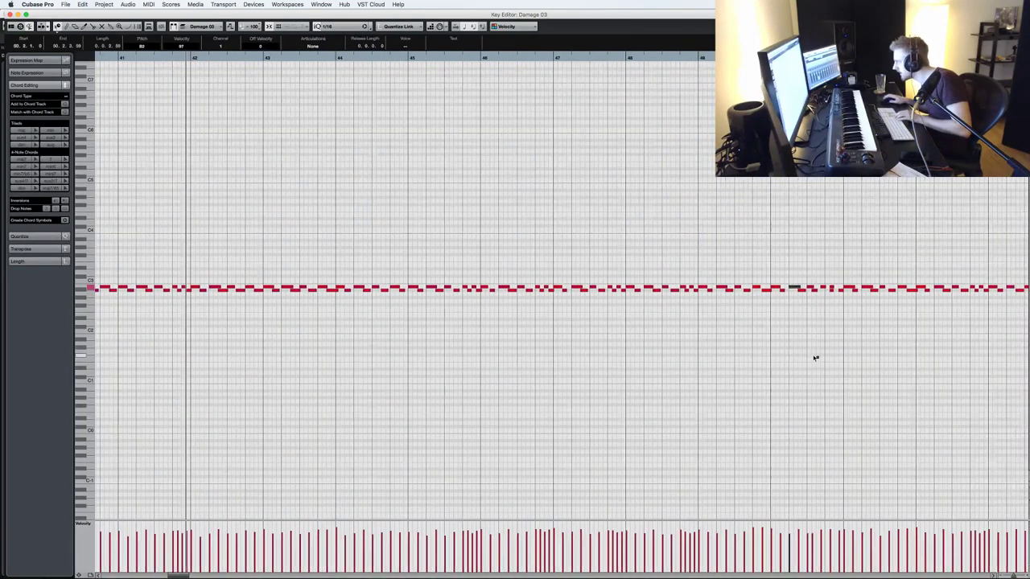
{"action": "left_click", "coordinate": [820, 296]}
{"action": "left_click", "coordinate": [813, 291]}
{"action": "left_click", "coordinate": [826, 292]}
{"action": "left_click", "coordinate": [823, 286]}
{"action": "left_click", "coordinate": [833, 291]}
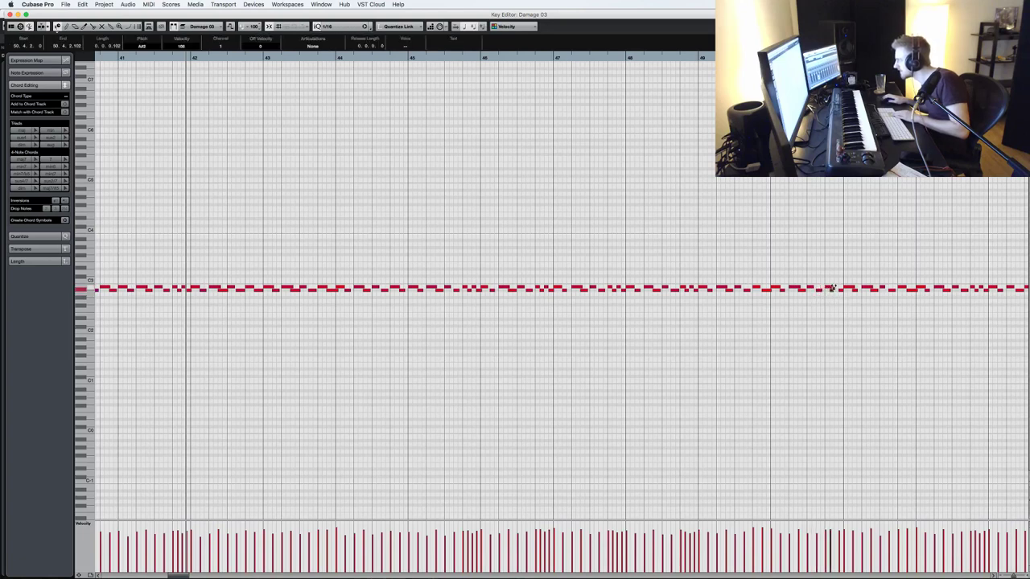
{"action": "left_click", "coordinate": [842, 295]}
{"action": "left_click", "coordinate": [840, 292]}
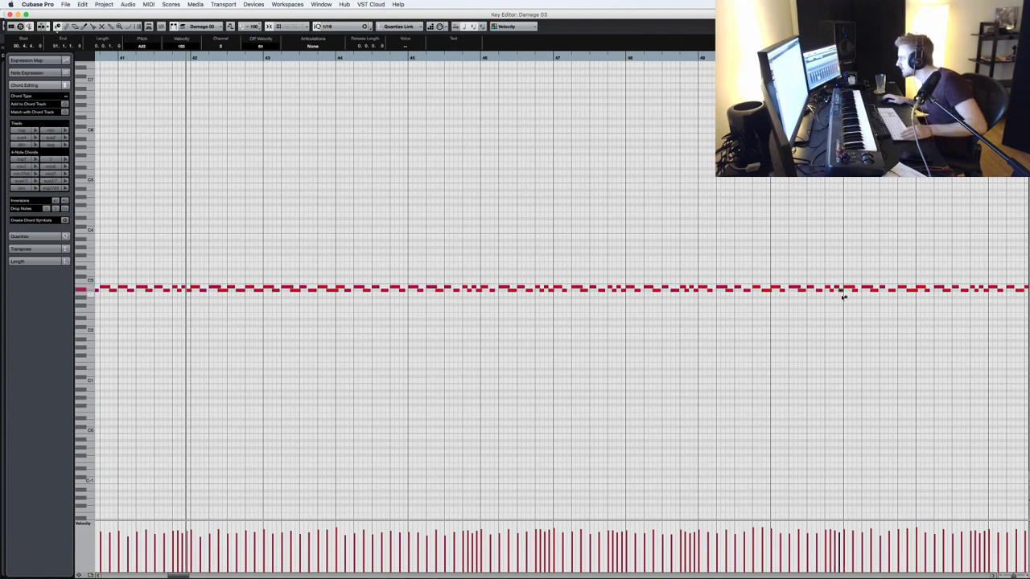
- Close the Key Editor for Damage 03, play back the section from its start, and save the project
{"action": "scroll", "coordinate": [848, 308], "scroll_direction": "right", "scroll_amount": 5}
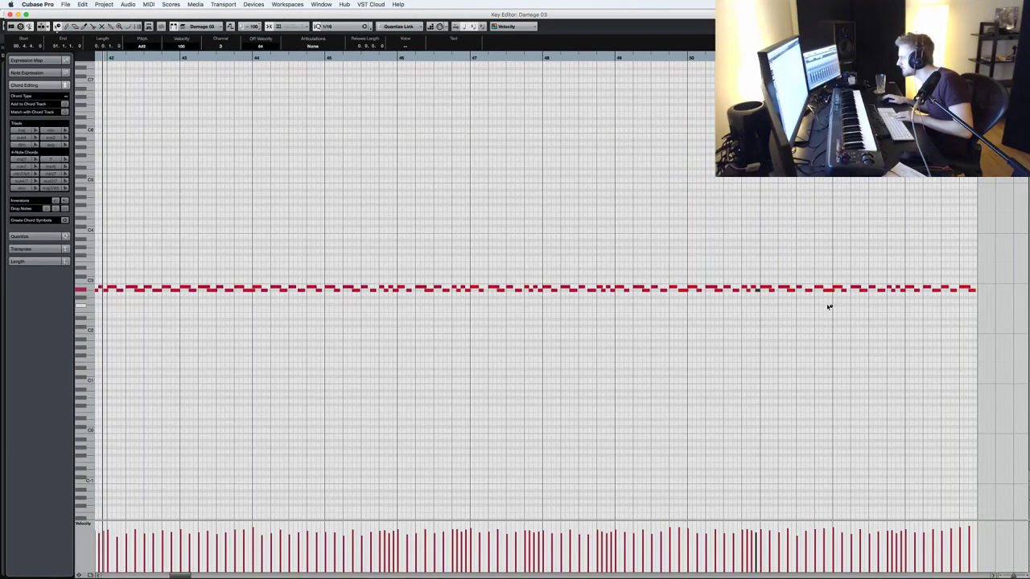
{"action": "key", "text": "Return"}
{"action": "key", "text": "KP_1"}
{"action": "key", "text": "space"}
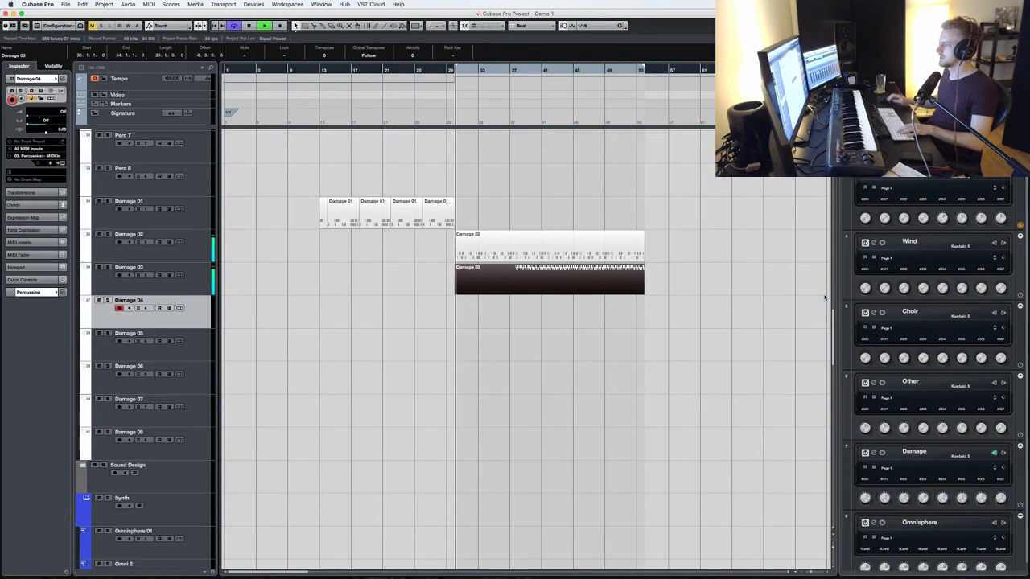
{"action": "left_click", "coordinate": [473, 339]}
{"action": "key", "text": "super+s"}
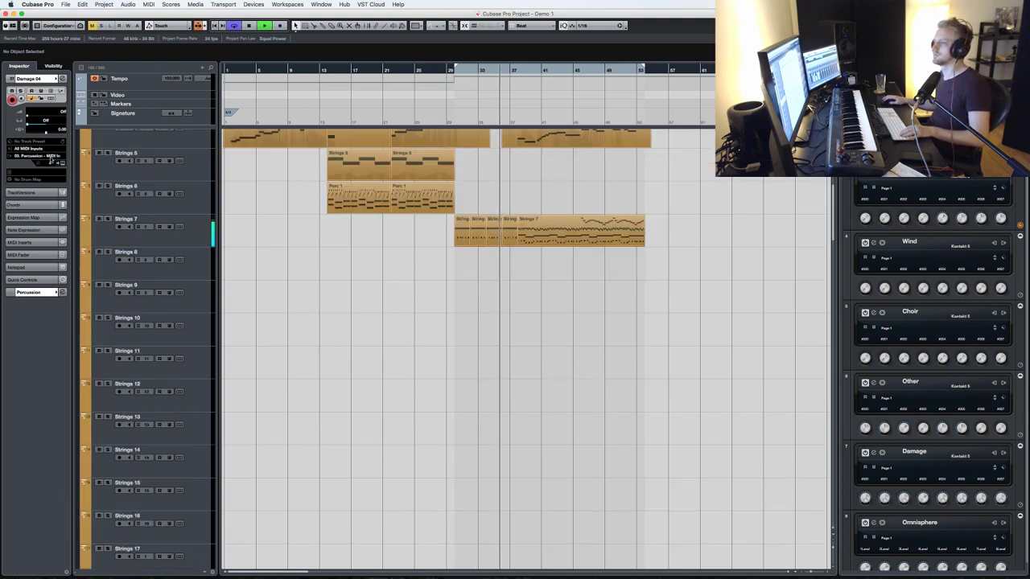
- Route the Damage 04 track's MIDI output to 07. Damage - MIDI In and audition its drums over the playback
{"action": "left_click", "coordinate": [41, 156]}
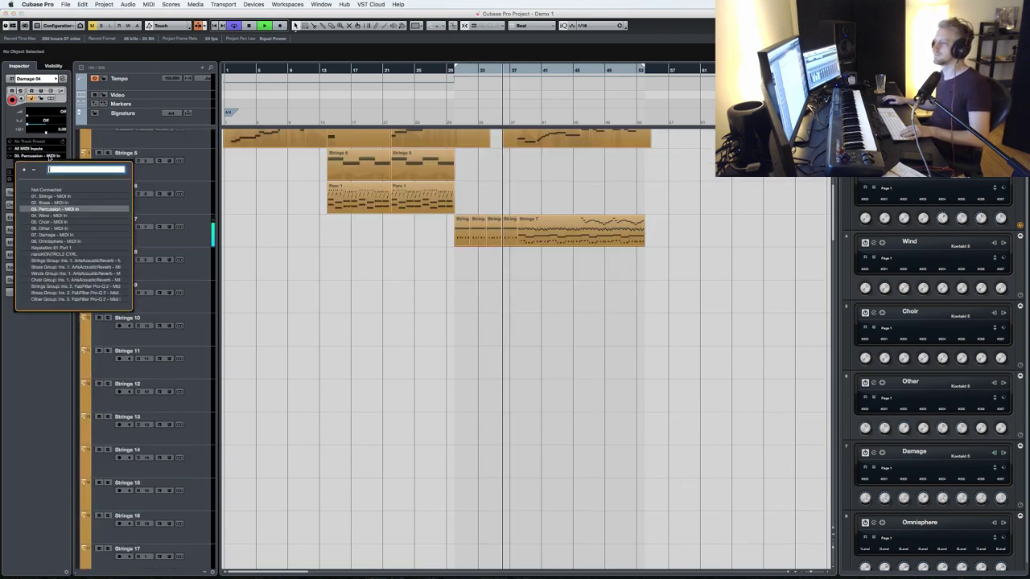
{"action": "left_click", "coordinate": [52, 234]}
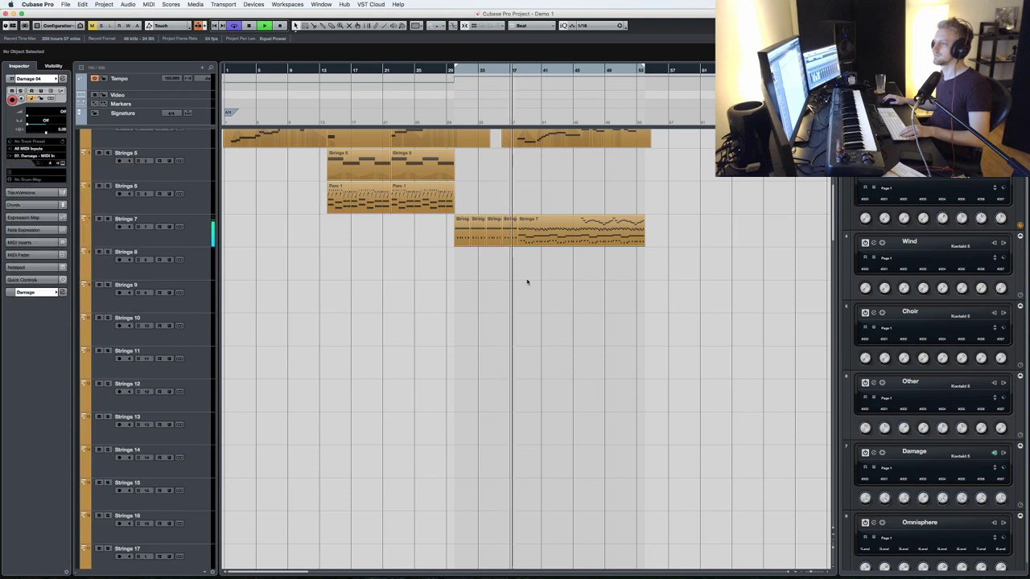
{"action": "scroll", "coordinate": [527, 282], "scroll_direction": "down", "scroll_amount": 8}
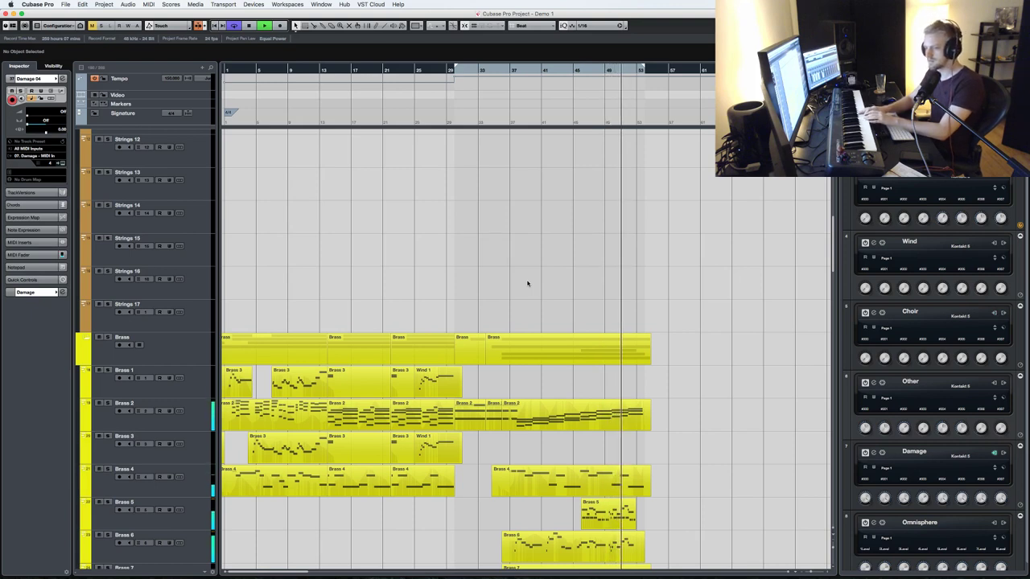
{"action": "scroll", "coordinate": [615, 343], "scroll_direction": "down", "scroll_amount": 10}
{"action": "key", "text": "KP_Subtract"}
{"action": "key", "text": "KP_Multiply"}
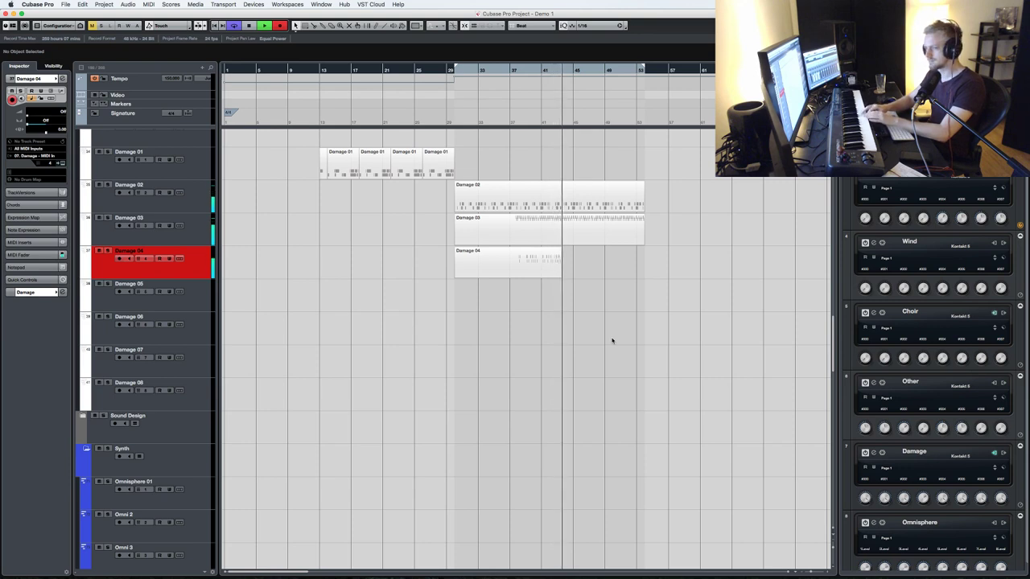
{"action": "key", "text": "space"}
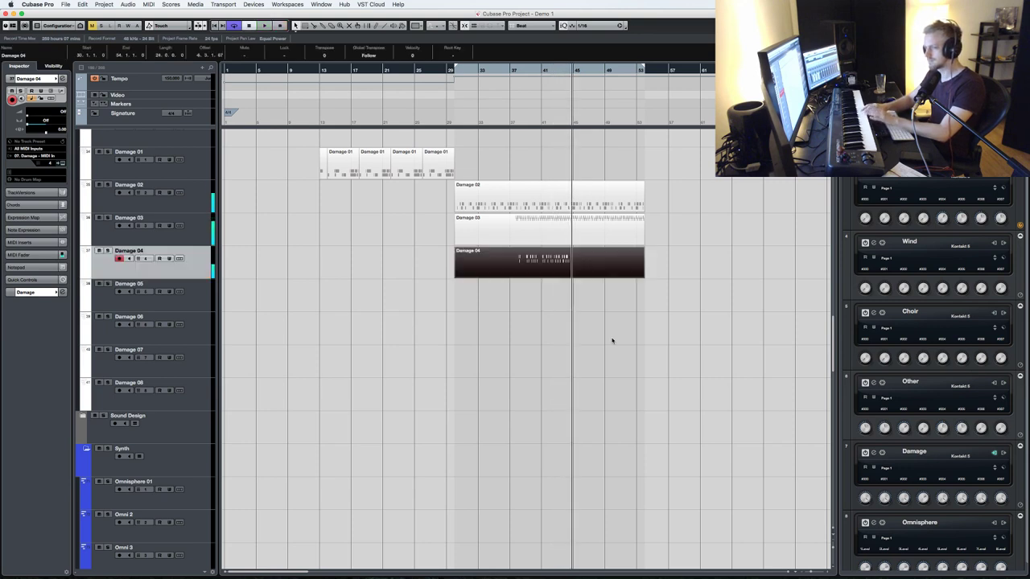
{"action": "key", "text": "Delete"}
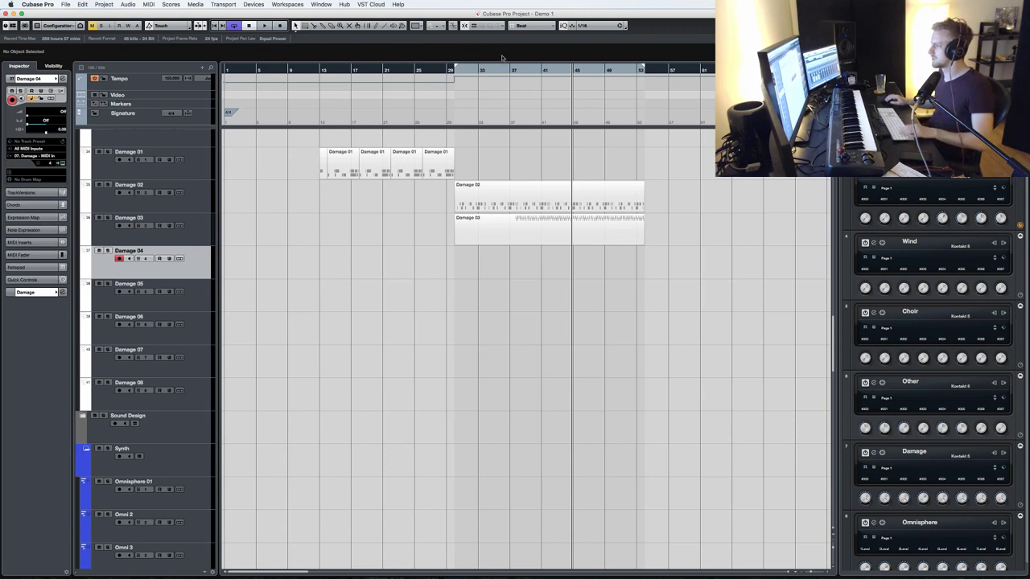
- Set the left locator to bar 37 and record a short drum take on Damage 04 from there
{"action": "left_click", "coordinate": [508, 71], "text": "super"}
{"action": "left_click", "coordinate": [508, 70]}
{"action": "key", "text": "space"}
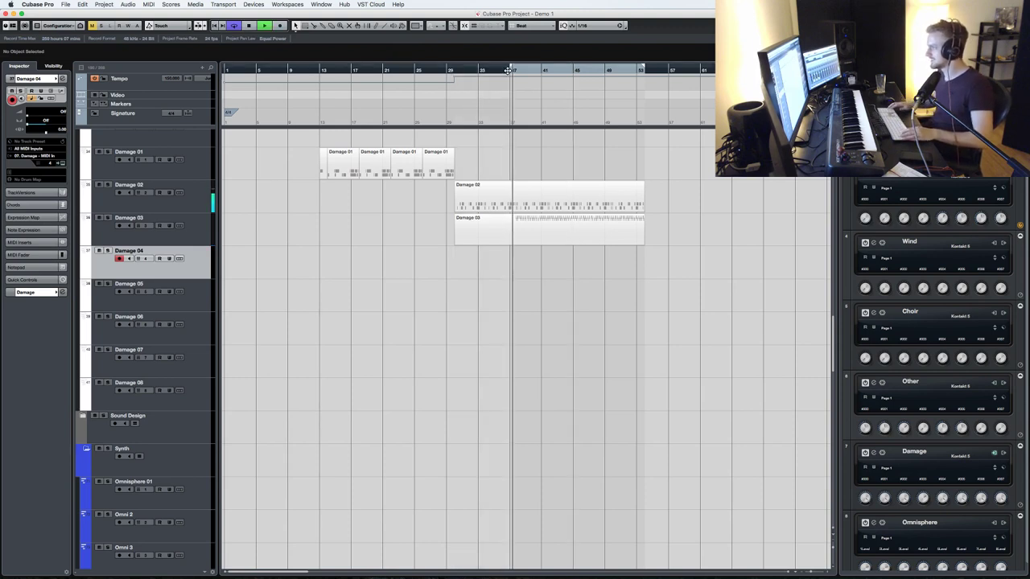
{"action": "key", "text": "KP_Multiply"}
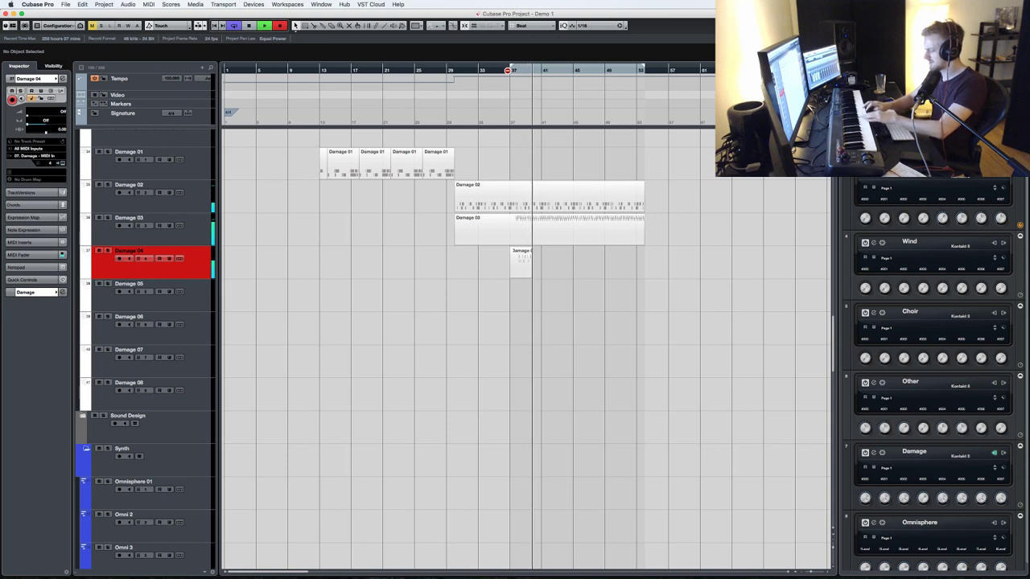
{"action": "key", "text": "space"}
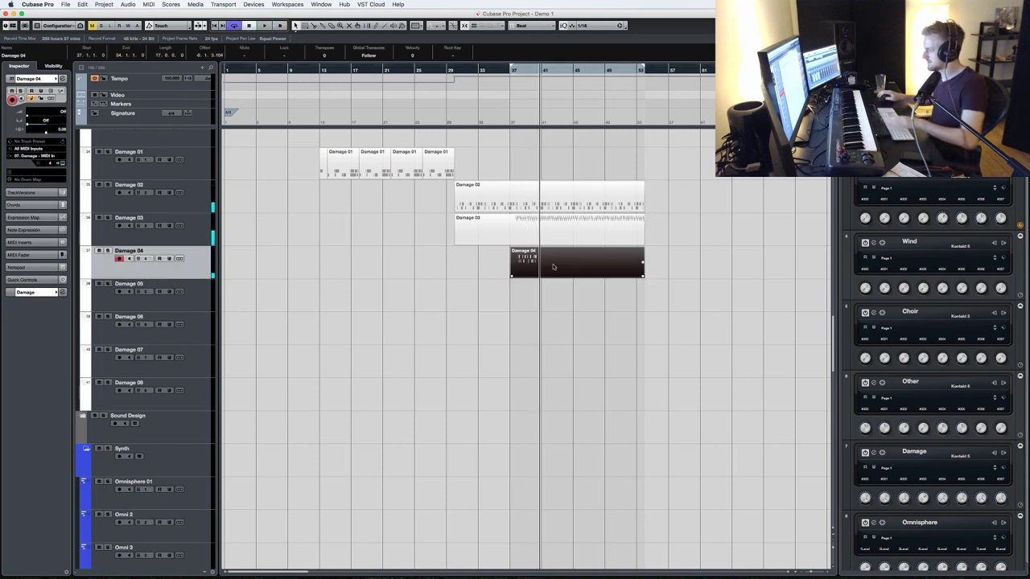
- Open the Damage 04 part in the Key Editor, add an F#2 note at 38.3.3.0, and loop playback from bar 38
{"action": "double_click", "coordinate": [553, 267]}
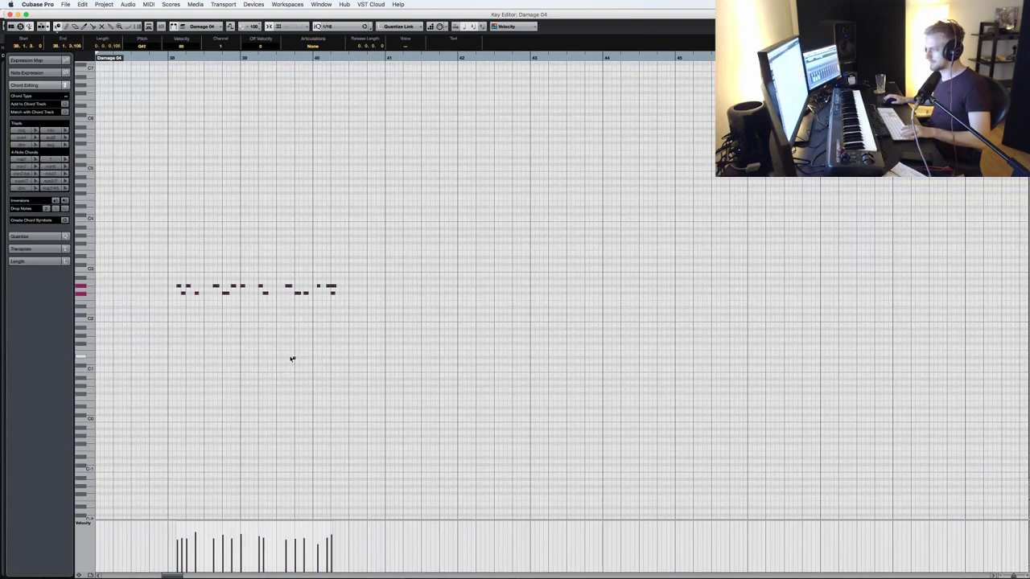
{"action": "key", "text": "h"}
{"action": "key", "text": "h"}
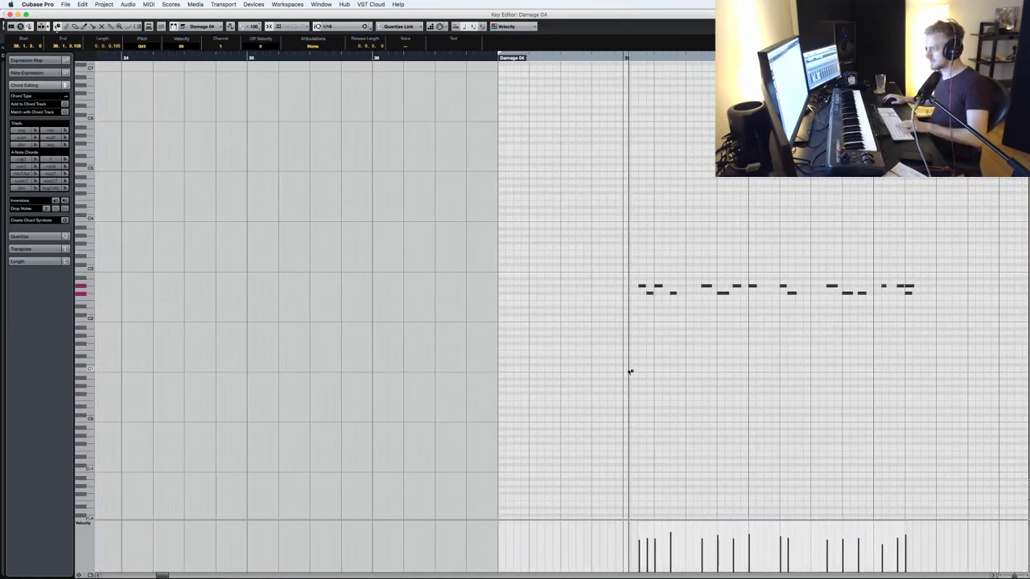
{"action": "scroll", "coordinate": [635, 373], "scroll_direction": "right", "scroll_amount": 1}
{"action": "key", "text": "ctrl+a"}
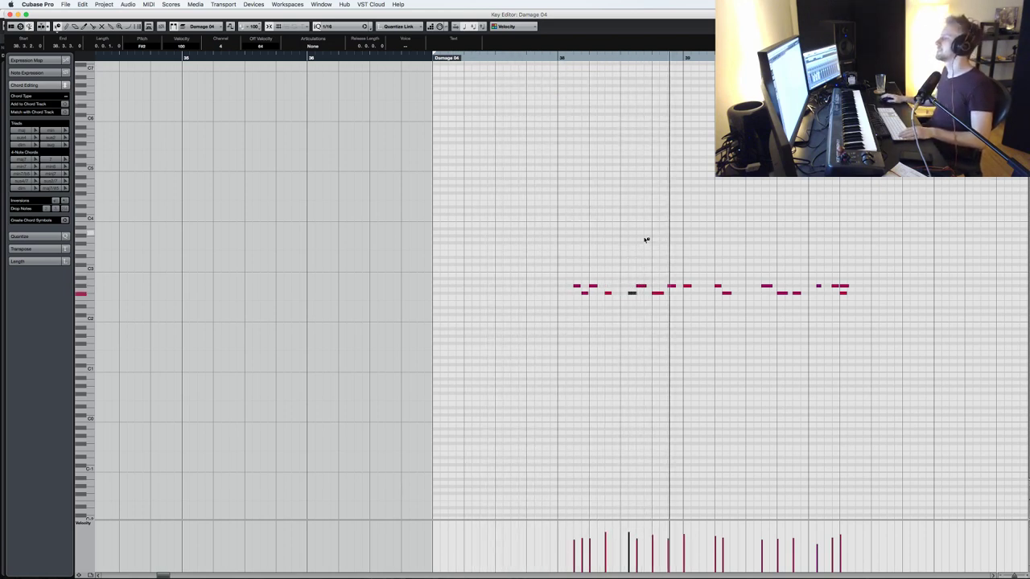
{"action": "left_click", "coordinate": [550, 47], "text": "super"}
{"action": "key", "text": "0"}
{"action": "key", "text": "1"}
{"action": "key", "text": "space"}
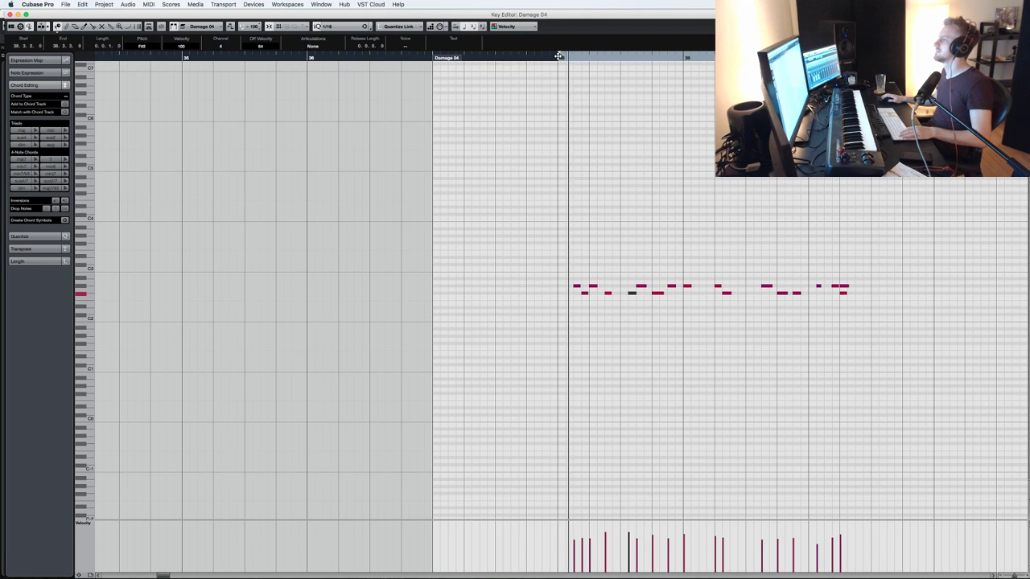
- Replace the F#2 note at 38.3.3.0 with a G#2 note at 38.3.4.0, and add G#2 notes at 39.1.3.0 and 39.2.3.0
{"action": "scroll", "coordinate": [597, 264], "scroll_direction": "right", "scroll_amount": 1}
{"action": "left_click", "coordinate": [592, 294]}
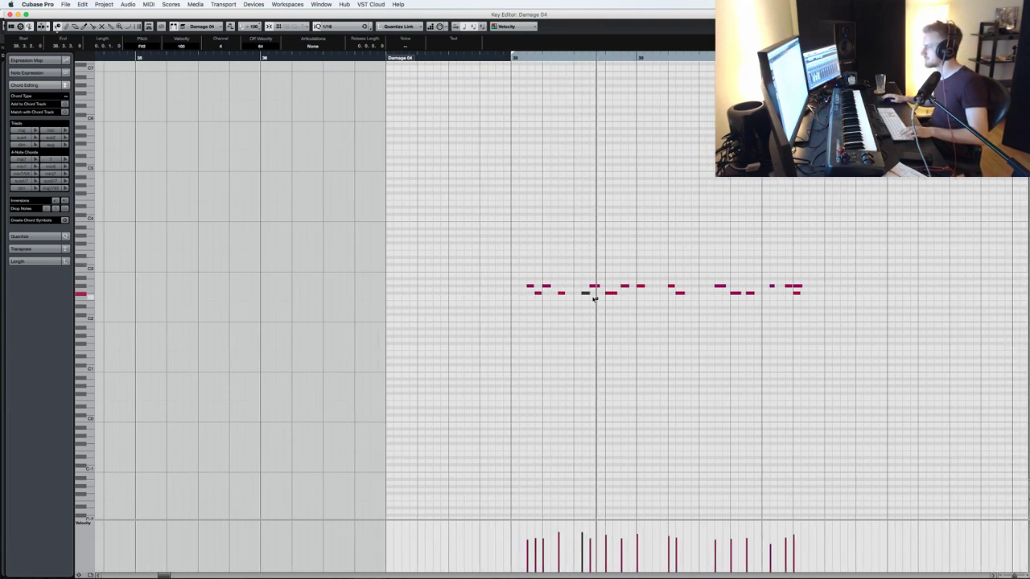
{"action": "left_click", "coordinate": [587, 293]}
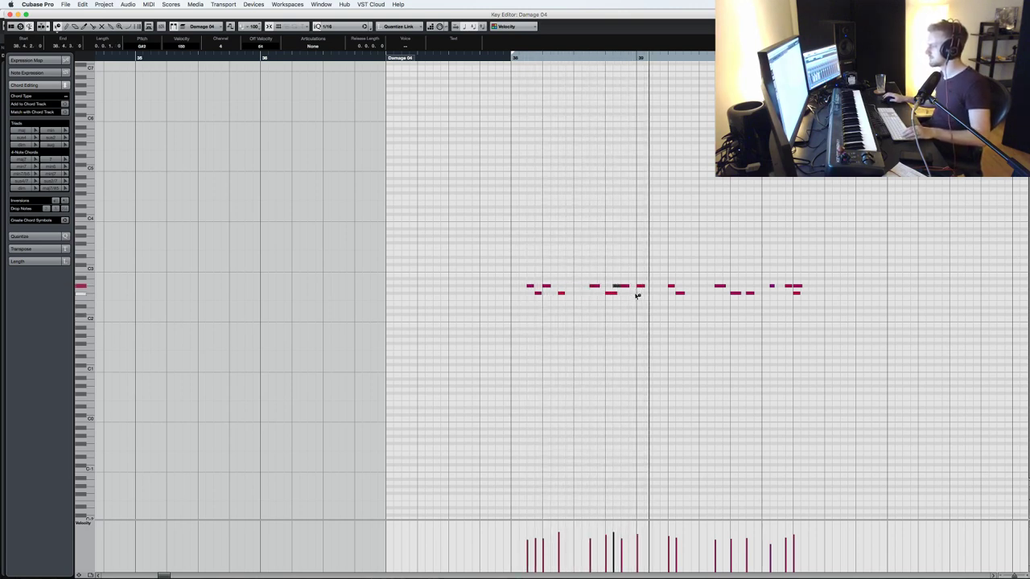
{"action": "key", "text": "super+Left"}
{"action": "key", "text": "KP_1"}
{"action": "key", "text": "space"}
{"action": "left_click", "coordinate": [638, 282]}
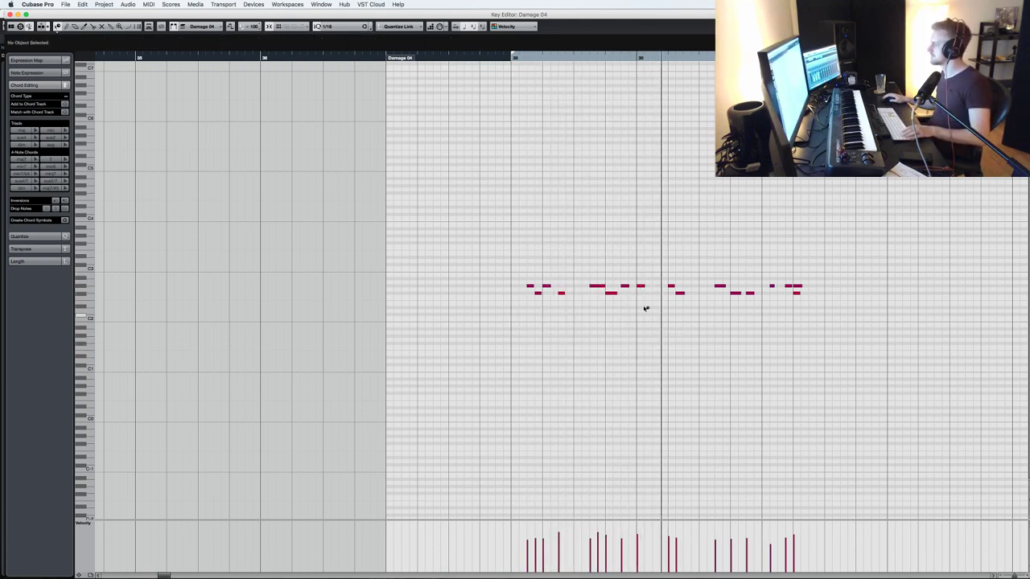
{"action": "left_click", "coordinate": [659, 286]}
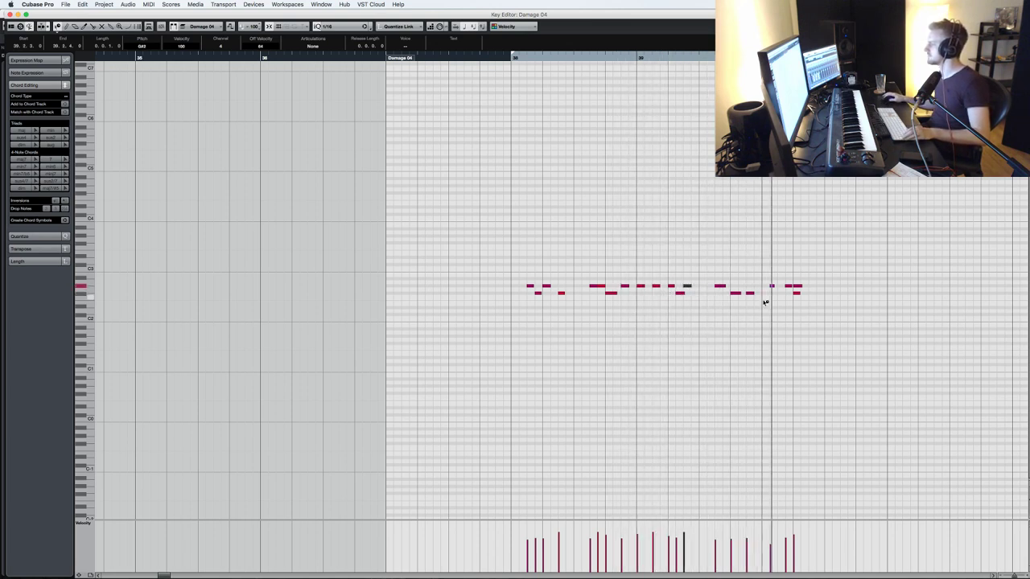
- Delete the recorded notes in bar 40 and duplicate the bar 38–39 pattern so the copy begins at 40.1.3.0
{"action": "key", "text": "space"}
{"action": "left_click_drag", "start_coordinate": [765, 301], "coordinate": [803, 277]}
{"action": "key", "text": "Delete"}
{"action": "left_click_drag", "start_coordinate": [762, 304], "coordinate": [515, 248]}
{"action": "key", "text": "alt+d"}
{"action": "key", "text": "super+Right"}
{"action": "key", "text": "super+Right"}
{"action": "key", "text": "super+Right"}
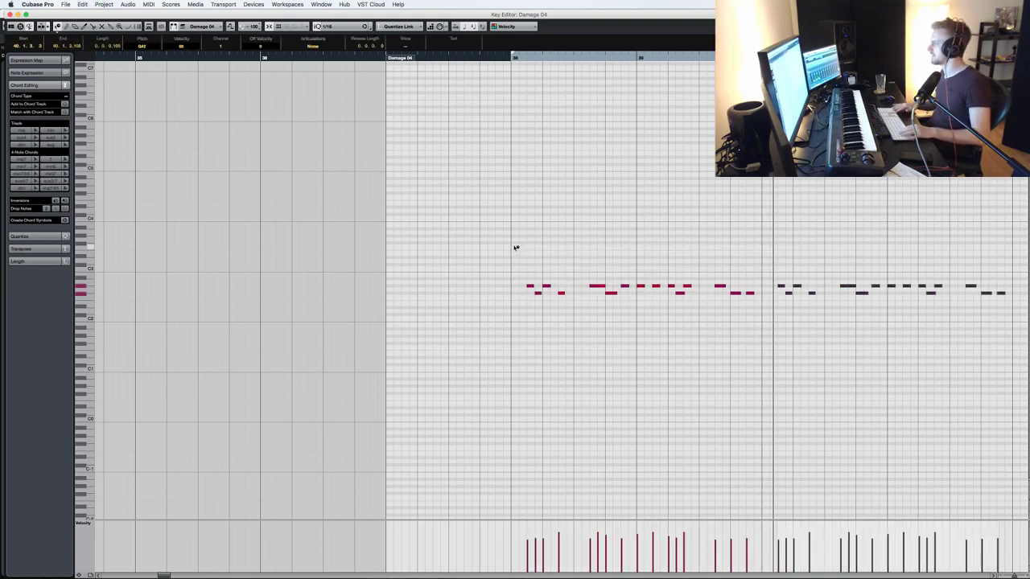
- Play back the duplicated Damage 04 pattern and add an F#2 note at 40.1.1.0
{"action": "key", "text": "space"}
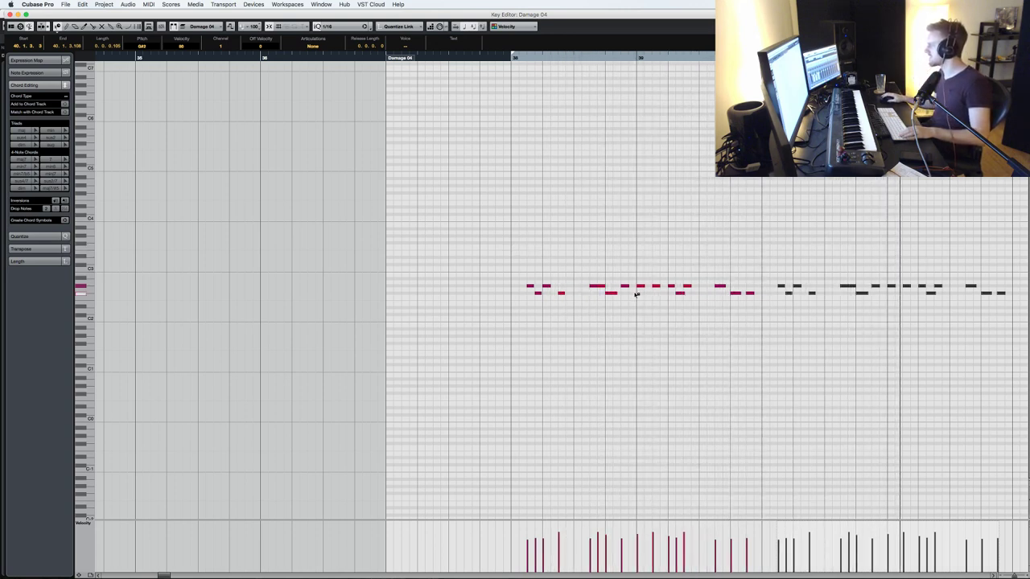
{"action": "scroll", "coordinate": [635, 291], "scroll_direction": "right", "scroll_amount": 2}
{"action": "left_click", "coordinate": [672, 292]}
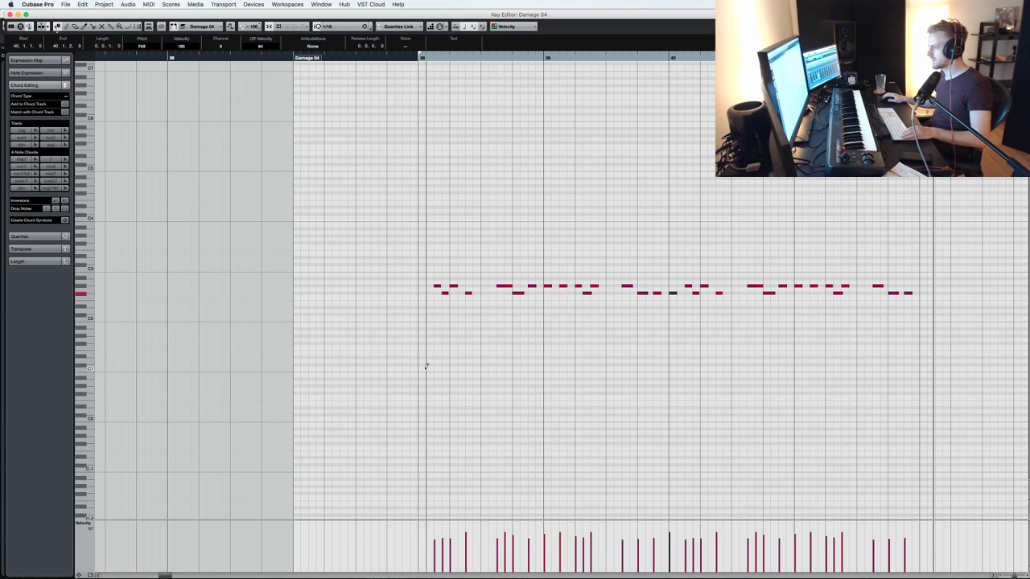
- Add C1 hits at 38.1.1.0, 38.1.4.0, 38.2.3.0 and 38.4.1.0, removing the two stray notes just above them
{"action": "left_click", "coordinate": [468, 368]}
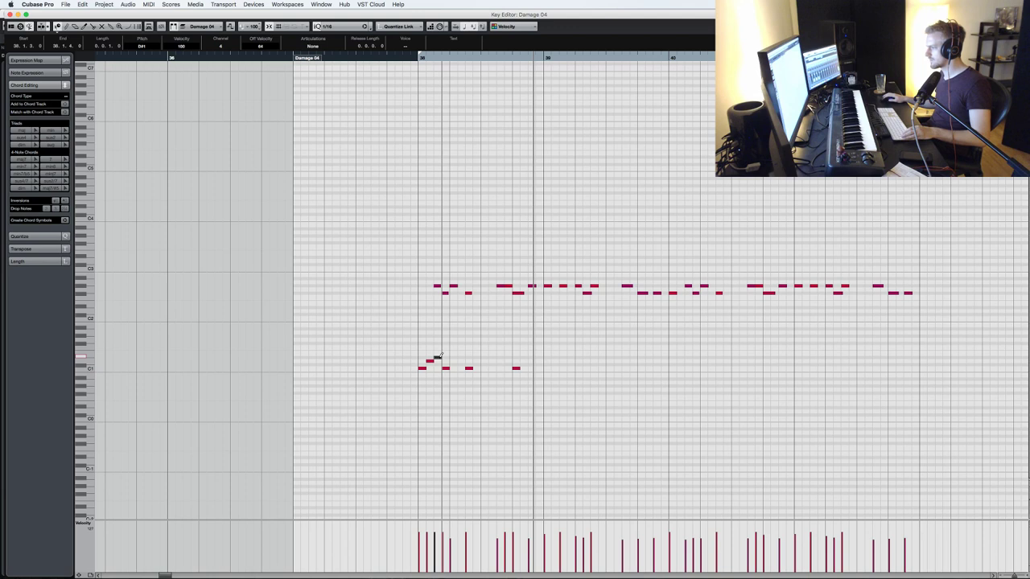
{"action": "key", "text": "KP_Subtract"}
{"action": "key", "text": "KP_Subtract"}
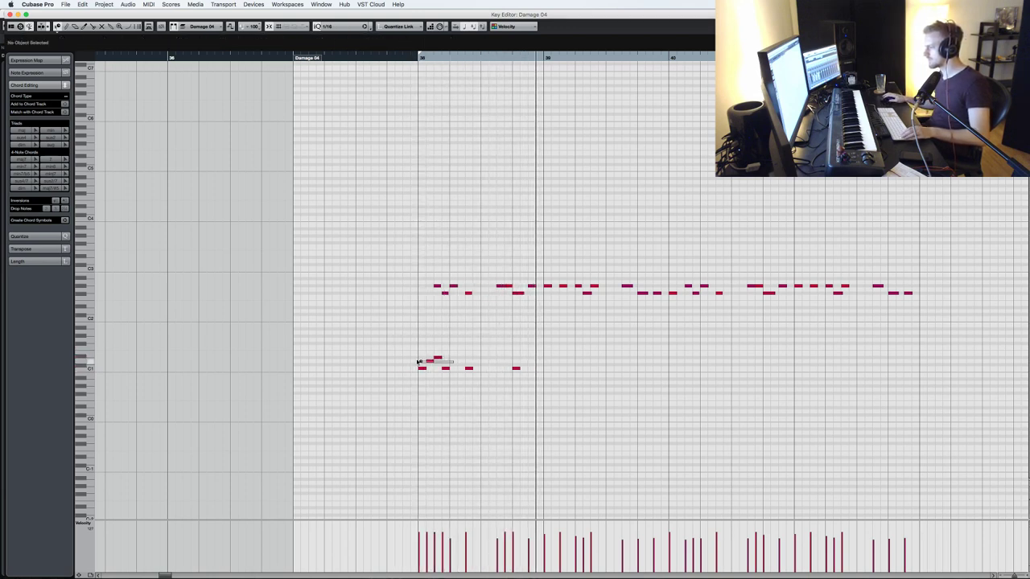
{"action": "key", "text": "Delete"}
{"action": "key", "text": "space"}
{"action": "key", "text": "KP_Subtract"}
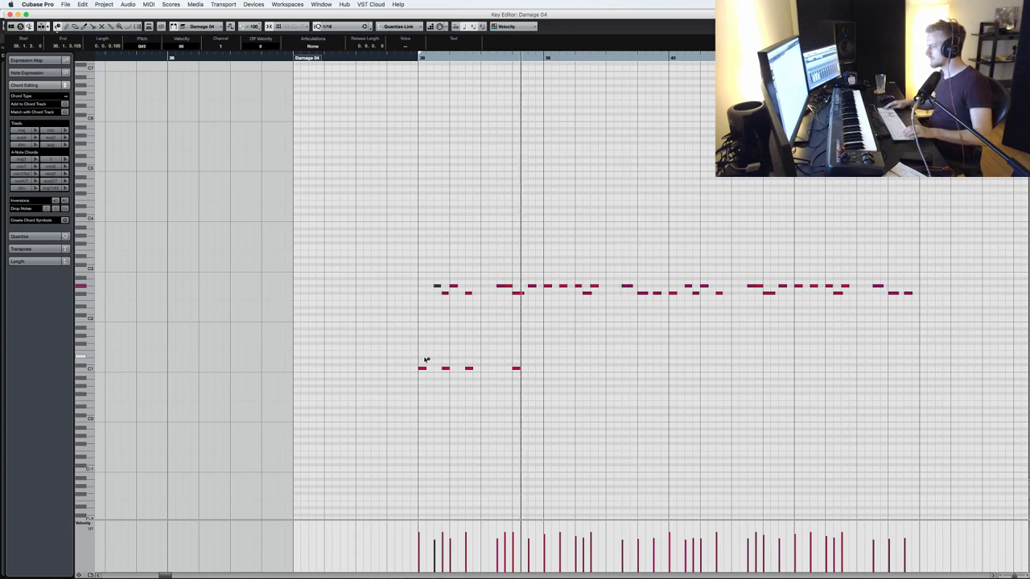
{"action": "key", "text": "space"}
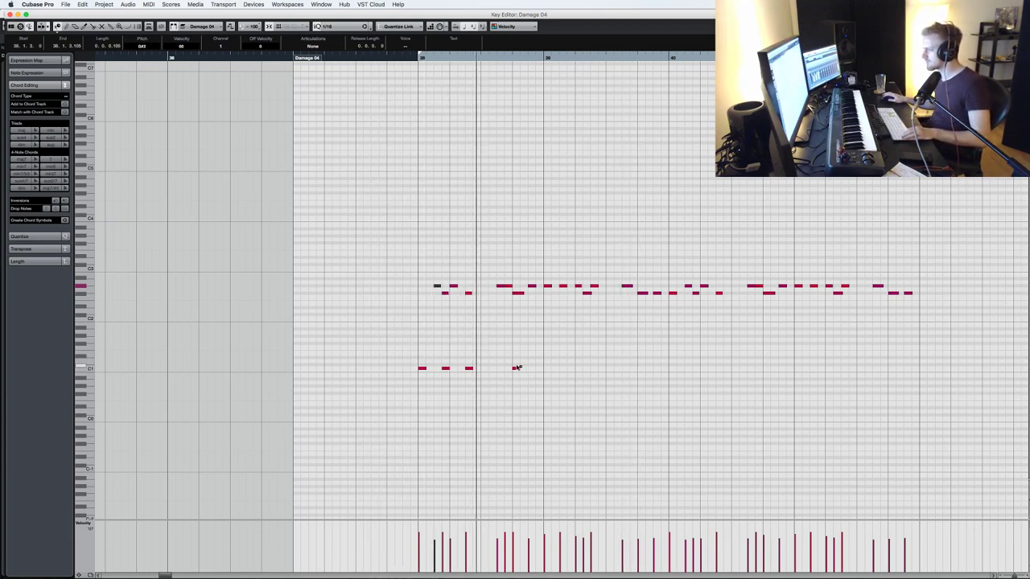
- Duplicate the four C1 hits of bar 38 and align the copy to the start of bar 39
{"action": "left_click_drag", "start_coordinate": [542, 375], "coordinate": [421, 358]}
{"action": "key", "text": "alt+d"}
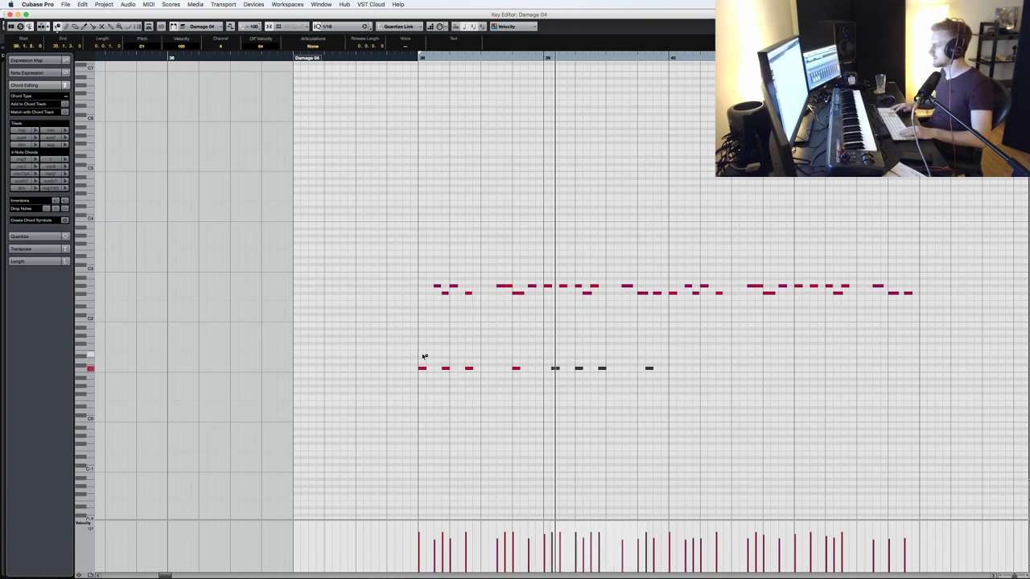
{"action": "key", "text": "ctrl+Left"}
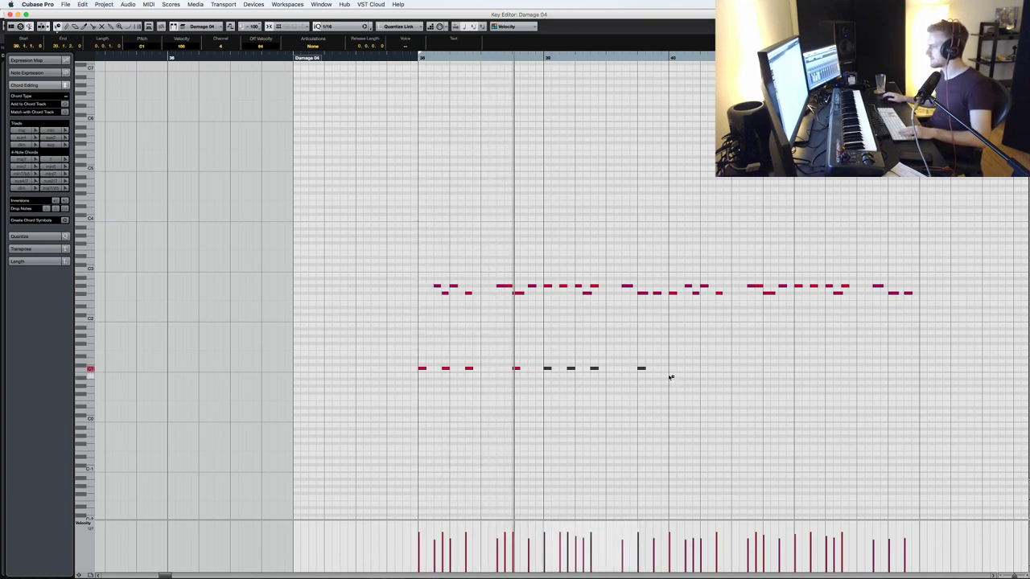
- Add a C1 hit at 39.4.3.0 and duplicate the C1 hits of bars 38–39 to start at 40.1.1.0
{"action": "left_click_drag", "start_coordinate": [670, 377], "coordinate": [444, 362]}
{"action": "left_click", "coordinate": [666, 369]}
{"action": "left_click_drag", "start_coordinate": [671, 387], "coordinate": [415, 345]}
{"action": "key", "text": "alt+d"}
{"action": "key", "text": "ctrl+Right"}
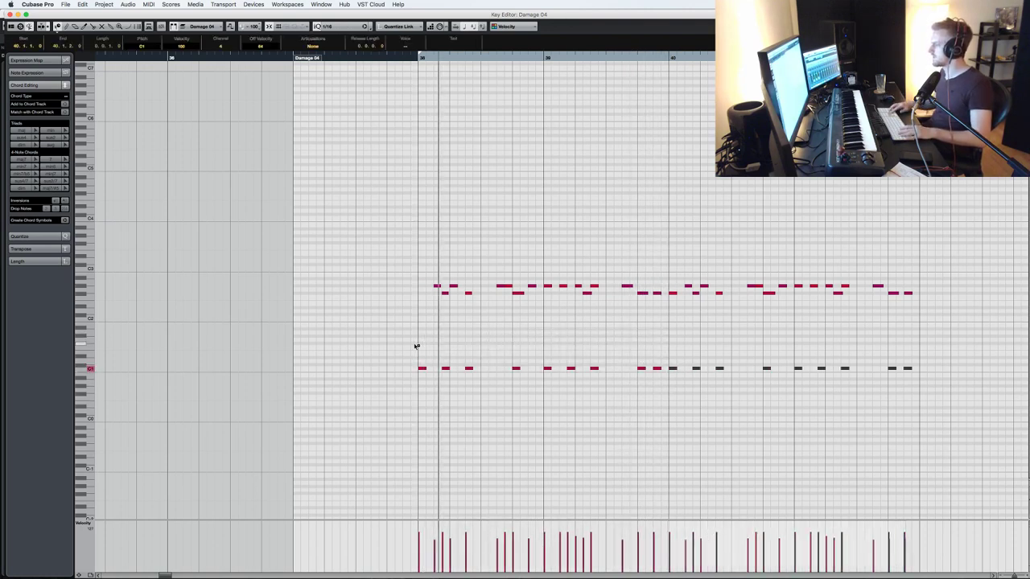
- Draw a descending run of notes from C2 starting at 41.3.1.0 and shape its velocities into a rising ramp
{"action": "scroll", "coordinate": [406, 358], "scroll_direction": "right", "scroll_amount": 2}
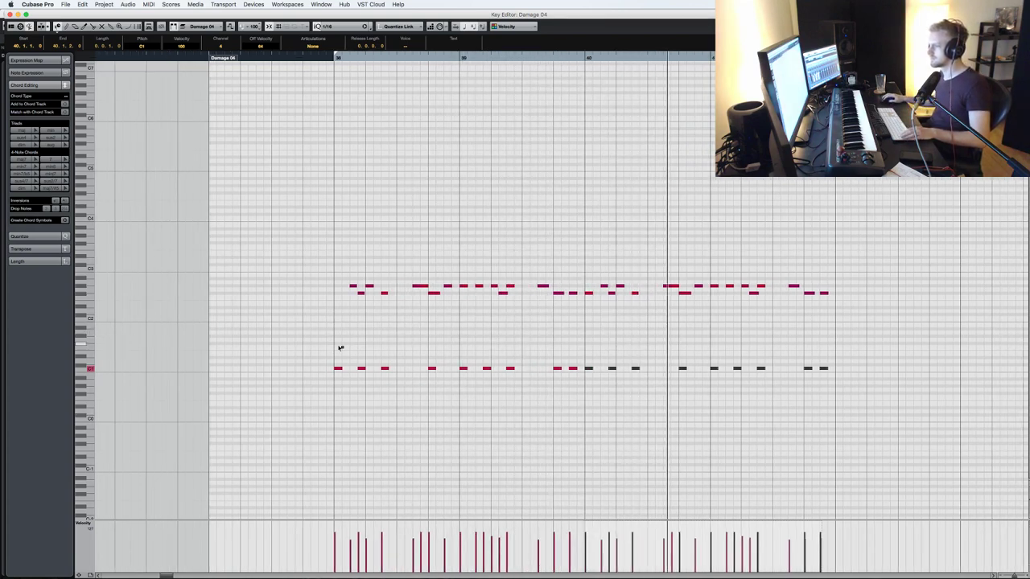
{"action": "left_click", "coordinate": [775, 317]}
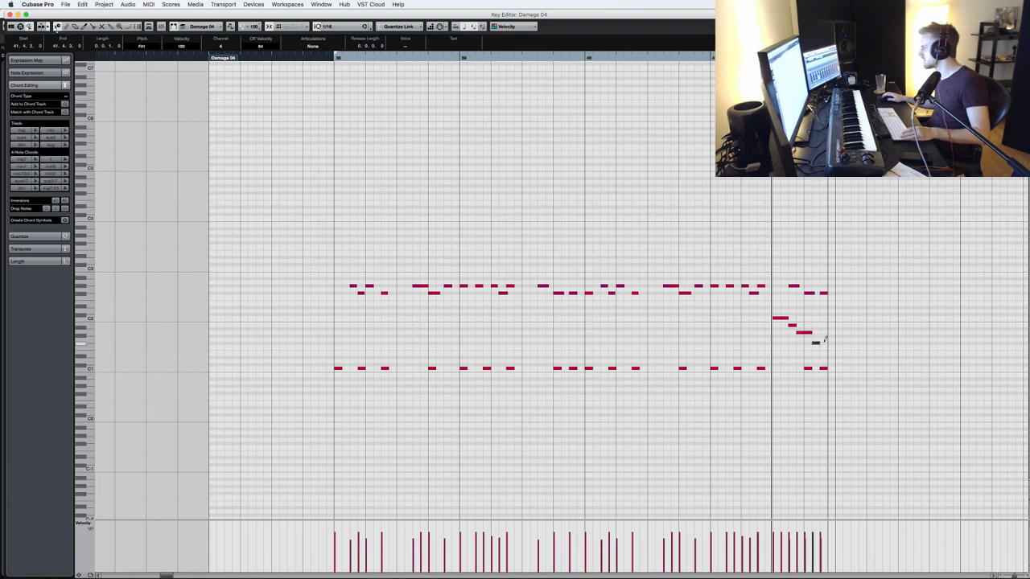
{"action": "left_click_drag", "start_coordinate": [835, 348], "coordinate": [774, 316]}
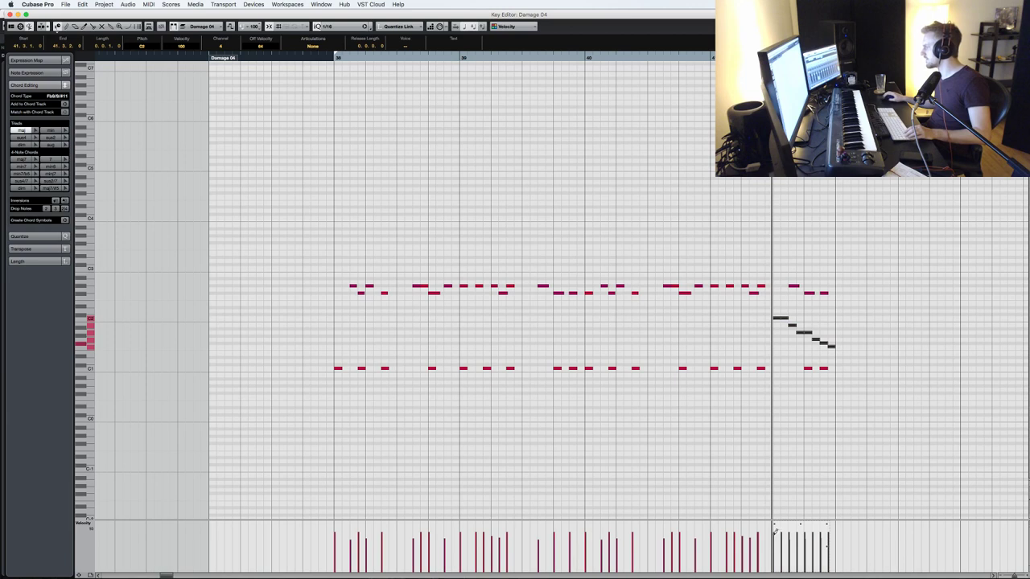
{"action": "key", "text": "space"}
- Duplicate the notes of bars 38–41 to start at bar 42, and draw a short descending run starting at 43.2.1.0
{"action": "left_click_drag", "start_coordinate": [837, 389], "coordinate": [340, 221]}
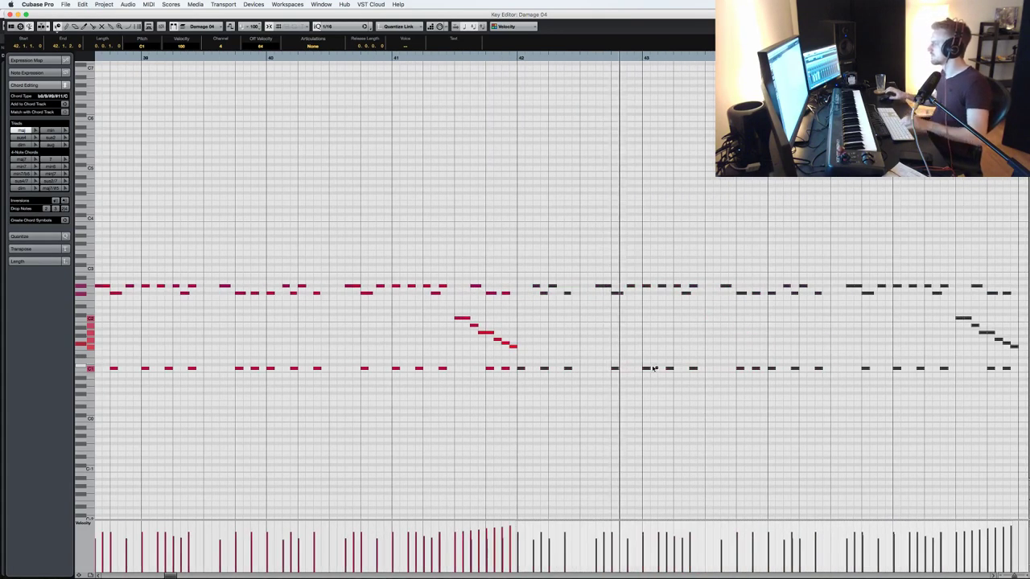
{"action": "left_click", "coordinate": [691, 341]}
{"action": "left_click", "coordinate": [678, 325]}
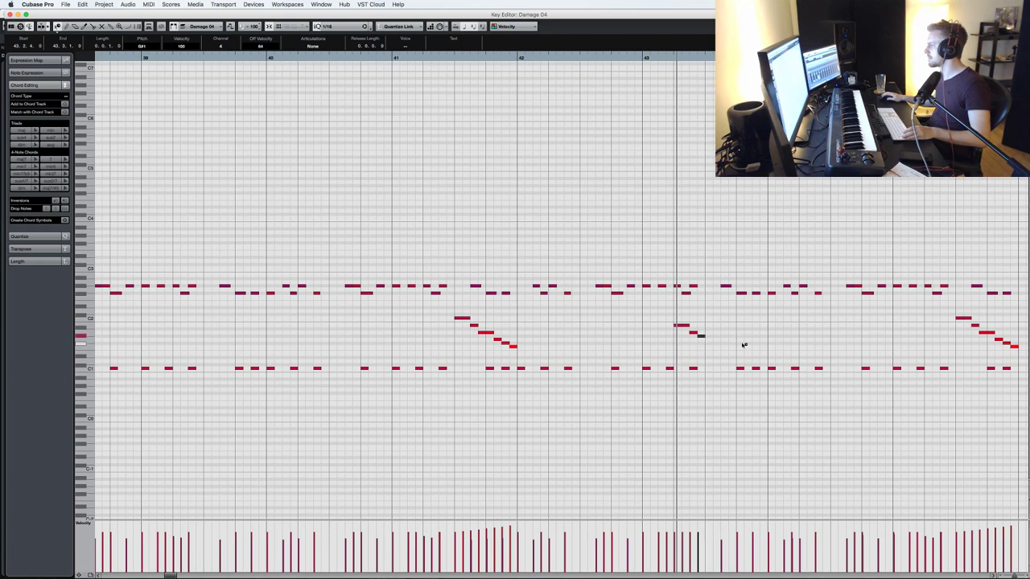
{"action": "key", "text": "KP_Subtract"}
{"action": "key", "text": "space"}
{"action": "left_click", "coordinate": [735, 319]}
{"action": "left_click_drag", "start_coordinate": [735, 319], "coordinate": [667, 341]}
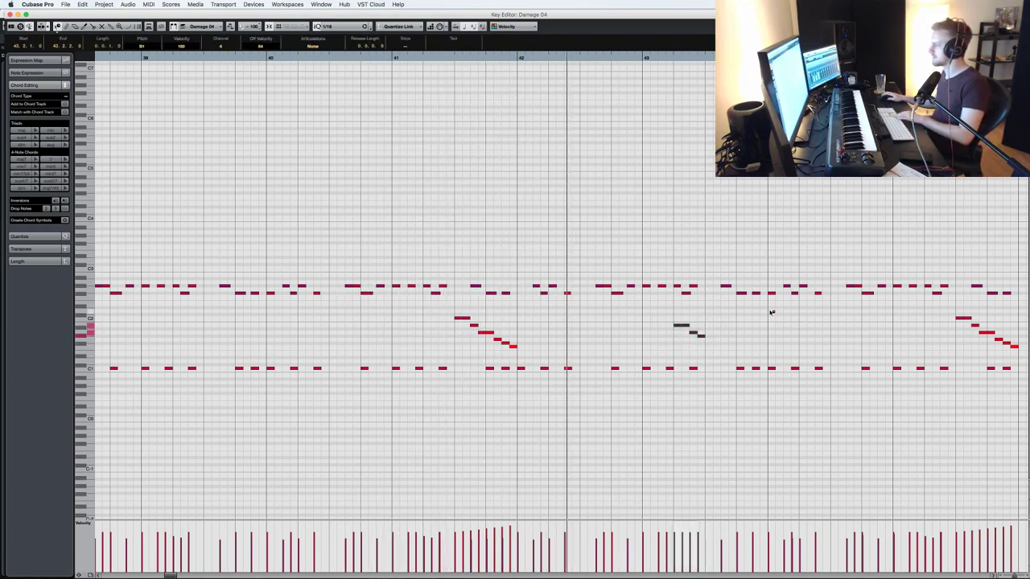
{"action": "left_click", "coordinate": [709, 340]}
- Draw a second run starting at 43.3.4.0 on G#1 and shape its velocities into a rising ramp
{"action": "left_click_drag", "start_coordinate": [730, 347], "coordinate": [661, 322]}
{"action": "key", "text": "alt+d"}
{"action": "left_click", "coordinate": [668, 320]}
{"action": "left_click_drag", "start_coordinate": [732, 350], "coordinate": [769, 322]}
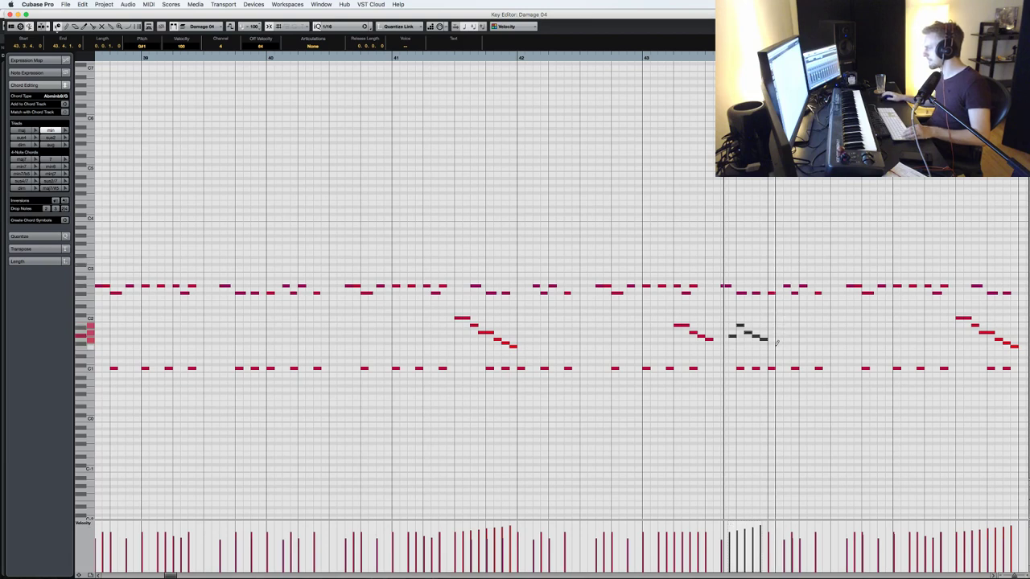
- Add F1 hits at 44.1.1.0 and 42.1.1.0 to finish the descending runs, and return to the project
{"action": "key", "text": "0"}
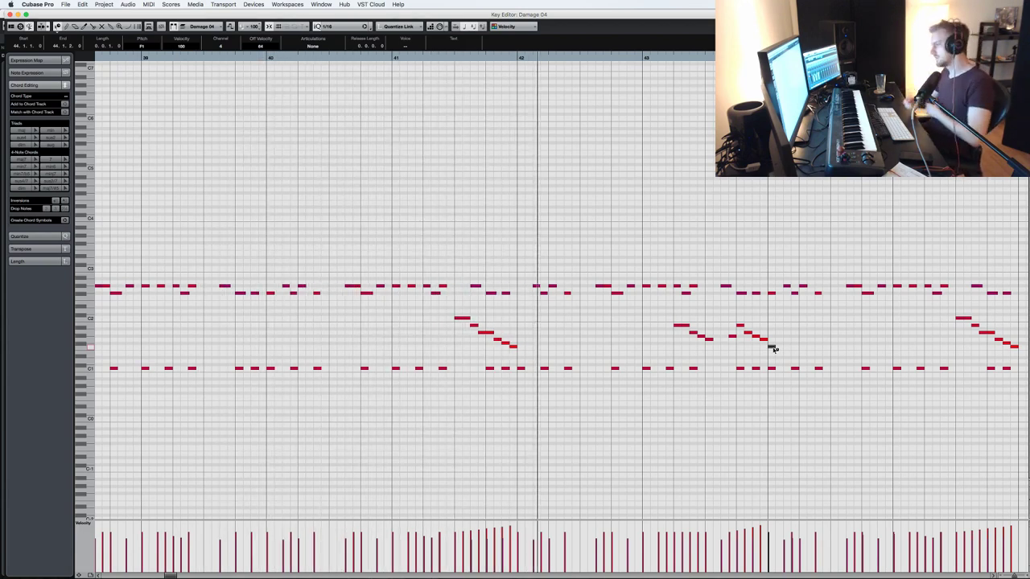
{"action": "left_click", "coordinate": [522, 347]}
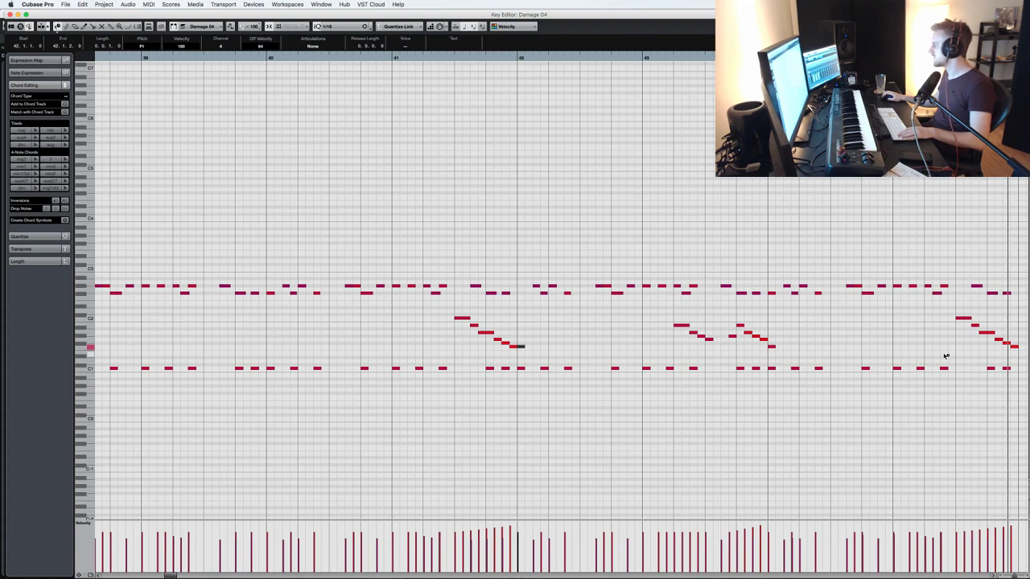
{"action": "key", "text": "Return"}
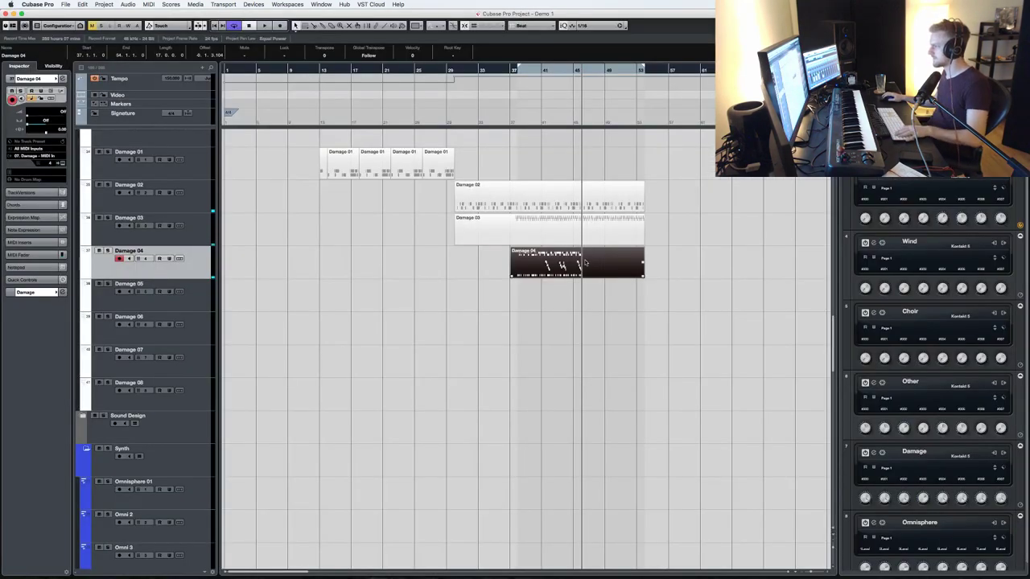
- Delete the existing Strings 3 part that starts at bar 36
{"action": "key", "text": "h"}
{"action": "key", "text": "h"}
{"action": "key", "text": "h"}
{"action": "key", "text": "h"}
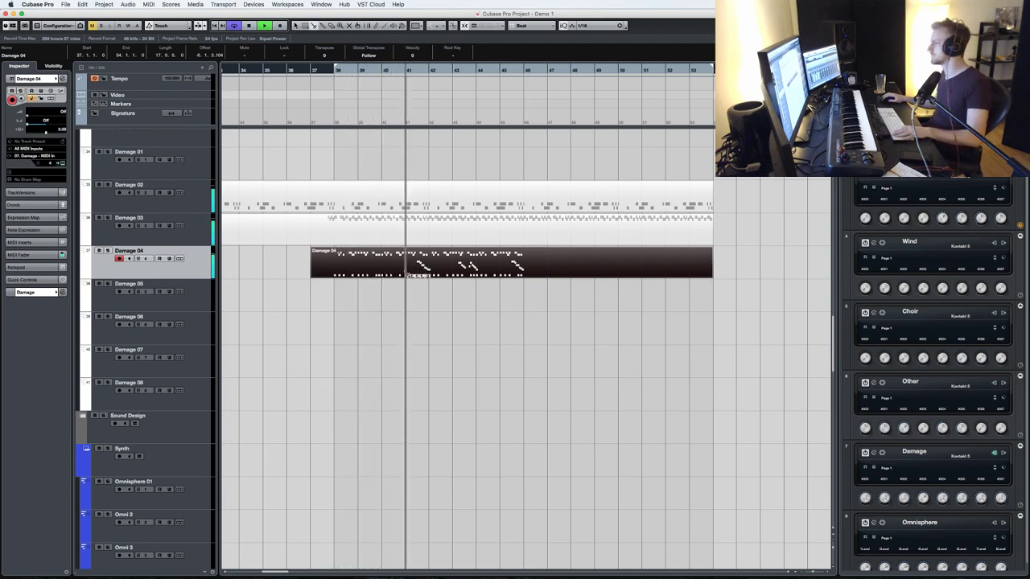
{"action": "scroll", "coordinate": [405, 272], "scroll_direction": "down", "scroll_amount": 10}
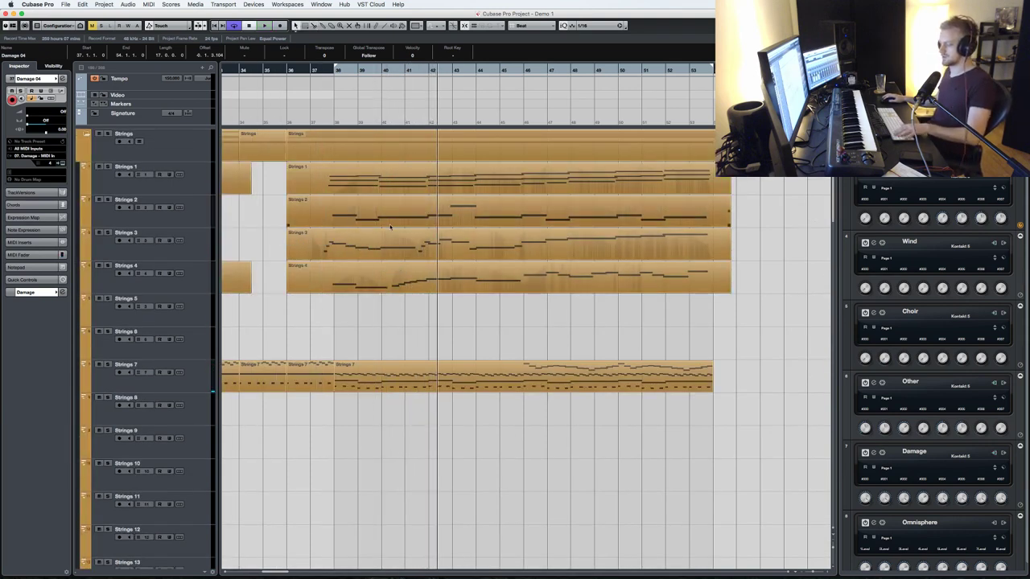
{"action": "left_click", "coordinate": [362, 237]}
{"action": "key", "text": "Delete"}
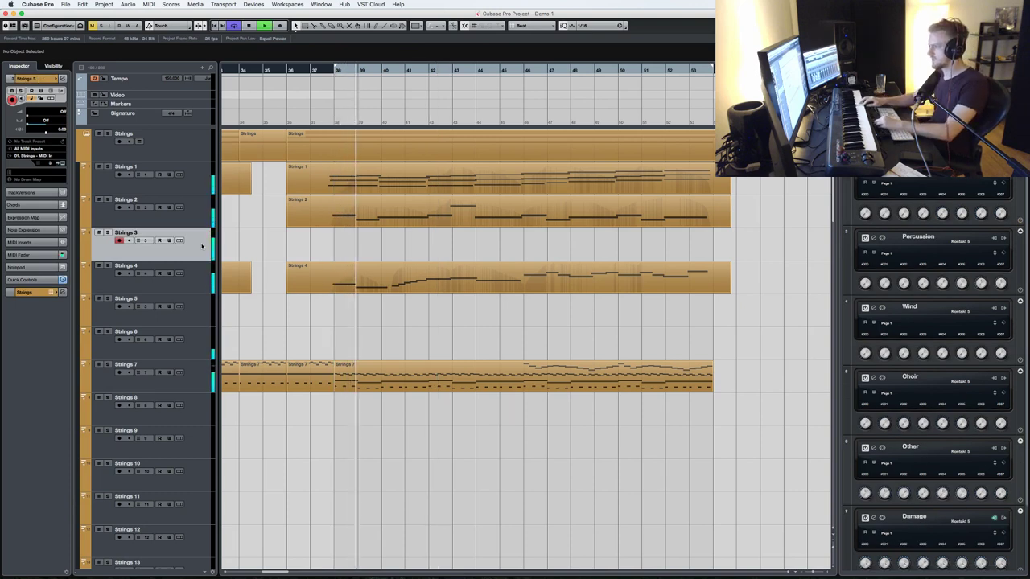
- Try recording a new Strings 3 part from bar 38 and discard the take
{"action": "key", "text": "KP_Multiply"}
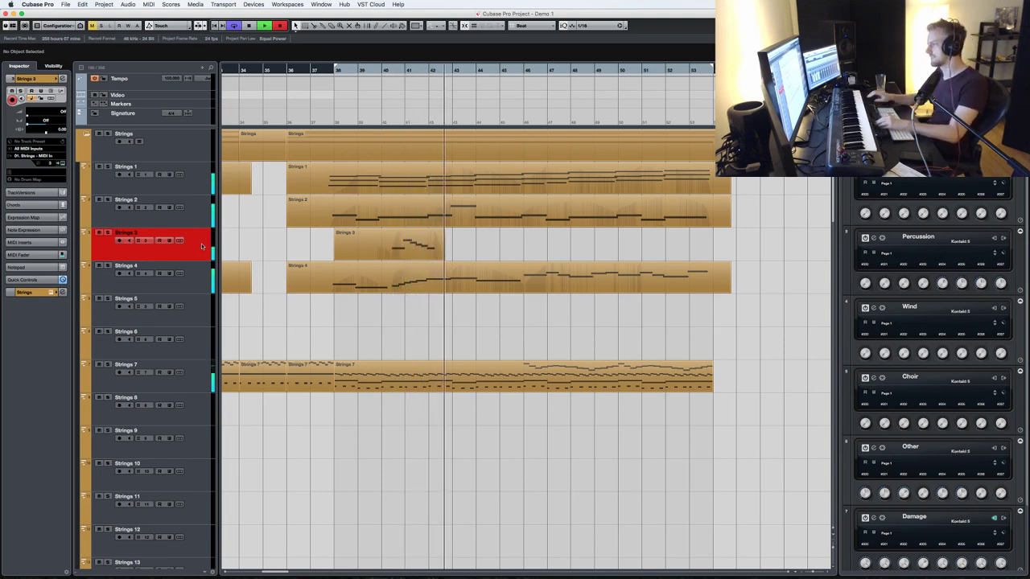
{"action": "key", "text": "space"}
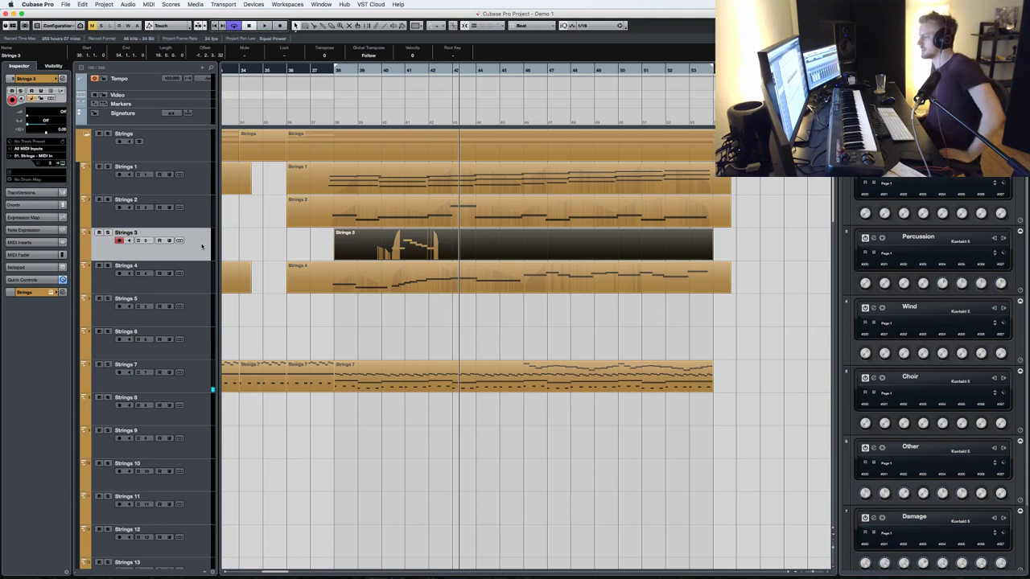
{"action": "key", "text": "Delete"}
- Play back the section from bar 38 to rehearse a new line on Strings 3
{"action": "key", "text": "space"}
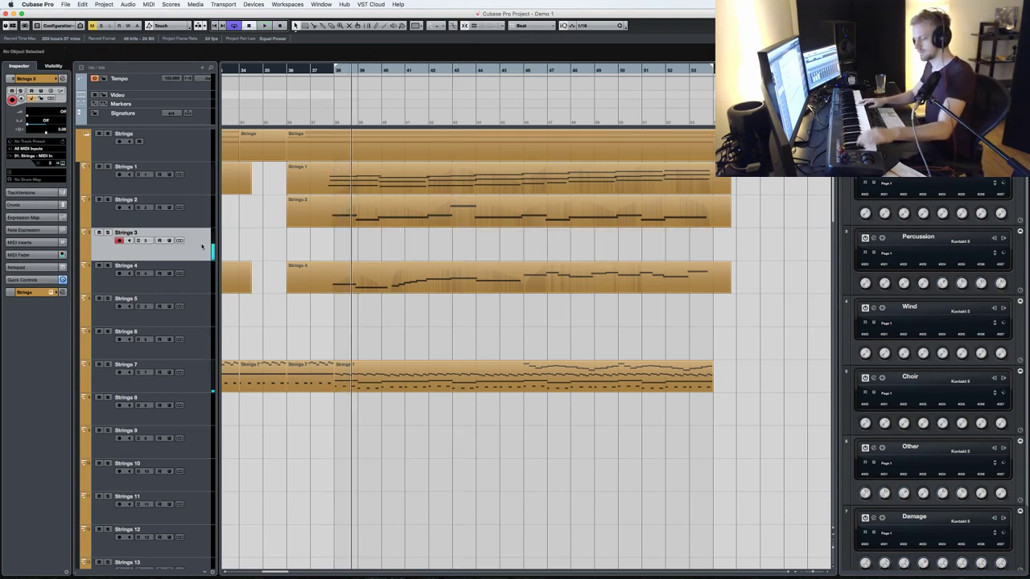
{"action": "key", "text": "KP_1"}
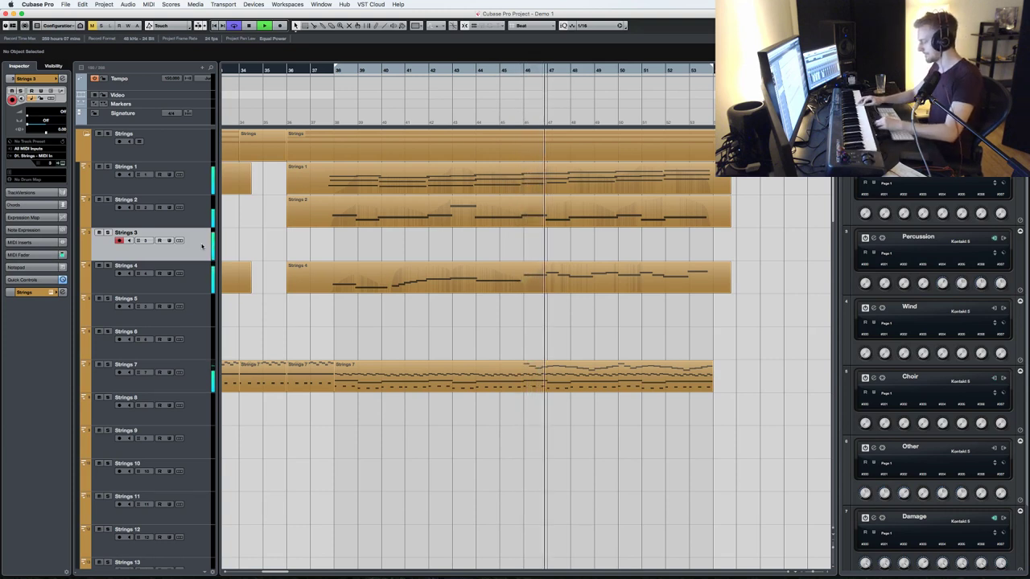
{"action": "key", "text": "space"}
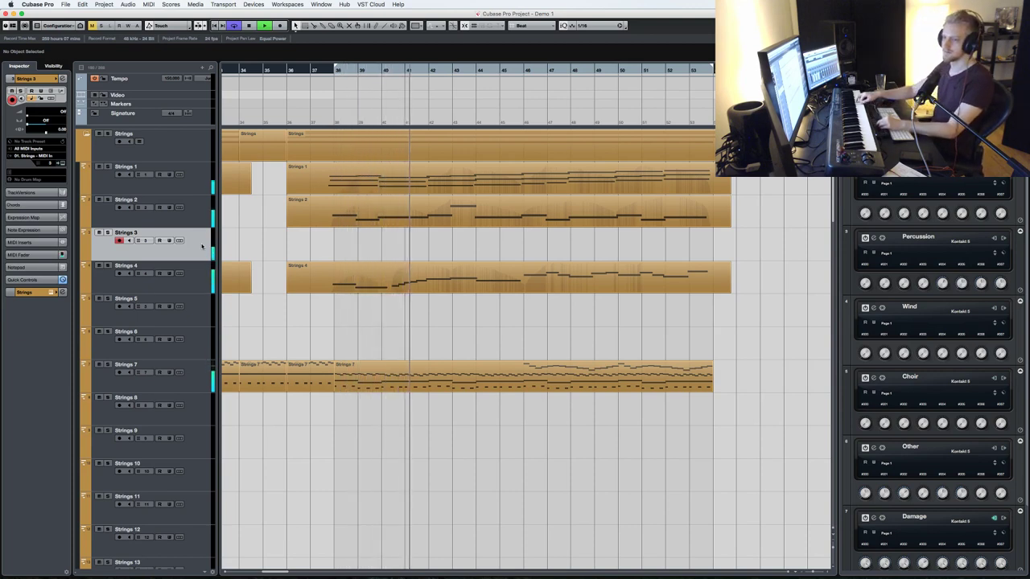
{"action": "key", "text": "space"}
- Record a Strings 3 take from bar 36 through bar 53
{"action": "key", "text": "shift+KP_Multiply"}
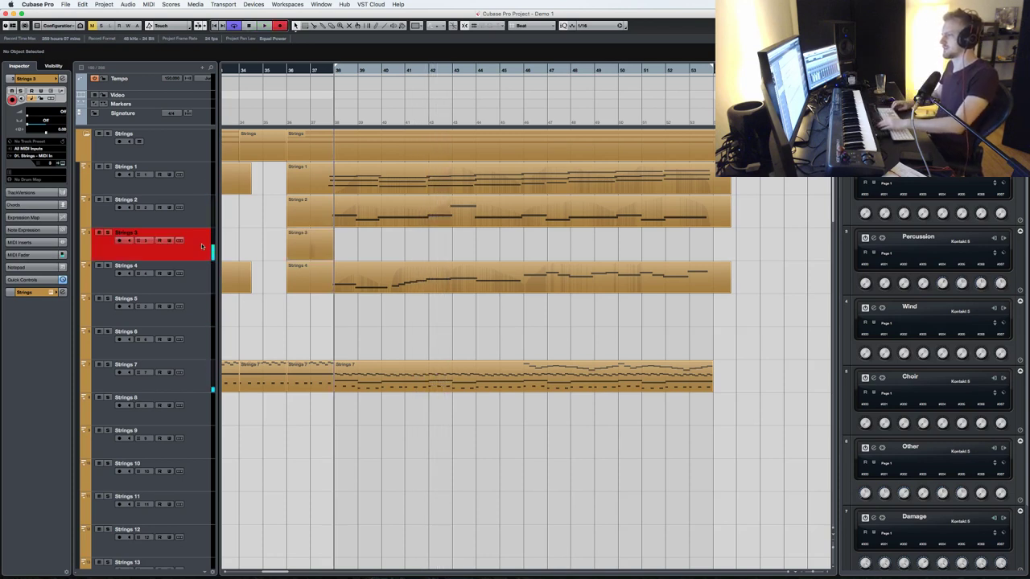
{"action": "key", "text": "KP_Multiply"}
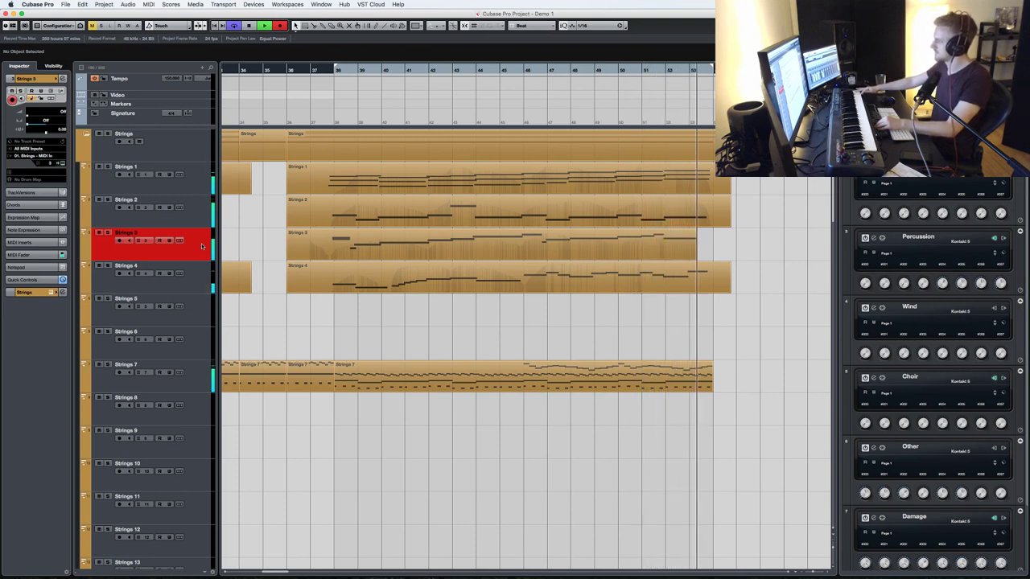
{"action": "key", "text": "space"}
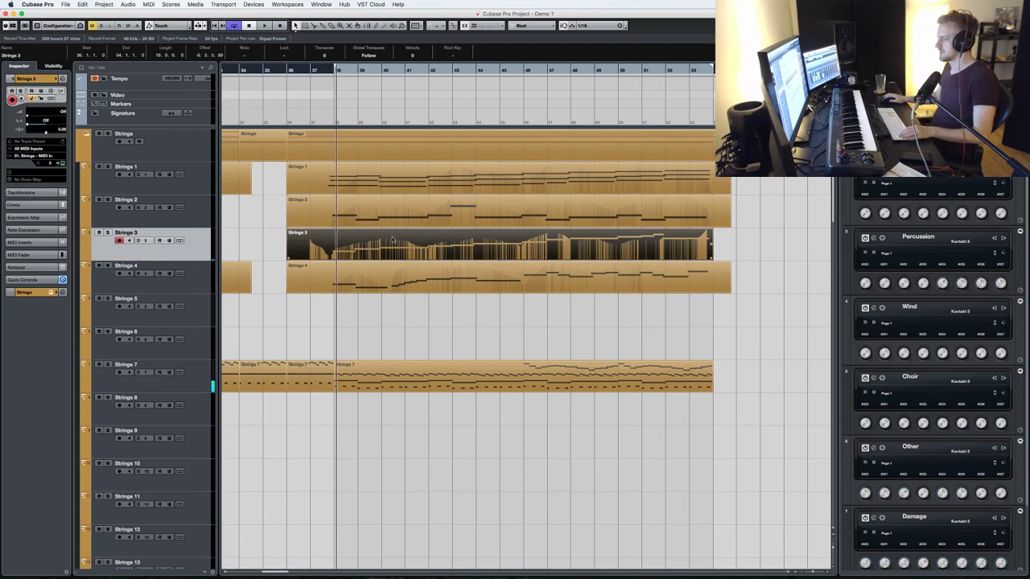
- Transpose all notes of the Strings 3 take down an octave and trim the first note to start at 38.1.1.0
{"action": "double_click", "coordinate": [352, 242]}
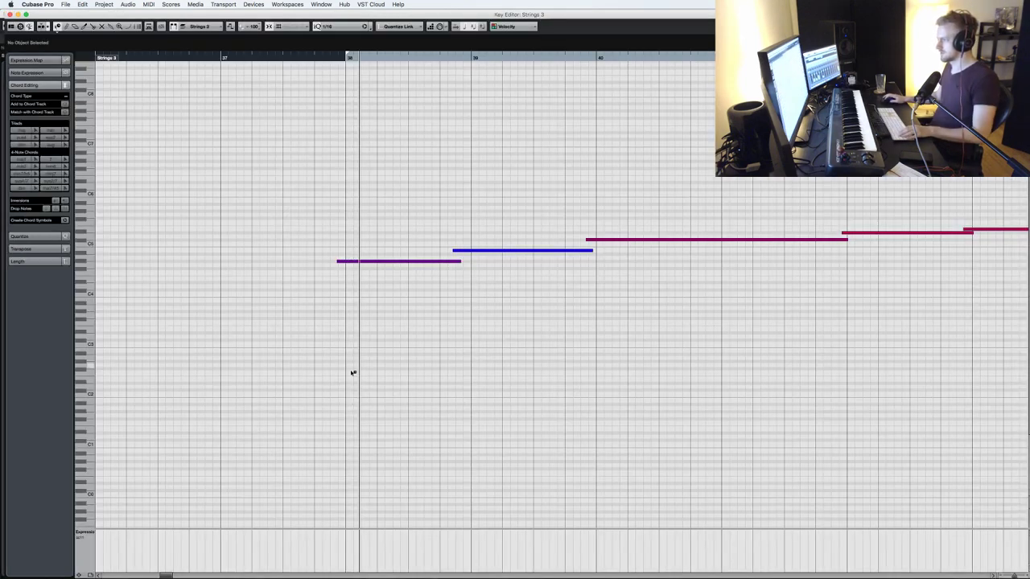
{"action": "key", "text": "super+a"}
{"action": "key", "text": "shift+Down"}
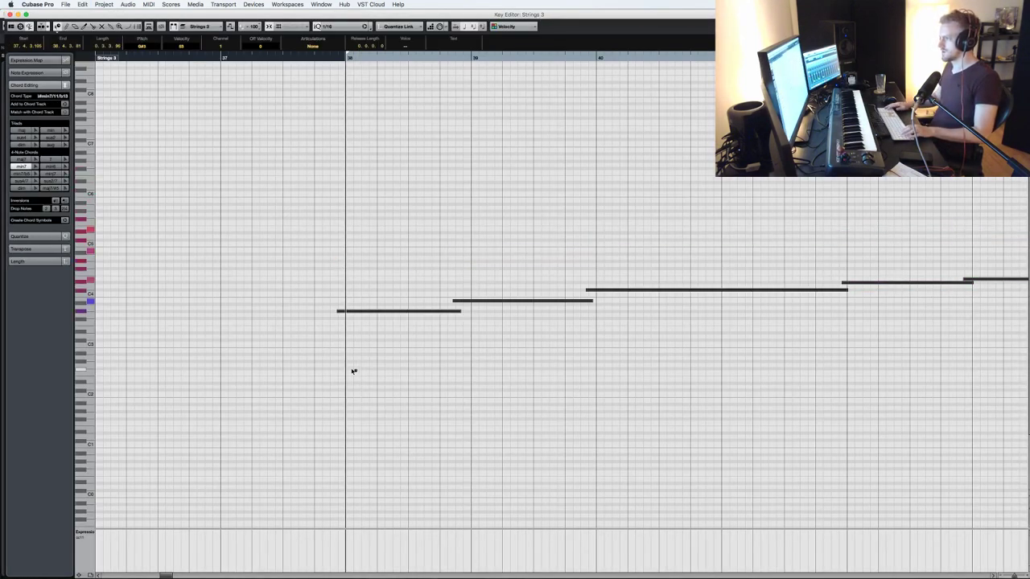
{"action": "left_click", "coordinate": [339, 333]}
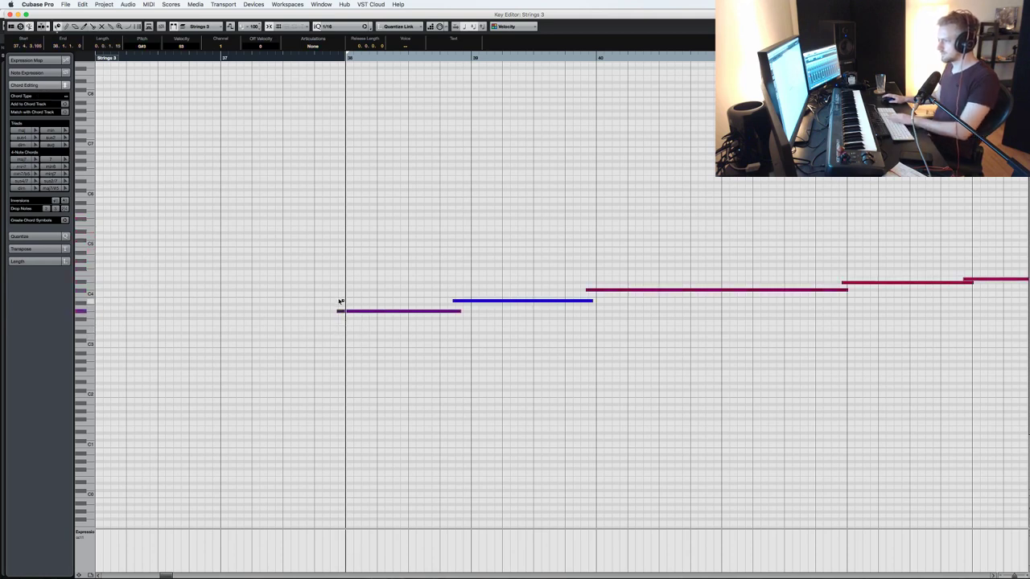
{"action": "key", "text": "space"}
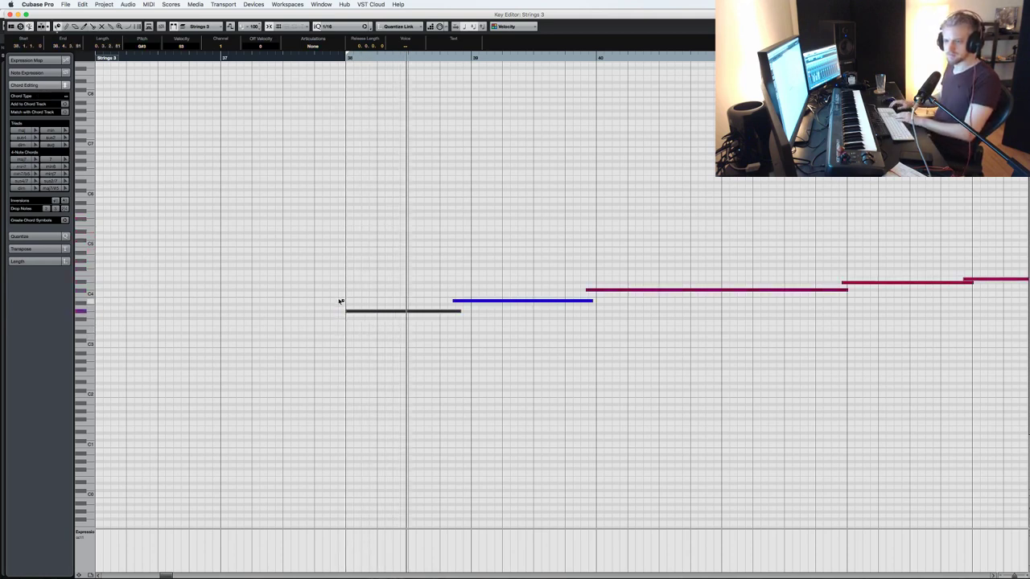
- Discard the edited Strings 3 take
{"action": "key", "text": "Escape"}
{"action": "scroll", "coordinate": [364, 300], "scroll_direction": "down", "scroll_amount": 2}
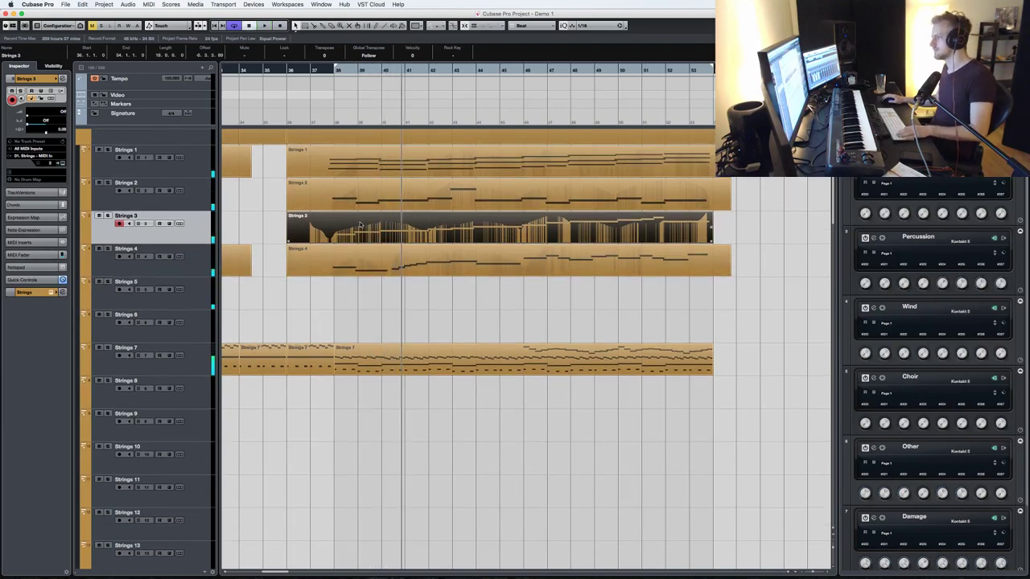
{"action": "key", "text": "Delete"}
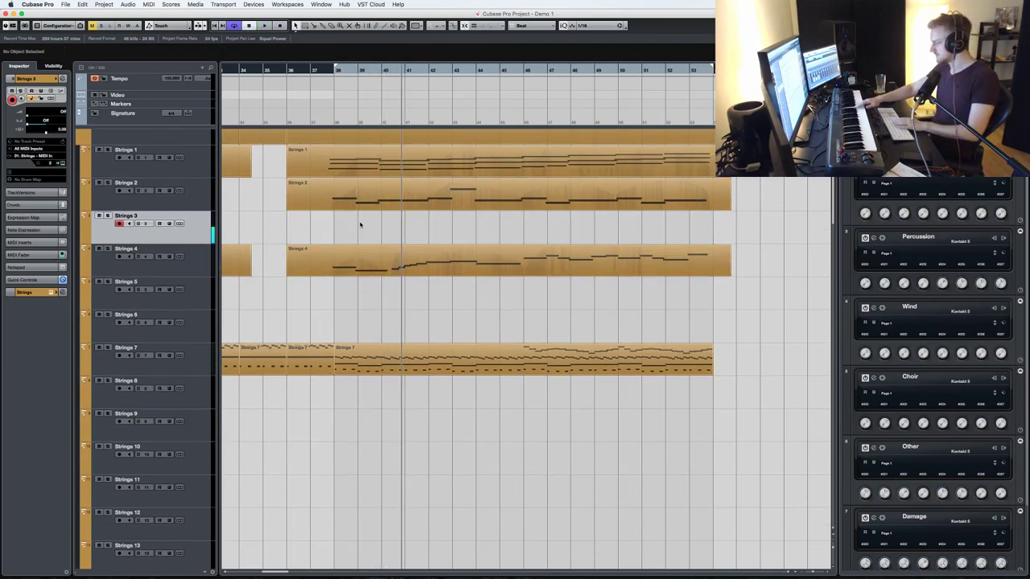
- Record a new Strings 3 melody part from bar 37 through bar 53
{"action": "key", "text": "minus"}
{"action": "key", "text": "KP_Multiply"}
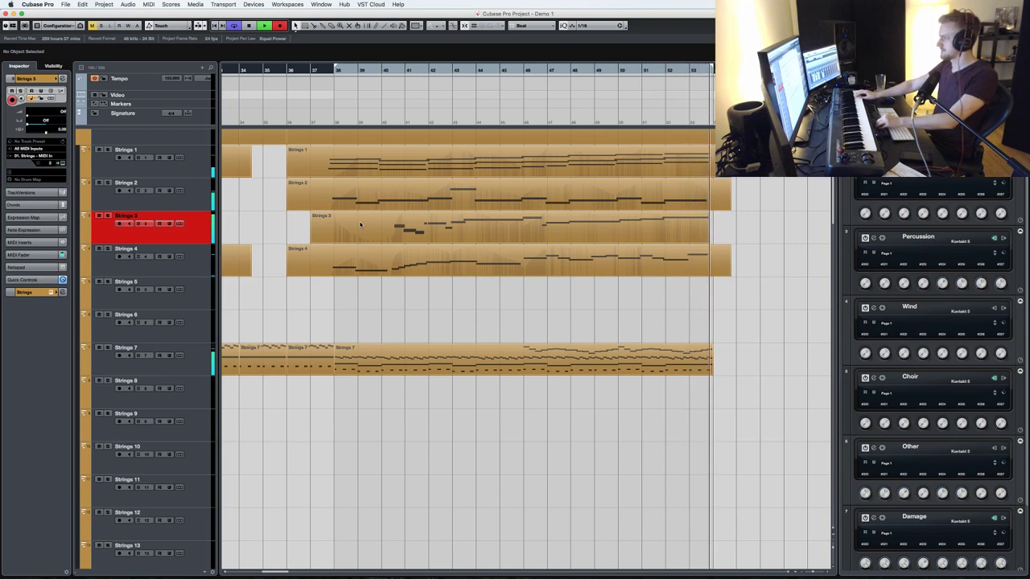
{"action": "key", "text": "space"}
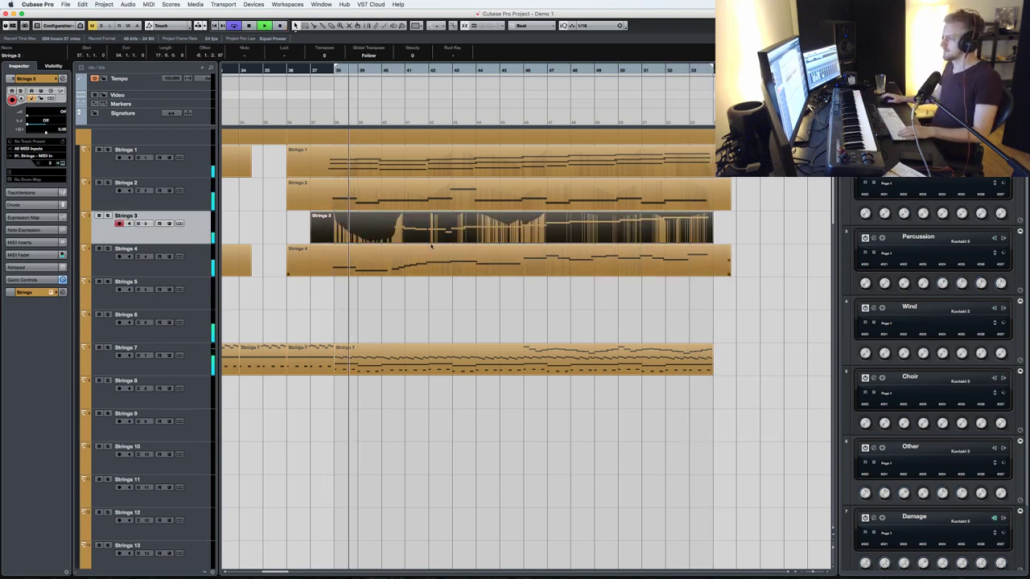
- Split the Brass 6 part at bar 46 and copy its first section onto the Brass 5 track
{"action": "scroll", "coordinate": [426, 256], "scroll_direction": "down", "scroll_amount": 15}
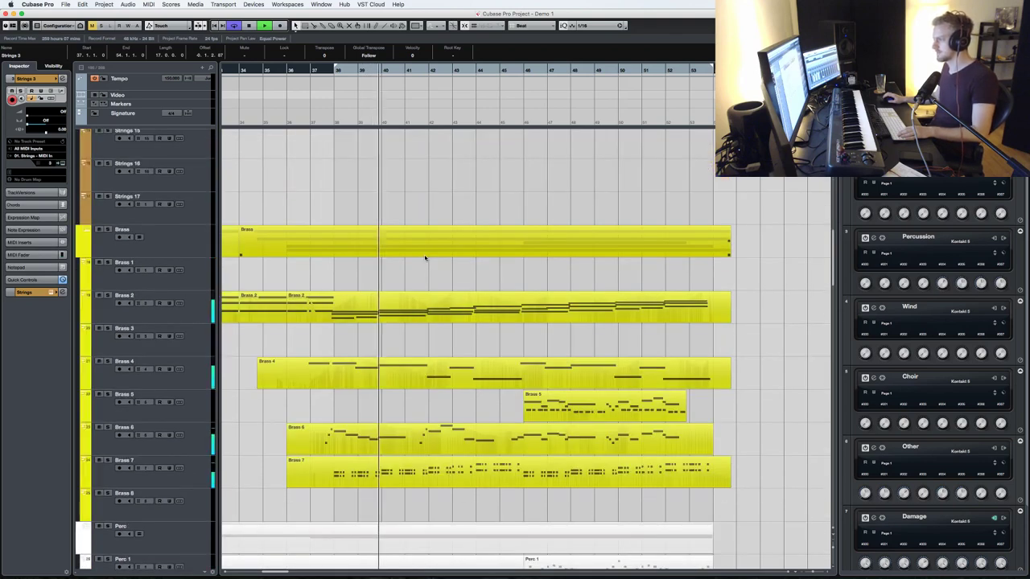
{"action": "left_click", "coordinate": [474, 437]}
{"action": "left_click", "coordinate": [523, 439], "text": "alt"}
{"action": "key", "text": "space"}
{"action": "left_click_drag", "start_coordinate": [404, 438], "coordinate": [403, 419]}
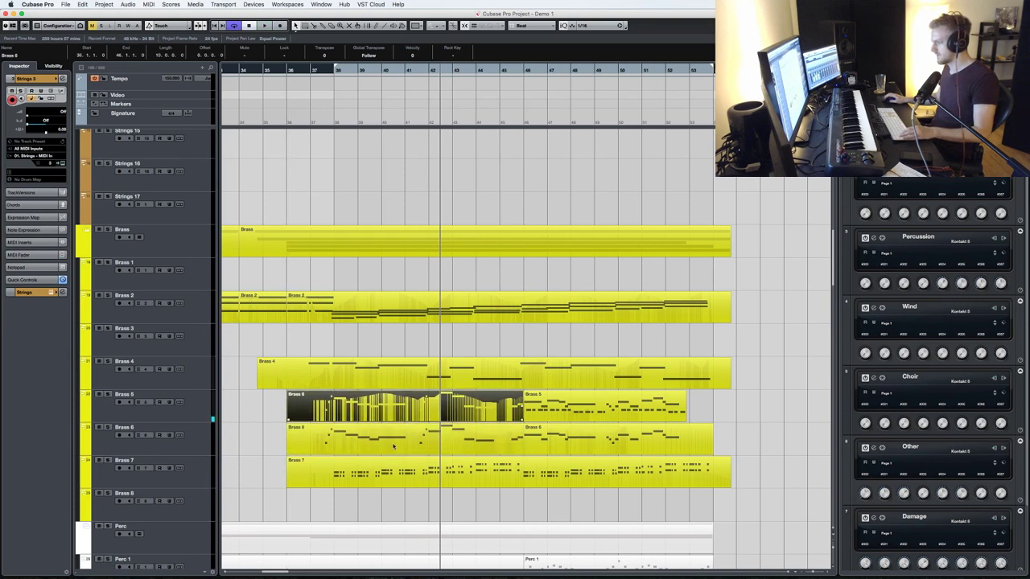
- Transpose all notes of the copied part on Brass 5 up an octave and listen to the result
{"action": "double_click", "coordinate": [394, 445]}
{"action": "key", "text": "super+a"}
{"action": "scroll", "coordinate": [383, 449], "scroll_direction": "down", "scroll_amount": 1}
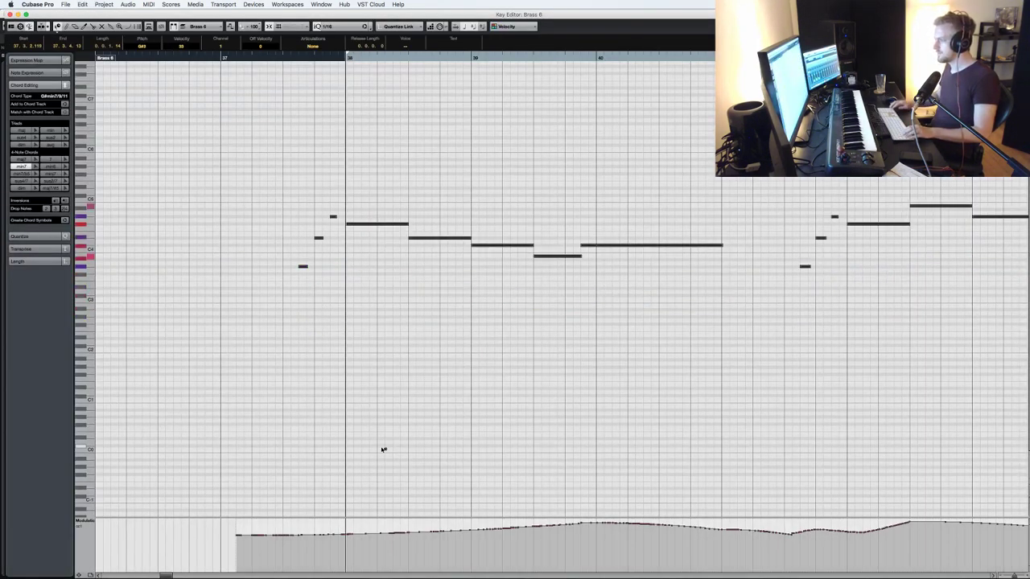
{"action": "key", "text": "space"}
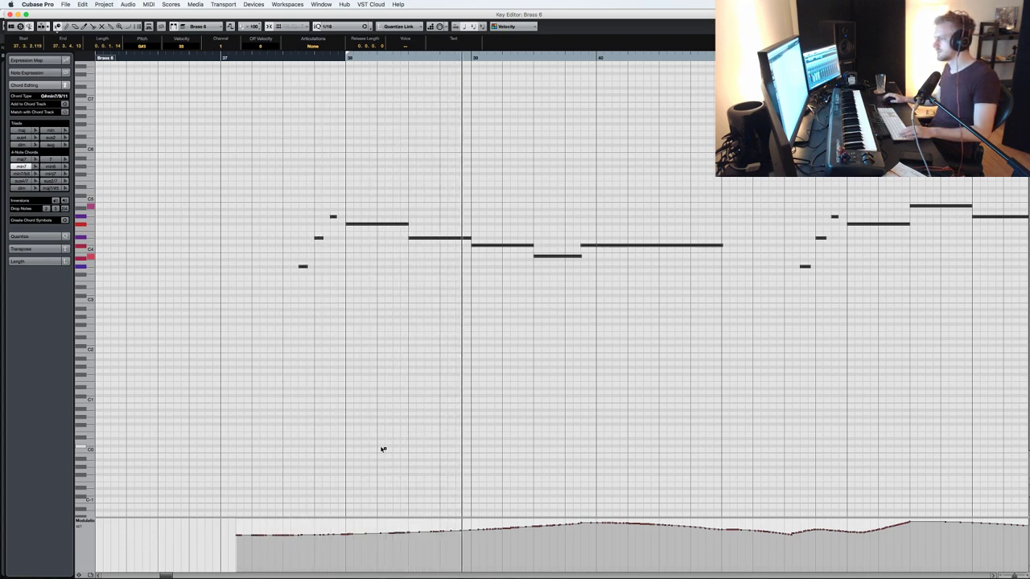
{"action": "key", "text": "Escape"}
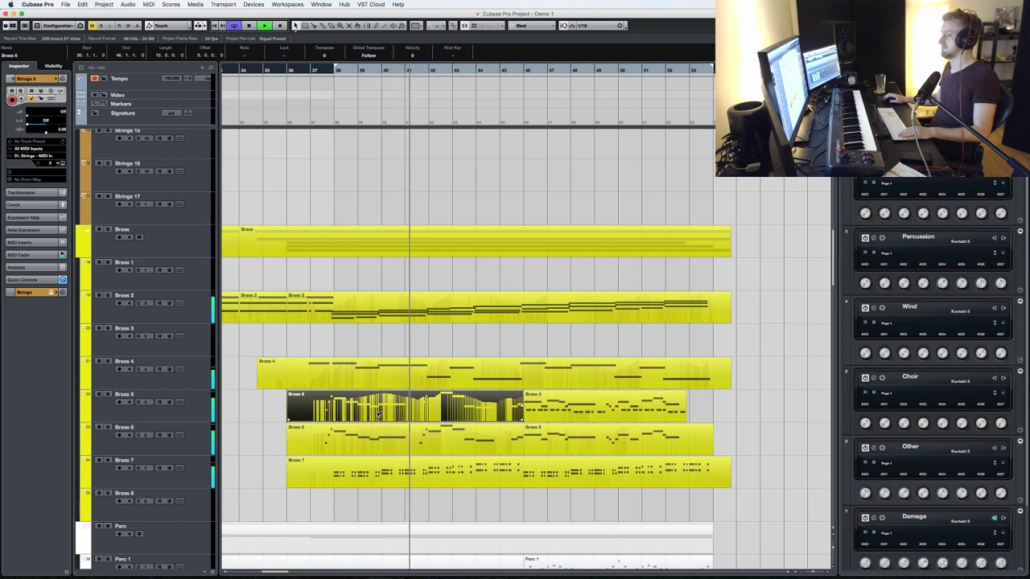
- Delete the copied part from the Brass 5 track and check the notes of the Brass 6 part
{"action": "double_click", "coordinate": [378, 413]}
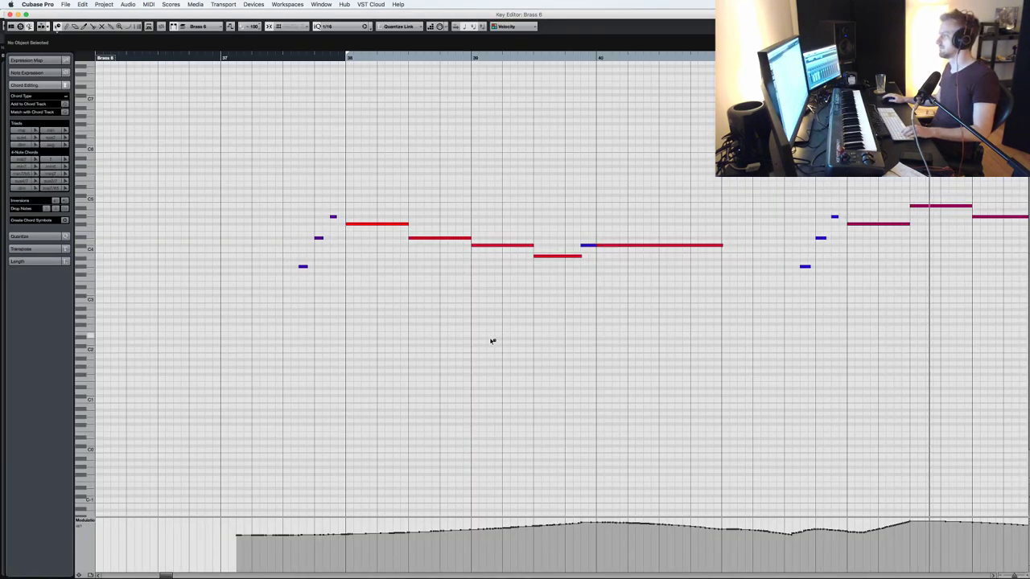
{"action": "key", "text": "Return"}
{"action": "key", "text": "BackSpace"}
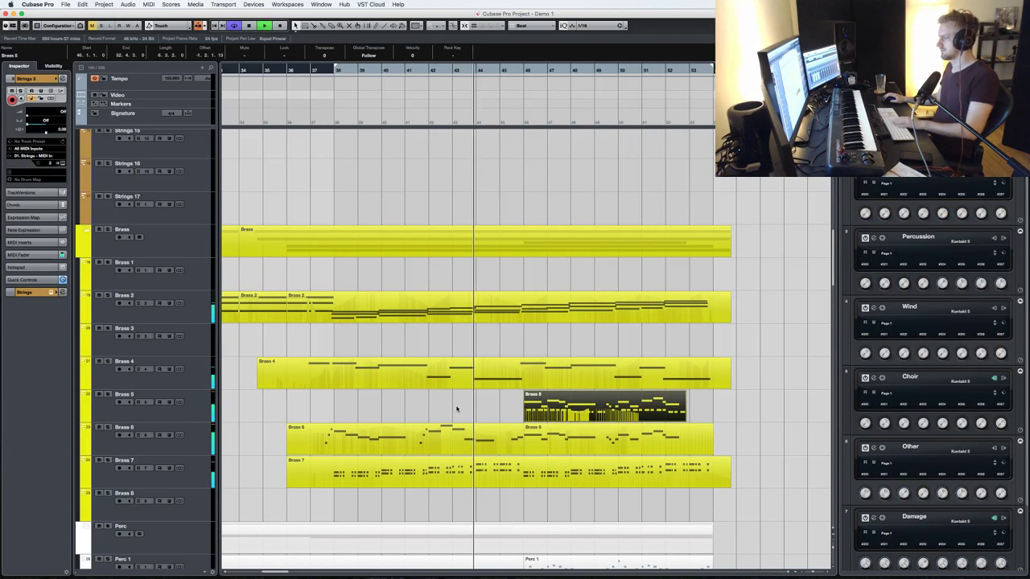
{"action": "double_click", "coordinate": [440, 432]}
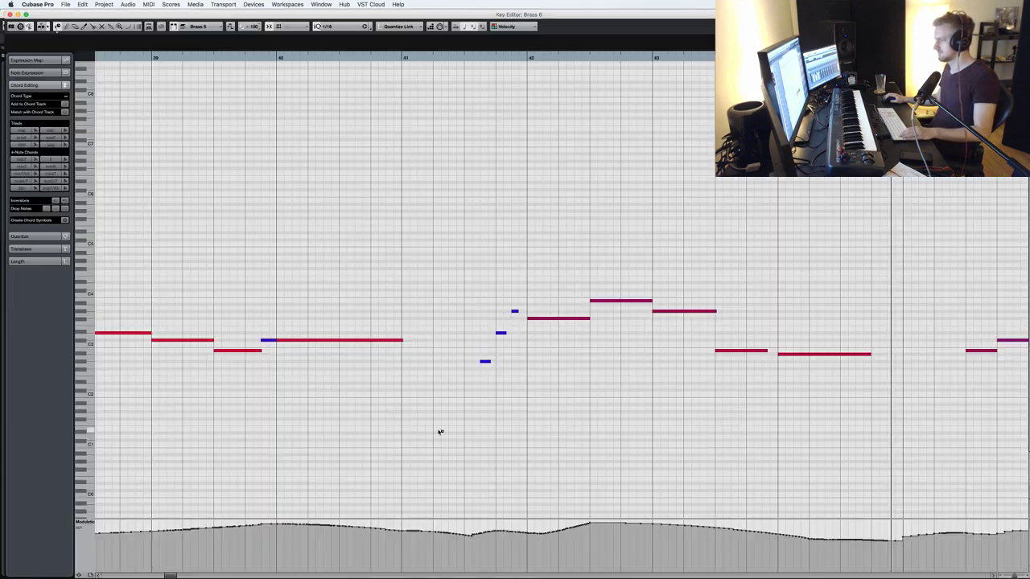
{"action": "key", "text": "Return"}
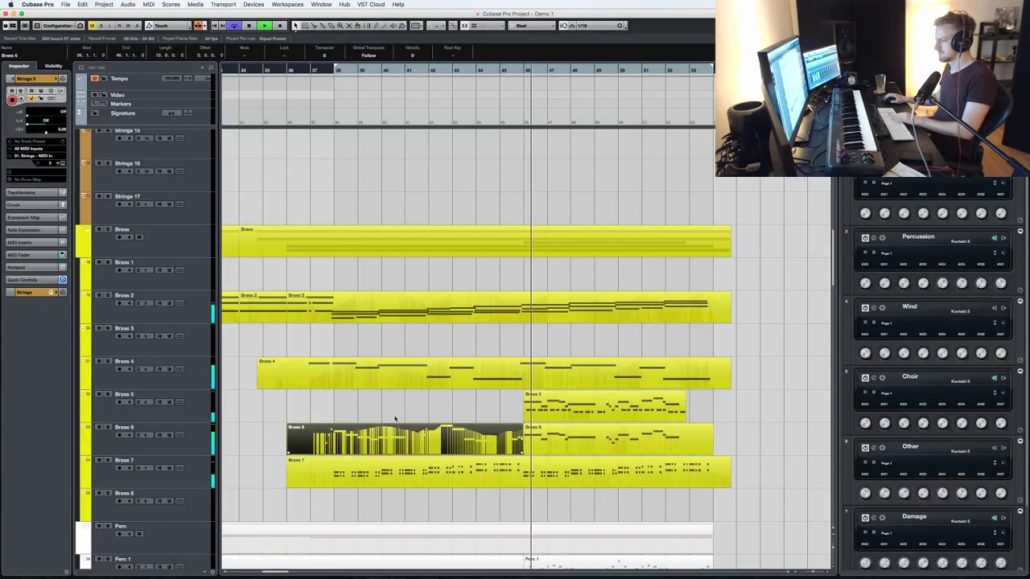
- Adjust the volume of the Horn Ensemble short articulations in the Brass Kontakt rack, closing the instrument windows
{"action": "key", "text": "e"}
{"action": "scroll", "coordinate": [601, 273], "scroll_direction": "up", "scroll_amount": 5}
{"action": "scroll", "coordinate": [712, 264], "scroll_direction": "down", "scroll_amount": 2}
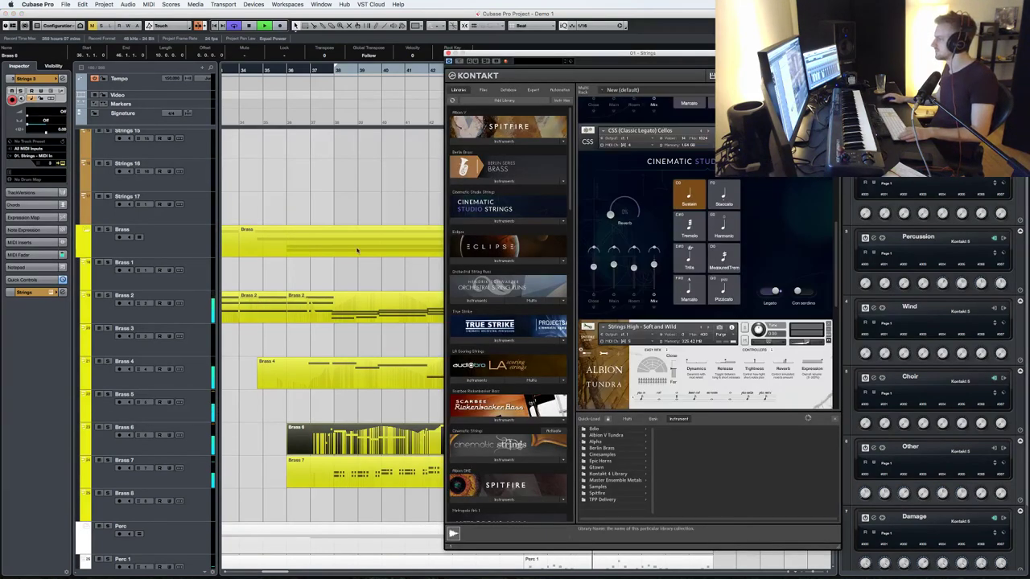
{"action": "left_click", "coordinate": [192, 445]}
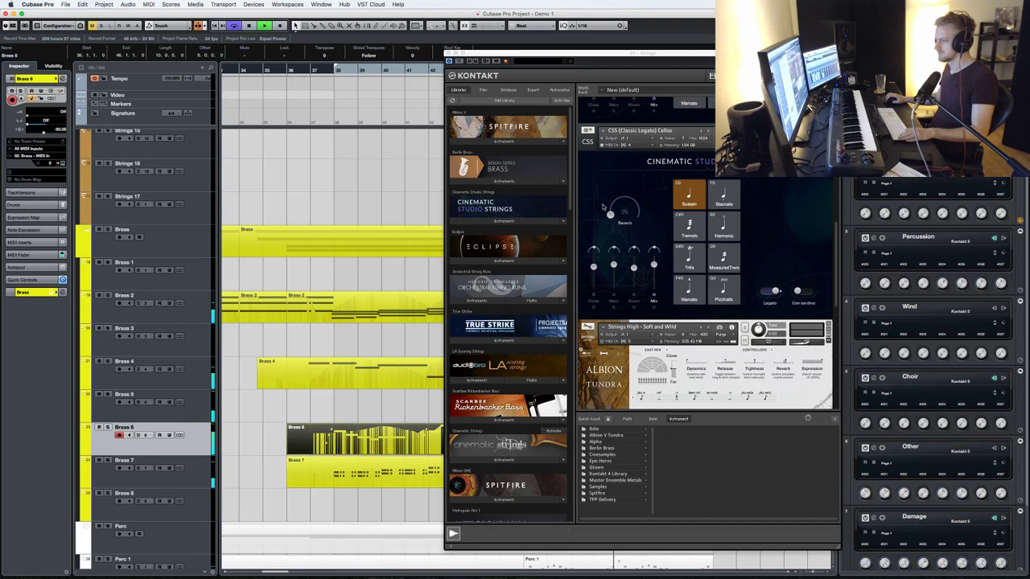
{"action": "key", "text": "e"}
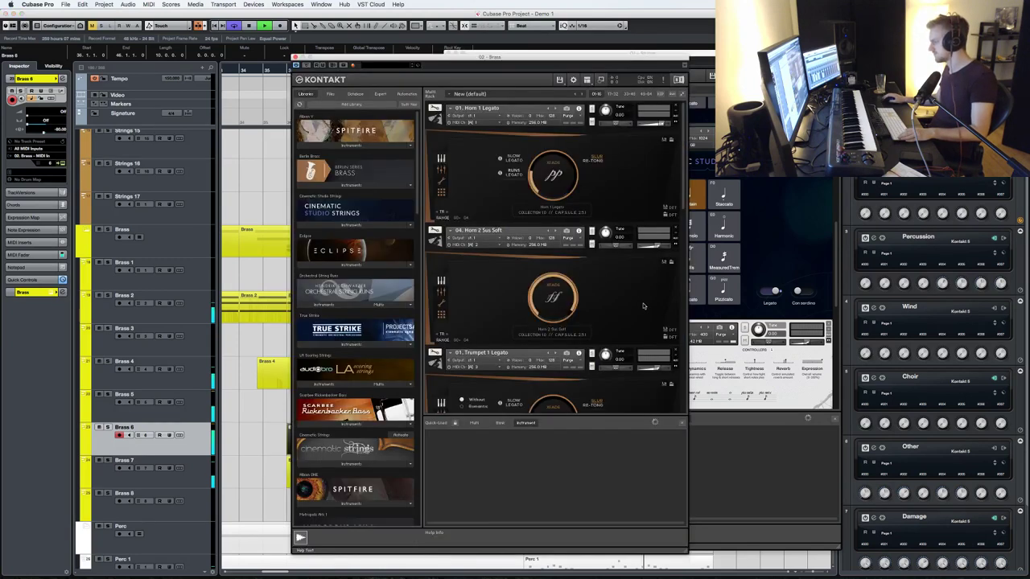
{"action": "scroll", "coordinate": [644, 306], "scroll_direction": "down", "scroll_amount": 10}
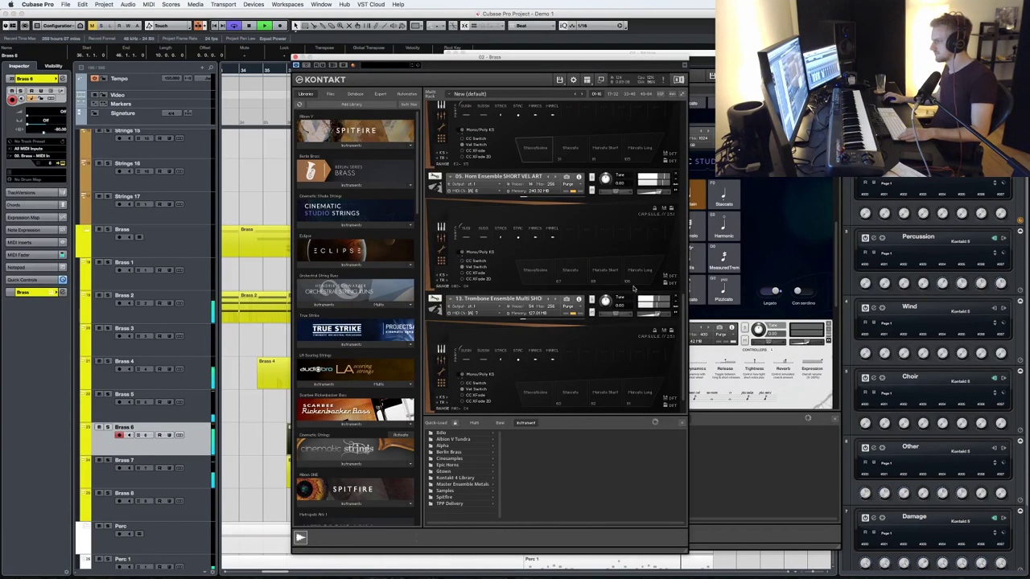
{"action": "mouse_move", "coordinate": [658, 196]}
{"action": "left_mouse_down"}
{"action": "mouse_move", "coordinate": [671, 201]}
{"action": "mouse_move", "coordinate": [662, 161]}
{"action": "mouse_move", "coordinate": [657, 191]}
{"action": "left_mouse_up"}
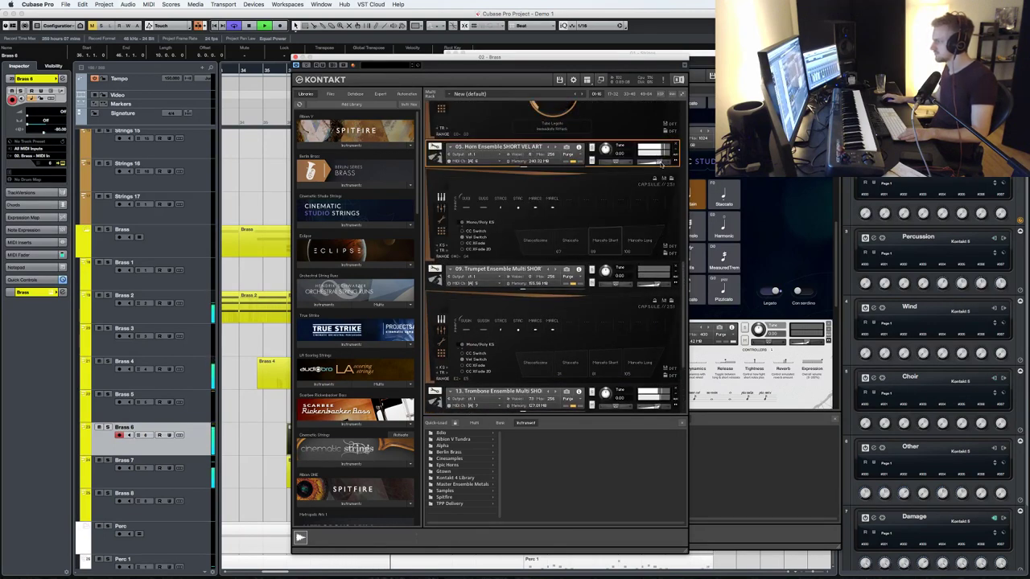
{"action": "left_click", "coordinate": [296, 57]}
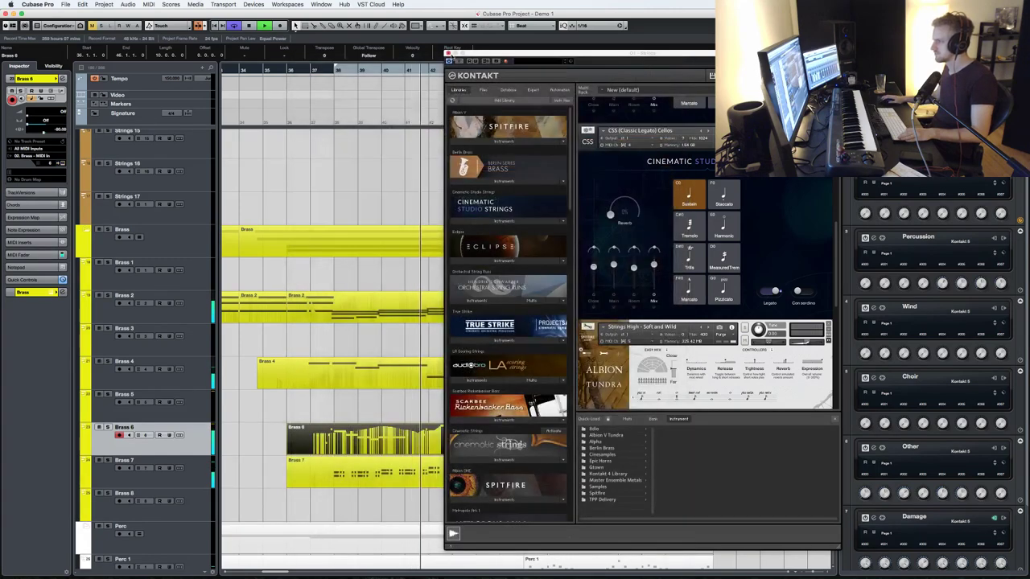
{"action": "left_click", "coordinate": [447, 53]}
- Split the Damage 04 part at bar 46
{"action": "scroll", "coordinate": [531, 224], "scroll_direction": "down", "scroll_amount": 1}
{"action": "scroll", "coordinate": [529, 228], "scroll_direction": "down", "scroll_amount": 20}
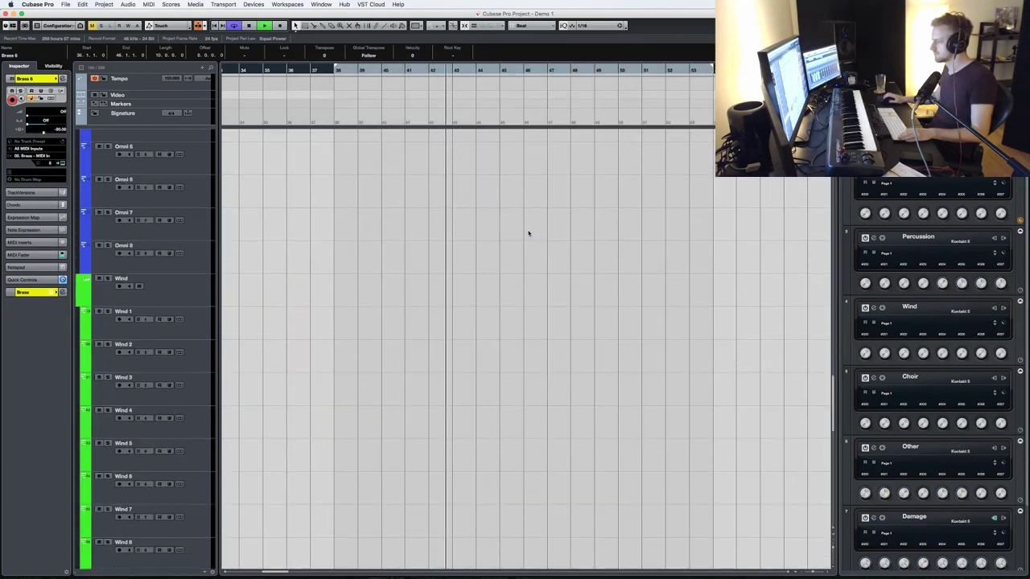
{"action": "scroll", "coordinate": [506, 251], "scroll_direction": "up", "scroll_amount": 1}
{"action": "scroll", "coordinate": [509, 251], "scroll_direction": "down", "scroll_amount": 1}
{"action": "left_click", "coordinate": [507, 252]}
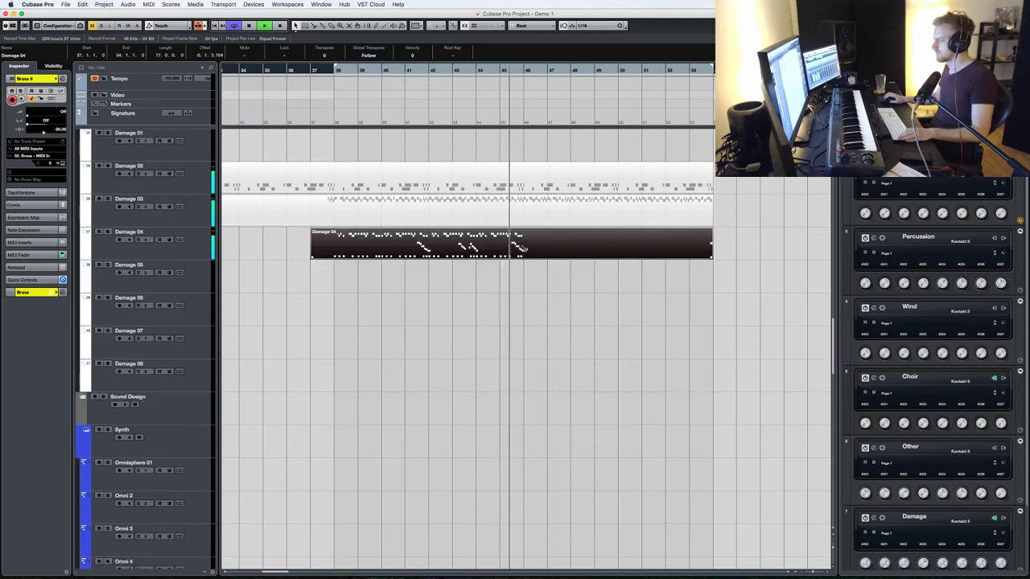
{"action": "key", "text": "alt+x"}
{"action": "left_click", "coordinate": [475, 250]}
{"action": "key", "text": "super+d"}
{"action": "double_click", "coordinate": [572, 250]}
{"action": "key", "text": "super+z"}
- Cut the Damage 04 part at bar 38, delete the piece before it and duplicate the remaining part to bar 46
{"action": "left_click", "coordinate": [334, 250], "text": "alt"}
{"action": "left_click", "coordinate": [322, 246]}
{"action": "key", "text": "BackSpace"}
{"action": "left_click", "coordinate": [369, 250]}
{"action": "key", "text": "super+d"}
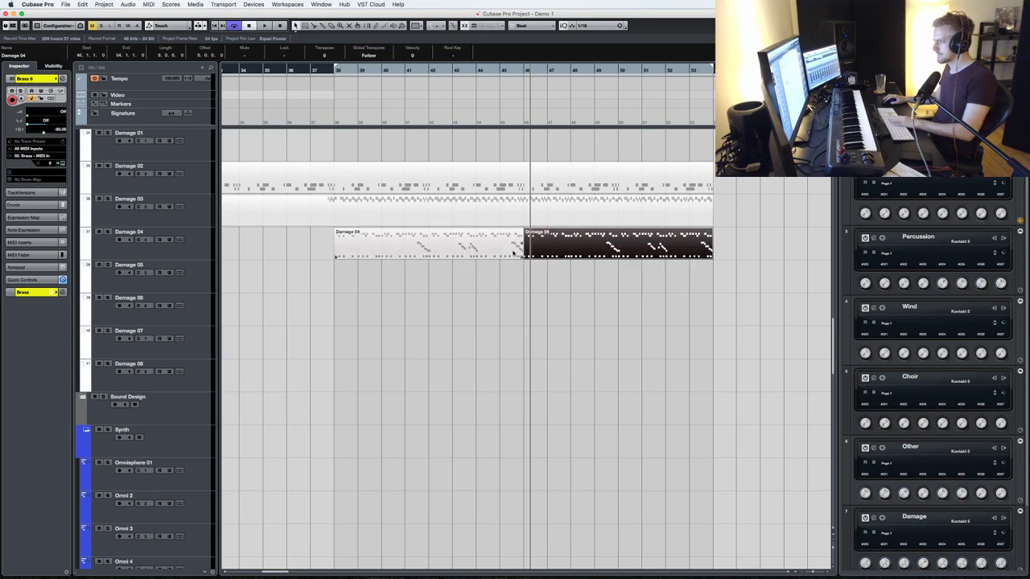
- Open the duplicated Damage 04 part and add three doubled hits on F1 and A#1 at the start of bar 46
{"action": "double_click", "coordinate": [583, 254]}
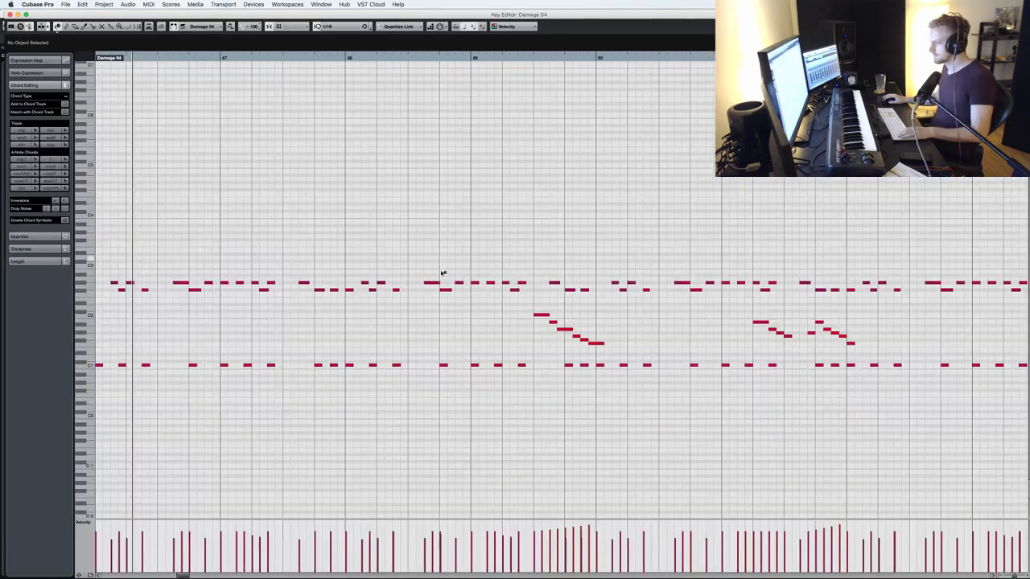
{"action": "left_click", "coordinate": [99, 342]}
{"action": "left_click", "coordinate": [132, 340]}
{"action": "left_click", "coordinate": [101, 344]}
{"action": "left_click_drag", "start_coordinate": [102, 344], "coordinate": [134, 335]}
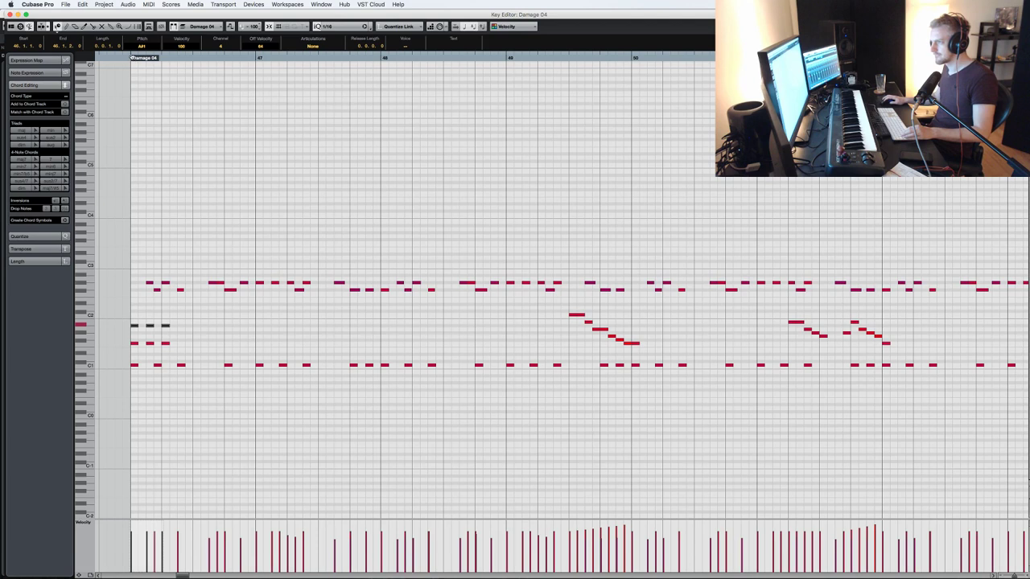
{"action": "key", "text": "space"}
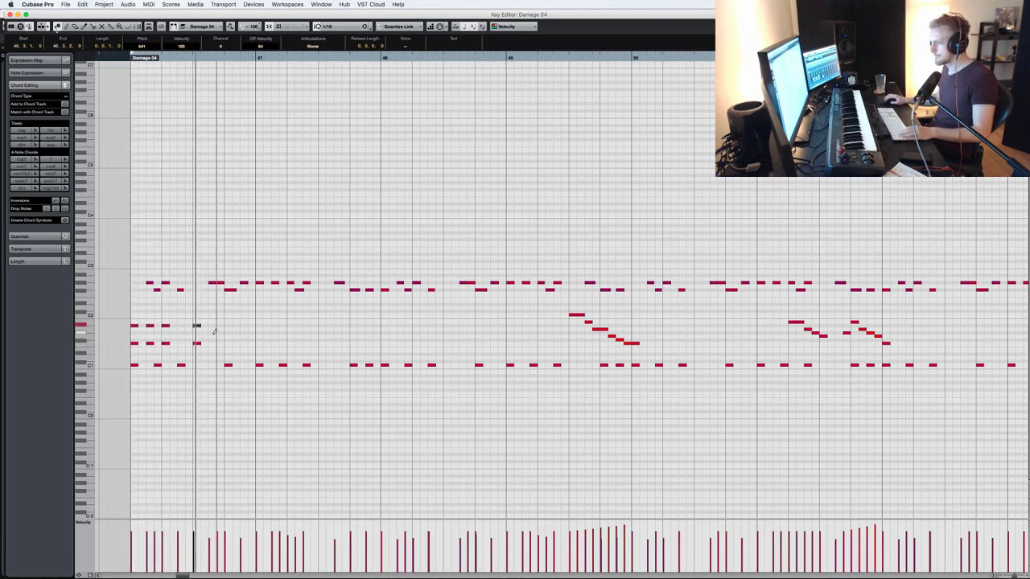
- Lower the upper row of new hits to A1, duplicate the last F1 and A1 pair further into bar 46 and play it back
{"action": "left_click_drag", "start_coordinate": [170, 330], "coordinate": [121, 317]}
{"action": "key", "text": "Down"}
{"action": "left_click_drag", "start_coordinate": [211, 353], "coordinate": [192, 321]}
{"action": "key", "text": "super+d"}
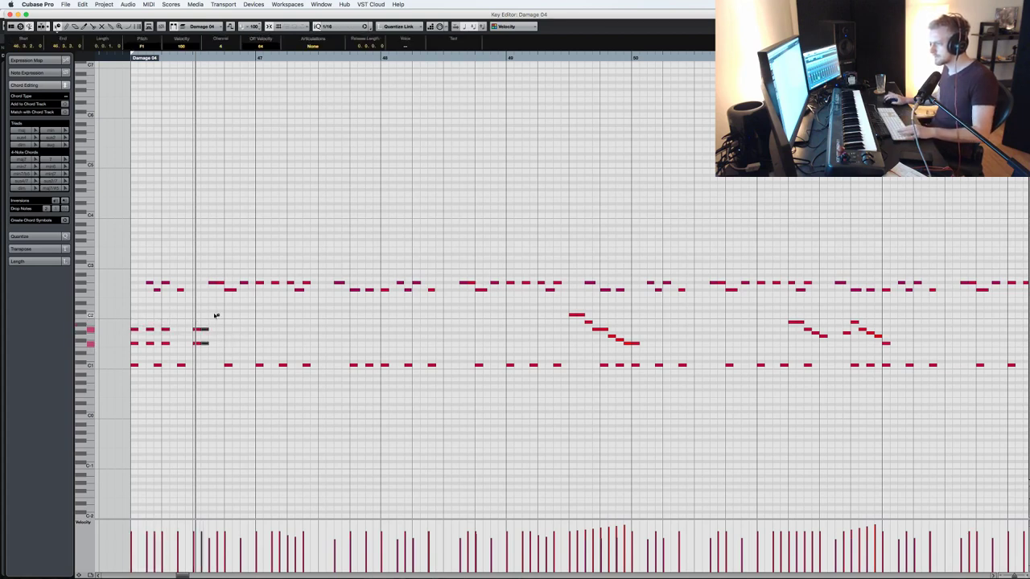
{"action": "key", "text": "KP_1"}
{"action": "key", "text": "space"}
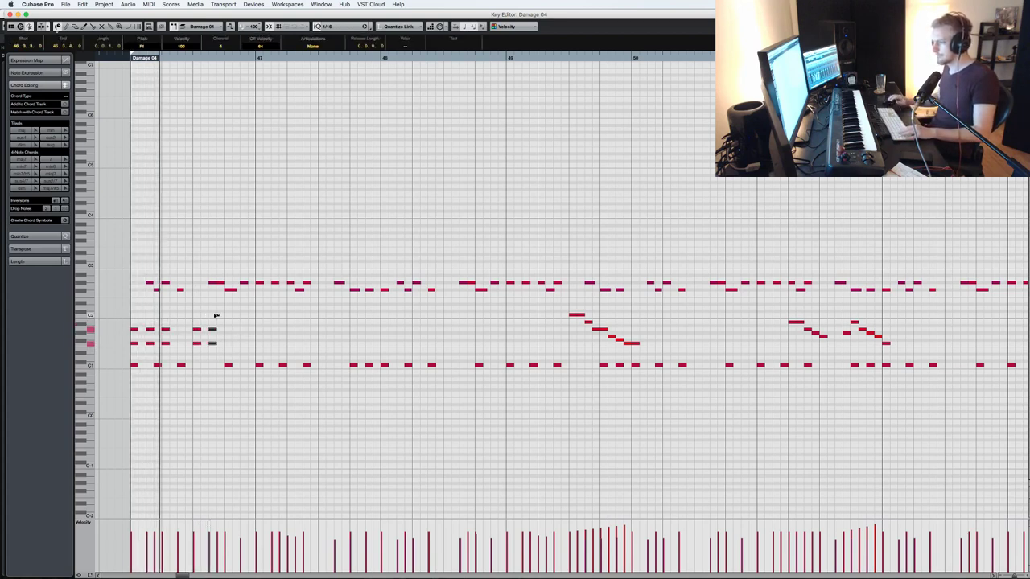
- Extend the F1 and A1 hits through the end of bar 47 and adjust the velocities of the whole two-bar pattern
{"action": "left_click_drag", "start_coordinate": [244, 354], "coordinate": [132, 323]}
{"action": "key", "text": "space"}
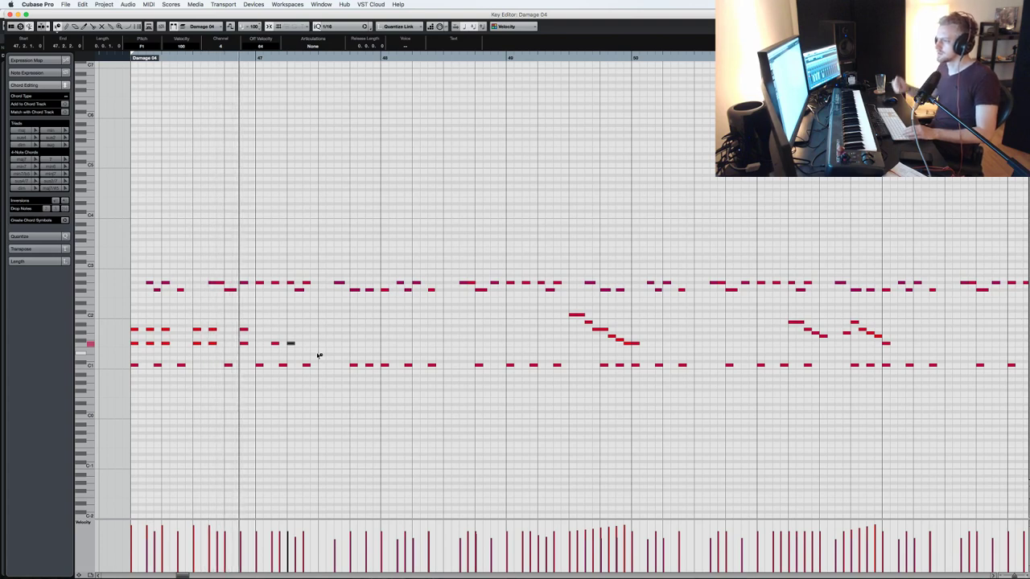
{"action": "left_click", "coordinate": [322, 344]}
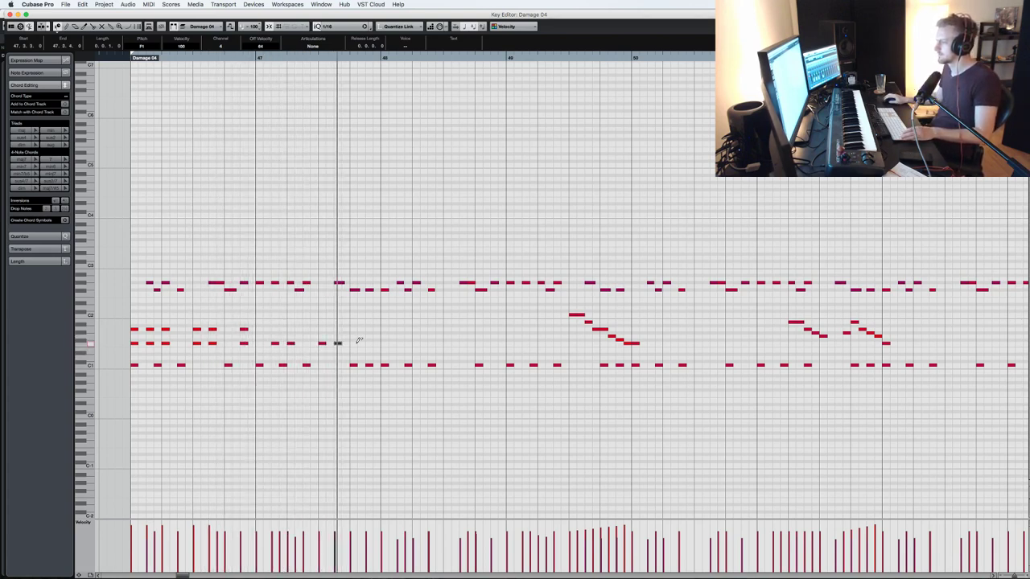
{"action": "left_click_drag", "start_coordinate": [363, 353], "coordinate": [137, 329]}
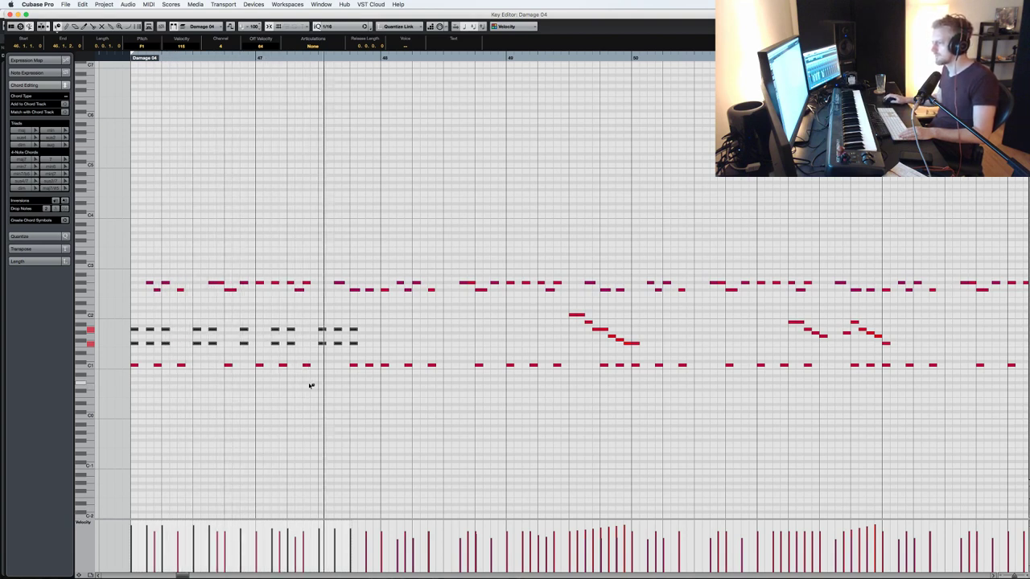
{"action": "left_click_drag", "start_coordinate": [379, 351], "coordinate": [130, 331]}
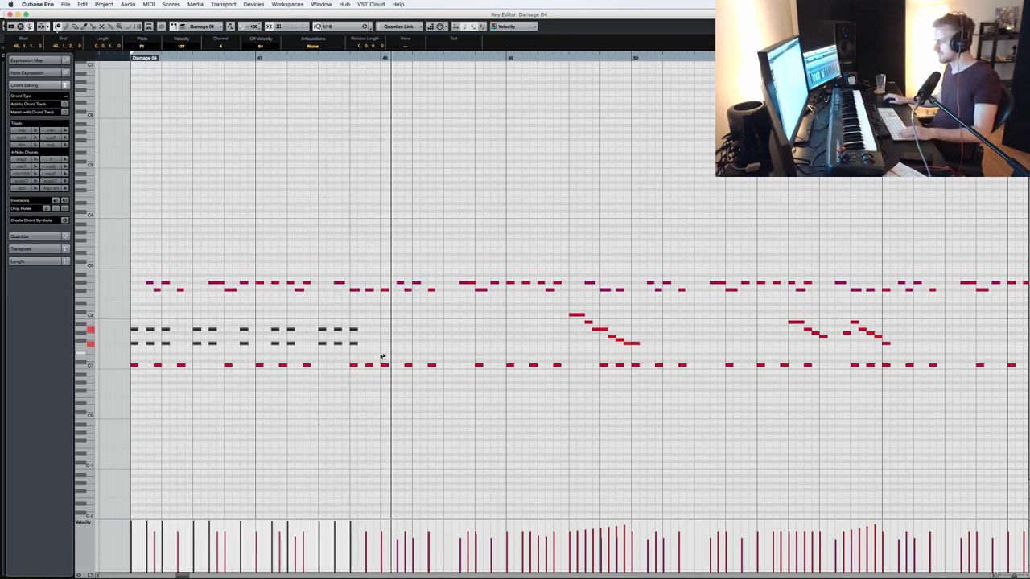
{"action": "left_click_drag", "start_coordinate": [382, 356], "coordinate": [110, 315]}
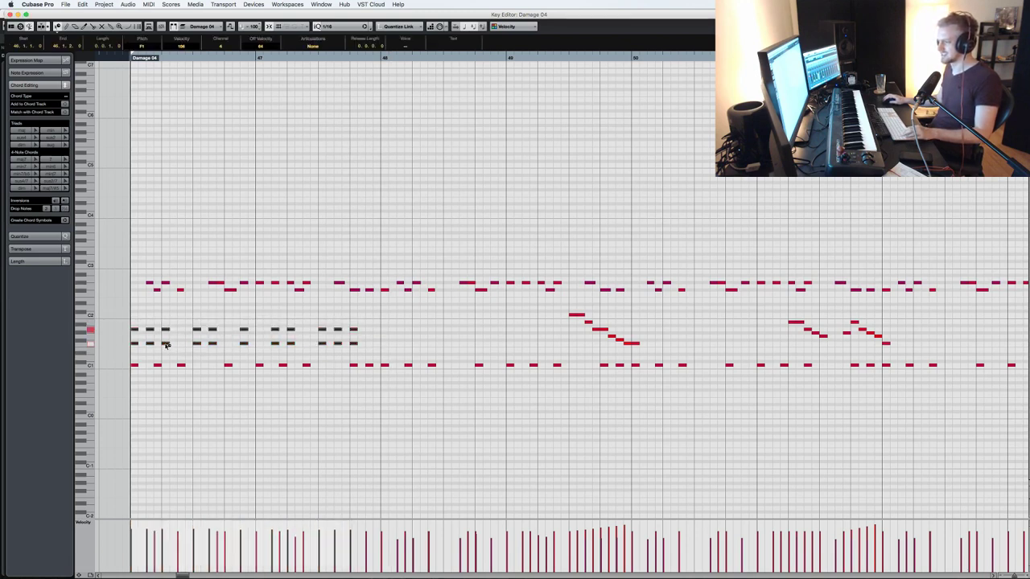
- Duplicate the two-bar F1 and A1 pattern to bars 48, 50 and 52, and close the Key Editor
{"action": "left_click_drag", "start_coordinate": [377, 351], "coordinate": [134, 315]}
{"action": "key", "text": "super+d"}
{"action": "key", "text": "super+Right"}
{"action": "key", "text": "super+Right"}
{"action": "key", "text": "super+Right"}
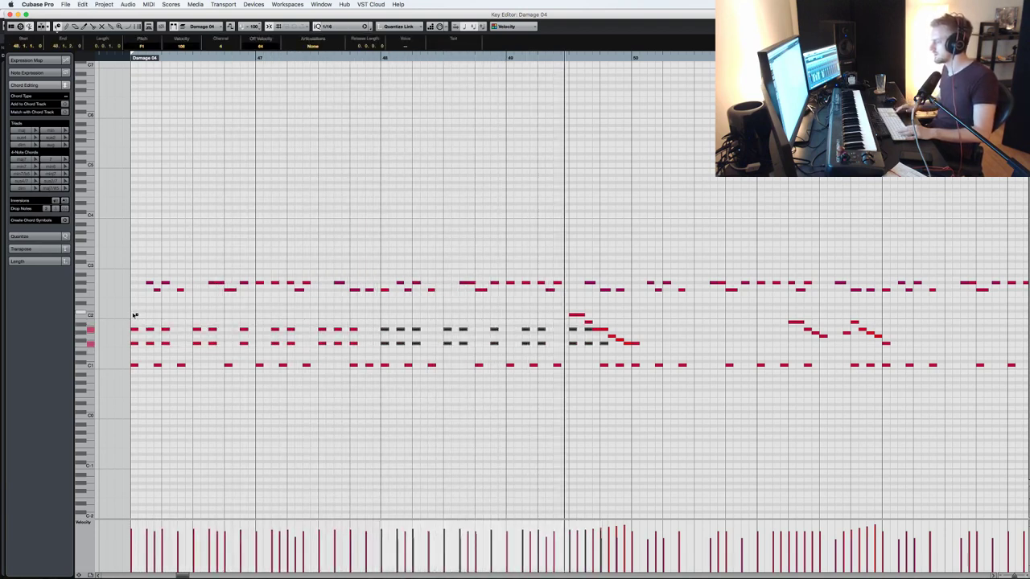
{"action": "key", "text": "super+d"}
{"action": "key", "text": "super+Right"}
{"action": "key", "text": "ctrl+Right"}
{"action": "key", "text": "ctrl+Right"}
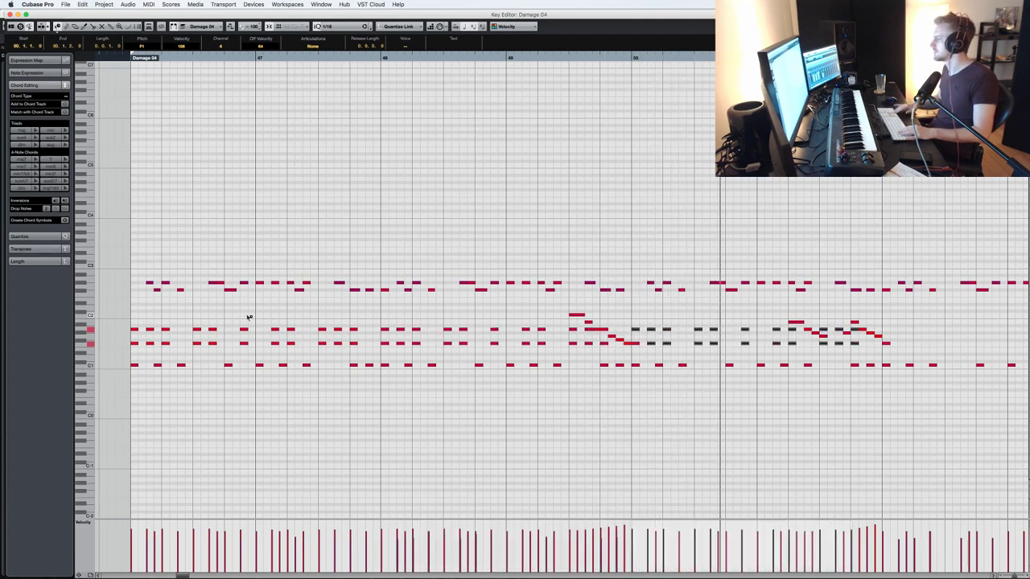
{"action": "key", "text": "ctrl+Right"}
{"action": "key", "text": "ctrl+Right"}
{"action": "key", "text": "ctrl+Right"}
{"action": "key", "text": "ctrl+Right"}
{"action": "key", "text": "ctrl+Right"}
{"action": "key", "text": "ctrl+Right"}
{"action": "key", "text": "ctrl+Right"}
{"action": "key", "text": "ctrl+Right"}
{"action": "key", "text": "ctrl+Right"}
{"action": "key", "text": "ctrl+Right"}
{"action": "key", "text": "ctrl+Right"}
{"action": "key", "text": "ctrl+Right"}
{"action": "key", "text": "ctrl+Right"}
{"action": "key", "text": "ctrl+Right"}
{"action": "key", "text": "ctrl+Right"}
{"action": "key", "text": "ctrl+Right"}
{"action": "key", "text": "ctrl+Right"}
{"action": "key", "text": "ctrl+Right"}
{"action": "key", "text": "ctrl+Right"}
{"action": "key", "text": "ctrl+Right"}
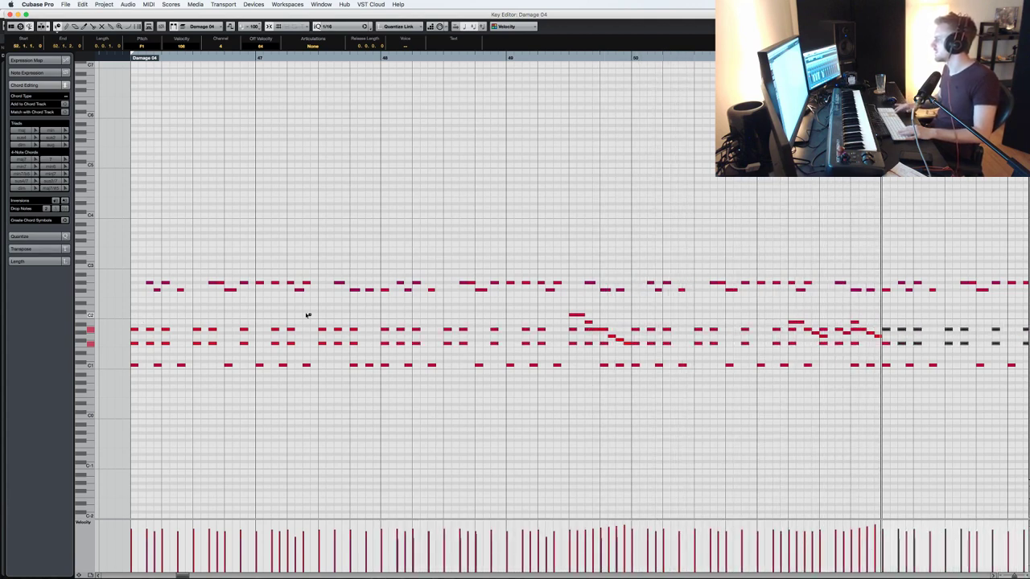
{"action": "scroll", "coordinate": [480, 357], "scroll_direction": "right", "scroll_amount": 4}
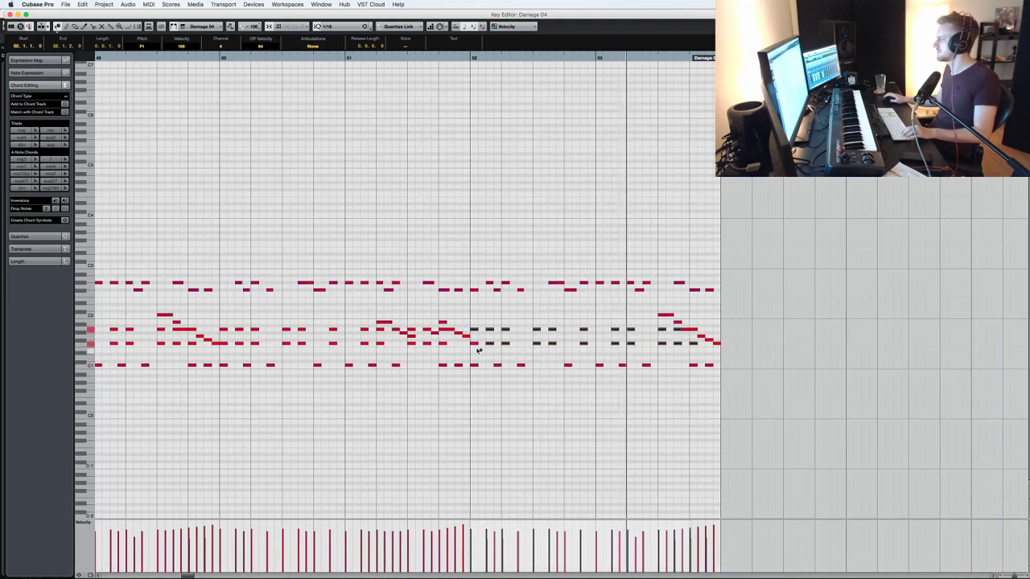
{"action": "key", "text": "Return"}
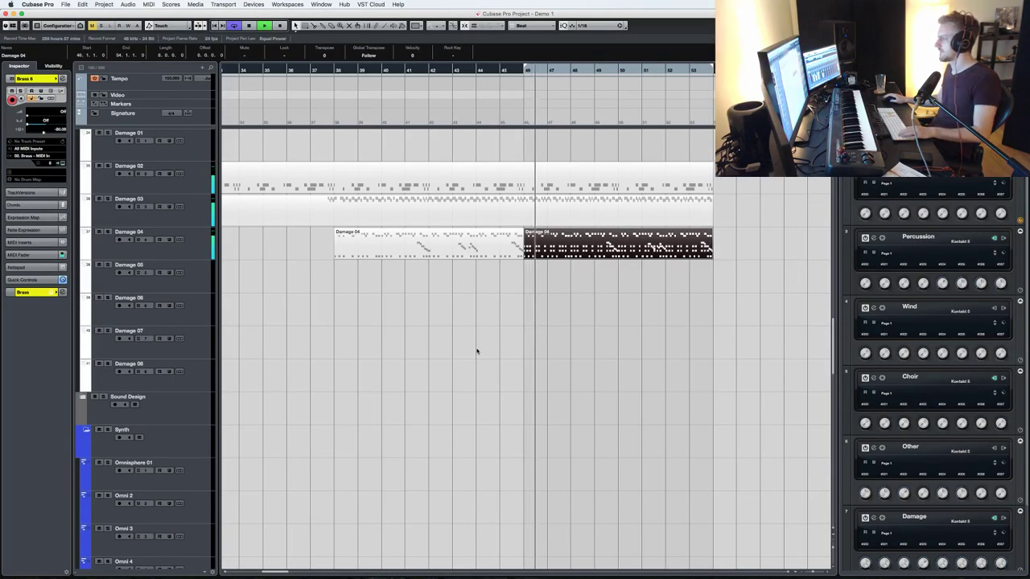
- Play the climax section and review the strings and Damage tracks across the arrangement
{"action": "key", "text": "g"}
{"action": "key", "text": "g"}
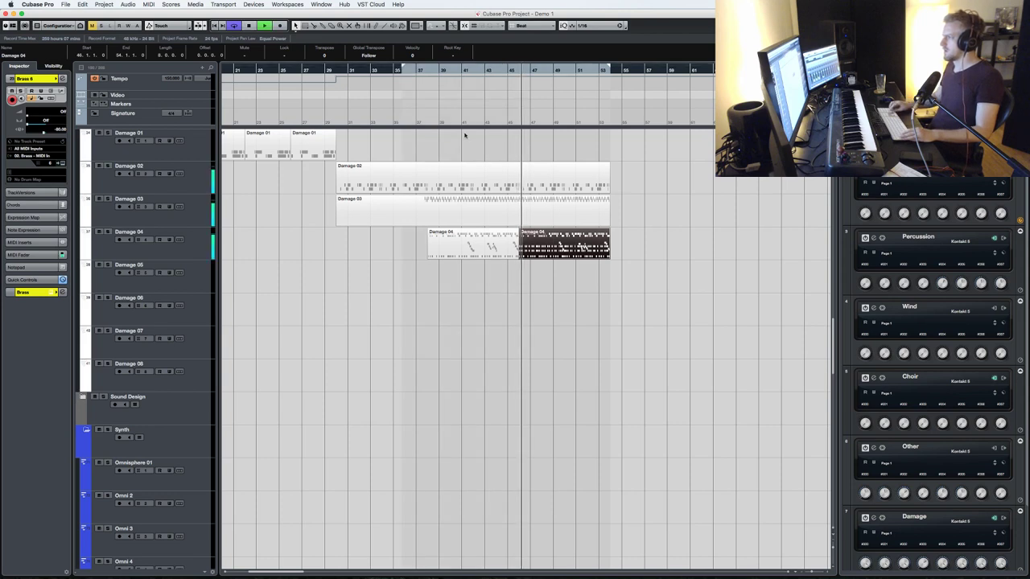
{"action": "scroll", "coordinate": [419, 133], "scroll_direction": "up", "scroll_amount": 3}
{"action": "scroll", "coordinate": [418, 132], "scroll_direction": "up", "scroll_amount": 5}
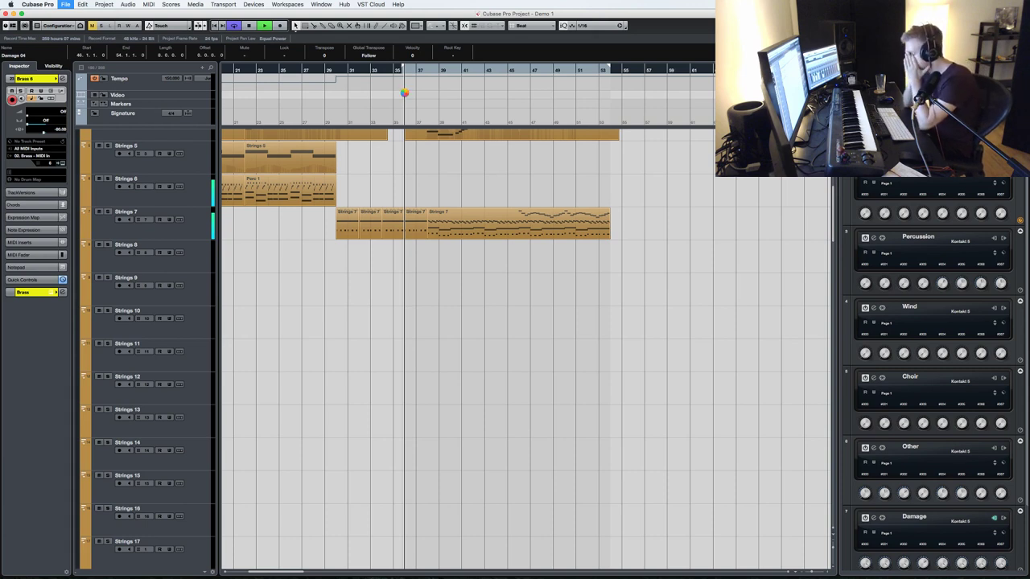
{"action": "scroll", "coordinate": [443, 266], "scroll_direction": "up", "scroll_amount": 10}
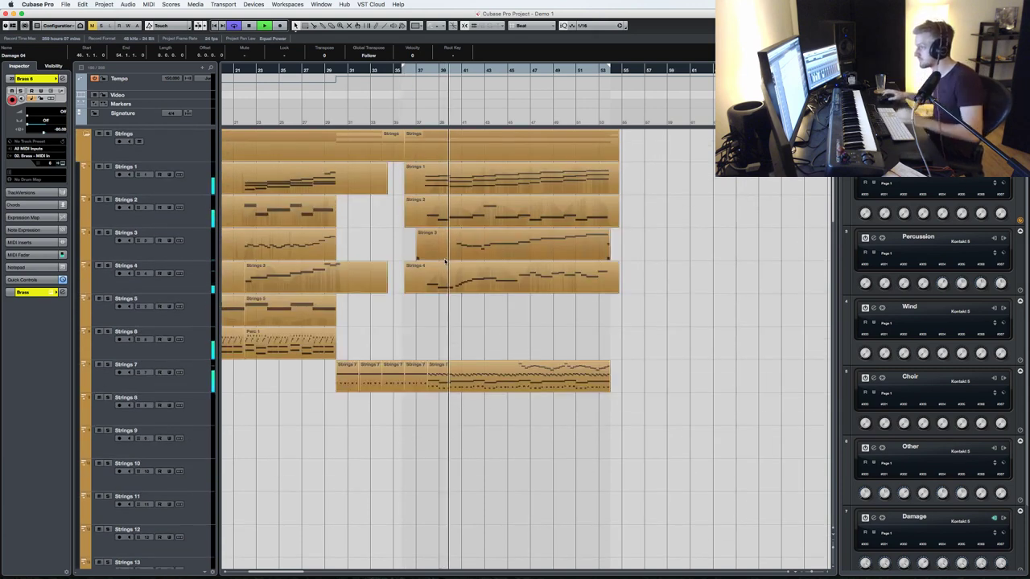
{"action": "scroll", "coordinate": [447, 318], "scroll_direction": "down", "scroll_amount": 10}
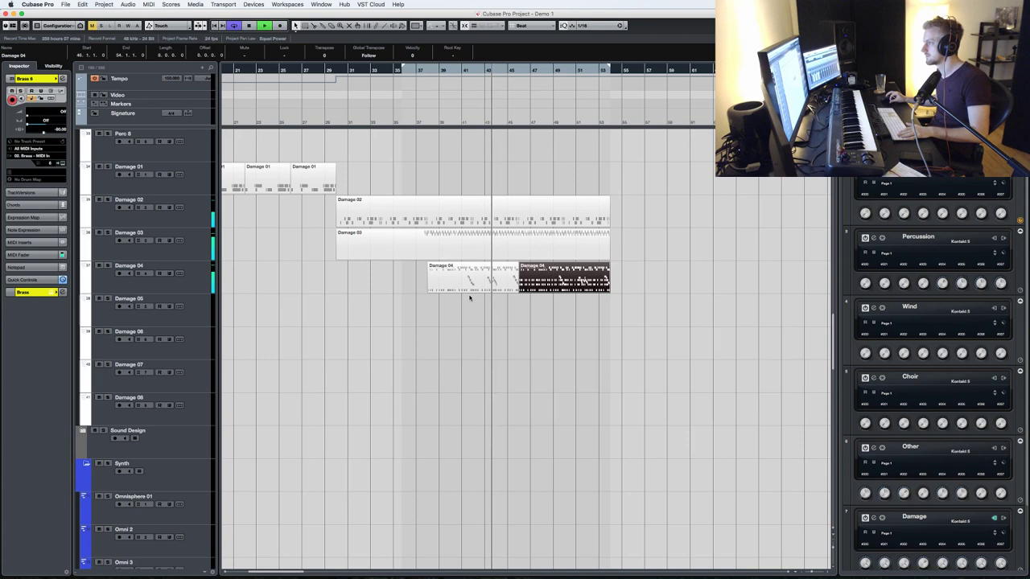
- Glue the two Damage 04 parts into one part starting at bar 38 and open it for note editing
{"action": "double_click", "coordinate": [484, 276]}
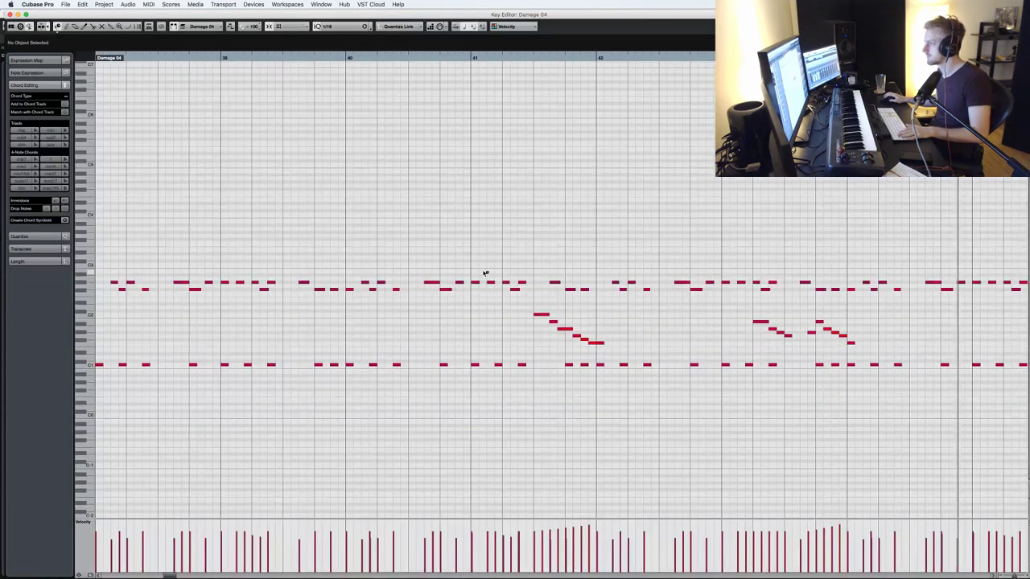
{"action": "key", "text": "Escape"}
{"action": "left_click", "coordinate": [498, 277]}
{"action": "double_click", "coordinate": [498, 277]}
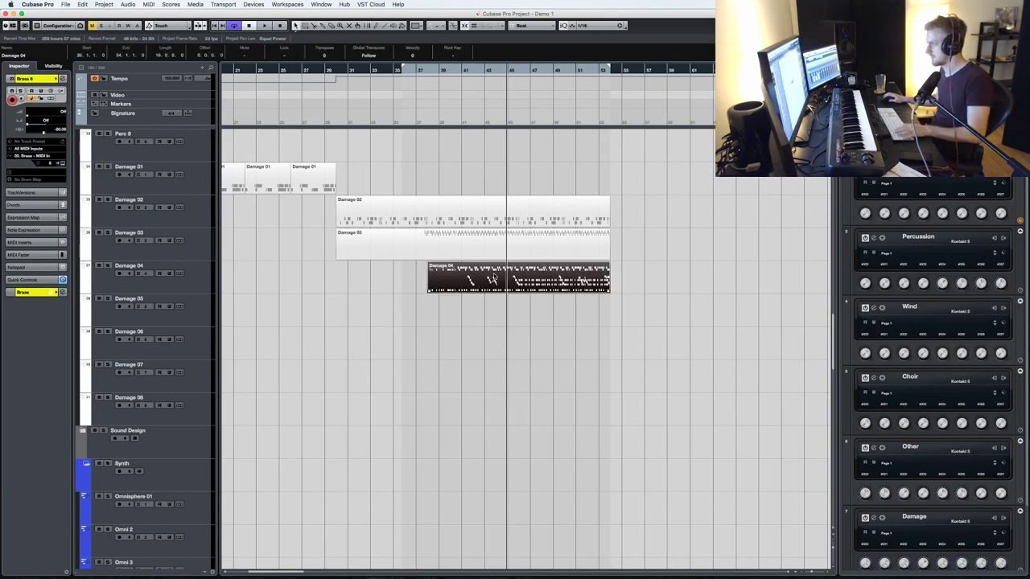
- Shape the velocities of the G#2 and F#2 hits into a gradual crescendo across the Damage 04 part and play it back
{"action": "key", "text": "g"}
{"action": "key", "text": "g"}
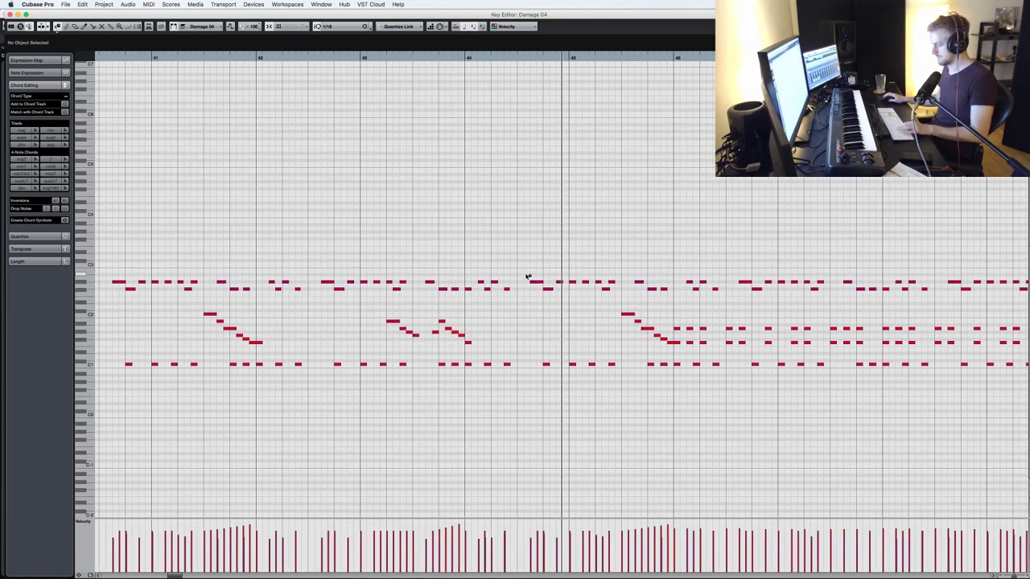
{"action": "key", "text": "g"}
{"action": "key", "text": "g"}
{"action": "key", "text": "g"}
{"action": "key", "text": "g"}
{"action": "key", "text": "g"}
{"action": "key", "text": "g"}
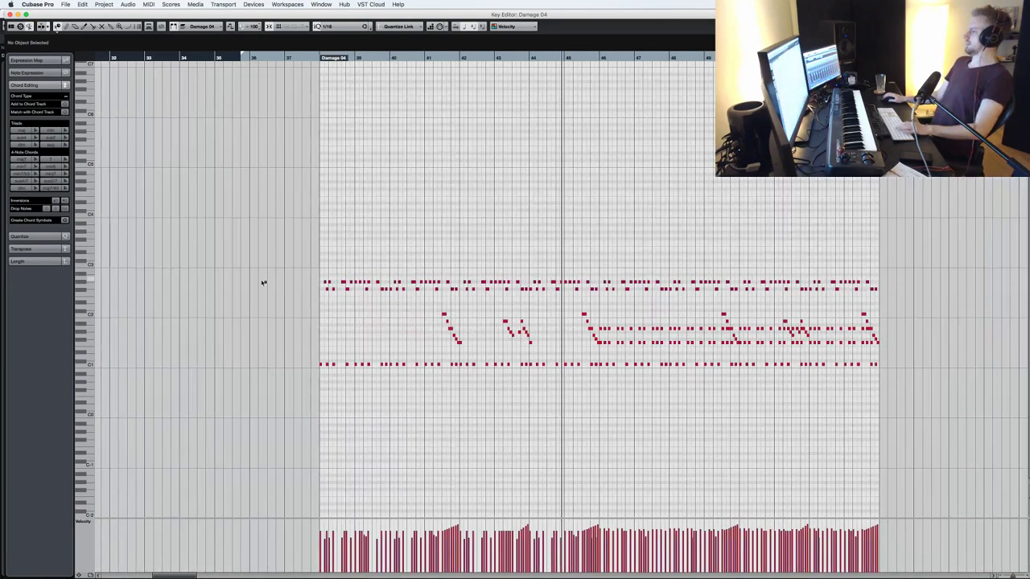
{"action": "left_click_drag", "start_coordinate": [266, 292], "coordinate": [1026, 233]}
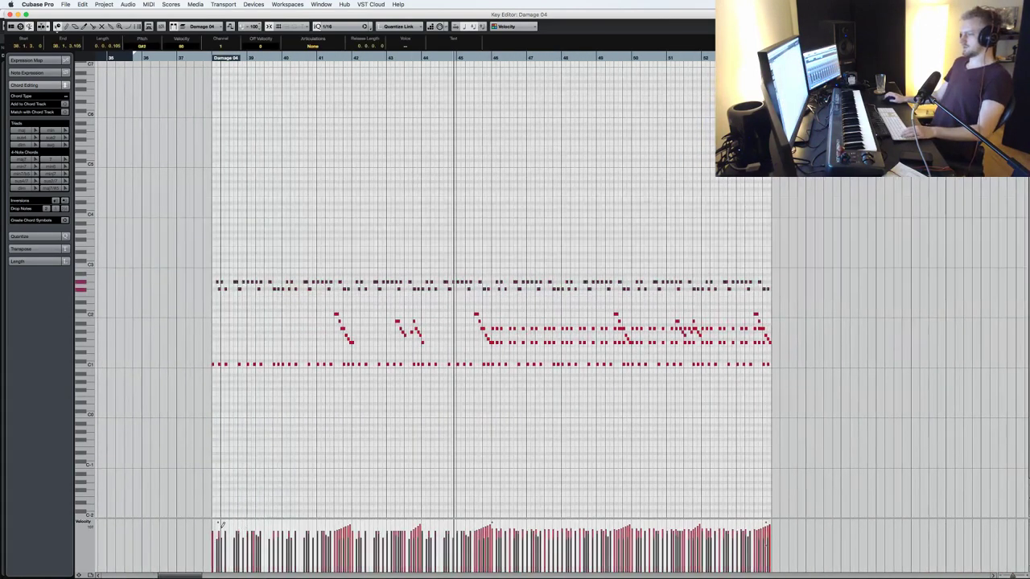
{"action": "key", "text": "KP_1"}
{"action": "key", "text": "space"}
- Select all C1 hits in the Damage 04 part and shape their velocities into a rising crescendo
{"action": "key", "text": "Return"}
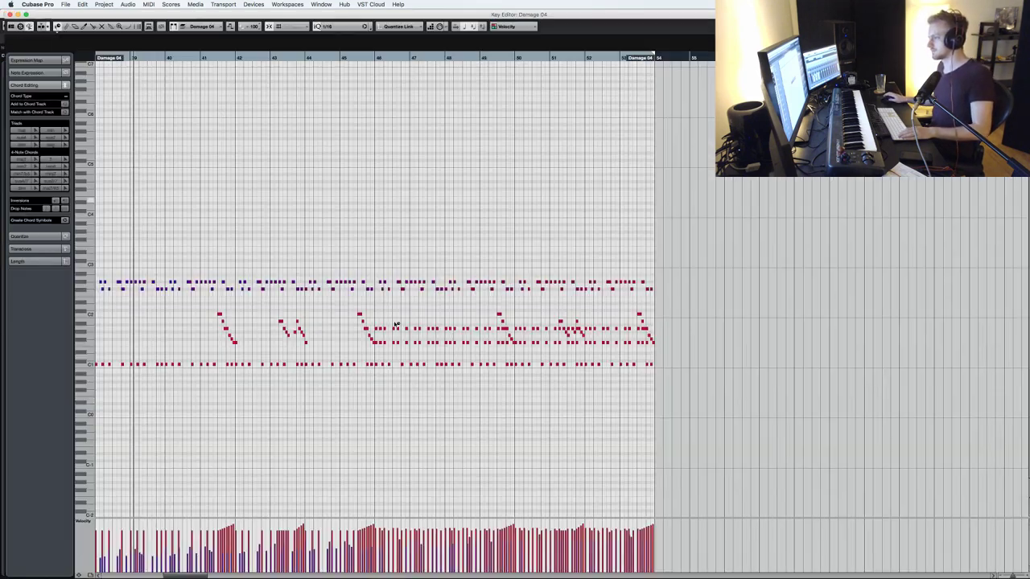
{"action": "key", "text": "Return"}
{"action": "left_click_drag", "start_coordinate": [793, 392], "coordinate": [90, 364]}
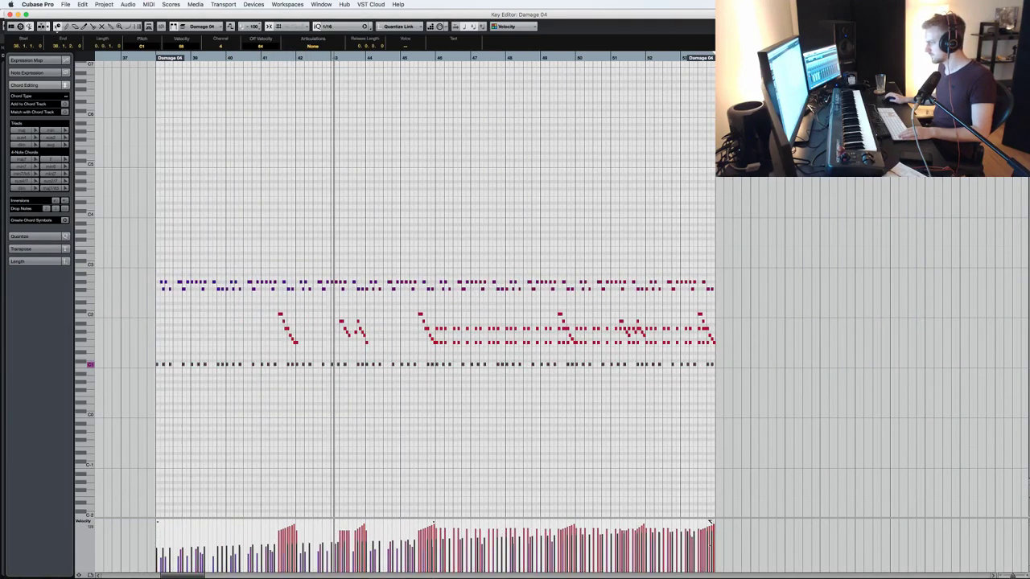
- Play the Damage 04 part's velocity crescendo through and return to the Damage tracks in the arrangement
{"action": "left_click_drag", "start_coordinate": [267, 353], "coordinate": [753, 312]}
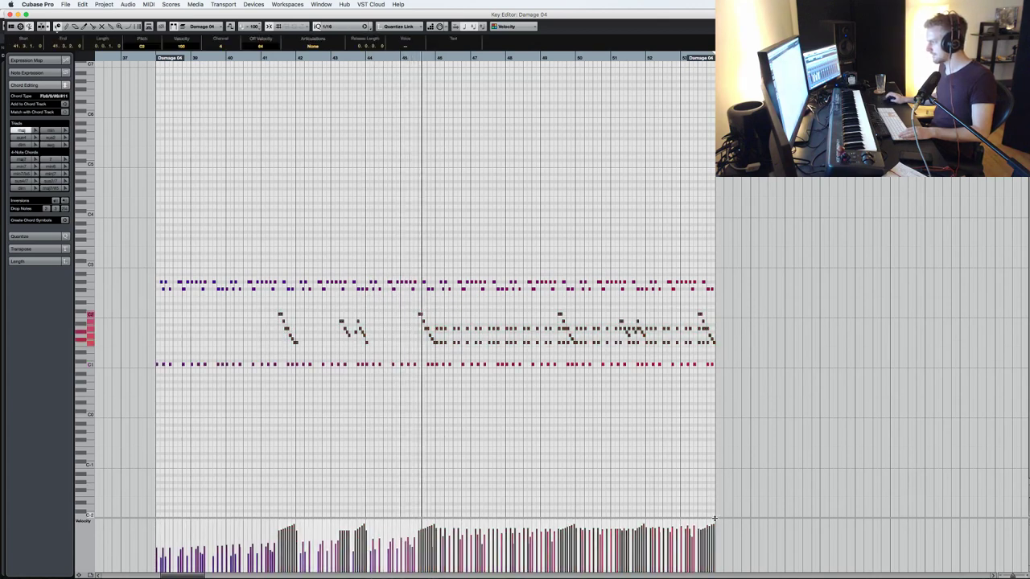
{"action": "left_click", "coordinate": [735, 427]}
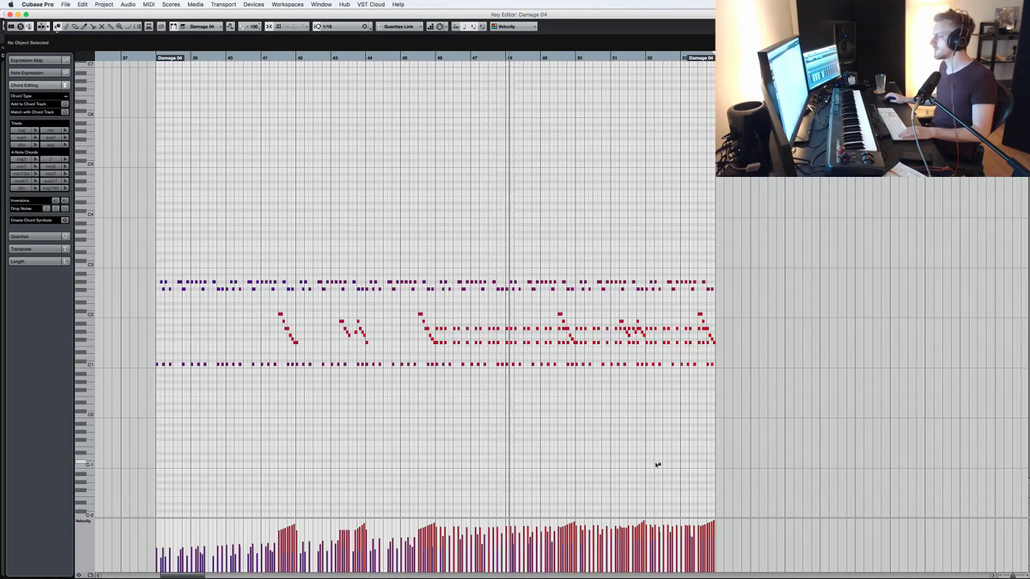
{"action": "key", "text": "Escape"}
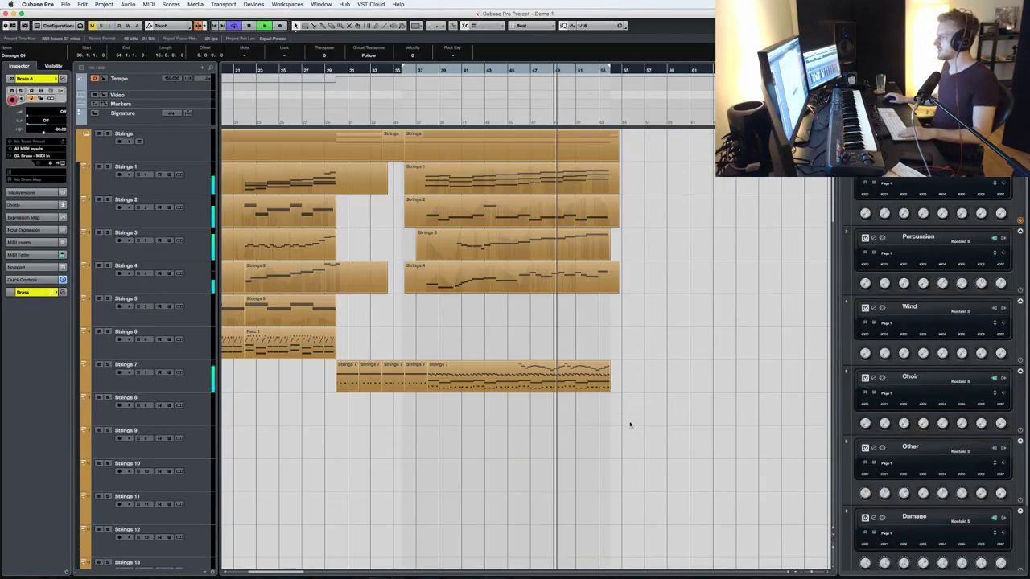
{"action": "scroll", "coordinate": [631, 426], "scroll_direction": "down", "scroll_amount": 5}
{"action": "scroll", "coordinate": [631, 426], "scroll_direction": "down", "scroll_amount": 15}
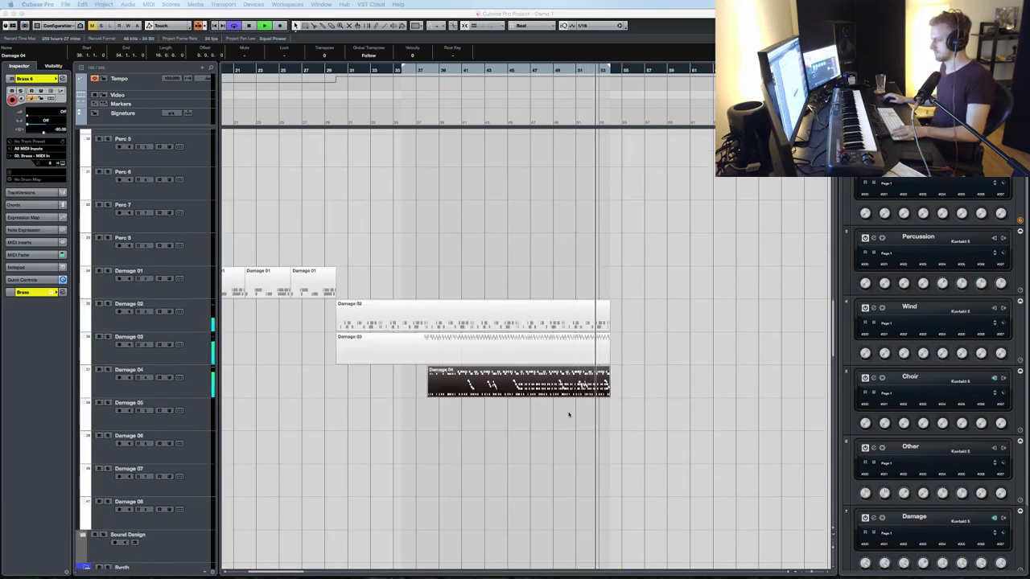
{"action": "key", "text": "space"}
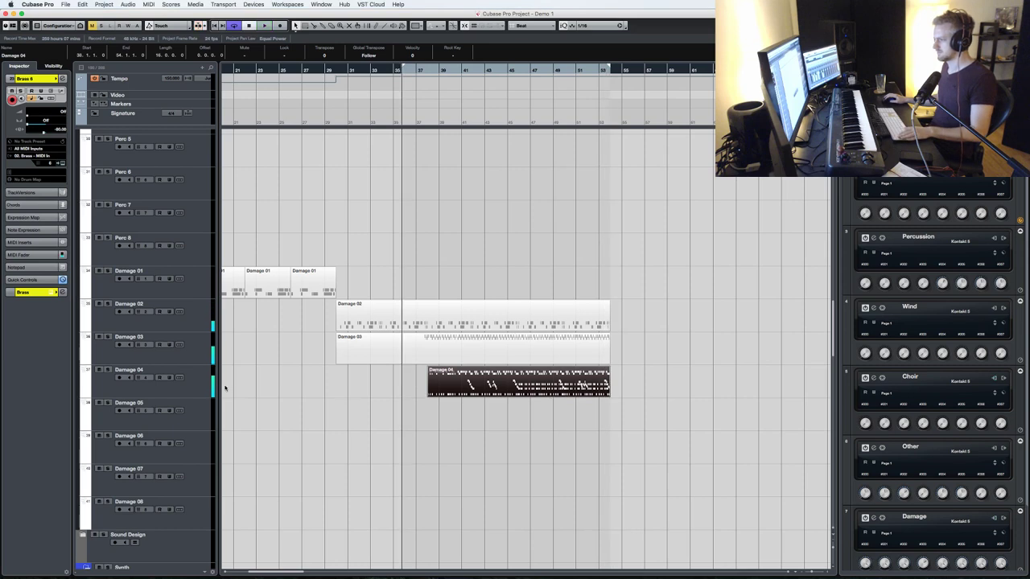
- Open the Damage 04 track's Kontakt instrument and inspect the PERC Studio Armageddon Ens patch
{"action": "left_click", "coordinate": [200, 389]}
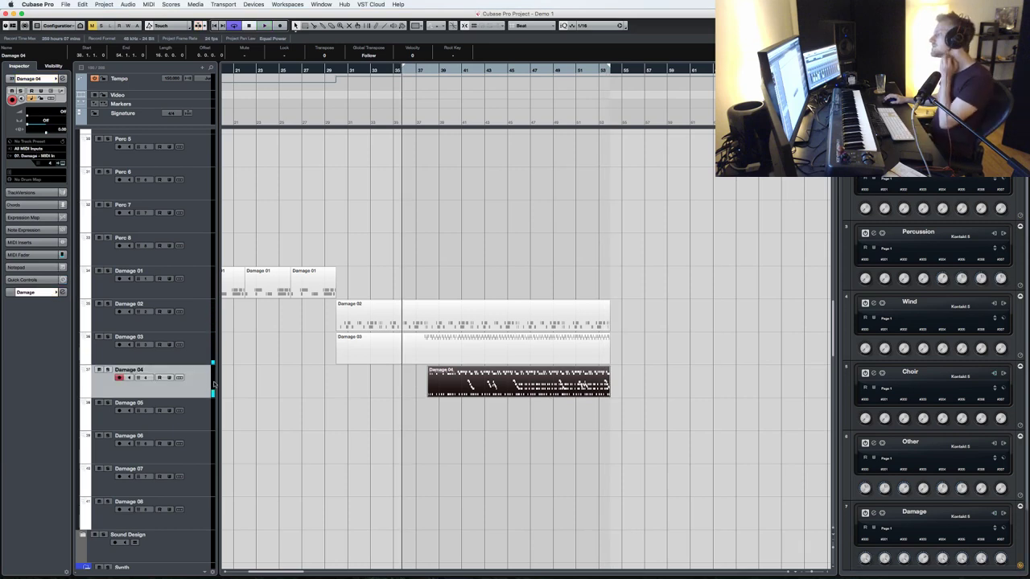
{"action": "key", "text": "F11"}
{"action": "scroll", "coordinate": [604, 235], "scroll_direction": "down", "scroll_amount": 10}
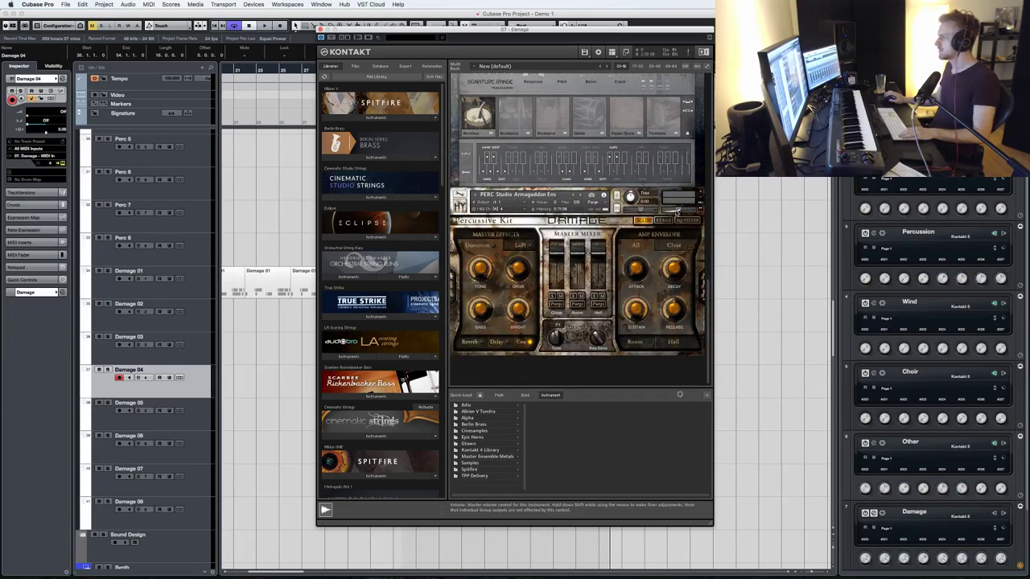
{"action": "key", "text": "e"}
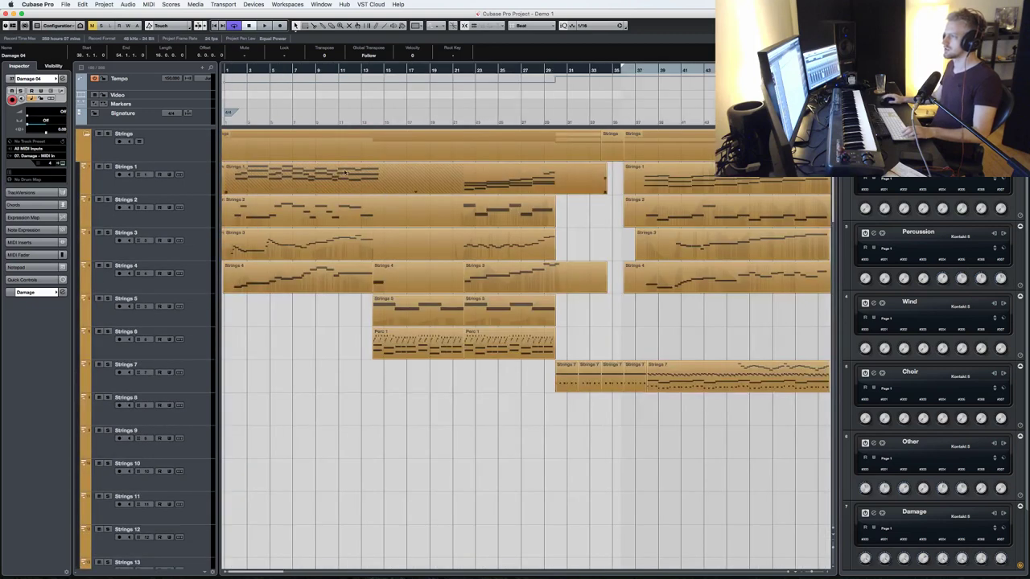
- Play the arrangement from bar 1 and briefly check the notes of the Damage 04 part
{"action": "left_click", "coordinate": [226, 68]}
{"action": "key", "text": "space"}
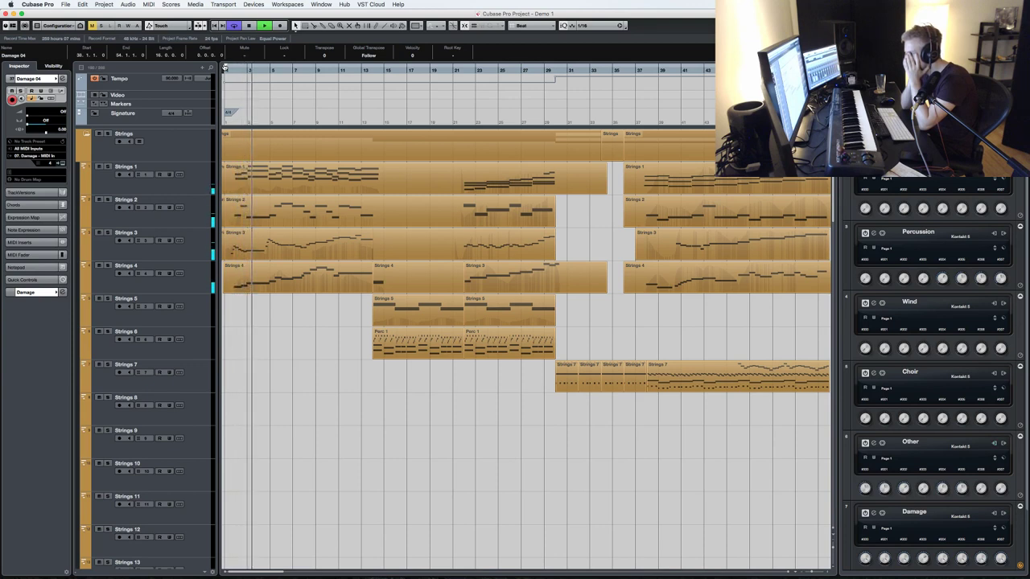
{"action": "key", "text": "Return"}
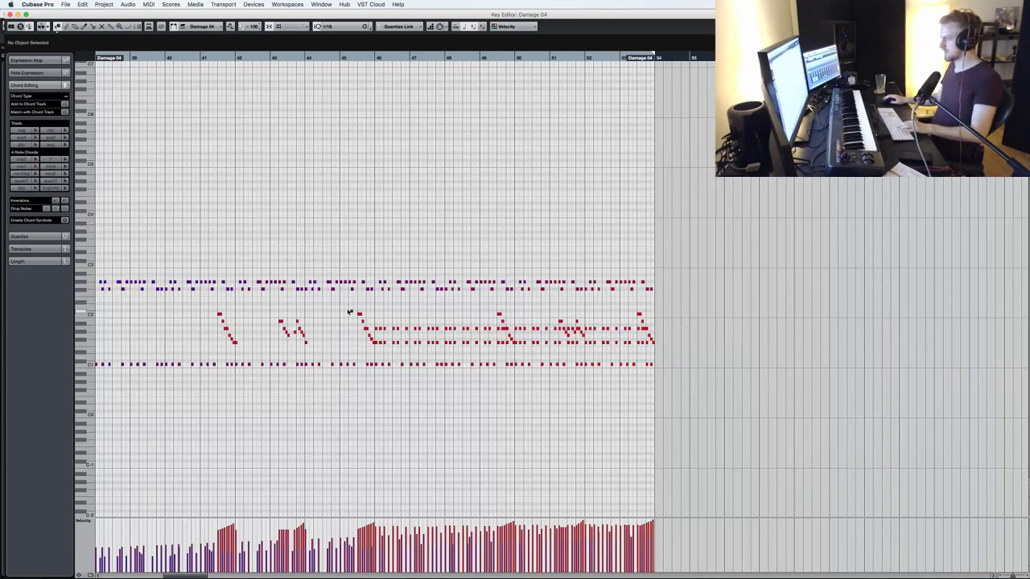
{"action": "key", "text": "Return"}
- Select all parts on the Brass and Perc instrument tracks across the whole arrangement
{"action": "key", "text": "g"}
{"action": "key", "text": "g"}
{"action": "key", "text": "g"}
{"action": "key", "text": "g"}
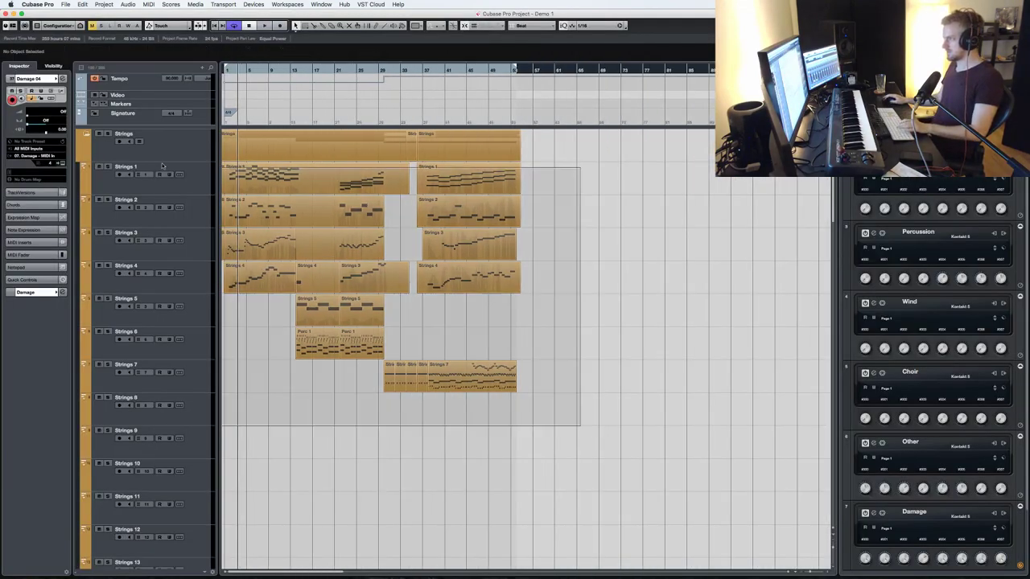
{"action": "scroll", "coordinate": [583, 396], "scroll_direction": "down", "scroll_amount": 10}
{"action": "scroll", "coordinate": [579, 338], "scroll_direction": "up", "scroll_amount": 3}
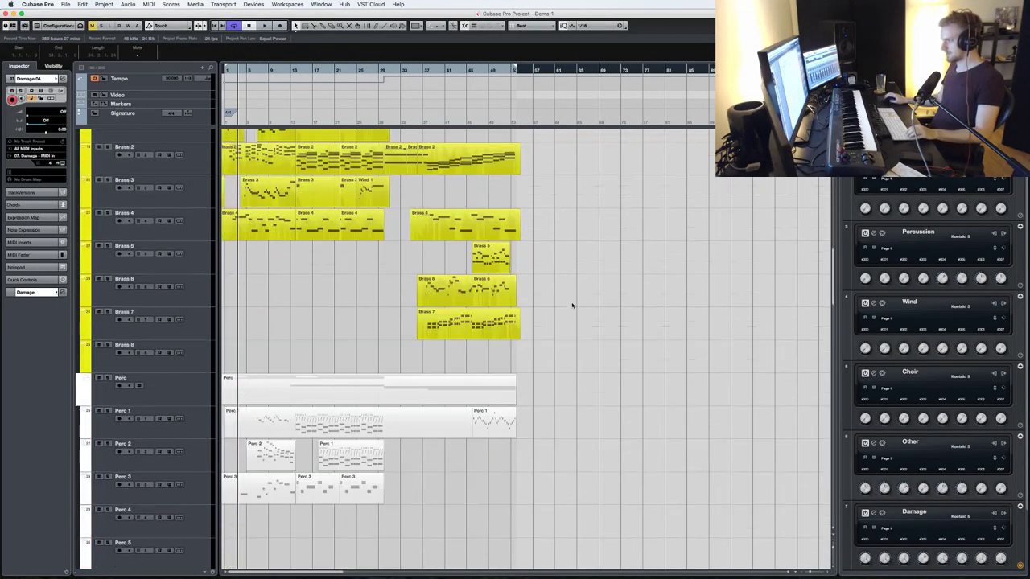
{"action": "scroll", "coordinate": [589, 343], "scroll_direction": "up", "scroll_amount": 2}
{"action": "left_click_drag", "start_coordinate": [566, 392], "coordinate": [223, 149]}
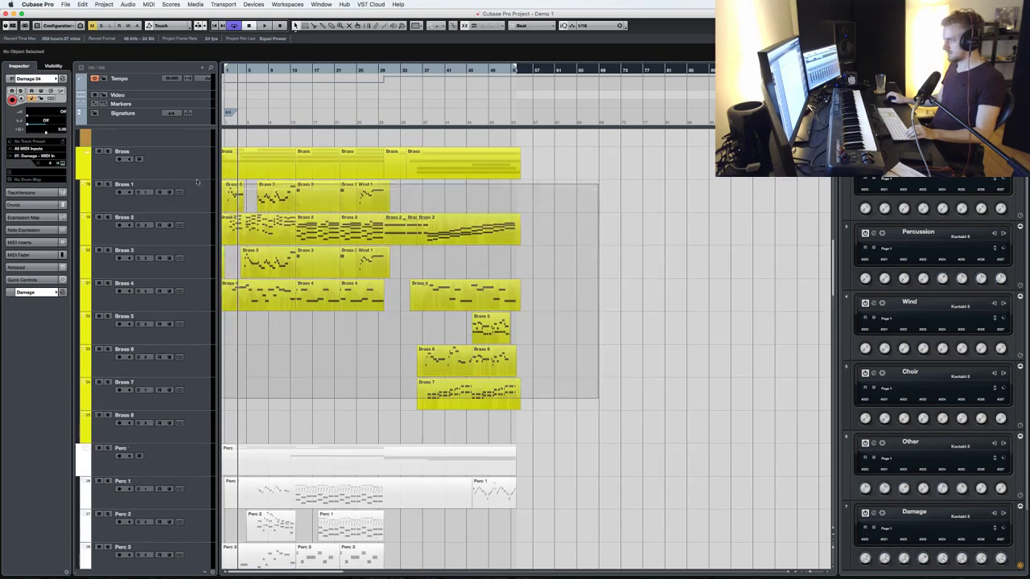
{"action": "scroll", "coordinate": [500, 456], "scroll_direction": "down", "scroll_amount": 2}
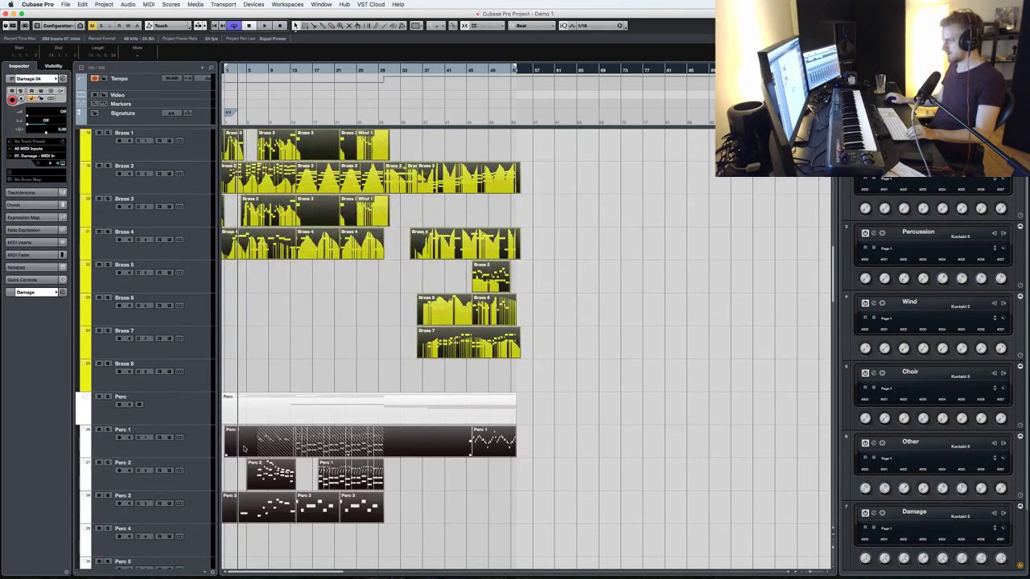
- Add all the Wind, Choir and Other parts to the current selection
{"action": "scroll", "coordinate": [325, 395], "scroll_direction": "down", "scroll_amount": 20}
{"action": "scroll", "coordinate": [332, 372], "scroll_direction": "down", "scroll_amount": 6}
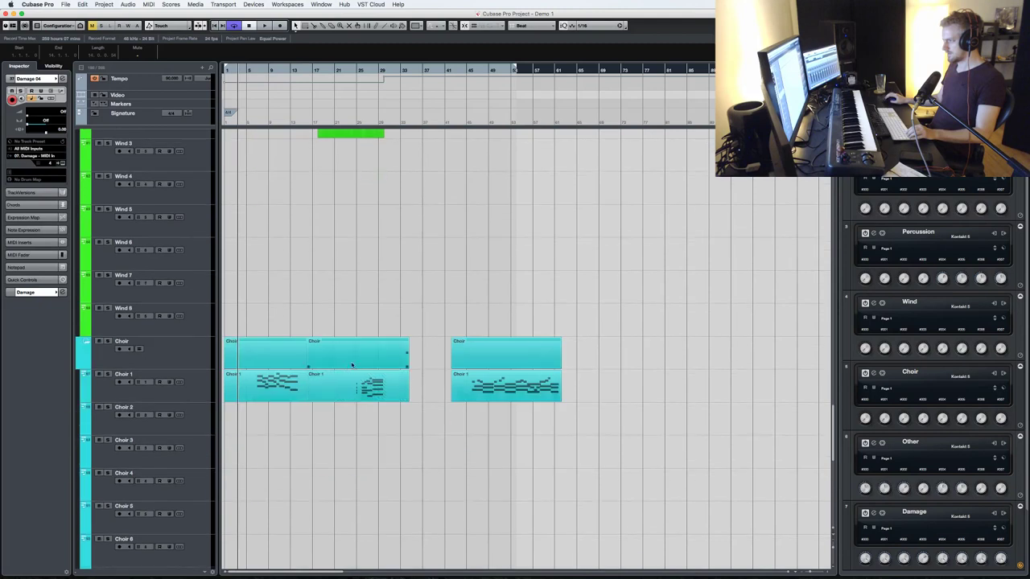
{"action": "left_click_drag", "start_coordinate": [425, 373], "coordinate": [223, 226]}
{"action": "scroll", "coordinate": [361, 356], "scroll_direction": "down", "scroll_amount": 17}
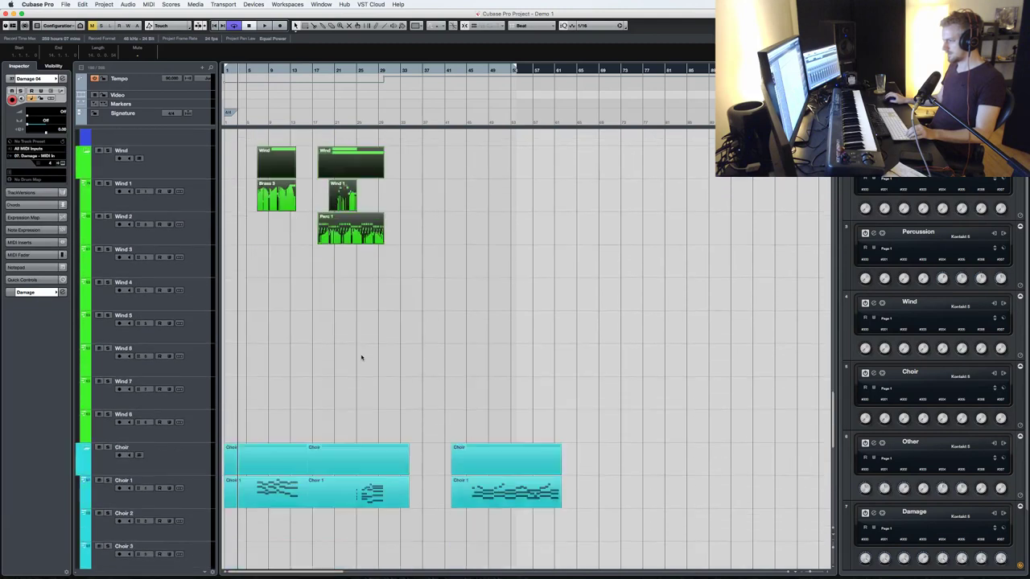
{"action": "scroll", "coordinate": [500, 302], "scroll_direction": "up", "scroll_amount": 10}
{"action": "left_click_drag", "start_coordinate": [561, 412], "coordinate": [305, 345]}
{"action": "scroll", "coordinate": [339, 341], "scroll_direction": "down", "scroll_amount": 12}
{"action": "left_click", "coordinate": [143, 179]}
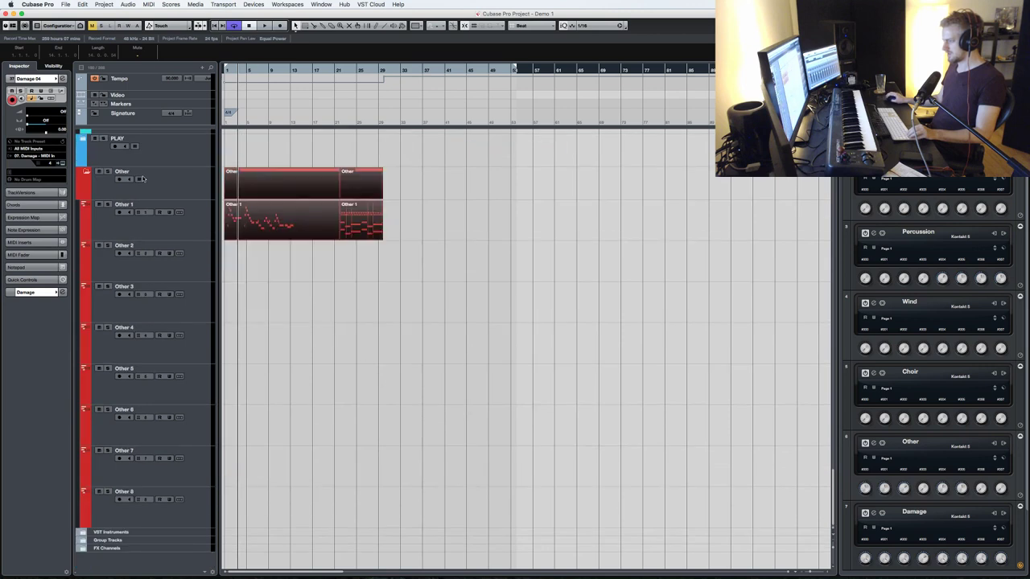
- Try to transpose all notes in the selected parts up three semitones and play them back
{"action": "key", "text": "Return"}
{"action": "key", "text": "super+a"}
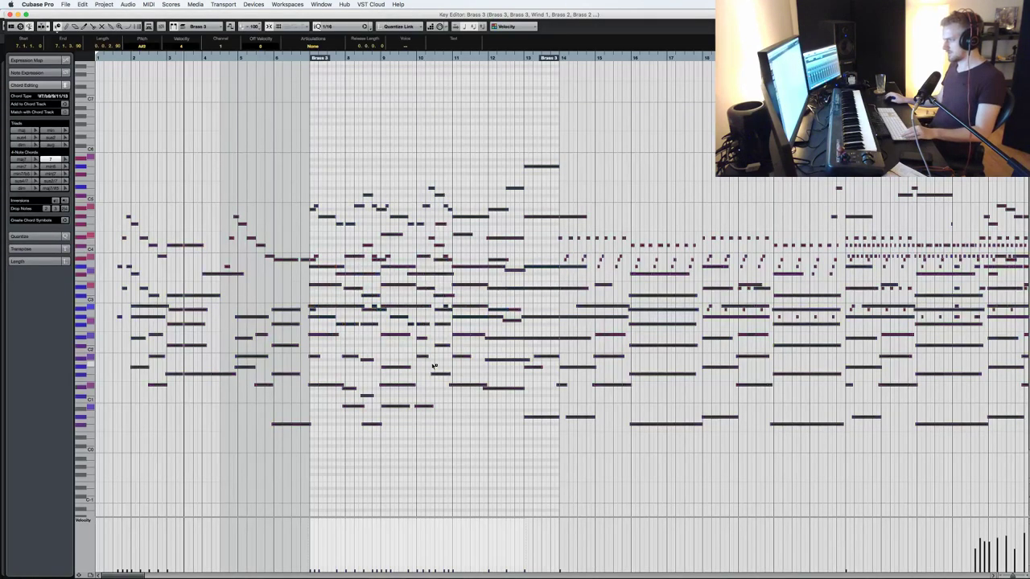
{"action": "key", "text": "Up"}
{"action": "key", "text": "Up"}
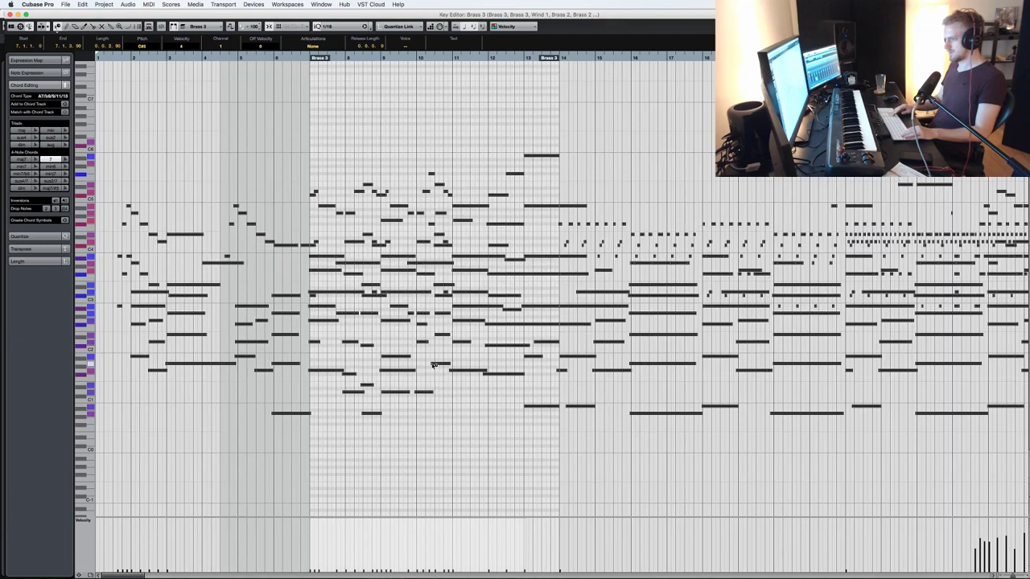
{"action": "key", "text": "space"}
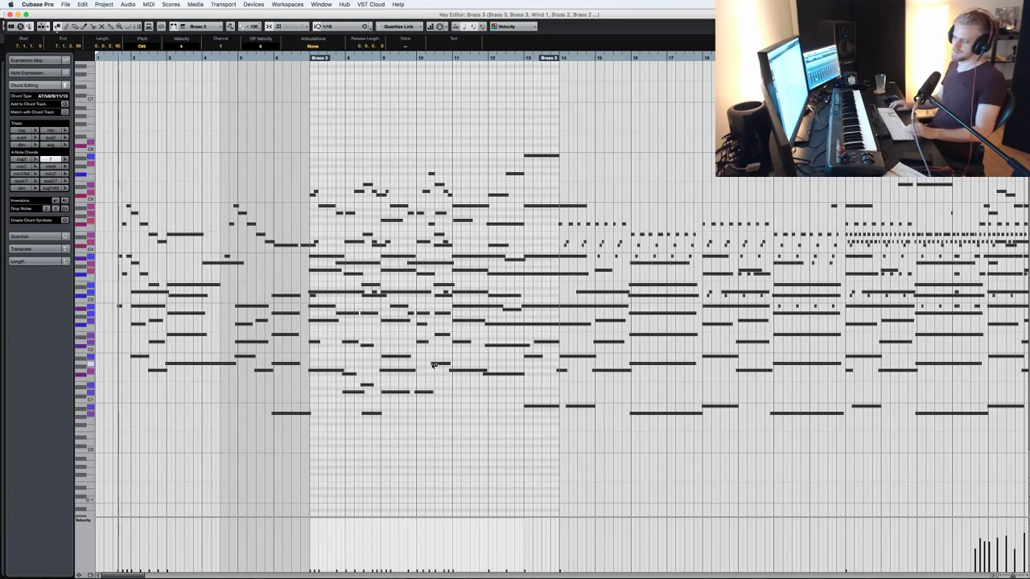
{"action": "key", "text": "space"}
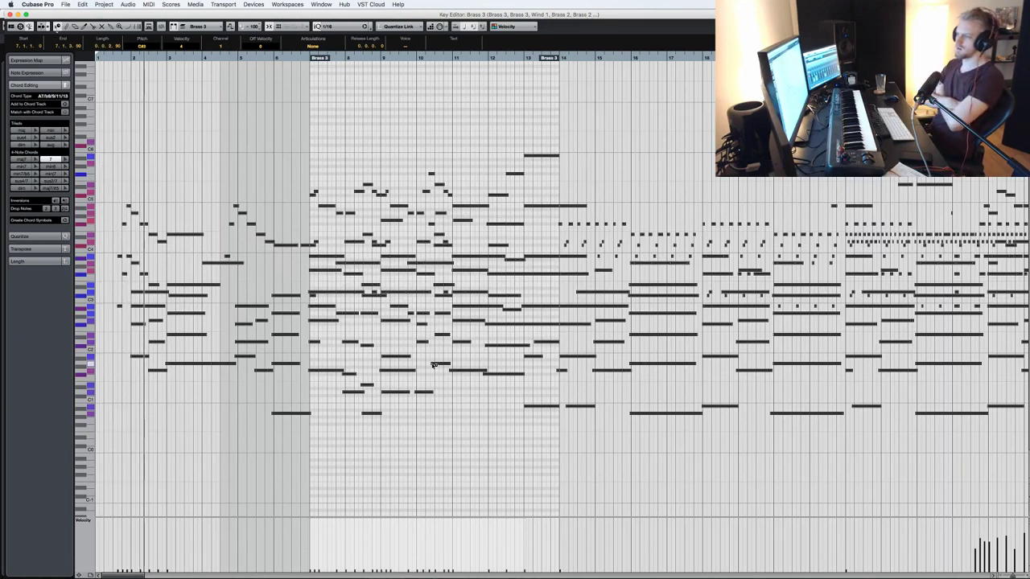
{"action": "key", "text": "super+z"}
- Transpose all notes in the opened parts, strings included, up three semitones
{"action": "left_click", "coordinate": [432, 366]}
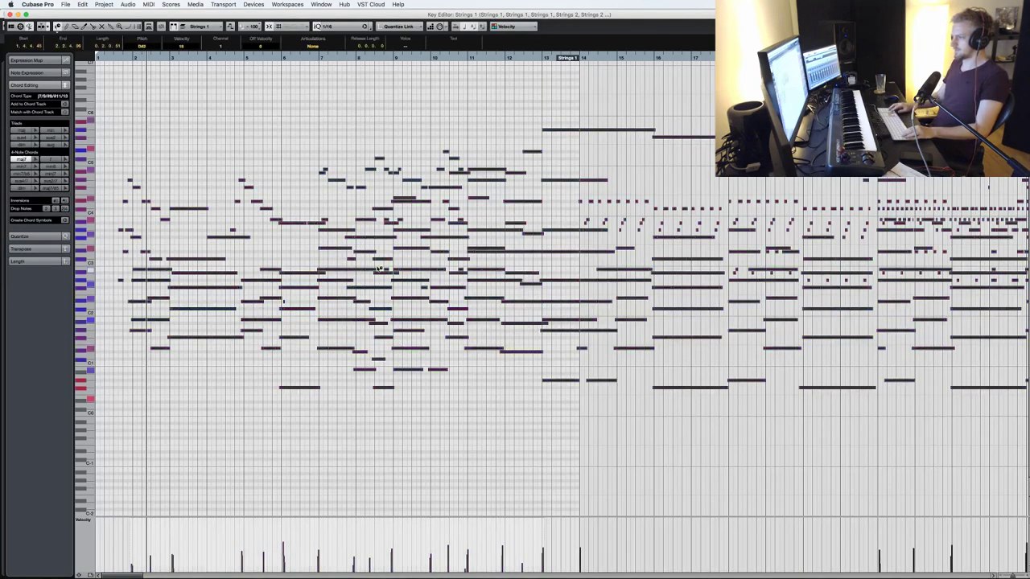
{"action": "key", "text": "Up"}
{"action": "key", "text": "Up"}
{"action": "key", "text": "Up"}
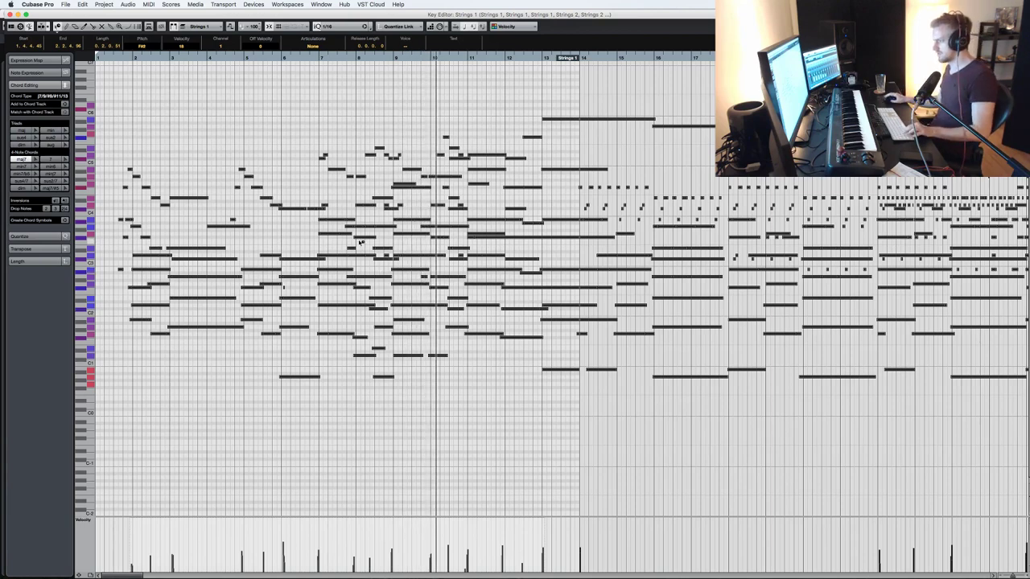
- Play back the transposed parts and examine their notes from bar 10 through the middle section
{"action": "key", "text": "shift+h"}
{"action": "scroll", "coordinate": [362, 242], "scroll_direction": "up", "scroll_amount": 2}
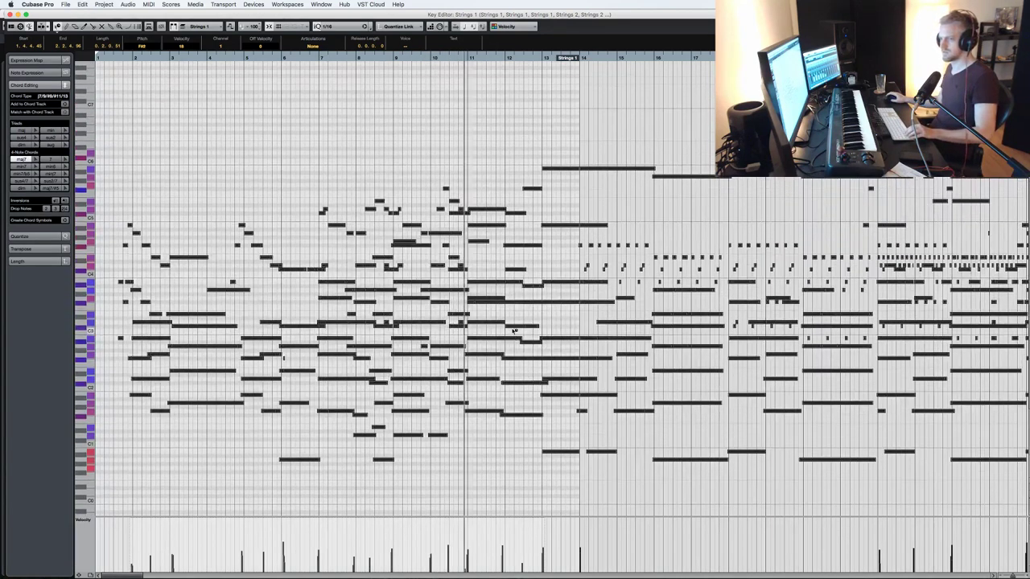
{"action": "scroll", "coordinate": [513, 328], "scroll_direction": "right", "scroll_amount": 2}
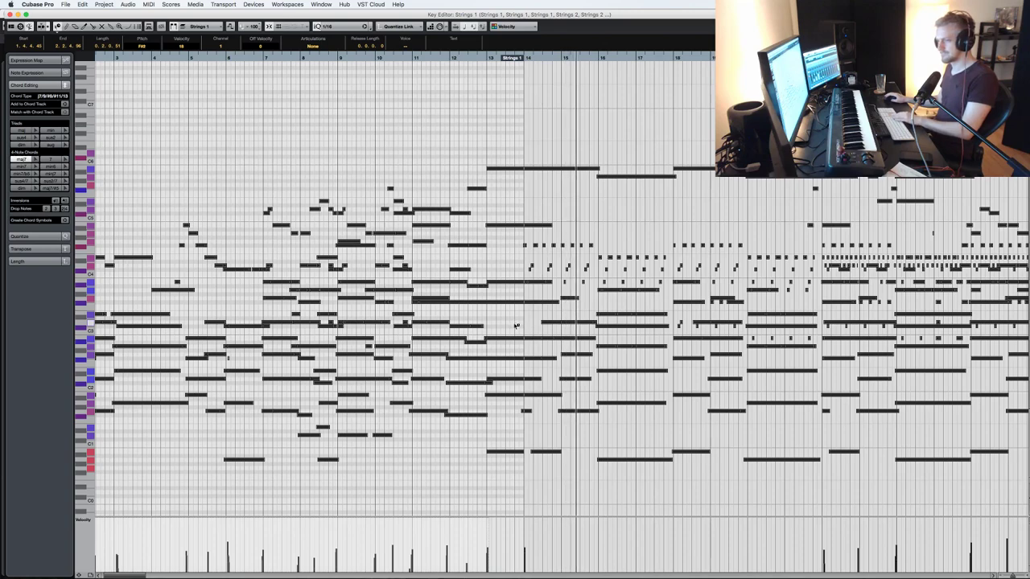
{"action": "scroll", "coordinate": [523, 322], "scroll_direction": "down", "scroll_amount": 3}
{"action": "key", "text": "Return"}
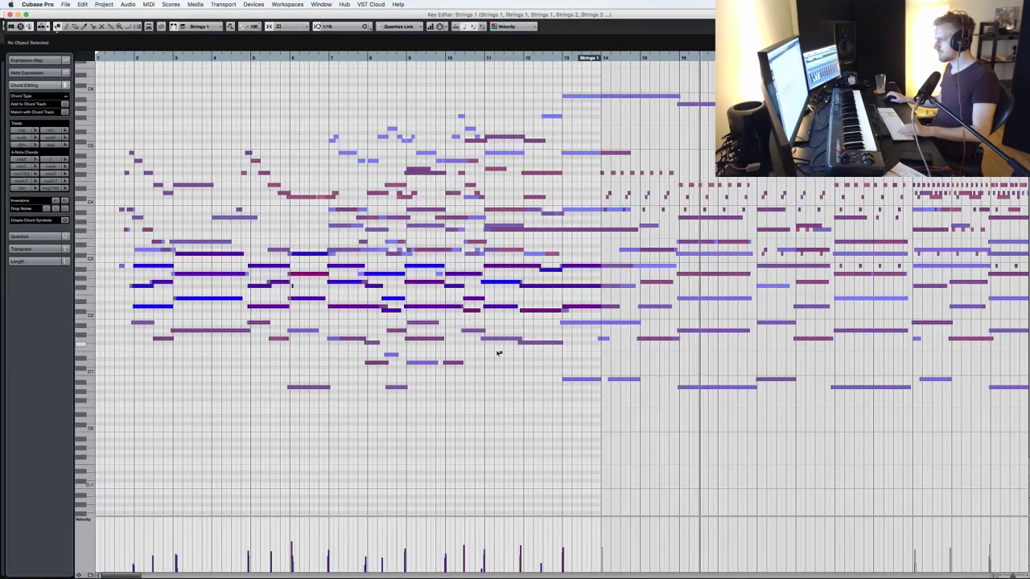
{"action": "scroll", "coordinate": [497, 352], "scroll_direction": "up", "scroll_amount": 3}
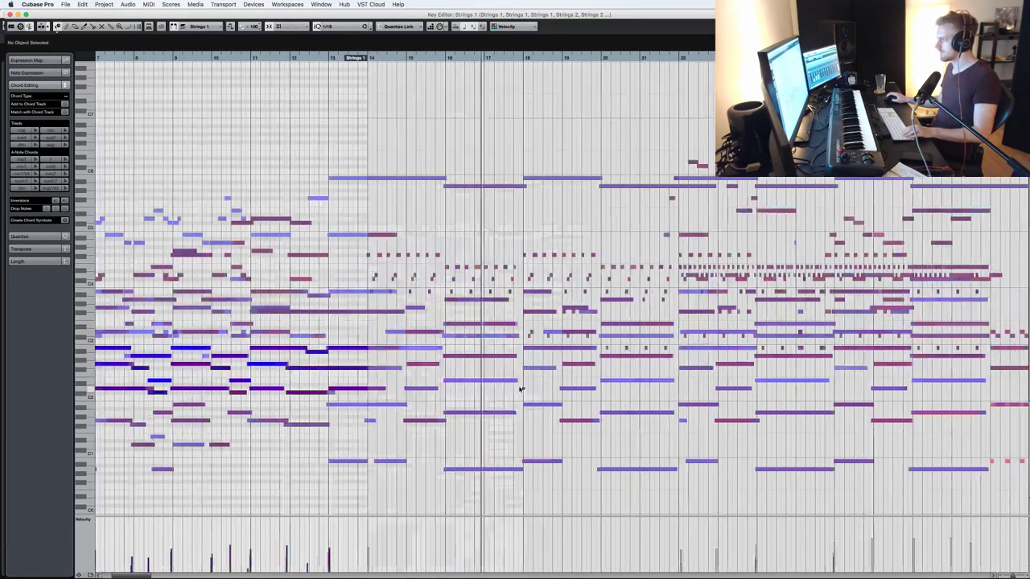
{"action": "scroll", "coordinate": [521, 389], "scroll_direction": "right", "scroll_amount": 5}
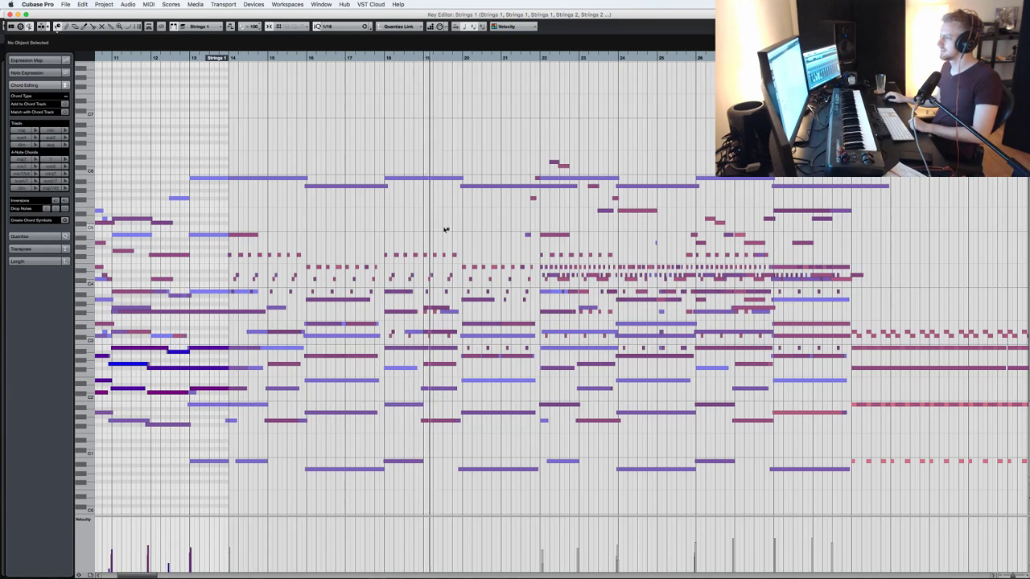
- Check the VST Performance meters during playback and keep reviewing the transposed notes up to about bar 38
{"action": "left_click", "coordinate": [253, 4]}
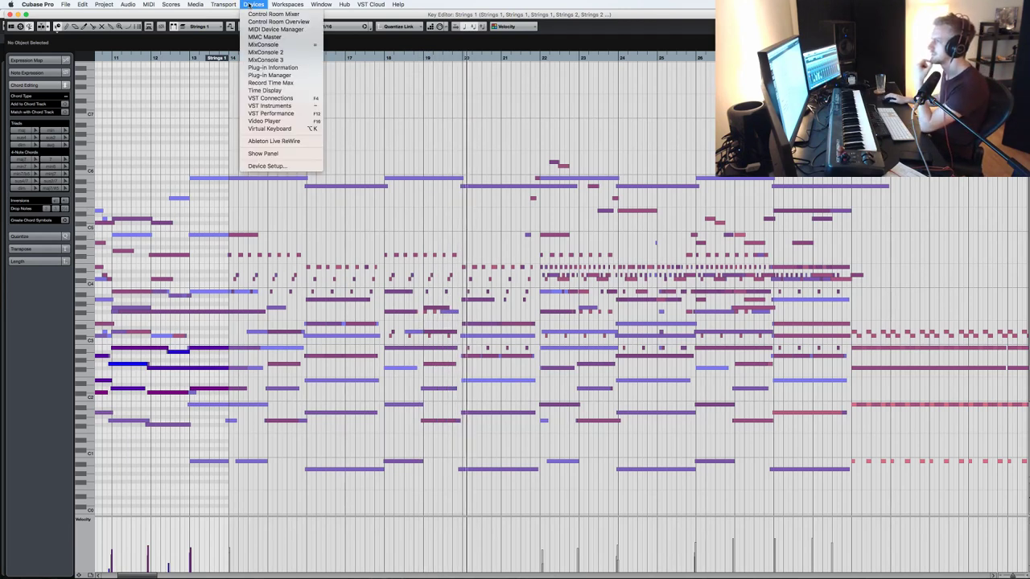
{"action": "left_click", "coordinate": [273, 114]}
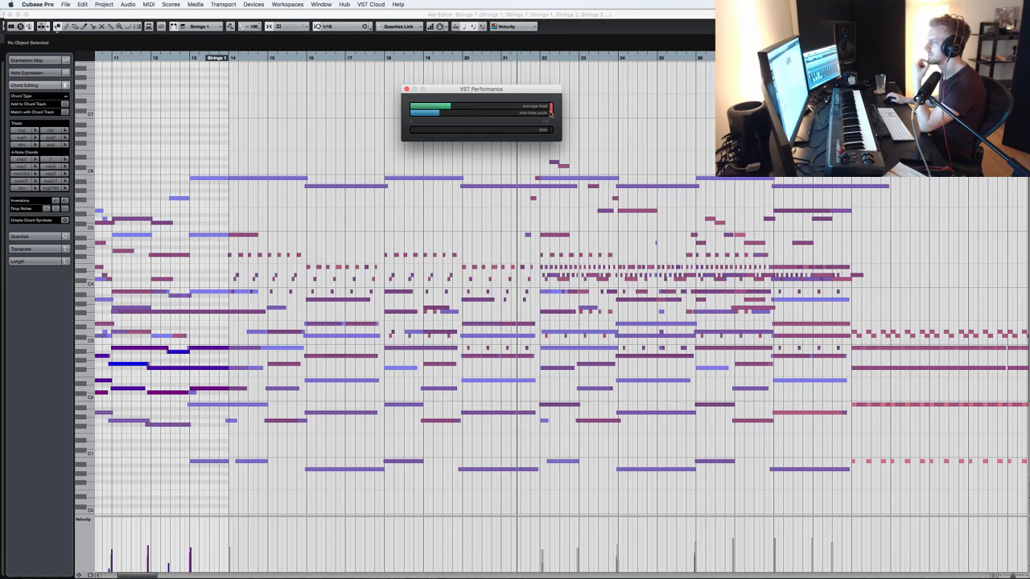
{"action": "left_click", "coordinate": [406, 88]}
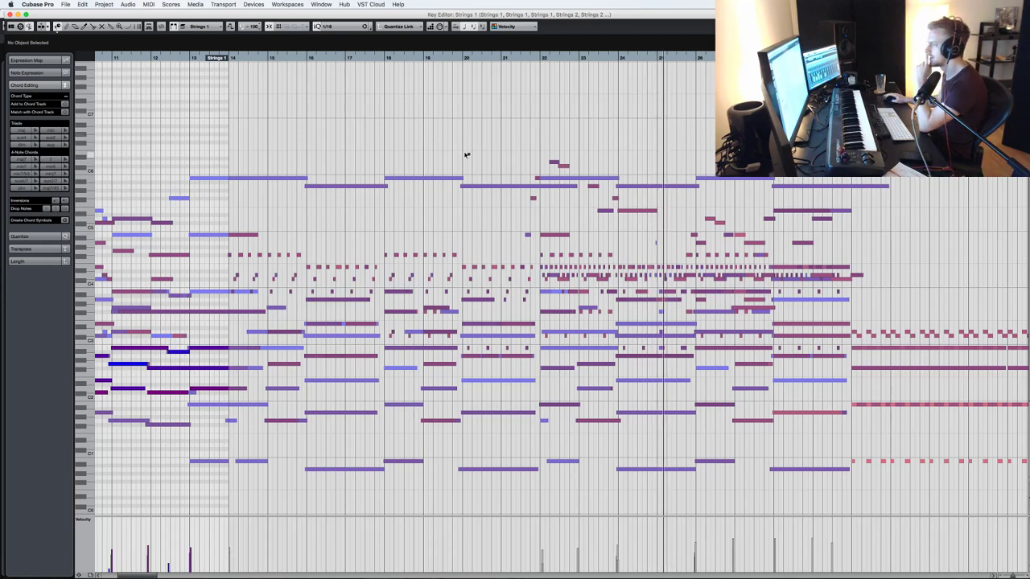
{"action": "scroll", "coordinate": [465, 155], "scroll_direction": "down", "scroll_amount": 1}
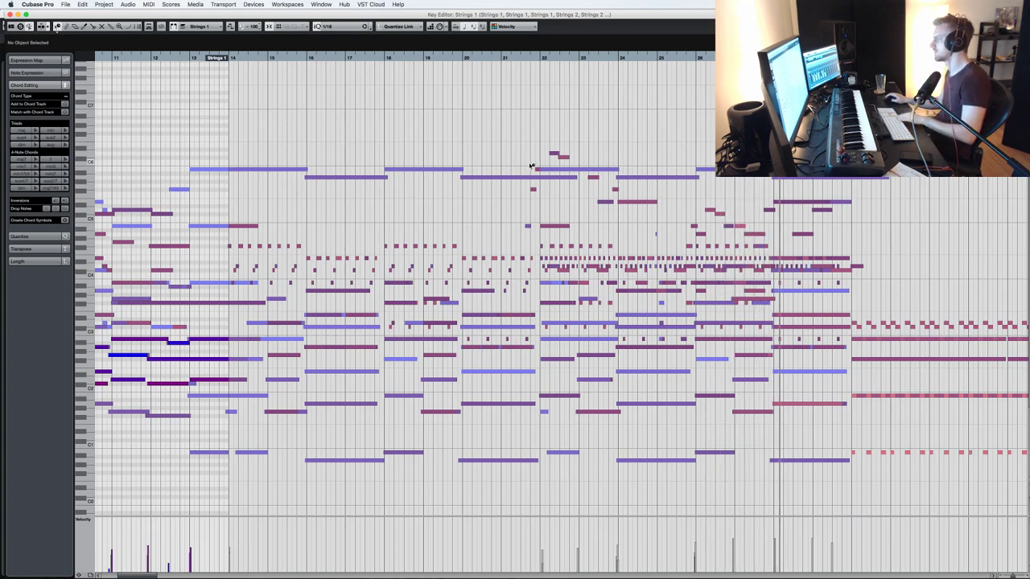
{"action": "scroll", "coordinate": [531, 166], "scroll_direction": "right", "scroll_amount": 5}
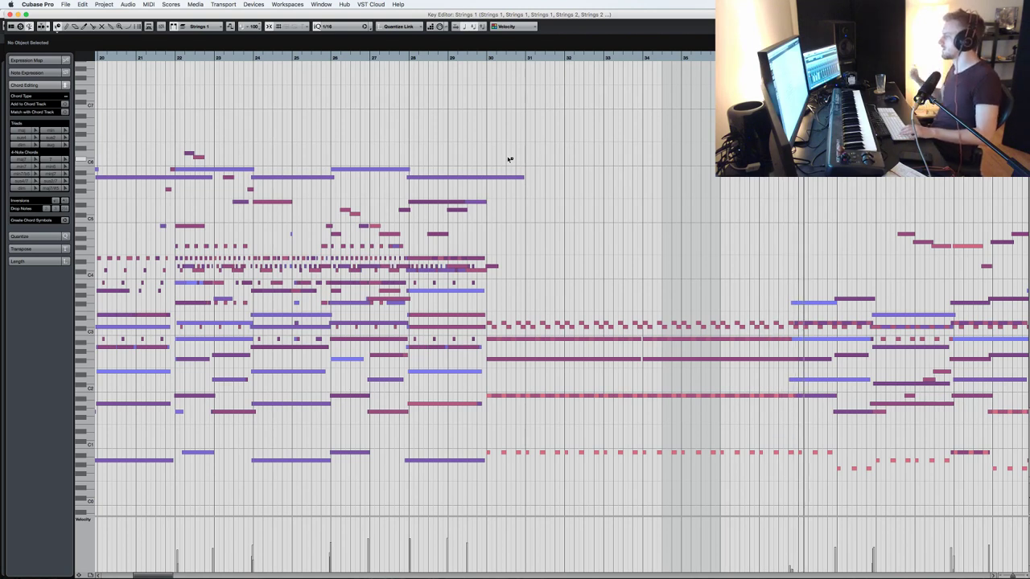
- Close the note editor and glue the two Brass 6 parts into one part
{"action": "key", "text": "Return"}
{"action": "scroll", "coordinate": [627, 230], "scroll_direction": "up", "scroll_amount": 10}
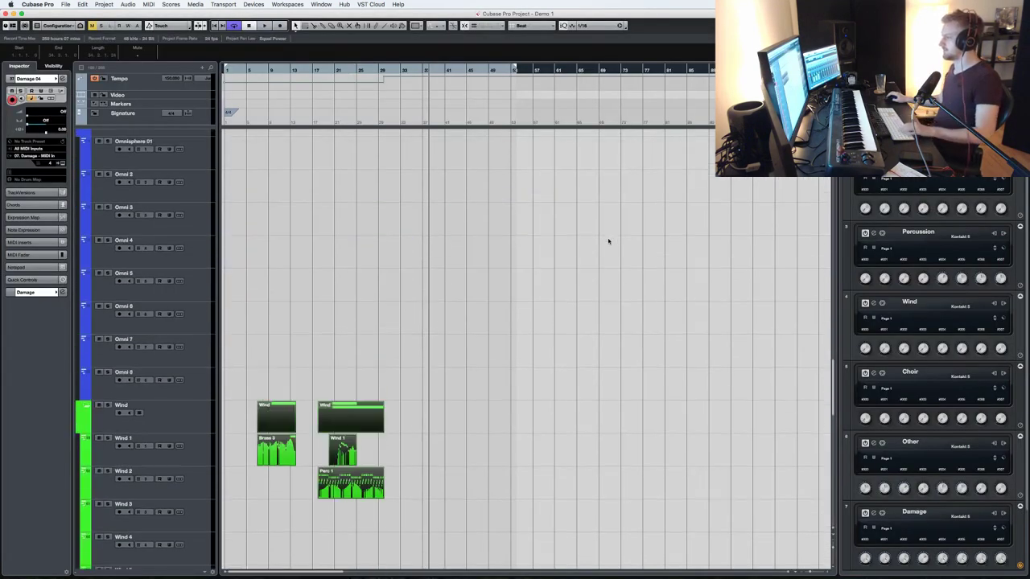
{"action": "scroll", "coordinate": [608, 241], "scroll_direction": "up", "scroll_amount": 5}
{"action": "left_click", "coordinate": [501, 376]}
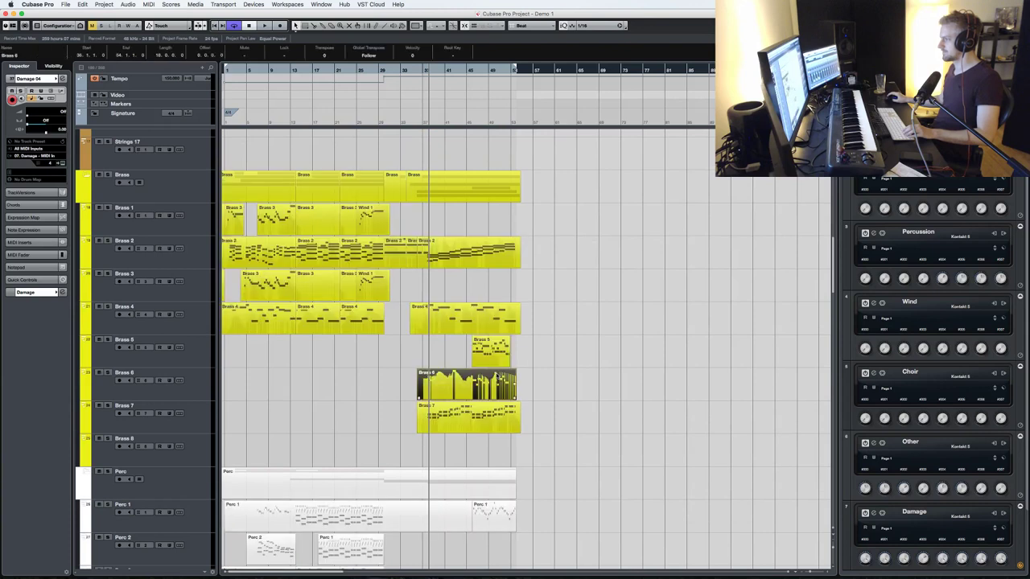
- Open the glued Brass 6 part and transpose all its notes up three semitones
{"action": "key", "text": "Return"}
{"action": "key", "text": "super+a"}
{"action": "key", "text": "Up"}
{"action": "key", "text": "Up"}
{"action": "key", "text": "Up"}
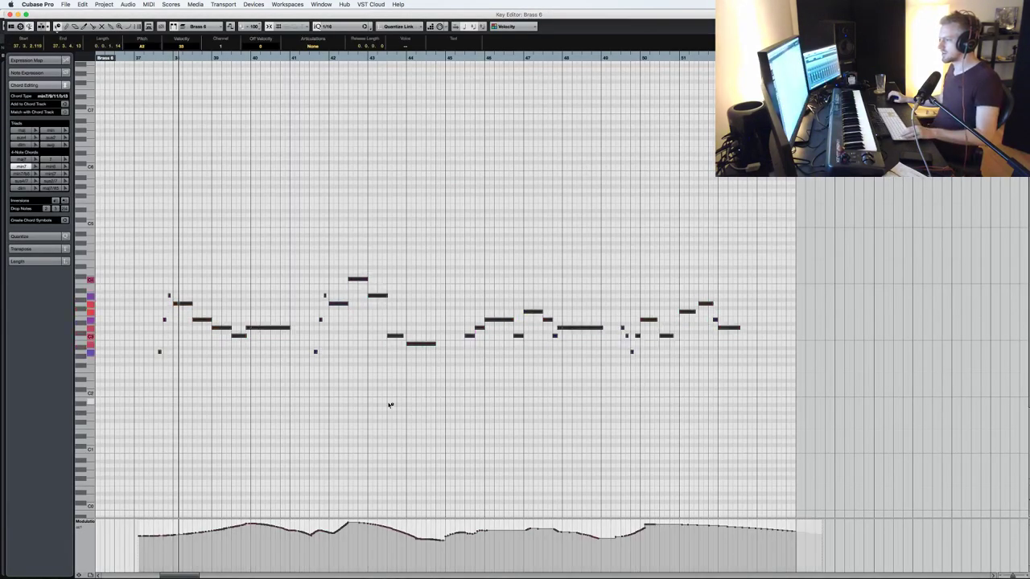
{"action": "key", "text": "KP_Subtract"}
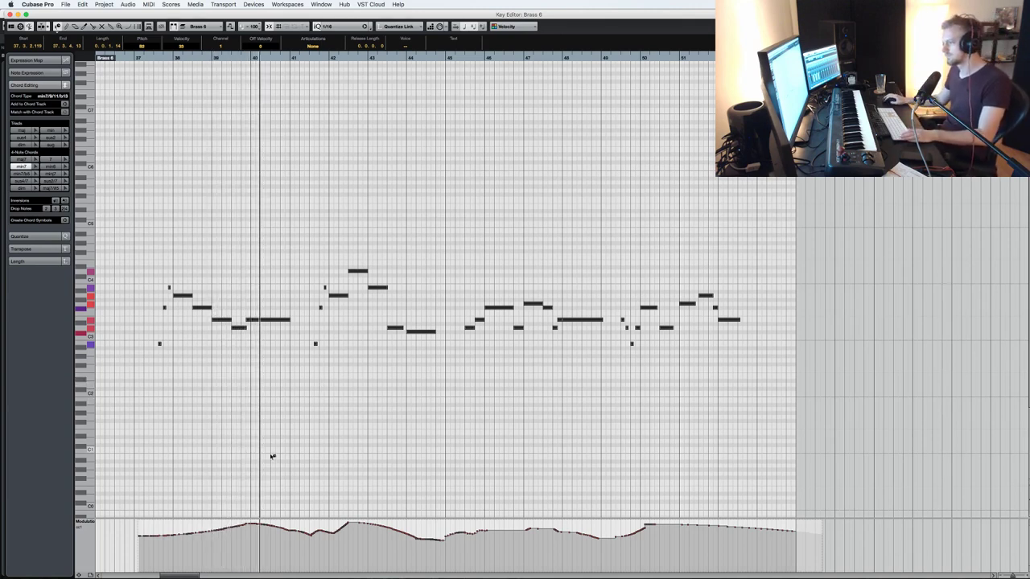
- Narrow the range of the Brass 6 modulation curve, raise it to a high level, and close the note editor
{"action": "left_click_drag", "start_coordinate": [819, 546], "coordinate": [820, 574]}
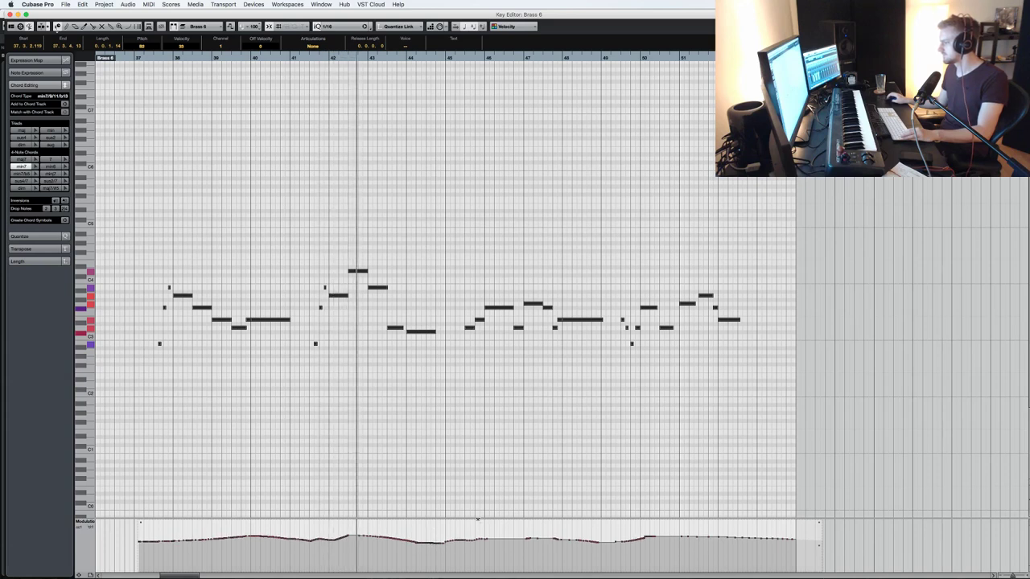
{"action": "left_click_drag", "start_coordinate": [481, 522], "coordinate": [483, 513]}
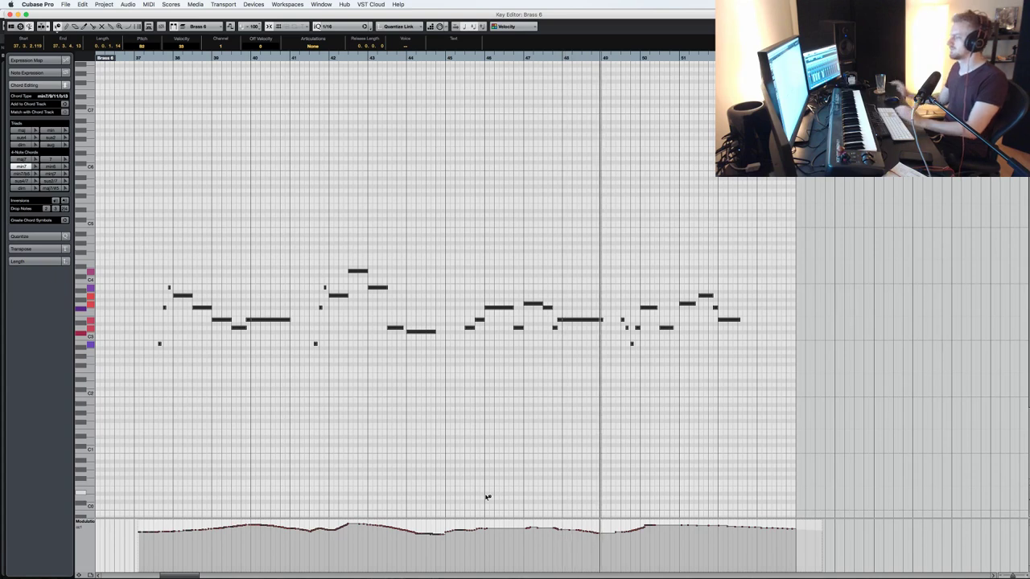
{"action": "key", "text": "KP_Subtract"}
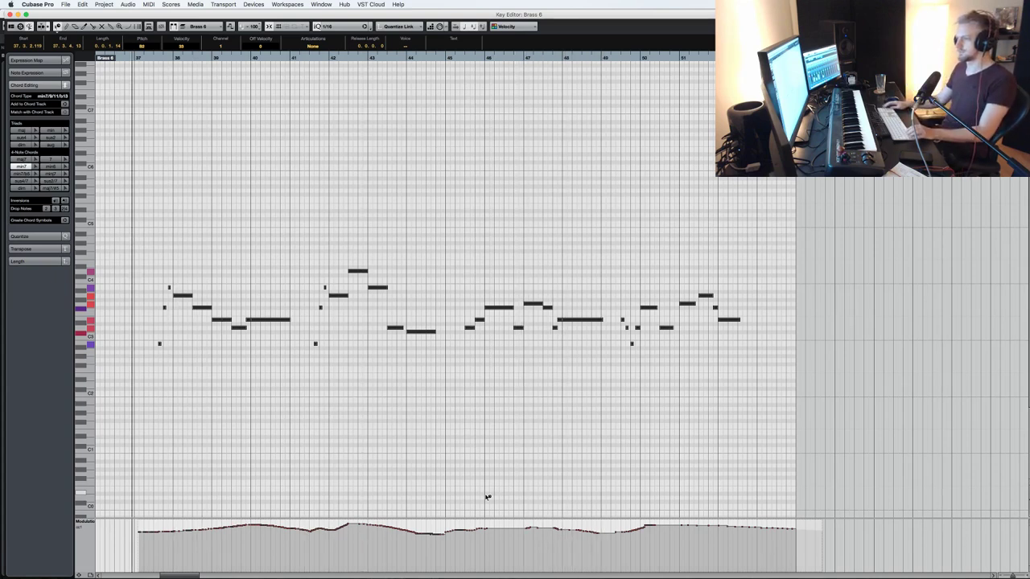
{"action": "key", "text": "Return"}
- Load the READY TO GO Stage_Marcato_full_Phrase-Builder patch from the Requiem stage library into the Choir 1 Kontakt instrument
{"action": "scroll", "coordinate": [588, 435], "scroll_direction": "down", "scroll_amount": 10}
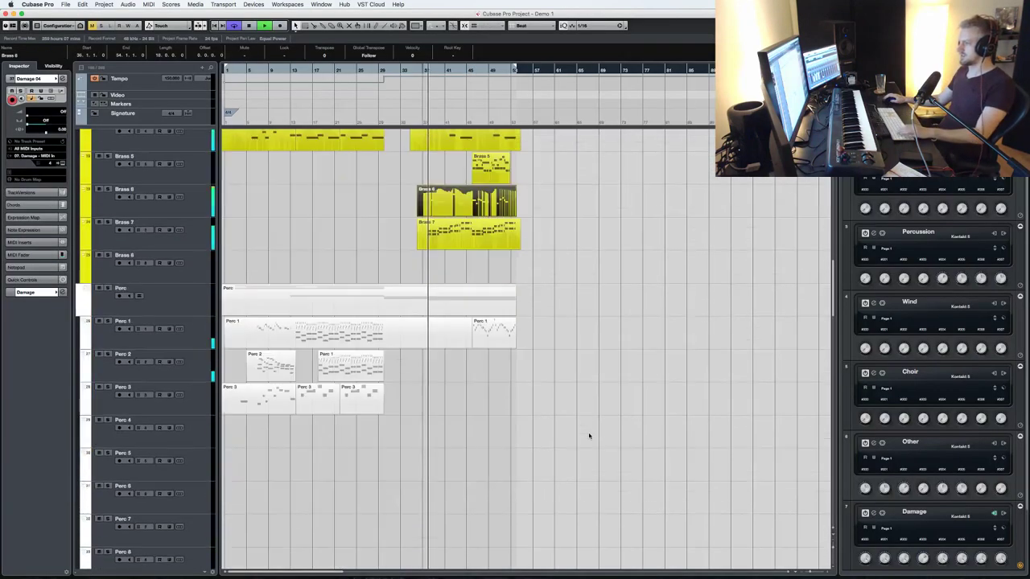
{"action": "scroll", "coordinate": [587, 428], "scroll_direction": "down", "scroll_amount": 10}
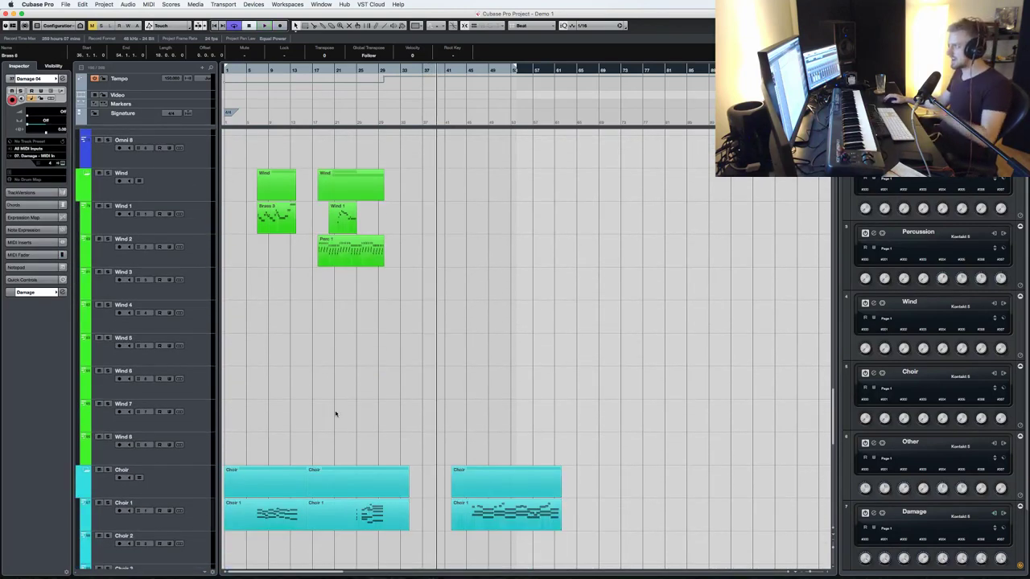
{"action": "left_click", "coordinate": [185, 524]}
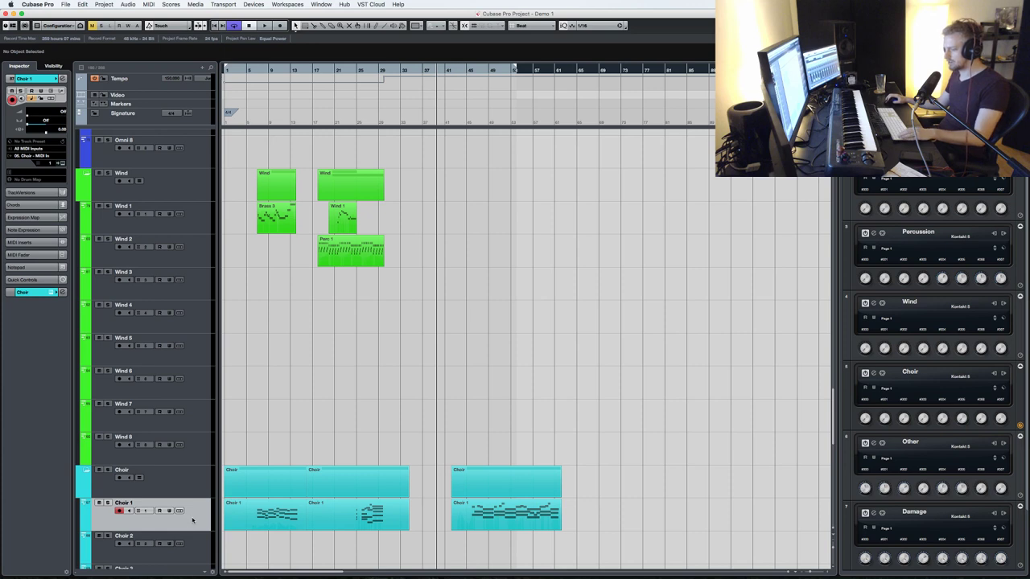
{"action": "key", "text": "e"}
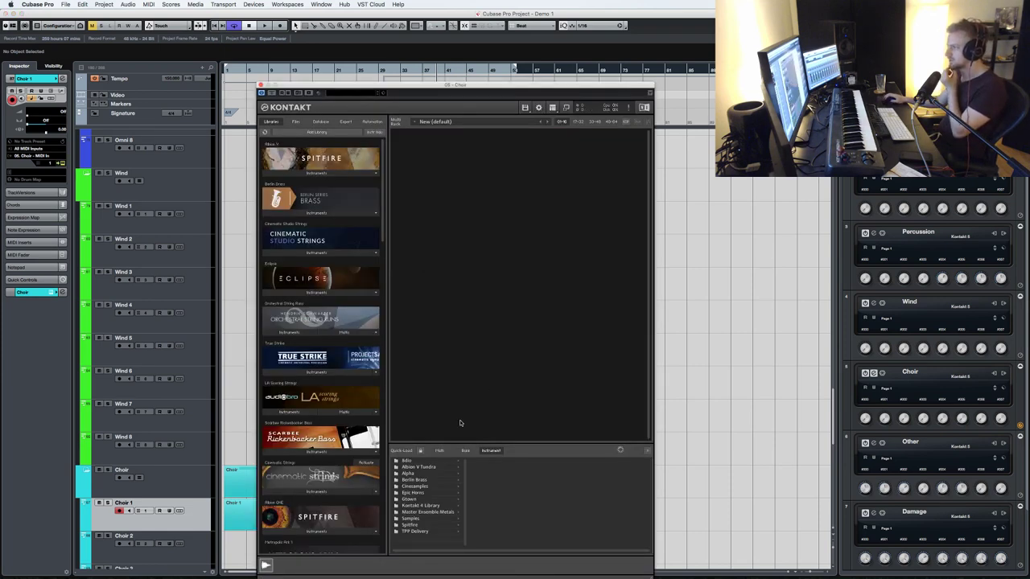
{"action": "left_click", "coordinate": [414, 462]}
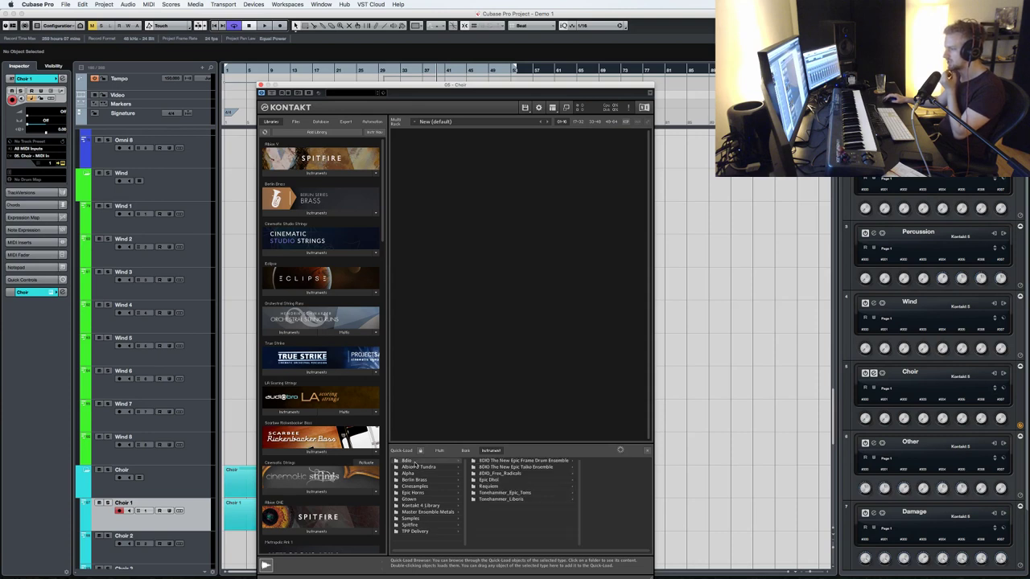
{"action": "left_click", "coordinate": [603, 461]}
{"action": "left_click", "coordinate": [603, 475]}
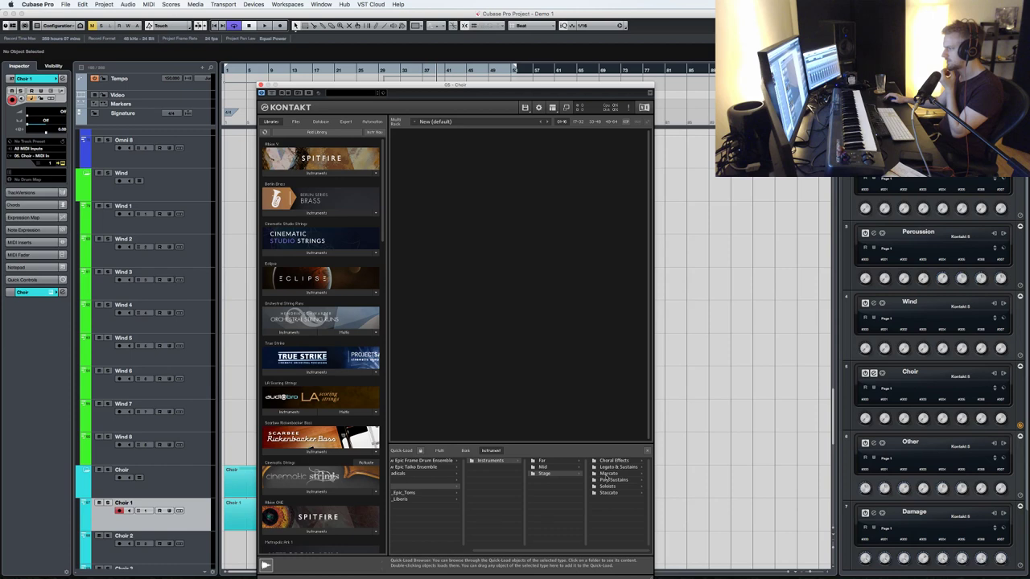
{"action": "left_click", "coordinate": [606, 474]}
{"action": "left_click_drag", "start_coordinate": [595, 475], "coordinate": [403, 183]}
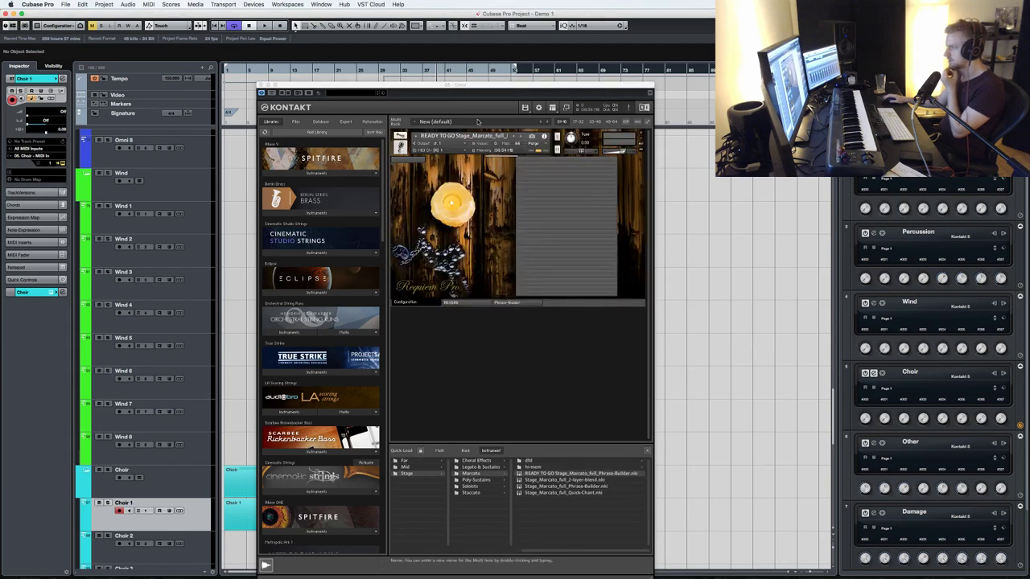
{"action": "left_click", "coordinate": [261, 93]}
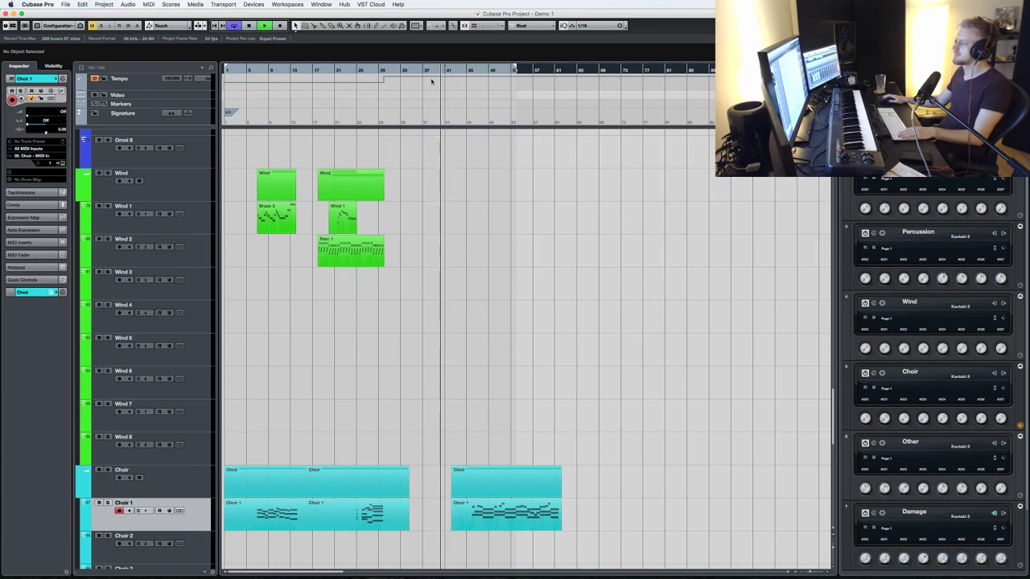
- Reopen the Brass 6 part, raise its whole modulation curve slightly to near maximum, and close the editor
{"action": "scroll", "coordinate": [501, 242], "scroll_direction": "up", "scroll_amount": 1}
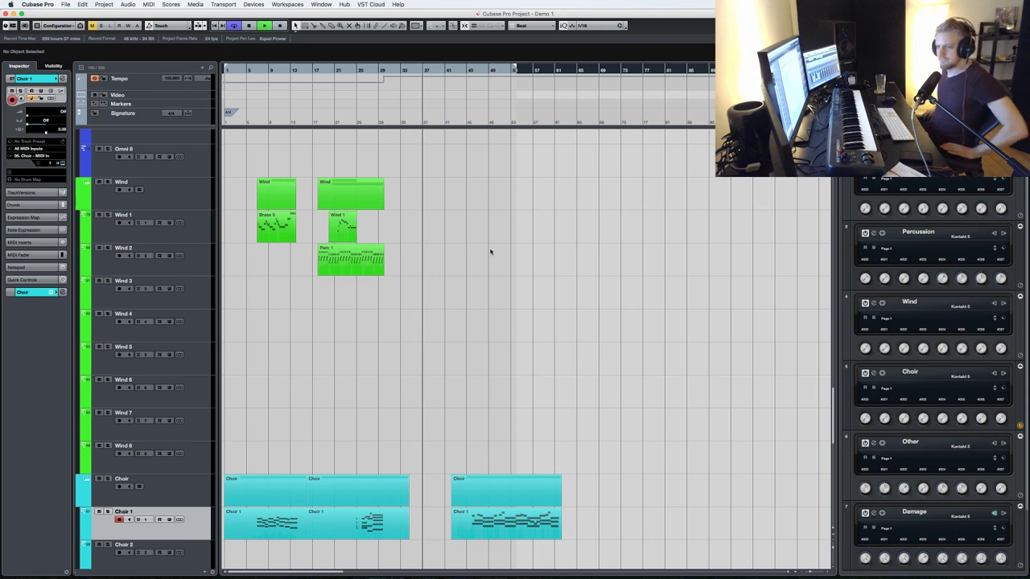
{"action": "scroll", "coordinate": [493, 253], "scroll_direction": "up", "scroll_amount": 10}
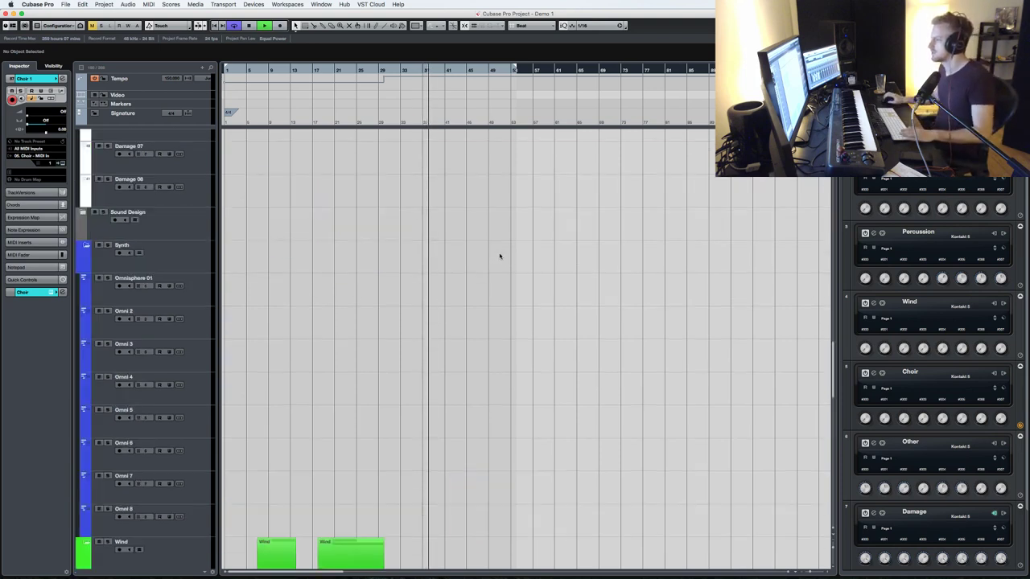
{"action": "scroll", "coordinate": [499, 256], "scroll_direction": "down", "scroll_amount": 1}
{"action": "scroll", "coordinate": [496, 259], "scroll_direction": "down", "scroll_amount": 7}
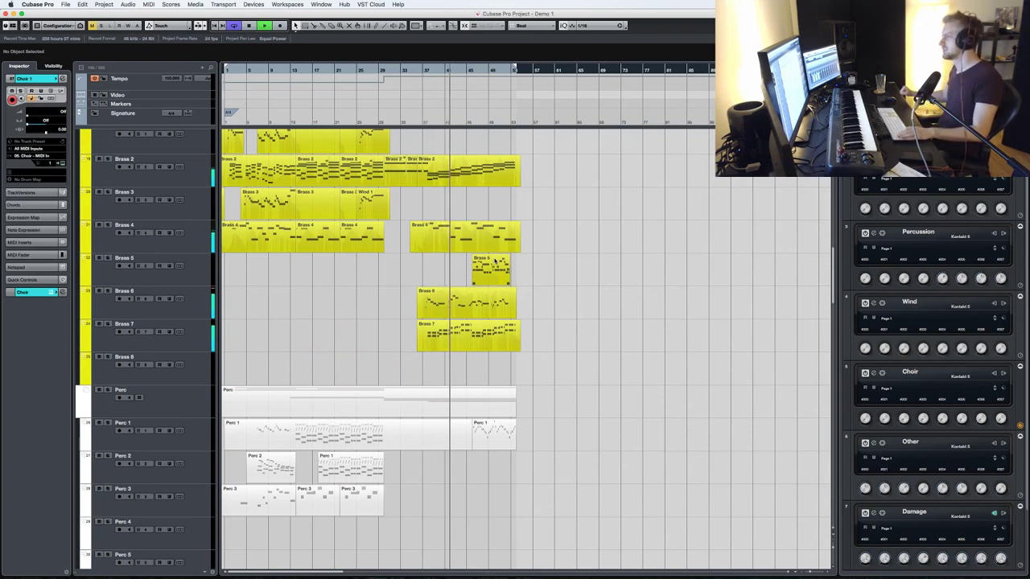
{"action": "double_click", "coordinate": [471, 306]}
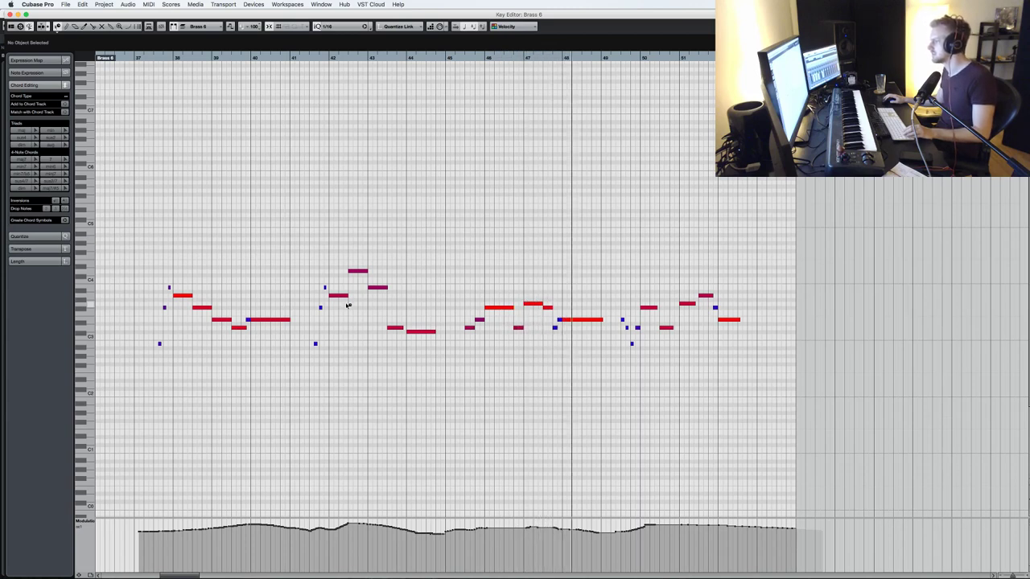
{"action": "key", "text": "super+a"}
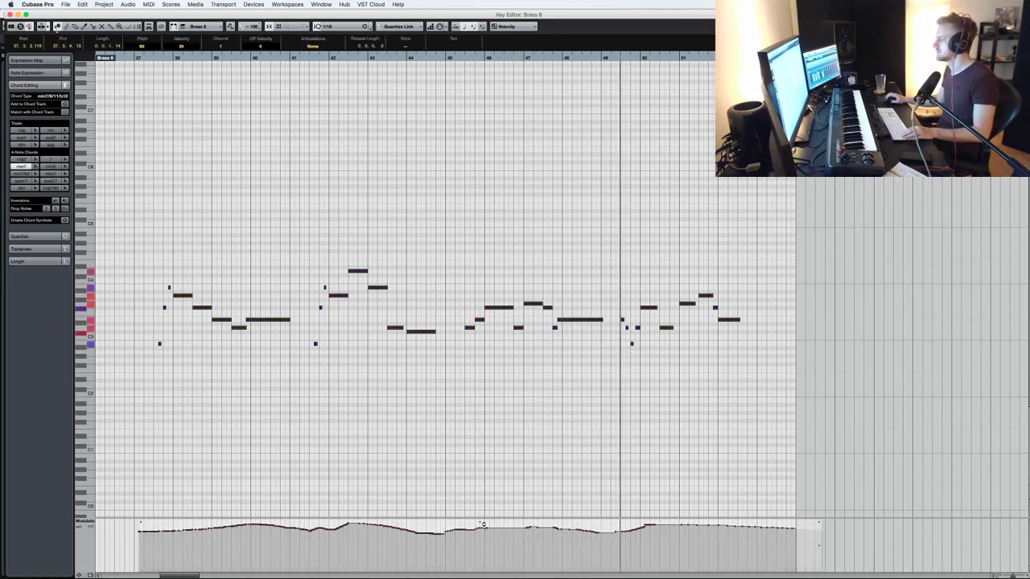
{"action": "left_click_drag", "start_coordinate": [483, 524], "coordinate": [484, 521]}
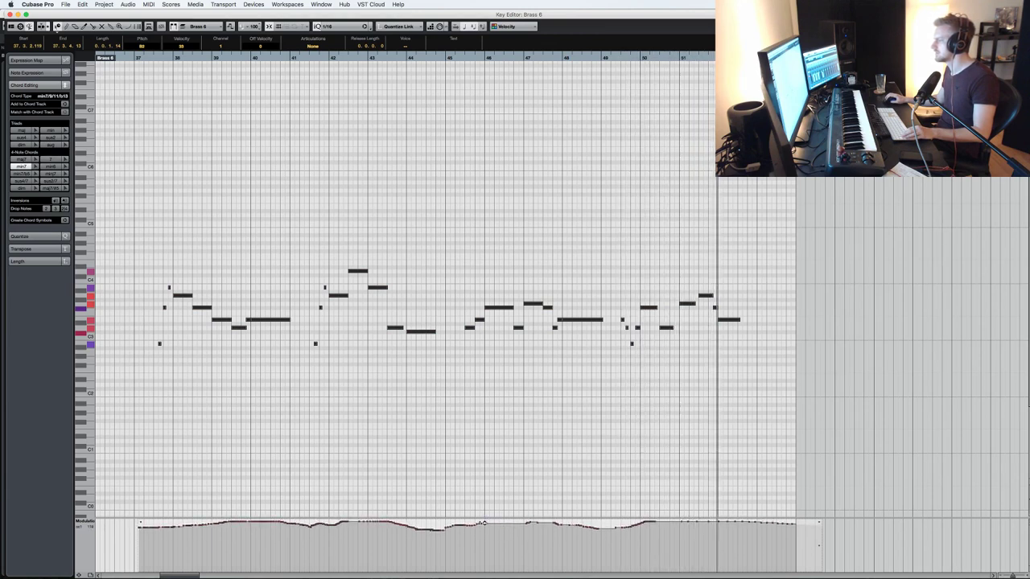
{"action": "left_click", "coordinate": [658, 450]}
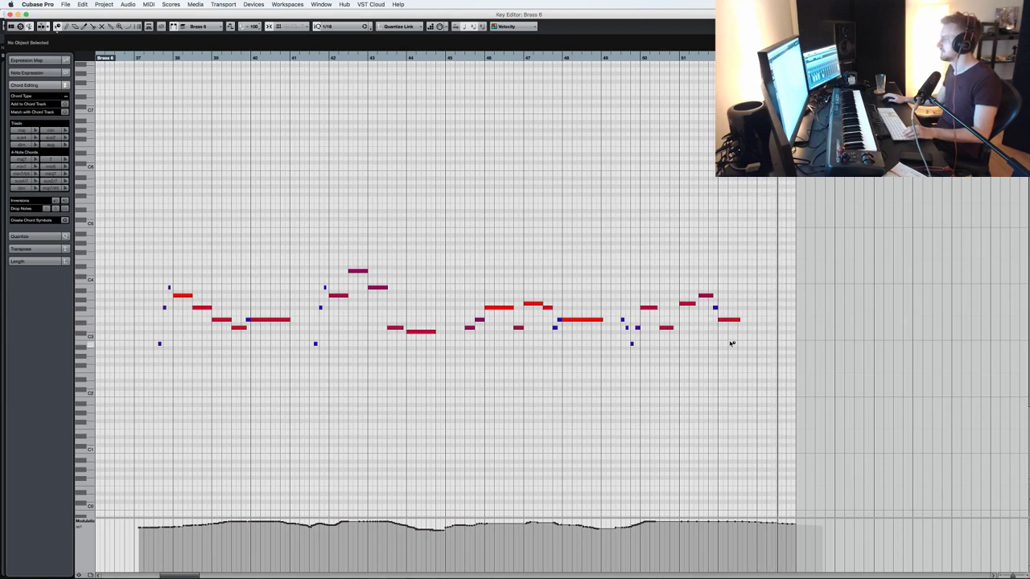
{"action": "key", "text": "Return"}
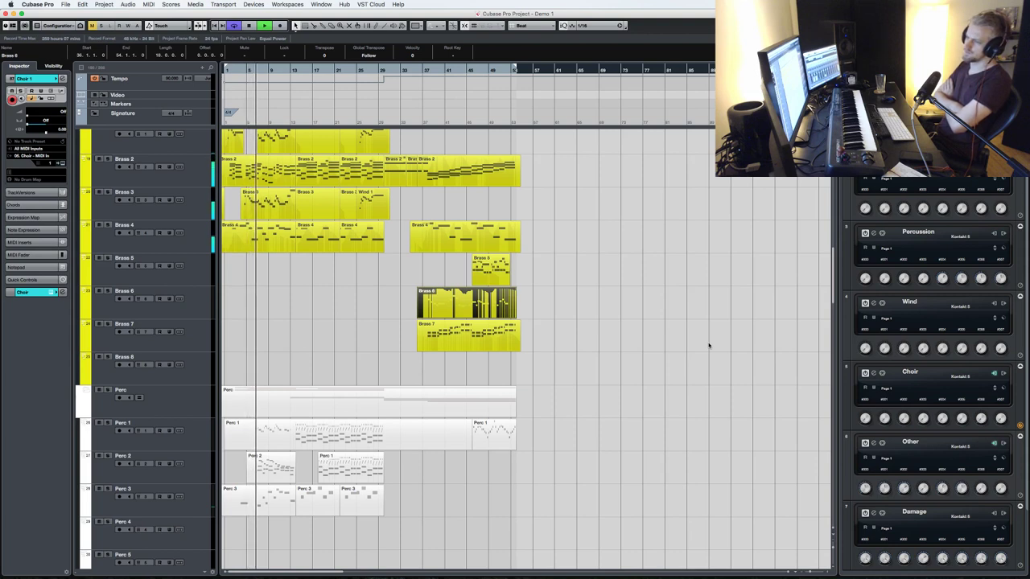
- Load the Stage_Sustains_full_legato_ah patch from the Requiem stage Legato & Sustains folder into the Choir 1 Kontakt instrument
{"action": "key", "text": "h"}
{"action": "key", "text": "h"}
{"action": "key", "text": "h"}
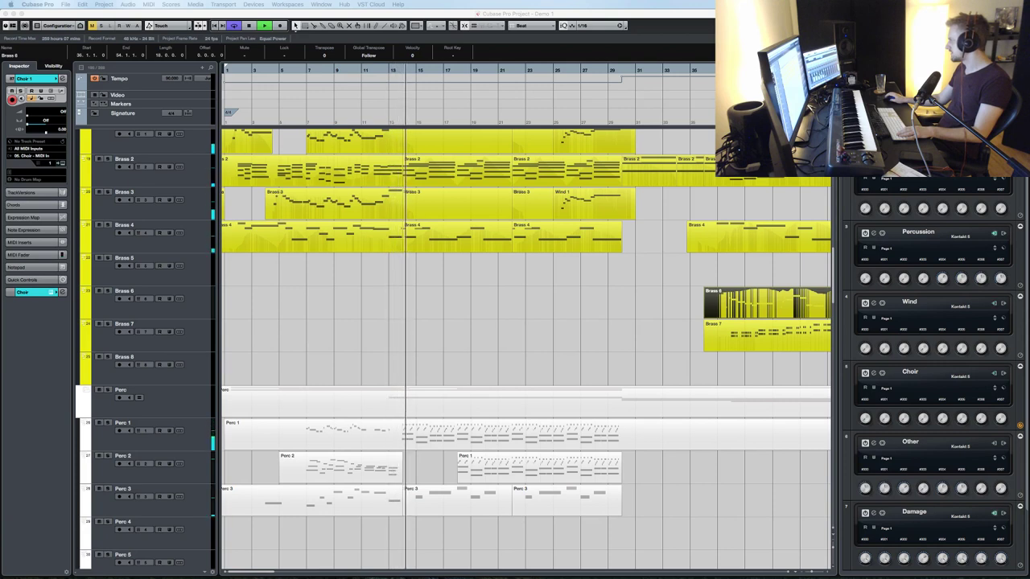
{"action": "scroll", "coordinate": [619, 448], "scroll_direction": "down", "scroll_amount": 15}
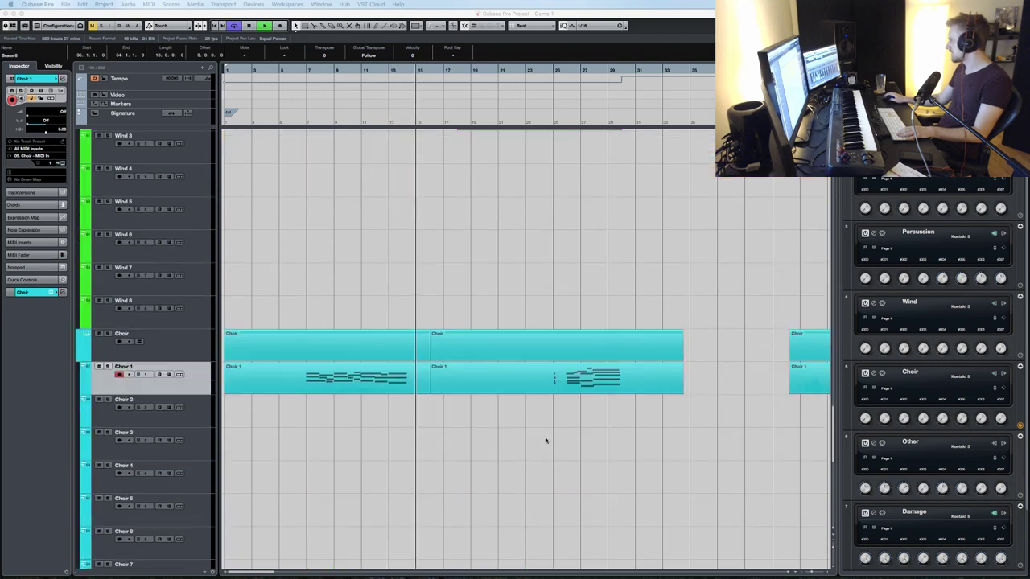
{"action": "left_click", "coordinate": [190, 385]}
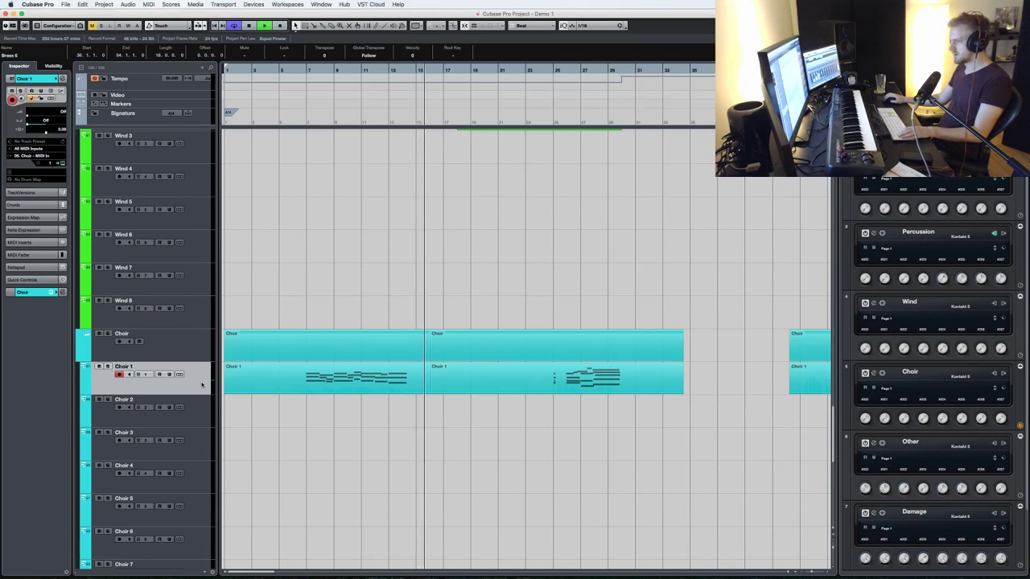
{"action": "key", "text": "e"}
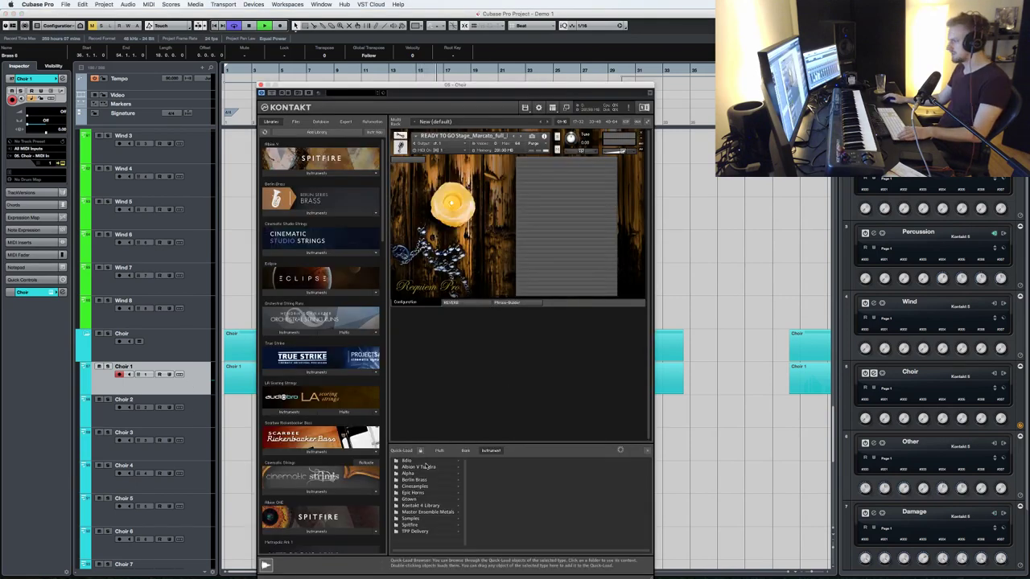
{"action": "left_click", "coordinate": [425, 463]}
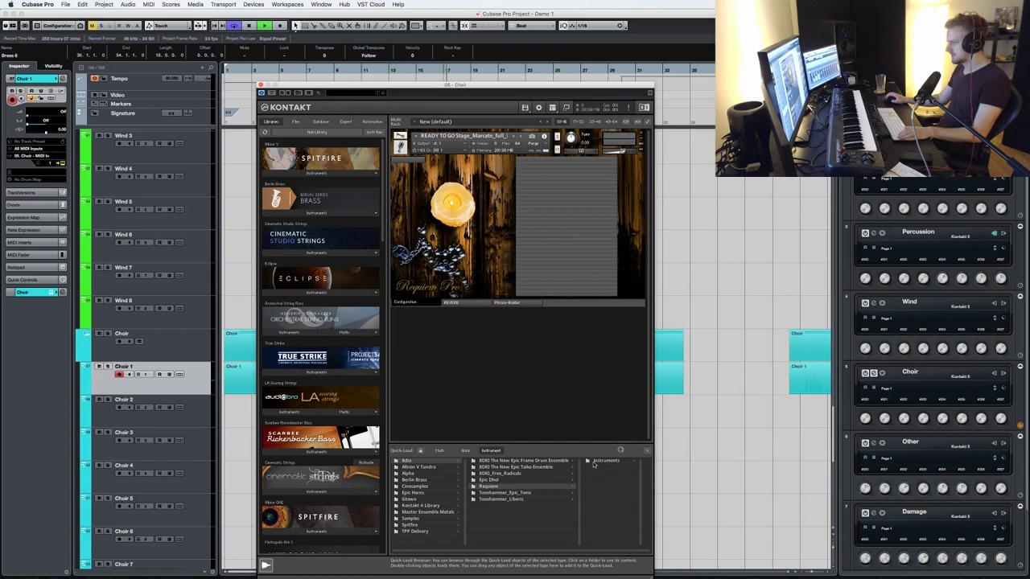
{"action": "left_click", "coordinate": [595, 461]}
{"action": "left_click", "coordinate": [605, 473]}
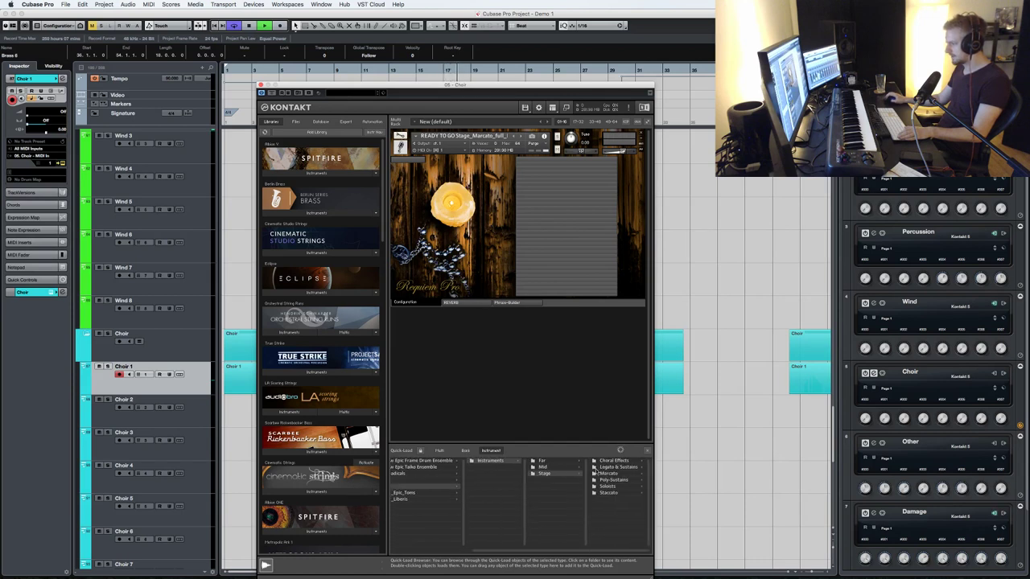
{"action": "left_click", "coordinate": [597, 467]}
{"action": "double_click", "coordinate": [587, 499]}
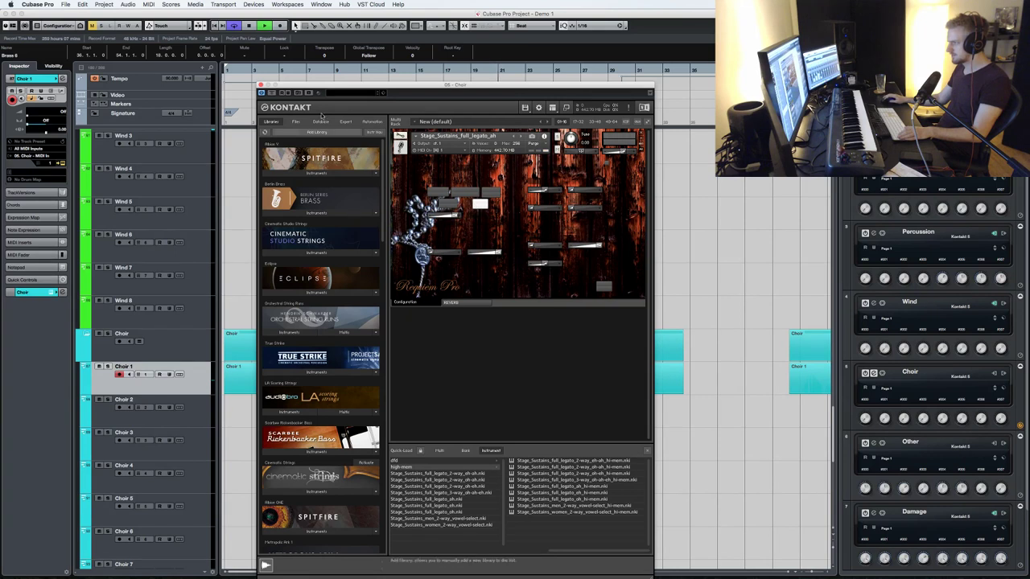
{"action": "left_click", "coordinate": [261, 85]}
- Add a cut of about 5 dB near 260 Hz in the Other Group's Pro-Q 2 with Other 1 soloed, and unsolo the track
{"action": "scroll", "coordinate": [497, 269], "scroll_direction": "up", "scroll_amount": 10}
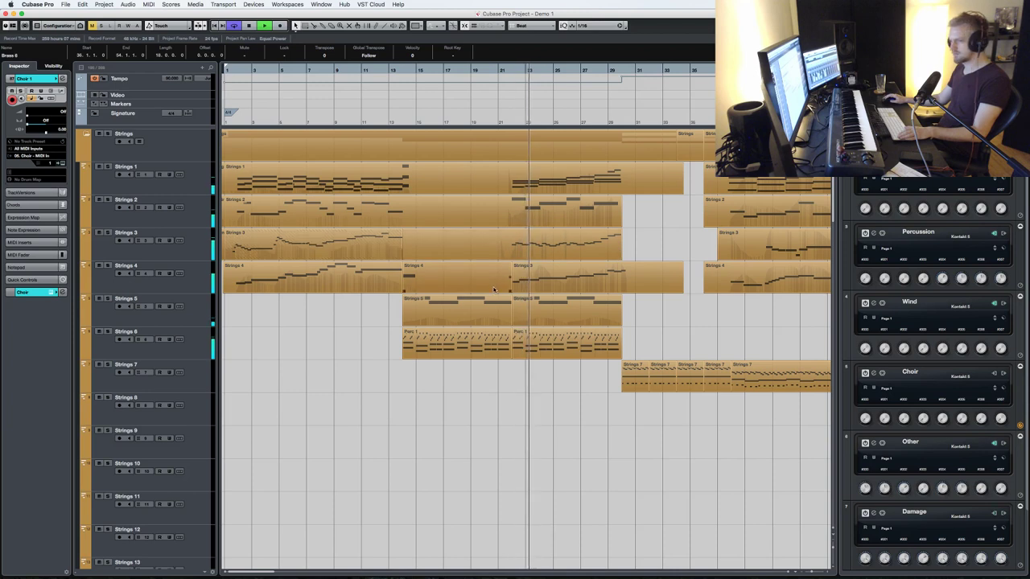
{"action": "scroll", "coordinate": [494, 289], "scroll_direction": "down", "scroll_amount": 10}
{"action": "left_click", "coordinate": [550, 217]}
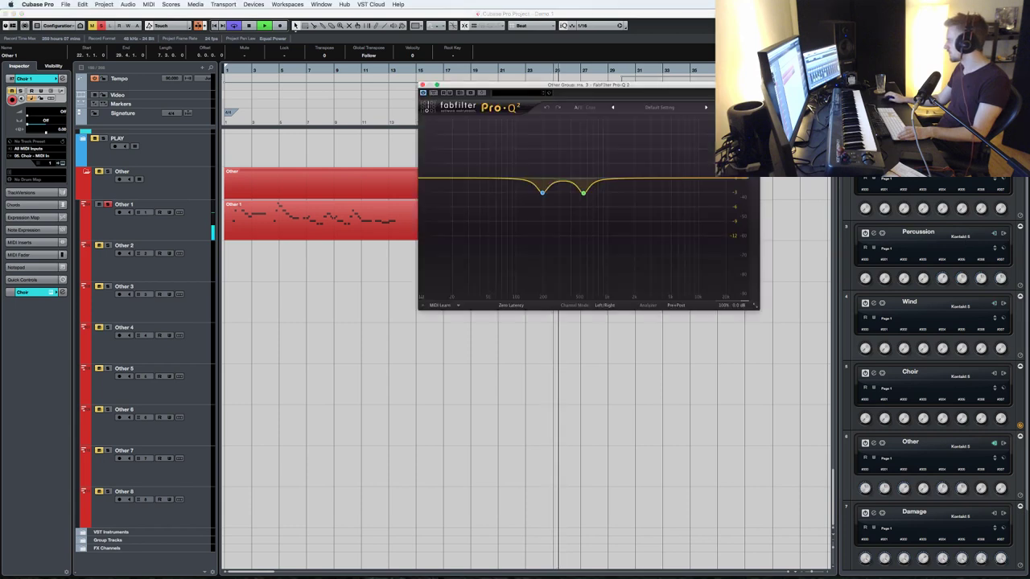
{"action": "left_click_drag", "start_coordinate": [511, 175], "coordinate": [548, 176]}
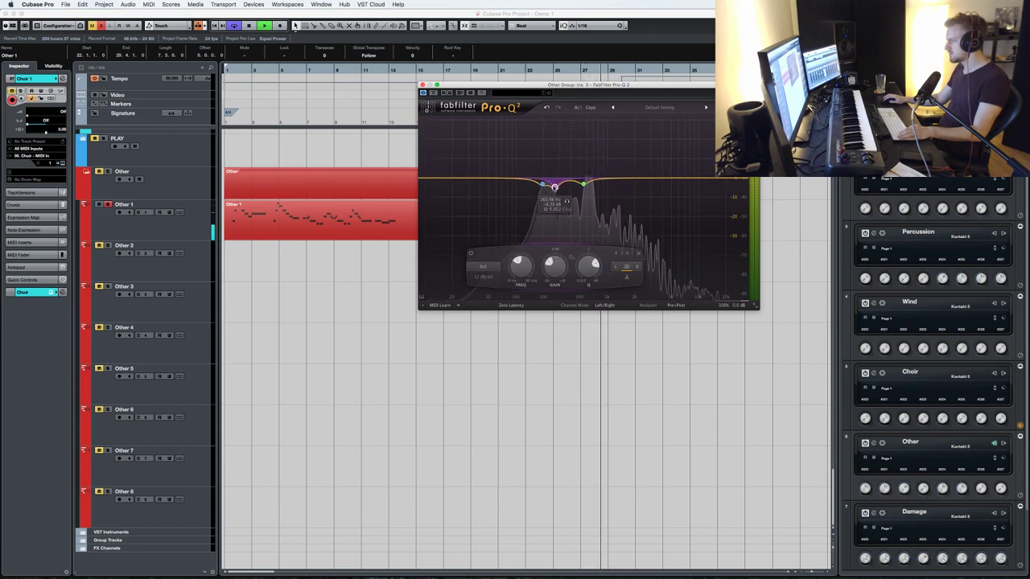
{"action": "left_click", "coordinate": [108, 204]}
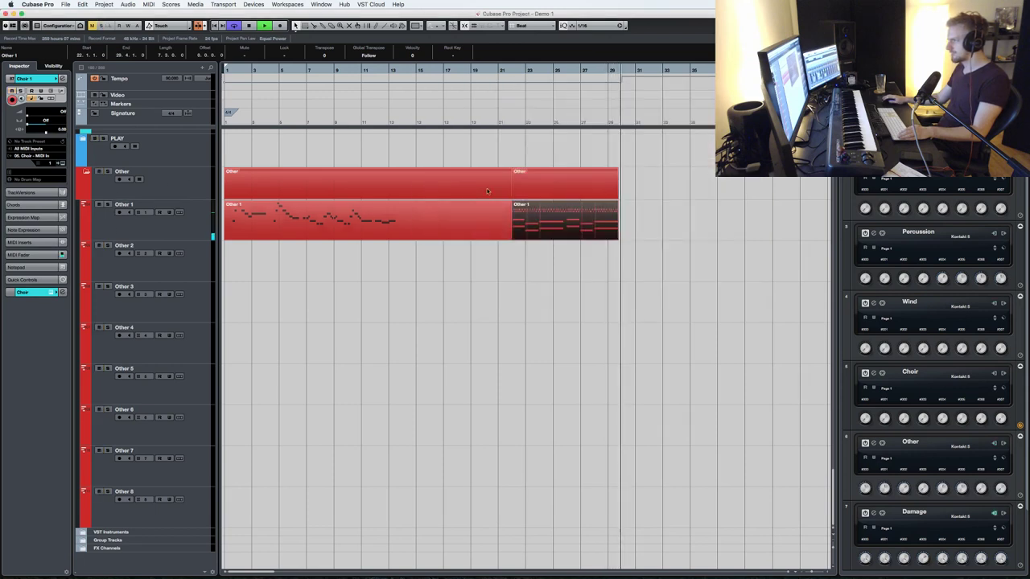
{"action": "scroll", "coordinate": [531, 244], "scroll_direction": "down", "scroll_amount": 15}
{"action": "scroll", "coordinate": [533, 249], "scroll_direction": "down", "scroll_amount": 4}
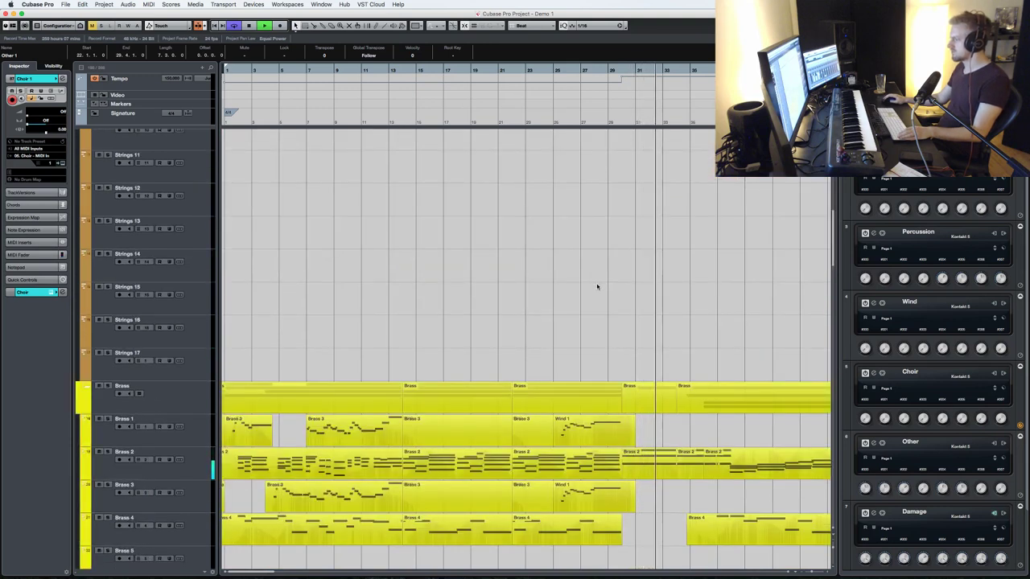
{"action": "scroll", "coordinate": [595, 281], "scroll_direction": "down", "scroll_amount": 3}
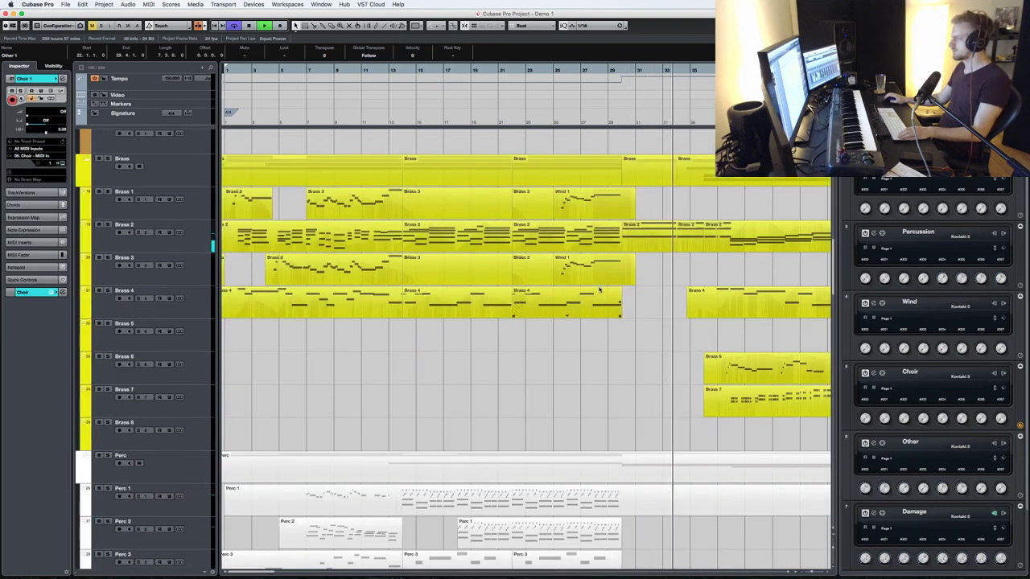
{"action": "scroll", "coordinate": [611, 295], "scroll_direction": "right", "scroll_amount": 6}
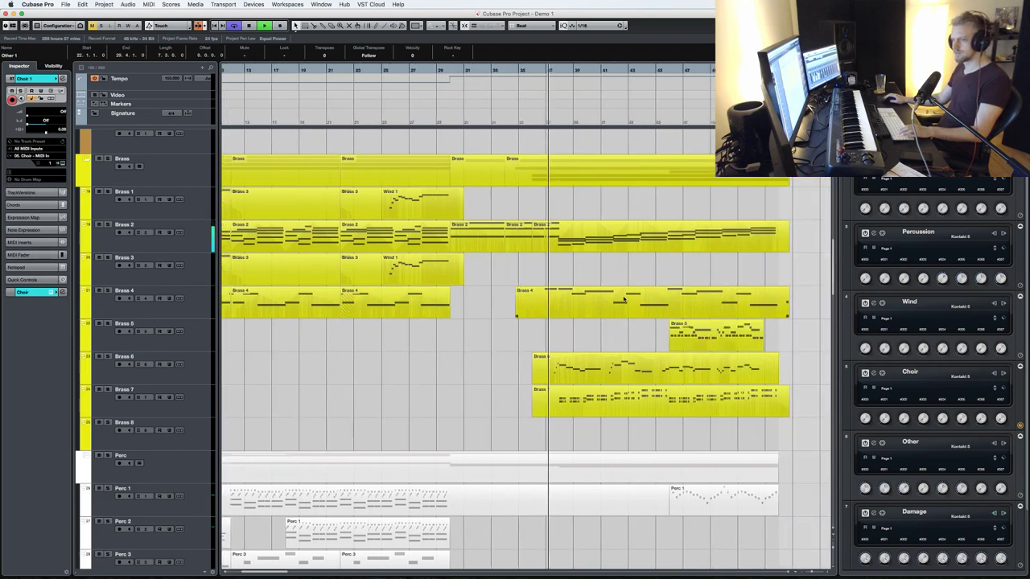
- Extend the start of the Strings 3 climax part back to bar 36 and copy the part onto the Strings 8 track
{"action": "scroll", "coordinate": [620, 300], "scroll_direction": "up", "scroll_amount": 1}
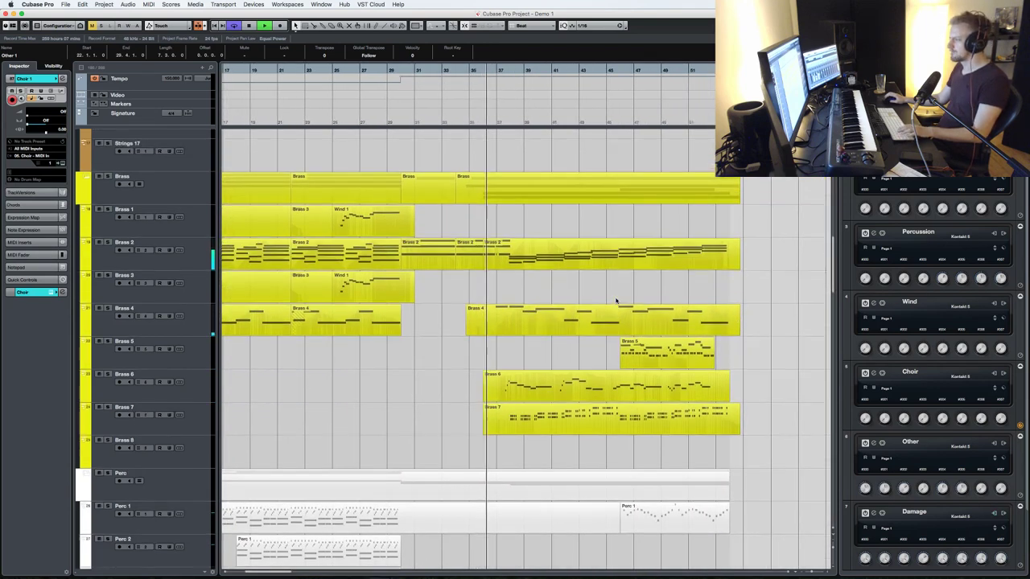
{"action": "scroll", "coordinate": [618, 301], "scroll_direction": "right", "scroll_amount": 2}
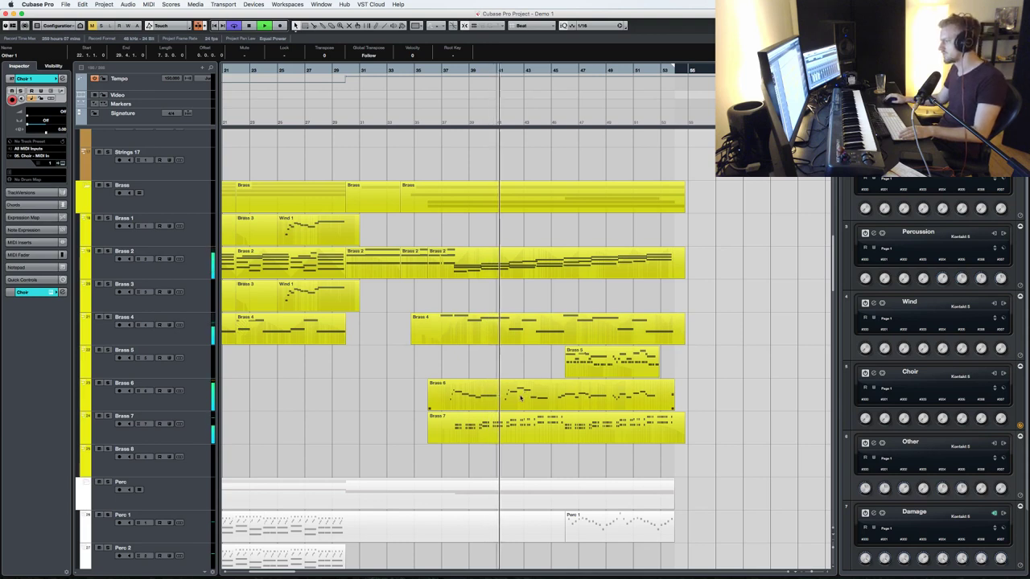
{"action": "scroll", "coordinate": [495, 311], "scroll_direction": "up", "scroll_amount": 6}
{"action": "scroll", "coordinate": [495, 310], "scroll_direction": "up", "scroll_amount": 4}
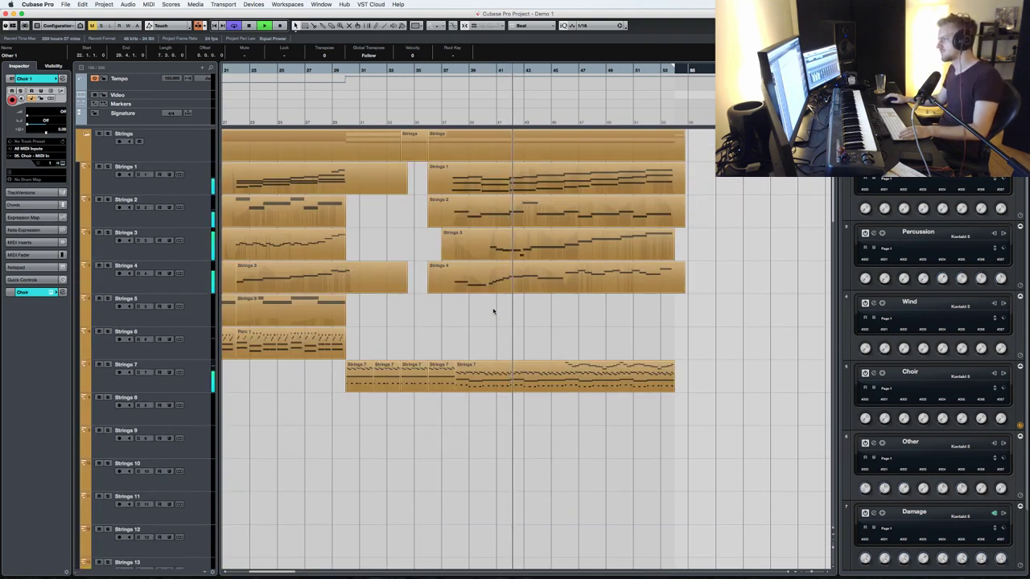
{"action": "left_click", "coordinate": [495, 249]}
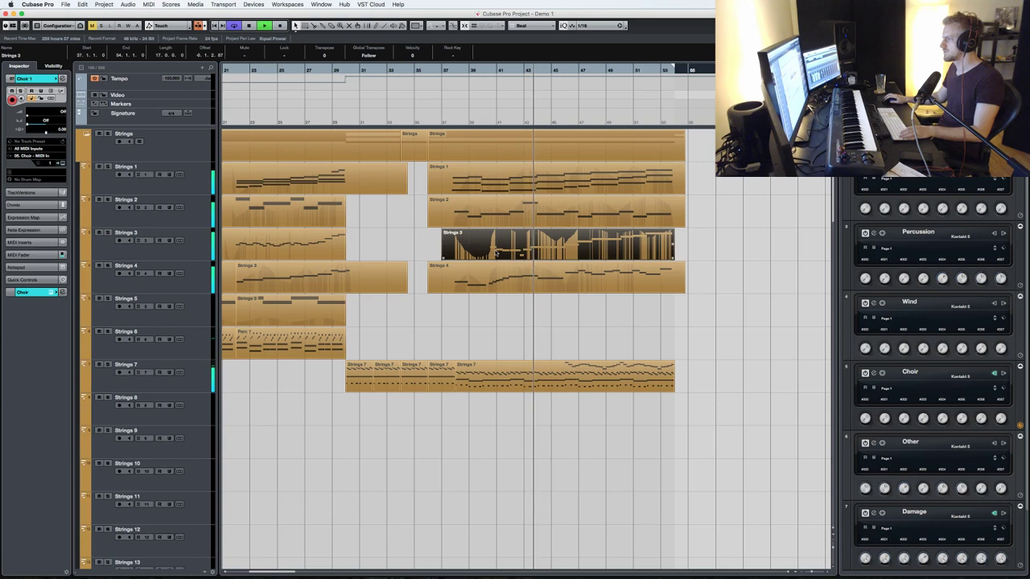
{"action": "key", "text": "space"}
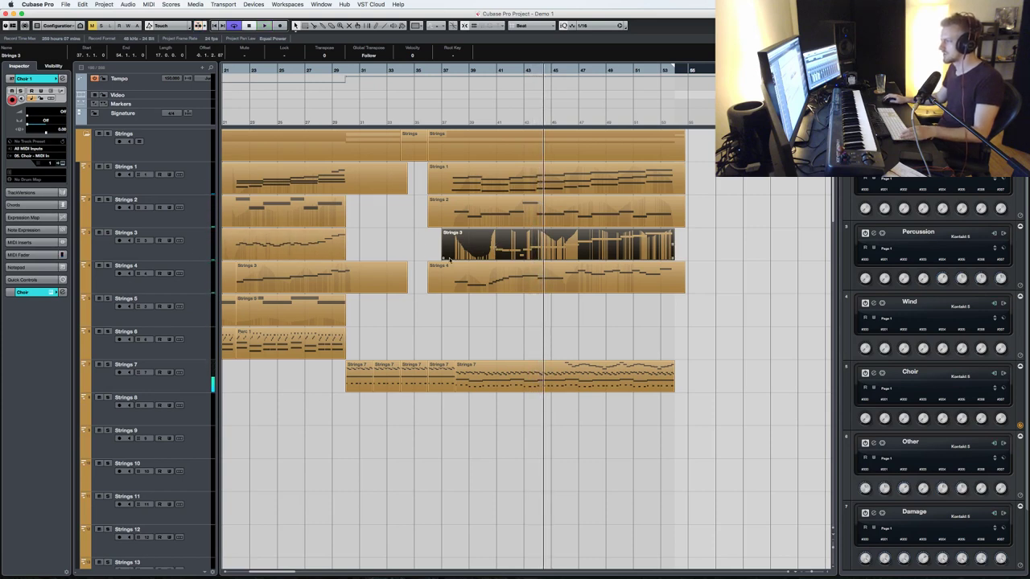
{"action": "left_click_drag", "start_coordinate": [441, 257], "coordinate": [475, 410]}
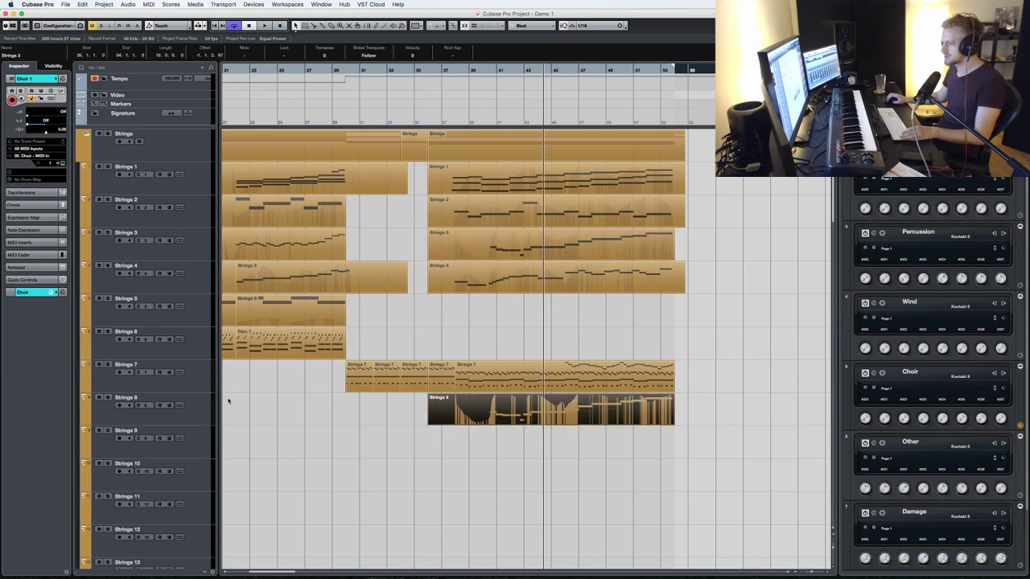
- Load the 02. Strings High Sustains 8va patch from Metropolis Ark 1 into the Strings Kontakt instrument for the Strings 8 track
{"action": "left_click", "coordinate": [198, 410]}
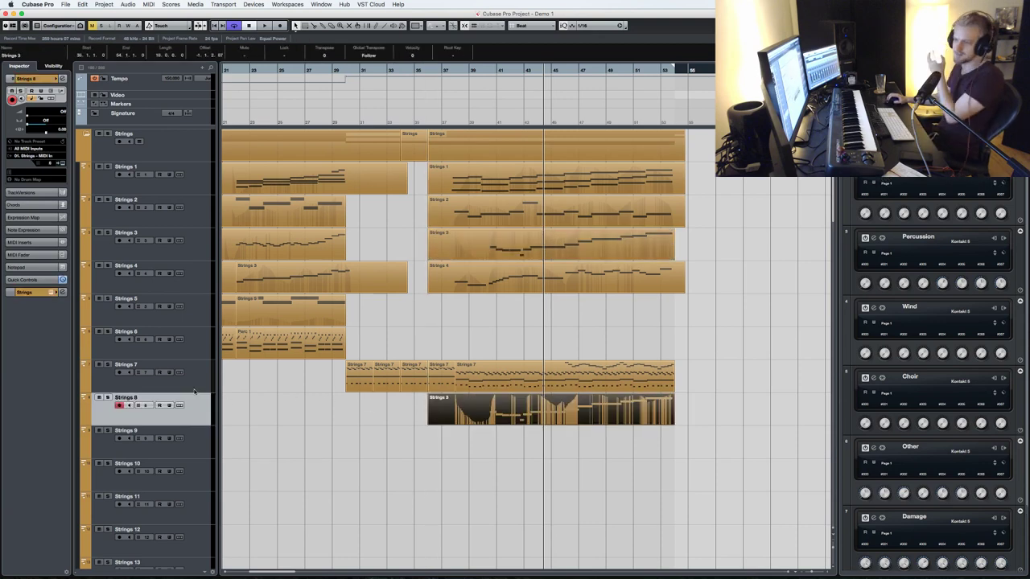
{"action": "left_click", "coordinate": [61, 163]}
{"action": "scroll", "coordinate": [702, 315], "scroll_direction": "down", "scroll_amount": 5}
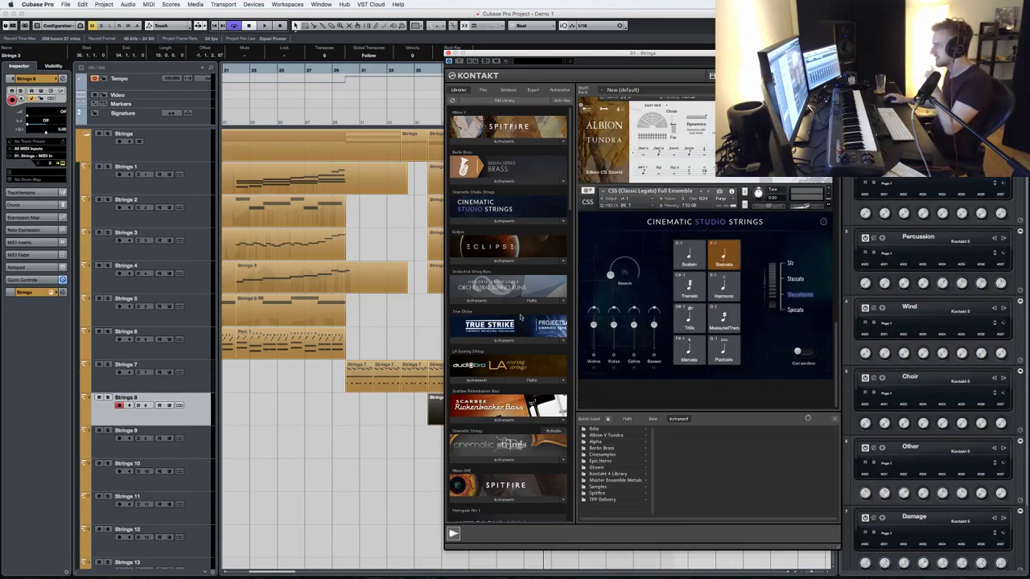
{"action": "scroll", "coordinate": [503, 273], "scroll_direction": "down", "scroll_amount": 5}
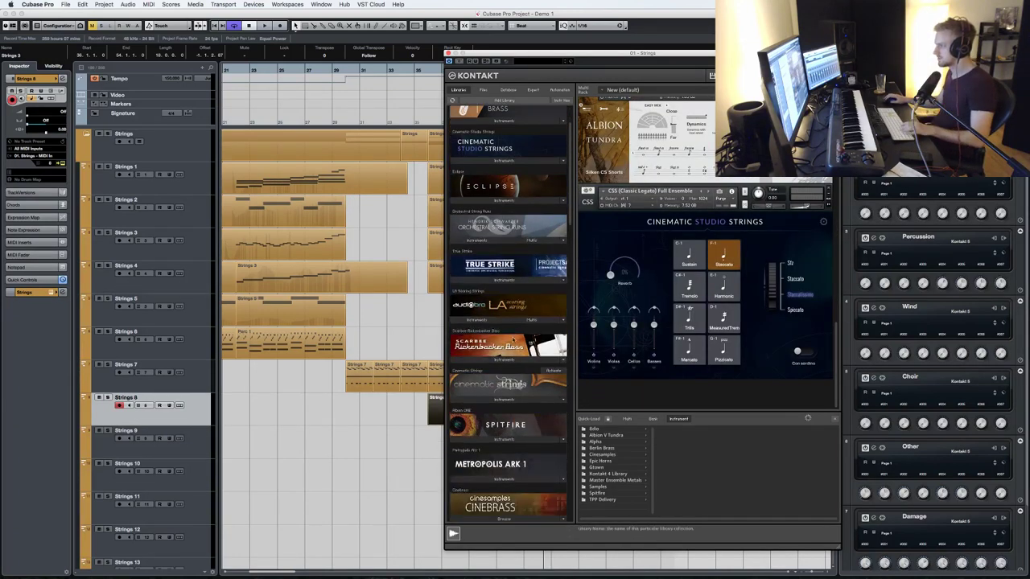
{"action": "left_click", "coordinate": [505, 383]}
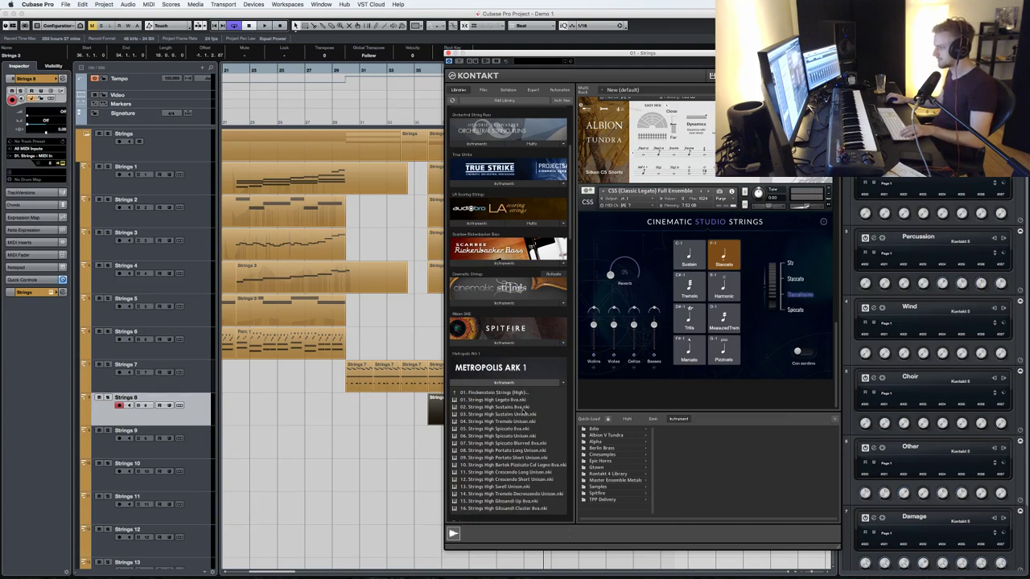
{"action": "double_click", "coordinate": [523, 408]}
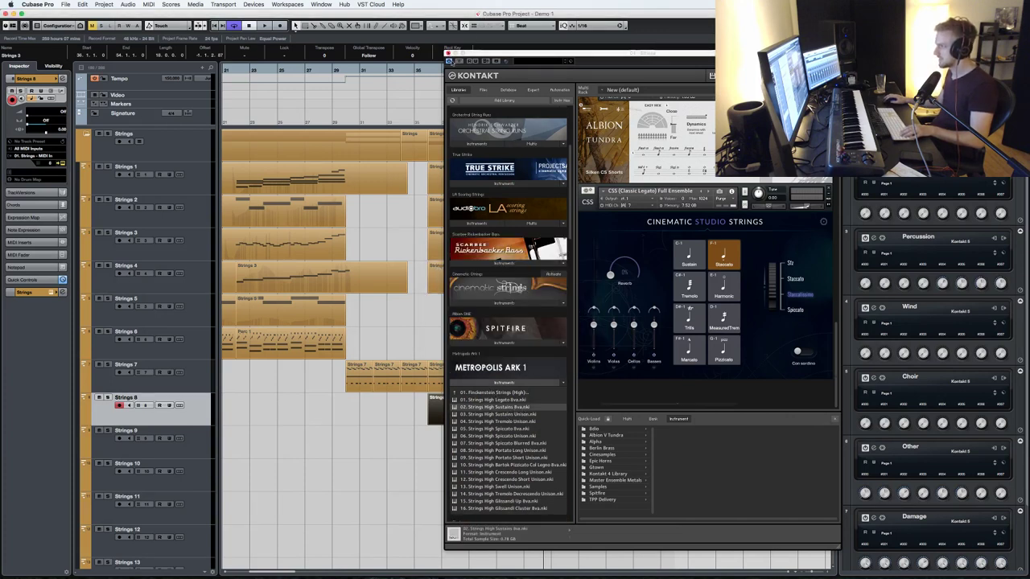
{"action": "left_click", "coordinate": [448, 53]}
{"action": "left_click", "coordinate": [448, 69]}
- Replace the Strings High Sustains 8va patch with 01. Strings High Legato 8va from Metropolis Ark 1 and close Kontakt
{"action": "key", "text": "space"}
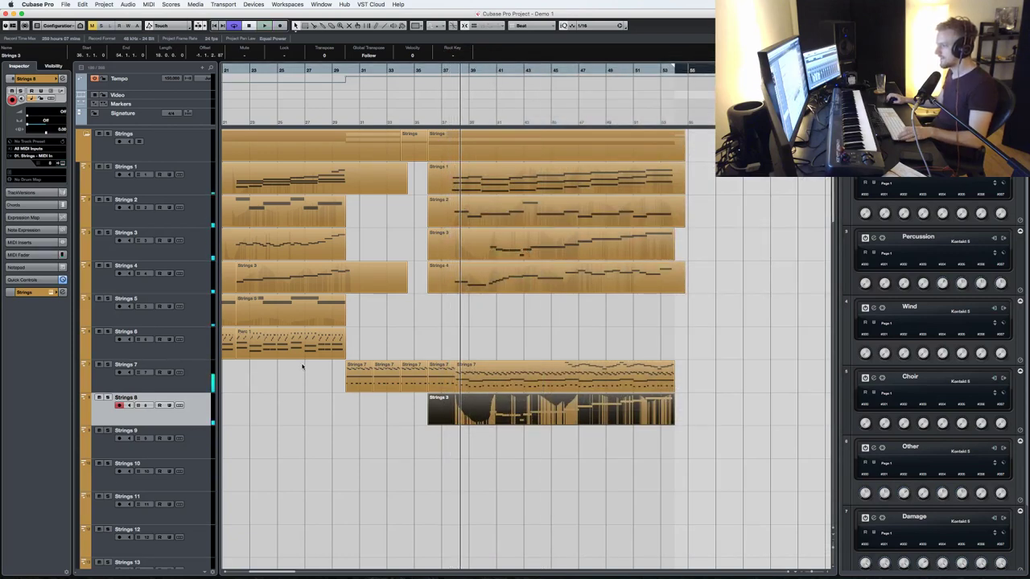
{"action": "left_click", "coordinate": [179, 405]}
{"action": "scroll", "coordinate": [632, 359], "scroll_direction": "down", "scroll_amount": 10}
{"action": "key", "text": "space"}
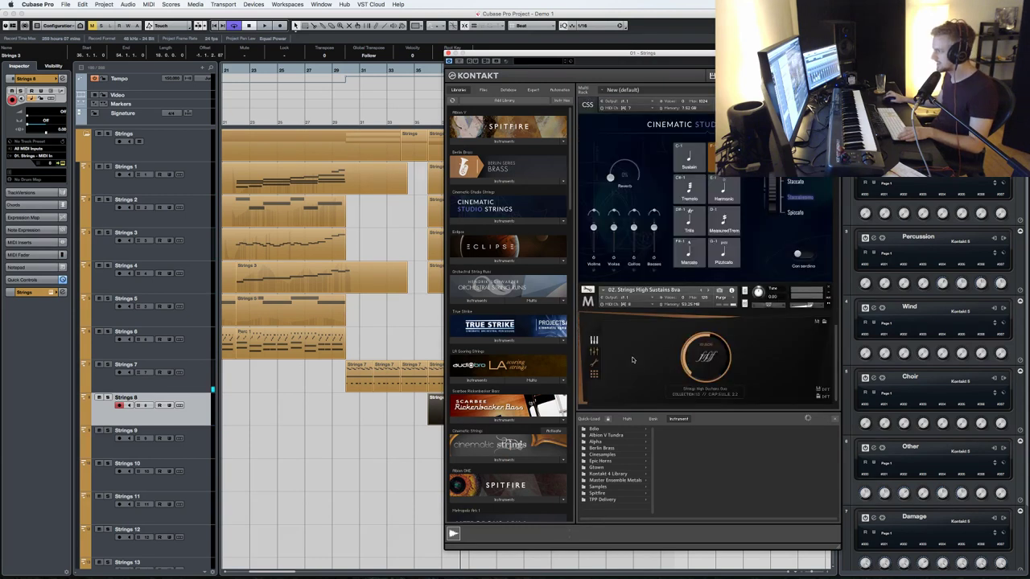
{"action": "scroll", "coordinate": [632, 352], "scroll_direction": "up", "scroll_amount": 3}
{"action": "scroll", "coordinate": [634, 351], "scroll_direction": "down", "scroll_amount": 4}
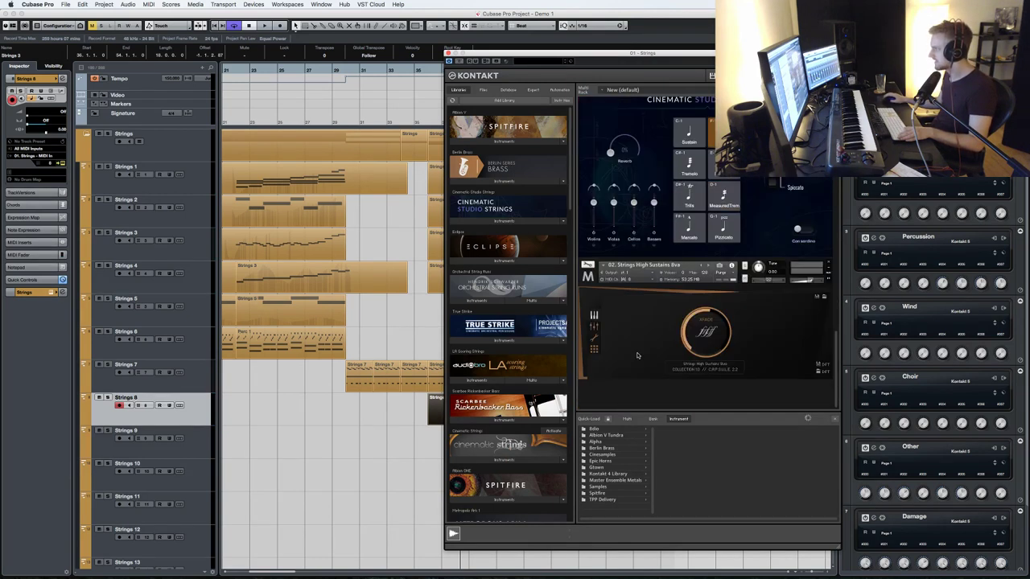
{"action": "scroll", "coordinate": [650, 352], "scroll_direction": "up", "scroll_amount": 10}
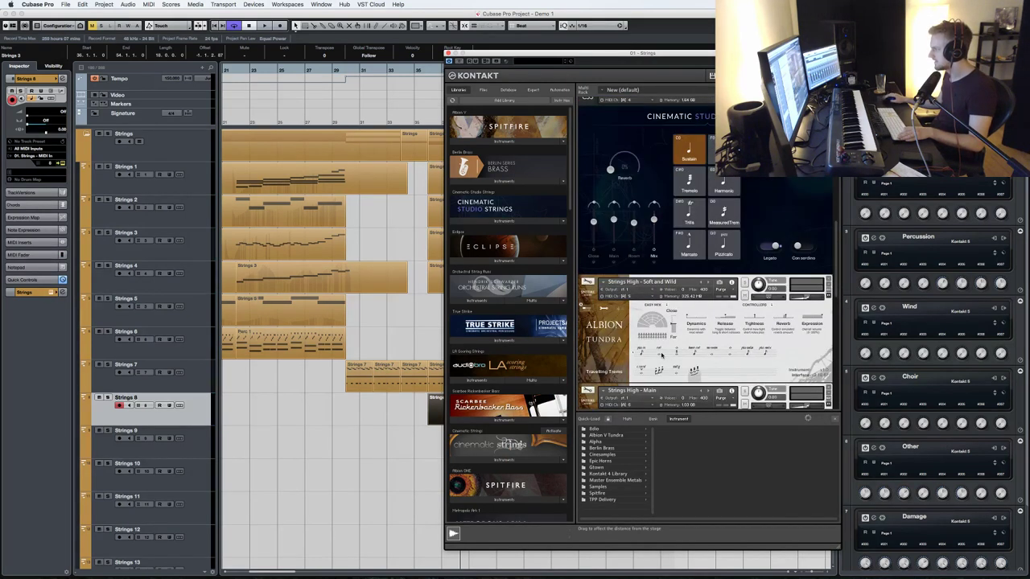
{"action": "scroll", "coordinate": [663, 355], "scroll_direction": "up", "scroll_amount": 6}
{"action": "scroll", "coordinate": [664, 355], "scroll_direction": "down", "scroll_amount": 5}
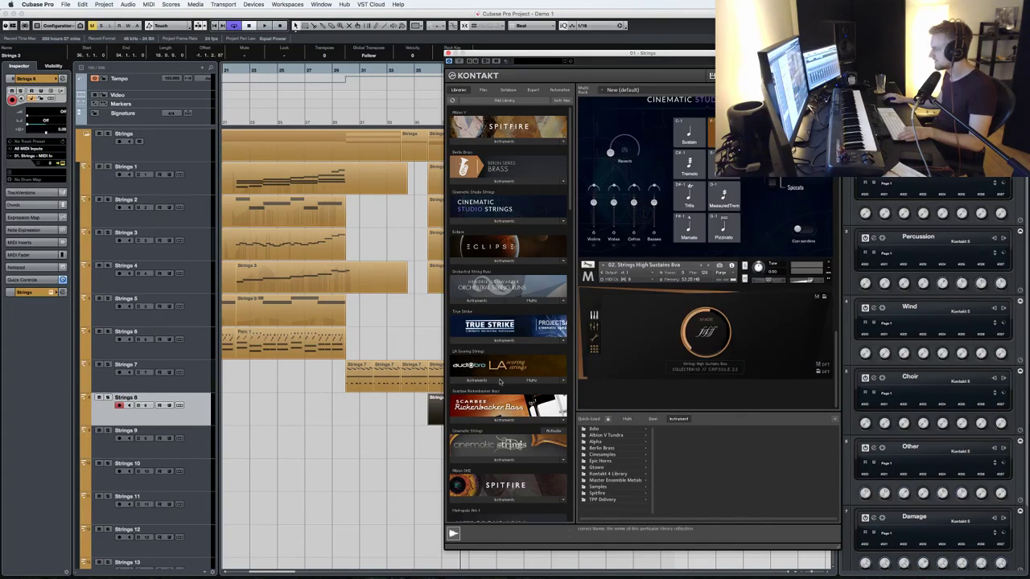
{"action": "scroll", "coordinate": [500, 382], "scroll_direction": "down", "scroll_amount": 6}
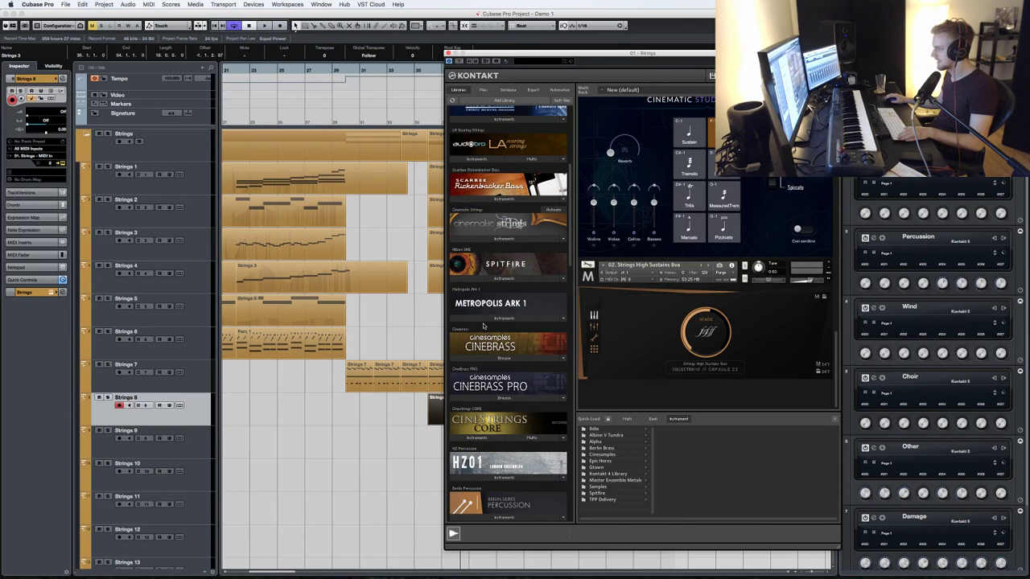
{"action": "left_click", "coordinate": [484, 323]}
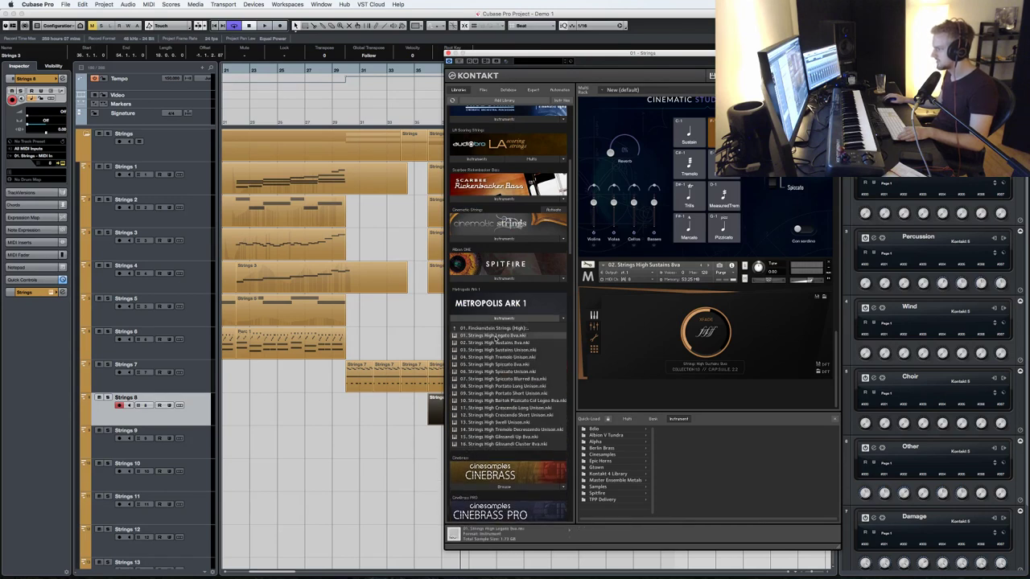
{"action": "left_click_drag", "start_coordinate": [676, 344], "coordinate": [674, 343]}
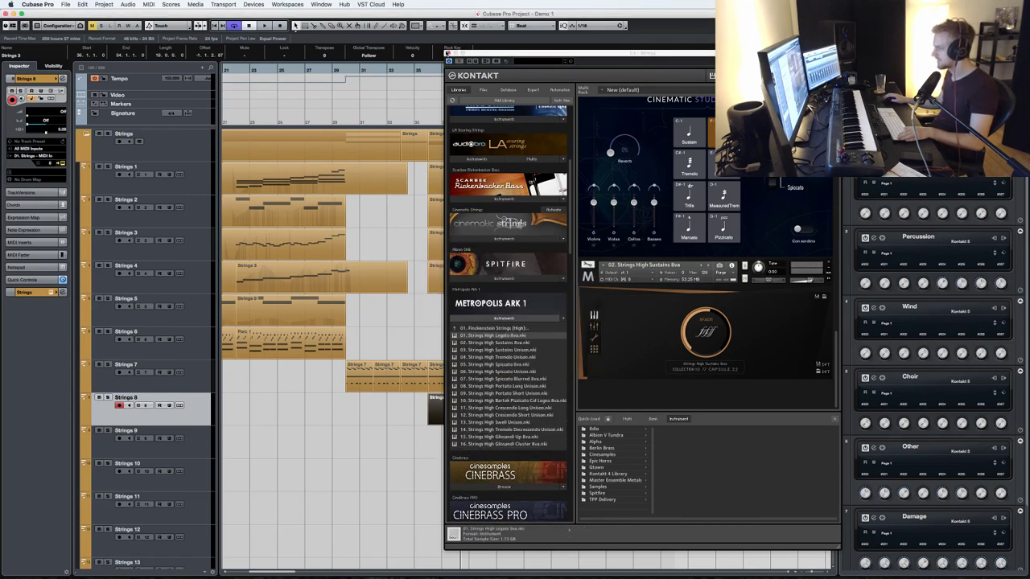
{"action": "left_click", "coordinate": [448, 53]}
{"action": "left_click", "coordinate": [422, 71]}
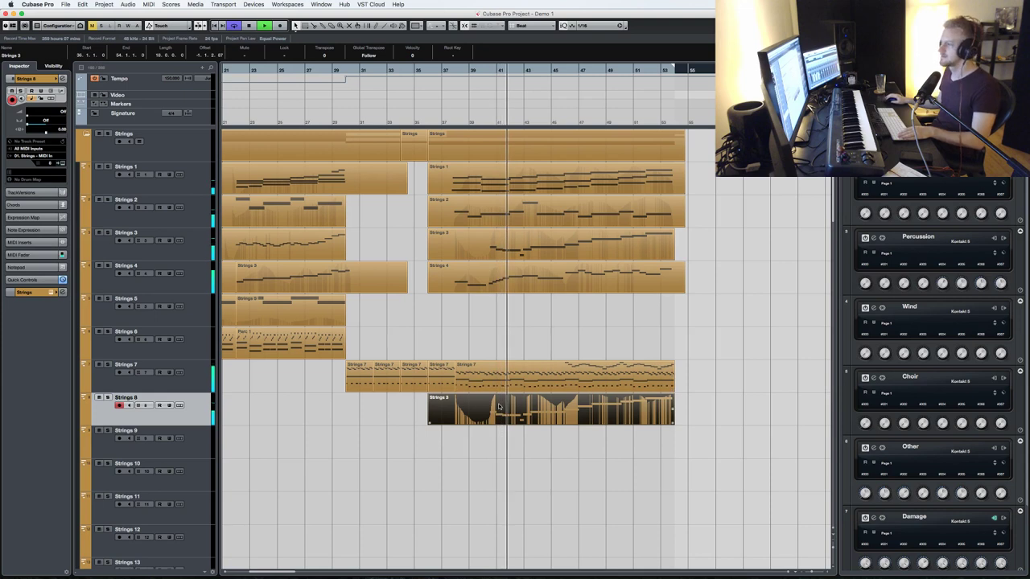
- View the copied Strings 3 melody in the Key Editor, close the editor, and delete the copy from the Strings 8 track
{"action": "double_click", "coordinate": [539, 250]}
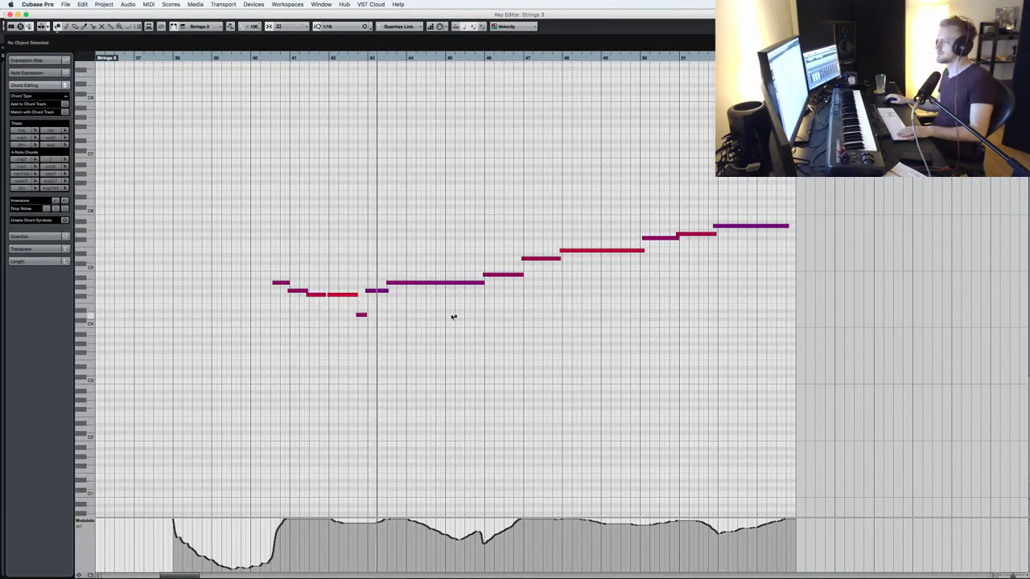
{"action": "key", "text": "Return"}
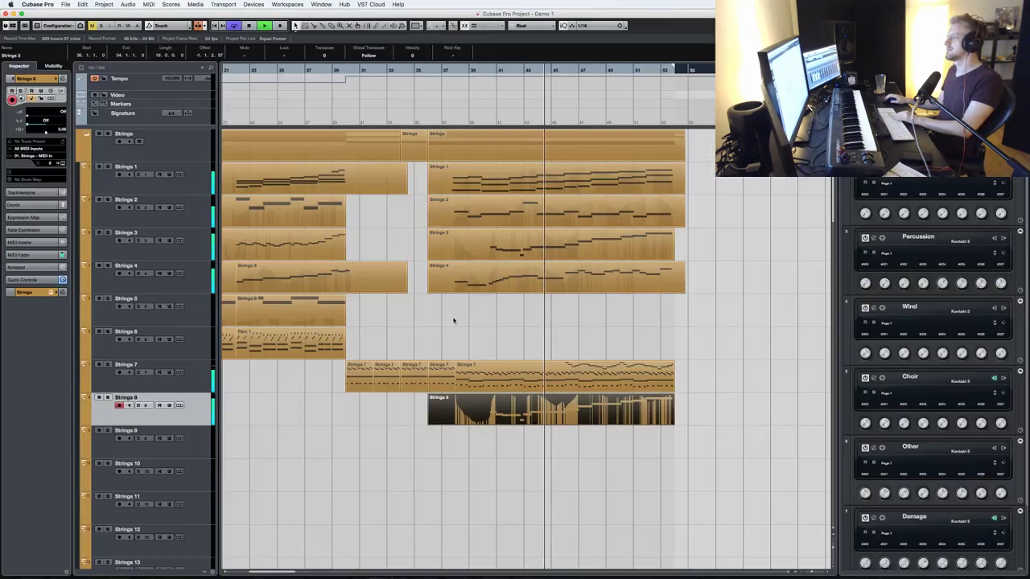
{"action": "key", "text": "Delete"}
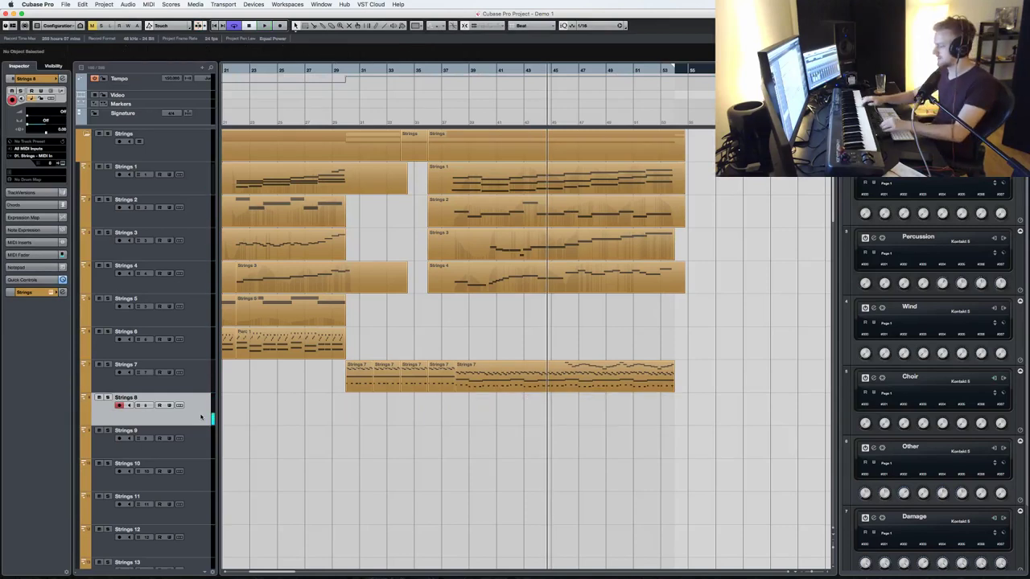
- Try to record a new line on Strings 8 from bar 37 and delete the short take
{"action": "key", "text": "space"}
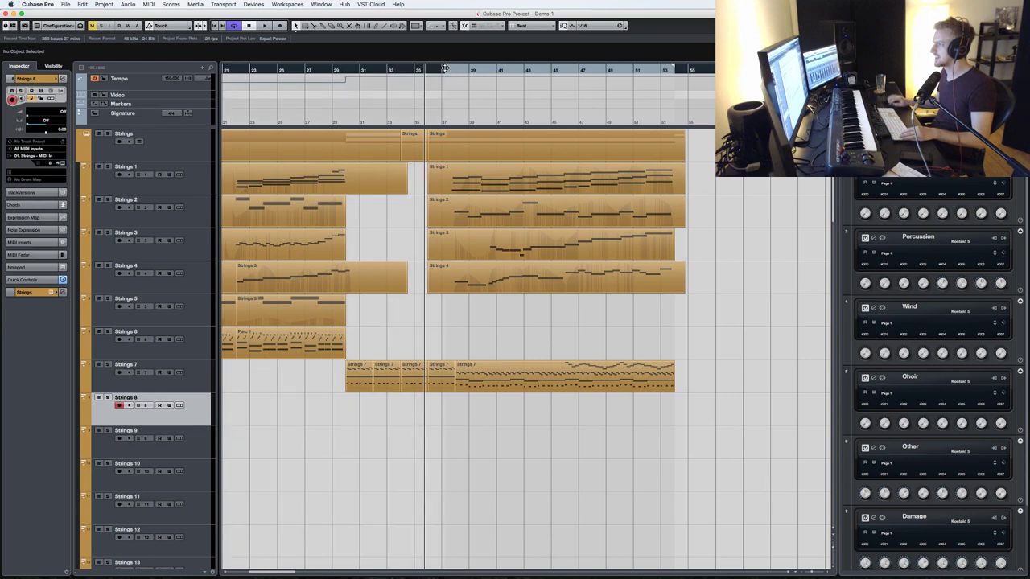
{"action": "key", "text": "KP_Multiply"}
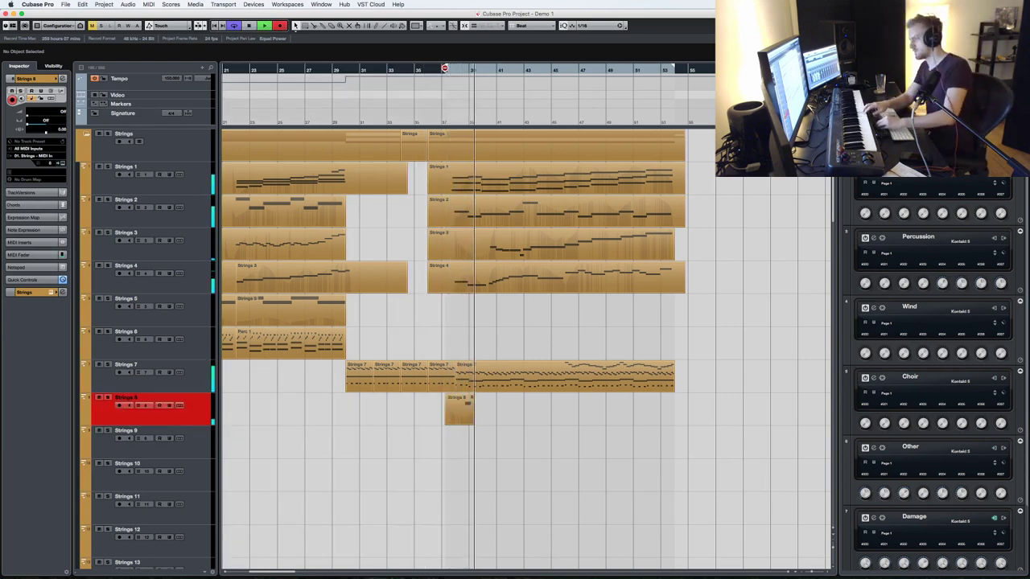
{"action": "key", "text": "space"}
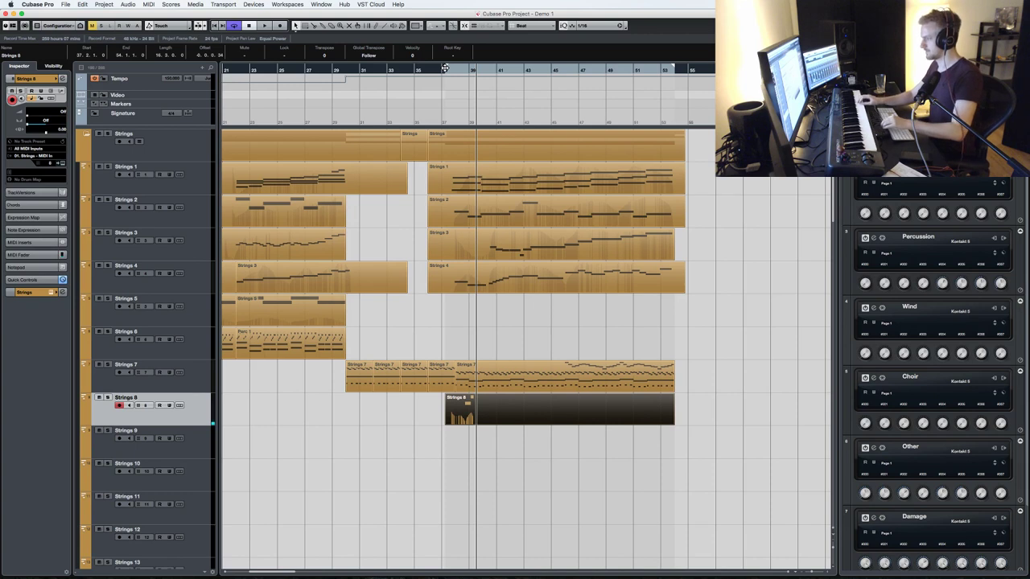
{"action": "key", "text": "Delete"}
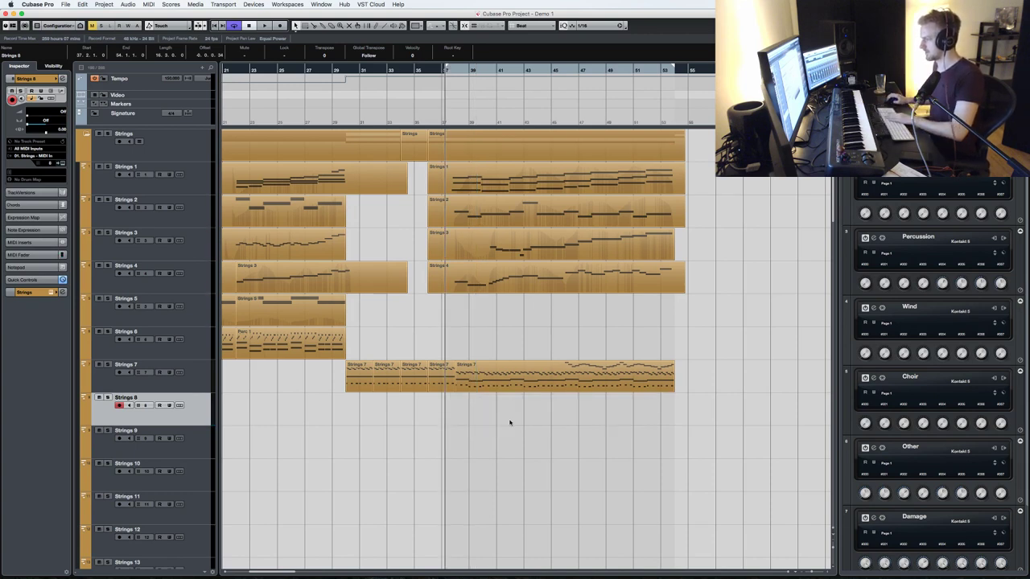
- Rehearse the Strings 8 line over the climax playback, record a take from about bar 37, and undo it
{"action": "key", "text": "space"}
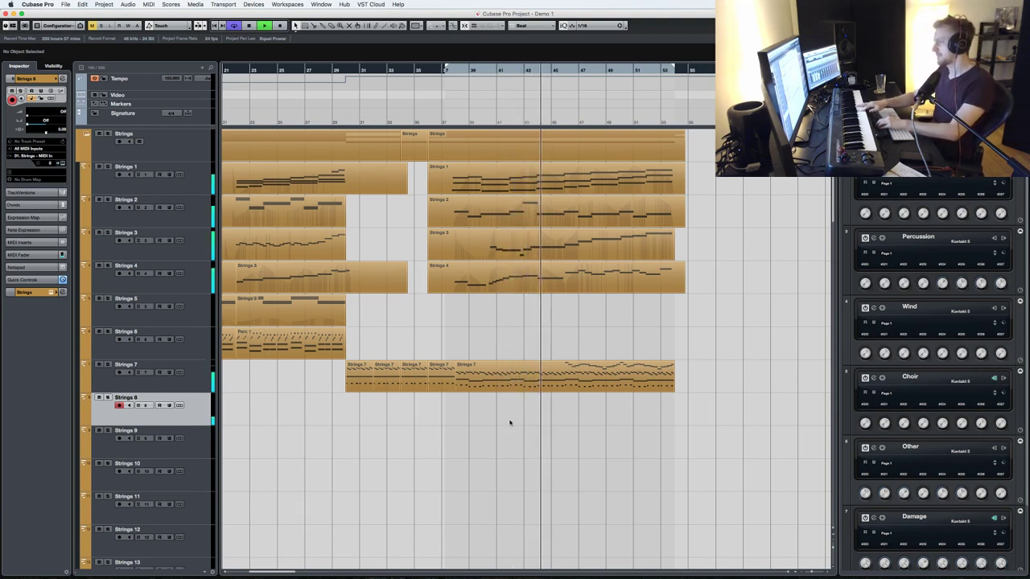
{"action": "key", "text": "space"}
{"action": "key", "text": "KP_Multiply"}
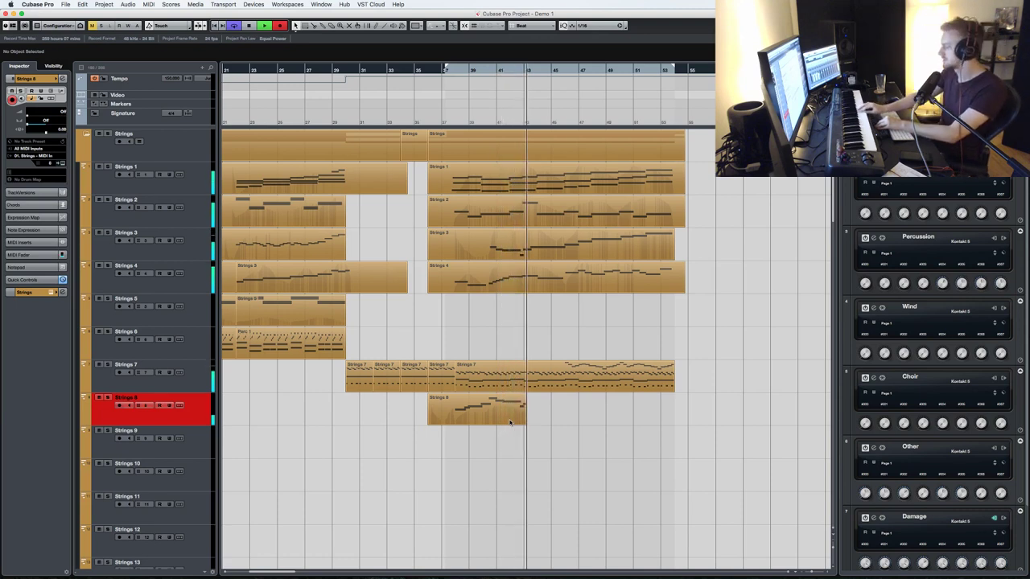
{"action": "key", "text": "space"}
{"action": "key", "text": "super+z"}
{"action": "key", "text": "KP_1"}
{"action": "key", "text": "KP_Multiply"}
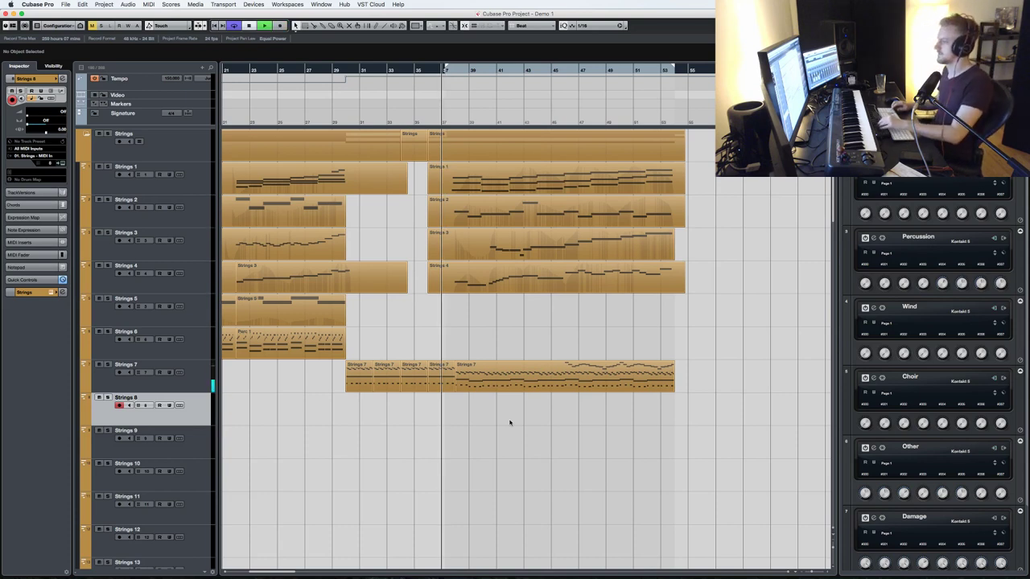
- Start another Strings 8 recording at bar 37, stop it shortly after the start, and discard the take
{"action": "key", "text": "KP_Multiply"}
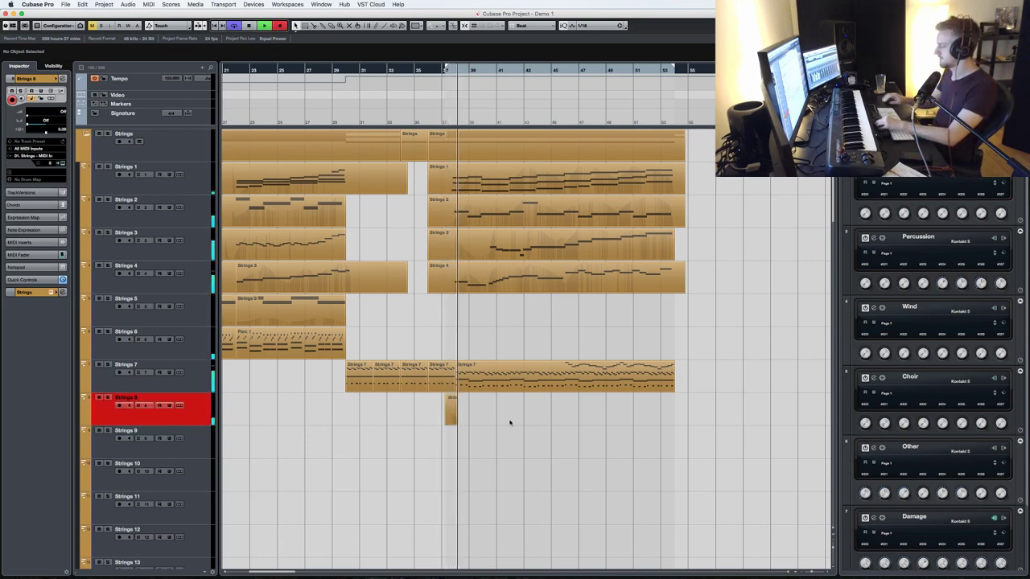
{"action": "key", "text": "space"}
{"action": "key", "text": "Delete"}
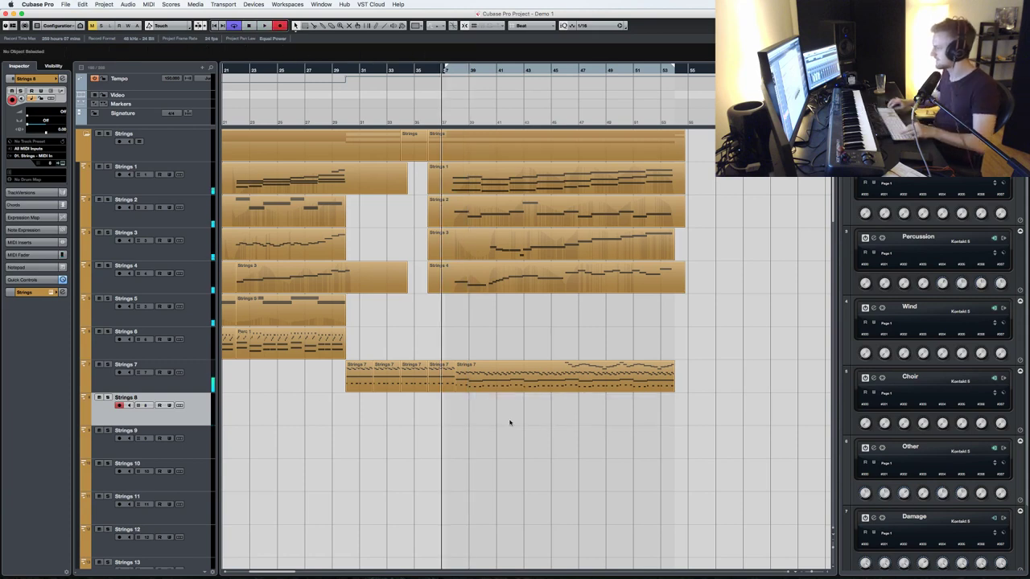
- Record two more takes of the Strings 8 climax line from bar 37 and discard both
{"action": "key", "text": "KP_Multiply"}
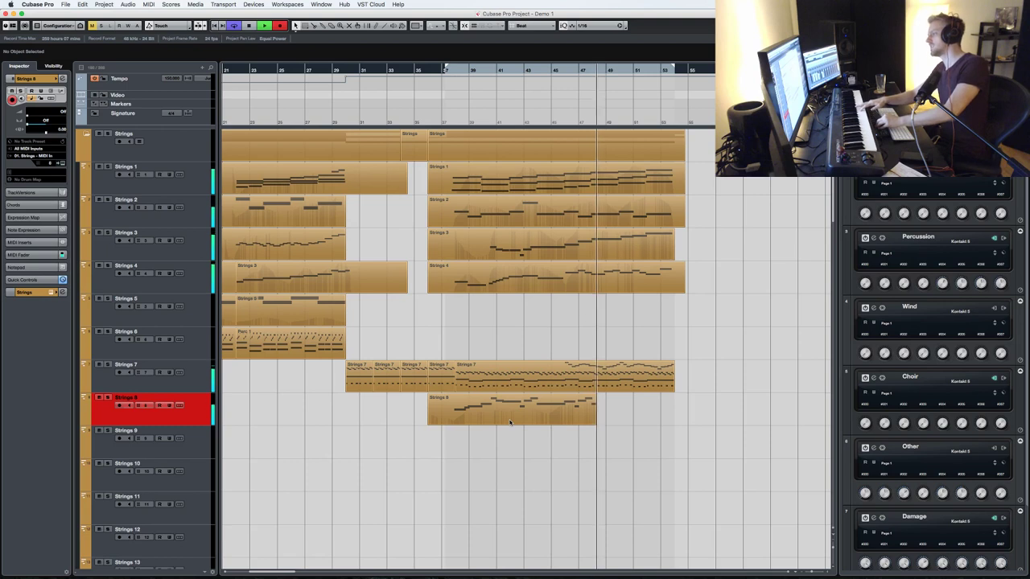
{"action": "key", "text": "space"}
{"action": "key", "text": "super+z"}
{"action": "key", "text": "KP_Multiply"}
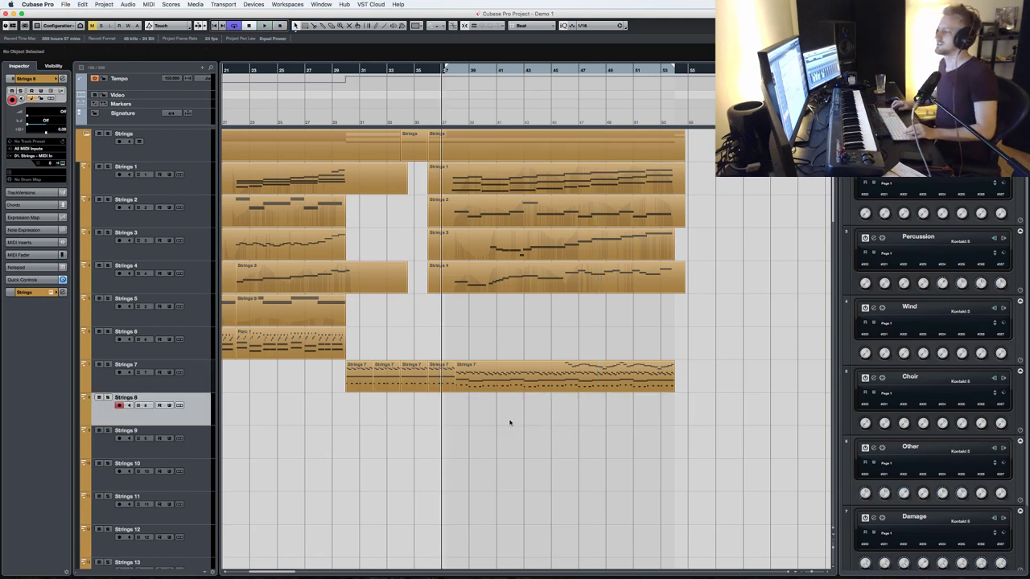
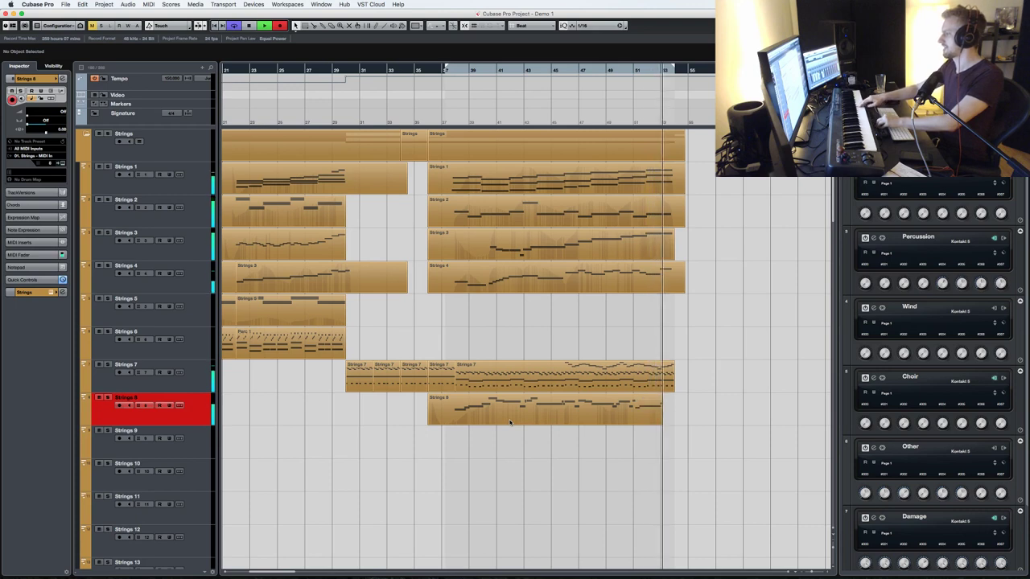
{"action": "key", "text": "space"}
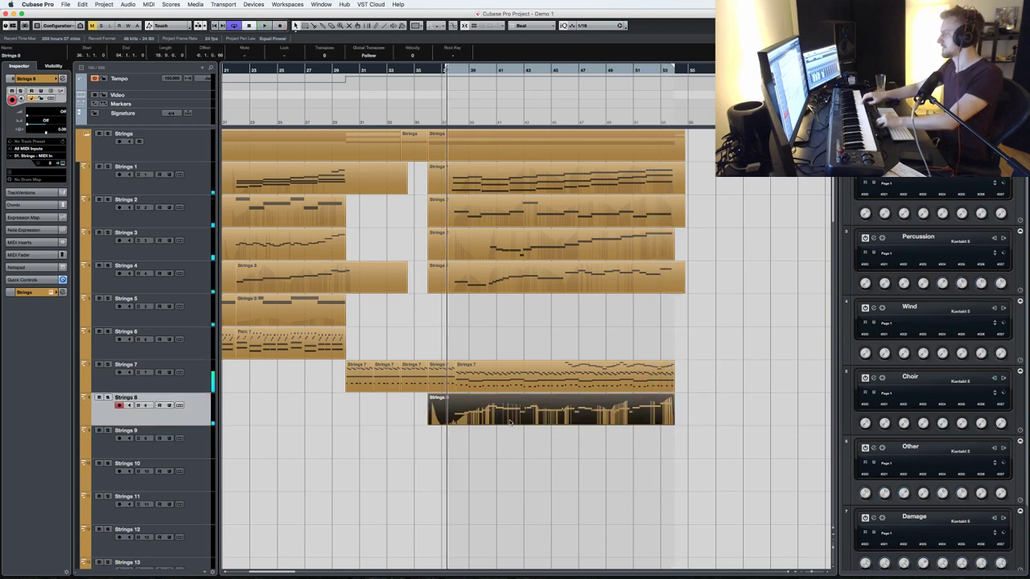
{"action": "key", "text": "KP_1"}
{"action": "key", "text": "Delete"}
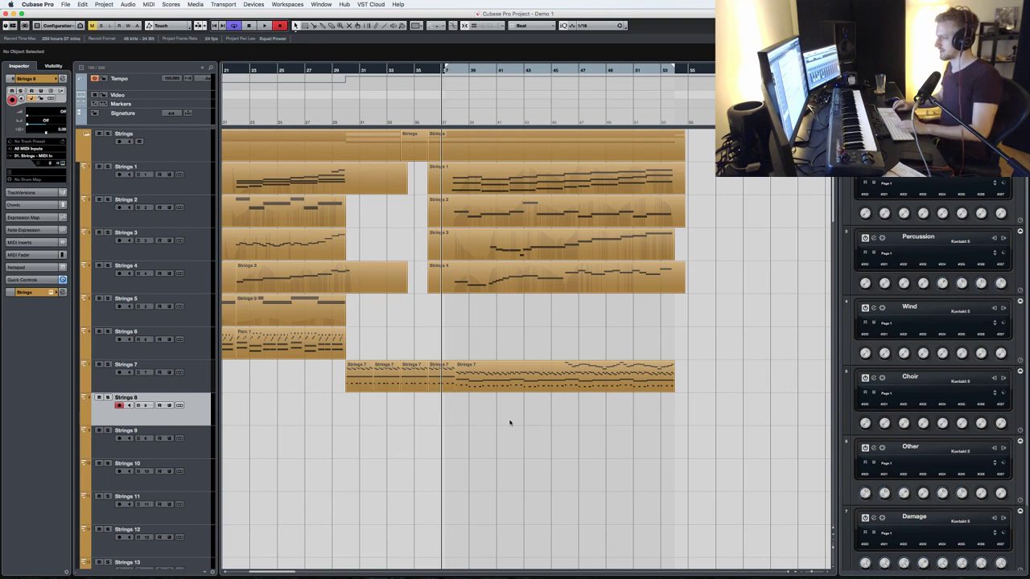
- Retry the Strings 8 line from bar 37 with one short and one longer take, undoing each recording
{"action": "key", "text": "KP_Multiply"}
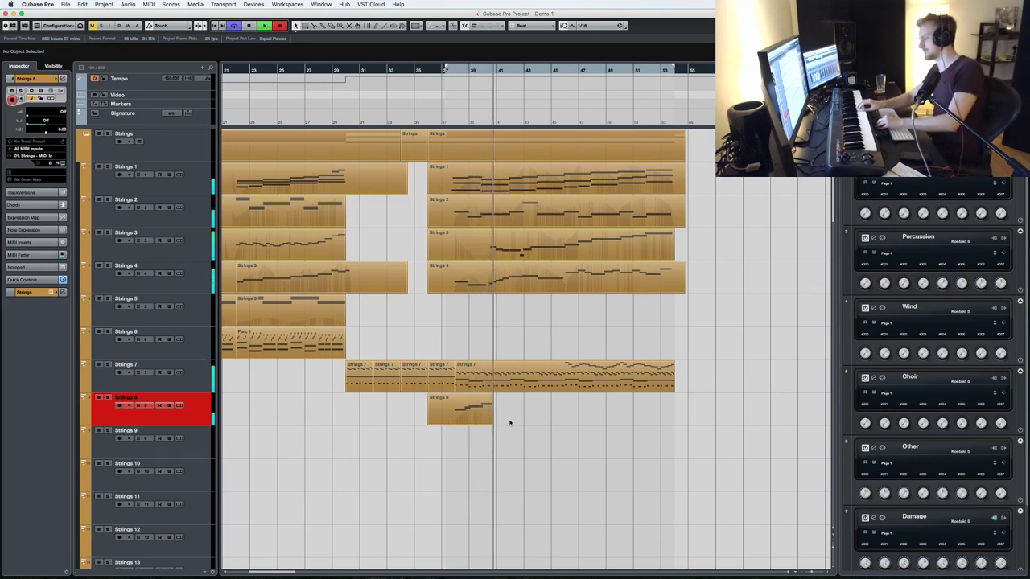
{"action": "key", "text": "space"}
{"action": "key", "text": "super+z"}
{"action": "key", "text": "KP_1"}
{"action": "key", "text": "KP_Multiply"}
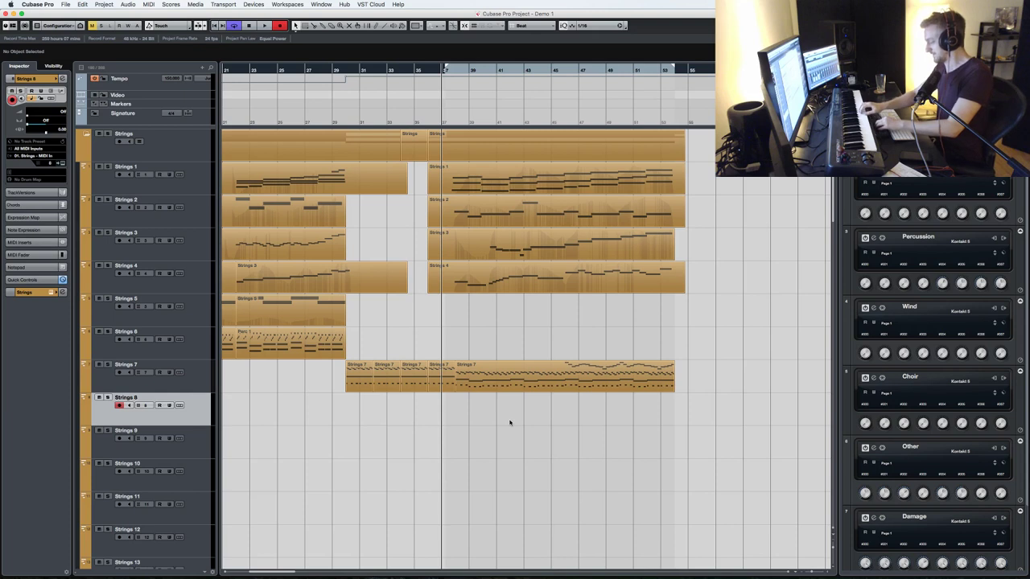
{"action": "key", "text": "KP_Multiply"}
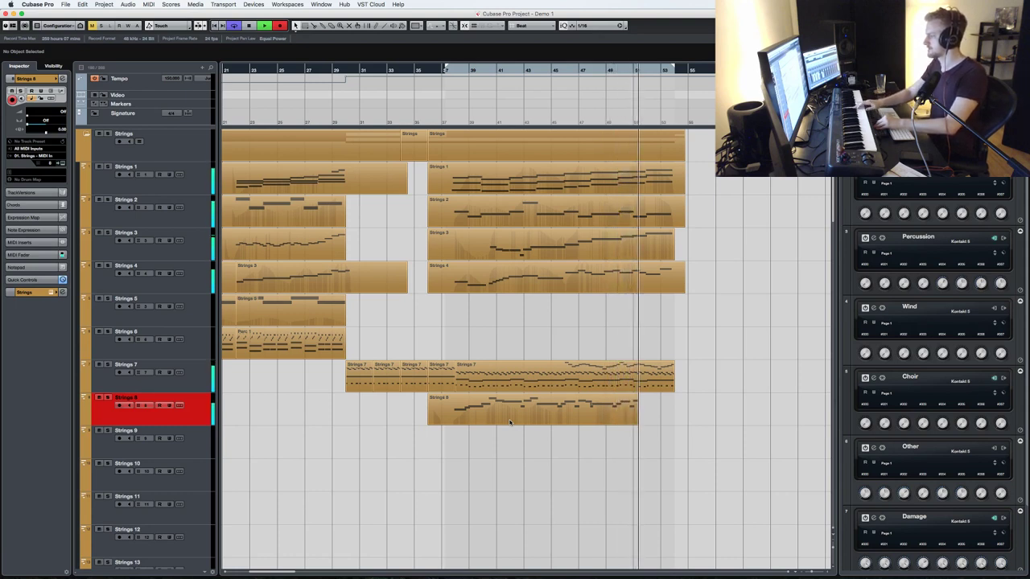
{"action": "key", "text": "super+z"}
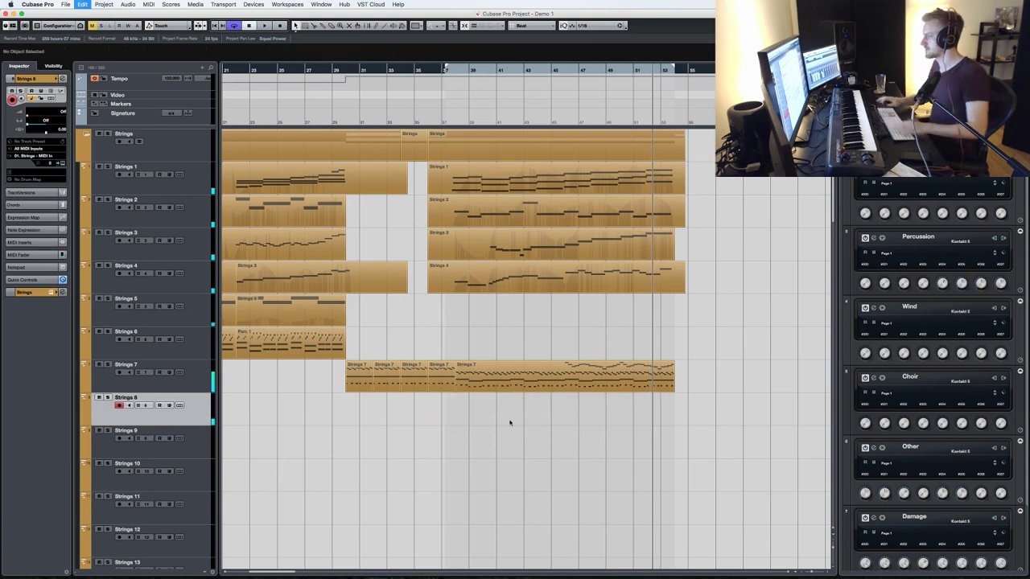
- Make two partial recordings of the Strings 8 line from bar 37 to about bar 44 and remove each take
{"action": "key", "text": "KP_Multiply"}
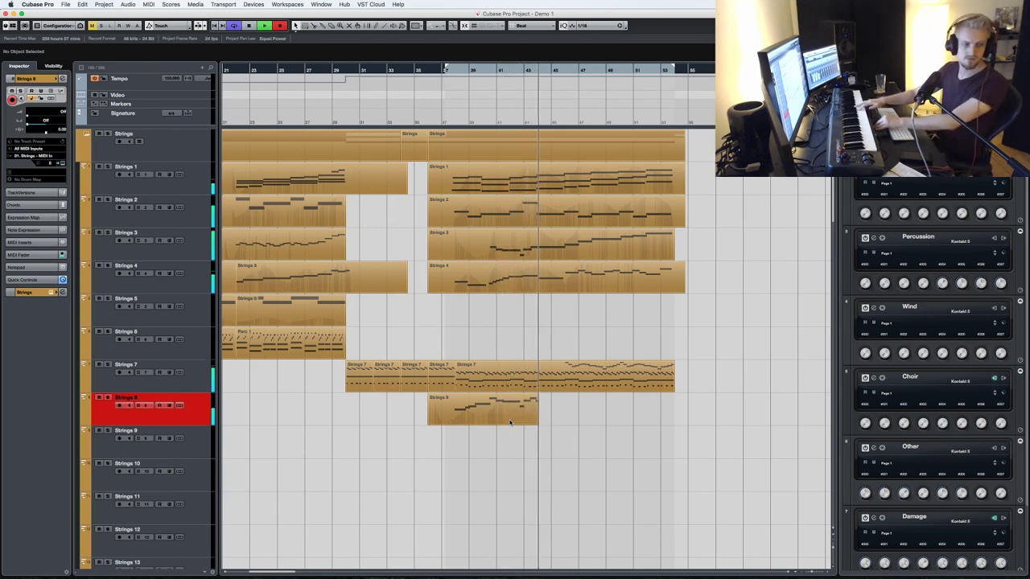
{"action": "key", "text": "super+z"}
{"action": "key", "text": "KP_1"}
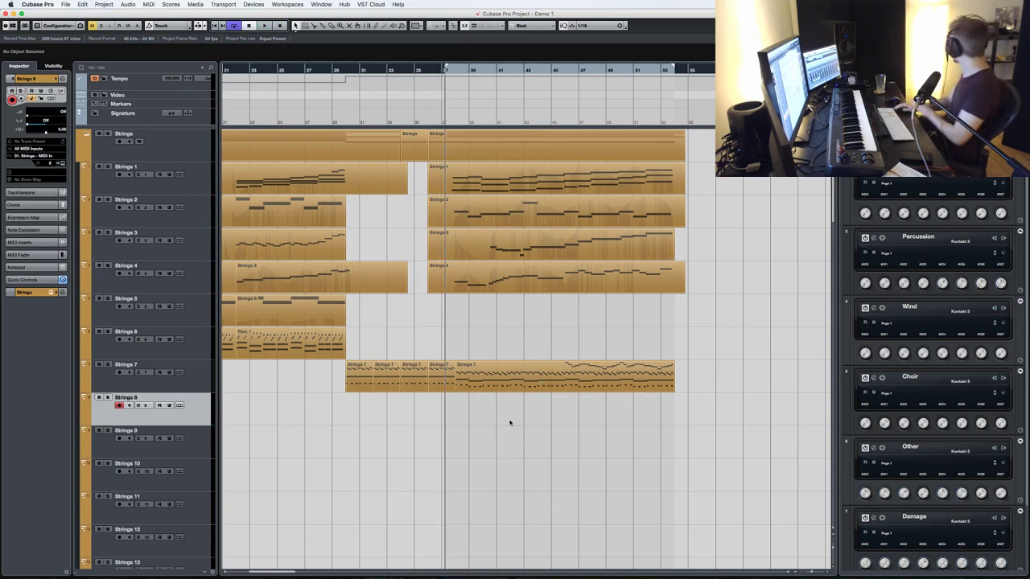
{"action": "key", "text": "KP_Multiply"}
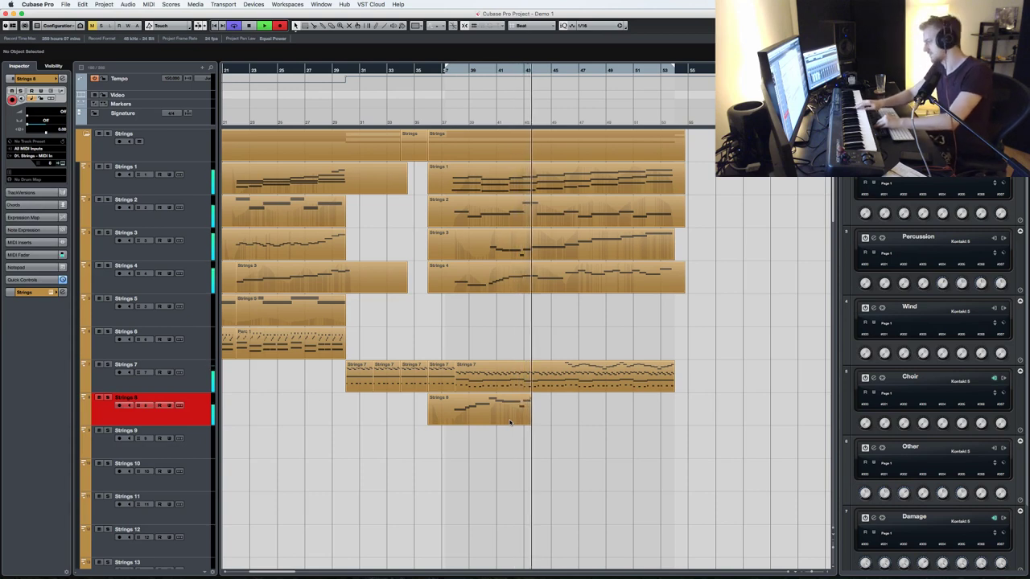
{"action": "key", "text": "space"}
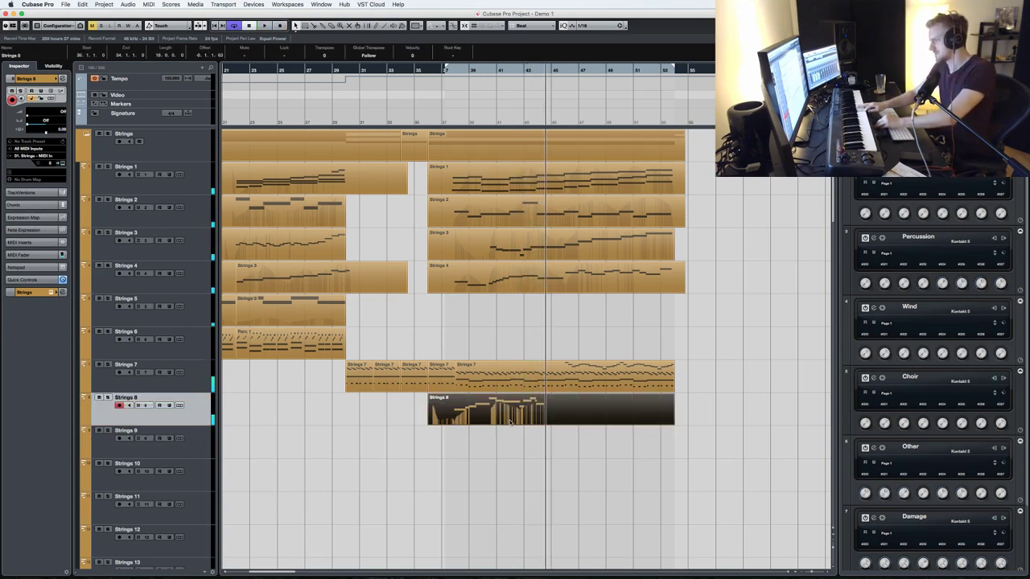
{"action": "key", "text": "Delete"}
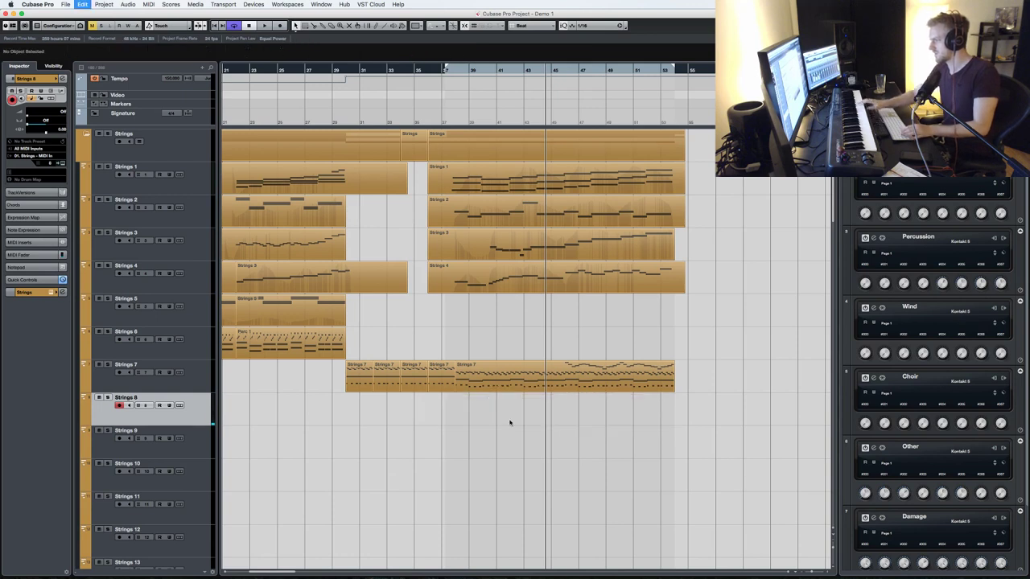
- Record the Strings 8 line again from bar 37, split the take at bar 45, and delete the portion after the split
{"action": "key", "text": "KP_Multiply"}
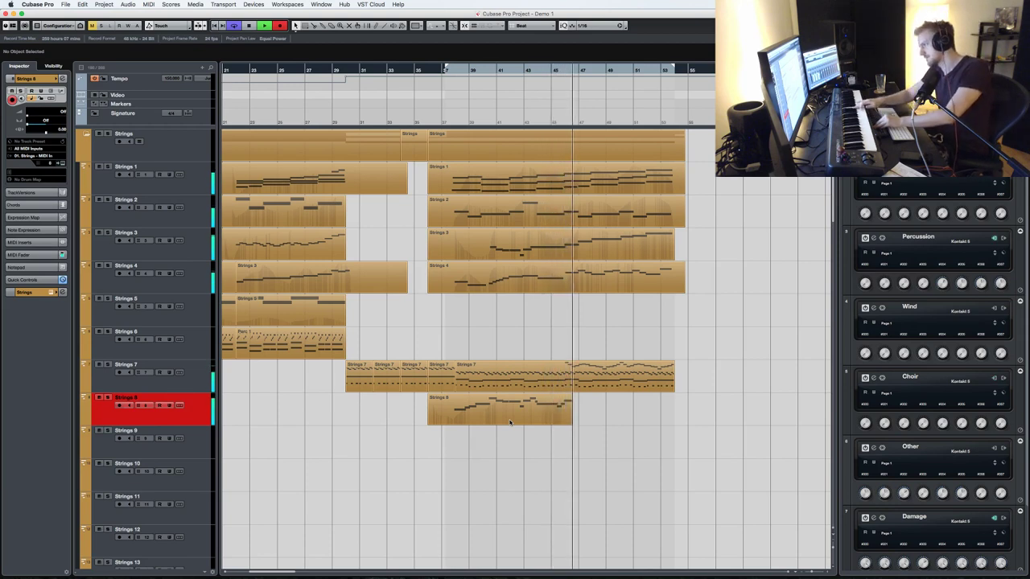
{"action": "key", "text": "space"}
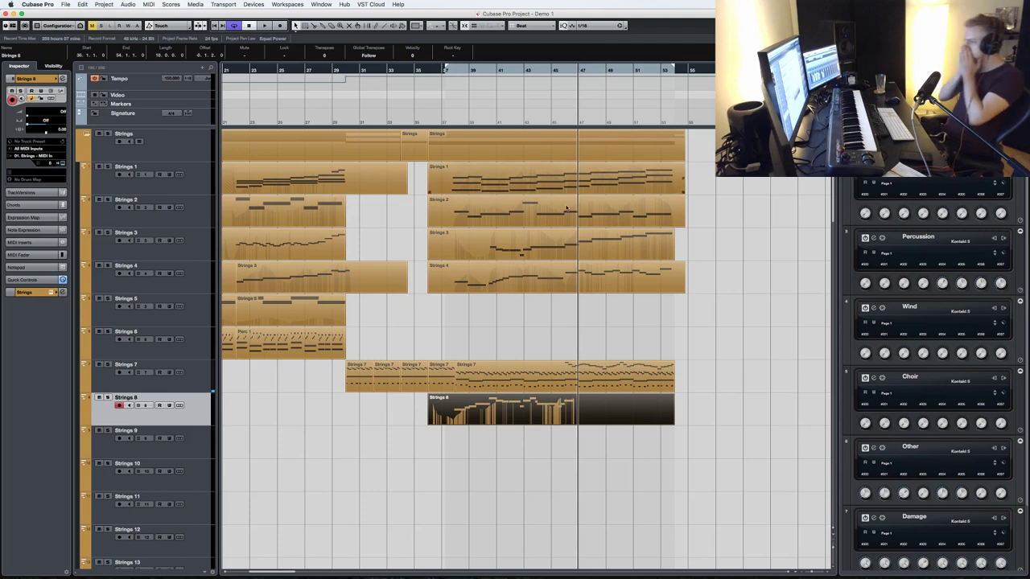
{"action": "left_click", "coordinate": [552, 417], "text": "alt"}
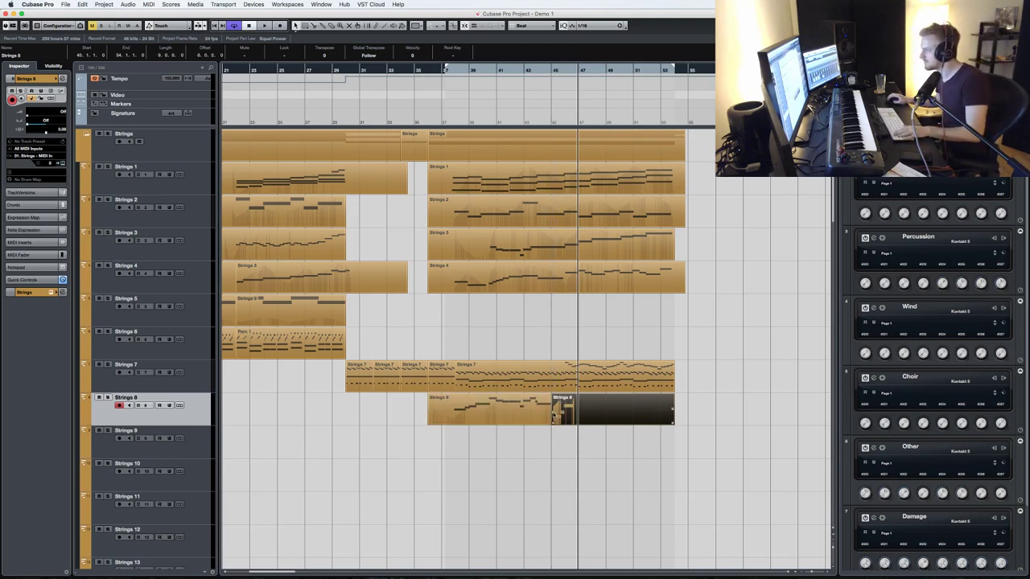
{"action": "key", "text": "Delete"}
- Record the rest of the Strings 8 line from about bar 45, redo the bad take, join the parts, and audition the line
{"action": "key", "text": "space"}
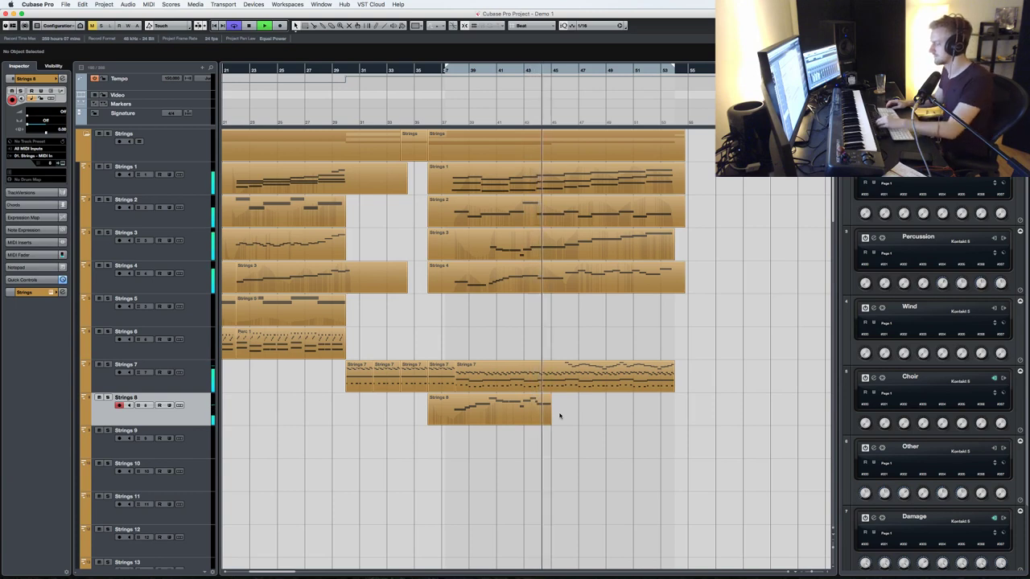
{"action": "key", "text": "KP_Multiply"}
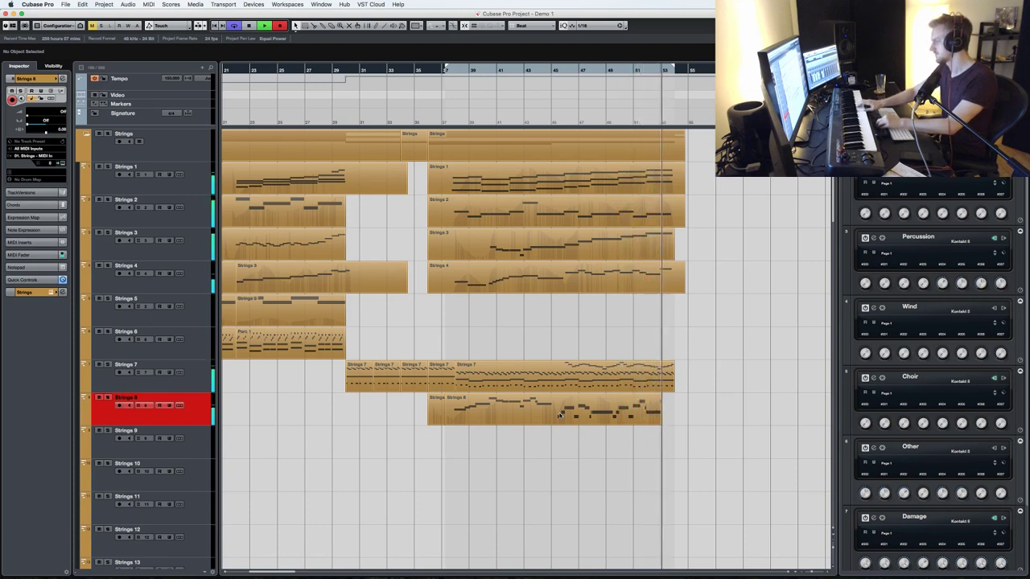
{"action": "key", "text": "space"}
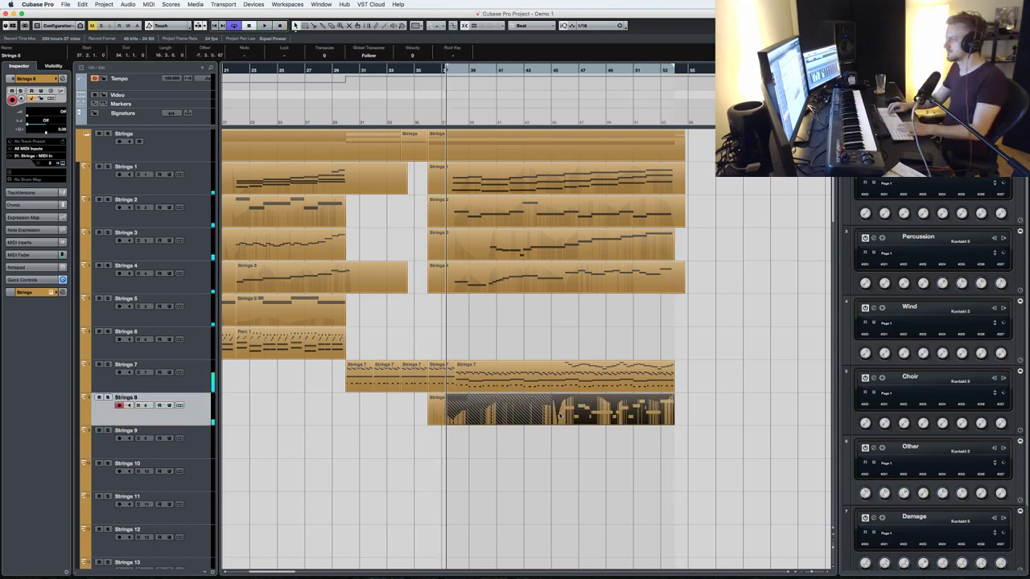
{"action": "key", "text": "super+z"}
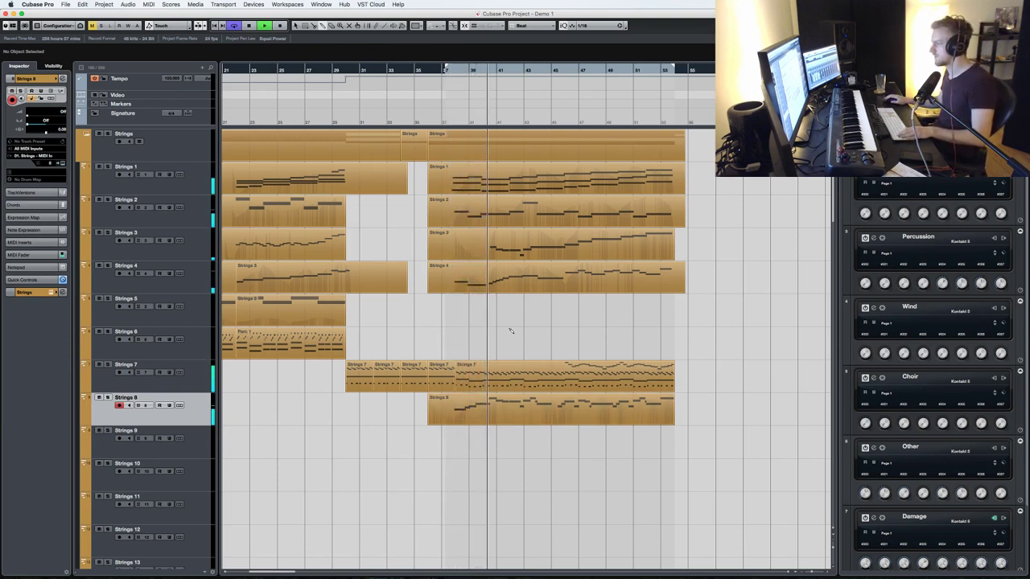
{"action": "key", "text": "space"}
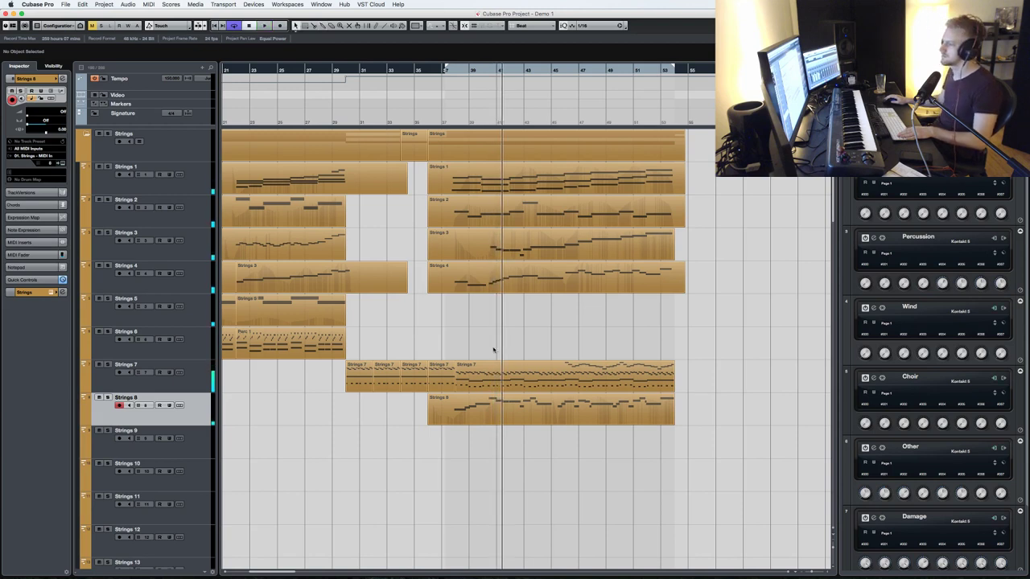
- Record a choir line in octaves on the Choir 1 track from bar 37, leading into the existing choir part
{"action": "scroll", "coordinate": [491, 350], "scroll_direction": "down", "scroll_amount": 15}
{"action": "scroll", "coordinate": [226, 398], "scroll_direction": "down", "scroll_amount": 10}
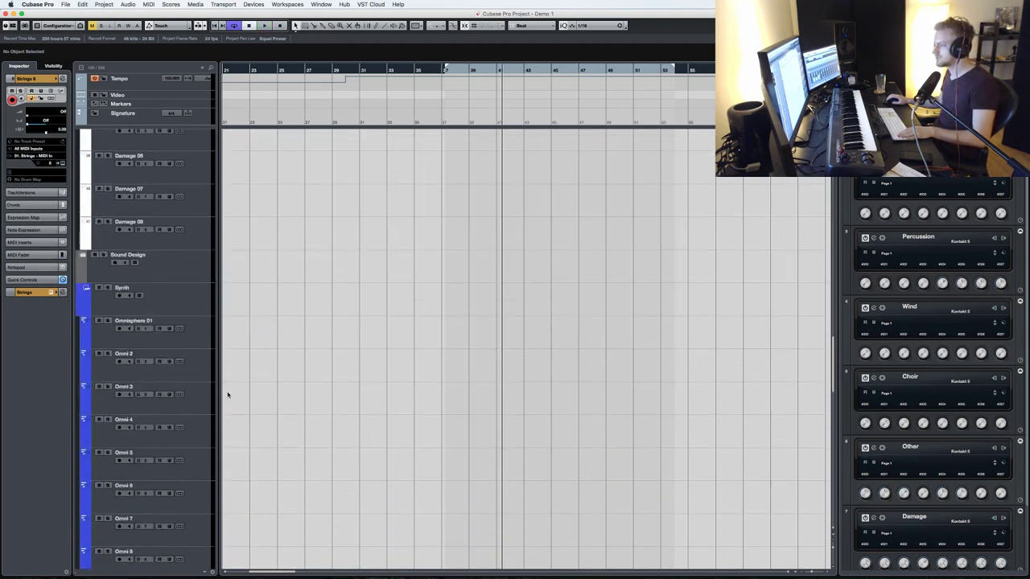
{"action": "scroll", "coordinate": [189, 281], "scroll_direction": "down", "scroll_amount": 10}
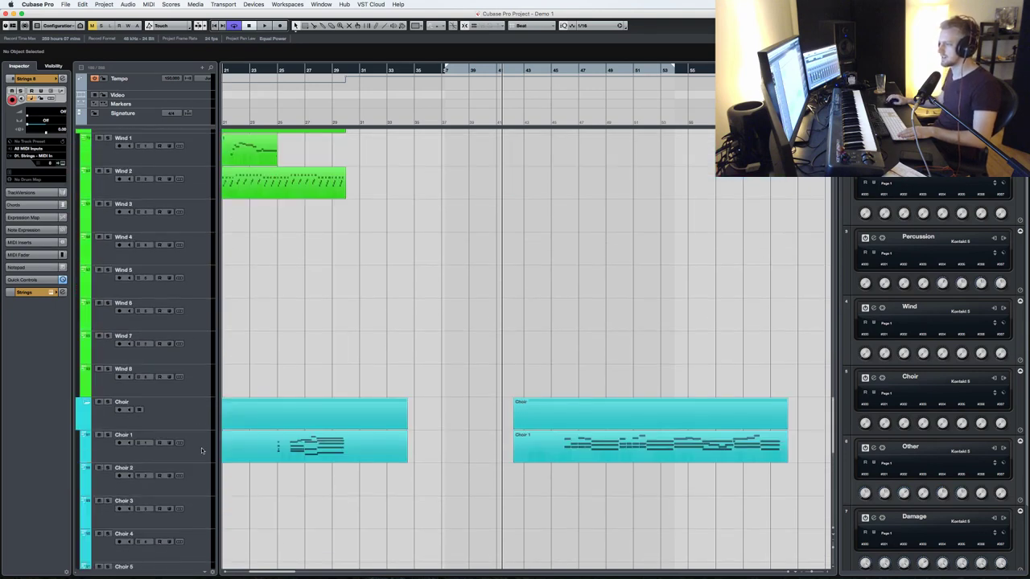
{"action": "left_click", "coordinate": [201, 450]}
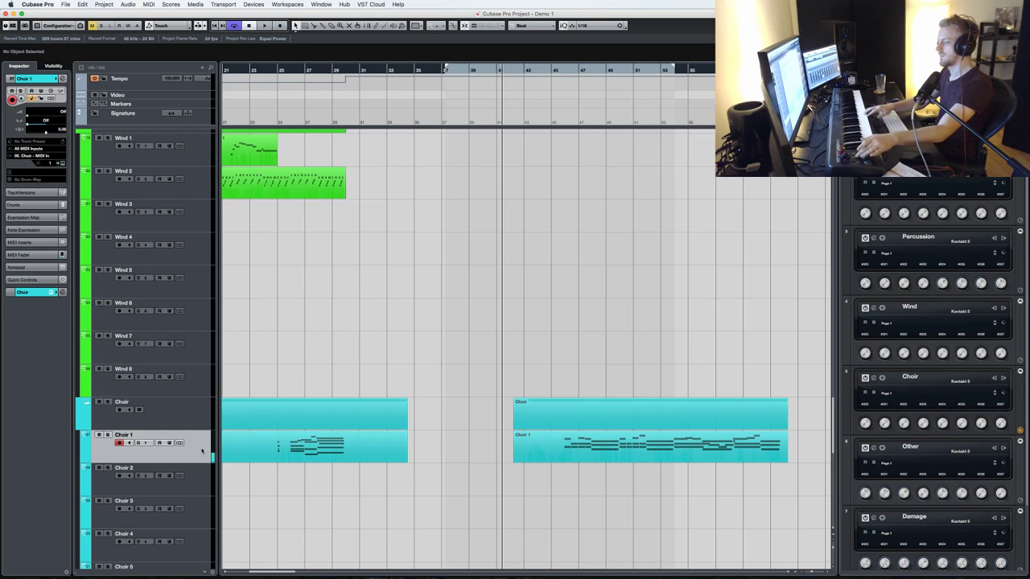
{"action": "key", "text": "KP_Subtract"}
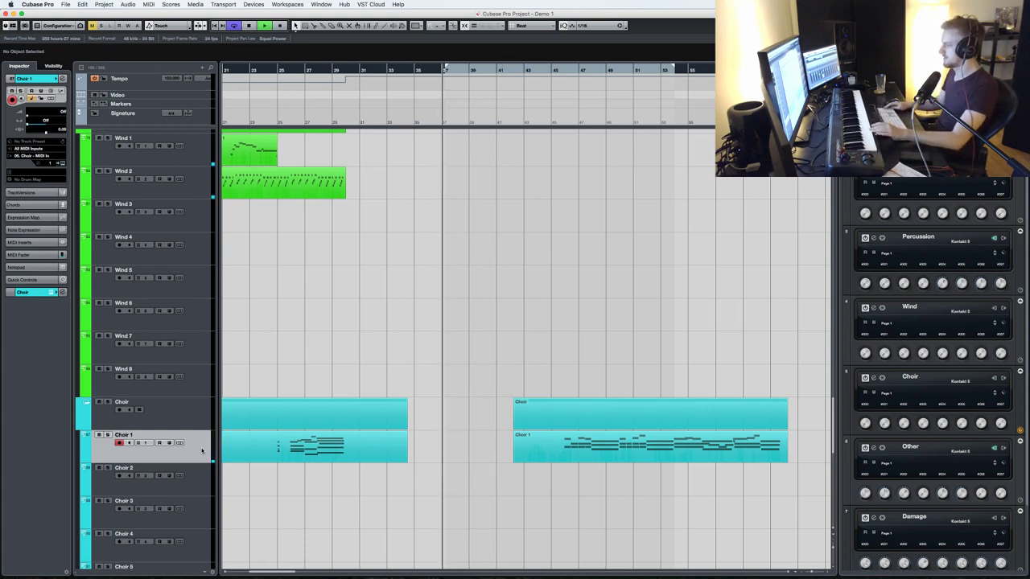
{"action": "key", "text": "KP_Multiply"}
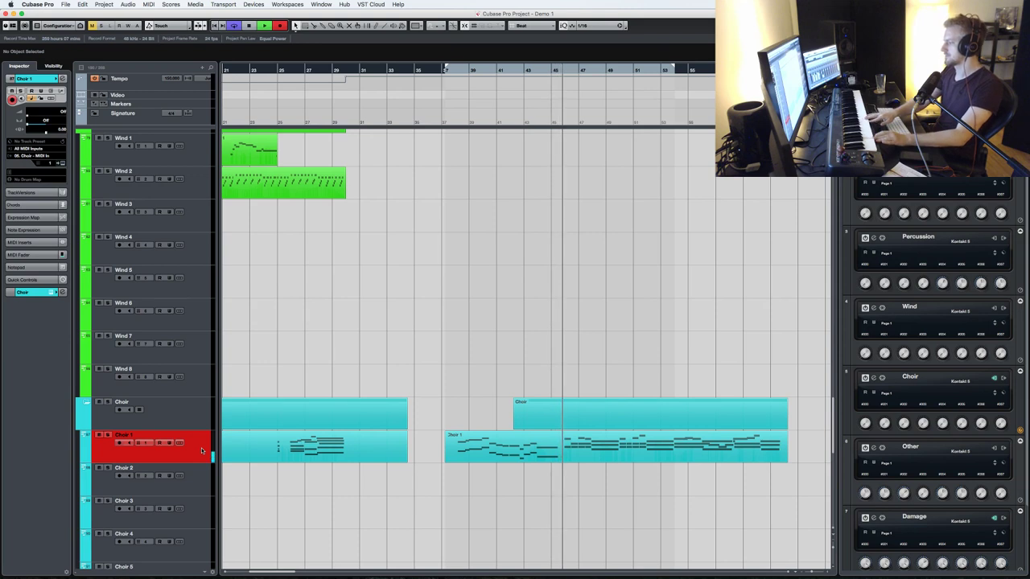
{"action": "key", "text": "space"}
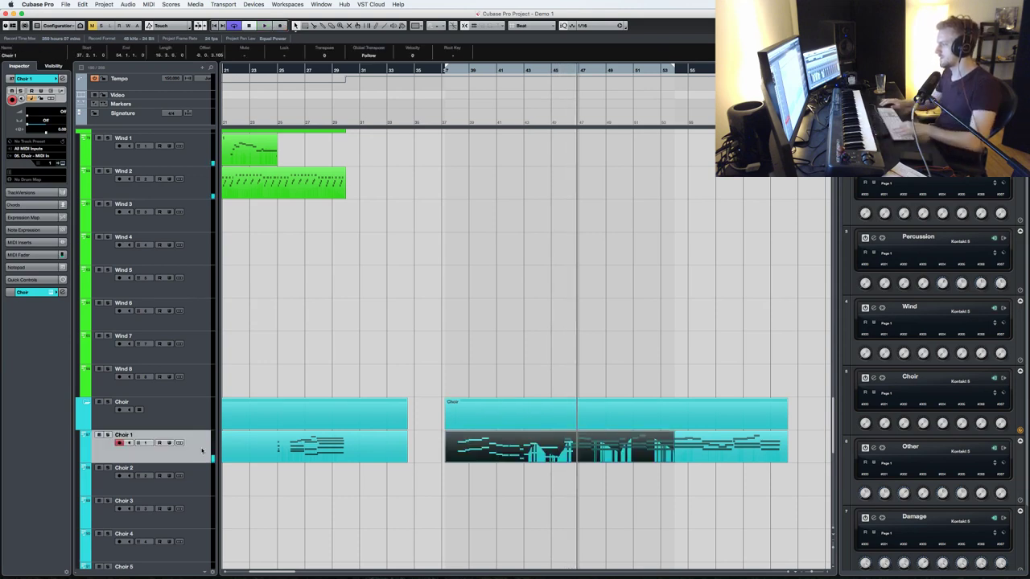
- Restore the deleted Choir 1 take, split it at bar 45 beat 4, and delete the portion after the split
{"action": "key", "text": "Delete"}
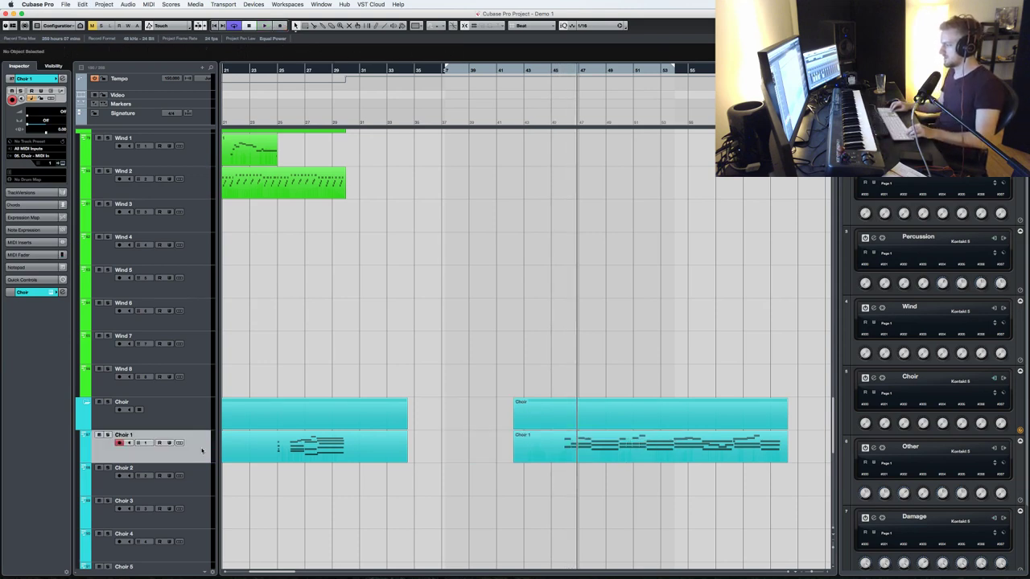
{"action": "key", "text": "super+z"}
{"action": "key", "text": "3"}
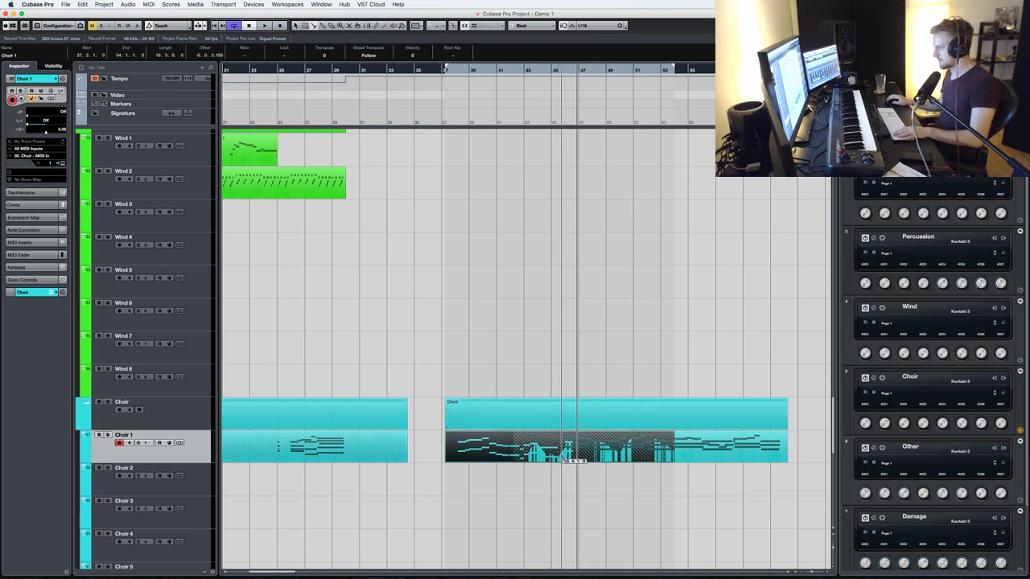
{"action": "left_click", "coordinate": [562, 456]}
{"action": "key", "text": "Delete"}
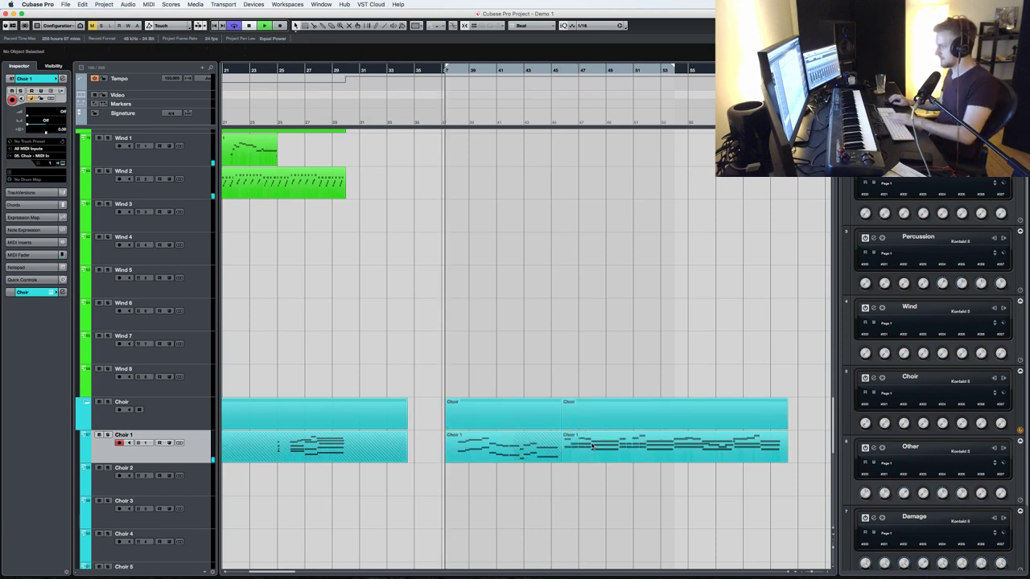
- In the Key Editor, raise the Choir 1 notes from about mid-bar 40 onward by an octave, audition the part, and close the editor
{"action": "double_click", "coordinate": [534, 453]}
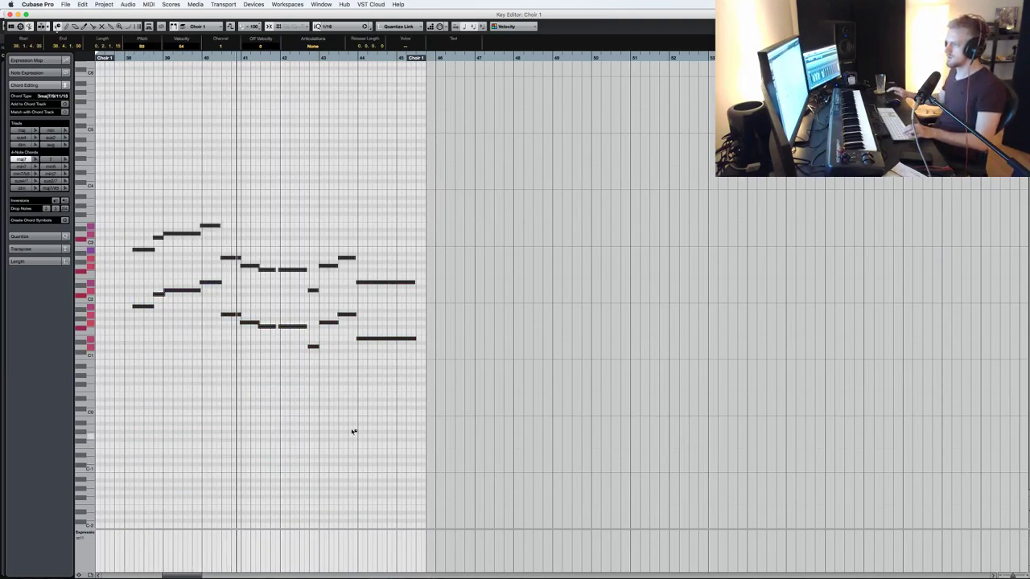
{"action": "left_click", "coordinate": [141, 207]}
{"action": "left_click_drag", "start_coordinate": [140, 207], "coordinate": [116, 169]}
{"action": "key", "text": "shift+Down"}
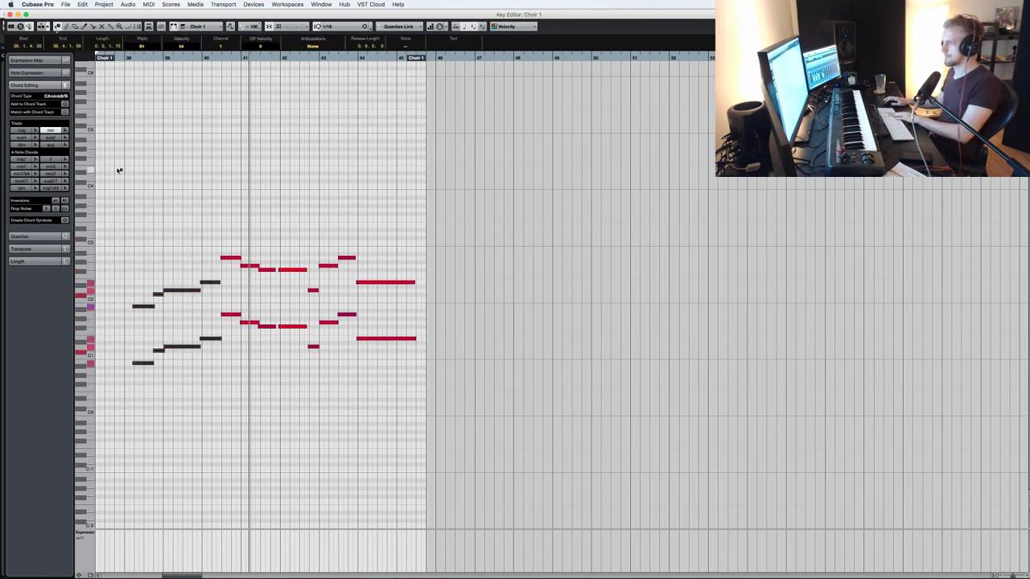
{"action": "key", "text": "ctrl+shift+z"}
{"action": "key", "text": "space"}
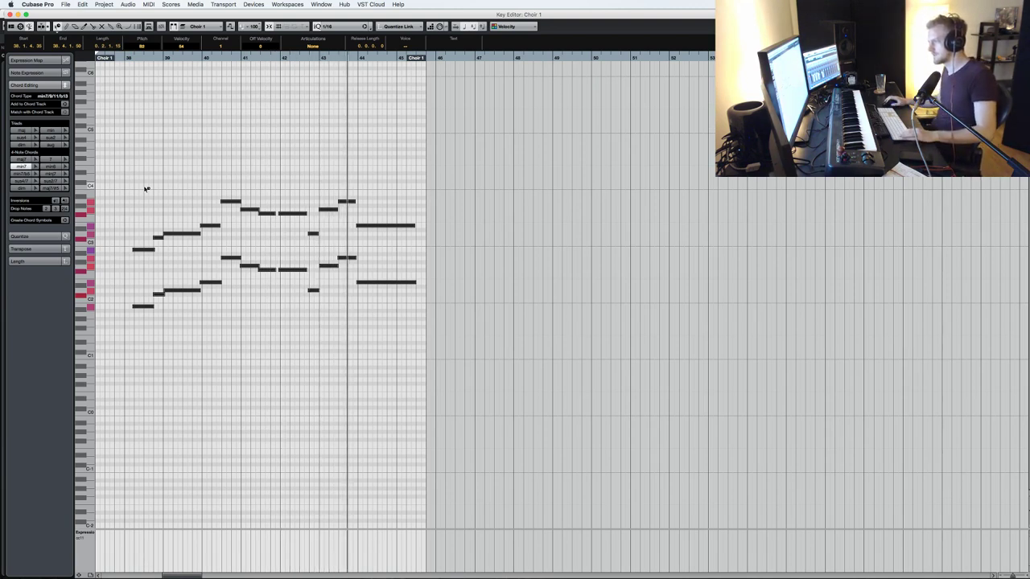
{"action": "key", "text": "Return"}
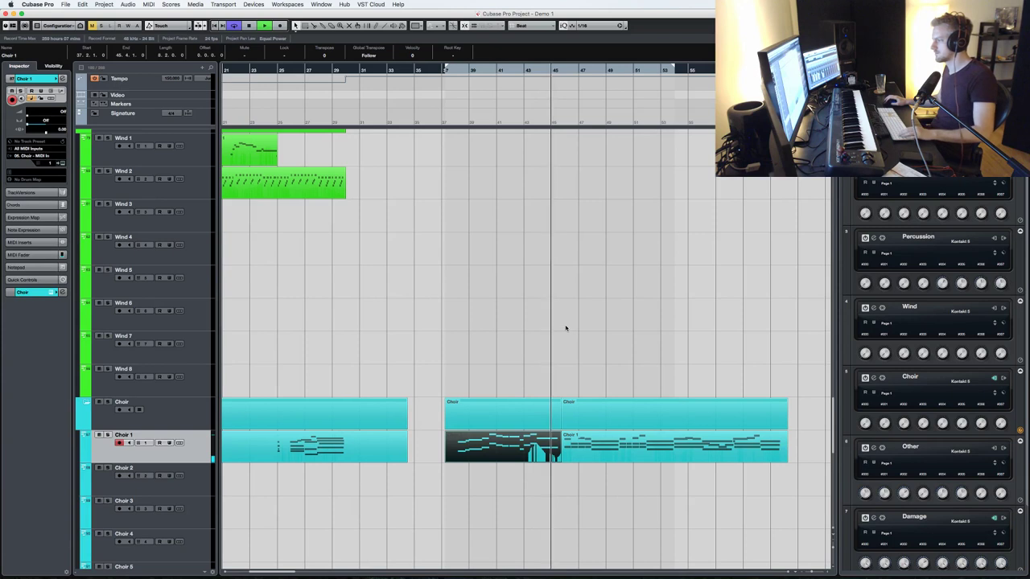
- Play back the climax and check the Strings 4 part in the Key Editor, looking over the other track groups
{"action": "key", "text": "4"}
{"action": "left_click", "coordinate": [548, 450]}
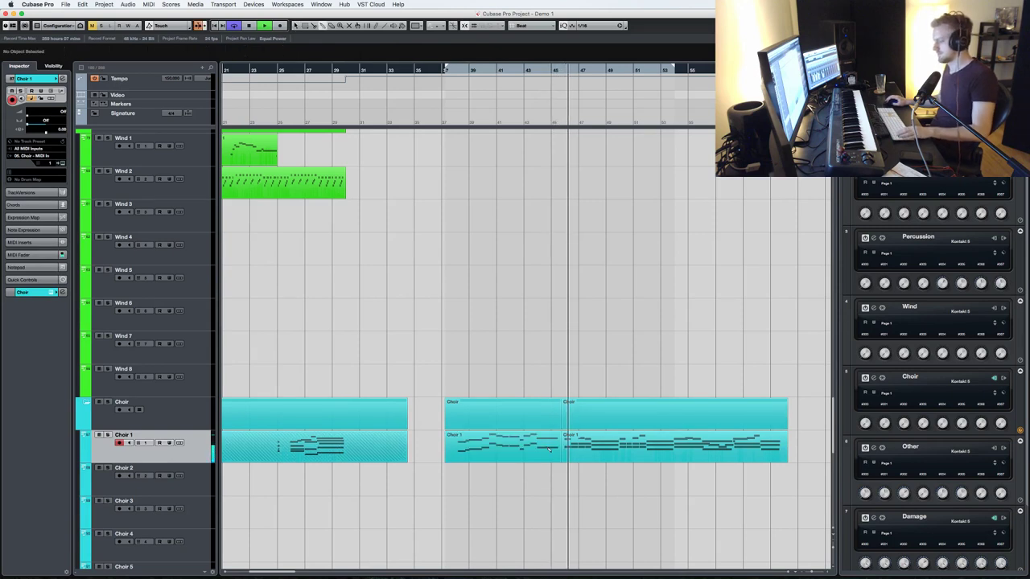
{"action": "scroll", "coordinate": [559, 337], "scroll_direction": "down", "scroll_amount": 10}
{"action": "left_click", "coordinate": [538, 285]}
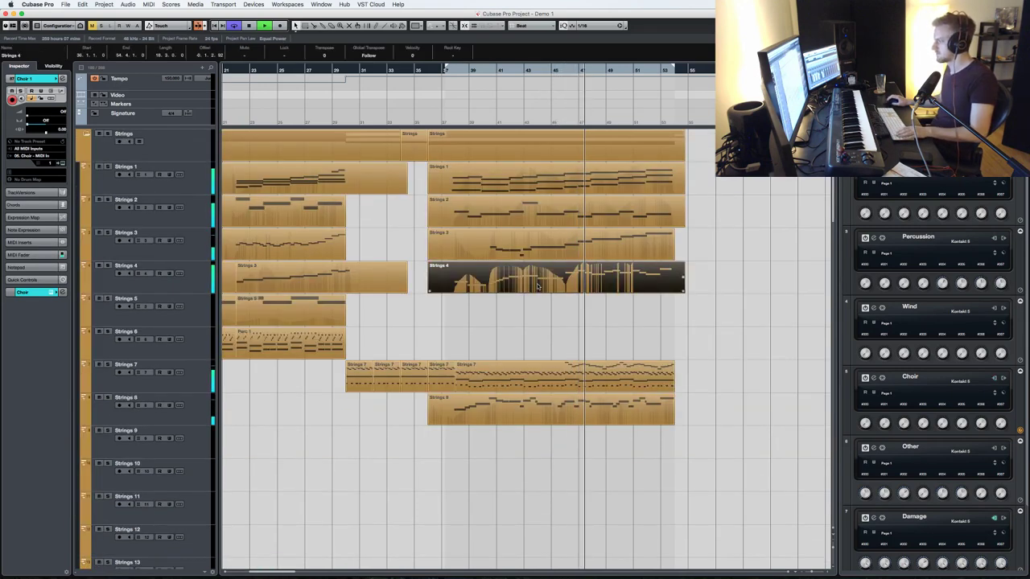
{"action": "double_click", "coordinate": [538, 286]}
{"action": "left_click_drag", "start_coordinate": [479, 303], "coordinate": [484, 307]}
{"action": "key", "text": "Return"}
{"action": "scroll", "coordinate": [517, 324], "scroll_direction": "up", "scroll_amount": 10}
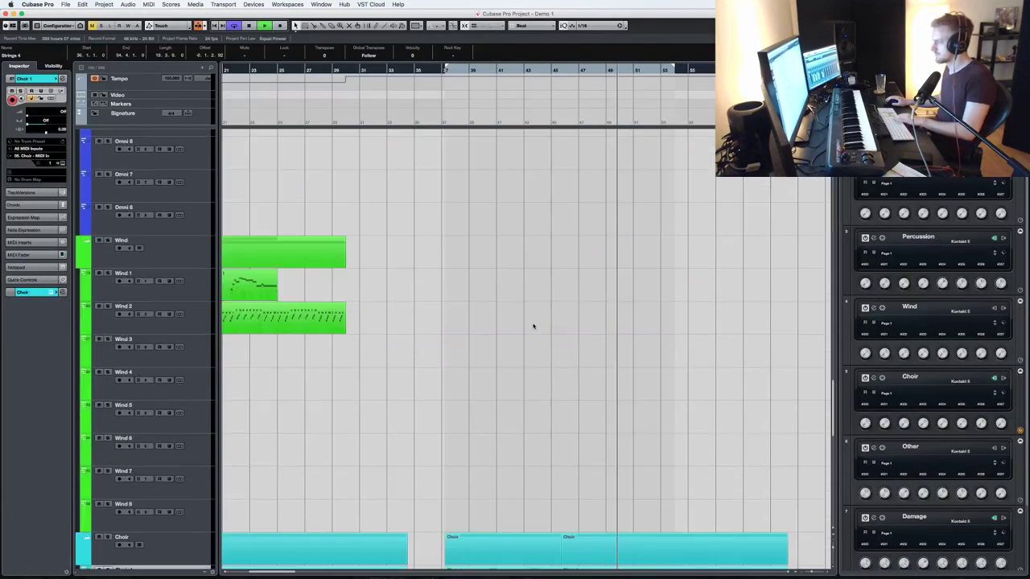
{"action": "scroll", "coordinate": [533, 326], "scroll_direction": "down", "scroll_amount": 10}
{"action": "scroll", "coordinate": [536, 324], "scroll_direction": "up", "scroll_amount": 10}
{"action": "scroll", "coordinate": [575, 353], "scroll_direction": "down", "scroll_amount": 10}
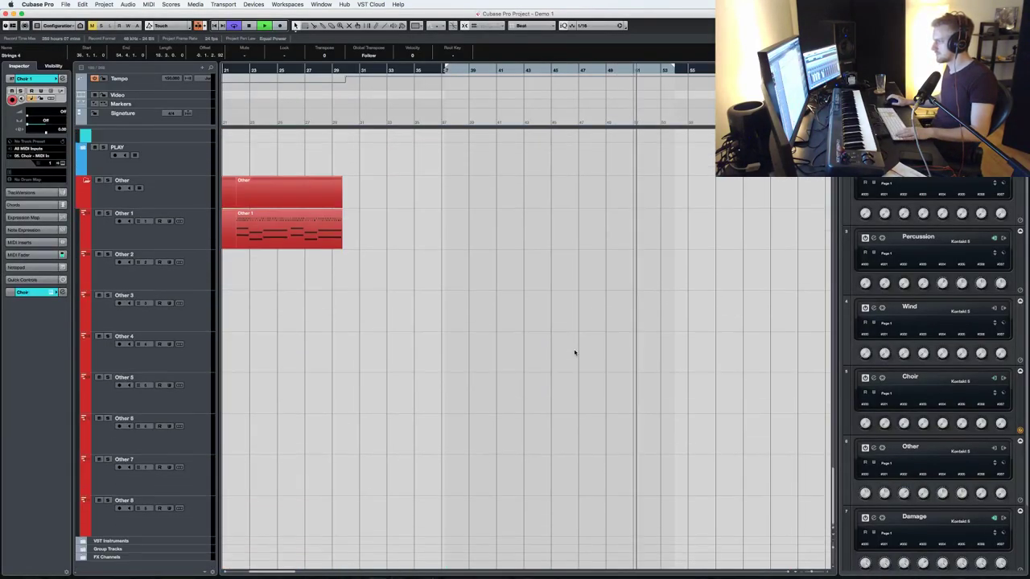
{"action": "scroll", "coordinate": [577, 354], "scroll_direction": "up", "scroll_amount": 10}
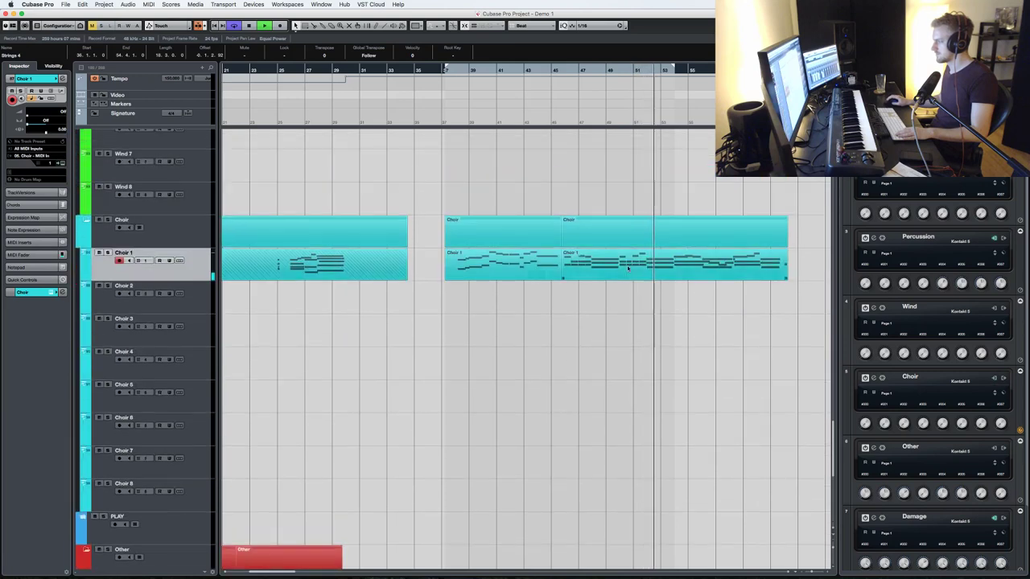
- Examine the Choir 1 part that begins around bar 45 and the Strings 8 part in the Key Editor during playback
{"action": "double_click", "coordinate": [629, 269]}
{"action": "key", "text": "super+a"}
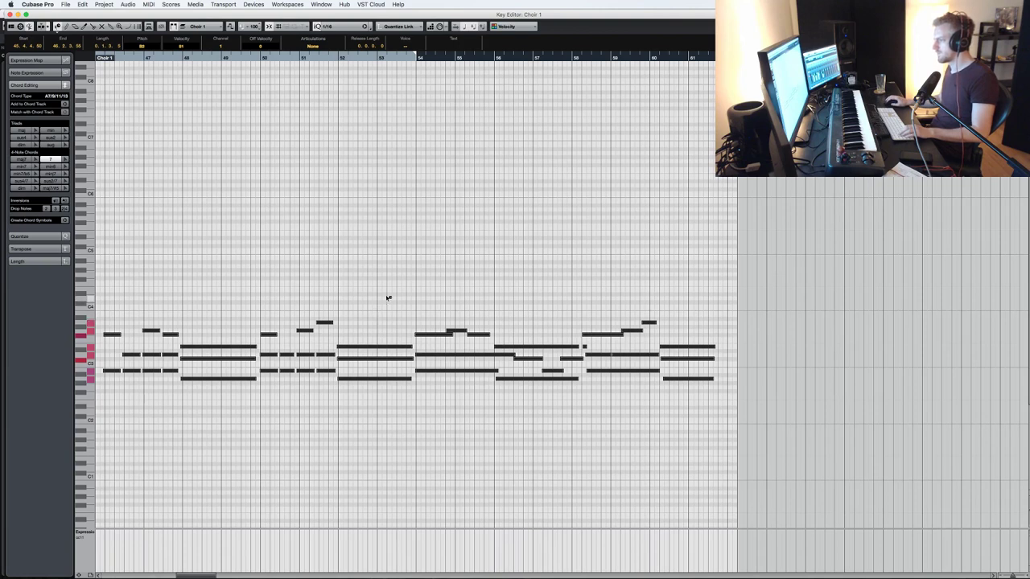
{"action": "key", "text": "Return"}
{"action": "scroll", "coordinate": [391, 294], "scroll_direction": "up", "scroll_amount": 1}
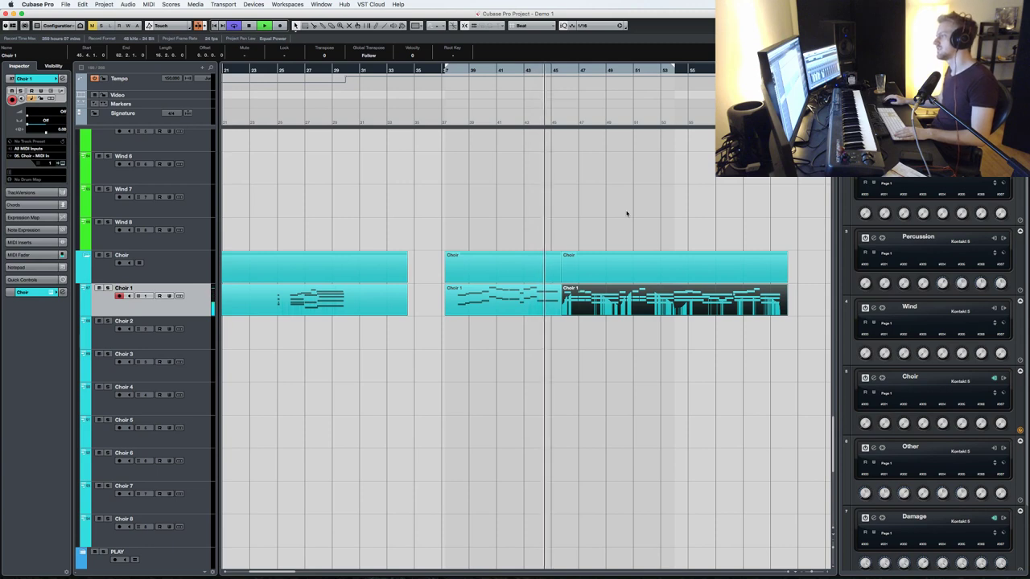
{"action": "scroll", "coordinate": [555, 223], "scroll_direction": "up", "scroll_amount": 15}
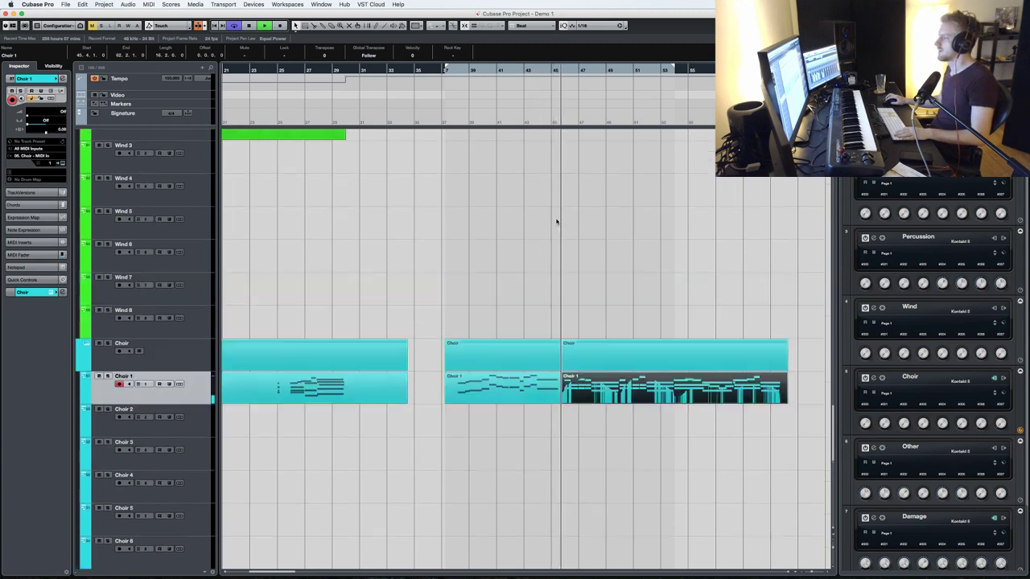
{"action": "double_click", "coordinate": [558, 225]}
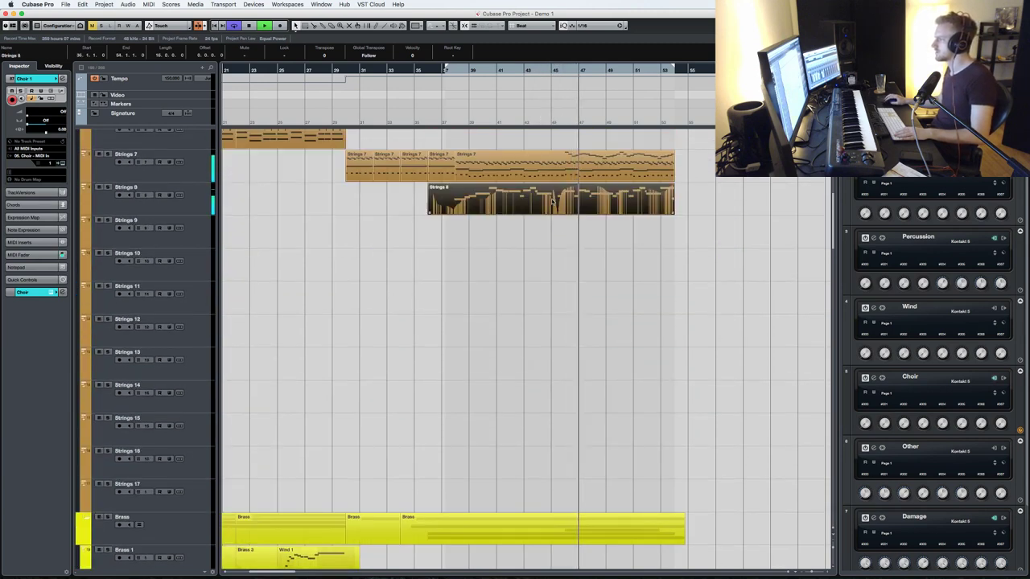
{"action": "left_click_drag", "start_coordinate": [444, 289], "coordinate": [463, 293]}
{"action": "key", "text": "Return"}
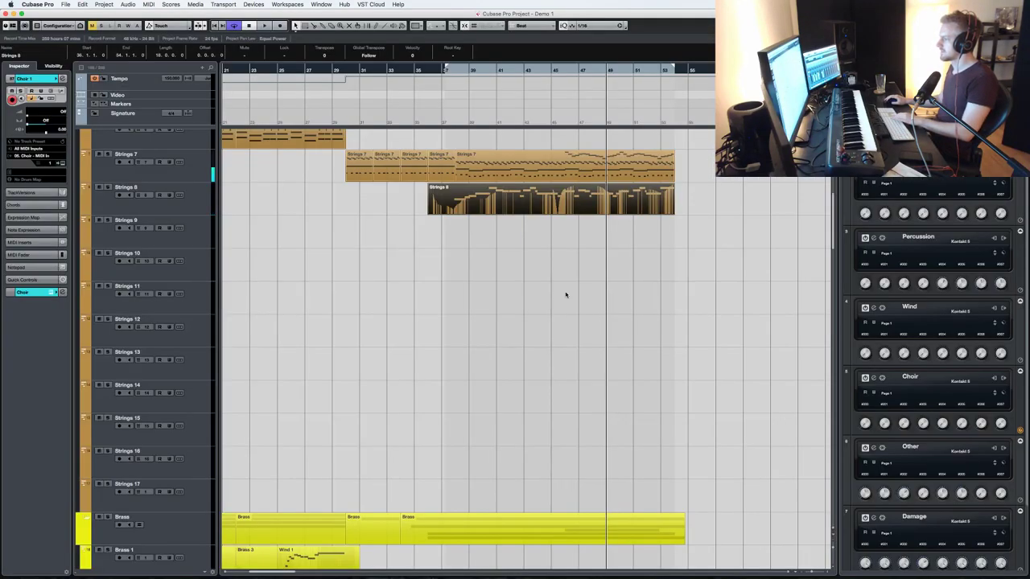
- For the Brass 8 track, load Metropolis Ark 1's Horns a9 Legato into the Brass Kontakt rack and close the instrument window
{"action": "scroll", "coordinate": [576, 294], "scroll_direction": "down", "scroll_amount": 15}
{"action": "scroll", "coordinate": [576, 294], "scroll_direction": "up", "scroll_amount": 12}
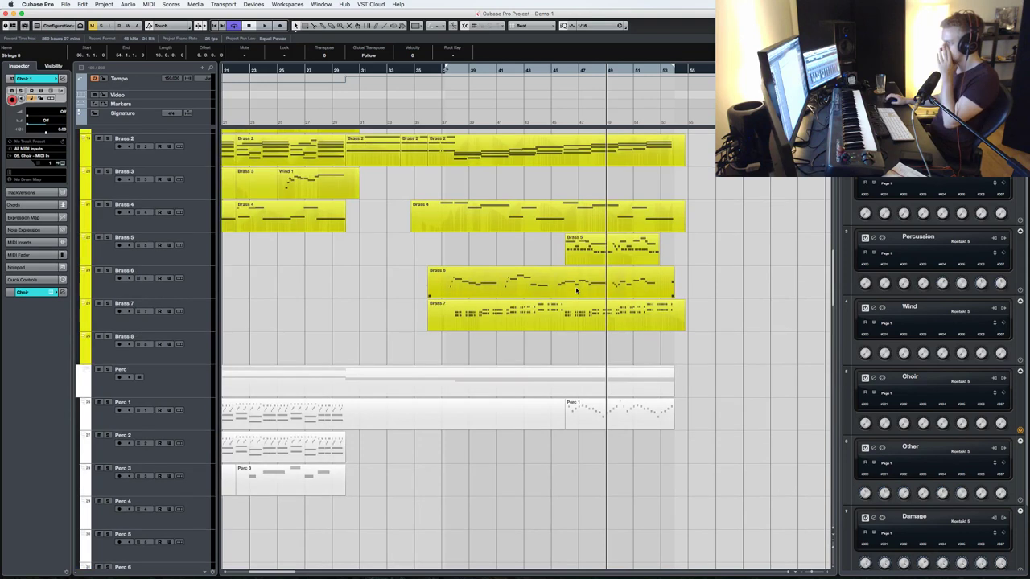
{"action": "left_click", "coordinate": [197, 357]}
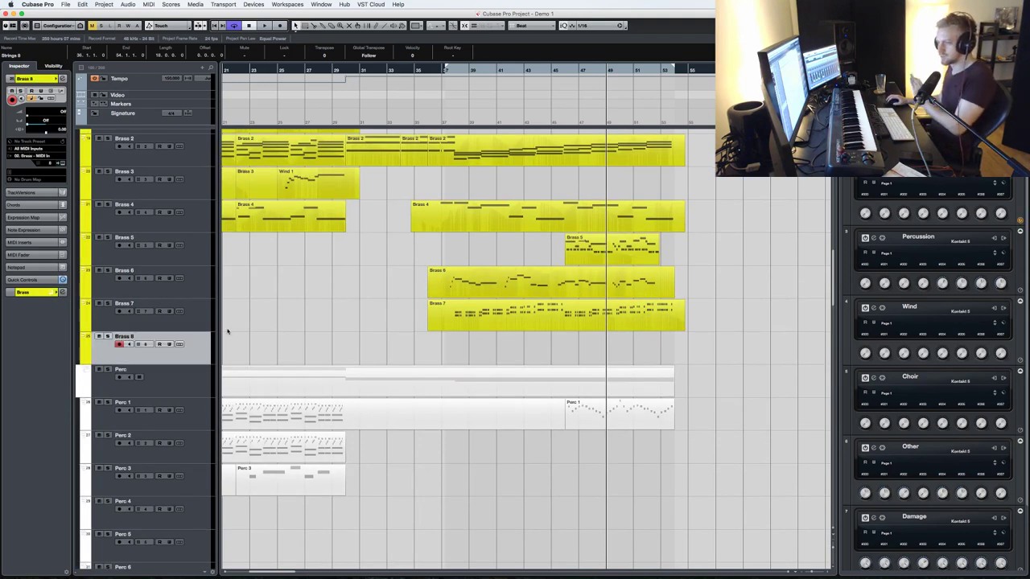
{"action": "scroll", "coordinate": [610, 308], "scroll_direction": "down", "scroll_amount": 10}
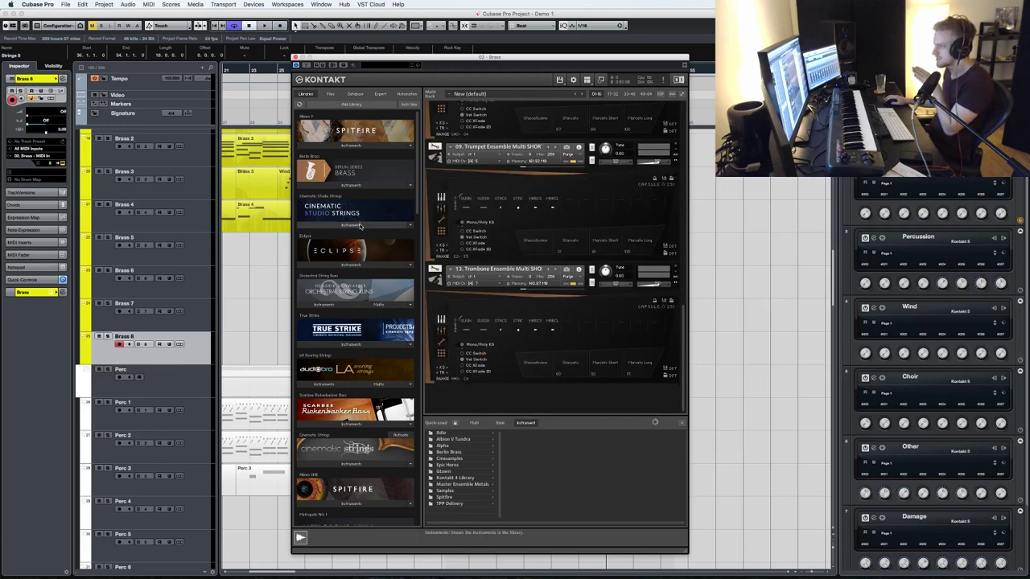
{"action": "scroll", "coordinate": [358, 322], "scroll_direction": "down", "scroll_amount": 3}
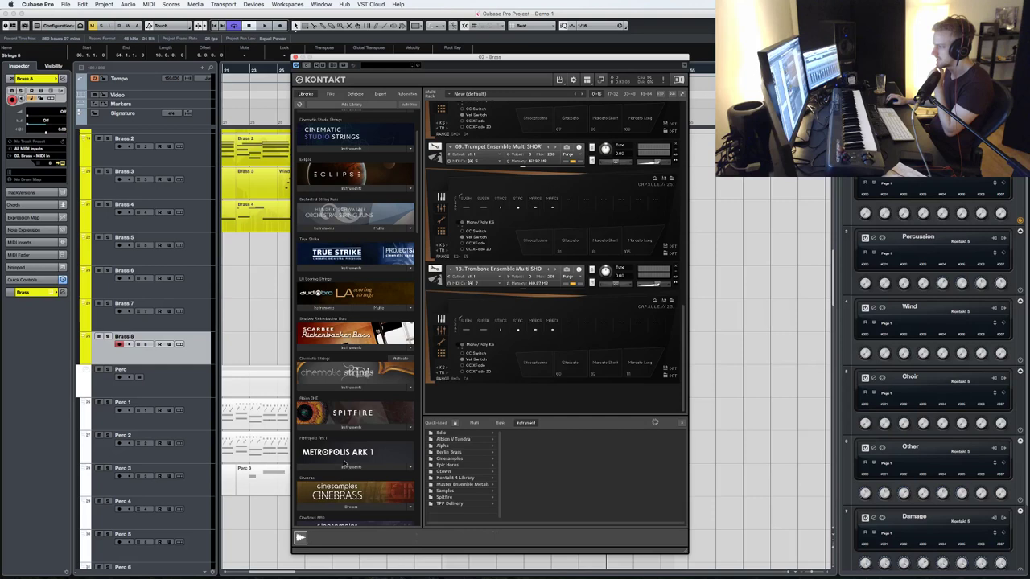
{"action": "left_click", "coordinate": [345, 465]}
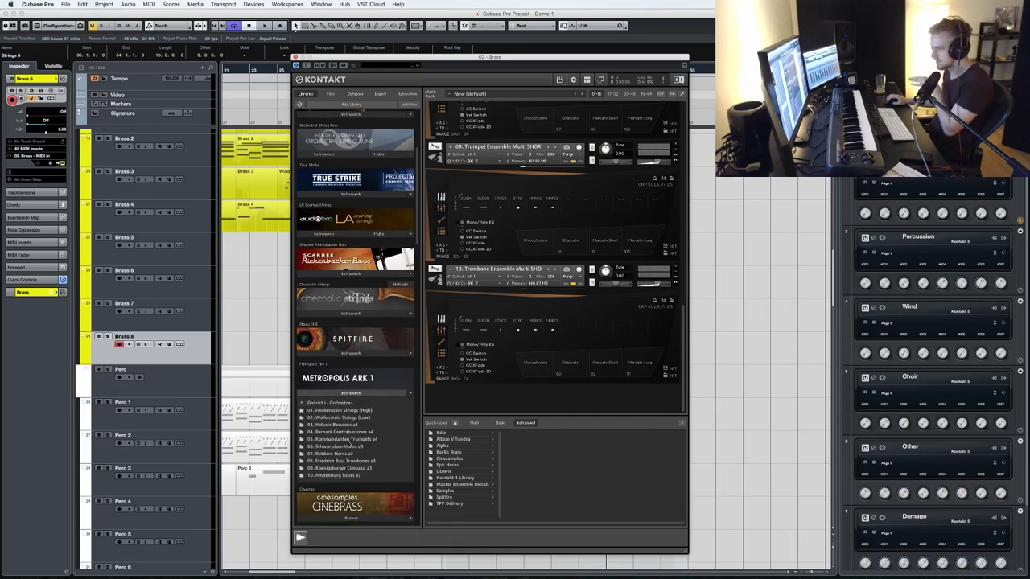
{"action": "left_click", "coordinate": [350, 450]}
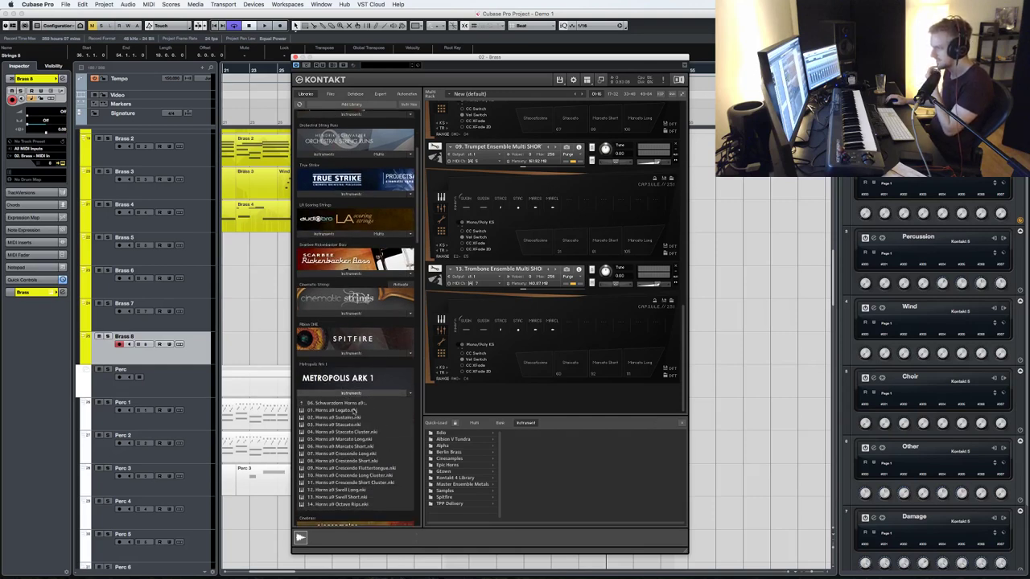
{"action": "double_click", "coordinate": [354, 411]}
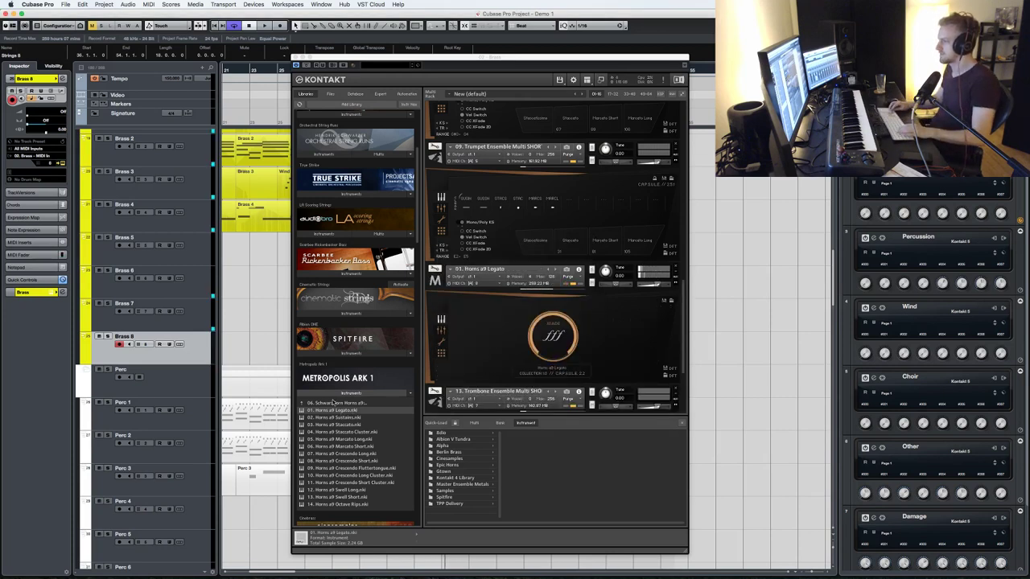
{"action": "left_click", "coordinate": [296, 63]}
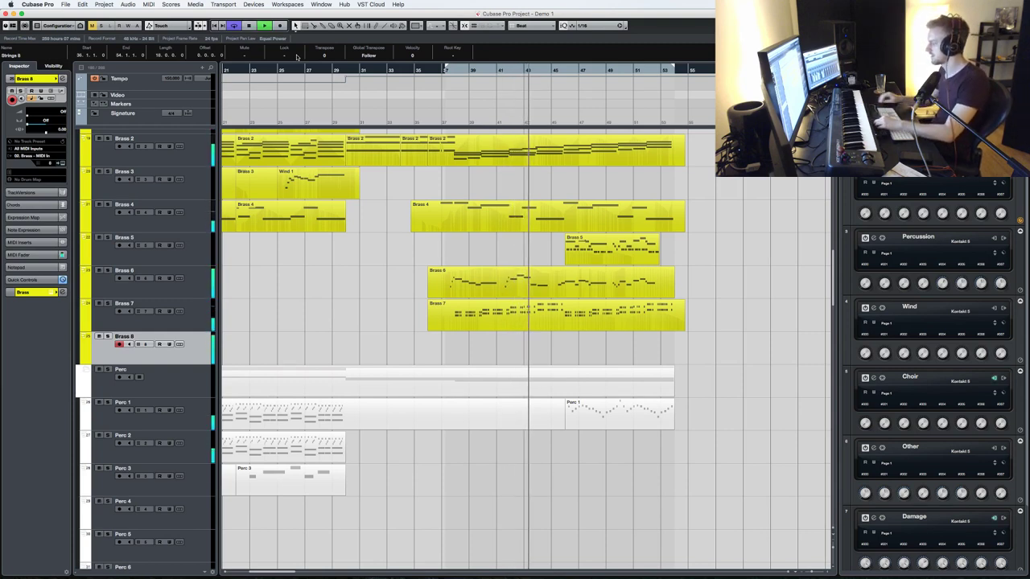
- Try recording a horn line on Brass 8 from about bar 45, and discard the take
{"action": "key", "text": "KP_Multiply"}
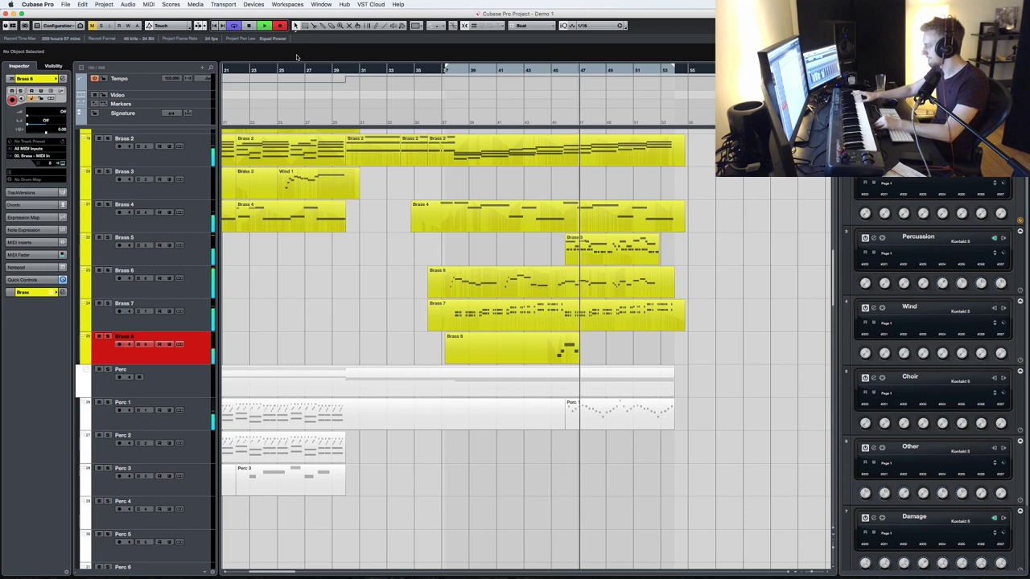
{"action": "key", "text": "space"}
{"action": "key", "text": "BackSpace"}
{"action": "key", "text": "KP_Subtract"}
{"action": "key", "text": "space"}
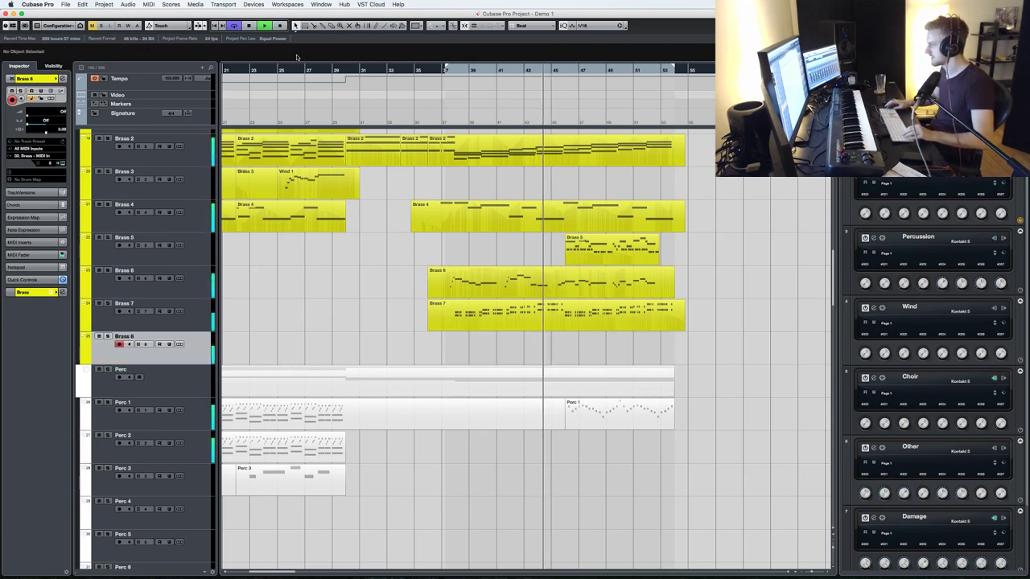
{"action": "key", "text": "space"}
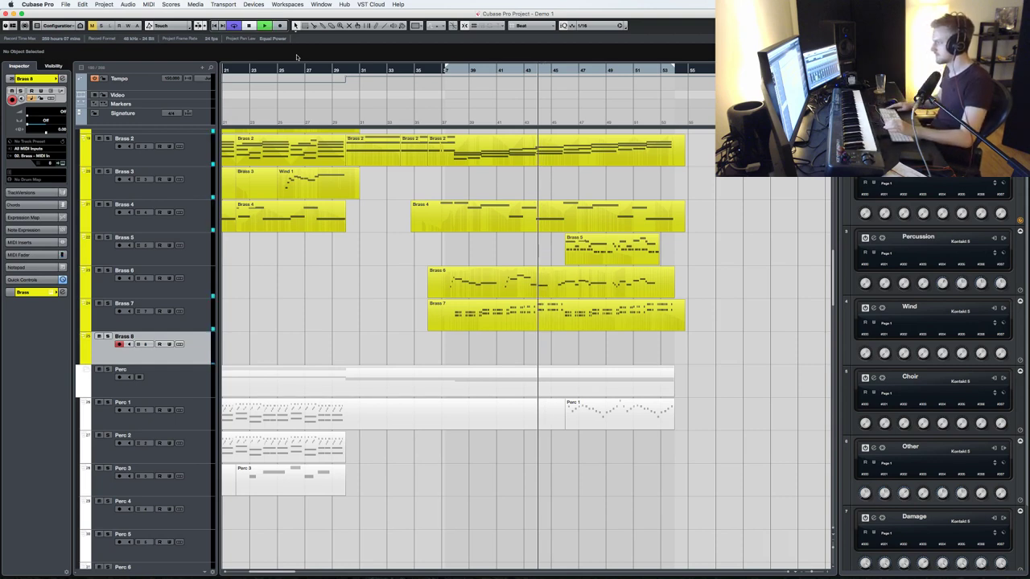
- Try two more takes of the Brass 8 horn line from about bar 45, deleting each one
{"action": "key", "text": "KP_Multiply"}
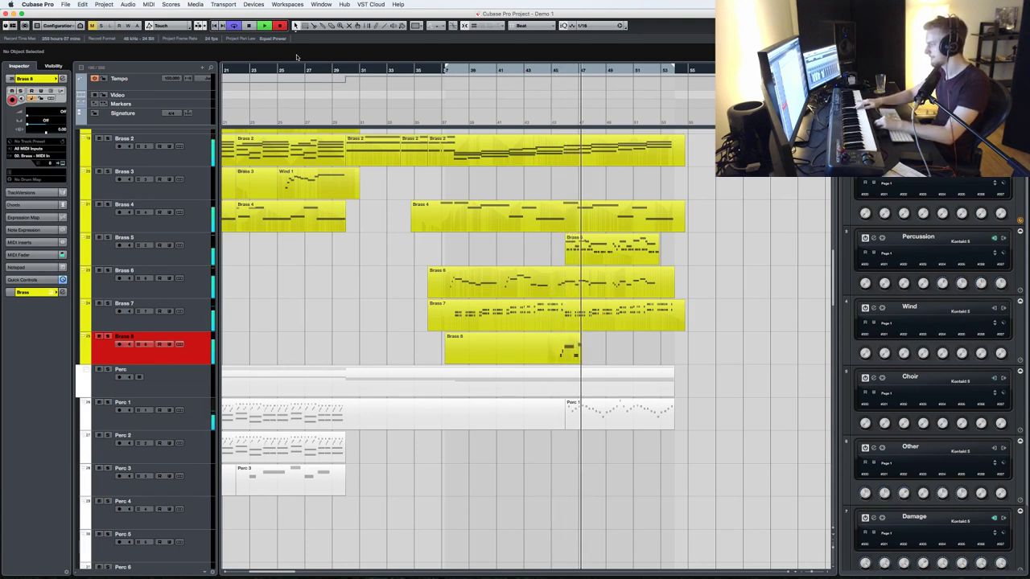
{"action": "key", "text": "*"}
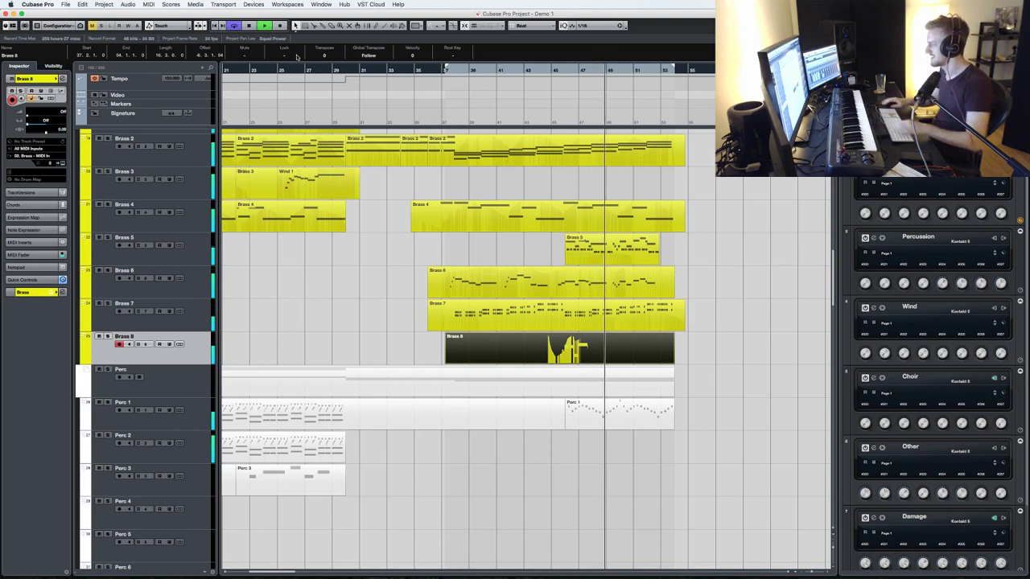
{"action": "key", "text": "space"}
{"action": "key", "text": "Delete"}
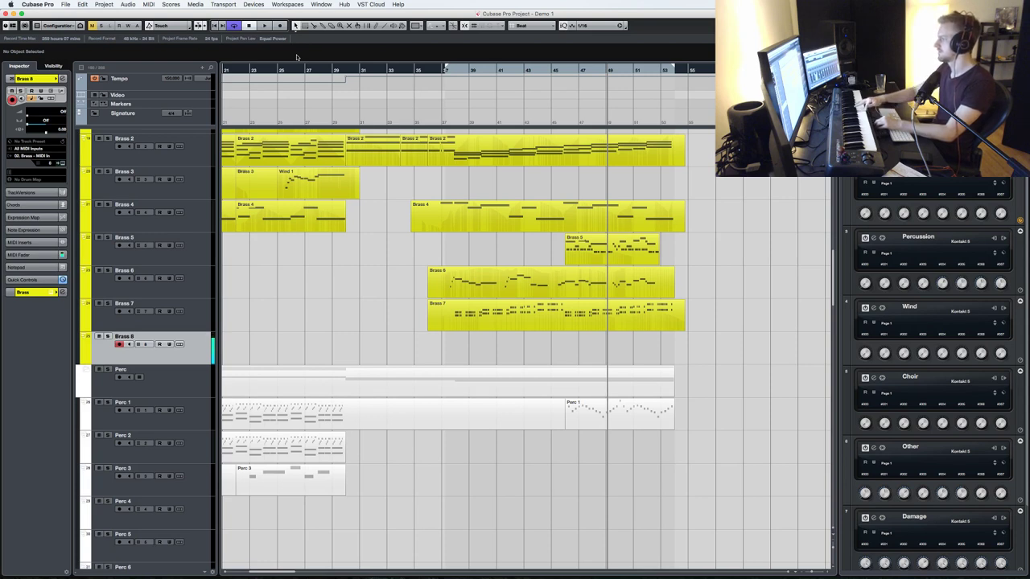
{"action": "key", "text": "KP_Multiply"}
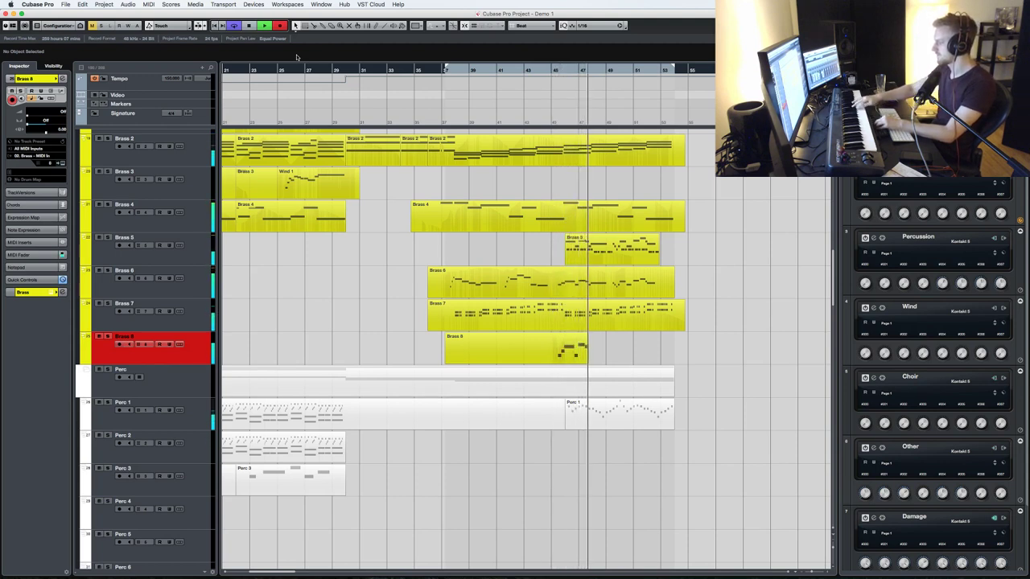
{"action": "key", "text": "KP_Multiply"}
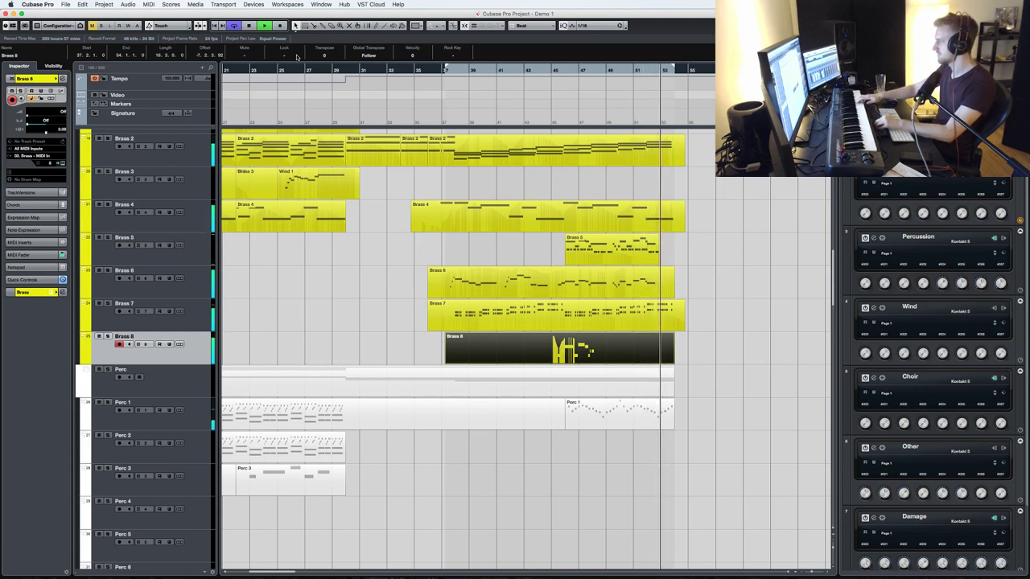
{"action": "key", "text": "space"}
{"action": "key", "text": "Delete"}
{"action": "key", "text": "KP_Subtract"}
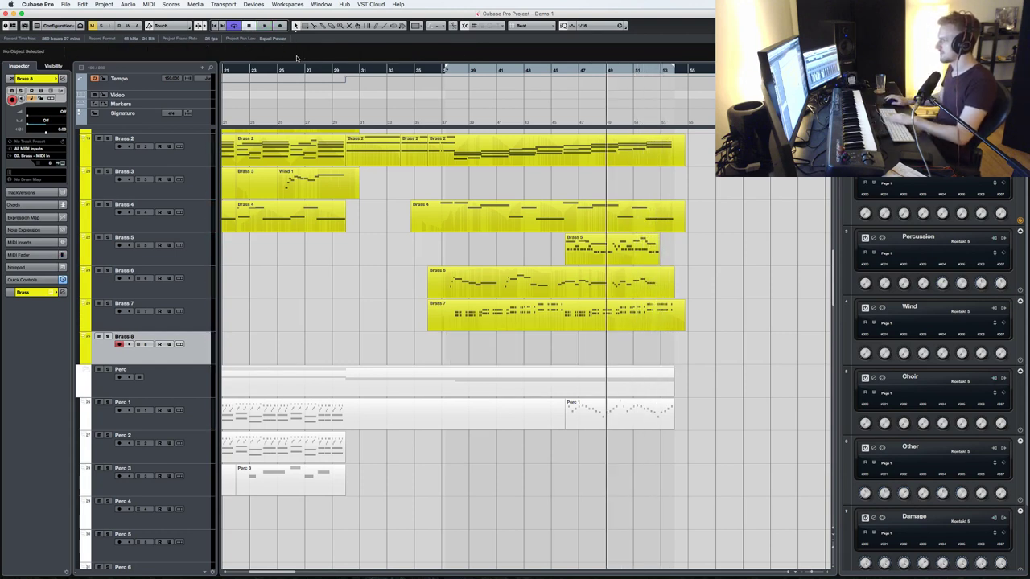
- Solo the Brass folder track and play the brass section from around bar 44
{"action": "scroll", "coordinate": [127, 171], "scroll_direction": "up", "scroll_amount": 5}
{"action": "left_click", "coordinate": [109, 386]}
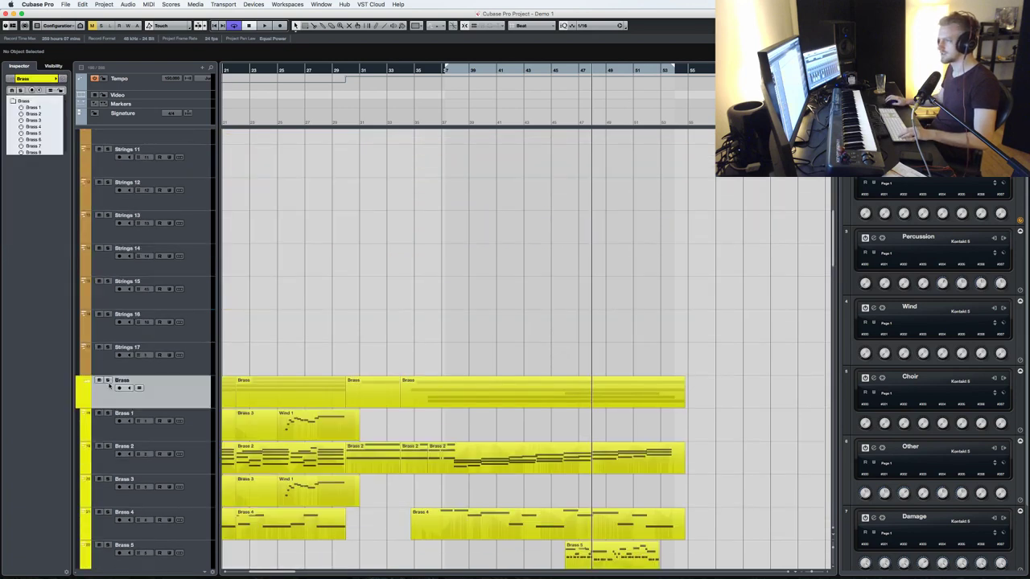
{"action": "scroll", "coordinate": [402, 374], "scroll_direction": "down", "scroll_amount": 2}
{"action": "key", "text": "KP_Multiply"}
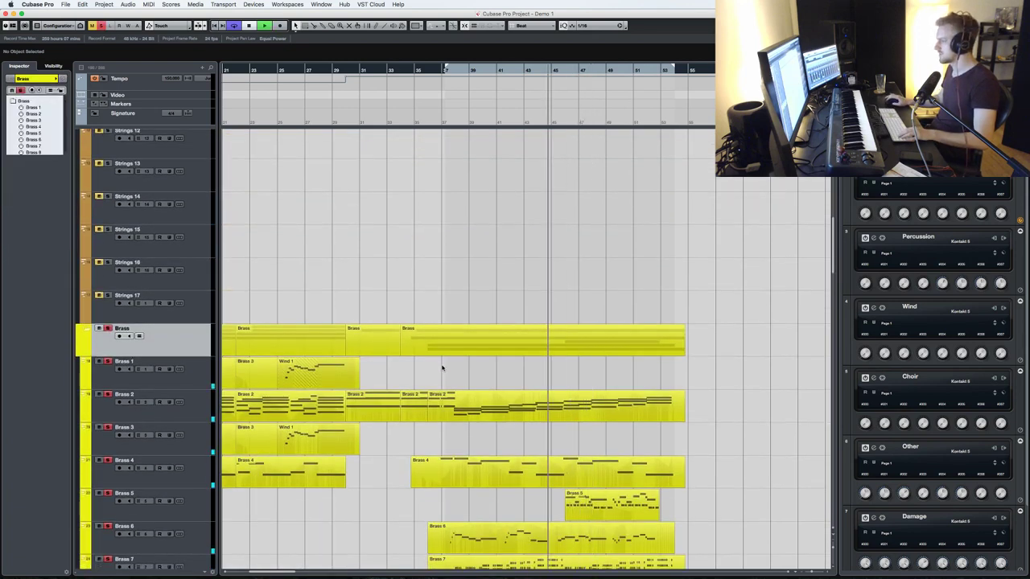
- Try recording from about bar 45 with the Brass folder track selected
{"action": "scroll", "coordinate": [445, 364], "scroll_direction": "down", "scroll_amount": 5}
{"action": "key", "text": "space"}
{"action": "key", "text": "KP_Multiply"}
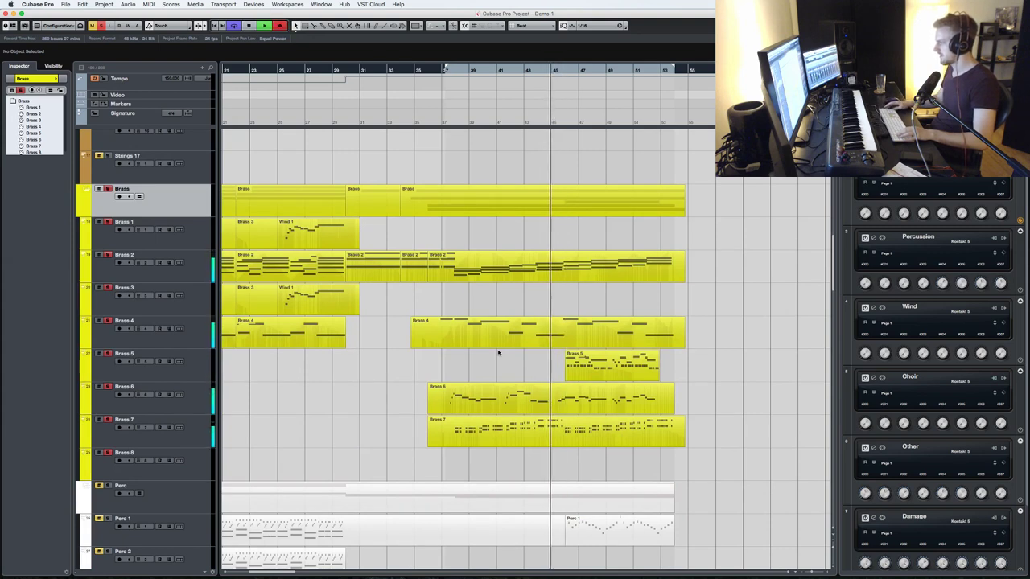
{"action": "key", "text": "space"}
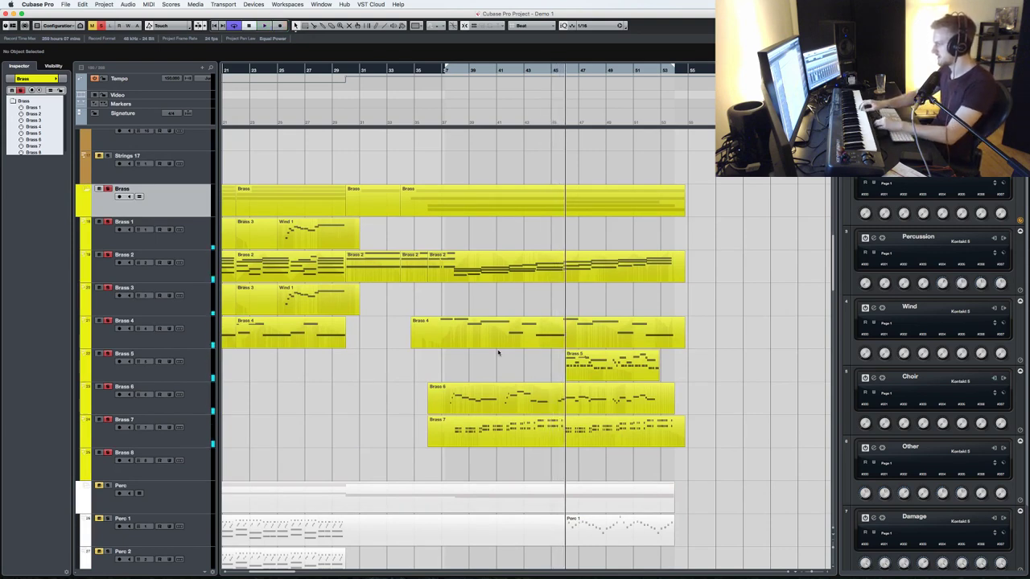
{"action": "key", "text": "KP_Subtract"}
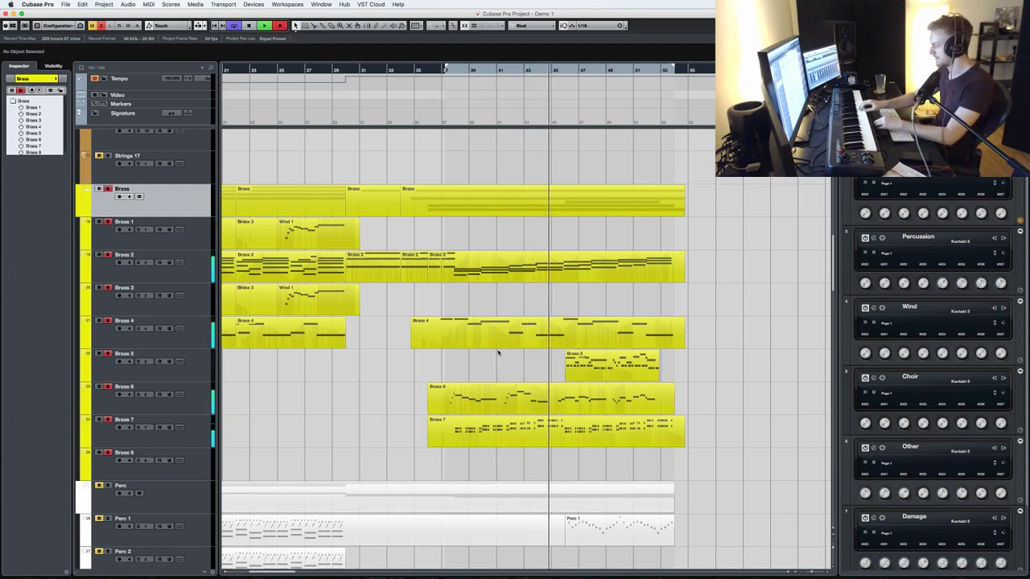
{"action": "key", "text": "space"}
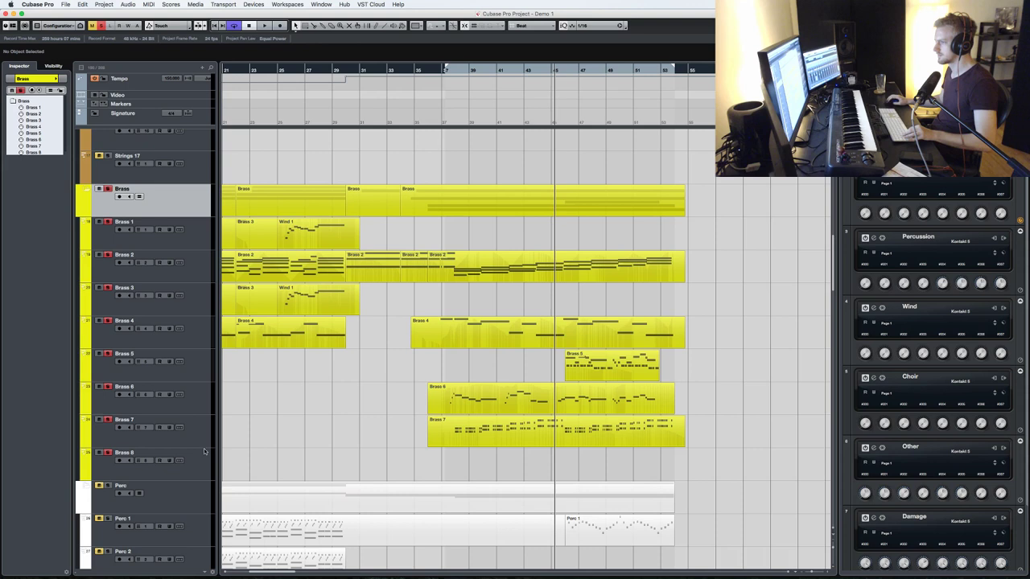
- Record another take of the horn line on Brass 8 from about bar 45
{"action": "left_click", "coordinate": [194, 465]}
{"action": "key", "text": "KP_Subtract"}
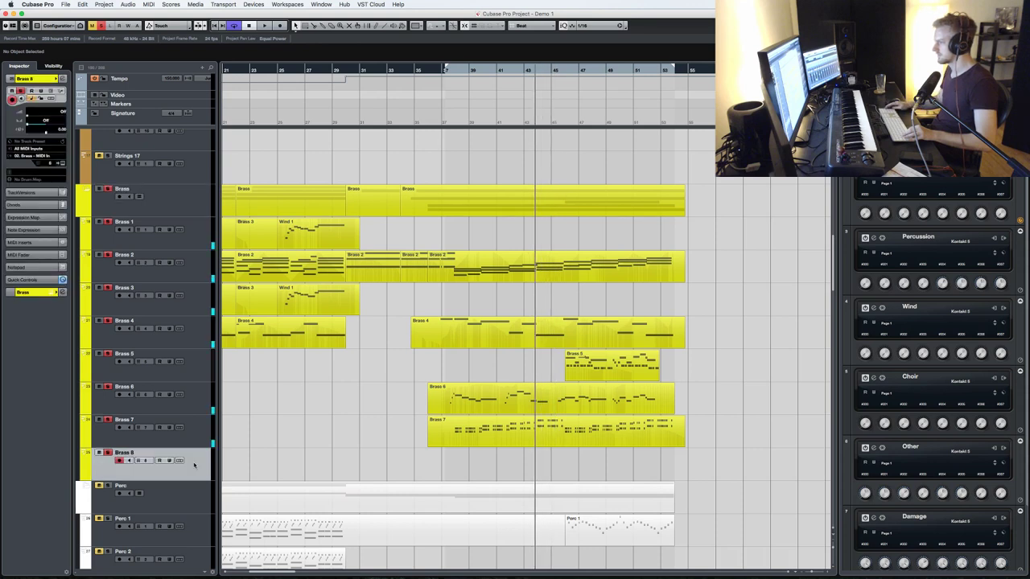
{"action": "key", "text": "KP_Multiply"}
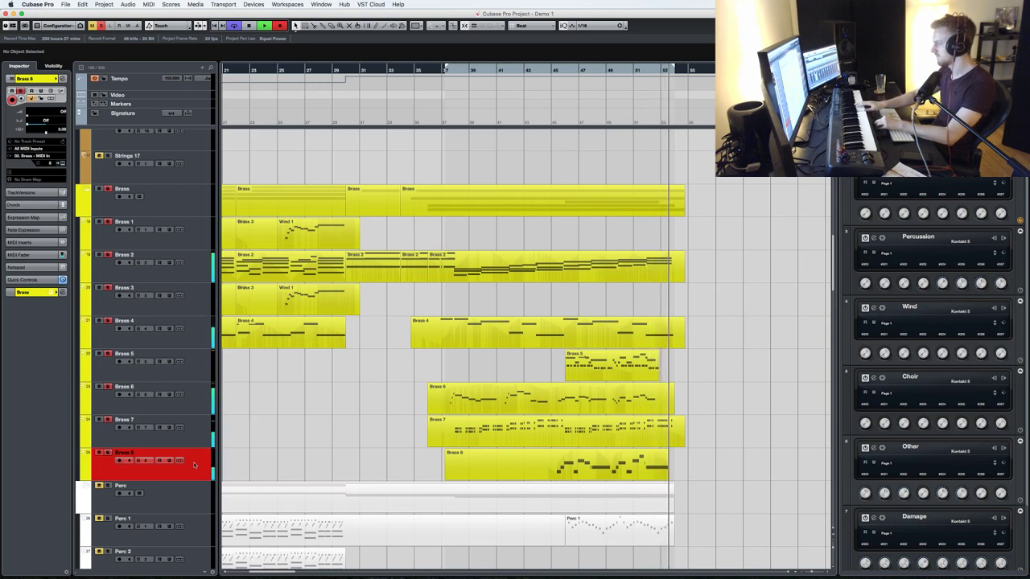
{"action": "key", "text": "space"}
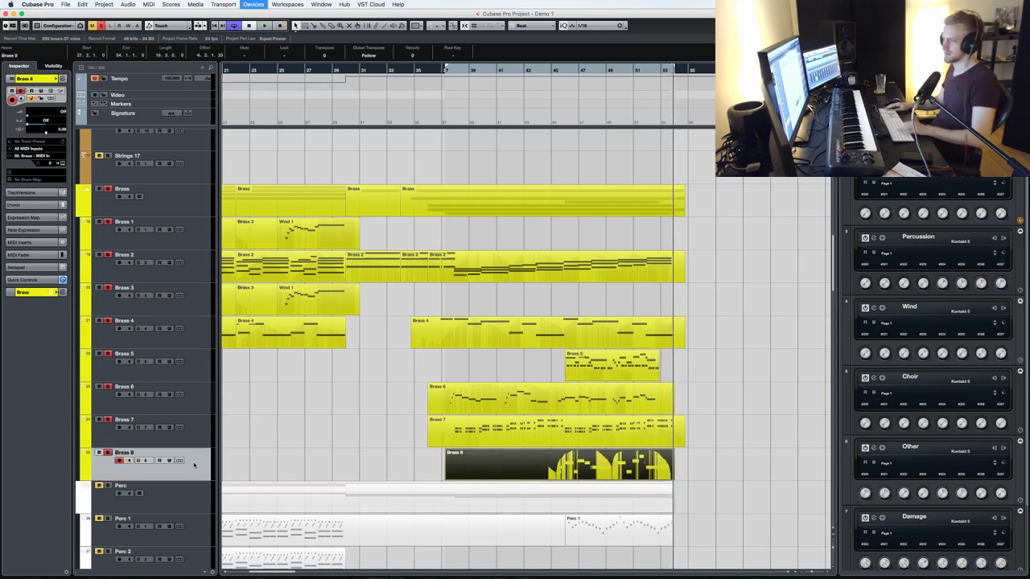
- Play back the recorded Brass 8 take, check its notes in the Key Editor, and delete the take
{"action": "key", "text": "F11"}
{"action": "key", "text": "F11"}
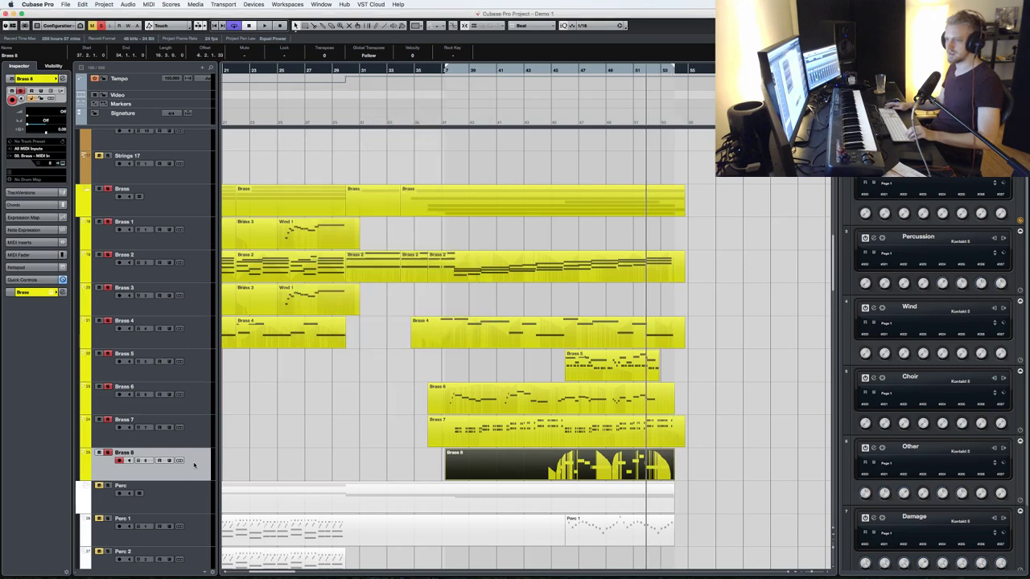
{"action": "key", "text": "space"}
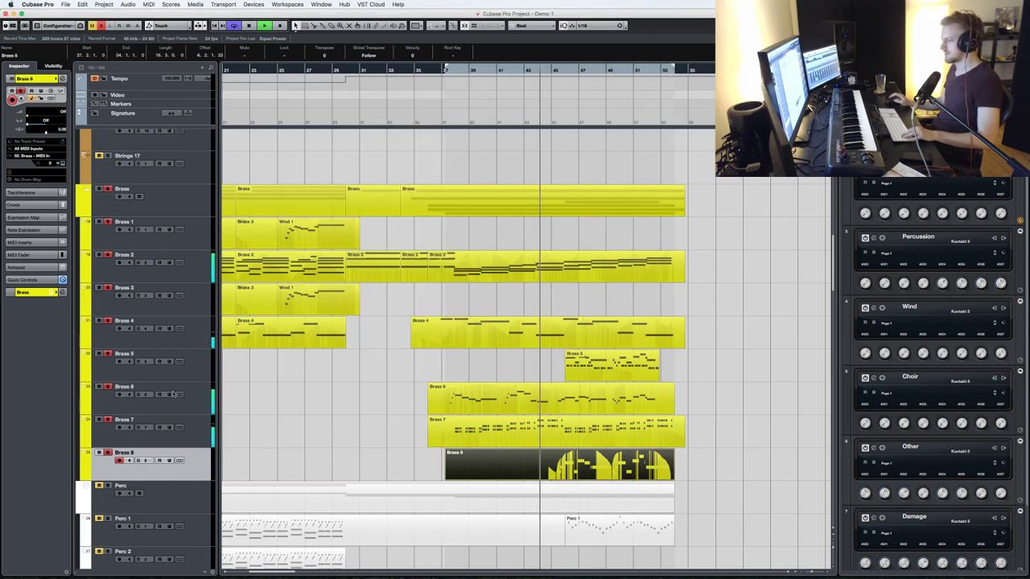
{"action": "double_click", "coordinate": [510, 450]}
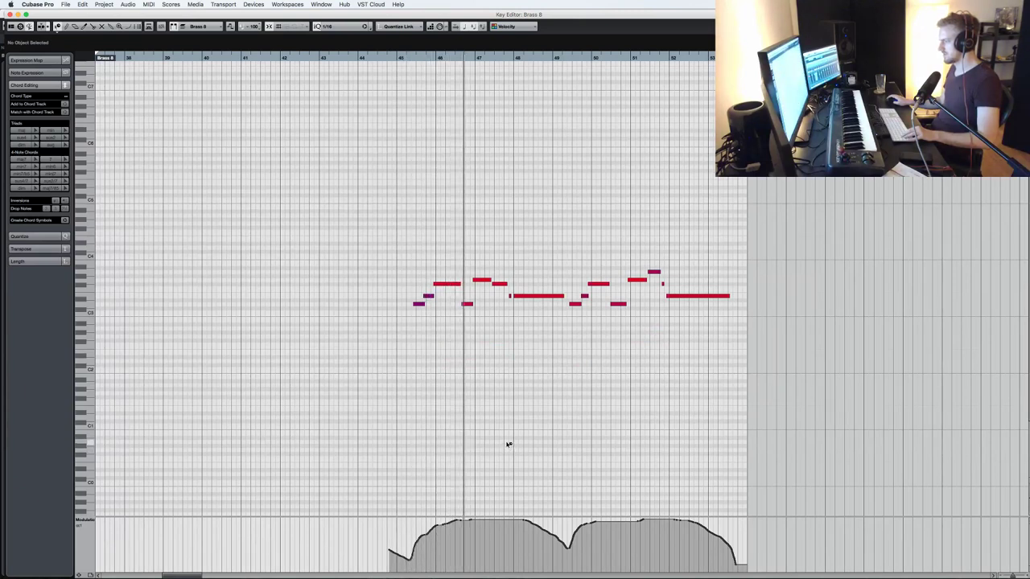
{"action": "key", "text": "Return"}
{"action": "key", "text": "Delete"}
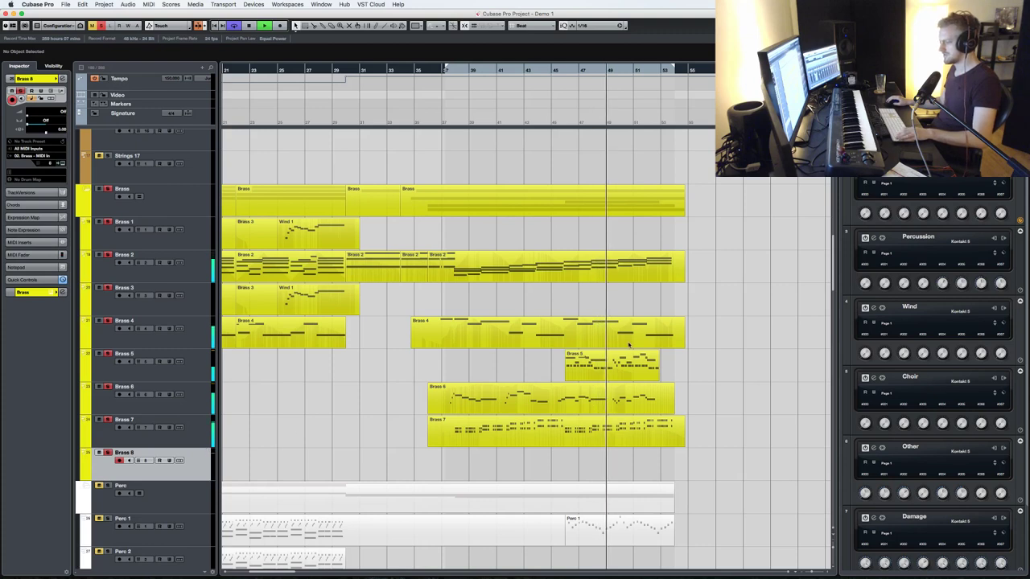
- Look through the brass instruments loaded in the Kontakt rack for Brass 8, then close the rack
{"action": "key", "text": "e"}
{"action": "scroll", "coordinate": [640, 339], "scroll_direction": "down", "scroll_amount": 5}
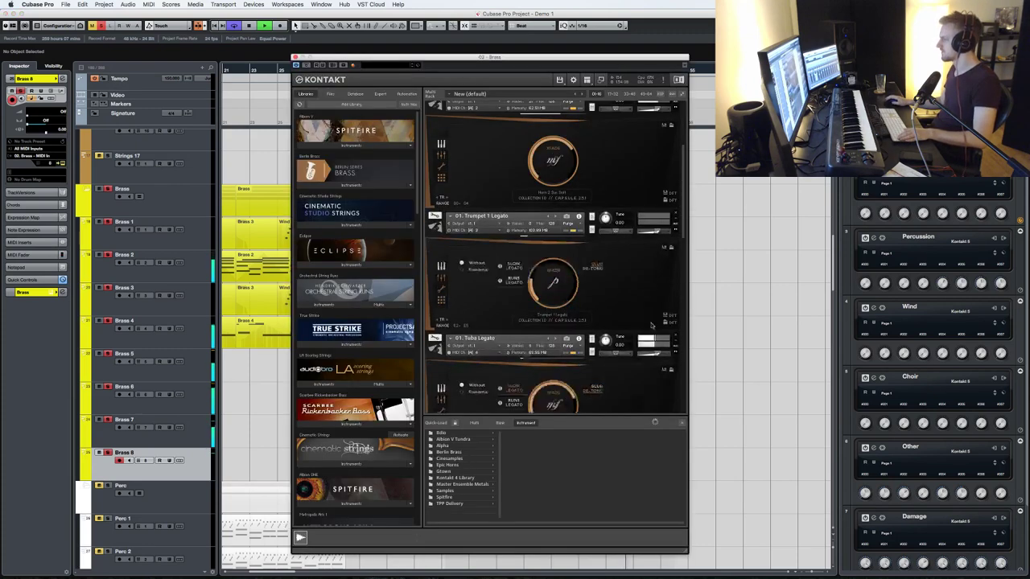
{"action": "scroll", "coordinate": [650, 339], "scroll_direction": "down", "scroll_amount": 3}
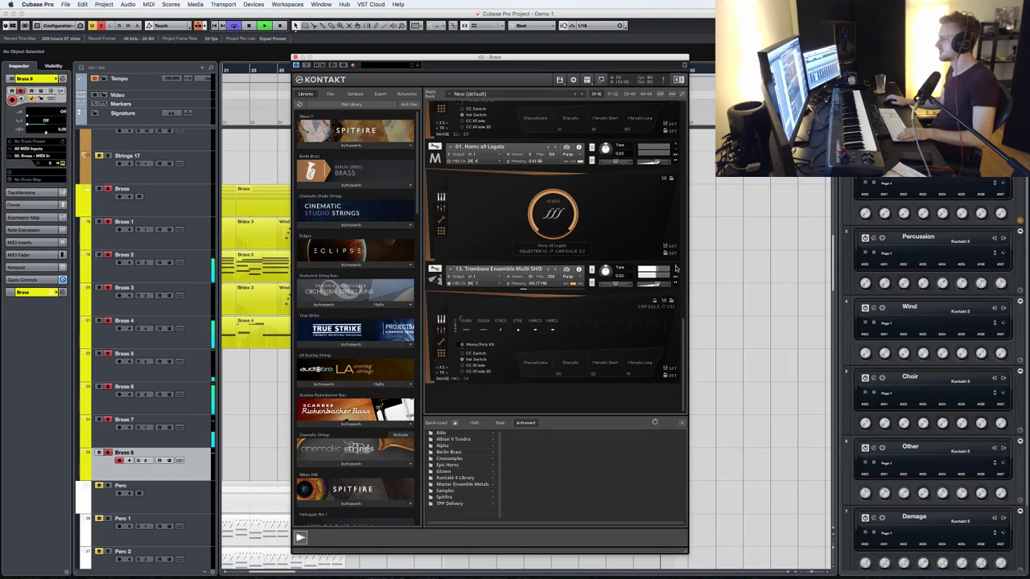
{"action": "scroll", "coordinate": [665, 257], "scroll_direction": "up", "scroll_amount": 2}
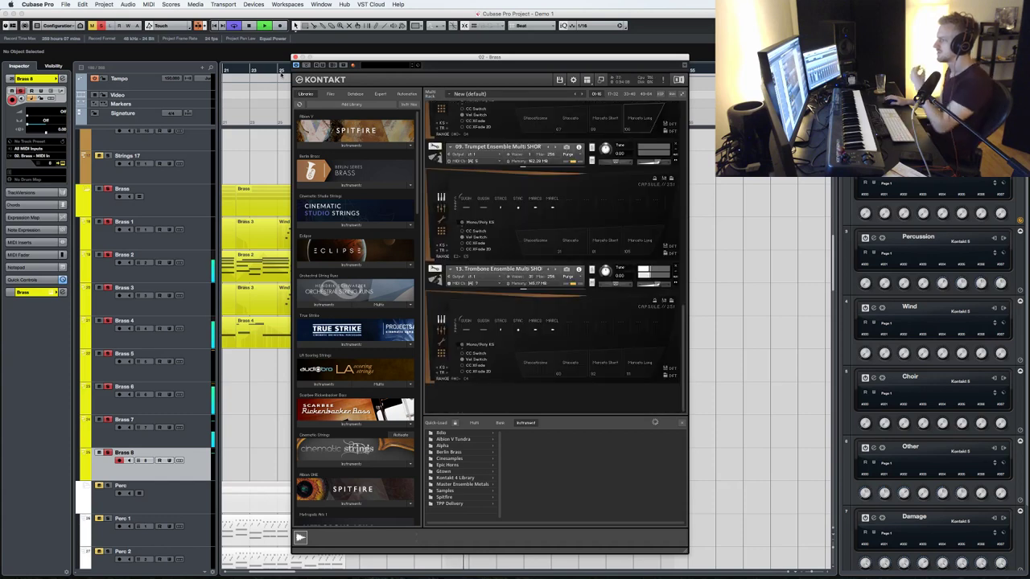
{"action": "left_click", "coordinate": [296, 58]}
- Copy the long Strings 7 part starting at bar 38 to Strings 9, deleting all its notes except the short low ones
{"action": "scroll", "coordinate": [400, 228], "scroll_direction": "down", "scroll_amount": 10}
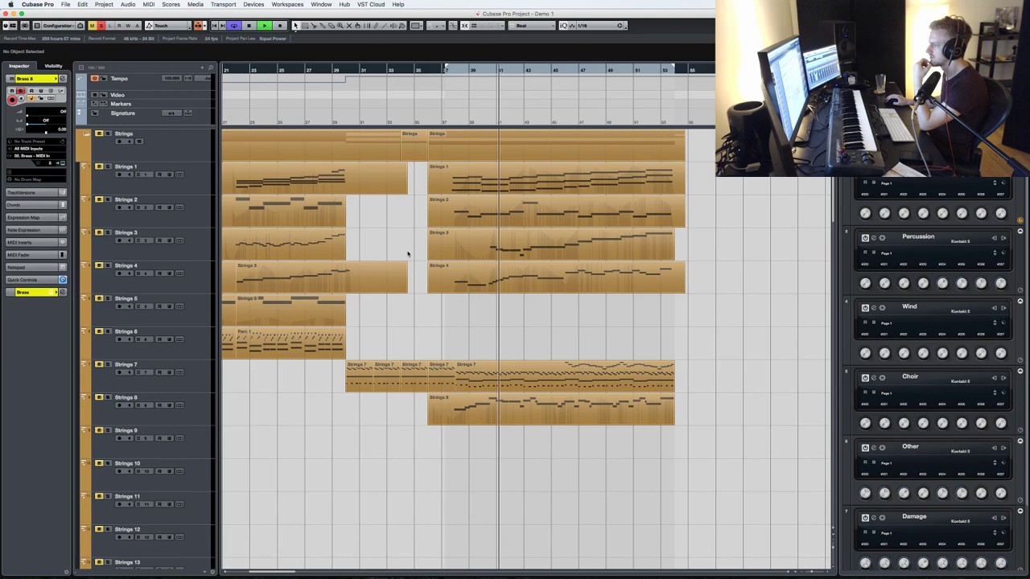
{"action": "left_click_drag", "start_coordinate": [483, 383], "coordinate": [481, 447]}
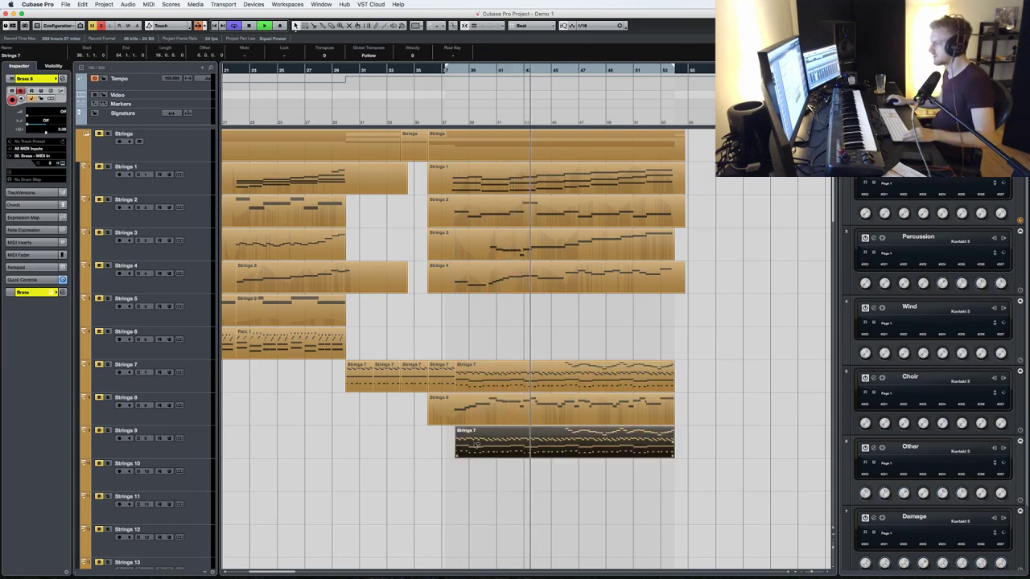
{"action": "double_click", "coordinate": [477, 444]}
{"action": "left_click_drag", "start_coordinate": [780, 371], "coordinate": [78, 104]}
{"action": "key", "text": "Delete"}
{"action": "key", "text": "Return"}
- Load the 04. Strings Low Spiccato 8va instrument from Metropolis Ark 1 into the Strings Kontakt rack for Strings 9
{"action": "left_click", "coordinate": [191, 445]}
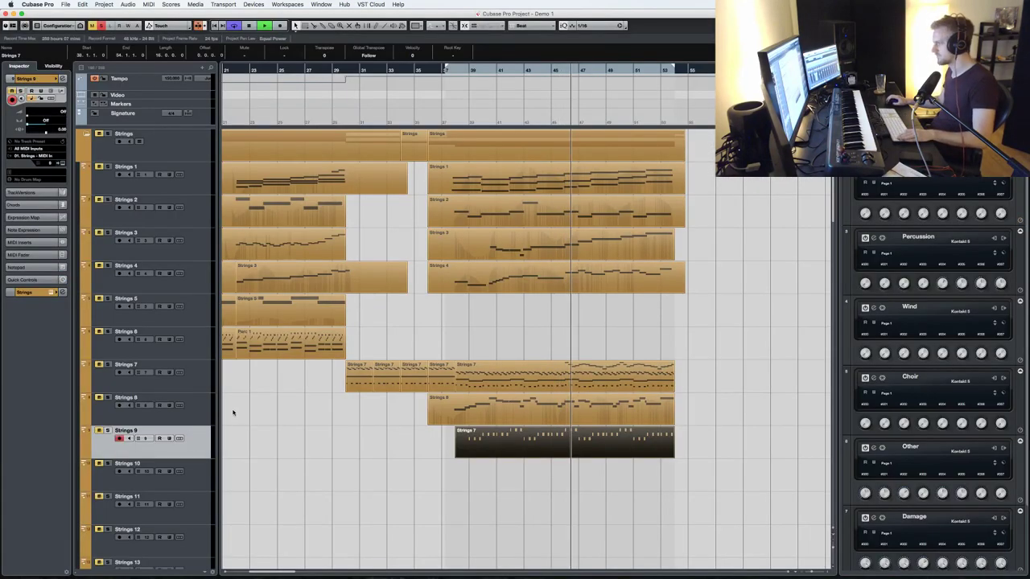
{"action": "key", "text": "F11"}
{"action": "scroll", "coordinate": [705, 289], "scroll_direction": "down", "scroll_amount": 6}
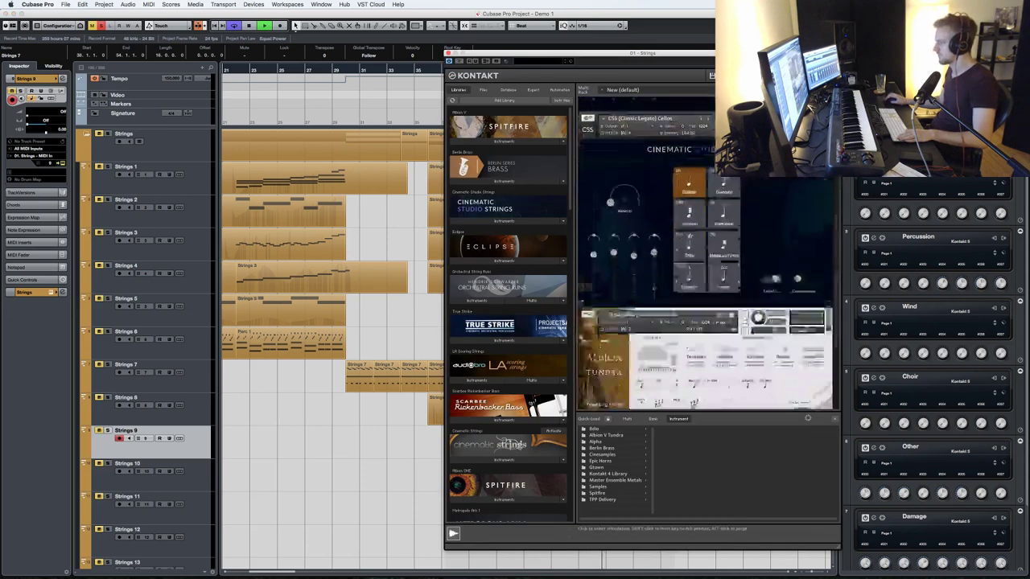
{"action": "scroll", "coordinate": [538, 360], "scroll_direction": "down", "scroll_amount": 4}
{"action": "scroll", "coordinate": [496, 405], "scroll_direction": "down", "scroll_amount": 2}
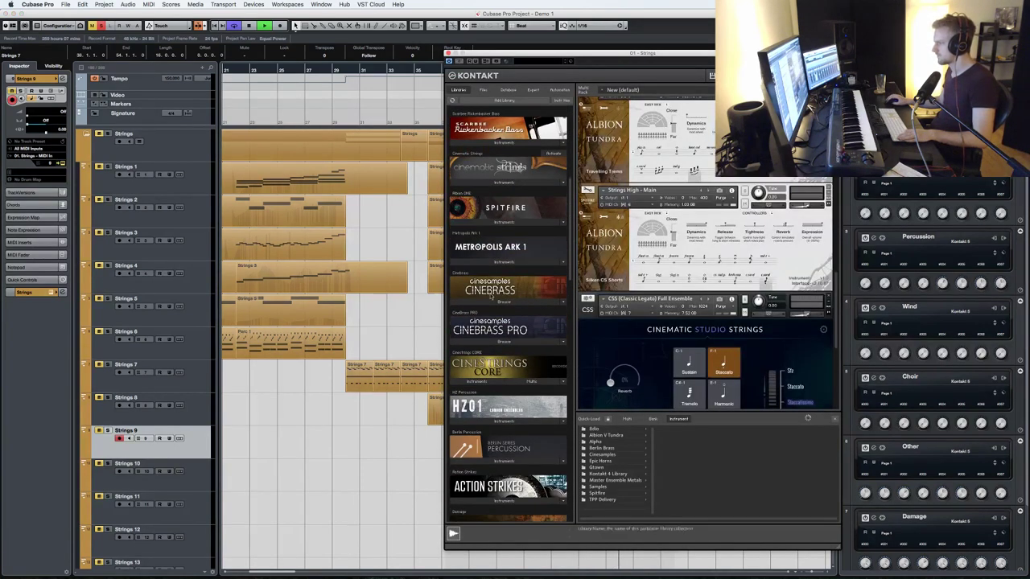
{"action": "left_click", "coordinate": [492, 261]}
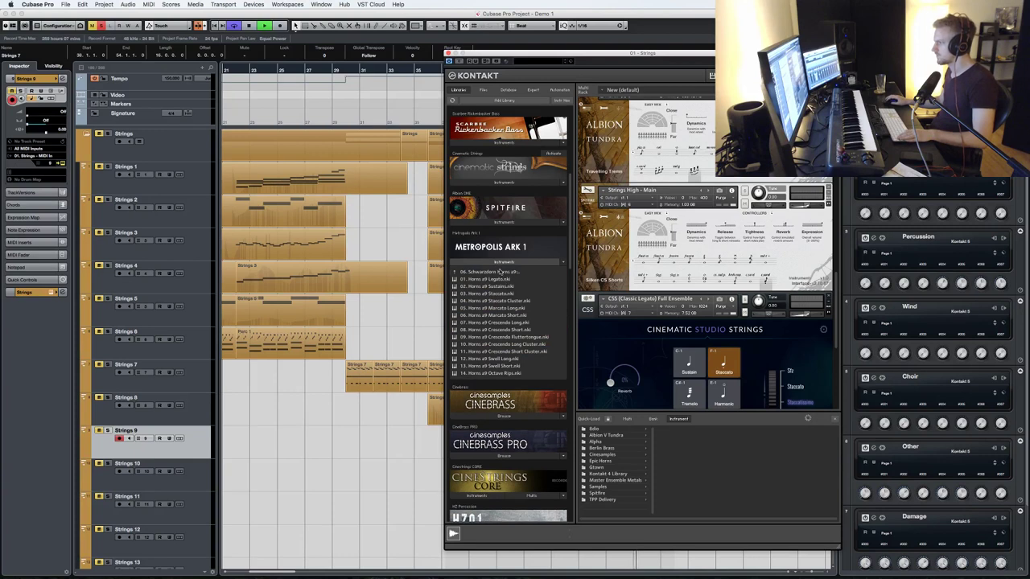
{"action": "left_click", "coordinate": [531, 286]}
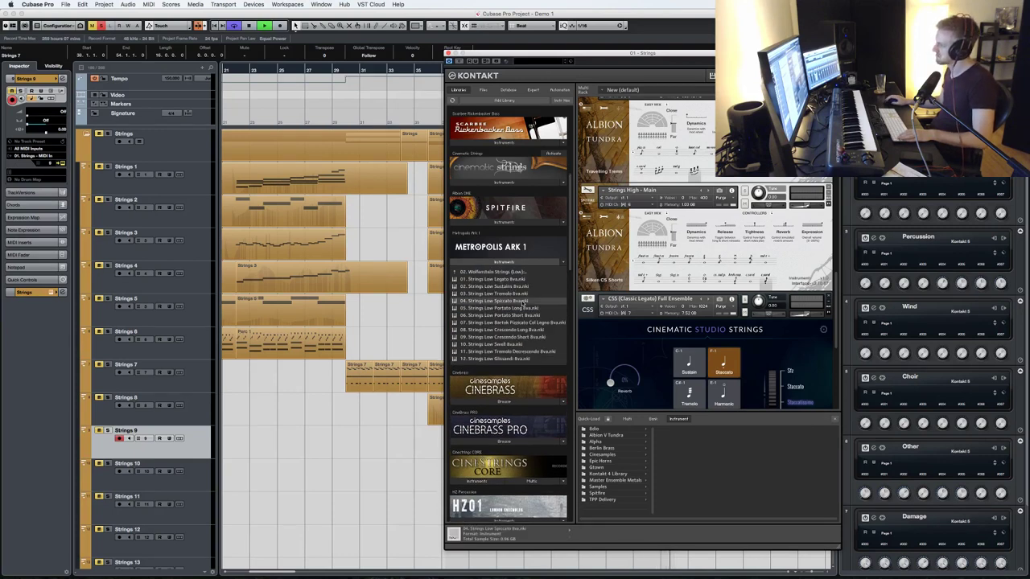
{"action": "double_click", "coordinate": [524, 302]}
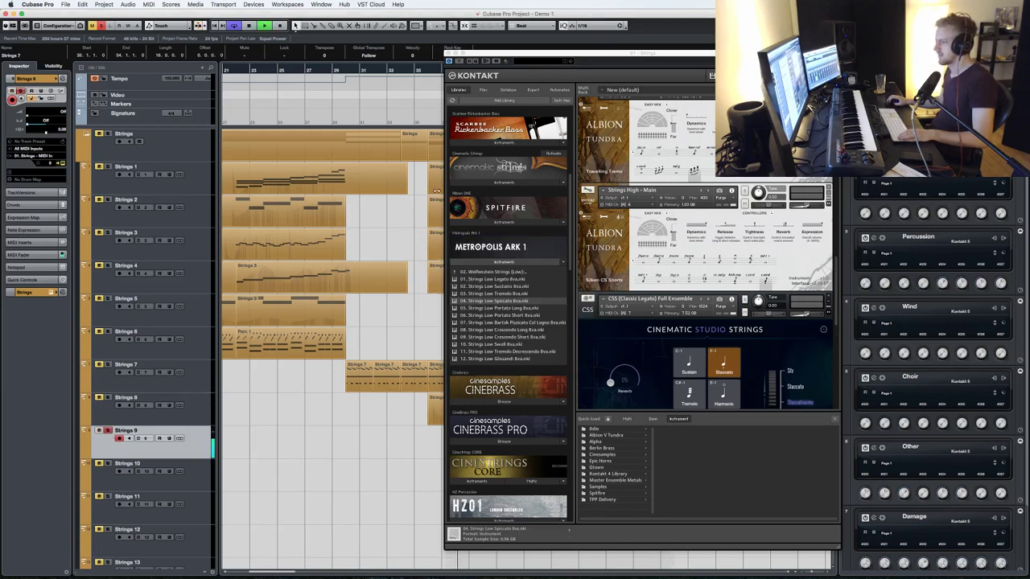
{"action": "scroll", "coordinate": [729, 302], "scroll_direction": "down", "scroll_amount": 6}
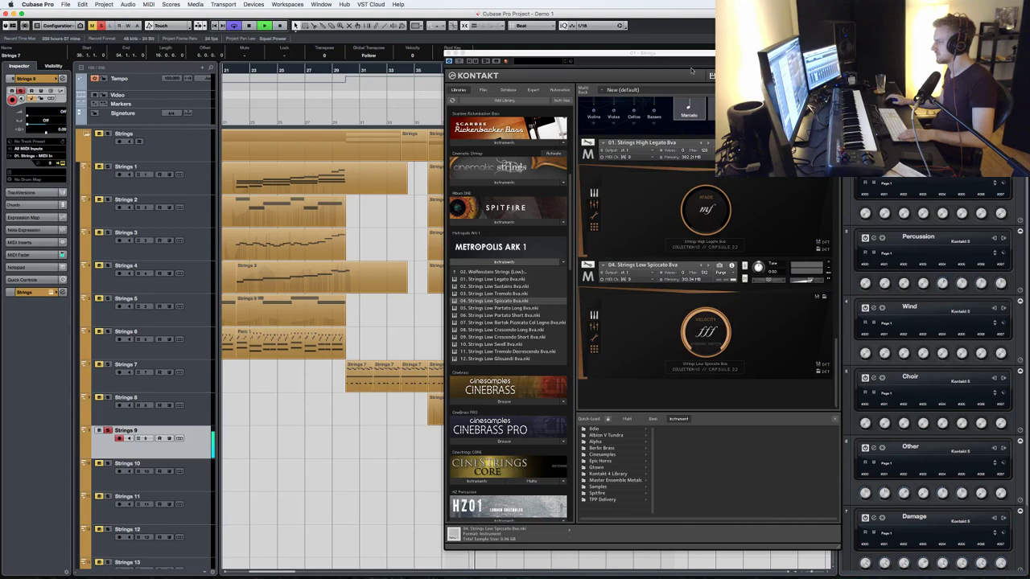
- Transpose the short notes of the Strings 9 part up one octave in the Key Editor, and close the instrument and editor windows
{"action": "left_click_drag", "start_coordinate": [680, 57], "coordinate": [345, 62]}
{"action": "double_click", "coordinate": [662, 379]}
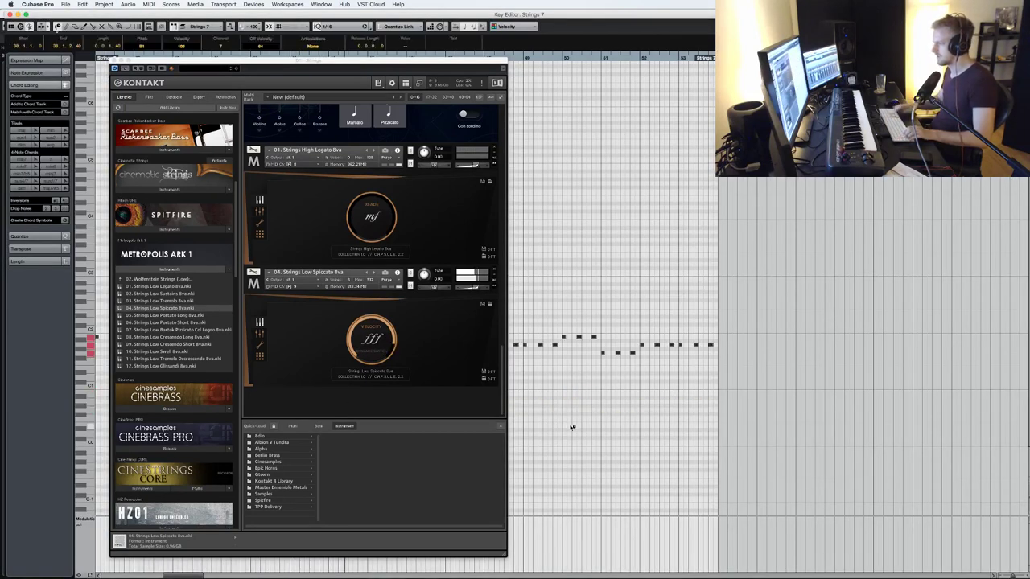
{"action": "left_click_drag", "start_coordinate": [237, 61], "coordinate": [659, 55]}
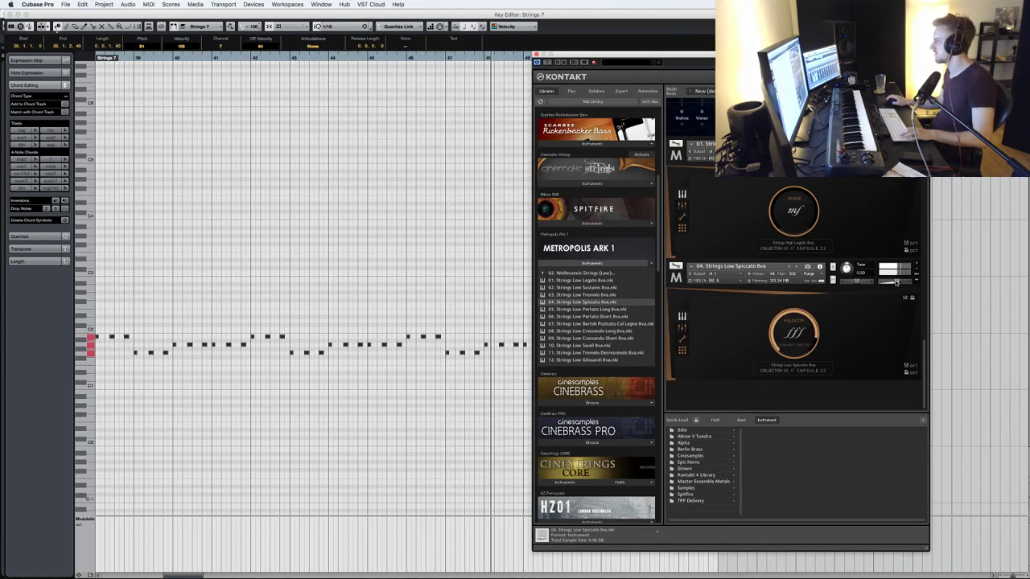
{"action": "left_click", "coordinate": [536, 55]}
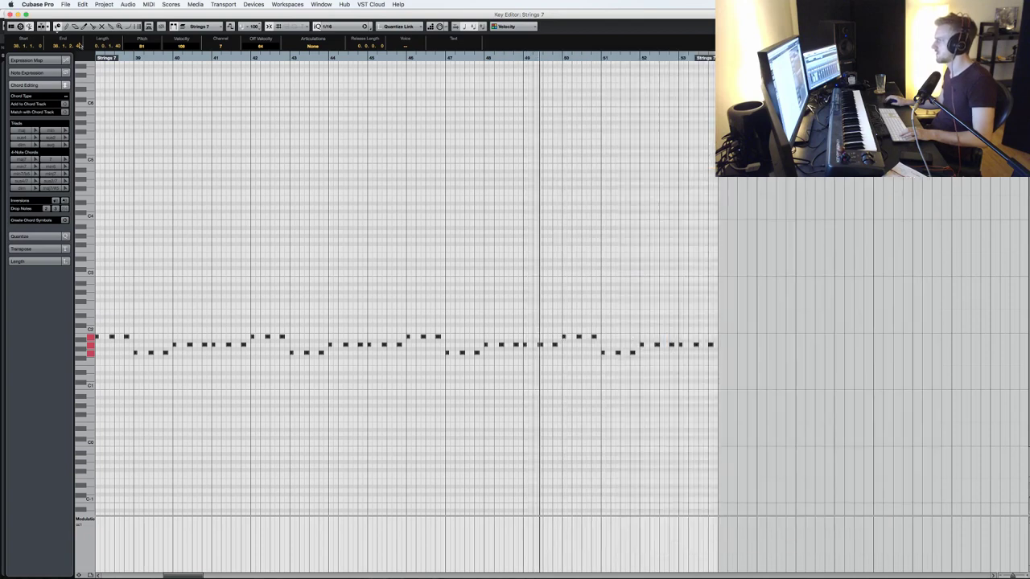
{"action": "left_click", "coordinate": [6, 14]}
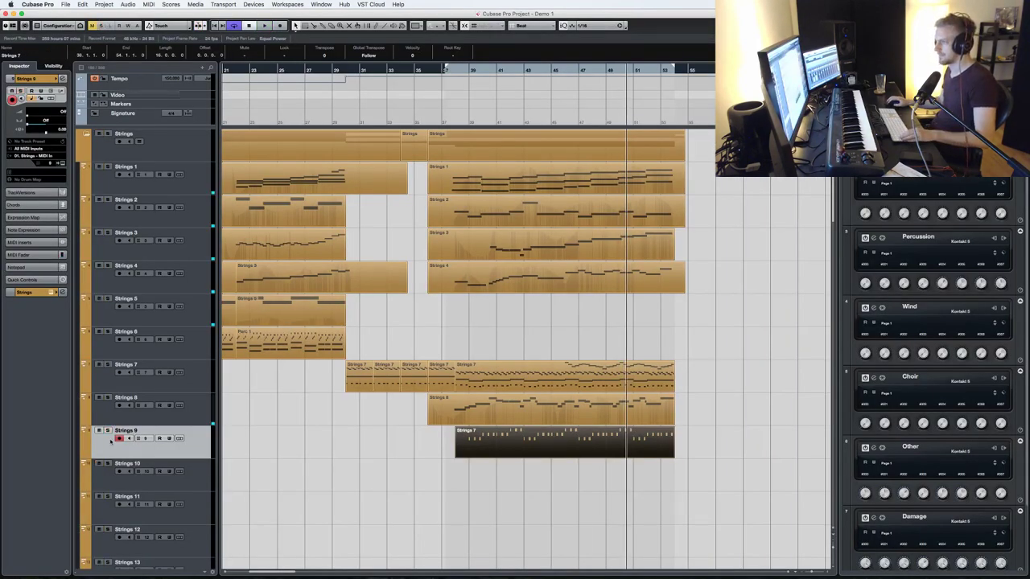
- Play the section with Strings 7 soloed, adding Strings 8 and Strings 4 to the solo in turn to compare them
{"action": "key", "text": "Up"}
{"action": "key", "text": "space"}
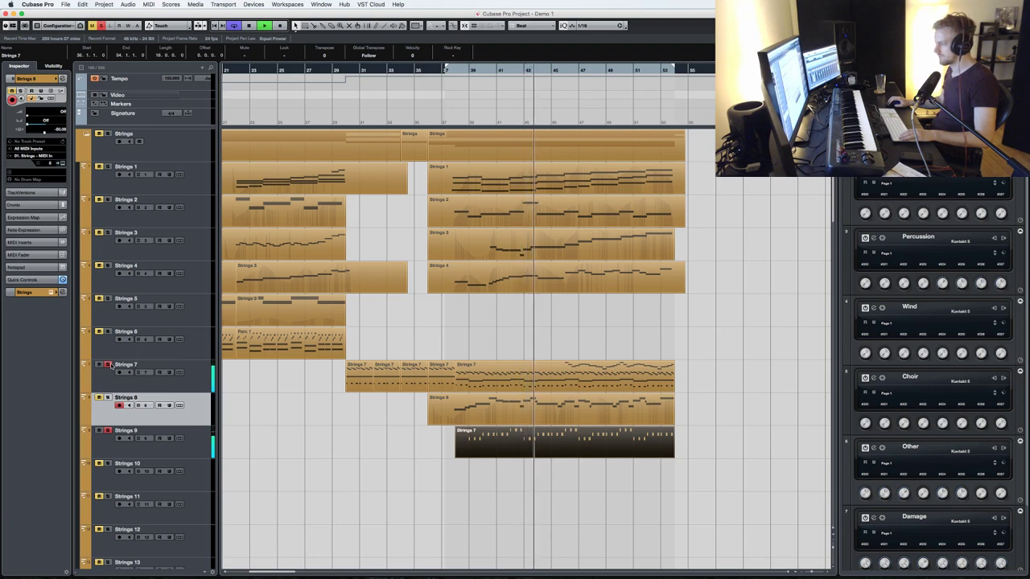
{"action": "left_click", "coordinate": [108, 397]}
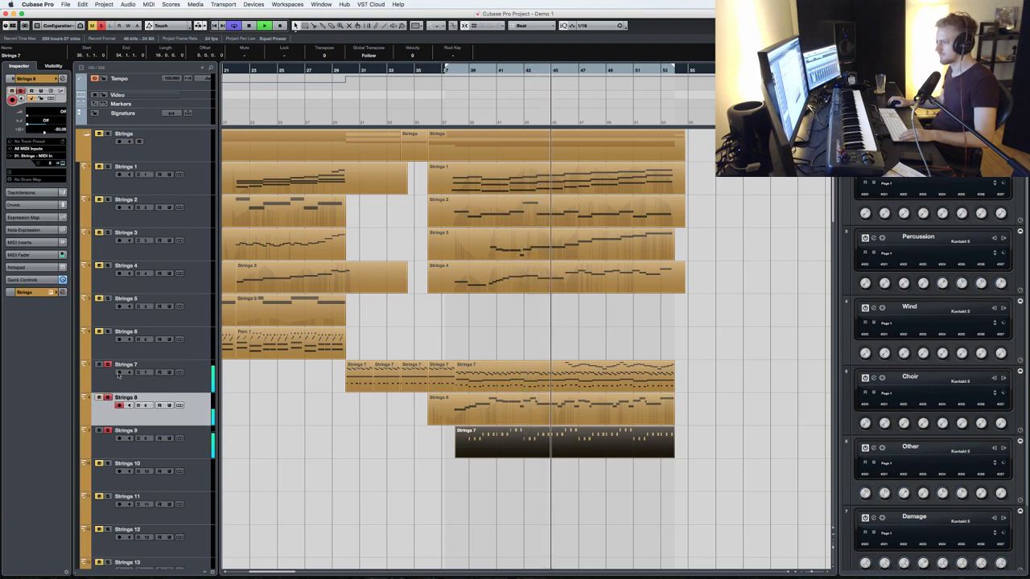
{"action": "left_click", "coordinate": [107, 266]}
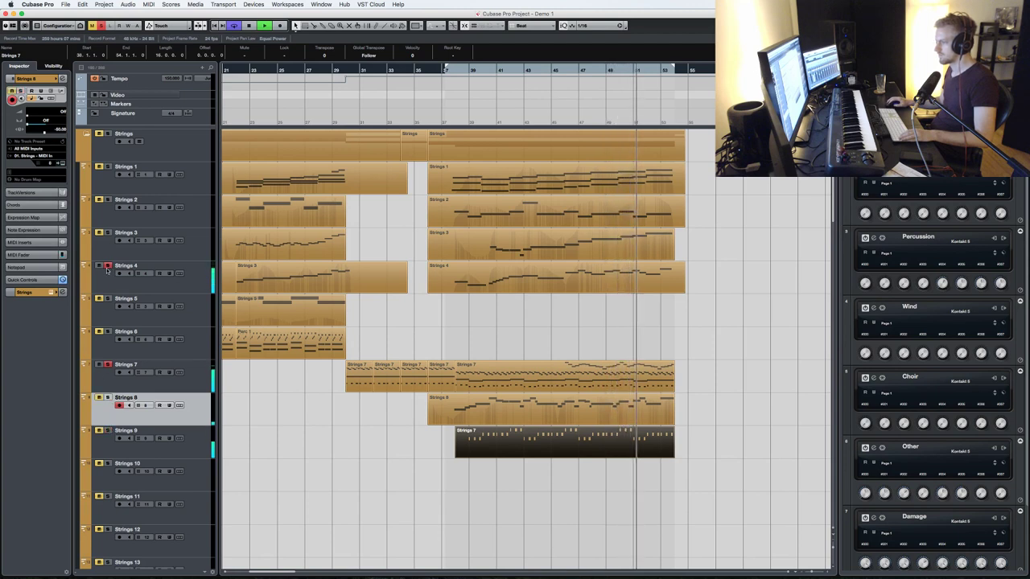
- Copy the long Strings 7 part to Strings 10, deleting the lower notes so only the high melody from bar 46 remains
{"action": "left_click_drag", "start_coordinate": [531, 377], "coordinate": [531, 475]}
{"action": "double_click", "coordinate": [531, 476]}
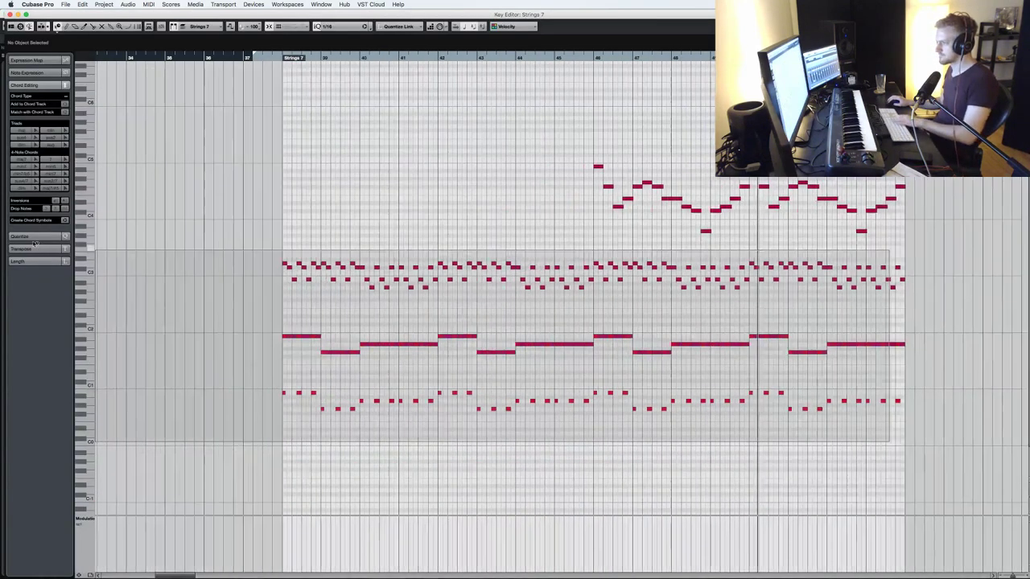
{"action": "left_click_drag", "start_coordinate": [36, 243], "coordinate": [115, 246]}
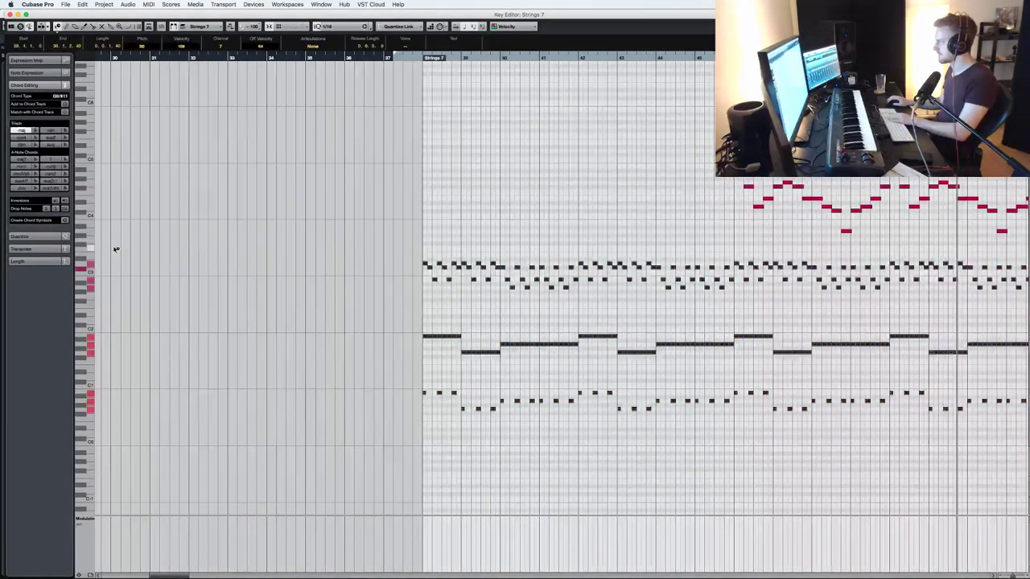
{"action": "key", "text": "Delete"}
{"action": "key", "text": "Return"}
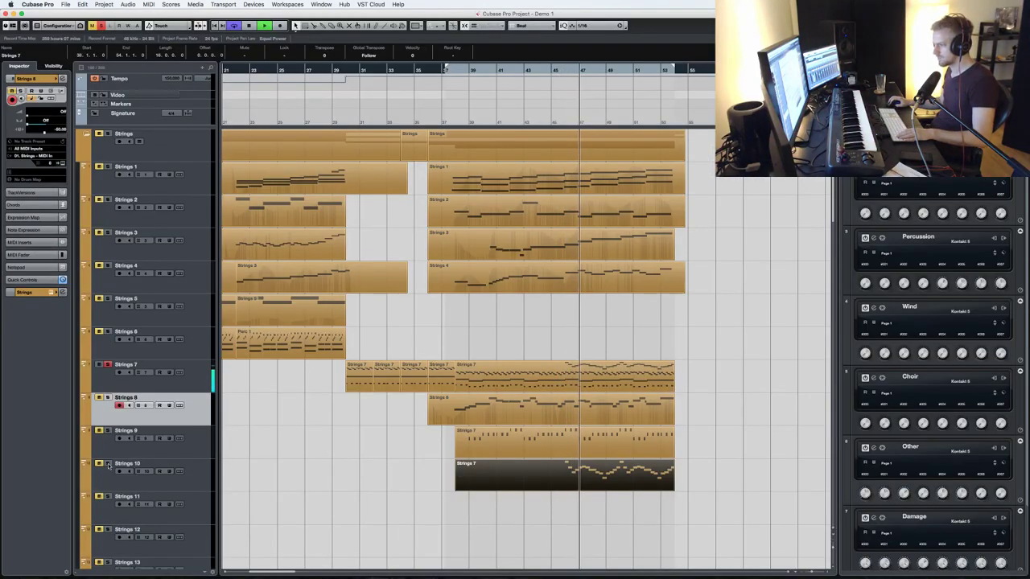
- Select and solo Strings 10, and load the 06. Strings High Spiccato Unison instrument from Metropolis Ark 1 into its Strings Kontakt rack
{"action": "left_click", "coordinate": [193, 474]}
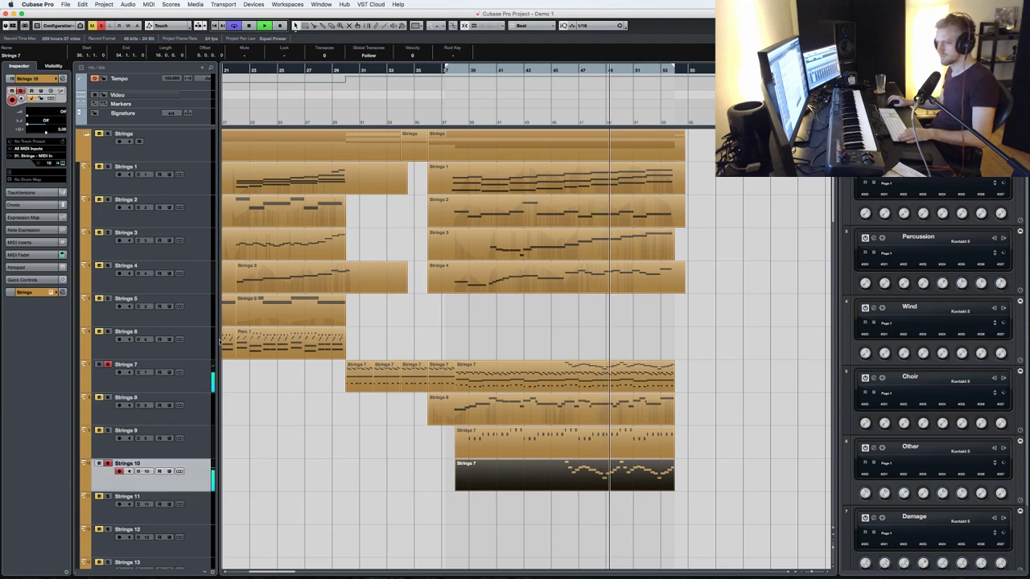
{"action": "key", "text": "e"}
{"action": "scroll", "coordinate": [843, 260], "scroll_direction": "down", "scroll_amount": 8}
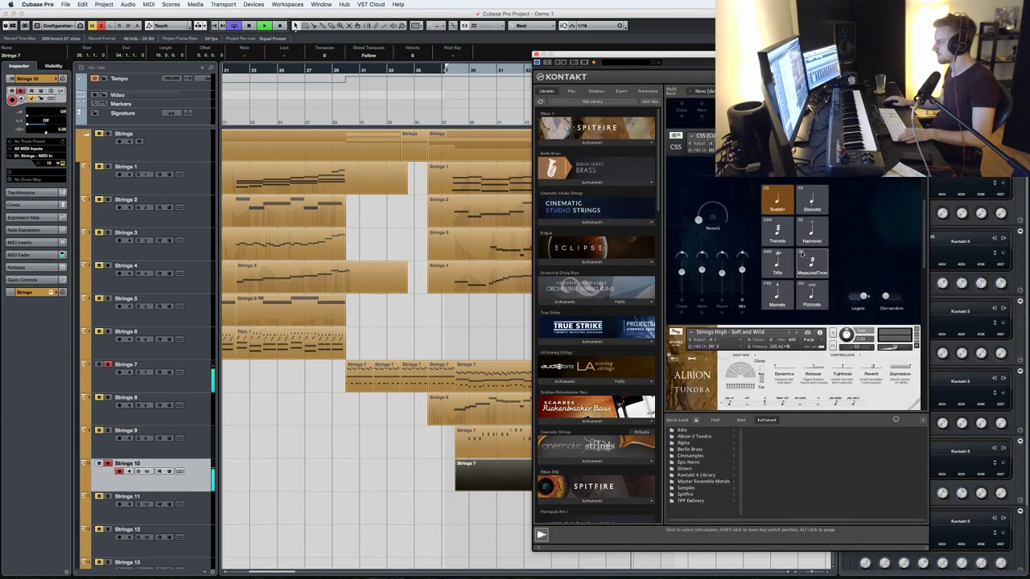
{"action": "scroll", "coordinate": [789, 251], "scroll_direction": "down", "scroll_amount": 4}
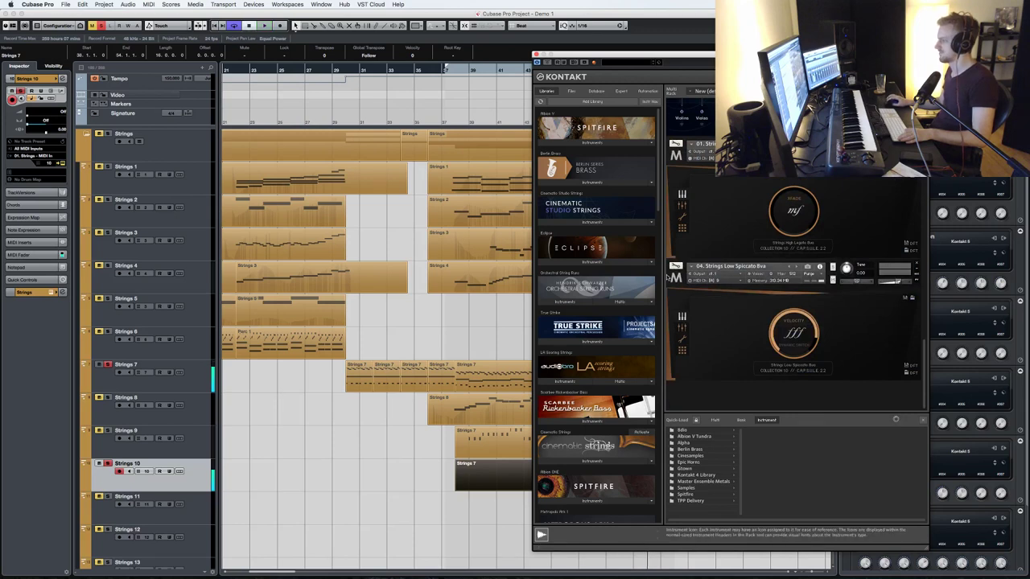
{"action": "scroll", "coordinate": [596, 450], "scroll_direction": "down", "scroll_amount": 3}
{"action": "left_click", "coordinate": [595, 514]}
{"action": "scroll", "coordinate": [600, 454], "scroll_direction": "down", "scroll_amount": 3}
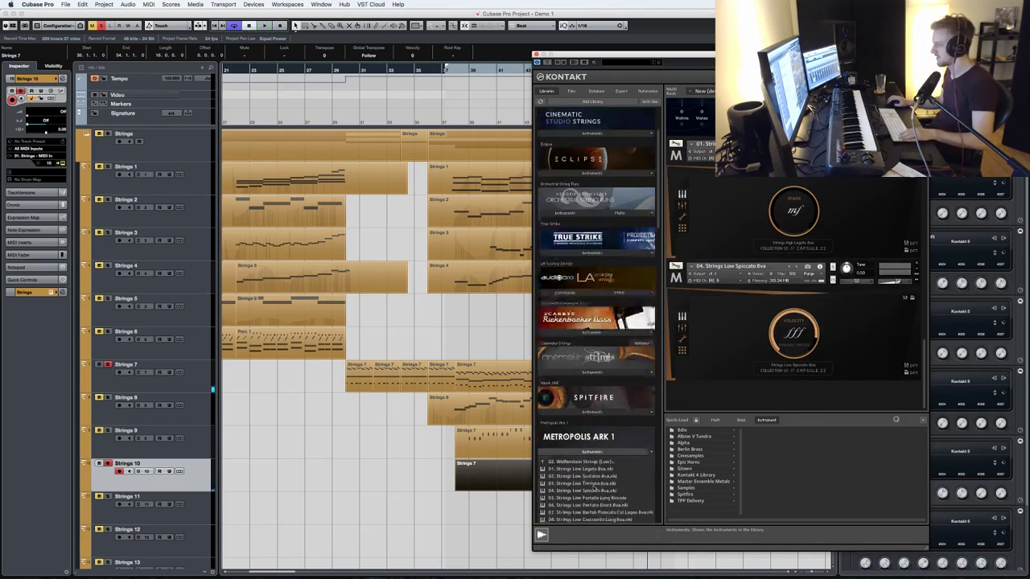
{"action": "left_click", "coordinate": [591, 430]}
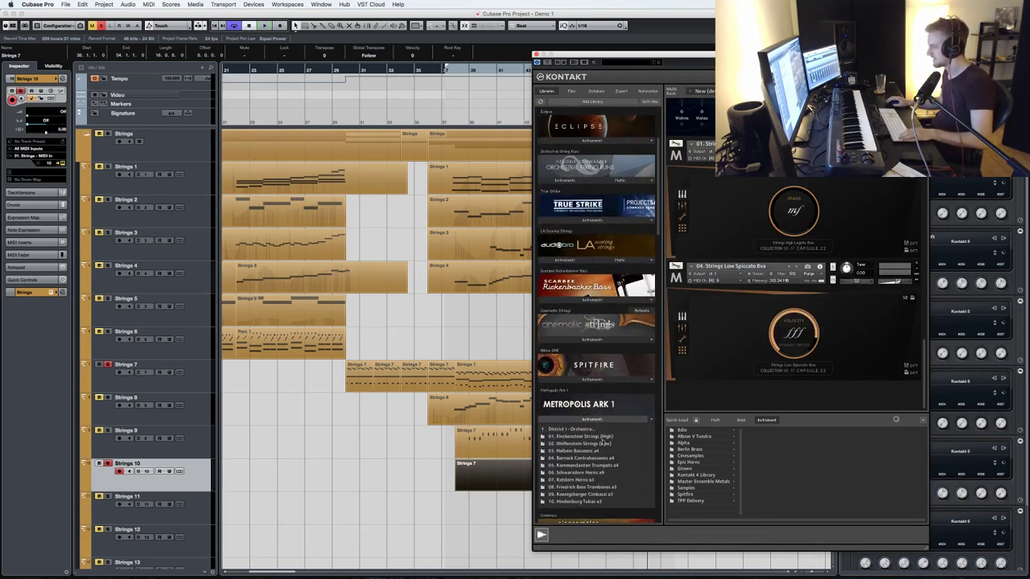
{"action": "left_click", "coordinate": [600, 437]}
{"action": "scroll", "coordinate": [607, 441], "scroll_direction": "down", "scroll_amount": 1}
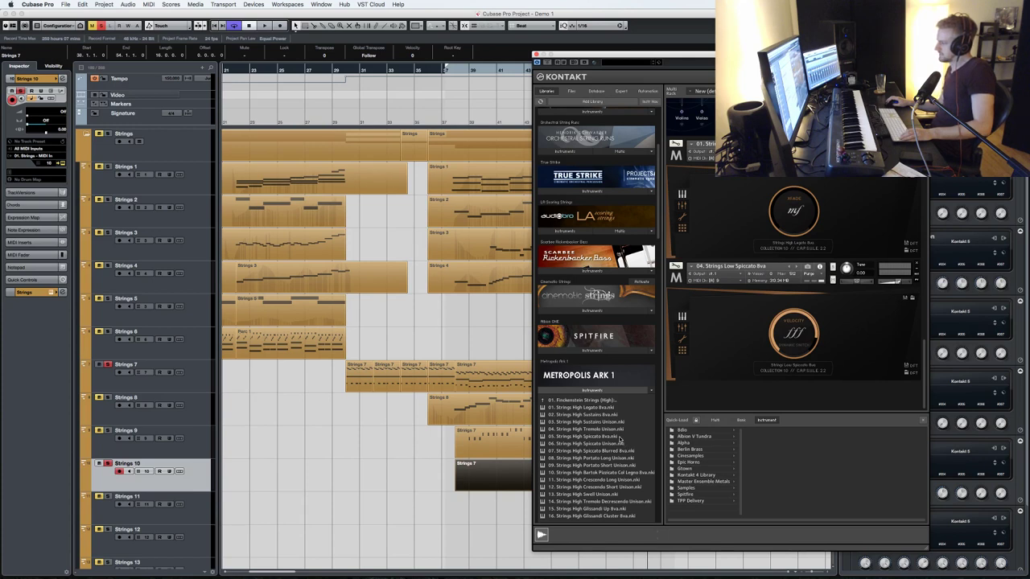
{"action": "double_click", "coordinate": [621, 445]}
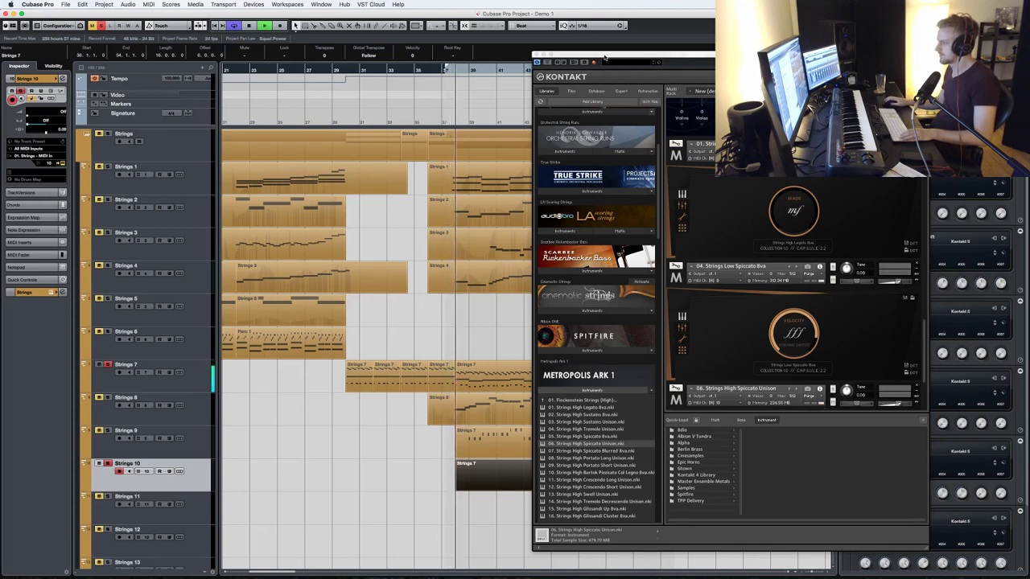
- Move the Kontakt window aside and set the Strings 10 track delay to -50
{"action": "left_click_drag", "start_coordinate": [605, 62], "coordinate": [223, 76]}
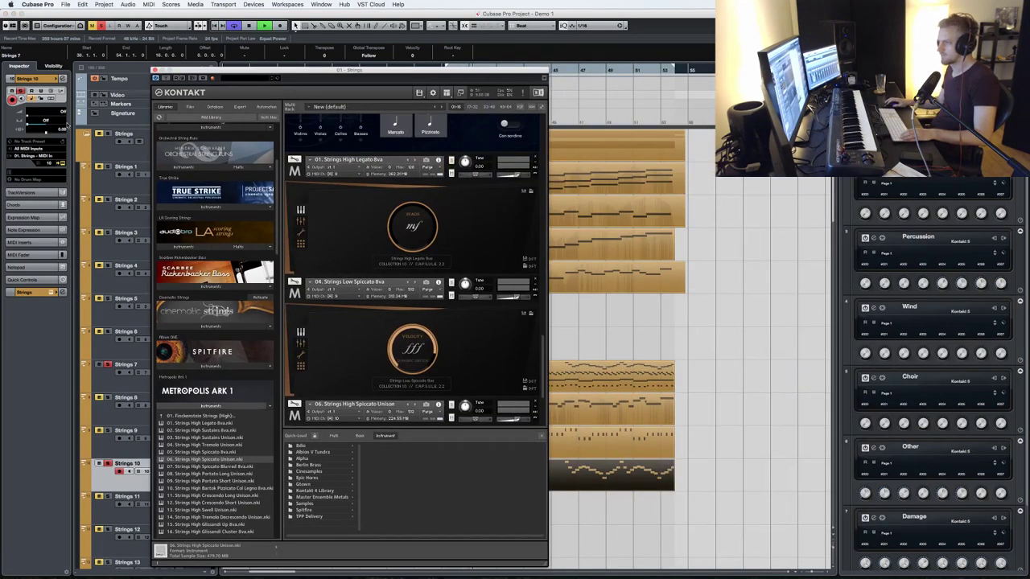
{"action": "left_click", "coordinate": [63, 129]}
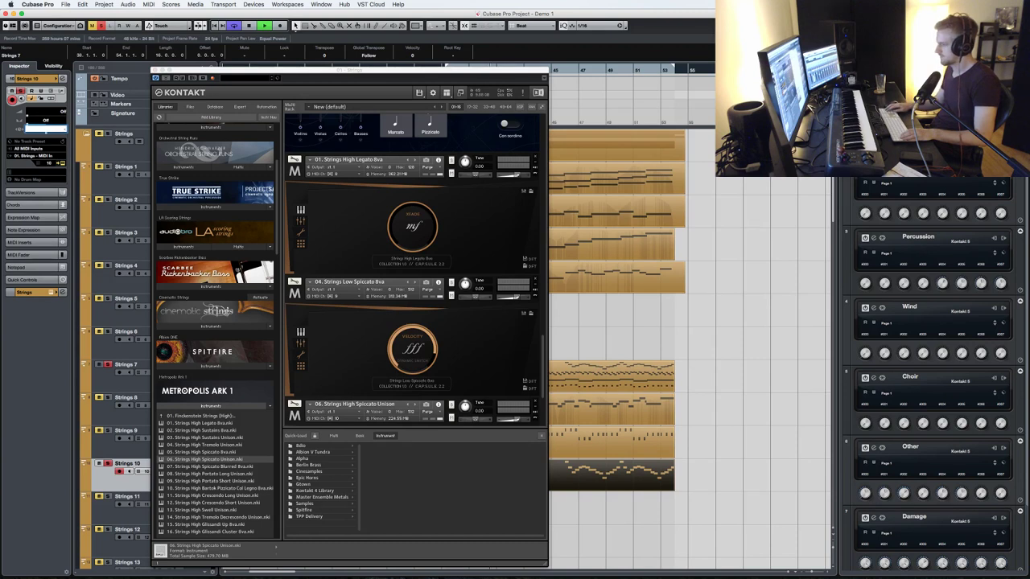
{"action": "key", "text": "minus"}
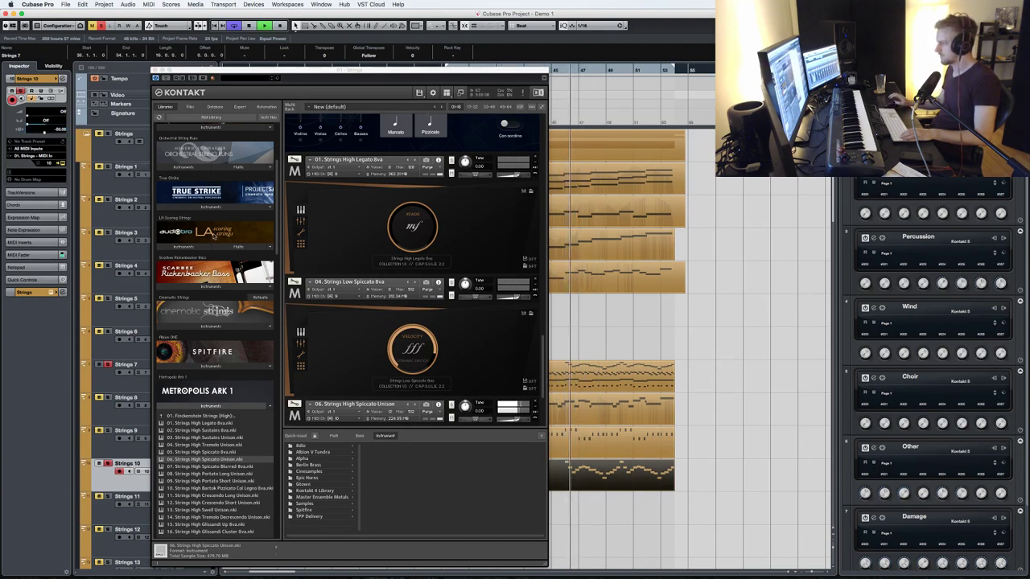
- Slightly lower the volume of the High Spiccato Unison instrument, solo the whole Strings folder, and close the Kontakt window
{"action": "scroll", "coordinate": [517, 422], "scroll_direction": "down", "scroll_amount": 1}
{"action": "left_click_drag", "start_coordinate": [518, 417], "coordinate": [511, 417]}
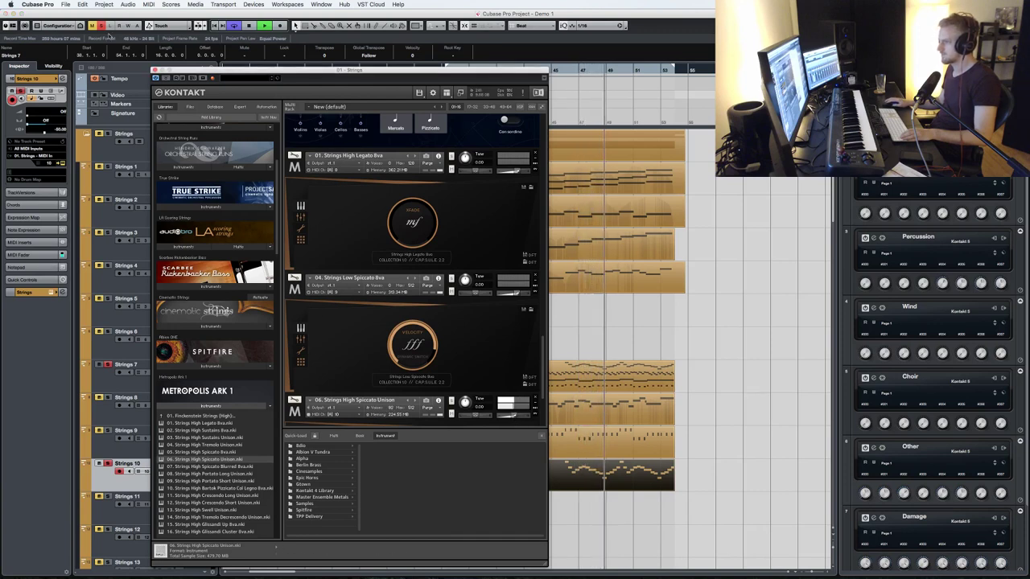
{"action": "left_click", "coordinate": [108, 133]}
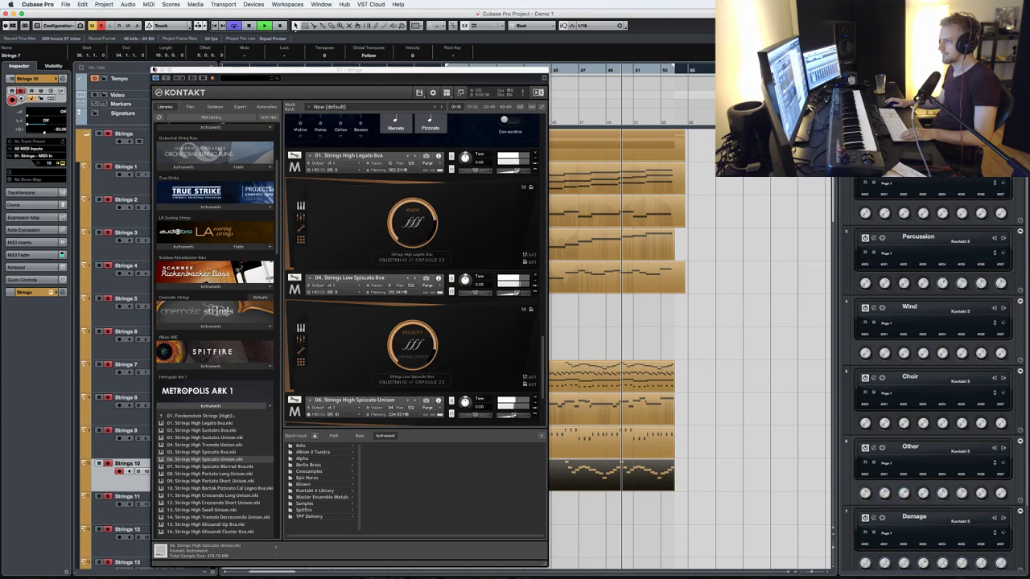
{"action": "left_click", "coordinate": [154, 71]}
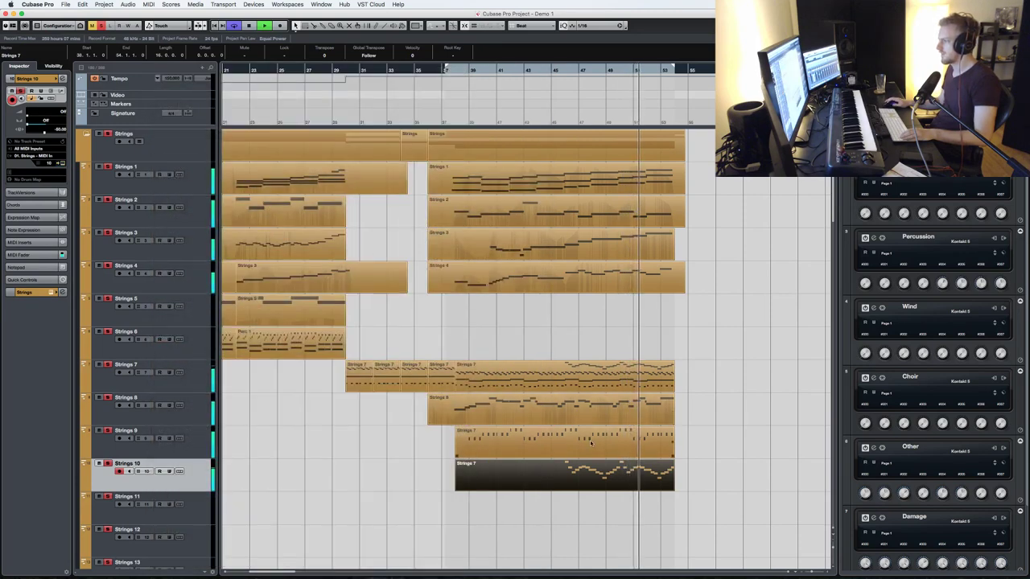
- Try the Strings 10 melody one octave higher in the Key Editor, return it to its original octave, and close the editor
{"action": "double_click", "coordinate": [586, 472]}
{"action": "left_click_drag", "start_coordinate": [356, 322], "coordinate": [716, 61]}
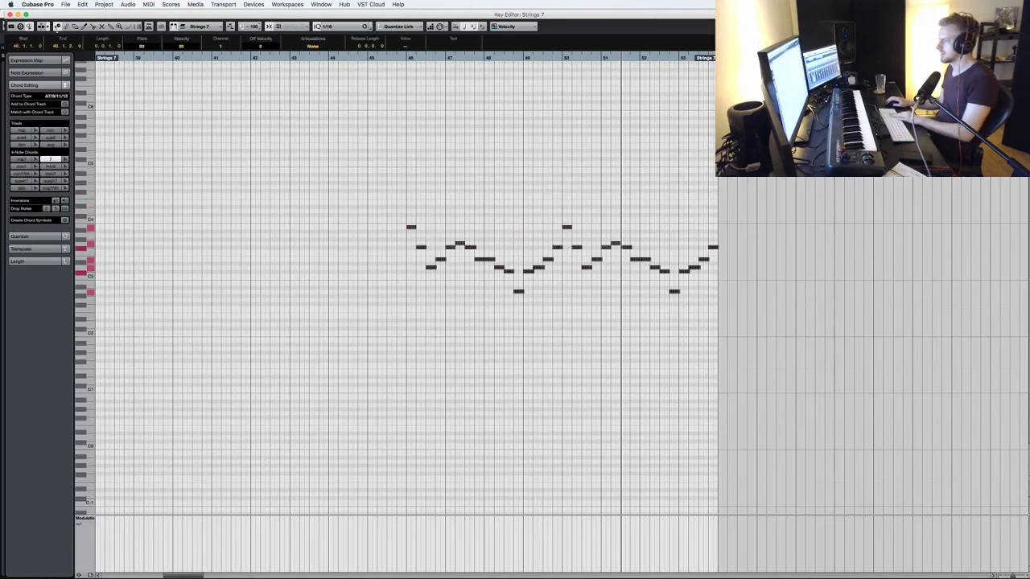
{"action": "key", "text": "F11"}
{"action": "key", "text": "F11"}
{"action": "key", "text": "F11"}
{"action": "key", "text": "F11"}
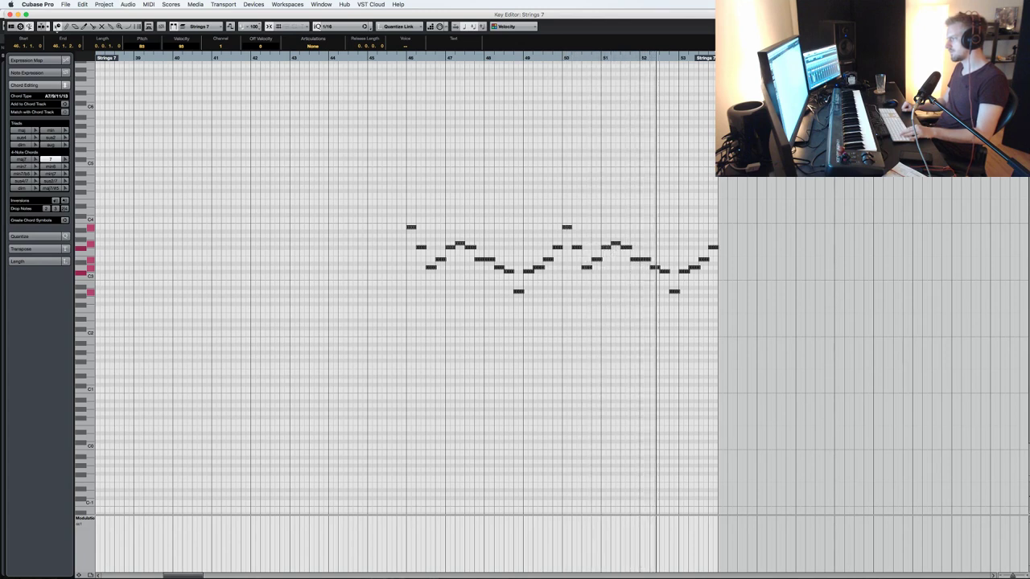
{"action": "key", "text": "space"}
{"action": "left_click_drag", "start_coordinate": [711, 317], "coordinate": [357, 151]}
{"action": "key", "text": "shift+Up"}
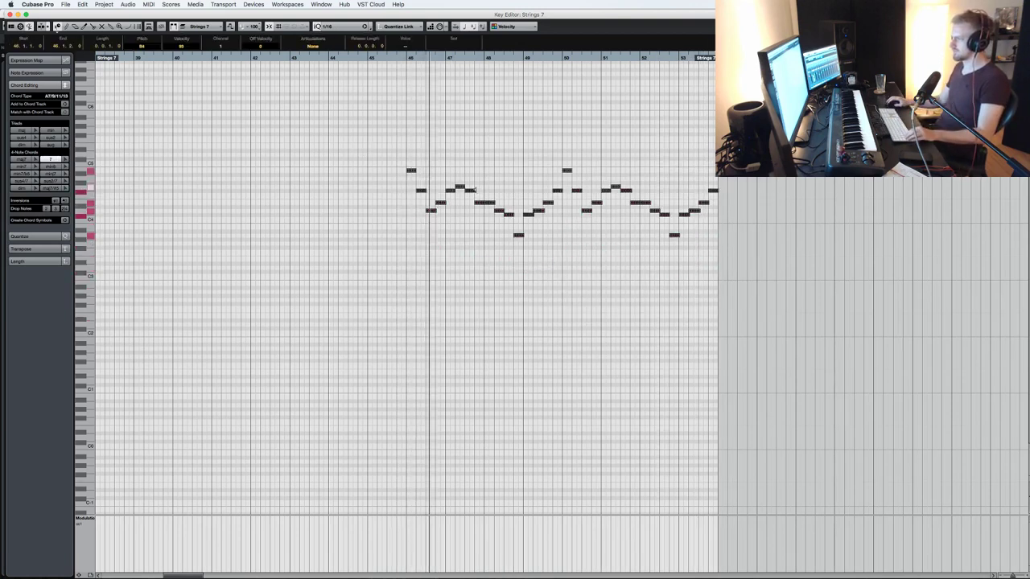
{"action": "key", "text": "shift+Down"}
{"action": "key", "text": "Return"}
- Split the Brass 6 part at bar 45, copy its first half to the Perc 1 track, and solo Perc 1
{"action": "scroll", "coordinate": [548, 205], "scroll_direction": "down", "scroll_amount": 10}
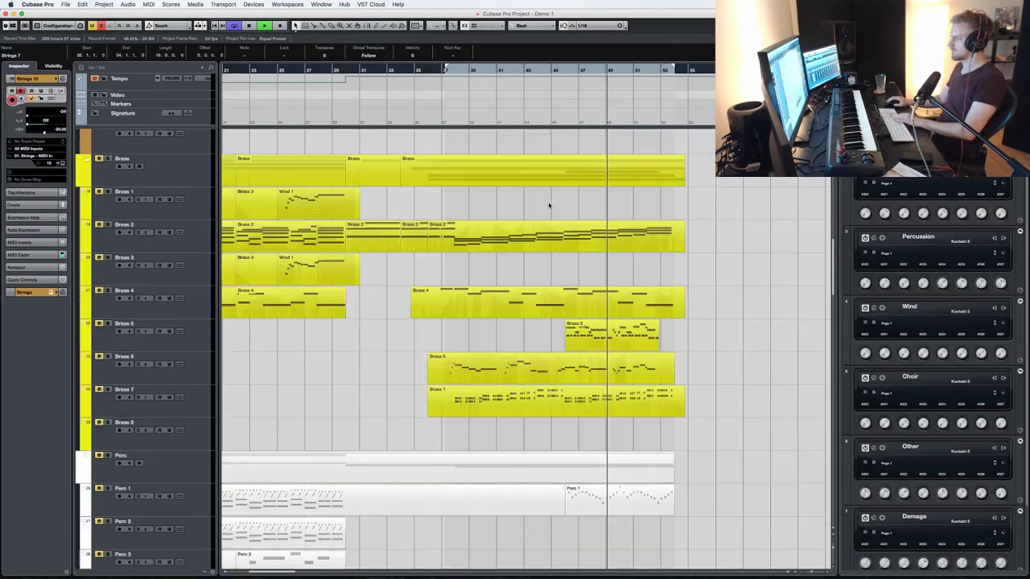
{"action": "scroll", "coordinate": [549, 207], "scroll_direction": "down", "scroll_amount": 6}
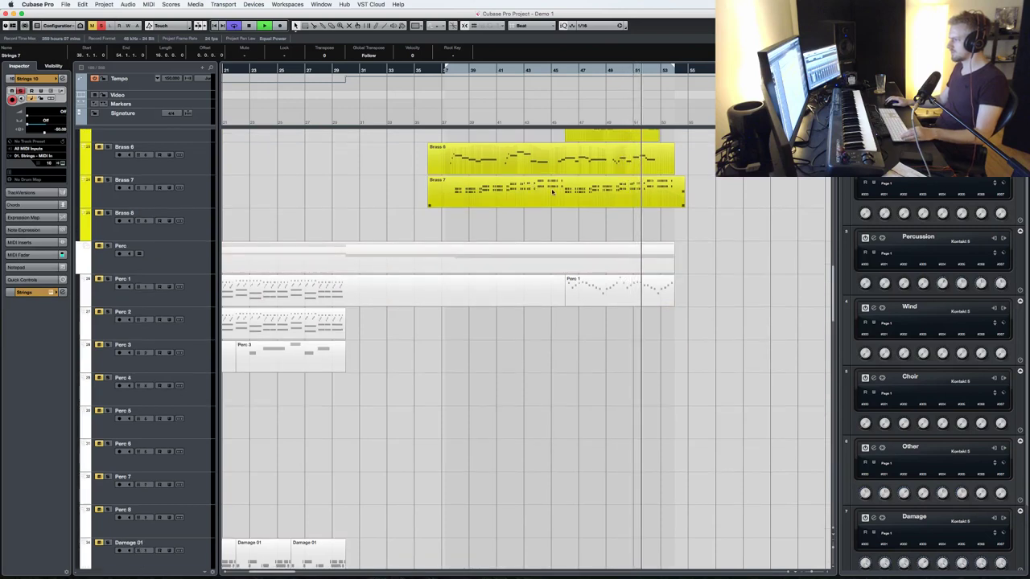
{"action": "left_click", "coordinate": [551, 164], "text": "alt"}
{"action": "left_click_drag", "start_coordinate": [513, 161], "coordinate": [514, 292]}
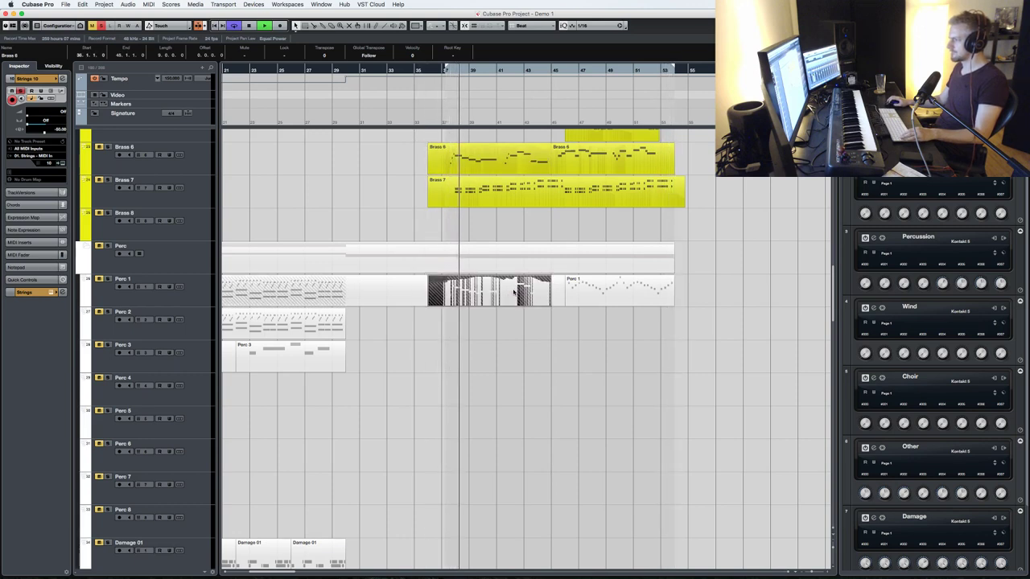
{"action": "left_click", "coordinate": [103, 292]}
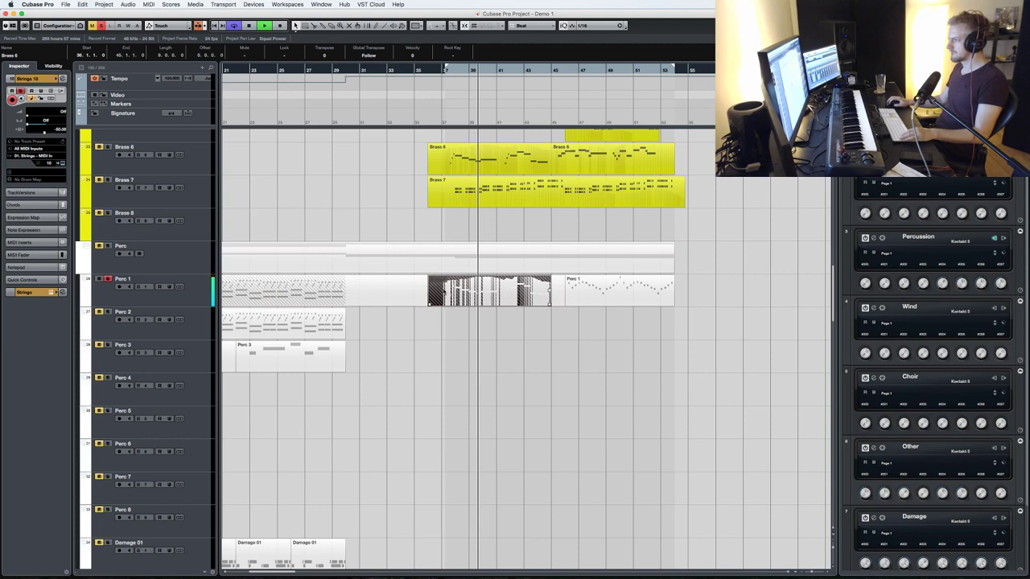
- Raise the velocity of all notes in the copied Brass 6 part on Perc 1 to 77 in the Key Editor
{"action": "double_click", "coordinate": [444, 293]}
{"action": "key", "text": "super+a"}
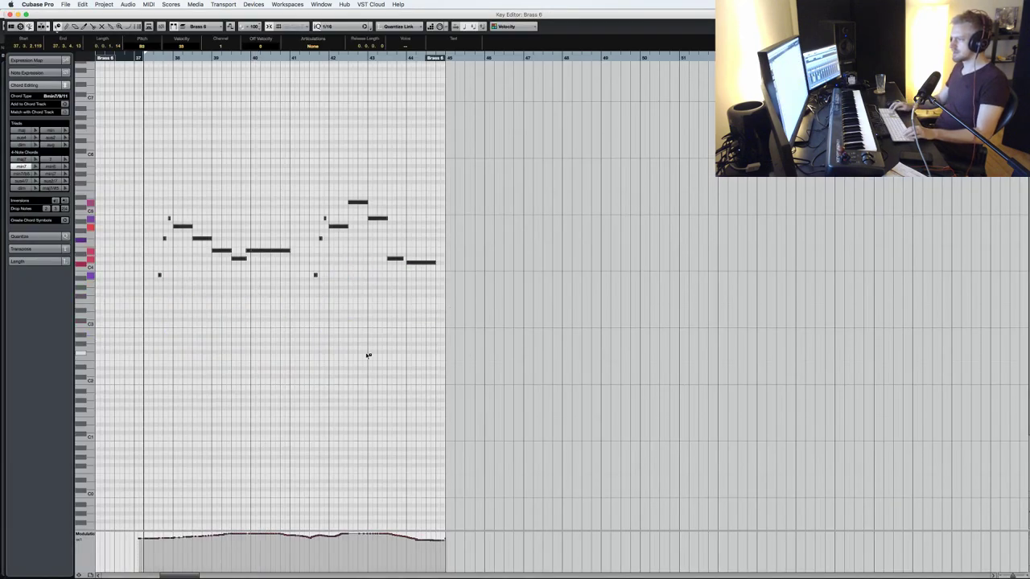
{"action": "key", "text": "Return"}
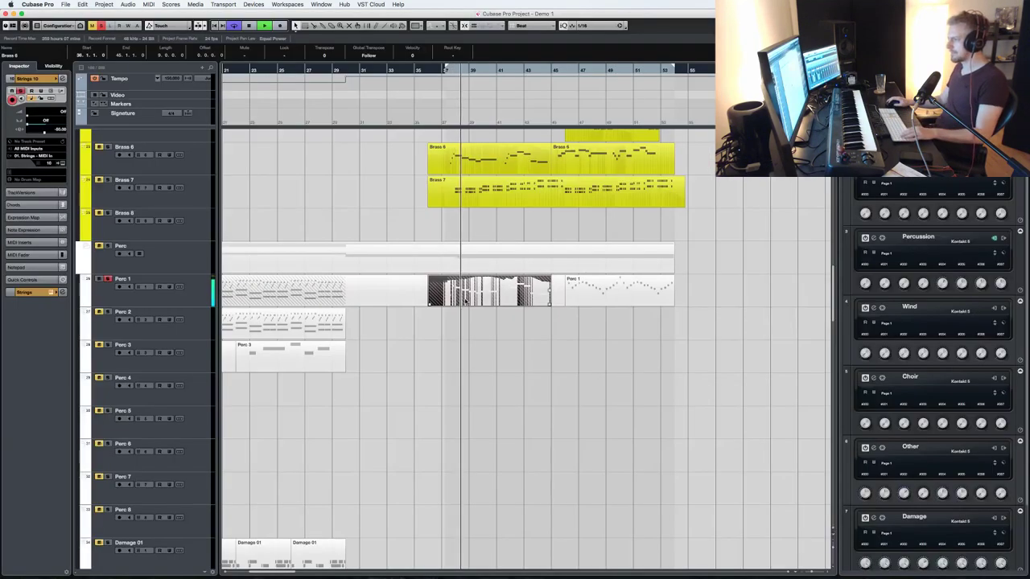
{"action": "key", "text": "Return"}
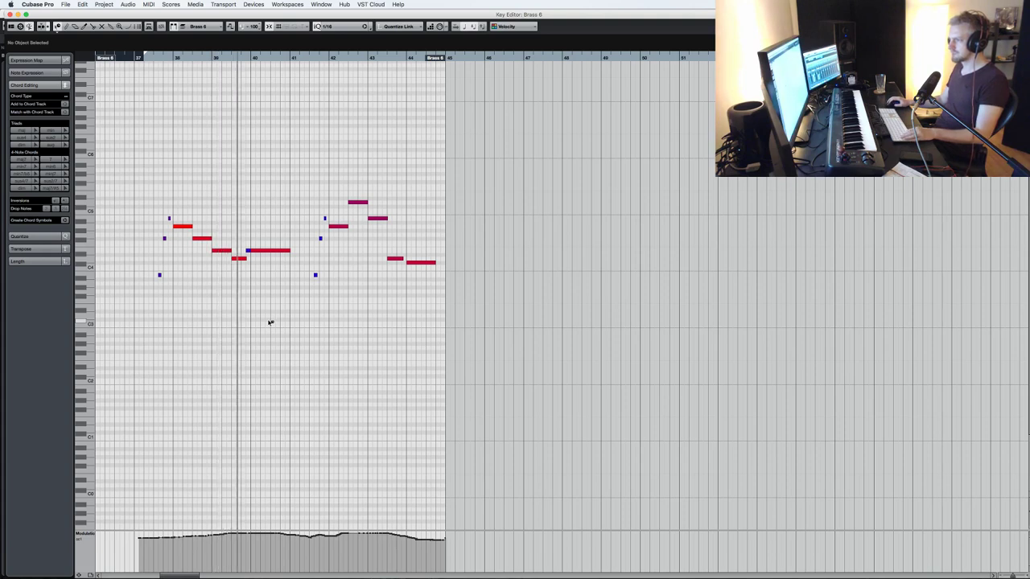
{"action": "key", "text": "Return"}
{"action": "left_click_drag", "start_coordinate": [493, 296], "coordinate": [493, 296]}
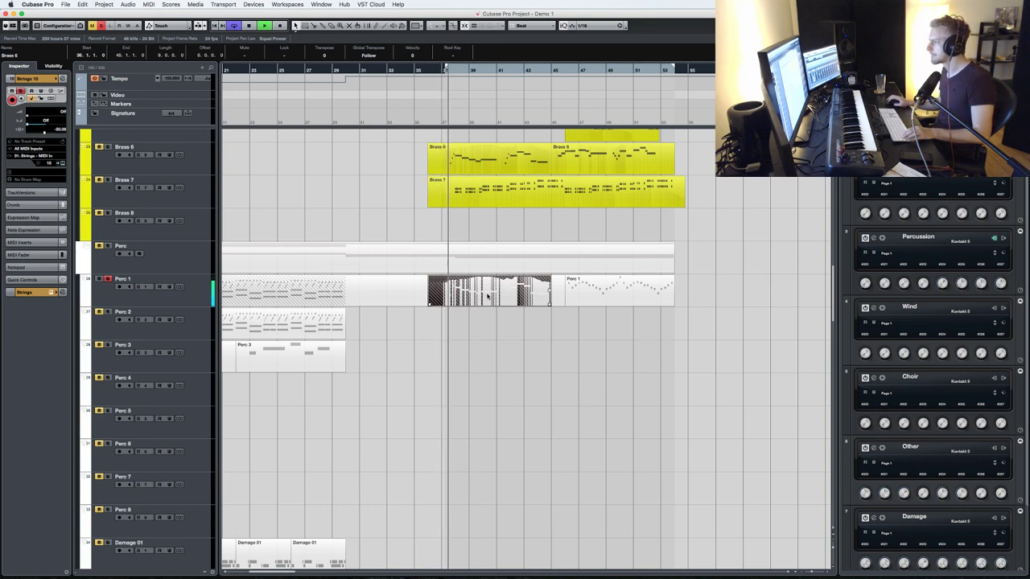
{"action": "double_click", "coordinate": [487, 296]}
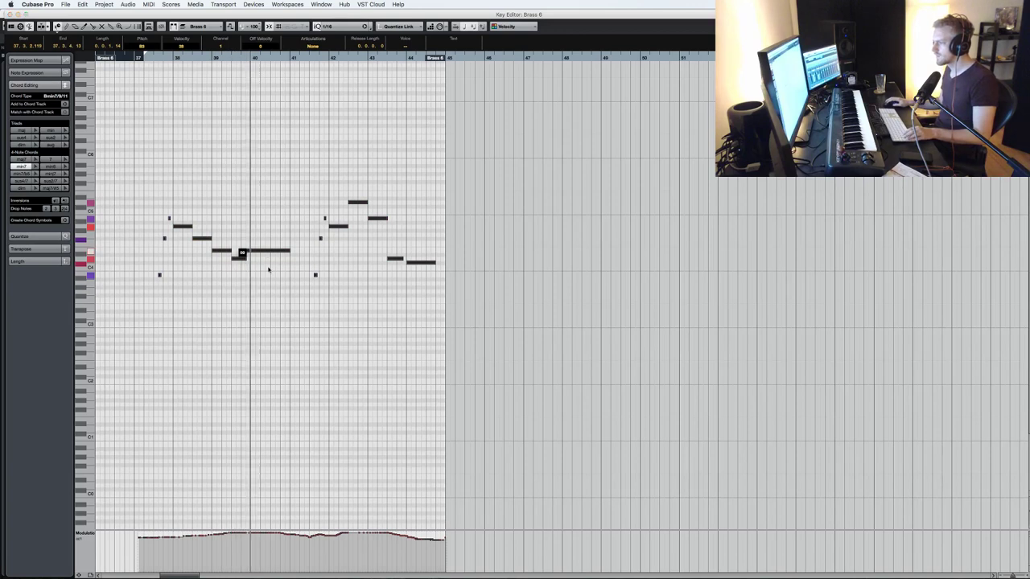
{"action": "left_click", "coordinate": [85, 535]}
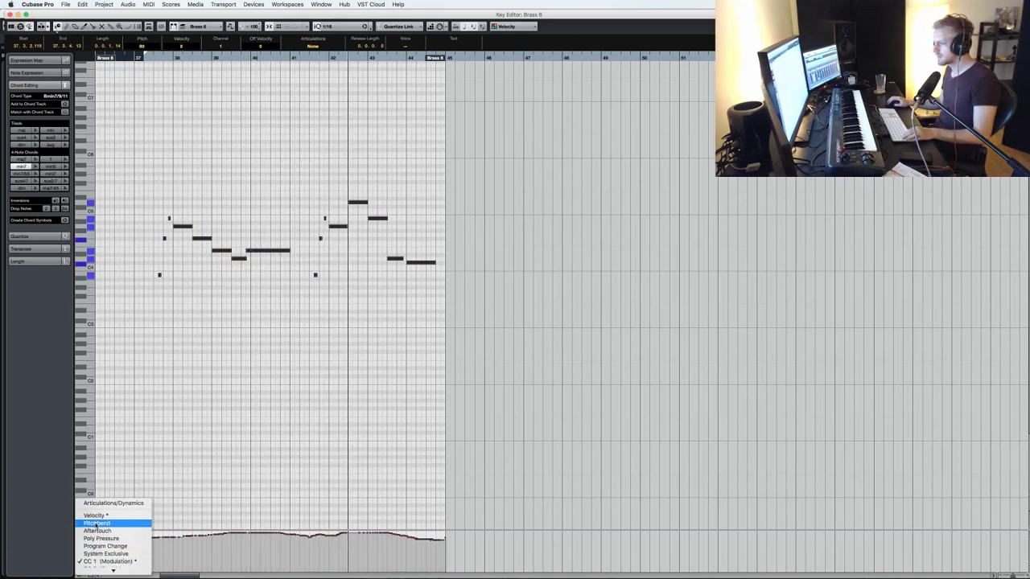
{"action": "left_click", "coordinate": [94, 521]}
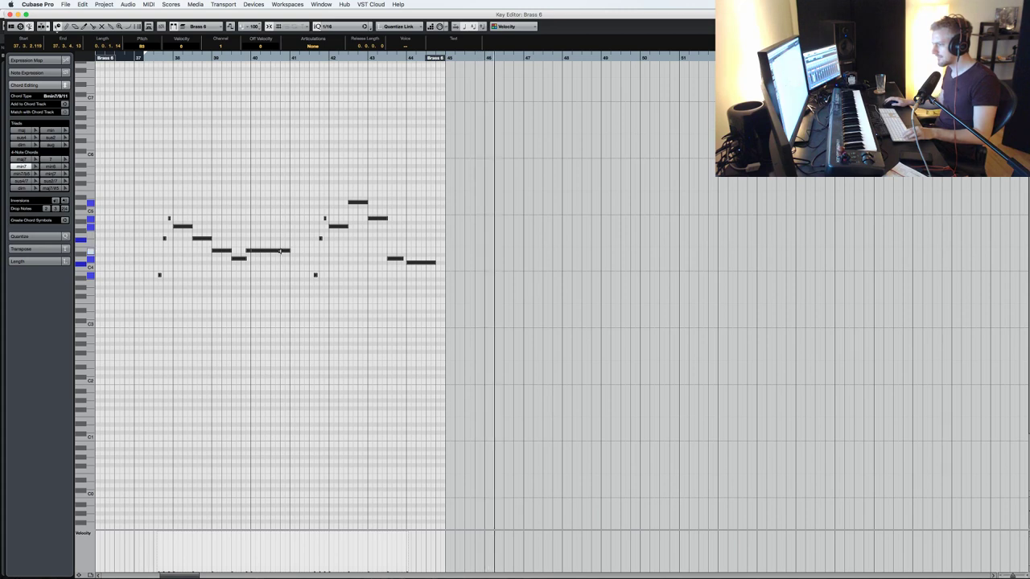
{"action": "mouse_move", "coordinate": [275, 217]}
{"action": "left_mouse_down"}
{"action": "mouse_move", "coordinate": [276, 189]}
{"action": "mouse_move", "coordinate": [276, 200]}
{"action": "left_mouse_up"}
{"action": "key", "text": "space"}
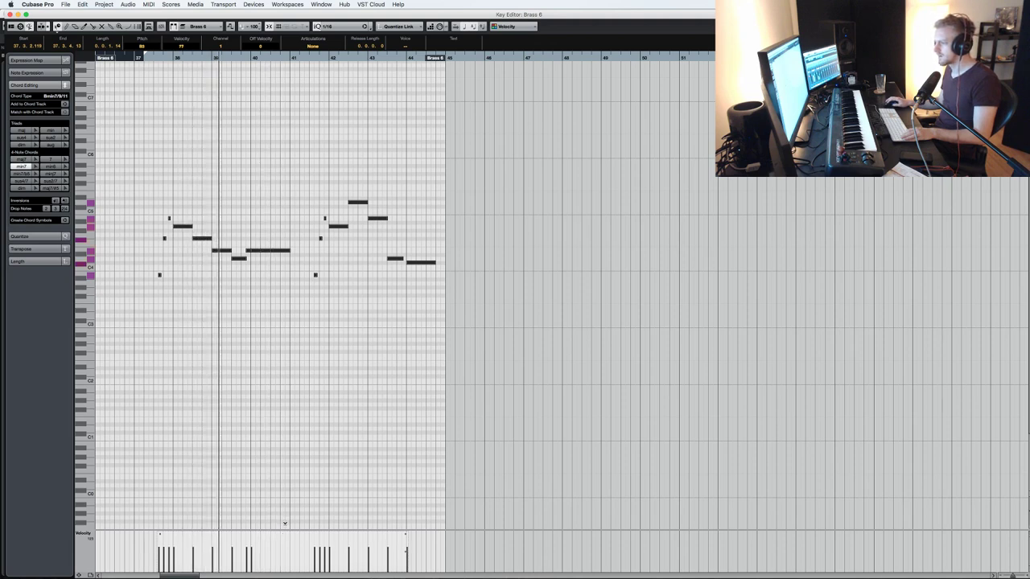
{"action": "key", "text": "Return"}
- Move the copied Brass 6 part from Perc 1 to the Other 1 track at the same position, and solo Other 1
{"action": "left_click_drag", "start_coordinate": [497, 299], "coordinate": [499, 348]}
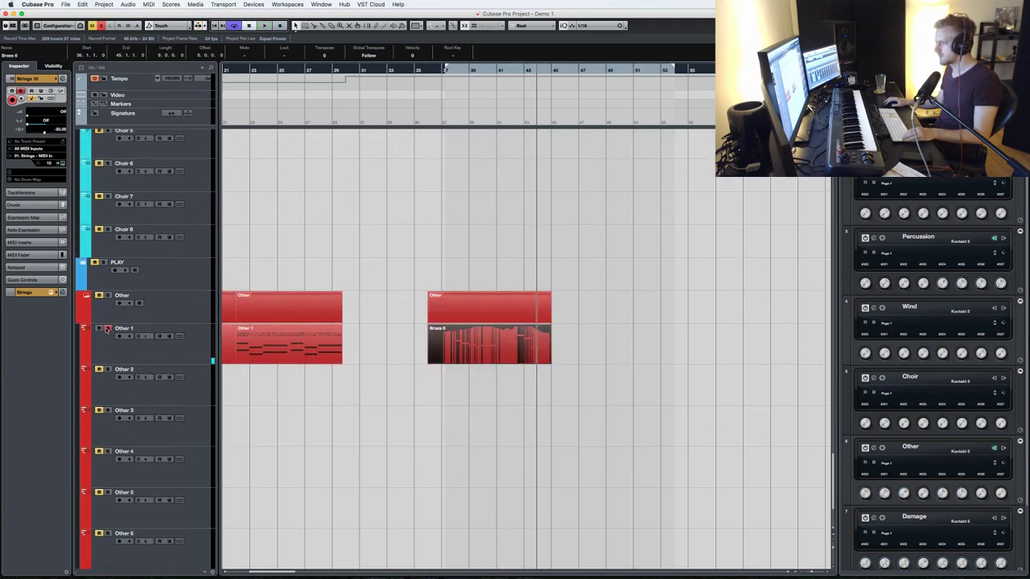
- Transpose all notes of the Brass 6 part on the Other 1 track down one octave and raise their velocities
{"action": "double_click", "coordinate": [490, 351]}
{"action": "key", "text": "ctrl+a"}
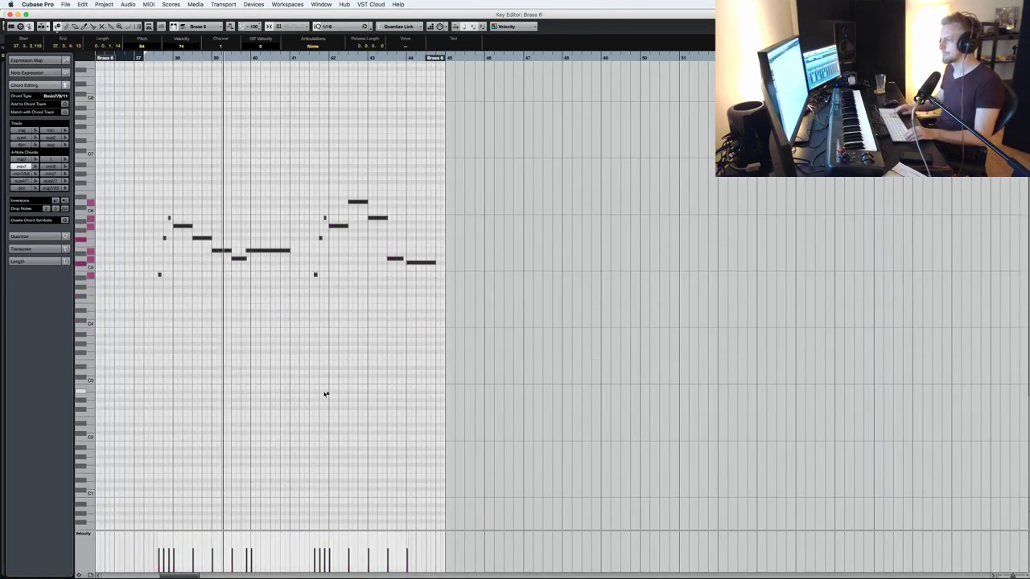
{"action": "key", "text": "shift+Down"}
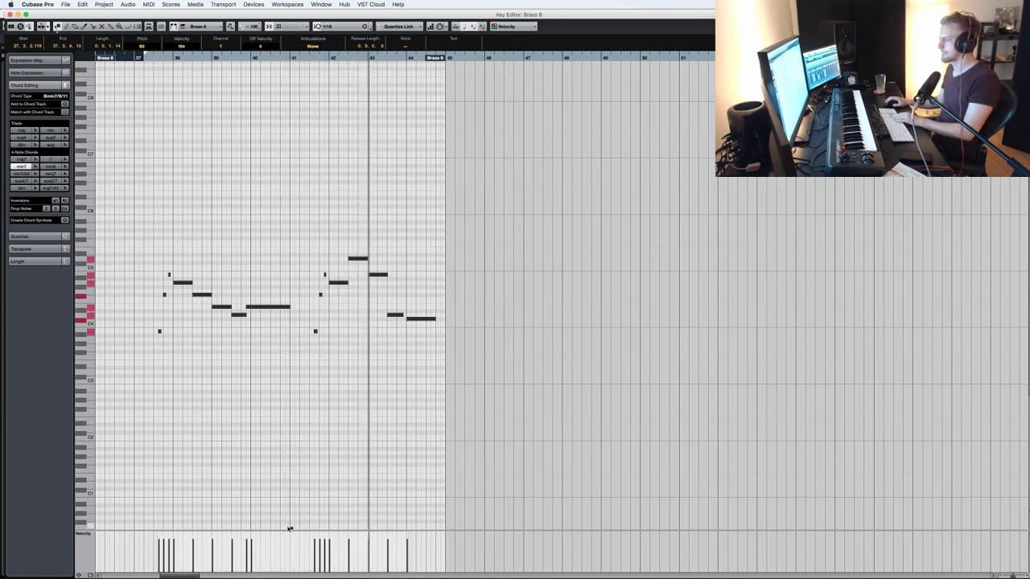
{"action": "key", "text": "Return"}
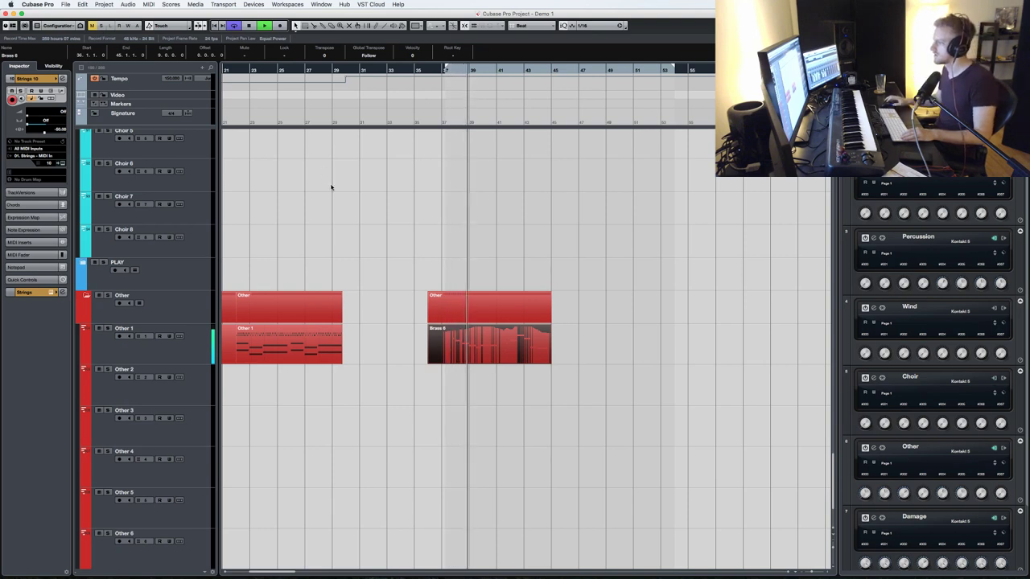
- Examine the notes and modulation curve of the part on the Strings 8 track
{"action": "scroll", "coordinate": [529, 215], "scroll_direction": "down", "scroll_amount": 1}
{"action": "scroll", "coordinate": [529, 216], "scroll_direction": "up", "scroll_amount": 10}
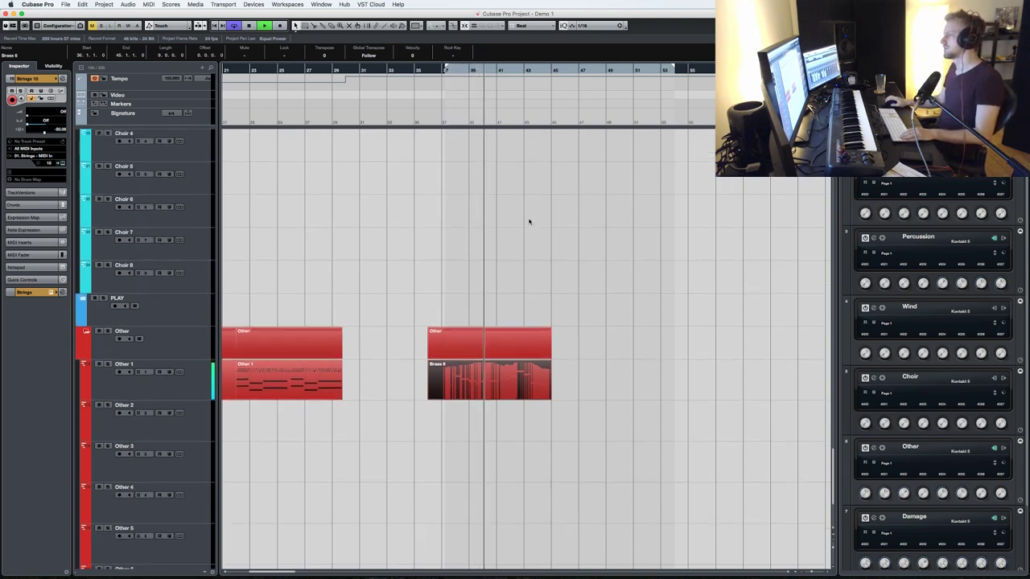
{"action": "scroll", "coordinate": [529, 230], "scroll_direction": "up", "scroll_amount": 10}
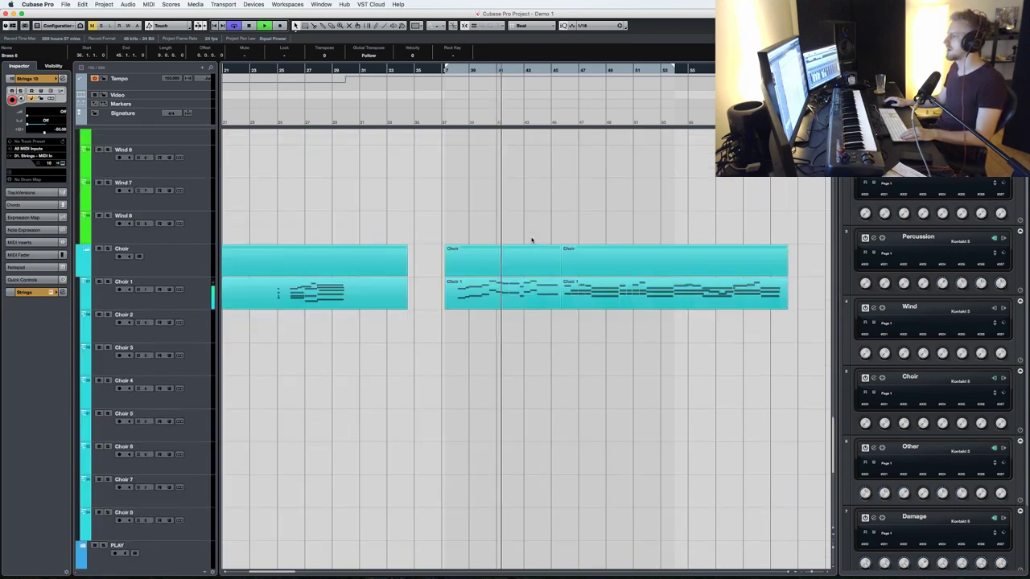
{"action": "scroll", "coordinate": [519, 233], "scroll_direction": "down", "scroll_amount": 8}
{"action": "scroll", "coordinate": [519, 236], "scroll_direction": "up", "scroll_amount": 10}
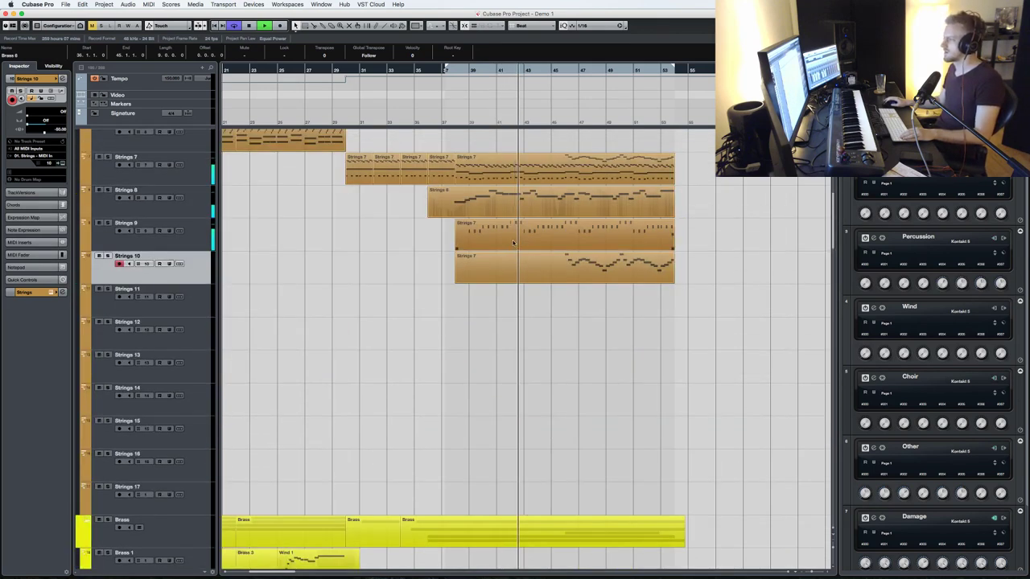
{"action": "scroll", "coordinate": [513, 243], "scroll_direction": "up", "scroll_amount": 2}
{"action": "double_click", "coordinate": [449, 282]}
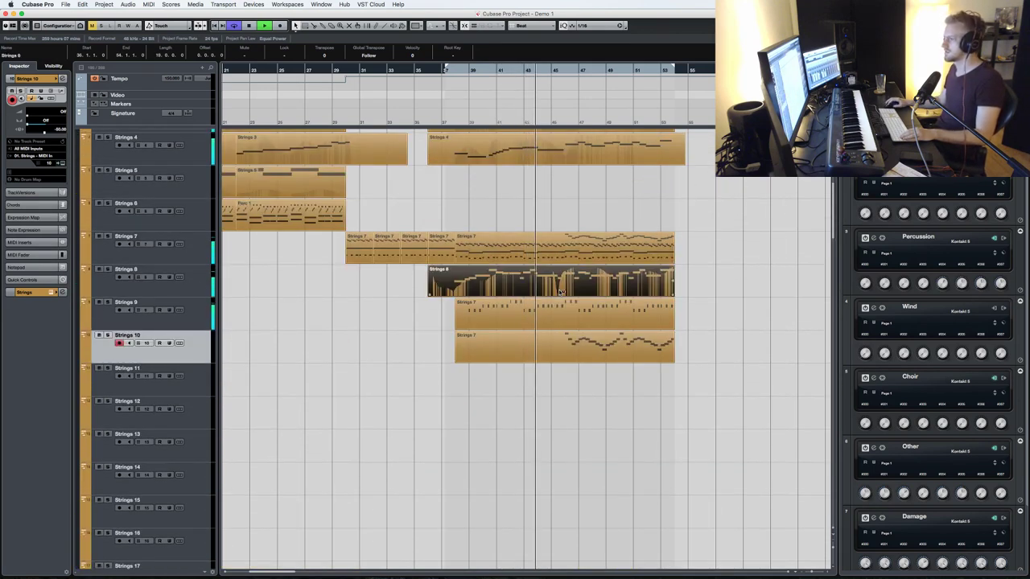
{"action": "key", "text": "super+a"}
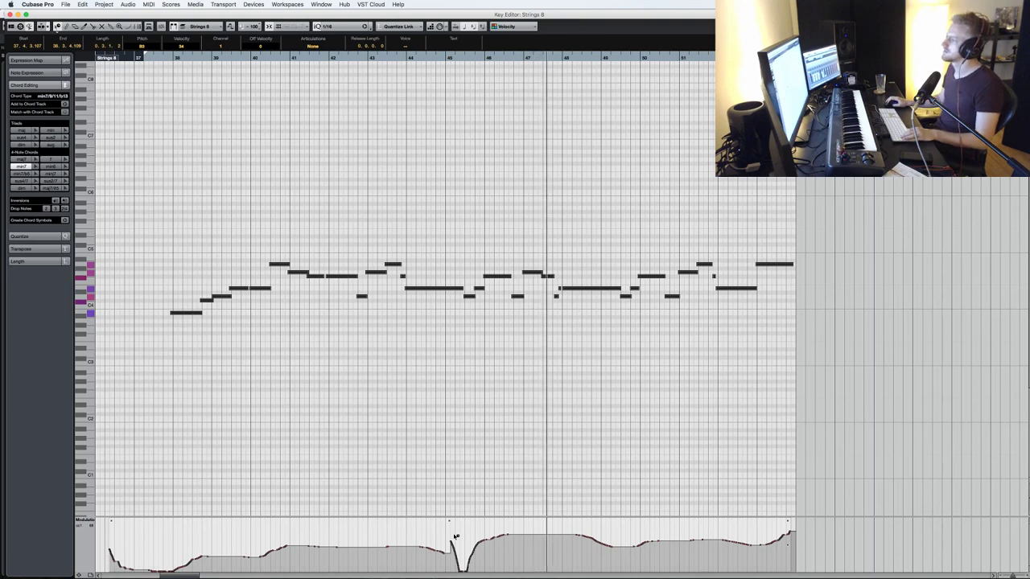
{"action": "key", "text": "Return"}
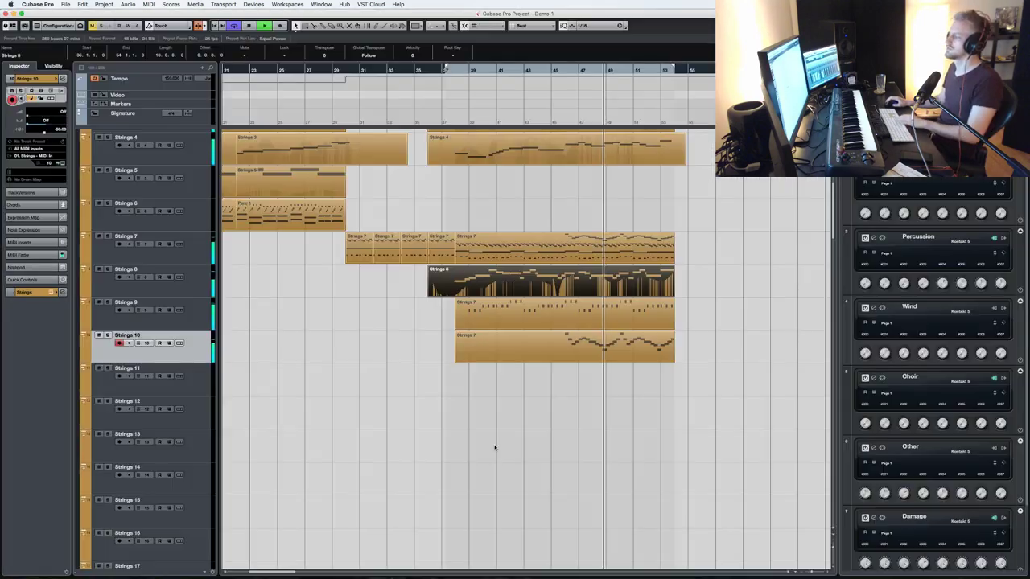
- In the Choir 1 part starting at bar 45, replace the repeated lower notes around bars 50 and 51 with sustained notes
{"action": "scroll", "coordinate": [501, 442], "scroll_direction": "down", "scroll_amount": 10}
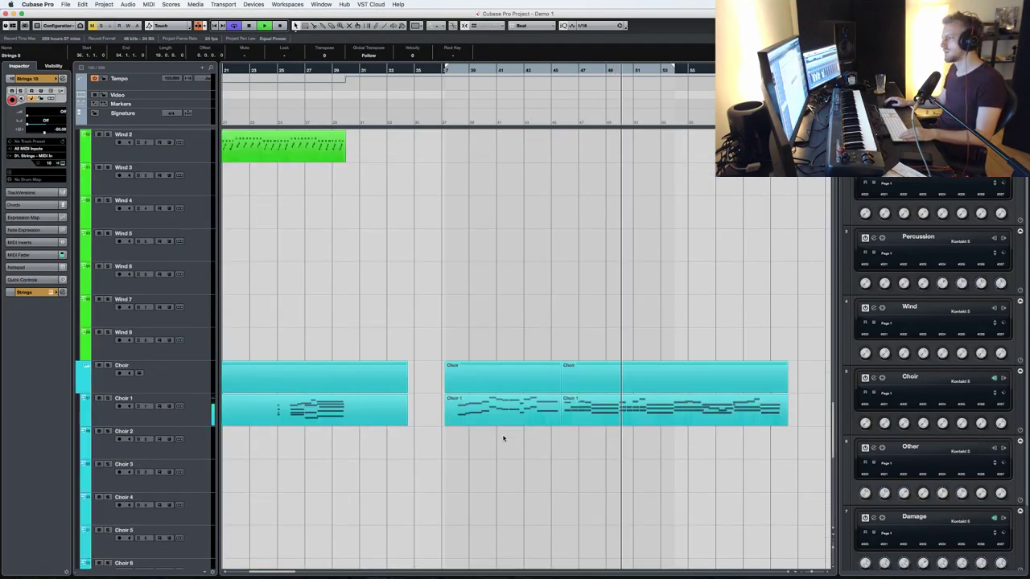
{"action": "double_click", "coordinate": [570, 415]}
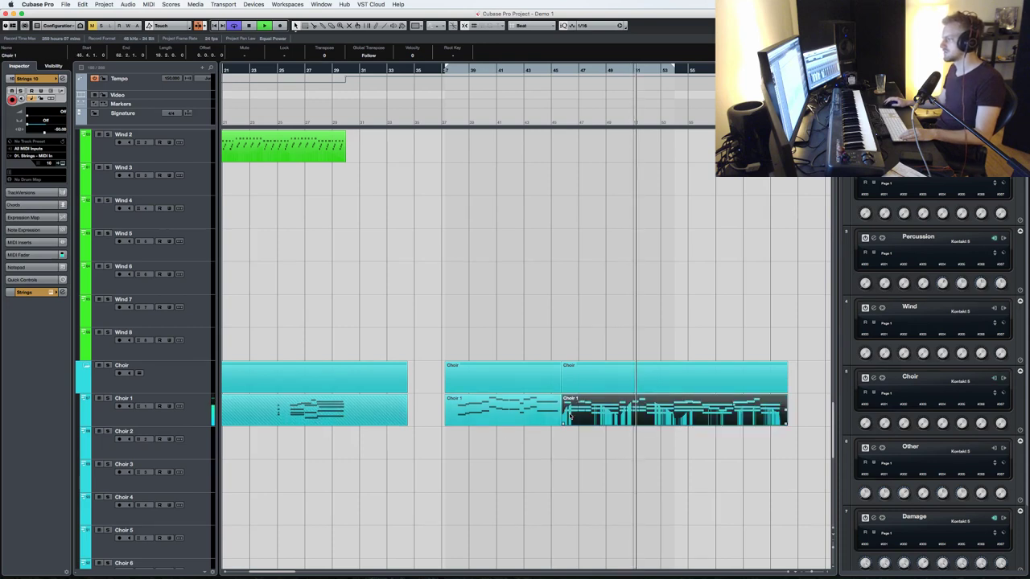
{"action": "key", "text": "Delete"}
{"action": "left_click_drag", "start_coordinate": [297, 359], "coordinate": [271, 353]}
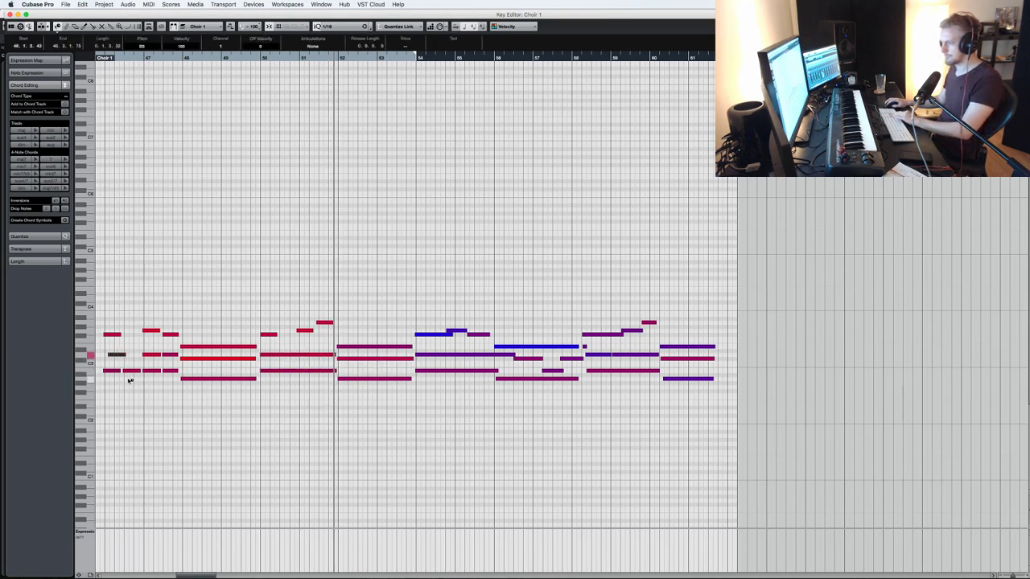
- Delete the repeated short lower notes after the opening chord and lengthen its two lower notes to about bar 48
{"action": "left_click_drag", "start_coordinate": [178, 354], "coordinate": [178, 354]}
{"action": "key", "text": "Delete"}
{"action": "left_click_drag", "start_coordinate": [133, 385], "coordinate": [119, 354]}
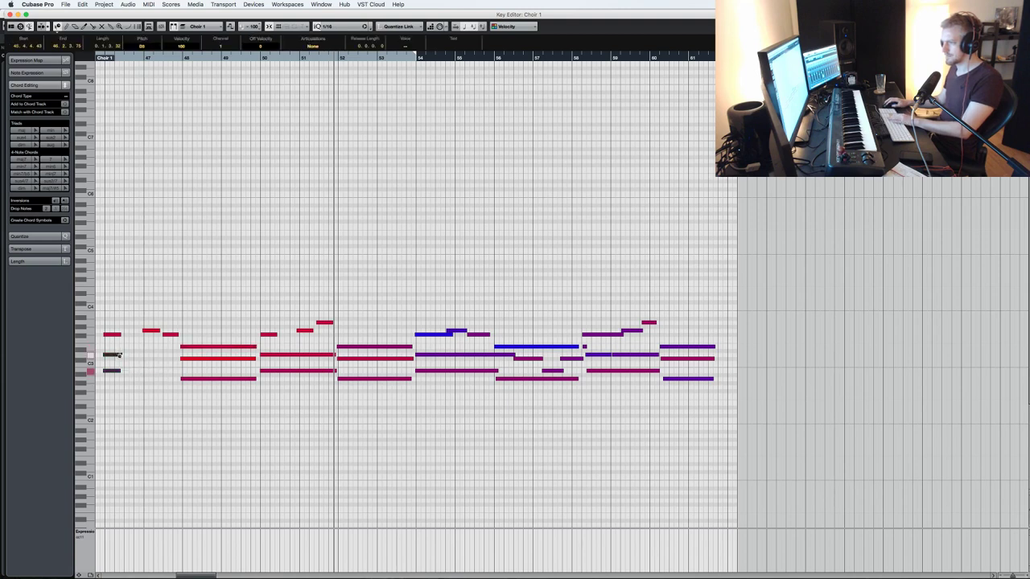
{"action": "key", "text": "super+v"}
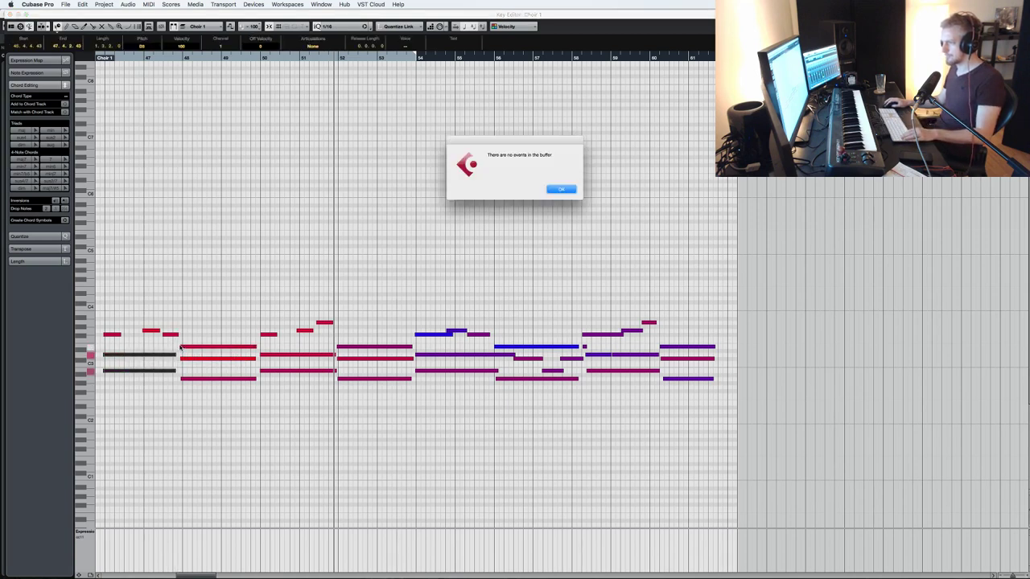
{"action": "key", "text": "Return"}
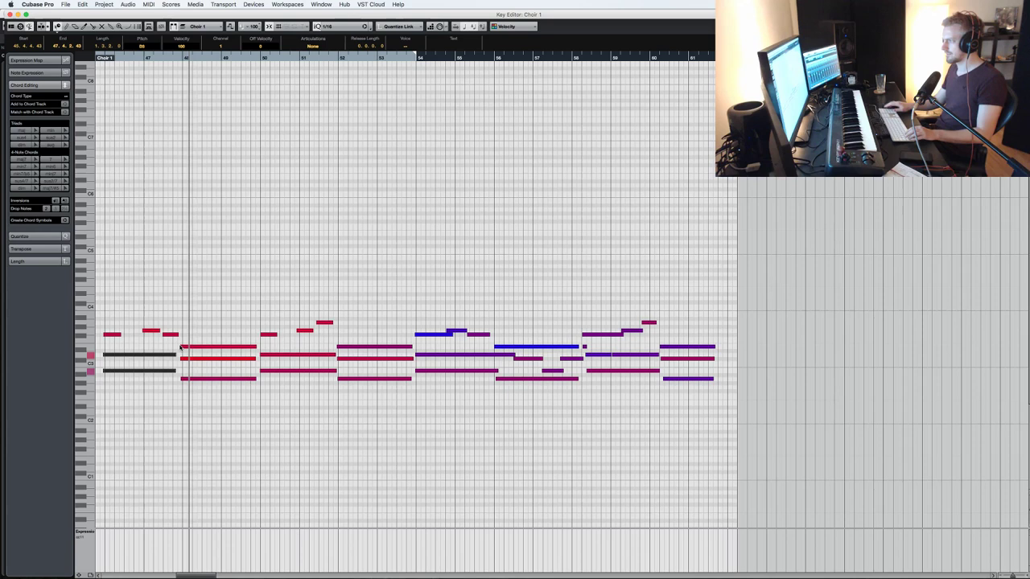
- Lengthen the opening melody note and the matching one at bar 50, and extend the first two lower notes into bar 48
{"action": "left_click", "coordinate": [112, 335], "text": "shift"}
{"action": "left_click_drag", "start_coordinate": [276, 333], "coordinate": [295, 336]}
{"action": "left_click_drag", "start_coordinate": [167, 386], "coordinate": [183, 357]}
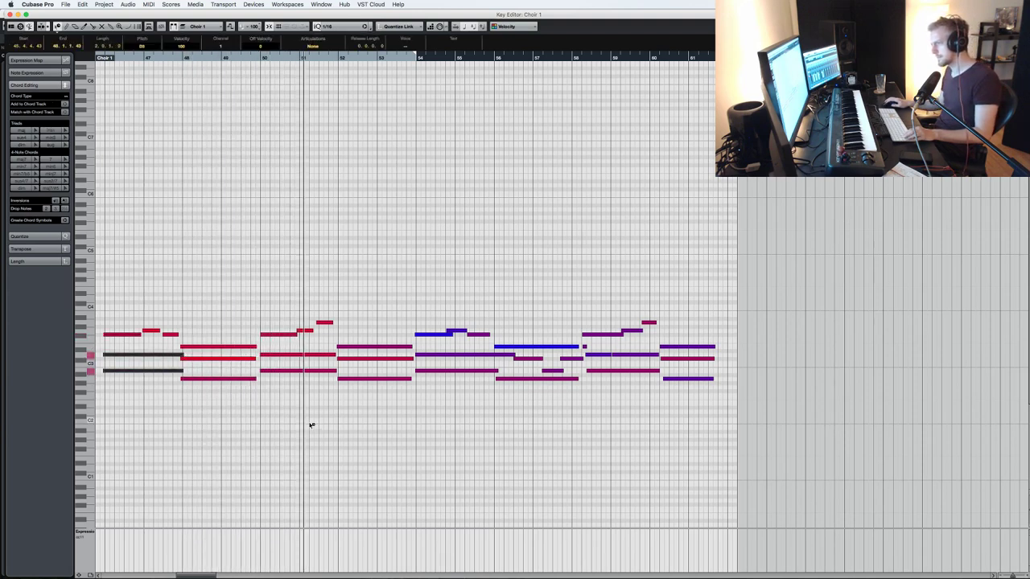
{"action": "left_click_drag", "start_coordinate": [313, 329], "coordinate": [339, 325]}
{"action": "left_click", "coordinate": [334, 324]}
{"action": "key", "text": "Return"}
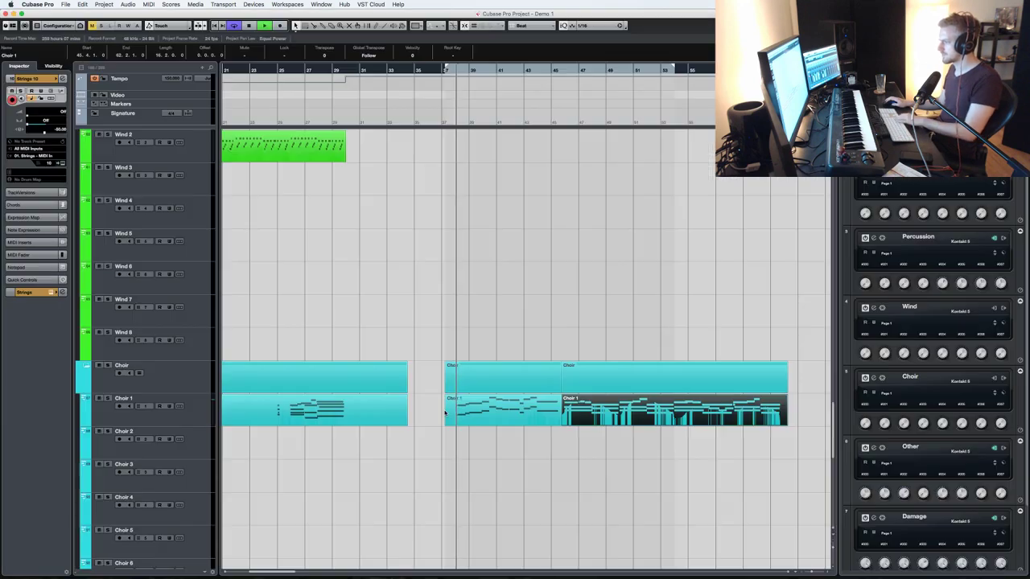
- Select the Other 1 track and check which Kontakt instrument is loaded on it
{"action": "scroll", "coordinate": [430, 381], "scroll_direction": "down", "scroll_amount": 8}
{"action": "scroll", "coordinate": [430, 381], "scroll_direction": "up", "scroll_amount": 6}
{"action": "scroll", "coordinate": [431, 381], "scroll_direction": "down", "scroll_amount": 4}
{"action": "left_click", "coordinate": [202, 344]}
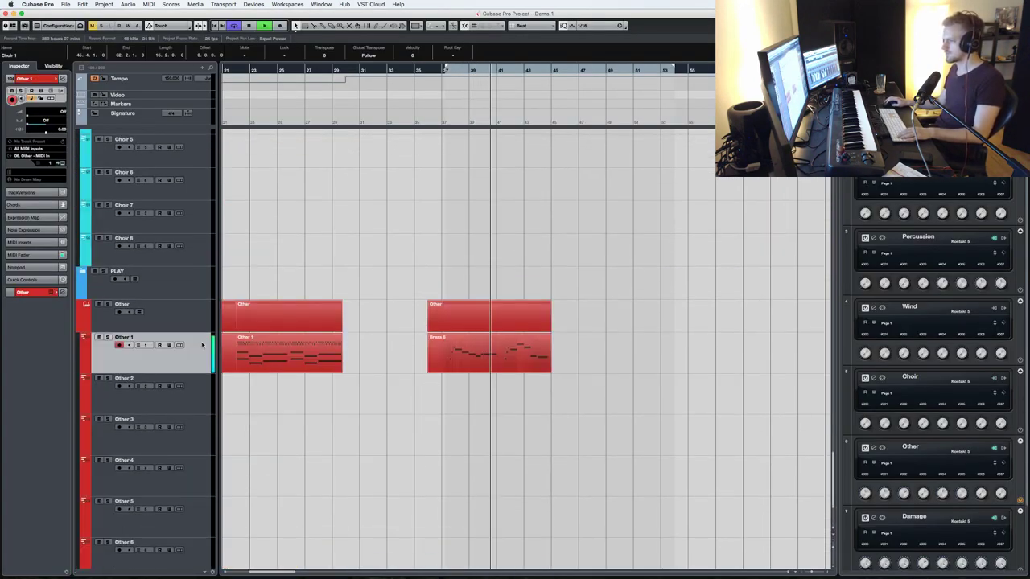
{"action": "key", "text": "e"}
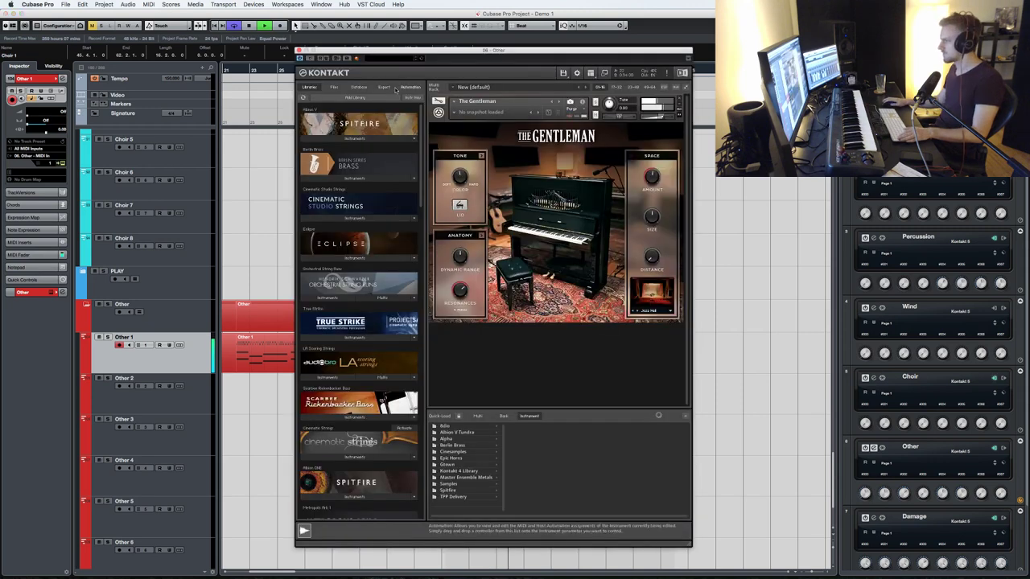
{"action": "left_click", "coordinate": [298, 50]}
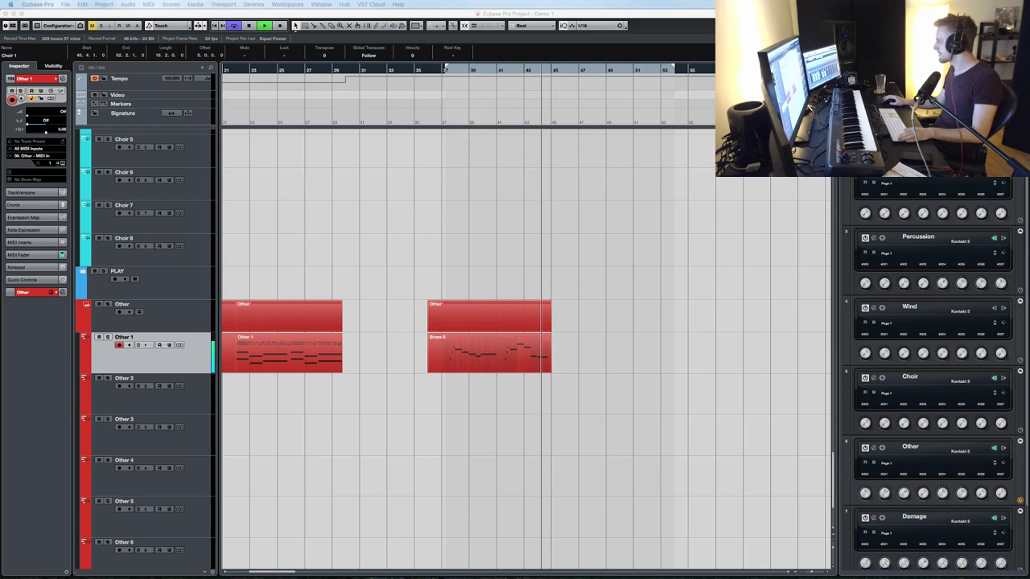
- Reshape the Other group's FabFilter Pro-Q 2 curve with gentle low-mid and midrange cuts and a slight high-frequency boost
{"action": "key", "text": "F3"}
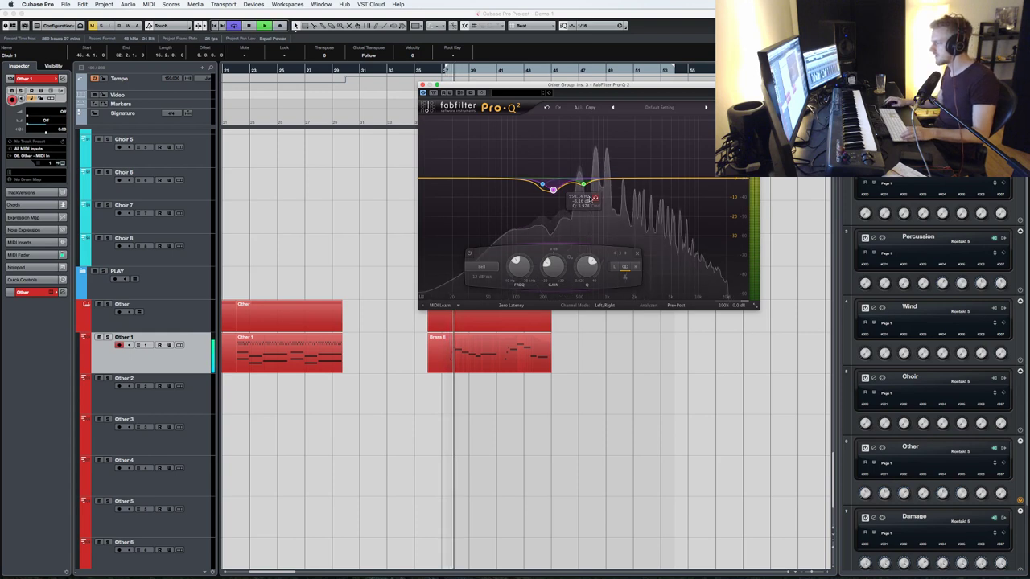
{"action": "left_click_drag", "start_coordinate": [589, 127], "coordinate": [576, 133]}
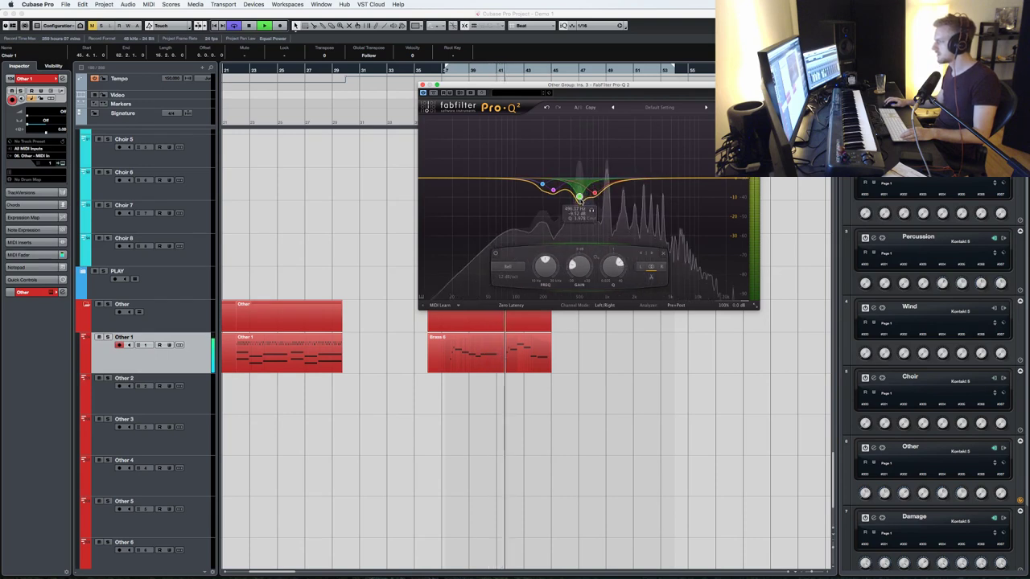
{"action": "left_click_drag", "start_coordinate": [664, 165], "coordinate": [683, 171]}
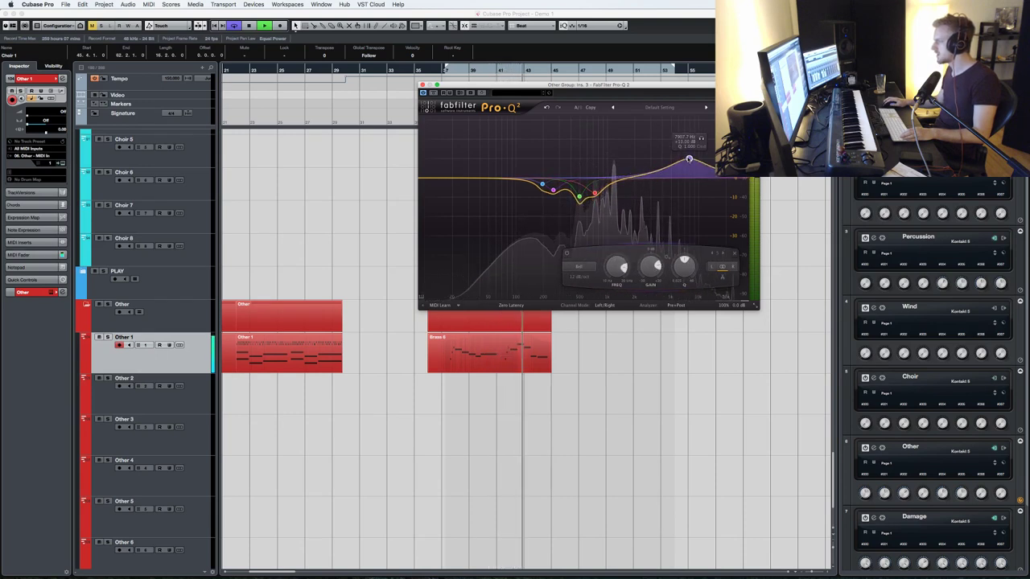
{"action": "left_click_drag", "start_coordinate": [594, 193], "coordinate": [601, 188]}
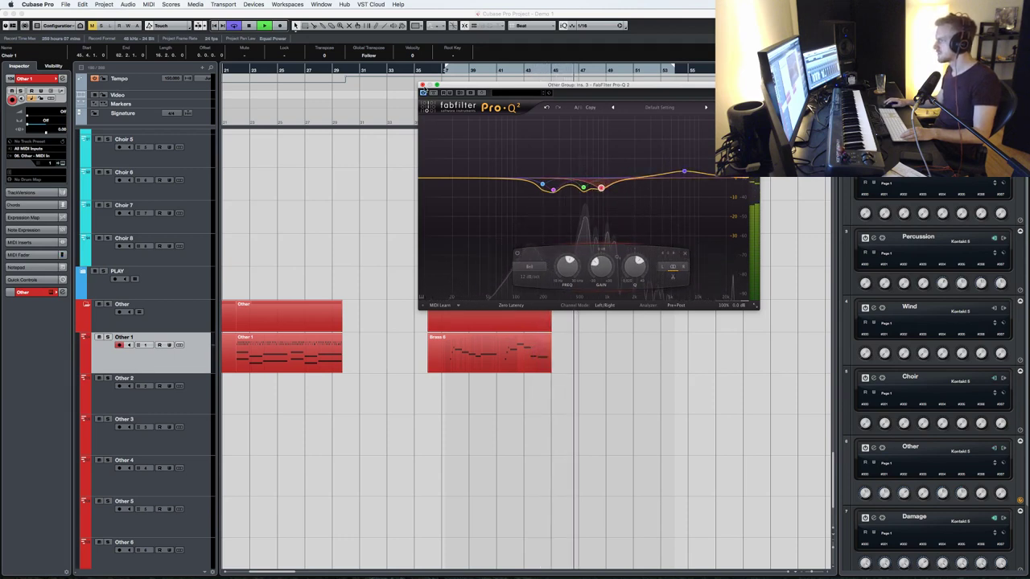
{"action": "left_click", "coordinate": [422, 84]}
- Copy the Brass 6 part starting at bar 45 onto the Other 1 track, directly after its existing part
{"action": "scroll", "coordinate": [586, 265], "scroll_direction": "up", "scroll_amount": 15}
{"action": "scroll", "coordinate": [592, 267], "scroll_direction": "down", "scroll_amount": 2}
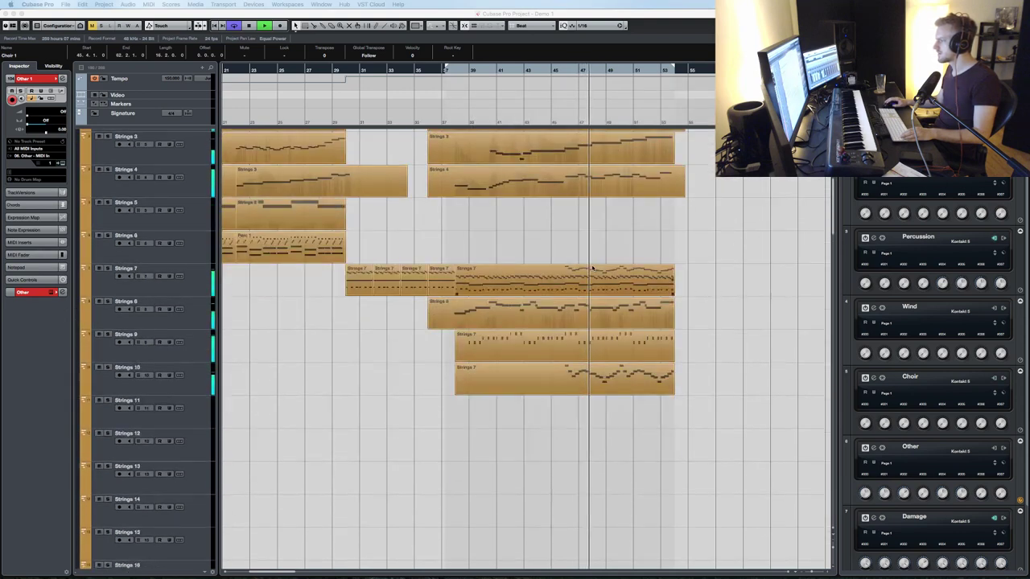
{"action": "scroll", "coordinate": [592, 268], "scroll_direction": "down", "scroll_amount": 10}
{"action": "left_click", "coordinate": [582, 212]}
{"action": "left_click_drag", "start_coordinate": [582, 211], "coordinate": [580, 235]}
{"action": "scroll", "coordinate": [581, 223], "scroll_direction": "down", "scroll_amount": 15}
{"action": "scroll", "coordinate": [586, 231], "scroll_direction": "down", "scroll_amount": 15}
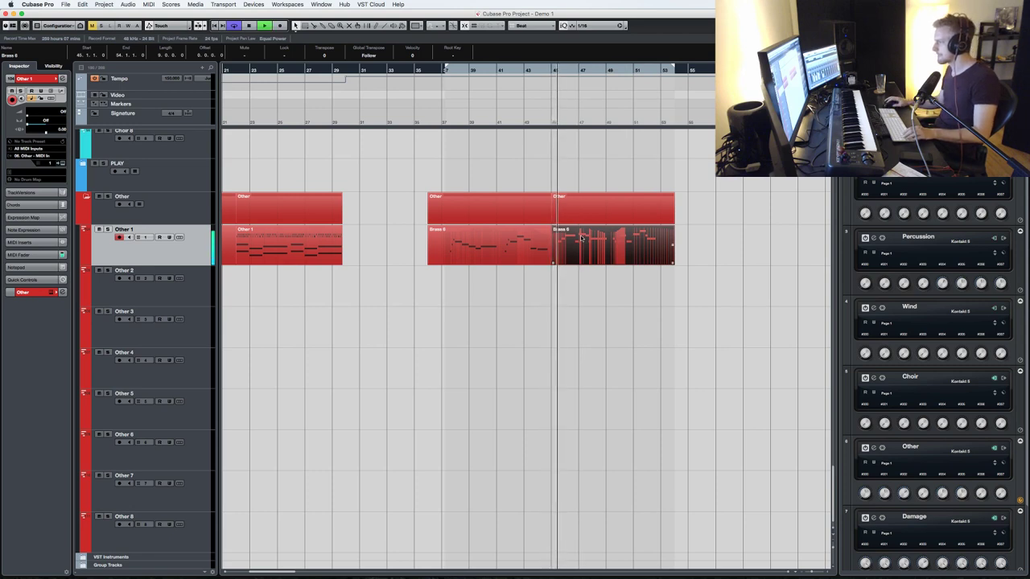
- Transpose all notes of the copied Brass 6 part up an octave and adjust their velocities
{"action": "key", "text": "Return"}
{"action": "key", "text": "shift+Up"}
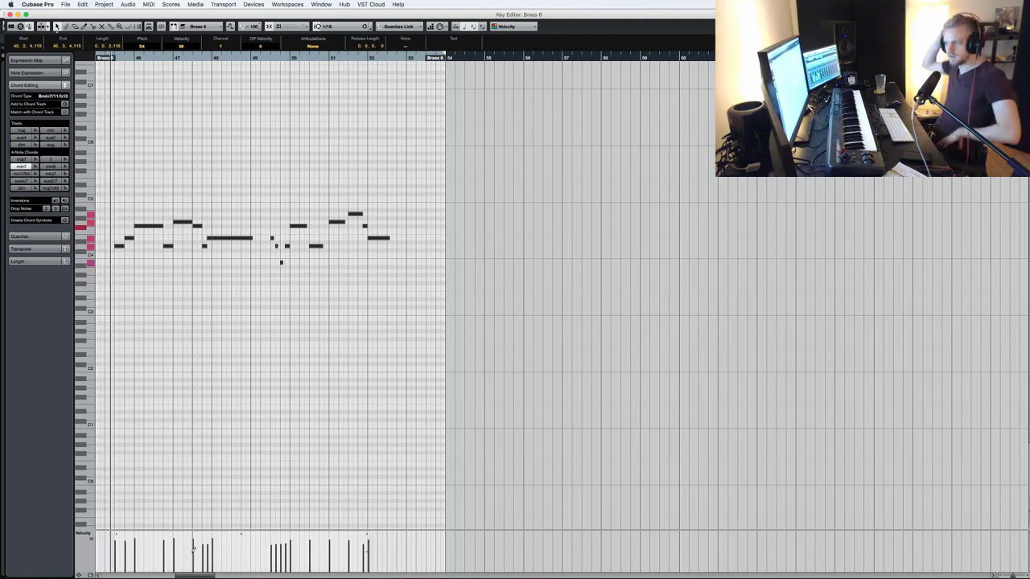
{"action": "left_click_drag", "start_coordinate": [431, 308], "coordinate": [126, 154]}
{"action": "key", "text": "shift+Up"}
{"action": "left_click_drag", "start_coordinate": [168, 268], "coordinate": [487, 110]}
{"action": "key", "text": "shift+Up"}
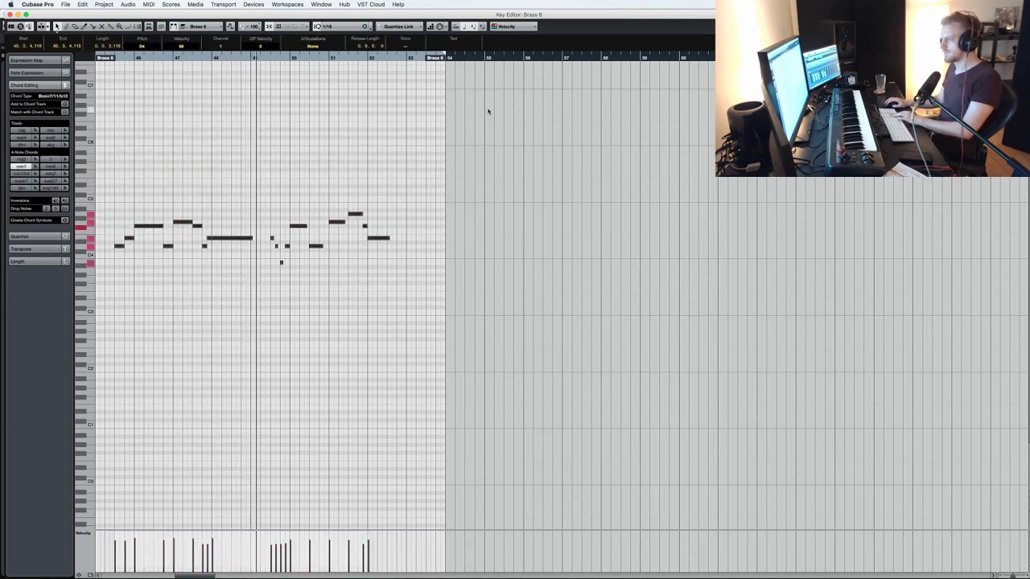
{"action": "key", "text": "Return"}
- Copy the Perc 1 part starting at bar 46 onto the Other 1 track, over the copied Brass 6 part
{"action": "scroll", "coordinate": [743, 340], "scroll_direction": "up", "scroll_amount": 10}
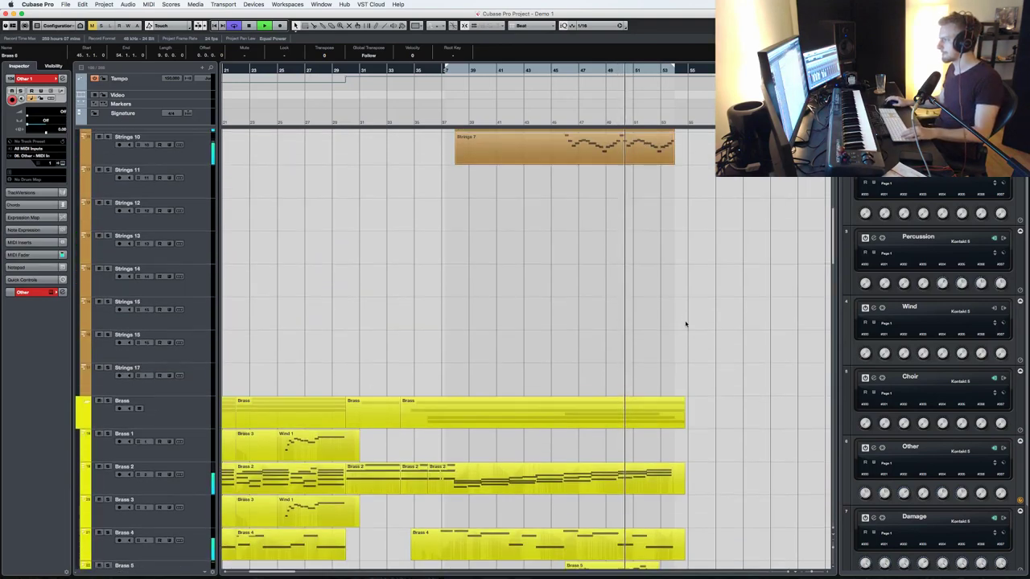
{"action": "scroll", "coordinate": [641, 266], "scroll_direction": "up", "scroll_amount": 4}
{"action": "scroll", "coordinate": [641, 297], "scroll_direction": "down", "scroll_amount": 15}
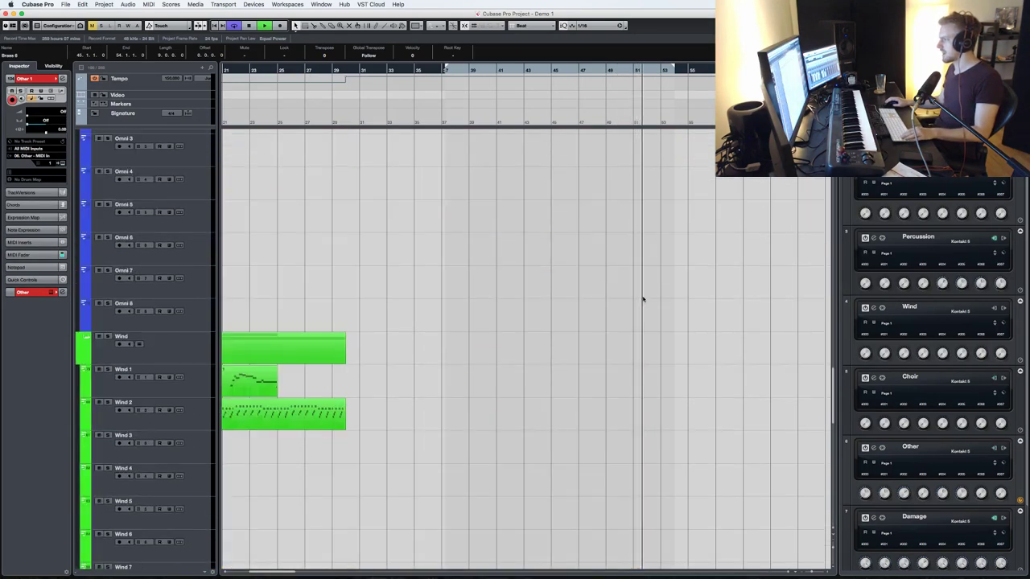
{"action": "scroll", "coordinate": [633, 264], "scroll_direction": "up", "scroll_amount": 2}
{"action": "left_click", "coordinate": [616, 210]}
{"action": "left_click_drag", "start_coordinate": [616, 210], "coordinate": [611, 534]}
{"action": "scroll", "coordinate": [610, 337], "scroll_direction": "down", "scroll_amount": 10}
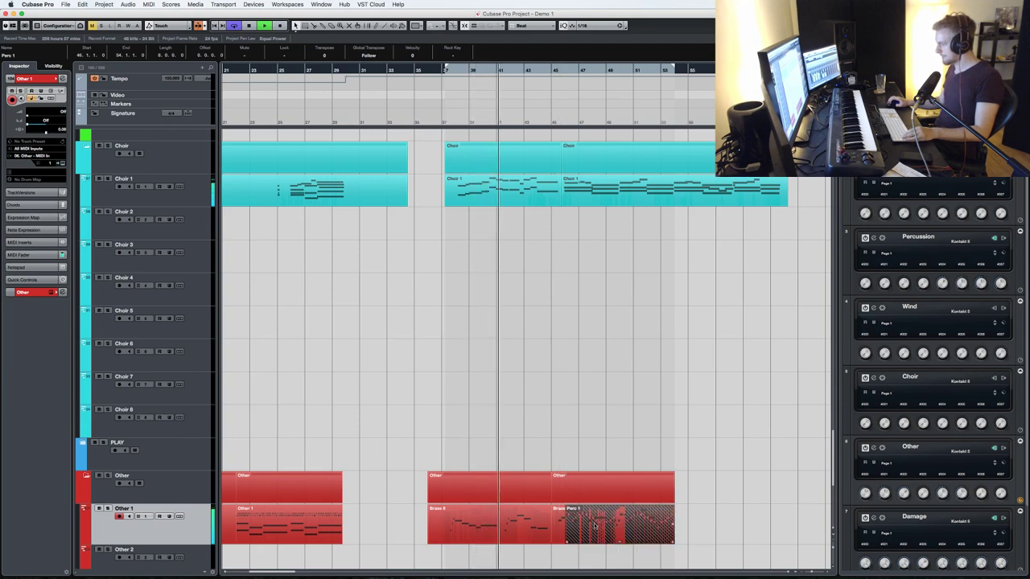
- Transfer all notes of the Perc 1 part into the underlying Brass 6 part at the same position
{"action": "key", "text": "super+z"}
{"action": "double_click", "coordinate": [576, 527]}
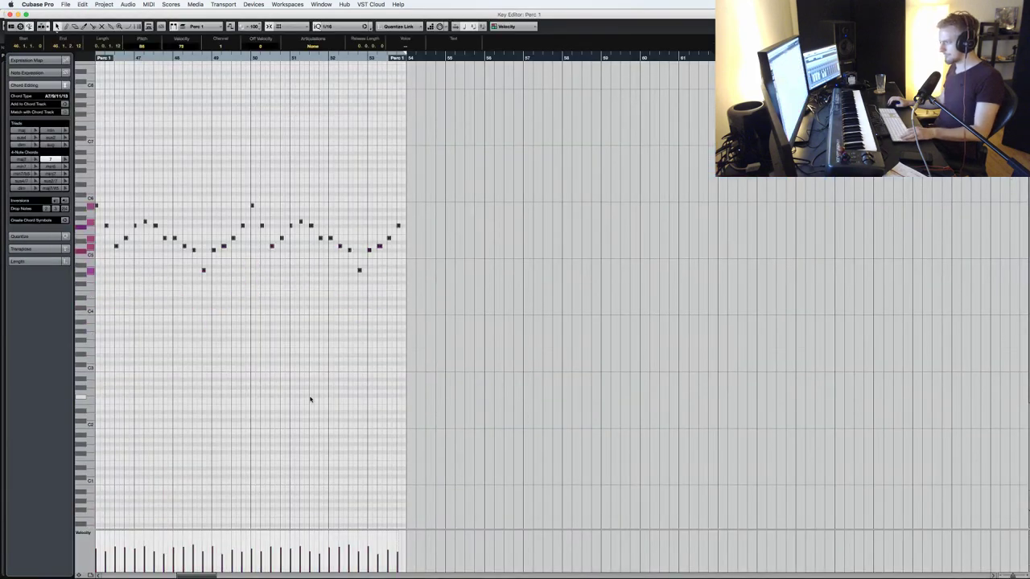
{"action": "key", "text": "Escape"}
{"action": "double_click", "coordinate": [553, 527]}
- Select all of the added short upper notes in the Brass 6 part and raise their velocities to an even level
{"action": "left_click_drag", "start_coordinate": [111, 272], "coordinate": [471, 195]}
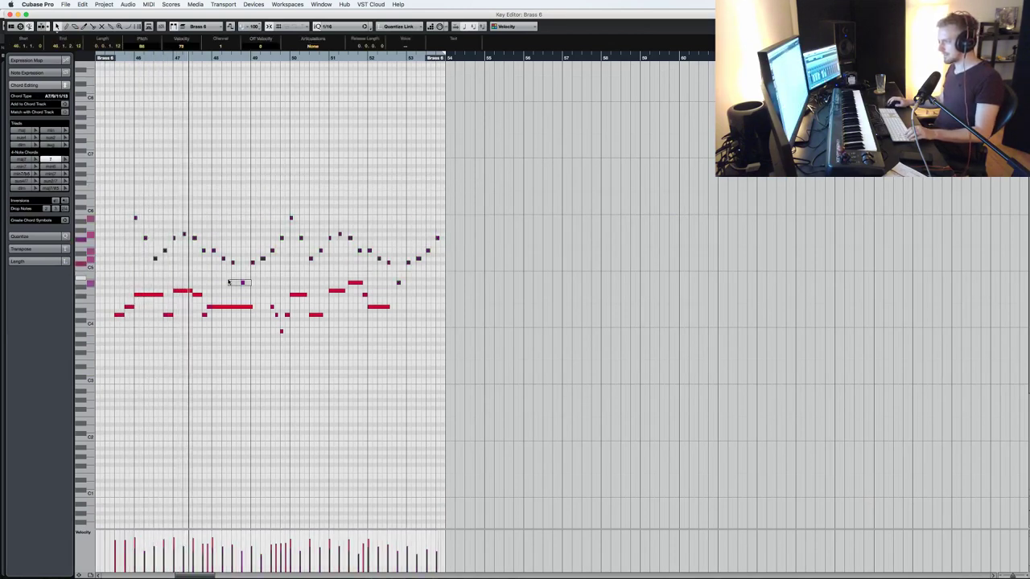
{"action": "left_click_drag", "start_coordinate": [242, 282], "coordinate": [257, 201]}
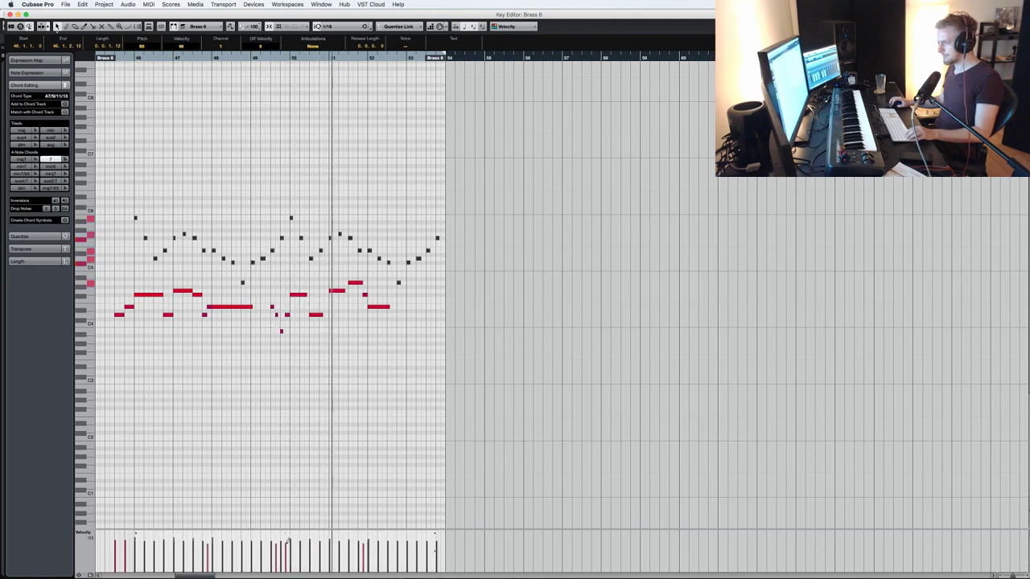
{"action": "key", "text": "KP_Subtract"}
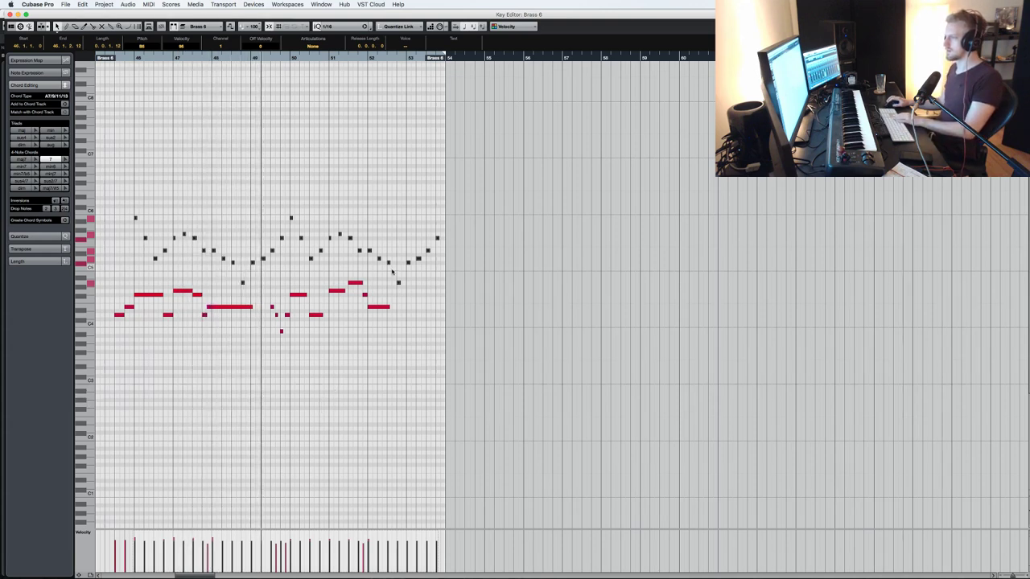
- Return to the project window and play the section with the Strings 7 and Other 1 tracks soloed to compare their lines
{"action": "key", "text": "Return"}
{"action": "scroll", "coordinate": [492, 280], "scroll_direction": "up", "scroll_amount": 15}
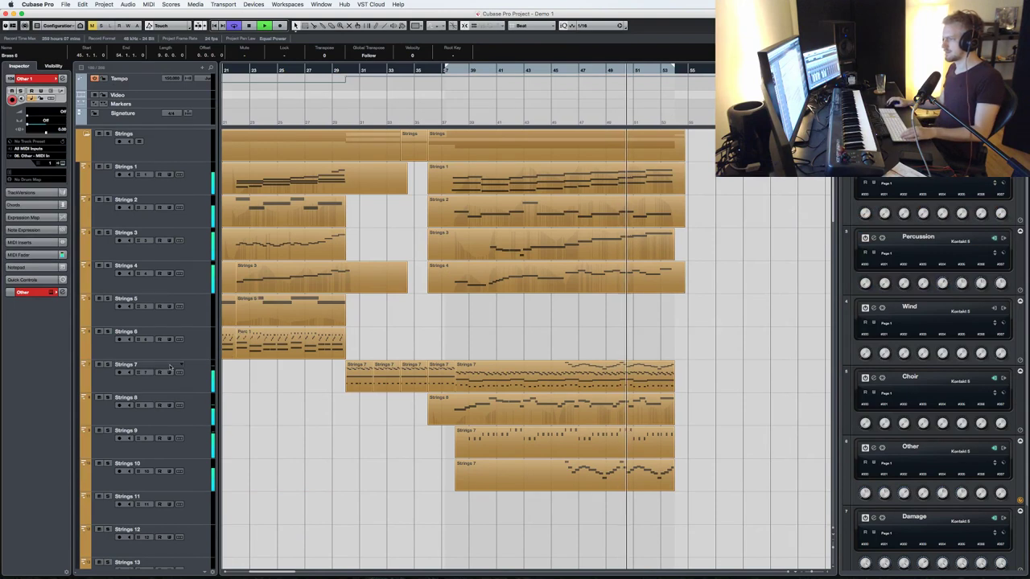
{"action": "scroll", "coordinate": [475, 324], "scroll_direction": "down", "scroll_amount": 10}
{"action": "key", "text": "space"}
{"action": "key", "text": "space"}
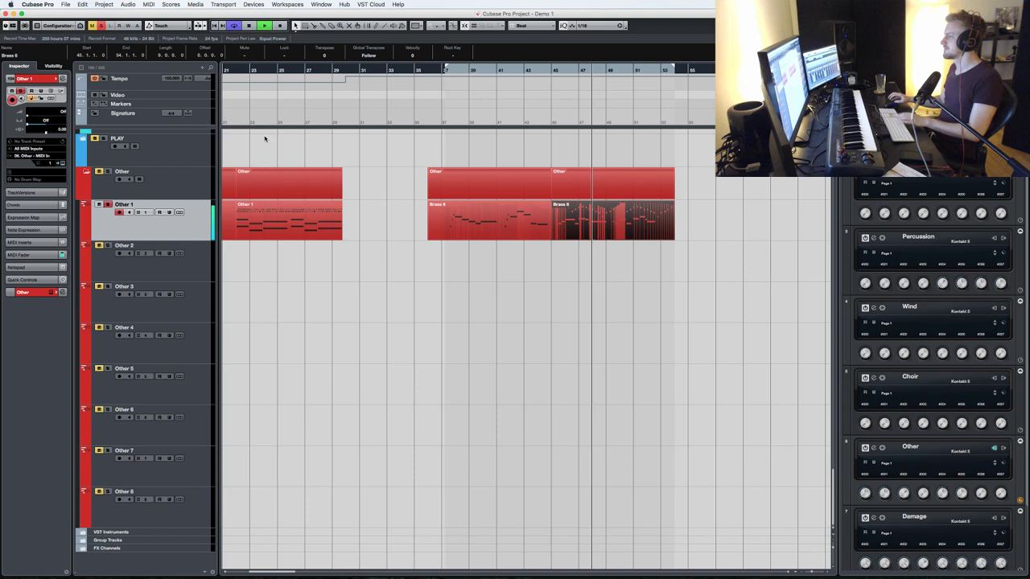
{"action": "key", "text": "space"}
{"action": "scroll", "coordinate": [726, 373], "scroll_direction": "down", "scroll_amount": 15}
- Open the long Strings 7 part for note editing and pick out the repeated peak notes of its high line in bar 47
{"action": "double_click", "coordinate": [578, 375]}
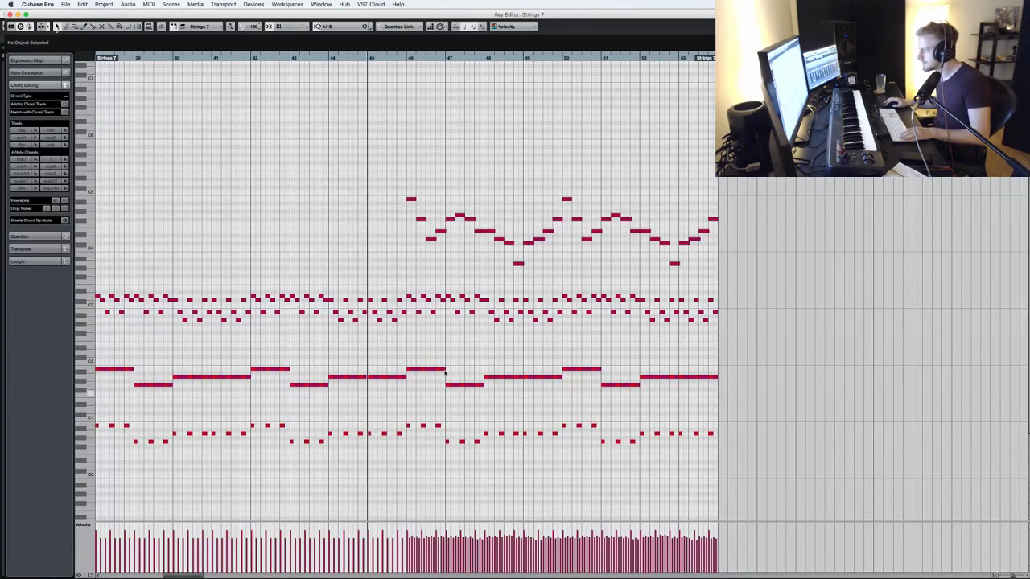
{"action": "key", "text": "space"}
{"action": "key", "text": "h"}
{"action": "key", "text": "h"}
{"action": "key", "text": "h"}
{"action": "key", "text": "h"}
{"action": "key", "text": "h"}
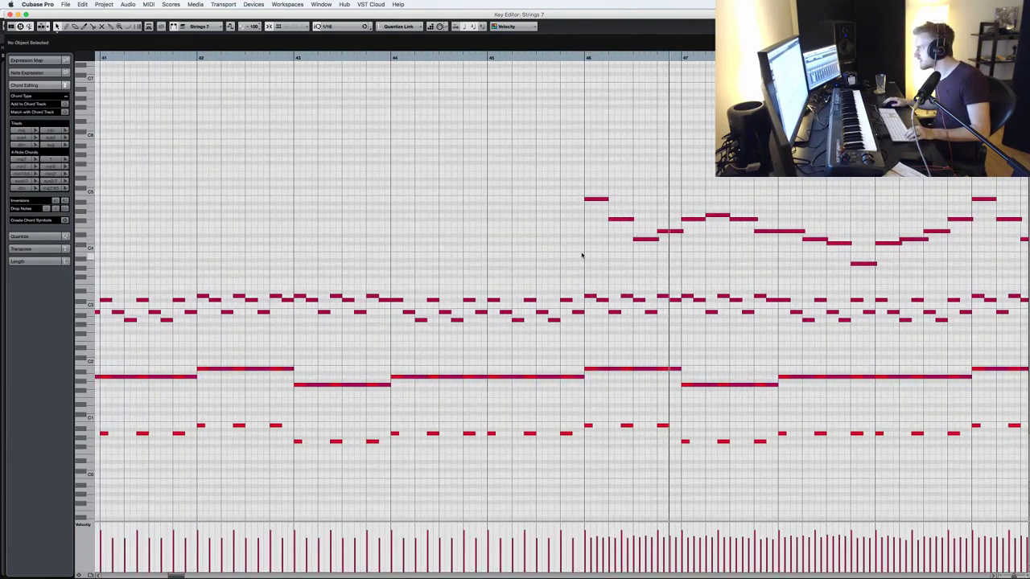
{"action": "left_click", "coordinate": [720, 217]}
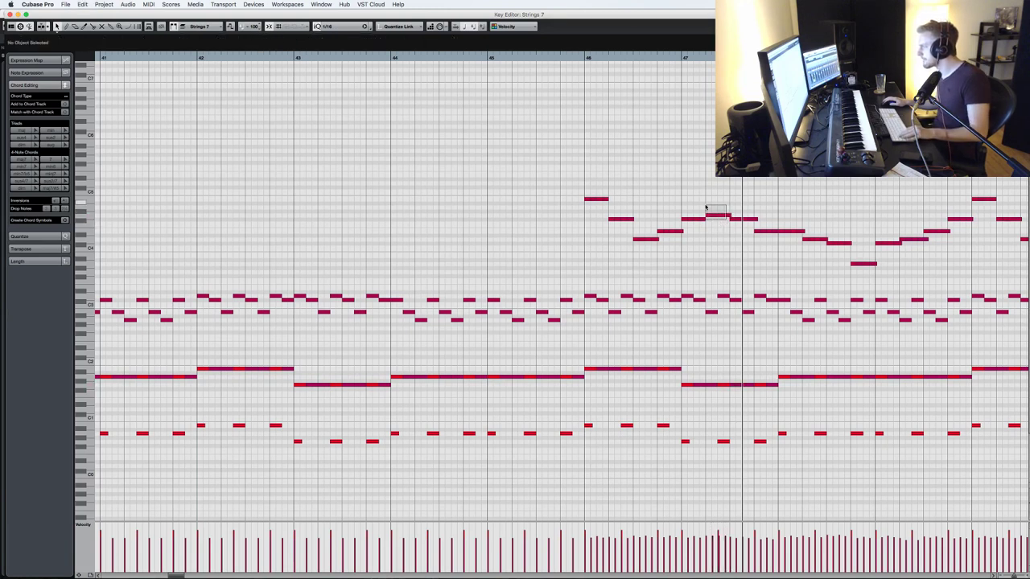
{"action": "left_click", "coordinate": [708, 209]}
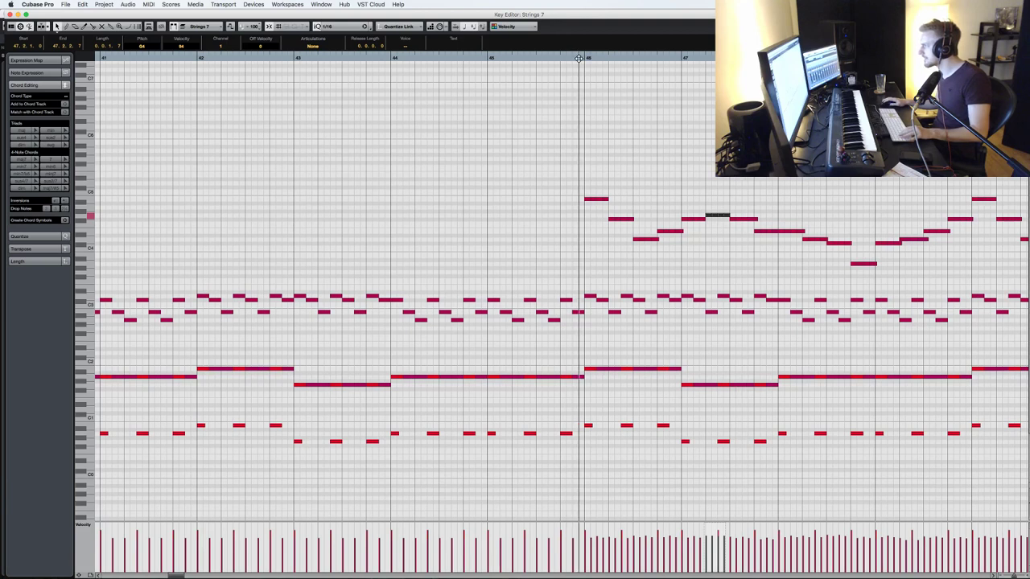
{"action": "scroll", "coordinate": [648, 156], "scroll_direction": "right", "scroll_amount": 3}
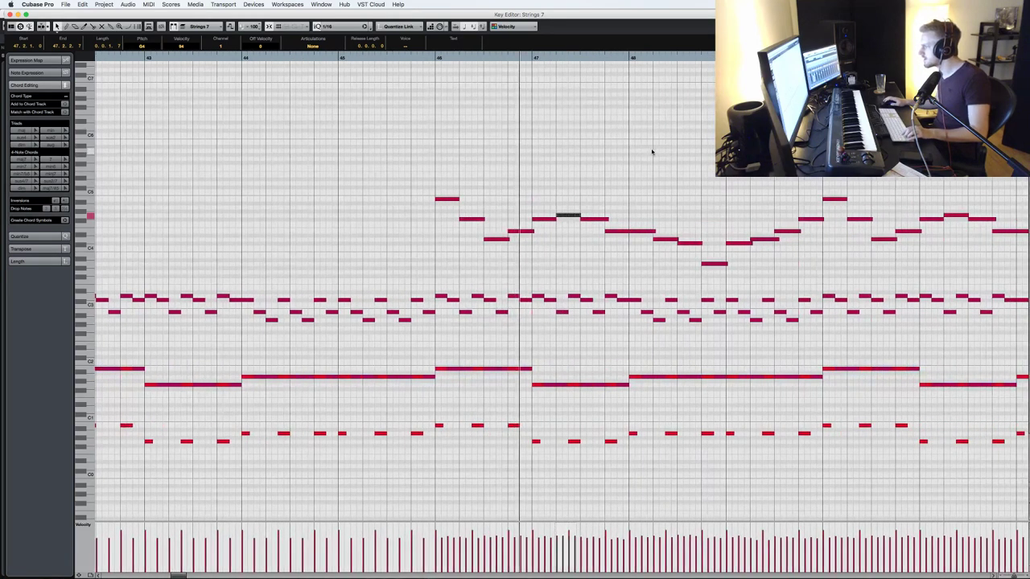
{"action": "left_click", "coordinate": [569, 223]}
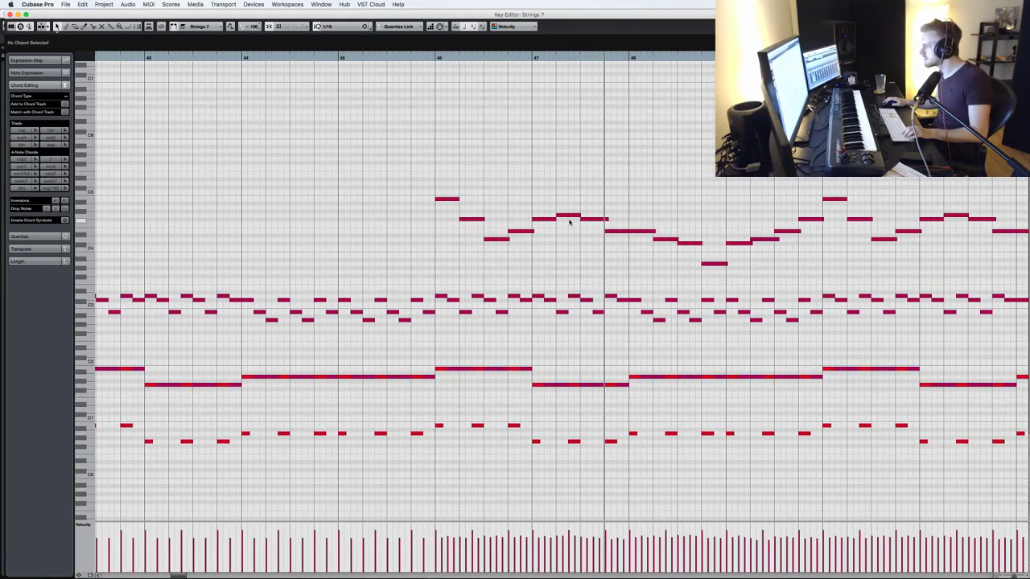
{"action": "left_click", "coordinate": [576, 212]}
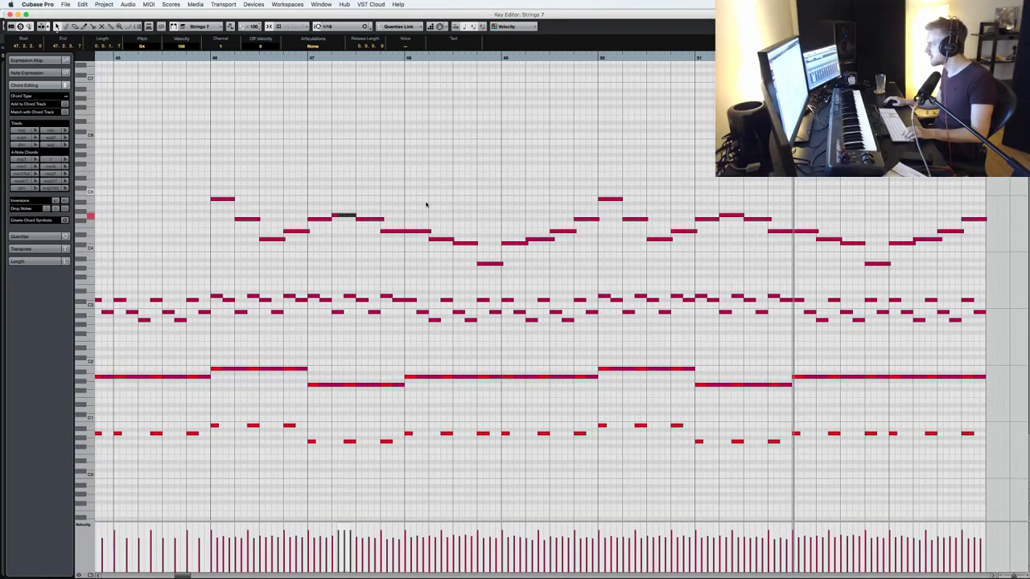
- Rework the repeated peak notes of the high line in bar 47, replacing the first ones with matching notes, and audition the passage
{"action": "left_click_drag", "start_coordinate": [340, 231], "coordinate": [334, 211]}
{"action": "key", "text": "Delete"}
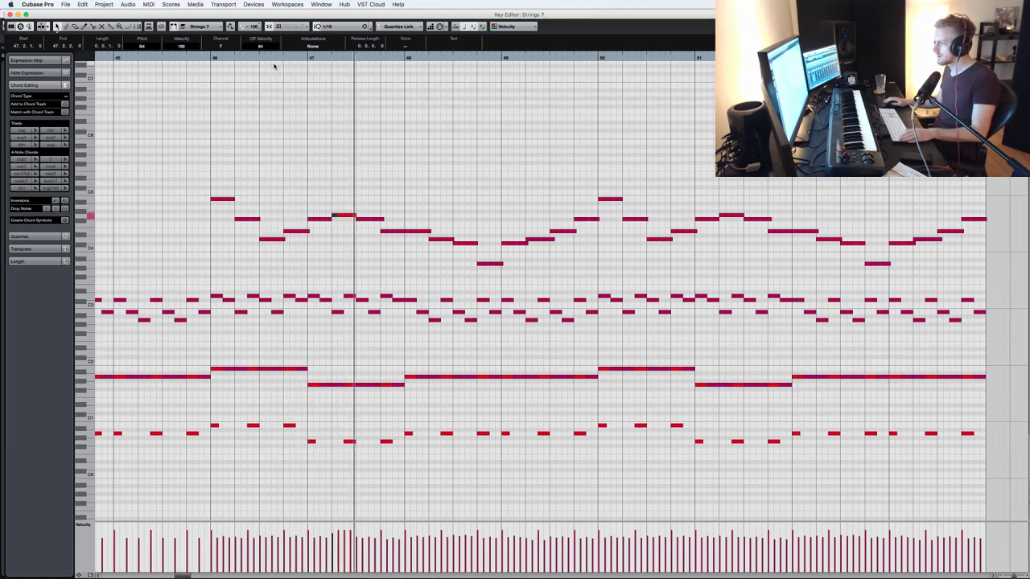
{"action": "left_click", "coordinate": [352, 225]}
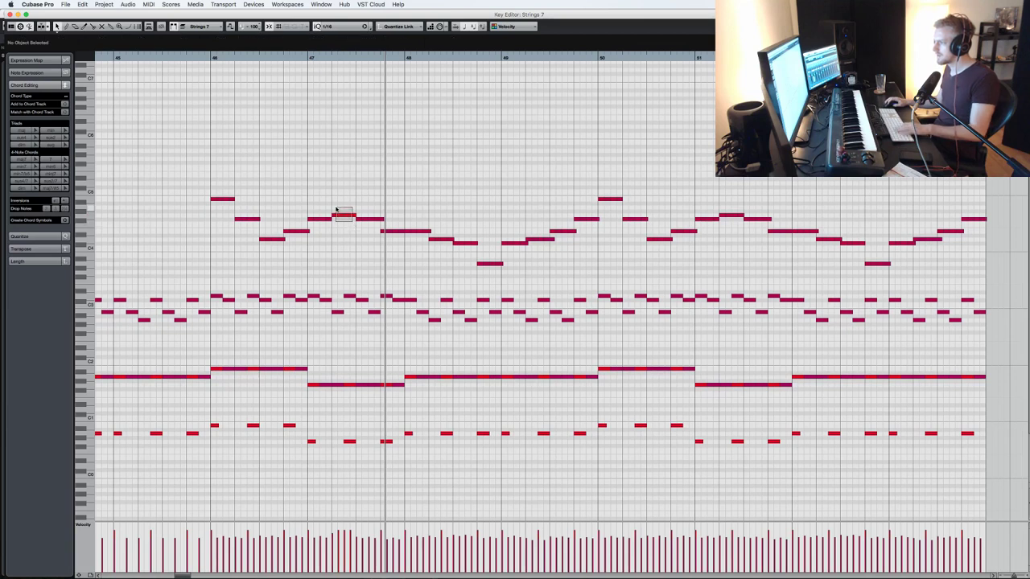
{"action": "left_click_drag", "start_coordinate": [336, 208], "coordinate": [341, 216]}
{"action": "key", "text": "Delete"}
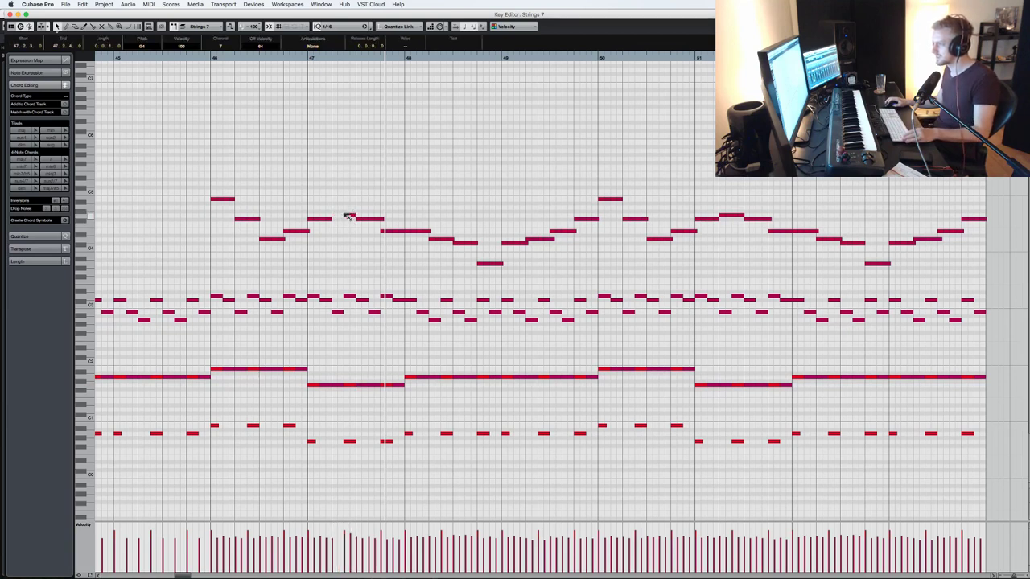
{"action": "left_click", "coordinate": [338, 220]}
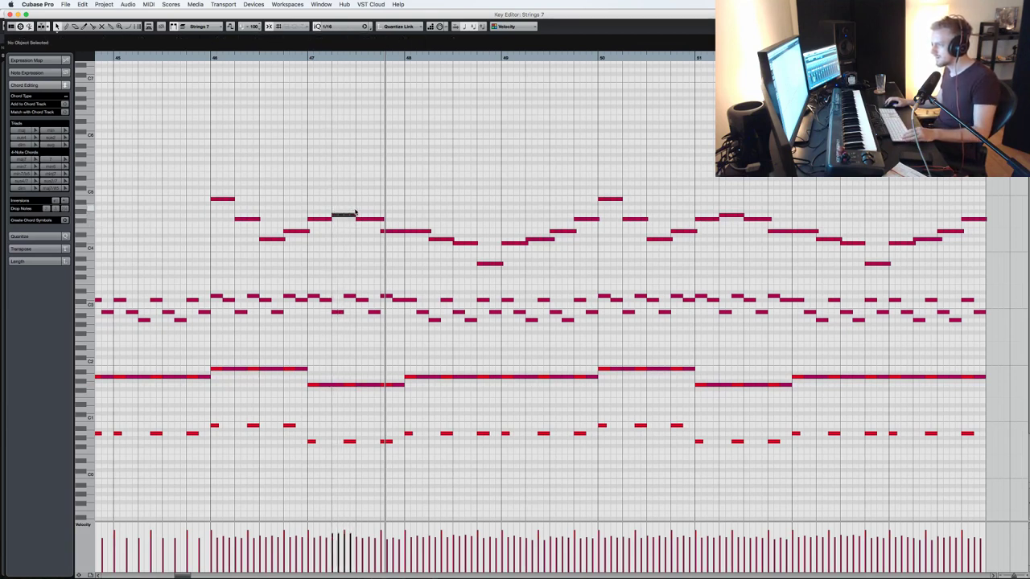
{"action": "left_click", "coordinate": [352, 216]}
{"action": "left_click", "coordinate": [202, 58]}
{"action": "key", "text": "space"}
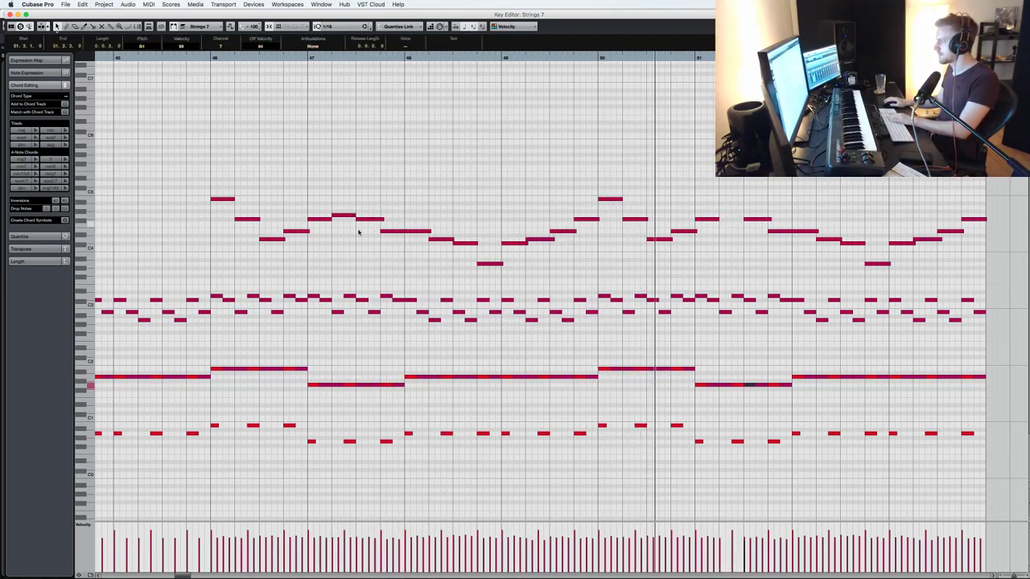
- Copy the reworked peak notes from bar 47 to the matching spot in bar 51 and close the note editor
{"action": "left_click", "coordinate": [337, 217]}
{"action": "left_click_drag", "start_coordinate": [336, 218], "coordinate": [721, 219]}
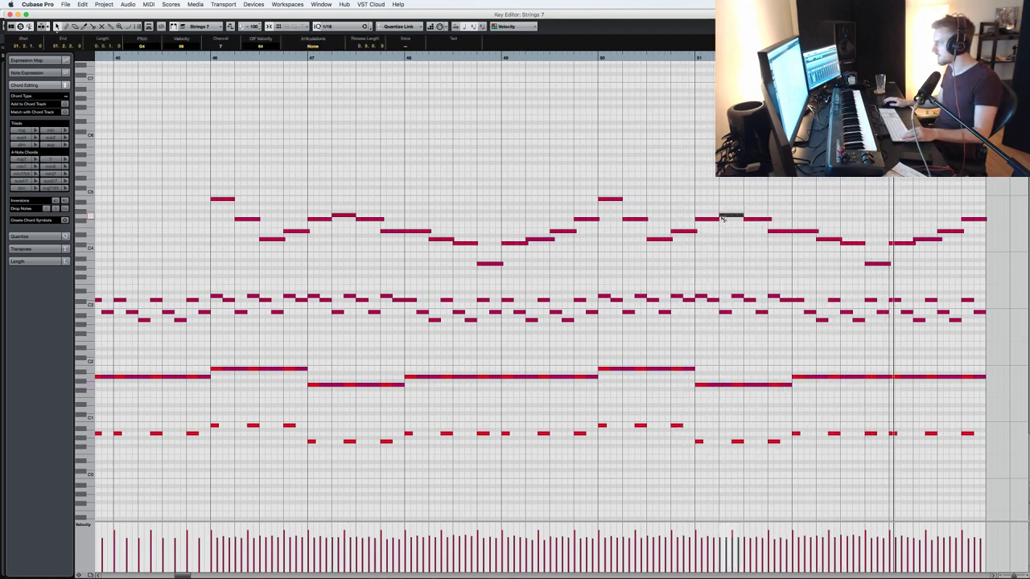
{"action": "key", "text": "Return"}
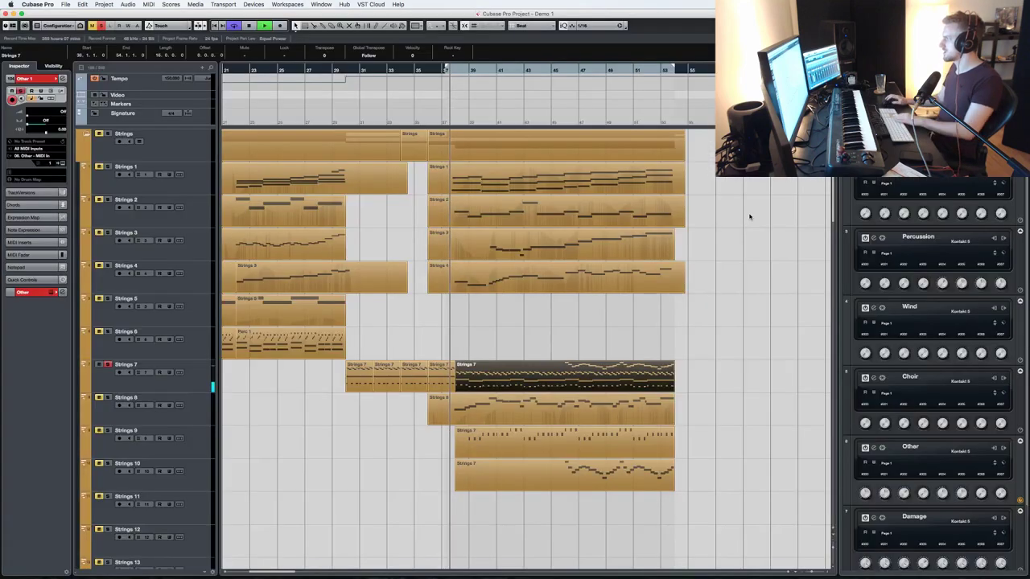
- Solo the Perc 1 and Brass 7 tracks as well and play the section to check the layered lines together
{"action": "scroll", "coordinate": [371, 423], "scroll_direction": "down", "scroll_amount": 10}
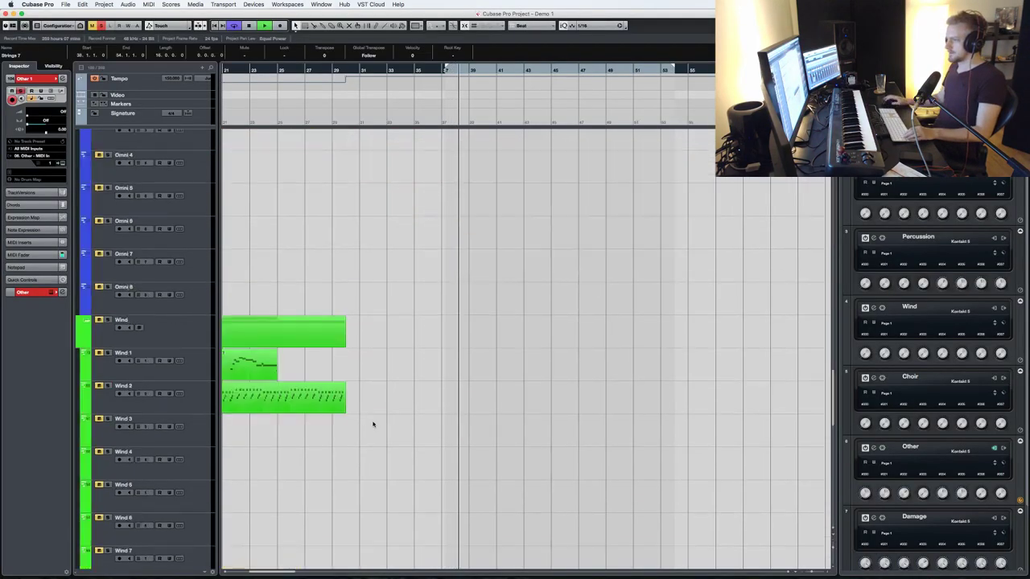
{"action": "scroll", "coordinate": [372, 423], "scroll_direction": "down", "scroll_amount": 10}
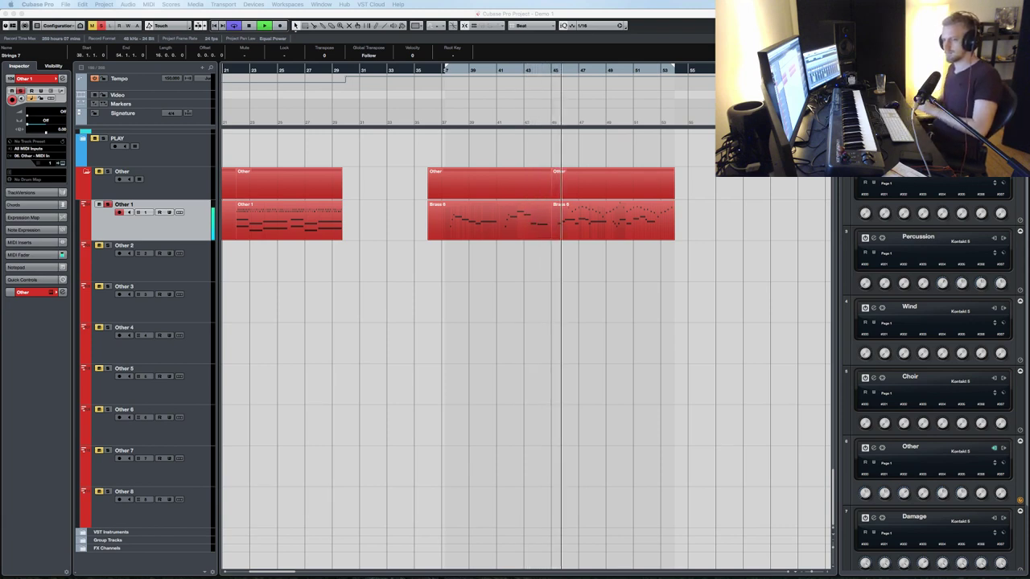
{"action": "scroll", "coordinate": [579, 382], "scroll_direction": "up", "scroll_amount": 5}
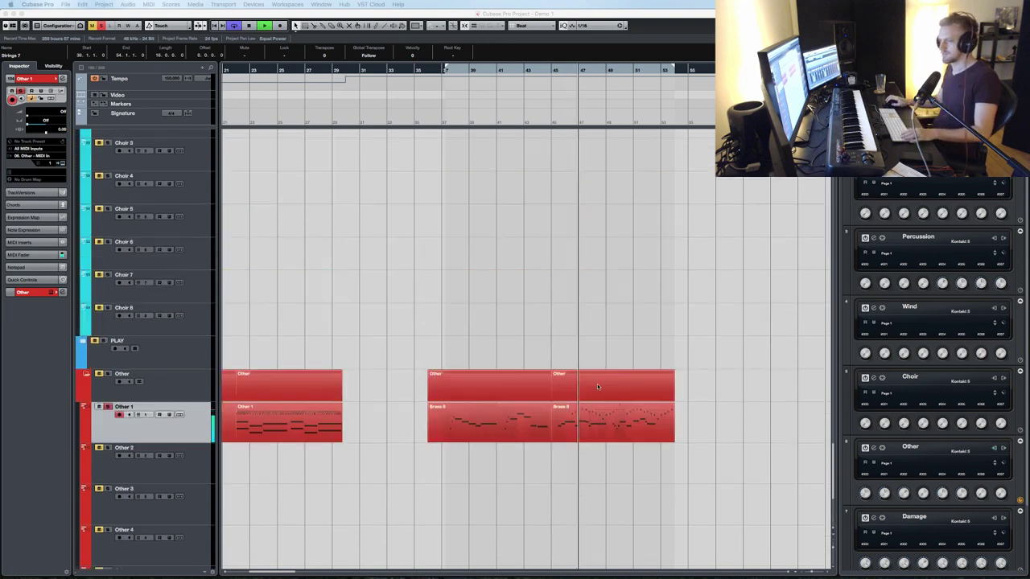
{"action": "scroll", "coordinate": [589, 387], "scroll_direction": "up", "scroll_amount": 10}
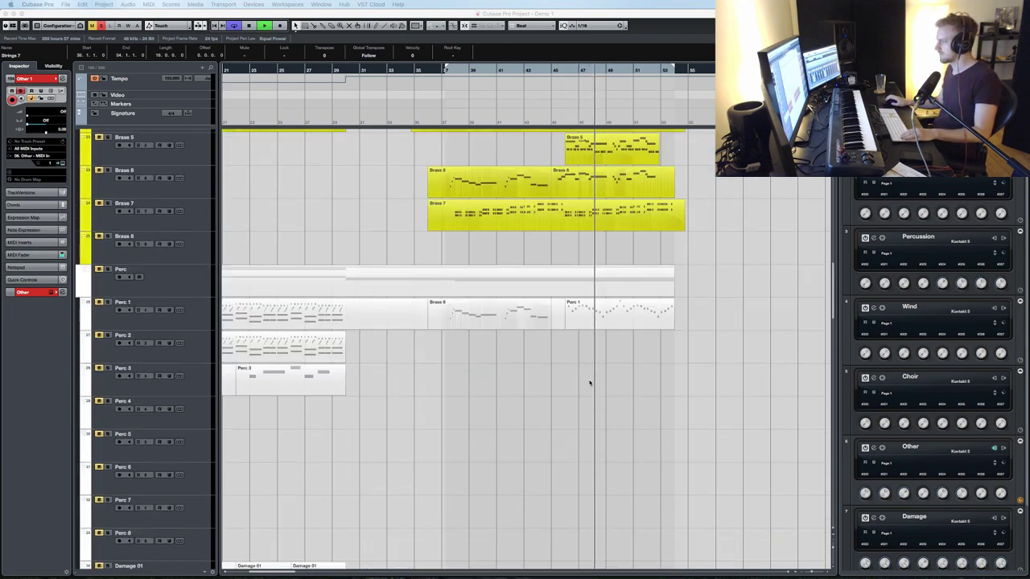
{"action": "scroll", "coordinate": [149, 430], "scroll_direction": "down", "scroll_amount": 5}
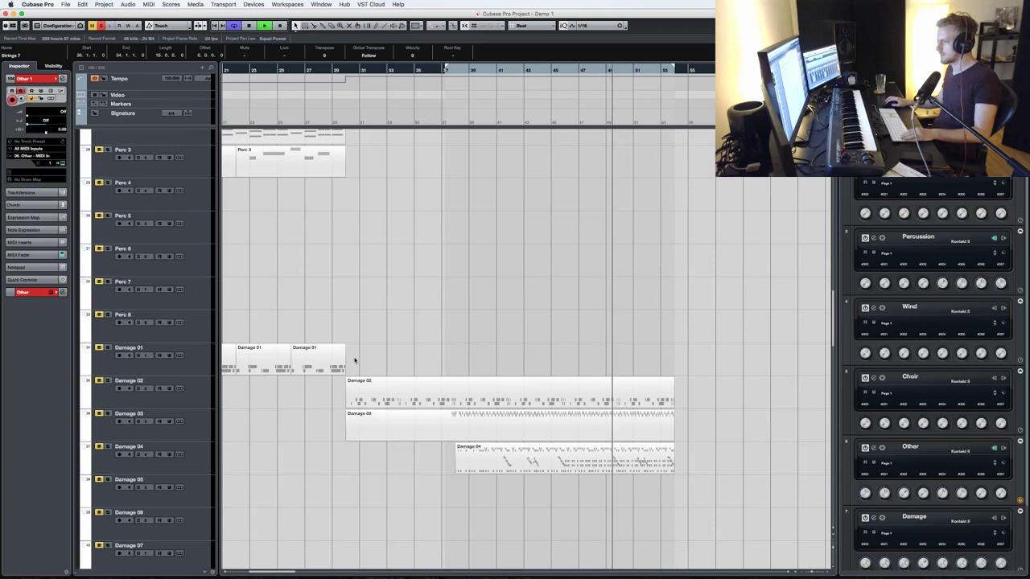
{"action": "scroll", "coordinate": [149, 429], "scroll_direction": "up", "scroll_amount": 7}
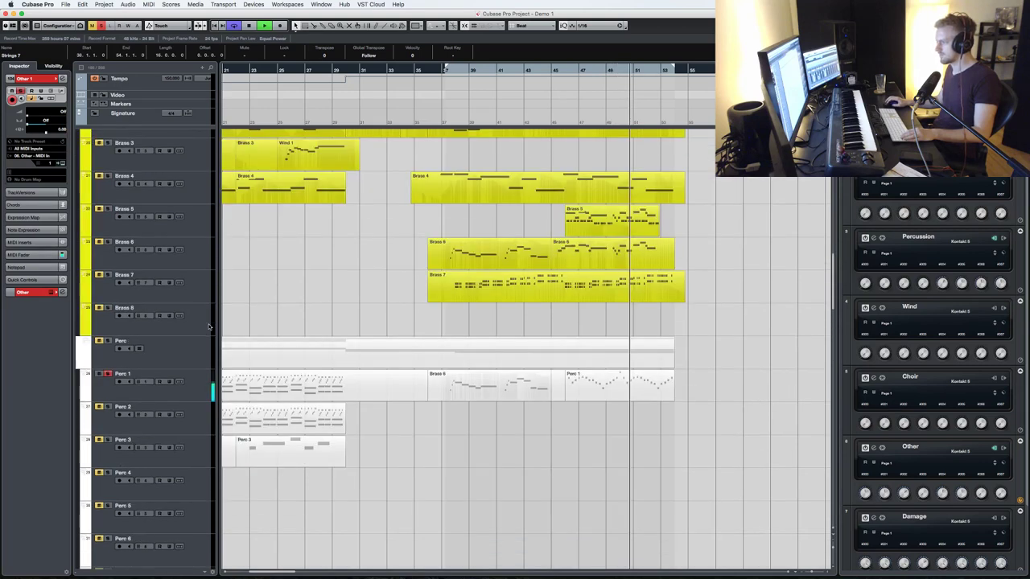
{"action": "scroll", "coordinate": [177, 366], "scroll_direction": "up", "scroll_amount": 8}
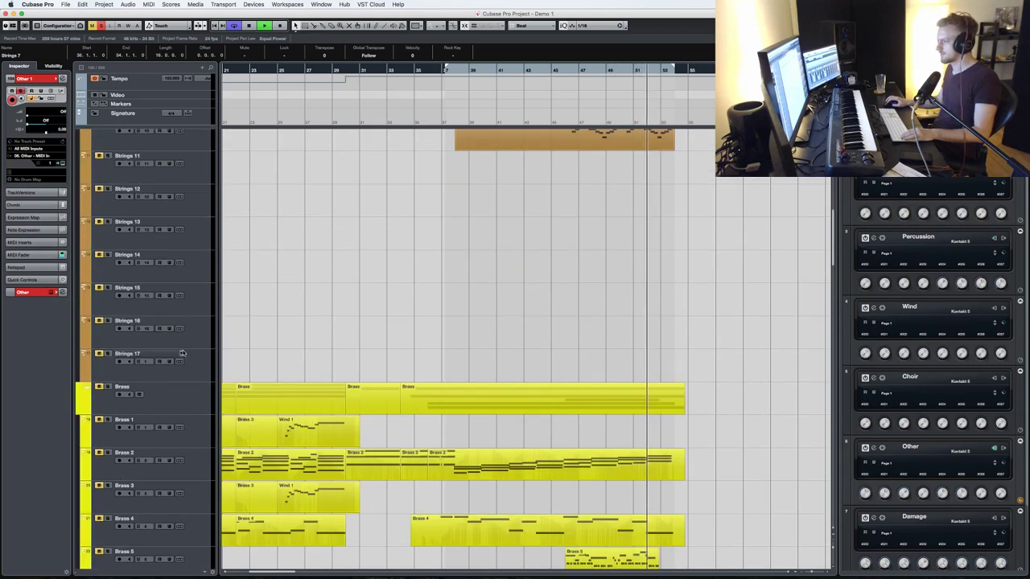
{"action": "scroll", "coordinate": [136, 394], "scroll_direction": "down", "scroll_amount": 6}
{"action": "left_click", "coordinate": [108, 390]}
{"action": "key", "text": "space"}
{"action": "key", "text": "space"}
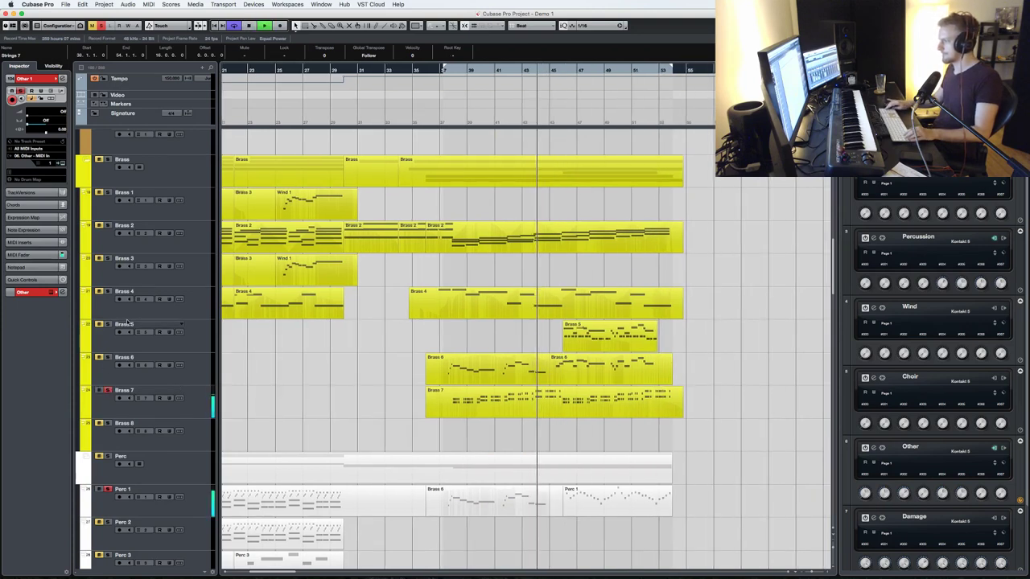
- Add Strings 9 and Strings 10 to the soloed tracks, and clear all solos after listening
{"action": "scroll", "coordinate": [151, 292], "scroll_direction": "up", "scroll_amount": 1}
{"action": "scroll", "coordinate": [152, 291], "scroll_direction": "up", "scroll_amount": 10}
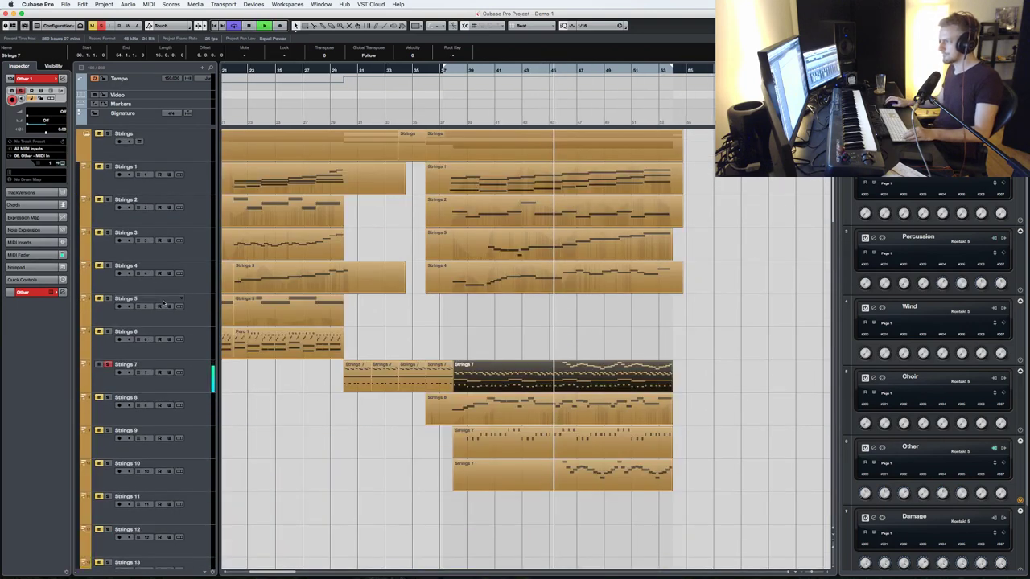
{"action": "left_click", "coordinate": [108, 431]}
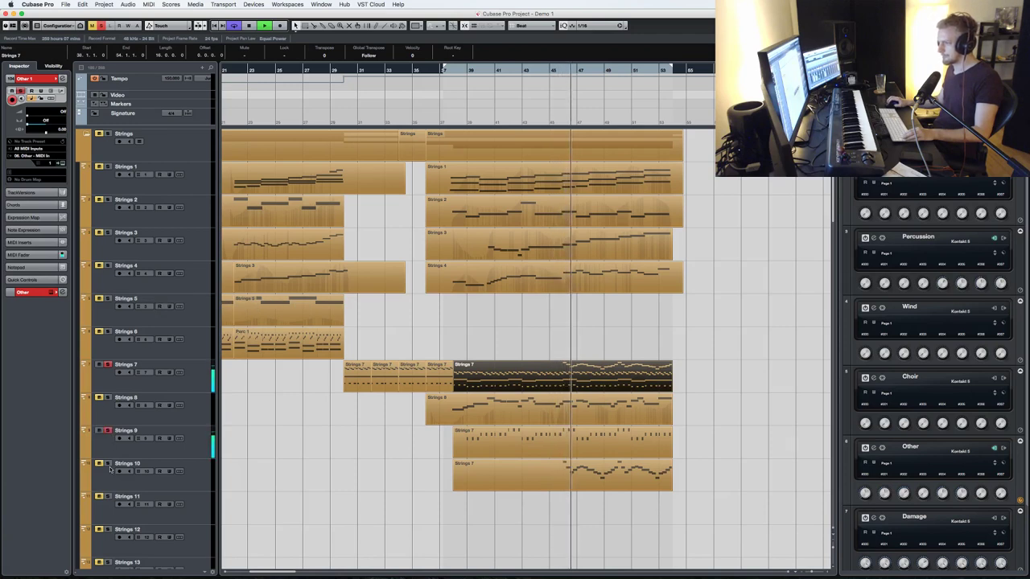
{"action": "left_click", "coordinate": [109, 469]}
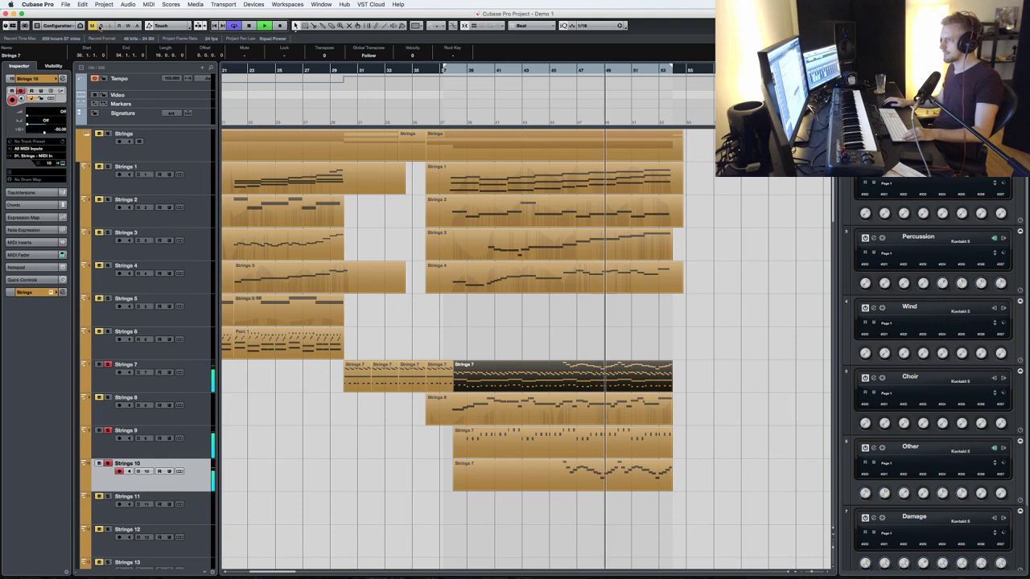
{"action": "left_click", "coordinate": [101, 25]}
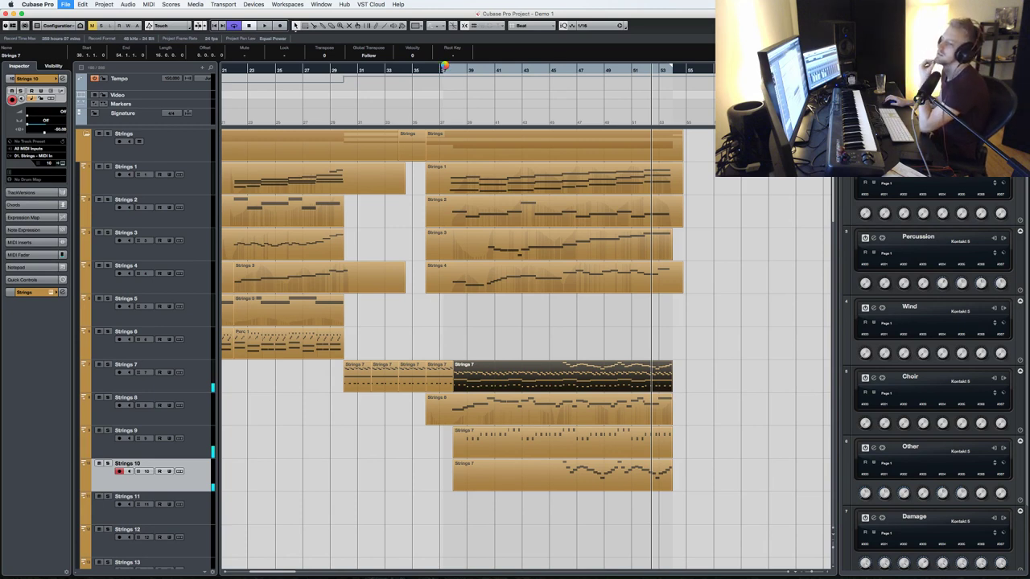
- Play the full arrangement from the beginning and look through its tracks from the brass down to the choir
{"action": "key", "text": "g"}
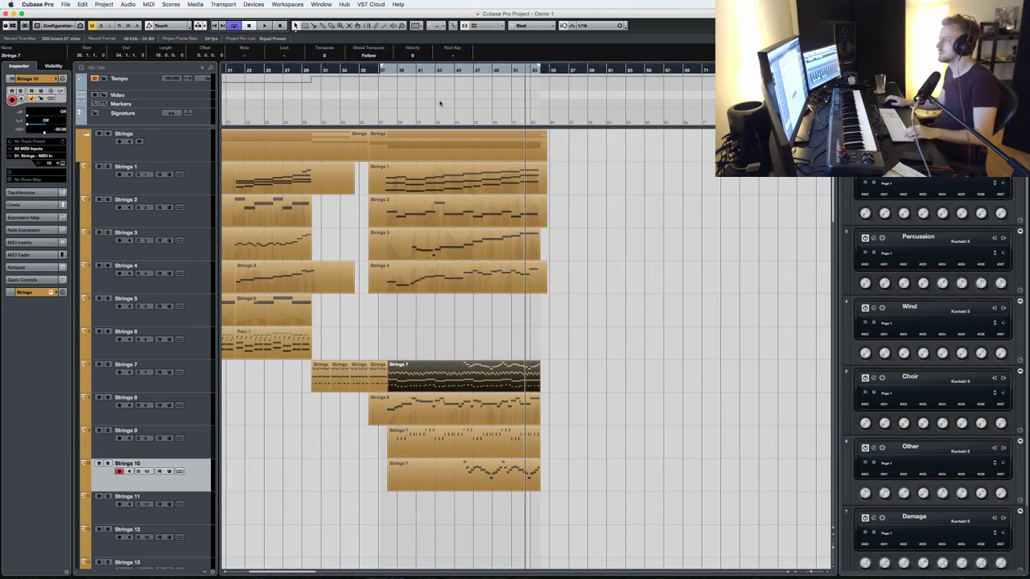
{"action": "key", "text": "g"}
{"action": "key", "text": "g"}
{"action": "key", "text": "g"}
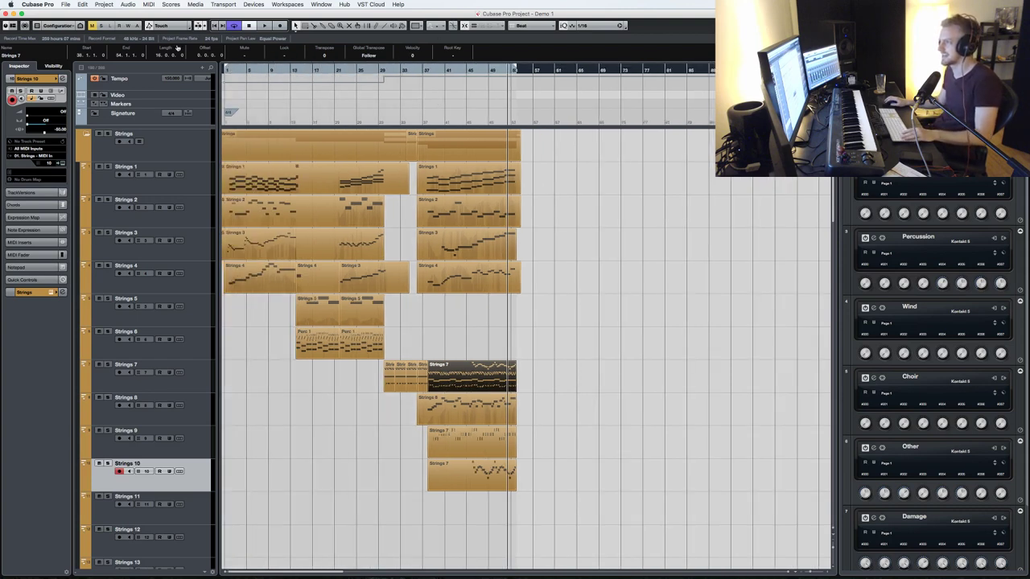
{"action": "key", "text": "space"}
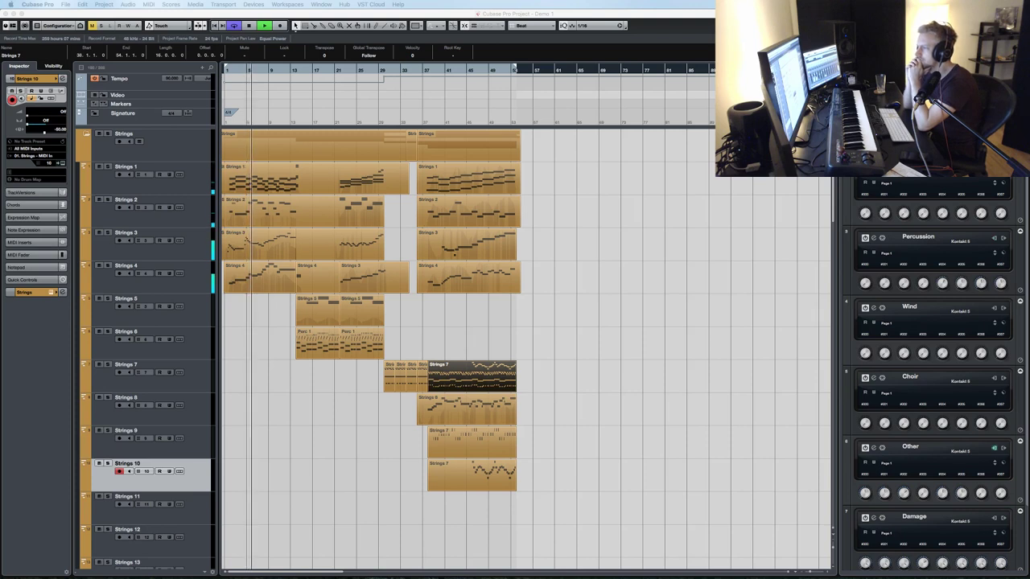
{"action": "scroll", "coordinate": [298, 344], "scroll_direction": "down", "scroll_amount": 6}
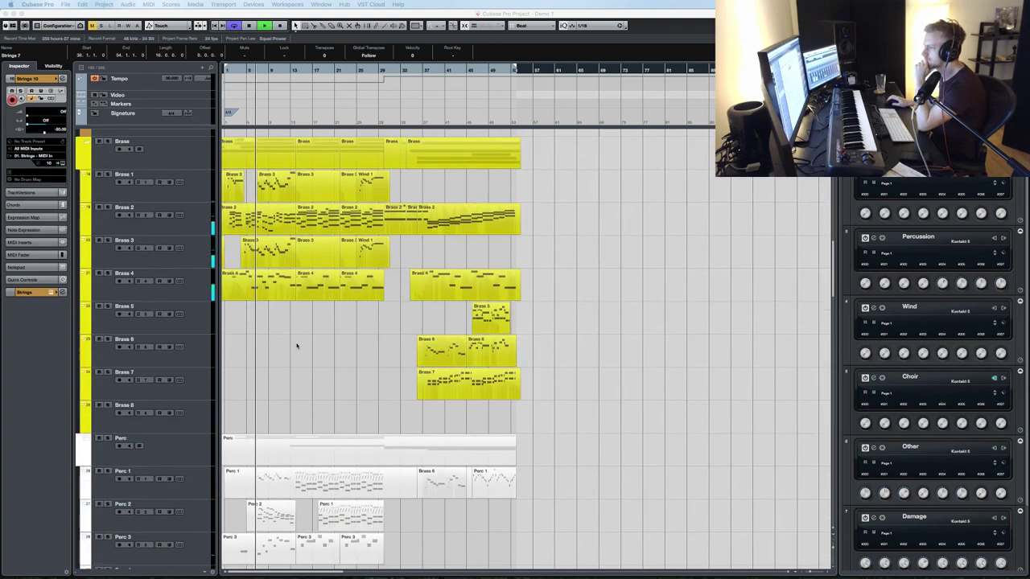
{"action": "scroll", "coordinate": [293, 341], "scroll_direction": "up", "scroll_amount": 3}
{"action": "scroll", "coordinate": [293, 340], "scroll_direction": "down", "scroll_amount": 10}
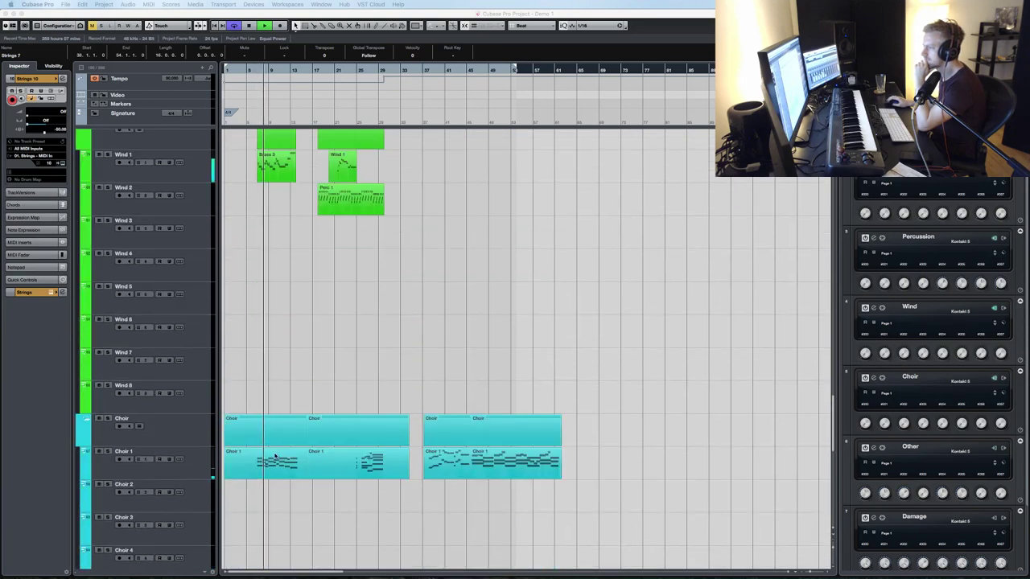
- Open the first Choir 1 part, select its notes from bar 7 onward, and return to the project window
{"action": "double_click", "coordinate": [274, 456]}
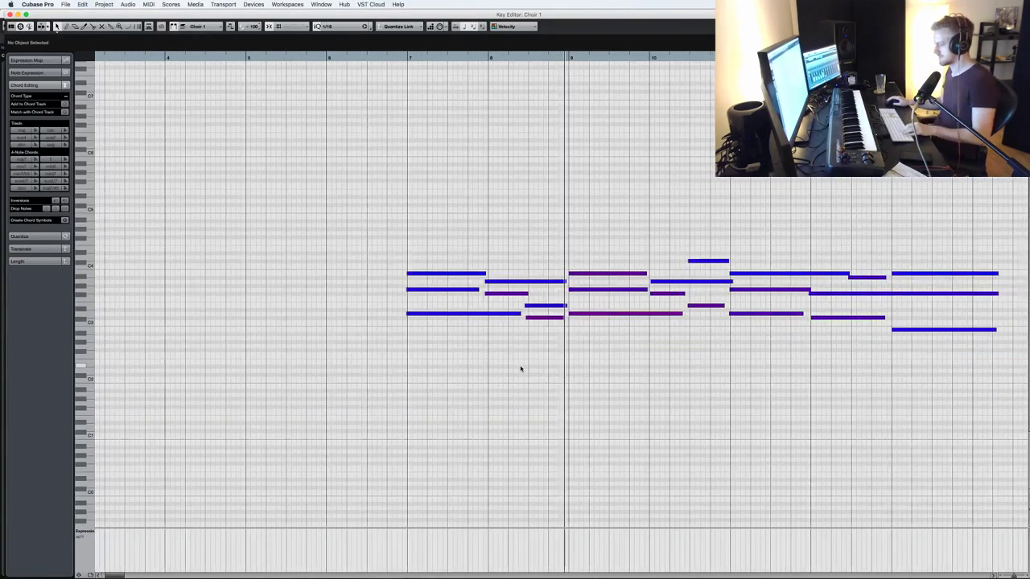
{"action": "key", "text": "g"}
{"action": "key", "text": "g"}
{"action": "left_click_drag", "start_coordinate": [364, 368], "coordinate": [841, 181]}
{"action": "key", "text": "Return"}
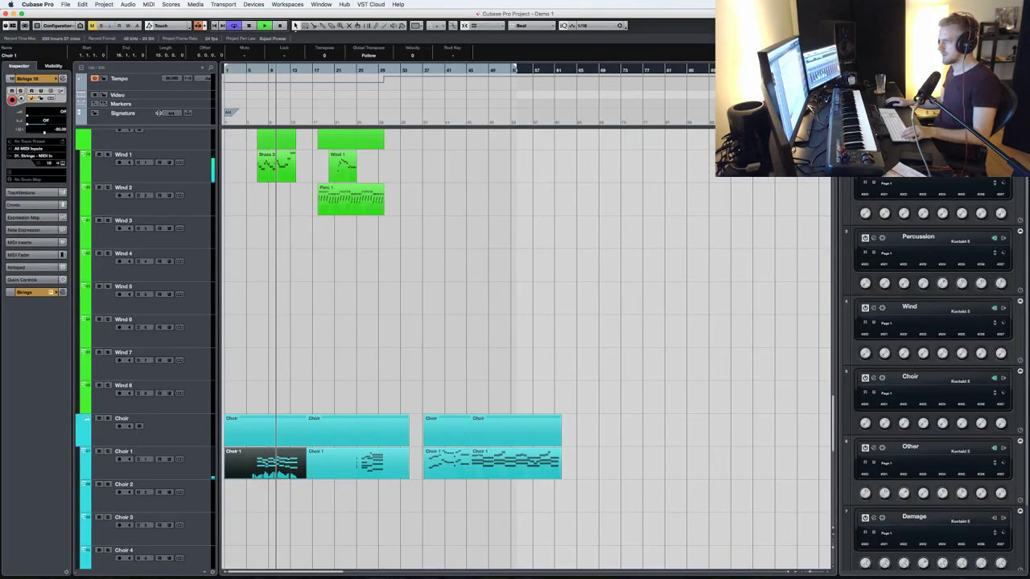
- Inspect the notes in bars 7 to 14 of the first Choir 1 part, close its editor and stop playback
{"action": "scroll", "coordinate": [263, 213], "scroll_direction": "up", "scroll_amount": 1}
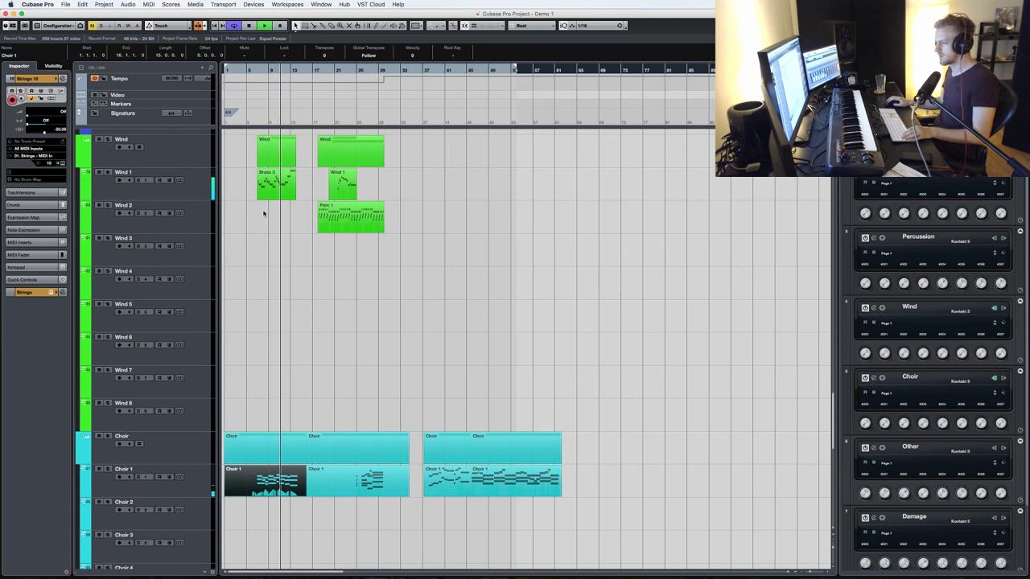
{"action": "double_click", "coordinate": [280, 480]}
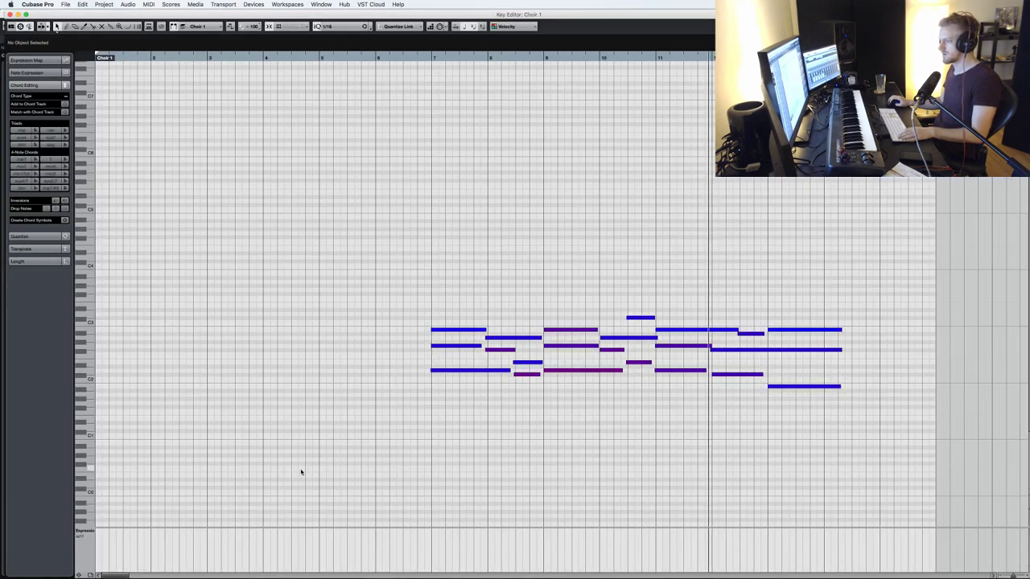
{"action": "left_click_drag", "start_coordinate": [425, 433], "coordinate": [851, 287]}
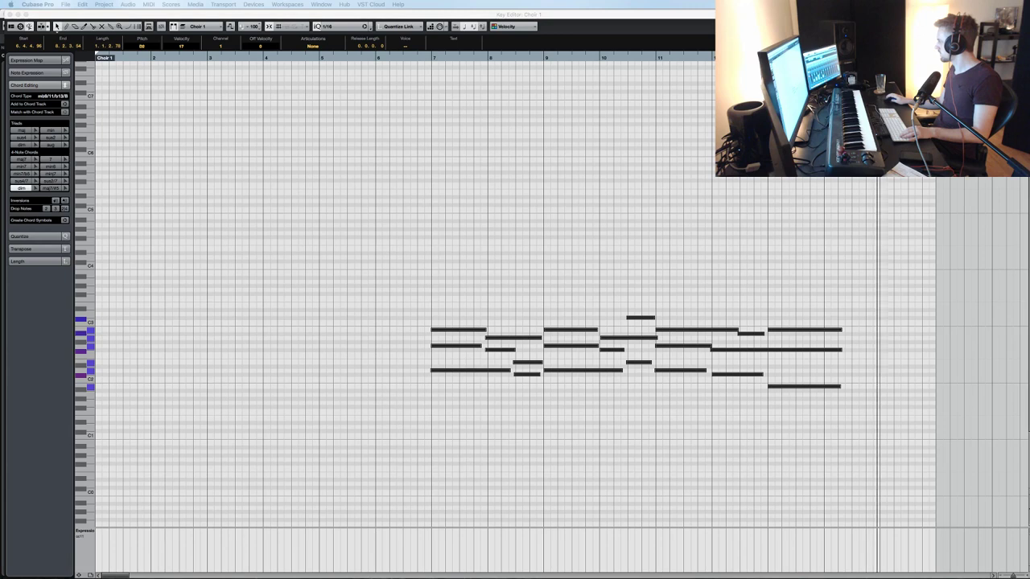
{"action": "left_click", "coordinate": [925, 242]}
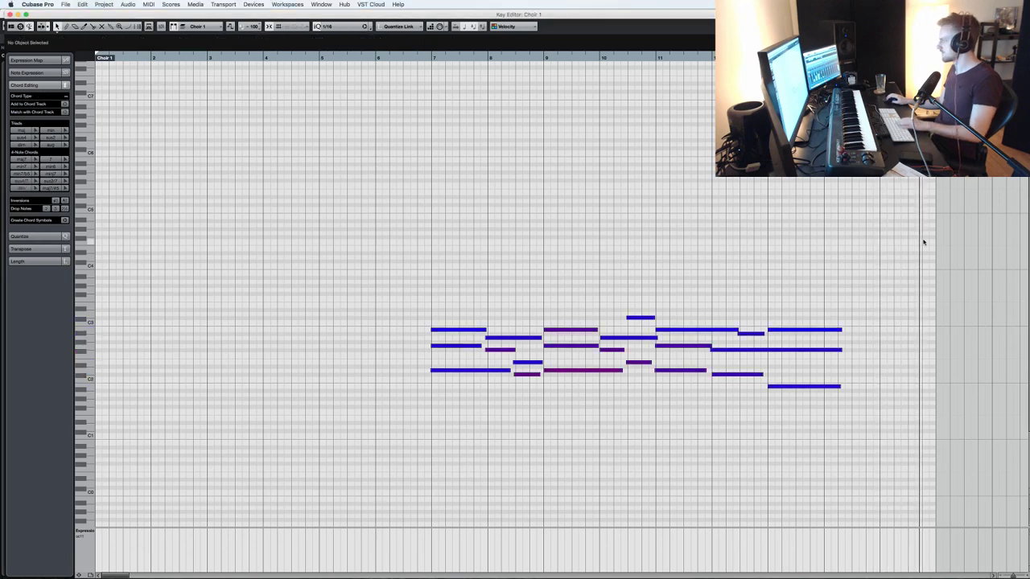
{"action": "key", "text": "Return"}
{"action": "key", "text": "space"}
- Replay the arrangement from around bar 9 and look through the strings, brass, percussion and damage tracks while listening
{"action": "scroll", "coordinate": [461, 252], "scroll_direction": "up", "scroll_amount": 10}
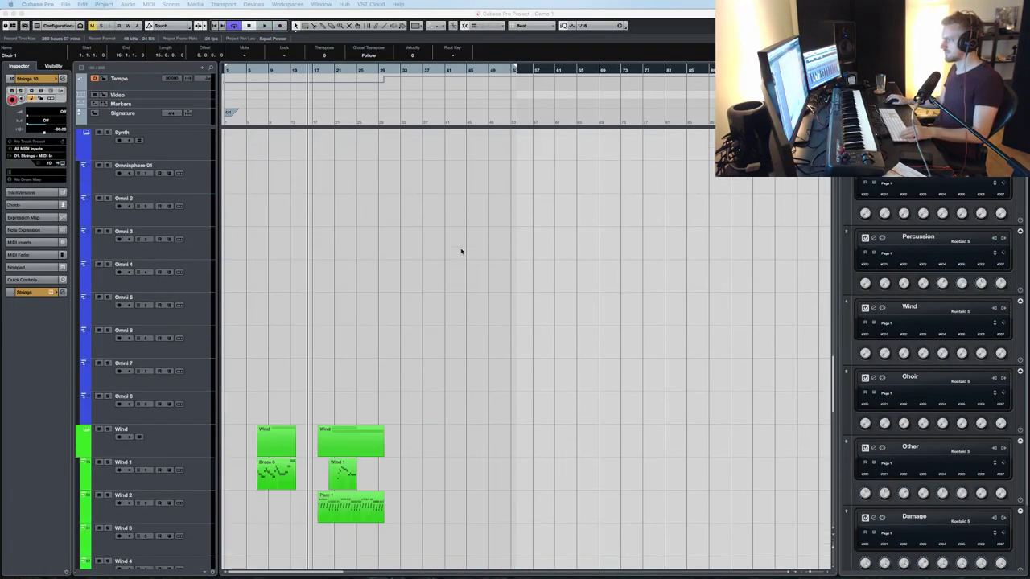
{"action": "key", "text": "KP_Subtract"}
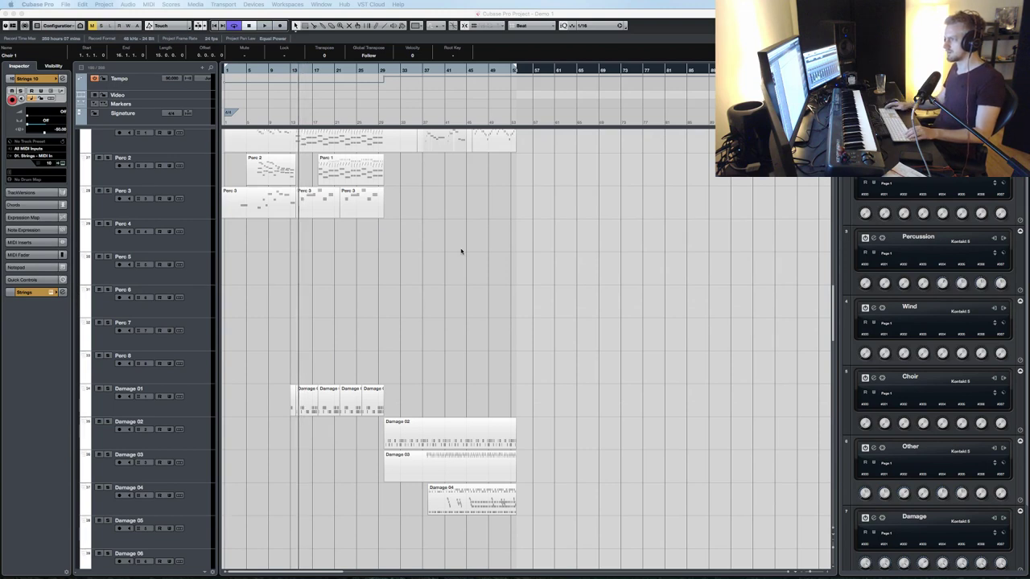
{"action": "key", "text": "space"}
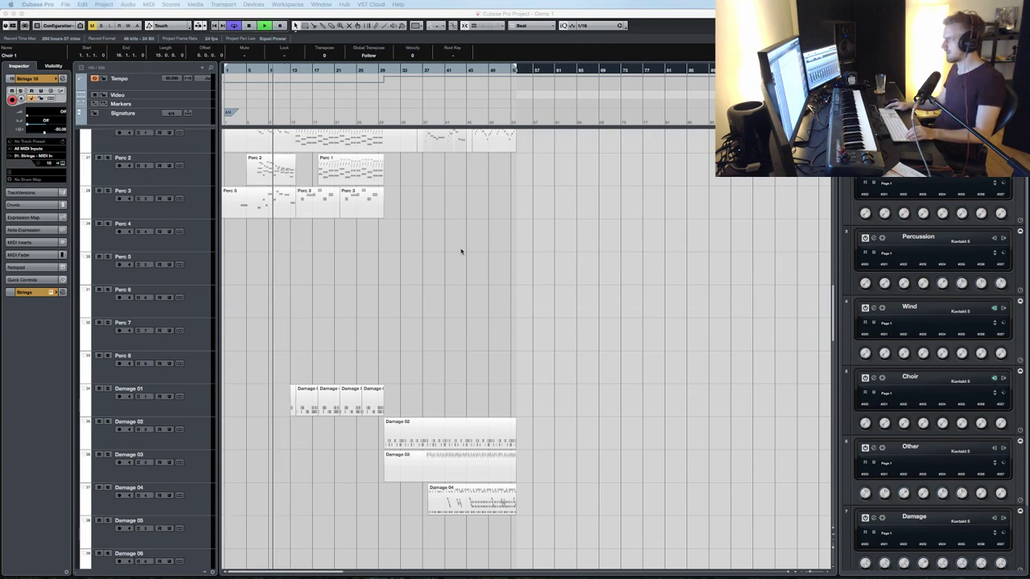
{"action": "scroll", "coordinate": [640, 299], "scroll_direction": "up", "scroll_amount": 10}
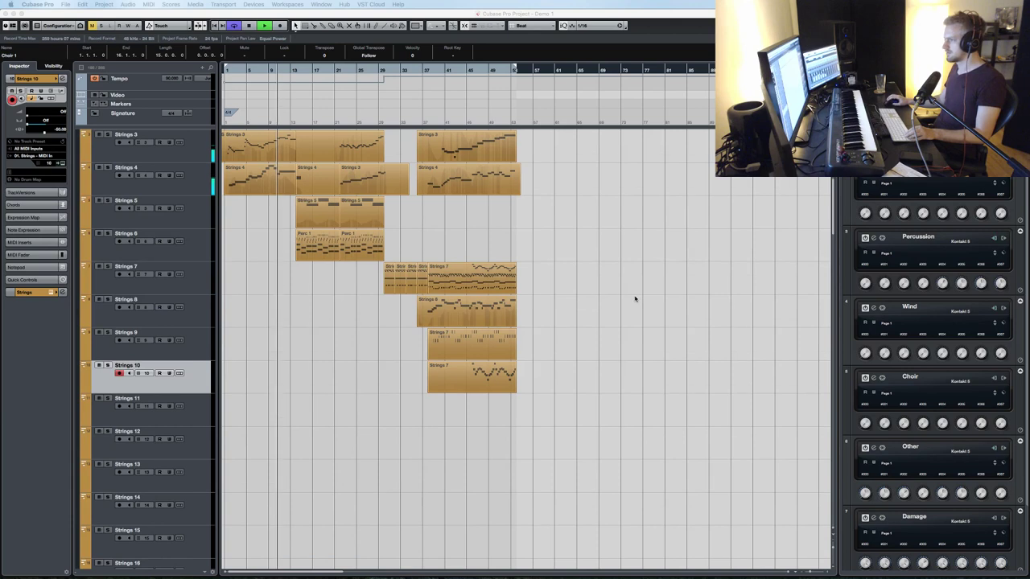
{"action": "scroll", "coordinate": [635, 298], "scroll_direction": "down", "scroll_amount": 10}
{"action": "scroll", "coordinate": [635, 299], "scroll_direction": "up", "scroll_amount": 3}
{"action": "scroll", "coordinate": [634, 302], "scroll_direction": "up", "scroll_amount": 2}
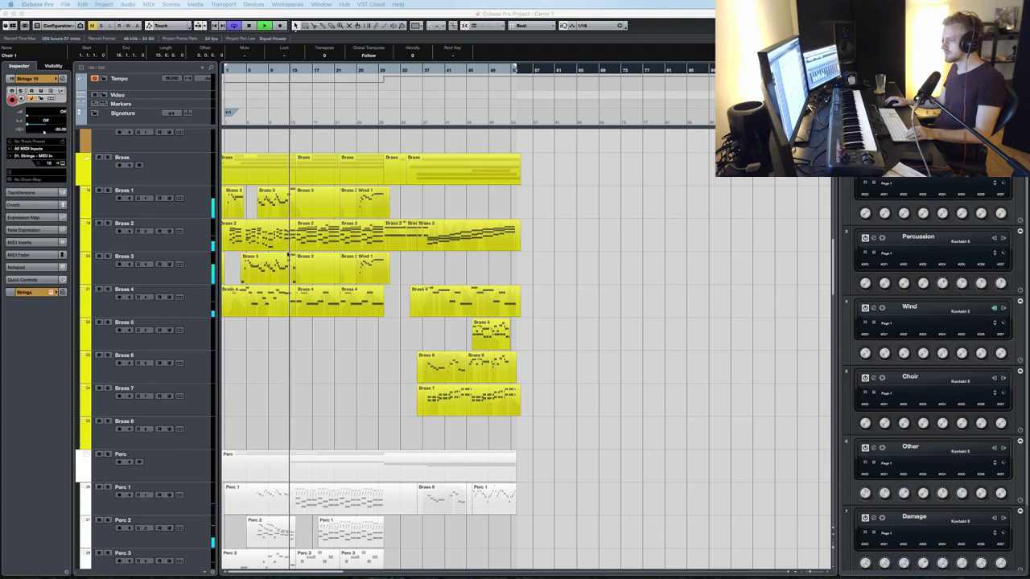
{"action": "scroll", "coordinate": [287, 253], "scroll_direction": "down", "scroll_amount": 1}
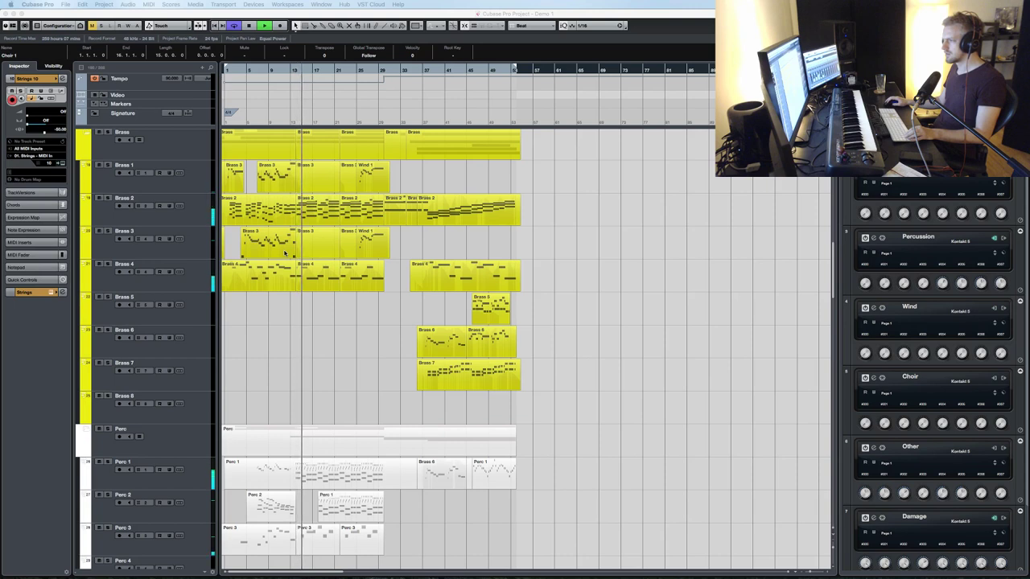
{"action": "scroll", "coordinate": [283, 252], "scroll_direction": "down", "scroll_amount": 14}
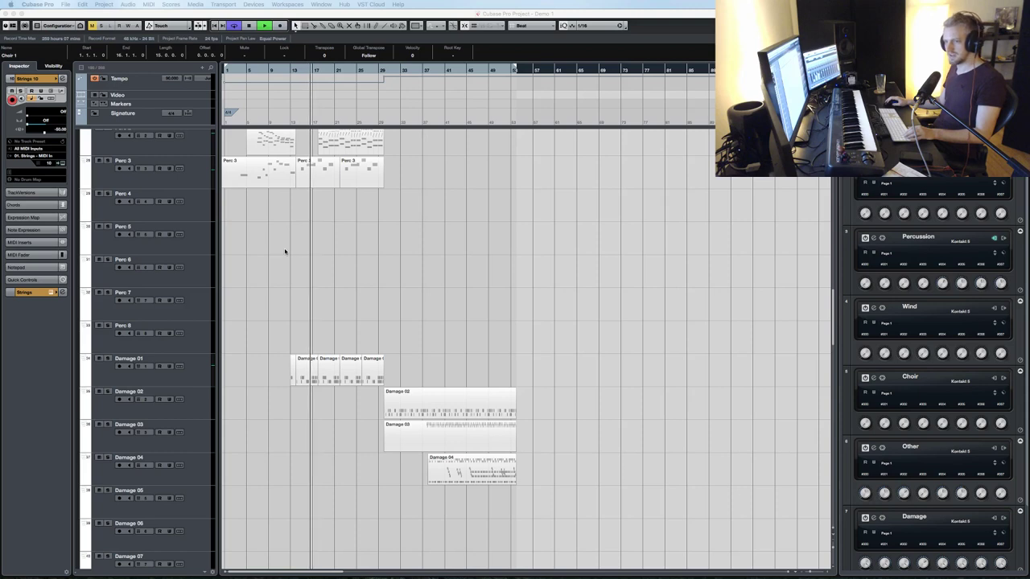
{"action": "scroll", "coordinate": [417, 252], "scroll_direction": "down", "scroll_amount": 2}
{"action": "scroll", "coordinate": [416, 253], "scroll_direction": "down", "scroll_amount": 1}
{"action": "scroll", "coordinate": [415, 251], "scroll_direction": "up", "scroll_amount": 18}
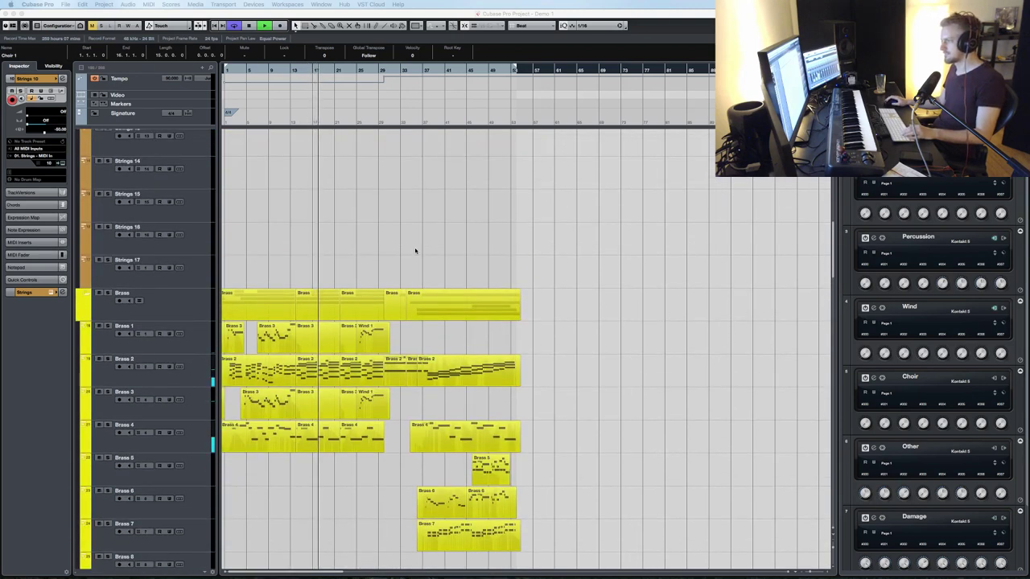
{"action": "scroll", "coordinate": [416, 251], "scroll_direction": "down", "scroll_amount": 20}
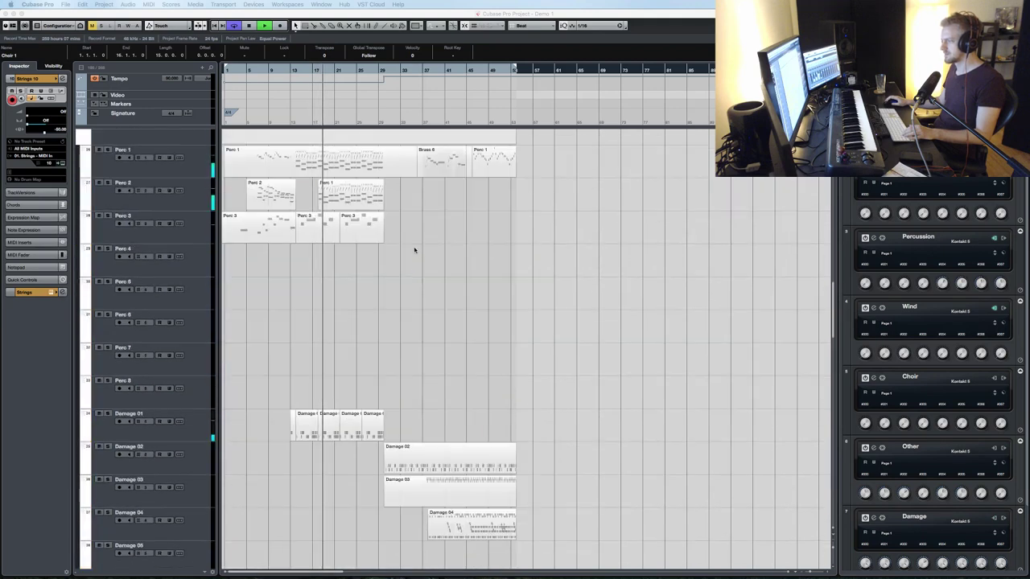
{"action": "scroll", "coordinate": [414, 250], "scroll_direction": "up", "scroll_amount": 16}
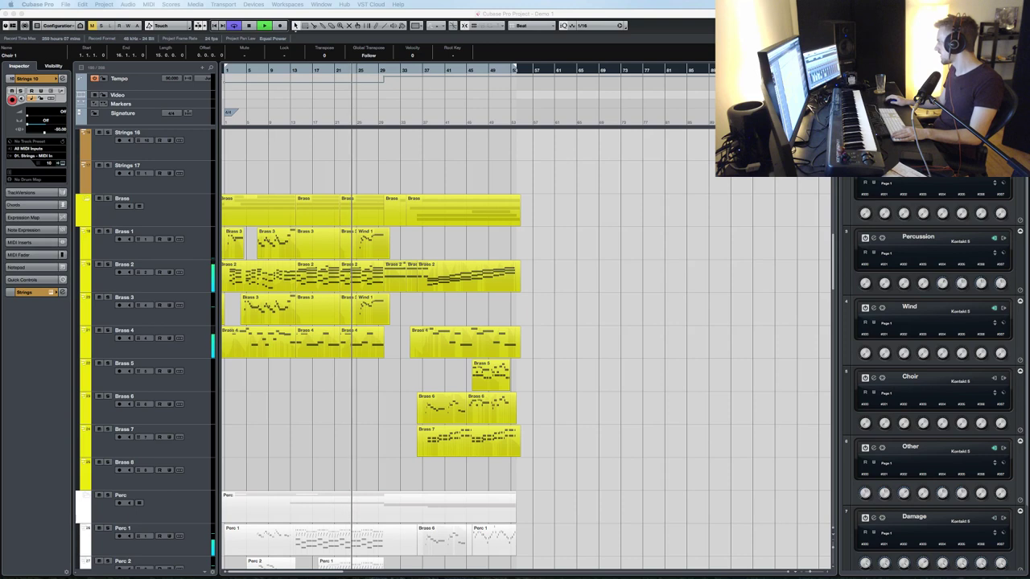
{"action": "scroll", "coordinate": [680, 419], "scroll_direction": "down", "scroll_amount": 15}
{"action": "scroll", "coordinate": [667, 404], "scroll_direction": "up", "scroll_amount": 18}
{"action": "scroll", "coordinate": [684, 402], "scroll_direction": "up", "scroll_amount": 6}
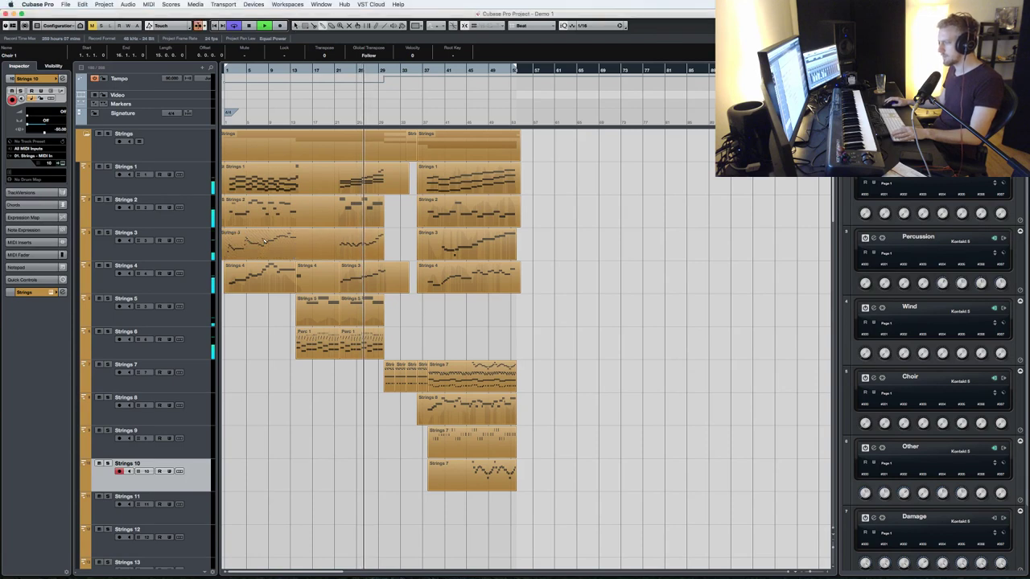
{"action": "scroll", "coordinate": [353, 317], "scroll_direction": "down", "scroll_amount": 20}
{"action": "scroll", "coordinate": [353, 317], "scroll_direction": "up", "scroll_amount": 10}
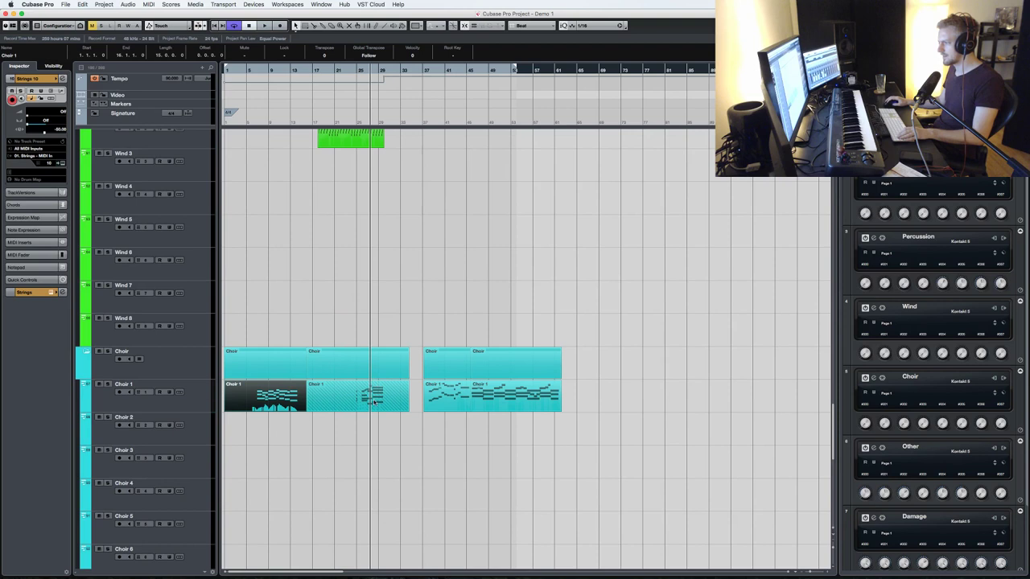
- Glue the first two Choir 1 parts together and delete the stray notes just before bar 26 in the merged part
{"action": "left_click", "coordinate": [374, 401]}
{"action": "left_click", "coordinate": [289, 400]}
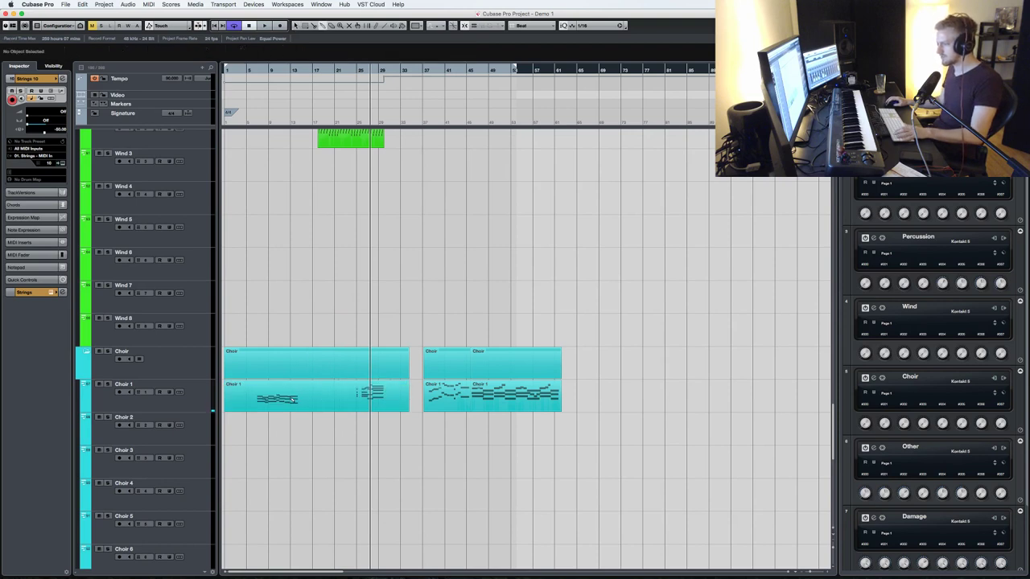
{"action": "double_click", "coordinate": [346, 398]}
{"action": "left_click_drag", "start_coordinate": [459, 340], "coordinate": [531, 225]}
{"action": "key", "text": "Delete"}
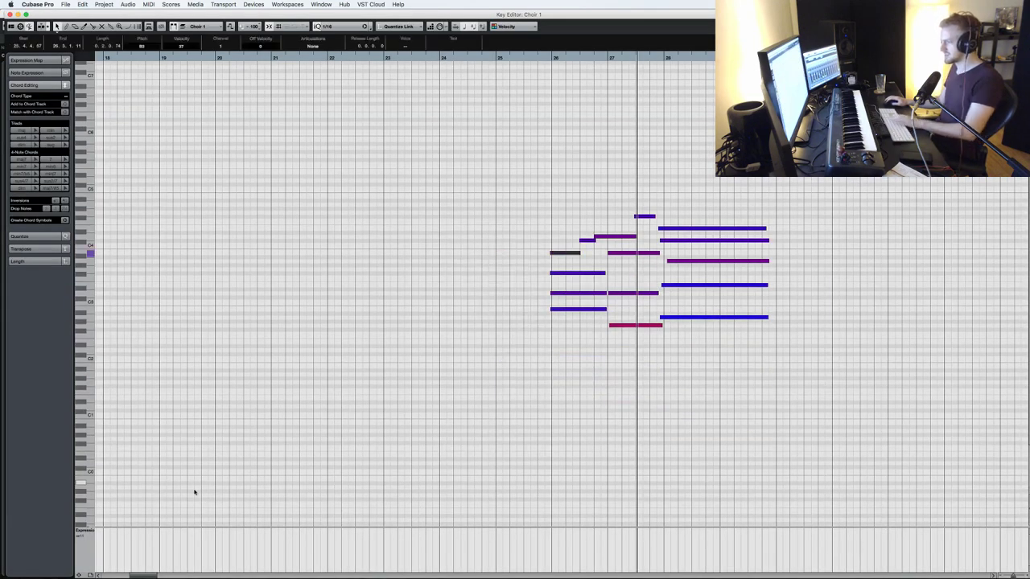
{"action": "key", "text": "super+a"}
{"action": "key", "text": "Return"}
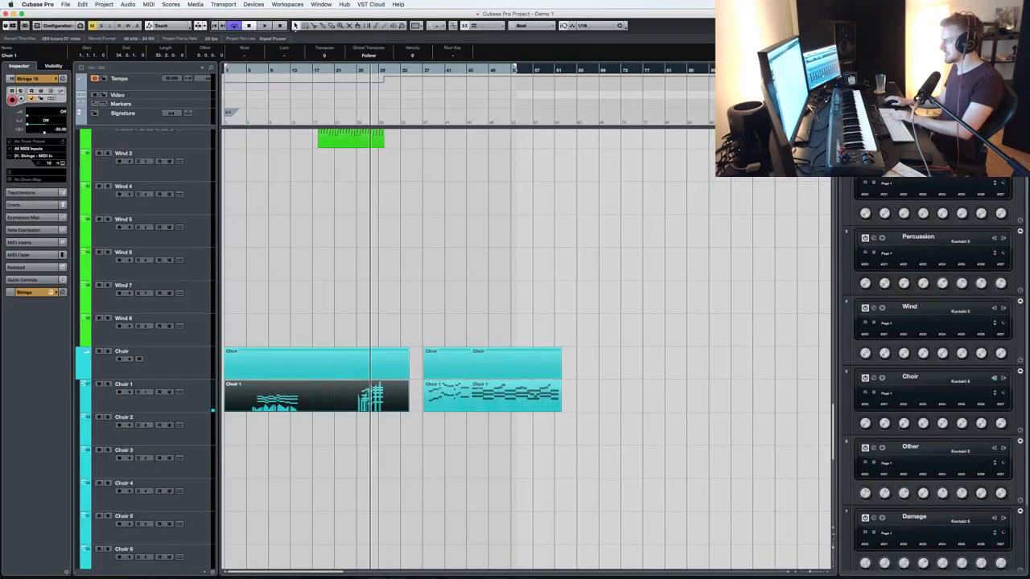
- Replay the section from around bar 23 while looking over the tracks, and solo the whole Strings folder to hear it alone
{"action": "key", "text": "minus"}
{"action": "key", "text": "minus"}
{"action": "key", "text": "space"}
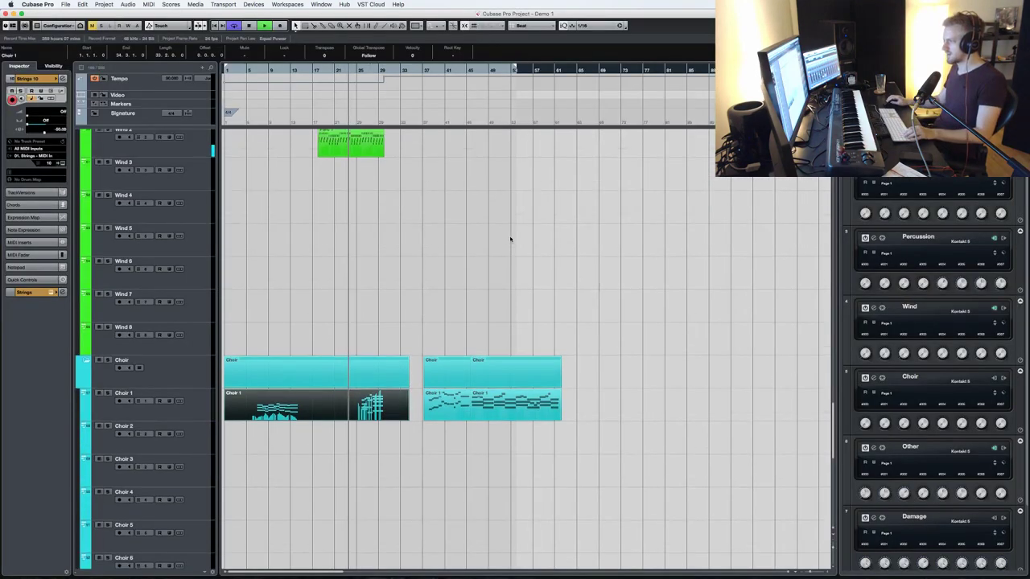
{"action": "scroll", "coordinate": [510, 239], "scroll_direction": "down", "scroll_amount": 10}
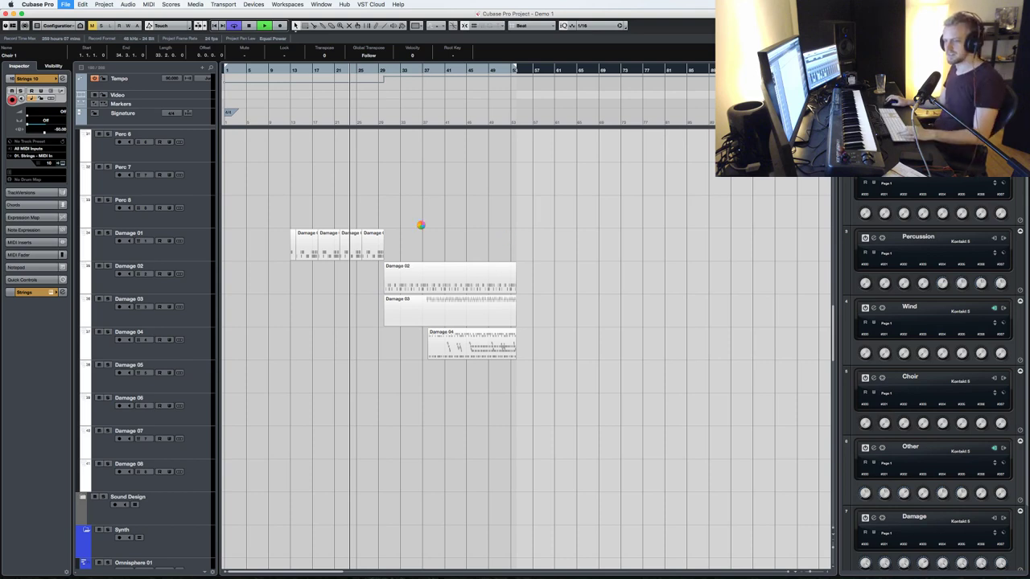
{"action": "scroll", "coordinate": [425, 227], "scroll_direction": "up", "scroll_amount": 15}
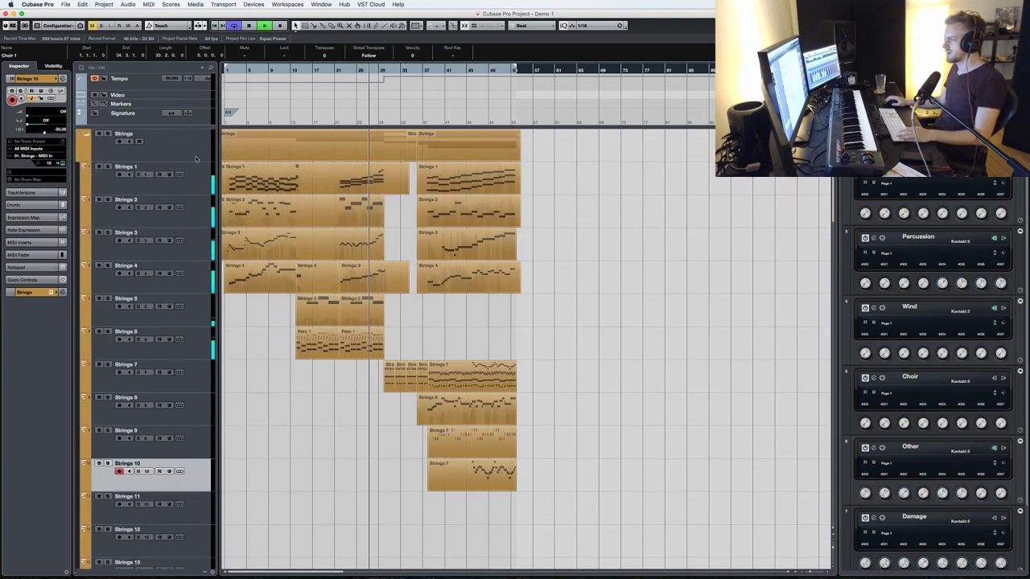
{"action": "left_click", "coordinate": [107, 133]}
{"action": "key", "text": "KP_Subtract"}
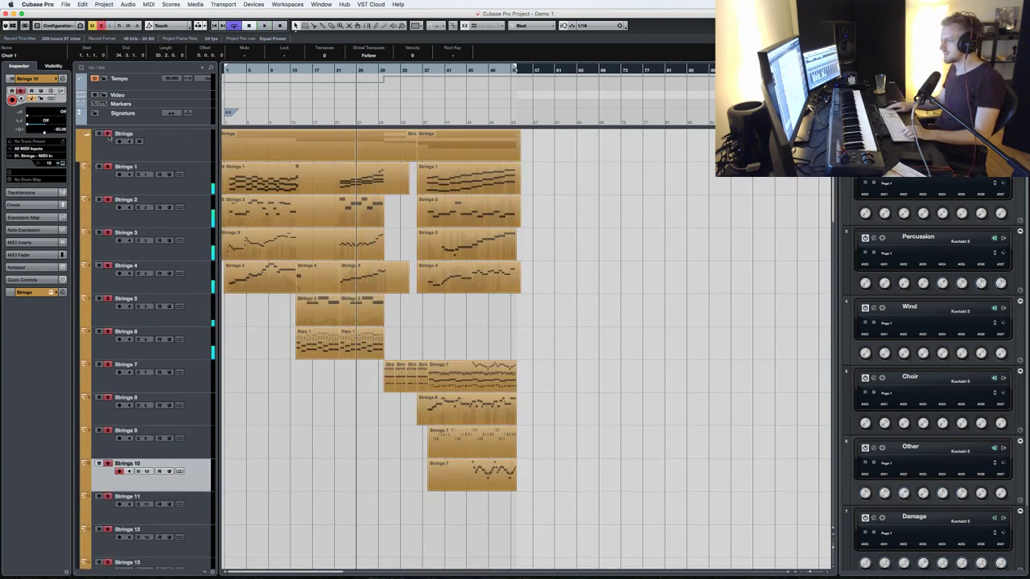
- Delete the part between bars 14 and 22 on the Strings 4 track, and inspect the notes of the part that follows it
{"action": "left_click", "coordinate": [328, 280]}
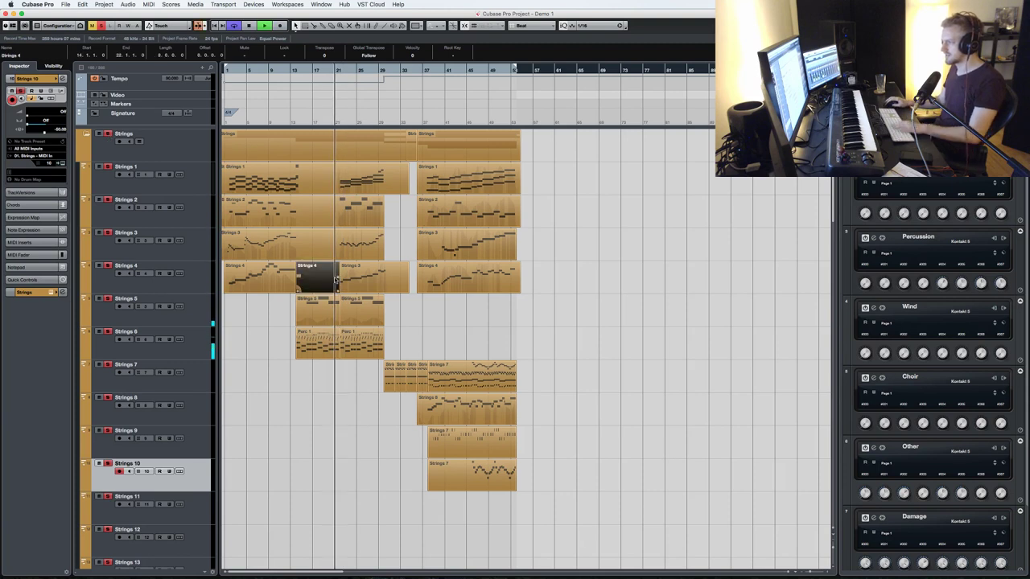
{"action": "key", "text": "Delete"}
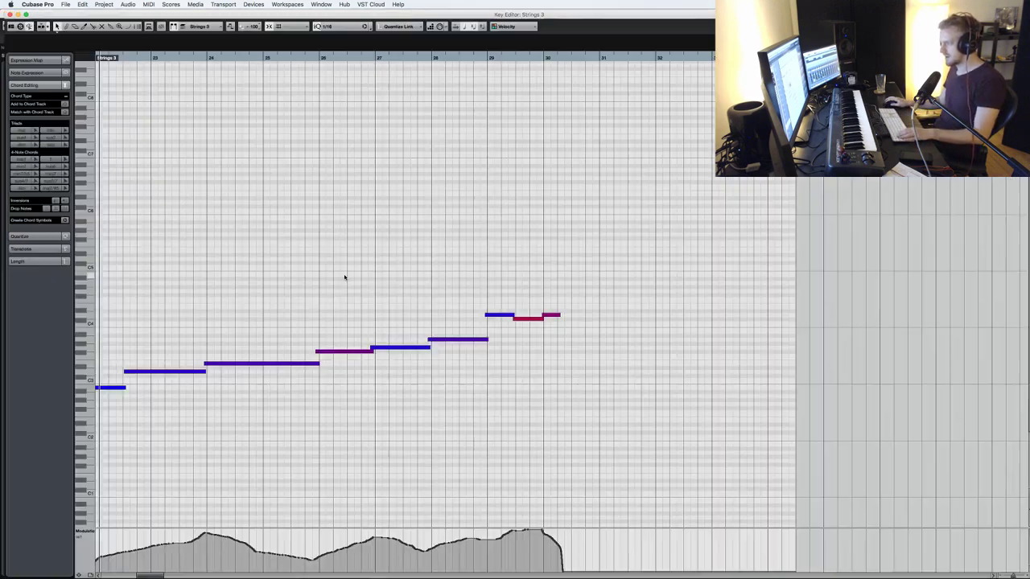
{"action": "double_click", "coordinate": [344, 276]}
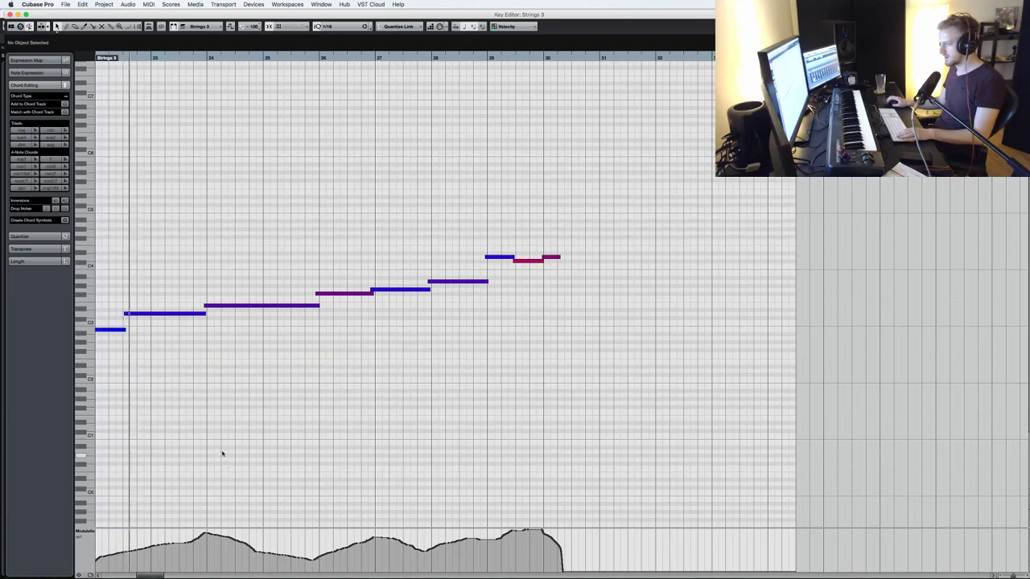
{"action": "key", "text": "Return"}
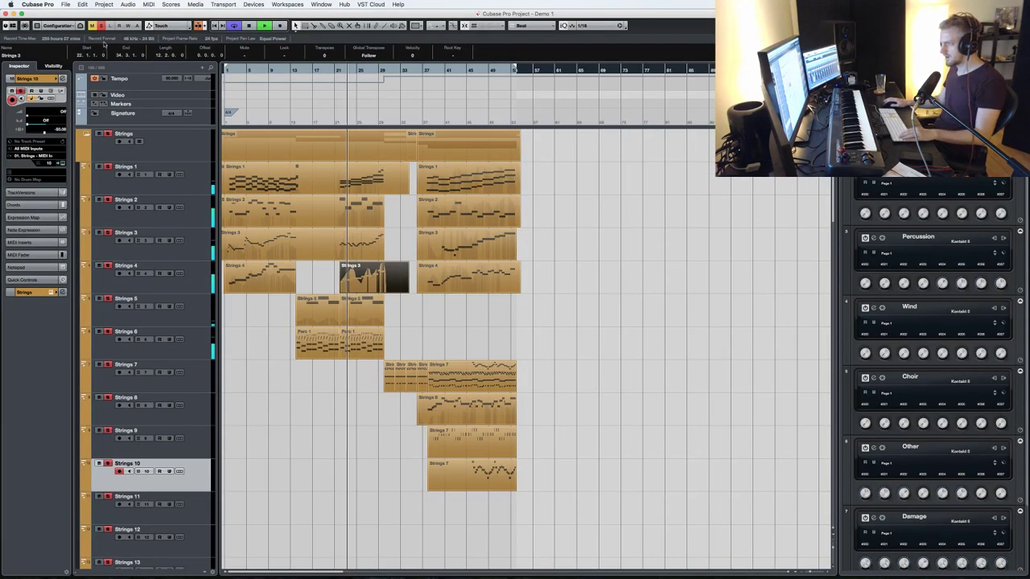
- Solo only the Strings 3 track and inspect its first part from bar 22 with the Modulation controller lane displayed
{"action": "left_click", "coordinate": [107, 232]}
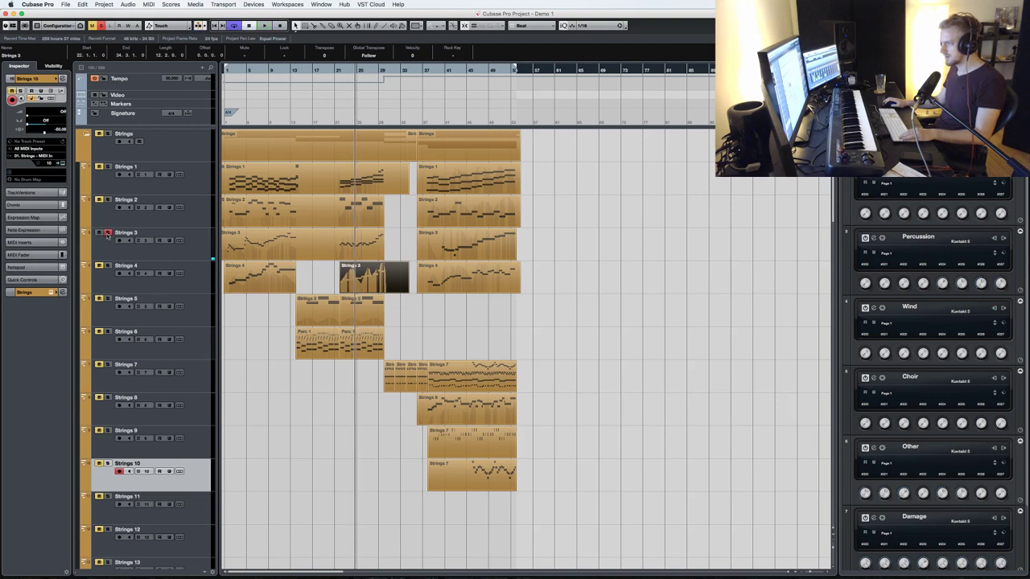
{"action": "double_click", "coordinate": [345, 248]}
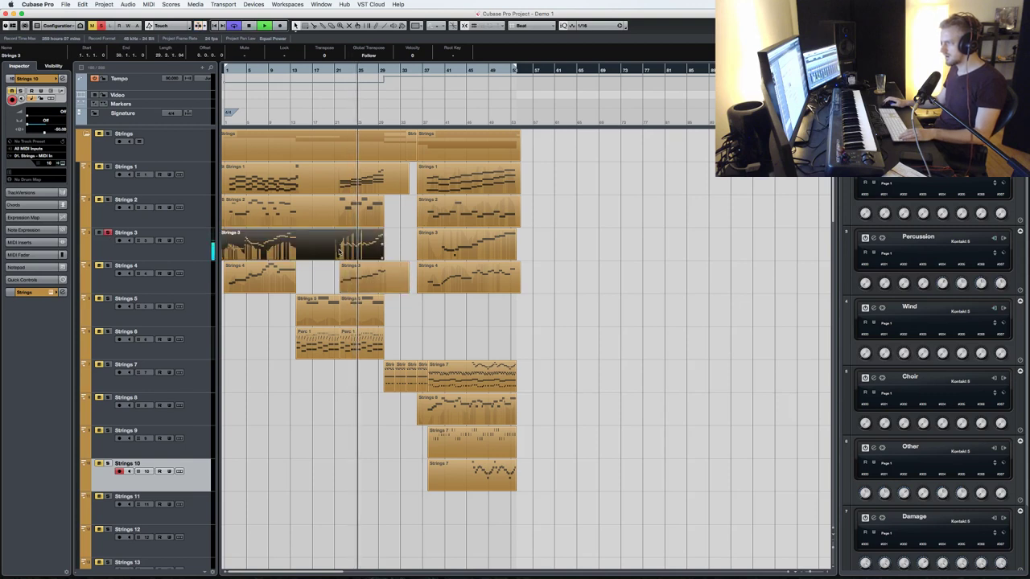
{"action": "left_click", "coordinate": [83, 533]}
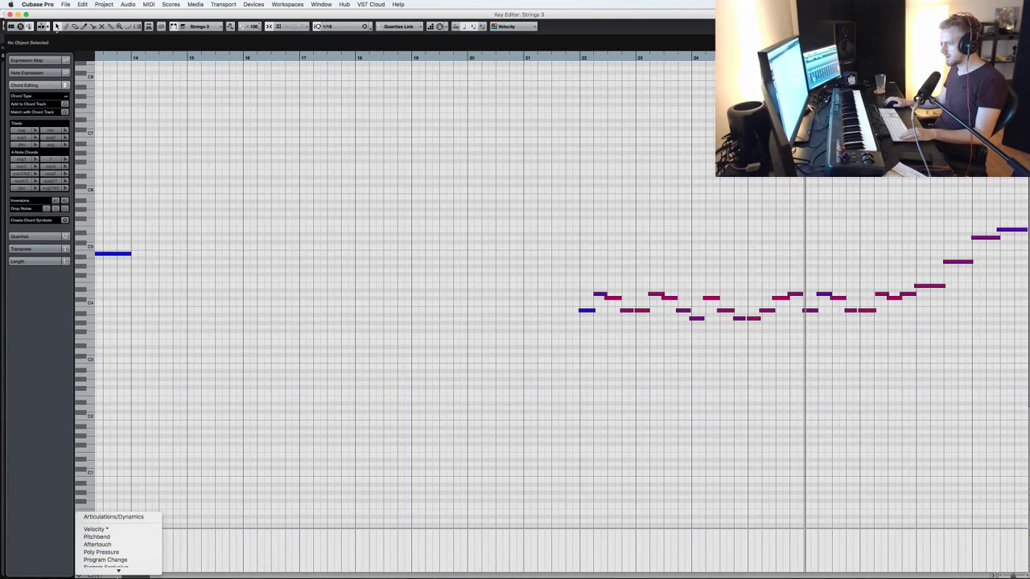
{"action": "left_click", "coordinate": [105, 552]}
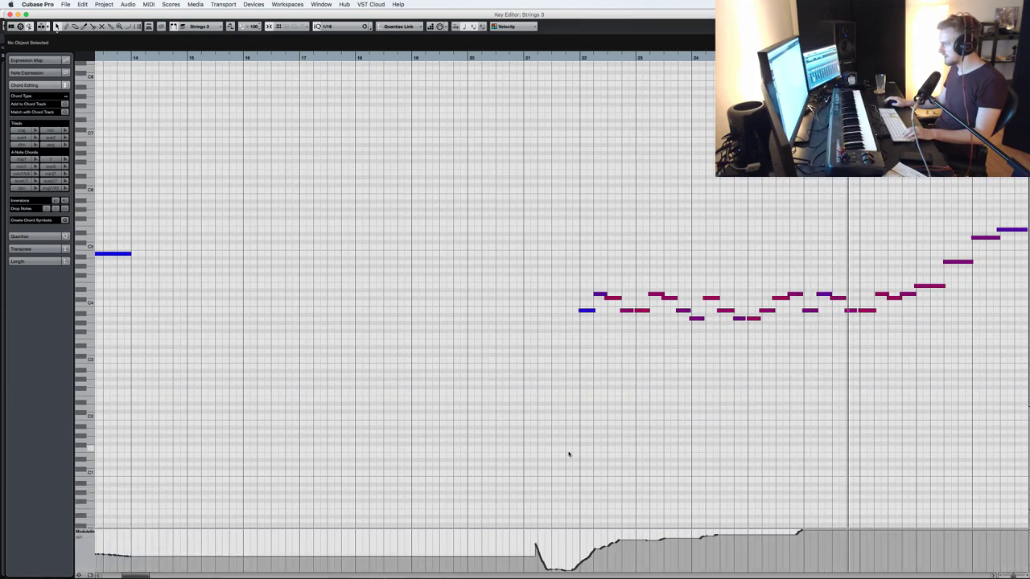
{"action": "key", "text": "space"}
{"action": "scroll", "coordinate": [568, 450], "scroll_direction": "right", "scroll_amount": 3}
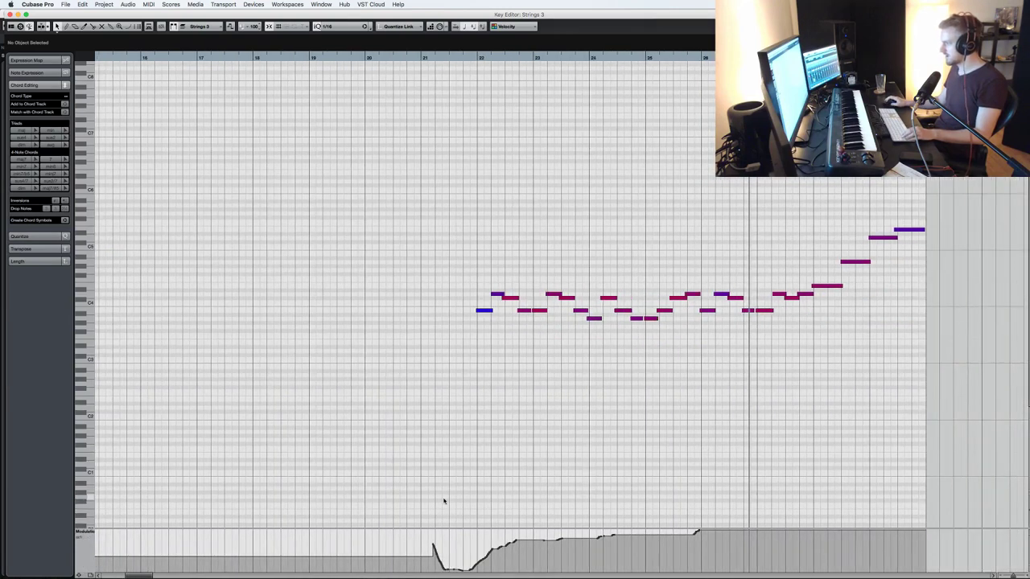
{"action": "key", "text": "Return"}
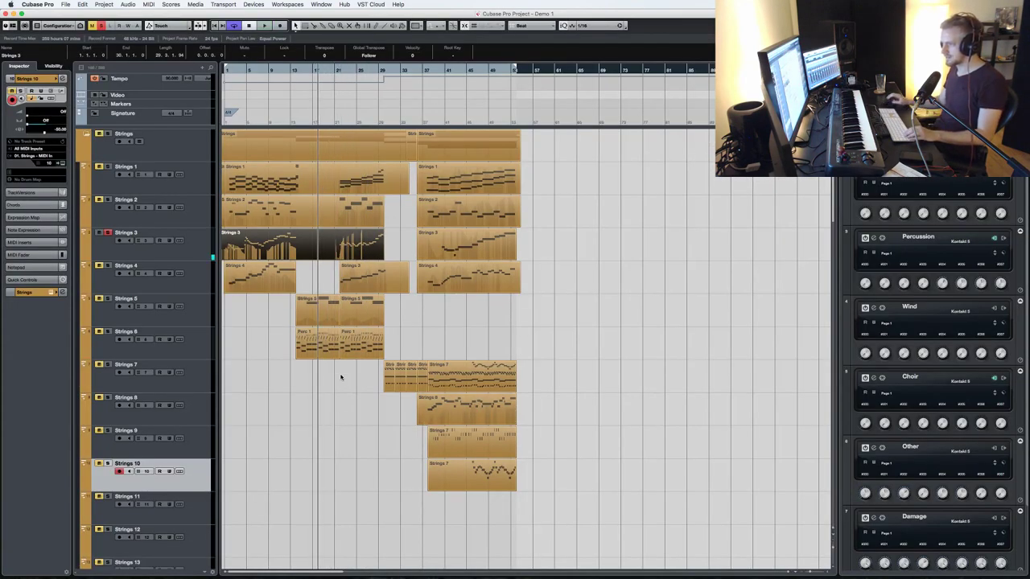
- Play the section from around bar 13 and solo Strings 5 and Strings 4 alongside Strings 3
{"action": "left_click", "coordinate": [147, 310]}
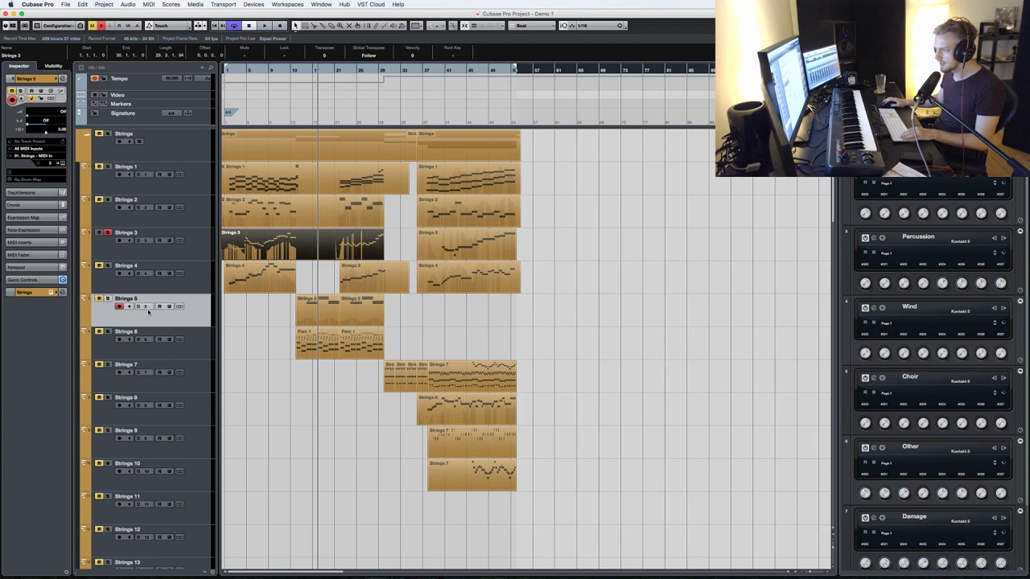
{"action": "left_click", "coordinate": [158, 322]}
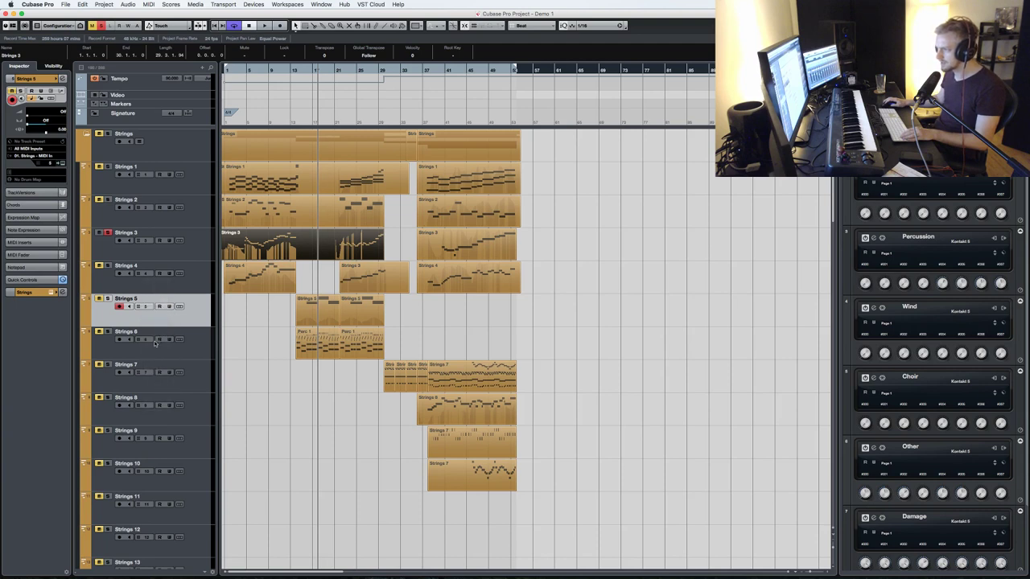
{"action": "key", "text": "space"}
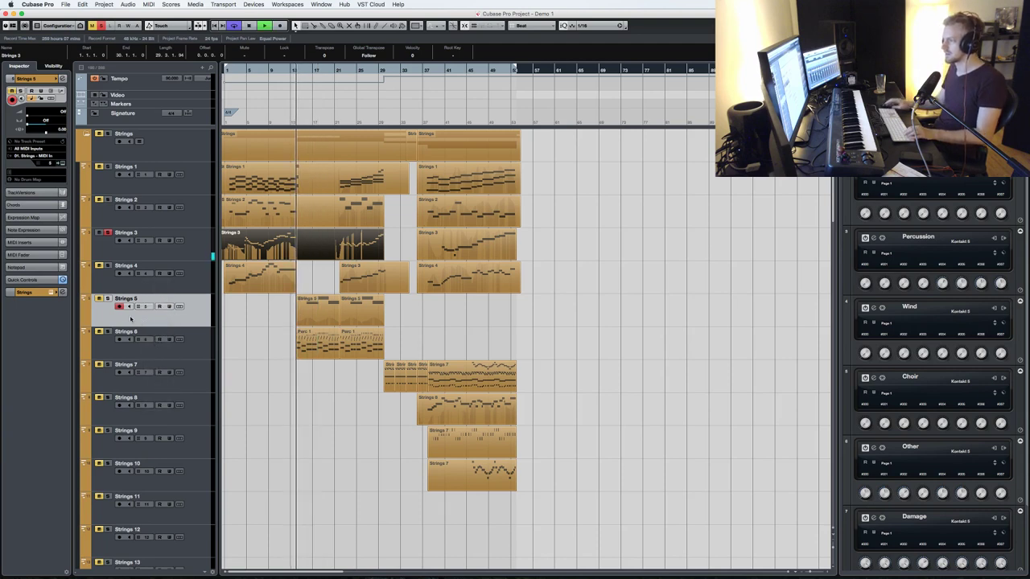
{"action": "left_click", "coordinate": [108, 298]}
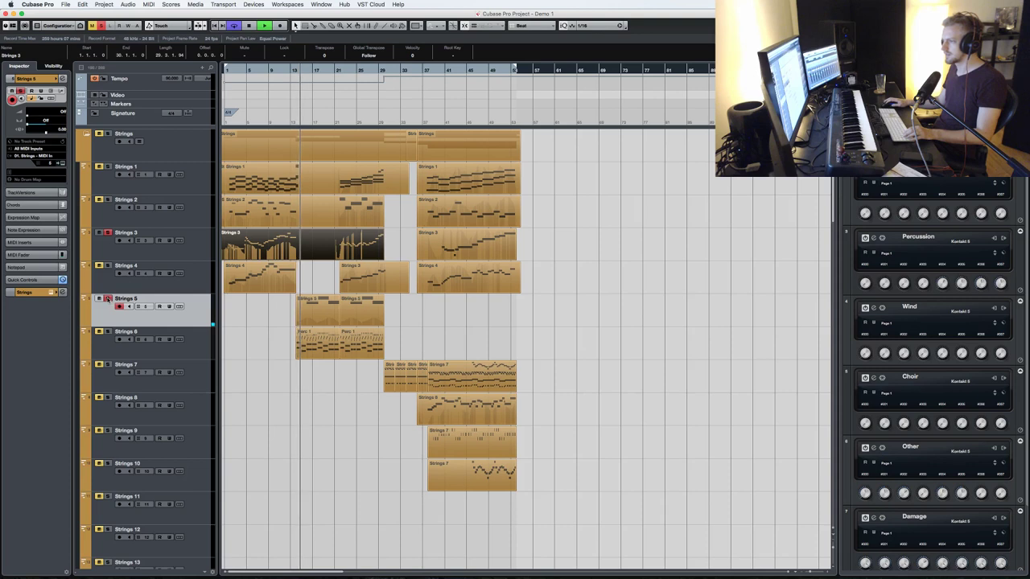
{"action": "key", "text": "space"}
{"action": "left_click", "coordinate": [107, 266]}
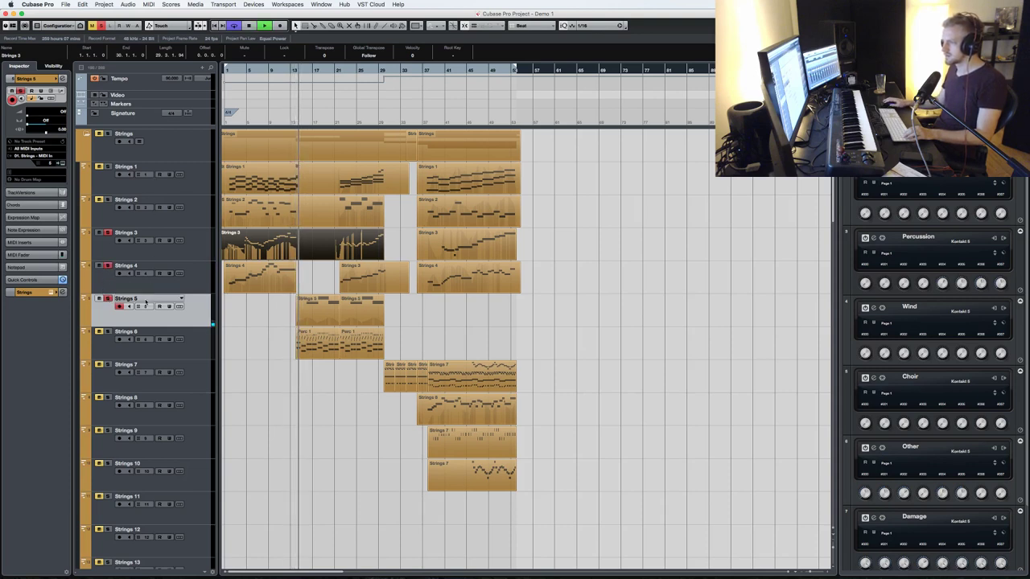
- Turn off all active solos and replay the full arrangement from around bar 21
{"action": "left_click", "coordinate": [102, 25]}
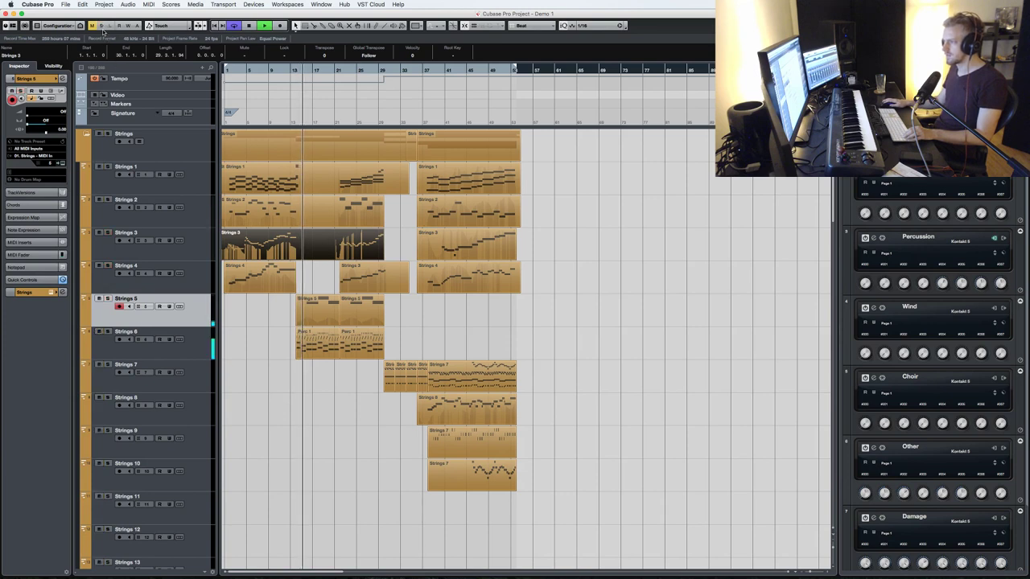
{"action": "left_click", "coordinate": [339, 71]}
{"action": "key", "text": "space"}
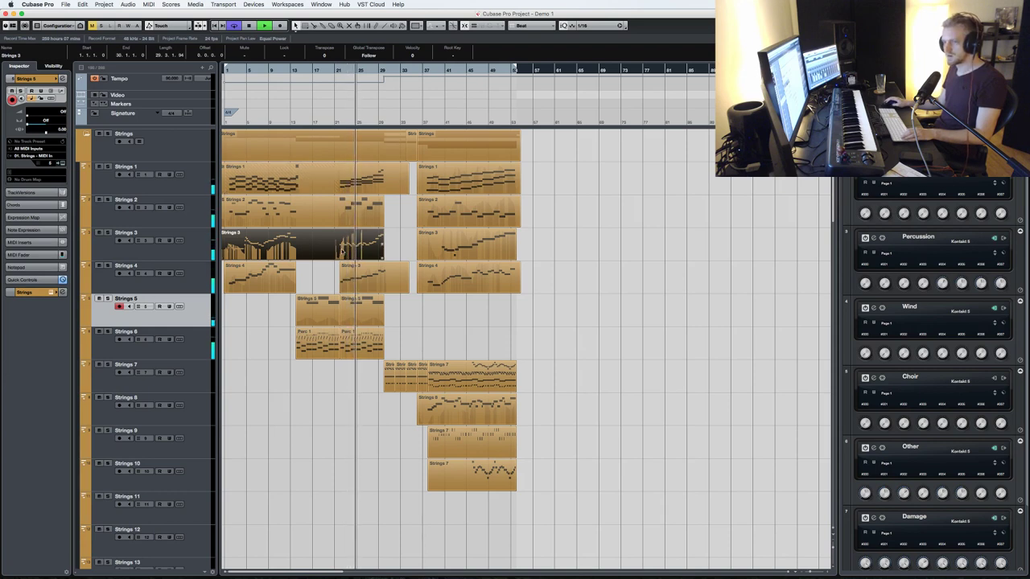
- Open the first Choir 1 part, display its Modulation controller lane and inspect the curve up to around bar 29
{"action": "scroll", "coordinate": [342, 251], "scroll_direction": "down", "scroll_amount": 10}
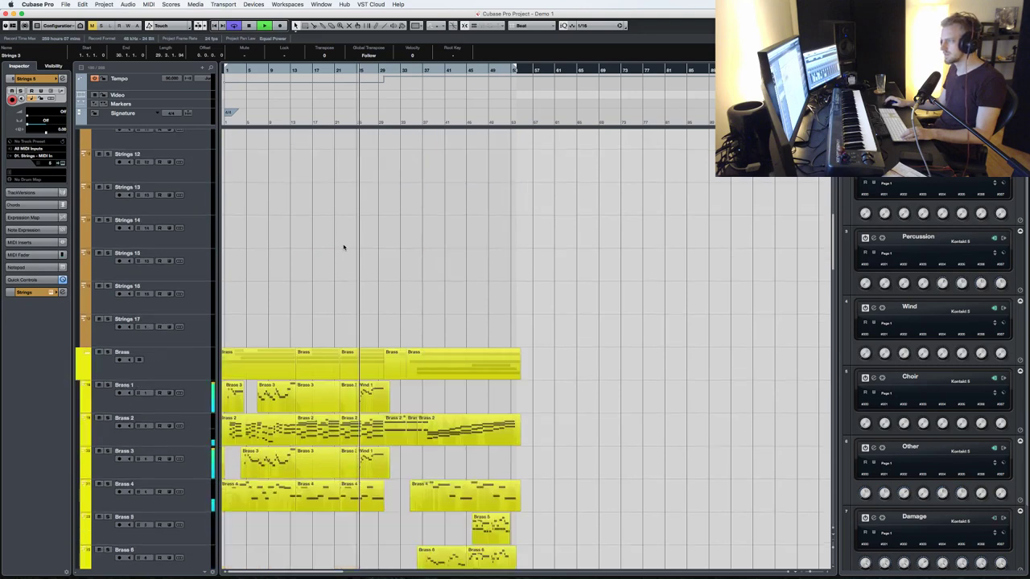
{"action": "scroll", "coordinate": [343, 247], "scroll_direction": "down", "scroll_amount": 20}
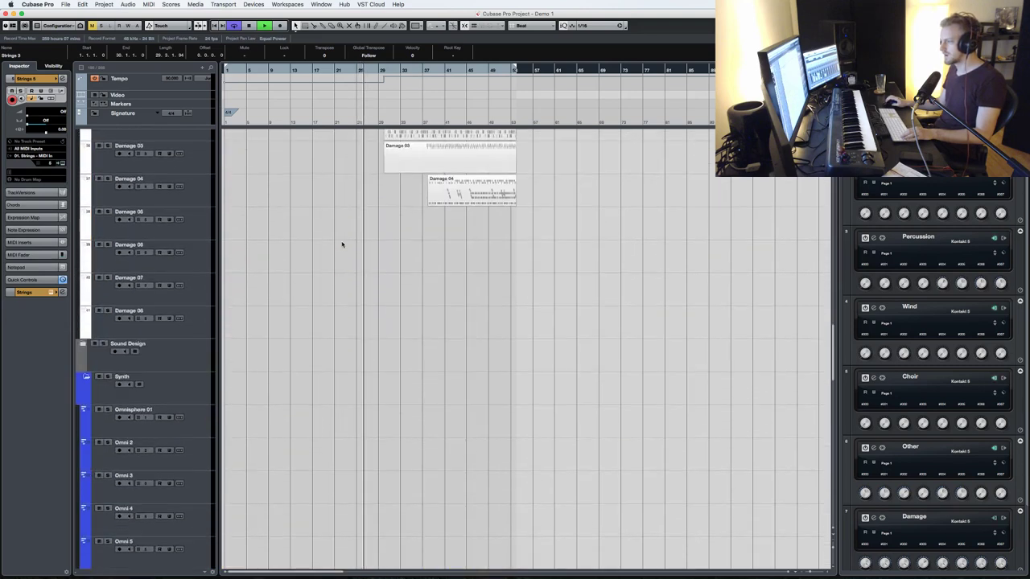
{"action": "double_click", "coordinate": [377, 244]}
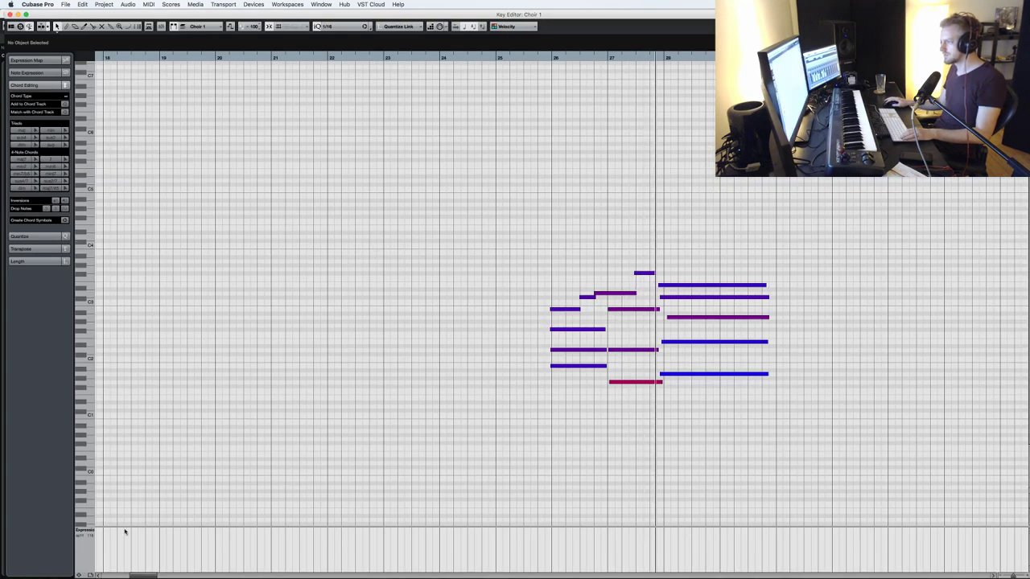
{"action": "left_click", "coordinate": [84, 533]}
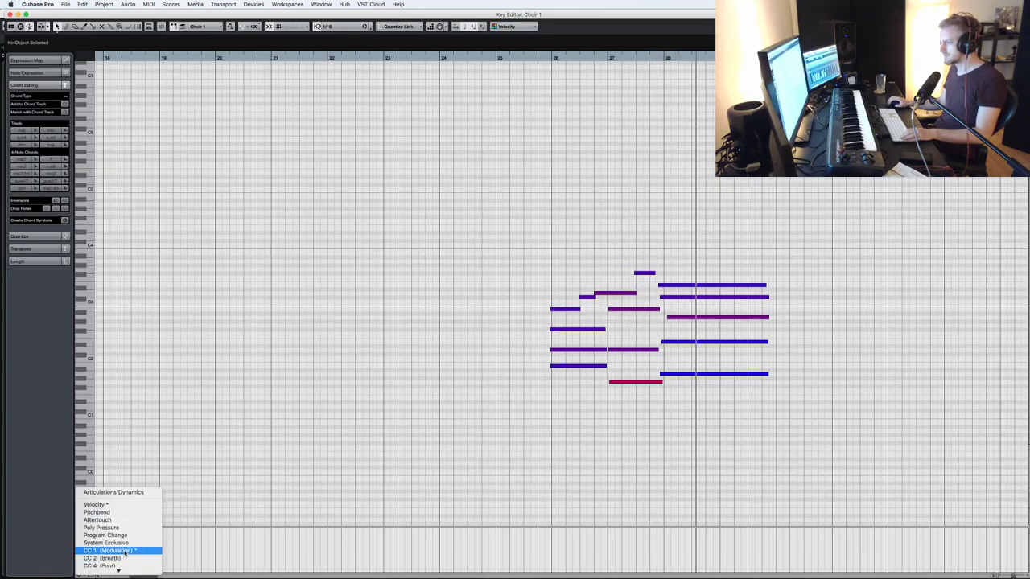
{"action": "left_click", "coordinate": [124, 550]}
{"action": "left_click", "coordinate": [572, 563]}
{"action": "key", "text": "super+a"}
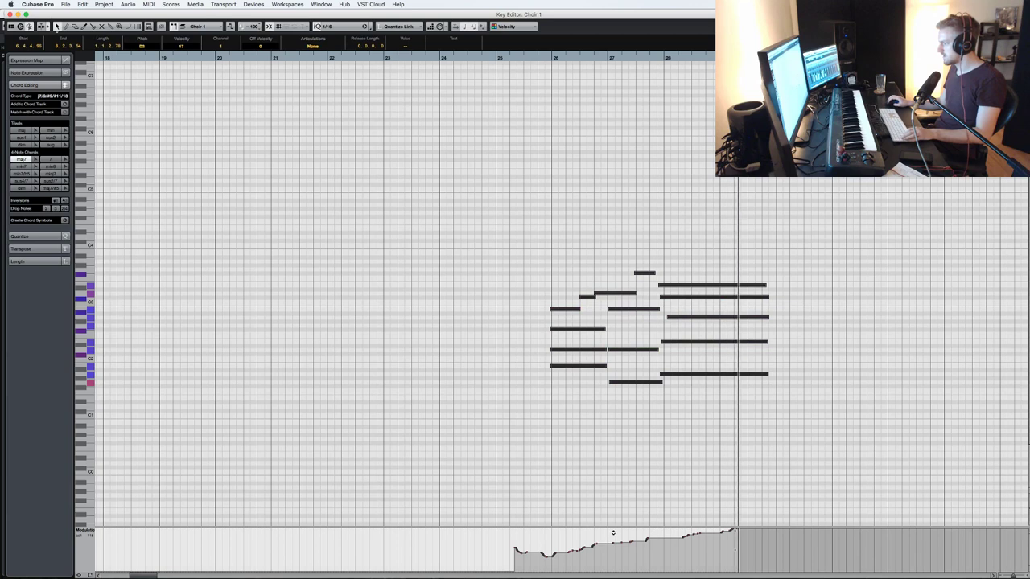
{"action": "left_click_drag", "start_coordinate": [736, 531], "coordinate": [765, 535]}
{"action": "left_click", "coordinate": [765, 540]}
{"action": "key", "text": "Return"}
- Look over the string, brass and choir parts from around bar 29 onwards while the arrangement plays
{"action": "scroll", "coordinate": [397, 314], "scroll_direction": "up", "scroll_amount": 15}
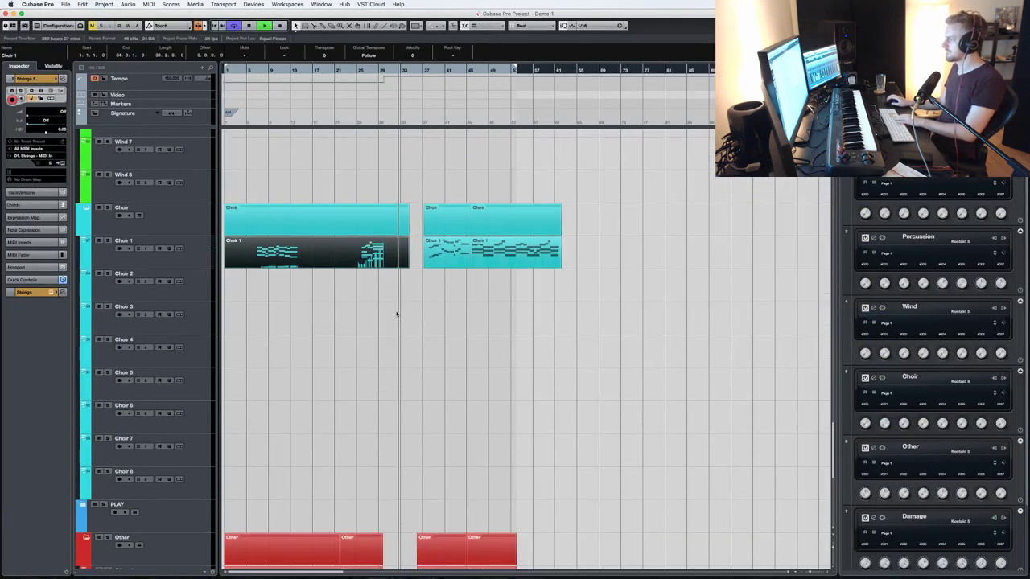
{"action": "key", "text": "h"}
{"action": "key", "text": "h"}
{"action": "key", "text": "h"}
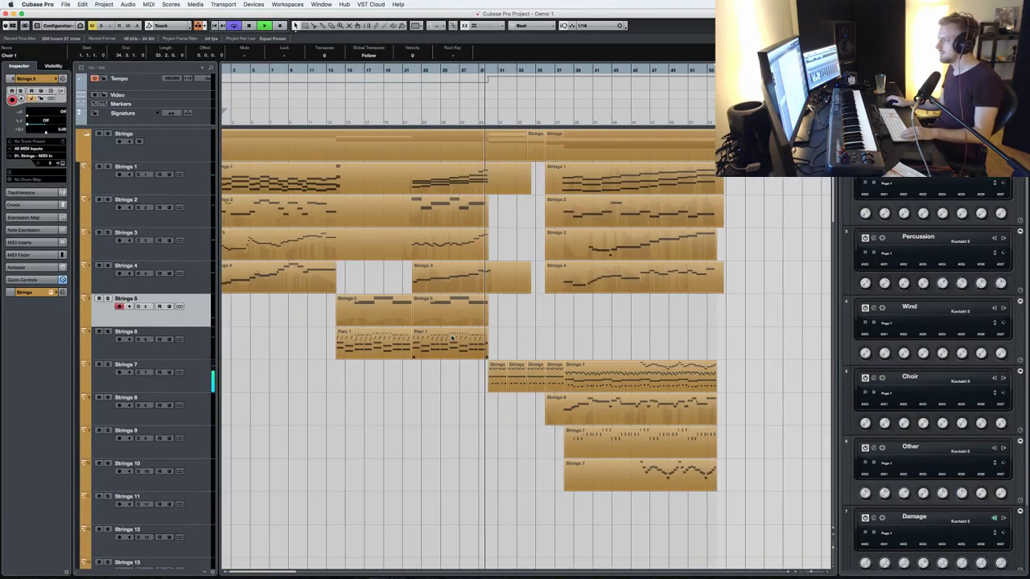
{"action": "key", "text": "h"}
{"action": "scroll", "coordinate": [467, 332], "scroll_direction": "down", "scroll_amount": 2}
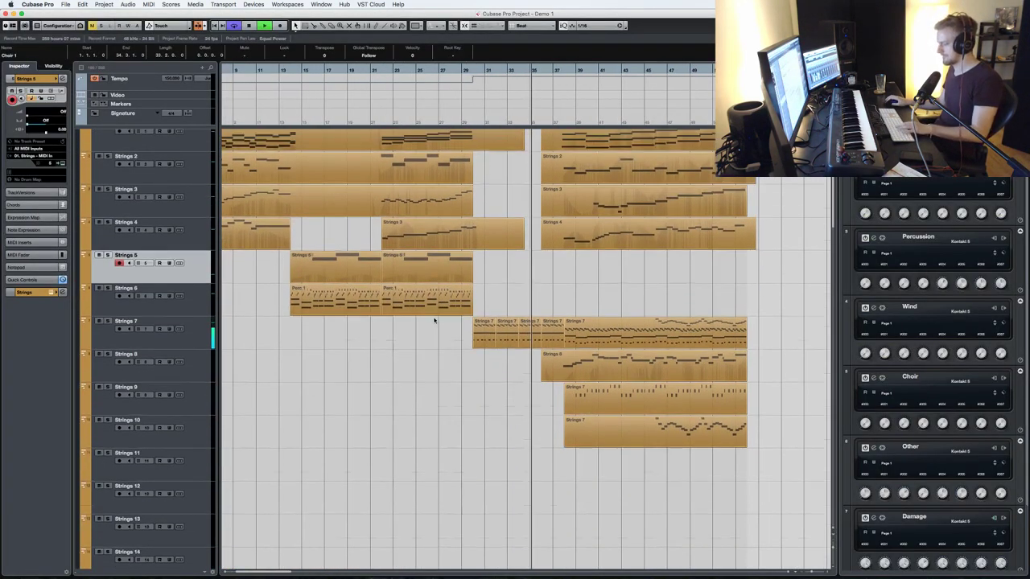
{"action": "scroll", "coordinate": [435, 322], "scroll_direction": "left", "scroll_amount": 2}
{"action": "key", "text": "g"}
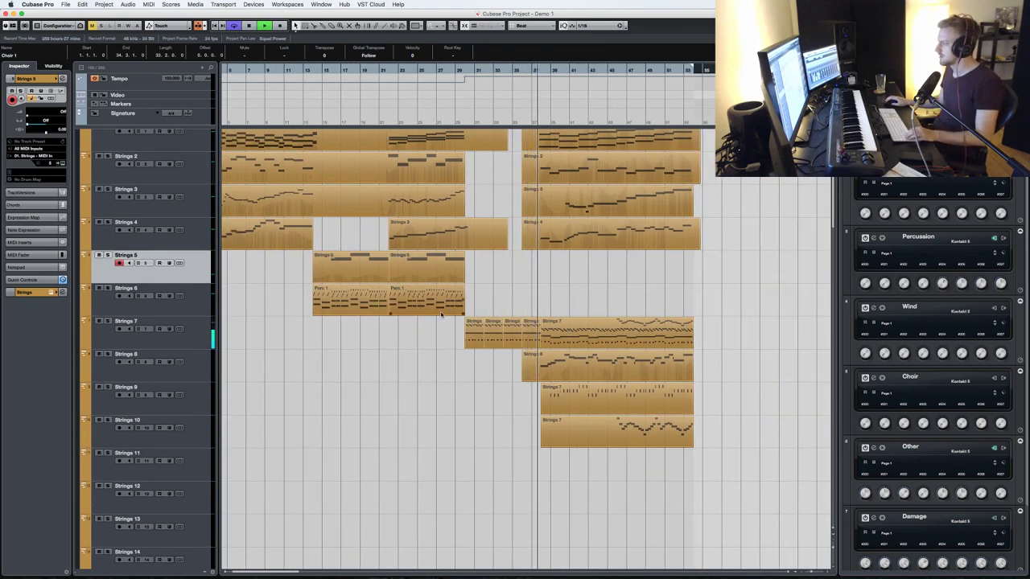
{"action": "scroll", "coordinate": [440, 315], "scroll_direction": "down", "scroll_amount": 10}
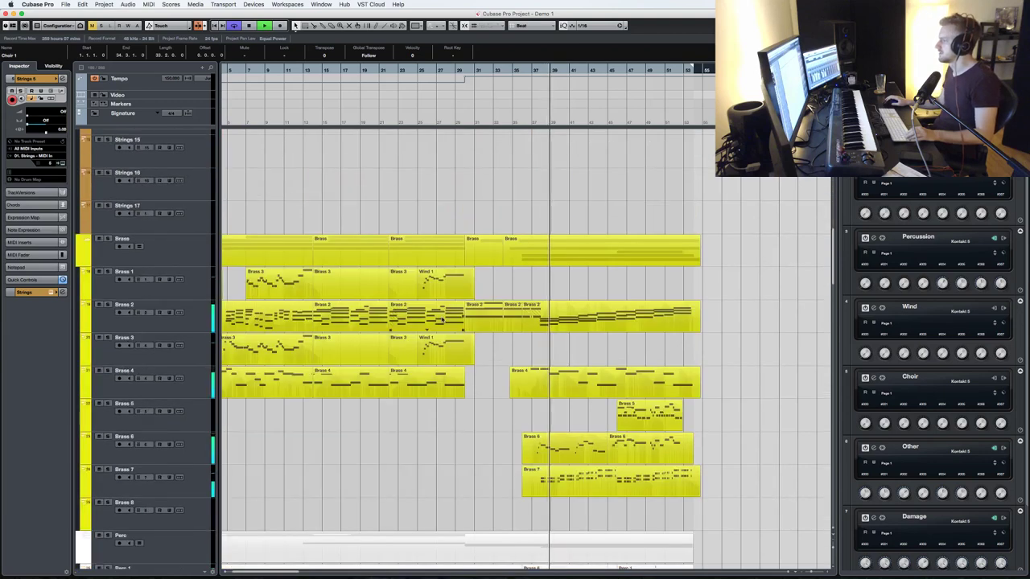
{"action": "scroll", "coordinate": [462, 321], "scroll_direction": "down", "scroll_amount": 15}
{"action": "scroll", "coordinate": [474, 325], "scroll_direction": "up", "scroll_amount": 15}
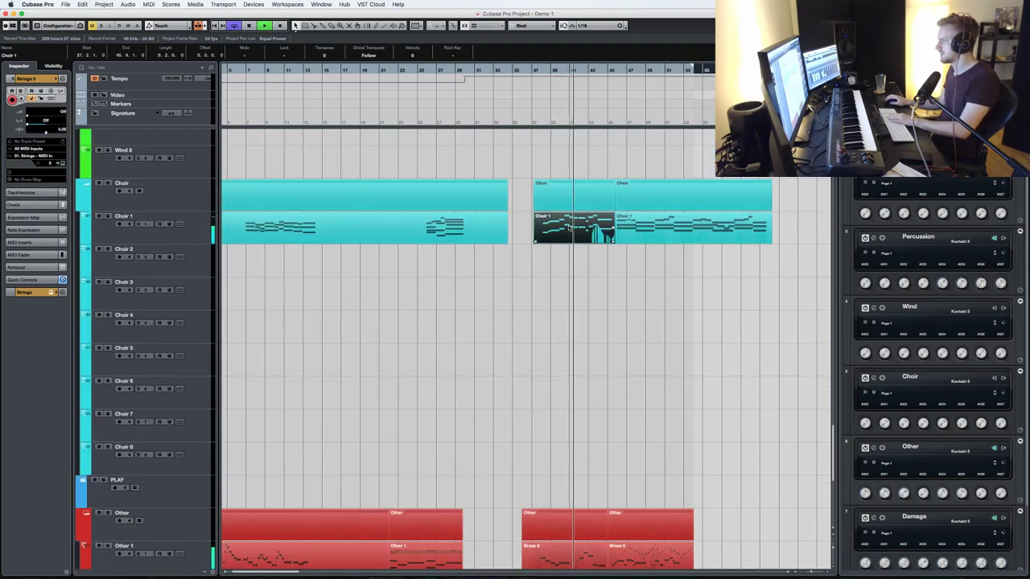
{"action": "scroll", "coordinate": [576, 242], "scroll_direction": "up", "scroll_amount": 15}
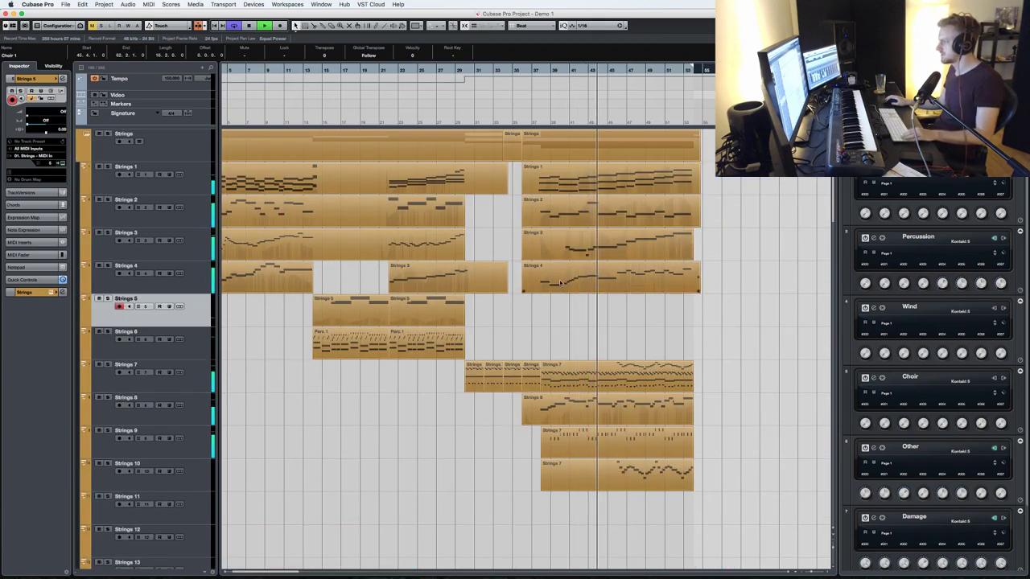
- Lower the Modulation curve of the Strings 8 part from its start to about bar 45, and replay it from around bar 36
{"action": "double_click", "coordinate": [573, 410]}
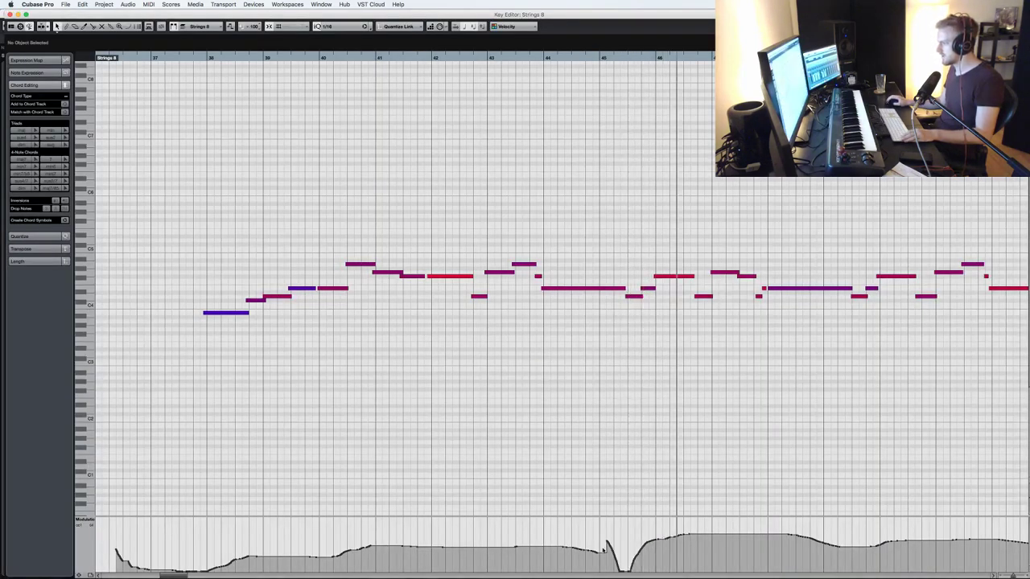
{"action": "left_click_drag", "start_coordinate": [553, 565], "coordinate": [113, 569]}
{"action": "left_click_drag", "start_coordinate": [371, 524], "coordinate": [369, 548]}
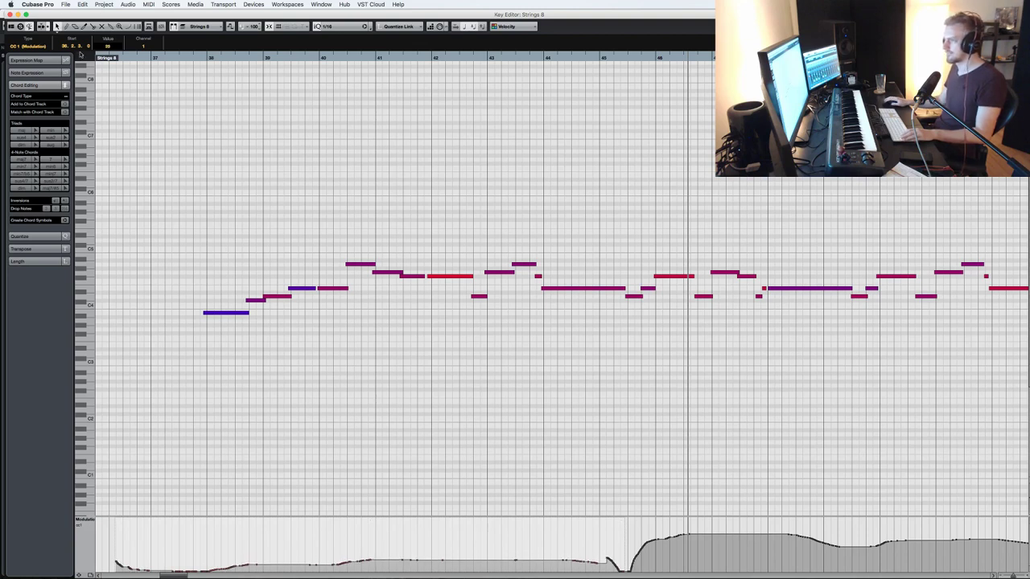
{"action": "left_click", "coordinate": [130, 56]}
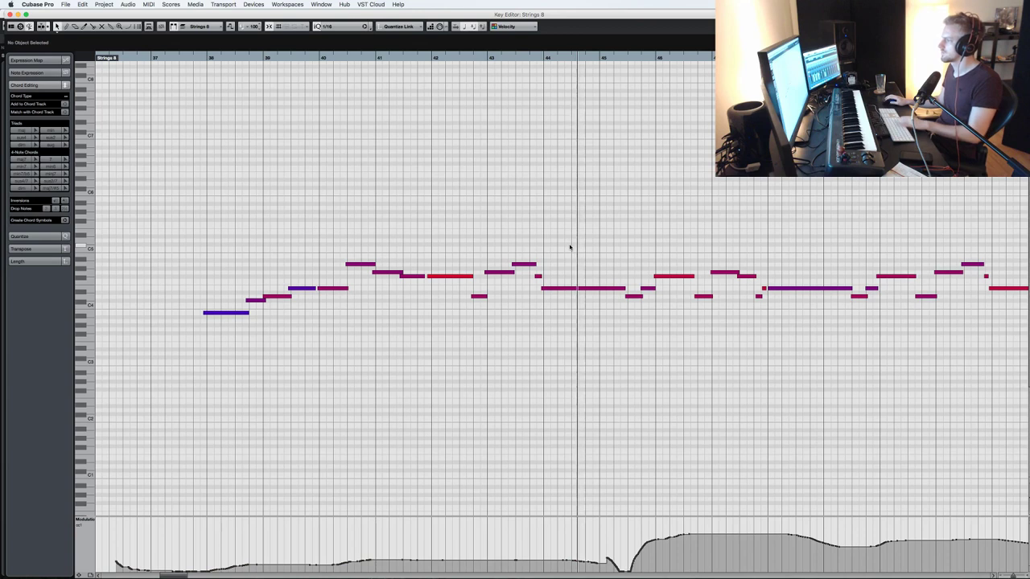
{"action": "key", "text": "Return"}
- Look over the string, brass, damage and wind tracks during playback of the final section up to about bar 51
{"action": "scroll", "coordinate": [696, 351], "scroll_direction": "down", "scroll_amount": 1}
{"action": "scroll", "coordinate": [696, 352], "scroll_direction": "down", "scroll_amount": 6}
{"action": "scroll", "coordinate": [696, 351], "scroll_direction": "up", "scroll_amount": 5}
{"action": "scroll", "coordinate": [700, 354], "scroll_direction": "down", "scroll_amount": 10}
{"action": "scroll", "coordinate": [701, 356], "scroll_direction": "down", "scroll_amount": 12}
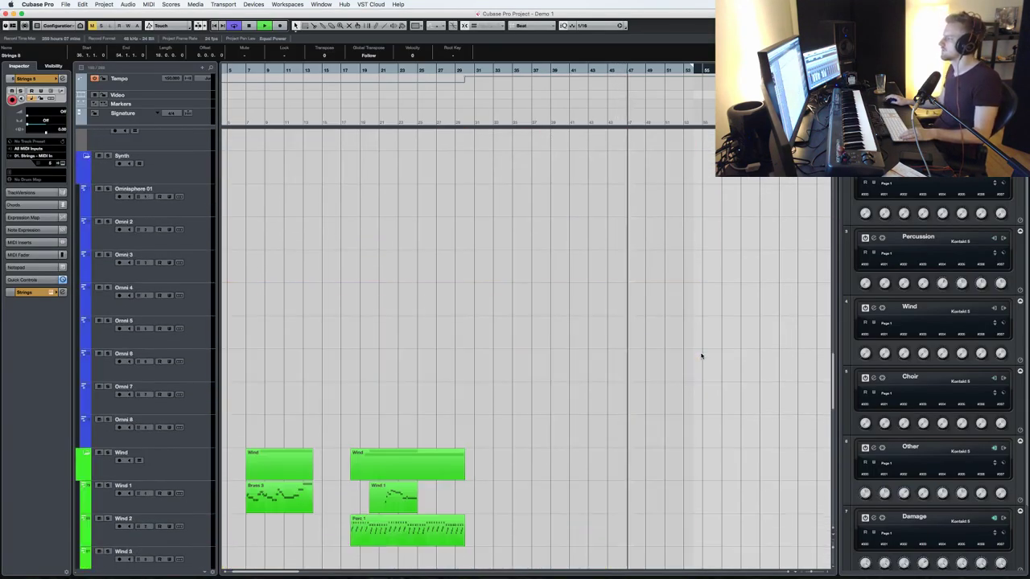
{"action": "scroll", "coordinate": [700, 355], "scroll_direction": "up", "scroll_amount": 14}
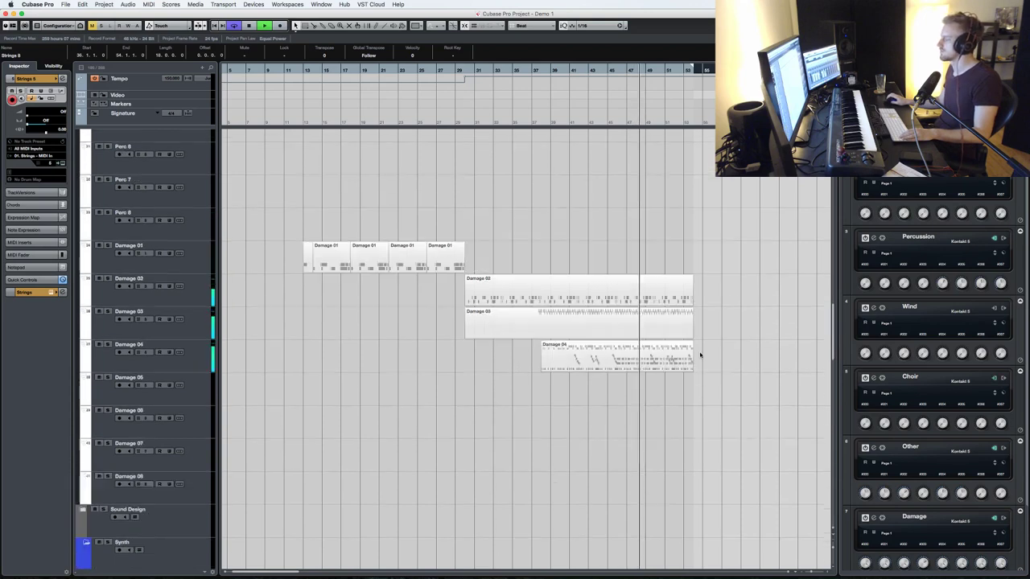
{"action": "scroll", "coordinate": [699, 355], "scroll_direction": "up", "scroll_amount": 1}
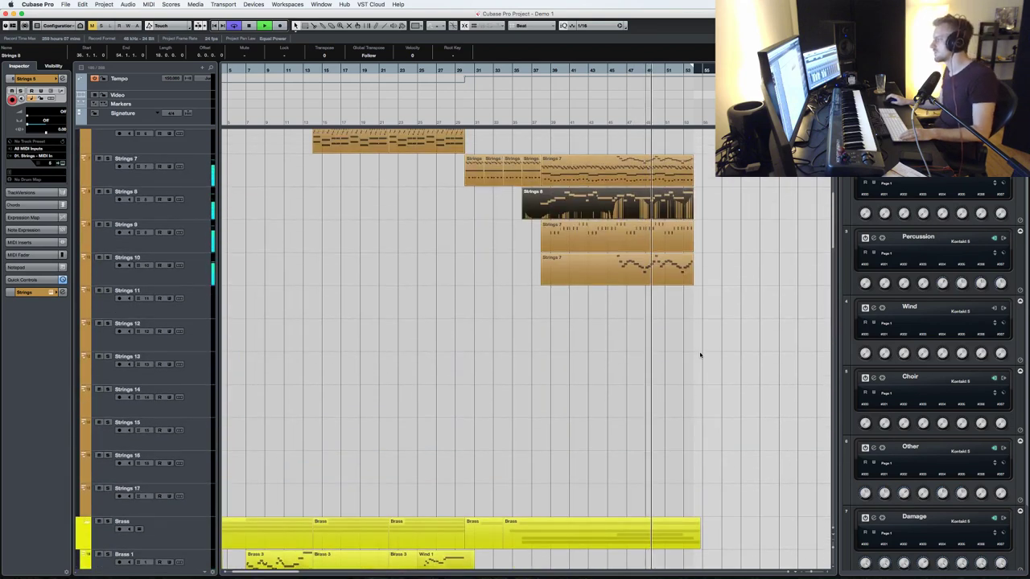
{"action": "scroll", "coordinate": [691, 358], "scroll_direction": "down", "scroll_amount": 8}
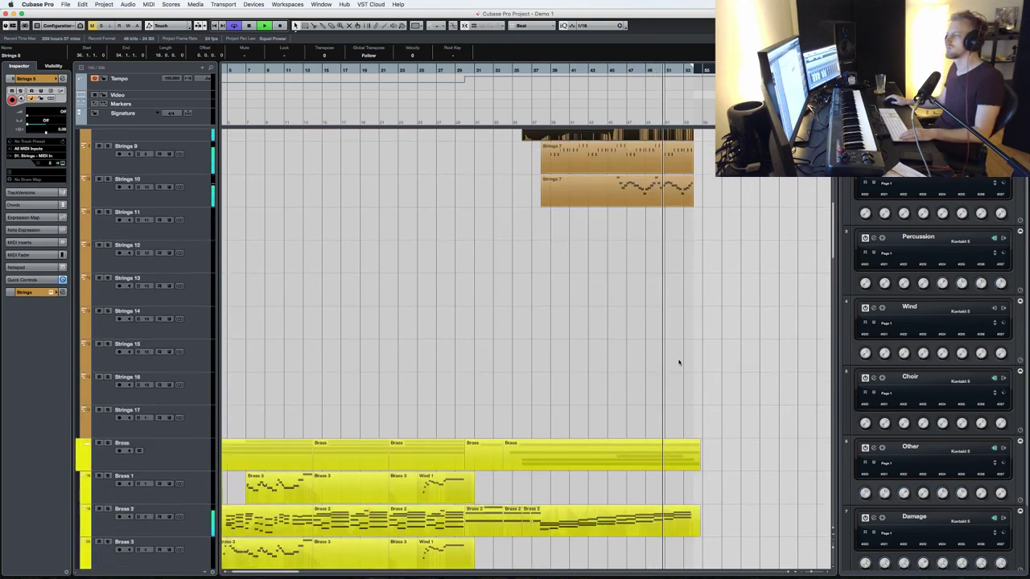
- Inspect the notes of the last part on the Other 1 track, select that track and replay from around bar 36
{"action": "double_click", "coordinate": [664, 339]}
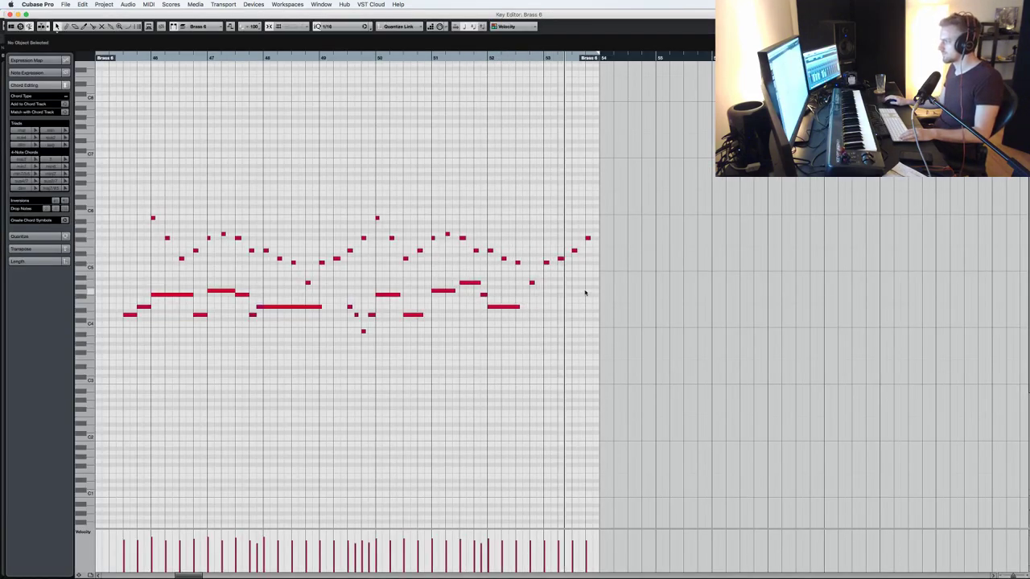
{"action": "key", "text": "Escape"}
{"action": "left_click", "coordinate": [192, 363]}
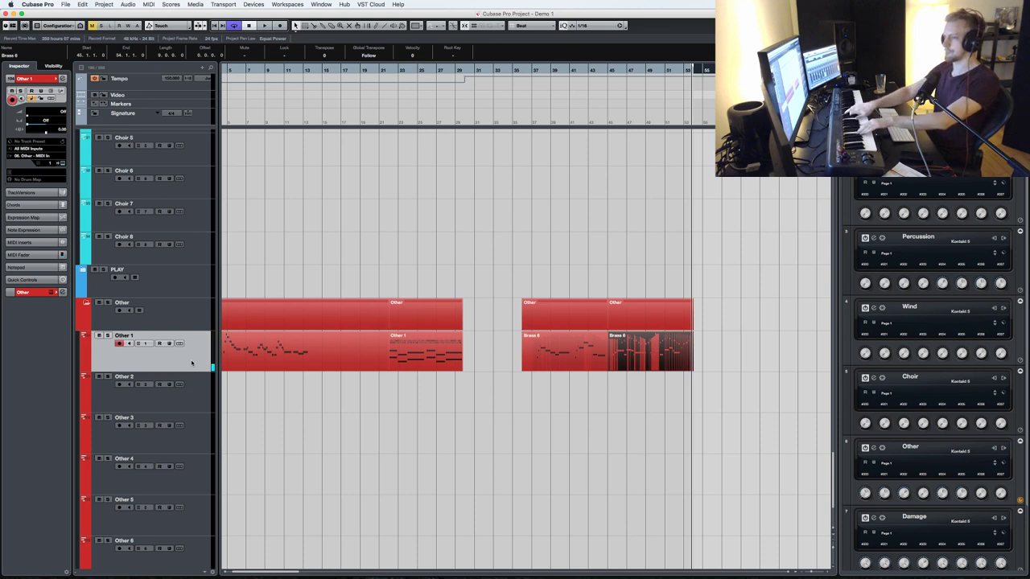
{"action": "key", "text": "minus"}
{"action": "key", "text": "space"}
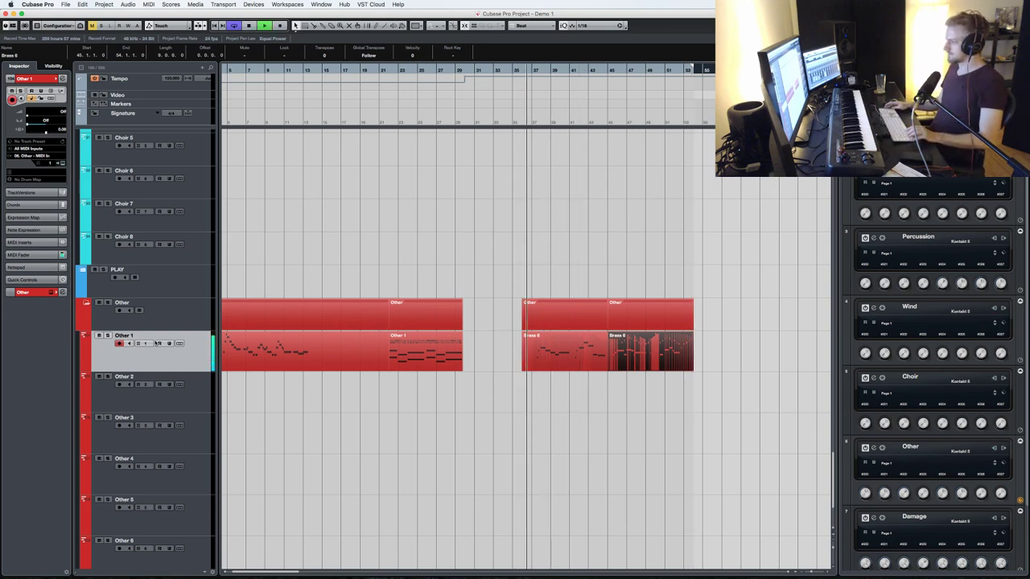
- Add a short C#3 note at 43.4.3 in the Brass 6 part, just before its last note, and replay from around bar 41
{"action": "scroll", "coordinate": [155, 343], "scroll_direction": "up", "scroll_amount": 20}
{"action": "scroll", "coordinate": [134, 275], "scroll_direction": "down", "scroll_amount": 8}
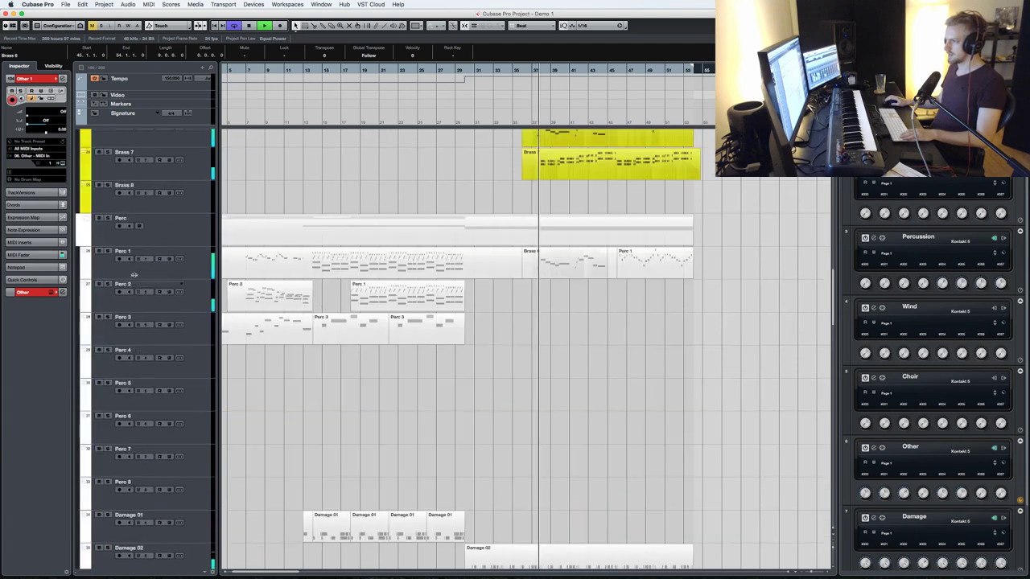
{"action": "scroll", "coordinate": [134, 274], "scroll_direction": "up", "scroll_amount": 7}
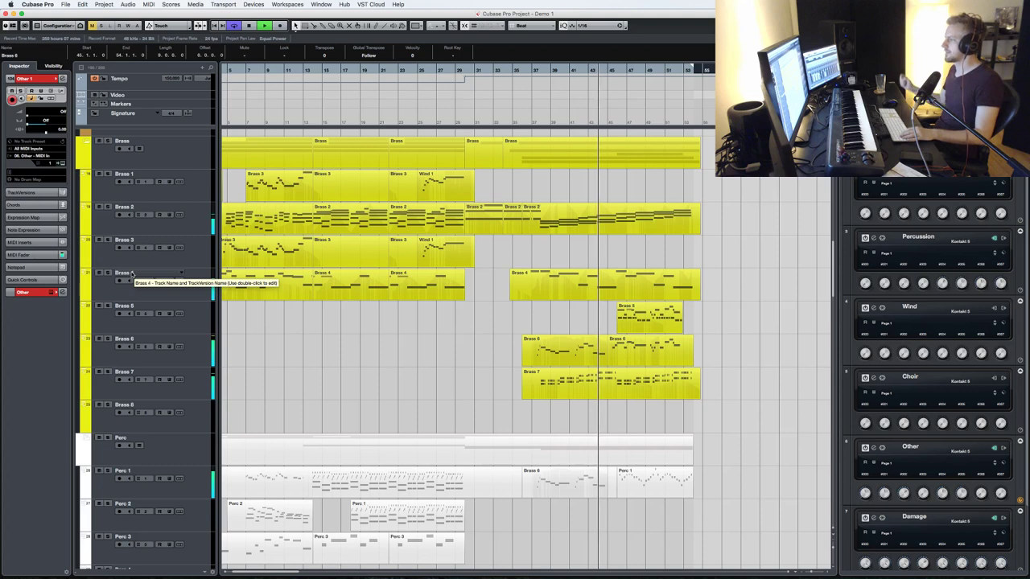
{"action": "left_click", "coordinate": [588, 363]}
{"action": "double_click", "coordinate": [589, 363]}
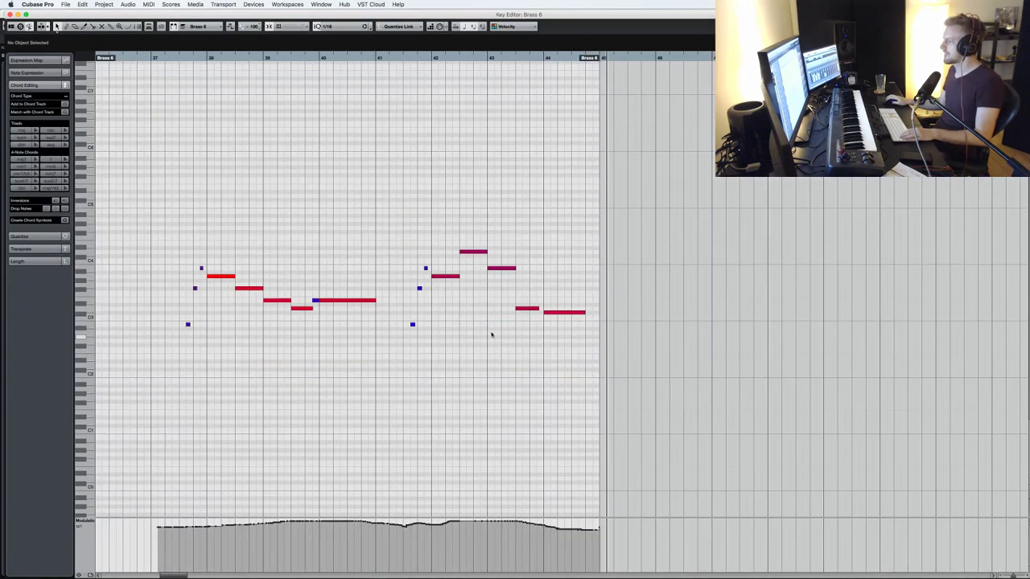
{"action": "left_click", "coordinate": [541, 313]}
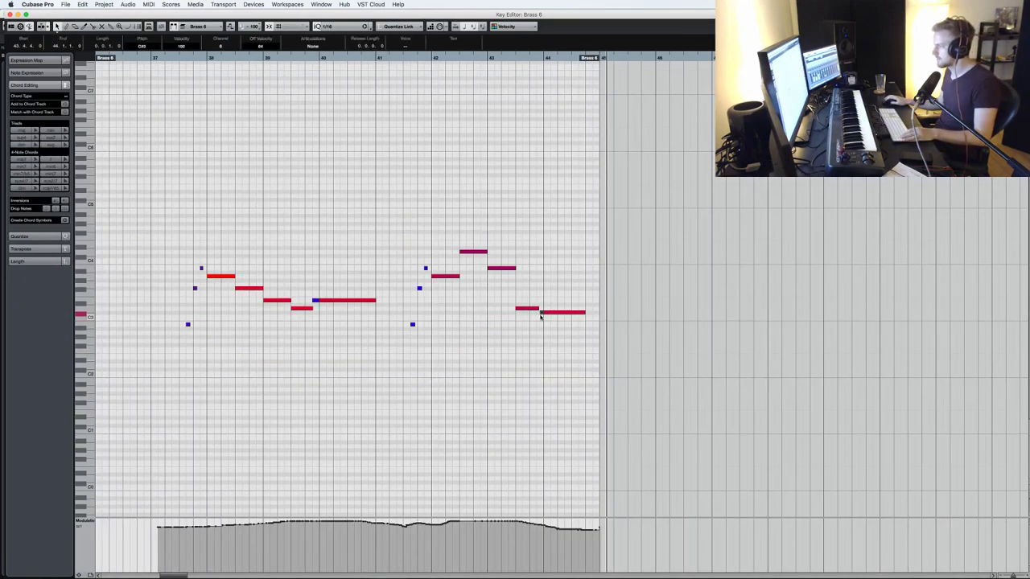
{"action": "key", "text": "h"}
{"action": "key", "text": "h"}
{"action": "key", "text": "h"}
{"action": "key", "text": "h"}
{"action": "key", "text": "h"}
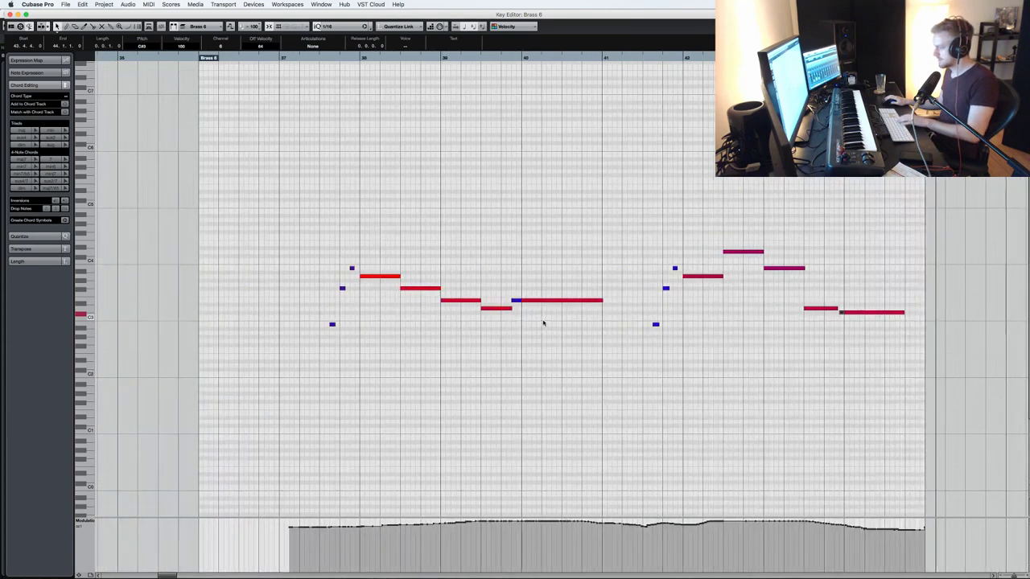
{"action": "scroll", "coordinate": [909, 333], "scroll_direction": "right", "scroll_amount": 2}
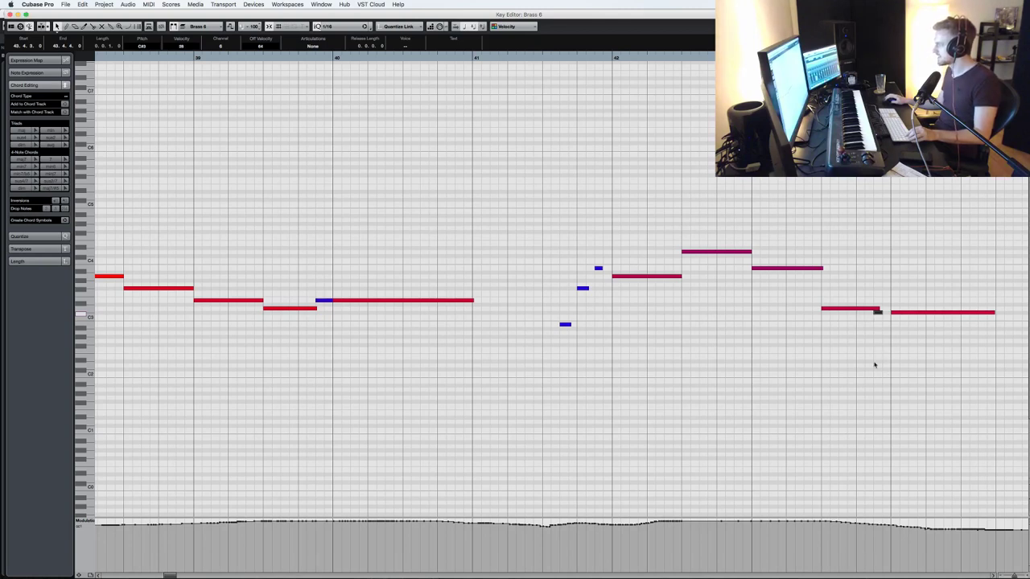
{"action": "key", "text": "space"}
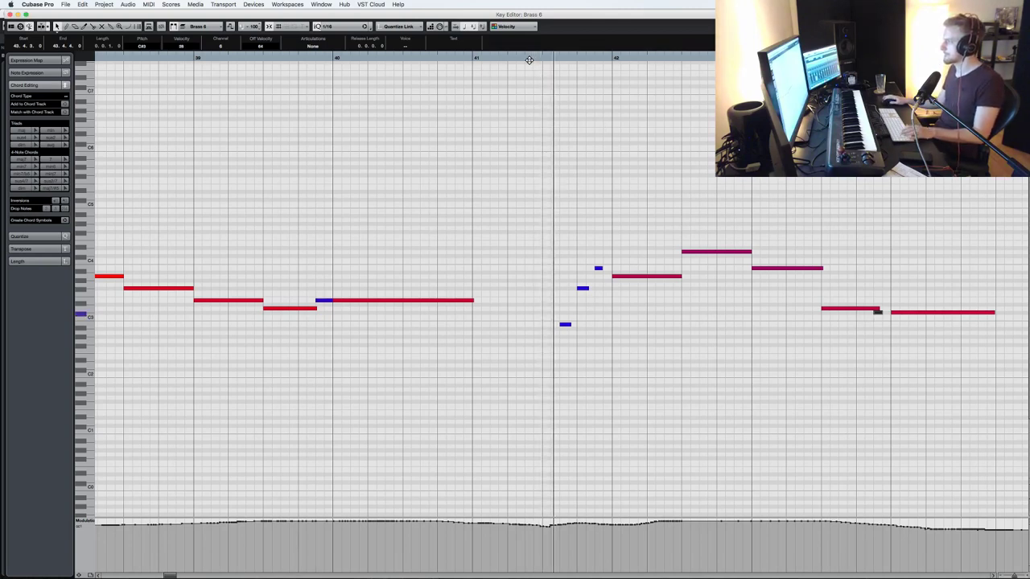
{"action": "key", "text": "Return"}
- Select all notes of the Other 1 track's part around bars 36 to 45 and lower their velocities slightly
{"action": "scroll", "coordinate": [627, 309], "scroll_direction": "down", "scroll_amount": 15}
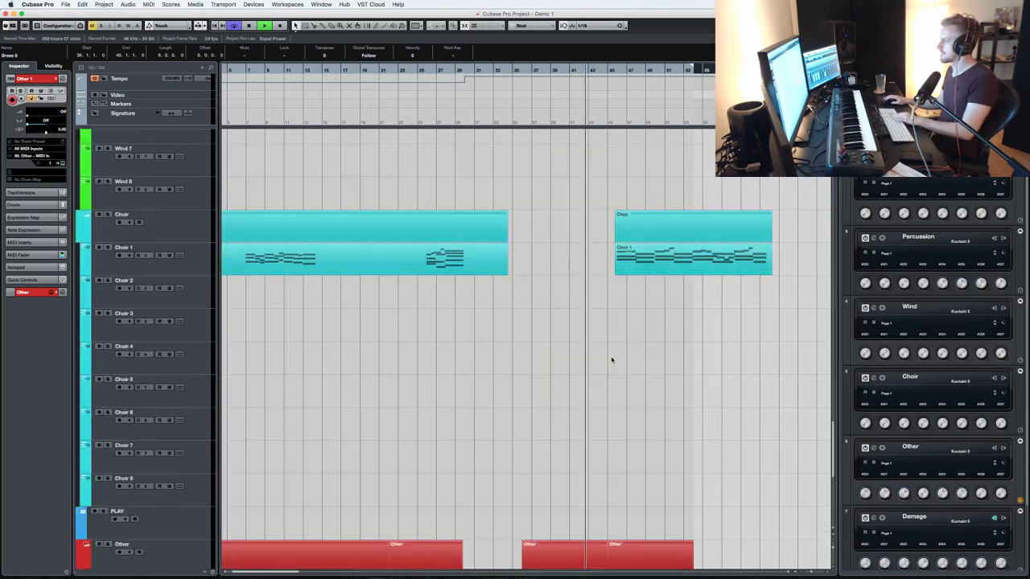
{"action": "double_click", "coordinate": [571, 224]}
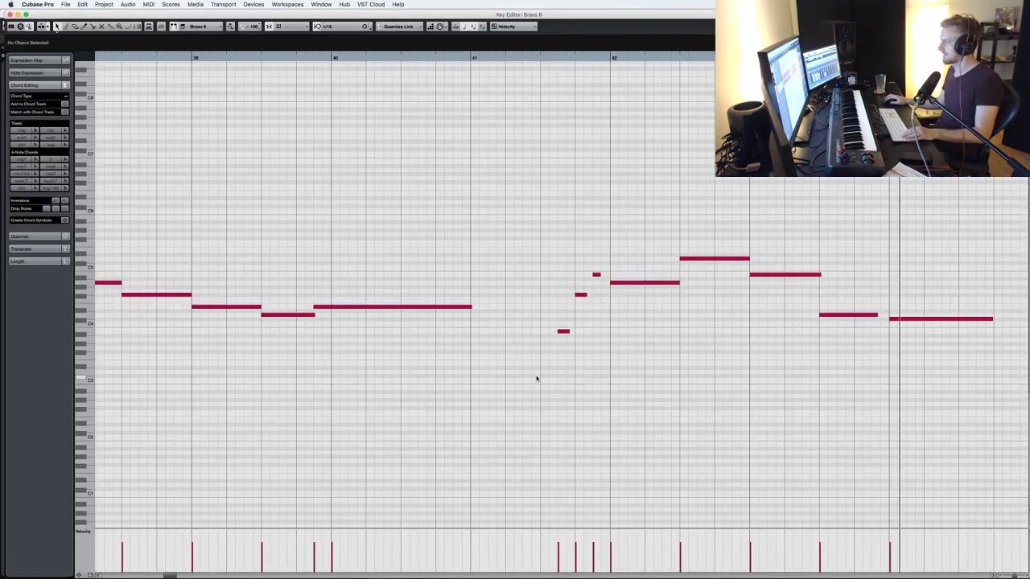
{"action": "key", "text": "super+a"}
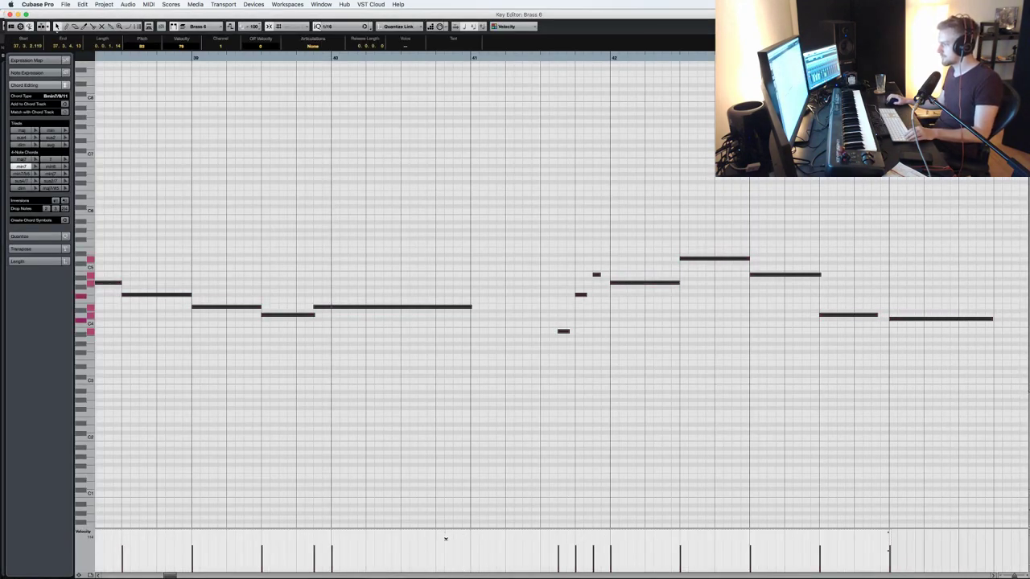
{"action": "key", "text": "Return"}
- Select the upper line of short notes in the Other 1 track's last part, from bar 45 onwards, and move it down
{"action": "scroll", "coordinate": [620, 354], "scroll_direction": "up", "scroll_amount": 10}
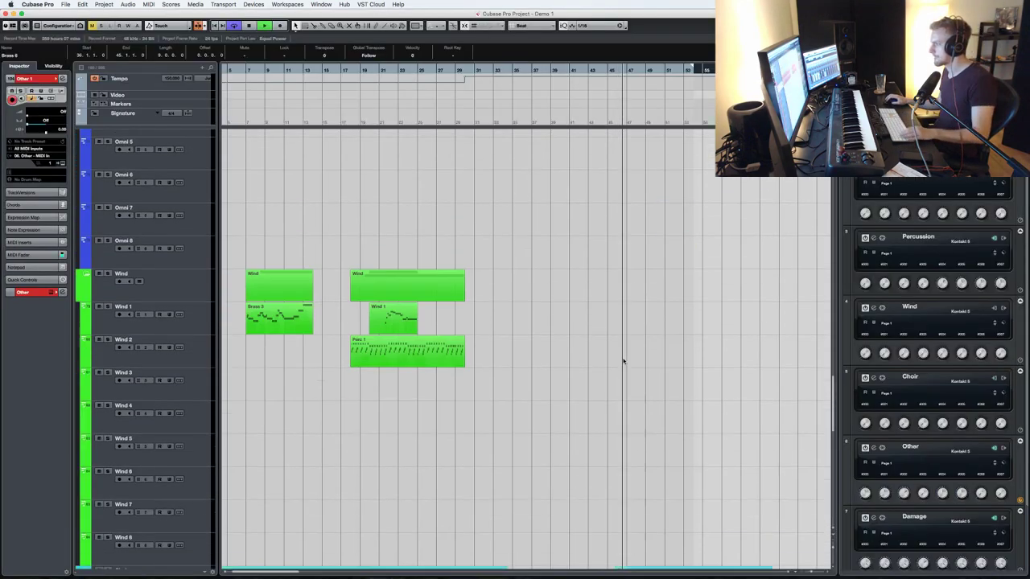
{"action": "scroll", "coordinate": [630, 361], "scroll_direction": "down", "scroll_amount": 10}
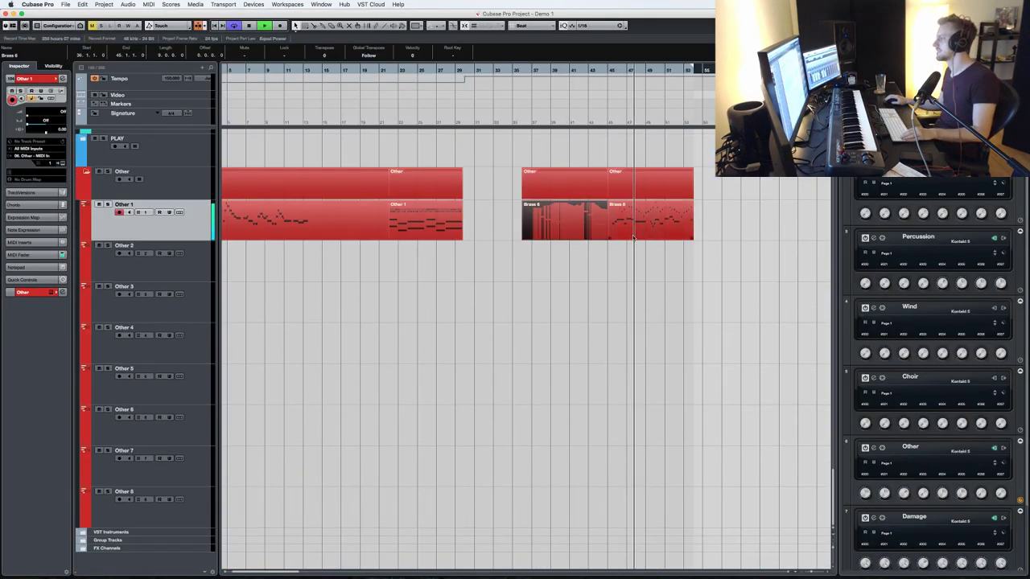
{"action": "double_click", "coordinate": [633, 237]}
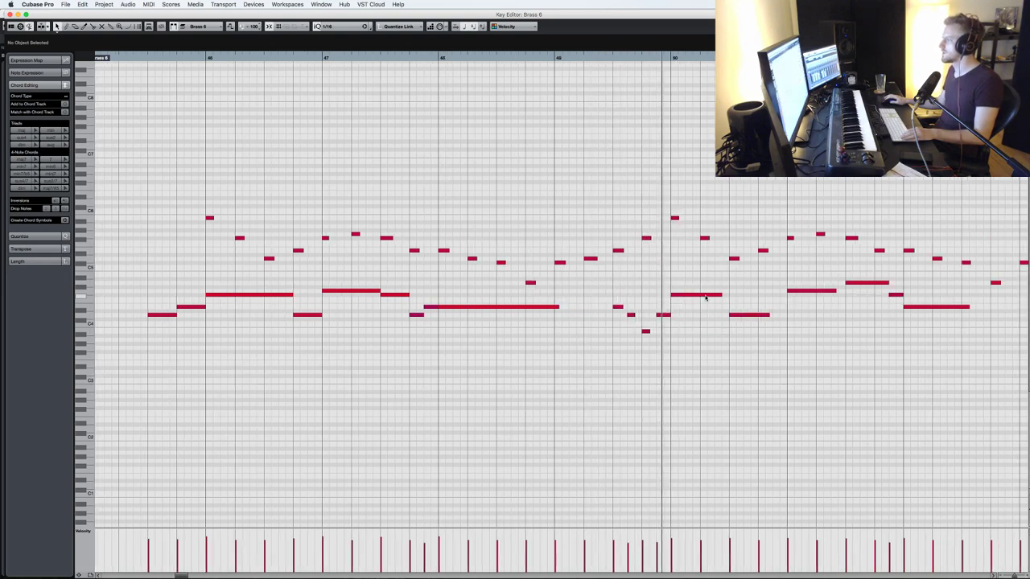
{"action": "key", "text": "g"}
{"action": "left_click_drag", "start_coordinate": [327, 284], "coordinate": [820, 199]}
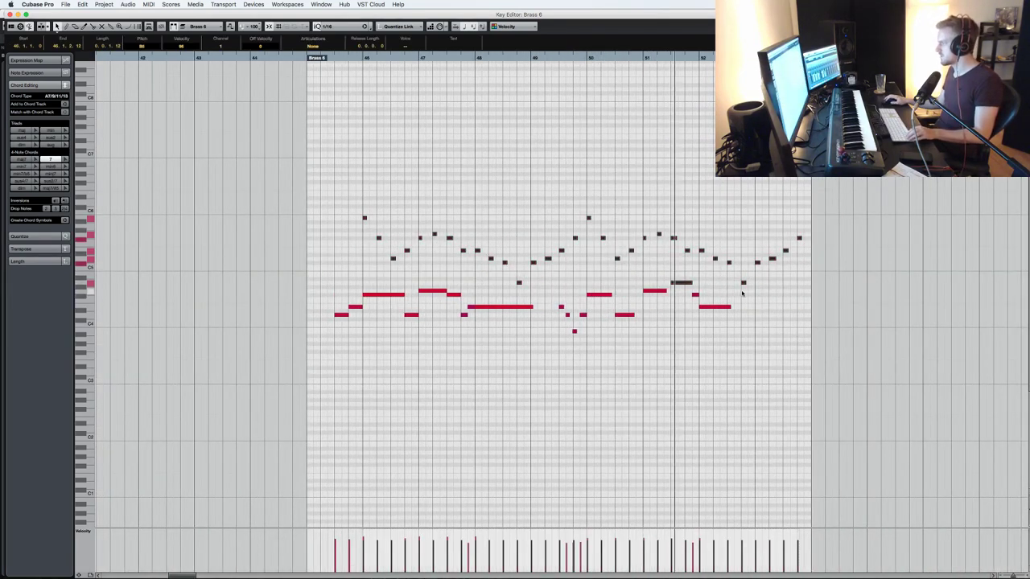
{"action": "left_click_drag", "start_coordinate": [742, 283], "coordinate": [745, 305]}
{"action": "left_click", "coordinate": [754, 308]}
{"action": "key", "text": "Return"}
- Play the arrangement from the beginning and inspect the notes of the first Perc 3 part
{"action": "scroll", "coordinate": [711, 279], "scroll_direction": "up", "scroll_amount": 10}
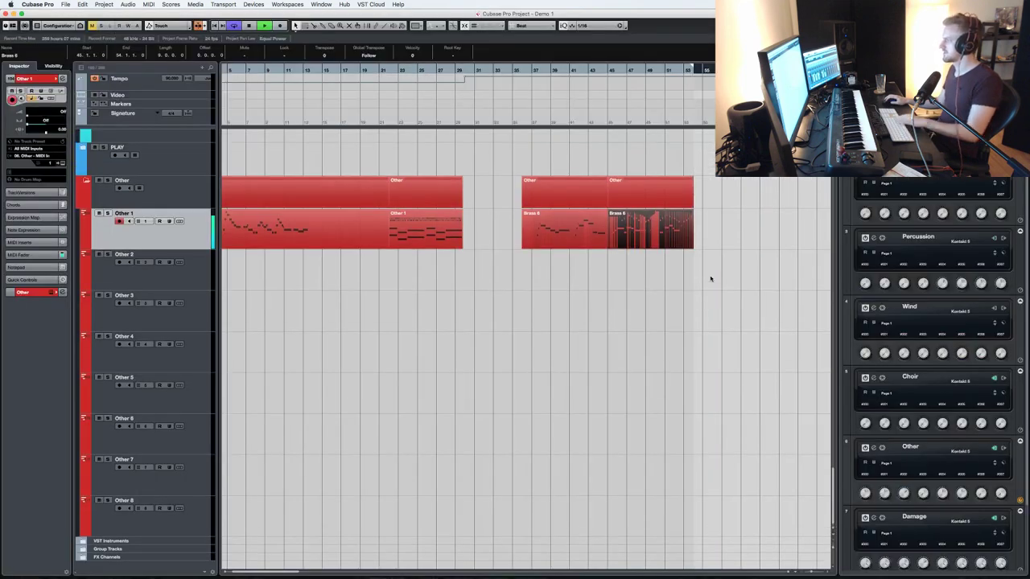
{"action": "key", "text": "space"}
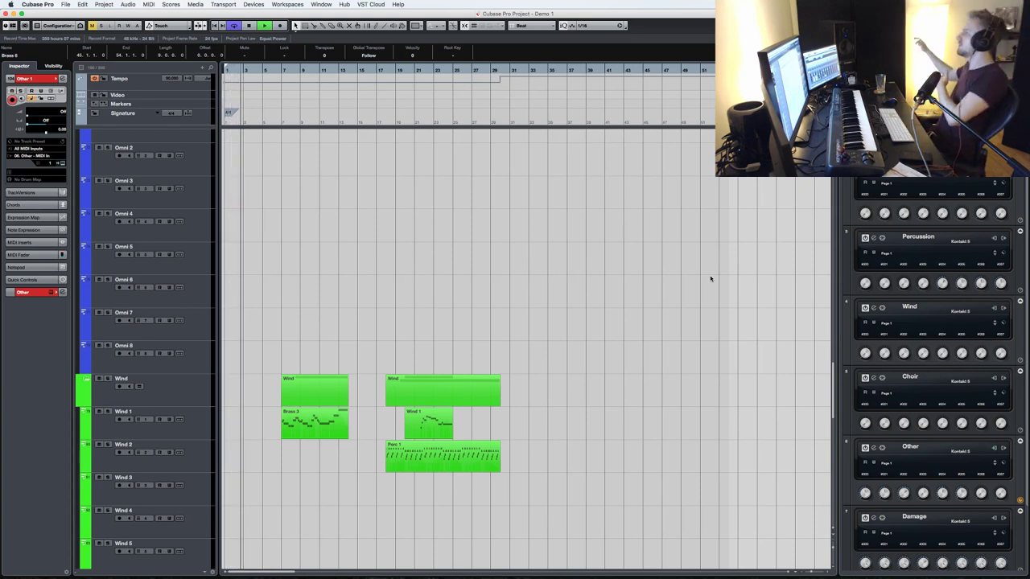
{"action": "scroll", "coordinate": [570, 323], "scroll_direction": "down", "scroll_amount": 15}
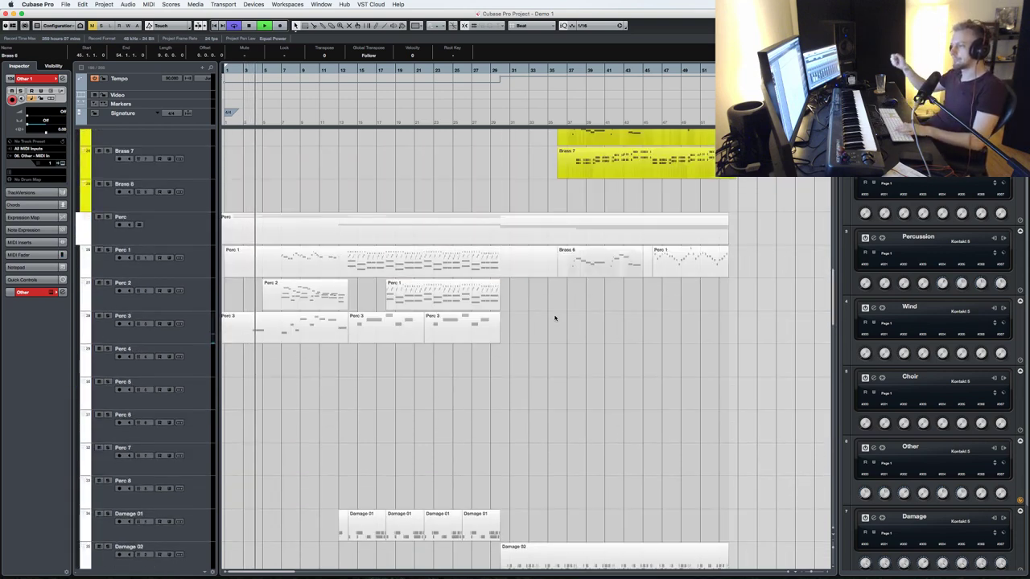
{"action": "double_click", "coordinate": [274, 328]}
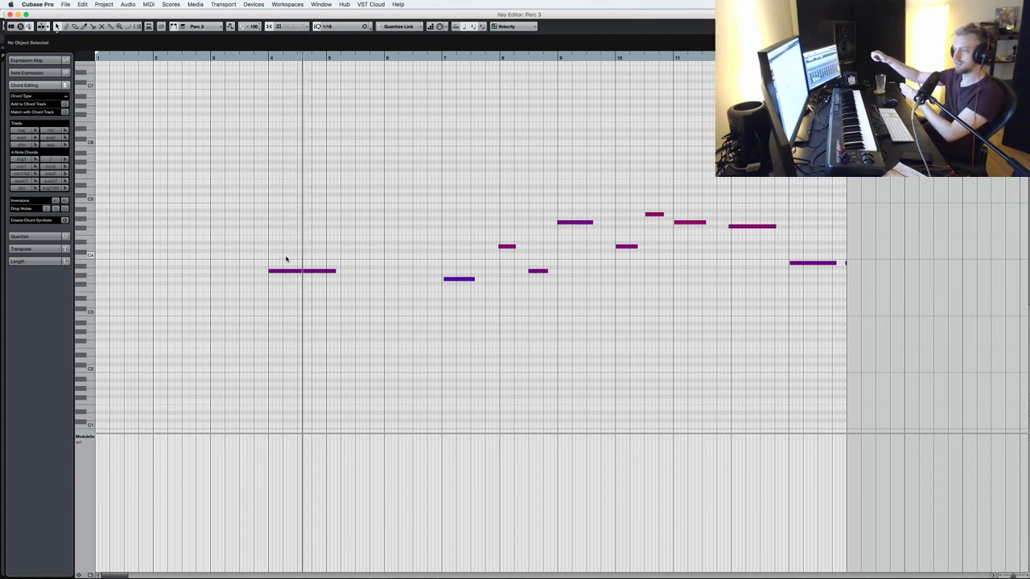
{"action": "scroll", "coordinate": [416, 290], "scroll_direction": "up", "scroll_amount": 3}
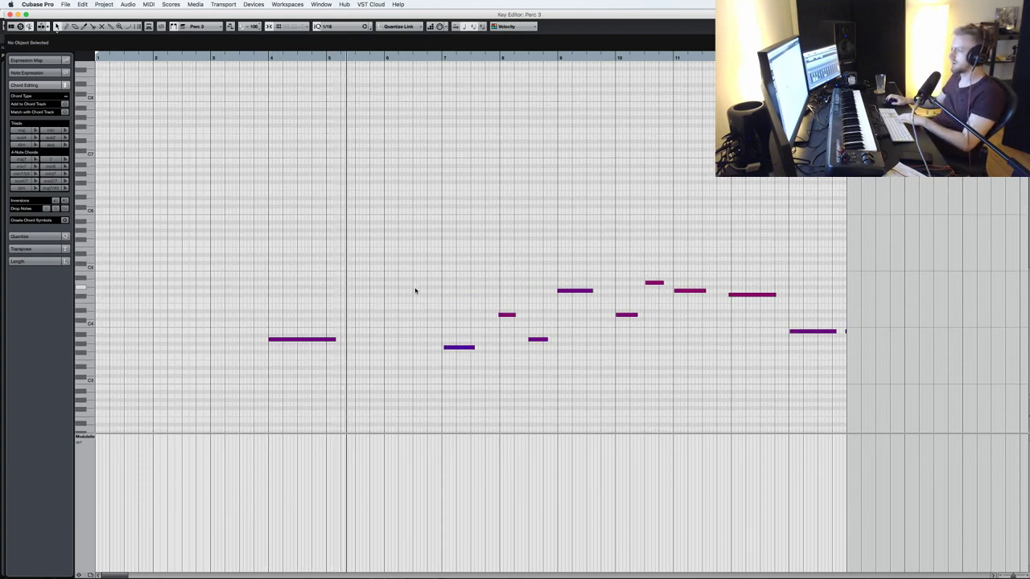
{"action": "key", "text": "Return"}
- Load the factory room-defined halls preset "stage hall" into the ArtsAcoustic Reverb on the Choir Group
{"action": "scroll", "coordinate": [411, 302], "scroll_direction": "up", "scroll_amount": 10}
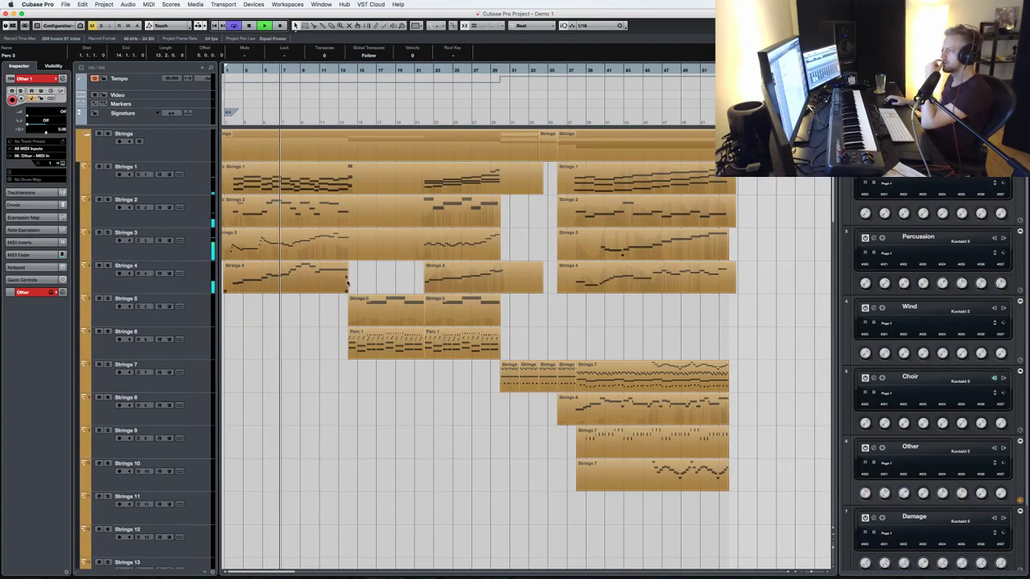
{"action": "scroll", "coordinate": [280, 294], "scroll_direction": "down", "scroll_amount": 20}
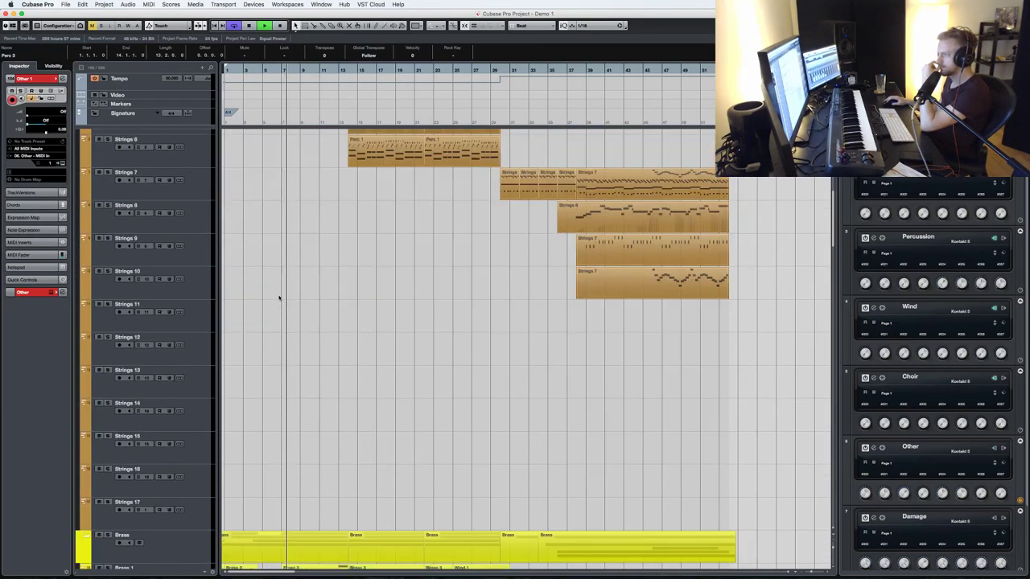
{"action": "scroll", "coordinate": [280, 295], "scroll_direction": "down", "scroll_amount": 10}
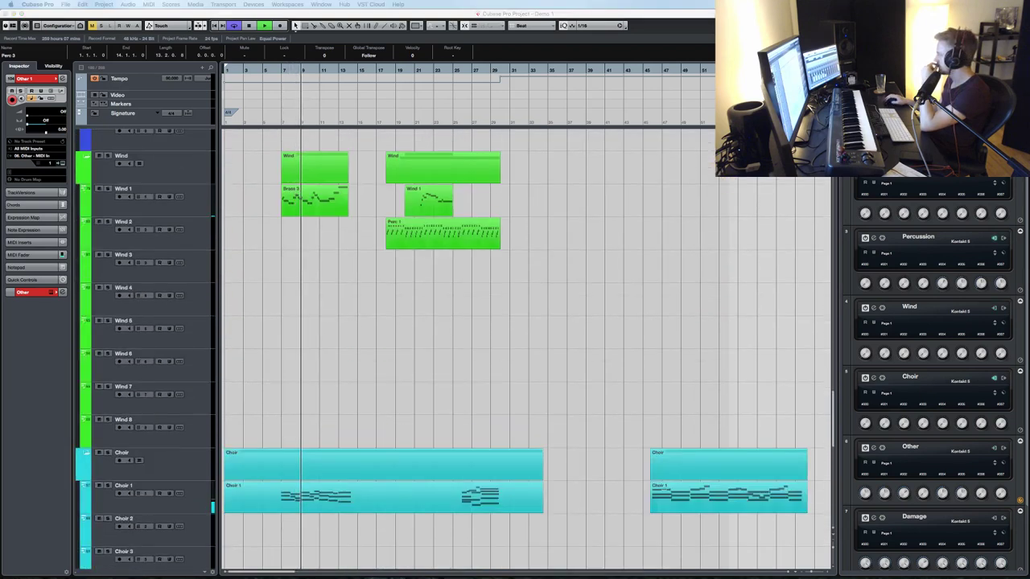
{"action": "left_click", "coordinate": [546, 214]}
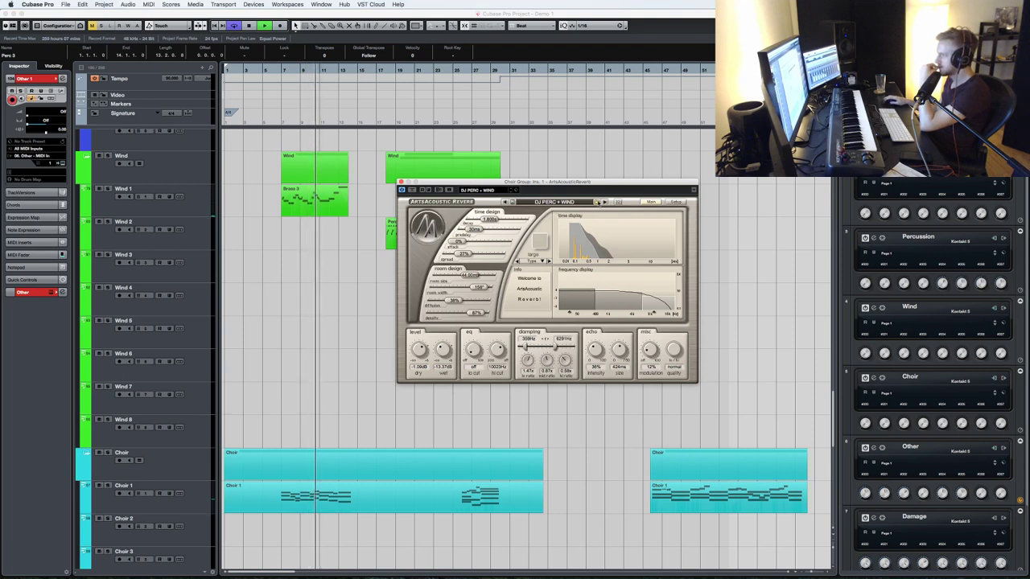
{"action": "left_click", "coordinate": [602, 202]}
{"action": "mouse_move", "coordinate": [624, 243]}
{"action": "mouse_move", "coordinate": [678, 264]}
{"action": "mouse_move", "coordinate": [748, 300]}
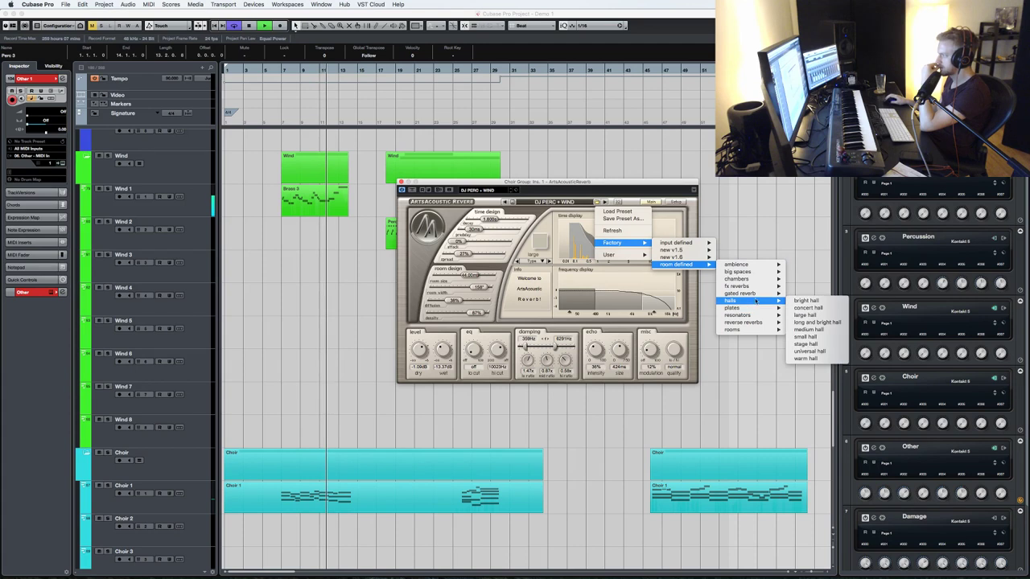
{"action": "left_click", "coordinate": [805, 344]}
- Set the choir reverb's dry level to -3.00 dB, wet level to -3.96 dB and decay to 3.182 s, and close the plug-in
{"action": "left_click_drag", "start_coordinate": [418, 349], "coordinate": [443, 356]}
{"action": "left_click_drag", "start_coordinate": [489, 219], "coordinate": [494, 225]}
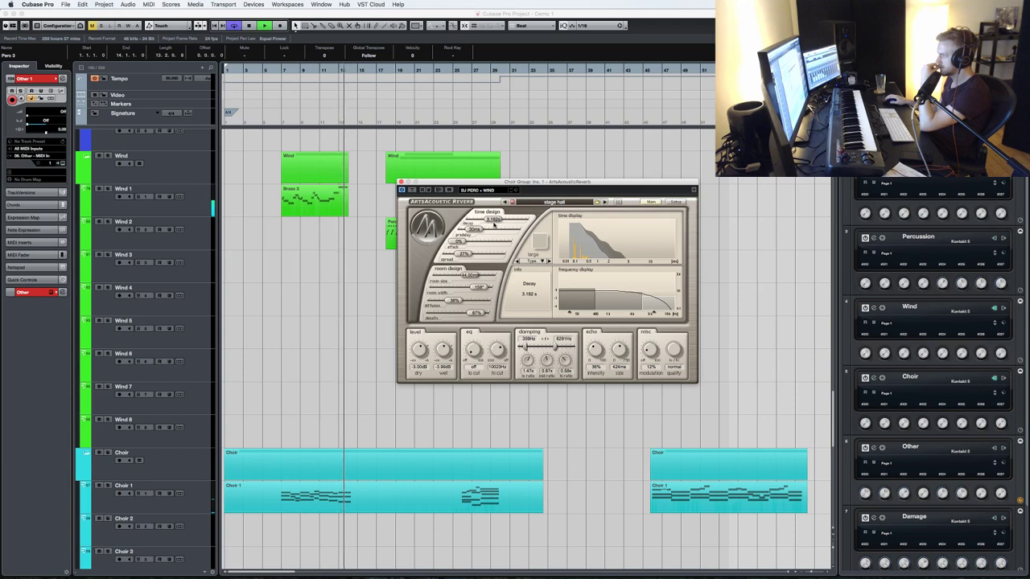
{"action": "left_click", "coordinate": [401, 182]}
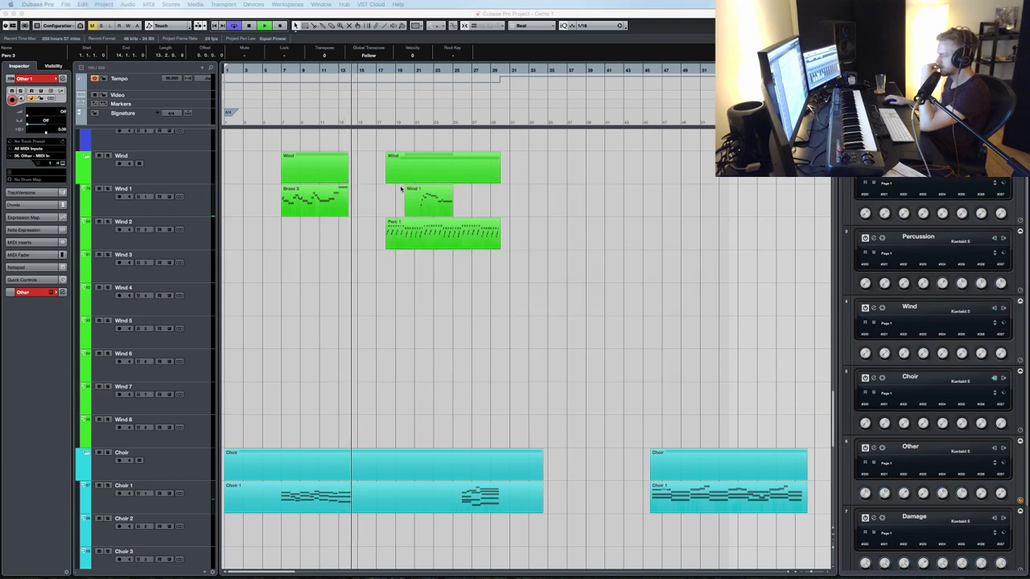
- Route the output of the Damage 05 track to the 07. Damage MIDI input
{"action": "scroll", "coordinate": [398, 350], "scroll_direction": "down", "scroll_amount": 10}
{"action": "scroll", "coordinate": [362, 354], "scroll_direction": "up", "scroll_amount": 3}
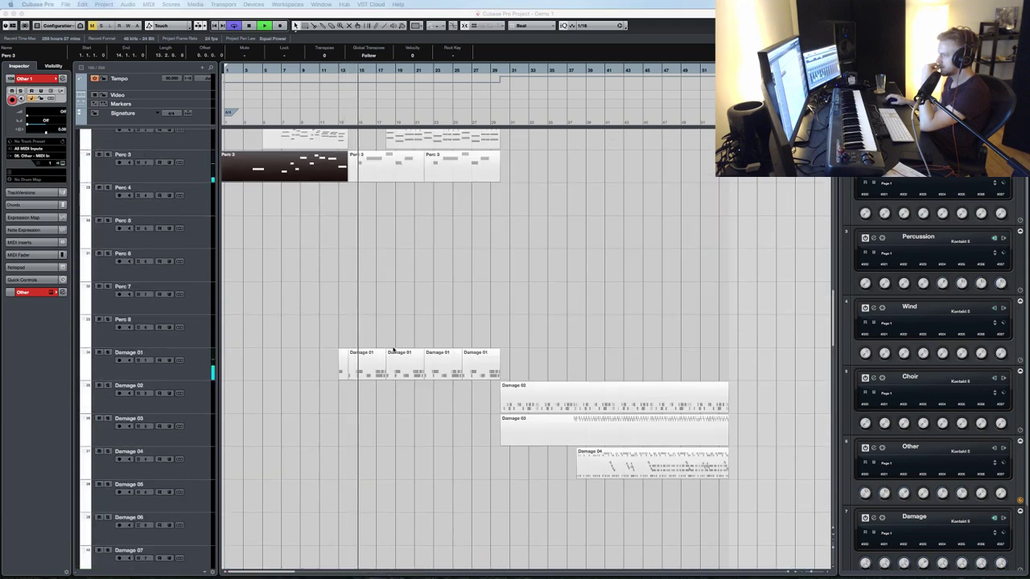
{"action": "scroll", "coordinate": [301, 366], "scroll_direction": "down", "scroll_amount": 1}
{"action": "left_click", "coordinate": [201, 447]}
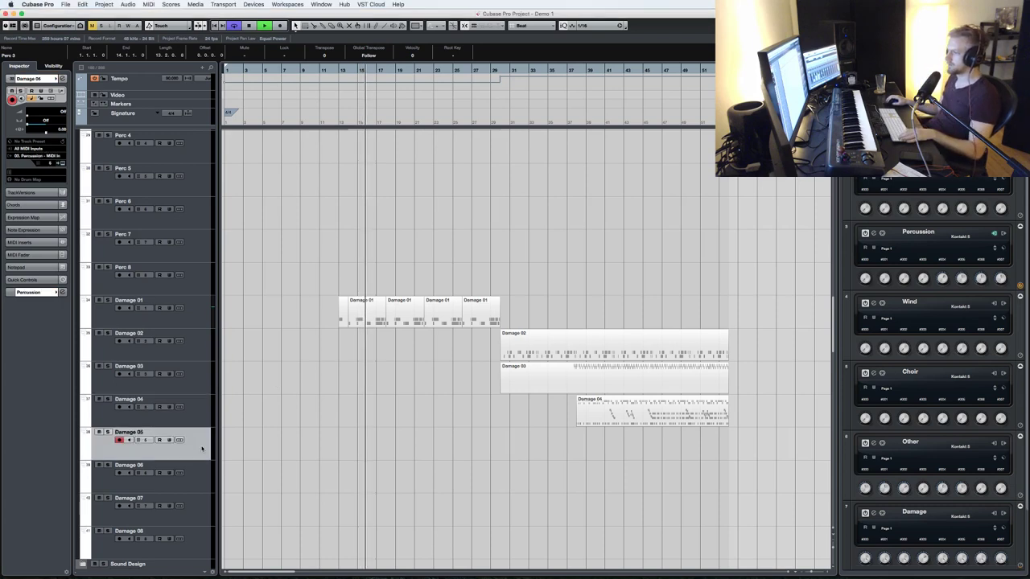
{"action": "left_click", "coordinate": [36, 155]}
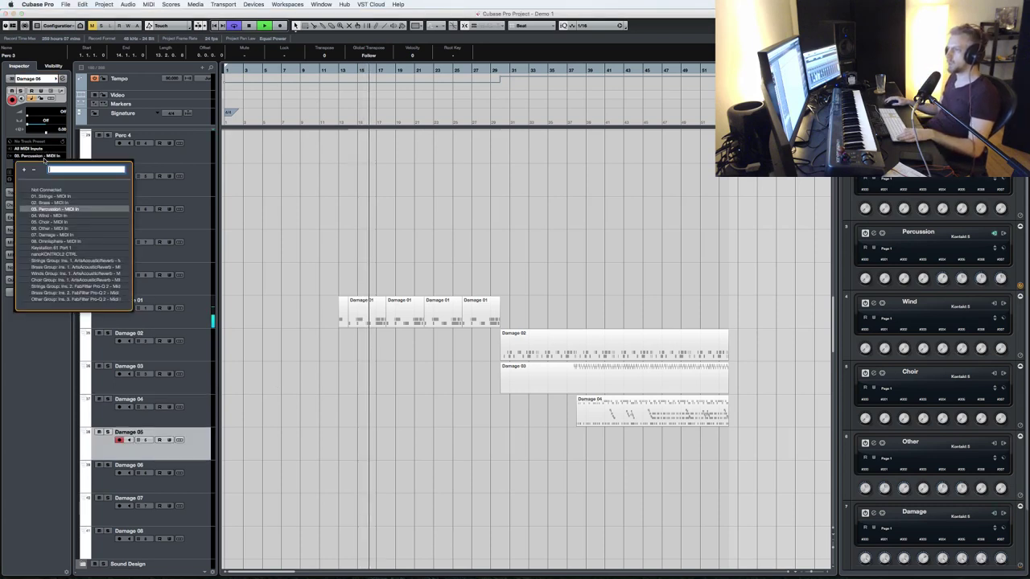
{"action": "left_click", "coordinate": [53, 235]}
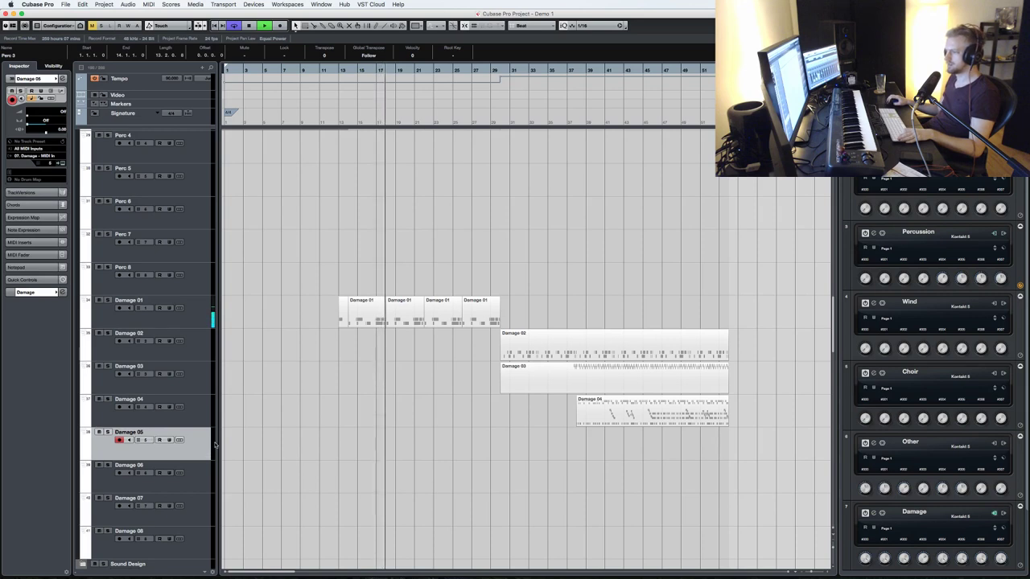
- Load CPCore Orchestral Cymbals.nki from the CinePerc Core library into the Damage Kontakt instrument and close its quick-load browser
{"action": "key", "text": "super+e"}
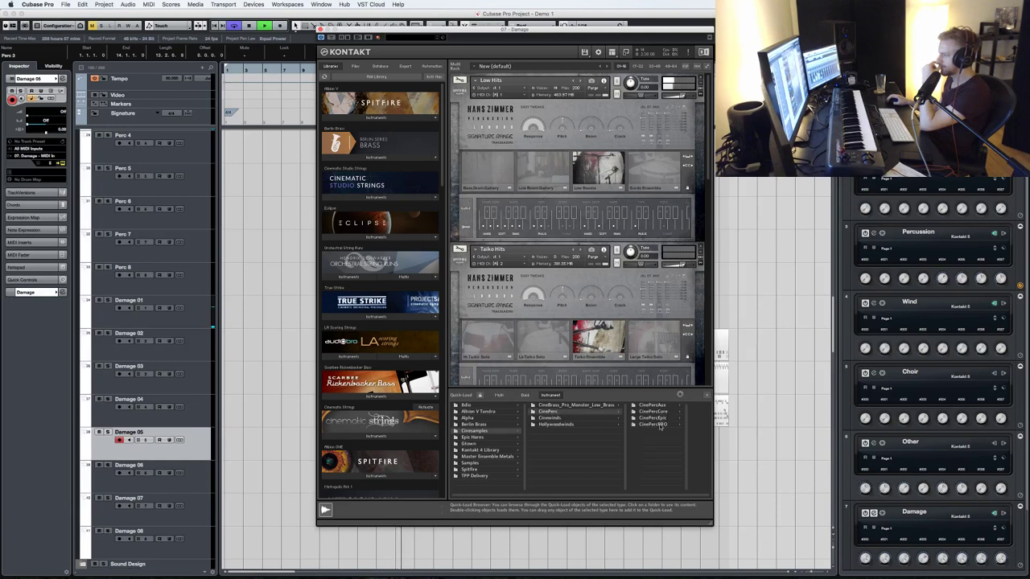
{"action": "left_click", "coordinate": [655, 413]}
{"action": "left_click", "coordinate": [671, 407]}
{"action": "left_click", "coordinate": [674, 406]}
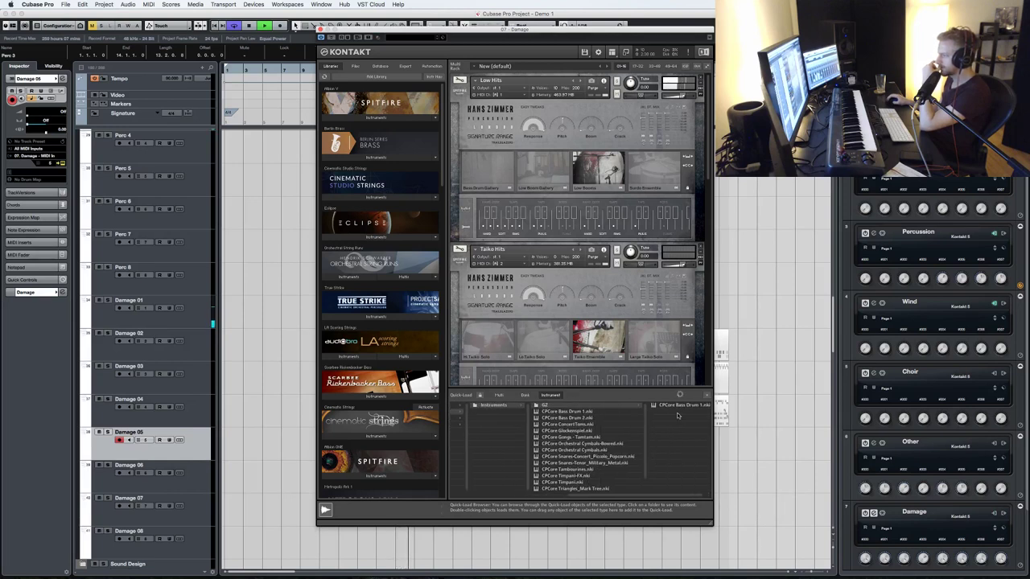
{"action": "left_click", "coordinate": [596, 450]}
{"action": "double_click", "coordinate": [596, 451]}
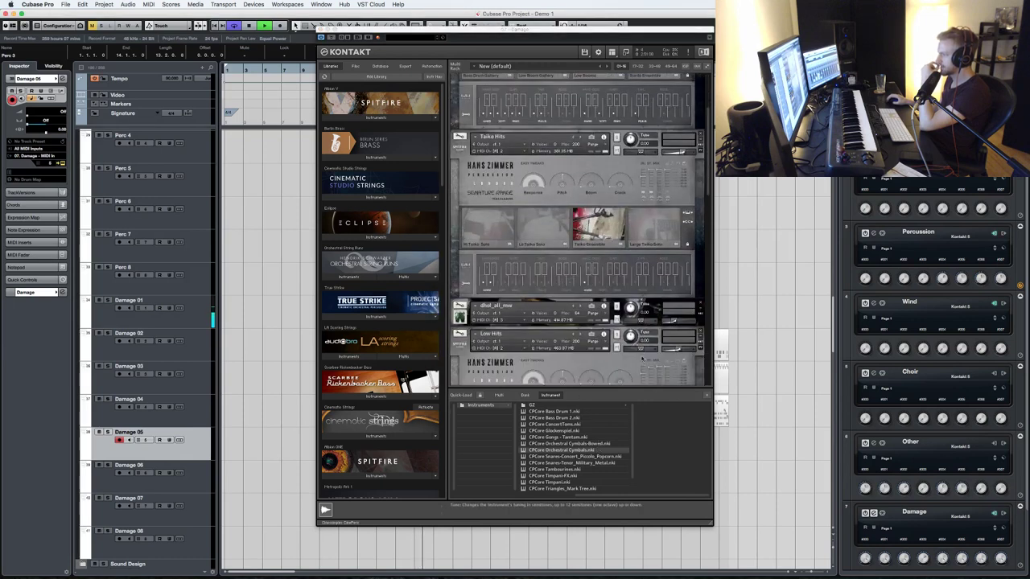
{"action": "left_click", "coordinate": [705, 396]}
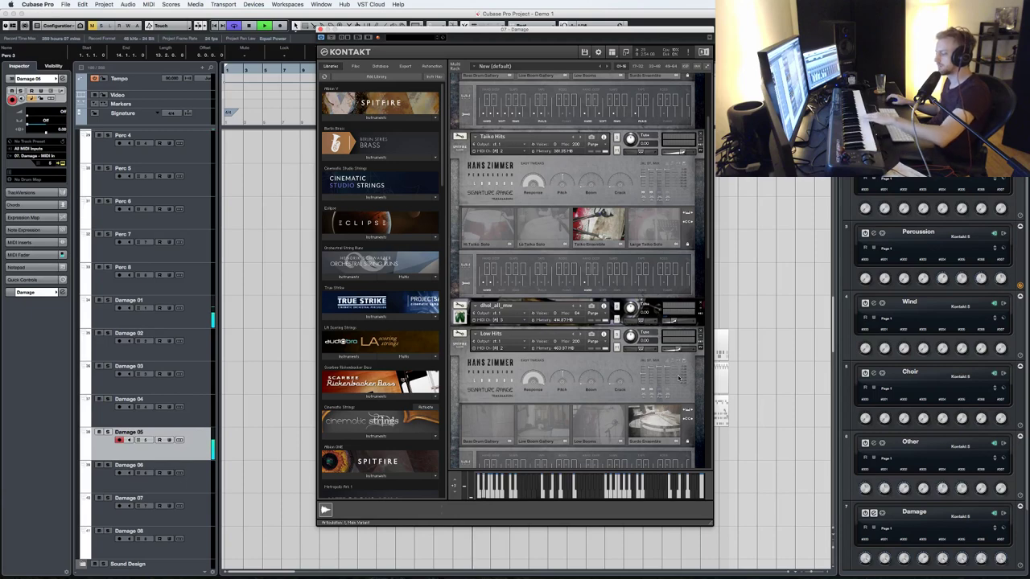
- Record a cymbal performance on the Damage 05 track up to about bar 46 and close the Damage Kontakt window
{"action": "key", "text": "KP_Multiply"}
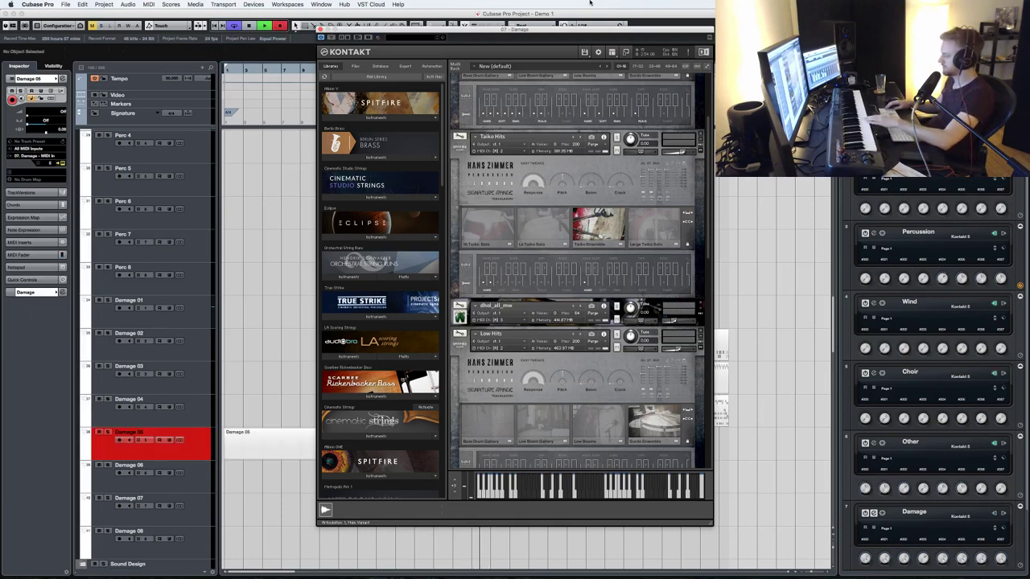
{"action": "left_click", "coordinate": [320, 29]}
{"action": "scroll", "coordinate": [482, 276], "scroll_direction": "up", "scroll_amount": 10}
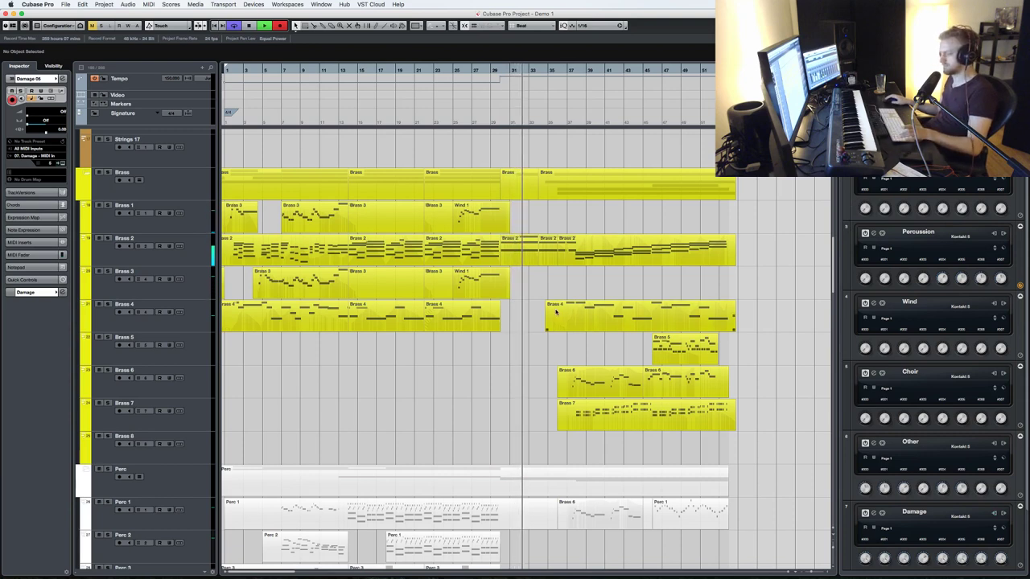
{"action": "key", "text": "ctrl+e"}
{"action": "scroll", "coordinate": [640, 310], "scroll_direction": "down", "scroll_amount": 3}
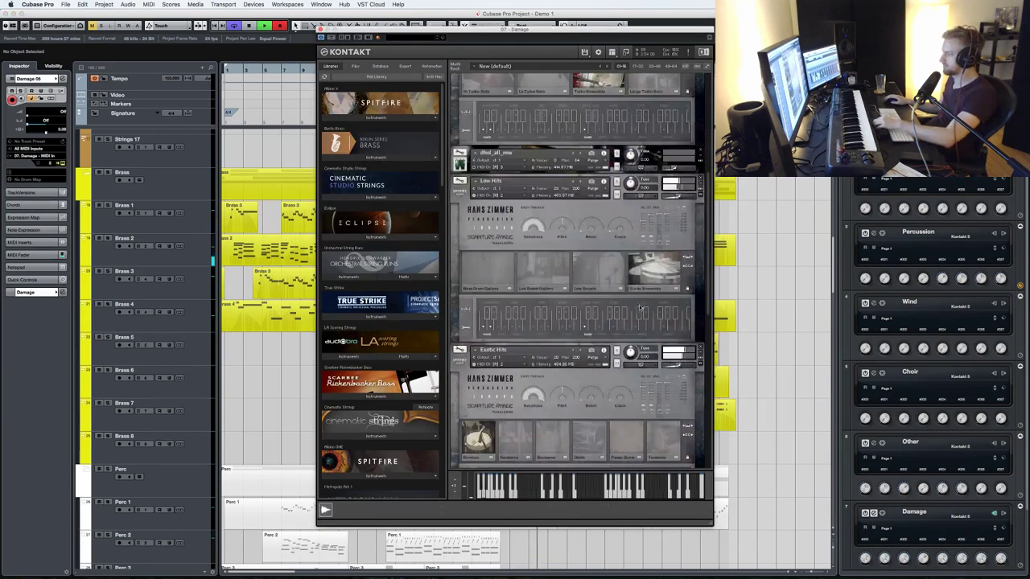
{"action": "scroll", "coordinate": [640, 309], "scroll_direction": "down", "scroll_amount": 6}
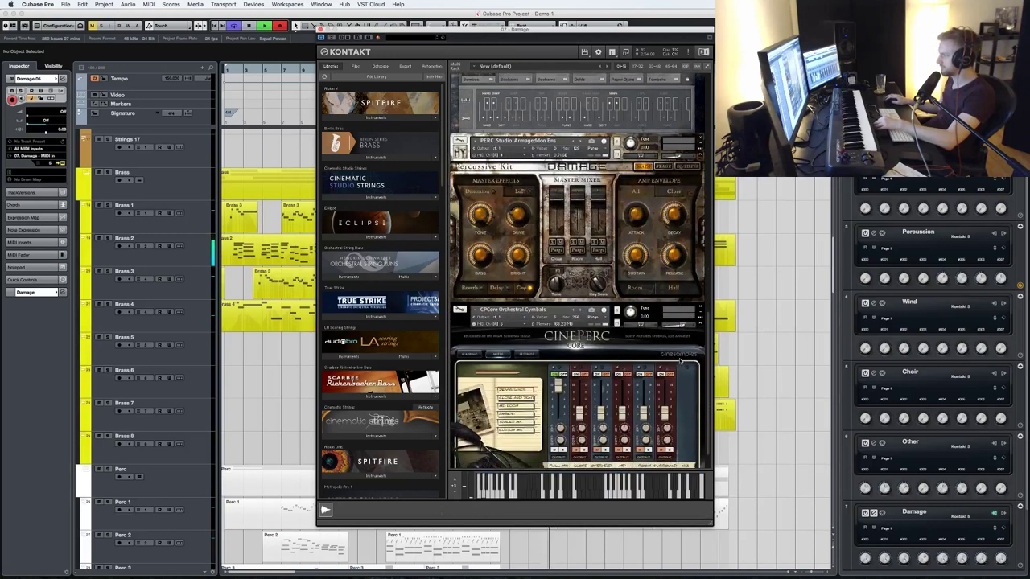
{"action": "scroll", "coordinate": [679, 361], "scroll_direction": "down", "scroll_amount": 2}
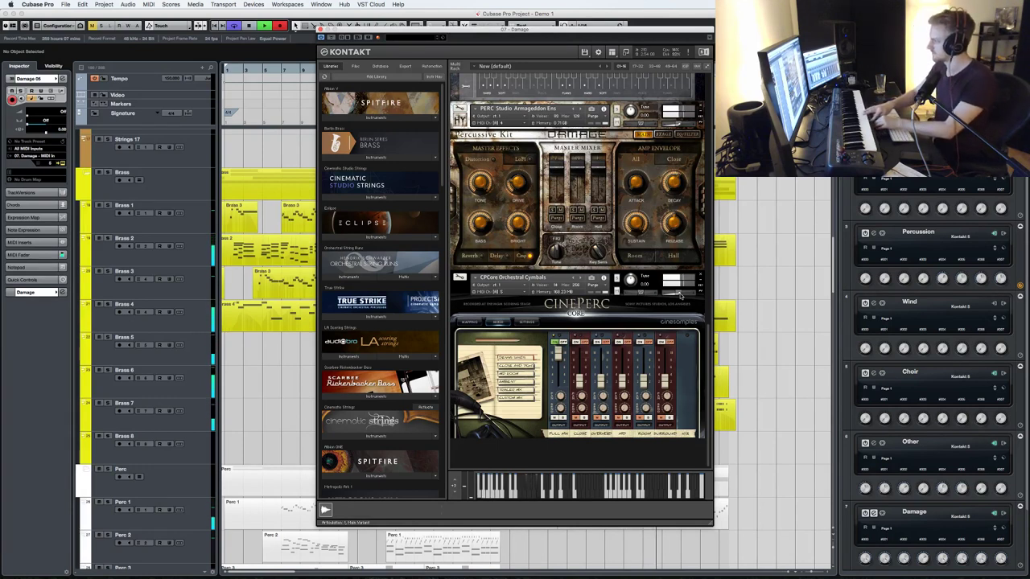
{"action": "left_click", "coordinate": [320, 29]}
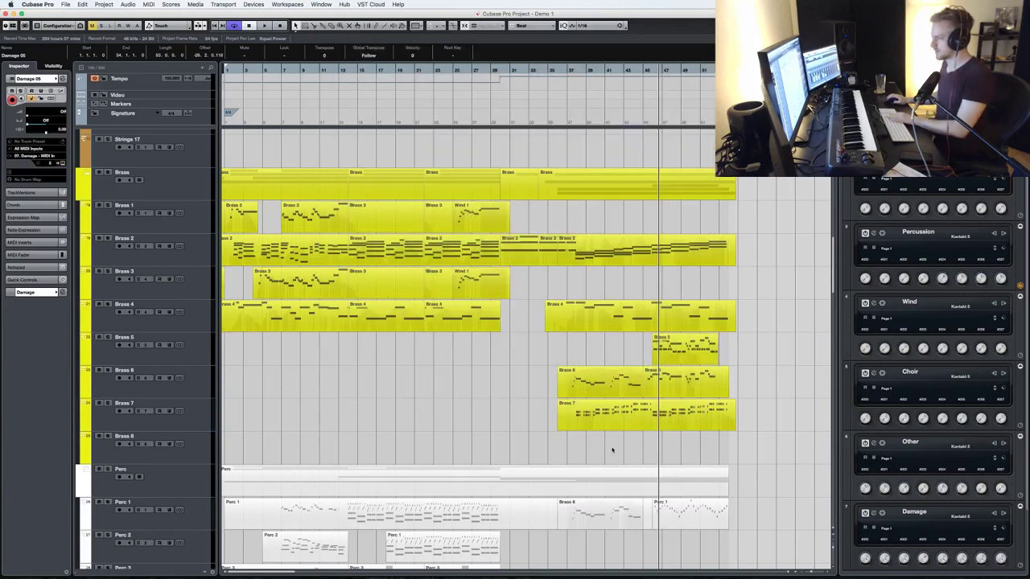
- Split the Damage 05 recording at about bar 35 and delete everything after the cut
{"action": "scroll", "coordinate": [588, 503], "scroll_direction": "down", "scroll_amount": 10}
{"action": "key", "text": "3"}
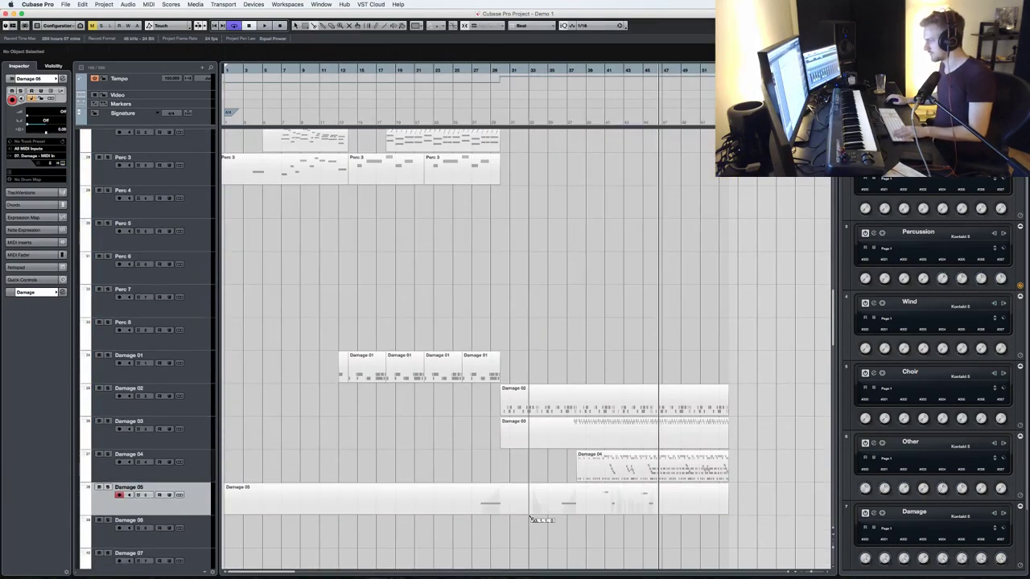
{"action": "left_click", "coordinate": [553, 505]}
{"action": "key", "text": "1"}
{"action": "left_click", "coordinate": [602, 504]}
{"action": "key", "text": "BackSpace"}
- Rewind and record a new cymbal part on Damage 05 from about bar 32 to the end of the arrangement
{"action": "key", "text": "KP_Subtract"}
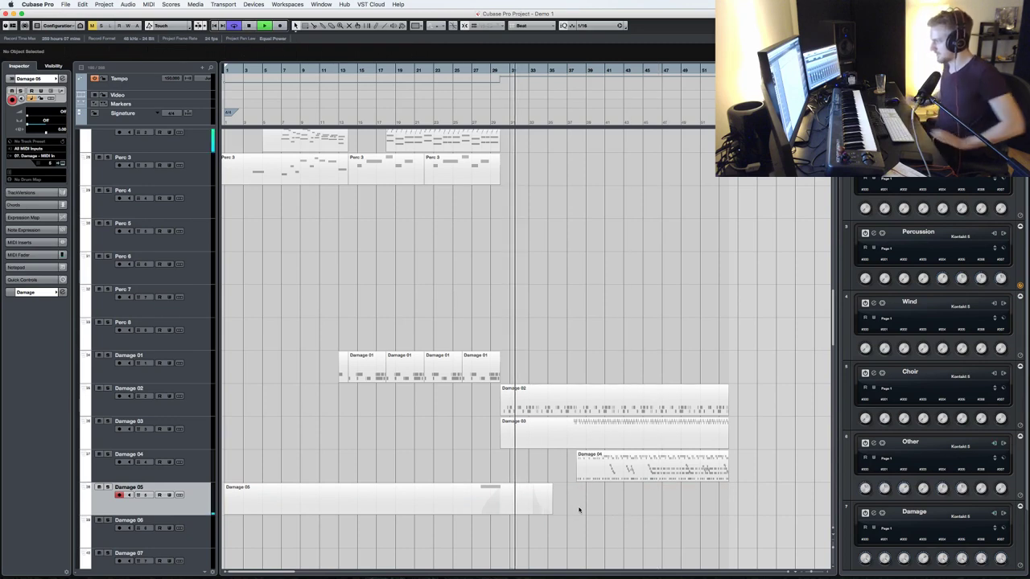
{"action": "key", "text": "KP_Multiply"}
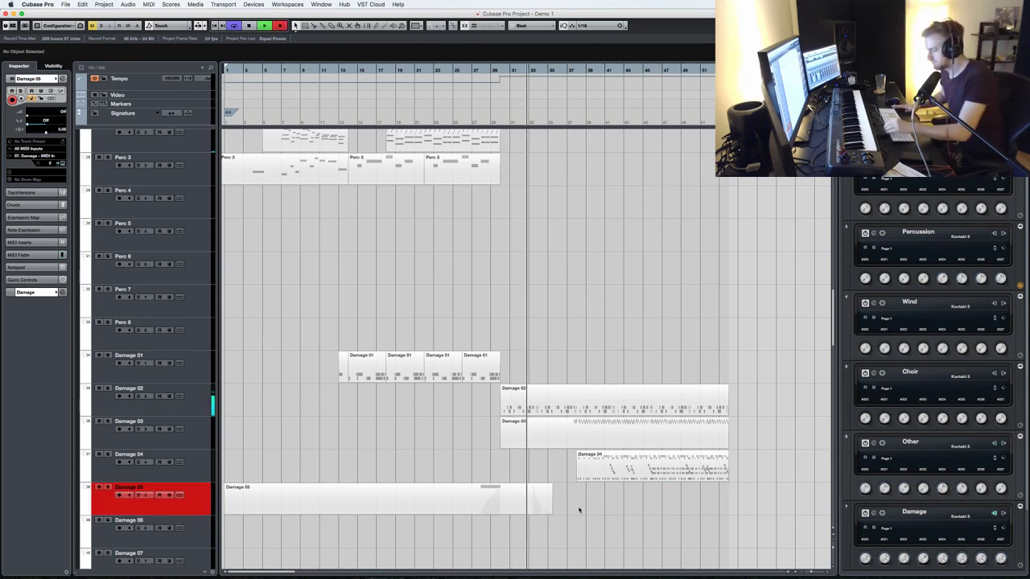
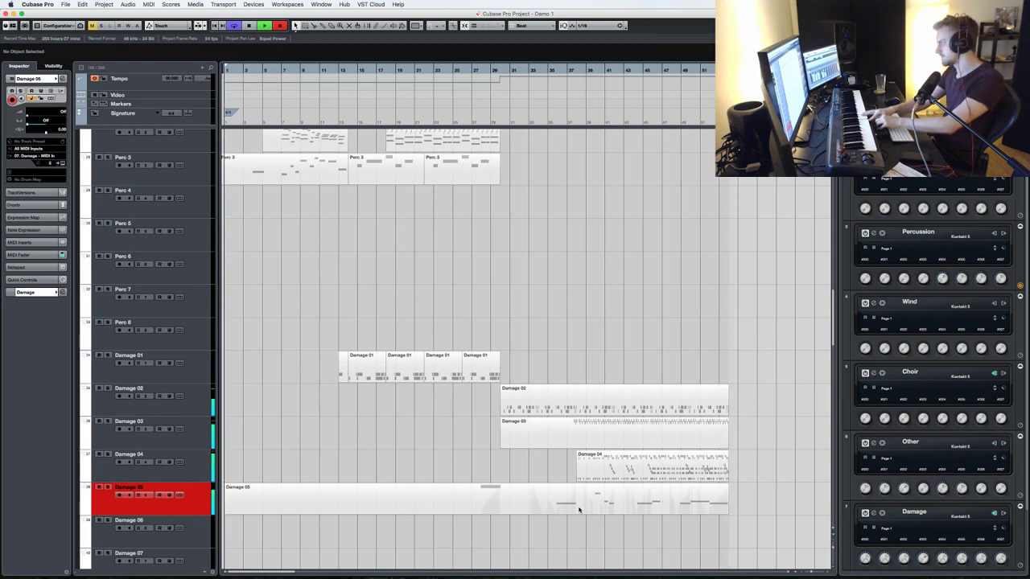
{"action": "key", "text": "space"}
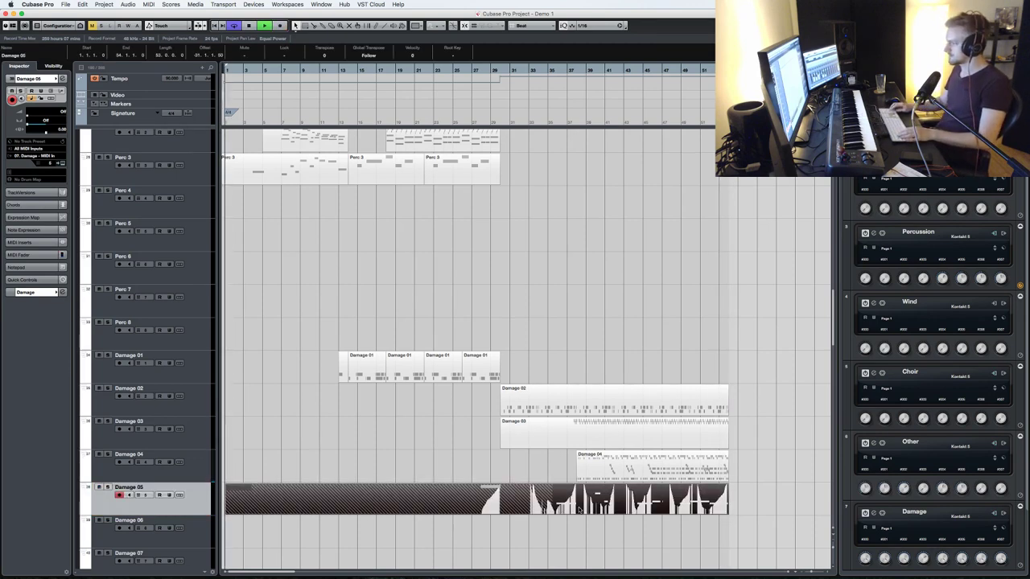
{"action": "double_click", "coordinate": [579, 510]}
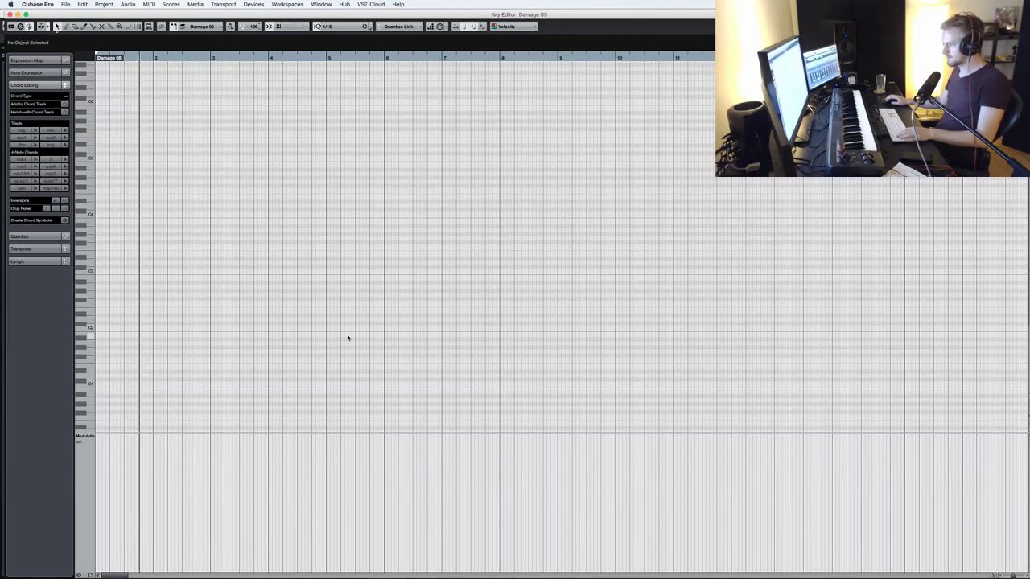
{"action": "key", "text": "super+w"}
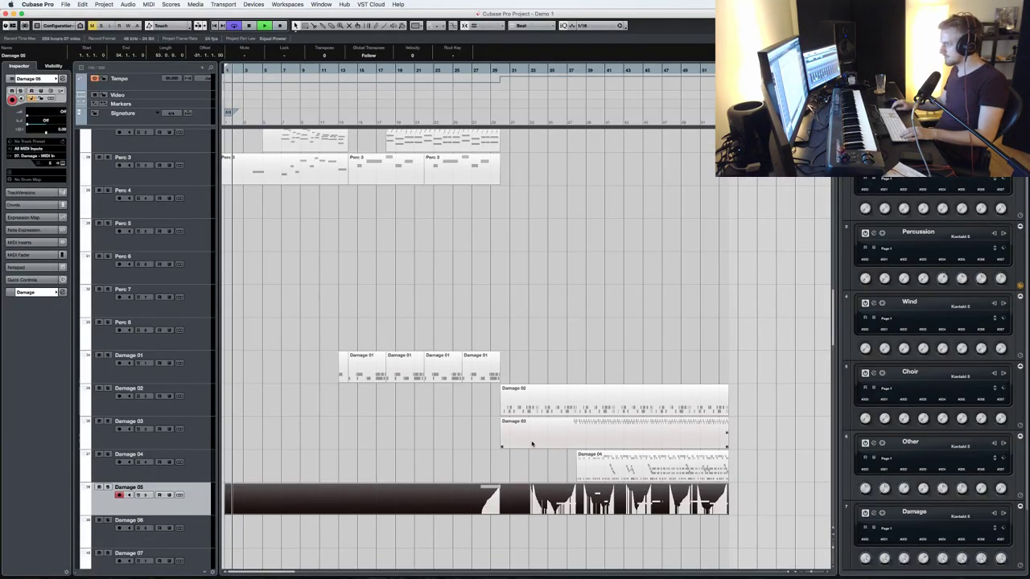
- Record cymbals over the opening section on Damage 05 up to about bar 27 and glue the track's overlapping takes together
{"action": "key", "text": "KP_Multiply"}
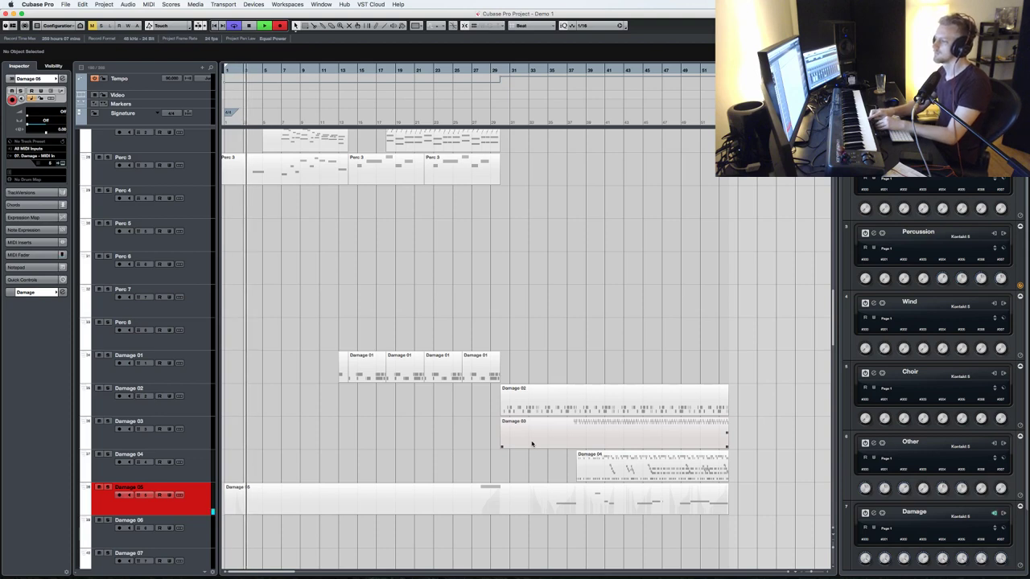
{"action": "scroll", "coordinate": [423, 331], "scroll_direction": "up", "scroll_amount": 8}
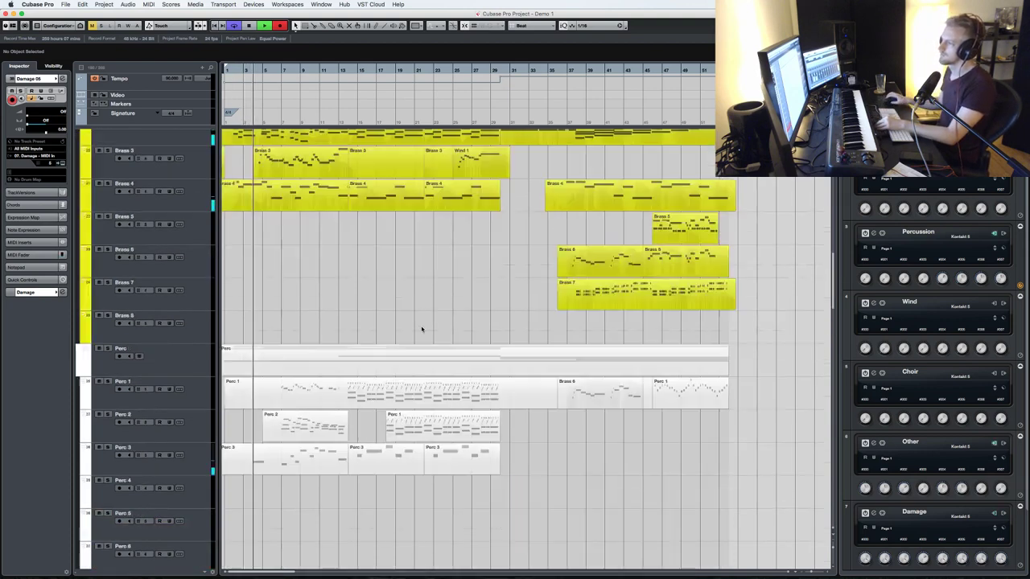
{"action": "scroll", "coordinate": [432, 333], "scroll_direction": "down", "scroll_amount": 4}
{"action": "scroll", "coordinate": [432, 333], "scroll_direction": "up", "scroll_amount": 1}
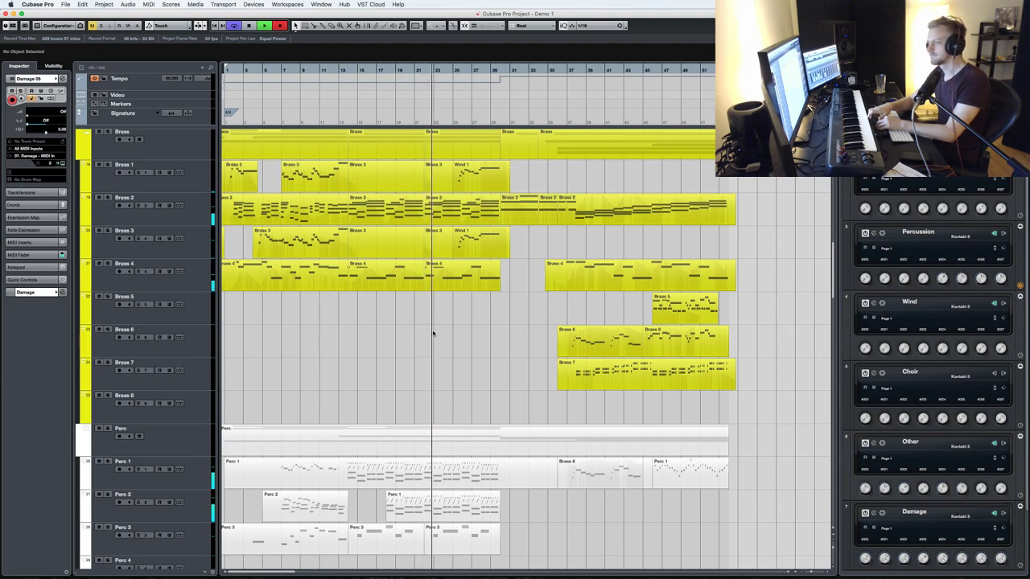
{"action": "scroll", "coordinate": [438, 336], "scroll_direction": "down", "scroll_amount": 9}
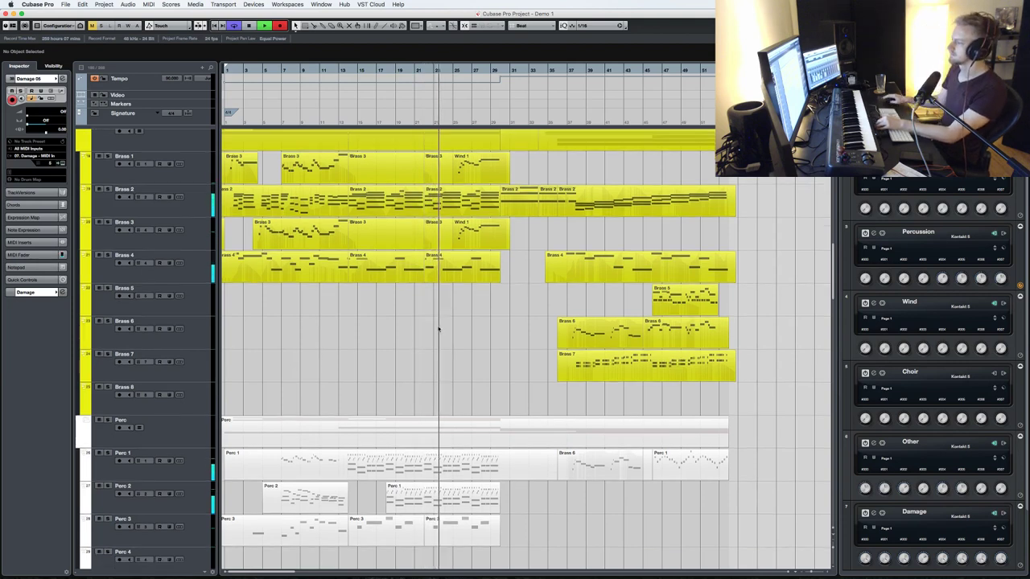
{"action": "scroll", "coordinate": [441, 315], "scroll_direction": "down", "scroll_amount": 2}
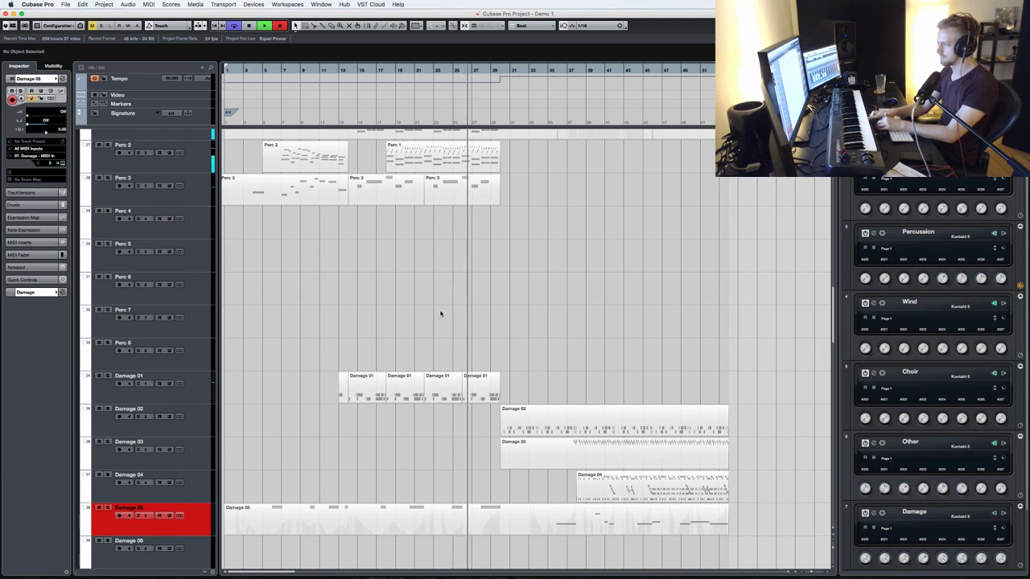
{"action": "scroll", "coordinate": [441, 314], "scroll_direction": "down", "scroll_amount": 3}
{"action": "scroll", "coordinate": [443, 315], "scroll_direction": "down", "scroll_amount": 6}
{"action": "key", "text": "space"}
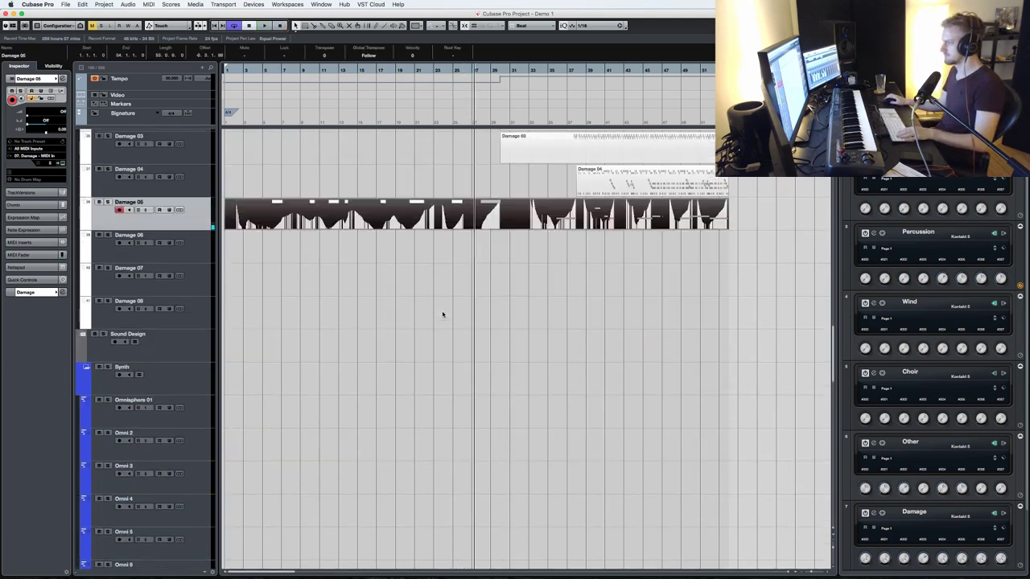
{"action": "scroll", "coordinate": [450, 301], "scroll_direction": "up", "scroll_amount": 2}
{"action": "left_click", "coordinate": [411, 301]}
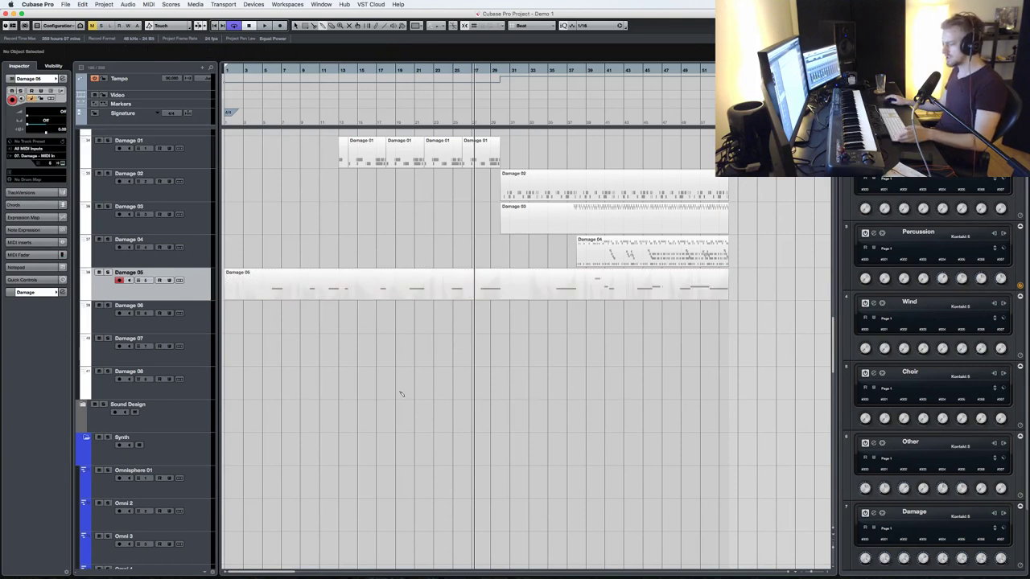
- Load Chimes and Belltree s.nki from True Strike's Small Percussion folder into the Kontakt instrument of the Perc 4 track and close its window
{"action": "scroll", "coordinate": [210, 292], "scroll_direction": "up", "scroll_amount": 3}
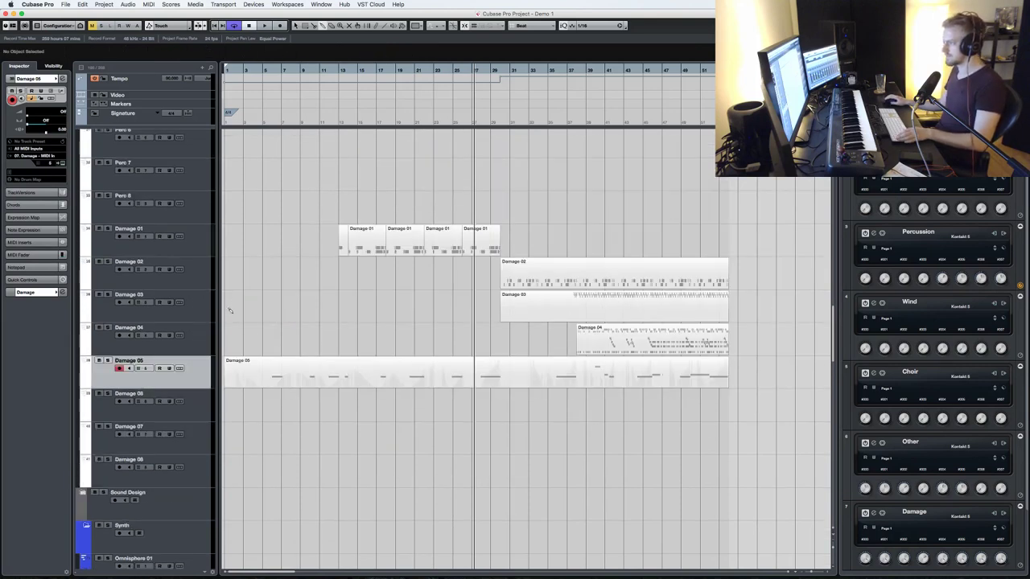
{"action": "scroll", "coordinate": [229, 310], "scroll_direction": "up", "scroll_amount": 5}
{"action": "left_click", "coordinate": [191, 239]}
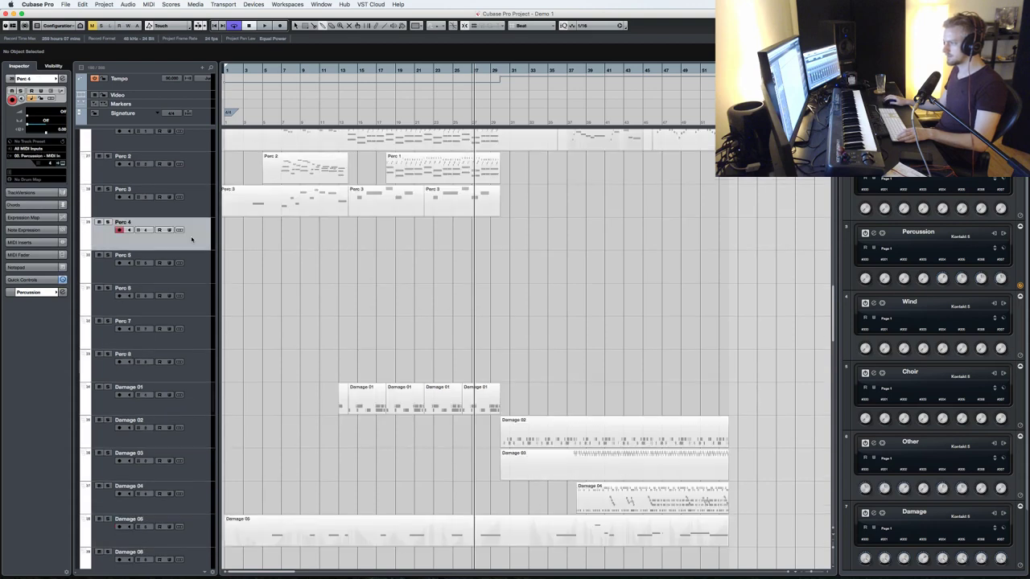
{"action": "key", "text": "e"}
{"action": "left_click_drag", "start_coordinate": [469, 236], "coordinate": [479, 73]}
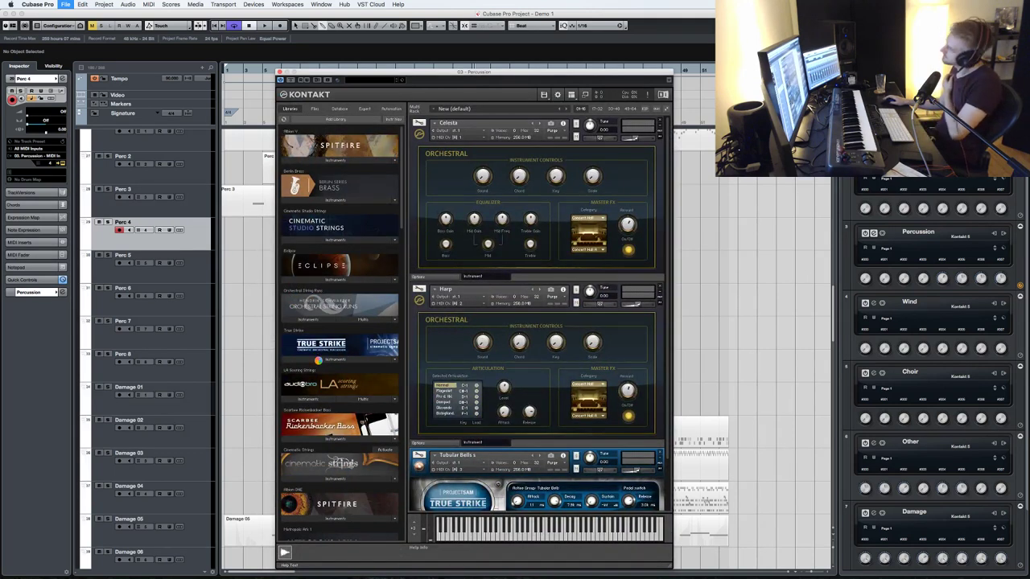
{"action": "left_click", "coordinate": [318, 360]}
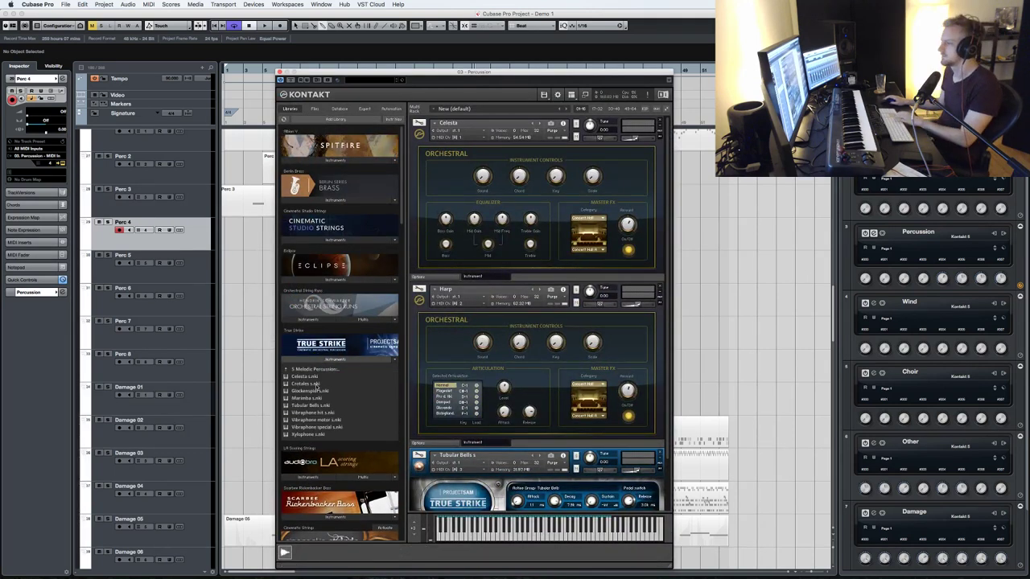
{"action": "left_click", "coordinate": [317, 371]}
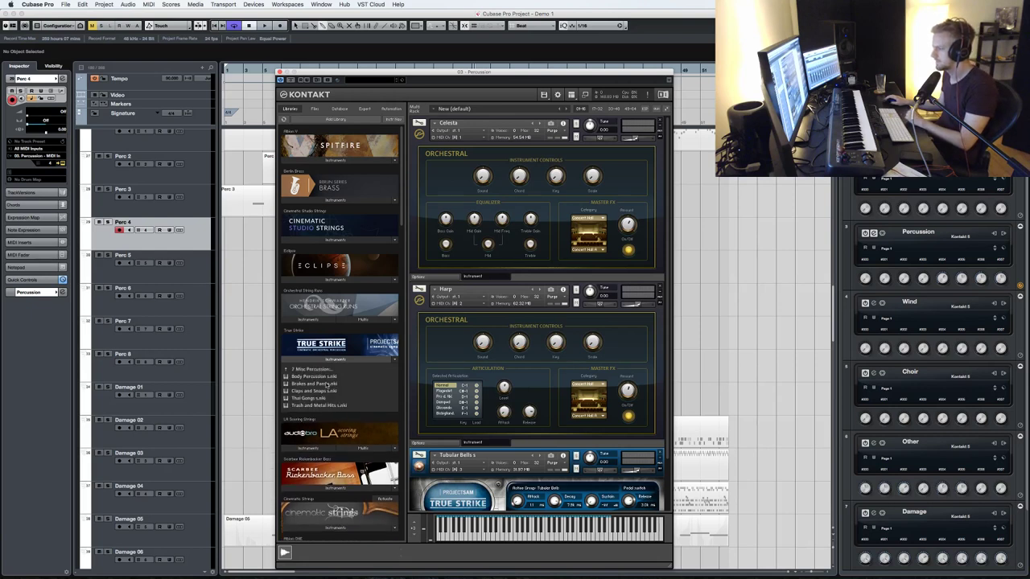
{"action": "left_click", "coordinate": [321, 370]}
{"action": "left_click", "coordinate": [324, 413]}
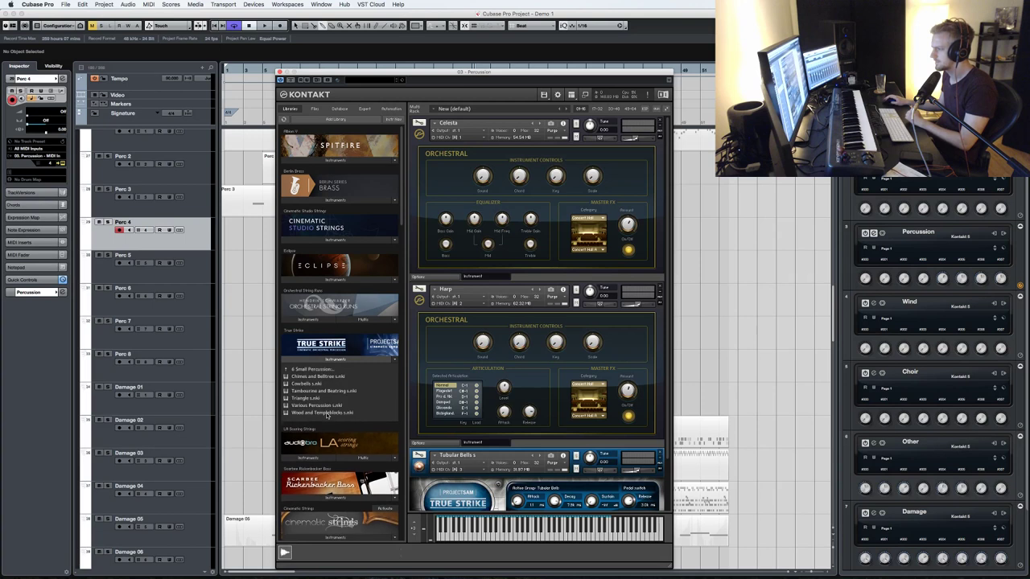
{"action": "left_click", "coordinate": [330, 378]}
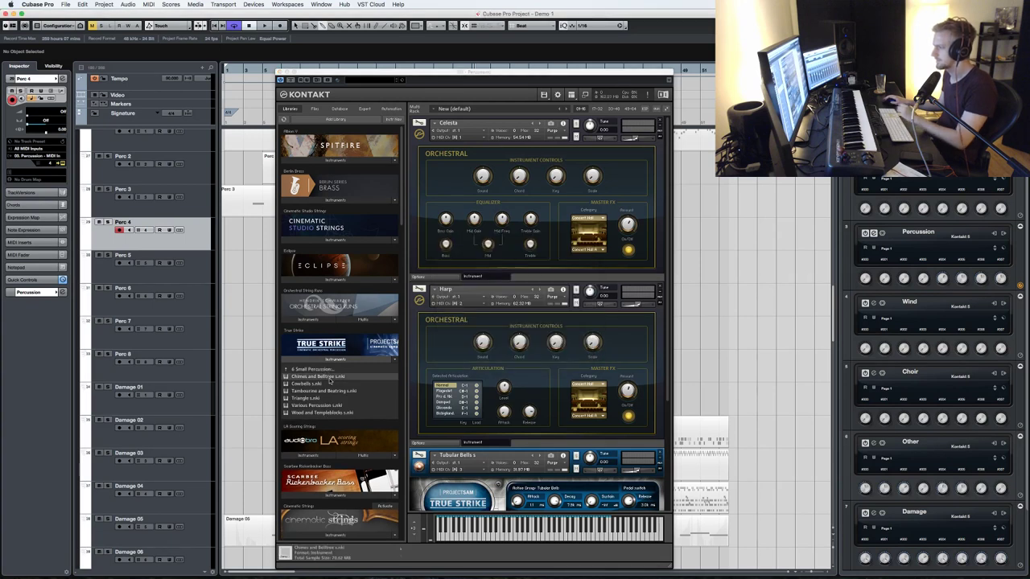
{"action": "double_click", "coordinate": [330, 379]}
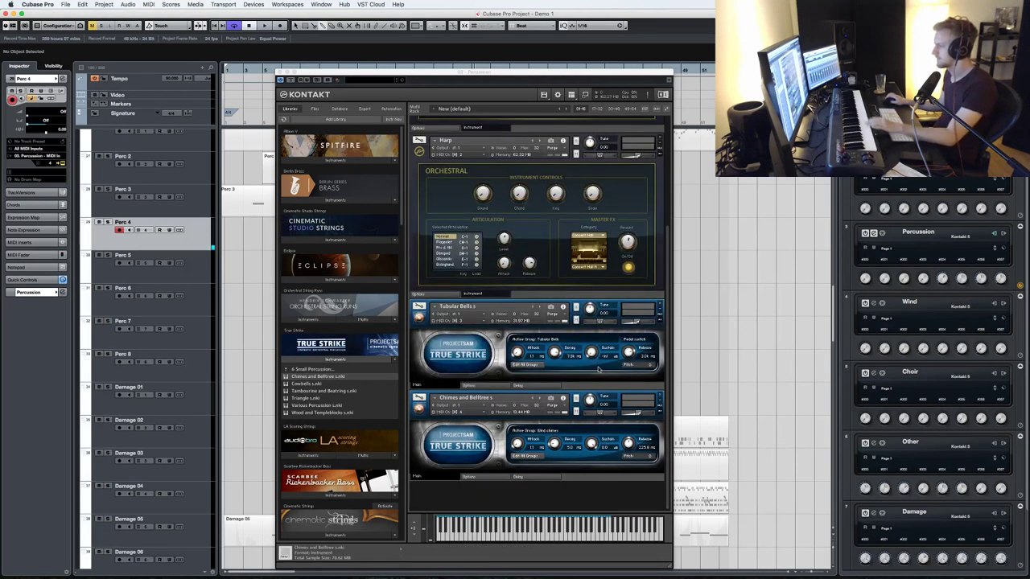
{"action": "left_click", "coordinate": [280, 72]}
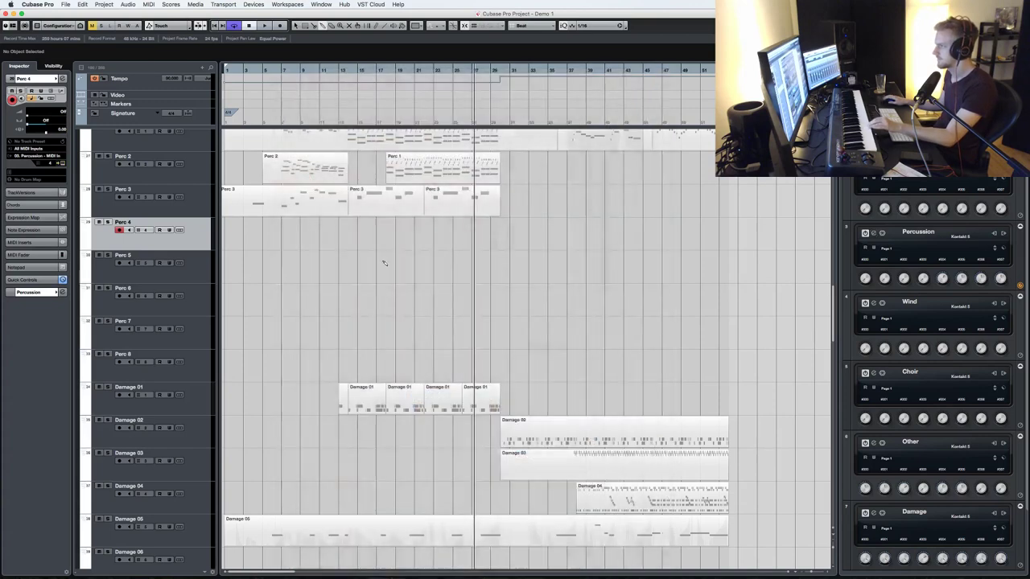
- Rewind and record a chime part on the Perc 4 track up to about bar 14
{"action": "scroll", "coordinate": [386, 265], "scroll_direction": "up", "scroll_amount": 10}
{"action": "key", "text": "KP_Subtract"}
{"action": "key", "text": "KP_Subtract"}
{"action": "key", "text": "space"}
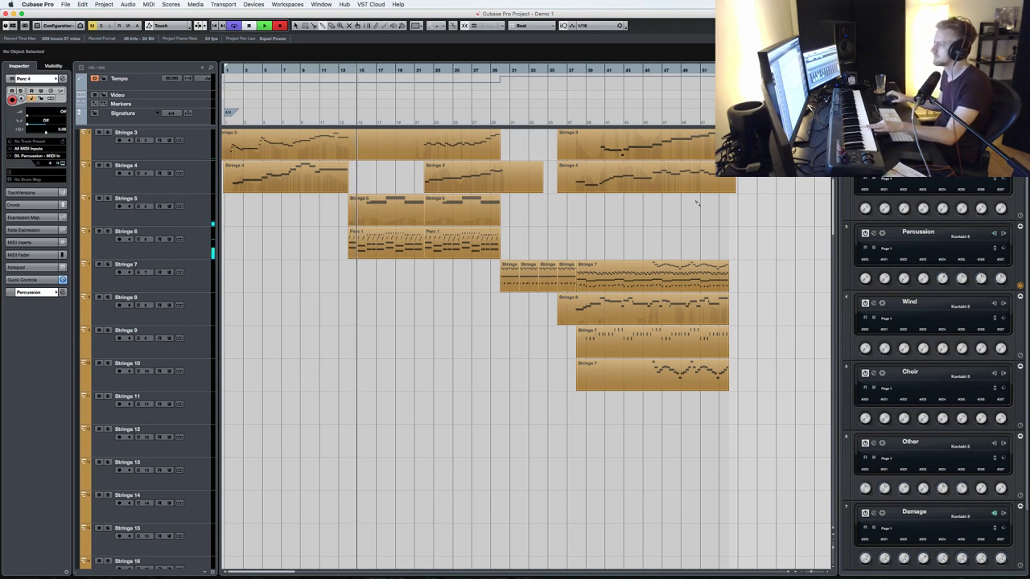
{"action": "key", "text": "space"}
- Open the Chimes and Belltree s instrument's editor in the Percussion Kontakt and add a Convolution effect to its first insert slot
{"action": "key", "text": "e"}
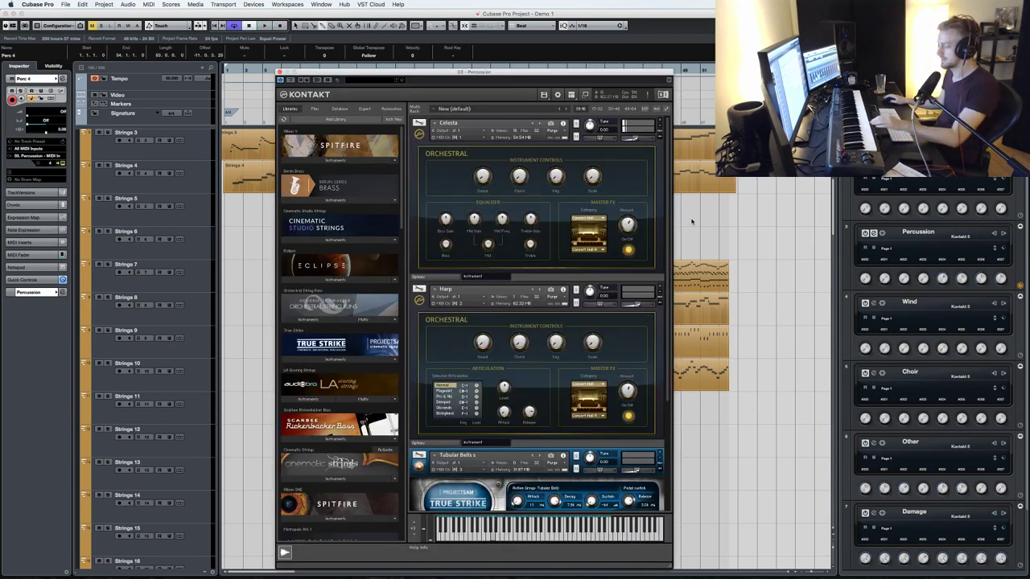
{"action": "scroll", "coordinate": [691, 221], "scroll_direction": "down", "scroll_amount": 1}
{"action": "scroll", "coordinate": [588, 354], "scroll_direction": "down", "scroll_amount": 4}
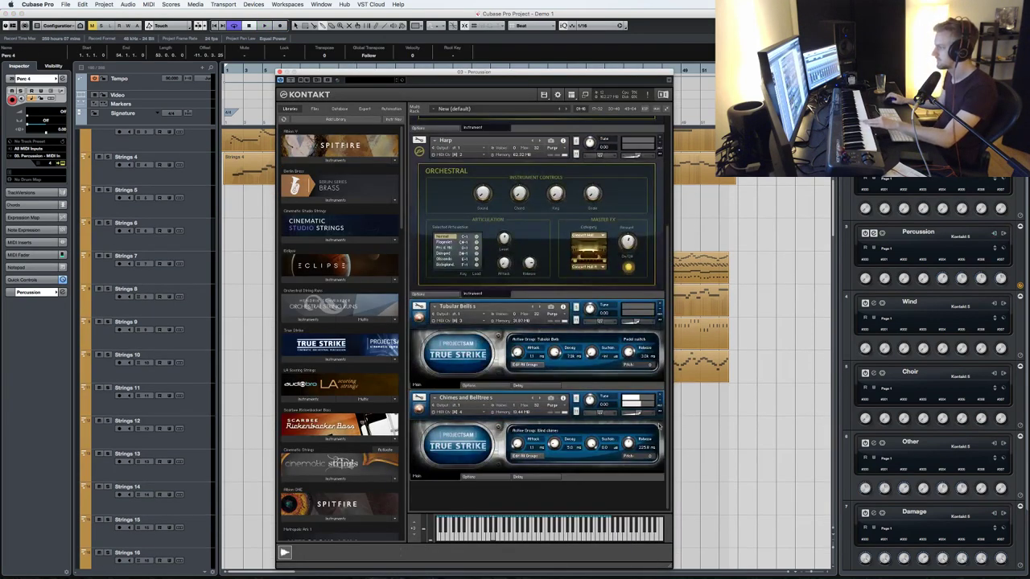
{"action": "left_click", "coordinate": [418, 397]}
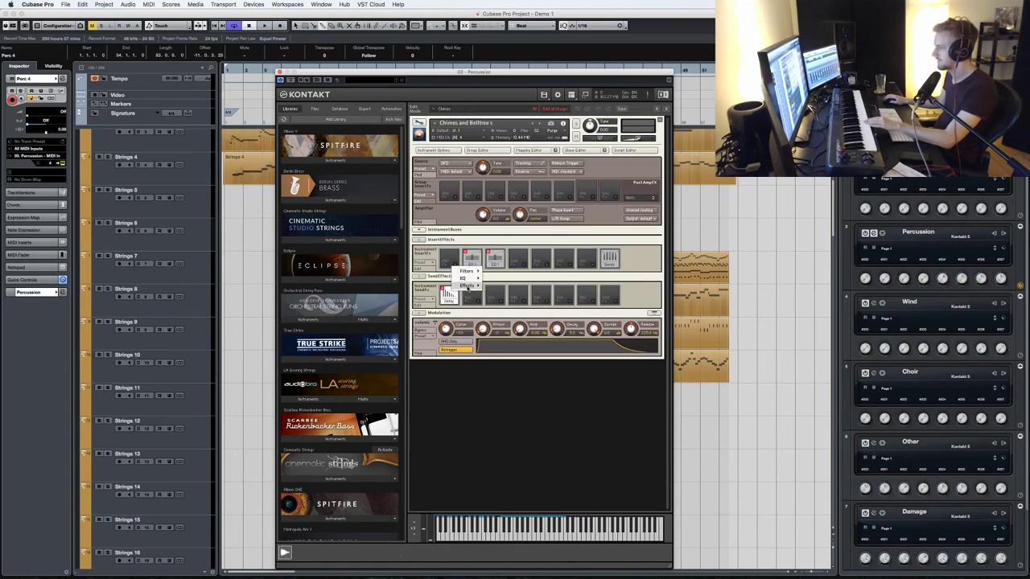
{"action": "mouse_move", "coordinate": [468, 286]}
{"action": "left_click", "coordinate": [502, 448]}
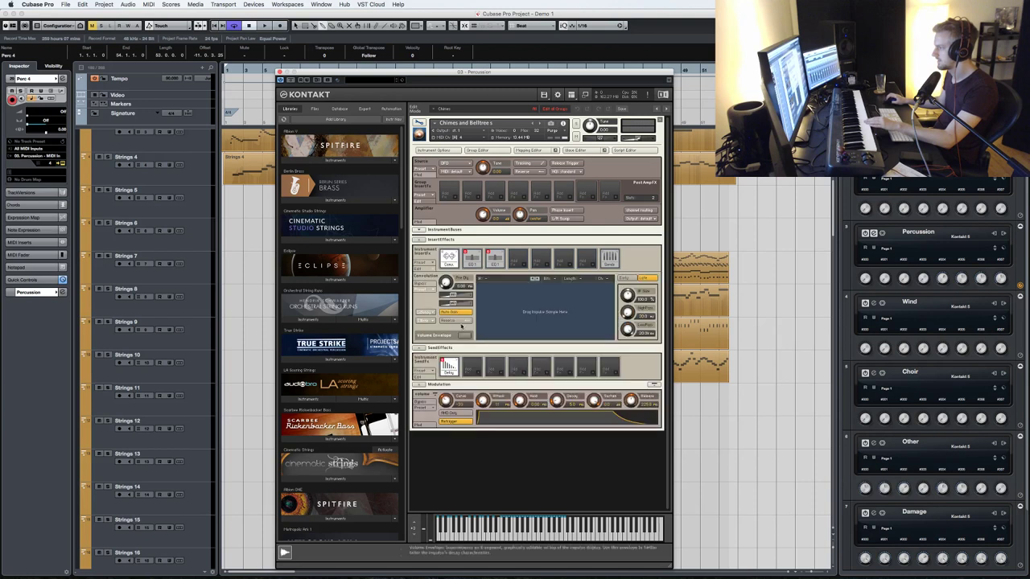
- Load the factory Big Rooms preset 4.3s Orchester Hall 6TC into the chimes' Convolution effect and leave the instrument editor
{"action": "left_click", "coordinate": [429, 292]}
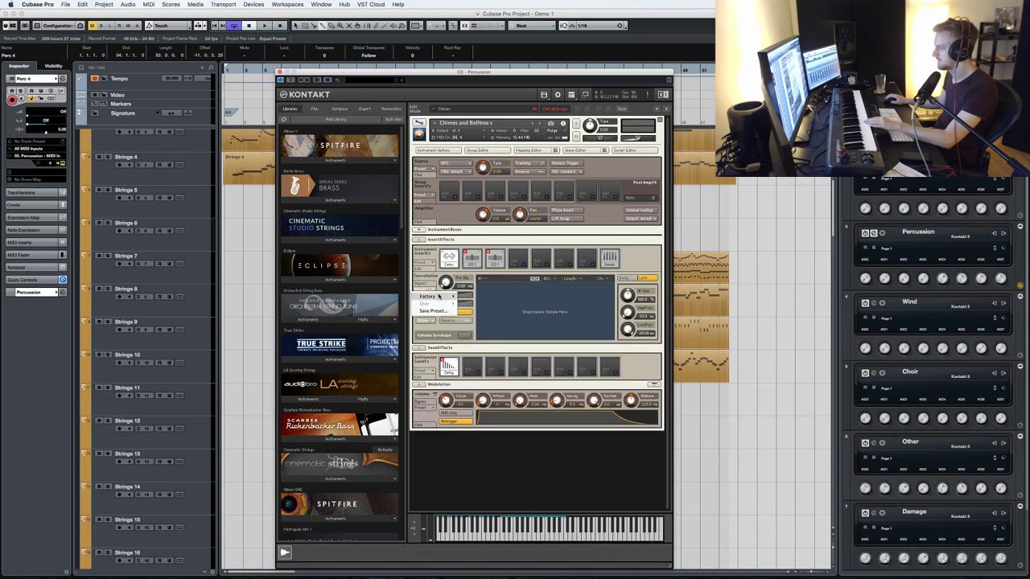
{"action": "mouse_move", "coordinate": [441, 296]}
{"action": "mouse_move", "coordinate": [488, 362]}
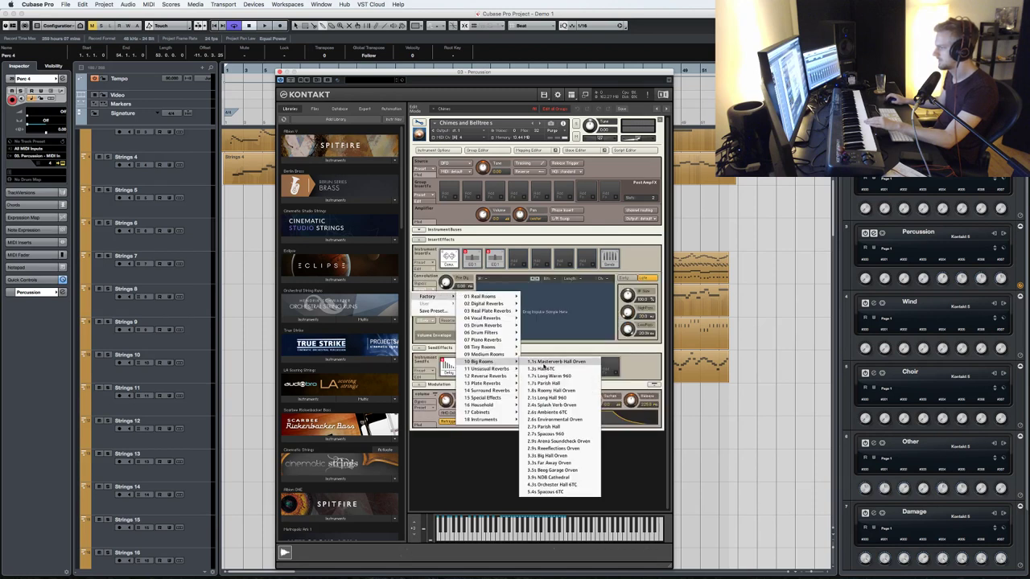
{"action": "left_click", "coordinate": [555, 485]}
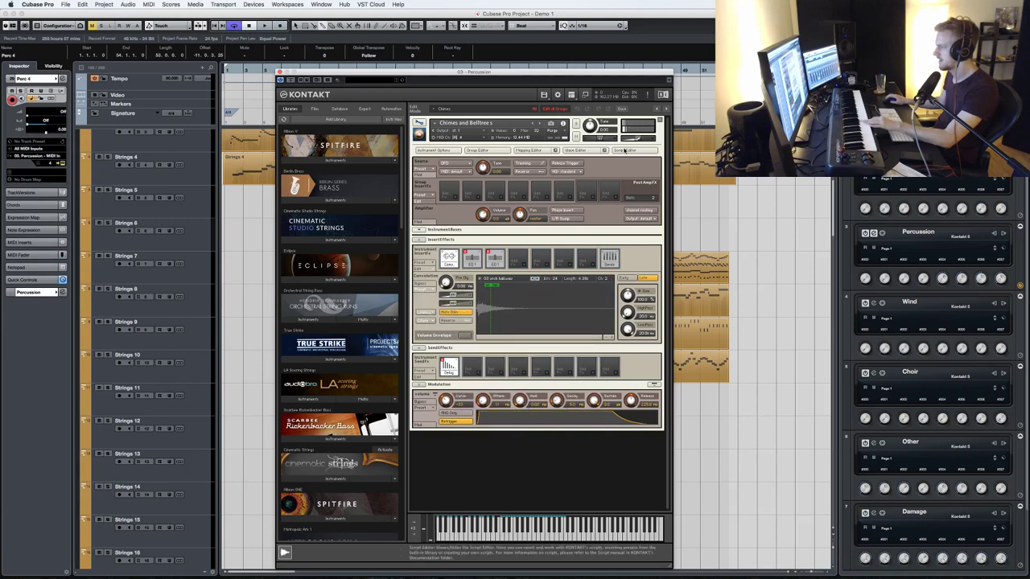
{"action": "left_click", "coordinate": [421, 123]}
- Move the Kontakt window aside, delete the existing Perc 4 take and record the chimes again up to about bar 21
{"action": "left_click_drag", "start_coordinate": [357, 70], "coordinate": [656, 68]}
{"action": "scroll", "coordinate": [421, 268], "scroll_direction": "down", "scroll_amount": 10}
{"action": "scroll", "coordinate": [421, 271], "scroll_direction": "down", "scroll_amount": 10}
{"action": "scroll", "coordinate": [421, 277], "scroll_direction": "up", "scroll_amount": 20}
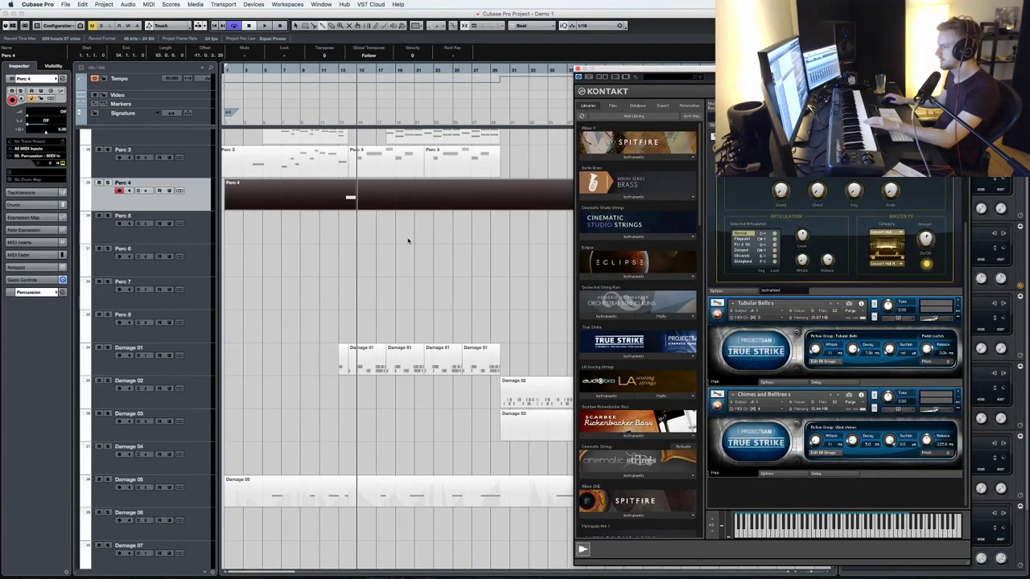
{"action": "key", "text": "BackSpace"}
{"action": "key", "text": "KP_Subtract"}
{"action": "key", "text": "KP_Multiply"}
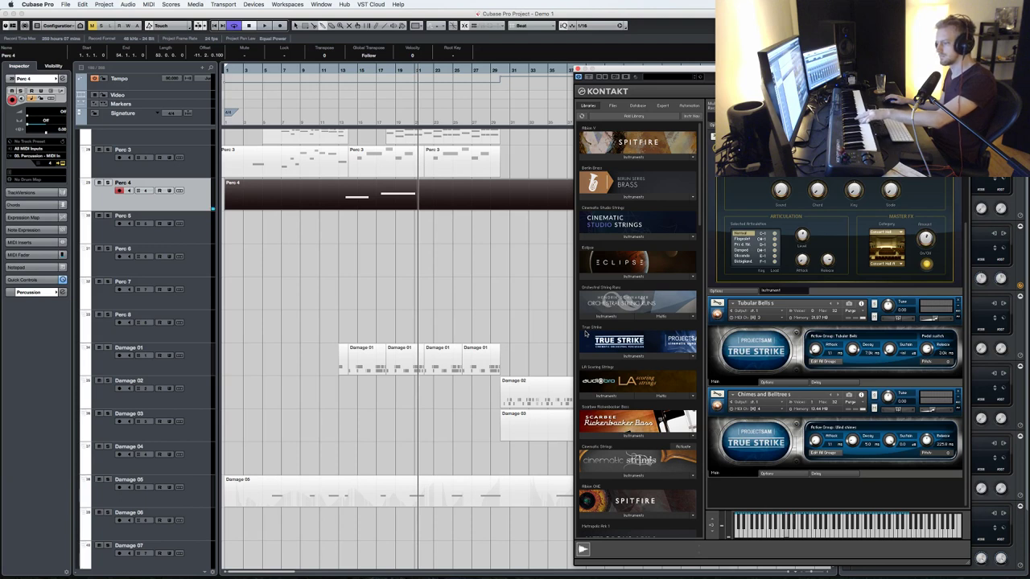
- Open the Perc 4 part in the Key Editor and transpose the second chime note down five semitones
{"action": "double_click", "coordinate": [364, 198]}
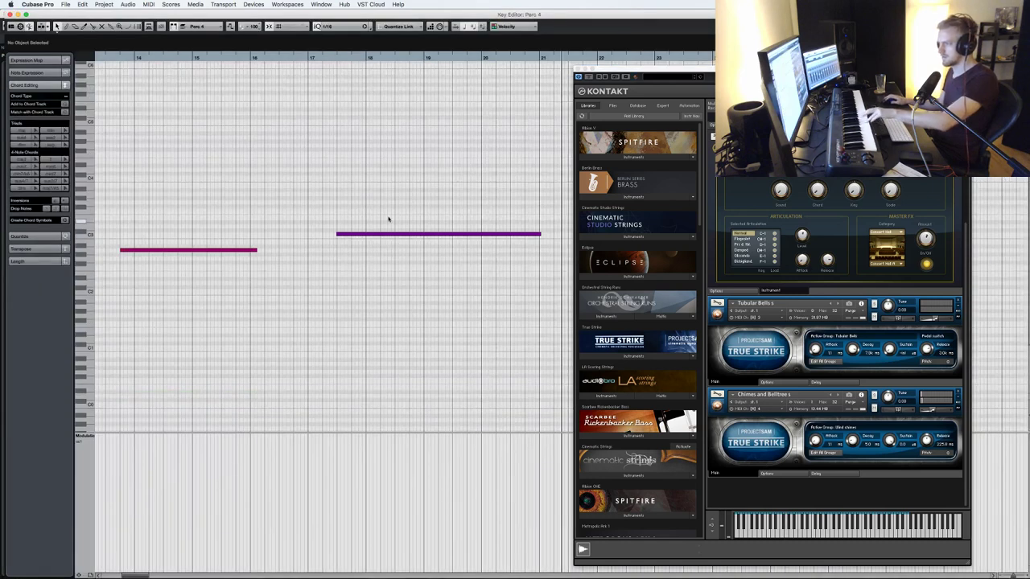
{"action": "key", "text": "Left"}
{"action": "key", "text": "shift+Down"}
{"action": "key", "text": "Up"}
{"action": "key", "text": "Up"}
{"action": "key", "text": "Up"}
{"action": "key", "text": "Up"}
{"action": "key", "text": "Up"}
{"action": "key", "text": "Up"}
{"action": "key", "text": "Up"}
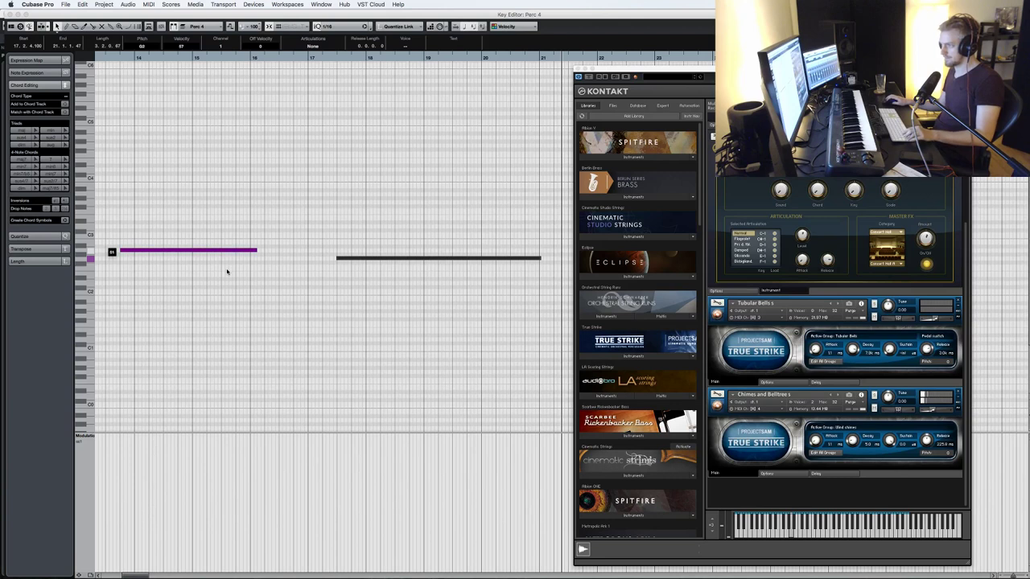
- Rewind and play back the edited chimes, closing the Kontakt window and the Key Editor
{"action": "key", "text": "KP_Subtract"}
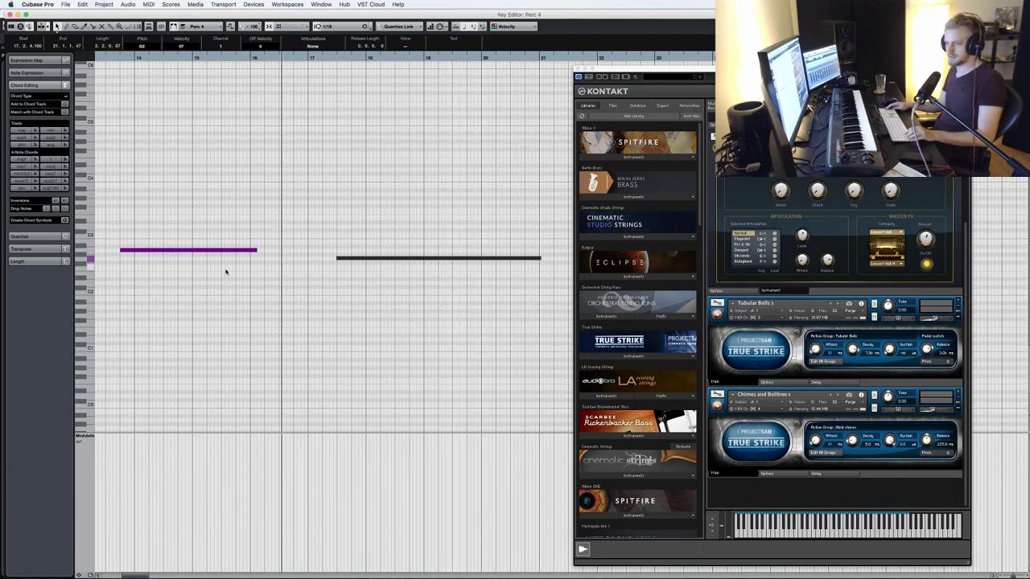
{"action": "key", "text": "KP_Subtract"}
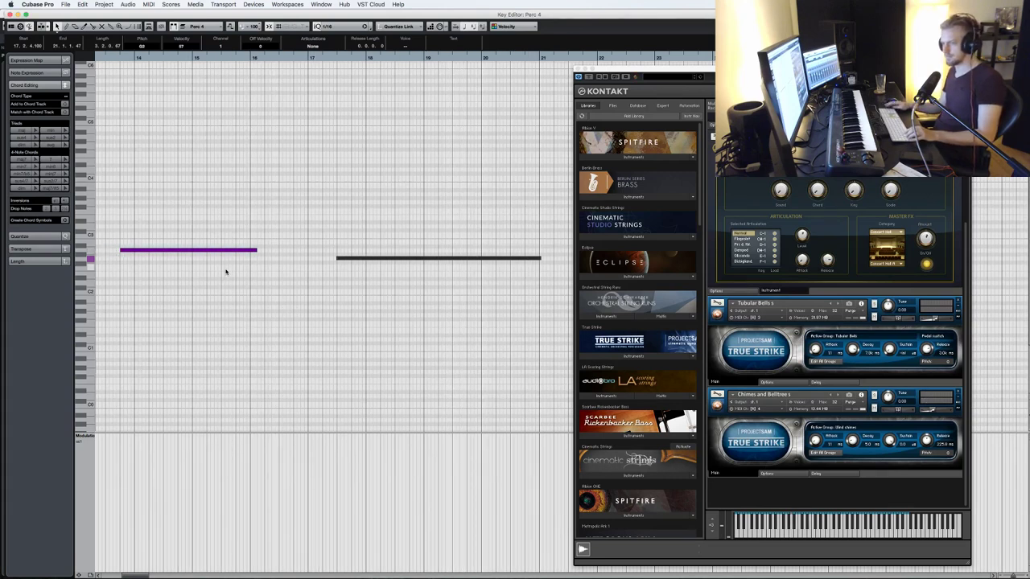
{"action": "key", "text": "space"}
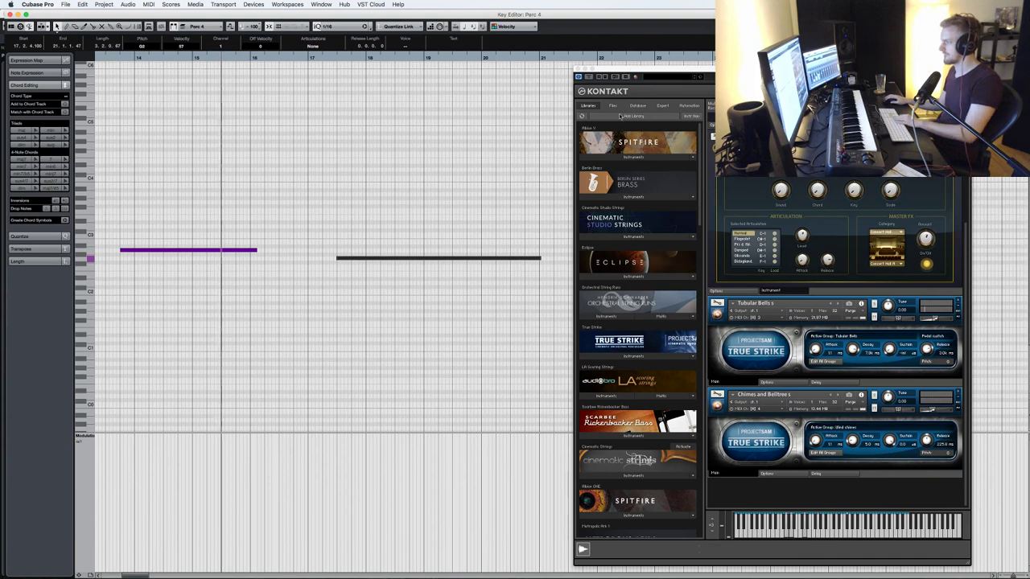
{"action": "left_click", "coordinate": [578, 69]}
{"action": "key", "text": "Return"}
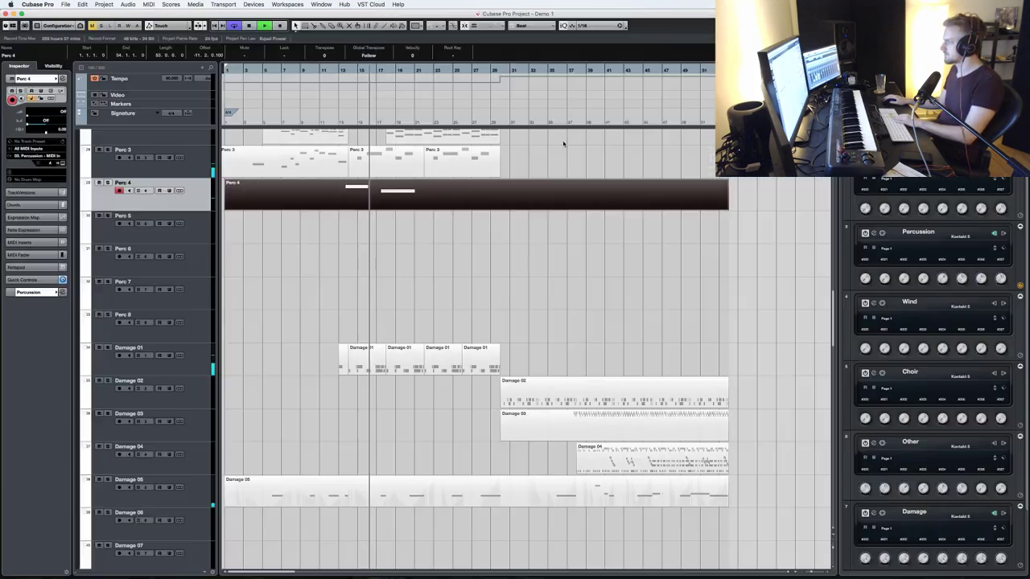
- Load Timpani Hits.nki from the HZ Percussion library into the Kontakt instrument for the Perc 5 track
{"action": "left_click", "coordinate": [190, 226]}
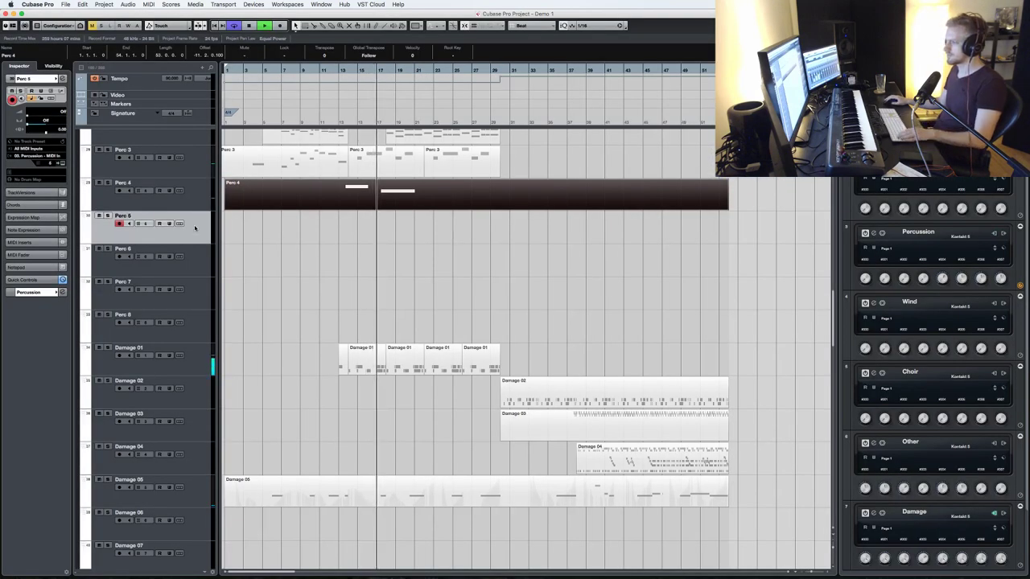
{"action": "key", "text": "e"}
{"action": "scroll", "coordinate": [636, 362], "scroll_direction": "down", "scroll_amount": 10}
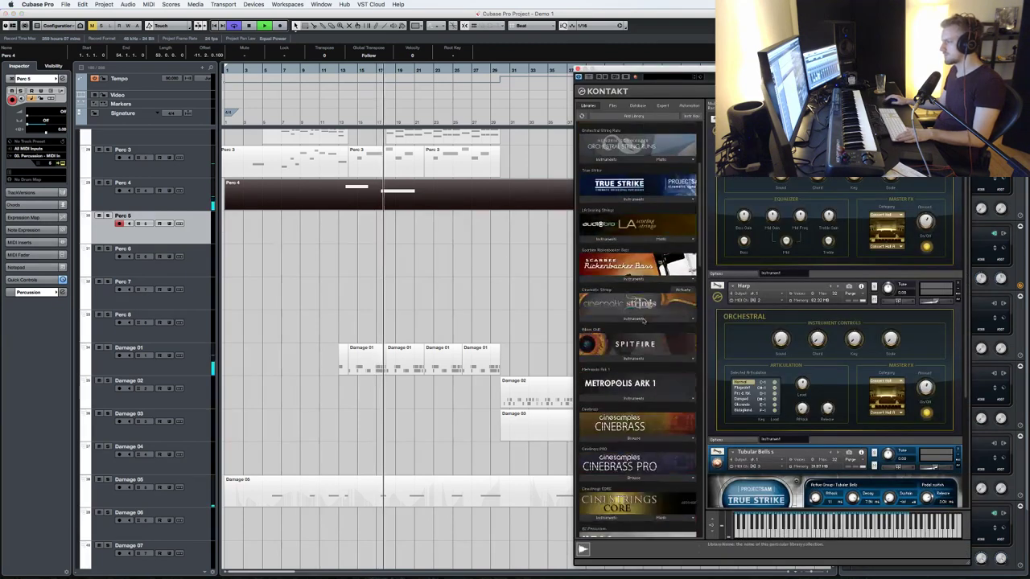
{"action": "left_click", "coordinate": [635, 439]}
{"action": "scroll", "coordinate": [623, 446], "scroll_direction": "down", "scroll_amount": 2}
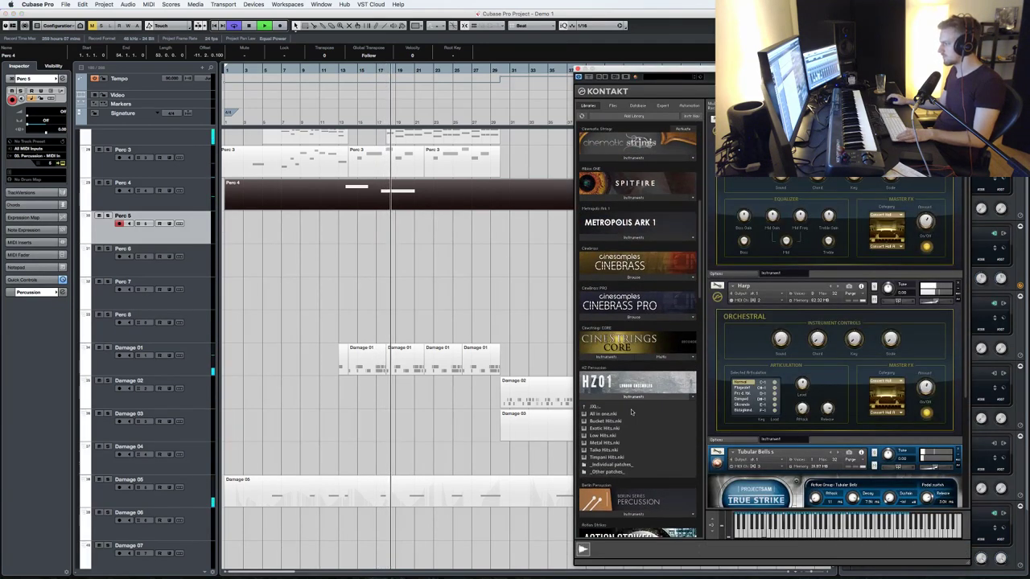
{"action": "double_click", "coordinate": [604, 457]}
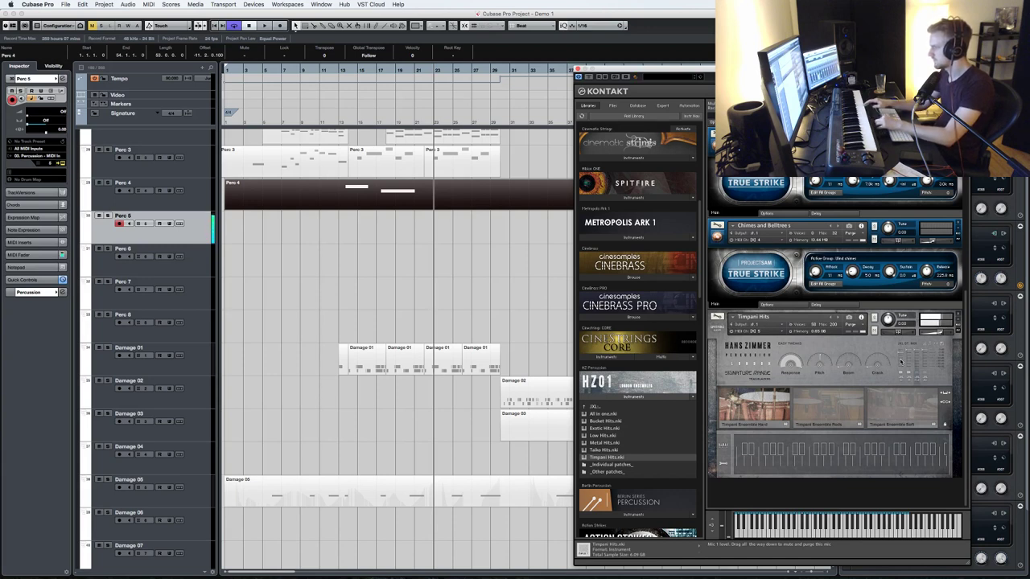
{"action": "key", "text": "space"}
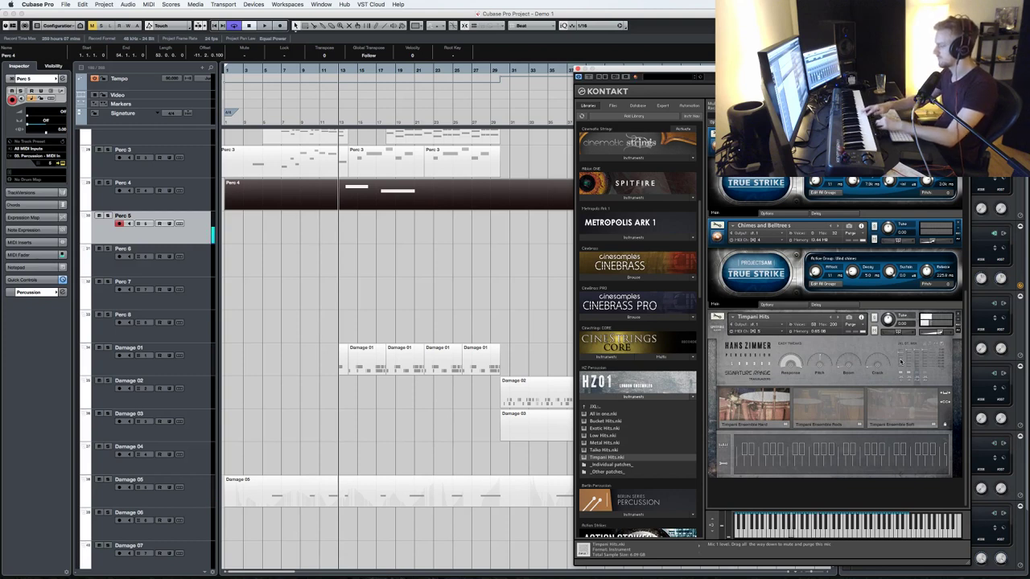
- Close the Kontakt window and record a timpani part on Perc 5 from about bar 28 to bar 38
{"action": "key", "text": "Home"}
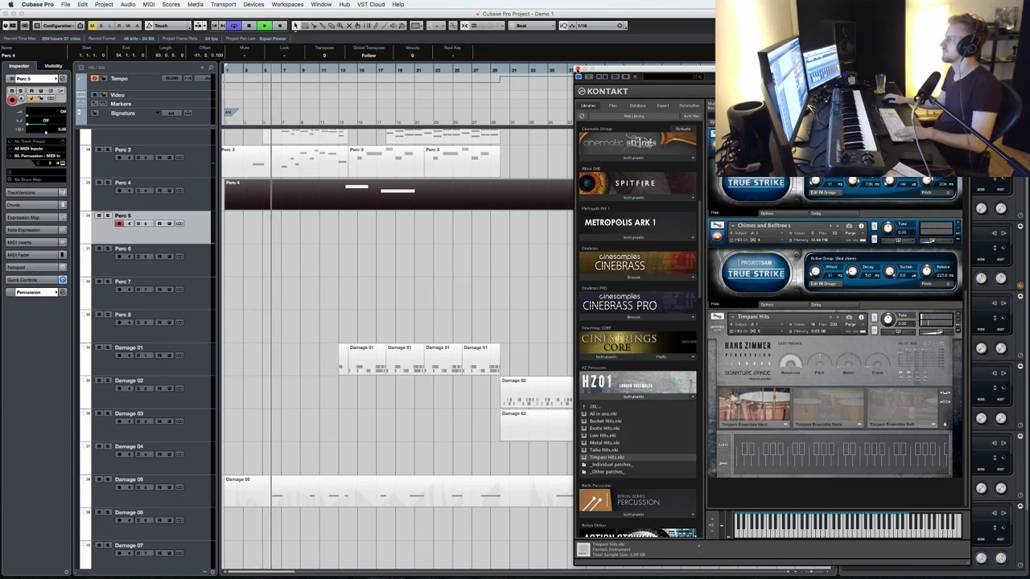
{"action": "left_click", "coordinate": [577, 69]}
{"action": "scroll", "coordinate": [457, 233], "scroll_direction": "up", "scroll_amount": 6}
{"action": "left_click", "coordinate": [485, 70]}
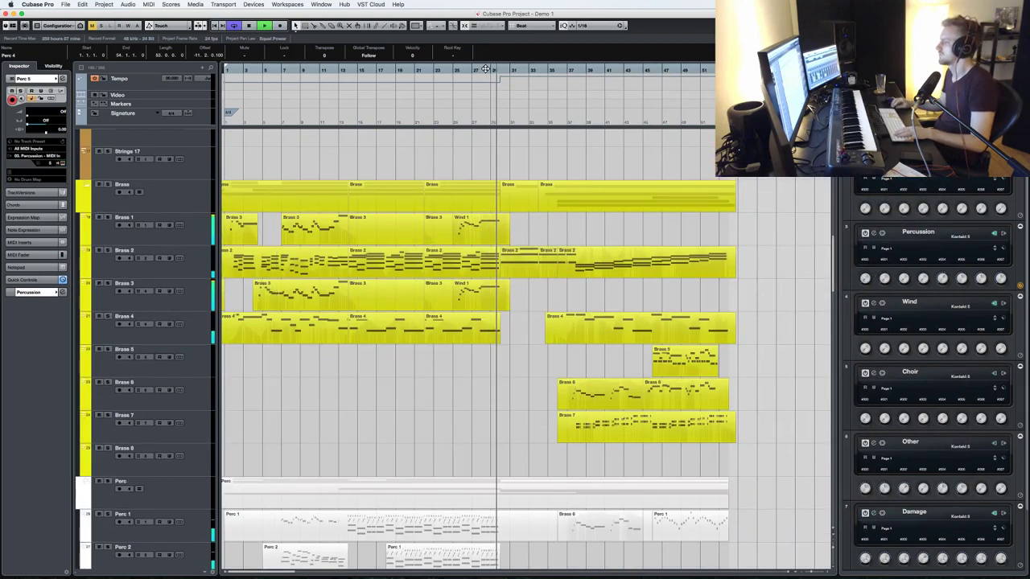
{"action": "key", "text": "KP_Multiply"}
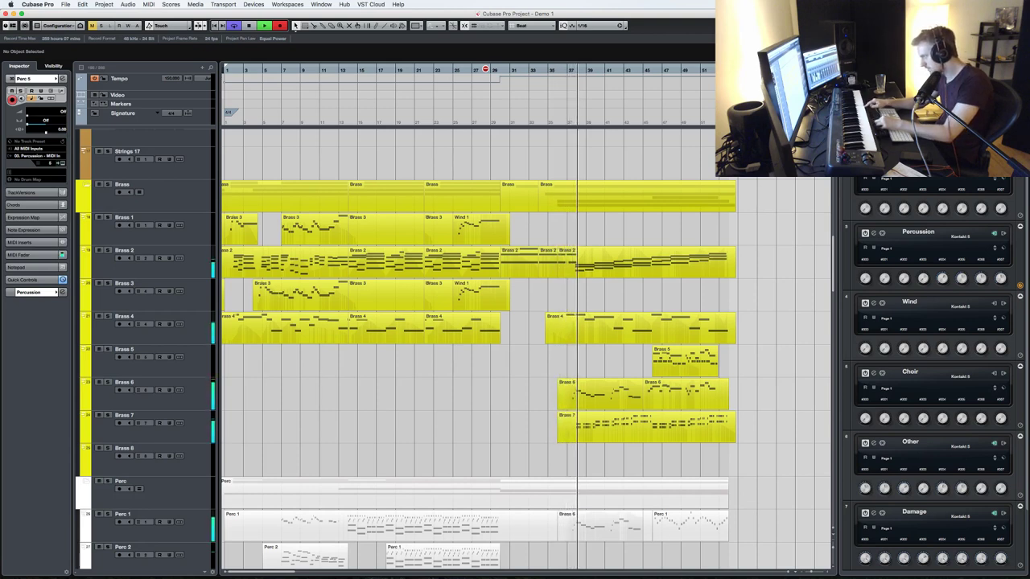
{"action": "key", "text": "space"}
{"action": "scroll", "coordinate": [510, 298], "scroll_direction": "down", "scroll_amount": 10}
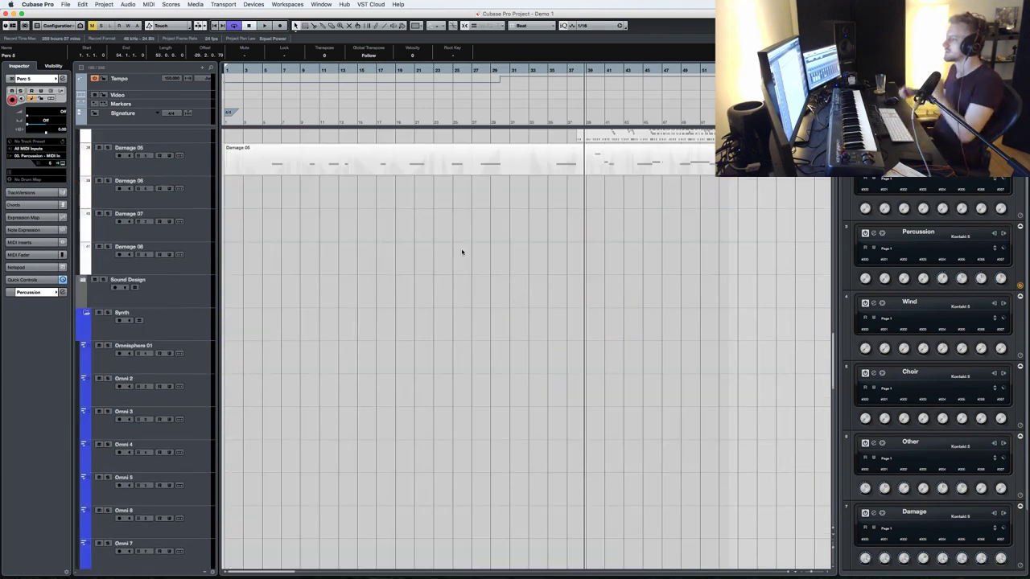
{"action": "scroll", "coordinate": [476, 246], "scroll_direction": "up", "scroll_amount": 3}
{"action": "scroll", "coordinate": [182, 269], "scroll_direction": "up", "scroll_amount": 7}
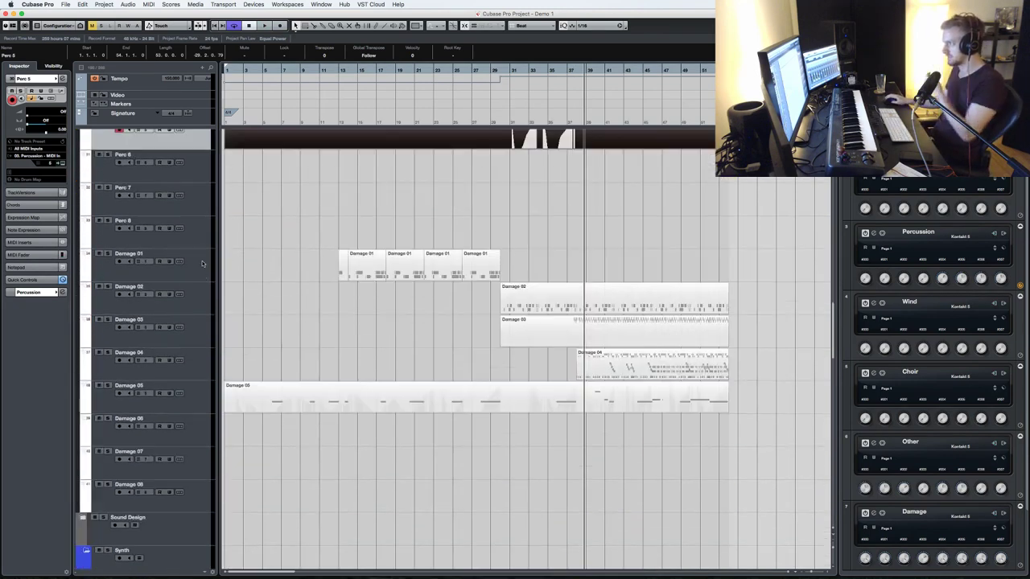
- Select the Perc 6 track, start playback of the arrangement and save the project
{"action": "left_click", "coordinate": [183, 246]}
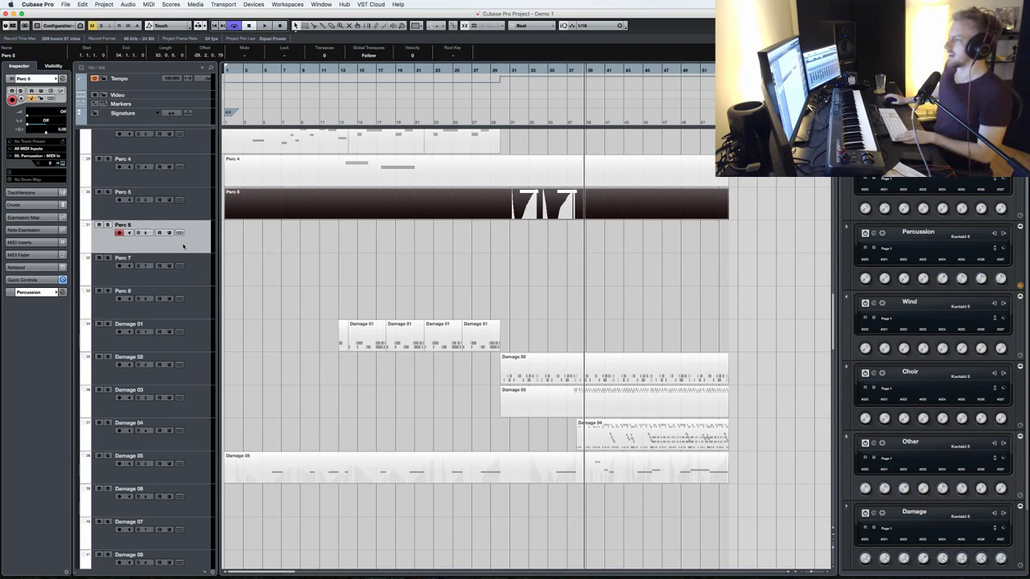
{"action": "key", "text": "space"}
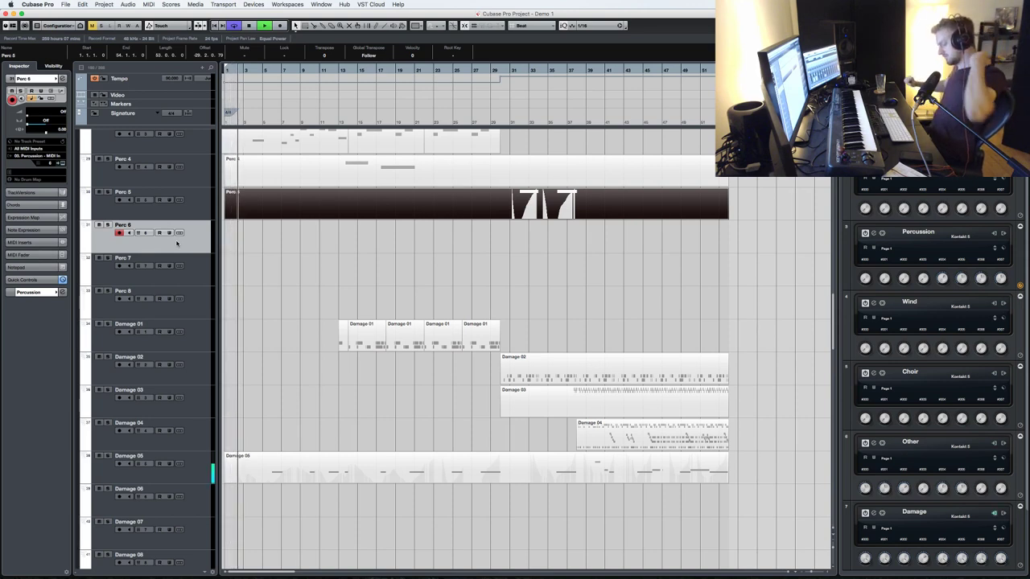
{"action": "key", "text": "super+s"}
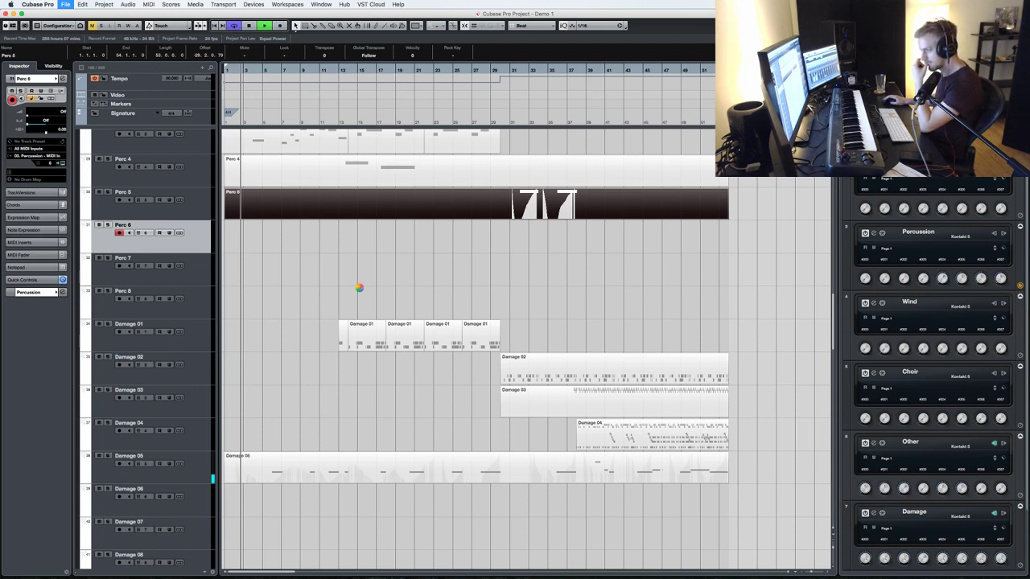
- Examine the notes of the Brass 3 part starting at bar 4 in the Key Editor, then close the editor
{"action": "scroll", "coordinate": [359, 288], "scroll_direction": "down", "scroll_amount": 10}
{"action": "scroll", "coordinate": [359, 289], "scroll_direction": "up", "scroll_amount": 15}
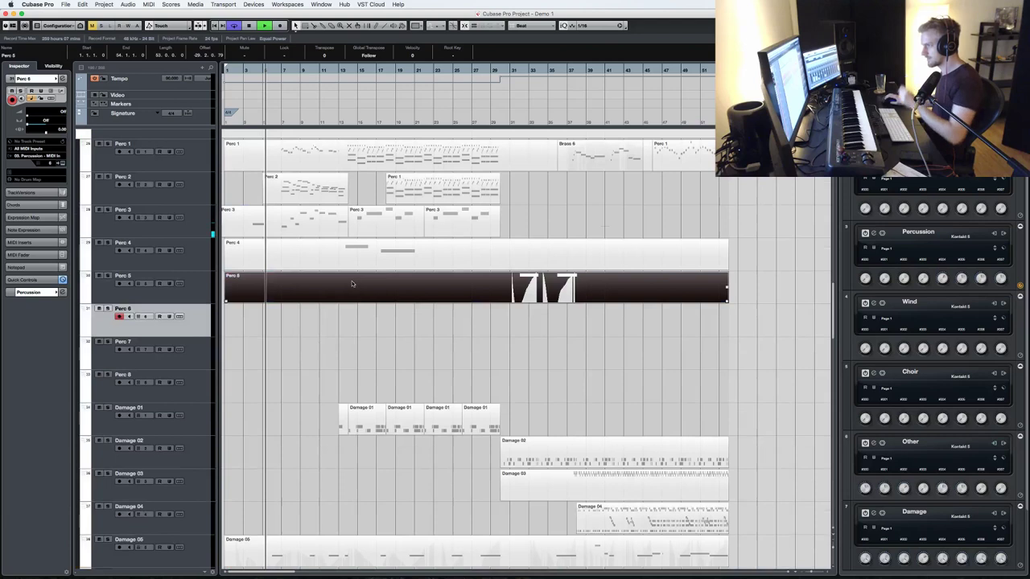
{"action": "scroll", "coordinate": [330, 282], "scroll_direction": "down", "scroll_amount": 6}
{"action": "scroll", "coordinate": [318, 338], "scroll_direction": "up", "scroll_amount": 9}
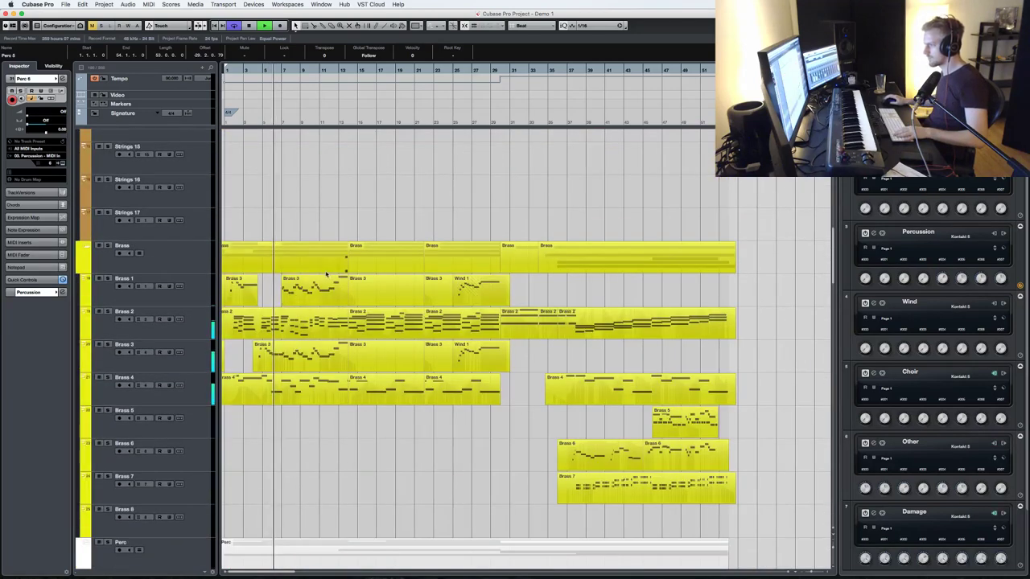
{"action": "double_click", "coordinate": [312, 349]}
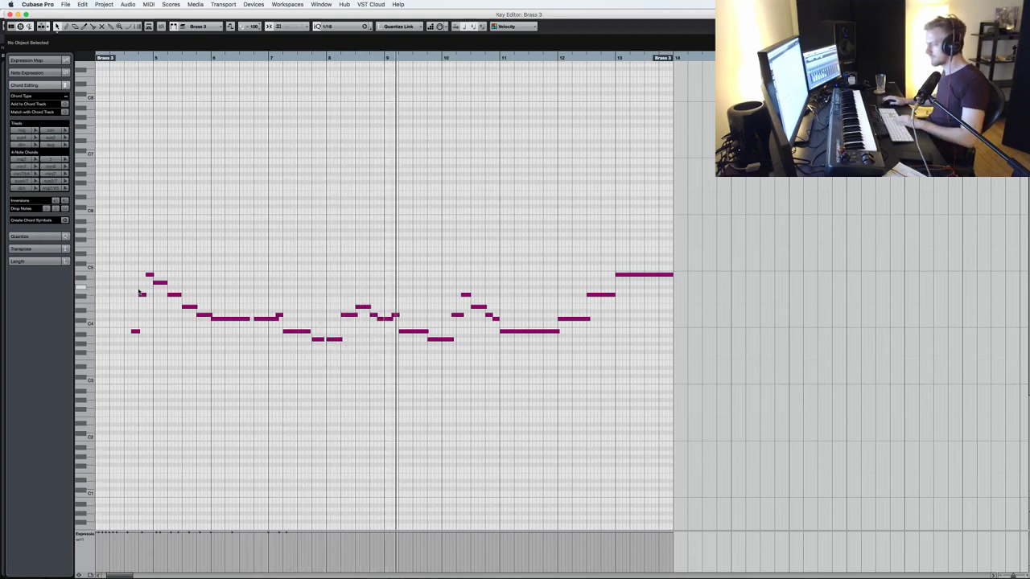
{"action": "left_click_drag", "start_coordinate": [133, 322], "coordinate": [136, 324]}
{"action": "key", "text": "Return"}
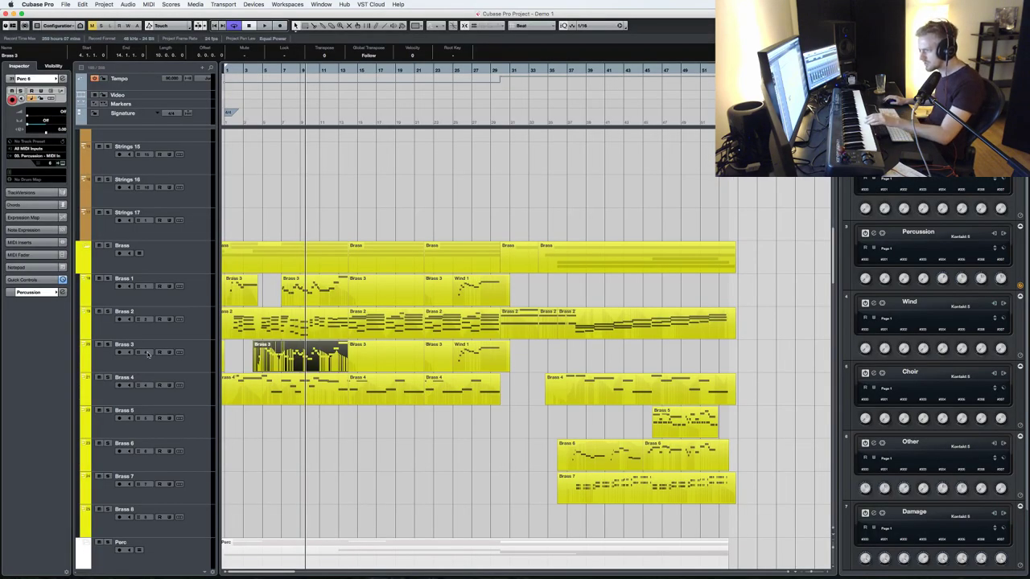
- Play the arrangement and review the Brass 3 notes between bars 4 and 14 in the Key Editor, then close it
{"action": "left_click", "coordinate": [148, 353]}
{"action": "left_click", "coordinate": [156, 346]}
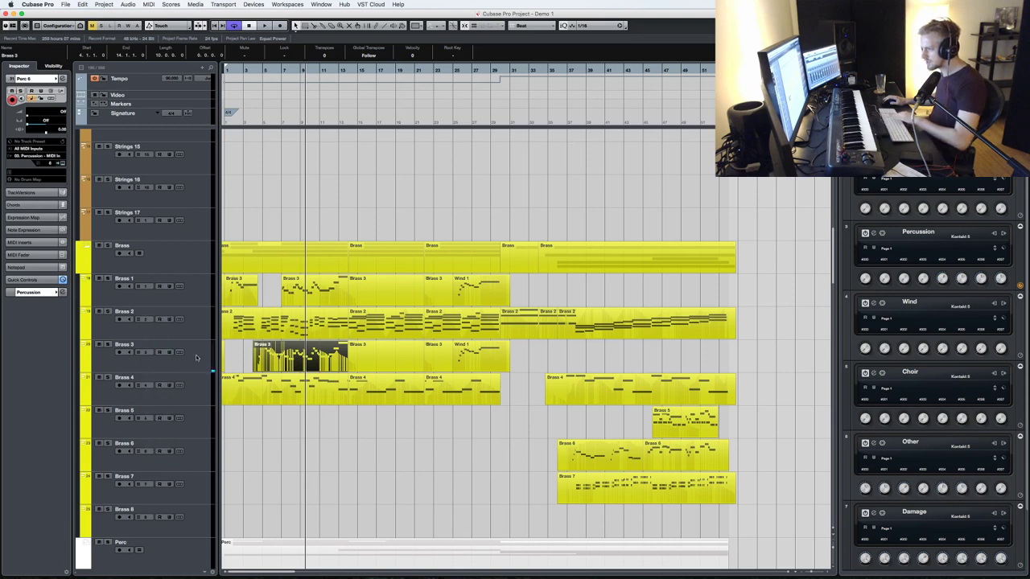
{"action": "key", "text": "space"}
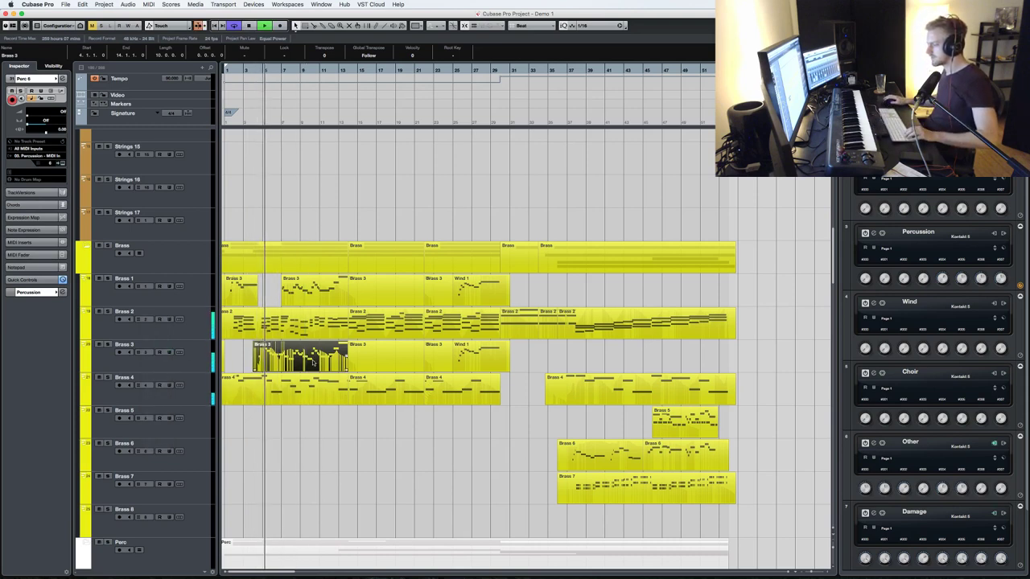
{"action": "key", "text": "Return"}
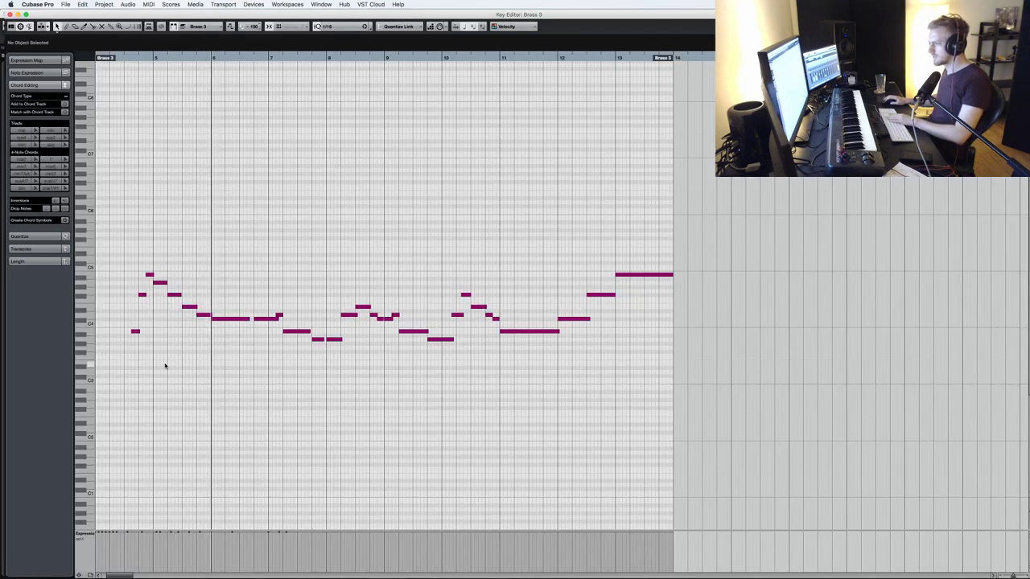
{"action": "key", "text": "Return"}
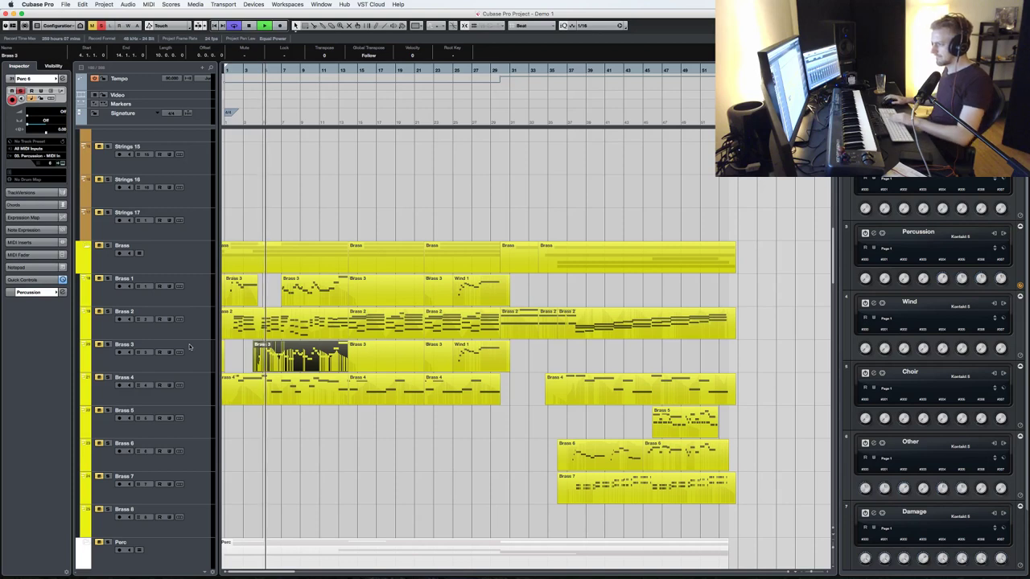
- Restart playback from about bar 4 and solo the Brass folder to hear its parts together
{"action": "key", "text": "Delete"}
{"action": "key", "text": "super+z"}
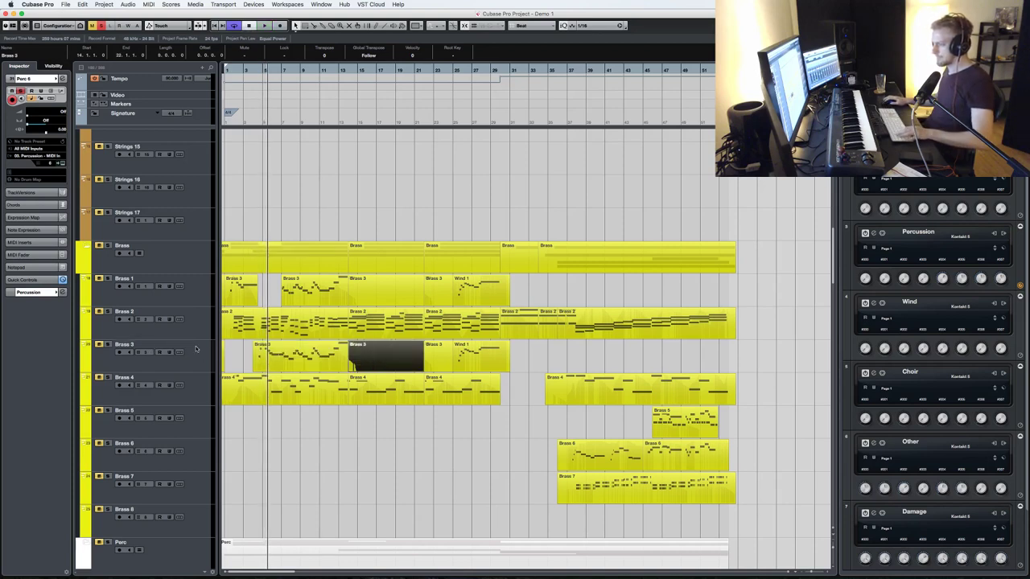
{"action": "key", "text": "KP_Subtract"}
{"action": "key", "text": "KP_Subtract"}
{"action": "key", "text": "space"}
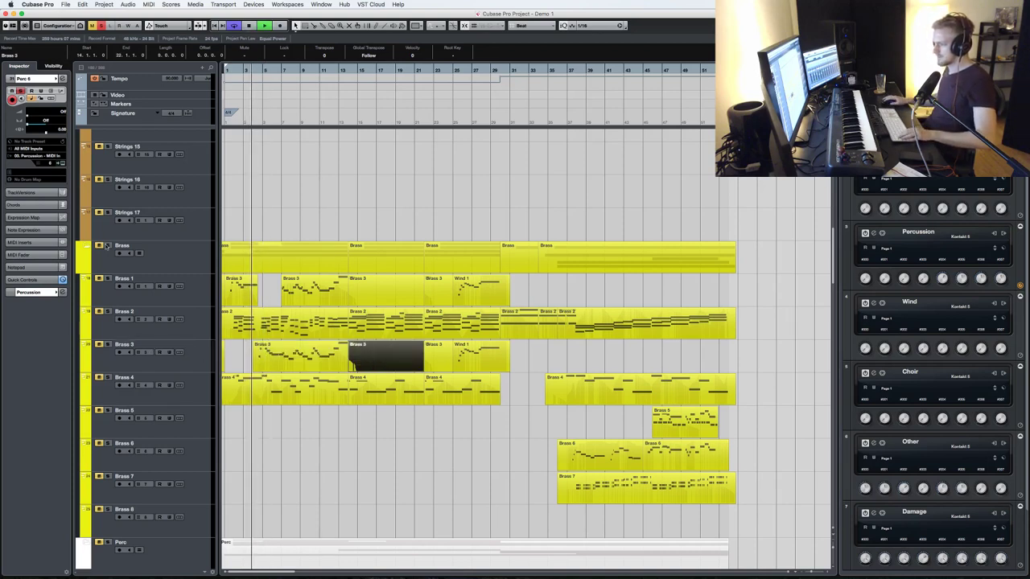
{"action": "left_click", "coordinate": [107, 246]}
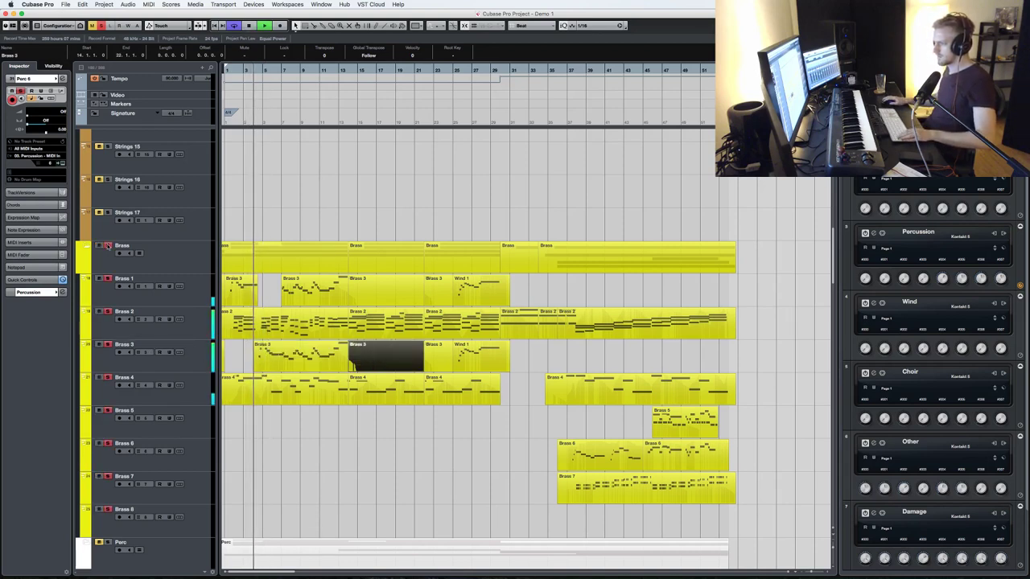
- Examine the opening Brass 2 part and the Brass 1 part starting at bar 7 in the Key Editor
{"action": "double_click", "coordinate": [273, 324]}
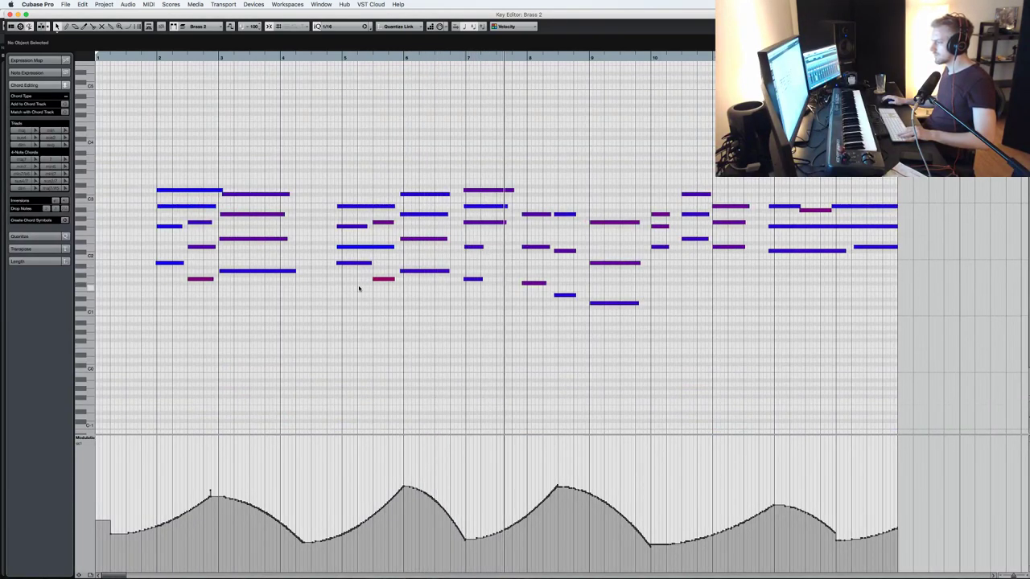
{"action": "key", "text": "Return"}
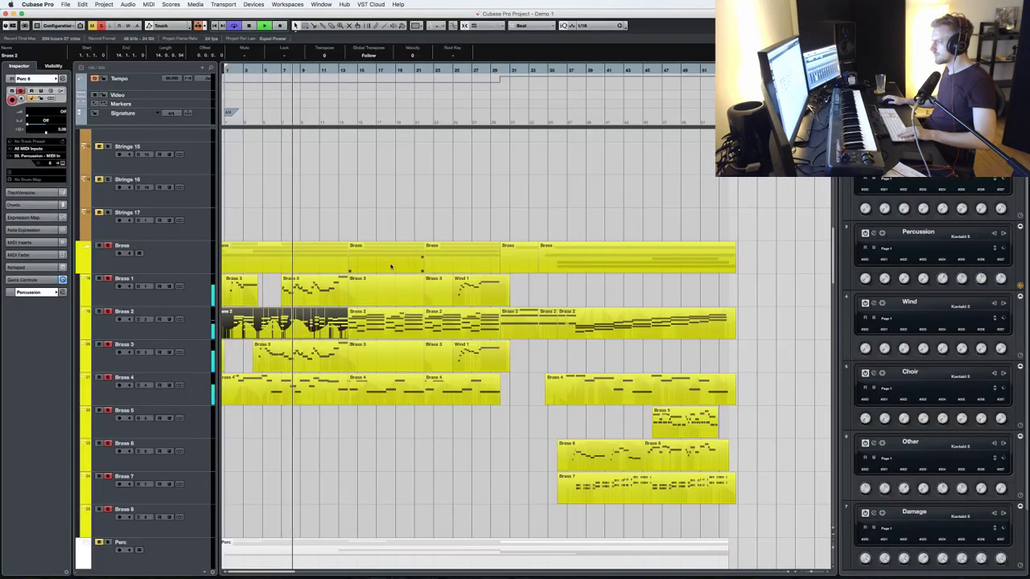
{"action": "left_click", "coordinate": [307, 280]}
{"action": "double_click", "coordinate": [306, 298]}
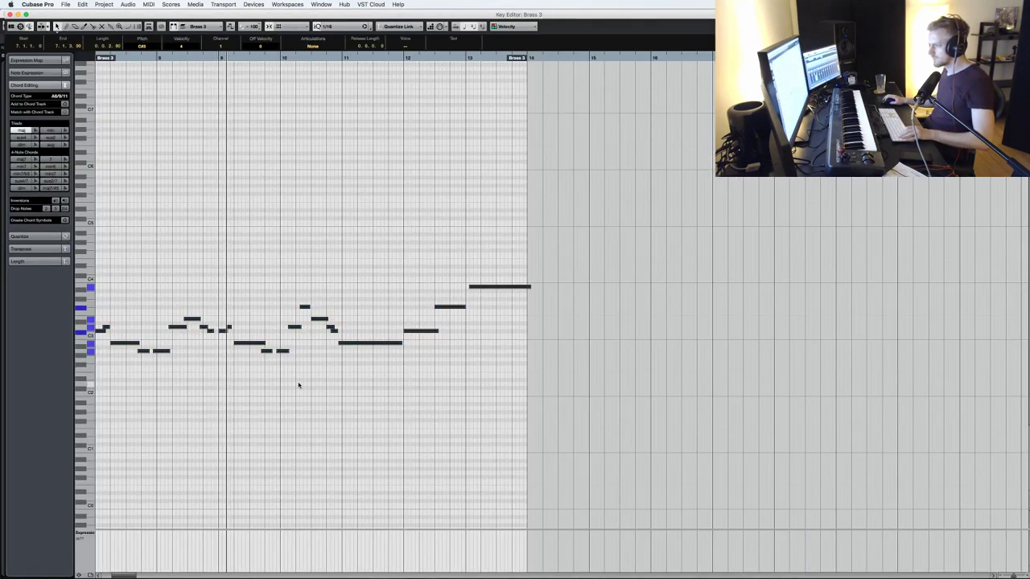
{"action": "scroll", "coordinate": [294, 384], "scroll_direction": "left", "scroll_amount": 2}
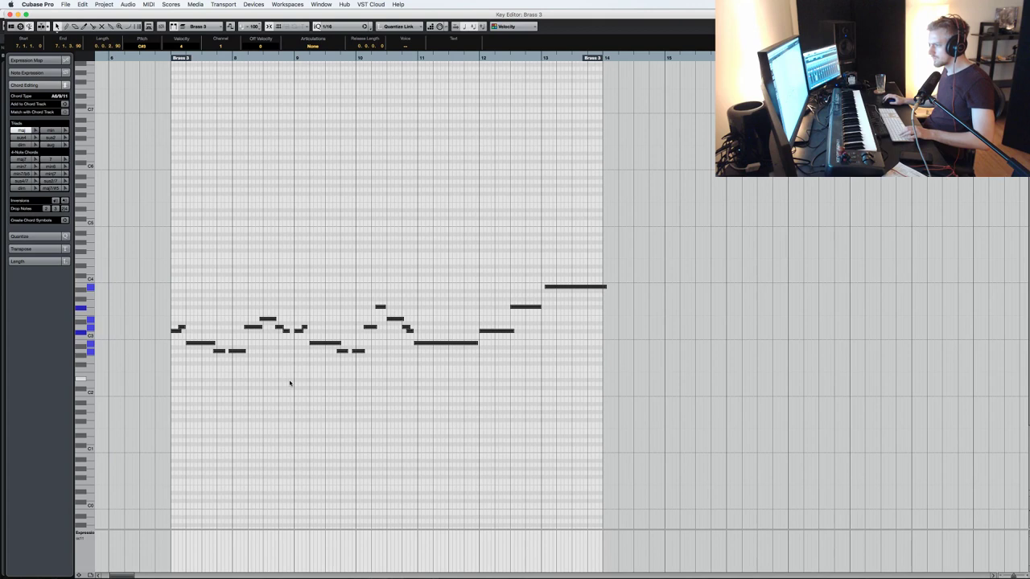
{"action": "left_click", "coordinate": [151, 58]}
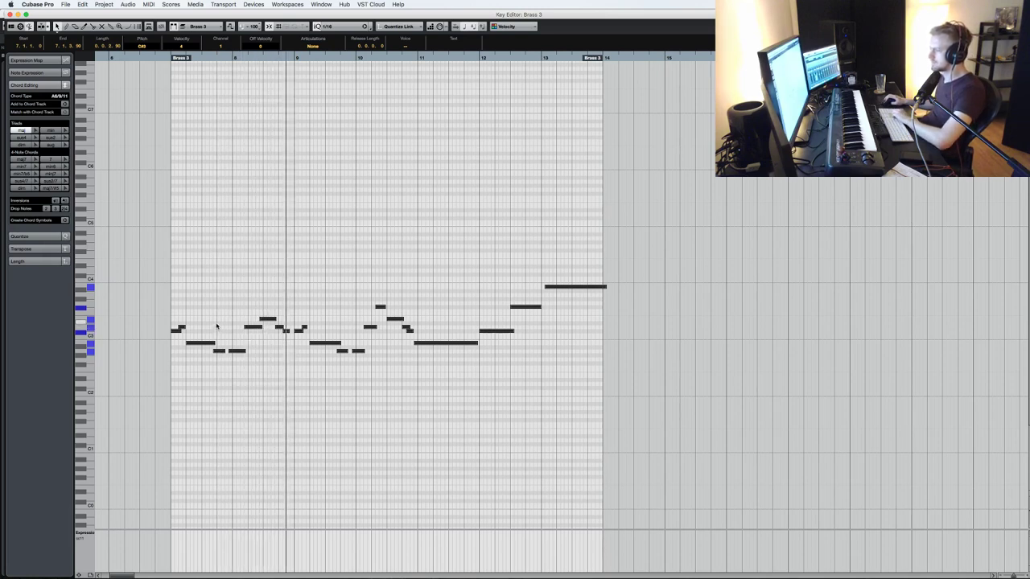
{"action": "key", "text": "Return"}
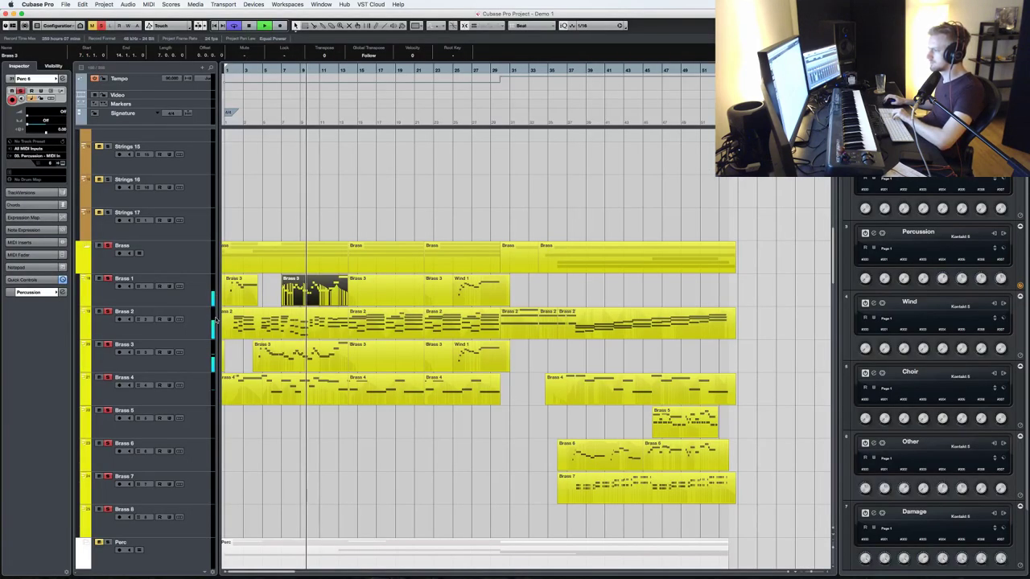
- Solo the Strings folder during playback to hear the strings together with the brass
{"action": "scroll", "coordinate": [107, 135], "scroll_direction": "up", "scroll_amount": 10}
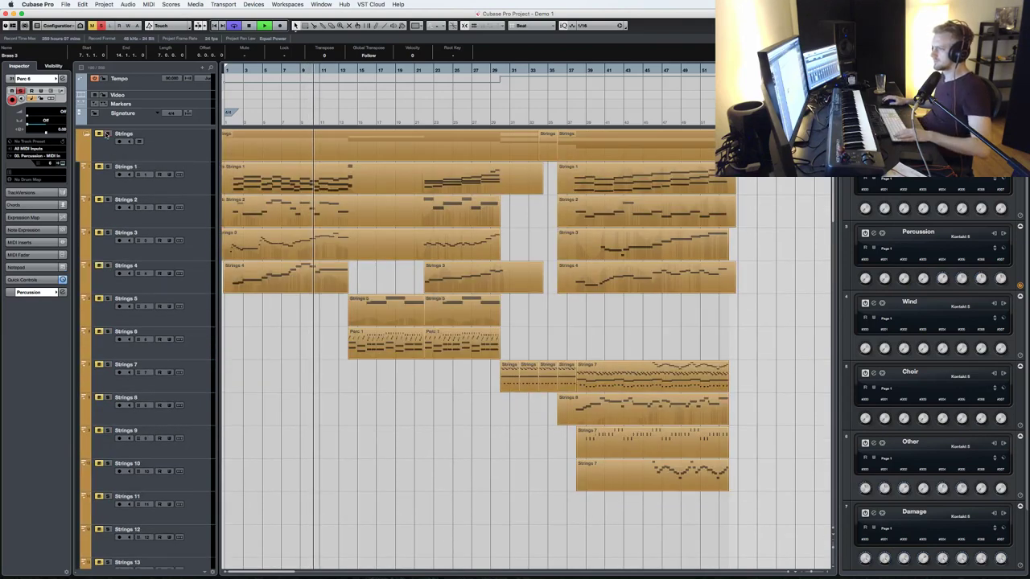
{"action": "left_click", "coordinate": [98, 134]}
{"action": "left_click", "coordinate": [107, 134]}
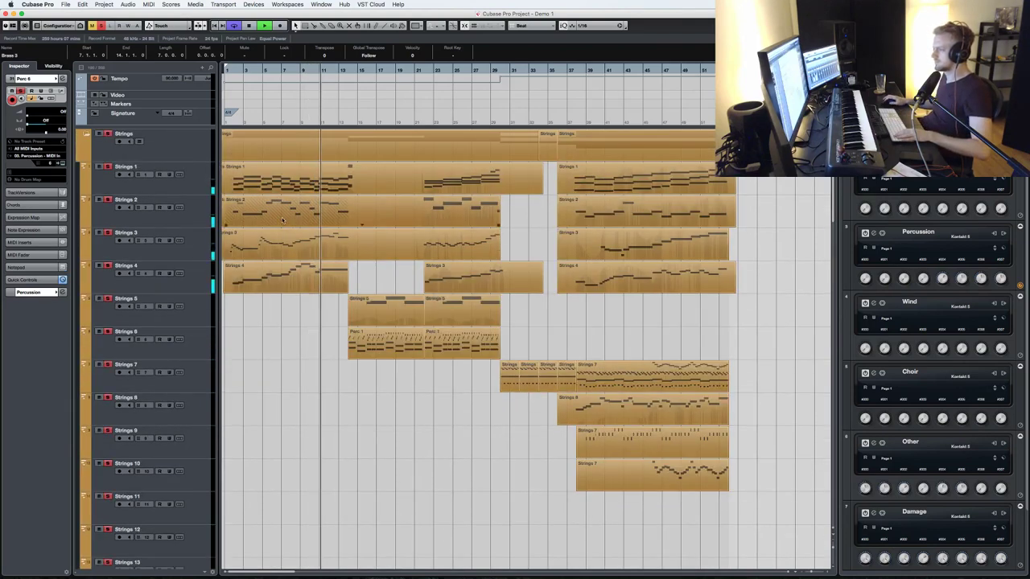
- Raise the velocity of the three rising pickup notes just before bar 5 in the Strings 3 part and listen back
{"action": "double_click", "coordinate": [265, 250]}
{"action": "key", "text": "KP_Subtract"}
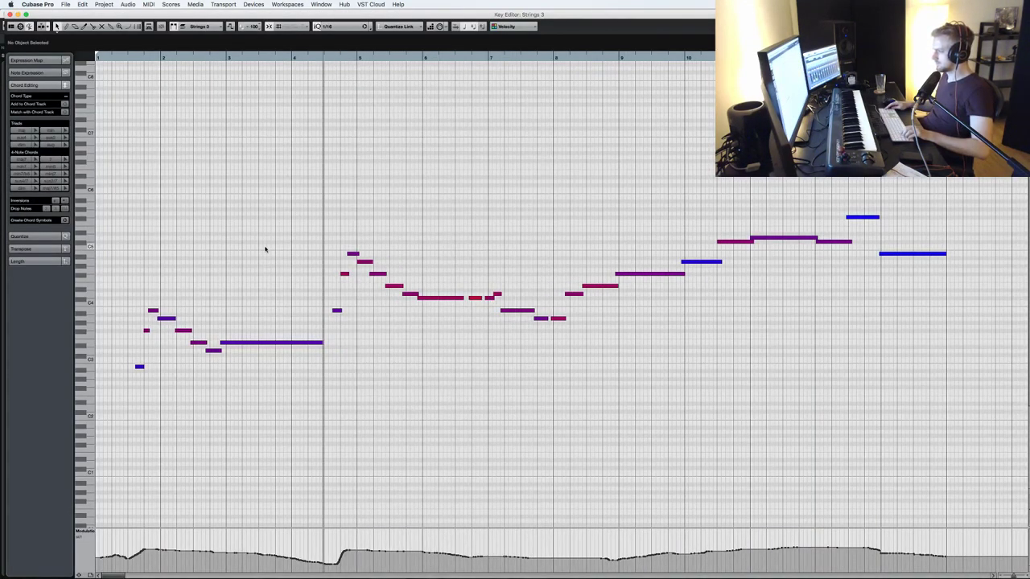
{"action": "left_click_drag", "start_coordinate": [330, 336], "coordinate": [354, 254]}
{"action": "left_click", "coordinate": [314, 54]}
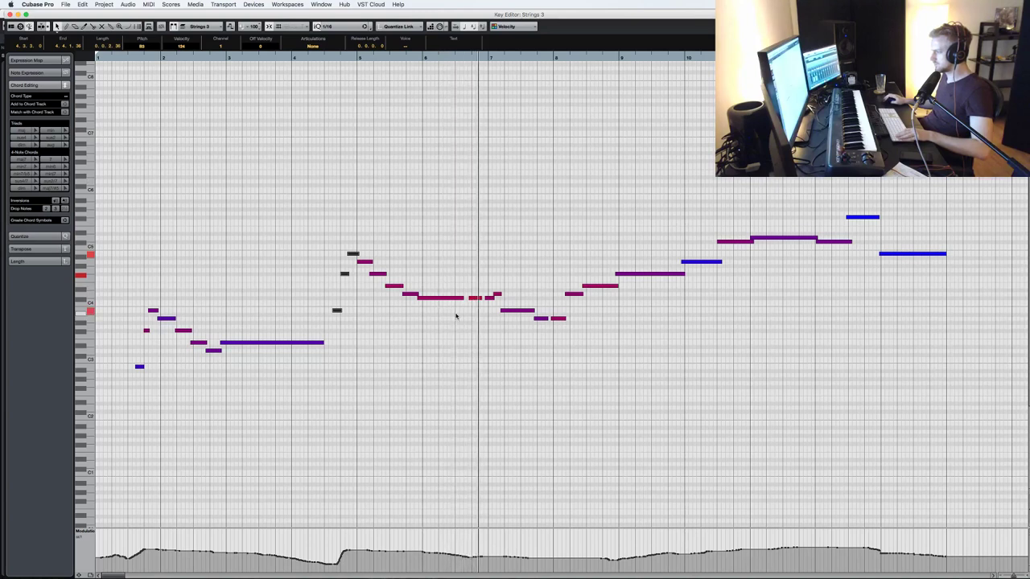
{"action": "left_click", "coordinate": [513, 310]}
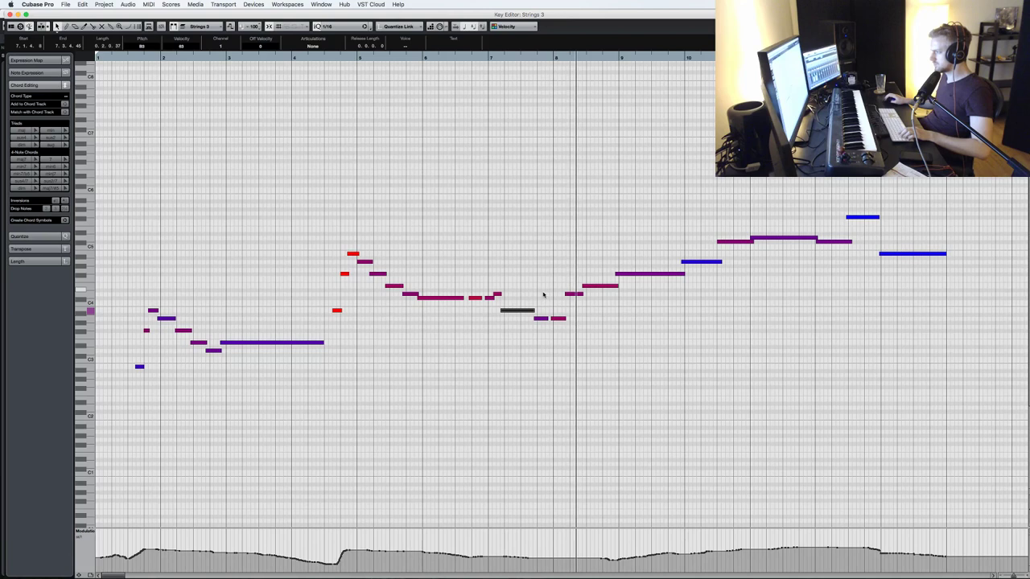
{"action": "key", "text": "Return"}
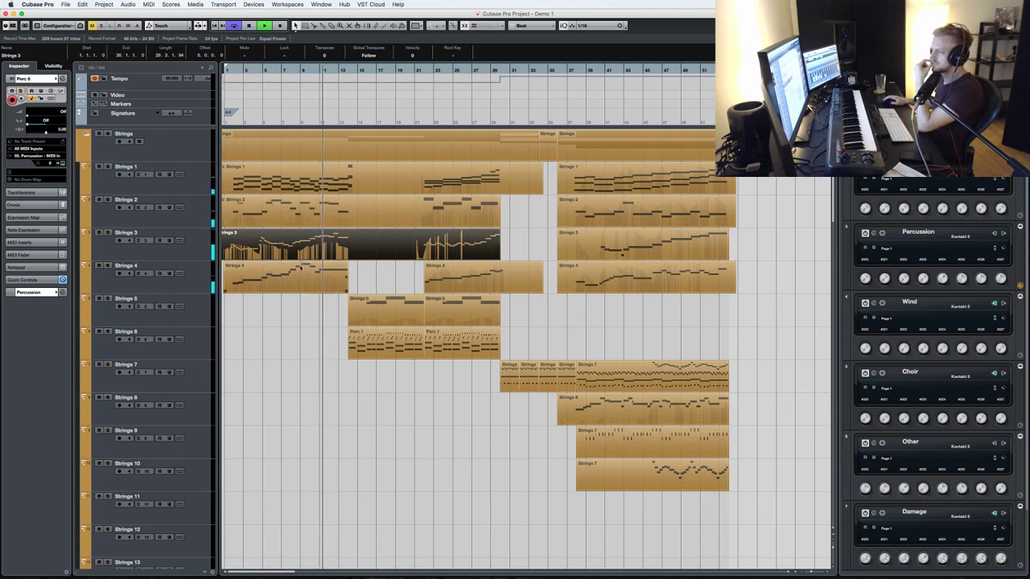
- Look through the brass, percussion, synth, wind and other tracks and check the Kontakt instrument used by Perc 6
{"action": "scroll", "coordinate": [299, 271], "scroll_direction": "down", "scroll_amount": 15}
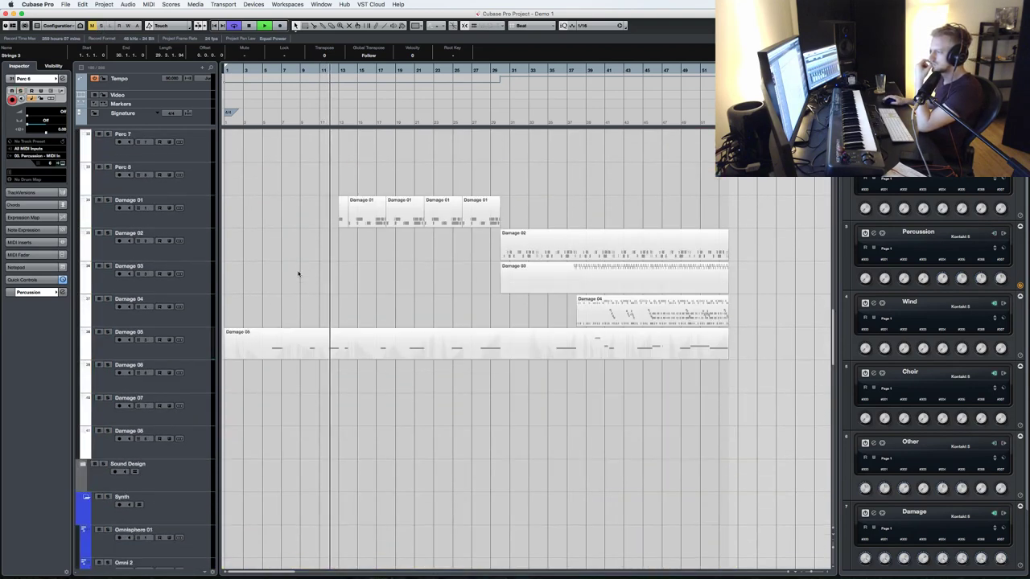
{"action": "scroll", "coordinate": [298, 274], "scroll_direction": "down", "scroll_amount": 8}
{"action": "scroll", "coordinate": [297, 272], "scroll_direction": "up", "scroll_amount": 20}
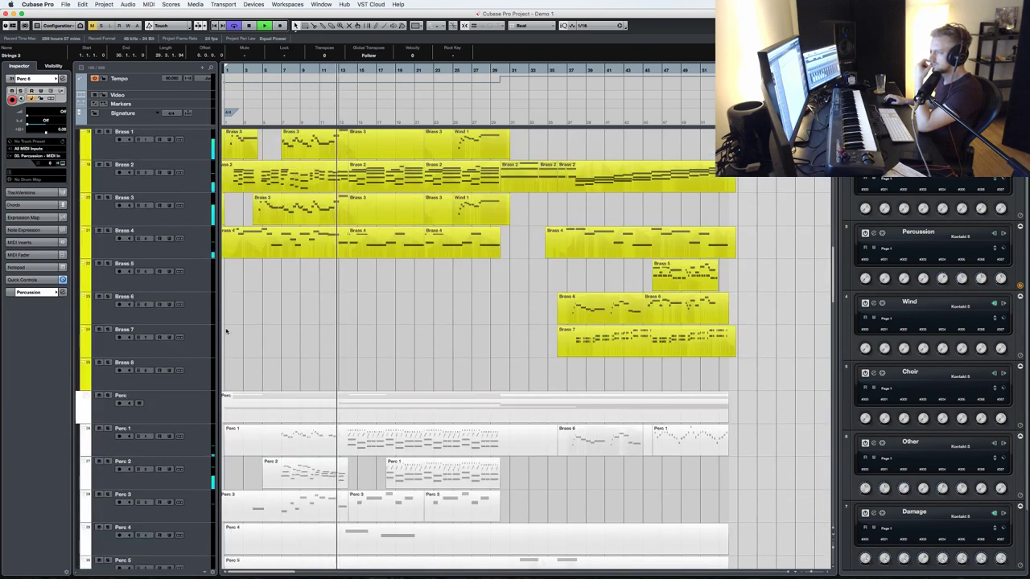
{"action": "scroll", "coordinate": [230, 321], "scroll_direction": "down", "scroll_amount": 2}
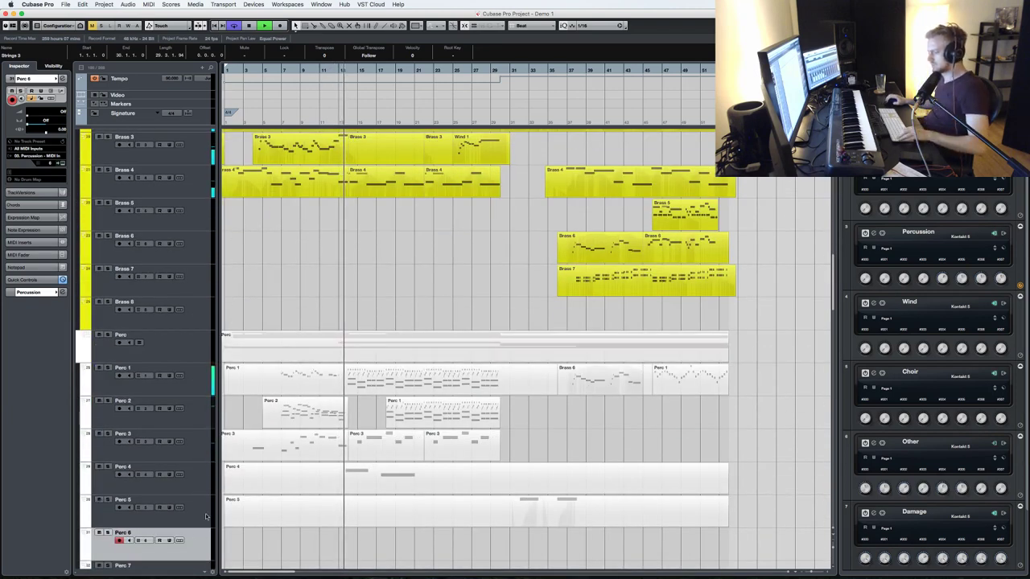
{"action": "key", "text": "F11"}
{"action": "scroll", "coordinate": [833, 350], "scroll_direction": "down", "scroll_amount": 1}
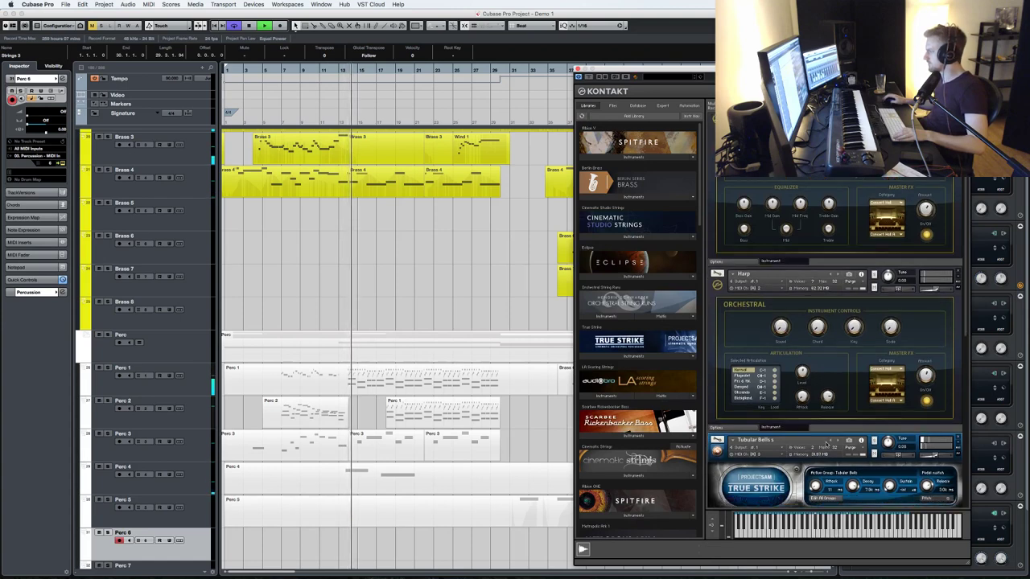
{"action": "left_click", "coordinate": [577, 69]}
{"action": "scroll", "coordinate": [510, 277], "scroll_direction": "down", "scroll_amount": 10}
{"action": "scroll", "coordinate": [369, 273], "scroll_direction": "up", "scroll_amount": 1}
{"action": "scroll", "coordinate": [357, 285], "scroll_direction": "up", "scroll_amount": 4}
{"action": "scroll", "coordinate": [351, 287], "scroll_direction": "down", "scroll_amount": 7}
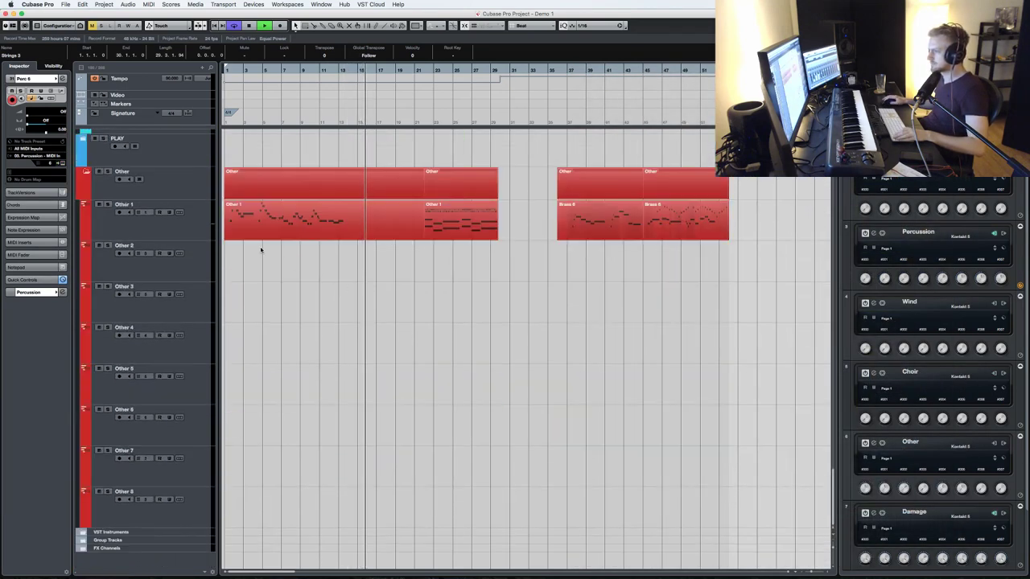
{"action": "scroll", "coordinate": [273, 251], "scroll_direction": "up", "scroll_amount": 3}
{"action": "scroll", "coordinate": [289, 254], "scroll_direction": "up", "scroll_amount": 5}
{"action": "scroll", "coordinate": [233, 241], "scroll_direction": "up", "scroll_amount": 2}
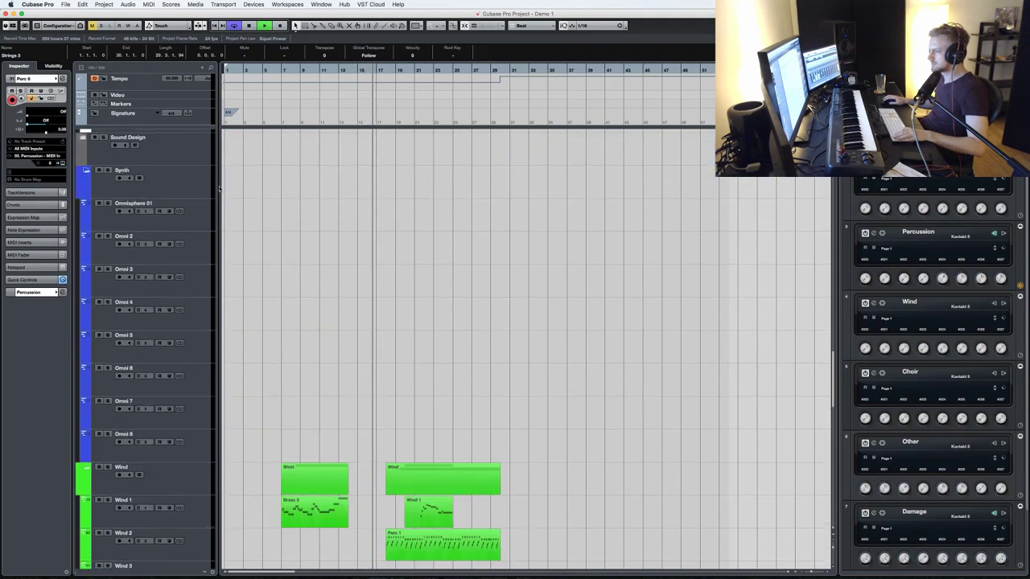
- Select the Omnisphere 01 track and open its Omnisphere instrument window, moving it clear of the mixer controls
{"action": "left_click", "coordinate": [206, 224]}
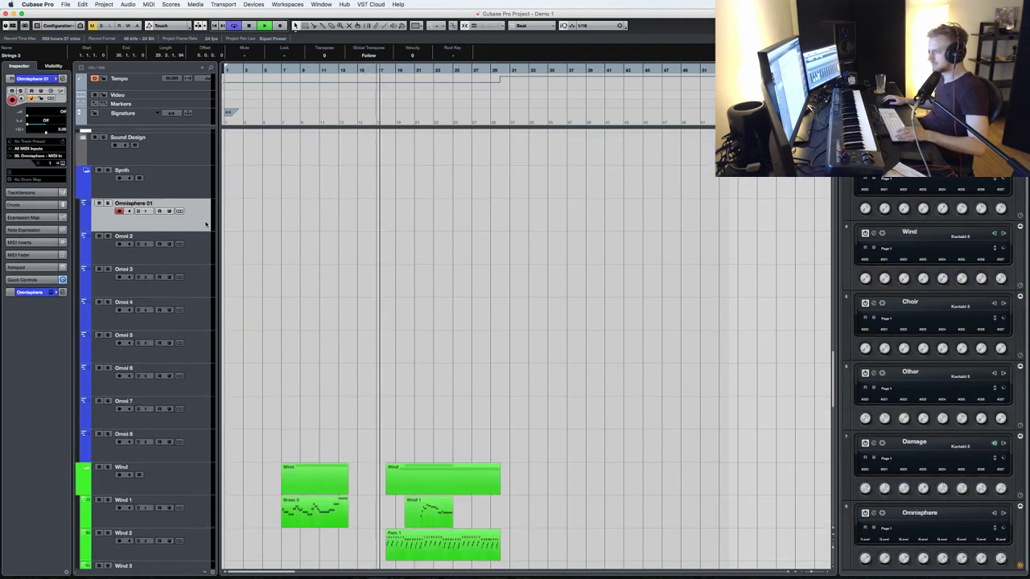
{"action": "key", "text": "e"}
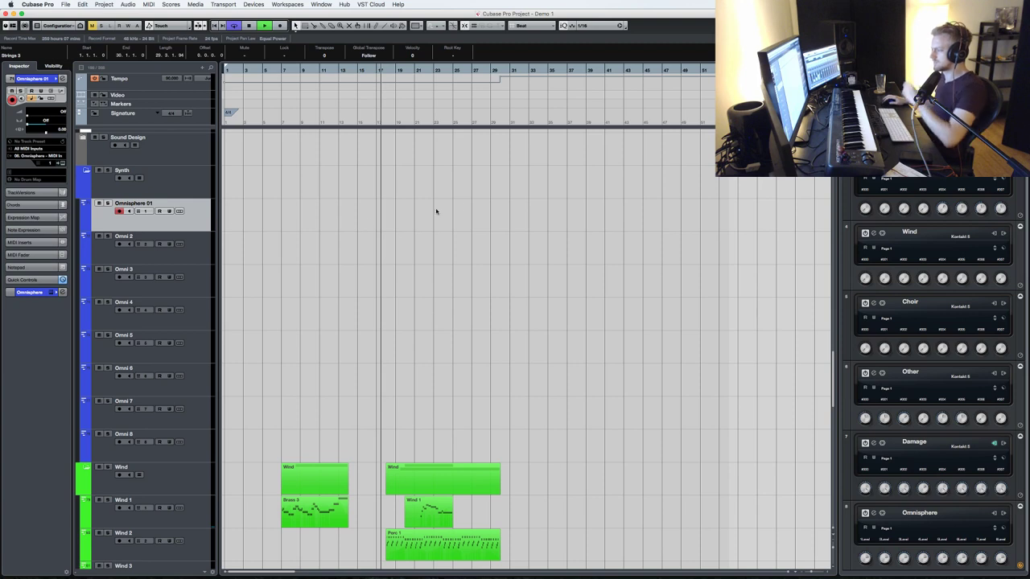
{"action": "left_click", "coordinate": [574, 276]}
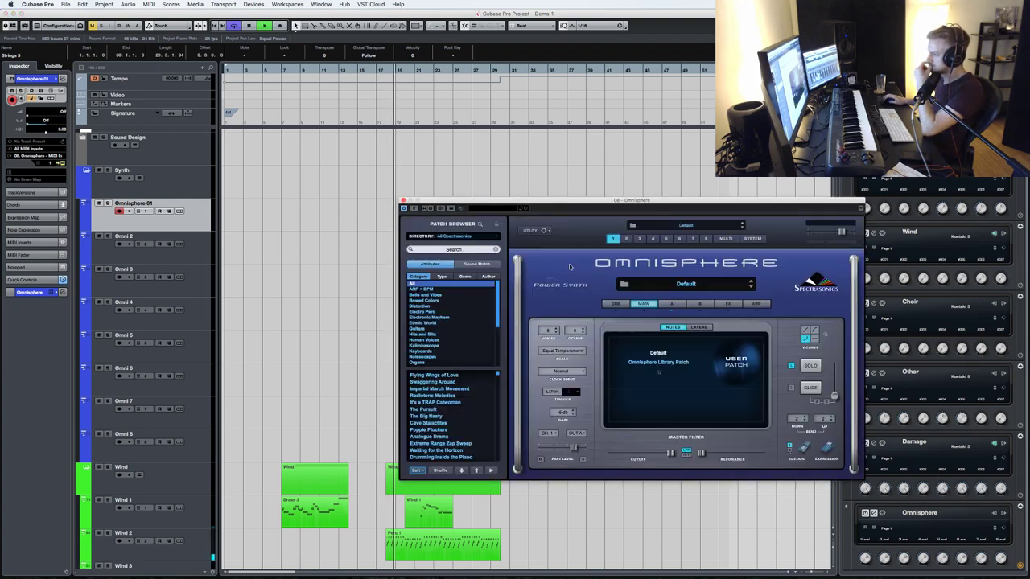
{"action": "left_click_drag", "start_coordinate": [530, 200], "coordinate": [406, 194]}
- Load the Chrysalis patch from the ARP + BPM category of The Unfinished Omnisphere Colossus library
{"action": "left_click", "coordinate": [337, 230]}
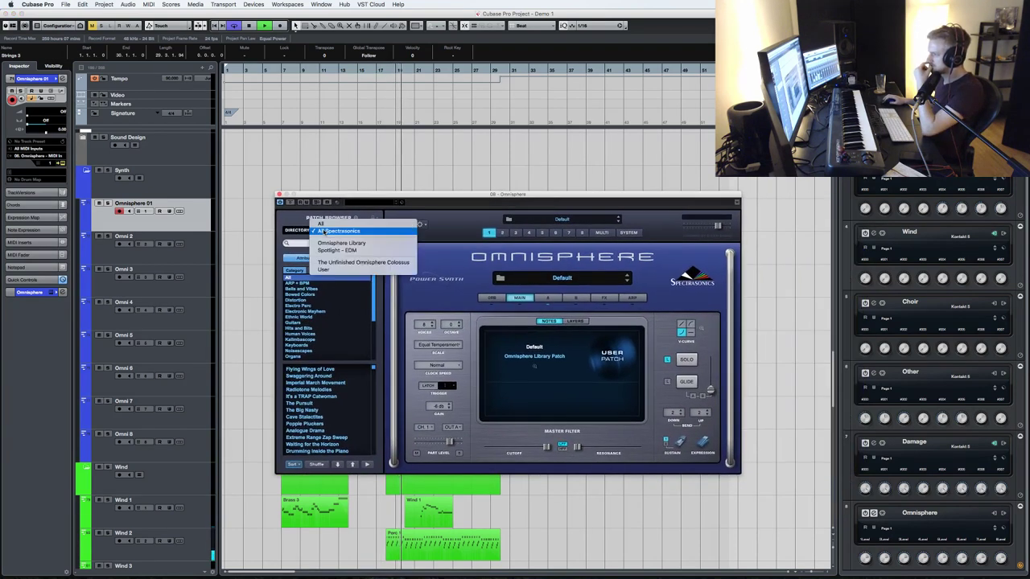
{"action": "left_click", "coordinate": [348, 263]}
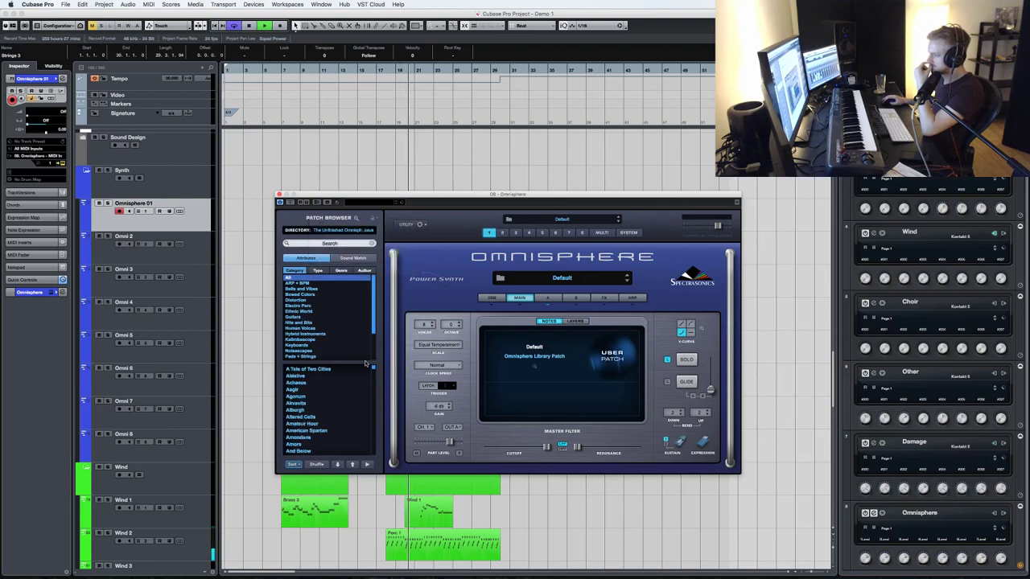
{"action": "left_click_drag", "start_coordinate": [374, 370], "coordinate": [374, 378]}
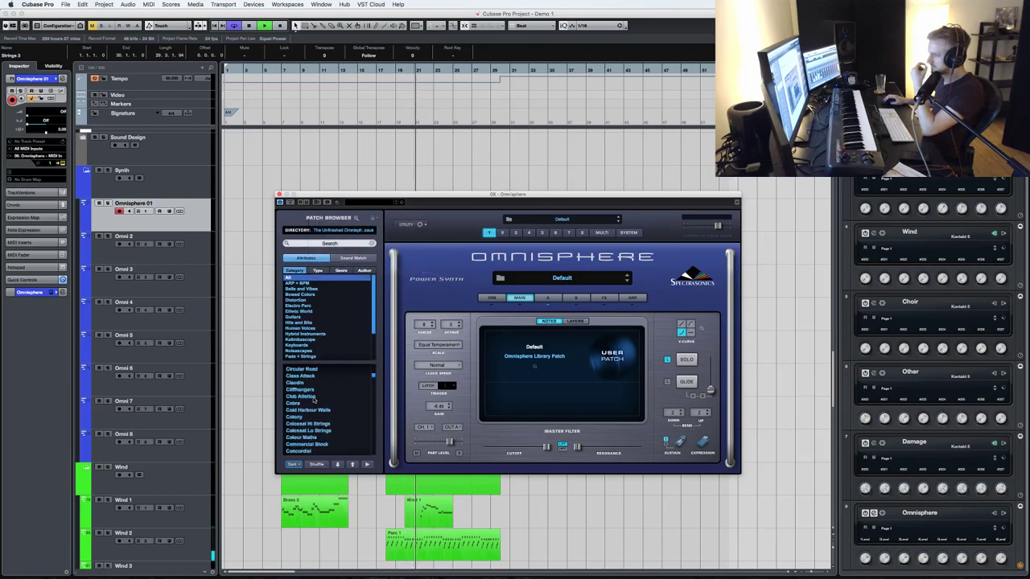
{"action": "left_click", "coordinate": [300, 283]}
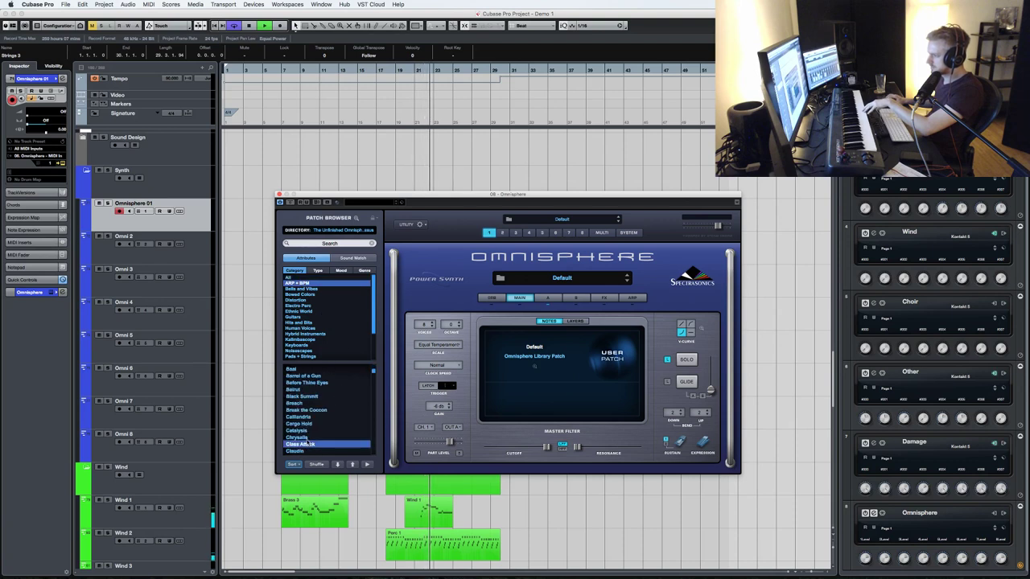
{"action": "left_click", "coordinate": [304, 438]}
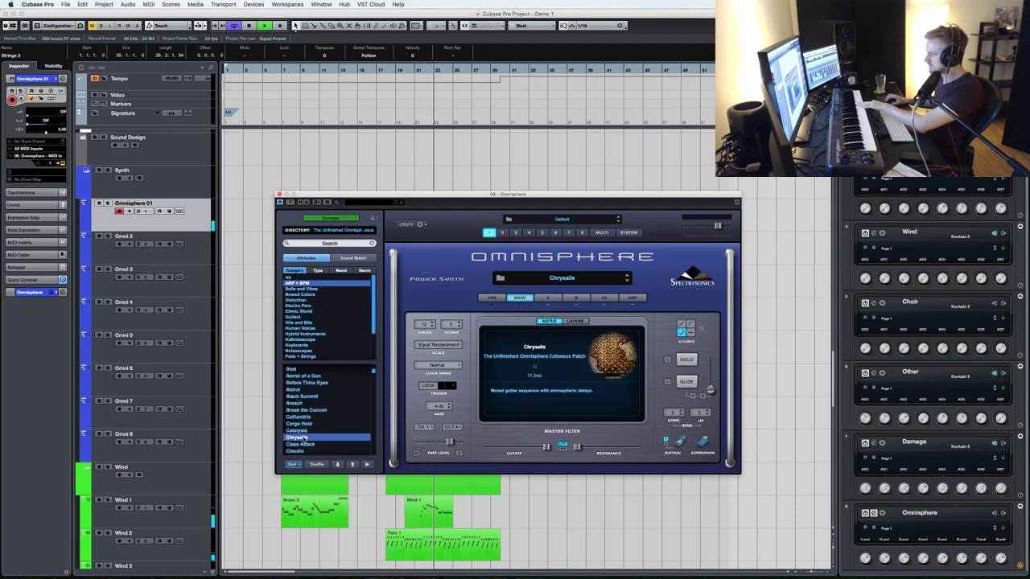
- Check the arpeggiator settings of the Chrysalis patch during playback and close the Omnisphere window
{"action": "key", "text": "space"}
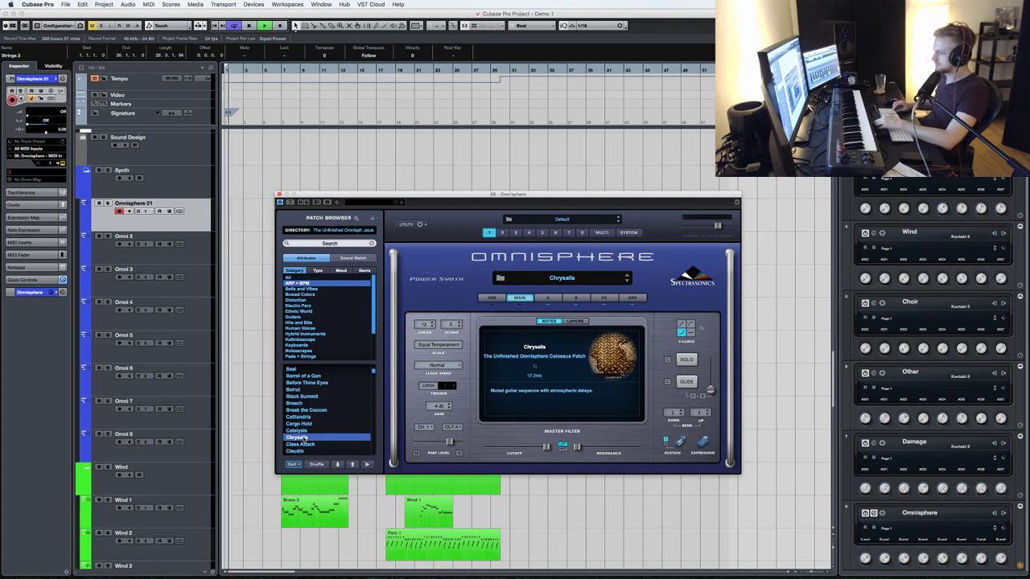
{"action": "left_click", "coordinate": [632, 297]}
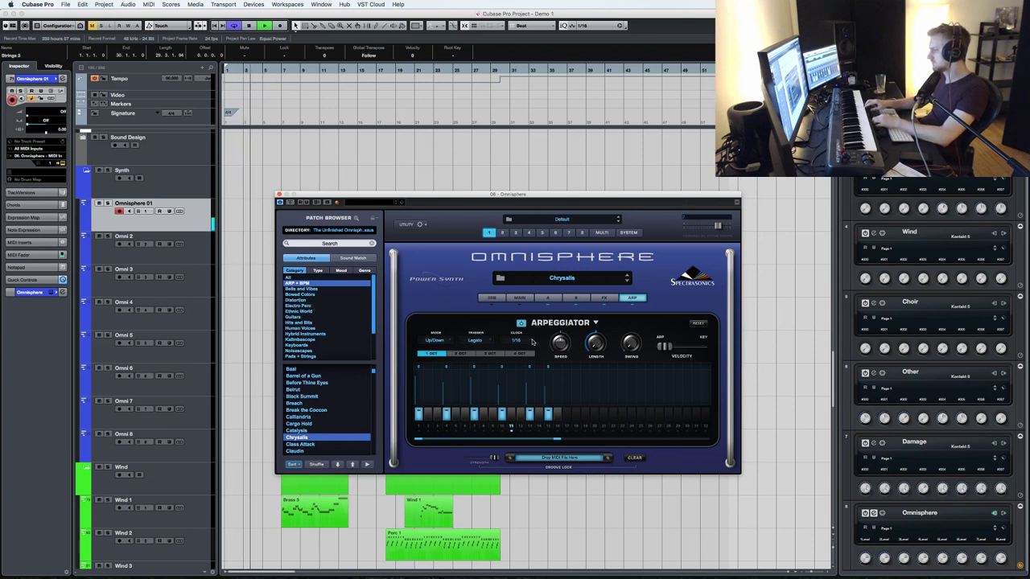
{"action": "key", "text": "space"}
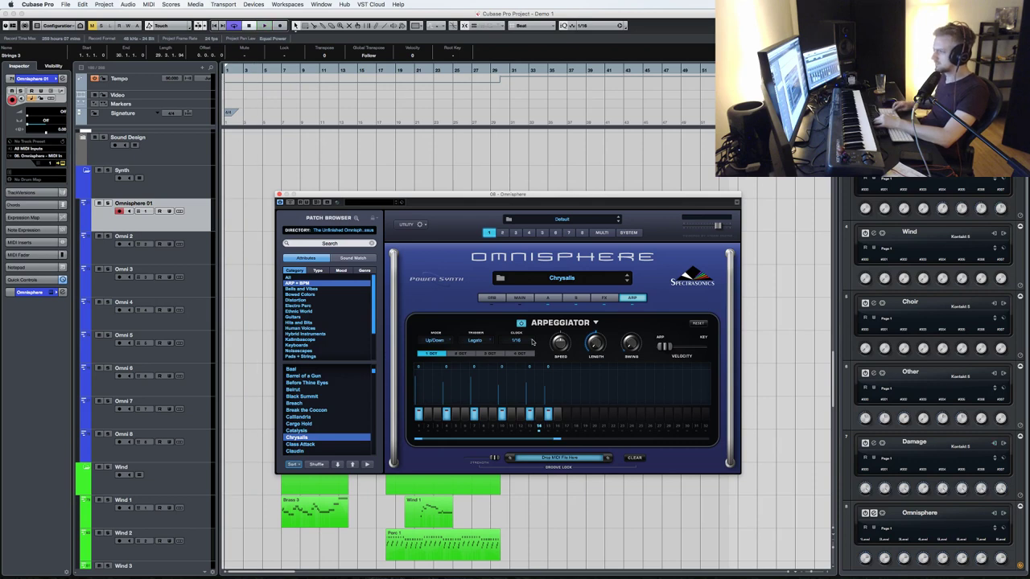
{"action": "key", "text": "space"}
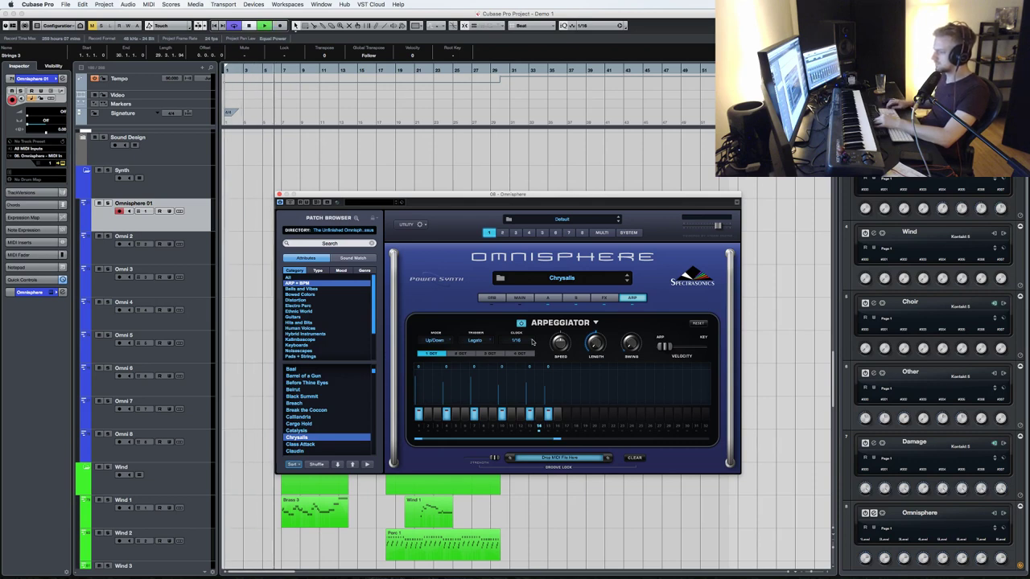
{"action": "left_click", "coordinate": [280, 194]}
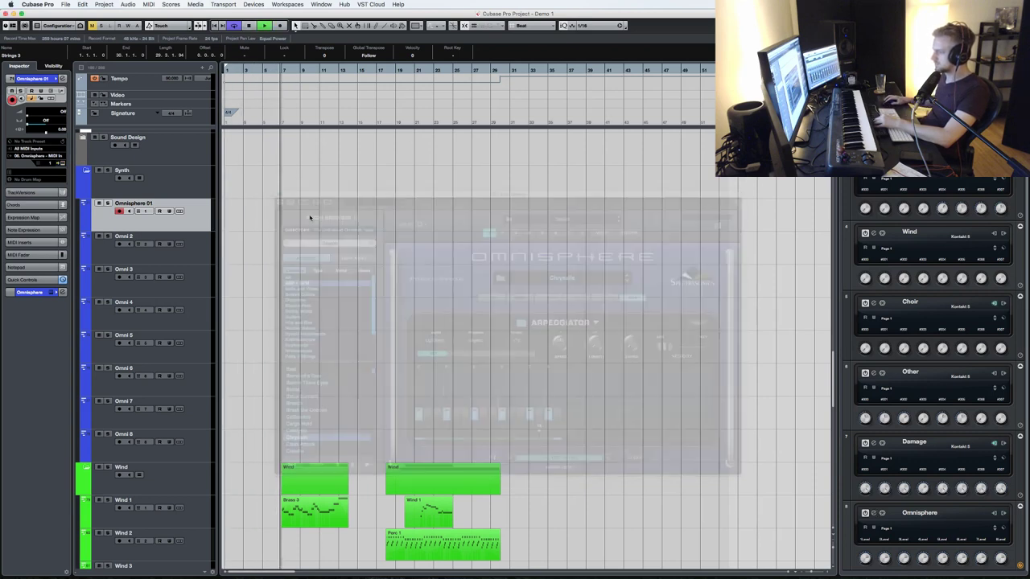
- Record a melody line on the Omnisphere 01 track from bar 14 onward over the arrangement
{"action": "scroll", "coordinate": [346, 214], "scroll_direction": "up", "scroll_amount": 10}
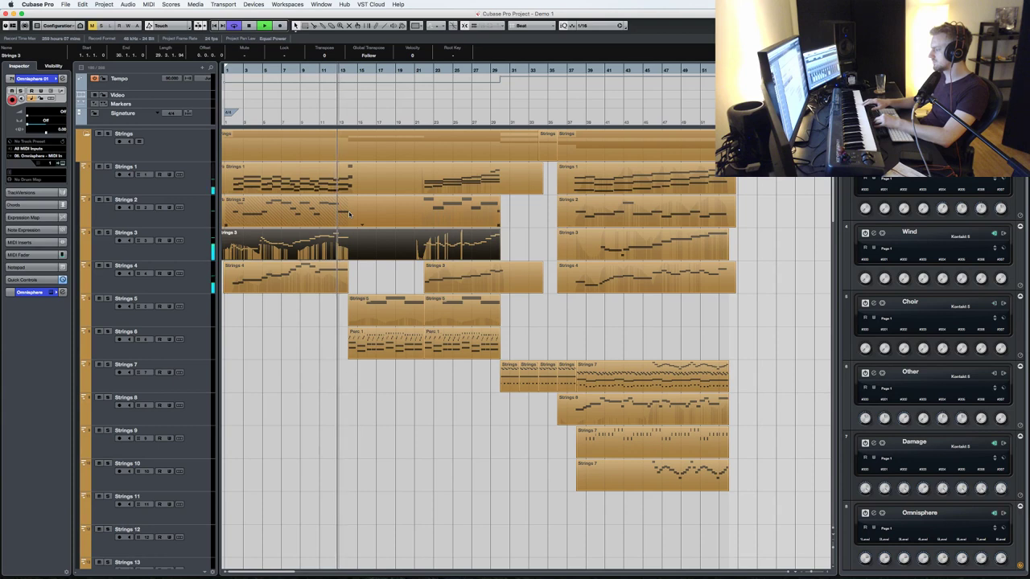
{"action": "key", "text": "KP_Multiply"}
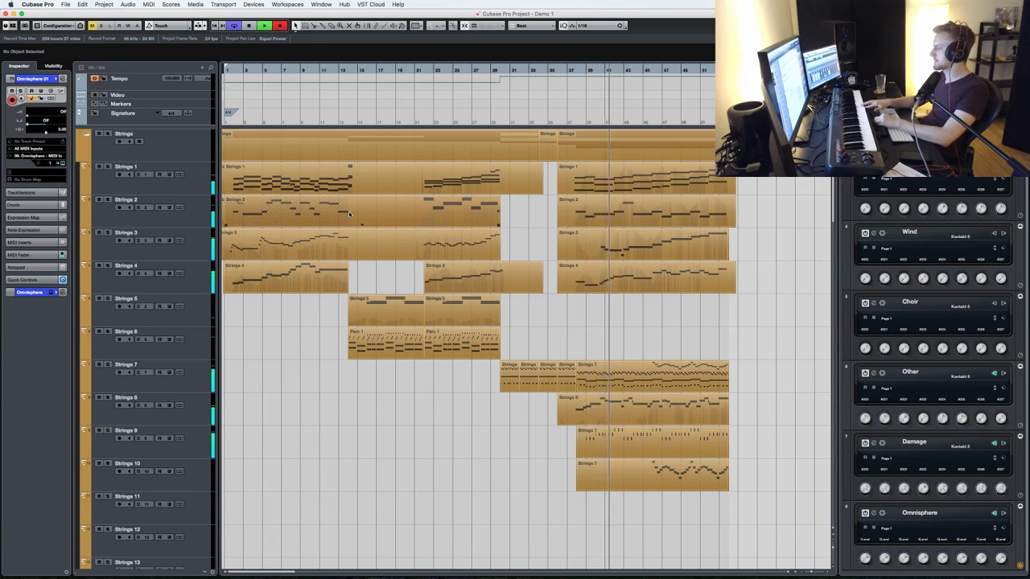
{"action": "left_click", "coordinate": [350, 213]}
- Split the recorded Omnisphere 01 part at bar 30 and delete everything after the split
{"action": "scroll", "coordinate": [469, 301], "scroll_direction": "down", "scroll_amount": 8}
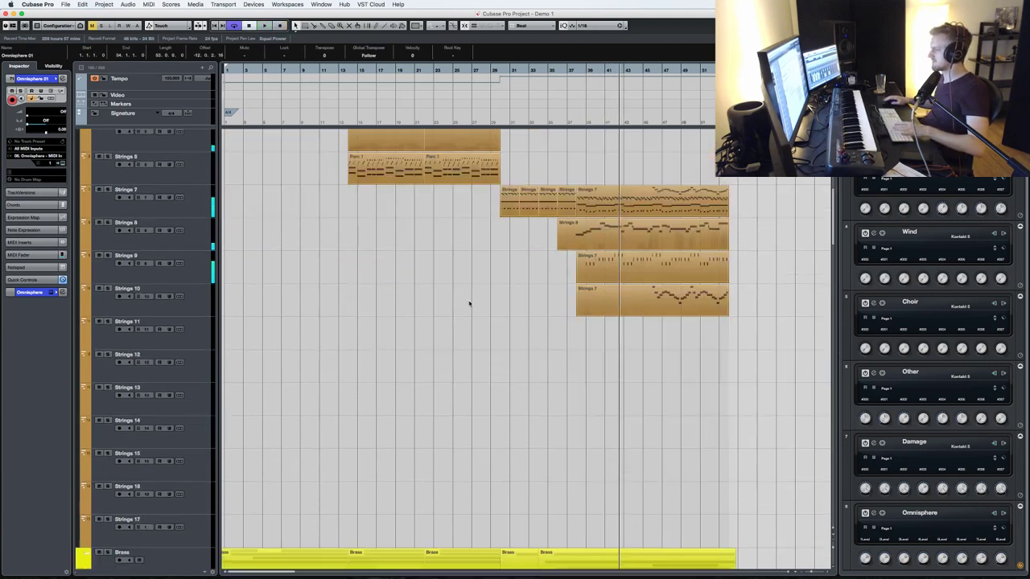
{"action": "scroll", "coordinate": [507, 322], "scroll_direction": "down", "scroll_amount": 10}
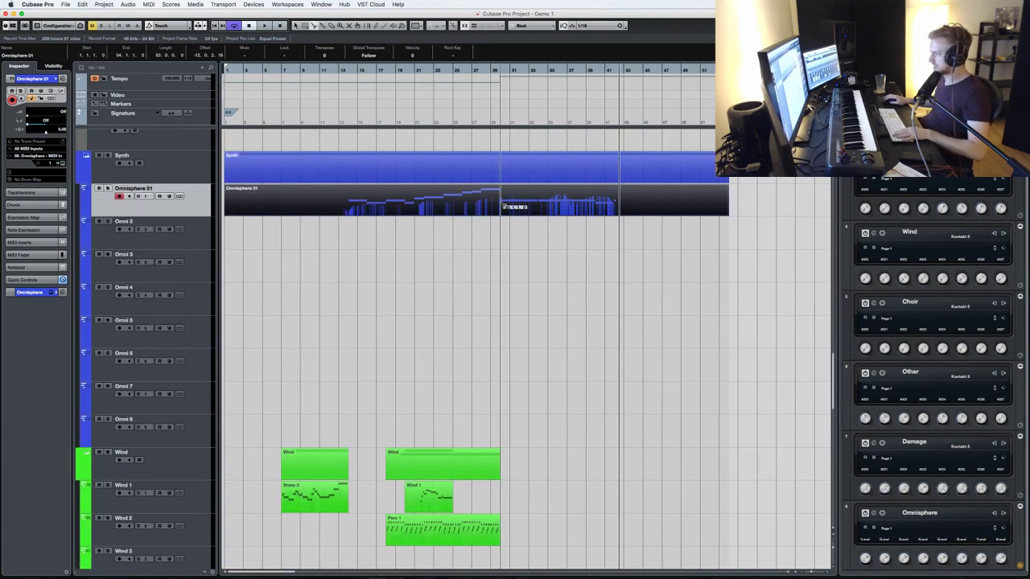
{"action": "left_click", "coordinate": [504, 206], "text": "alt"}
{"action": "key", "text": "Delete"}
- Quantize all notes of the Omnisphere 01 part to 1/4 and return to the arrangement
{"action": "double_click", "coordinate": [481, 206]}
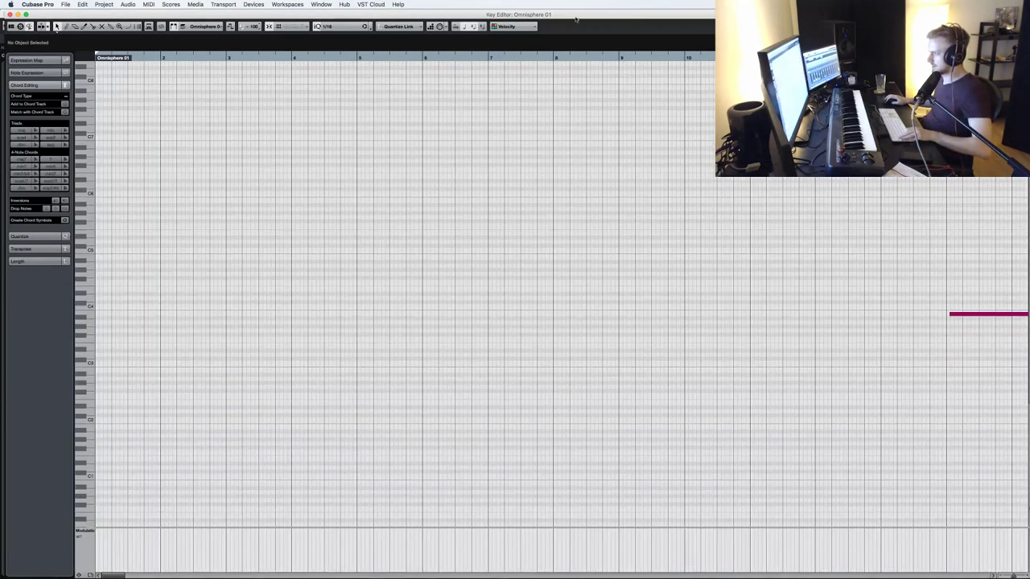
{"action": "left_click", "coordinate": [337, 26]}
{"action": "left_click", "coordinate": [342, 19]}
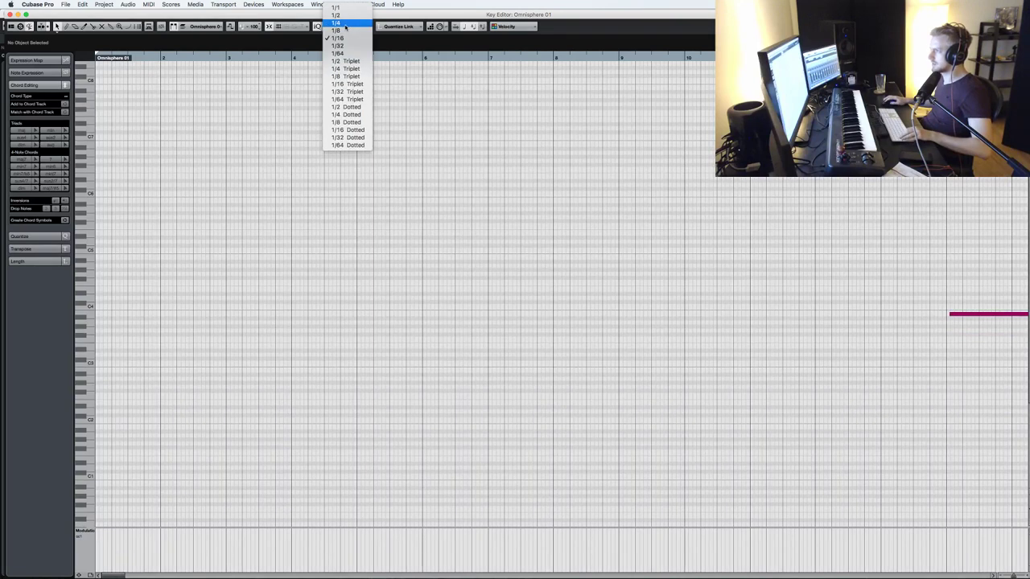
{"action": "key", "text": "ctrl+a"}
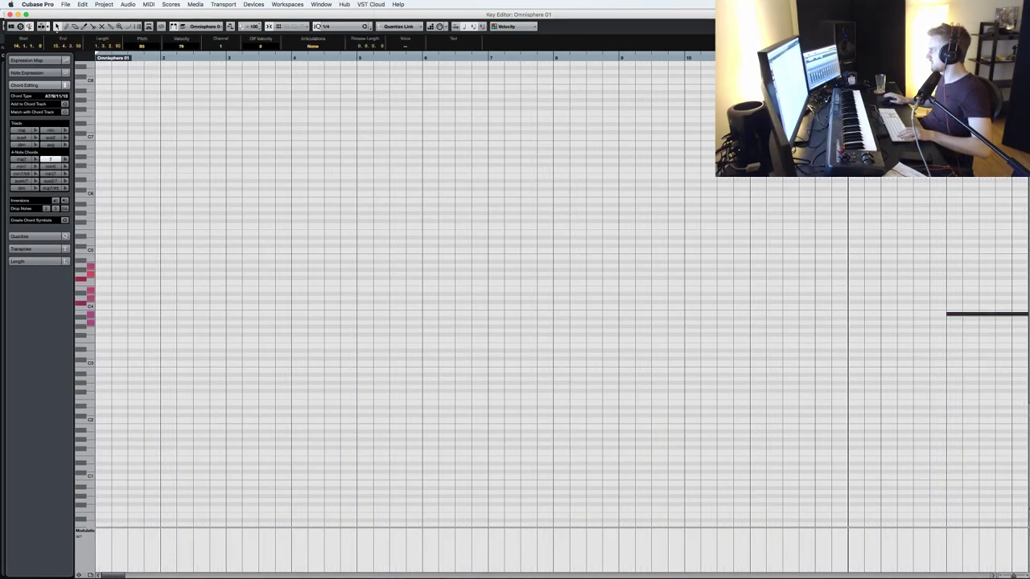
{"action": "key", "text": "Return"}
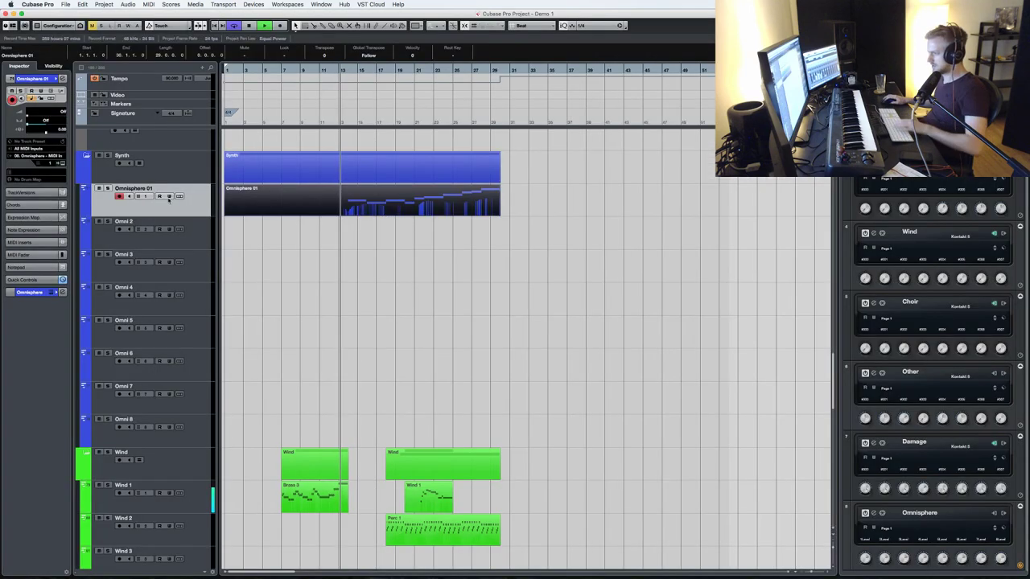
{"action": "scroll", "coordinate": [255, 260], "scroll_direction": "up", "scroll_amount": 1}
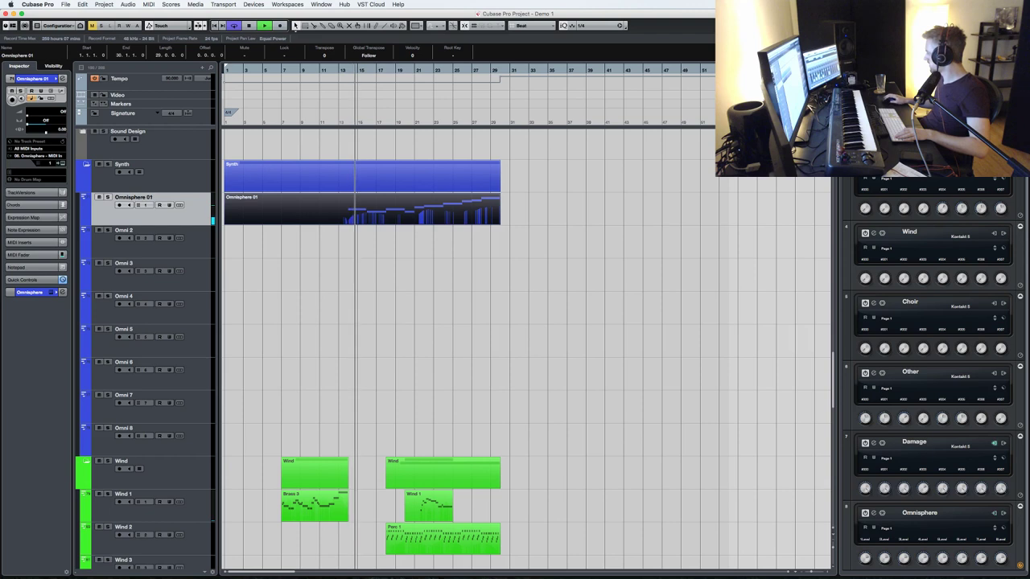
- Show the CC 11 (Expression) curve of the whole Omnisphere 01 part in the Key Editor
{"action": "double_click", "coordinate": [392, 224]}
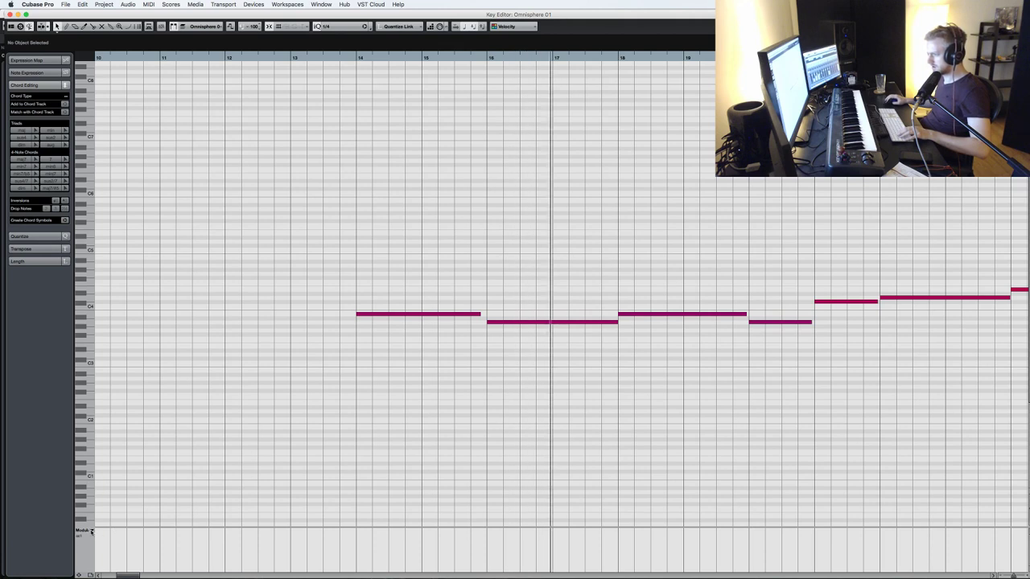
{"action": "left_click", "coordinate": [92, 532]}
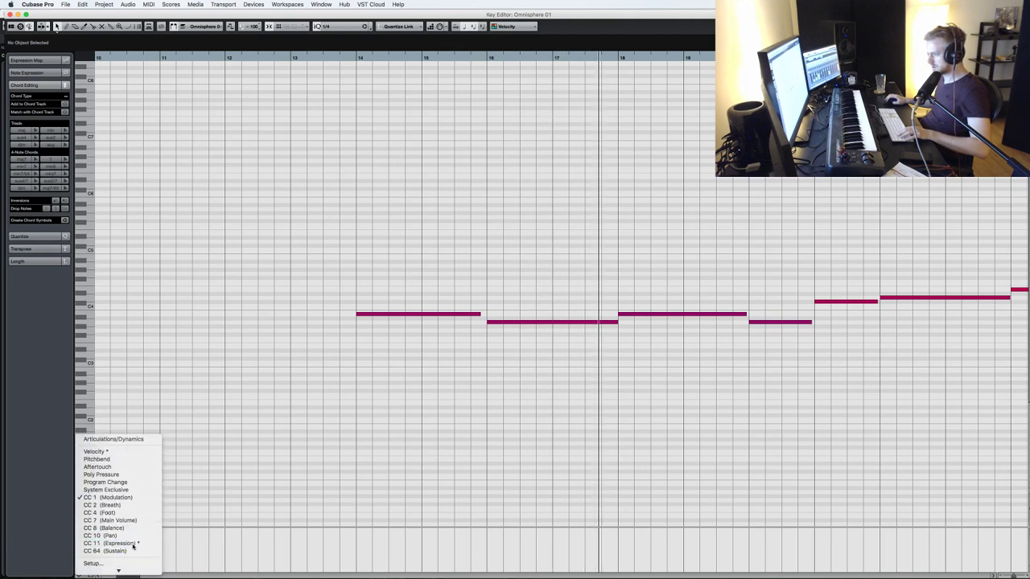
{"action": "left_click", "coordinate": [133, 545]}
{"action": "key", "text": "g"}
{"action": "key", "text": "g"}
{"action": "key", "text": "g"}
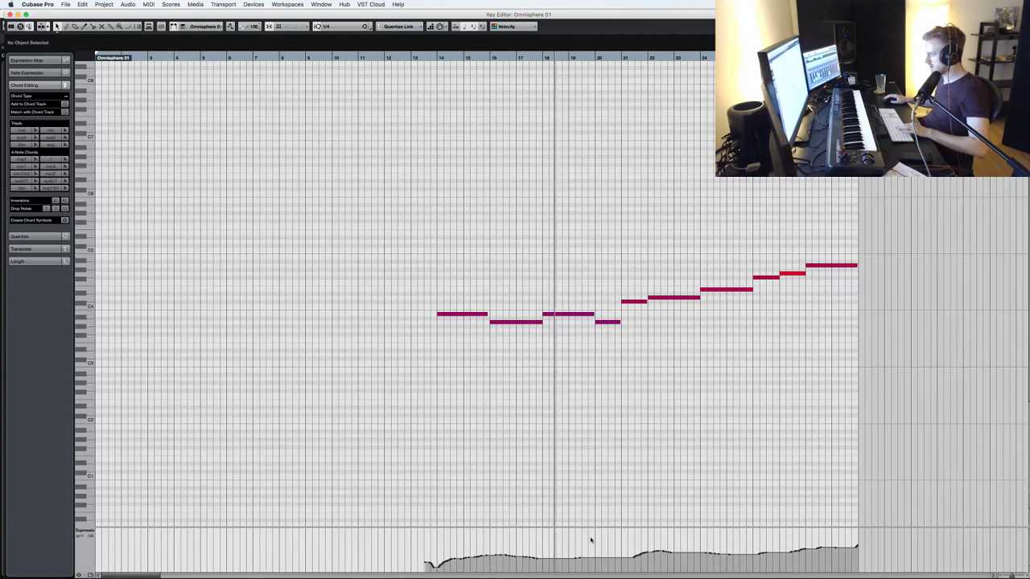
- Select all notes of the Omnisphere 01 melody, show their velocities and return to the arrangement
{"action": "left_click_drag", "start_coordinate": [437, 349], "coordinate": [795, 213]}
{"action": "left_click", "coordinate": [92, 533]}
{"action": "left_click", "coordinate": [105, 529]}
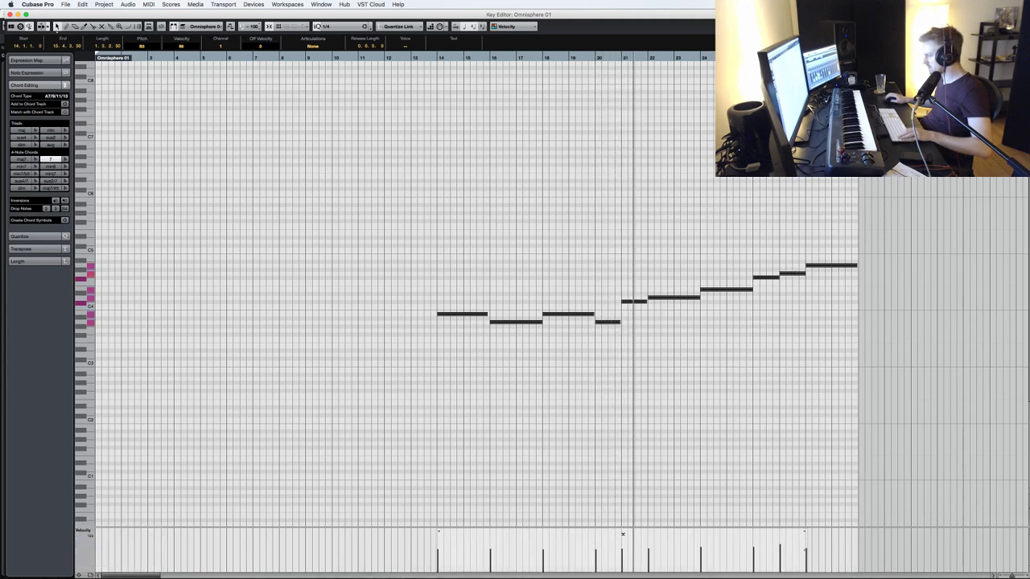
{"action": "key", "text": "Return"}
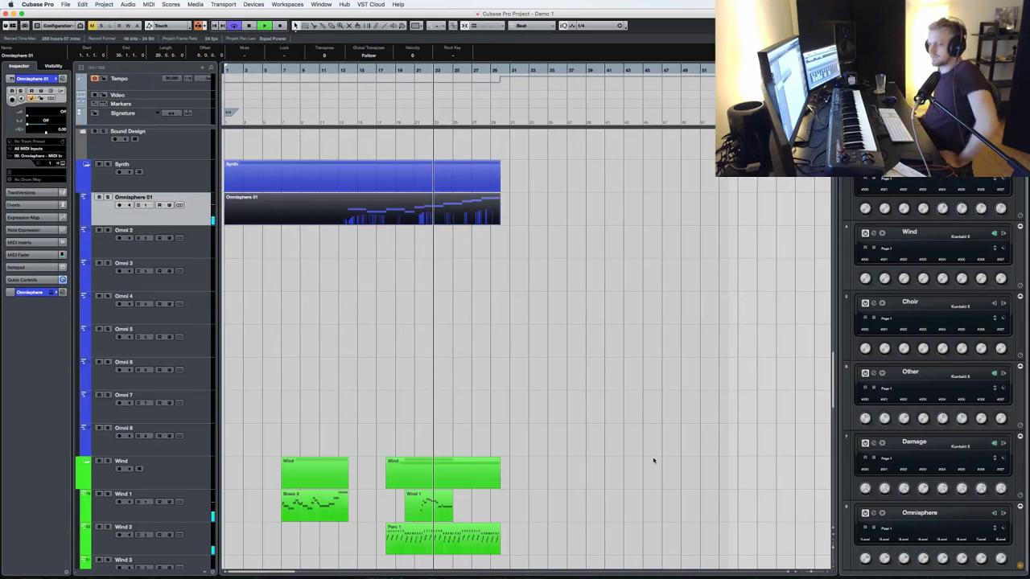
- Cut the Brass group by about 4.5 dB near 1285 Hz in its FabFilter Pro-Q 2 equalizer
{"action": "scroll", "coordinate": [547, 354], "scroll_direction": "down", "scroll_amount": 10}
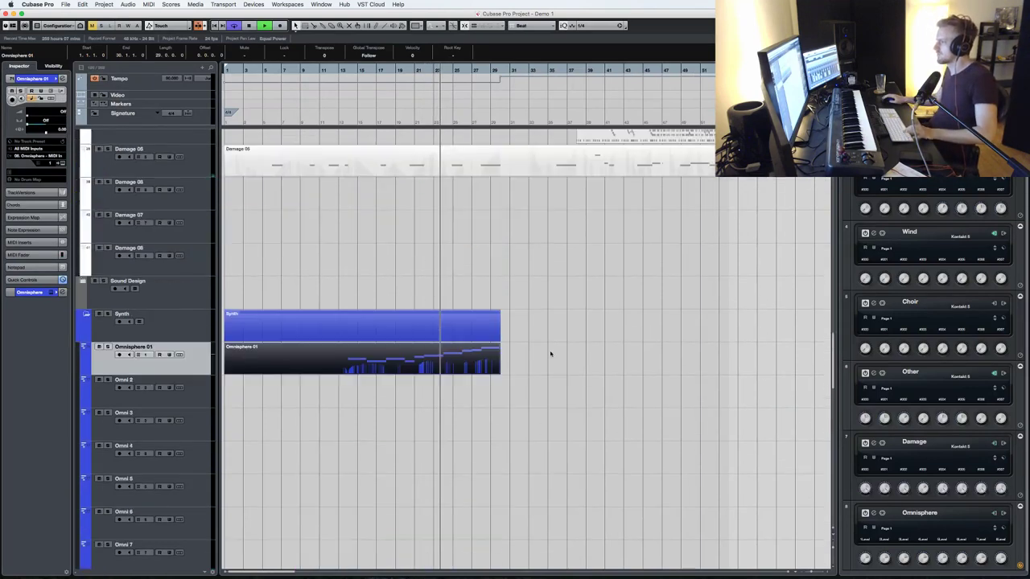
{"action": "scroll", "coordinate": [523, 362], "scroll_direction": "up", "scroll_amount": 5}
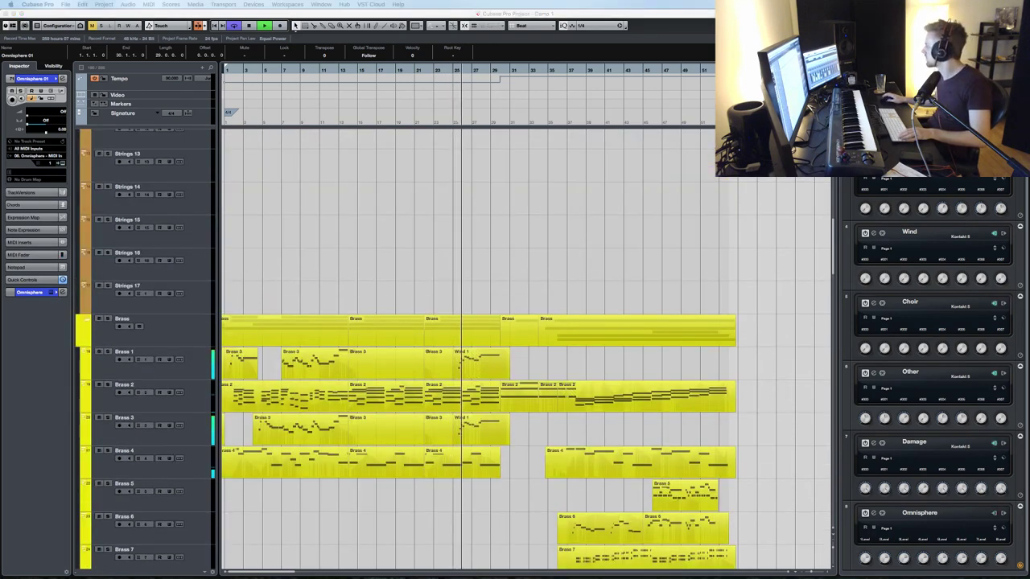
{"action": "left_click_drag", "start_coordinate": [588, 425], "coordinate": [568, 441]}
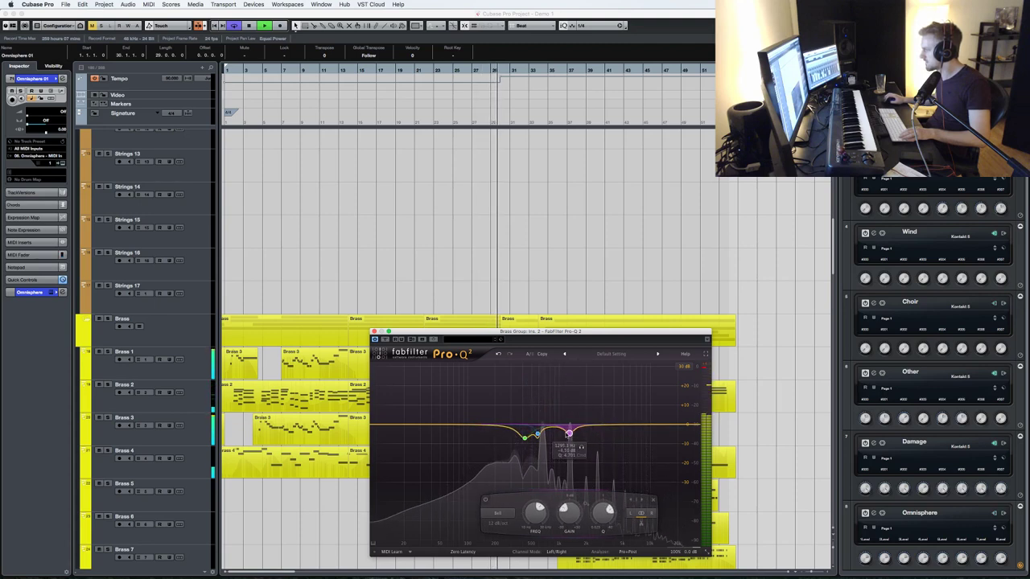
{"action": "left_click", "coordinate": [537, 435]}
{"action": "left_click", "coordinate": [374, 332]}
{"action": "left_click", "coordinate": [452, 271]}
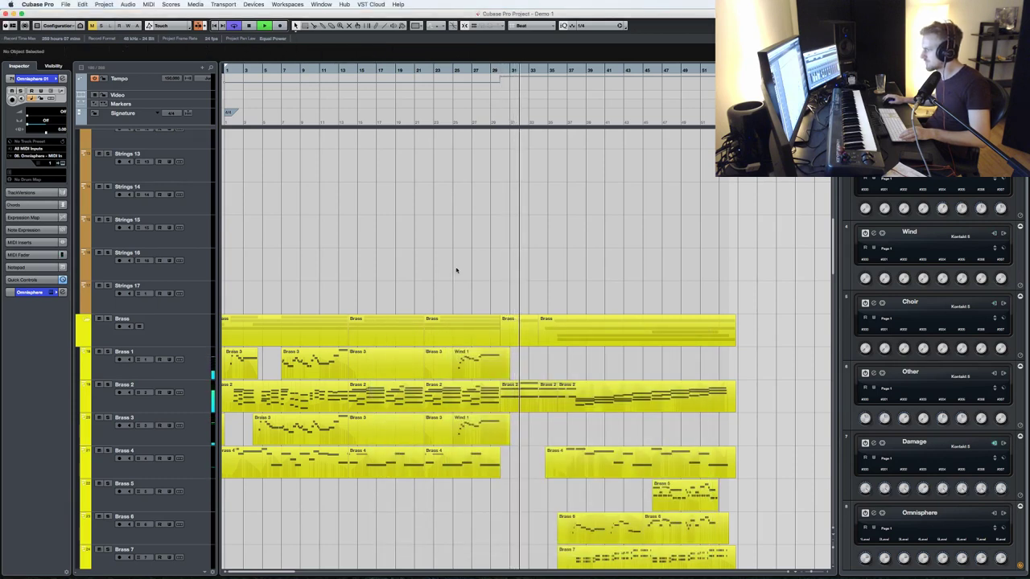
- Select the empty Brass 8 track, open its Kontakt instrument and look through the loaded brass patches
{"action": "scroll", "coordinate": [505, 284], "scroll_direction": "down", "scroll_amount": 5}
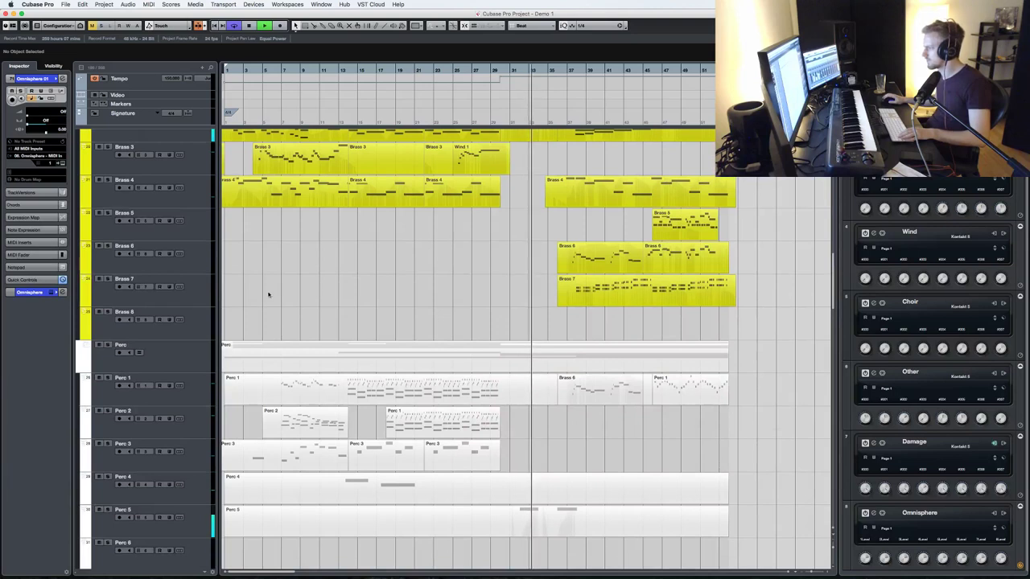
{"action": "left_click", "coordinate": [186, 325]}
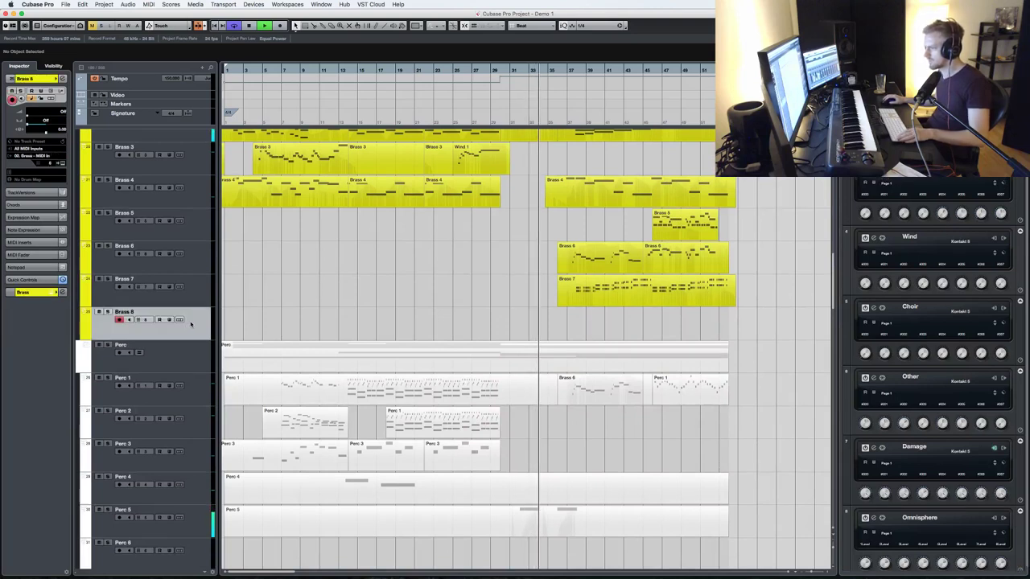
{"action": "left_click", "coordinate": [180, 320]}
{"action": "scroll", "coordinate": [620, 372], "scroll_direction": "down", "scroll_amount": 5}
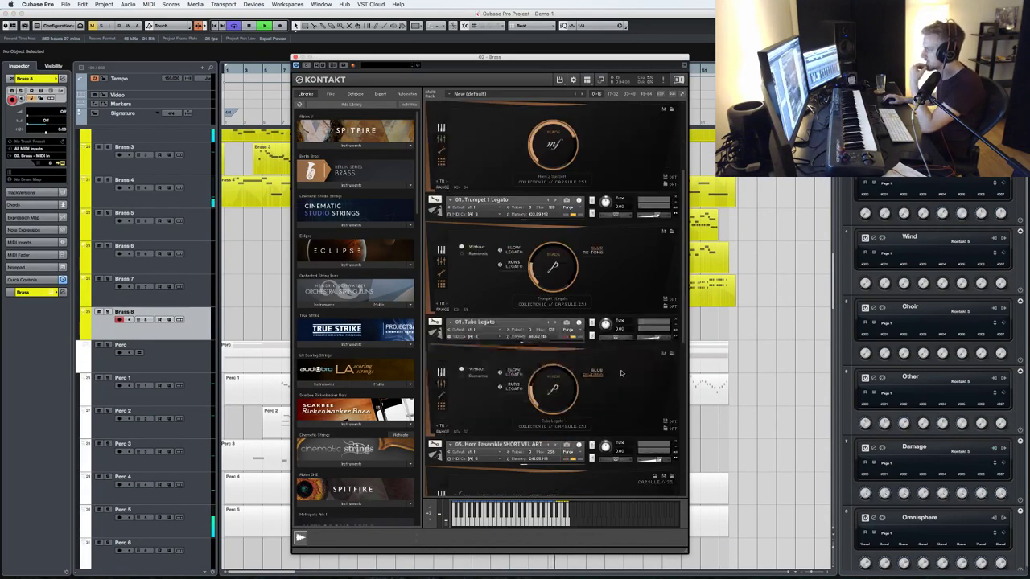
{"action": "scroll", "coordinate": [635, 383], "scroll_direction": "down", "scroll_amount": 3}
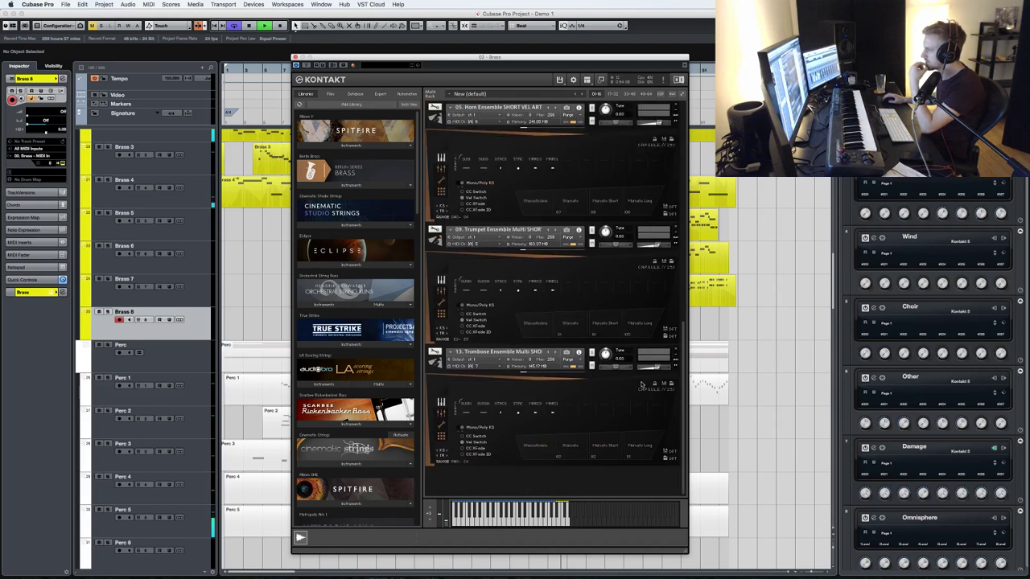
- Load the 03. Bass Trombone Sus Acc patch from the Berlin Brass single articulations into the Brass Kontakt rack
{"action": "left_click", "coordinate": [348, 187]}
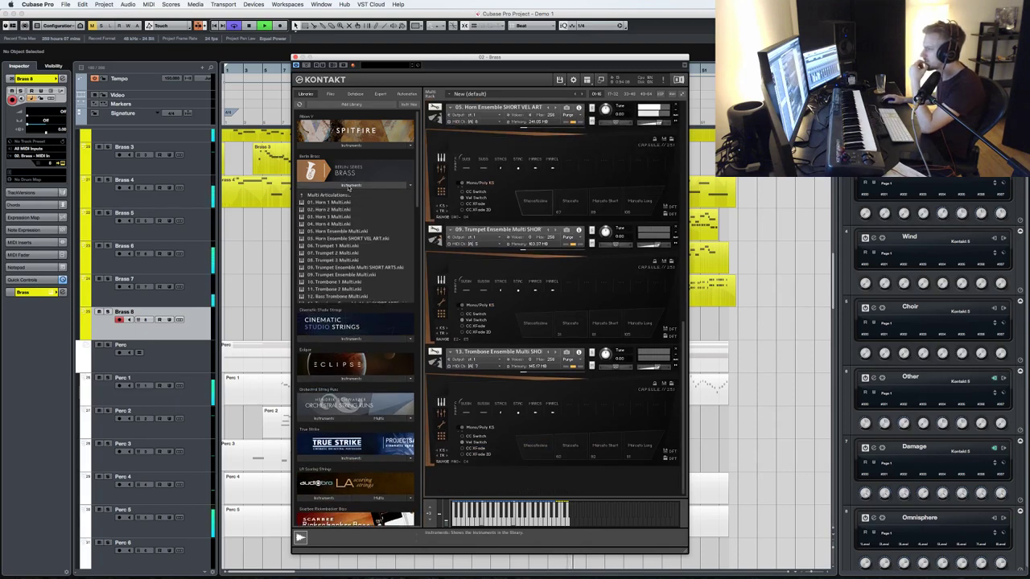
{"action": "left_click", "coordinate": [349, 196]}
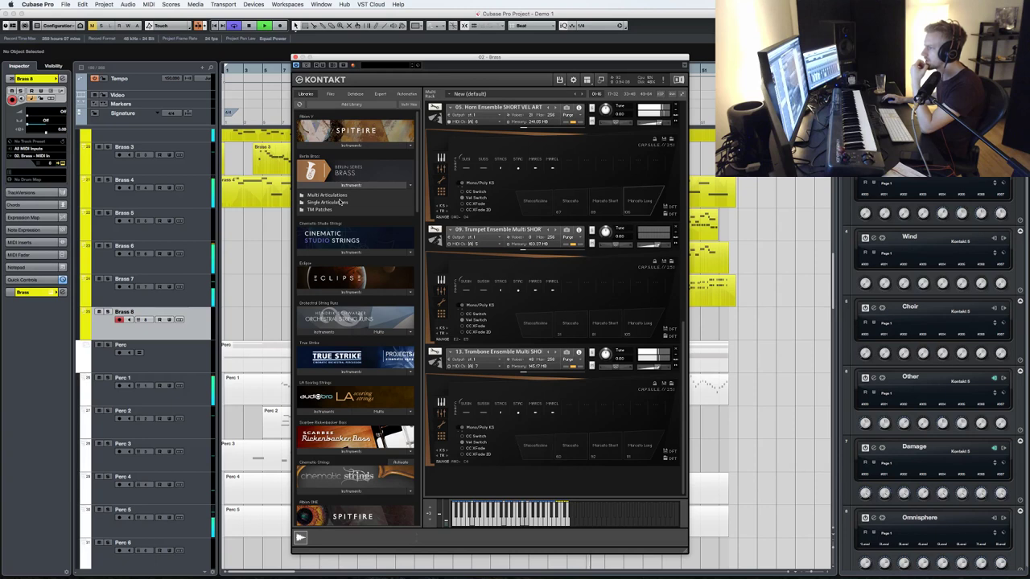
{"action": "left_click", "coordinate": [341, 202]}
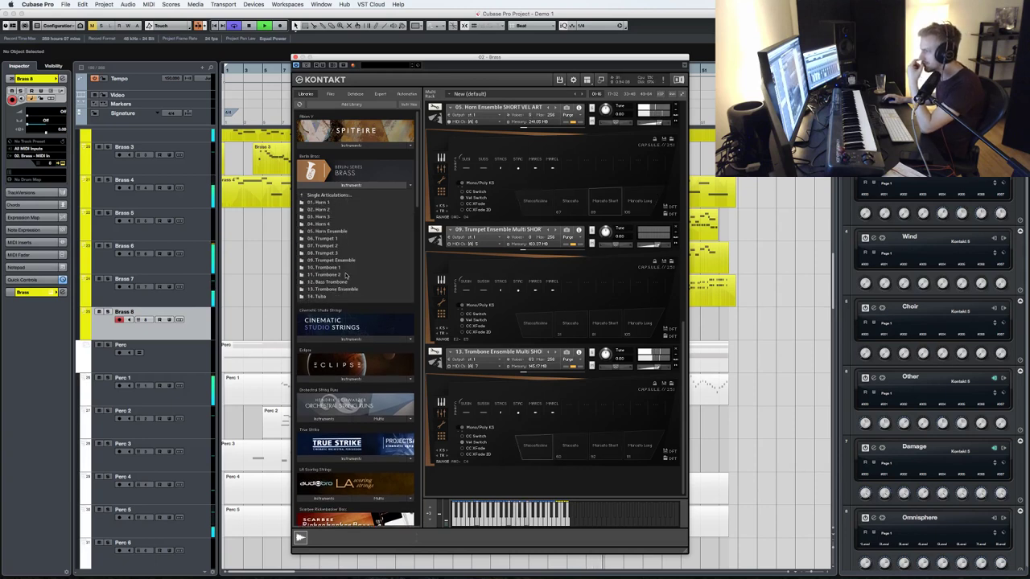
{"action": "left_click", "coordinate": [342, 283]}
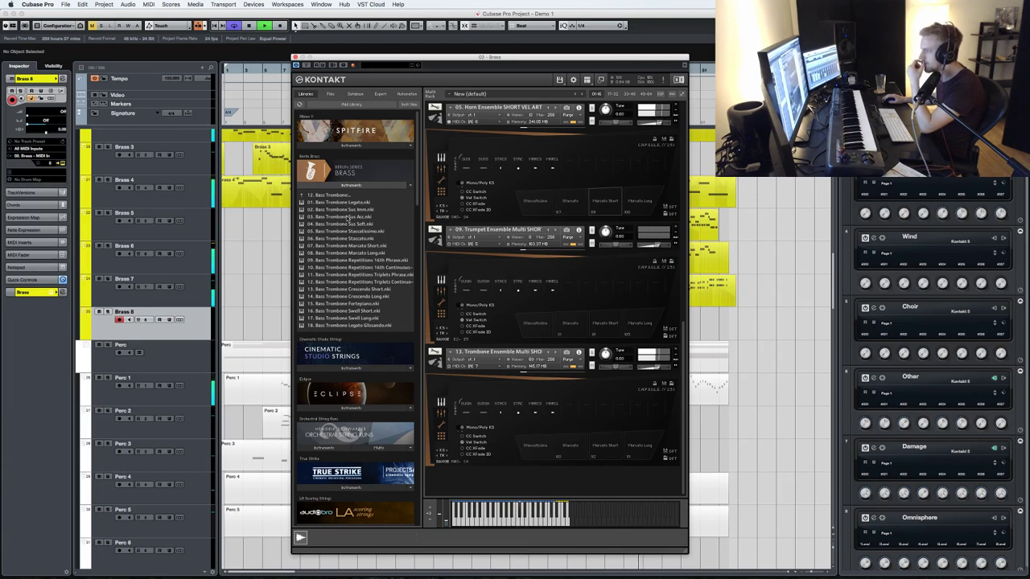
{"action": "double_click", "coordinate": [347, 218]}
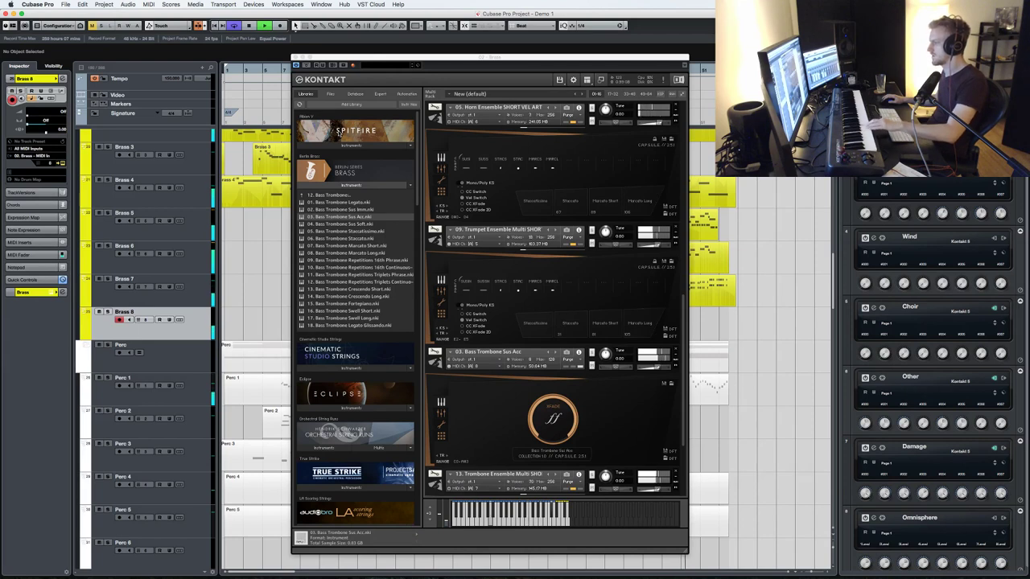
- Replace the new bass trombone patch with 04. Bass Trombone Sus Soft and start playback
{"action": "scroll", "coordinate": [620, 330], "scroll_direction": "down", "scroll_amount": 2}
{"action": "scroll", "coordinate": [620, 330], "scroll_direction": "down", "scroll_amount": 1}
{"action": "scroll", "coordinate": [620, 330], "scroll_direction": "down", "scroll_amount": 1}
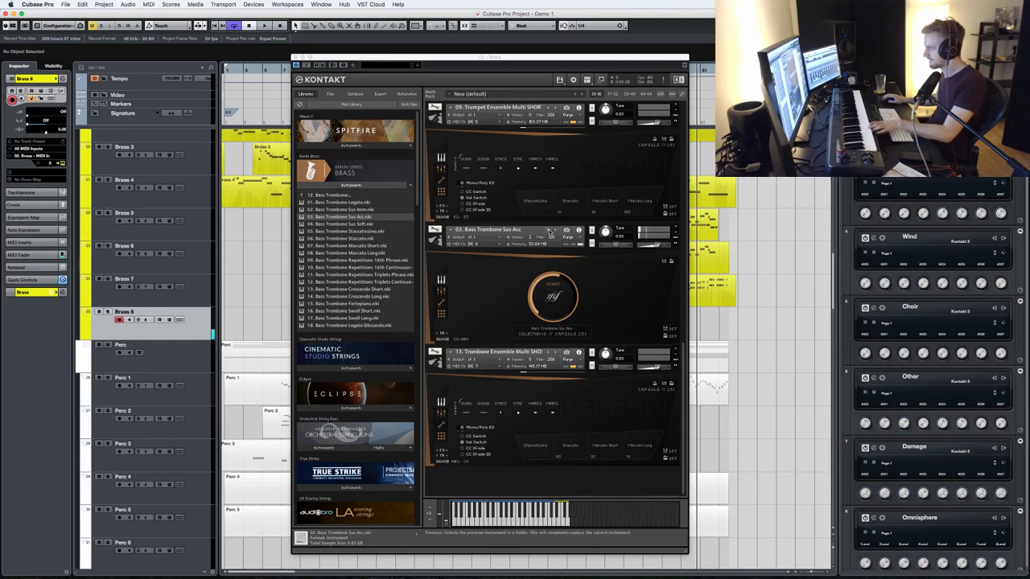
{"action": "left_click", "coordinate": [555, 231]}
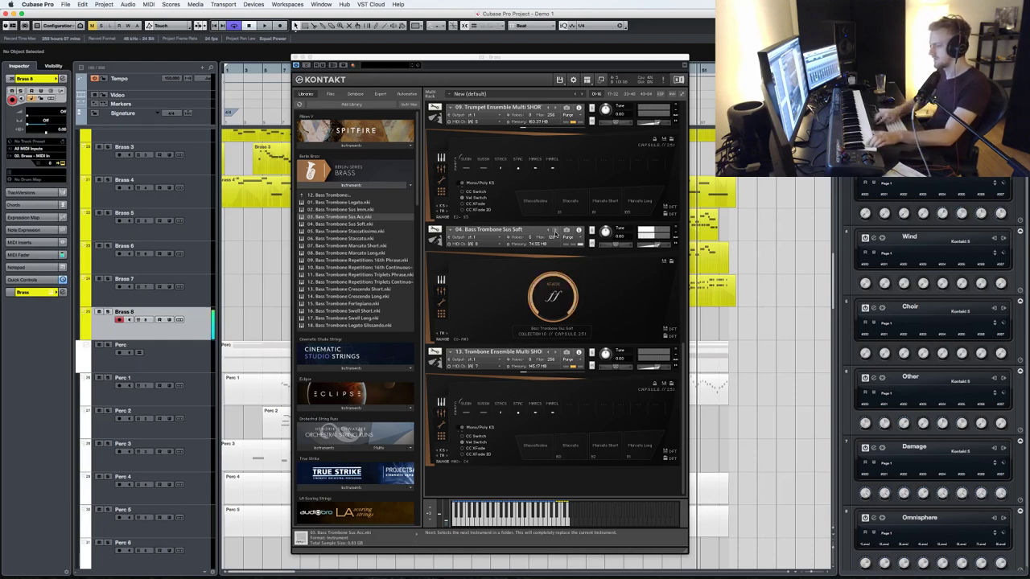
{"action": "key", "text": "space"}
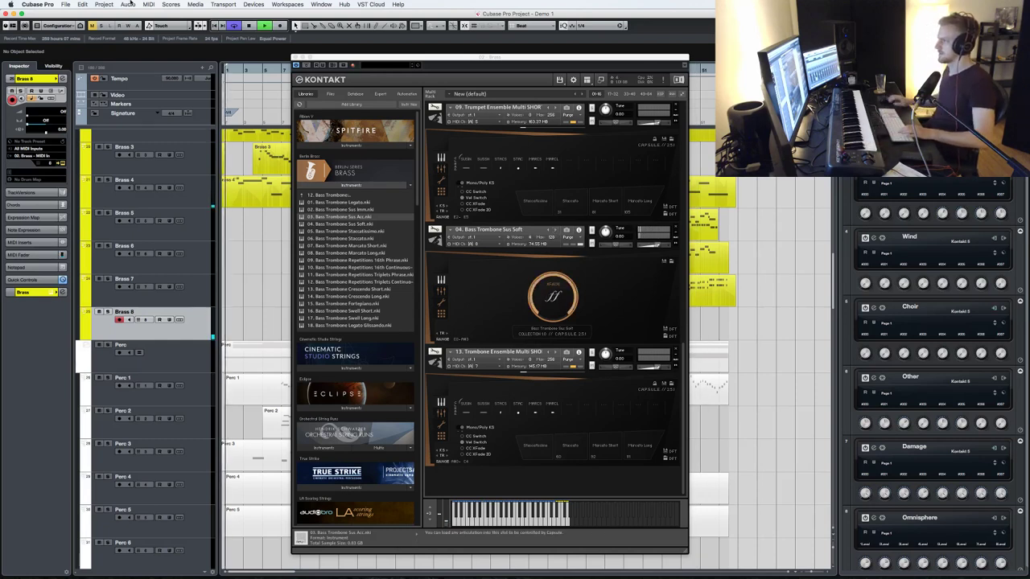
- Close the Brass Kontakt window and set the left locator to bar 30
{"action": "left_click", "coordinate": [345, 57]}
{"action": "left_click", "coordinate": [295, 59]}
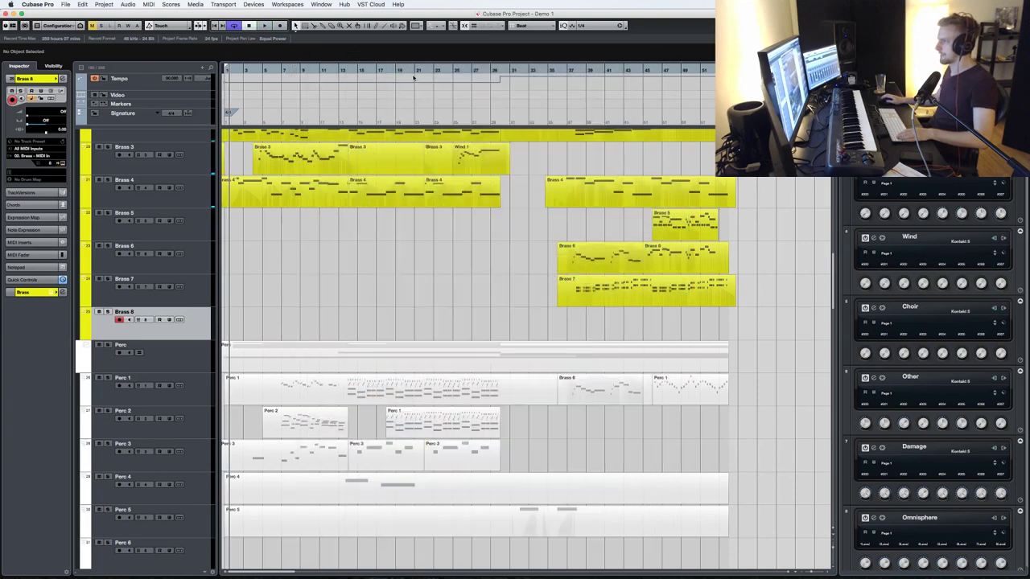
{"action": "left_click", "coordinate": [500, 70], "text": "super"}
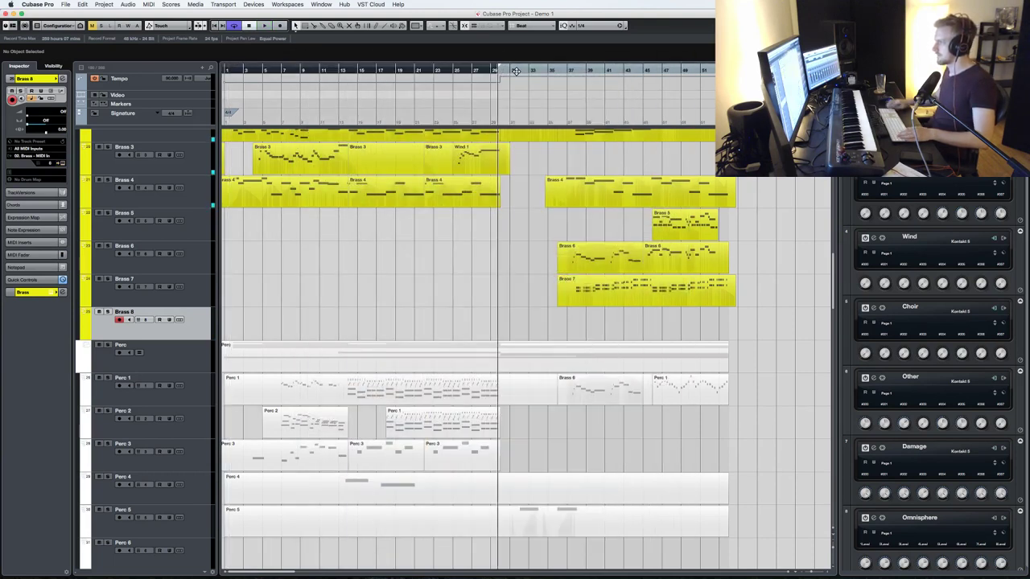
{"action": "key", "text": "h"}
{"action": "key", "text": "h"}
{"action": "key", "text": "h"}
{"action": "key", "text": "h"}
{"action": "key", "text": "h"}
{"action": "key", "text": "h"}
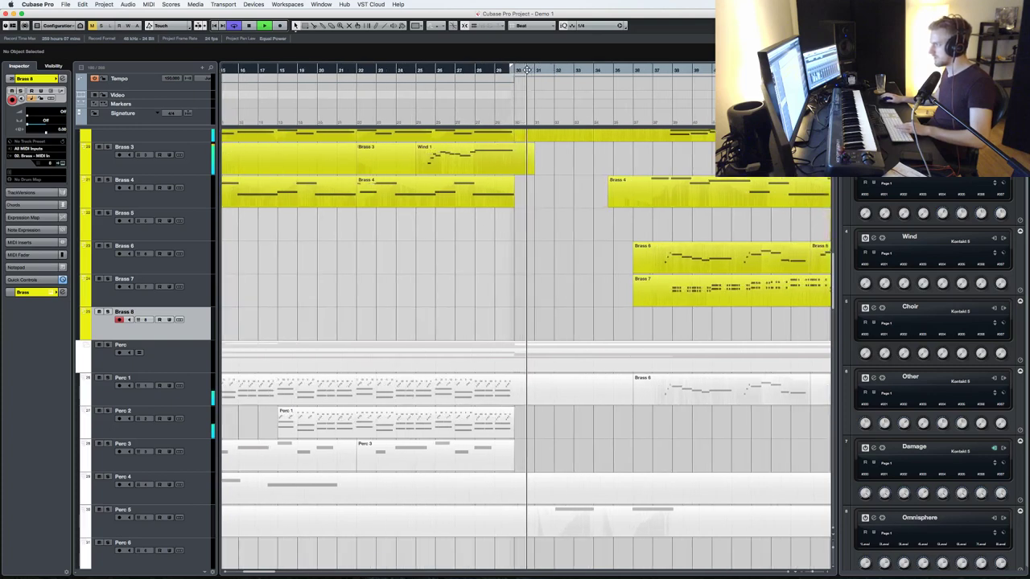
- Record the bass trombone part on the Brass 8 track from bar 29 to about bar 54
{"action": "key", "text": "space"}
{"action": "key", "text": "KP_1"}
{"action": "key", "text": "KP_Multiply"}
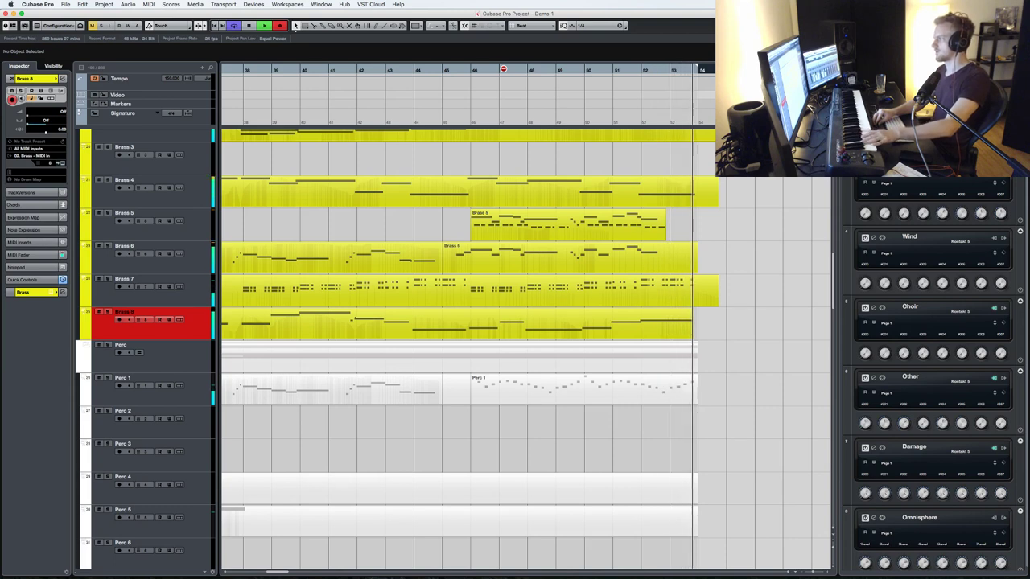
{"action": "key", "text": "space"}
{"action": "key", "text": "space"}
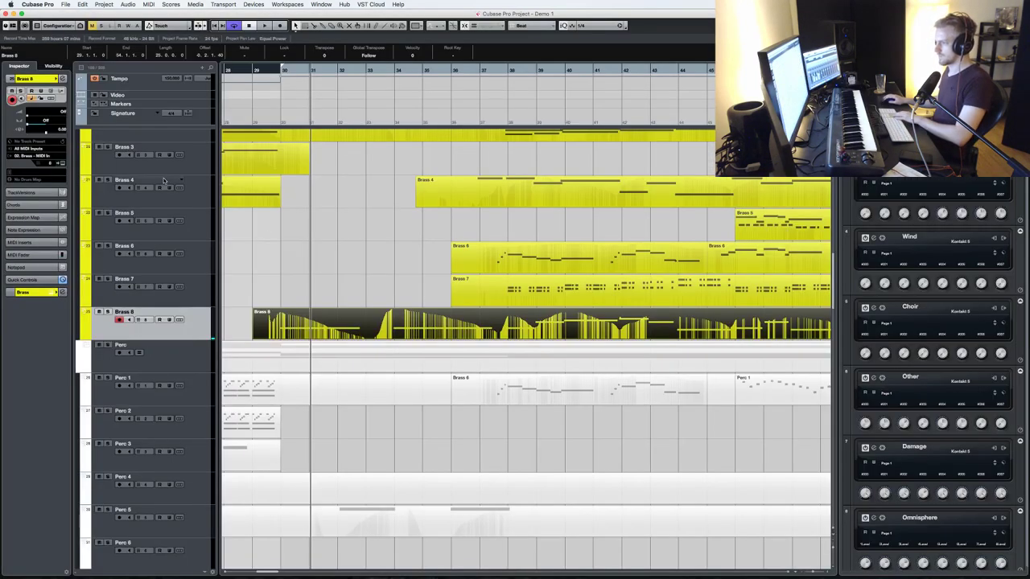
- Record a sustained brass line on the Brass 4 track from bar 29 up to about bar 37
{"action": "left_click", "coordinate": [177, 236]}
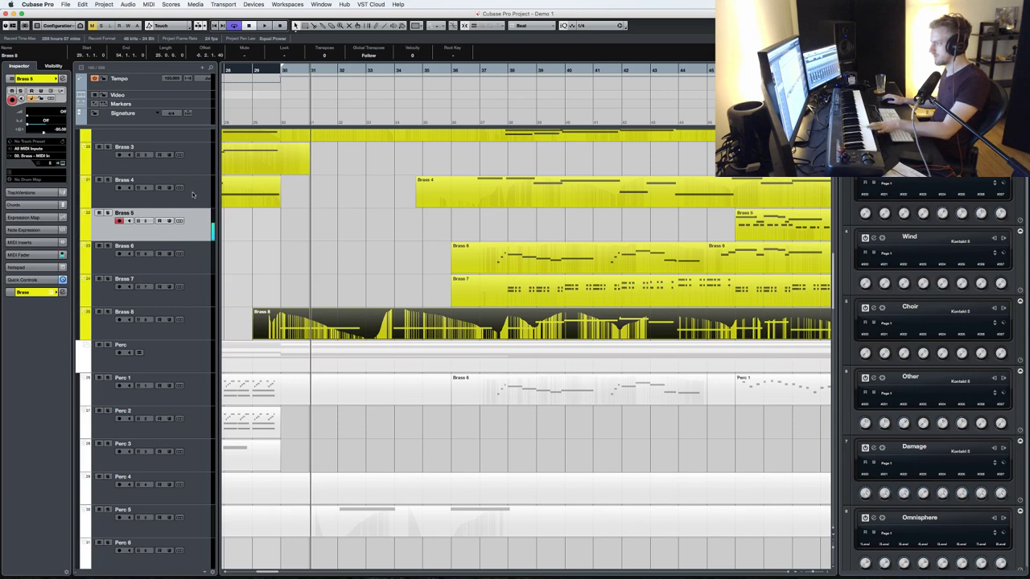
{"action": "scroll", "coordinate": [192, 194], "scroll_direction": "up", "scroll_amount": 3}
{"action": "left_click", "coordinate": [206, 276]}
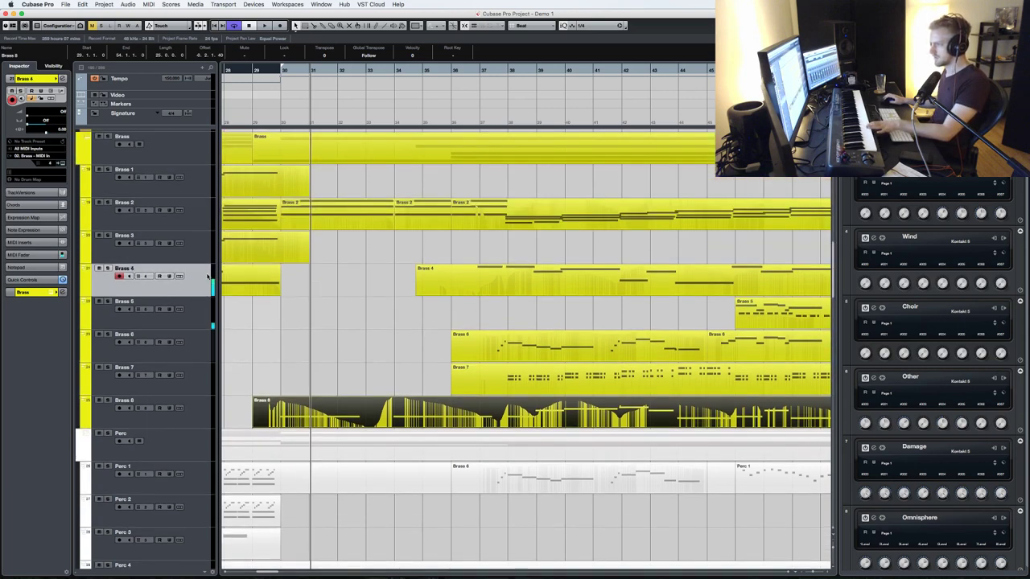
{"action": "key", "text": "space"}
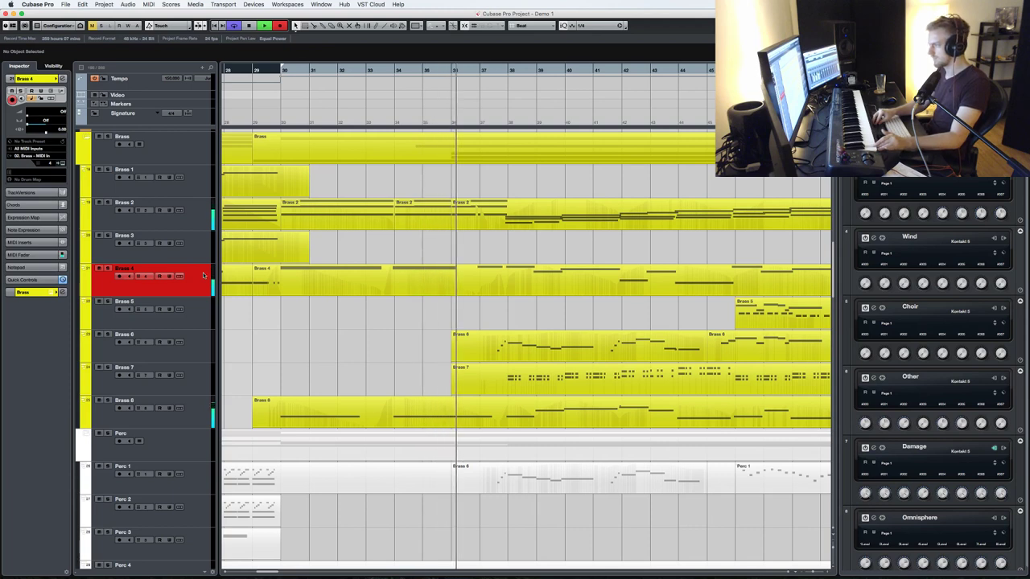
{"action": "key", "text": "space"}
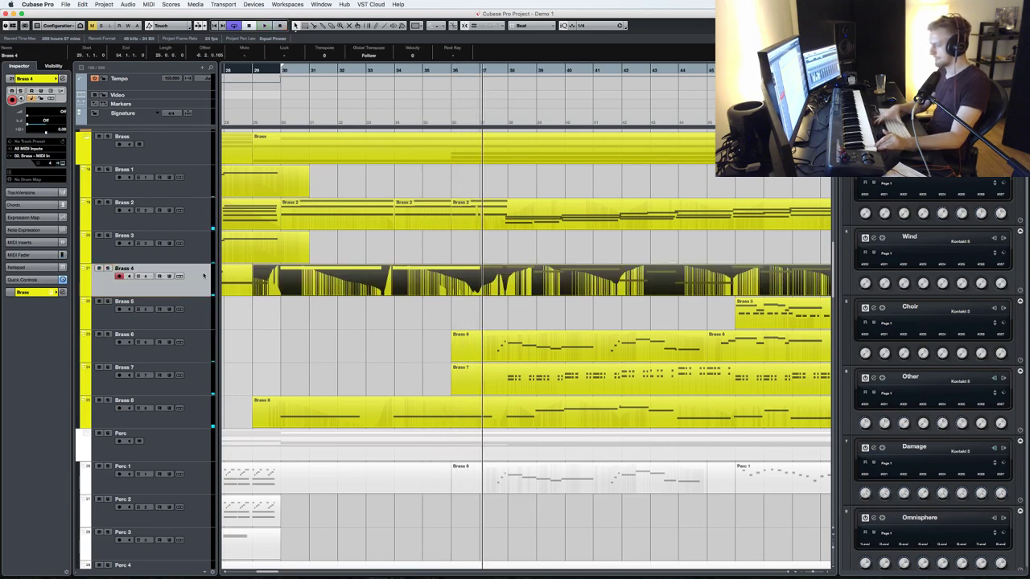
- Glue the new Brass 4 recording to the existing part that follows it
{"action": "key", "text": "4"}
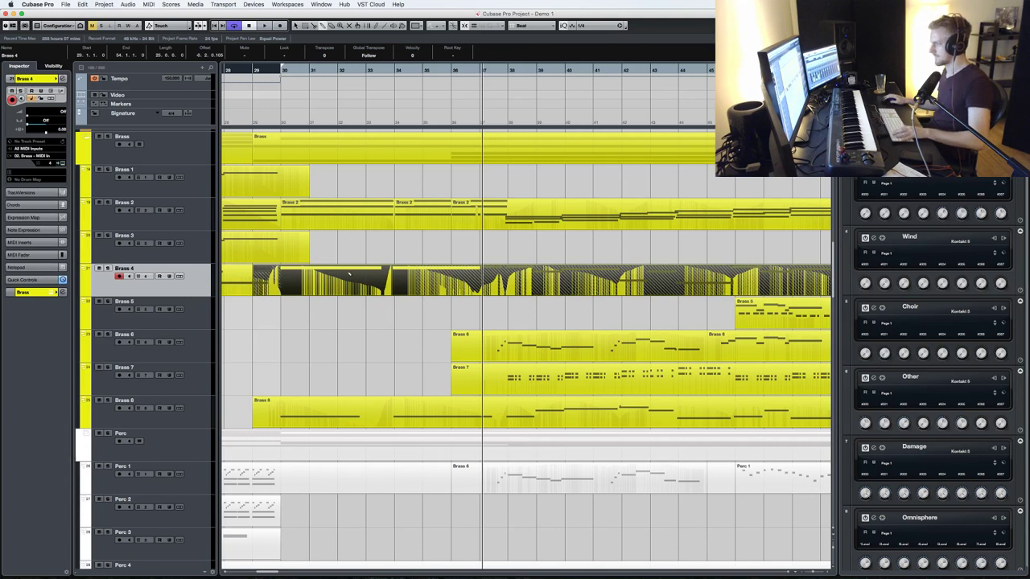
{"action": "left_click", "coordinate": [351, 277]}
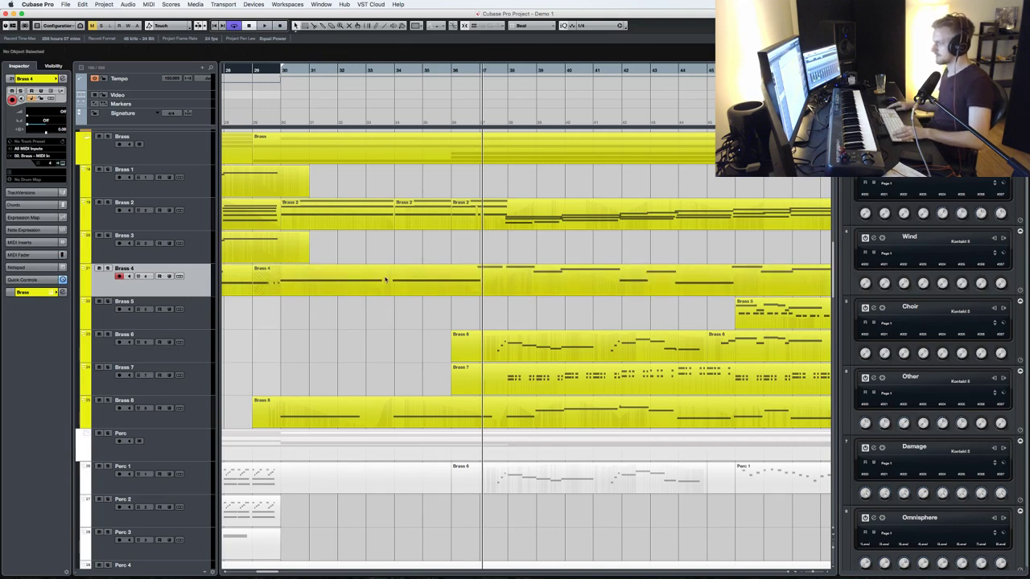
{"action": "left_click", "coordinate": [416, 278]}
- Lower the two notes around bars 37 and 38 of the glued Brass 4 part by an octave in the Key Editor
{"action": "double_click", "coordinate": [424, 282]}
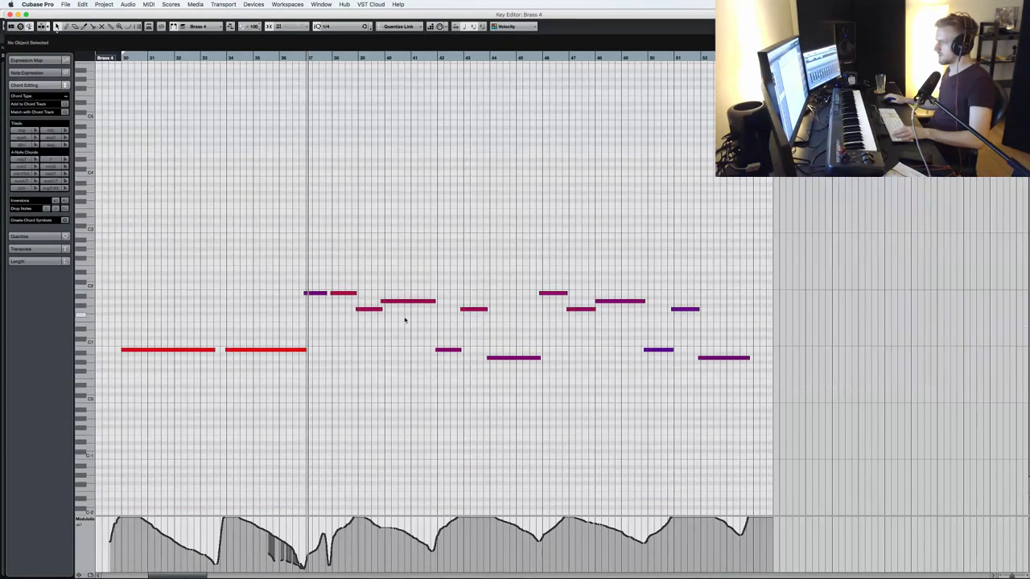
{"action": "left_click", "coordinate": [315, 292]}
{"action": "left_click", "coordinate": [338, 293]}
{"action": "key", "text": "shift+Down"}
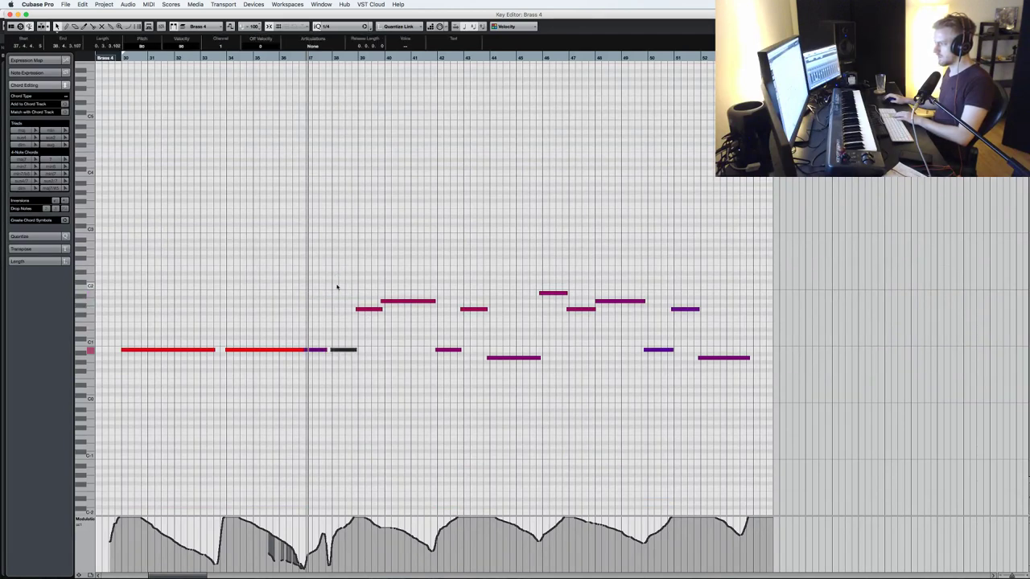
- Smooth the jagged modulation curve between about bars 35 and 37 of the Brass 4 part with a drawn falling line
{"action": "right_click", "coordinate": [335, 551]}
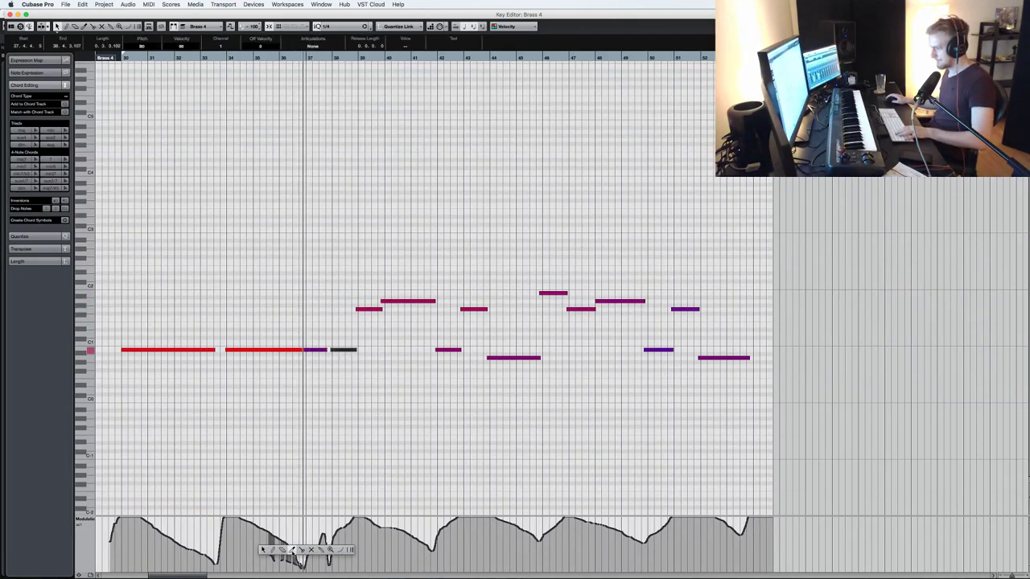
{"action": "left_click", "coordinate": [338, 550]}
{"action": "left_click_drag", "start_coordinate": [269, 532], "coordinate": [303, 570]}
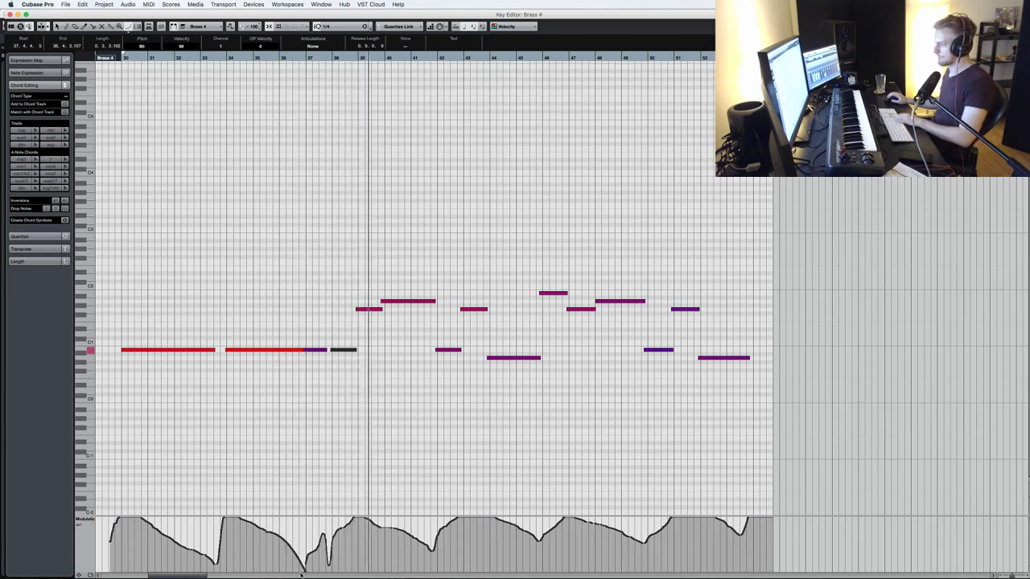
{"action": "key", "text": "Return"}
- Play the section from bar 30 and solo the Brass group for a while, clearing the solo at the end
{"action": "key", "text": "space"}
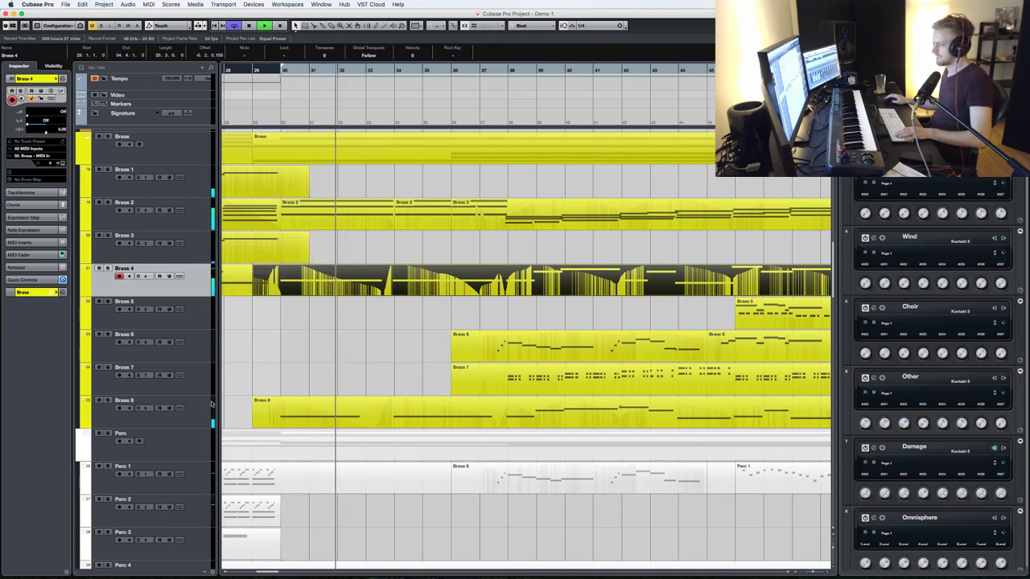
{"action": "left_click", "coordinate": [109, 137]}
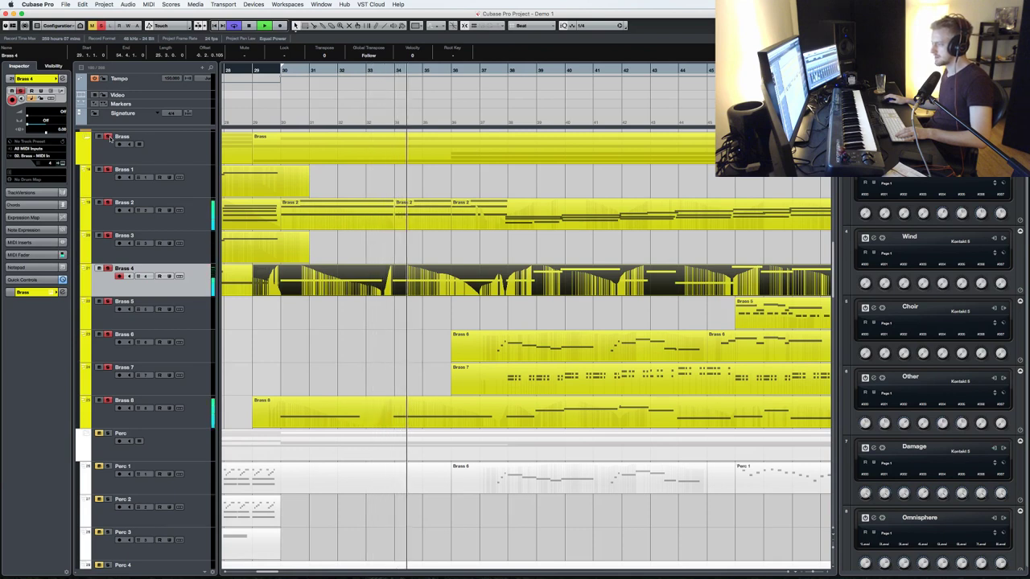
{"action": "left_click", "coordinate": [109, 137]}
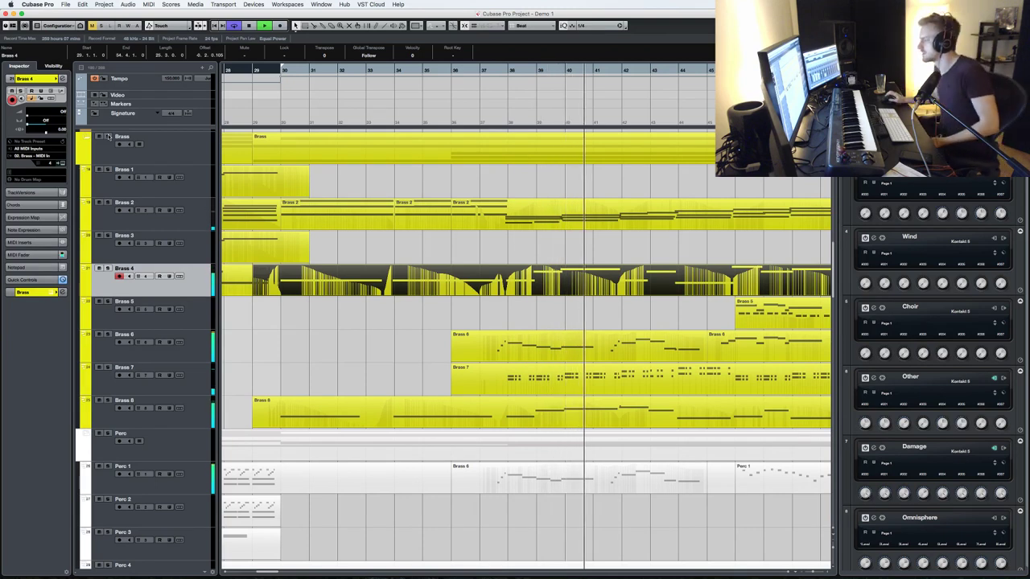
- Save the project while listening through the Strings section, and stop playback
{"action": "scroll", "coordinate": [367, 214], "scroll_direction": "up", "scroll_amount": 10}
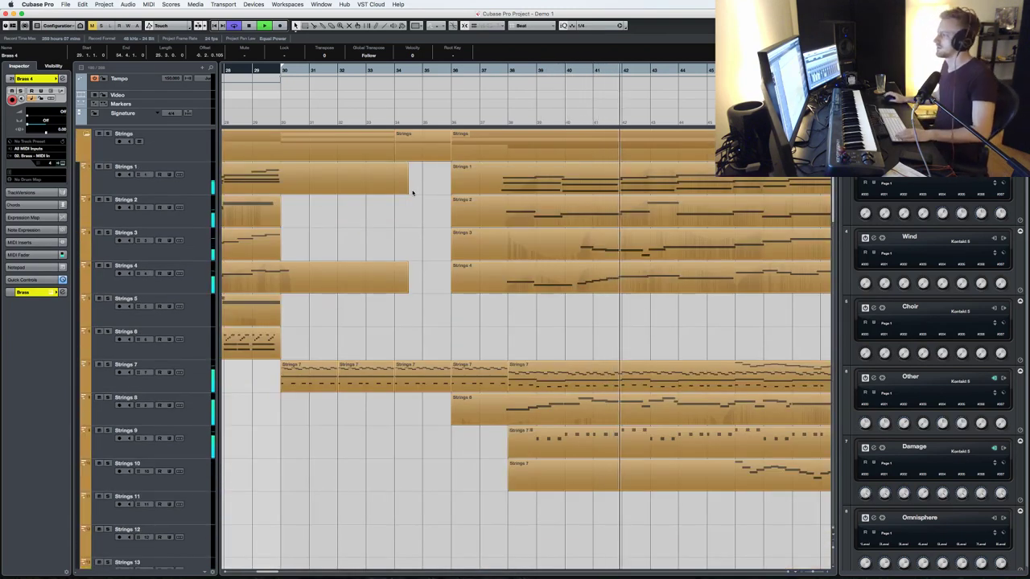
{"action": "key", "text": "super+s"}
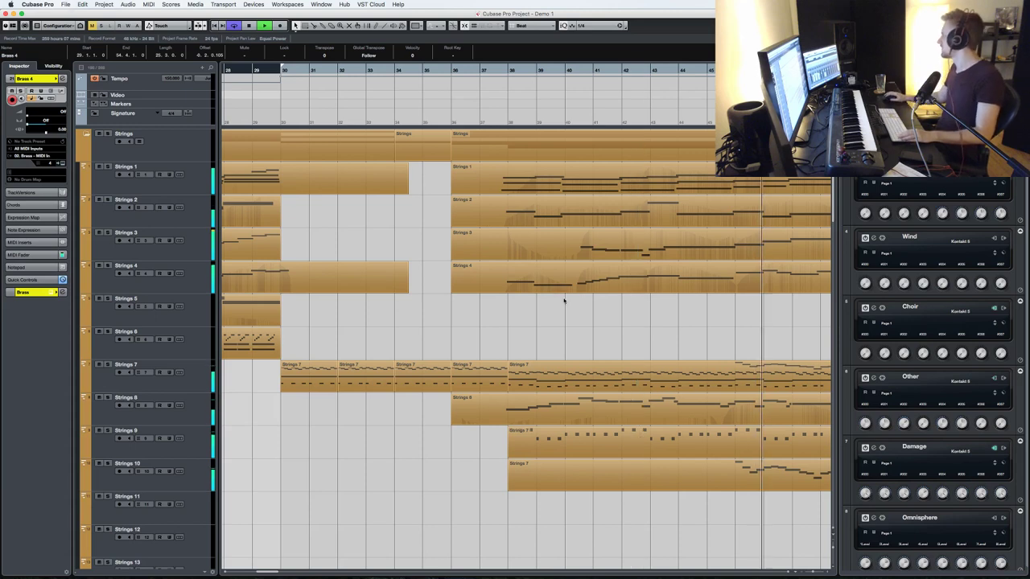
{"action": "scroll", "coordinate": [513, 325], "scroll_direction": "right", "scroll_amount": 10}
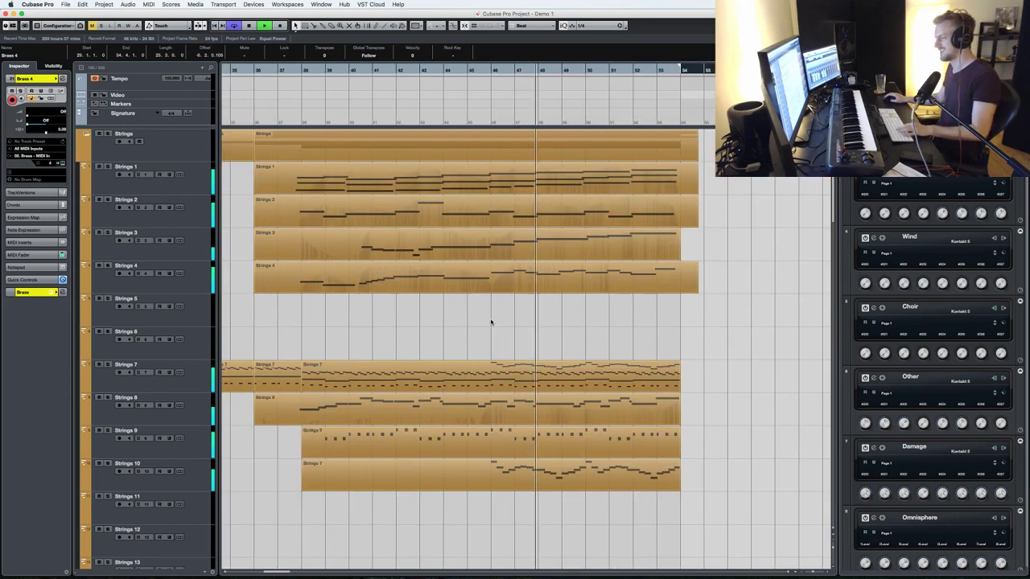
{"action": "scroll", "coordinate": [409, 289], "scroll_direction": "left", "scroll_amount": 3}
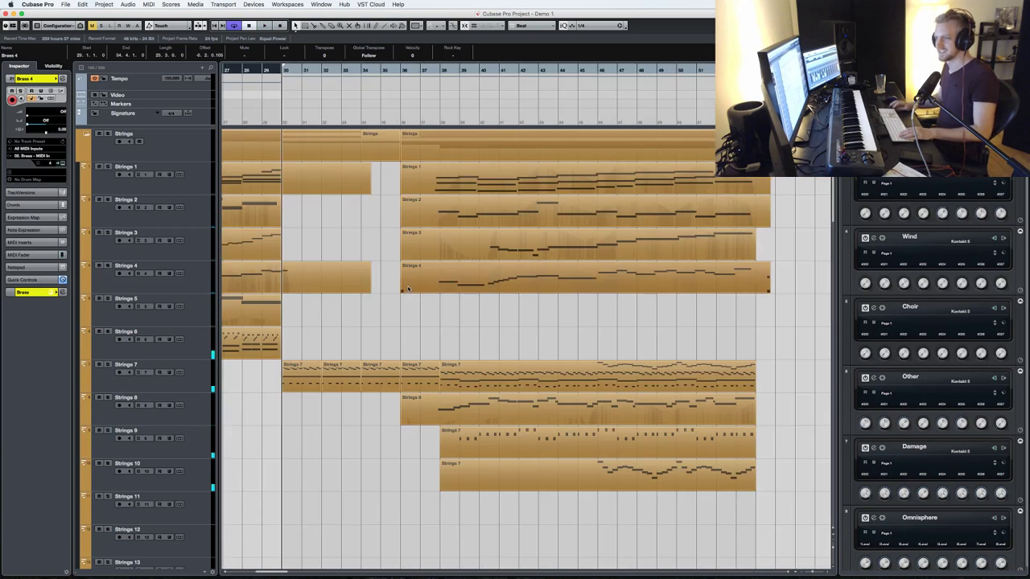
{"action": "key", "text": "space"}
- Play the arrangement from bar 1 and check the Strings and Brass parts of the opening section
{"action": "scroll", "coordinate": [375, 253], "scroll_direction": "left", "scroll_amount": 15}
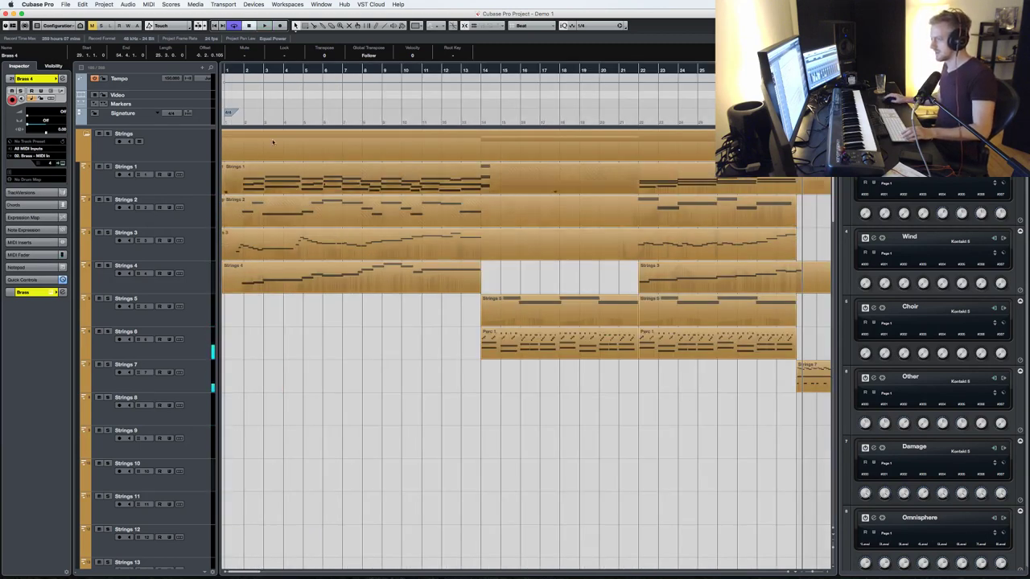
{"action": "key", "text": "space"}
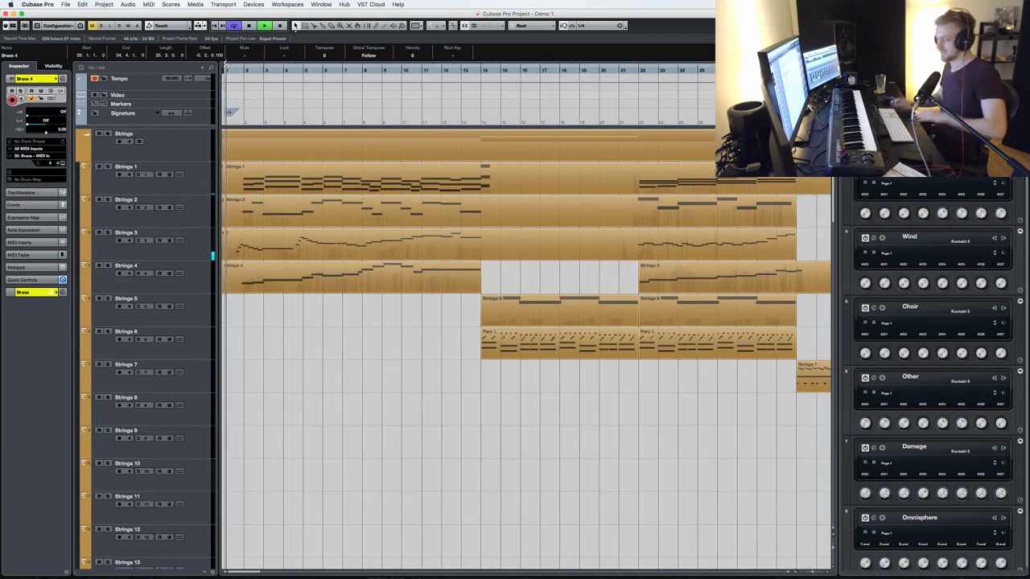
{"action": "key", "text": "g"}
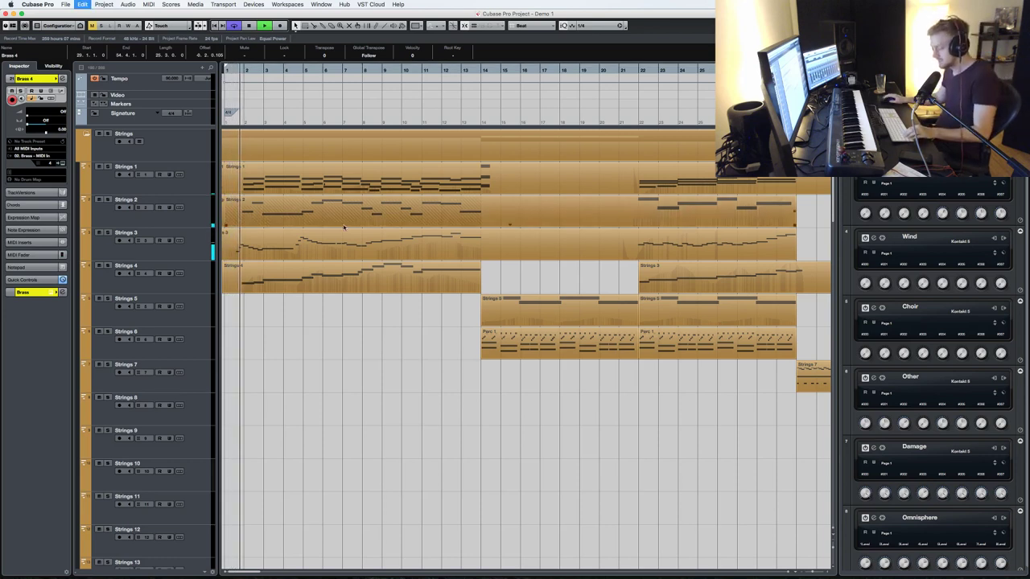
{"action": "scroll", "coordinate": [375, 274], "scroll_direction": "down", "scroll_amount": 12}
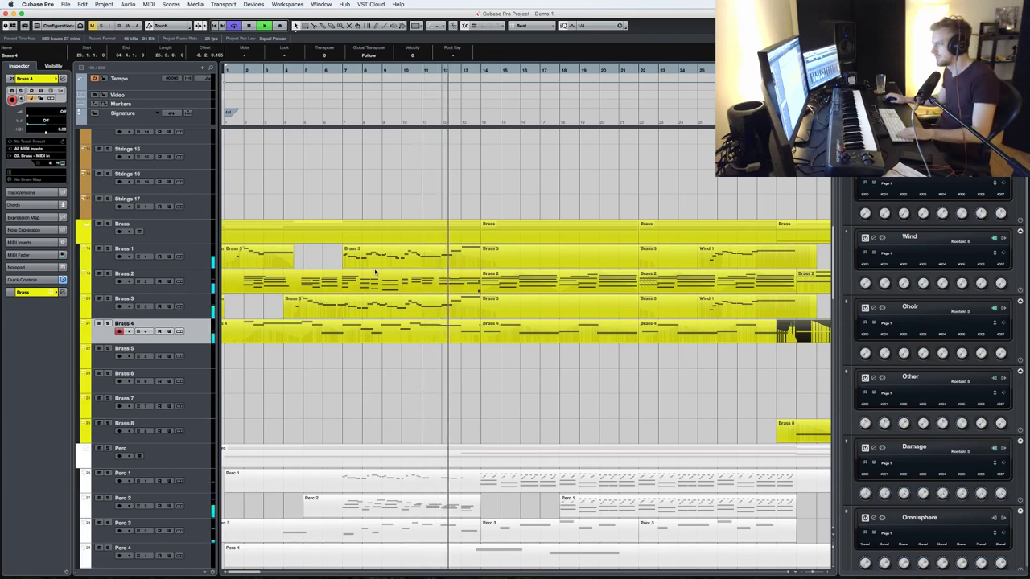
{"action": "scroll", "coordinate": [402, 298], "scroll_direction": "up", "scroll_amount": 10}
- Adjust the start of the note just before bar 12 in the Strings 3 part to 11.4.3.80
{"action": "double_click", "coordinate": [465, 202]}
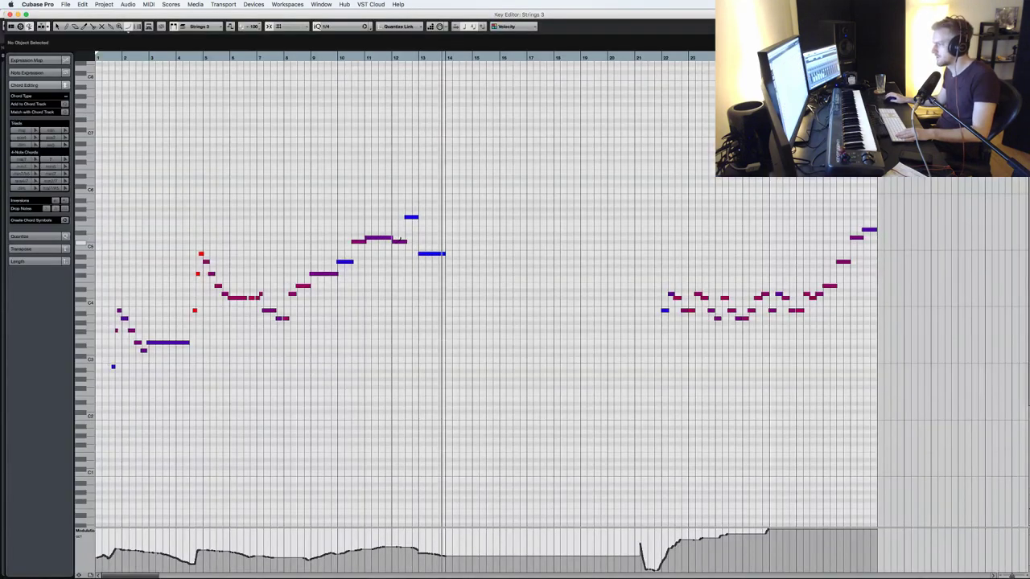
{"action": "left_click", "coordinate": [392, 241]}
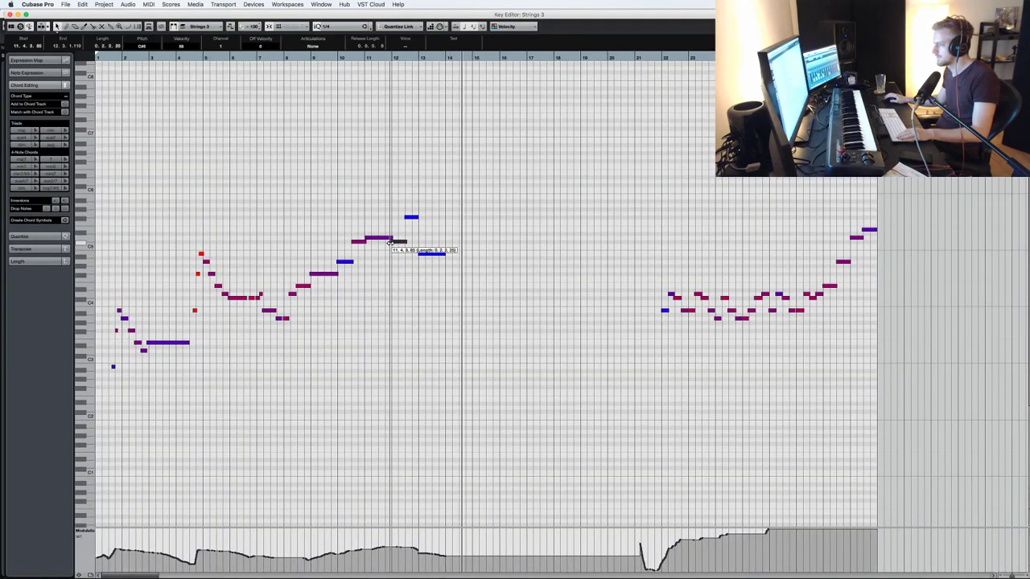
{"action": "key", "text": "Return"}
- Glue the Brass 2 part at bar 14 to the following one at bar 22
{"action": "scroll", "coordinate": [475, 306], "scroll_direction": "down", "scroll_amount": 5}
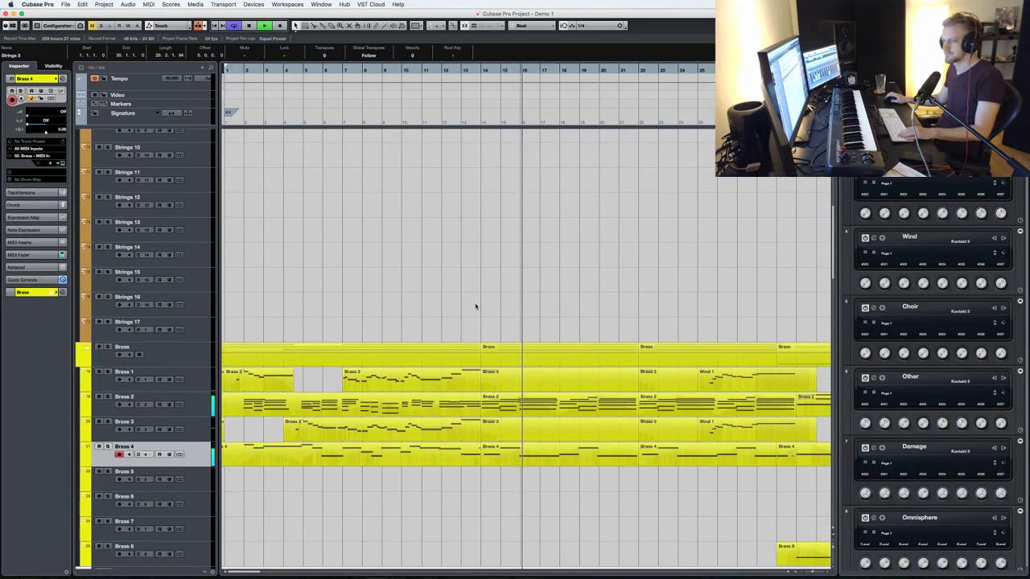
{"action": "left_click", "coordinate": [558, 413]}
{"action": "key", "text": "4"}
{"action": "left_click", "coordinate": [557, 407]}
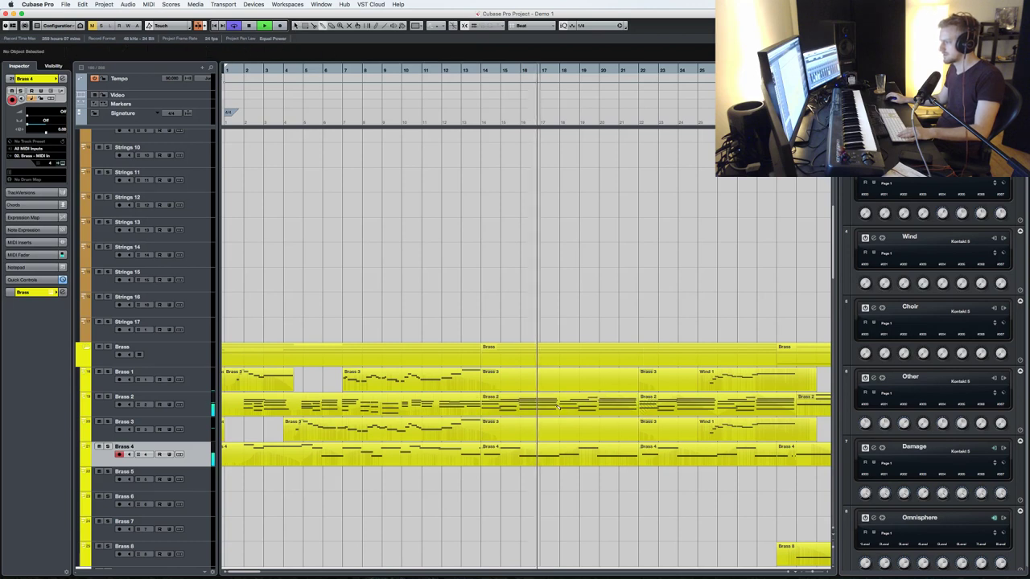
{"action": "left_click", "coordinate": [557, 408]}
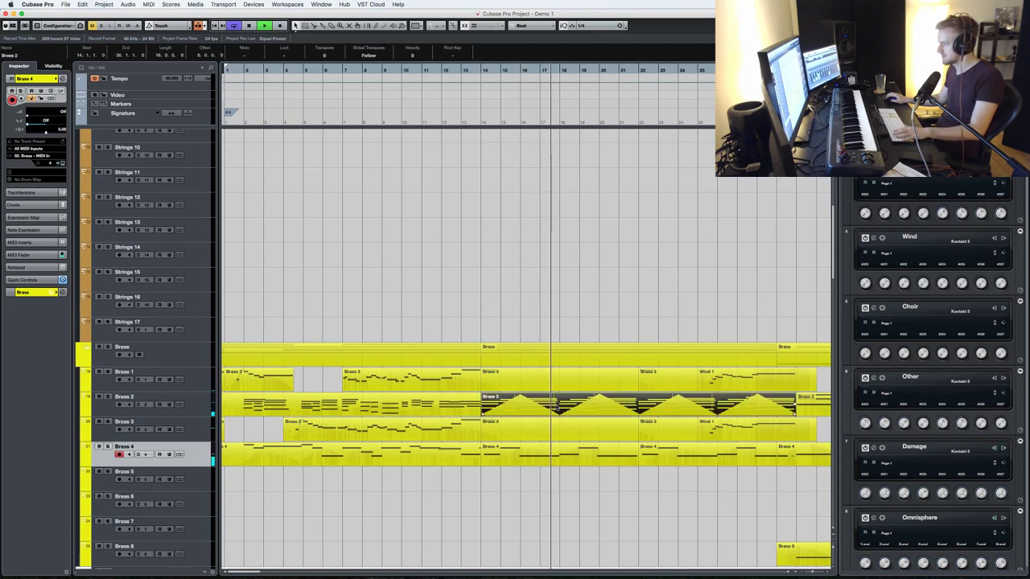
- Open the glued Brass 2 part in the Key Editor, select all its contents and examine its notes and modulation curve
{"action": "key", "text": "Return"}
{"action": "key", "text": "super+a"}
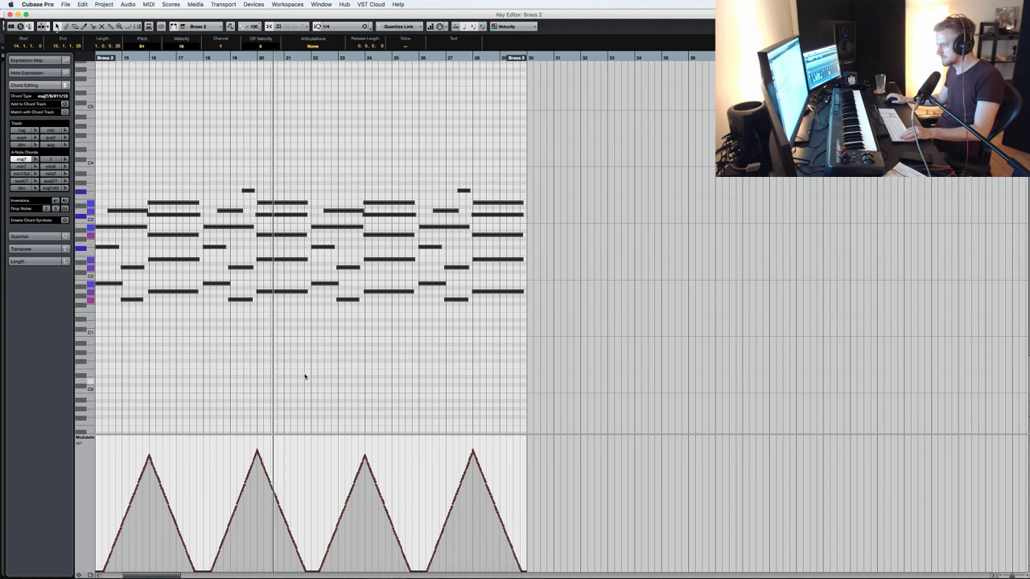
{"action": "key", "text": "Return"}
- Look over the Brass, Perc and Damage tracks across the whole arrangement during playback
{"action": "left_click", "coordinate": [445, 301]}
{"action": "key", "text": "g"}
{"action": "key", "text": "g"}
{"action": "key", "text": "g"}
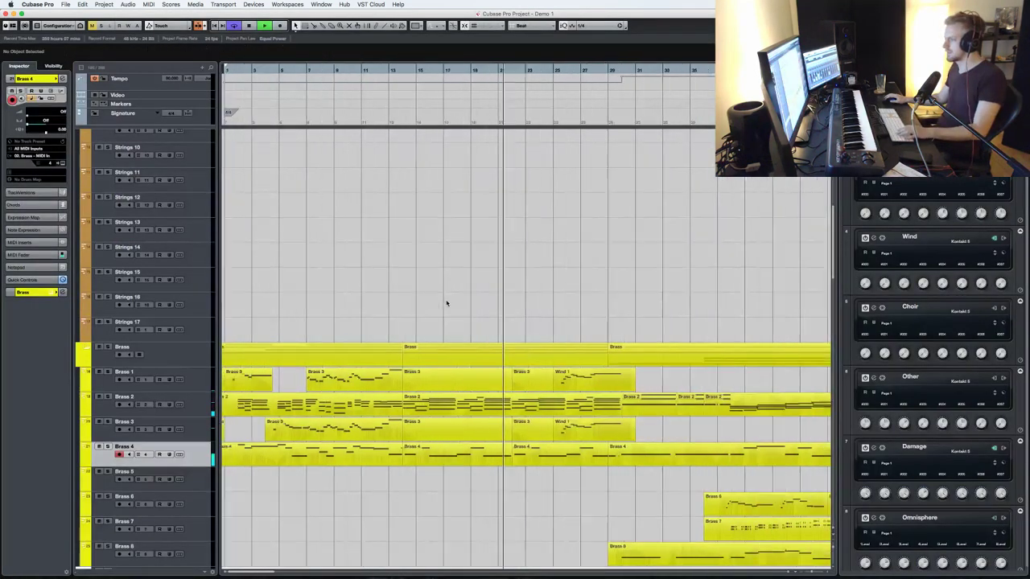
{"action": "scroll", "coordinate": [439, 311], "scroll_direction": "down", "scroll_amount": 4}
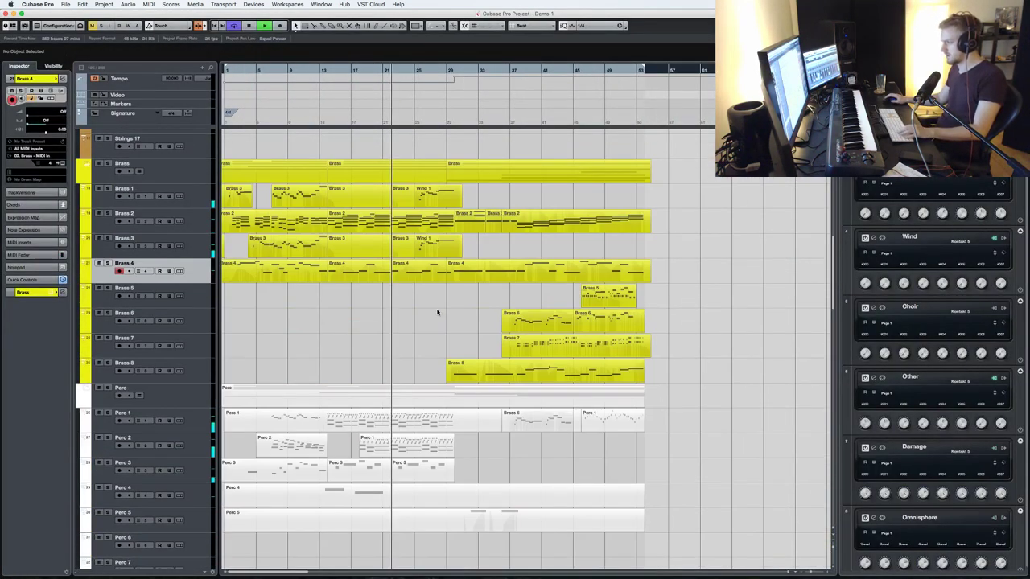
{"action": "scroll", "coordinate": [435, 314], "scroll_direction": "down", "scroll_amount": 10}
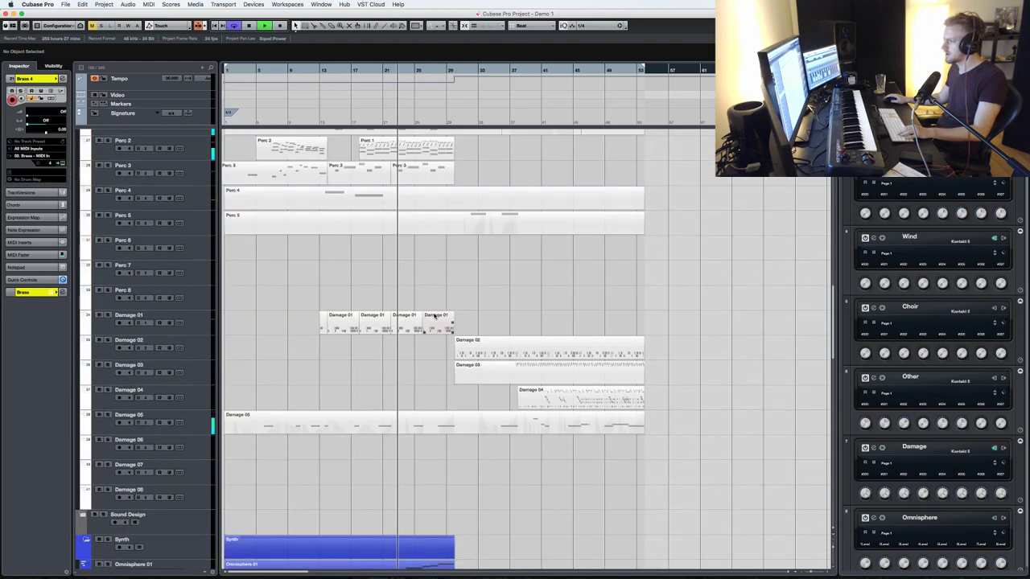
- Raise one inner note of each Strings 1 chord from bar 22 to bar 28 by an octave
{"action": "scroll", "coordinate": [434, 316], "scroll_direction": "down", "scroll_amount": 5}
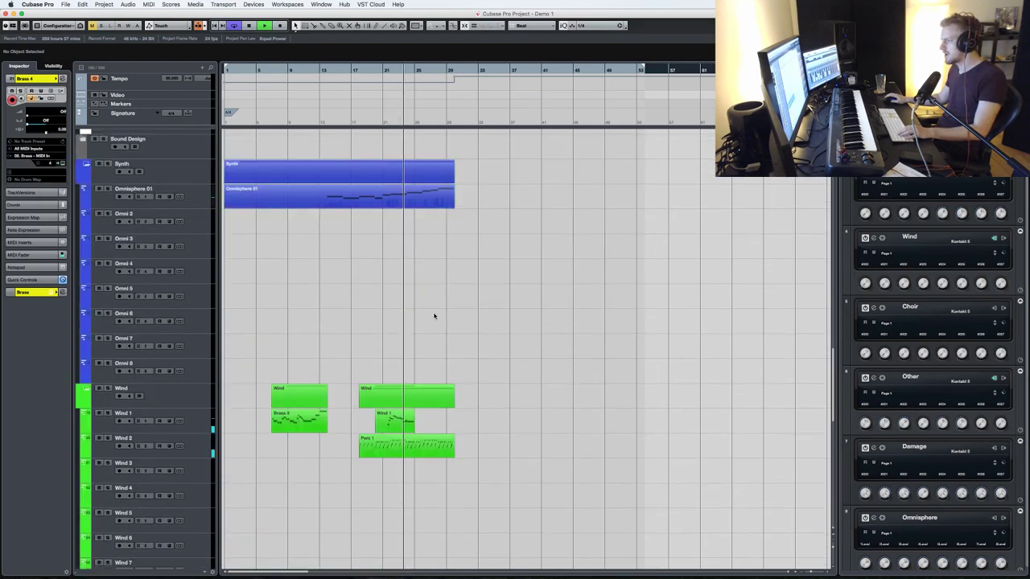
{"action": "scroll", "coordinate": [433, 316], "scroll_direction": "up", "scroll_amount": 15}
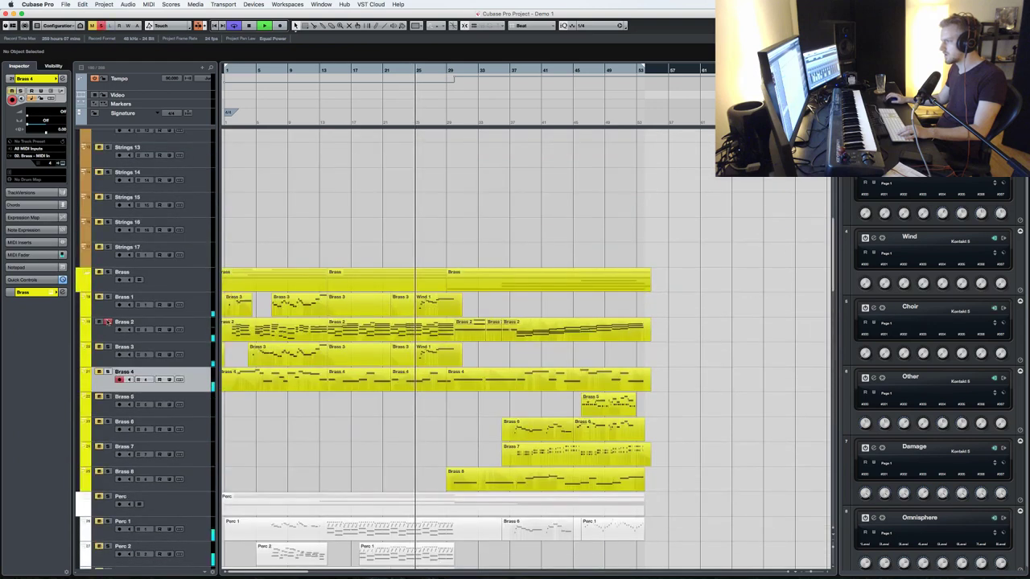
{"action": "scroll", "coordinate": [203, 307], "scroll_direction": "up", "scroll_amount": 6}
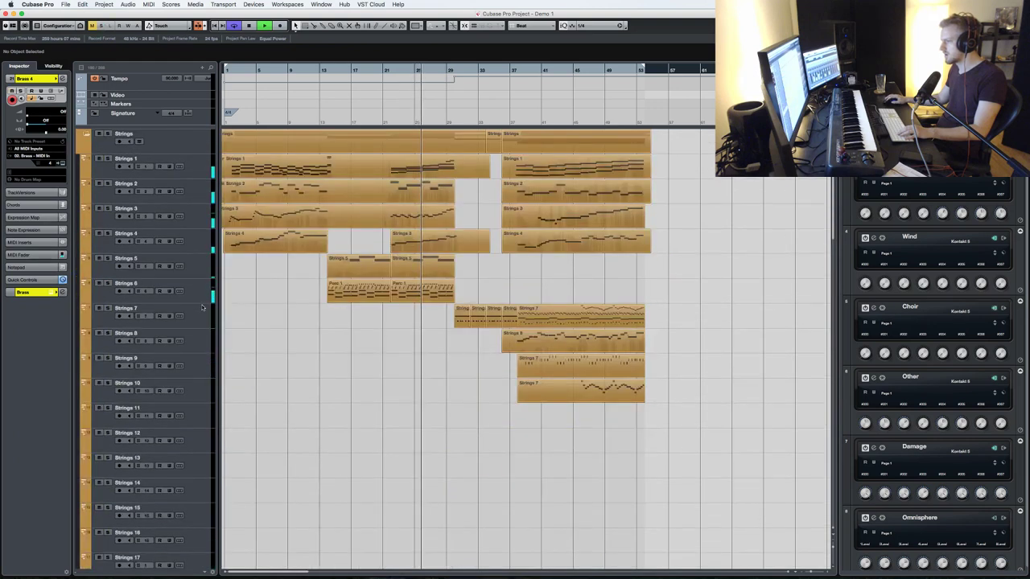
{"action": "double_click", "coordinate": [417, 168]}
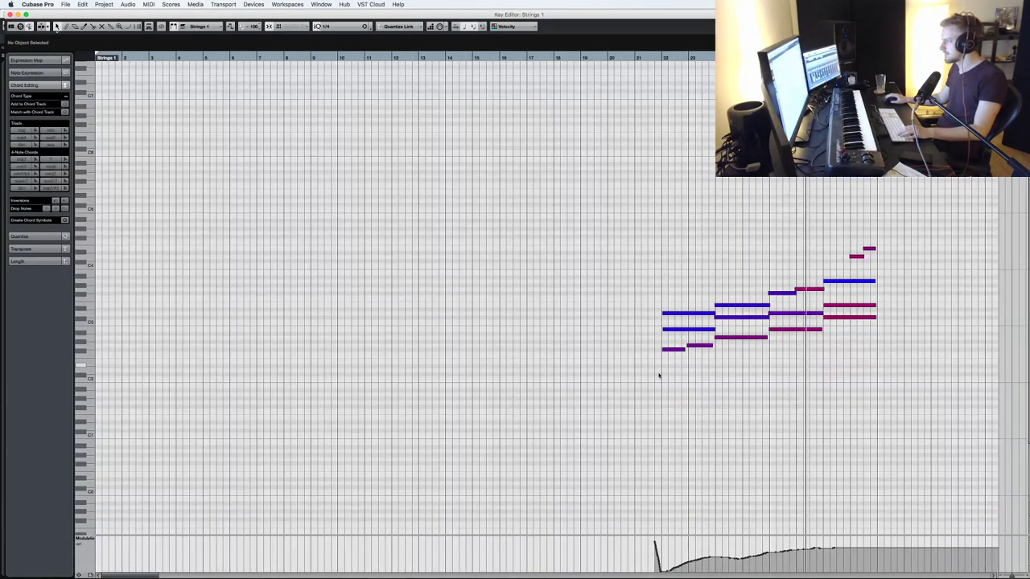
{"action": "left_click", "coordinate": [690, 330]}
{"action": "key", "text": "shift+Up"}
{"action": "left_click", "coordinate": [794, 313]}
{"action": "key", "text": "shift+Up"}
{"action": "left_click", "coordinate": [685, 216]}
{"action": "key", "text": "shift+Down"}
{"action": "left_click", "coordinate": [839, 281]}
{"action": "key", "text": "shift+Up"}
{"action": "key", "text": "KP_Subtract"}
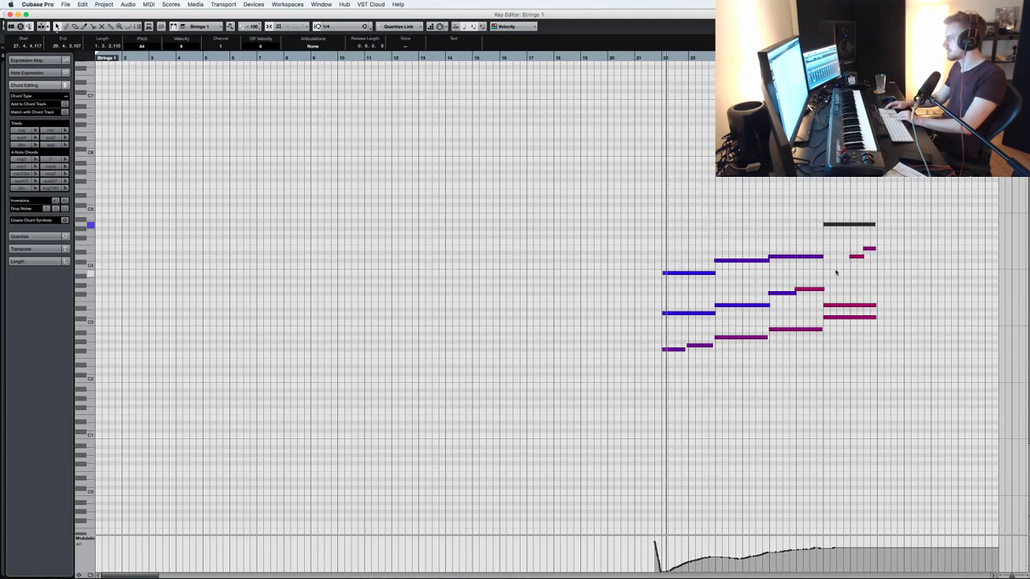
- Replace the Strings 1 modulation curve with a smooth rising parabolic ramp from about bar 21 to bar 30, and close the editor
{"action": "key", "text": "space"}
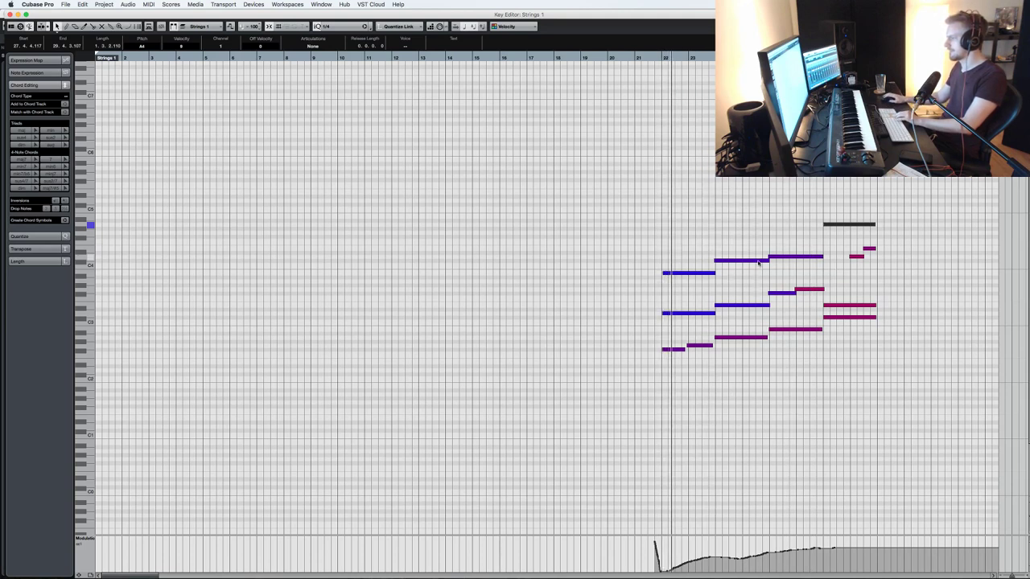
{"action": "right_click", "coordinate": [627, 548]}
{"action": "left_click", "coordinate": [674, 554]}
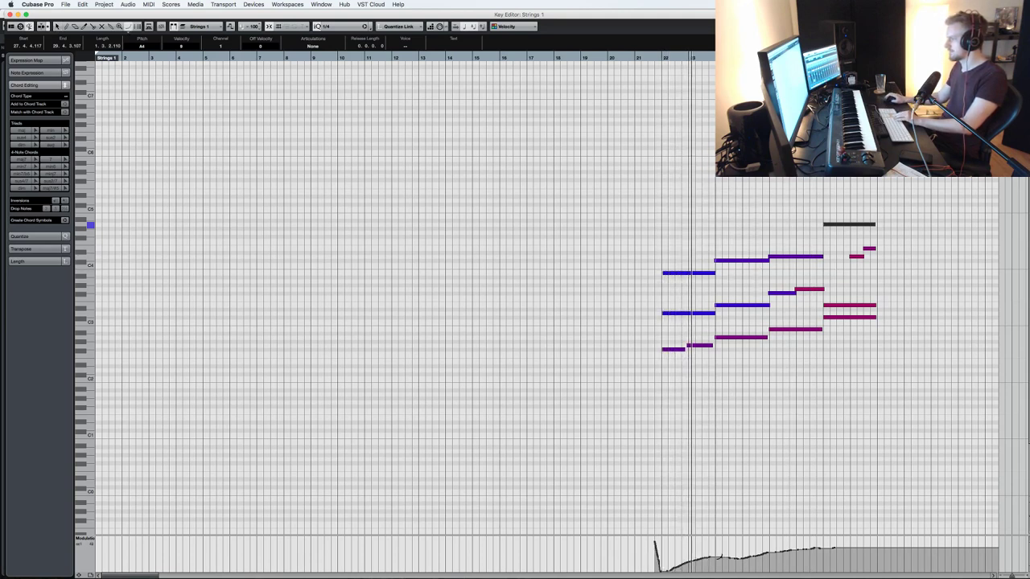
{"action": "left_click_drag", "start_coordinate": [644, 576], "coordinate": [879, 541]}
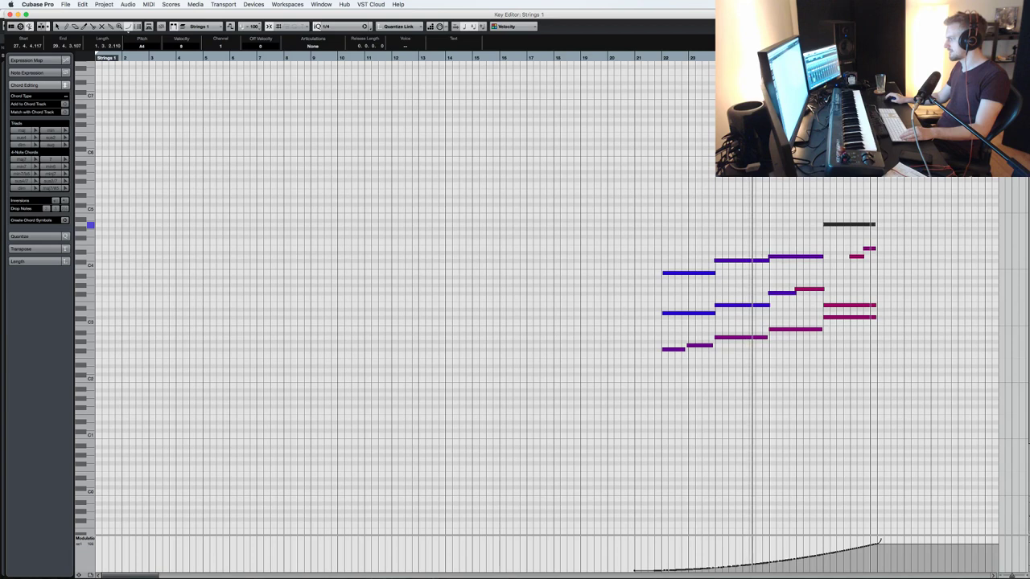
{"action": "key", "text": "Return"}
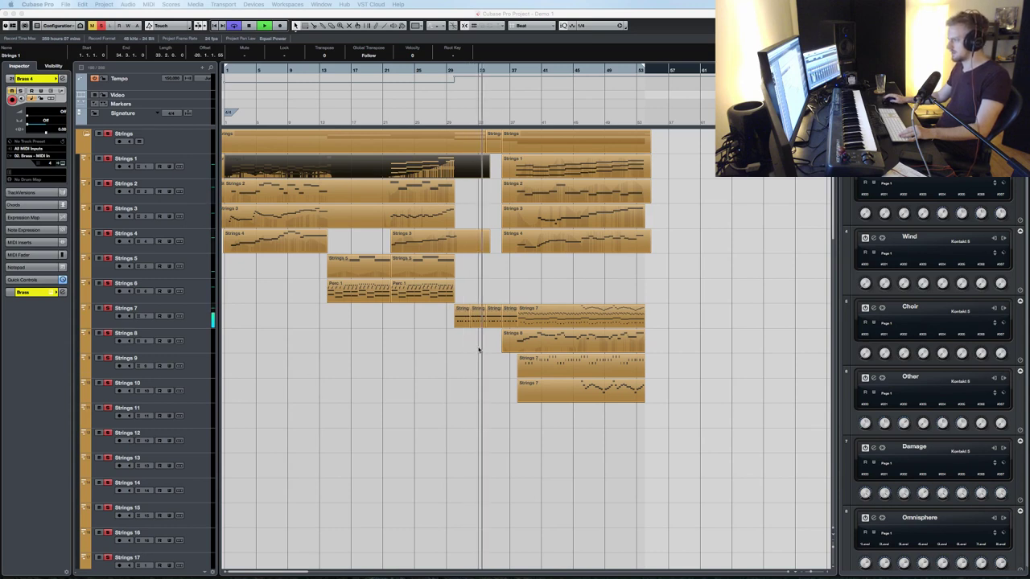
- Split the Strings 9 part at bar 39 and copy its first one-bar segment to bar 30
{"action": "left_click", "coordinate": [513, 320]}
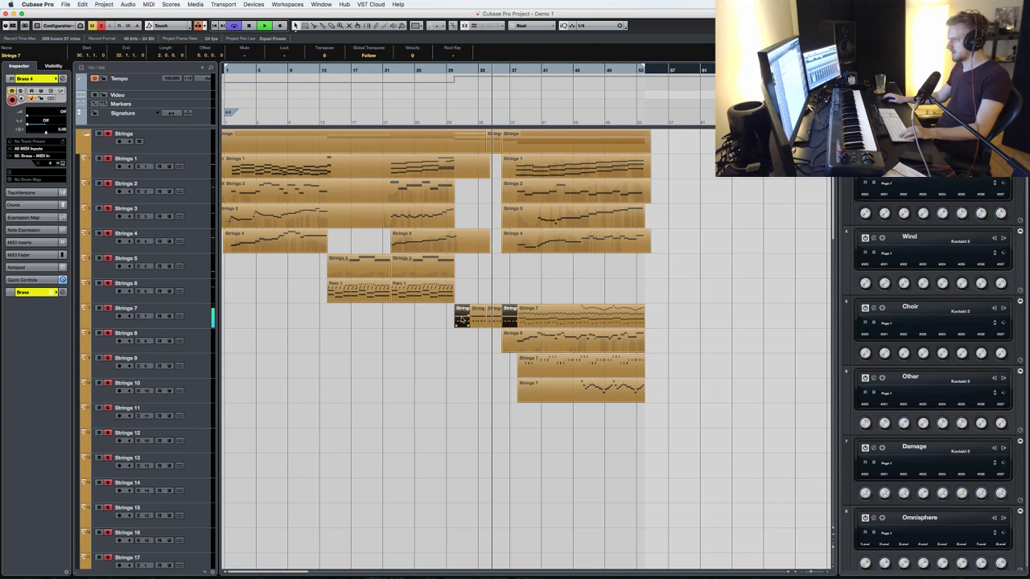
{"action": "left_click", "coordinate": [528, 373]}
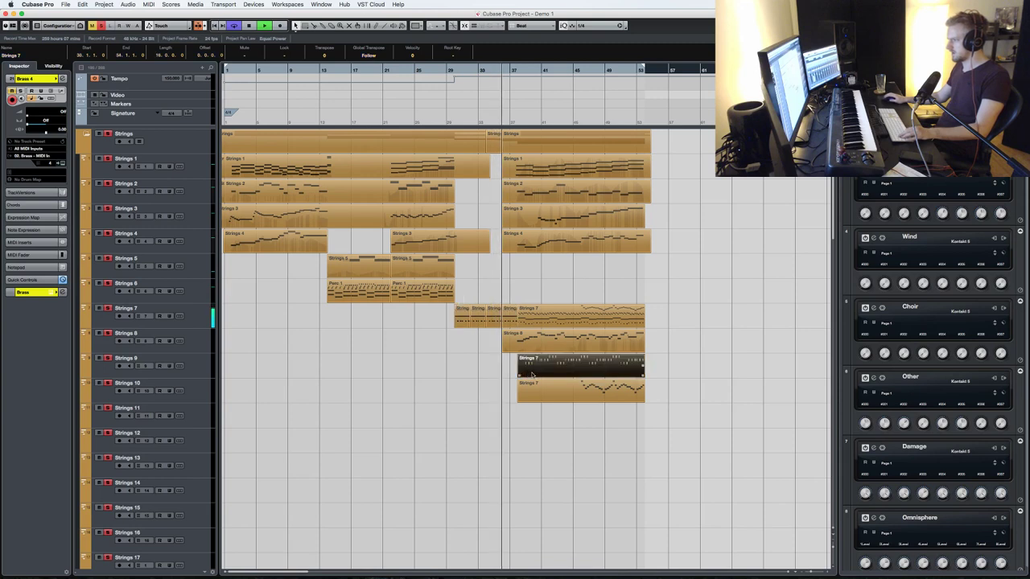
{"action": "key", "text": "h"}
{"action": "key", "text": "h"}
{"action": "key", "text": "h"}
{"action": "key", "text": "h"}
{"action": "key", "text": "h"}
{"action": "key", "text": "h"}
{"action": "key", "text": "h"}
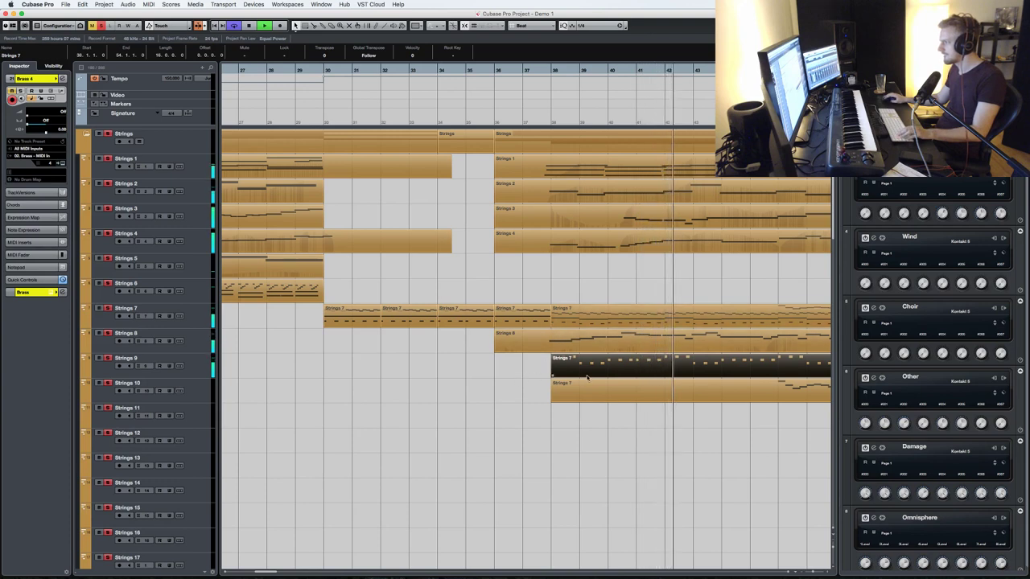
{"action": "left_click", "coordinate": [580, 371], "text": "alt"}
{"action": "left_click_drag", "start_coordinate": [568, 368], "coordinate": [345, 366]}
- Repeat the one-bar Strings 9 part seven times to fill the track from bar 31 up to bar 38
{"action": "key", "text": "super+d"}
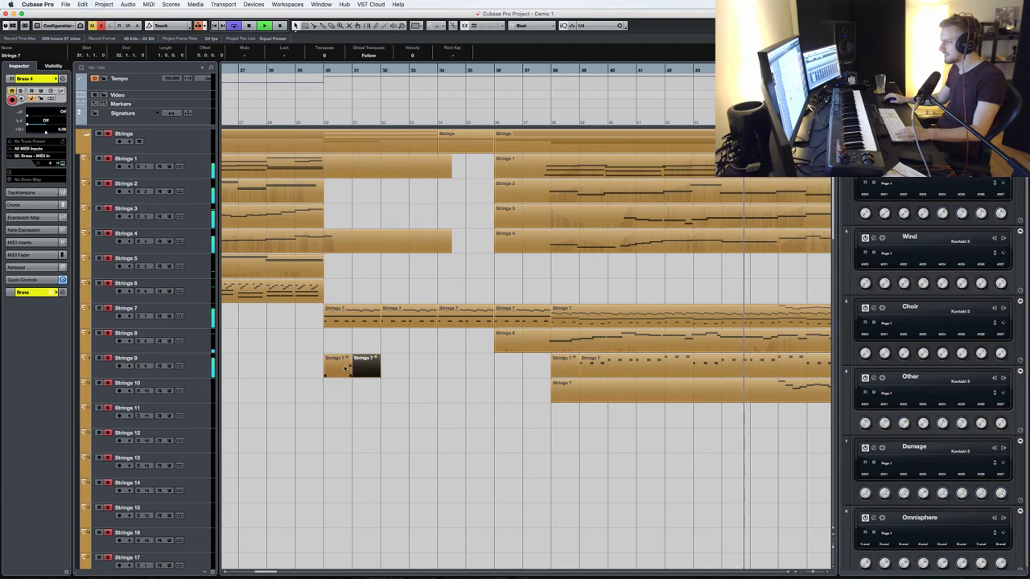
{"action": "key", "text": "super+d"}
{"action": "key", "text": "super+d"}
{"action": "key", "text": "super+d"}
{"action": "key", "text": "super+d"}
{"action": "key", "text": "super+d"}
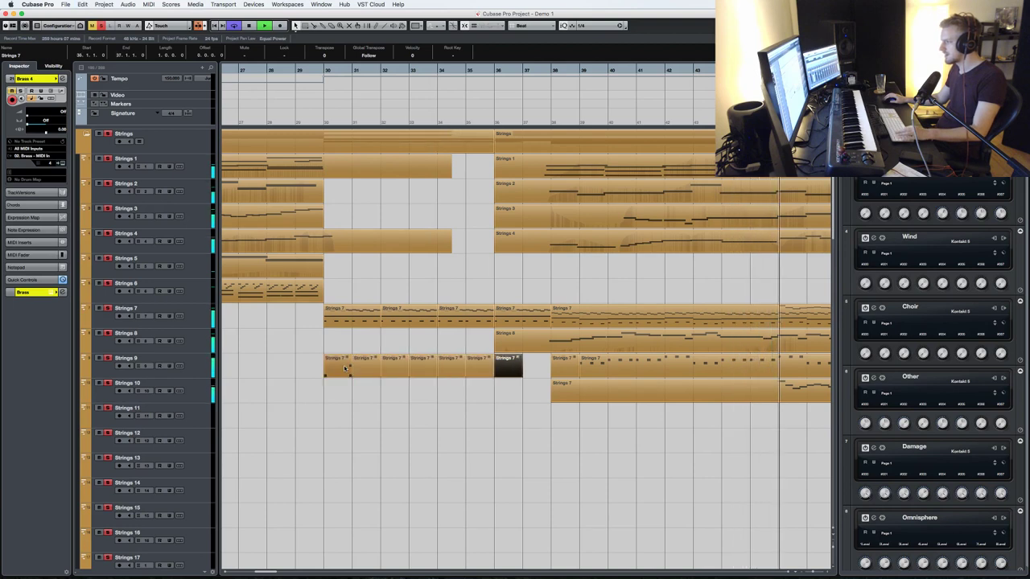
{"action": "key", "text": "super+d"}
- Delete the part on the Strings 10 track that starts at bar 38
{"action": "scroll", "coordinate": [362, 367], "scroll_direction": "right", "scroll_amount": 5}
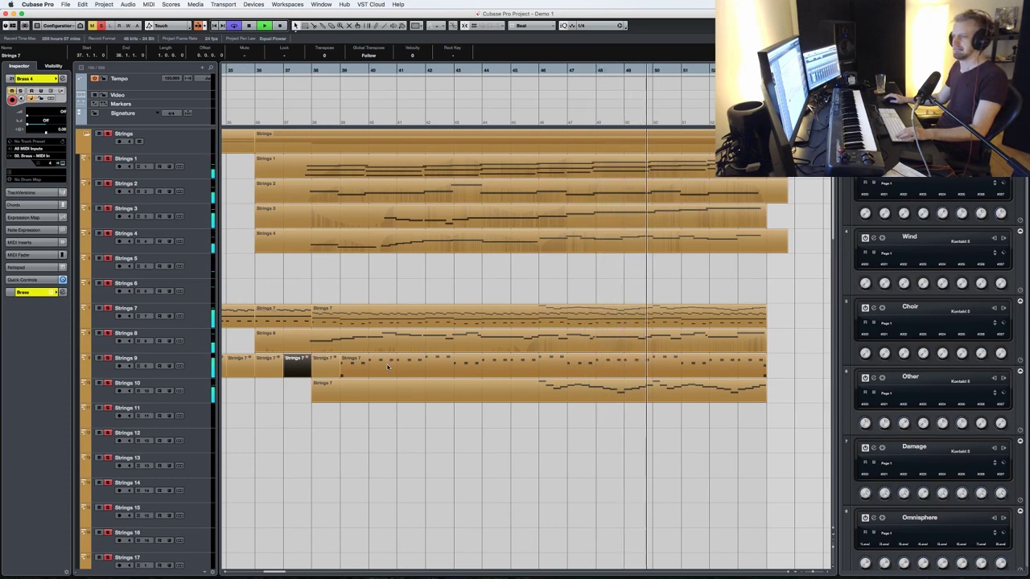
{"action": "left_click", "coordinate": [731, 389]}
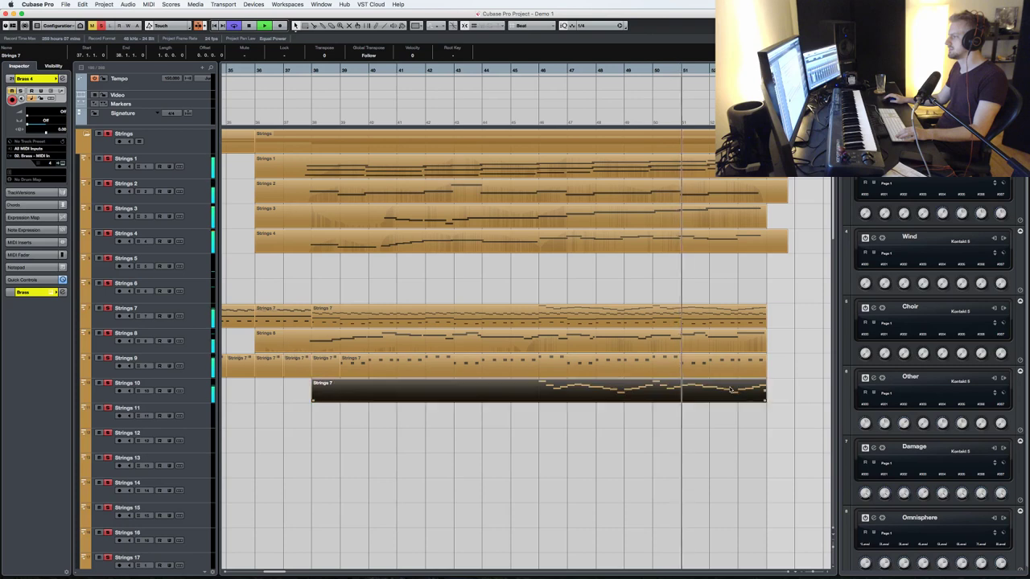
{"action": "key", "text": "Delete"}
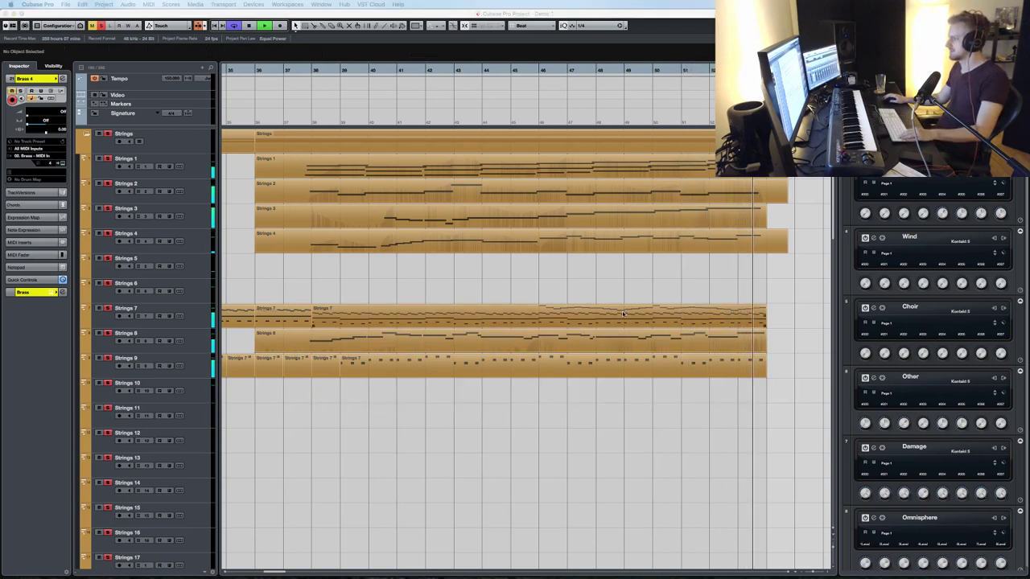
- Split the Strings 7 part at bar 46 and duplicate its second half to bar 54
{"action": "left_click", "coordinate": [541, 319]}
{"action": "left_click", "coordinate": [563, 316]}
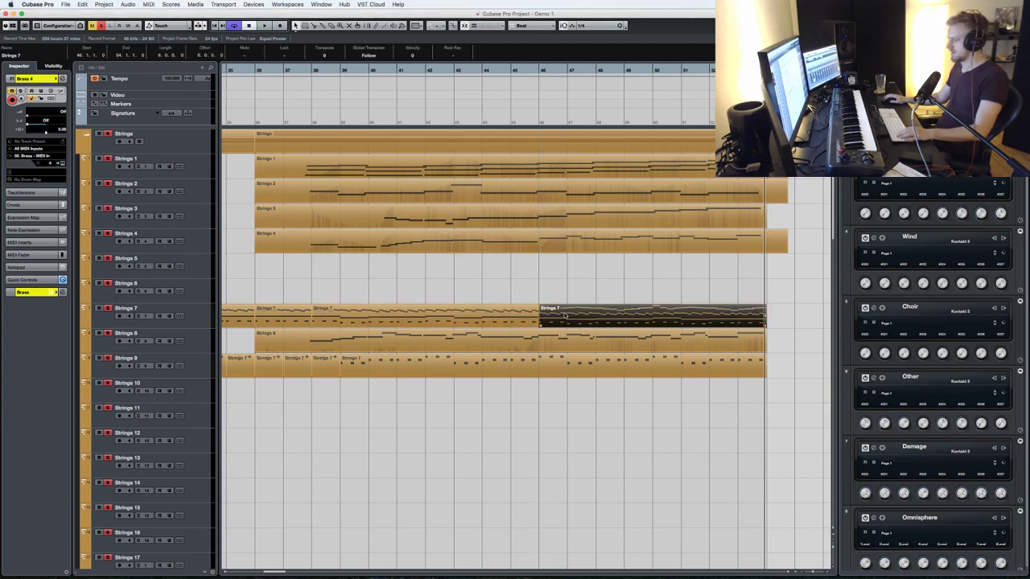
{"action": "key", "text": "super+d"}
{"action": "left_click", "coordinate": [629, 341]}
{"action": "left_click", "coordinate": [629, 314]}
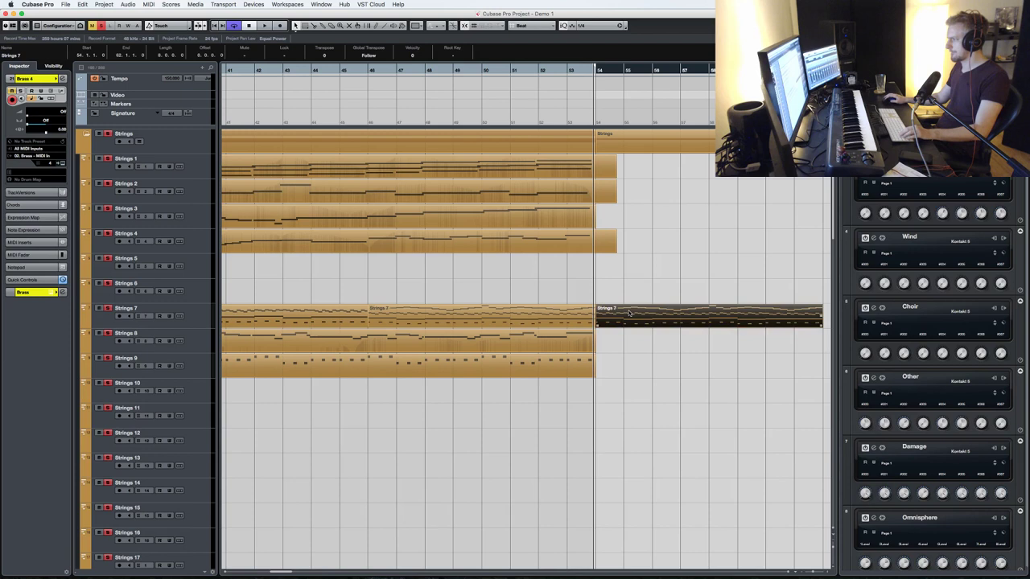
- Transpose all notes of the Strings 7 part at bar 54 up three semitones in the Key Editor
{"action": "double_click", "coordinate": [630, 316]}
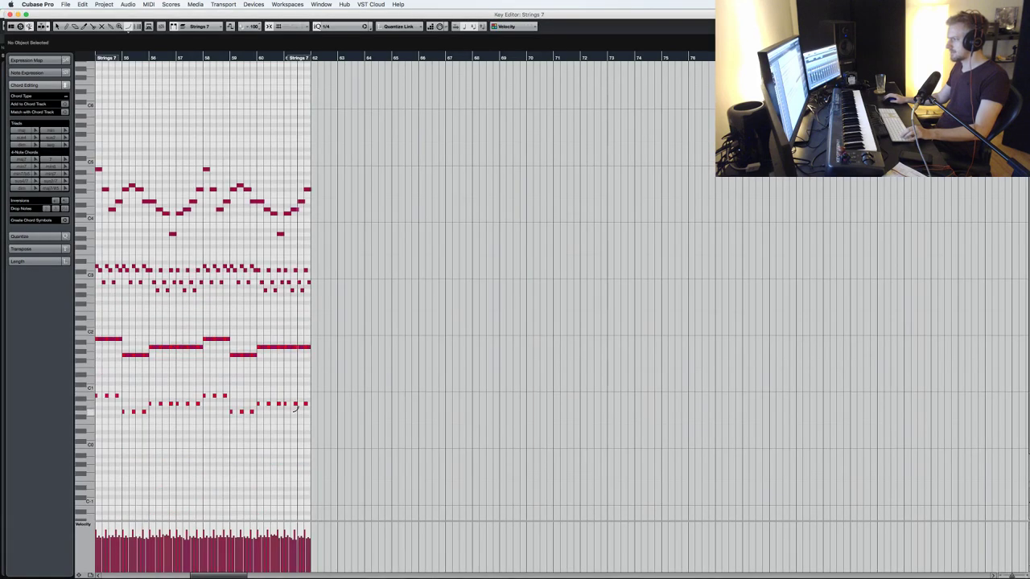
{"action": "key", "text": "super+a"}
{"action": "scroll", "coordinate": [258, 431], "scroll_direction": "down", "scroll_amount": 2}
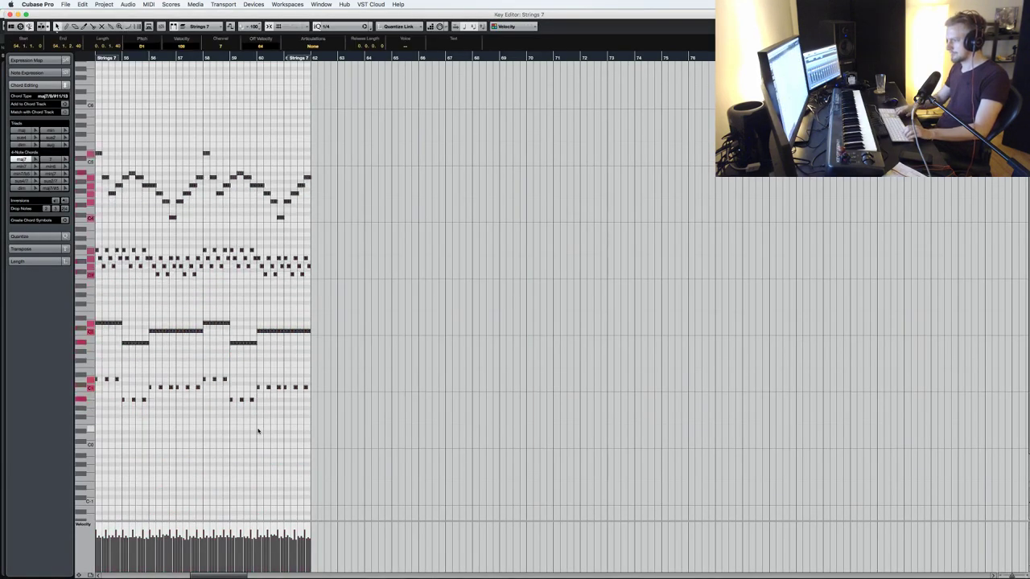
{"action": "key", "text": "Return"}
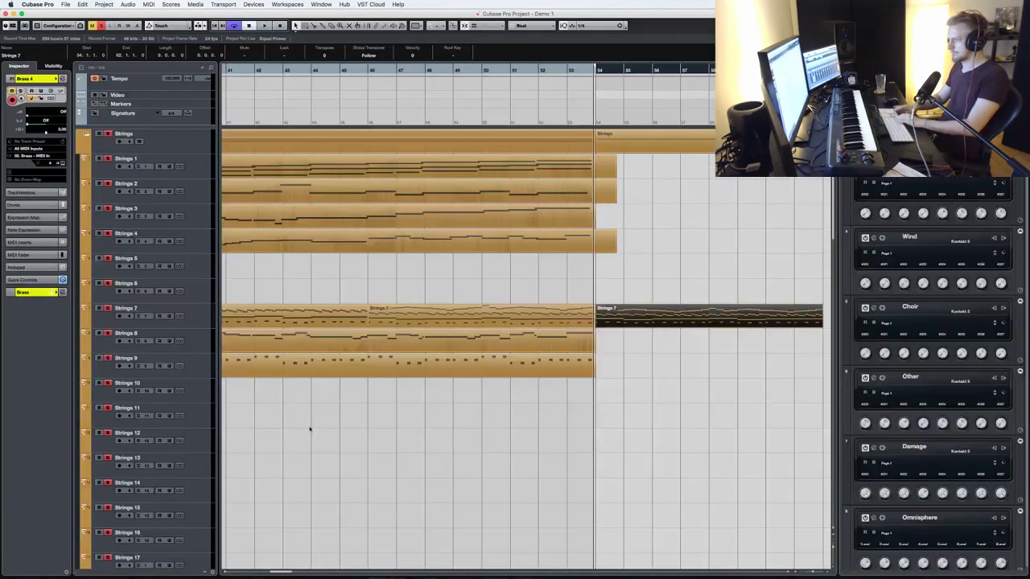
- Split the Strings 9 part at bar 46, duplicate the second half to bar 54 and transpose all the copy's notes upward
{"action": "left_click", "coordinate": [369, 371]}
{"action": "key", "text": "super+d"}
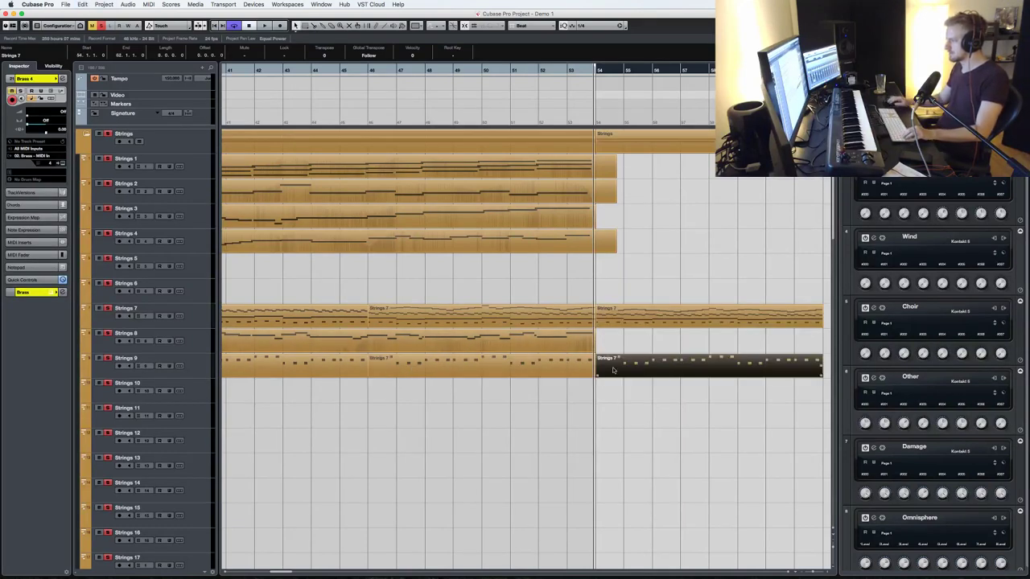
{"action": "key", "text": "Return"}
{"action": "key", "text": "shift+Up"}
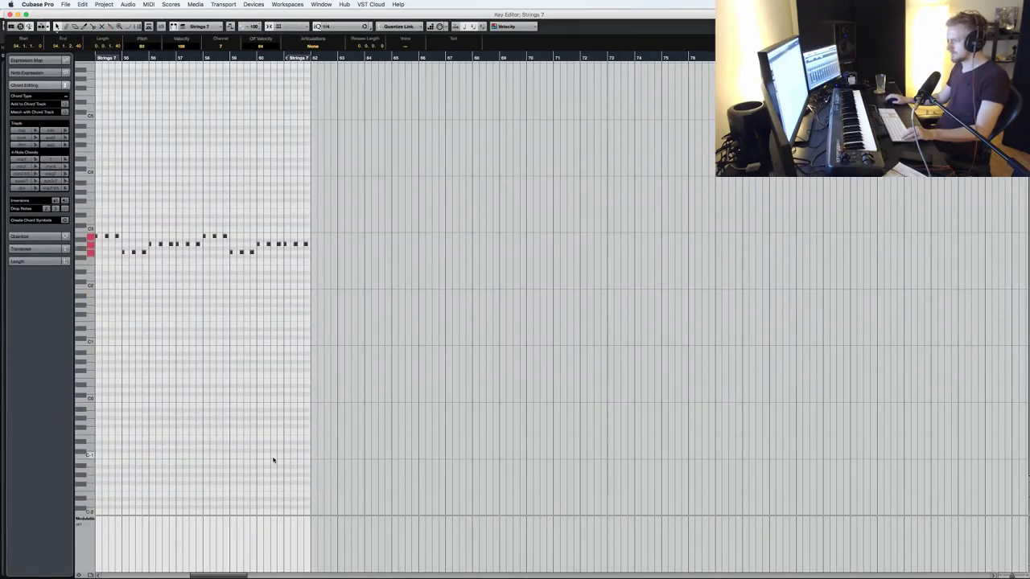
{"action": "key", "text": "Return"}
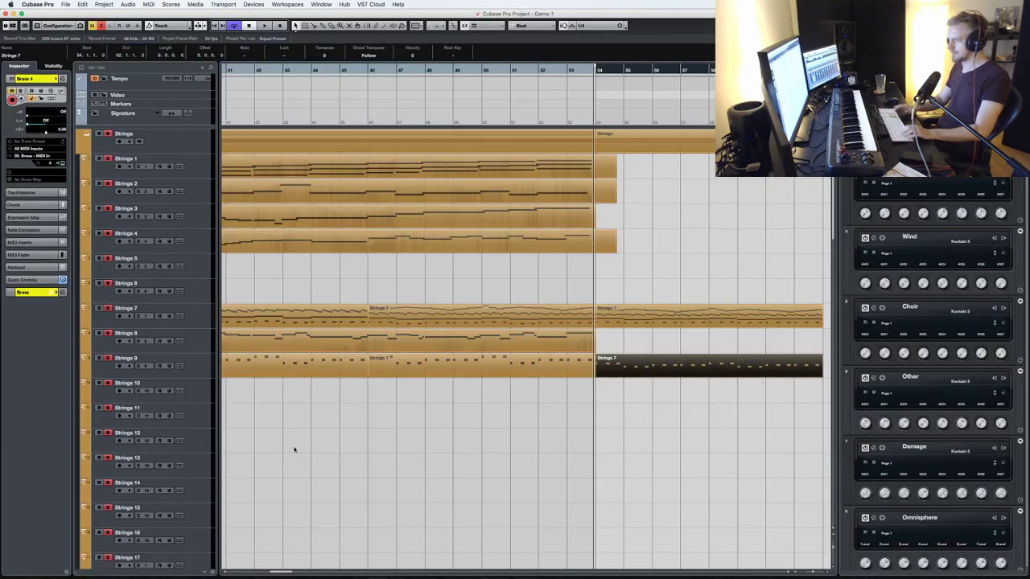
- Copy the Strings 7 part at bar 54 to Strings 10 and delete all its notes below the top melody
{"action": "key", "text": "KP_Subtract"}
{"action": "left_click_drag", "start_coordinate": [638, 313], "coordinate": [636, 391]}
{"action": "key", "text": "Return"}
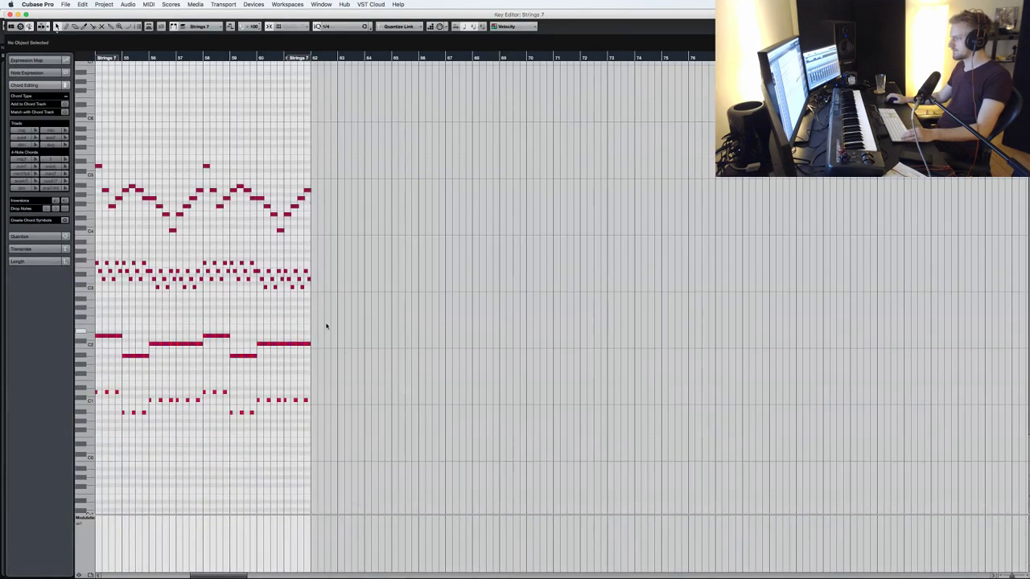
{"action": "left_click_drag", "start_coordinate": [337, 460], "coordinate": [94, 253]}
{"action": "key", "text": "Delete"}
- Move the right locator to bar 66 and play back the Strings 10 melody from bar 54 before closing the editor
{"action": "left_click_drag", "start_coordinate": [180, 316], "coordinate": [511, 89]}
{"action": "left_click", "coordinate": [217, 57]}
{"action": "left_click_drag", "start_coordinate": [248, 54], "coordinate": [577, 63]}
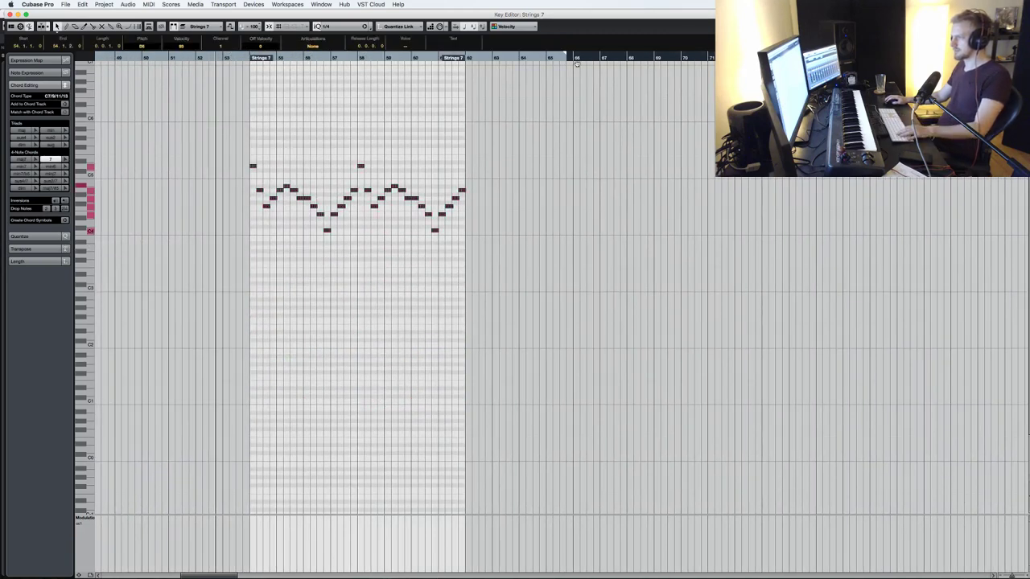
{"action": "left_click", "coordinate": [112, 59]}
{"action": "key", "text": "space"}
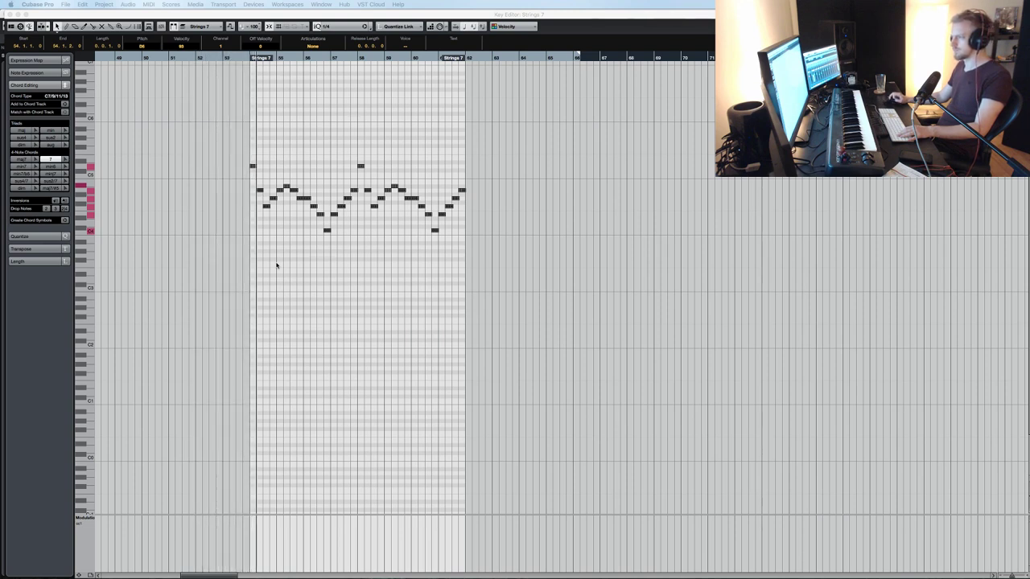
{"action": "left_click", "coordinate": [552, 307]}
{"action": "key", "text": "Return"}
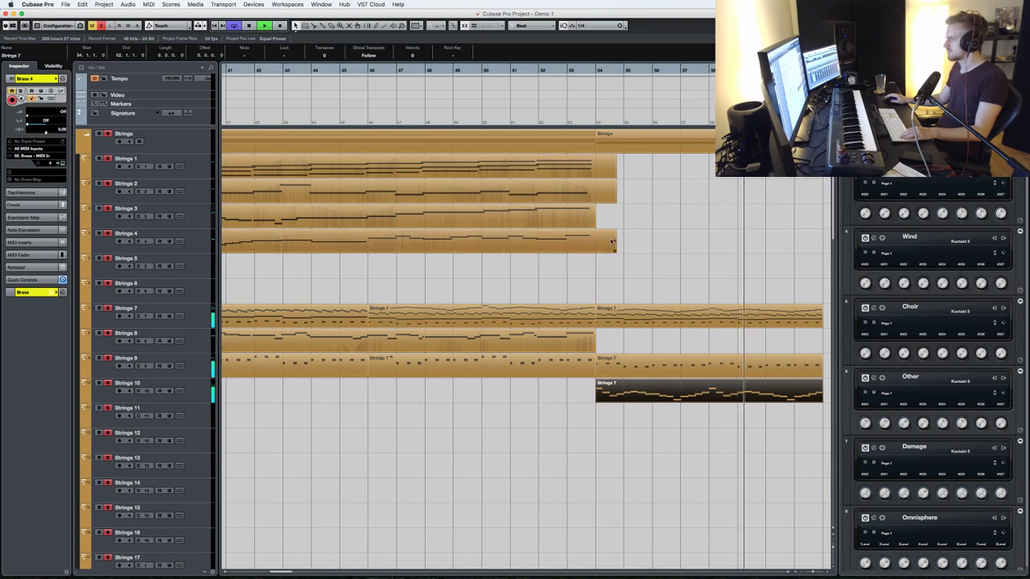
- Solo the Brass tracks and record a new sustained chord part on Brass 2 from bar 54 to about bar 66
{"action": "scroll", "coordinate": [618, 283], "scroll_direction": "down", "scroll_amount": 8}
{"action": "scroll", "coordinate": [615, 283], "scroll_direction": "up", "scroll_amount": 1}
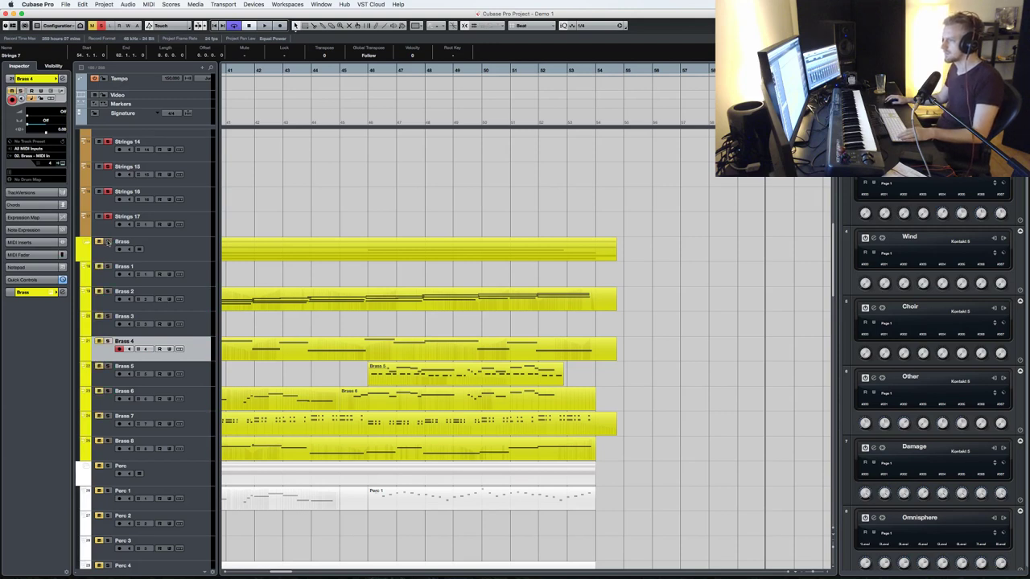
{"action": "left_click", "coordinate": [205, 302]}
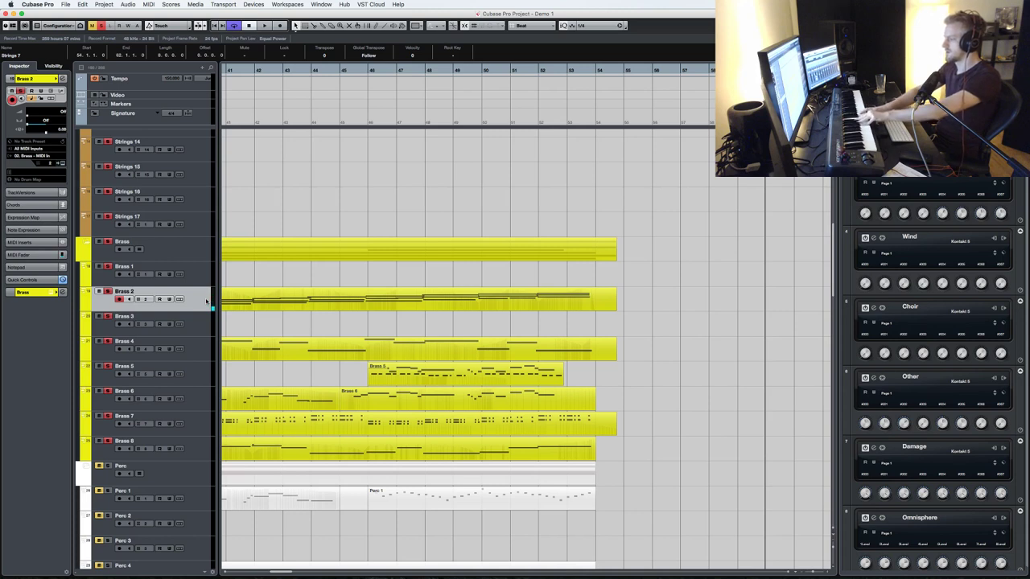
{"action": "key", "text": "KP_Subtract"}
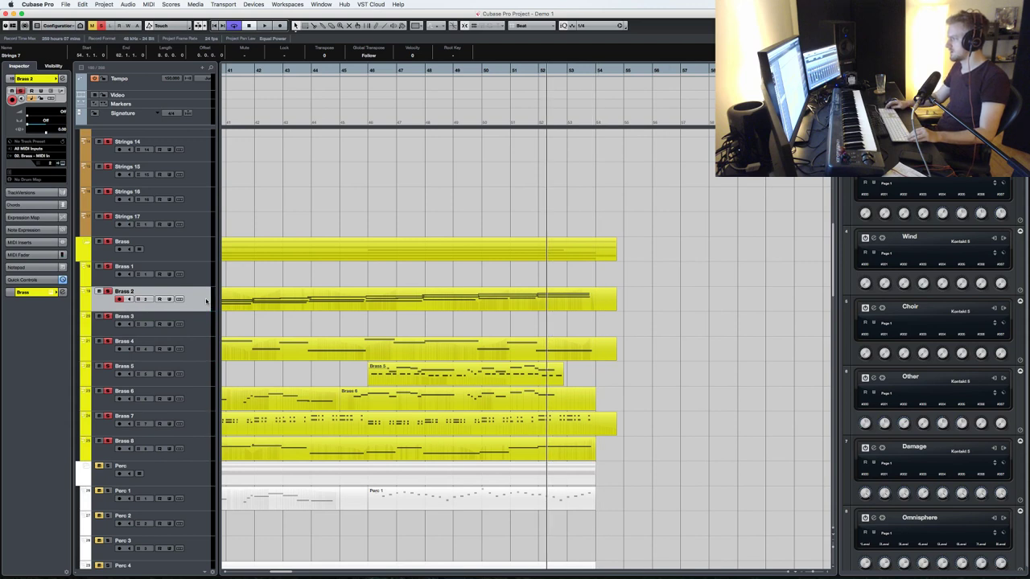
{"action": "left_click", "coordinate": [596, 68]}
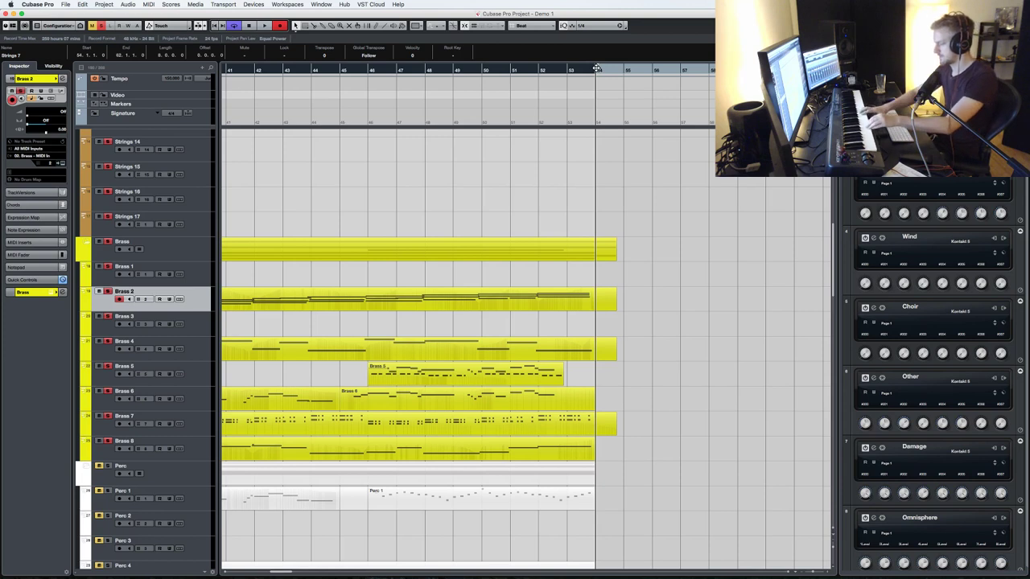
{"action": "key", "text": "KP_Multiply"}
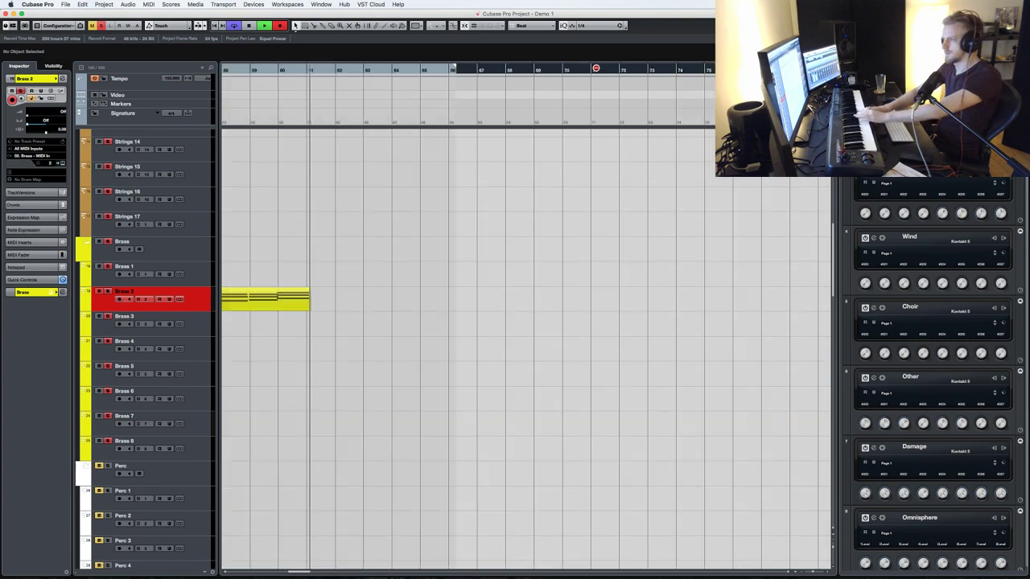
{"action": "key", "text": "space"}
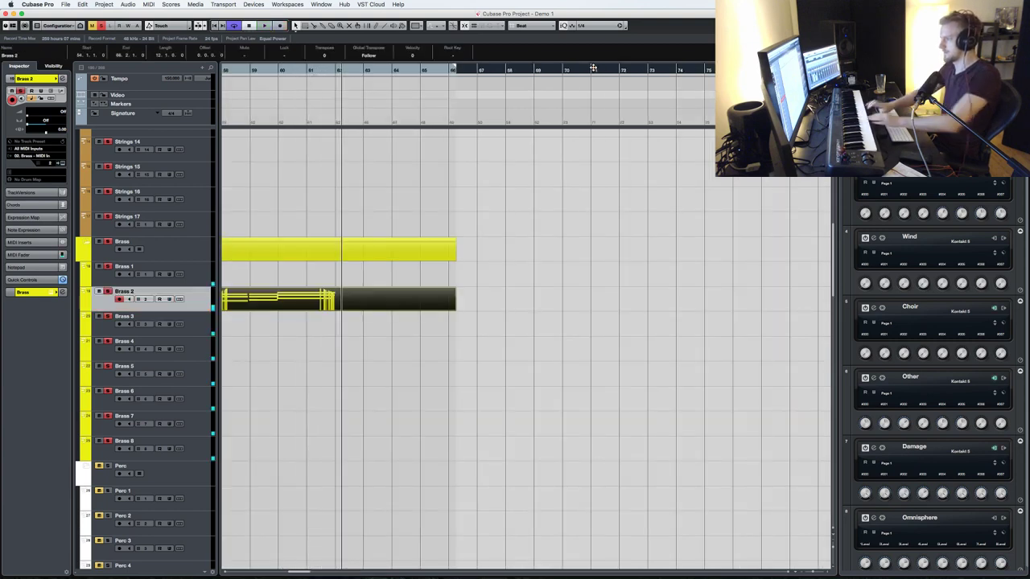
- Record a new line on the Brass 8 track from bar 54 to about bar 62
{"action": "scroll", "coordinate": [612, 242], "scroll_direction": "up", "scroll_amount": 5}
{"action": "scroll", "coordinate": [598, 258], "scroll_direction": "left", "scroll_amount": 3}
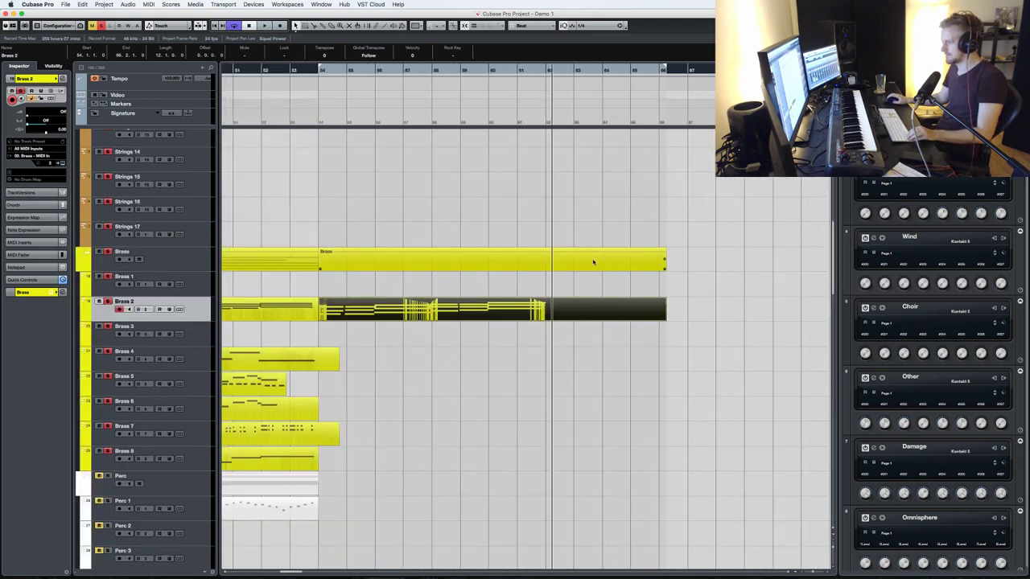
{"action": "left_click", "coordinate": [201, 458]}
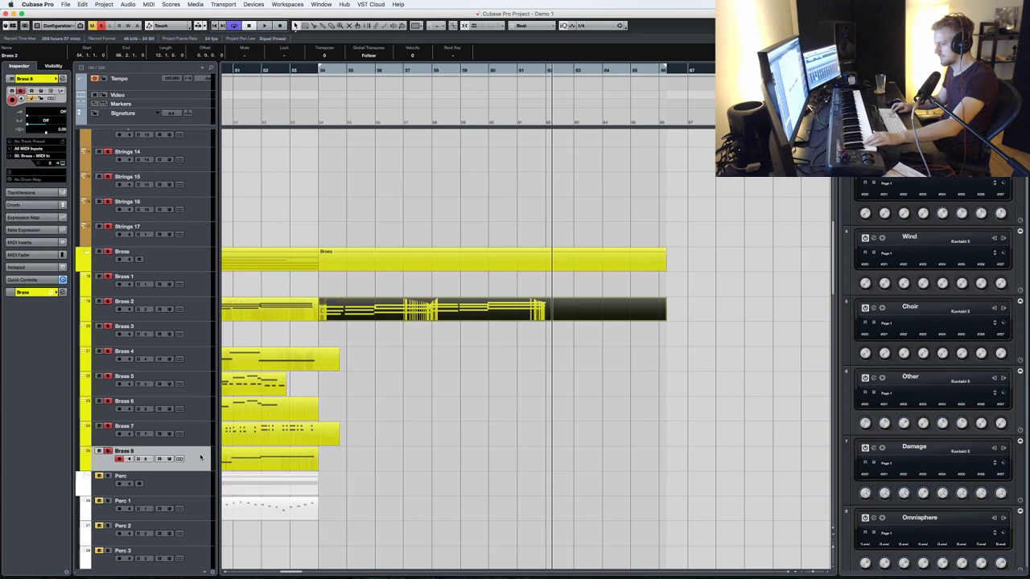
{"action": "key", "text": "KP_Multiply"}
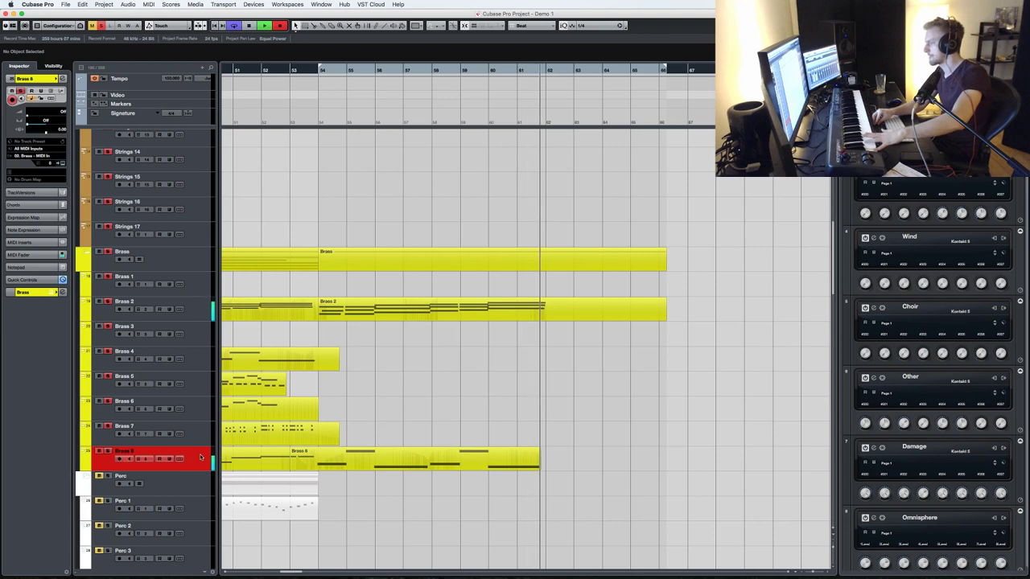
{"action": "key", "text": "space"}
- Remove the Brass 8 recording's lead-in before bar 54 and copy the trimmed part to the Brass 4 track
{"action": "key", "text": "1"}
{"action": "left_click", "coordinate": [309, 463]}
{"action": "key", "text": "Delete"}
{"action": "left_click", "coordinate": [353, 466]}
{"action": "left_click_drag", "start_coordinate": [364, 465], "coordinate": [365, 372]}
- Duplicate the Strings 7, 9 and 10 parts that start at bar 54 so the copies start at bar 62
{"action": "scroll", "coordinate": [322, 362], "scroll_direction": "up", "scroll_amount": 5}
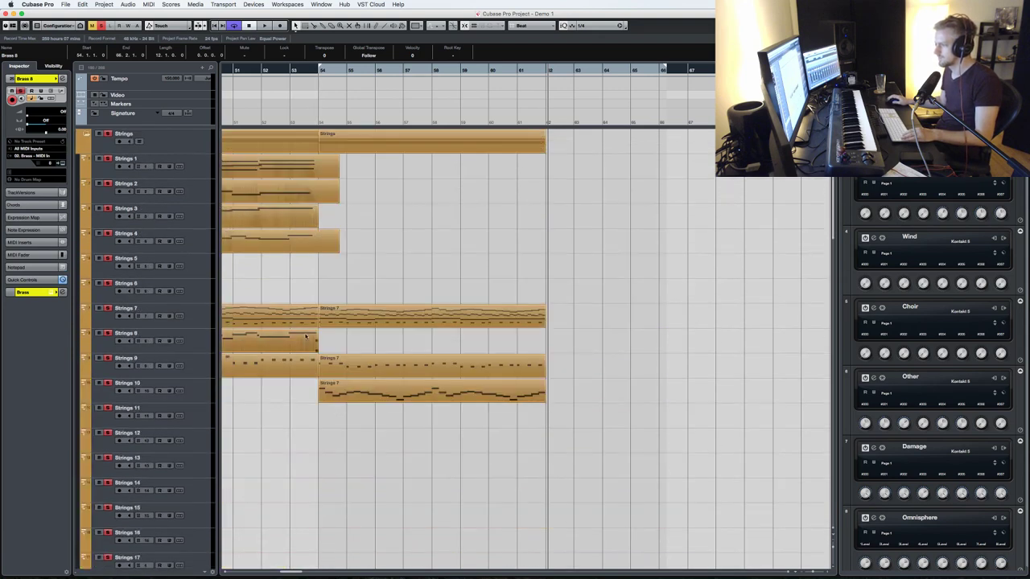
{"action": "left_click", "coordinate": [198, 348]}
{"action": "key", "text": "space"}
{"action": "left_click_drag", "start_coordinate": [451, 404], "coordinate": [454, 406]}
{"action": "key", "text": "super+d"}
- Trim the Brass 2, 4 and 8 parts at bar 62 and duplicate them directly after the originals
{"action": "scroll", "coordinate": [475, 409], "scroll_direction": "down", "scroll_amount": 5}
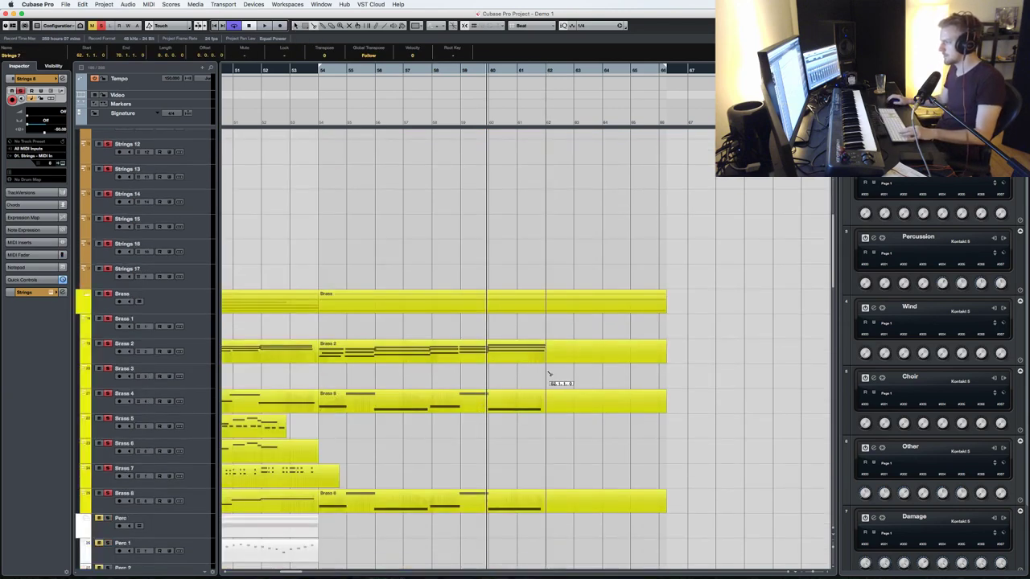
{"action": "left_click_drag", "start_coordinate": [550, 410], "coordinate": [548, 489]}
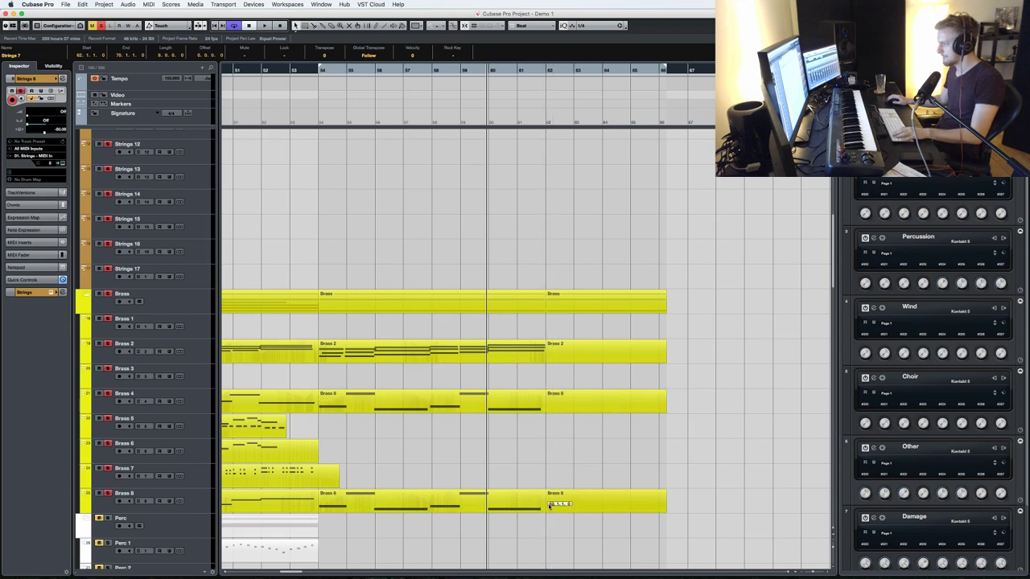
{"action": "left_click_drag", "start_coordinate": [571, 300], "coordinate": [570, 299]}
{"action": "key", "text": "Delete"}
{"action": "left_click_drag", "start_coordinate": [510, 525], "coordinate": [417, 363]}
{"action": "key", "text": "super+d"}
- Set the locators around the Brass 2 parts from bar 54 to bar 70 and play the section back
{"action": "left_click_drag", "start_coordinate": [702, 372], "coordinate": [459, 341]}
{"action": "key", "text": "p"}
{"action": "key", "text": "space"}
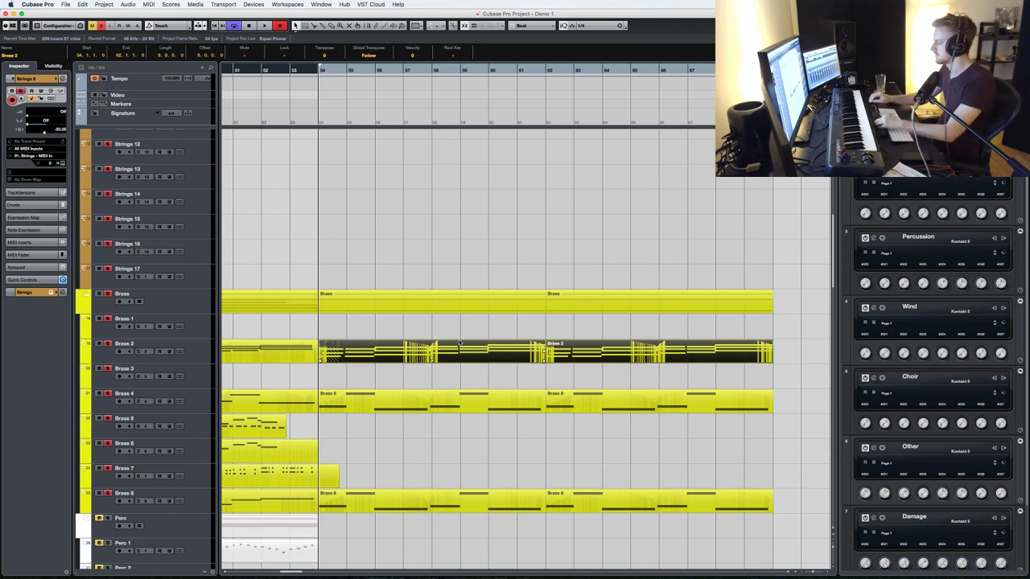
{"action": "key", "text": "super+shift+a"}
{"action": "key", "text": "space"}
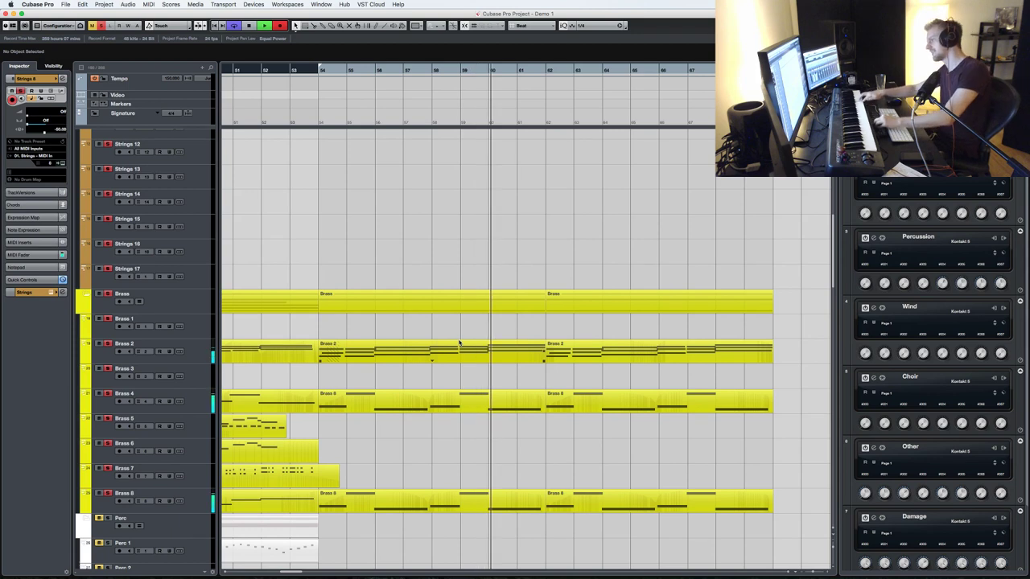
{"action": "key", "text": "space"}
{"action": "left_click", "coordinate": [481, 306]}
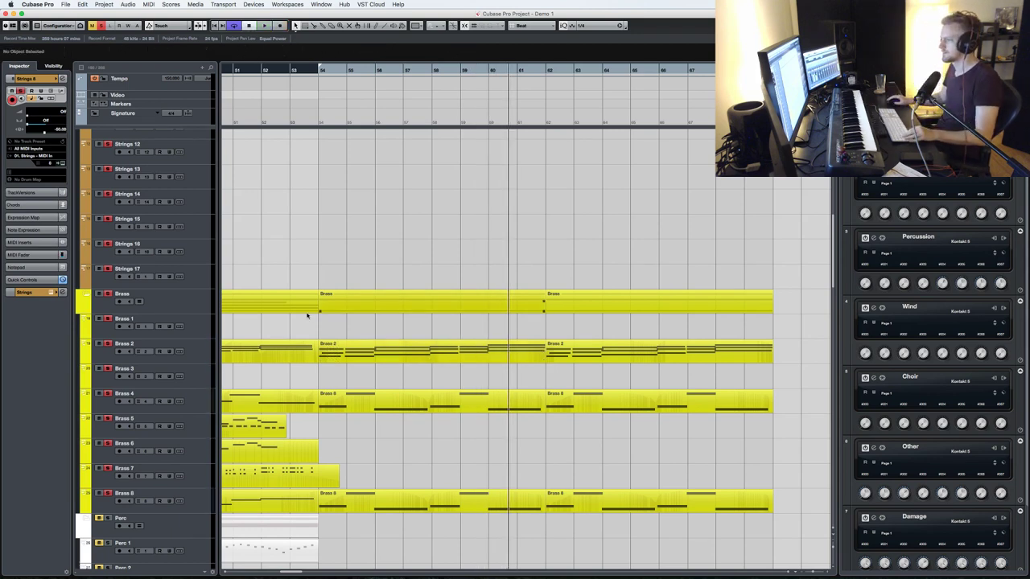
- Browse the lower track groups and select Choir 1 to audition its sound
{"action": "scroll", "coordinate": [306, 316], "scroll_direction": "down", "scroll_amount": 15}
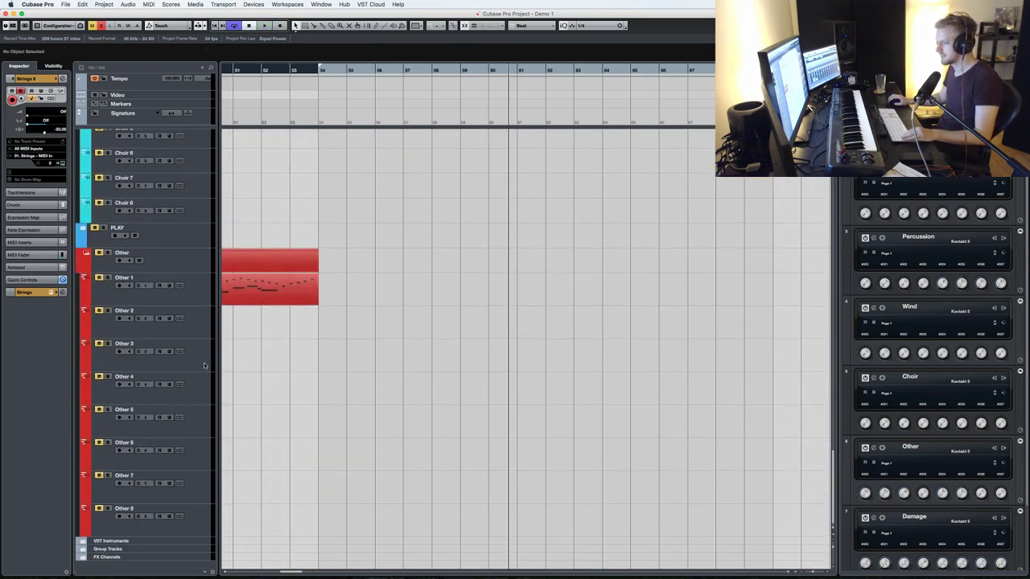
{"action": "scroll", "coordinate": [204, 366], "scroll_direction": "up", "scroll_amount": 10}
{"action": "left_click", "coordinate": [202, 390]}
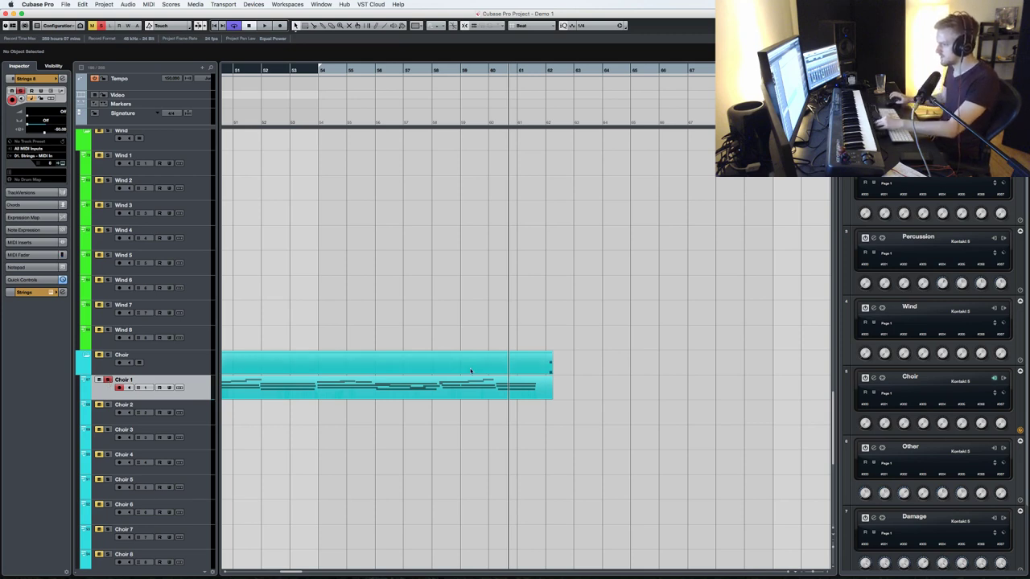
{"action": "scroll", "coordinate": [470, 371], "scroll_direction": "up", "scroll_amount": 10}
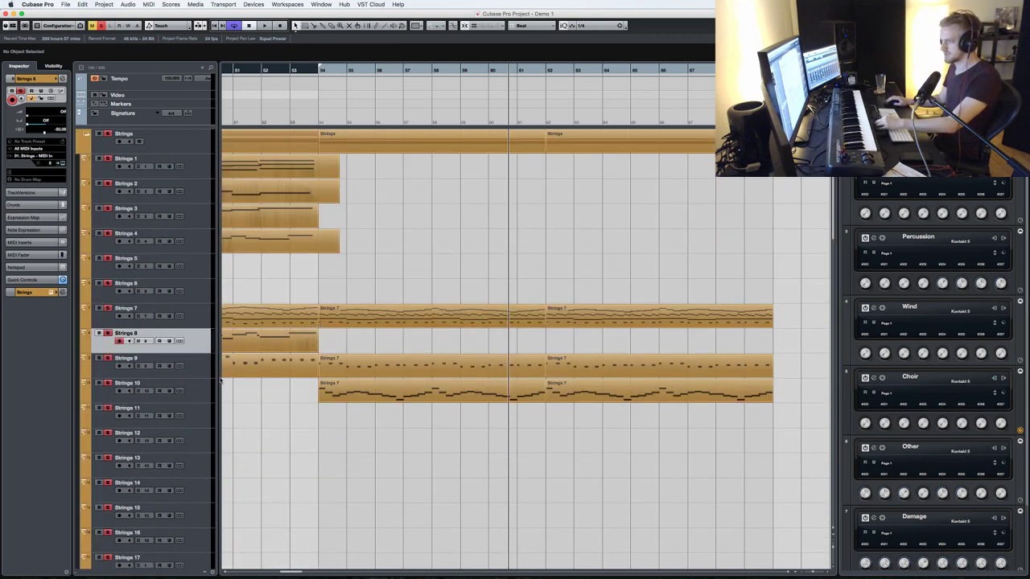
{"action": "scroll", "coordinate": [184, 378], "scroll_direction": "down", "scroll_amount": 10}
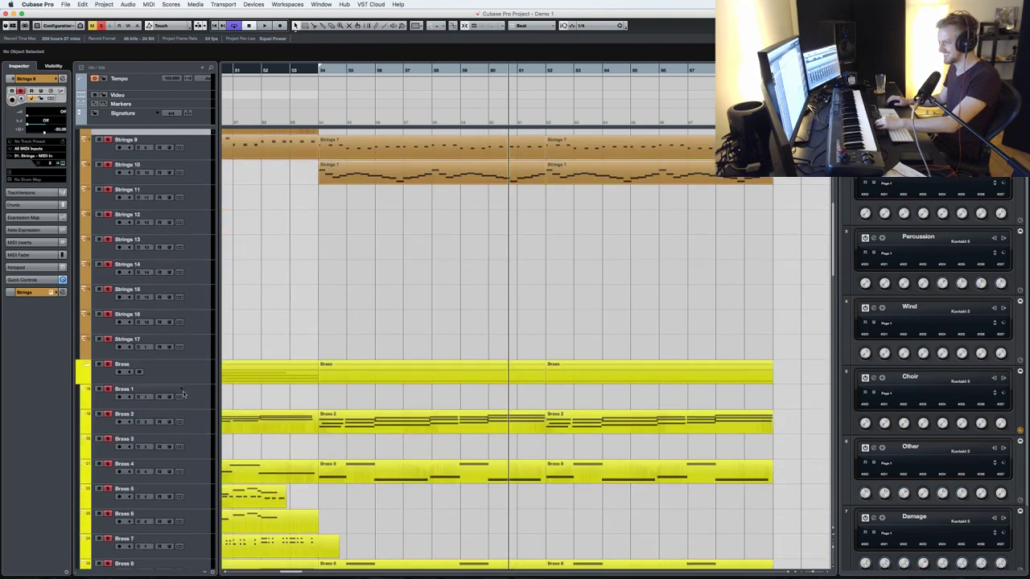
- Try to record a melody on the Brass 6 track from bar 54
{"action": "left_click", "coordinate": [187, 375]}
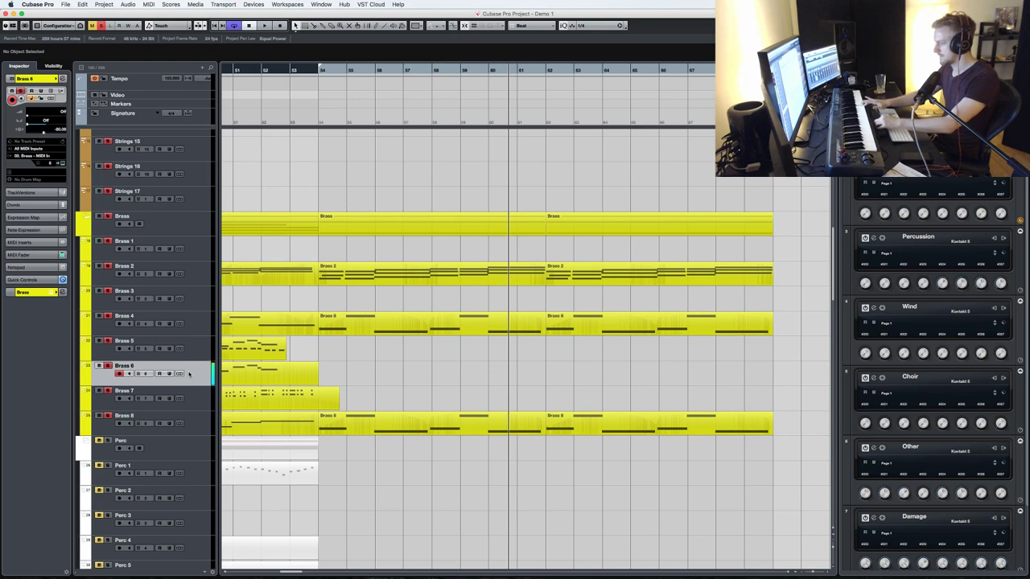
{"action": "key", "text": "KP_1"}
{"action": "key", "text": "KP_Multiply"}
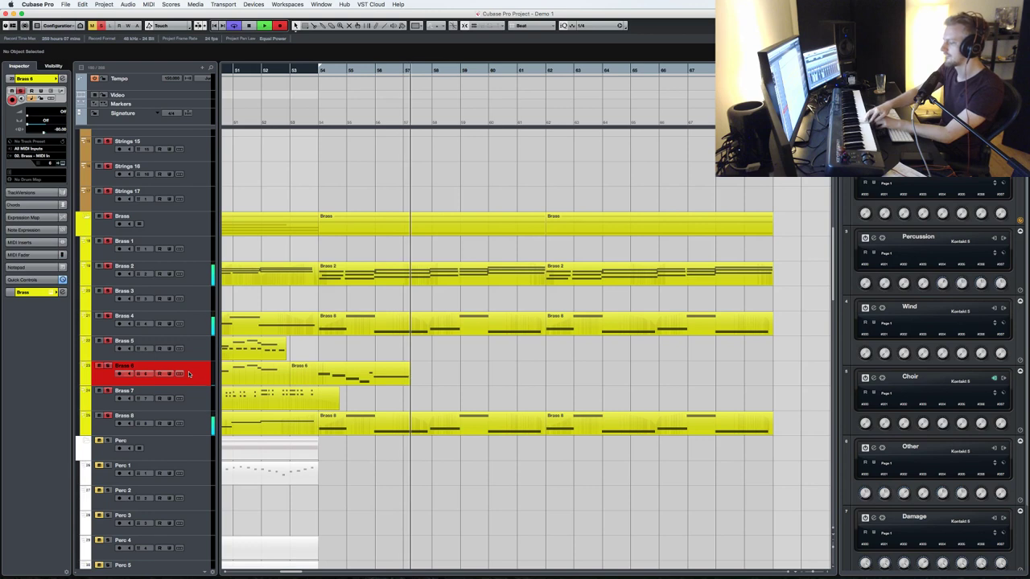
{"action": "key", "text": "space"}
{"action": "scroll", "coordinate": [404, 372], "scroll_direction": "down", "scroll_amount": 15}
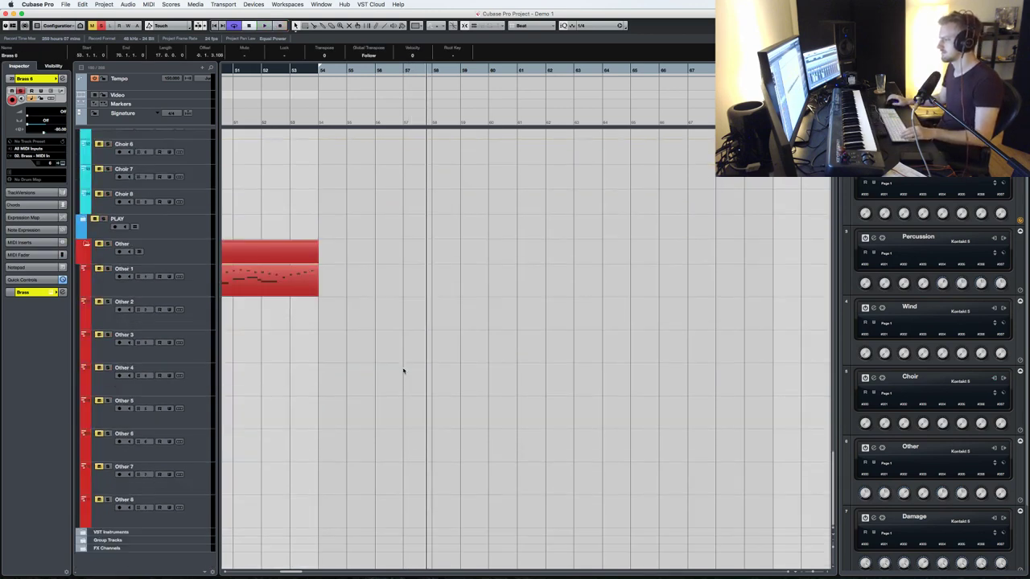
{"action": "scroll", "coordinate": [401, 370], "scroll_direction": "up", "scroll_amount": 15}
{"action": "scroll", "coordinate": [395, 370], "scroll_direction": "down", "scroll_amount": 8}
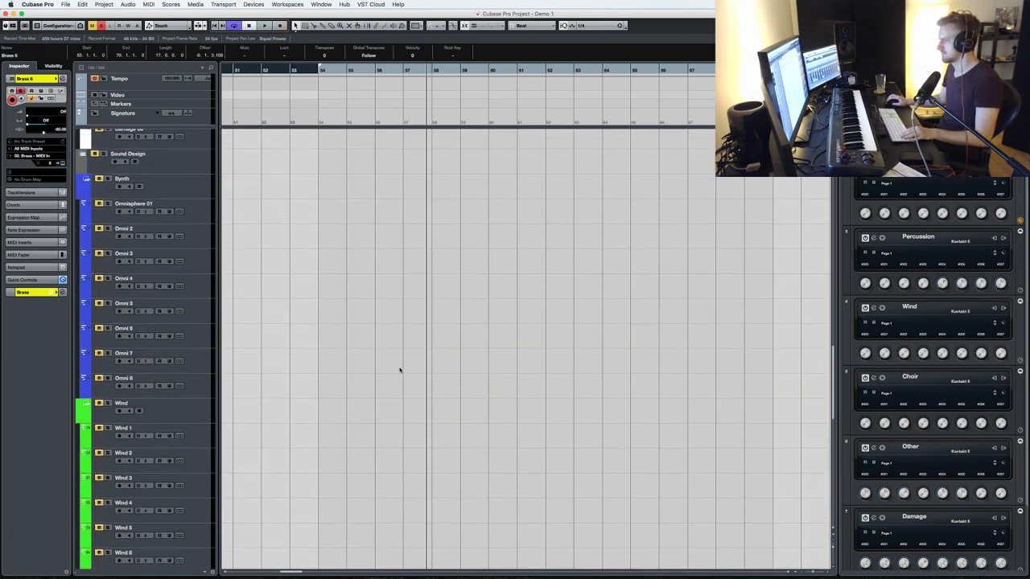
{"action": "scroll", "coordinate": [393, 370], "scroll_direction": "down", "scroll_amount": 4}
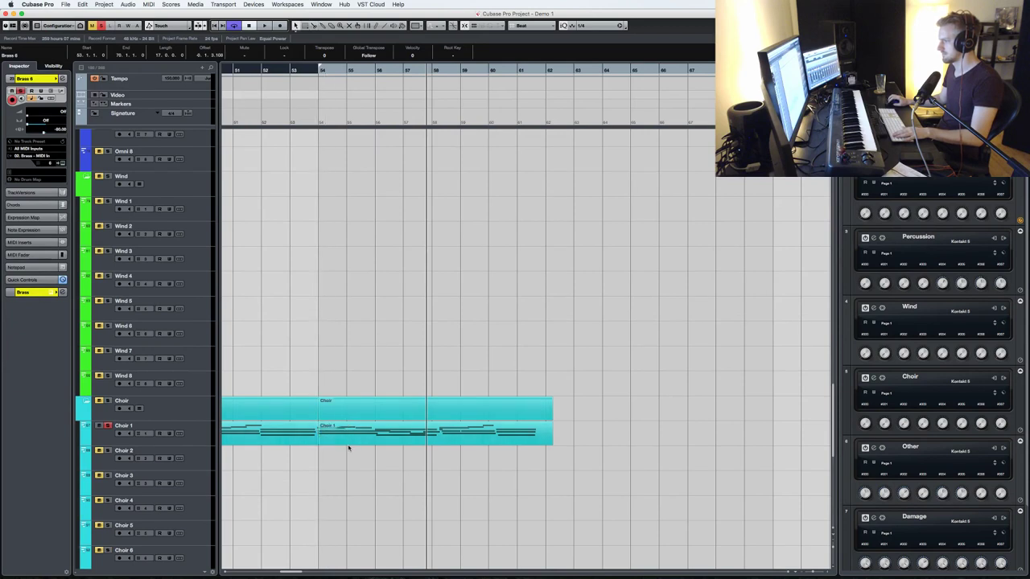
{"action": "scroll", "coordinate": [404, 421], "scroll_direction": "up", "scroll_amount": 10}
{"action": "key", "text": "space"}
{"action": "scroll", "coordinate": [461, 381], "scroll_direction": "down", "scroll_amount": 15}
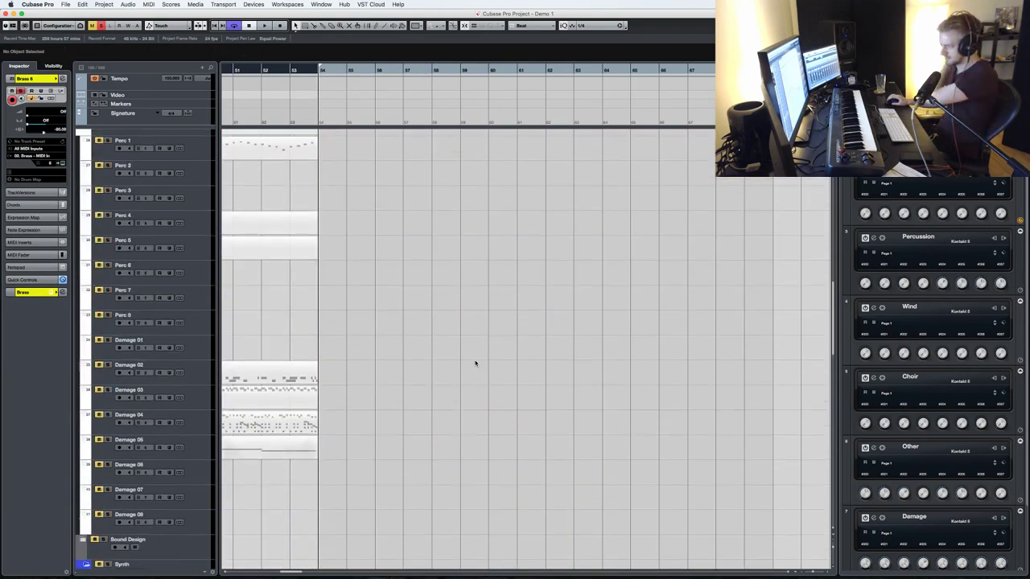
- Replace the Brass 6 take with a new melody recorded over bars 54 to 70 and open its notes in the Key Editor
{"action": "scroll", "coordinate": [475, 361], "scroll_direction": "up", "scroll_amount": 6}
{"action": "left_click", "coordinate": [395, 204]}
{"action": "key", "text": "Delete"}
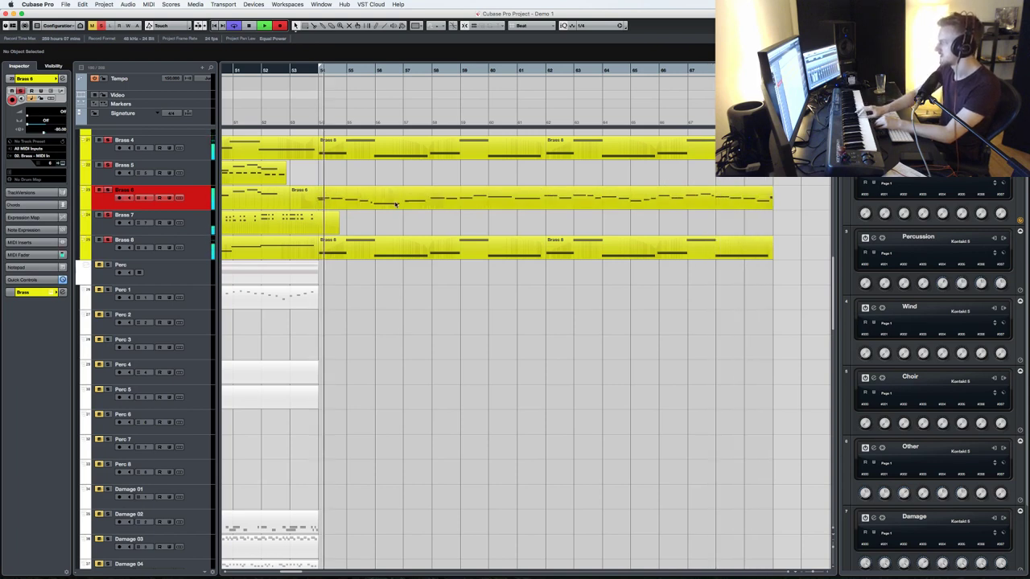
{"action": "key", "text": "space"}
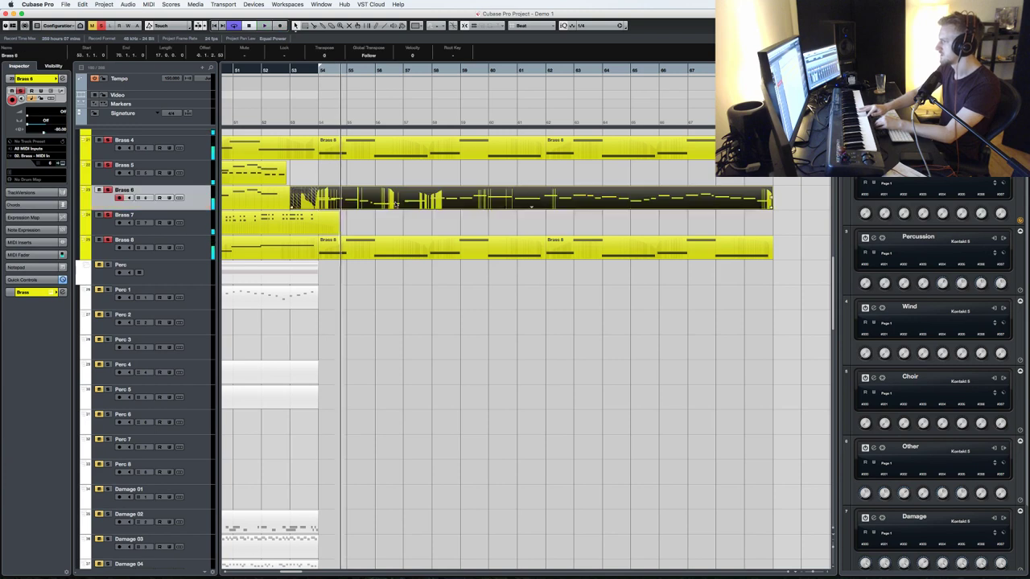
{"action": "double_click", "coordinate": [336, 206]}
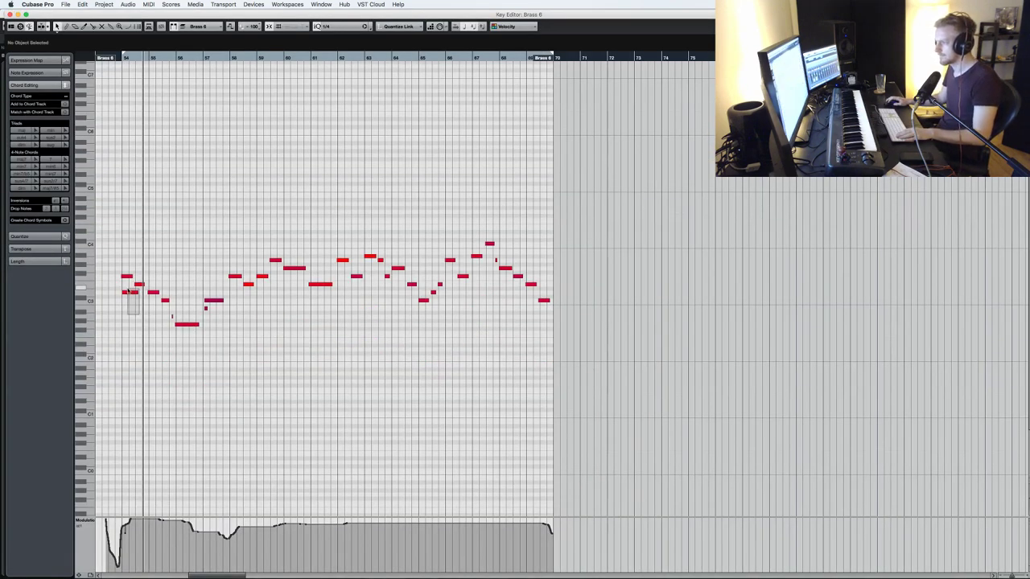
{"action": "key", "text": "Escape"}
- Duplicate the Perc 1 part that starts at bar 46 so its copy starts at bar 54
{"action": "key", "text": "g"}
{"action": "key", "text": "g"}
{"action": "key", "text": "g"}
{"action": "key", "text": "g"}
{"action": "scroll", "coordinate": [459, 321], "scroll_direction": "down", "scroll_amount": 1}
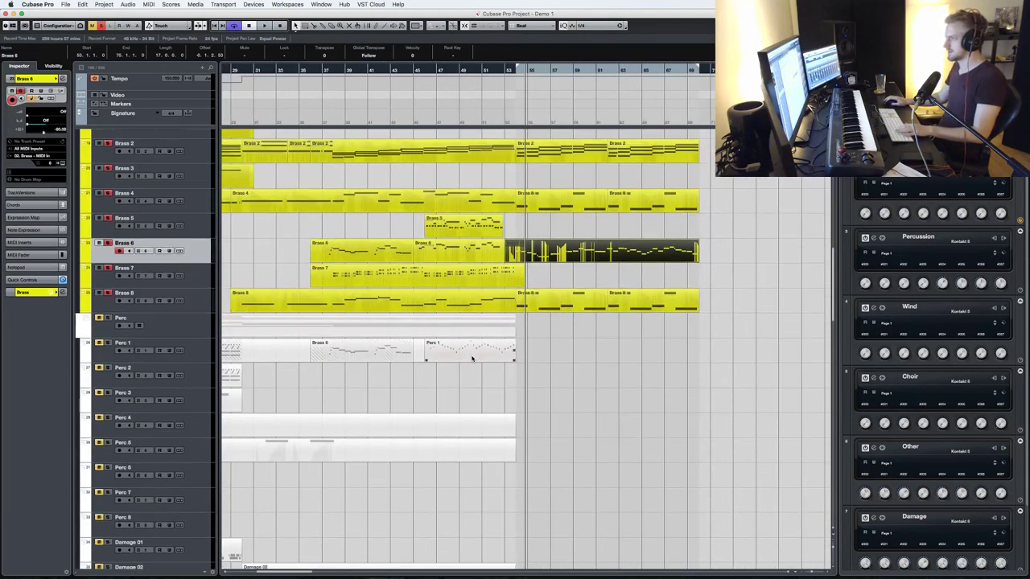
{"action": "left_click", "coordinate": [472, 359]}
{"action": "scroll", "coordinate": [485, 364], "scroll_direction": "down", "scroll_amount": 2}
{"action": "key", "text": "super+d"}
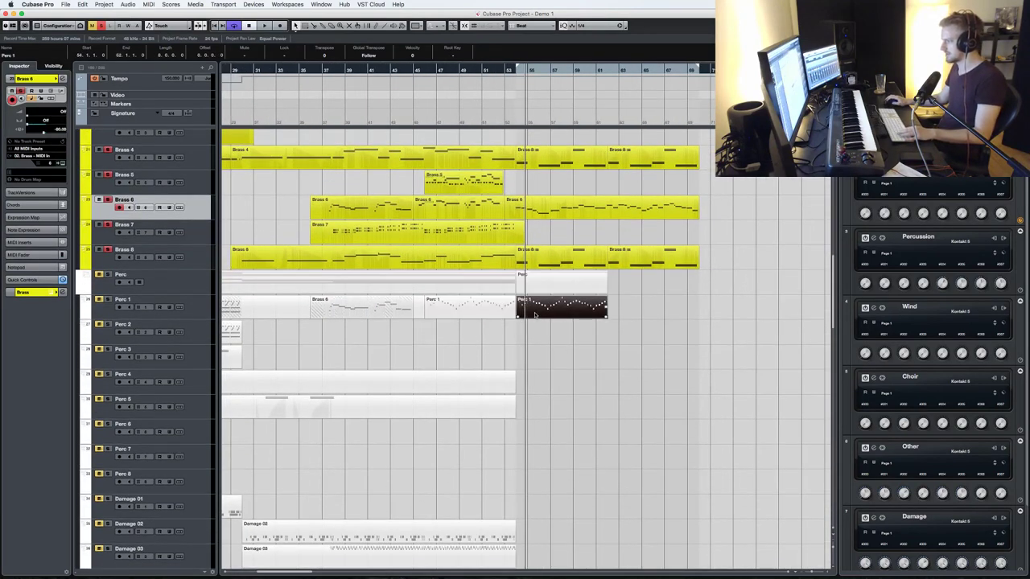
- Check the copied Perc 1 part's notes in the Key Editor and duplicate the part again to bar 62
{"action": "double_click", "coordinate": [534, 315]}
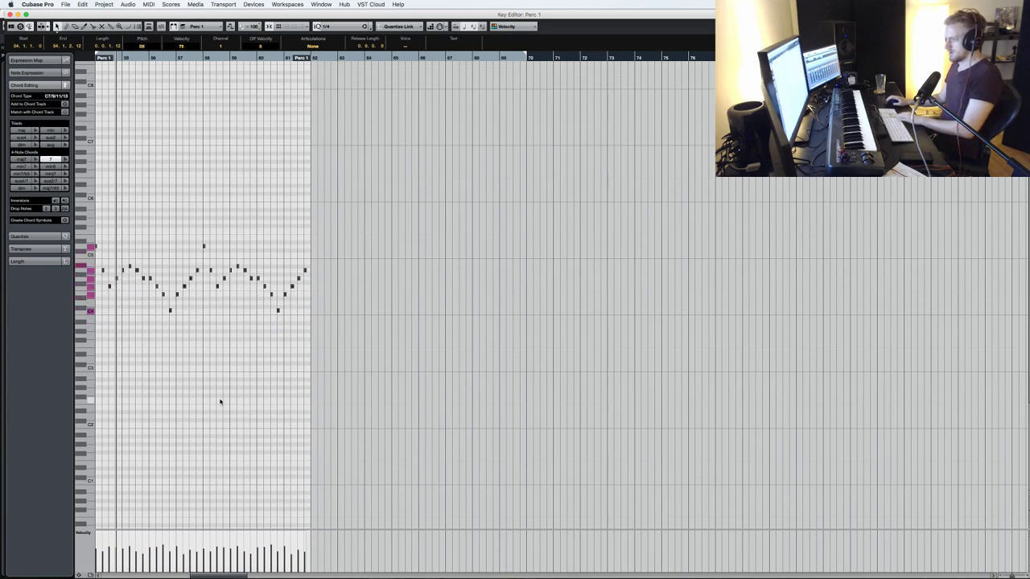
{"action": "key", "text": "Escape"}
{"action": "key", "text": "super+d"}
- Split the Damage 02 to Damage 05 parts at bar 46 and duplicate the eight-bar sections twice to fill bars 54 to 70
{"action": "scroll", "coordinate": [520, 354], "scroll_direction": "down", "scroll_amount": 4}
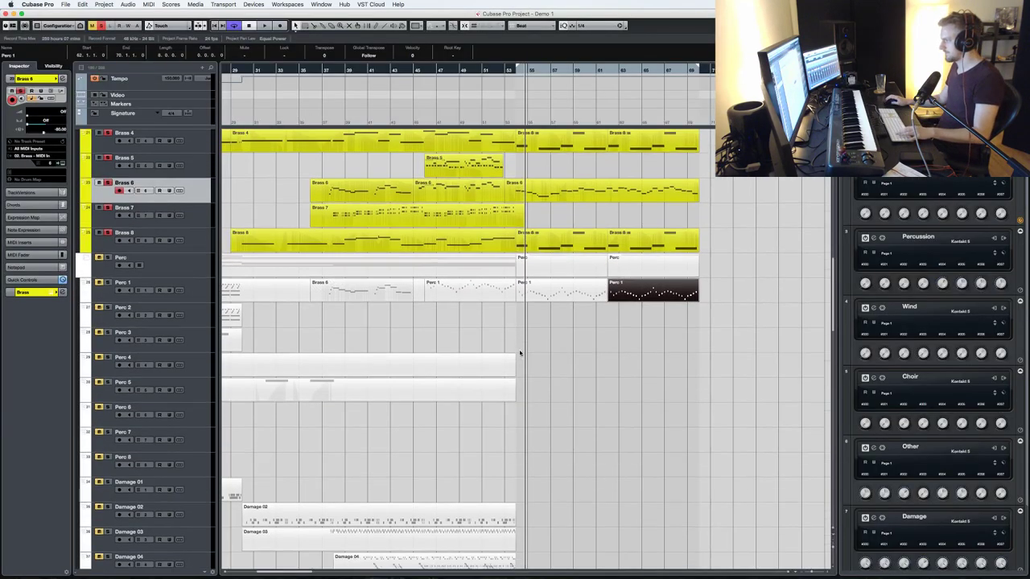
{"action": "left_click", "coordinate": [516, 546]}
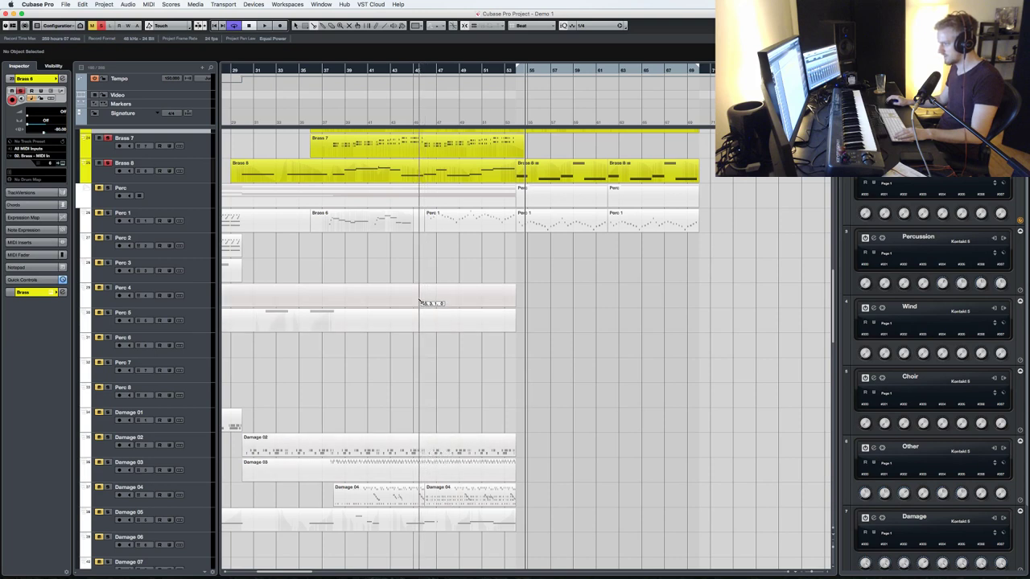
{"action": "left_click", "coordinate": [427, 455]}
{"action": "key", "text": "1"}
{"action": "left_click_drag", "start_coordinate": [428, 527], "coordinate": [453, 445]}
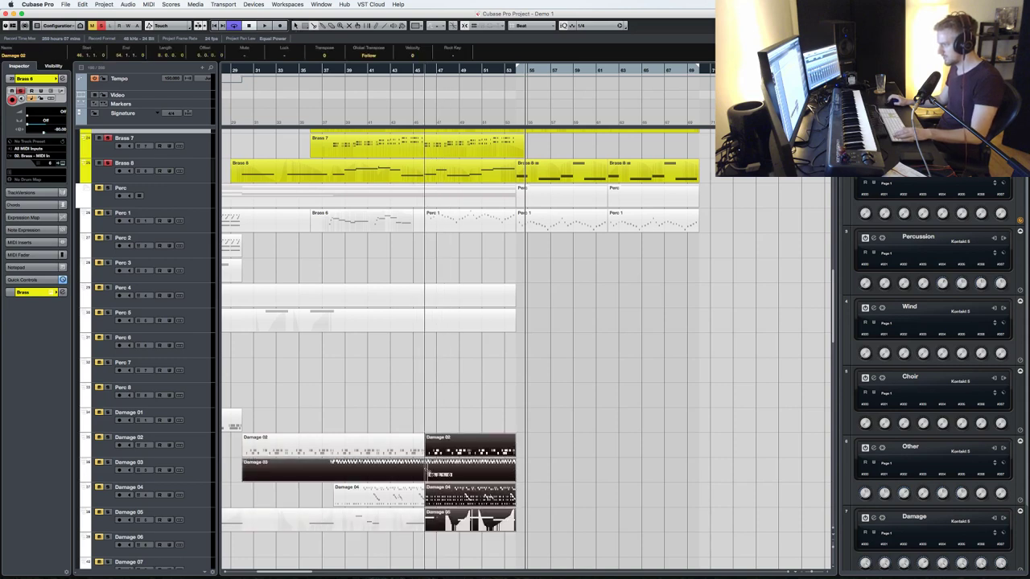
{"action": "key", "text": "super+d"}
{"action": "key", "text": "super+d"}
- Split out the Perc 5 segment between about bars 35 and 39, copy it to end at bar 64, and play back from bar 37
{"action": "scroll", "coordinate": [479, 402], "scroll_direction": "down", "scroll_amount": 1}
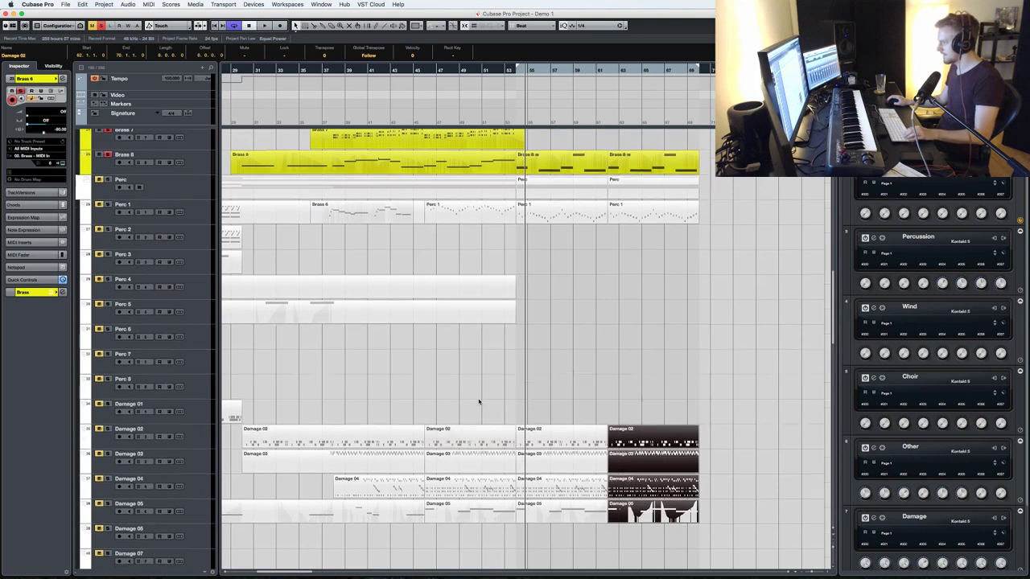
{"action": "scroll", "coordinate": [479, 402], "scroll_direction": "down", "scroll_amount": 10}
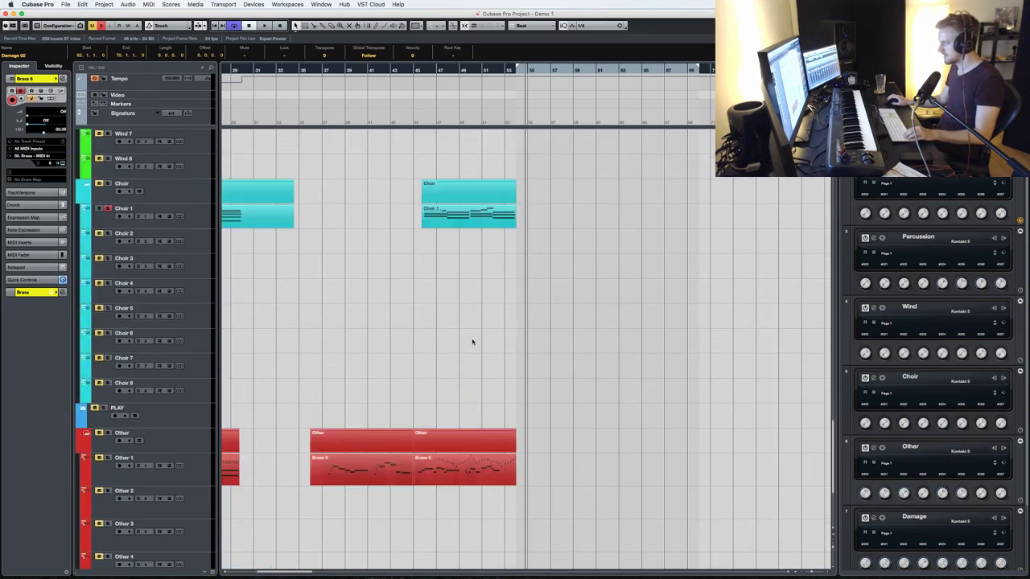
{"action": "scroll", "coordinate": [472, 342], "scroll_direction": "up", "scroll_amount": 15}
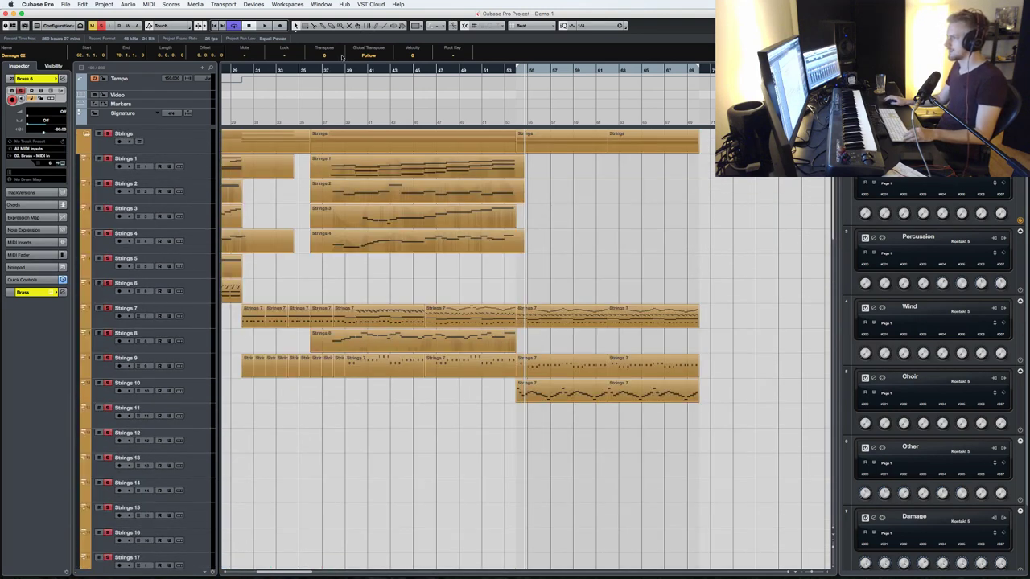
{"action": "scroll", "coordinate": [452, 164], "scroll_direction": "down", "scroll_amount": 10}
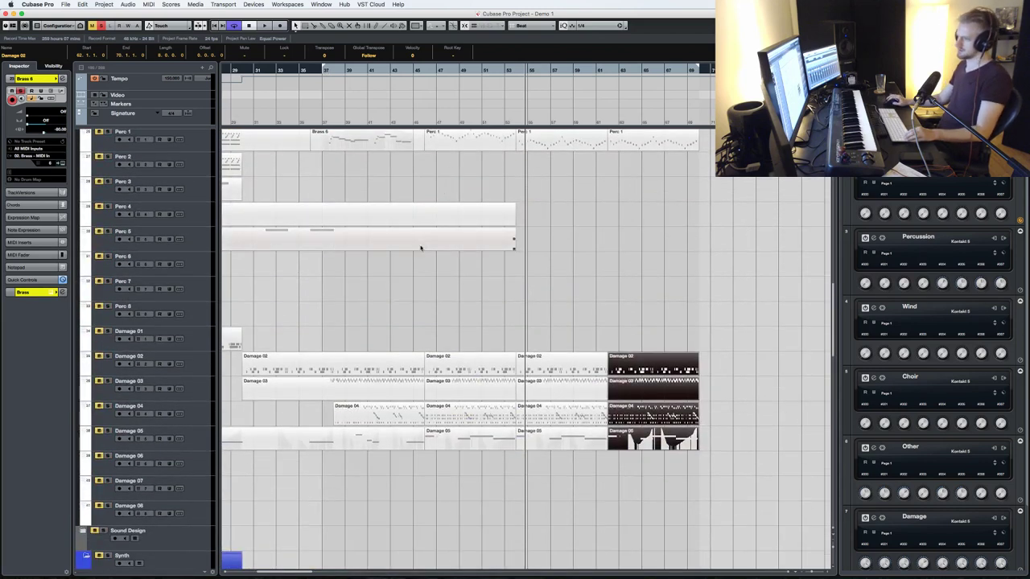
{"action": "scroll", "coordinate": [335, 260], "scroll_direction": "left", "scroll_amount": 3}
{"action": "scroll", "coordinate": [361, 274], "scroll_direction": "up", "scroll_amount": 2}
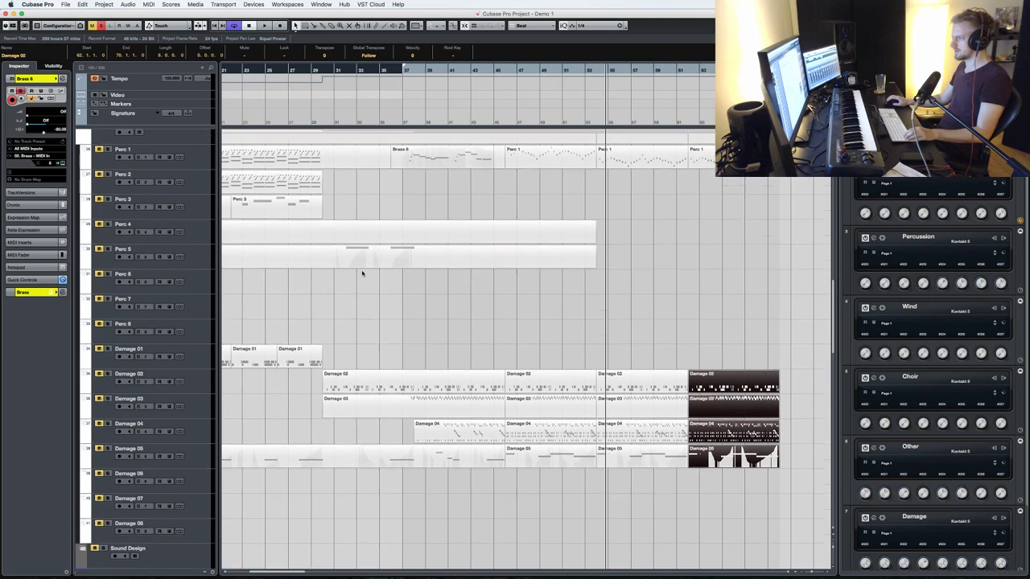
{"action": "left_click", "coordinate": [382, 270], "text": "alt"}
{"action": "left_click", "coordinate": [425, 271], "text": "alt"}
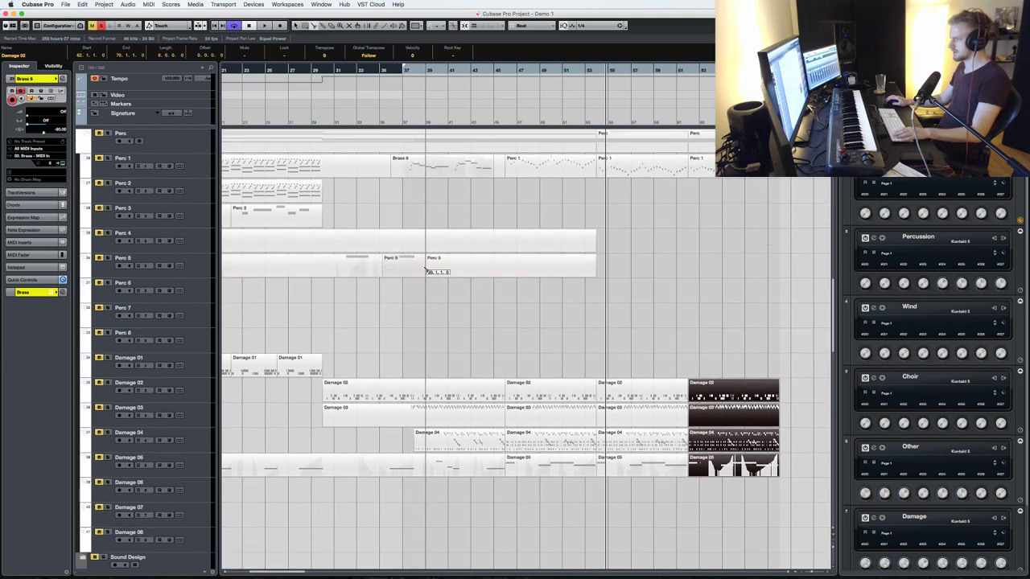
{"action": "left_click_drag", "start_coordinate": [394, 270], "coordinate": [680, 268]}
{"action": "key", "text": "KP_Subtract"}
{"action": "key", "text": "space"}
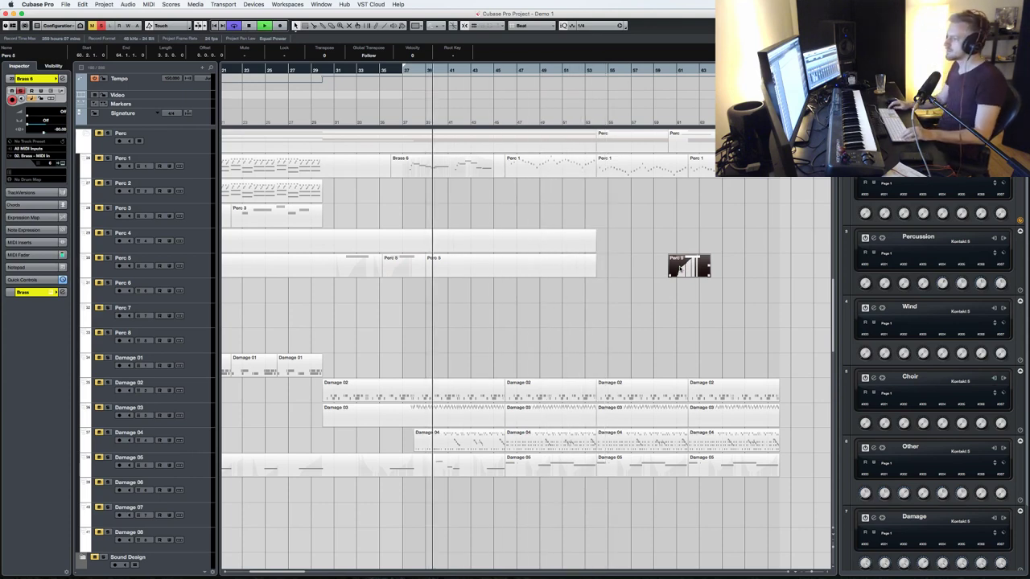
- Review the strings, brass, percussion and Damage tracks while the arrangement plays back into bar 54
{"action": "scroll", "coordinate": [696, 285], "scroll_direction": "up", "scroll_amount": 10}
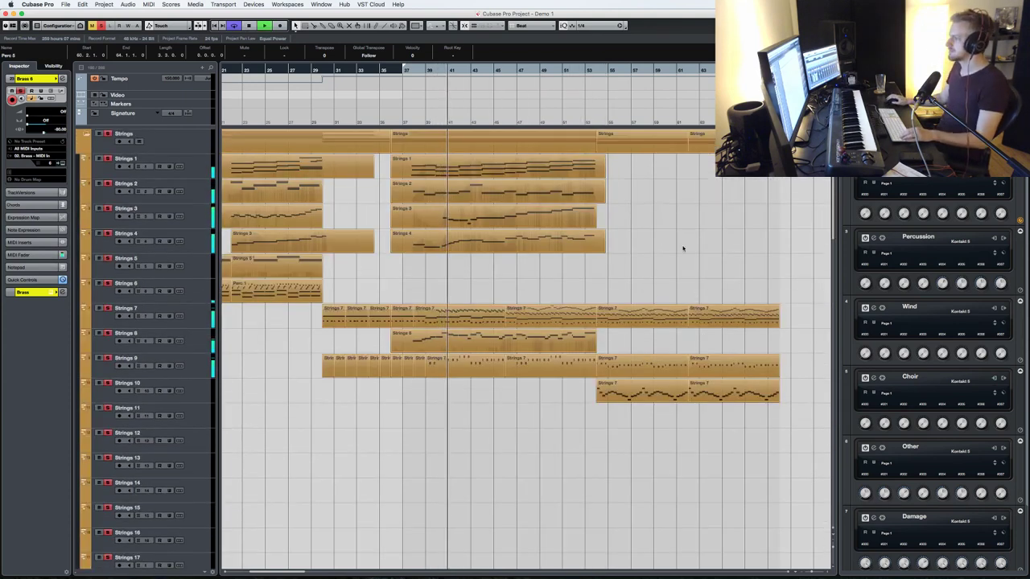
{"action": "left_click", "coordinate": [682, 248]}
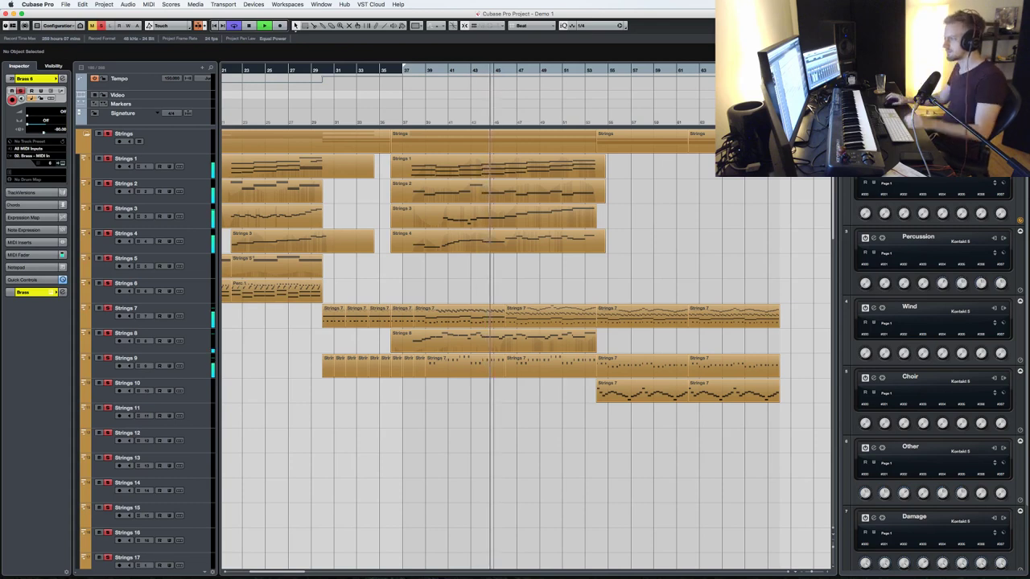
{"action": "scroll", "coordinate": [287, 390], "scroll_direction": "down", "scroll_amount": 10}
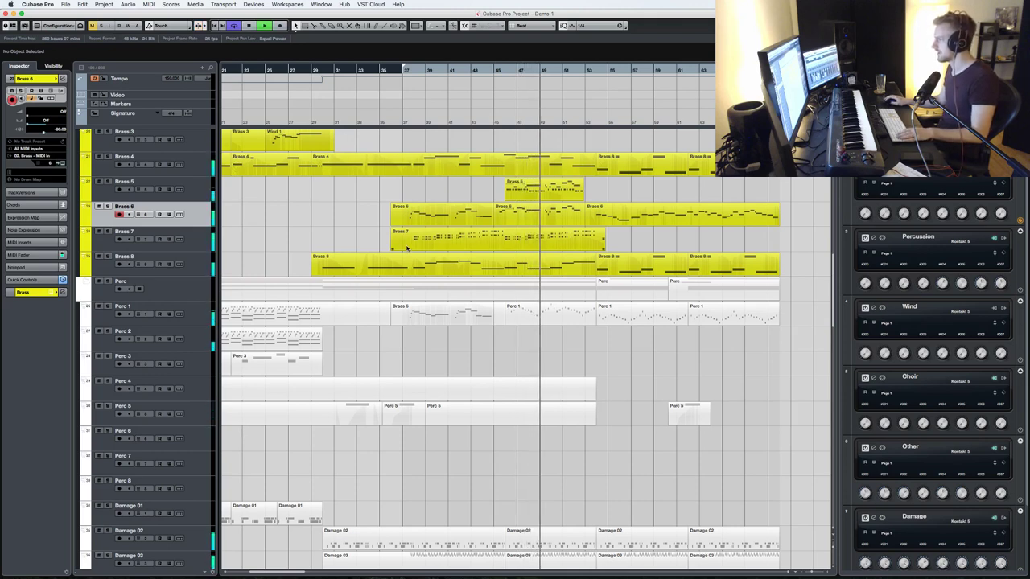
{"action": "scroll", "coordinate": [406, 248], "scroll_direction": "up", "scroll_amount": 5}
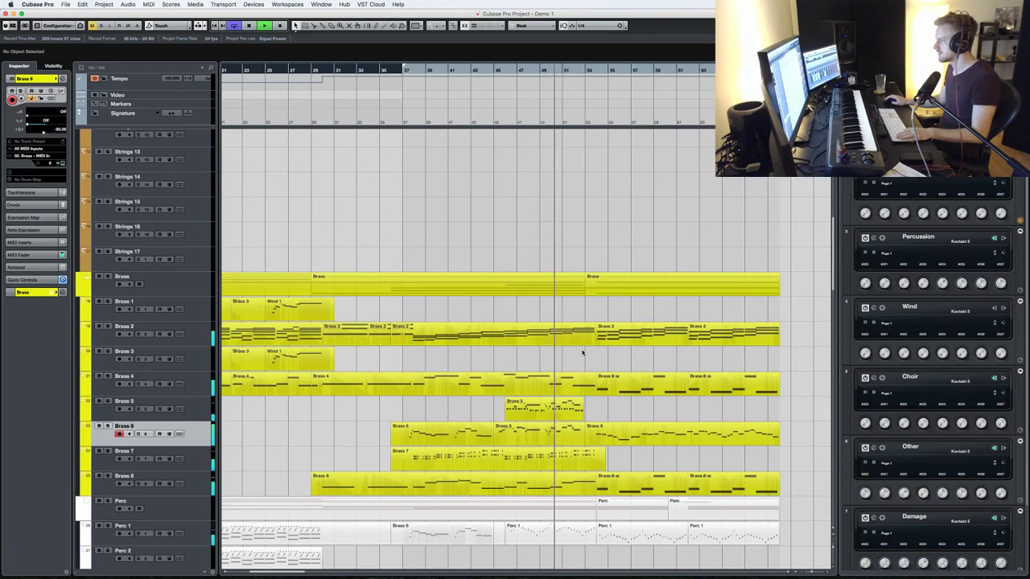
{"action": "scroll", "coordinate": [582, 353], "scroll_direction": "down", "scroll_amount": 8}
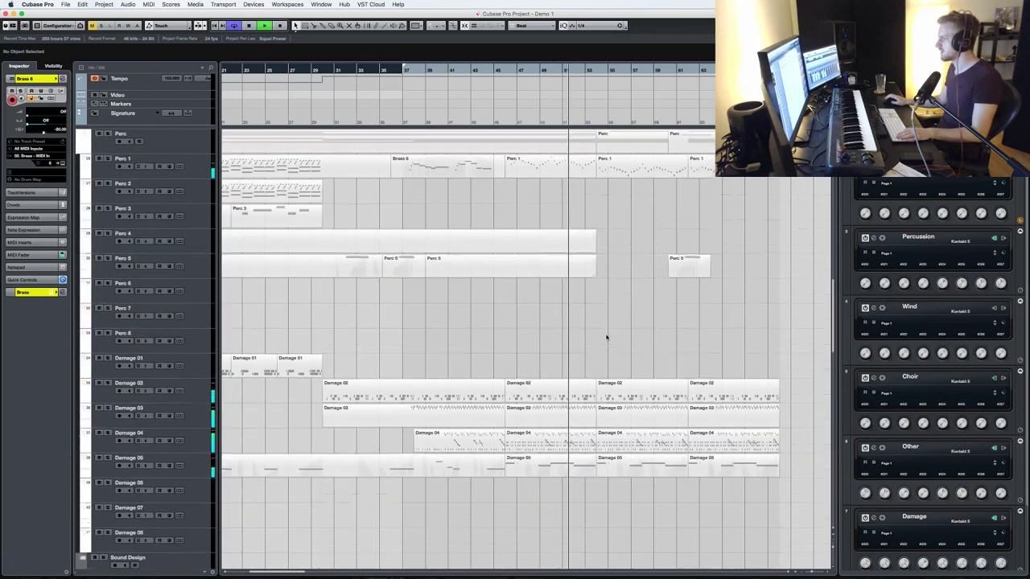
{"action": "scroll", "coordinate": [607, 336], "scroll_direction": "up", "scroll_amount": 1}
{"action": "scroll", "coordinate": [598, 333], "scroll_direction": "up", "scroll_amount": 1}
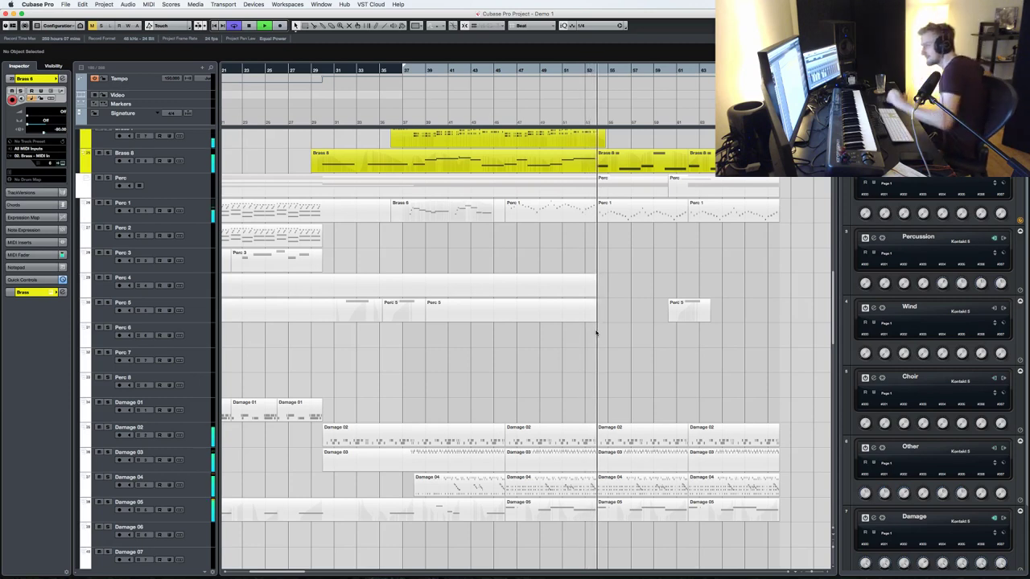
{"action": "scroll", "coordinate": [688, 333], "scroll_direction": "up", "scroll_amount": 10}
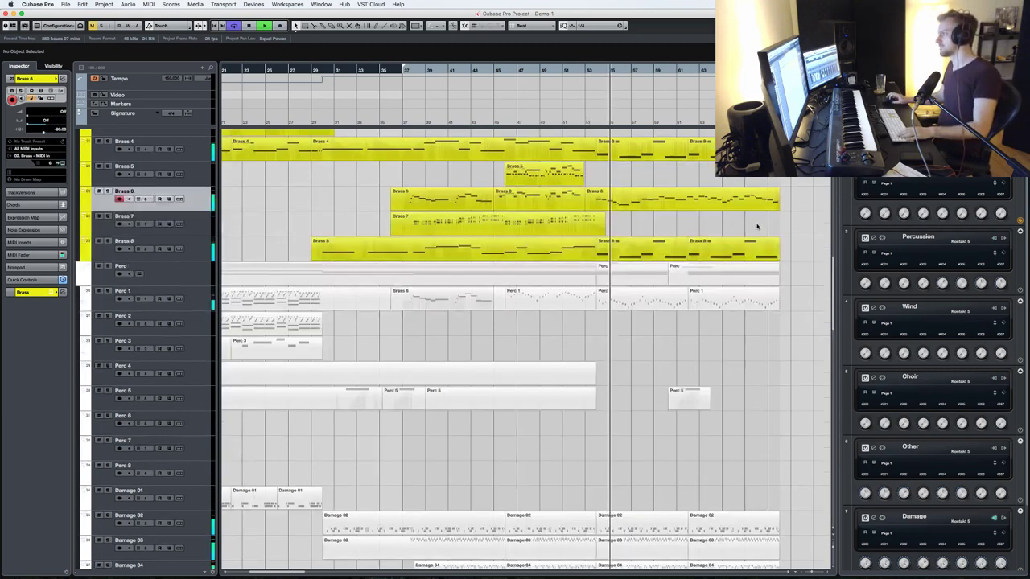
- Delete the Brass 6 part that starts at bar 53 and play the section back again
{"action": "left_click", "coordinate": [656, 446]}
{"action": "key", "text": "Delete"}
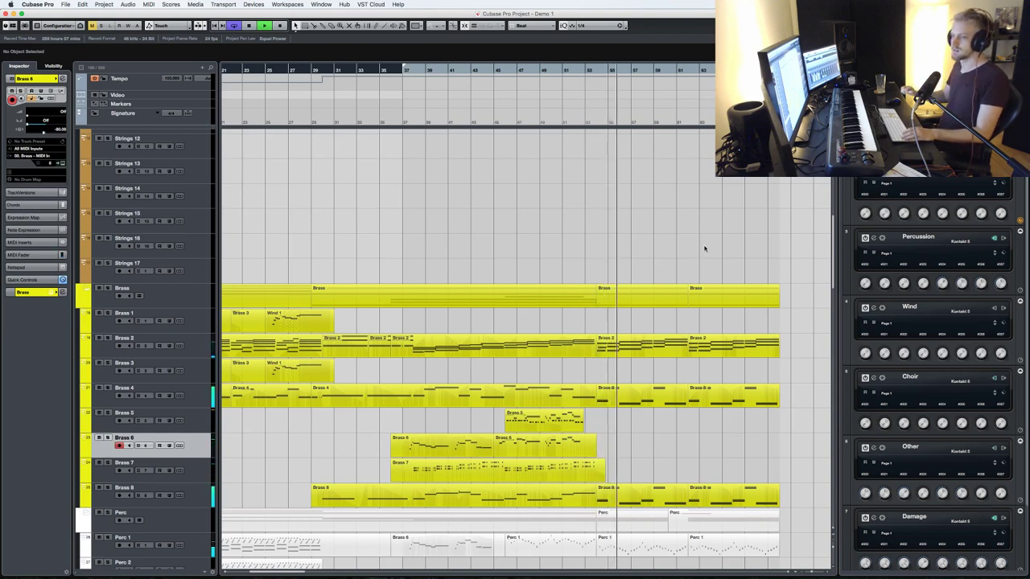
{"action": "scroll", "coordinate": [685, 257], "scroll_direction": "down", "scroll_amount": 2}
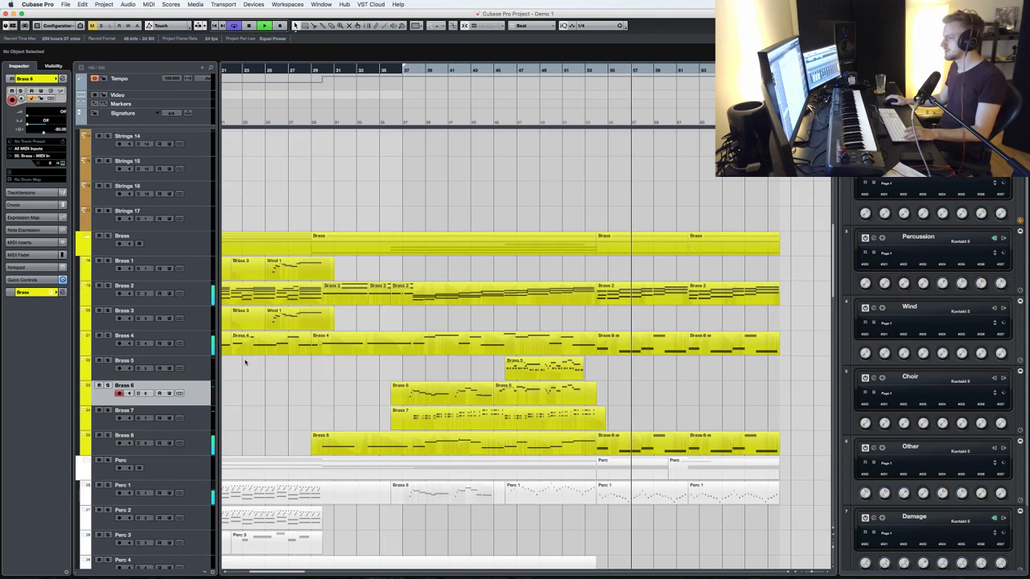
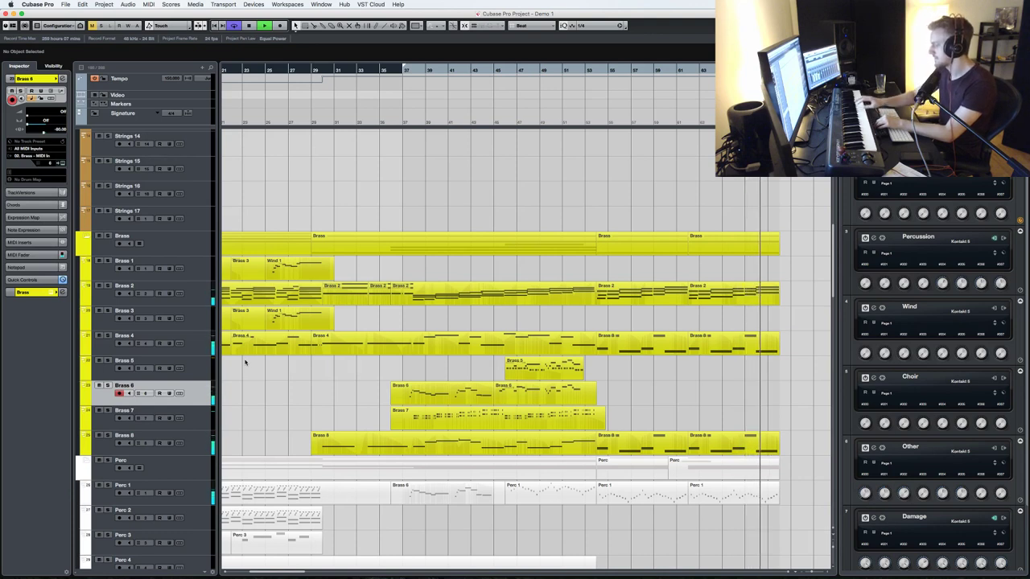
{"action": "key", "text": "F11"}
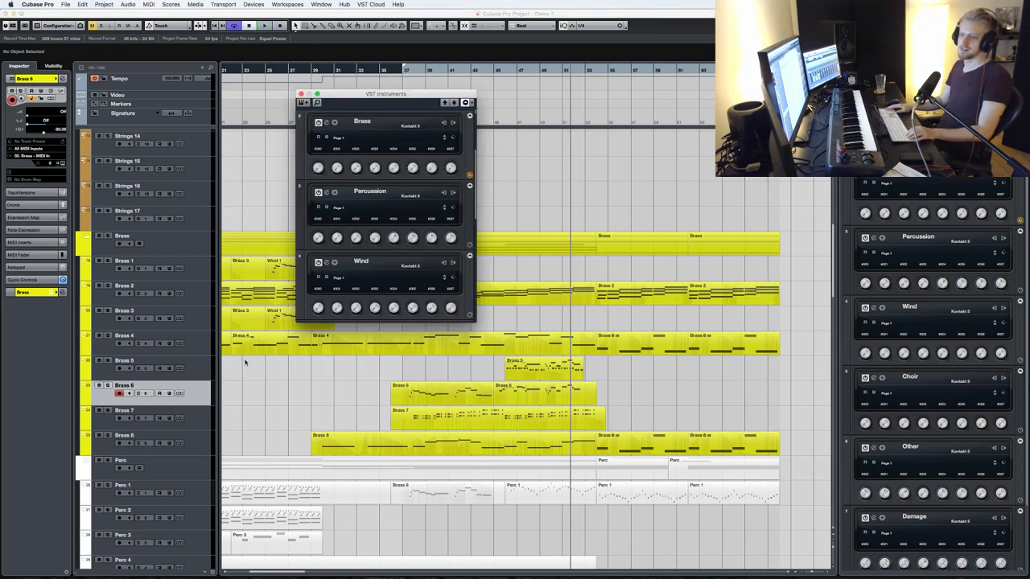
{"action": "key", "text": "F11"}
{"action": "key", "text": "KP_Subtract"}
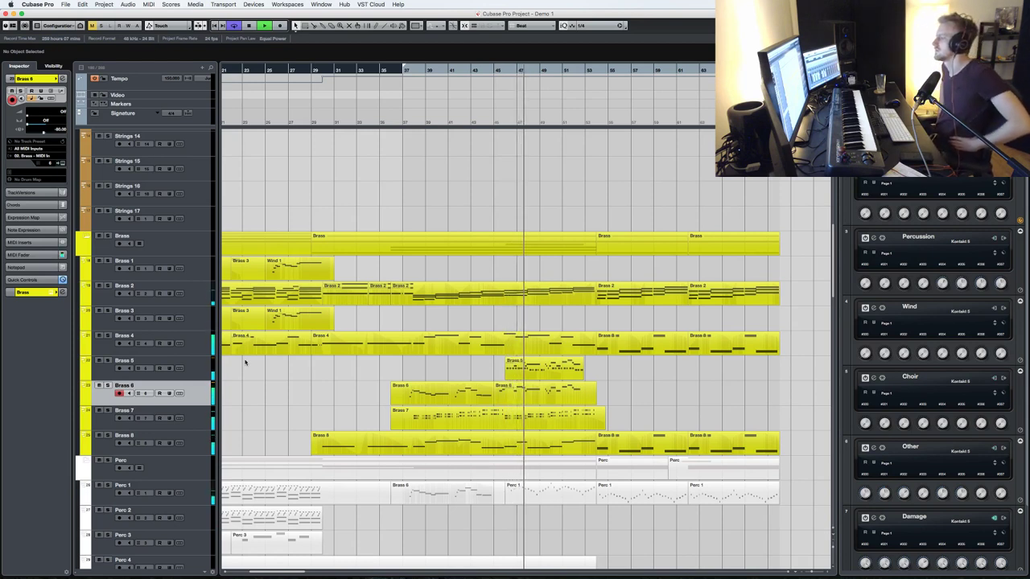
- With the brass tracks soloed, split the Brass 7 part at bar 46 and duplicate its eight-bar section to bar 54
{"action": "left_click", "coordinate": [109, 236]}
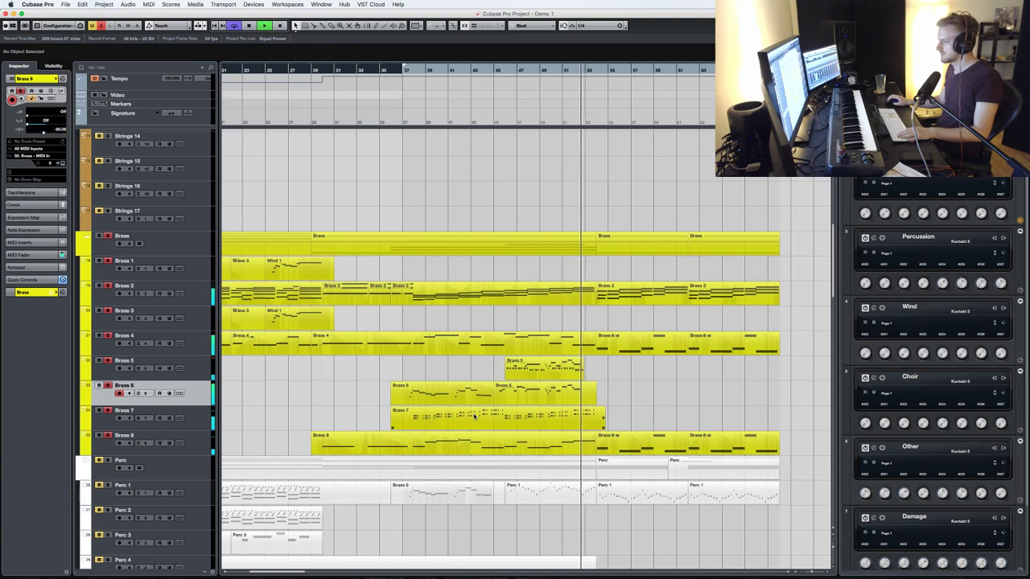
{"action": "key", "text": "shift+h"}
{"action": "key", "text": "shift+h"}
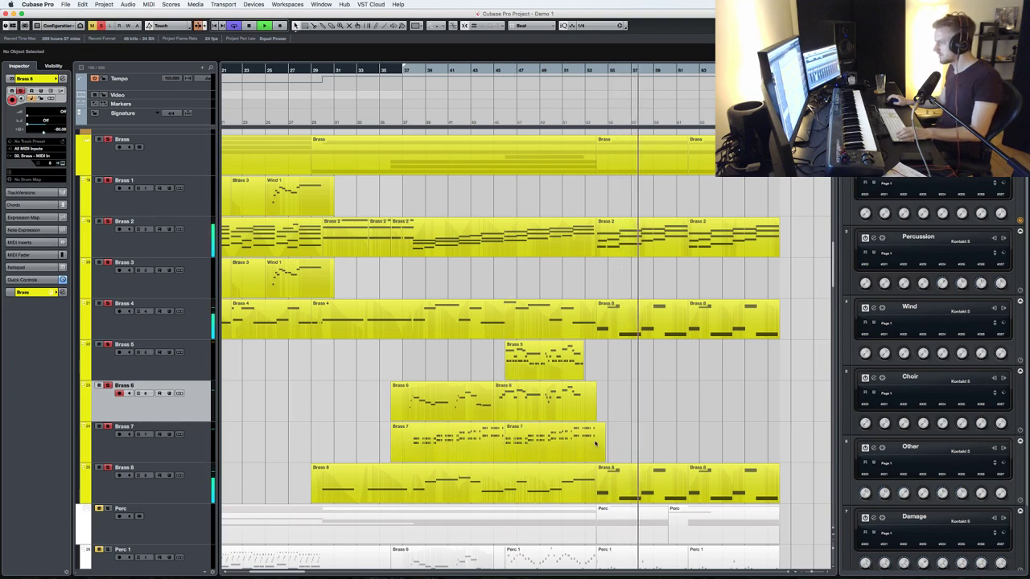
{"action": "left_click", "coordinate": [569, 443]}
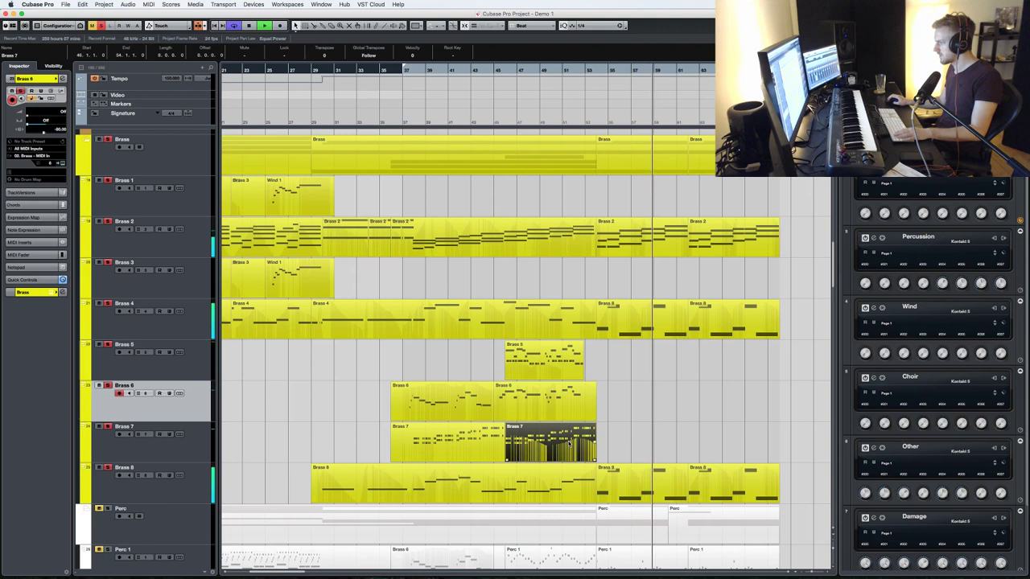
{"action": "key", "text": "super+d"}
- Raise the modulation curve of the Brass 7 copy at bar 54 and duplicate that part to bar 62
{"action": "double_click", "coordinate": [433, 455]}
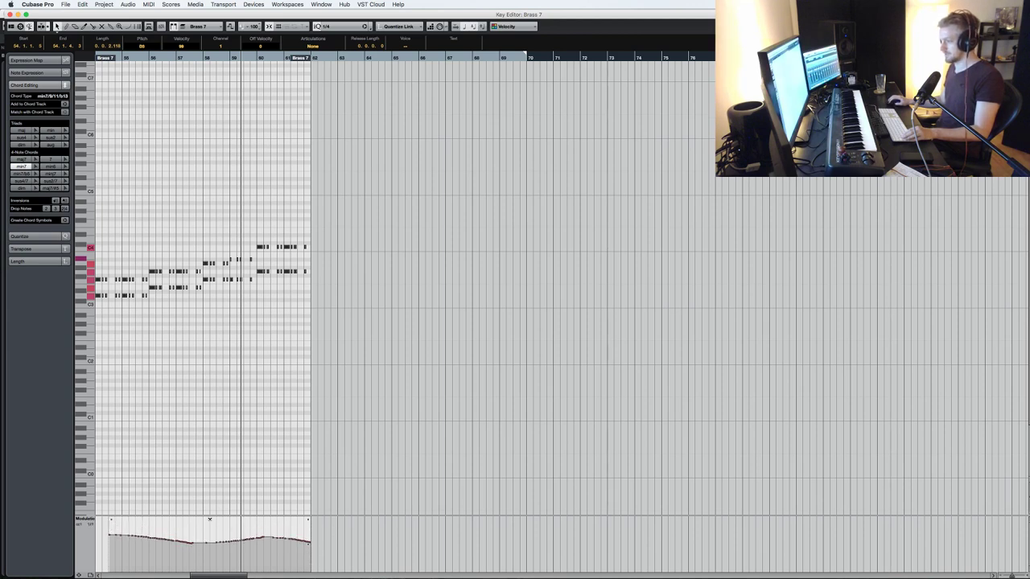
{"action": "left_click_drag", "start_coordinate": [209, 519], "coordinate": [211, 506]}
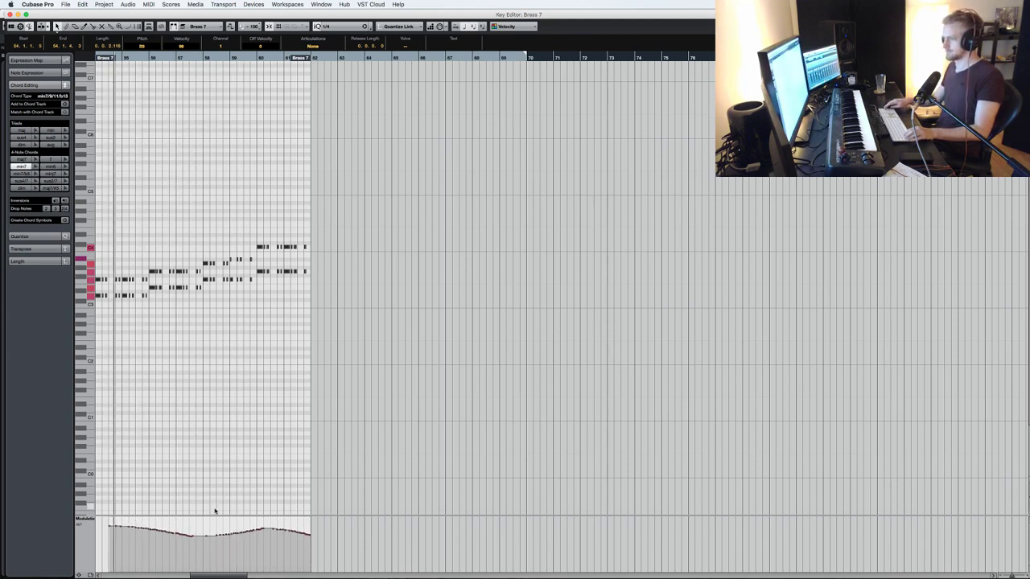
{"action": "key", "text": "Escape"}
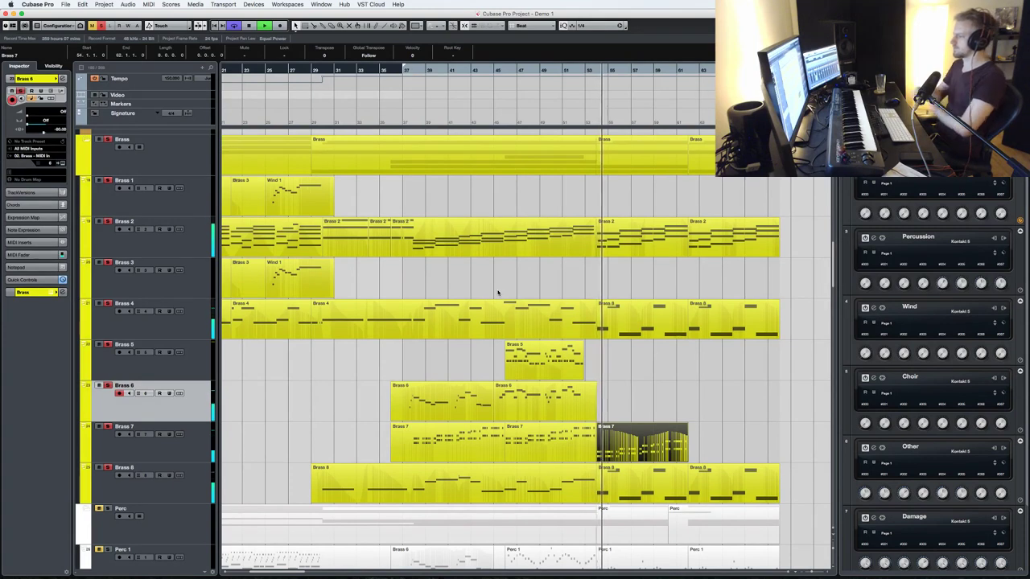
{"action": "key", "text": "ctrl+d"}
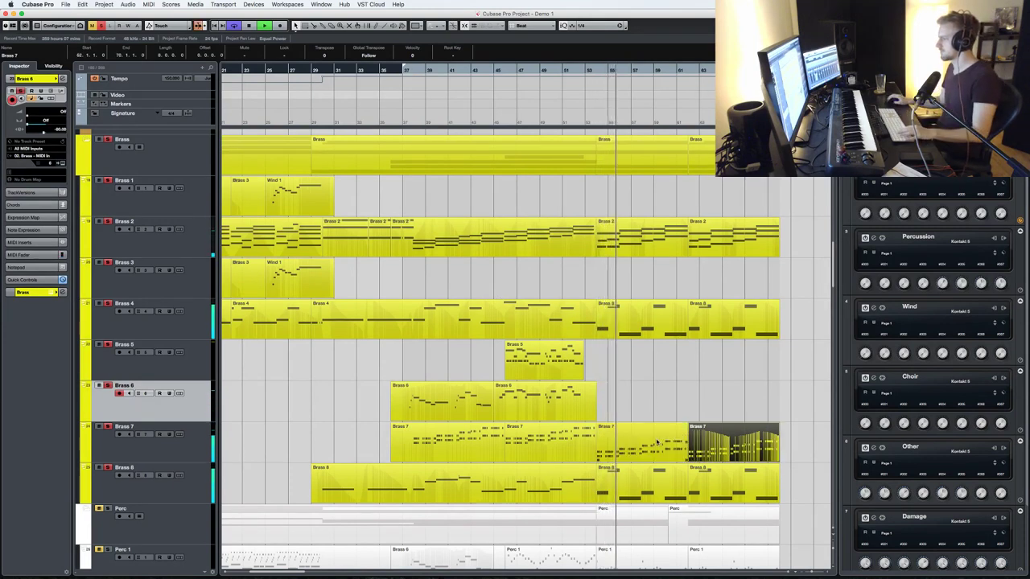
- Glue the two Brass 7 copies into one part from bar 54 to 70 and transpose all its notes down an octave
{"action": "left_click_drag", "start_coordinate": [708, 410], "coordinate": [660, 443]}
{"action": "double_click", "coordinate": [660, 442]}
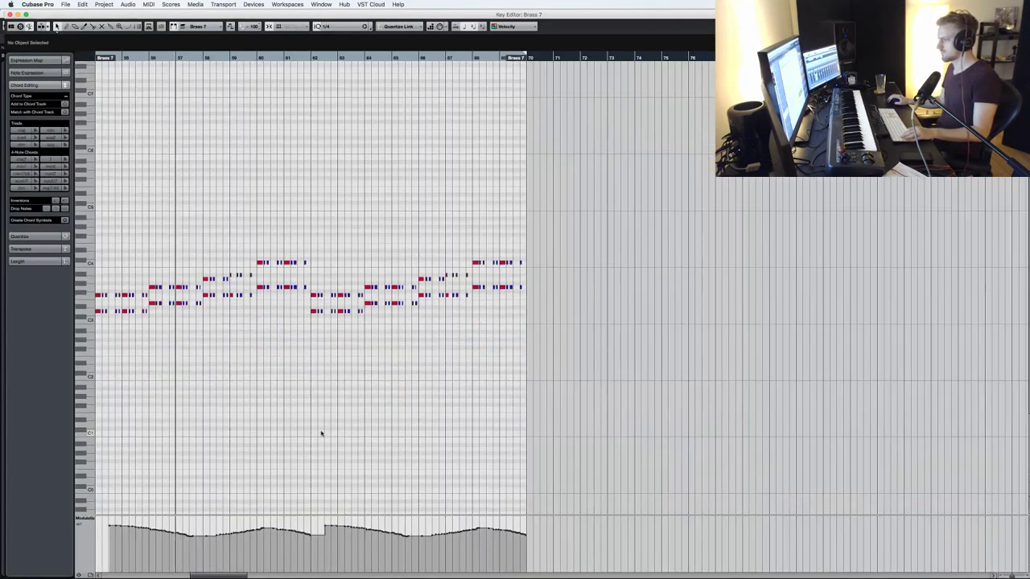
{"action": "key", "text": "super+a"}
{"action": "scroll", "coordinate": [319, 432], "scroll_direction": "up", "scroll_amount": 2}
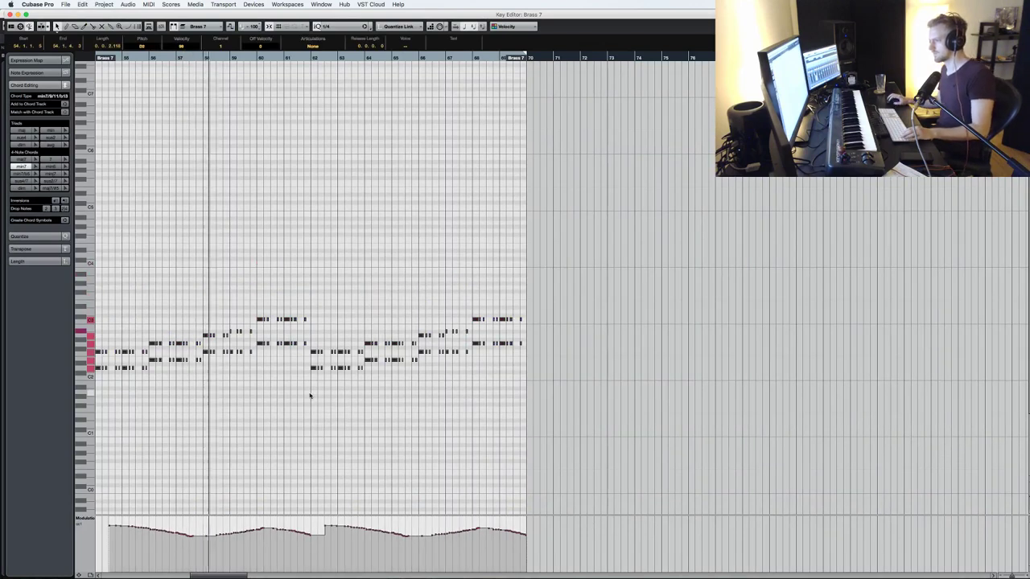
{"action": "key", "text": "Return"}
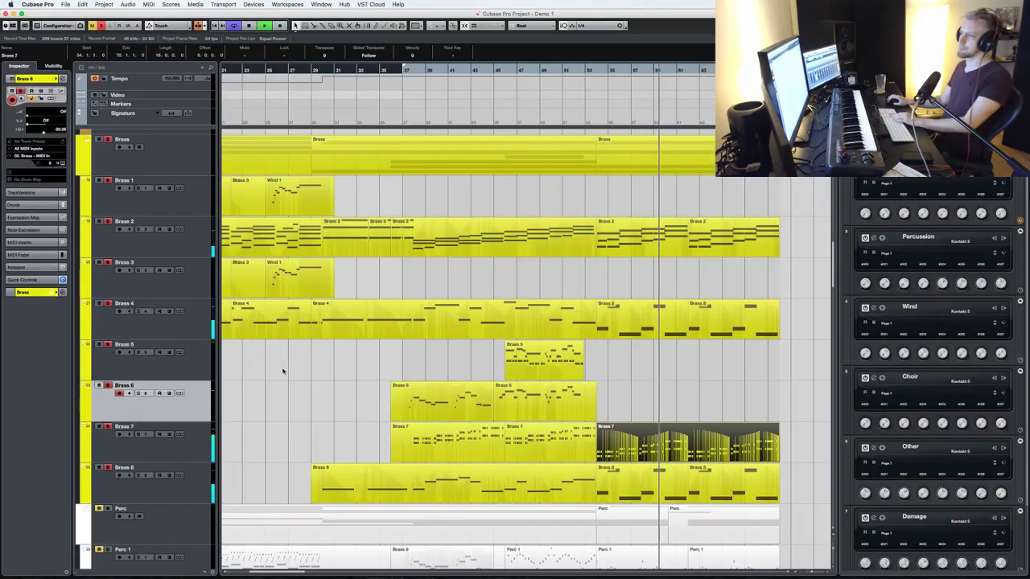
- Solo the strings tracks too, play back from about bar 50 and make Strings 8 the active track for playing along
{"action": "scroll", "coordinate": [328, 291], "scroll_direction": "up", "scroll_amount": 12}
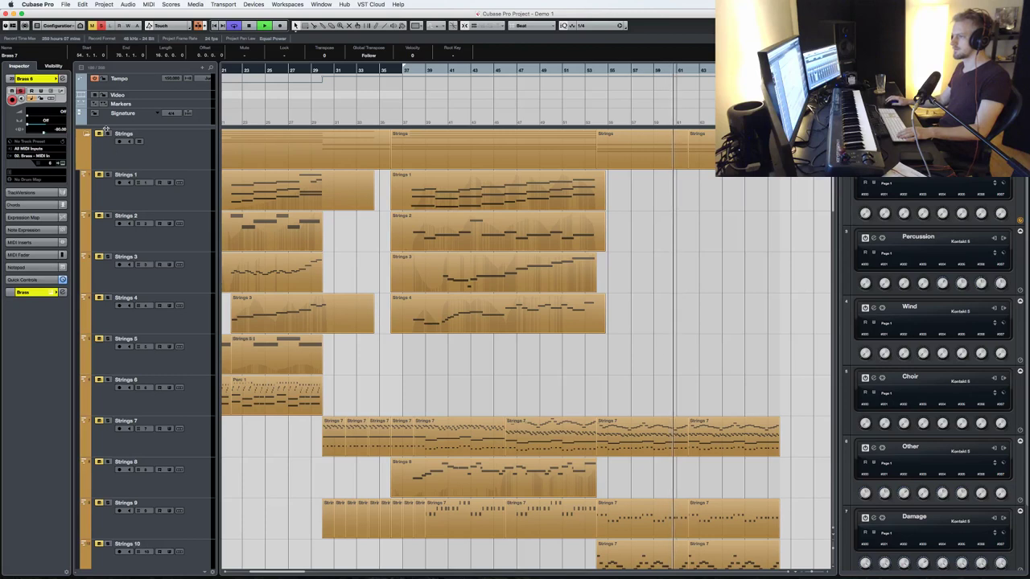
{"action": "left_click", "coordinate": [553, 71]}
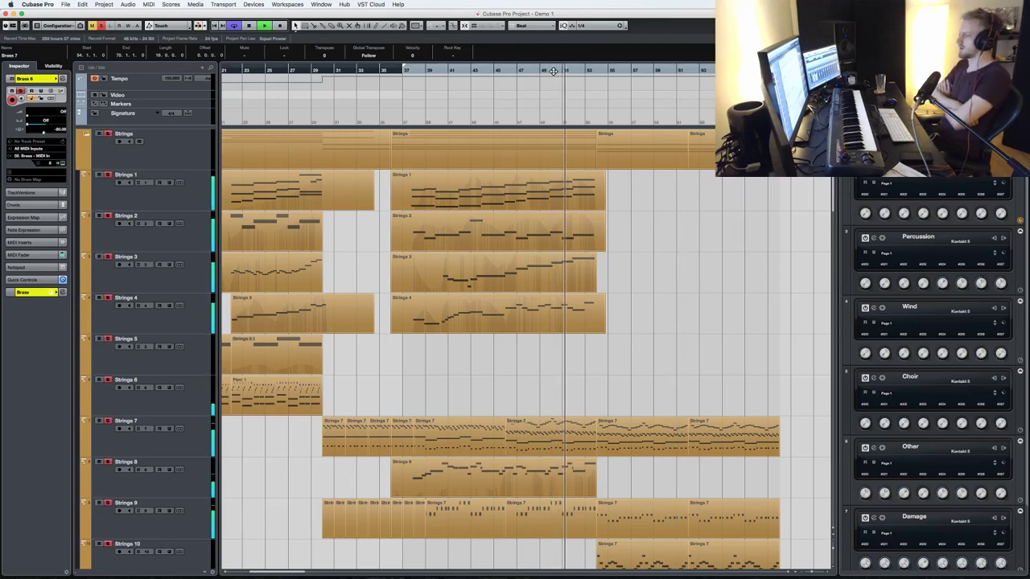
{"action": "left_click", "coordinate": [187, 481]}
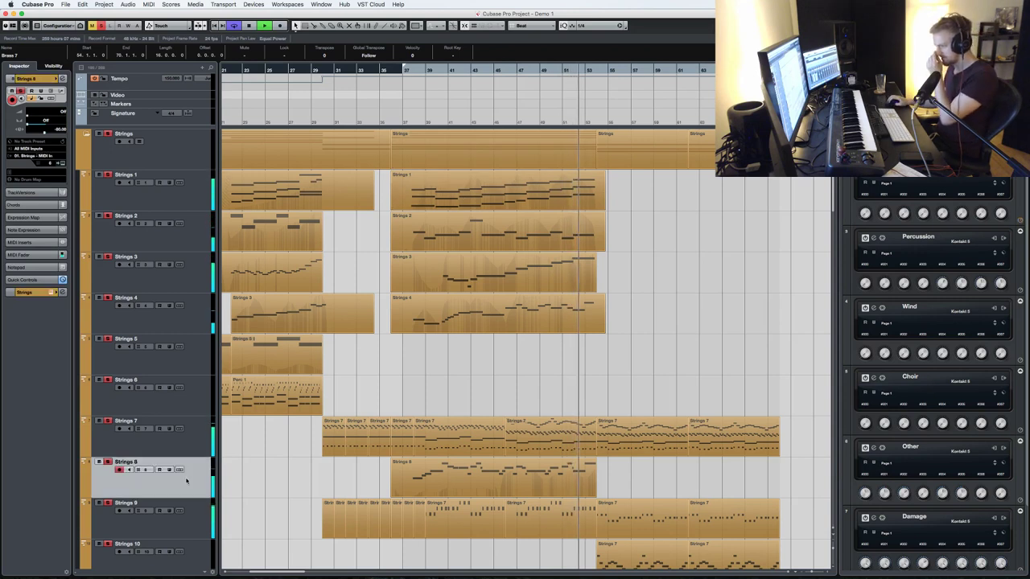
{"action": "key", "text": "space"}
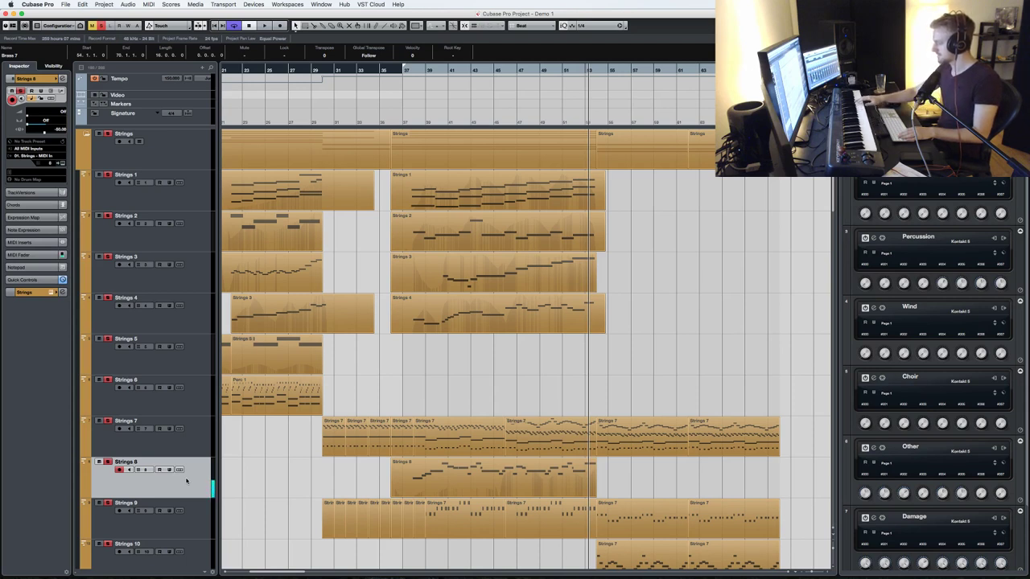
{"action": "key", "text": "space"}
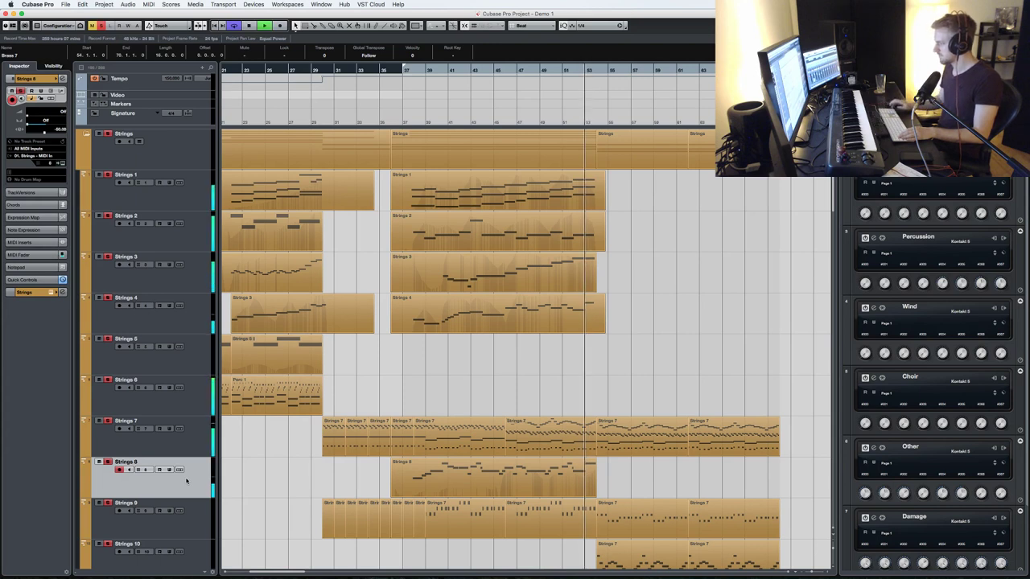
- Examine the Strings 8 melody between bars 37 and 54 in the Key Editor during playback
{"action": "double_click", "coordinate": [506, 482]}
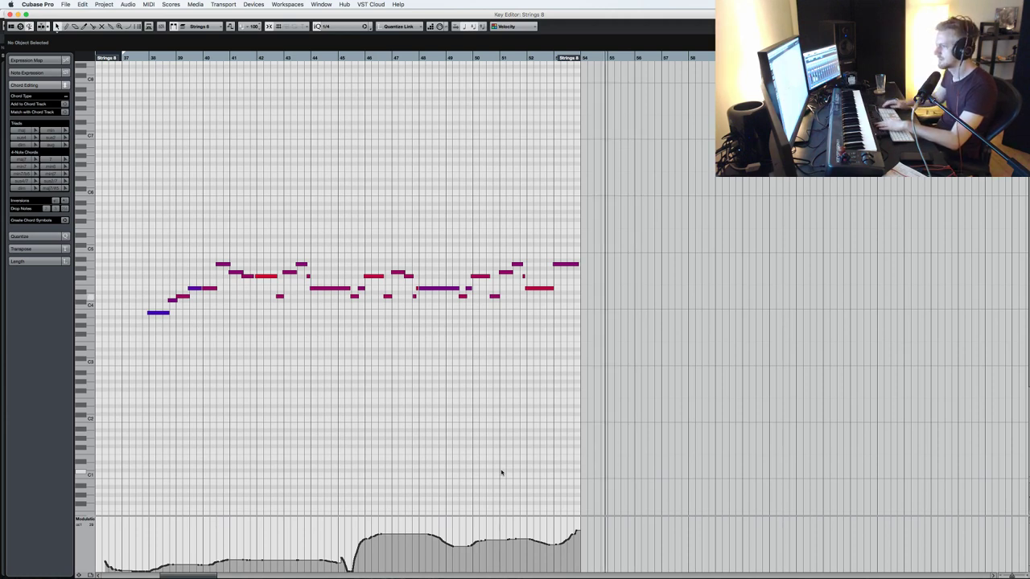
{"action": "key", "text": "KP_Subtract"}
{"action": "key", "text": "KP_Subtract"}
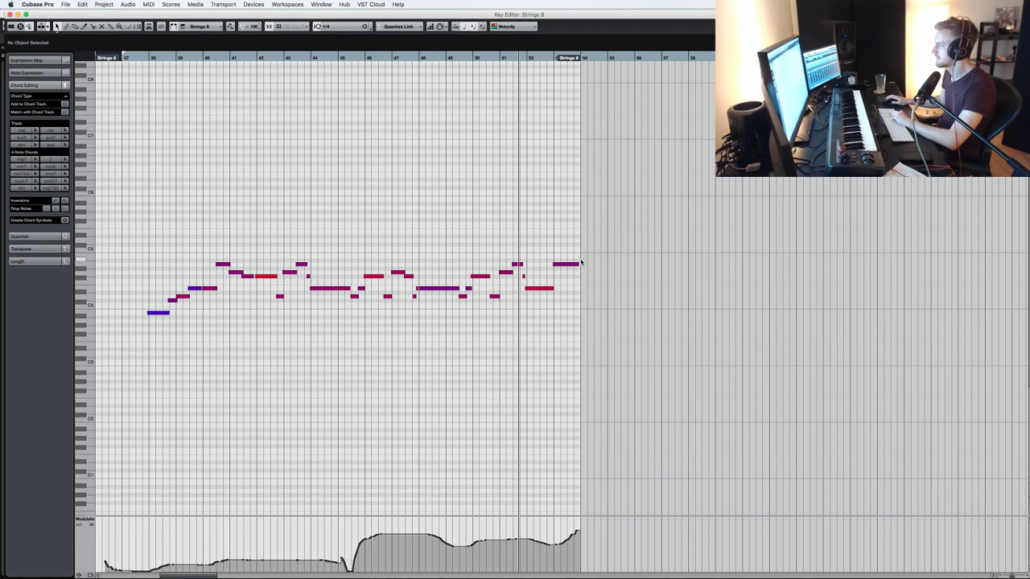
{"action": "key", "text": "Return"}
- Select the strings and brass parts between bars 54 and 70
{"action": "scroll", "coordinate": [716, 320], "scroll_direction": "down", "scroll_amount": 3}
{"action": "left_click_drag", "start_coordinate": [741, 283], "coordinate": [656, 500]}
{"action": "scroll", "coordinate": [739, 493], "scroll_direction": "down", "scroll_amount": 10}
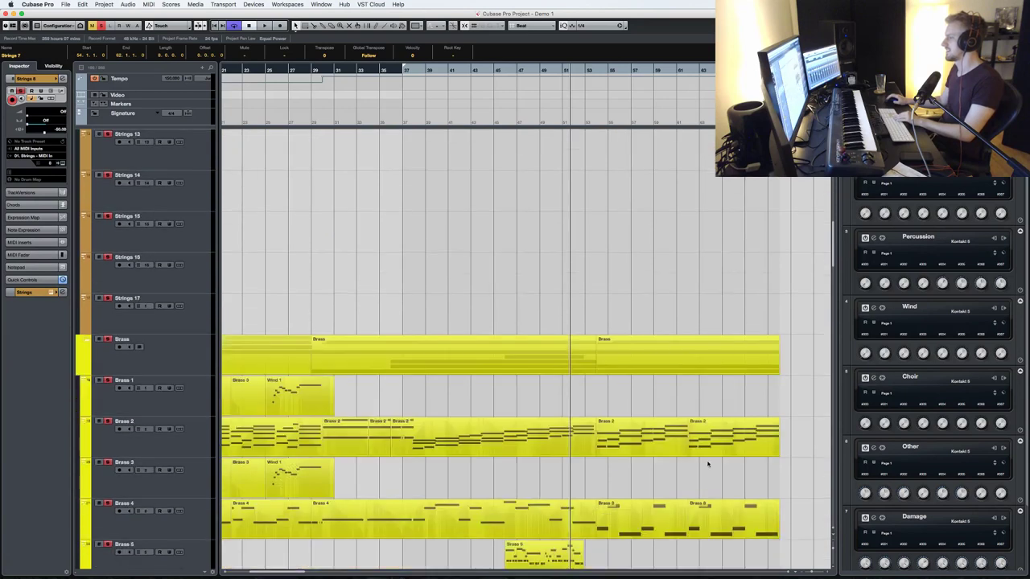
{"action": "left_click_drag", "start_coordinate": [747, 500], "coordinate": [666, 391]}
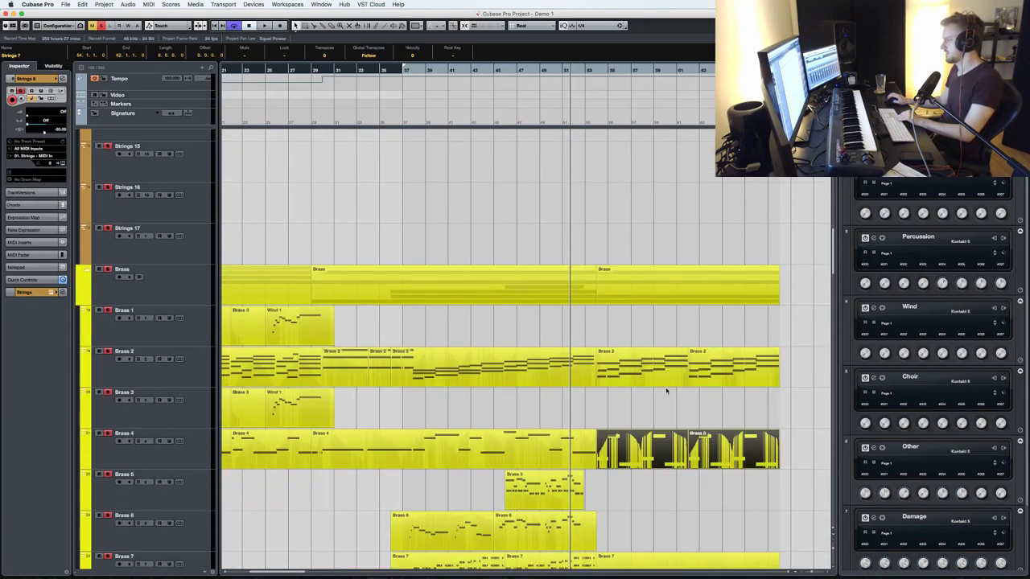
{"action": "left_click_drag", "start_coordinate": [730, 372], "coordinate": [731, 372]}
{"action": "scroll", "coordinate": [730, 378], "scroll_direction": "down", "scroll_amount": 5}
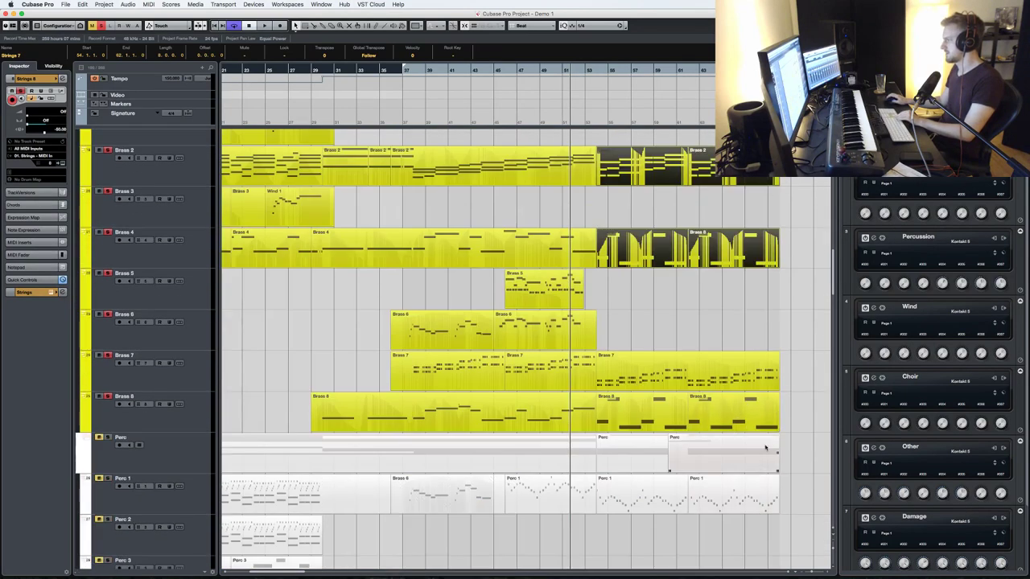
{"action": "left_click_drag", "start_coordinate": [793, 424], "coordinate": [650, 370]}
- Add the Perc 1 parts from bars 54 to 70 to the selection and open everything in the Key Editor with all notes selected
{"action": "scroll", "coordinate": [650, 372], "scroll_direction": "down", "scroll_amount": 10}
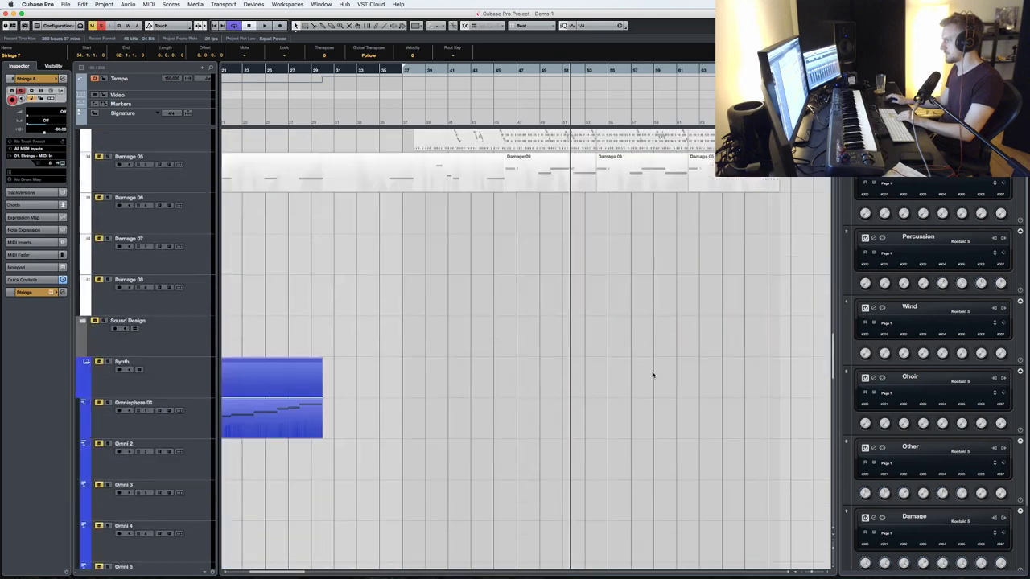
{"action": "scroll", "coordinate": [655, 374], "scroll_direction": "up", "scroll_amount": 4}
{"action": "scroll", "coordinate": [668, 386], "scroll_direction": "up", "scroll_amount": 9}
{"action": "left_click_drag", "start_coordinate": [729, 294], "coordinate": [658, 231]}
{"action": "scroll", "coordinate": [670, 327], "scroll_direction": "down", "scroll_amount": 8}
{"action": "scroll", "coordinate": [699, 363], "scroll_direction": "down", "scroll_amount": 10}
{"action": "scroll", "coordinate": [706, 373], "scroll_direction": "up", "scroll_amount": 18}
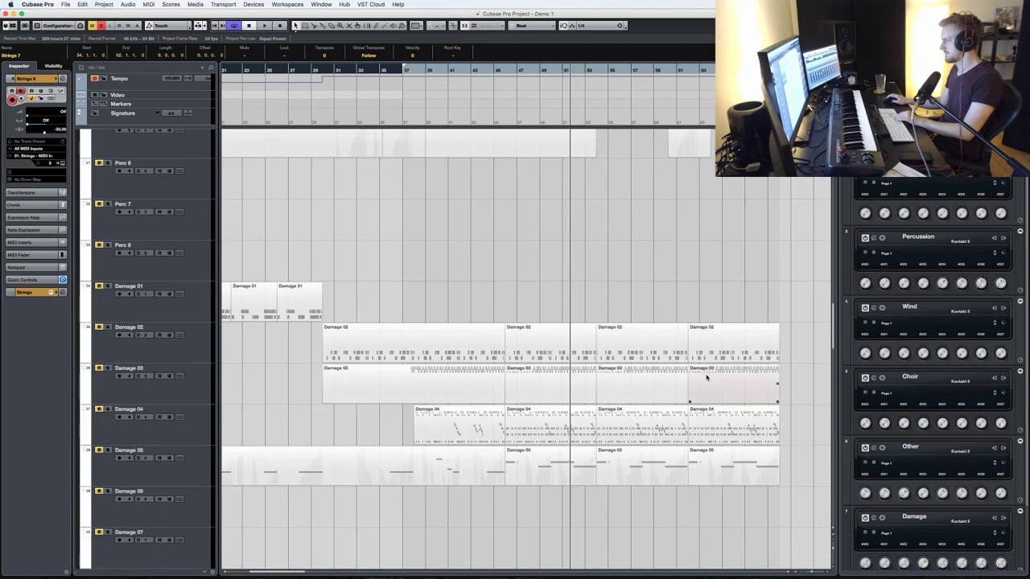
{"action": "key", "text": "Return"}
{"action": "key", "text": "super+a"}
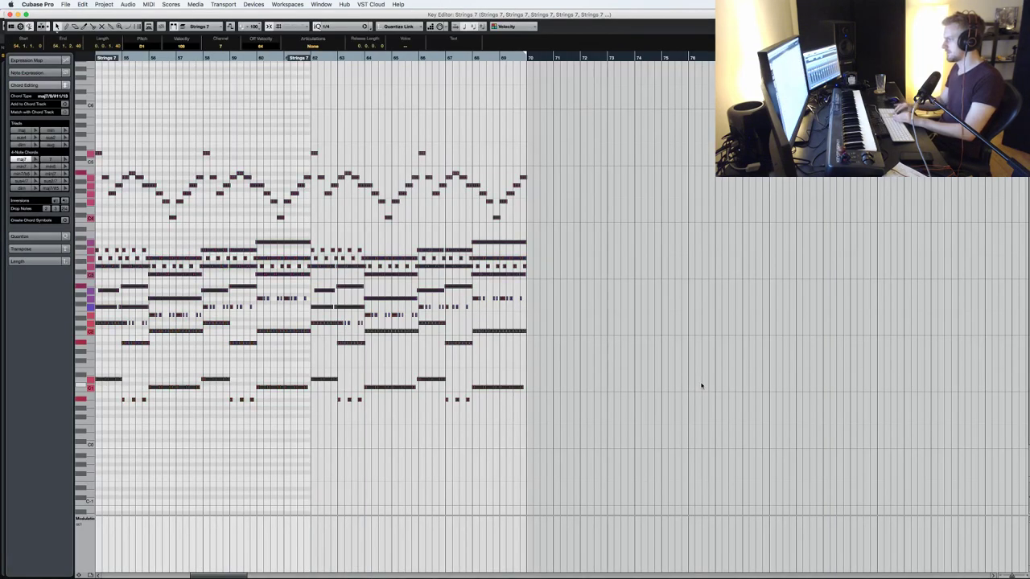
- Transpose all selected notes of the bar 54 to 70 parts down five semitones and close the Key Editor
{"action": "key", "text": "Down"}
{"action": "key", "text": "Down"}
{"action": "key", "text": "Down"}
{"action": "key", "text": "Down"}
{"action": "key", "text": "Down"}
{"action": "key", "text": "Down"}
{"action": "key", "text": "Down"}
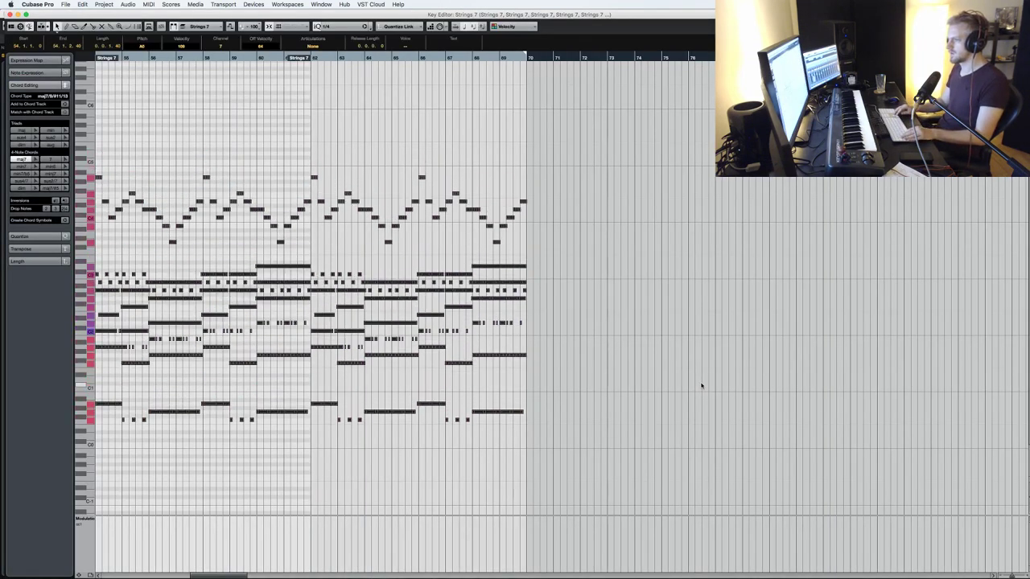
{"action": "key", "text": "Return"}
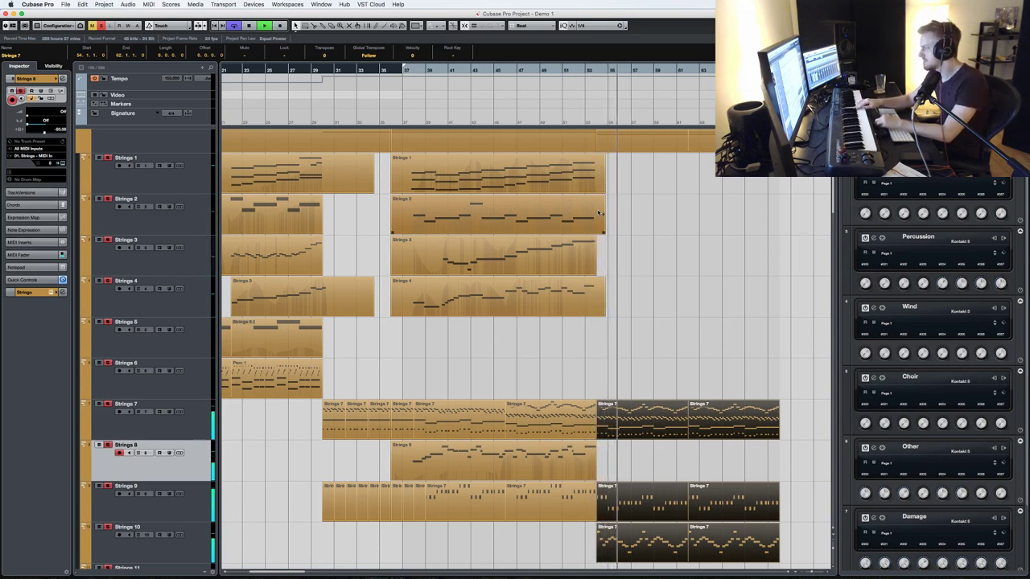
- Play back the transition into the transposed section at bar 54 while playing along on Strings 8, and clear the part selection
{"action": "key", "text": "KP_Subtract"}
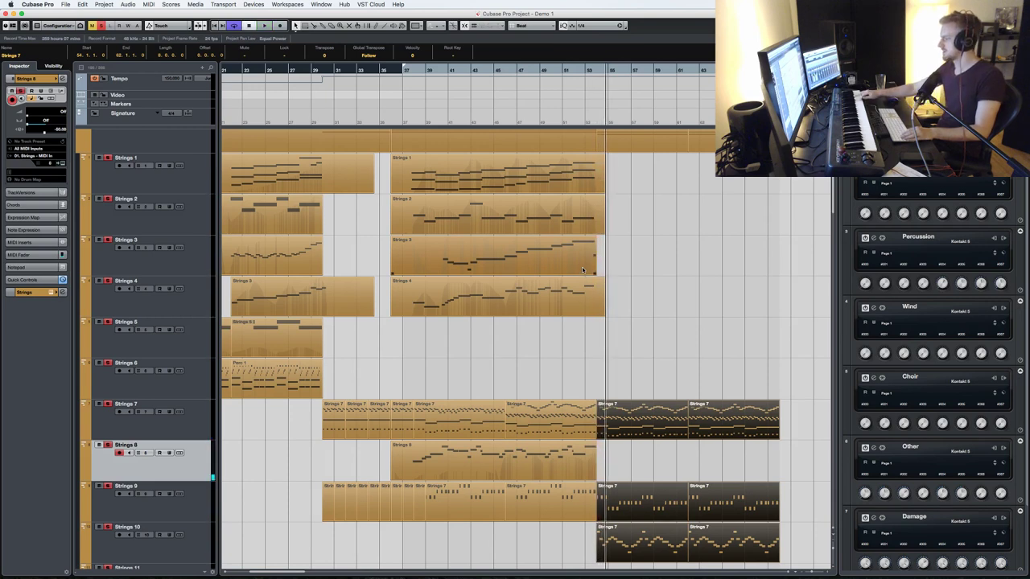
{"action": "key", "text": "space"}
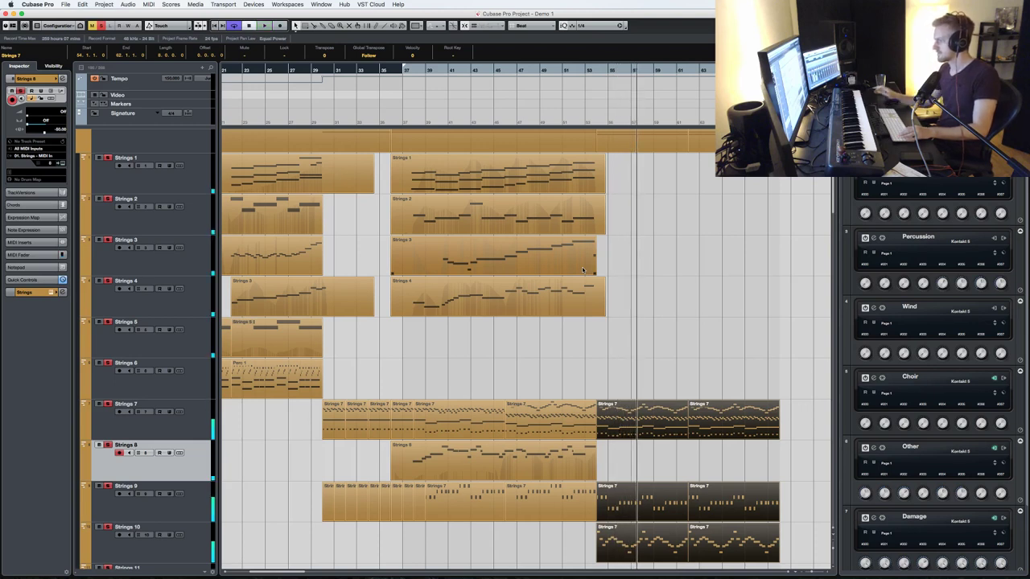
{"action": "key", "text": "space"}
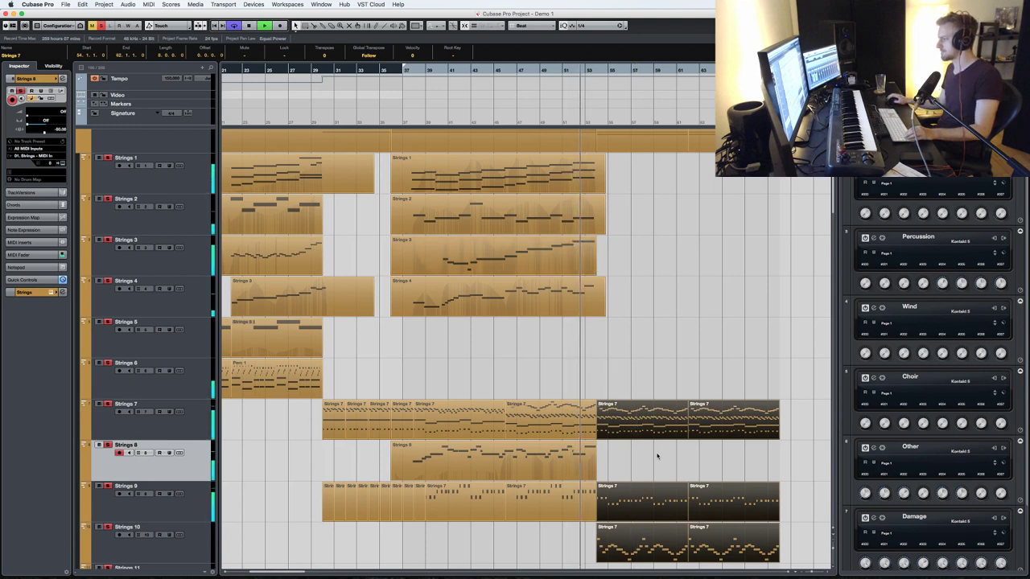
{"action": "left_click", "coordinate": [657, 457]}
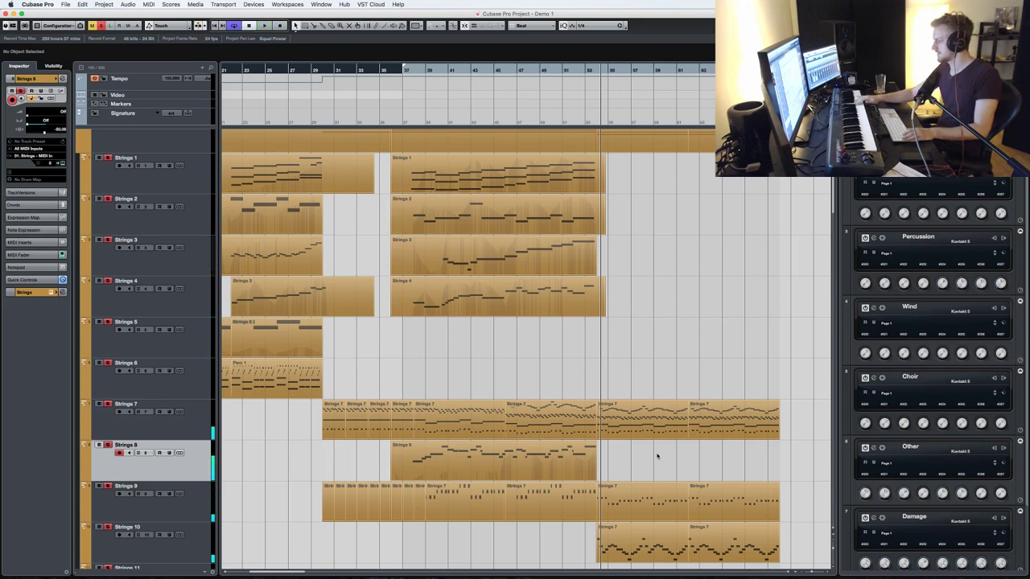
- Try two recording takes of a new Strings 8 melody from about bar 54, undoing each take
{"action": "key", "text": "KP_Subtract"}
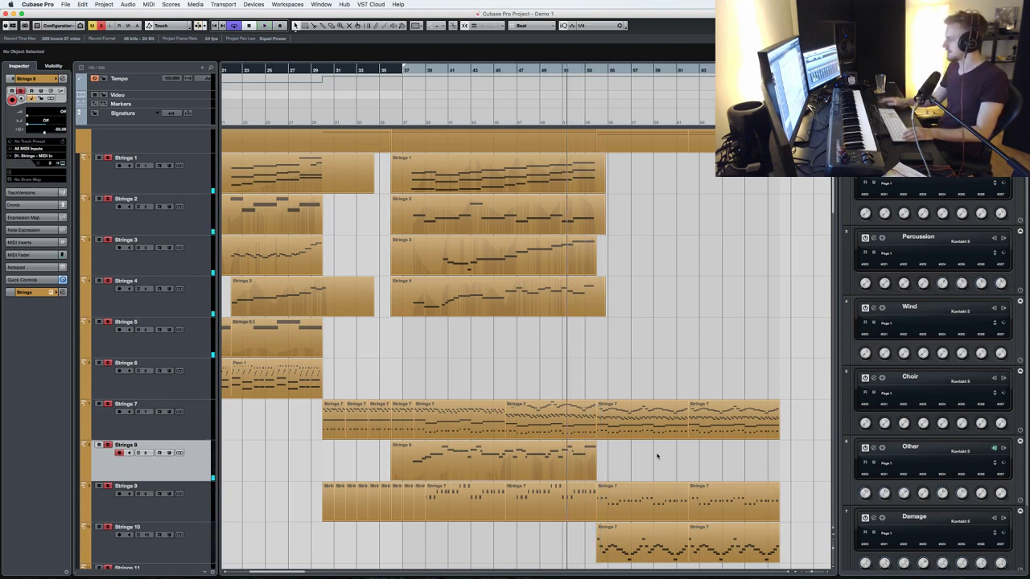
{"action": "key", "text": "space"}
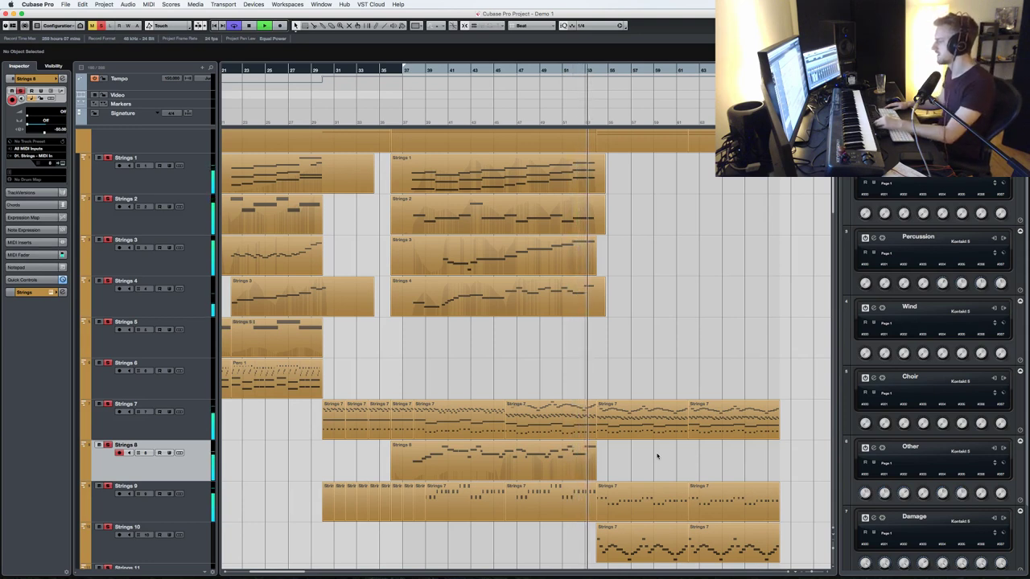
{"action": "key", "text": "KP_Multiply"}
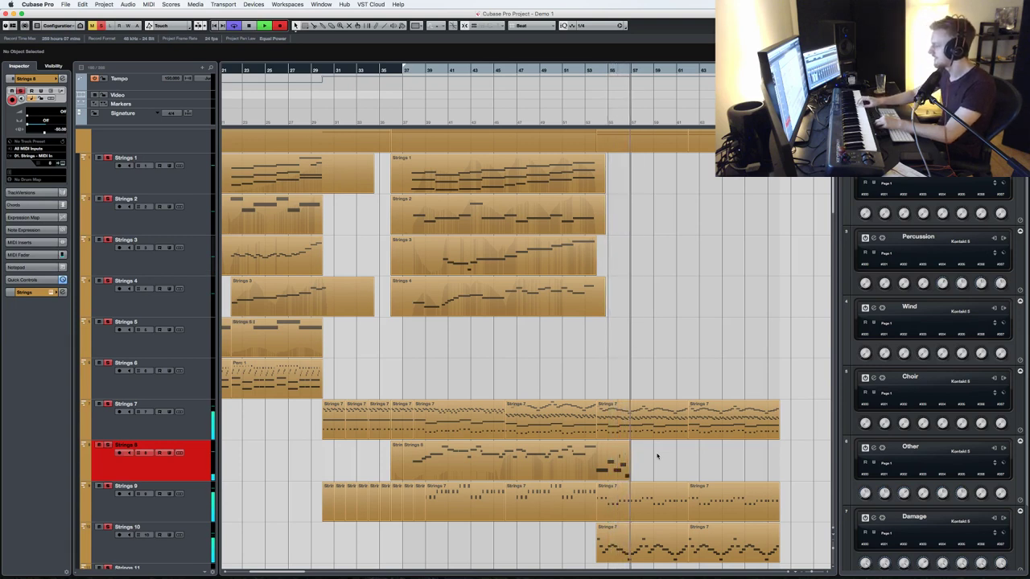
{"action": "key", "text": "space"}
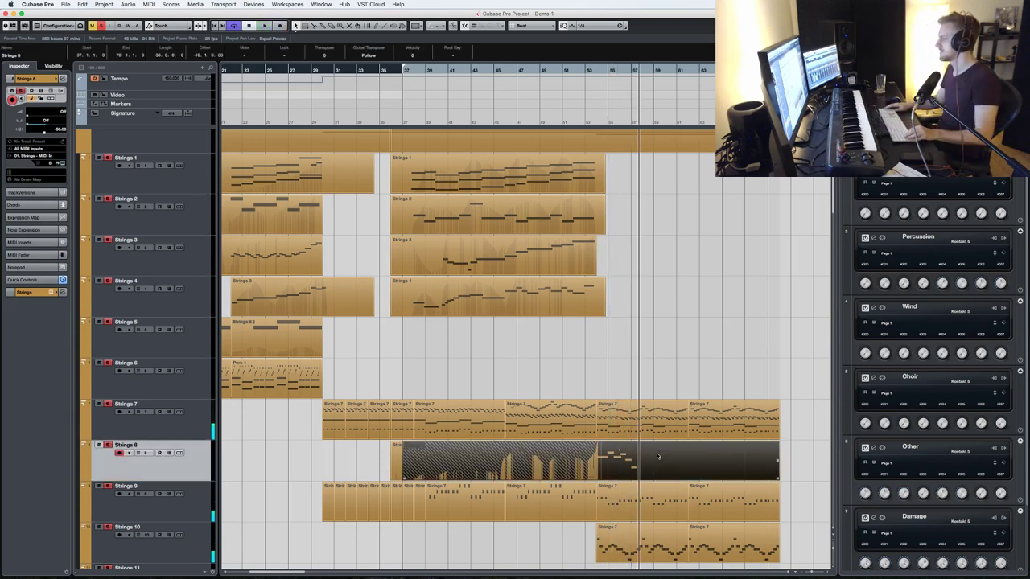
{"action": "key", "text": "super+z"}
{"action": "key", "text": "minus"}
{"action": "key", "text": "space"}
{"action": "key", "text": "KP_Multiply"}
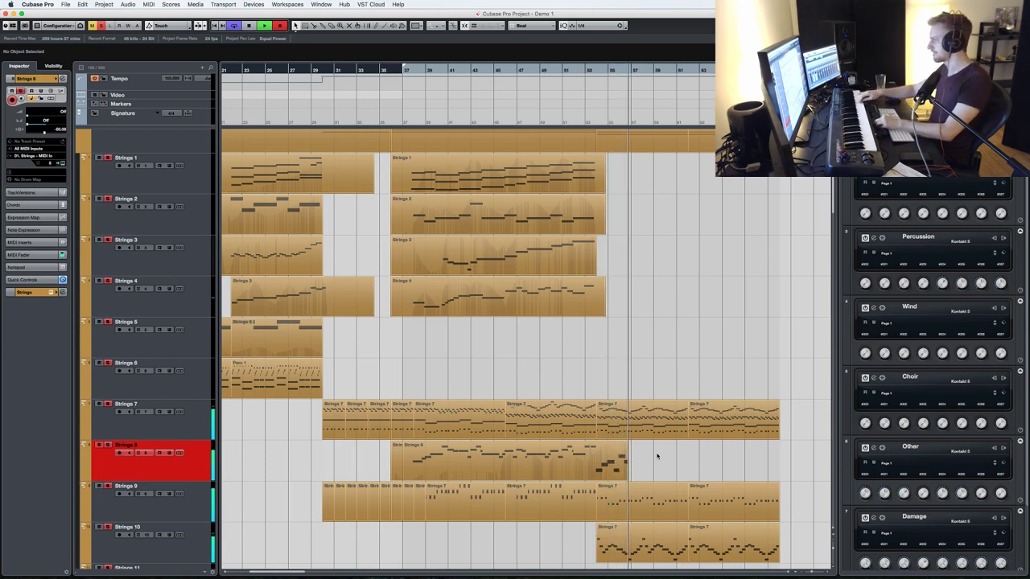
{"action": "key", "text": "space"}
{"action": "key", "text": "super+z"}
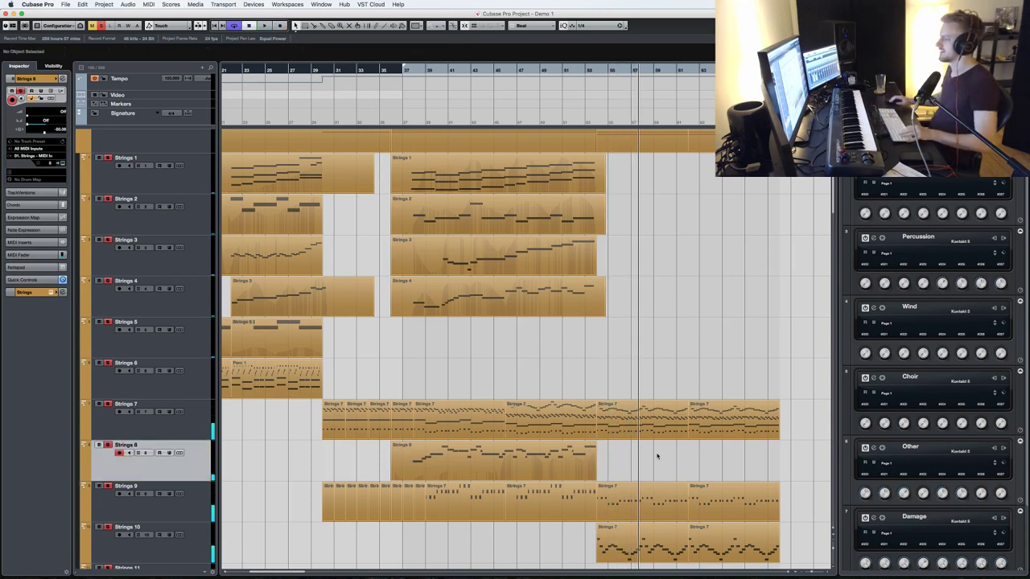
- Clear the soloed tracks and play back the whole arrangement from bar 1
{"action": "key", "text": "KP_Subtract"}
{"action": "key", "text": "g"}
{"action": "key", "text": "g"}
{"action": "key", "text": "g"}
{"action": "key", "text": "g"}
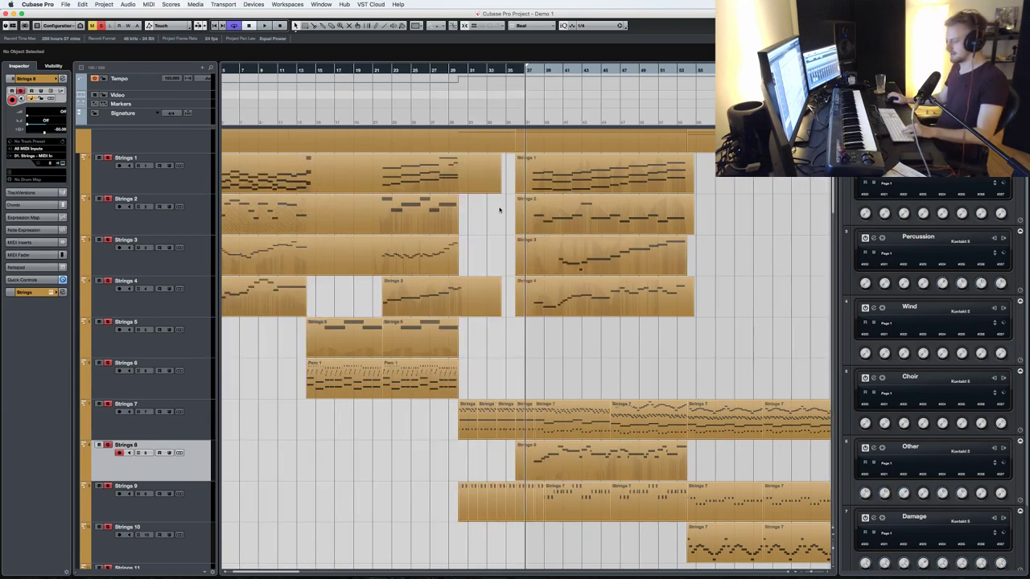
{"action": "left_click", "coordinate": [225, 68], "text": "super"}
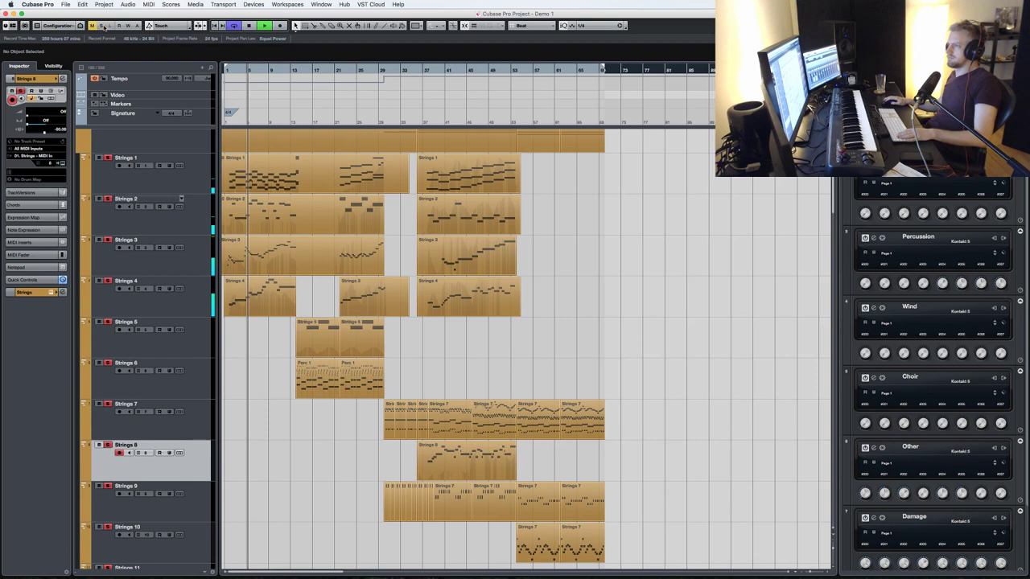
- Review the brass and percussion tracks during playback and save the project
{"action": "scroll", "coordinate": [428, 307], "scroll_direction": "down", "scroll_amount": 10}
{"action": "scroll", "coordinate": [428, 307], "scroll_direction": "down", "scroll_amount": 7}
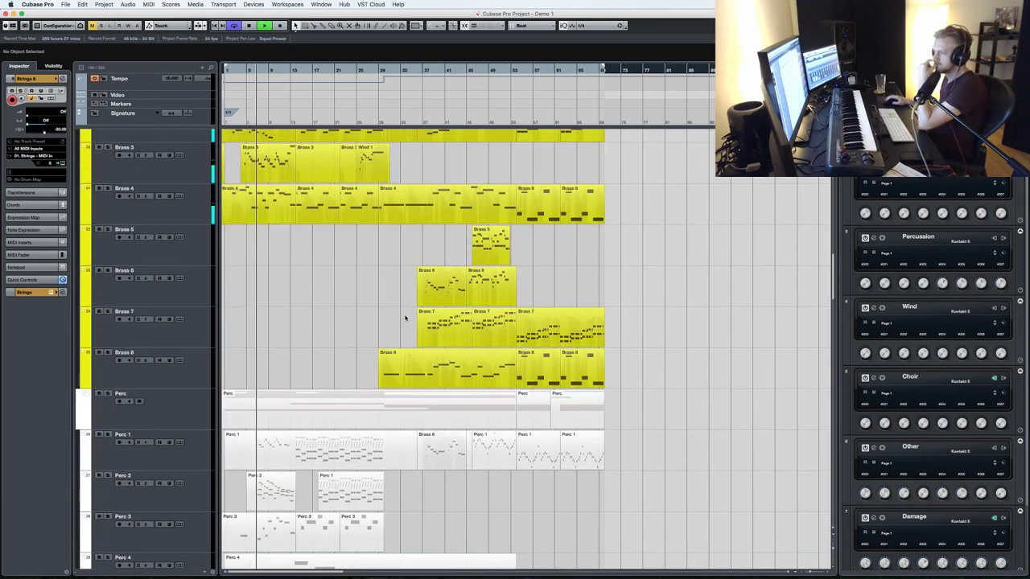
{"action": "scroll", "coordinate": [378, 334], "scroll_direction": "down", "scroll_amount": 3}
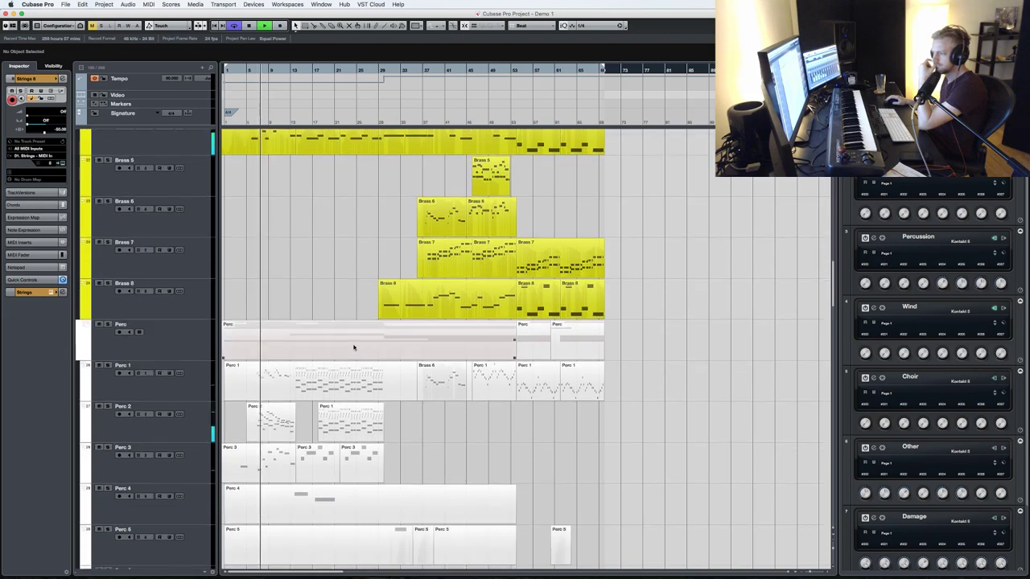
{"action": "left_click", "coordinate": [270, 415]}
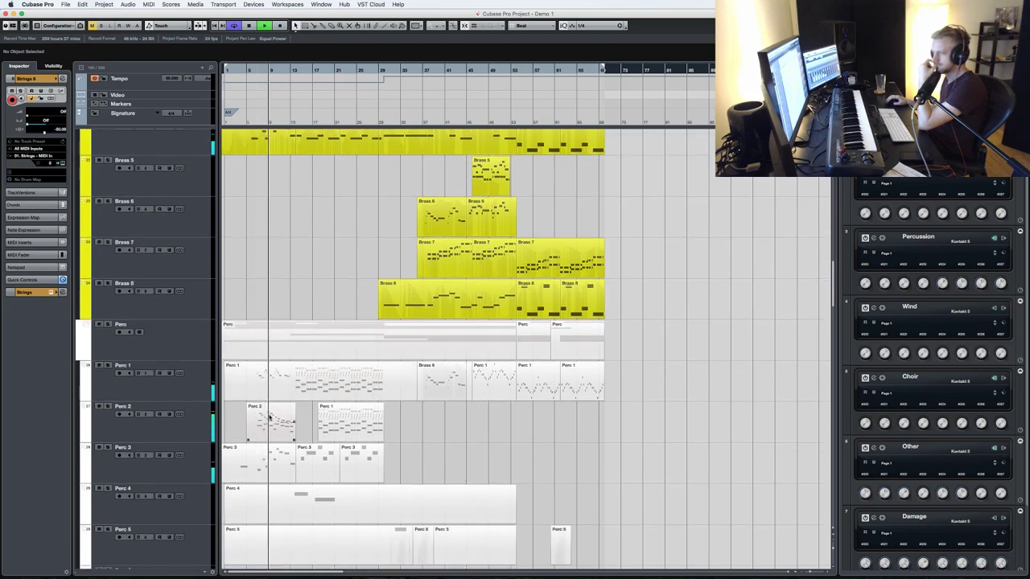
{"action": "left_click", "coordinate": [302, 338]}
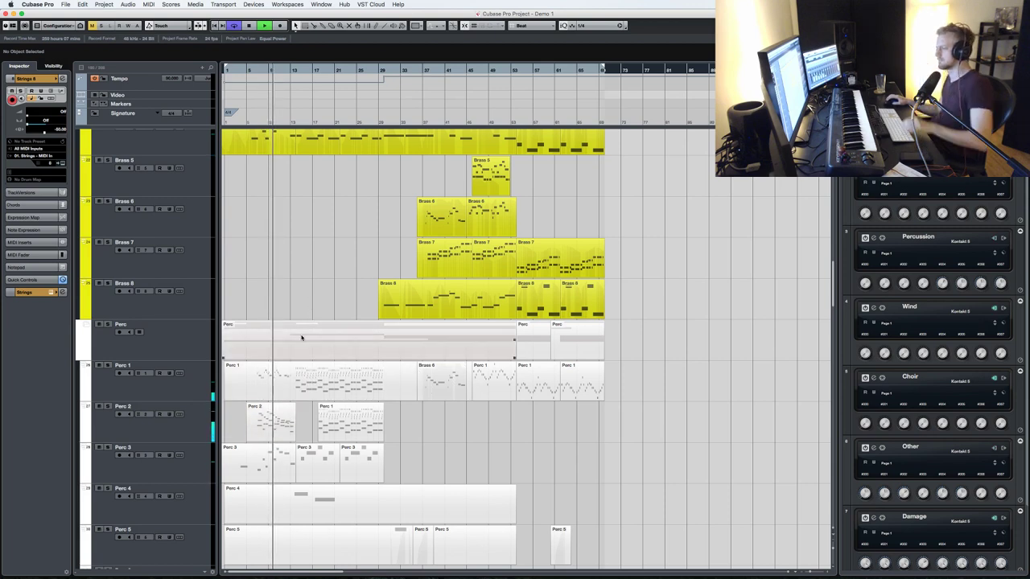
{"action": "key", "text": "super+s"}
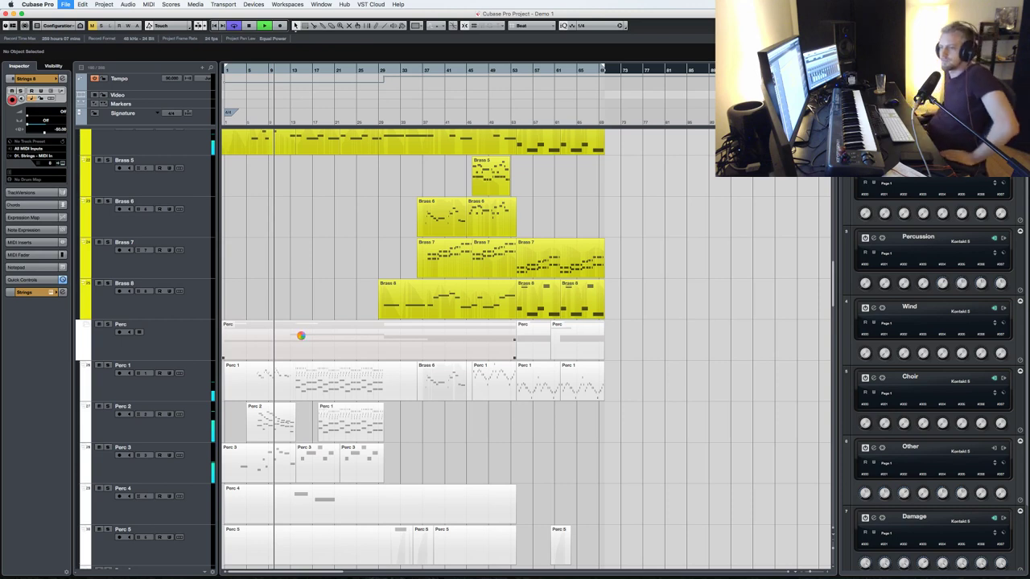
- Check the synth, strings and brass tracks against the playback of the opening section
{"action": "left_click", "coordinate": [687, 343]}
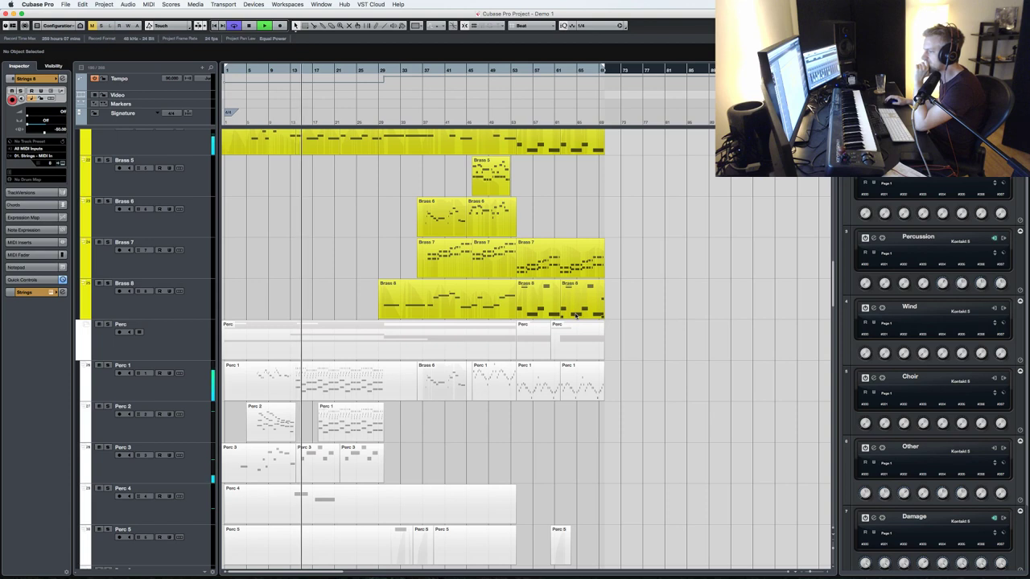
{"action": "scroll", "coordinate": [577, 318], "scroll_direction": "down", "scroll_amount": 10}
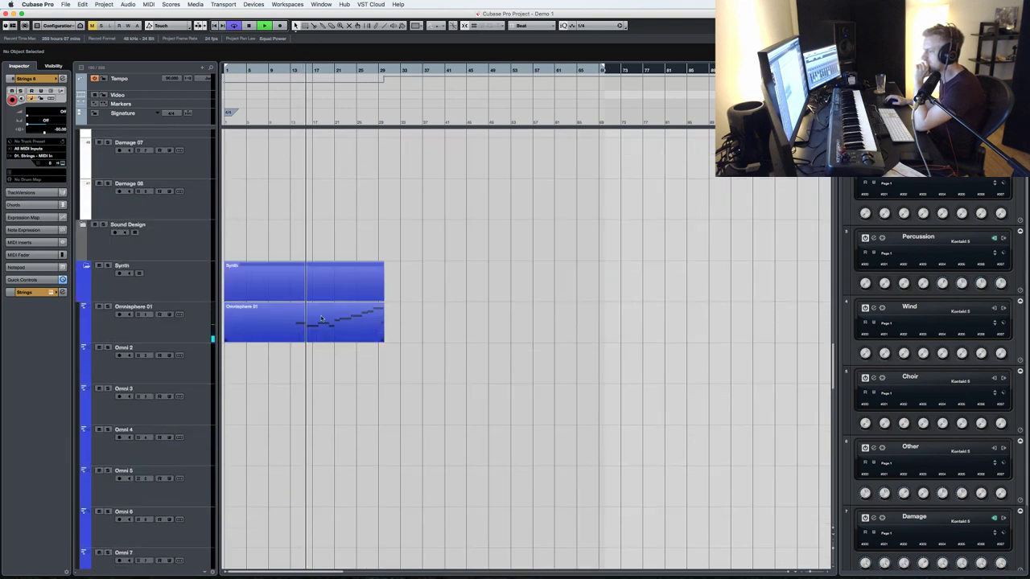
{"action": "scroll", "coordinate": [378, 314], "scroll_direction": "up", "scroll_amount": 10}
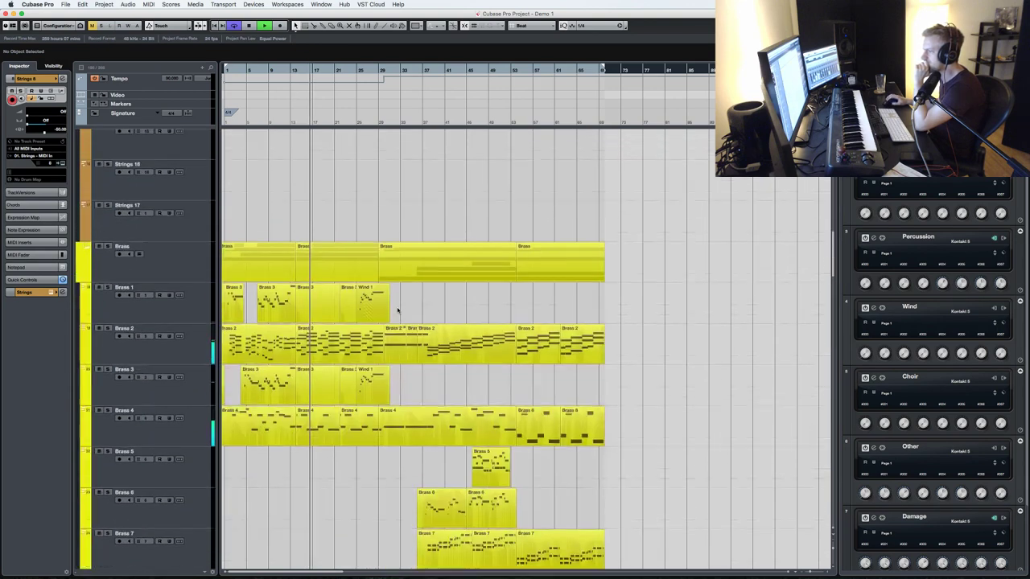
{"action": "scroll", "coordinate": [397, 310], "scroll_direction": "up", "scroll_amount": 8}
{"action": "scroll", "coordinate": [356, 292], "scroll_direction": "down", "scroll_amount": 8}
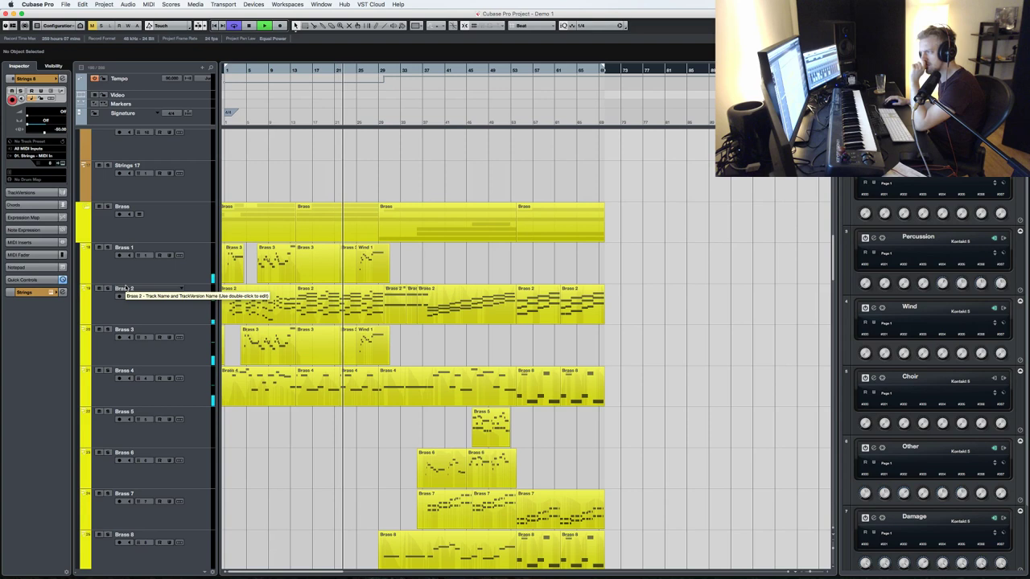
{"action": "scroll", "coordinate": [289, 336], "scroll_direction": "down", "scroll_amount": 10}
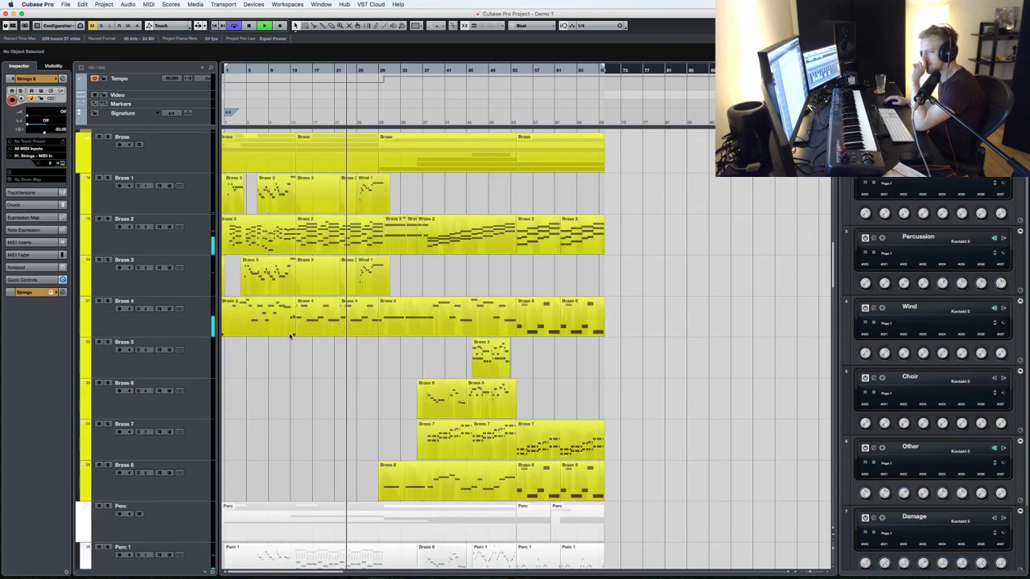
- Make Other 1 the active track and review the wind and brass parts as playback continues
{"action": "left_click", "coordinate": [155, 480]}
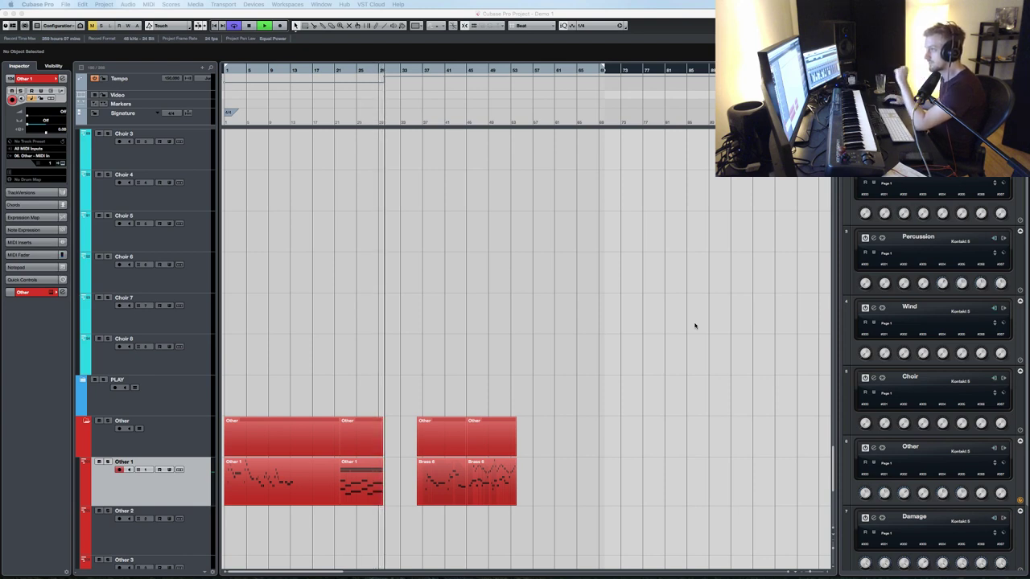
{"action": "scroll", "coordinate": [695, 325], "scroll_direction": "up", "scroll_amount": 15}
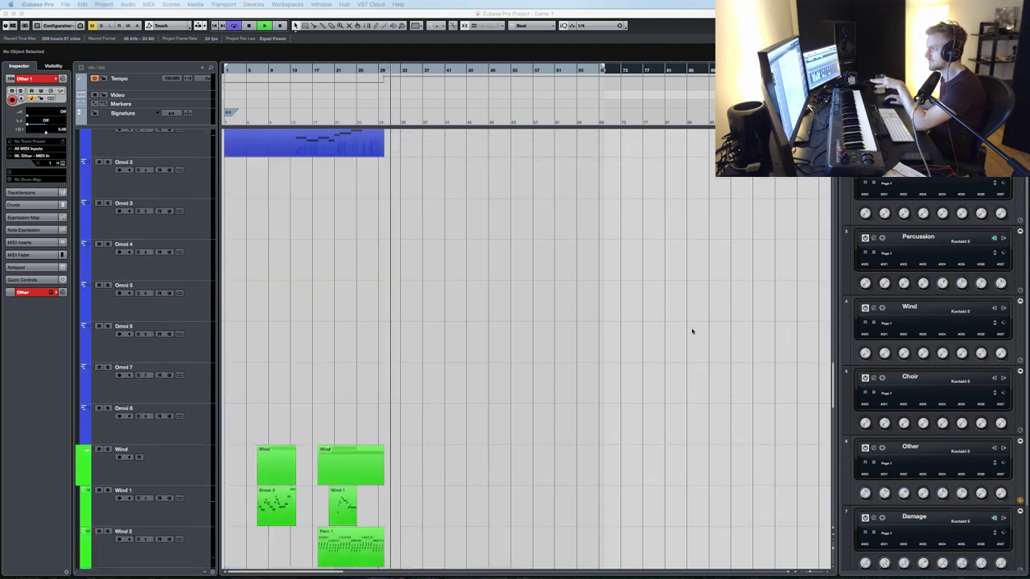
{"action": "scroll", "coordinate": [692, 332], "scroll_direction": "up", "scroll_amount": 10}
{"action": "scroll", "coordinate": [691, 332], "scroll_direction": "down", "scroll_amount": 3}
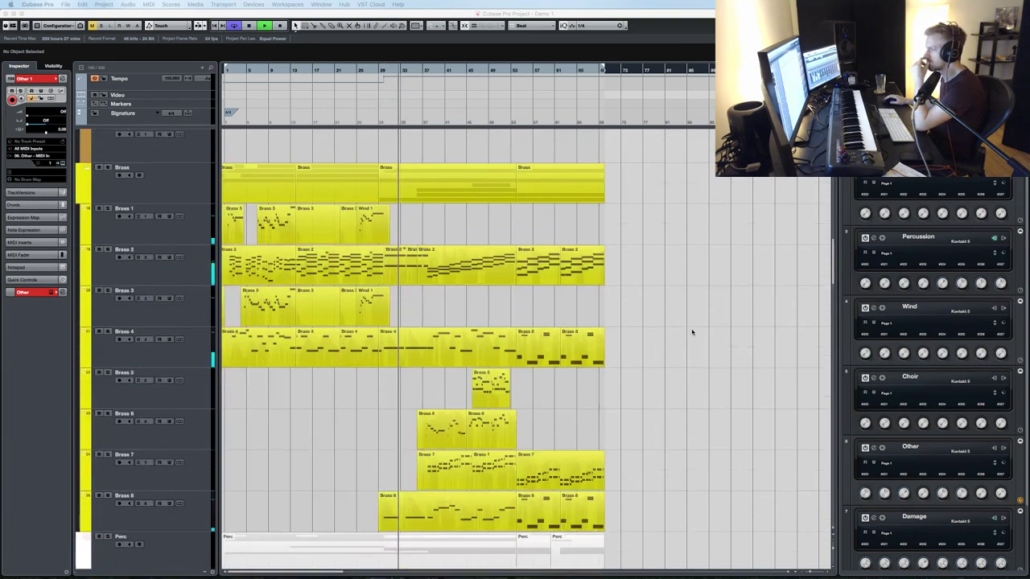
{"action": "scroll", "coordinate": [691, 332], "scroll_direction": "up", "scroll_amount": 1}
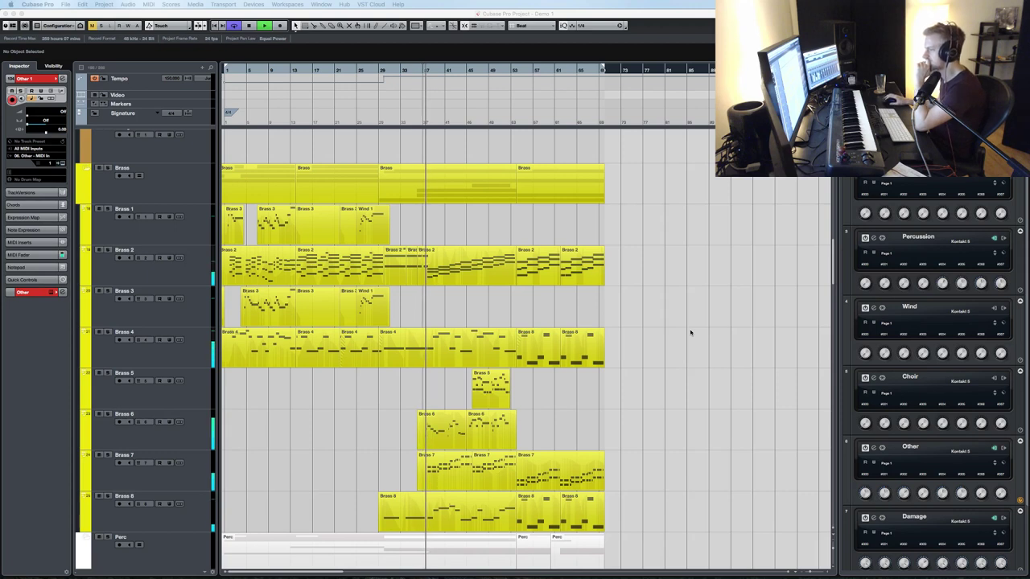
- Open the Kontakt instrument of the Brass 6 track, adjust the volume of Horn Ensemble SHORT VEL ART and close the instrument
{"action": "left_click", "coordinate": [164, 447]}
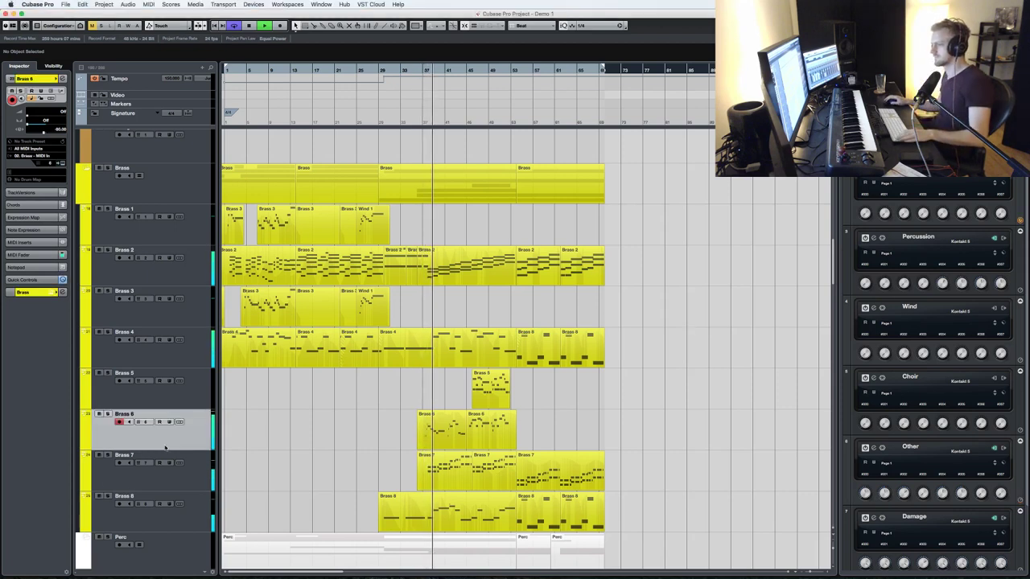
{"action": "key", "text": "e"}
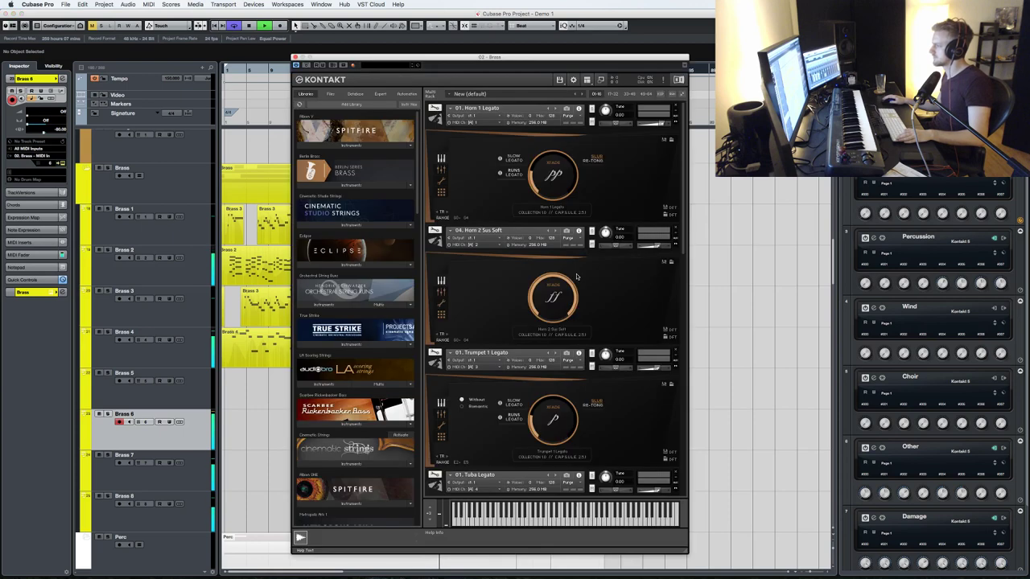
{"action": "scroll", "coordinate": [615, 308], "scroll_direction": "down", "scroll_amount": 1}
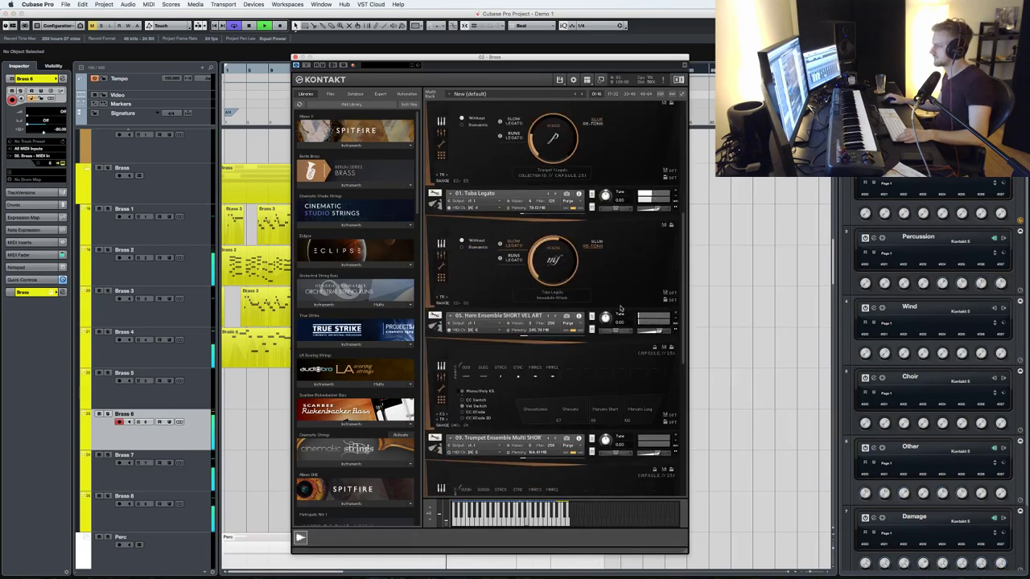
{"action": "left_click", "coordinate": [657, 332]}
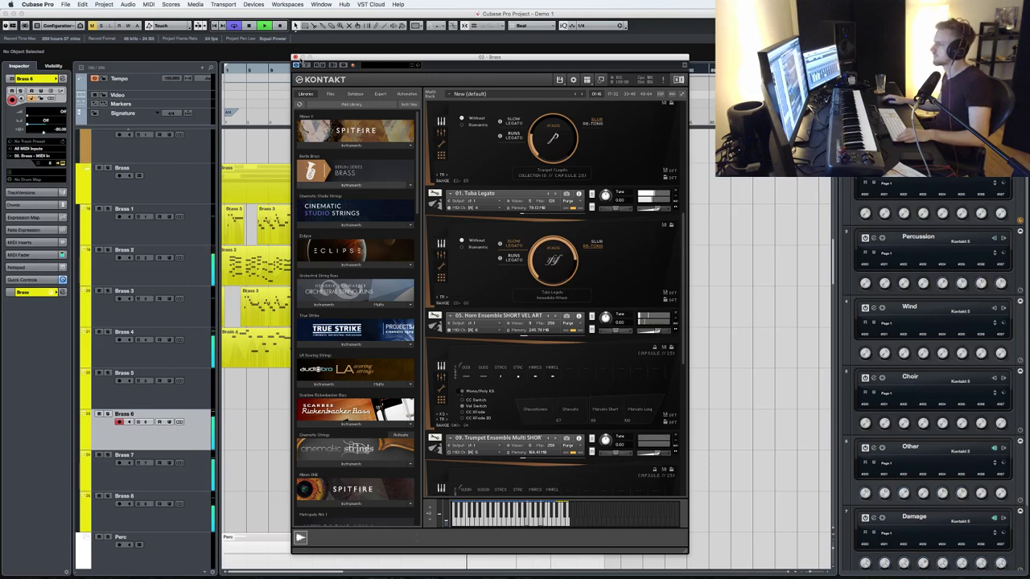
{"action": "left_click", "coordinate": [295, 58]}
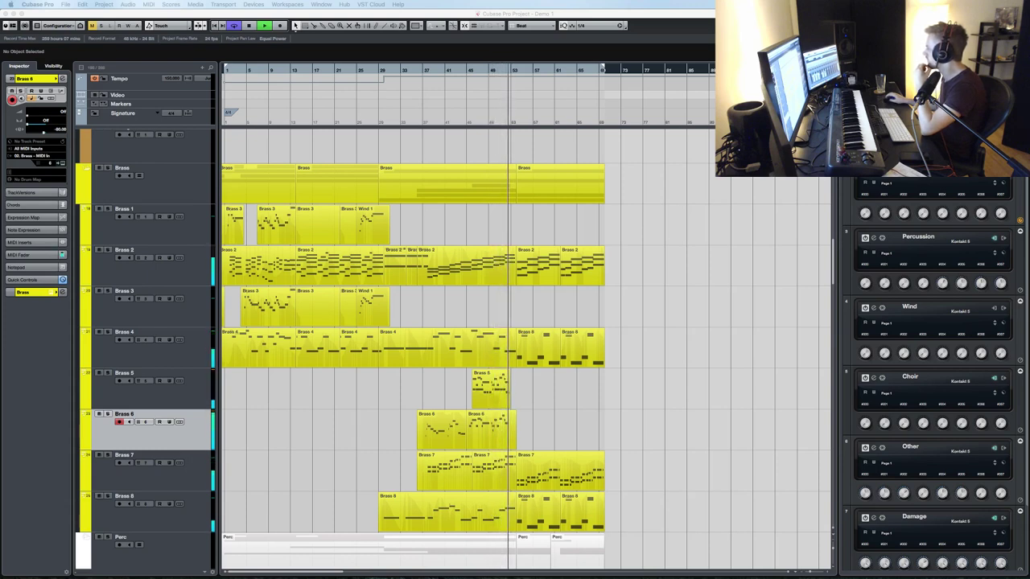
- Select the Brass 7 part between bars 54 and 70
{"action": "scroll", "coordinate": [707, 380], "scroll_direction": "up", "scroll_amount": 4}
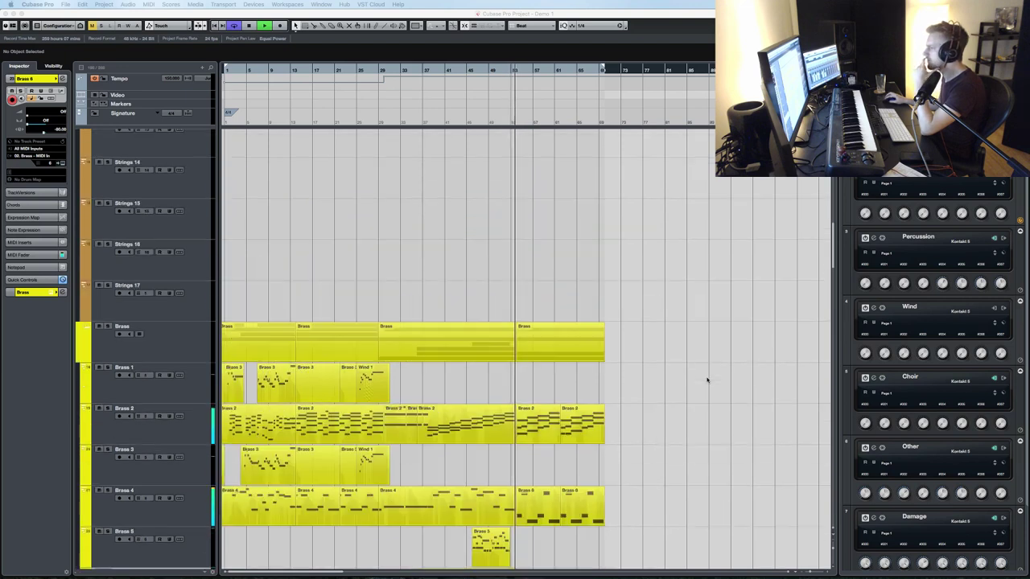
{"action": "scroll", "coordinate": [707, 380], "scroll_direction": "down", "scroll_amount": 2}
{"action": "scroll", "coordinate": [706, 379], "scroll_direction": "down", "scroll_amount": 7}
{"action": "left_click", "coordinate": [543, 247]}
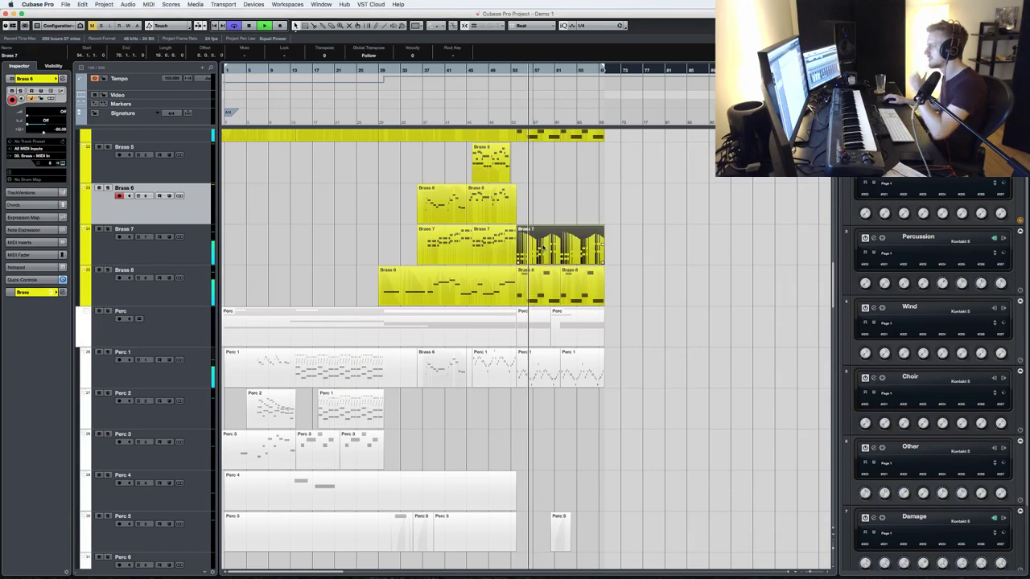
- Inspect the notes of the Brass 7 part between bars 54 and 70 in the Key Editor and close it
{"action": "double_click", "coordinate": [543, 250]}
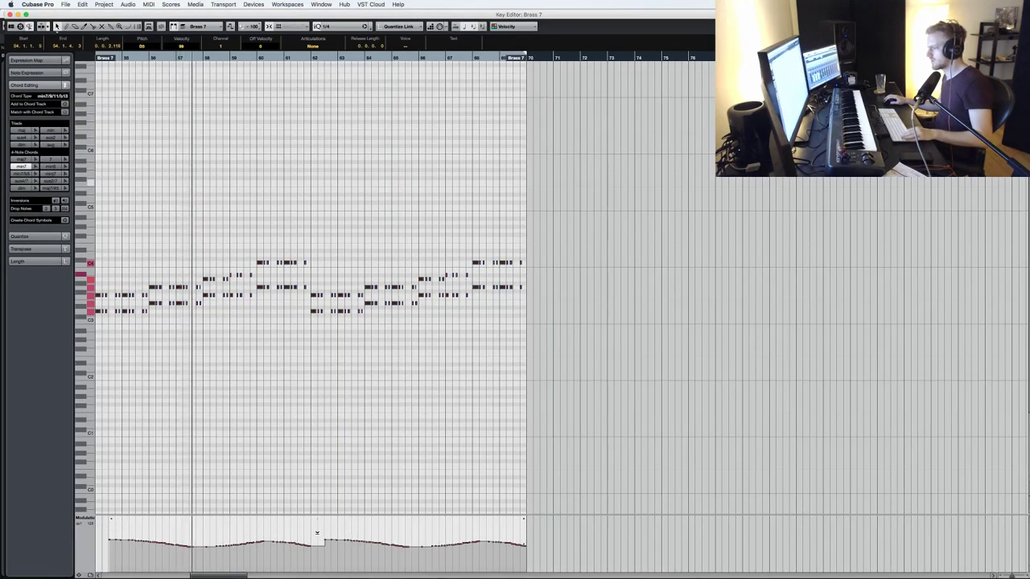
{"action": "key", "text": "Return"}
- Return to the strings tracks and make Strings 8 the active, record-enabled track
{"action": "scroll", "coordinate": [453, 437], "scroll_direction": "up", "scroll_amount": 15}
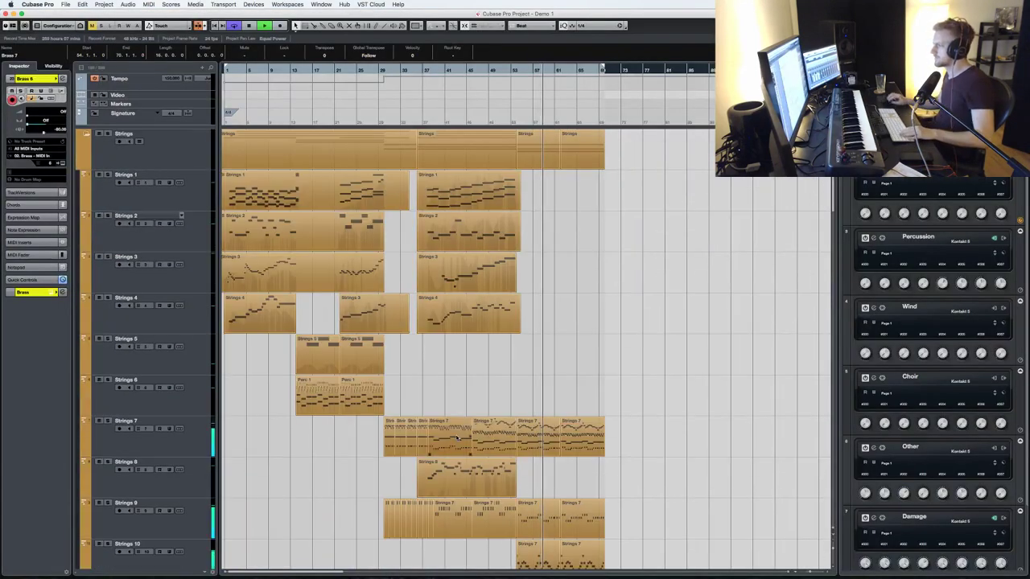
{"action": "left_click", "coordinate": [191, 324]}
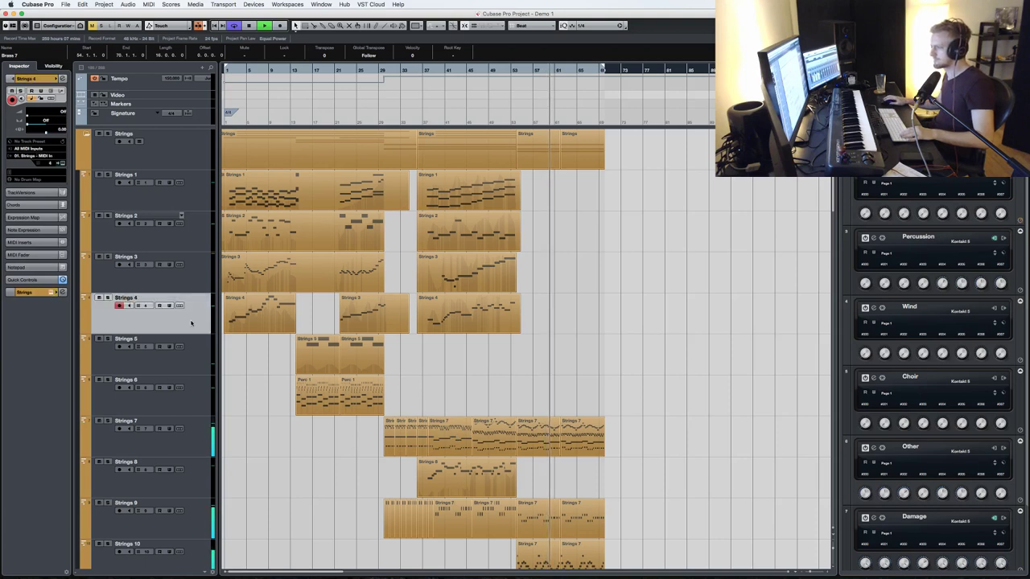
{"action": "scroll", "coordinate": [195, 370], "scroll_direction": "down", "scroll_amount": 1}
{"action": "left_click", "coordinate": [199, 423]}
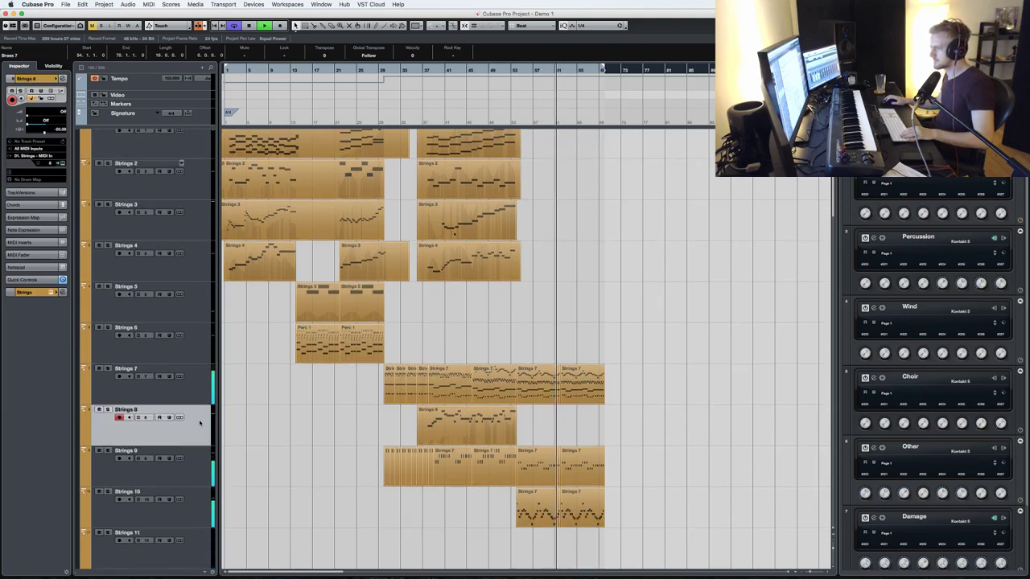
- Try recording melody takes on Strings 8 over the closing section and discard them
{"action": "key", "text": "KP_Multiply"}
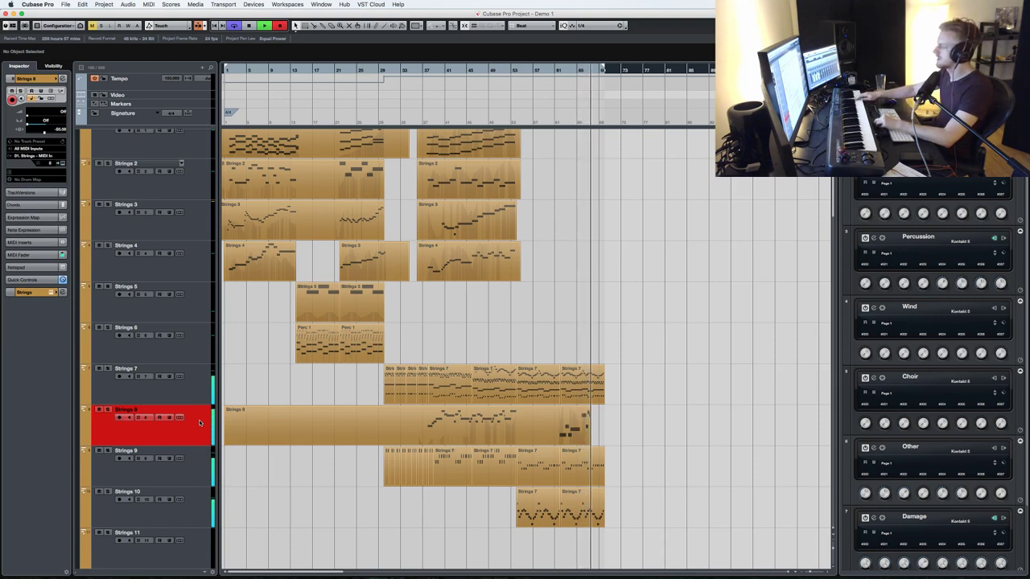
{"action": "key", "text": "space"}
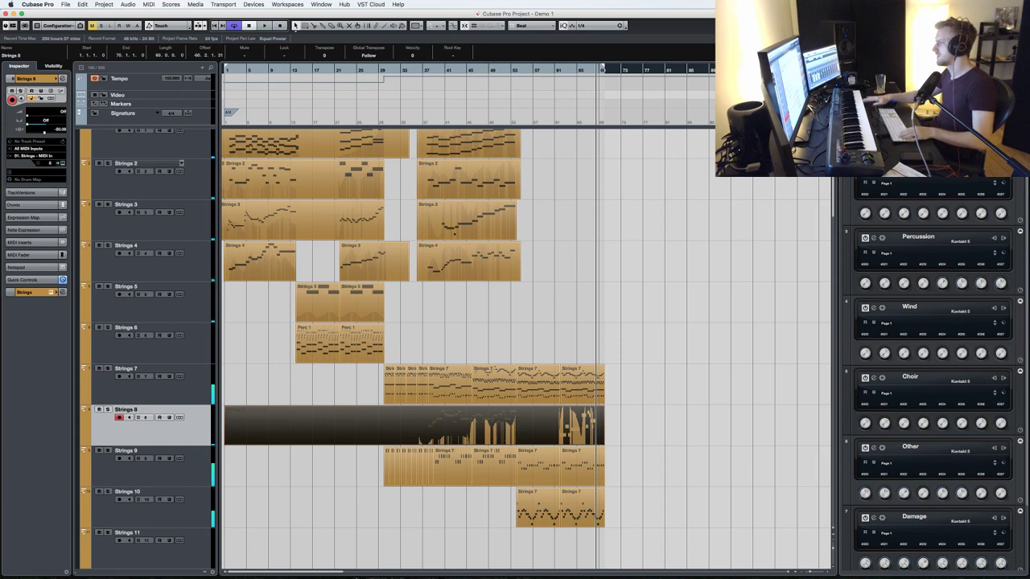
{"action": "left_click", "coordinate": [578, 431]}
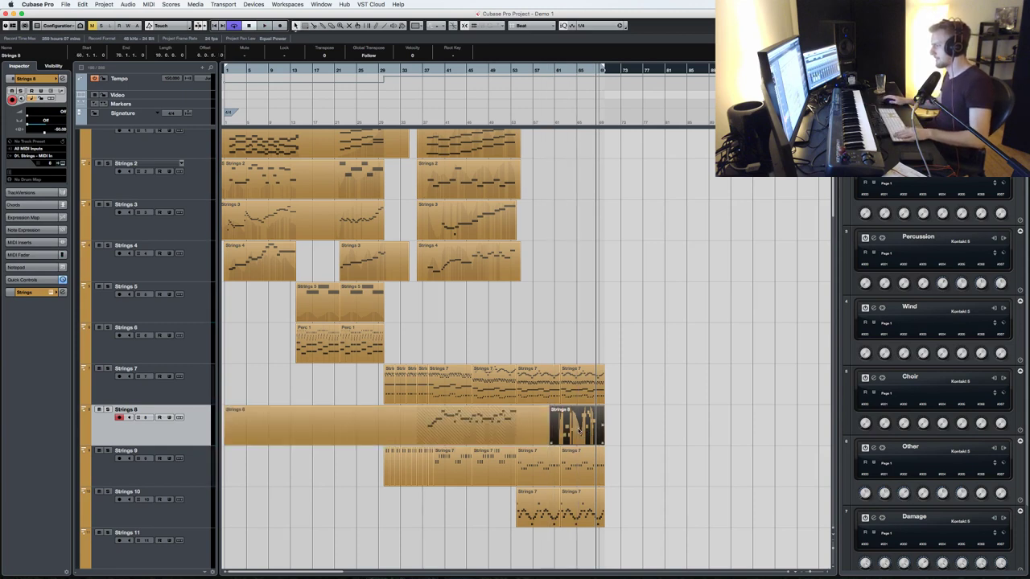
{"action": "key", "text": "Delete"}
{"action": "key", "text": "KP_Multiply"}
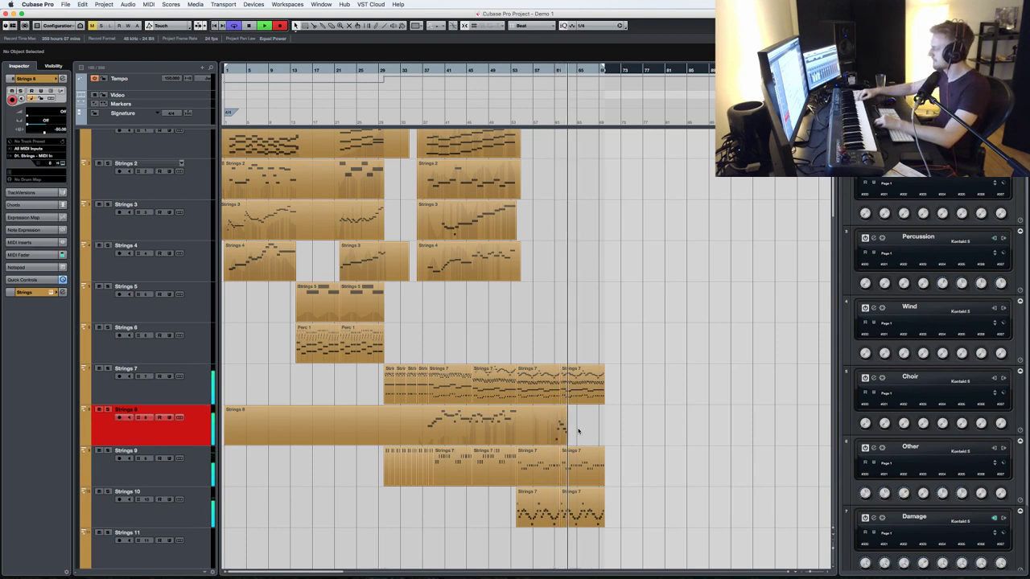
{"action": "key", "text": "space"}
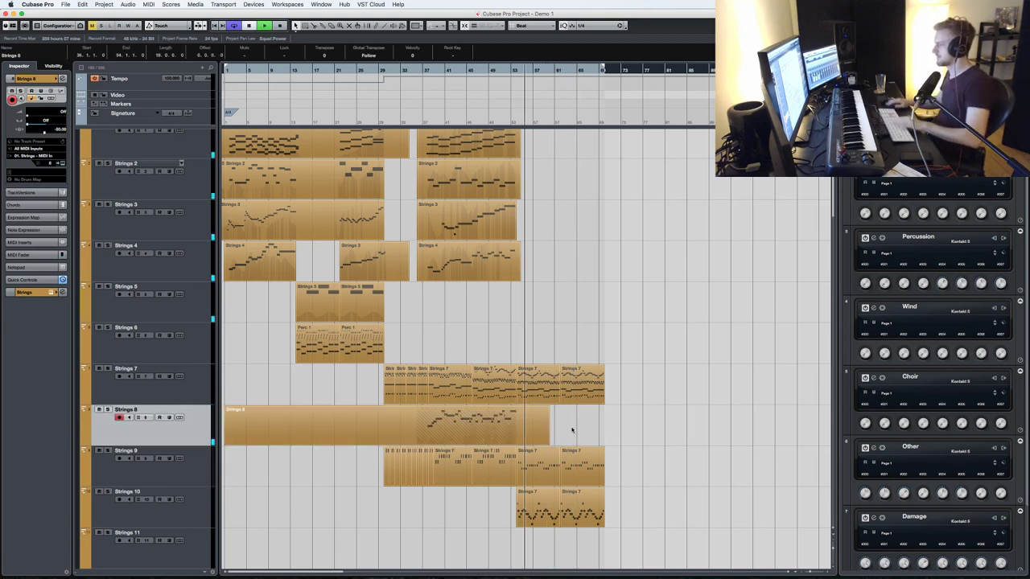
{"action": "key", "text": "KP_Multiply"}
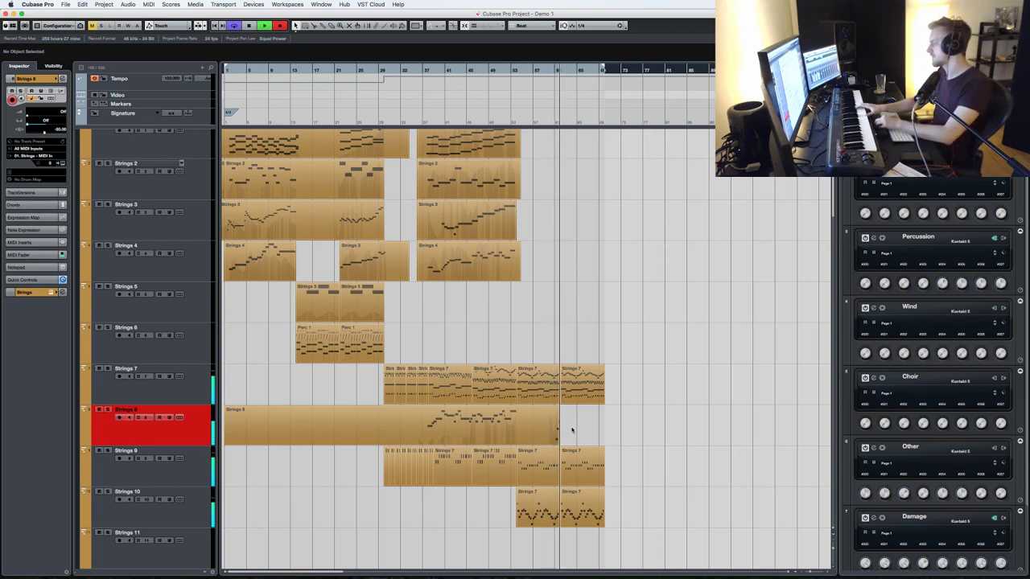
{"action": "key", "text": "space"}
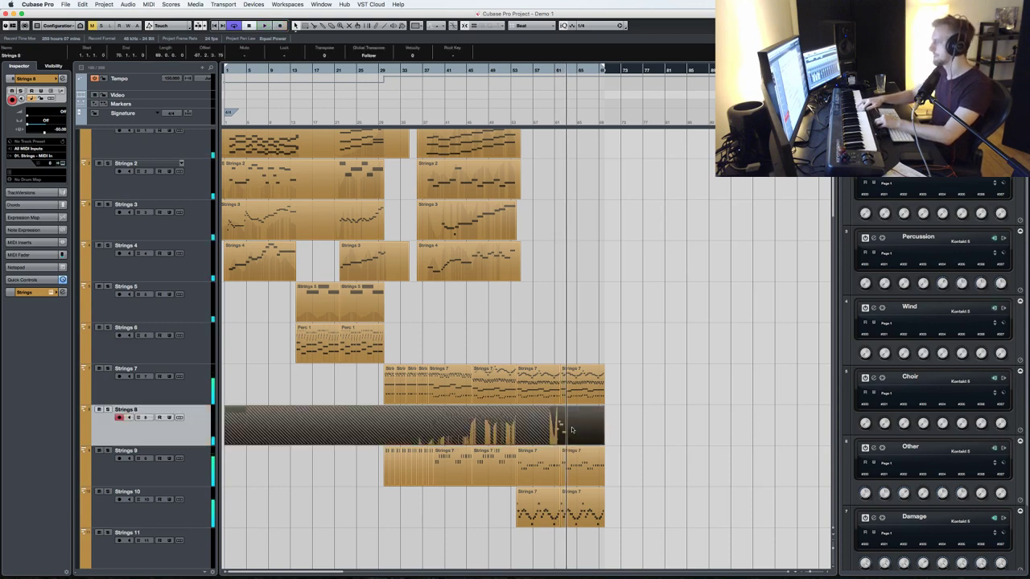
{"action": "key", "text": "super+z"}
- Record a new melody on Strings 8 up to bar 70, split the take at bar 58.4 and delete the piece before it
{"action": "key", "text": "KP_Multiply"}
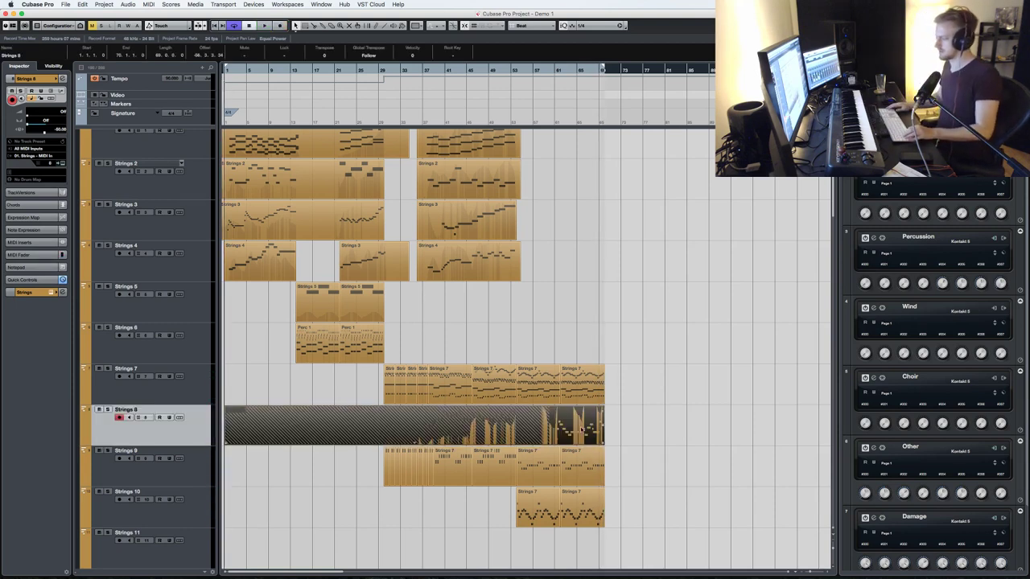
{"action": "left_click", "coordinate": [543, 434]}
{"action": "key", "text": "1"}
{"action": "left_click", "coordinate": [381, 429]}
{"action": "key", "text": "Right"}
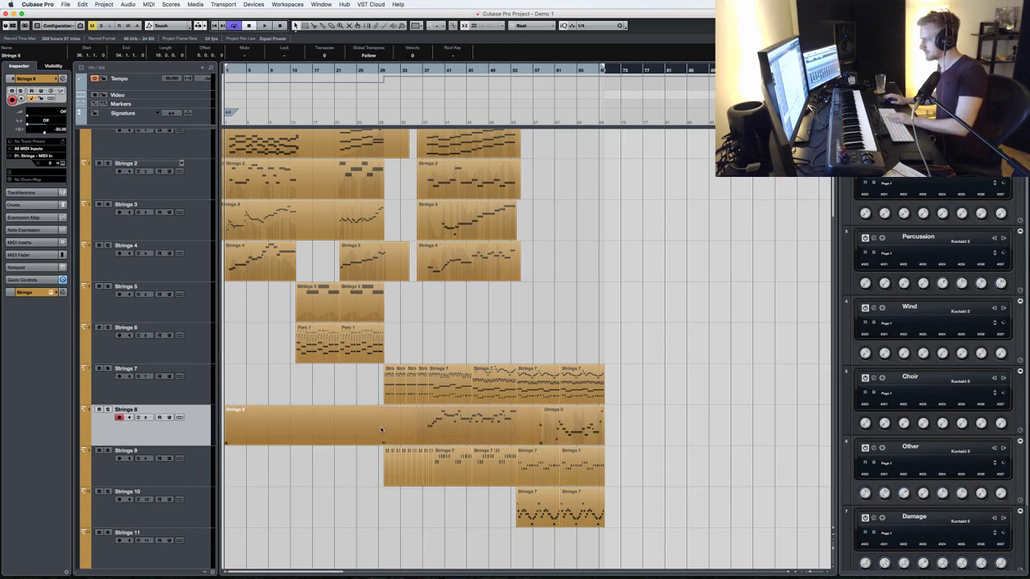
{"action": "left_click", "coordinate": [382, 431]}
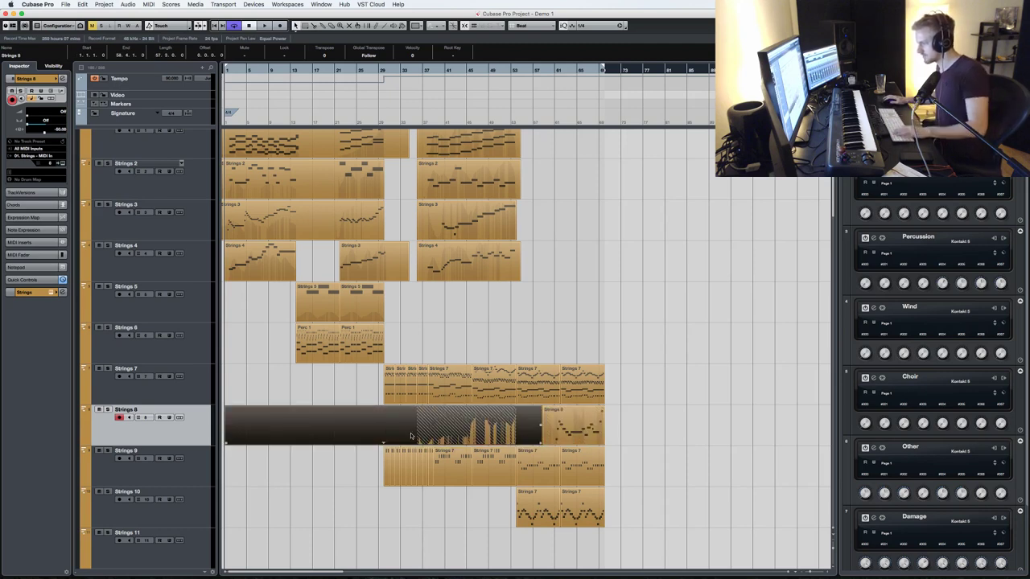
{"action": "key", "text": "Delete"}
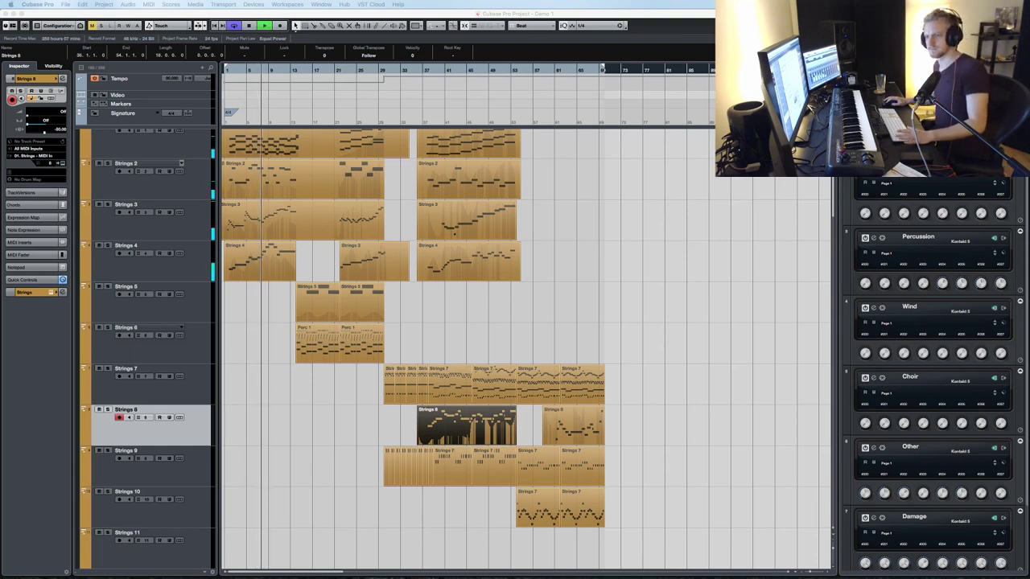
- Review the strings tracks against the playback of the opening sections
{"action": "scroll", "coordinate": [595, 348], "scroll_direction": "up", "scroll_amount": 1}
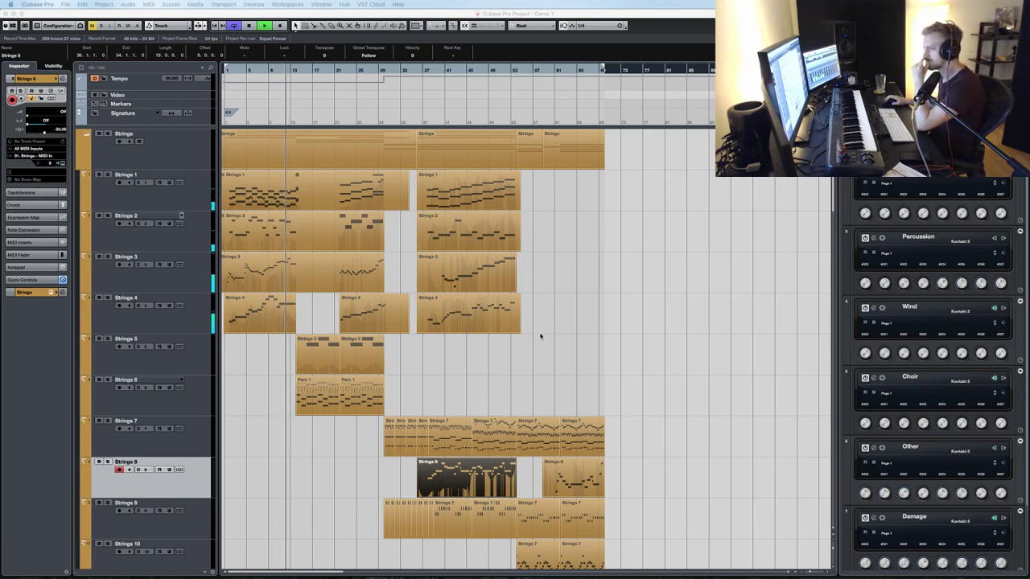
{"action": "left_click", "coordinate": [594, 352]}
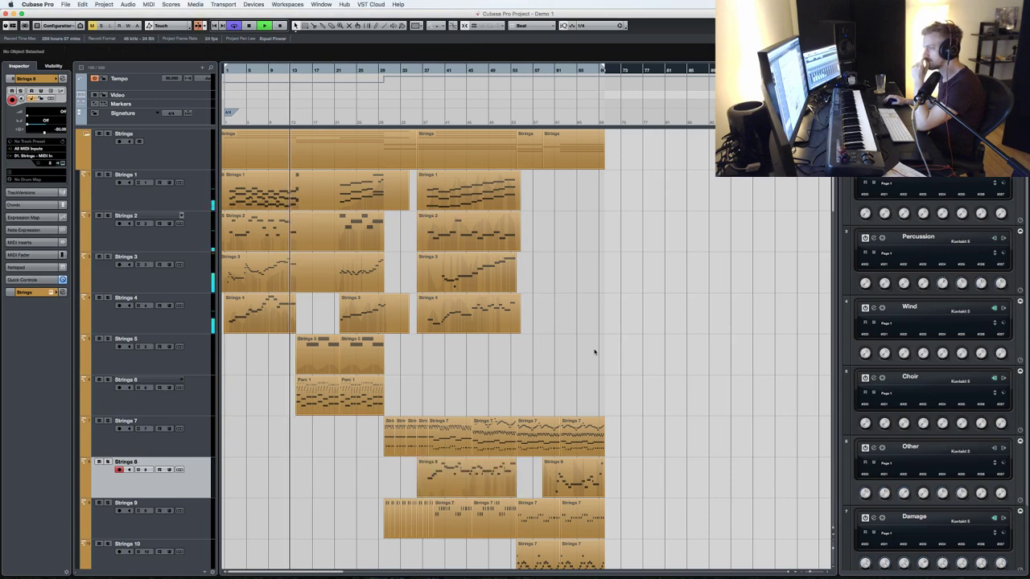
{"action": "scroll", "coordinate": [600, 346], "scroll_direction": "down", "scroll_amount": 5}
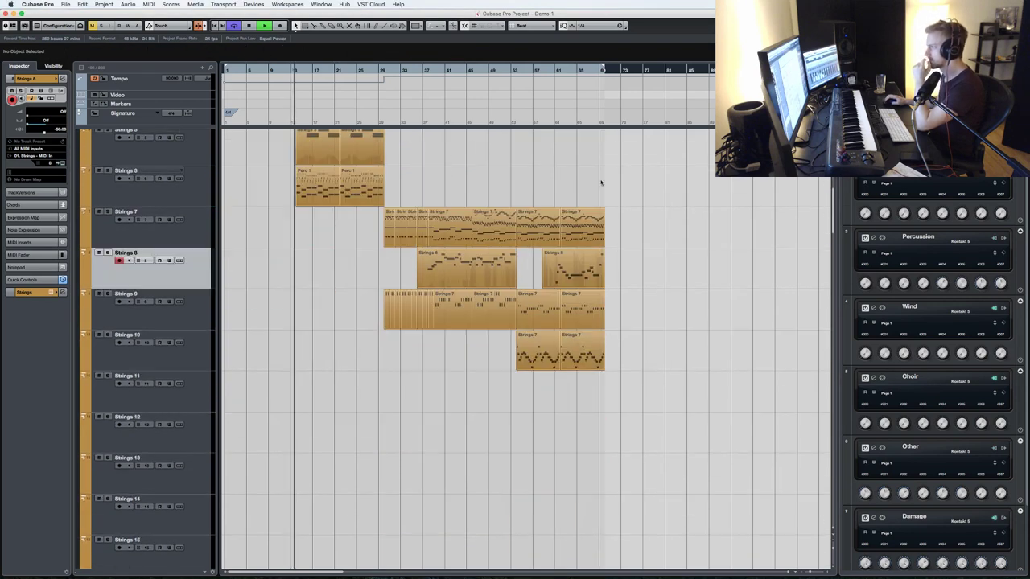
{"action": "scroll", "coordinate": [643, 169], "scroll_direction": "up", "scroll_amount": 5}
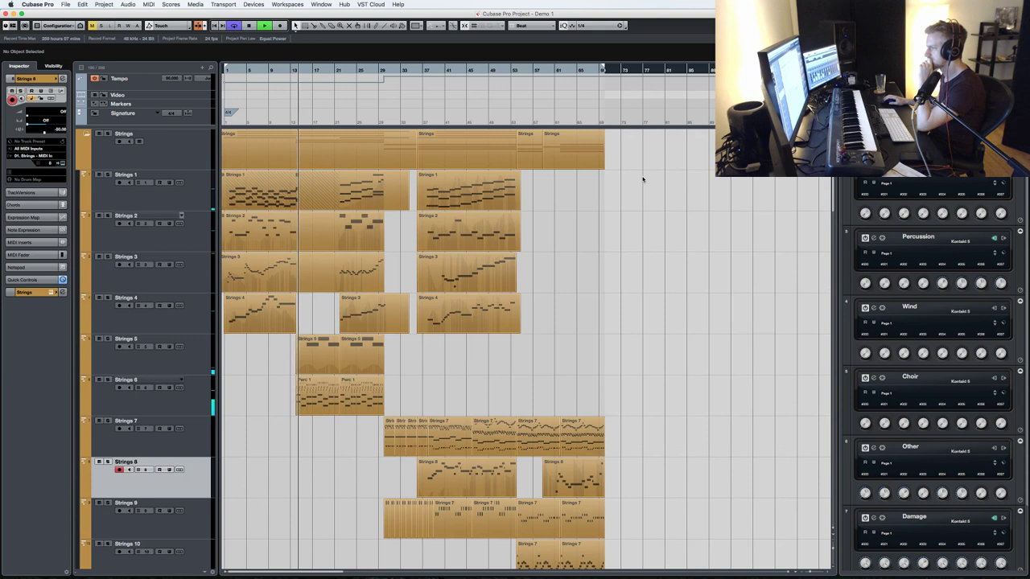
{"action": "scroll", "coordinate": [632, 189], "scroll_direction": "down", "scroll_amount": 5}
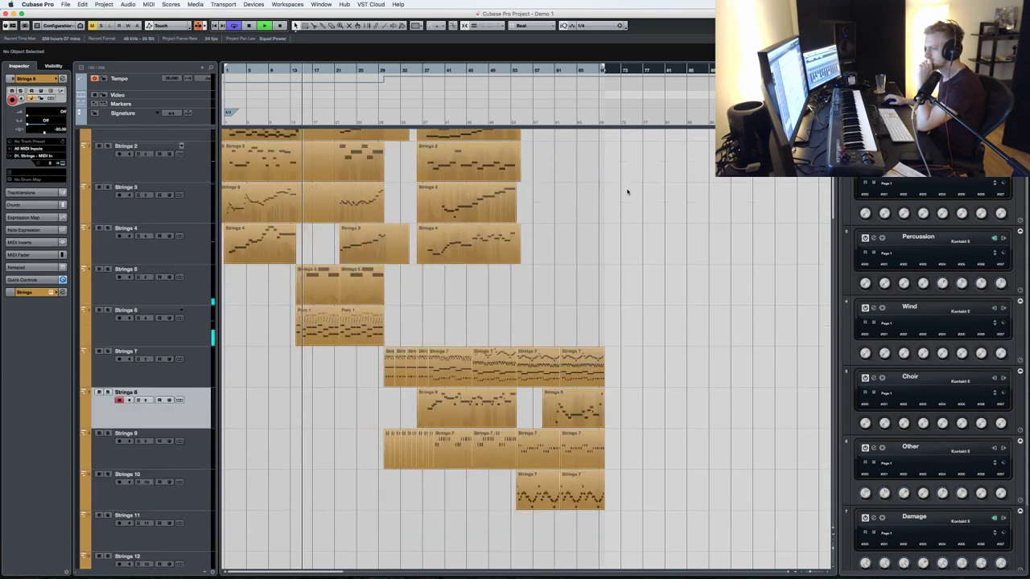
{"action": "scroll", "coordinate": [627, 192], "scroll_direction": "down", "scroll_amount": 1}
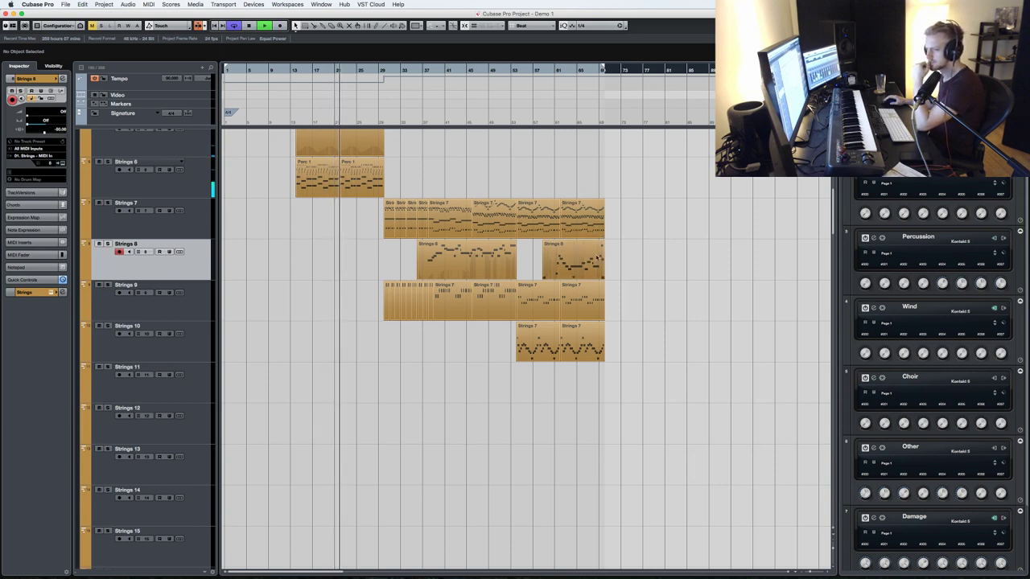
{"action": "scroll", "coordinate": [588, 242], "scroll_direction": "up", "scroll_amount": 5}
{"action": "scroll", "coordinate": [588, 244], "scroll_direction": "down", "scroll_amount": 5}
{"action": "scroll", "coordinate": [588, 244], "scroll_direction": "up", "scroll_amount": 5}
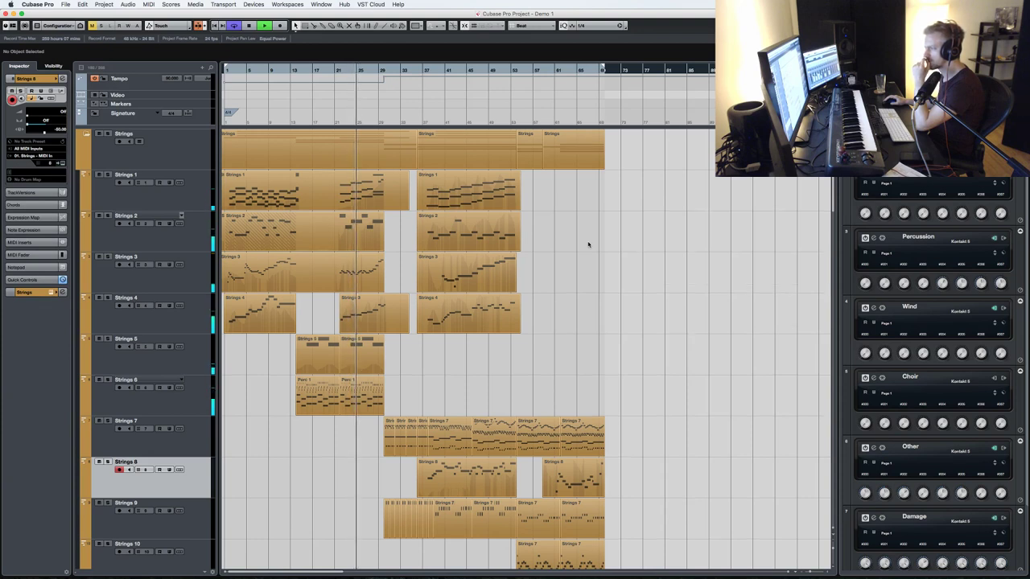
{"action": "scroll", "coordinate": [588, 244], "scroll_direction": "down", "scroll_amount": 7}
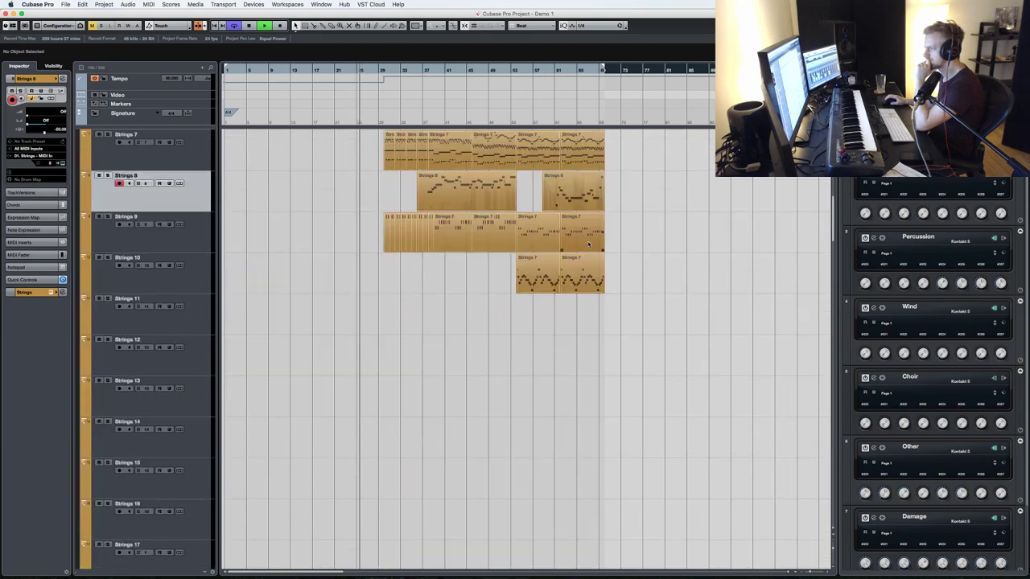
{"action": "scroll", "coordinate": [588, 245], "scroll_direction": "up", "scroll_amount": 7}
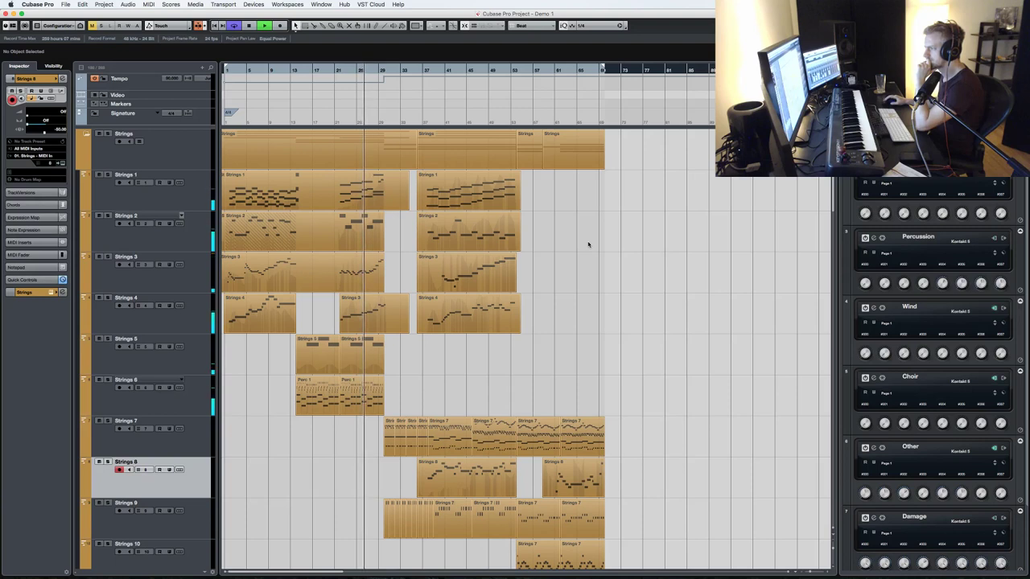
- Review the brass and percussion tracks as playback continues toward bar 54
{"action": "scroll", "coordinate": [588, 245], "scroll_direction": "down", "scroll_amount": 20}
{"action": "scroll", "coordinate": [587, 245], "scroll_direction": "up", "scroll_amount": 8}
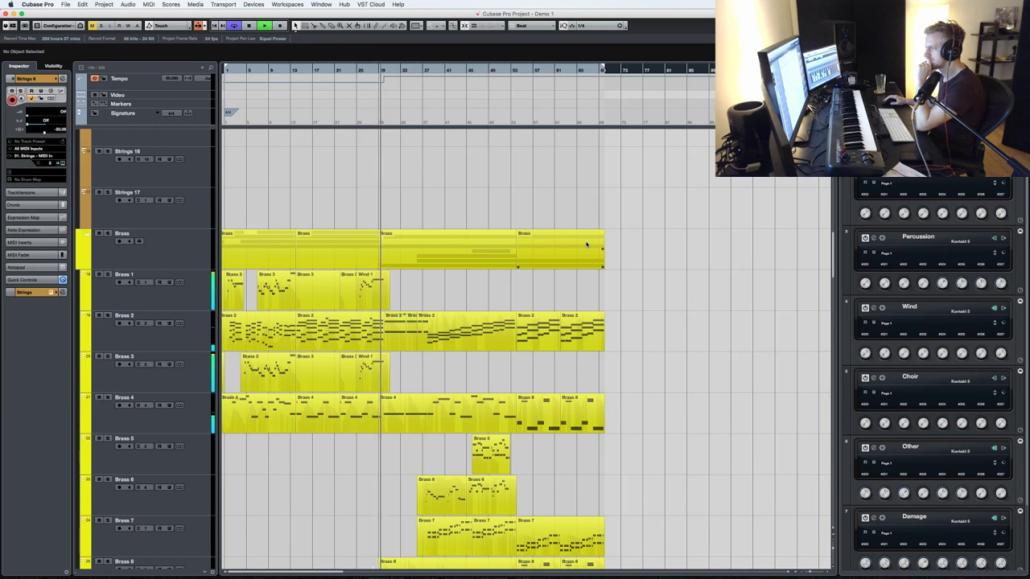
{"action": "scroll", "coordinate": [587, 244], "scroll_direction": "down", "scroll_amount": 9}
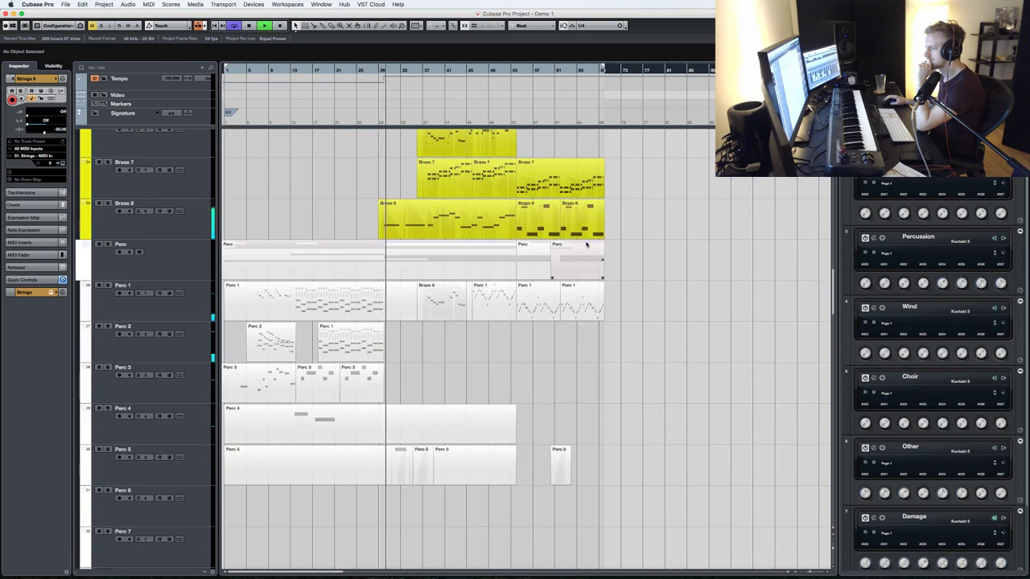
{"action": "scroll", "coordinate": [586, 243], "scroll_direction": "up", "scroll_amount": 8}
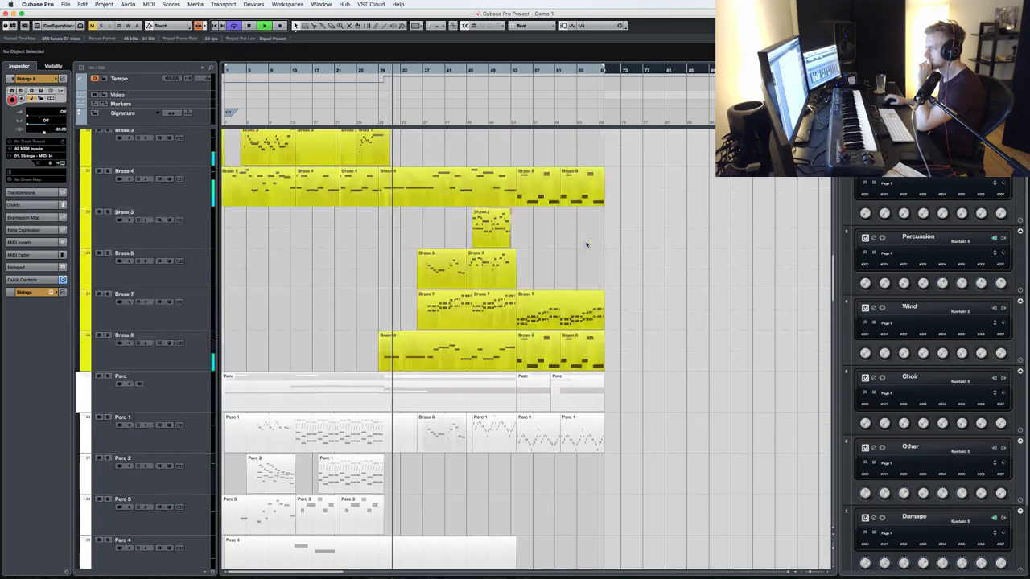
{"action": "scroll", "coordinate": [587, 244], "scroll_direction": "up", "scroll_amount": 1}
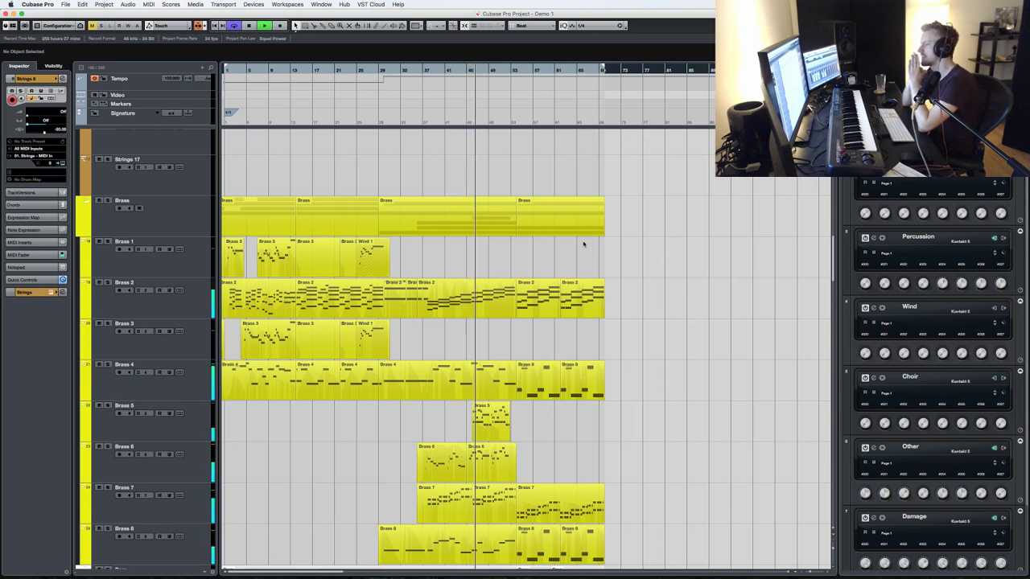
{"action": "scroll", "coordinate": [671, 444], "scroll_direction": "down", "scroll_amount": 5}
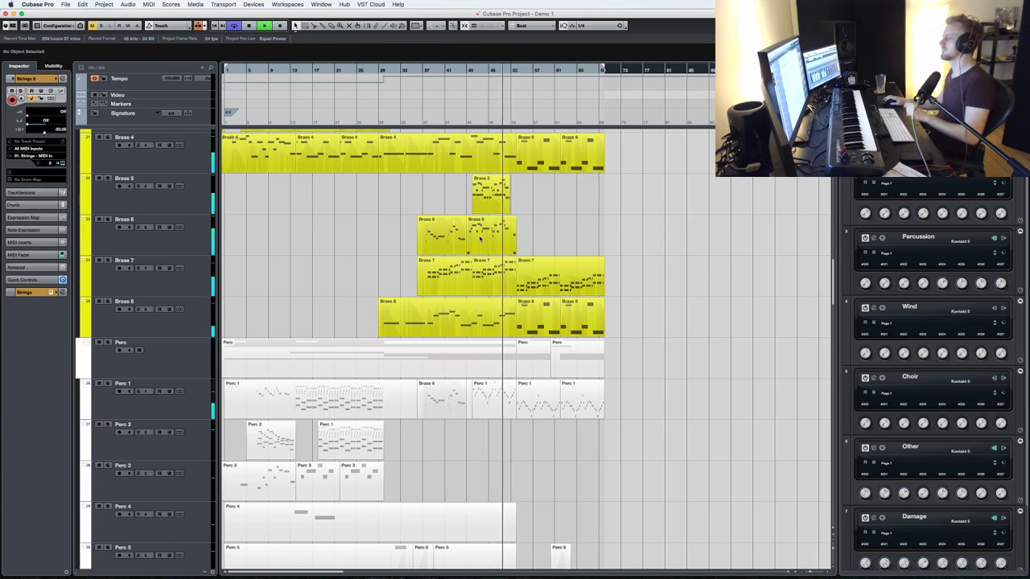
- Copy the new Strings 8 part from bar 58.4 to 70 onto the Choir 1 track at the same position
{"action": "scroll", "coordinate": [451, 258], "scroll_direction": "up", "scroll_amount": 10}
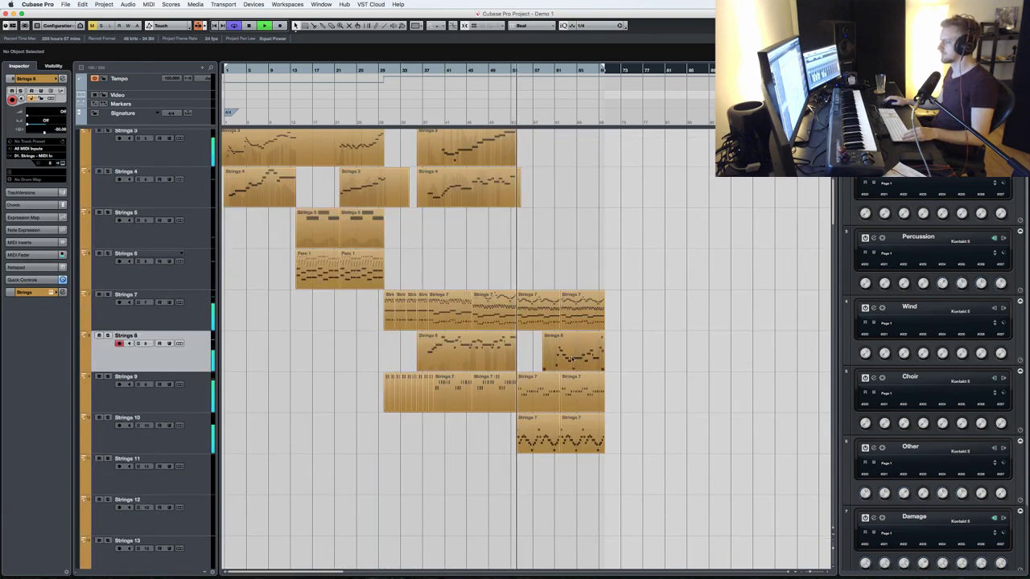
{"action": "left_click_drag", "start_coordinate": [573, 359], "coordinate": [574, 364]}
{"action": "scroll", "coordinate": [571, 362], "scroll_direction": "down", "scroll_amount": 10}
{"action": "scroll", "coordinate": [573, 365], "scroll_direction": "down", "scroll_amount": 15}
{"action": "scroll", "coordinate": [575, 368], "scroll_direction": "down", "scroll_amount": 15}
{"action": "scroll", "coordinate": [574, 368], "scroll_direction": "up", "scroll_amount": 6}
{"action": "scroll", "coordinate": [574, 367], "scroll_direction": "down", "scroll_amount": 10}
{"action": "scroll", "coordinate": [575, 366], "scroll_direction": "down", "scroll_amount": 1}
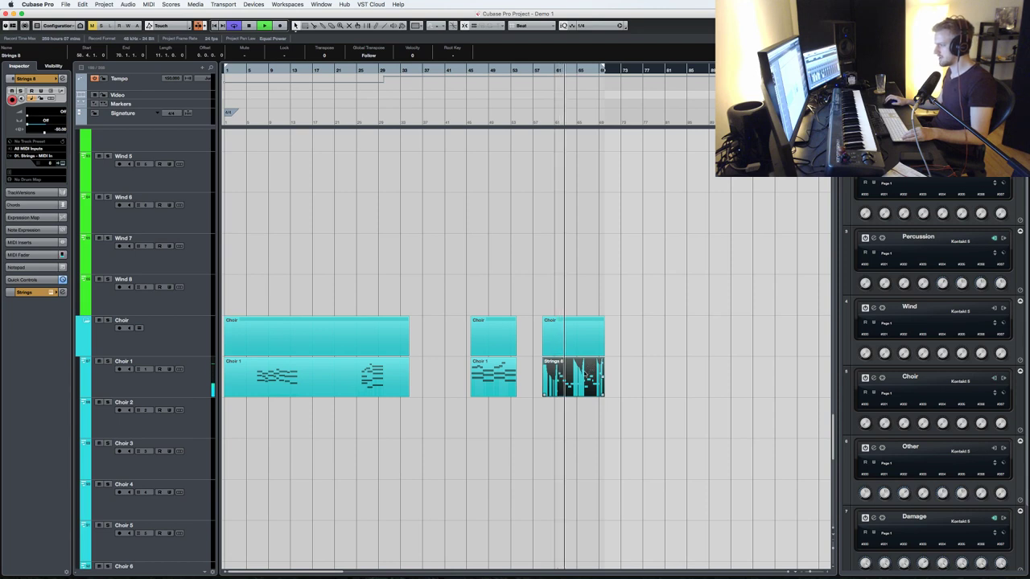
- Duplicate all notes of the new Choir 1 part one octave lower, aligned with the originals, and restart playback from bar 61
{"action": "double_click", "coordinate": [585, 374]}
{"action": "left_click_drag", "start_coordinate": [454, 426], "coordinate": [92, 214]}
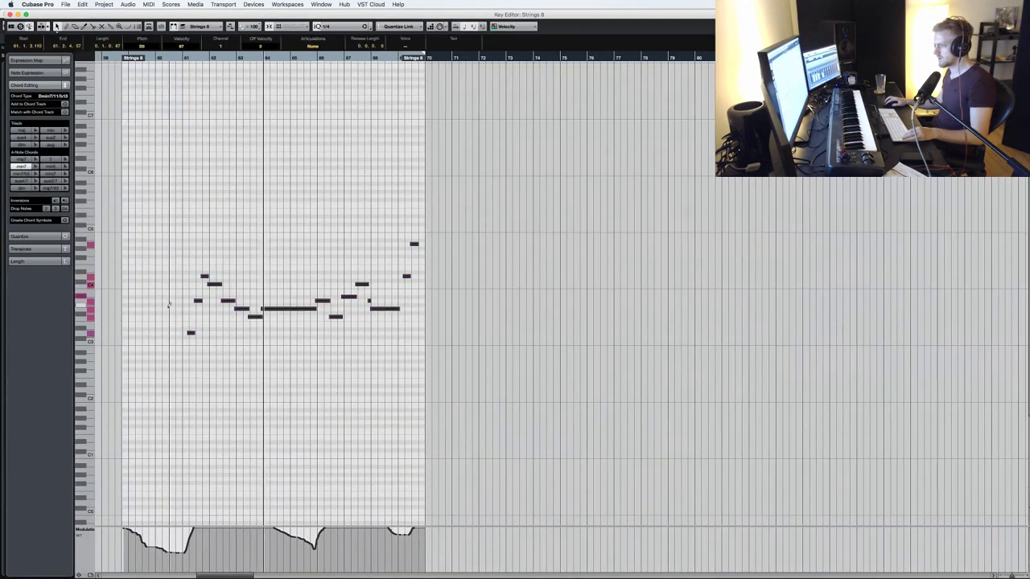
{"action": "left_click_drag", "start_coordinate": [190, 332], "coordinate": [190, 390]}
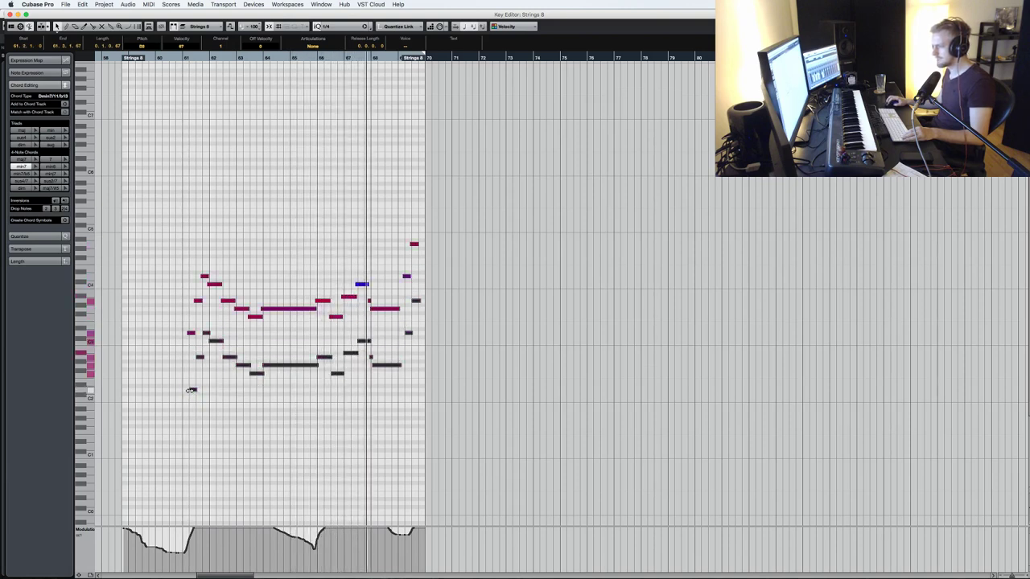
{"action": "left_click_drag", "start_coordinate": [193, 391], "coordinate": [191, 391]}
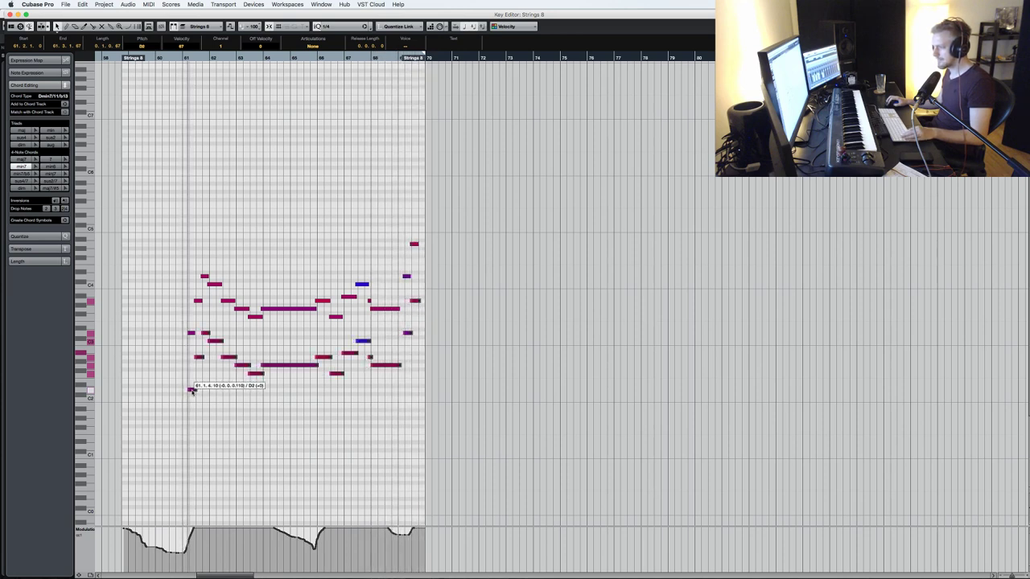
{"action": "left_click", "coordinate": [182, 58]}
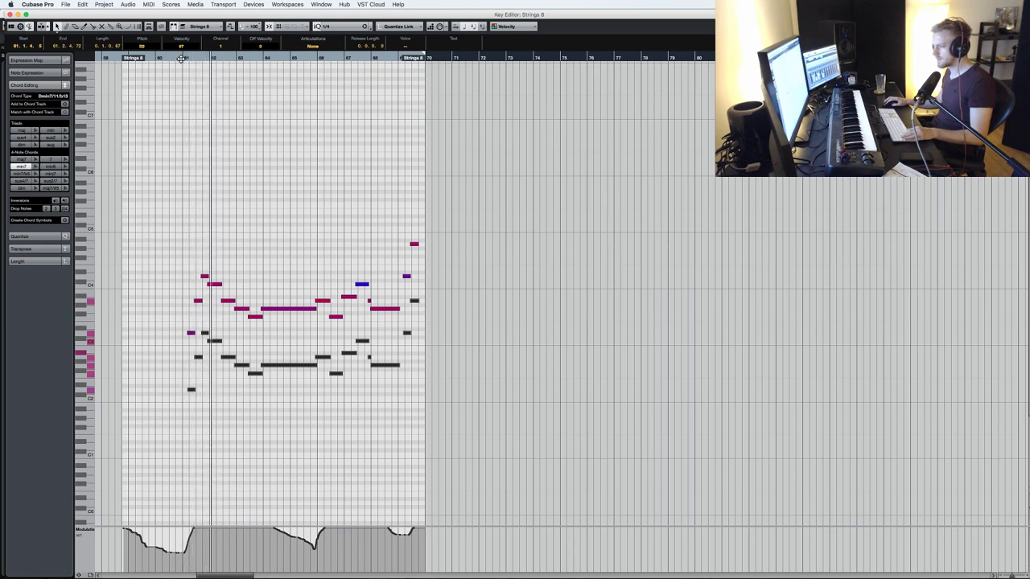
- Close the choir part's Key Editor and make Perc 3 the record-armed track, stepping up through Perc 5 and Perc 4
{"action": "key", "text": "Return"}
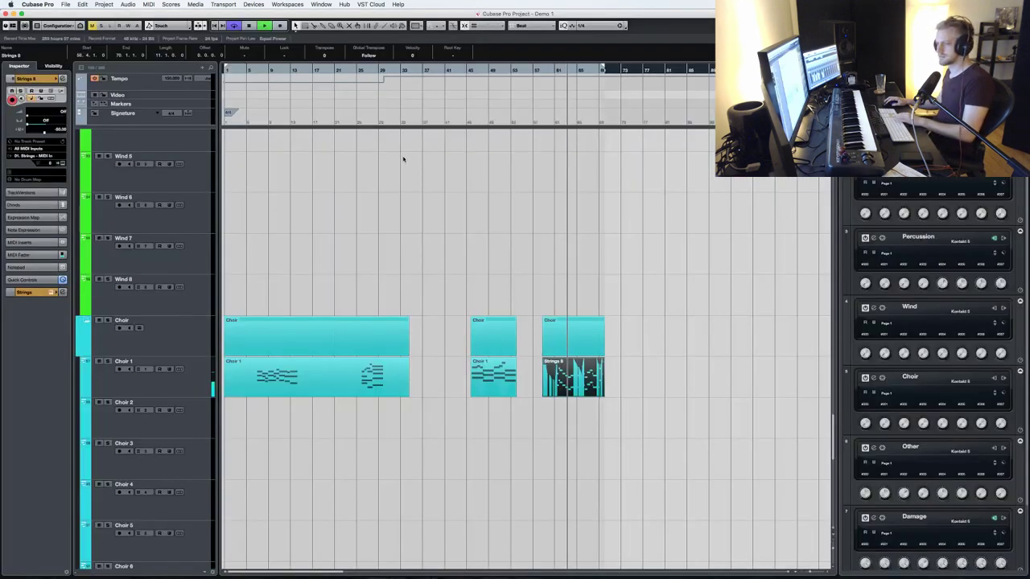
{"action": "scroll", "coordinate": [435, 225], "scroll_direction": "up", "scroll_amount": 5}
{"action": "scroll", "coordinate": [434, 225], "scroll_direction": "down", "scroll_amount": 5}
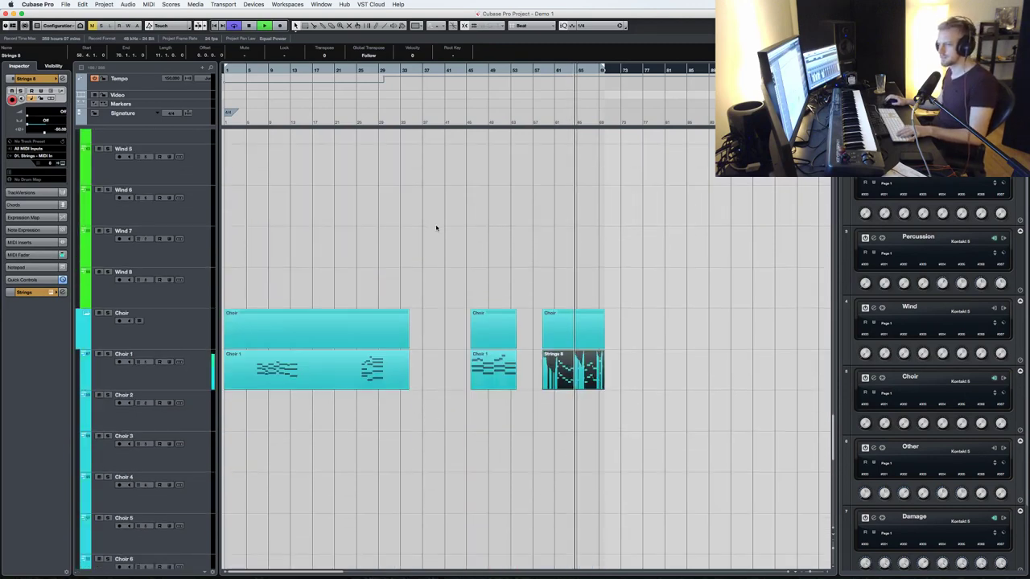
{"action": "scroll", "coordinate": [436, 228], "scroll_direction": "down", "scroll_amount": 15}
{"action": "scroll", "coordinate": [438, 230], "scroll_direction": "up", "scroll_amount": 5}
{"action": "scroll", "coordinate": [445, 231], "scroll_direction": "down", "scroll_amount": 5}
{"action": "key", "text": "KP_Subtract"}
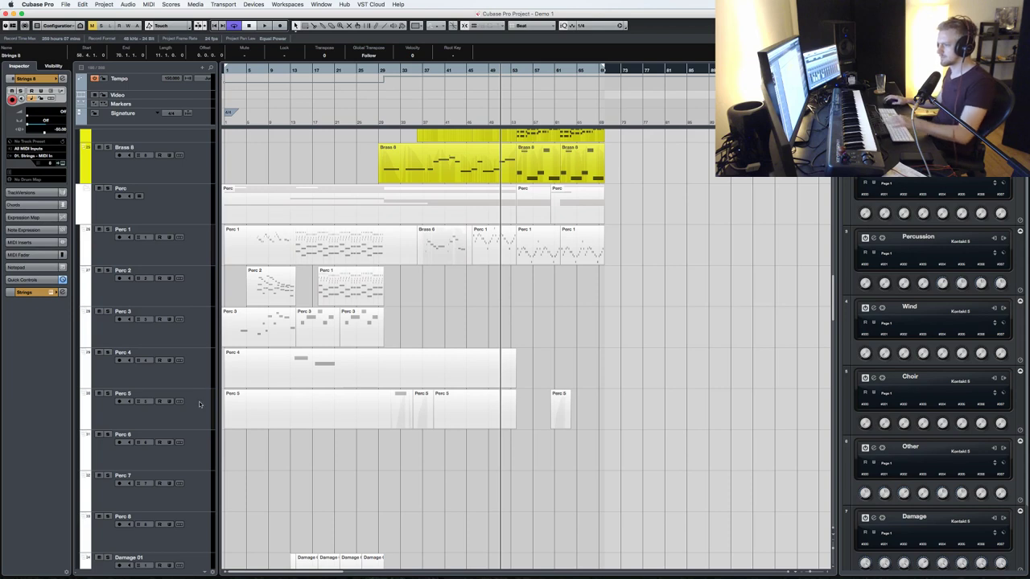
{"action": "left_click", "coordinate": [199, 404]}
{"action": "left_click", "coordinate": [199, 371]}
{"action": "left_click", "coordinate": [199, 332]}
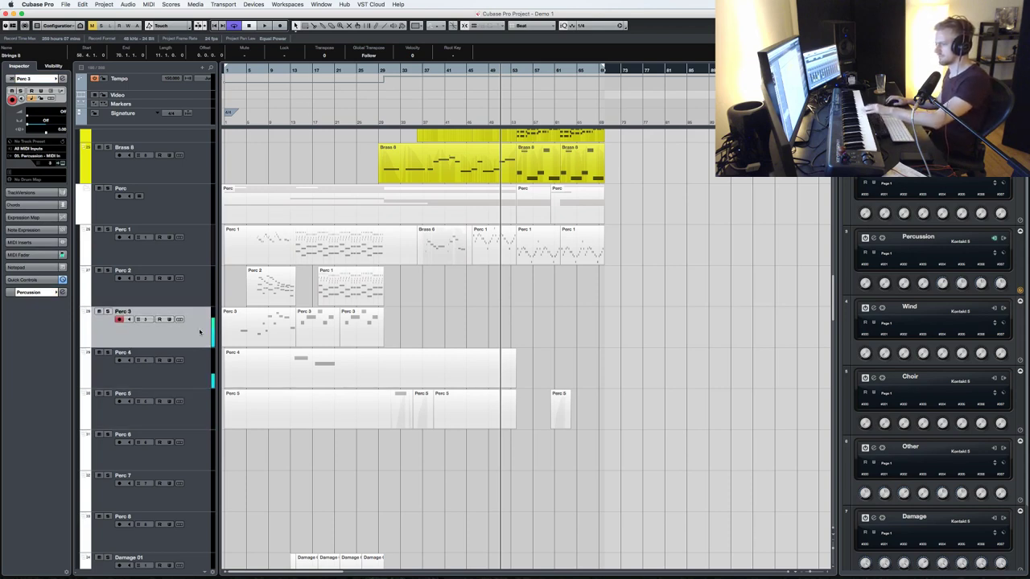
- Try to record a percussion line on Perc 3, starting ahead of bar 54, and undo the take
{"action": "key", "text": "space"}
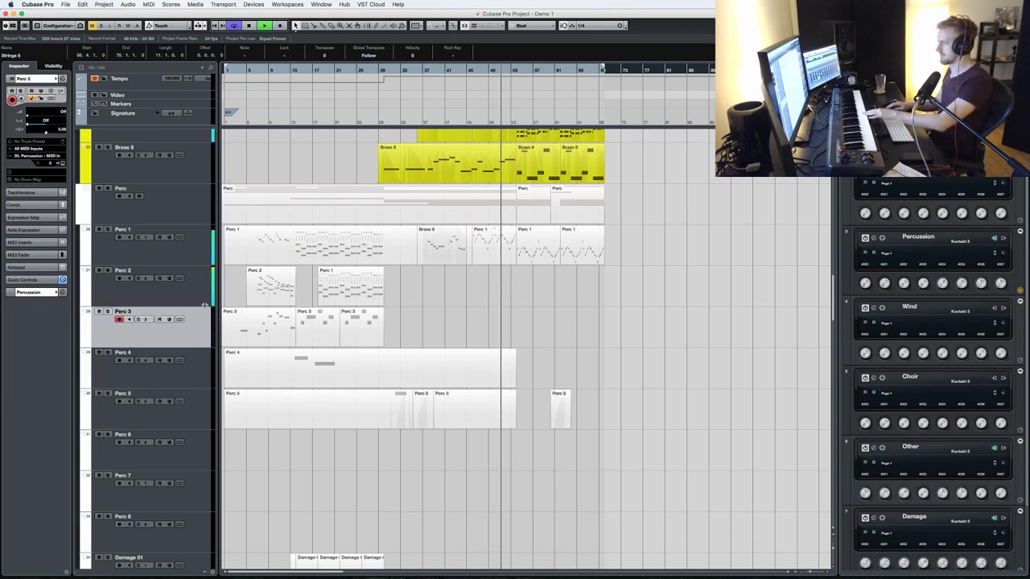
{"action": "key", "text": "KP_Multiply"}
{"action": "key", "text": "KP_Multiply"}
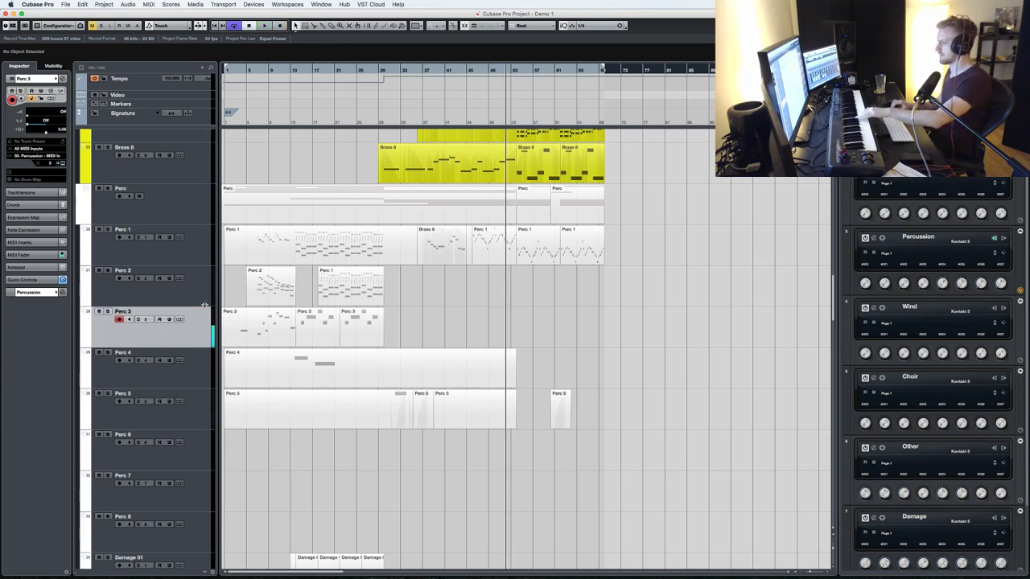
{"action": "key", "text": "KP_Multiply"}
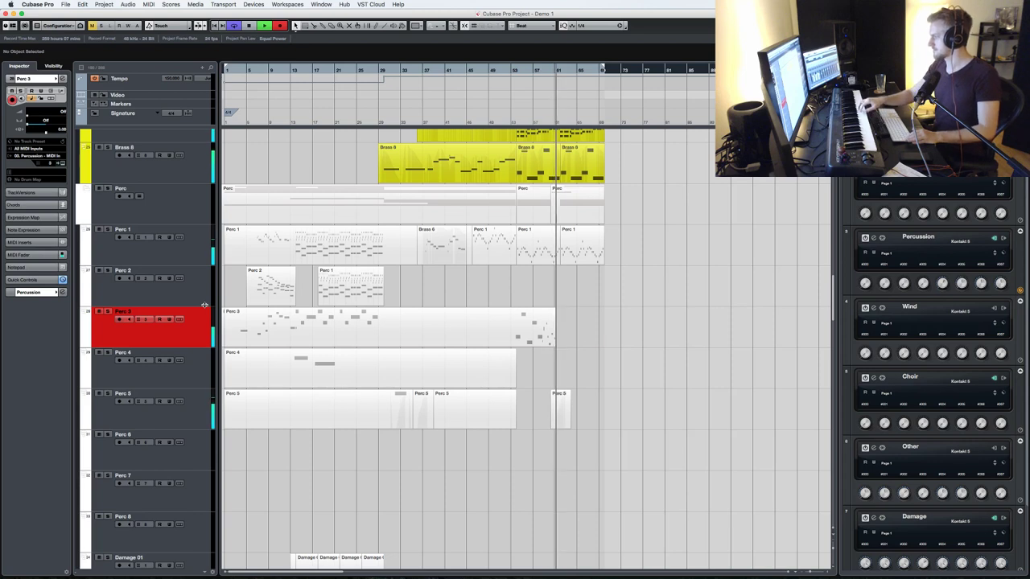
{"action": "key", "text": "space"}
{"action": "key", "text": "super+z"}
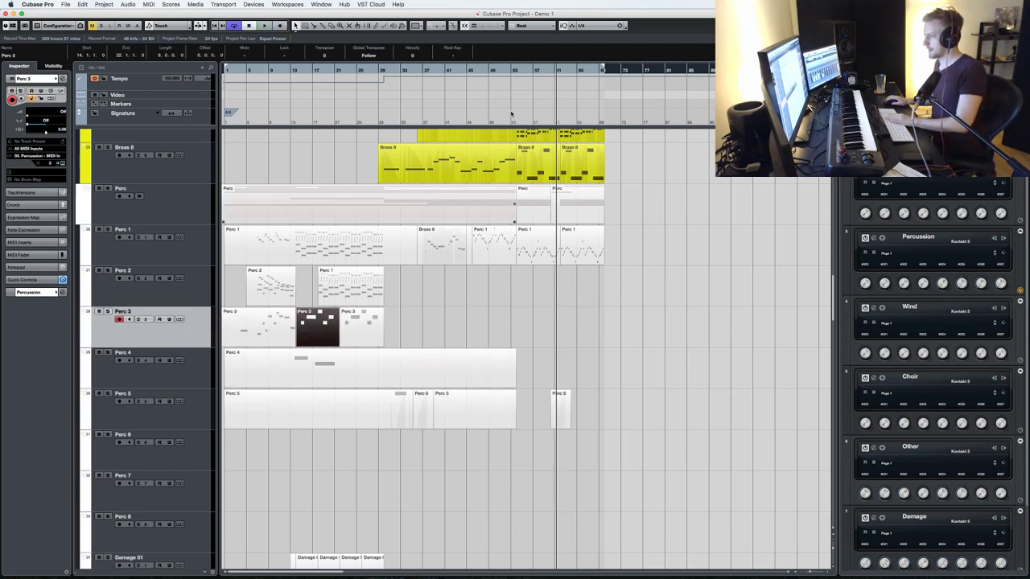
- Set the left locator to bar 54 and record a percussion part on Perc 3 from bar 54 to 70
{"action": "left_click", "coordinate": [517, 70]}
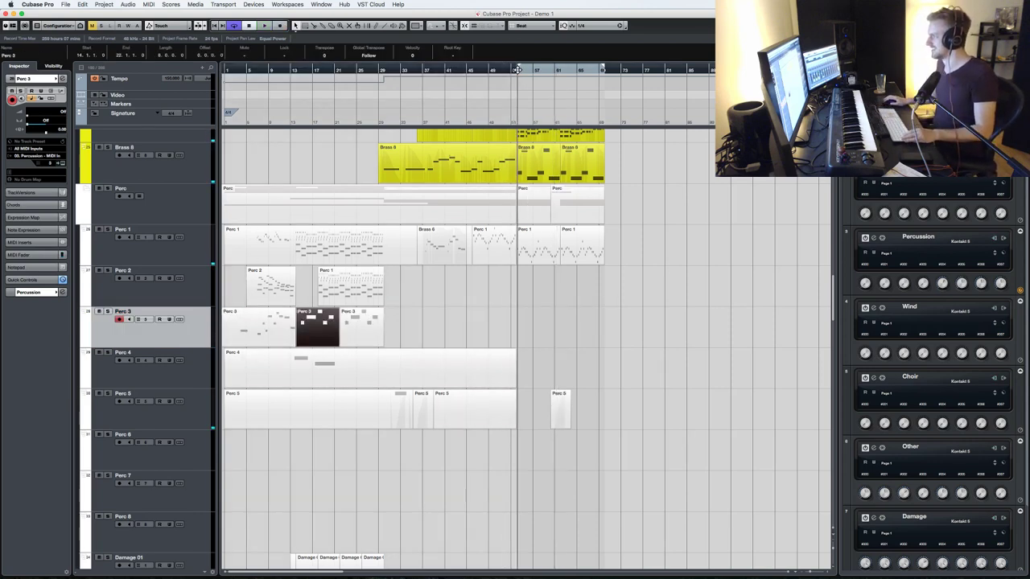
{"action": "key", "text": "space"}
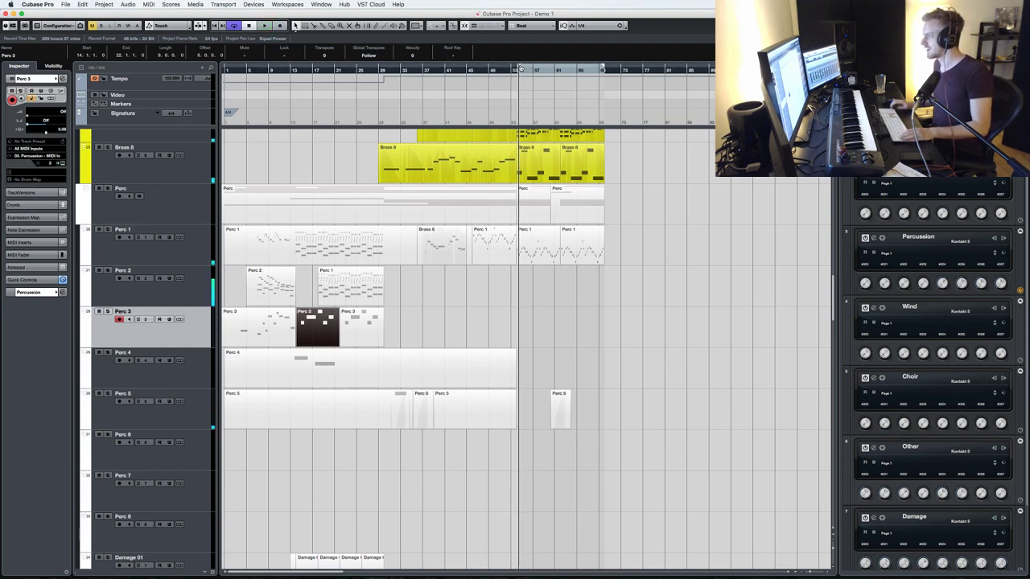
{"action": "key", "text": "space"}
{"action": "key", "text": "space"}
{"action": "left_click_drag", "start_coordinate": [518, 69], "coordinate": [530, 69]}
{"action": "key", "text": "h"}
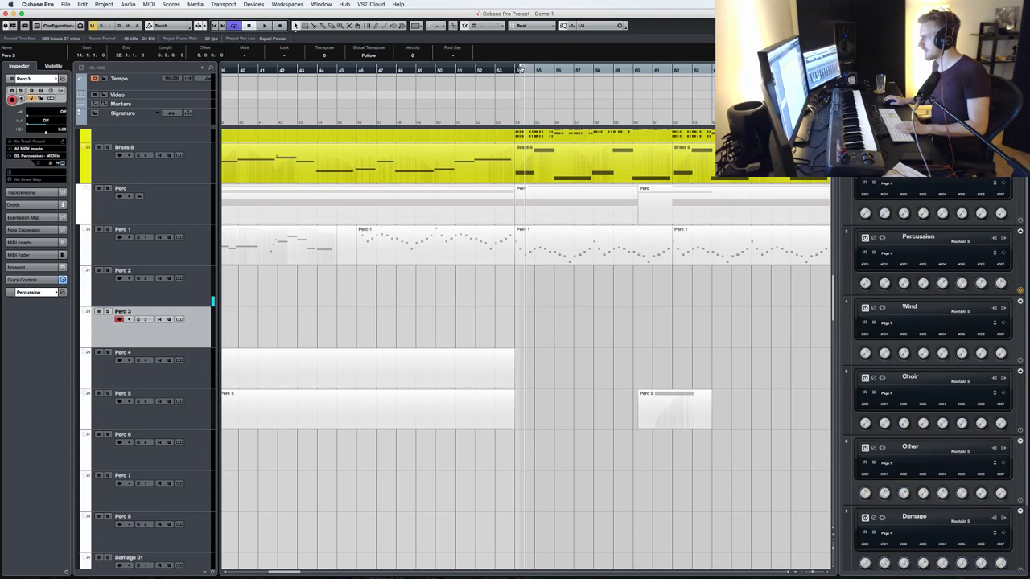
{"action": "left_click", "coordinate": [518, 69]}
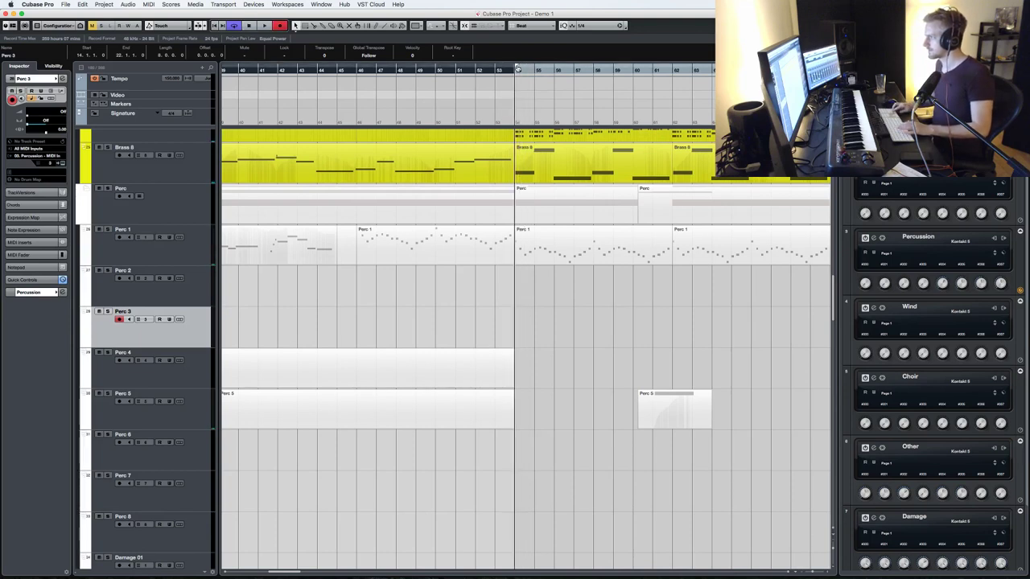
{"action": "key", "text": "KP_Multiply"}
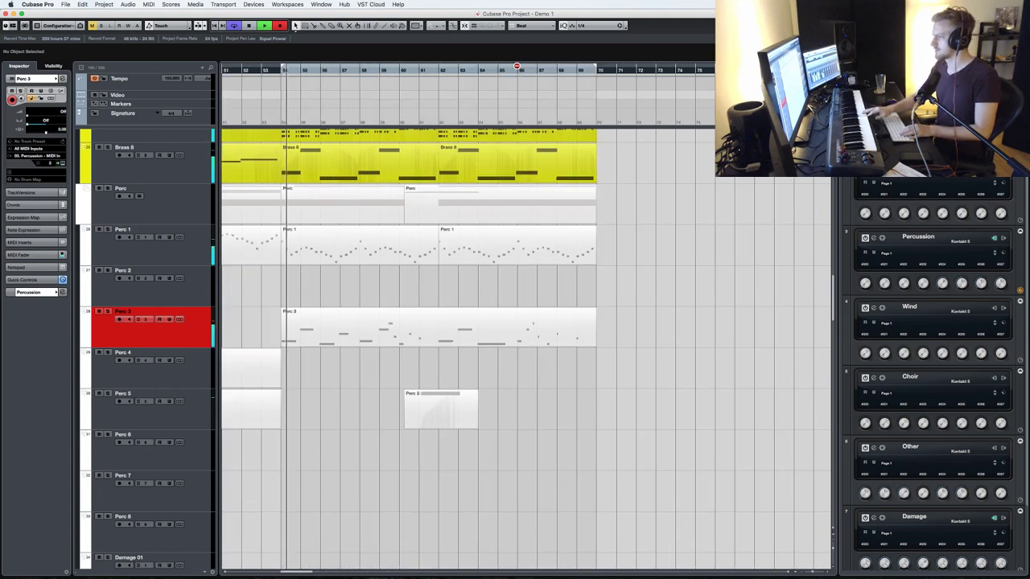
{"action": "key", "text": "space"}
{"action": "key", "text": "Delete"}
{"action": "key", "text": "super+z"}
- Examine the recorded Perc 3 notes in the Key Editor and play the passage from bar 54 alongside the brass
{"action": "double_click", "coordinate": [354, 332]}
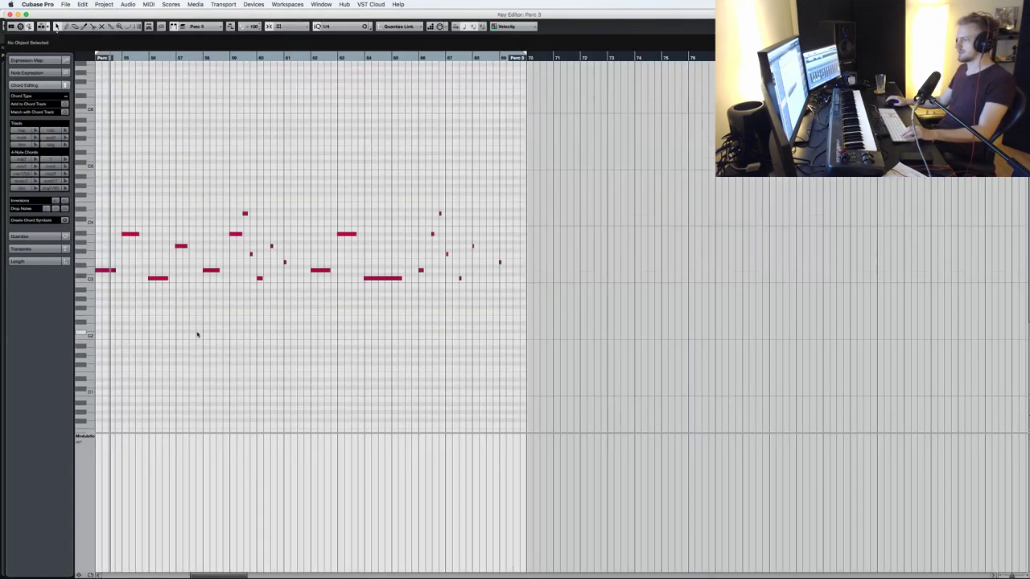
{"action": "left_click", "coordinate": [112, 270]}
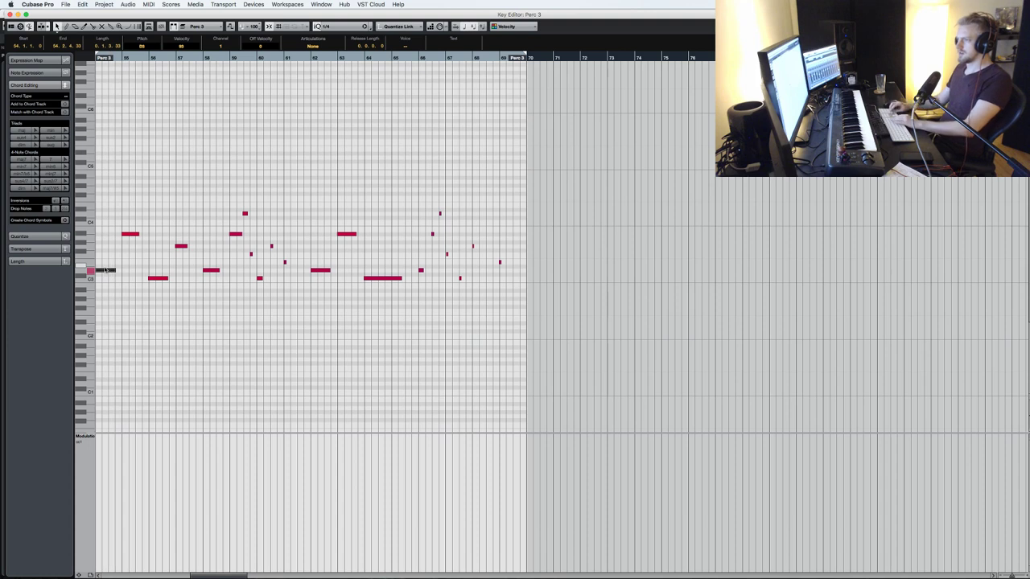
{"action": "key", "text": "Return"}
{"action": "key", "text": "space"}
{"action": "scroll", "coordinate": [182, 217], "scroll_direction": "up", "scroll_amount": 10}
{"action": "scroll", "coordinate": [263, 299], "scroll_direction": "down", "scroll_amount": 6}
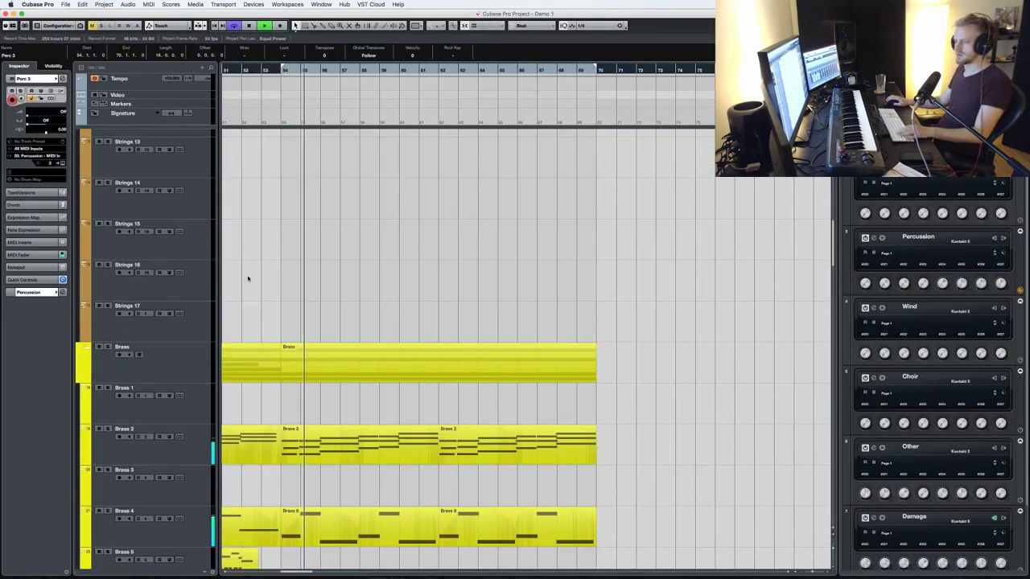
{"action": "scroll", "coordinate": [245, 280], "scroll_direction": "down", "scroll_amount": 5}
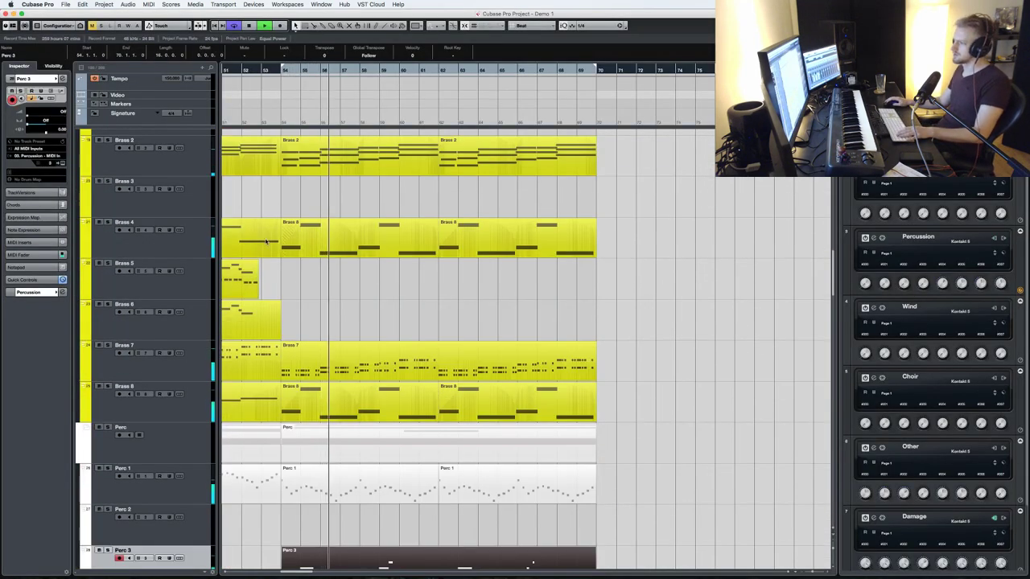
- Play the arrangement from about bar 52 to examine the transition into the new section at bar 54
{"action": "key", "text": "space"}
{"action": "left_click", "coordinate": [239, 70]}
{"action": "scroll", "coordinate": [313, 209], "scroll_direction": "down", "scroll_amount": 2}
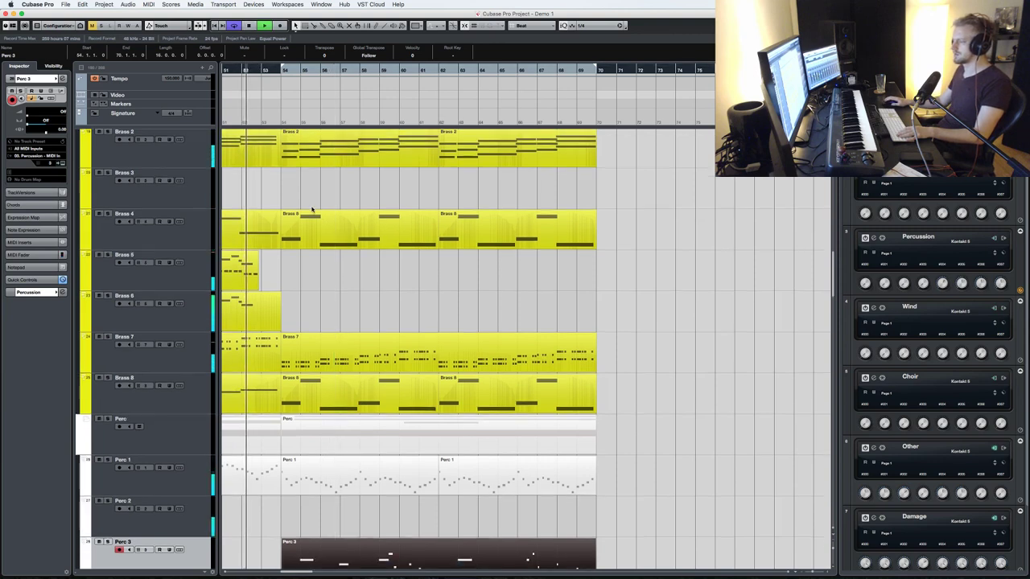
{"action": "key", "text": "g"}
{"action": "key", "text": "g"}
{"action": "key", "text": "g"}
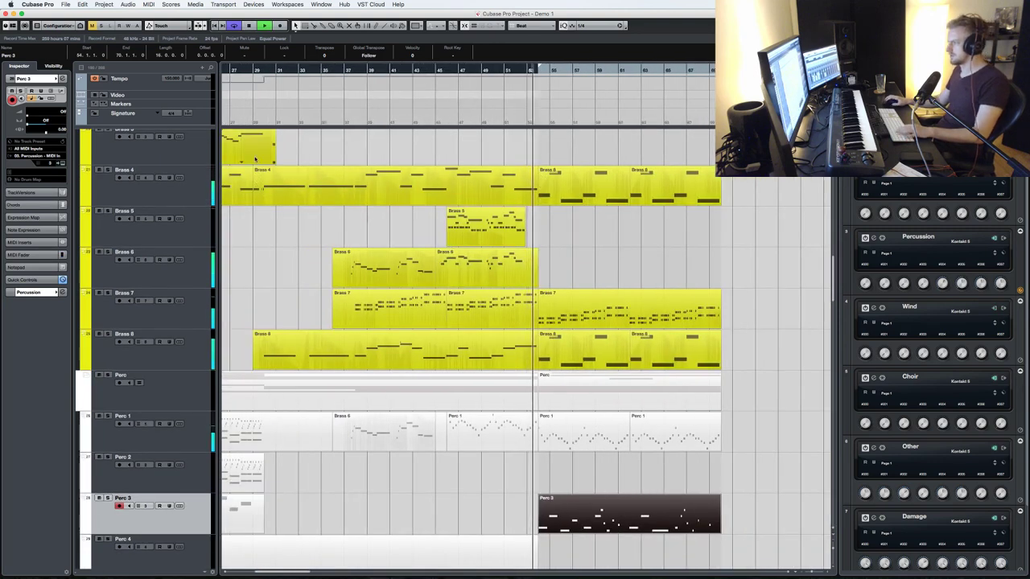
{"action": "scroll", "coordinate": [187, 183], "scroll_direction": "up", "scroll_amount": 6}
- Solo the Brass folder and play the brass parts from bar 29 onward
{"action": "left_click", "coordinate": [115, 264]}
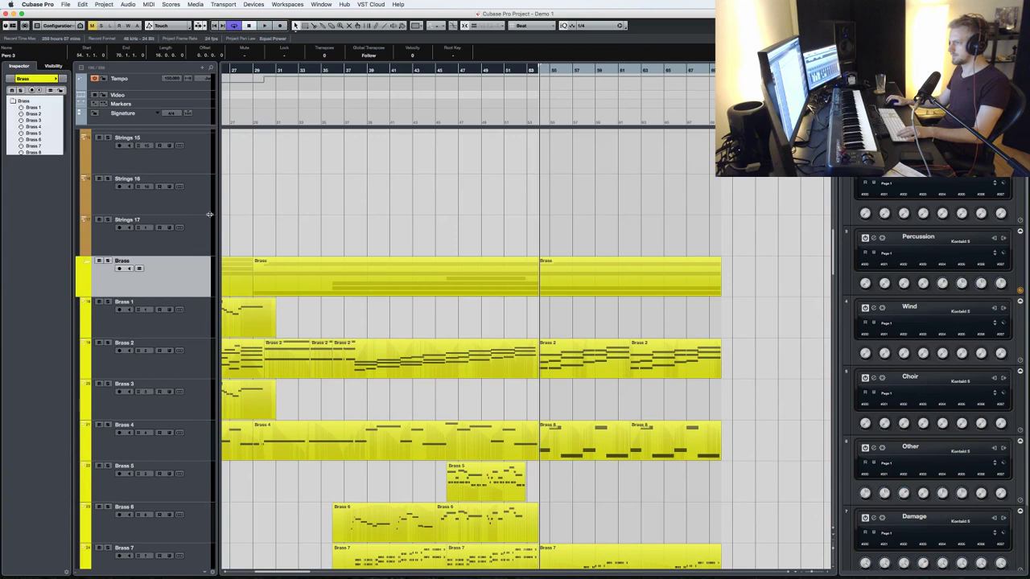
{"action": "left_click", "coordinate": [254, 69]}
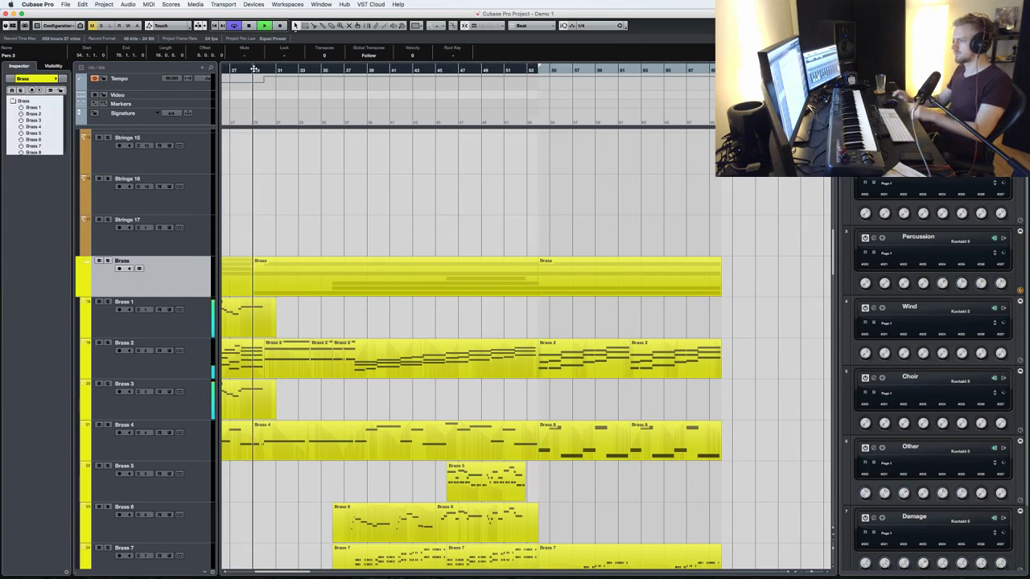
{"action": "left_click", "coordinate": [108, 262]}
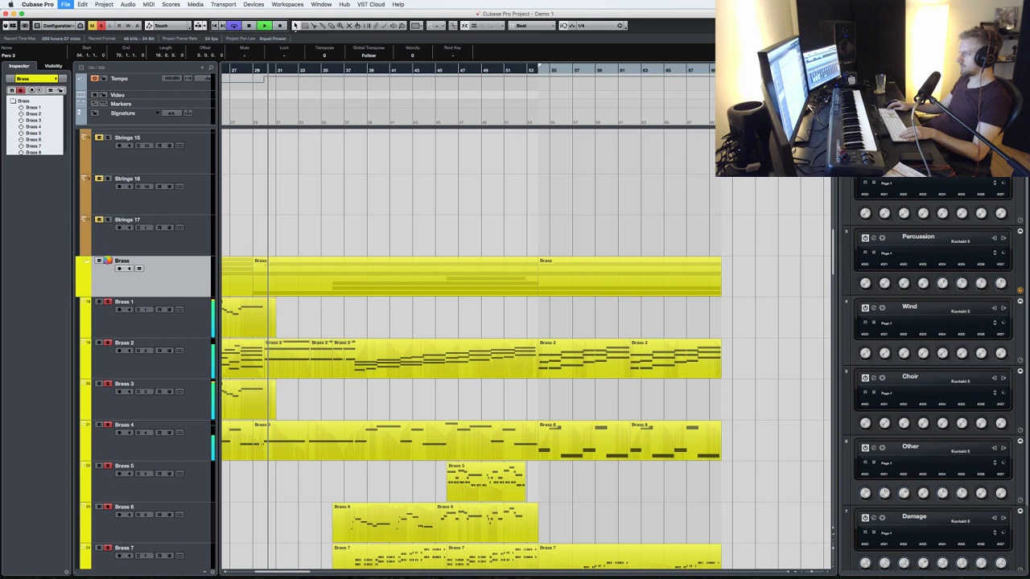
{"action": "key", "text": "space"}
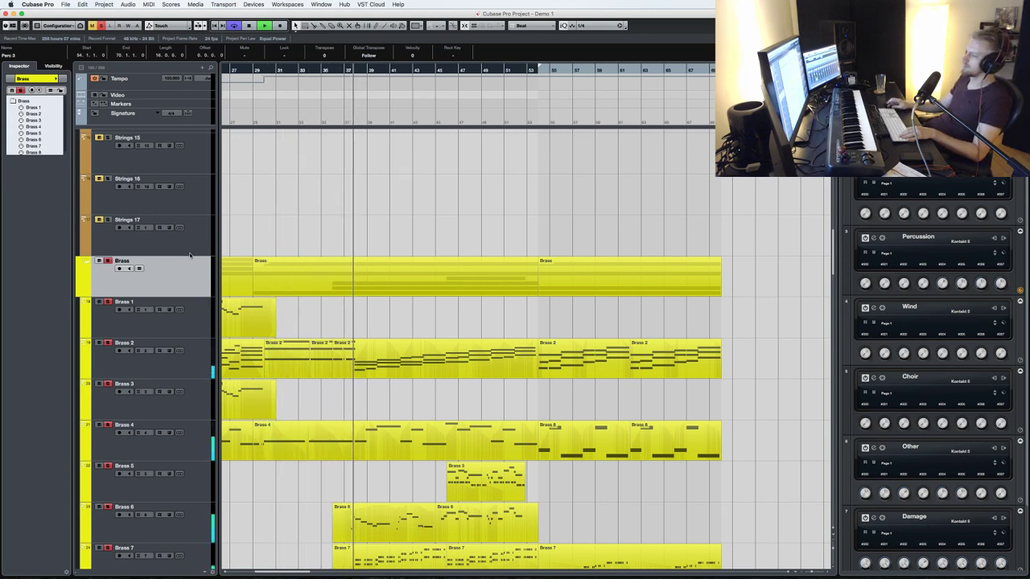
{"action": "scroll", "coordinate": [372, 296], "scroll_direction": "down", "scroll_amount": 2}
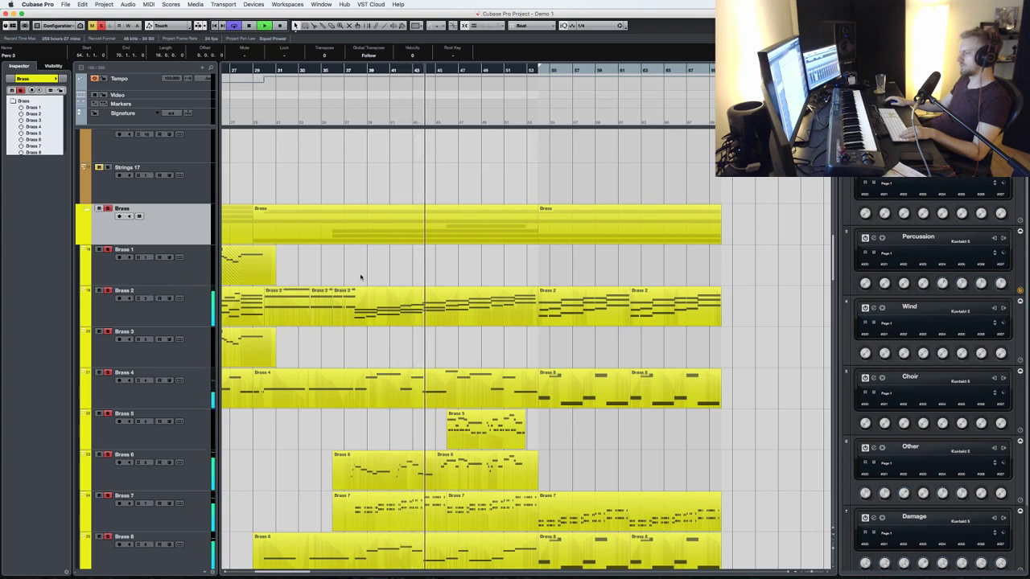
- Try to reduce the Brass 5 part at bars 46 to 52 to its melody by deleting the low repeated notes
{"action": "double_click", "coordinate": [501, 435]}
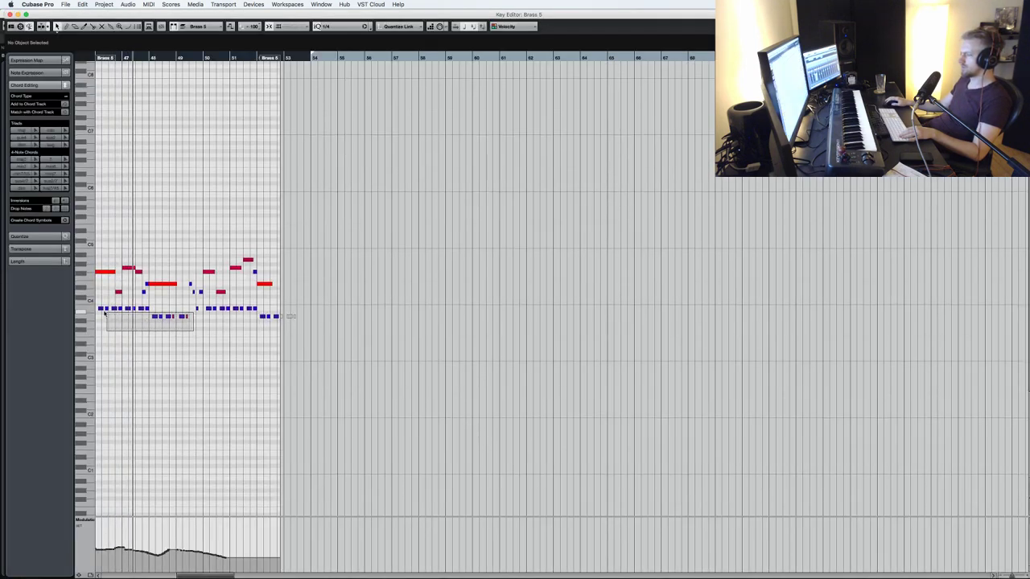
{"action": "left_click_drag", "start_coordinate": [104, 313], "coordinate": [94, 305]}
{"action": "key", "text": "Delete"}
{"action": "left_click_drag", "start_coordinate": [186, 328], "coordinate": [302, 306]}
{"action": "key", "text": "Delete"}
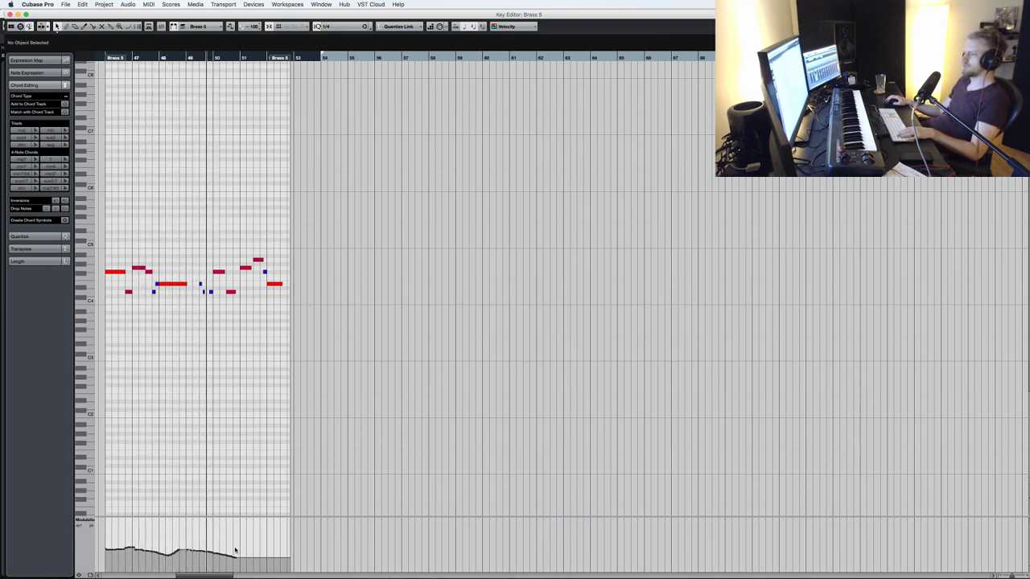
{"action": "key", "text": "super+a"}
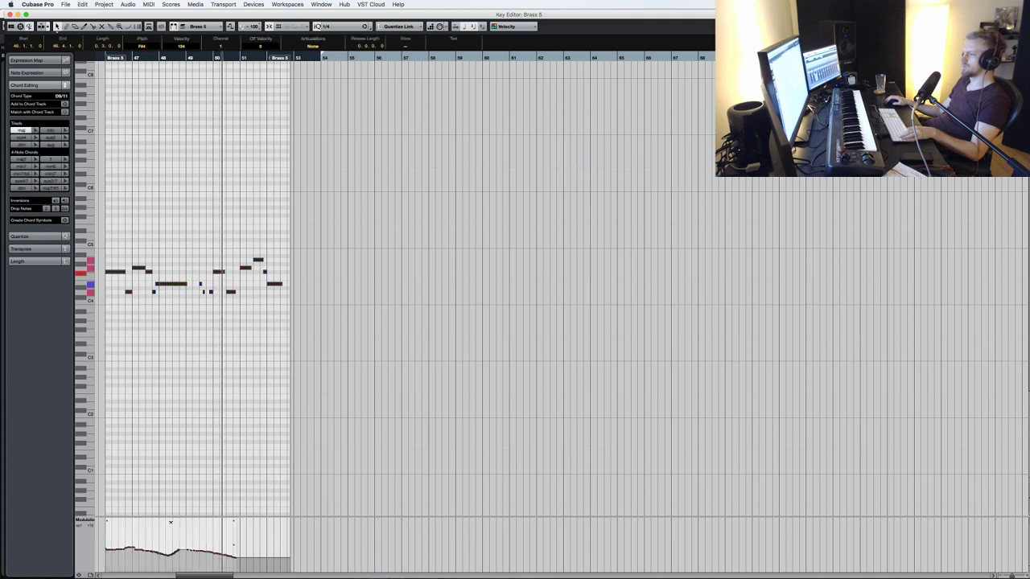
{"action": "left_click", "coordinate": [193, 370]}
{"action": "left_click", "coordinate": [156, 284]}
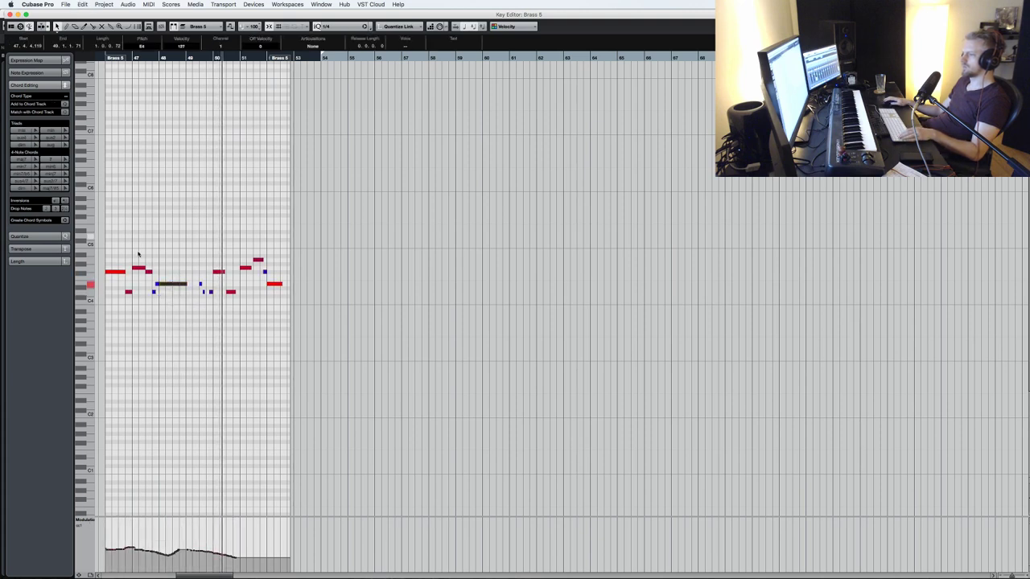
{"action": "key", "text": "super+w"}
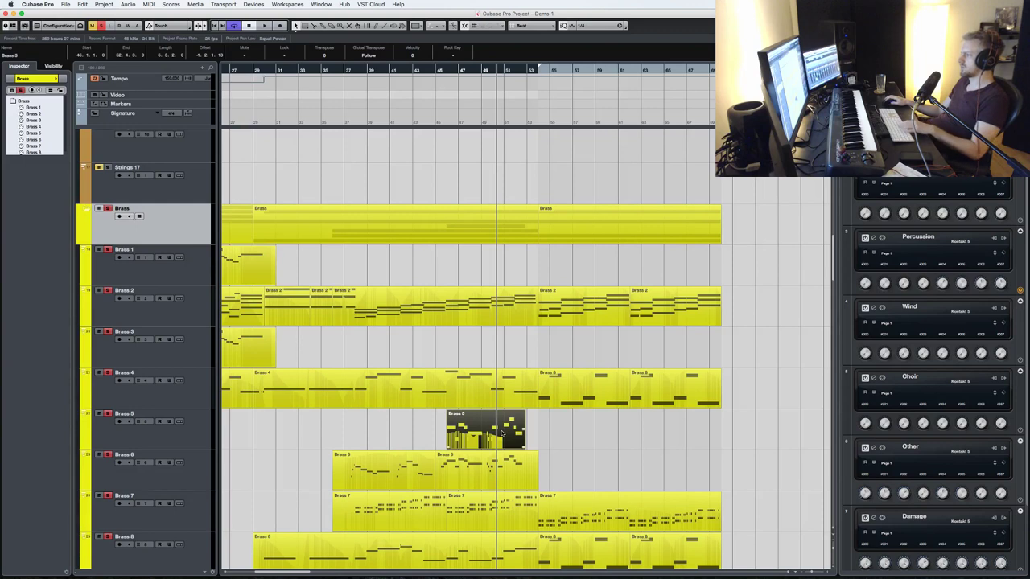
- Undo the deletion of the low repeated notes in the Brass 5 part and close its editor
{"action": "double_click", "coordinate": [485, 432]}
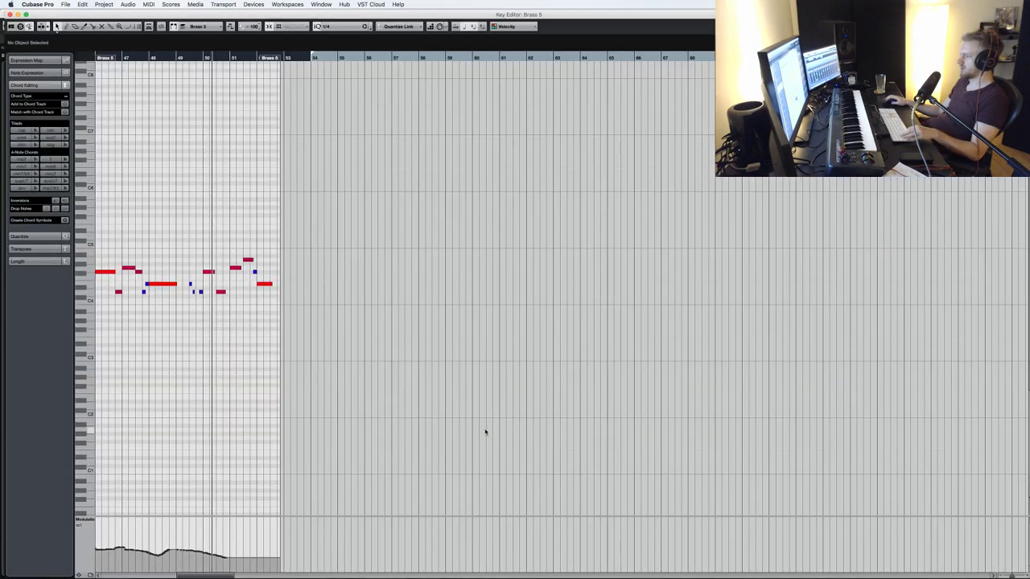
{"action": "key", "text": "KP_Subtract"}
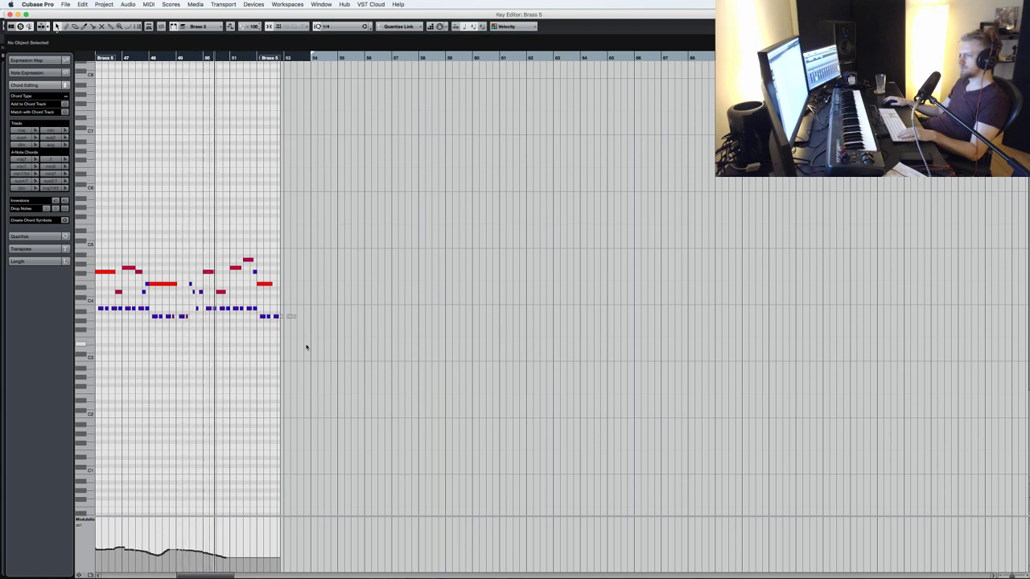
{"action": "key", "text": "Return"}
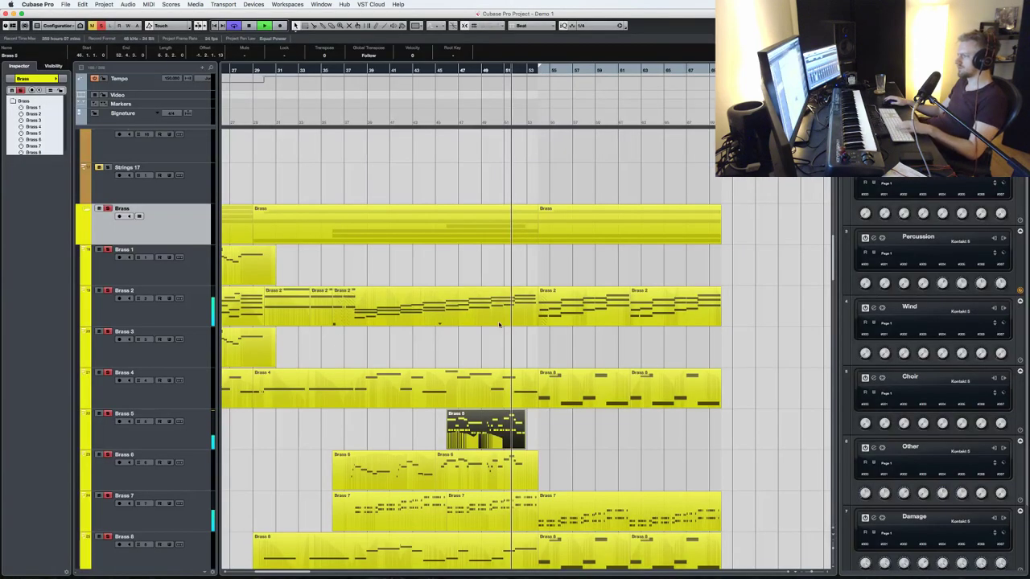
- Examine the Brass 6 notes from bar 45 to 54 and replay the soloed brass tracks
{"action": "double_click", "coordinate": [483, 484]}
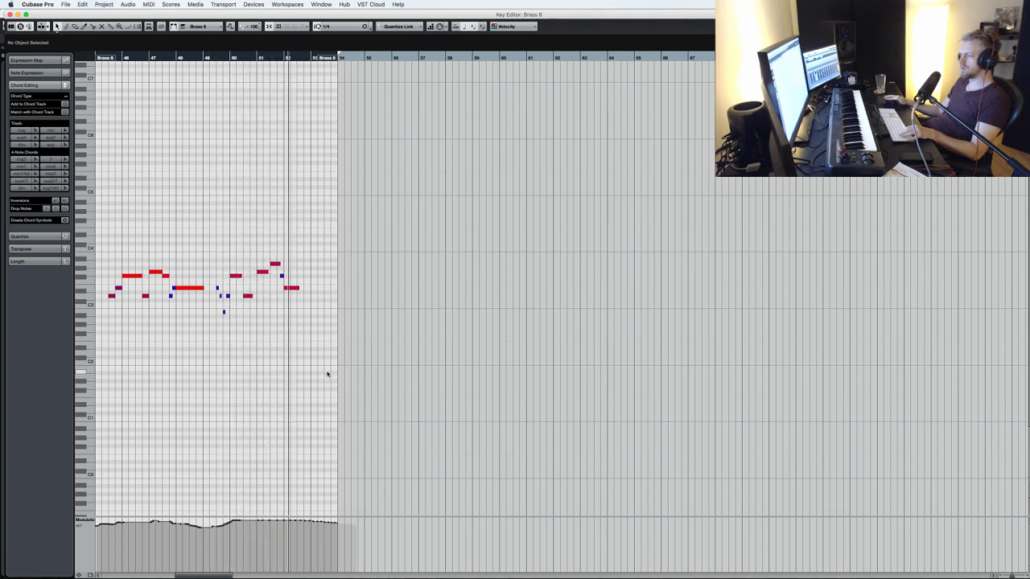
{"action": "key", "text": "Return"}
{"action": "key", "text": "space"}
{"action": "key", "text": "KP_Subtract"}
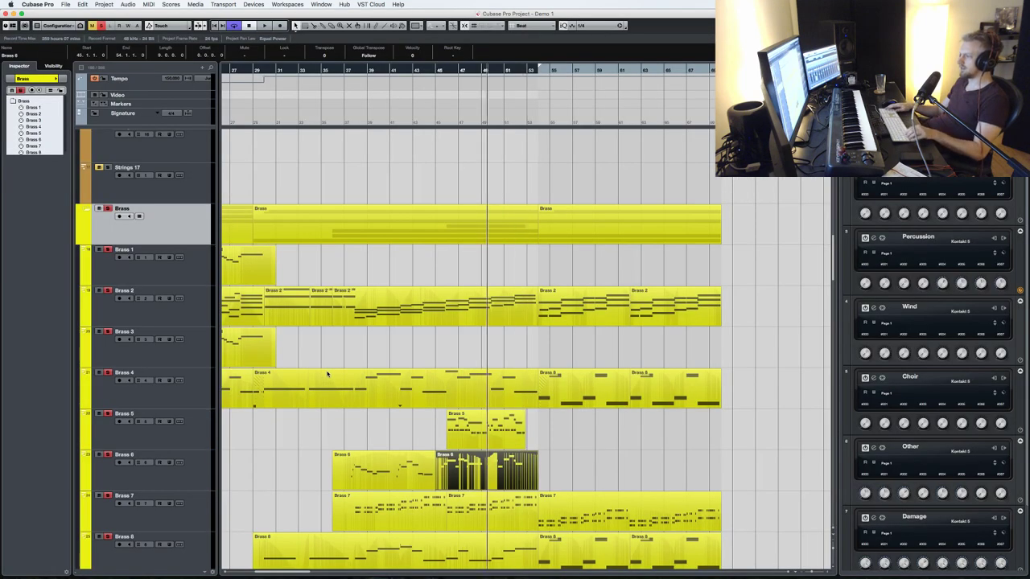
{"action": "key", "text": "space"}
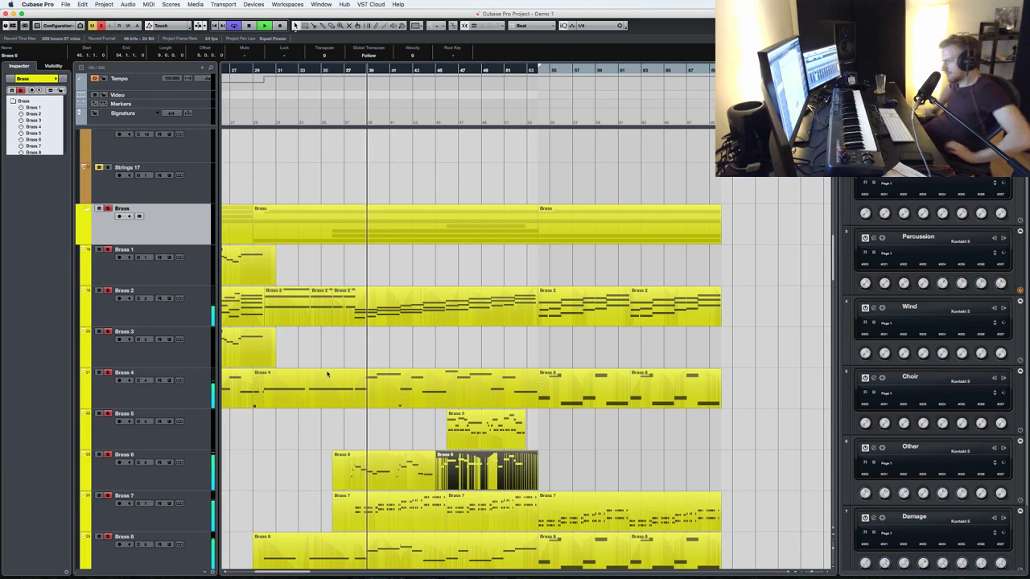
- Save the project, solo the Strings folder together with the brass, and replay the earlier section
{"action": "key", "text": "super+s"}
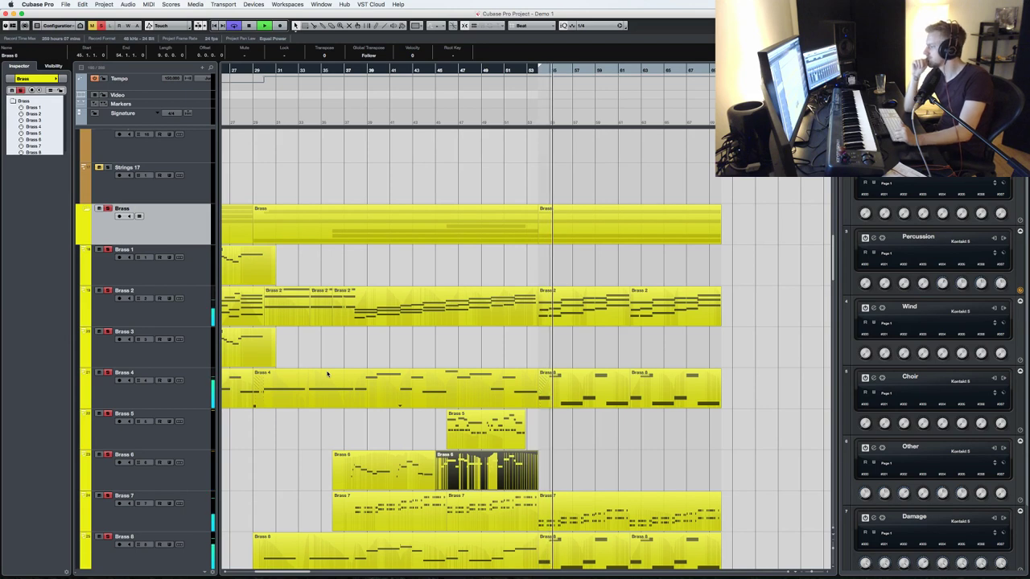
{"action": "scroll", "coordinate": [361, 304], "scroll_direction": "up", "scroll_amount": 5}
{"action": "scroll", "coordinate": [361, 304], "scroll_direction": "up", "scroll_amount": 6}
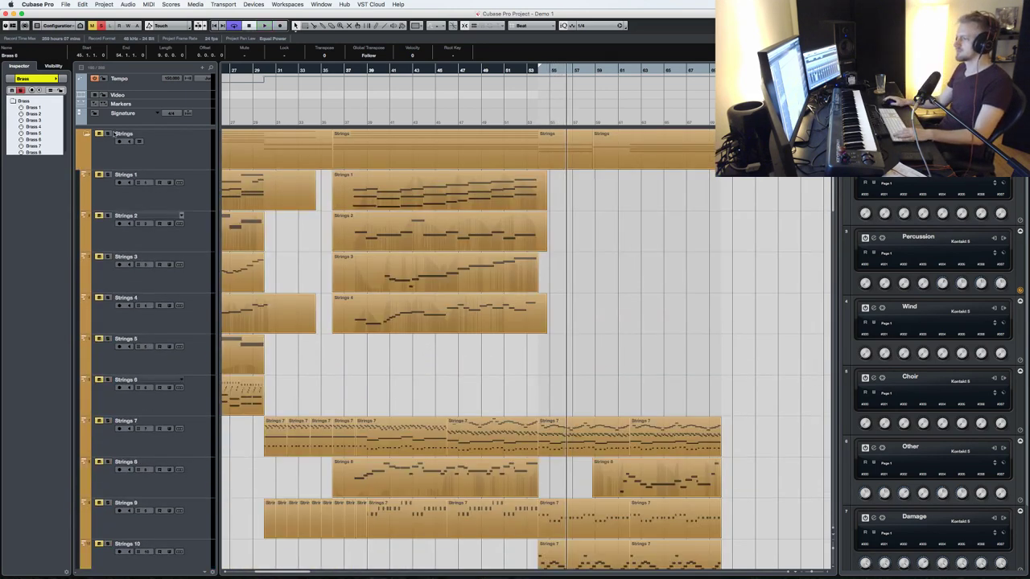
{"action": "key", "text": "KP_Subtract"}
{"action": "key", "text": "space"}
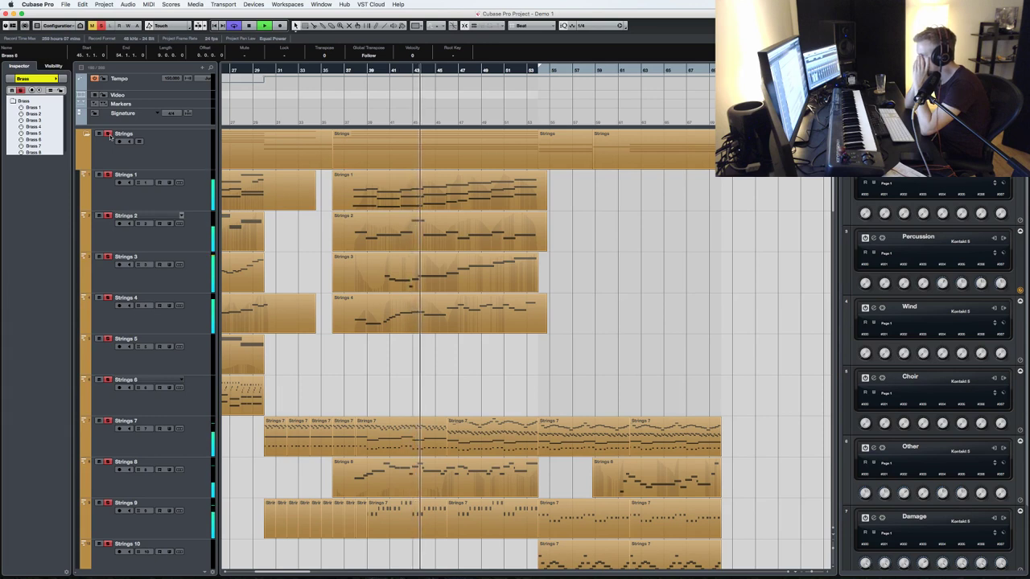
- Try a slightly lower modulation curve across the whole Strings 1 part at bars 36 to 54
{"action": "double_click", "coordinate": [455, 196]}
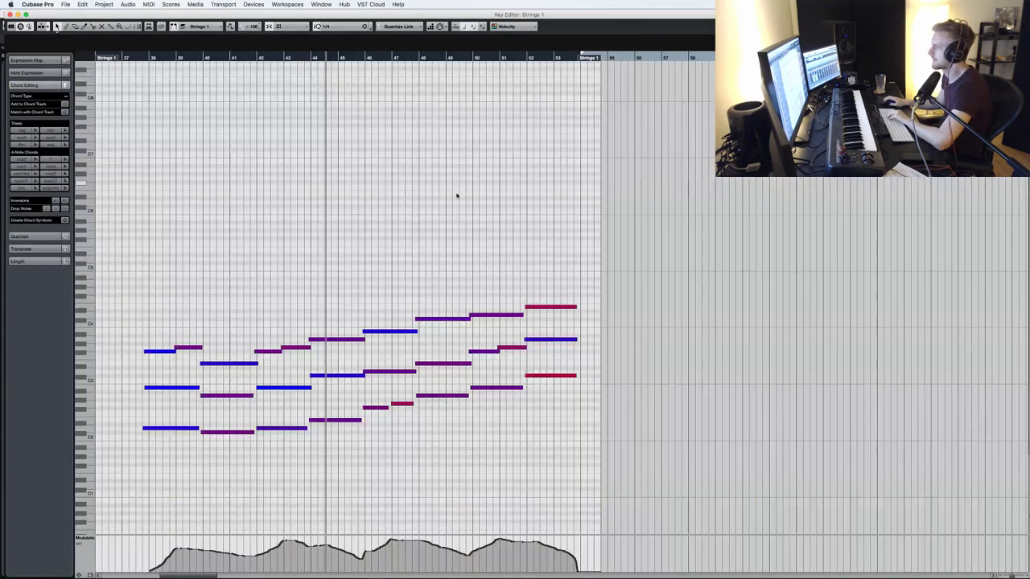
{"action": "key", "text": "super+a"}
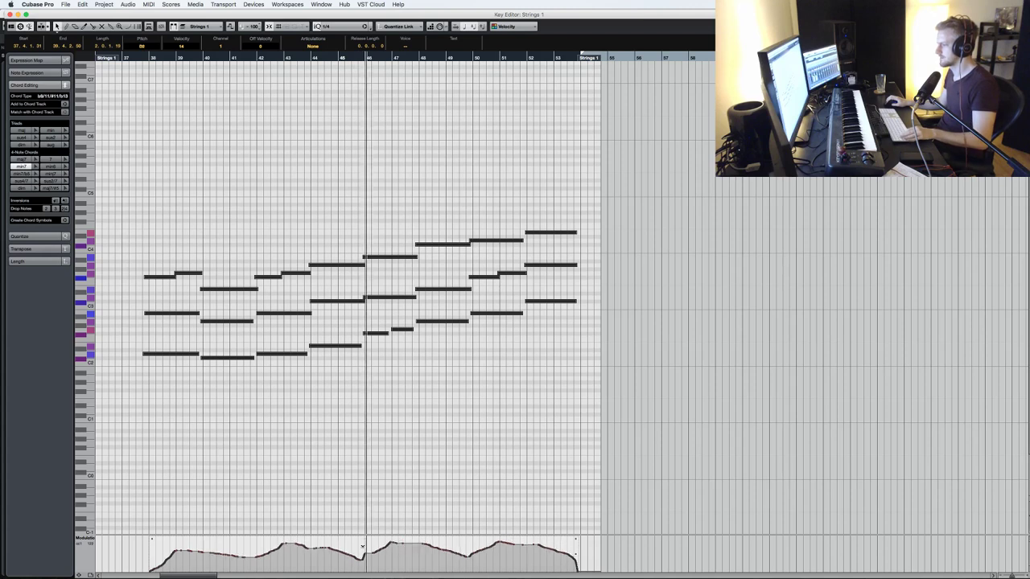
{"action": "left_click_drag", "start_coordinate": [363, 552], "coordinate": [363, 559]}
{"action": "key", "text": "Return"}
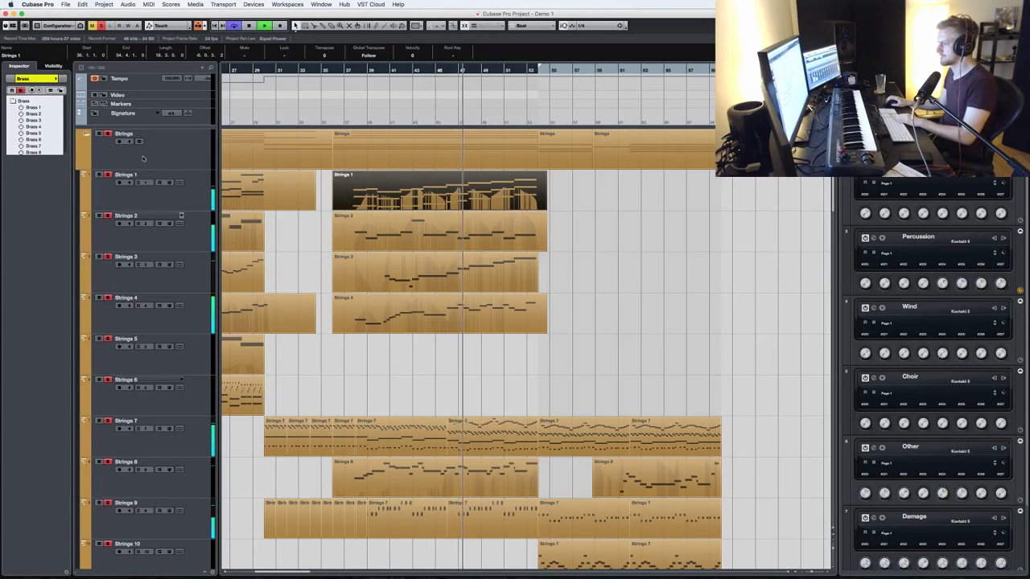
- Delete the Strings 1 and Strings 2 parts at bars 36 to 54 and replay the soloed strings and brass
{"action": "scroll", "coordinate": [385, 317], "scroll_direction": "down", "scroll_amount": 1}
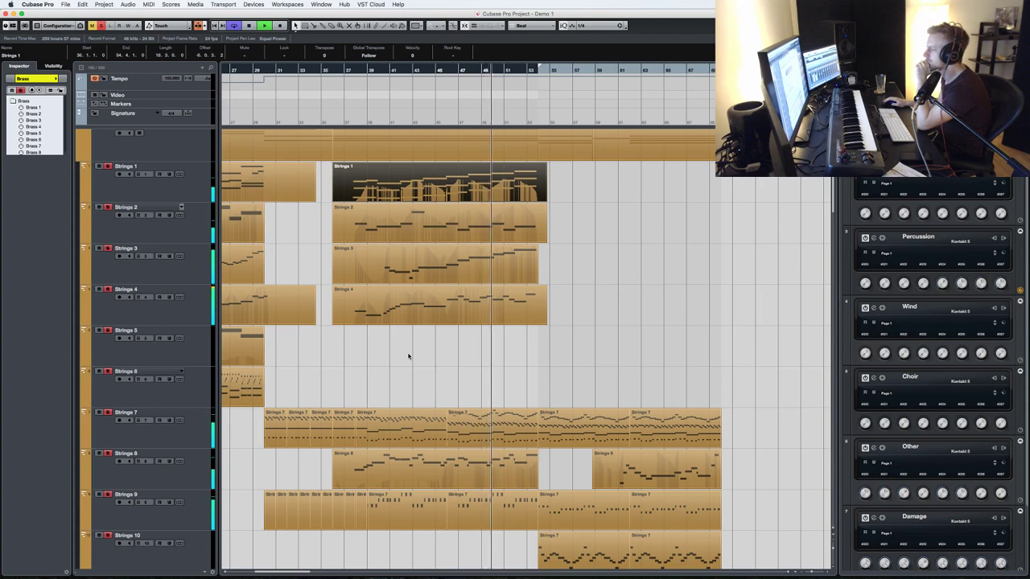
{"action": "key", "text": "Delete"}
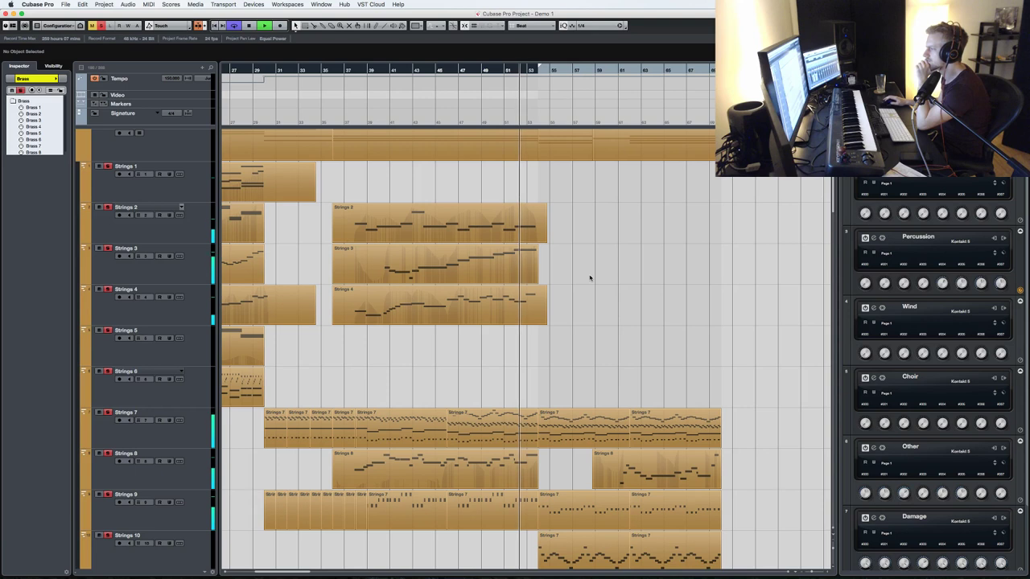
{"action": "left_click", "coordinate": [114, 213]}
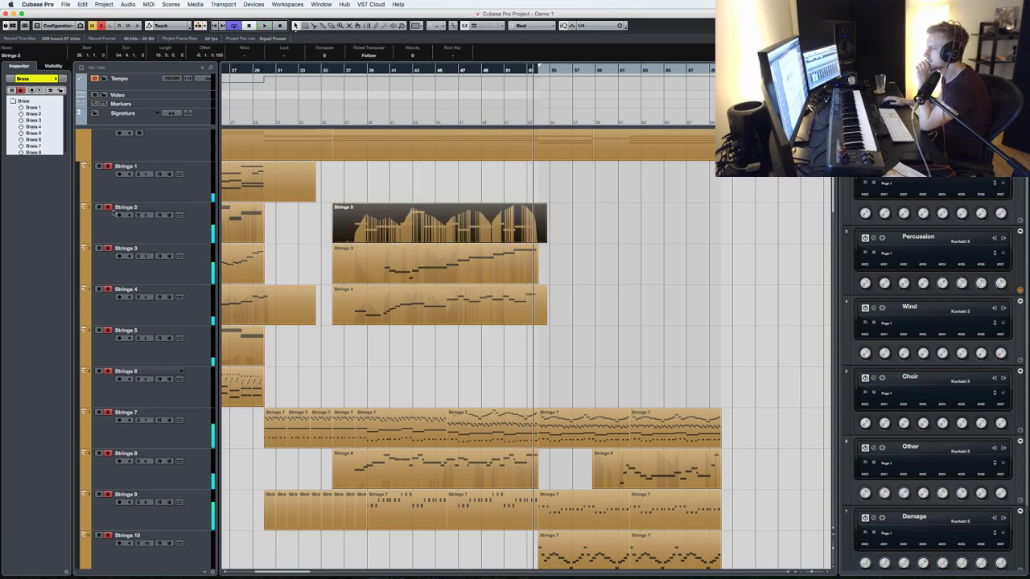
{"action": "key", "text": "Delete"}
{"action": "key", "text": "space"}
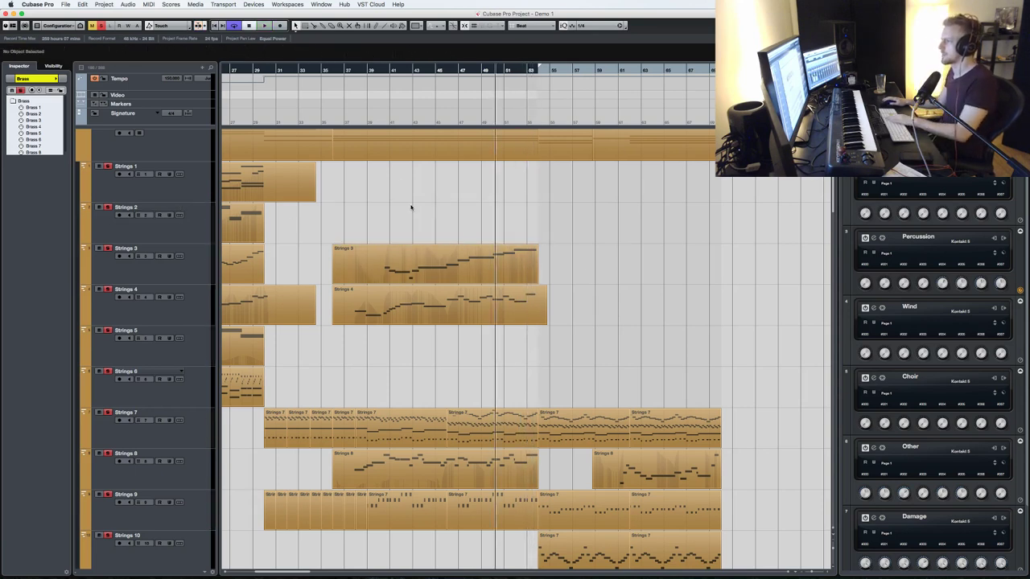
{"action": "key", "text": "space"}
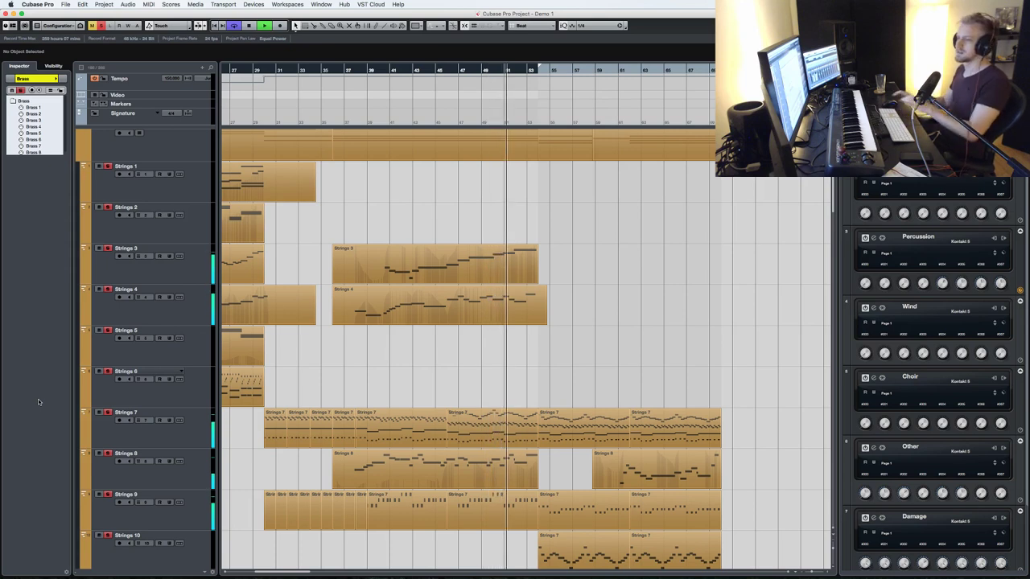
- Examine the brass, percussion and strings parts up to bar 70 while the soloed tracks play
{"action": "scroll", "coordinate": [403, 390], "scroll_direction": "down", "scroll_amount": 10}
{"action": "scroll", "coordinate": [405, 391], "scroll_direction": "down", "scroll_amount": 15}
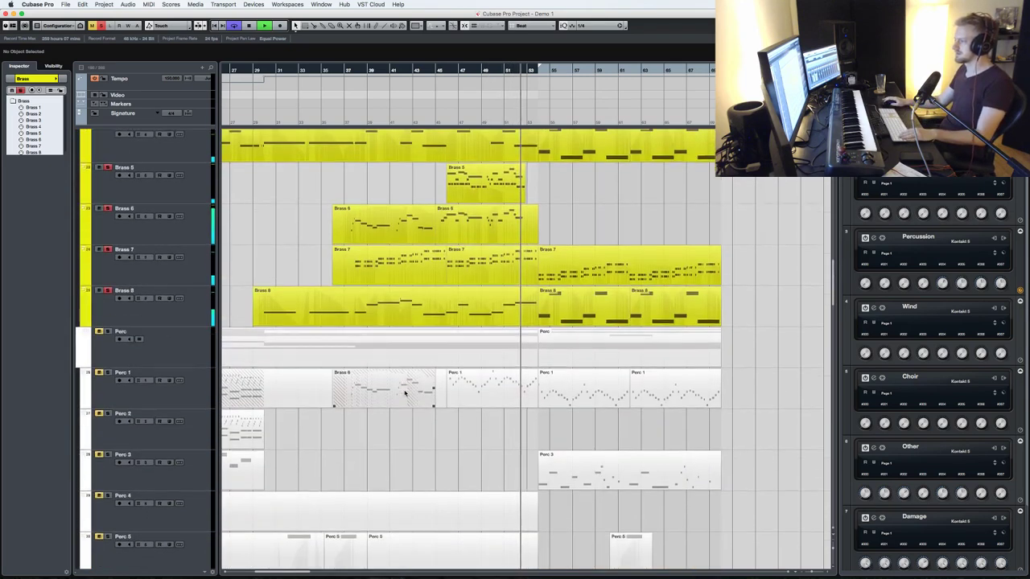
{"action": "scroll", "coordinate": [405, 392], "scroll_direction": "up", "scroll_amount": 3}
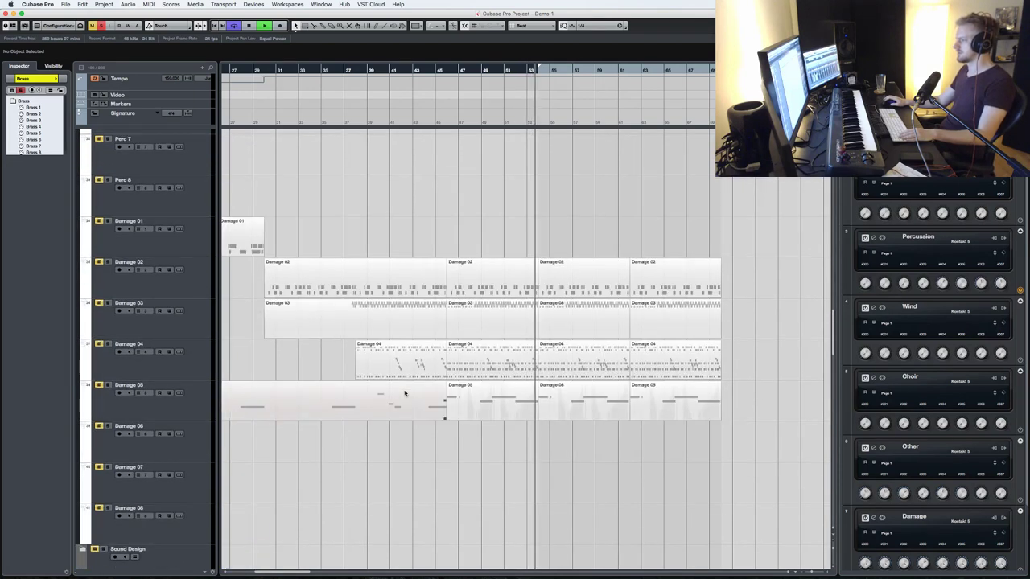
{"action": "scroll", "coordinate": [405, 393], "scroll_direction": "up", "scroll_amount": 15}
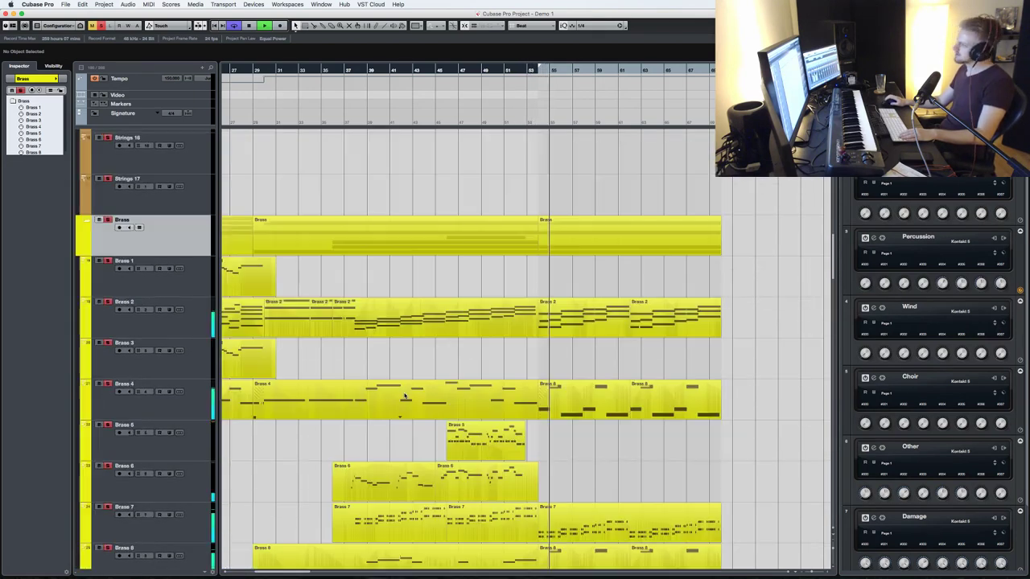
{"action": "scroll", "coordinate": [408, 401], "scroll_direction": "down", "scroll_amount": 4}
{"action": "scroll", "coordinate": [419, 414], "scroll_direction": "down", "scroll_amount": 1}
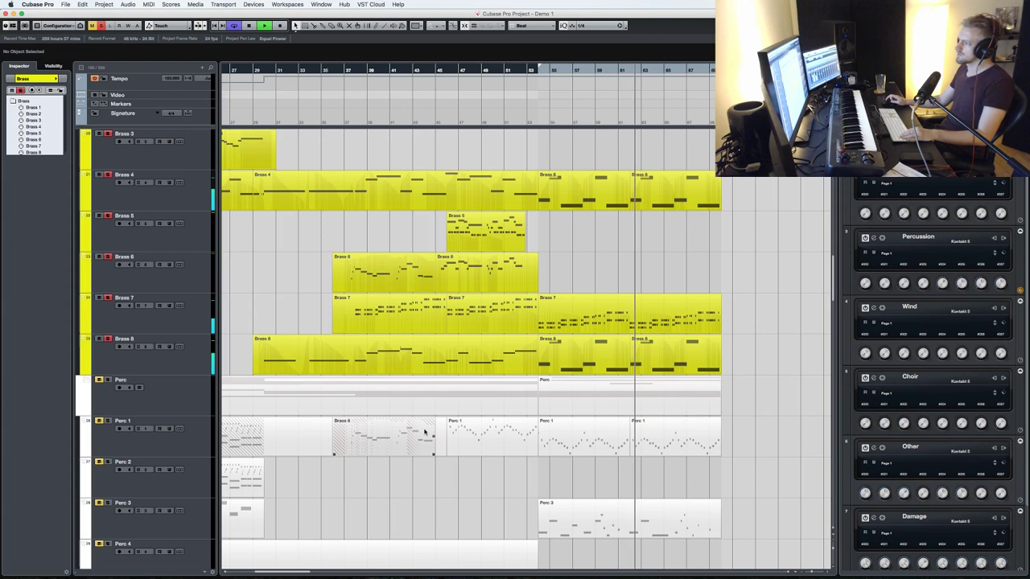
{"action": "scroll", "coordinate": [643, 410], "scroll_direction": "up", "scroll_amount": 15}
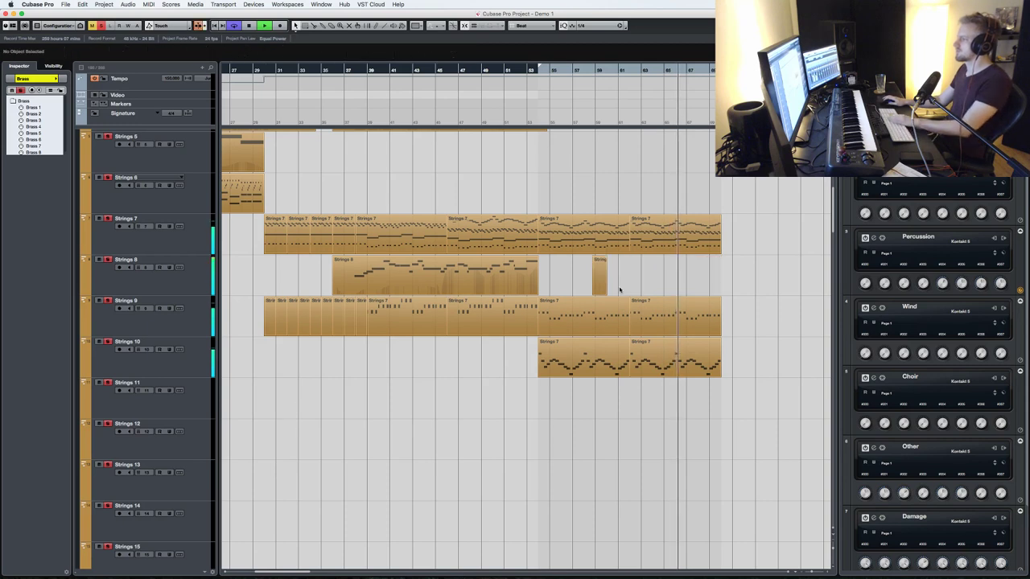
- Raise the modulation curve of the Choir 1 part at bars 59 to 70 and replay the phrase
{"action": "scroll", "coordinate": [632, 404], "scroll_direction": "down", "scroll_amount": 15}
{"action": "scroll", "coordinate": [633, 428], "scroll_direction": "up", "scroll_amount": 15}
{"action": "double_click", "coordinate": [632, 426]}
{"action": "left_click_drag", "start_coordinate": [116, 403], "coordinate": [407, 199]}
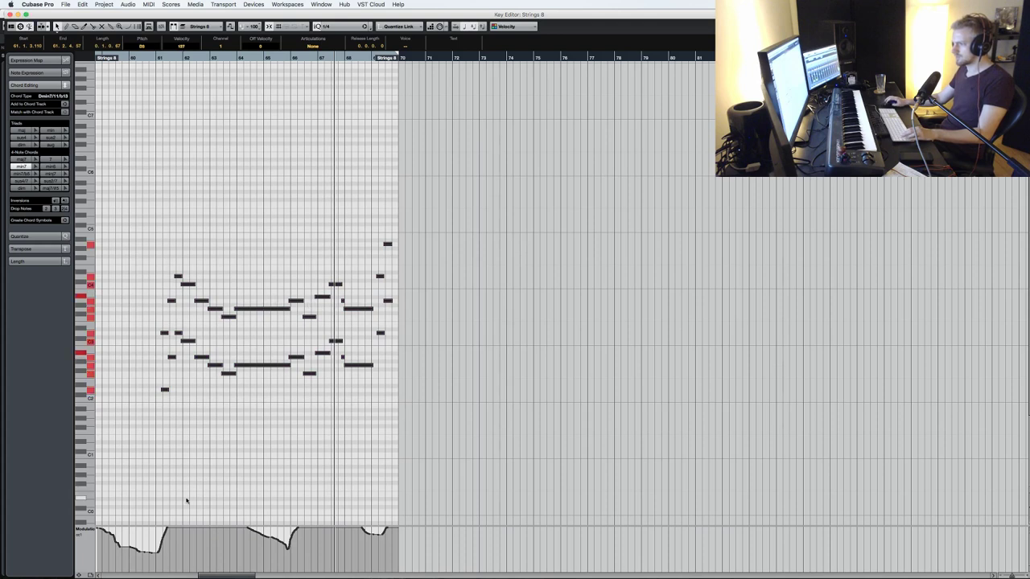
{"action": "left_click", "coordinate": [146, 58]}
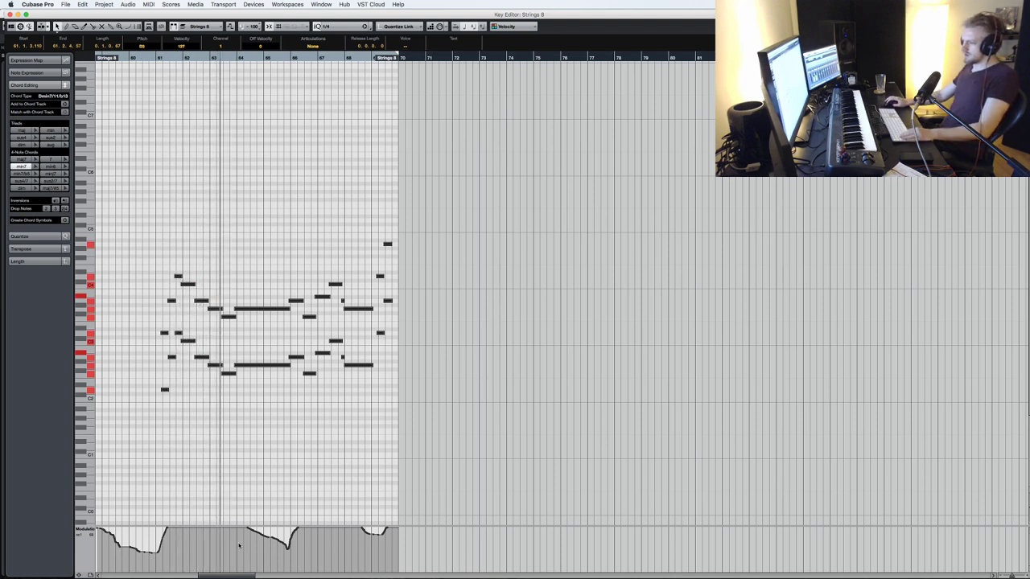
{"action": "key", "text": "super+a"}
{"action": "left_click_drag", "start_coordinate": [242, 531], "coordinate": [246, 572]}
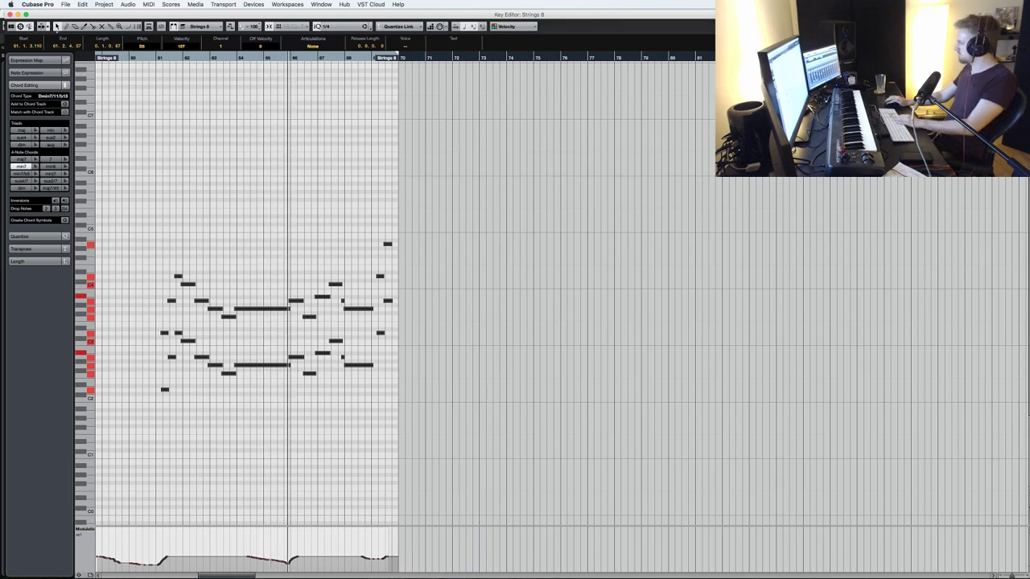
{"action": "left_click_drag", "start_coordinate": [244, 530], "coordinate": [241, 426]}
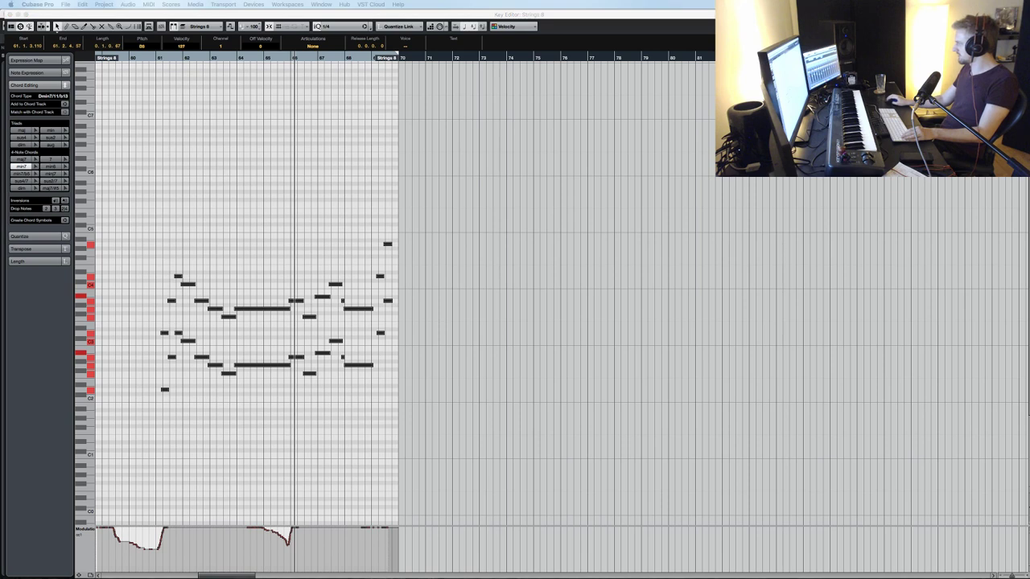
{"action": "key", "text": "KP_Subtract"}
{"action": "key", "text": "space"}
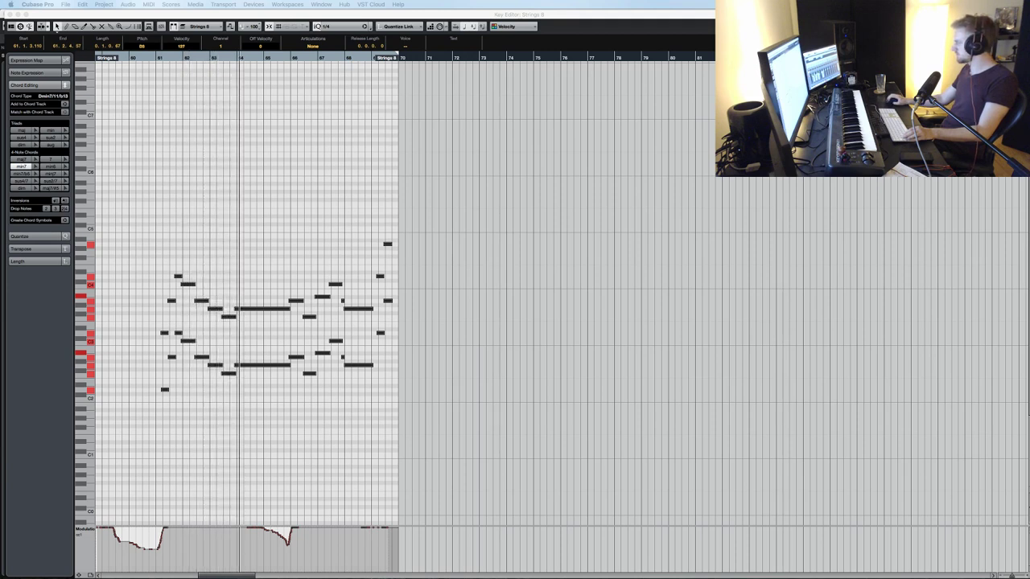
{"action": "key", "text": "KP_Subtract"}
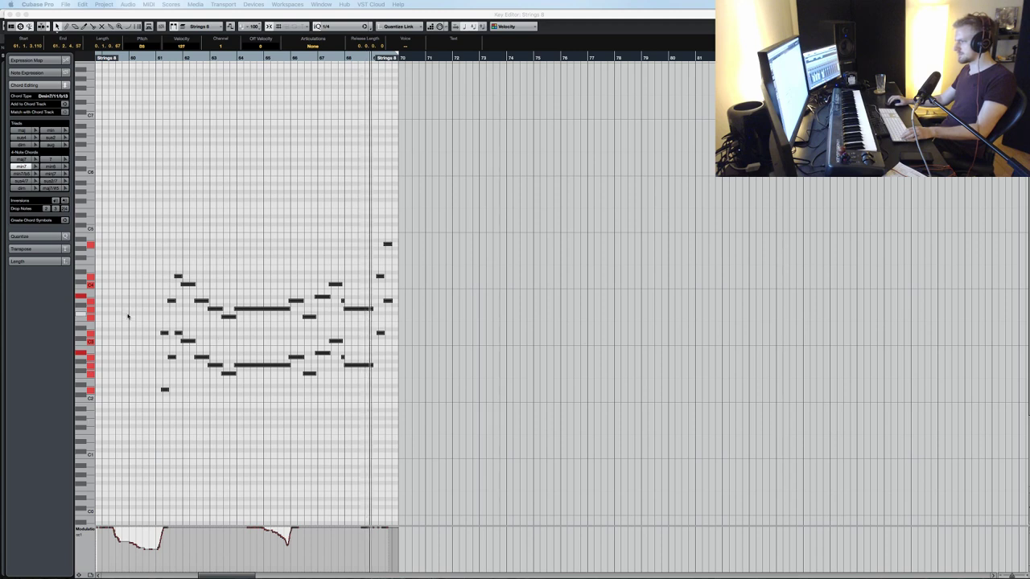
- Delete the upper-octave notes of the Choir 1 part at bars 61 to 70 and replay from bar 60
{"action": "left_click", "coordinate": [127, 316]}
{"action": "left_click_drag", "start_coordinate": [139, 316], "coordinate": [383, 273]}
{"action": "key", "text": "Delete"}
{"action": "key", "text": "Delete"}
{"action": "left_click_drag", "start_coordinate": [380, 266], "coordinate": [397, 233]}
{"action": "key", "text": "Delete"}
{"action": "left_click", "coordinate": [123, 57]}
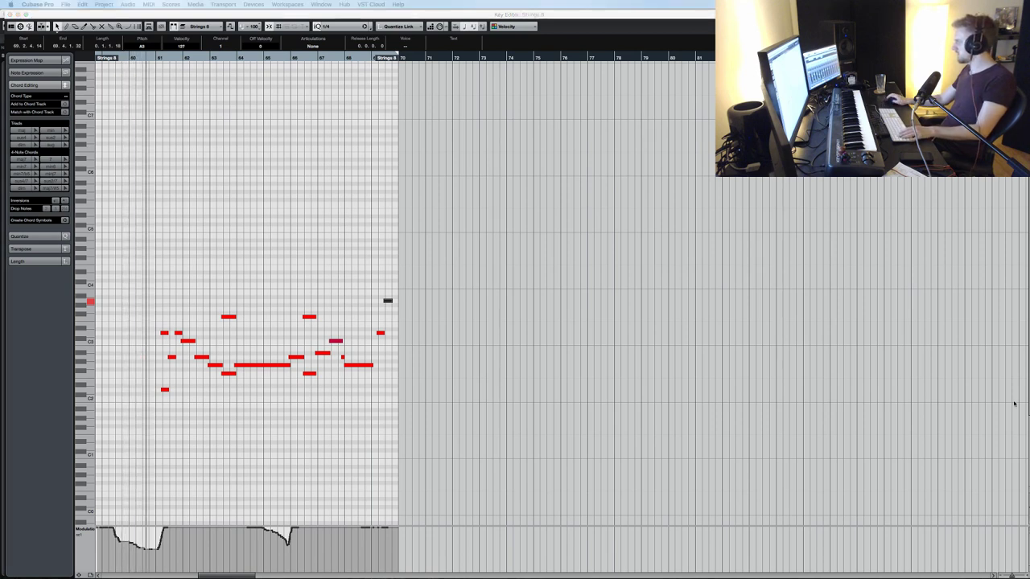
- Delete the leftover upper-octave notes at bars 61, 63 and 66 of the Choir 1 part and close its editor
{"action": "left_click", "coordinate": [165, 332]}
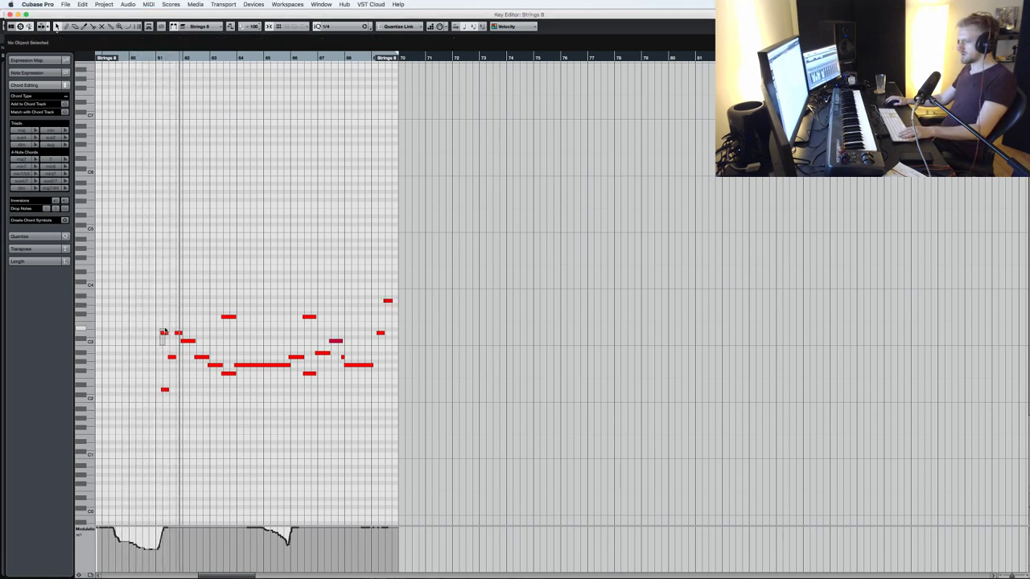
{"action": "key", "text": "Delete"}
{"action": "key", "text": "Return"}
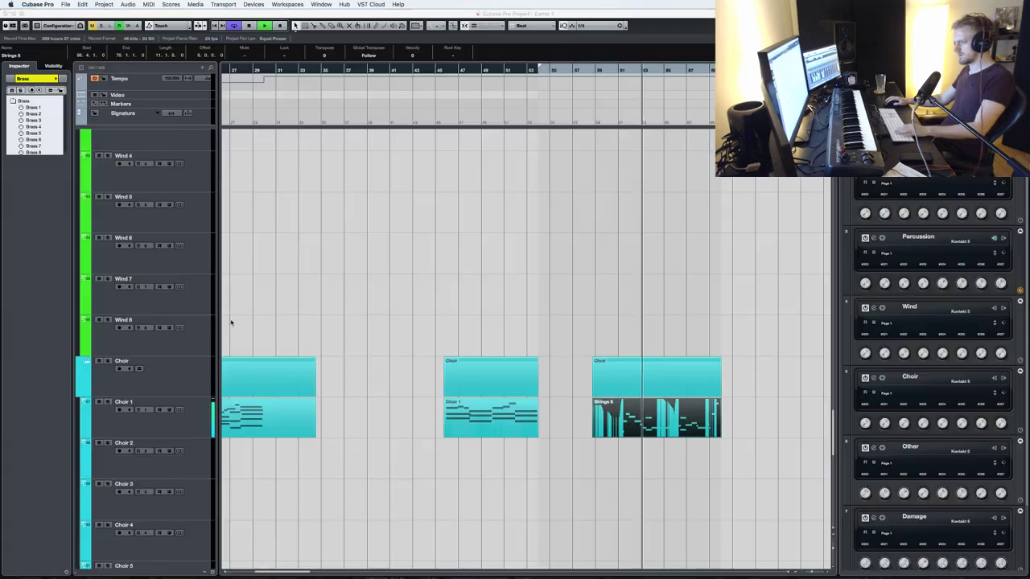
{"action": "key", "text": "Return"}
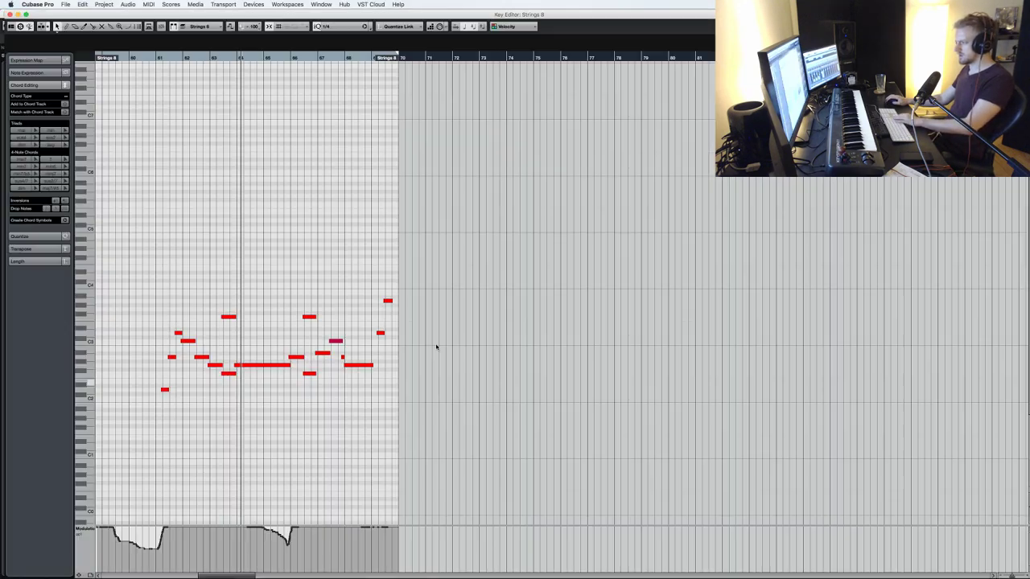
{"action": "left_click", "coordinate": [310, 317]}
{"action": "key", "text": "Delete"}
{"action": "left_click", "coordinate": [361, 308]}
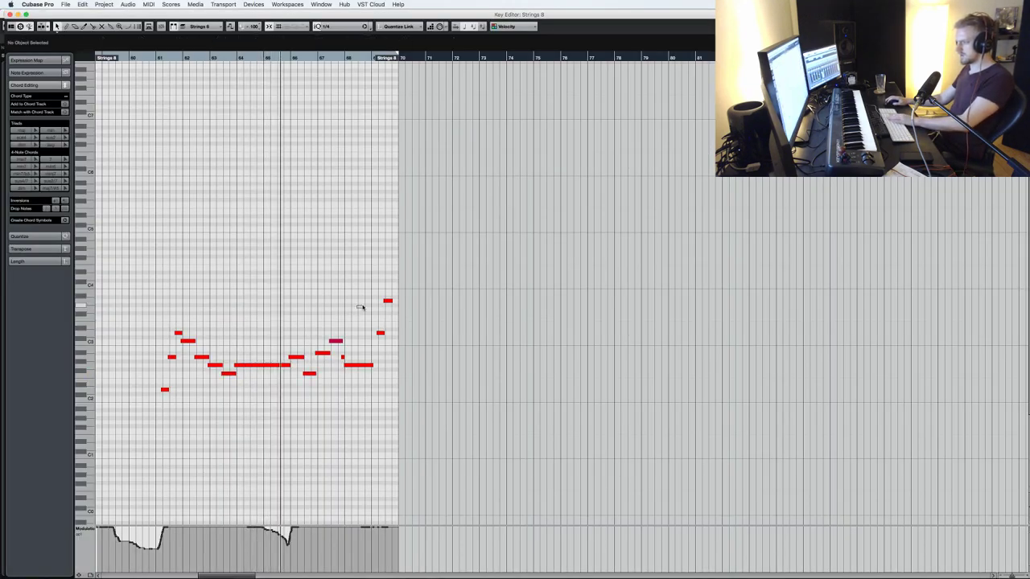
{"action": "key", "text": "Return"}
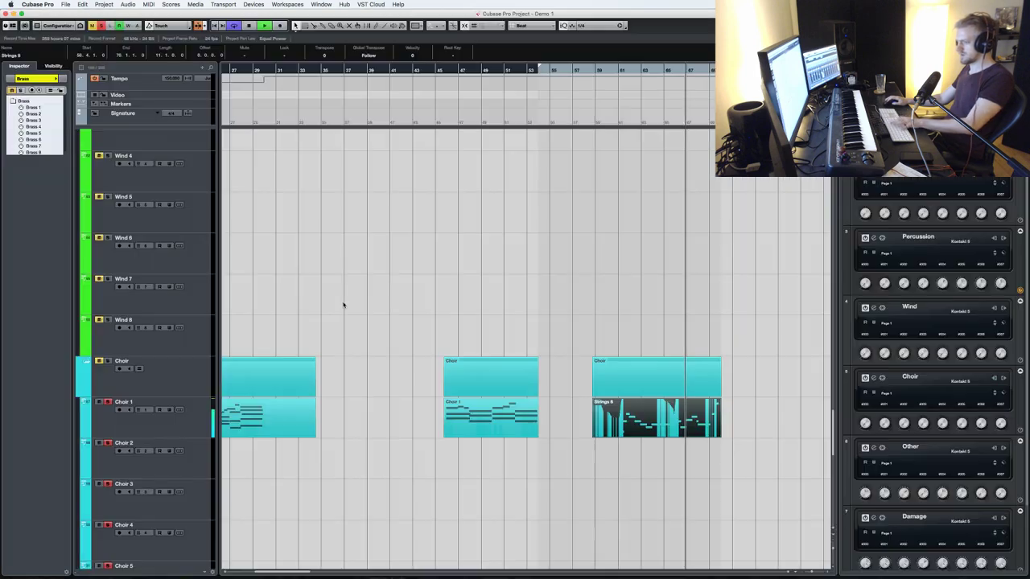
- Clear all solo states and replay the full arrangement from an earlier bar
{"action": "left_click", "coordinate": [100, 27]}
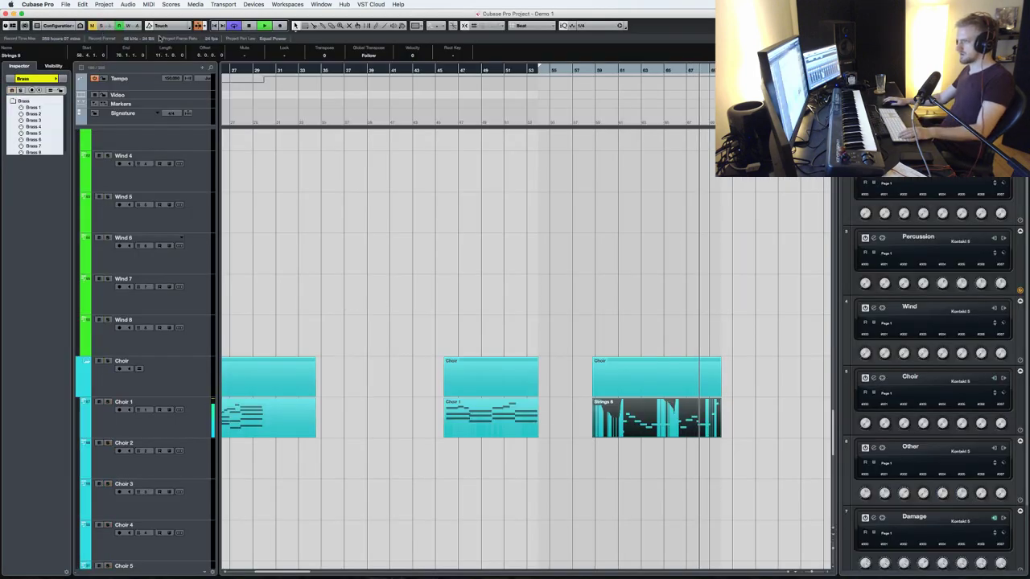
{"action": "key", "text": "KP_Subtract"}
{"action": "left_click", "coordinate": [197, 28]}
{"action": "key", "text": "space"}
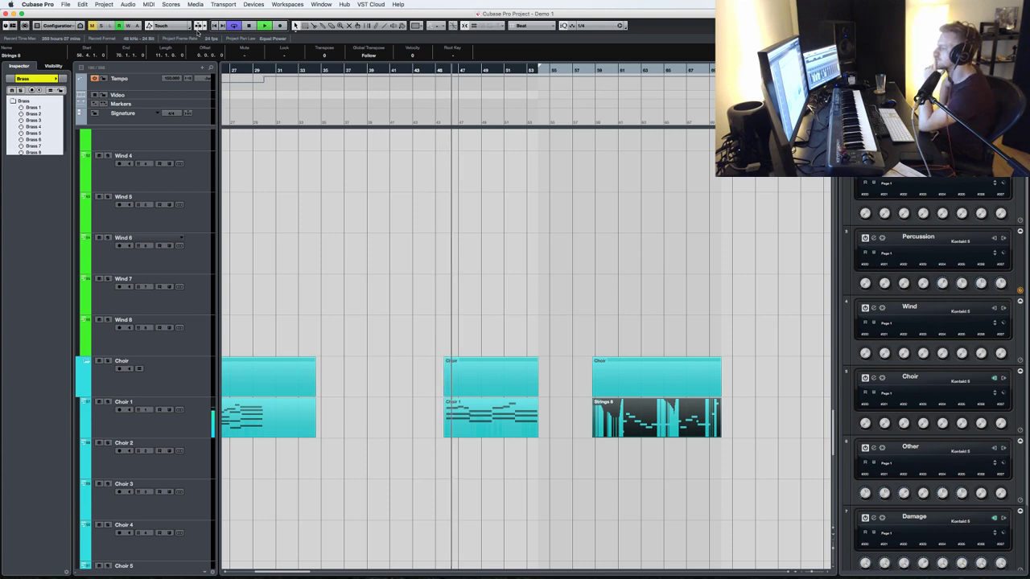
- Examine the choir, Other, Damage and Perc tracks around bars 45 to 55 while the full arrangement plays
{"action": "scroll", "coordinate": [384, 236], "scroll_direction": "down", "scroll_amount": 10}
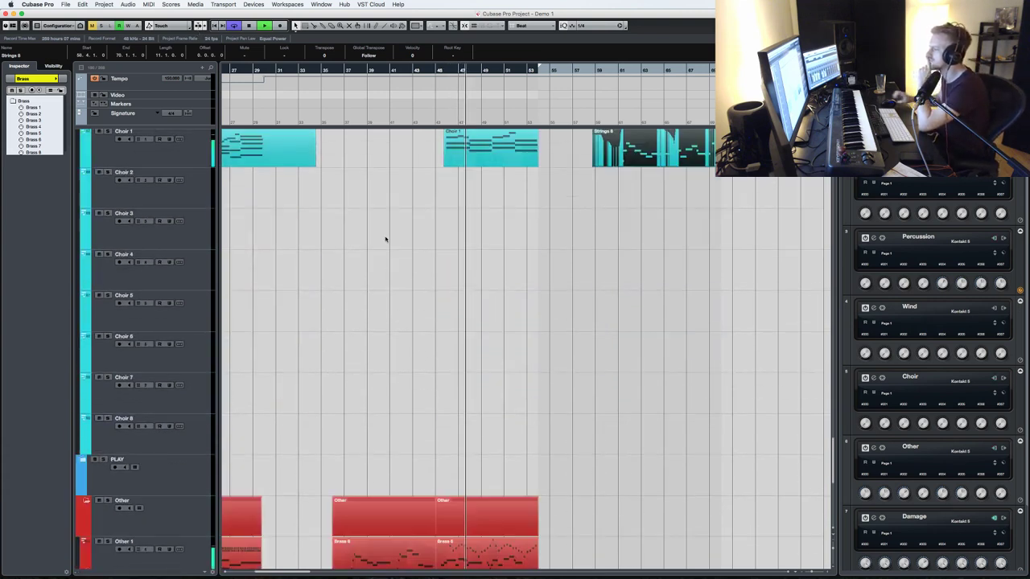
{"action": "scroll", "coordinate": [389, 241], "scroll_direction": "up", "scroll_amount": 5}
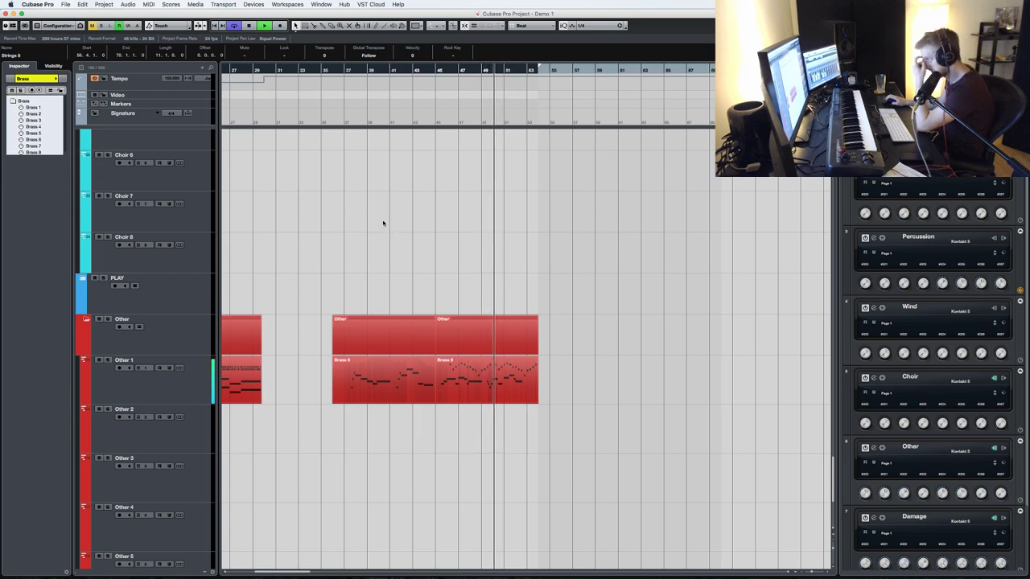
{"action": "scroll", "coordinate": [382, 223], "scroll_direction": "up", "scroll_amount": 10}
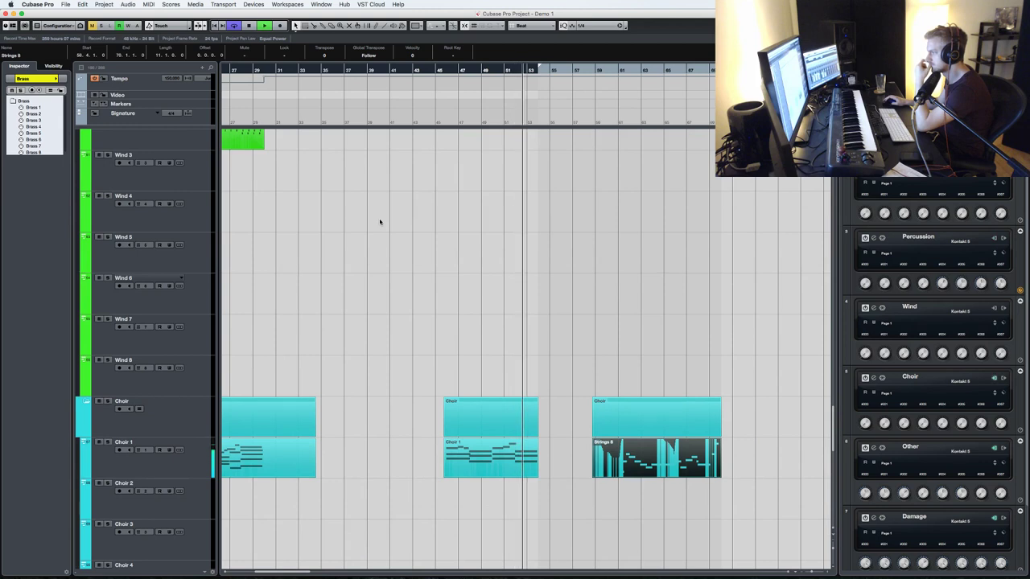
{"action": "scroll", "coordinate": [380, 222], "scroll_direction": "down", "scroll_amount": 12}
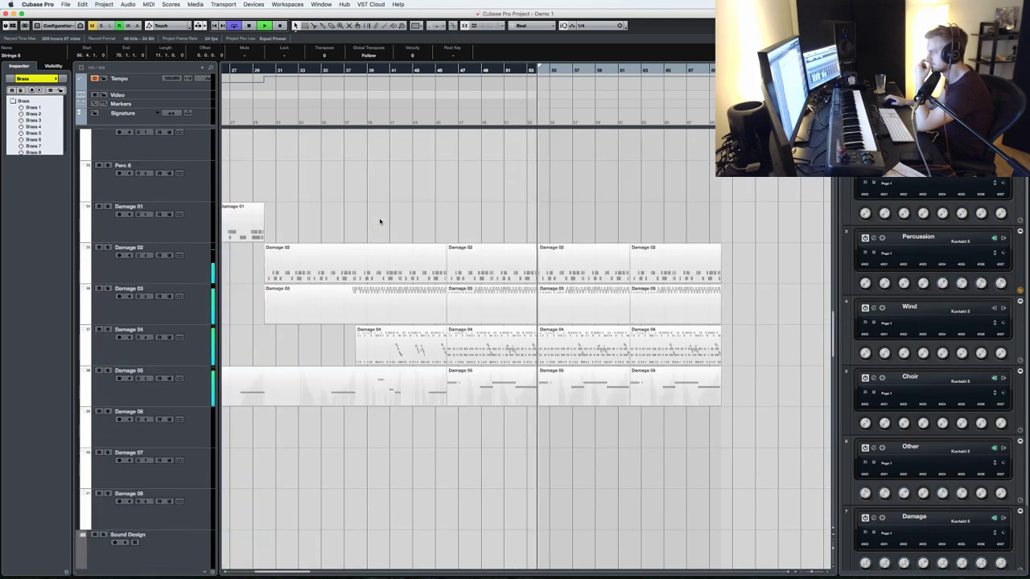
{"action": "scroll", "coordinate": [380, 222], "scroll_direction": "up", "scroll_amount": 5}
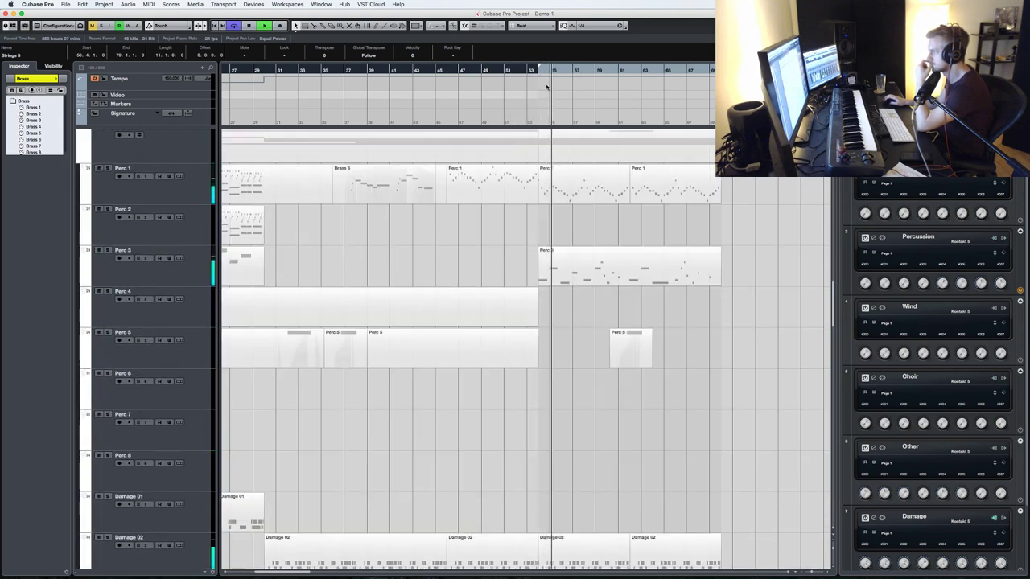
- Examine the strings, brass, percussion, Damage and choir tracks across the whole arrangement while bars 54 to 70 play
{"action": "key", "text": "g"}
{"action": "key", "text": "g"}
{"action": "key", "text": "g"}
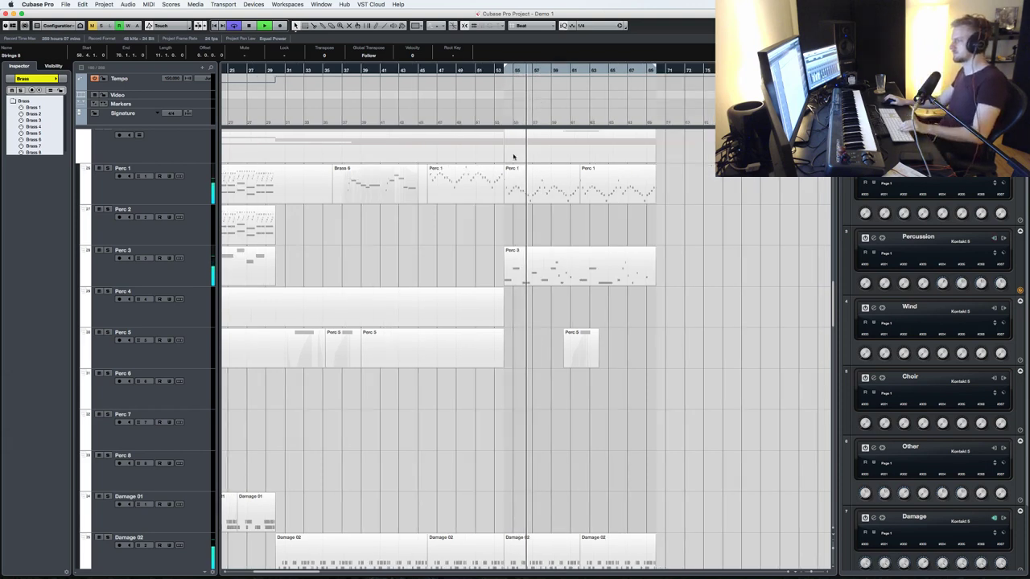
{"action": "scroll", "coordinate": [510, 67], "scroll_direction": "left", "scroll_amount": 3}
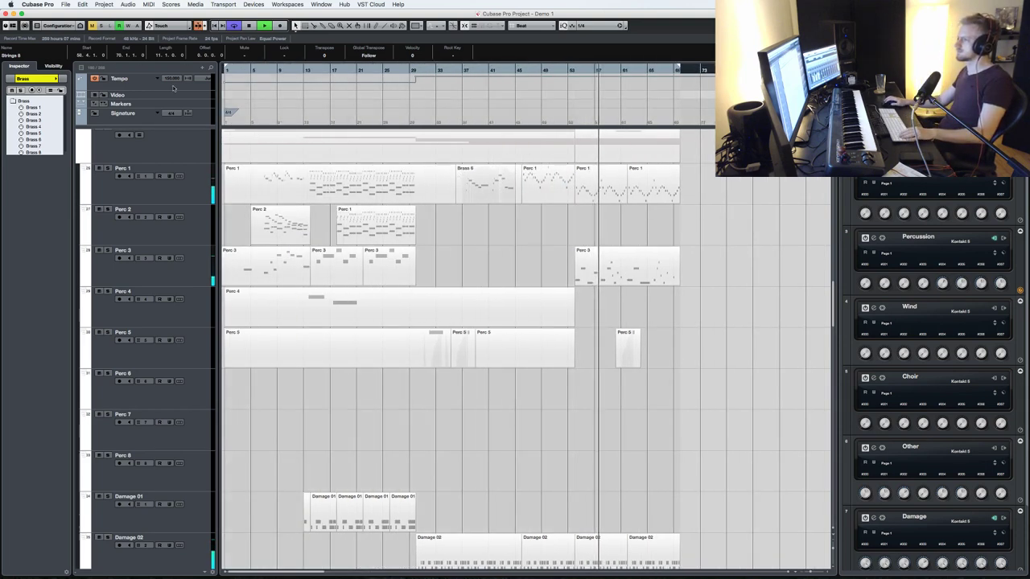
{"action": "scroll", "coordinate": [533, 240], "scroll_direction": "up", "scroll_amount": 10}
{"action": "scroll", "coordinate": [533, 240], "scroll_direction": "up", "scroll_amount": 5}
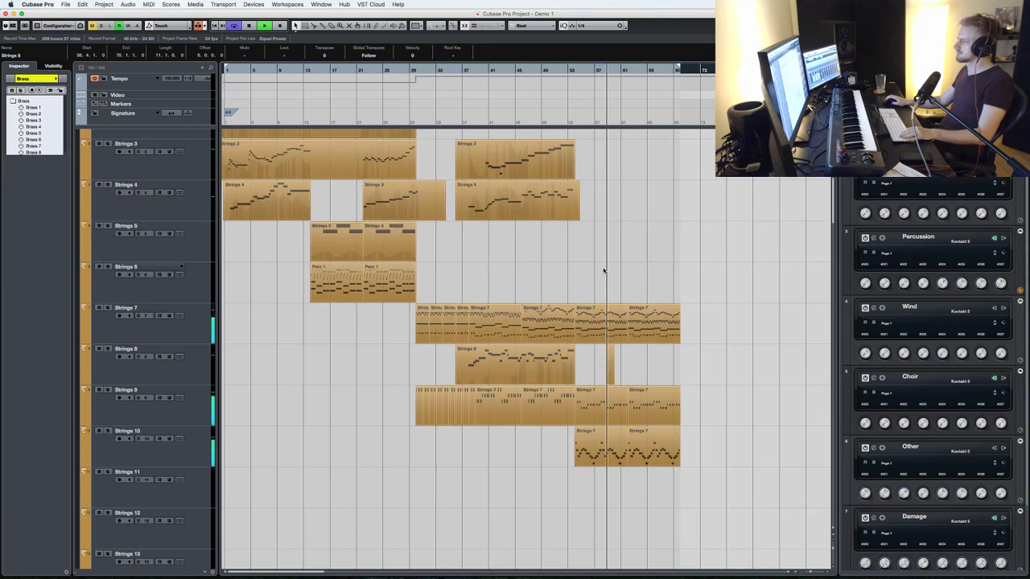
{"action": "scroll", "coordinate": [613, 271], "scroll_direction": "down", "scroll_amount": 7}
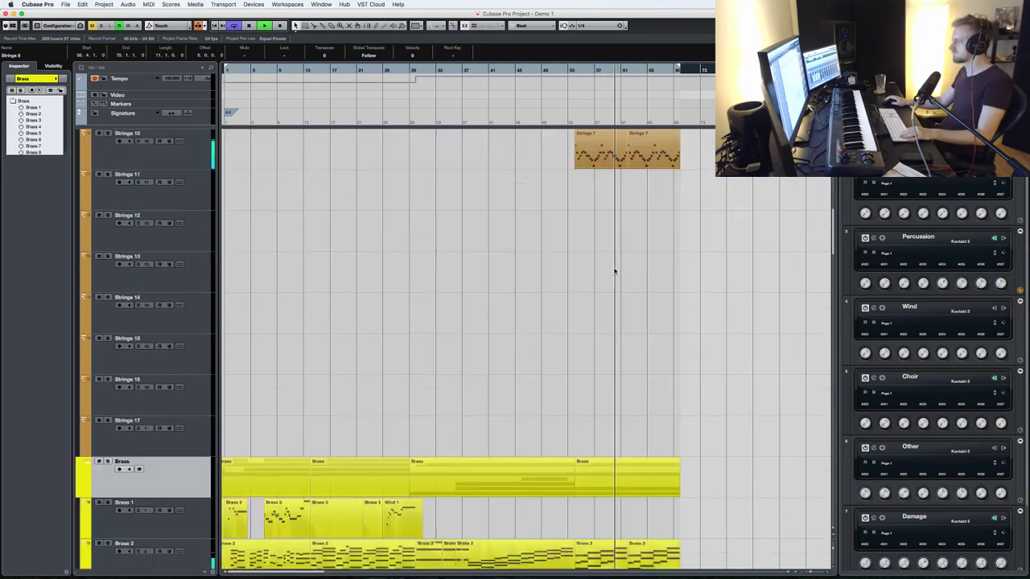
{"action": "scroll", "coordinate": [614, 271], "scroll_direction": "down", "scroll_amount": 12}
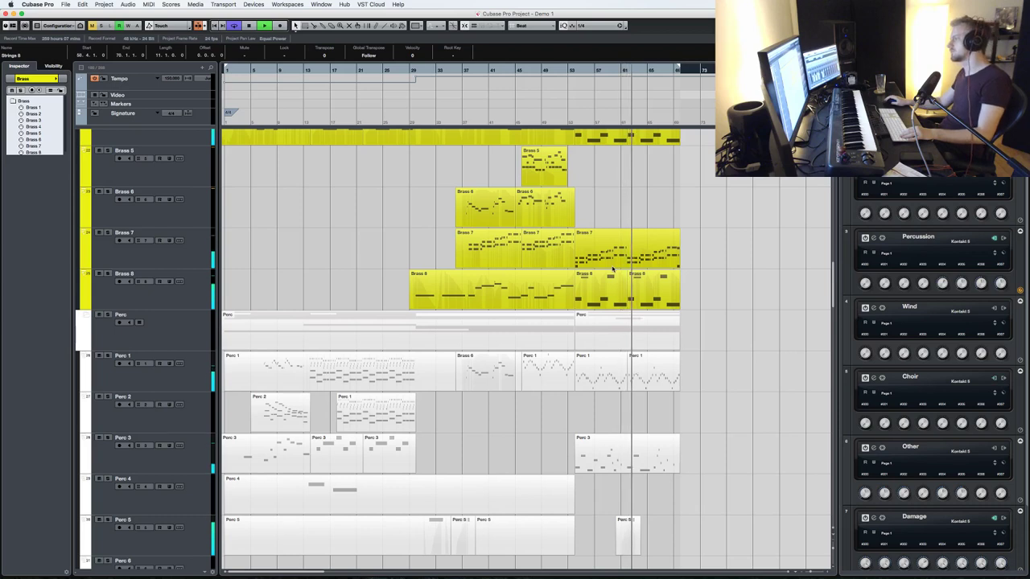
{"action": "scroll", "coordinate": [613, 269], "scroll_direction": "down", "scroll_amount": 20}
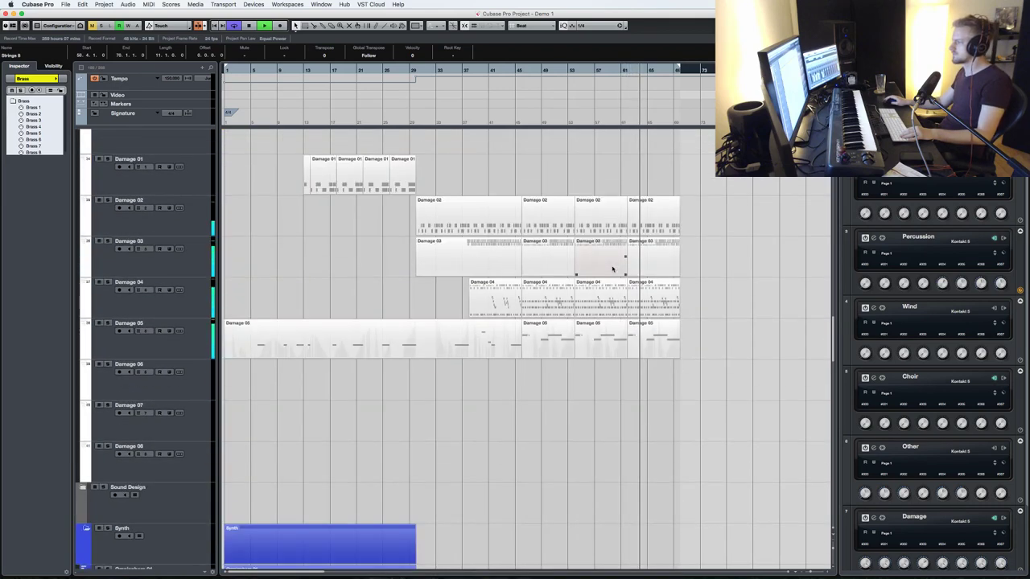
{"action": "scroll", "coordinate": [612, 269], "scroll_direction": "down", "scroll_amount": 11}
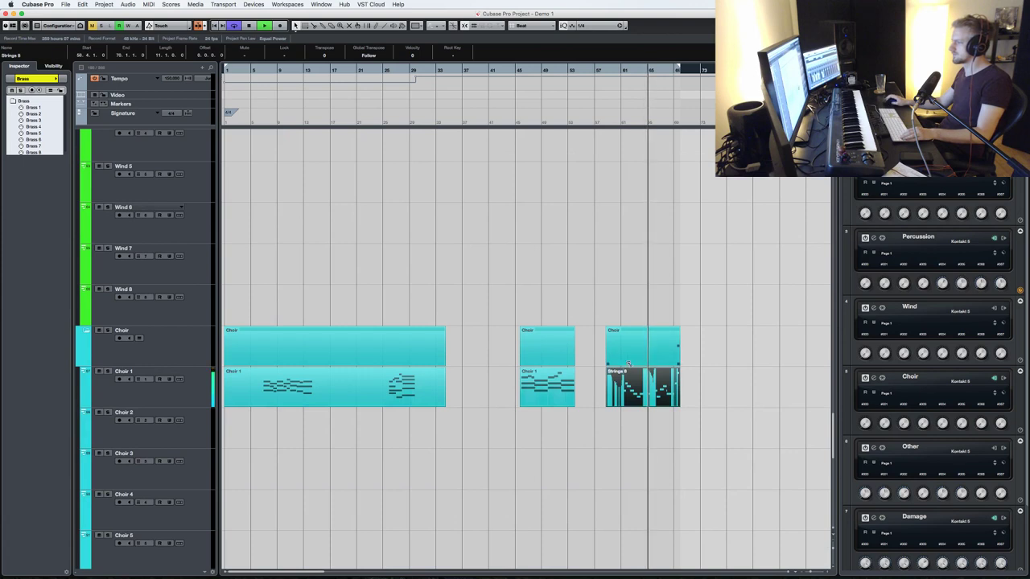
- Copy the Strings 8 melody part from Choir 1 to the Wind 1 track near bar 58 and transpose all its notes up one octave
{"action": "scroll", "coordinate": [633, 319], "scroll_direction": "up", "scroll_amount": 8}
{"action": "left_click_drag", "start_coordinate": [634, 392], "coordinate": [635, 319]}
{"action": "scroll", "coordinate": [634, 318], "scroll_direction": "down", "scroll_amount": 1}
{"action": "scroll", "coordinate": [635, 320], "scroll_direction": "down", "scroll_amount": 2}
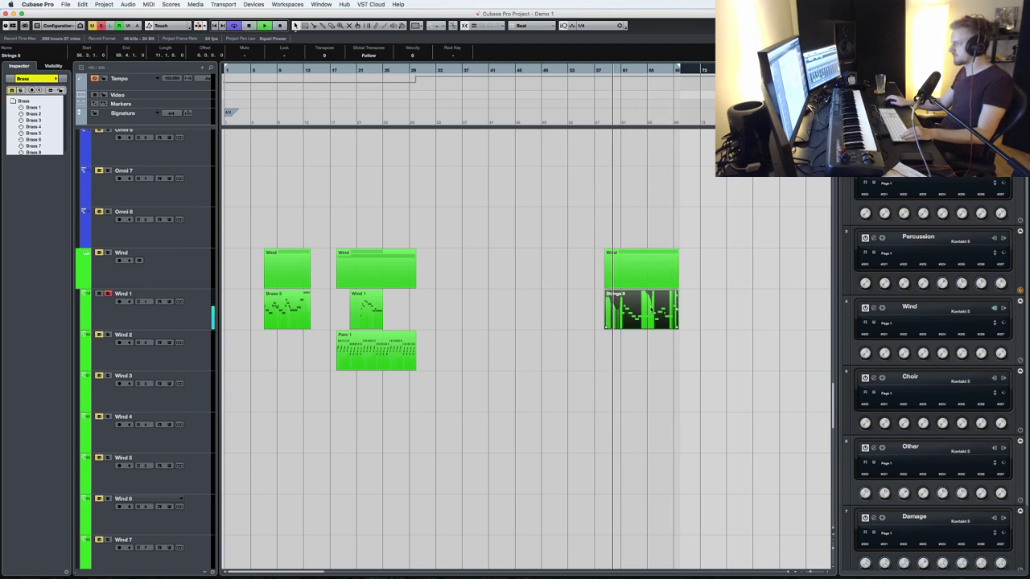
{"action": "double_click", "coordinate": [651, 310]}
{"action": "key", "text": "super+a"}
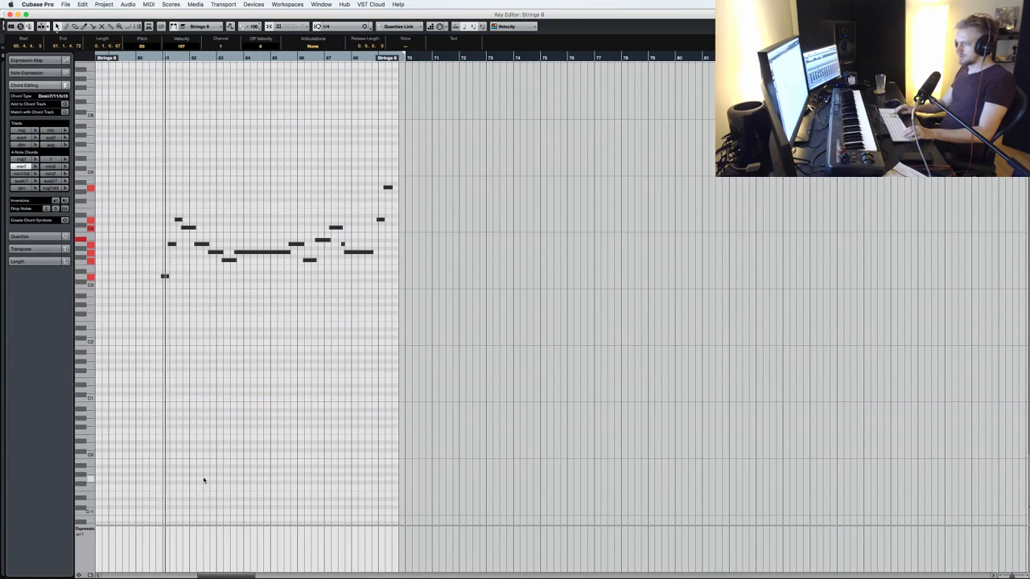
{"action": "key", "text": "shift+Up"}
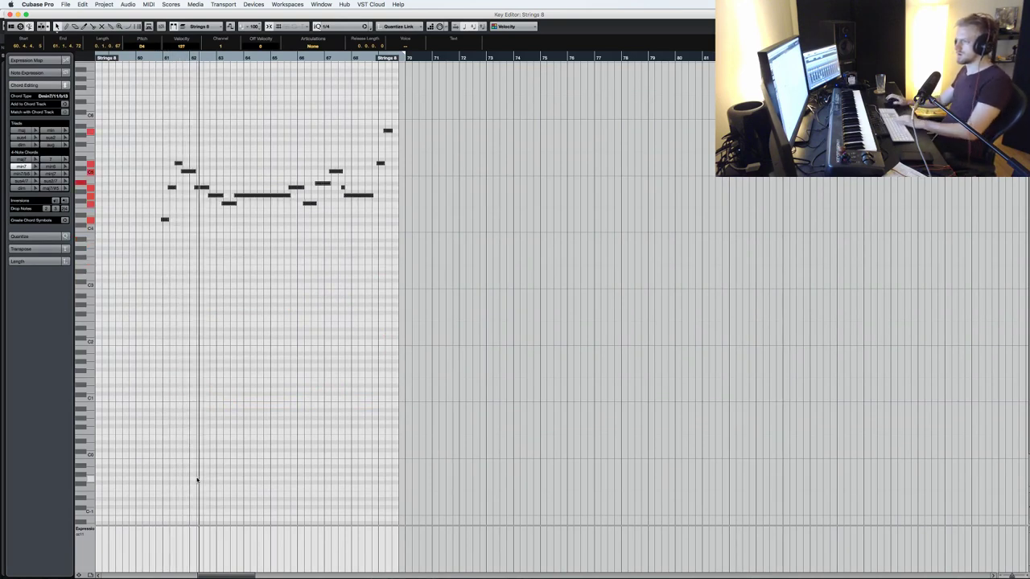
- Draw a gently rising expression curve across the Wind 1 part up to bar 70, close its editor and unsolo the track
{"action": "right_click", "coordinate": [124, 549]}
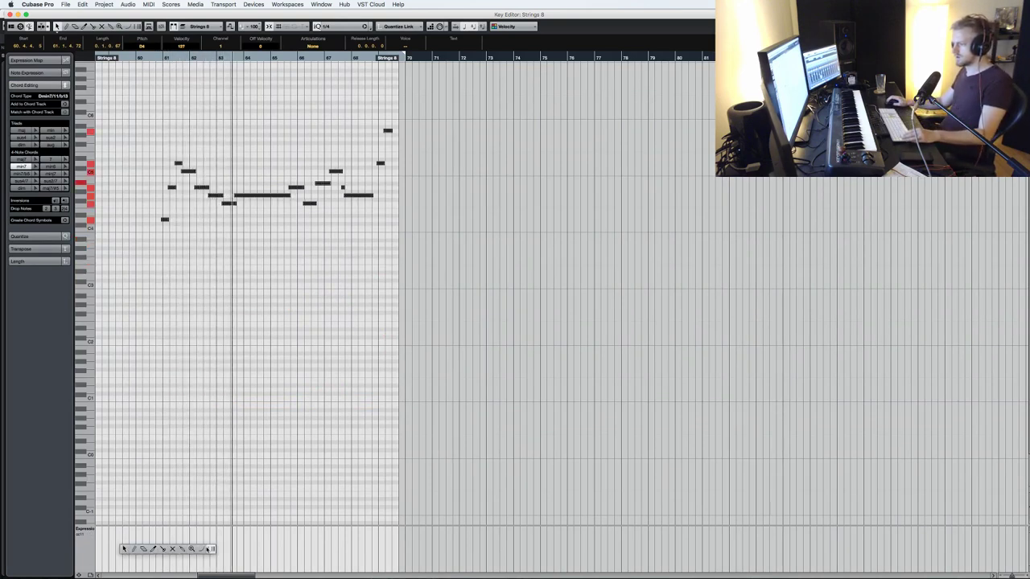
{"action": "left_click", "coordinate": [209, 550]}
{"action": "mouse_move", "coordinate": [116, 544]}
{"action": "left_mouse_down"}
{"action": "mouse_move", "coordinate": [322, 539]}
{"action": "mouse_move", "coordinate": [277, 540]}
{"action": "mouse_move", "coordinate": [399, 528]}
{"action": "left_mouse_up"}
{"action": "key", "text": "Return"}
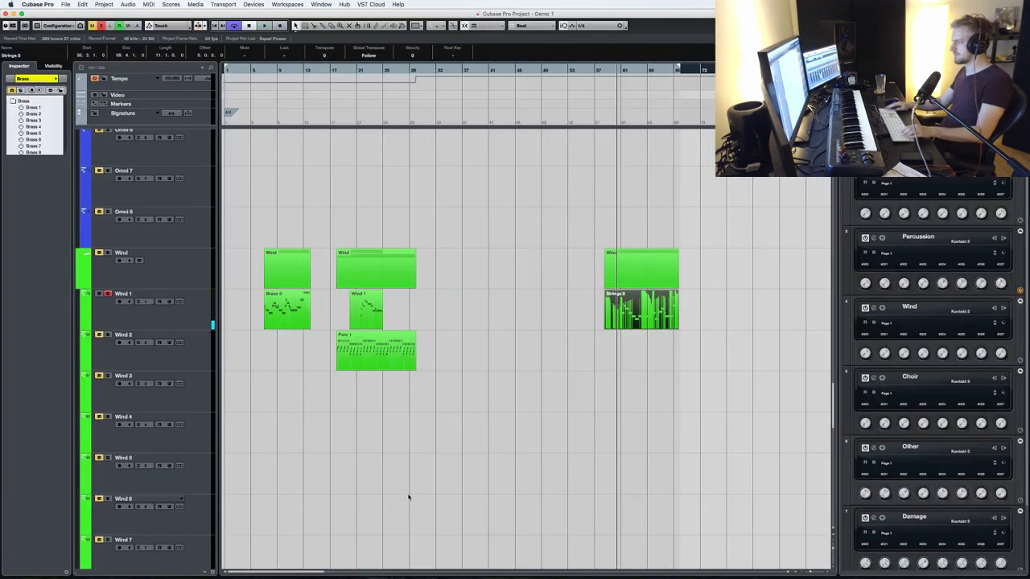
{"action": "left_click", "coordinate": [108, 293]}
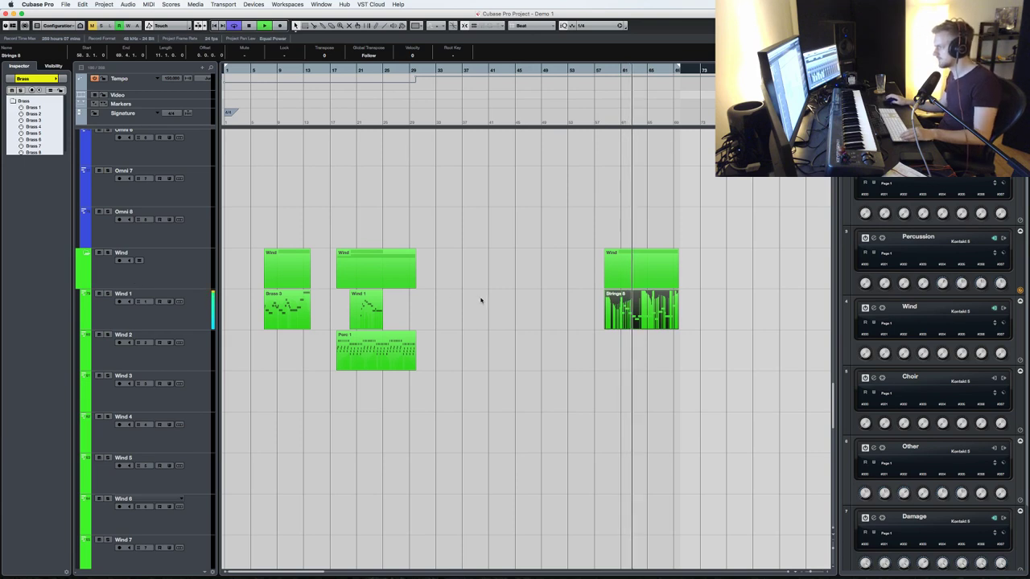
- Move the Wind 1 melody part one beat later so it starts at 58.4.1 and replay the passage
{"action": "key", "text": "h"}
{"action": "key", "text": "h"}
{"action": "key", "text": "h"}
{"action": "key", "text": "h"}
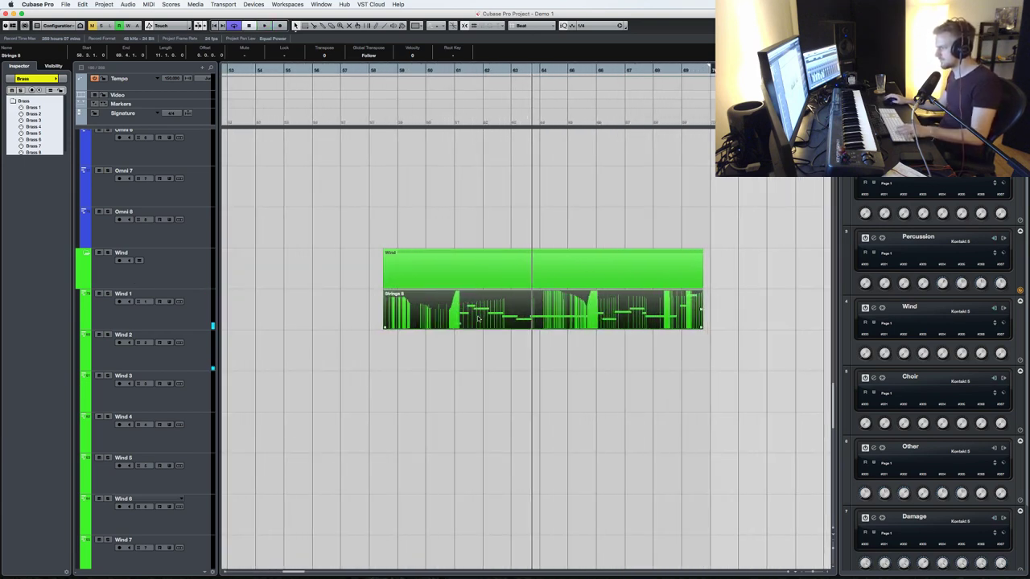
{"action": "key", "text": "space"}
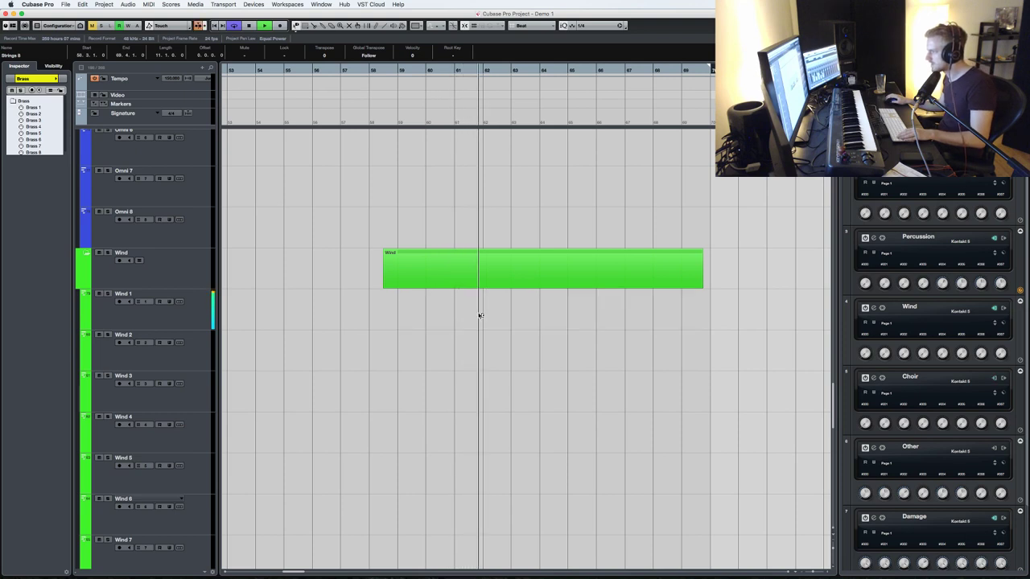
{"action": "left_click_drag", "start_coordinate": [491, 317], "coordinate": [491, 317]}
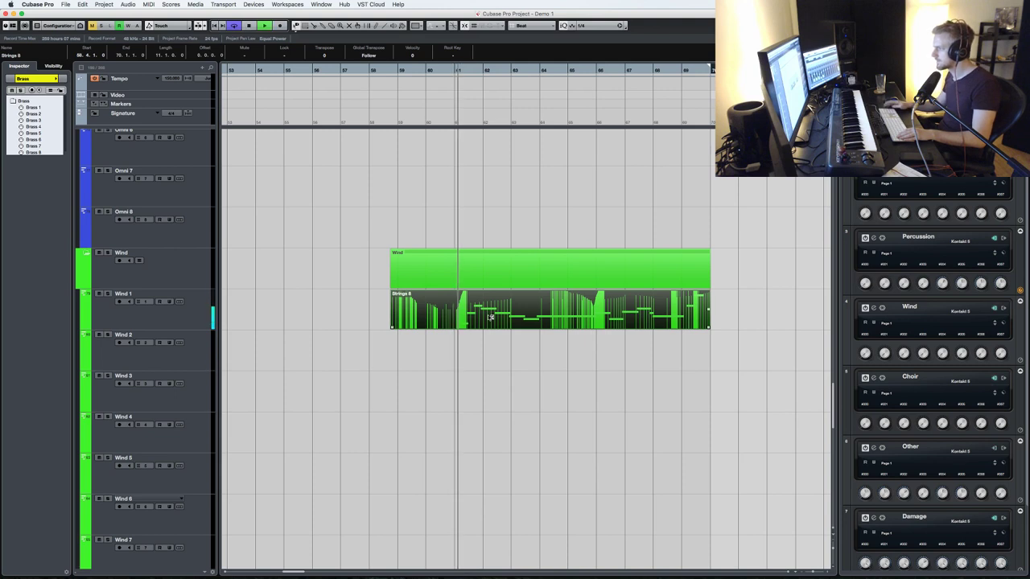
- Examine the notes and expression curve of the Wind 1 melody part during playback and close its editor
{"action": "double_click", "coordinate": [490, 317]}
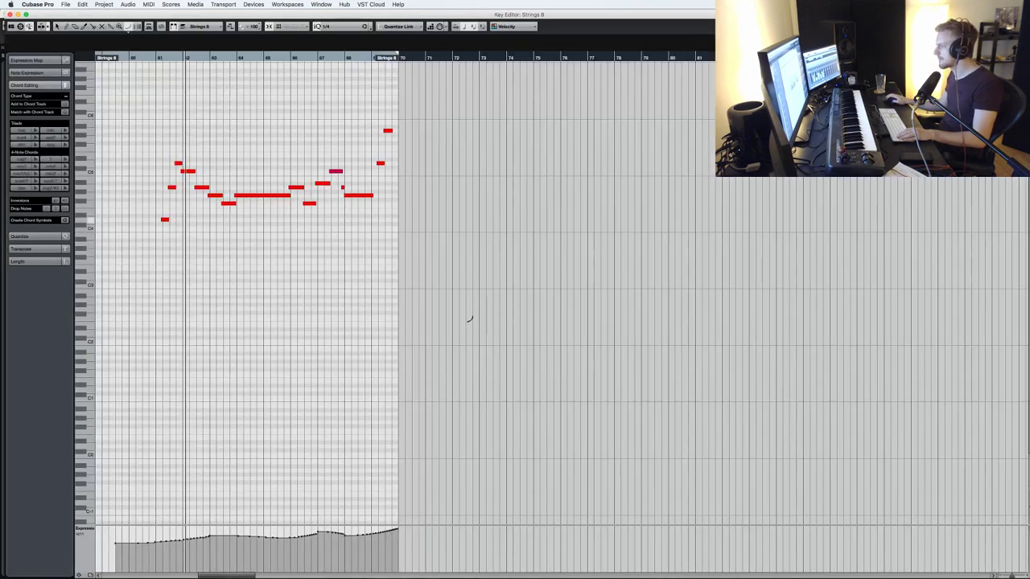
{"action": "left_click_drag", "start_coordinate": [398, 240], "coordinate": [142, 99]}
{"action": "scroll", "coordinate": [224, 235], "scroll_direction": "up", "scroll_amount": 3}
{"action": "key", "text": "minus"}
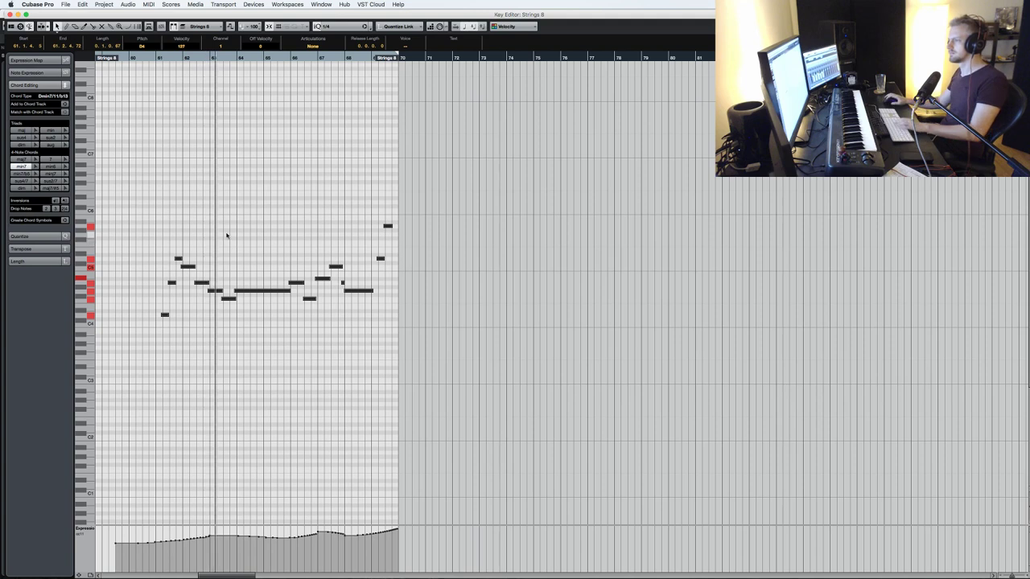
{"action": "key", "text": "Return"}
{"action": "left_click", "coordinate": [439, 260]}
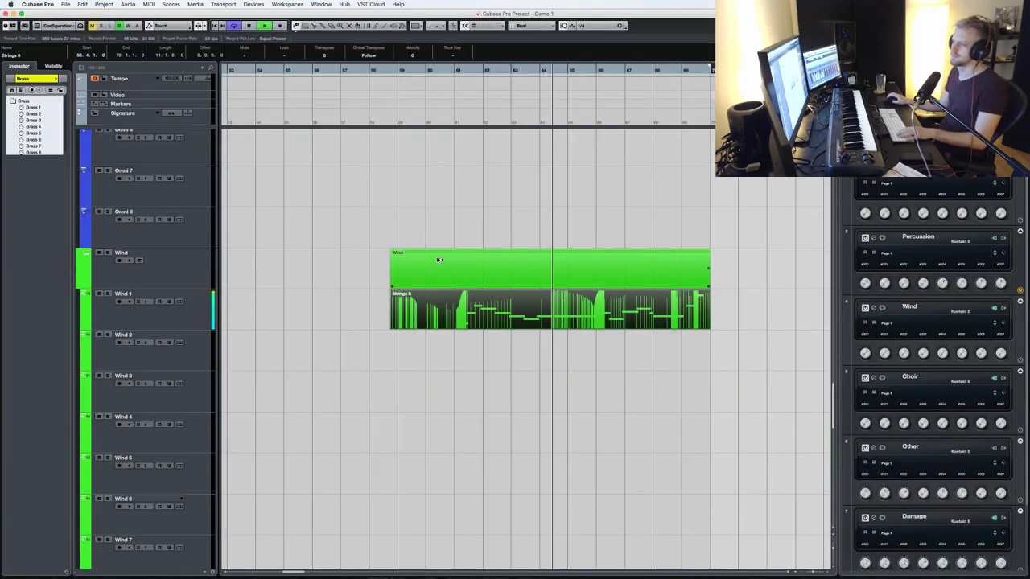
{"action": "double_click", "coordinate": [532, 290]}
{"action": "key", "text": "Return"}
- Examine the Strings tracks between bars 53 and 70 while the full arrangement plays
{"action": "scroll", "coordinate": [524, 290], "scroll_direction": "up", "scroll_amount": 10}
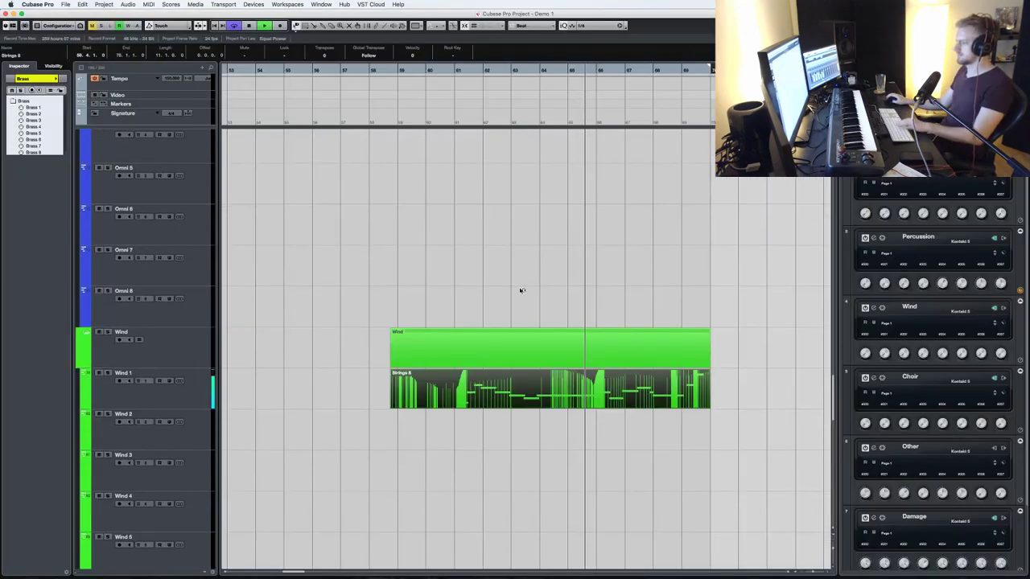
{"action": "scroll", "coordinate": [482, 280], "scroll_direction": "up", "scroll_amount": 15}
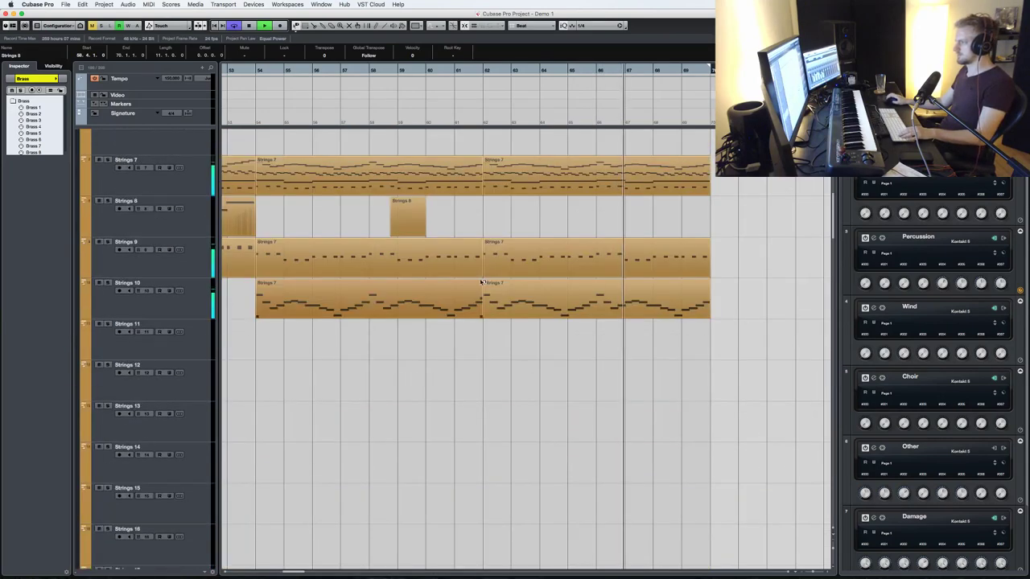
{"action": "scroll", "coordinate": [481, 281], "scroll_direction": "up", "scroll_amount": 2}
{"action": "key", "text": "g"}
{"action": "key", "text": "g"}
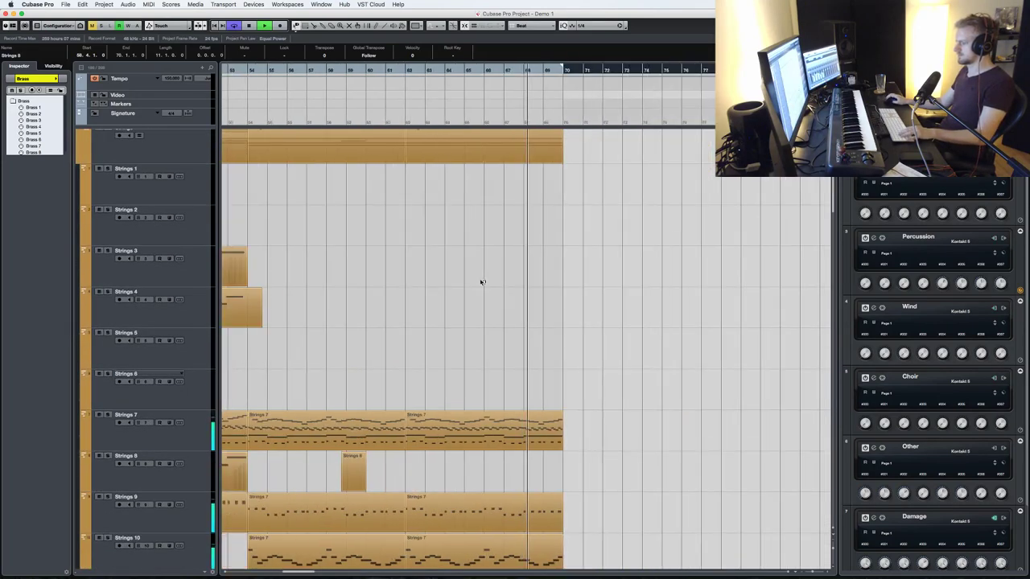
{"action": "key", "text": "g"}
- Extend the start of the Choir 1 melody part to bar 57 and copy it to the Strings 3 track
{"action": "scroll", "coordinate": [473, 280], "scroll_direction": "down", "scroll_amount": 15}
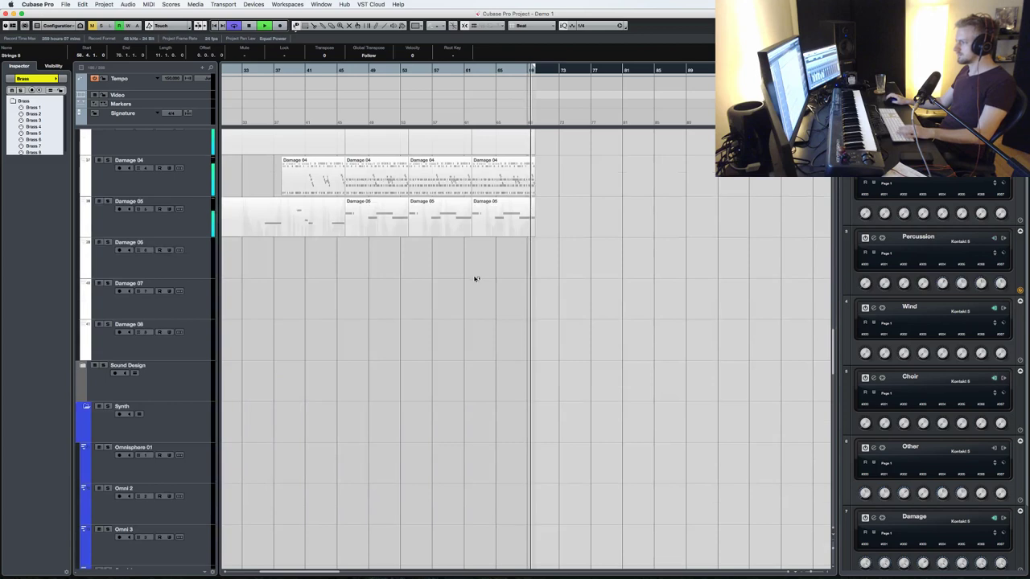
{"action": "scroll", "coordinate": [482, 299], "scroll_direction": "up", "scroll_amount": 10}
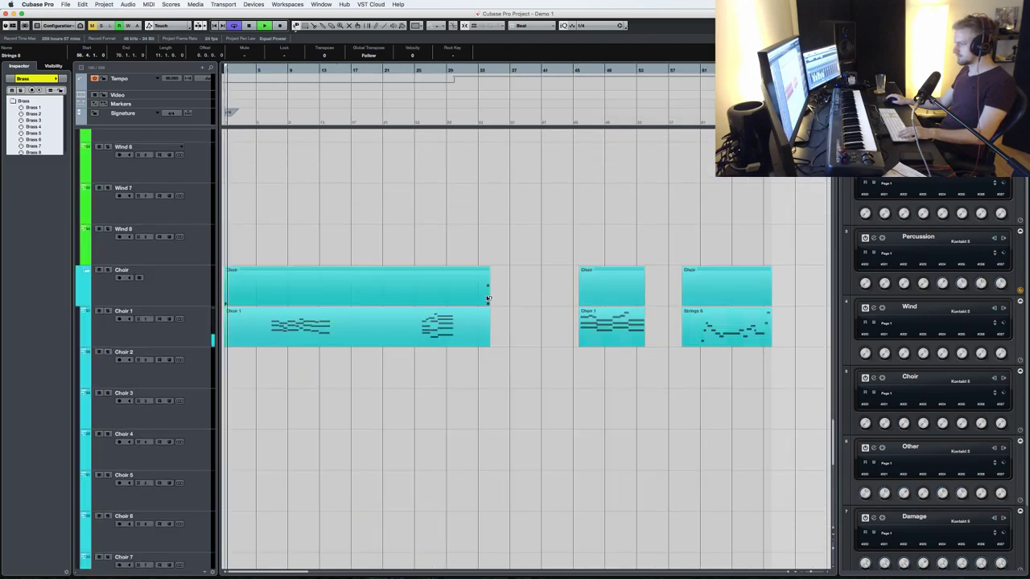
{"action": "left_click", "coordinate": [722, 331]}
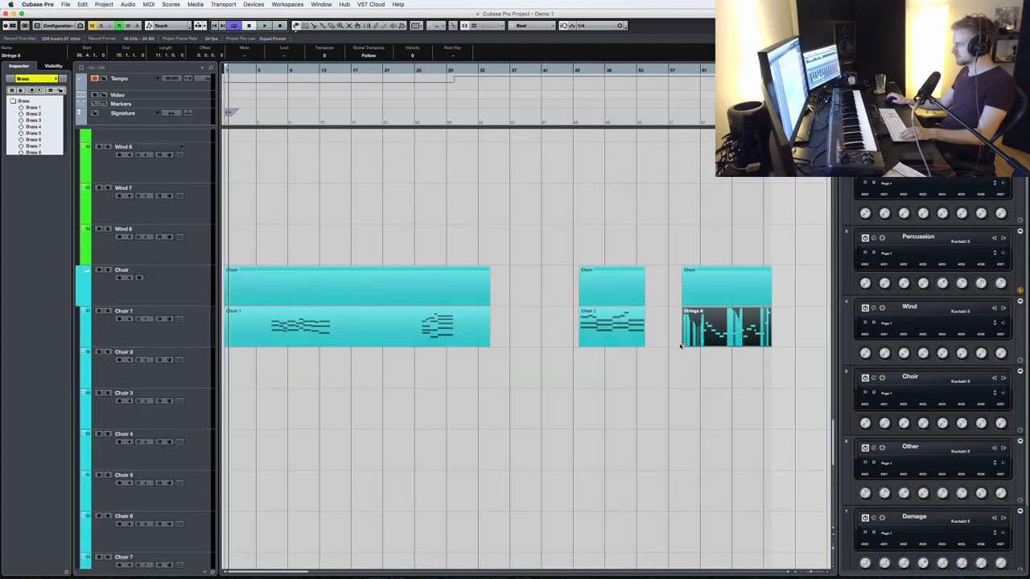
{"action": "left_click", "coordinate": [679, 348]}
{"action": "left_click_drag", "start_coordinate": [682, 344], "coordinate": [714, 291]}
{"action": "scroll", "coordinate": [715, 288], "scroll_direction": "up", "scroll_amount": 5}
{"action": "mouse_move", "coordinate": [715, 288]}
{"action": "left_mouse_down"}
{"action": "mouse_move", "coordinate": [708, 273]}
{"action": "mouse_move", "coordinate": [717, 276]}
{"action": "mouse_move", "coordinate": [716, 253]}
{"action": "mouse_move", "coordinate": [716, 269]}
{"action": "left_mouse_up"}
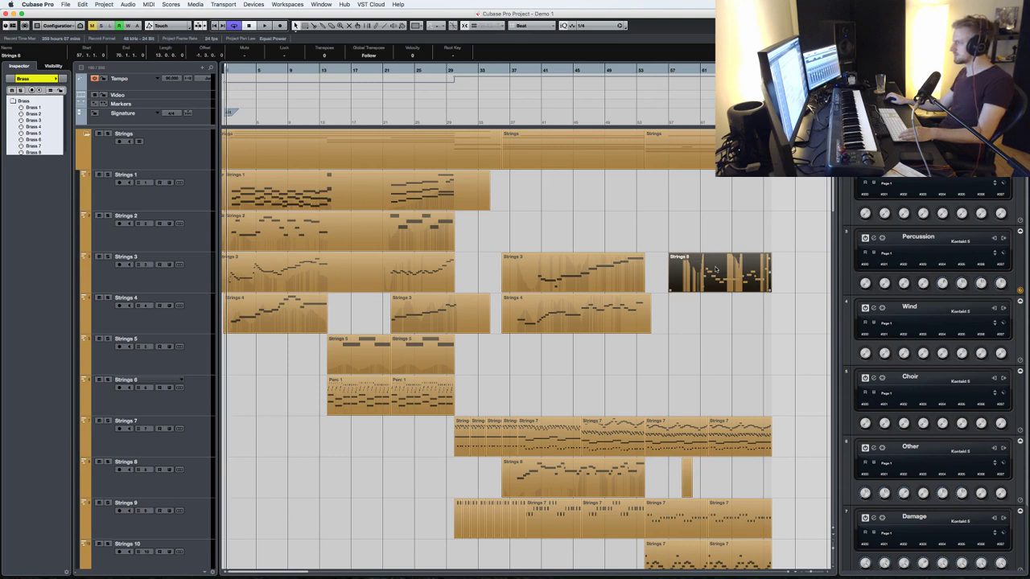
- Solo Strings 3 from bar 57, raise its copied melody by octaves to begin on D4, and check it against the full arrangement
{"action": "double_click", "coordinate": [670, 70]}
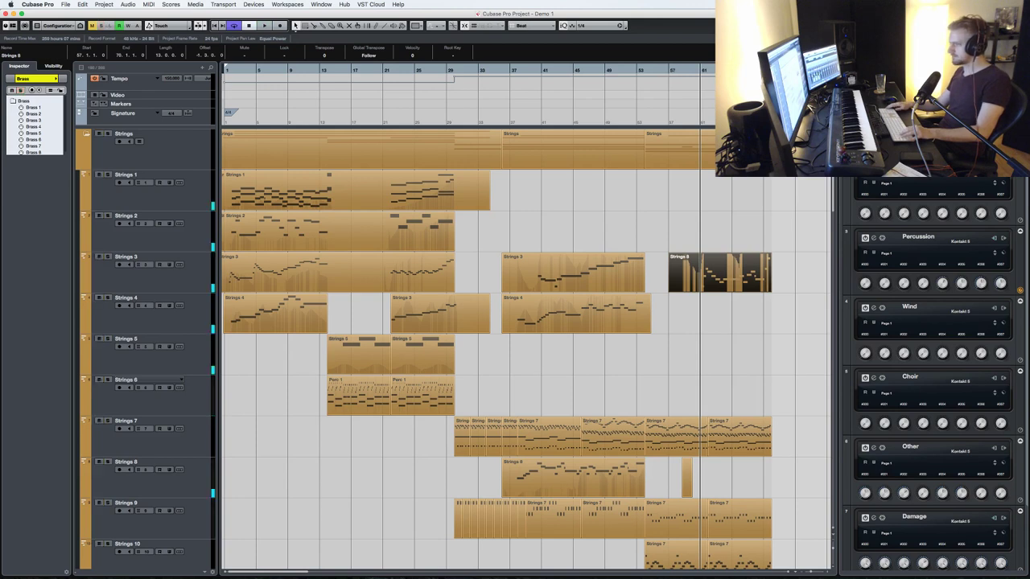
{"action": "left_click", "coordinate": [176, 277]}
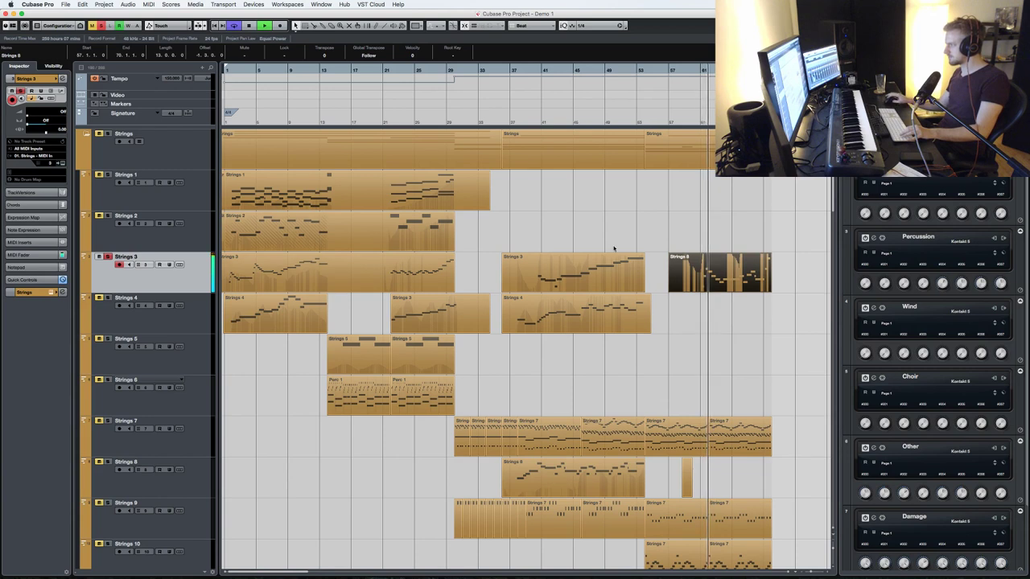
{"action": "double_click", "coordinate": [679, 280]}
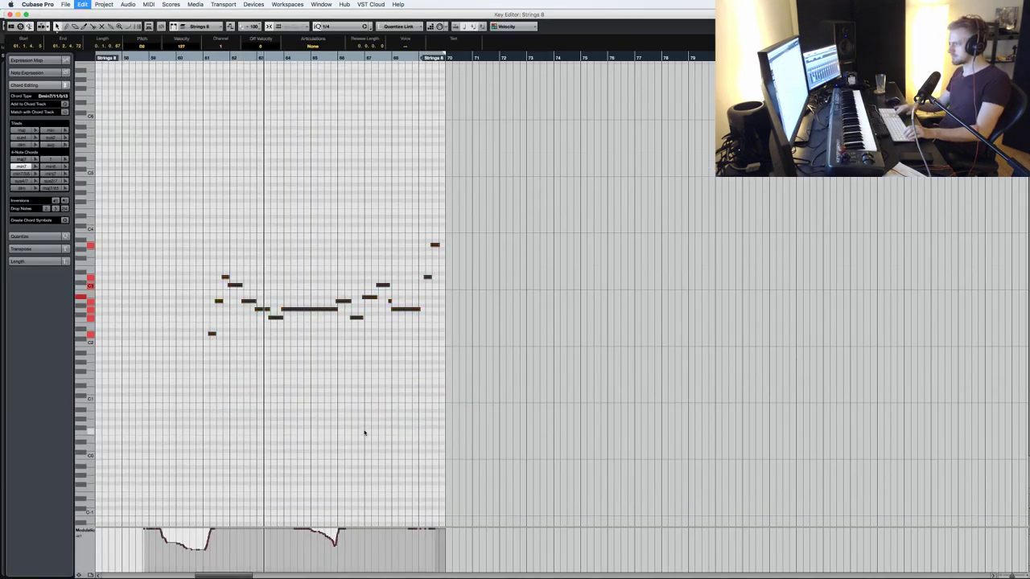
{"action": "key", "text": "shift+Up"}
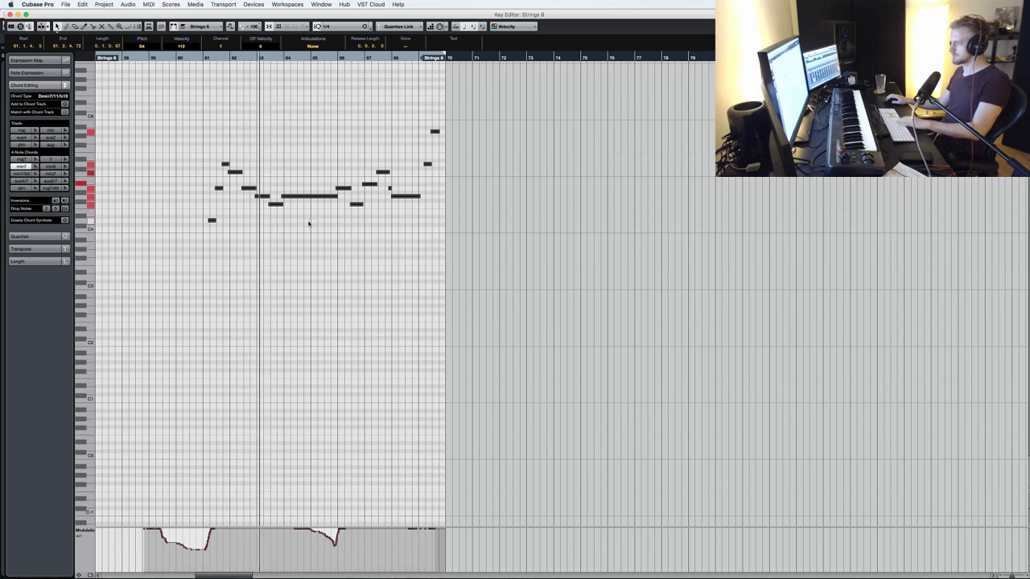
{"action": "key", "text": "Return"}
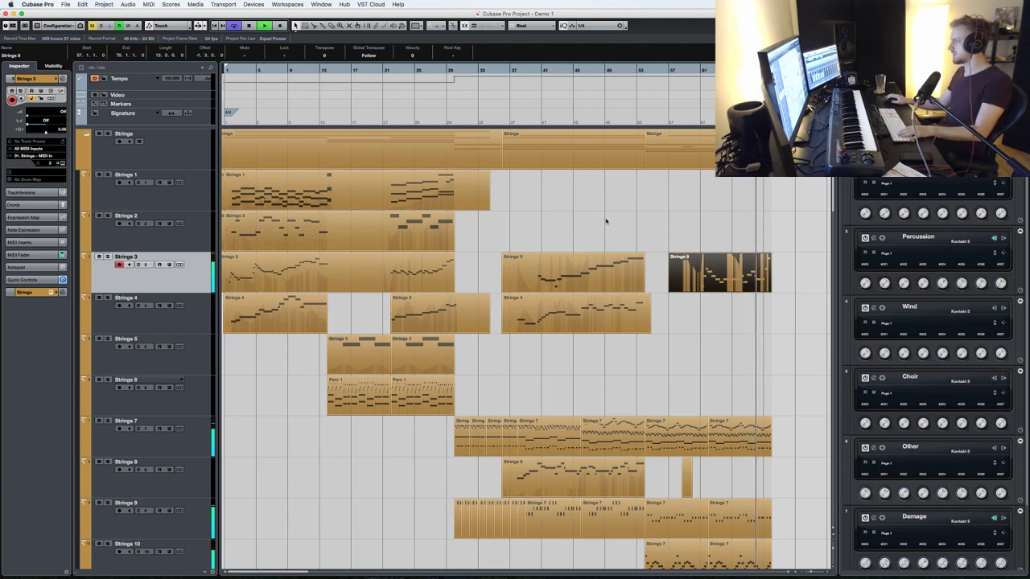
{"action": "double_click", "coordinate": [709, 262]}
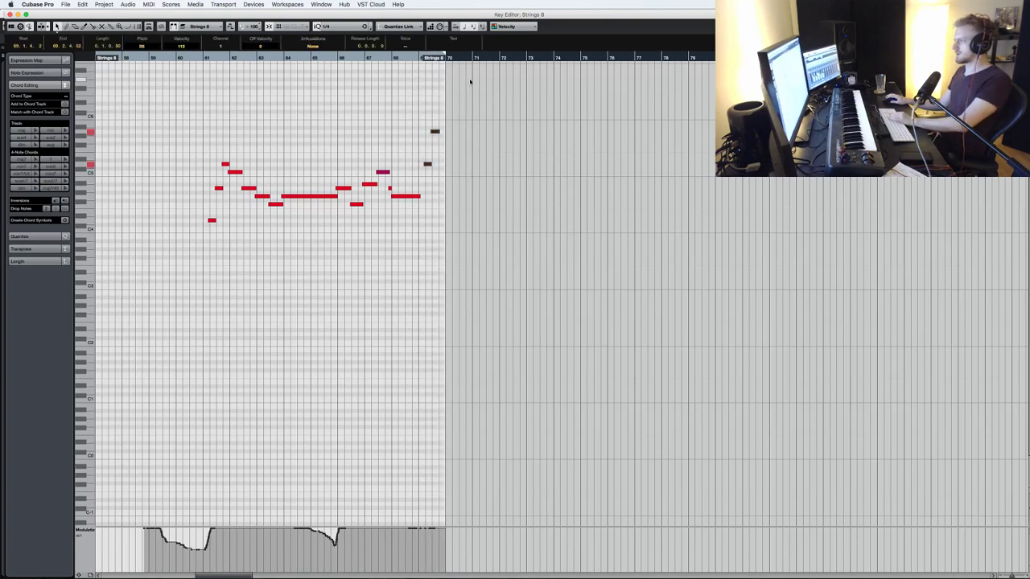
{"action": "key", "text": "super+w"}
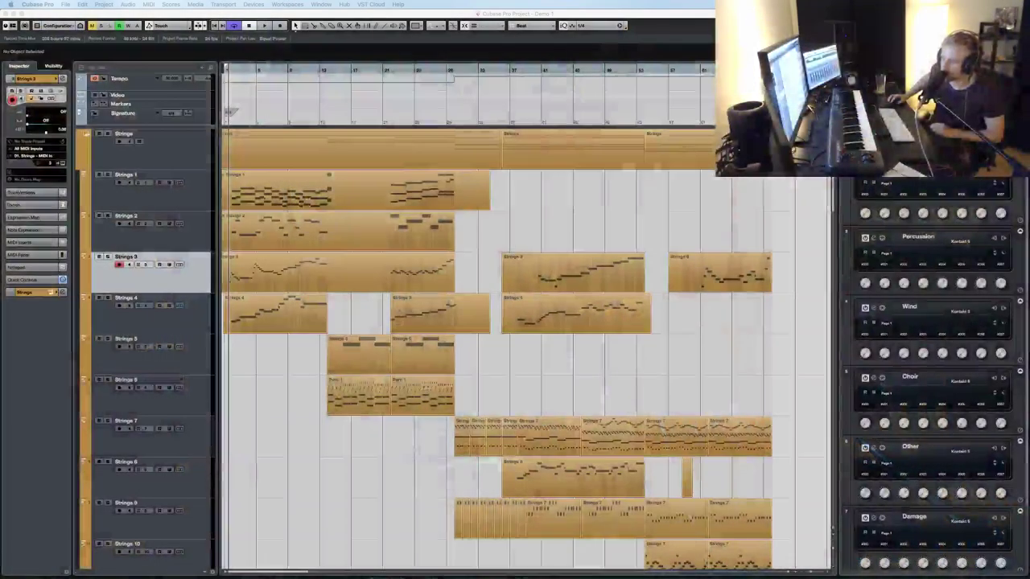
- Select the parts on Strings 1 to 6 in the opening section and reduce the track heights to show more strings tracks
{"action": "left_click_drag", "start_coordinate": [426, 448], "coordinate": [272, 201]}
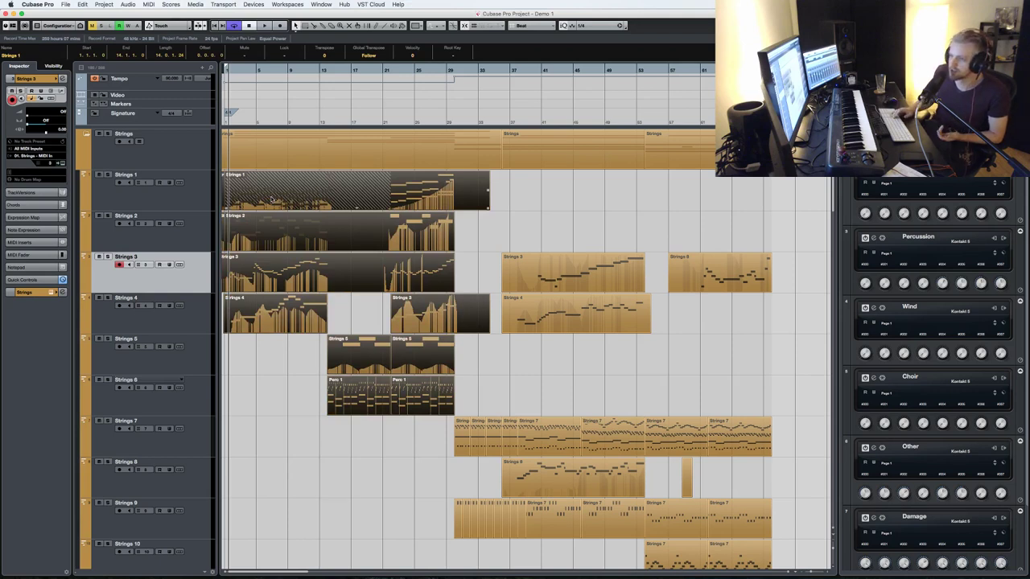
{"action": "key", "text": "shift+g"}
{"action": "key", "text": "shift+g"}
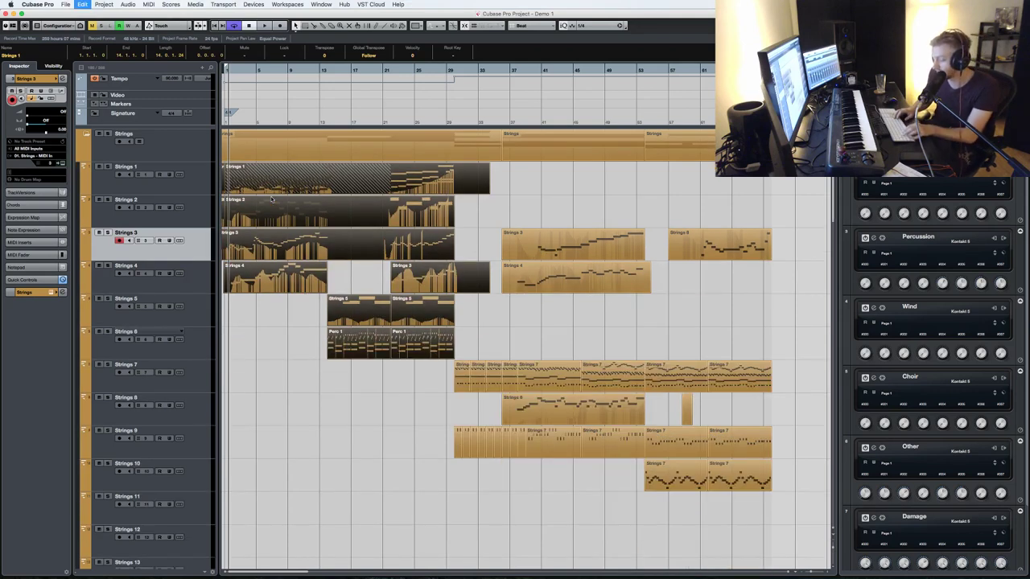
- Select the Strings and Brass parts of the opening section and examine their notes together in the Key Editor
{"action": "key", "text": "shift+g"}
{"action": "key", "text": "shift+g"}
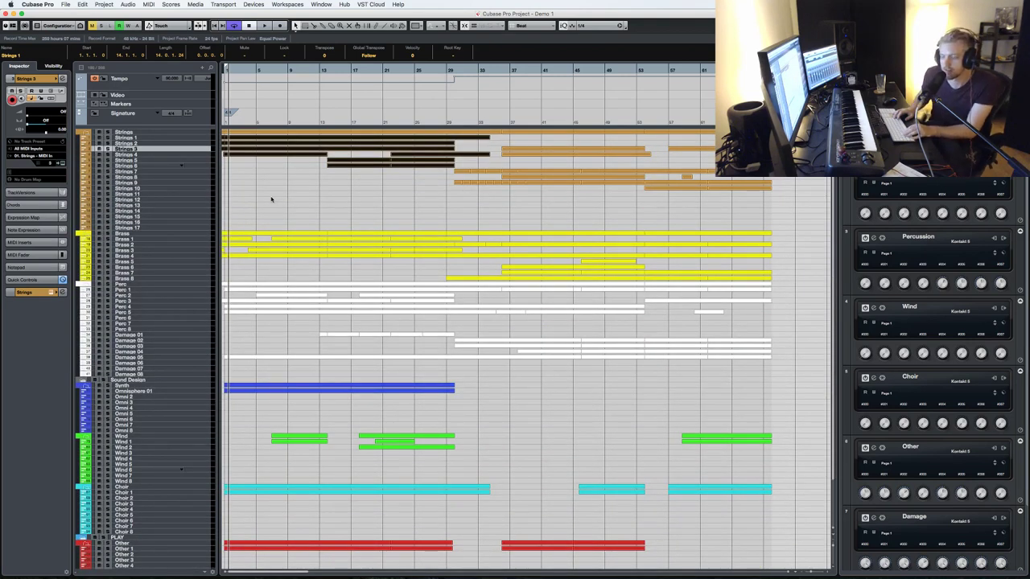
{"action": "key", "text": "shift+h"}
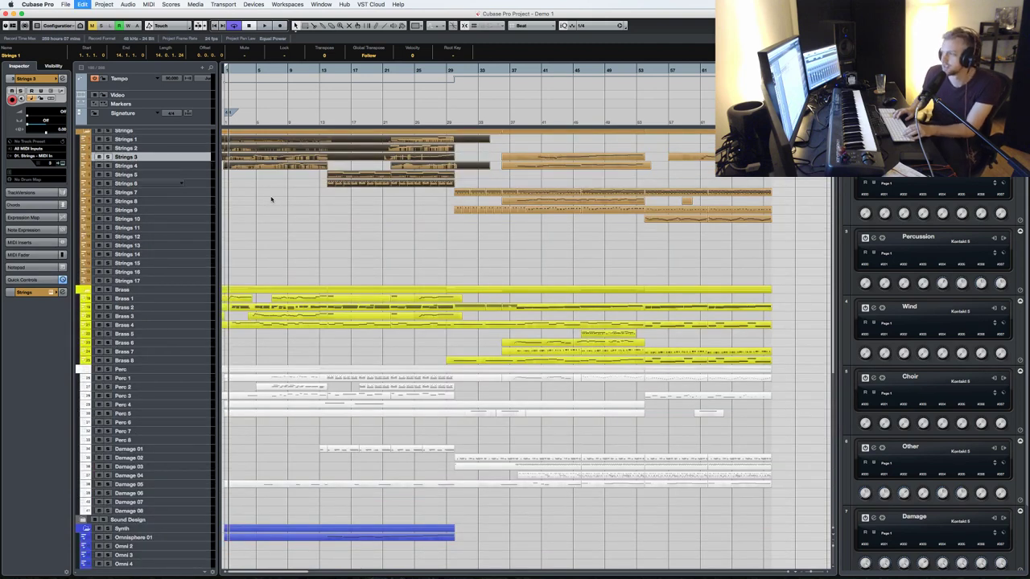
{"action": "key", "text": "shift+h"}
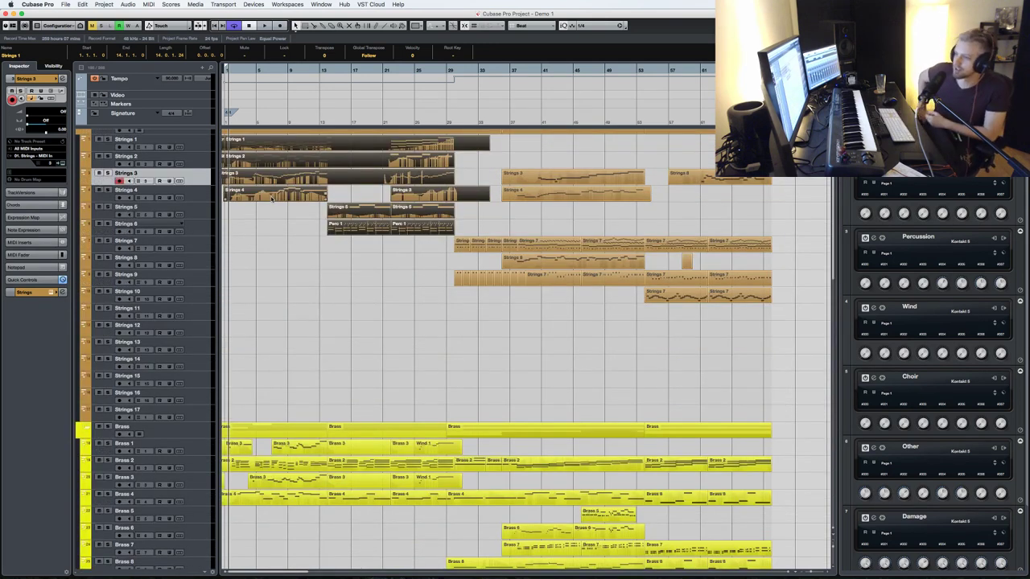
{"action": "left_click", "coordinate": [430, 563]}
{"action": "left_click_drag", "start_coordinate": [434, 533], "coordinate": [180, 134]}
{"action": "key", "text": "Return"}
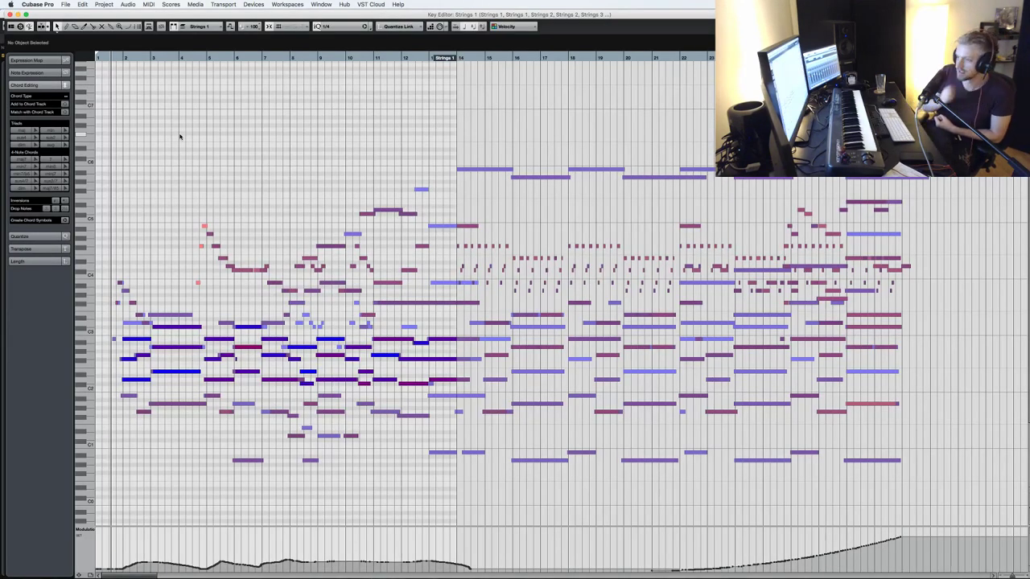
{"action": "key", "text": "Return"}
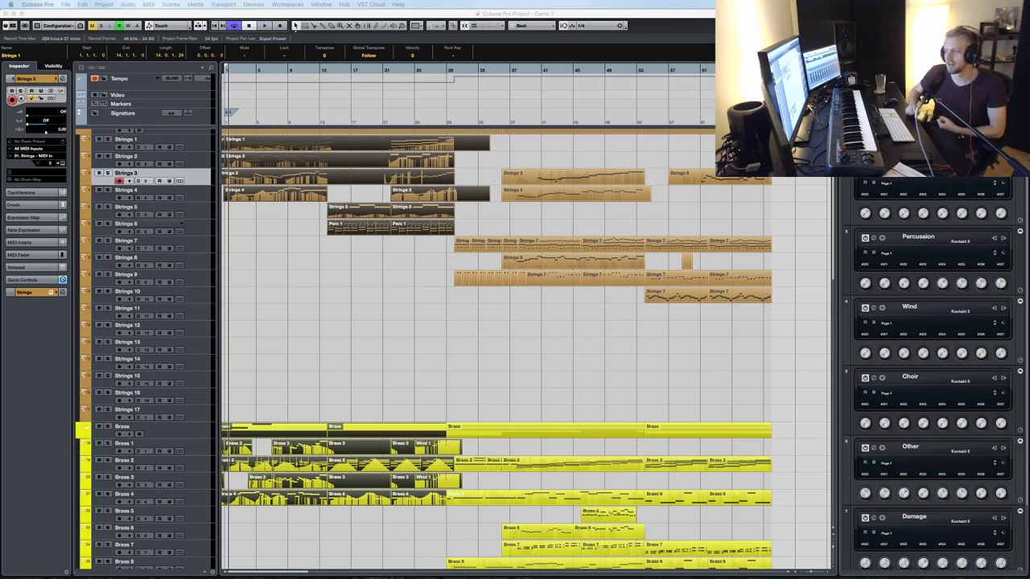
{"action": "left_click", "coordinate": [319, 419]}
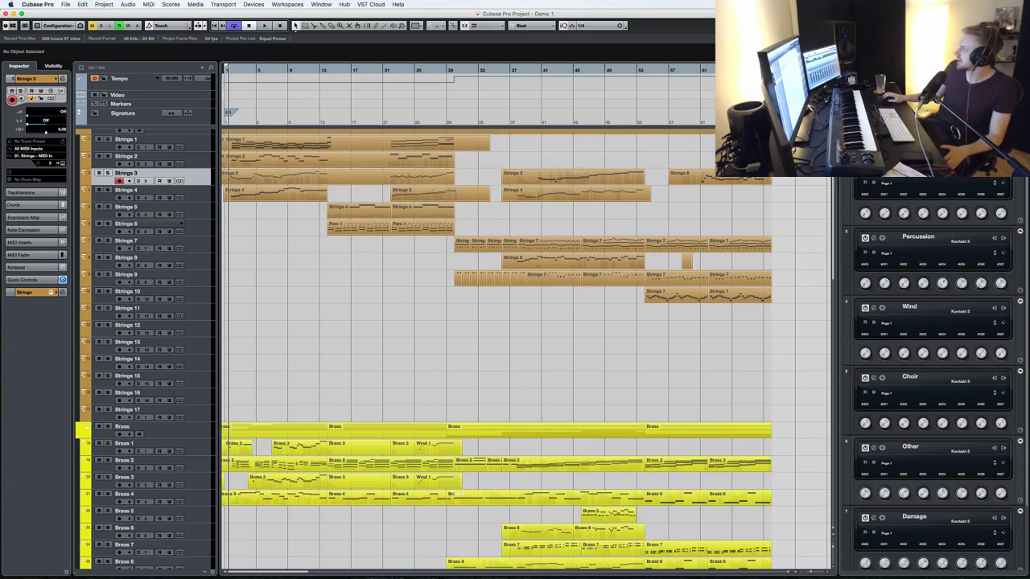
- Examine the group channels and their insert effects in the MixConsole, collapsing the channel strip rack and adjusting the channel widths
{"action": "key", "text": "F3"}
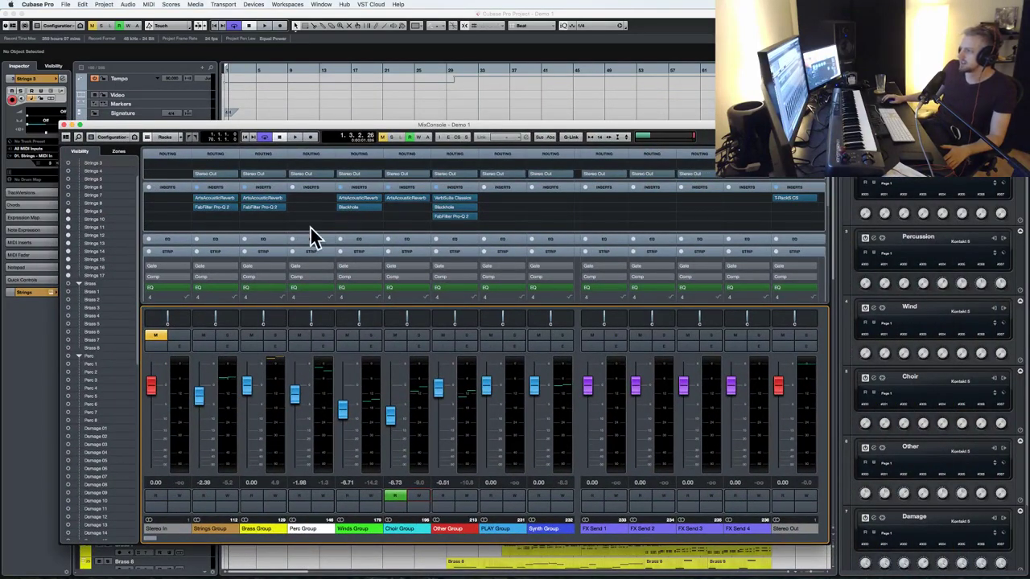
{"action": "left_click", "coordinate": [360, 252]}
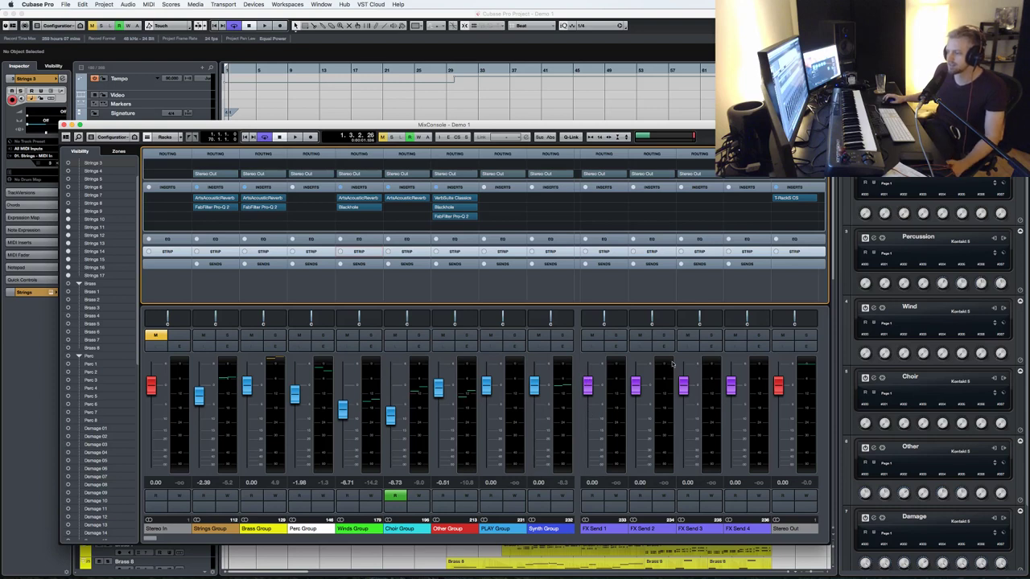
{"action": "key", "text": "g"}
{"action": "key", "text": "g"}
{"action": "key", "text": "g"}
{"action": "key", "text": "g"}
{"action": "key", "text": "g"}
{"action": "key", "text": "g"}
{"action": "key", "text": "g"}
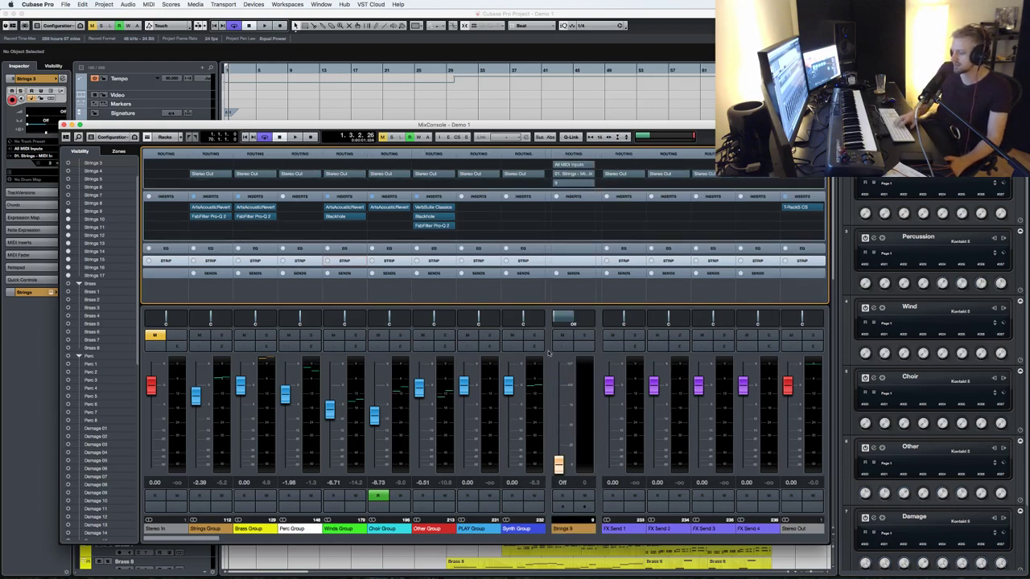
{"action": "key", "text": "g"}
{"action": "key", "text": "g"}
{"action": "key", "text": "g"}
{"action": "key", "text": "g"}
{"action": "key", "text": "g"}
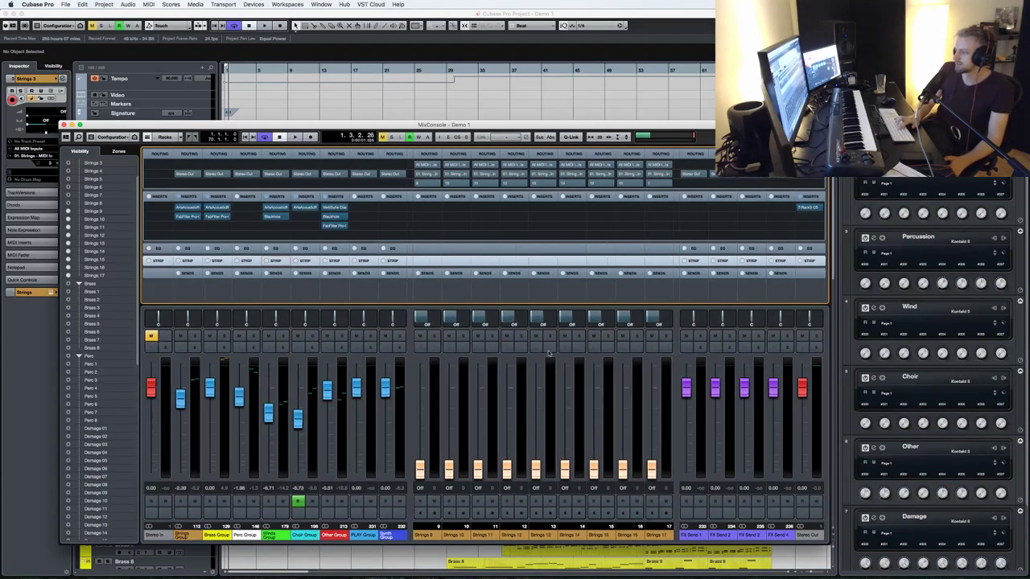
{"action": "key", "text": "h"}
{"action": "key", "text": "h"}
{"action": "key", "text": "h"}
{"action": "key", "text": "h"}
{"action": "key", "text": "h"}
{"action": "key", "text": "h"}
{"action": "key", "text": "h"}
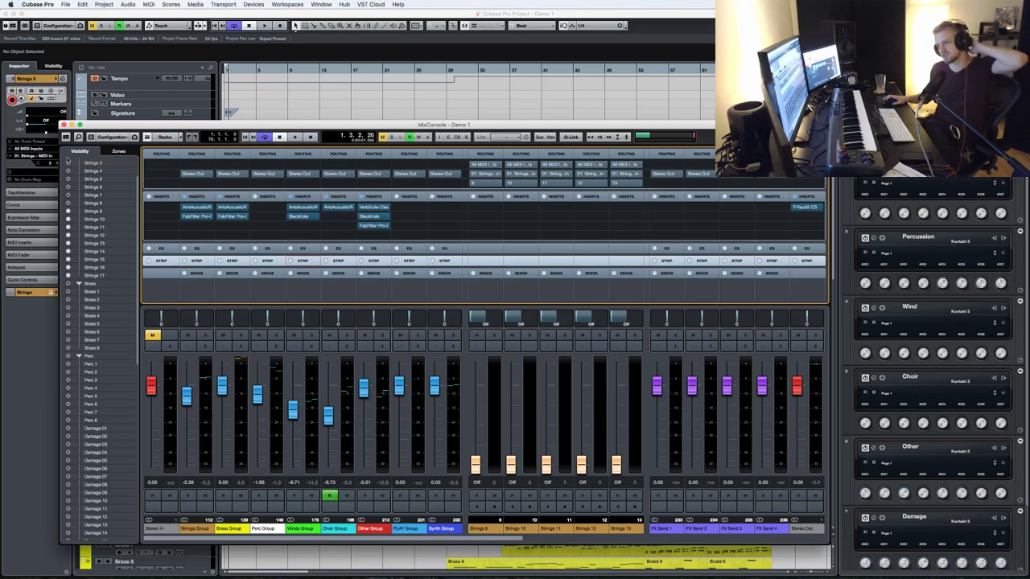
{"action": "key", "text": "F3"}
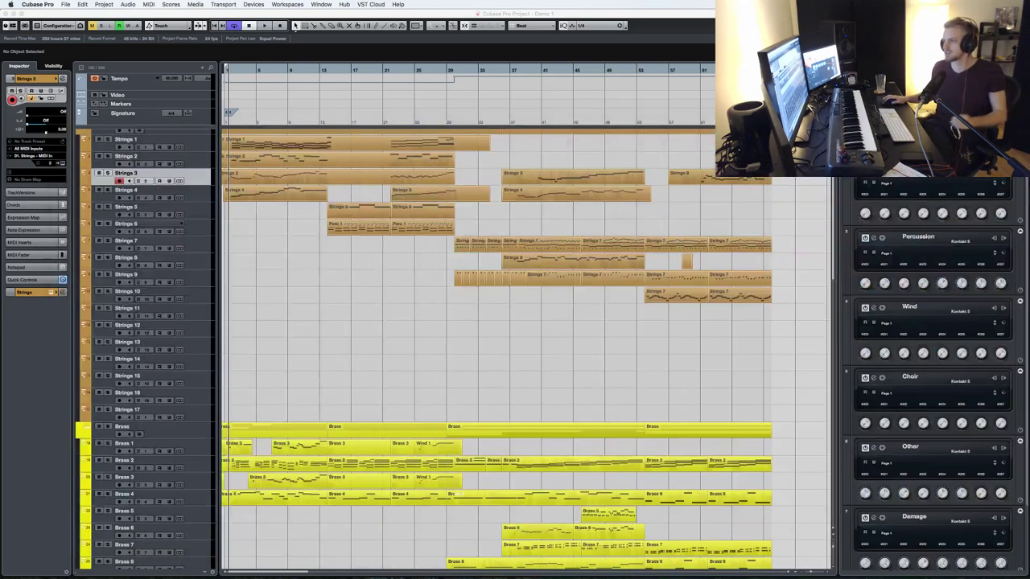
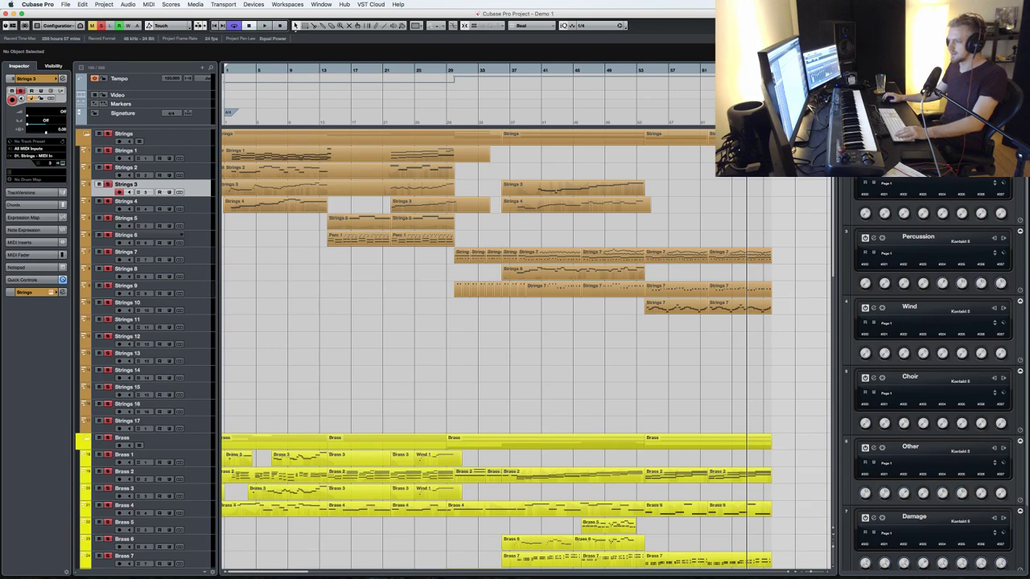
- Unsolo the Strings folder and play the Brass tracks alone from around bar 51 and again from the project start
{"action": "left_click", "coordinate": [625, 69]}
{"action": "left_click", "coordinate": [109, 134]}
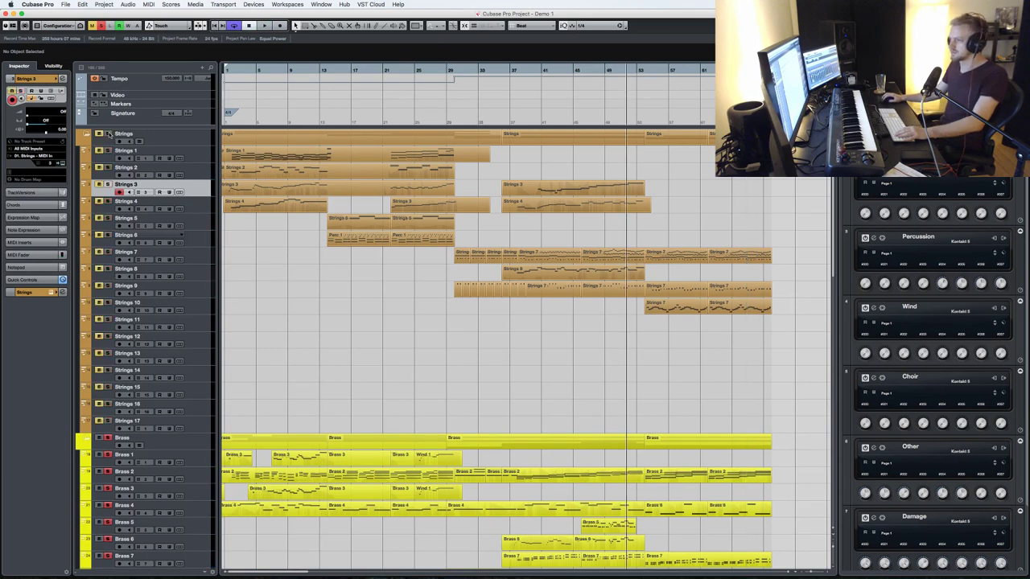
{"action": "scroll", "coordinate": [489, 328], "scroll_direction": "down", "scroll_amount": 5}
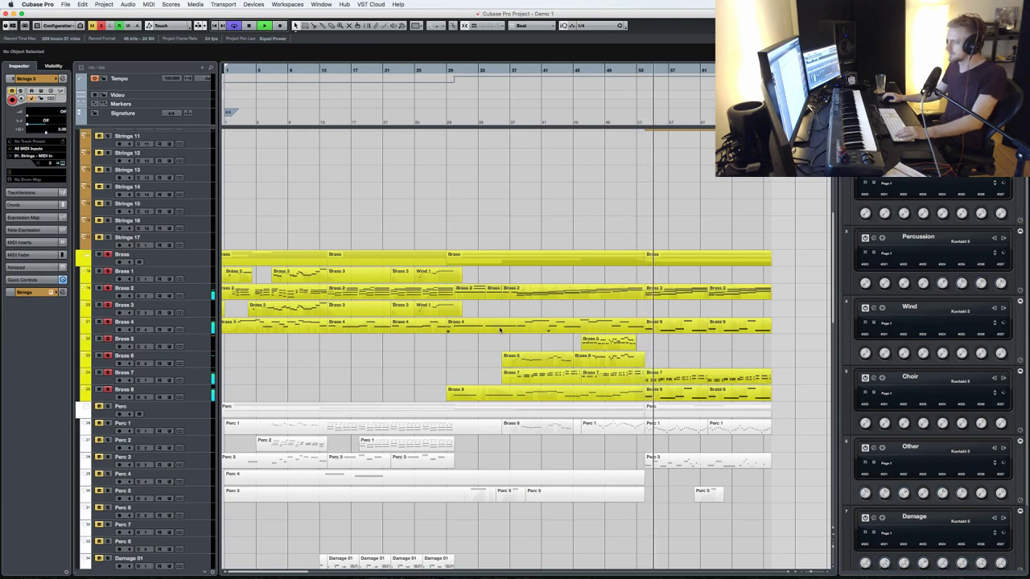
{"action": "key", "text": "space"}
{"action": "left_click", "coordinate": [510, 68]}
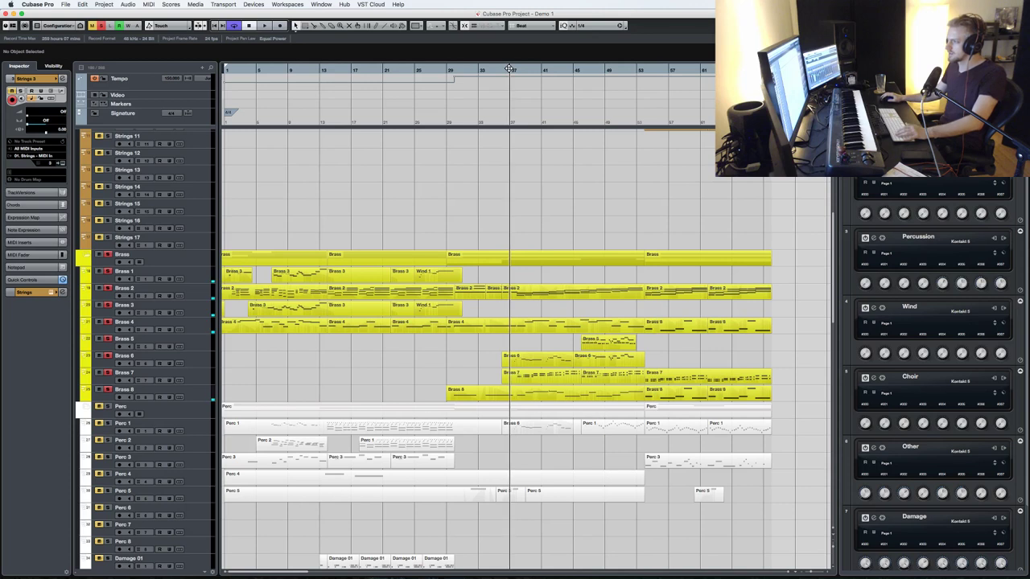
{"action": "key", "text": "Home"}
{"action": "key", "text": "space"}
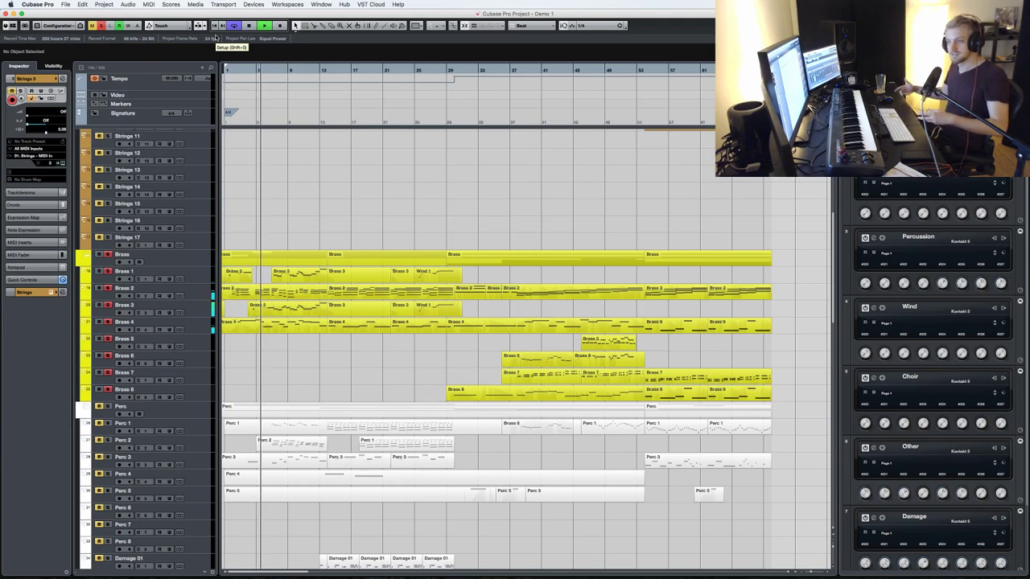
{"action": "key", "text": "KP_Add"}
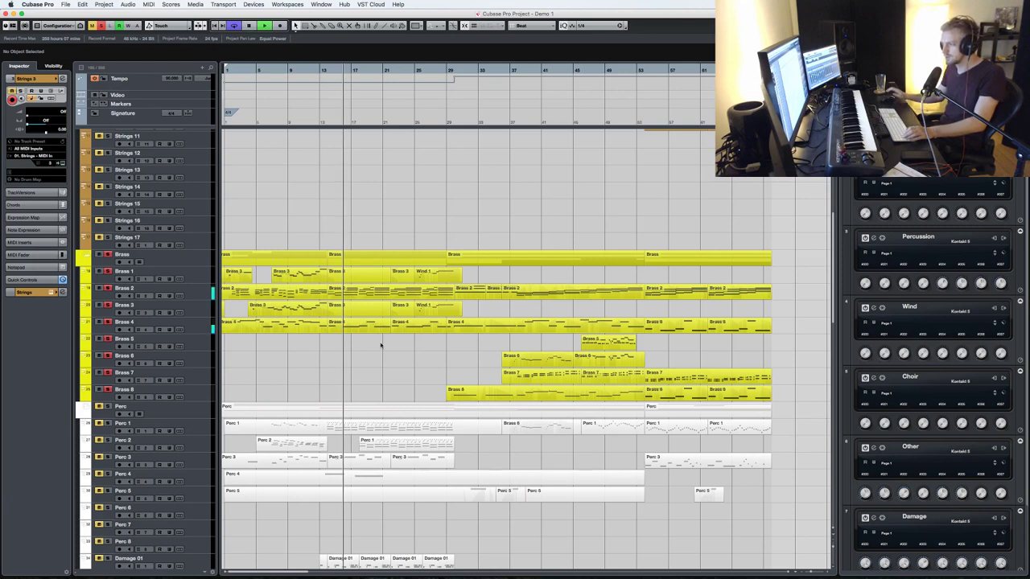
- Solo the Perc folder alongside Brass, listen through the arrangement, and clear the solos
{"action": "left_click", "coordinate": [107, 407]}
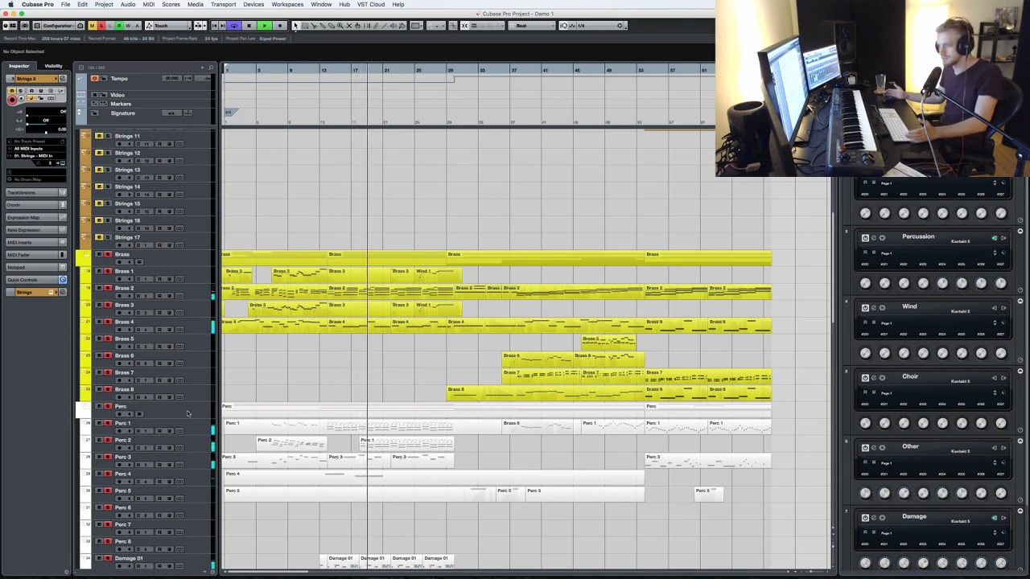
{"action": "scroll", "coordinate": [374, 392], "scroll_direction": "down", "scroll_amount": 10}
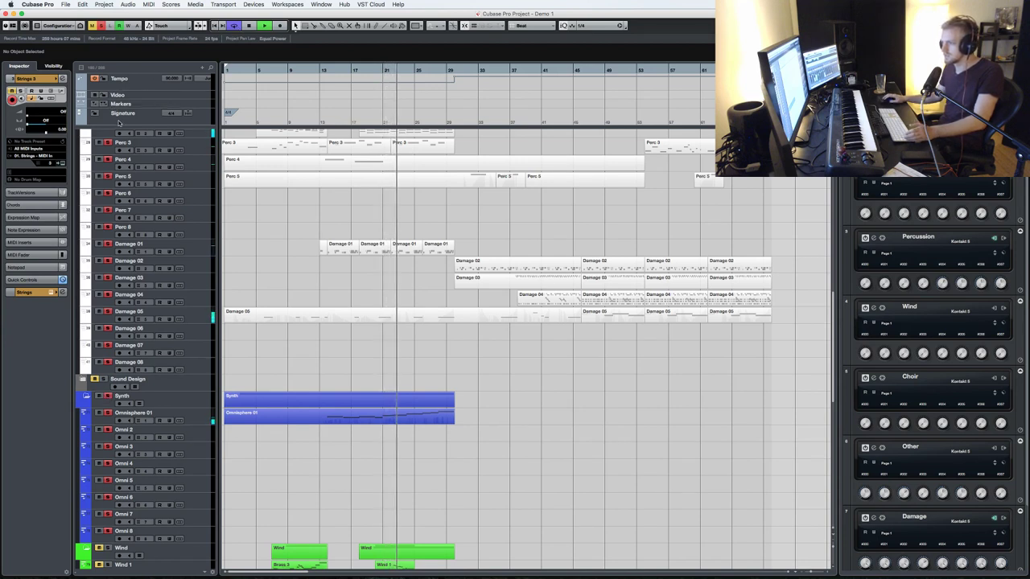
{"action": "scroll", "coordinate": [203, 246], "scroll_direction": "up", "scroll_amount": 10}
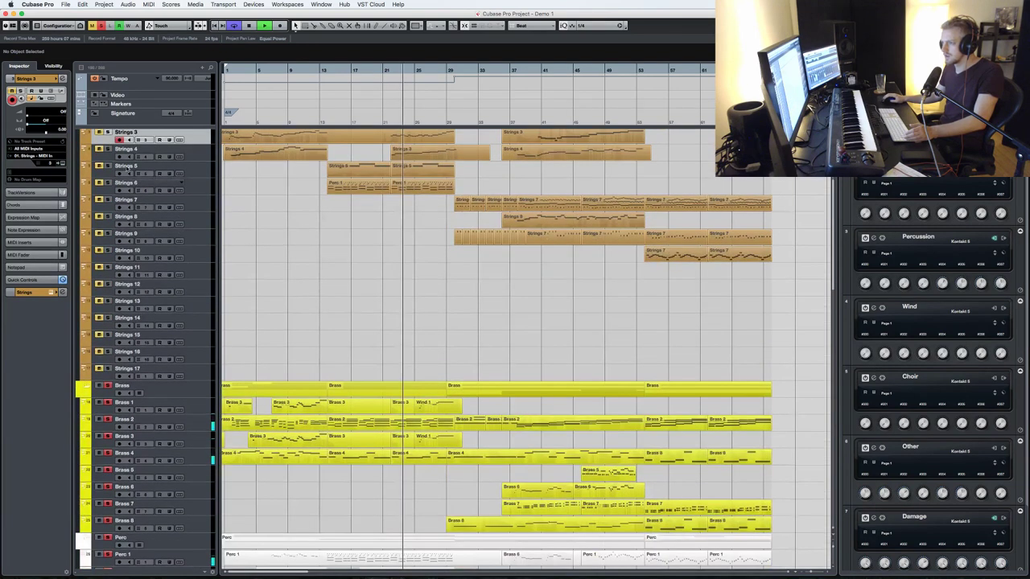
{"action": "left_click", "coordinate": [107, 387]}
{"action": "key", "text": "KP_Subtract"}
{"action": "key", "text": "KP_Add"}
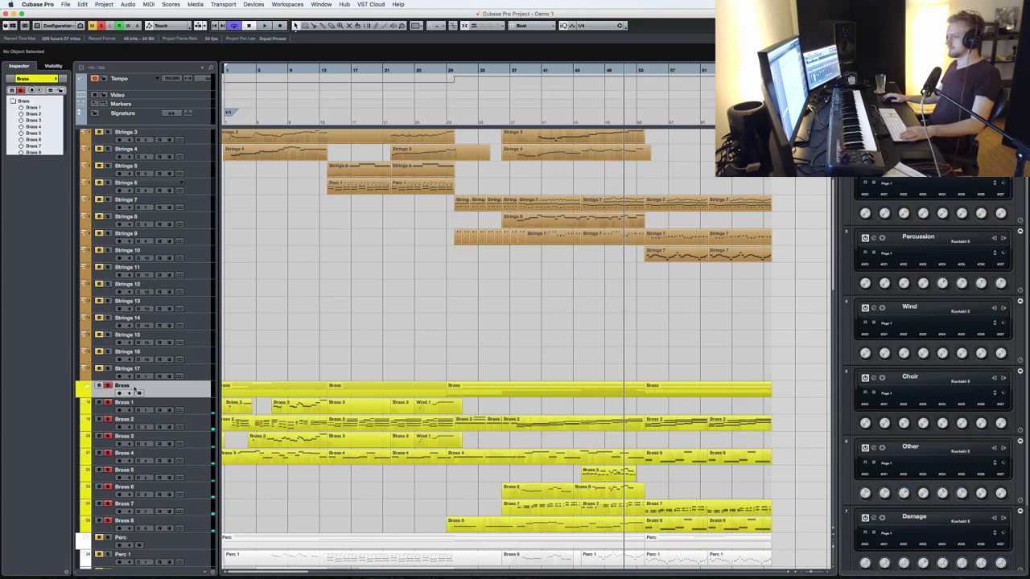
{"action": "left_click", "coordinate": [107, 386]}
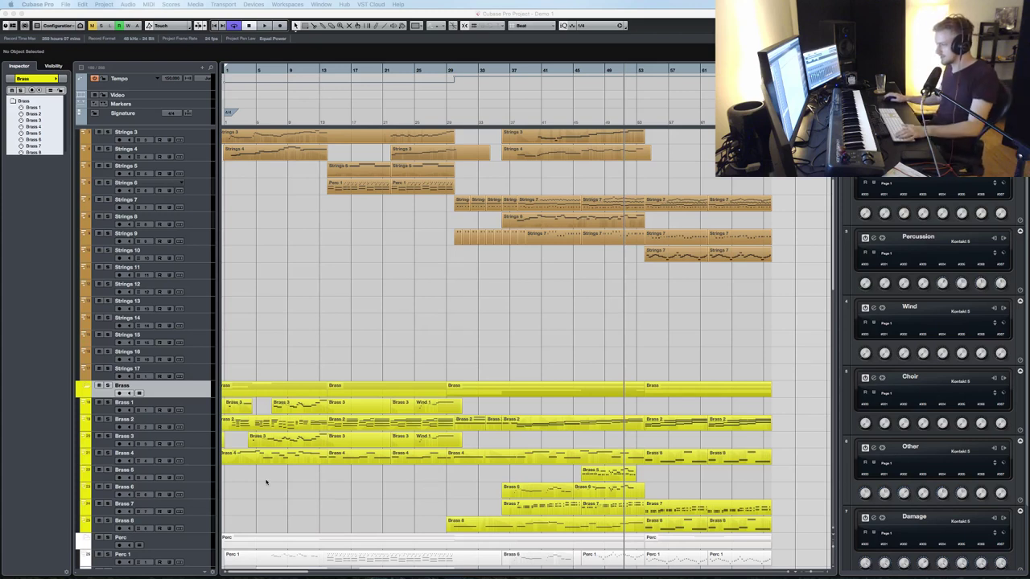
- Open the first Brass 6 part in the Key Editor and inspect its short lead-in note in bar 37
{"action": "left_click", "coordinate": [204, 494]}
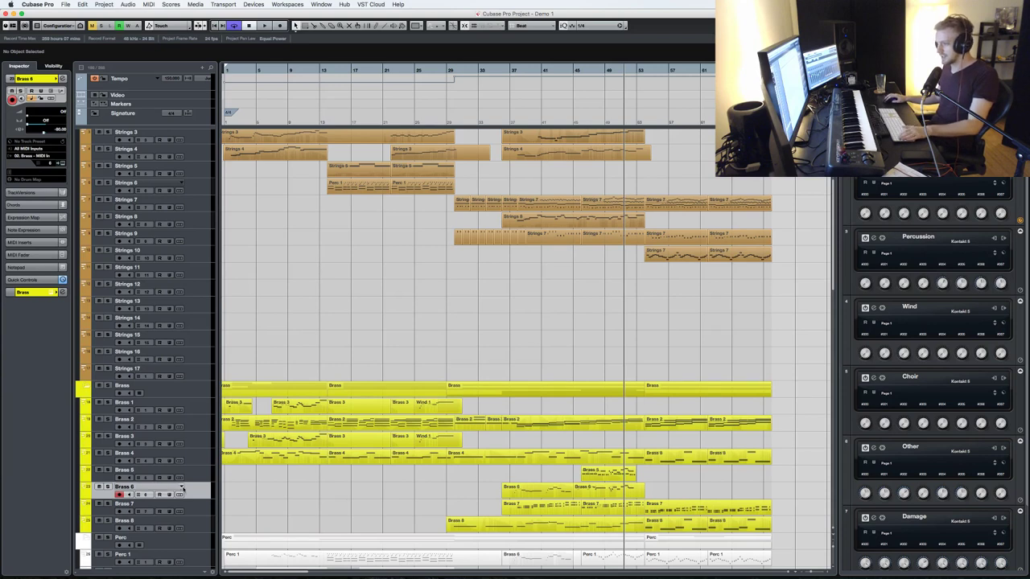
{"action": "double_click", "coordinate": [528, 491]}
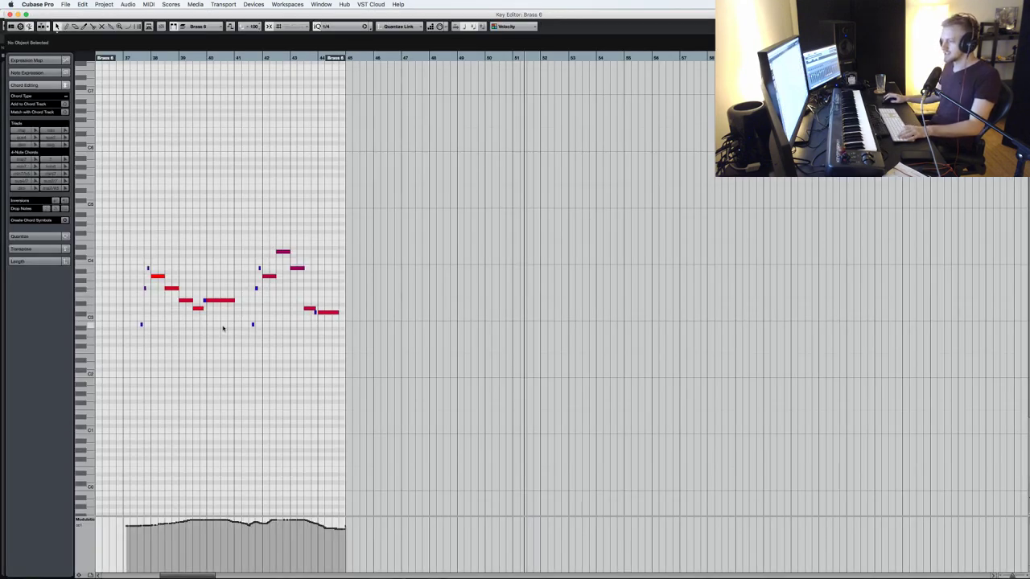
{"action": "key", "text": "h"}
{"action": "key", "text": "h"}
{"action": "key", "text": "h"}
{"action": "key", "text": "h"}
{"action": "key", "text": "h"}
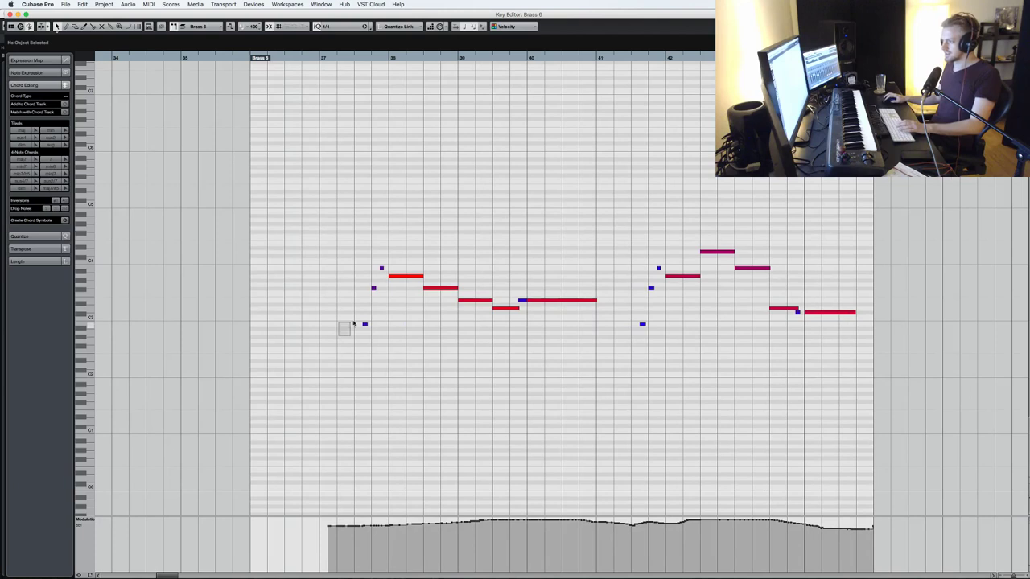
{"action": "left_click", "coordinate": [364, 324]}
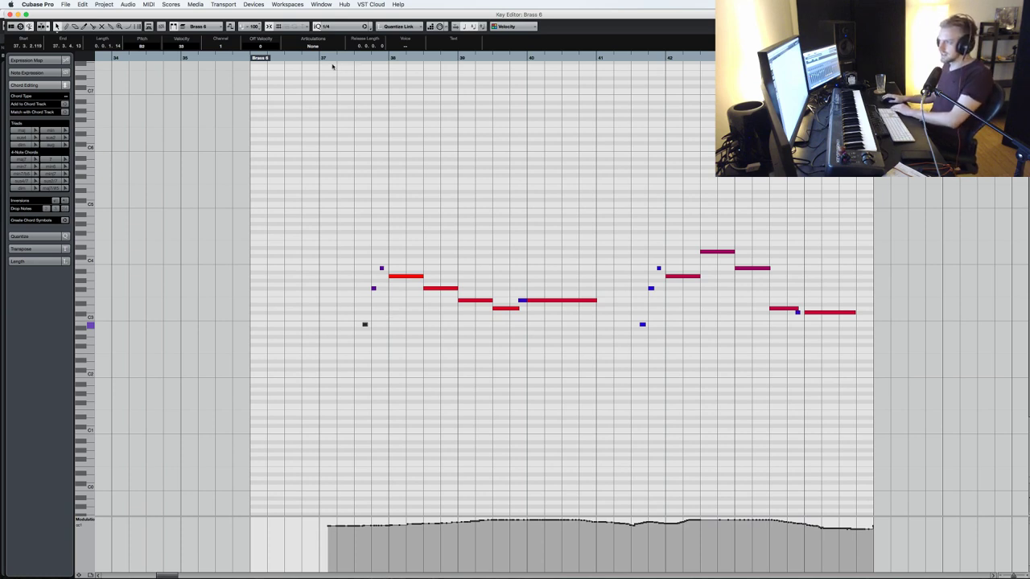
{"action": "left_click", "coordinate": [363, 362]}
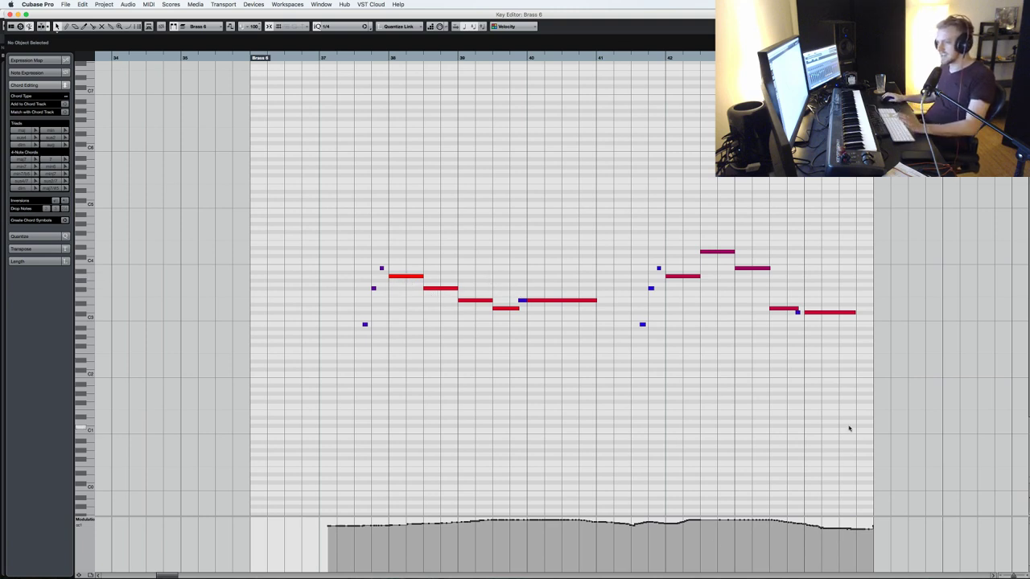
- Examine the horn, trumpet and bass trombone patches loaded in the Brass Kontakt instrument and close its window
{"action": "key", "text": "F11"}
{"action": "scroll", "coordinate": [575, 234], "scroll_direction": "down", "scroll_amount": 10}
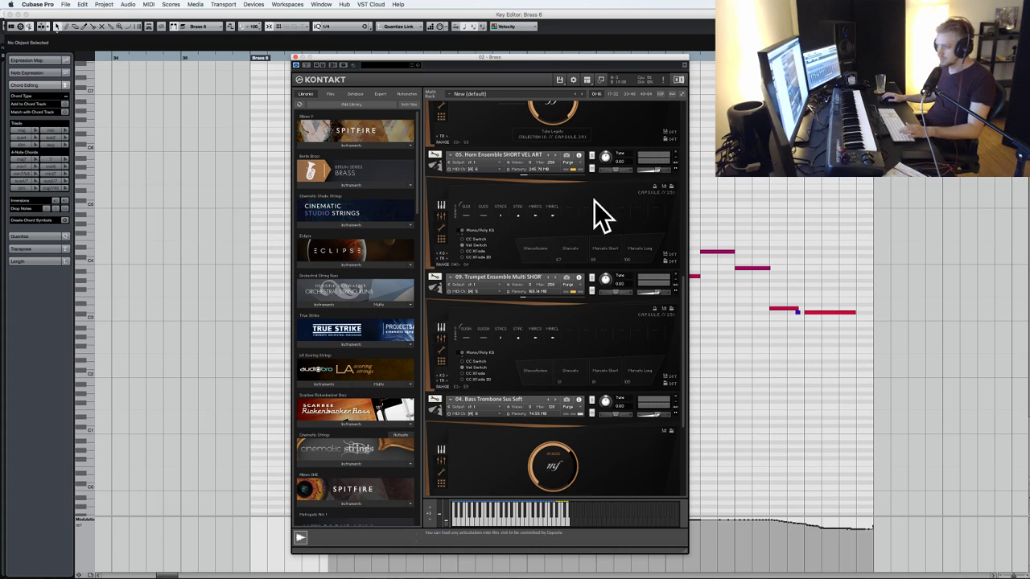
{"action": "left_click", "coordinate": [795, 368]}
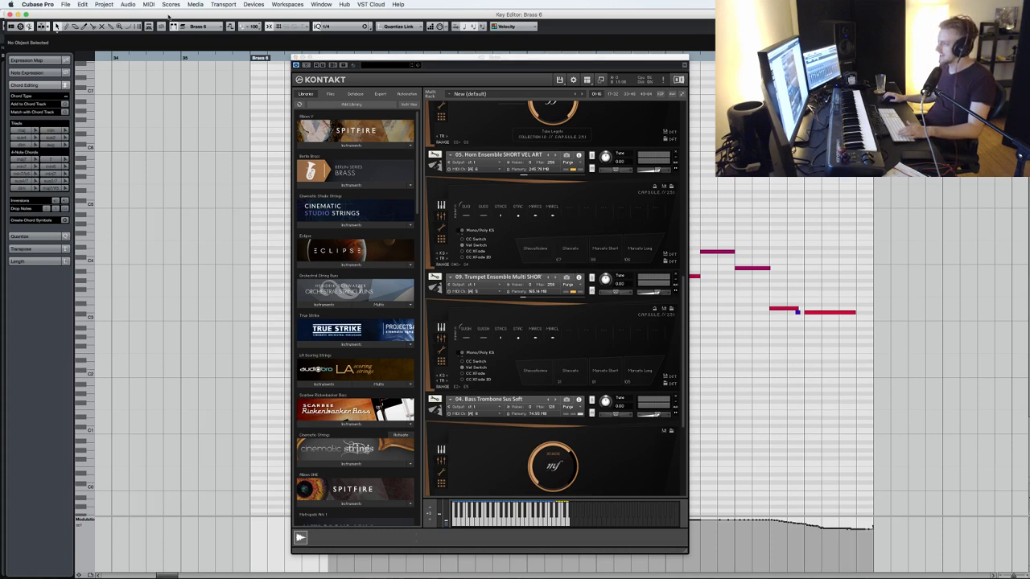
{"action": "left_click", "coordinate": [295, 59]}
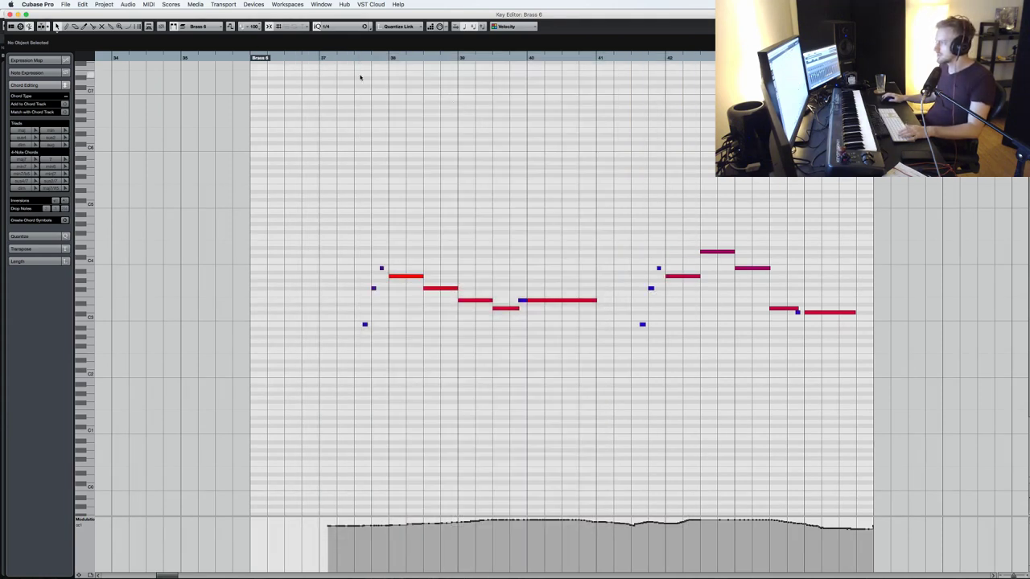
- Solo the Brass 6 track to audition its part around bar 42, clear the solo, and reopen the part in the Key Editor
{"action": "key", "text": "Return"}
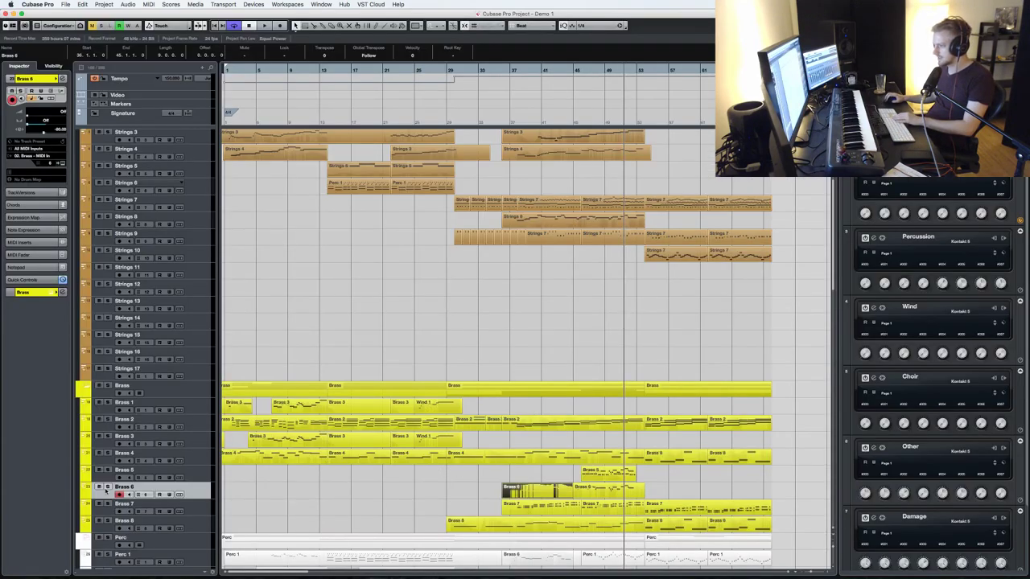
{"action": "left_click", "coordinate": [108, 487]}
{"action": "key", "text": "KP_Subtract"}
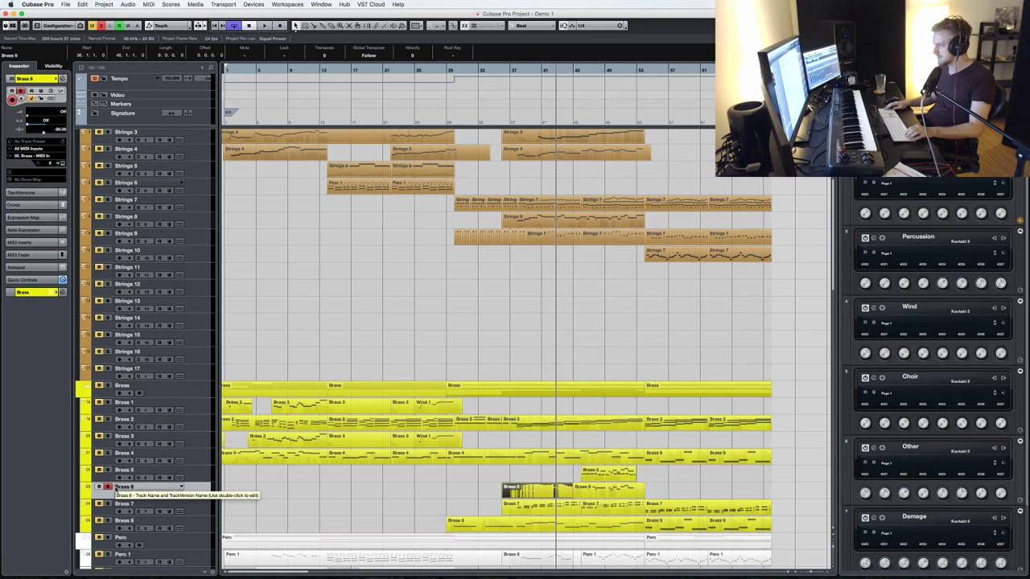
{"action": "left_click", "coordinate": [108, 488]}
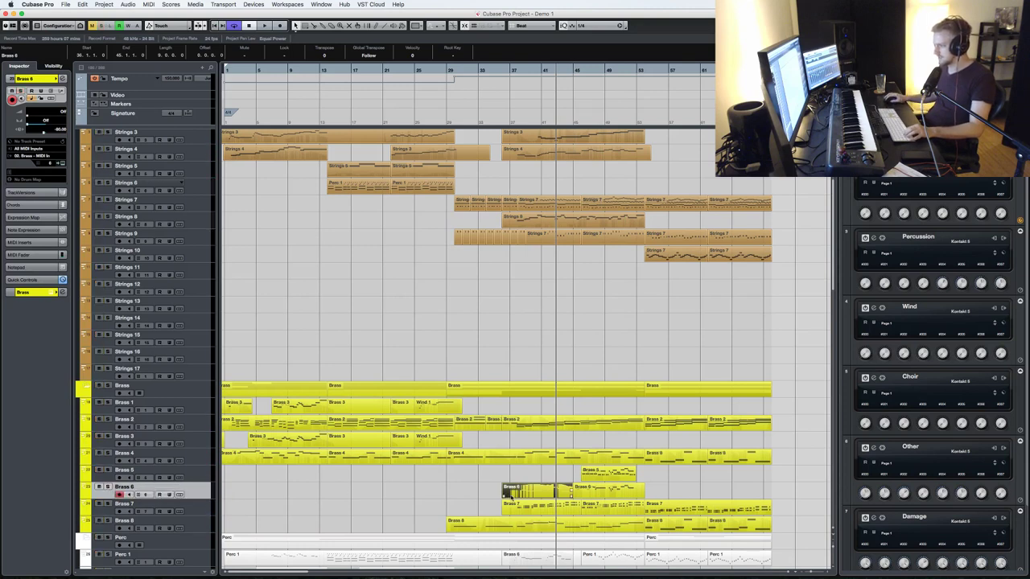
{"action": "double_click", "coordinate": [508, 489]}
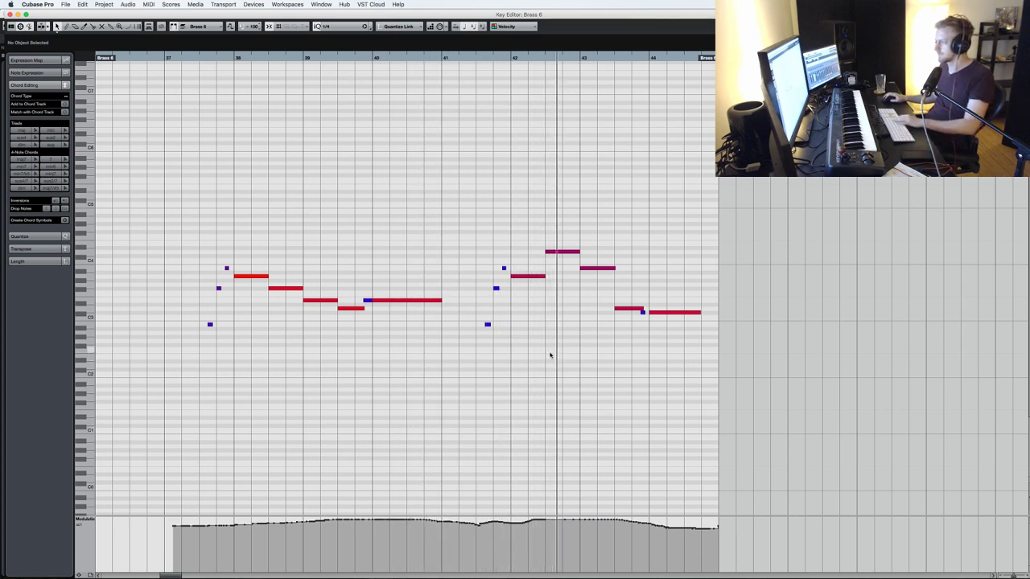
- Glue the two Brass 6 parts into one continuous part and review its melody through bar 52 in the Key Editor
{"action": "key", "text": "Return"}
{"action": "key", "text": "3"}
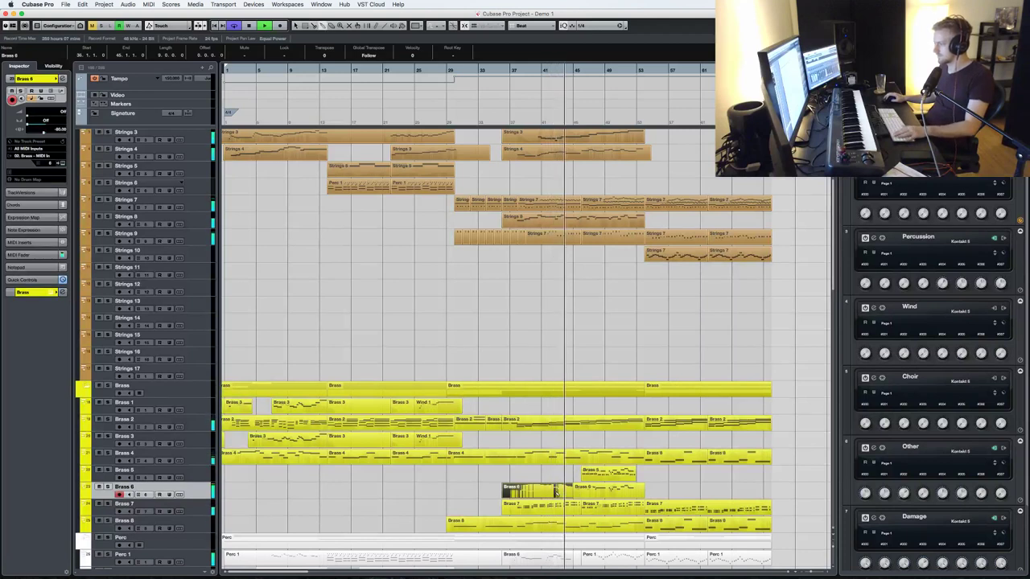
{"action": "double_click", "coordinate": [555, 493]}
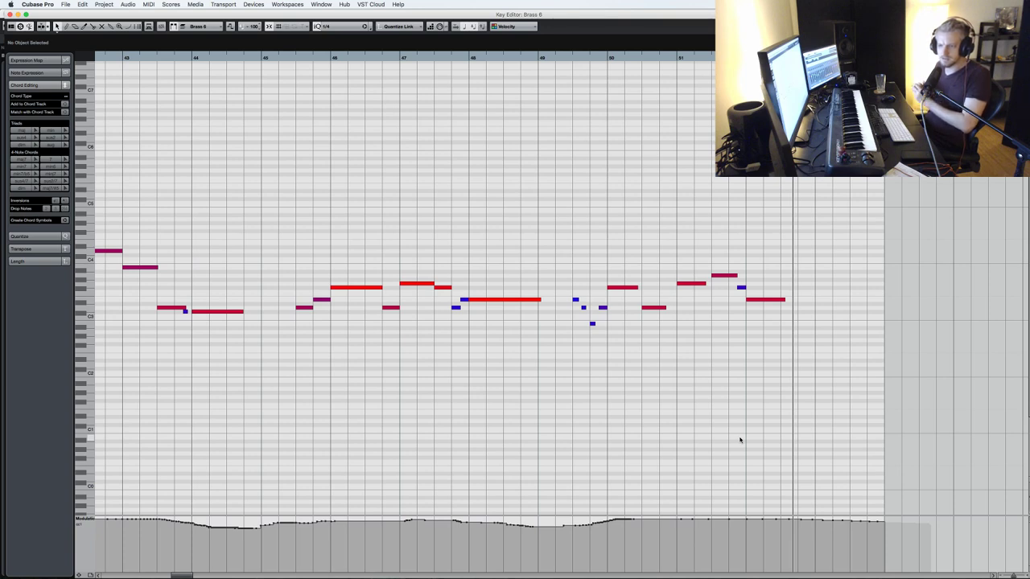
{"action": "key", "text": "Return"}
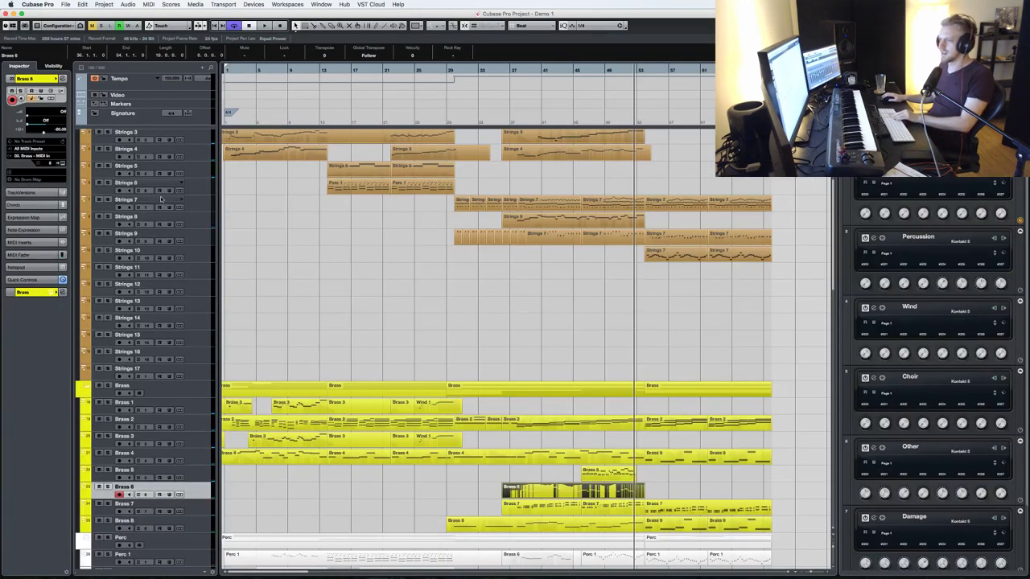
- Collapse the Strings and Brass folders to look over the percussion and synth tracks, and expand both folders again
{"action": "scroll", "coordinate": [160, 199], "scroll_direction": "up", "scroll_amount": 3}
{"action": "left_click", "coordinate": [85, 134]}
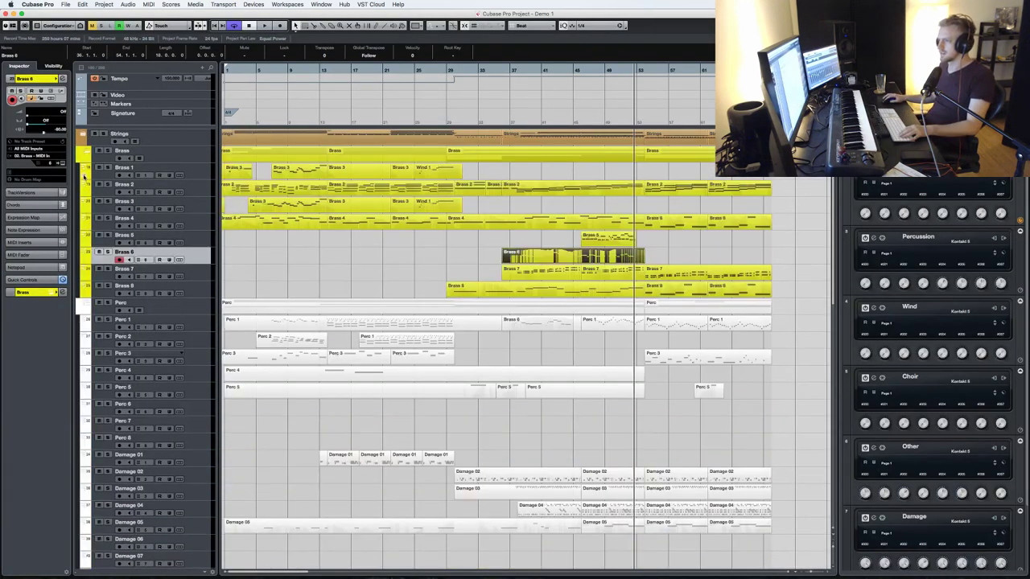
{"action": "left_click", "coordinate": [91, 151]}
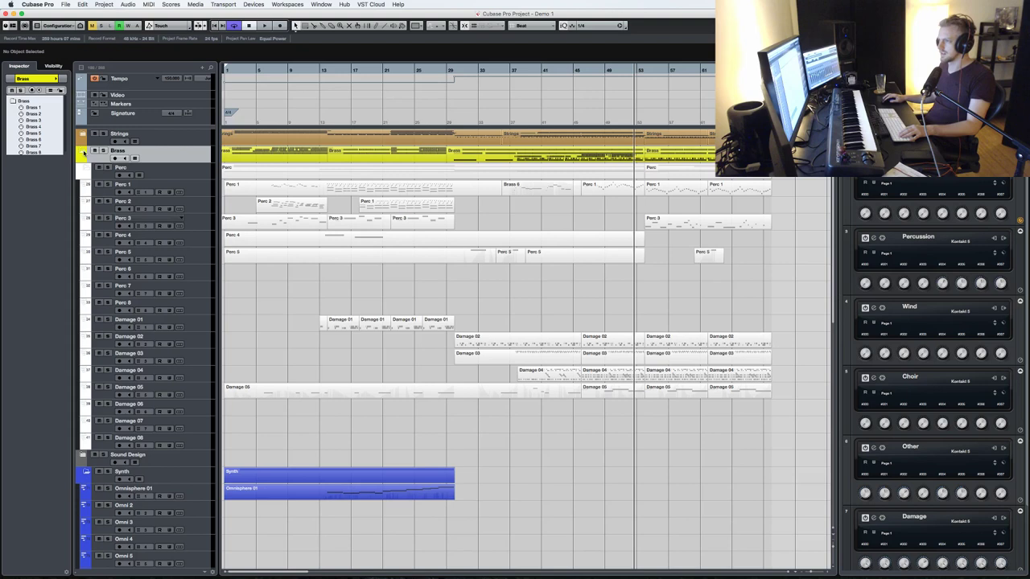
{"action": "left_click", "coordinate": [83, 152]}
{"action": "left_click", "coordinate": [84, 135]}
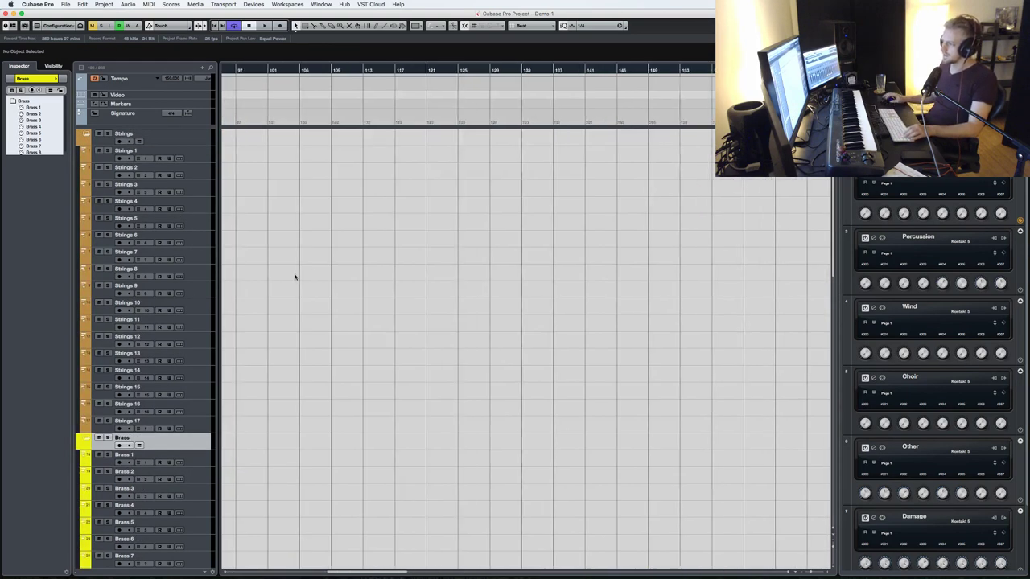
{"action": "scroll", "coordinate": [292, 276], "scroll_direction": "down", "scroll_amount": 3}
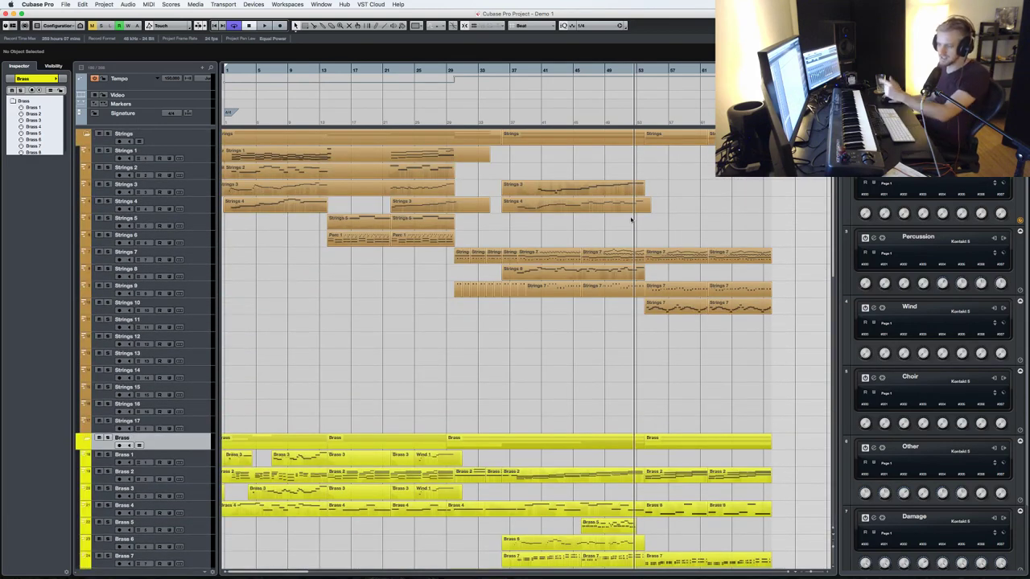
- Solo the Brass folder, play the arrangement from about bar 36 to audition the brass alone, and stop playback
{"action": "left_click", "coordinate": [498, 71]}
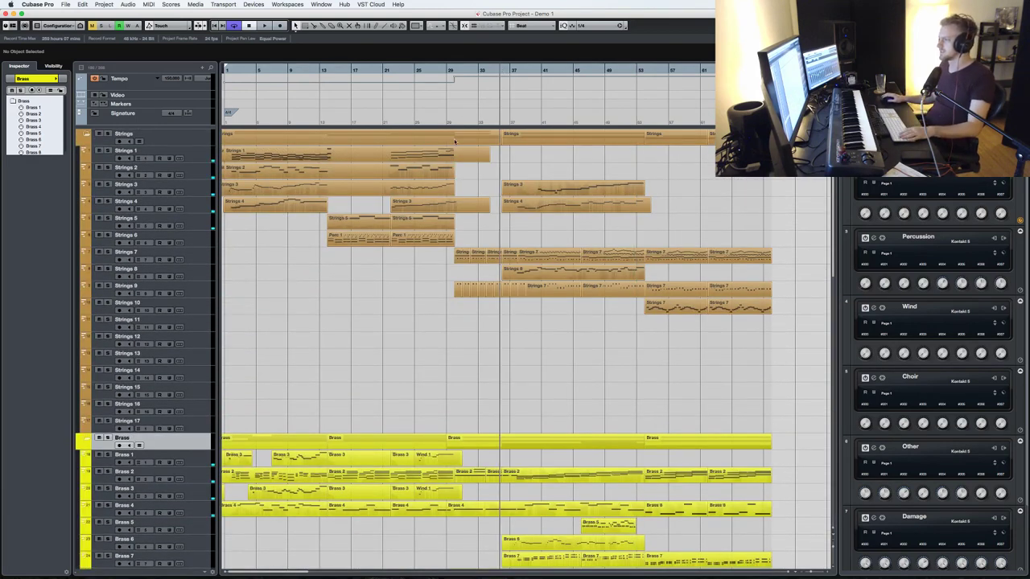
{"action": "scroll", "coordinate": [105, 295], "scroll_direction": "down", "scroll_amount": 5}
{"action": "left_click", "coordinate": [105, 237]}
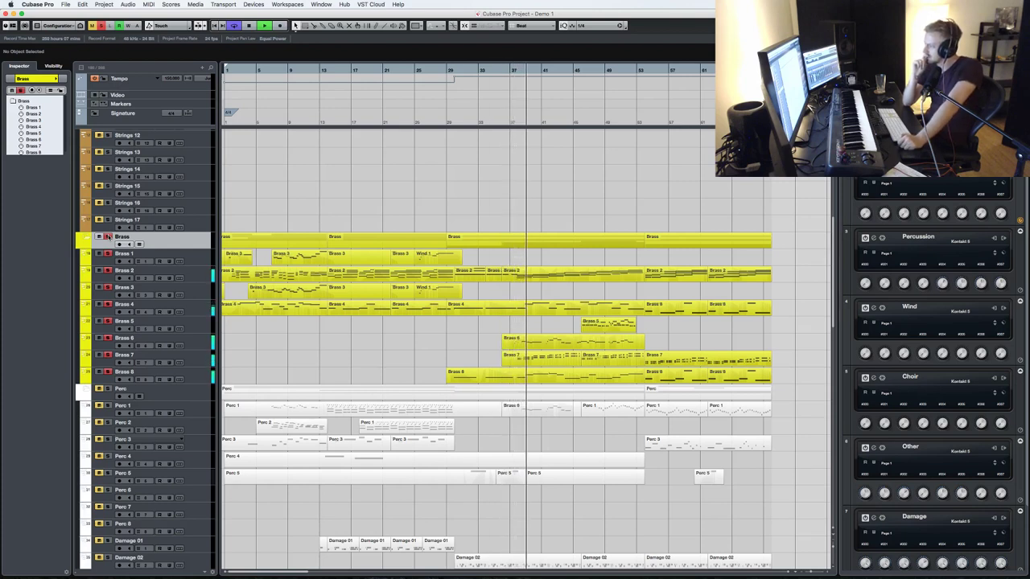
{"action": "key", "text": "space"}
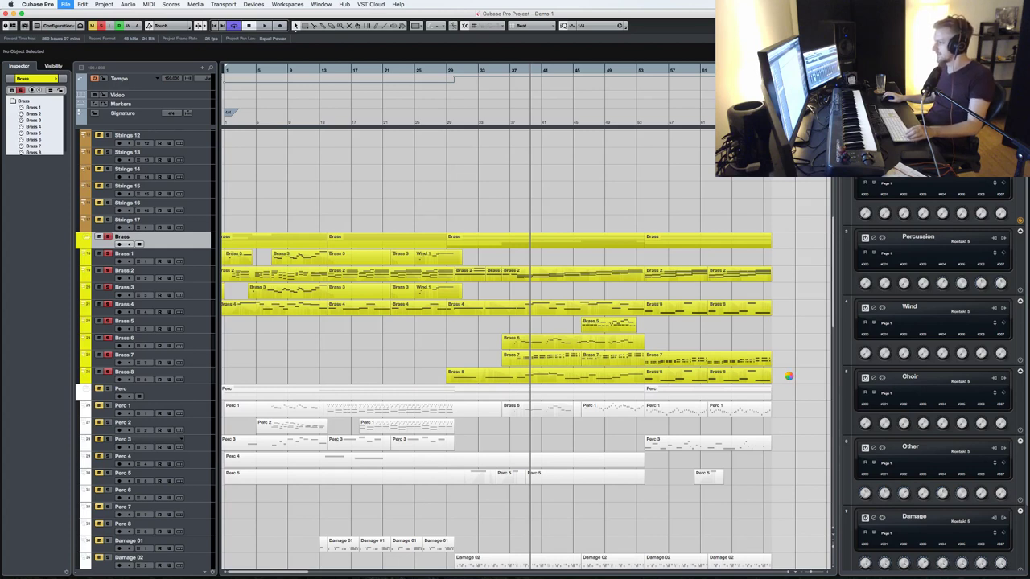
- Transpose all notes of the Brass parts up four semitones in the Key Editor and audition the opening and the section from bar 36
{"action": "scroll", "coordinate": [789, 376], "scroll_direction": "up", "scroll_amount": 1}
{"action": "left_click_drag", "start_coordinate": [791, 394], "coordinate": [222, 262]}
{"action": "scroll", "coordinate": [361, 293], "scroll_direction": "up", "scroll_amount": 2}
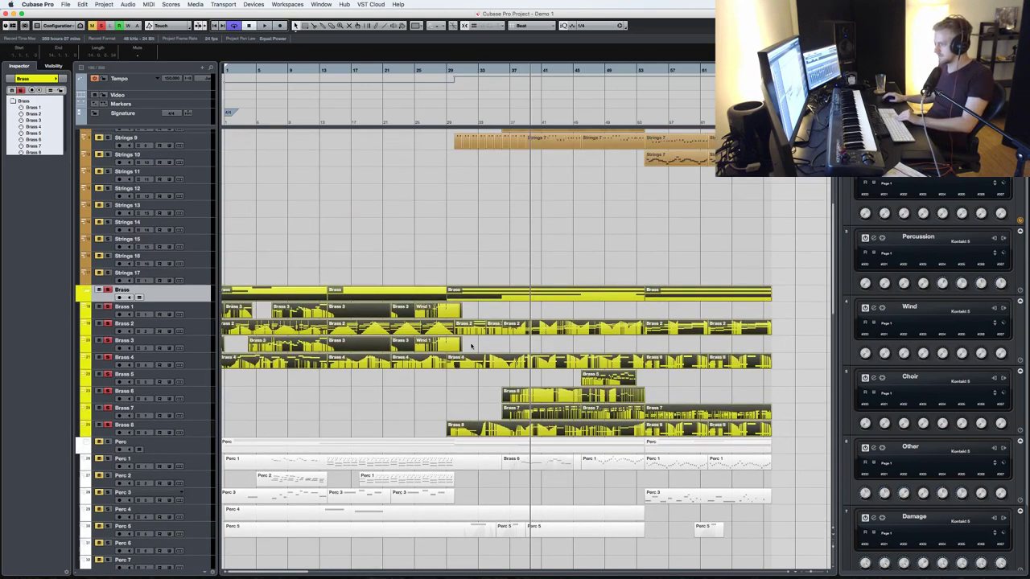
{"action": "key", "text": "Return"}
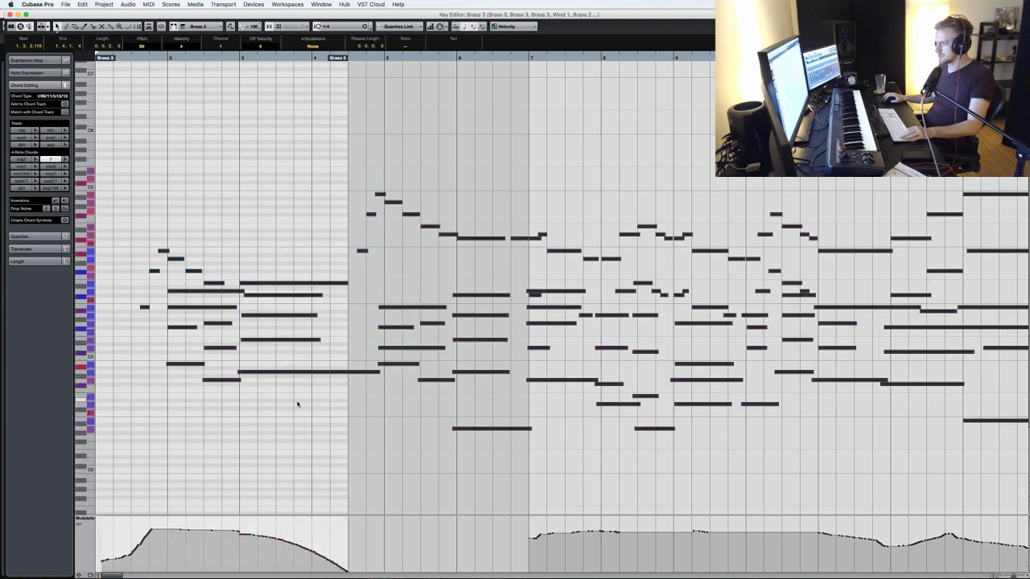
{"action": "scroll", "coordinate": [297, 403], "scroll_direction": "down", "scroll_amount": 2}
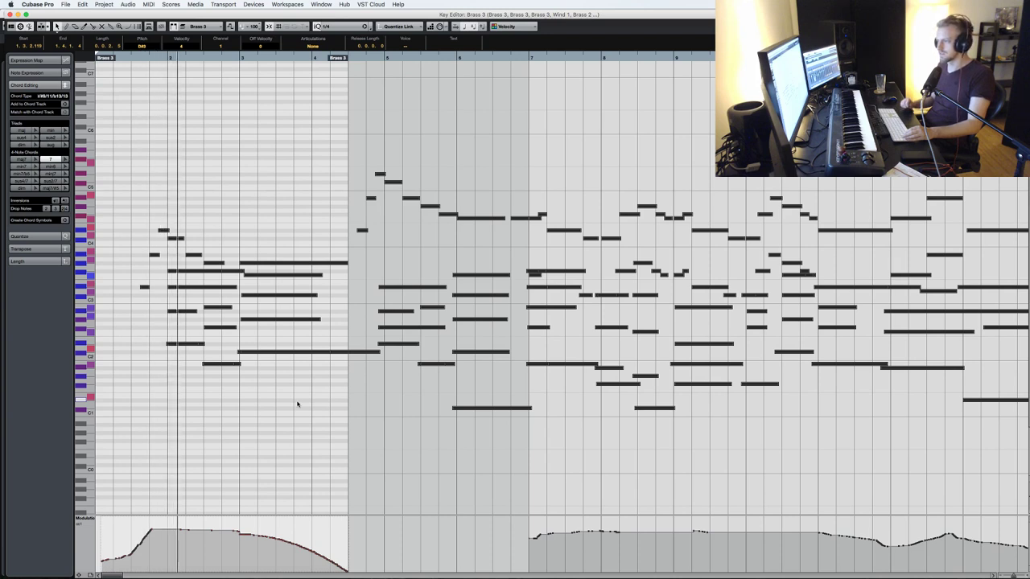
{"action": "key", "text": "Return"}
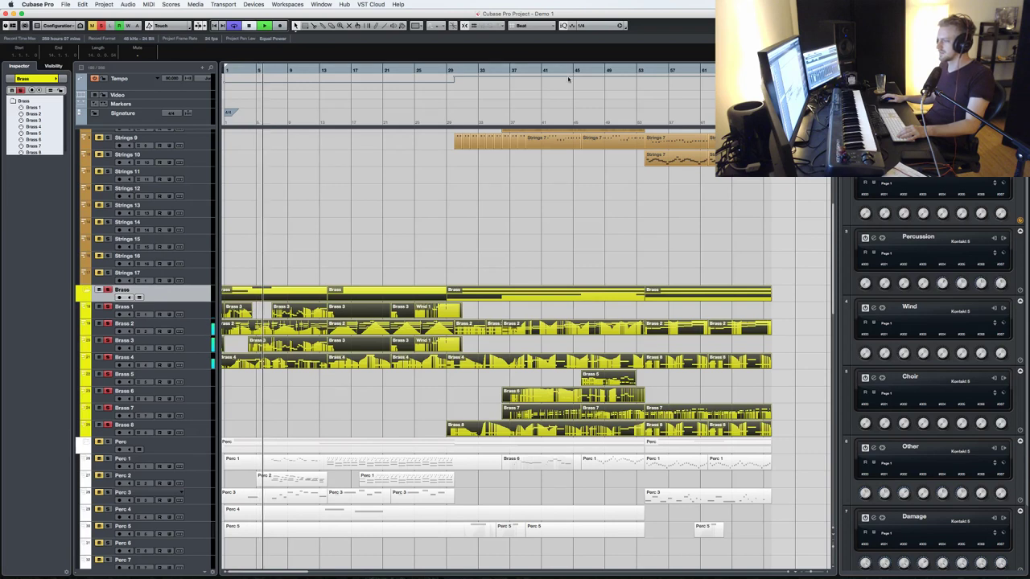
{"action": "left_click", "coordinate": [505, 71]}
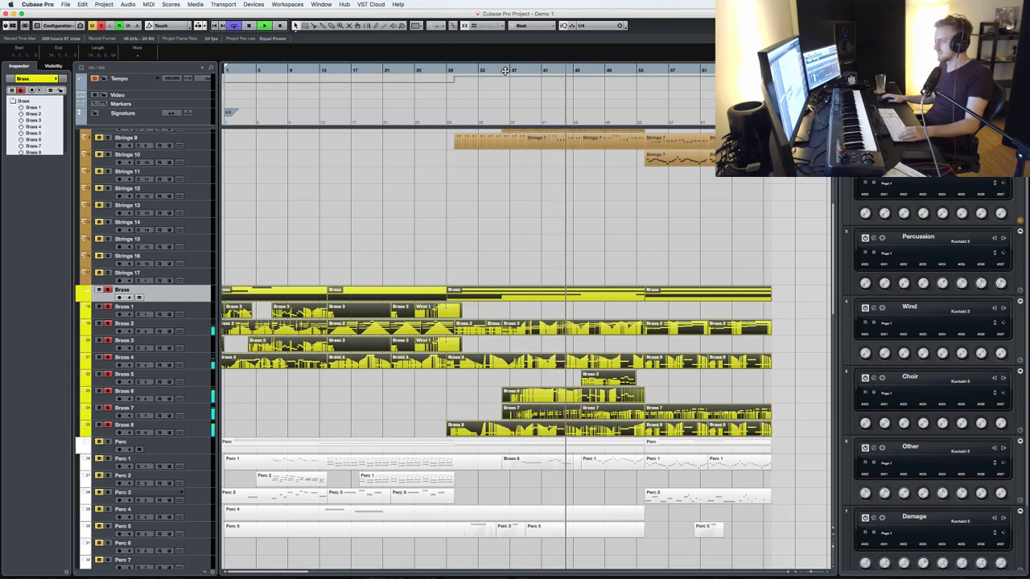
- Transpose all the brass notes down to two semitones below their original pitch and audition the opening and the section from bar 36
{"action": "key", "text": "Return"}
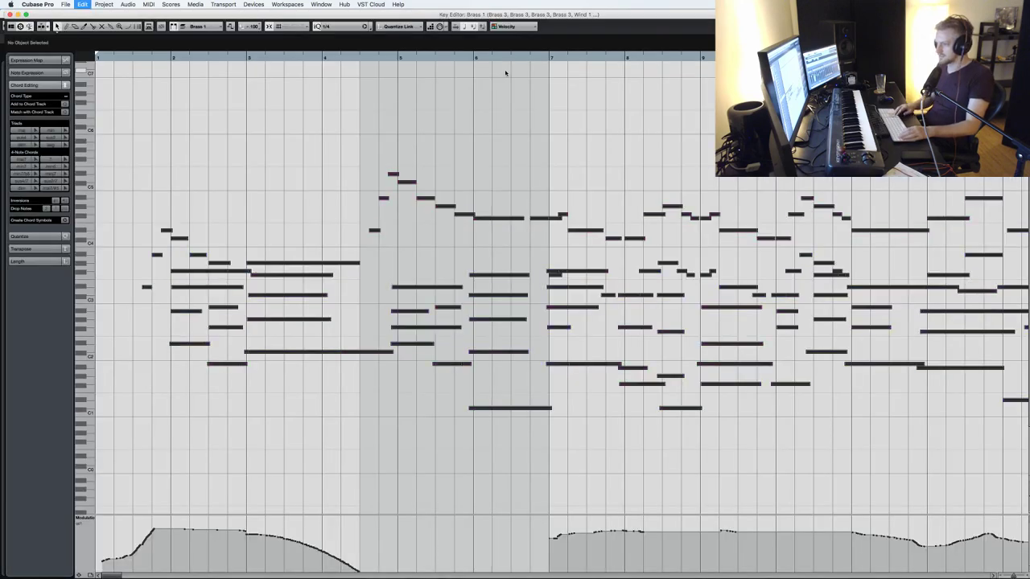
{"action": "key", "text": "Down"}
{"action": "key", "text": "Down"}
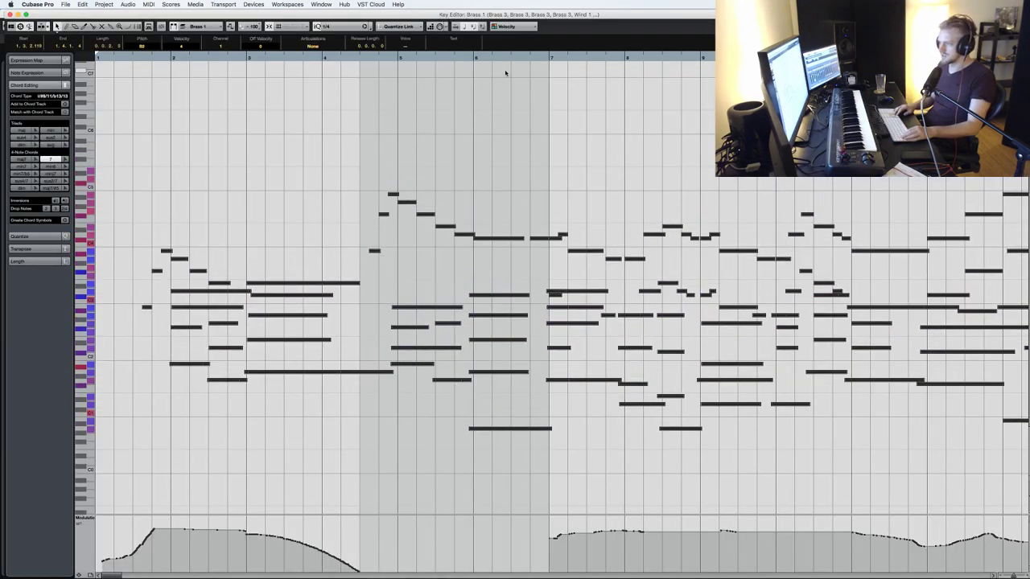
{"action": "key", "text": "Down"}
{"action": "key", "text": "Down"}
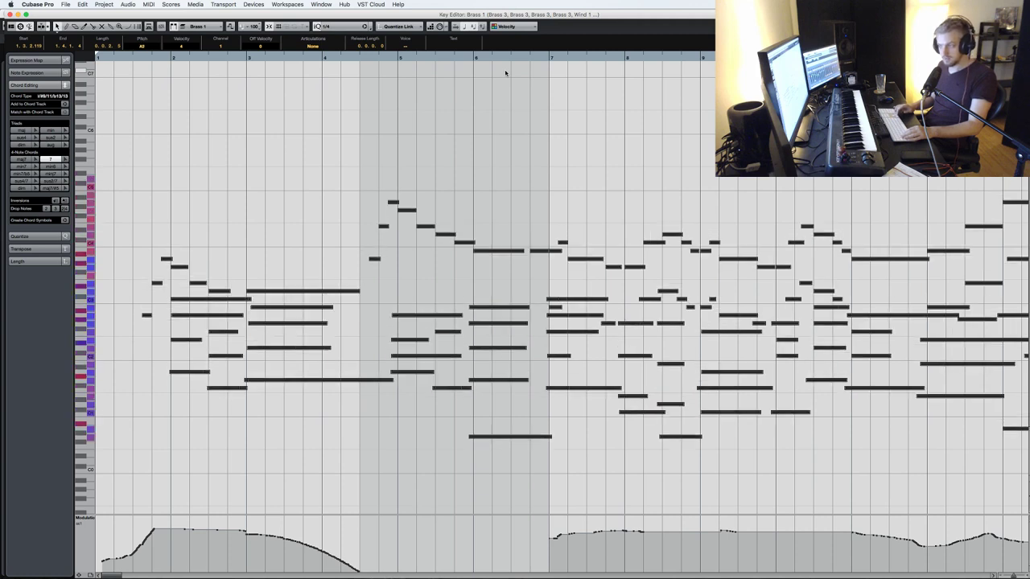
{"action": "key", "text": "space"}
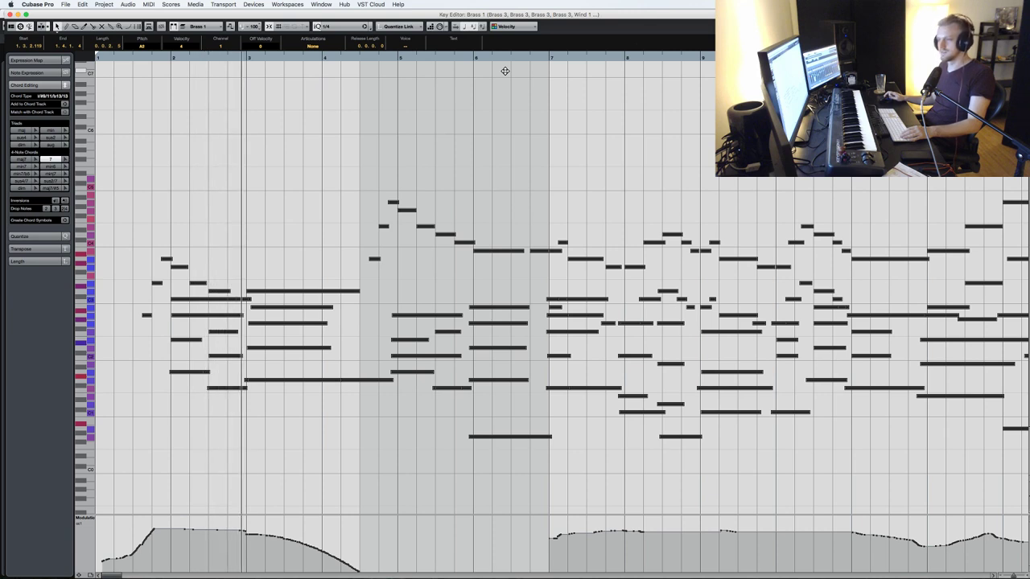
{"action": "key", "text": "Return"}
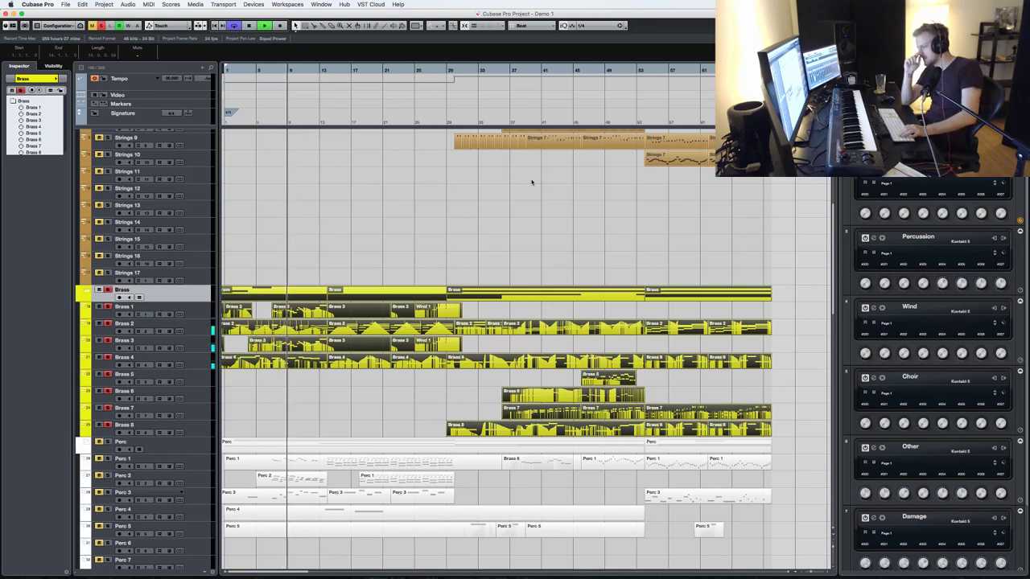
{"action": "left_click", "coordinate": [499, 71]}
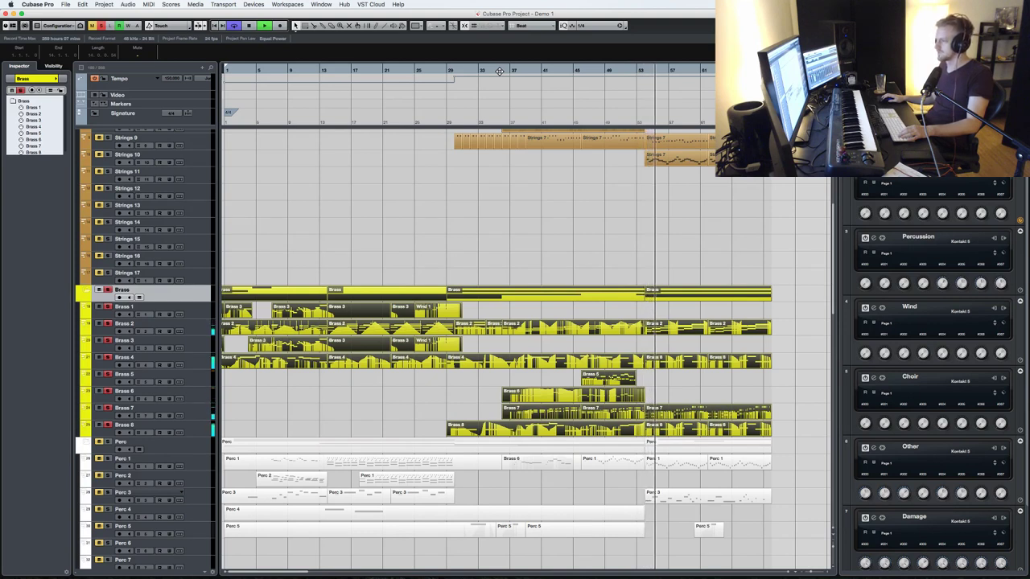
- Return all the brass notes to their original pitch, play the opening, close the Key Editor and deselect the parts
{"action": "key", "text": "space"}
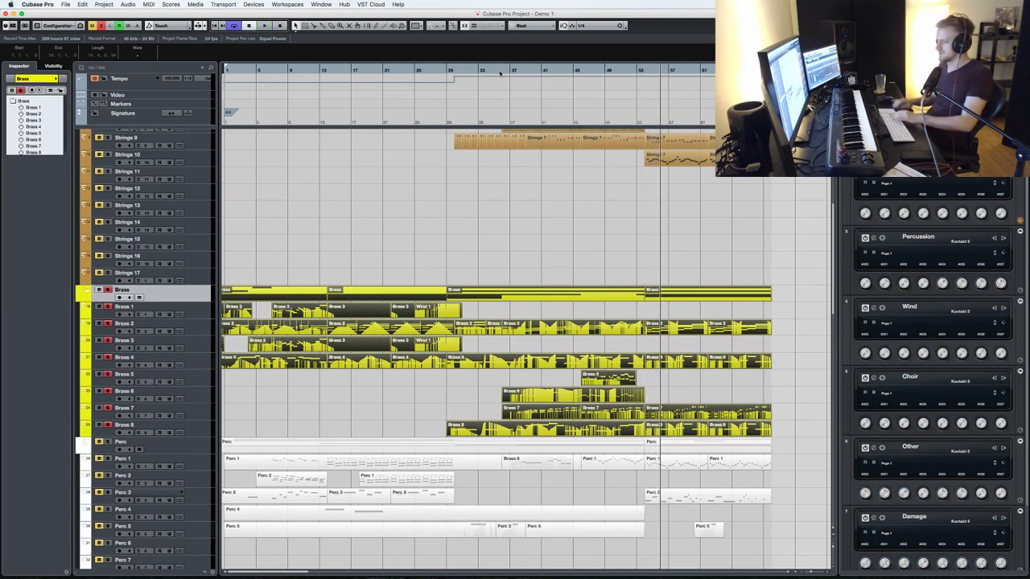
{"action": "key", "text": "Return"}
{"action": "key", "text": "super+a"}
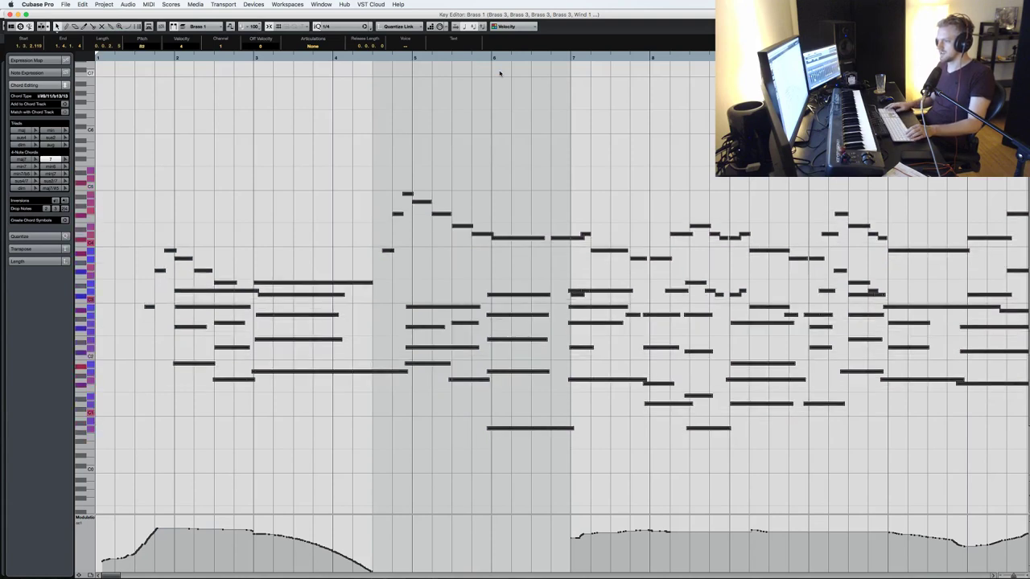
{"action": "key", "text": "space"}
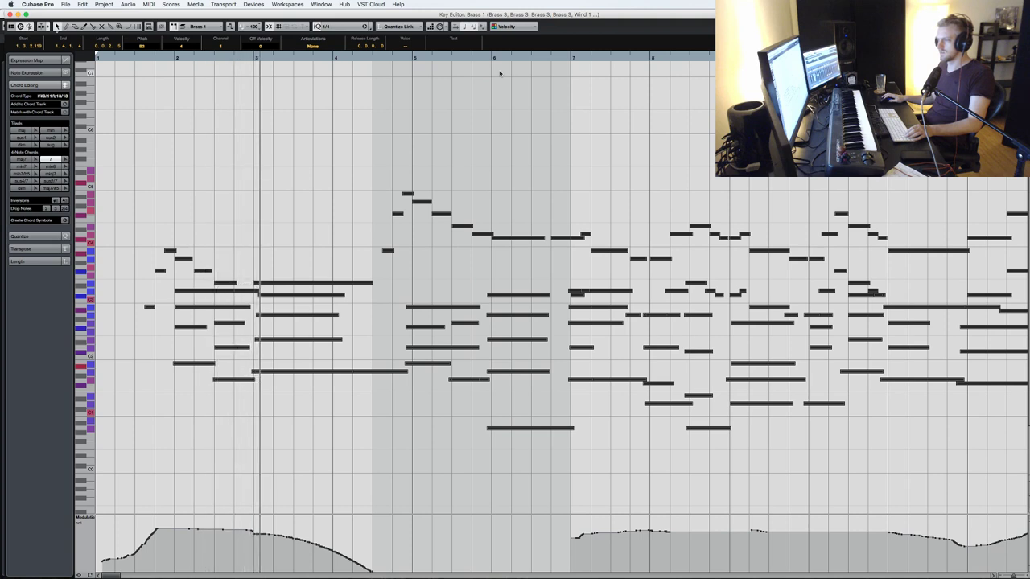
{"action": "left_click", "coordinate": [238, 417]}
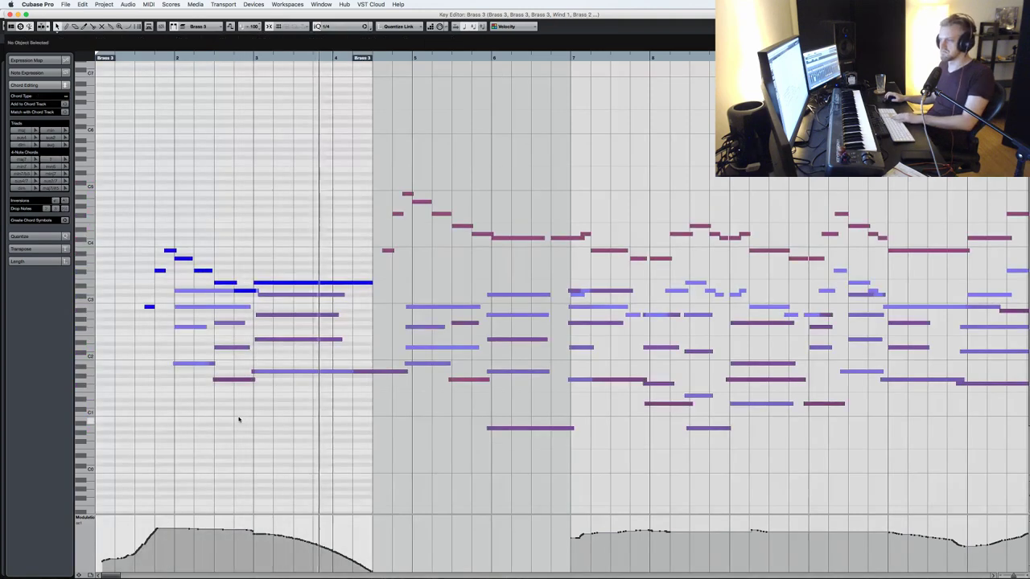
{"action": "key", "text": "Return"}
{"action": "left_click", "coordinate": [416, 416]}
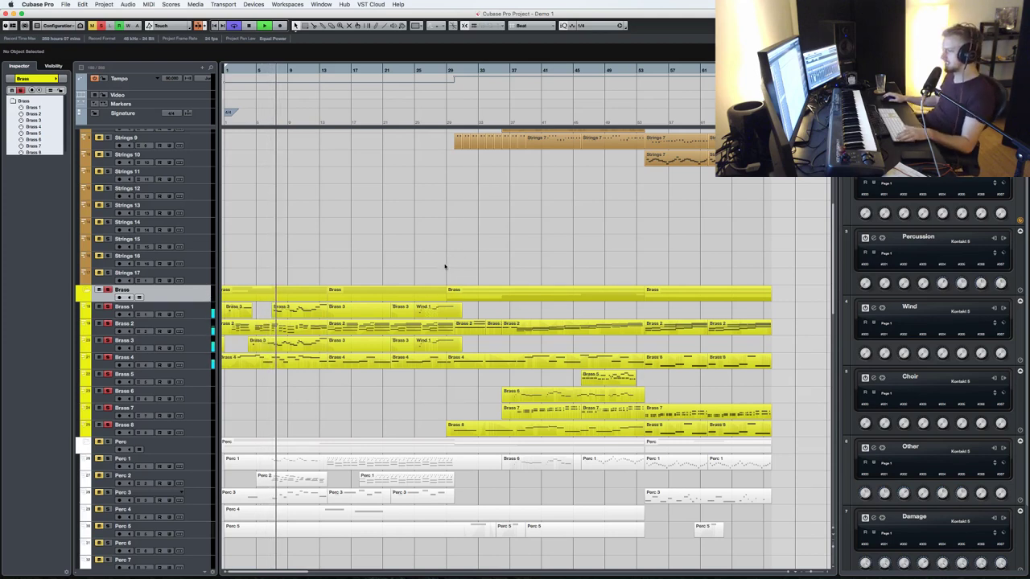
- Open the Kontakt instrument of the Brass 1 track and examine its loaded horn, trumpet and tuba legato and short ensemble patches
{"action": "left_click", "coordinate": [180, 308]}
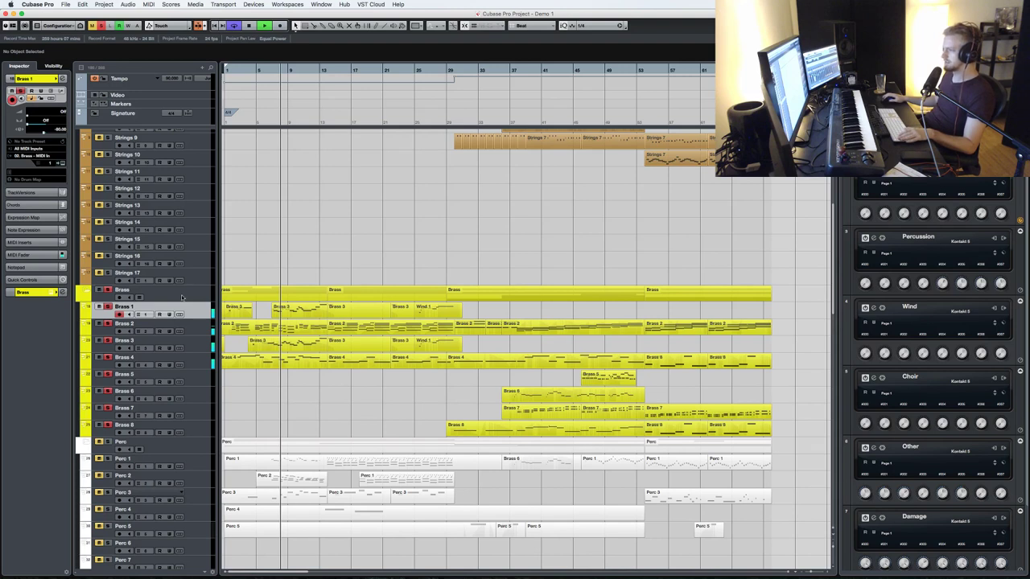
{"action": "key", "text": "e"}
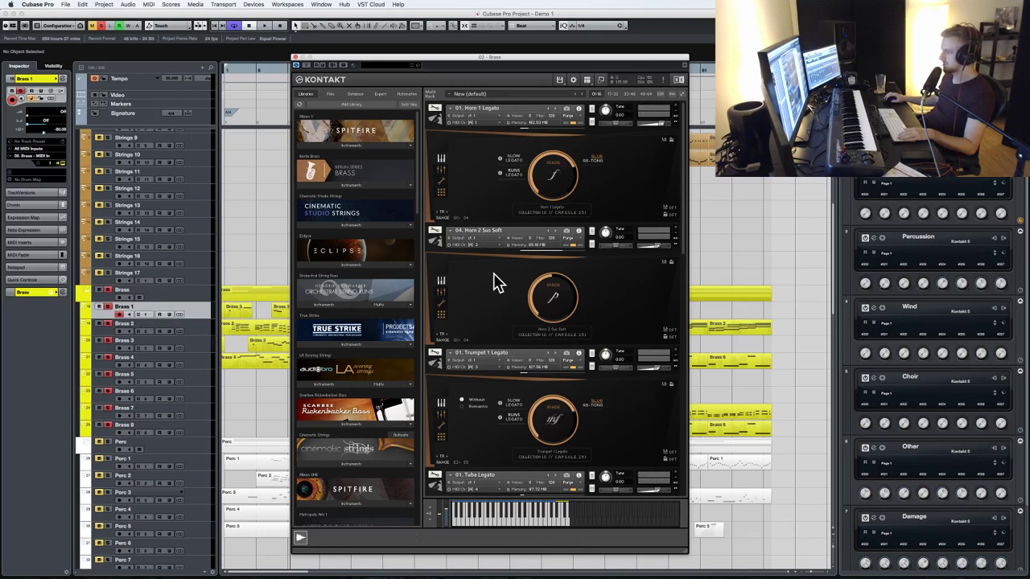
{"action": "scroll", "coordinate": [552, 302], "scroll_direction": "down", "scroll_amount": 1}
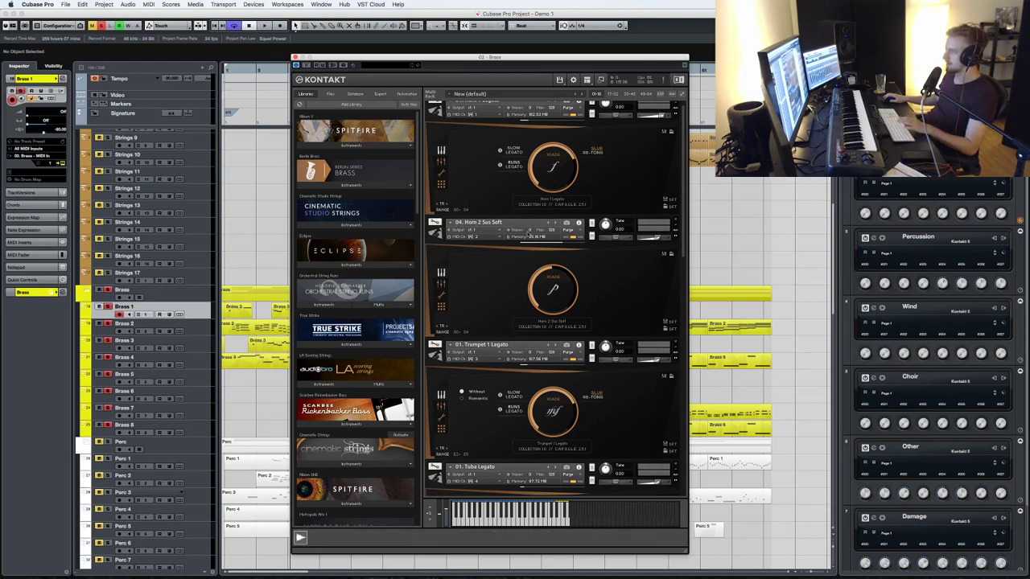
{"action": "scroll", "coordinate": [528, 294], "scroll_direction": "down", "scroll_amount": 10}
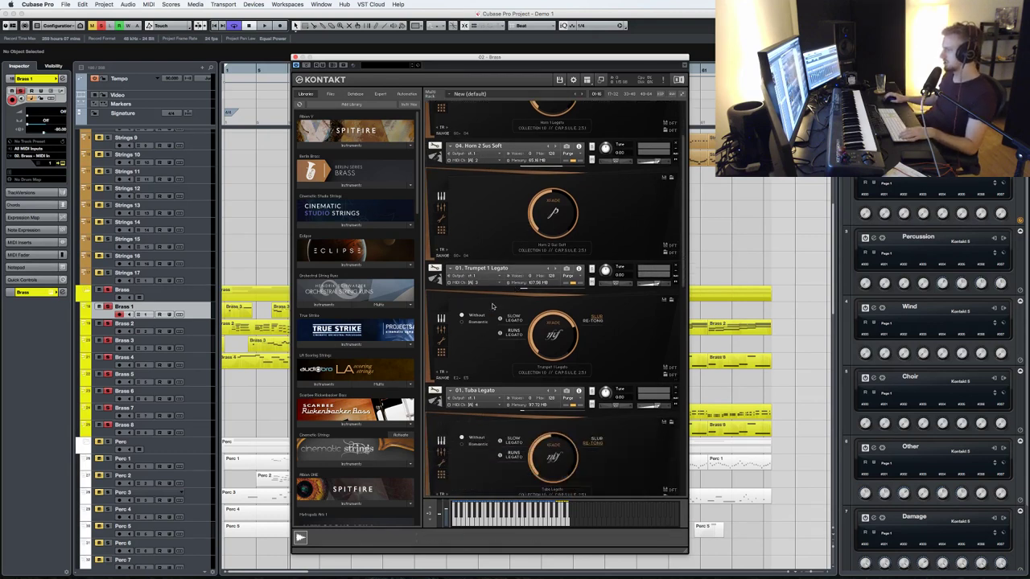
{"action": "scroll", "coordinate": [494, 305], "scroll_direction": "down", "scroll_amount": 8}
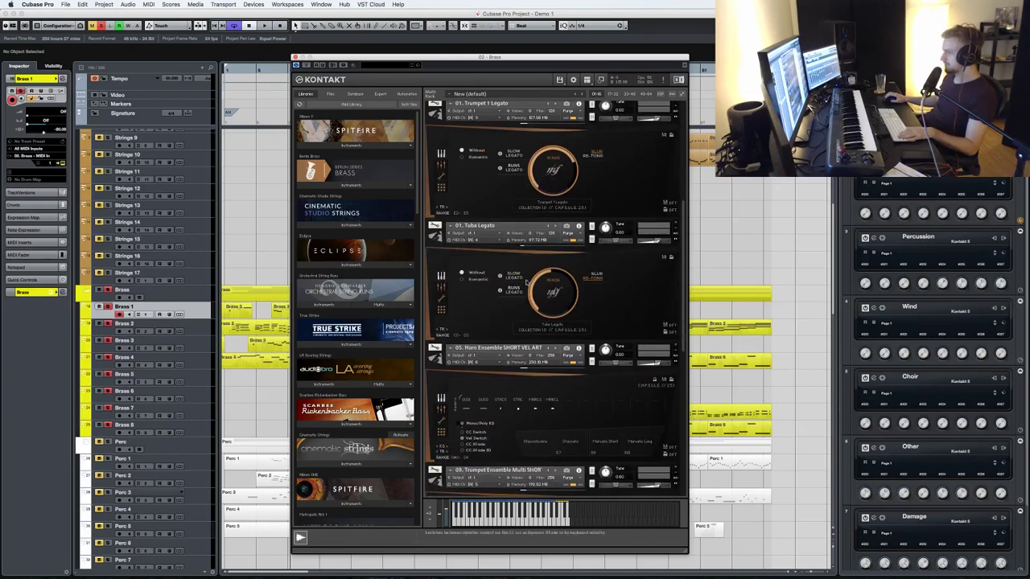
{"action": "scroll", "coordinate": [516, 294], "scroll_direction": "down", "scroll_amount": 5}
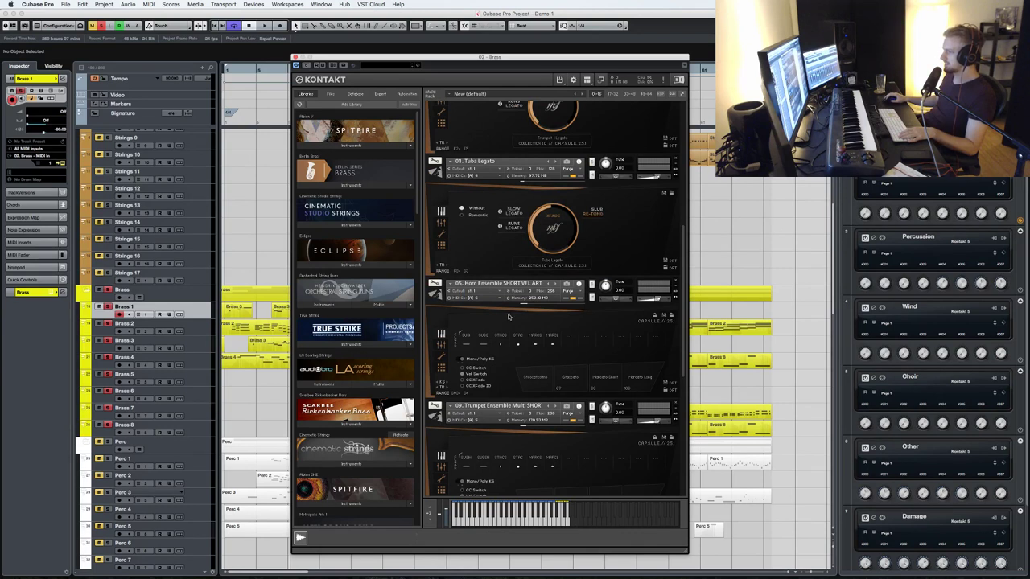
{"action": "scroll", "coordinate": [354, 241], "scroll_direction": "down", "scroll_amount": 3}
{"action": "scroll", "coordinate": [354, 242], "scroll_direction": "up", "scroll_amount": 3}
- Browse the Berlin Brass library in Kontakt from its single articulations to the Multi Articulations patches
{"action": "left_click", "coordinate": [342, 185]}
{"action": "left_click", "coordinate": [337, 197]}
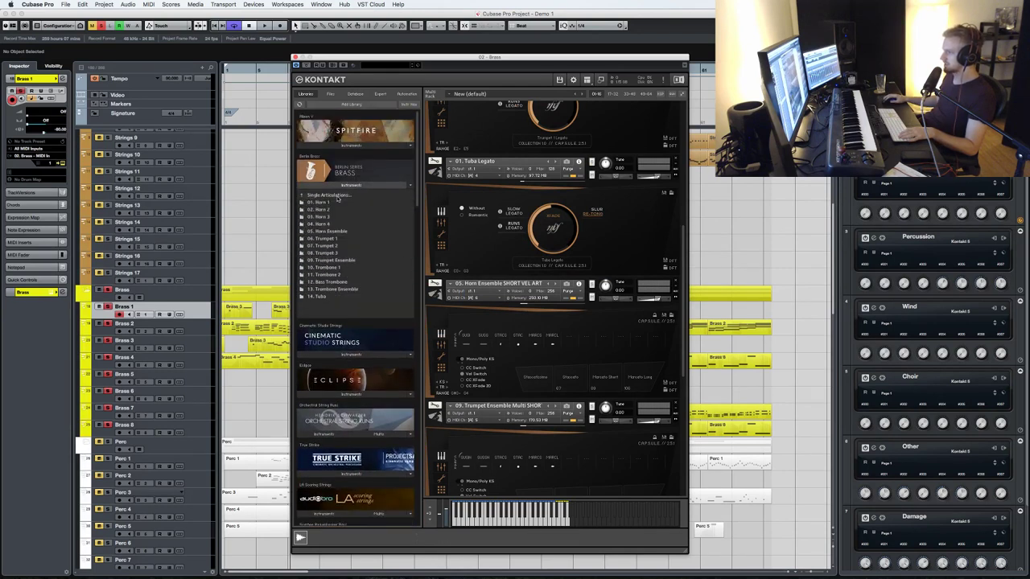
{"action": "left_click", "coordinate": [337, 196]}
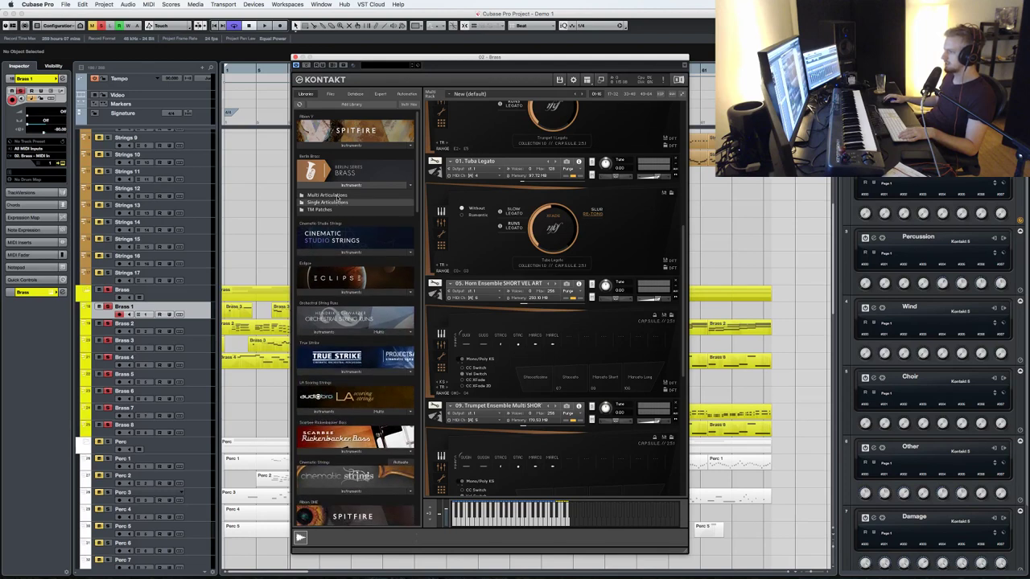
{"action": "left_click", "coordinate": [337, 197]}
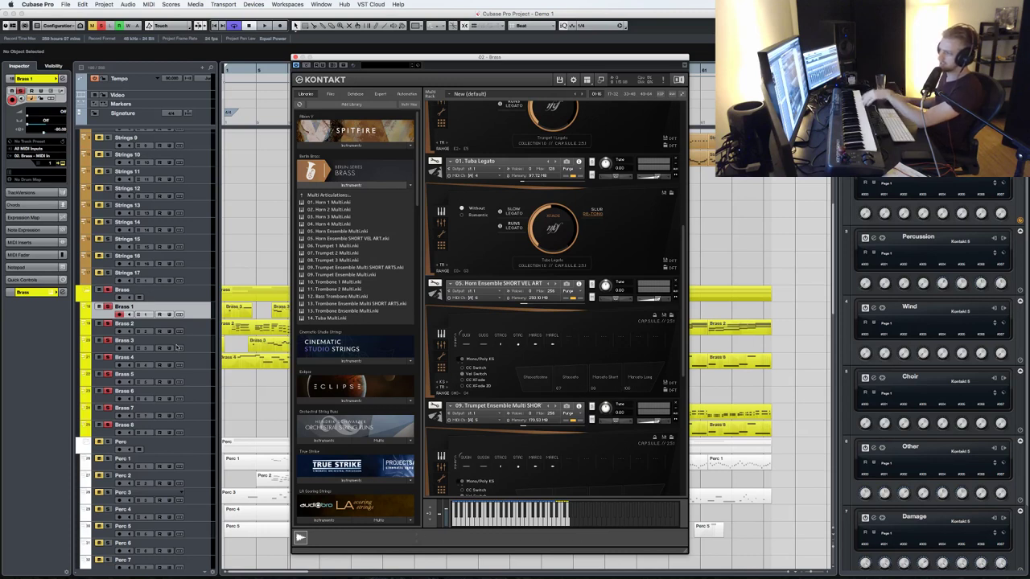
- Audition the patches on the Brass 3, Brass 4, Brass 5 and Brass 6 tracks in turn and move the Kontakt window aside
{"action": "left_click", "coordinate": [202, 349]}
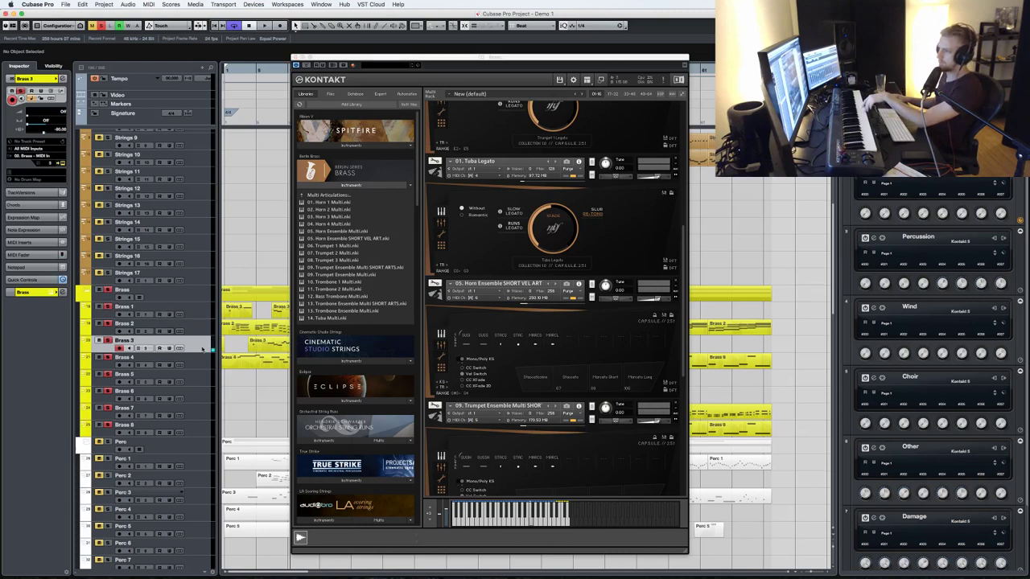
{"action": "left_click", "coordinate": [200, 367]}
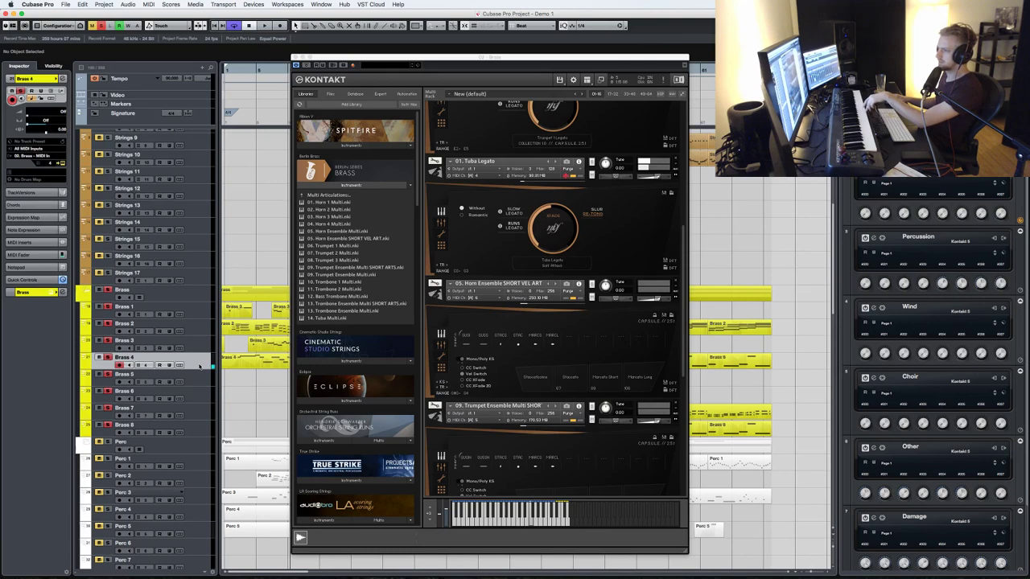
{"action": "left_click", "coordinate": [198, 378]}
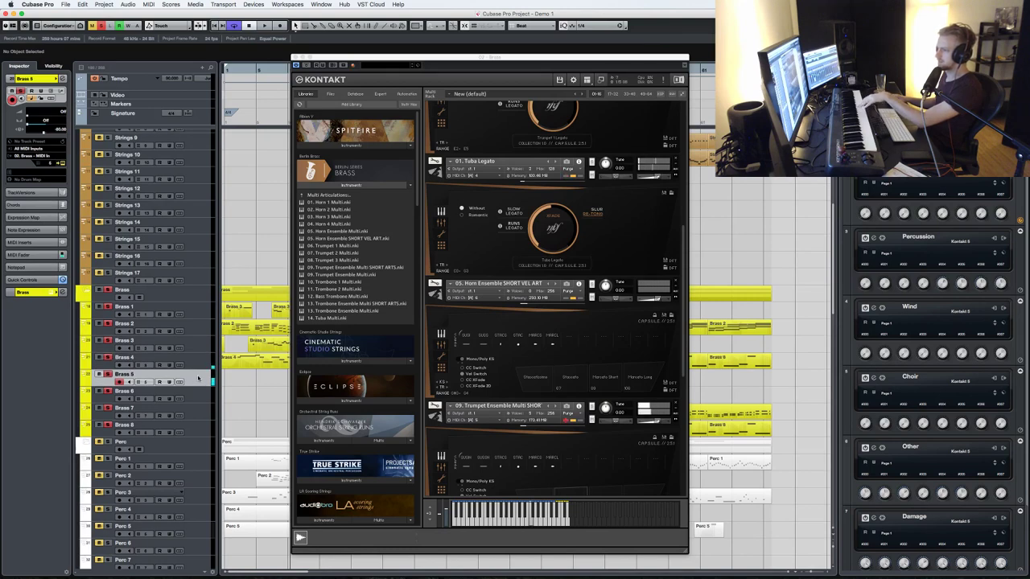
{"action": "left_click", "coordinate": [197, 394]}
{"action": "left_click_drag", "start_coordinate": [410, 54], "coordinate": [523, 62]}
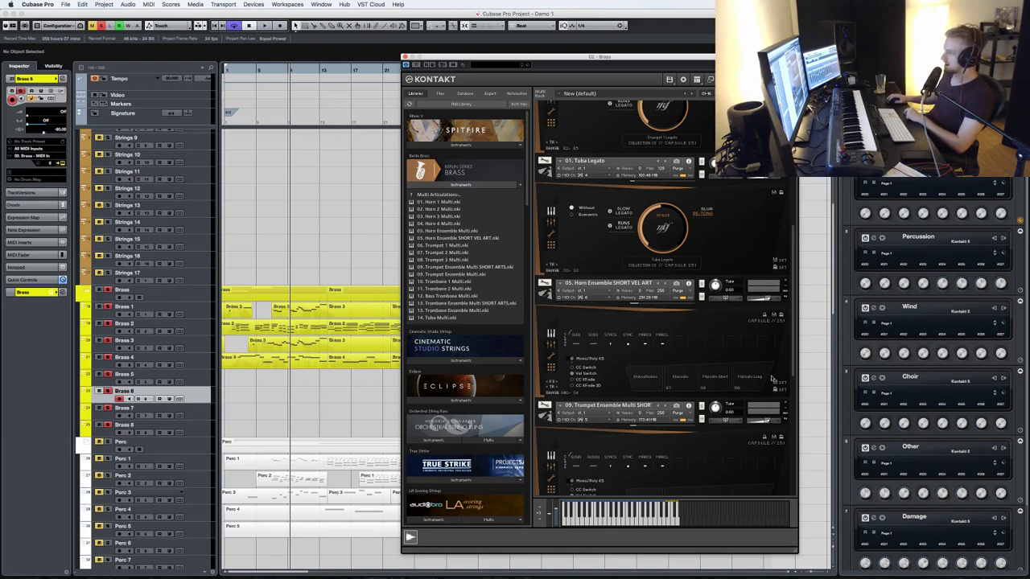
- Examine the articulation-specific settings of a slot in the Horn Ensemble SHORT VEL ART patch and return to its articulation overview
{"action": "left_click", "coordinate": [613, 332]}
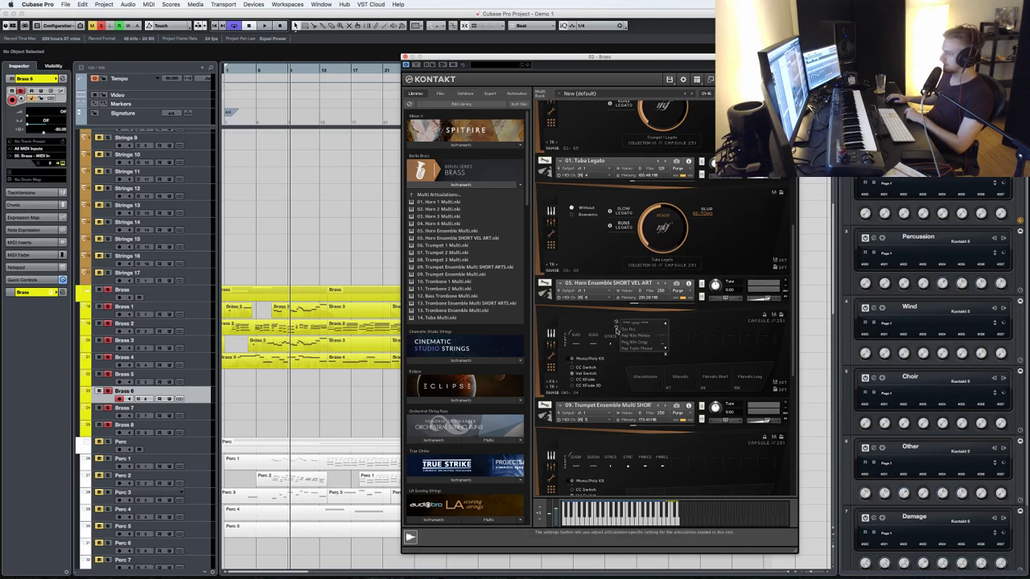
{"action": "left_click", "coordinate": [616, 324]}
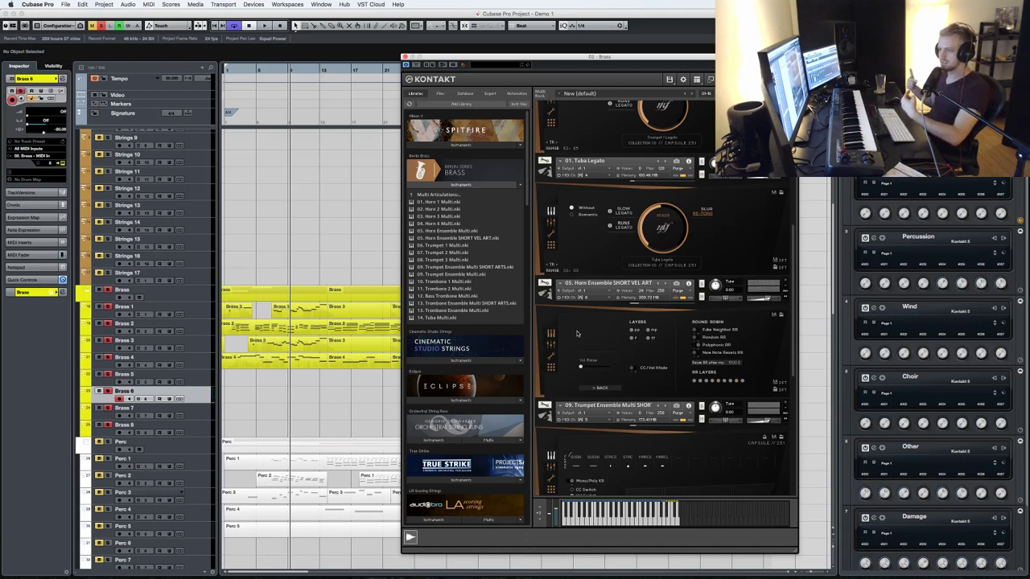
{"action": "left_click", "coordinate": [601, 388]}
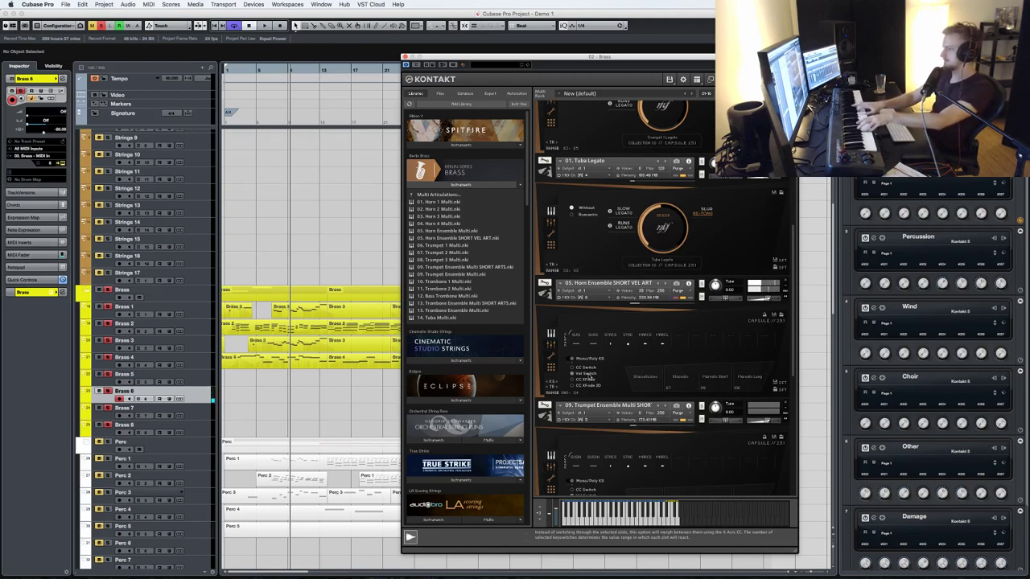
- Play the opening bars of the brass, stop playback and close the Kontakt window
{"action": "key", "text": "space"}
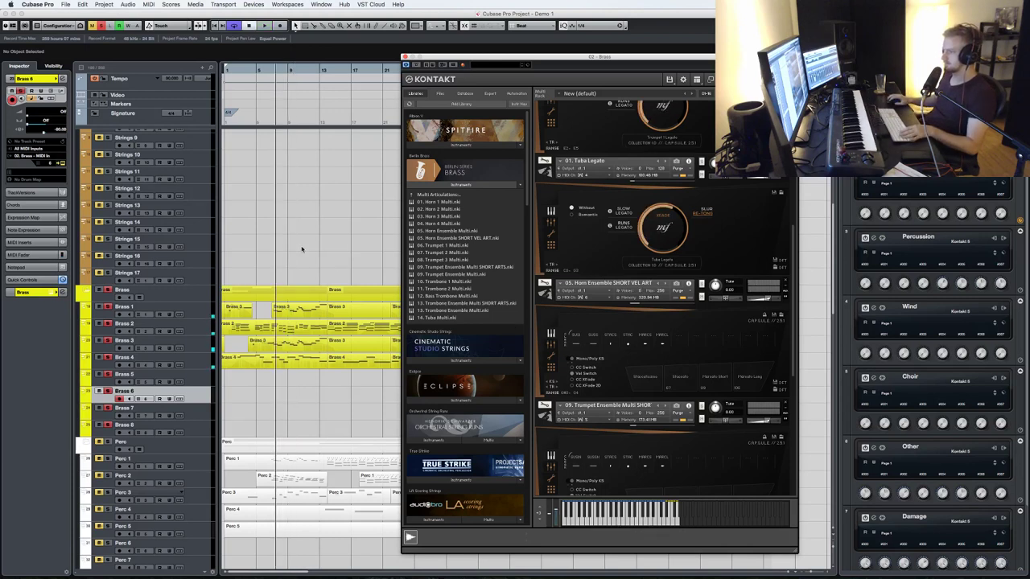
{"action": "key", "text": "space"}
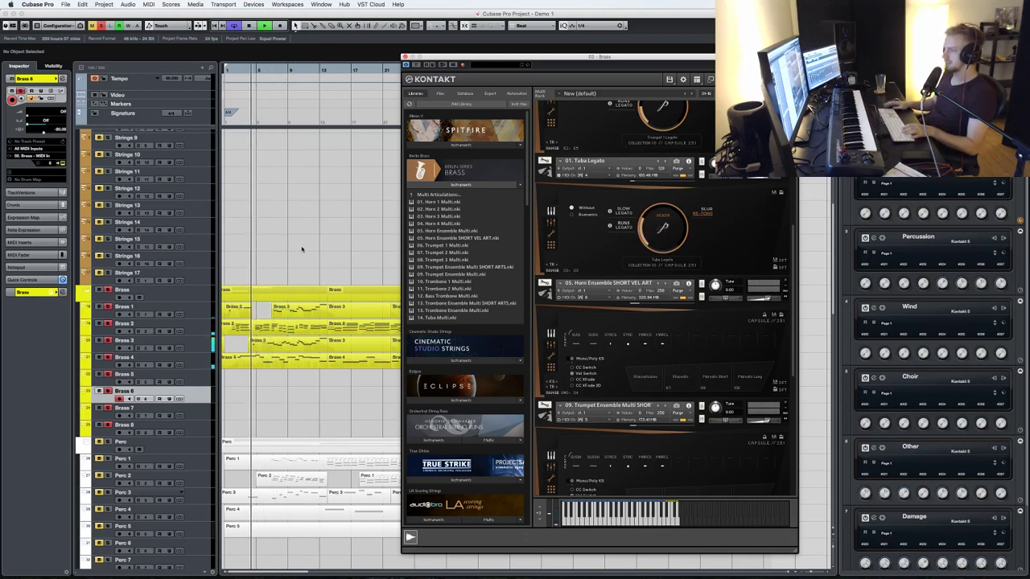
{"action": "left_click", "coordinate": [330, 380]}
{"action": "key", "text": "space"}
{"action": "left_click", "coordinate": [405, 64]}
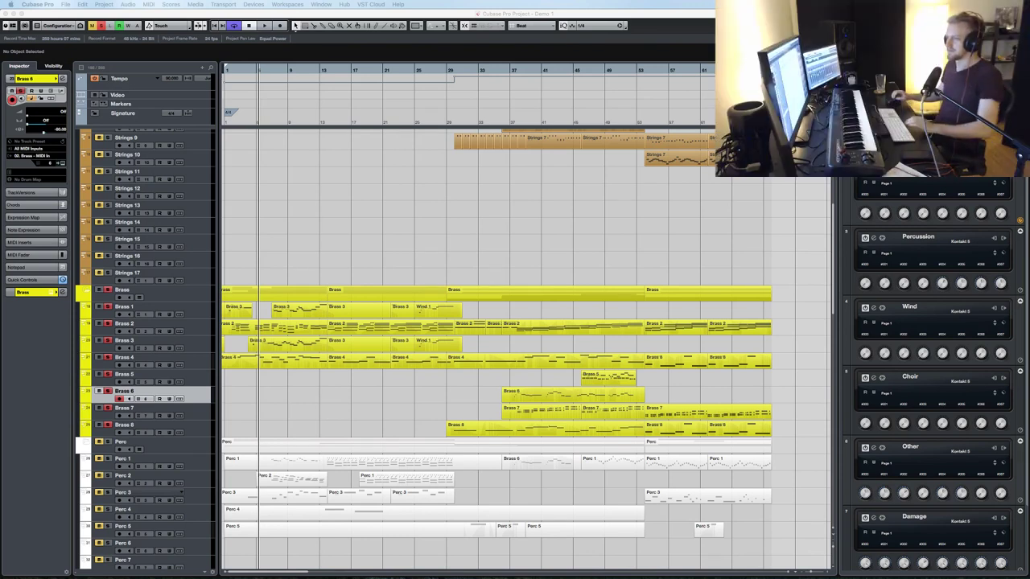
- Place the project cursor at bar 36 and save the project
{"action": "left_click", "coordinate": [502, 78]}
{"action": "left_click", "coordinate": [505, 71]}
{"action": "key", "text": "super+s"}
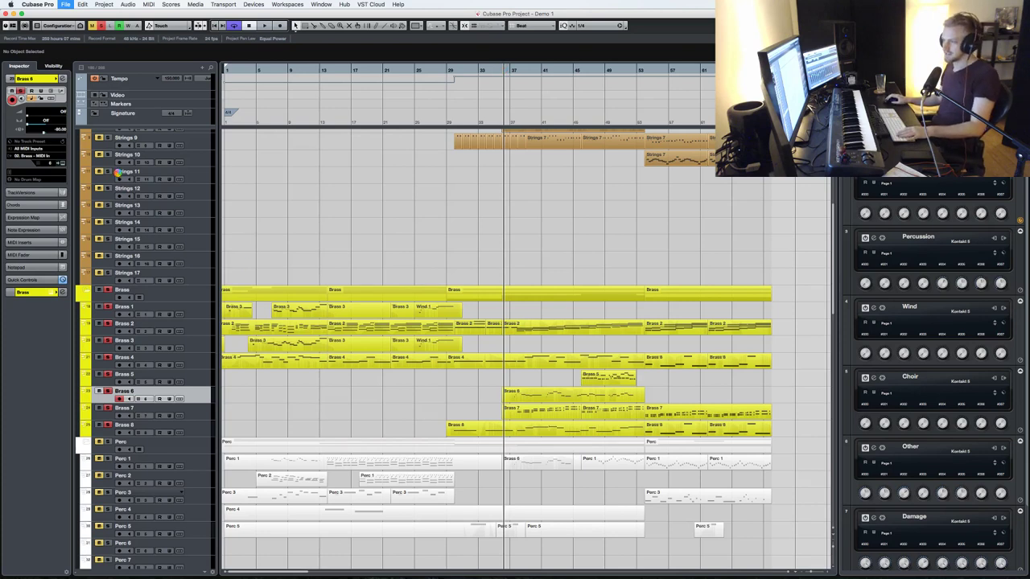
- Play the opening with the strings soloed alongside the brass, clear all the solos and save the project
{"action": "scroll", "coordinate": [107, 156], "scroll_direction": "up", "scroll_amount": 4}
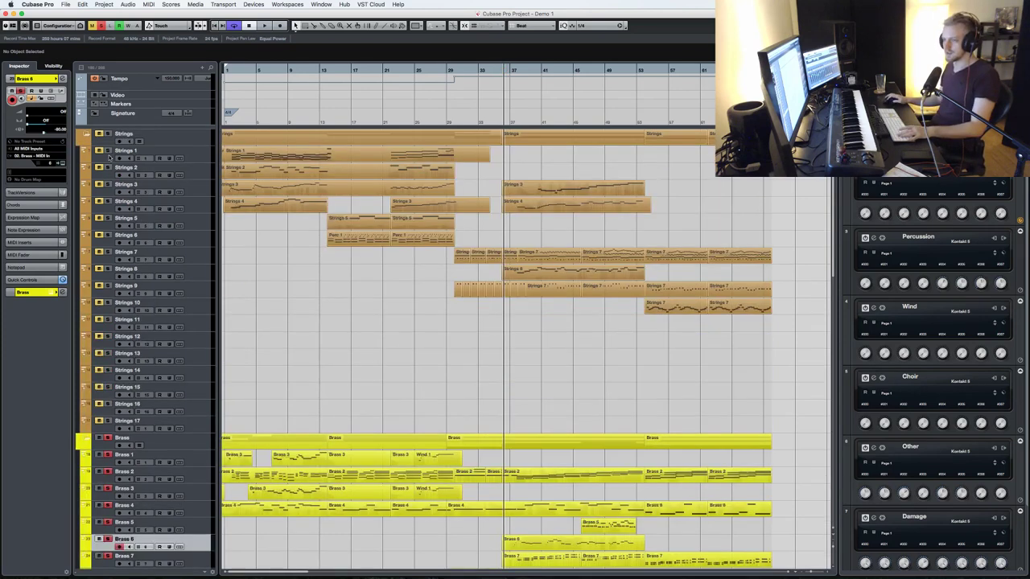
{"action": "key", "text": "space"}
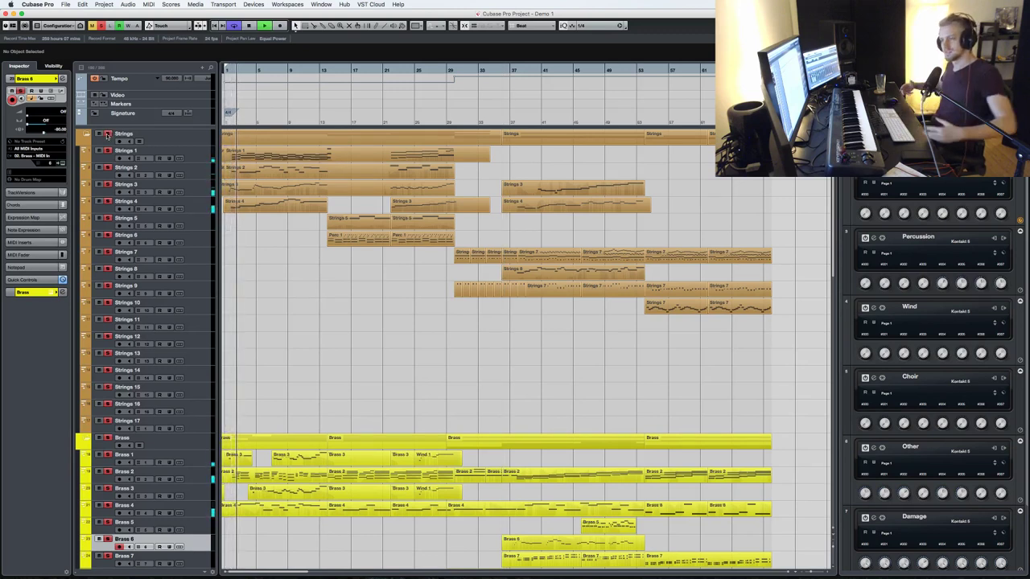
{"action": "key", "text": "space"}
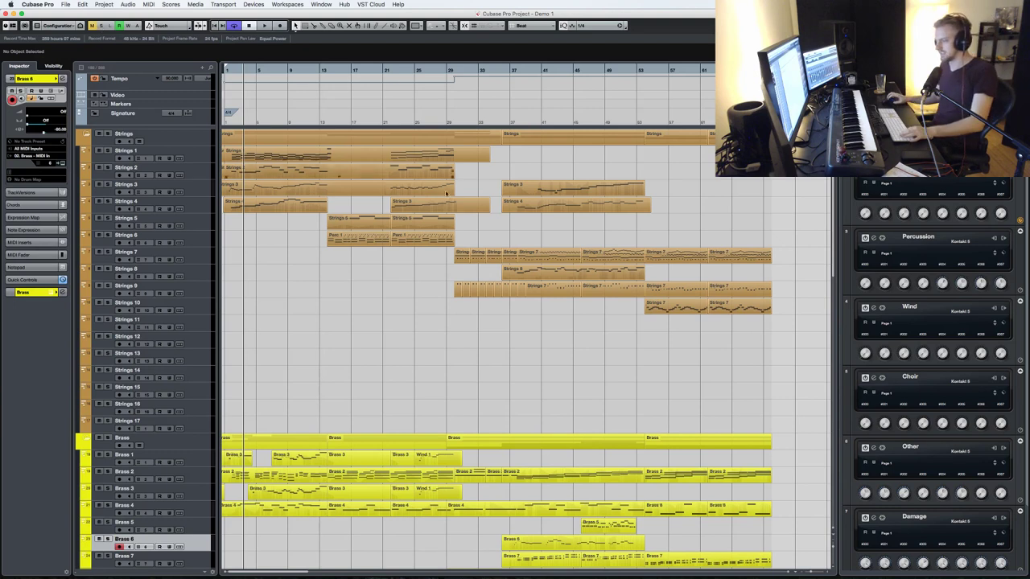
{"action": "key", "text": "super+s"}
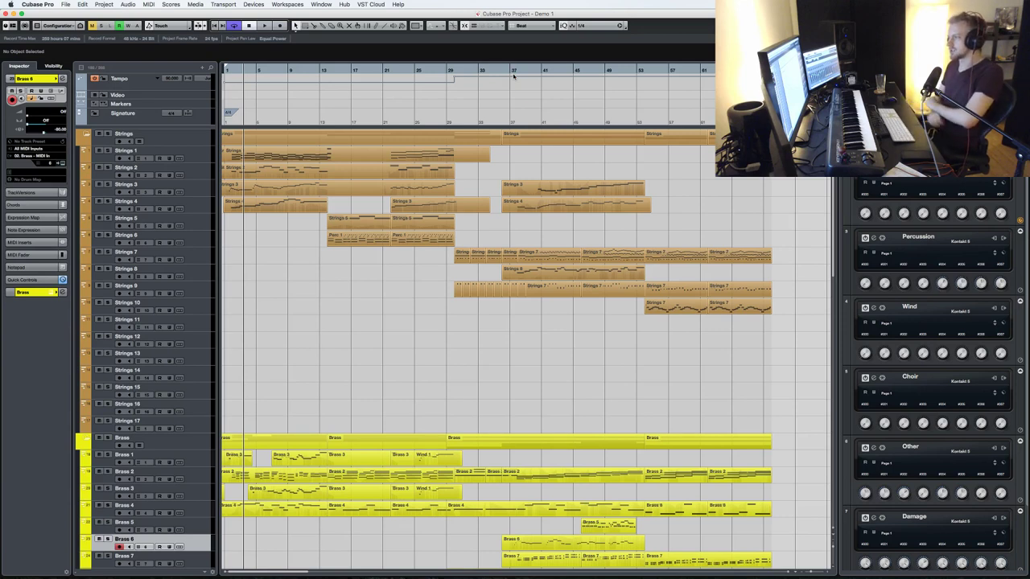
- Play the arrangement from about bar 36 and solo the Brass folder to hear the brass alone
{"action": "left_click", "coordinate": [511, 71]}
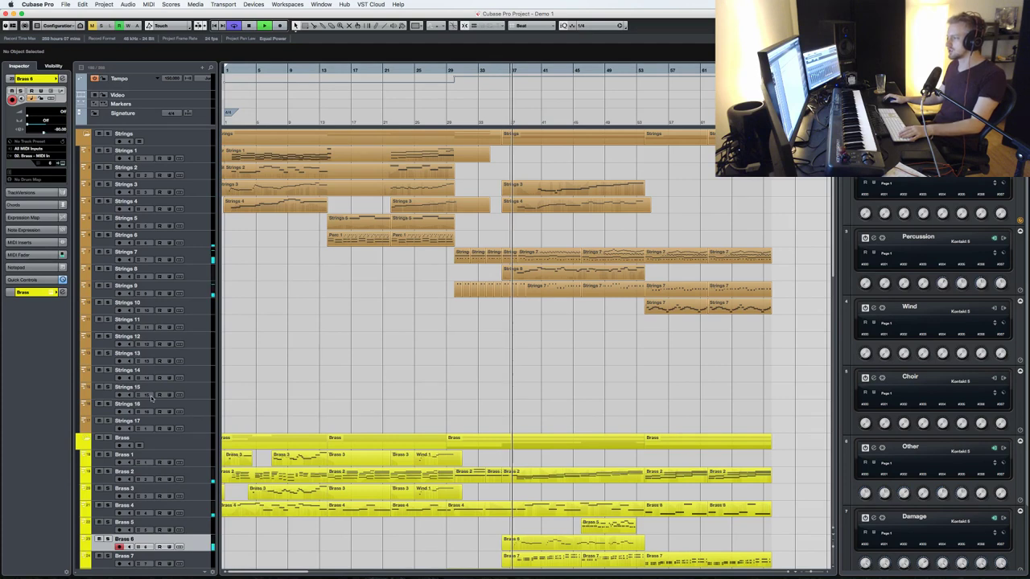
{"action": "left_click", "coordinate": [109, 438]}
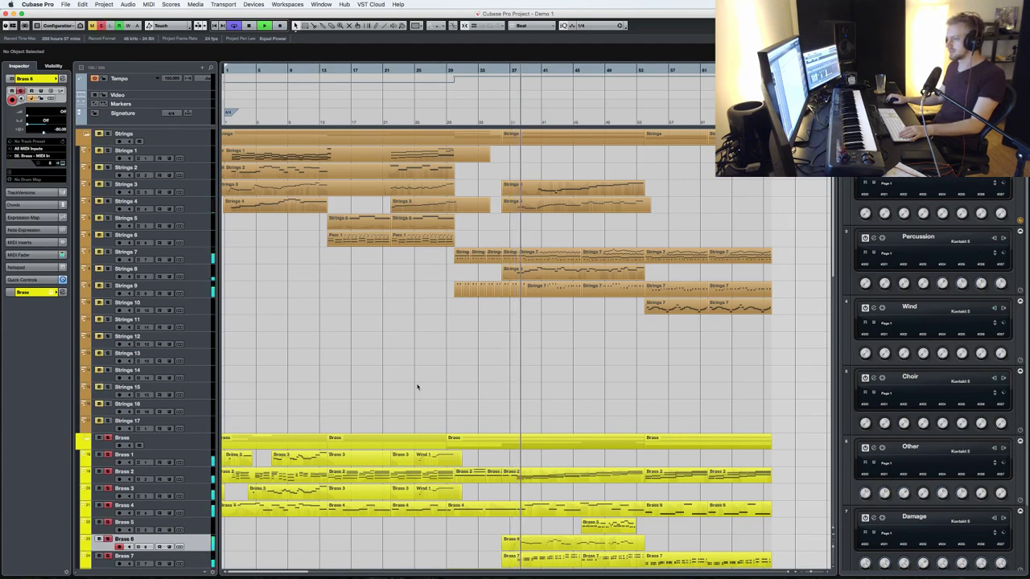
{"action": "key", "text": "space"}
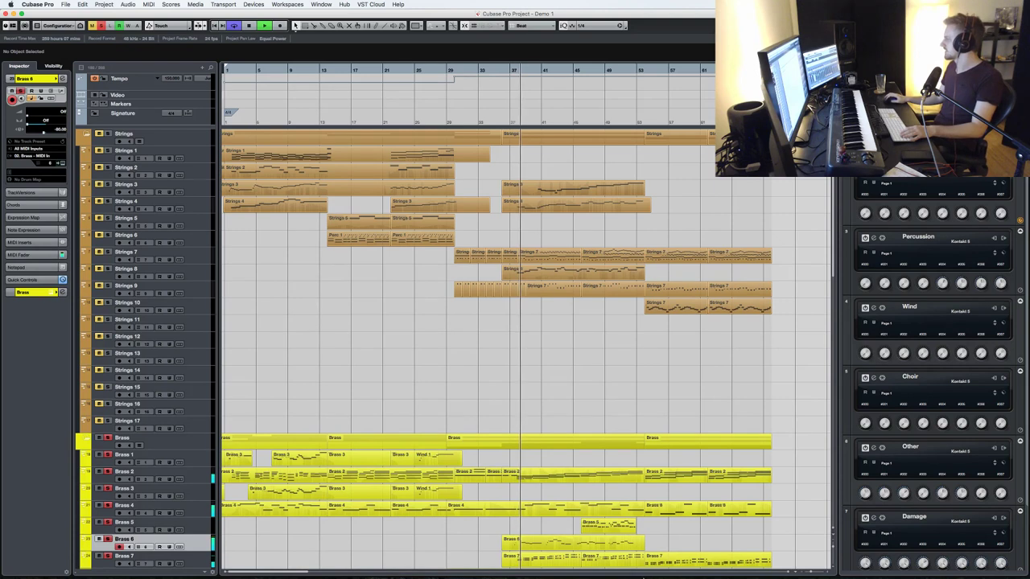
- Examine the brass parts of the second half together in the Key Editor during playback, close the editor and deselect them
{"action": "mouse_move", "coordinate": [653, 565]}
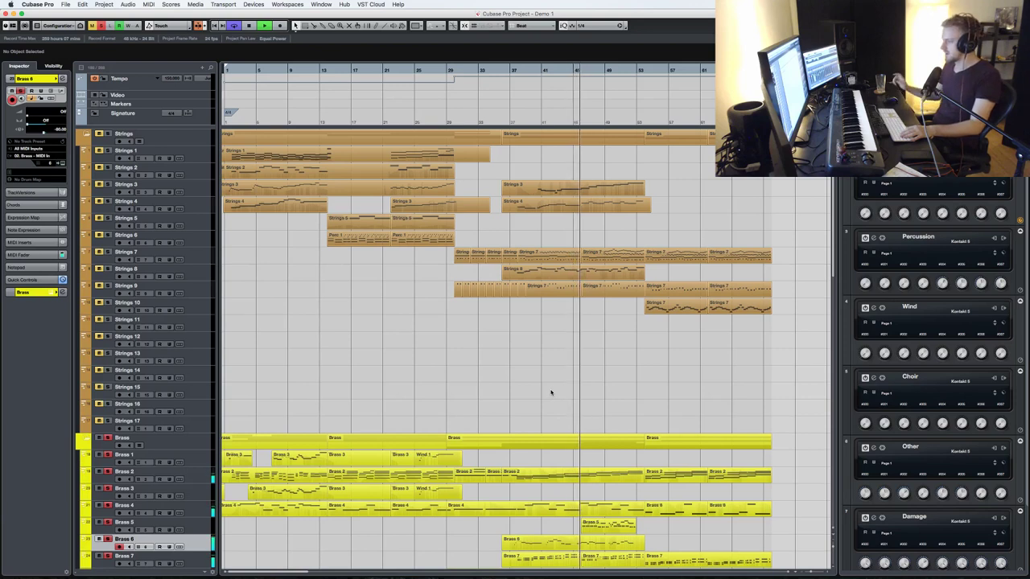
{"action": "scroll", "coordinate": [588, 448], "scroll_direction": "down", "scroll_amount": 3}
{"action": "scroll", "coordinate": [589, 446], "scroll_direction": "down", "scroll_amount": 8}
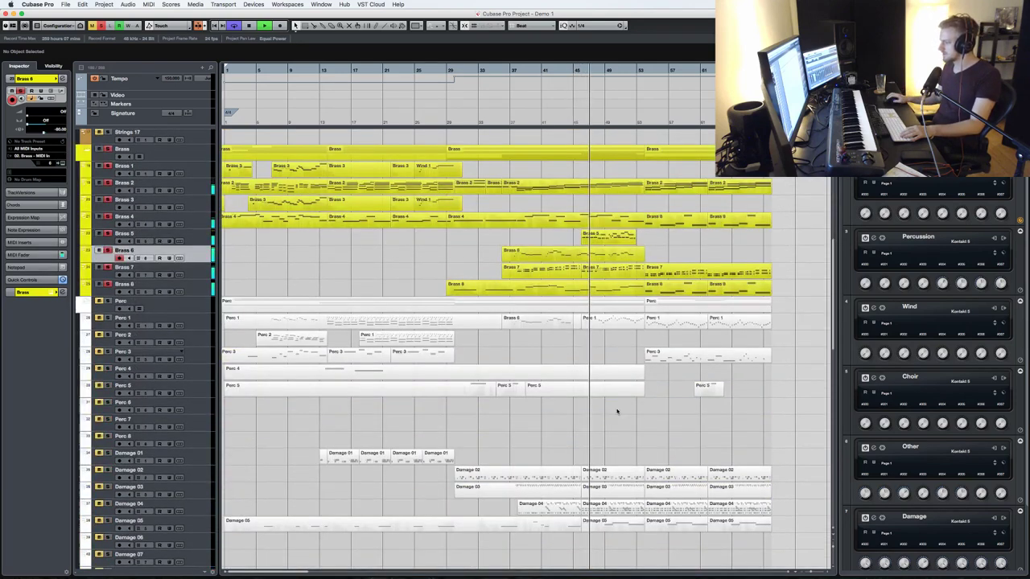
{"action": "left_click_drag", "start_coordinate": [785, 291], "coordinate": [538, 186]}
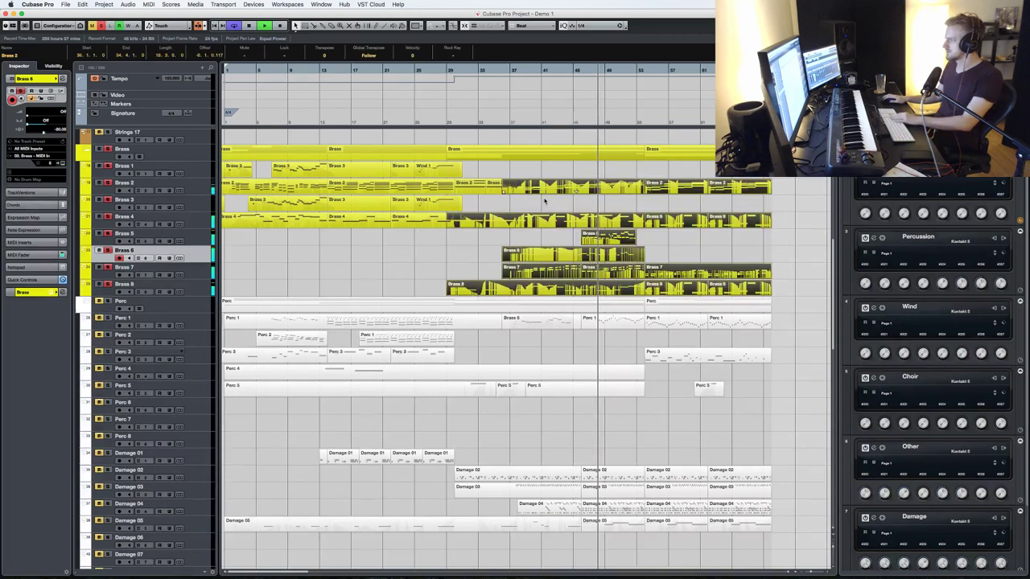
{"action": "key", "text": "Return"}
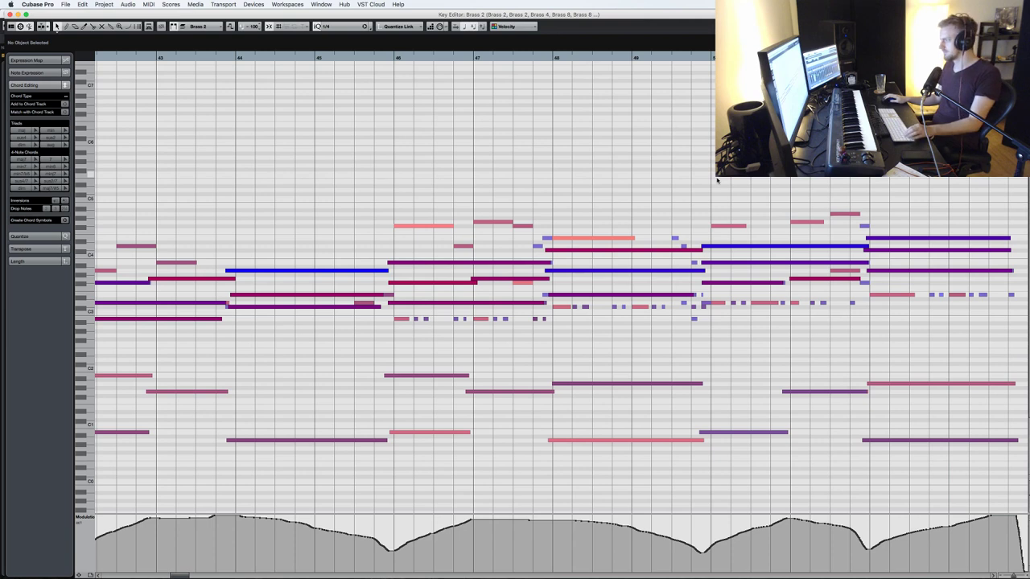
{"action": "key", "text": "super+w"}
{"action": "left_click", "coordinate": [765, 245]}
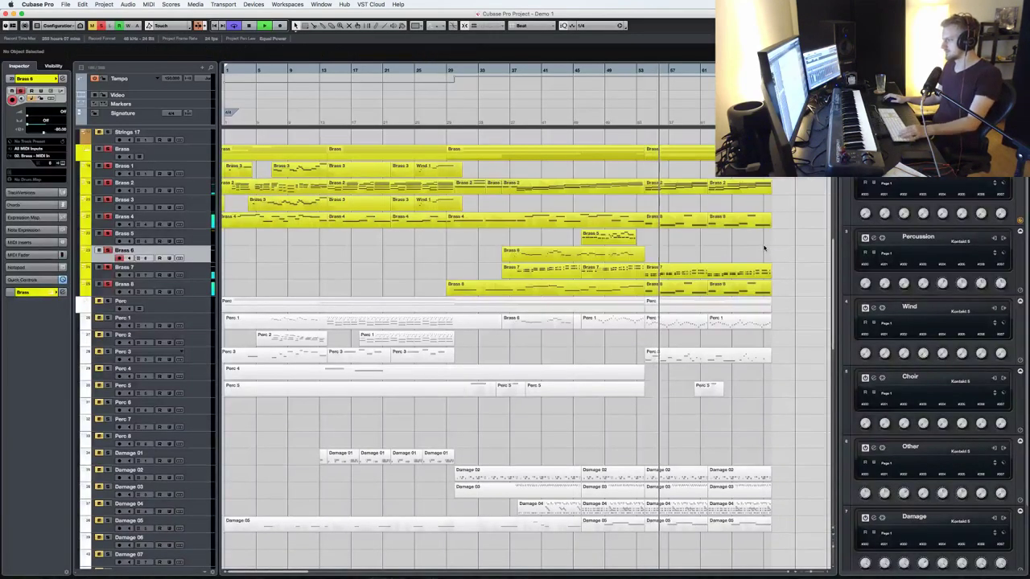
- Stop playback, return to the start of the project and play the soloed brass opening
{"action": "key", "text": "space"}
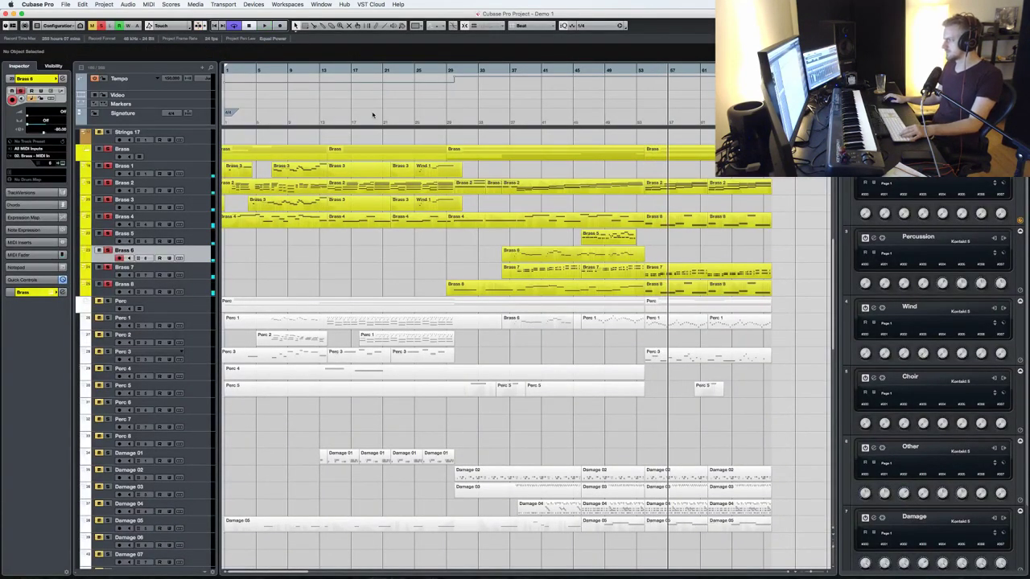
{"action": "key", "text": "0"}
{"action": "key", "text": "0"}
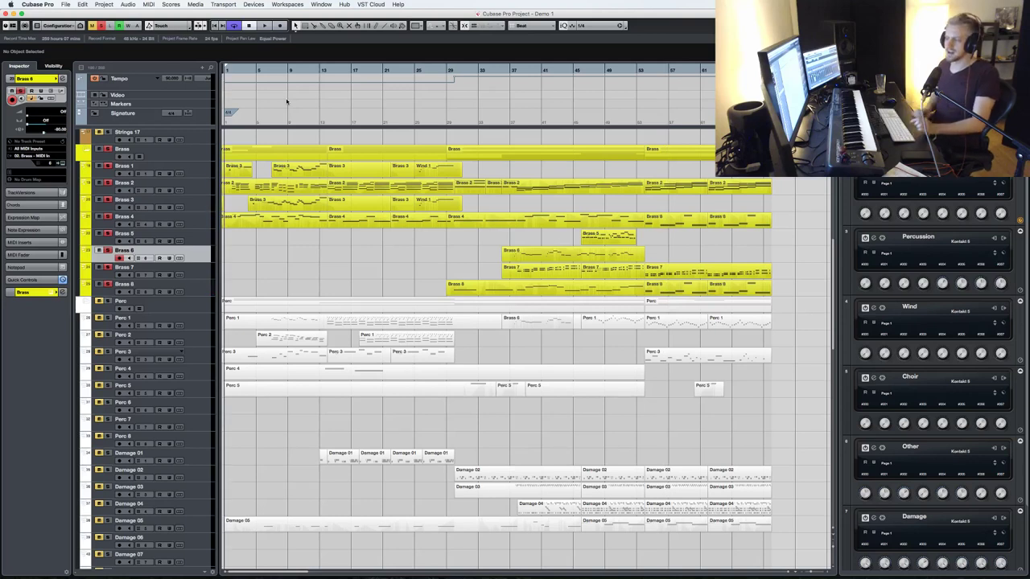
{"action": "key", "text": "space"}
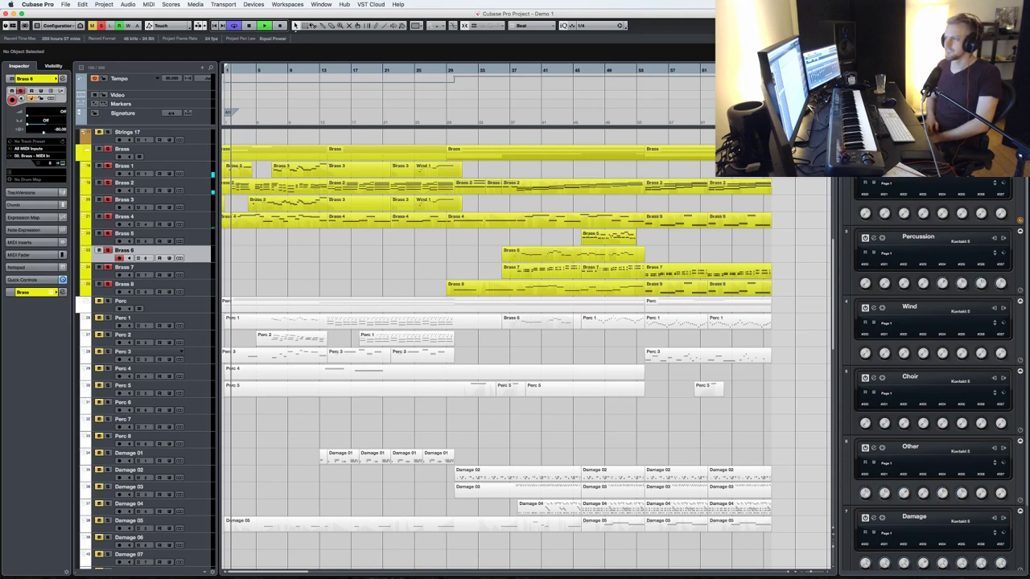
- Browse Berlin Brass single articulations to the Horn Ensemble patches in the Brass 1 track's Kontakt, stop playback and close the window
{"action": "left_click", "coordinate": [195, 153]}
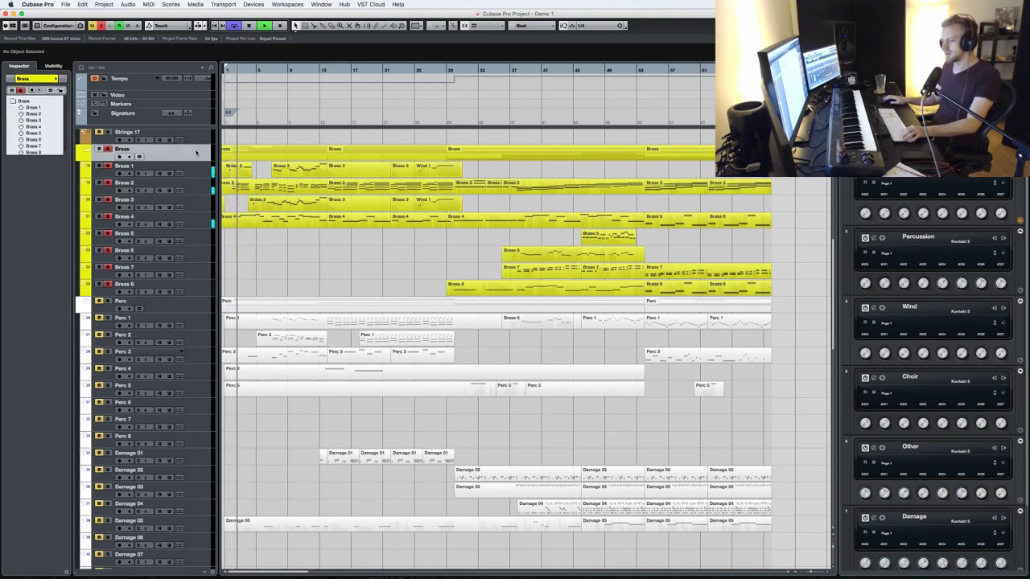
{"action": "left_click", "coordinate": [202, 172]}
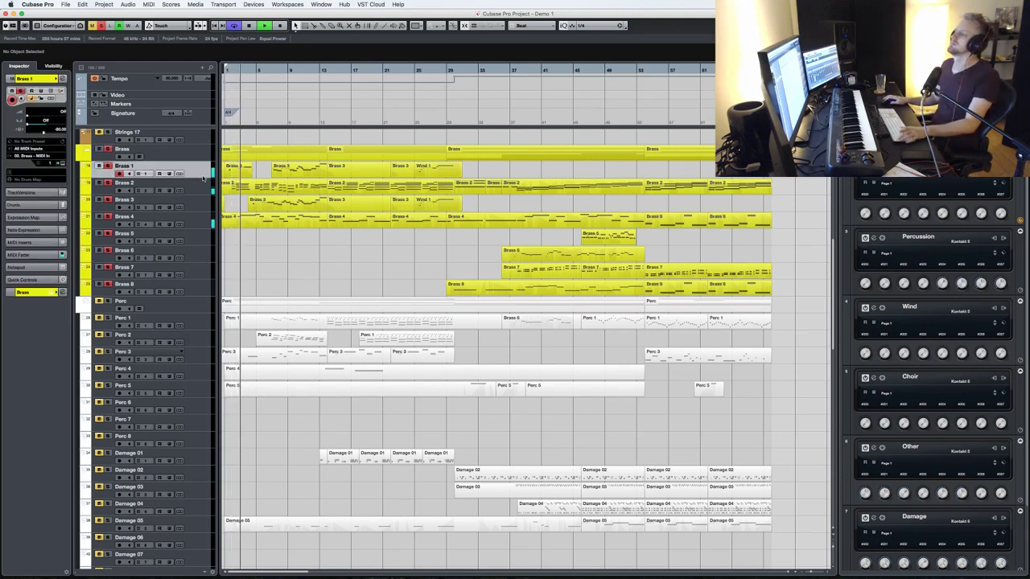
{"action": "left_click", "coordinate": [203, 179]}
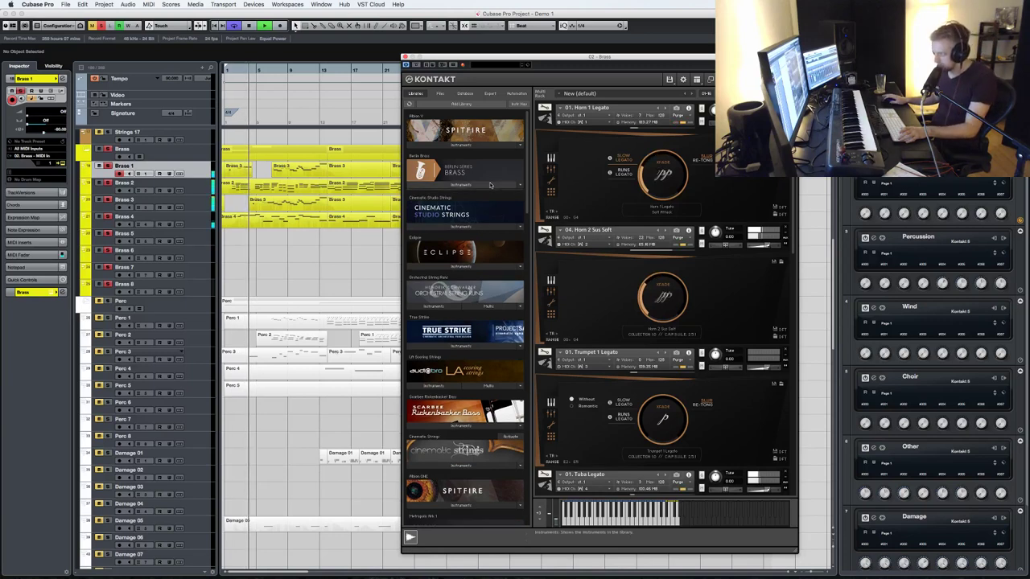
{"action": "left_click", "coordinate": [463, 184]}
{"action": "left_click", "coordinate": [472, 197]}
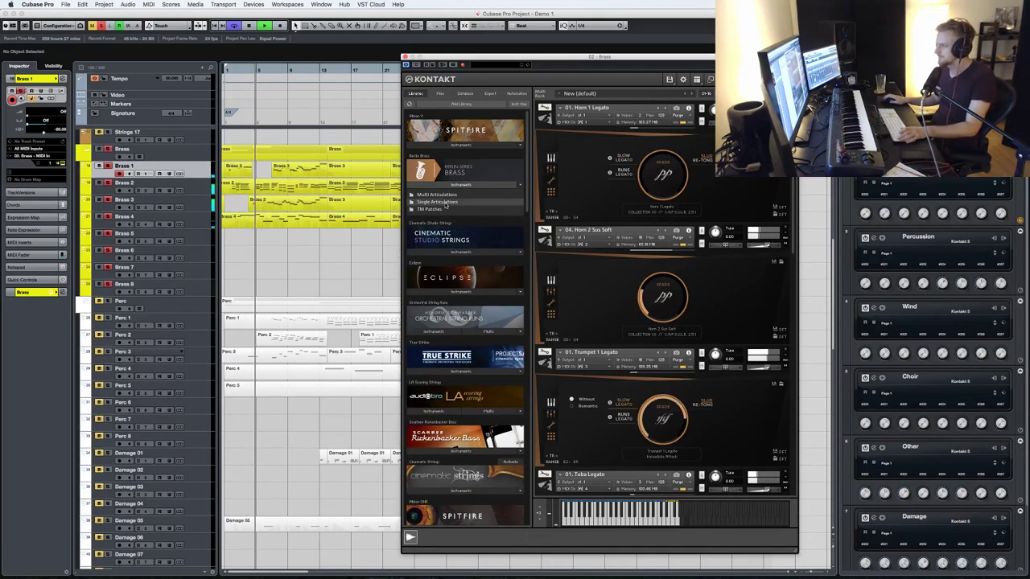
{"action": "left_click", "coordinate": [443, 206]}
{"action": "left_click", "coordinate": [437, 231]}
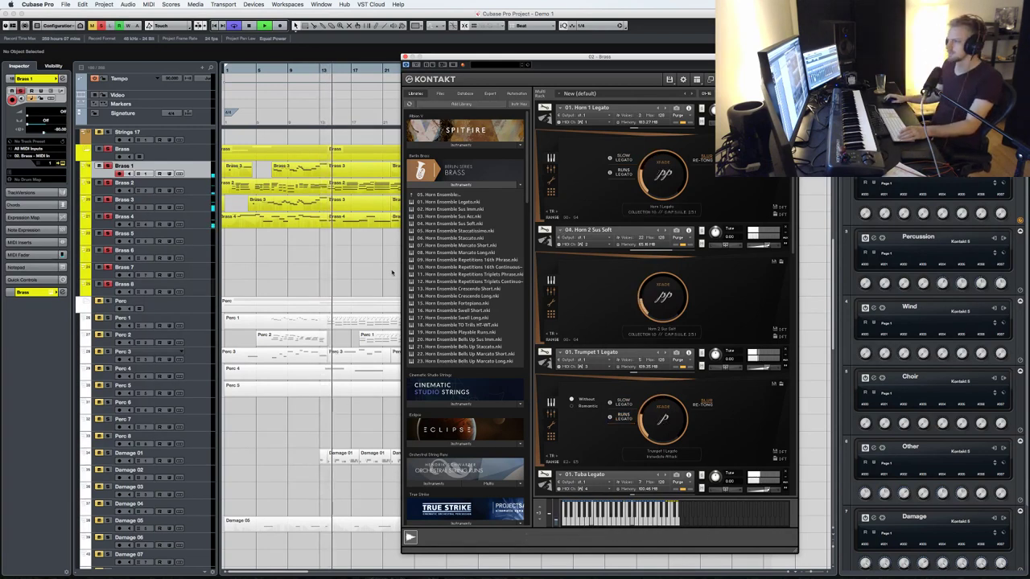
{"action": "left_click", "coordinate": [377, 252]}
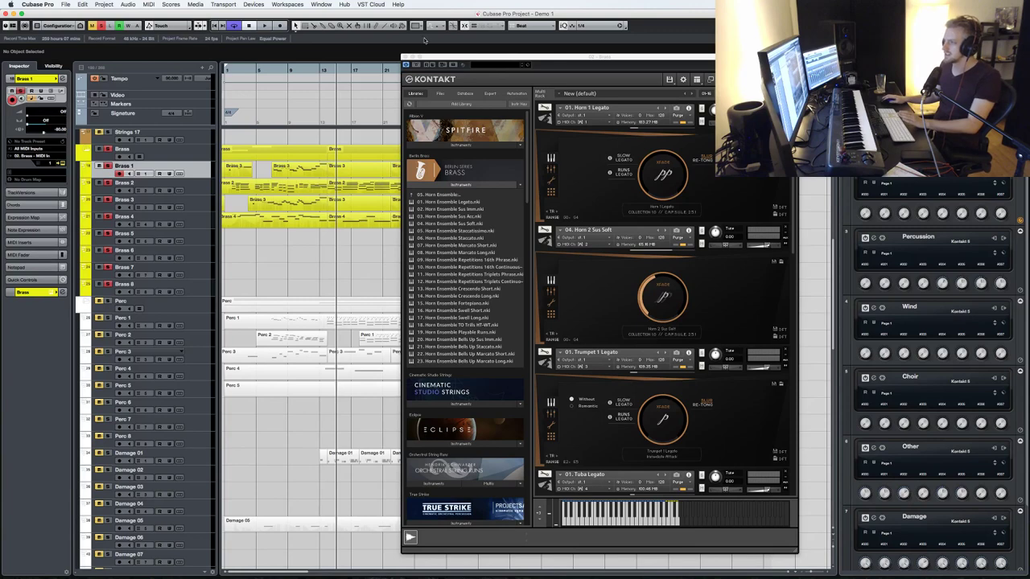
{"action": "left_click", "coordinate": [405, 64]}
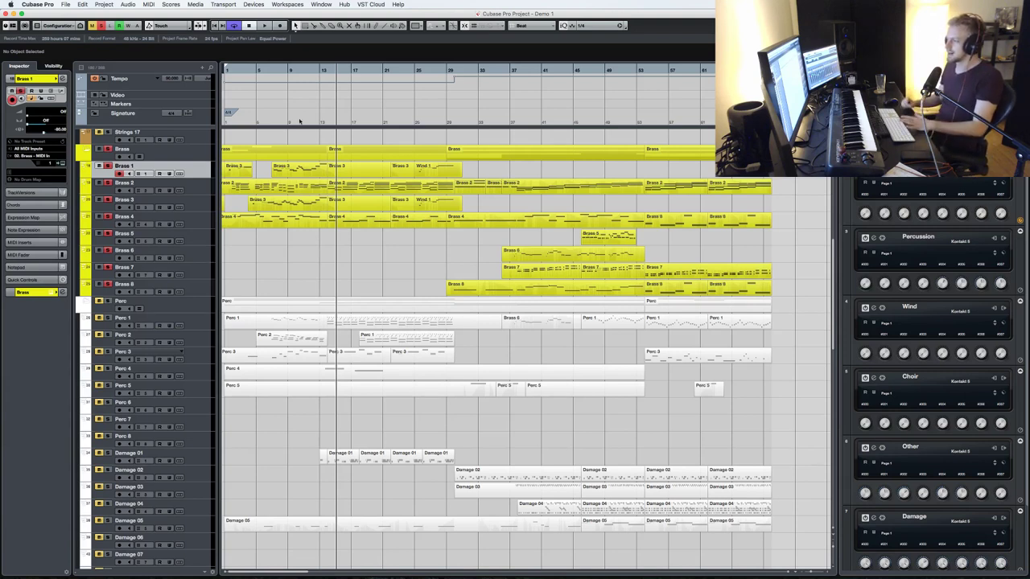
- Replace the Brass folder solo with solos on Brass 5 and Brass 6, and open the Brass 6 part in the Key Editor
{"action": "left_click", "coordinate": [107, 149]}
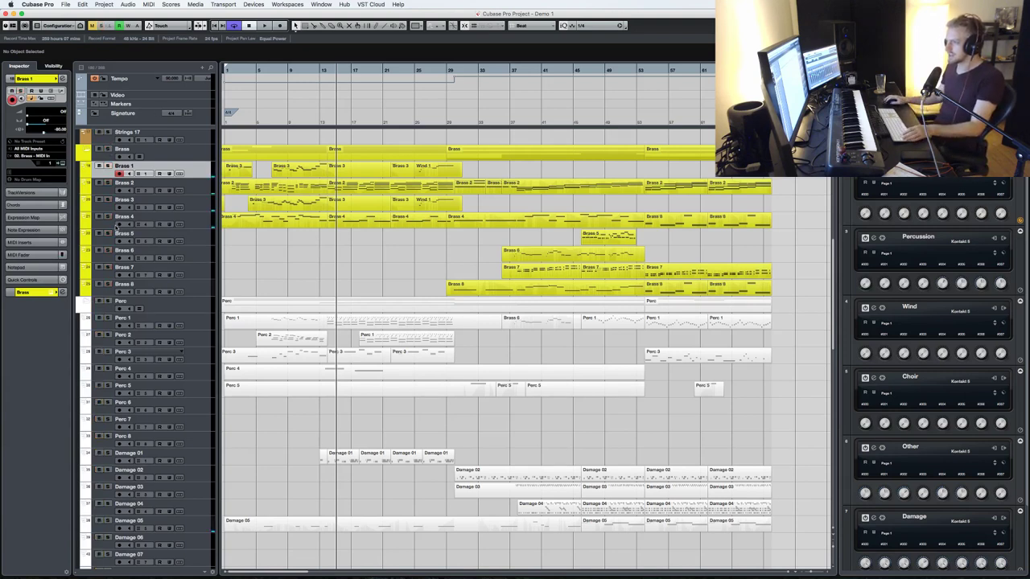
{"action": "left_click", "coordinate": [109, 234]}
{"action": "left_click", "coordinate": [530, 258]}
{"action": "left_click", "coordinate": [108, 251]}
{"action": "key", "text": "Return"}
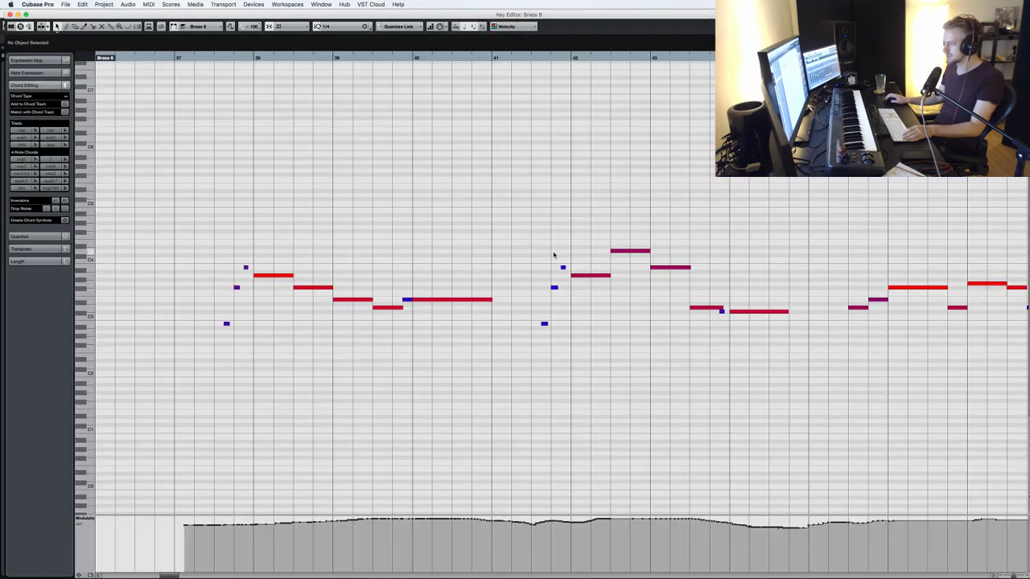
- Play the Brass 6 line from bar 37 in the Key Editor and review the phrases of its opening bars
{"action": "left_click", "coordinate": [208, 59]}
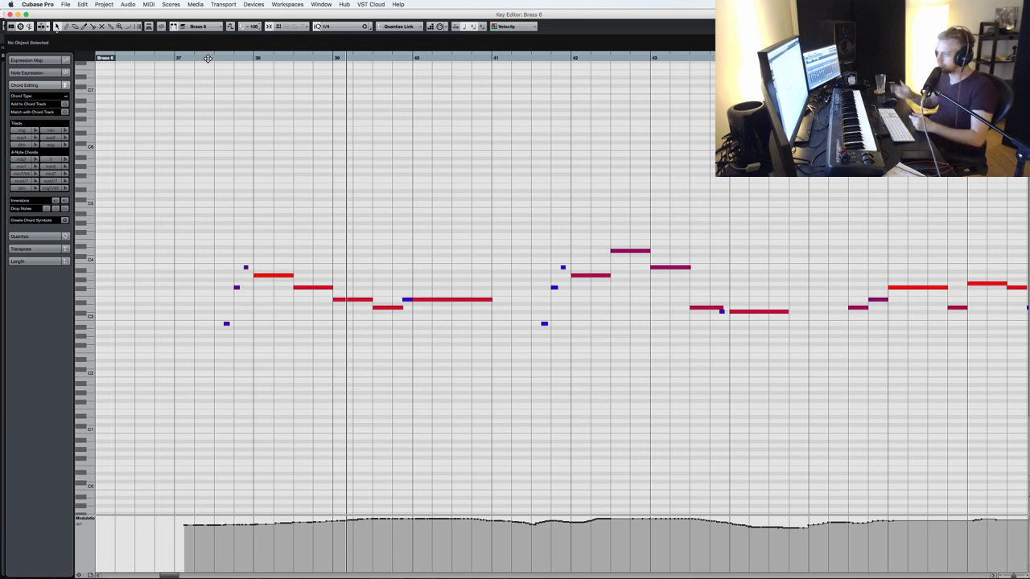
{"action": "key", "text": "KP_Subtract"}
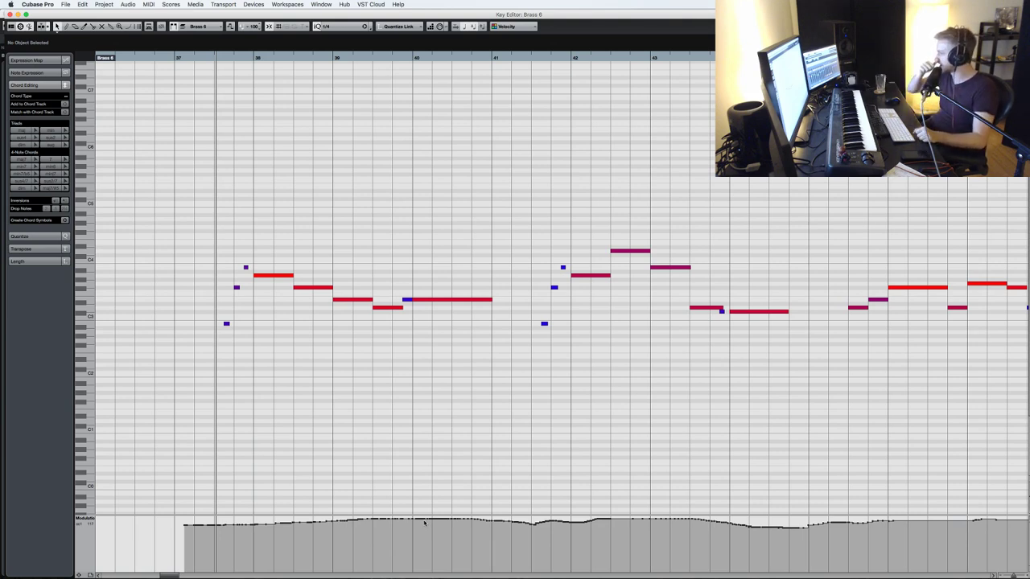
{"action": "left_click", "coordinate": [198, 58]}
{"action": "left_click", "coordinate": [194, 58]}
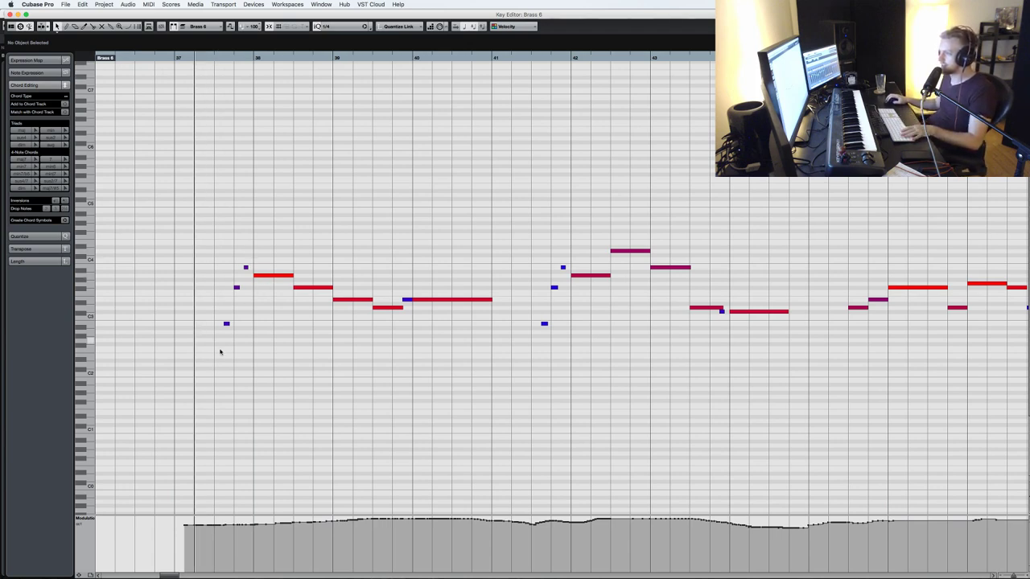
{"action": "key", "text": "space"}
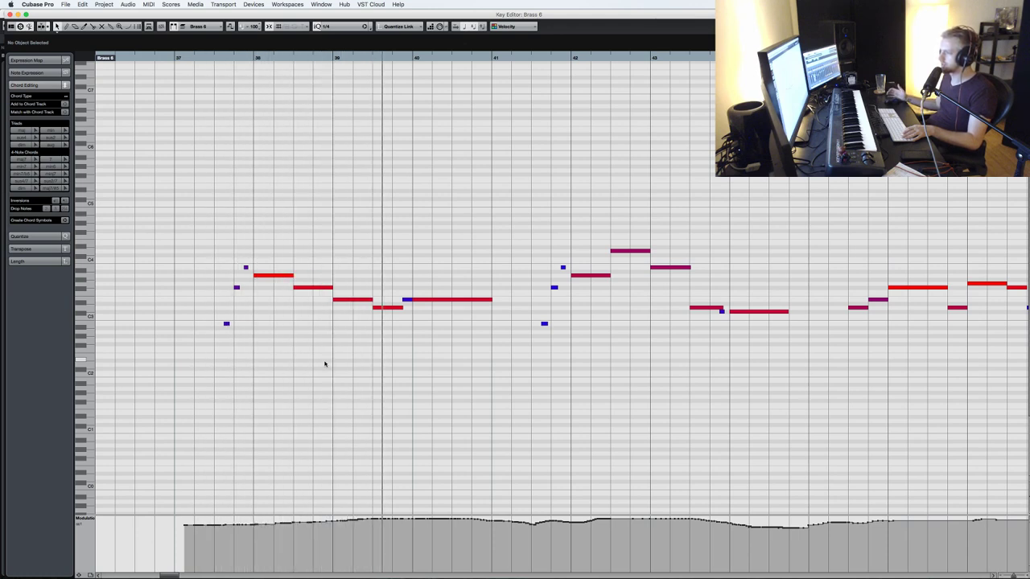
{"action": "left_click_drag", "start_coordinate": [379, 309], "coordinate": [382, 321]}
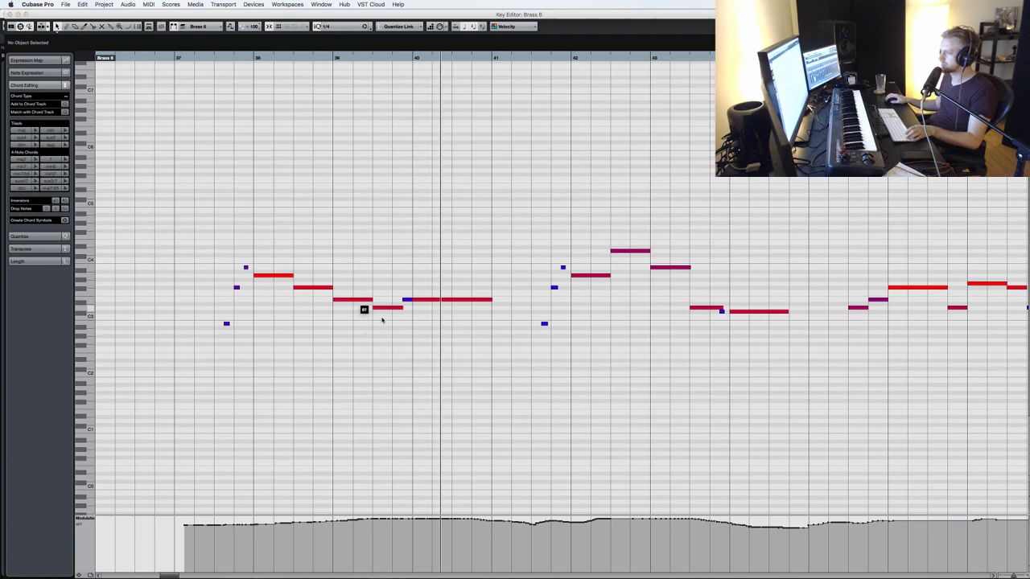
{"action": "left_click", "coordinate": [196, 57]}
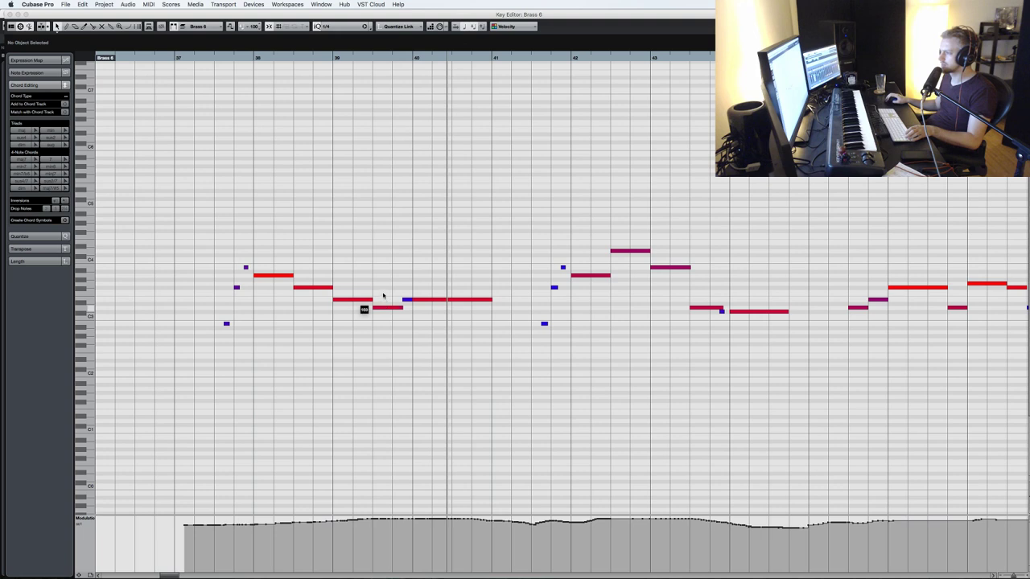
{"action": "left_click", "coordinate": [254, 57]}
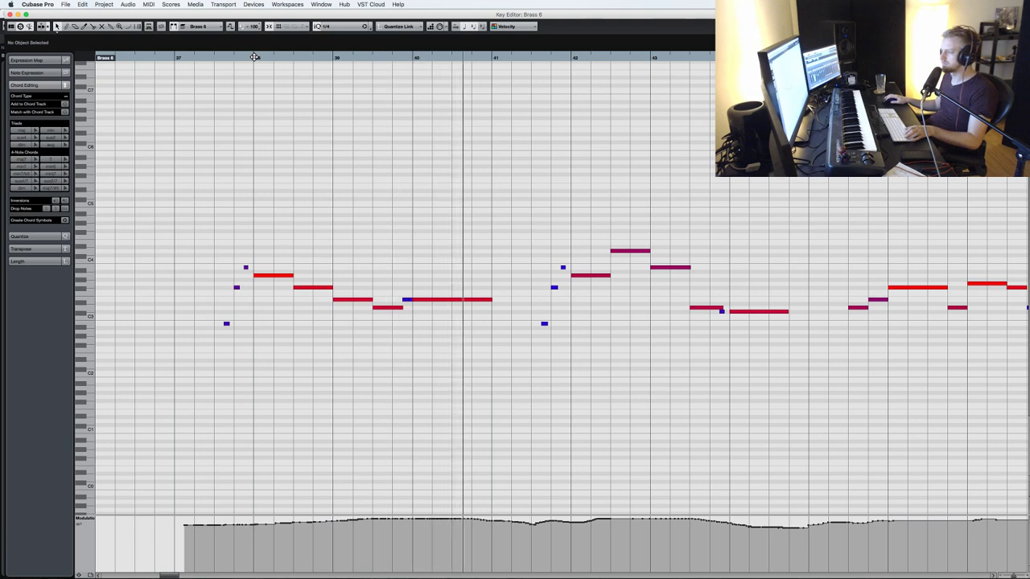
{"action": "left_click", "coordinate": [352, 57]}
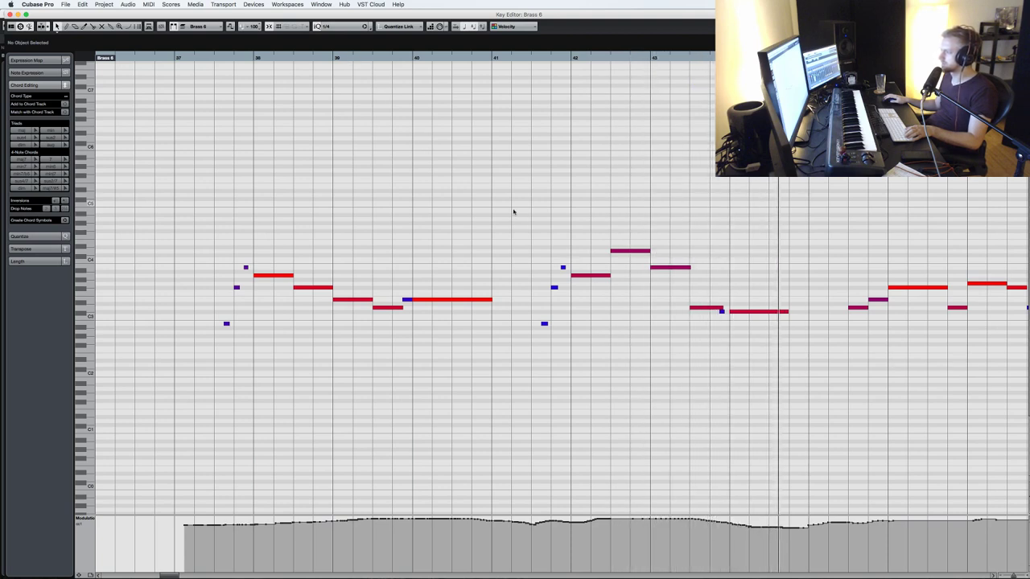
- Shorten the F#3 note at the start of bar 46 in the Brass 6 part slightly, to end at 46.3.4.44
{"action": "scroll", "coordinate": [515, 211], "scroll_direction": "right", "scroll_amount": 3}
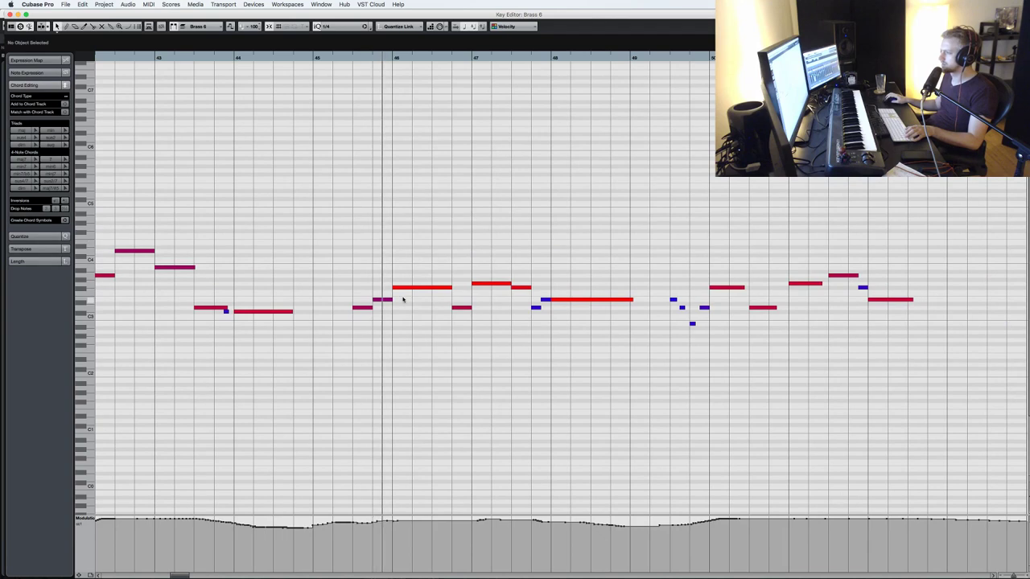
{"action": "left_click", "coordinate": [449, 287]}
{"action": "left_click_drag", "start_coordinate": [450, 288], "coordinate": [448, 288]}
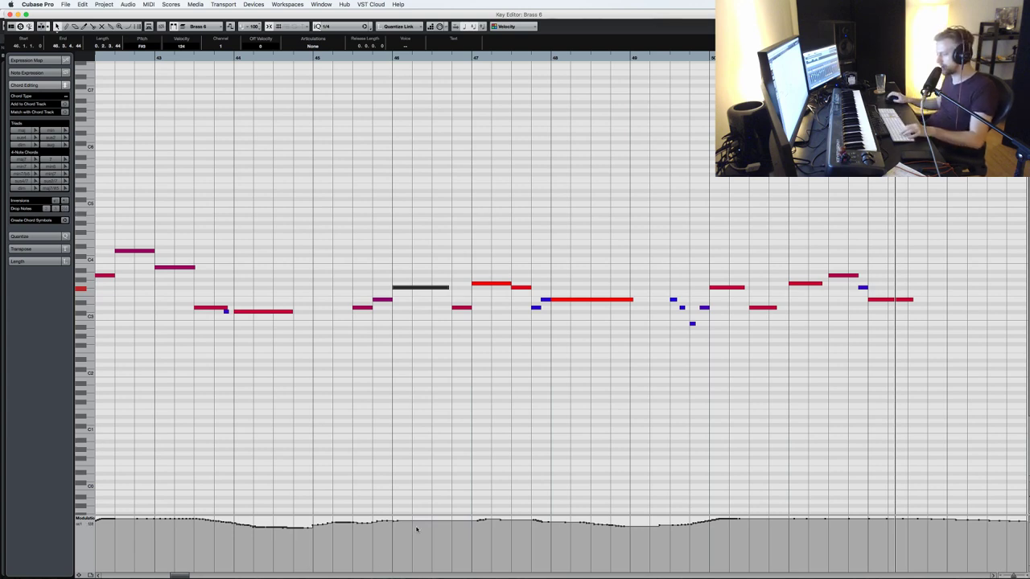
- Examine the whole Brass 6 part in one view, deselect the note and close the Key Editor
{"action": "key", "text": "g"}
{"action": "key", "text": "g"}
{"action": "key", "text": "g"}
{"action": "key", "text": "g"}
{"action": "key", "text": "g"}
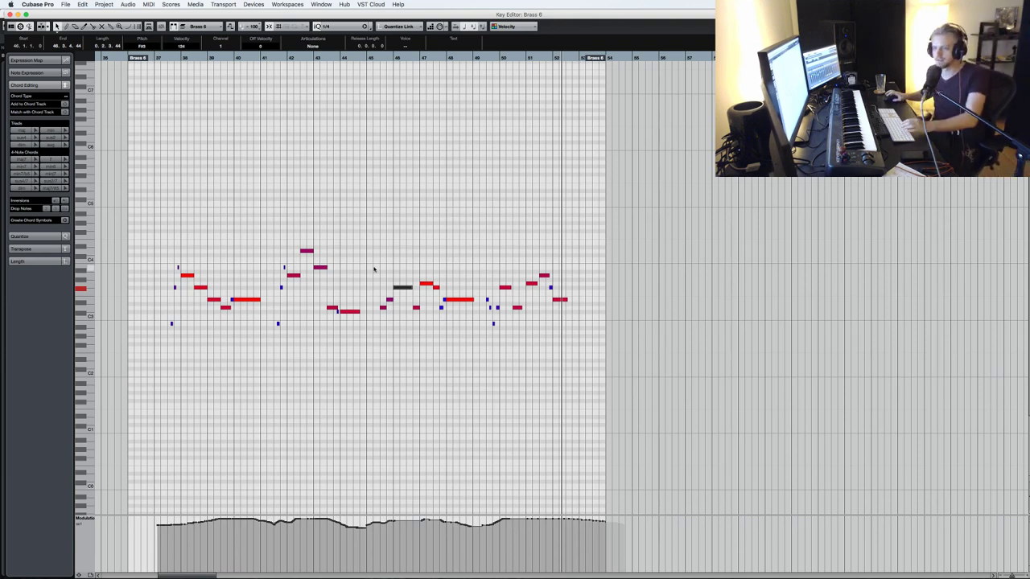
{"action": "left_click", "coordinate": [377, 202]}
{"action": "key", "text": "Return"}
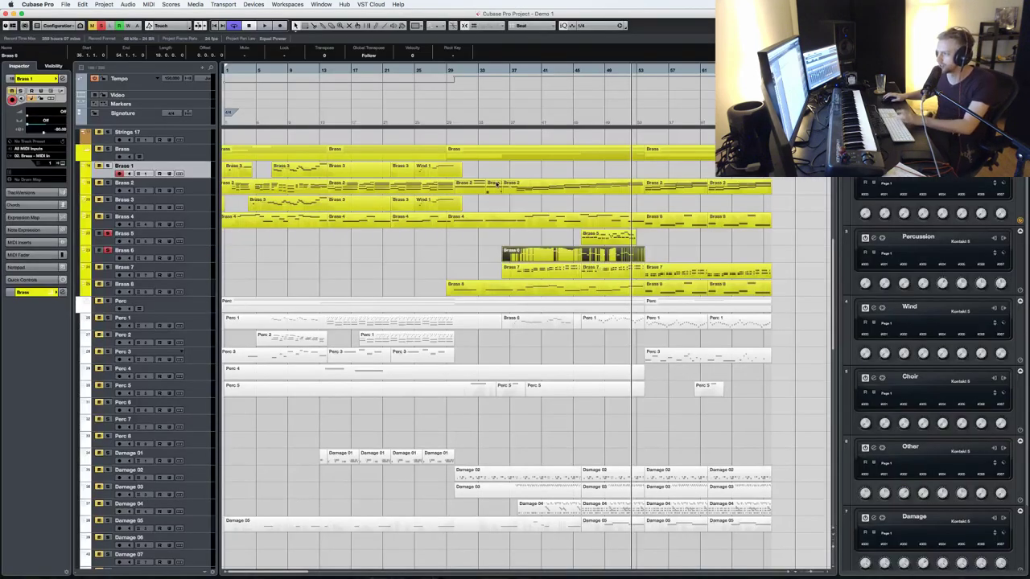
- Solo the whole Brass folder, play it from just before the Brass 6 part begins, and remove the solo
{"action": "left_click", "coordinate": [105, 152]}
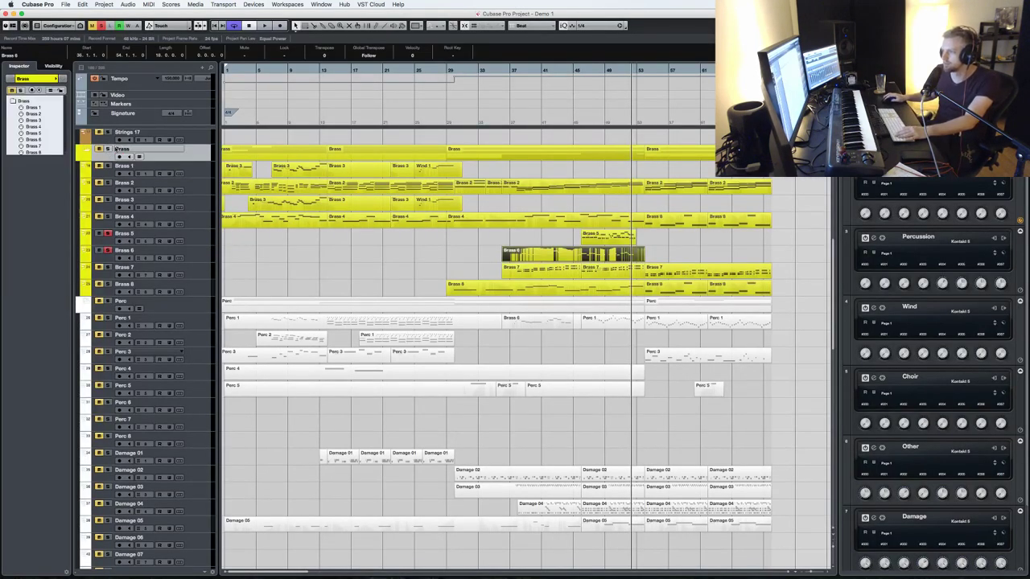
{"action": "left_click", "coordinate": [496, 71]}
{"action": "key", "text": "space"}
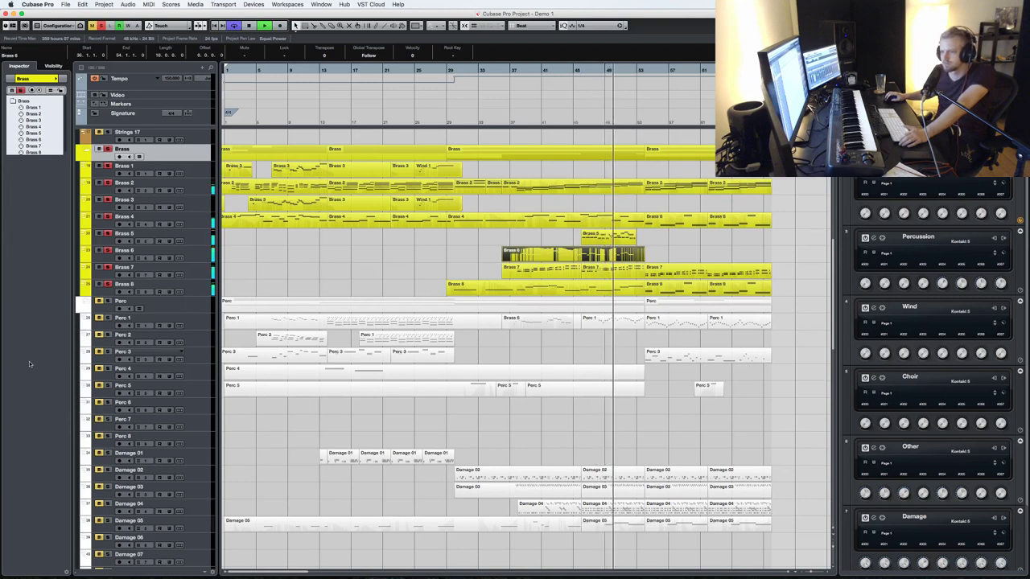
{"action": "left_click", "coordinate": [279, 274]}
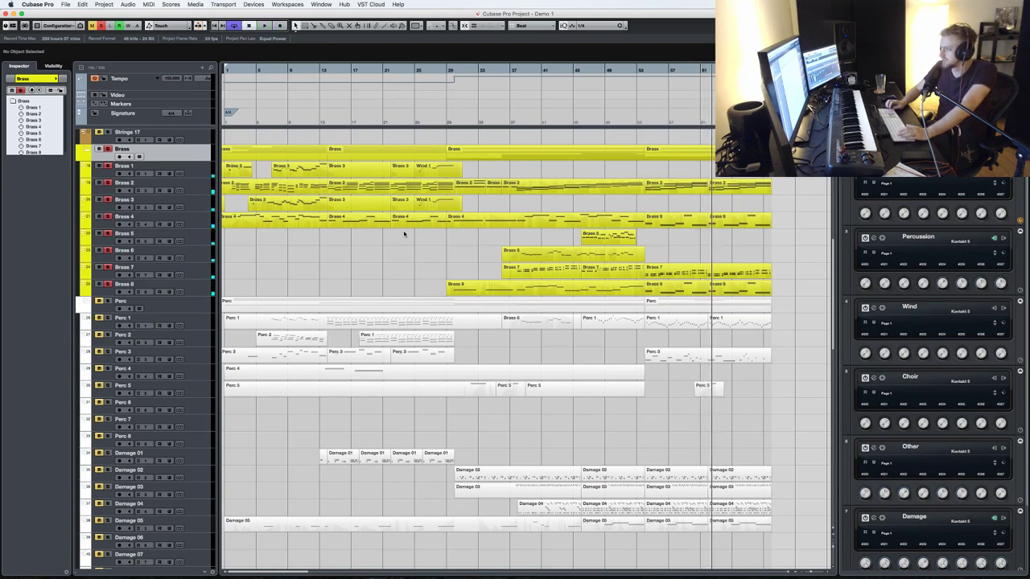
{"action": "left_click", "coordinate": [107, 150]}
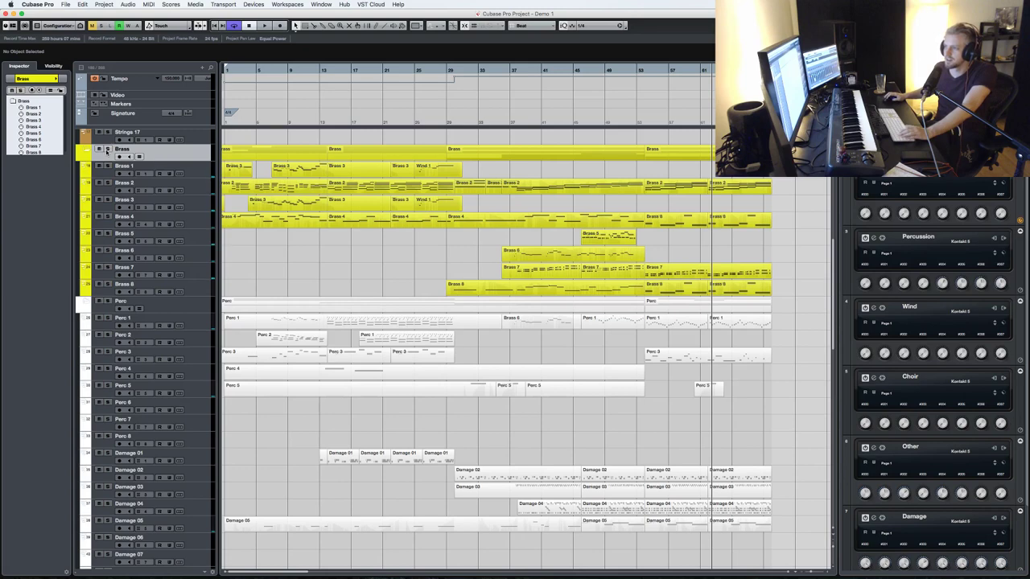